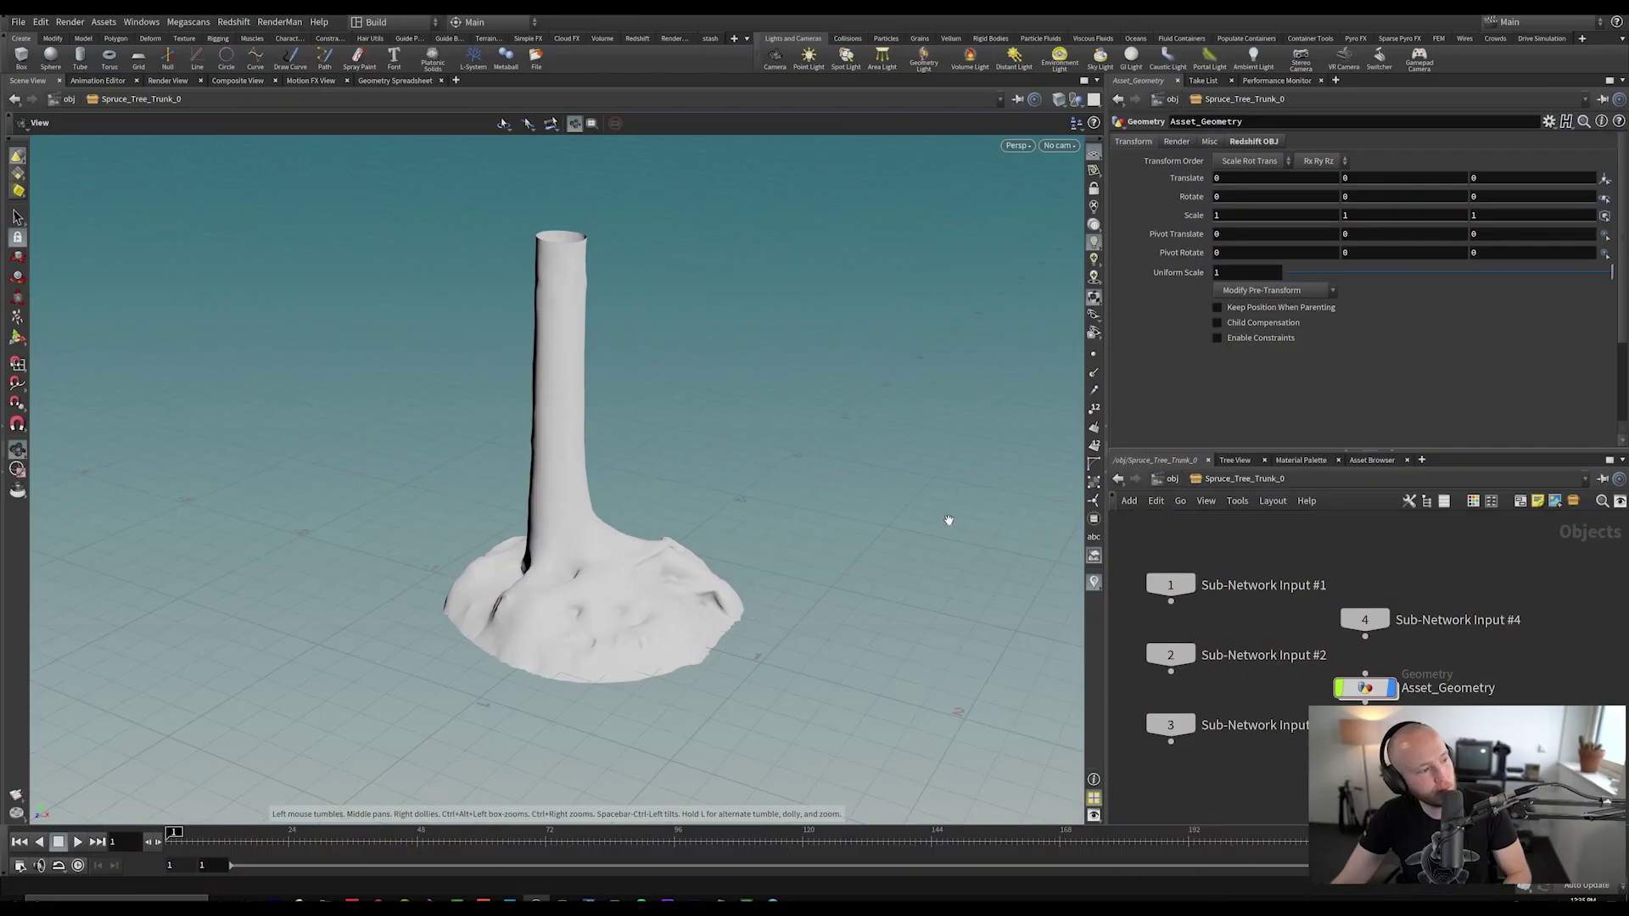
Step: Check the Spruce Tree Trunk asset in Quixel Bridge, and delete the Spruce_Tree_Trunk_0 subnetwork from Houdini's object level
click(510, 901)
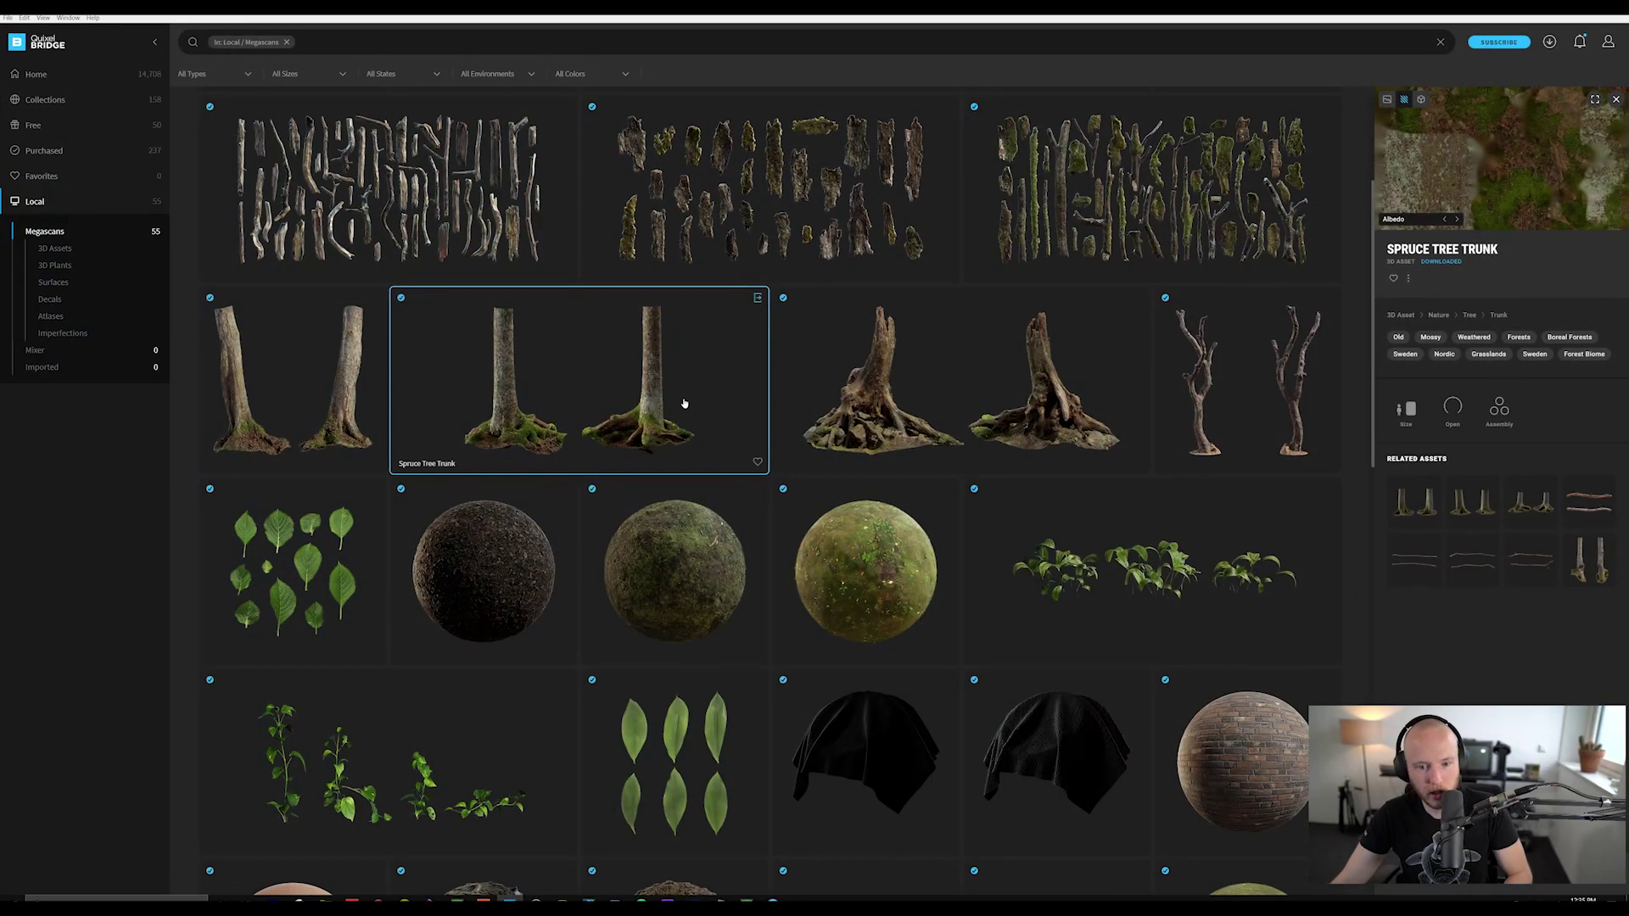
key(alt+Tab)
scroll(1300, 560, down, 2)
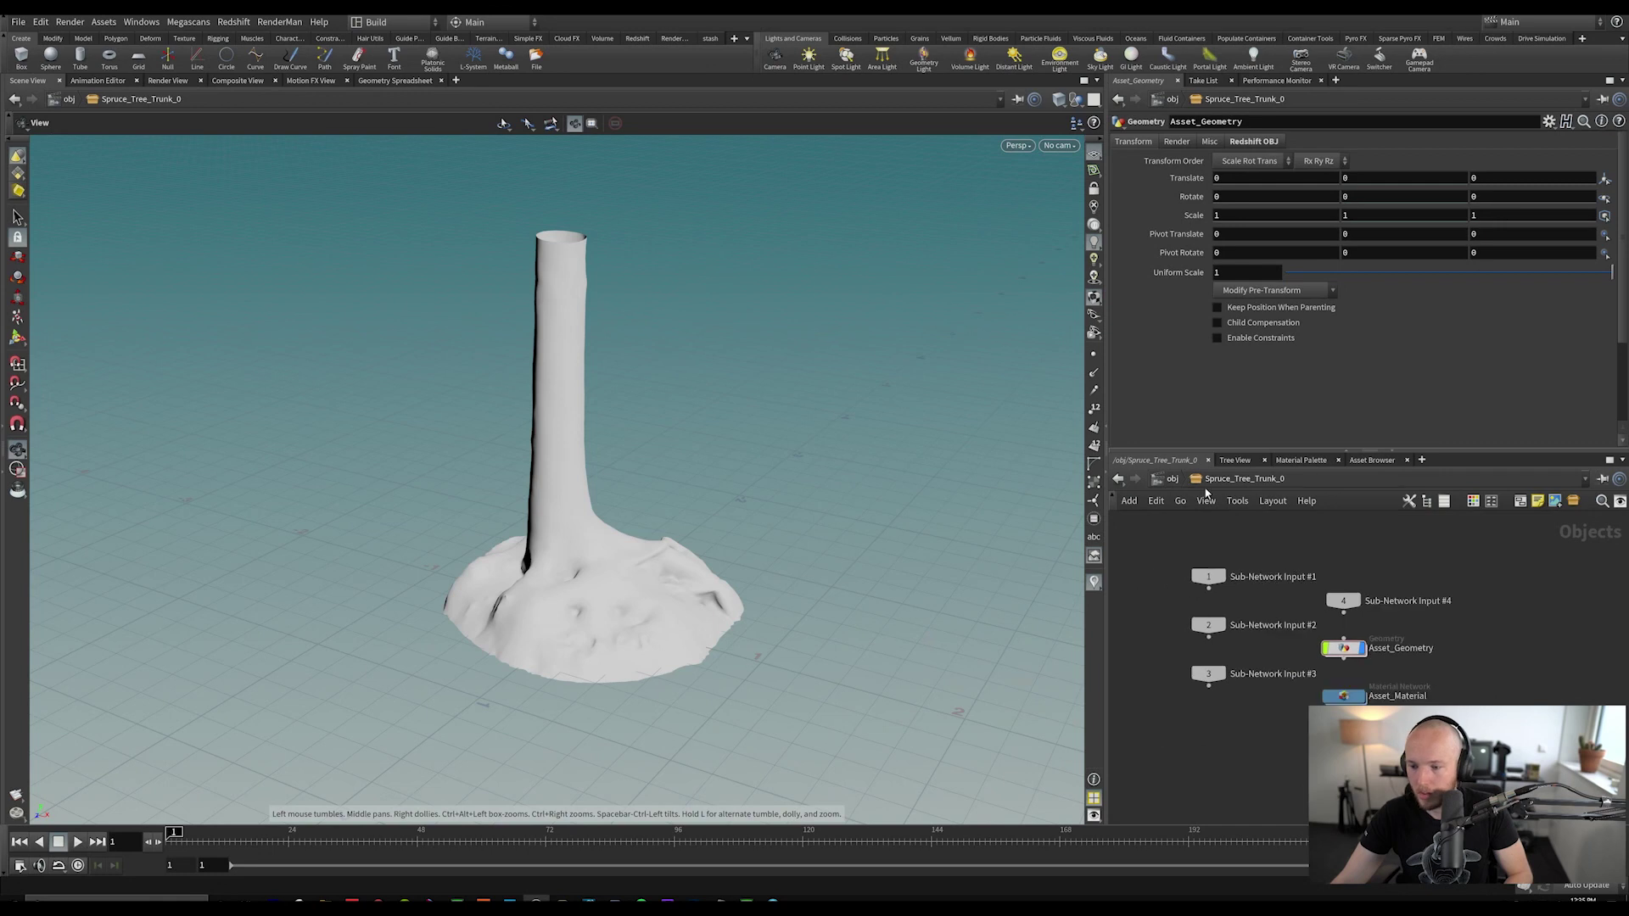
click(1179, 480)
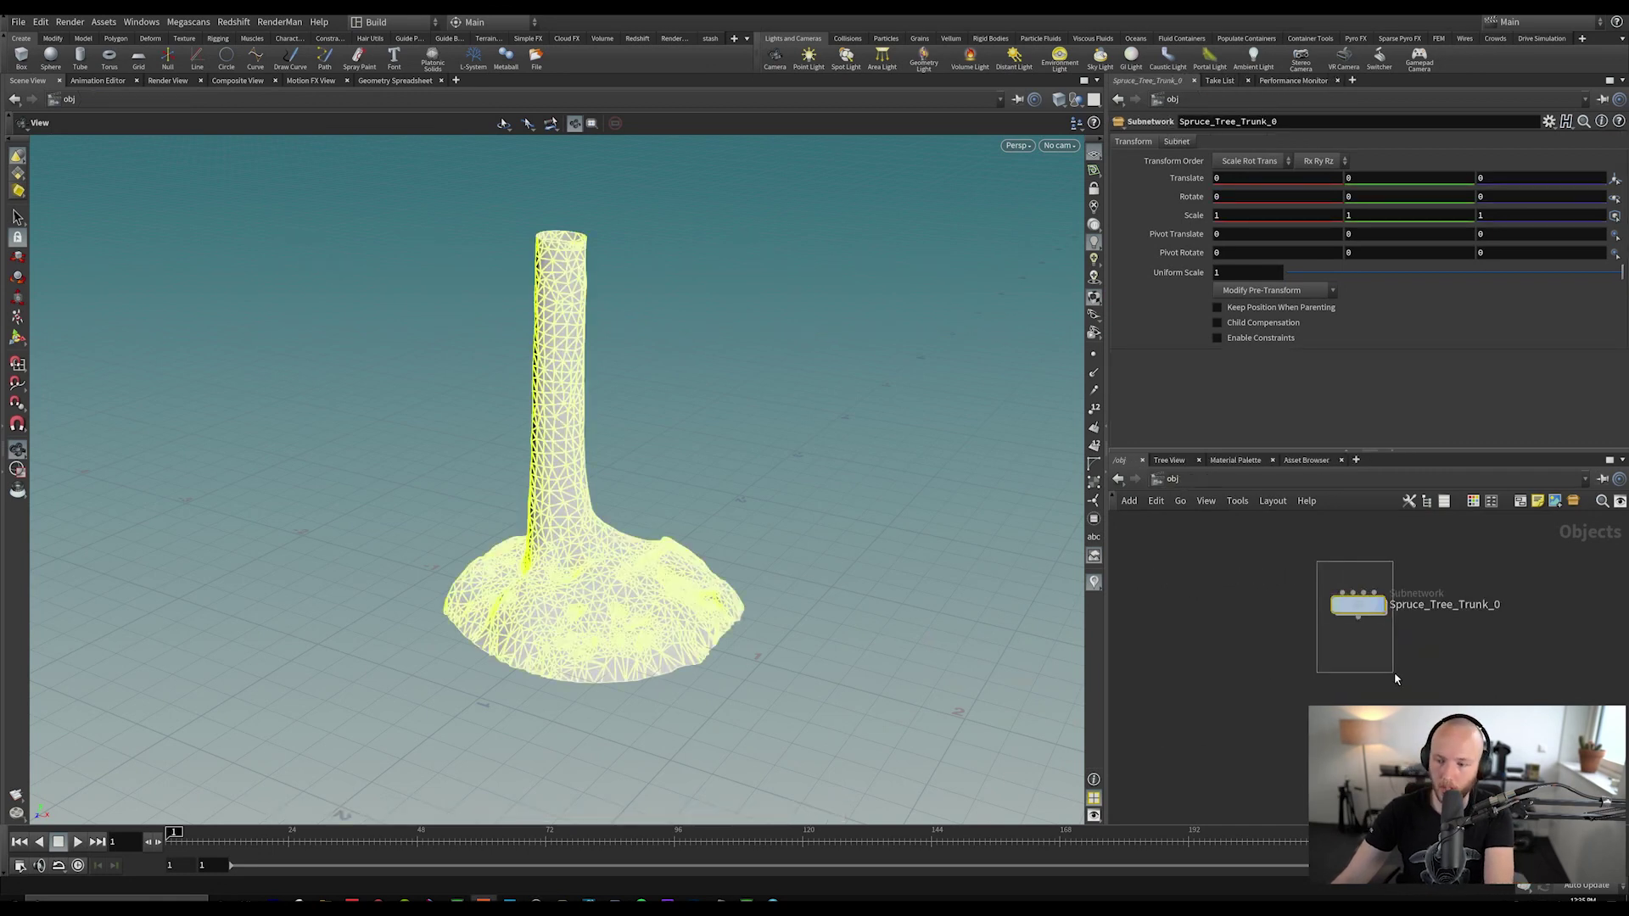
key(Delete)
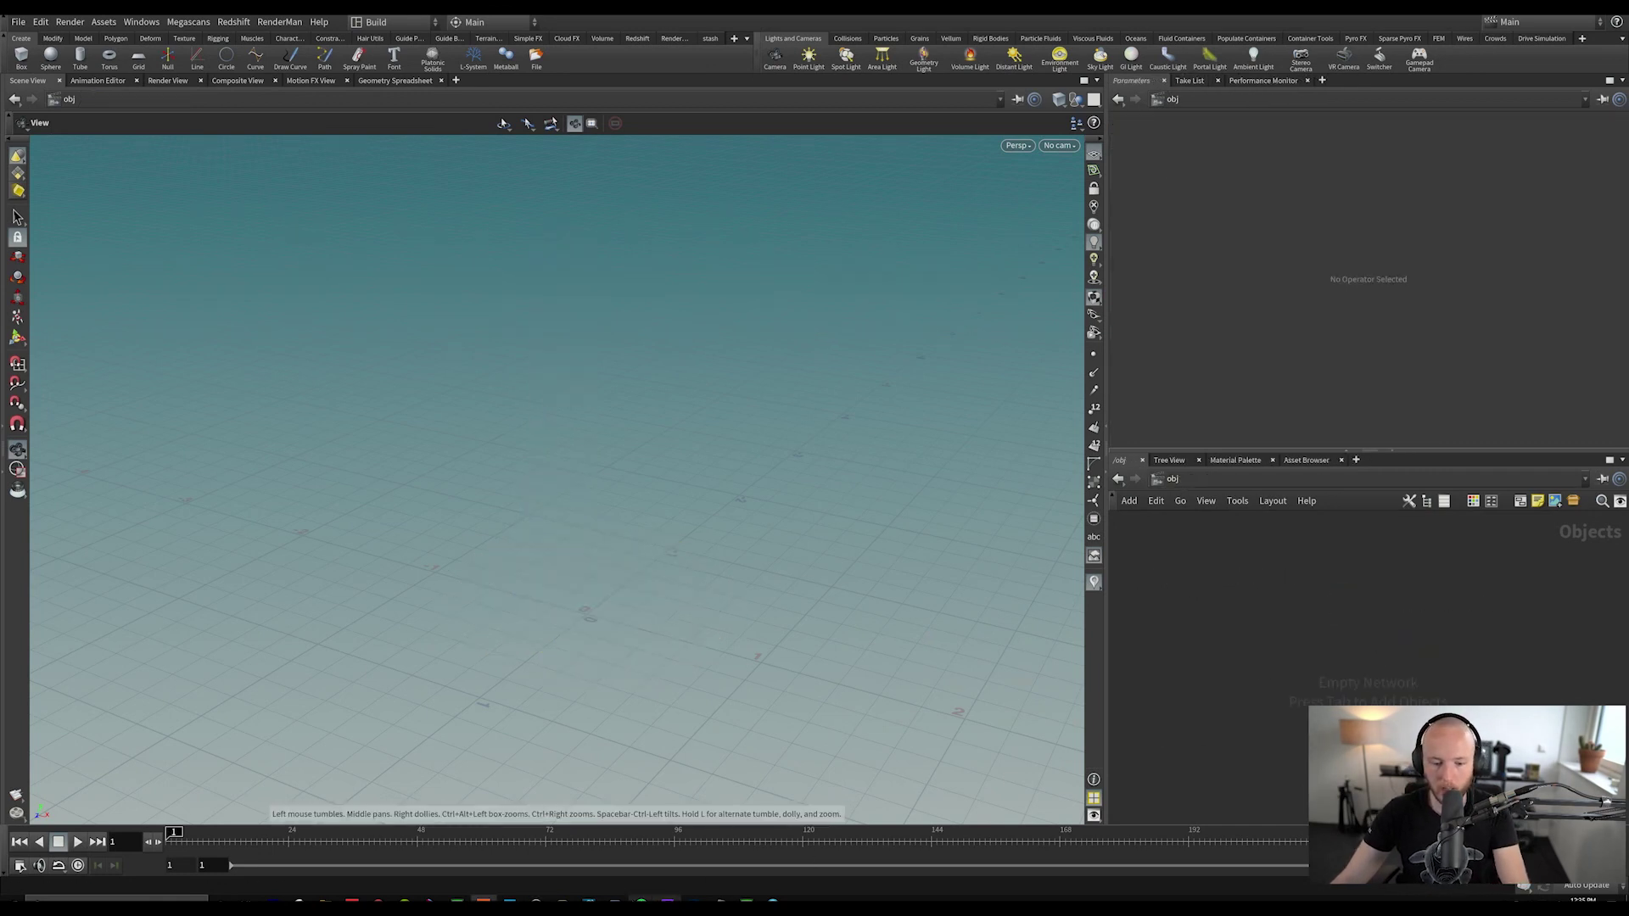
Step: Switch to Quixel Bridge, export the Spruce Tree Trunk asset to Houdini again, and return to Houdini
click(510, 902)
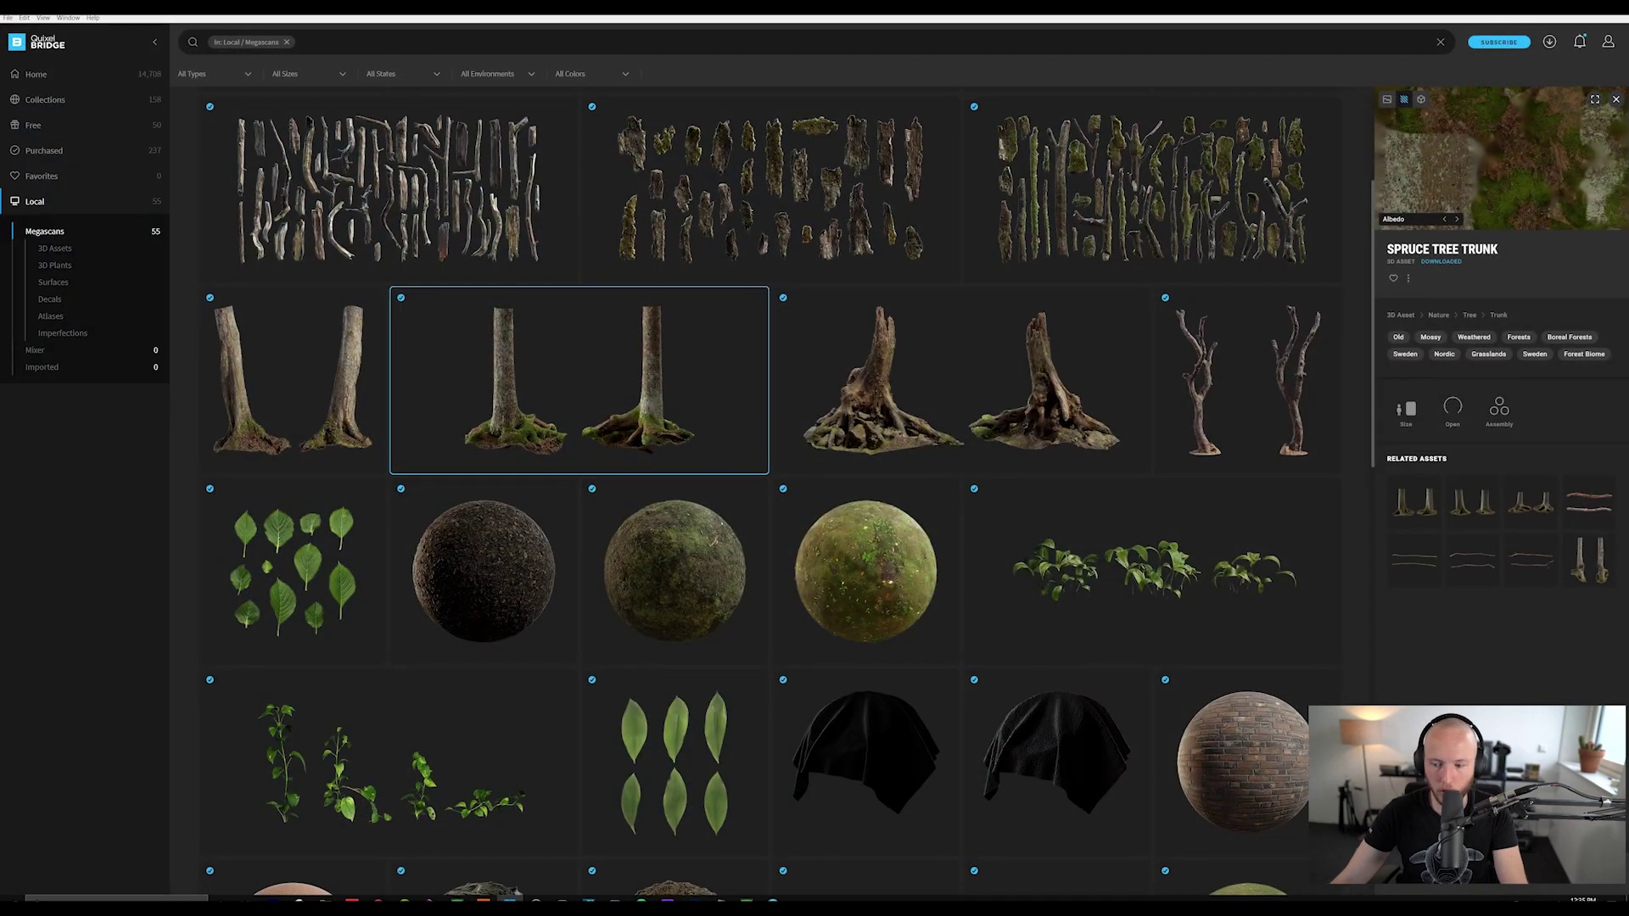
click(1561, 871)
click(484, 901)
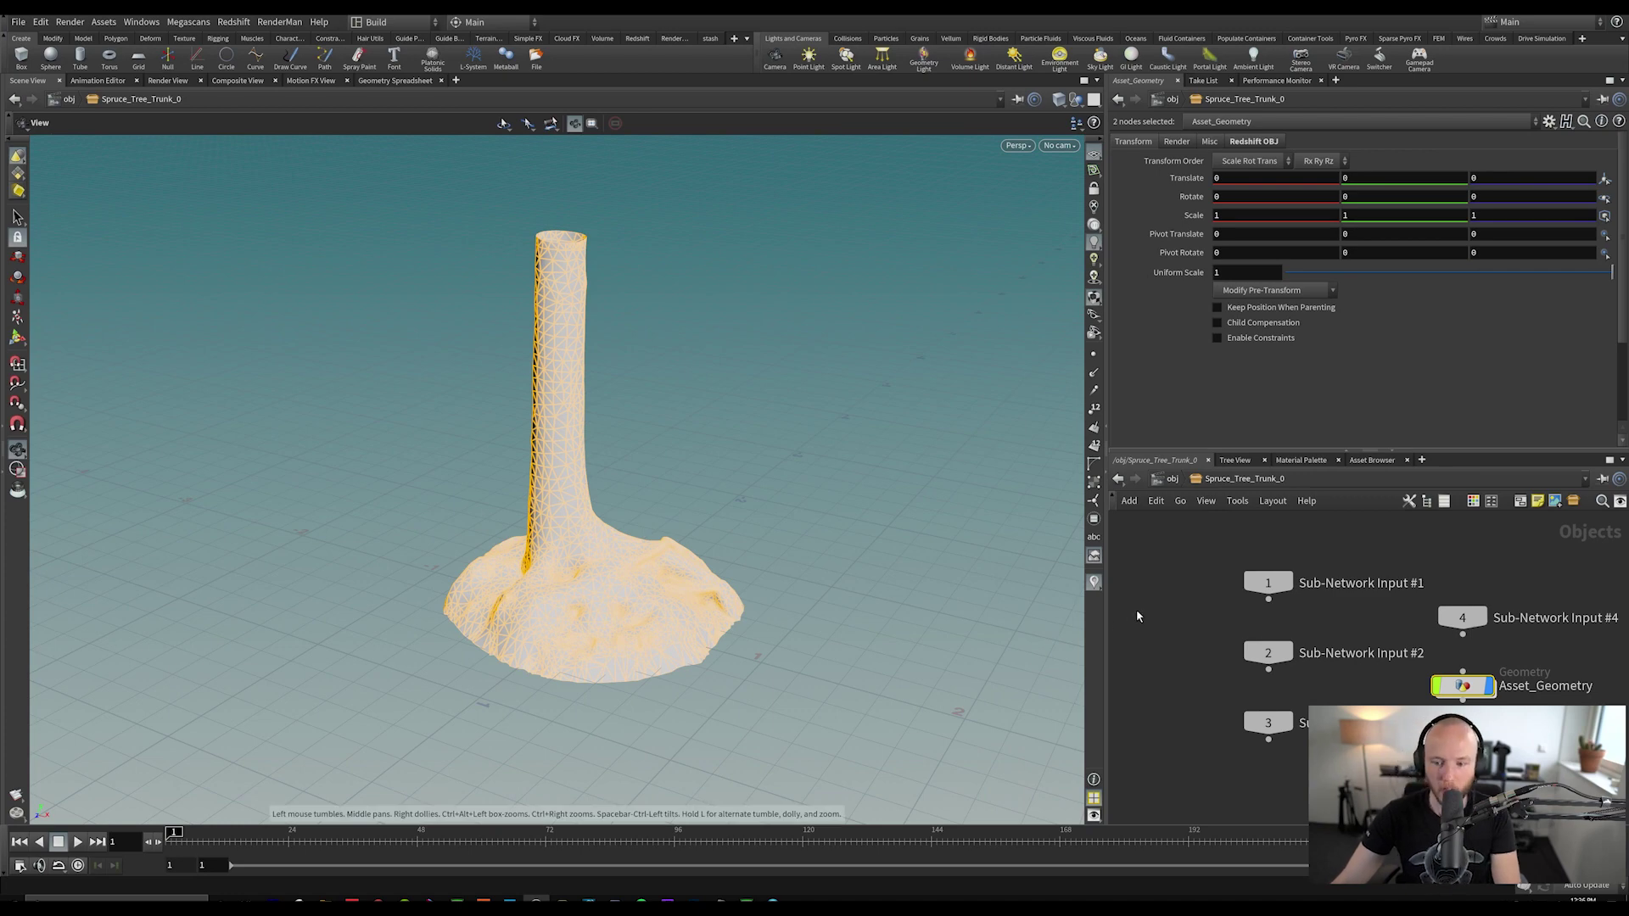
Step: Open the trunk's Asset_Geometry network and examine the geometry file path of the file1 node
click(1137, 611)
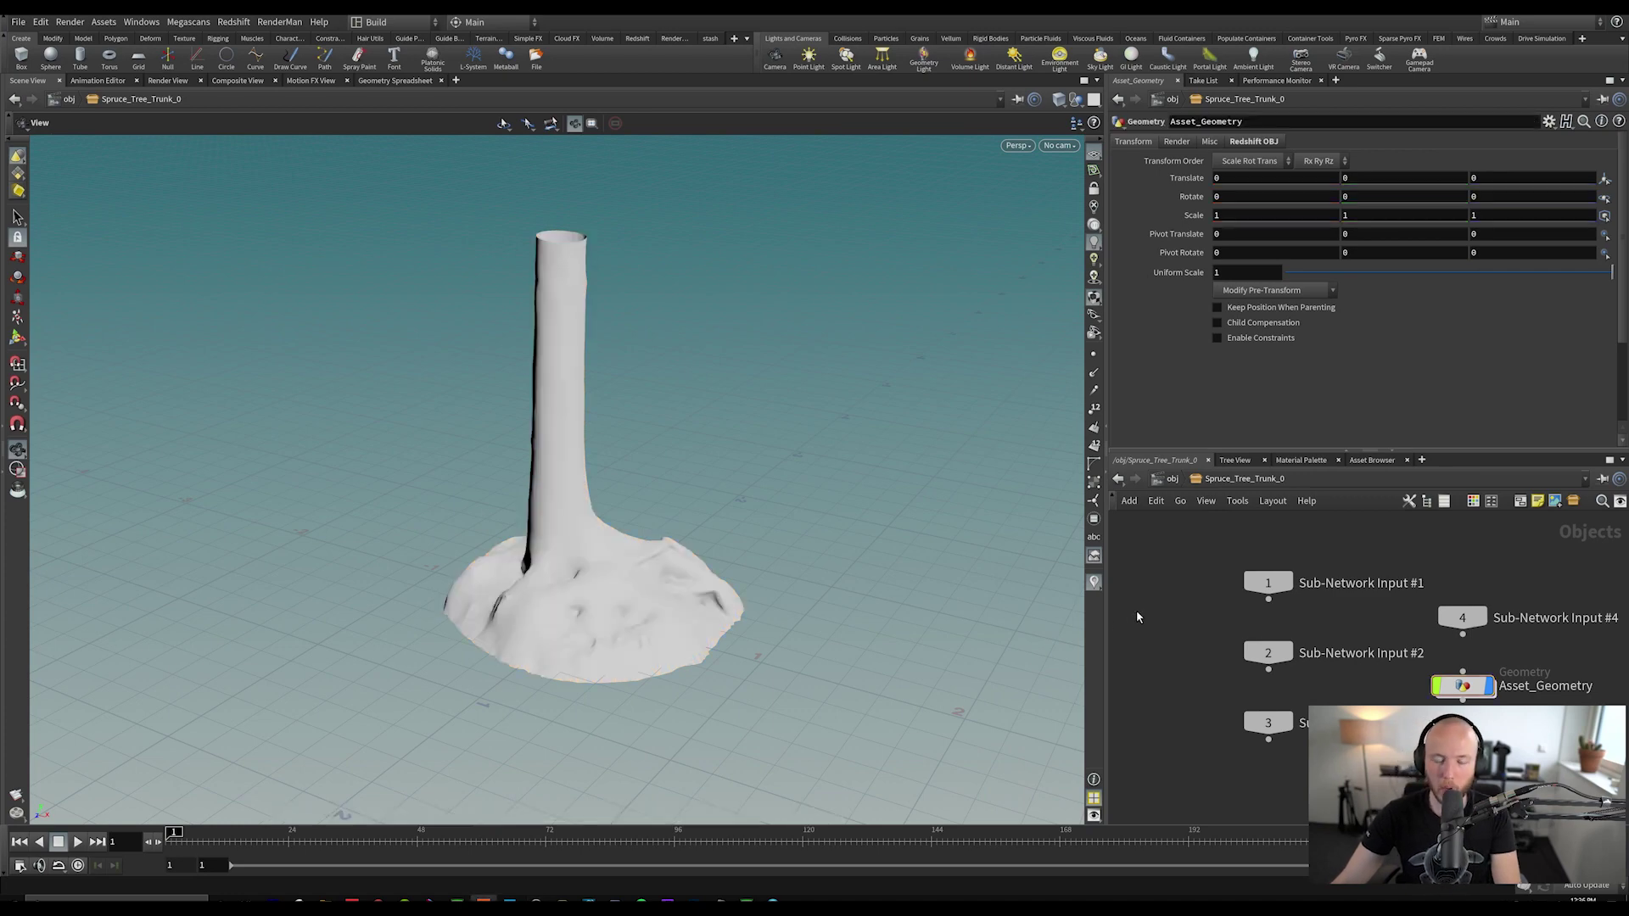
double_click(1477, 689)
click(1269, 612)
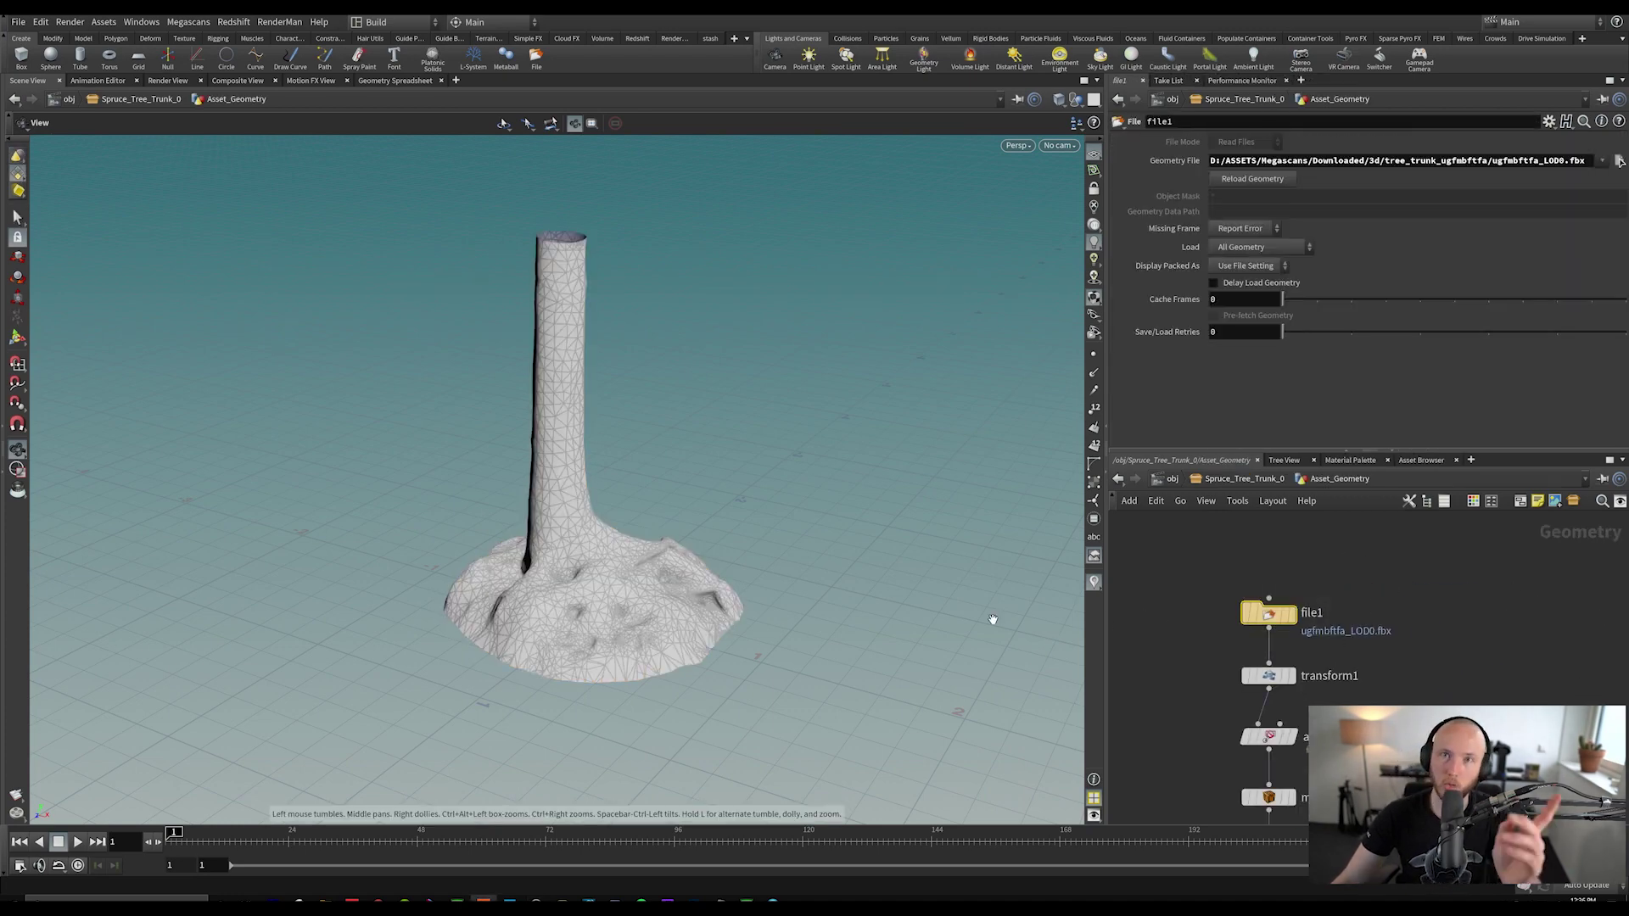
drag(1211, 160, 1381, 165)
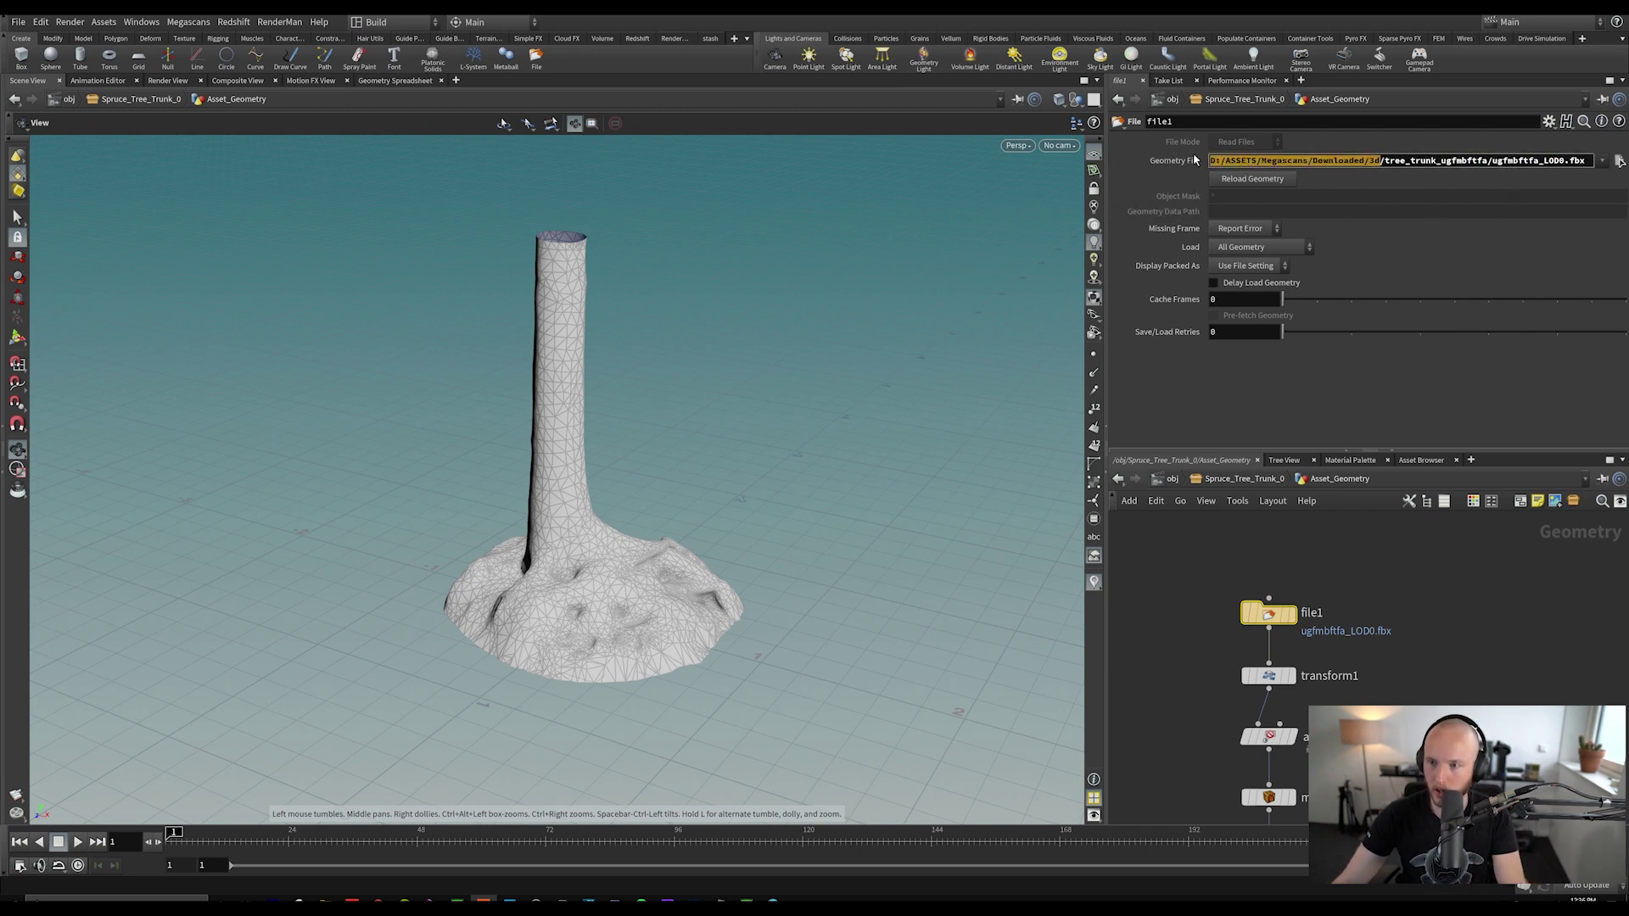
click(1211, 162)
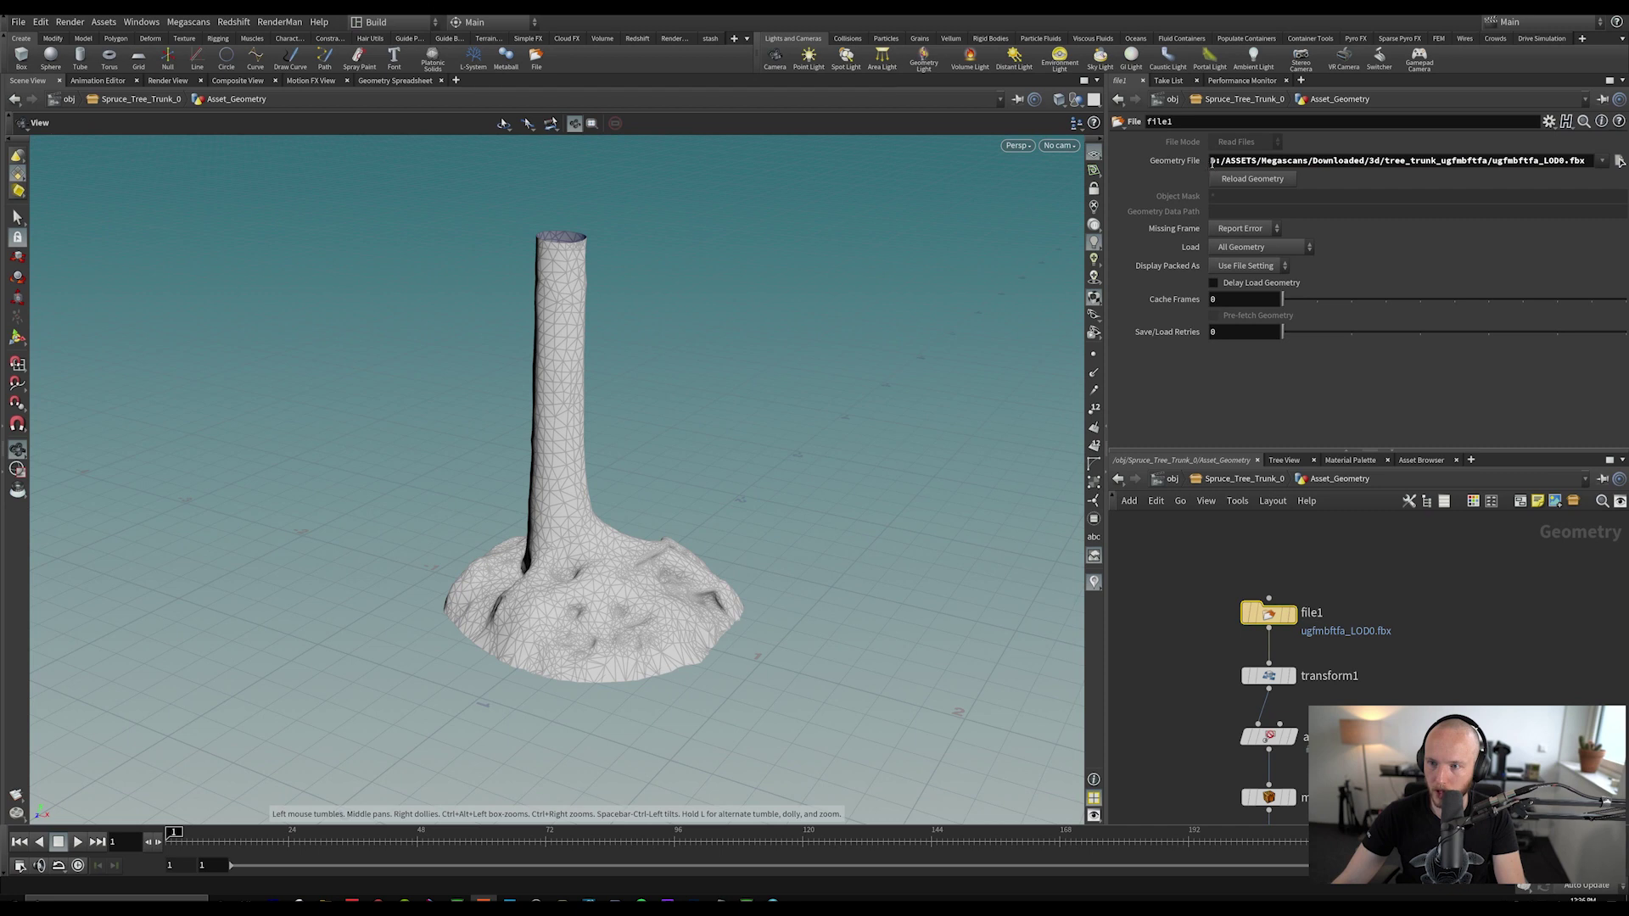
Step: Copy the full geometry file path from file1 and try to open it from the intro_shading window in File Explorer
click(327, 901)
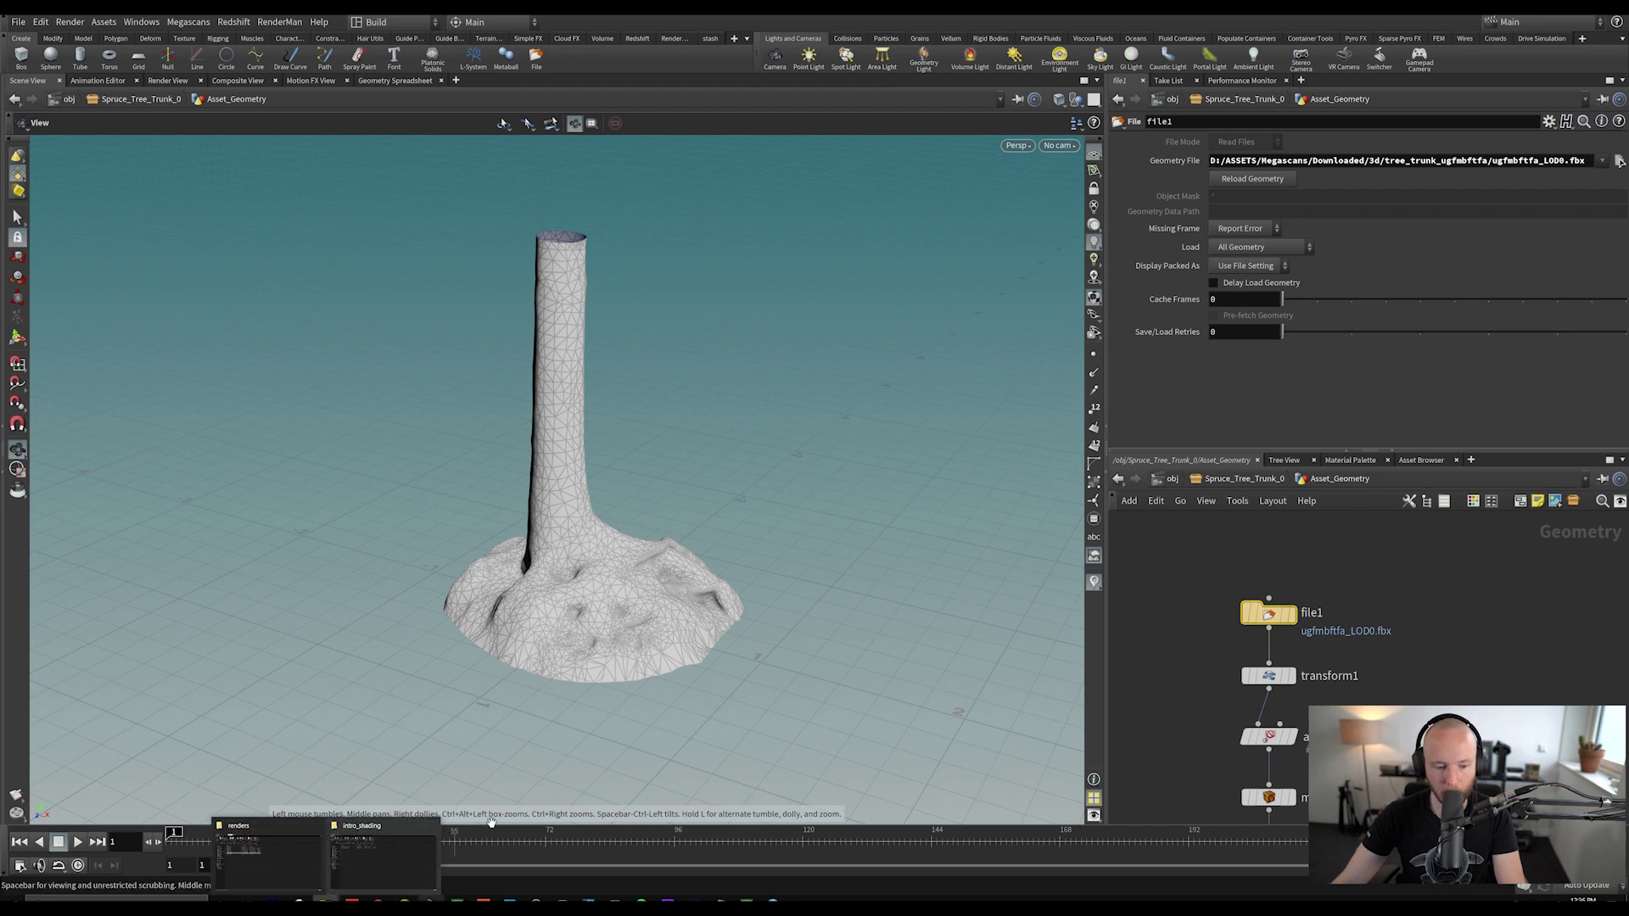
triple_click(1330, 160)
key(ctrl+c)
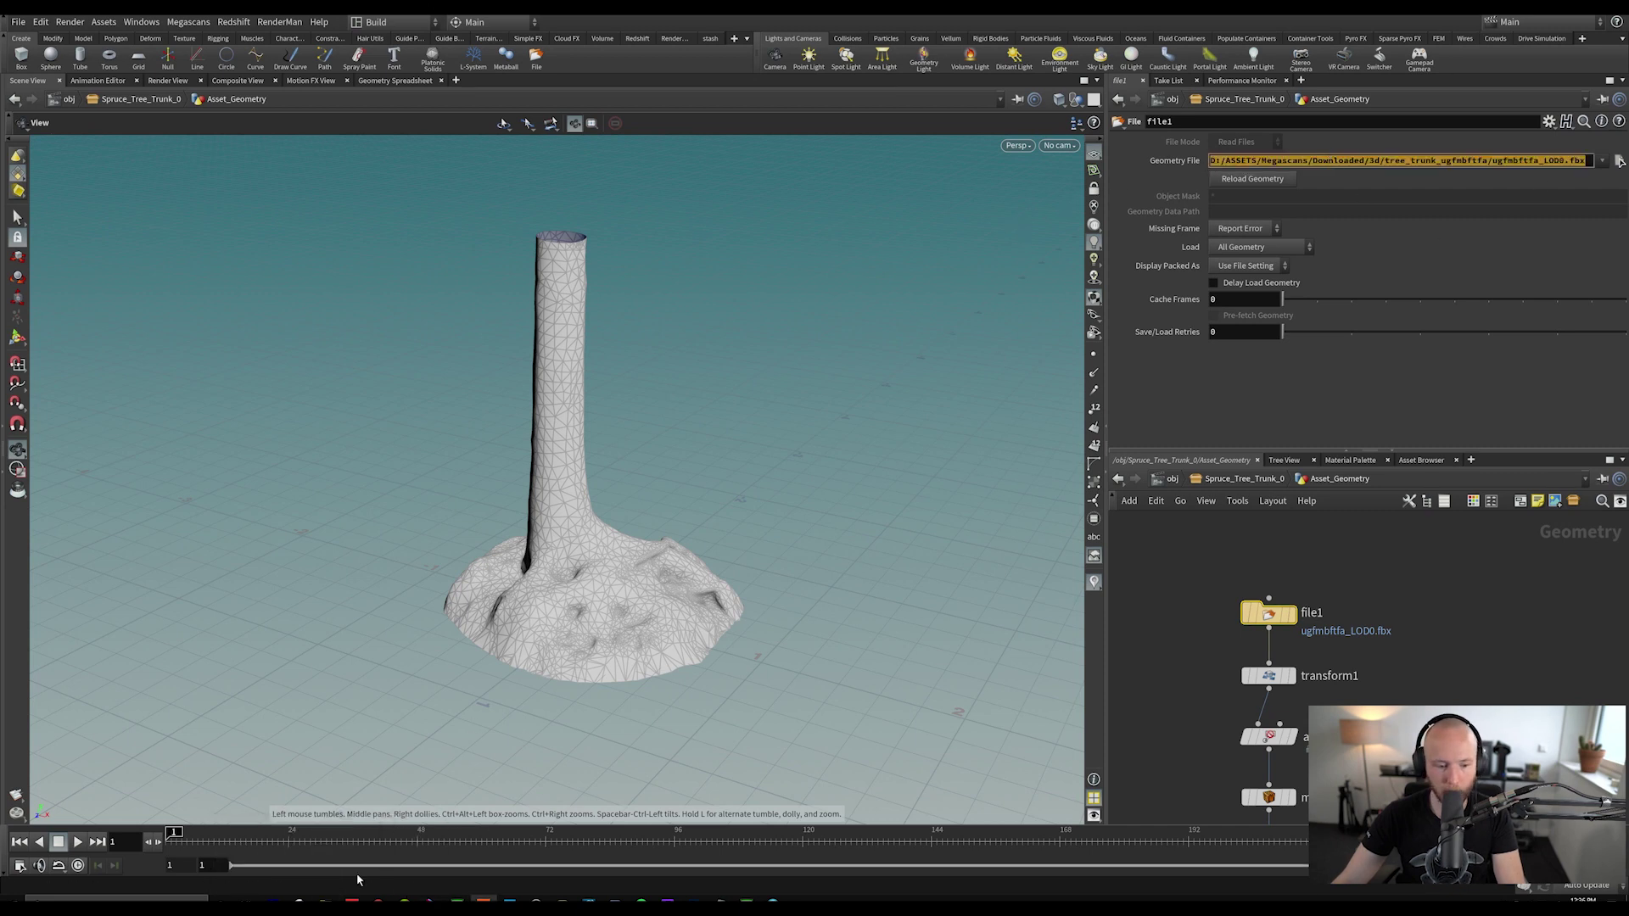
click(326, 900)
click(409, 869)
click(912, 366)
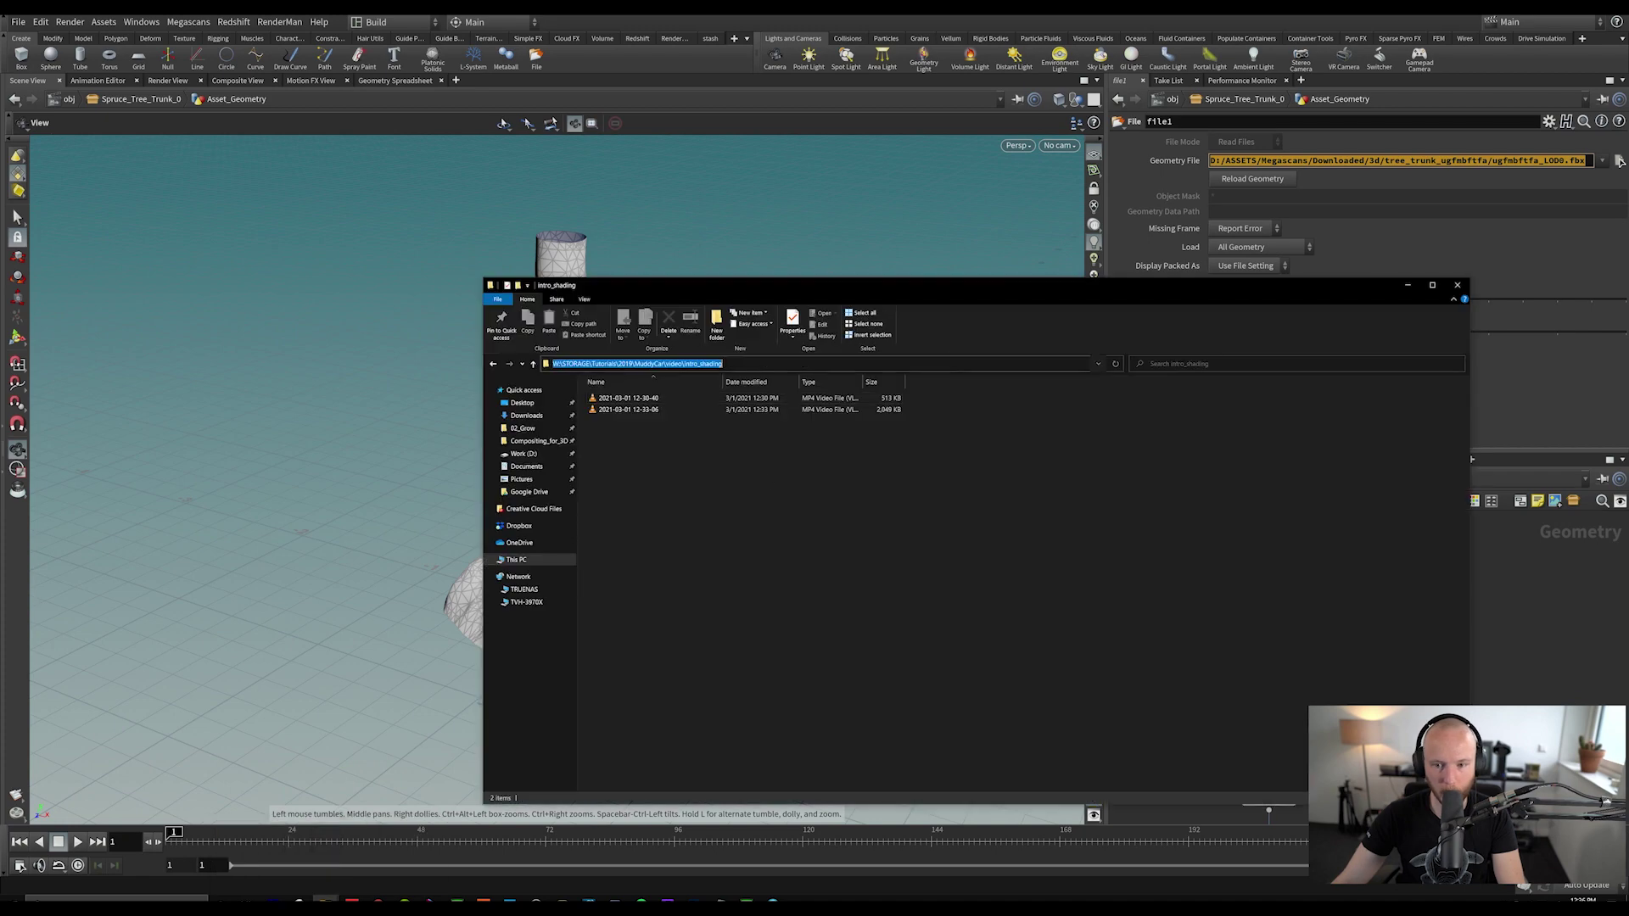
key(ctrl+v)
key(Return)
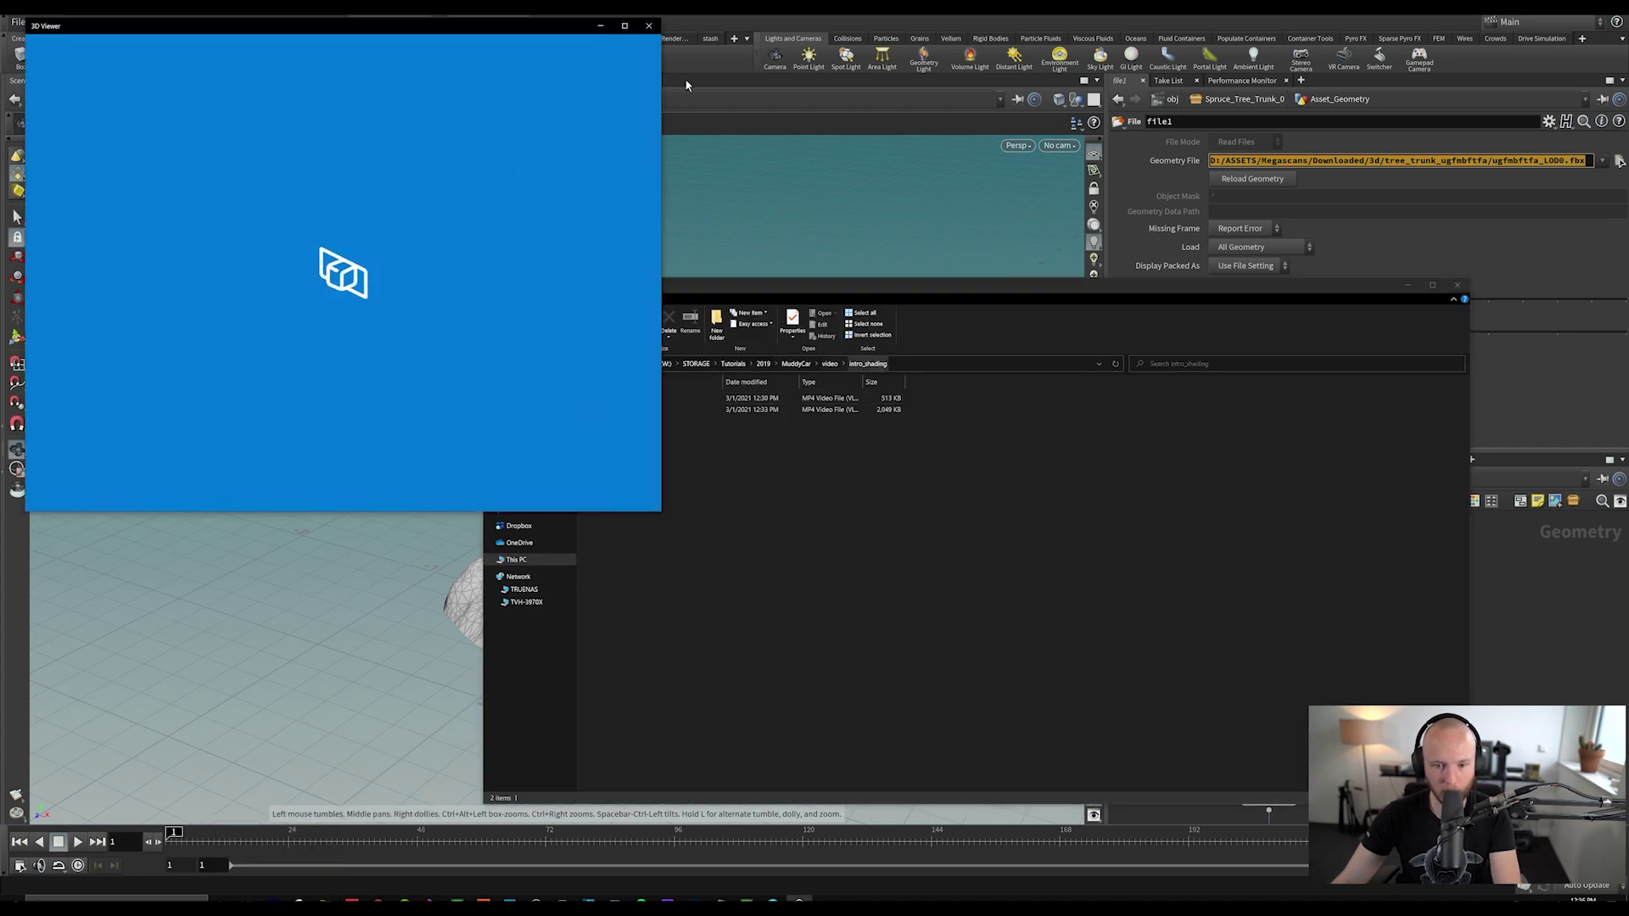
Step: Close 3D Viewer and open the folder D:/ASSETS/Megascans/Downloaded/3d/tree_trunk_ugfmbftfa/ in File Explorer
click(650, 25)
click(921, 365)
key(ctrl+v)
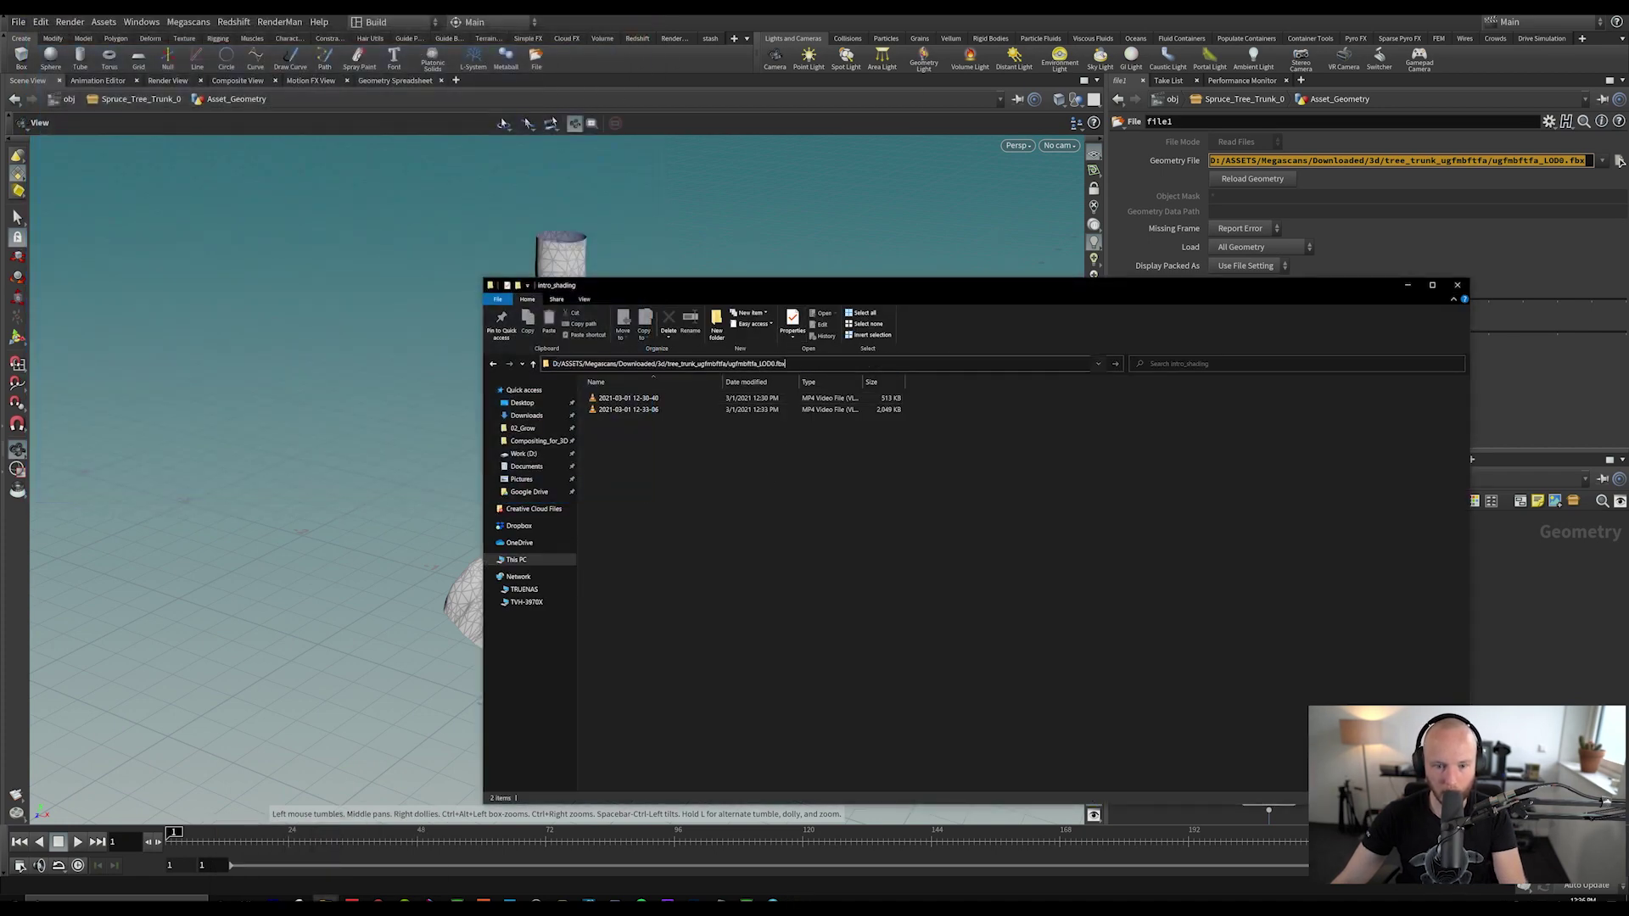
key(ctrl+shift+Left)
key(ctrl+shift+Left)
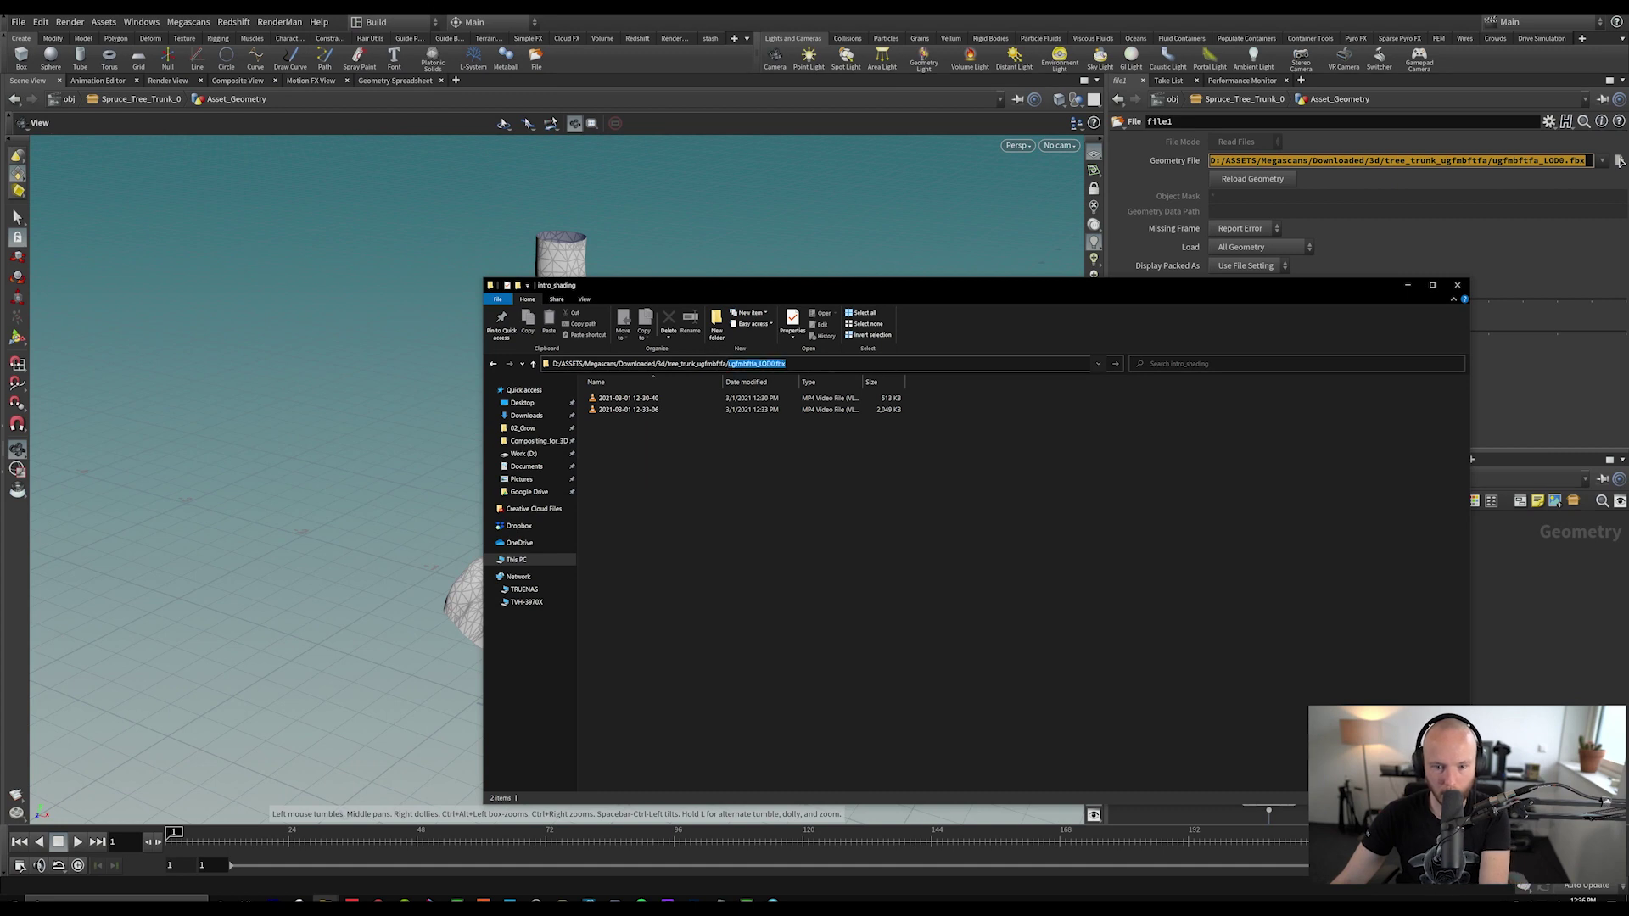
key(BackSpace)
key(Return)
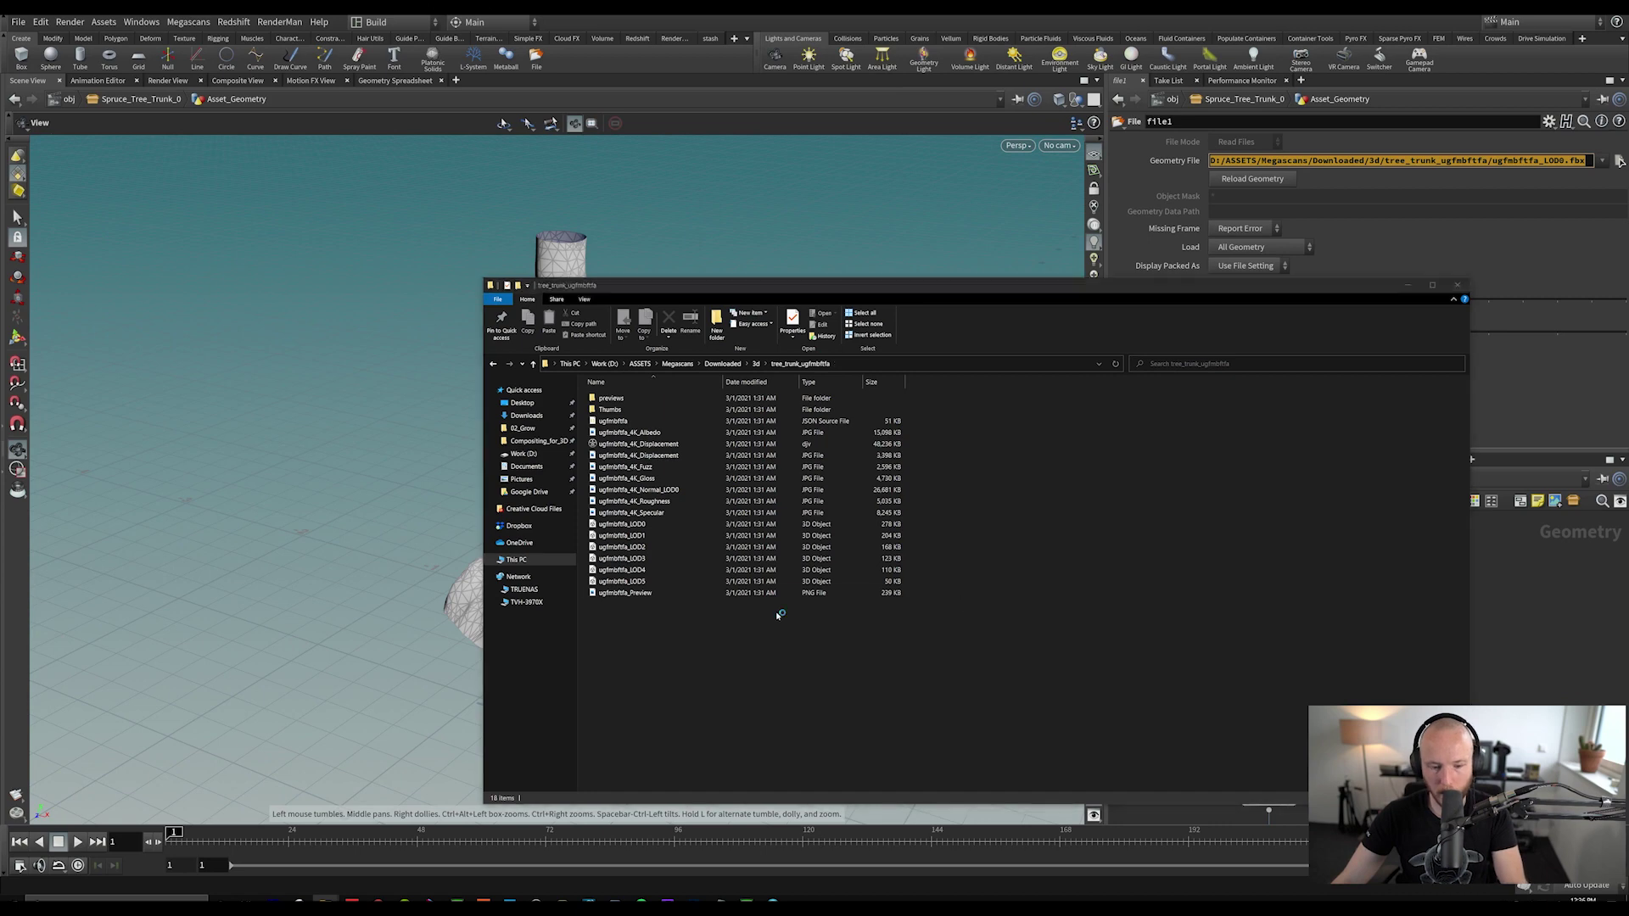
Step: Open a second File Explorer window and browse to ASSETS > Megascans on the network drive Z
key(super+e)
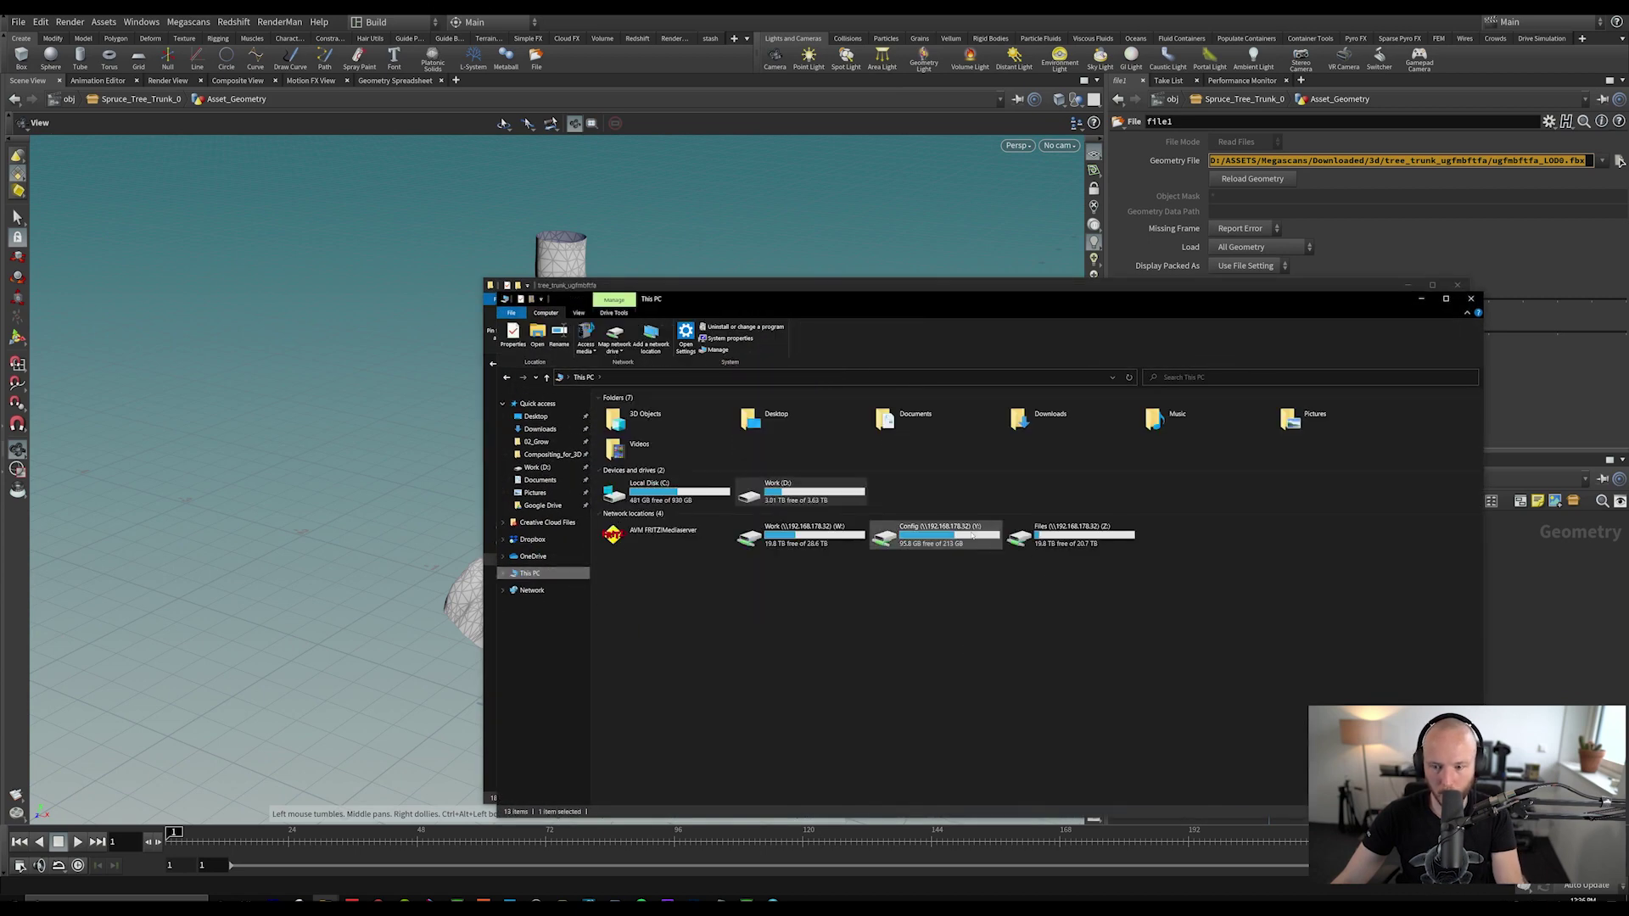
double_click(1071, 533)
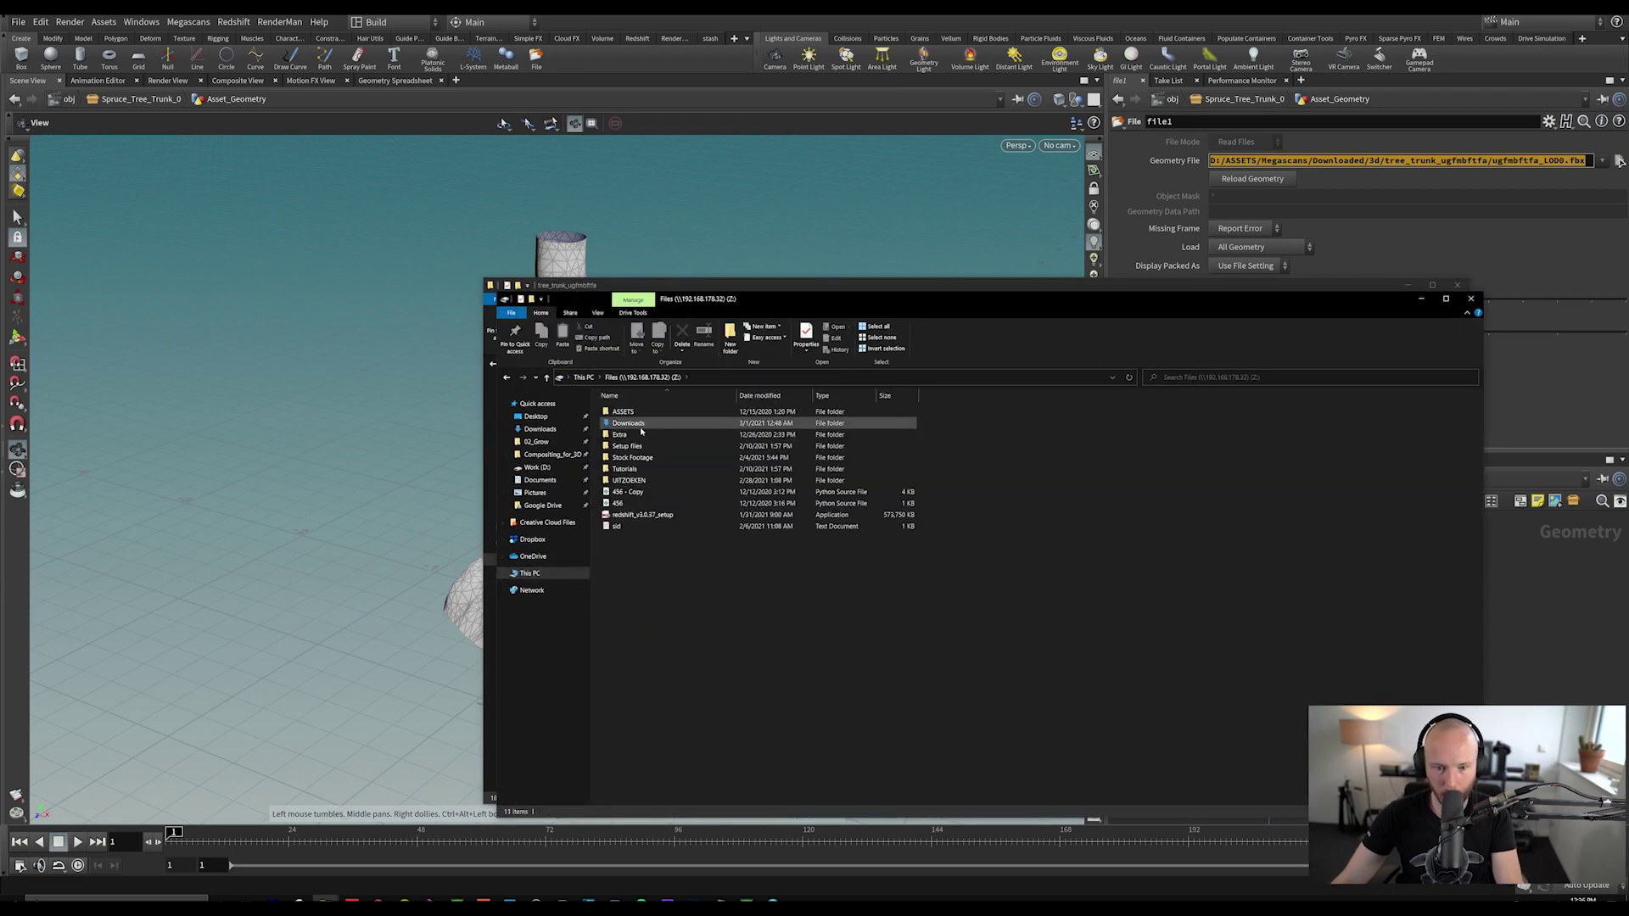
double_click(623, 412)
double_click(626, 435)
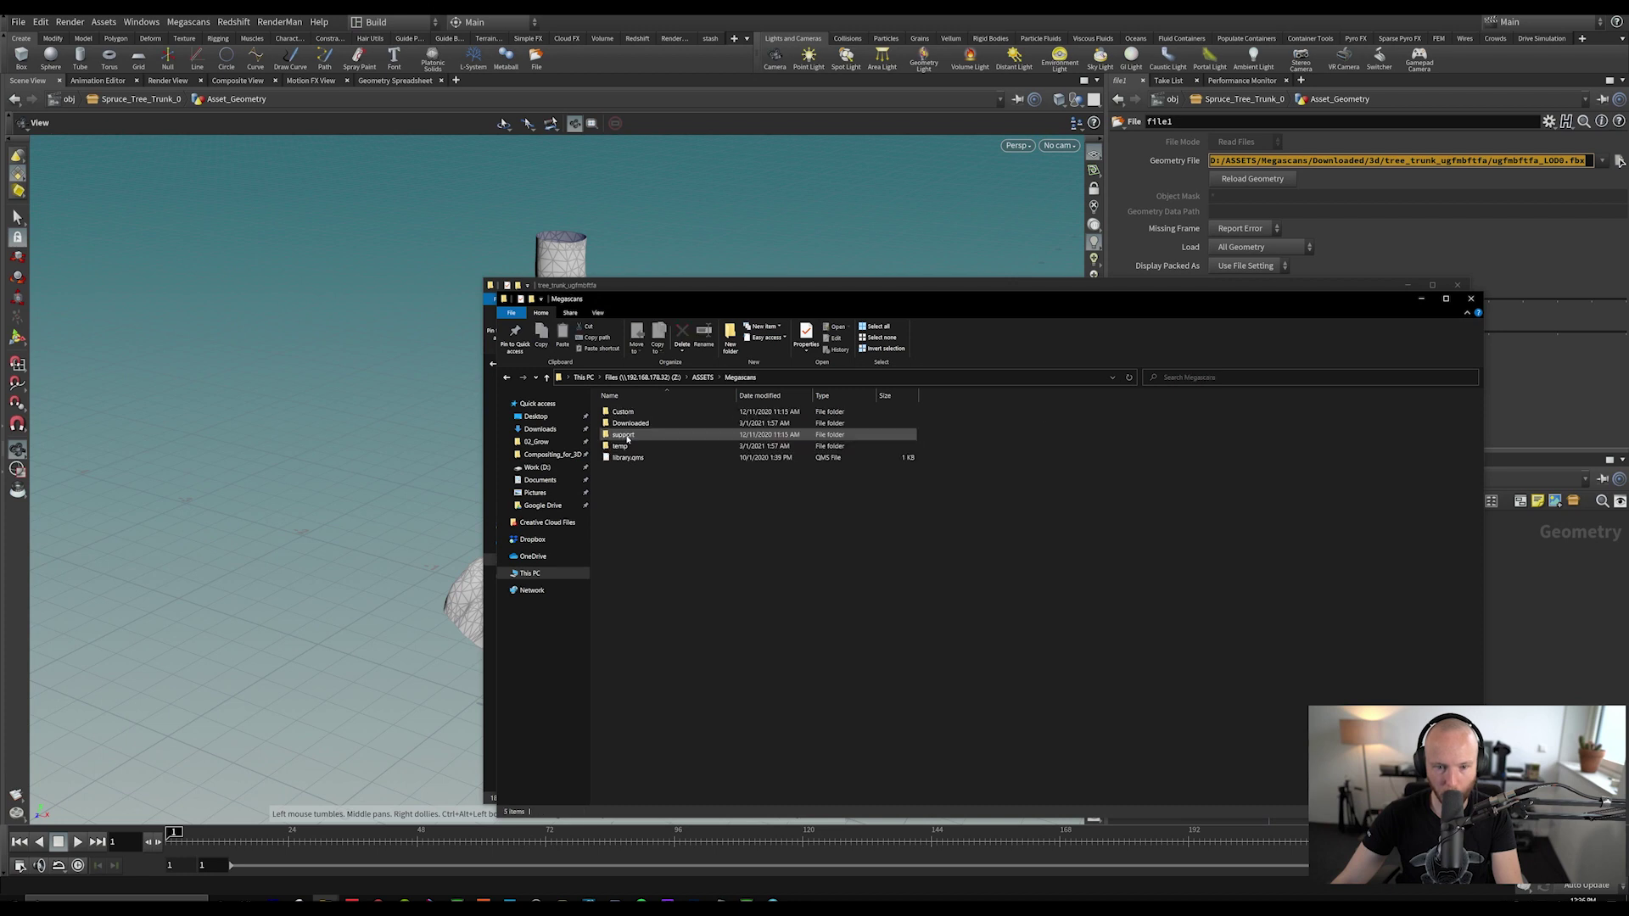
Step: Offset the network Megascans window from the local tree_trunk_ugfmbftfa window to compare both locations, and return to Houdini
drag(613, 299, 460, 249)
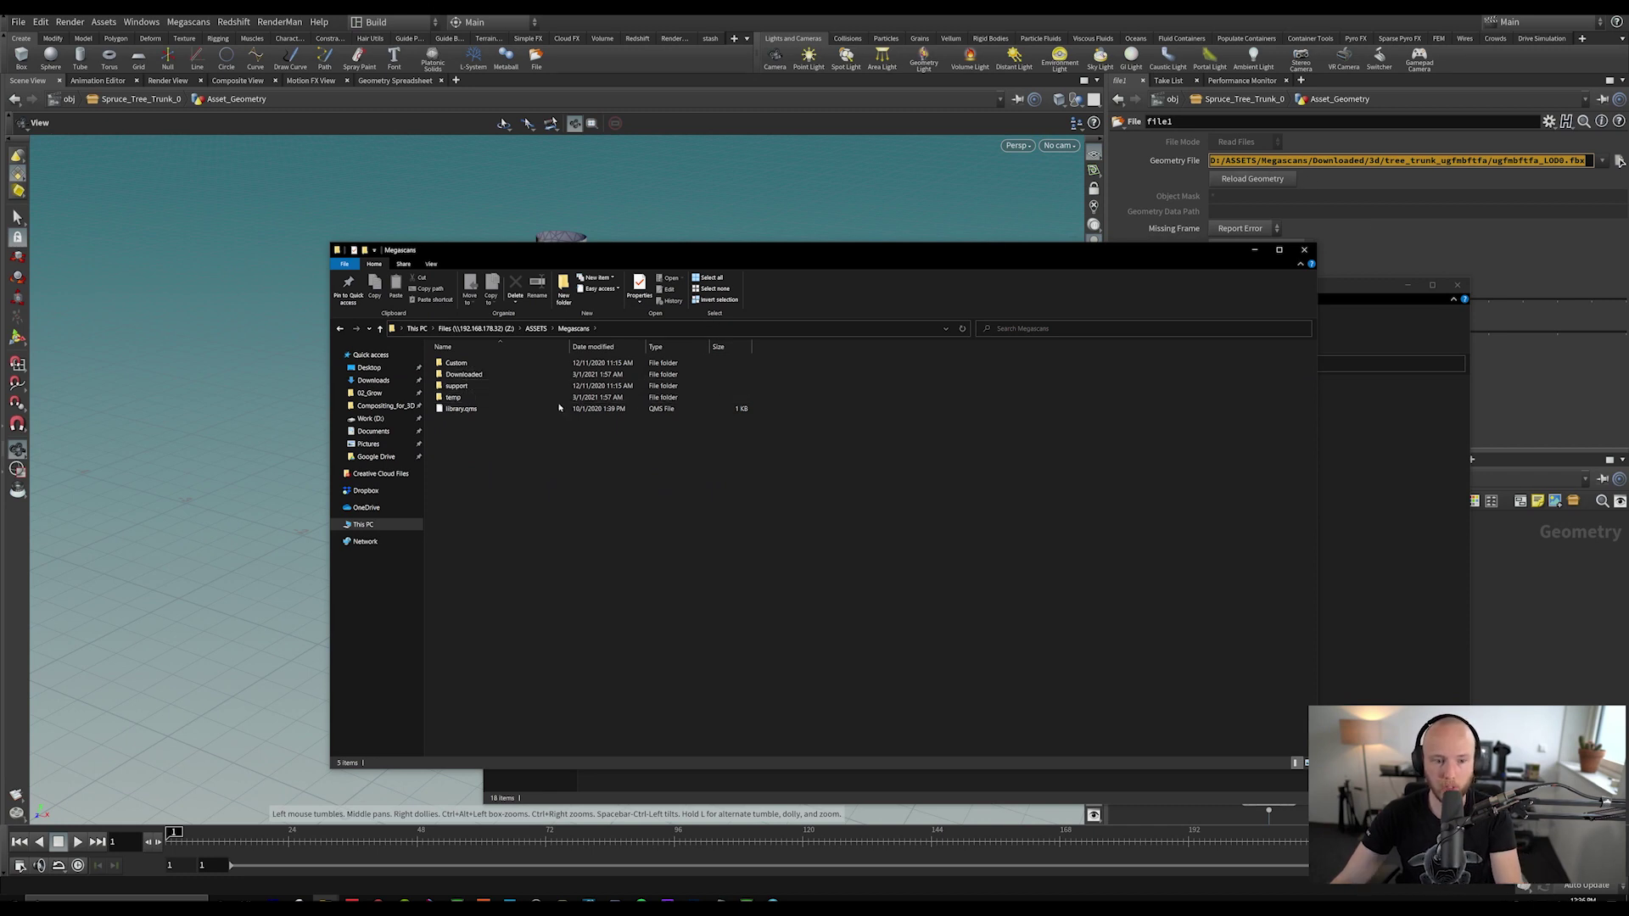
click(1353, 562)
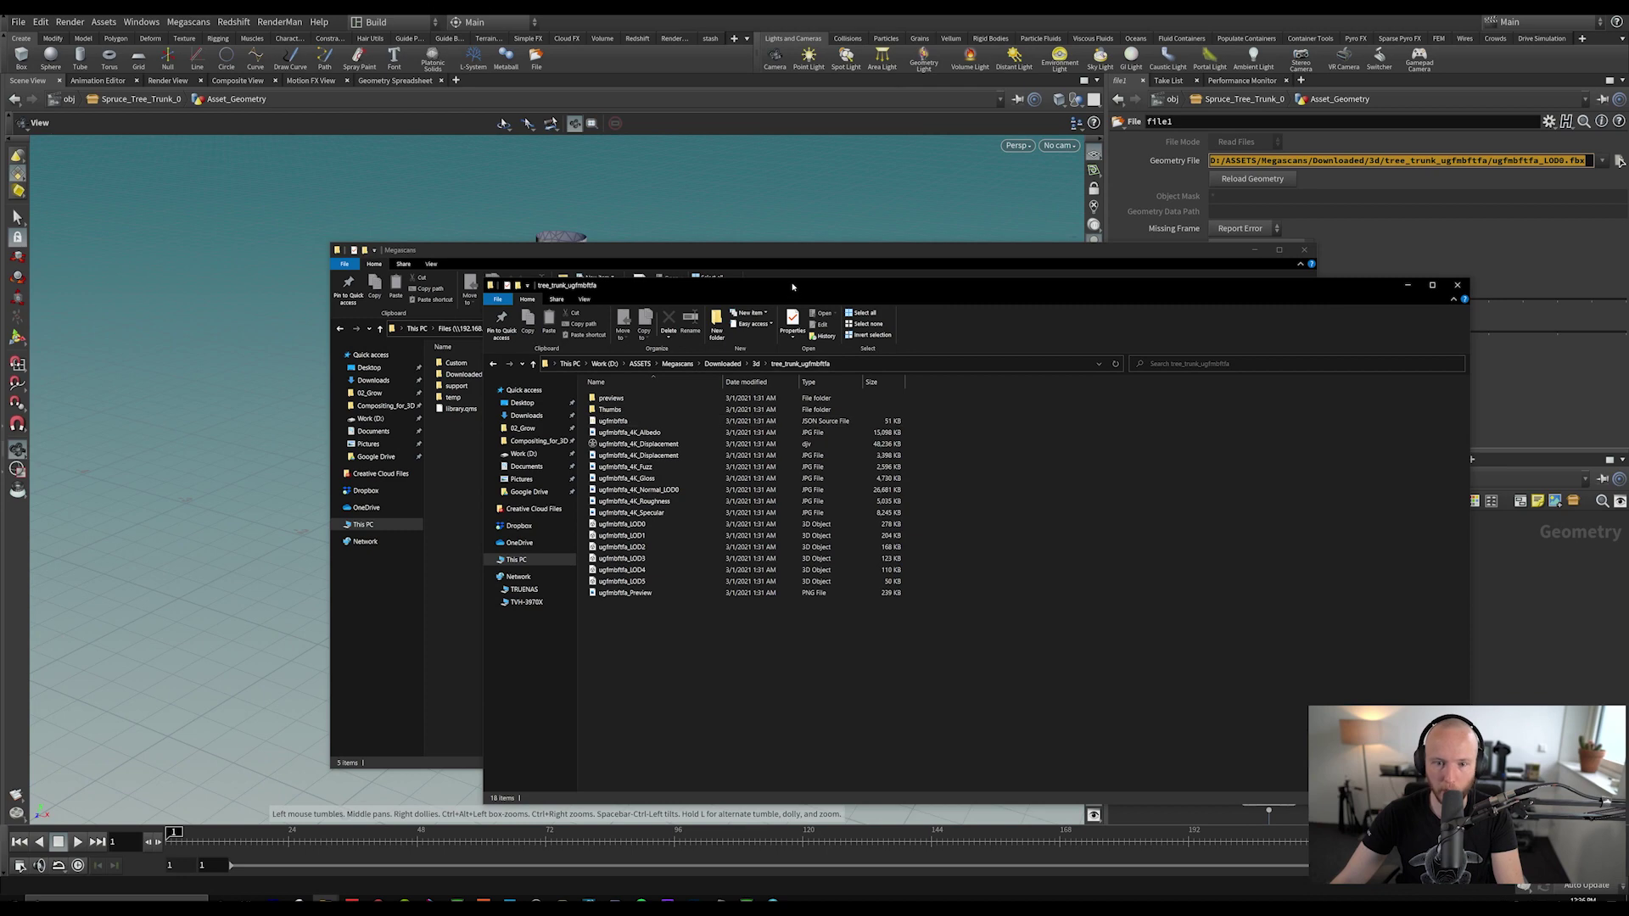
drag(793, 284, 734, 371)
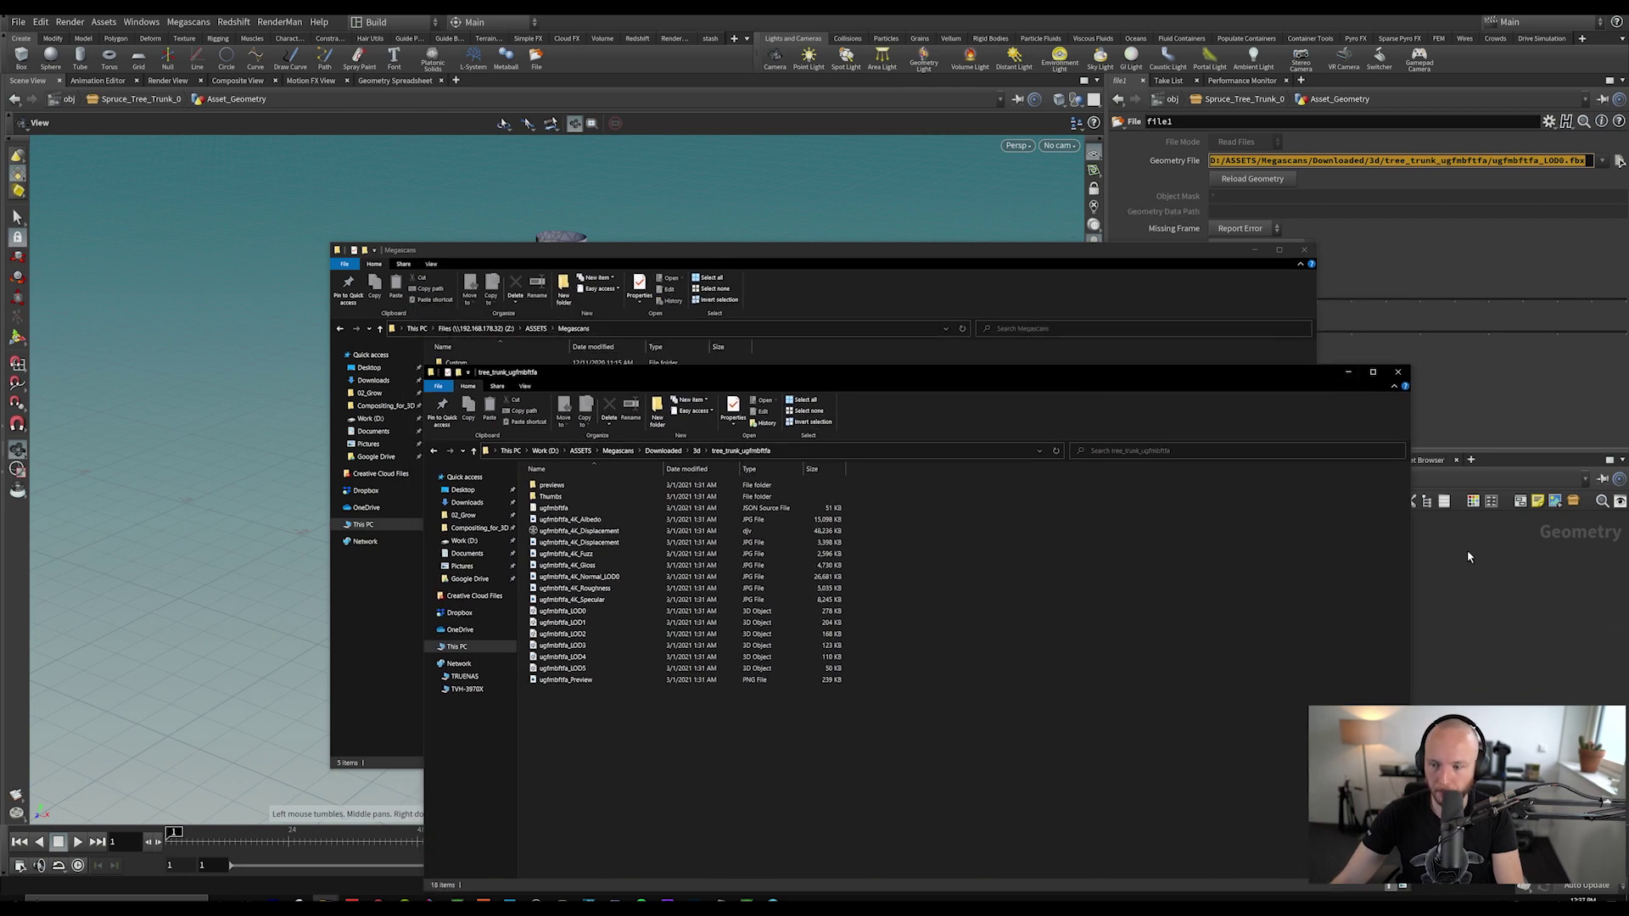
click(1489, 567)
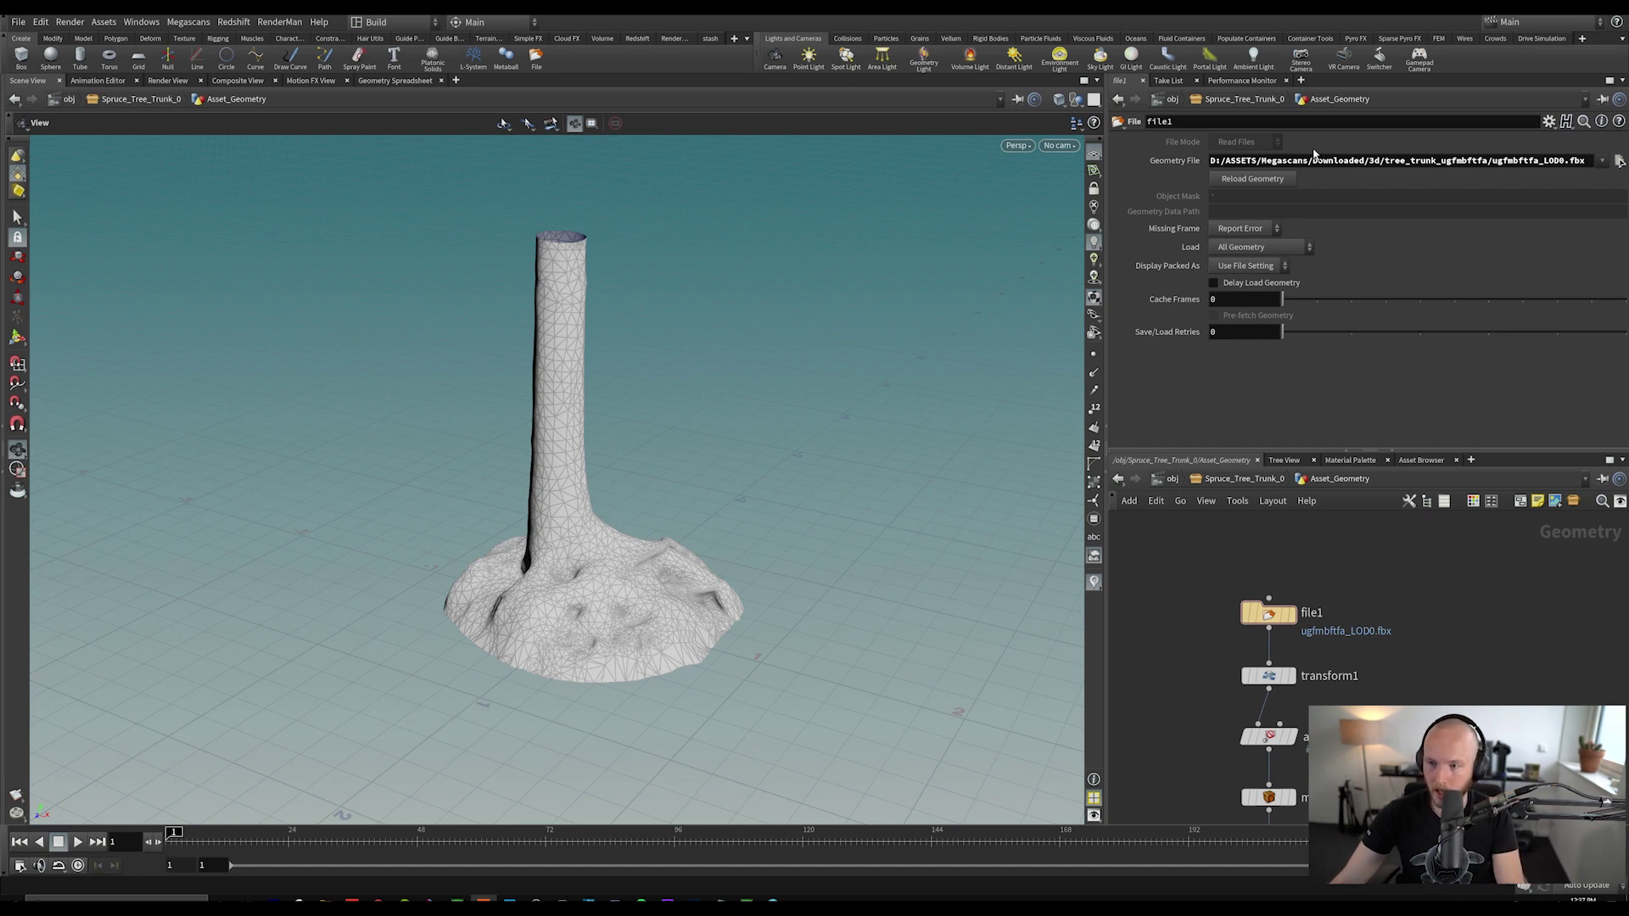
Step: Copy the D:/ASSETS/Megascans/Downloaded/ portion of file1's geometry file path
drag(1368, 161, 1197, 160)
drag(1371, 162, 1193, 160)
key(ctrl+c)
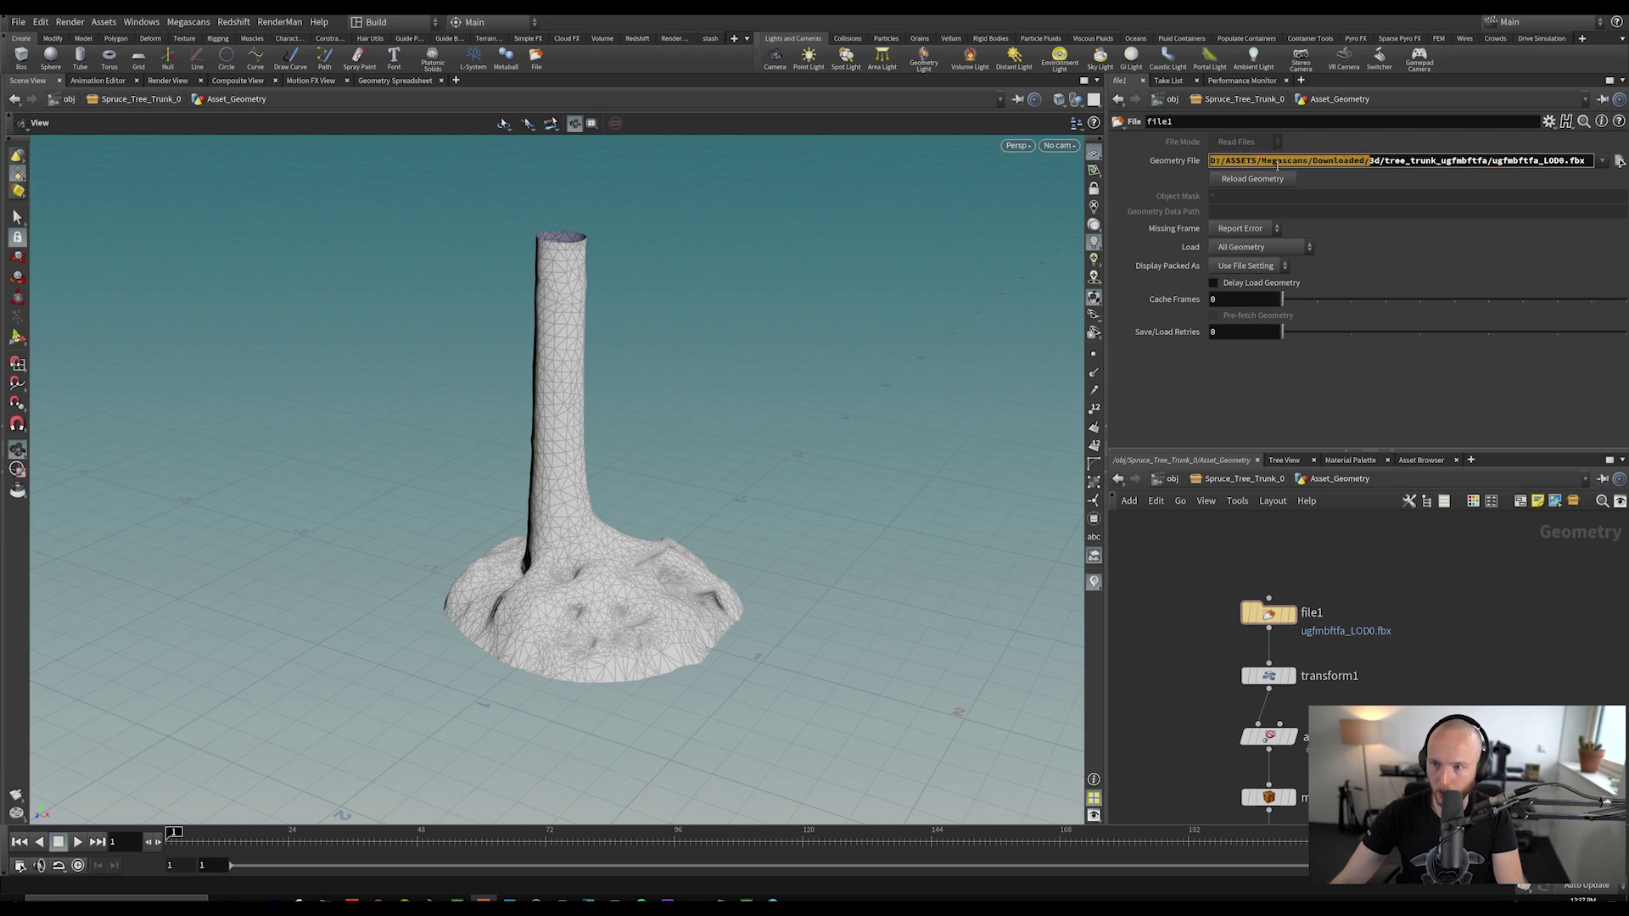
Step: Open the Hscript Textport and start an opchange command with D:/ASSETS/Megascans/Downloaded/ as the text to replace
click(158, 22)
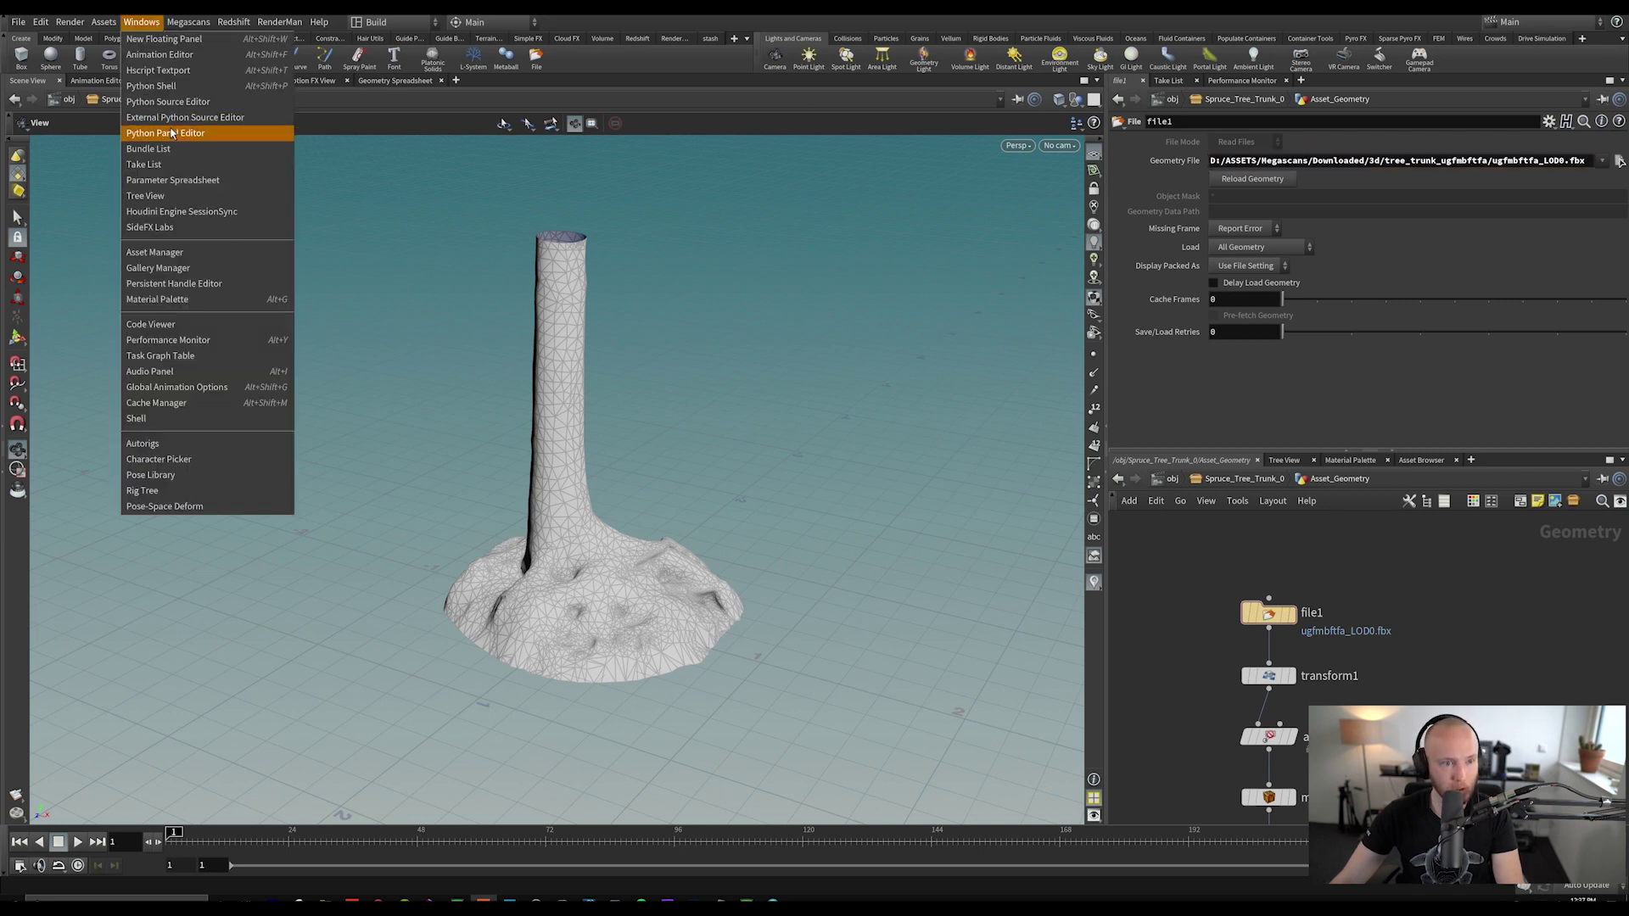
click(160, 71)
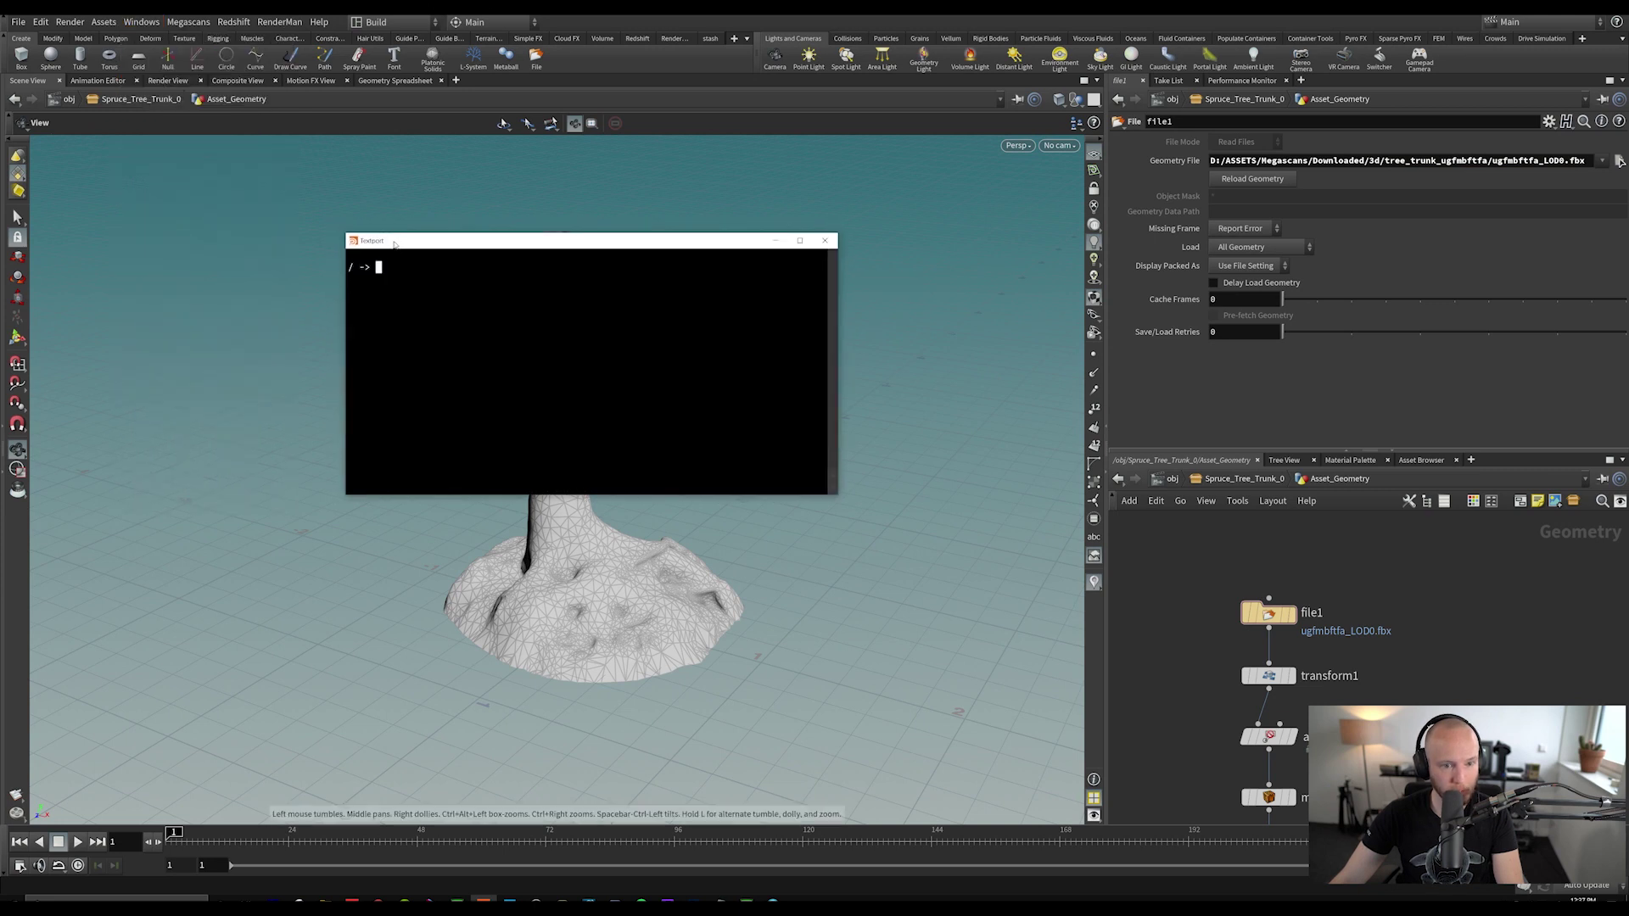
drag(390, 244, 744, 316)
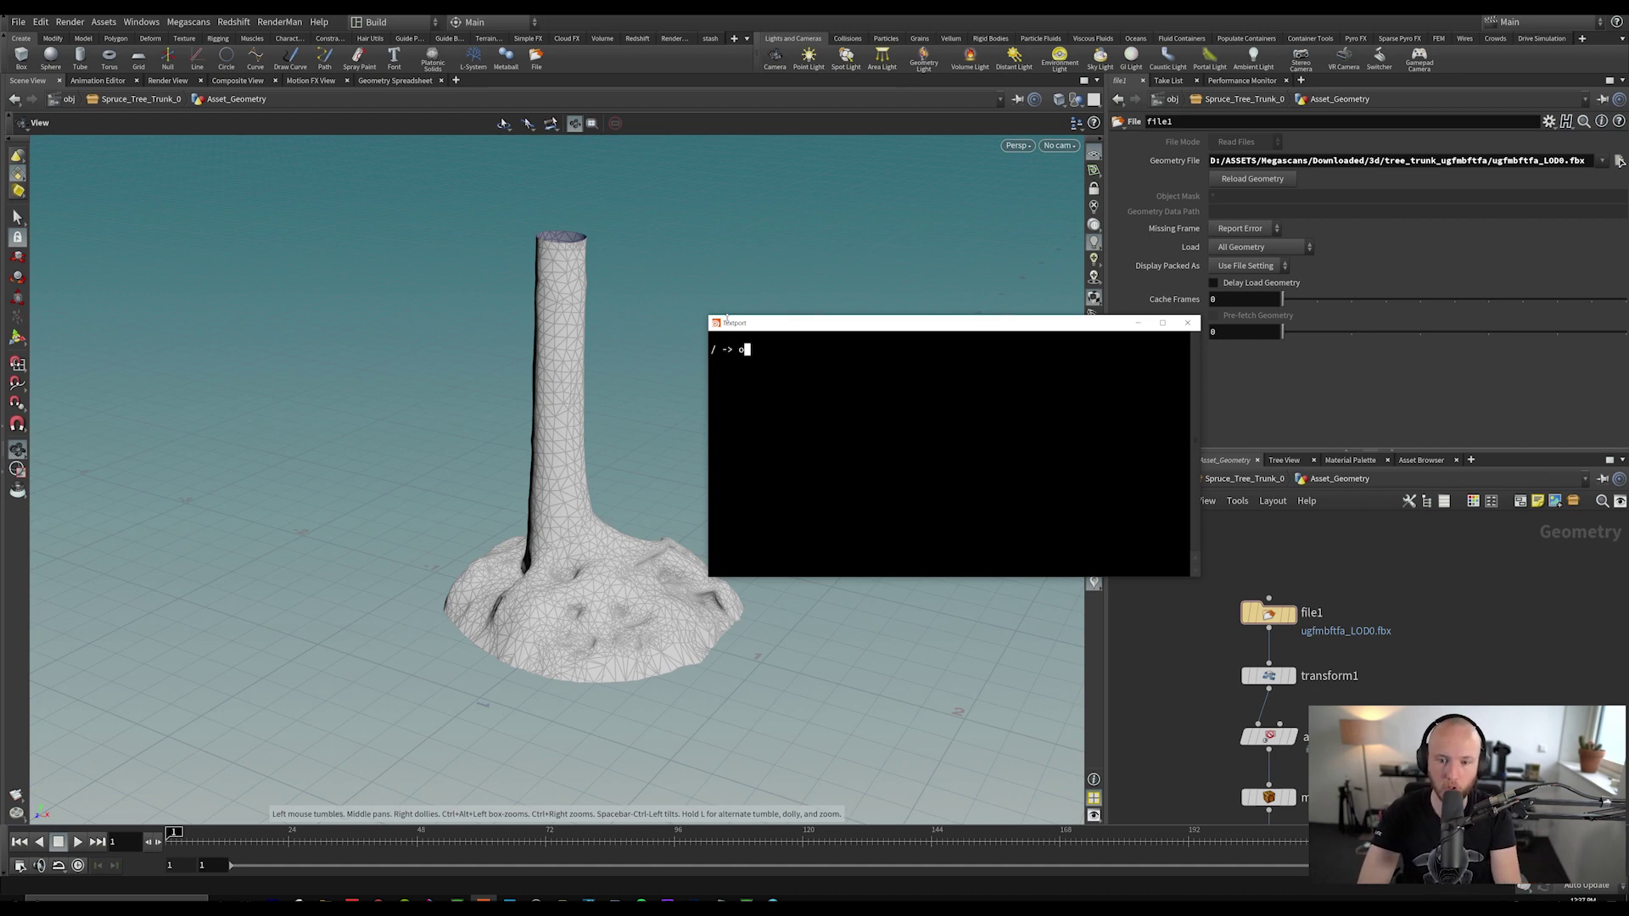
text(pchange)
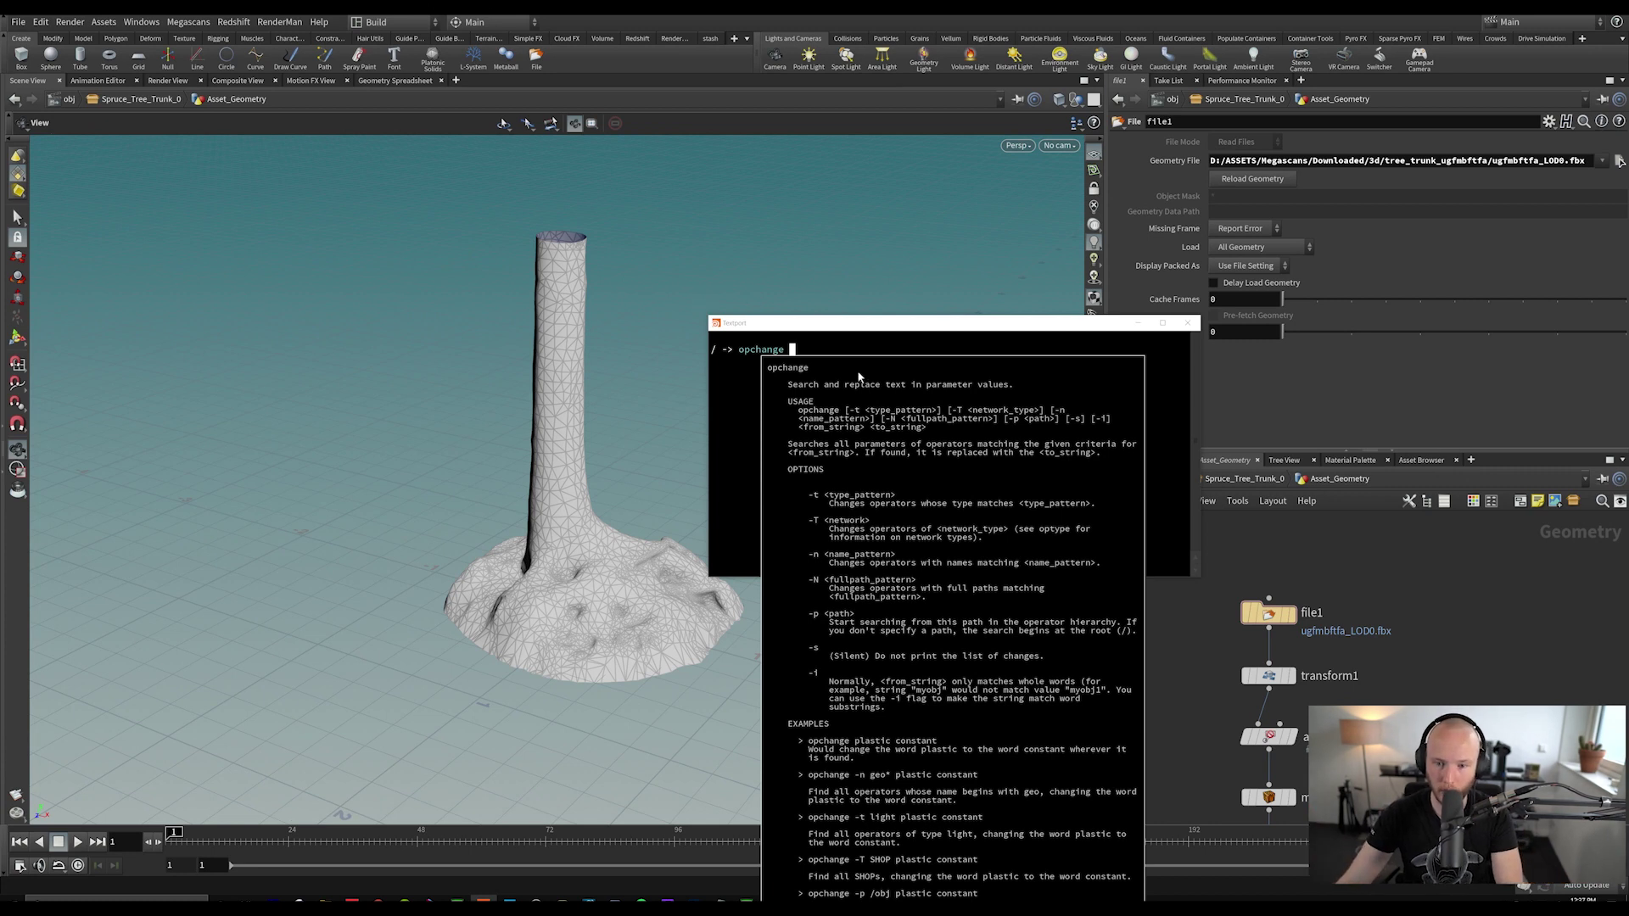
drag(800, 319, 721, 305)
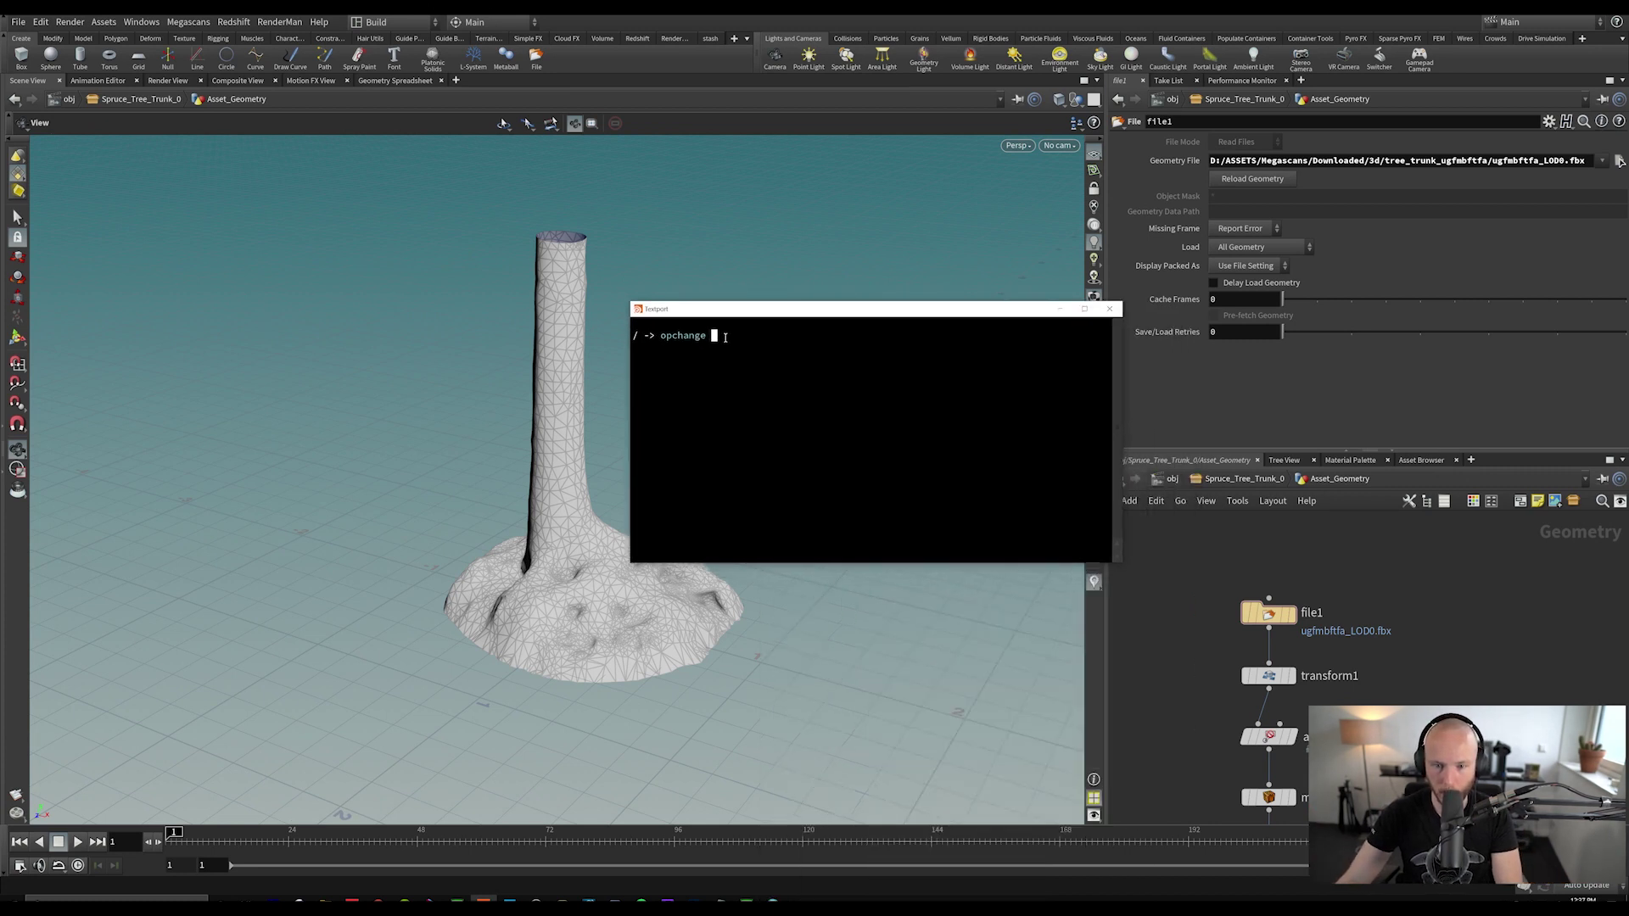
key(ctrl+v)
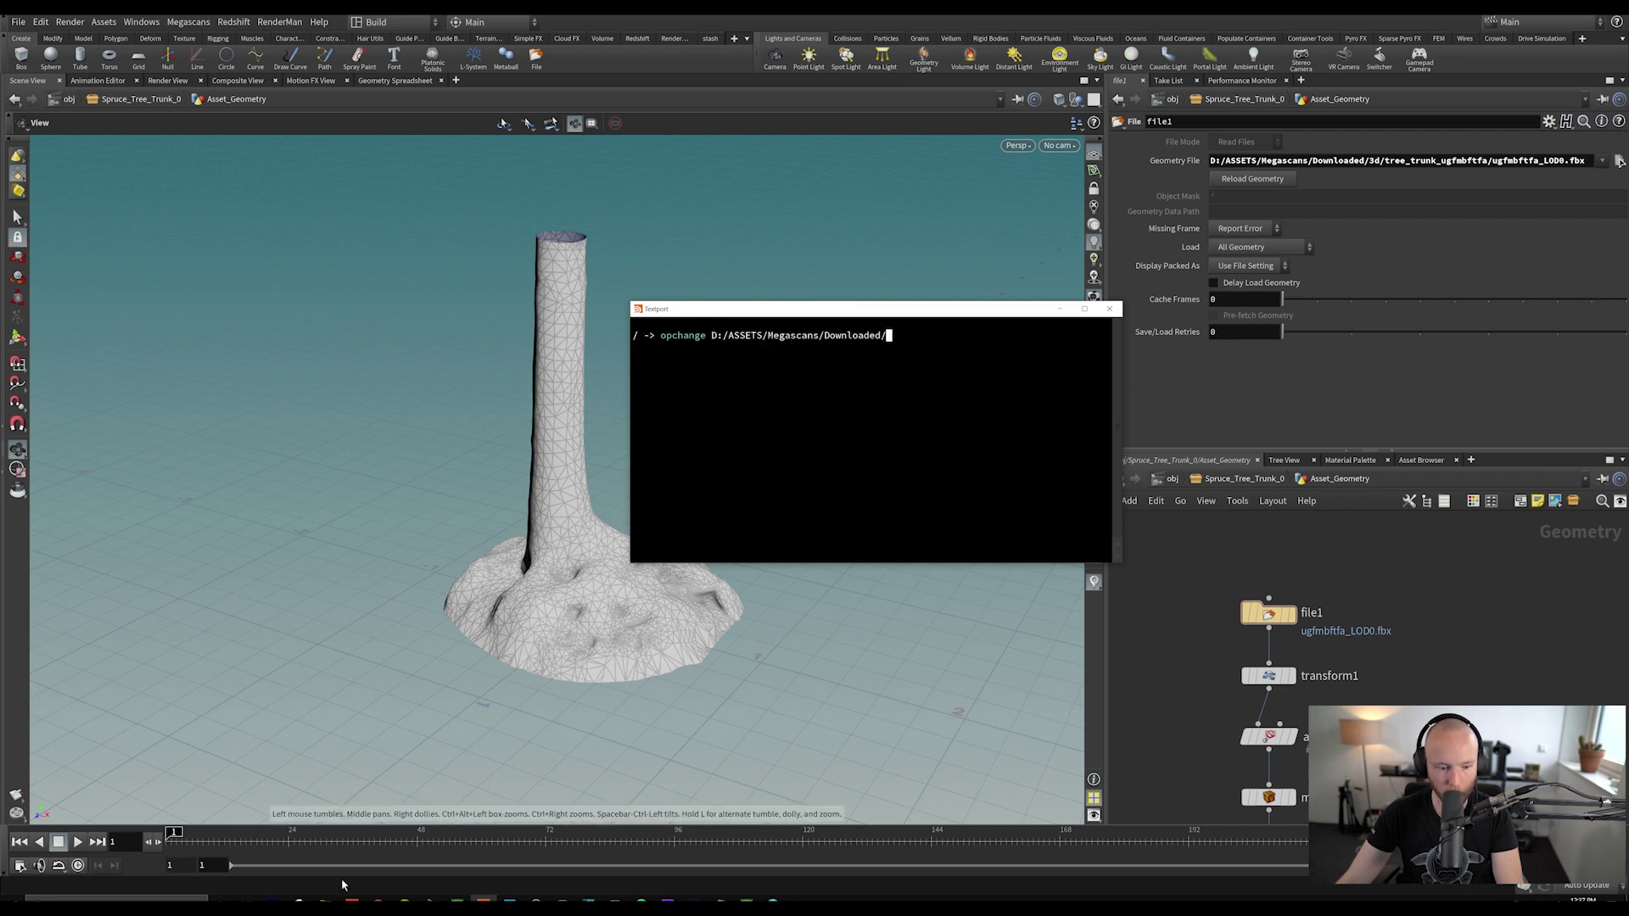
Step: Copy the path of the network folder Z:\ASSETS\Megascans\Downloaded from File Explorer and return to the Textport
mouse_move(326, 898)
click(441, 859)
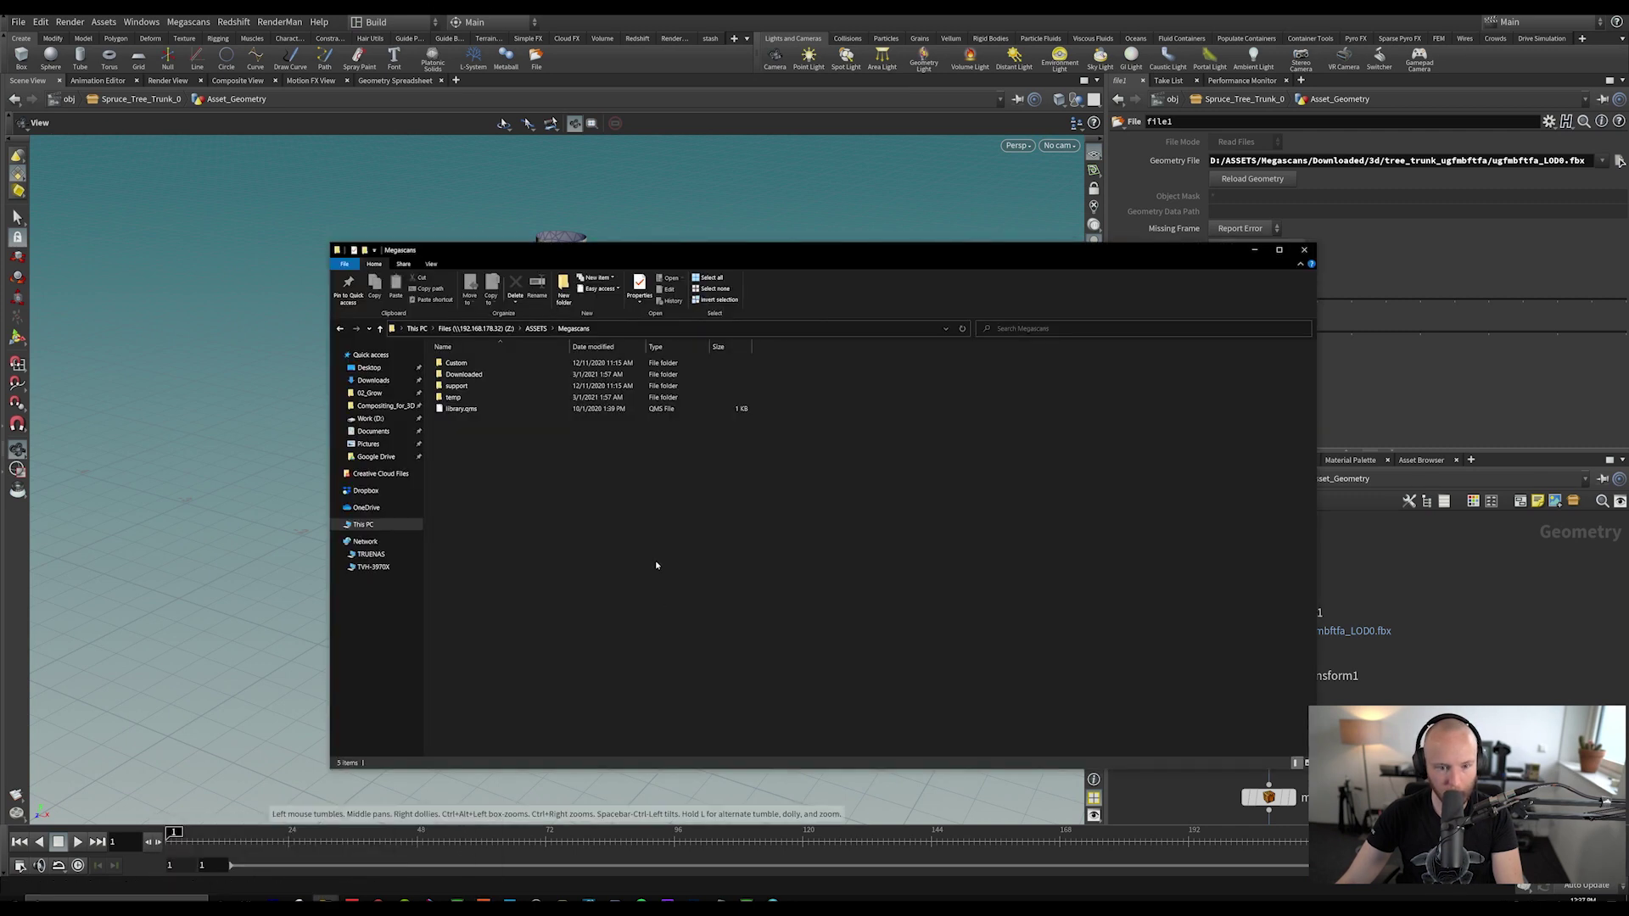
double_click(463, 374)
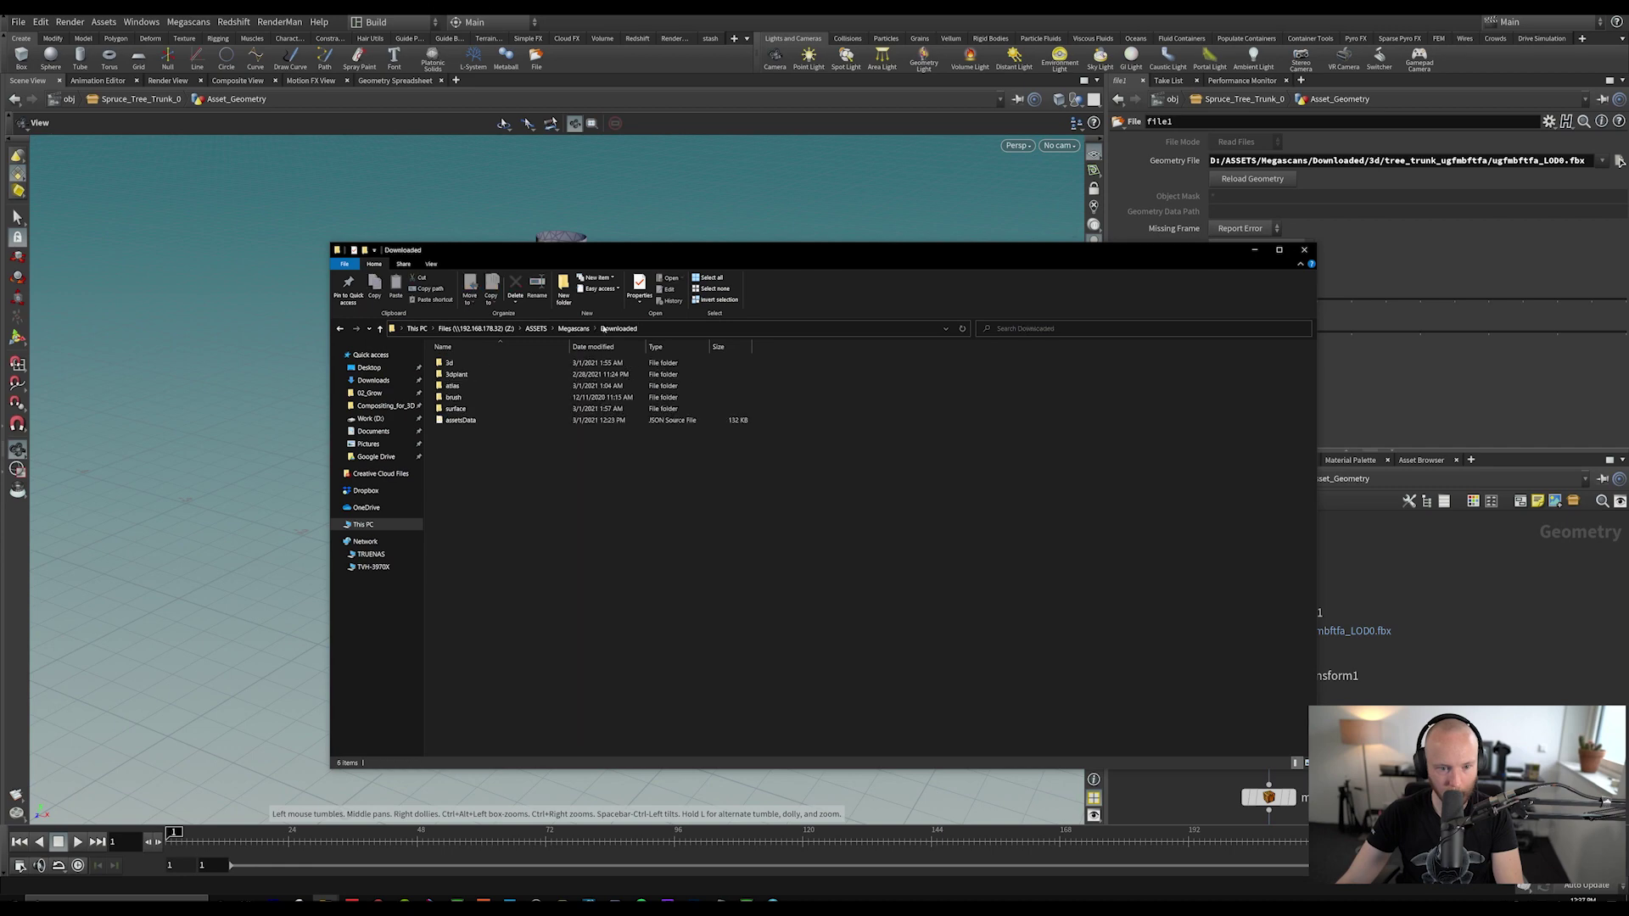
click(714, 330)
key(ctrl+c)
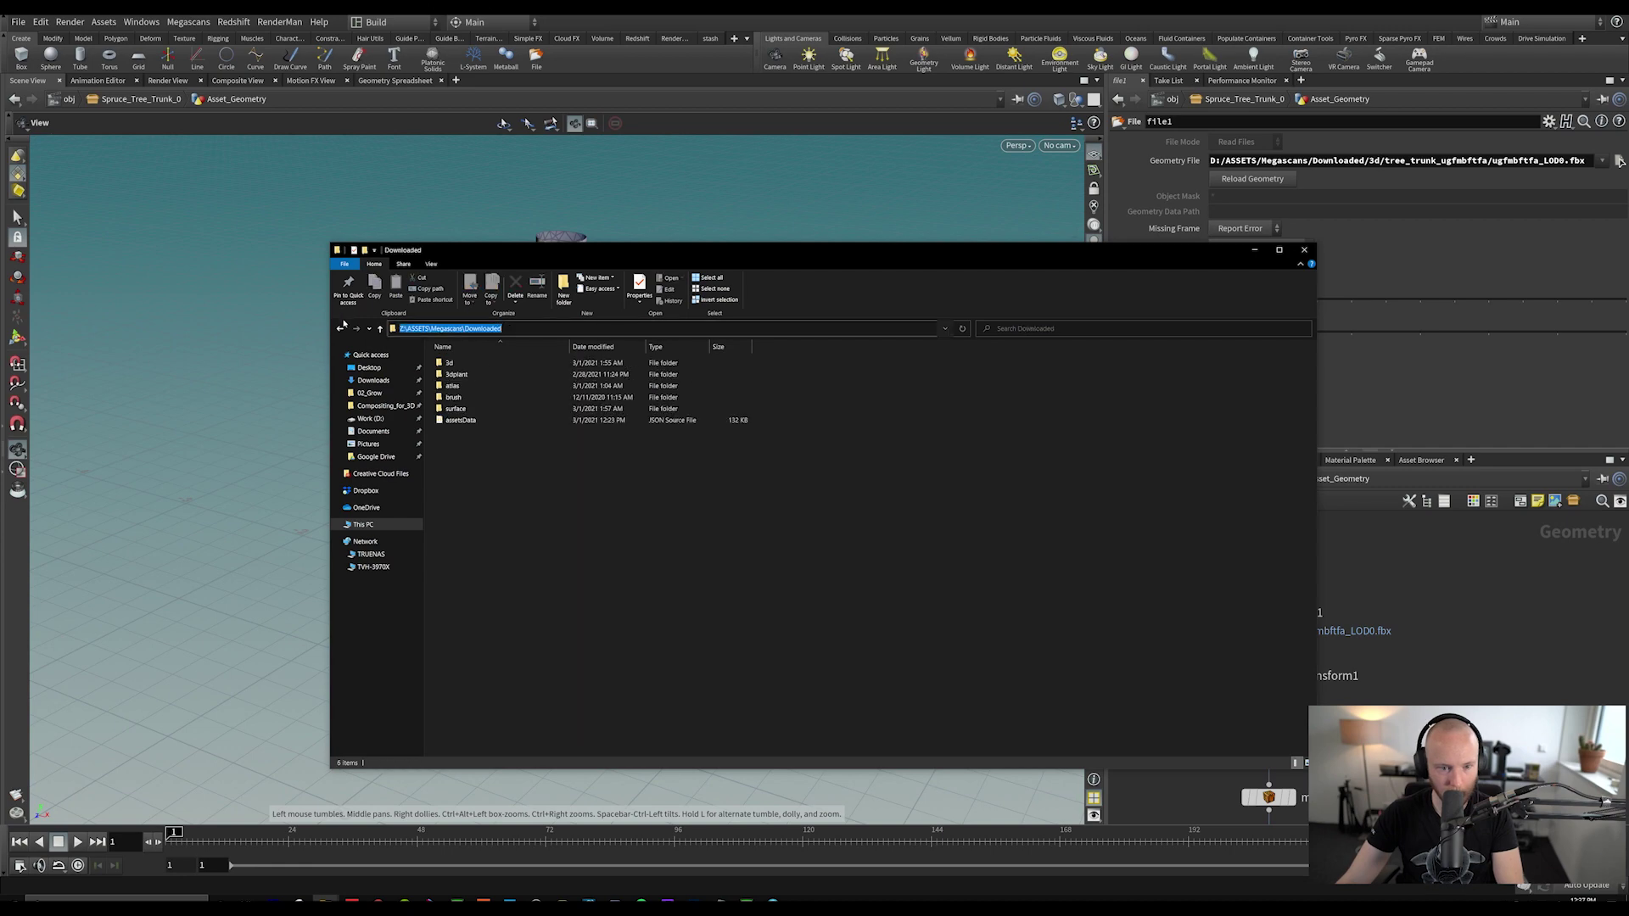
click(1254, 251)
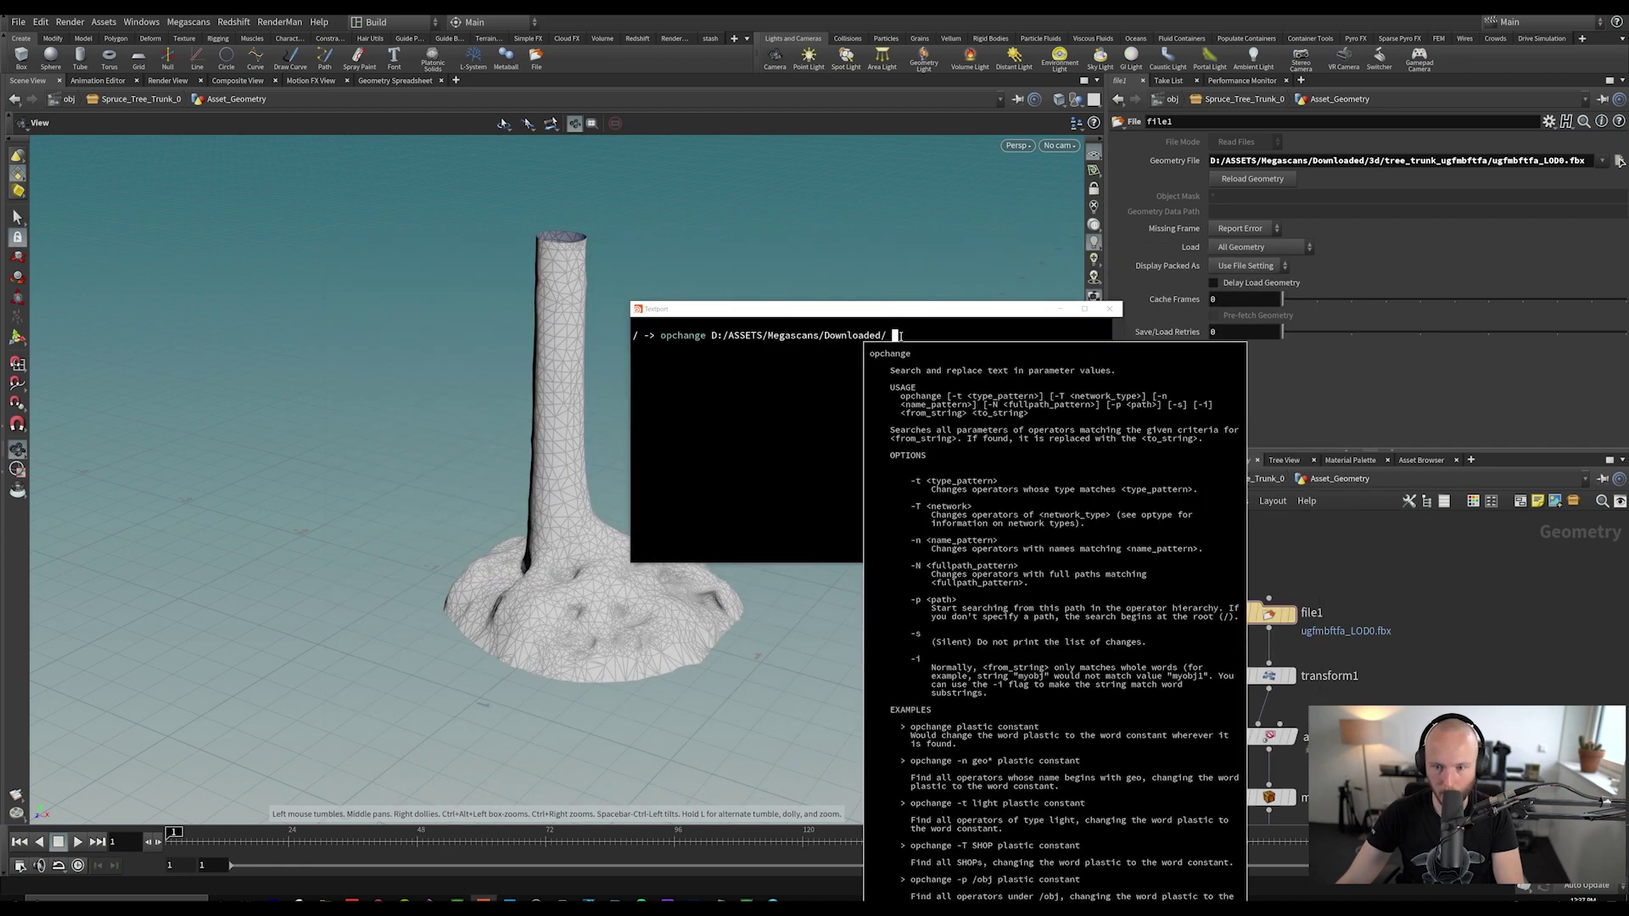
Step: Try to run the opchange command with Z:\ASSETS\Megascans\Downloaded as the replacement for D:/ASSETS/Megascans/Downloaded/
key(ctrl+v)
click(811, 336)
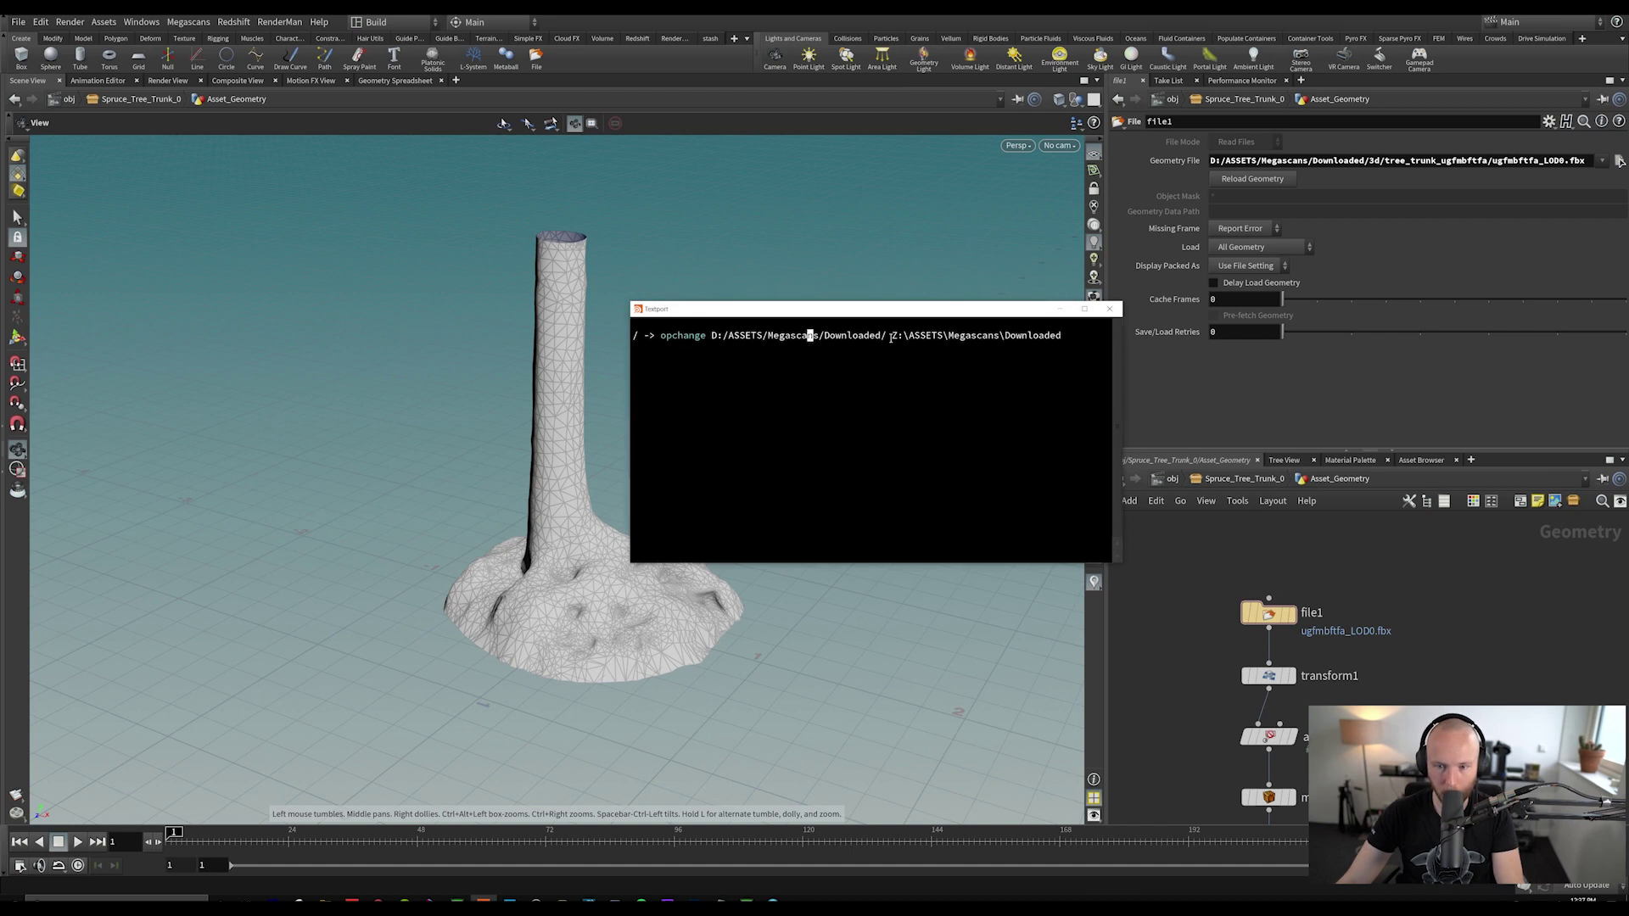
key(Return)
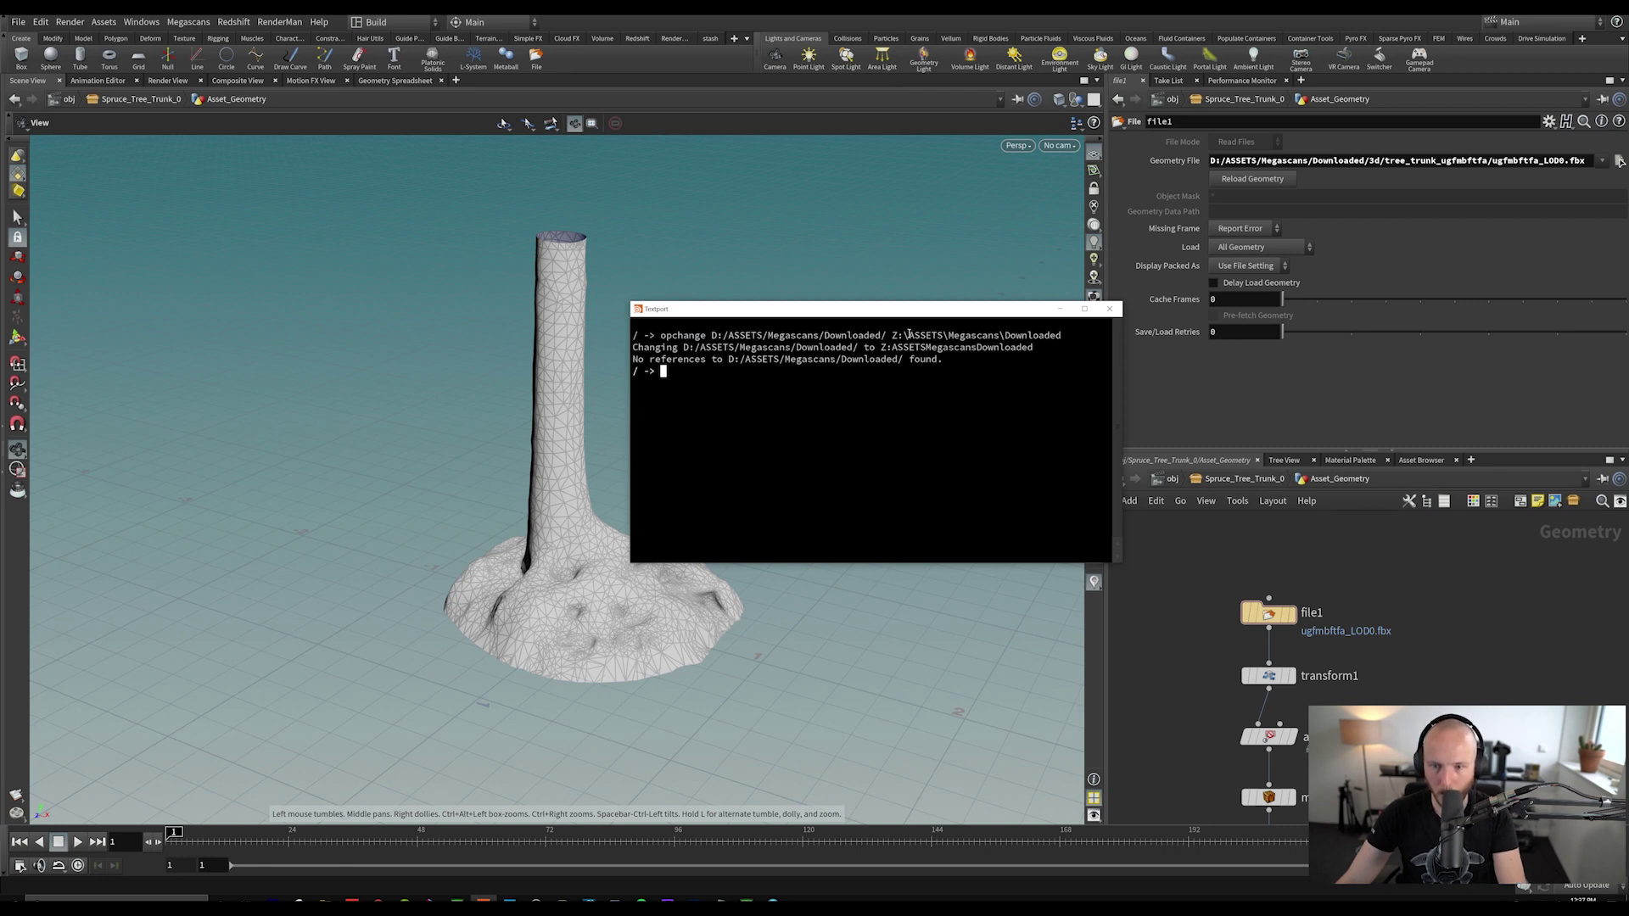
drag(629, 356, 632, 356)
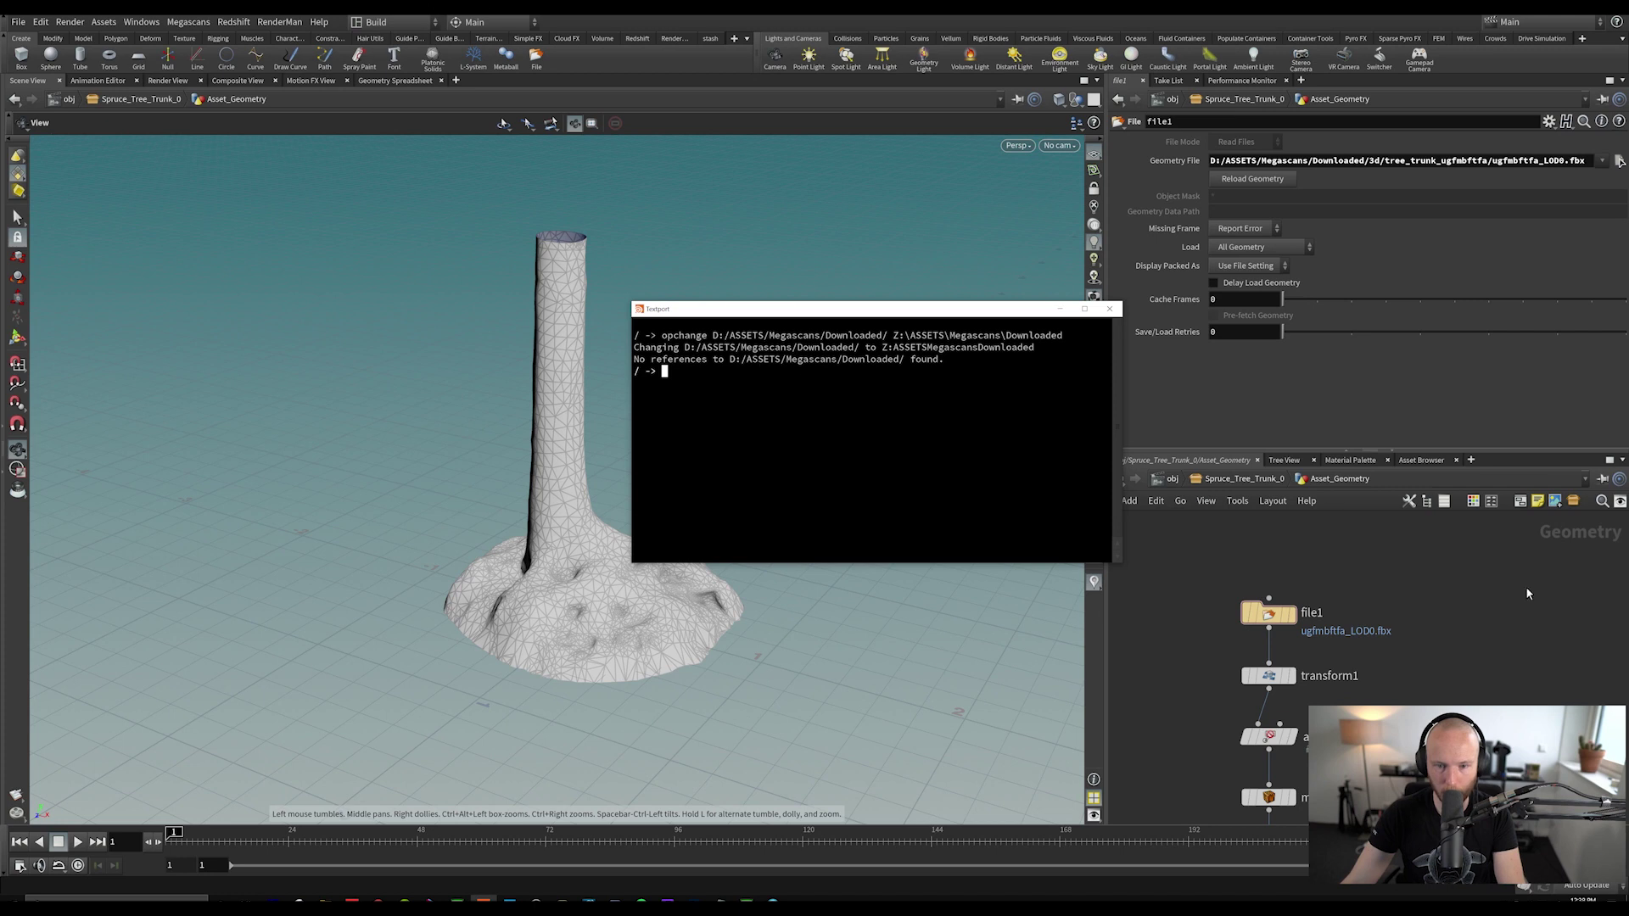
Step: Copy D:/ASSETS/Megascans/Downloaded without its trailing slash from file1's geometry file path into a new Textport line
click(1372, 160)
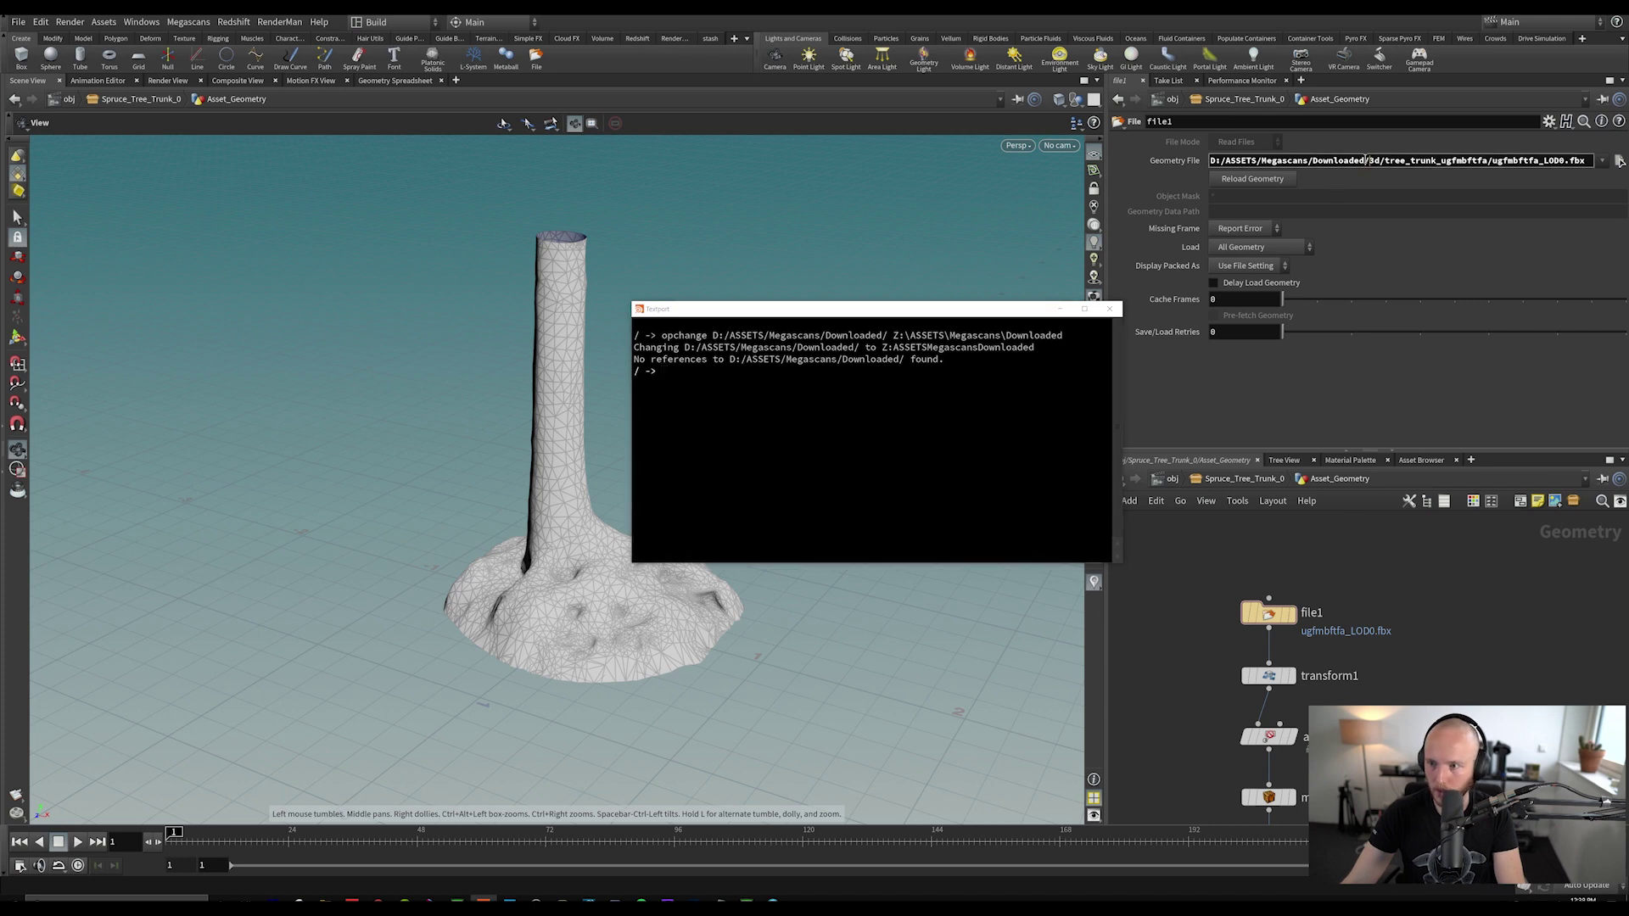
key(shift+Home)
key(ctrl+c)
click(786, 378)
right_click(707, 372)
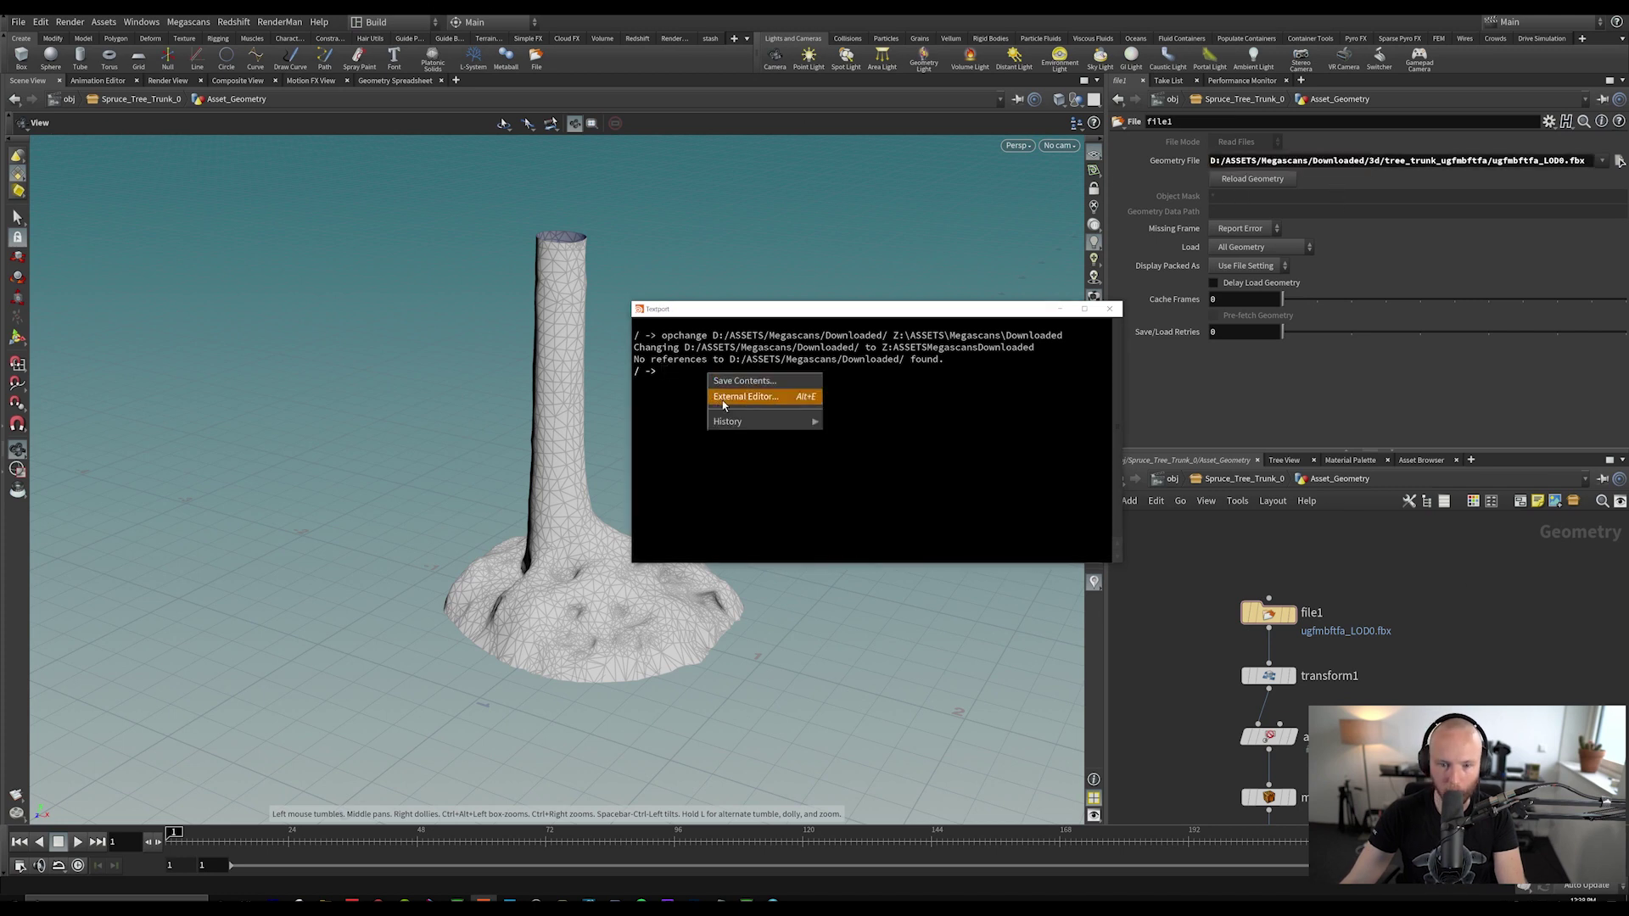
click(690, 390)
key(ctrl+v)
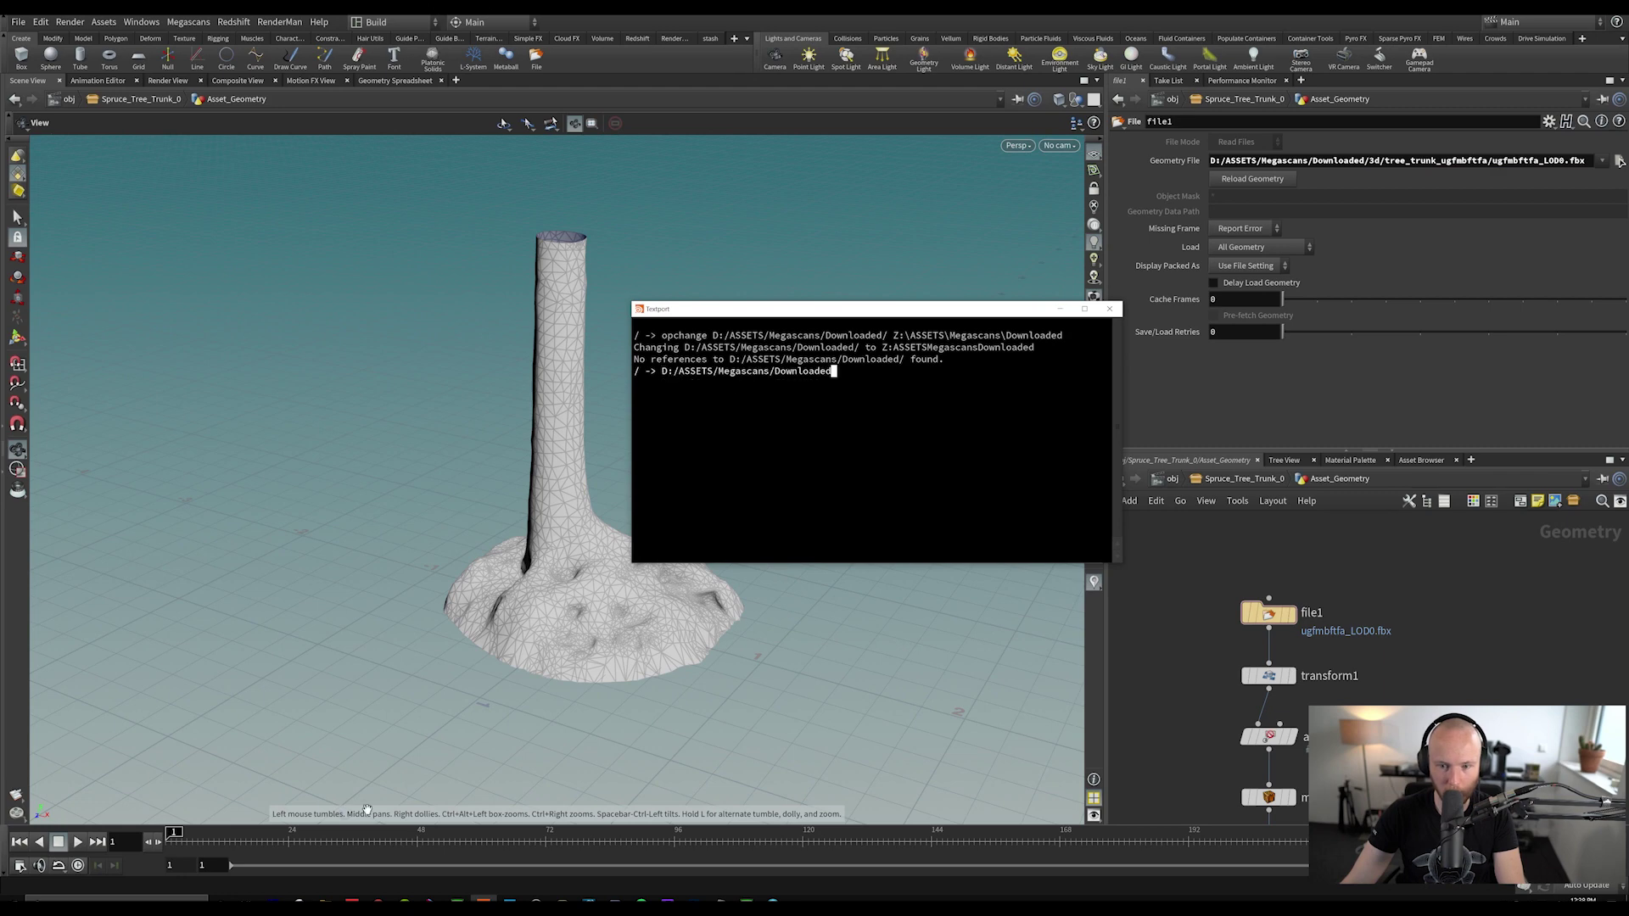
Step: Copy the network folder path Z:\ASSETS\Megascans\Downloaded from File Explorer again and return to the Textport line
click(325, 903)
click(455, 855)
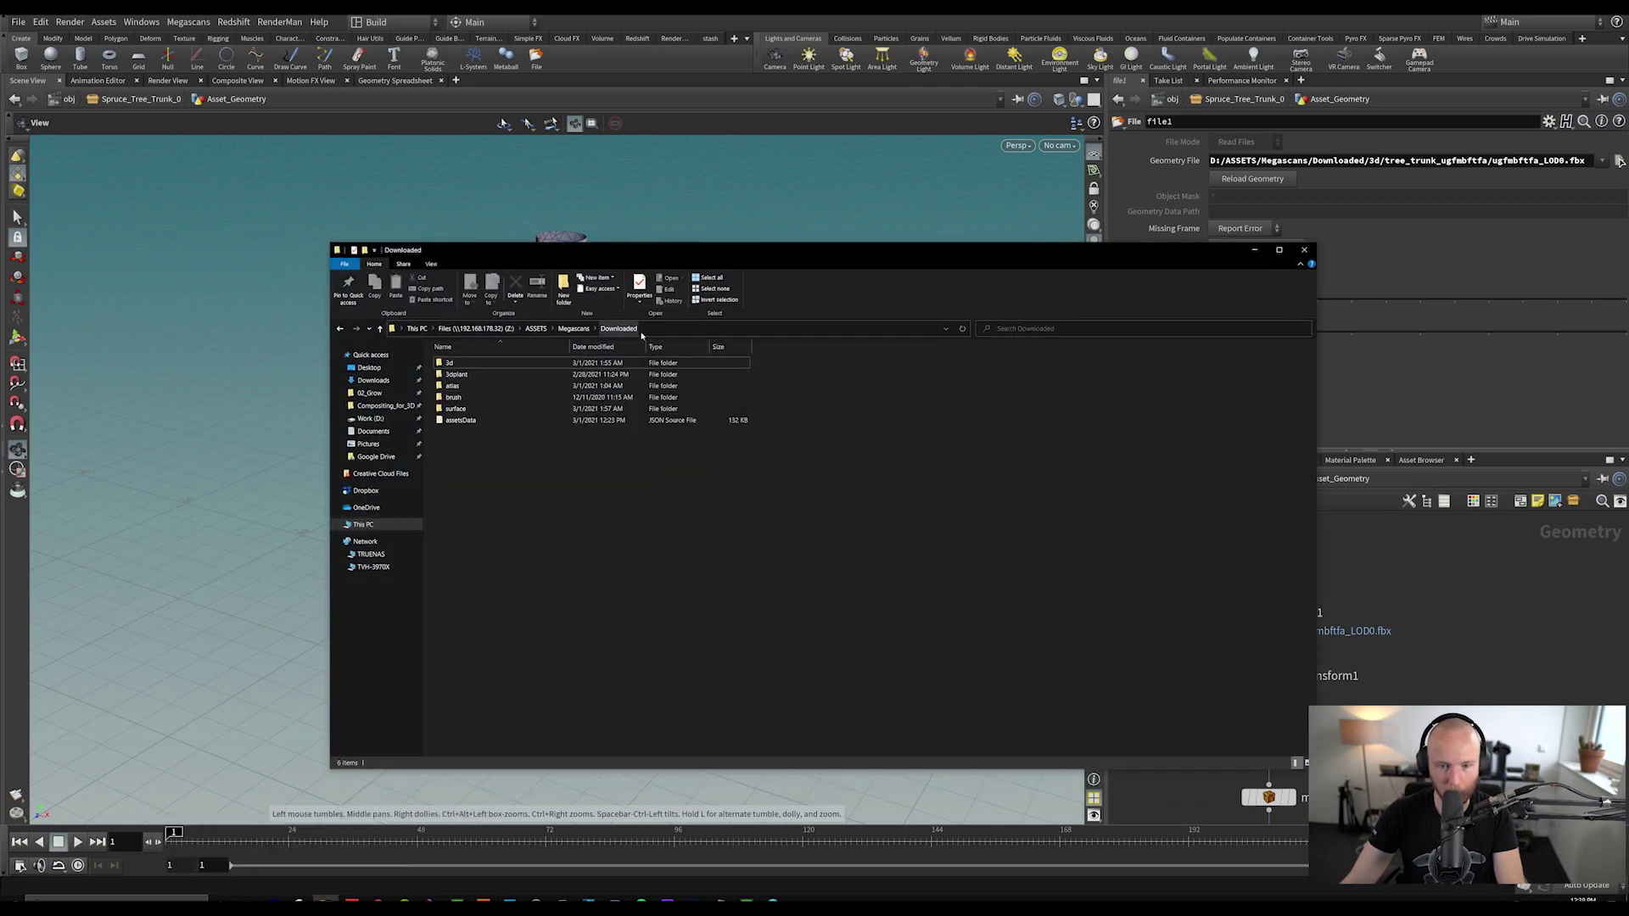
click(684, 329)
key(ctrl+c)
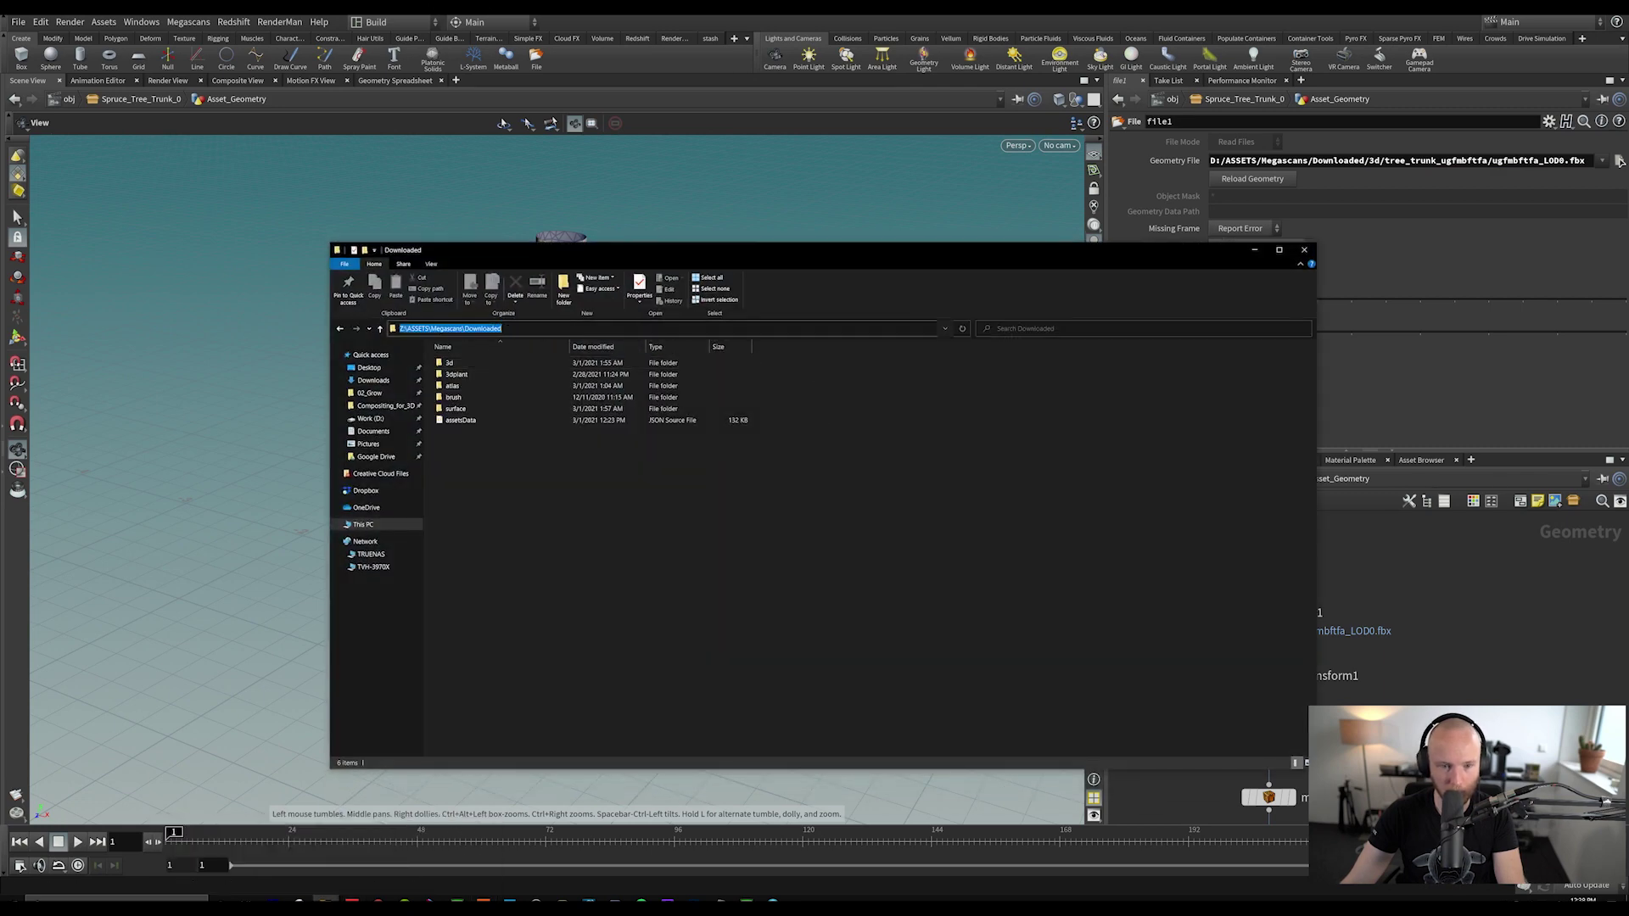
click(1255, 250)
double_click(850, 371)
right_click(849, 370)
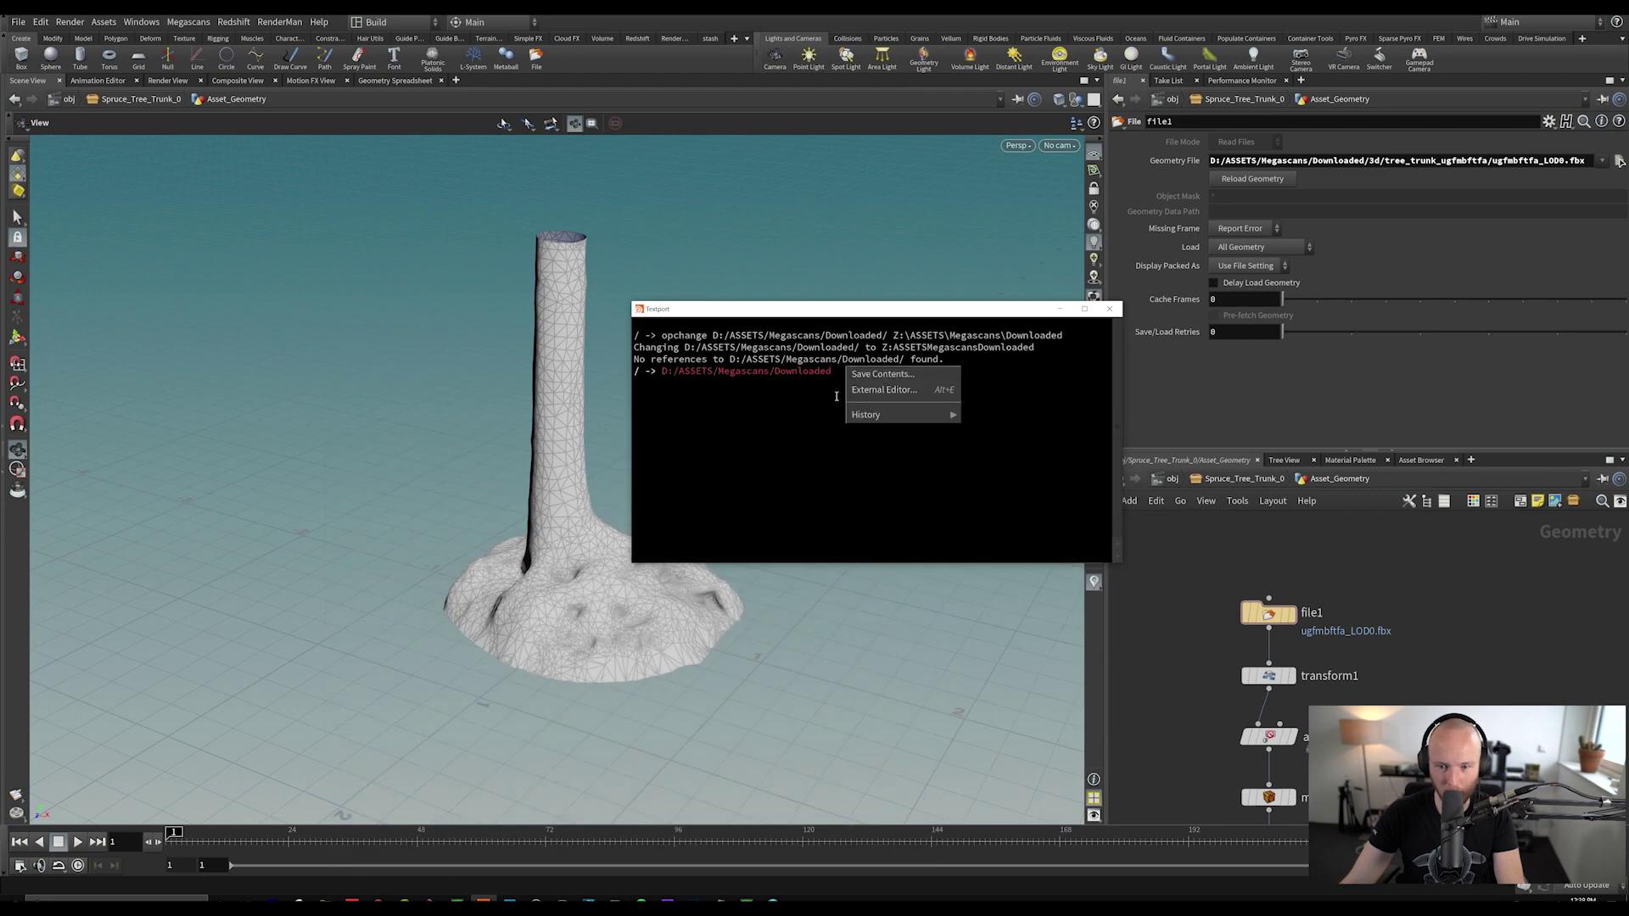
click(835, 395)
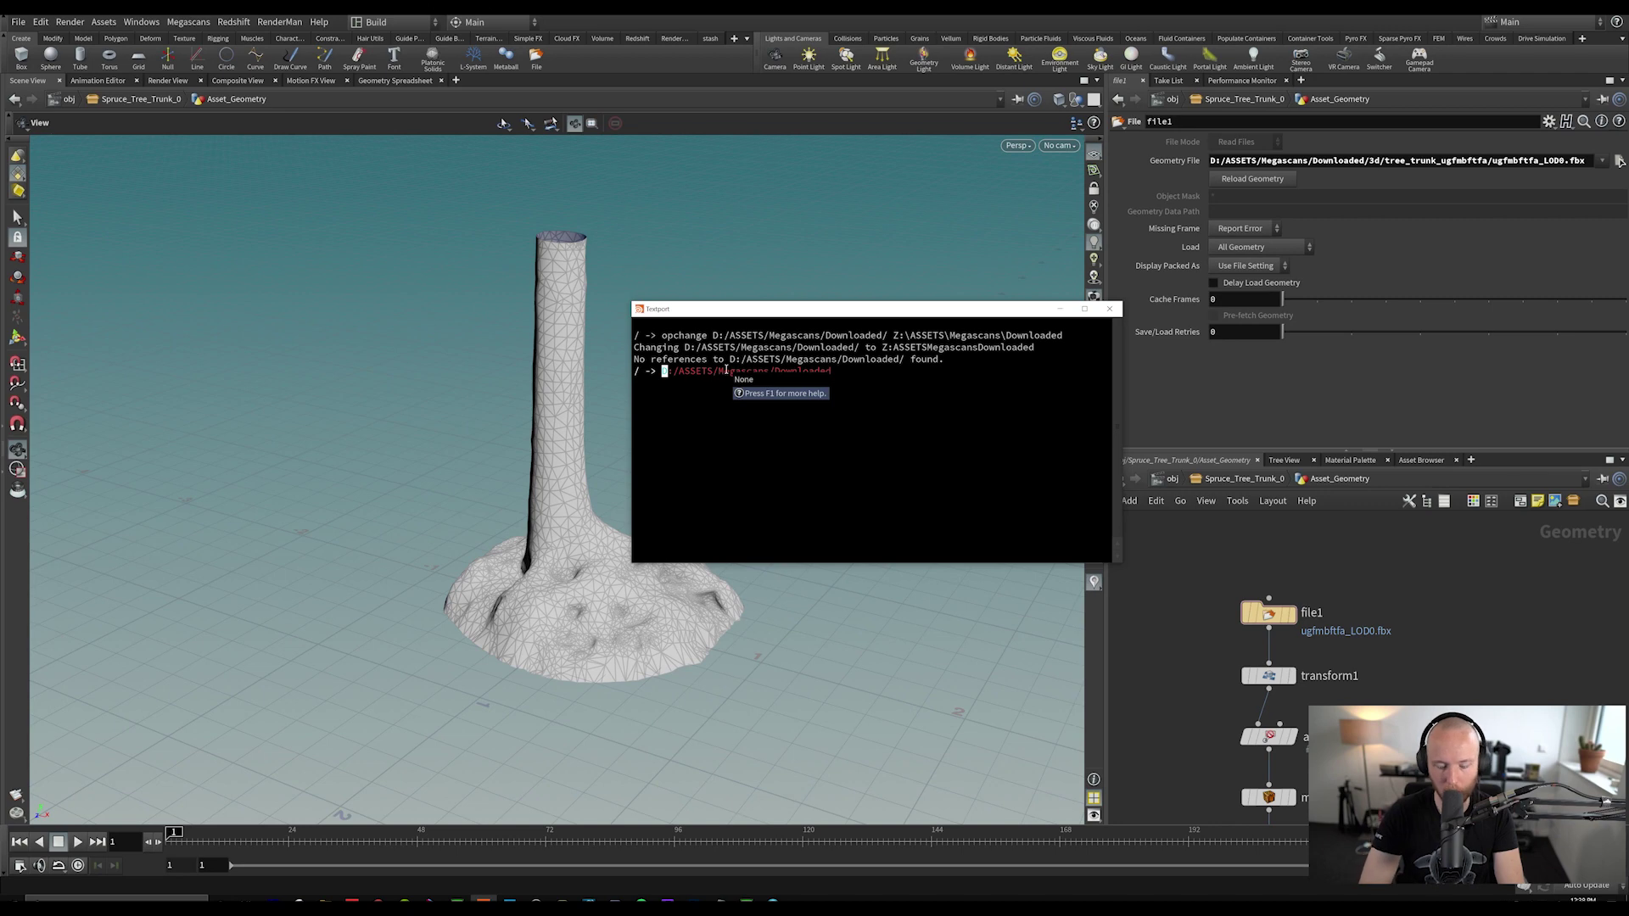
Step: Put opchange in front of the D:/ path on the Textport line and append Z:\ASSETS\Megascans\Downloaded as the replacement text
text(opchange)
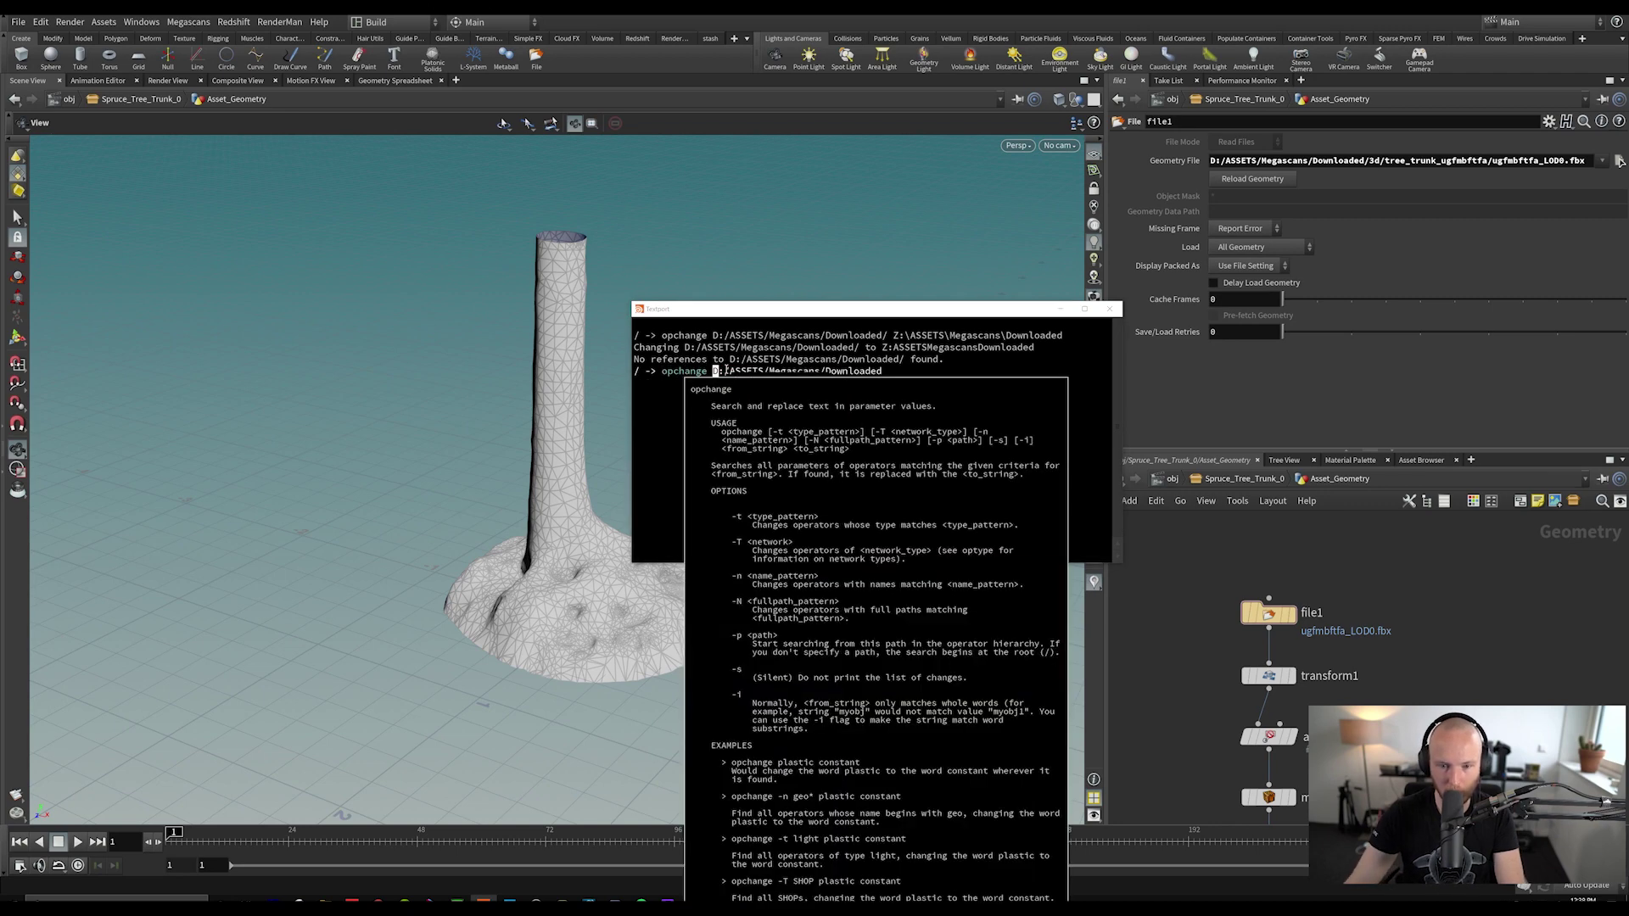
click(889, 368)
key(Right)
key(Right)
key(Right)
key(Right)
key(Right)
key(Right)
key(Right)
key(Right)
key(Right)
key(Right)
key(Right)
key(Right)
key(Right)
key(Right)
key(Right)
key(Right)
key(Right)
key(Right)
key(Right)
key(Right)
key(Right)
key(Right)
key(Right)
key(Right)
key(Right)
key(Right)
key(Right)
key(Right)
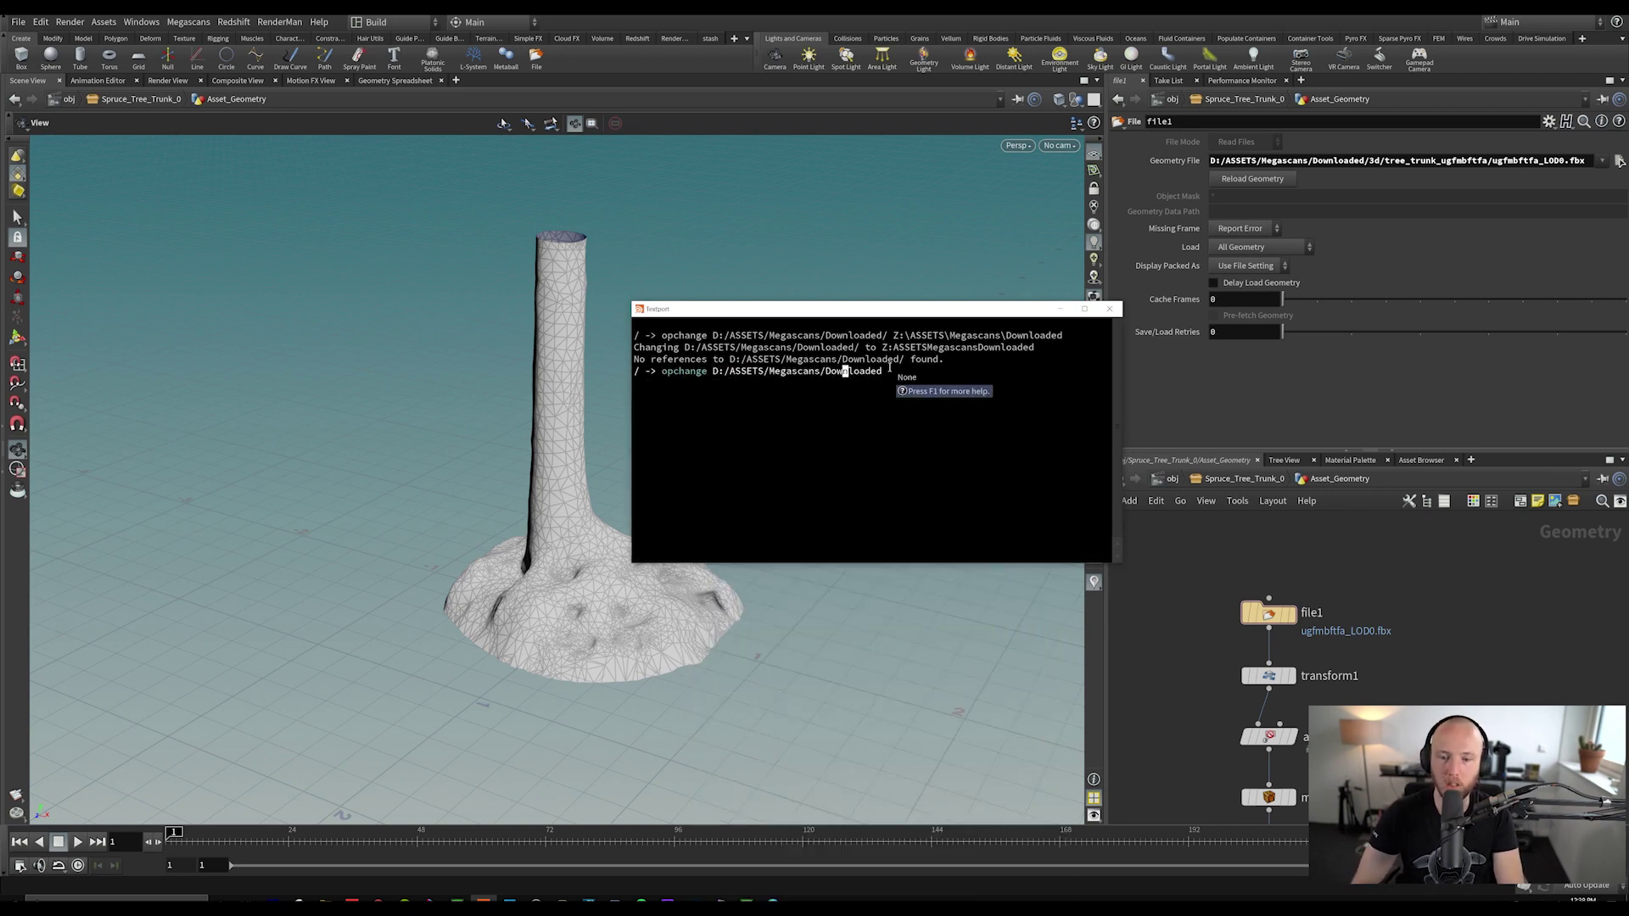
key(ctrl+v)
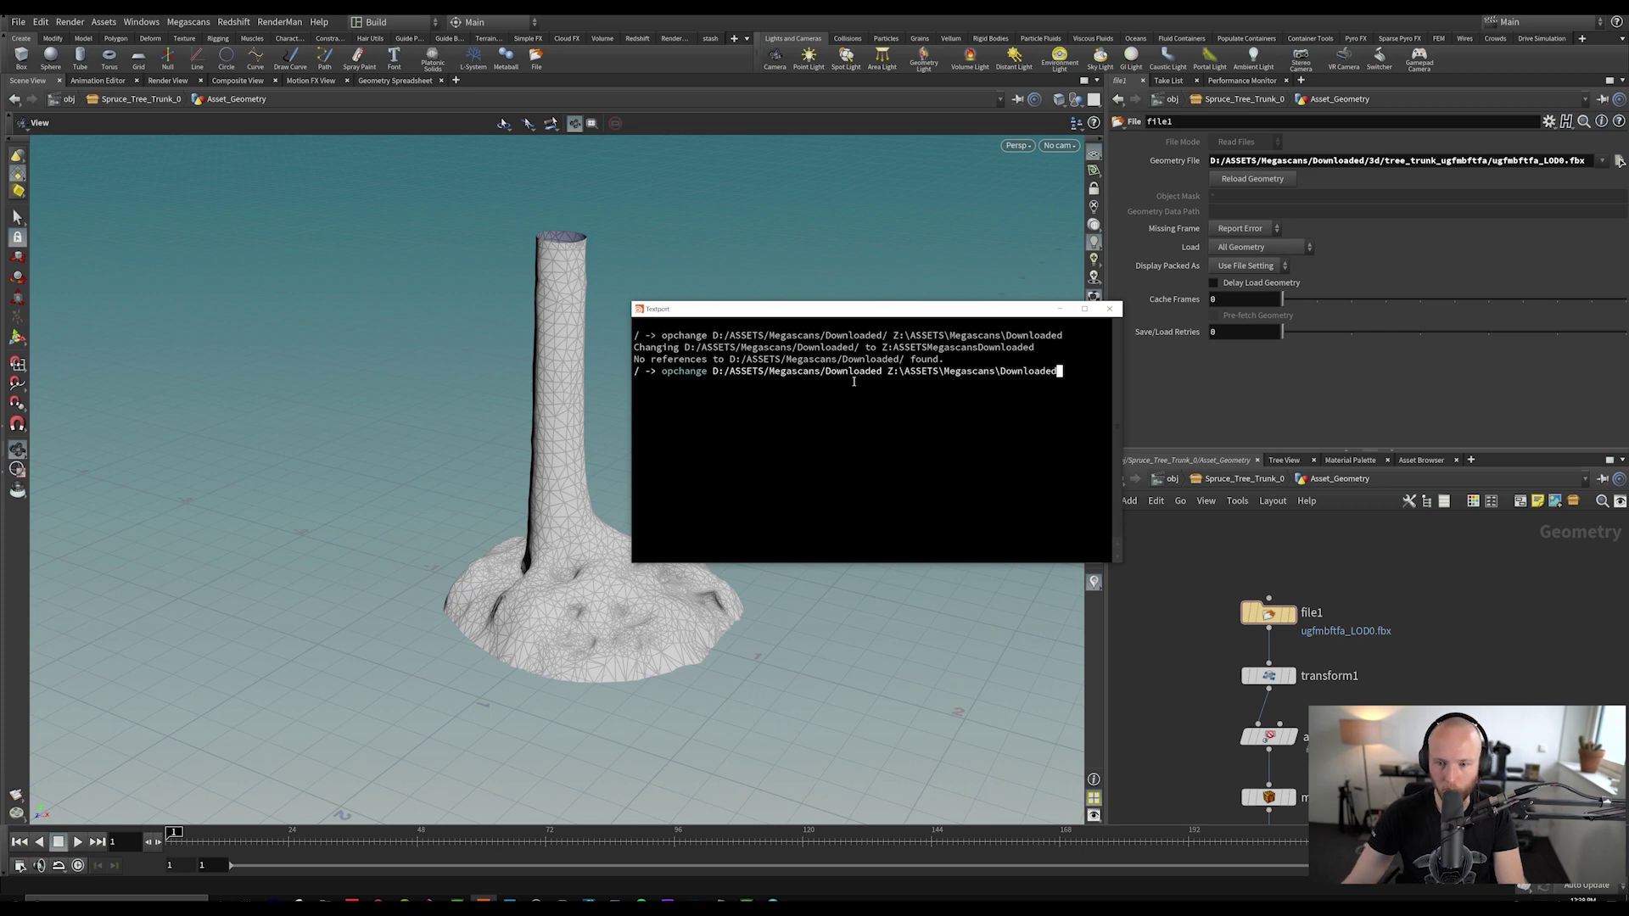
Step: Replace the backslashes in the replacement path with forward slashes, giving Z:/ASSETS/Megascans/Downloaded, and run the opchange command
key(Left)
key(Left)
key(Left)
key(Left)
key(Left)
key(Left)
key(Left)
key(Left)
key(Left)
key(Left)
key(Left)
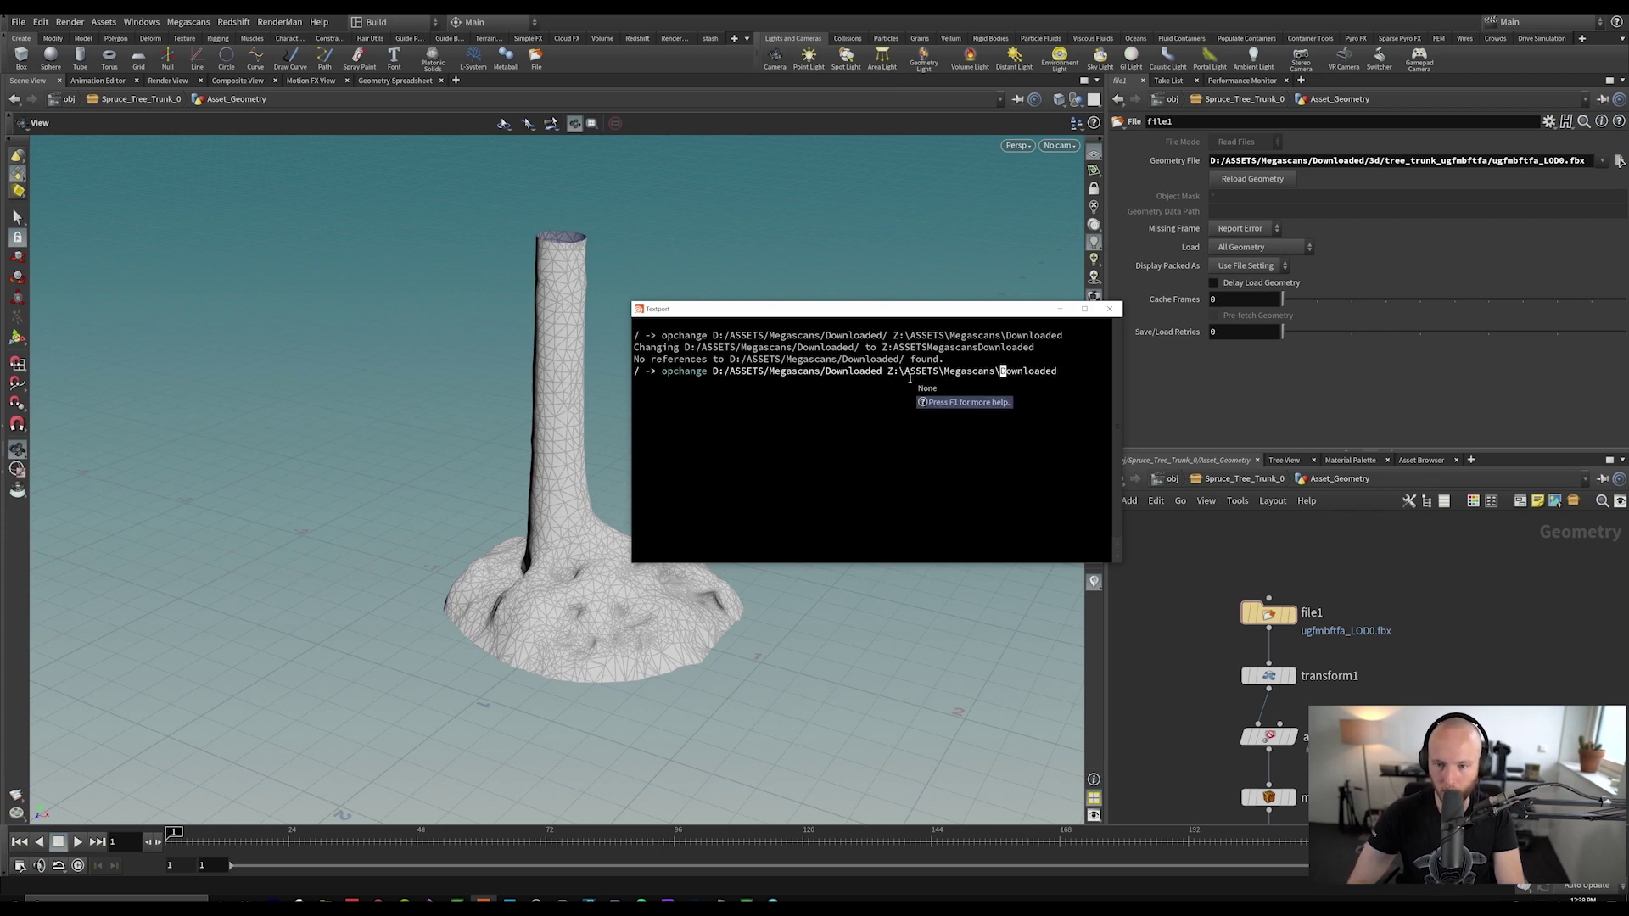
key(Left)
key(Left)
key(Left)
key(Left)
key(Left)
key(Left)
key(Left)
key(Left)
key(Left)
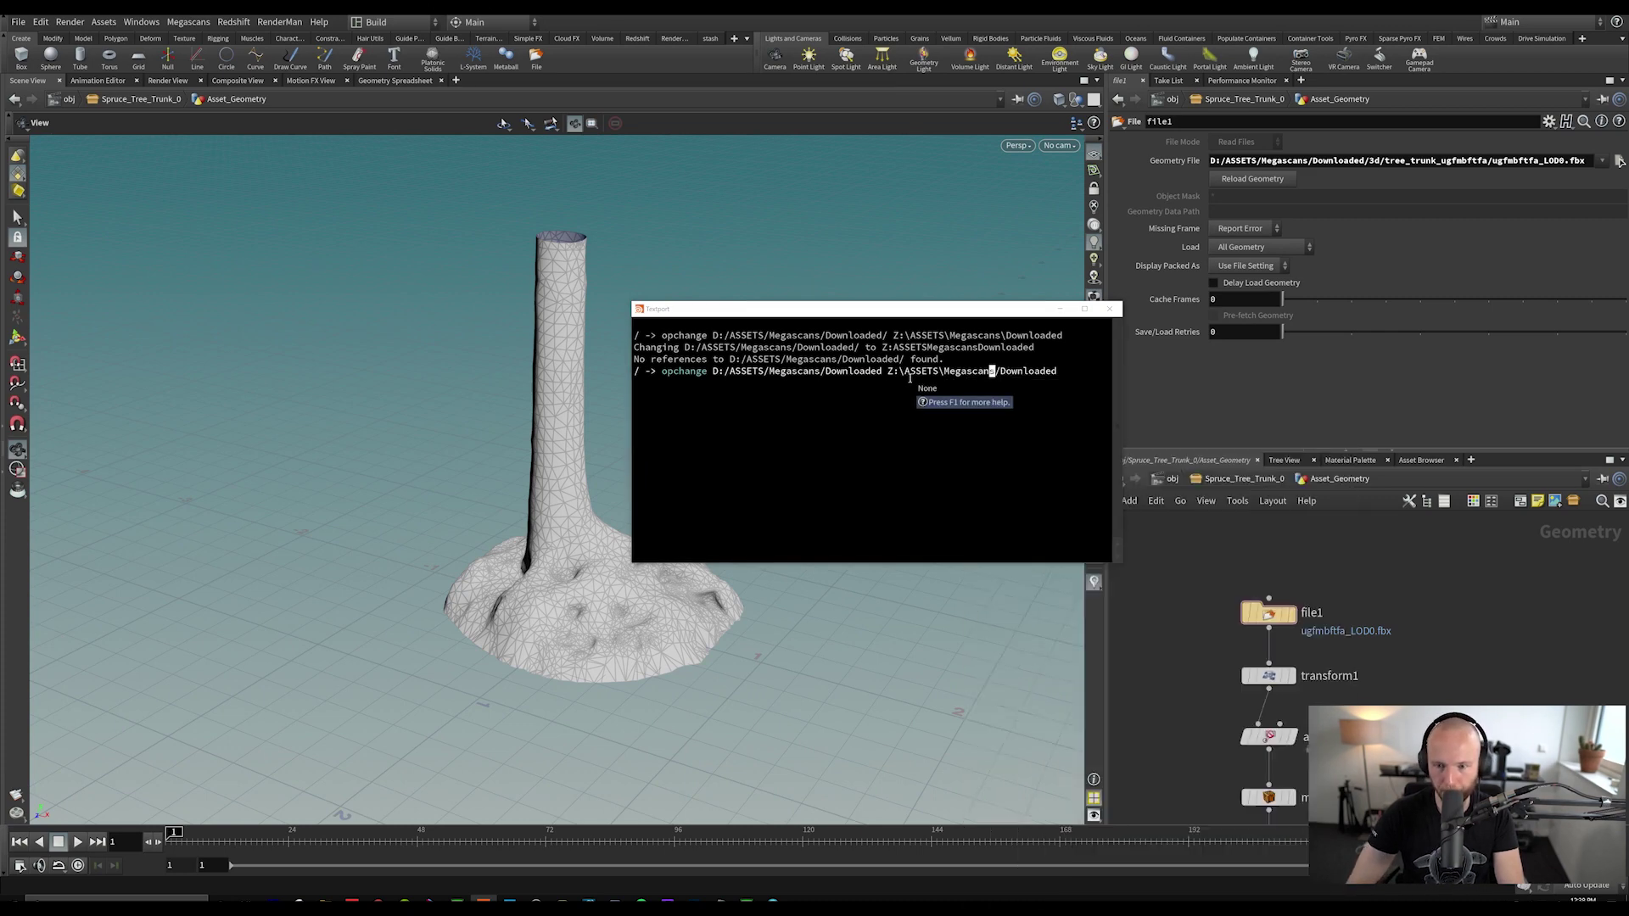
key(BackSpace)
text(/)
key(Left)
key(Left)
key(Left)
key(Left)
key(Left)
key(Left)
key(Left)
key(Left)
key(Delete)
text(/)
key(F1)
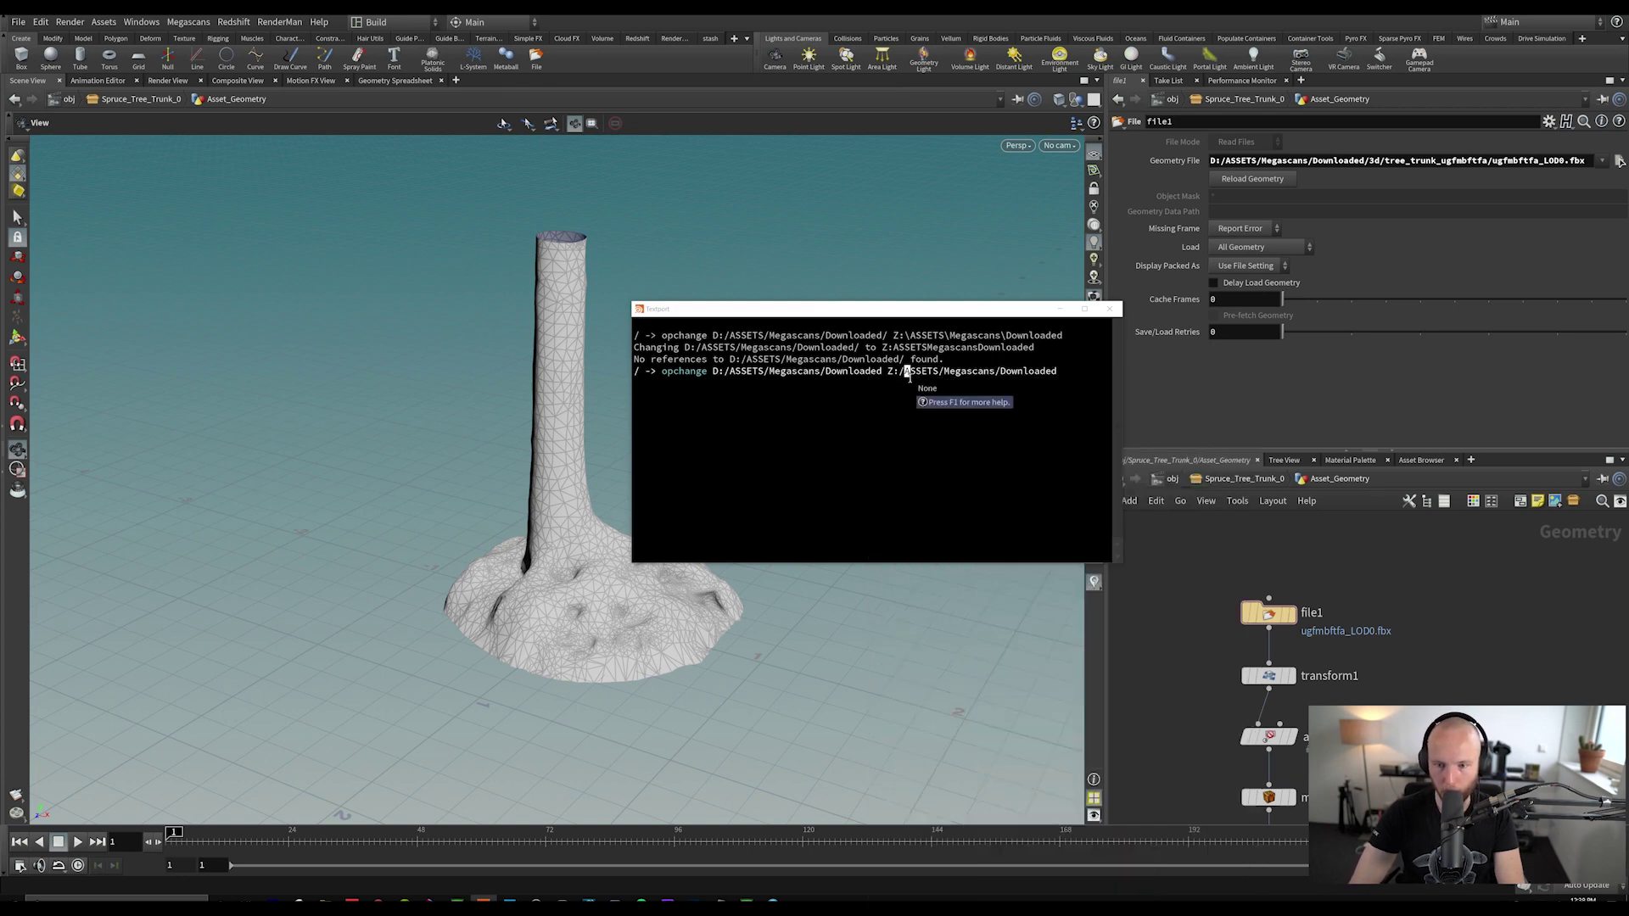
key(Return)
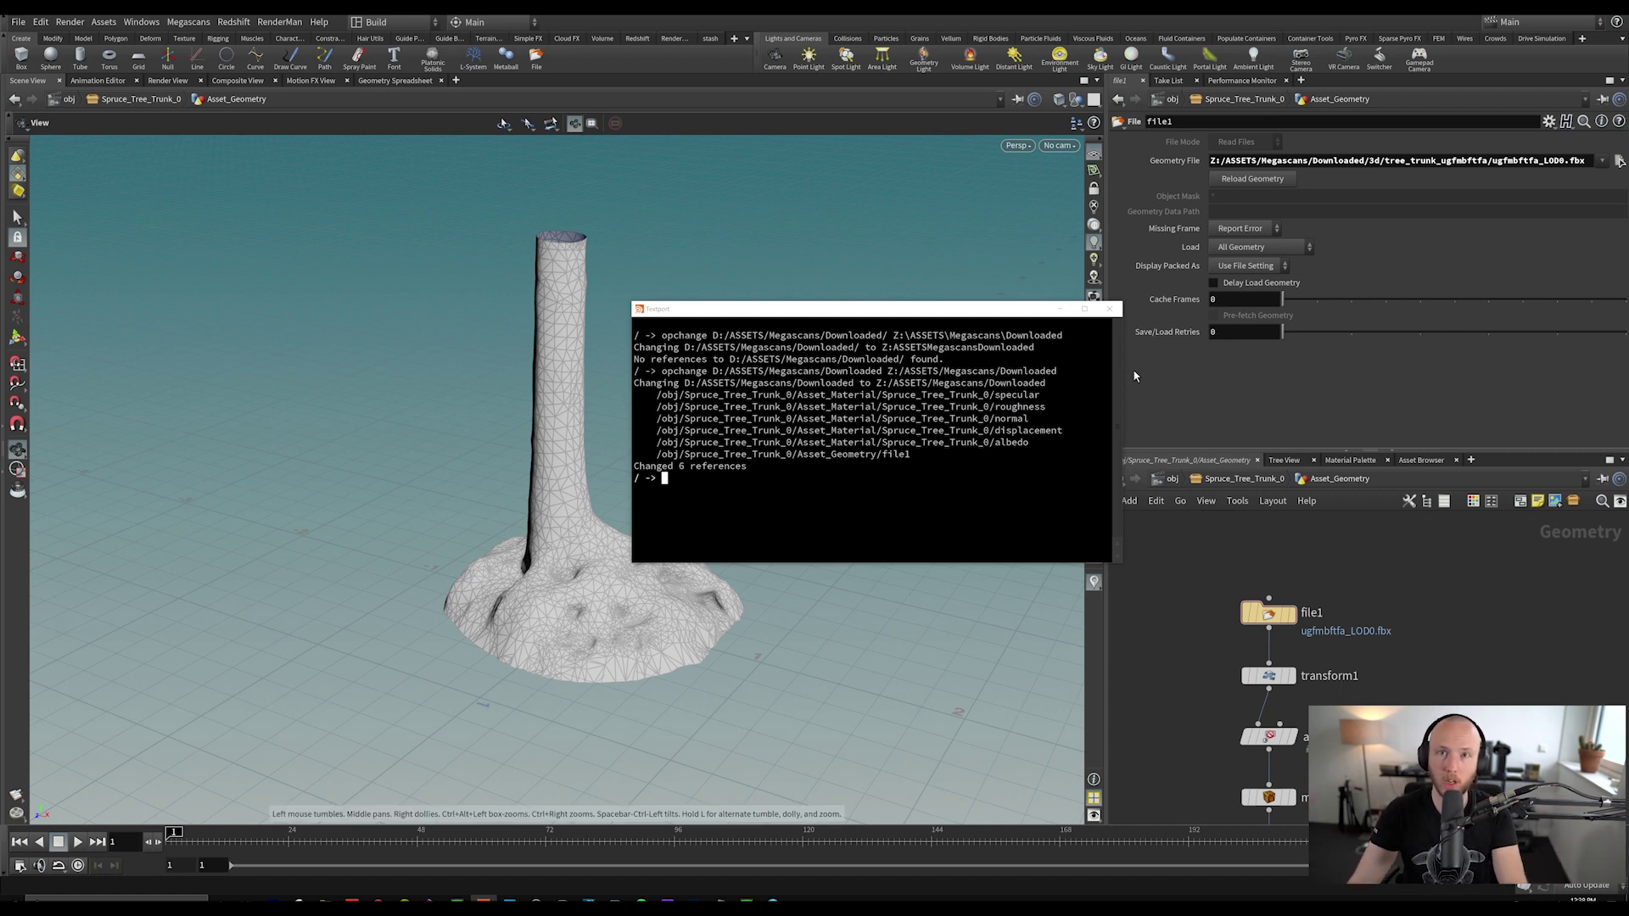
Step: Minimize the Textport and check file1's geometry file path, browsing the folder it points to
click(1060, 309)
drag(1227, 161, 1358, 162)
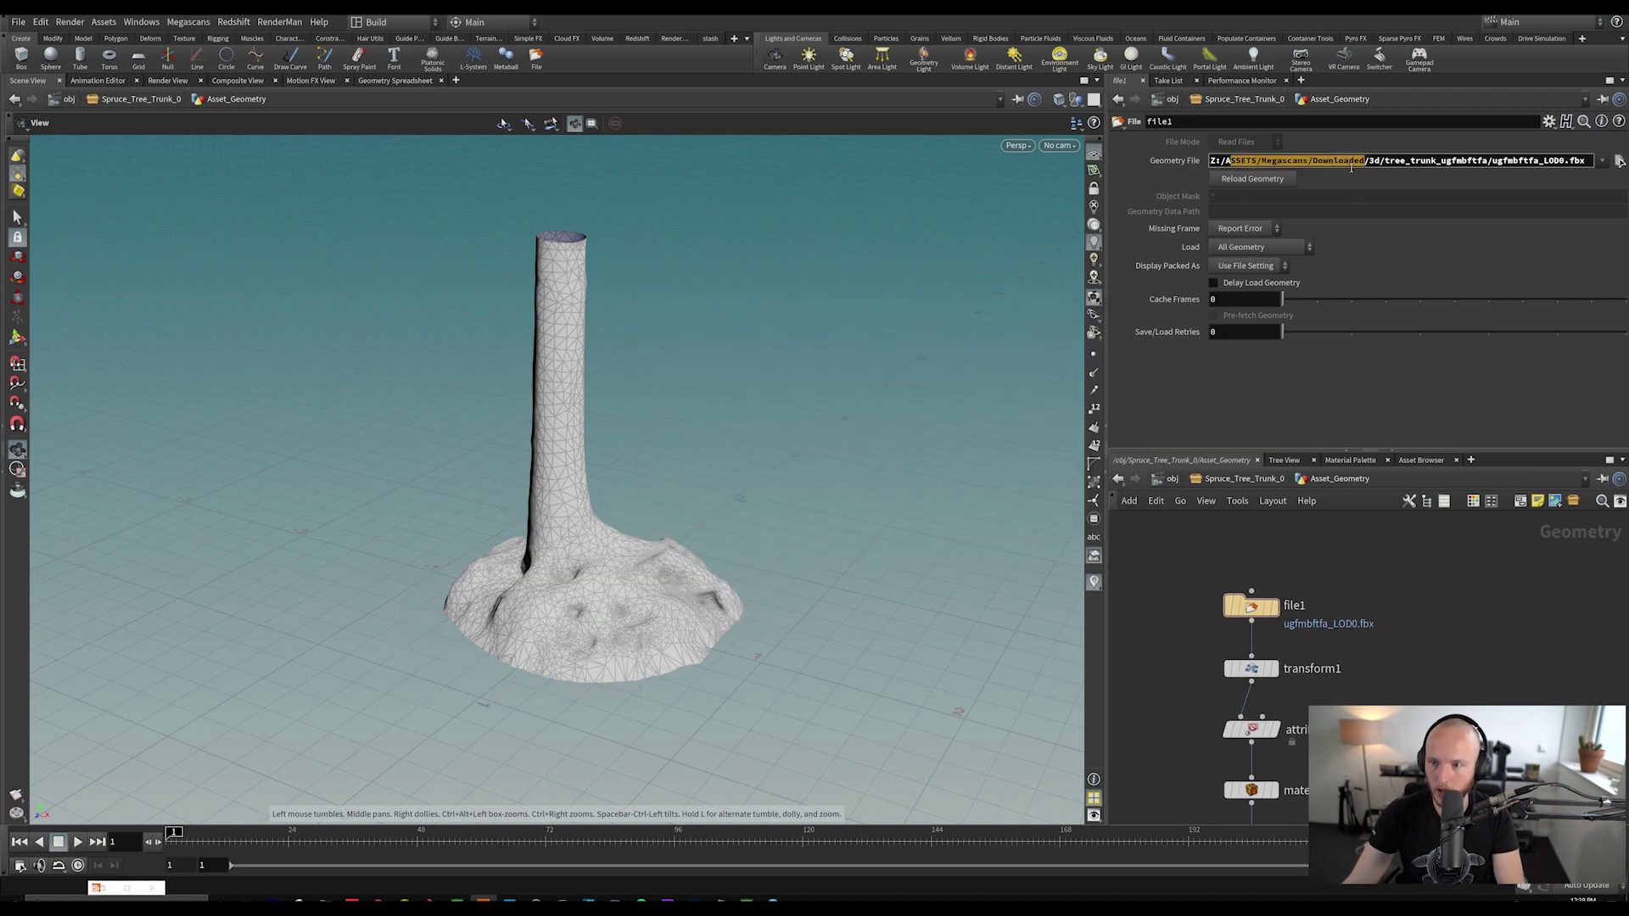
click(1329, 167)
click(1619, 161)
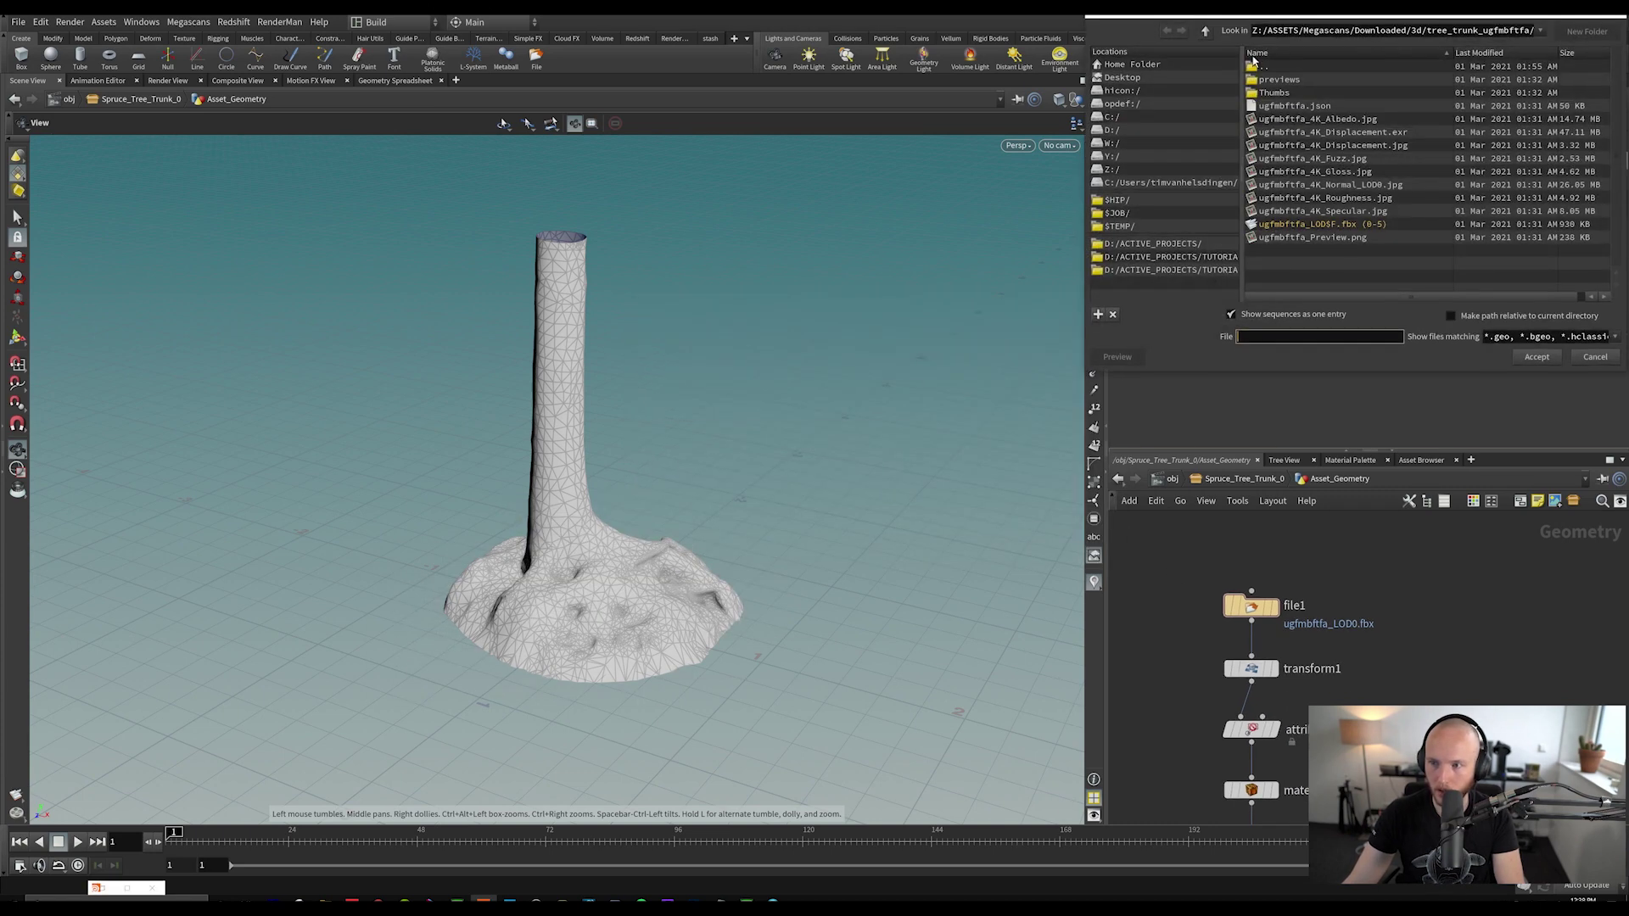
click(1617, 17)
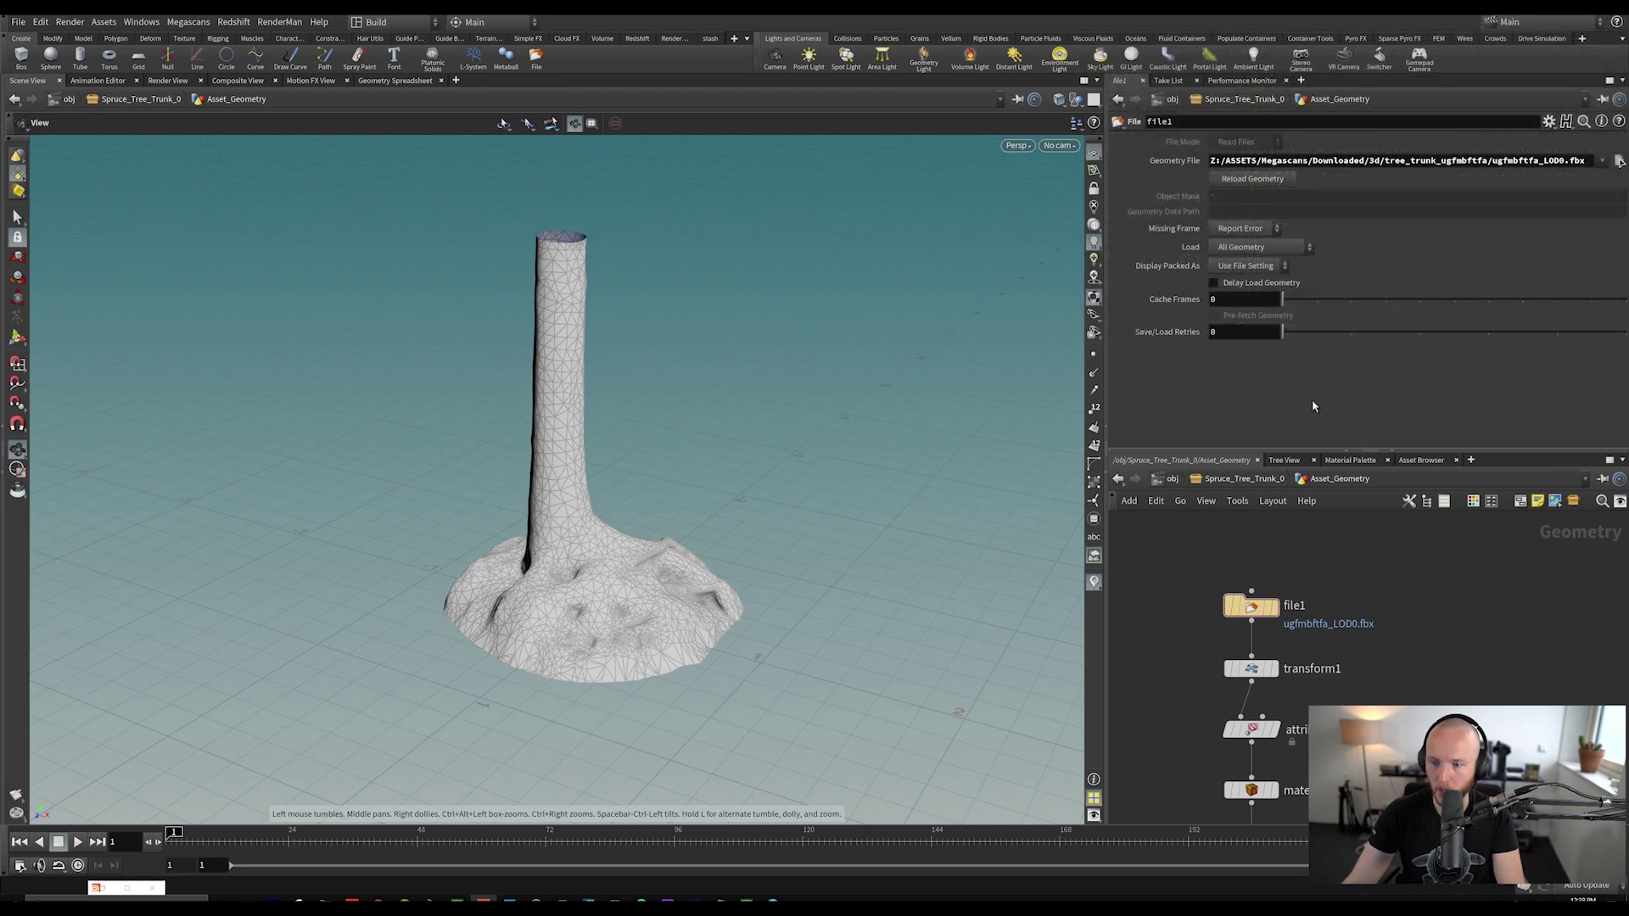
Step: Go up to the obj level, run opchange $HIP $JOB in the Hscript Textport, and close it
click(1171, 482)
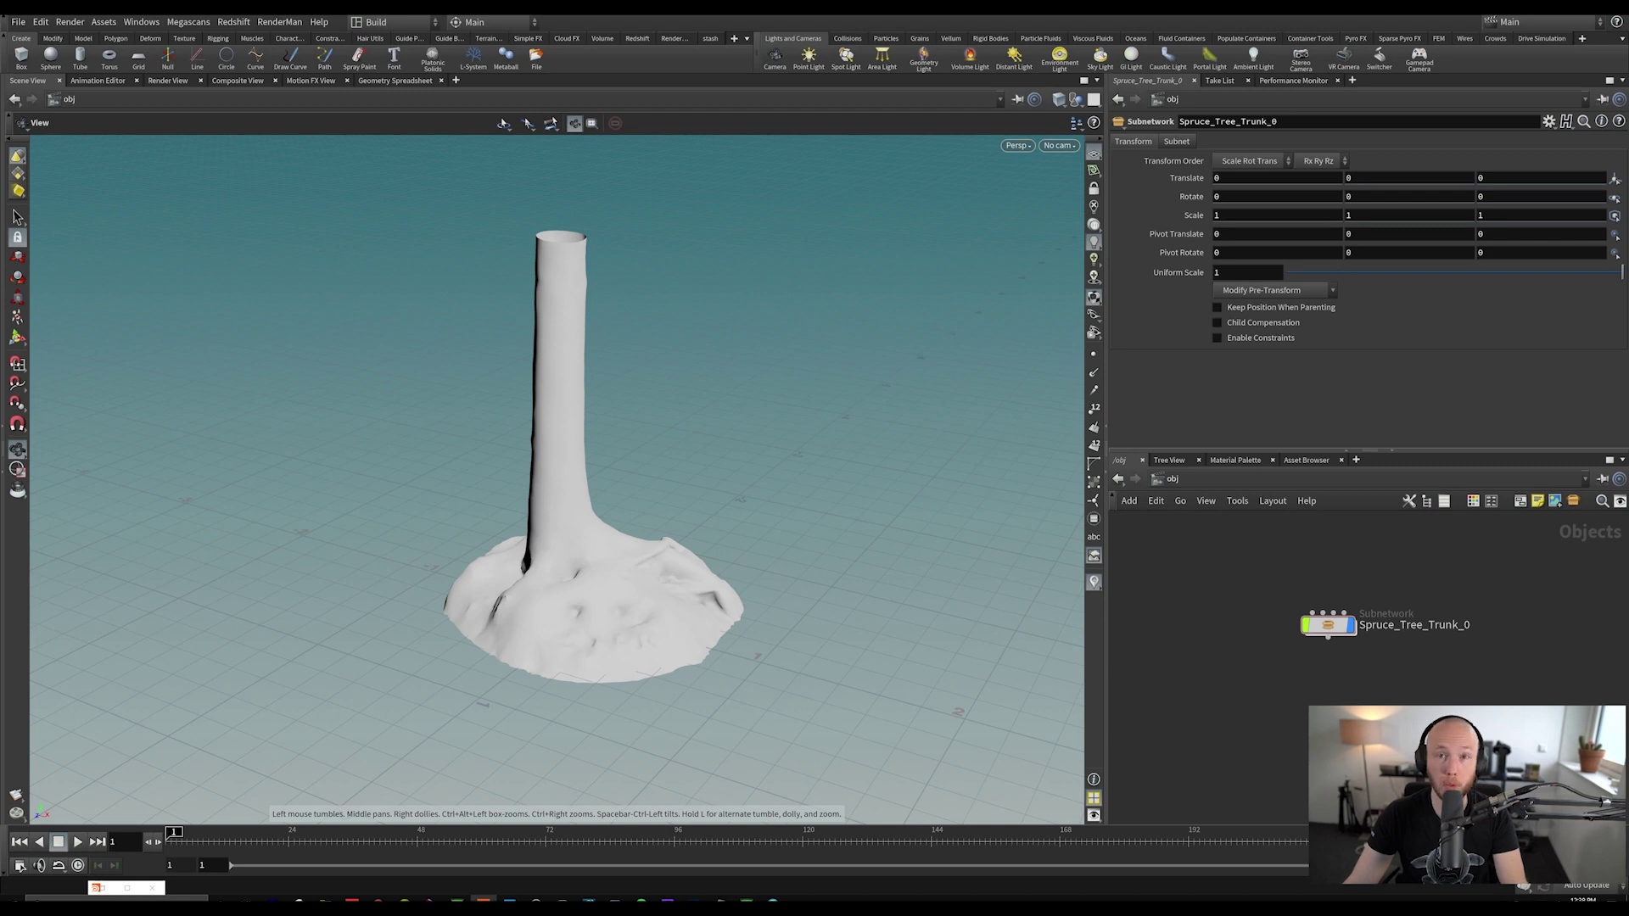
scroll(1319, 692, down, 2)
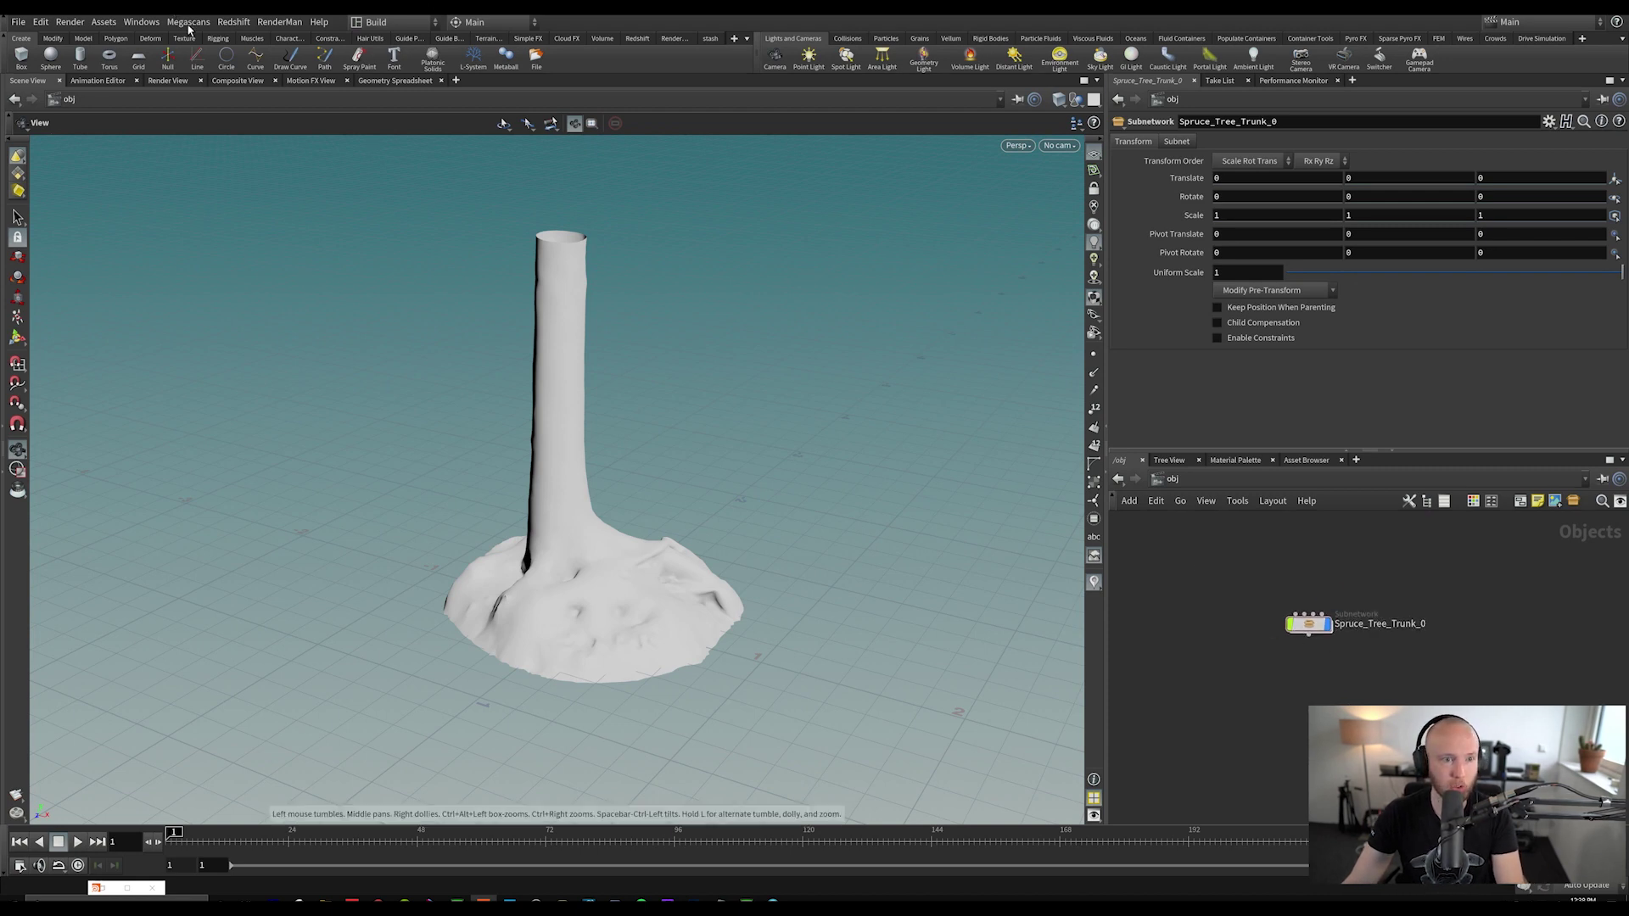
click(141, 21)
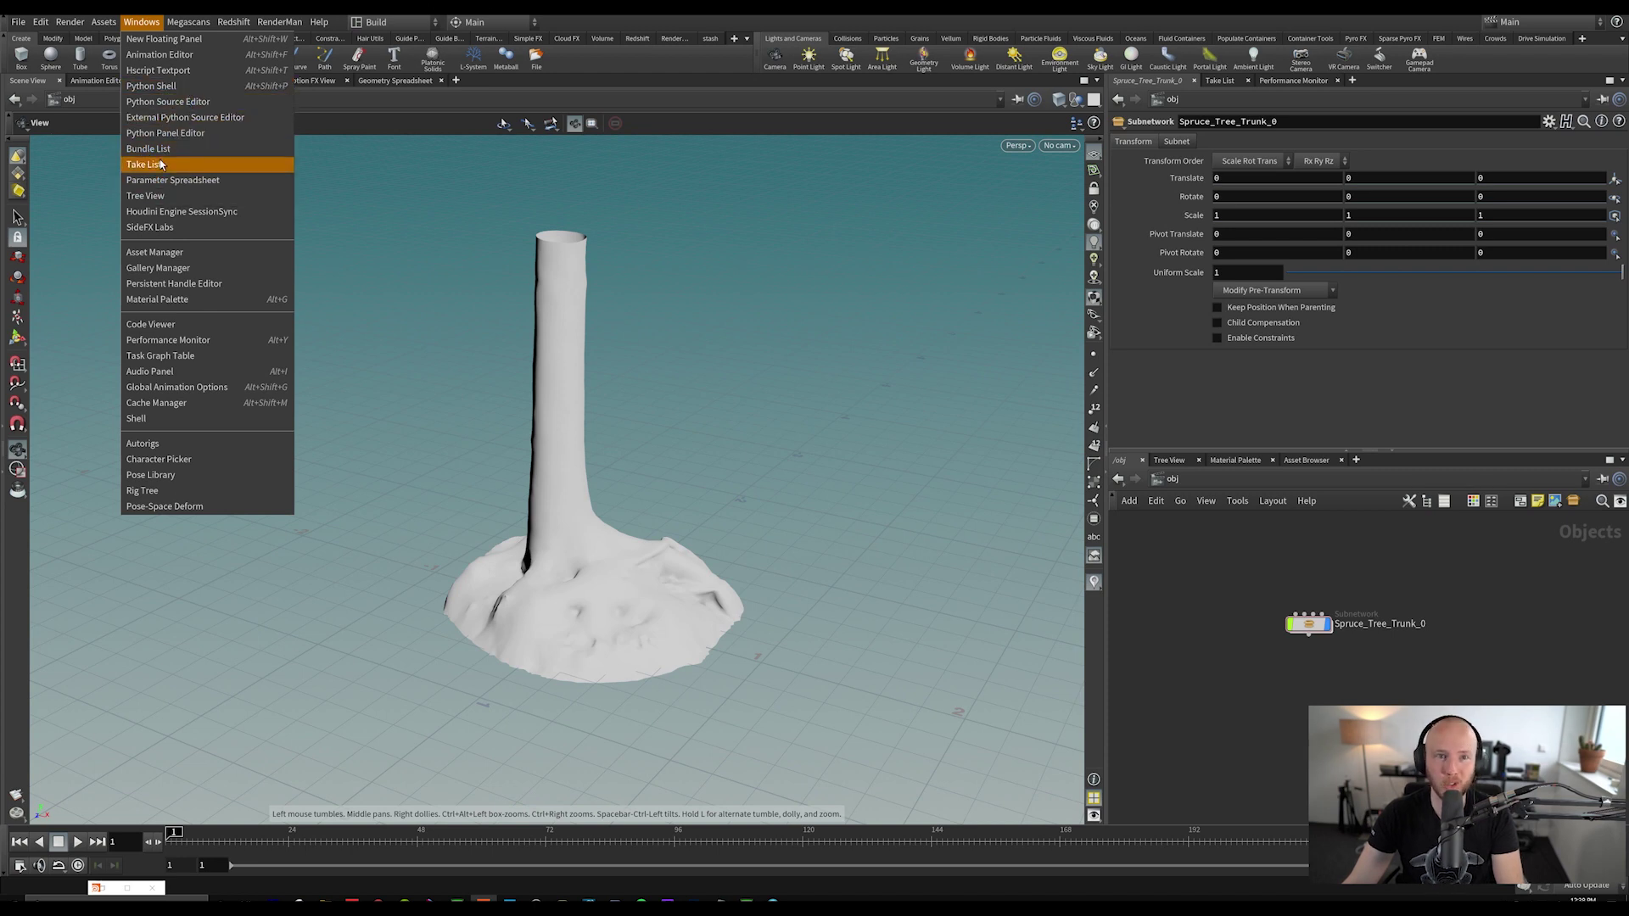
click(157, 86)
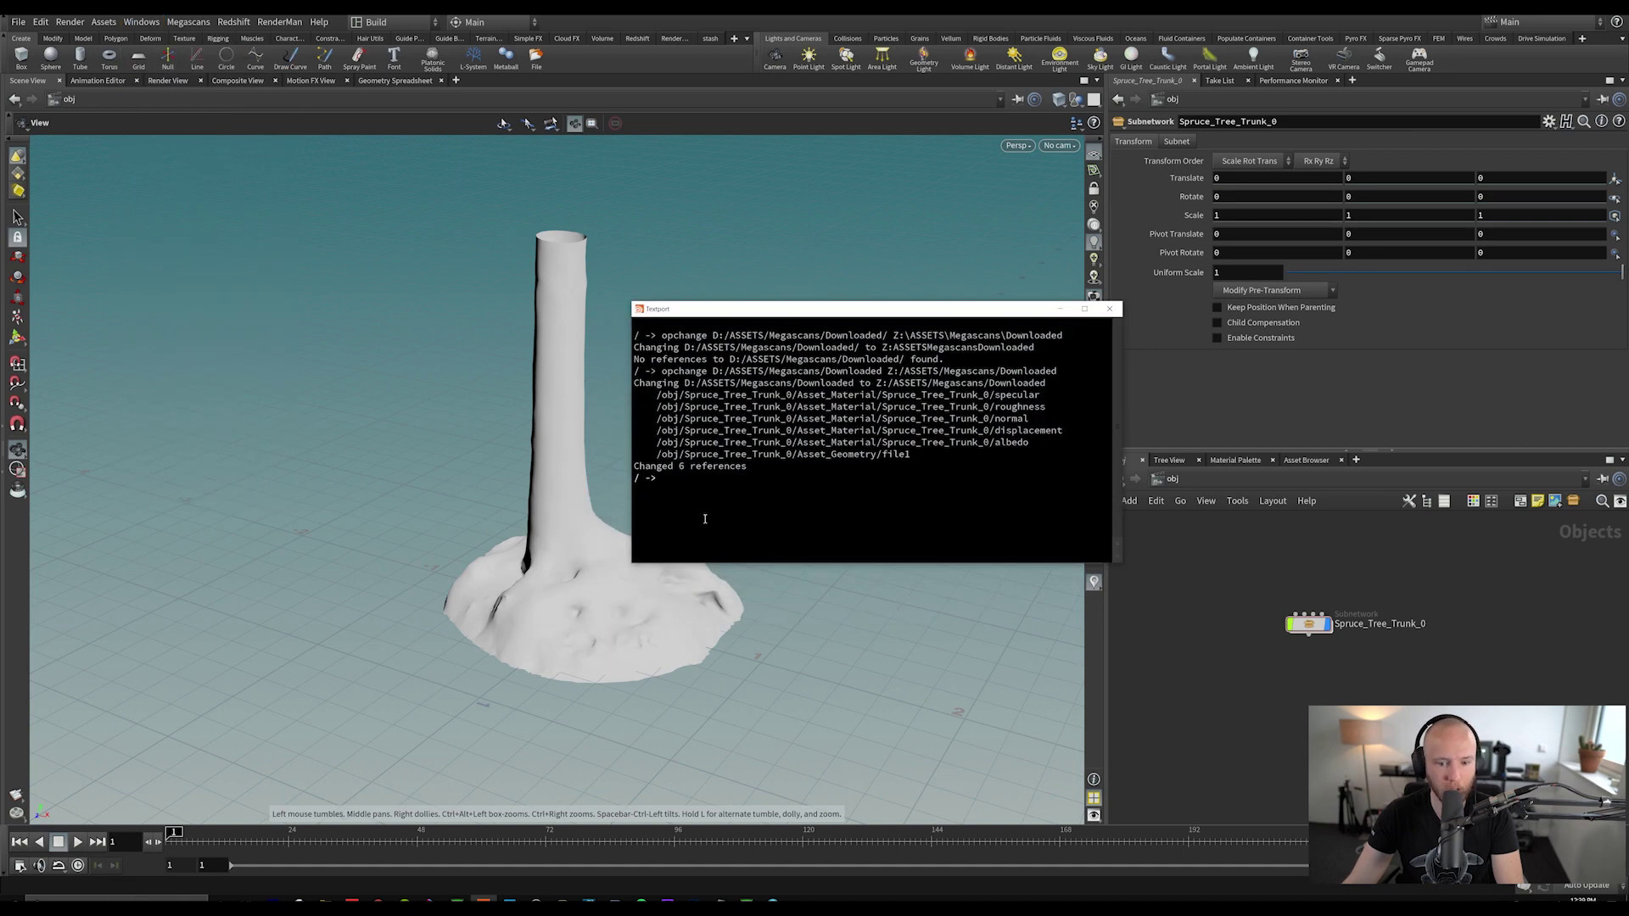
text(opc)
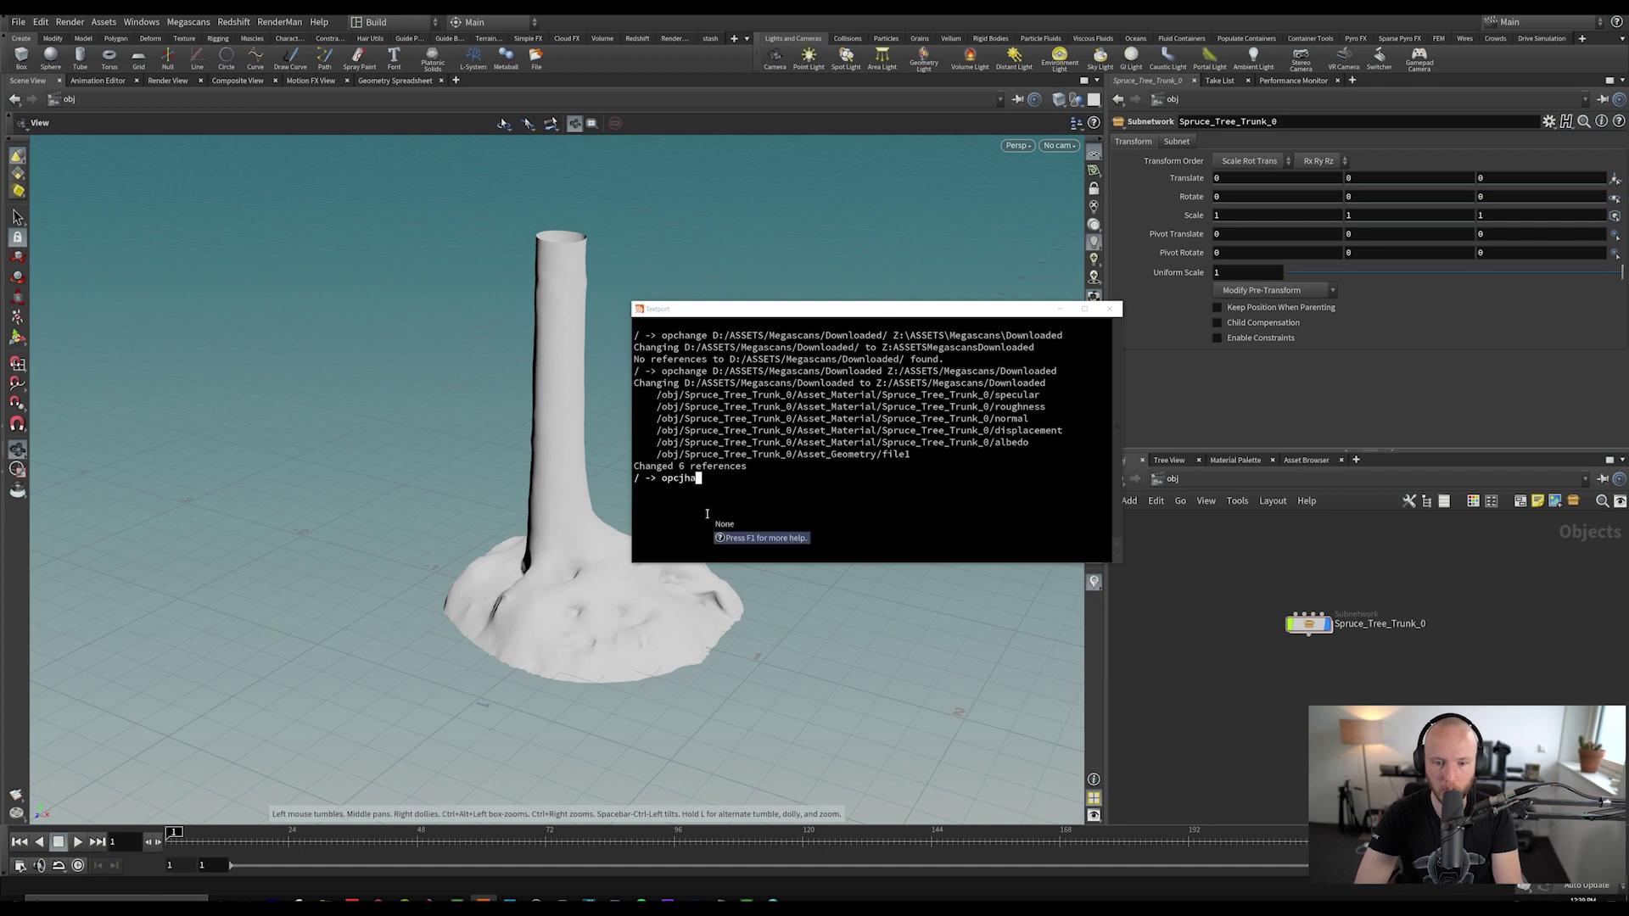
text(hange $)
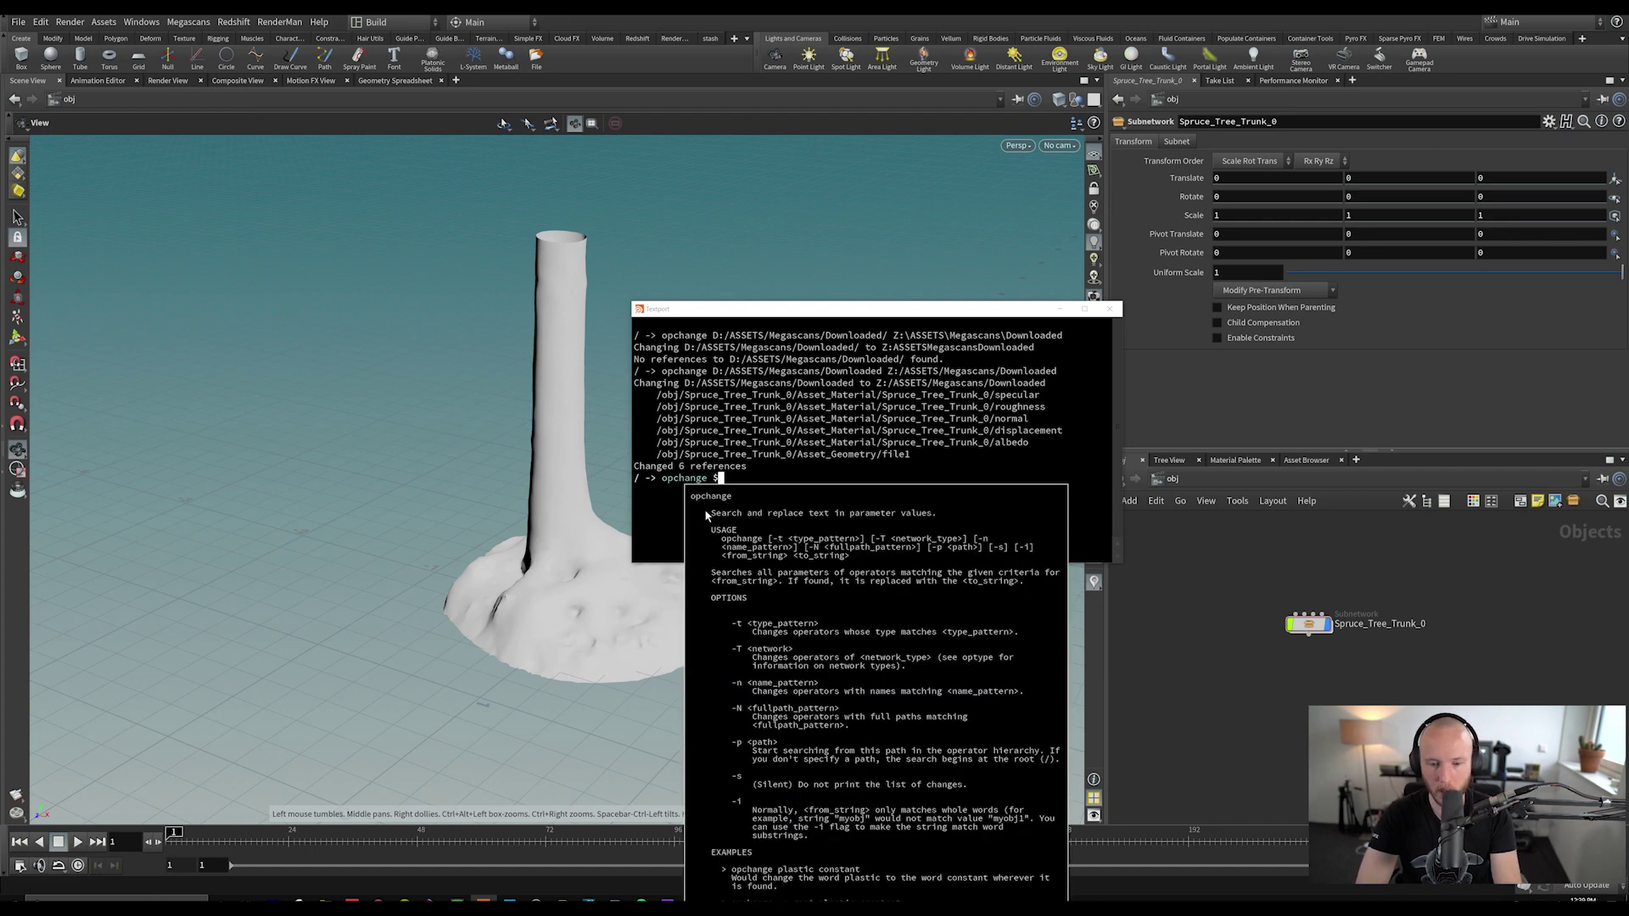
text(HIP $JON)
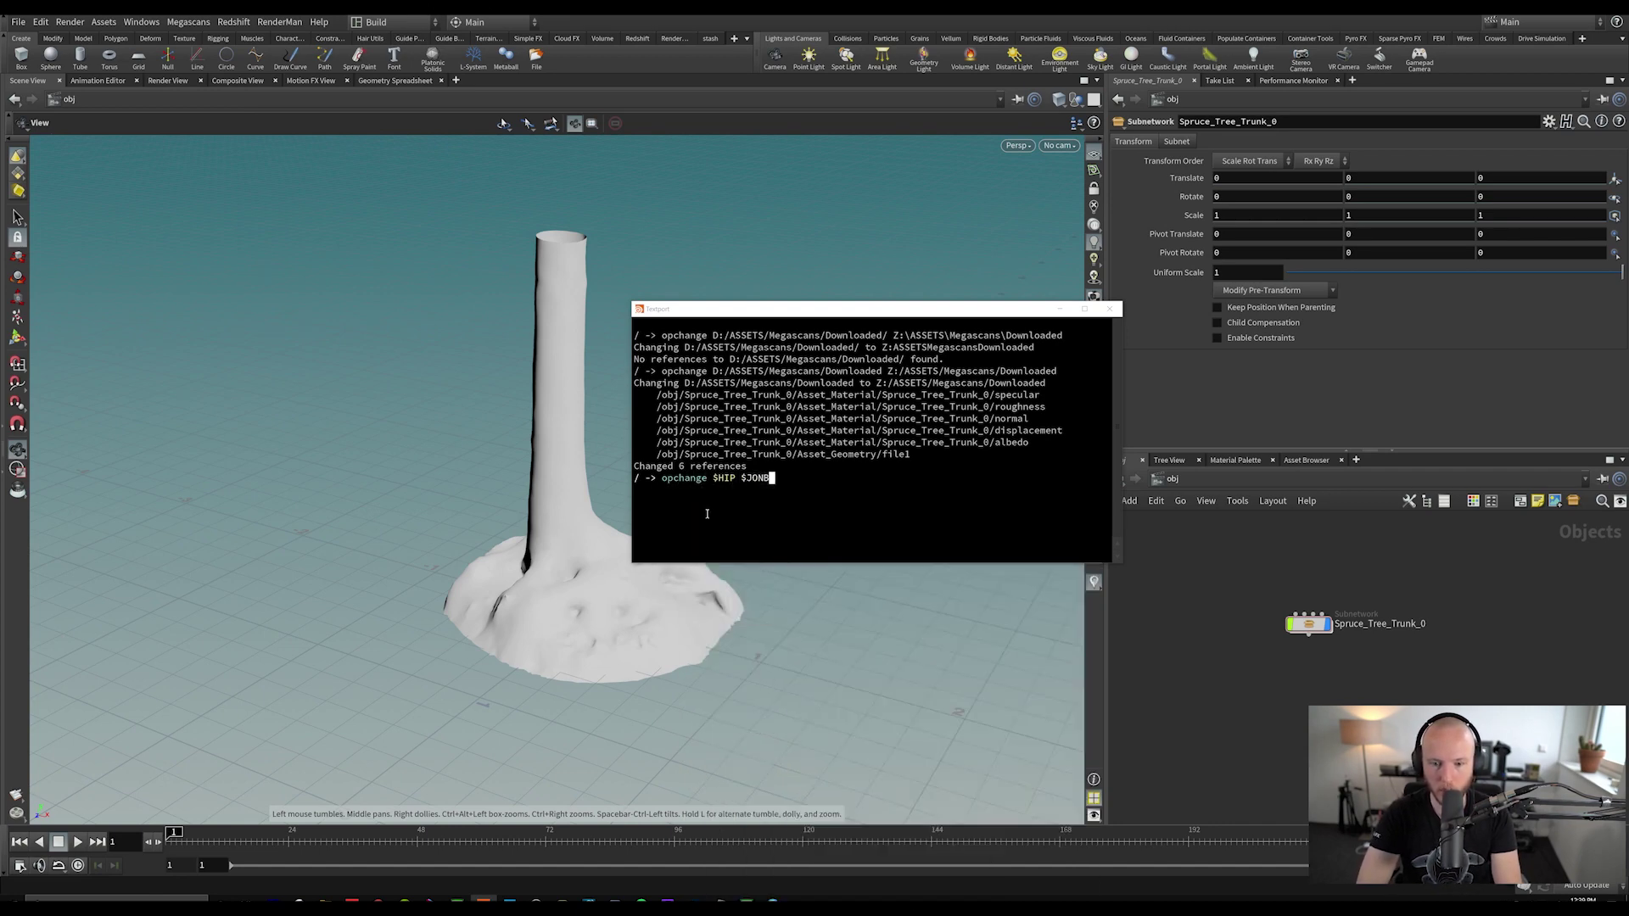
key(BackSpace)
text(B)
key(Return)
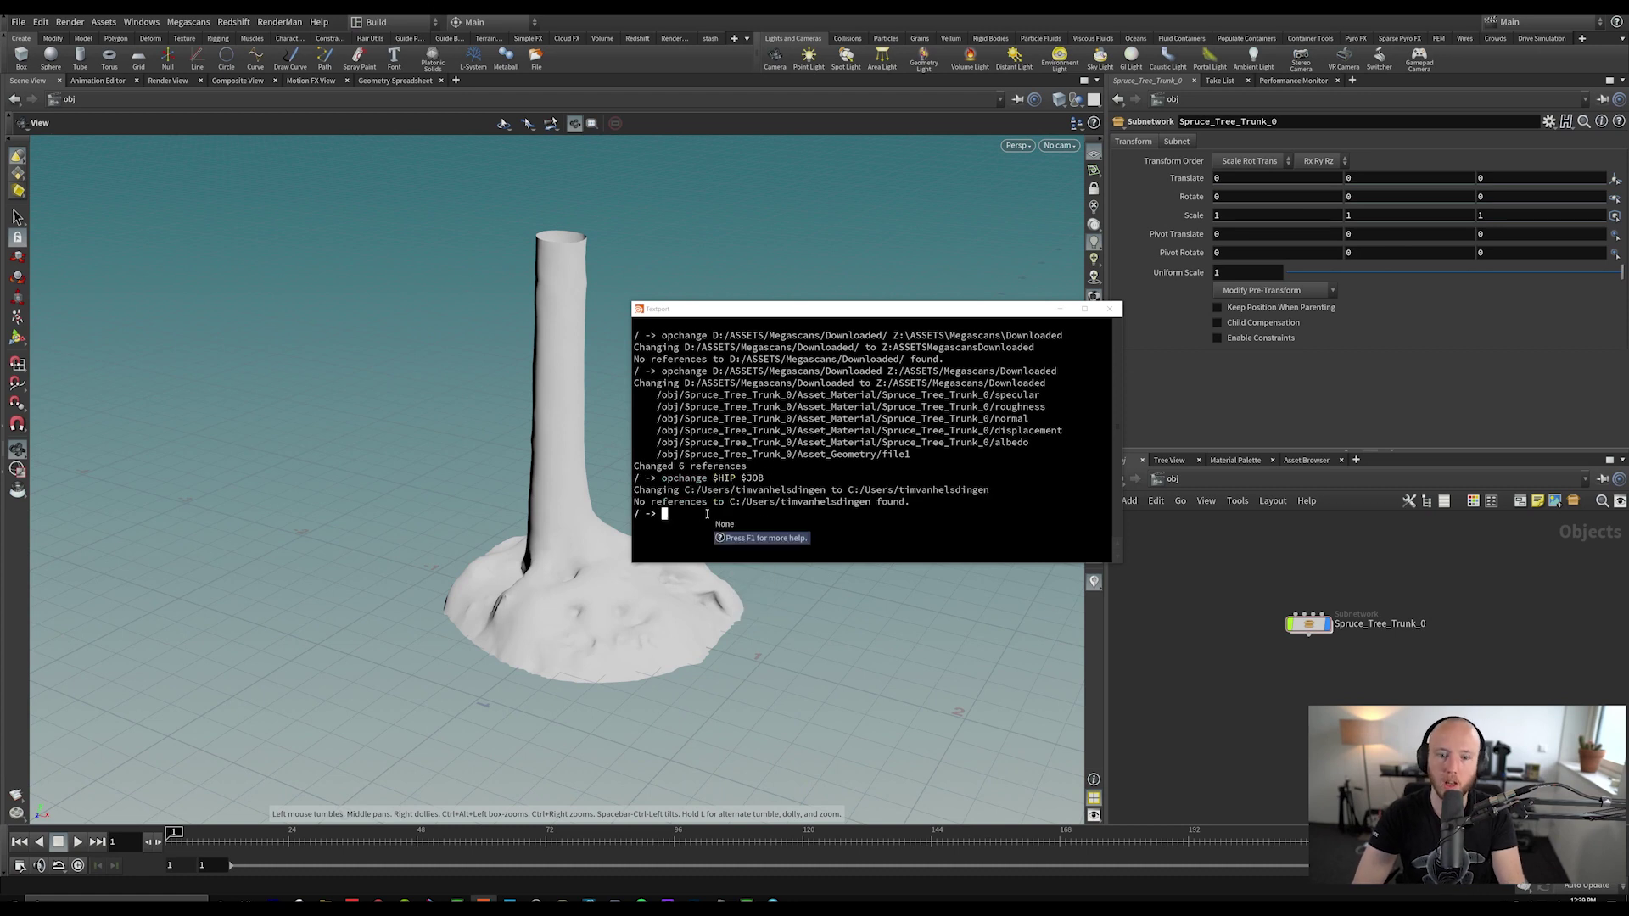
click(1109, 309)
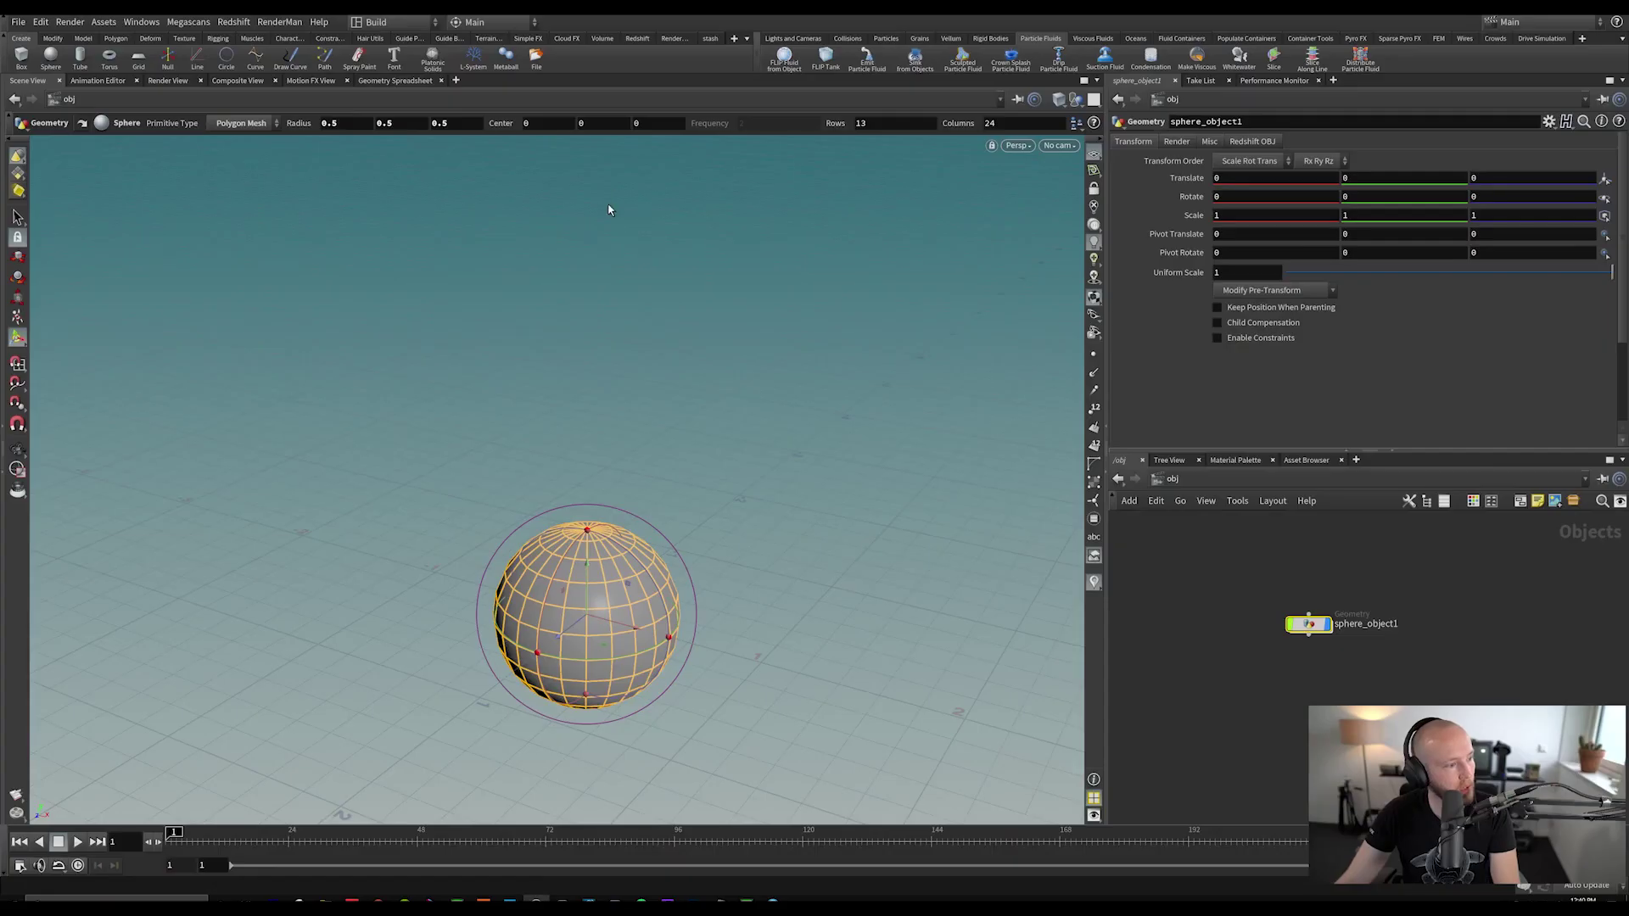
Step: Add a ground plane collision object to the sphere scene and raise the sphere about 2.06 units in Y
click(848, 38)
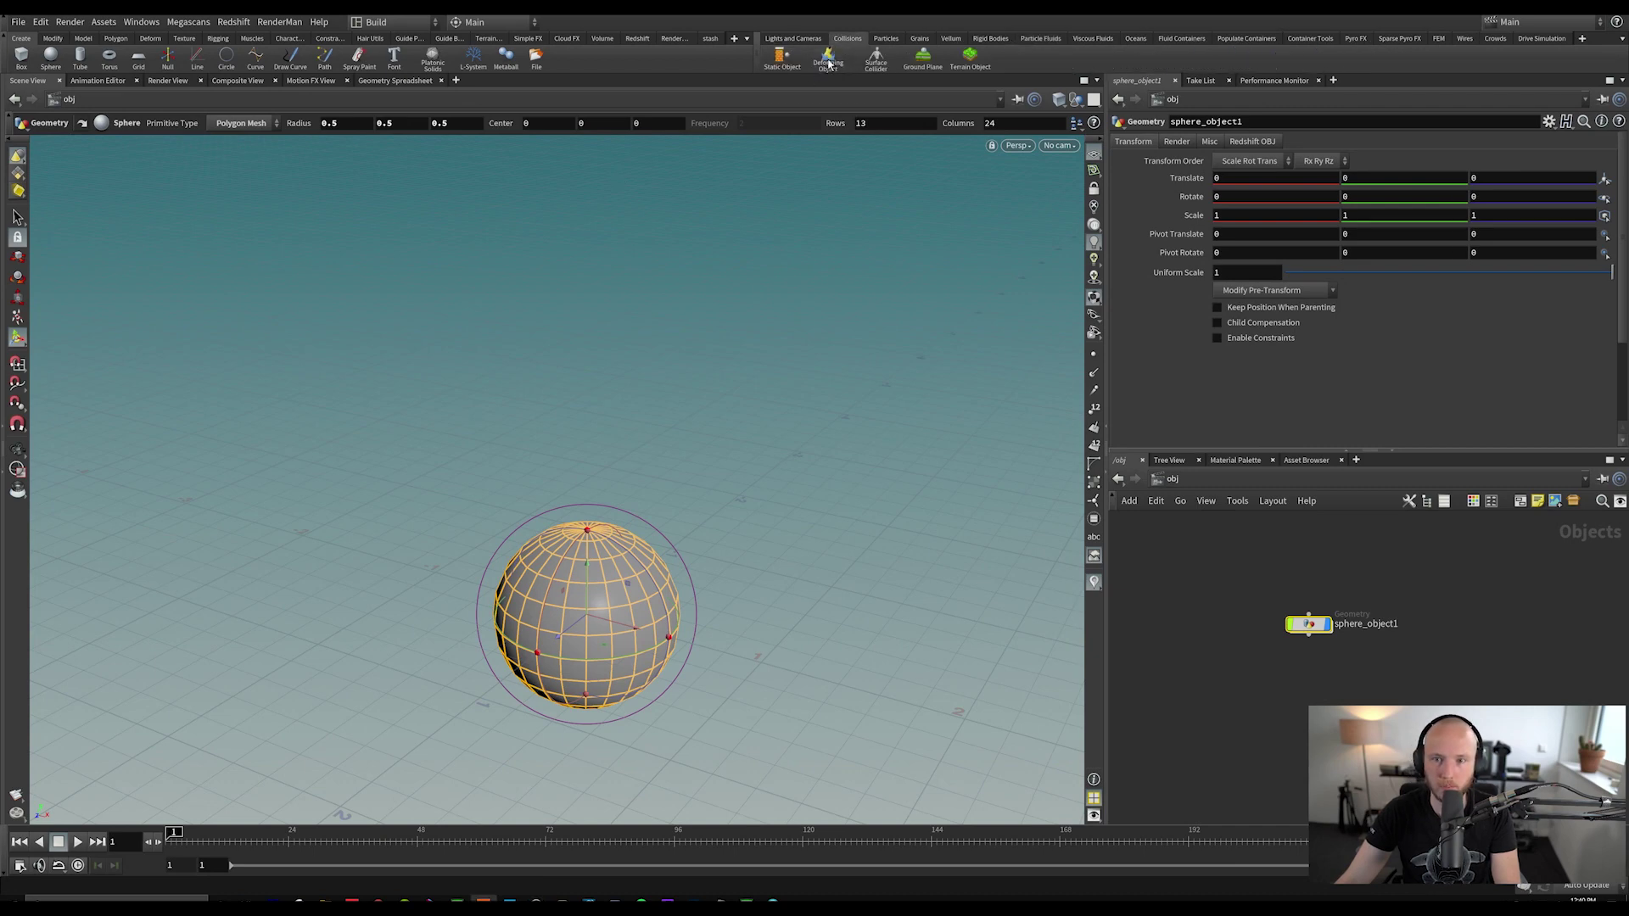
click(922, 56)
click(594, 551)
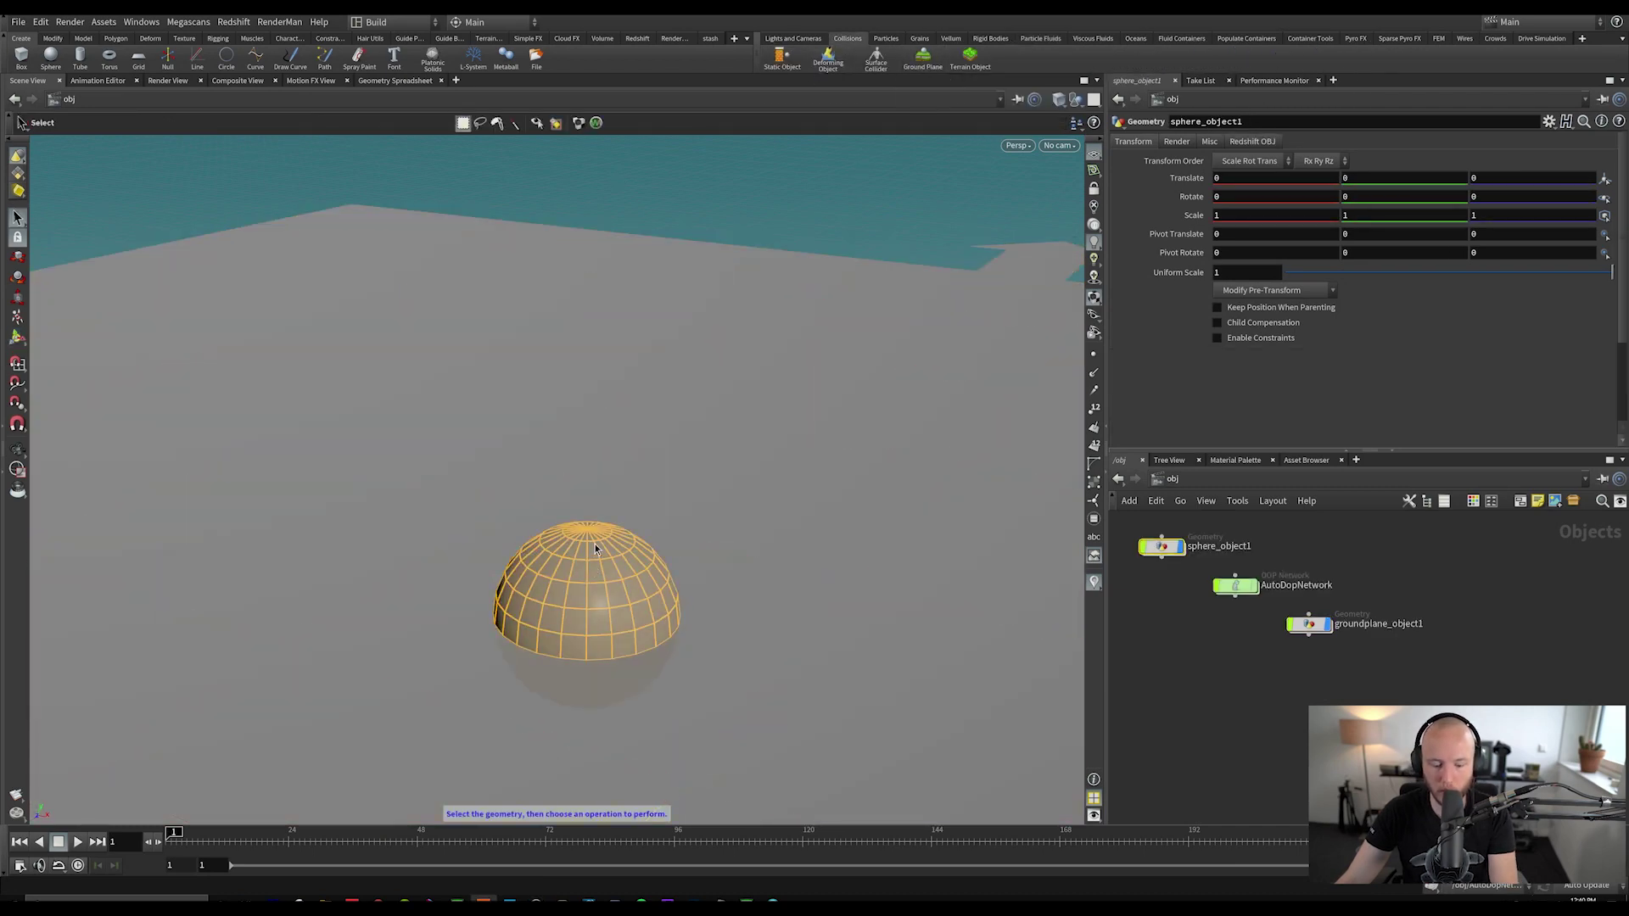
key(t)
drag(594, 550, 594, 188)
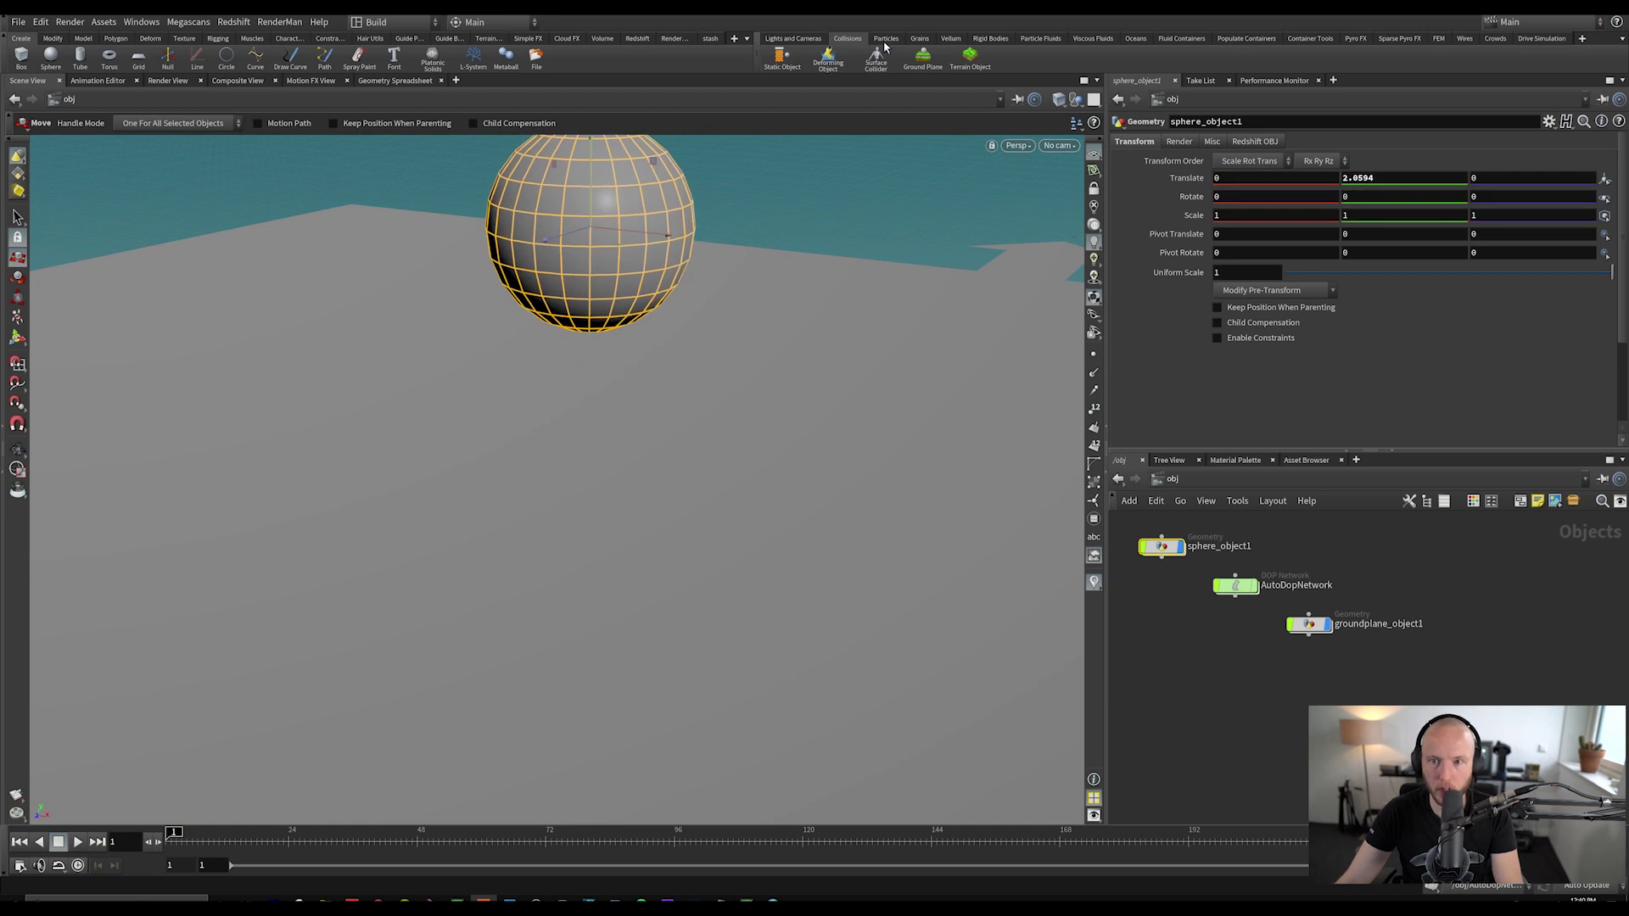
Step: Make the sphere emit particle fluid without choosing an existing fluid object to emit into
click(985, 39)
click(1041, 39)
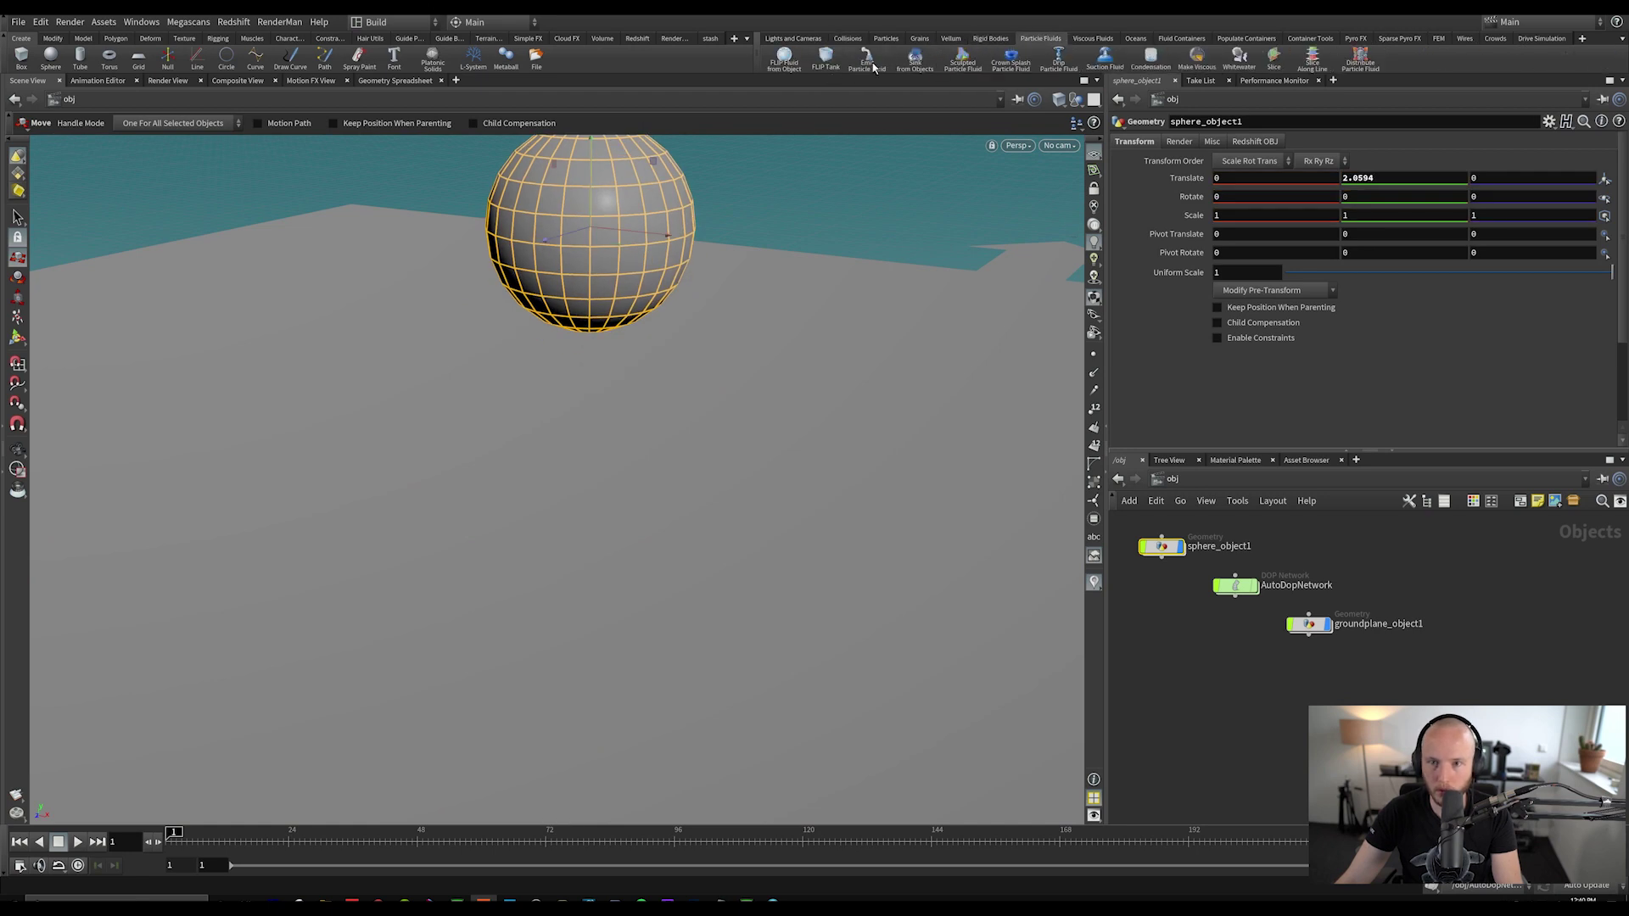
click(867, 60)
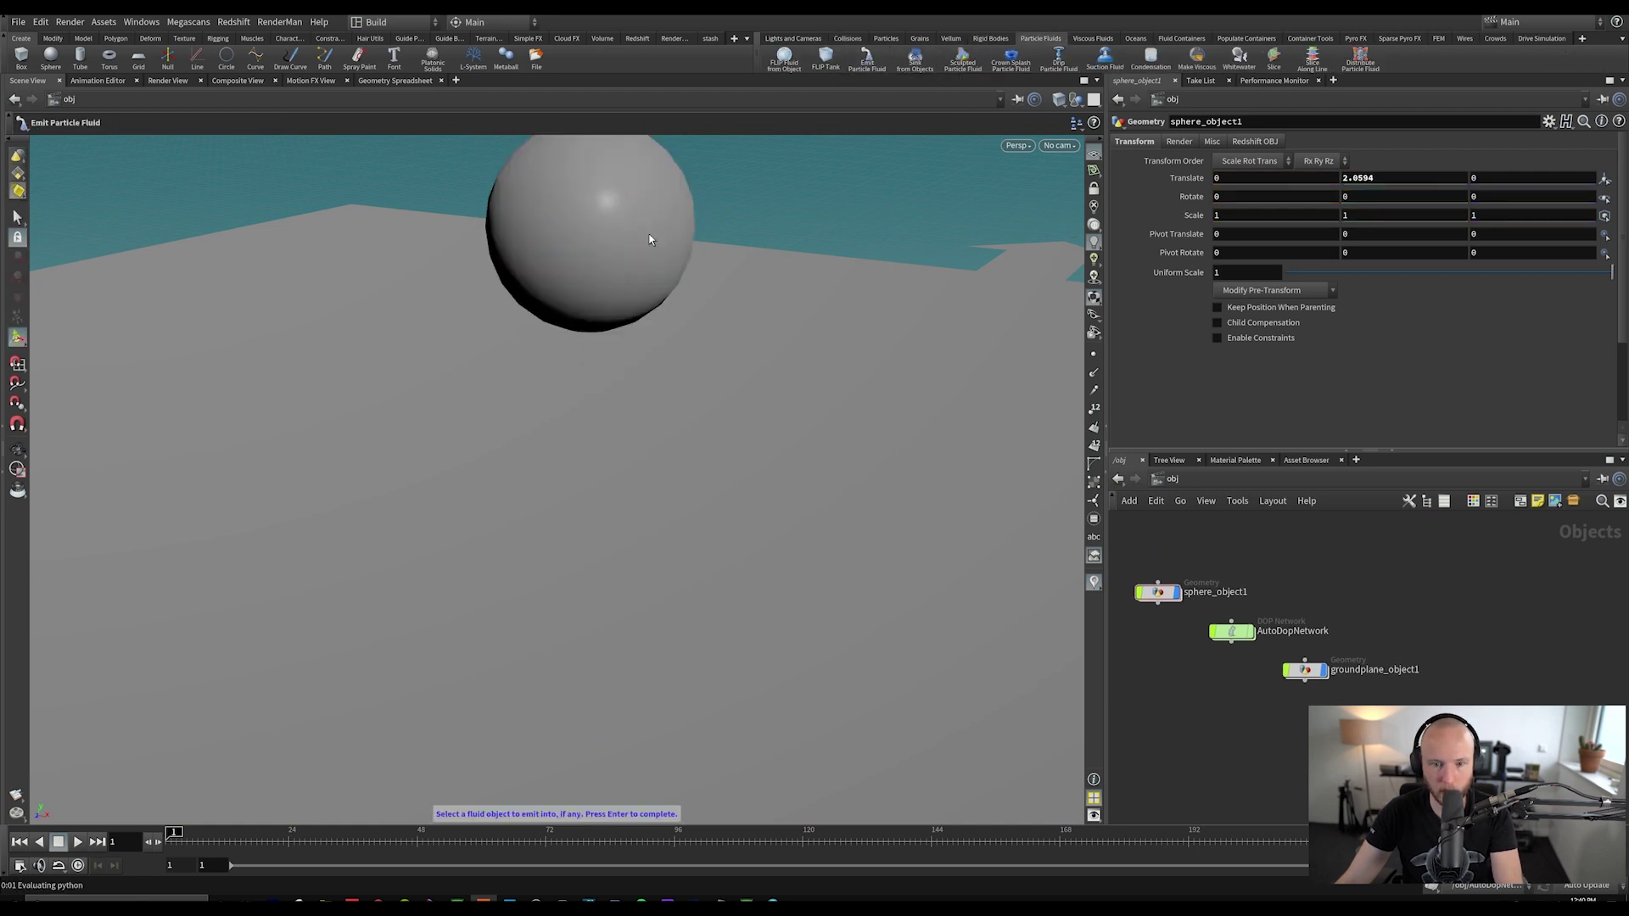
key(Return)
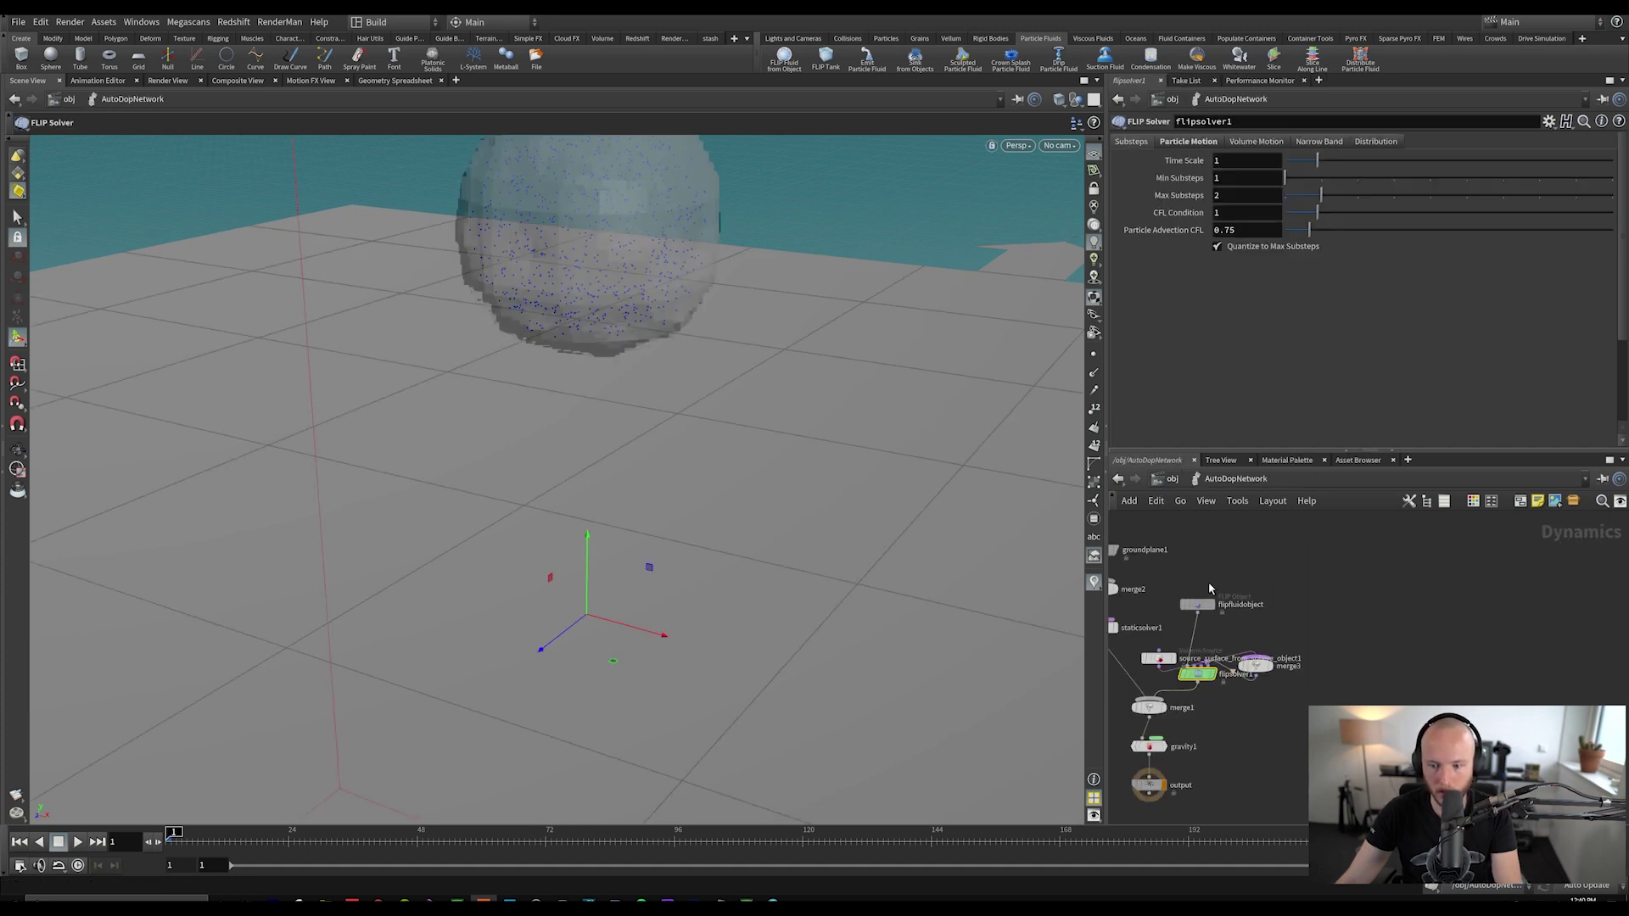
Step: Set the FLIP fluid object's particle separation to 0.03, return to the obj level and run the simulation to frame 21
click(1269, 160)
text(0.03)
key(Return)
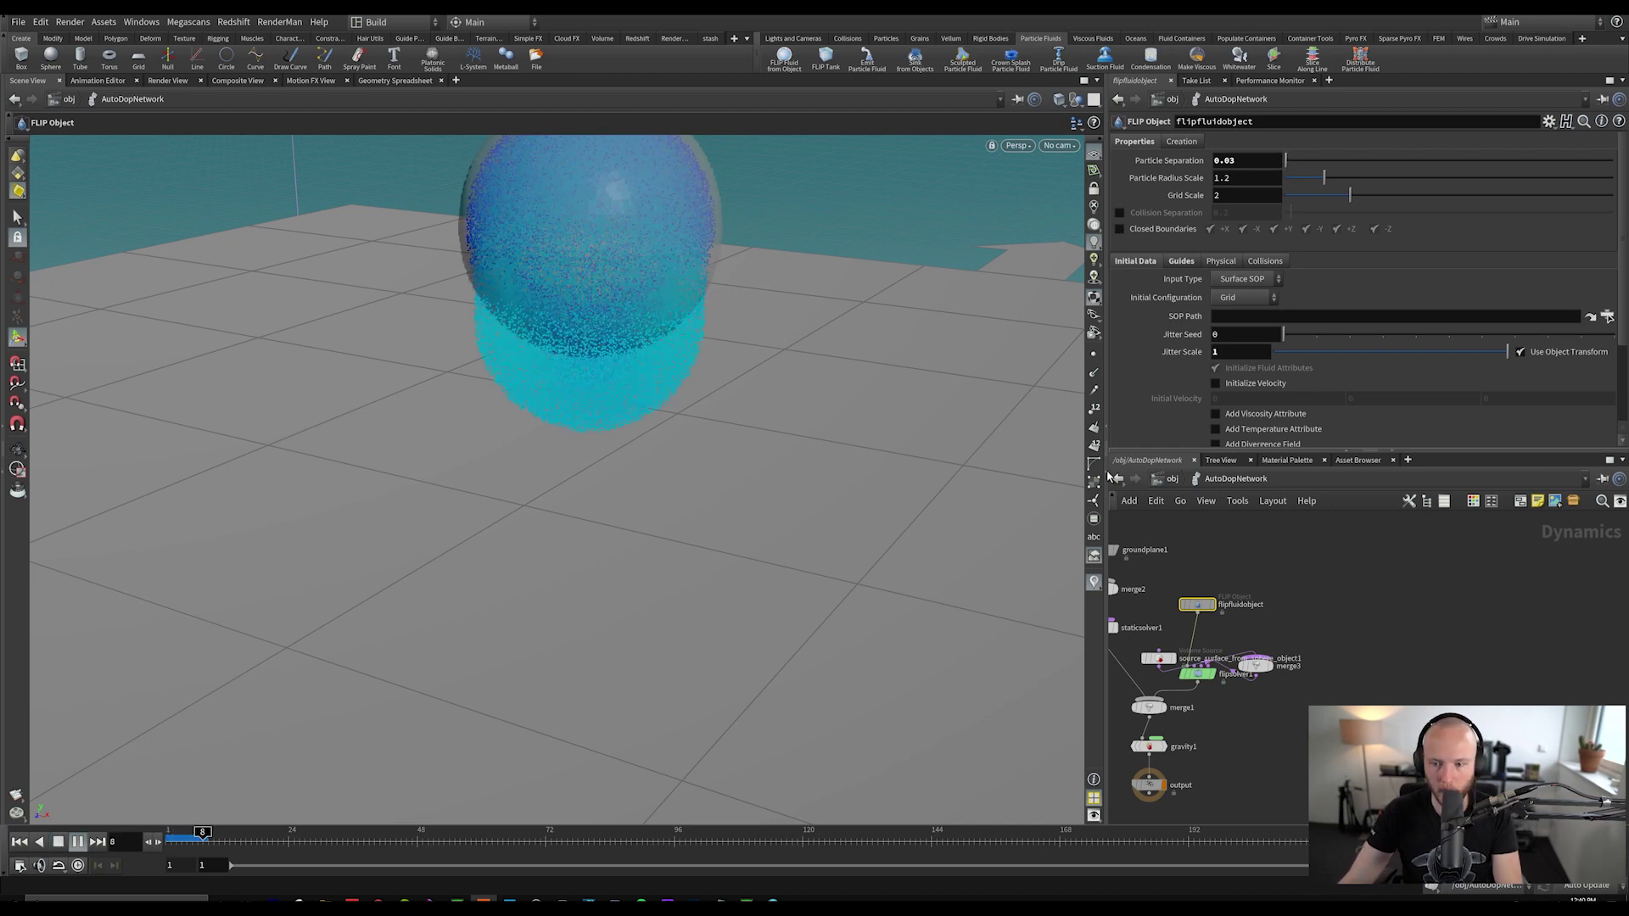
click(1172, 479)
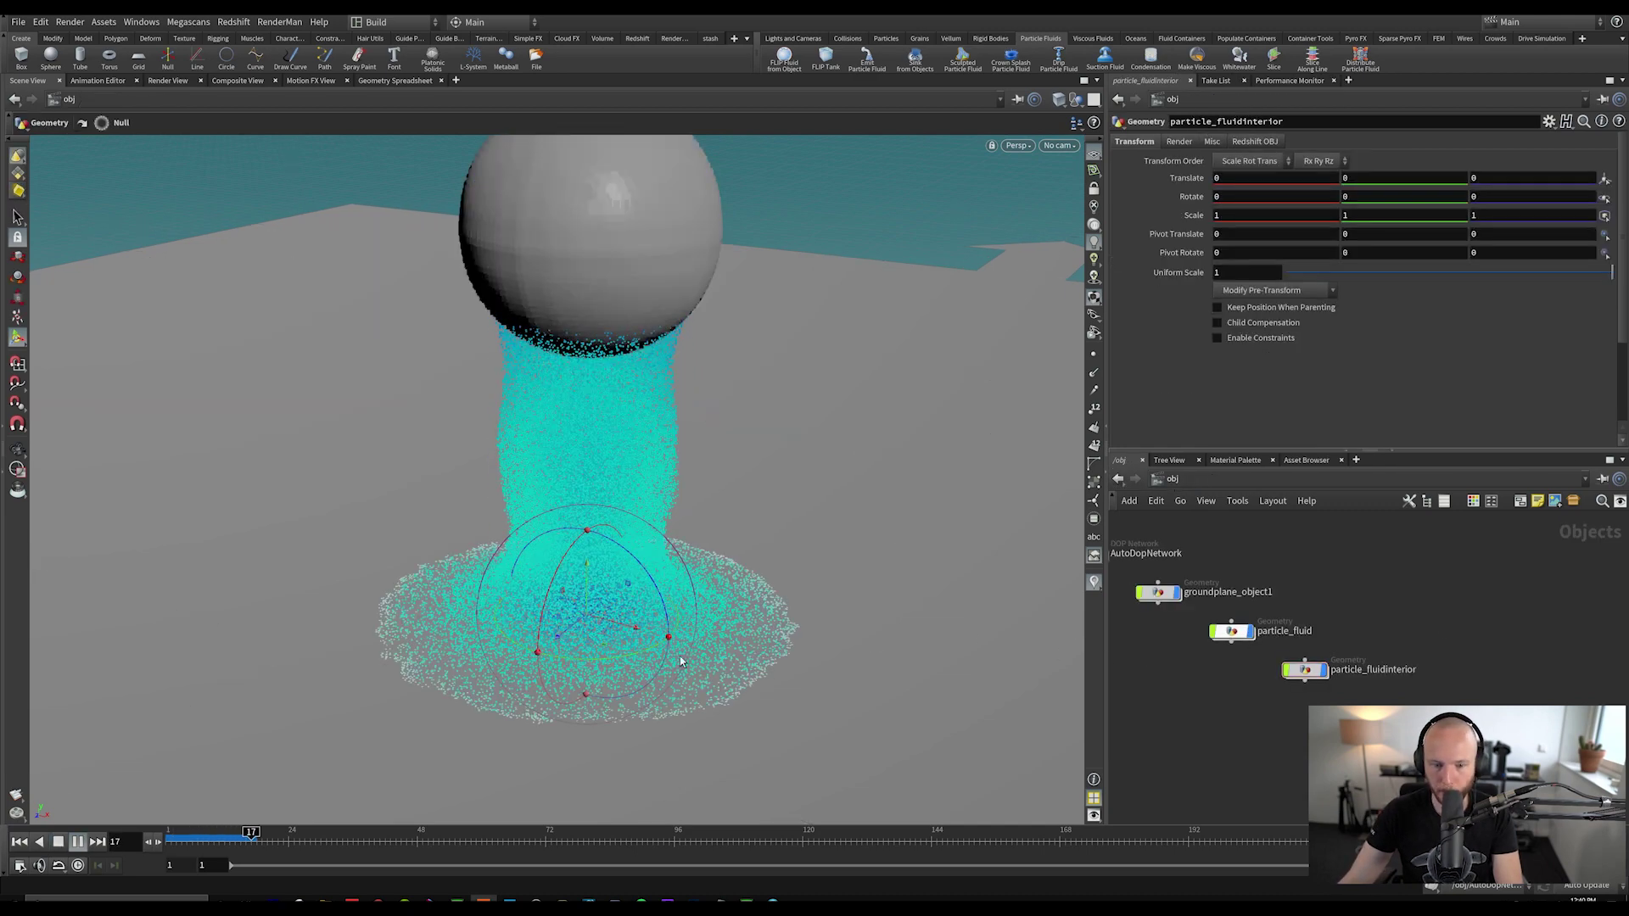
drag(237, 849, 274, 845)
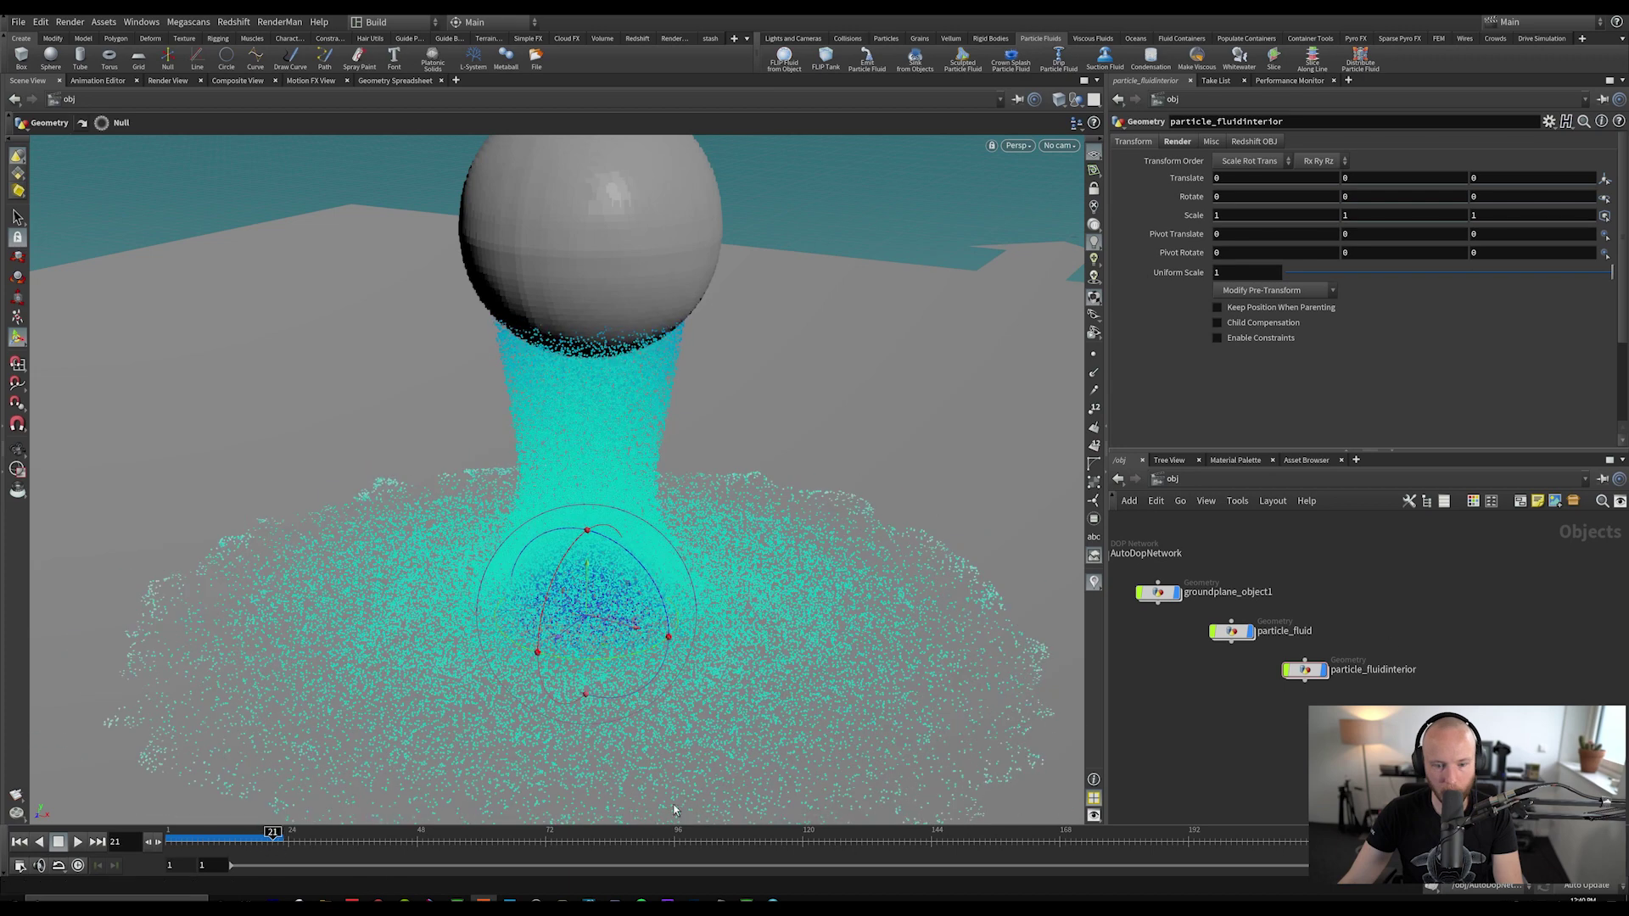
Step: Open the particle_fluid network, display the fluidcompress1 node and widen the network area
click(1231, 631)
double_click(1232, 631)
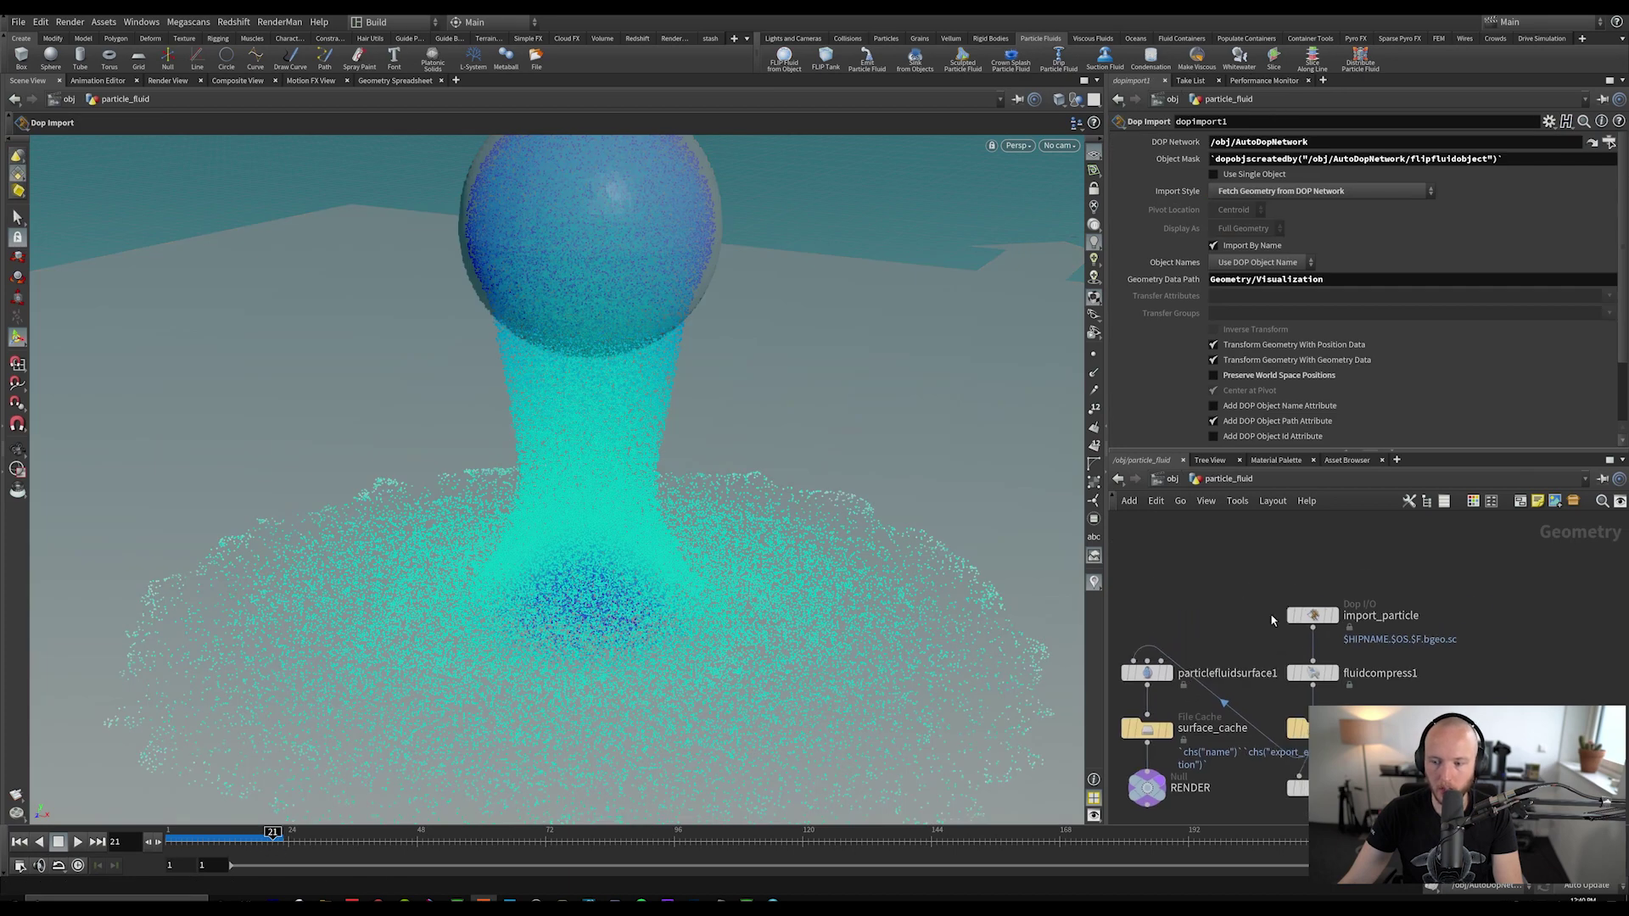
click(1334, 674)
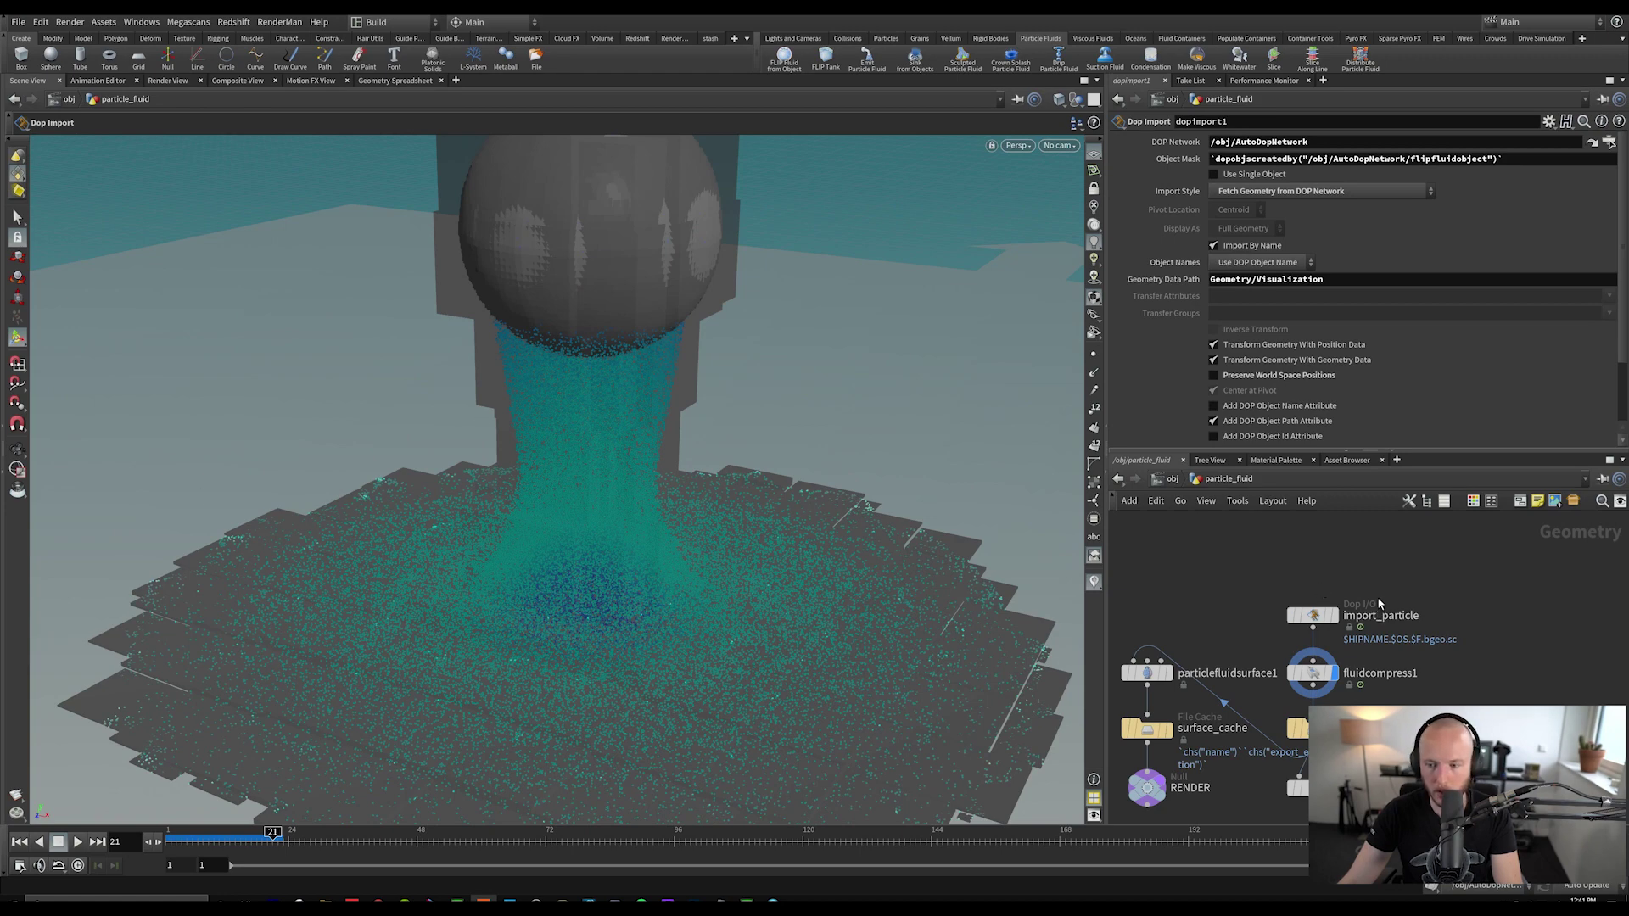
drag(1103, 607, 760, 604)
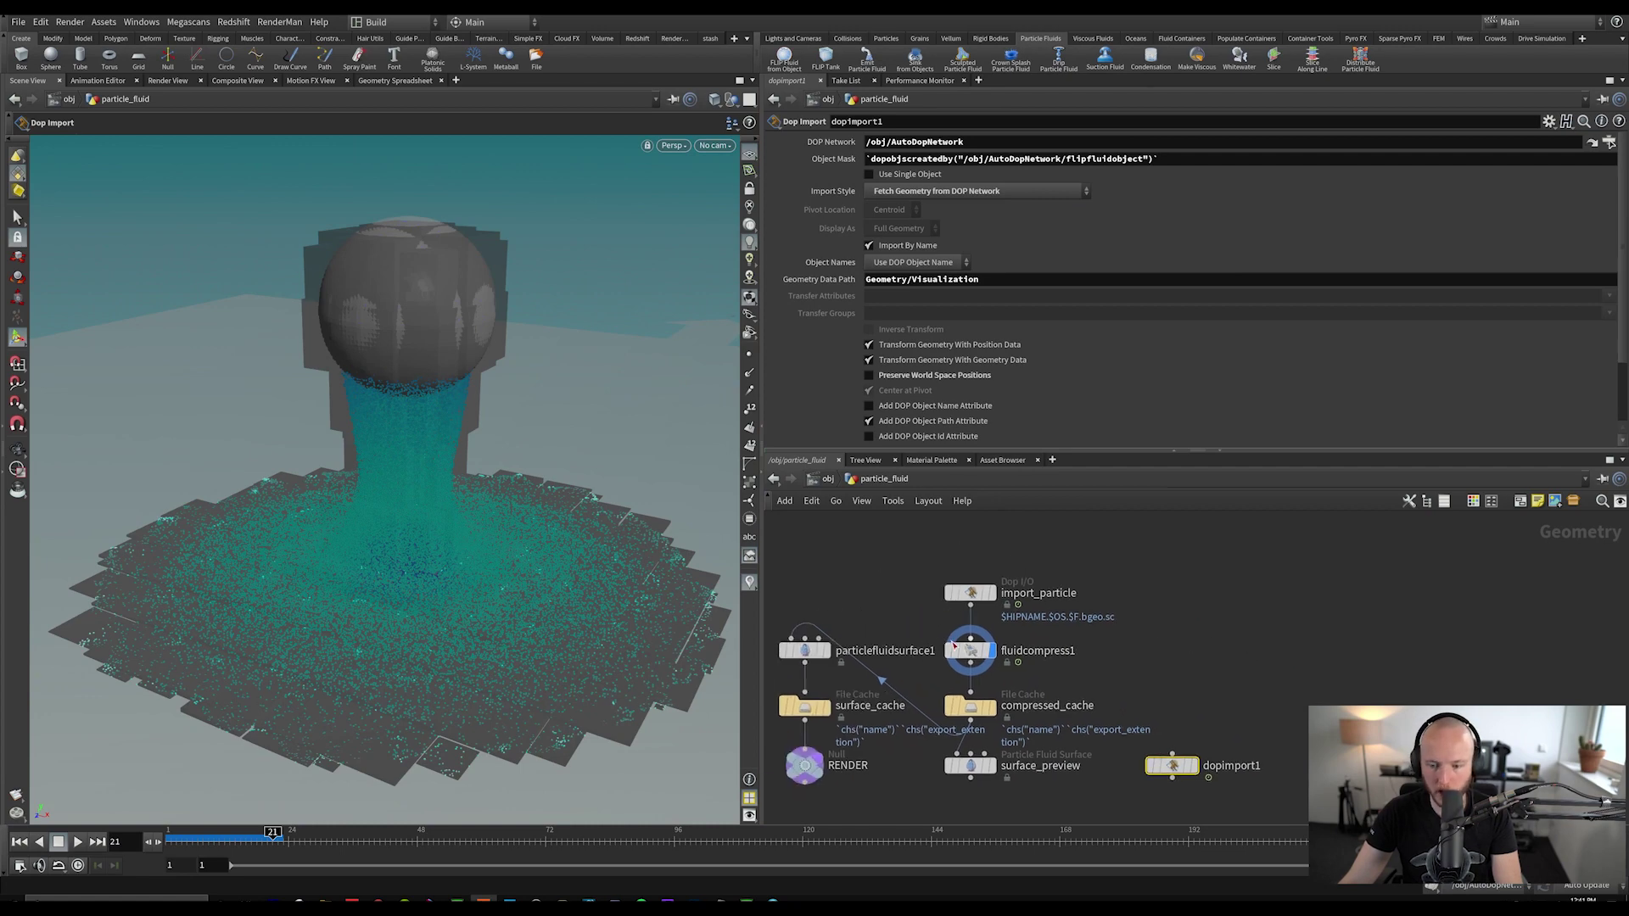
Step: Compare the node information of fluidcompress1 and import_particle, including their memory use
click(974, 651)
middle_click(974, 651)
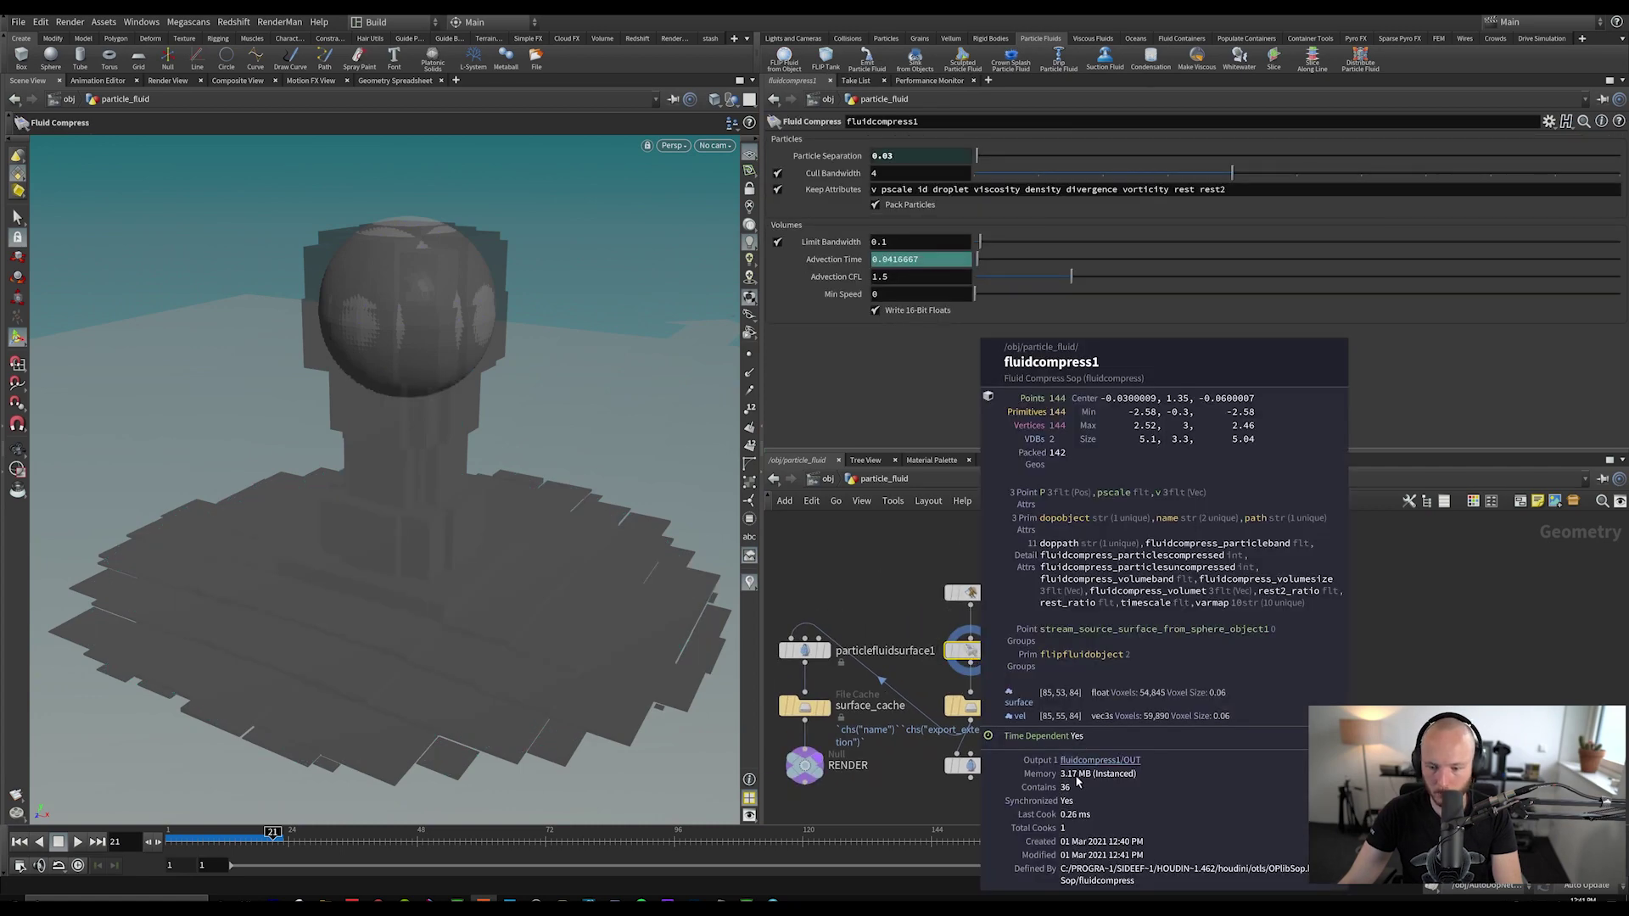
middle_click(974, 594)
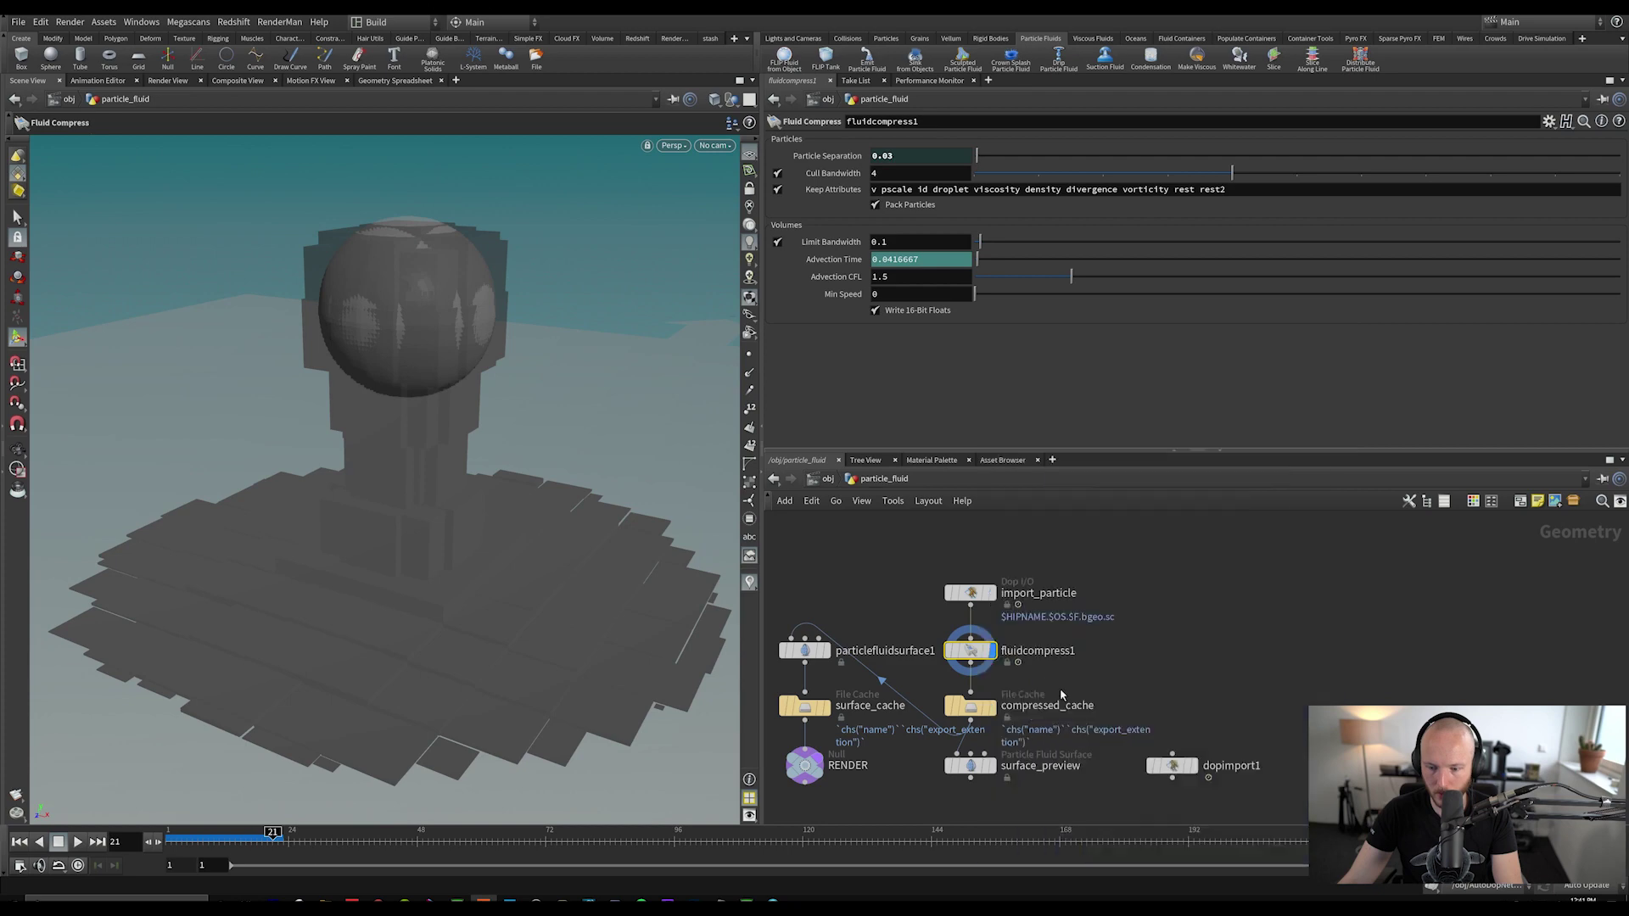
scroll(1030, 664, up, 1)
middle_click(970, 651)
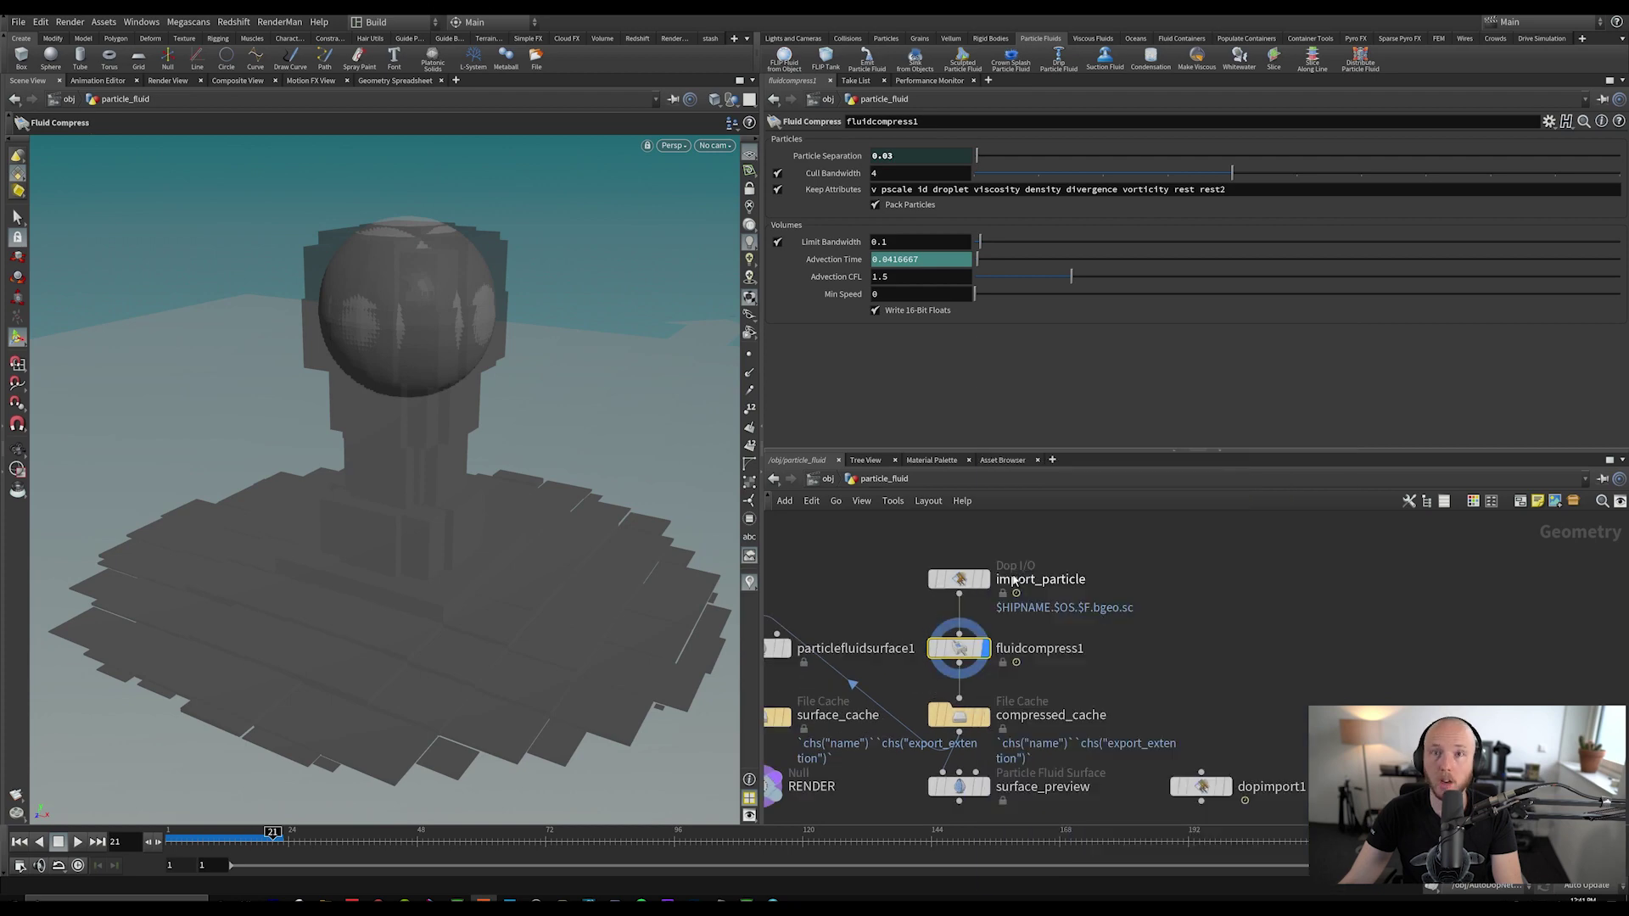
Step: Move import_particle and fluidcompress1 away from the cache and surfacing nodes to make room below fluidcompress1
scroll(1060, 602, down, 2)
scroll(934, 604, up, 2)
drag(944, 533, 1095, 666)
middle_drag(1072, 680, 1018, 778)
mouse_move(984, 741)
mouse_down()
mouse_move(972, 659)
mouse_move(998, 555)
mouse_move(975, 552)
mouse_up()
click(1157, 611)
middle_drag(1034, 584, 1027, 657)
drag(870, 540, 1016, 635)
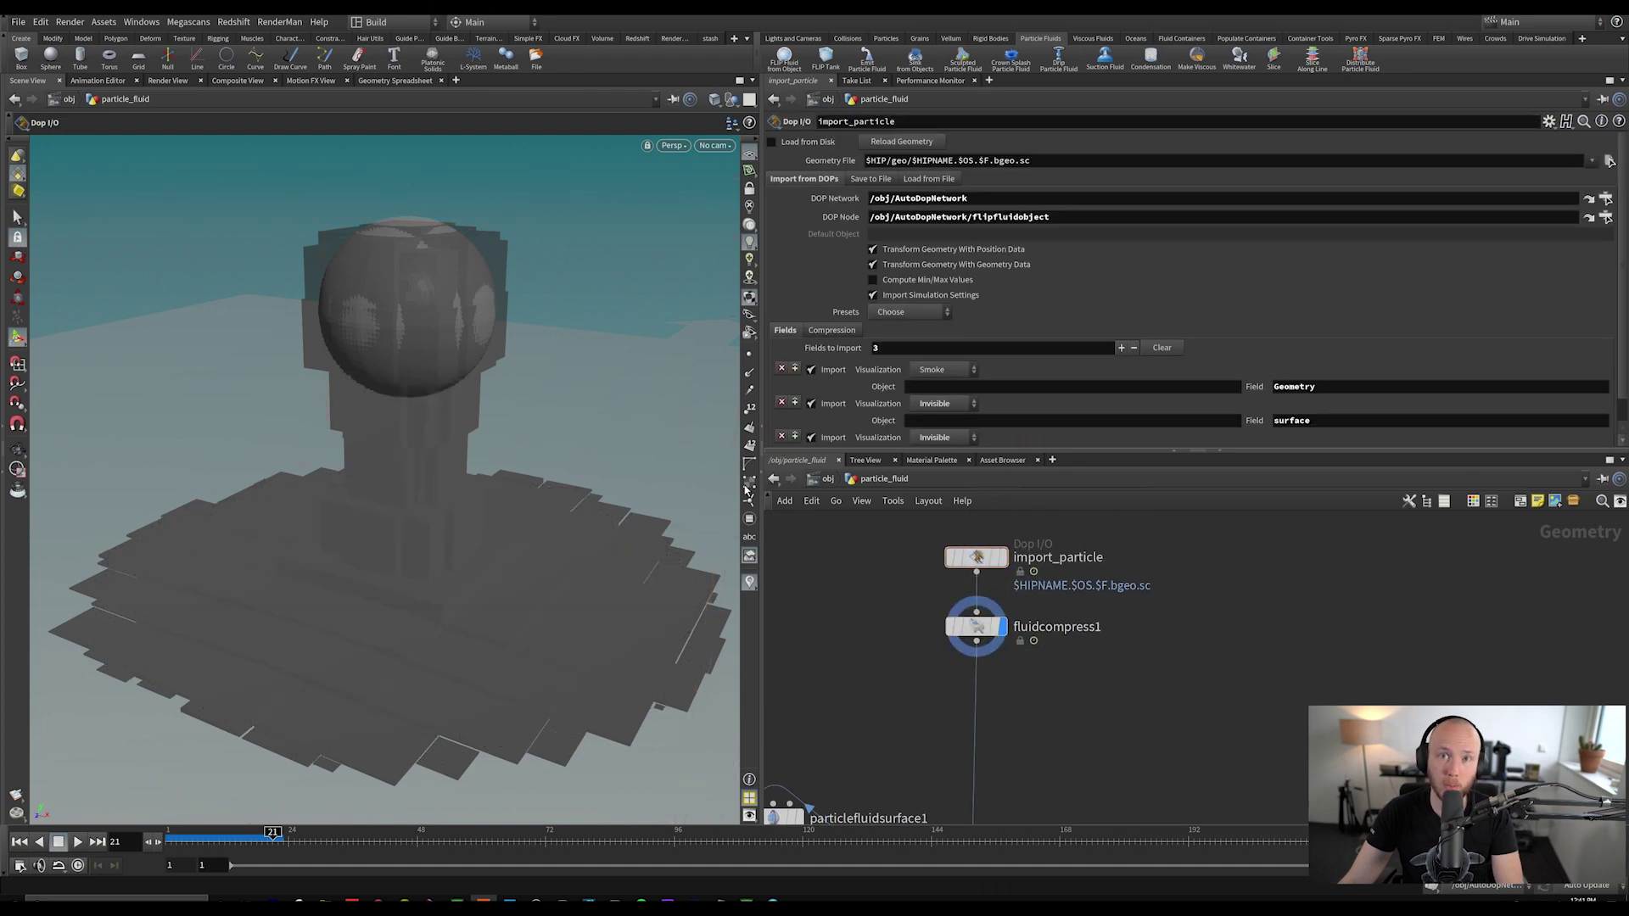
click(976, 627)
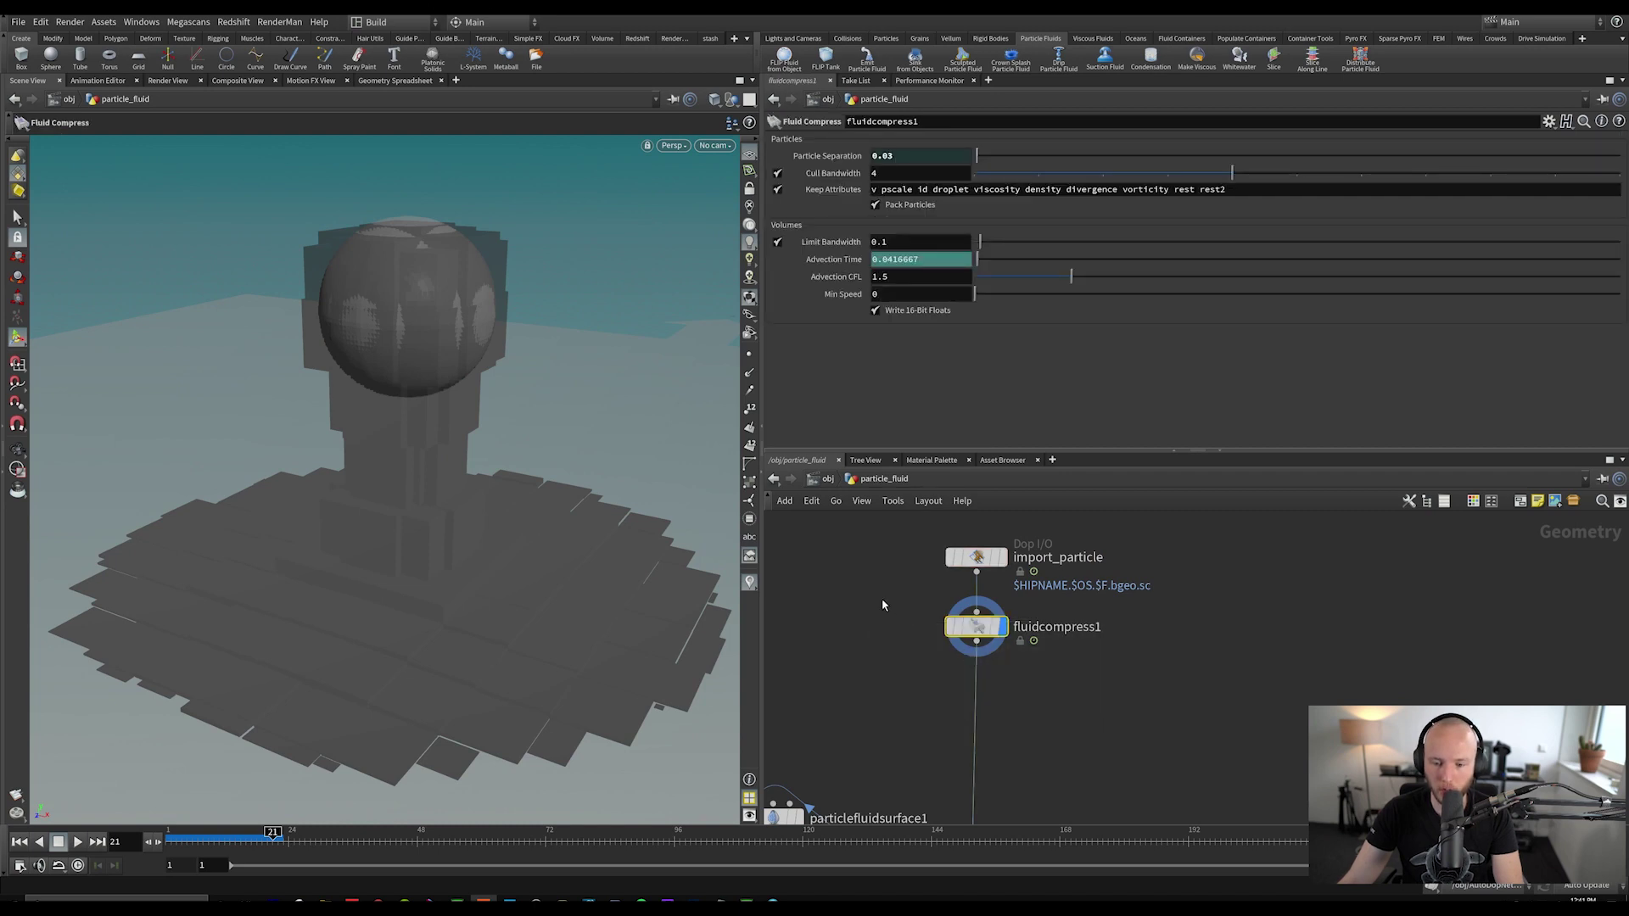
Step: Add an Unpack Points node, connect it to fluidcompress1's output and display its result
click(814, 643)
key(Tab)
text(unpack)
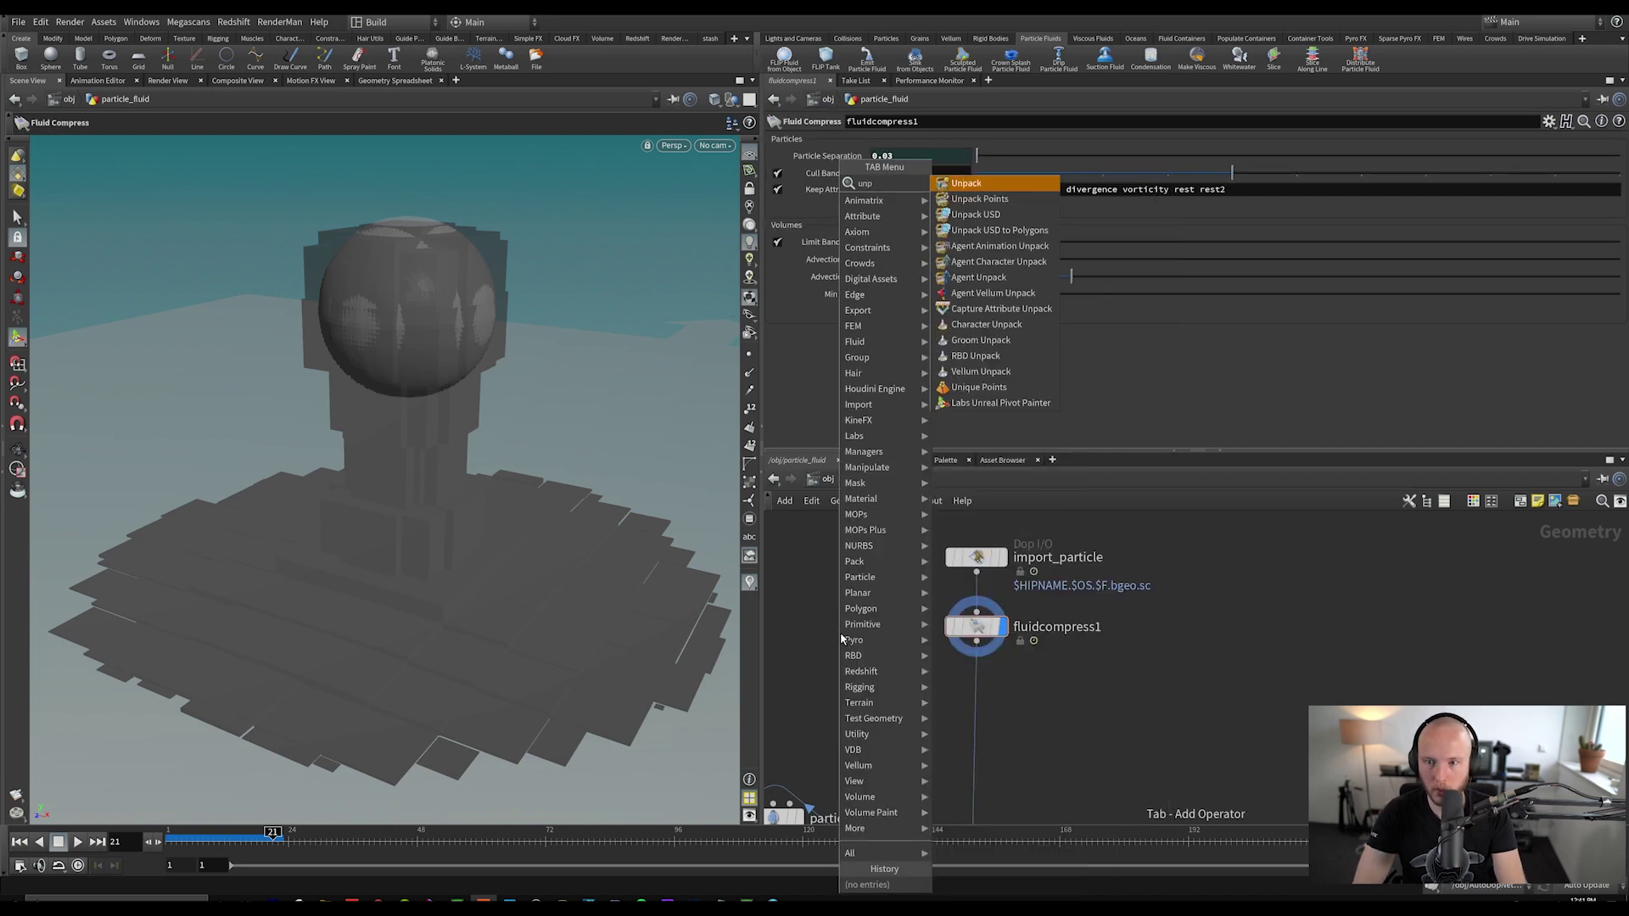
key(Down)
key(Return)
click(886, 694)
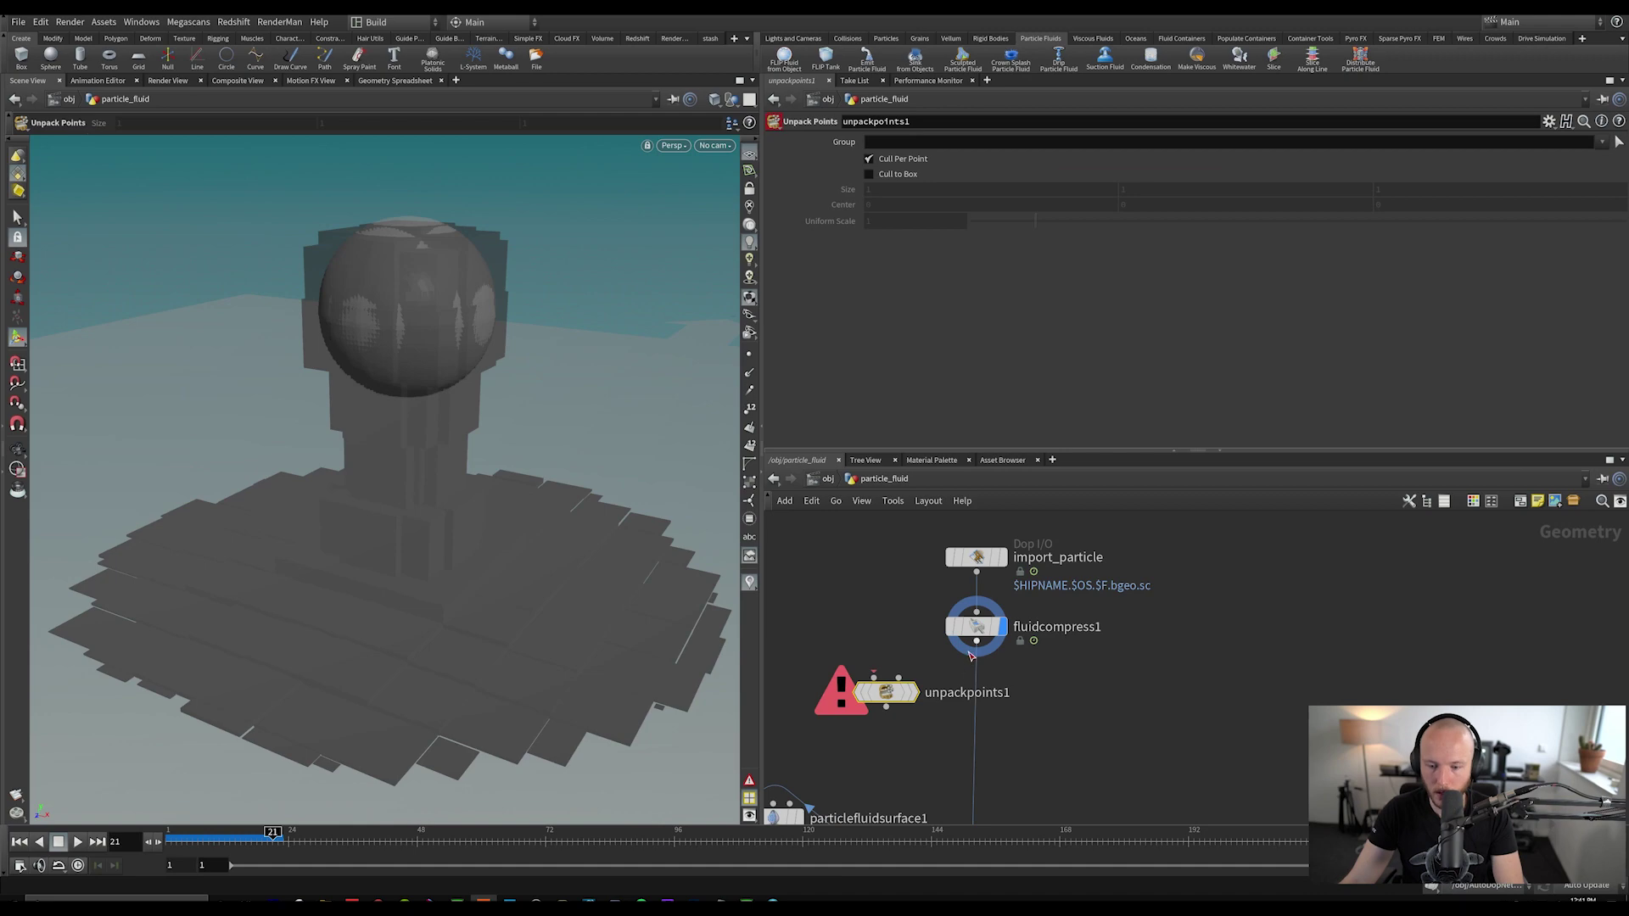
drag(971, 656, 885, 680)
click(915, 692)
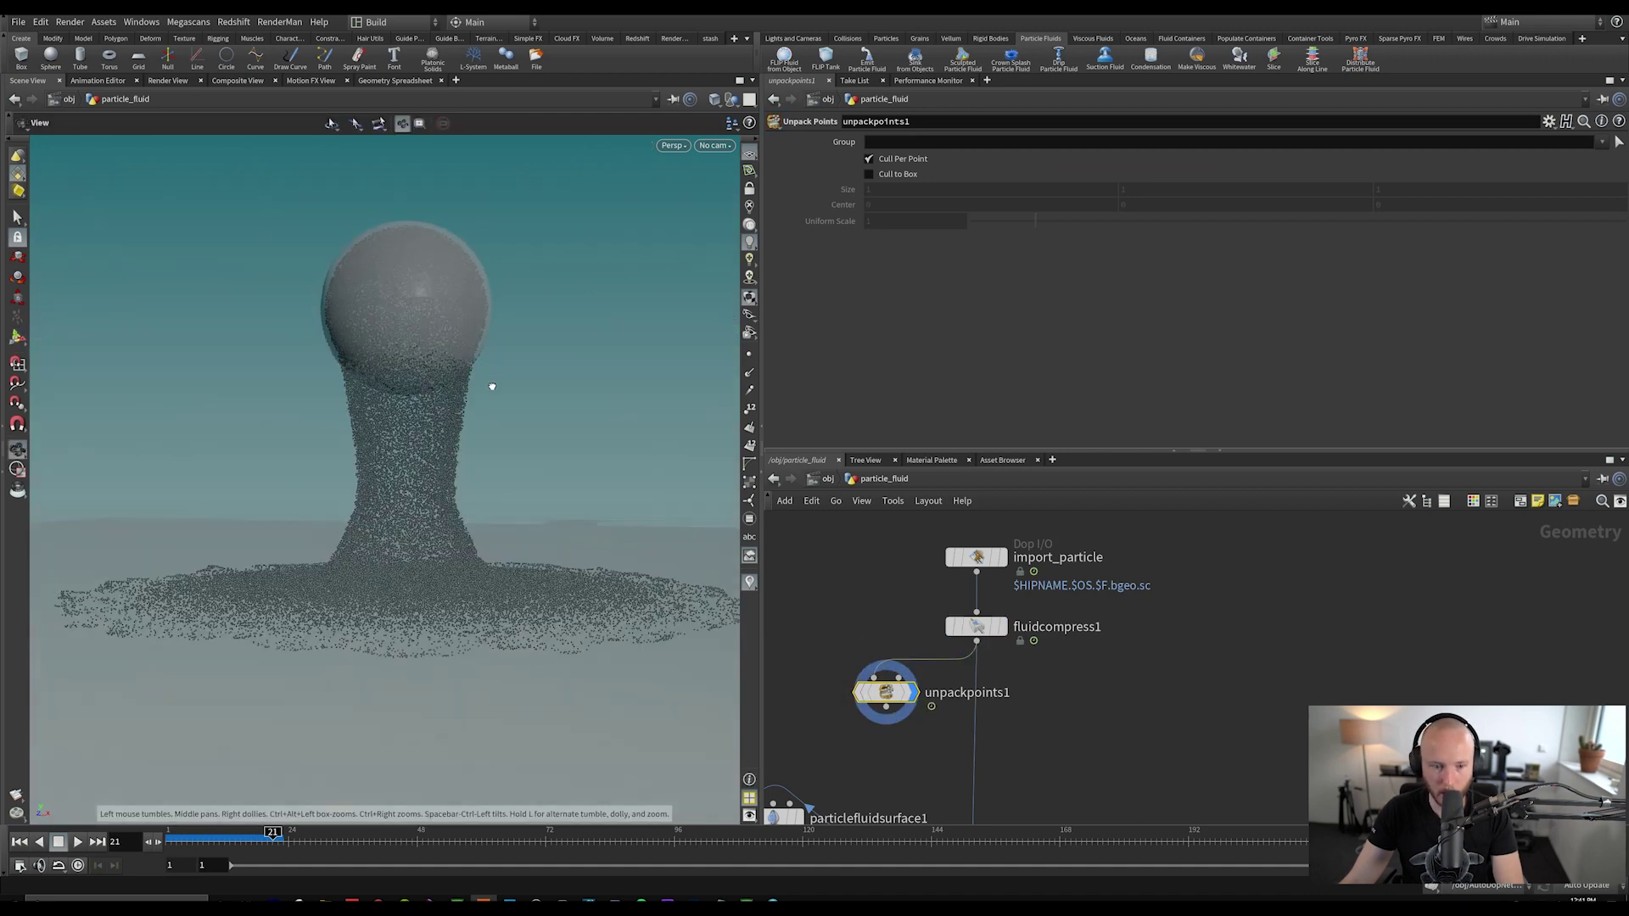
Step: Examine the unpacked fluid particles up close and review fluidcompress1's compression settings
key(s)
scroll(430, 441, up, 5)
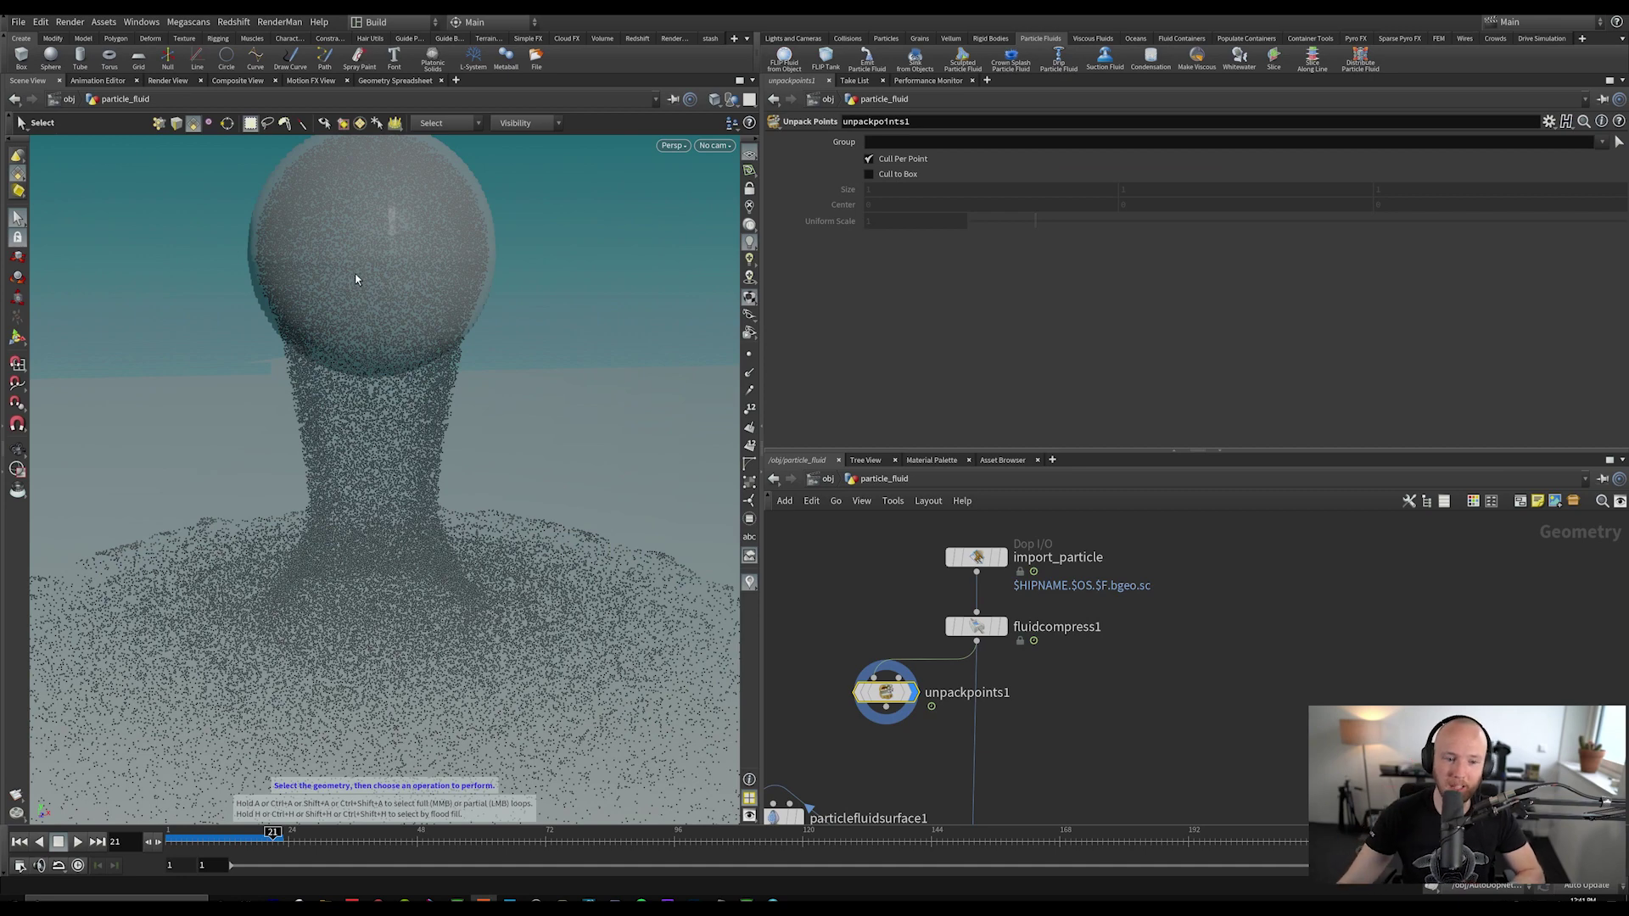
scroll(1018, 645, down, 2)
scroll(1040, 633, up, 2)
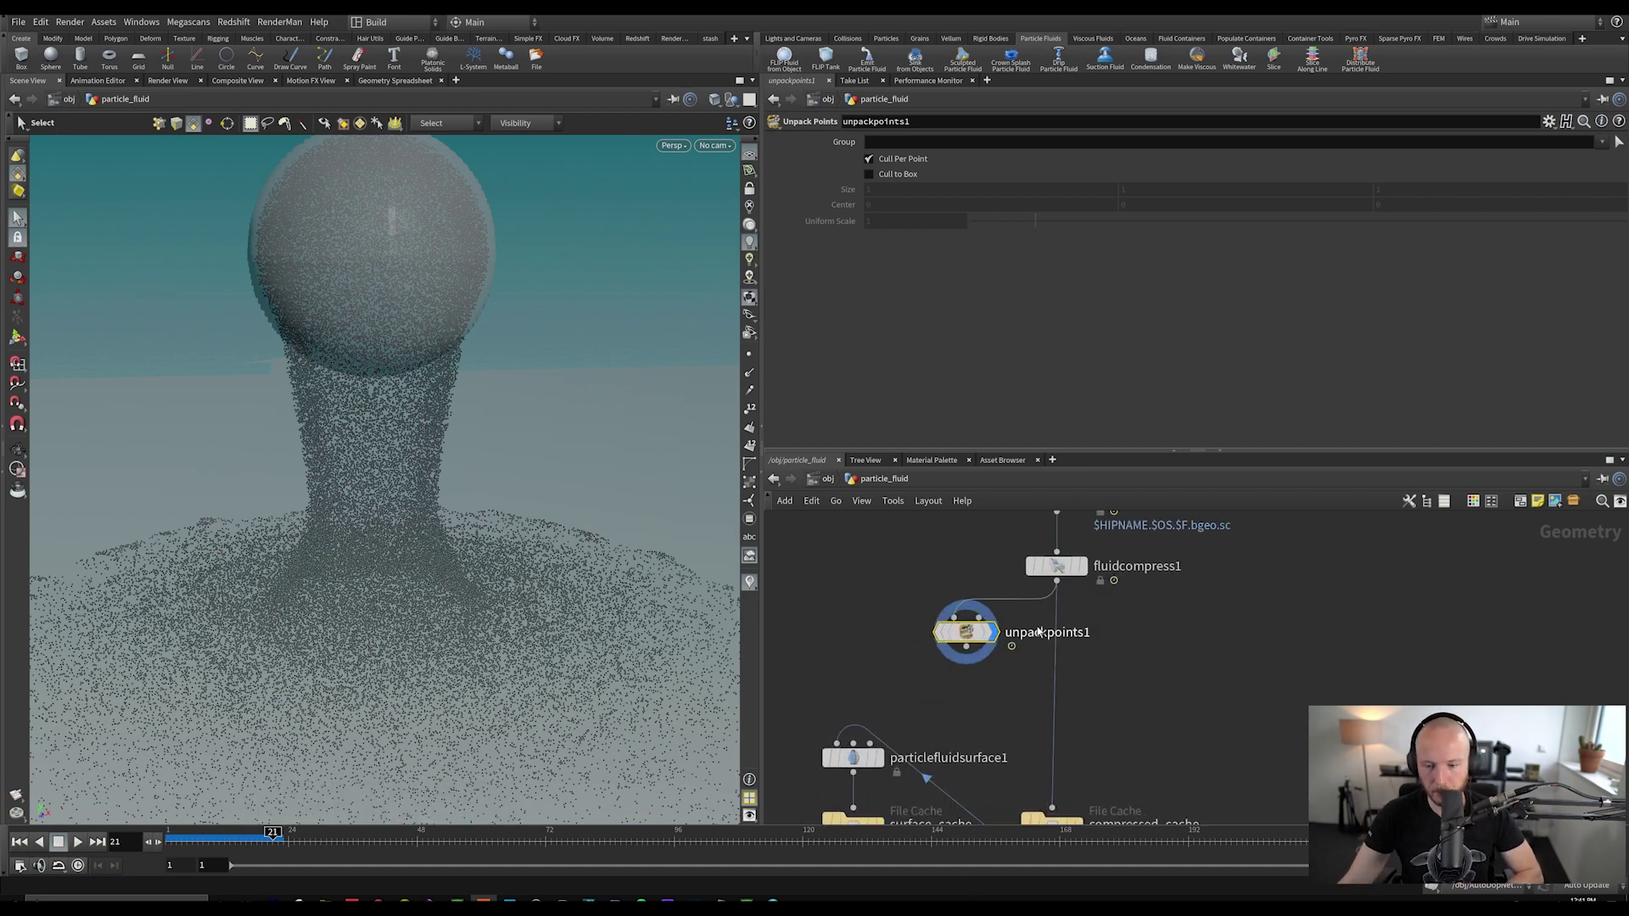
click(1057, 566)
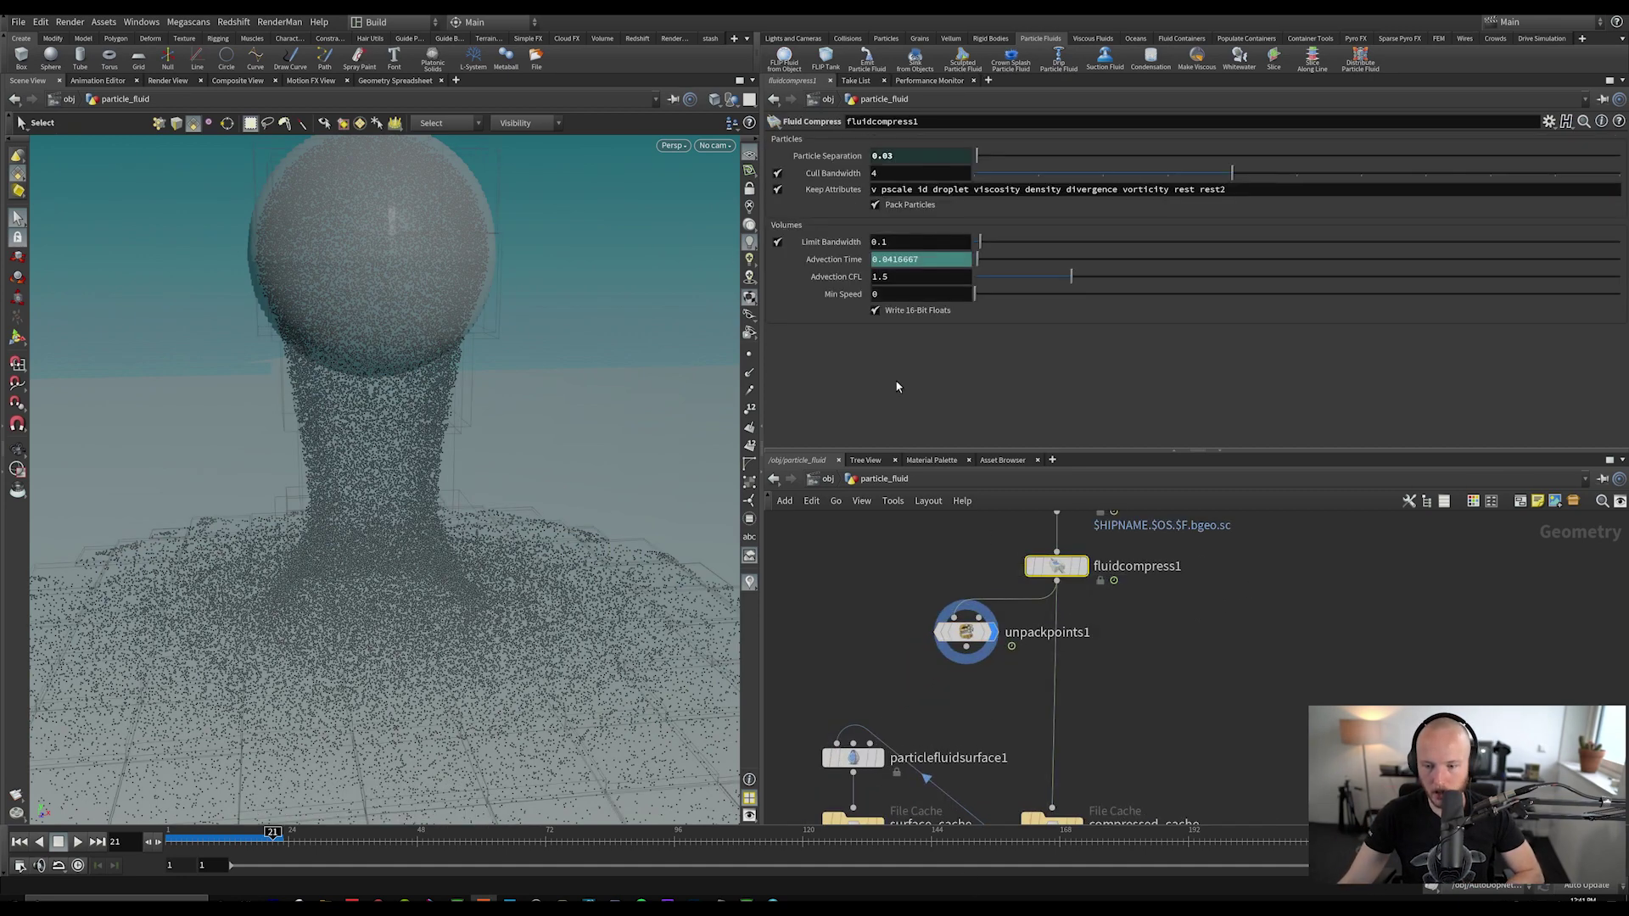
Step: Preview the particlefluidsurface1 mesh in the viewport and switch the display back to the unpacked points
click(877, 757)
click(857, 758)
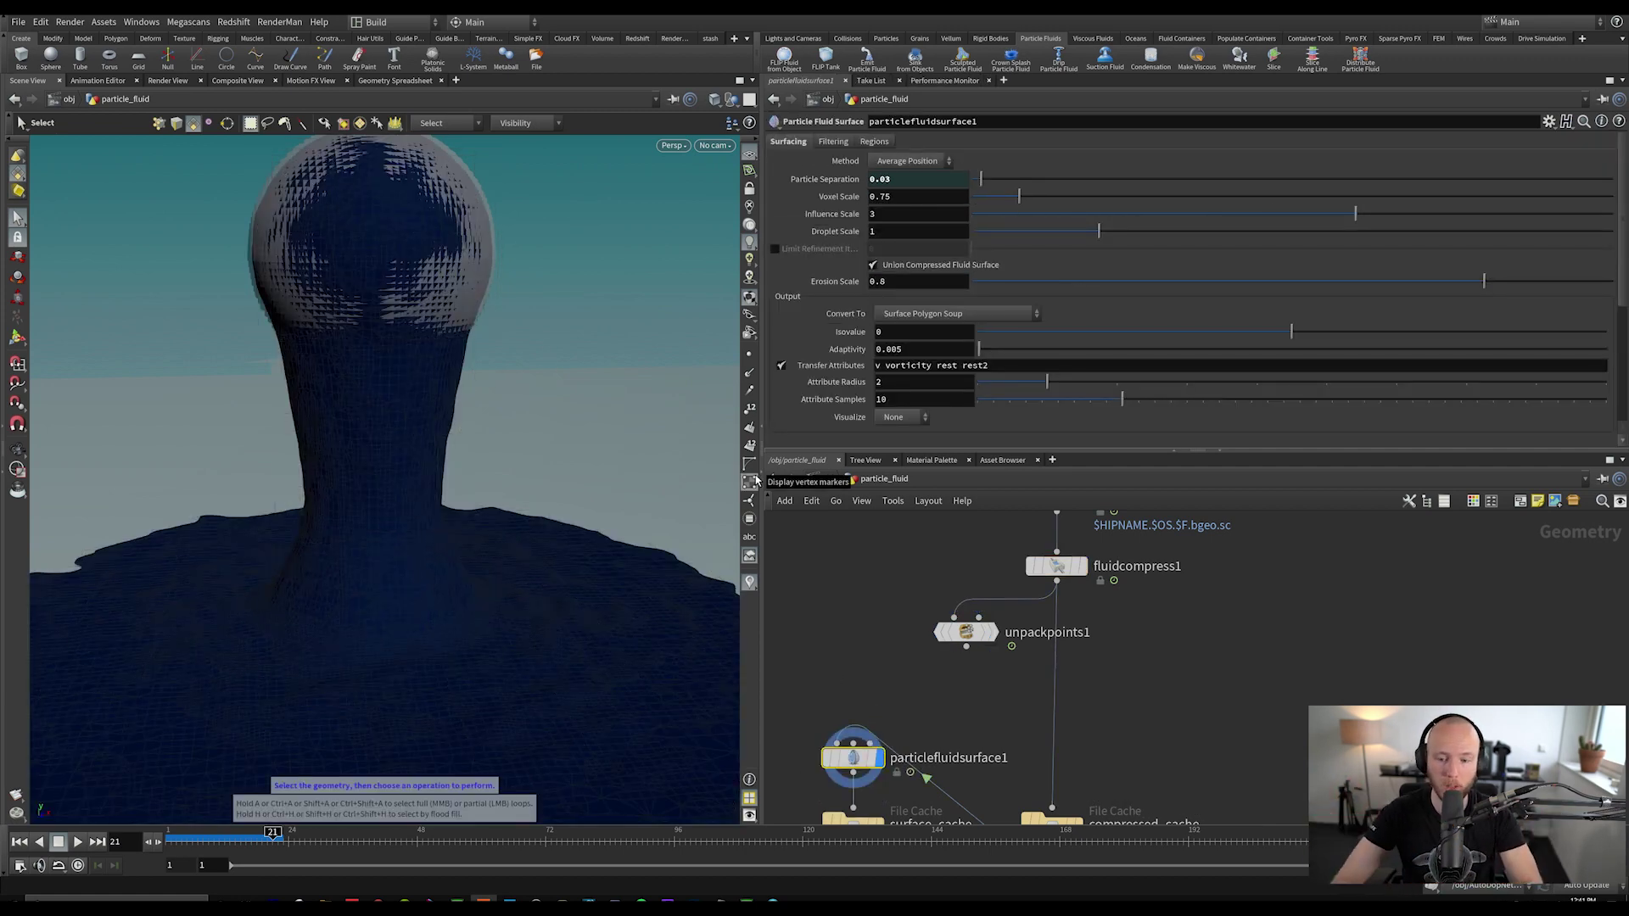
click(1002, 597)
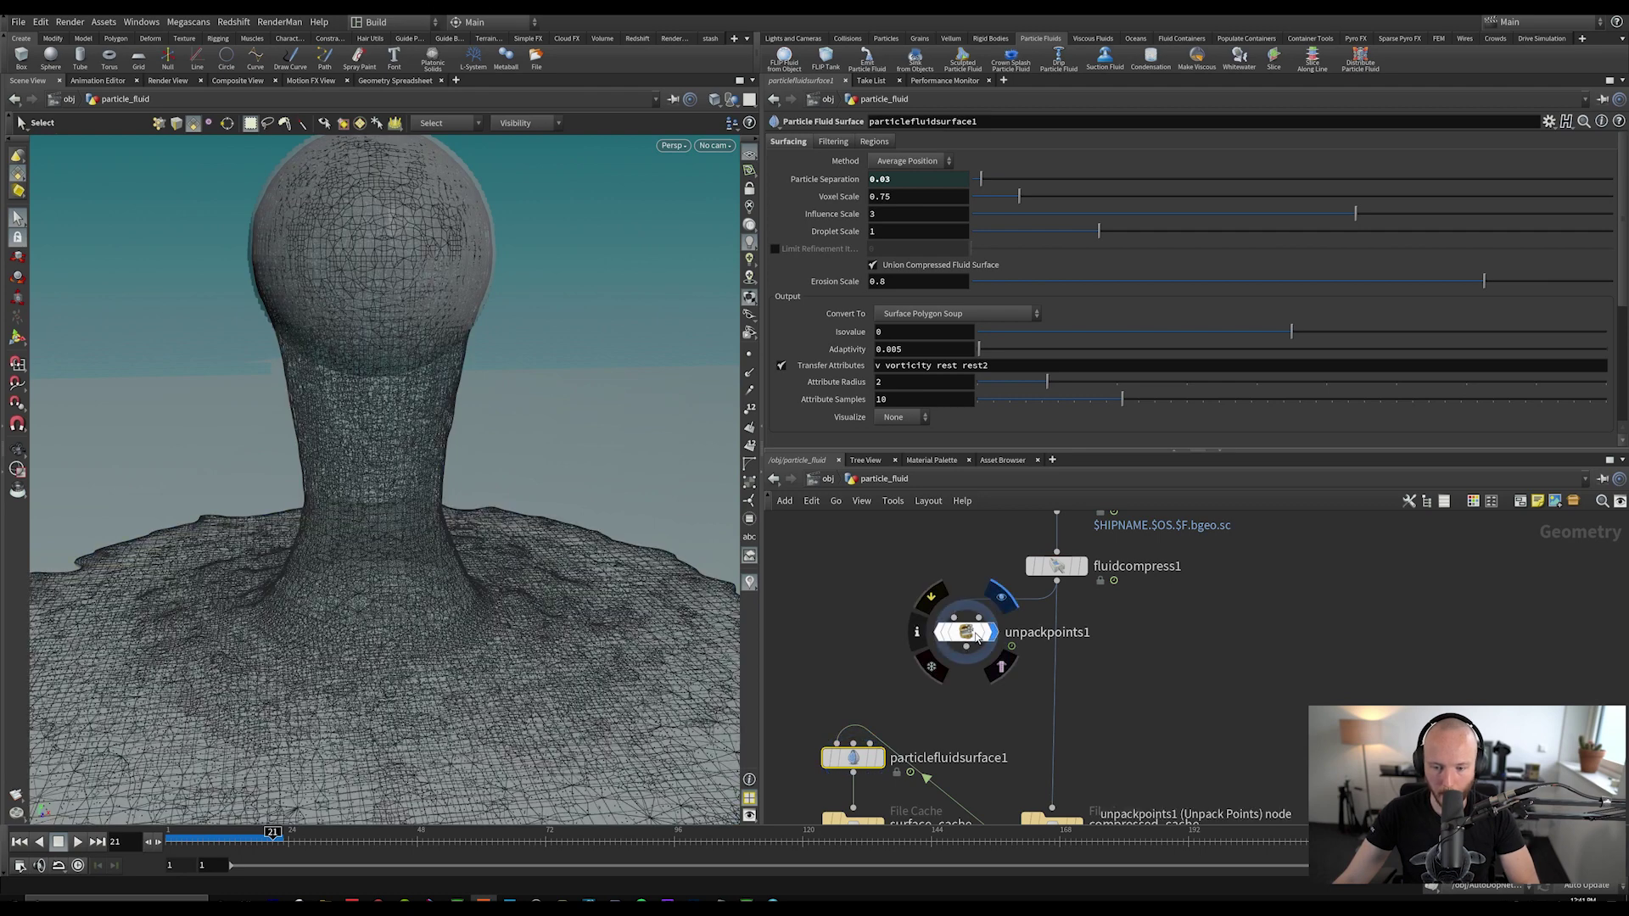
click(978, 638)
scroll(472, 393, down, 3)
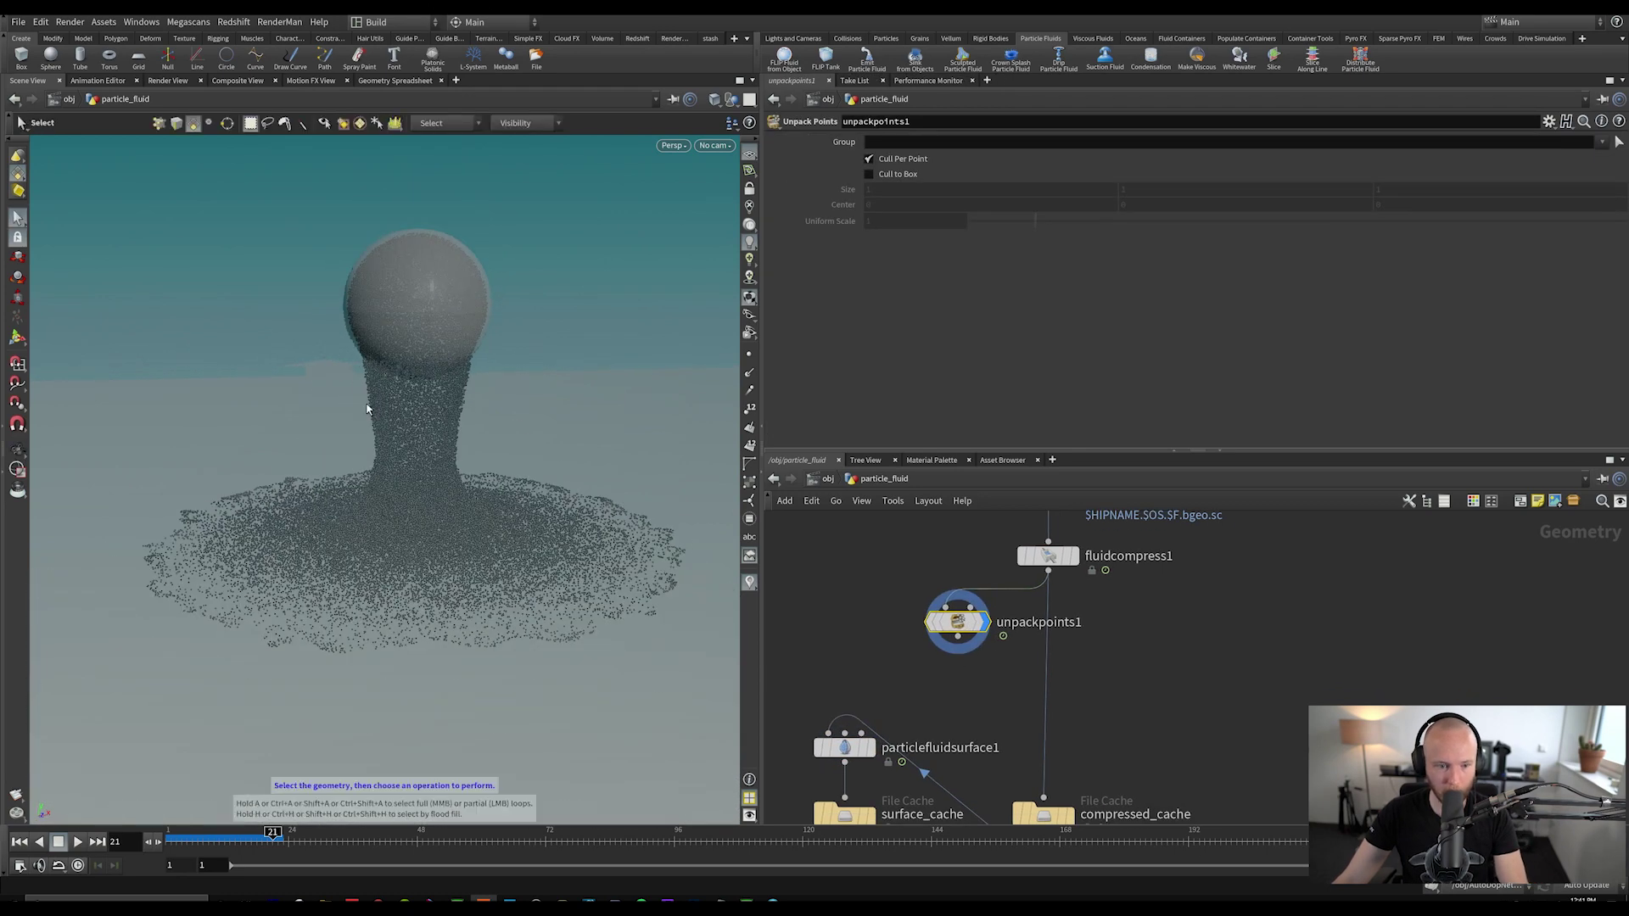
key(Return)
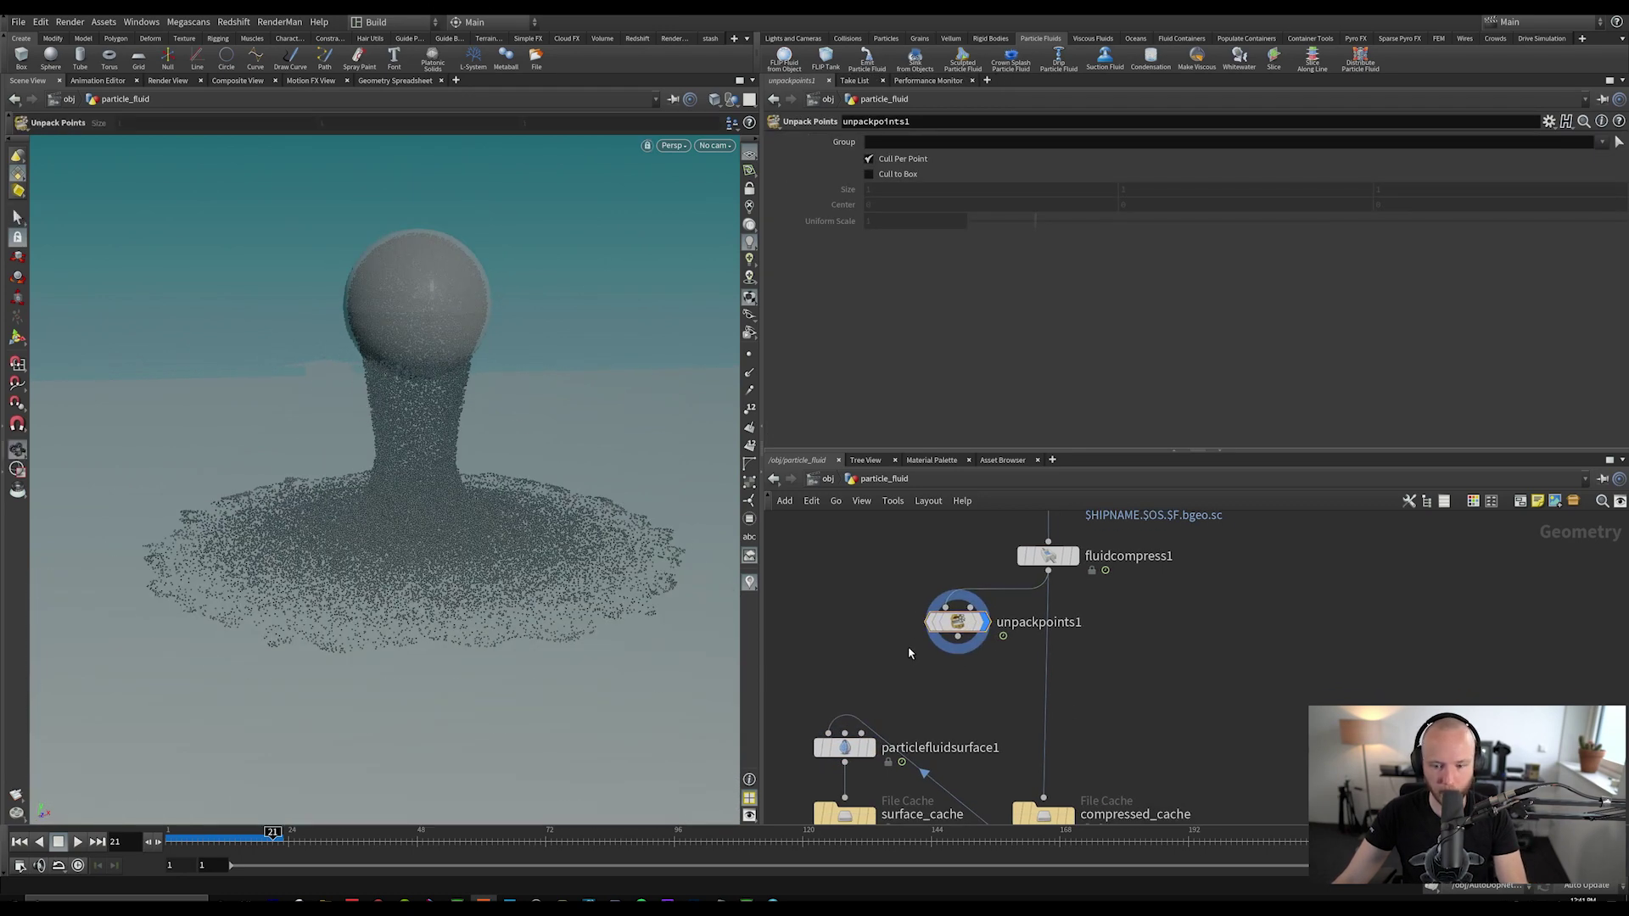
key(Tab)
text(aw)
key(shift+Return)
click(849, 303)
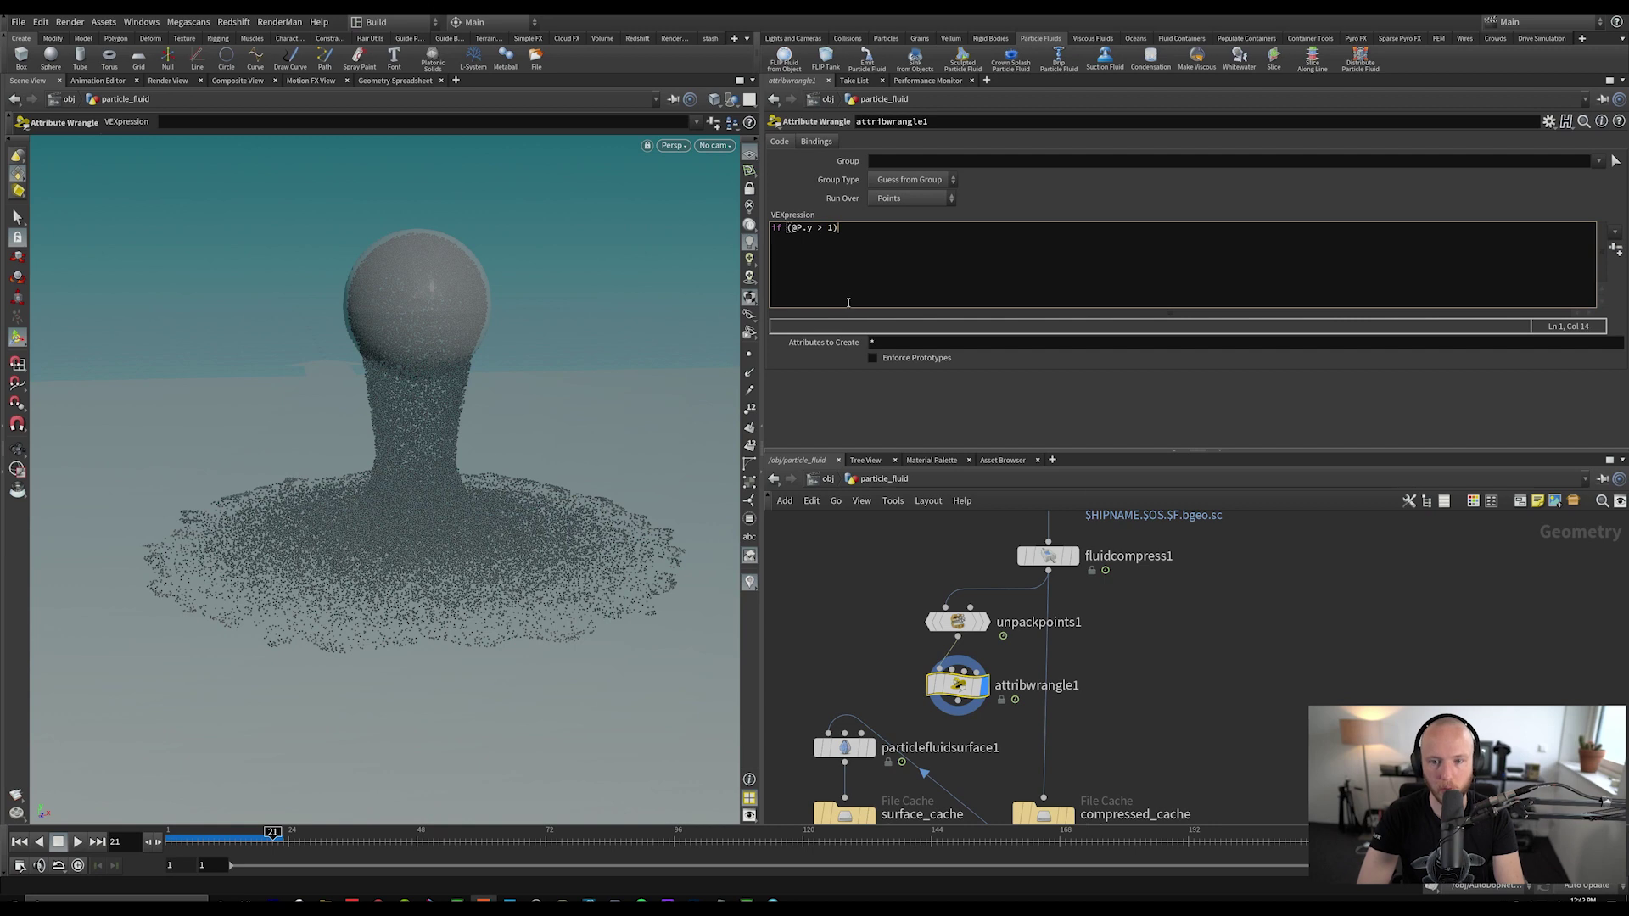
text(ovepoint(0)
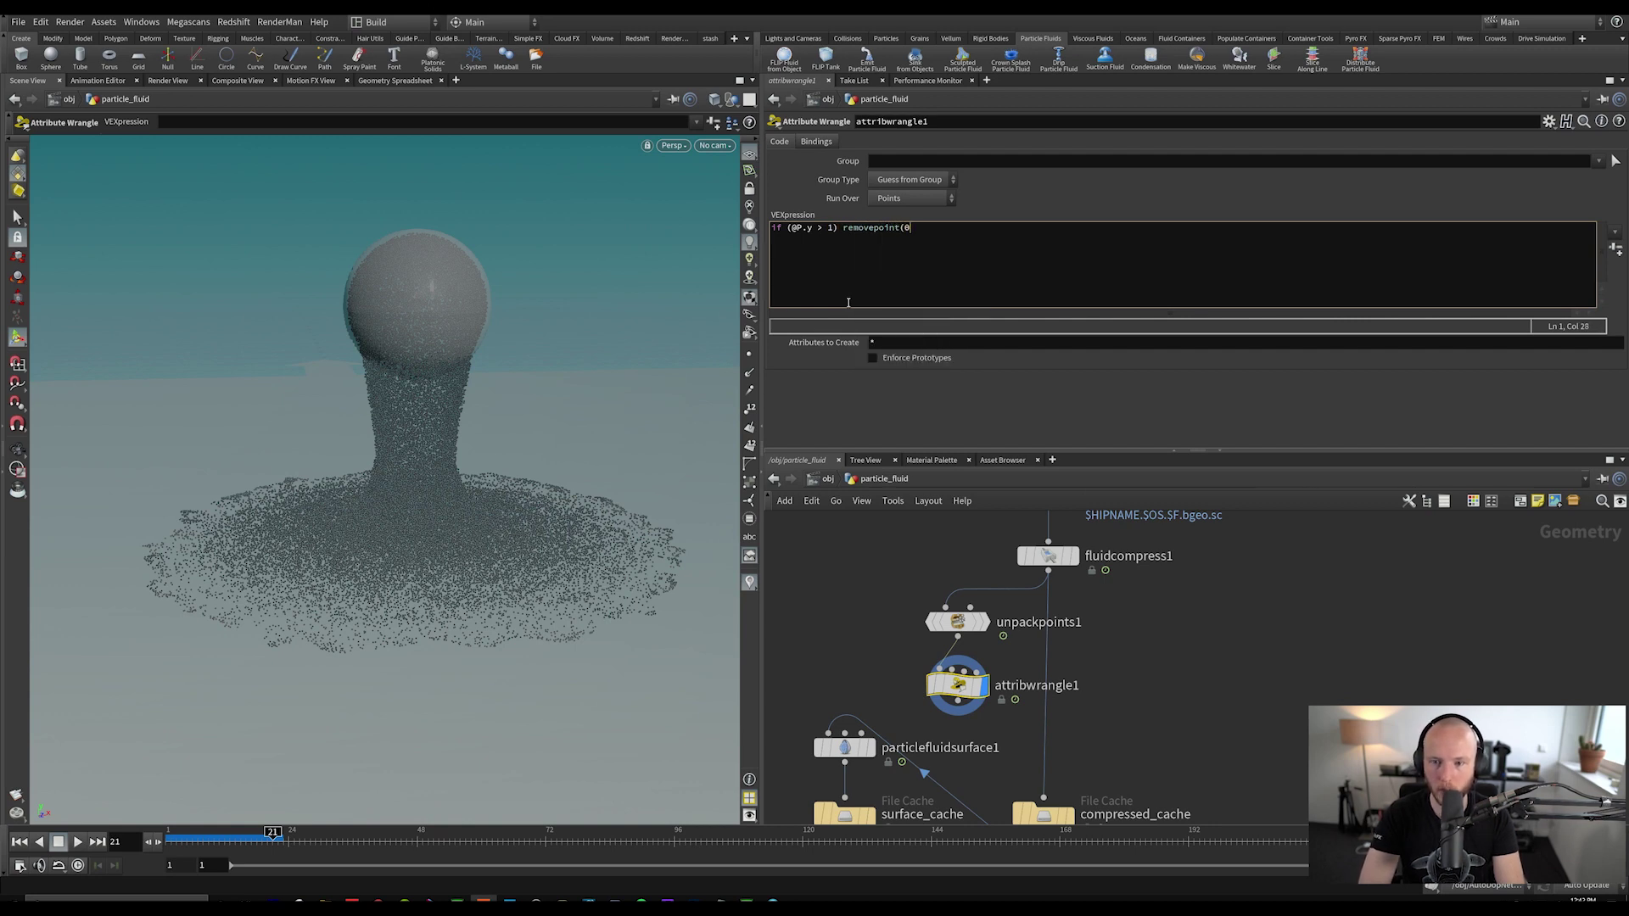
text(,@ptnum);)
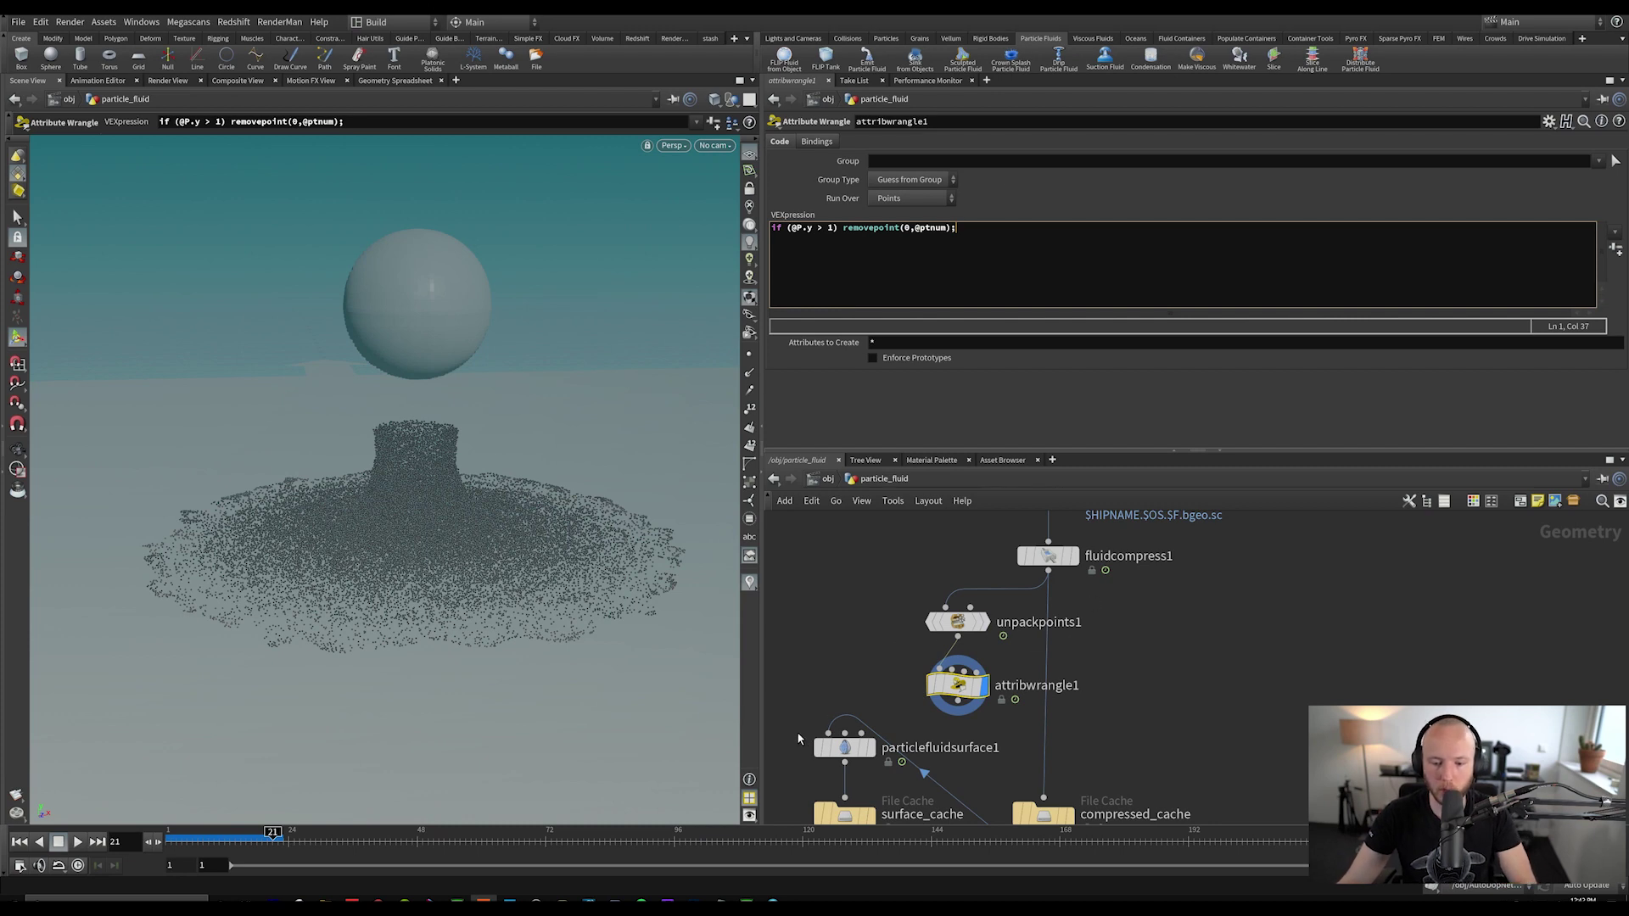
Step: Feed attribwrangle1 into particlefluidsurface1, display the mesh and inspect the cut top of the fluid column up close
mouse_move(890, 730)
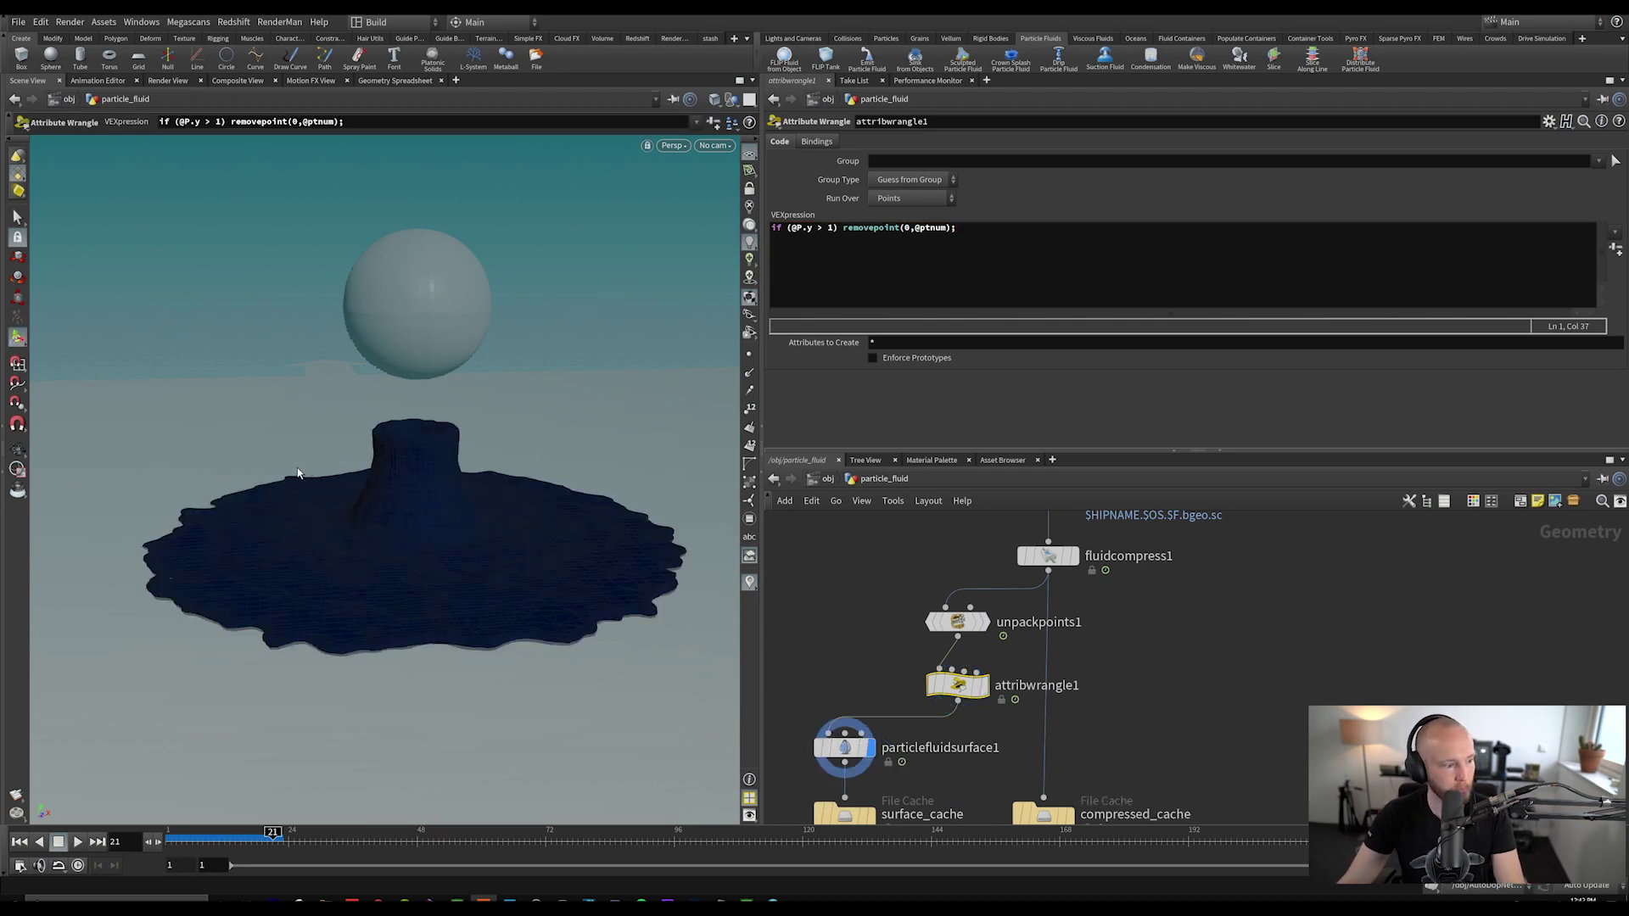
click(857, 619)
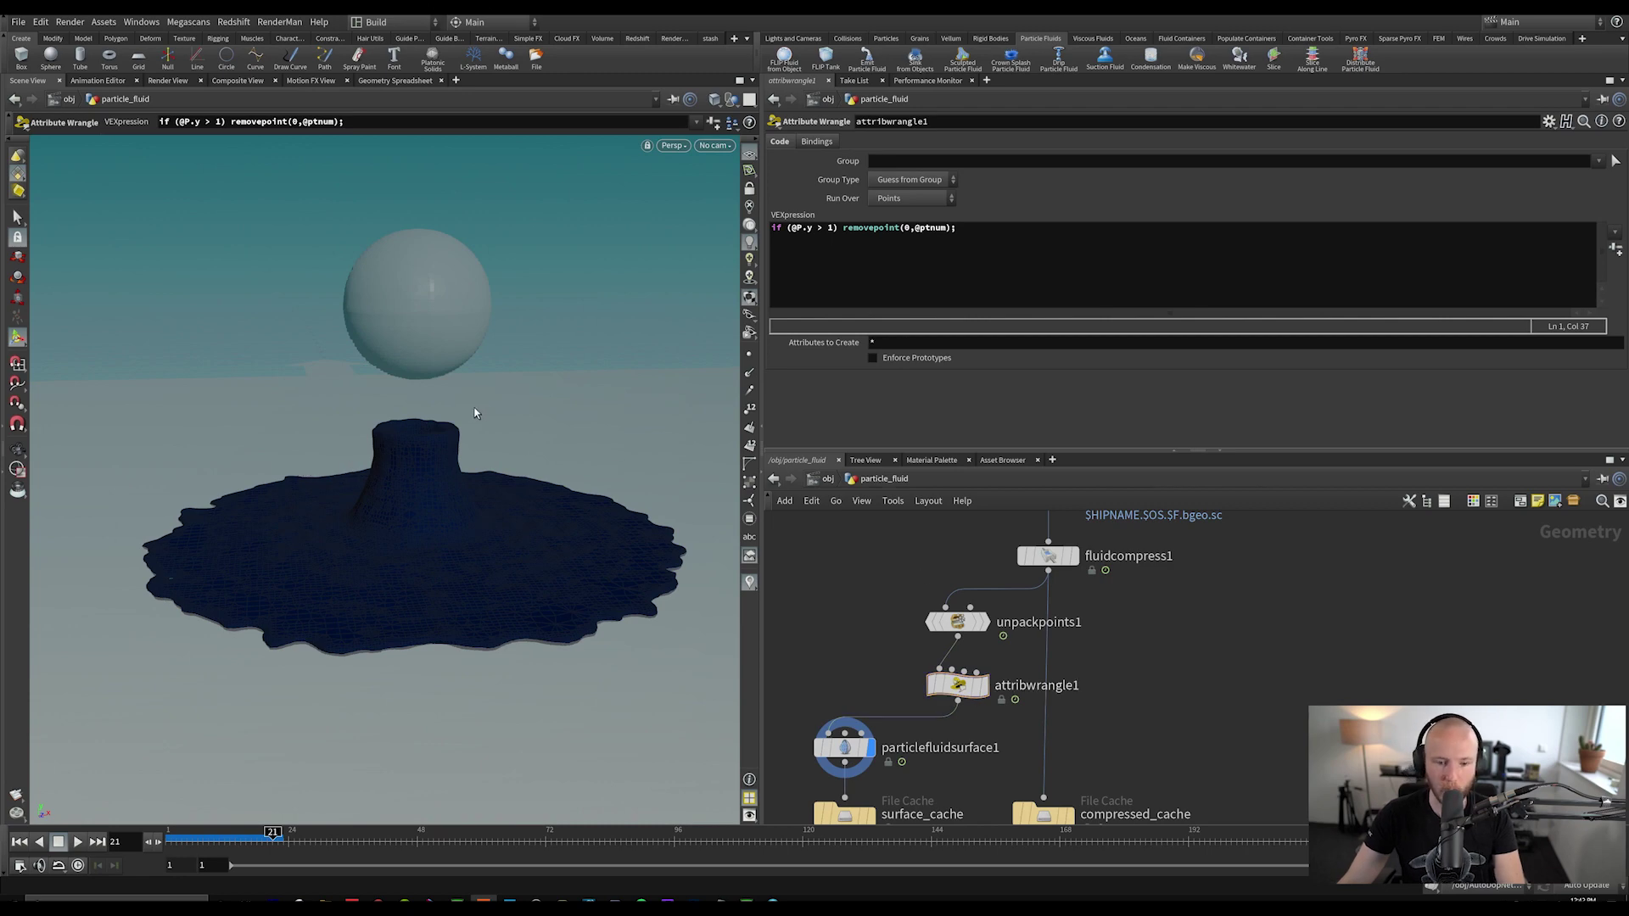
alt+drag(476, 411, 368, 451)
alt+right_drag(368, 450, 412, 461)
alt+drag(411, 460, 469, 455)
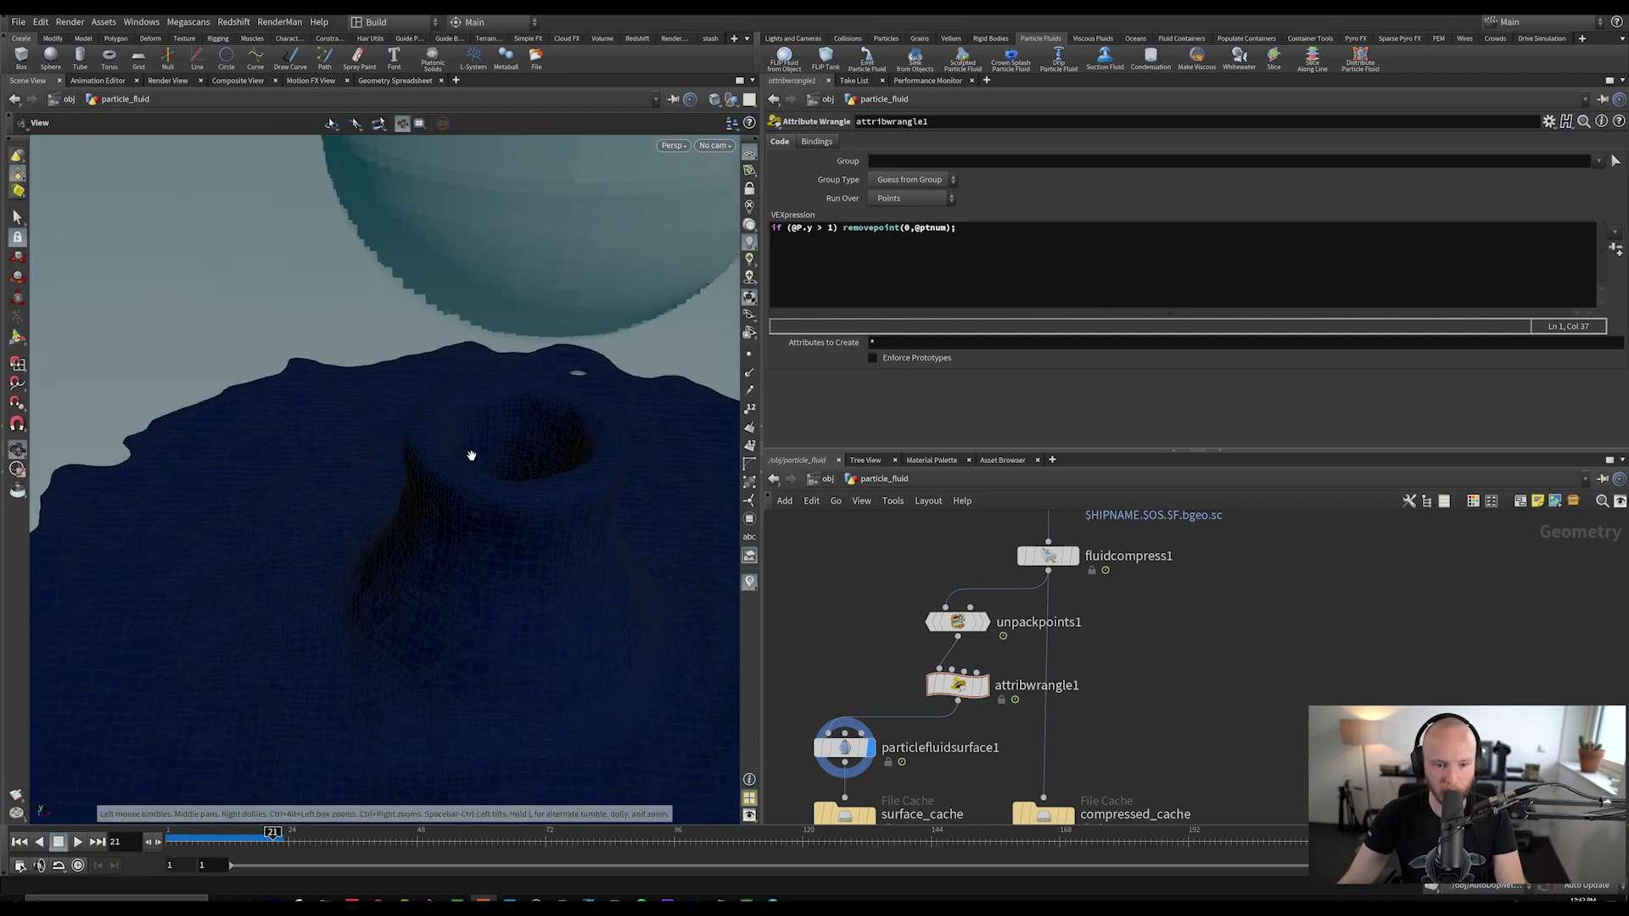
alt+right_drag(469, 455, 495, 465)
alt+drag(495, 466, 509, 497)
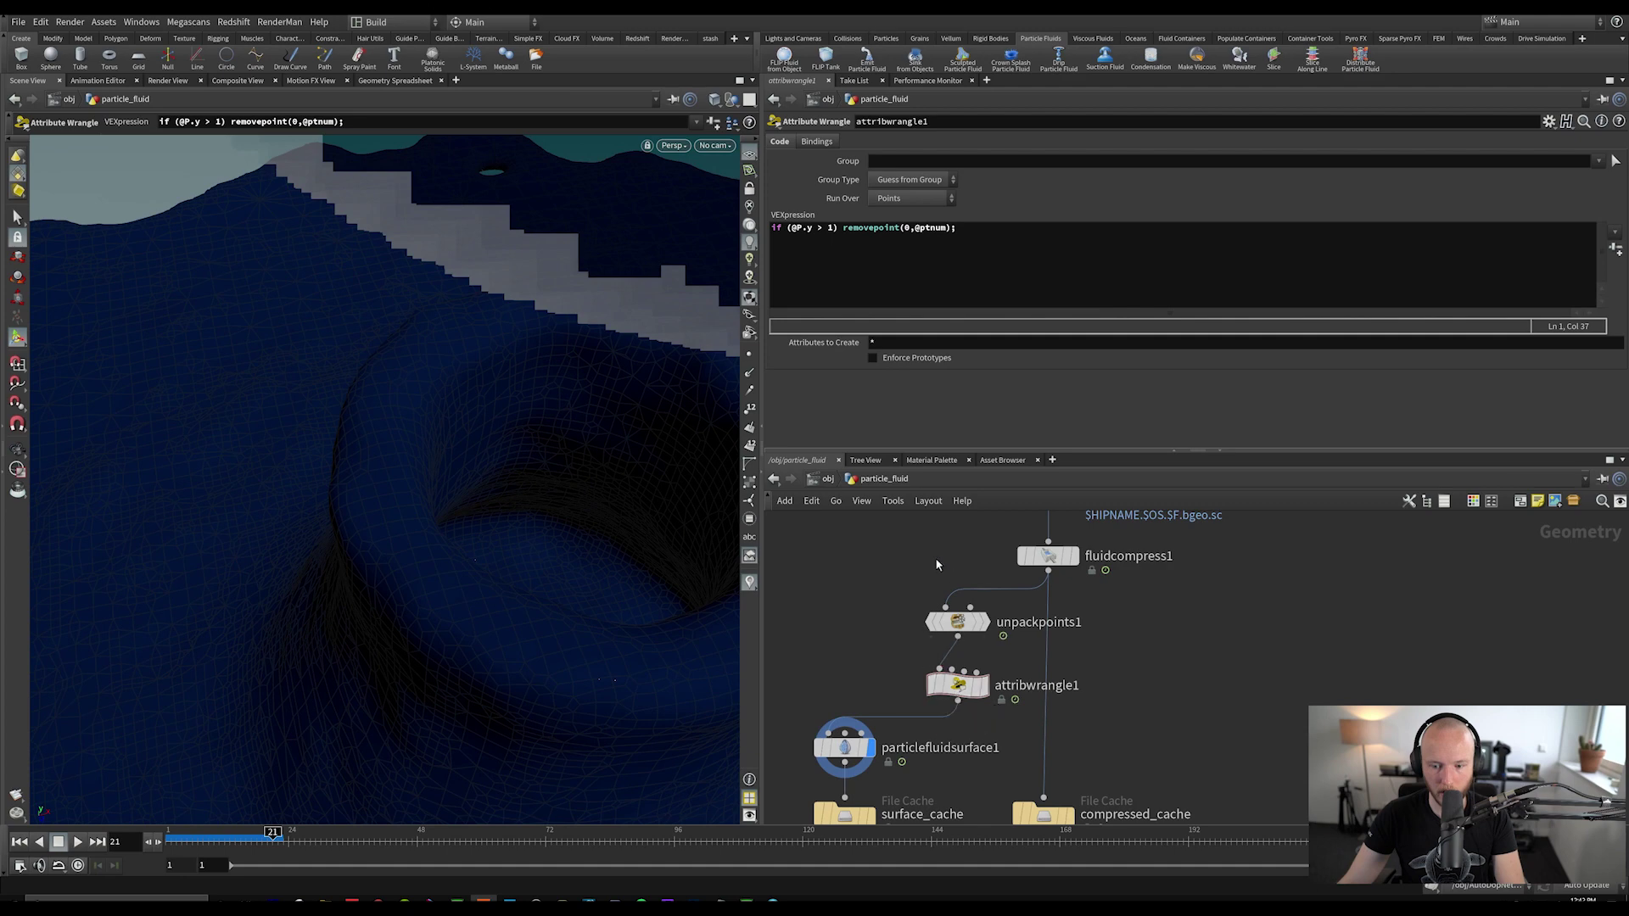
Step: Bypass attribwrangle1 to inspect the fluid mesh without the point removal, and re-enable it
click(932, 684)
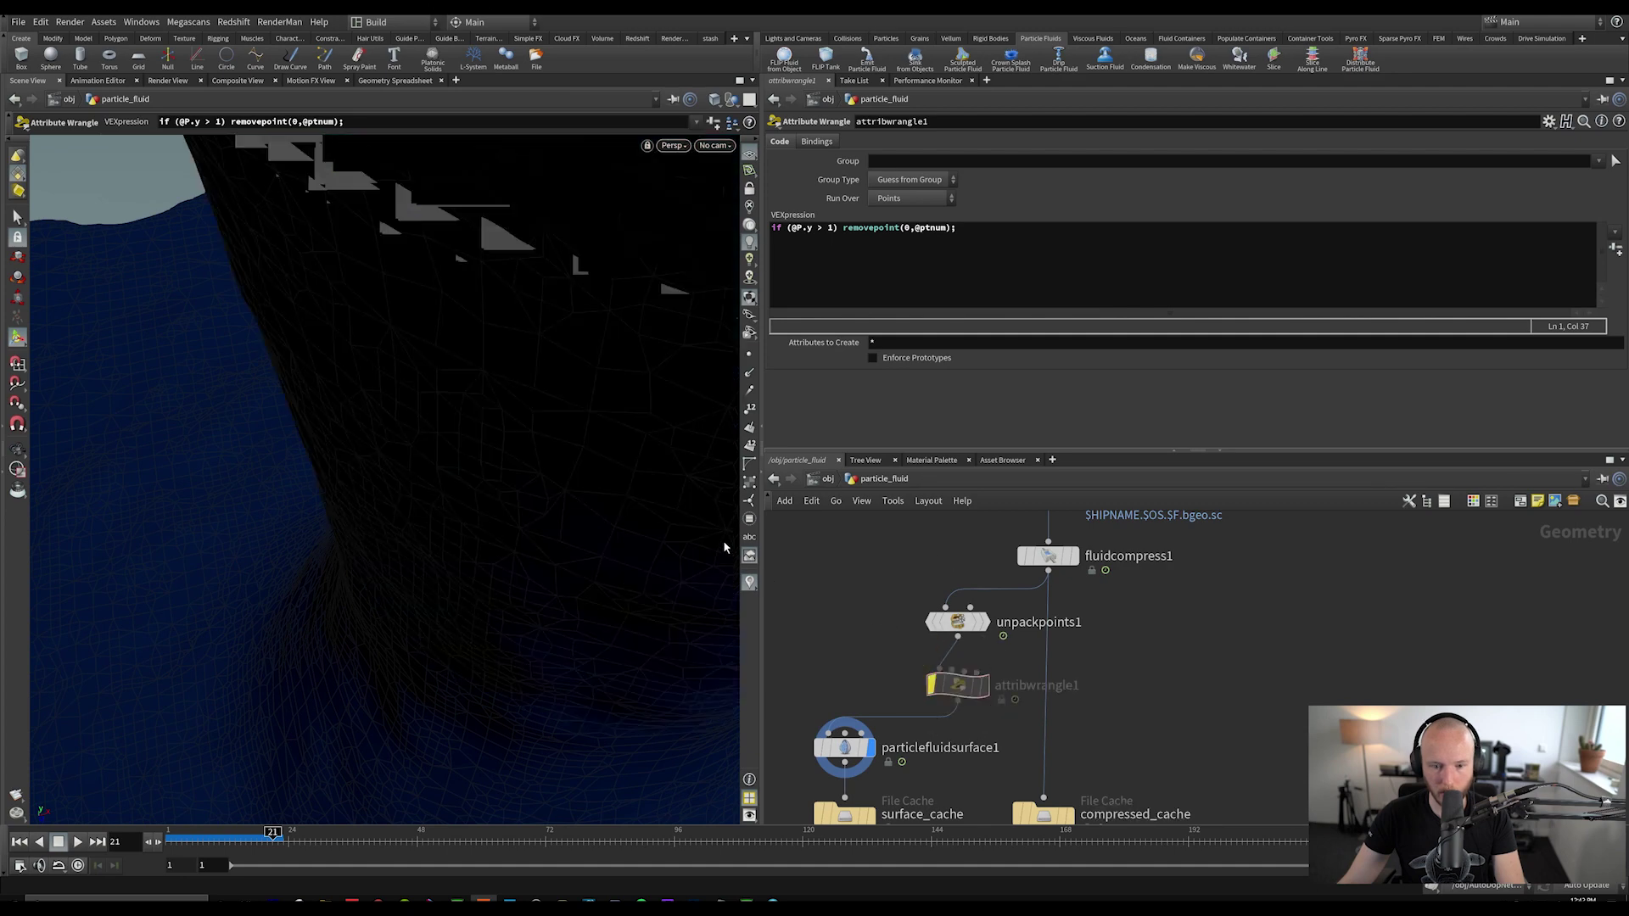
alt+drag(532, 387, 448, 466)
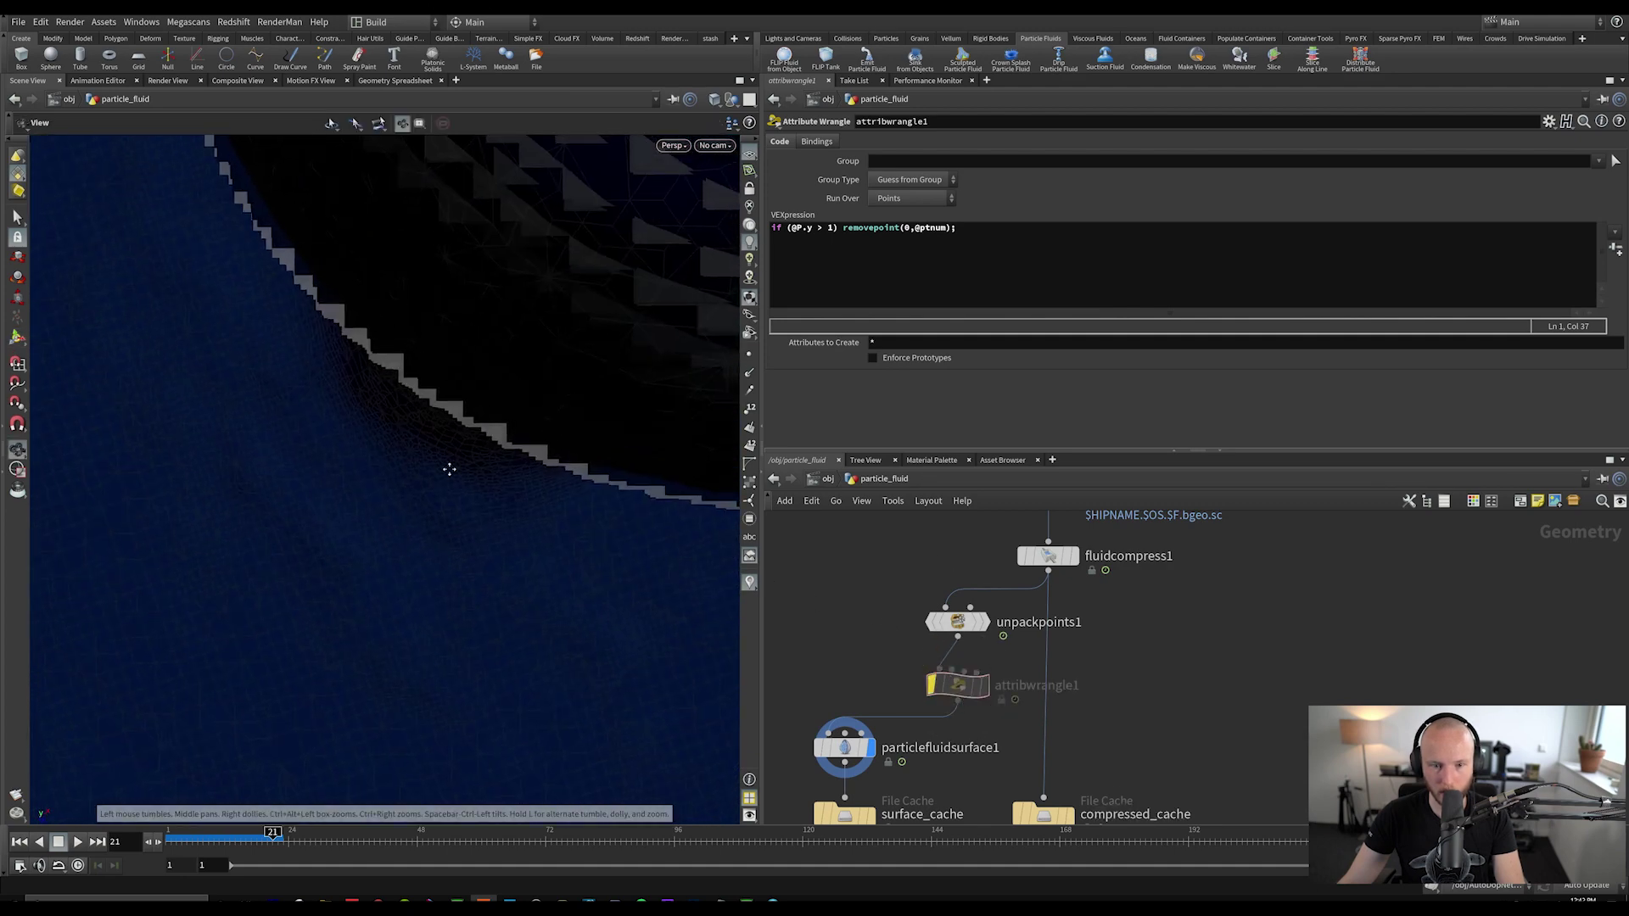
alt+right_drag(448, 466, 499, 463)
alt+drag(499, 463, 511, 501)
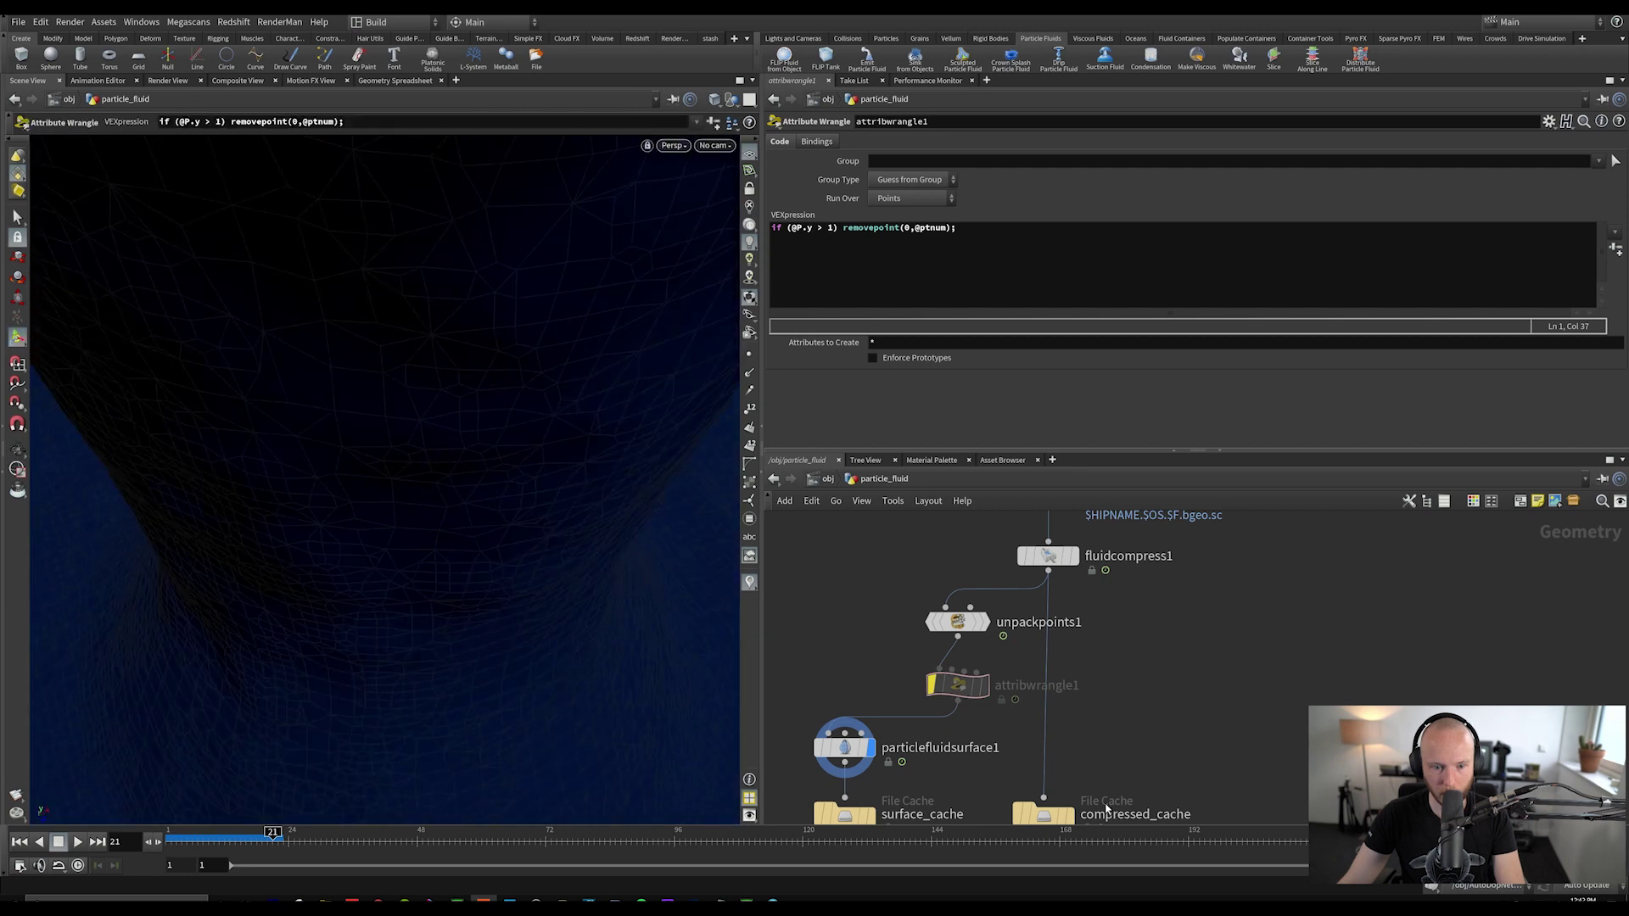
click(942, 684)
drag(419, 404, 725, 322)
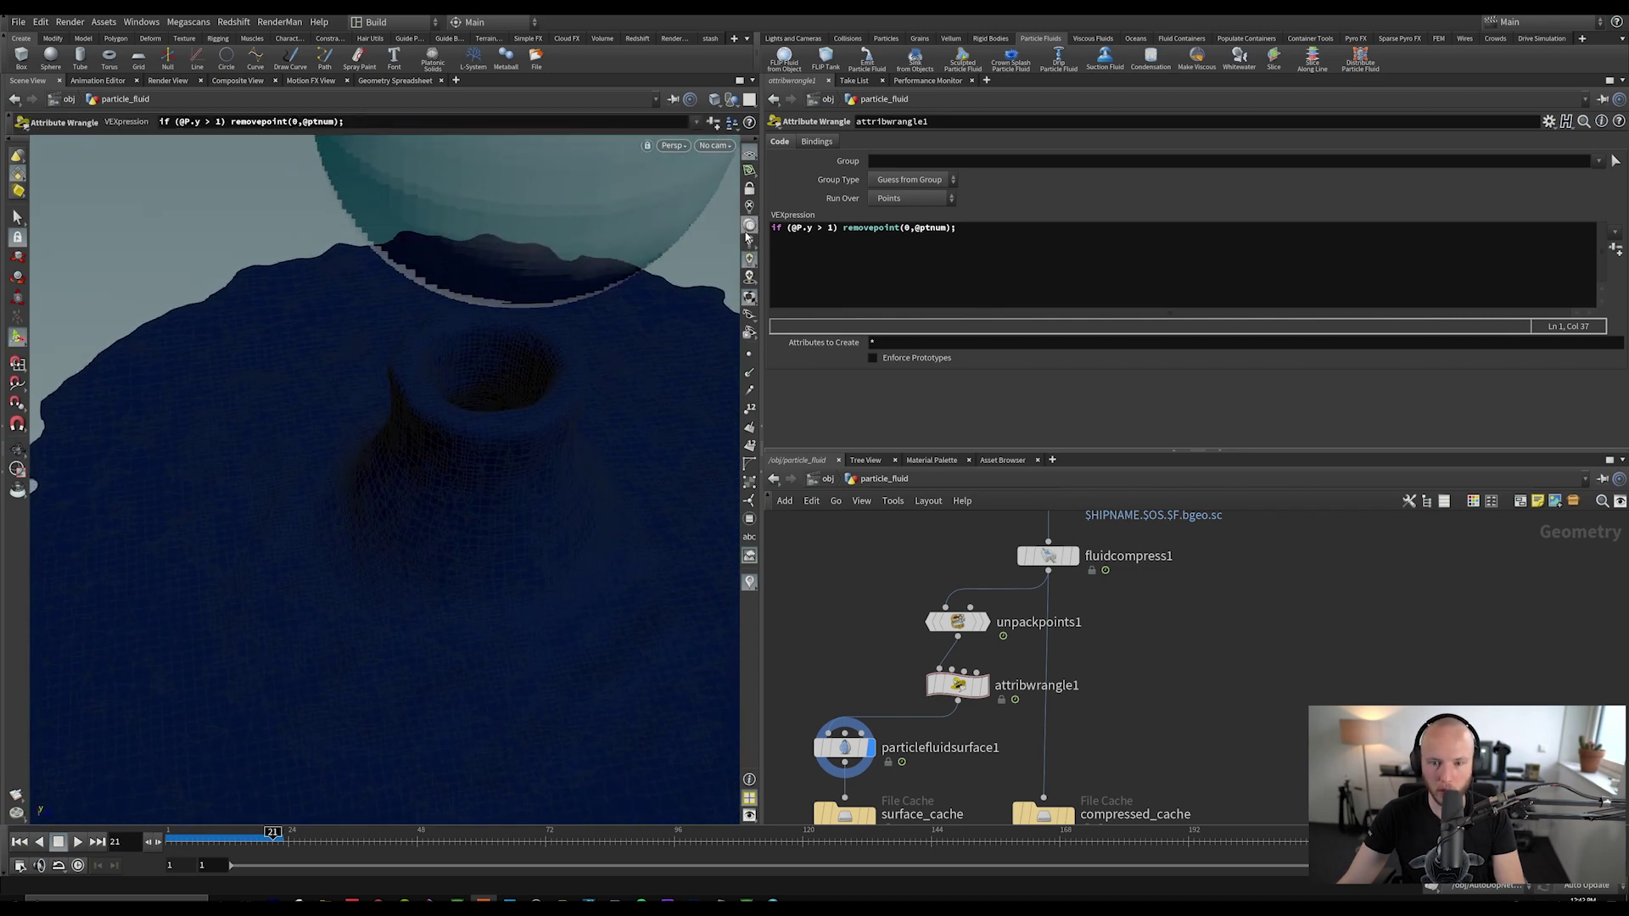
Step: Set the timeline to frame 10 and go back up to the obj level
alt+right_drag(600, 381, 517, 407)
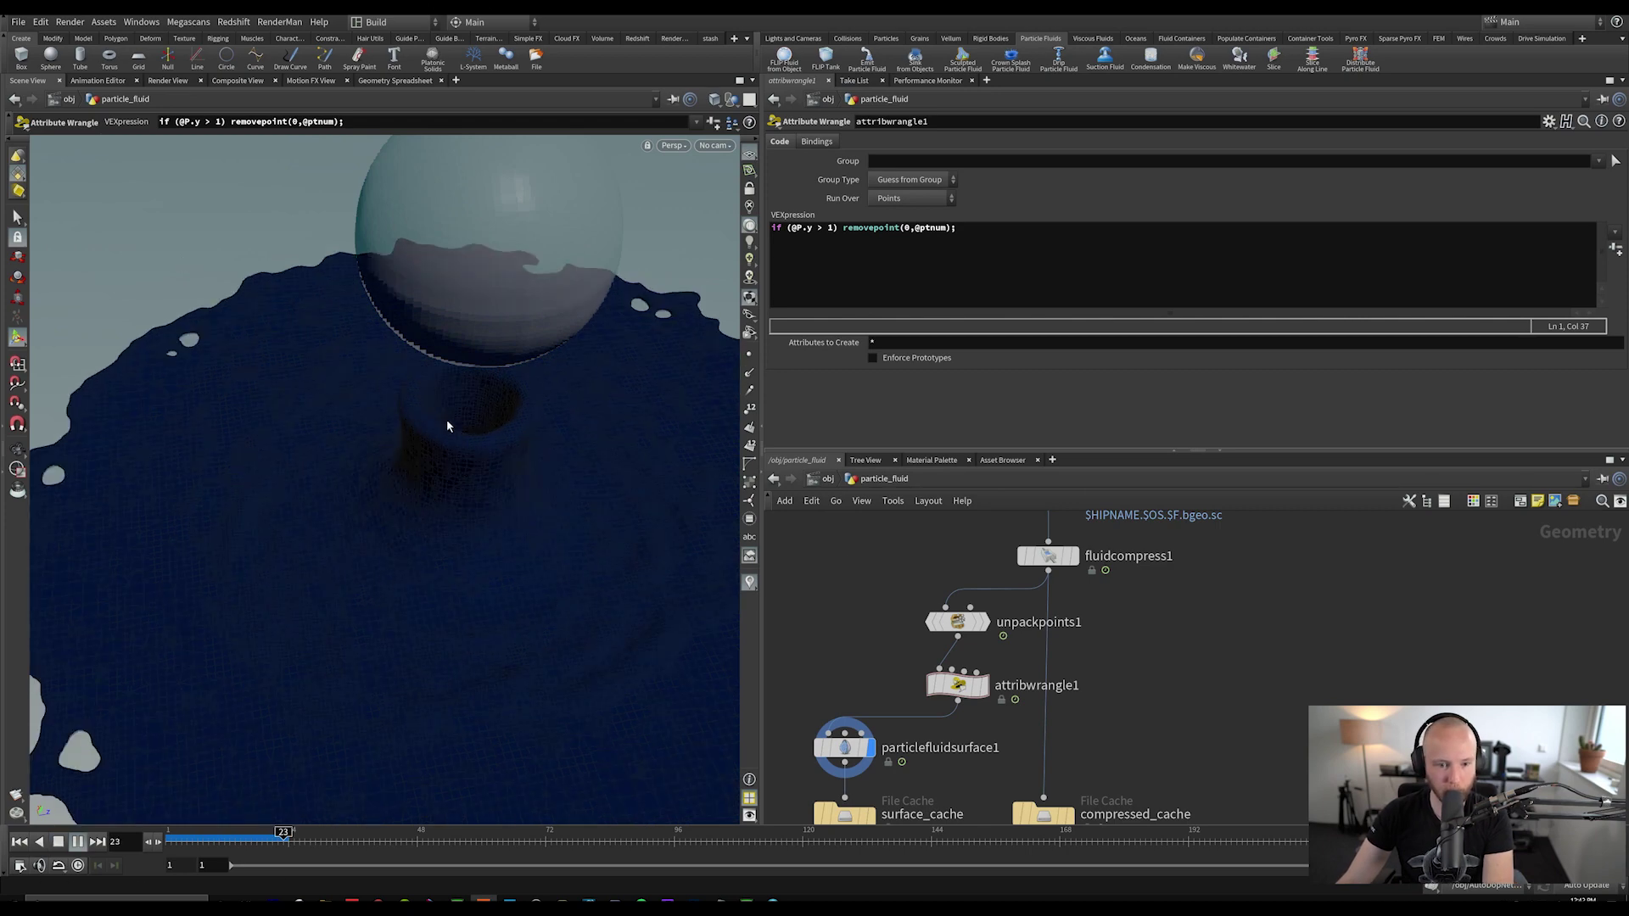
click(214, 839)
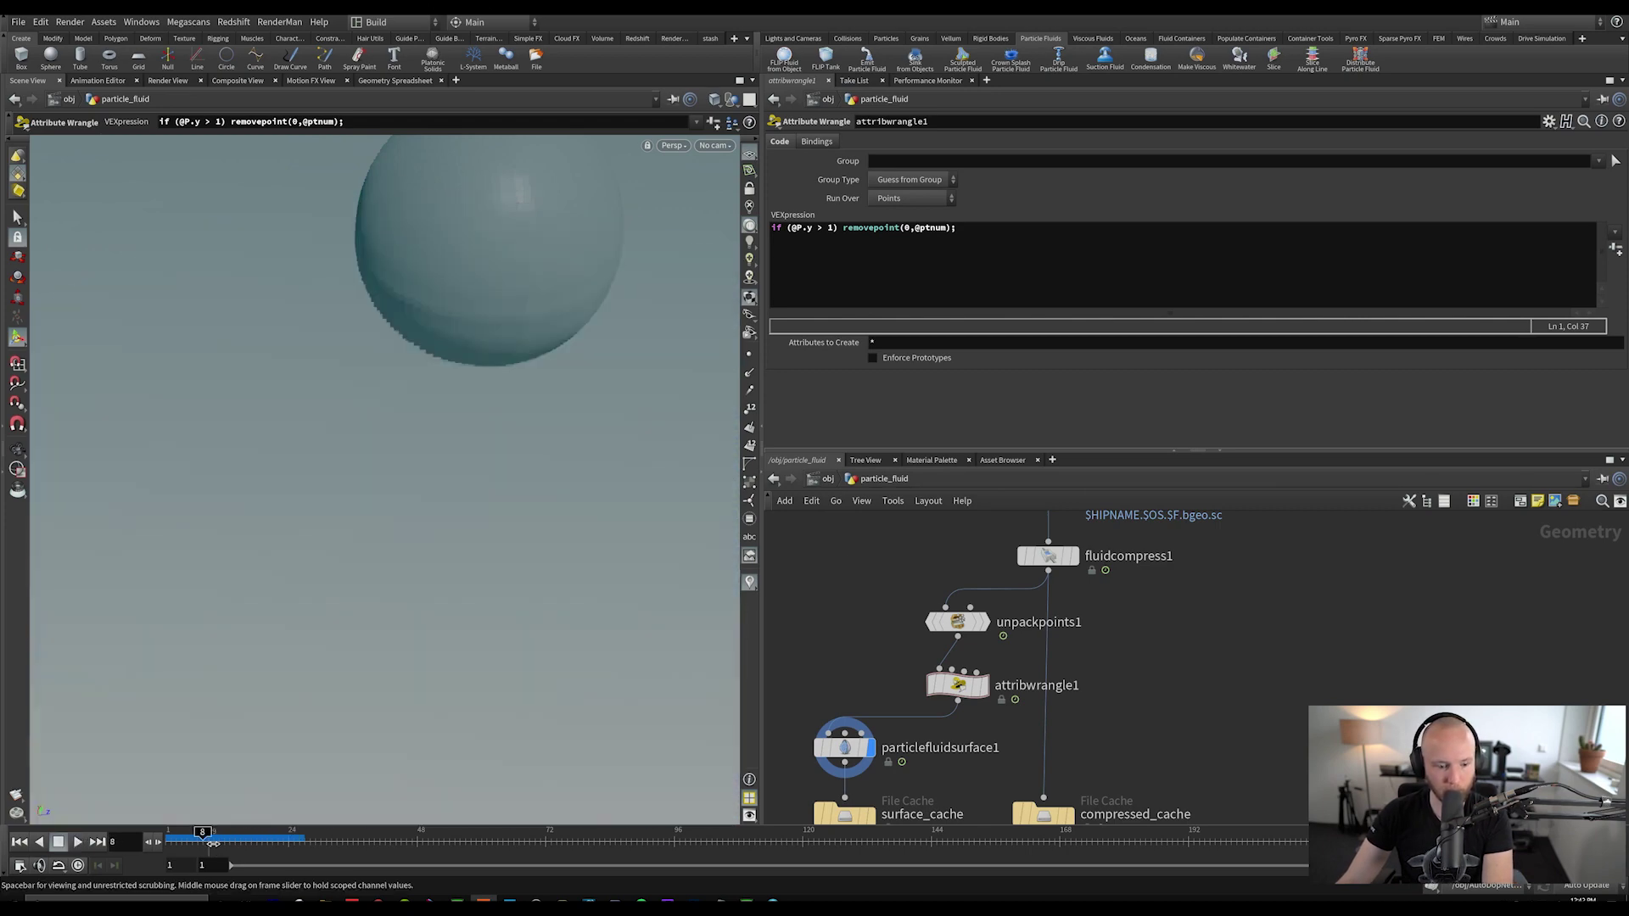
click(217, 840)
key(u)
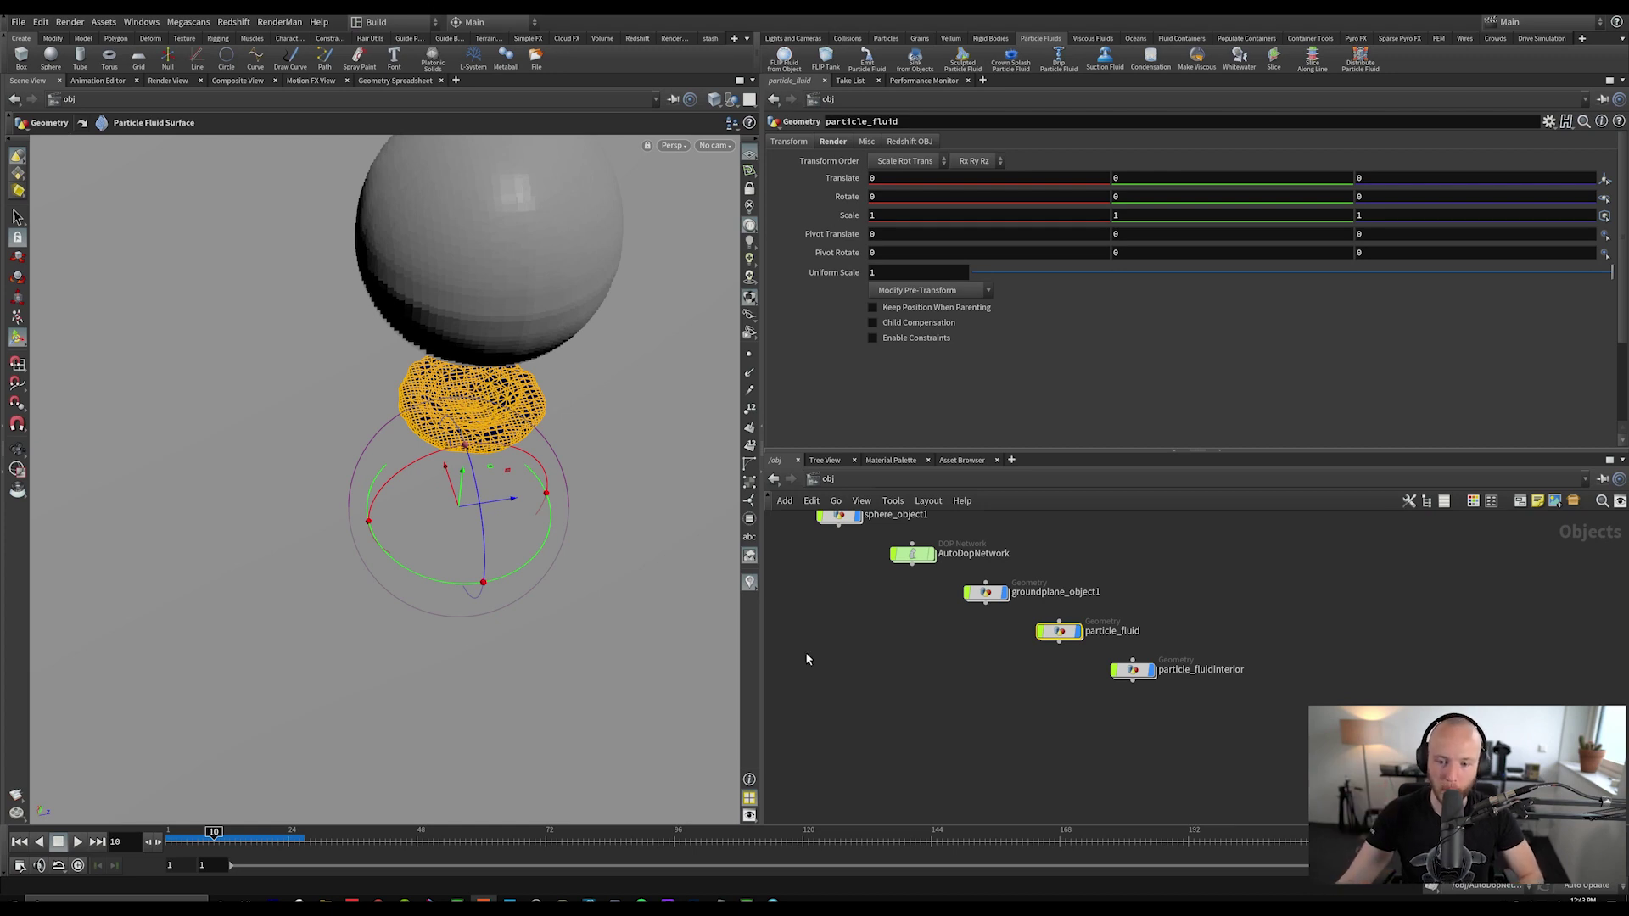
Step: Open the particle_fluid network and examine the settings of fluidcompress1 and its connection to unpackpoints1
double_click(1106, 629)
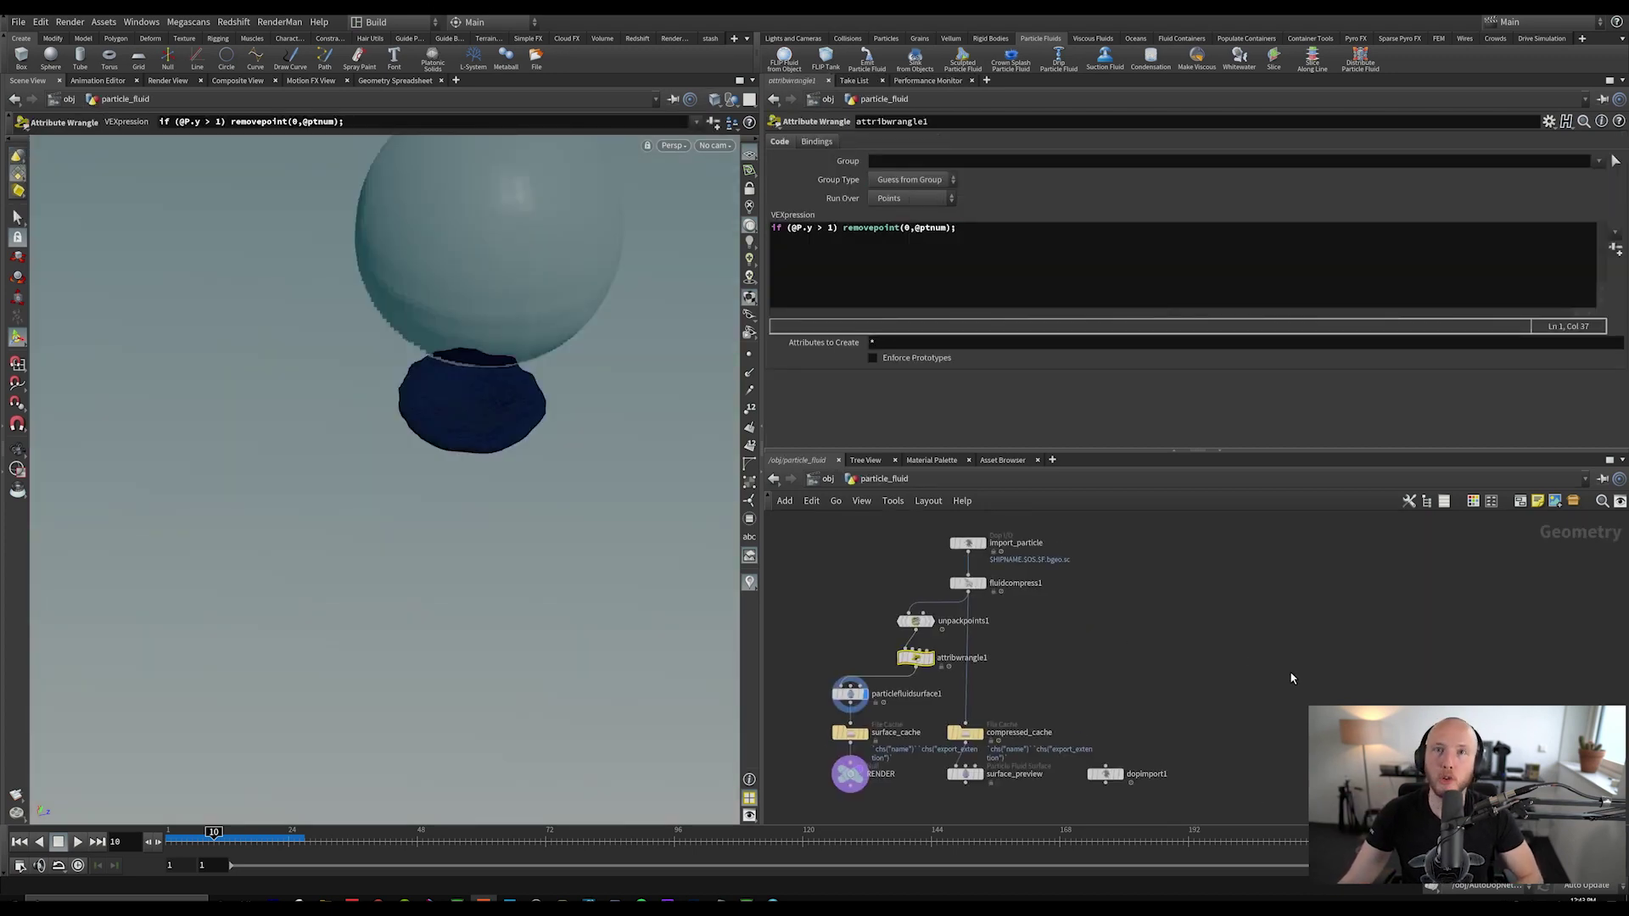
scroll(1074, 677, down, 3)
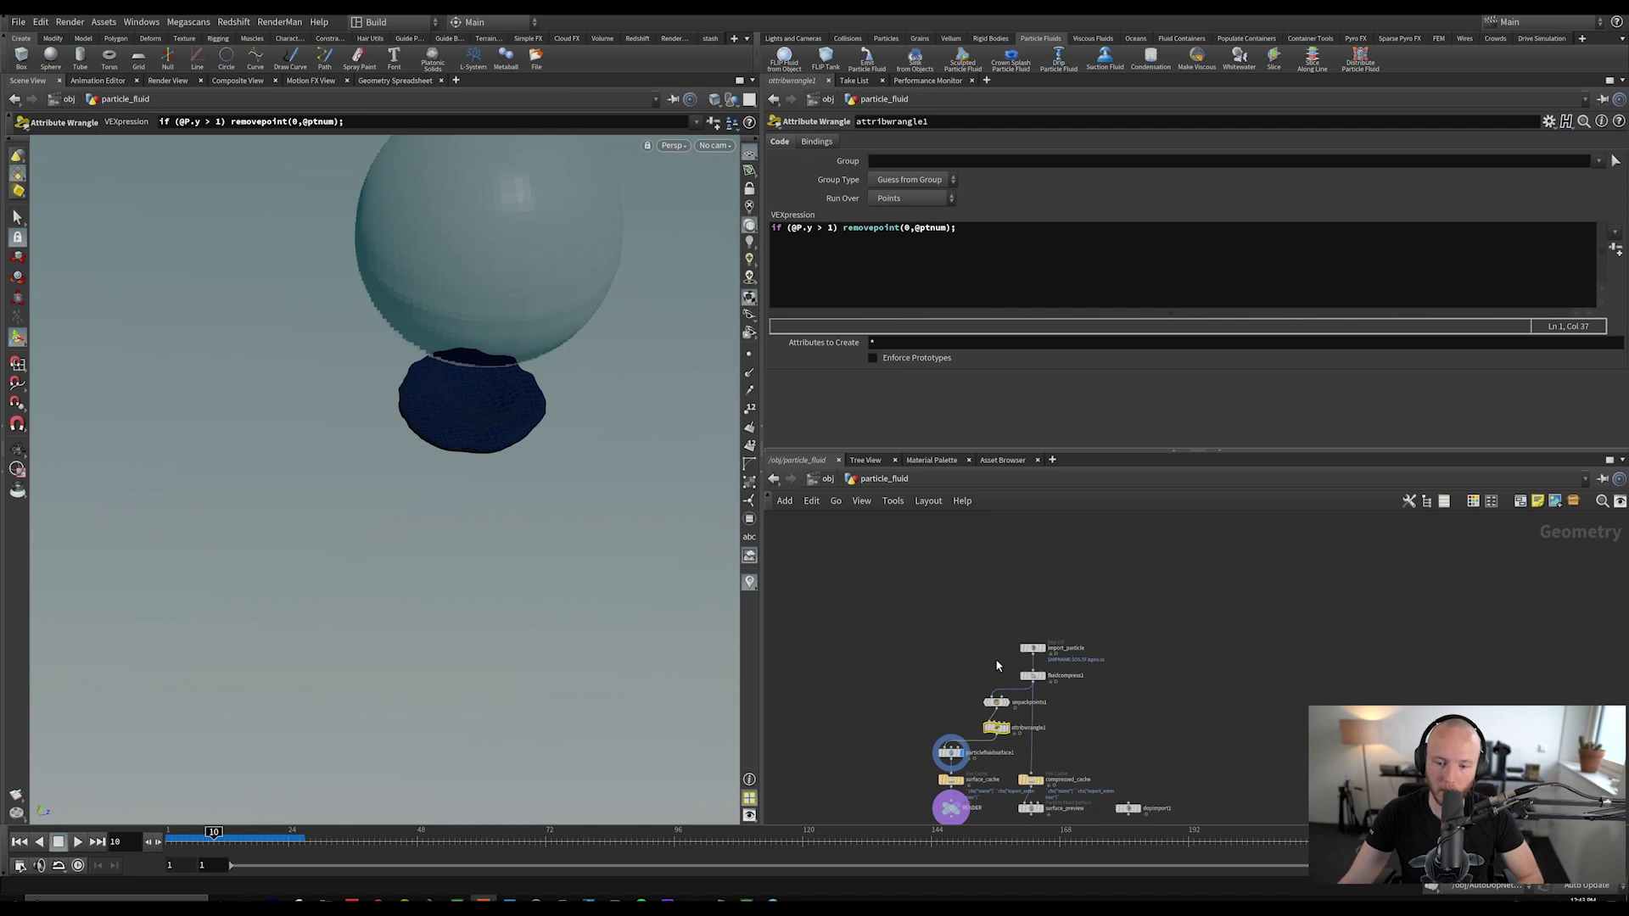
scroll(1031, 677, up, 5)
click(1039, 689)
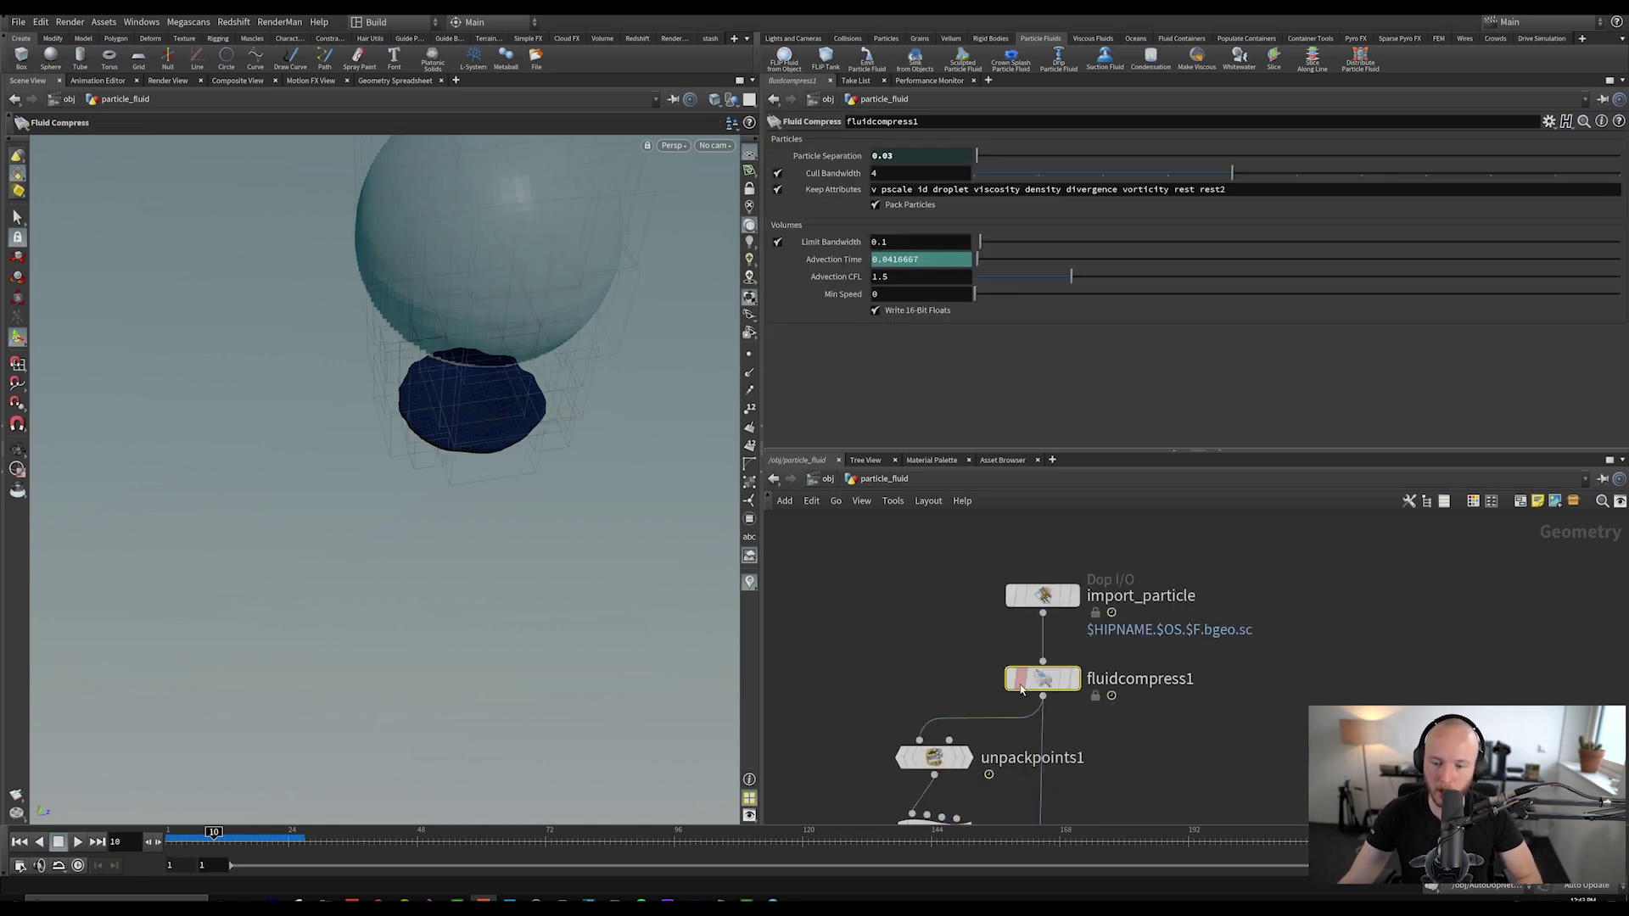
middle_drag(984, 688, 964, 594)
scroll(964, 593, up, 1)
drag(1038, 594, 1041, 595)
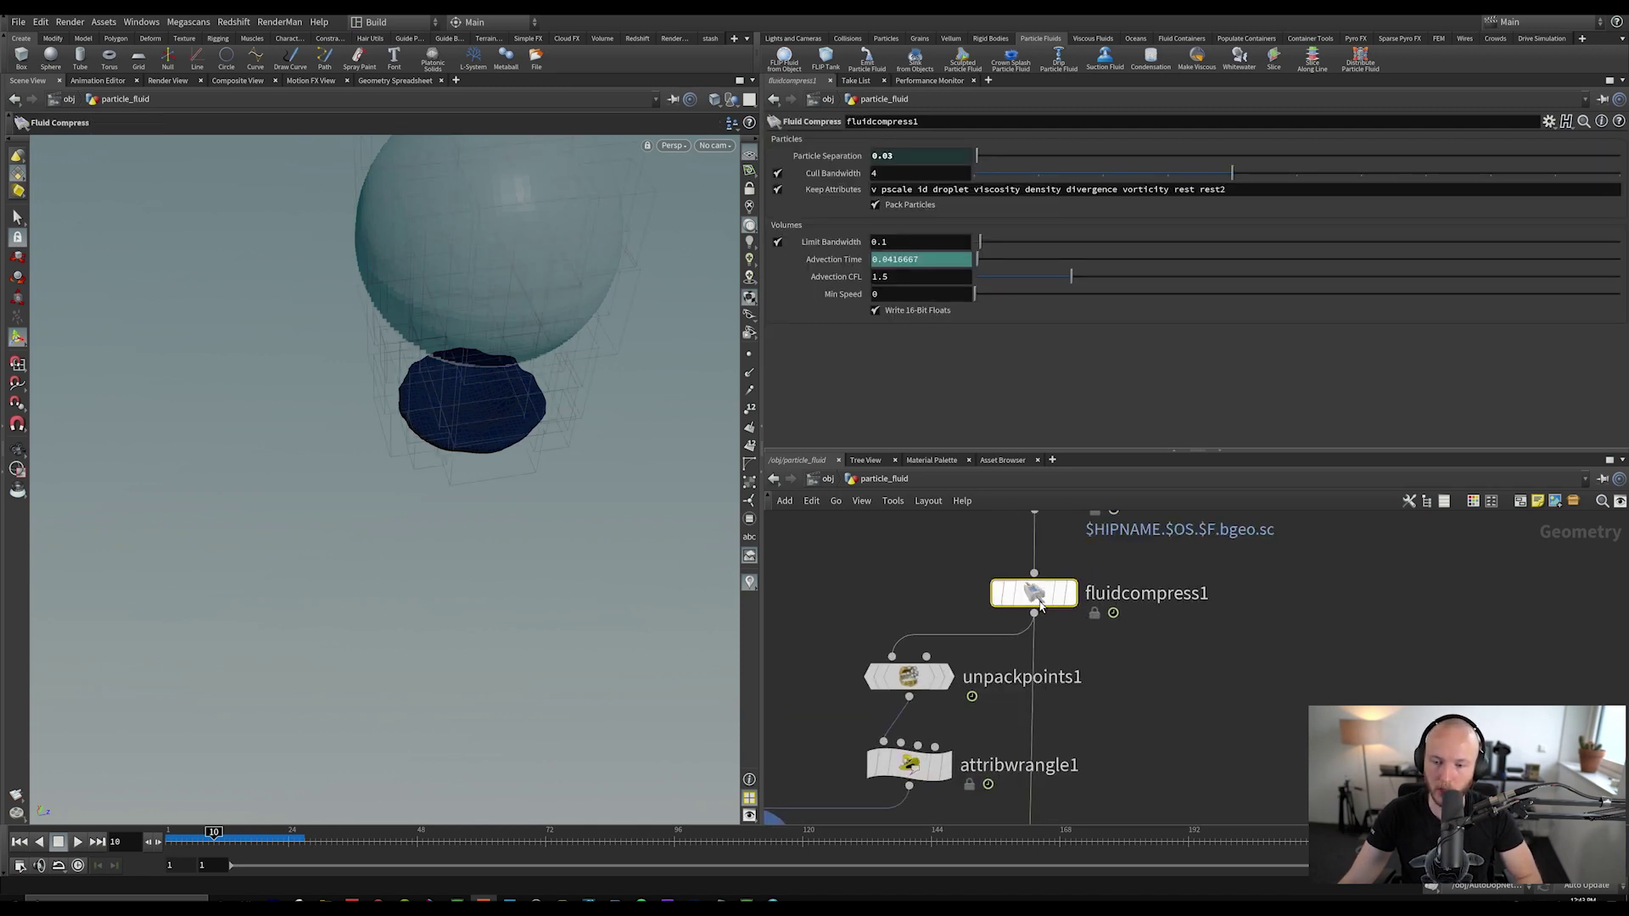
scroll(902, 577, down, 1)
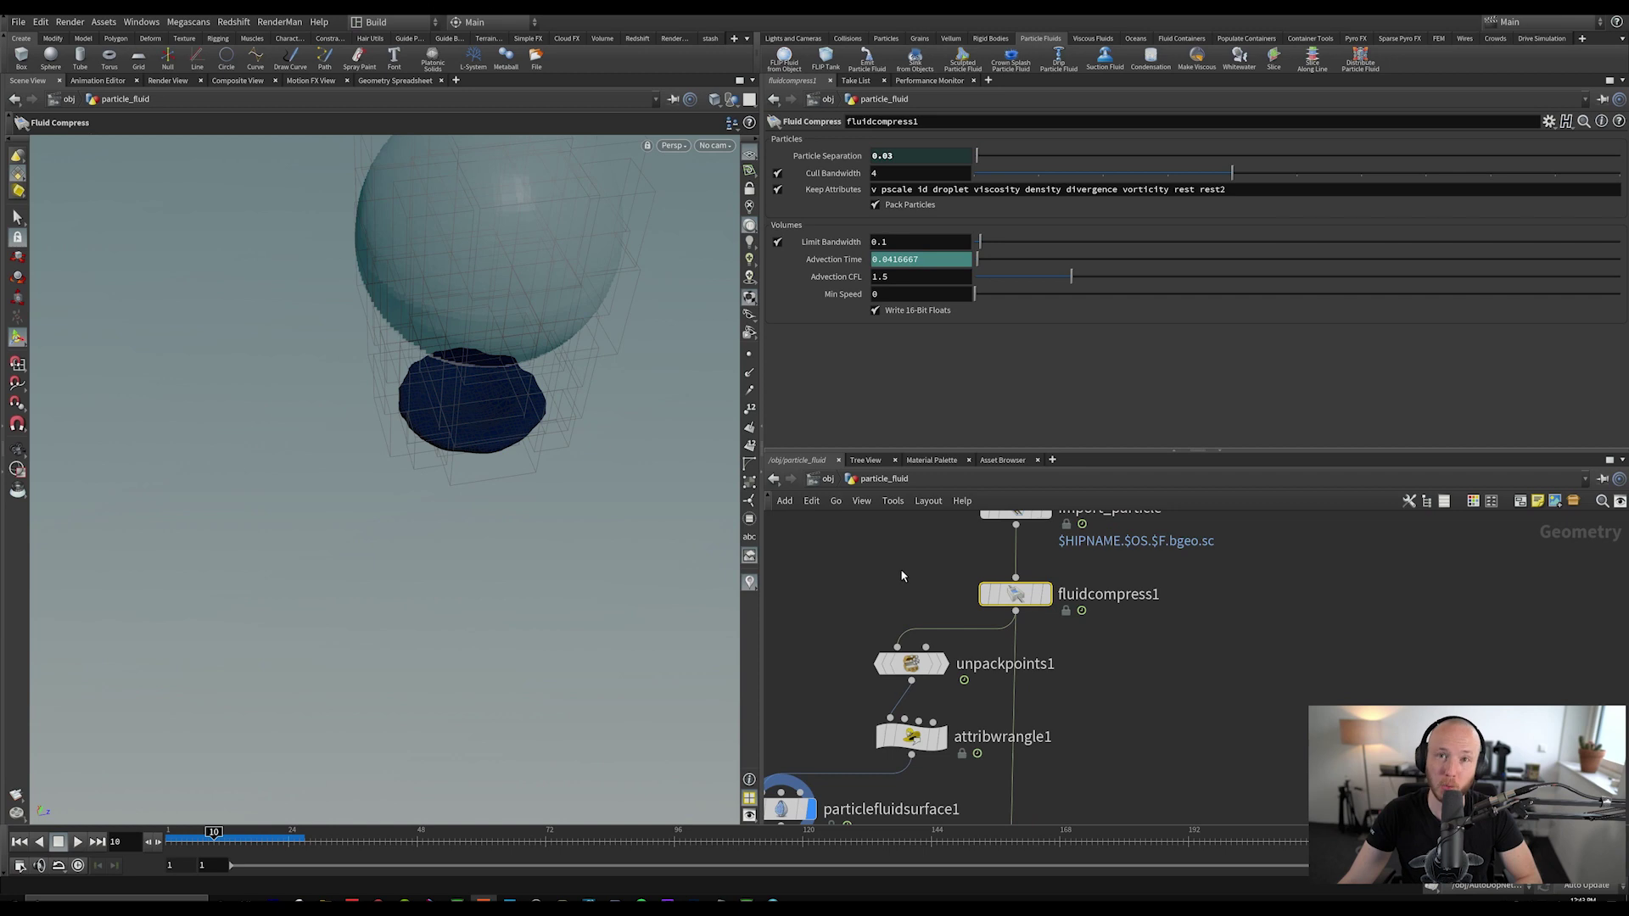
click(1164, 686)
middle_drag(1158, 712, 1112, 777)
scroll(1051, 741, down, 3)
scroll(959, 689, up, 3)
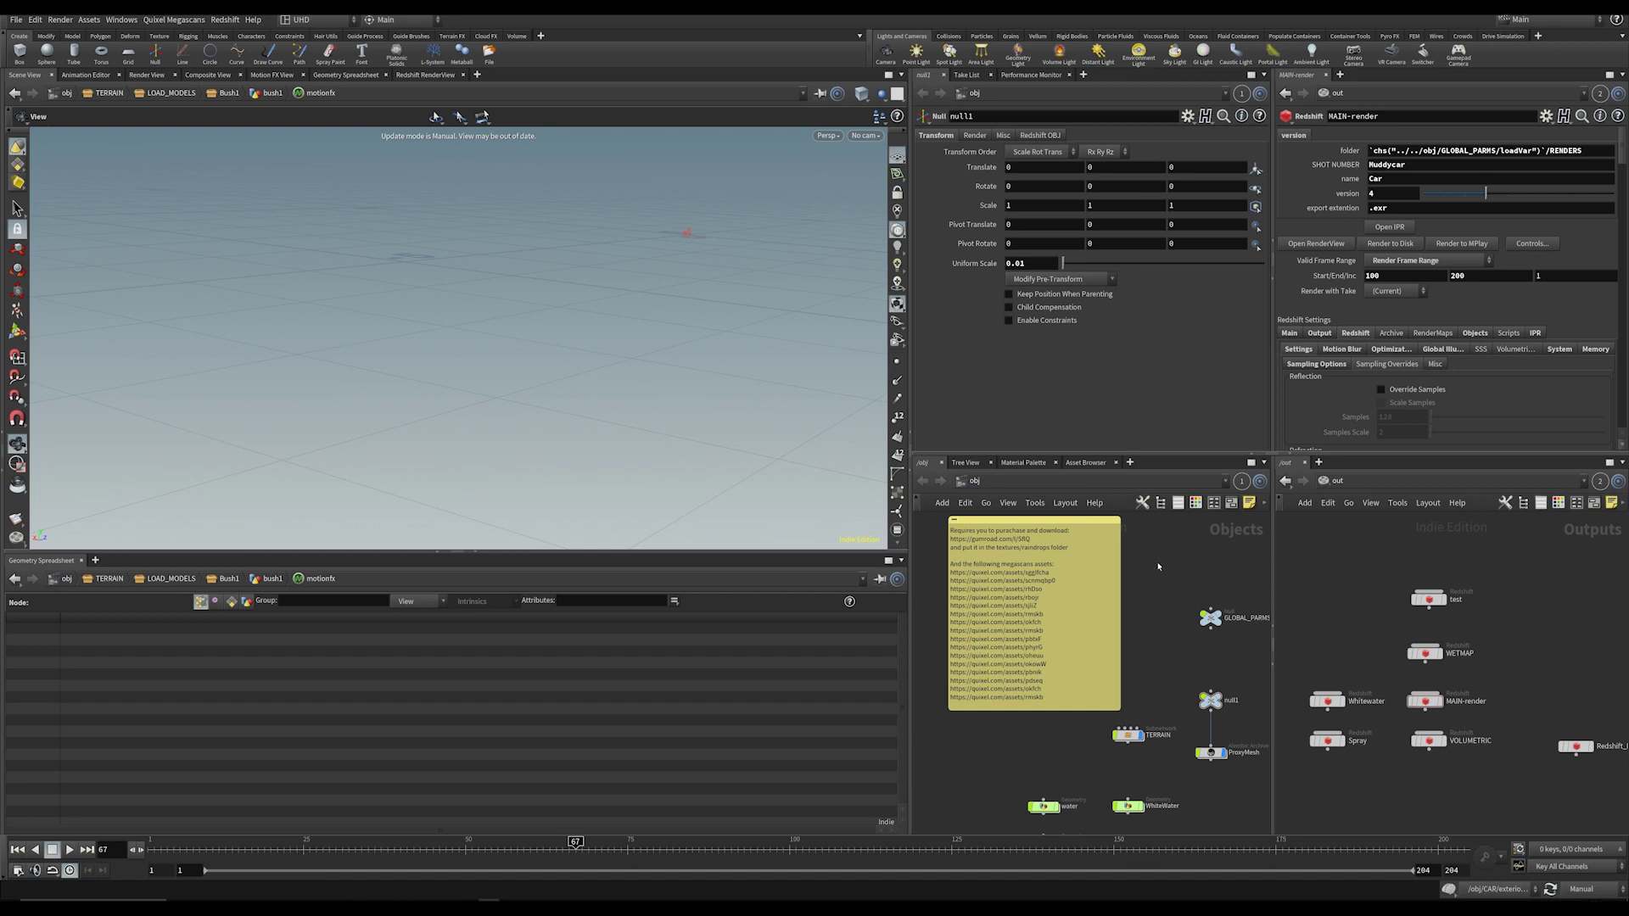
Step: Move the sticky note listing the required Megascans assets closer to the GLOBAL_PARMS node
middle_drag(1127, 630, 1105, 656)
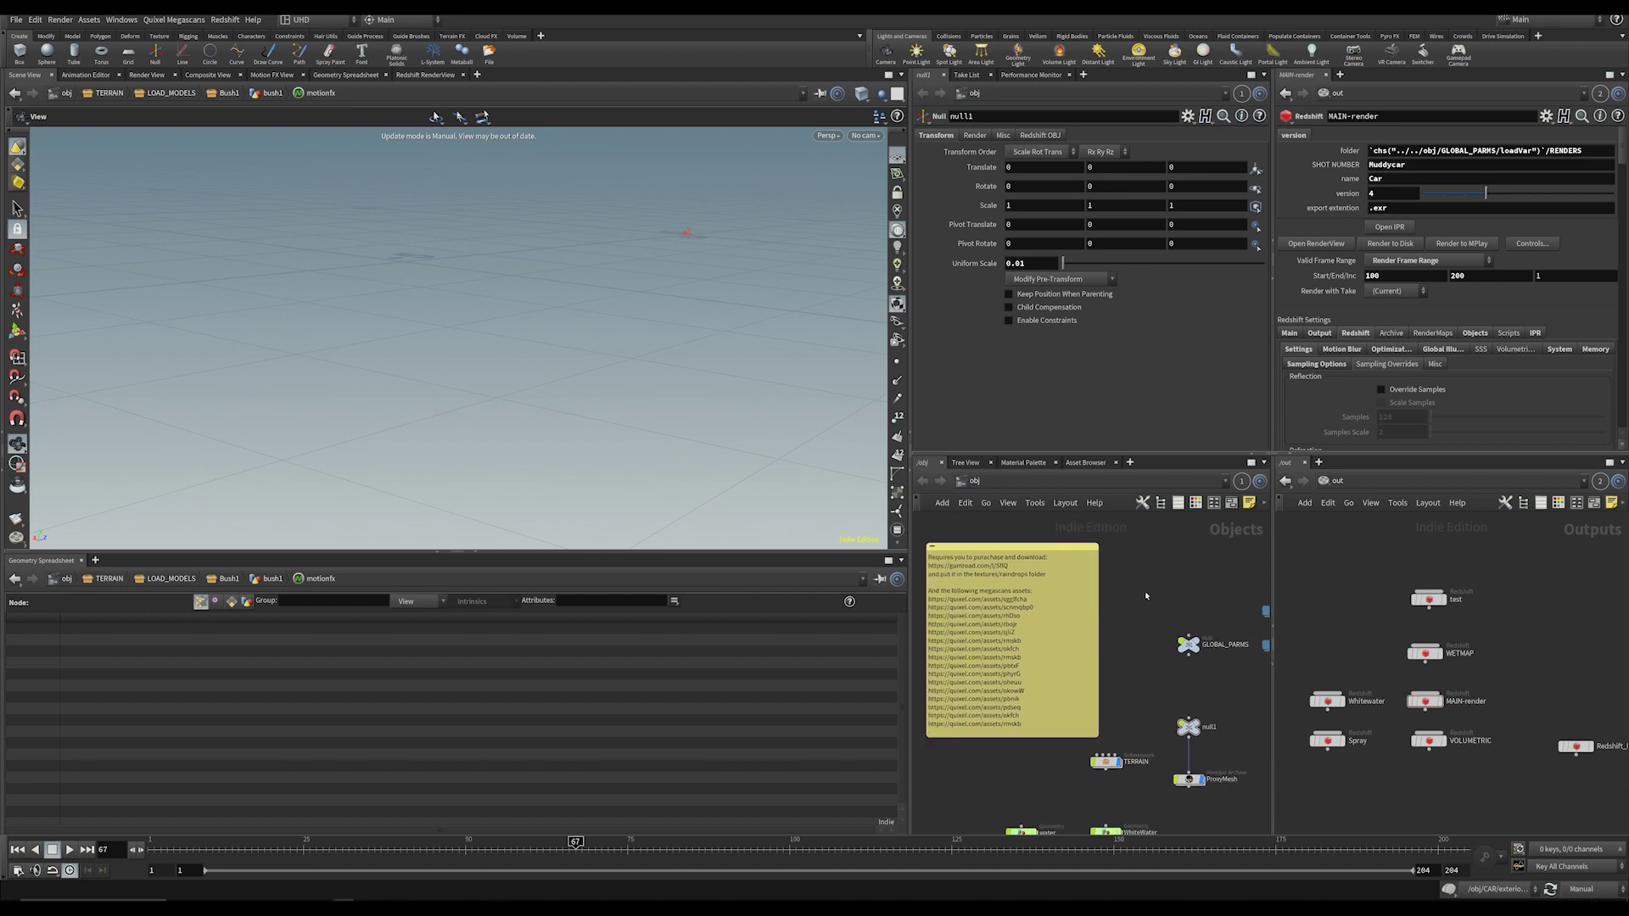
middle_drag(1144, 590, 1132, 620)
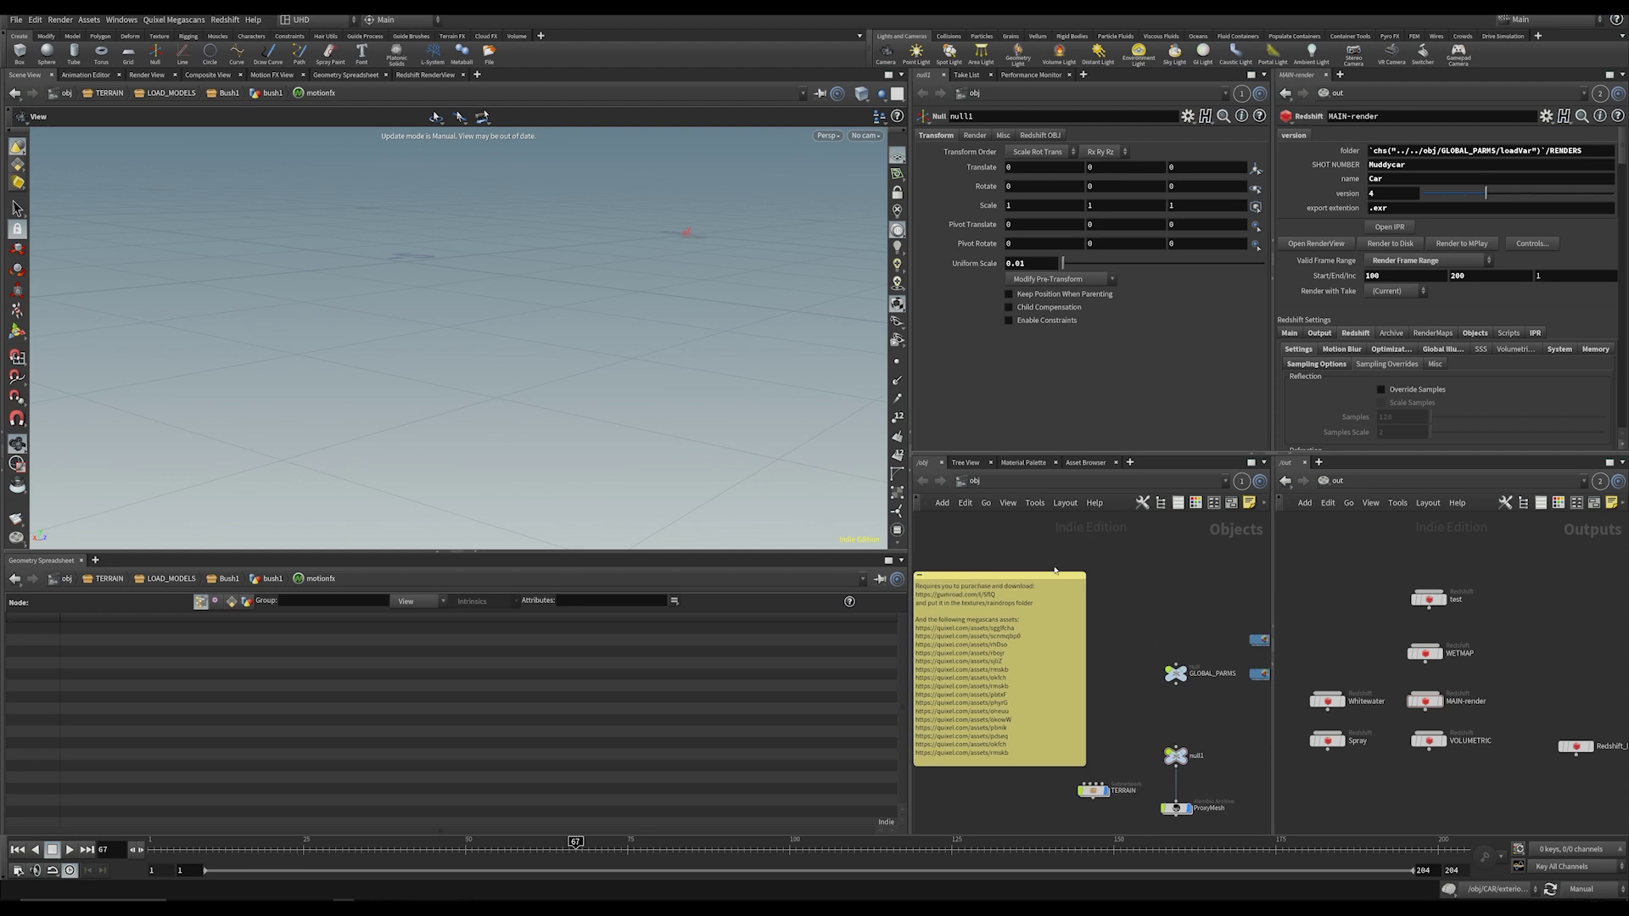
drag(1044, 576, 1071, 567)
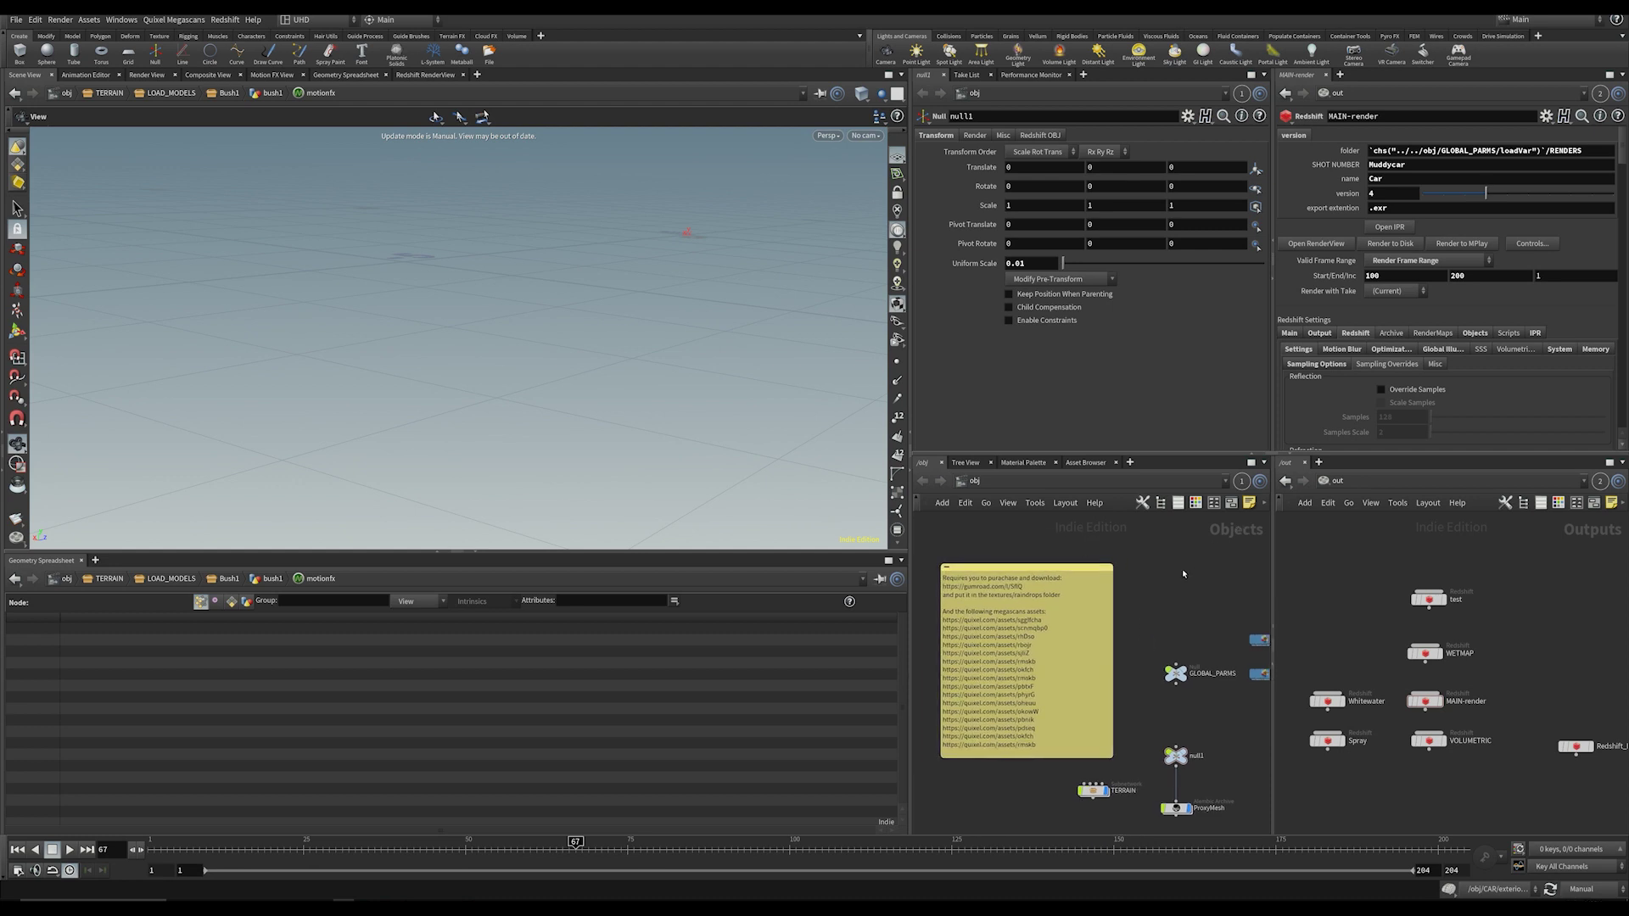
scroll(1180, 609, up, 1)
middle_drag(1179, 610, 1149, 597)
scroll(1175, 604, down, 1)
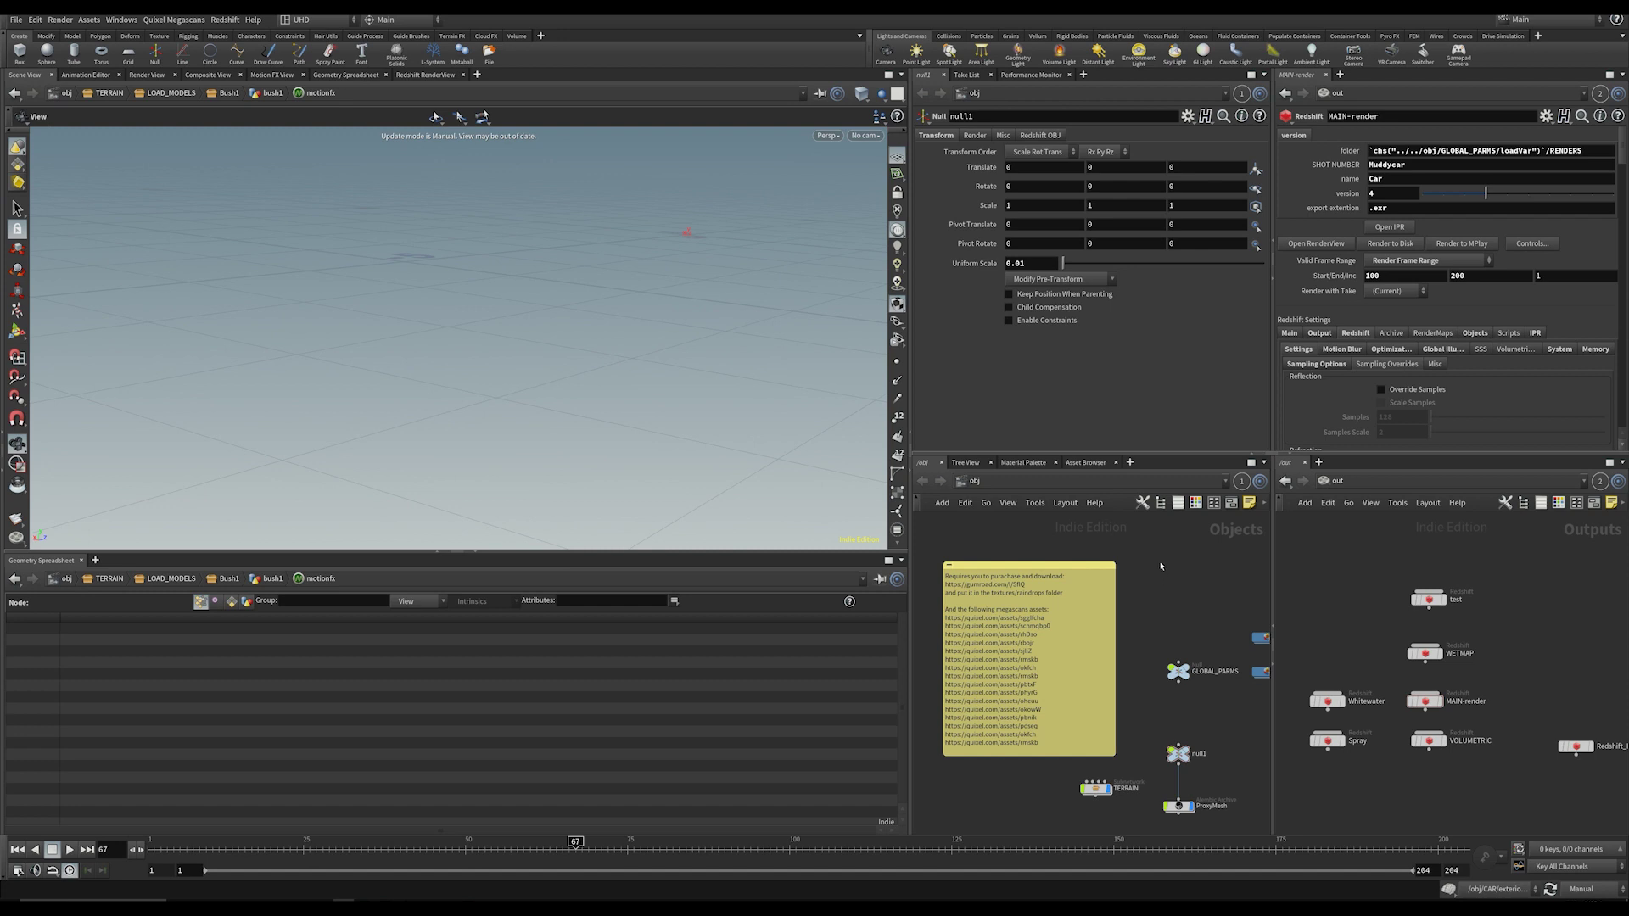
middle_drag(1161, 566, 1133, 589)
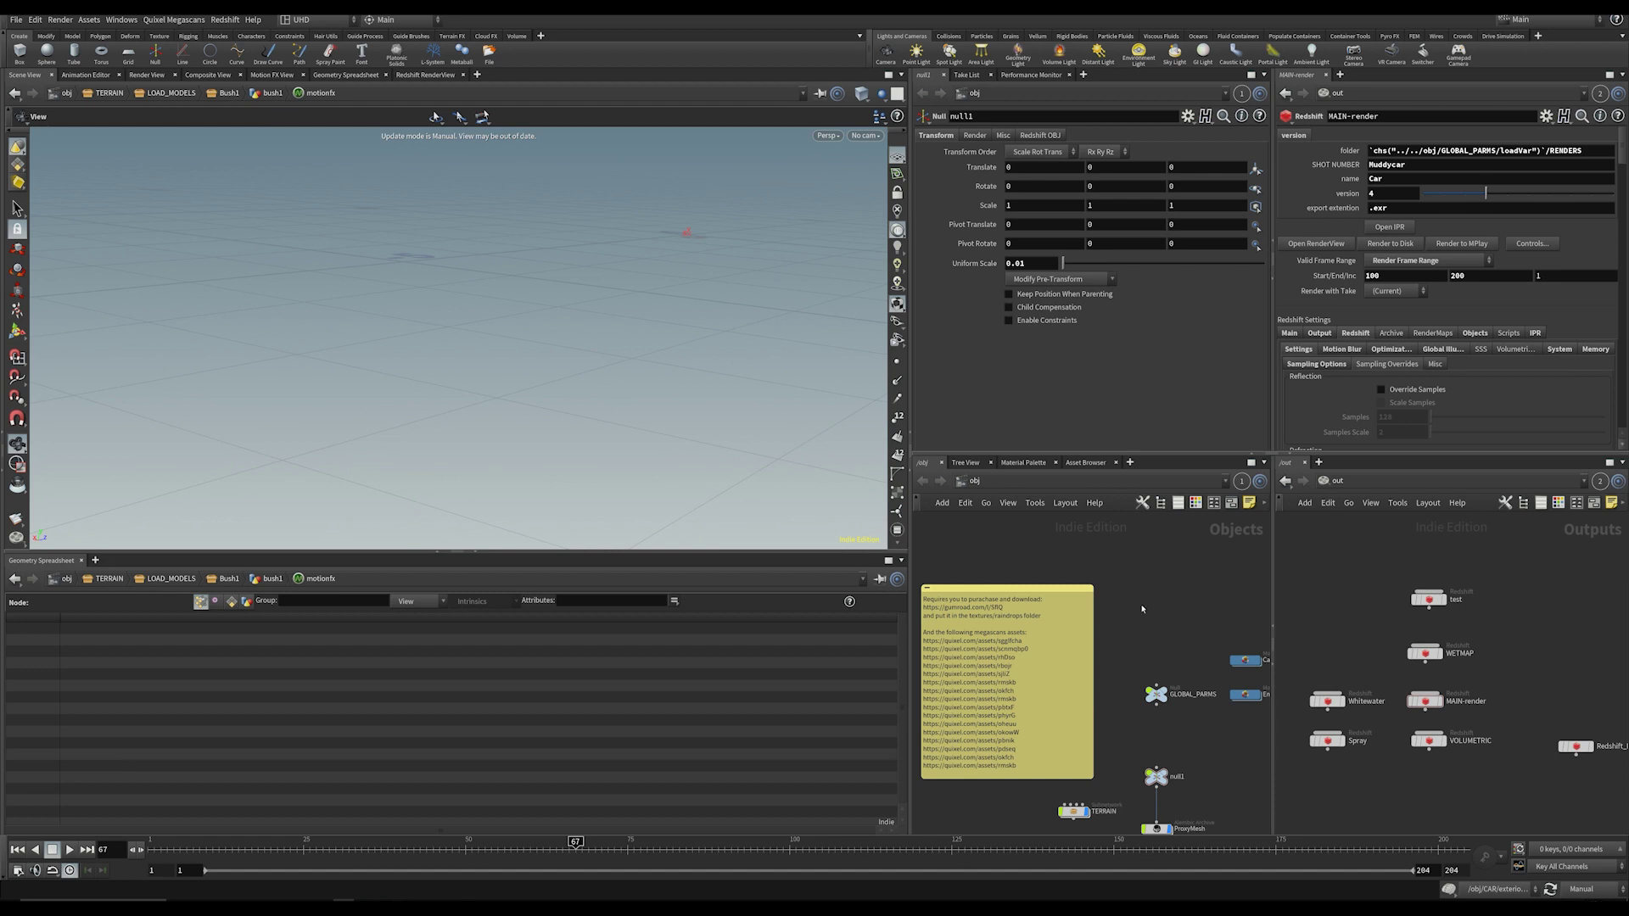
middle_drag(1131, 601, 1123, 572)
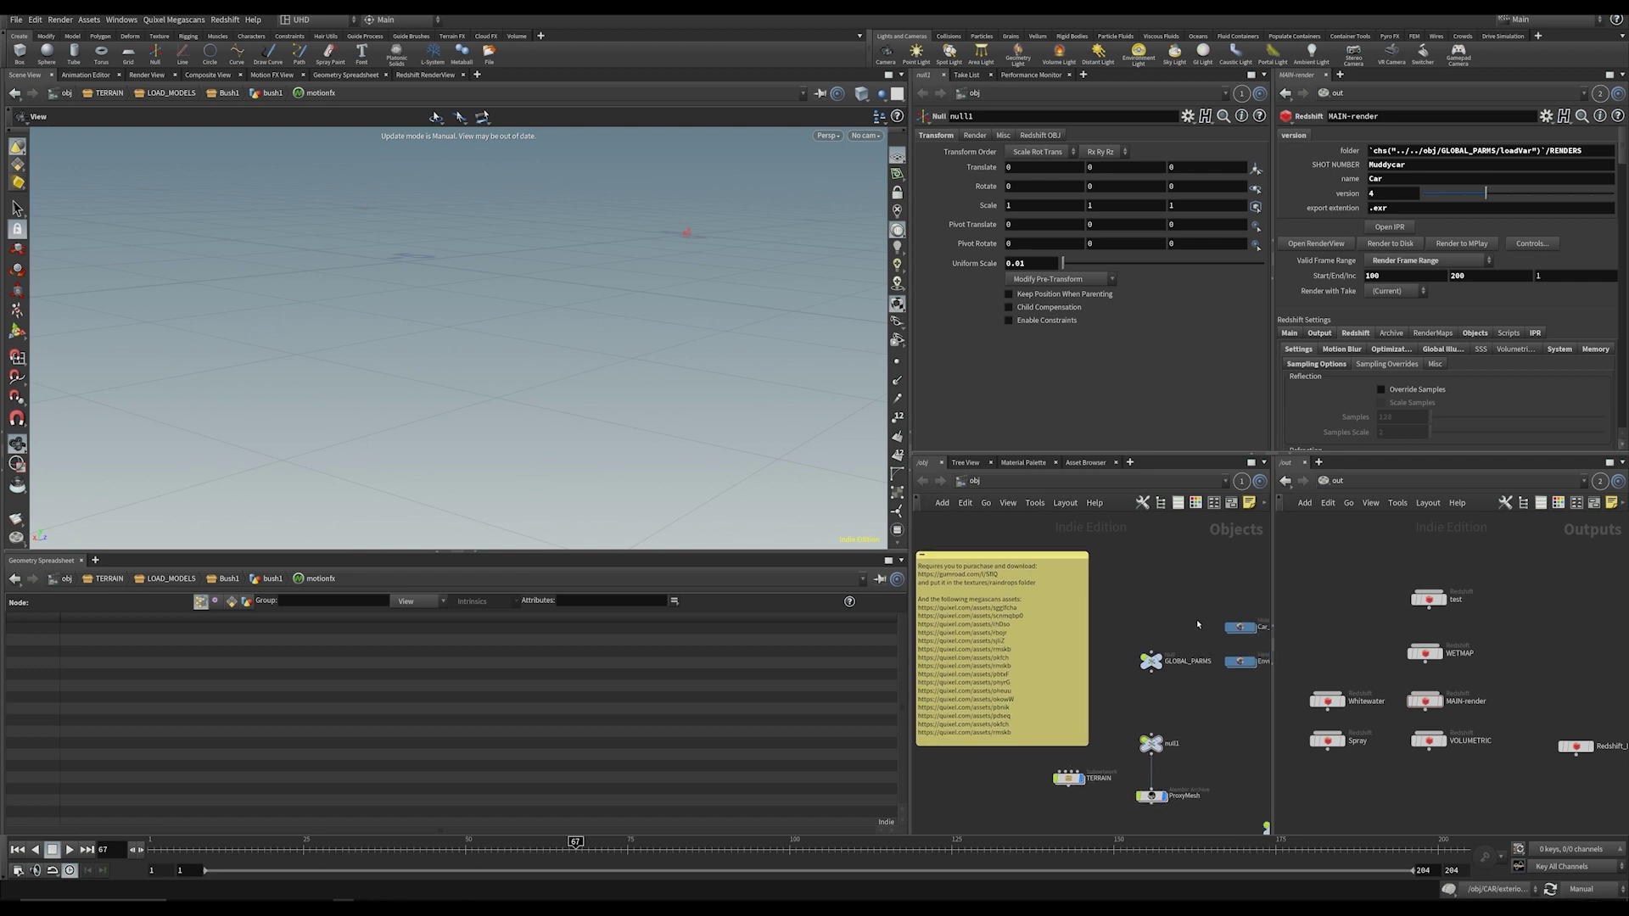
middle_drag(1179, 619, 1151, 558)
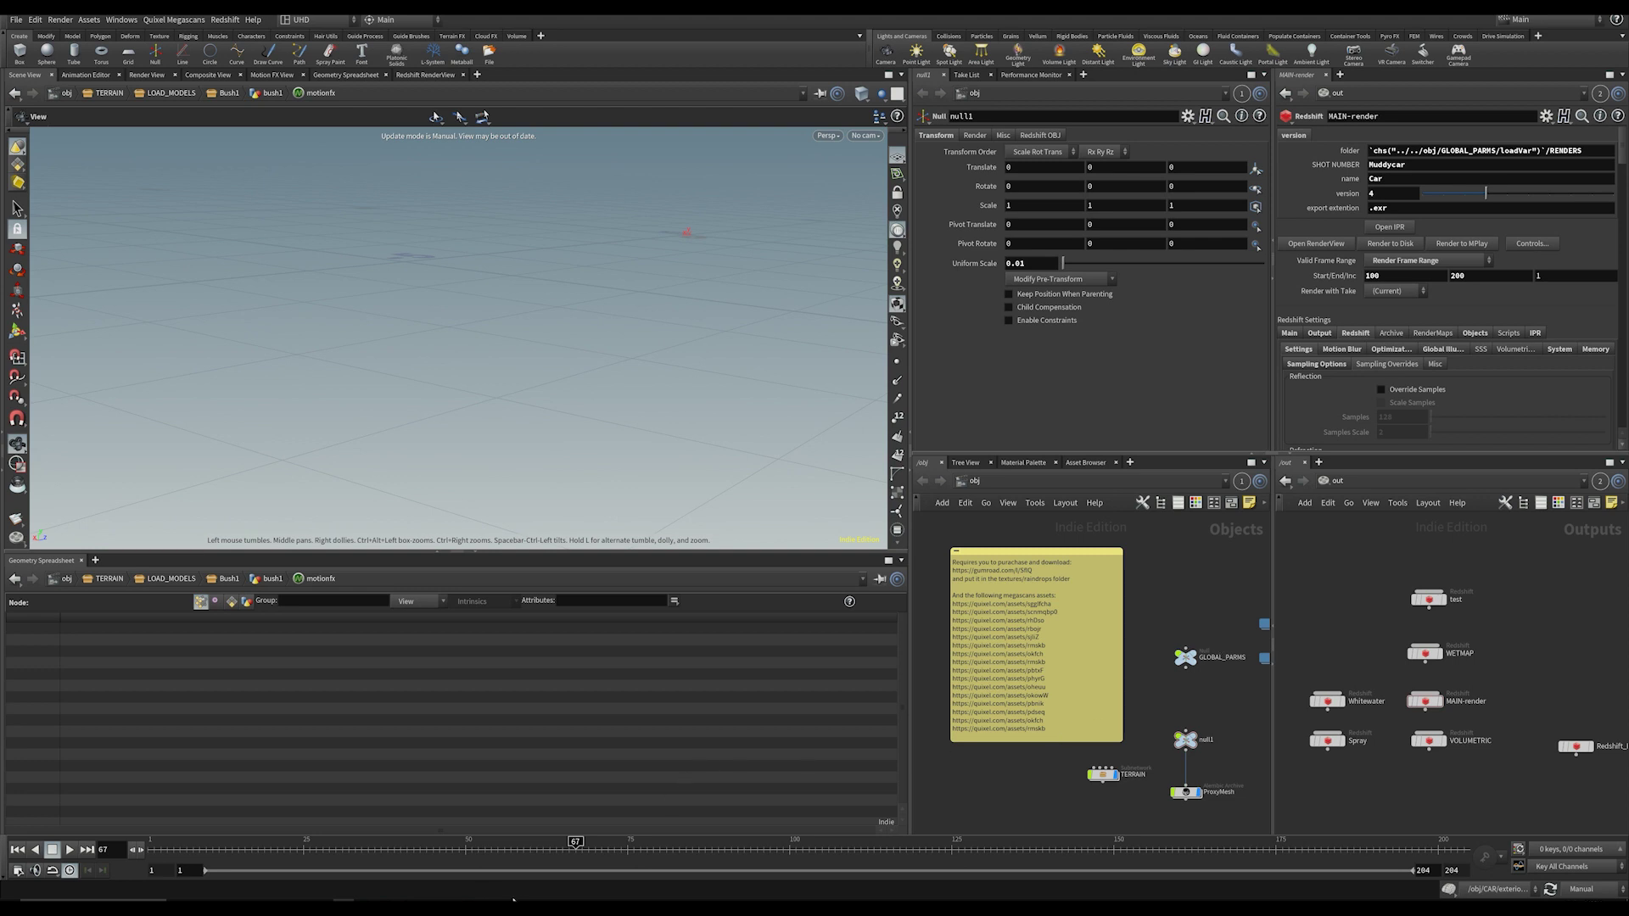
Step: Bring up the Notepad file with the Megascans asset links for a look, and return to the Houdini scene
click(542, 886)
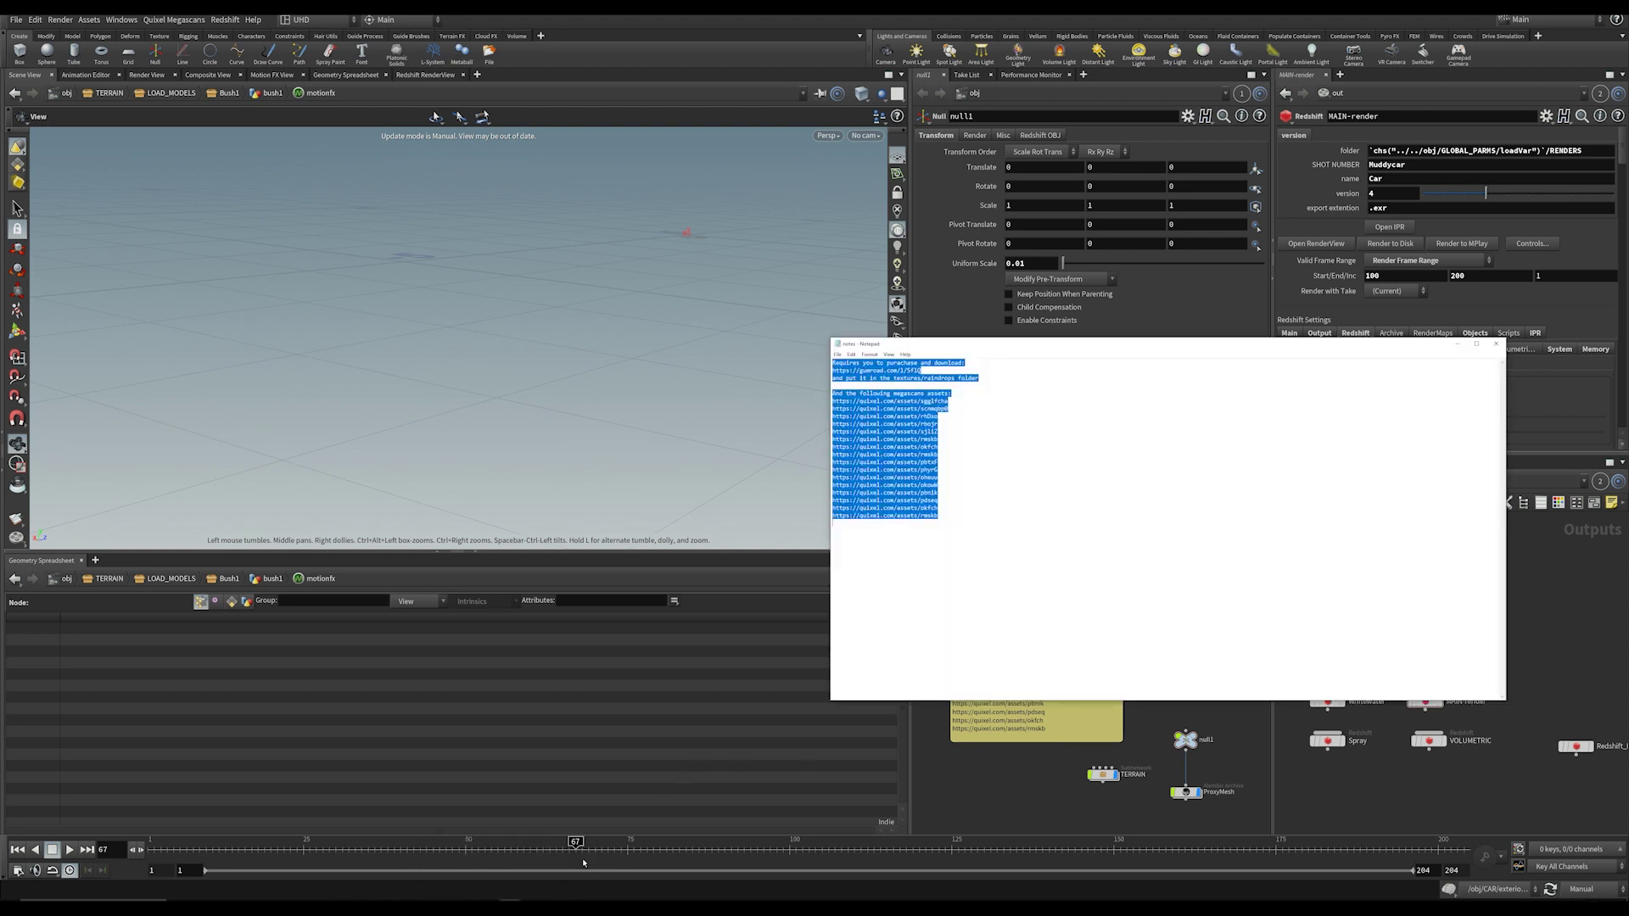
click(1073, 502)
click(1001, 884)
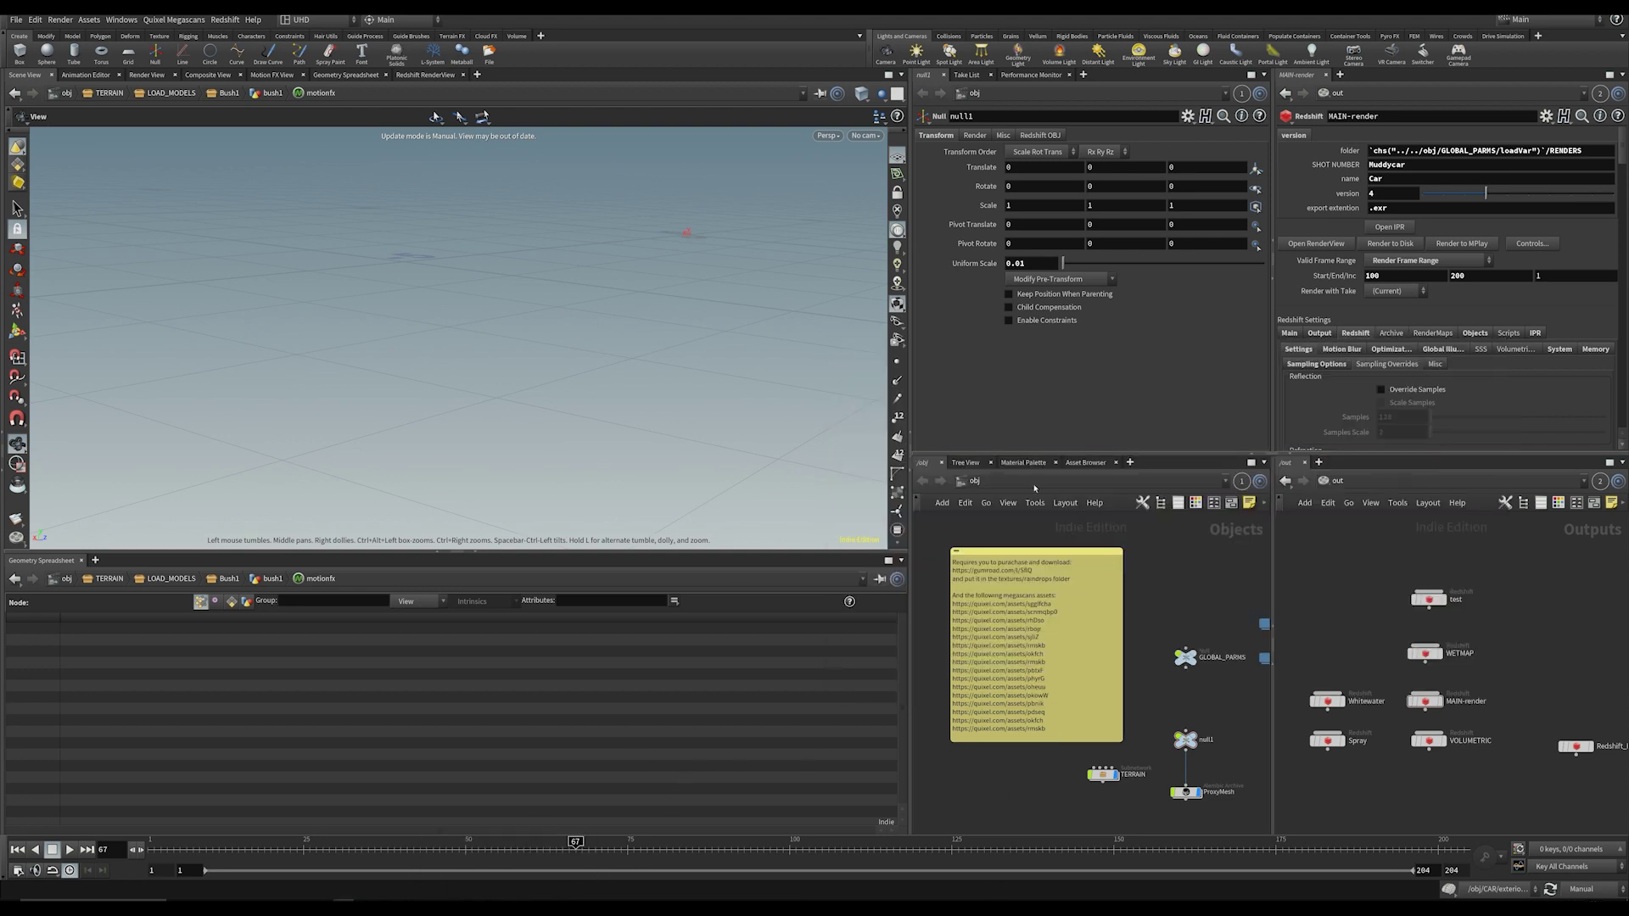
middle_drag(1143, 588, 1133, 572)
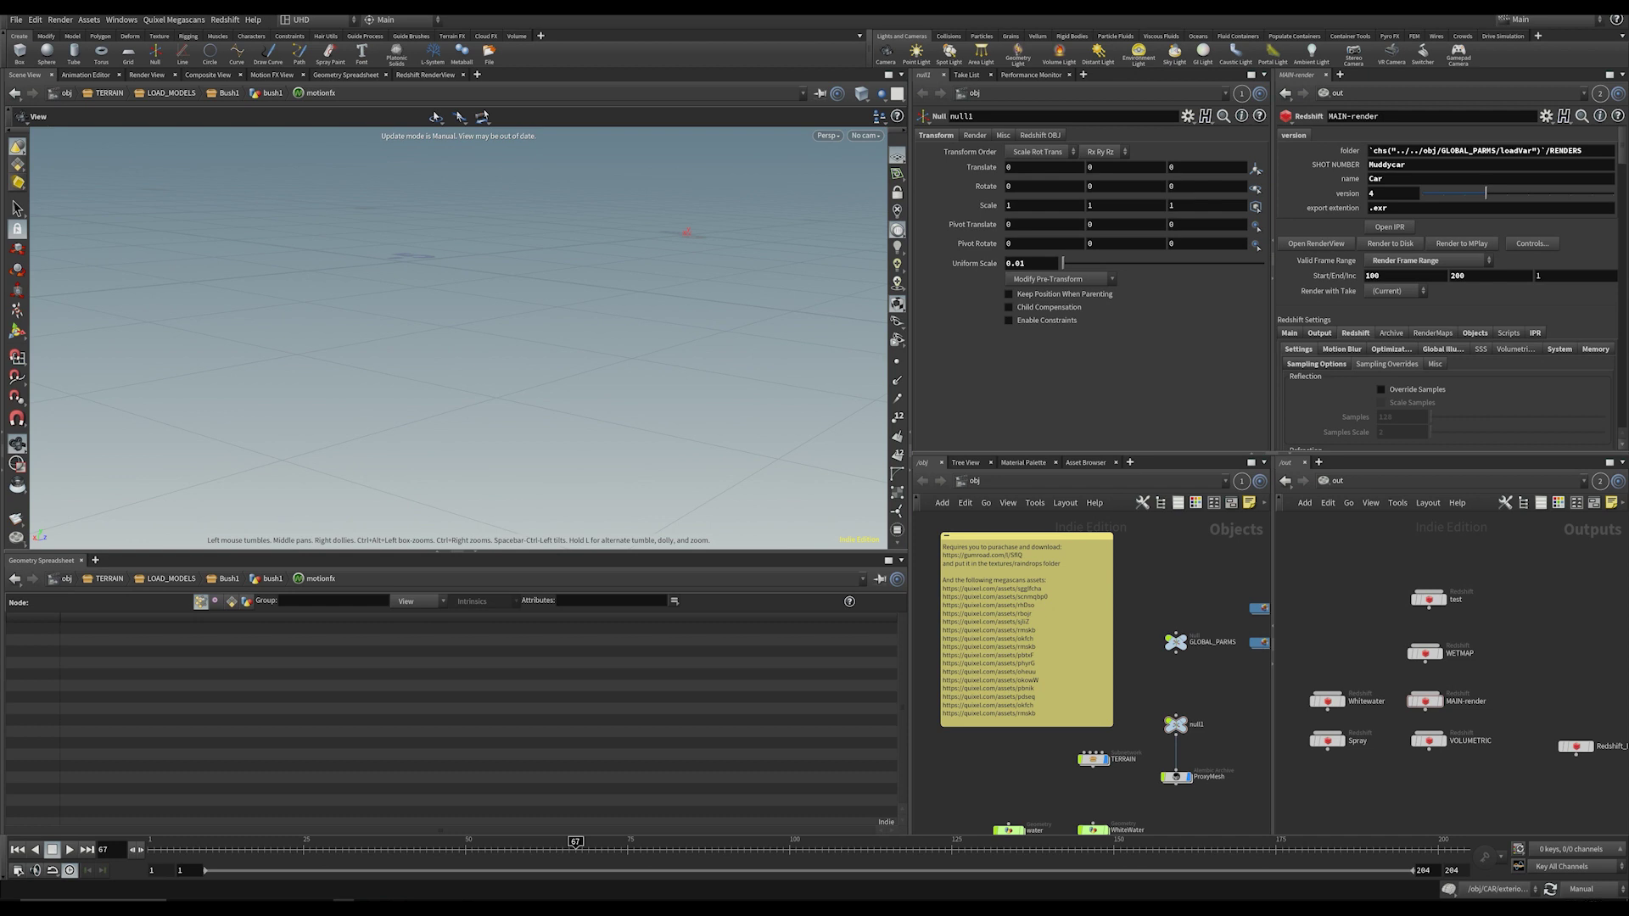
middle_drag(1140, 587, 1144, 587)
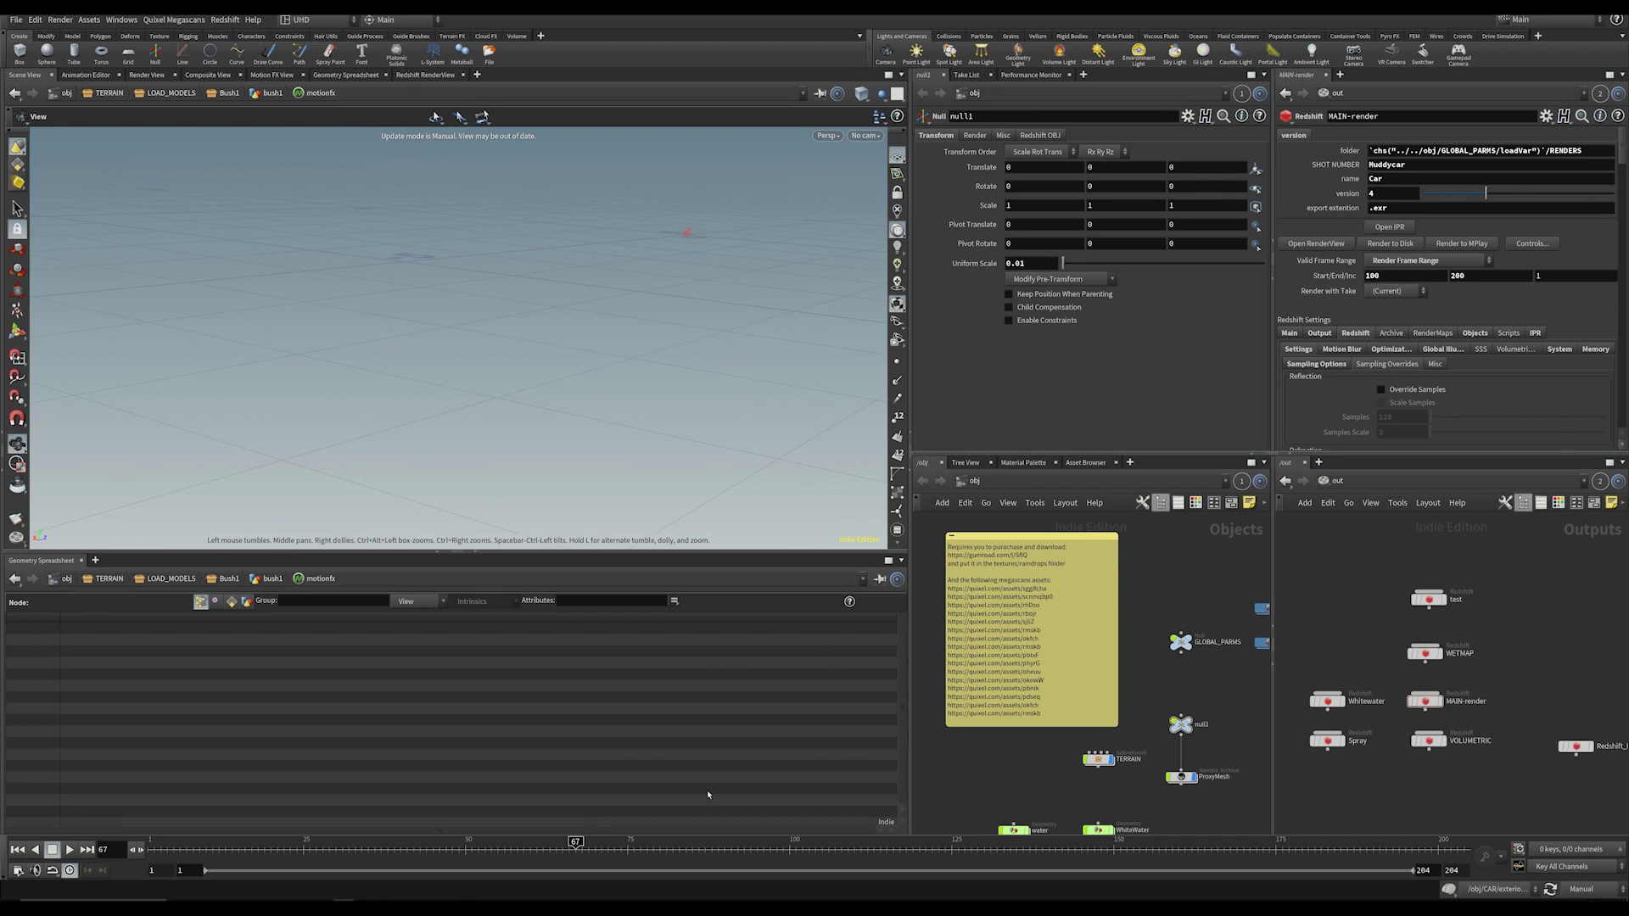
Step: Browse the acquired assets in Quixel Bridge, view the Grass Clumps page in the browser, and return to Houdini
scroll(757, 430, down, 5)
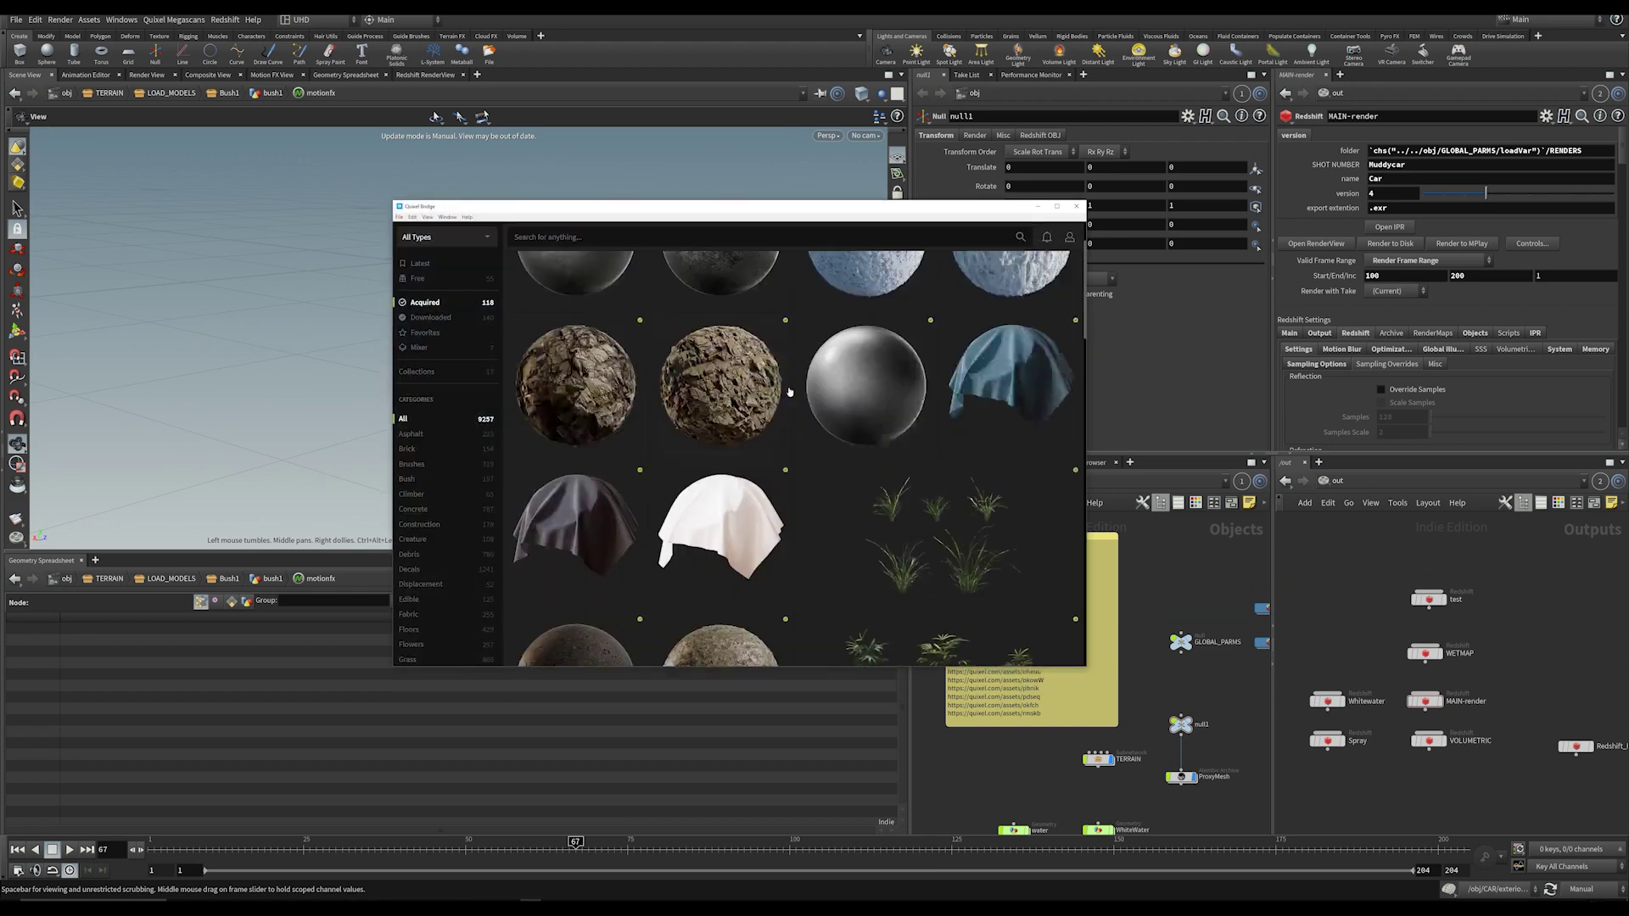
scroll(757, 430, down, 6)
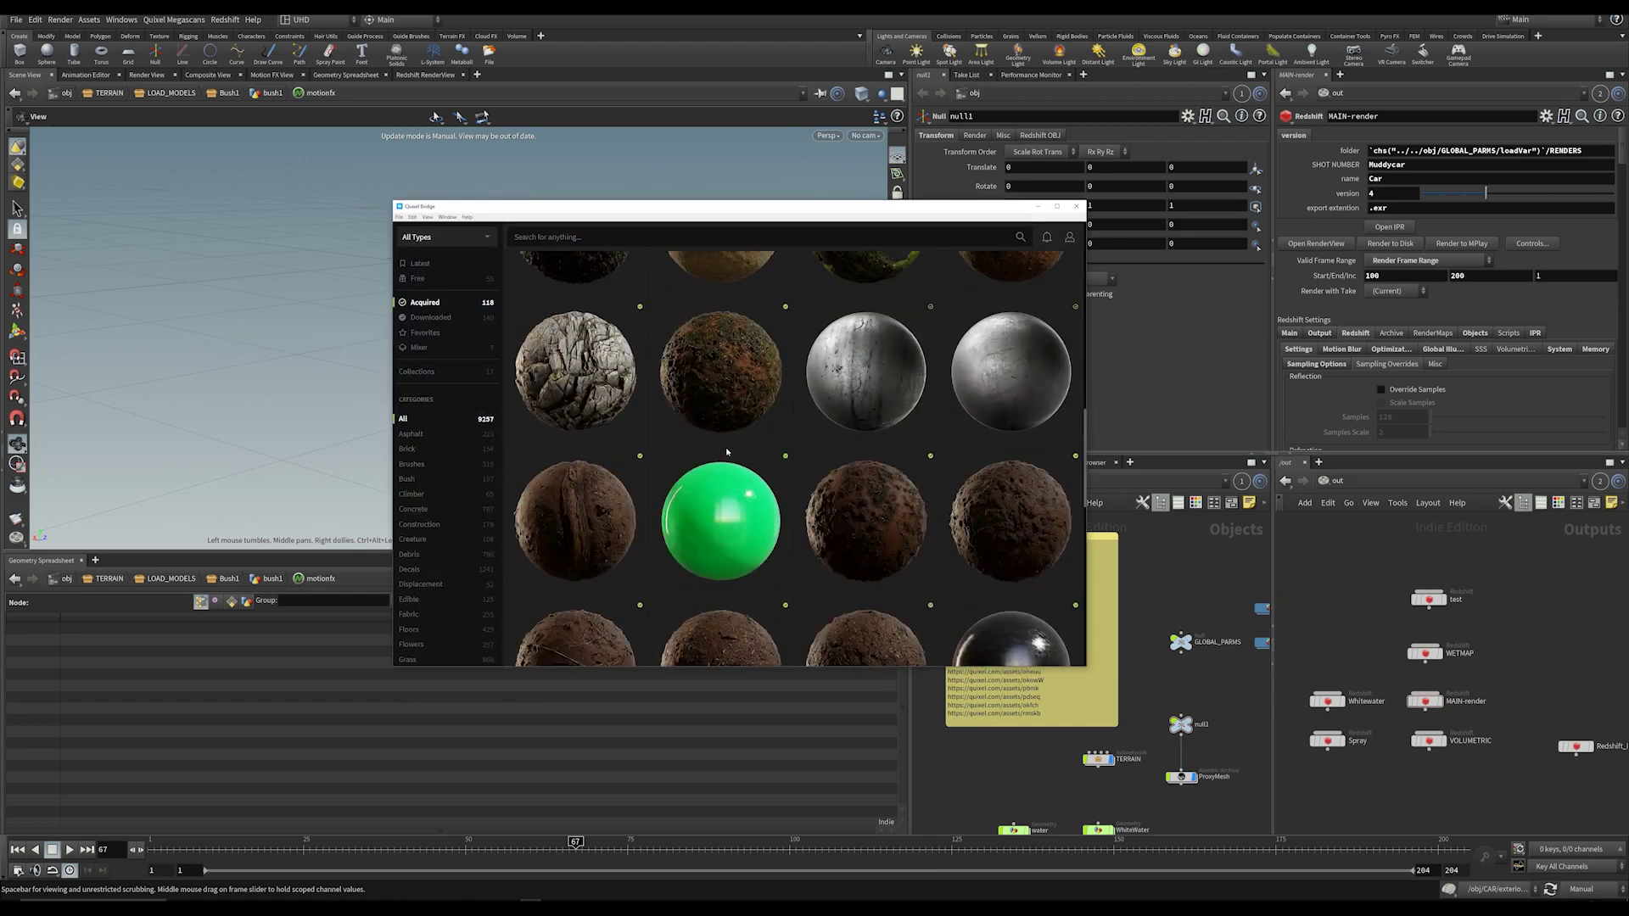
key(alt+Tab)
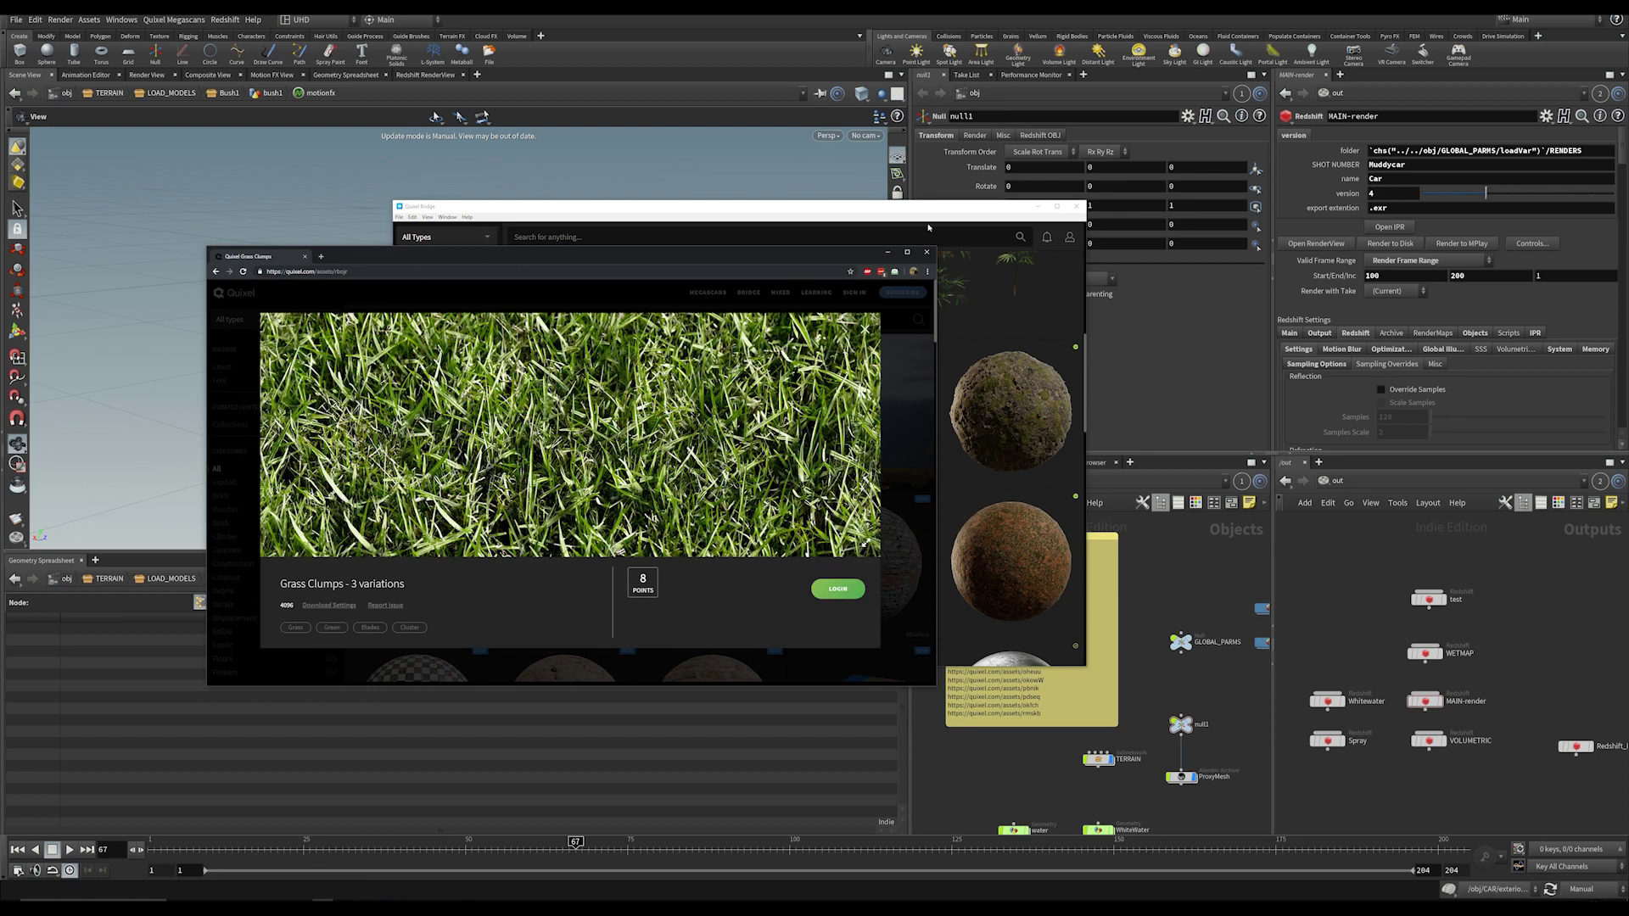
click(888, 252)
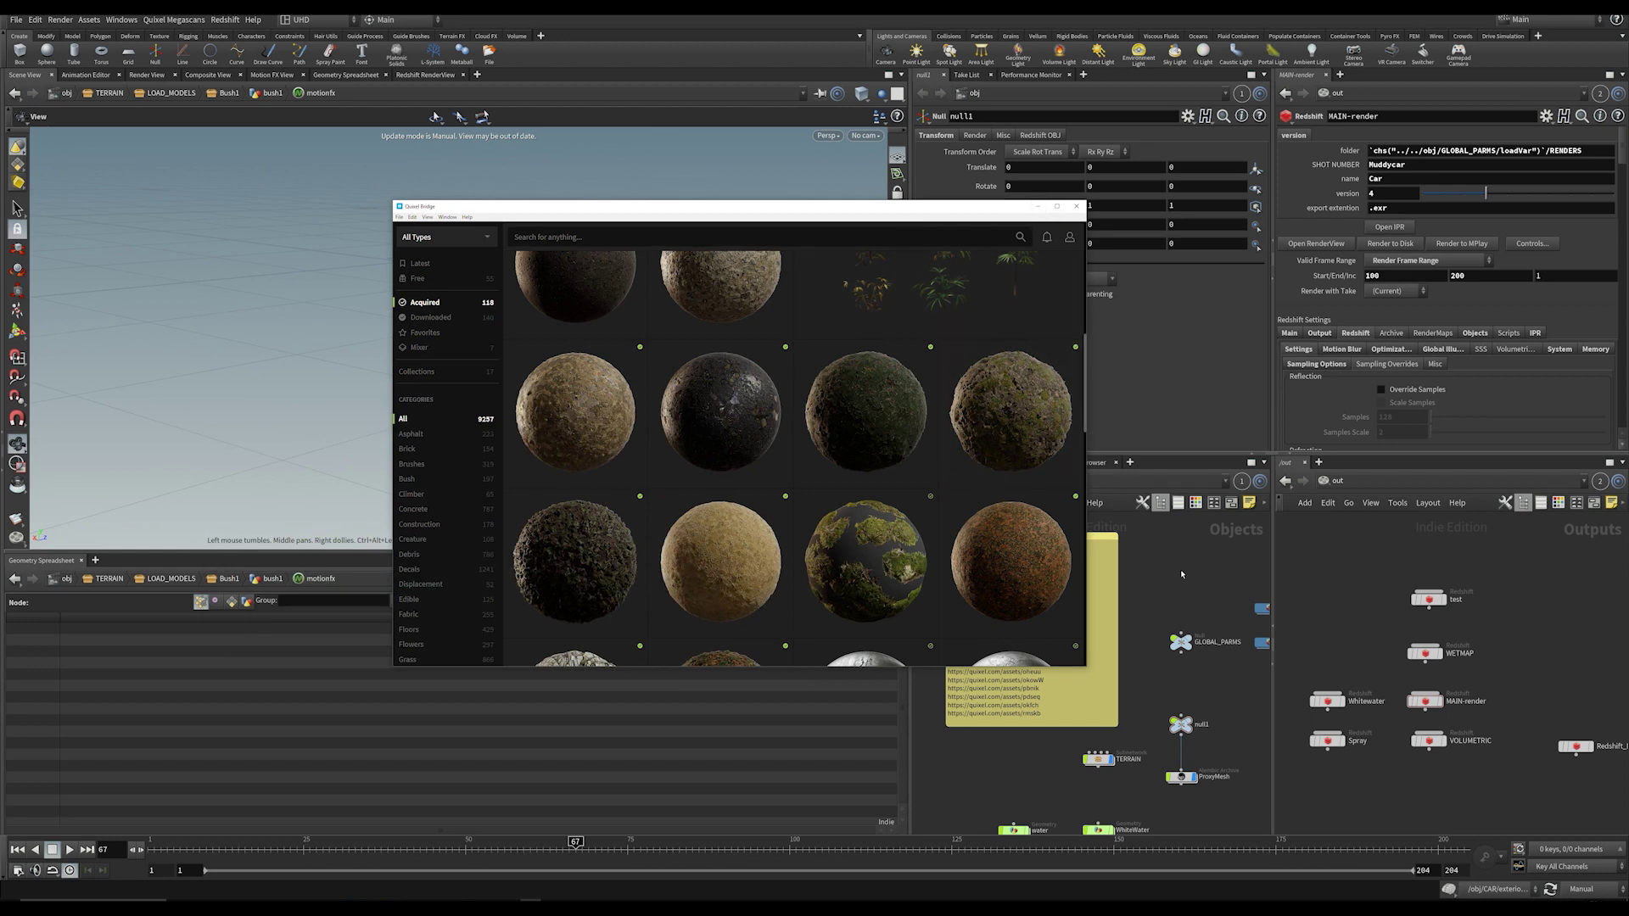
click(748, 187)
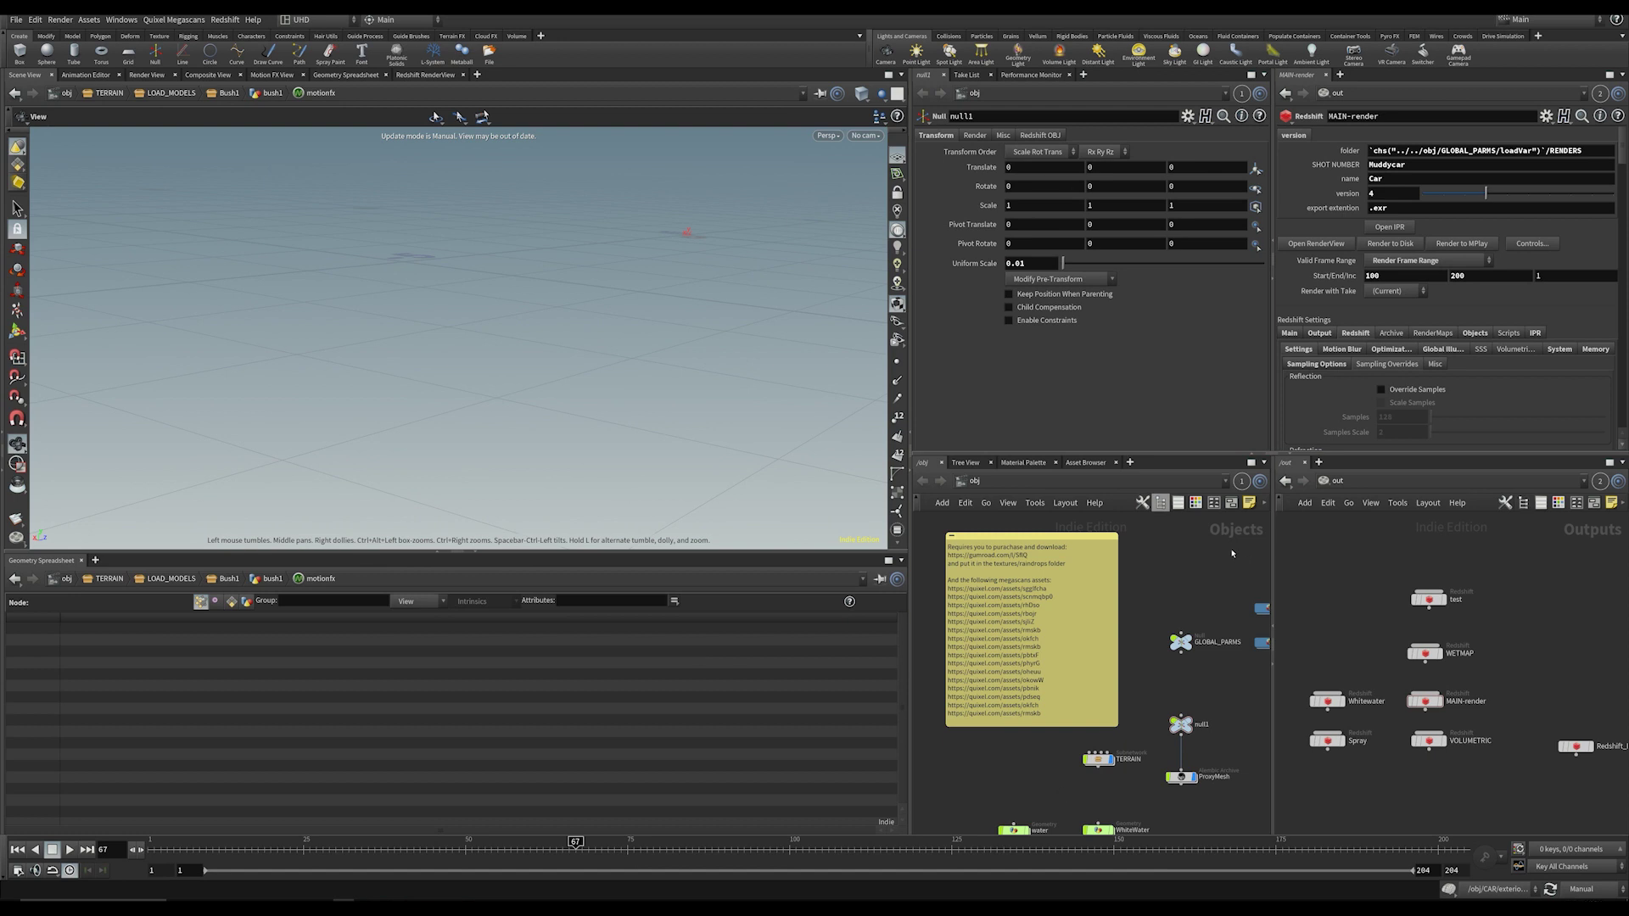
Step: Open the Megascans LiveLink window and arrange it beside the Quixel Bridge window, leaving Bridge minimized
click(168, 22)
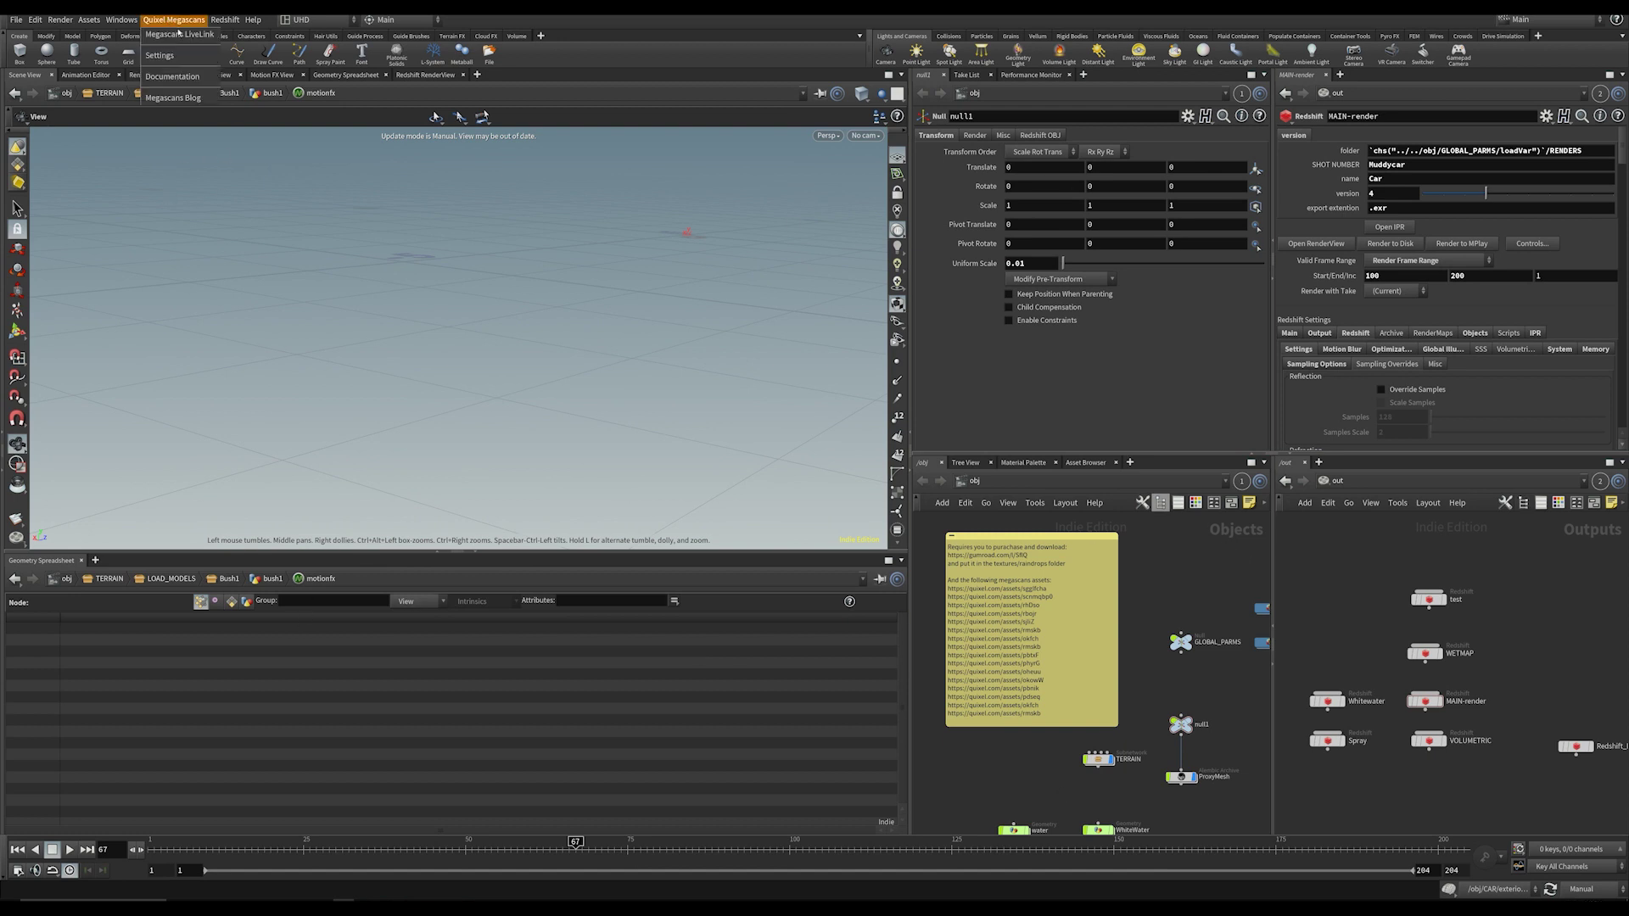
click(173, 33)
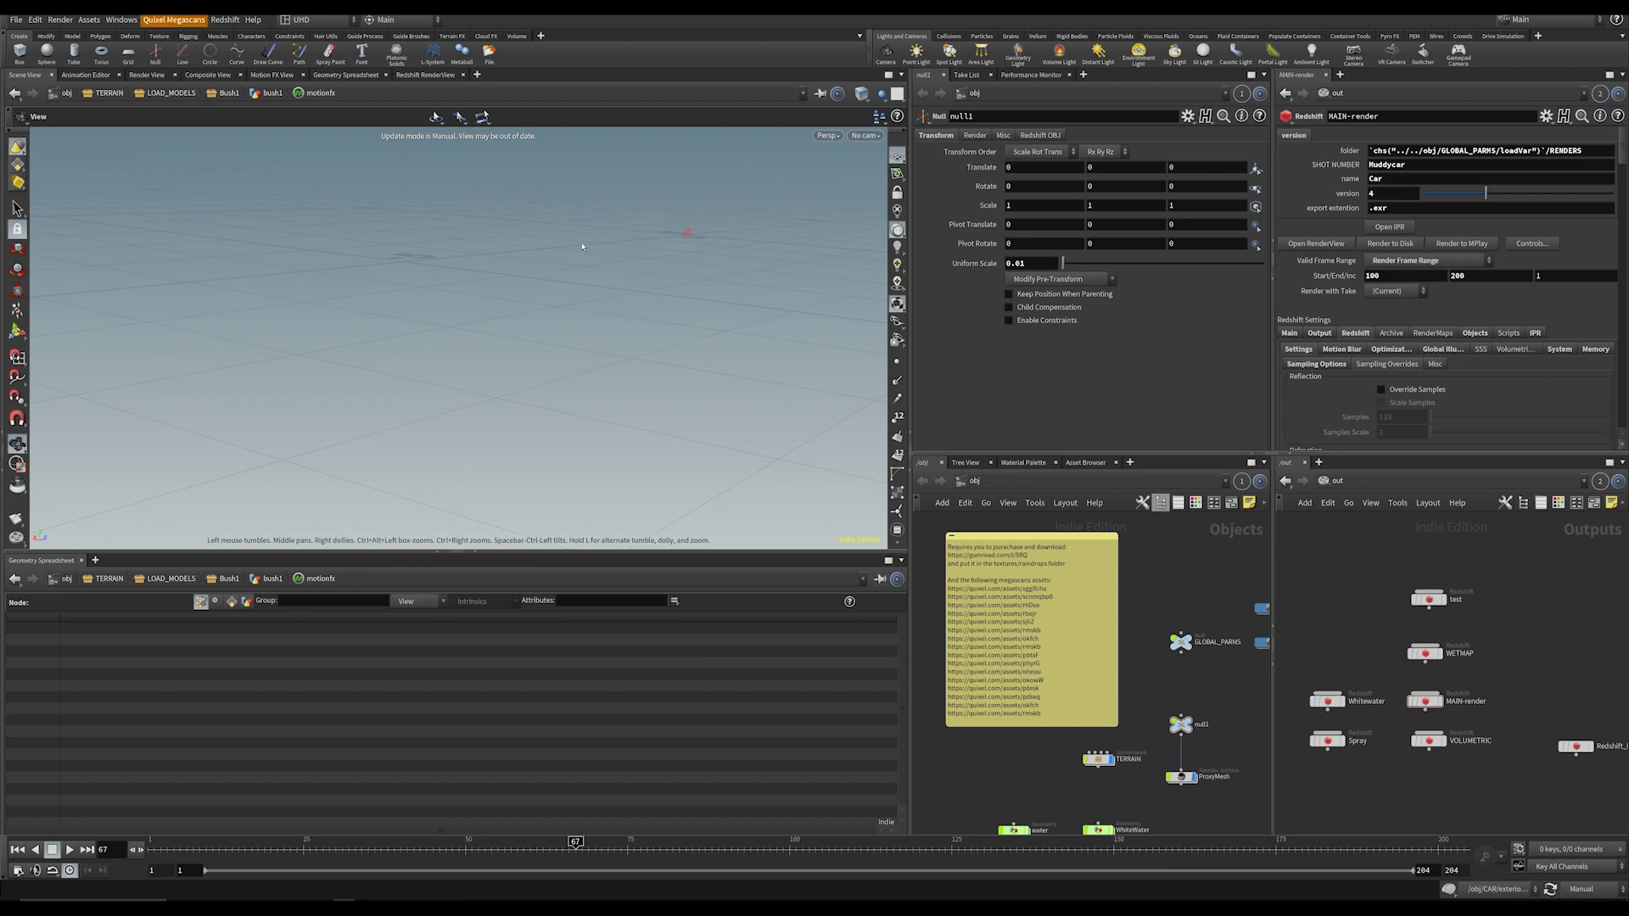
drag(912, 431, 848, 381)
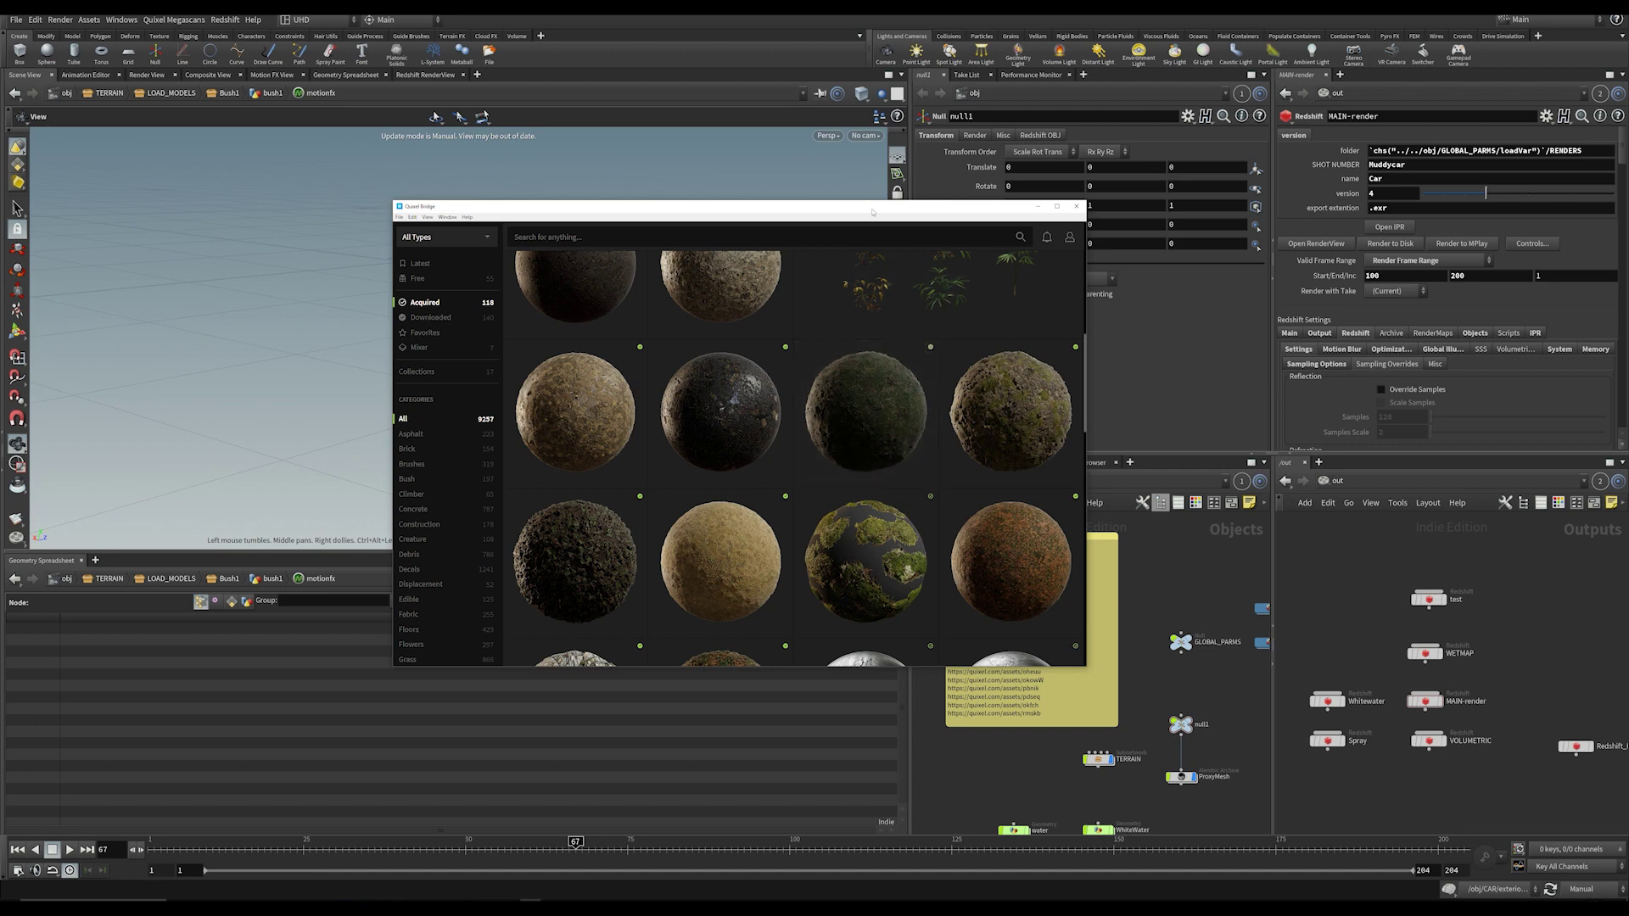
drag(855, 213, 548, 259)
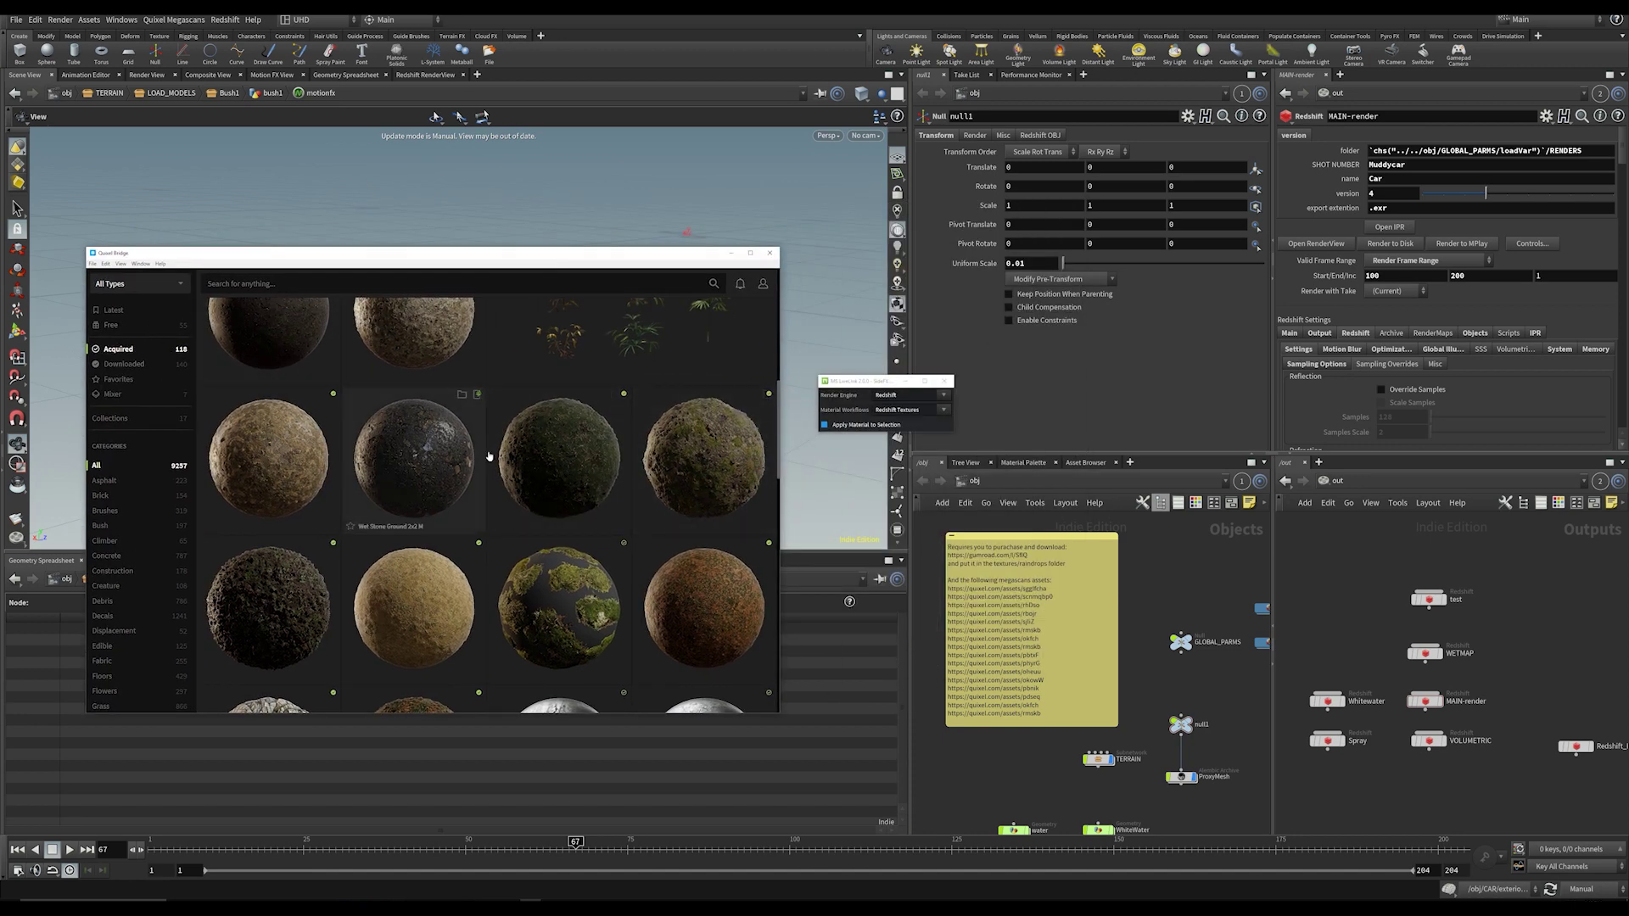
click(731, 255)
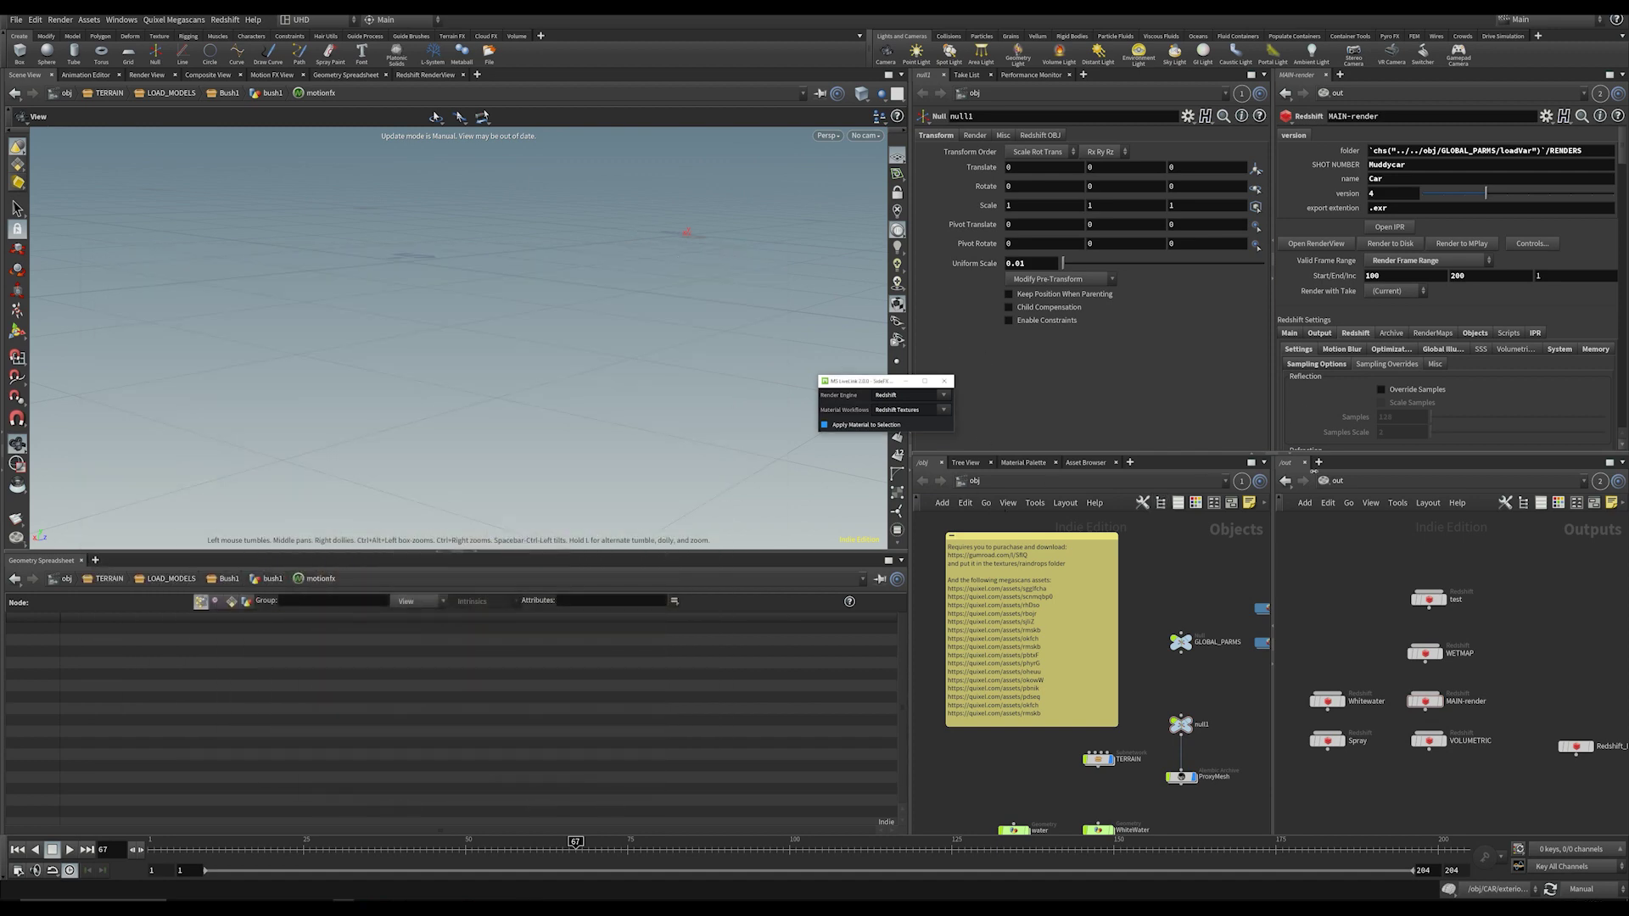
middle_drag(1178, 581, 1154, 494)
scroll(1135, 614, down, 3)
scroll(1129, 614, up, 3)
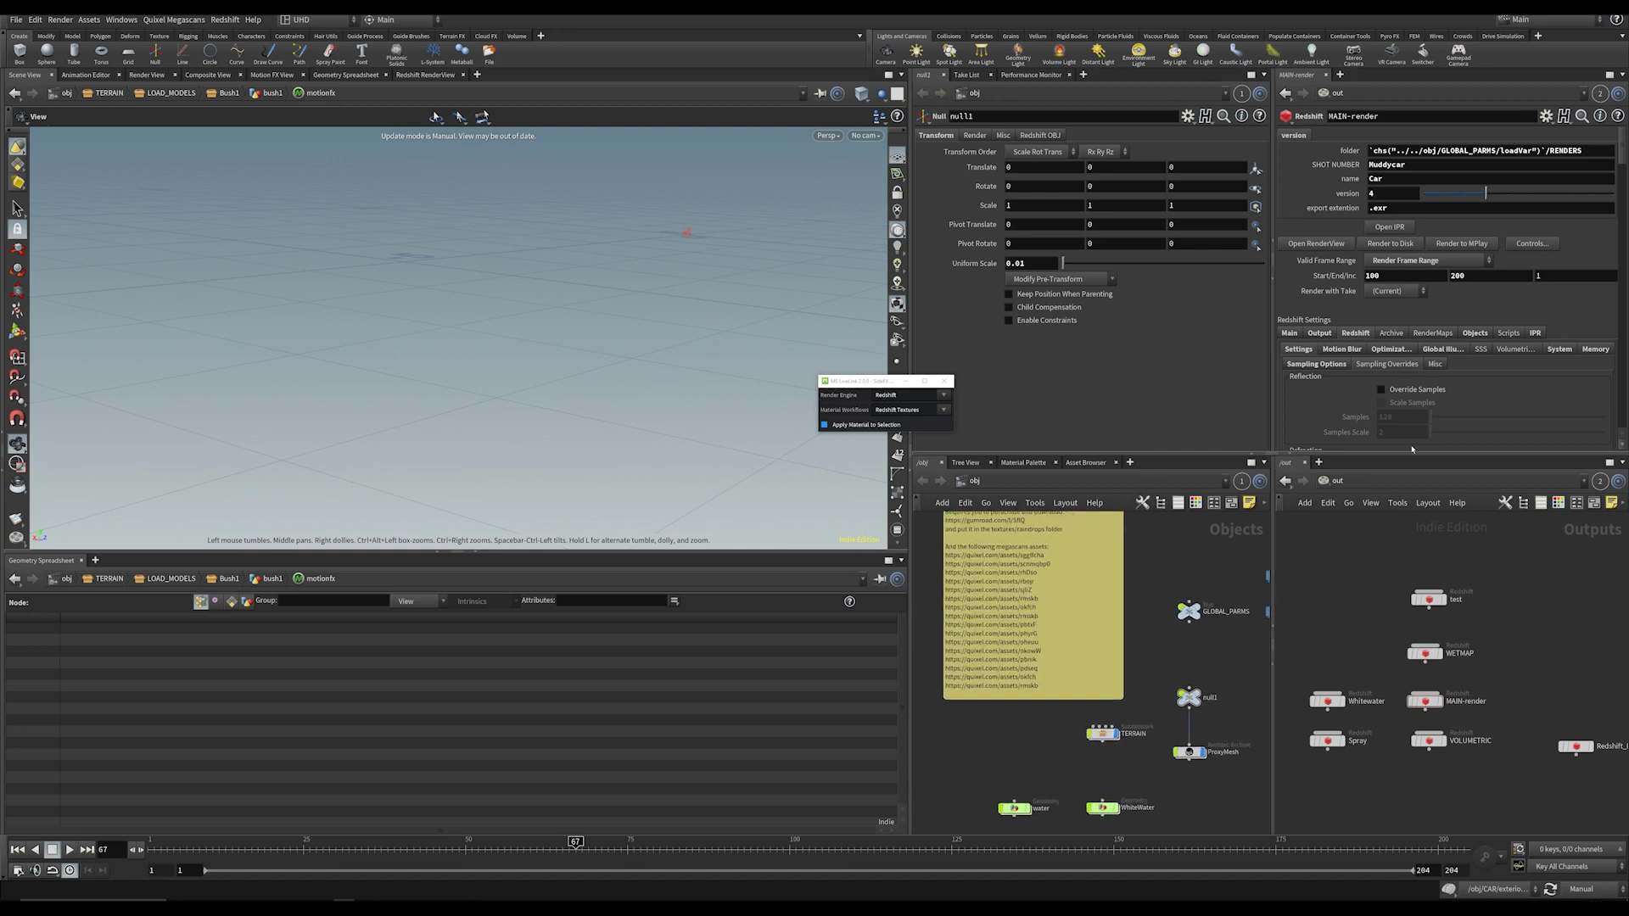
scroll(1154, 611, up, 3)
scroll(1147, 650, down, 2)
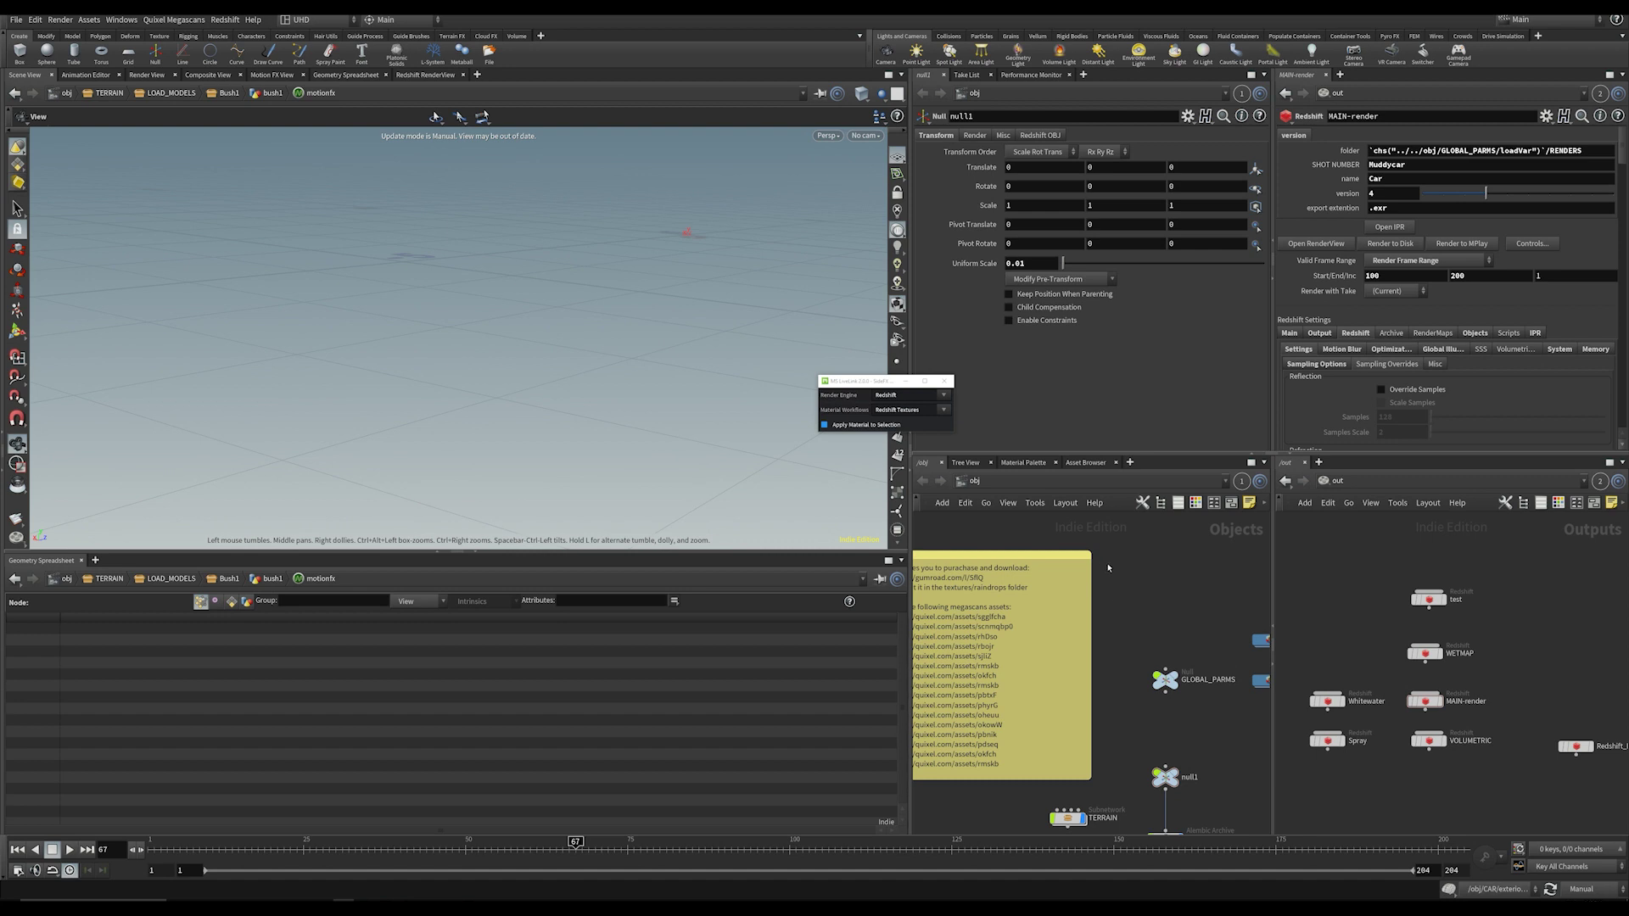
middle_drag(1181, 609, 1222, 585)
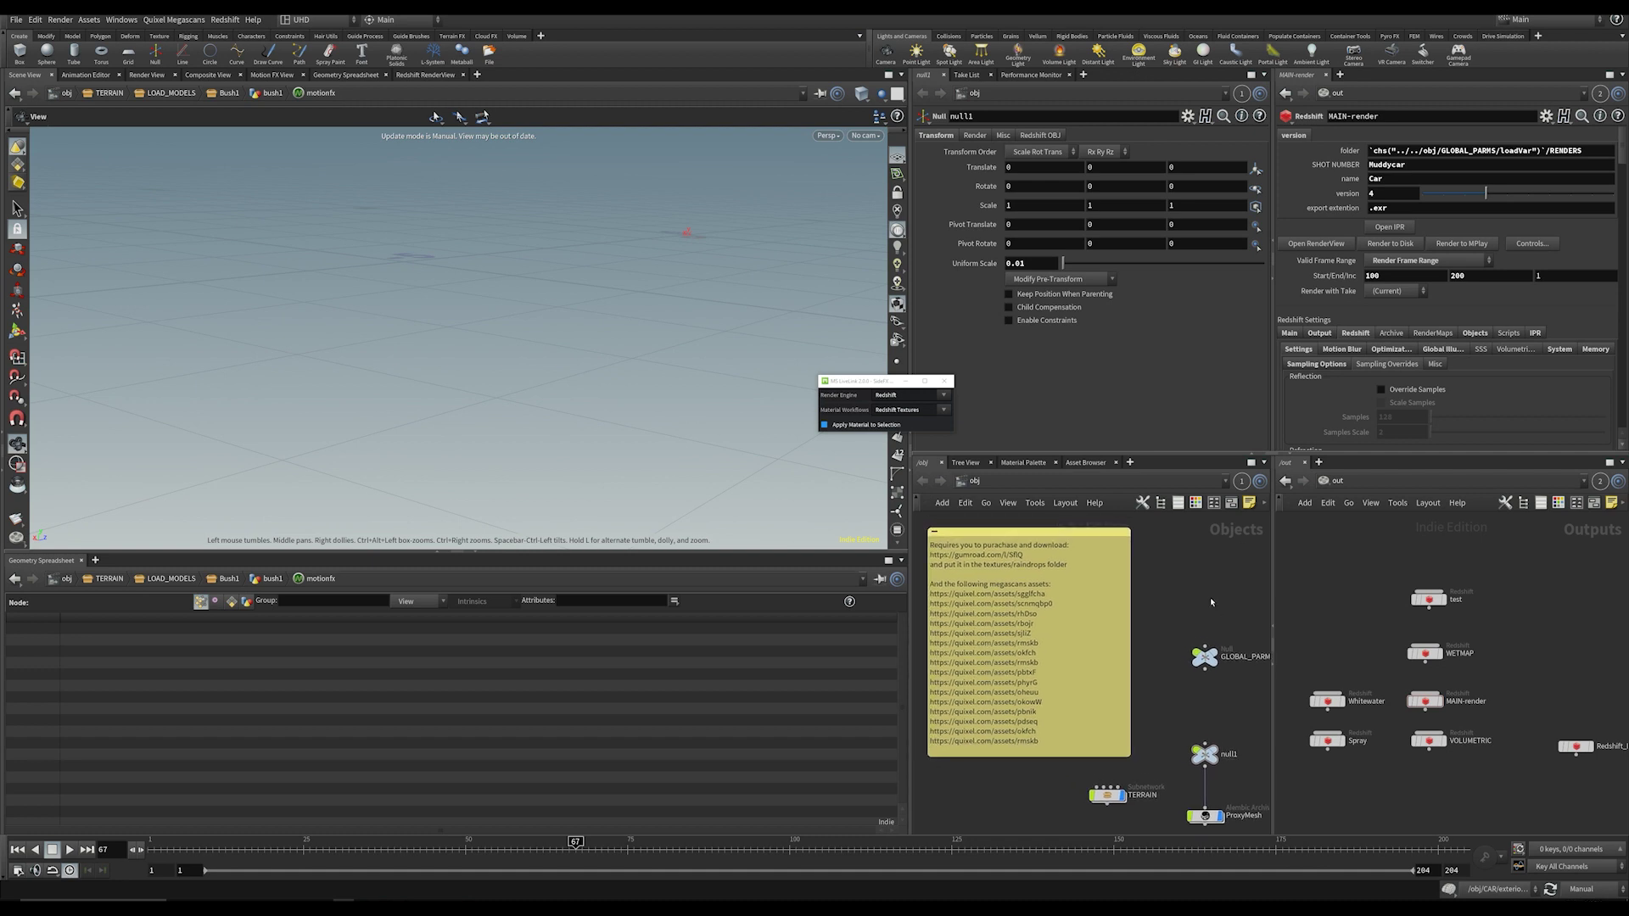
scroll(1210, 603, down, 2)
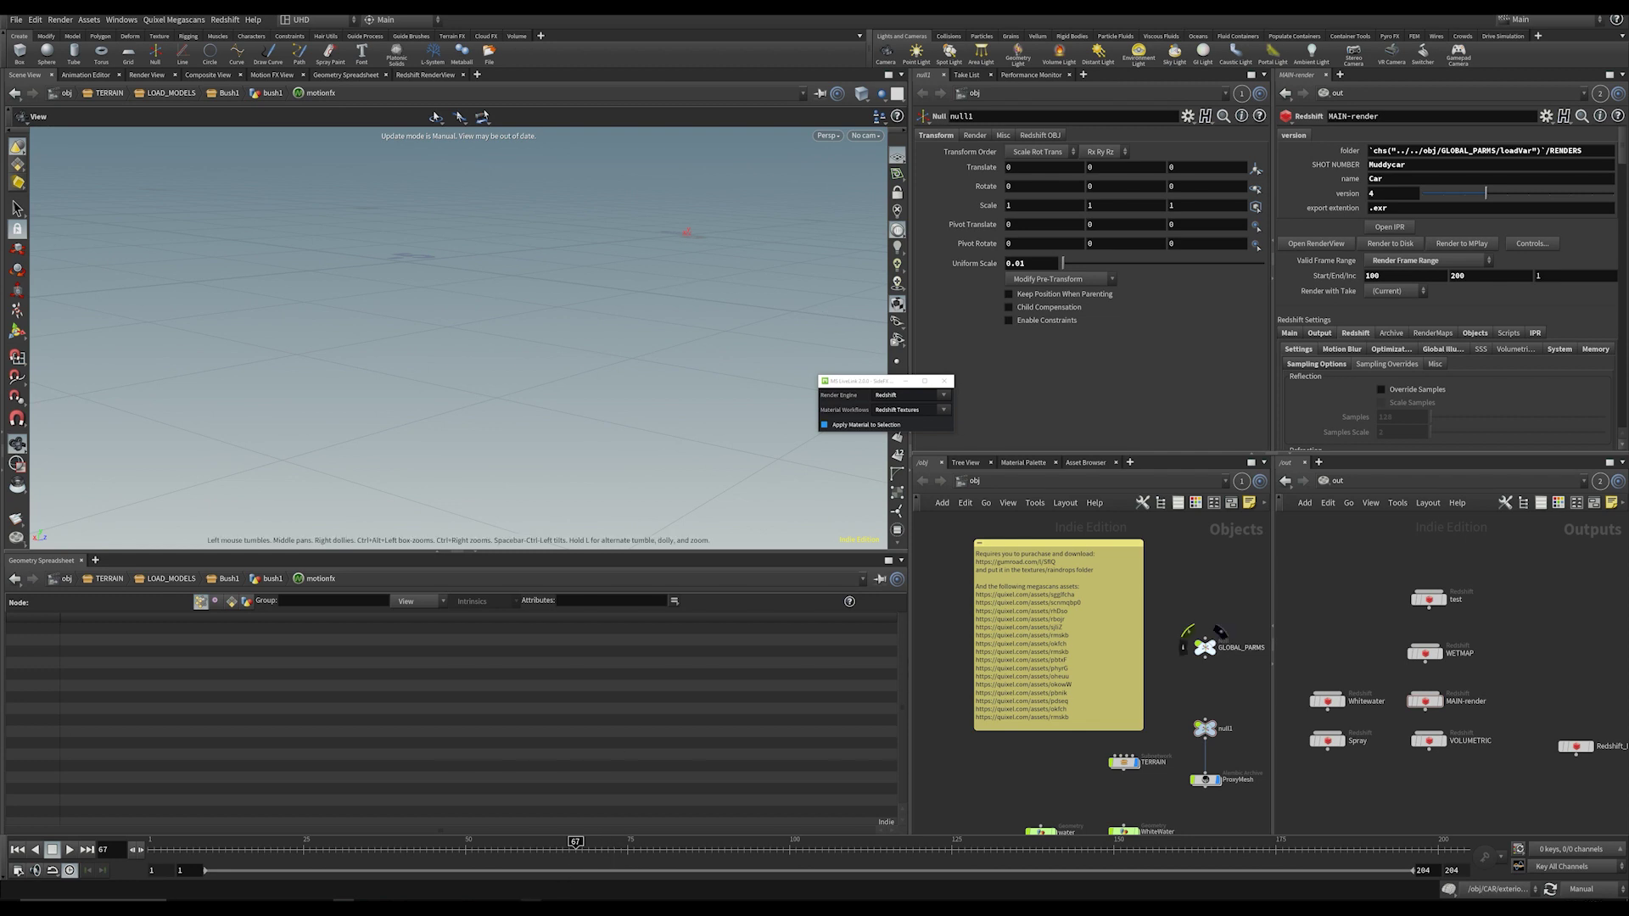
Step: Look through more acquired materials in Quixel Bridge, return to Houdini and shift the LiveLink window slightly
click(530, 906)
scroll(524, 594, down, 5)
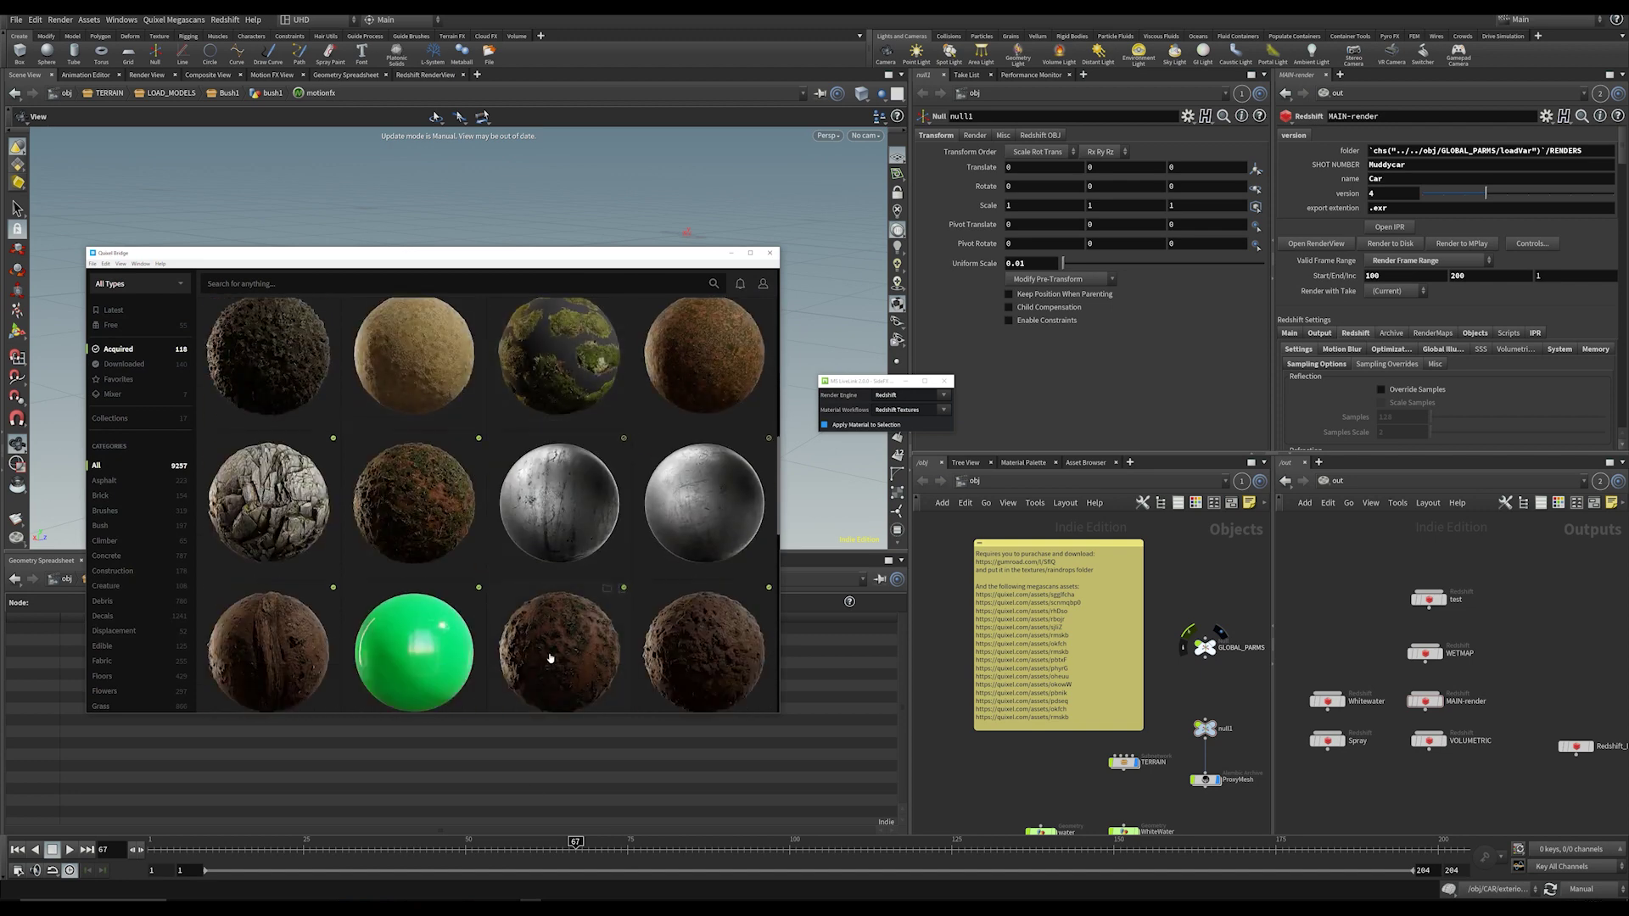
click(936, 593)
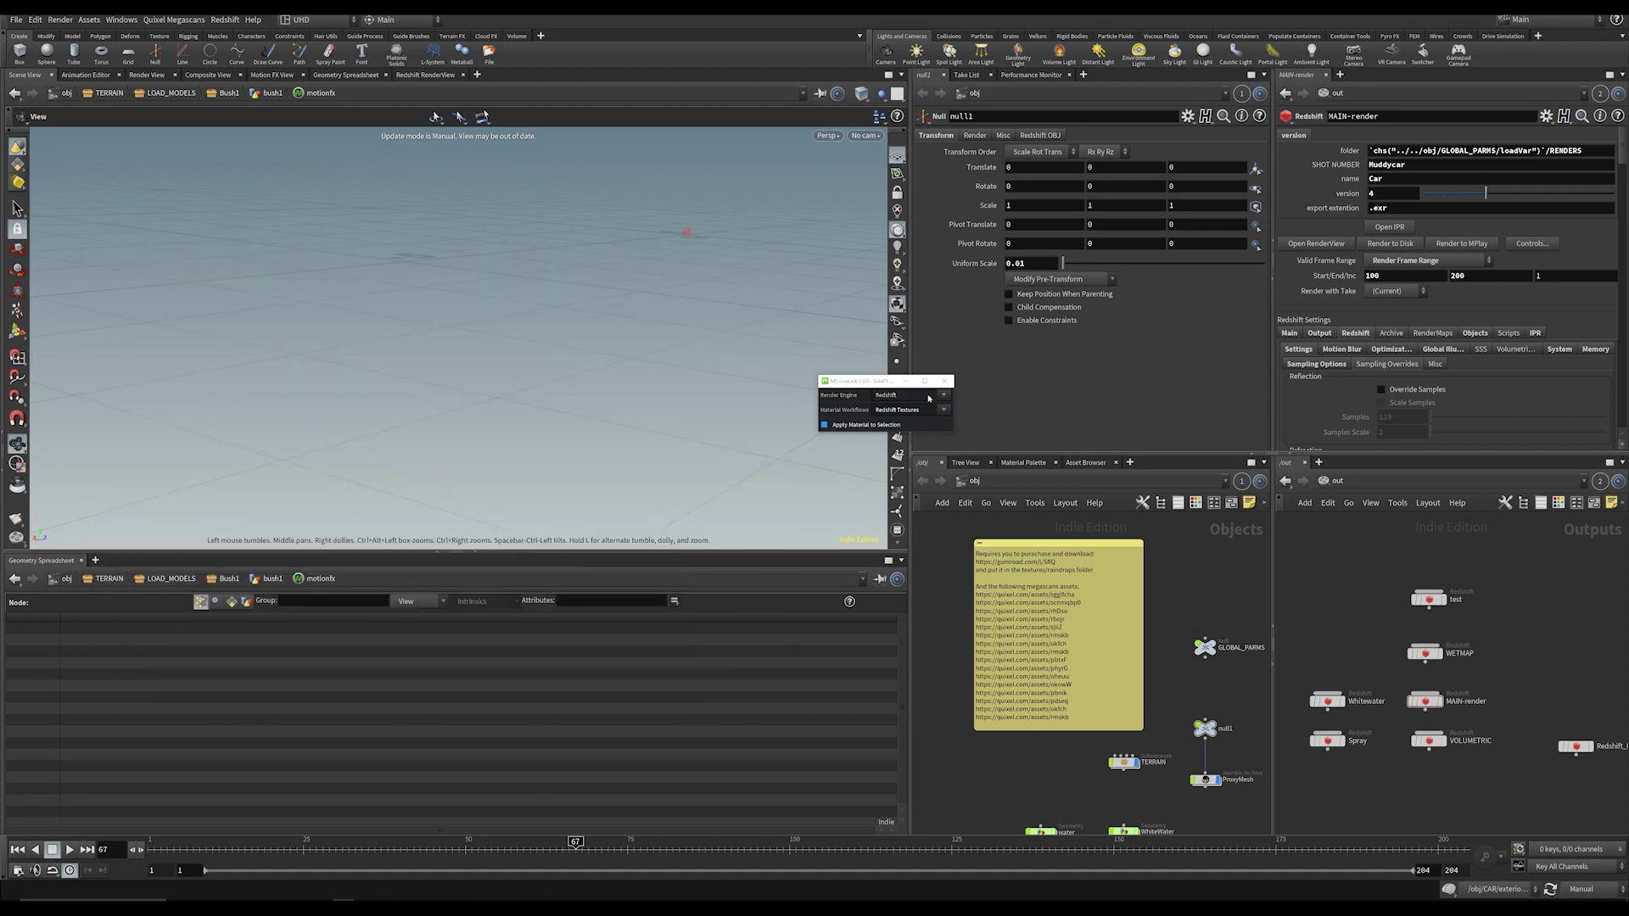
drag(877, 383, 839, 393)
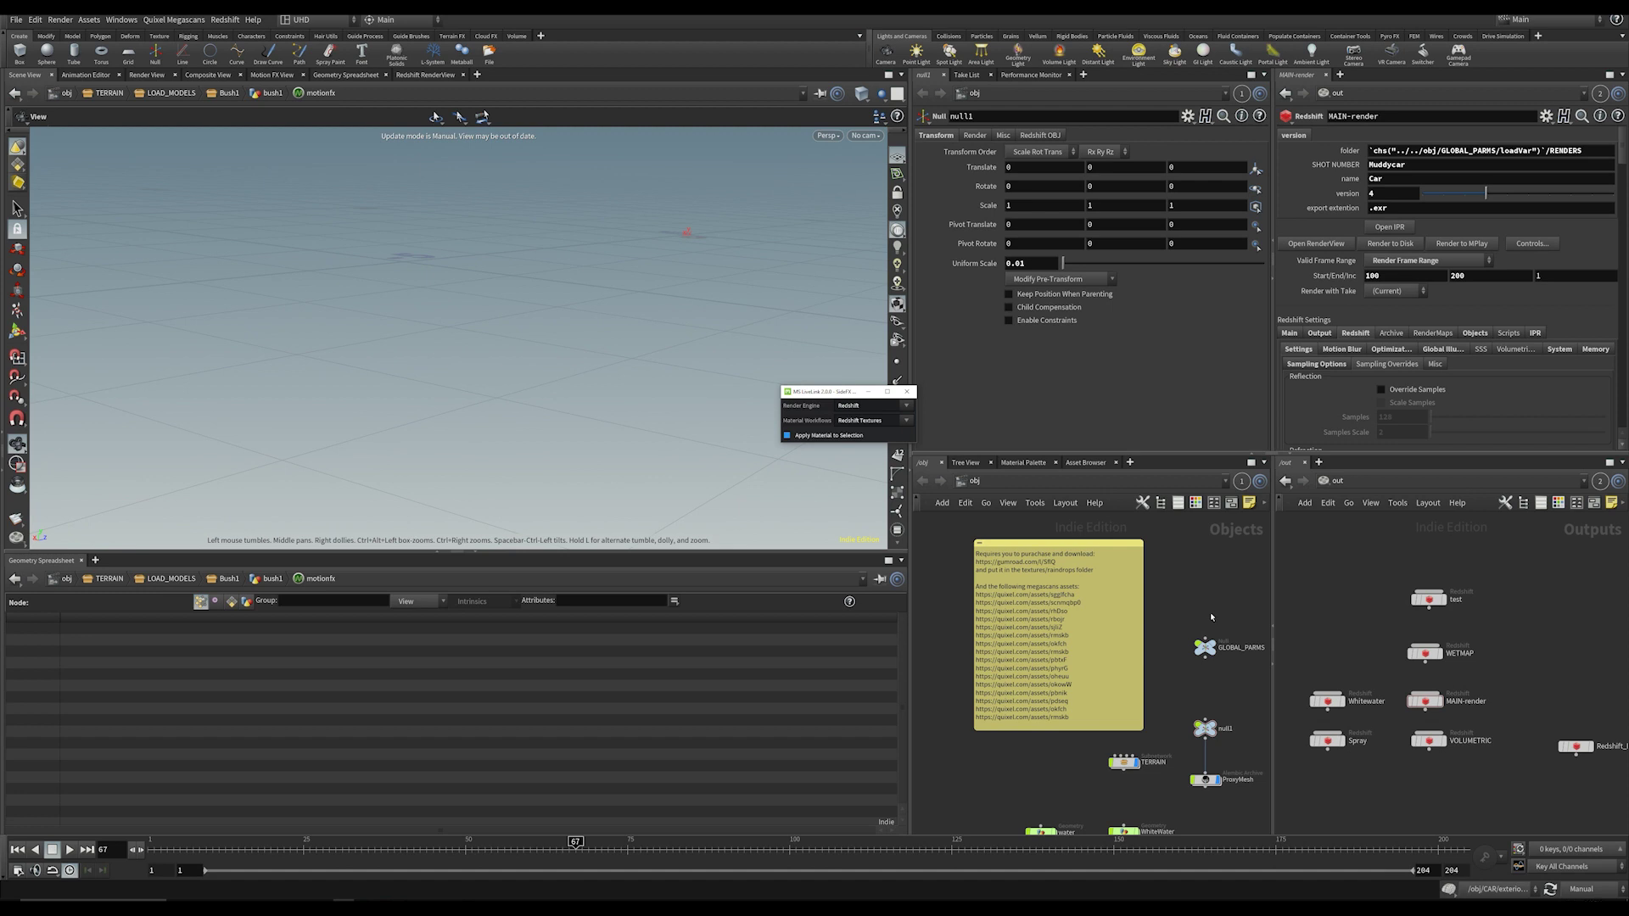
middle_drag(1186, 630, 1122, 654)
scroll(1120, 653, down, 2)
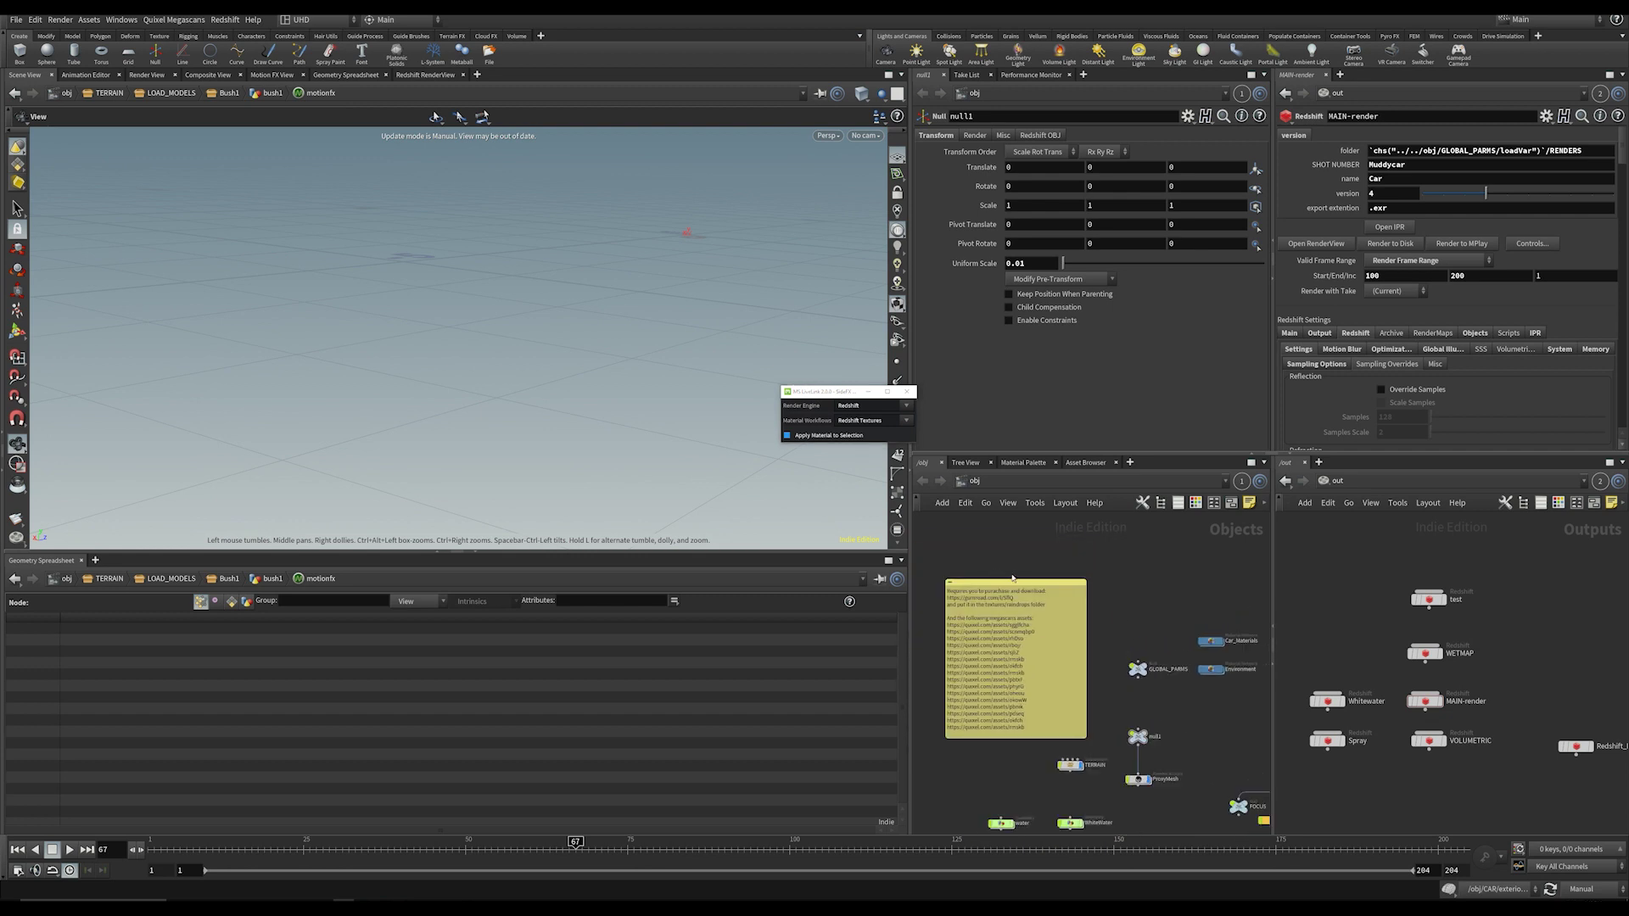
Step: Shrink the scene viewport and spreadsheet to give the parameter and network panes more width
middle_drag(1140, 625, 1145, 538)
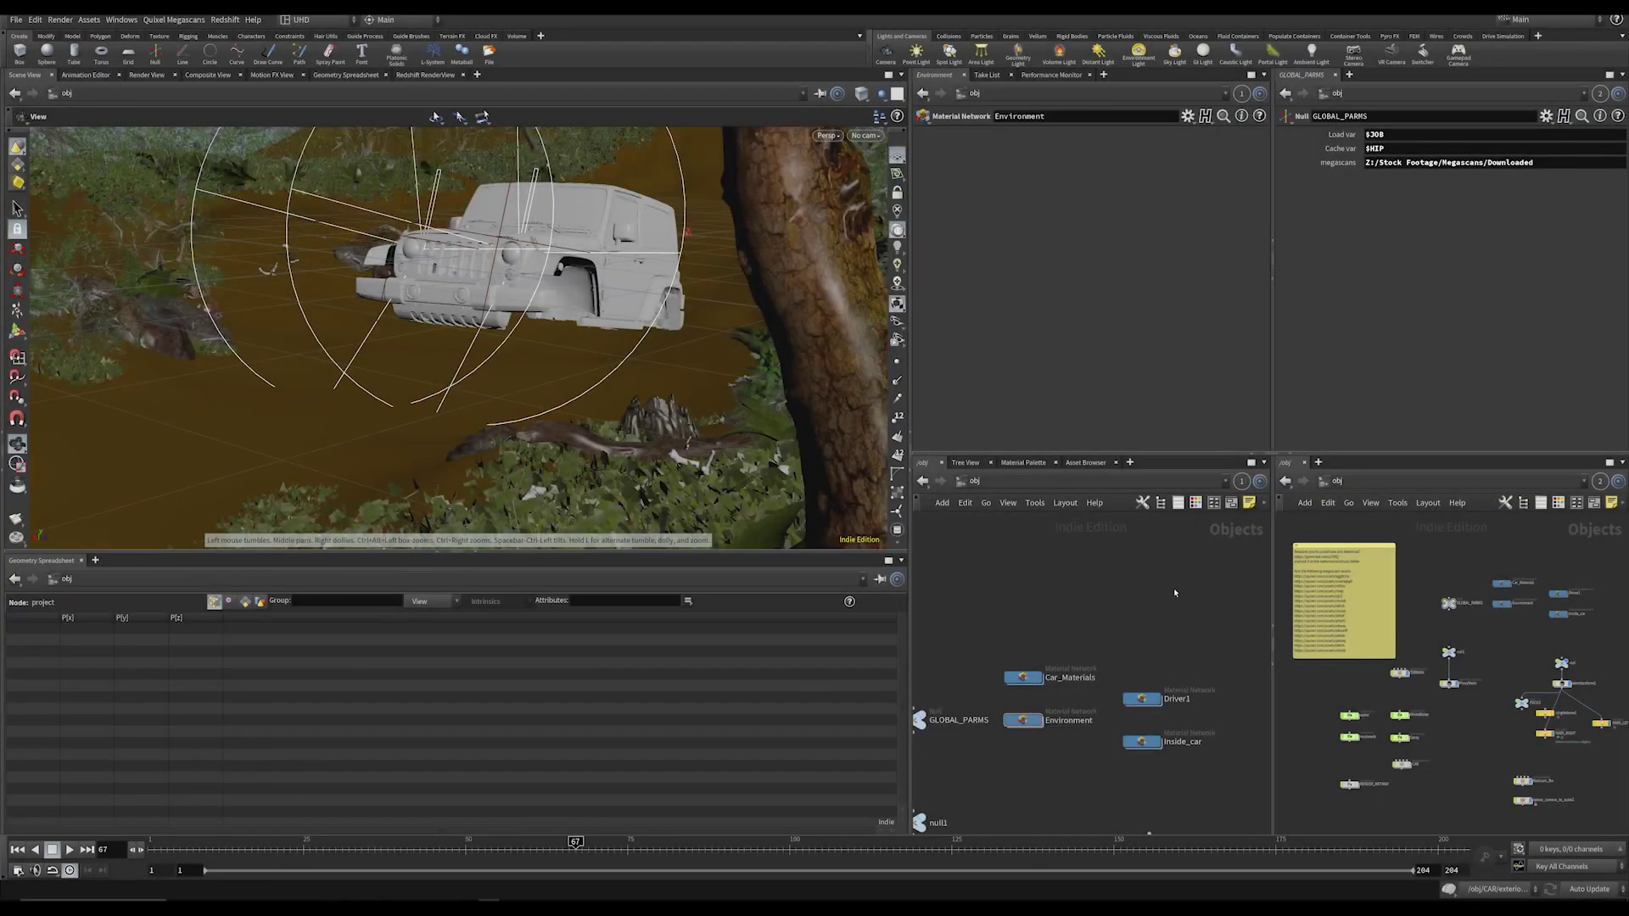
scroll(1412, 633, up, 2)
middle_drag(1412, 634, 1364, 686)
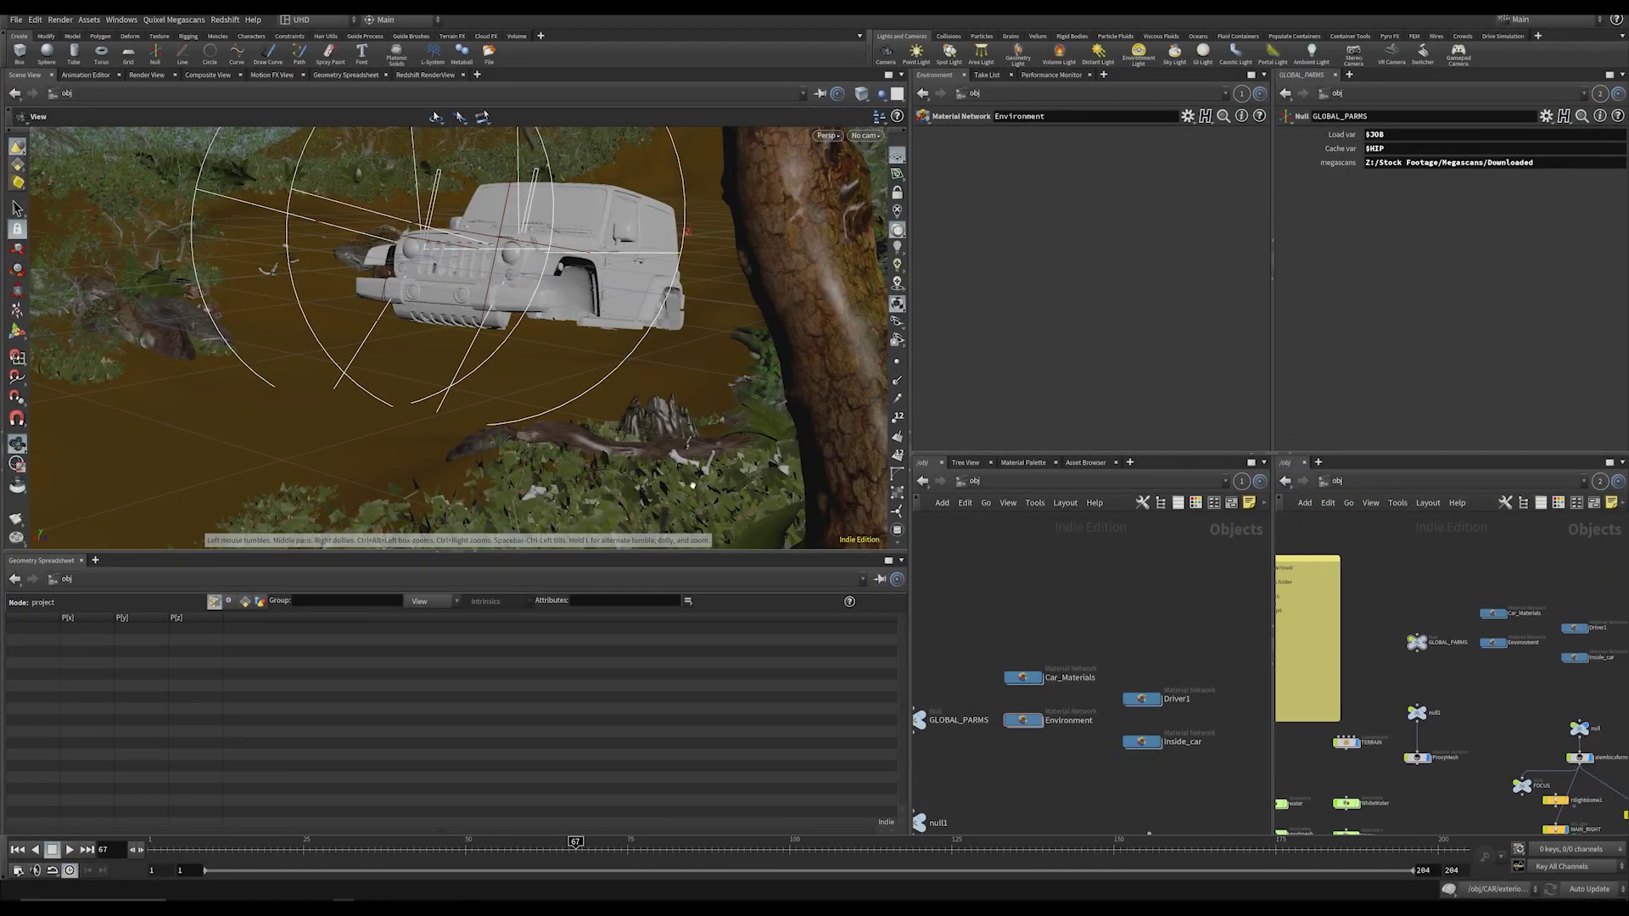
drag(910, 437, 675, 458)
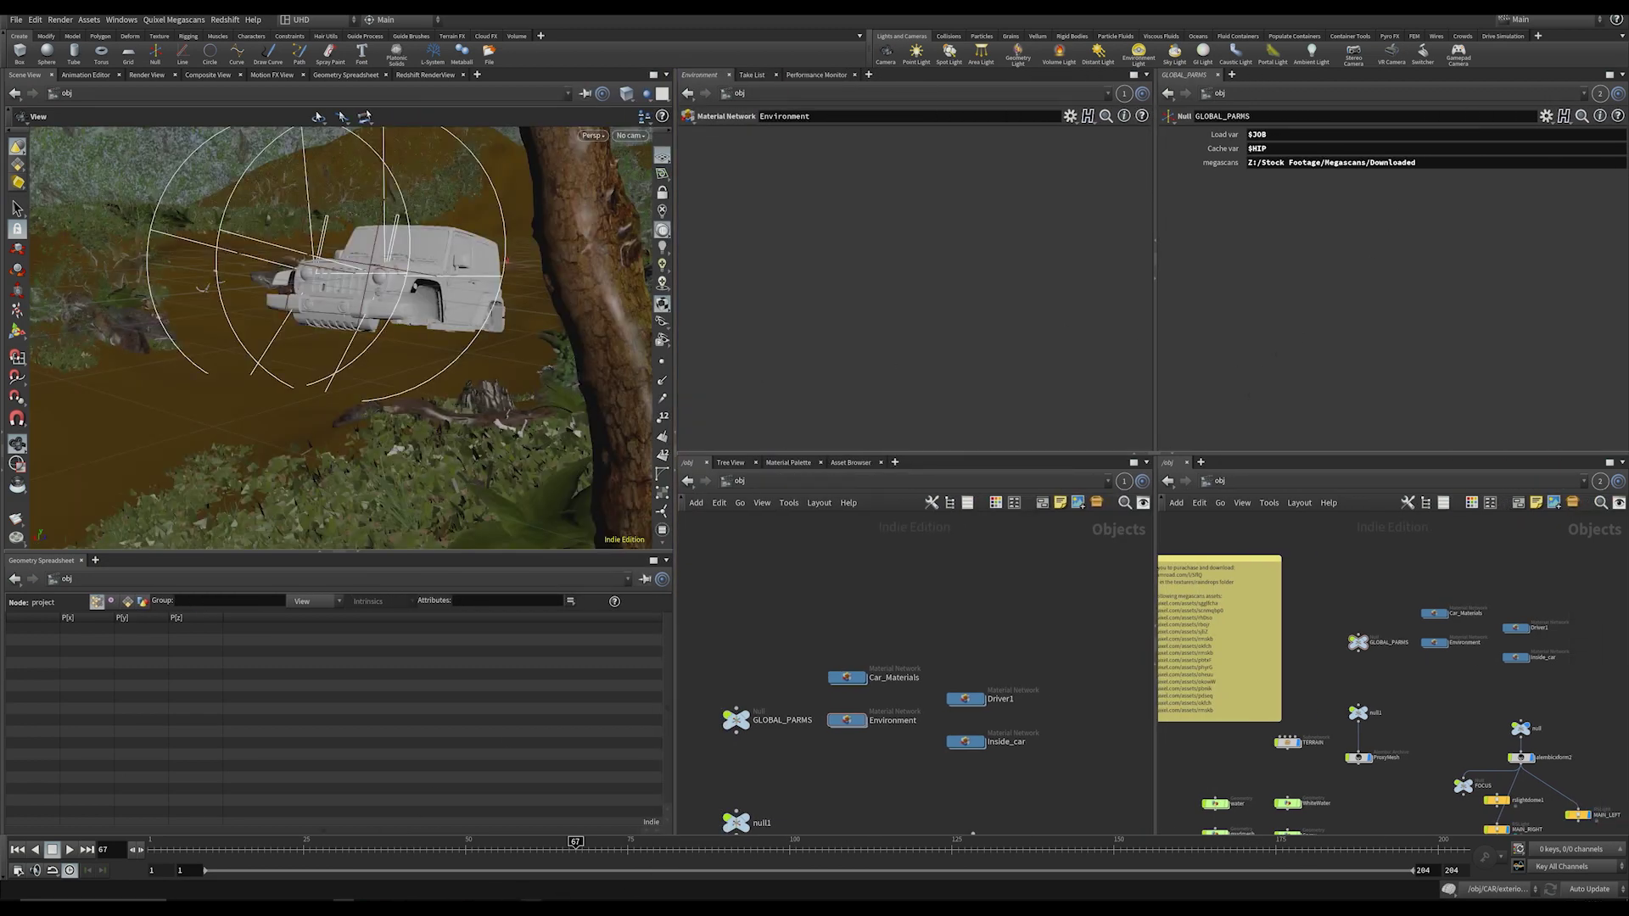
Step: Bring up the Quixel Bridge window over the scene, reposition it, and return to Houdini
click(531, 906)
drag(586, 250, 816, 209)
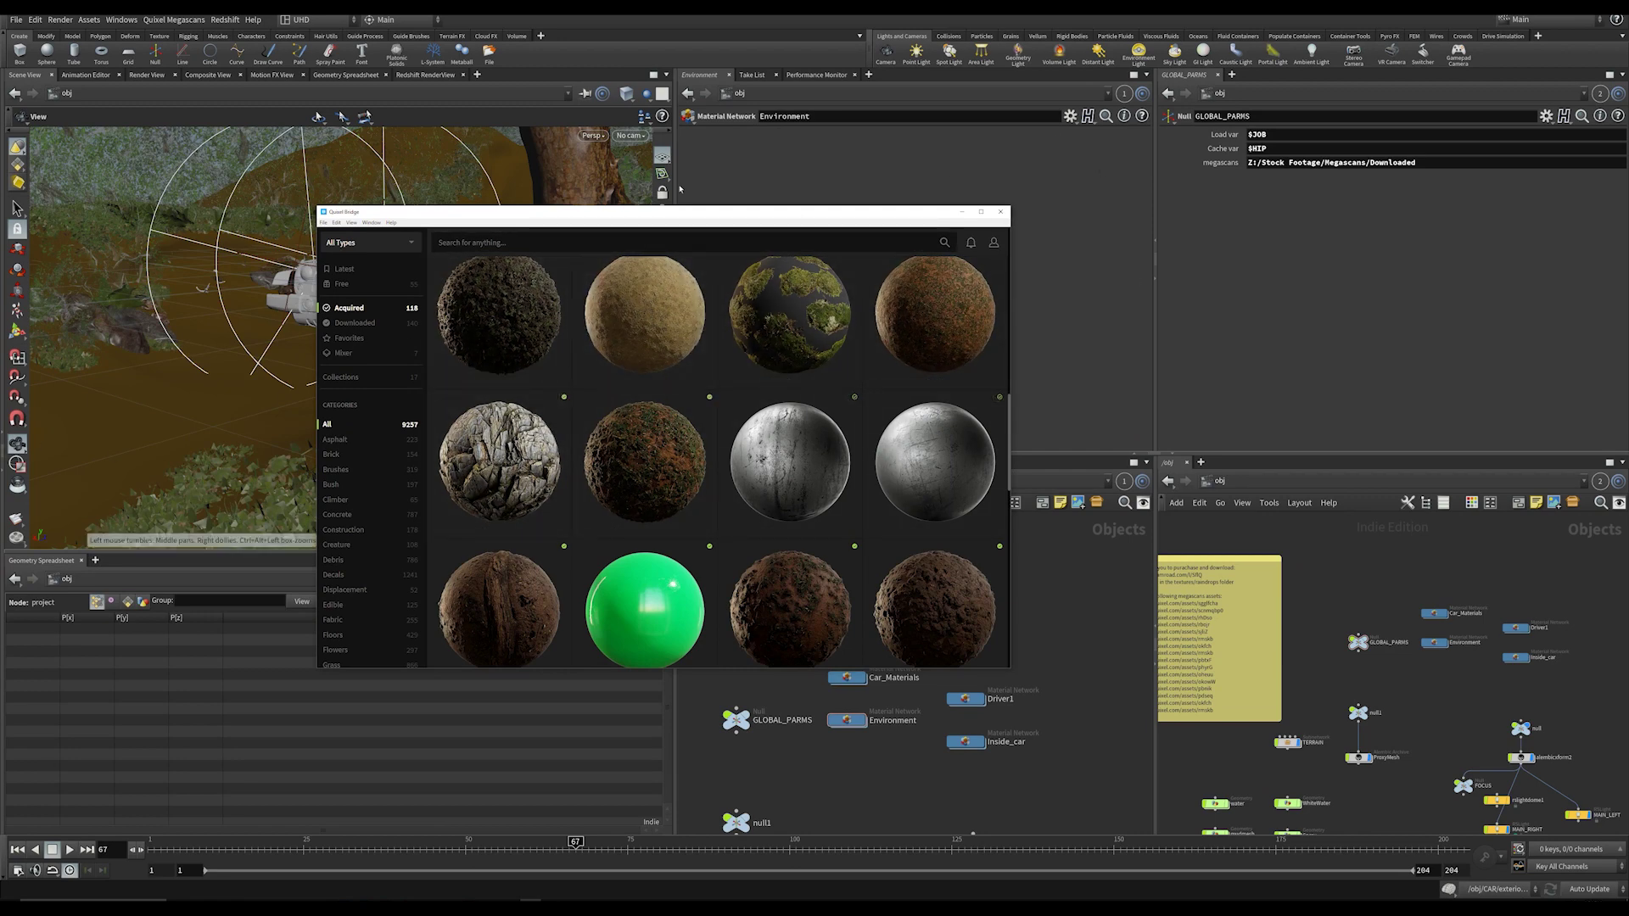
click(921, 32)
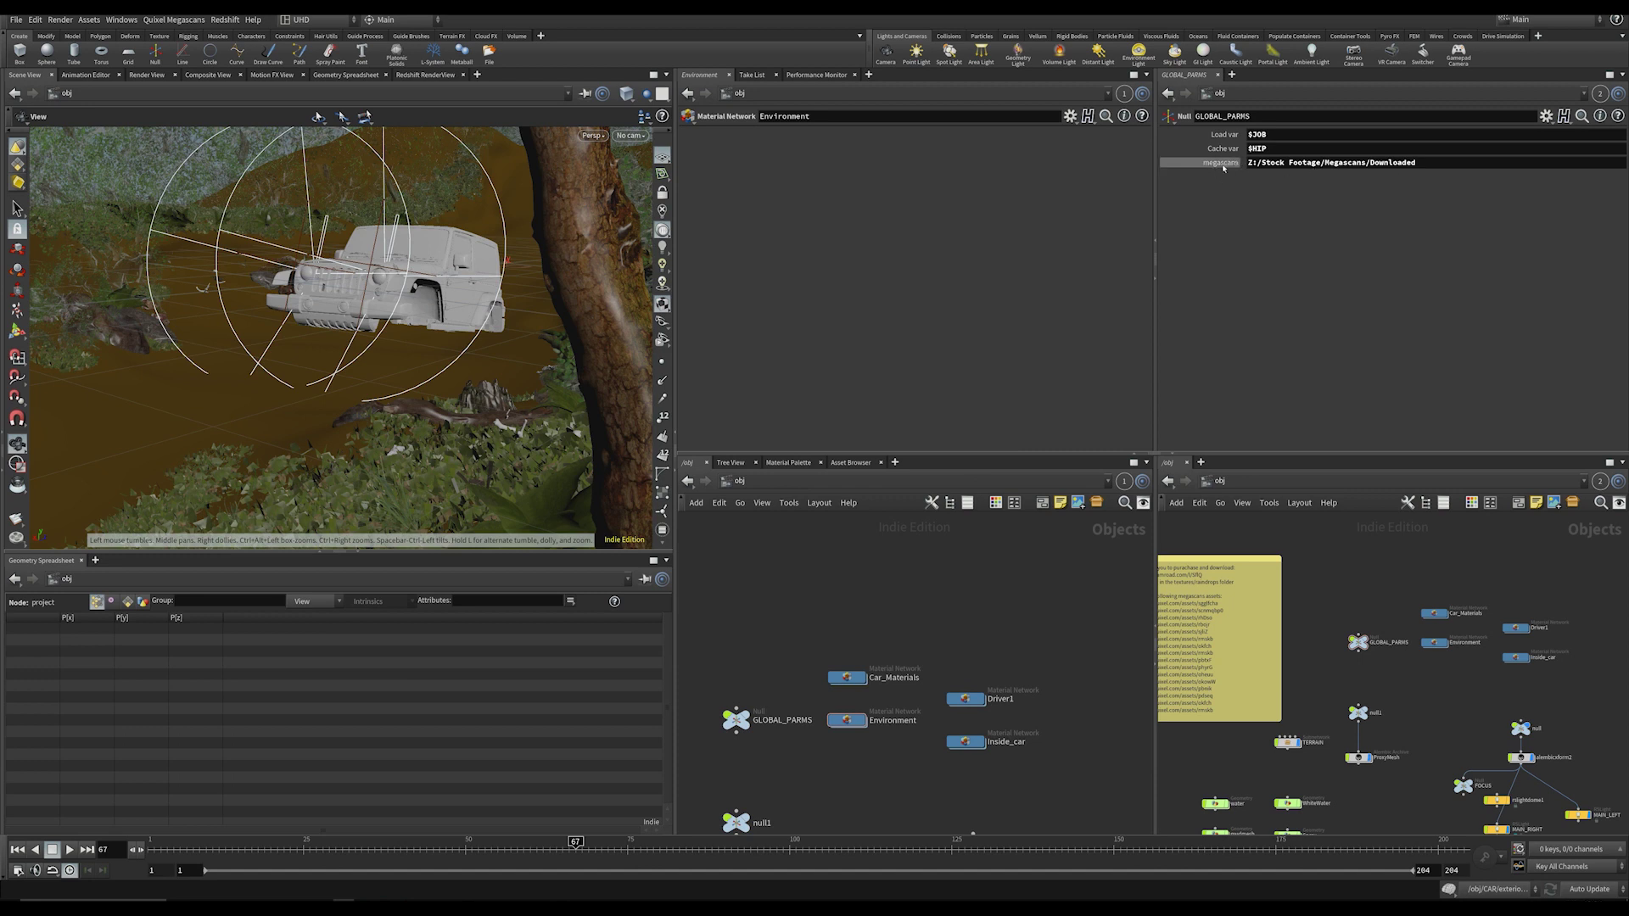
Step: Highlight the megascans download folder path on the GLOBAL_PARMS null
drag(1449, 163, 1007, 207)
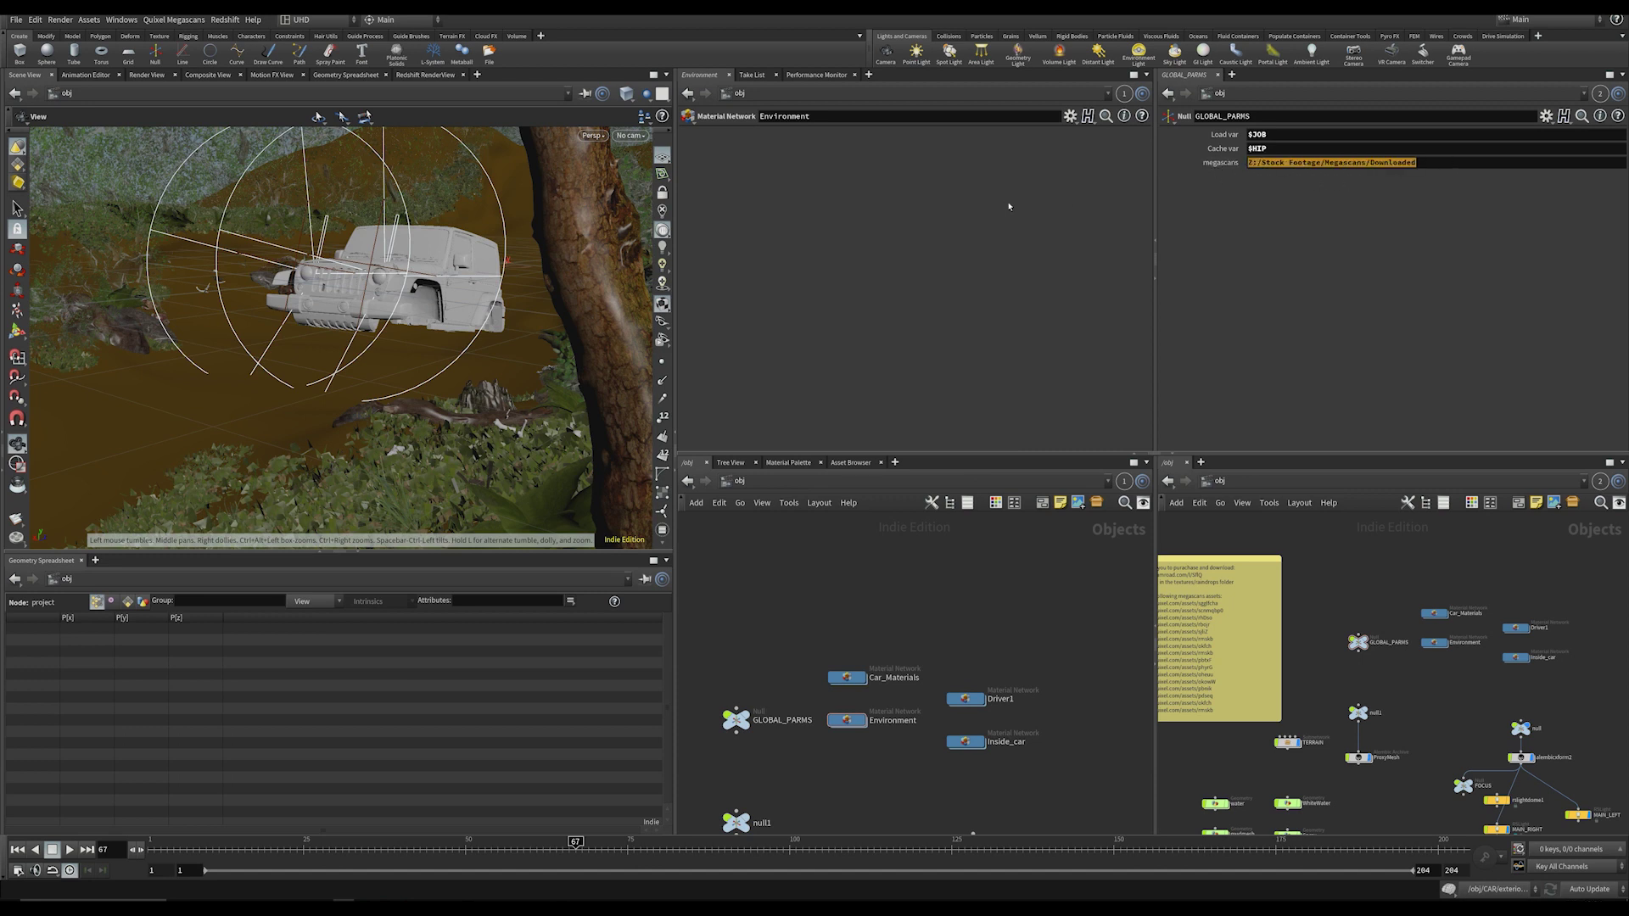
click(1524, 242)
drag(1418, 163, 1246, 162)
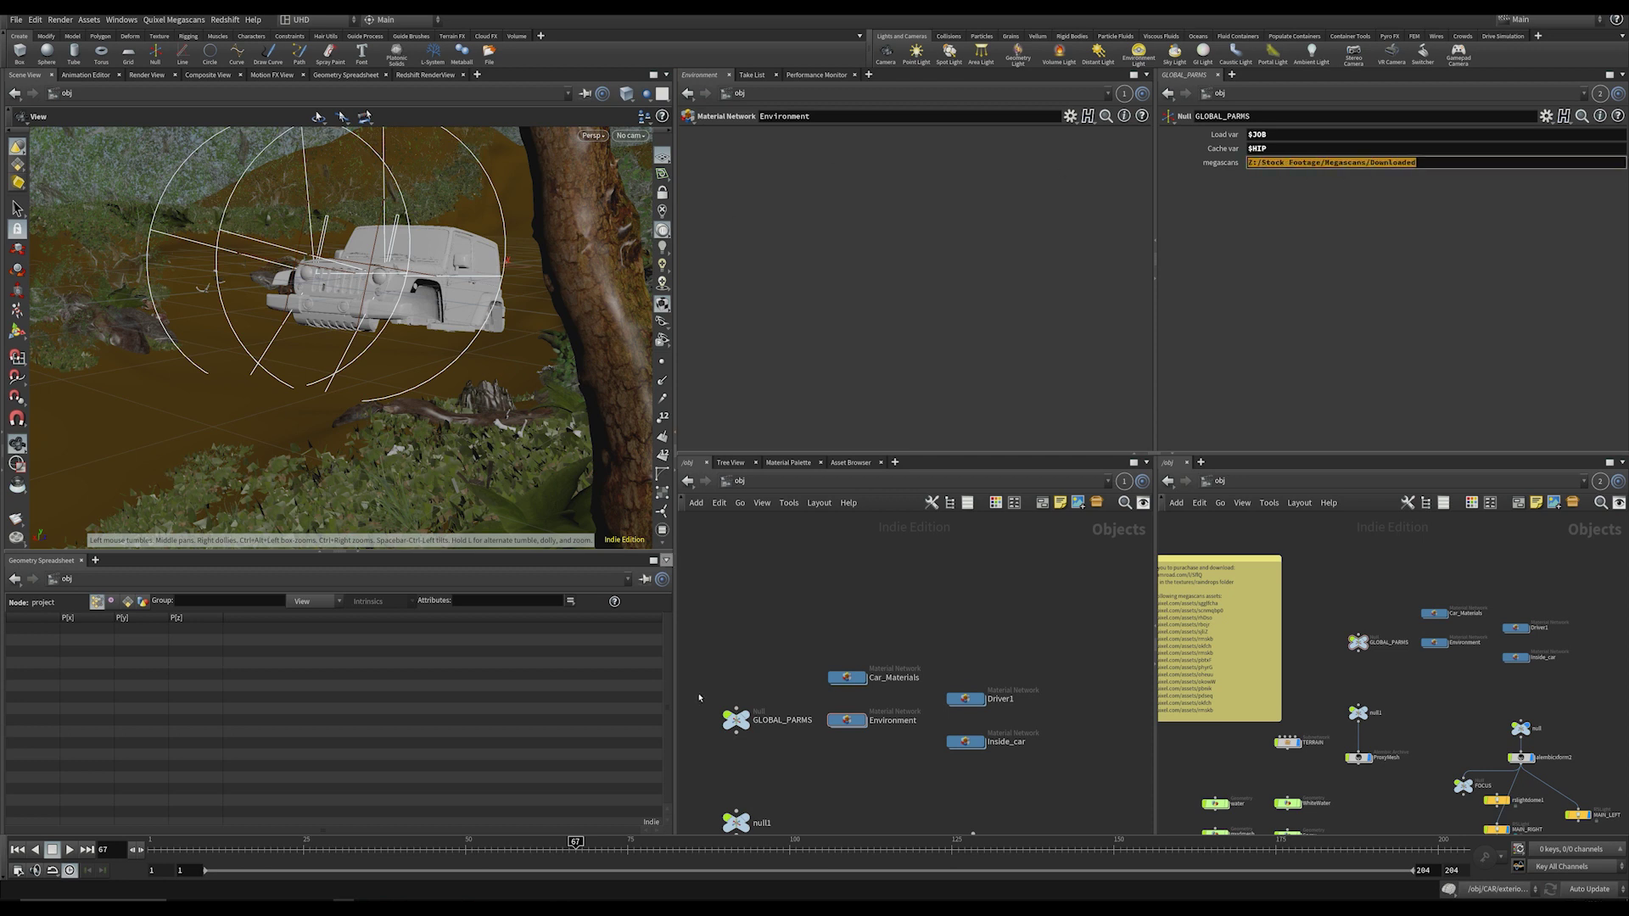
click(1475, 173)
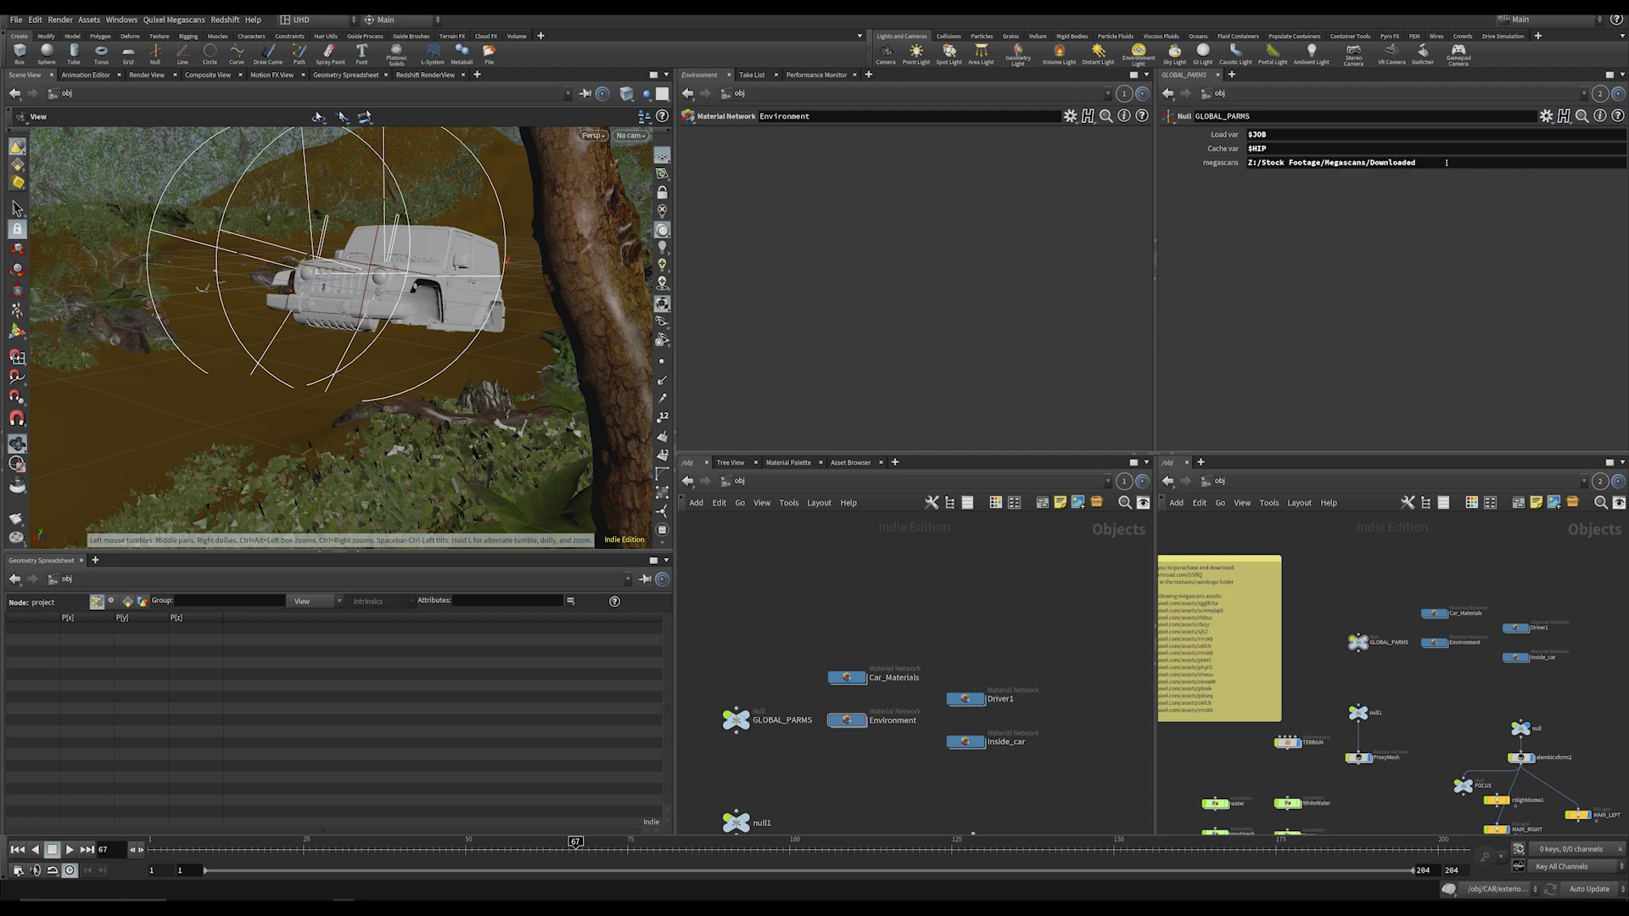
drag(1447, 162, 1248, 162)
drag(1447, 162, 1248, 162)
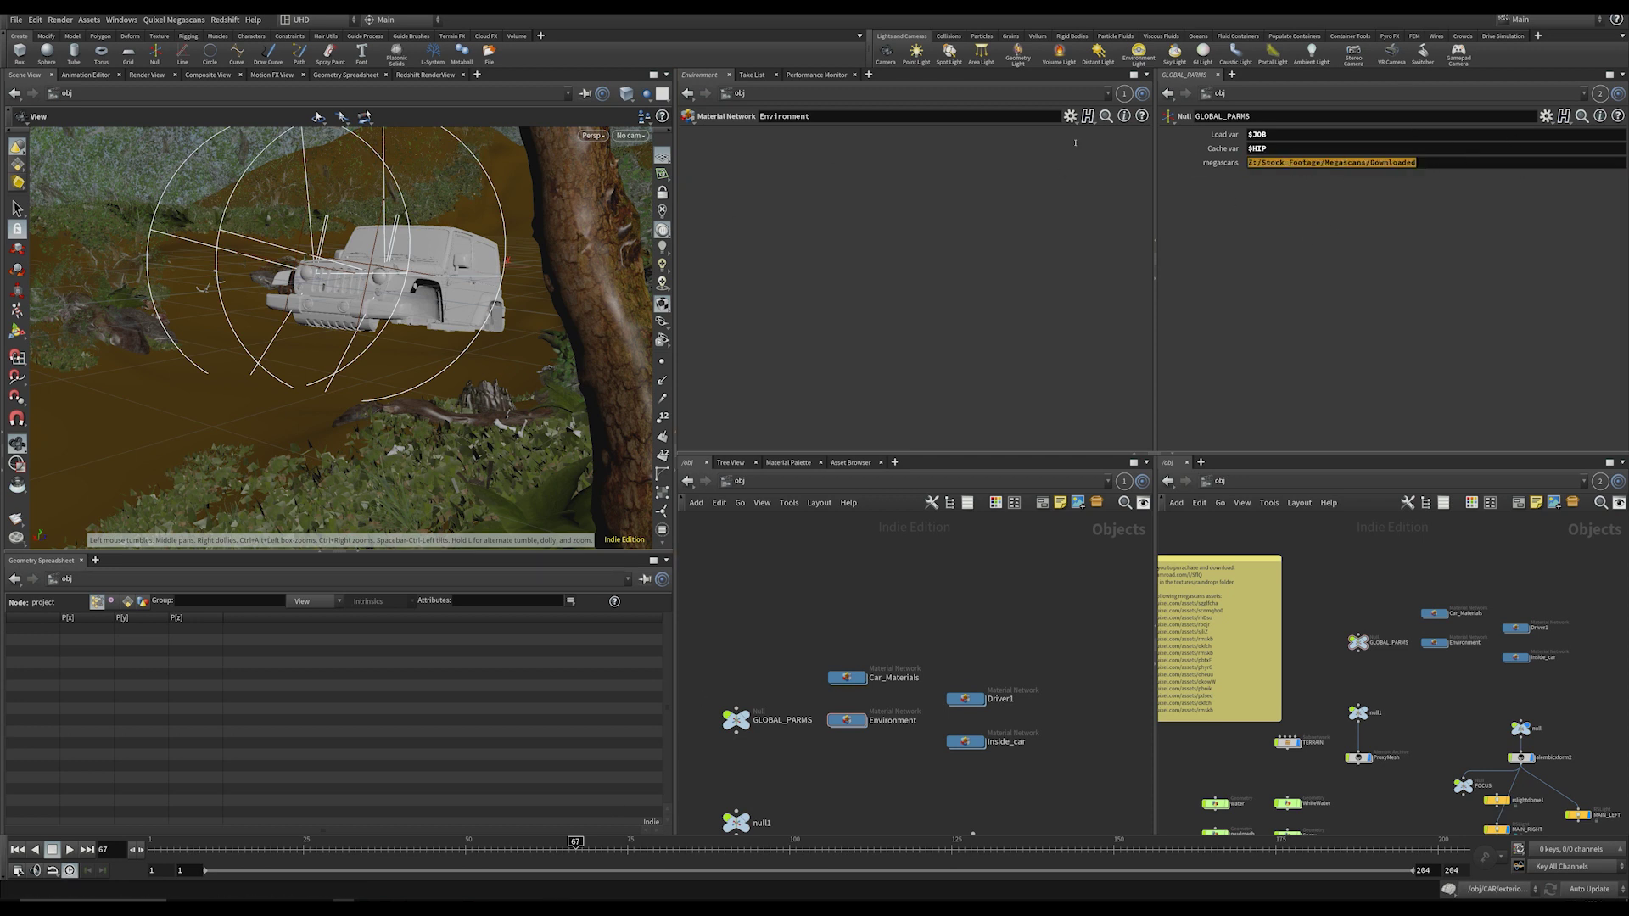
Step: Go inside GLOBAL_PARMS and examine the project Script node's command that sets the MEGASCANS variable
scroll(1328, 619, up, 3)
double_click(1378, 661)
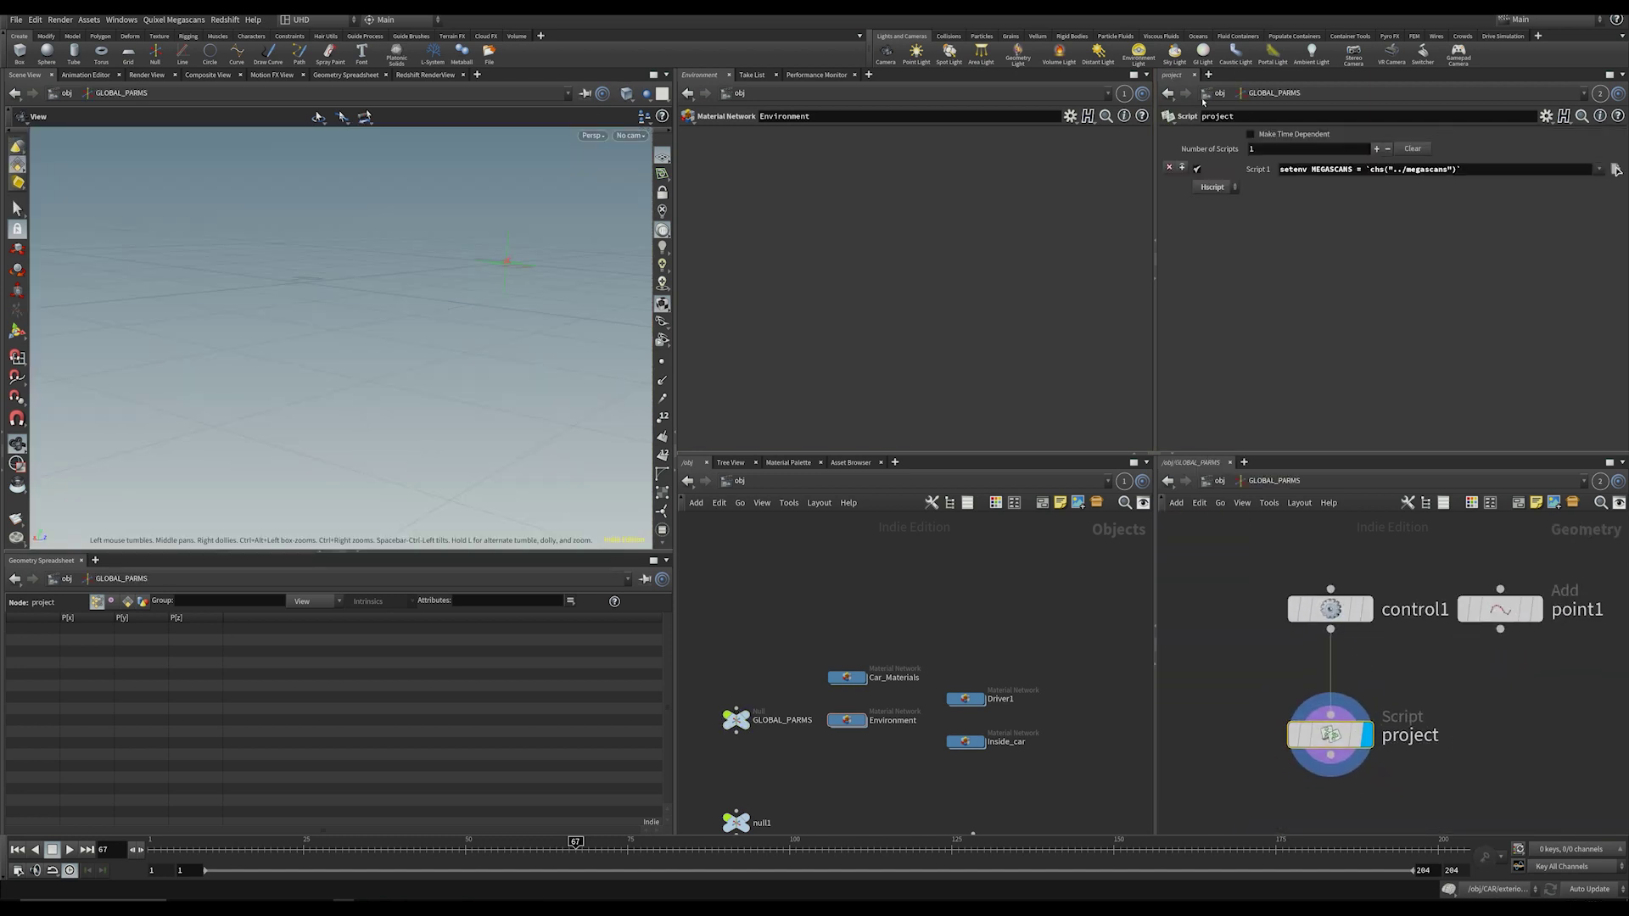
middle_drag(1473, 701, 1407, 612)
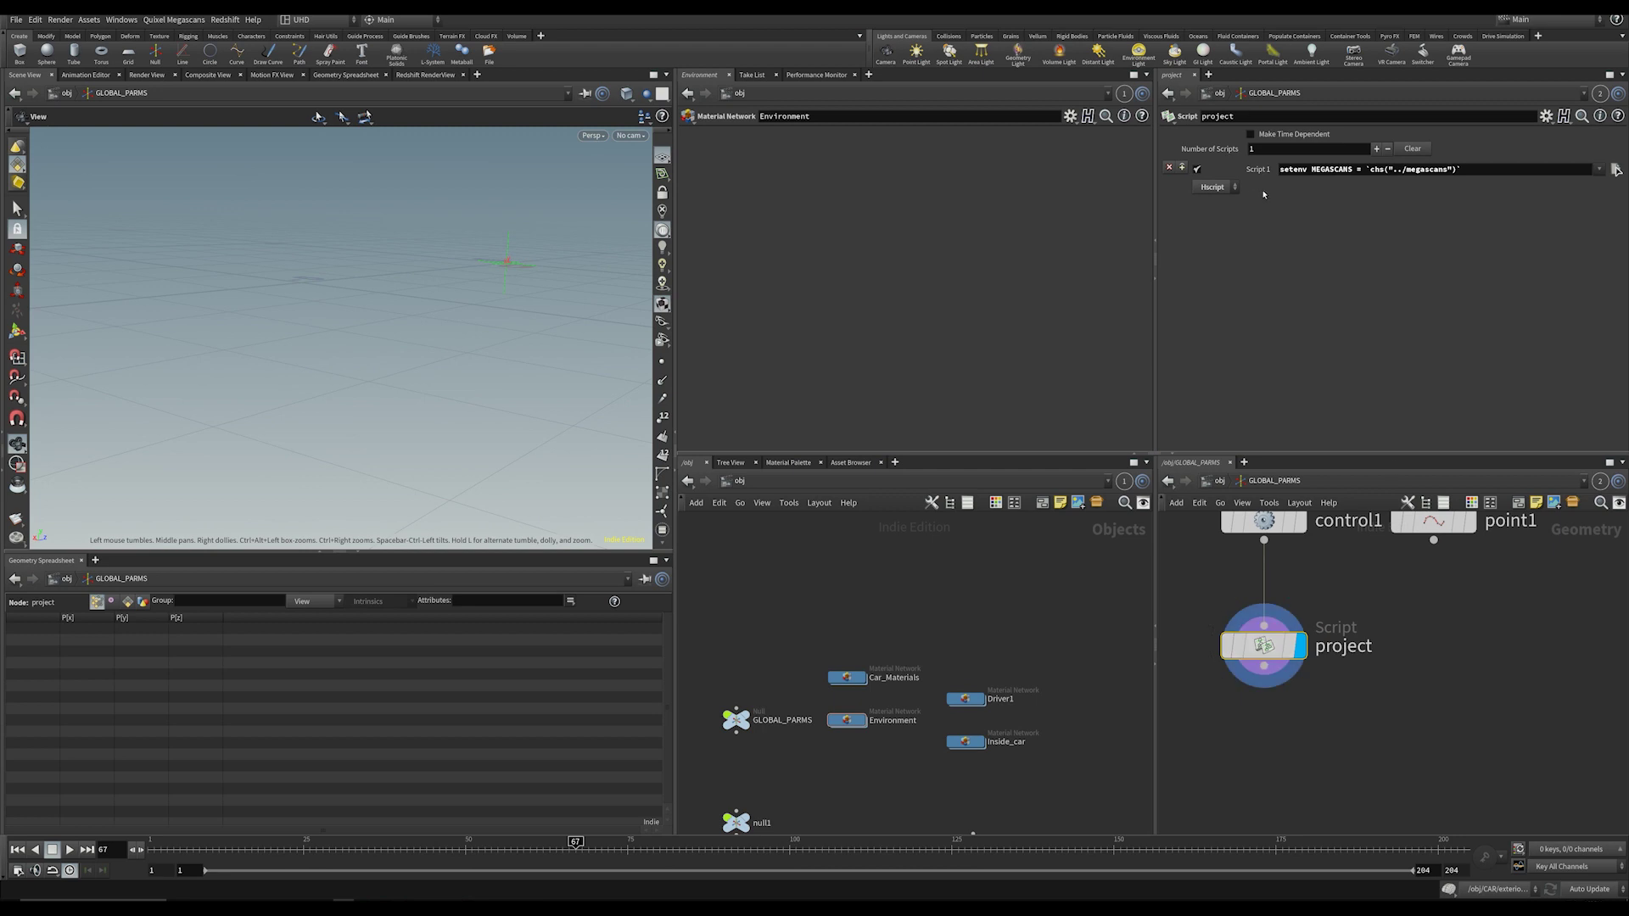
drag(1352, 169, 1279, 169)
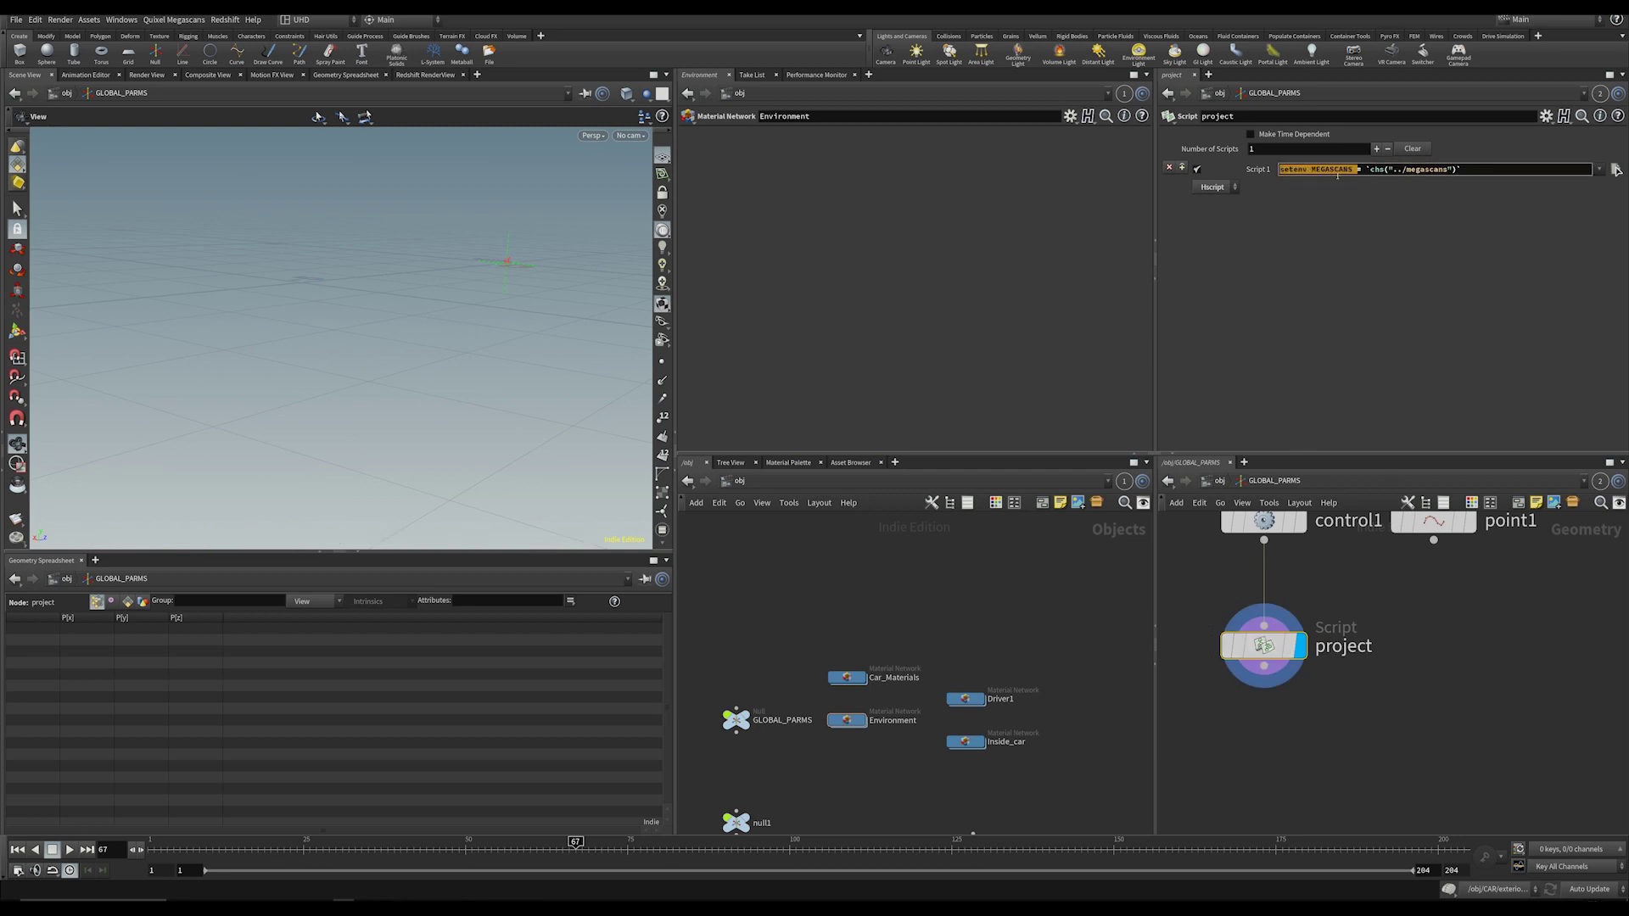
click(1338, 174)
Step: Add a File node, set its geometry file to $MEGASCANS as a test, and delete the node
middle_drag(1192, 660, 1280, 643)
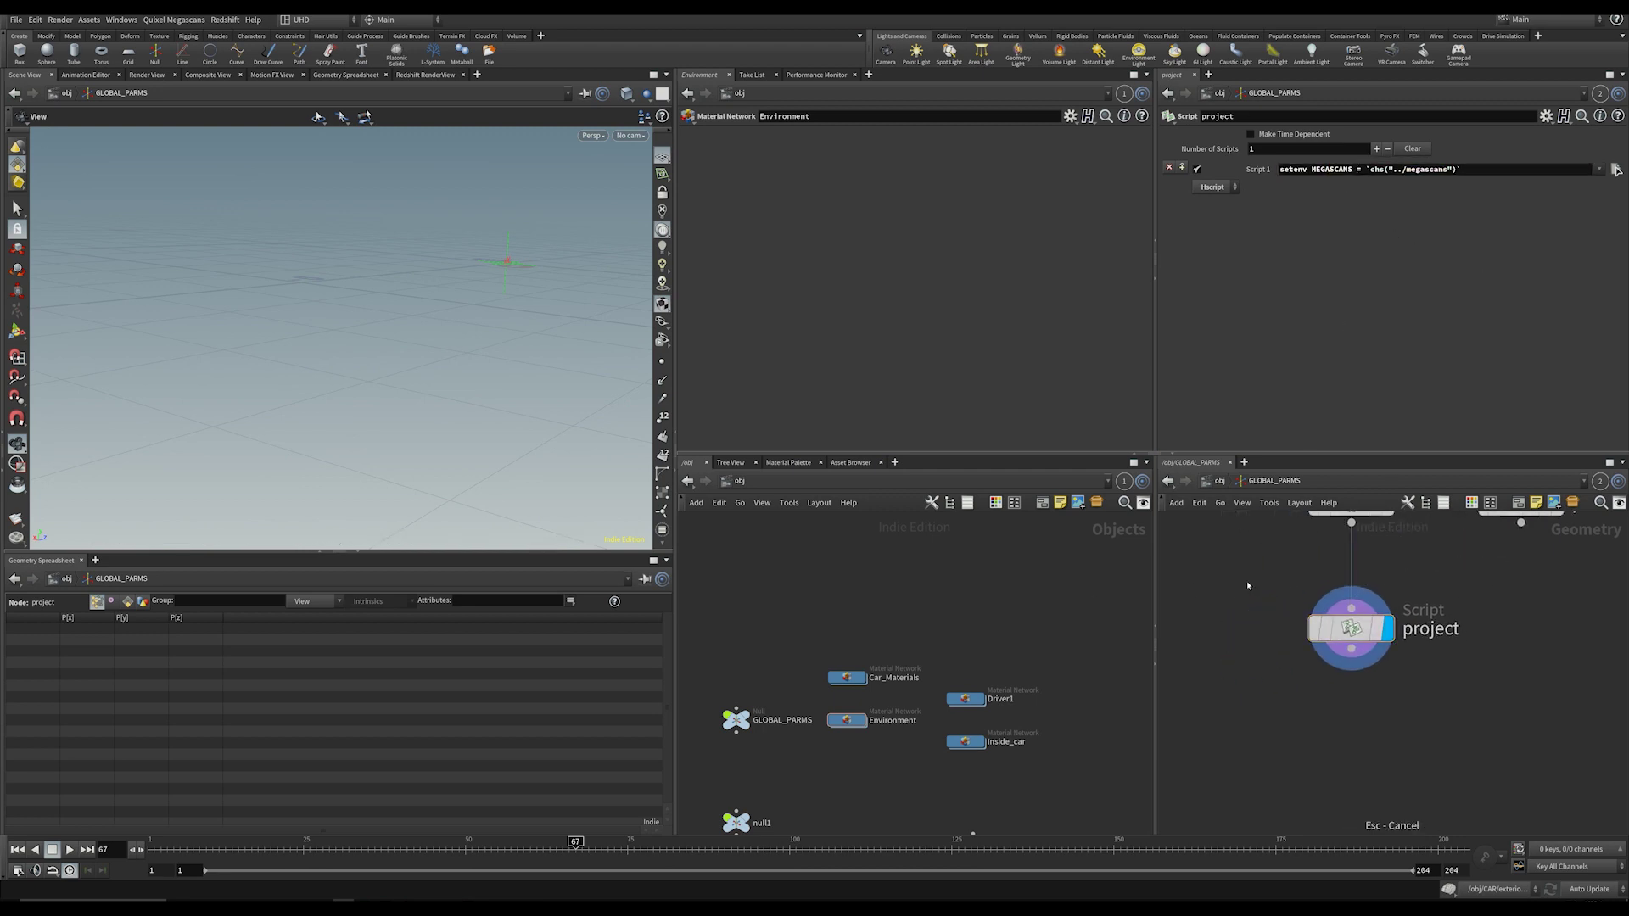
key(Tab)
text(file)
key(Return)
click(1217, 546)
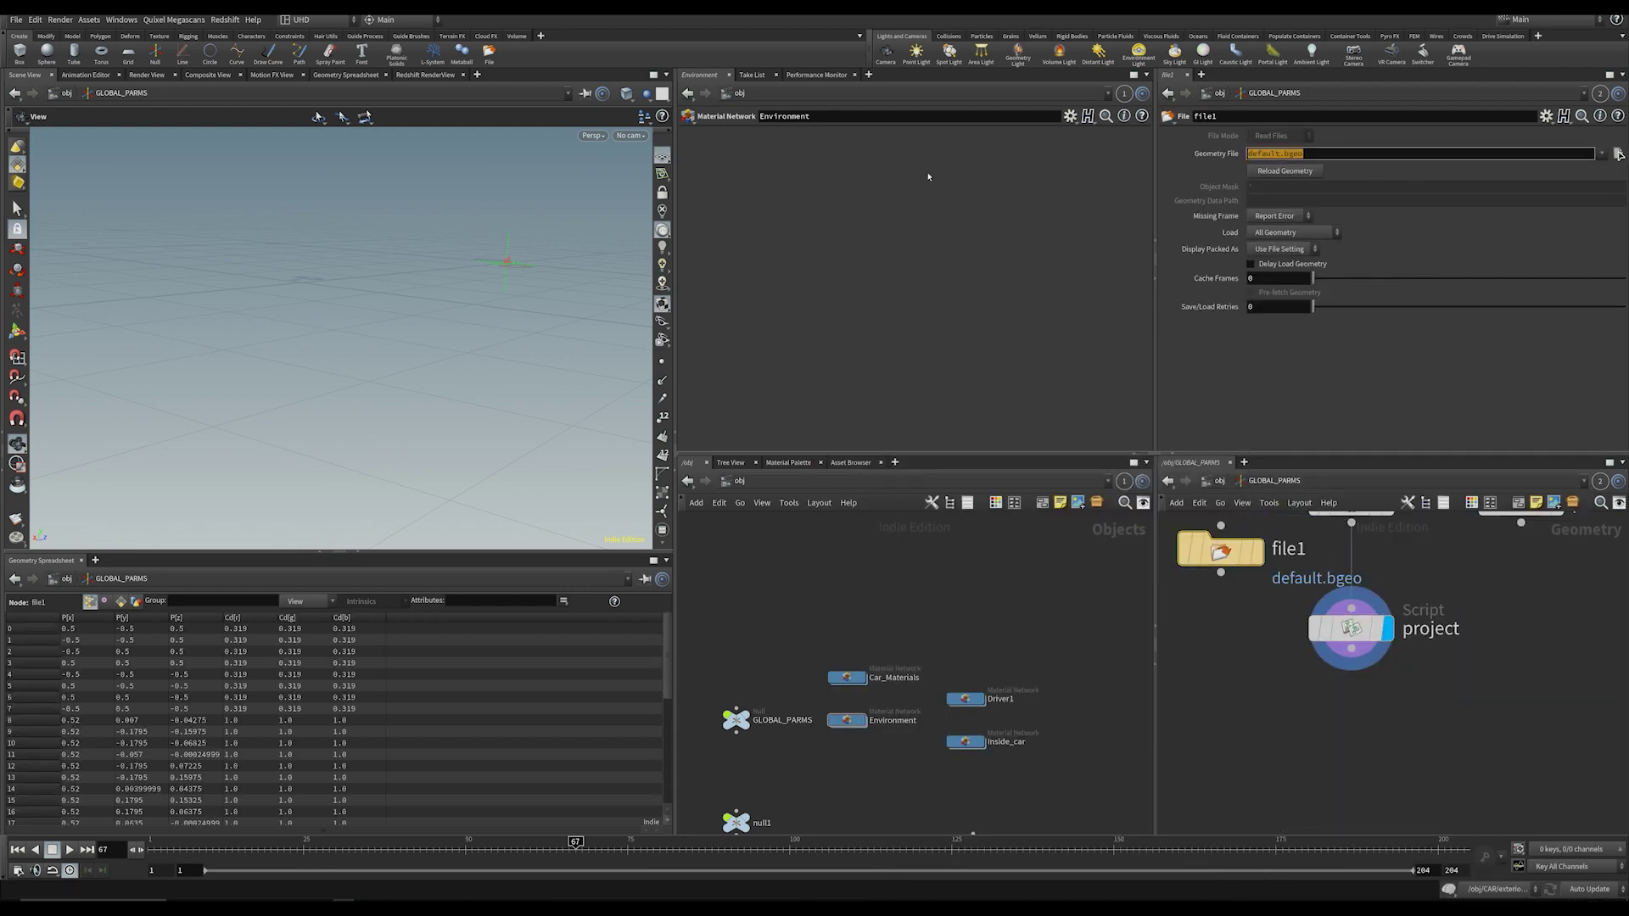
text($MEGA)
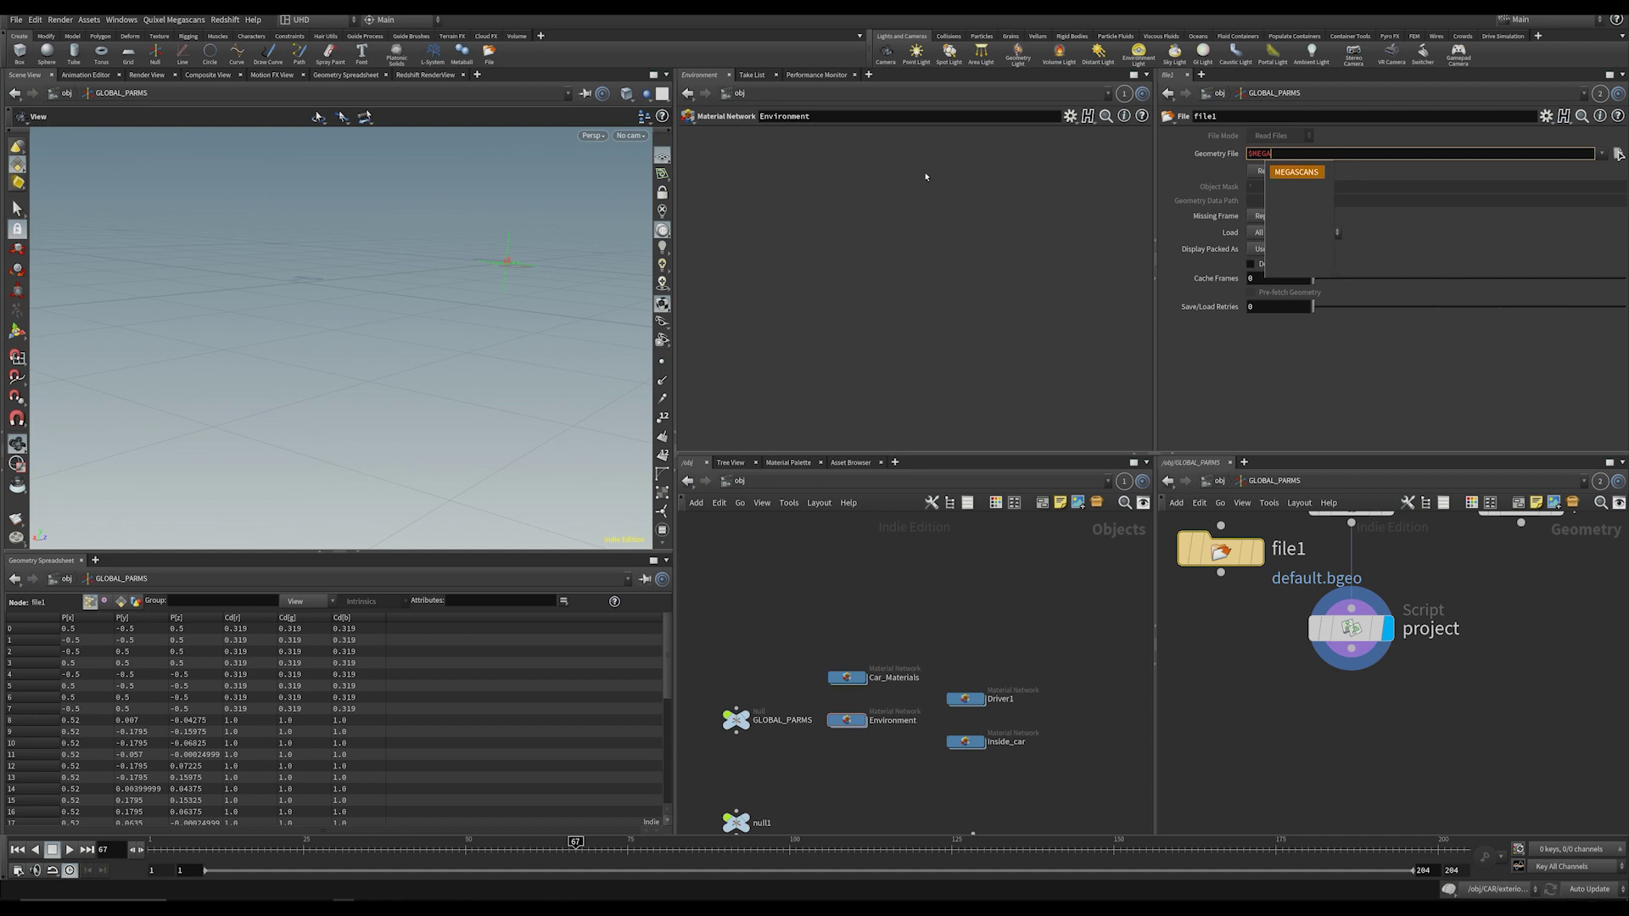
key(Return)
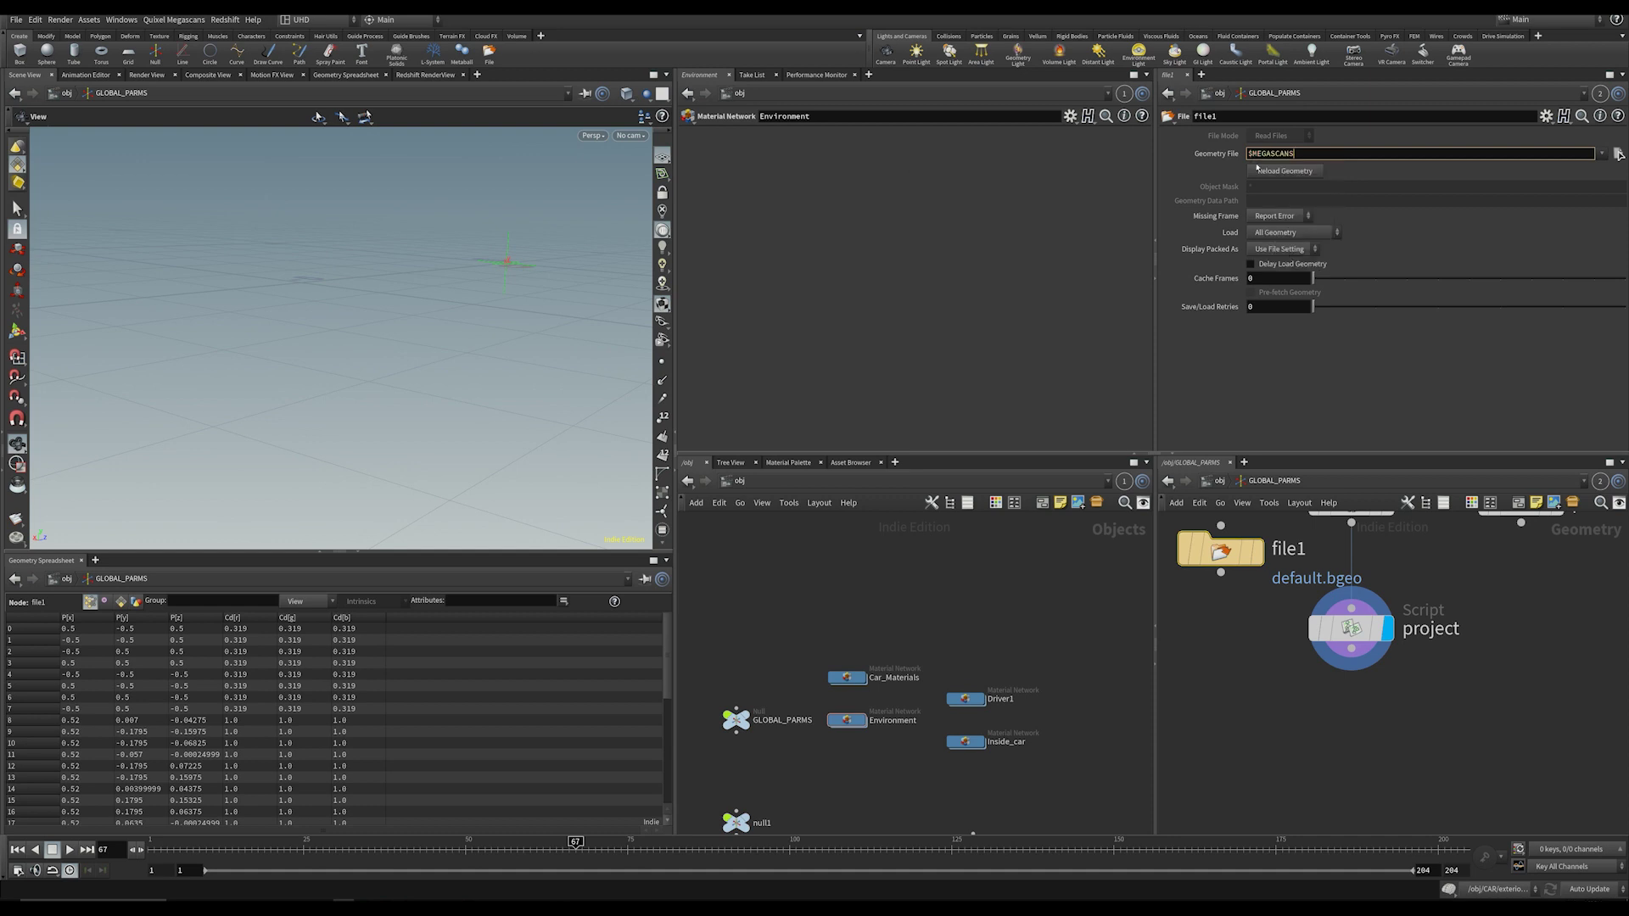
key(Return)
drag(1227, 664, 1179, 513)
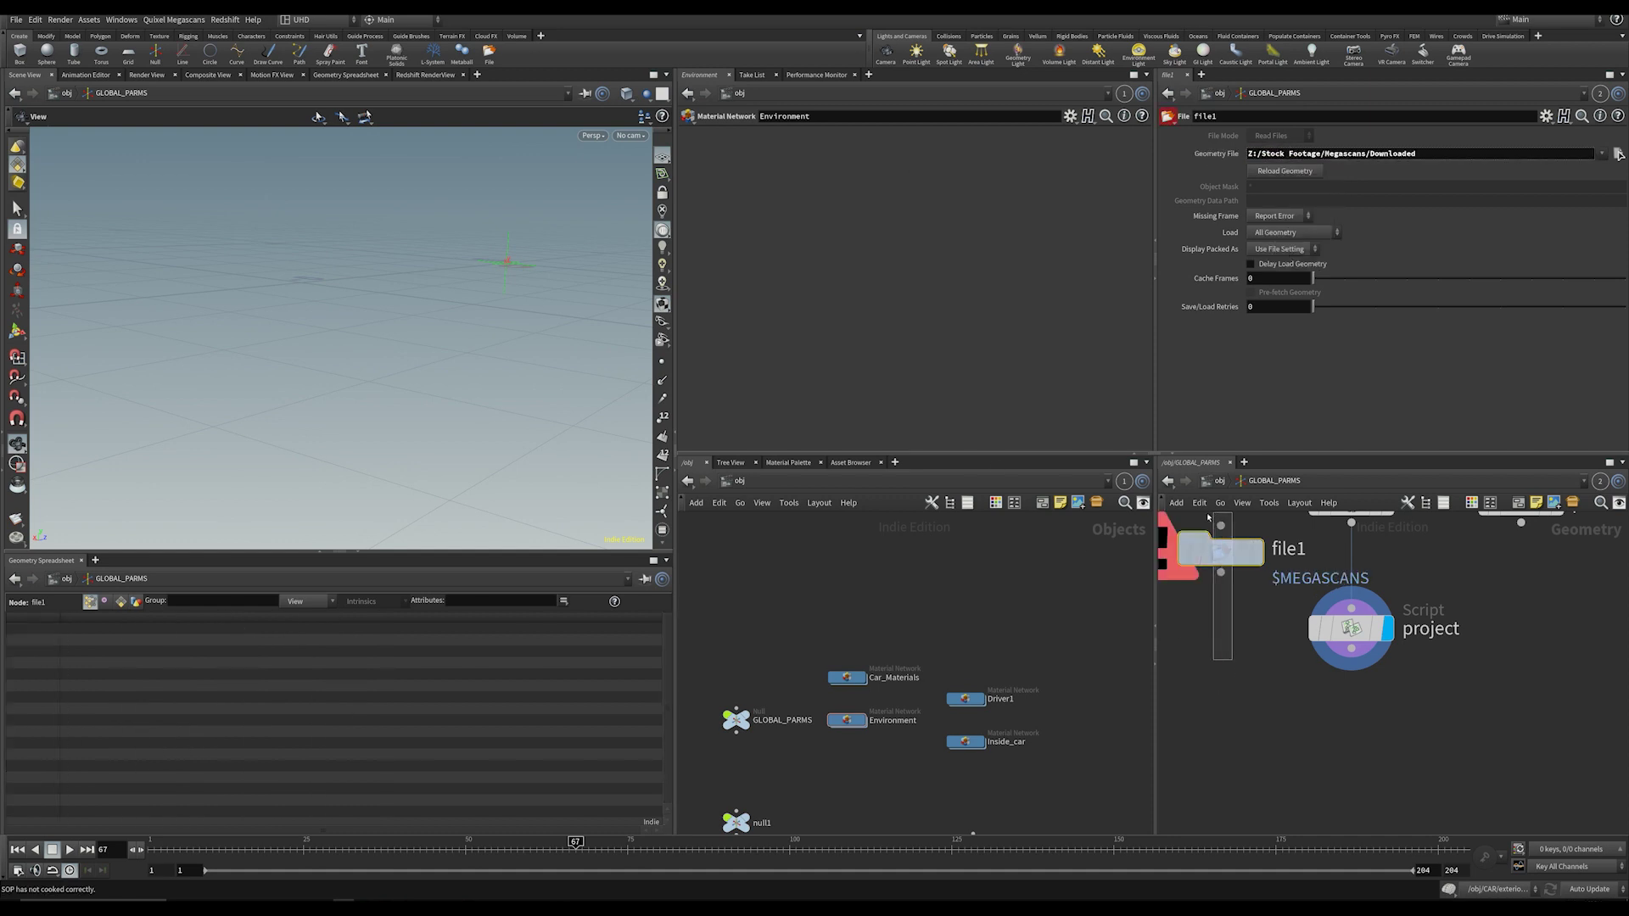
key(Delete)
Step: Return to the object level and review the megascans path and Load var on GLOBAL_PARMS
key(u)
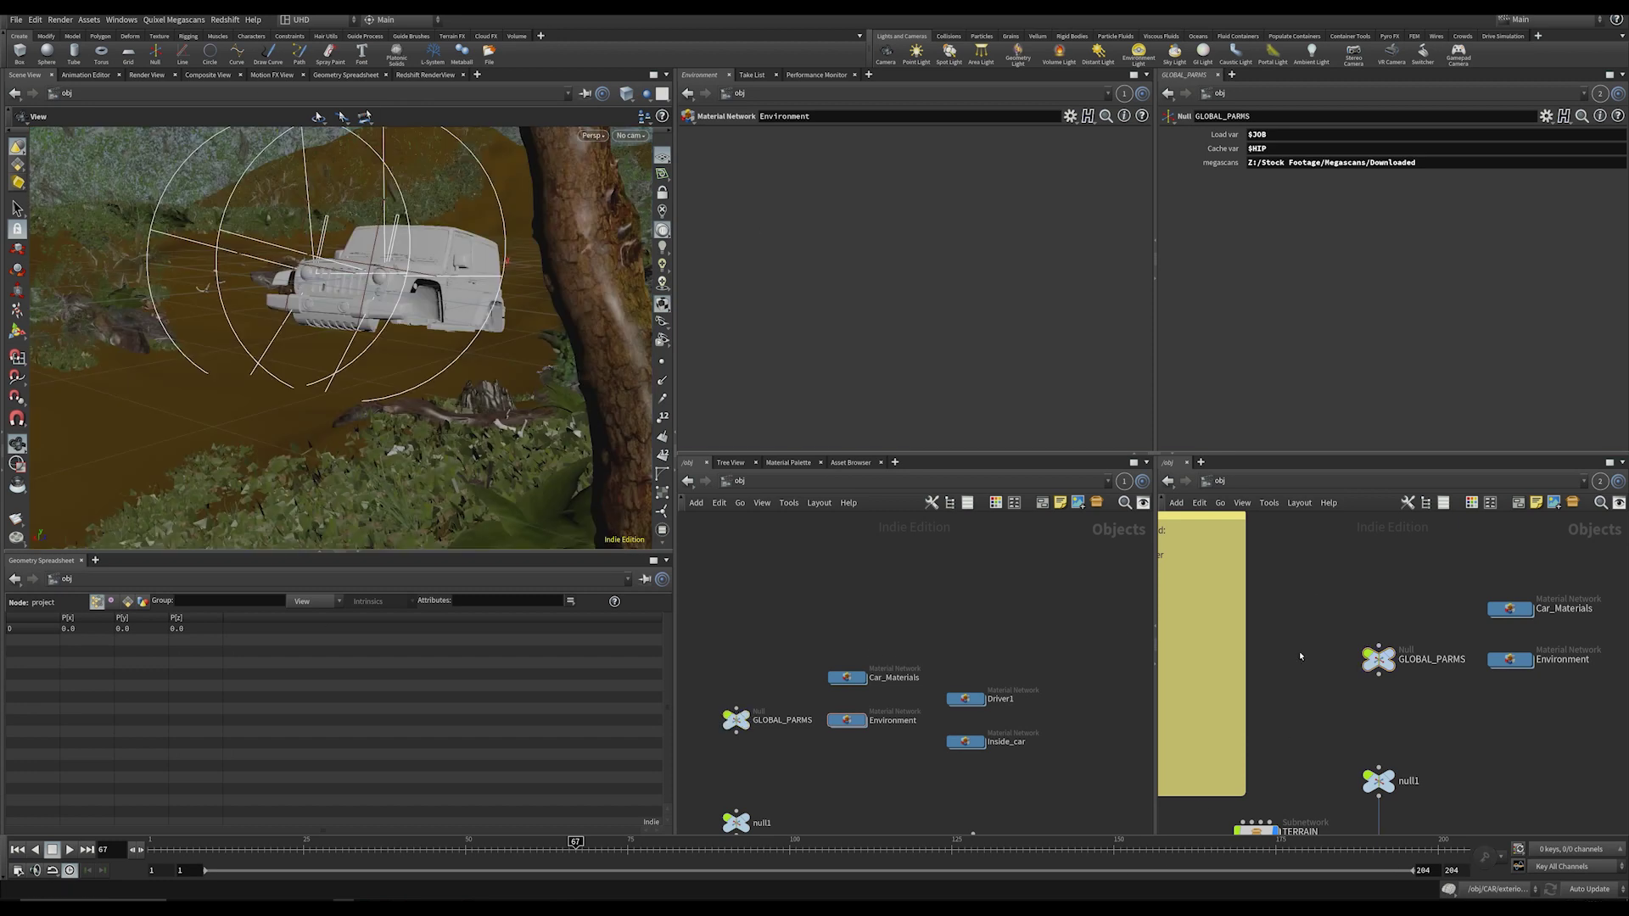
middle_drag(1474, 731, 1392, 692)
scroll(1392, 671, down, 4)
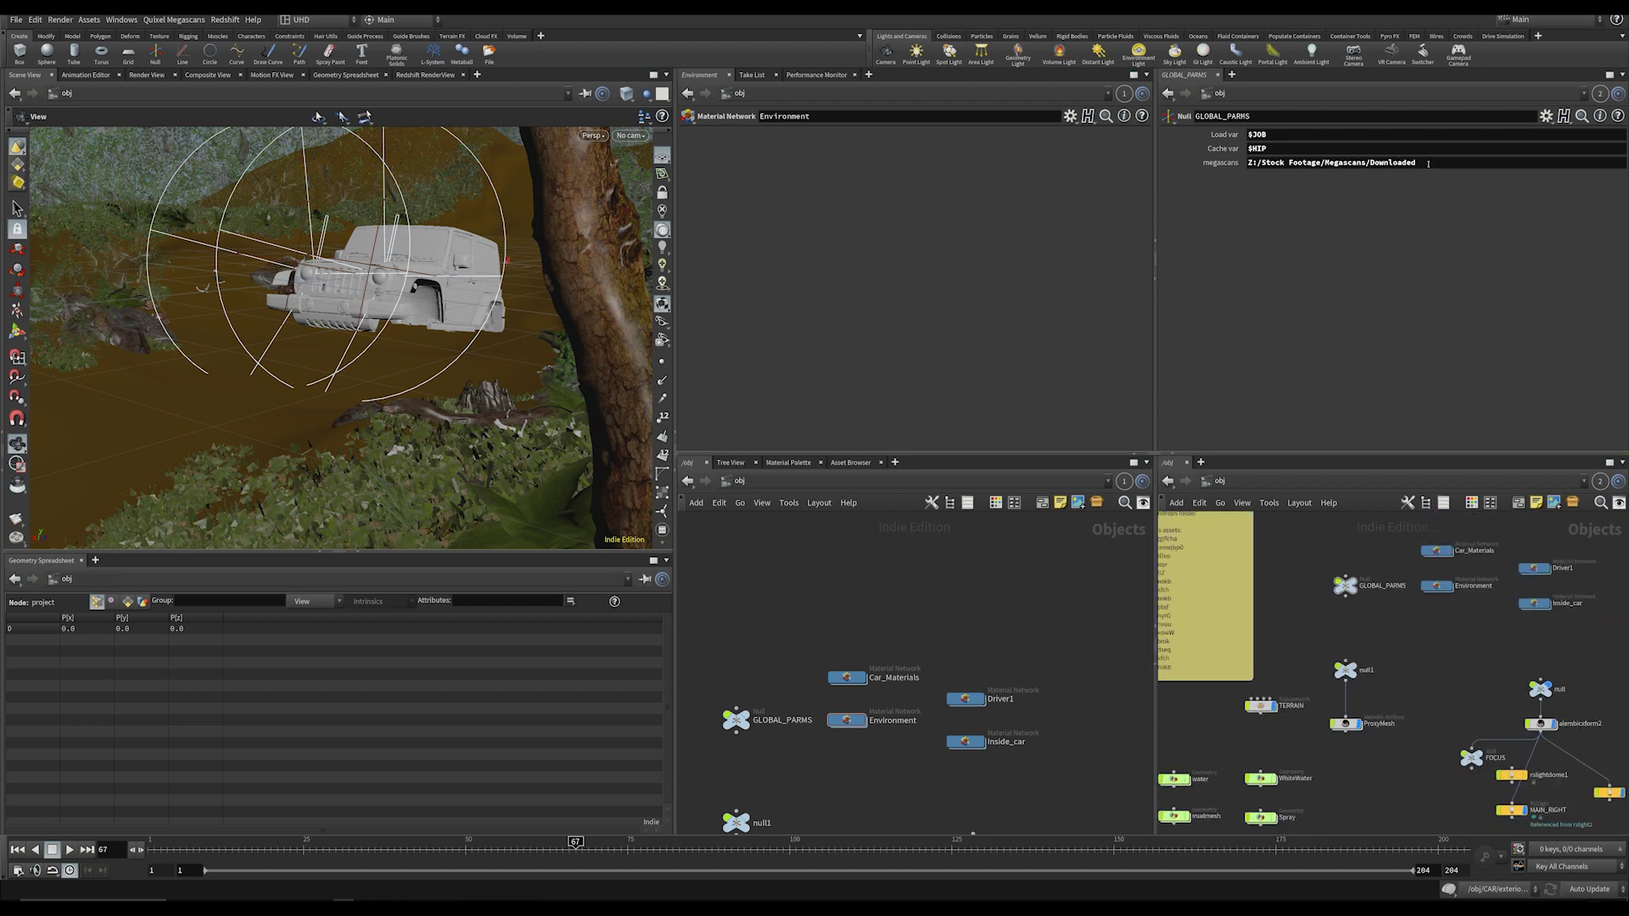
click(1428, 164)
drag(1281, 162, 1373, 156)
click(1500, 245)
click(1295, 136)
click(1270, 136)
drag(1270, 136, 1237, 170)
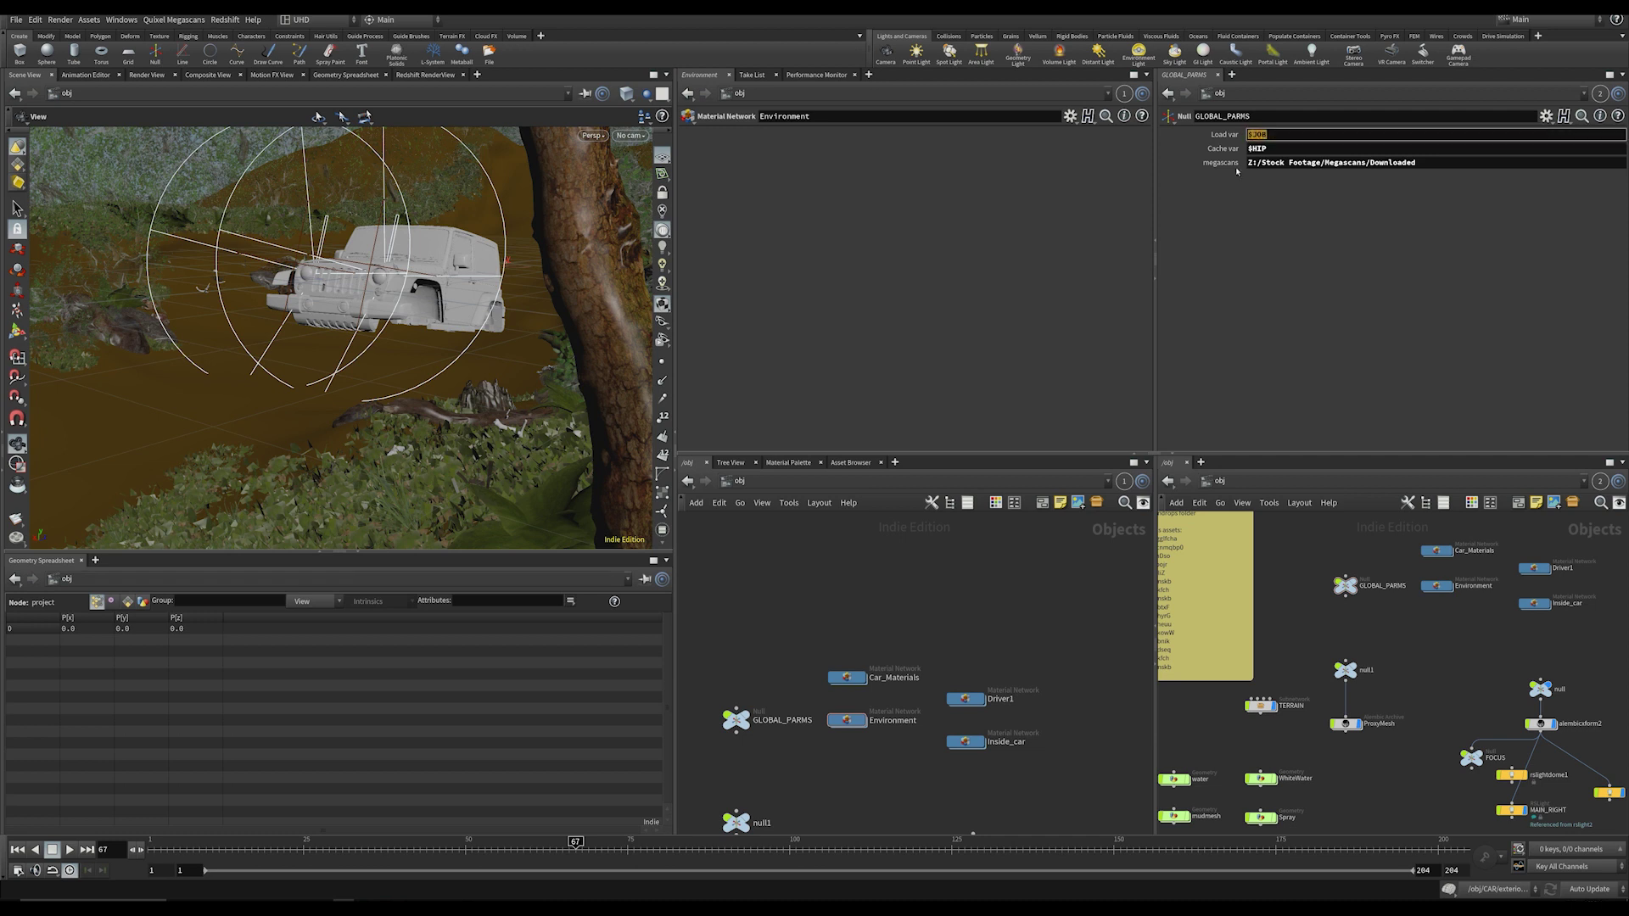
click(1306, 197)
Step: Browse to the 03_Shading folder under MuddyCar/Patreon for setting the project, and cancel without applying it
click(16, 19)
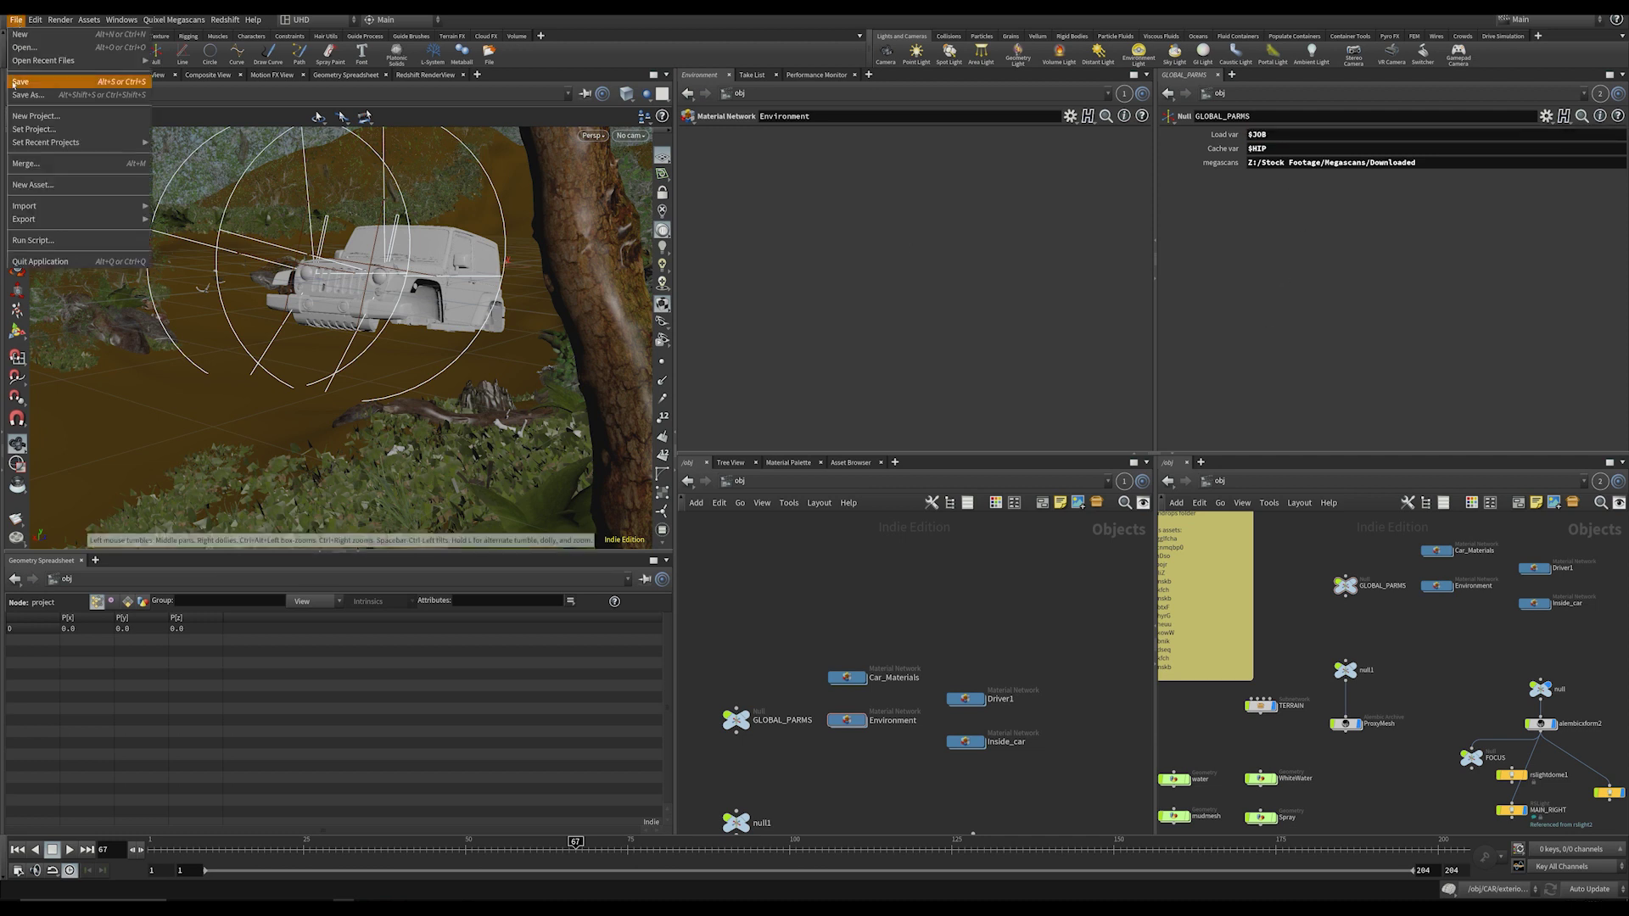
click(42, 130)
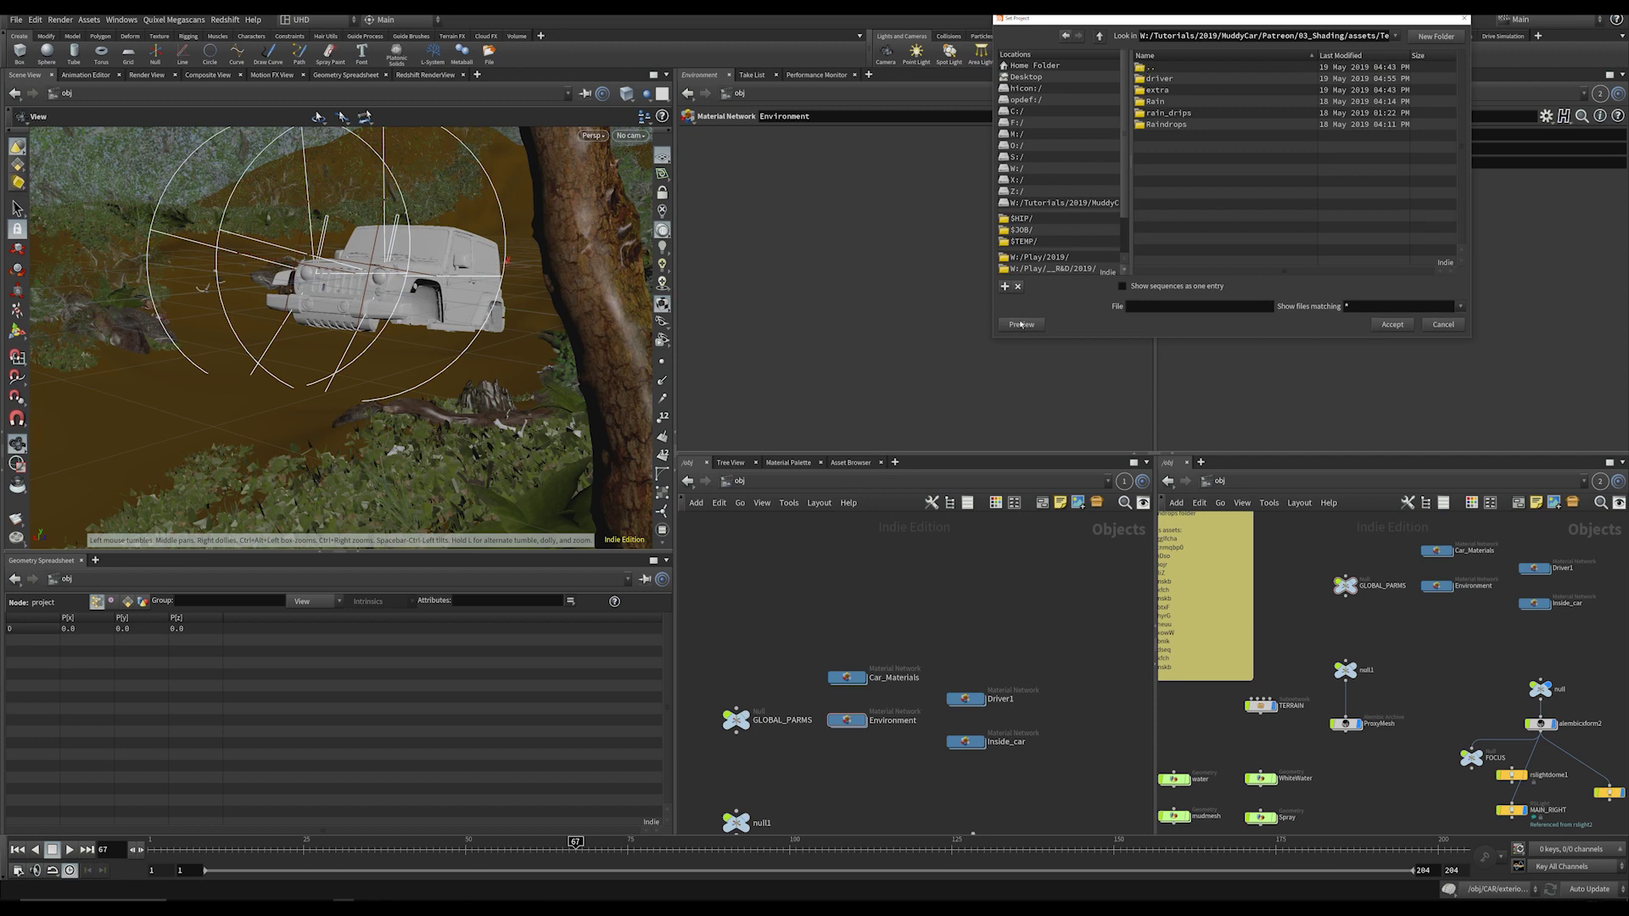
click(1053, 218)
double_click(1170, 68)
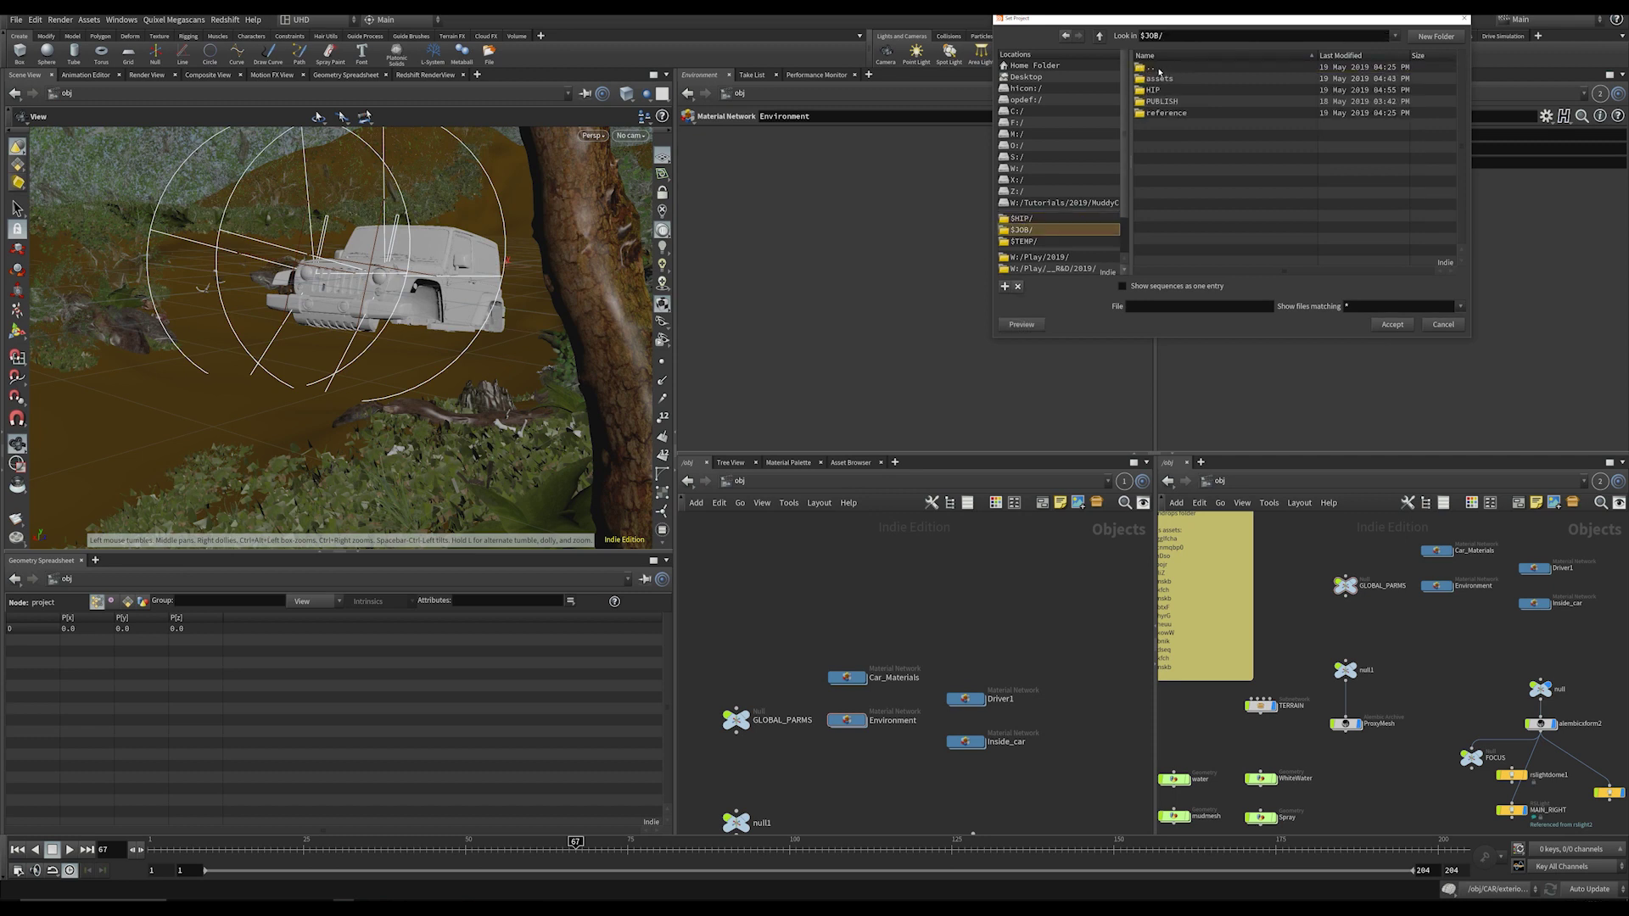
click(1151, 89)
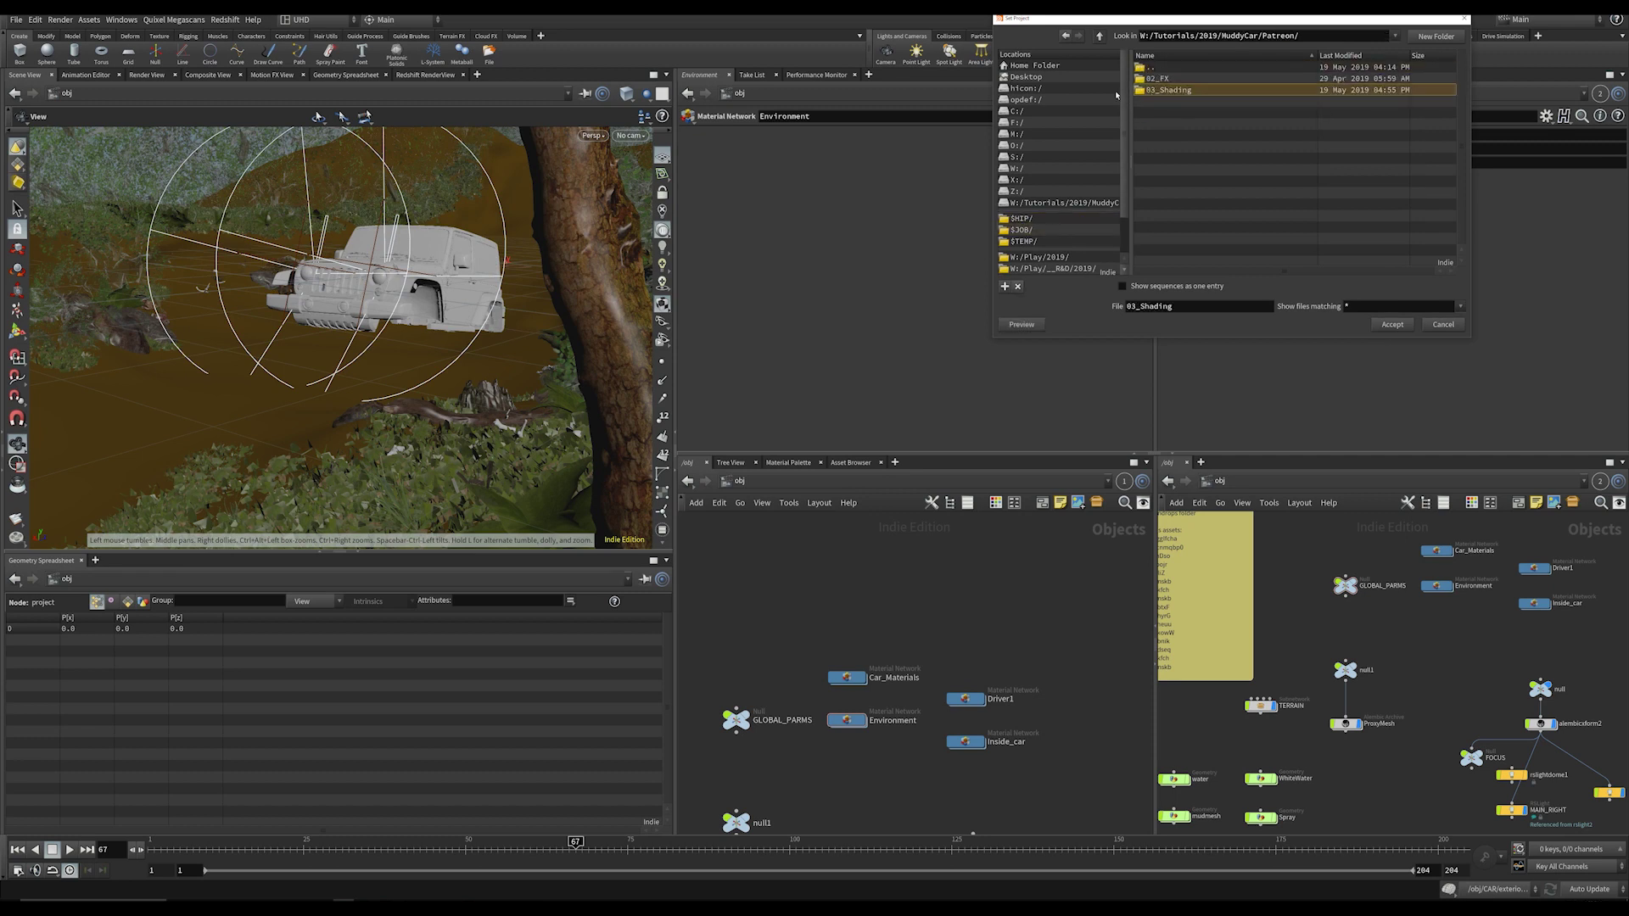
click(1454, 330)
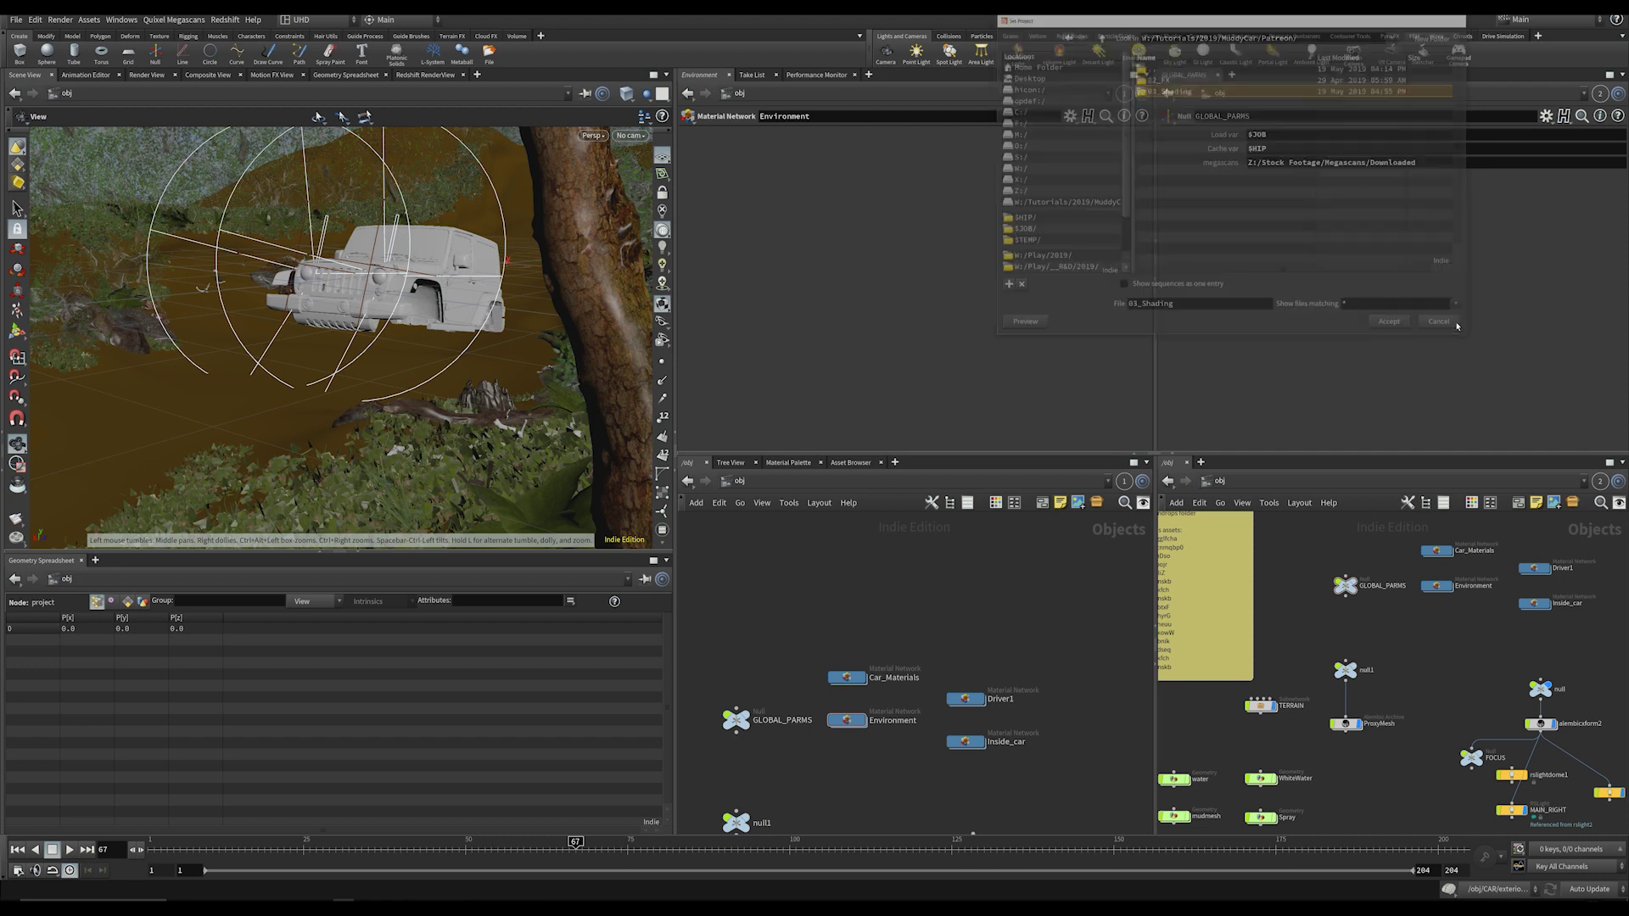
Step: Highlight the megascans path on GLOBAL_PARMS once more and reposition the object network
middle_drag(1339, 554, 1315, 570)
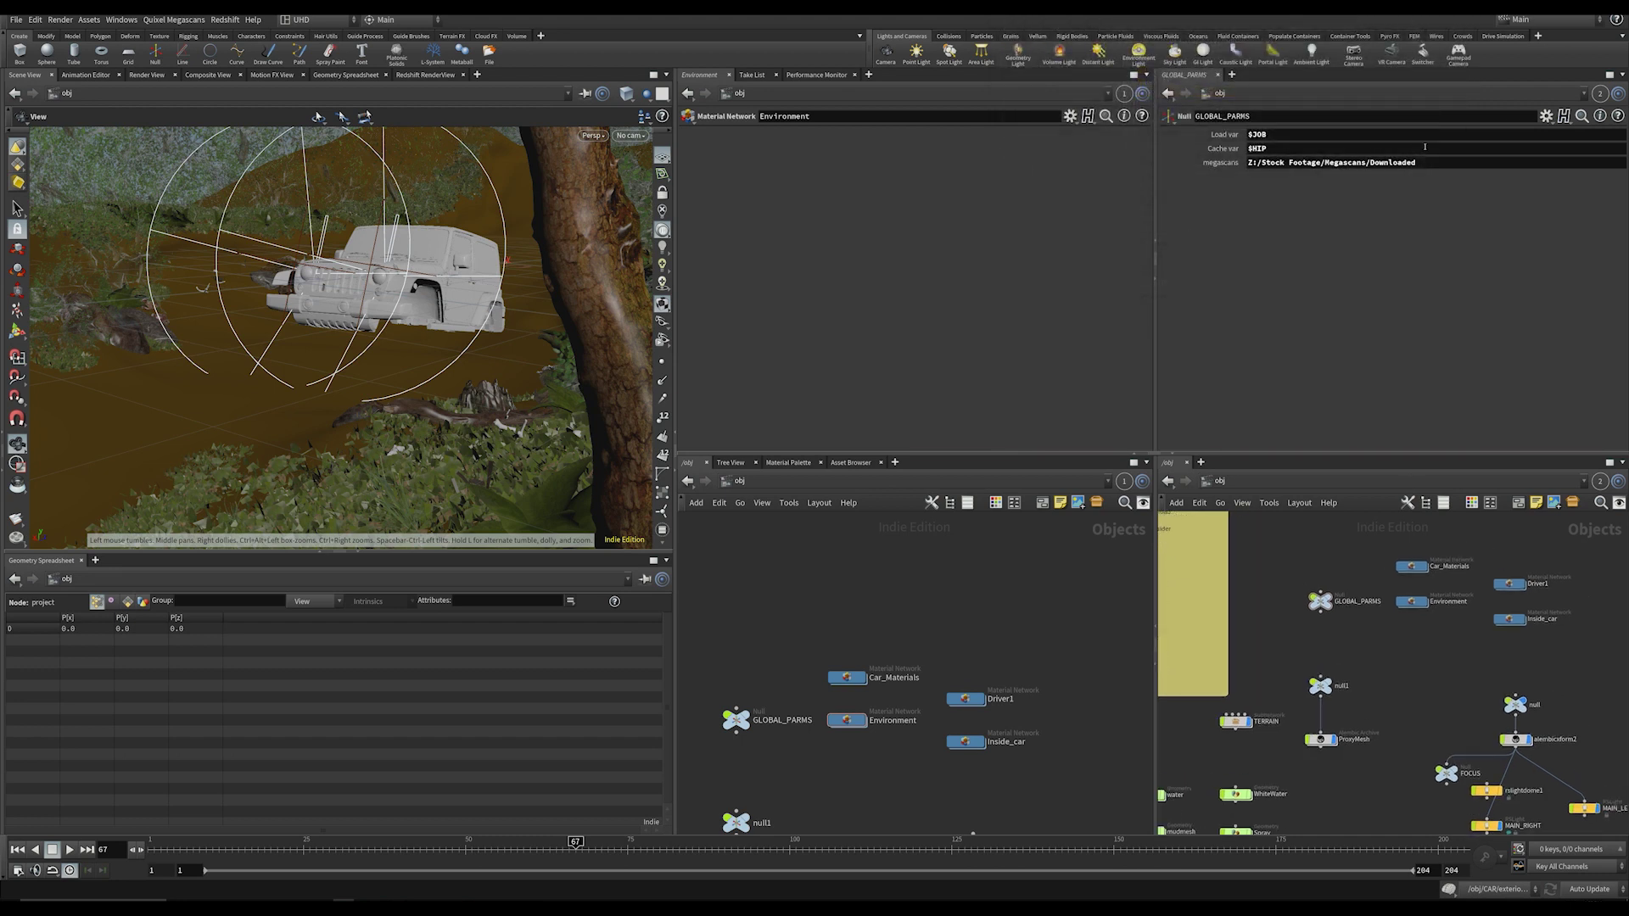
drag(1457, 166, 1241, 164)
middle_drag(1314, 647, 1278, 620)
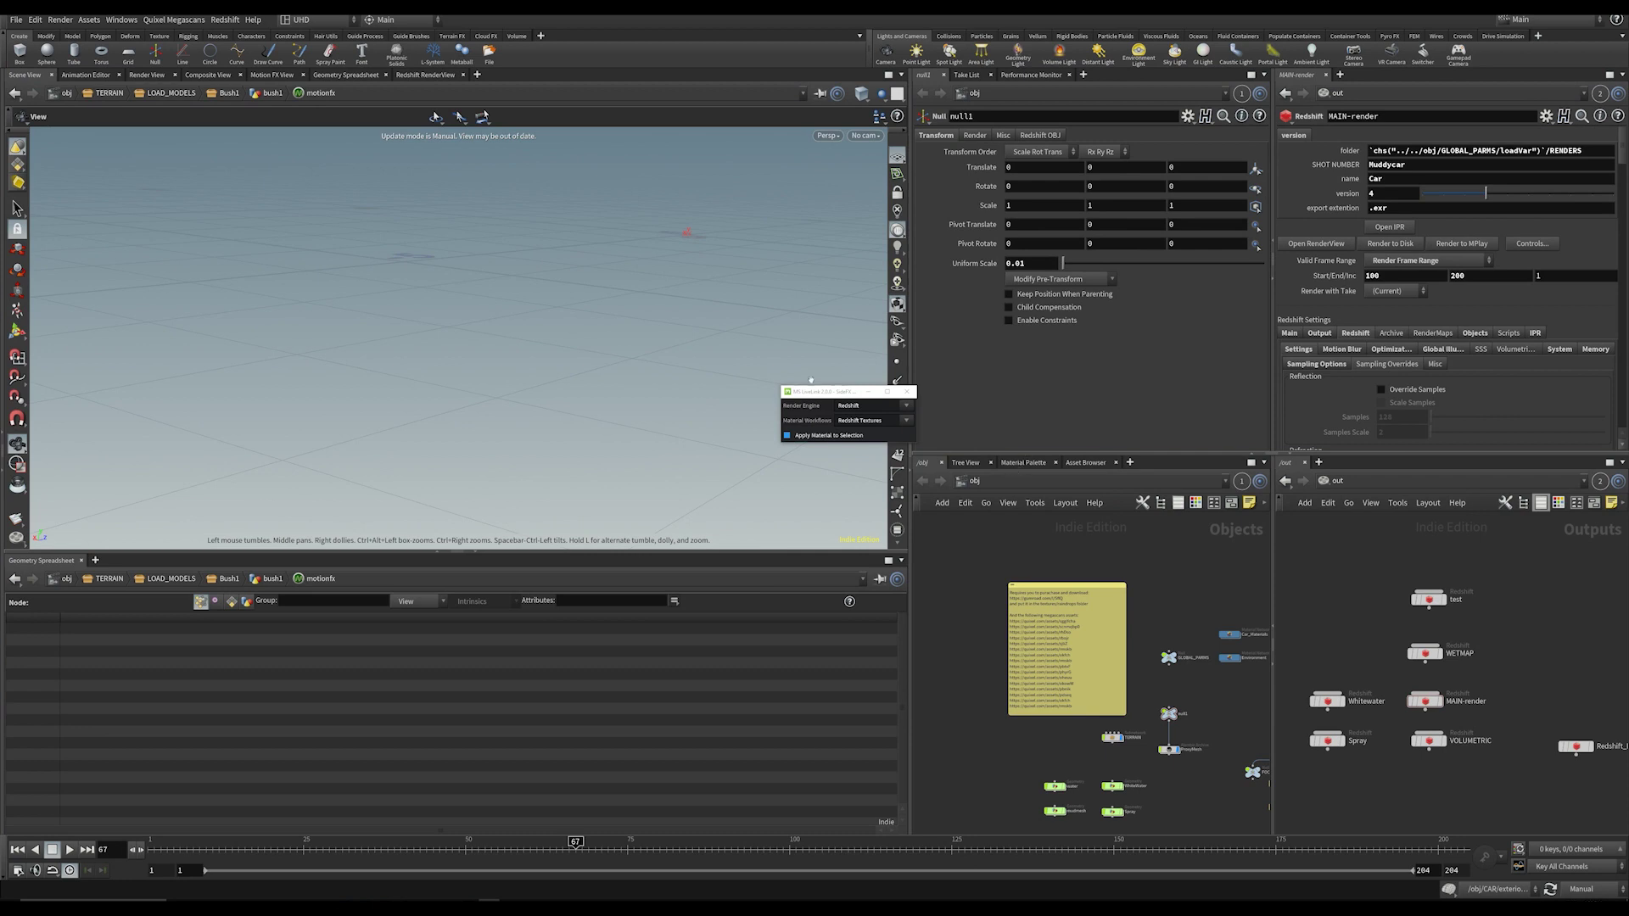
Step: Close the Megascans LiveLink window and open the scene file Shading_Patreon_v001.hiplc
click(907, 391)
click(15, 20)
click(34, 48)
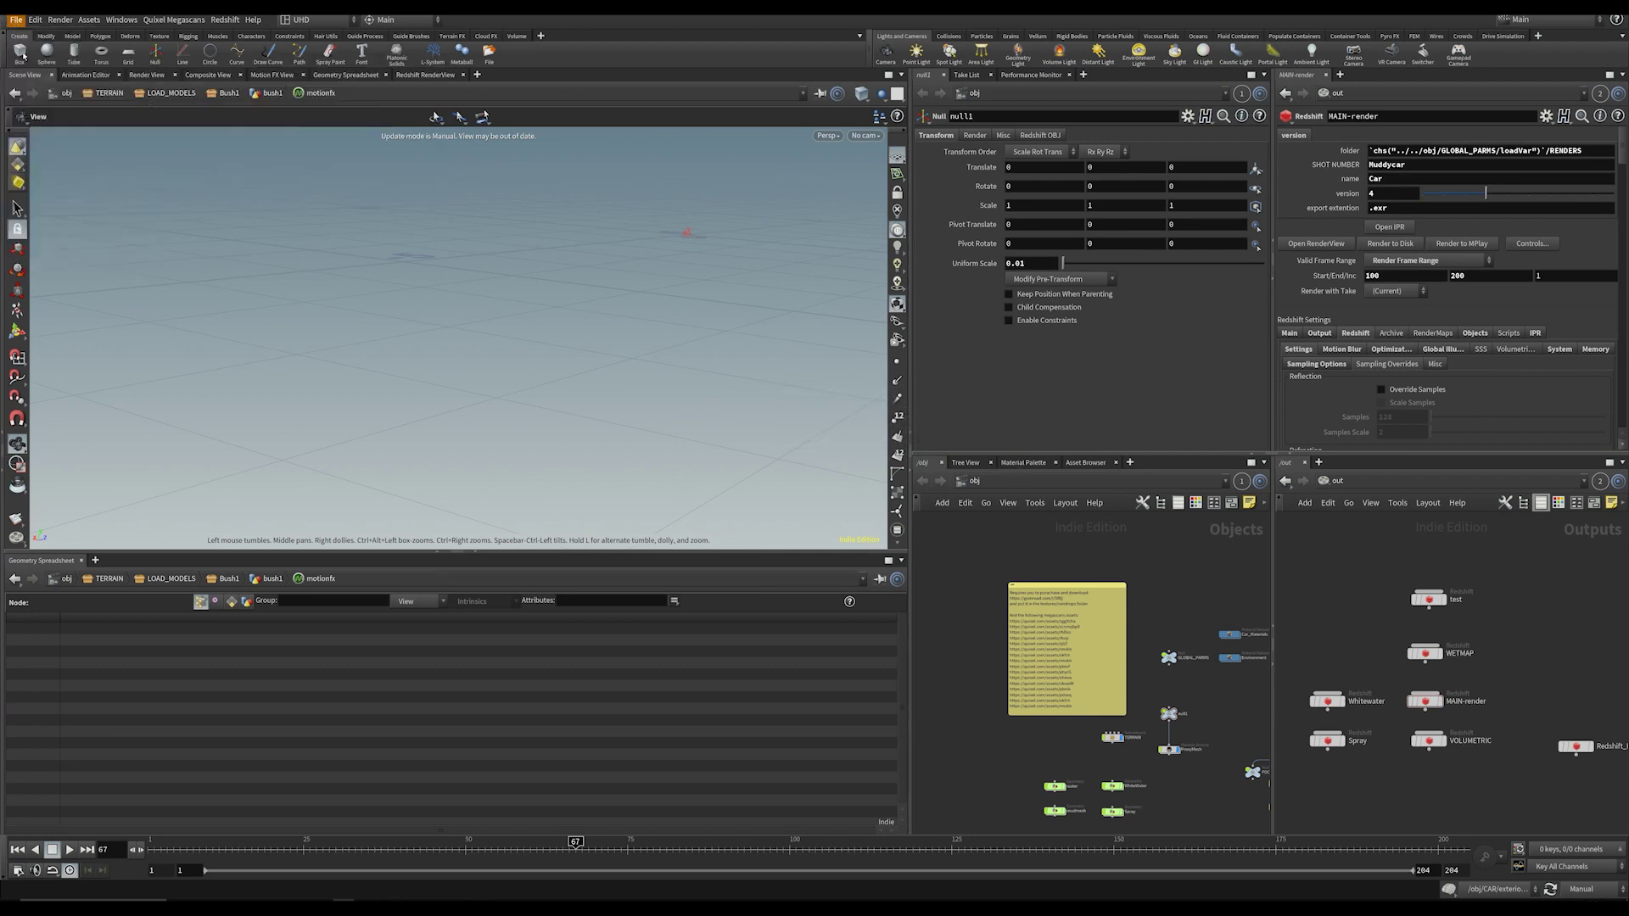
click(216, 105)
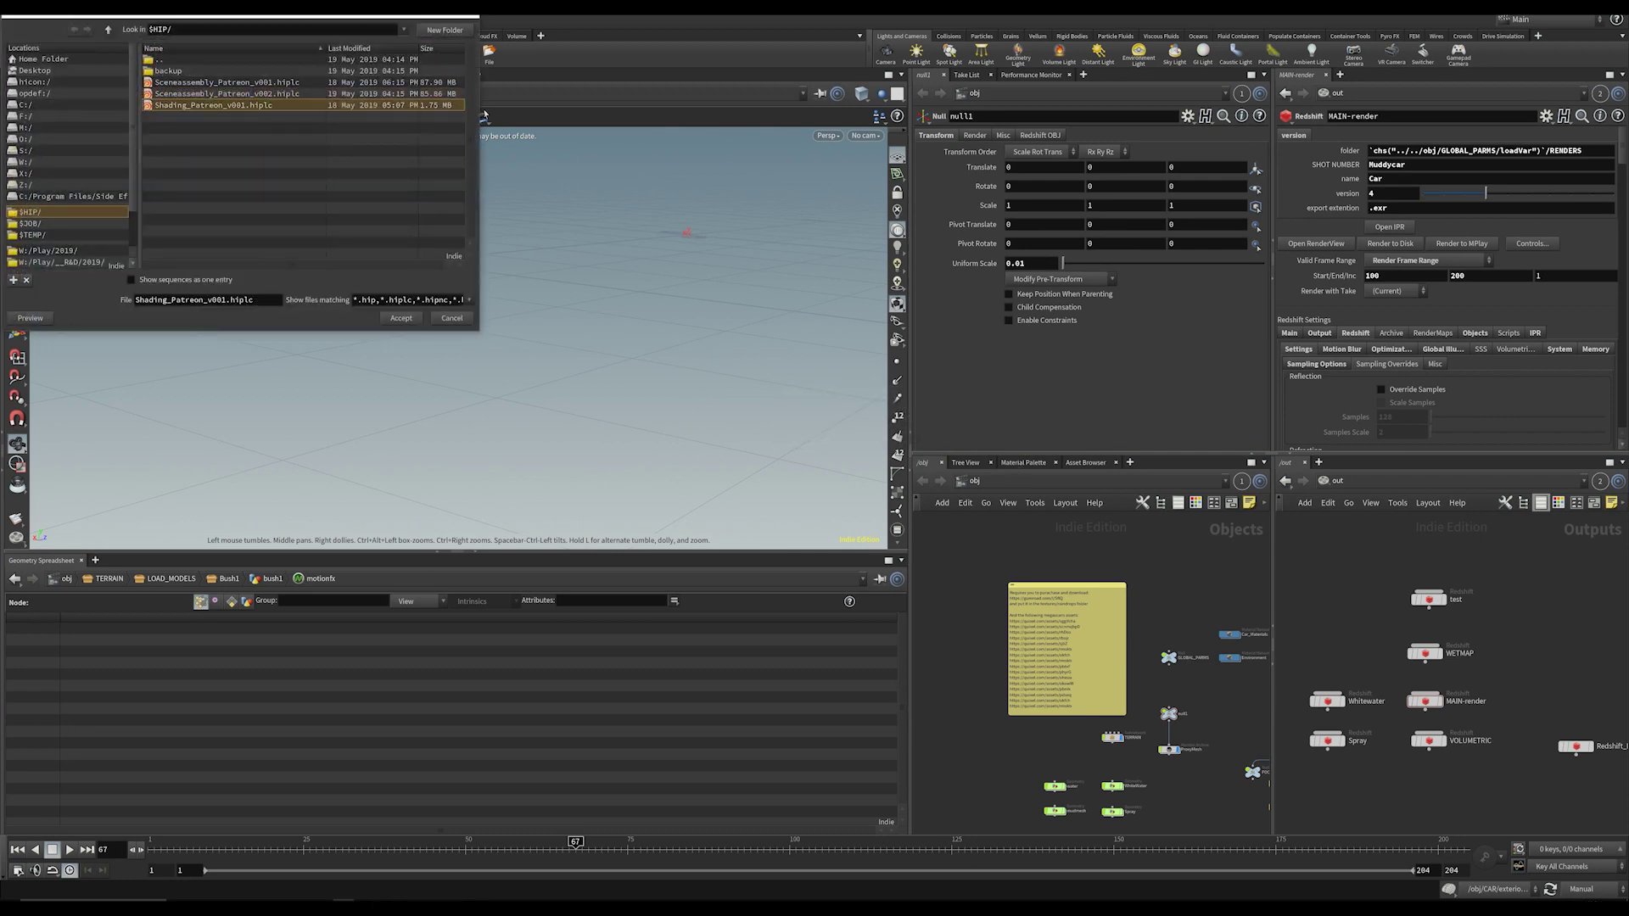
click(399, 318)
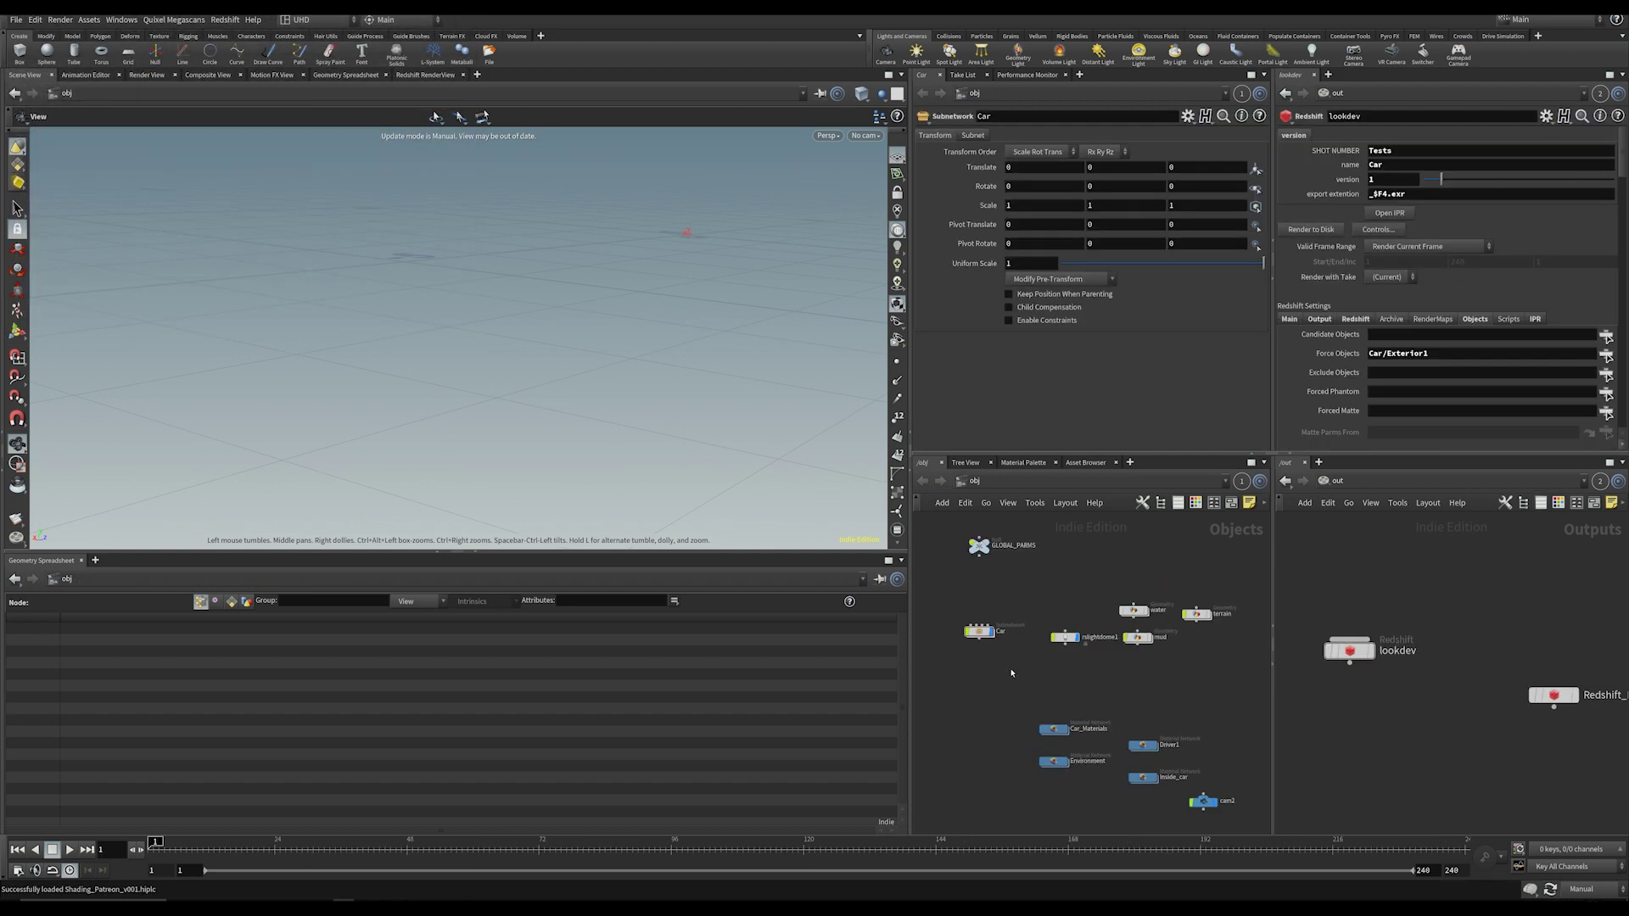
Step: Locate the Car subnetwork among the scene objects and go inside it to examine its geometry nodes
scroll(968, 649, up, 3)
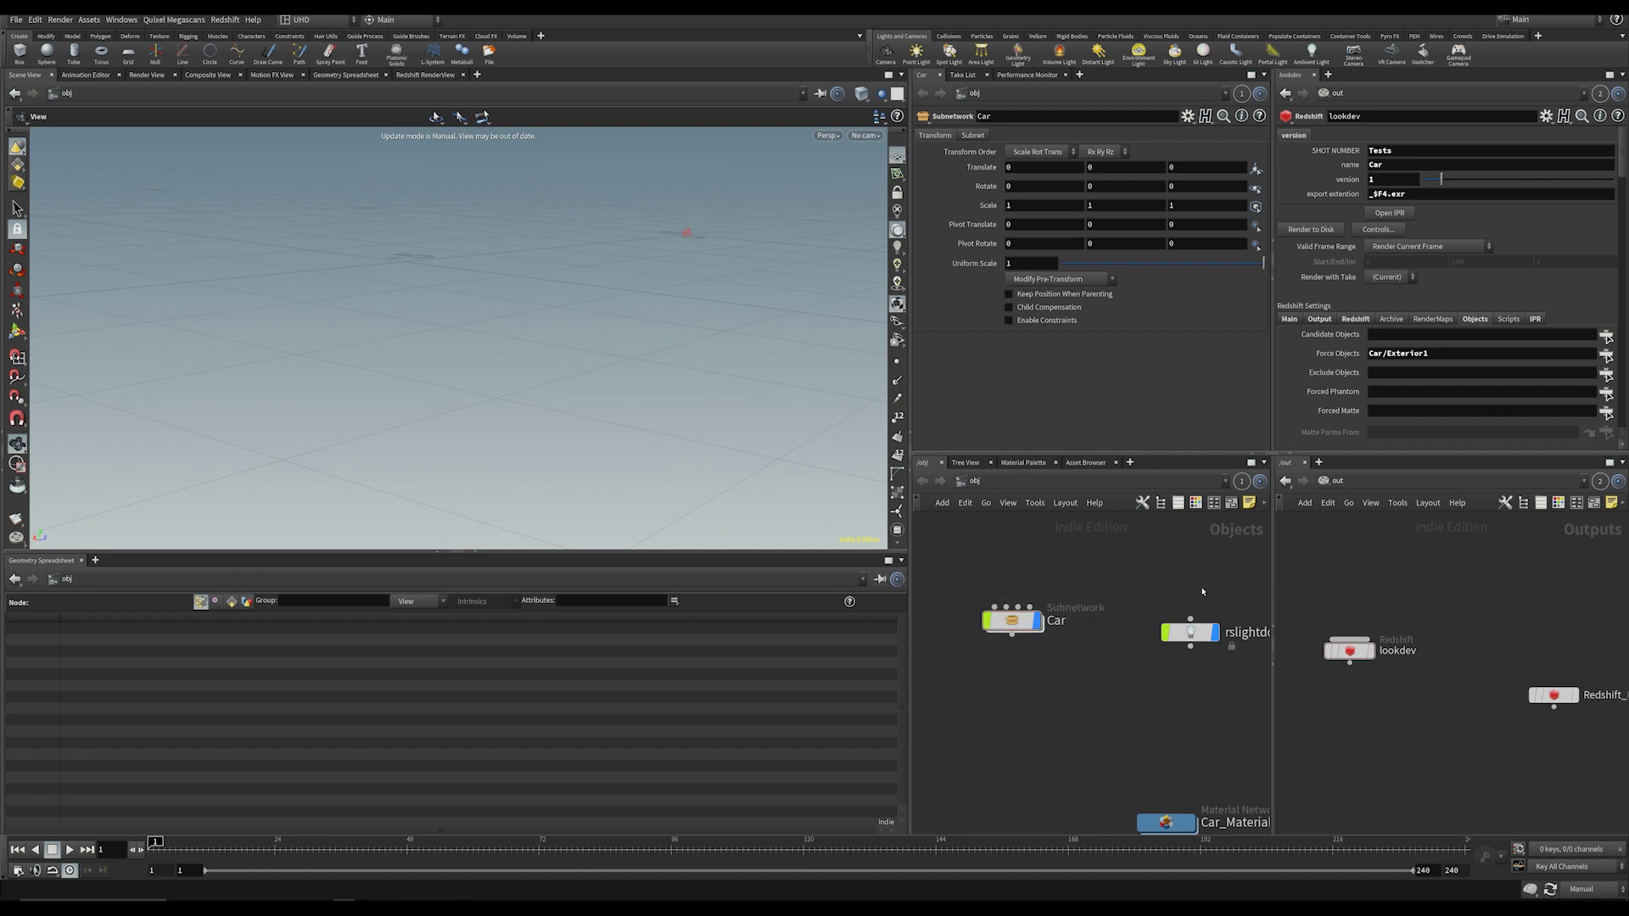
middle_drag(1202, 592, 1171, 664)
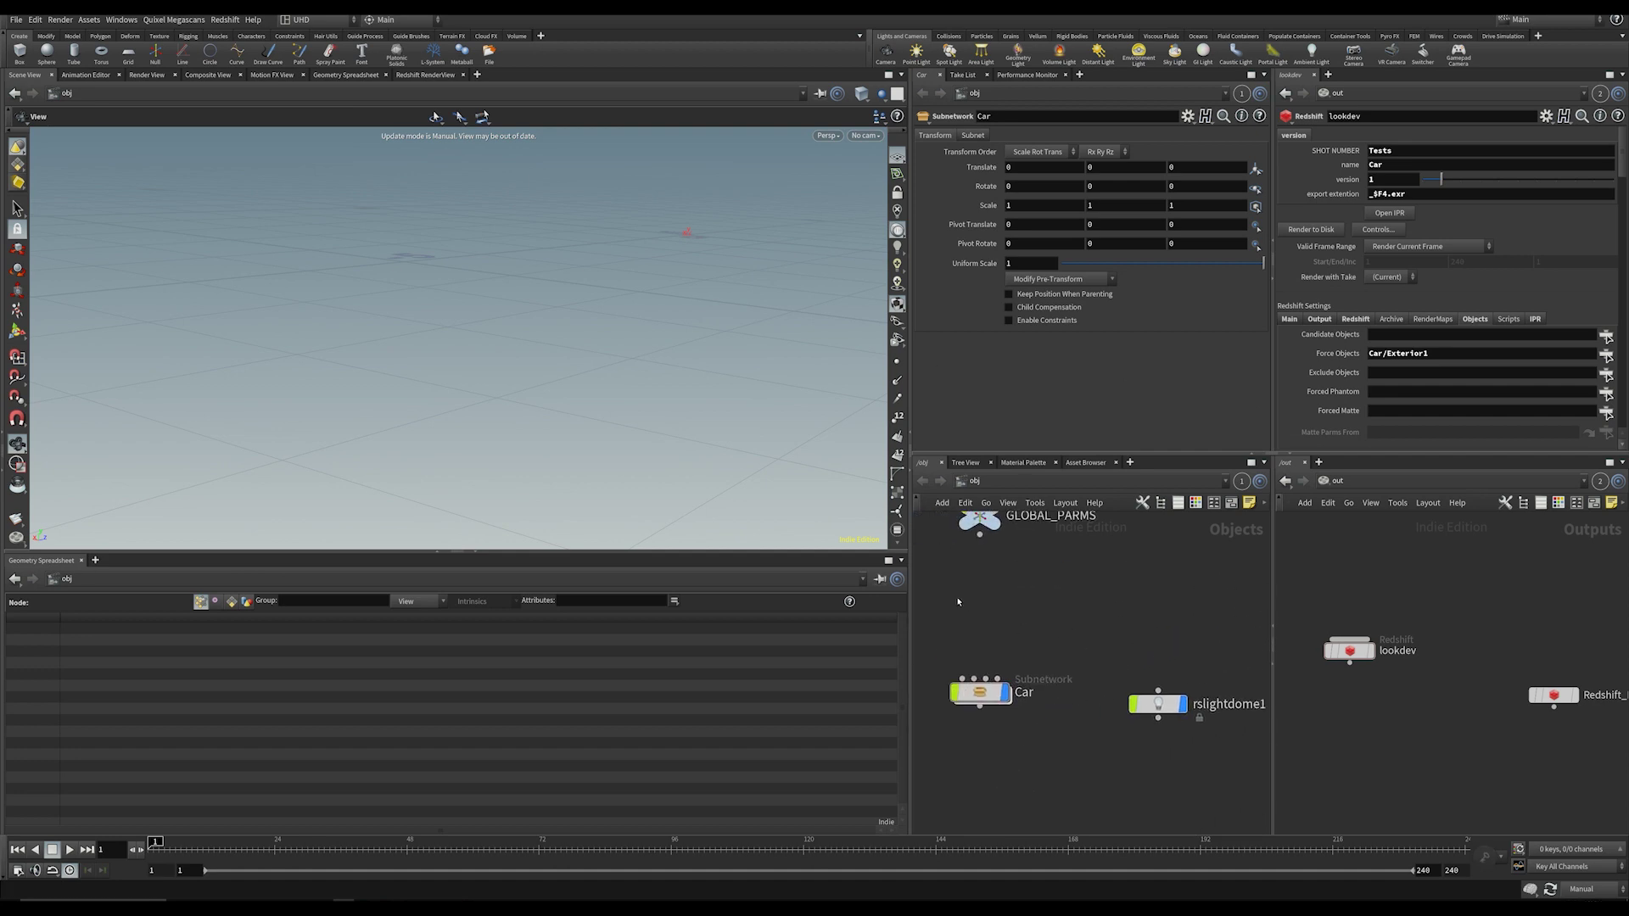
drag(958, 602, 1083, 746)
drag(975, 679, 910, 759)
middle_drag(1204, 709, 1205, 710)
middle_drag(1116, 697, 995, 708)
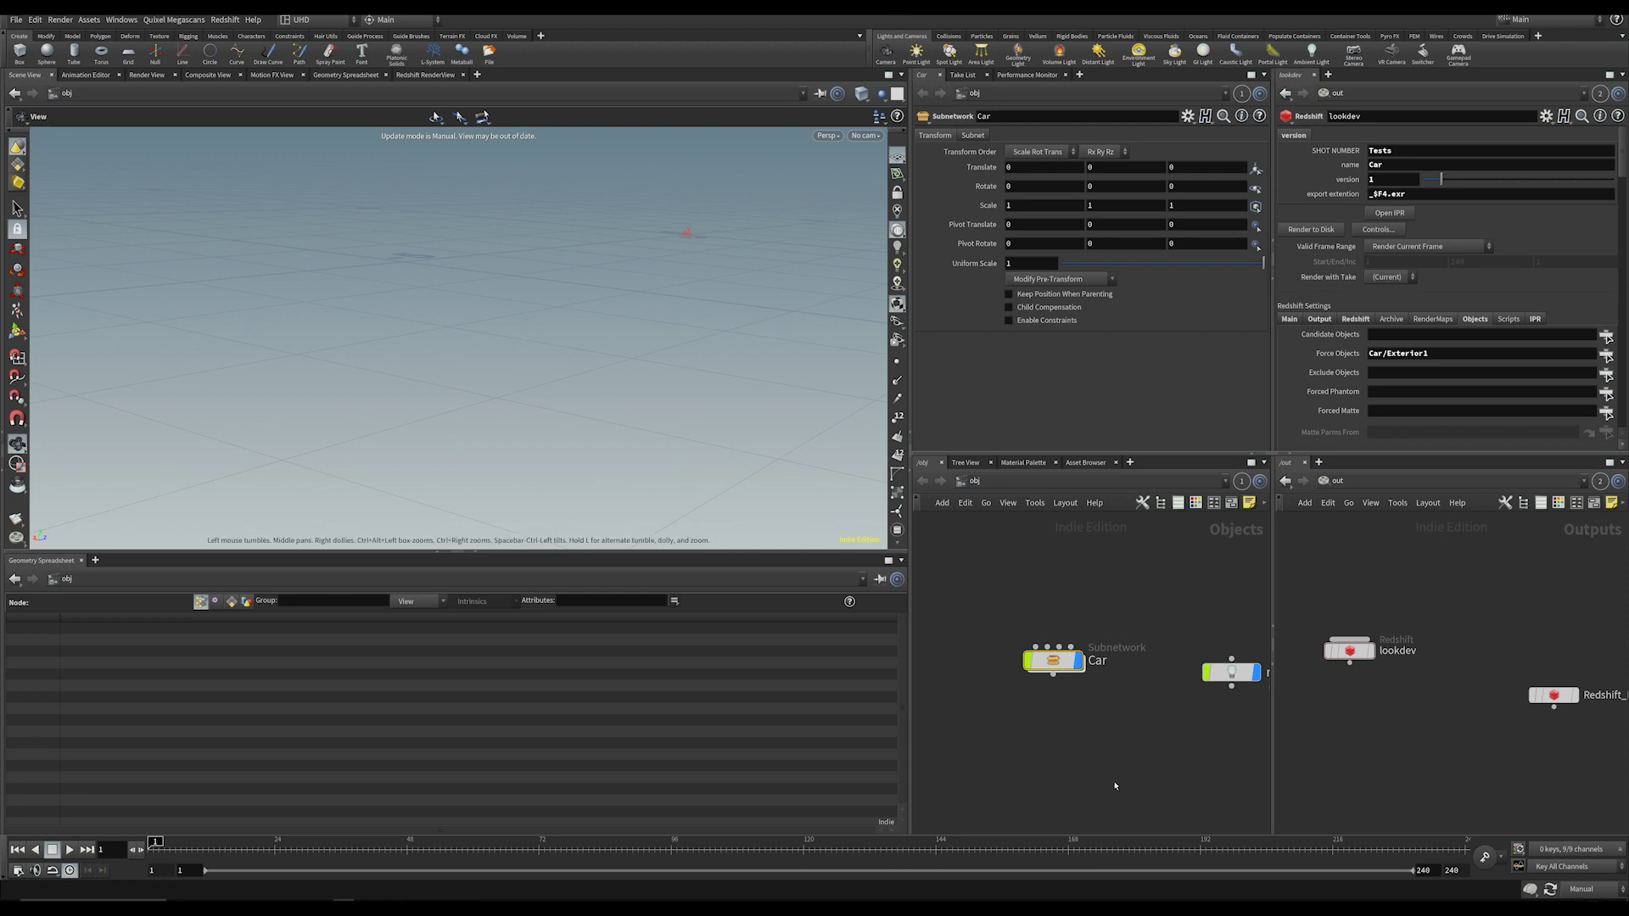
middle_drag(1078, 697, 1055, 685)
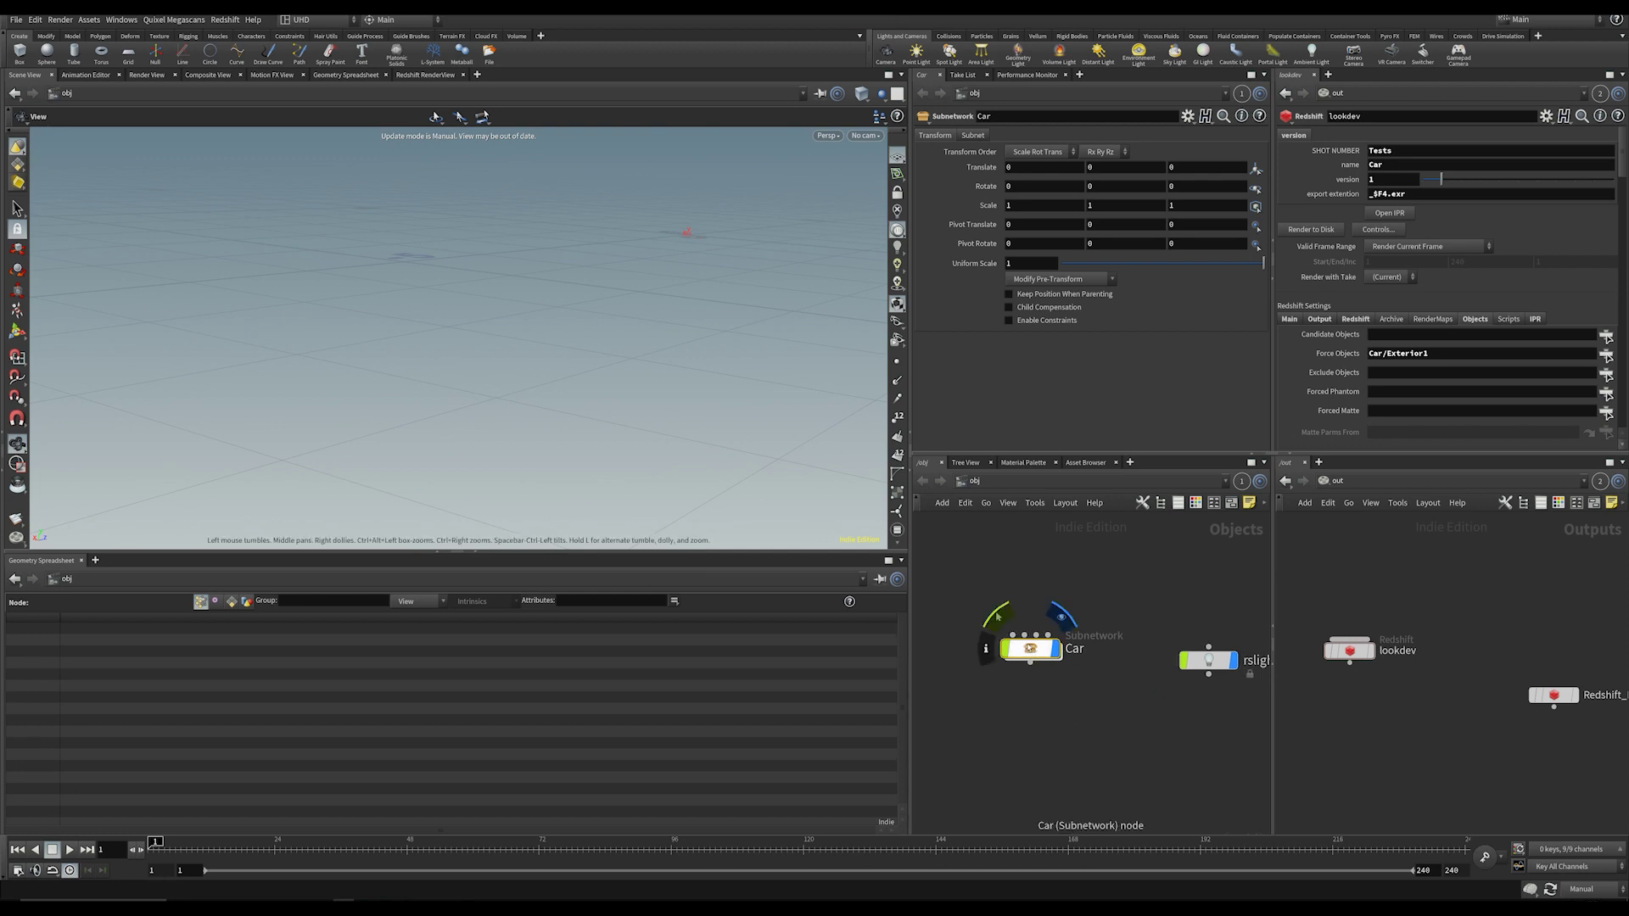
double_click(1030, 649)
drag(944, 679, 1229, 792)
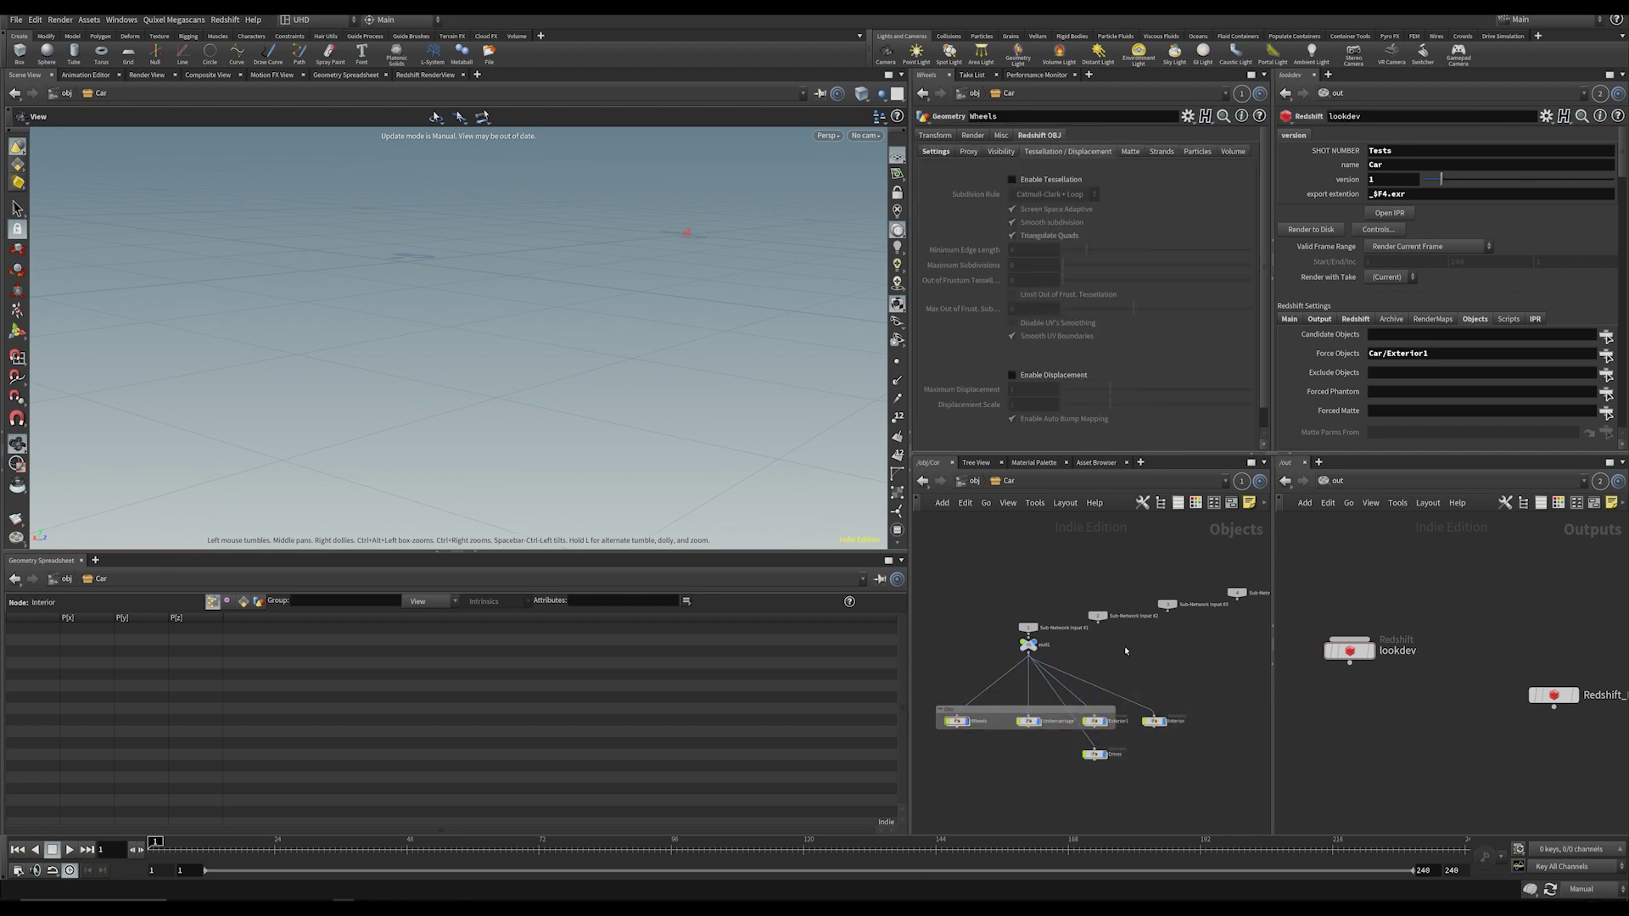
middle_drag(1126, 652, 1142, 639)
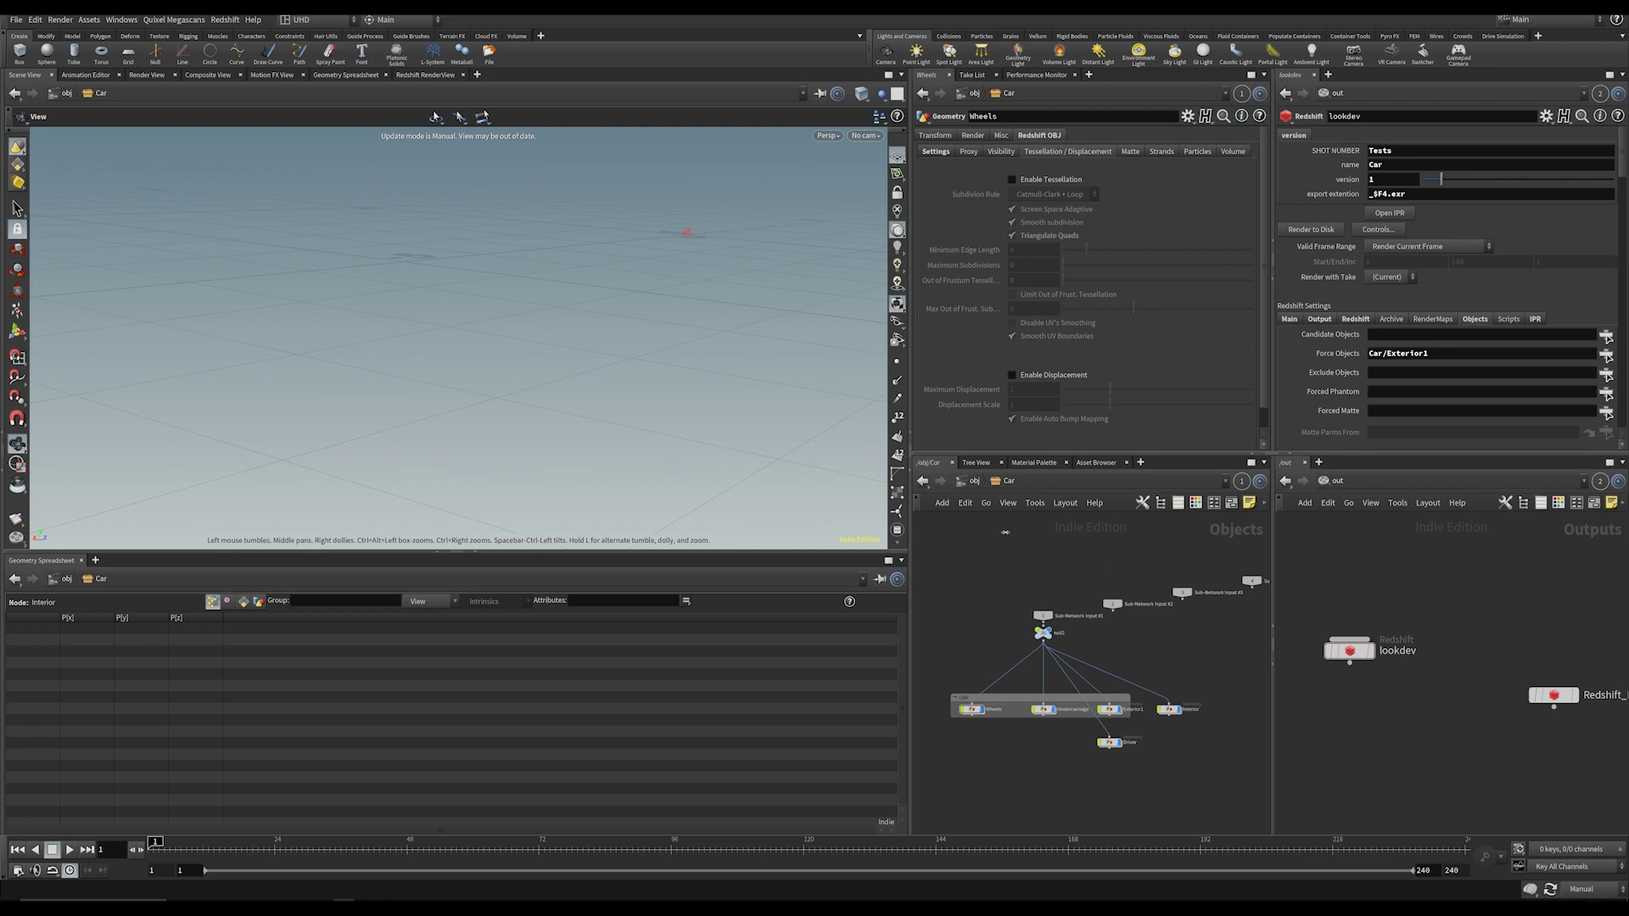
scroll(1159, 657, up, 1)
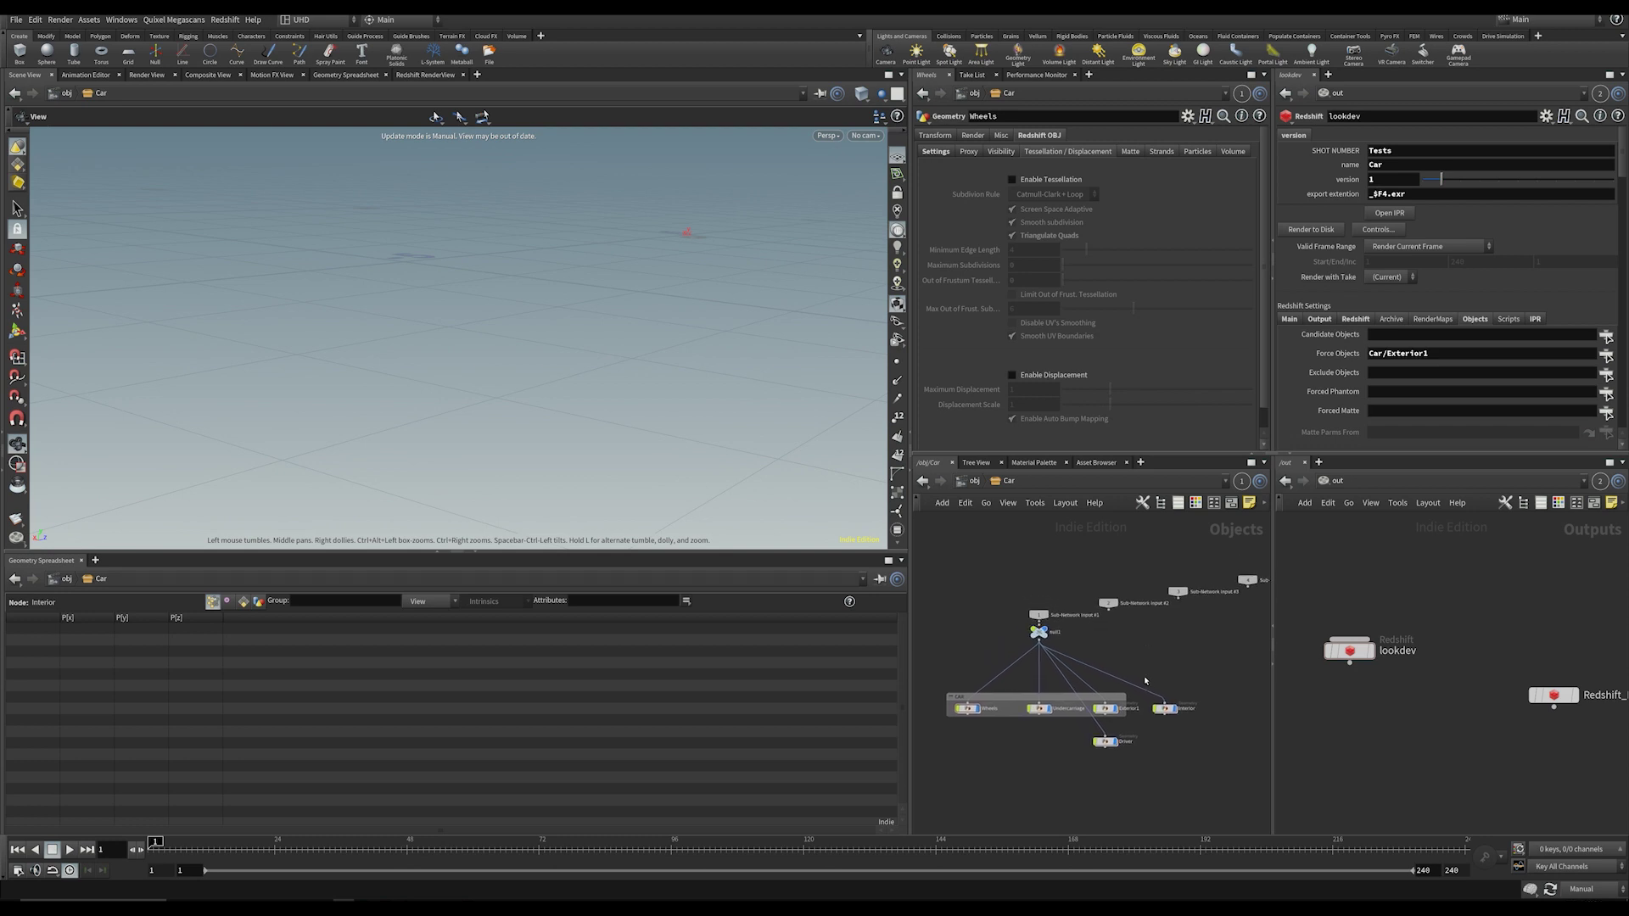
scroll(1144, 675, up, 1)
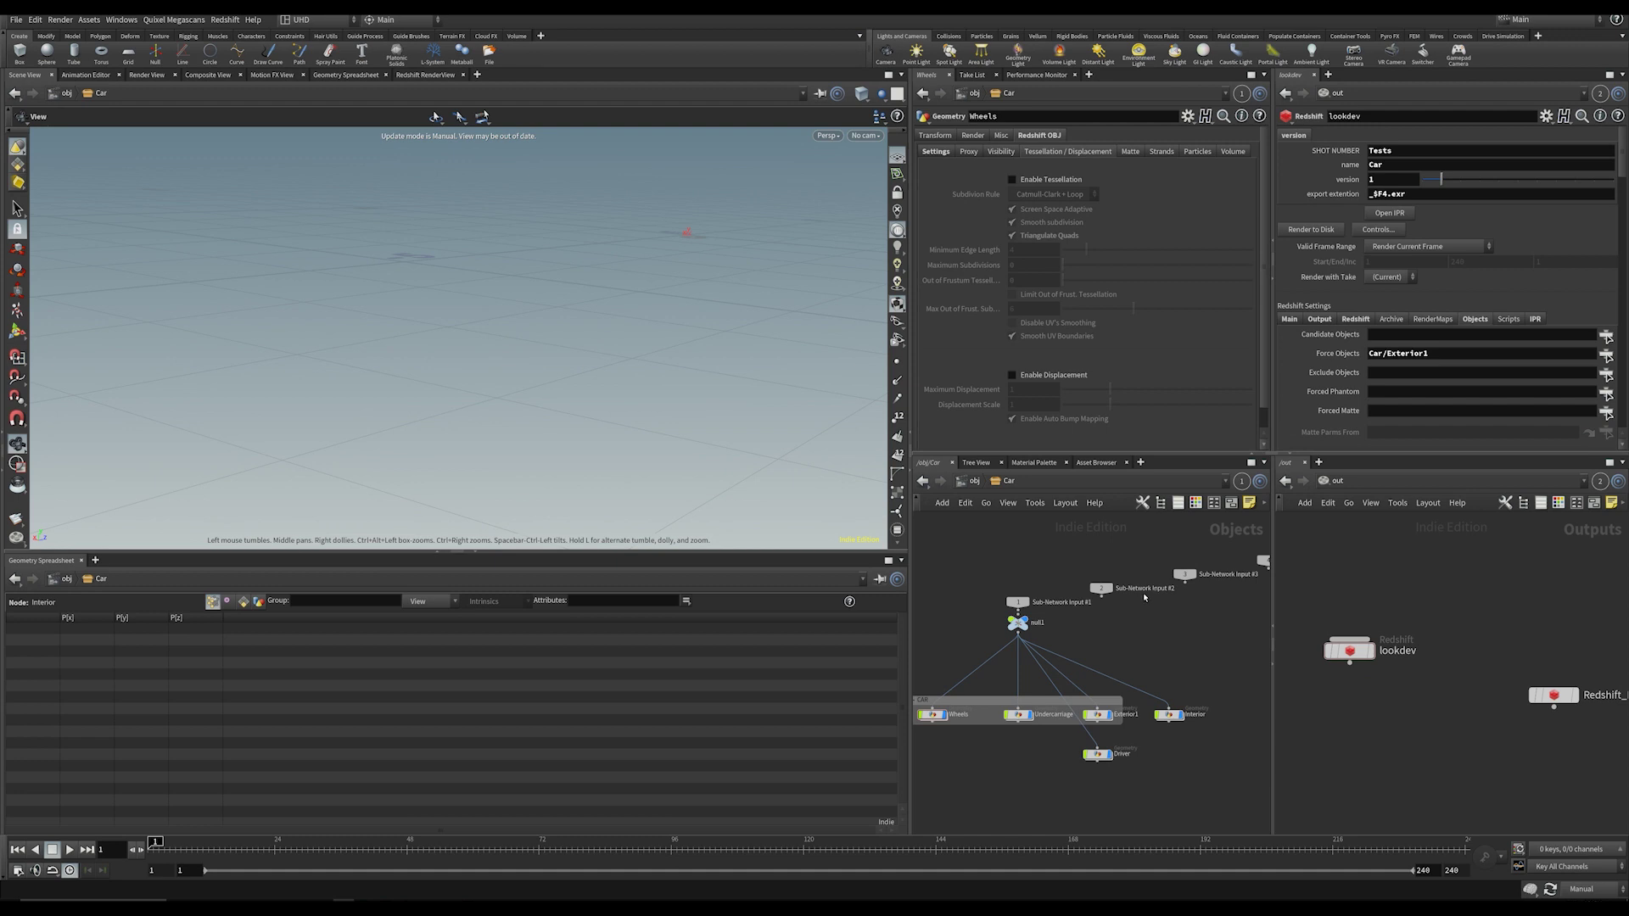
middle_drag(1135, 667, 1146, 625)
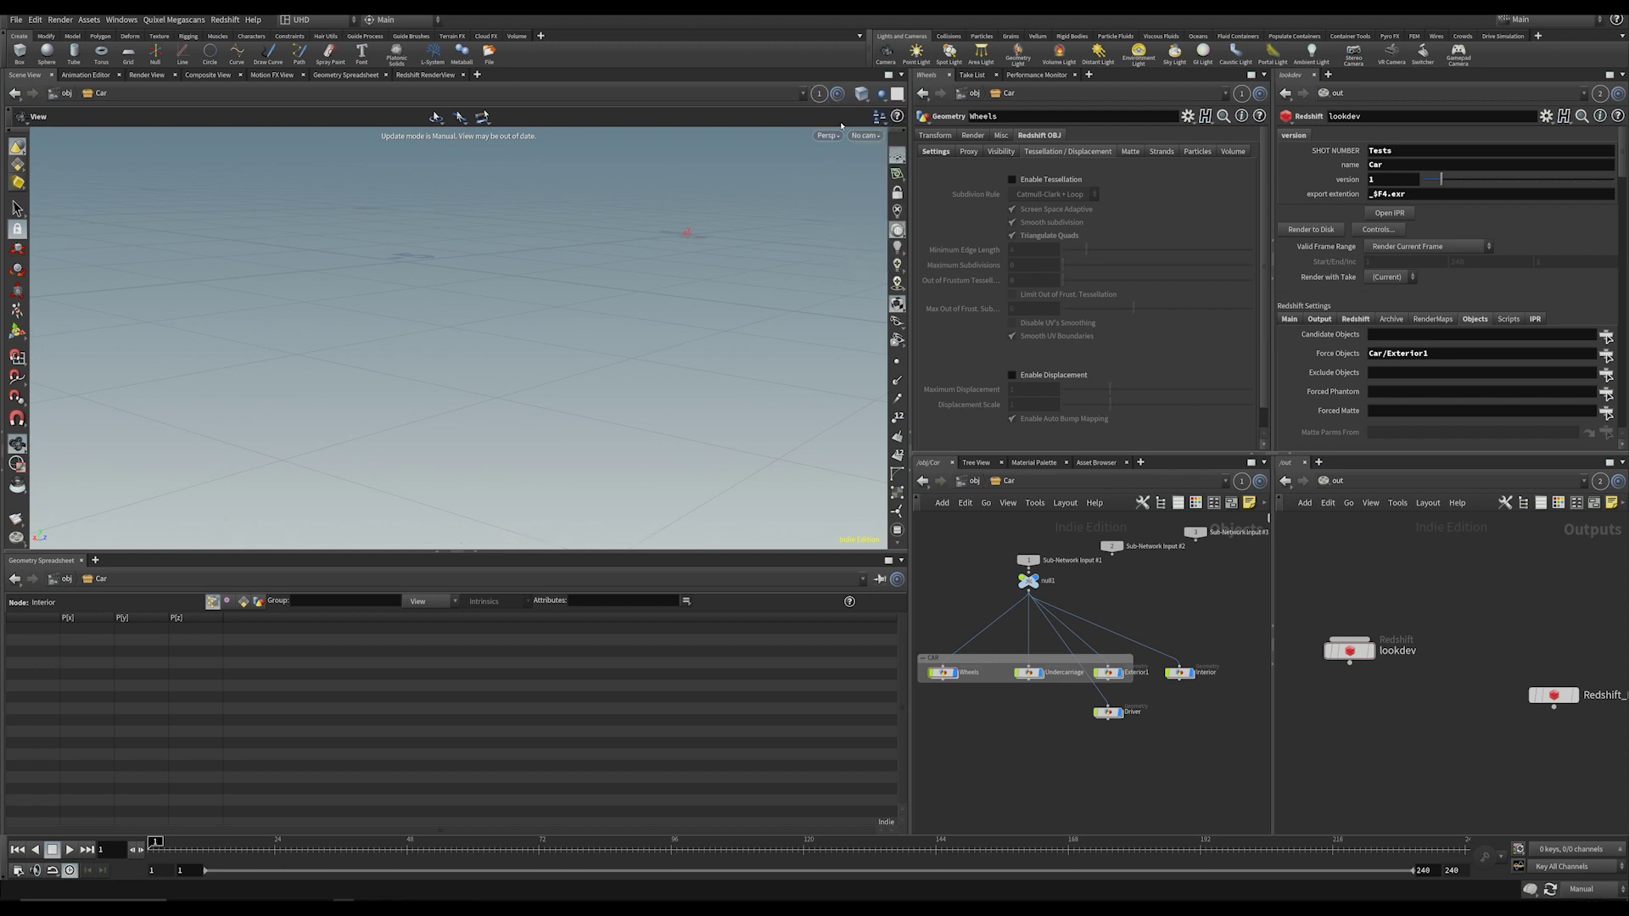
Step: Set the scene's update mode to Auto Update and frame the whole red jeep in the viewport
click(1589, 886)
click(1585, 869)
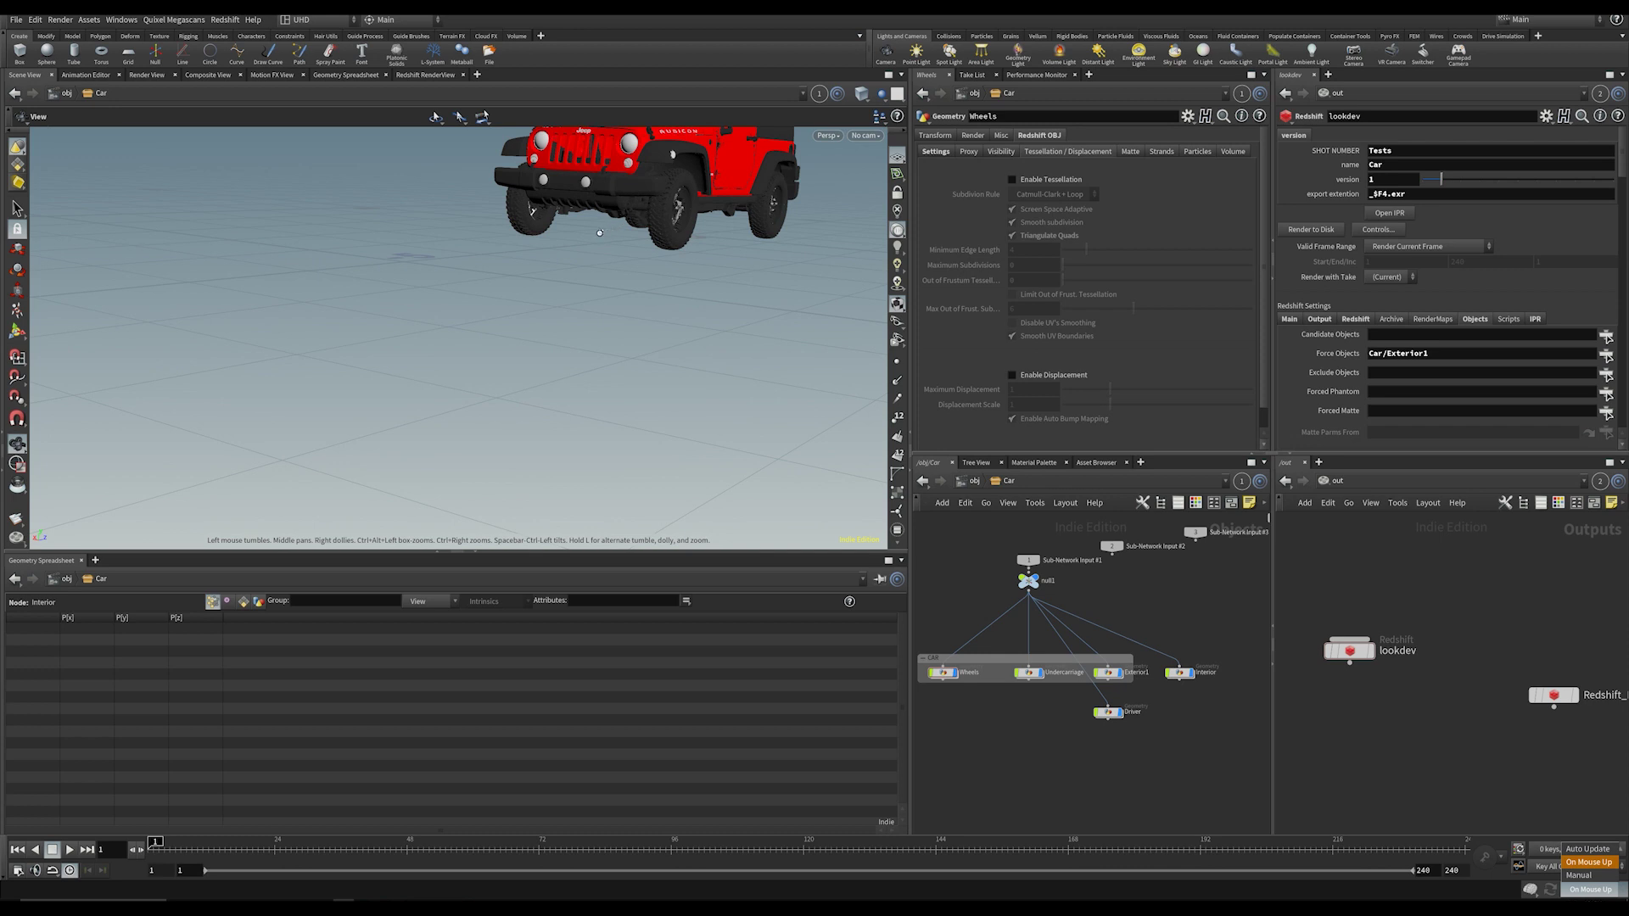
middle_drag(600, 233, 800, 411)
click(576, 431)
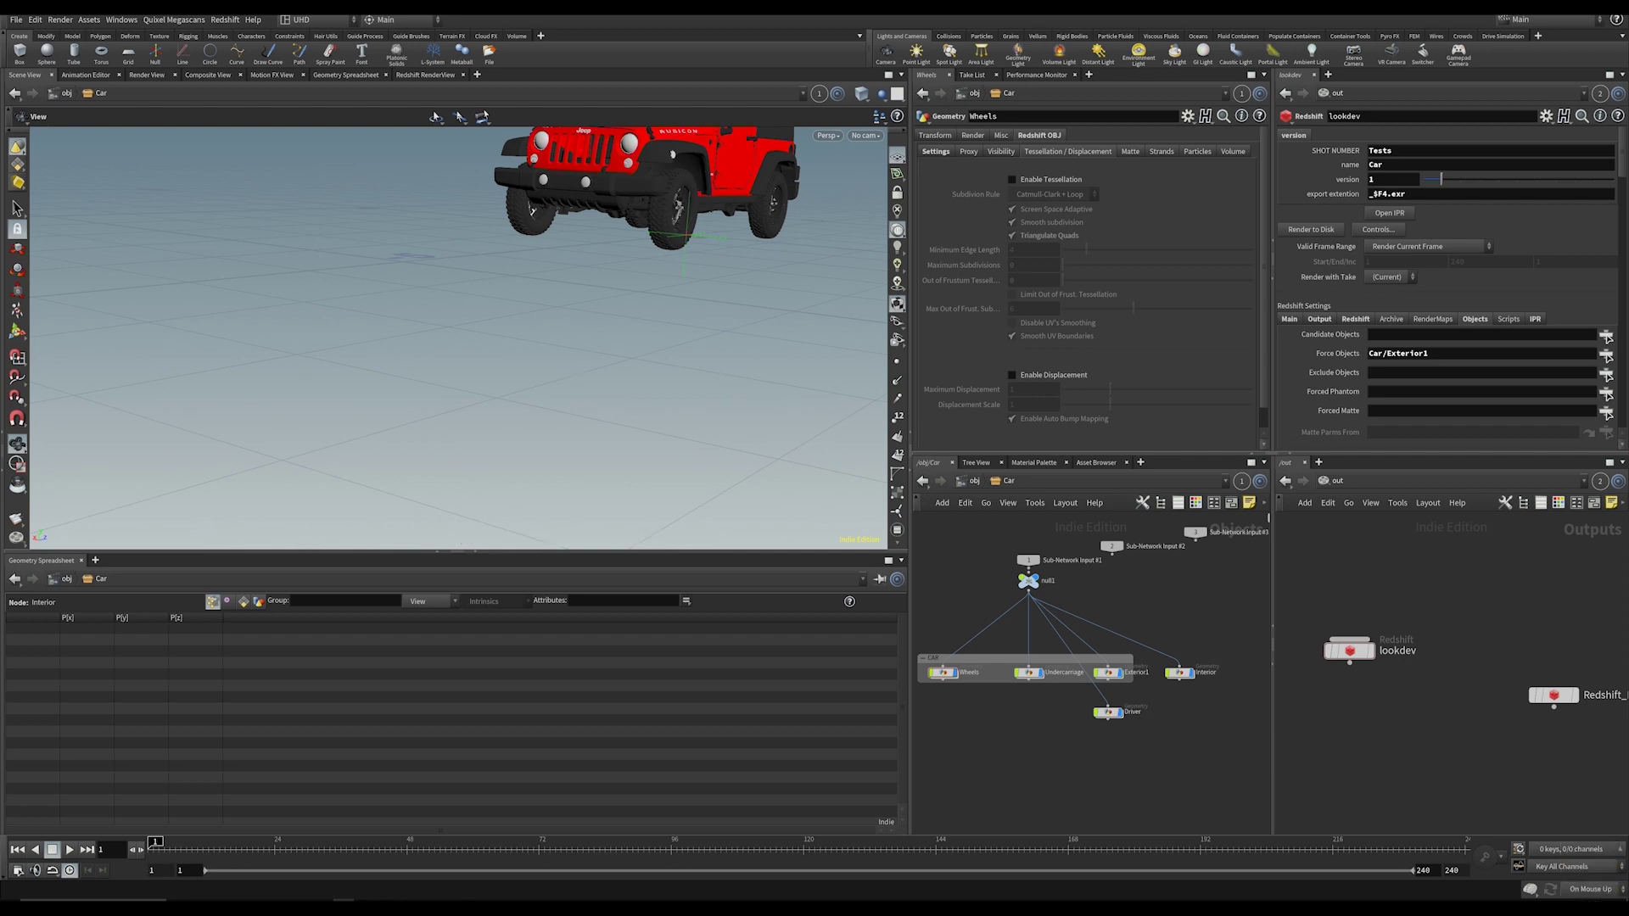
click(1564, 885)
click(1580, 855)
middle_drag(712, 263, 638, 412)
drag(638, 411, 500, 360)
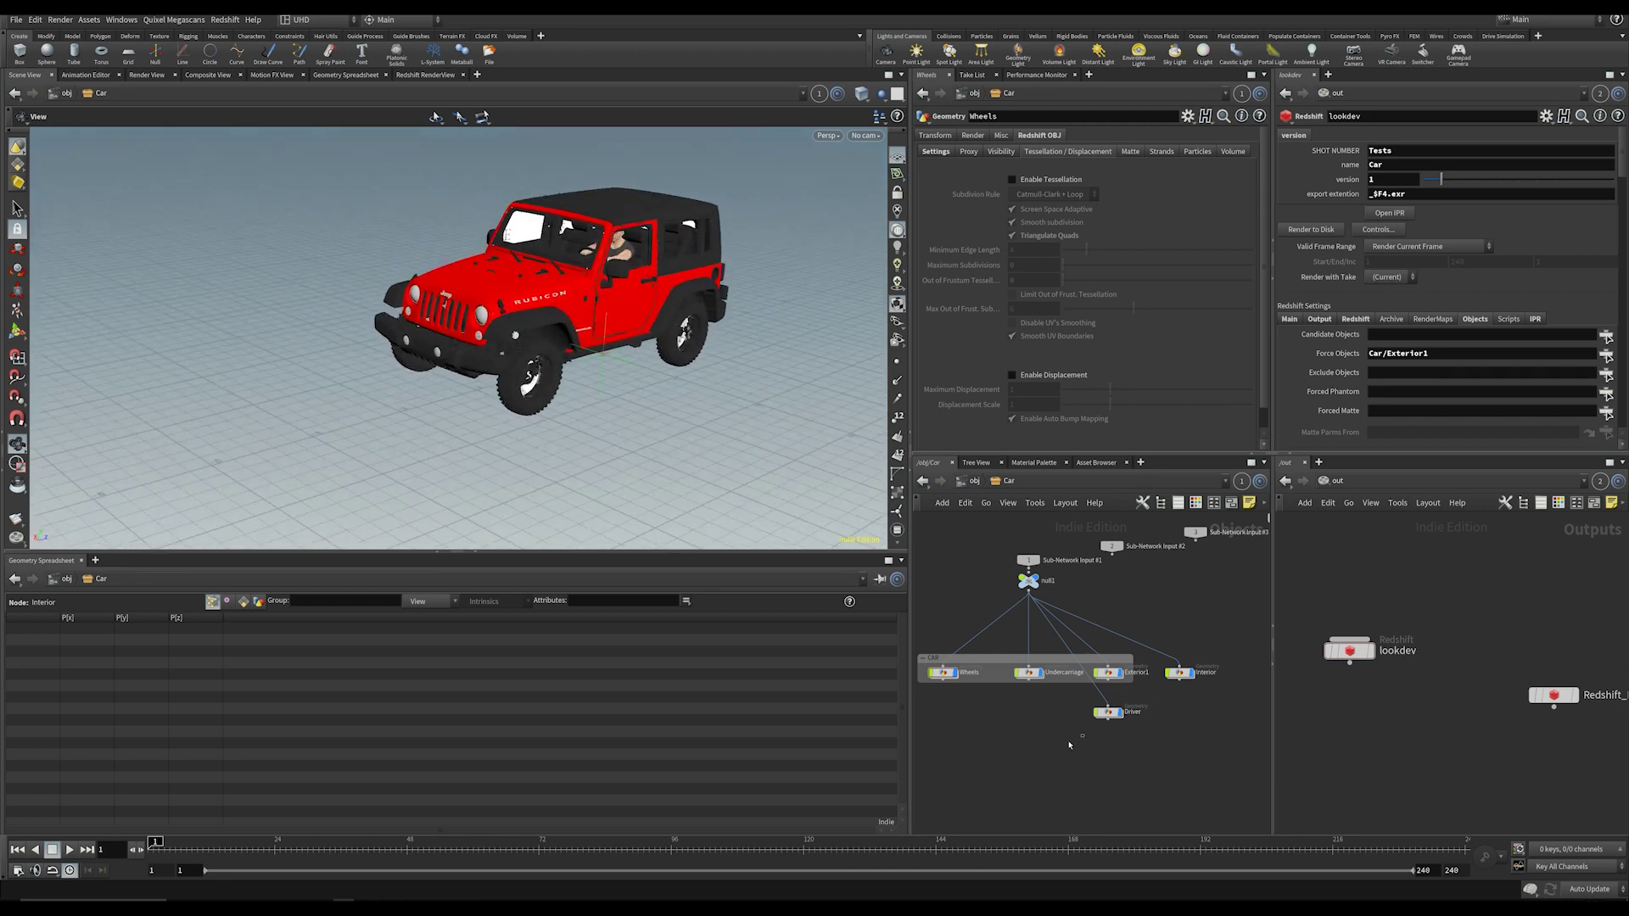
Step: Clear the node selection in the Car network and move the timeline to frame 52
drag(1235, 626, 932, 779)
click(925, 539)
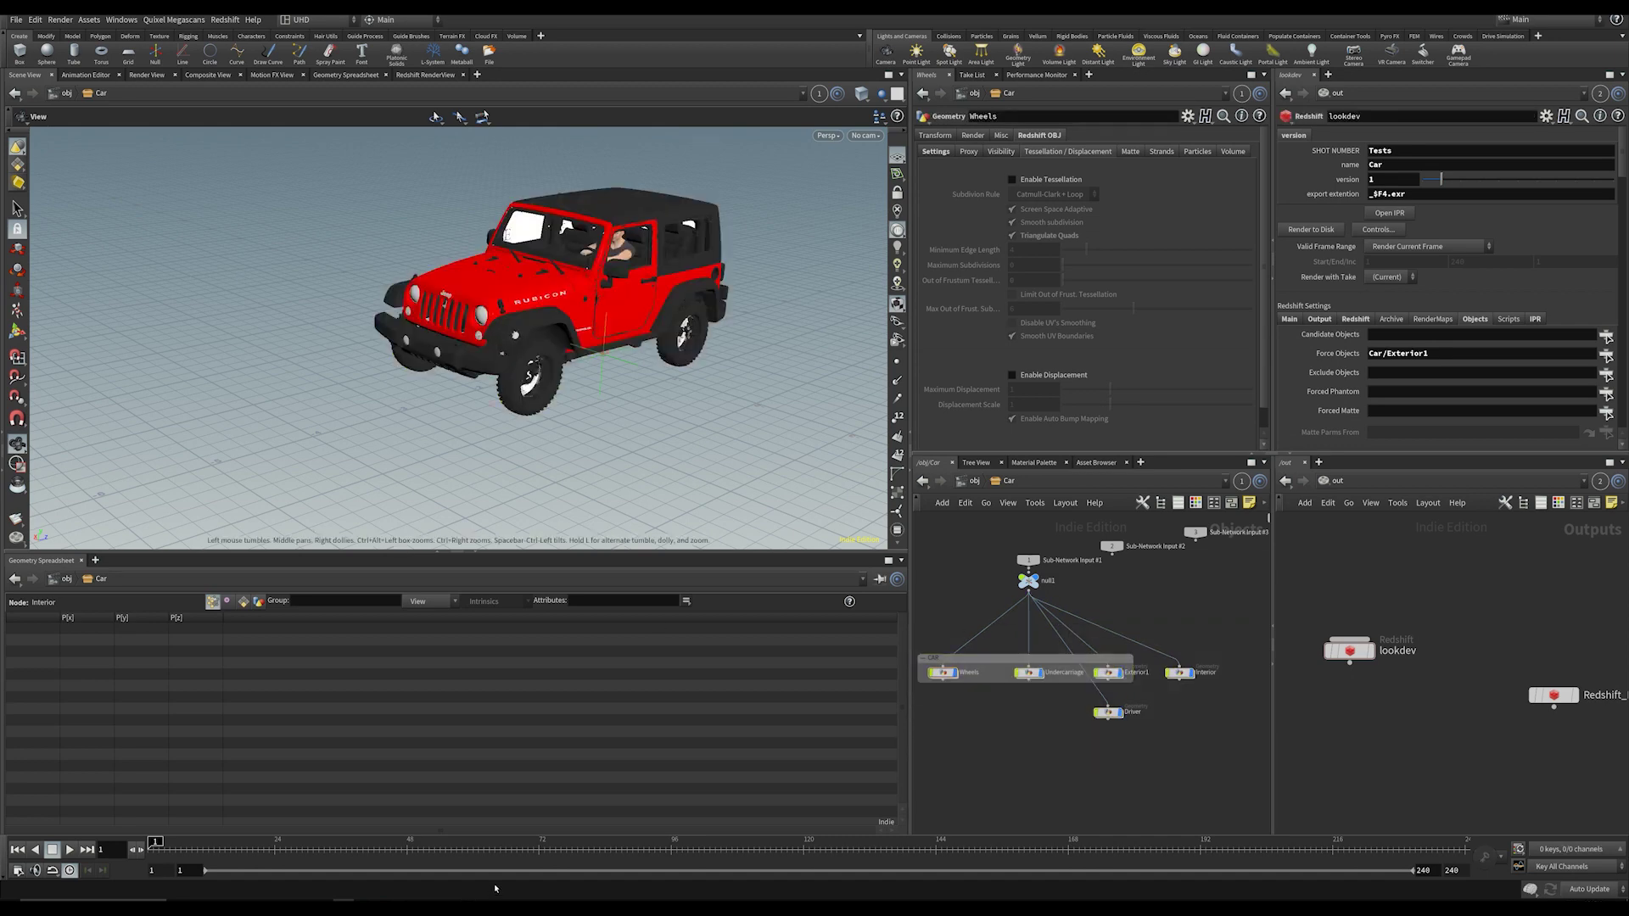
mouse_move(493, 849)
mouse_down()
mouse_move(533, 850)
mouse_move(429, 844)
mouse_up()
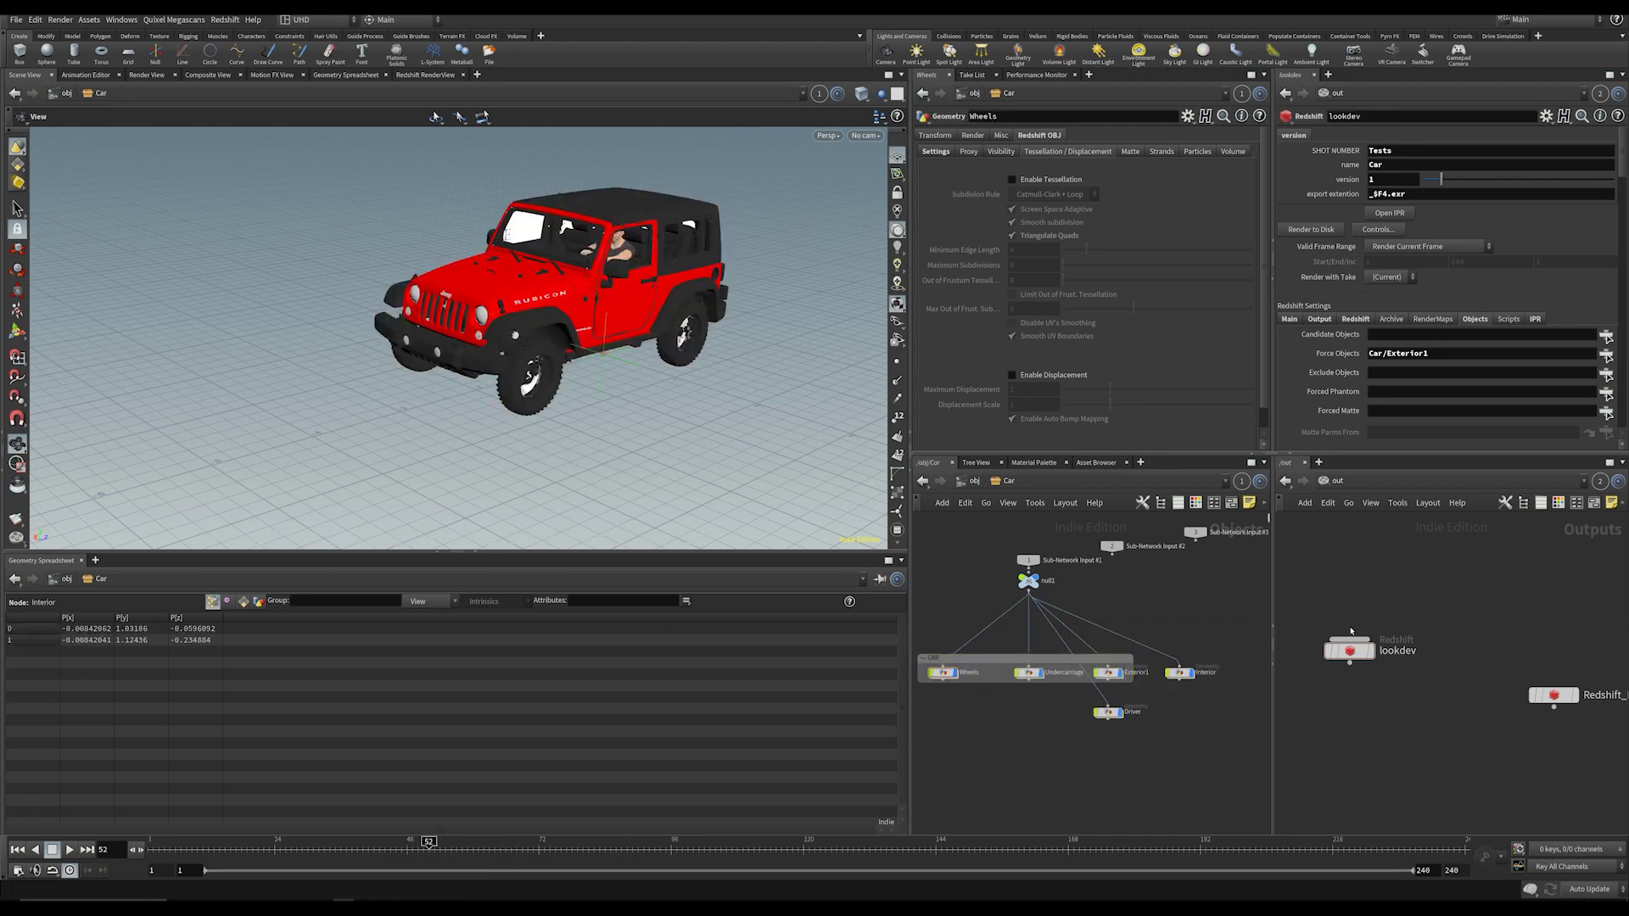
Step: Switch the second network view from the outputs to the obj level, showing the scene objects
click(1366, 482)
click(1379, 543)
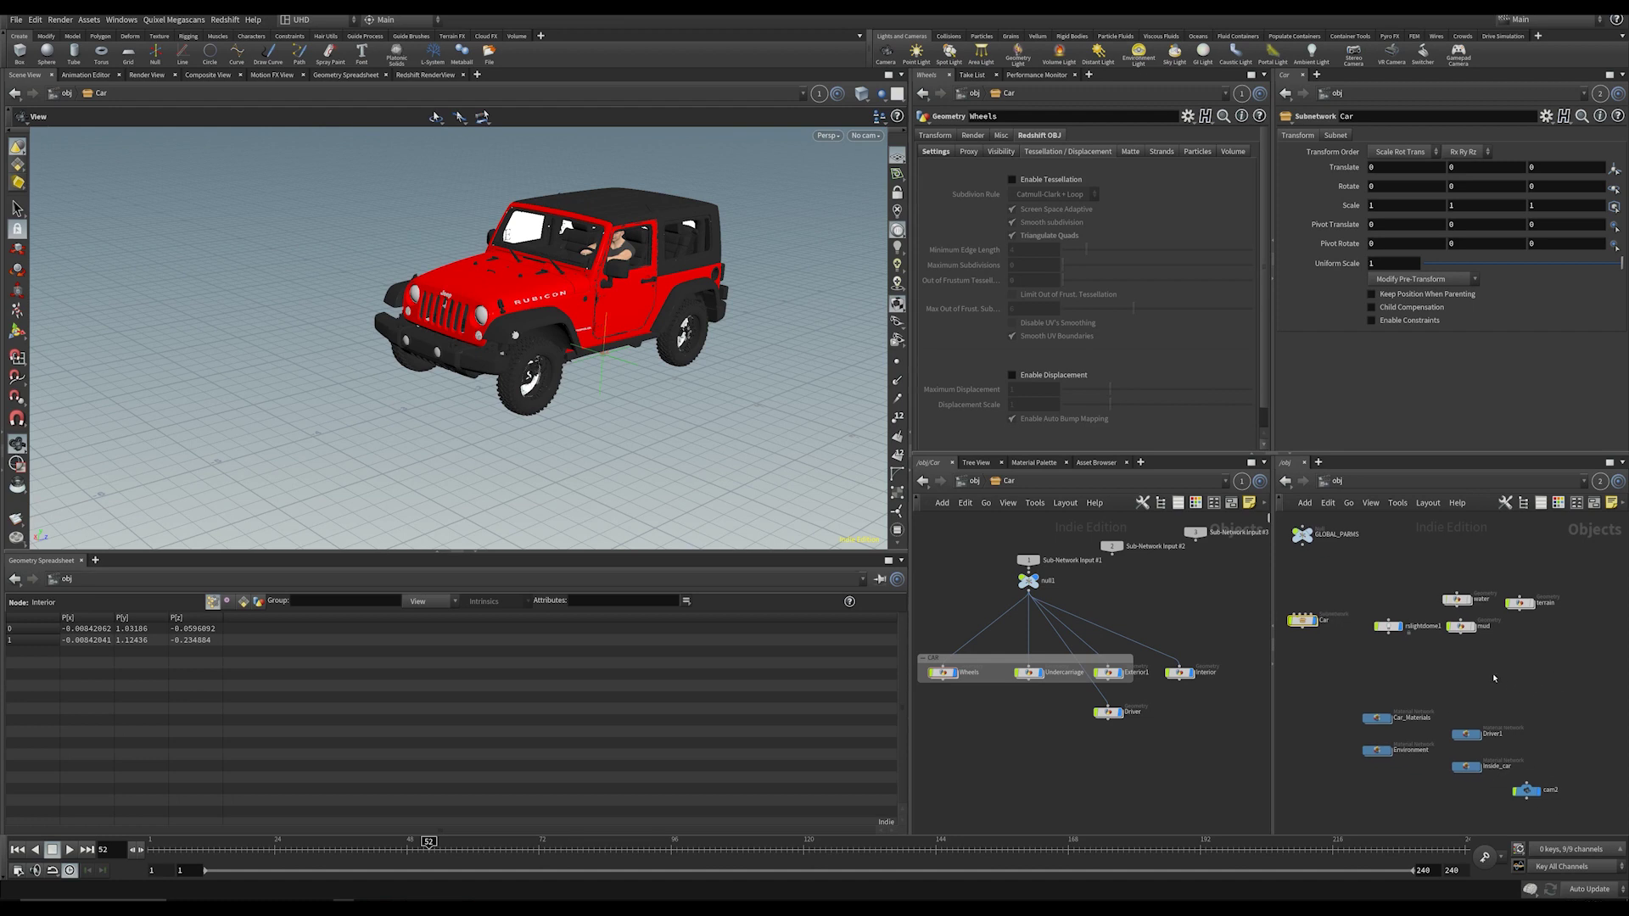
scroll(1369, 700, up, 3)
drag(1320, 654, 1341, 689)
Step: Go inside the Exterior1 geometry and display its transform1 node, viewing the car body without materials
scroll(982, 735, up, 3)
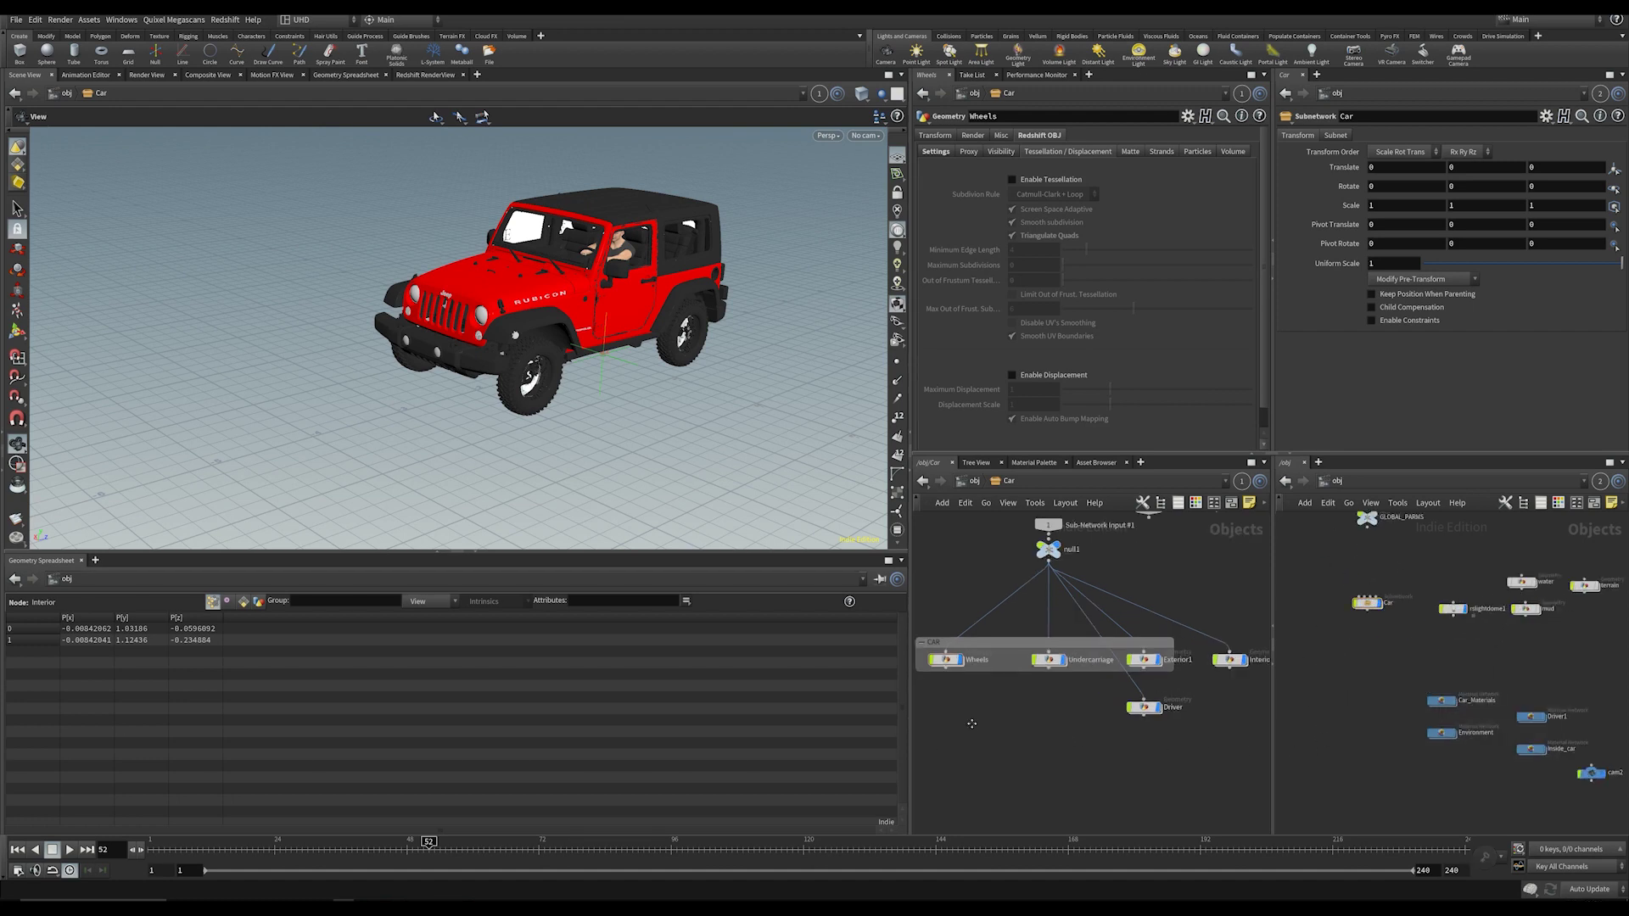
middle_drag(1052, 742, 893, 759)
middle_drag(1150, 751, 1158, 737)
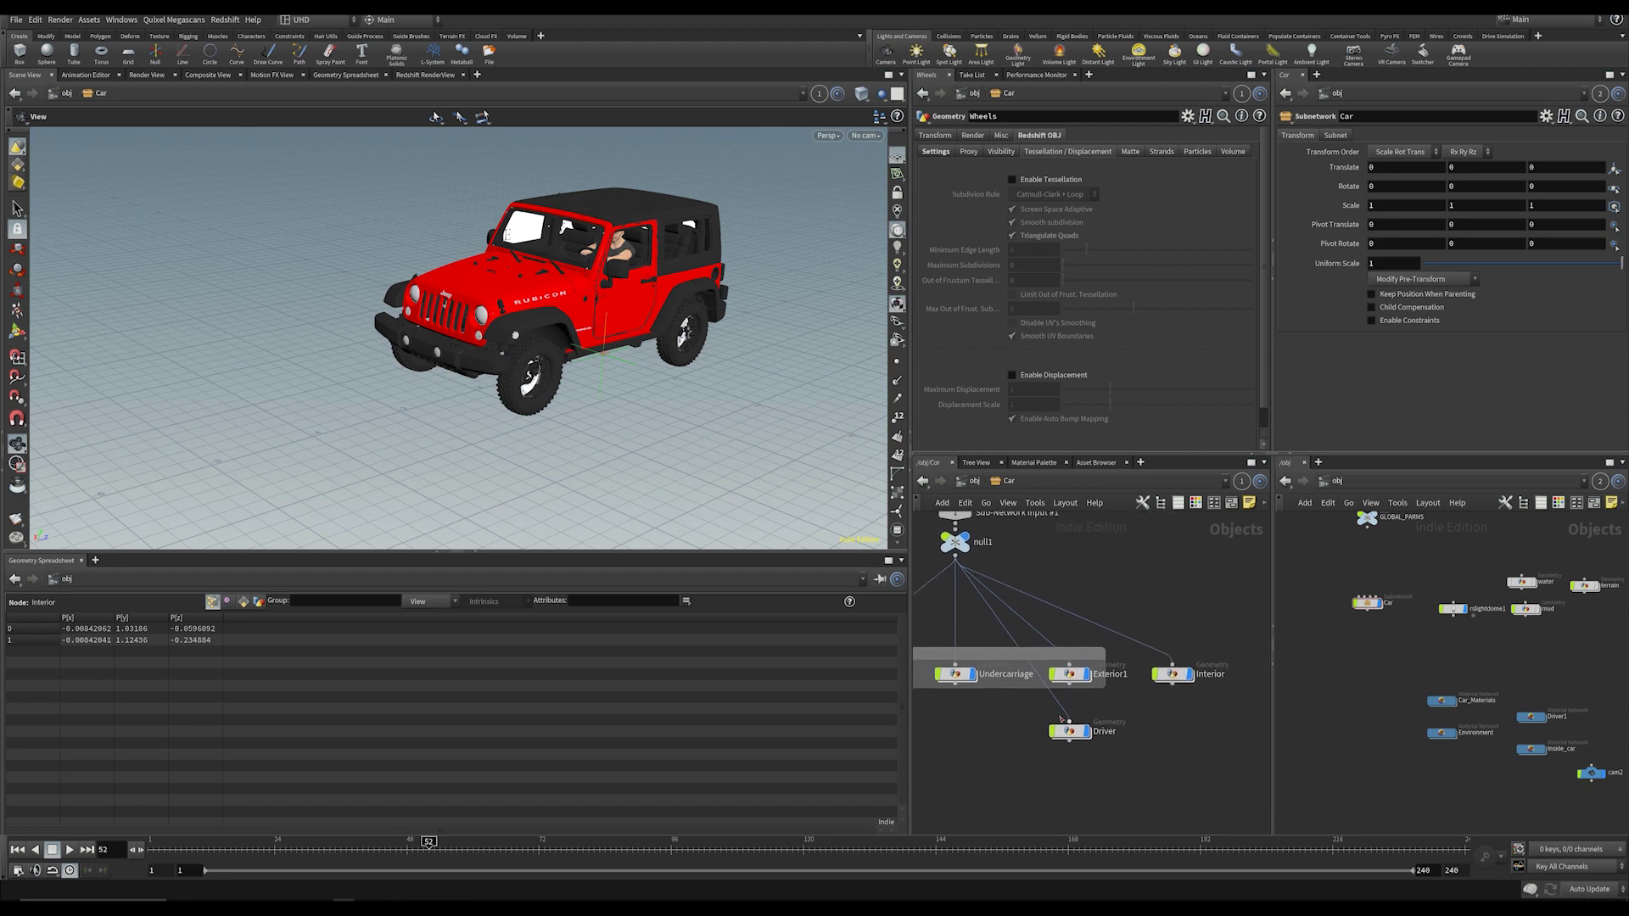
double_click(1070, 674)
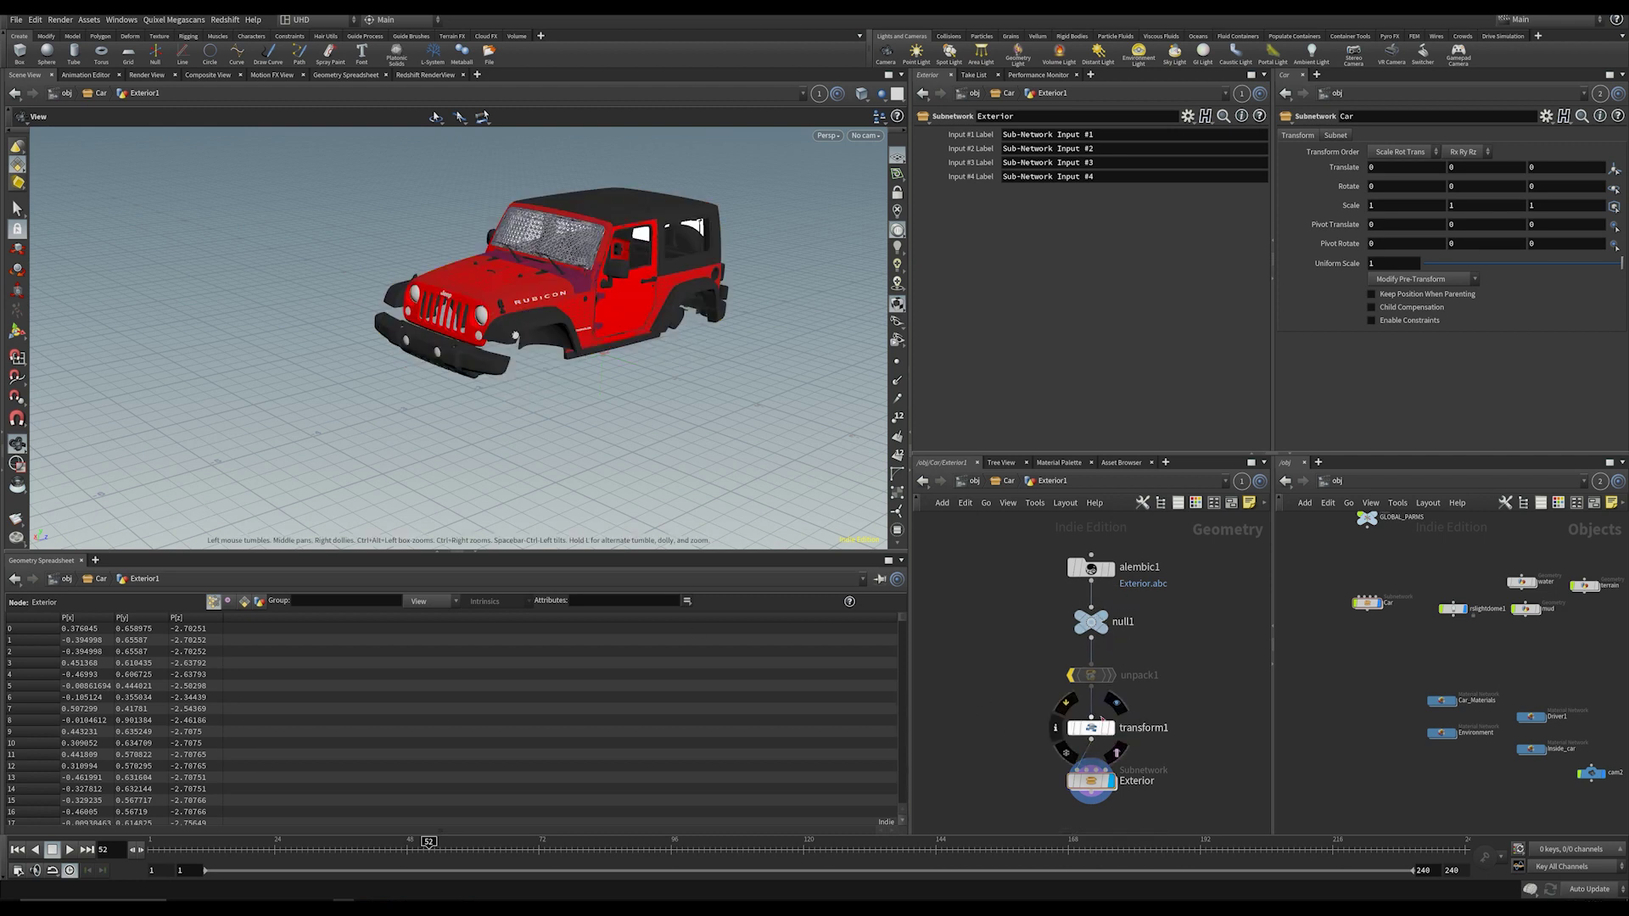
click(1117, 702)
click(1092, 728)
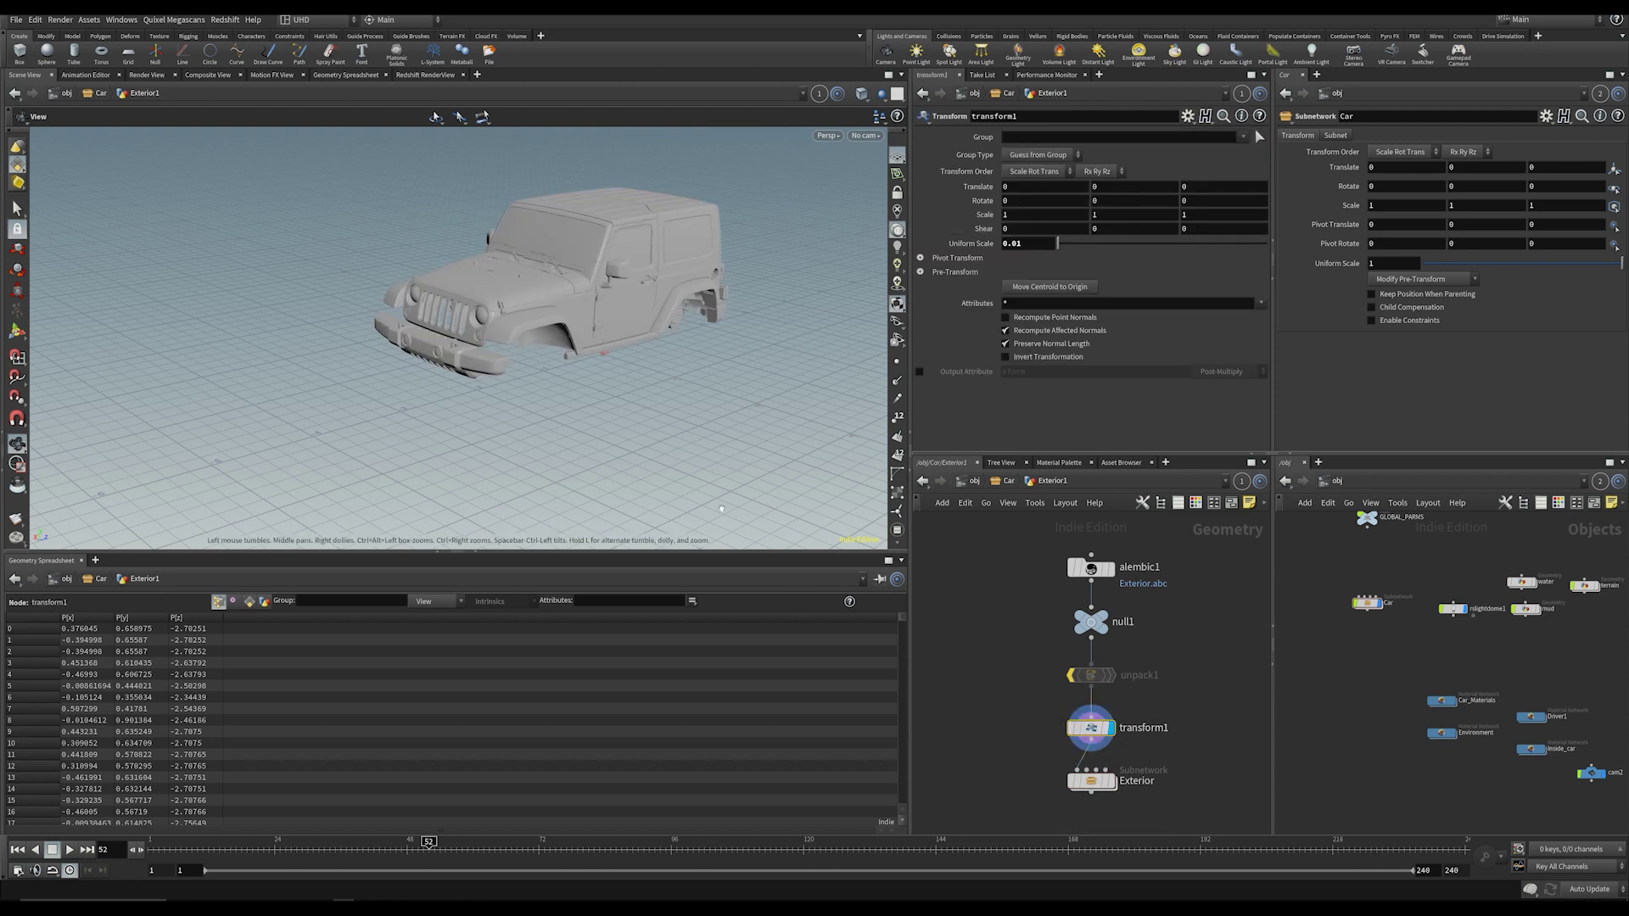
Step: Enter the Exterior subnetwork and display the red1 group node that defines red_carpaint
middle_drag(1141, 730, 1037, 693)
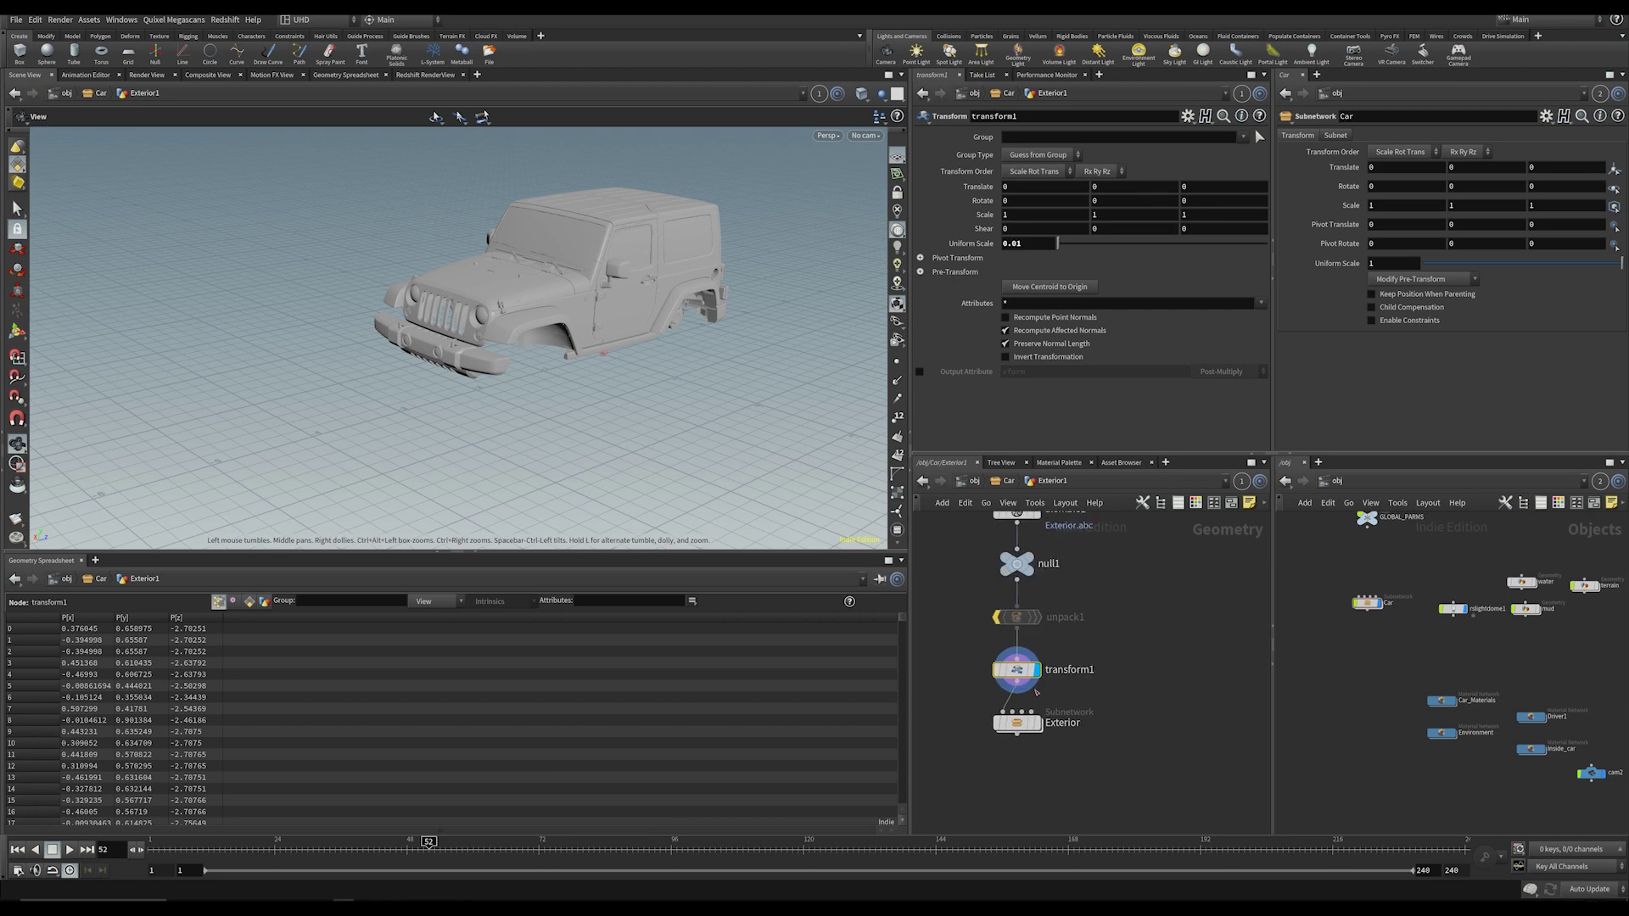
drag(981, 770, 954, 705)
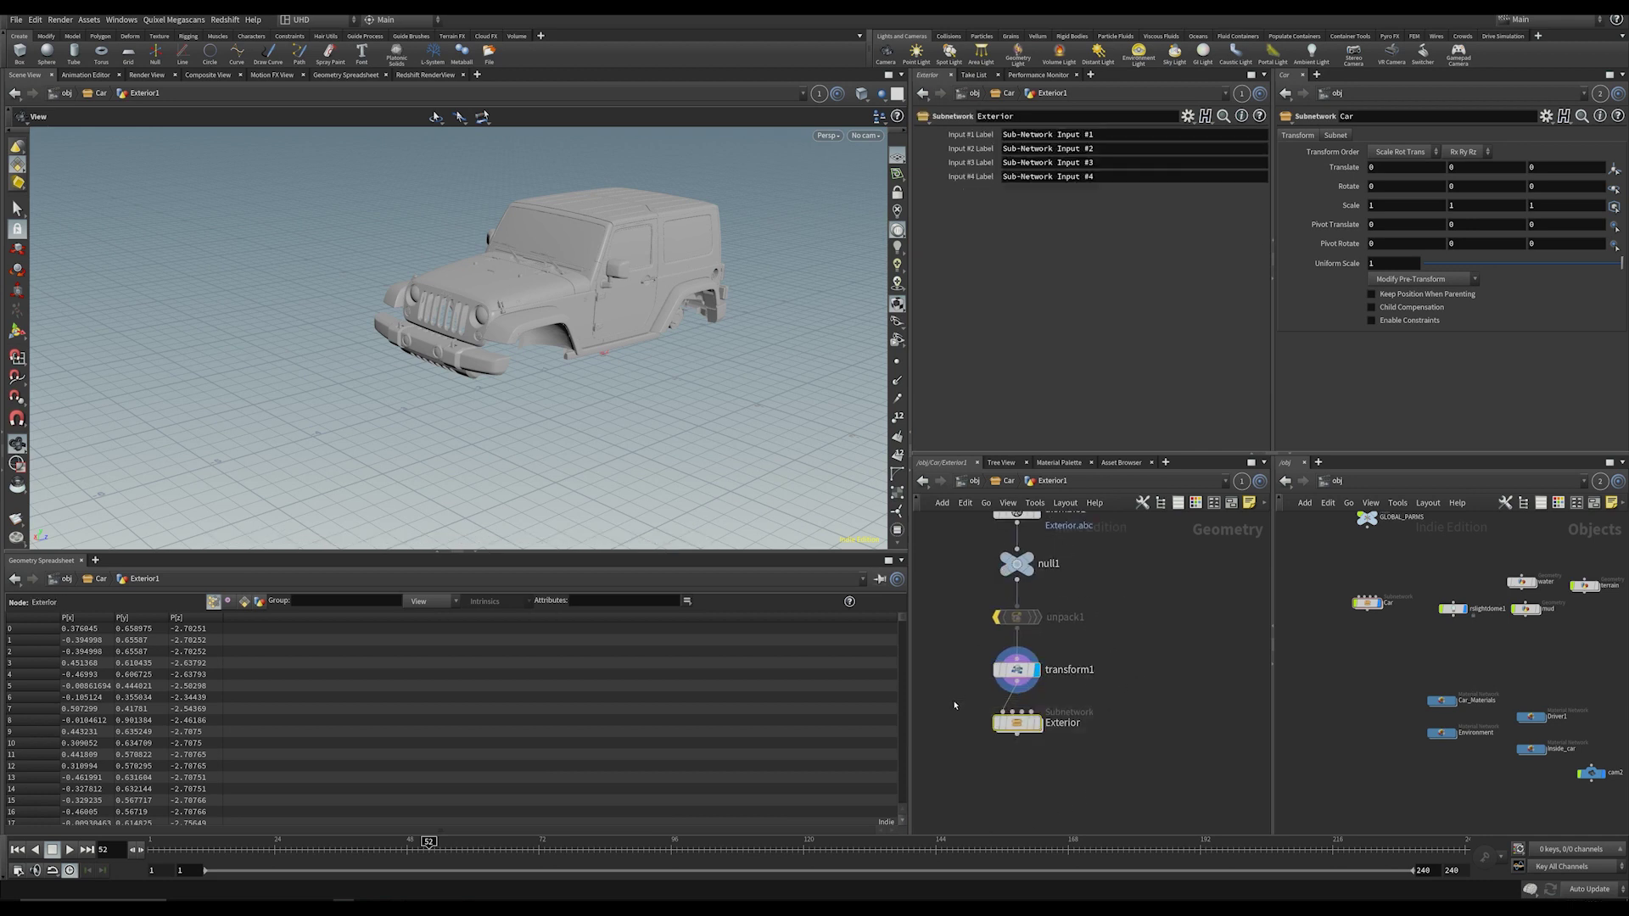
double_click(1027, 724)
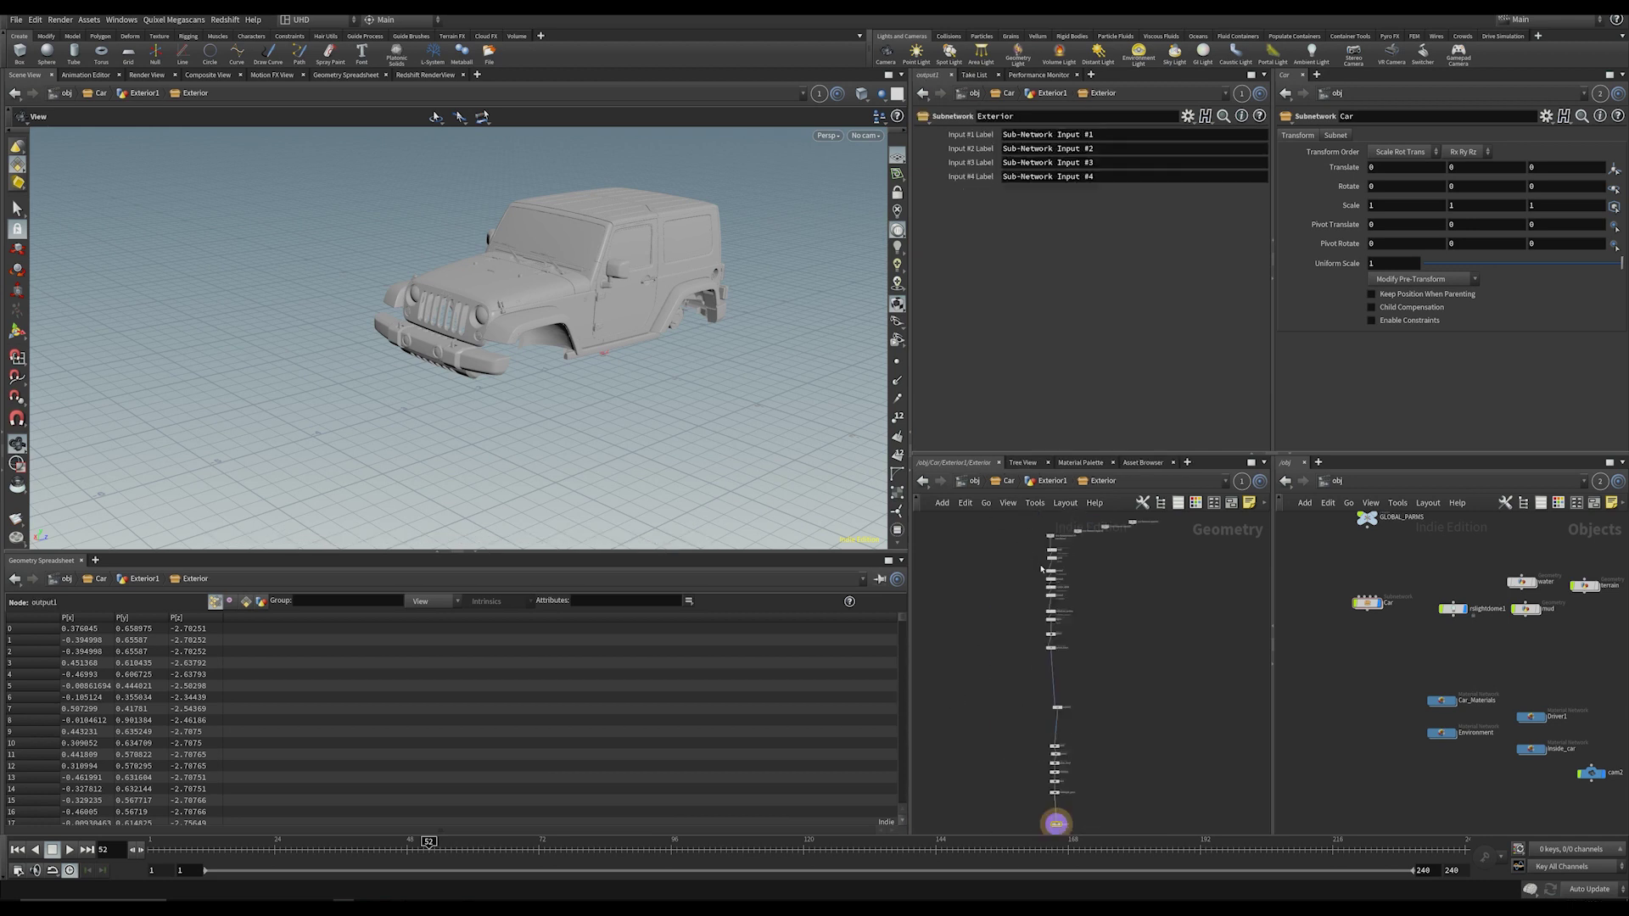
scroll(1042, 571, up, 3)
scroll(1042, 572, up, 5)
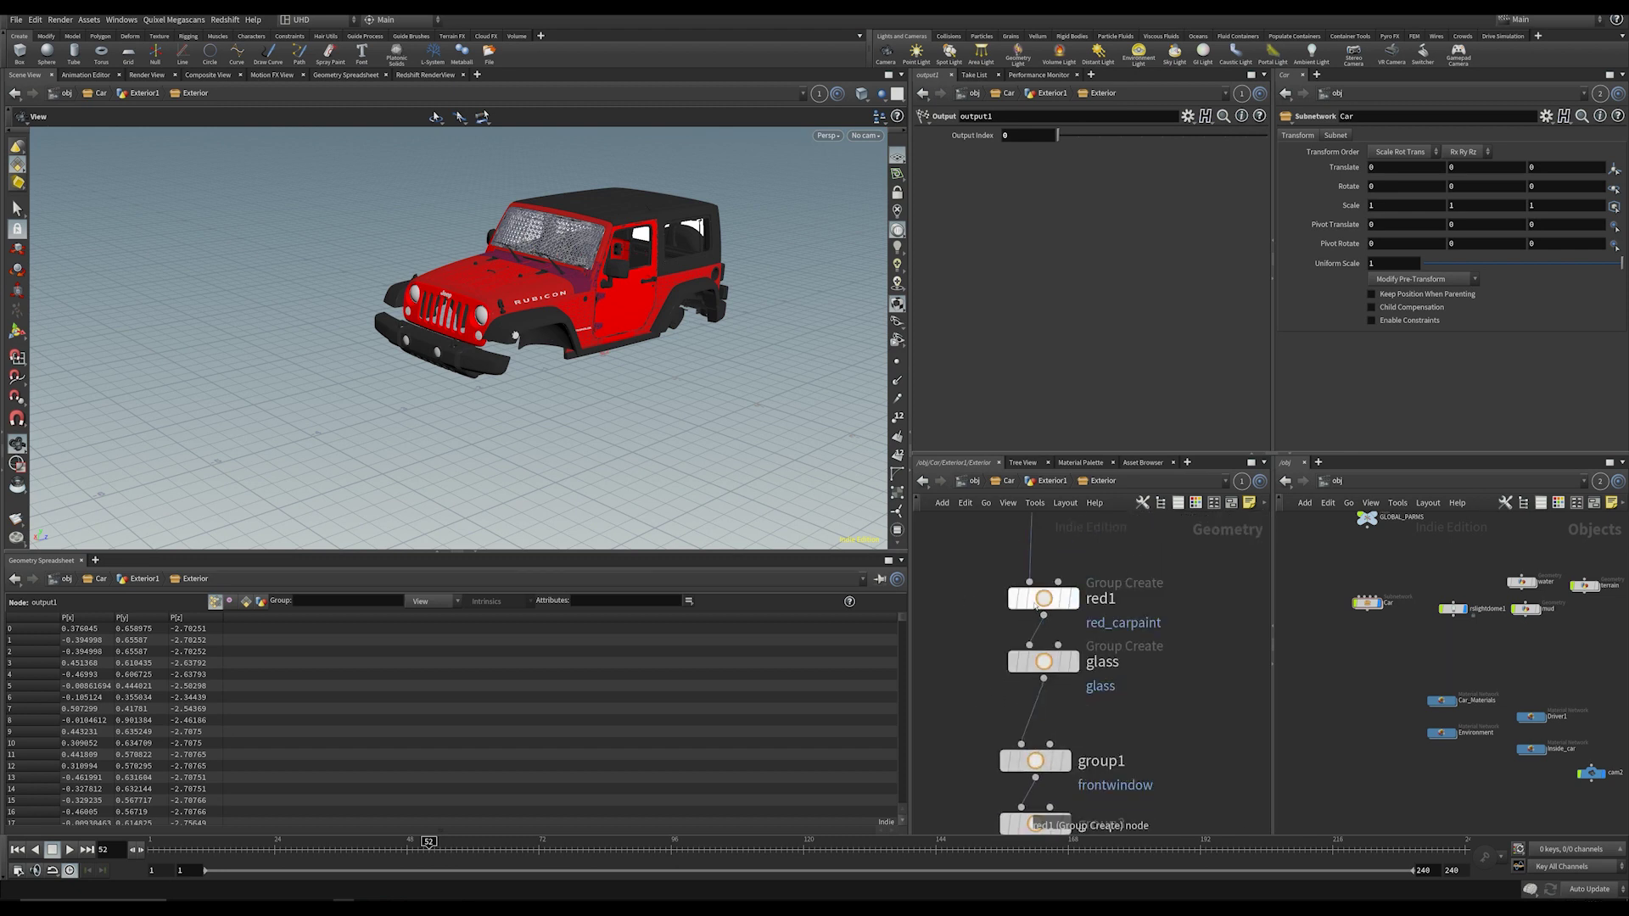
mouse_move(1076, 573)
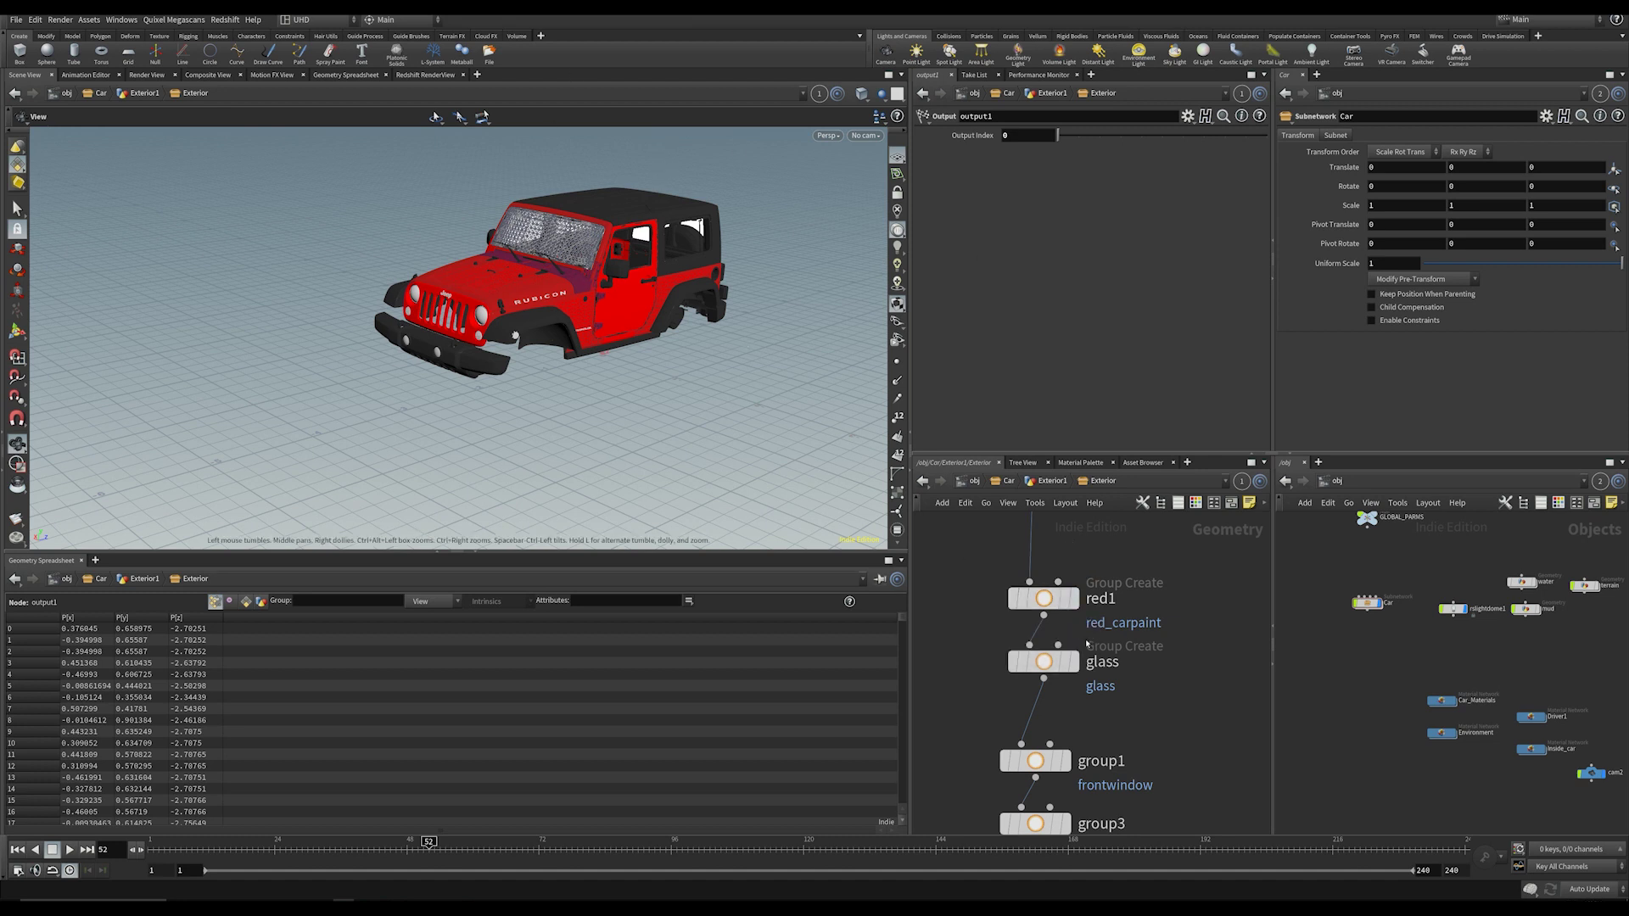
scroll(993, 653, down, 3)
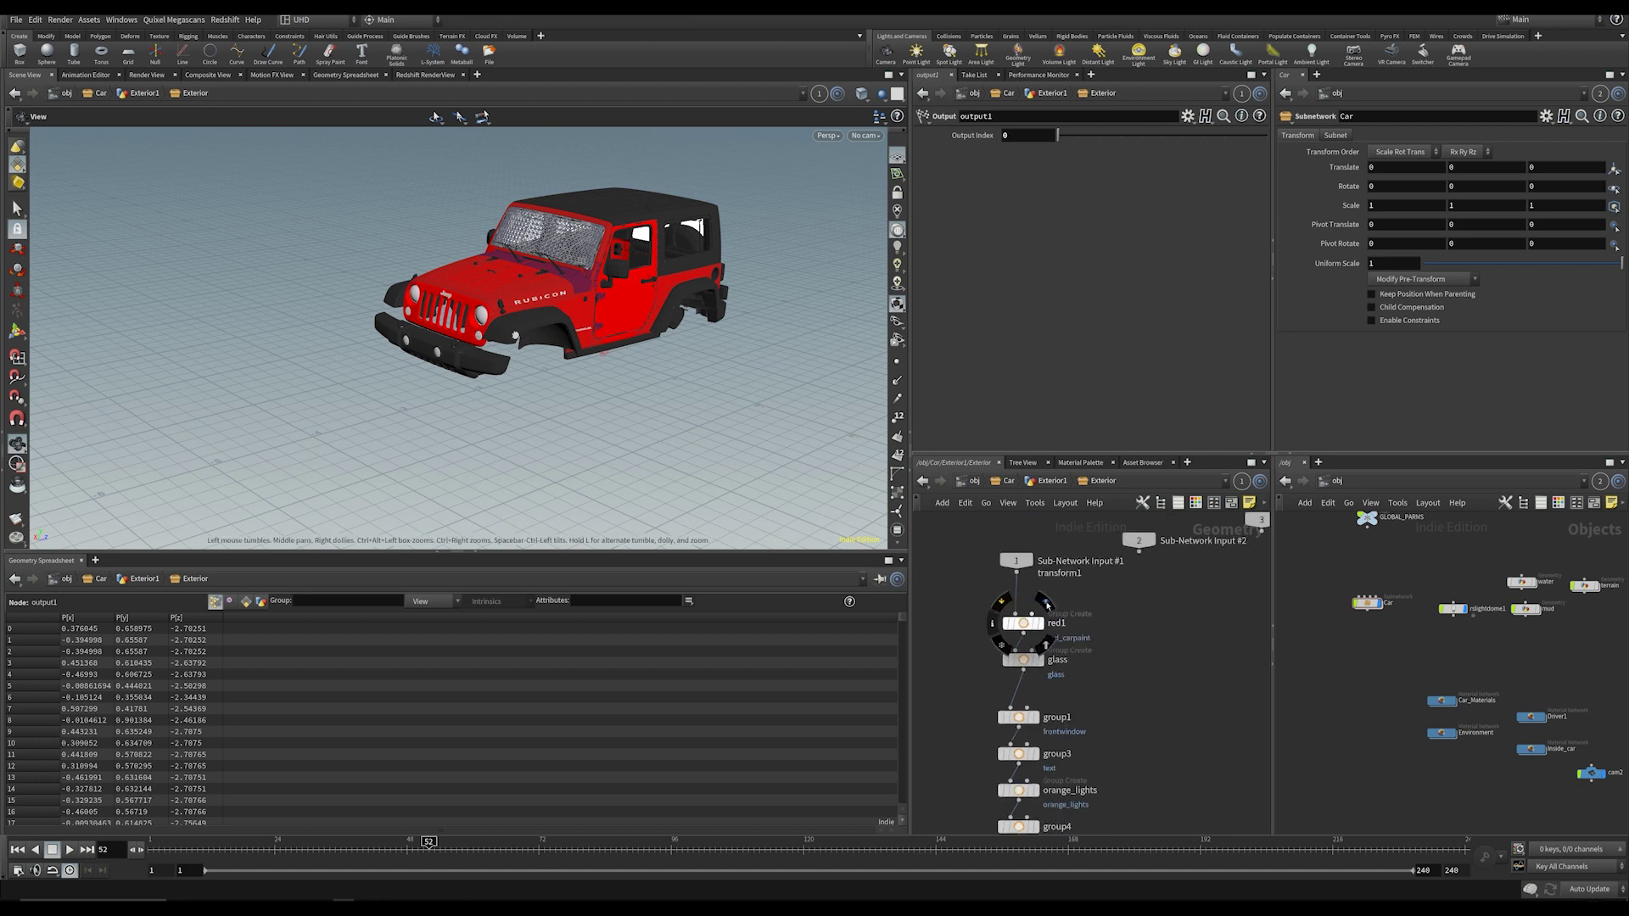
click(1024, 627)
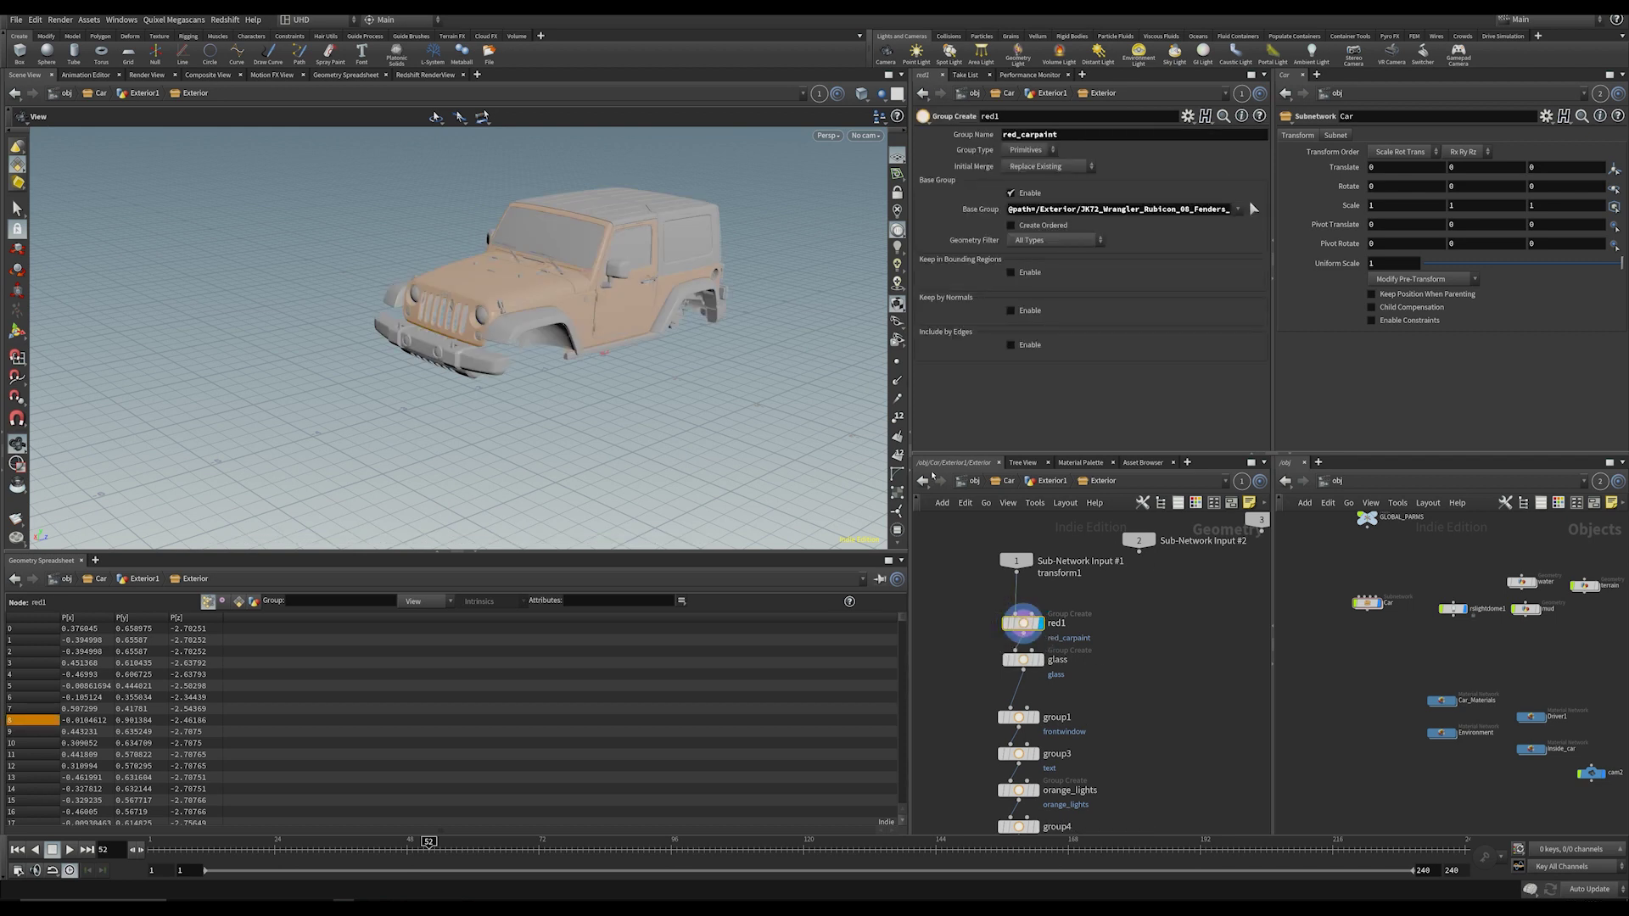
Step: Return to the Exterior1 level to point out the Exterior subnetwork, and go back inside it
click(1044, 481)
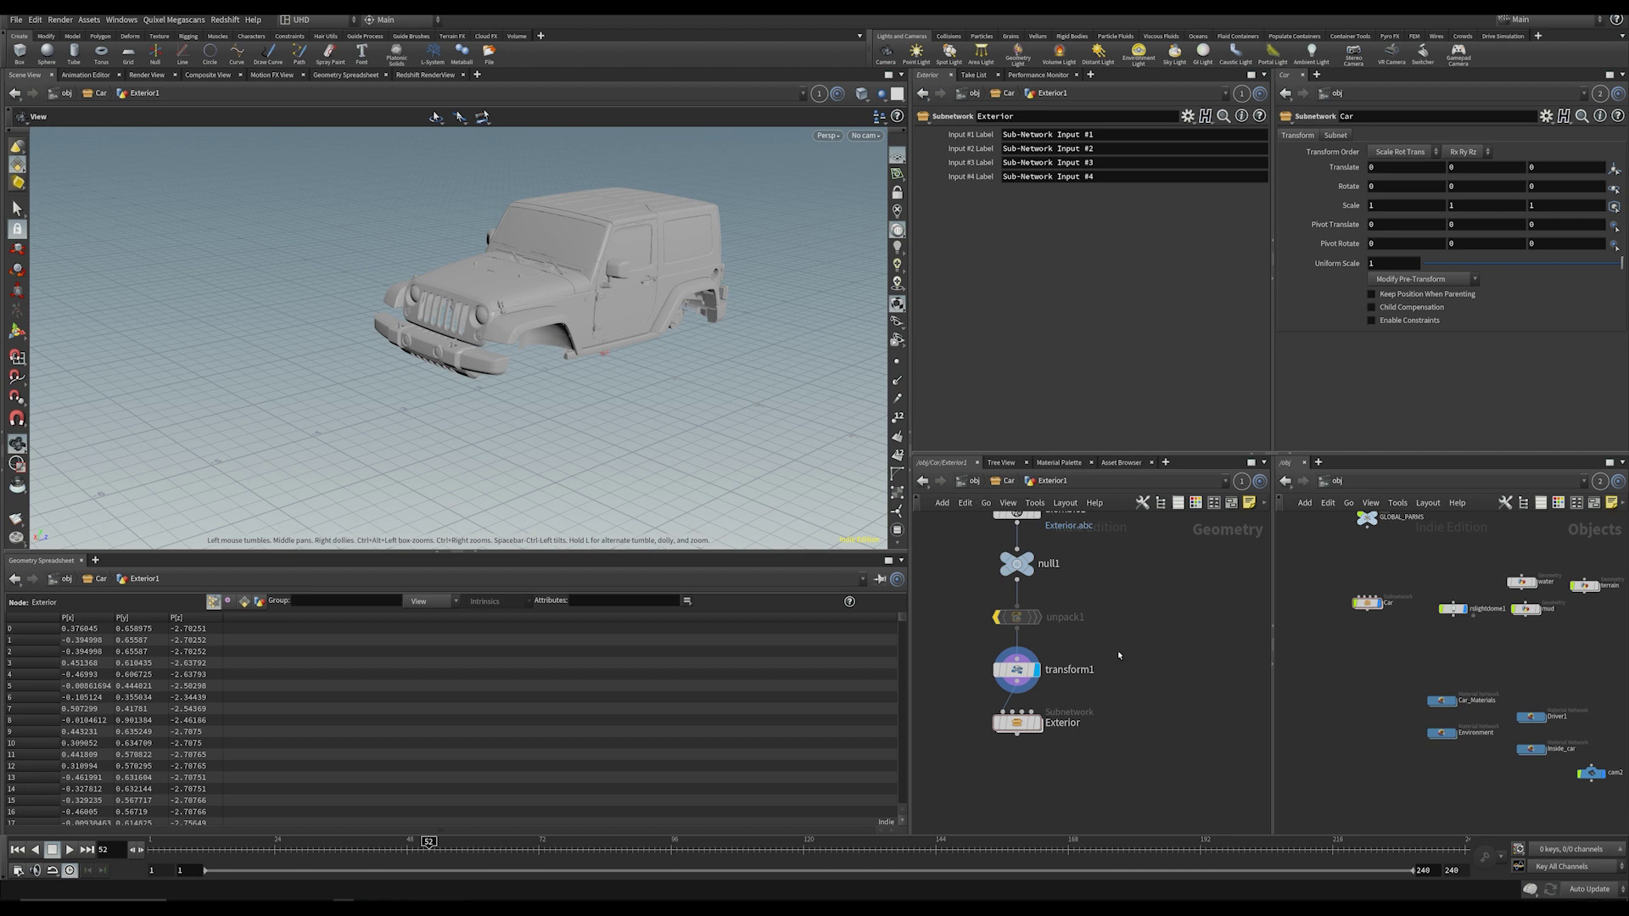
mouse_move(1105, 658)
middle_down()
mouse_move(1109, 679)
mouse_move(1117, 669)
middle_up()
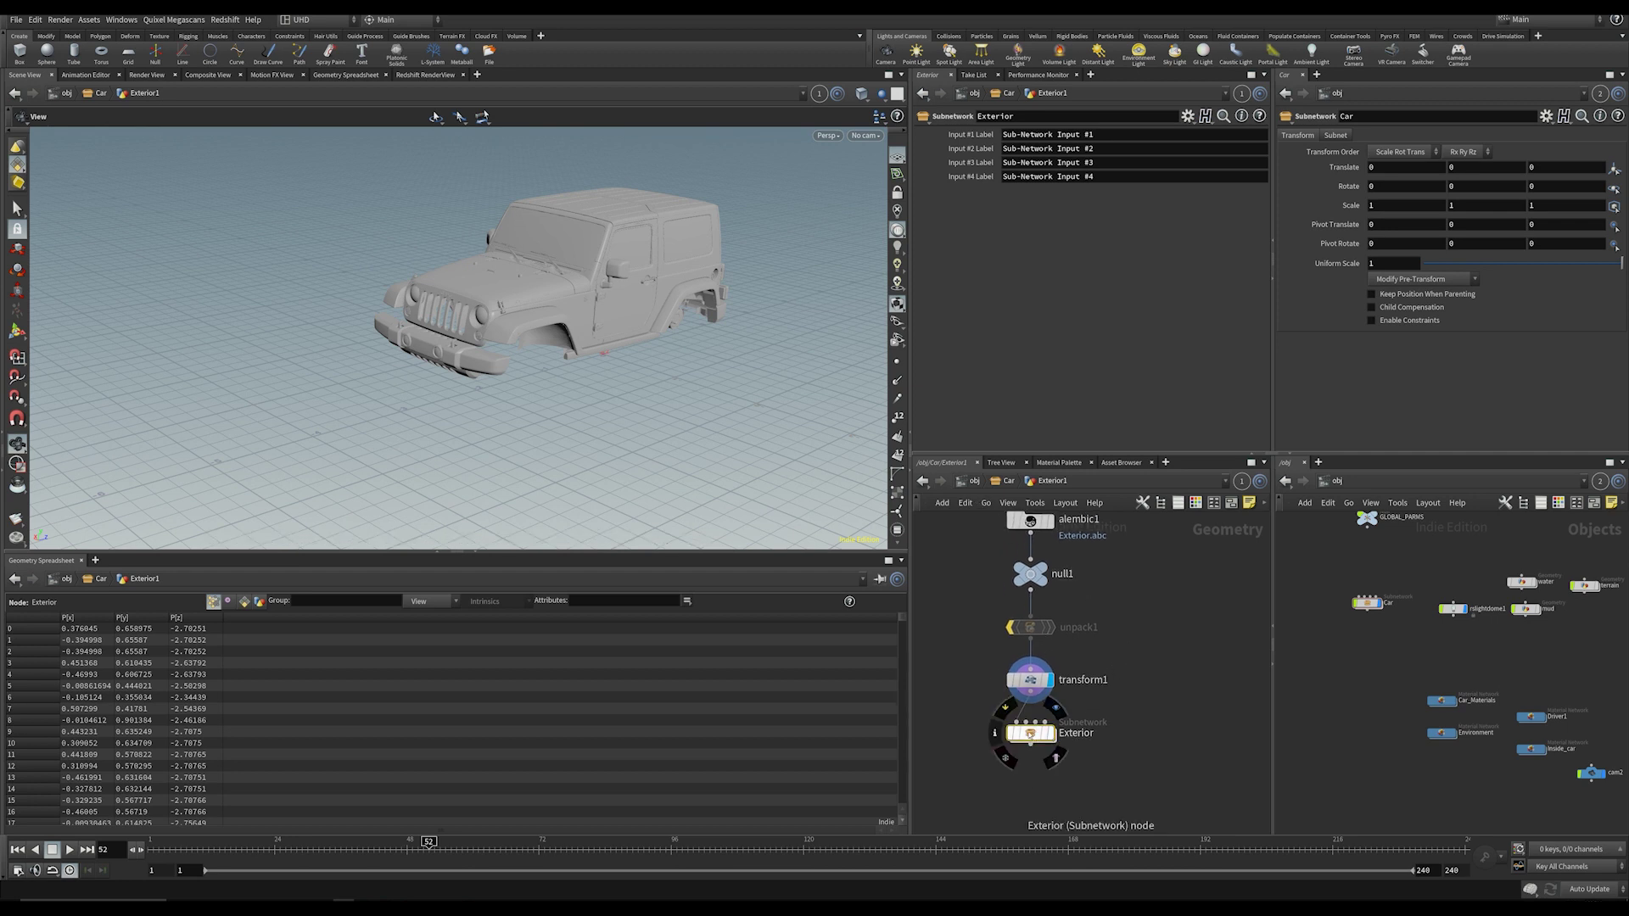
double_click(1030, 735)
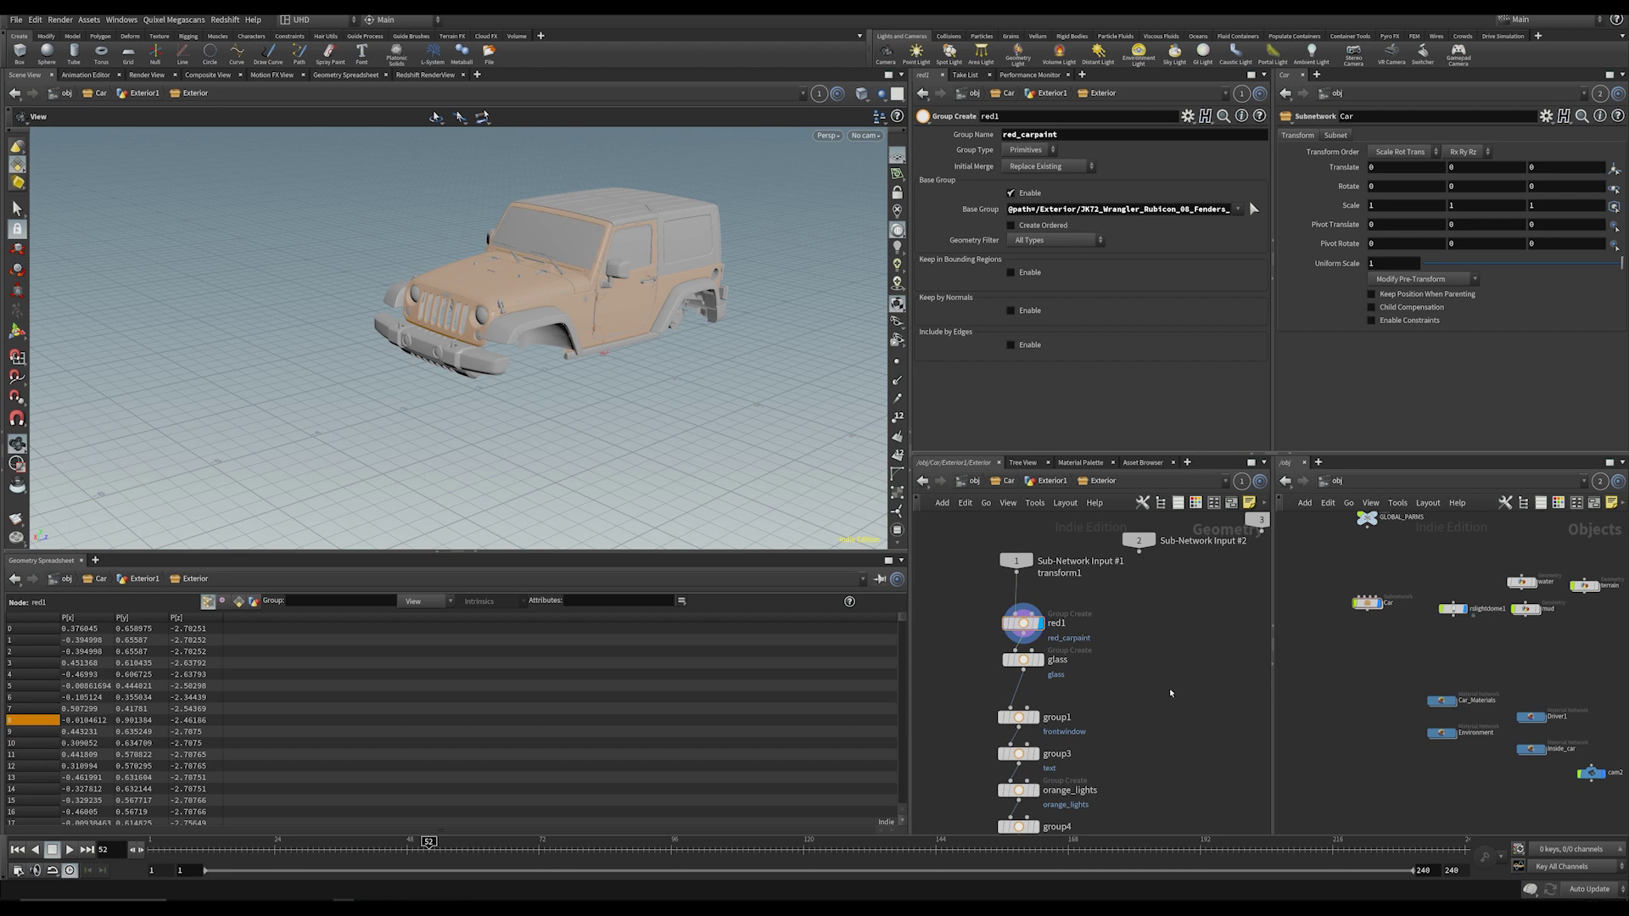
scroll(1137, 671, down, 2)
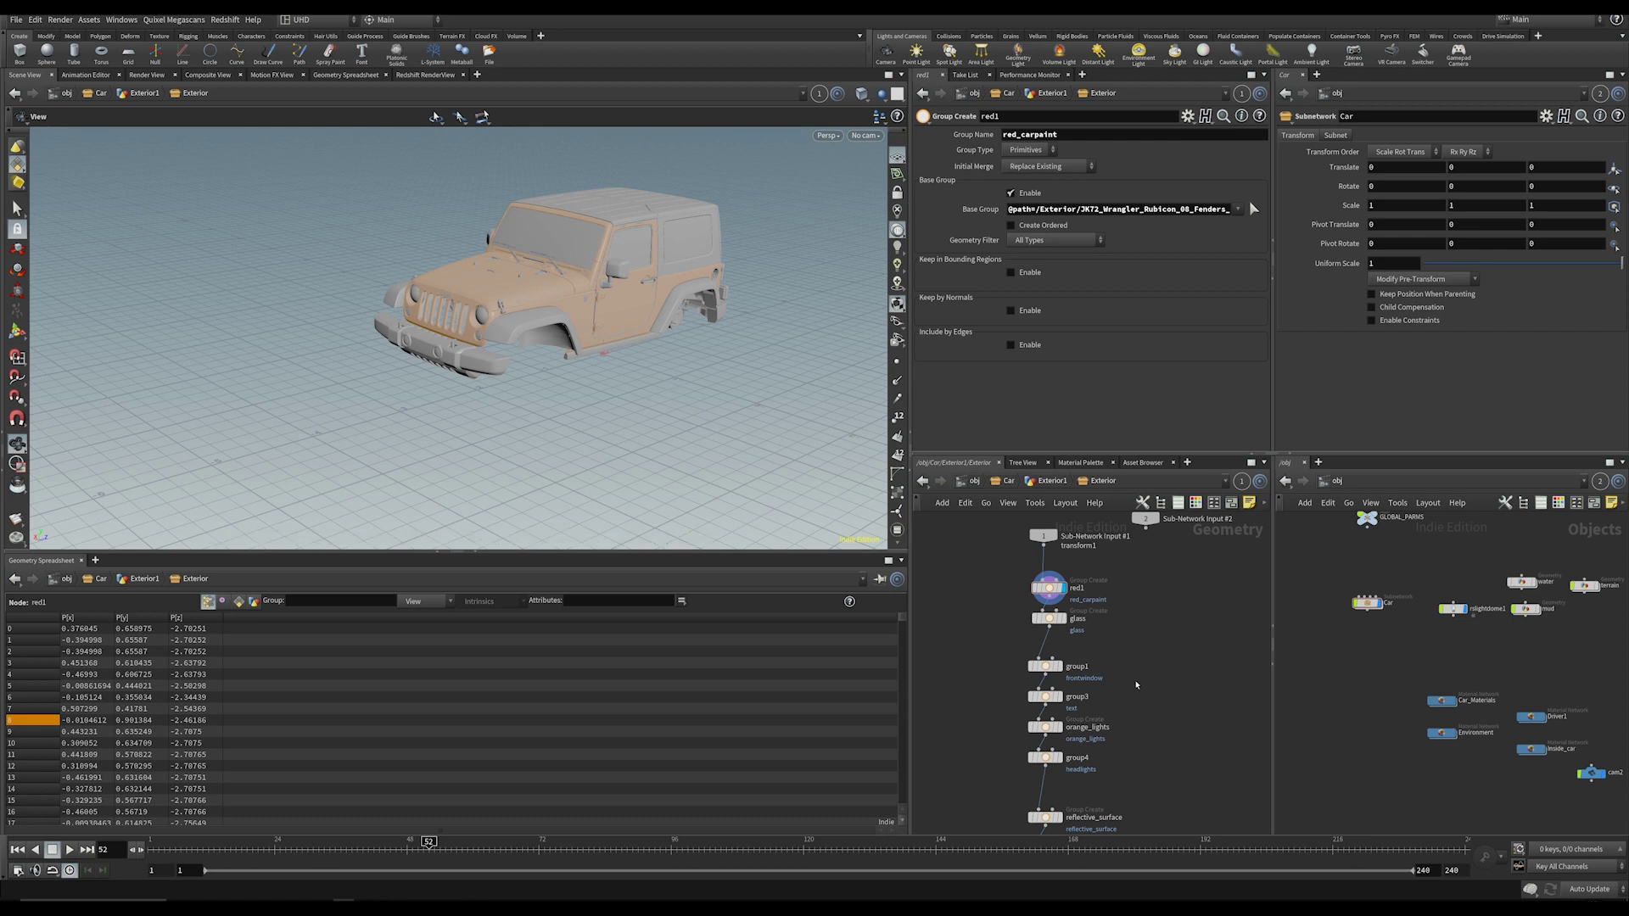
middle_drag(1136, 684, 1106, 701)
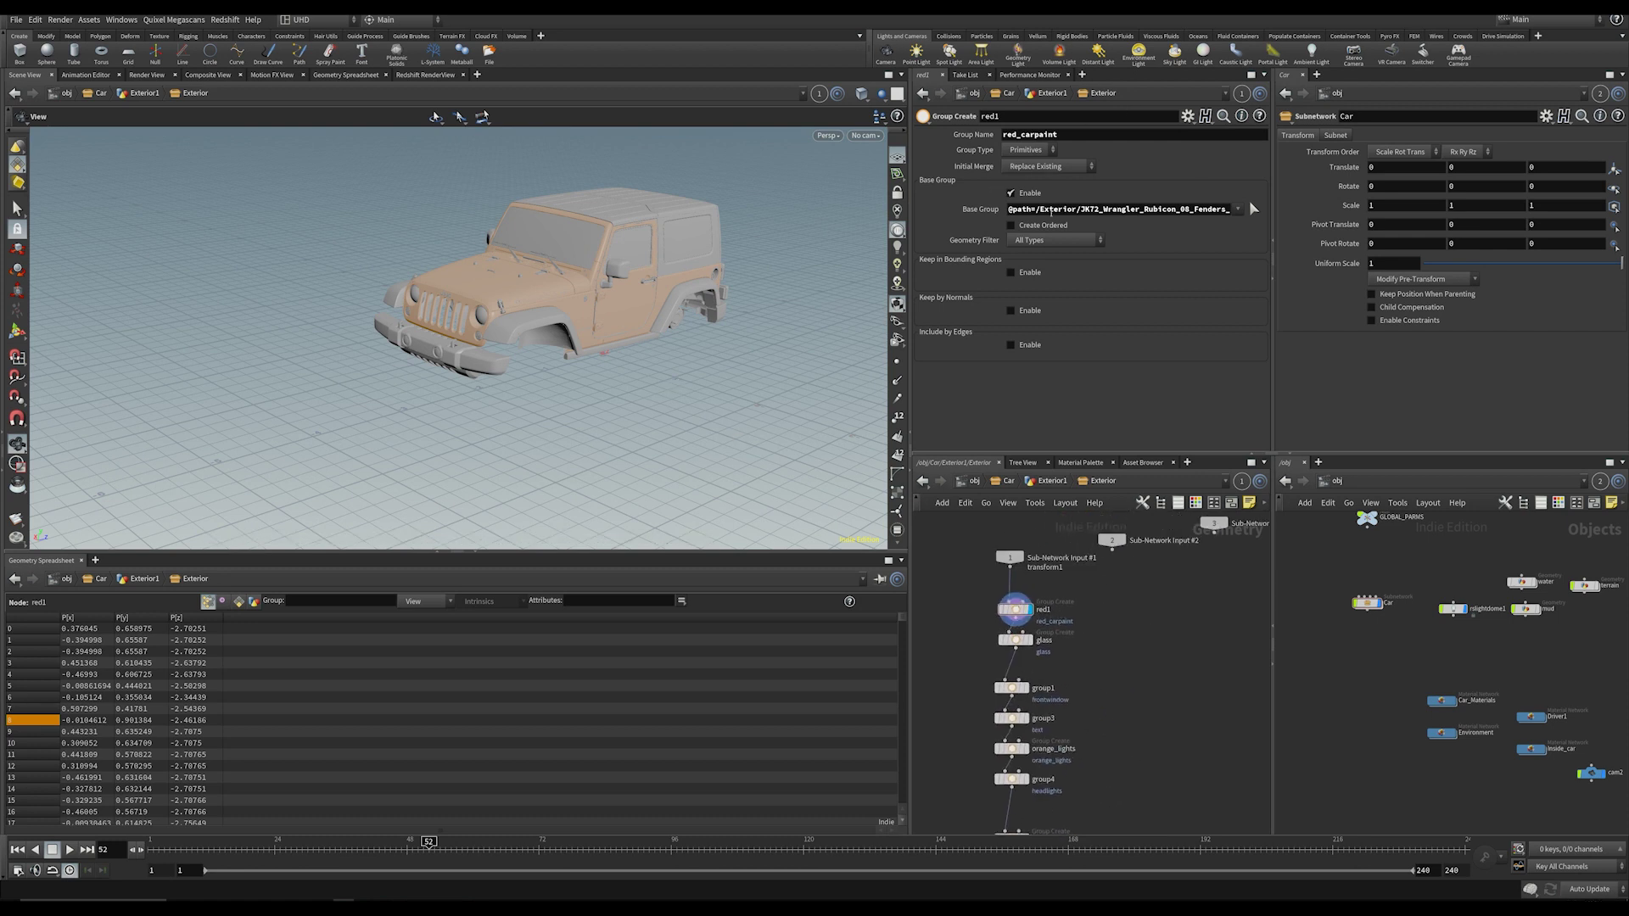
mouse_move(1009, 211)
mouse_down()
mouse_move(1080, 211)
mouse_move(1041, 211)
mouse_up()
click(1083, 209)
Step: Activate viewport selection and show the car's geometry as a list of Alembic Paths
key(s)
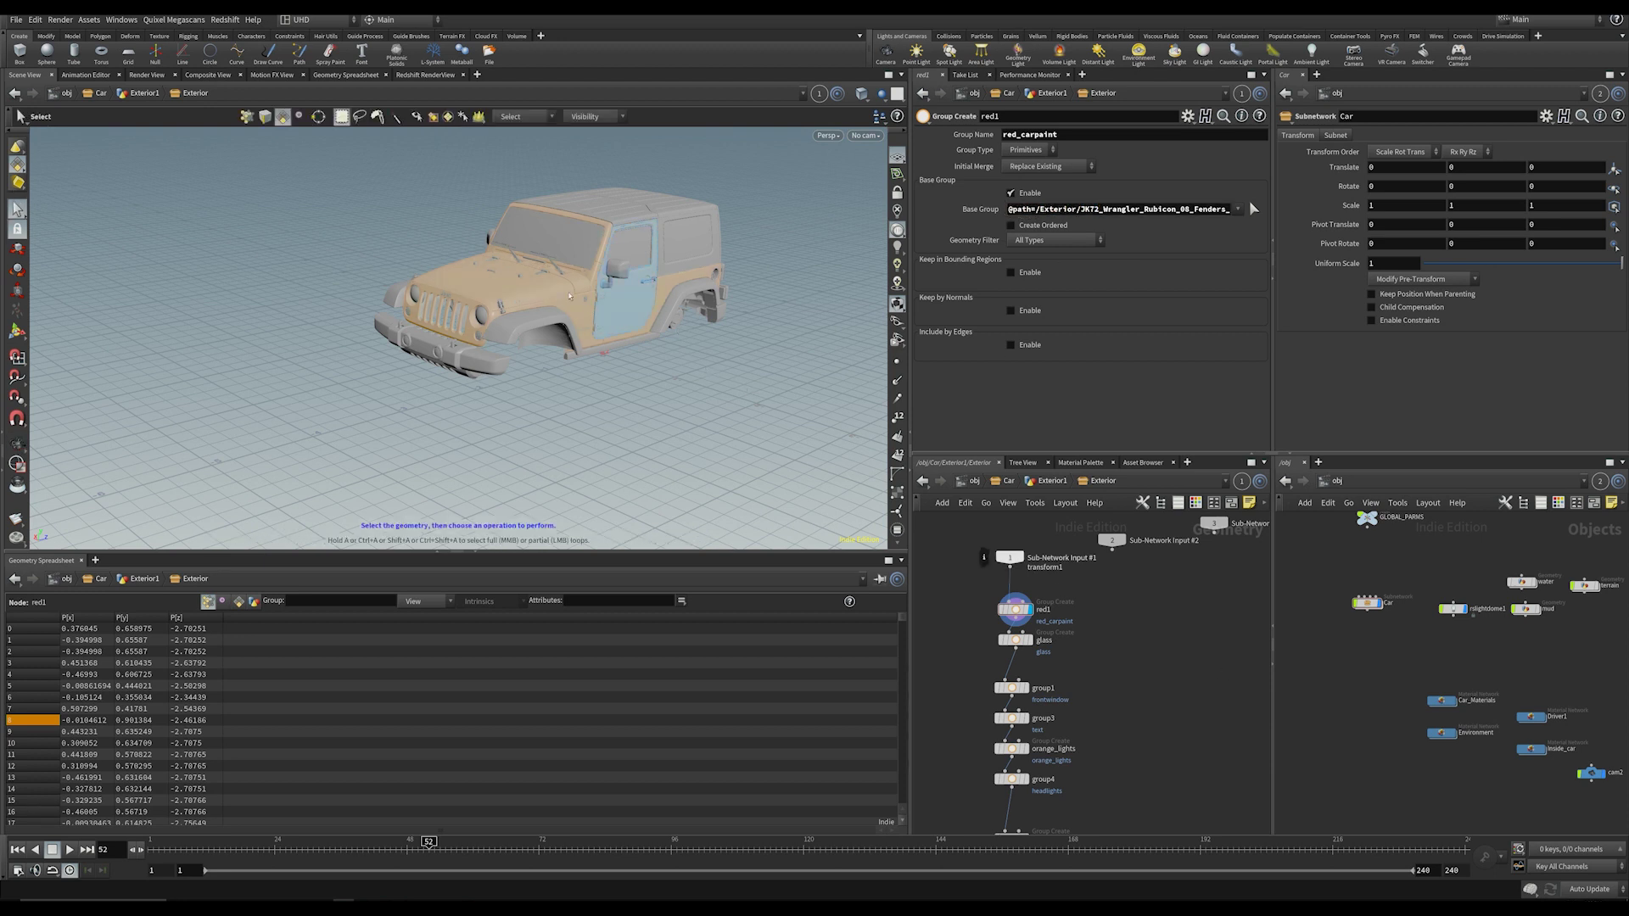
click(514, 117)
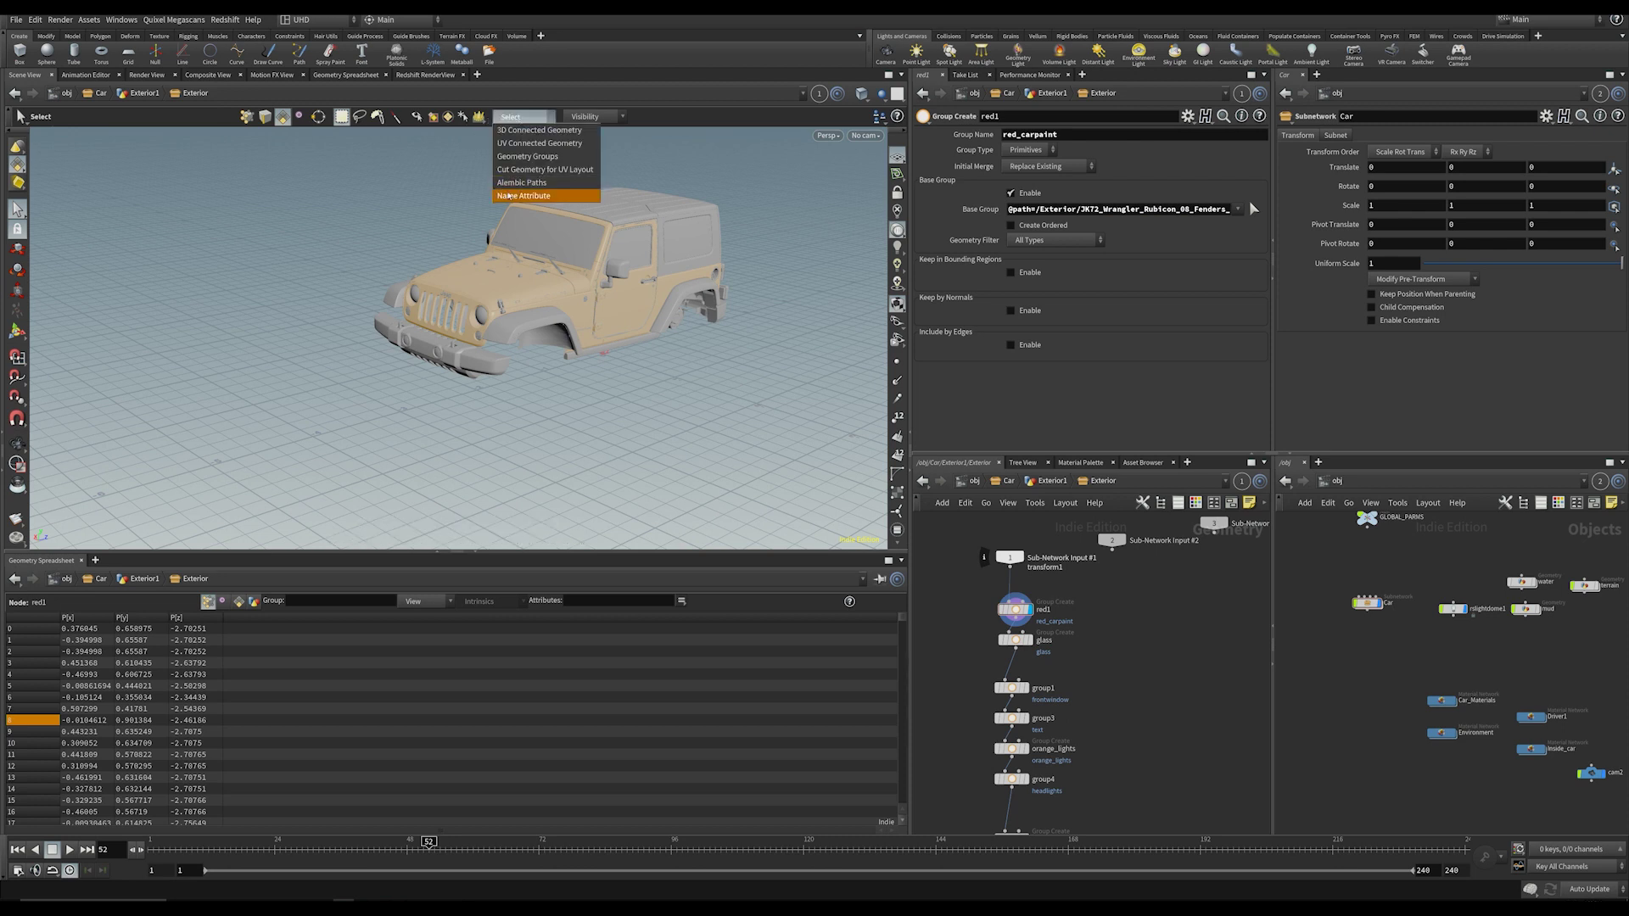
click(509, 183)
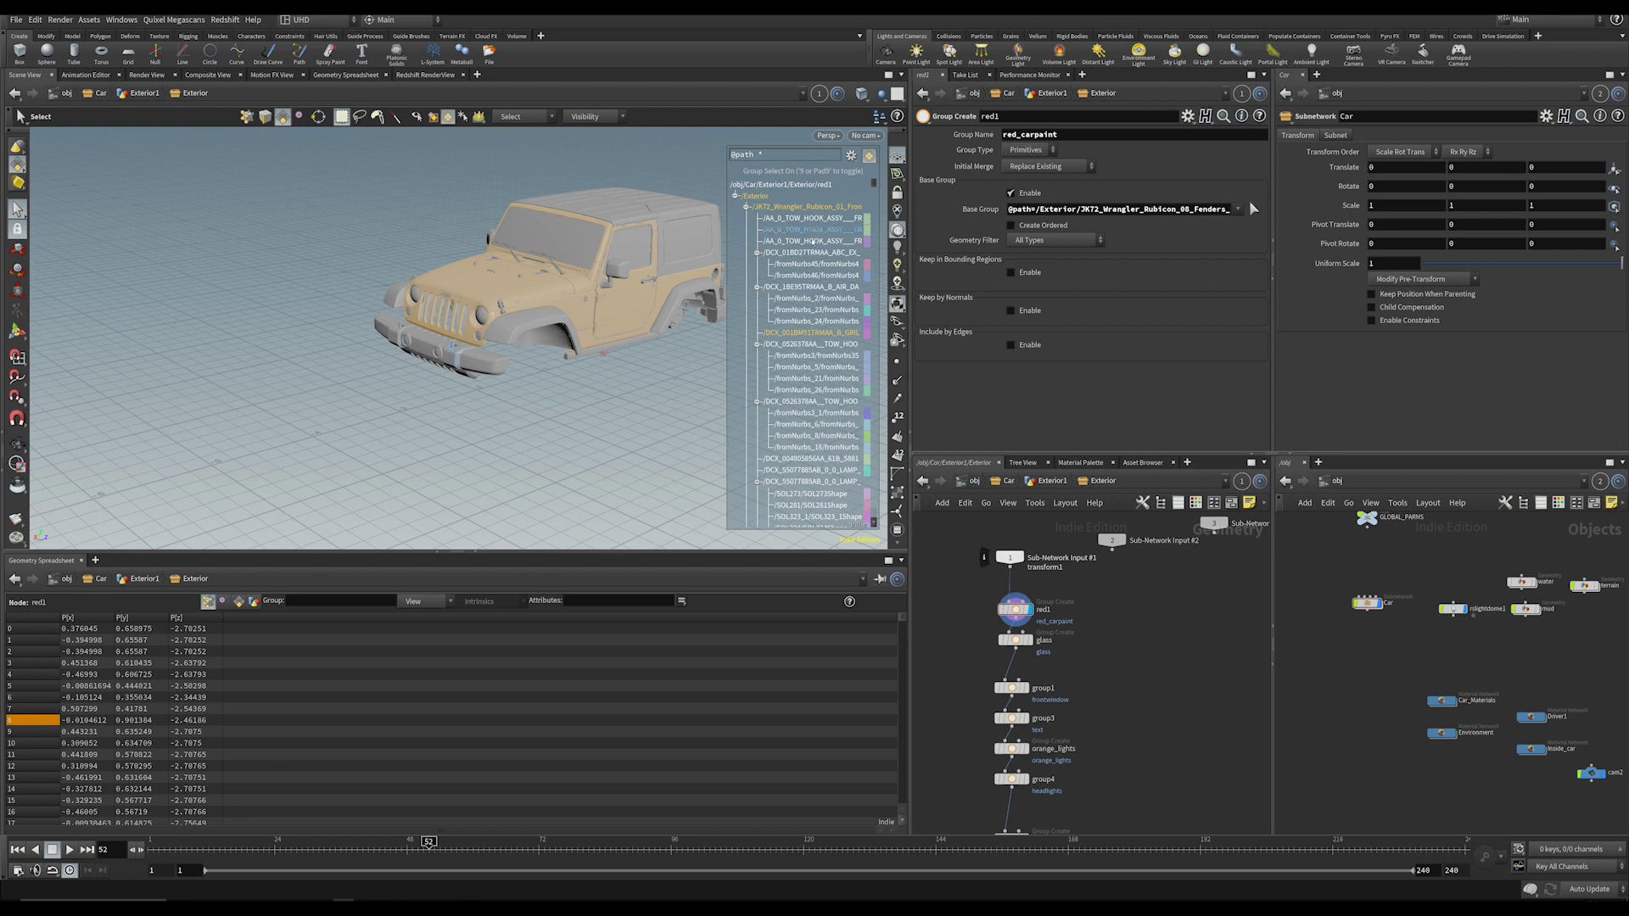
Step: Browse the Alembic path list and try picking the JK72_Wrangler_Rubicon_03_Roof group and a body part in the viewport
scroll(791, 277, down, 2)
scroll(794, 255, down, 8)
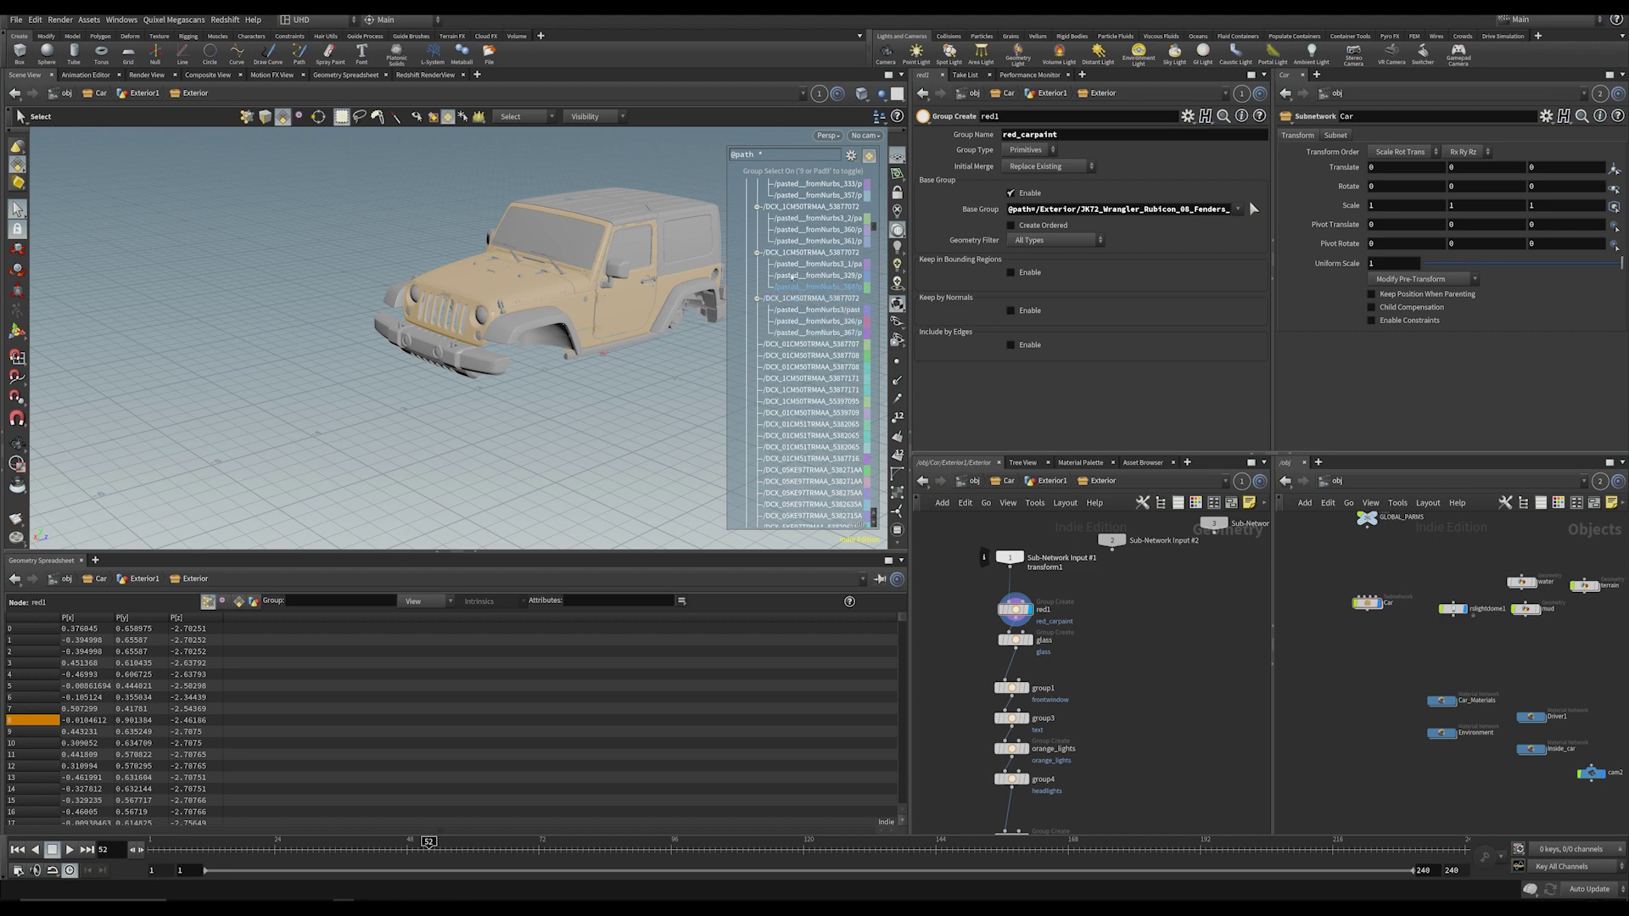
scroll(777, 257, up, 5)
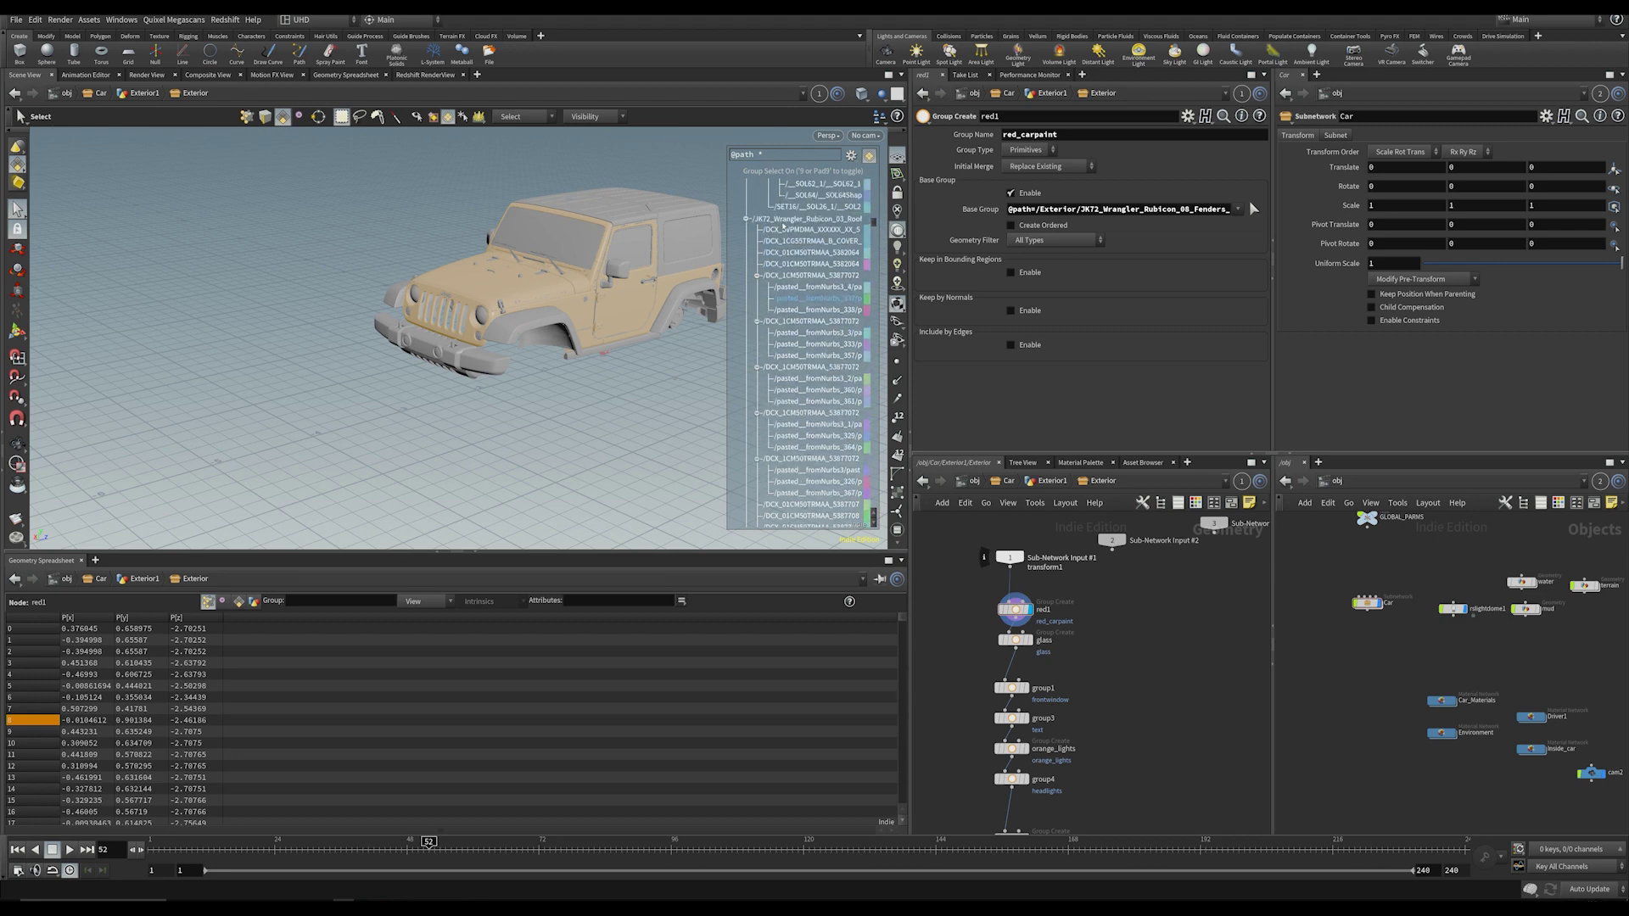
click(781, 220)
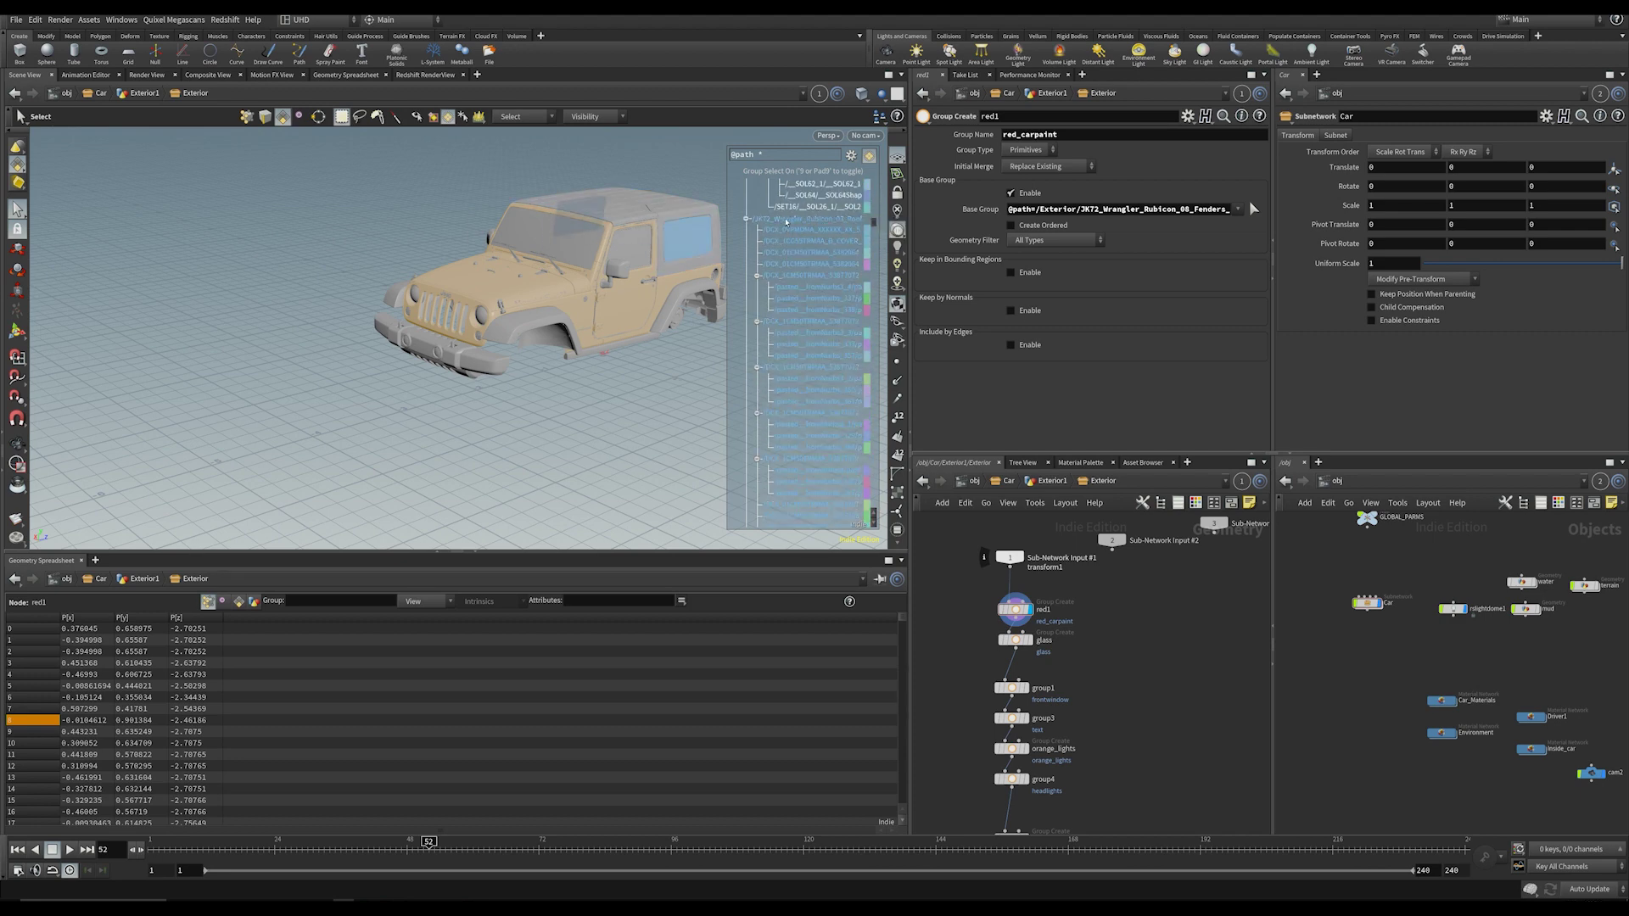
scroll(790, 280, up, 2)
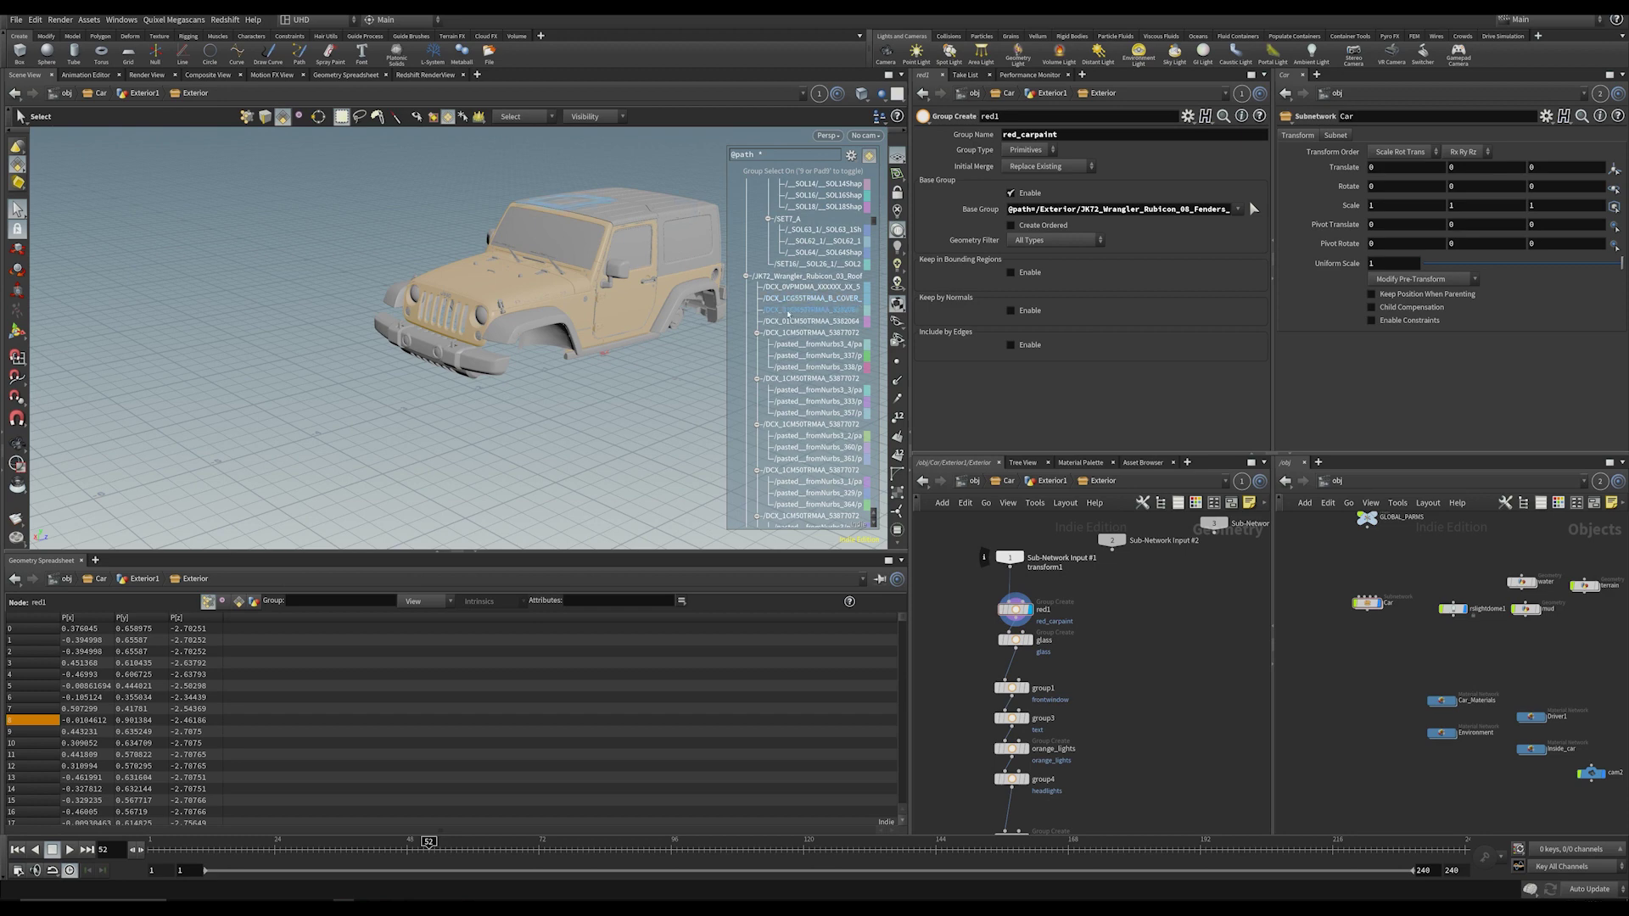
scroll(788, 312, up, 15)
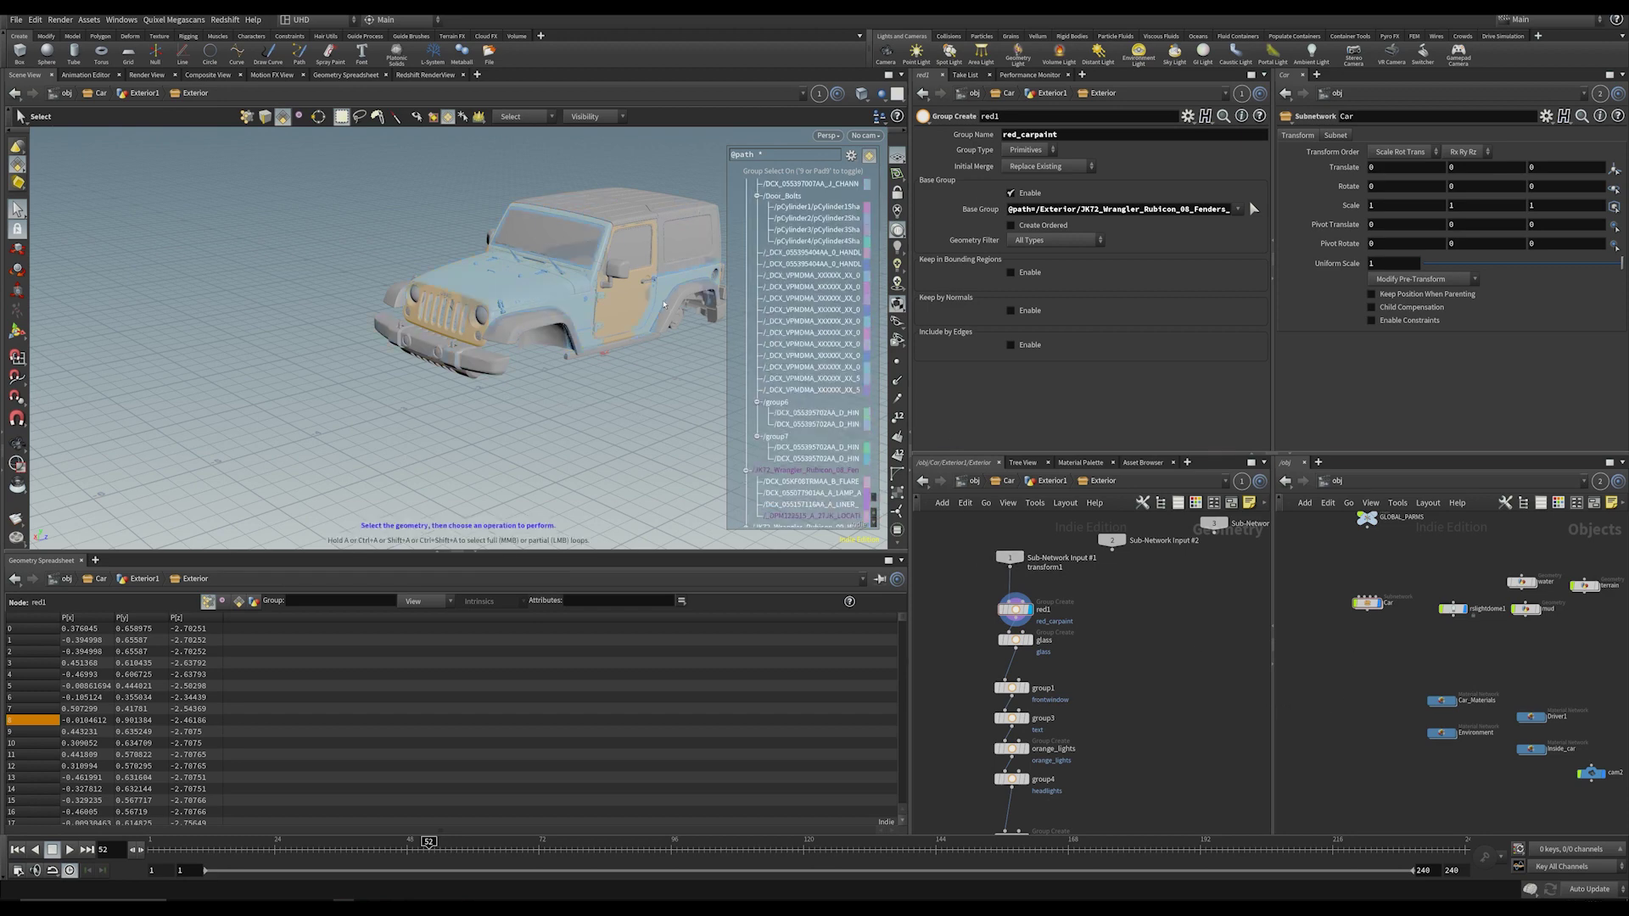
click(664, 304)
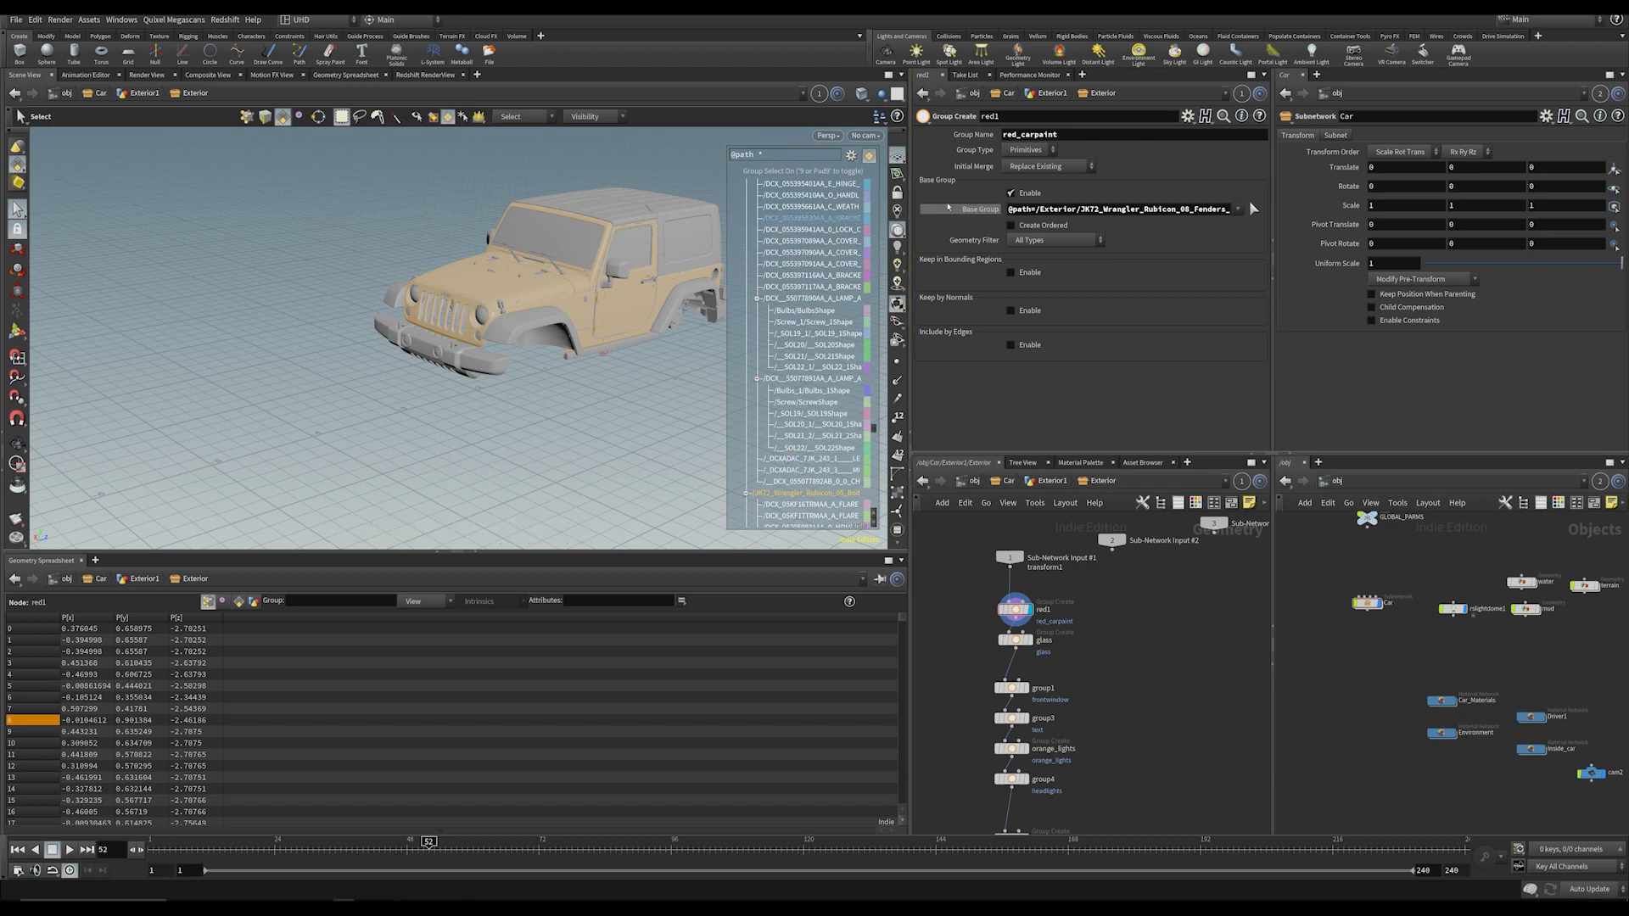
Step: Leave the Alembic path selection and display the glass group node to show the window primitives
scroll(810, 246, down, 10)
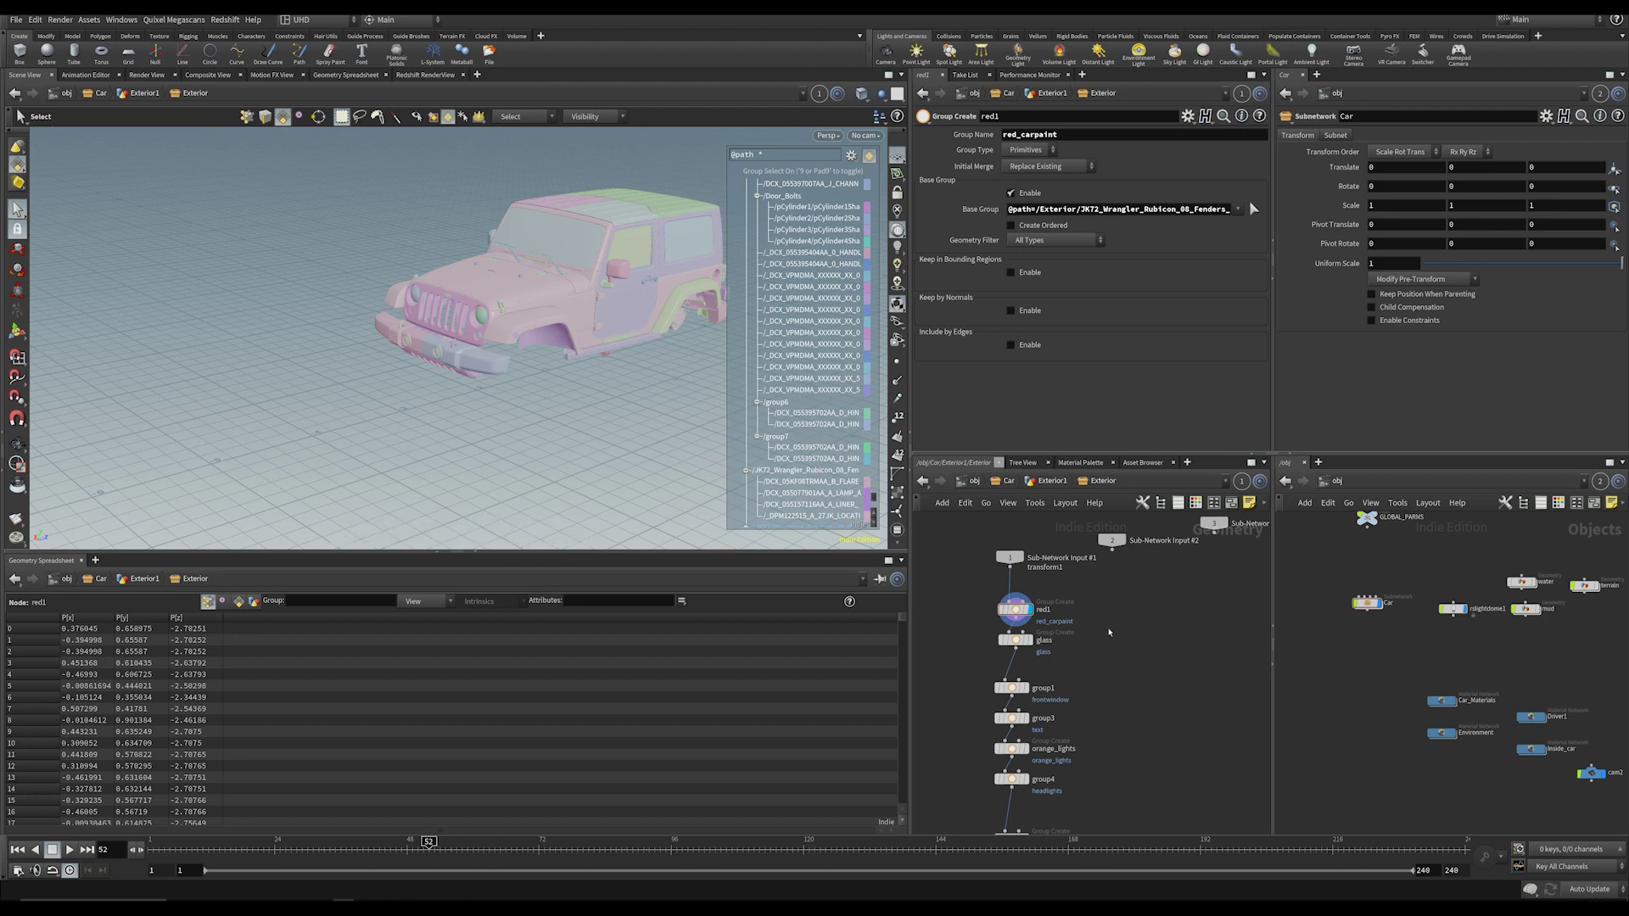
middle_drag(1142, 719, 1134, 609)
key(Escape)
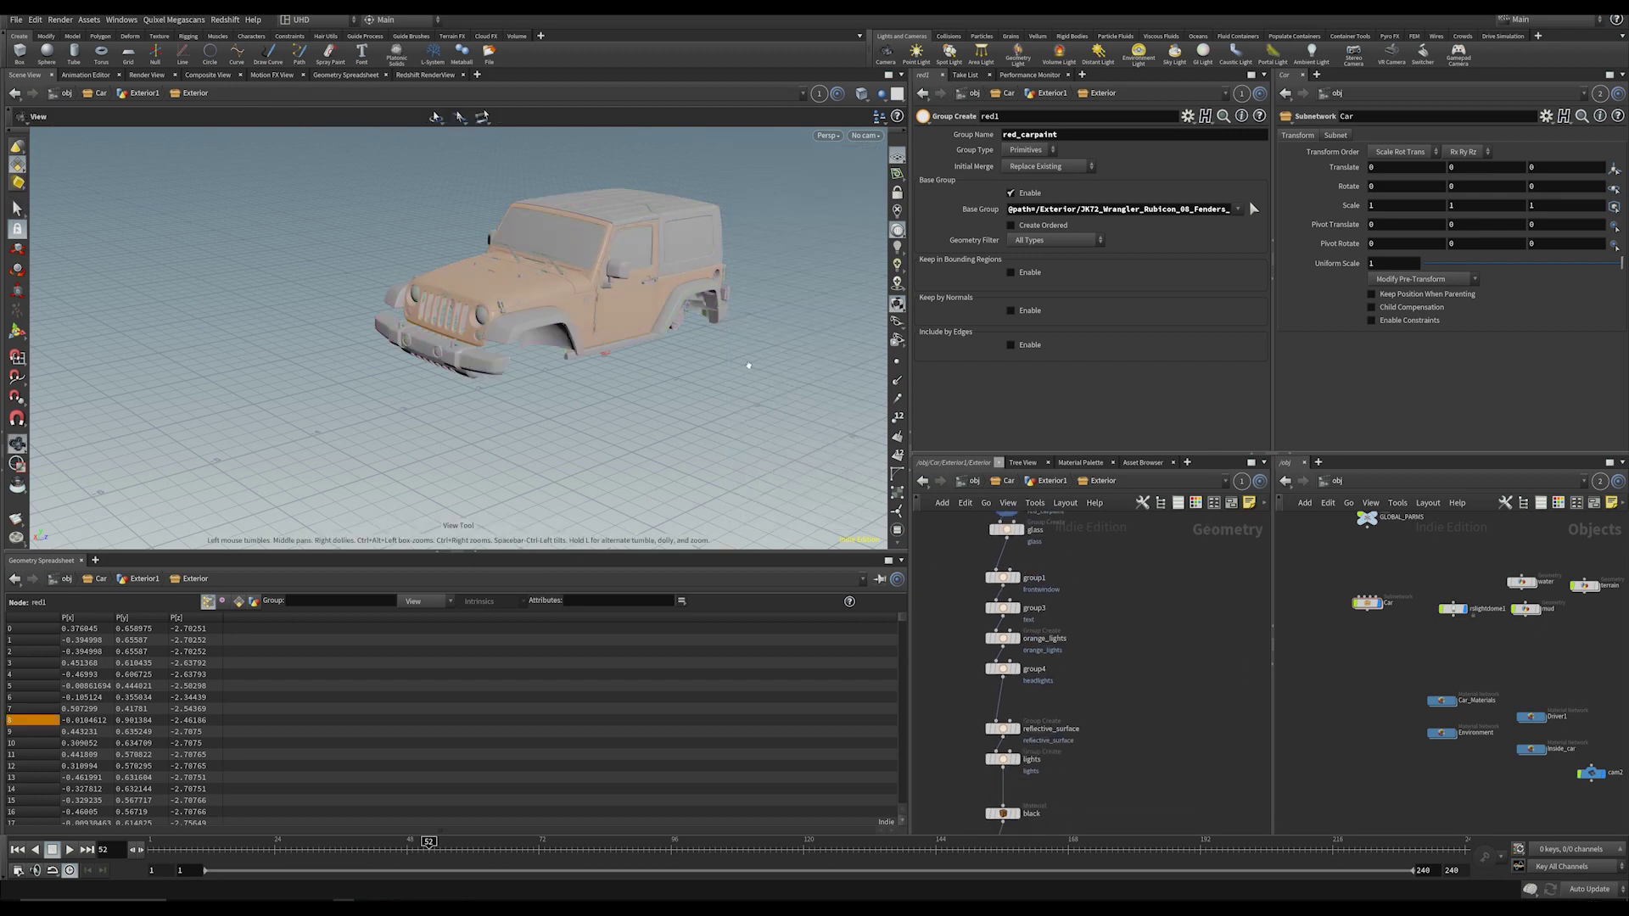
key(f)
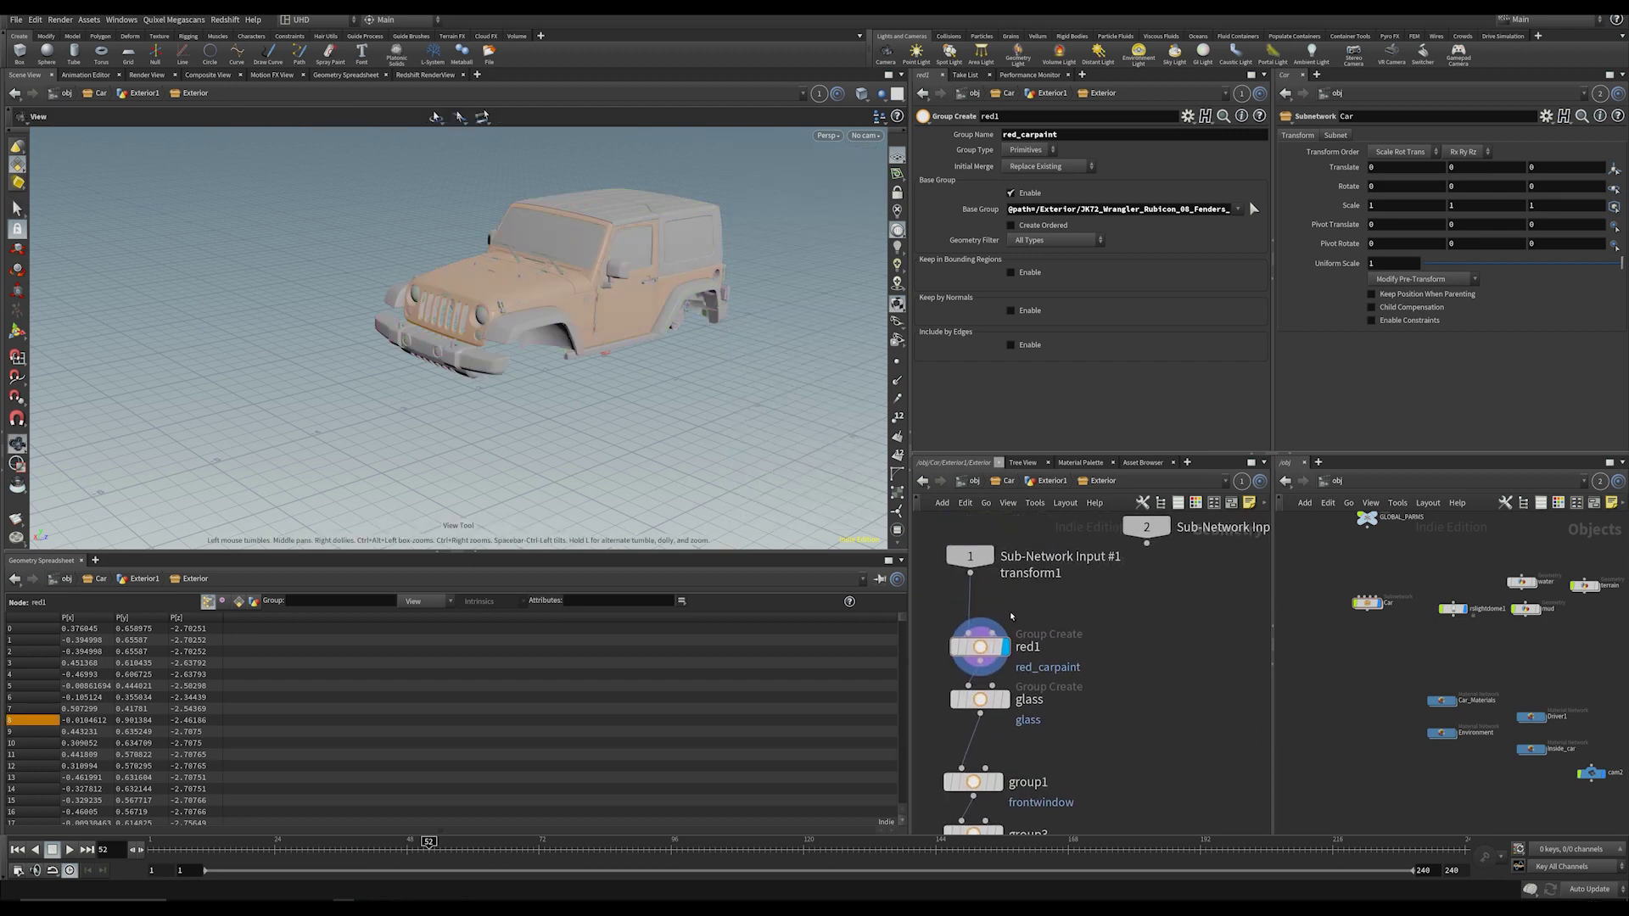
drag(994, 653, 995, 644)
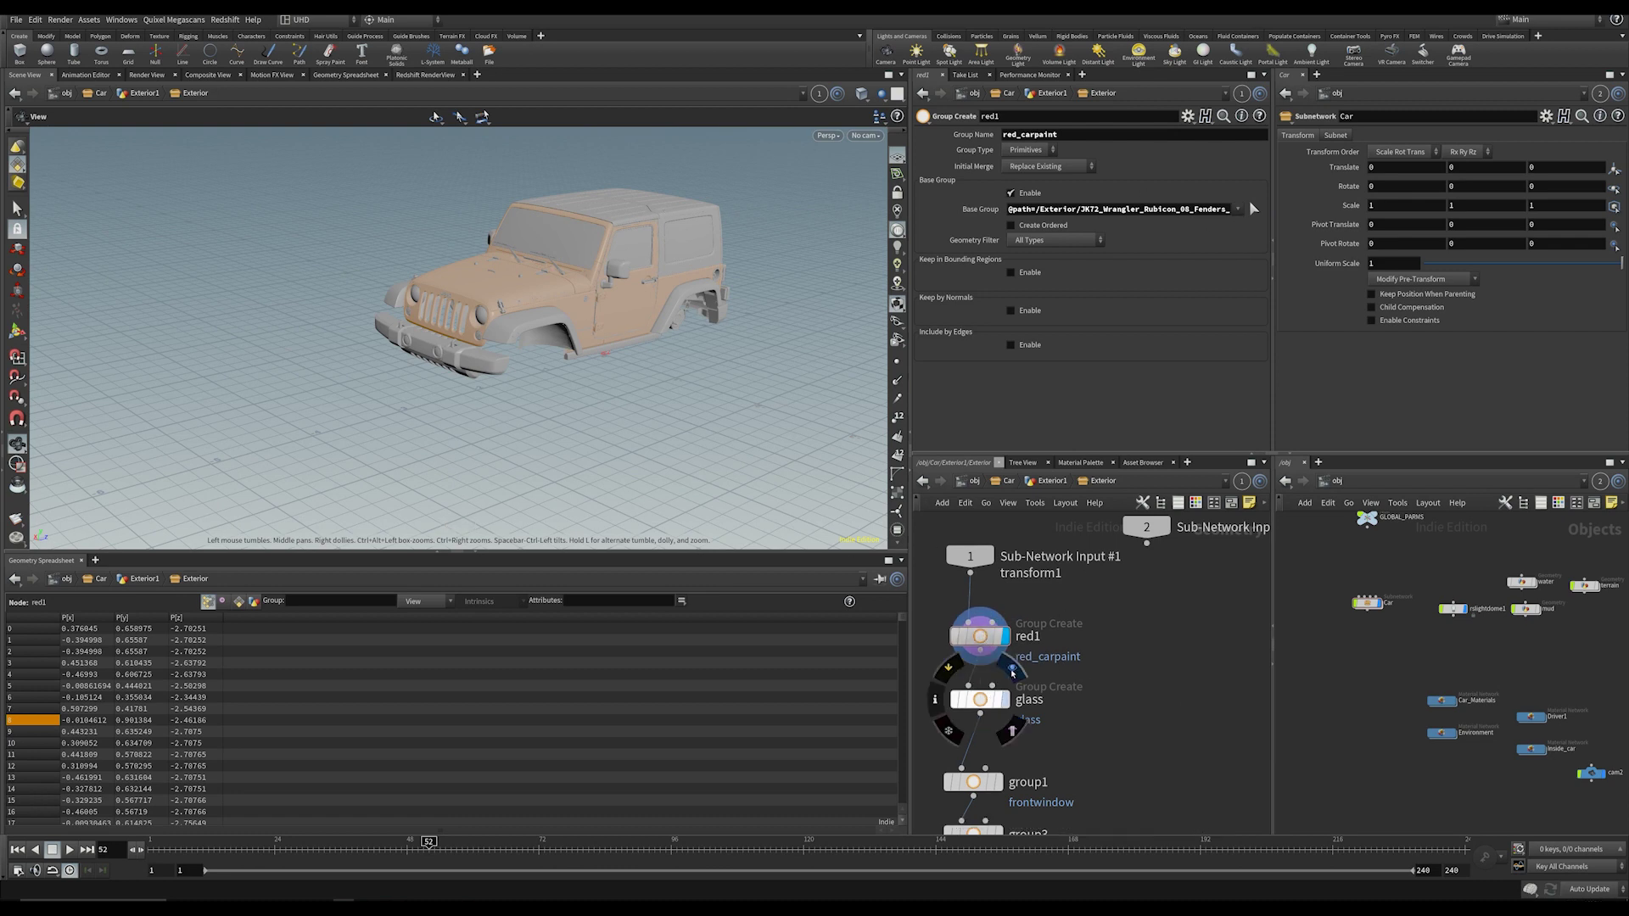
click(981, 699)
Step: Display the black Material node further down the chain and inspect the car with Black_material assigned
middle_drag(1074, 775, 1050, 640)
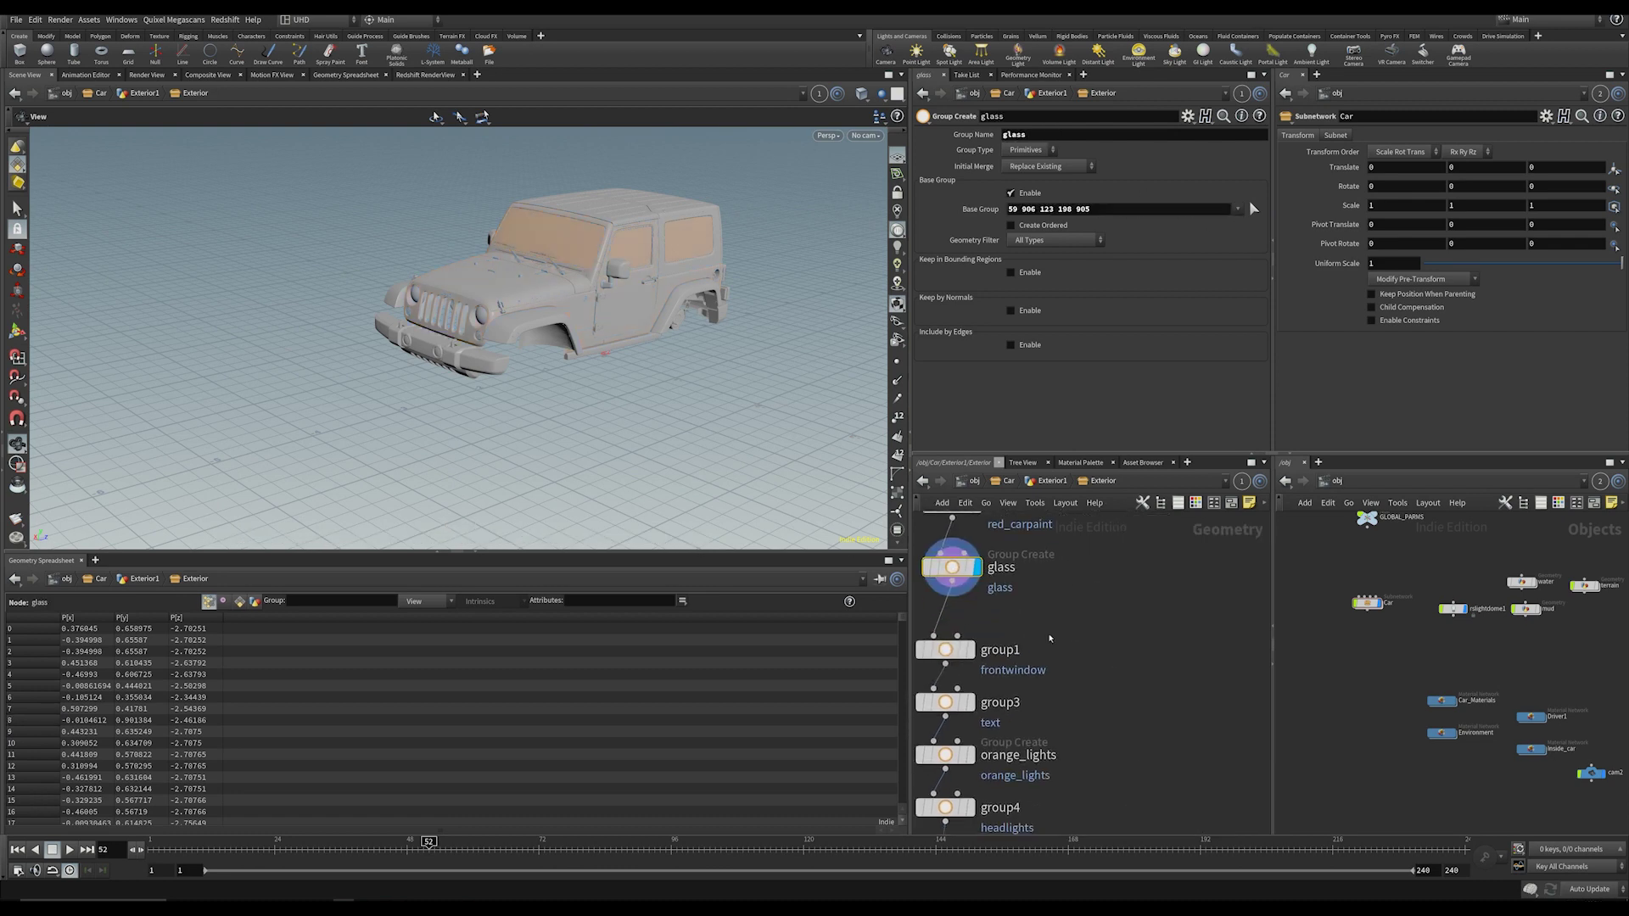
scroll(1051, 638, down, 4)
middle_drag(1172, 796, 1139, 601)
scroll(1019, 627, up, 5)
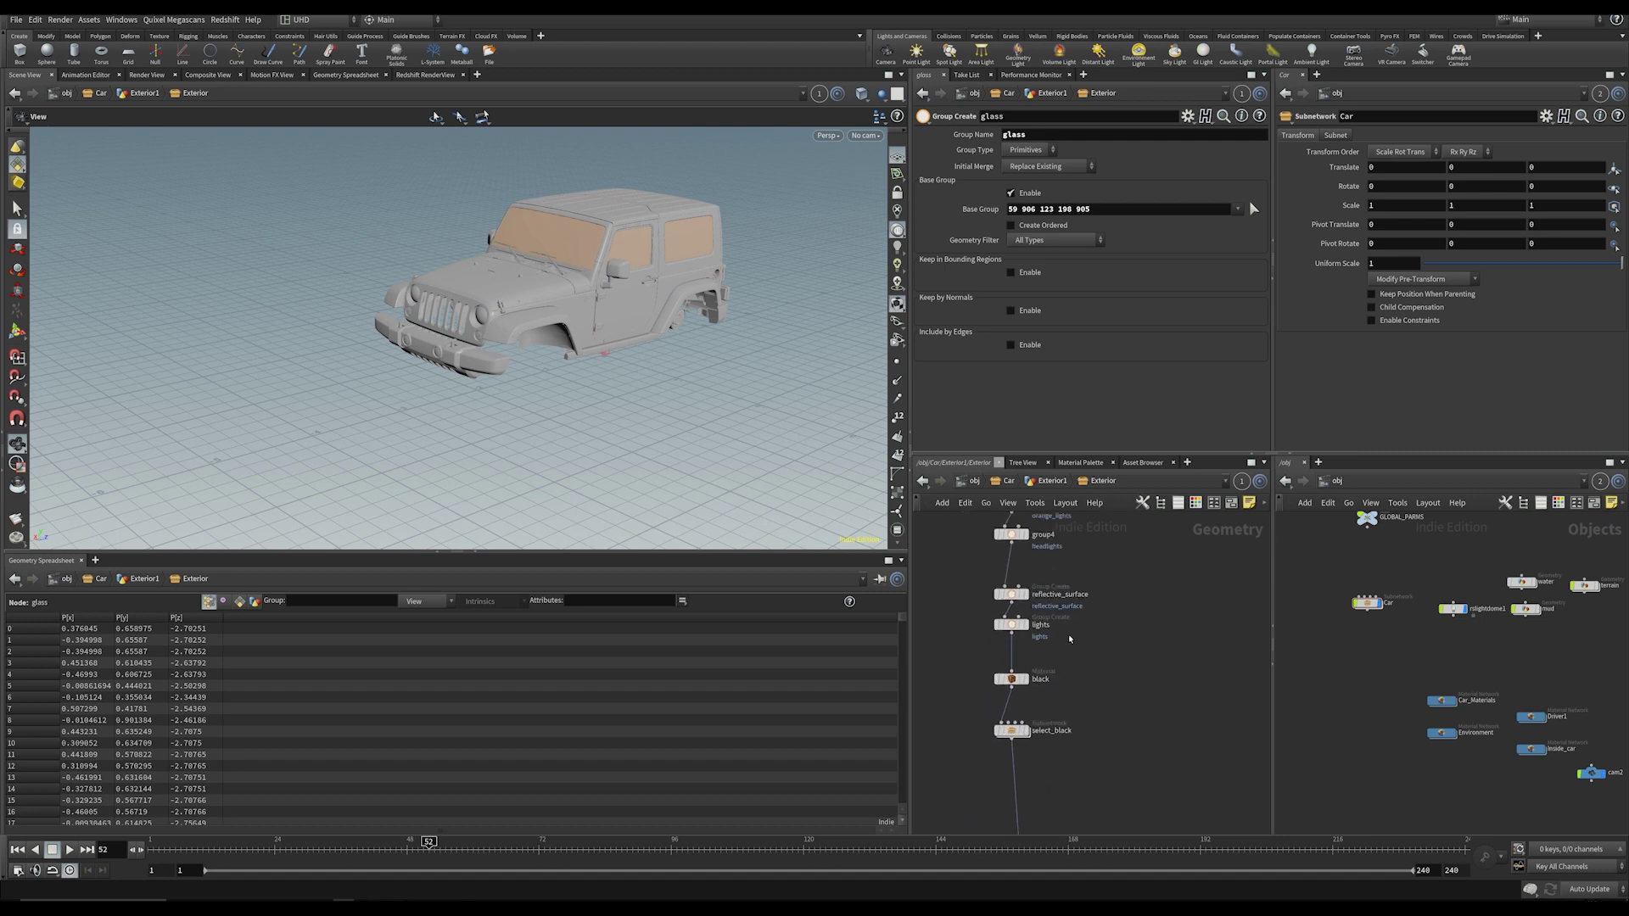
click(1010, 710)
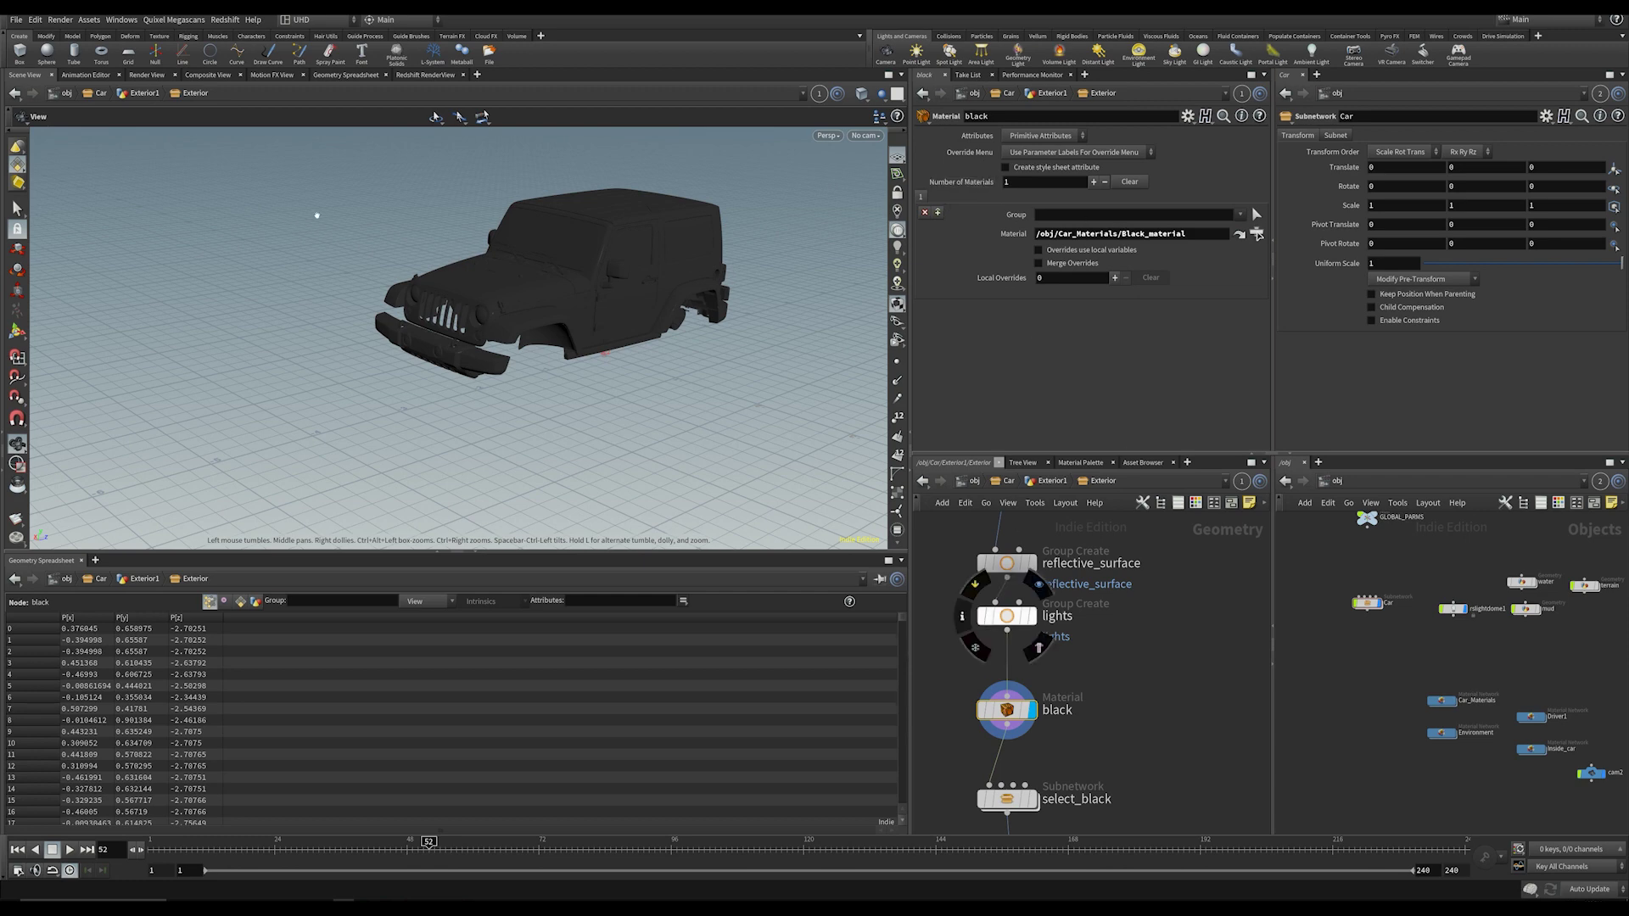
drag(616, 311, 543, 331)
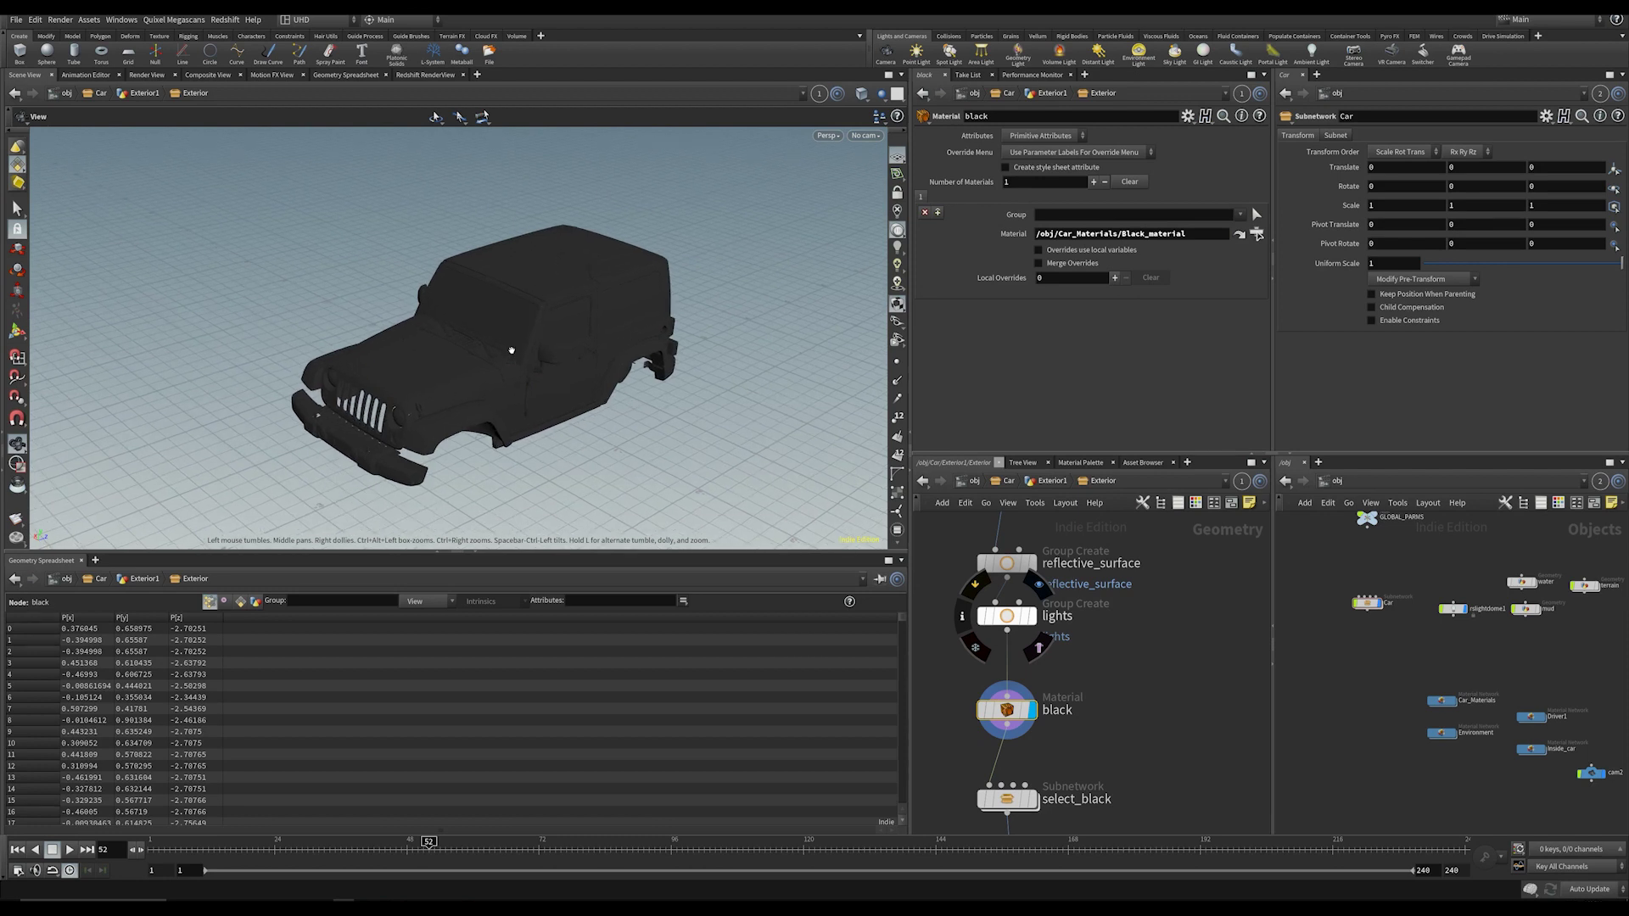
Step: Compare the car at the lights group node with its look at the black Material node
middle_drag(1225, 729, 1191, 845)
click(996, 733)
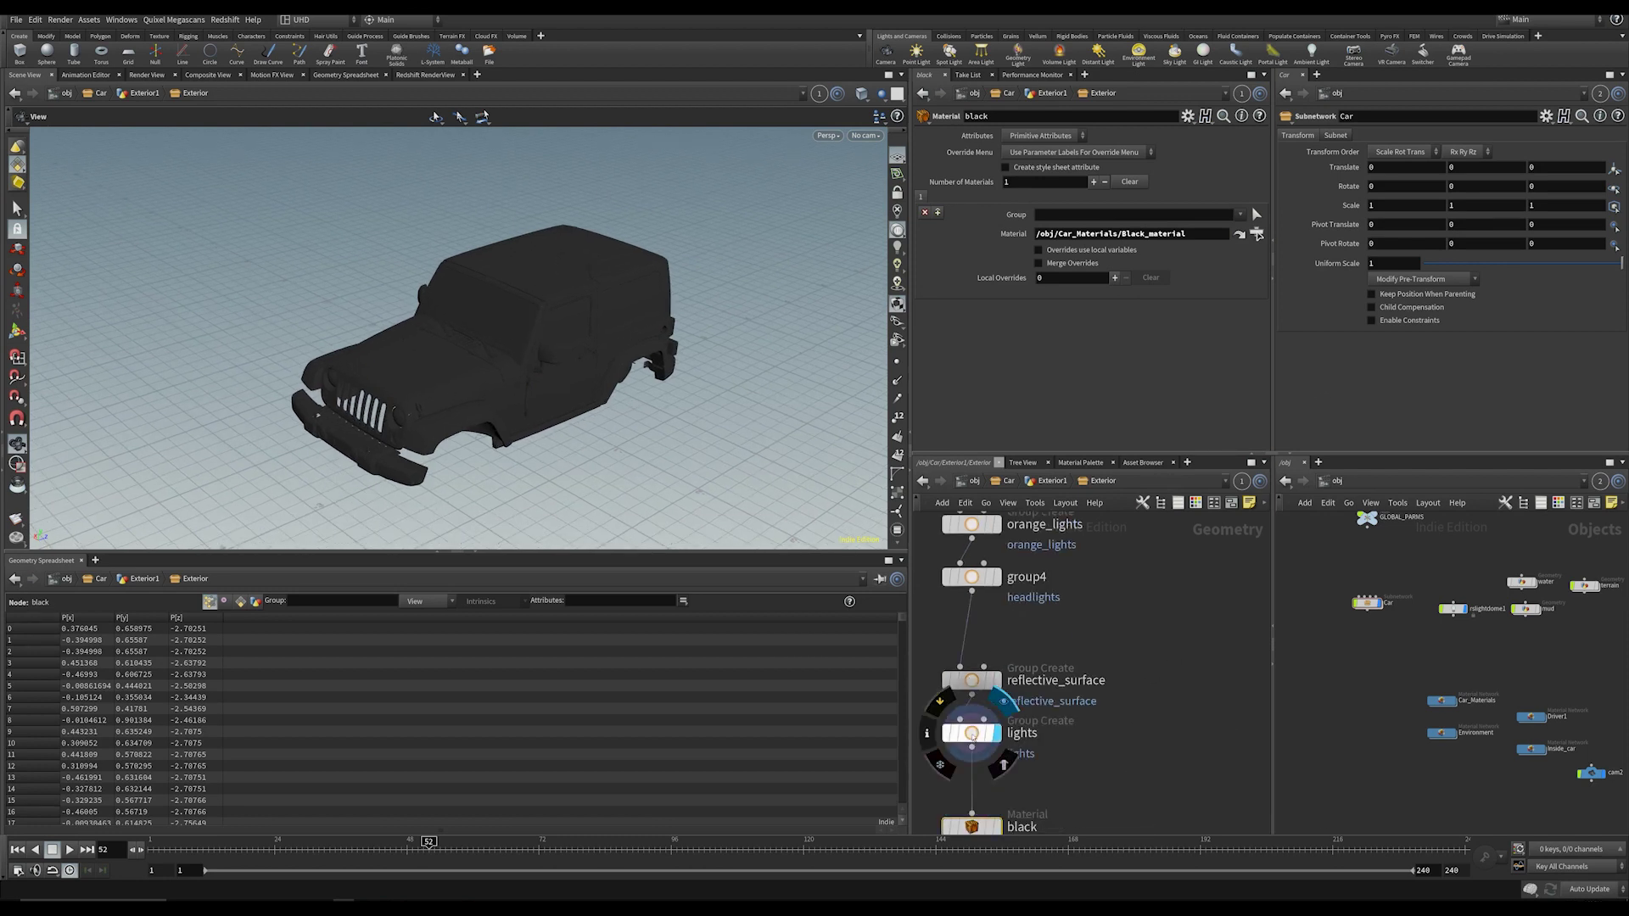
click(994, 733)
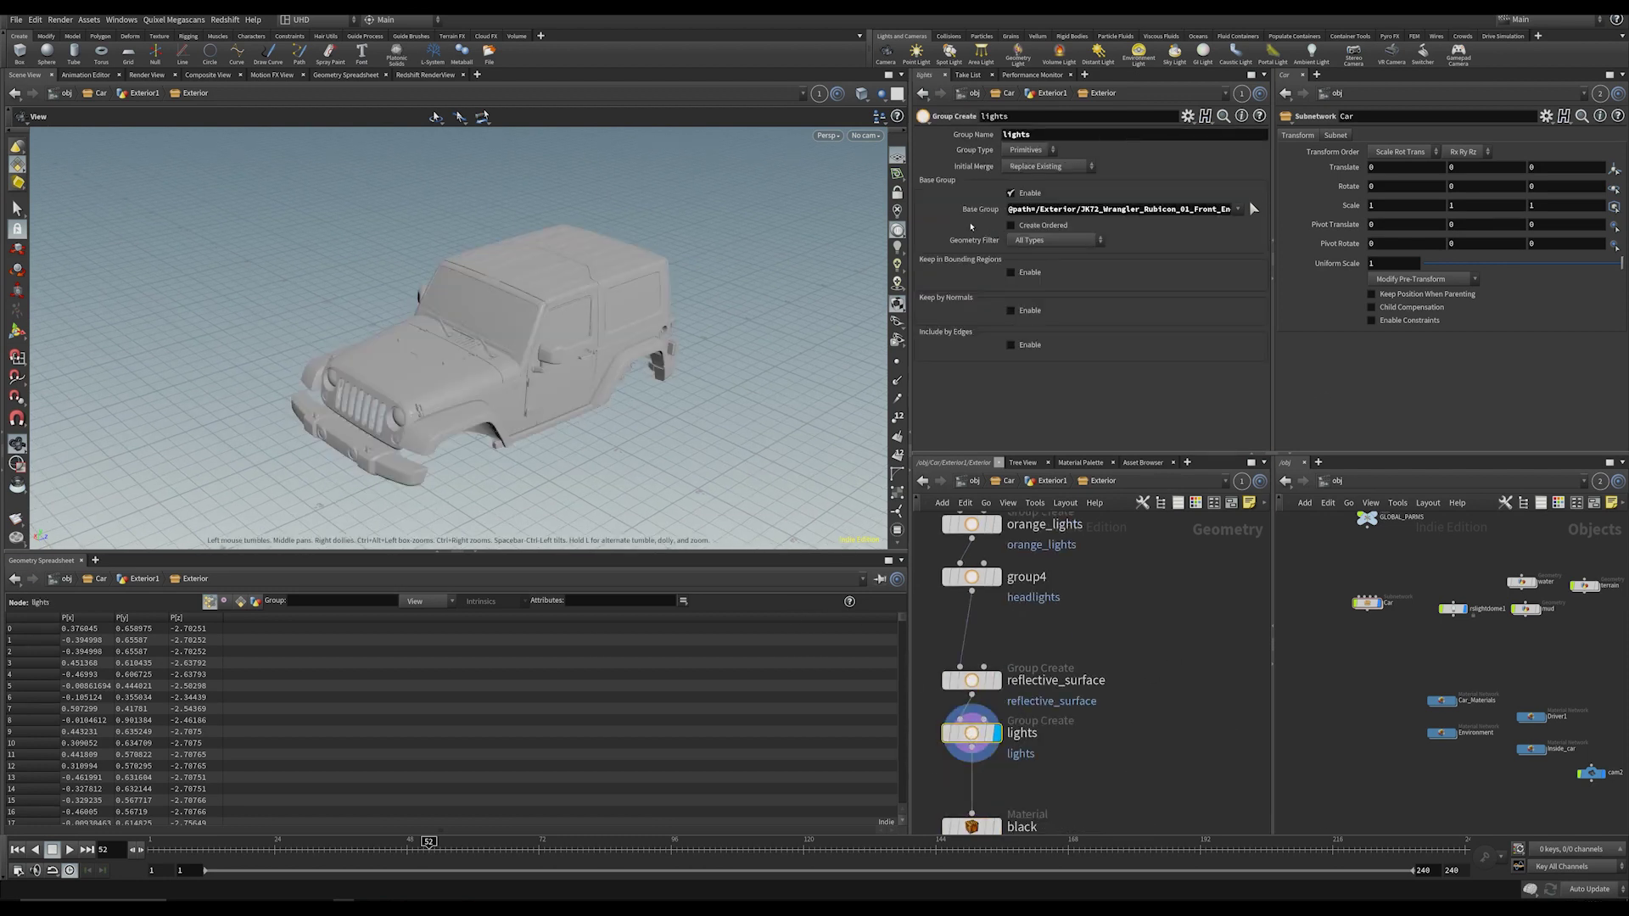
middle_drag(1153, 762, 1149, 663)
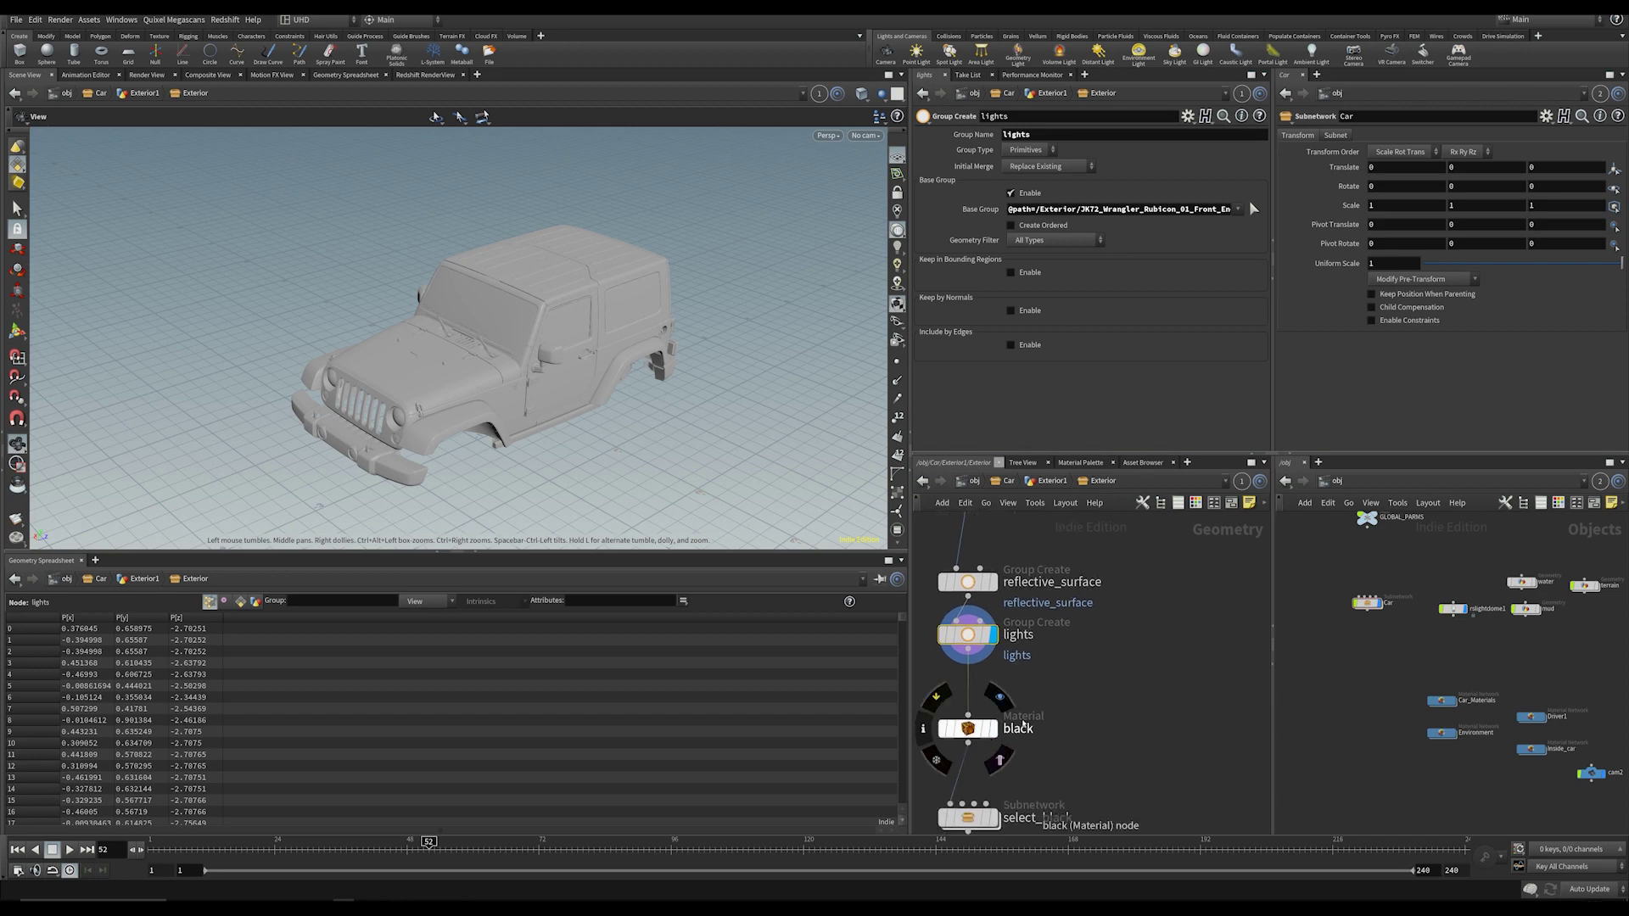
click(976, 729)
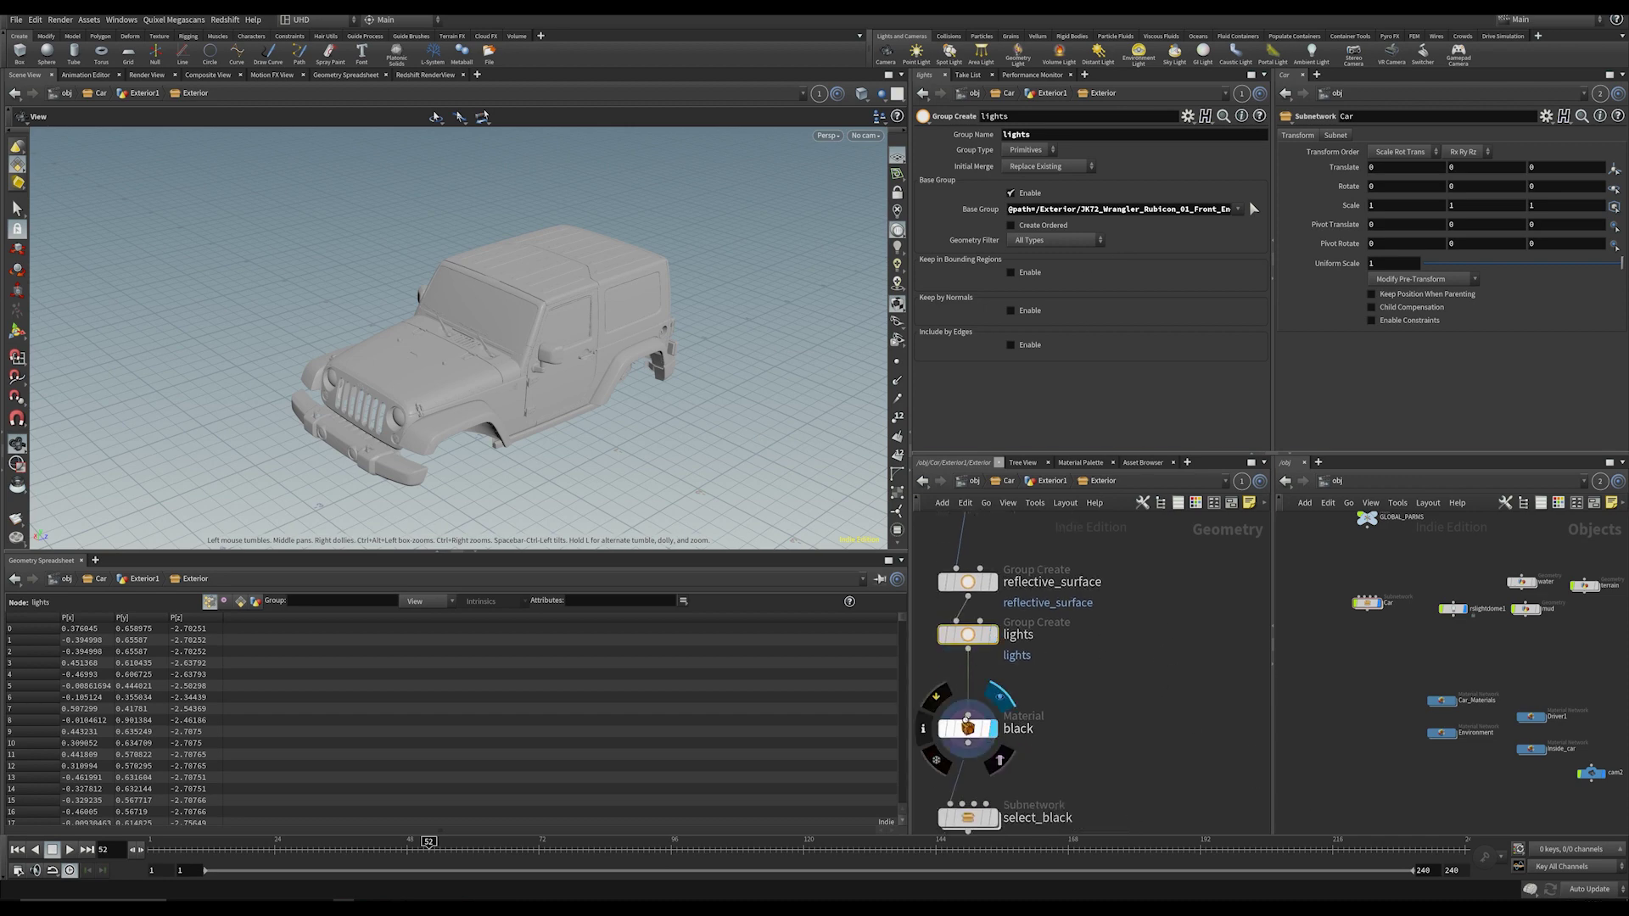
drag(416, 293, 566, 371)
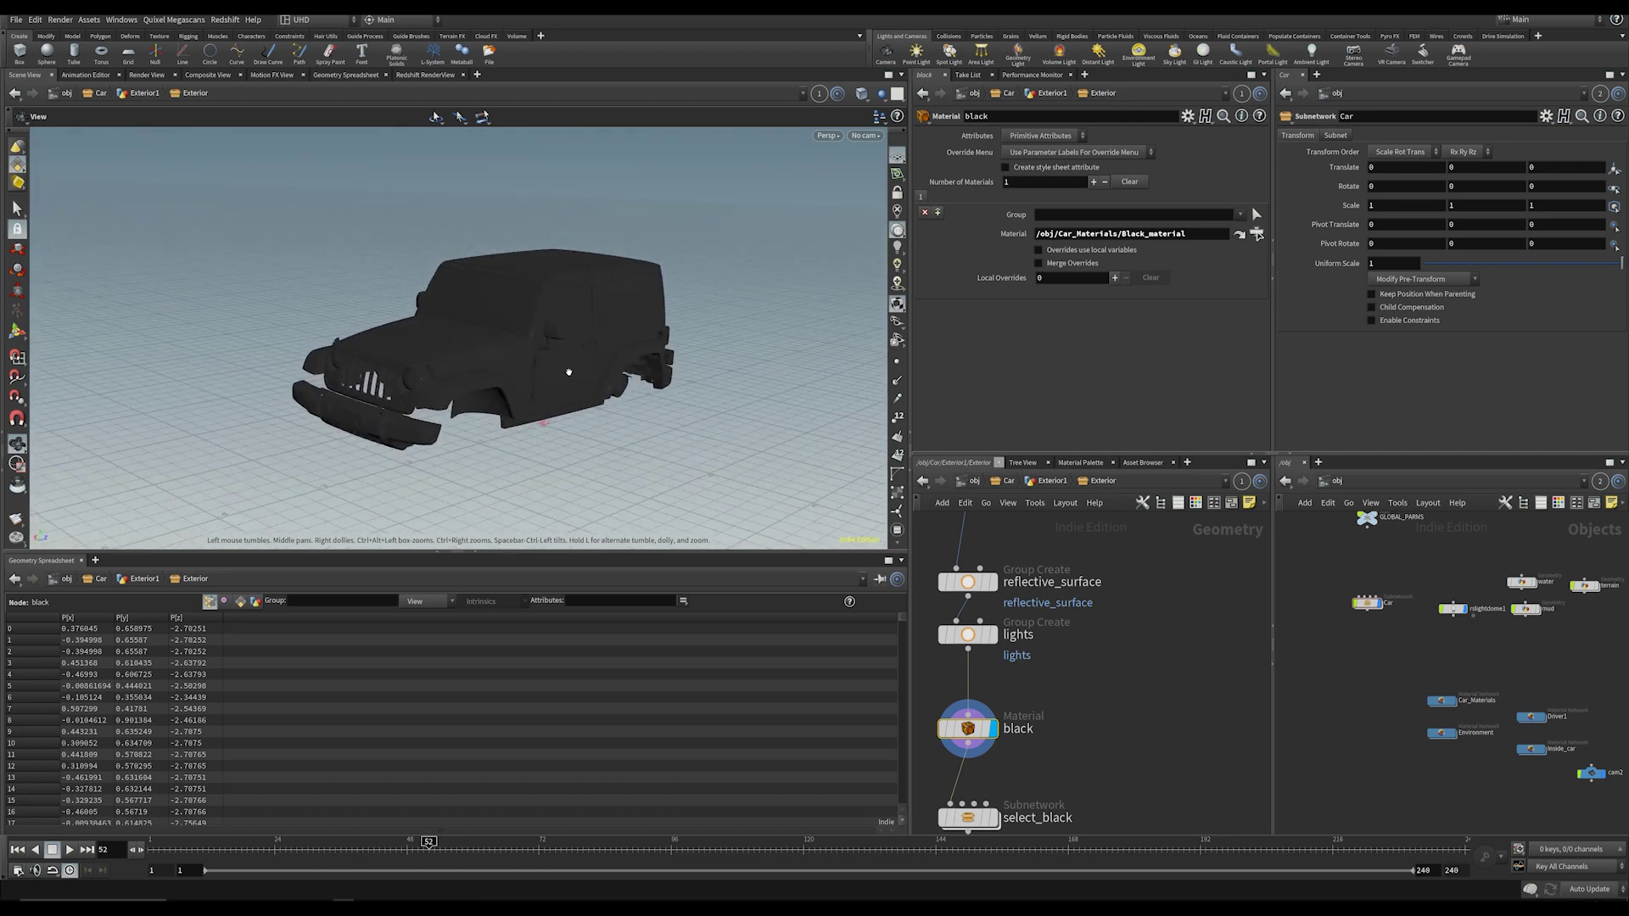
middle_drag(1157, 685, 1161, 632)
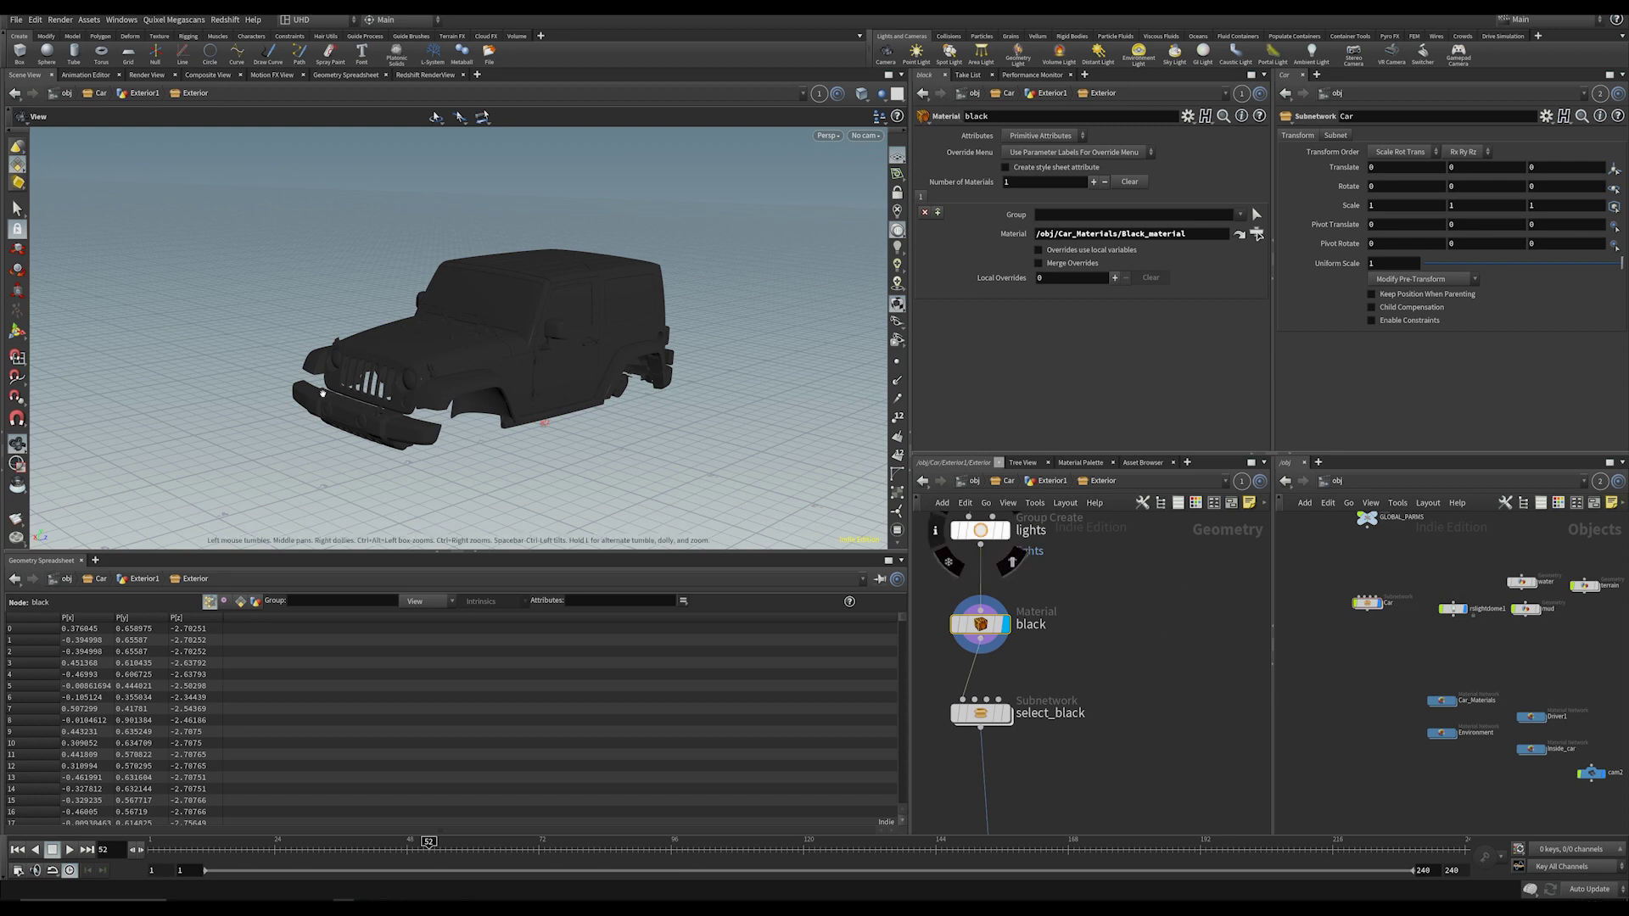
Step: Add a Data Tree pane showing Material Style Sheets, and return to the Geometry Spreadsheet
click(95, 560)
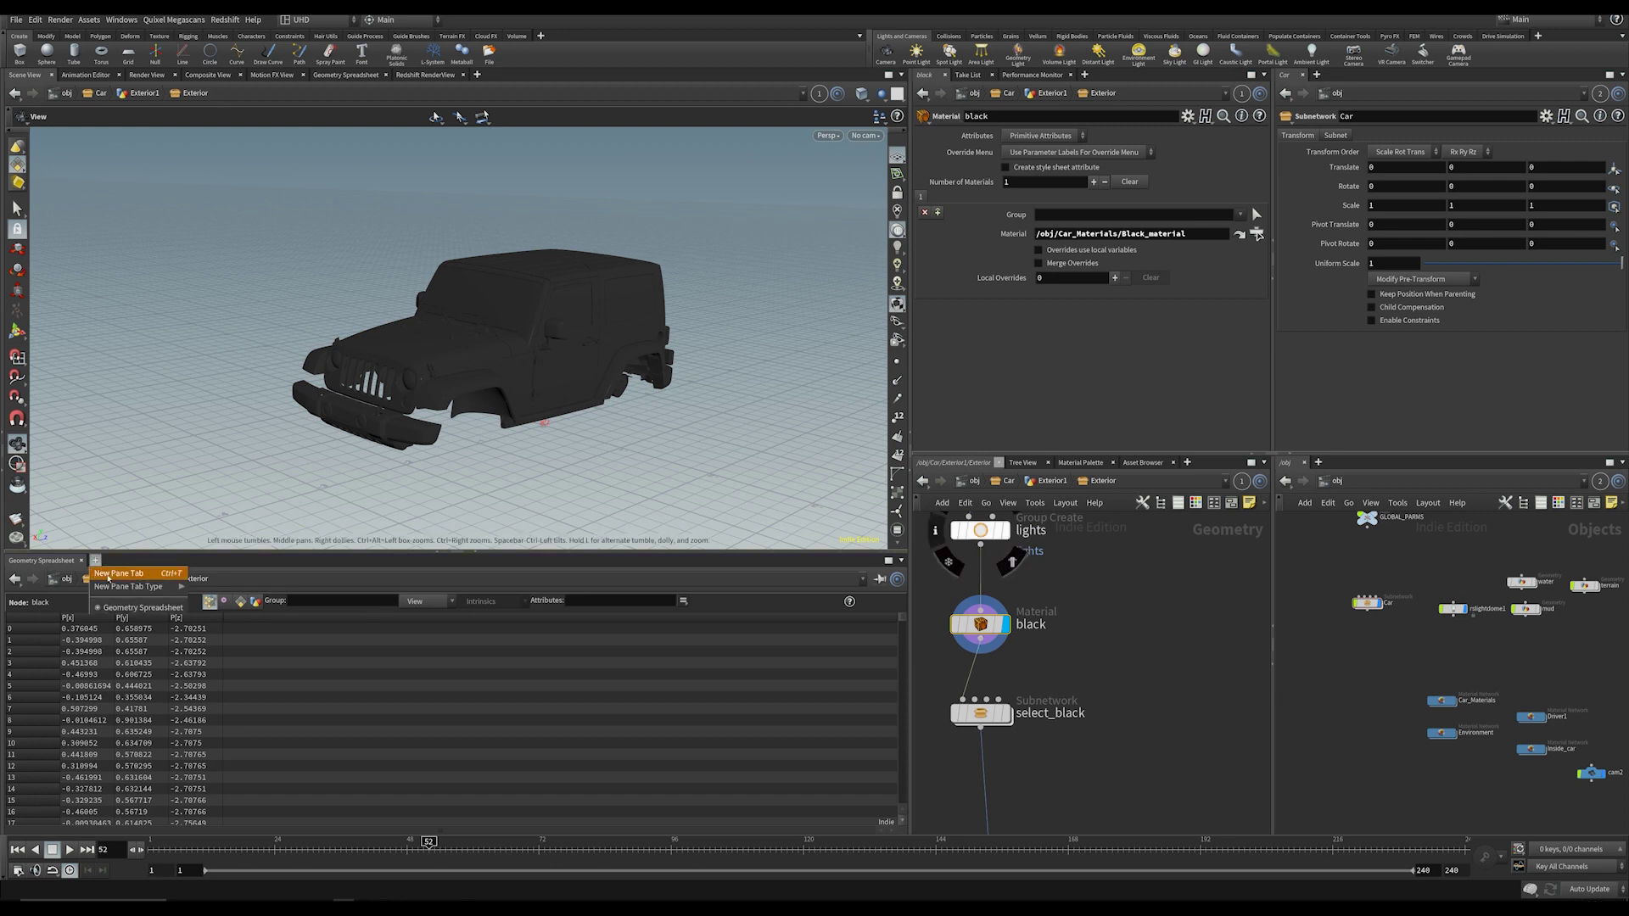
mouse_move(135, 586)
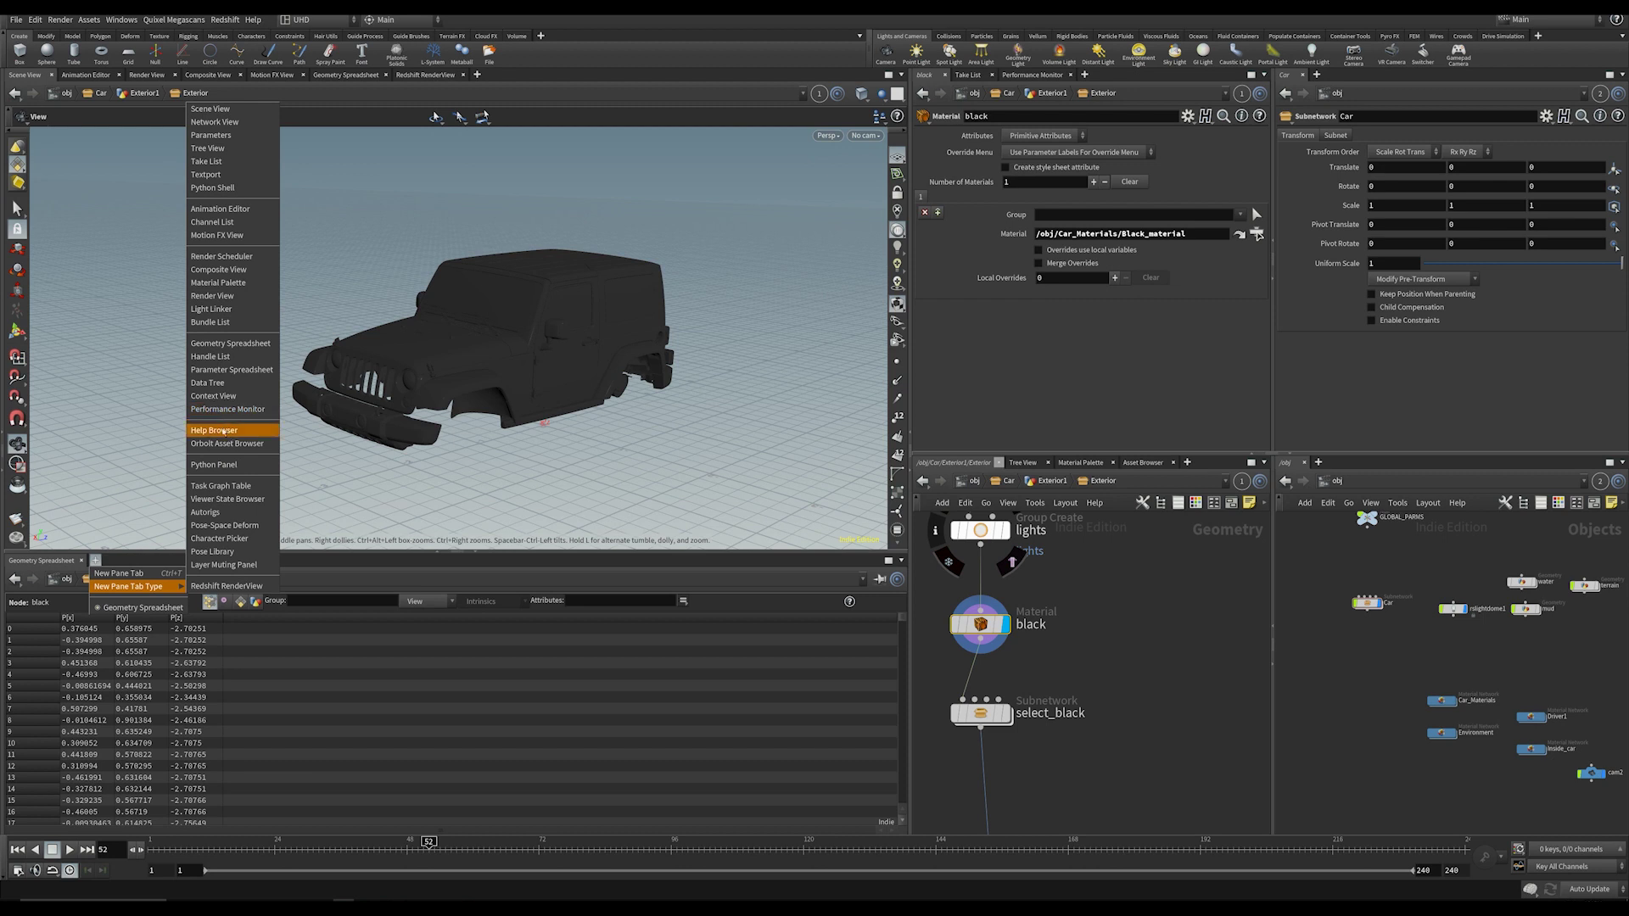
click(208, 382)
click(77, 577)
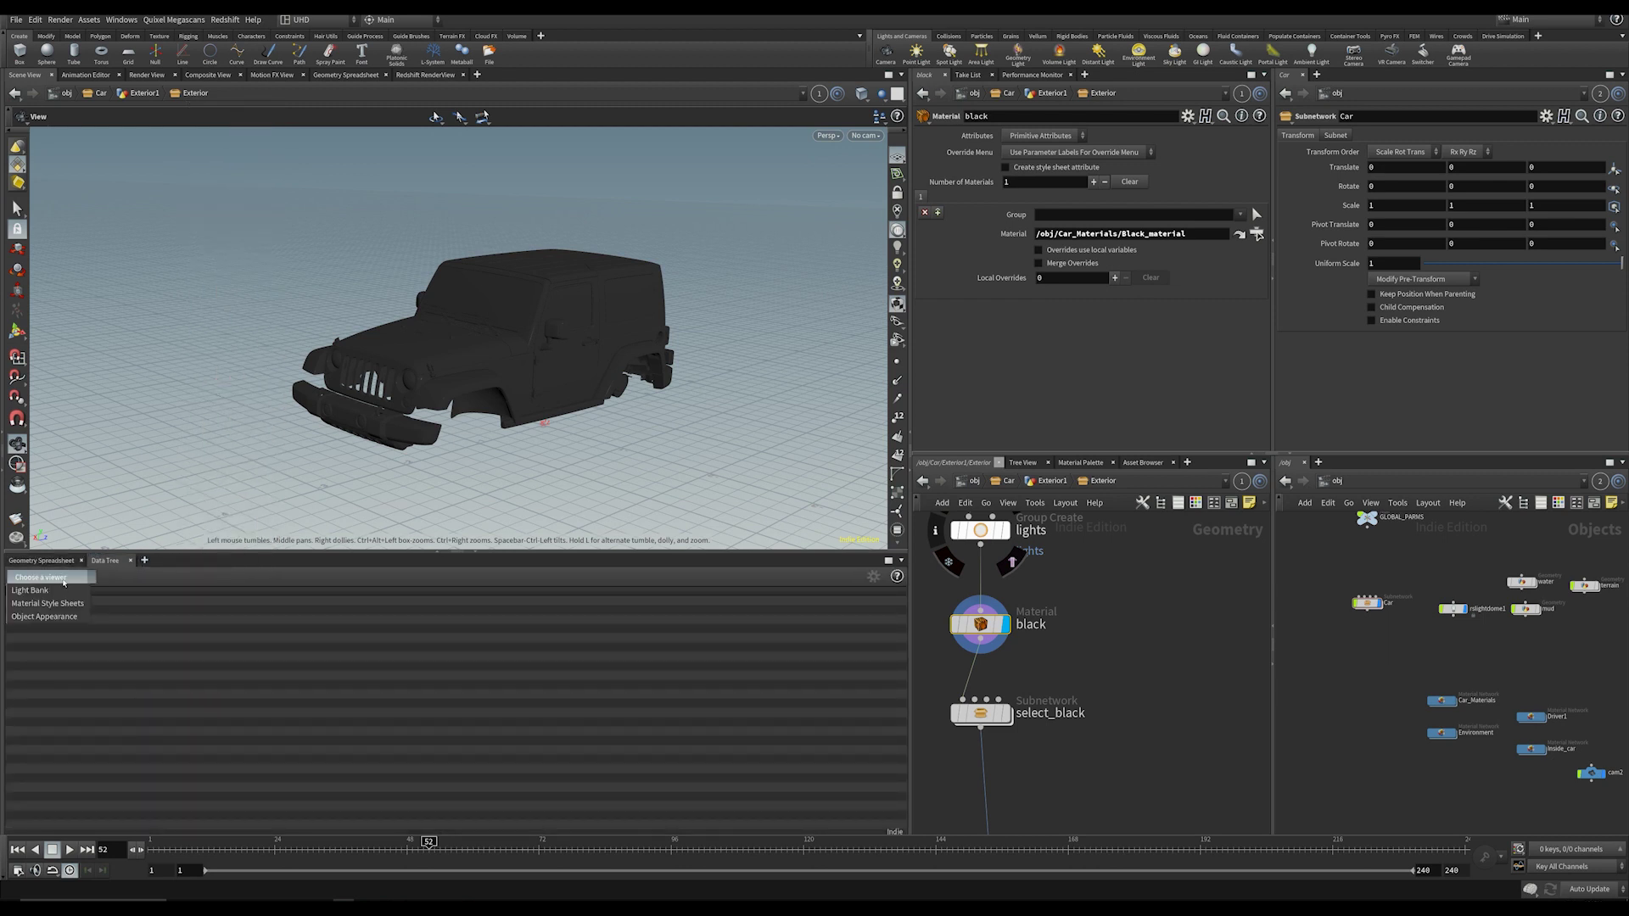
click(44, 607)
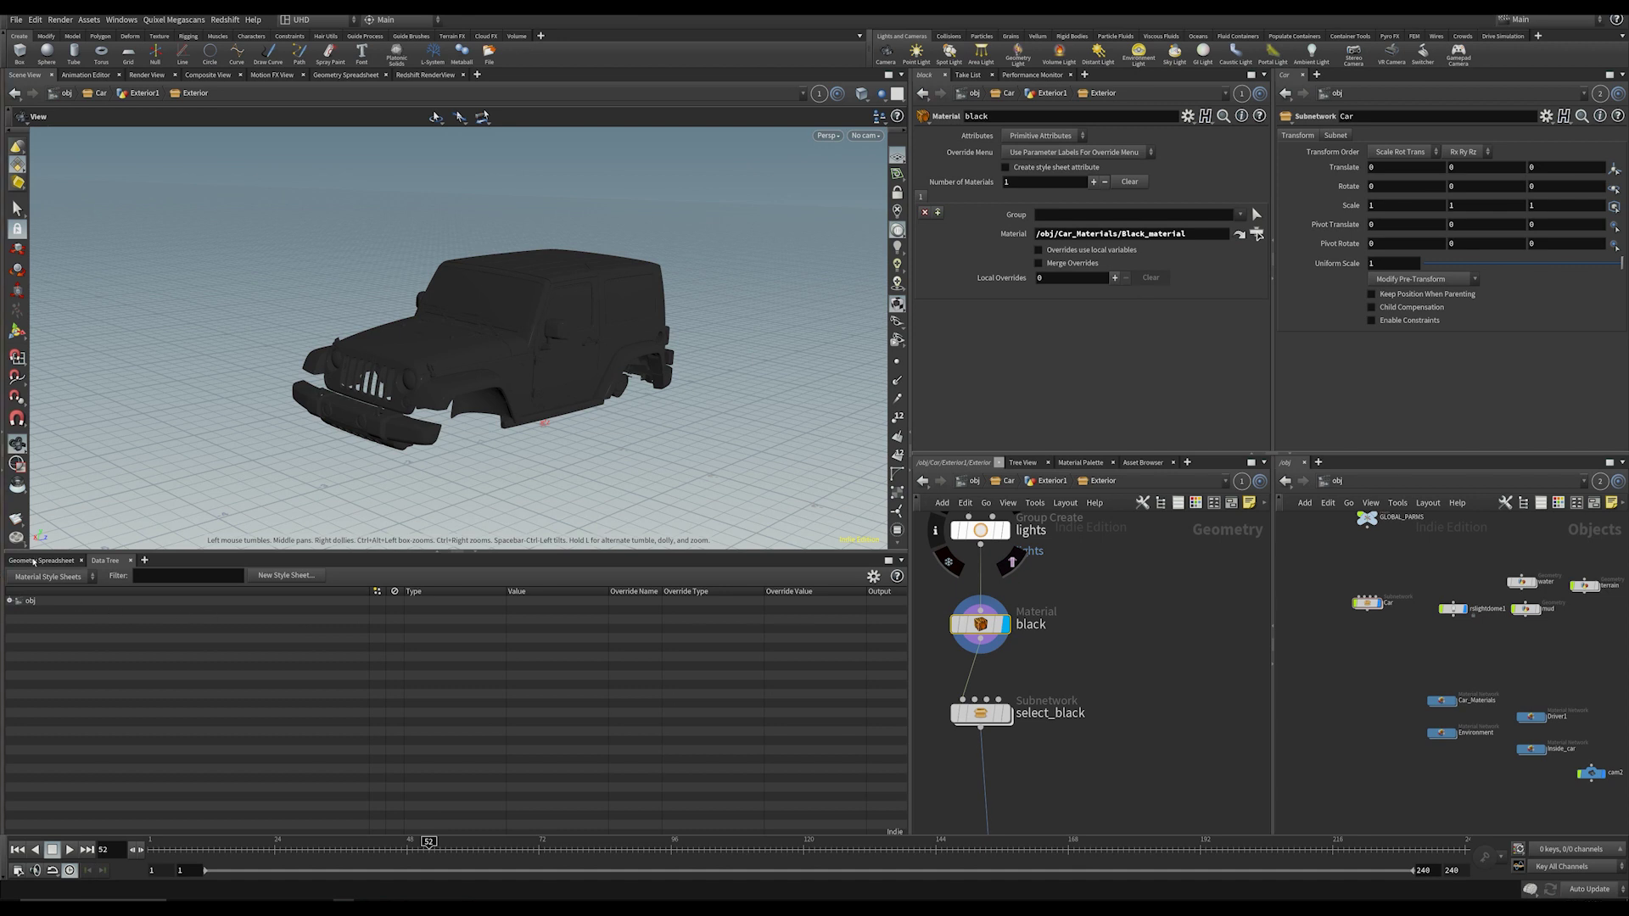
click(34, 561)
Step: Review the group nodes around the black Material node and go inside the select_black subnetwork
scroll(1057, 681, down, 5)
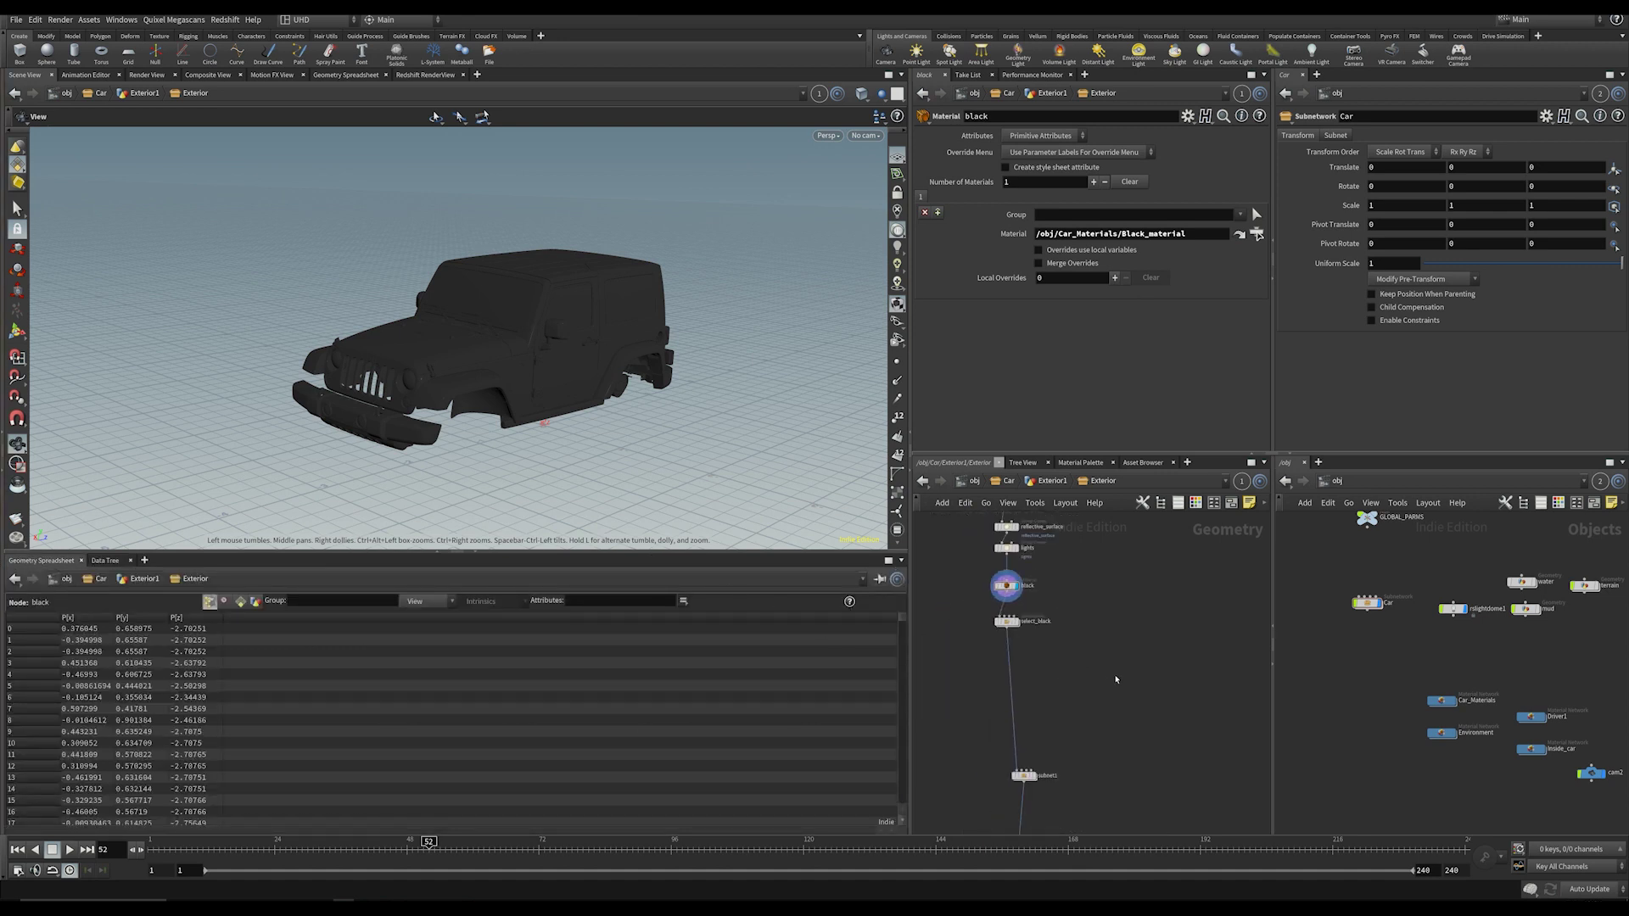
scroll(1009, 622, up, 5)
middle_drag(1116, 578, 1061, 682)
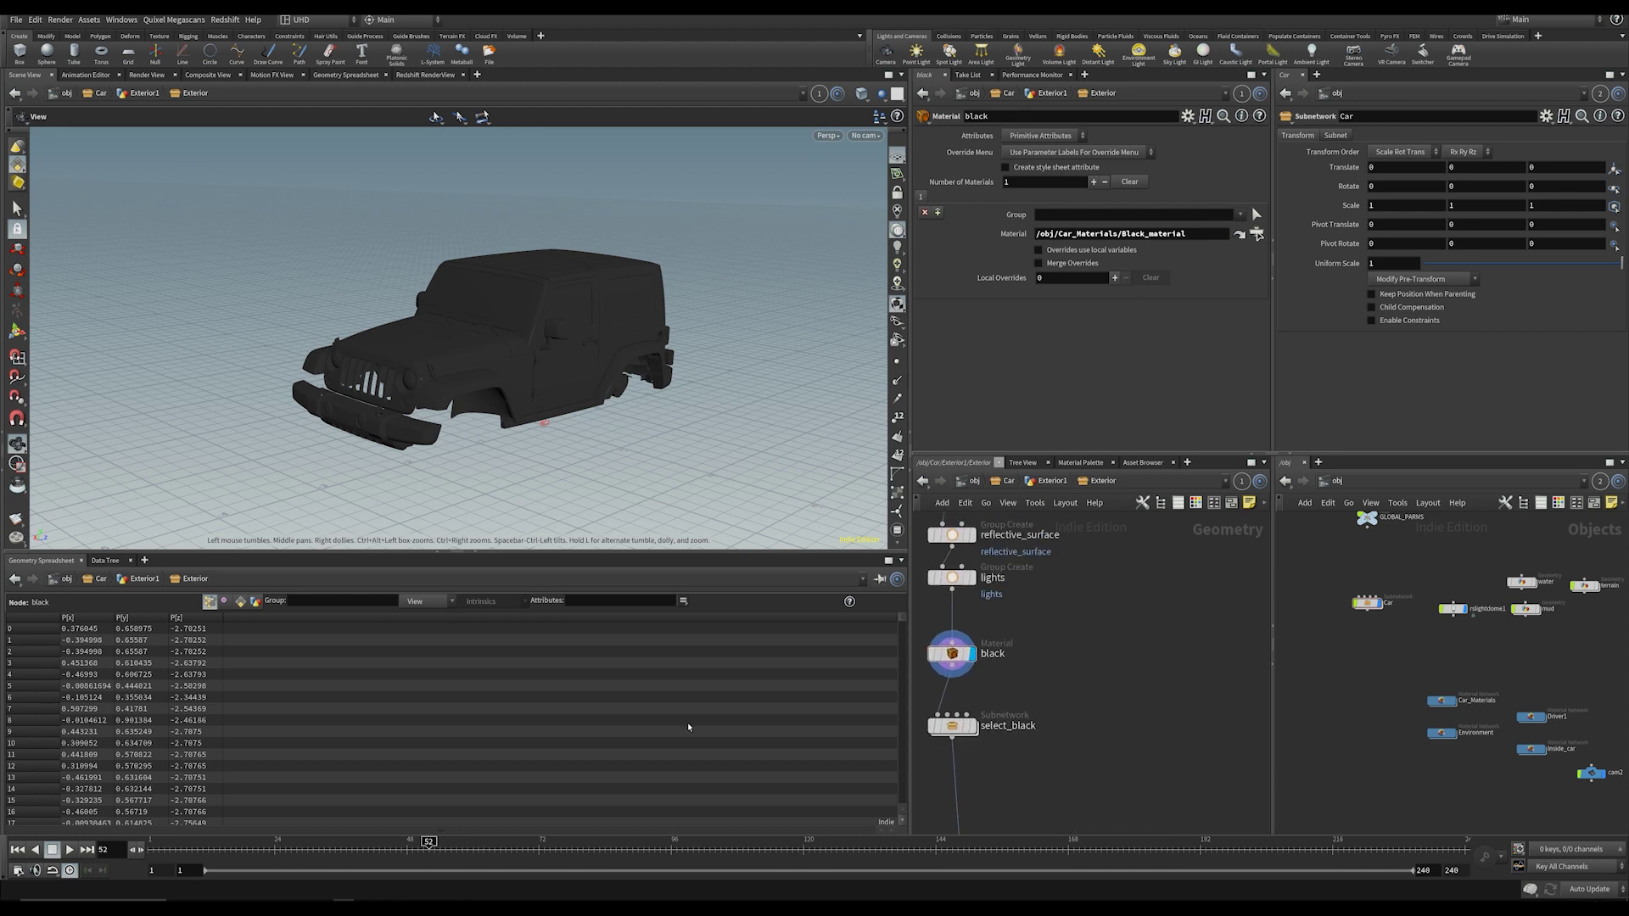
scroll(1095, 689, down, 4)
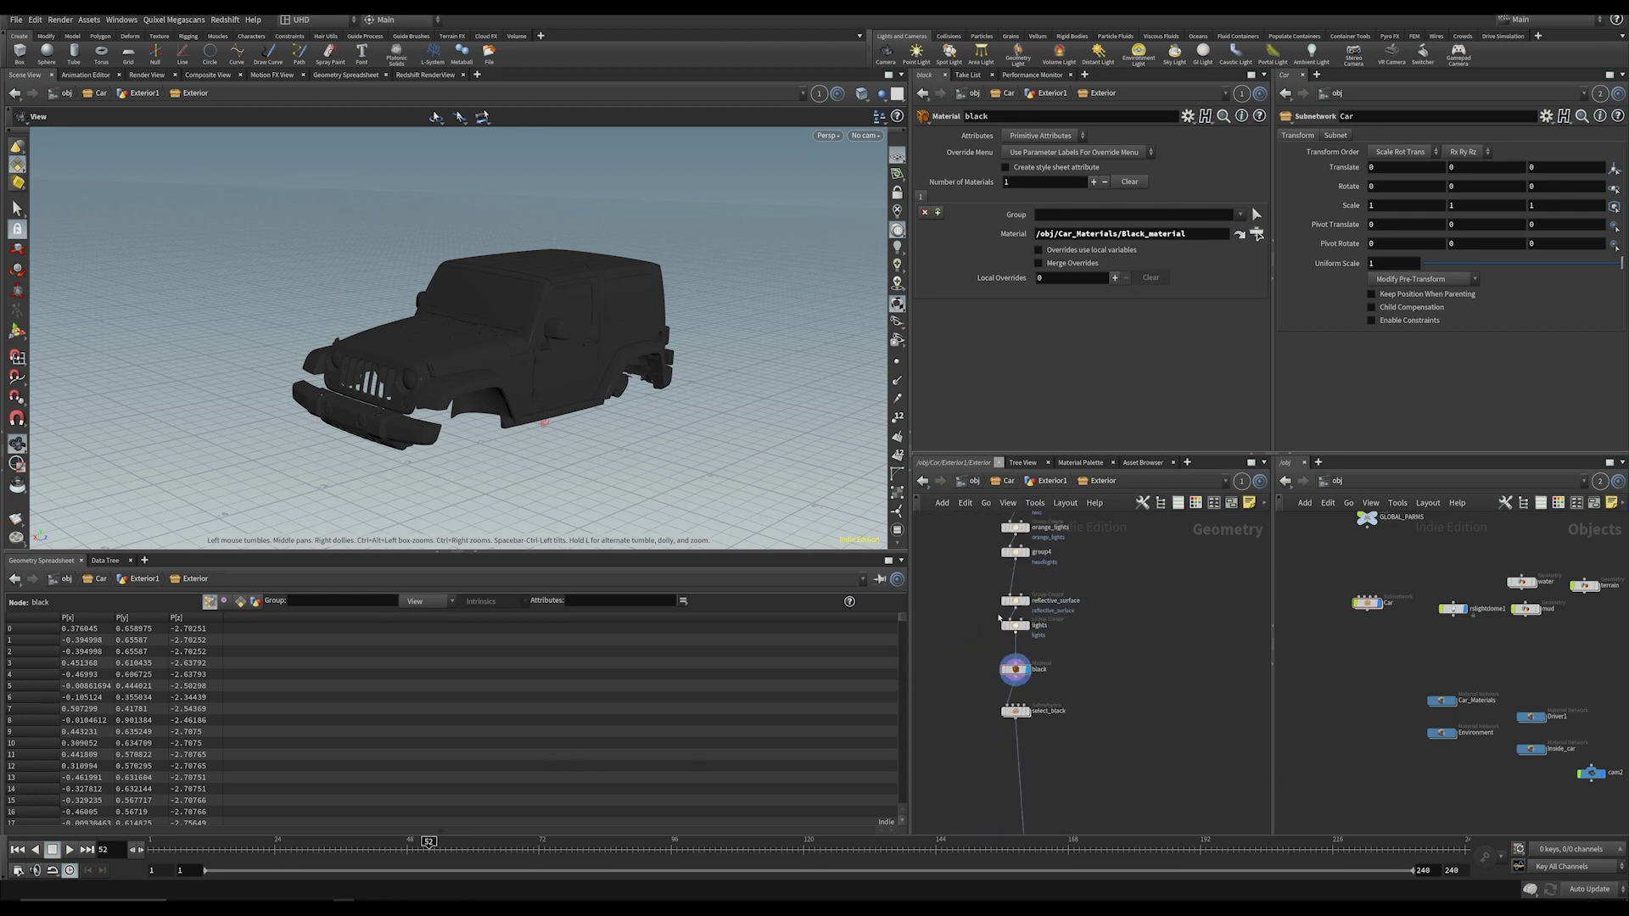
middle_drag(1146, 663, 1126, 685)
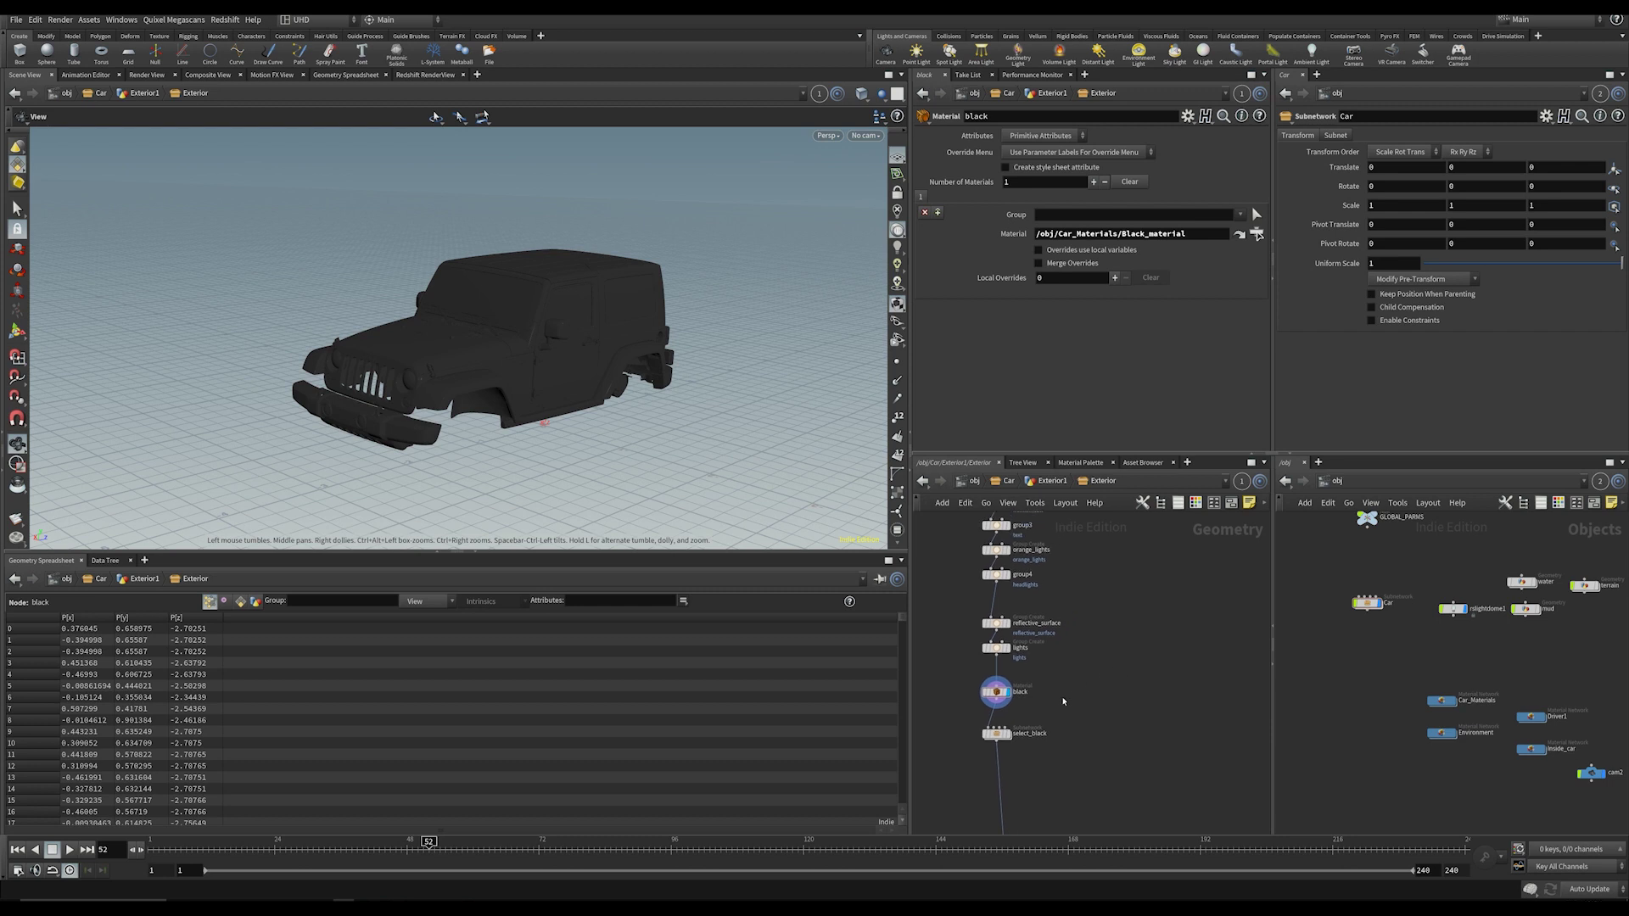
scroll(1016, 760, up, 4)
middle_drag(1017, 761, 1045, 687)
double_click(1011, 639)
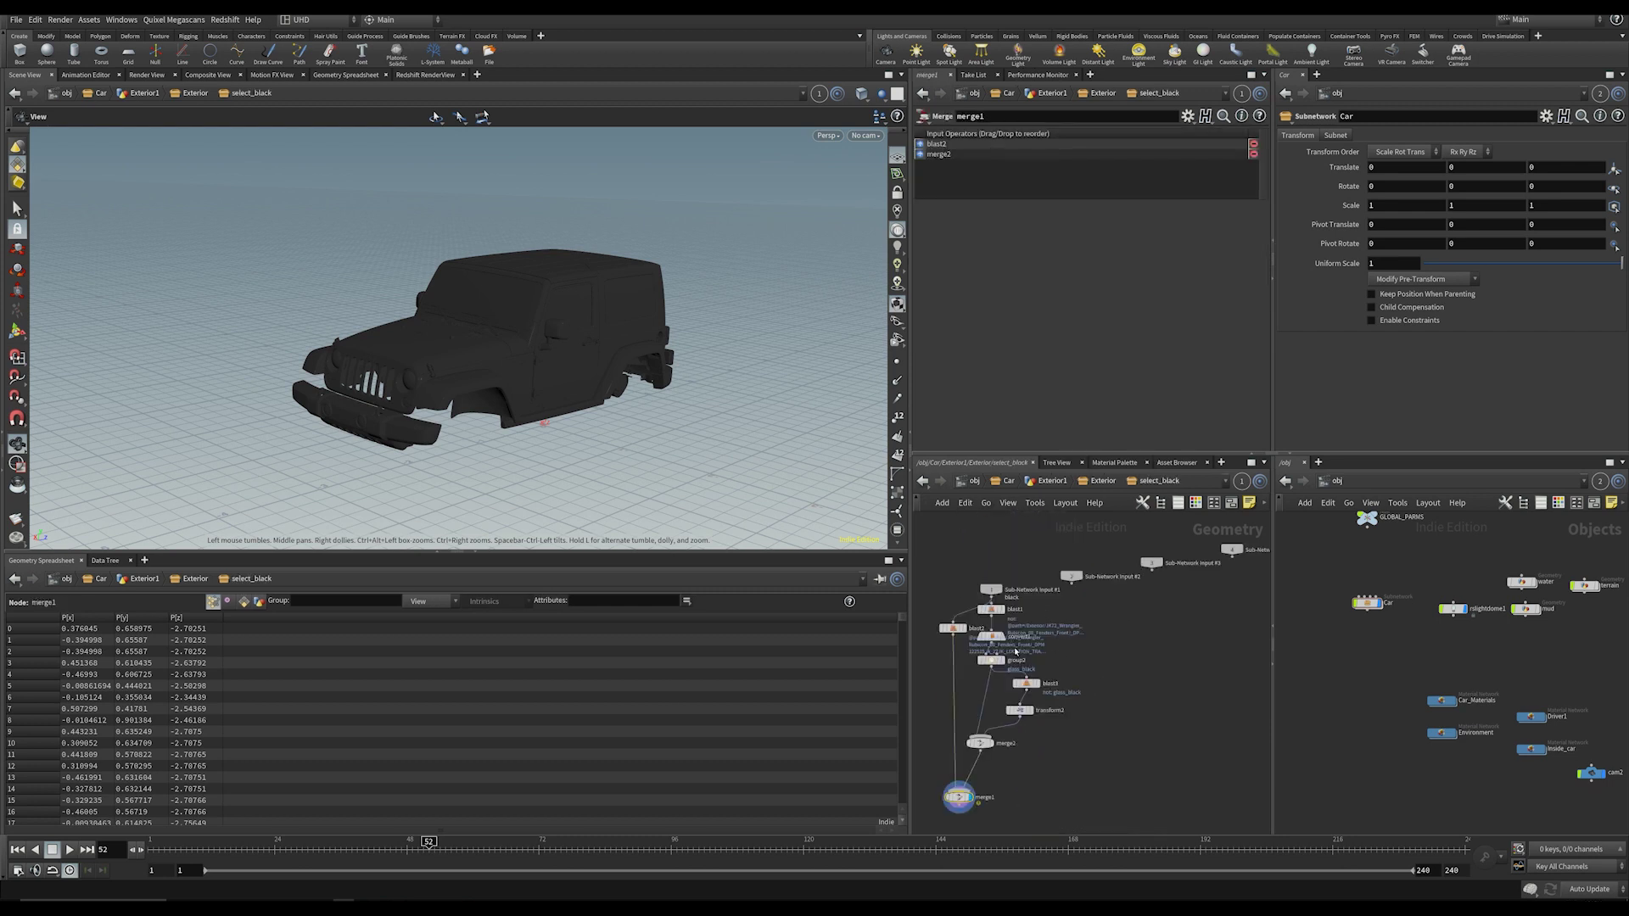
Step: Inspect the body parts isolated by blast1 and display the convert node below it
scroll(1011, 640, up, 4)
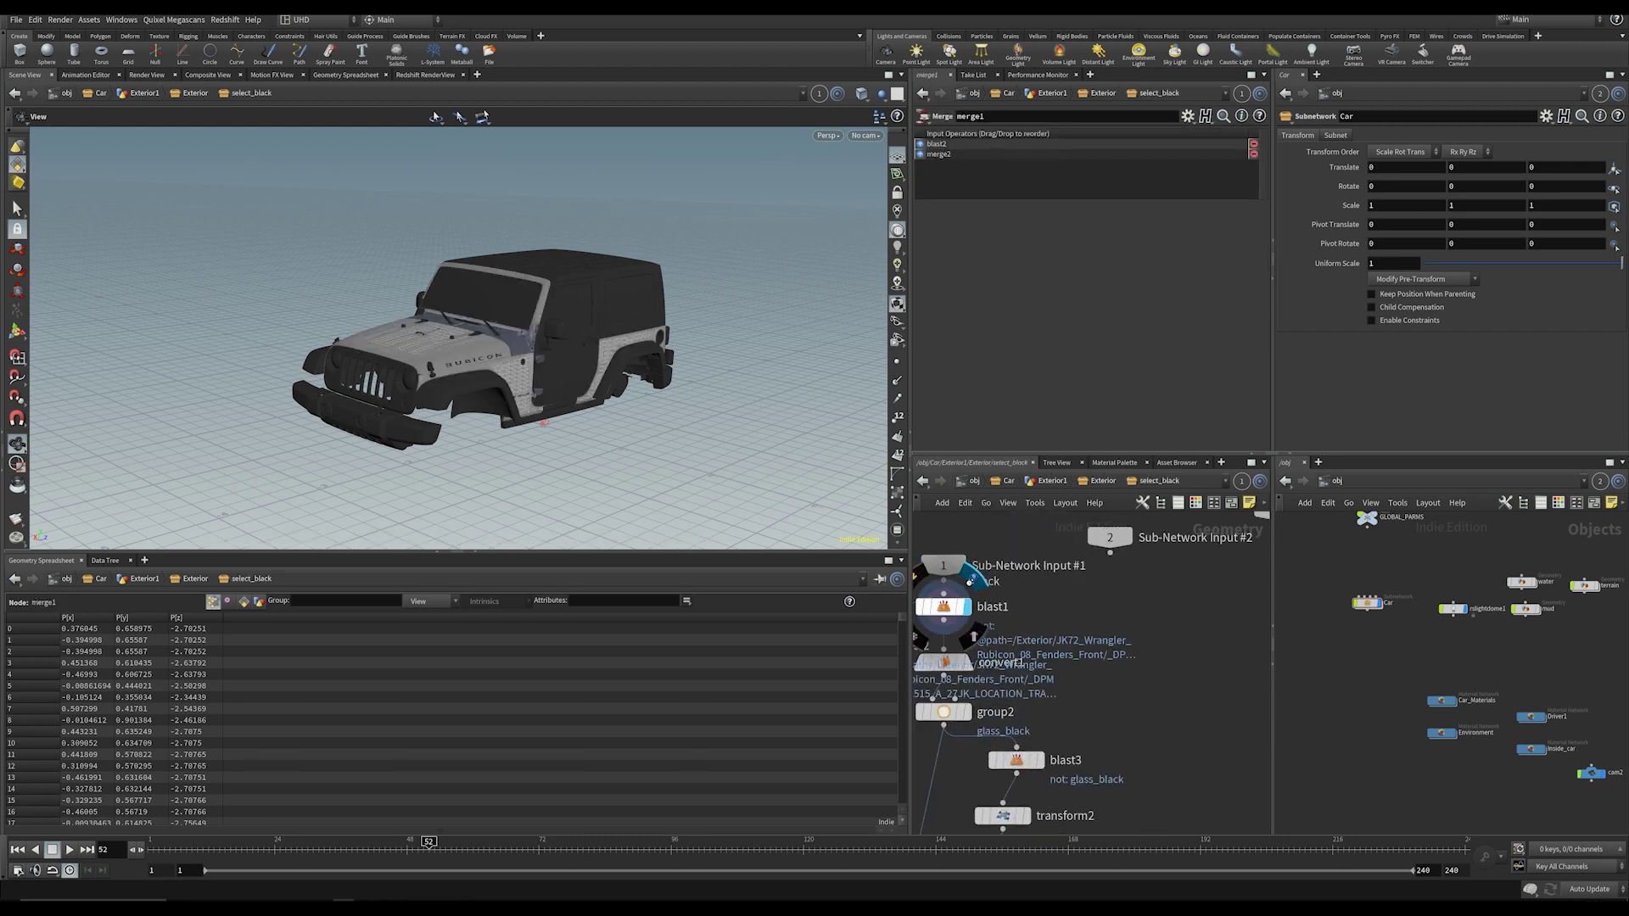
click(974, 577)
click(942, 609)
scroll(965, 610, up, 1)
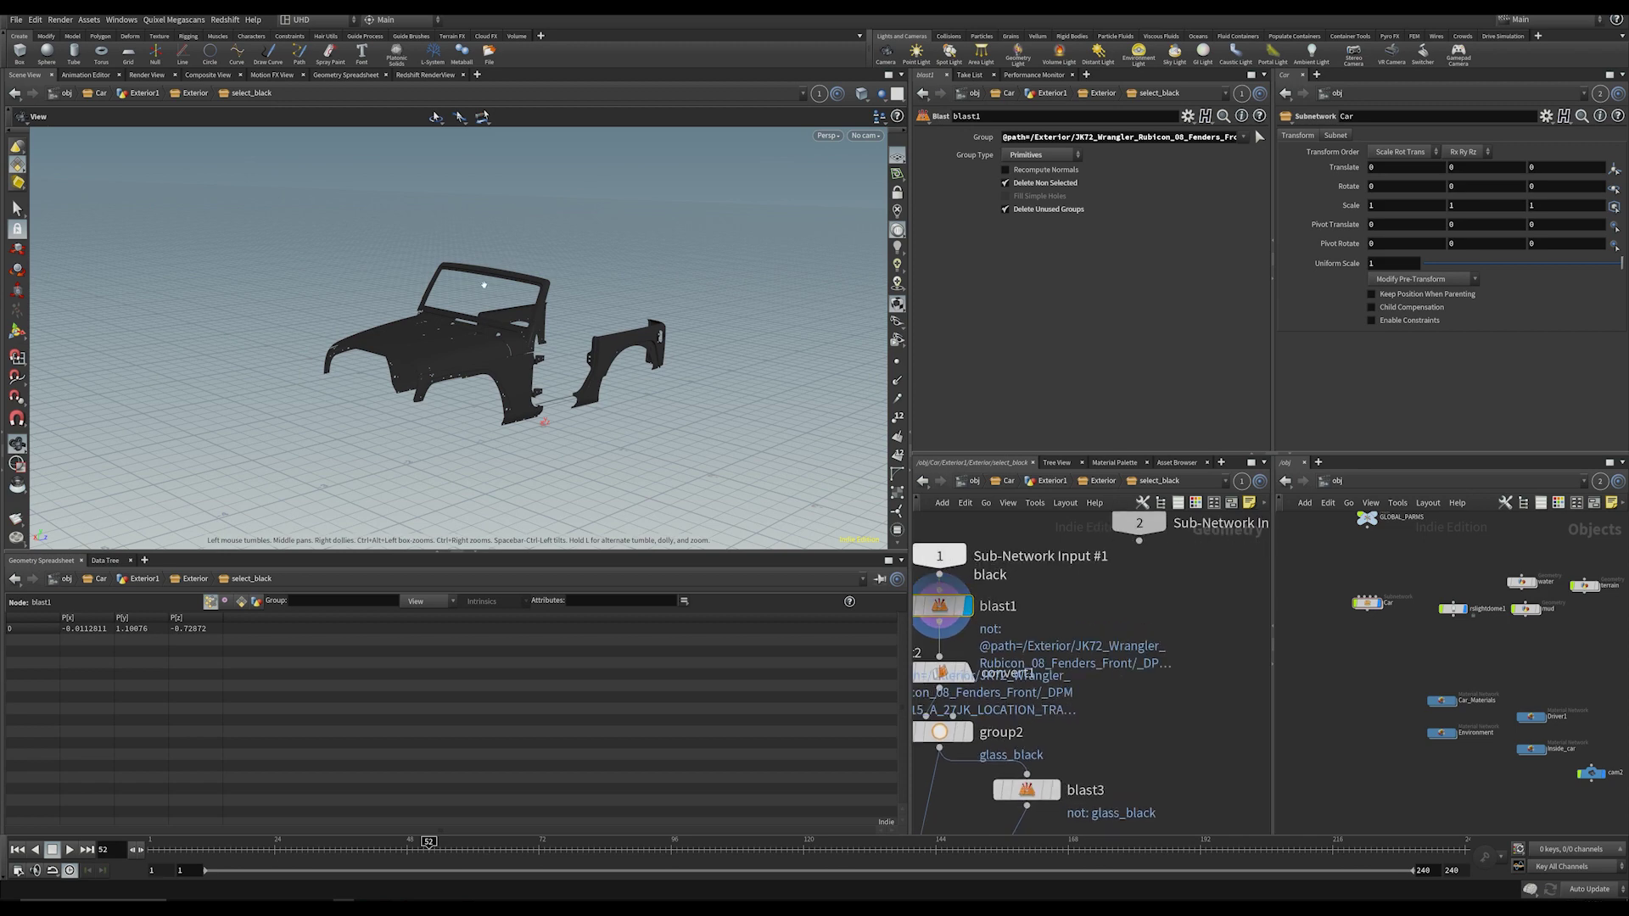
drag(483, 285, 586, 327)
click(979, 636)
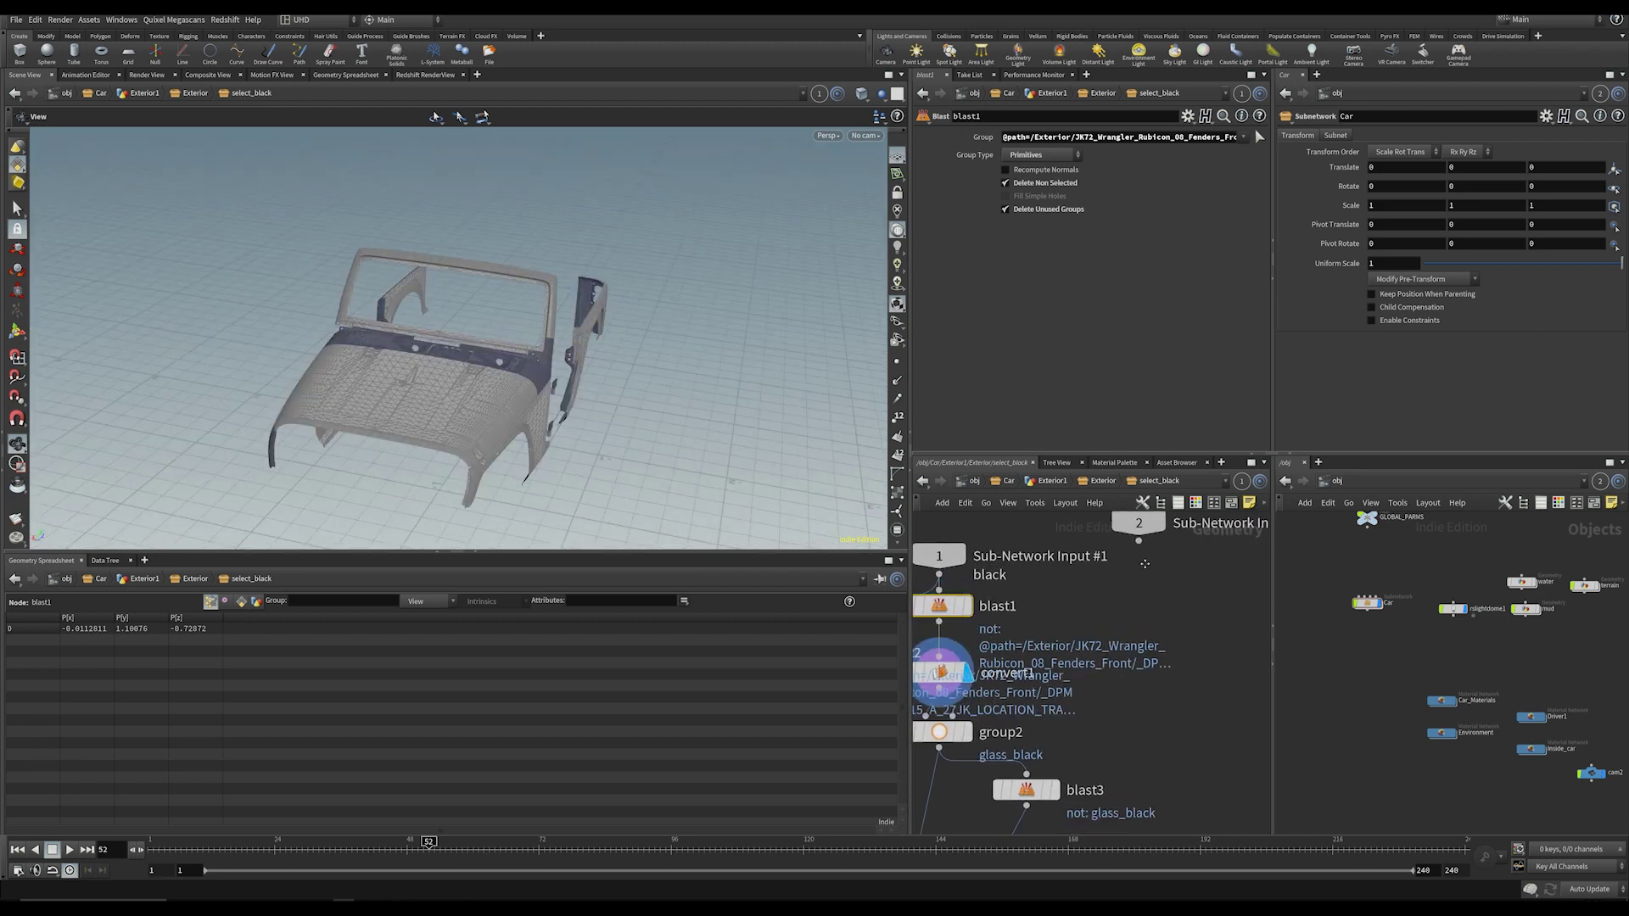
Step: Display blast3 and transform2 in turn to inspect the glass_black windshield border and its transform settings
middle_drag(1145, 563, 1121, 437)
click(1036, 629)
middle_drag(1143, 628, 1137, 578)
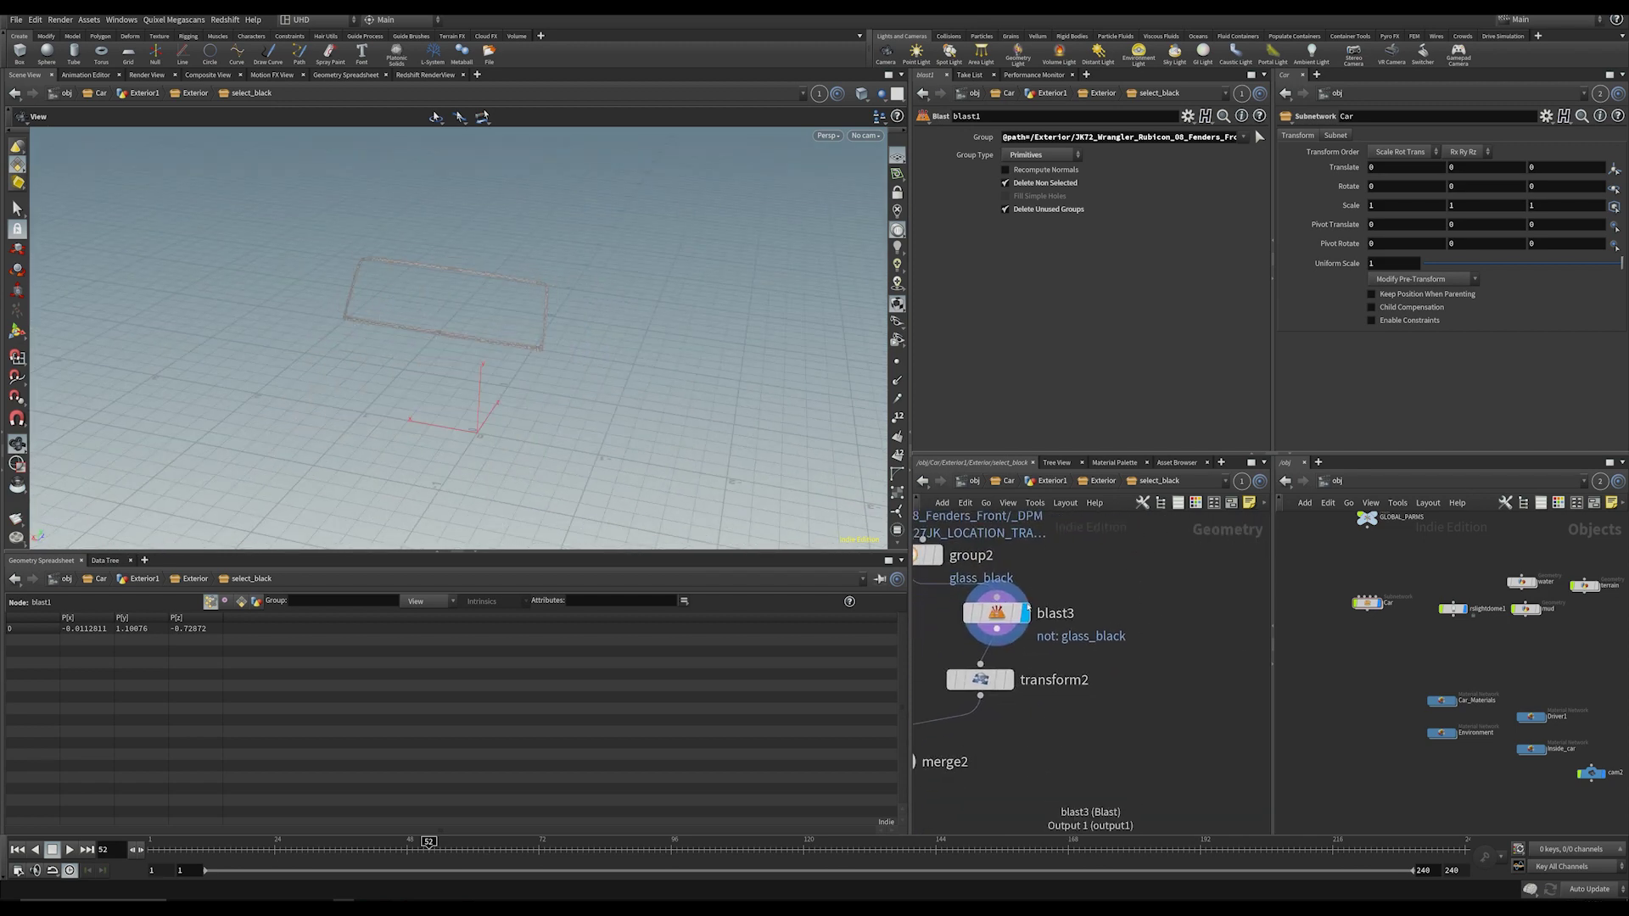
click(1008, 680)
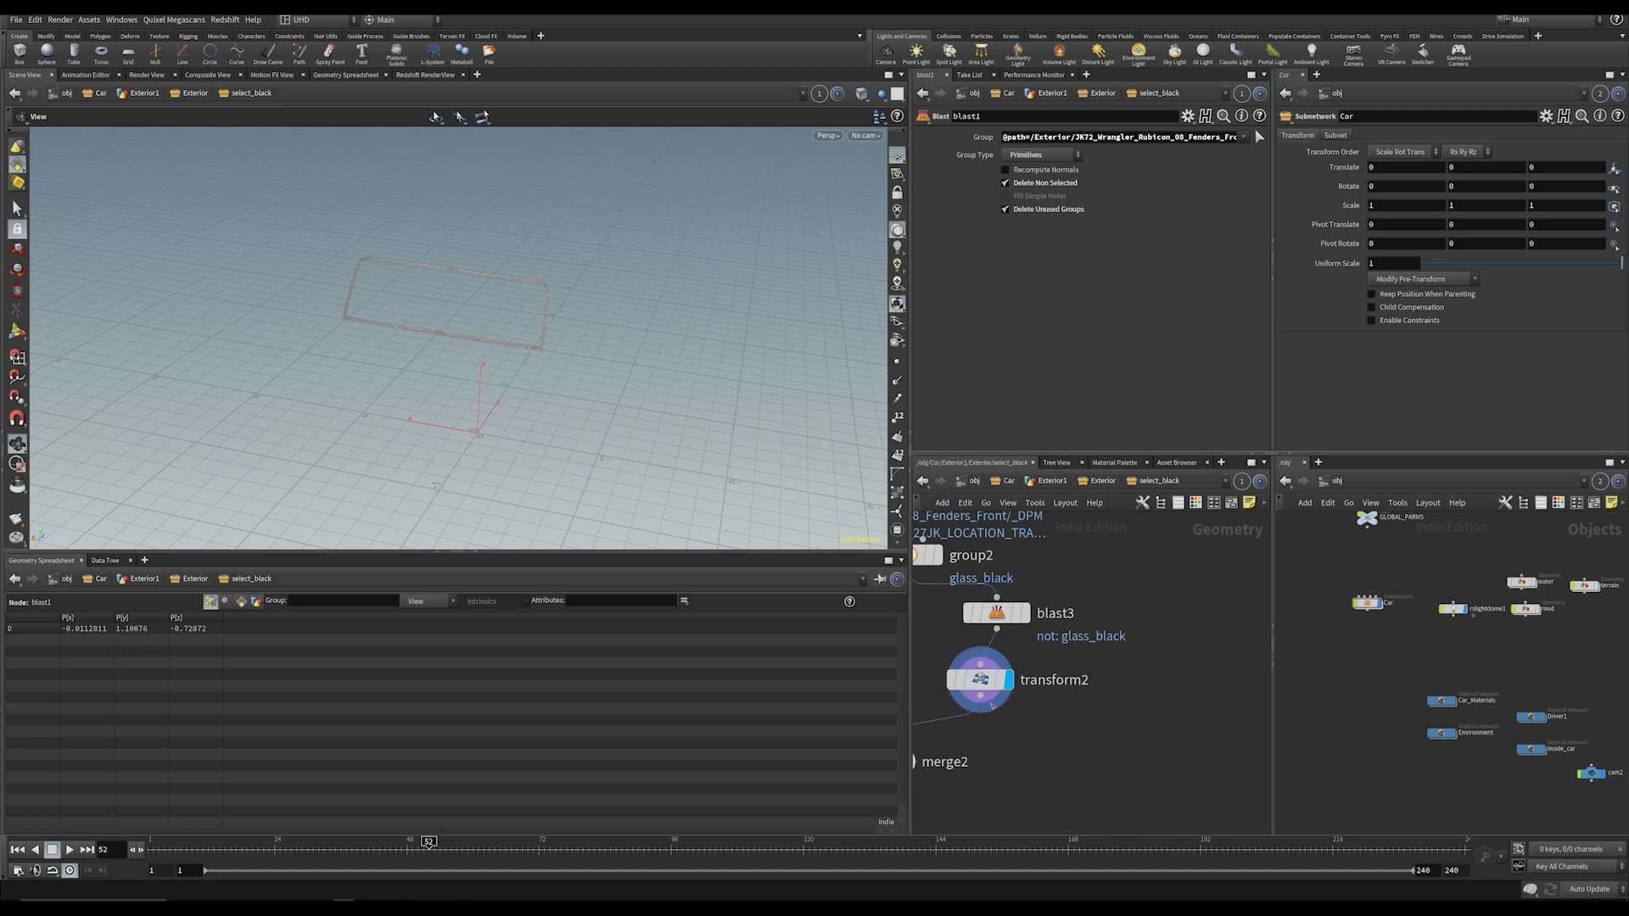
click(981, 681)
middle_drag(1031, 722, 1091, 702)
drag(614, 382, 480, 310)
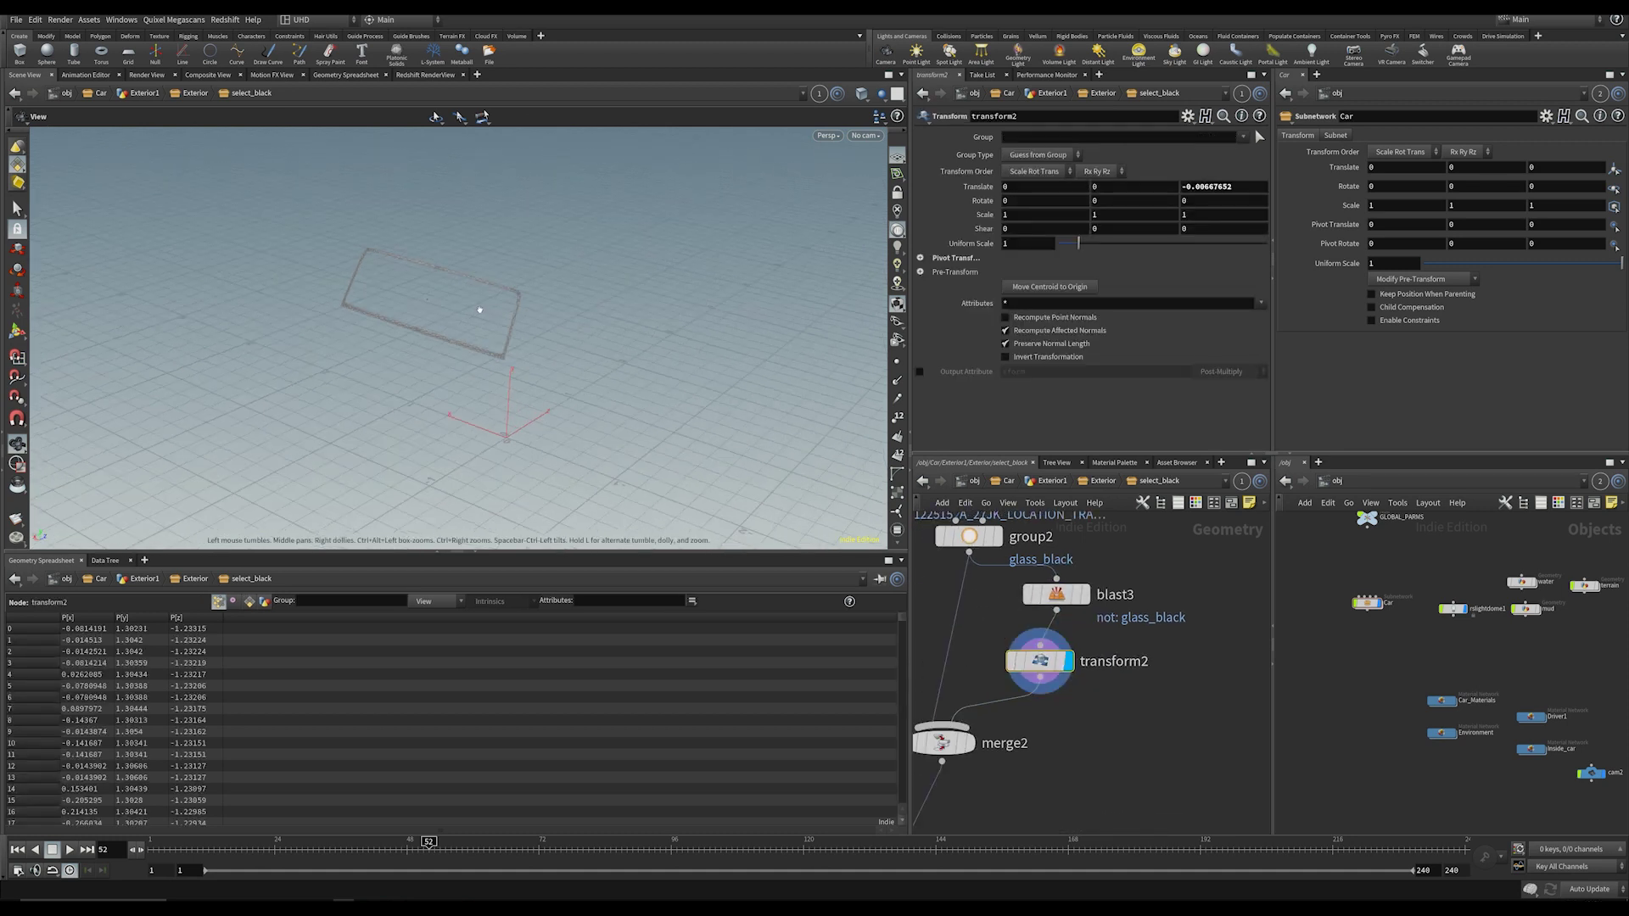
Step: Display the merge2 result with the windshield border, and return to the Exterior level
scroll(479, 310, up, 3)
middle_drag(1053, 754, 1161, 650)
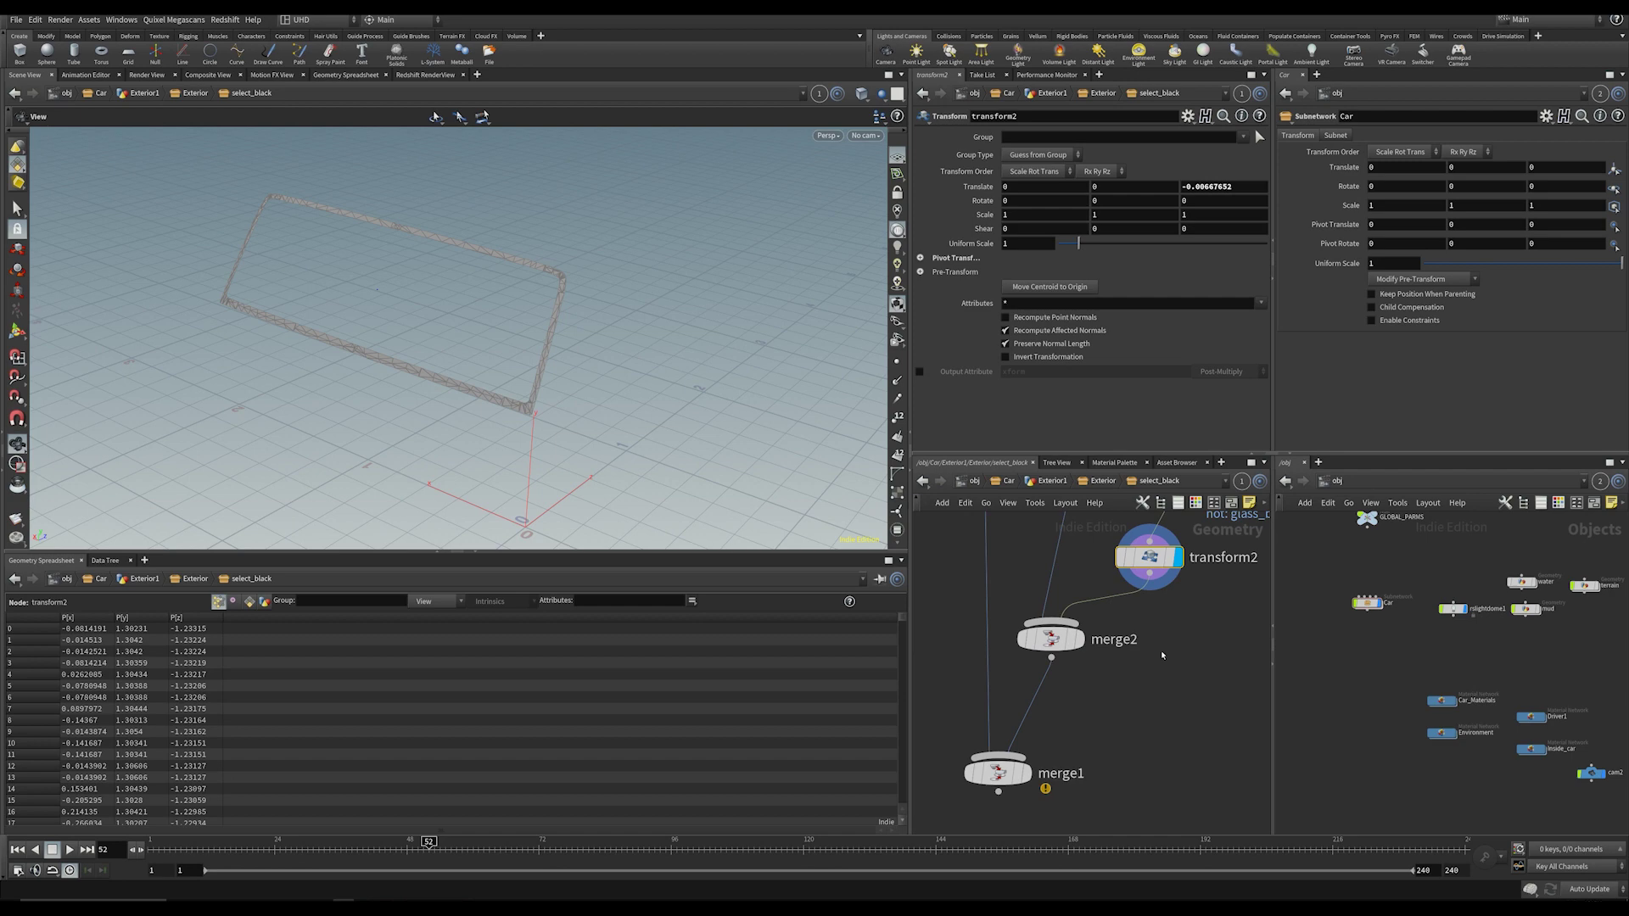
click(1088, 608)
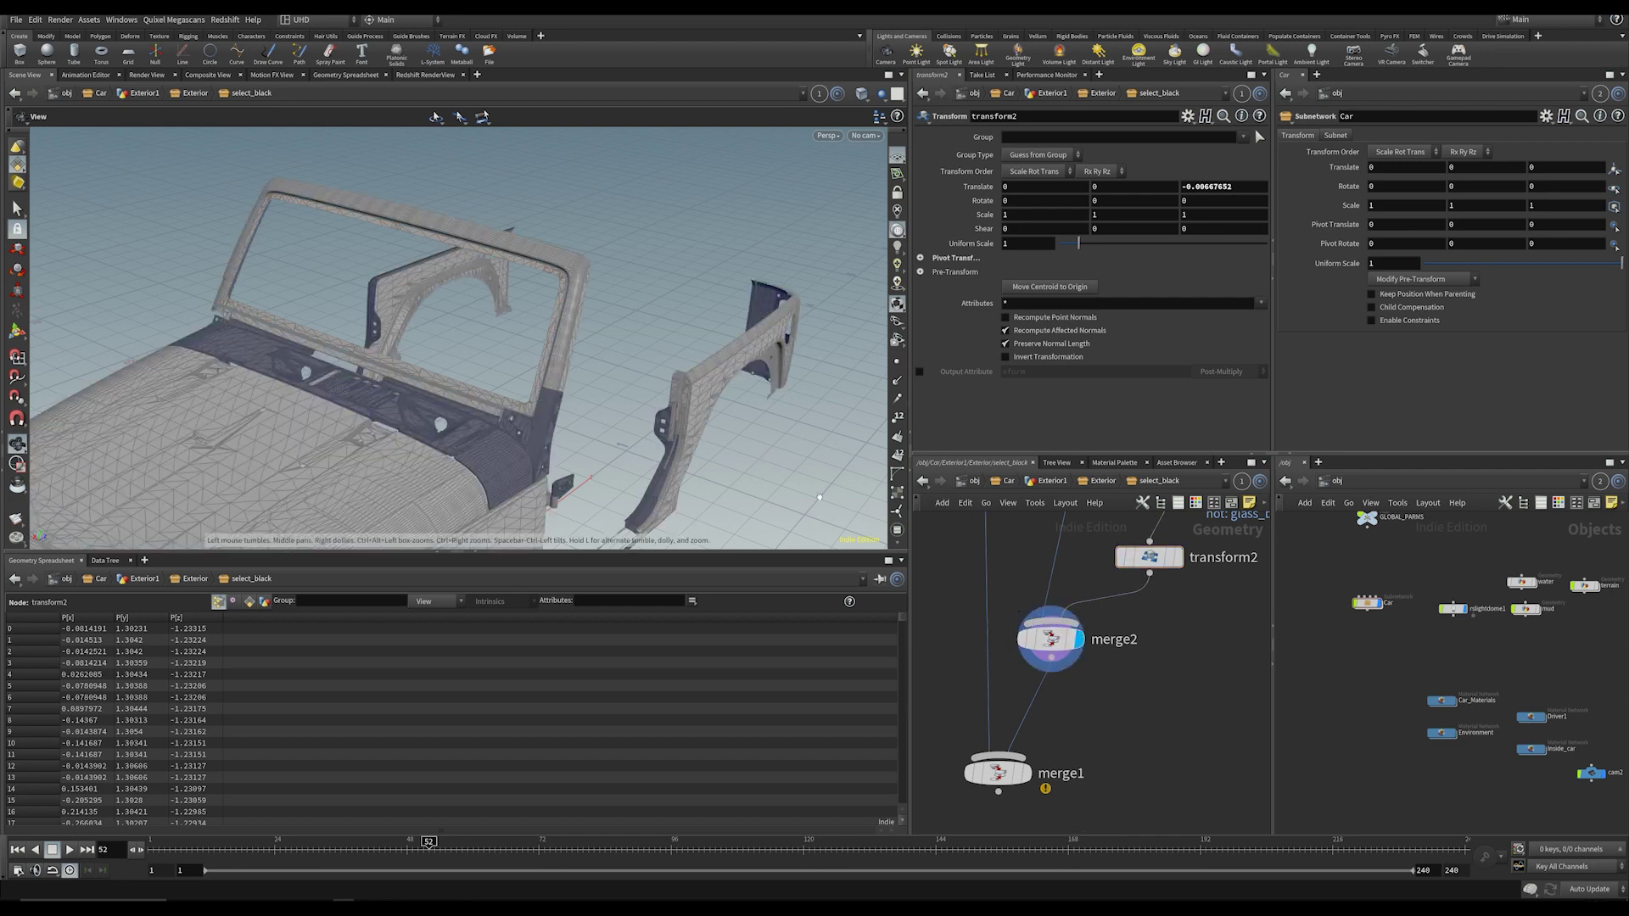
key(u)
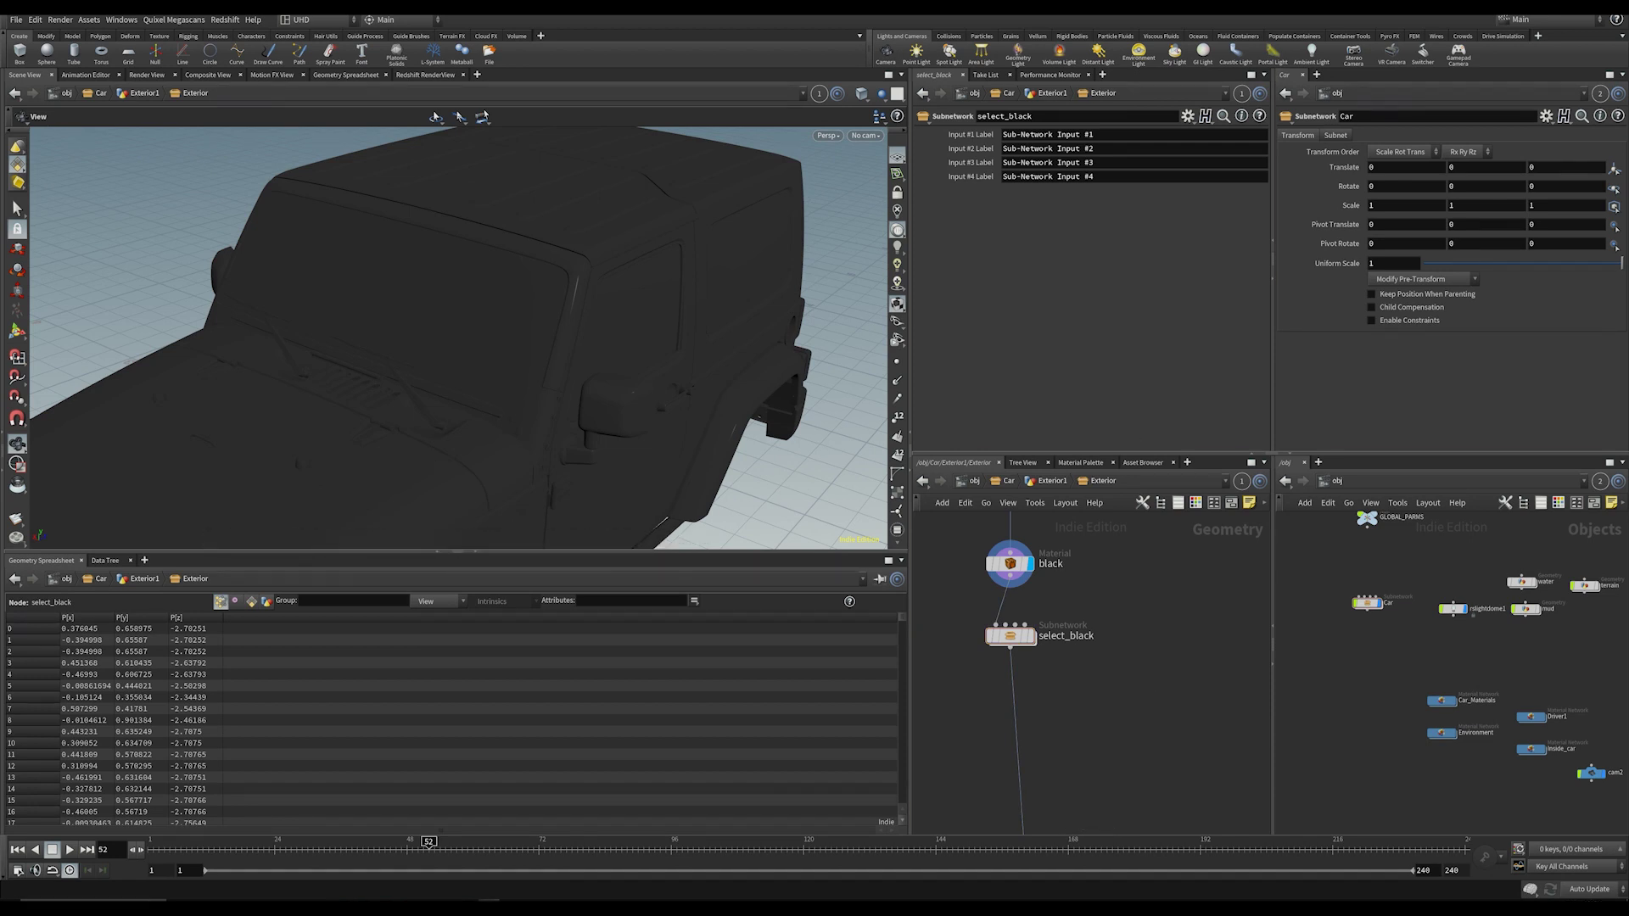
Step: Switch to the file explorer, enter the Wrangler media photos folder and open the third reference photo in Photos
click(197, 903)
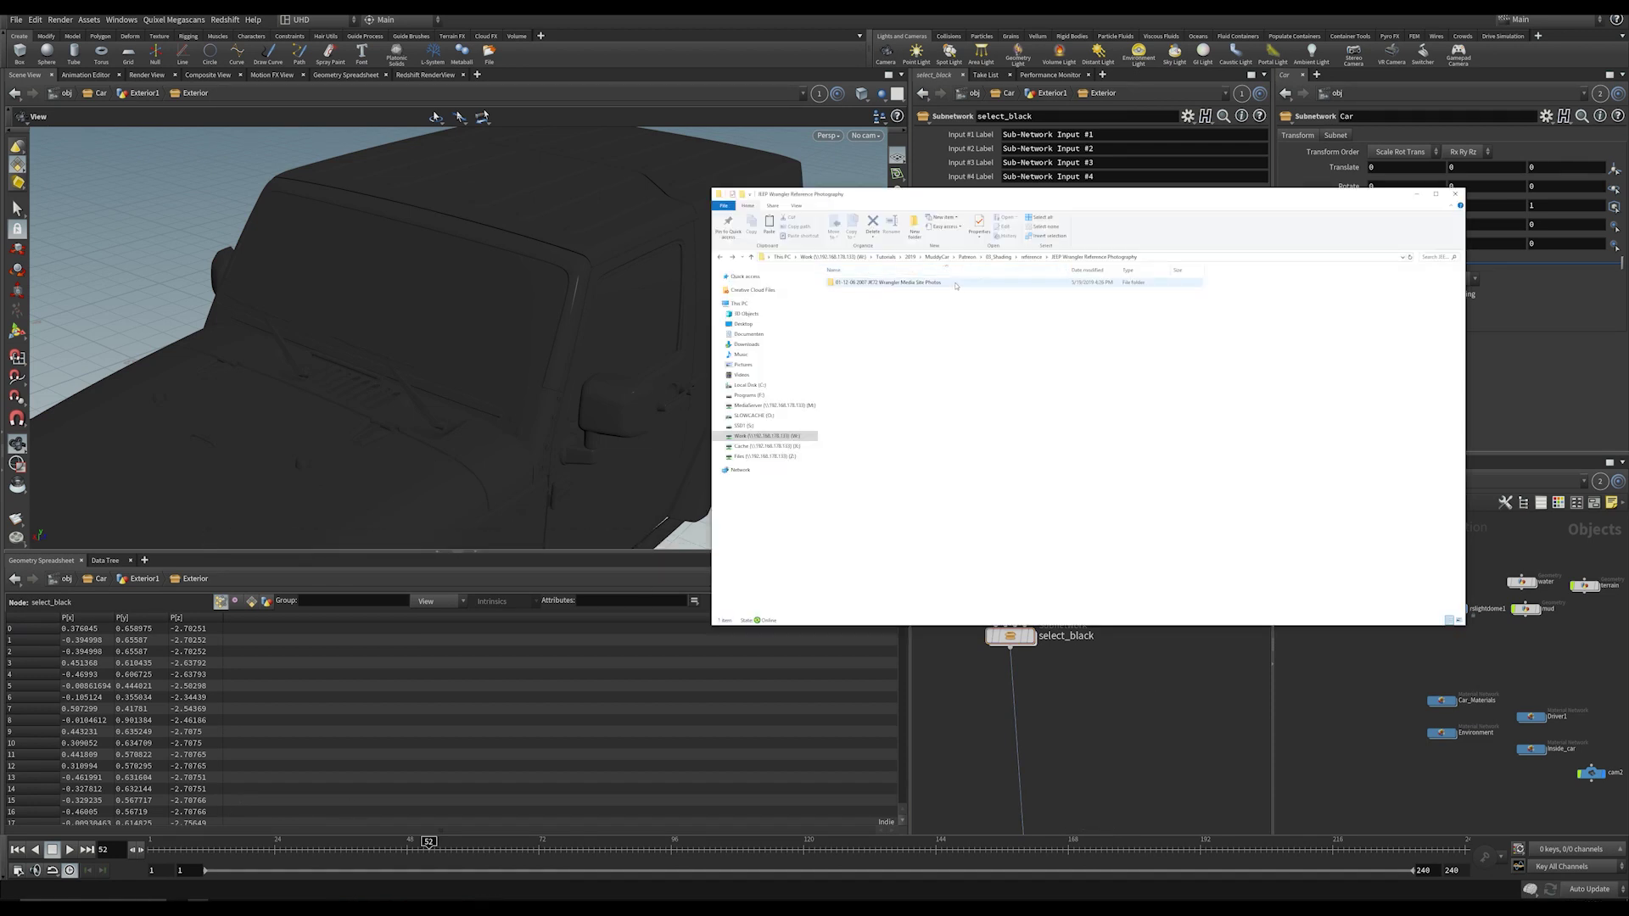
double_click(920, 285)
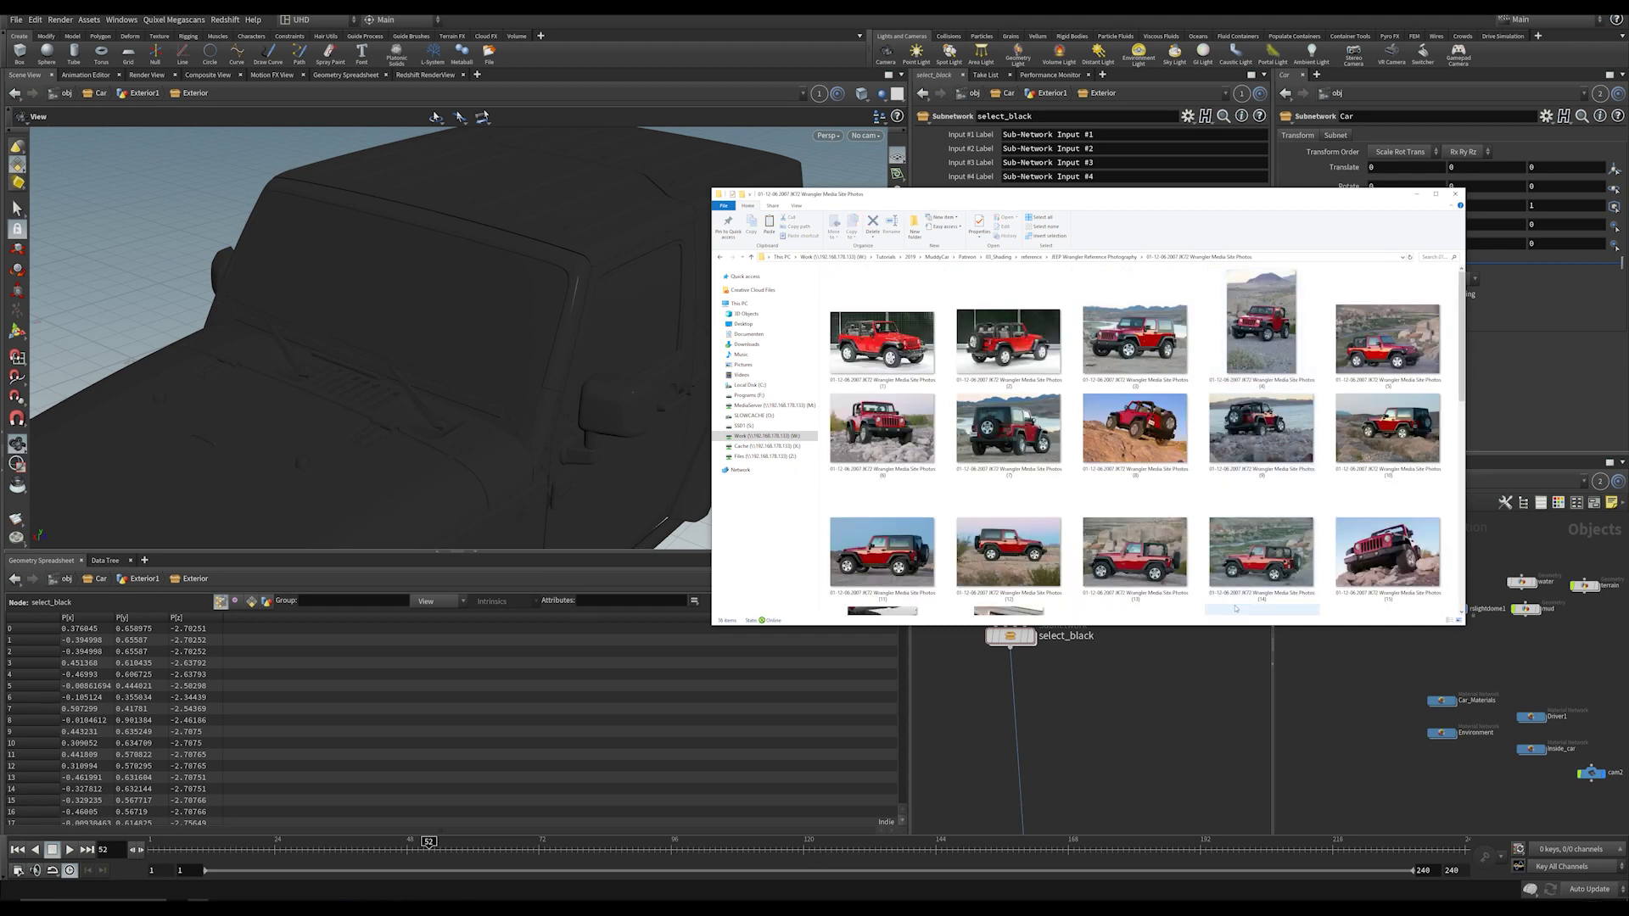
right_click(1161, 353)
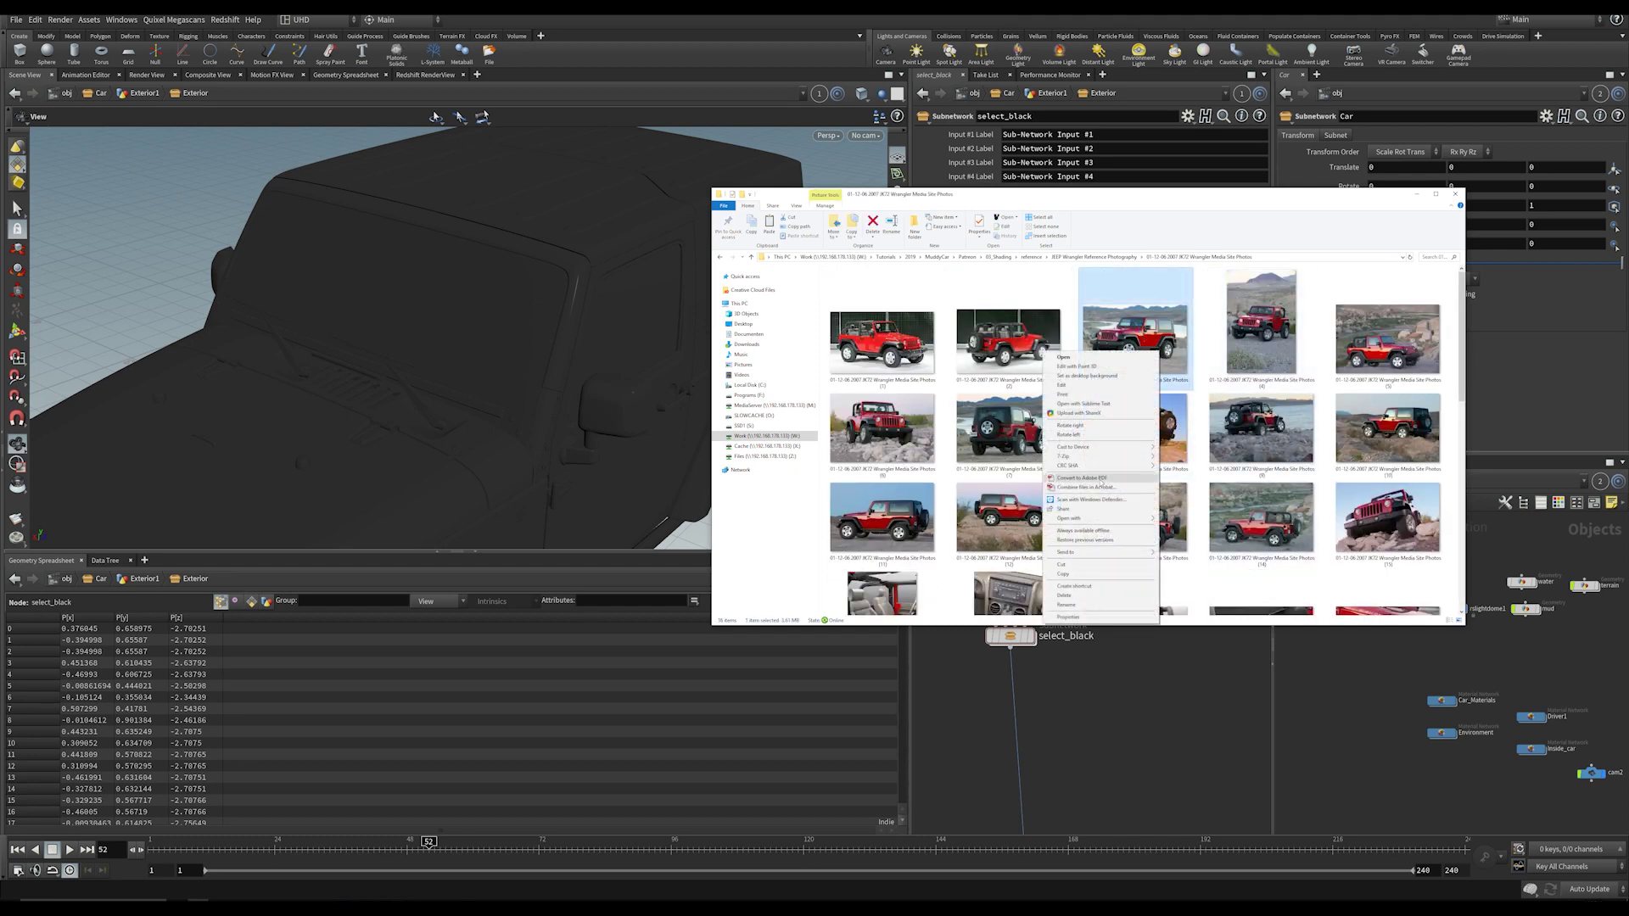
mouse_move(1090, 521)
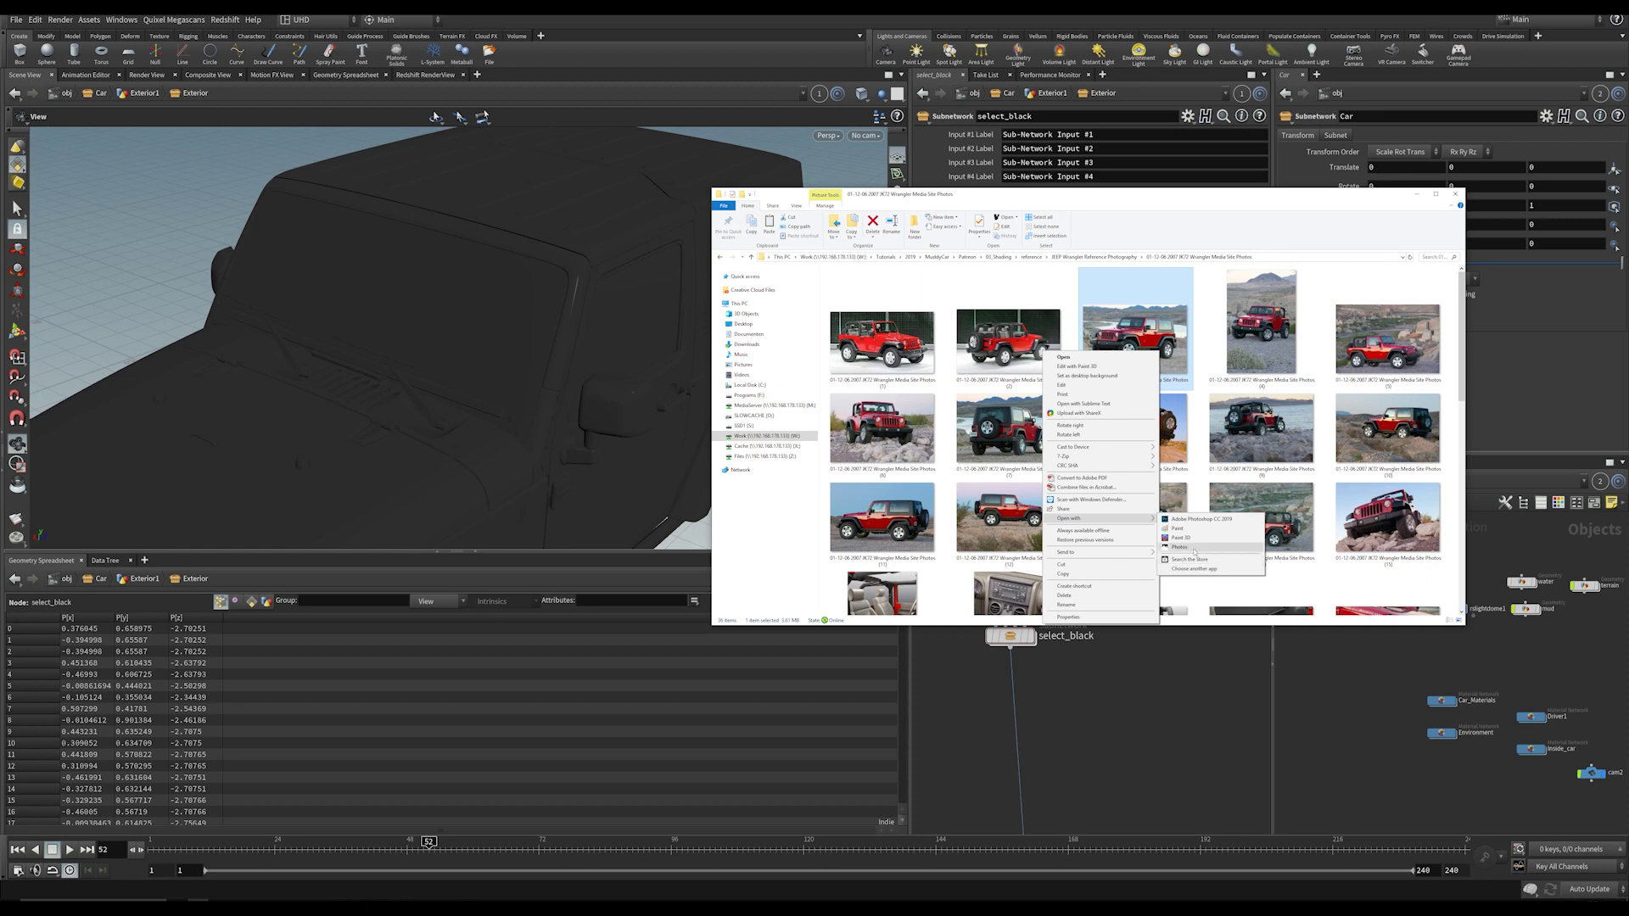
click(1205, 550)
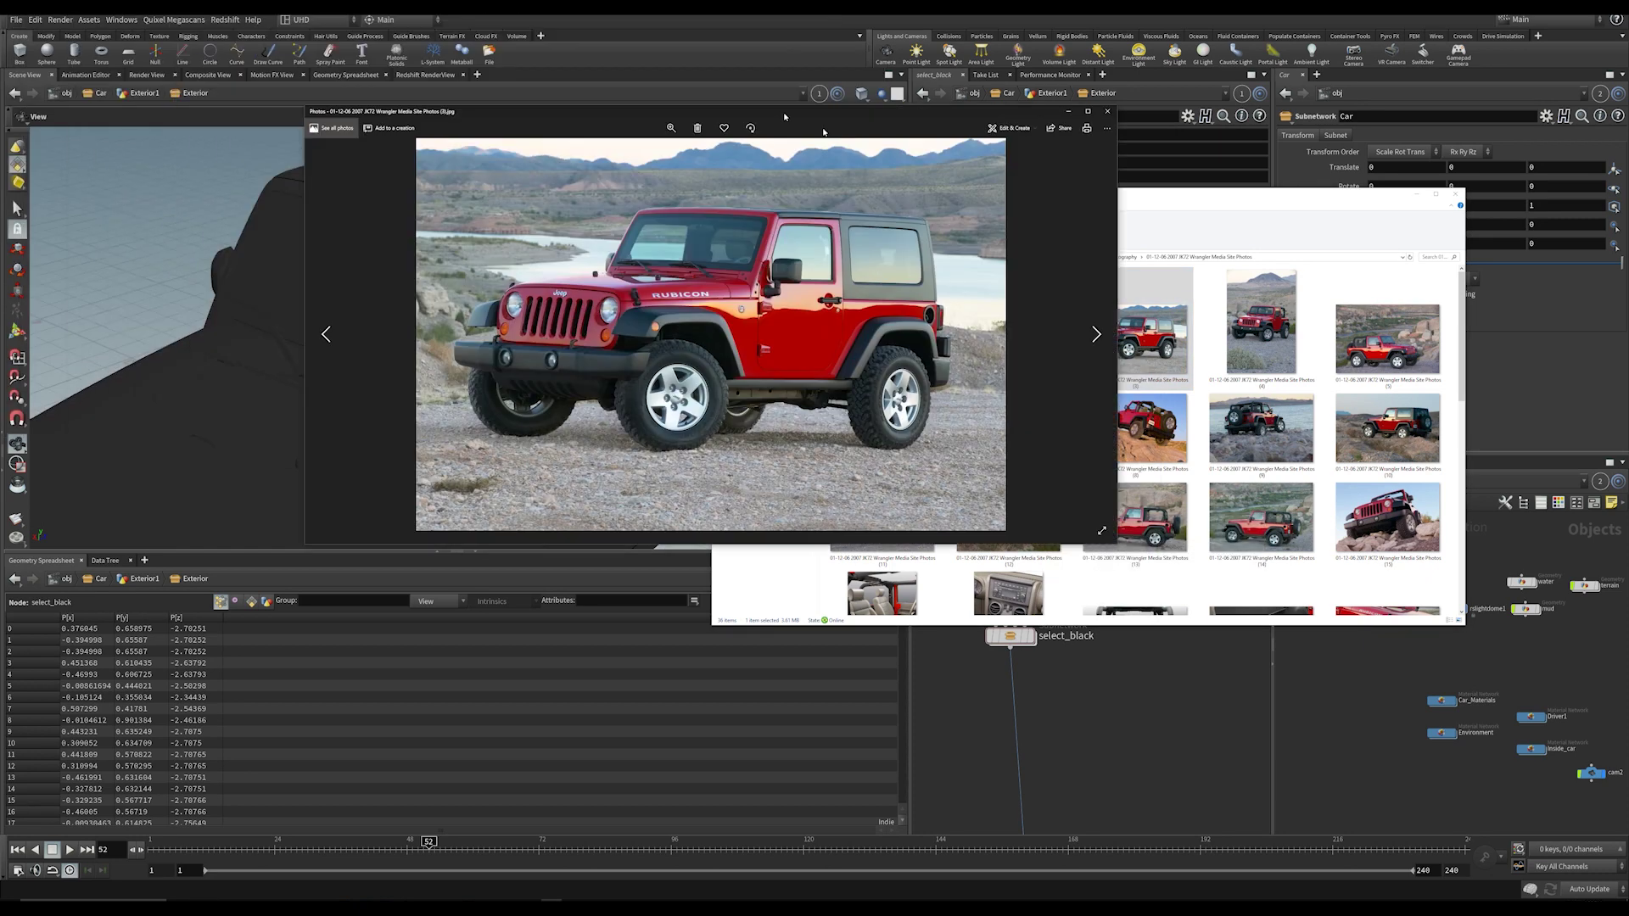
Step: Examine the hood, windshield and door of the red Jeep photo up close, and return to Houdini
scroll(805, 276, up, 4)
scroll(805, 276, up, 1)
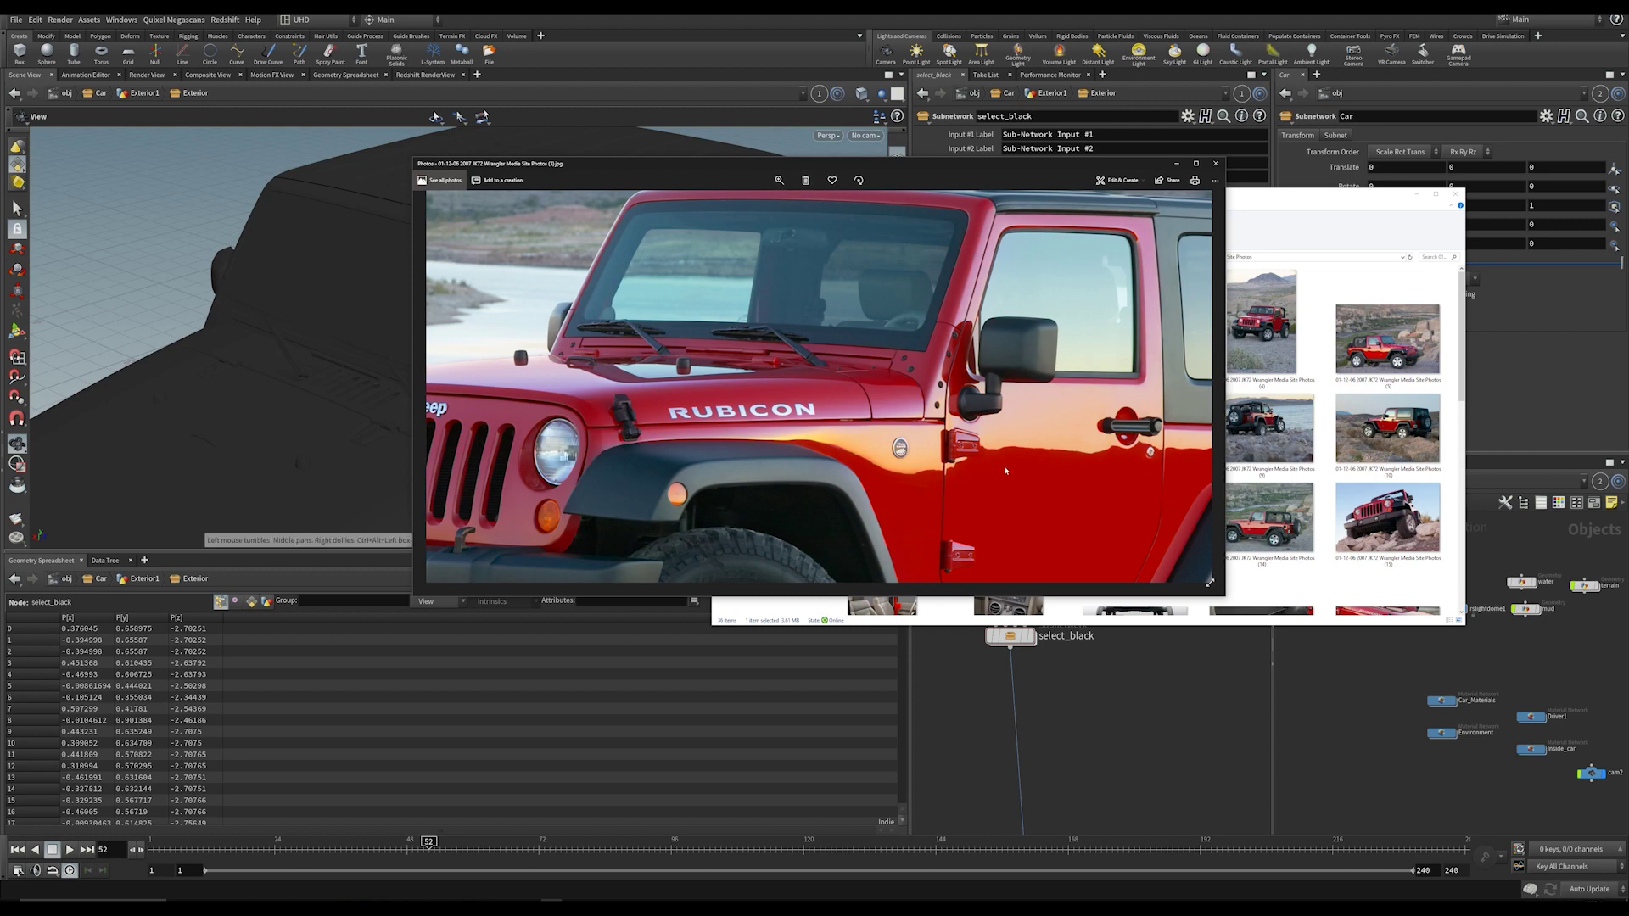
scroll(1006, 471, down, 5)
click(1037, 629)
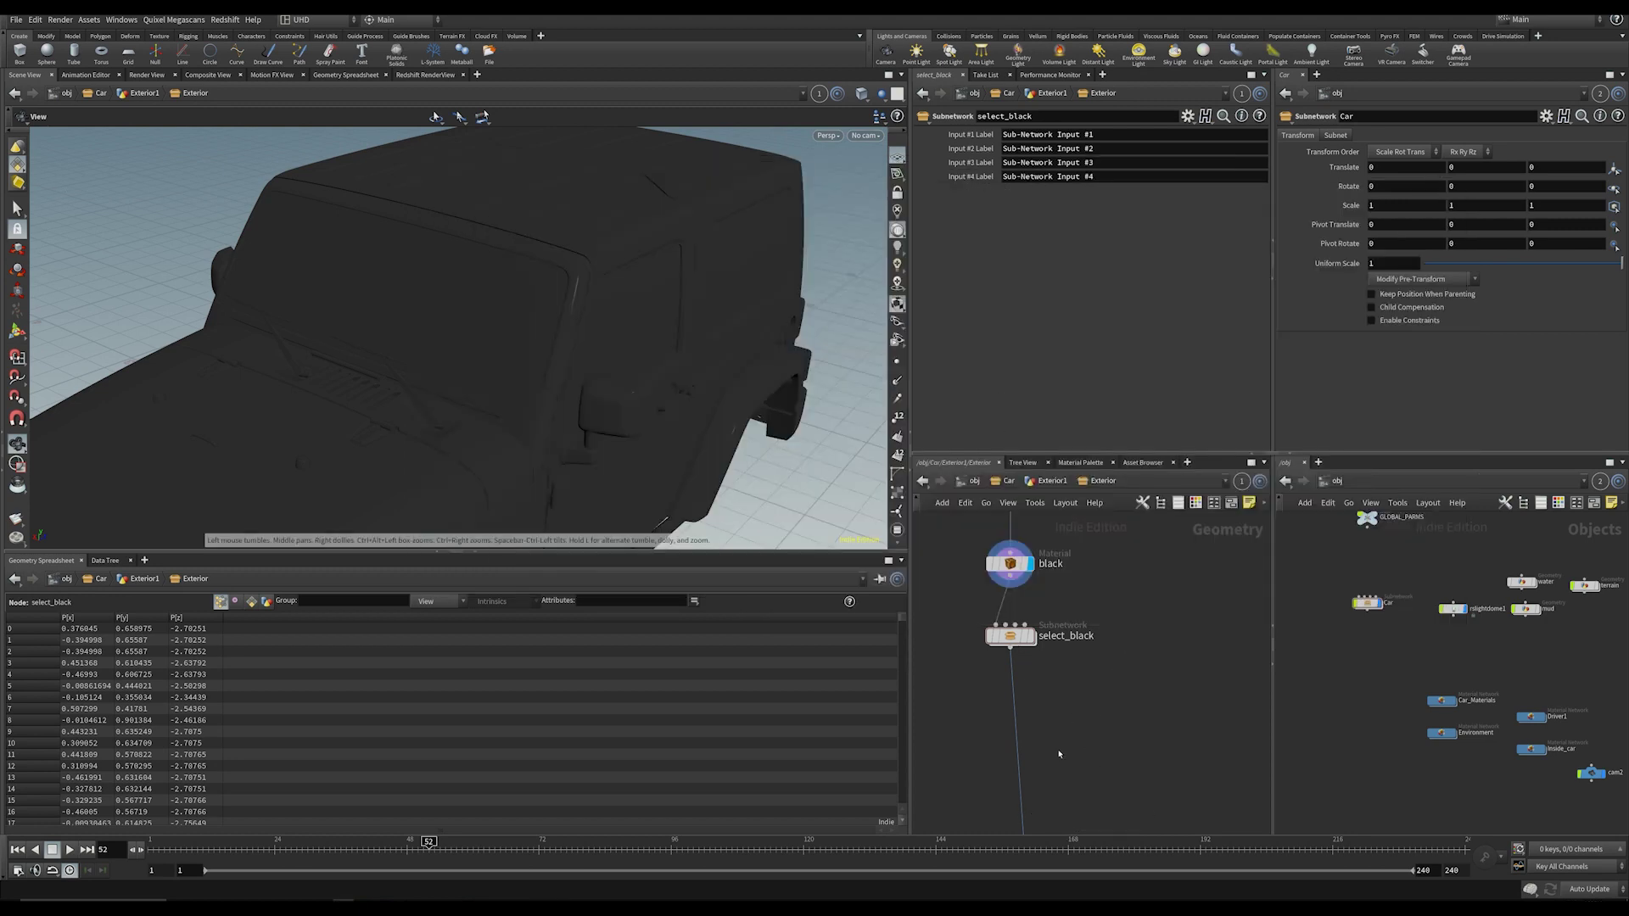
Step: Reopen the reference photo, compare it with the previous rear-view Jeep photo, and return to Houdini
click(552, 907)
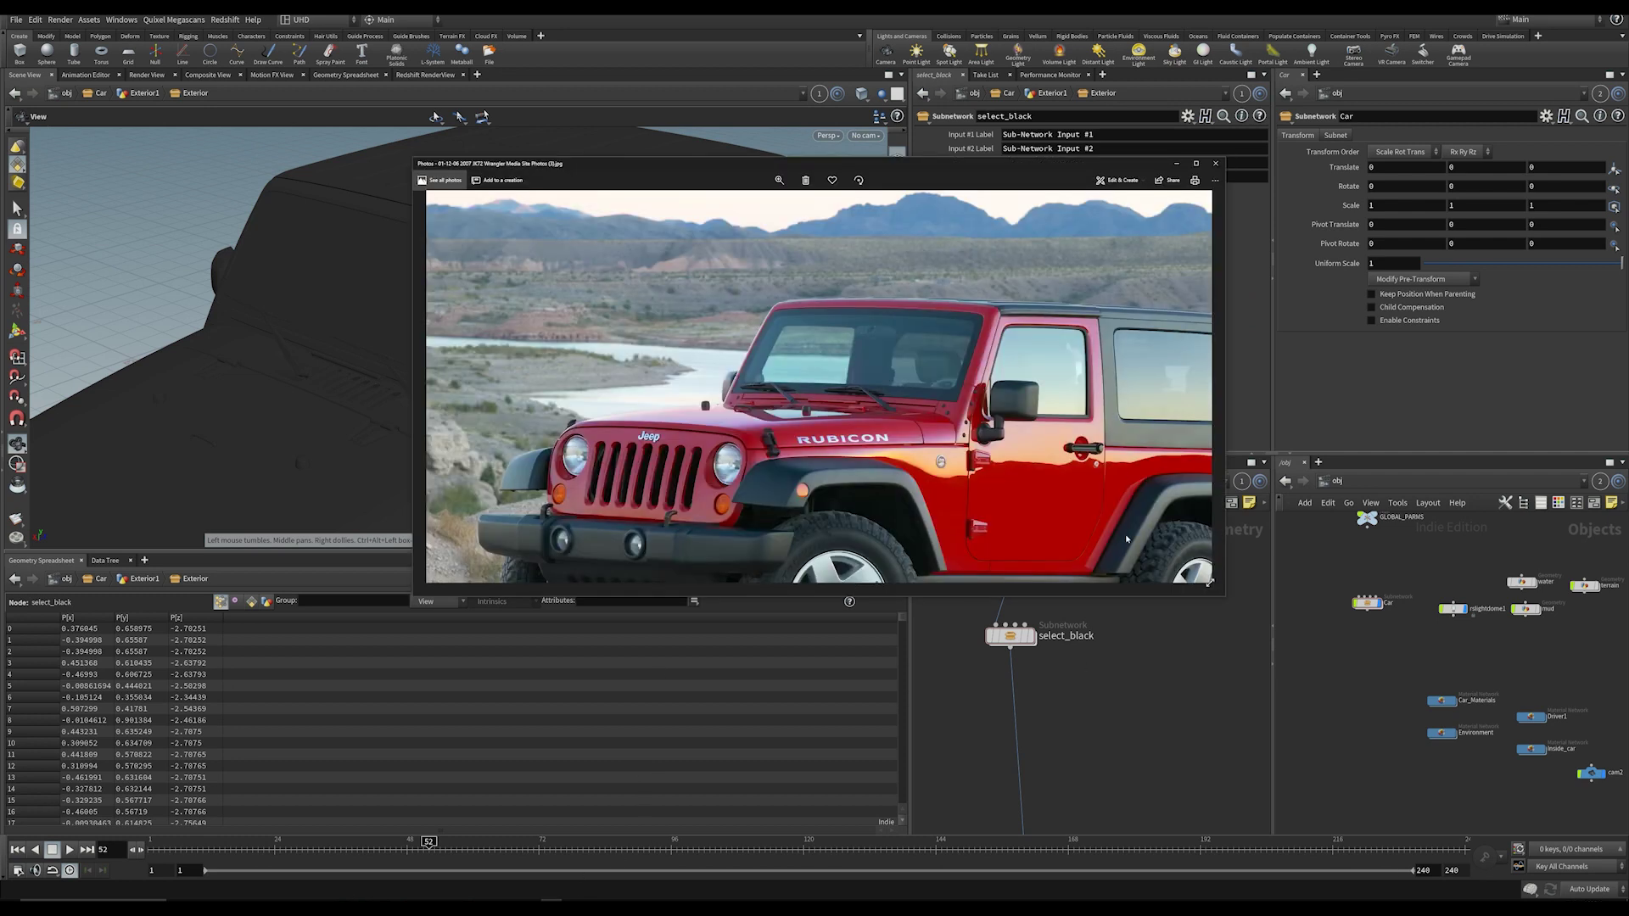
scroll(1012, 447, down, 5)
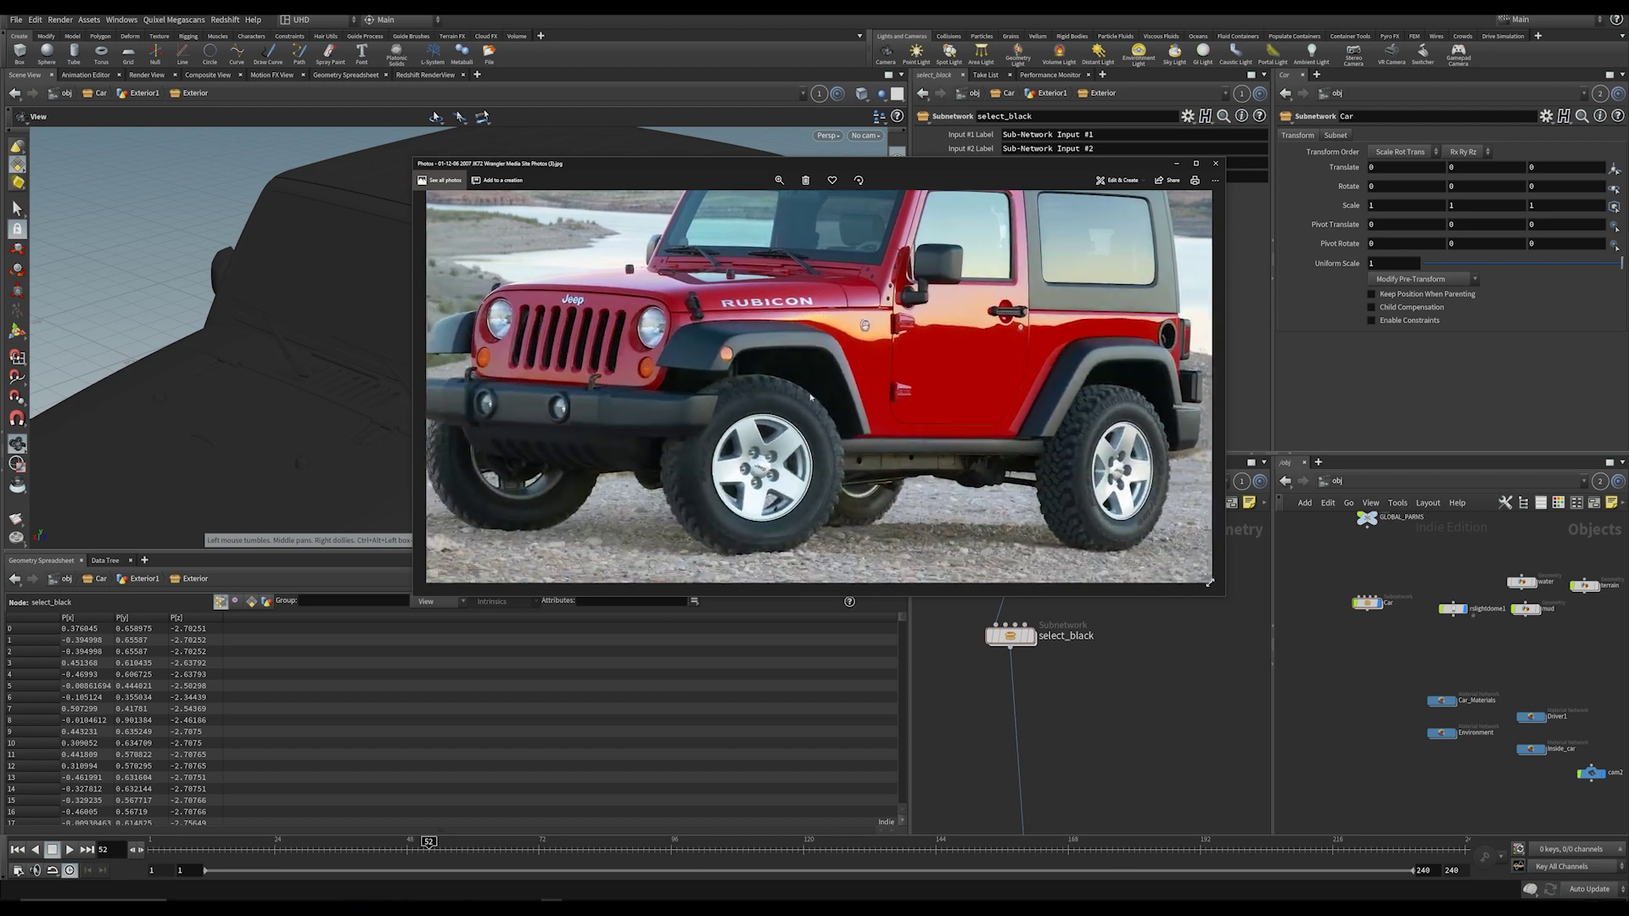
key(Left)
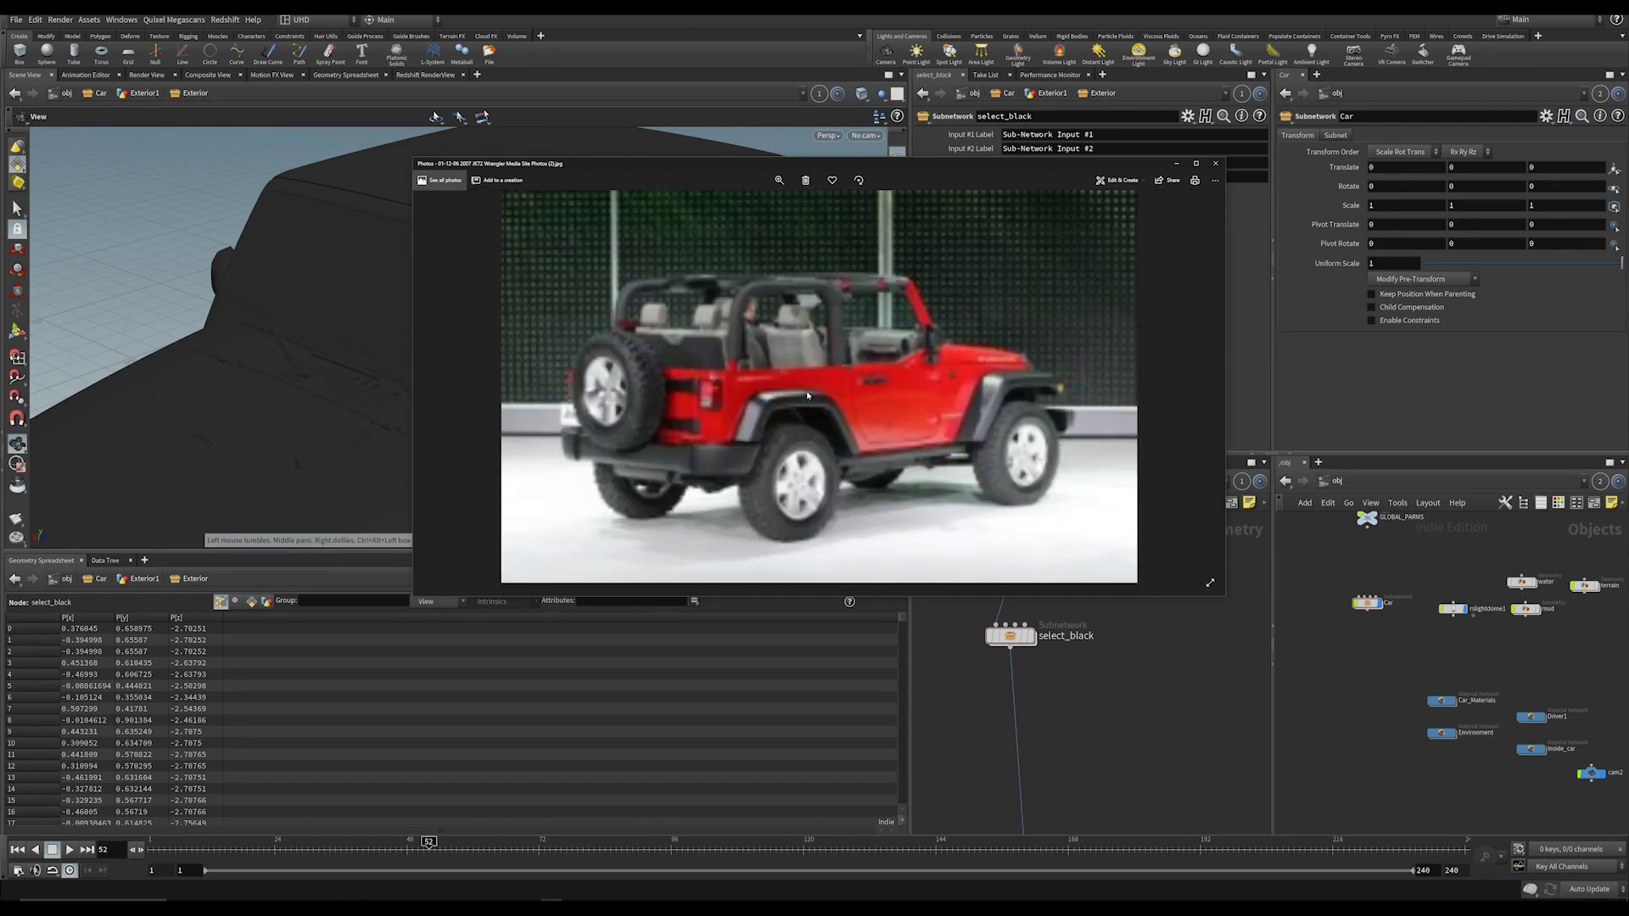
key(Right)
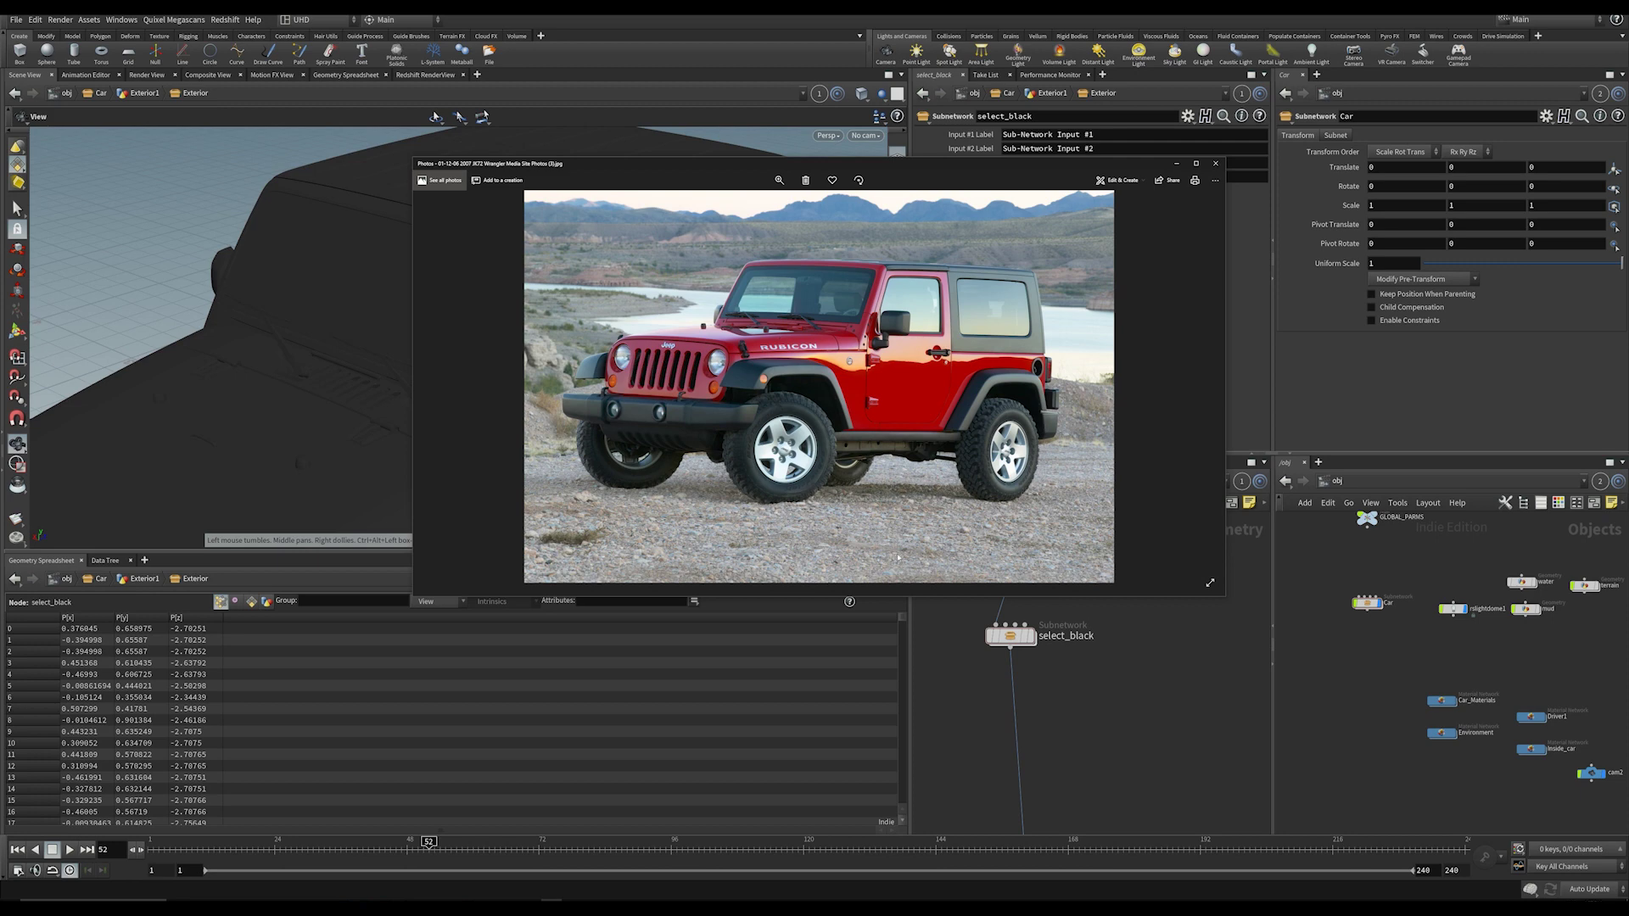
click(1114, 718)
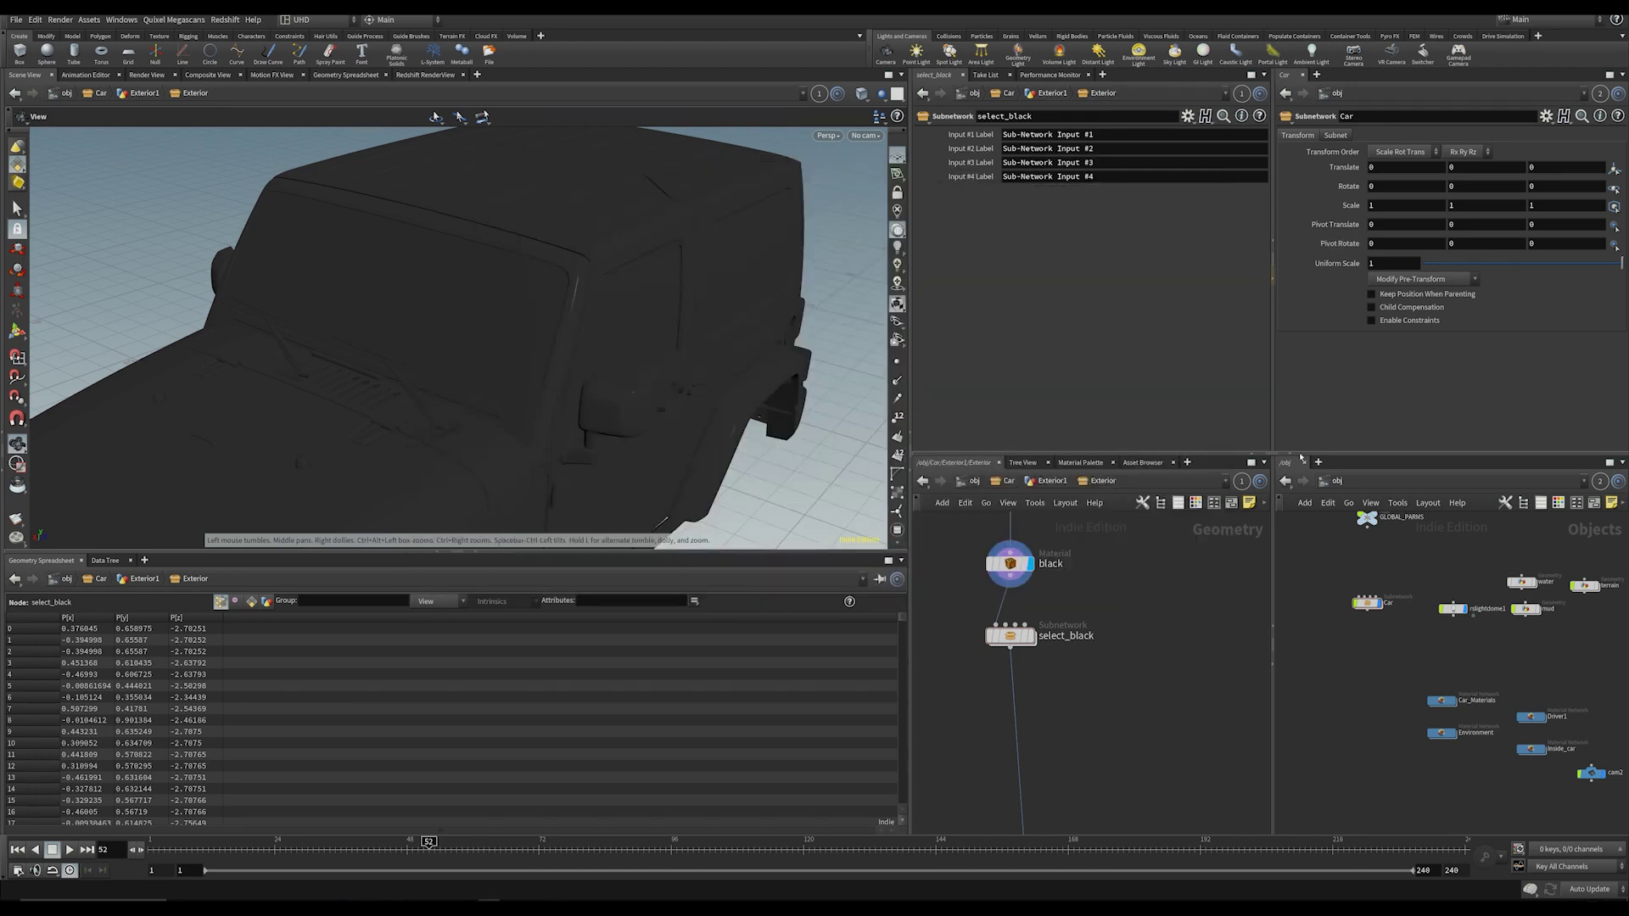
Step: Find the chain of Material nodes below select_black and inspect the group and material assignment of red2
scroll(1136, 769, down, 3)
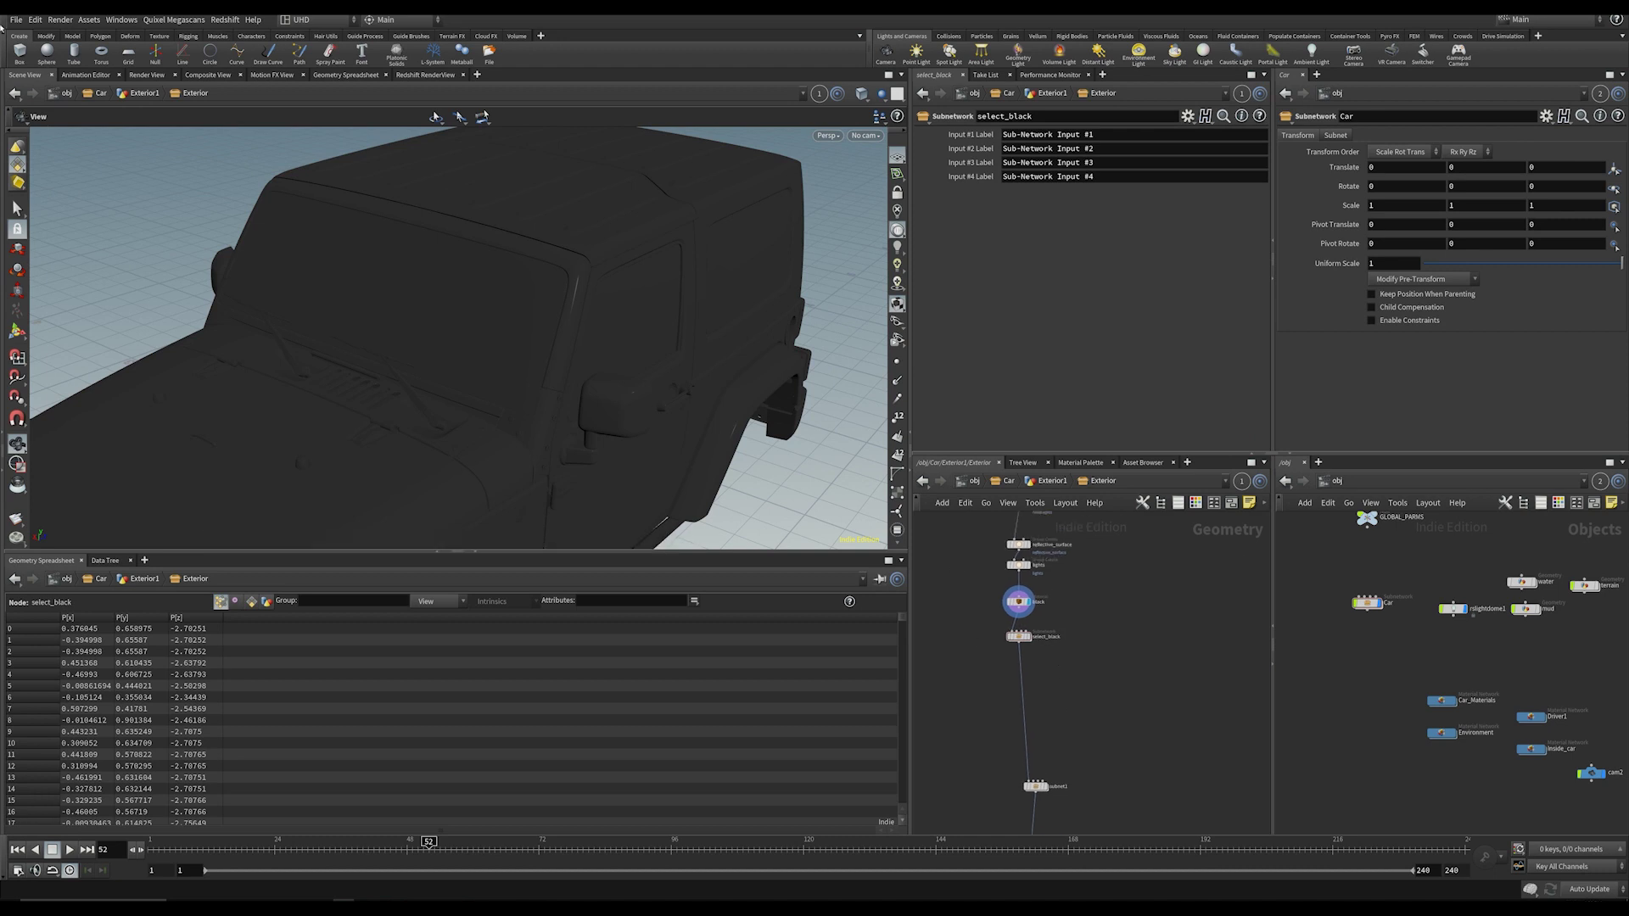
drag(514, 343, 491, 338)
middle_drag(491, 339, 577, 246)
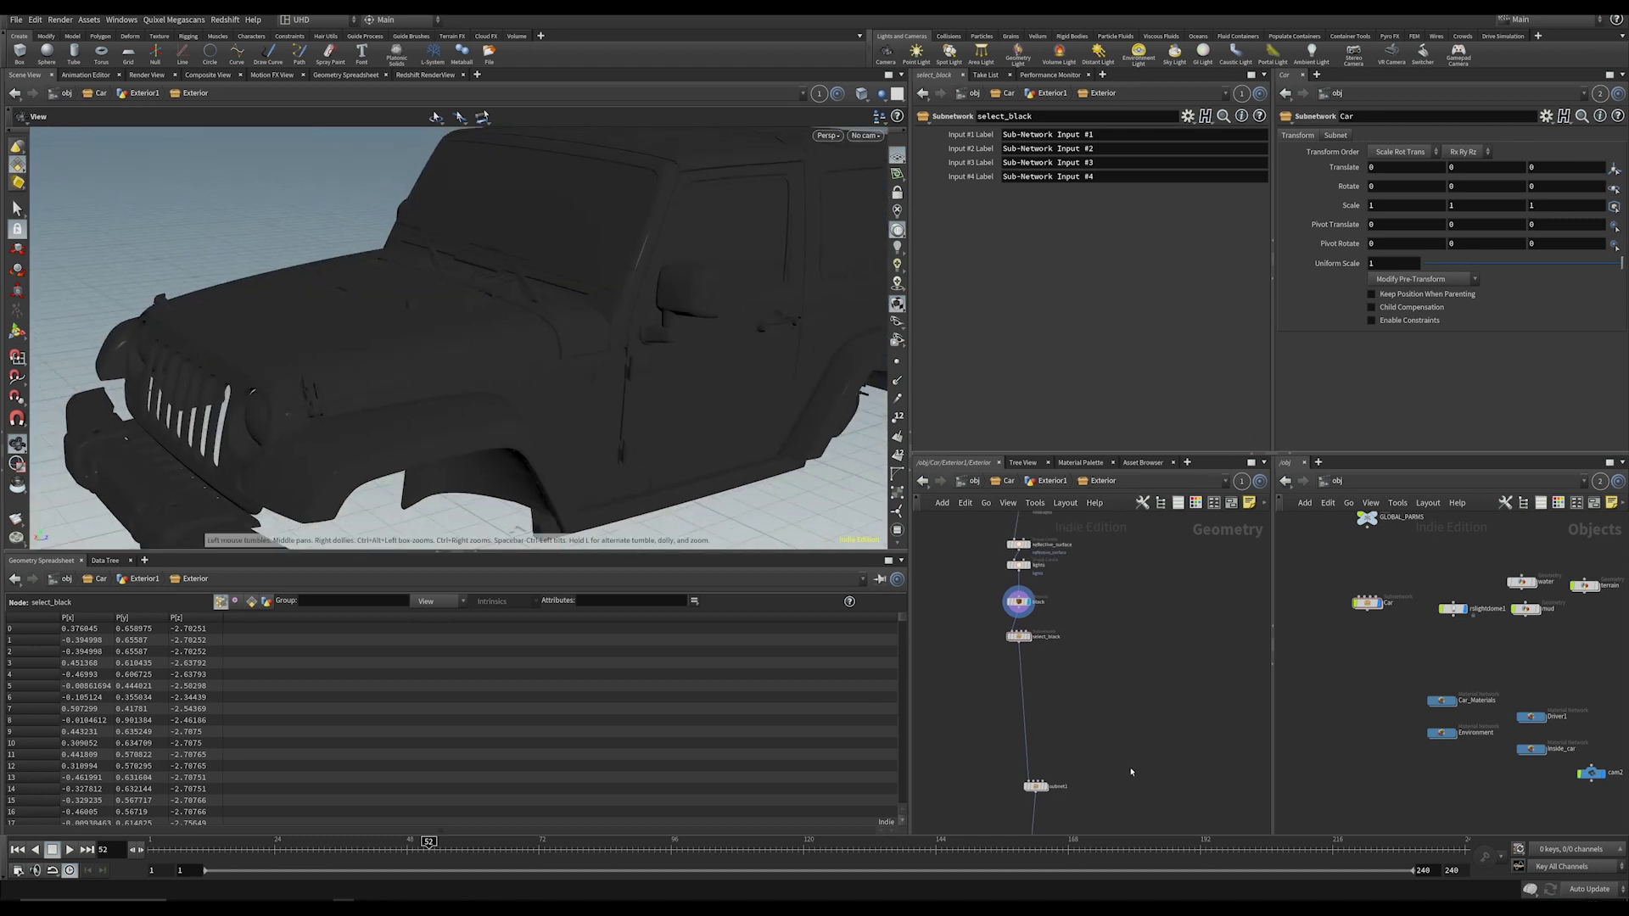
middle_drag(1091, 783, 1093, 690)
middle_drag(1094, 827, 1036, 682)
middle_drag(1043, 746, 1104, 832)
scroll(1016, 619, up, 2)
scroll(991, 670, up, 2)
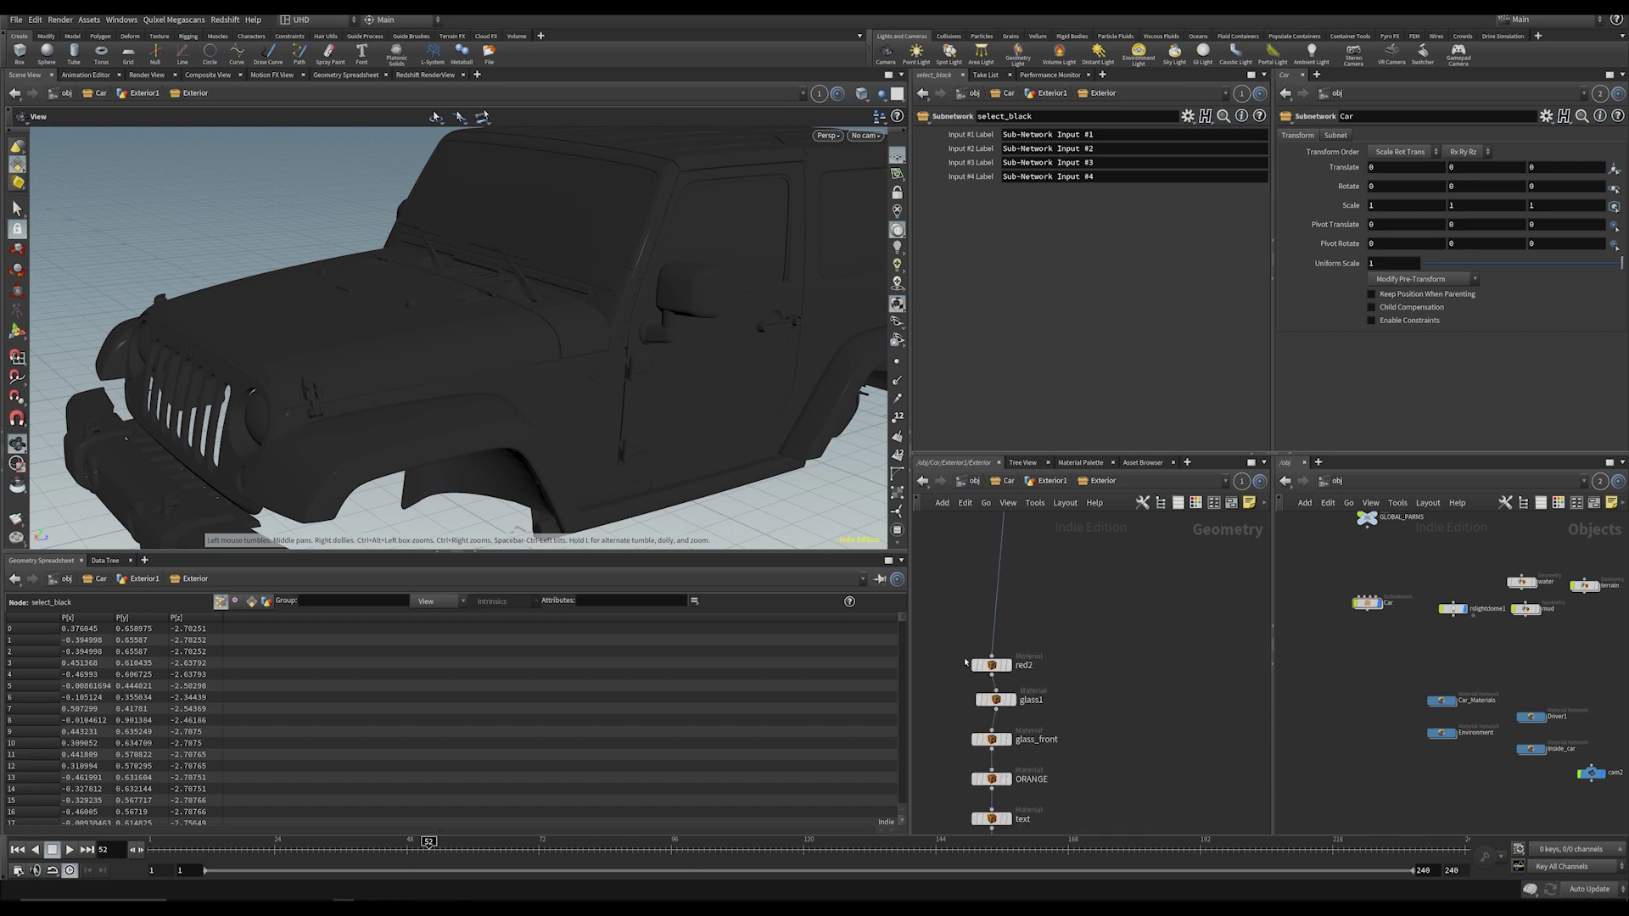
middle_drag(991, 673, 976, 579)
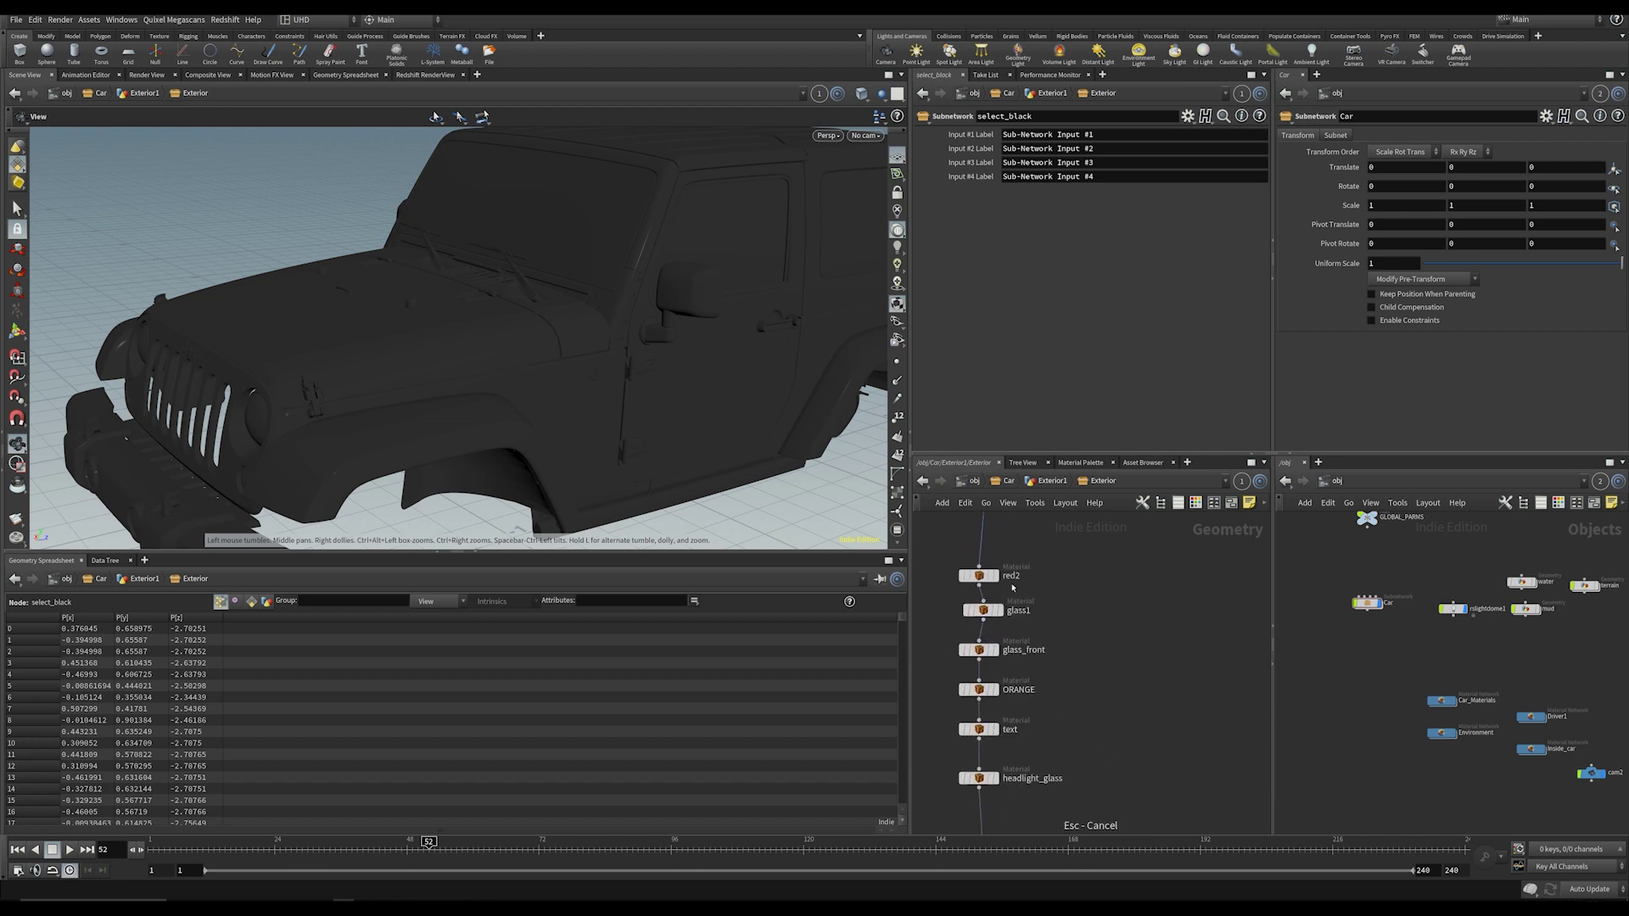
click(979, 576)
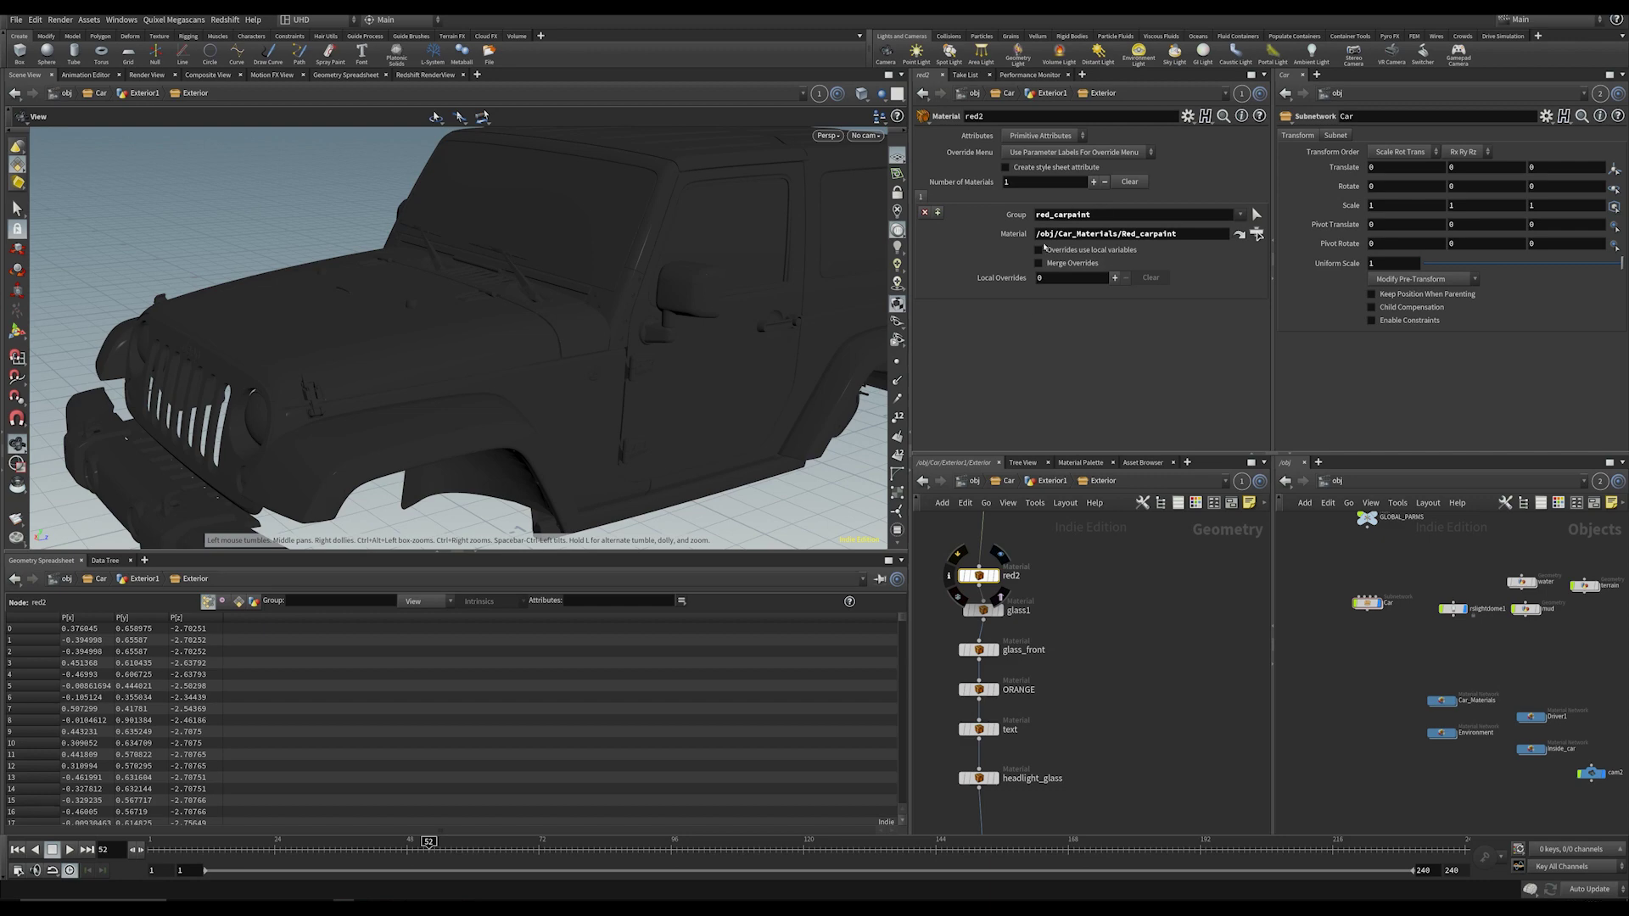
Step: Display the output1 node at the end of the material chain and inspect the fully shaded car exterior
middle_drag(1102, 651, 1087, 633)
middle_drag(1015, 764, 1017, 585)
scroll(1017, 585, up, 2)
click(989, 721)
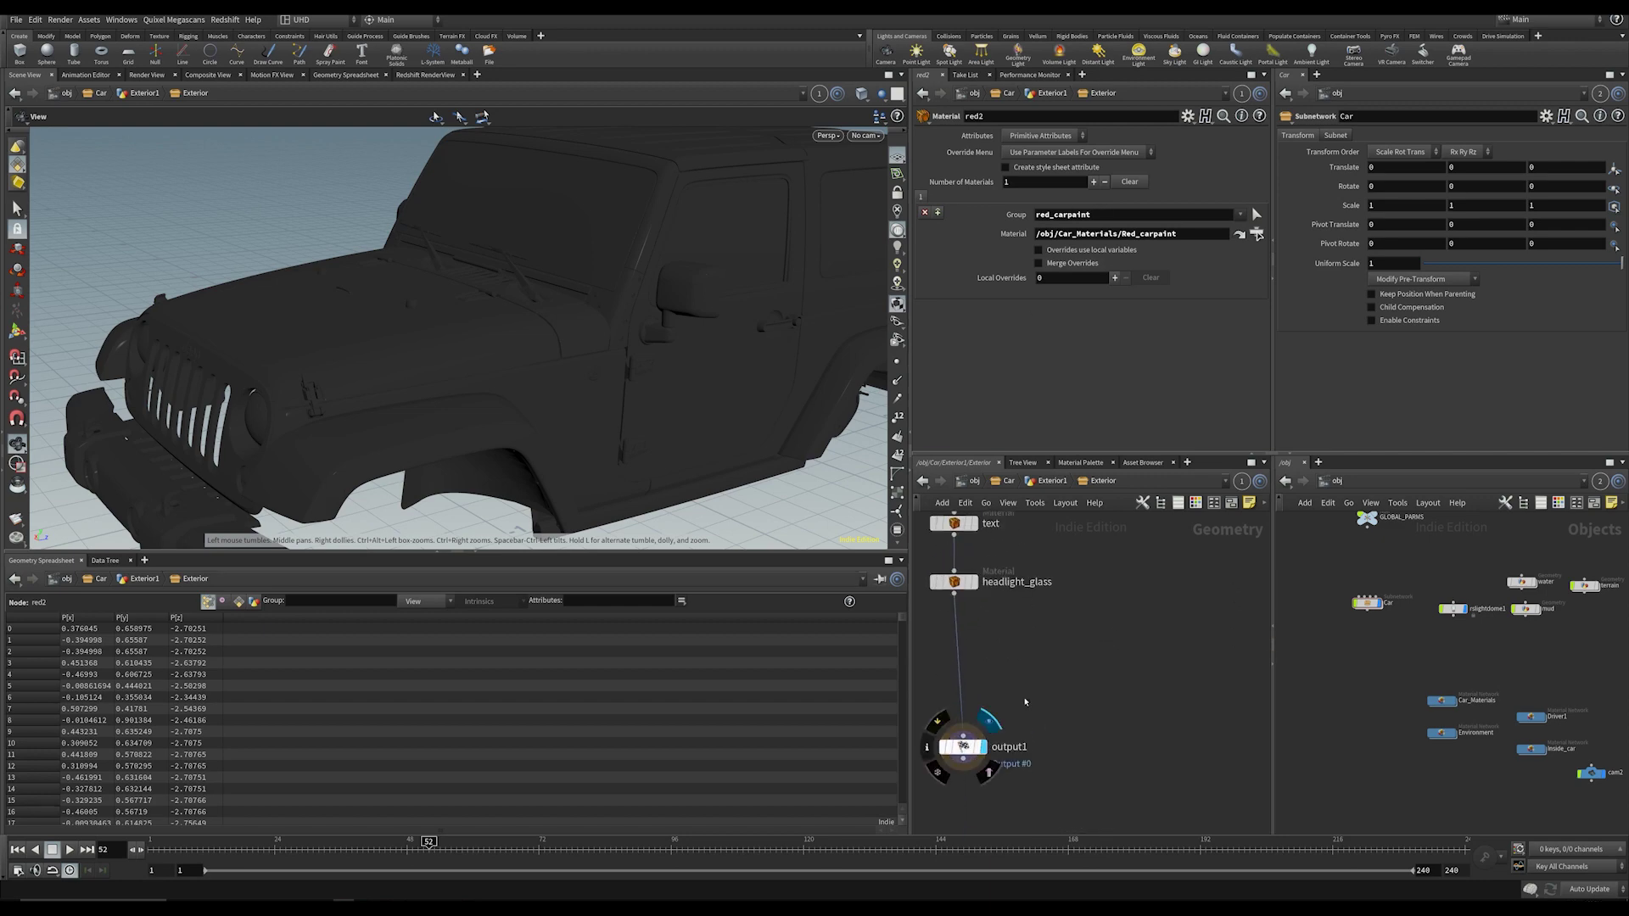
click(990, 721)
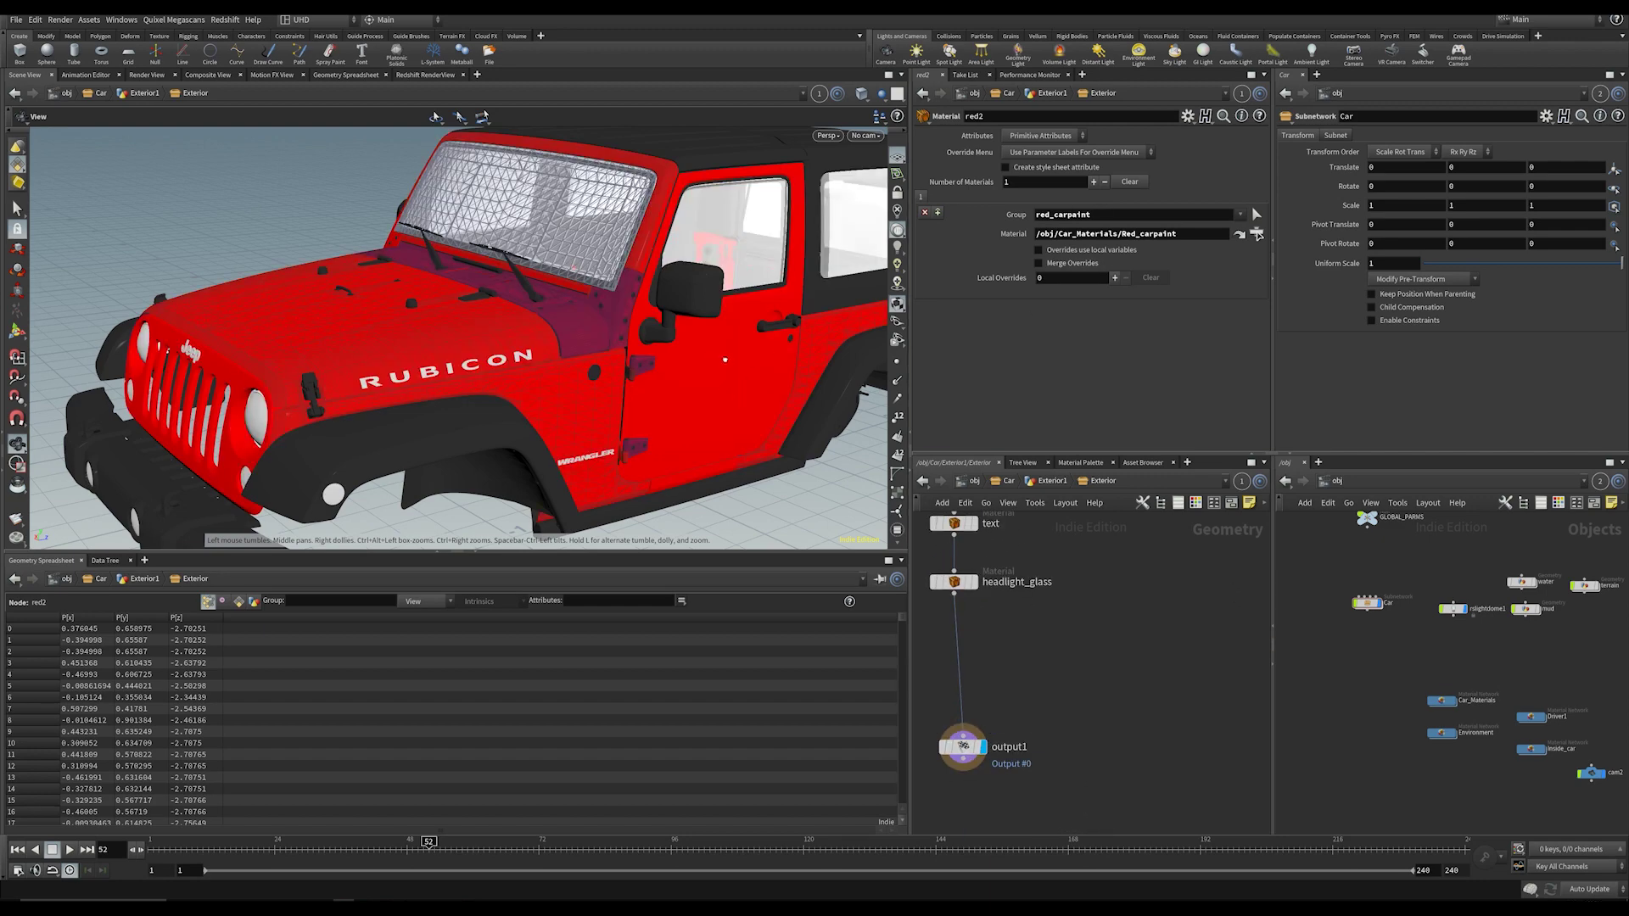
drag(724, 360, 365, 381)
right_drag(365, 382, 450, 585)
Step: Set the scene's update mode to Manual and display the Exterior subnetwork one level up in Exterior1
middle_drag(997, 654, 997, 847)
click(1606, 889)
click(1587, 893)
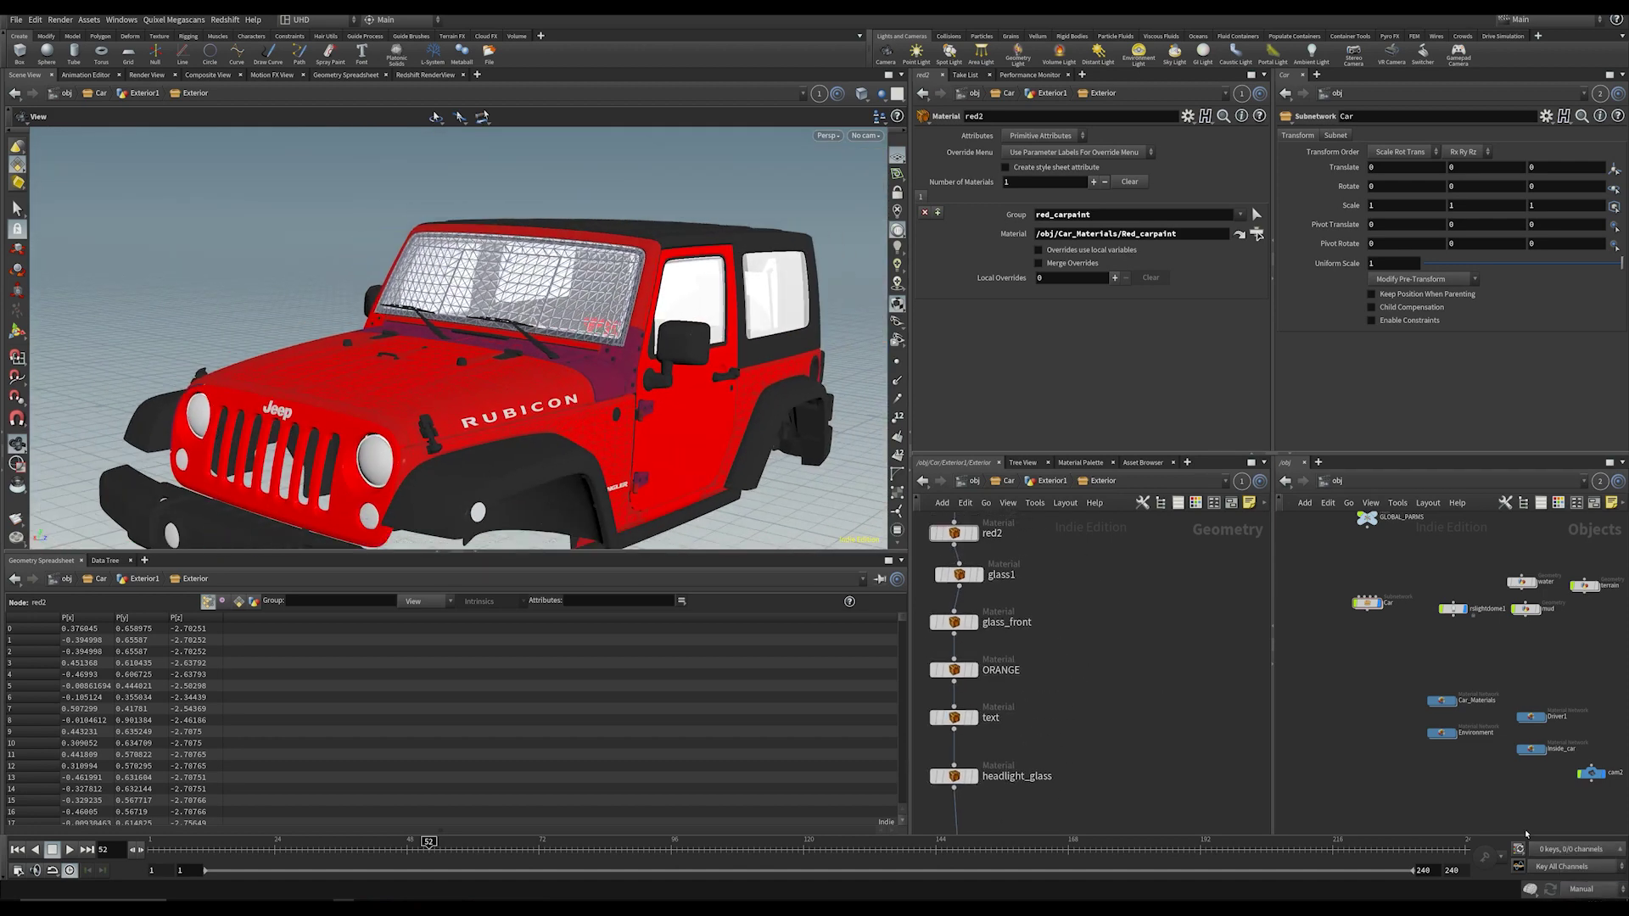
click(1057, 481)
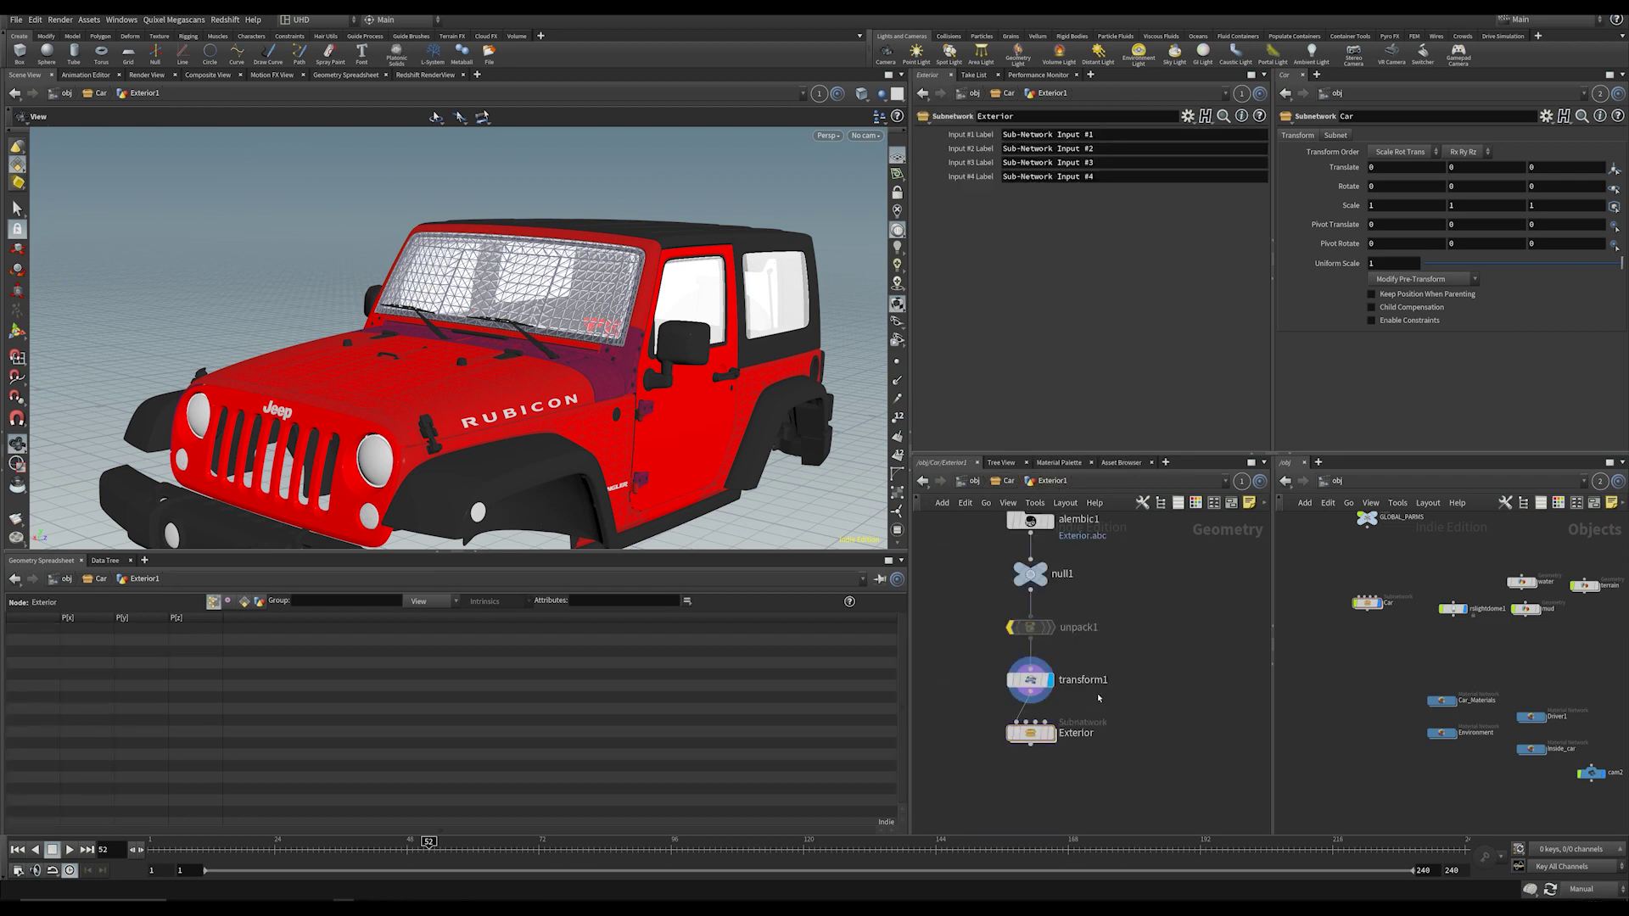
click(1052, 733)
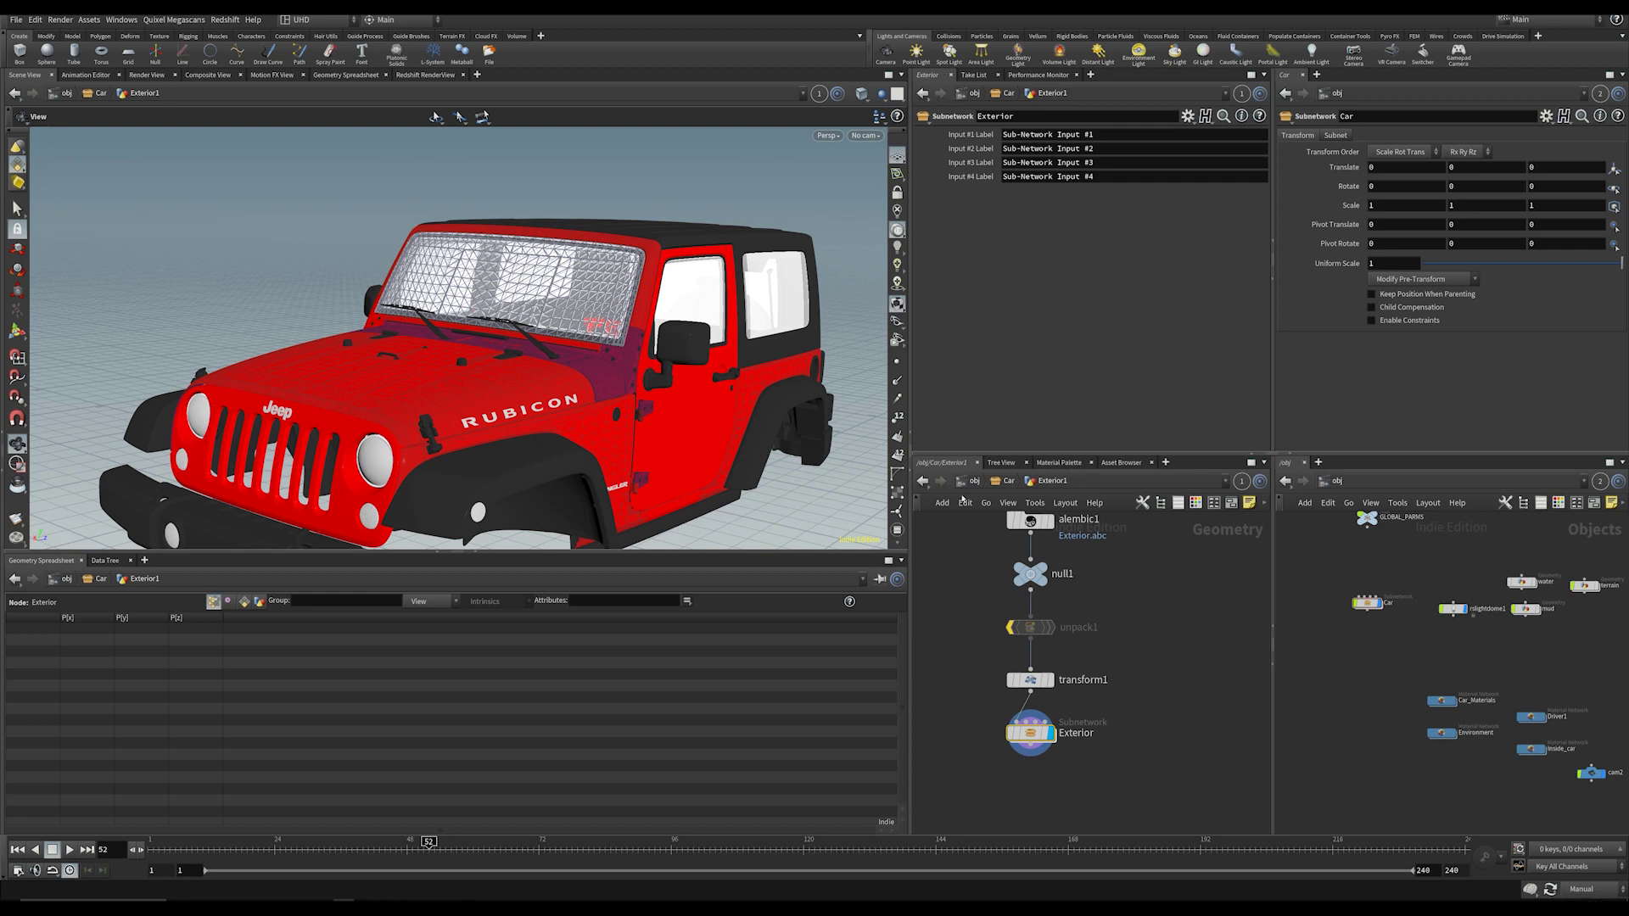
Step: Go up to the Car level, look inside the Interior geometry node, and return to the Car level
click(1008, 482)
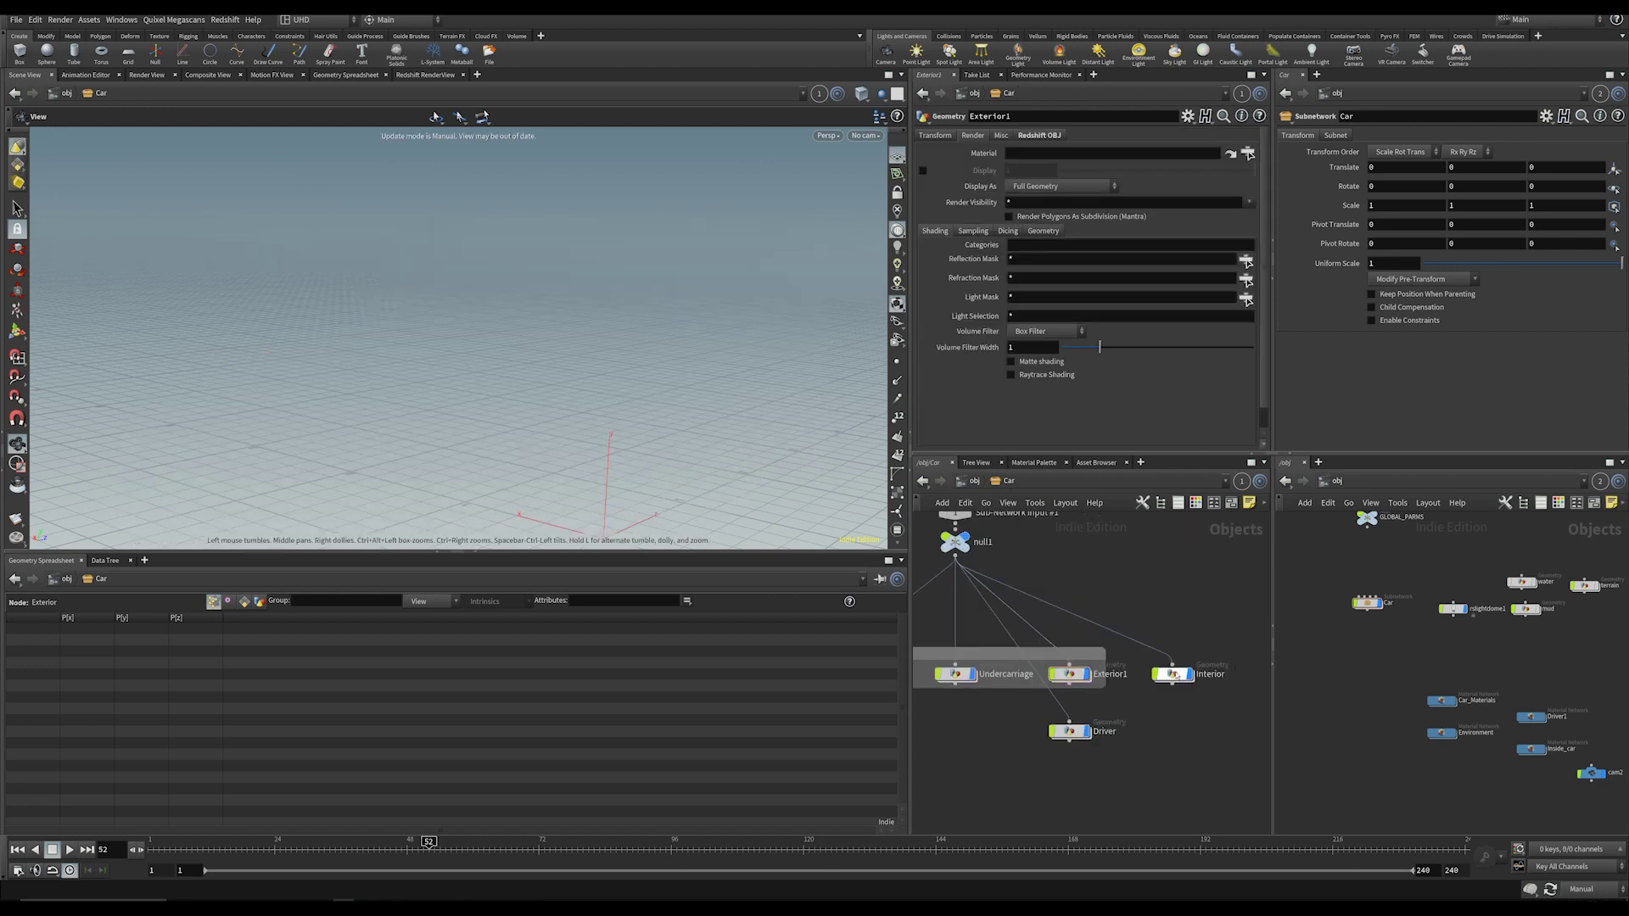
double_click(1172, 674)
key(u)
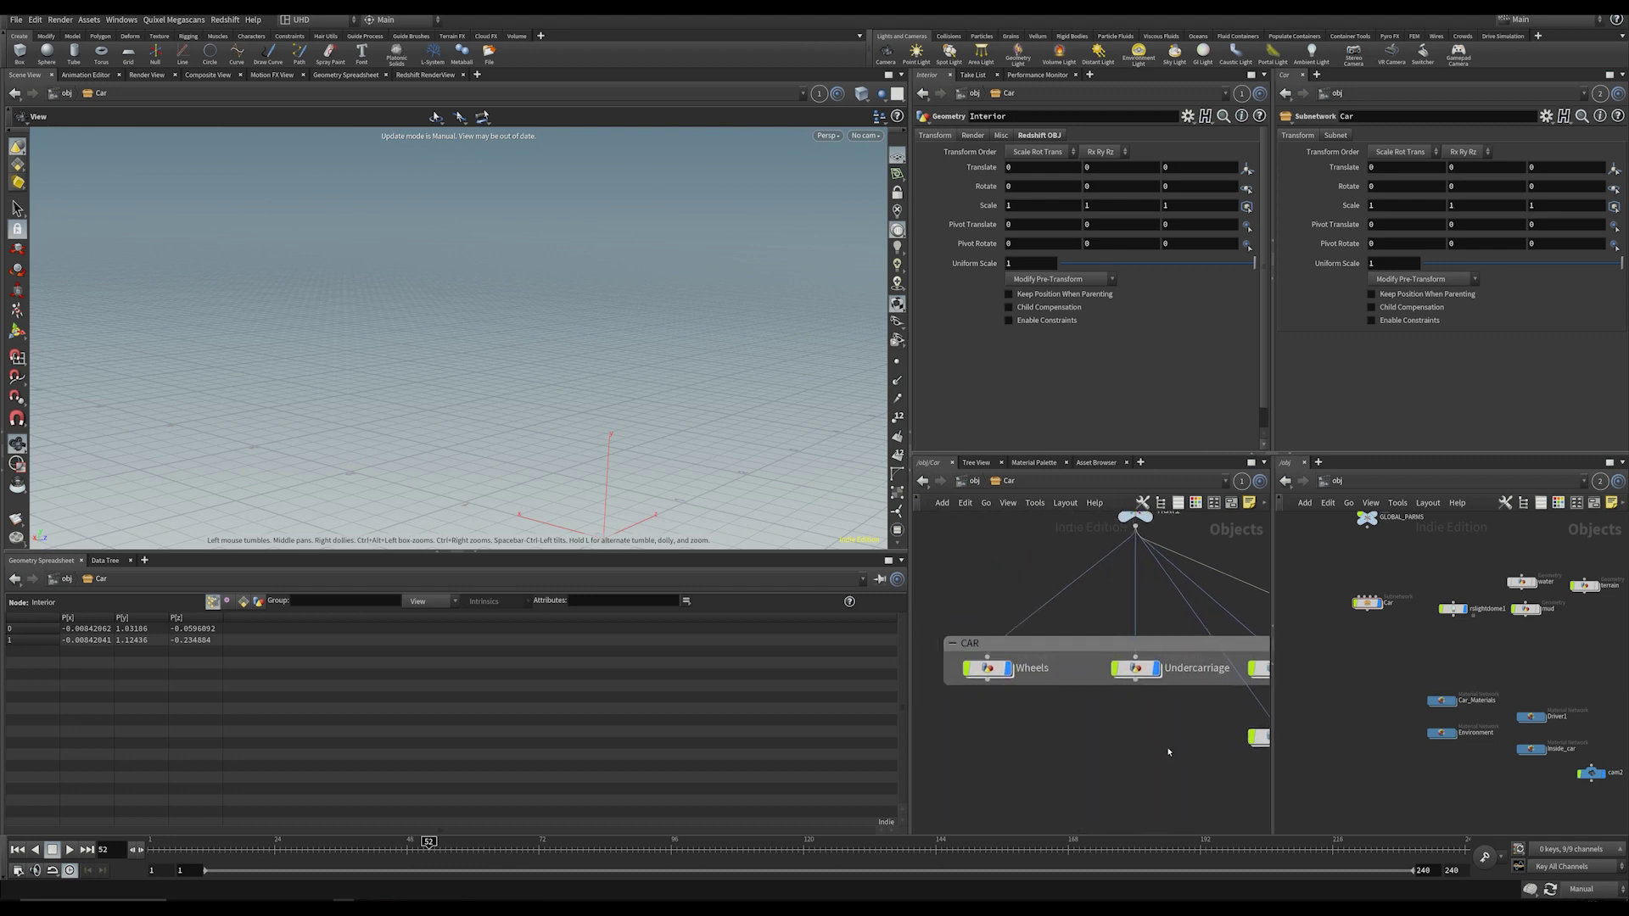
Step: Open the Car_Materials network and review its Redshift material builders alongside the Car part nodes
click(1392, 761)
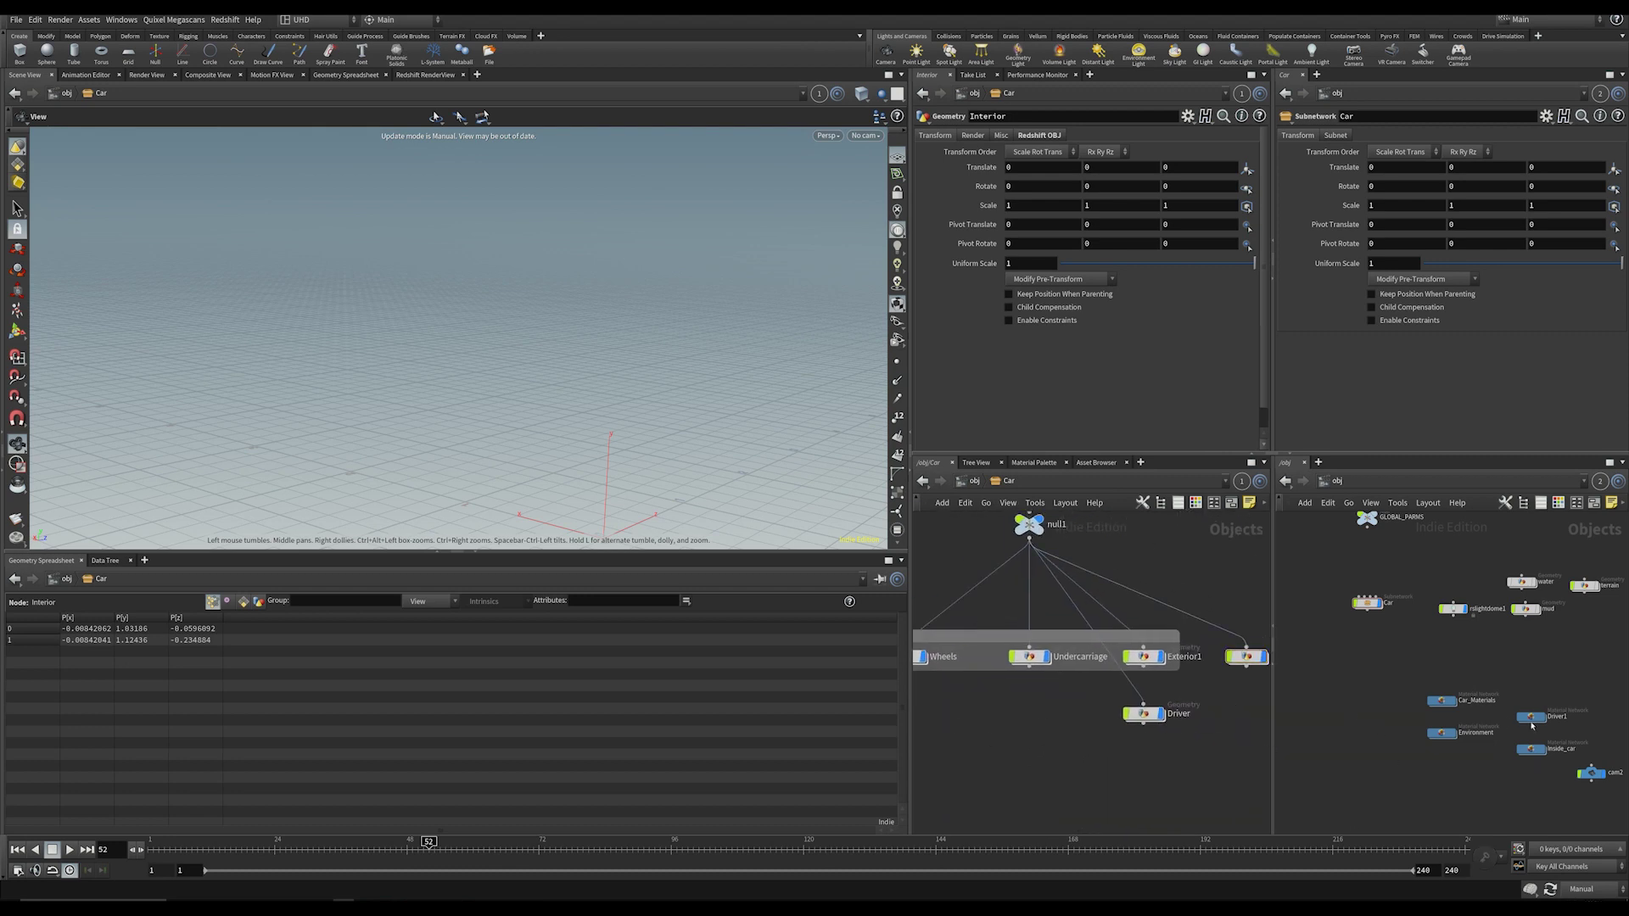
scroll(1481, 768, up, 3)
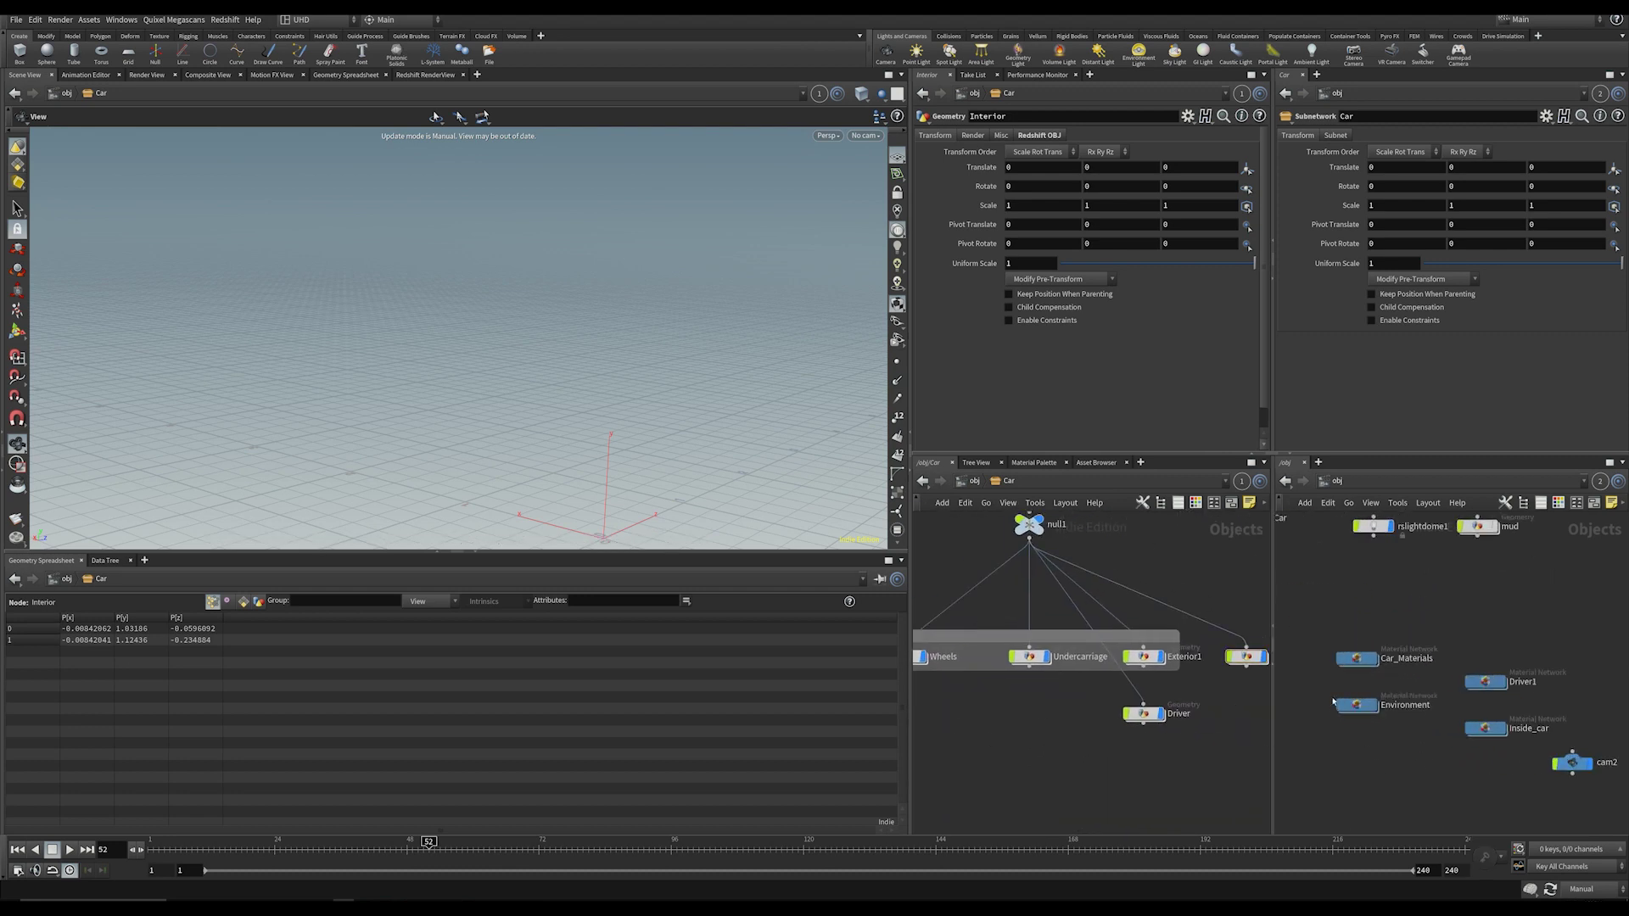
click(1356, 658)
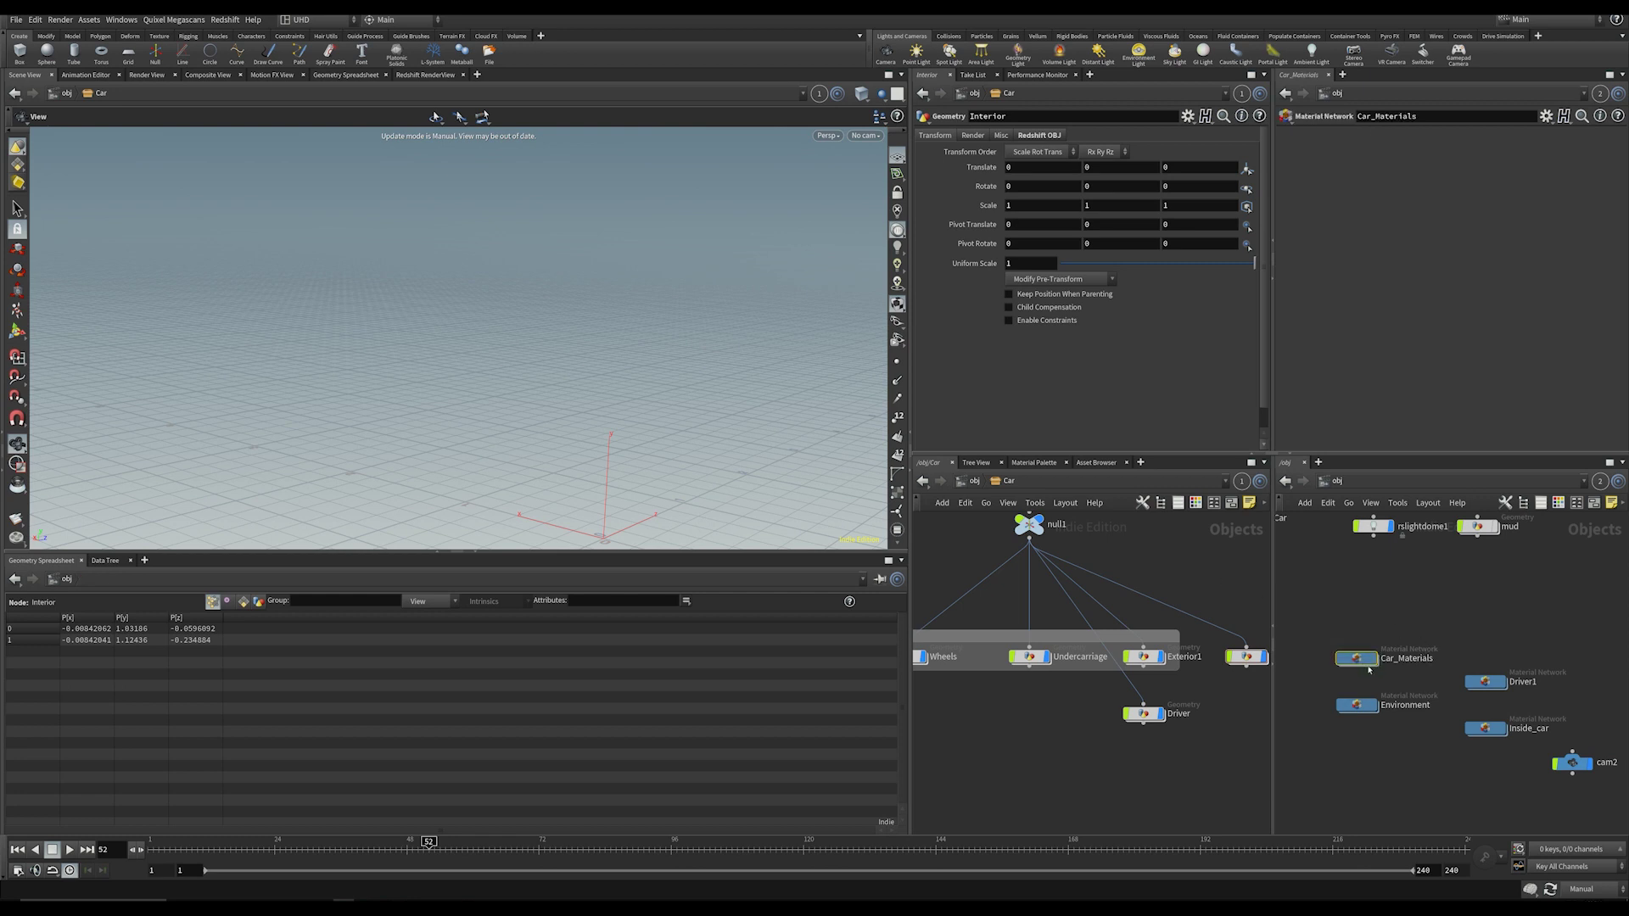
double_click(1356, 658)
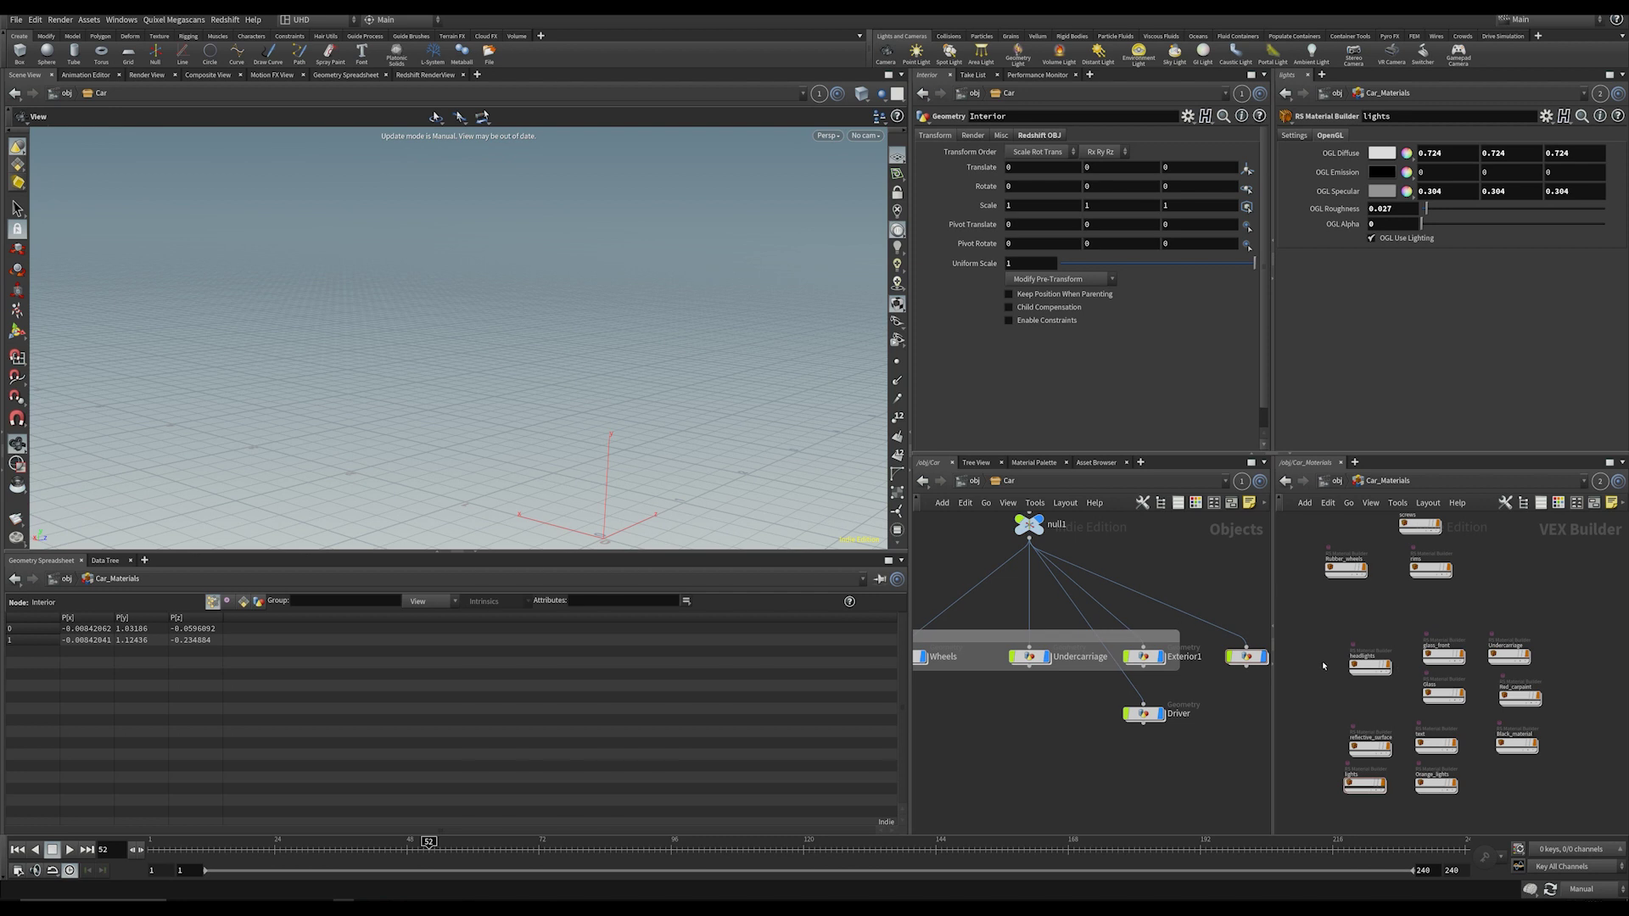
middle_drag(1323, 666, 1319, 688)
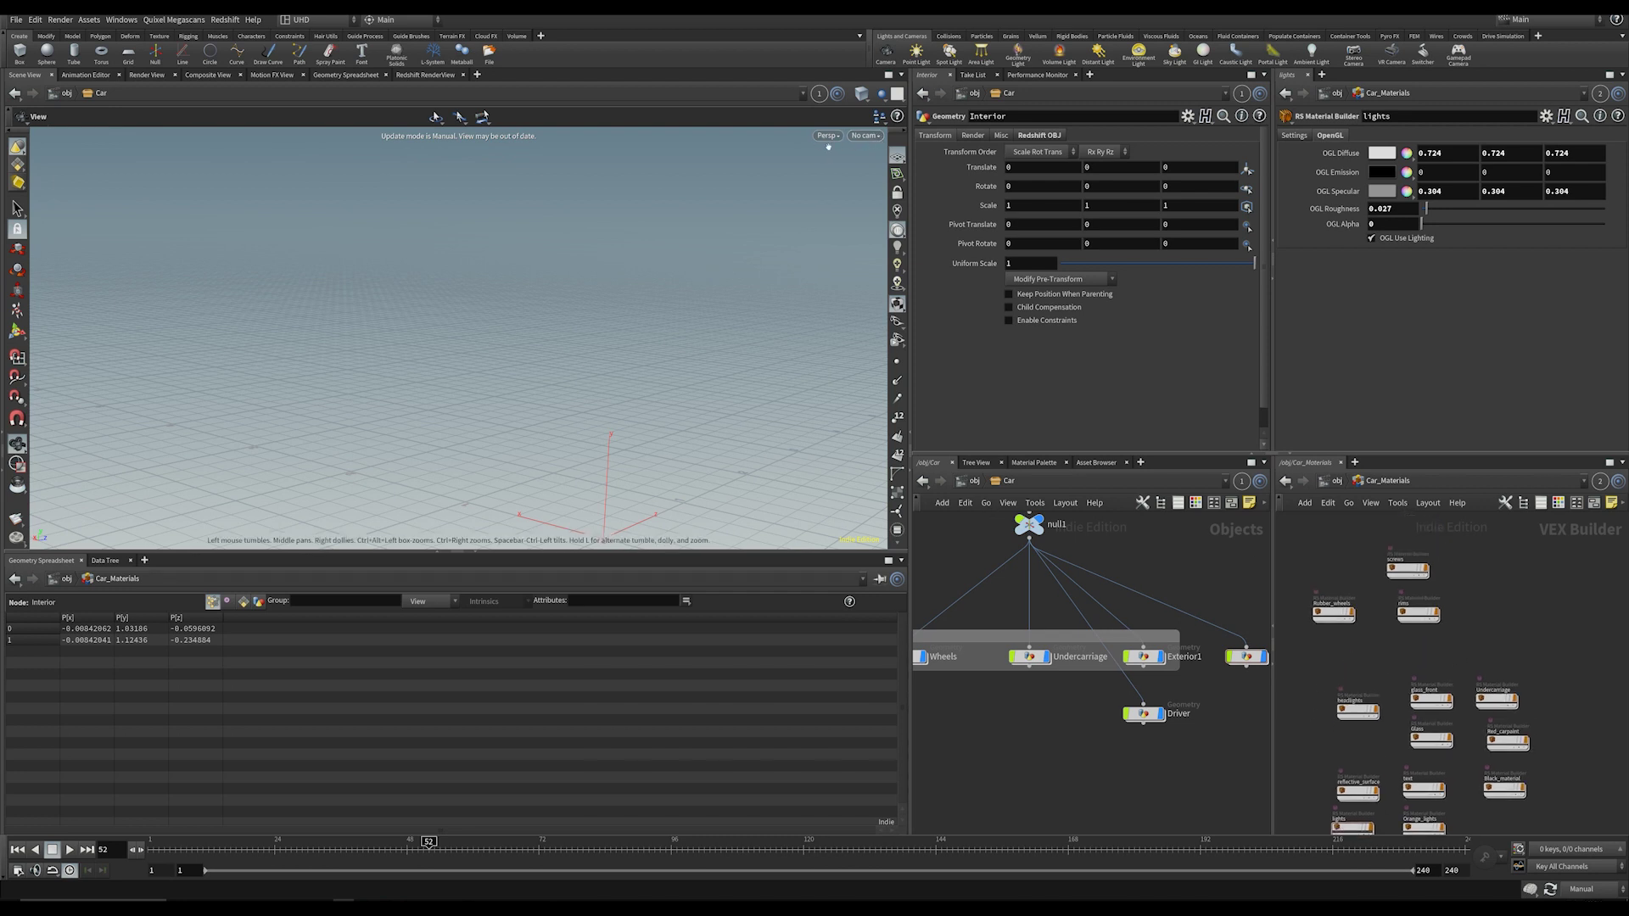
middle_drag(1530, 641, 1506, 627)
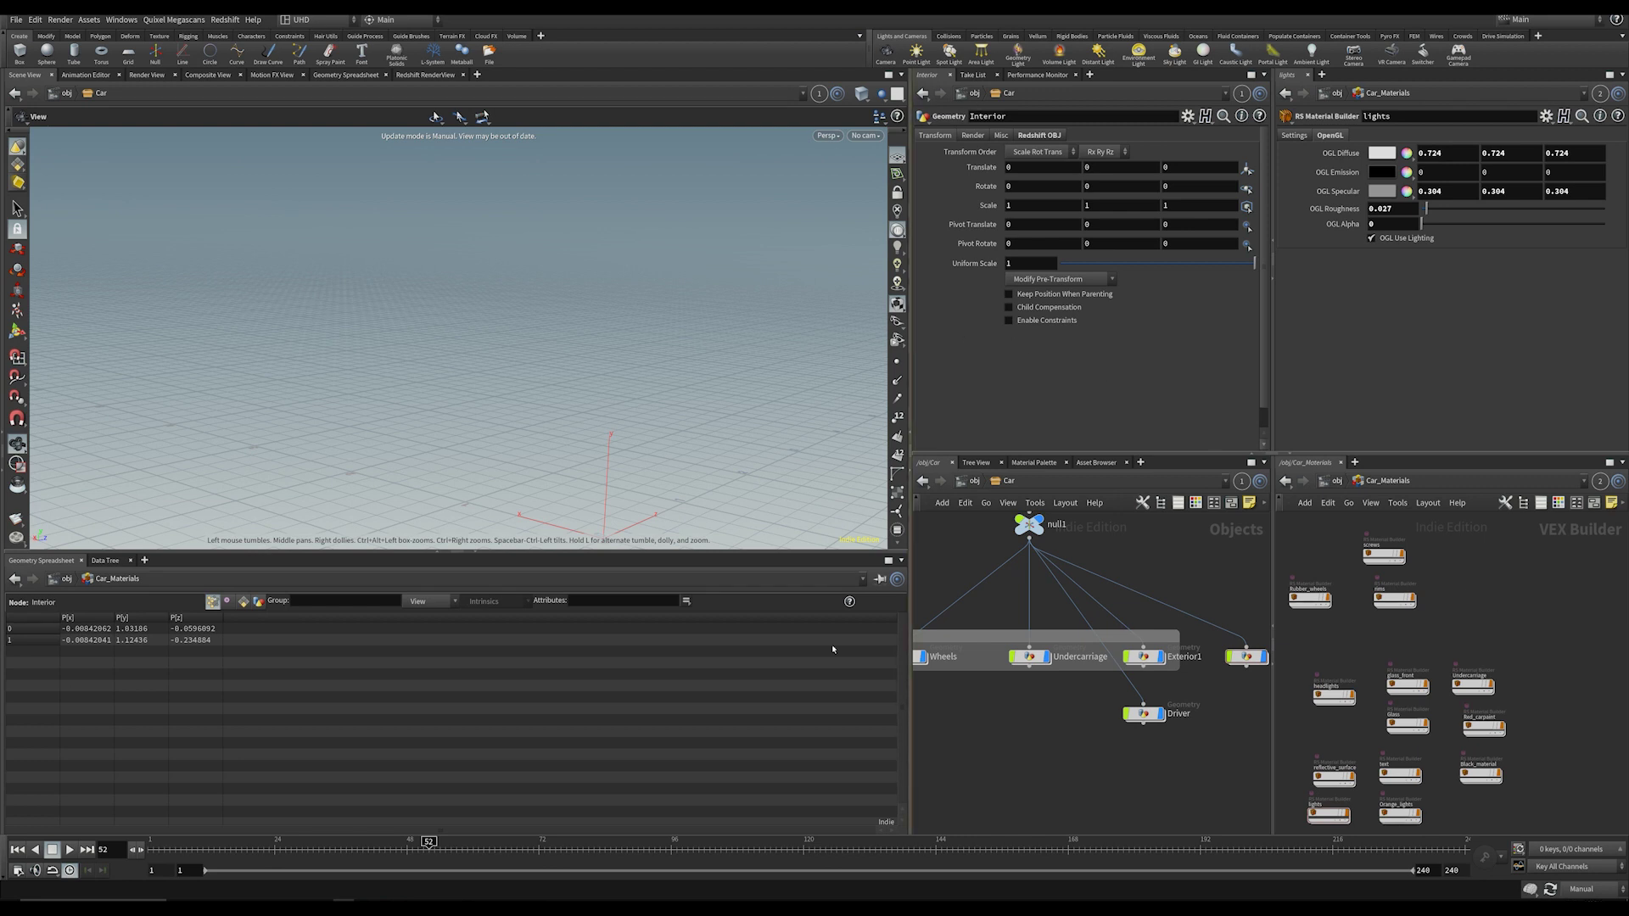
scroll(983, 685, down, 3)
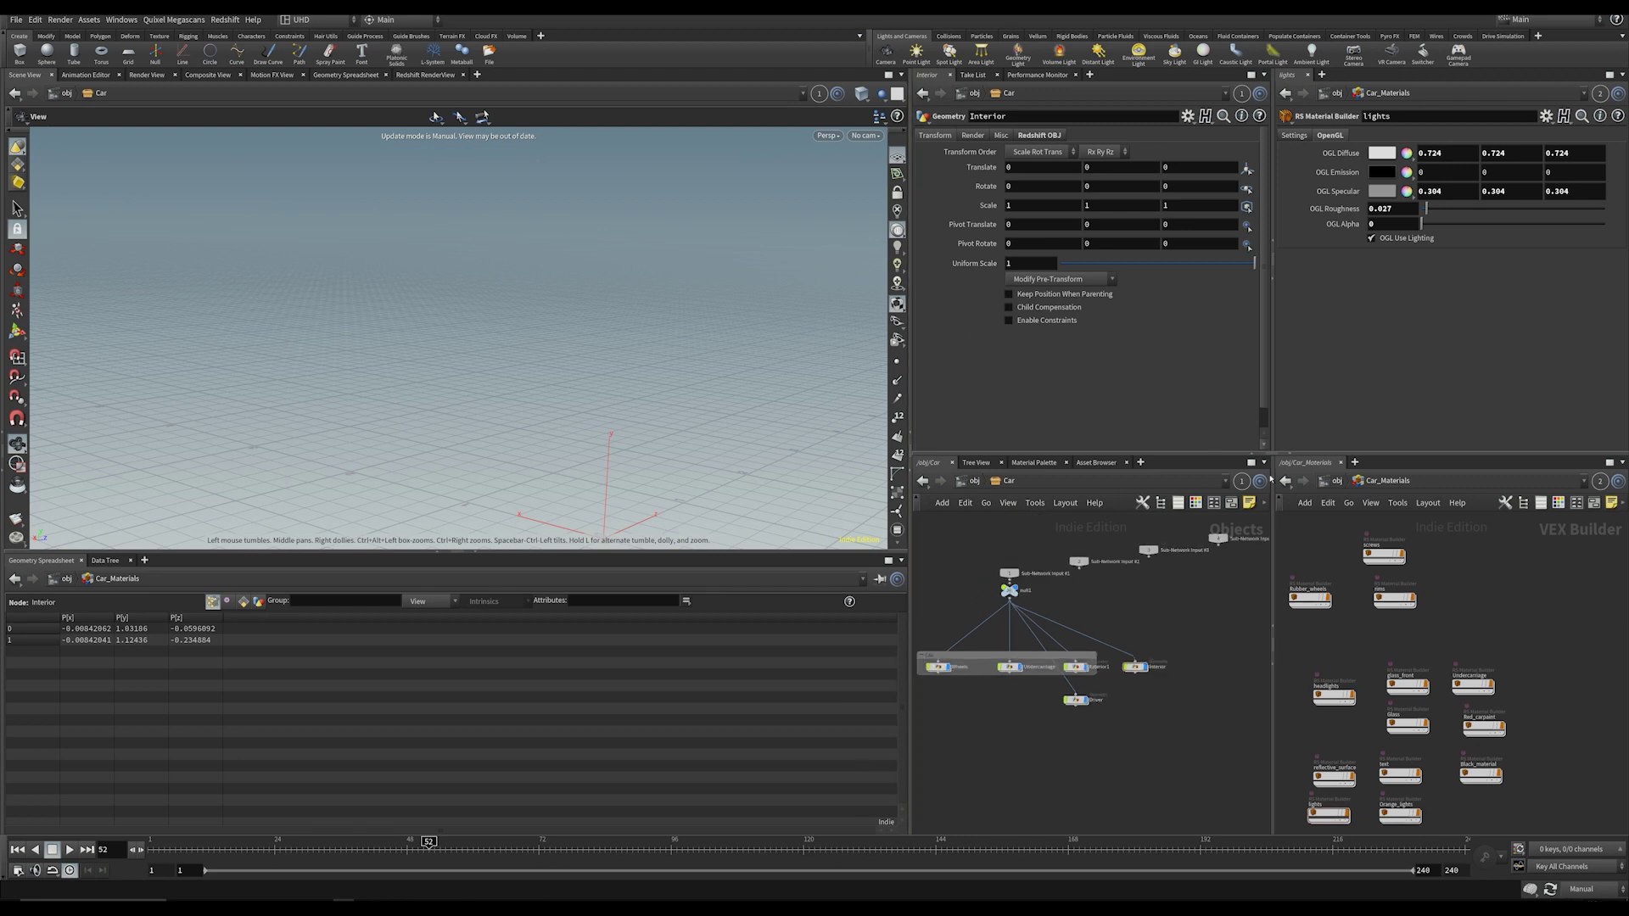
Step: Switch from the material network to the out network and choose Car/Exterior1 as the lookdev node's Force Objects
click(1324, 485)
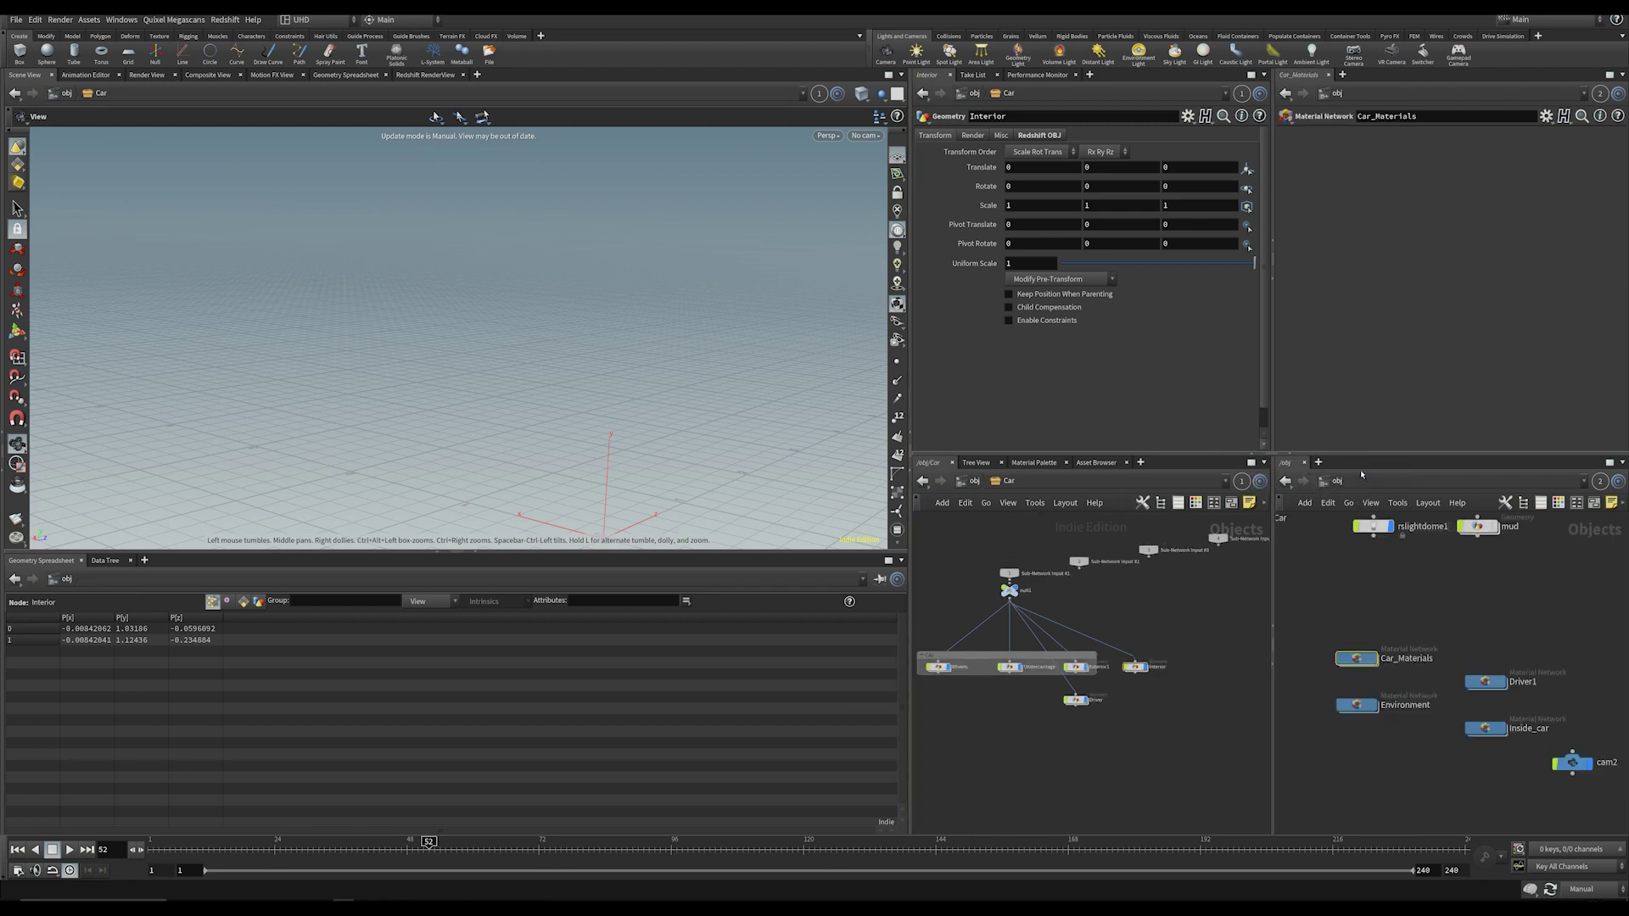
click(1336, 482)
click(1384, 551)
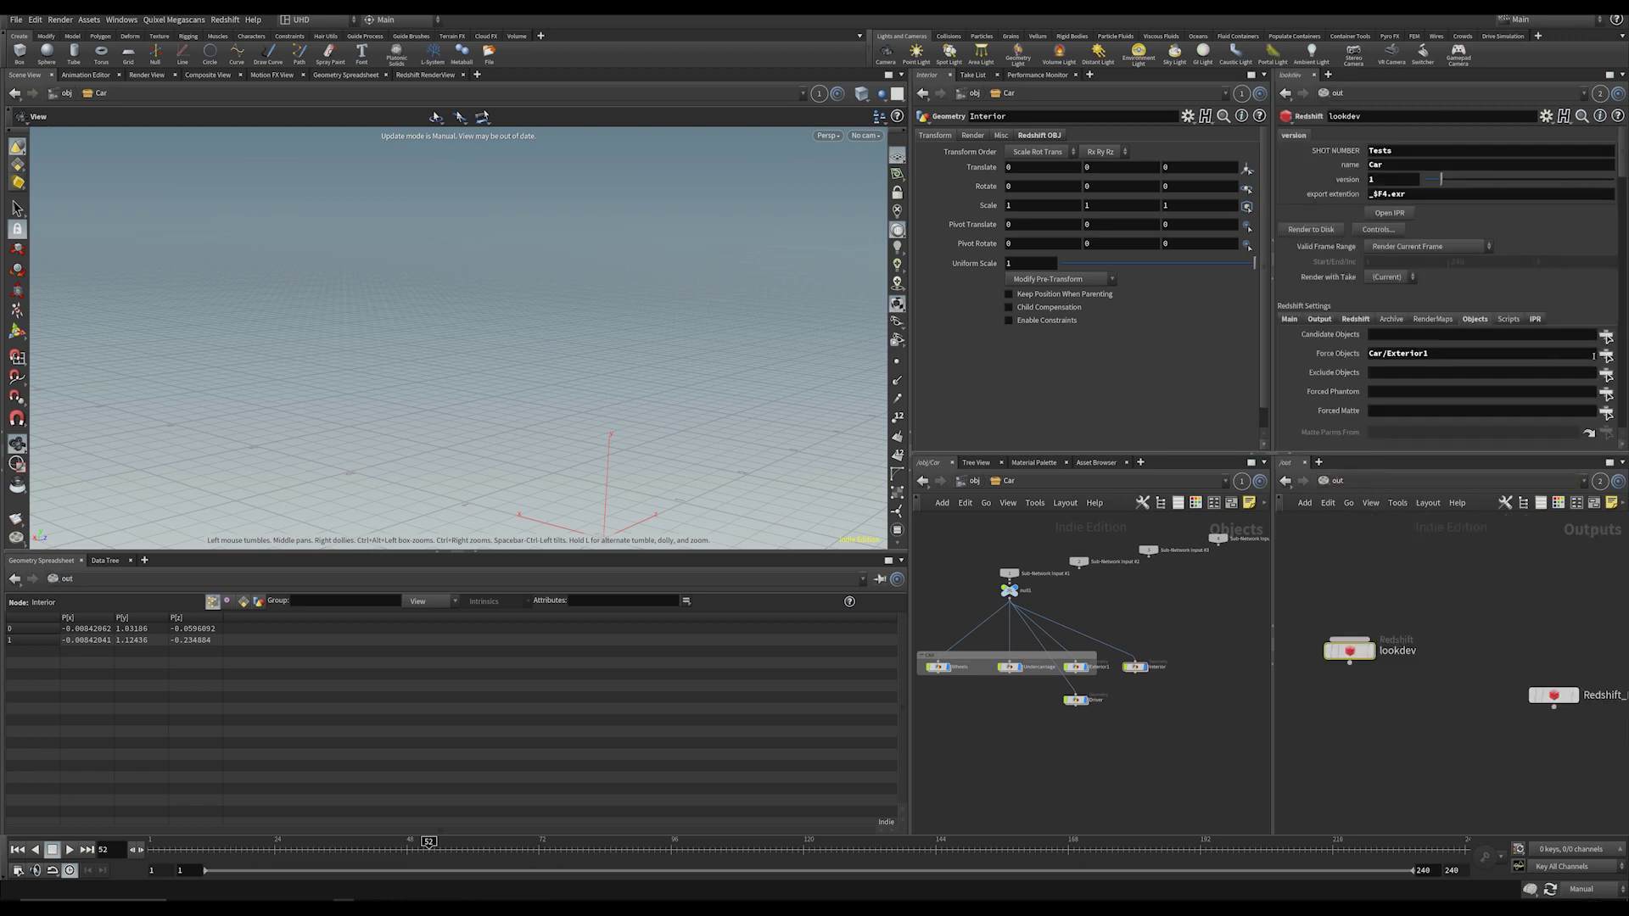
click(1606, 354)
click(1394, 189)
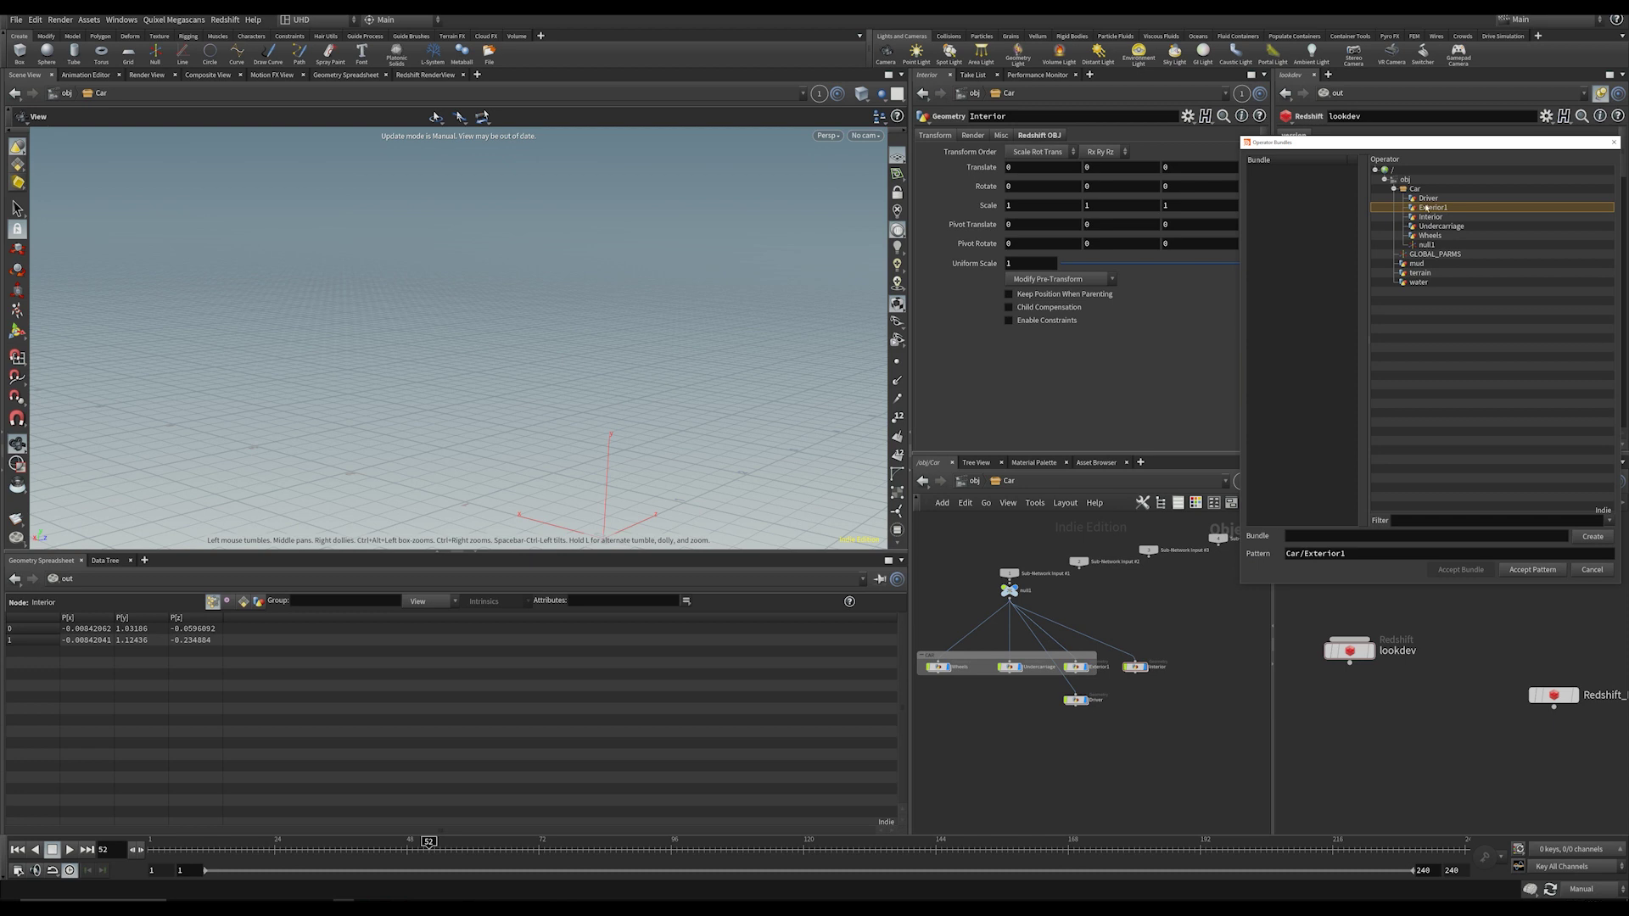
double_click(1427, 207)
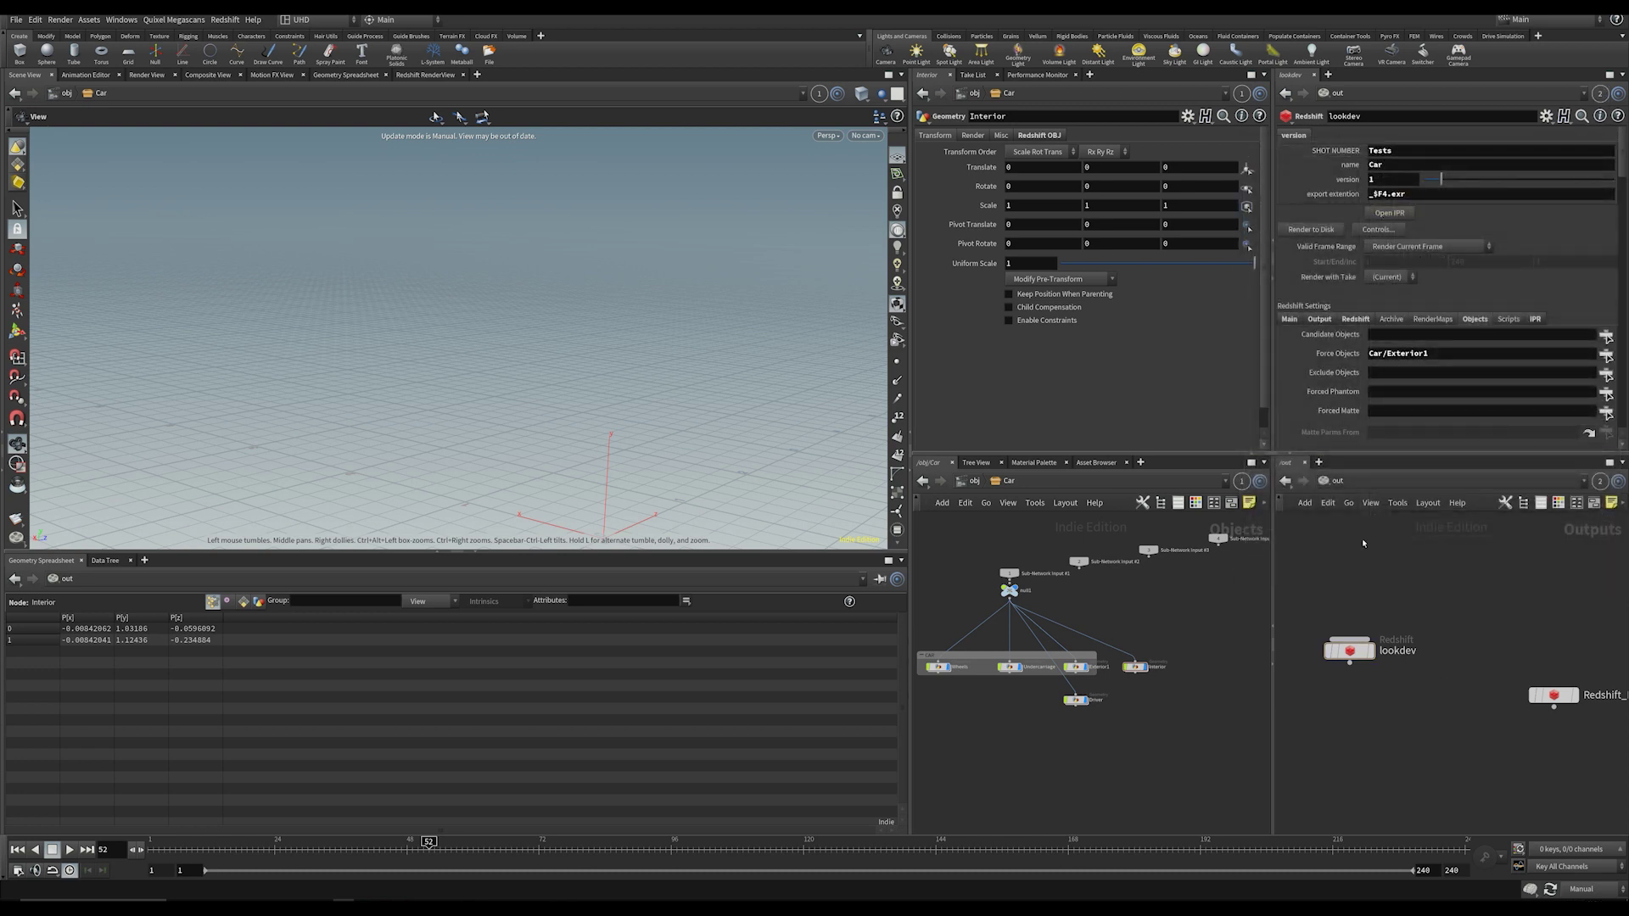
Step: Look through the mat network, switch to the obj network, and open its Environment material network
click(1331, 480)
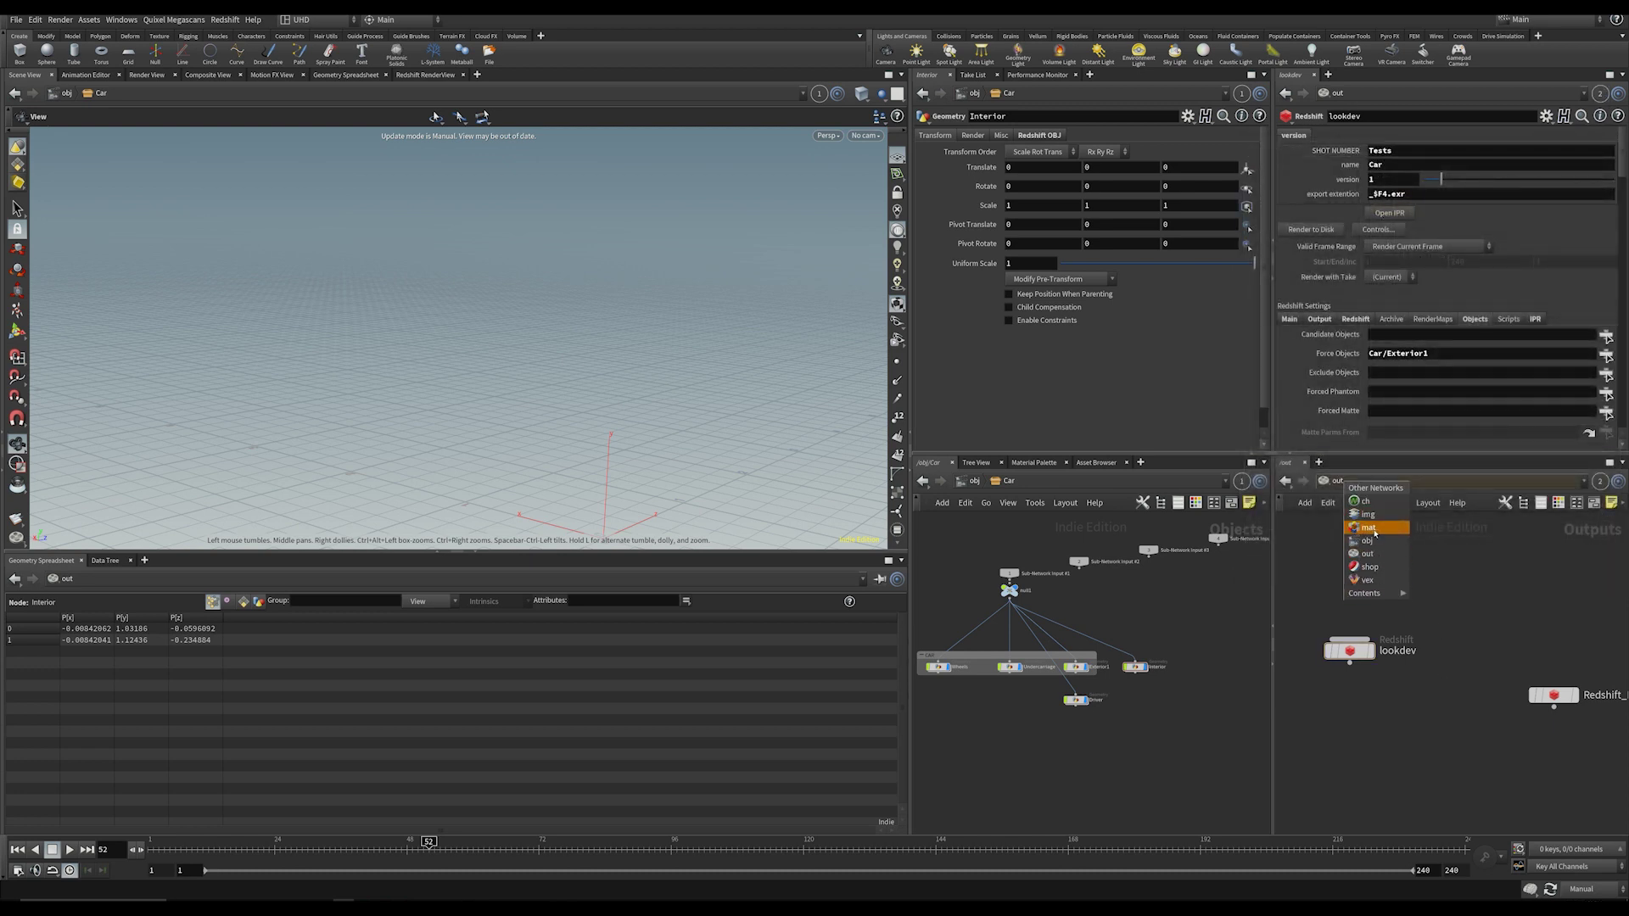
click(1368, 528)
click(1330, 480)
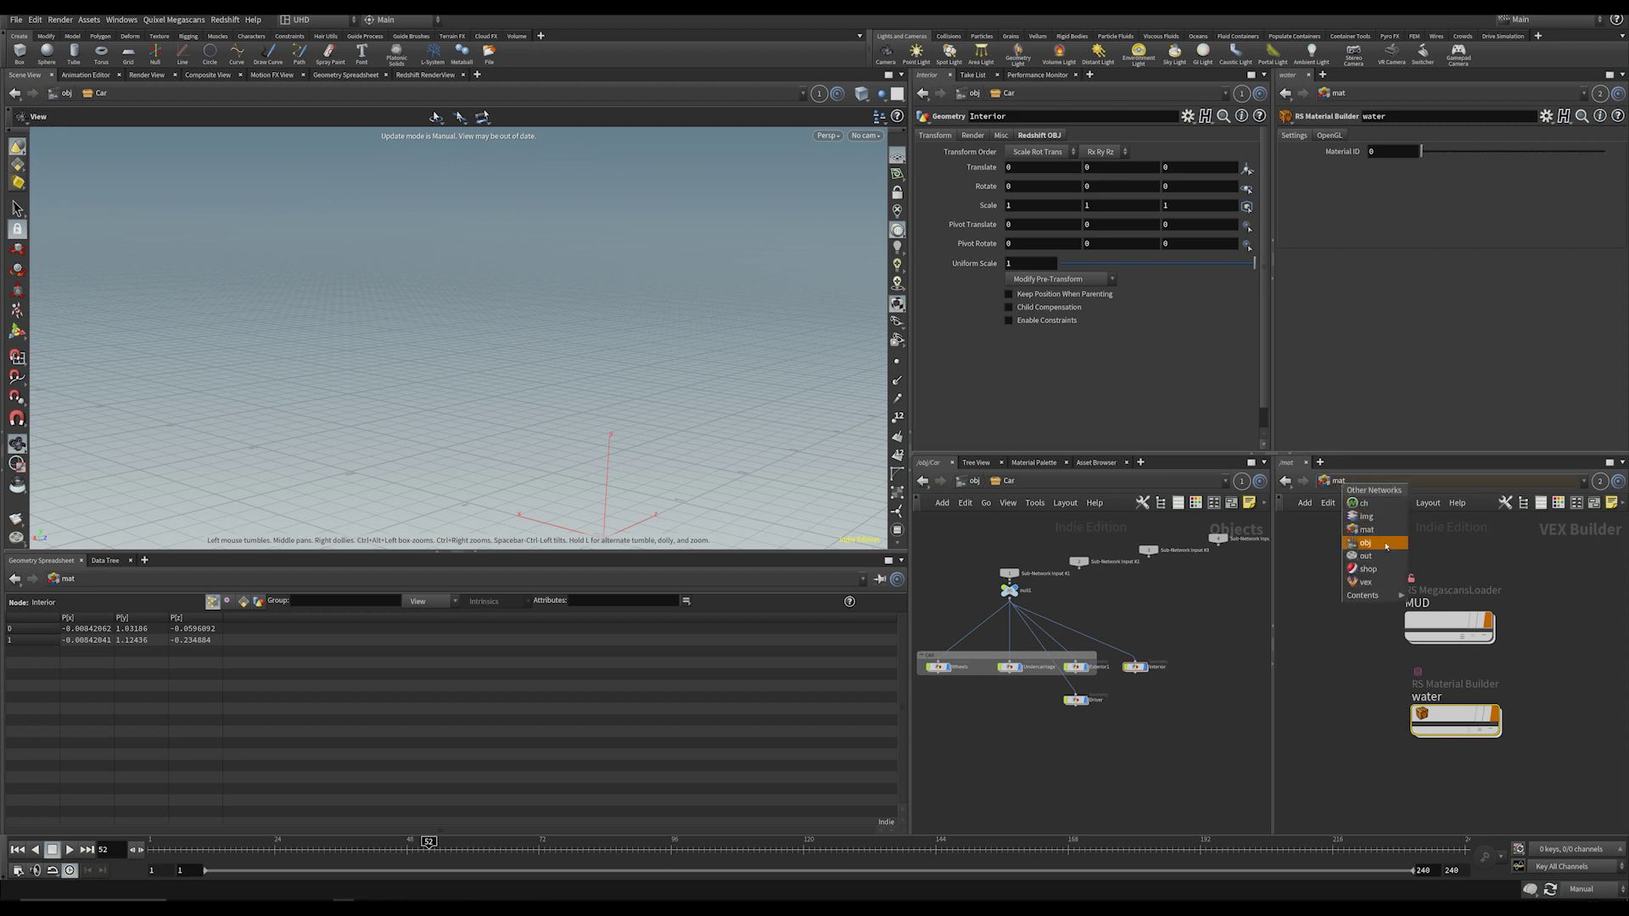
click(1368, 540)
double_click(1356, 705)
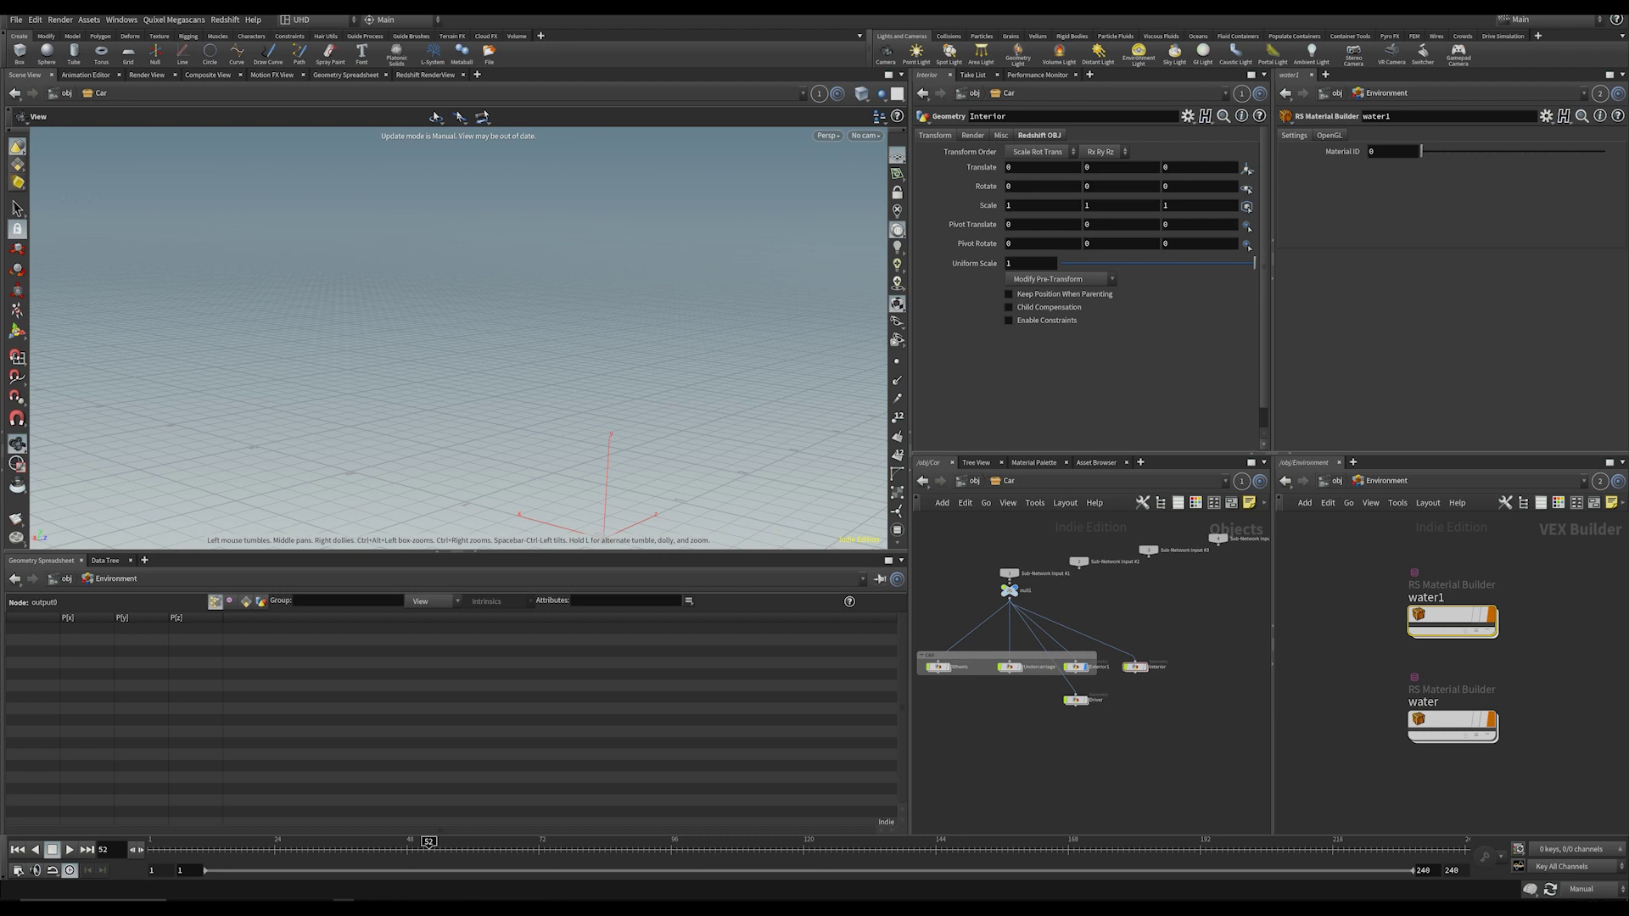
Step: Set the scene's update mode to Auto Update and view the car through cam2
click(1580, 889)
click(1584, 847)
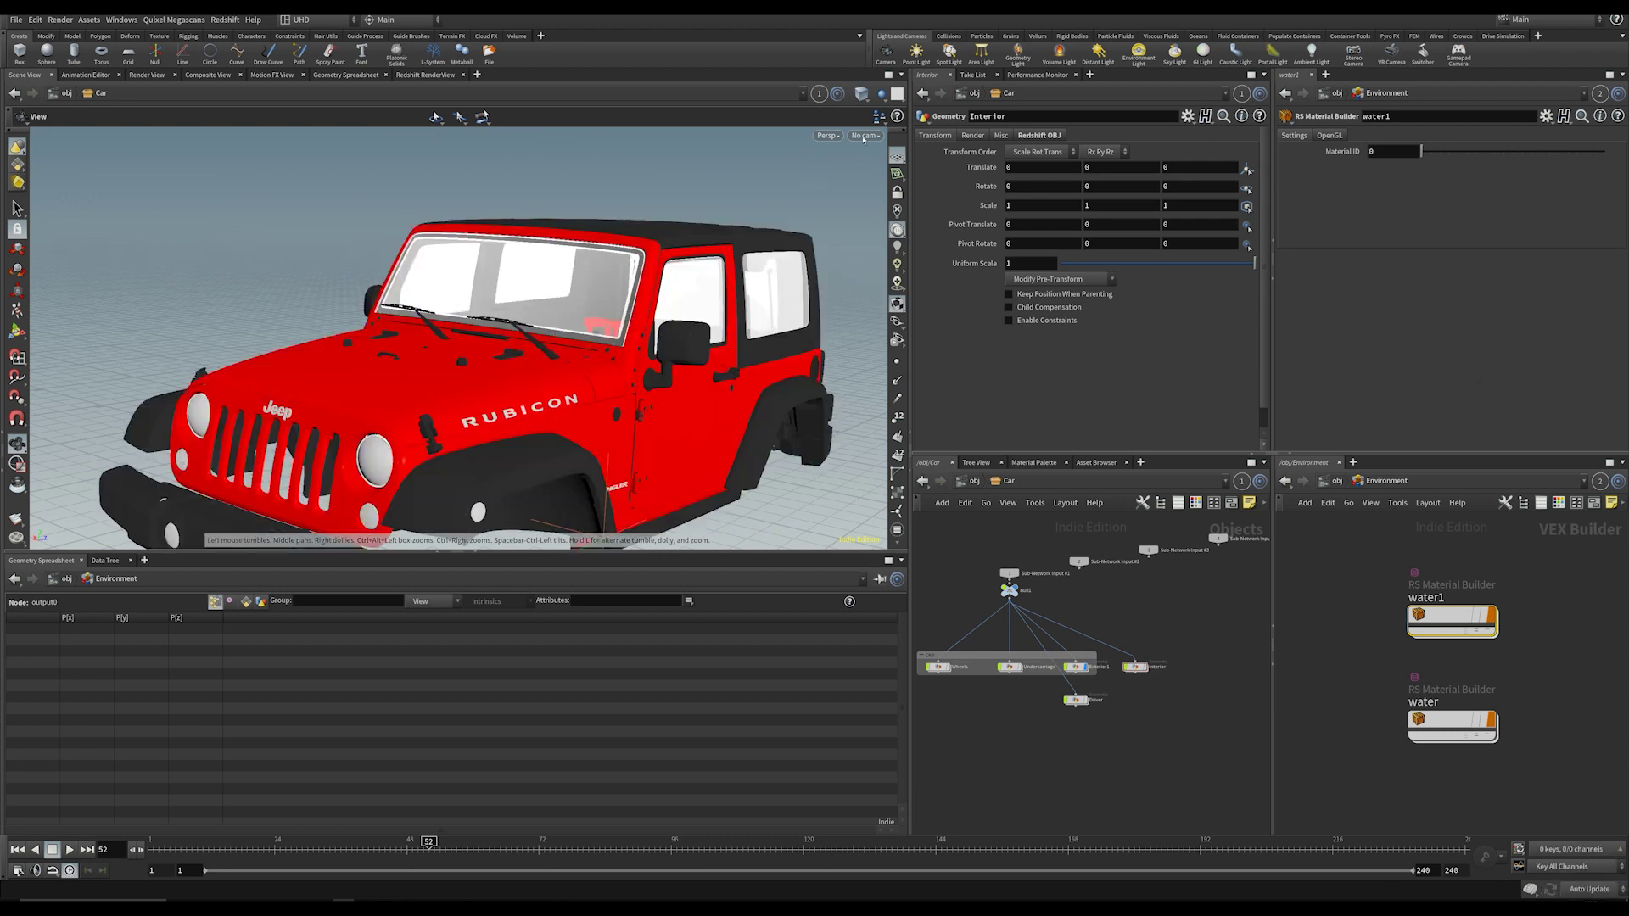
click(864, 136)
click(891, 180)
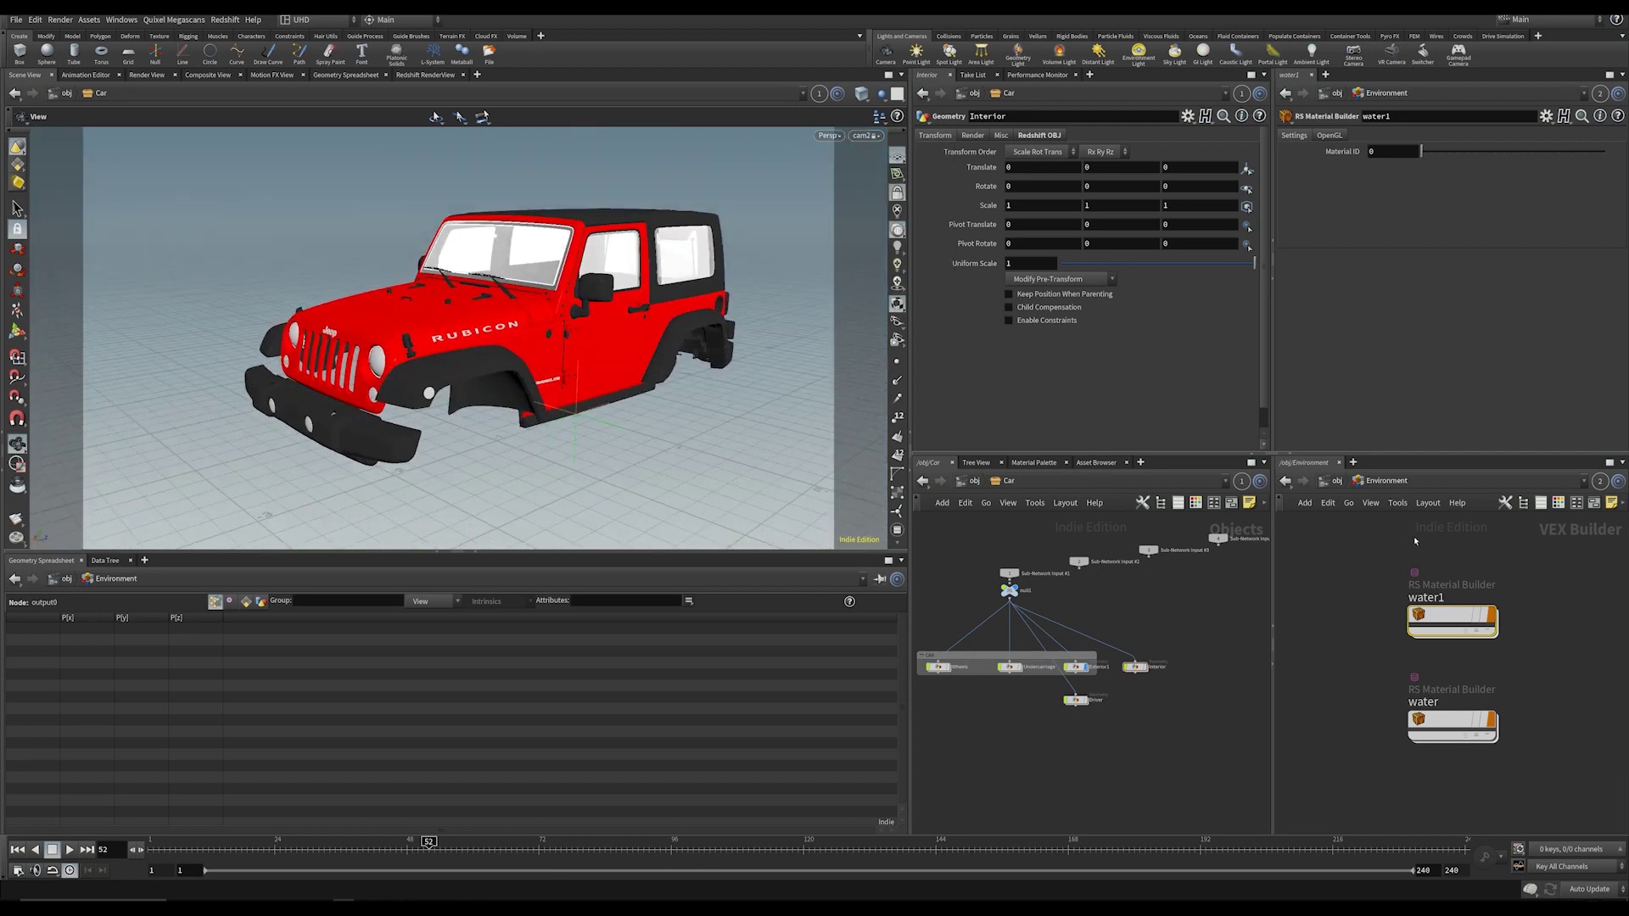
Step: Return to the obj level, select rslightdome1 to show its dome map settings, and review the scene's nodes
click(1329, 481)
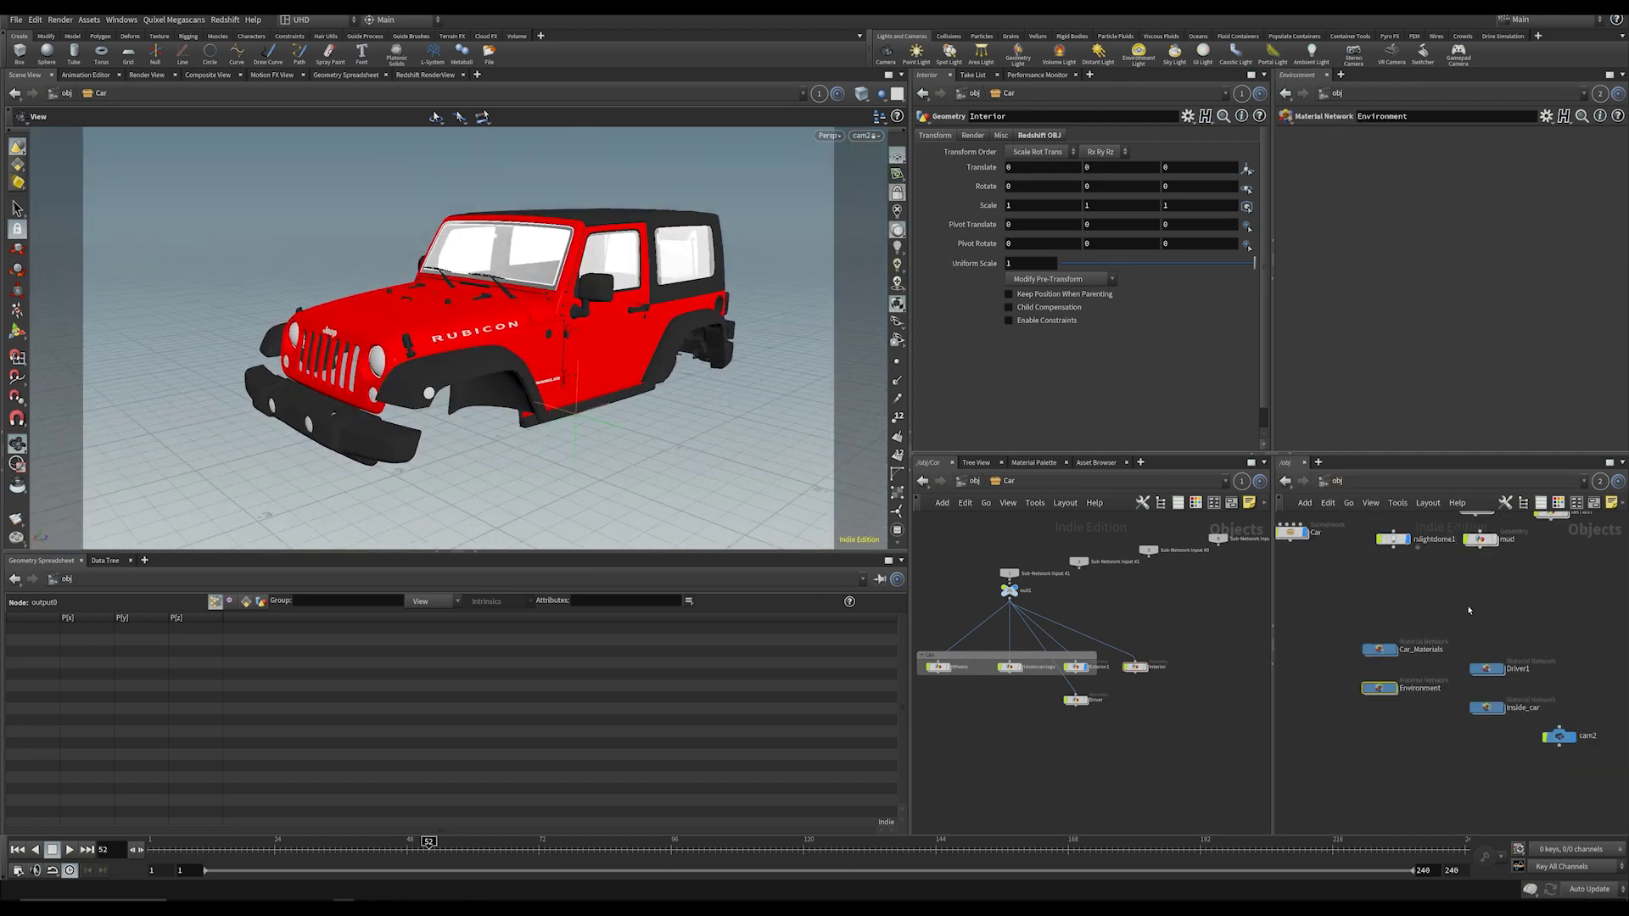
click(1386, 598)
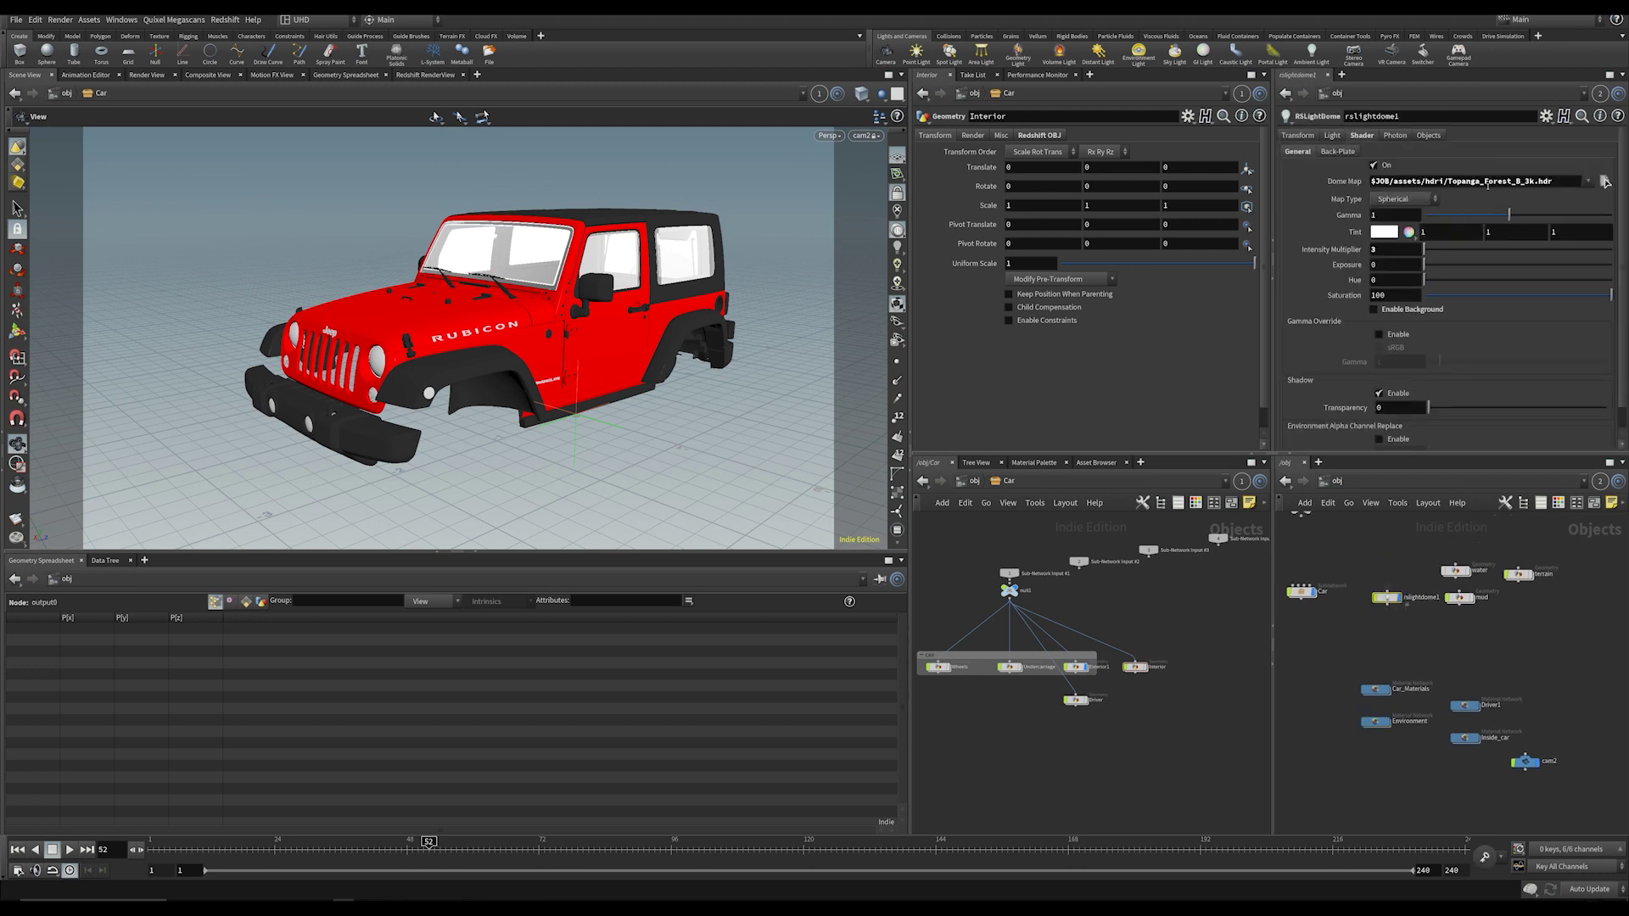
click(1346, 645)
middle_drag(1346, 644, 1370, 688)
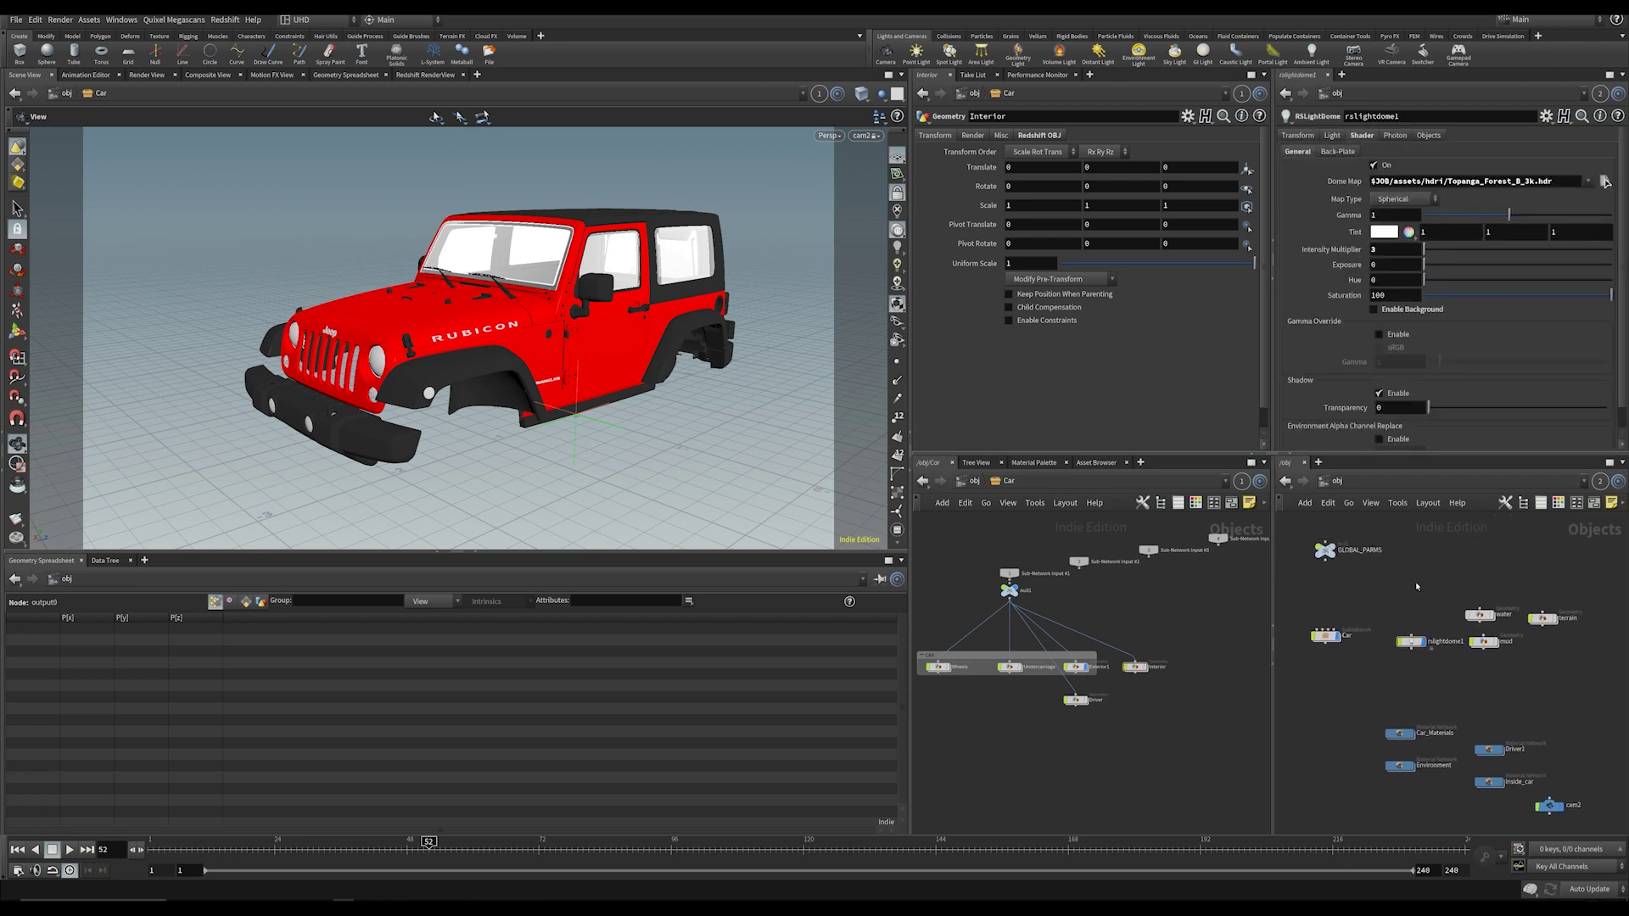
middle_drag(1393, 598, 1360, 598)
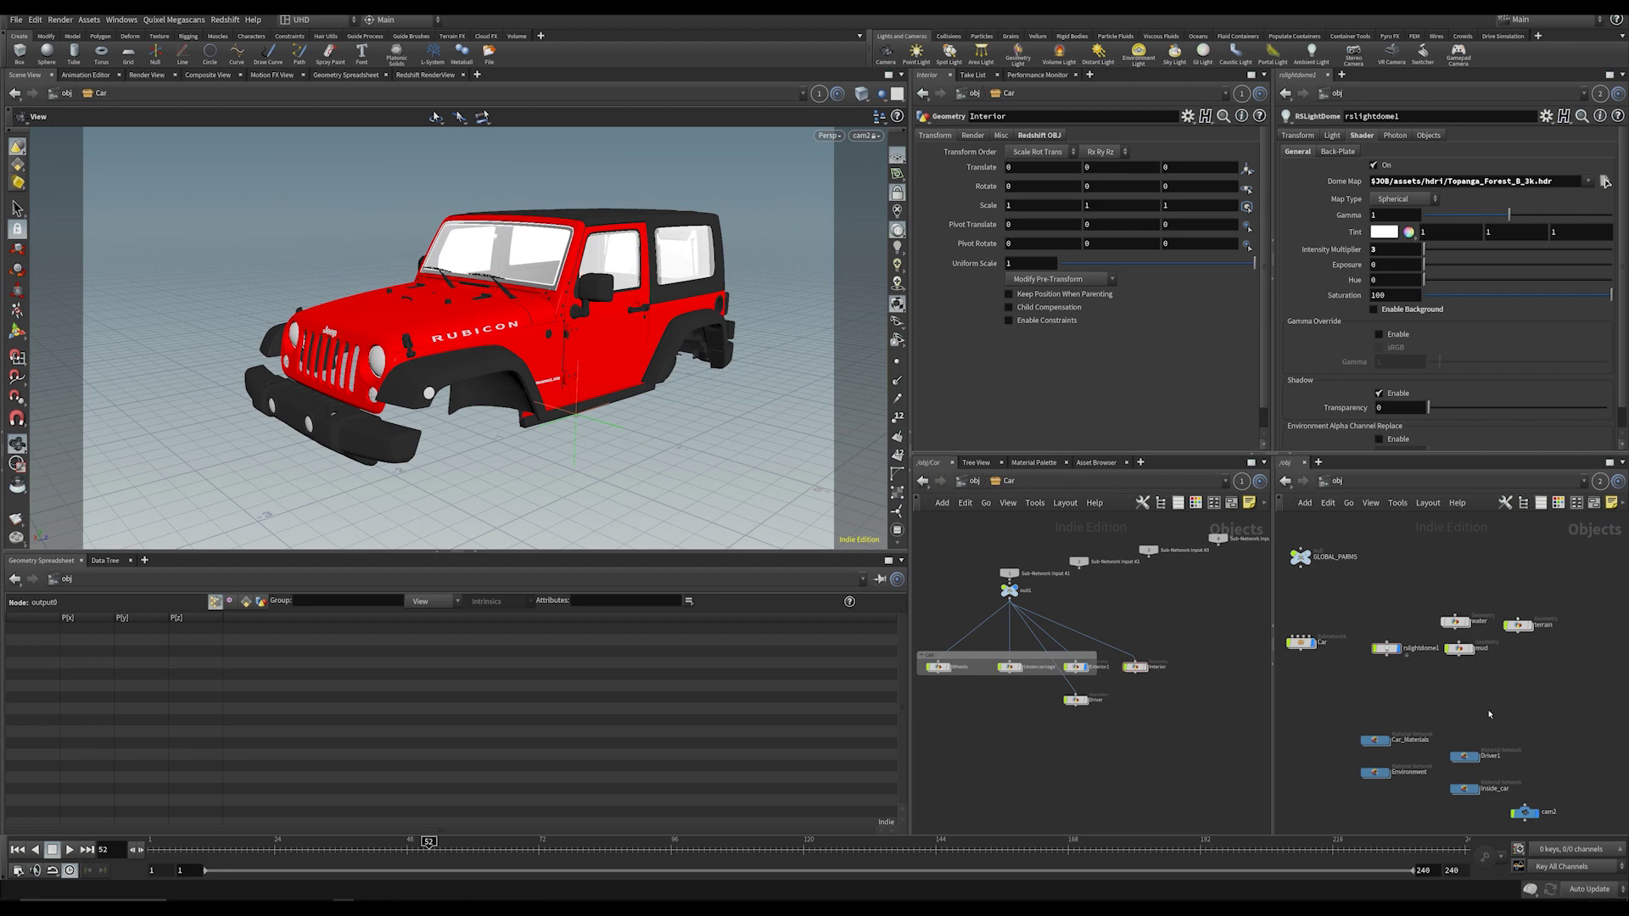
middle_drag(1493, 726, 1515, 730)
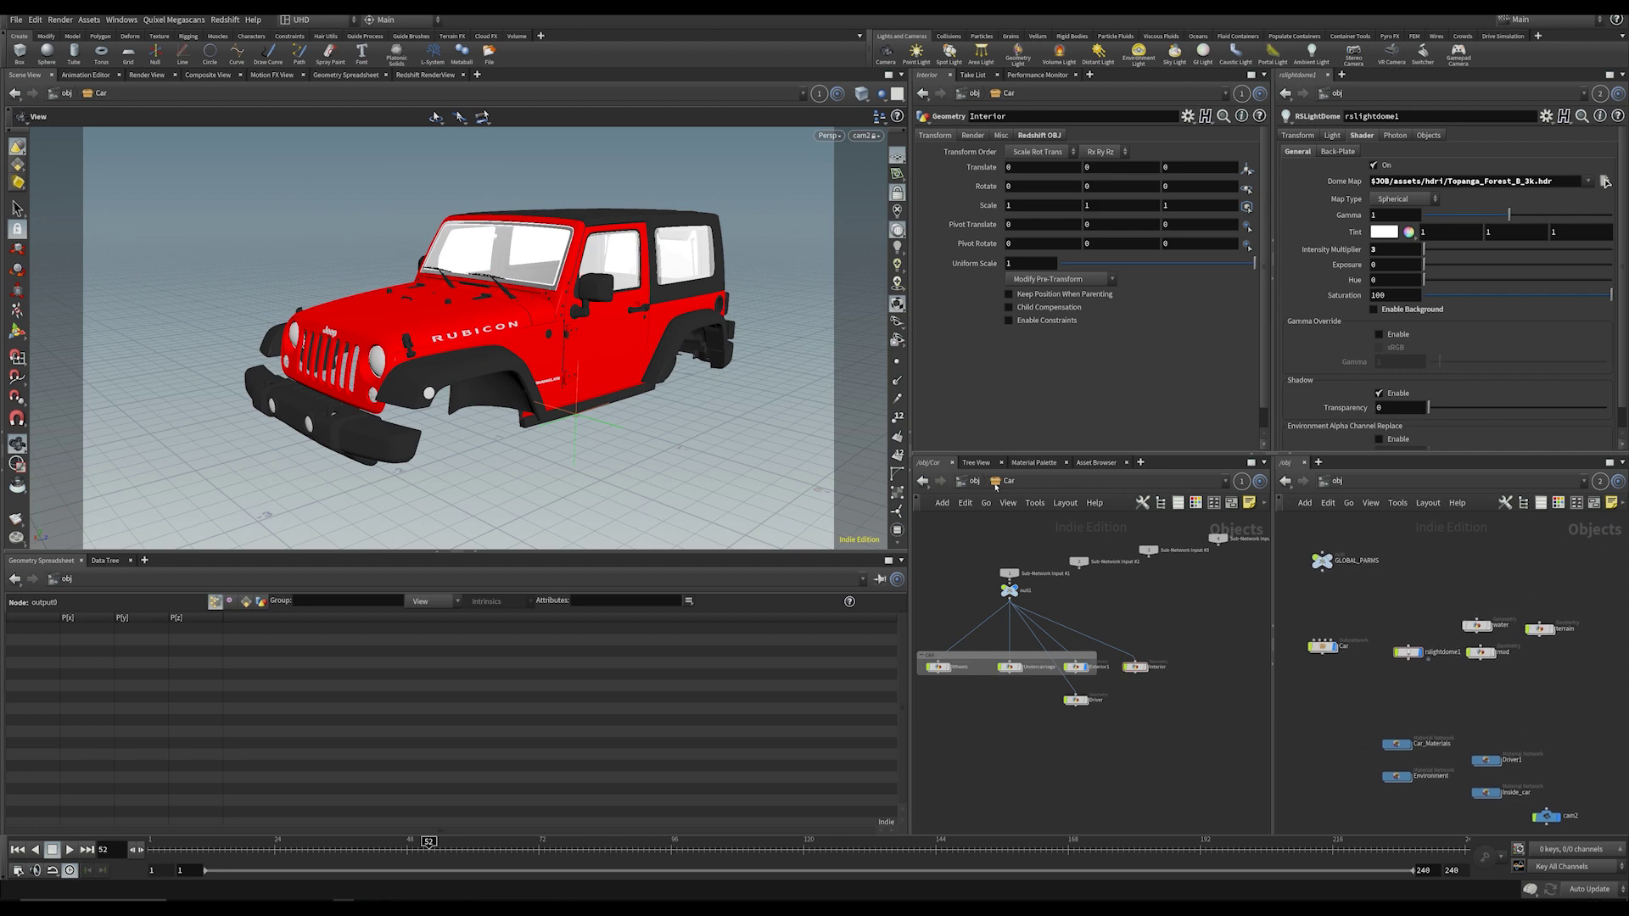
Step: Replace the Geometry Spreadsheet with a Redshift RenderView, enlarge it, and select lookdev as its ROP
drag(496, 337, 458, 339)
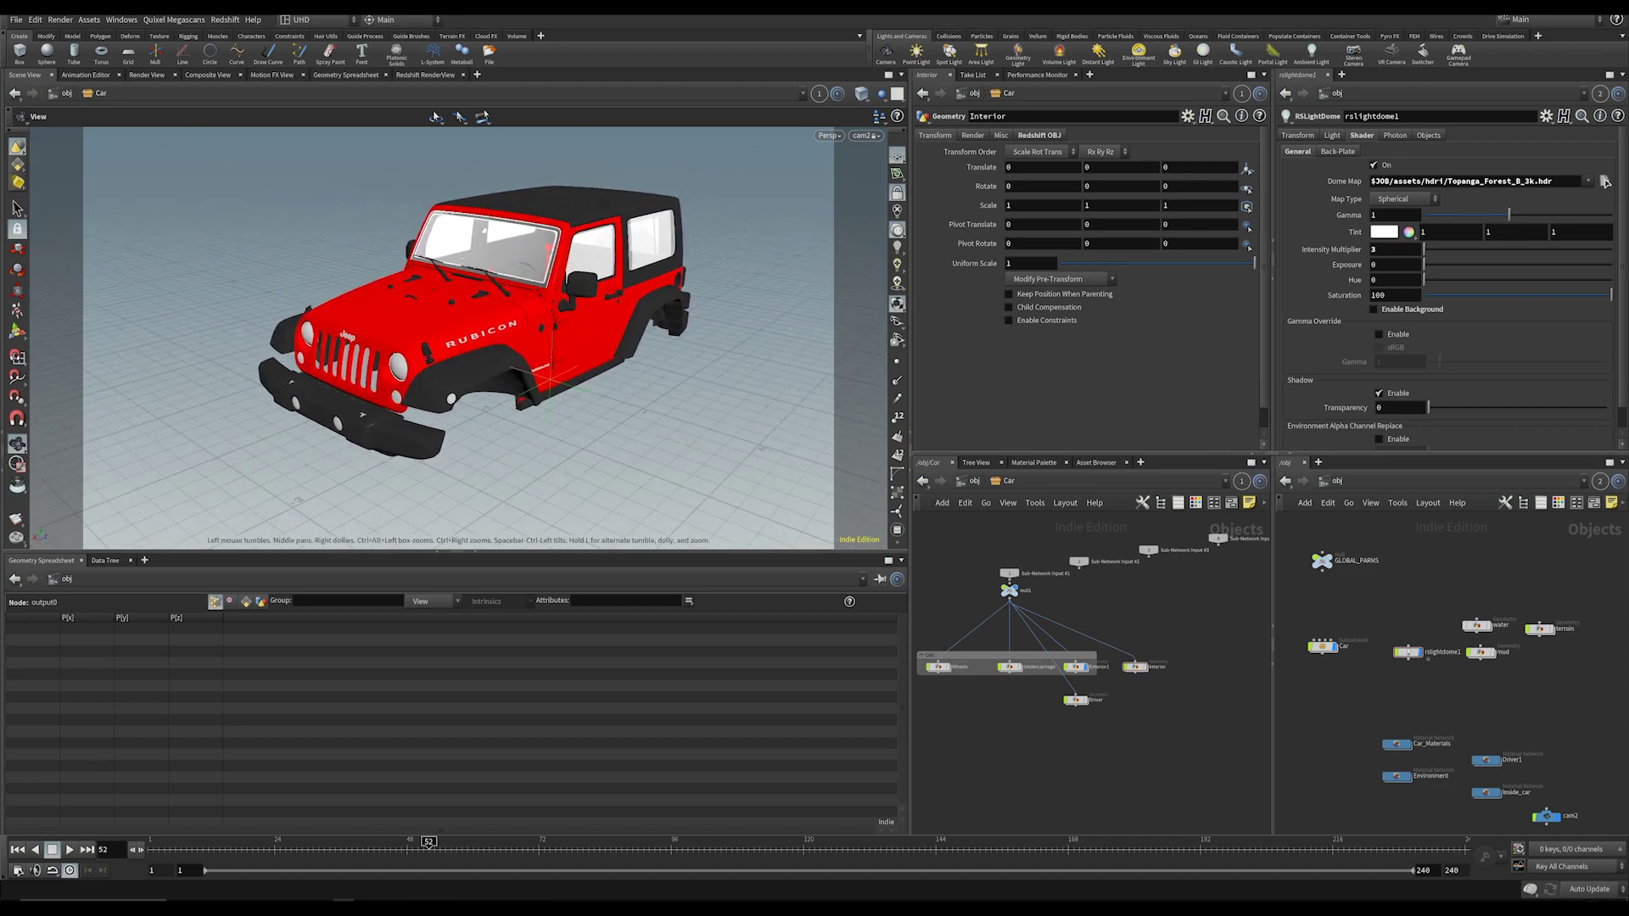
click(429, 75)
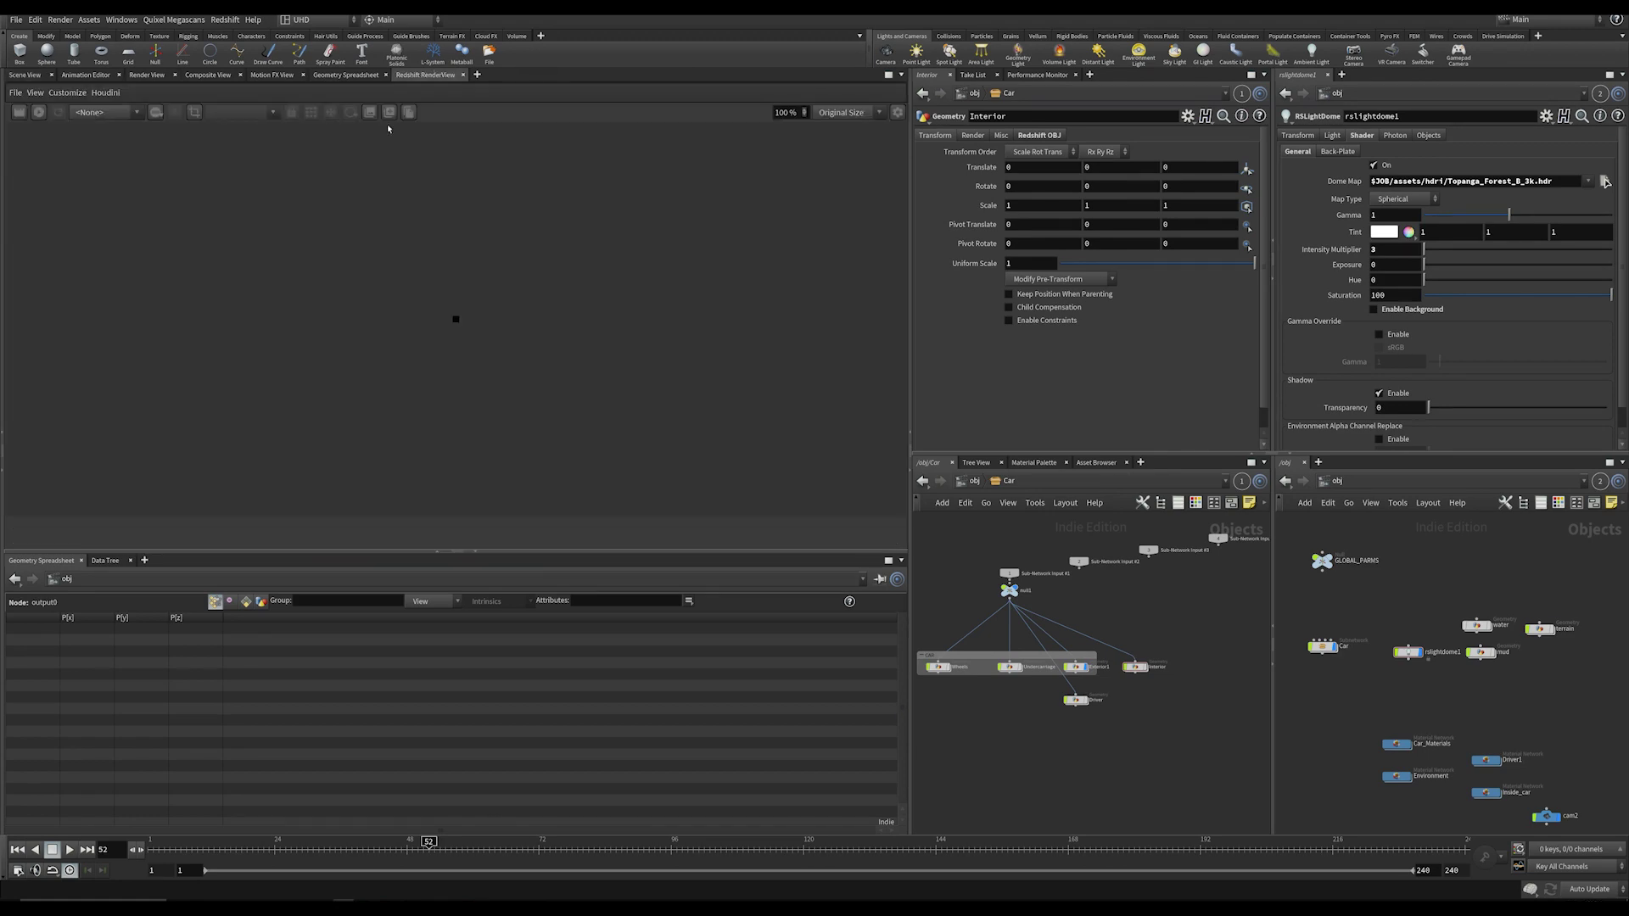
click(15, 77)
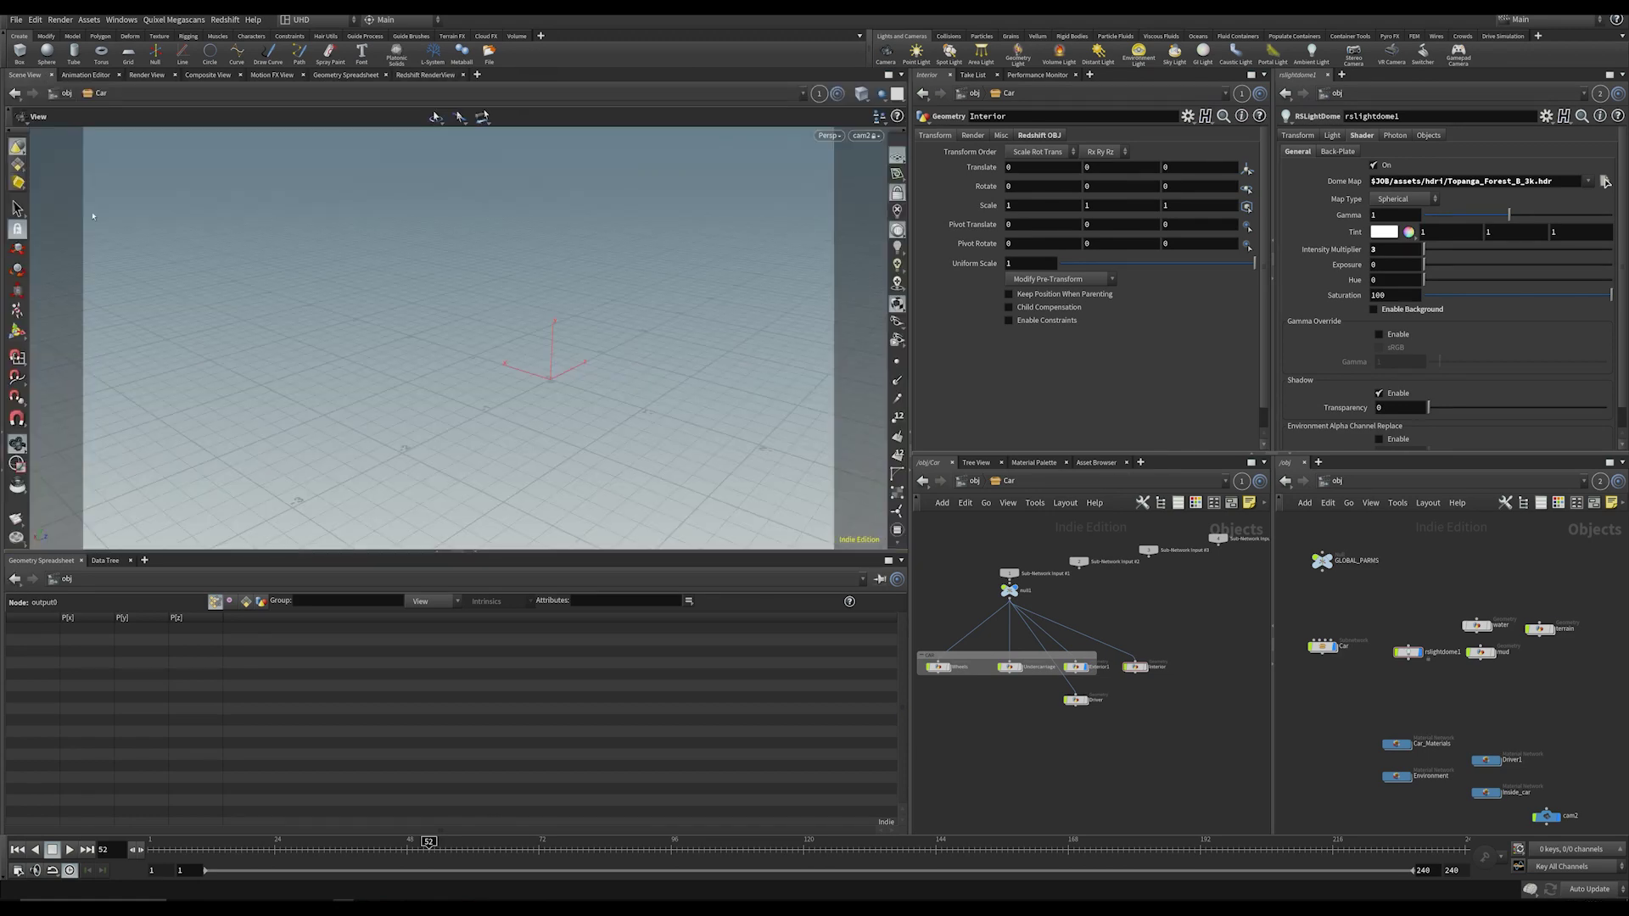
right_click(40, 561)
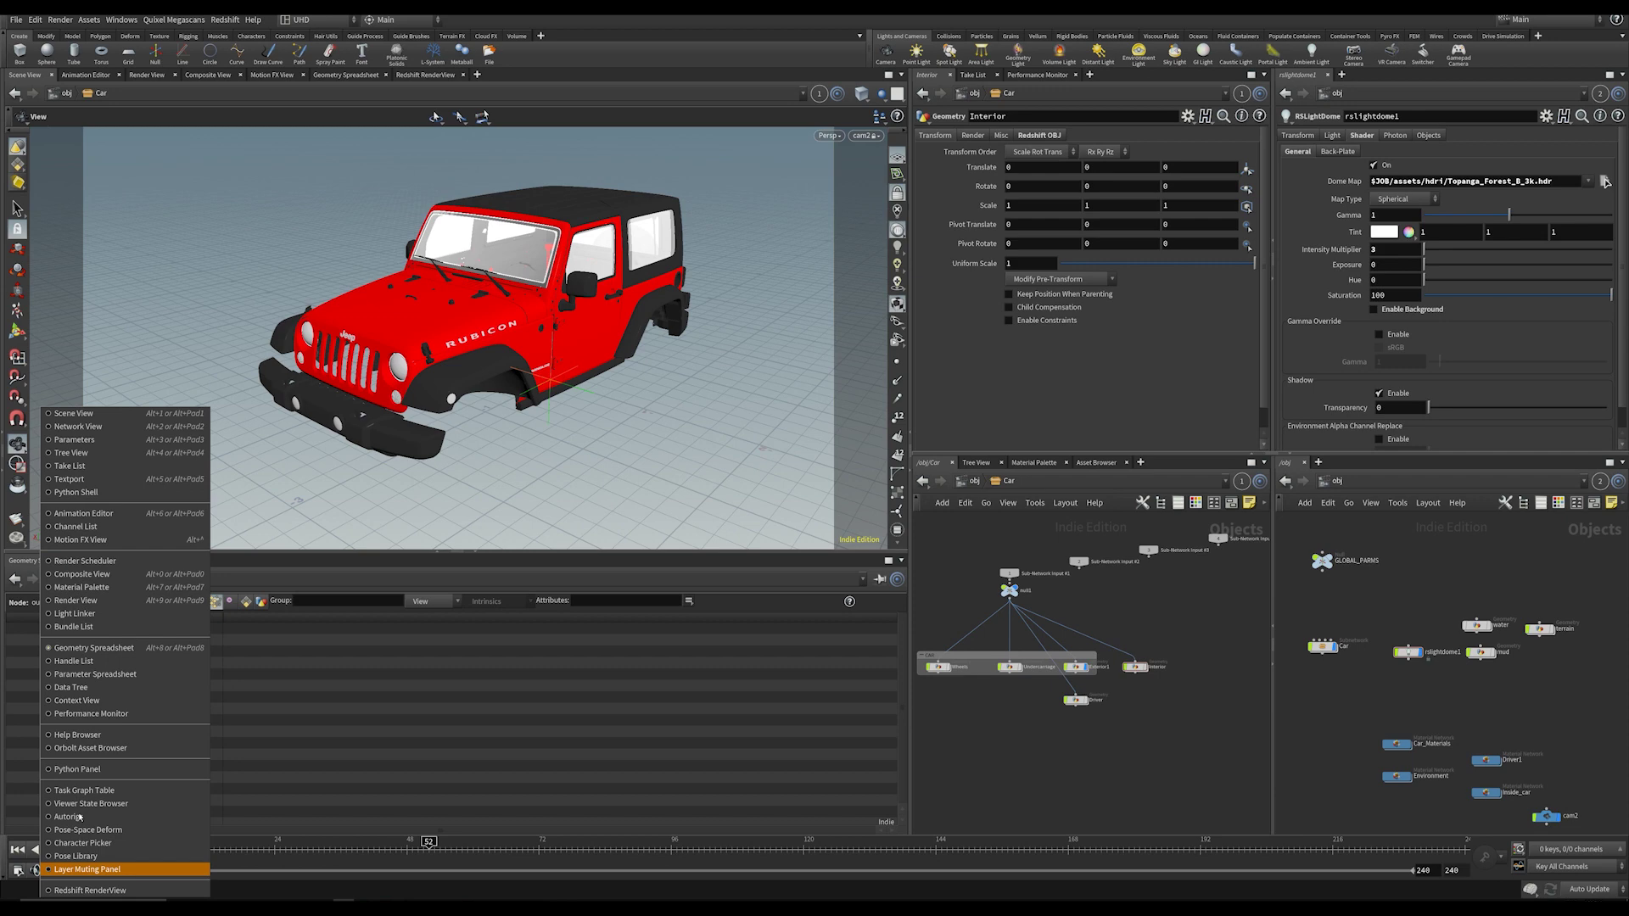
click(89, 890)
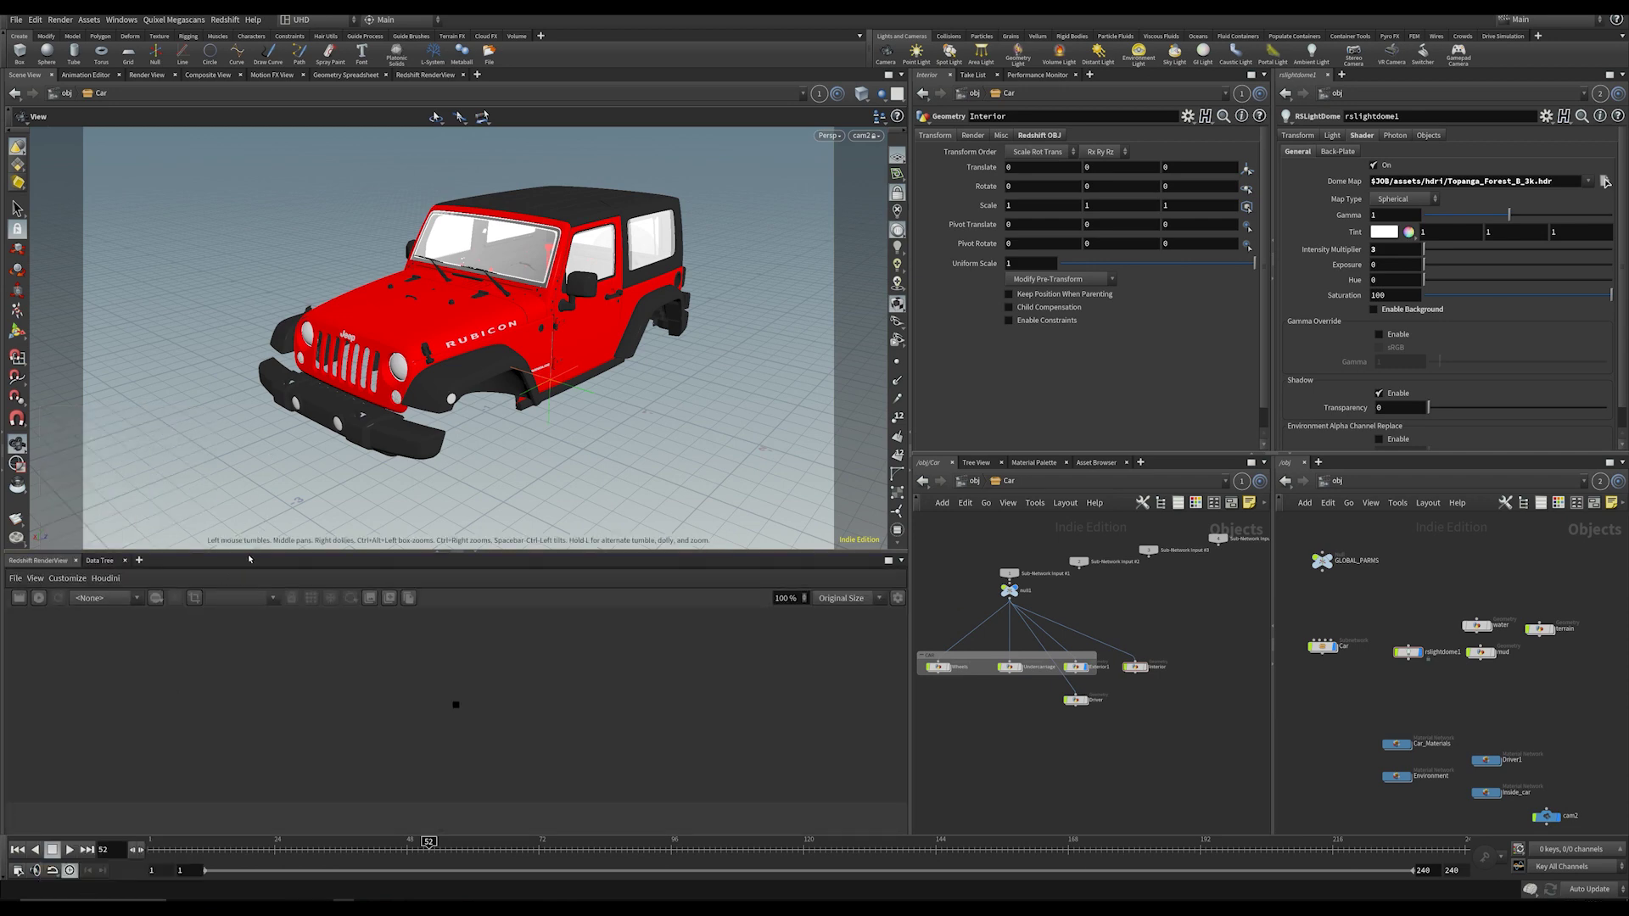
drag(254, 552, 263, 400)
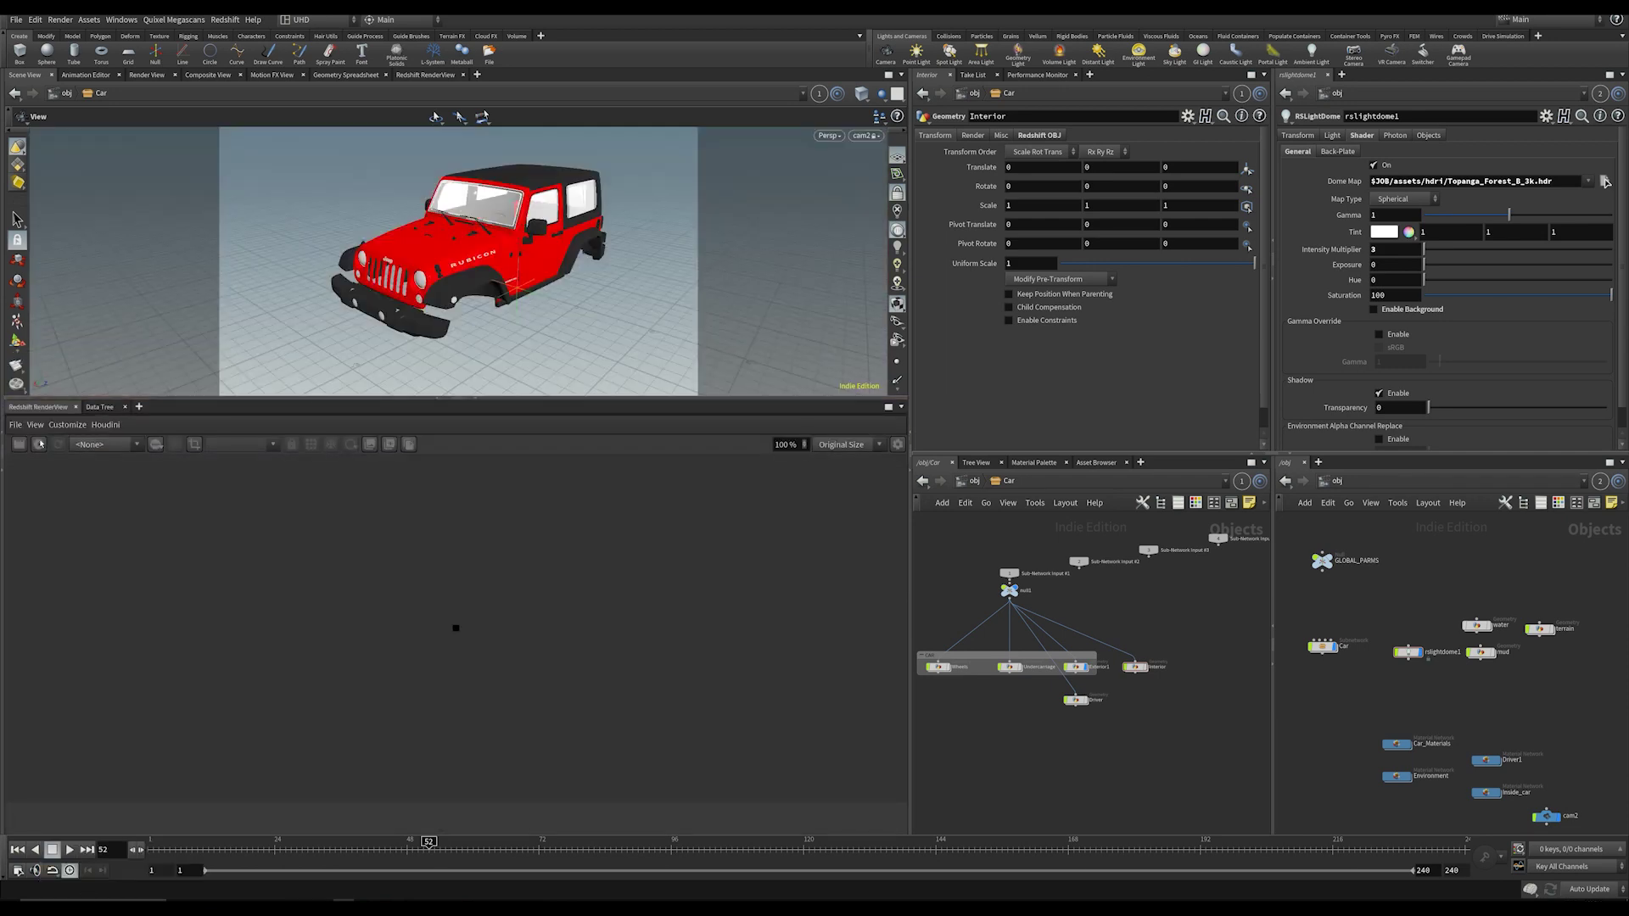
click(105, 424)
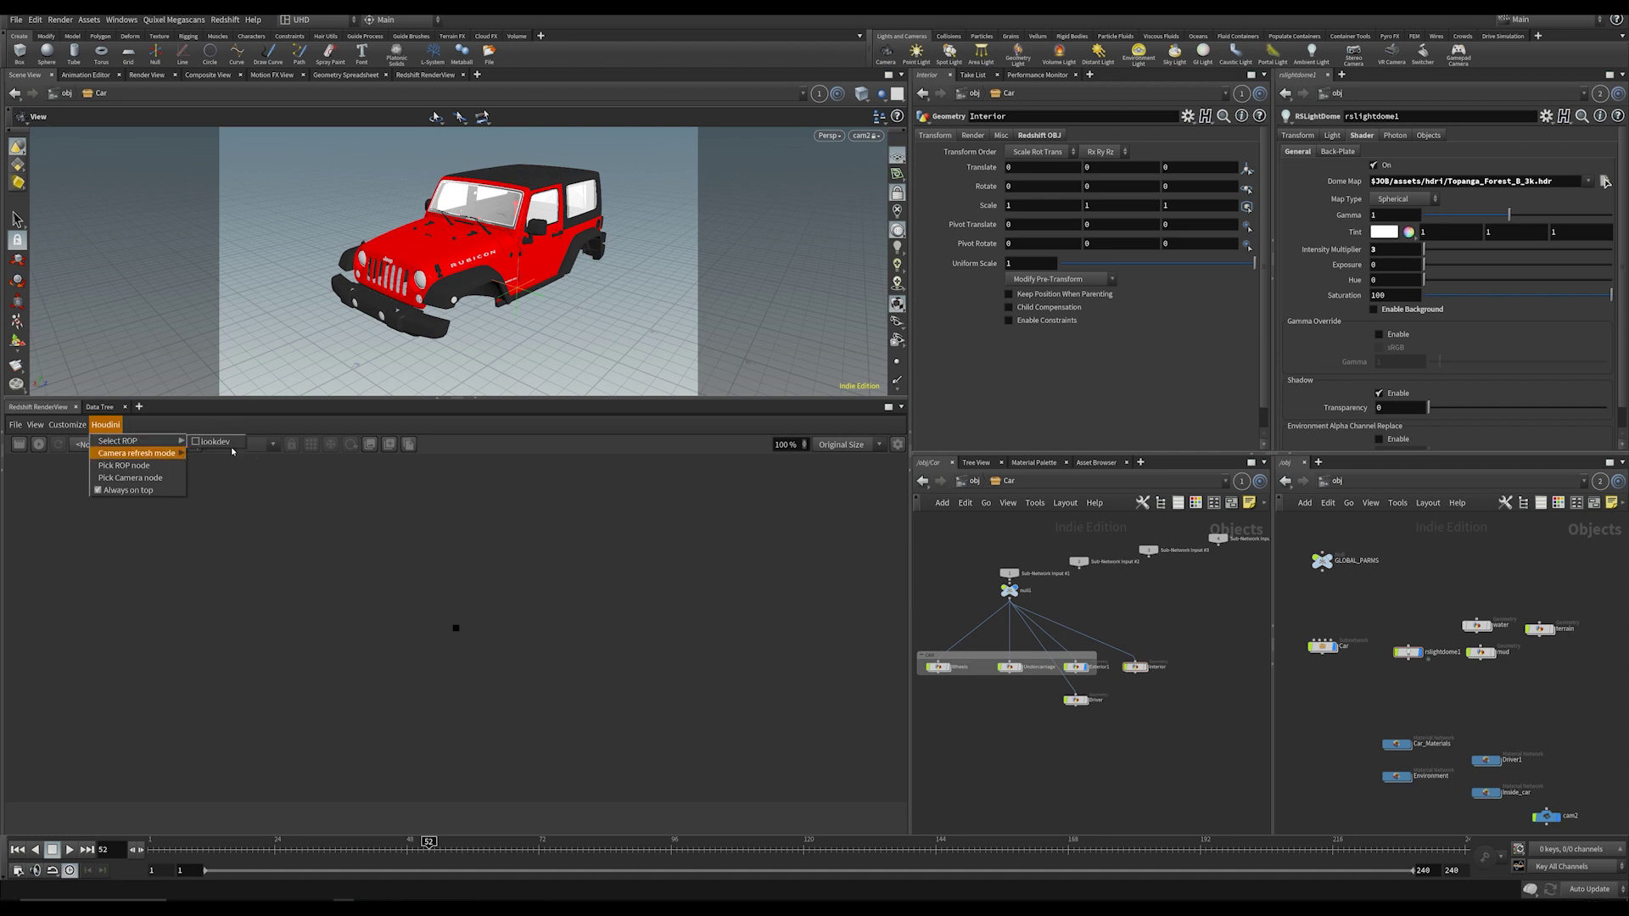
click(198, 447)
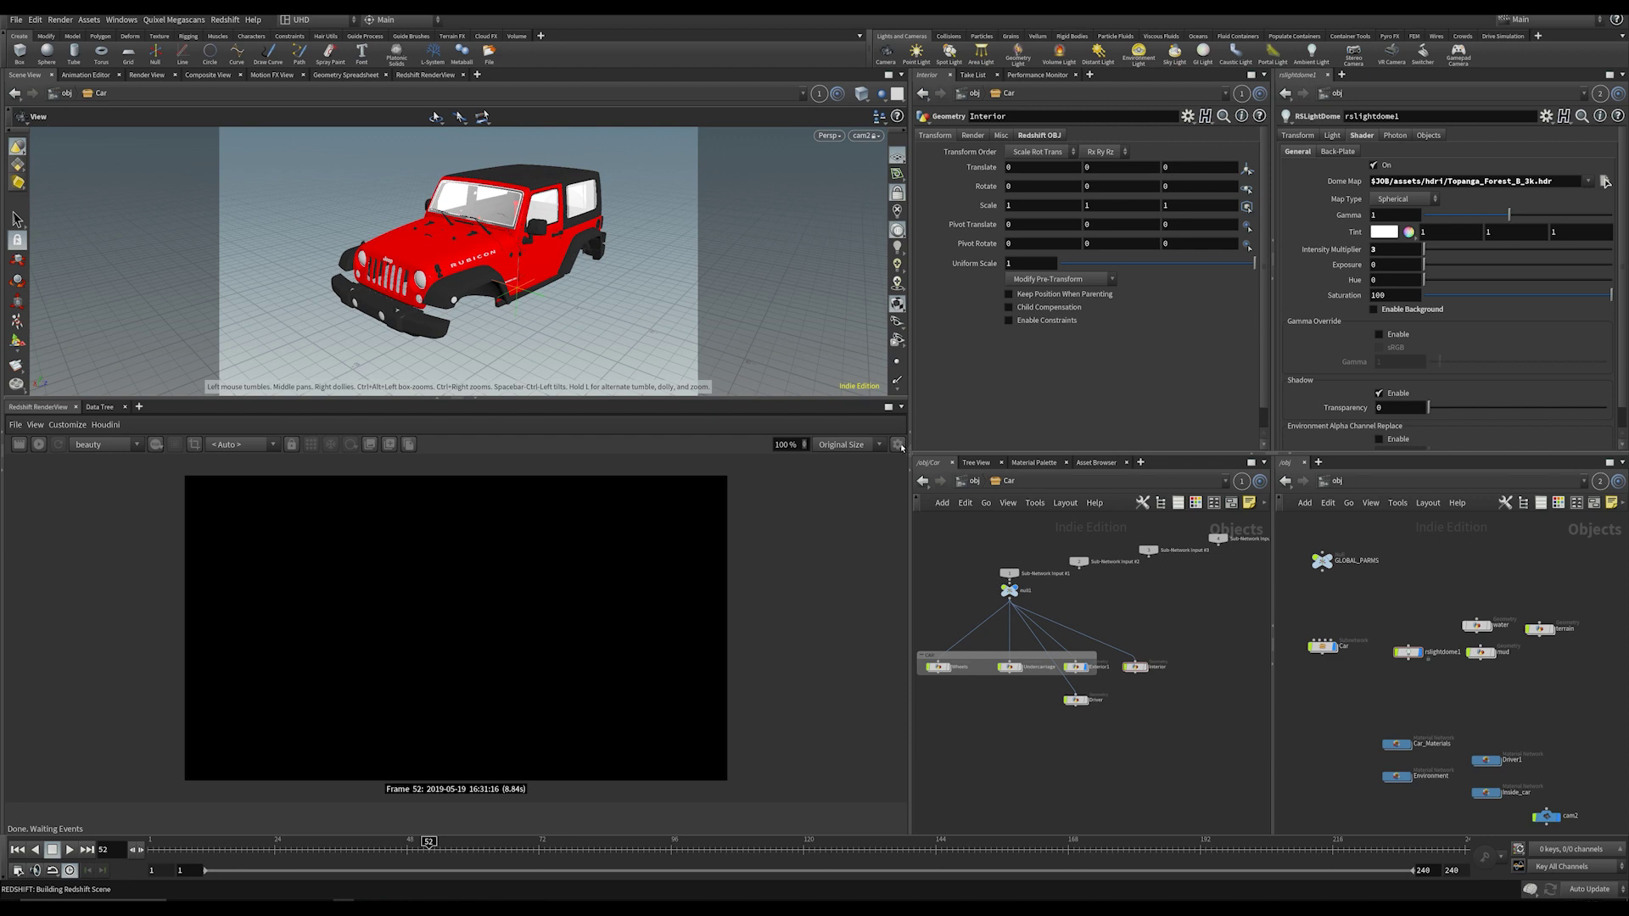
Step: Review the render view's Color Management settings and Display Mode options, and close the settings without changing them
click(898, 445)
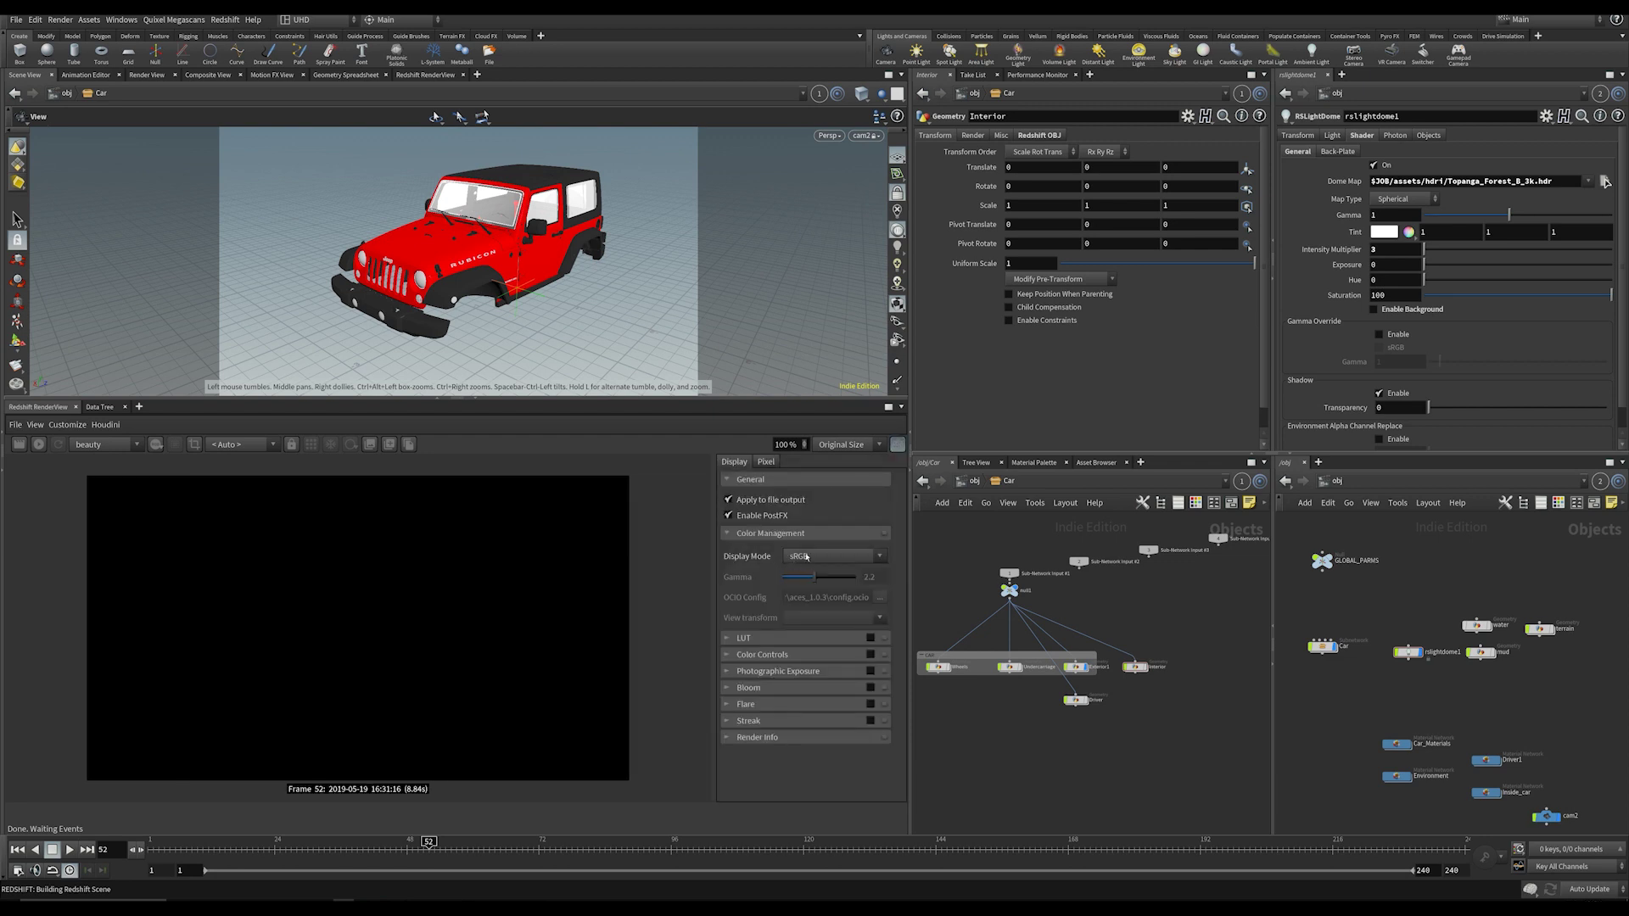
click(852, 557)
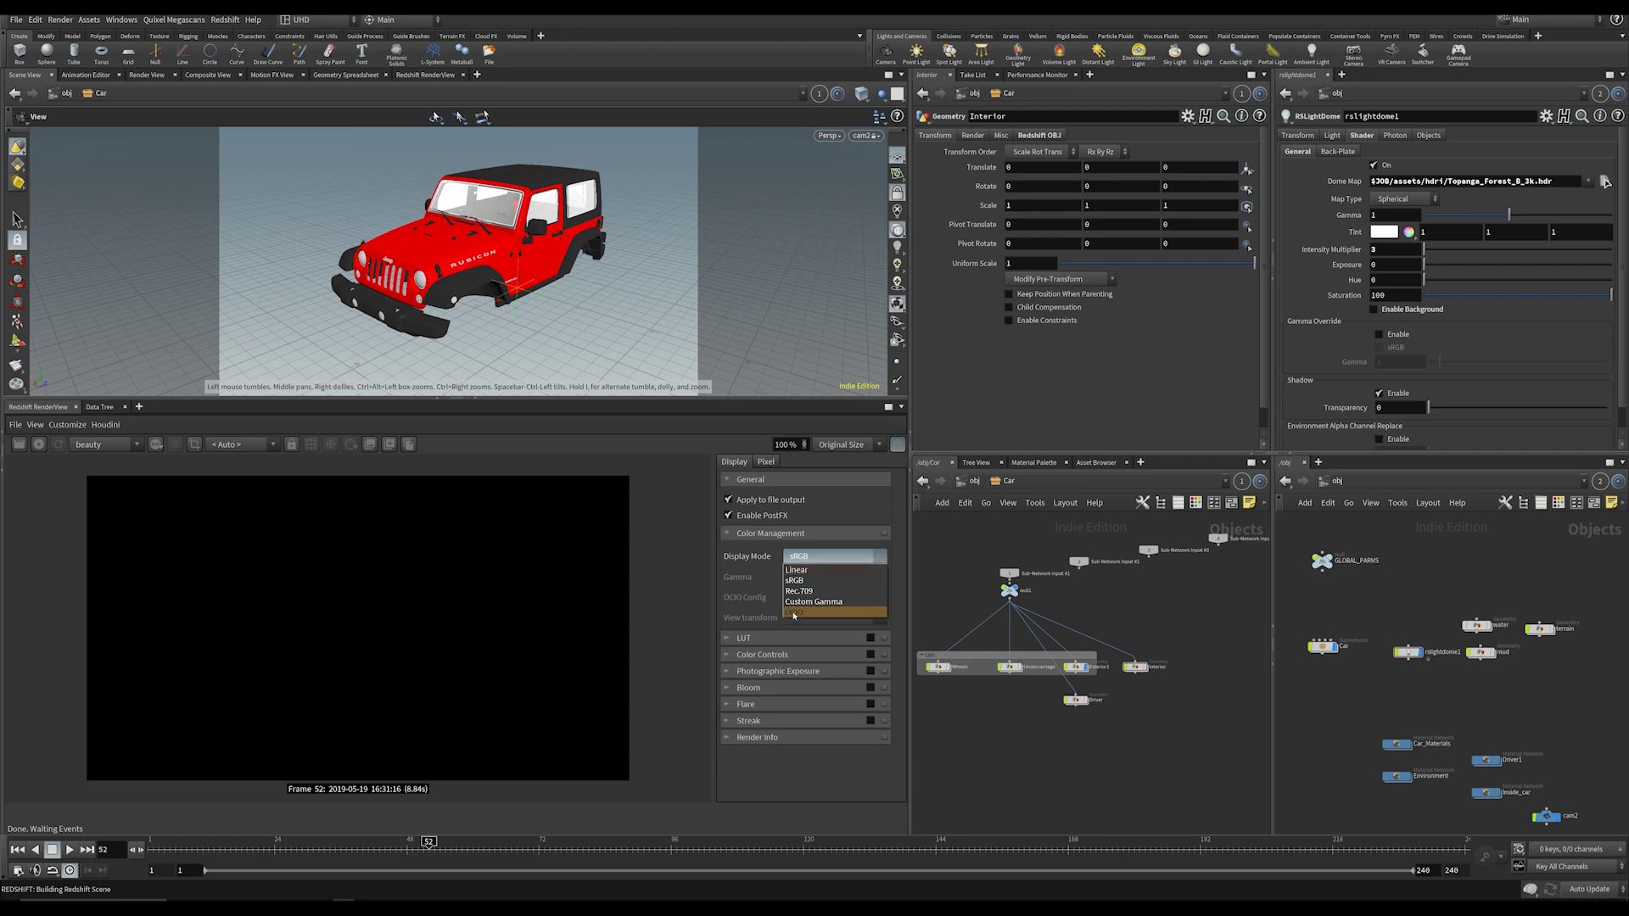
click(784, 536)
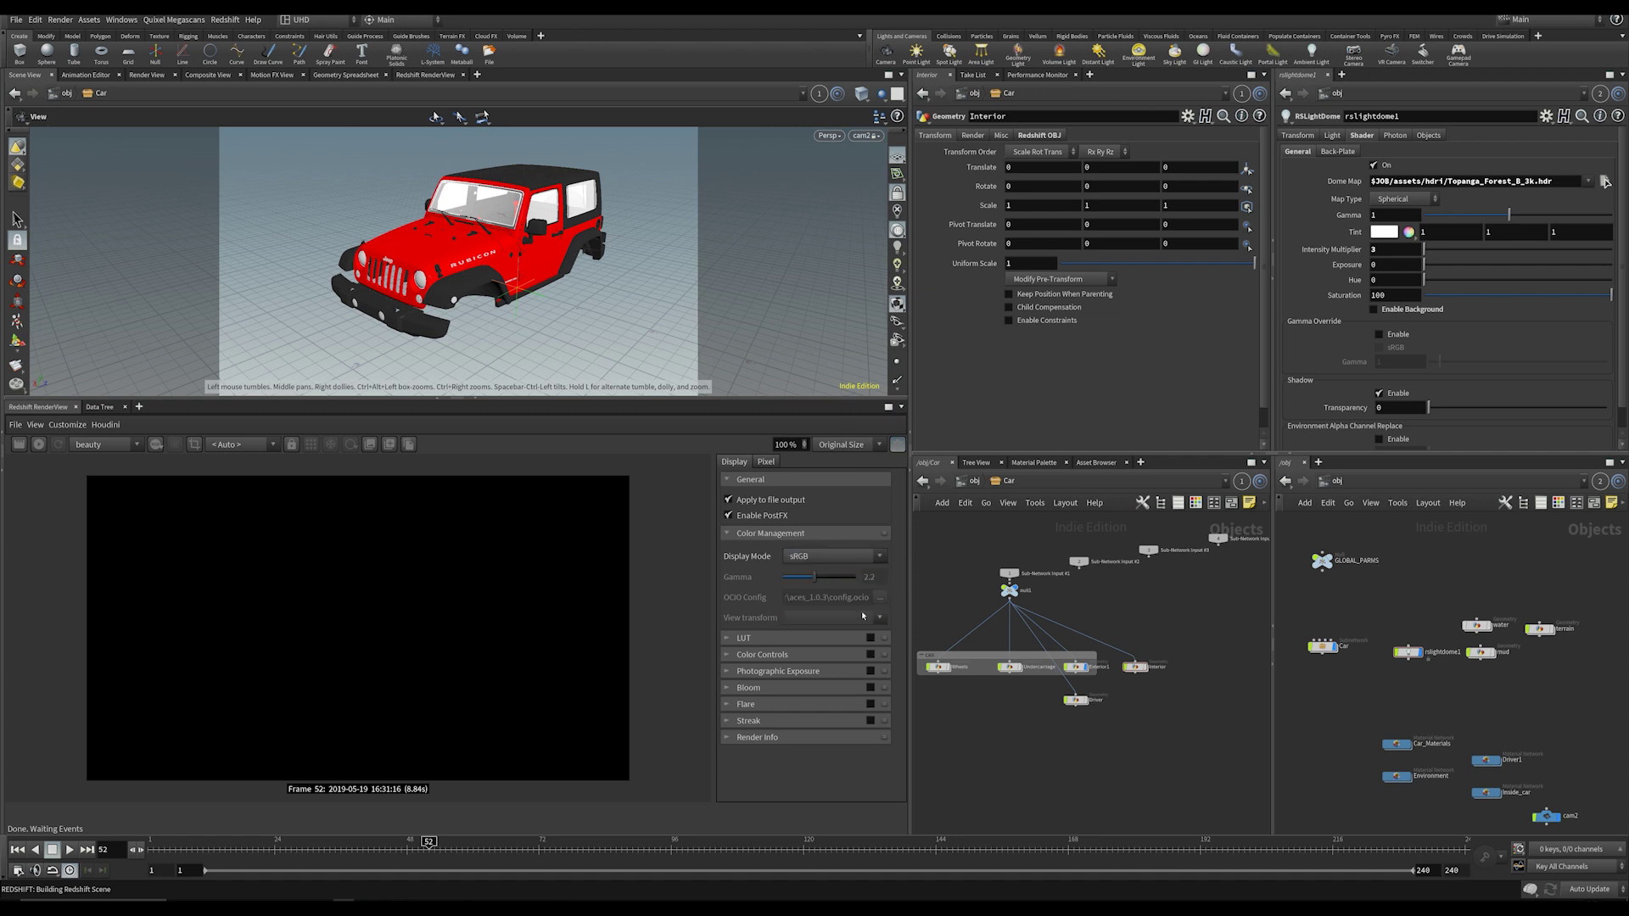
click(898, 445)
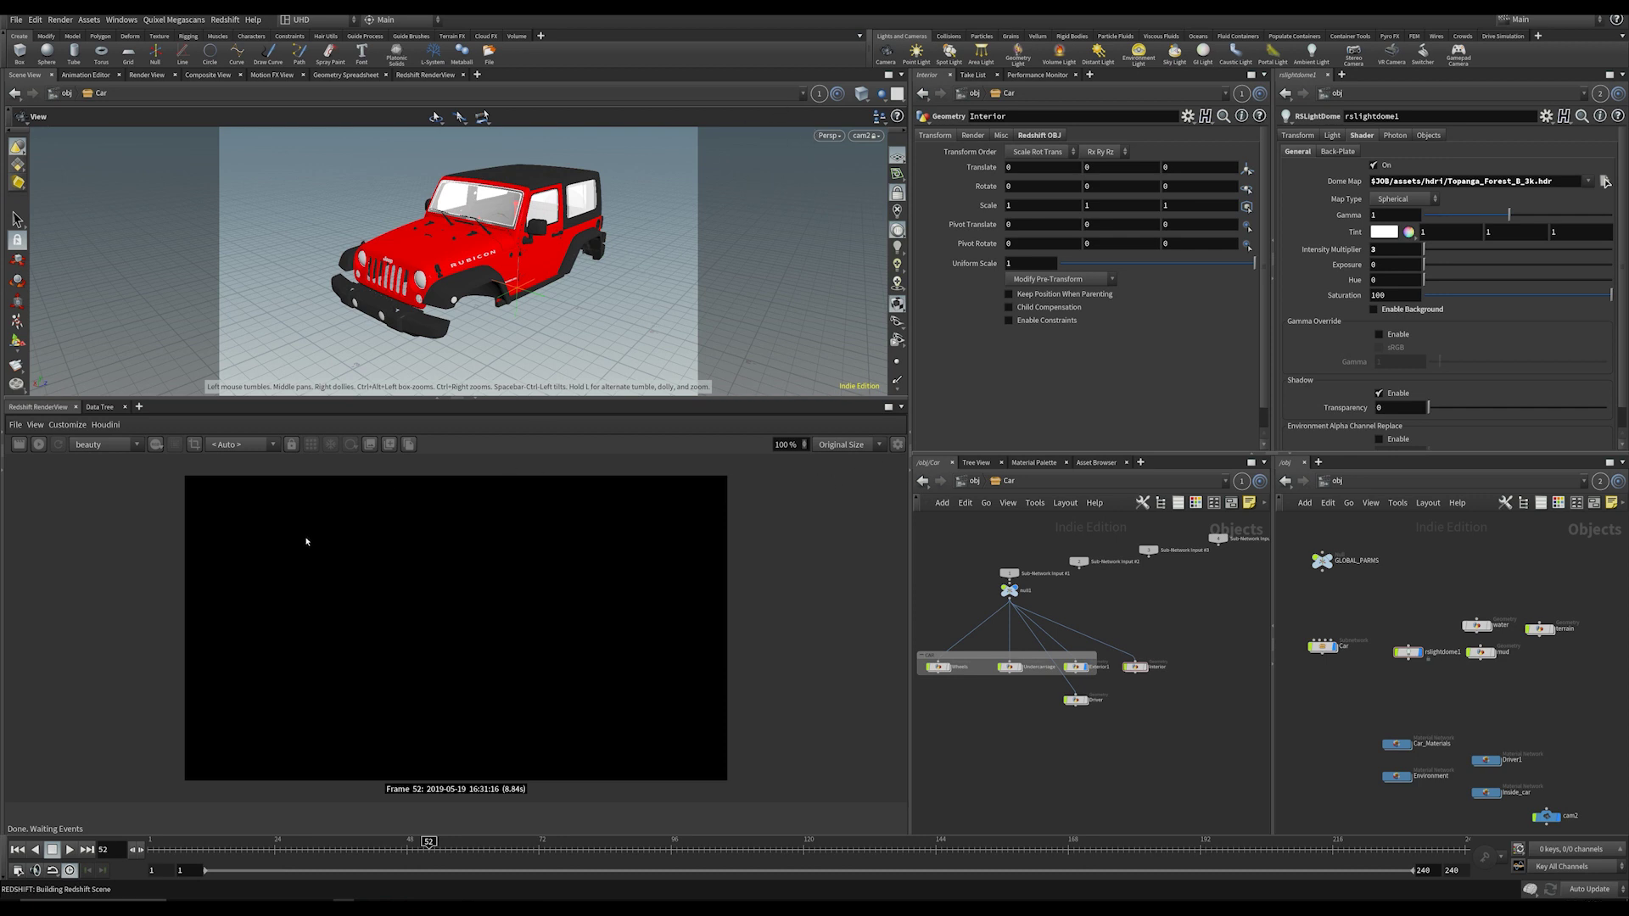
click(902, 446)
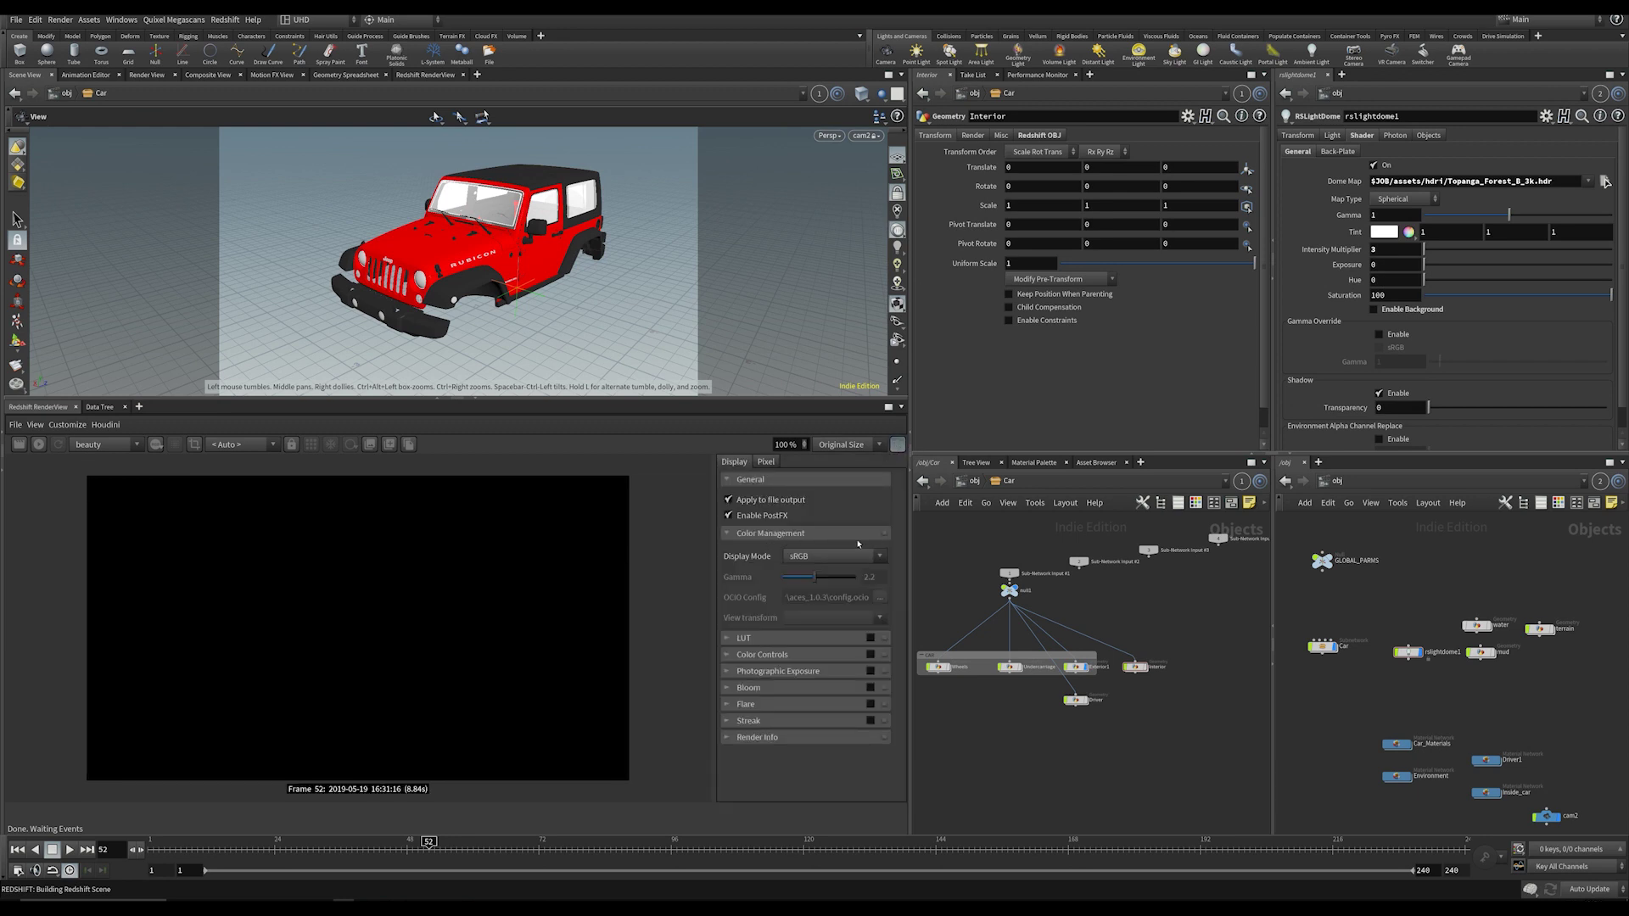
click(898, 445)
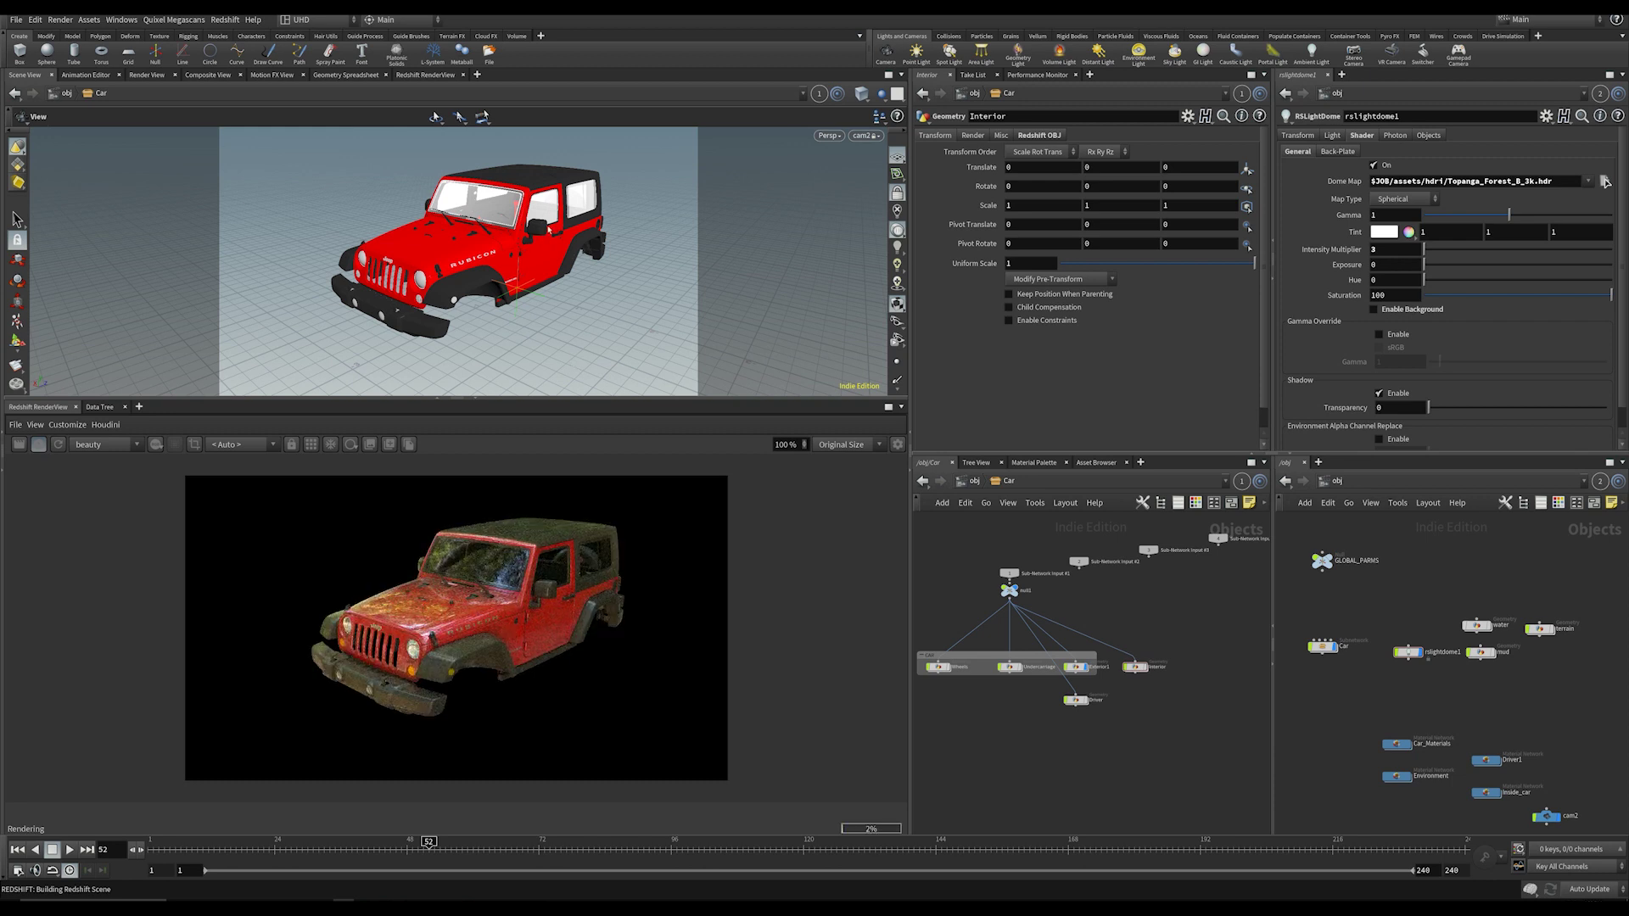
Step: Reframe the car closer in cam2, enlarge the render view, and turn on bucket rendering
drag(668, 261, 391, 270)
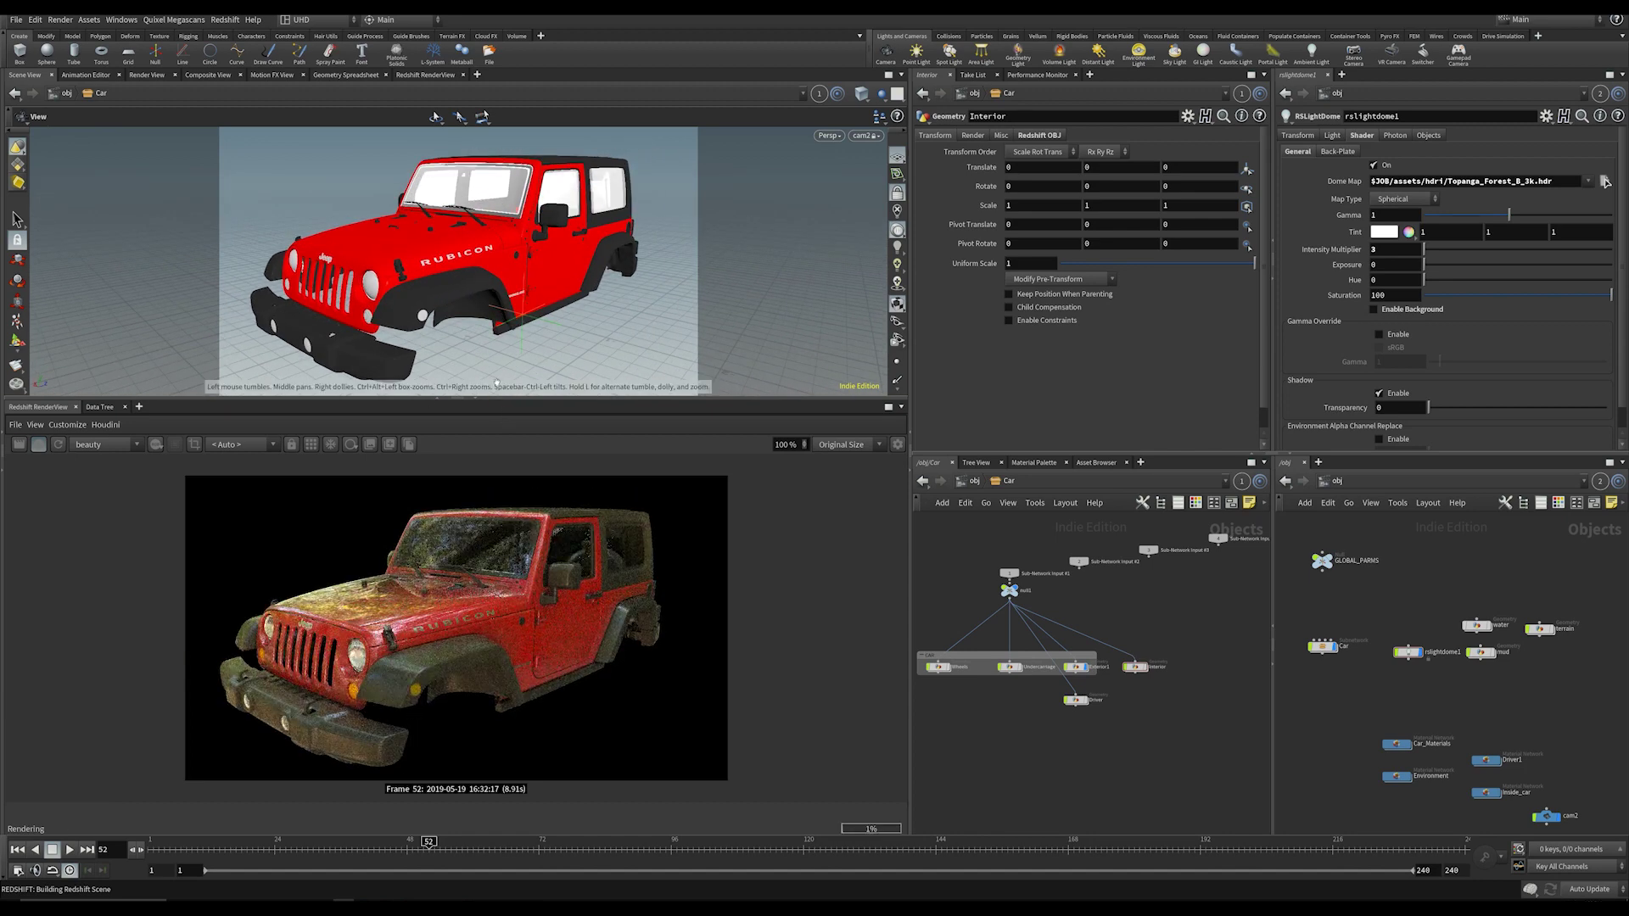
drag(475, 398, 482, 322)
scroll(483, 626, up, 1)
click(311, 368)
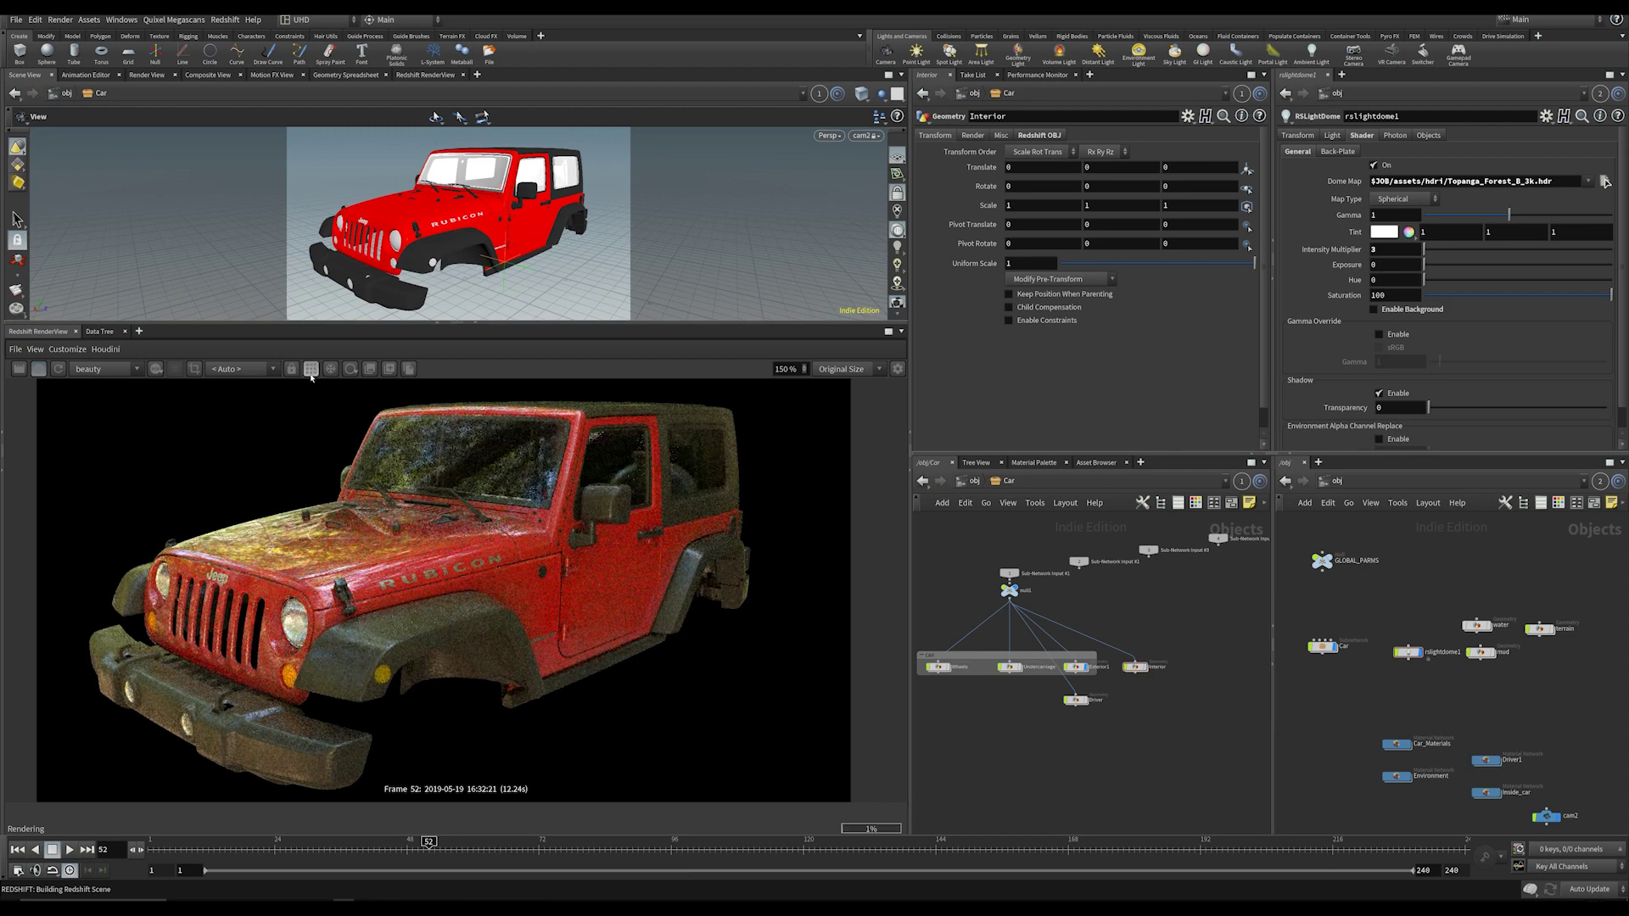
Step: Examine the rendered car's paint, windshield and bumper details in the Redshift RenderView at different magnifications
scroll(157, 543, up, 3)
scroll(247, 560, down, 4)
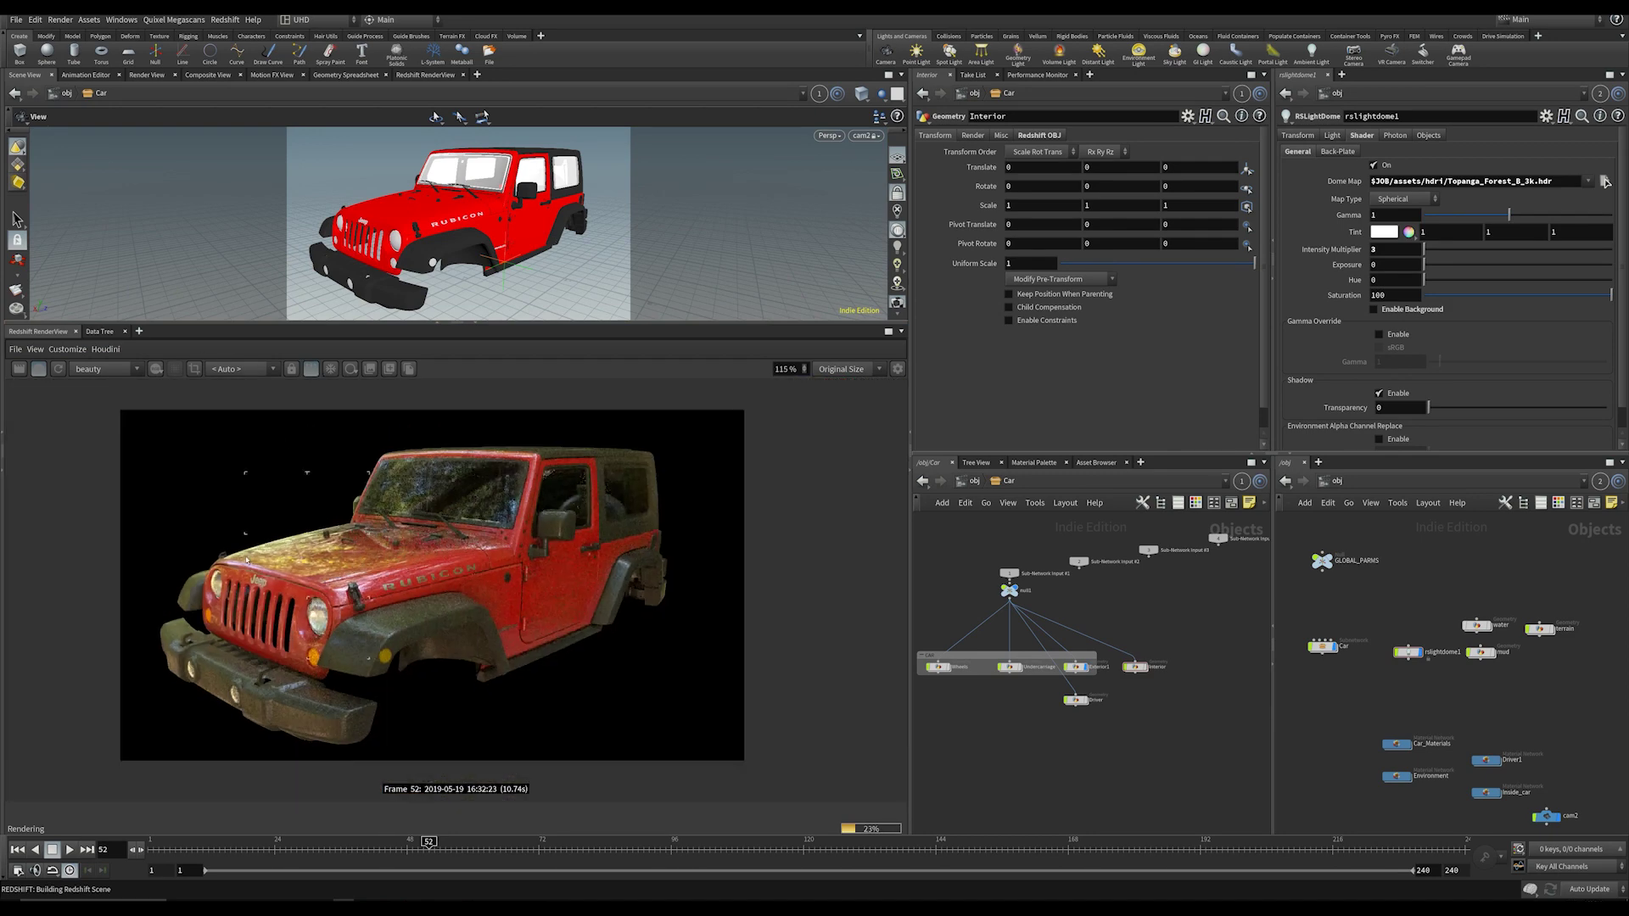
scroll(415, 506, up, 2)
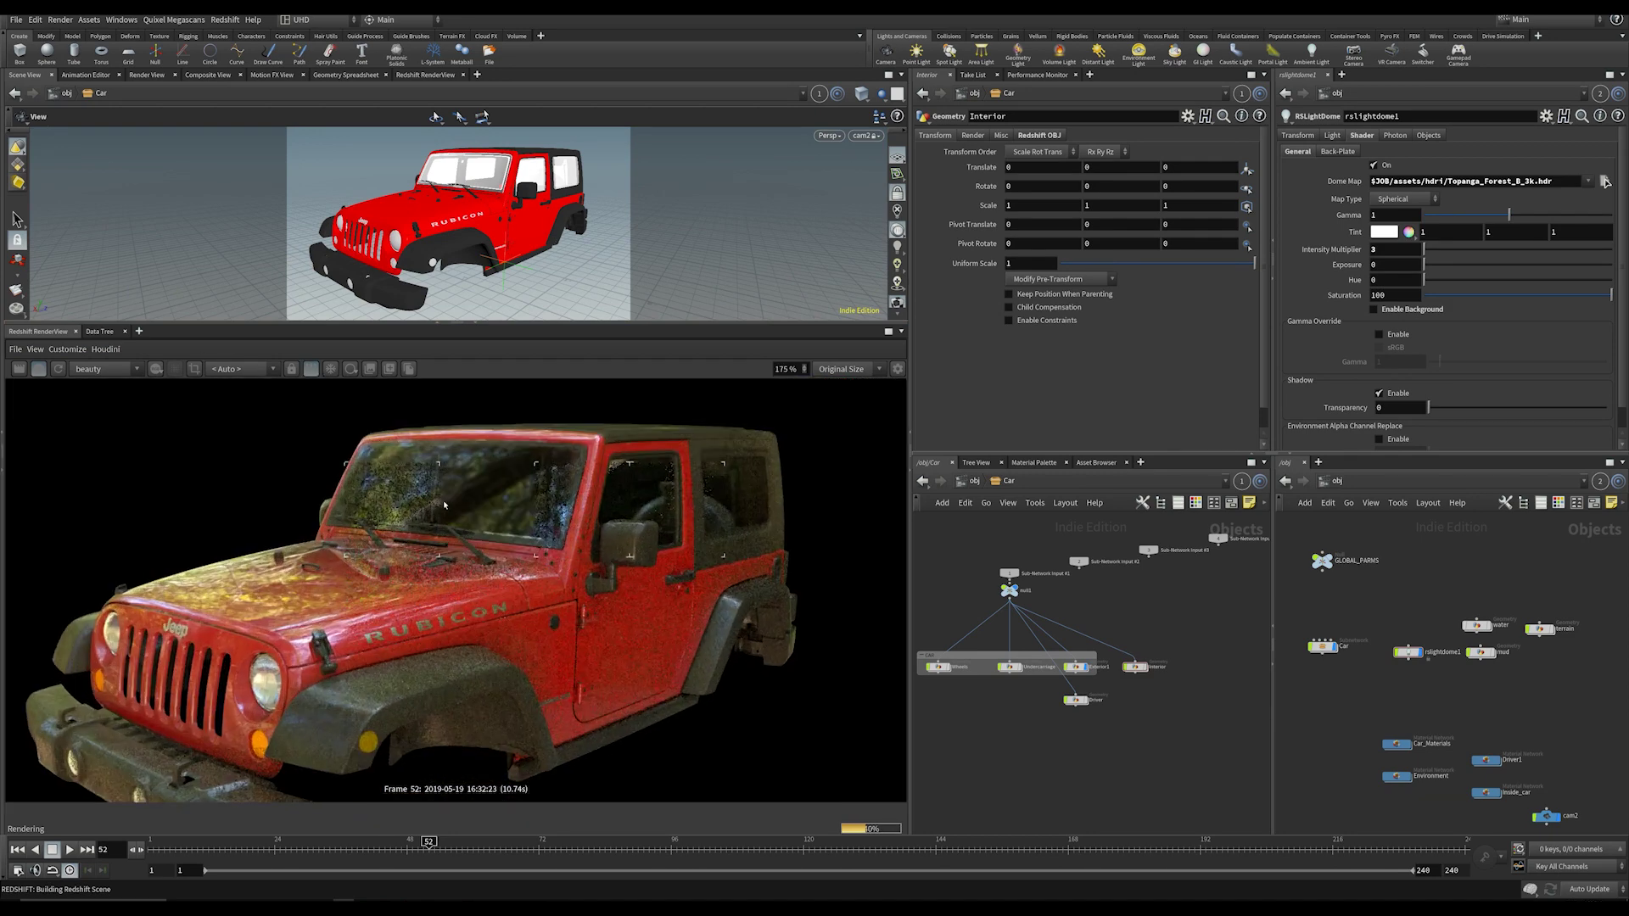
scroll(460, 468, down, 3)
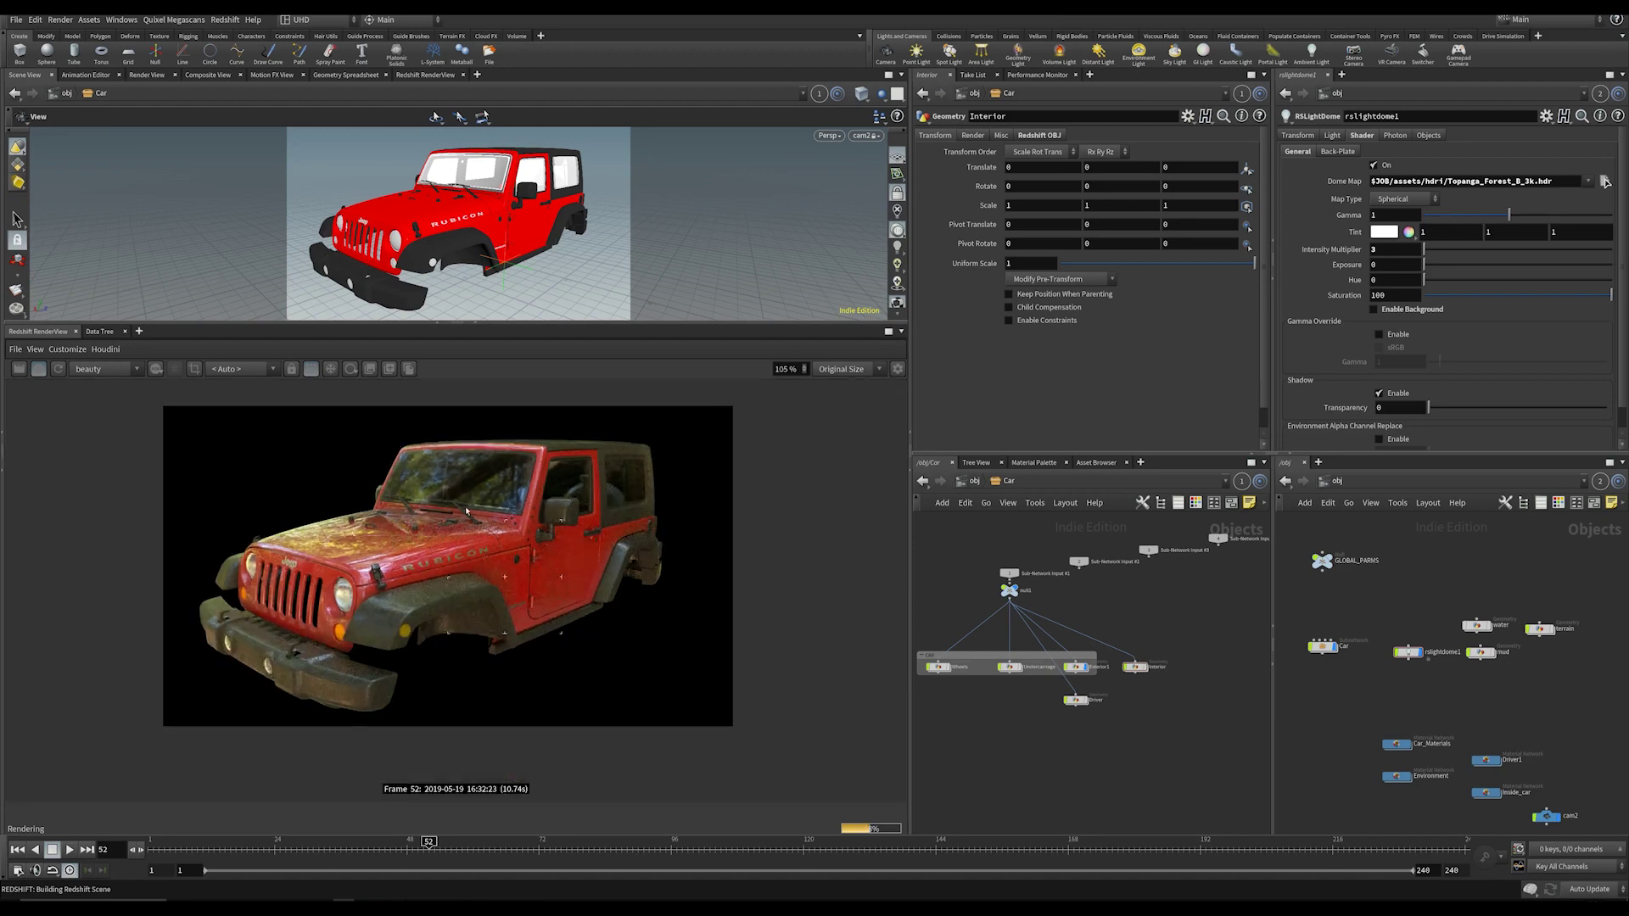
scroll(466, 511, up, 2)
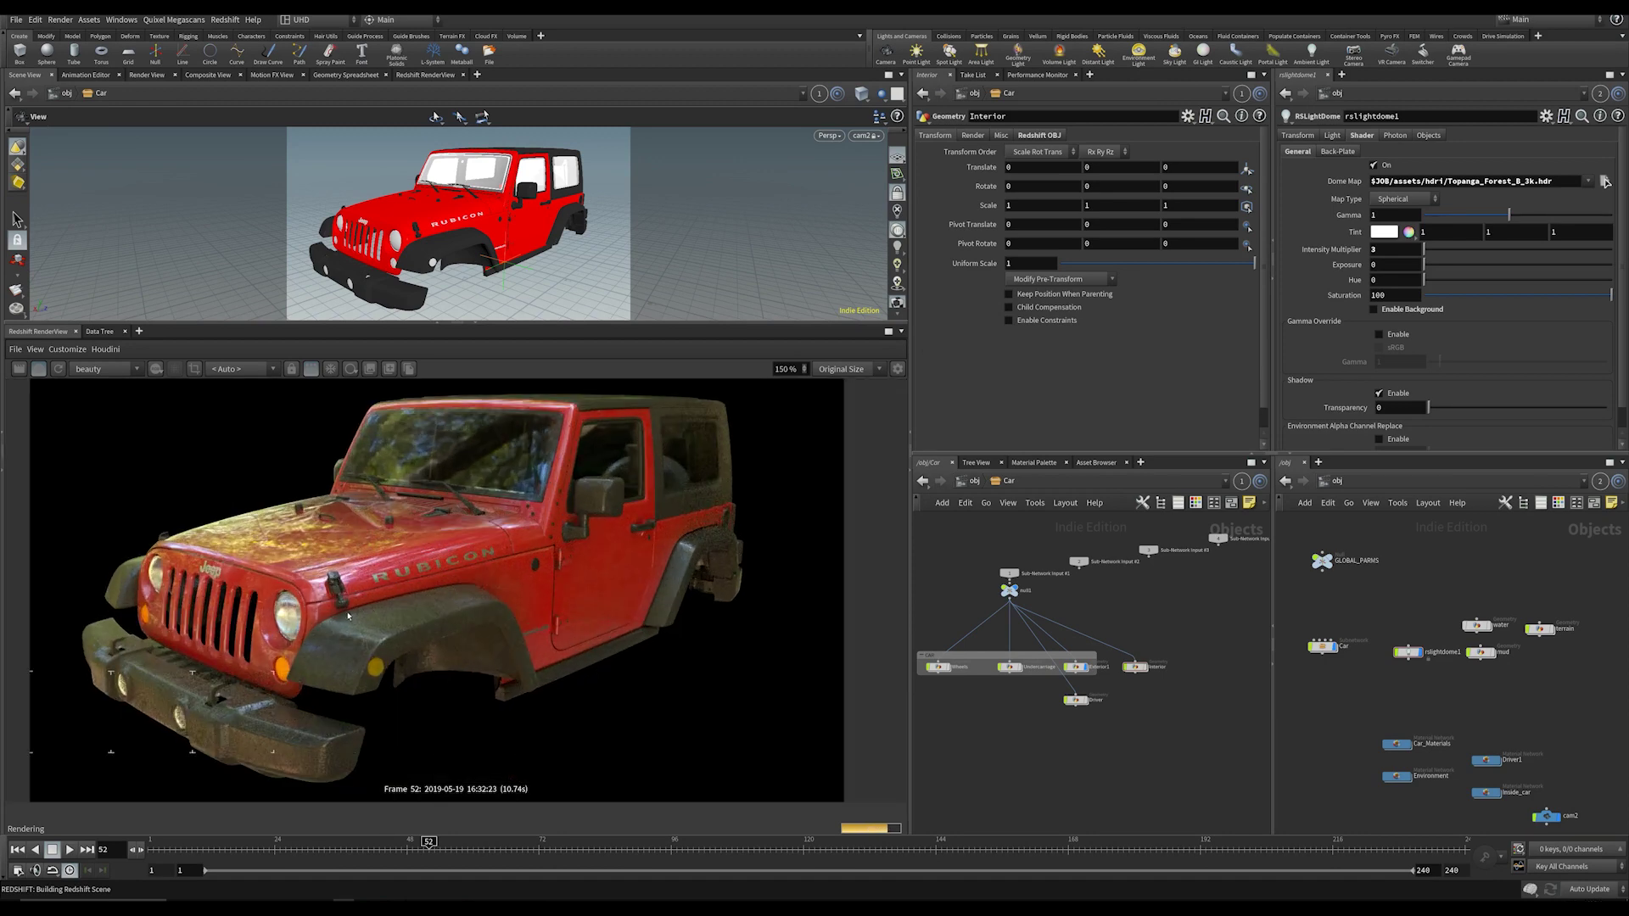
scroll(437, 585, down, 2)
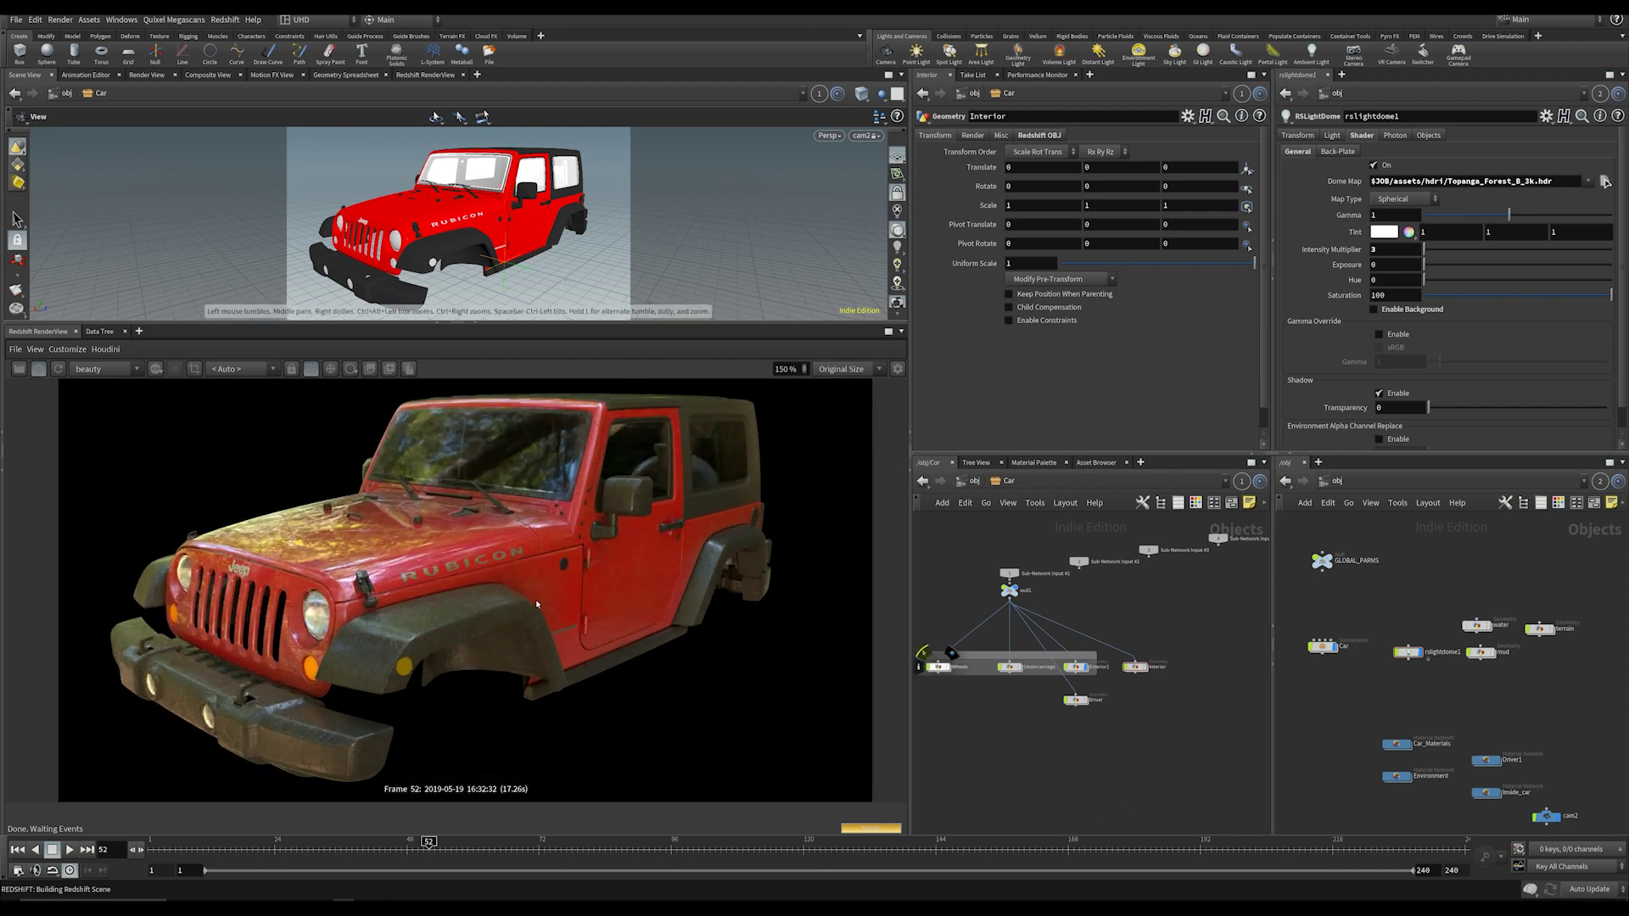
scroll(536, 591, up, 2)
Step: Open the Red_carpaint material builder inside the Car_Materials network
middle_drag(1487, 737, 1434, 640)
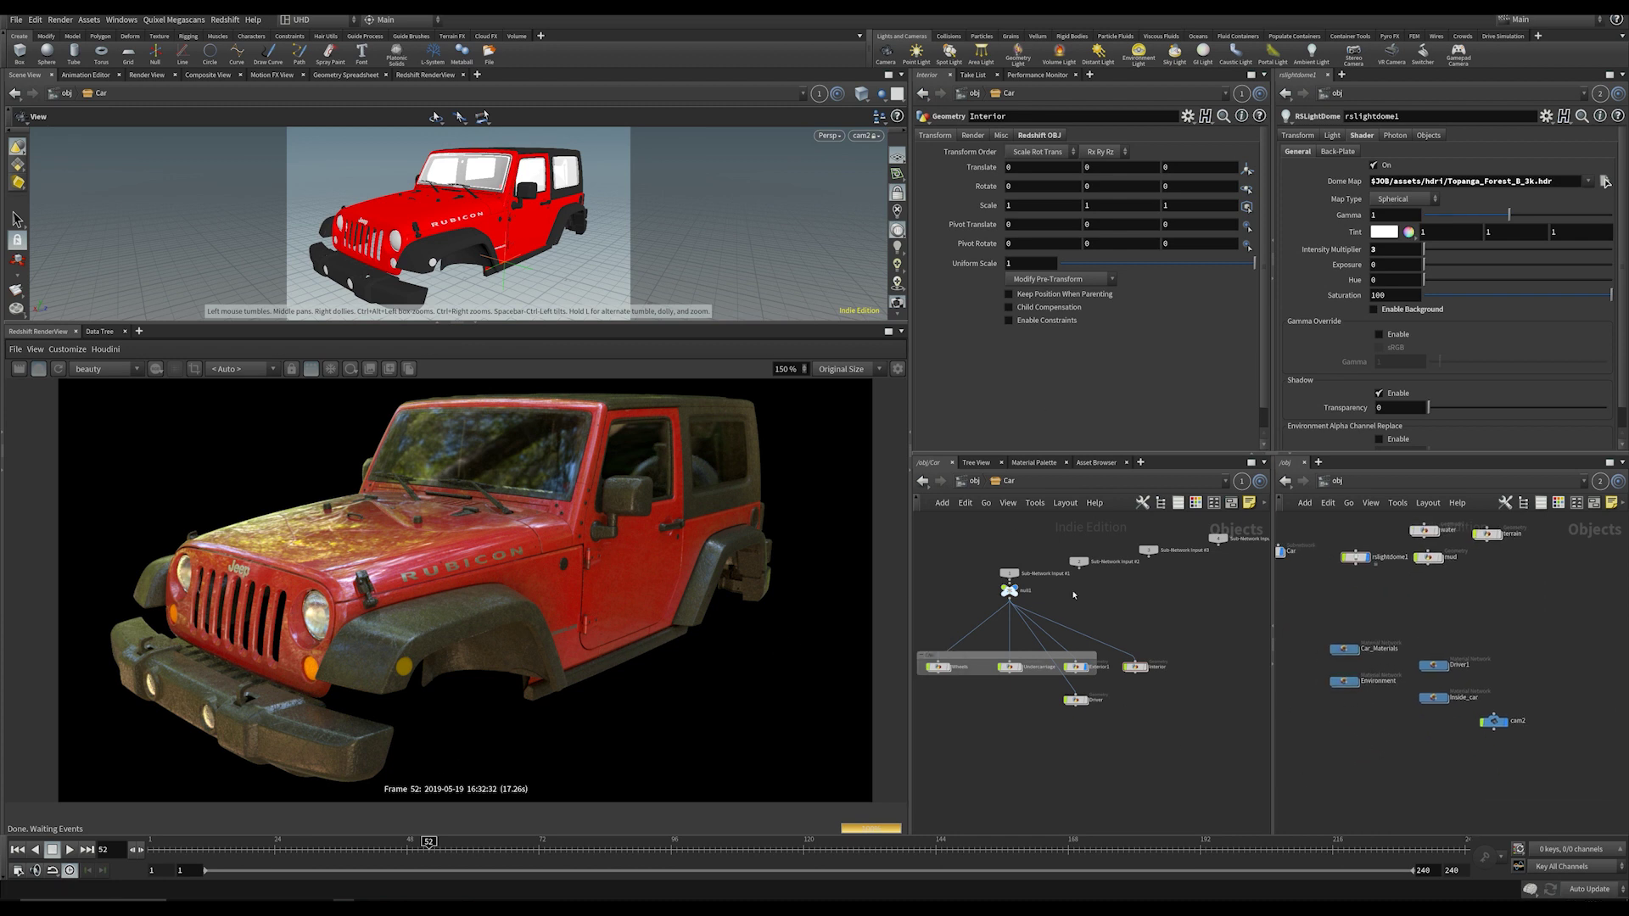
double_click(1347, 683)
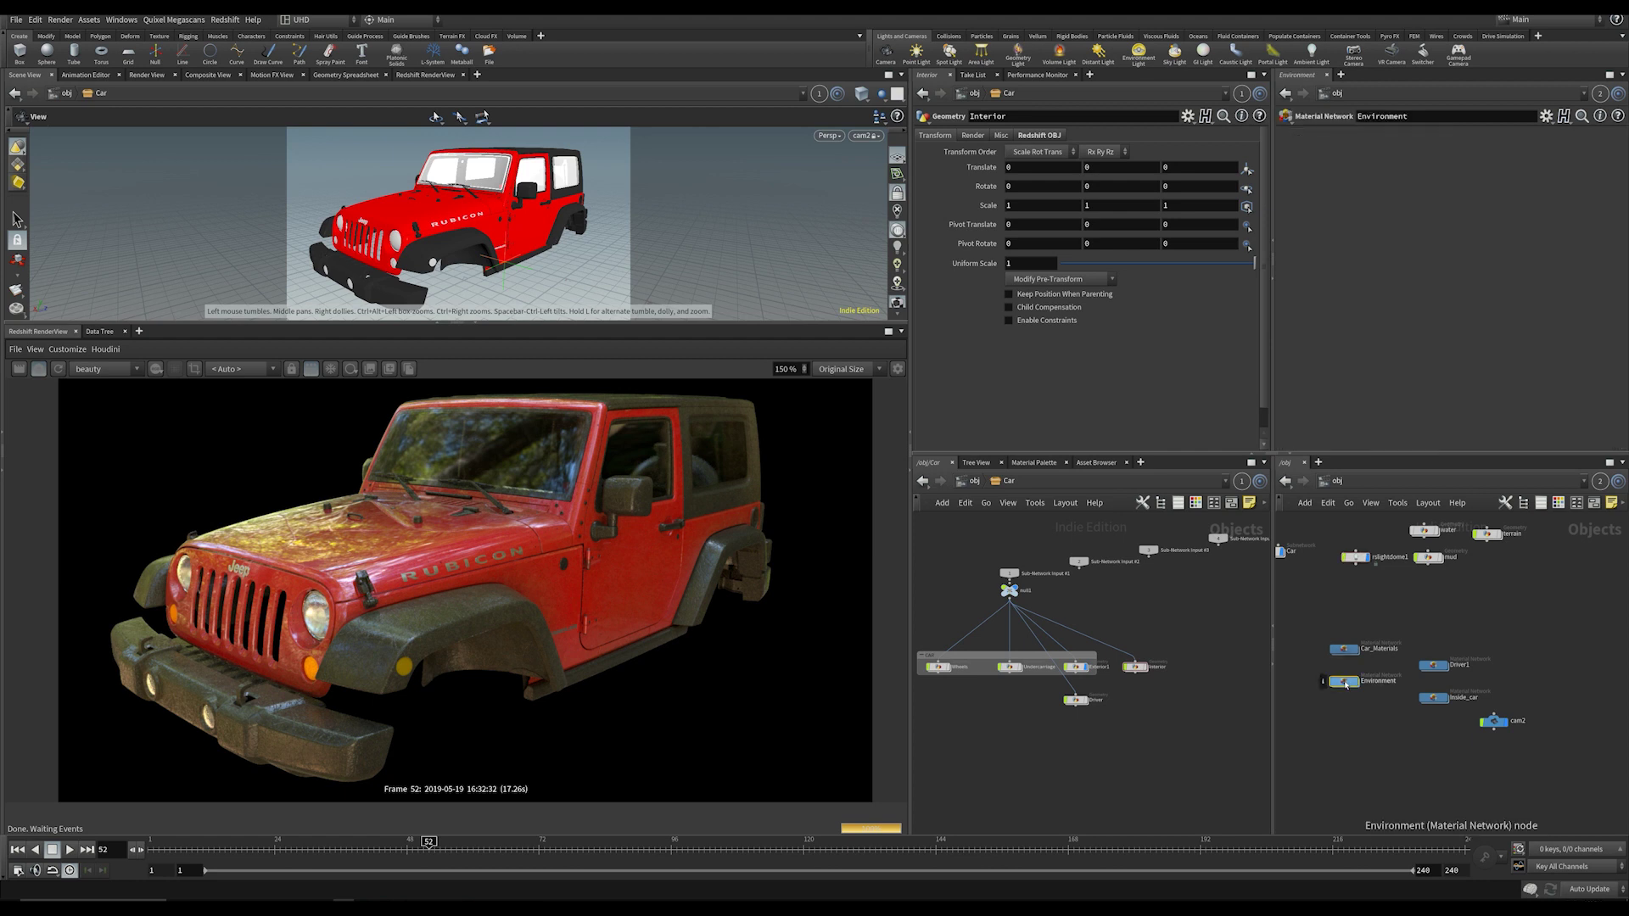
click(1330, 482)
double_click(1348, 653)
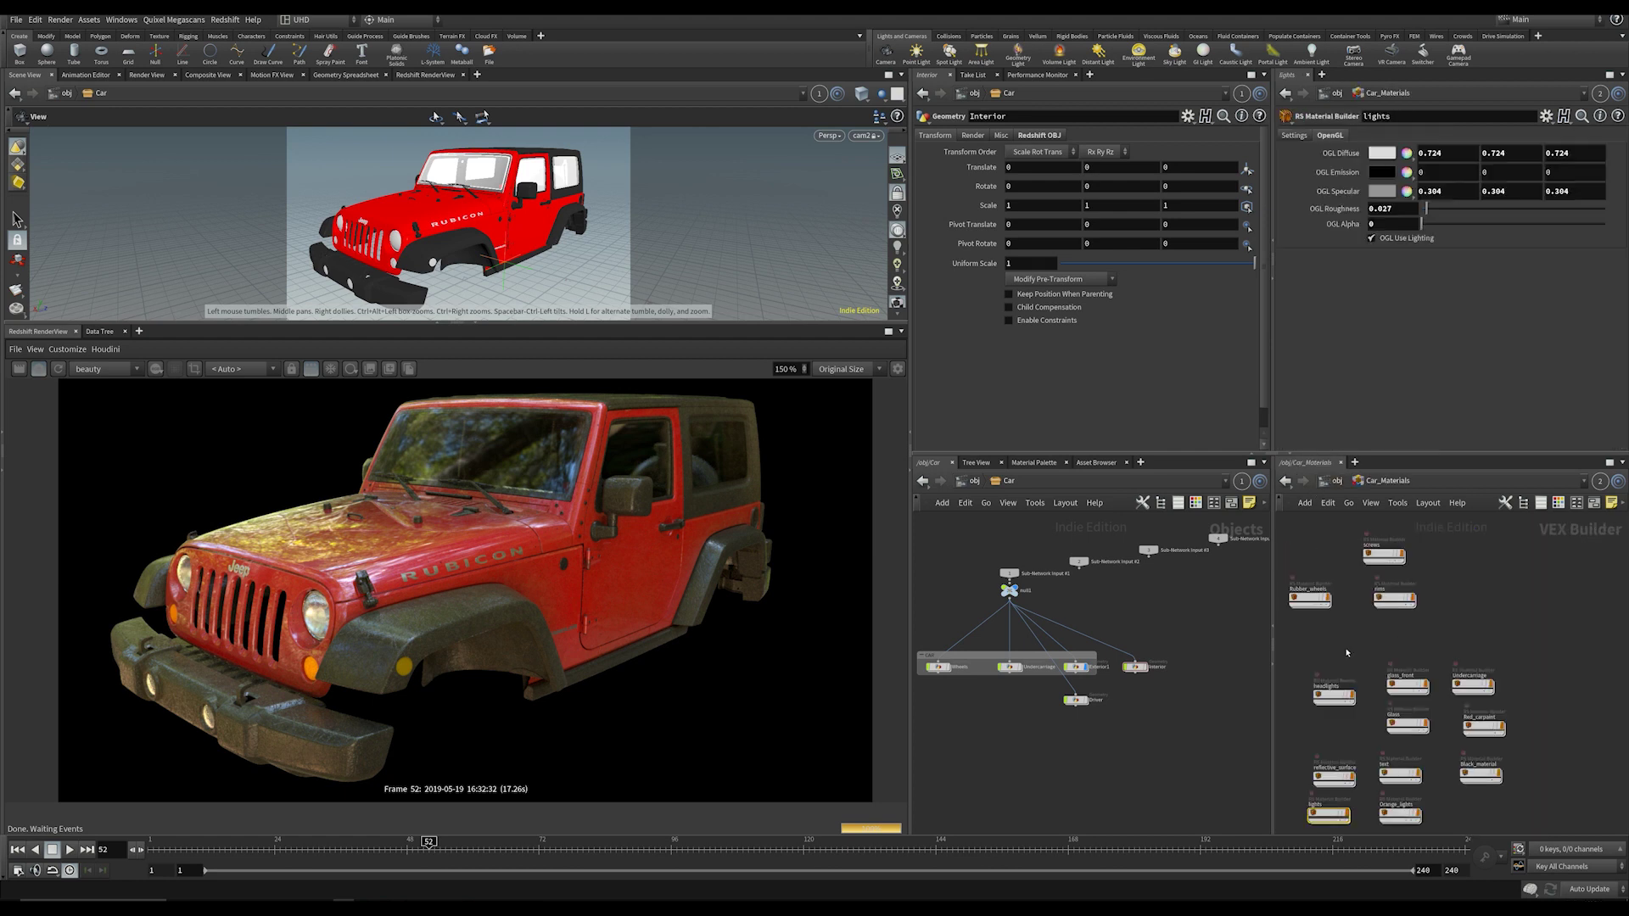
click(1551, 623)
middle_drag(1478, 656, 1523, 566)
scroll(1539, 555, up, 3)
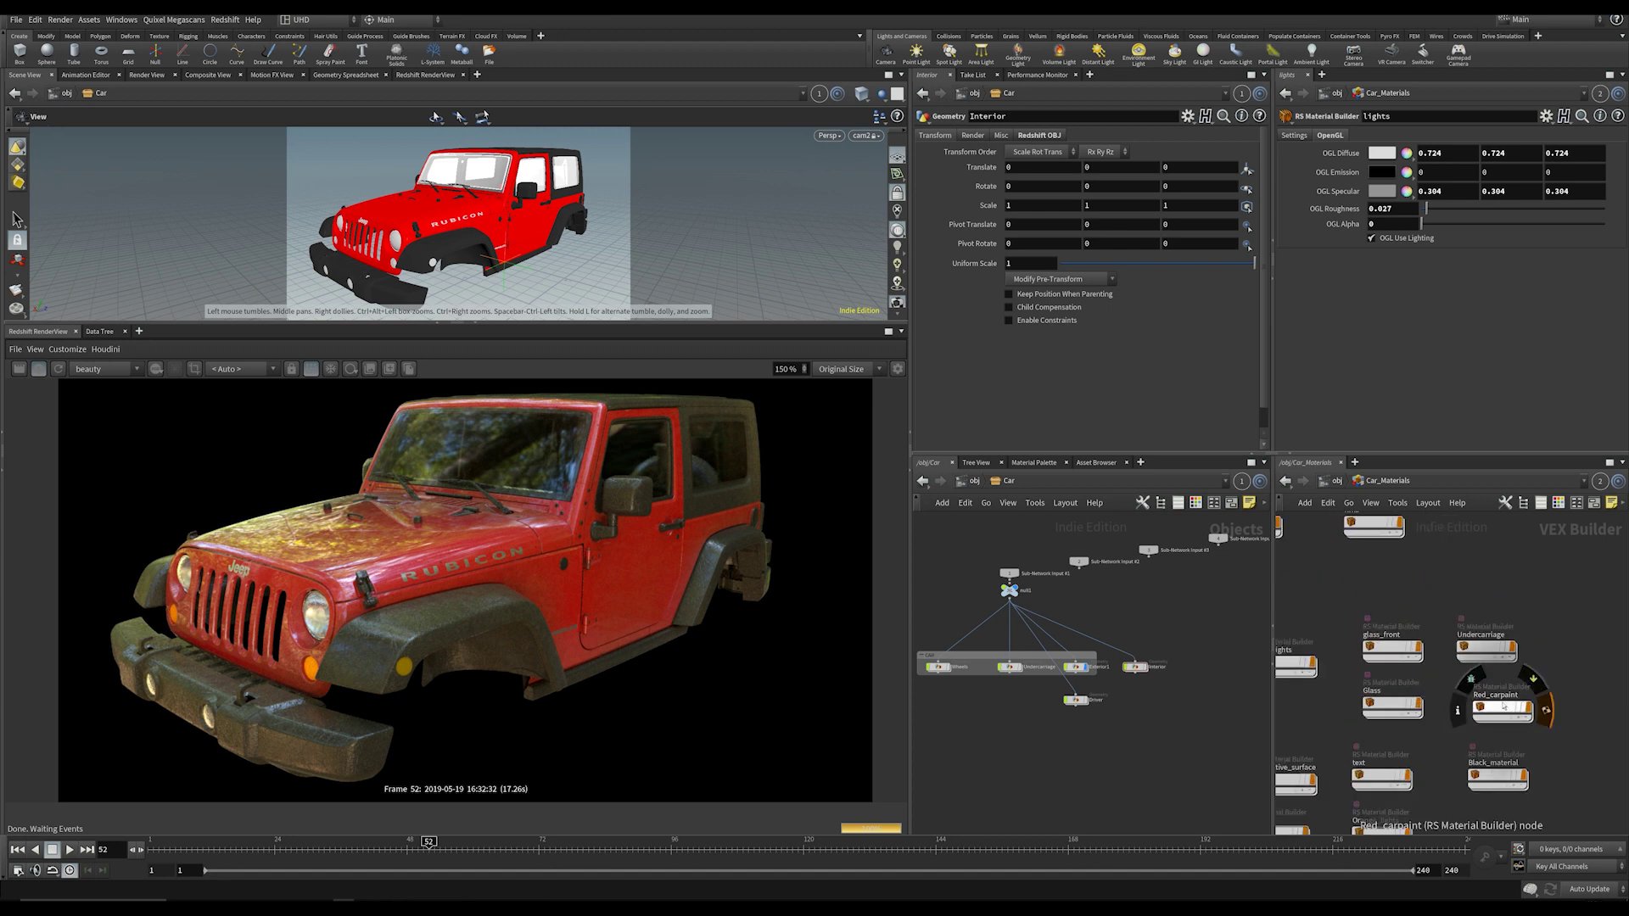
drag(1500, 711, 1496, 707)
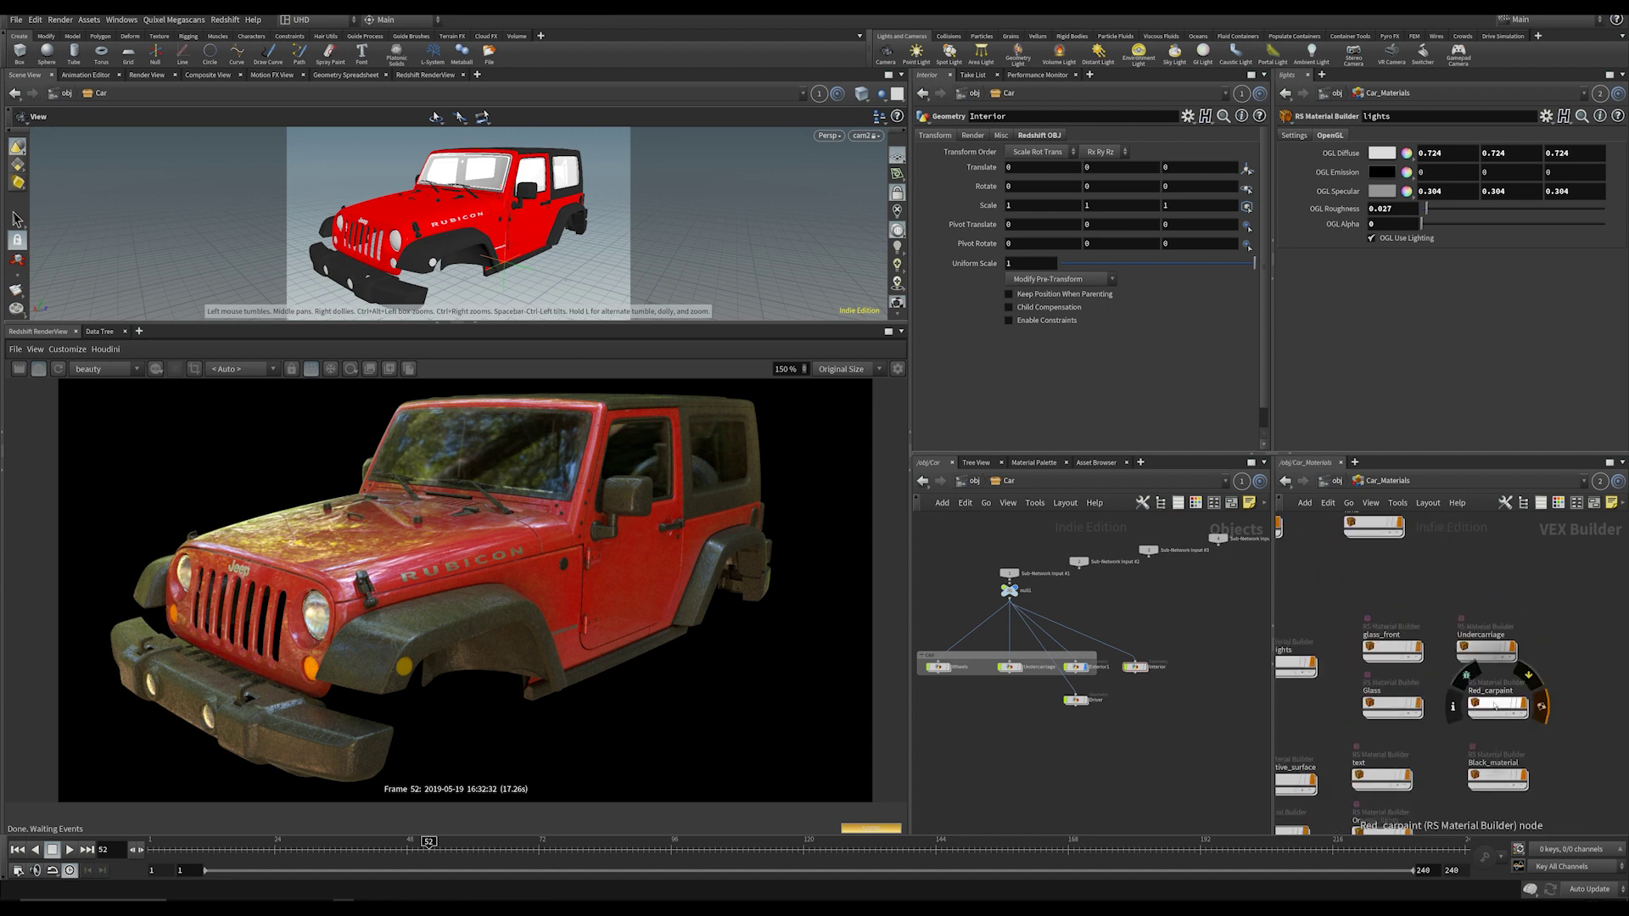
click(1495, 706)
double_click(1495, 706)
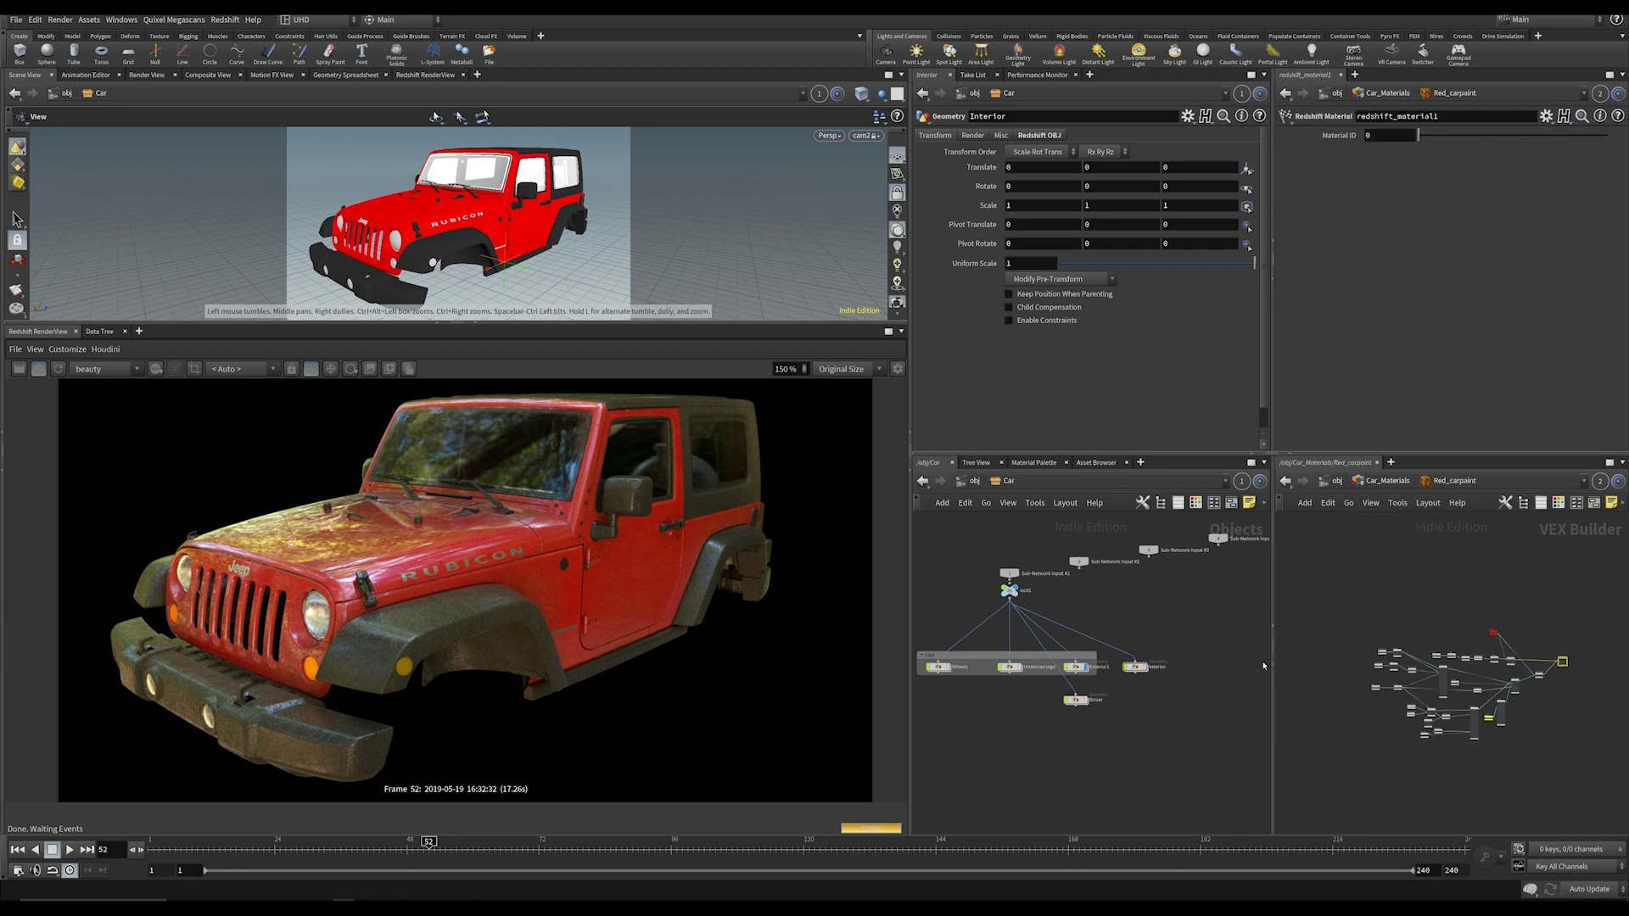
Step: Enlarge the network pane showing the Red_carpaint shader graph in both width and height
click(1317, 596)
middle_drag(1416, 620, 1317, 592)
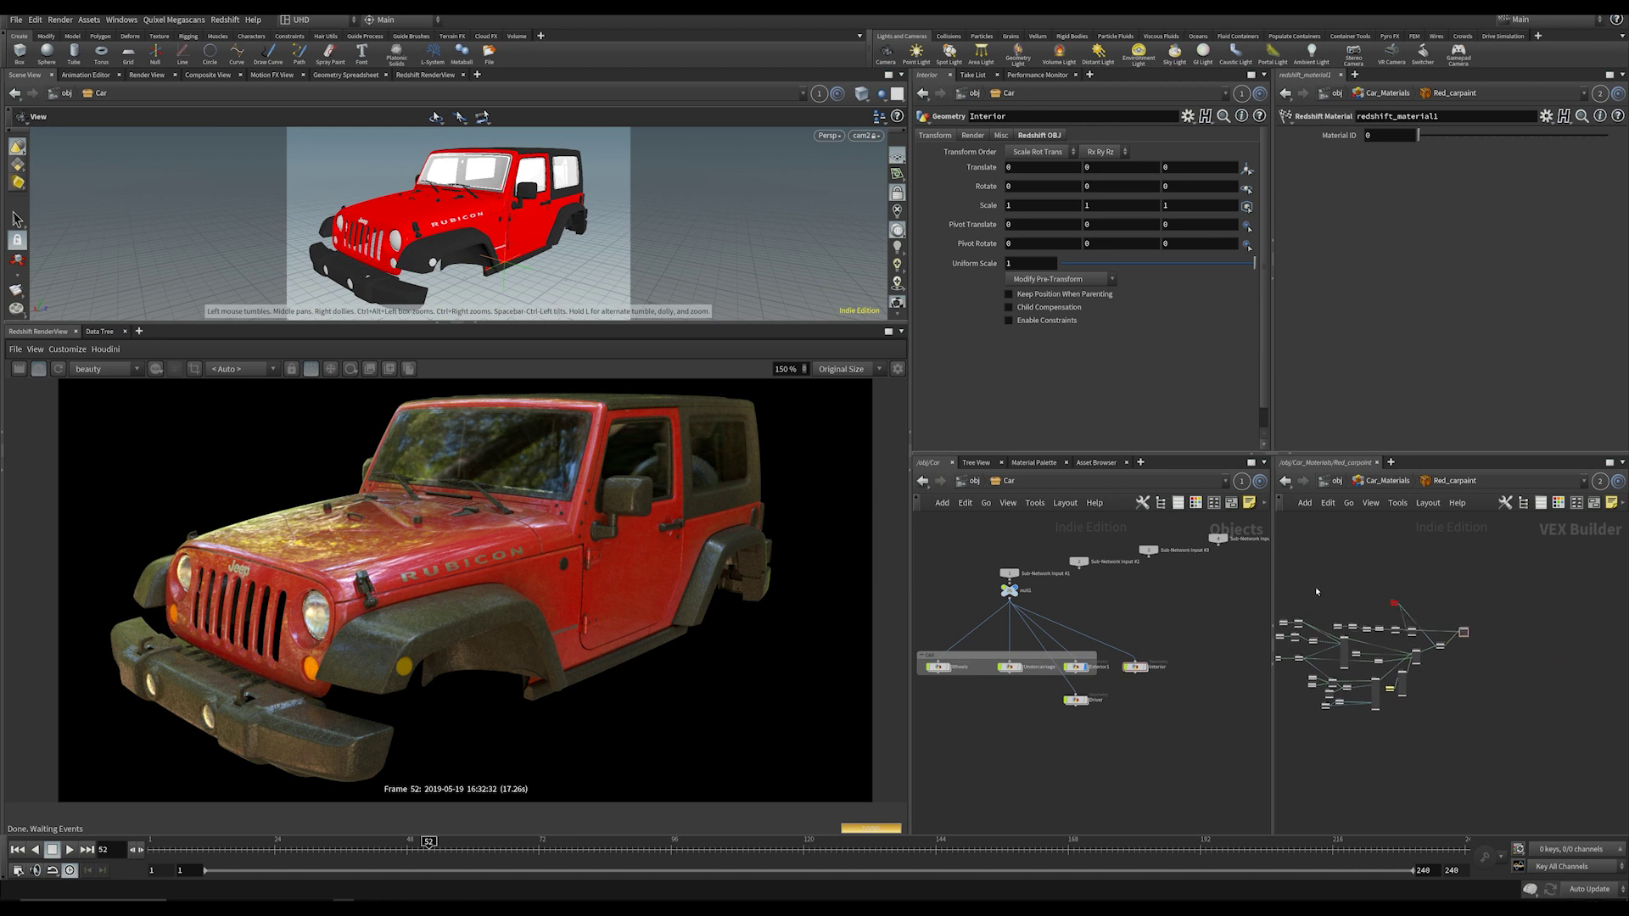
scroll(1358, 615, up, 4)
drag(1269, 631, 1156, 631)
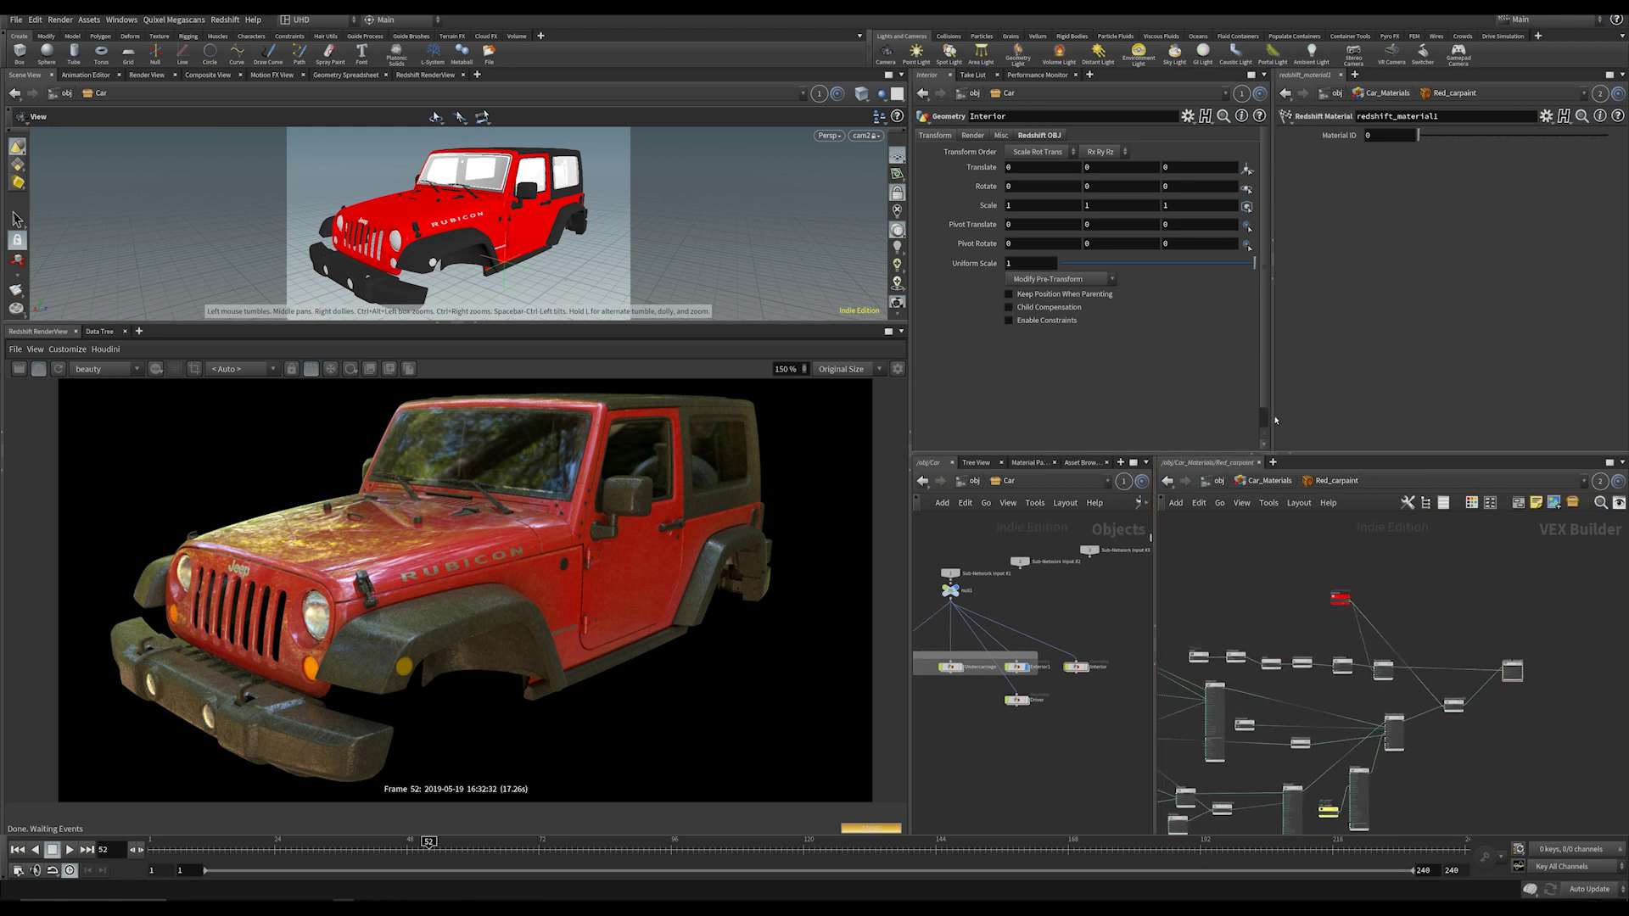
drag(1273, 420, 1219, 267)
middle_drag(1352, 467, 1491, 370)
scroll(1269, 457, up, 3)
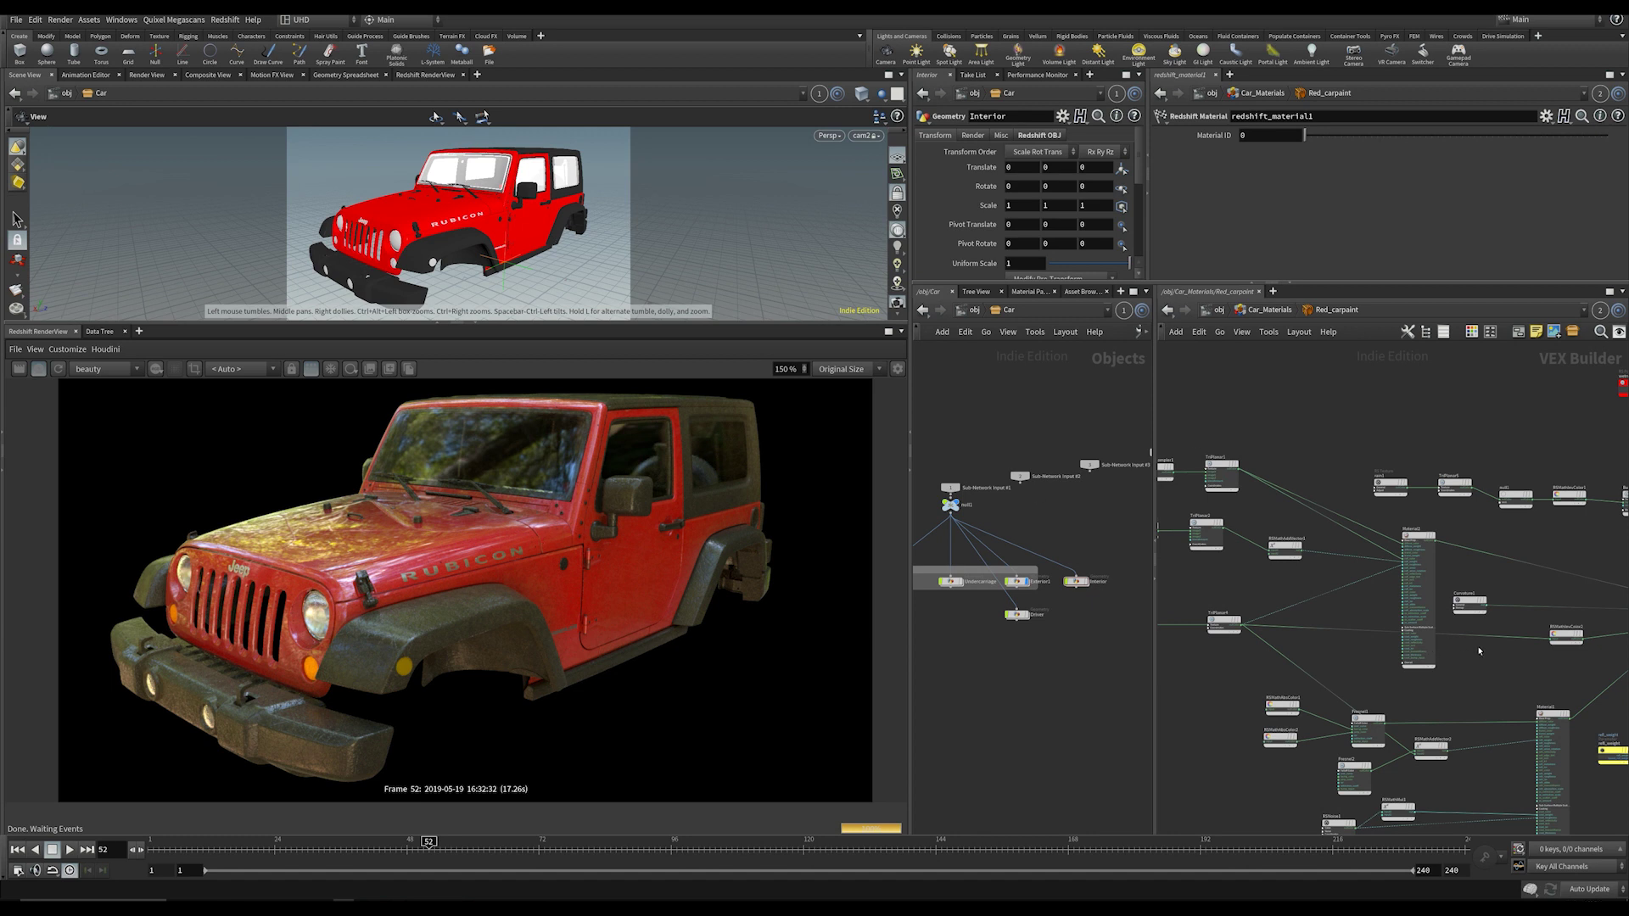
Step: Move the MaterialBlender1 node higher in the Red_carpaint graph and trace the material and texture nodes feeding it
scroll(1479, 651, up, 5)
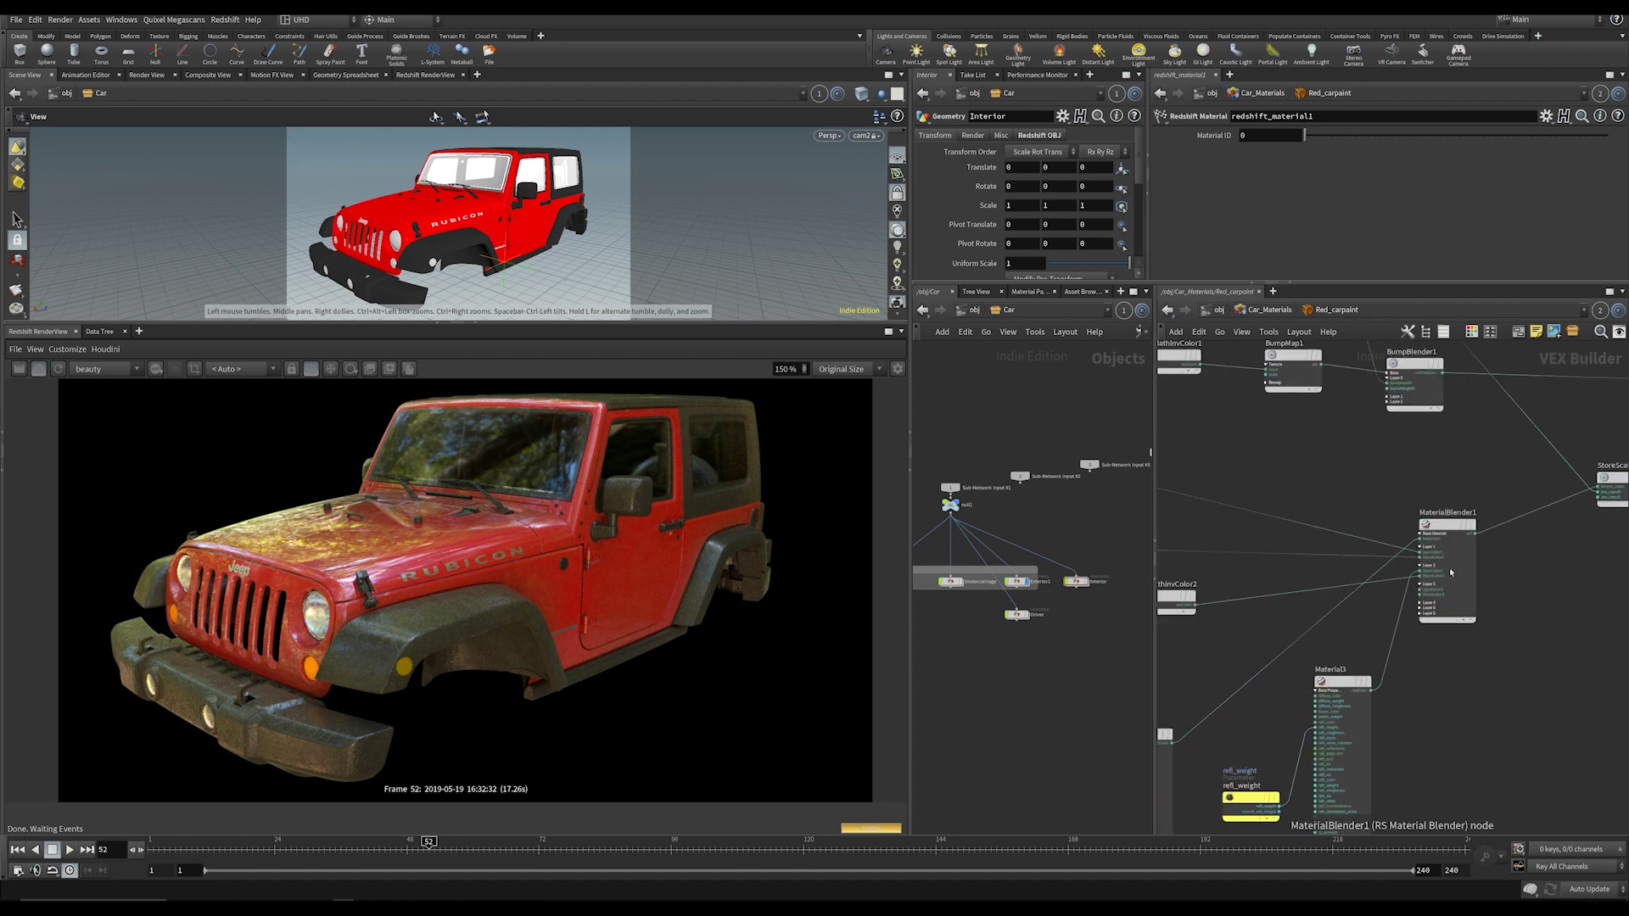
drag(1445, 521, 1443, 481)
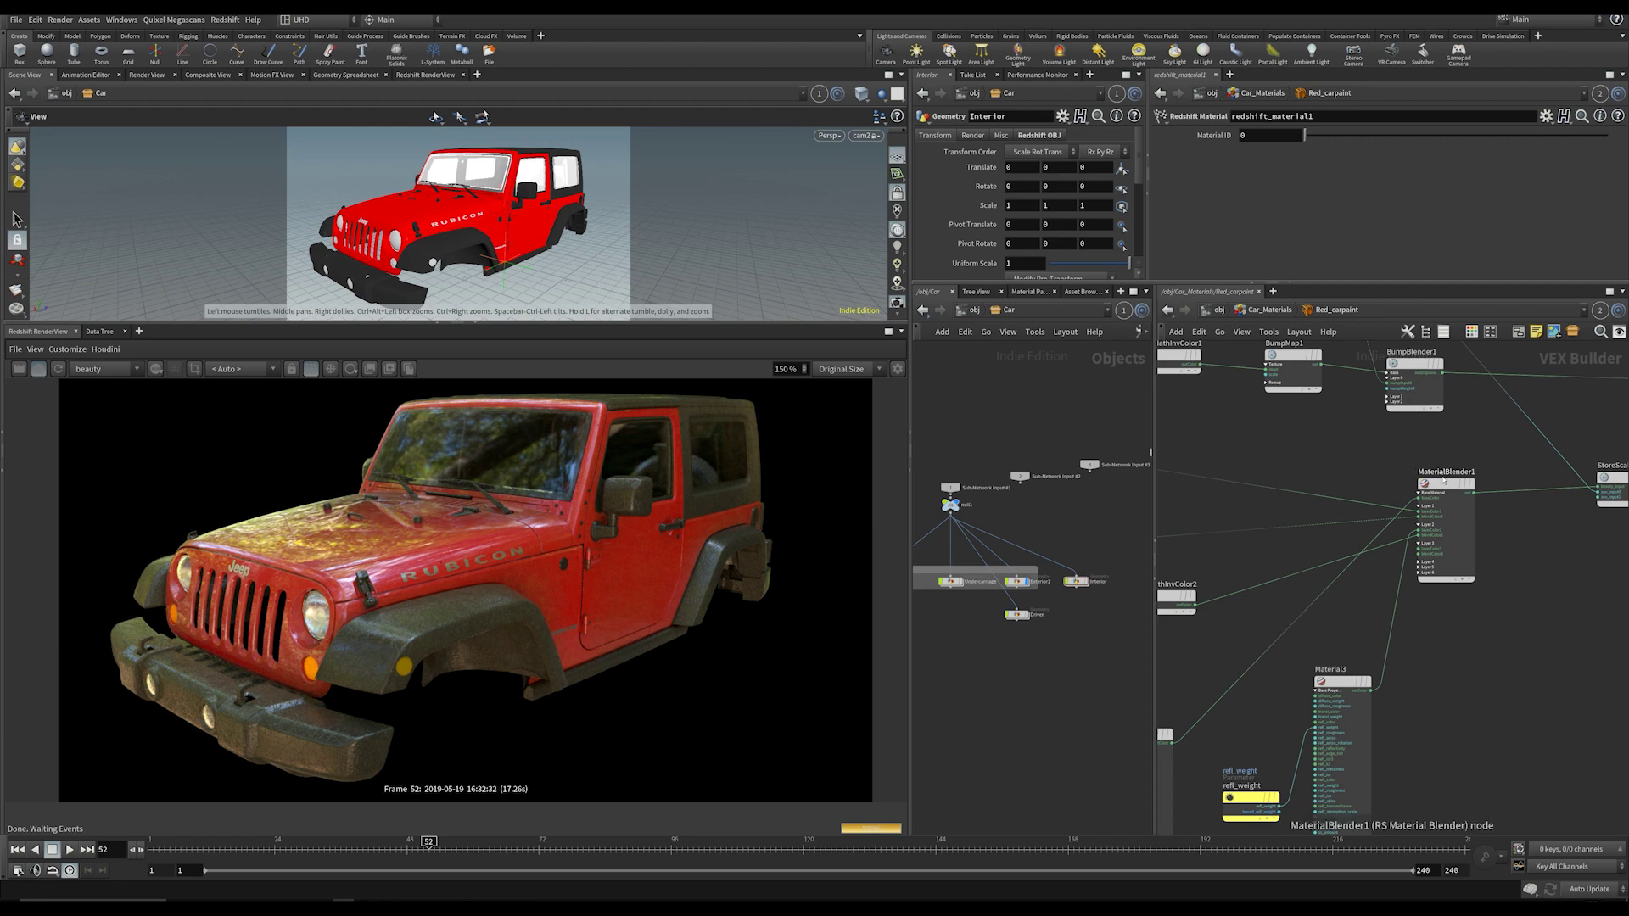
middle_drag(1300, 553, 1529, 455)
middle_drag(1317, 470, 1599, 585)
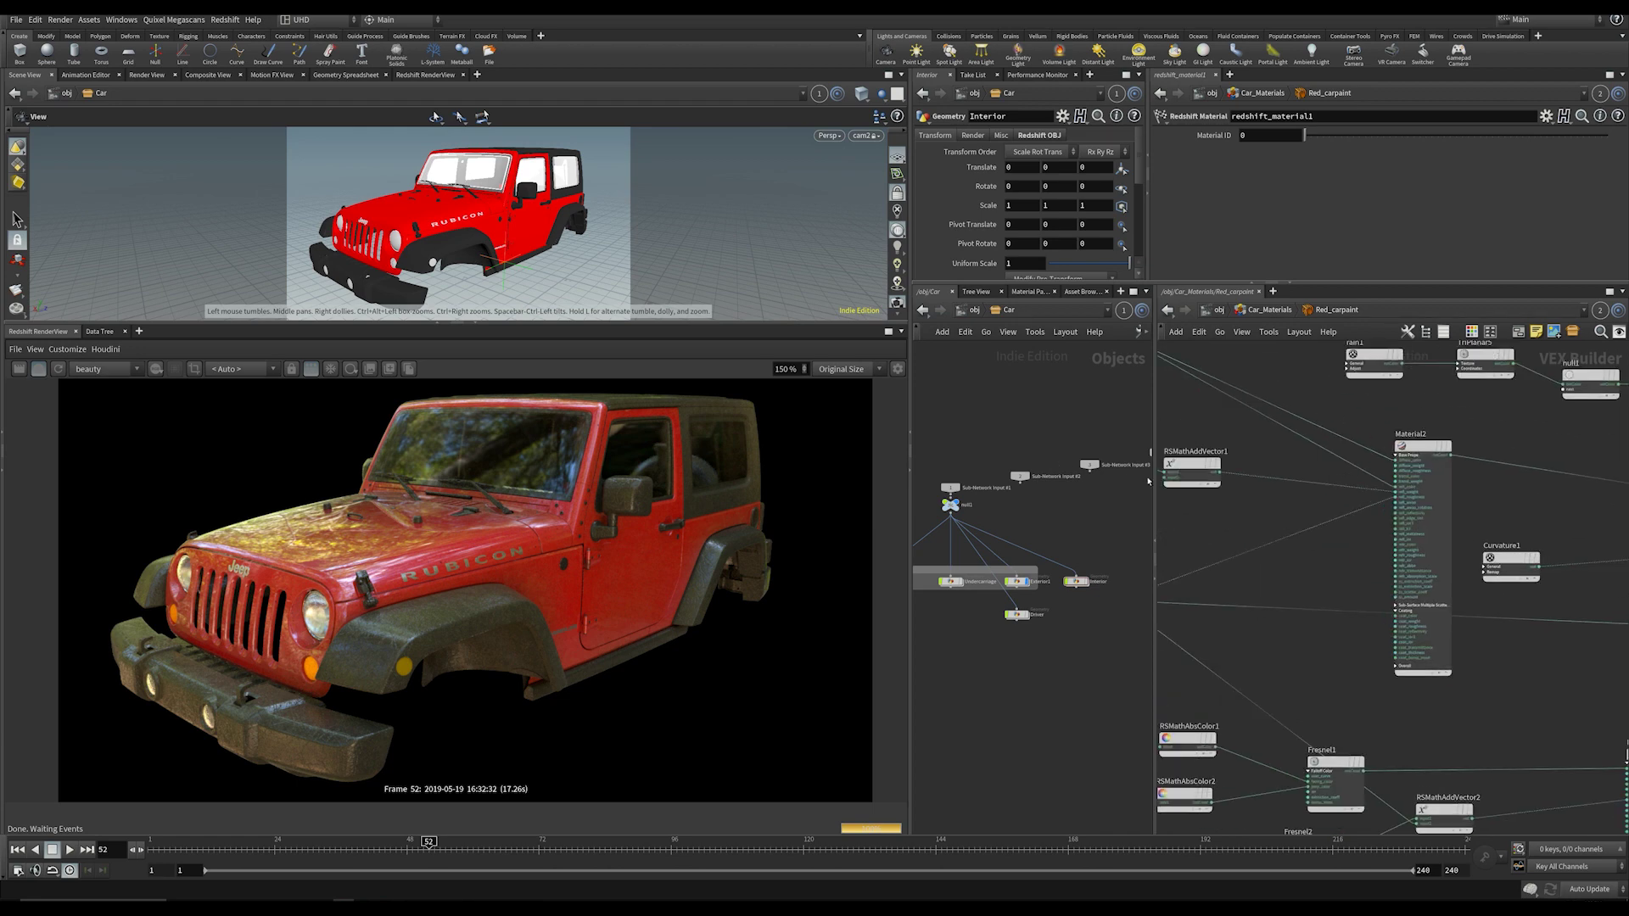
middle_drag(1178, 475, 1449, 483)
scroll(1278, 509, down, 3)
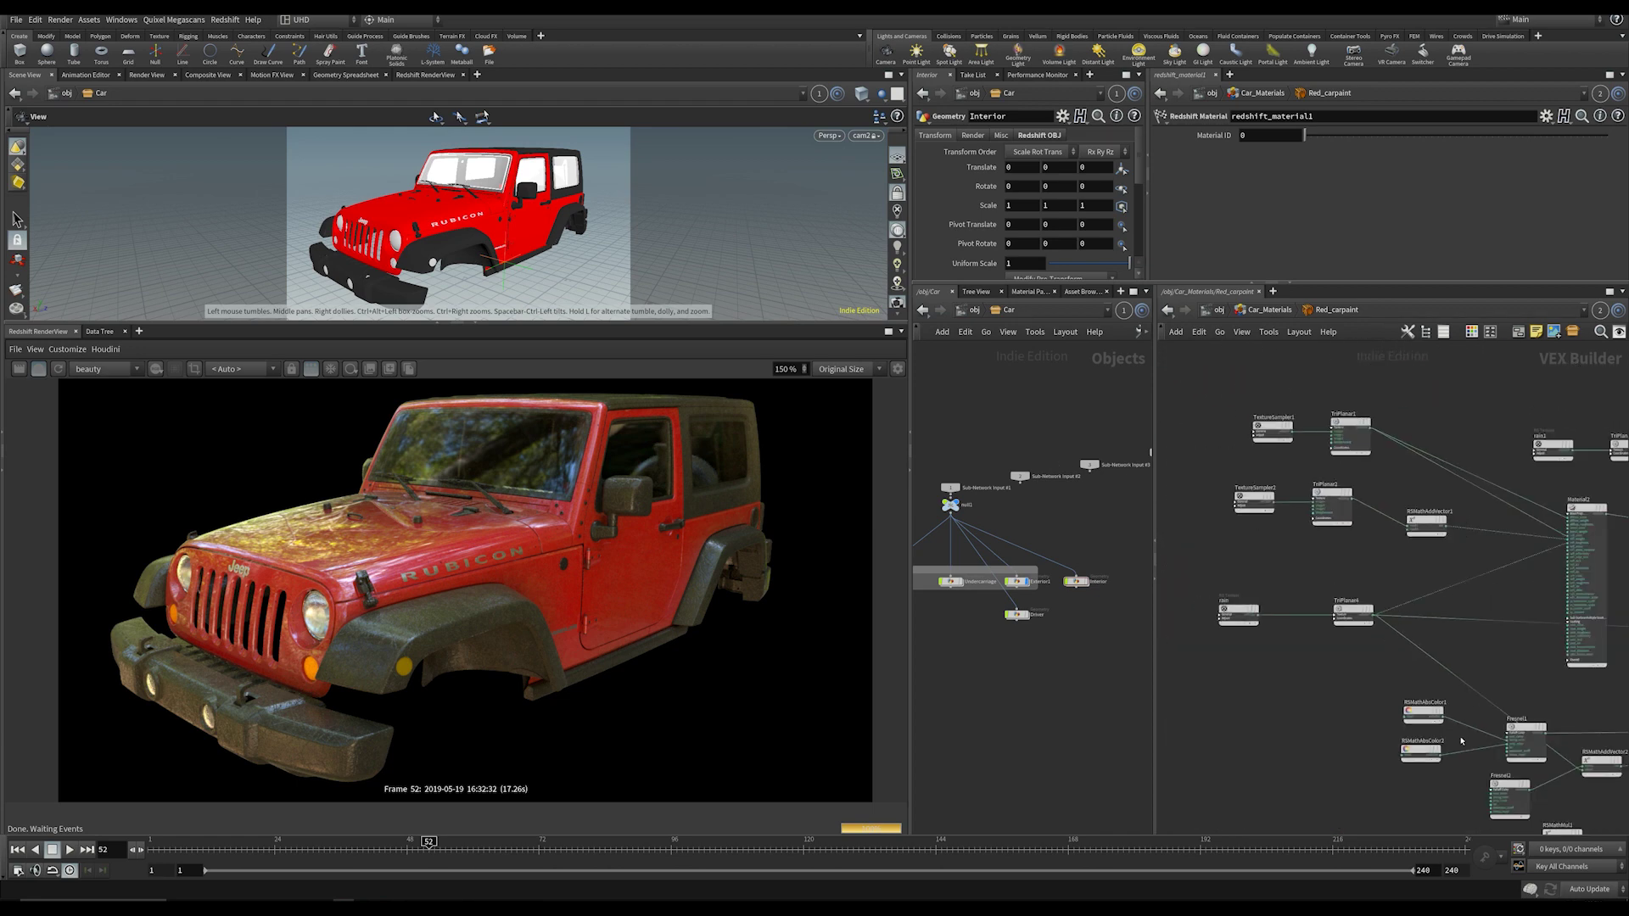
Step: Move the Fresnel1 node closer to its two color inputs and shift RSMathAbsColor1 slightly away from it
scroll(1461, 741, up, 3)
click(1246, 637)
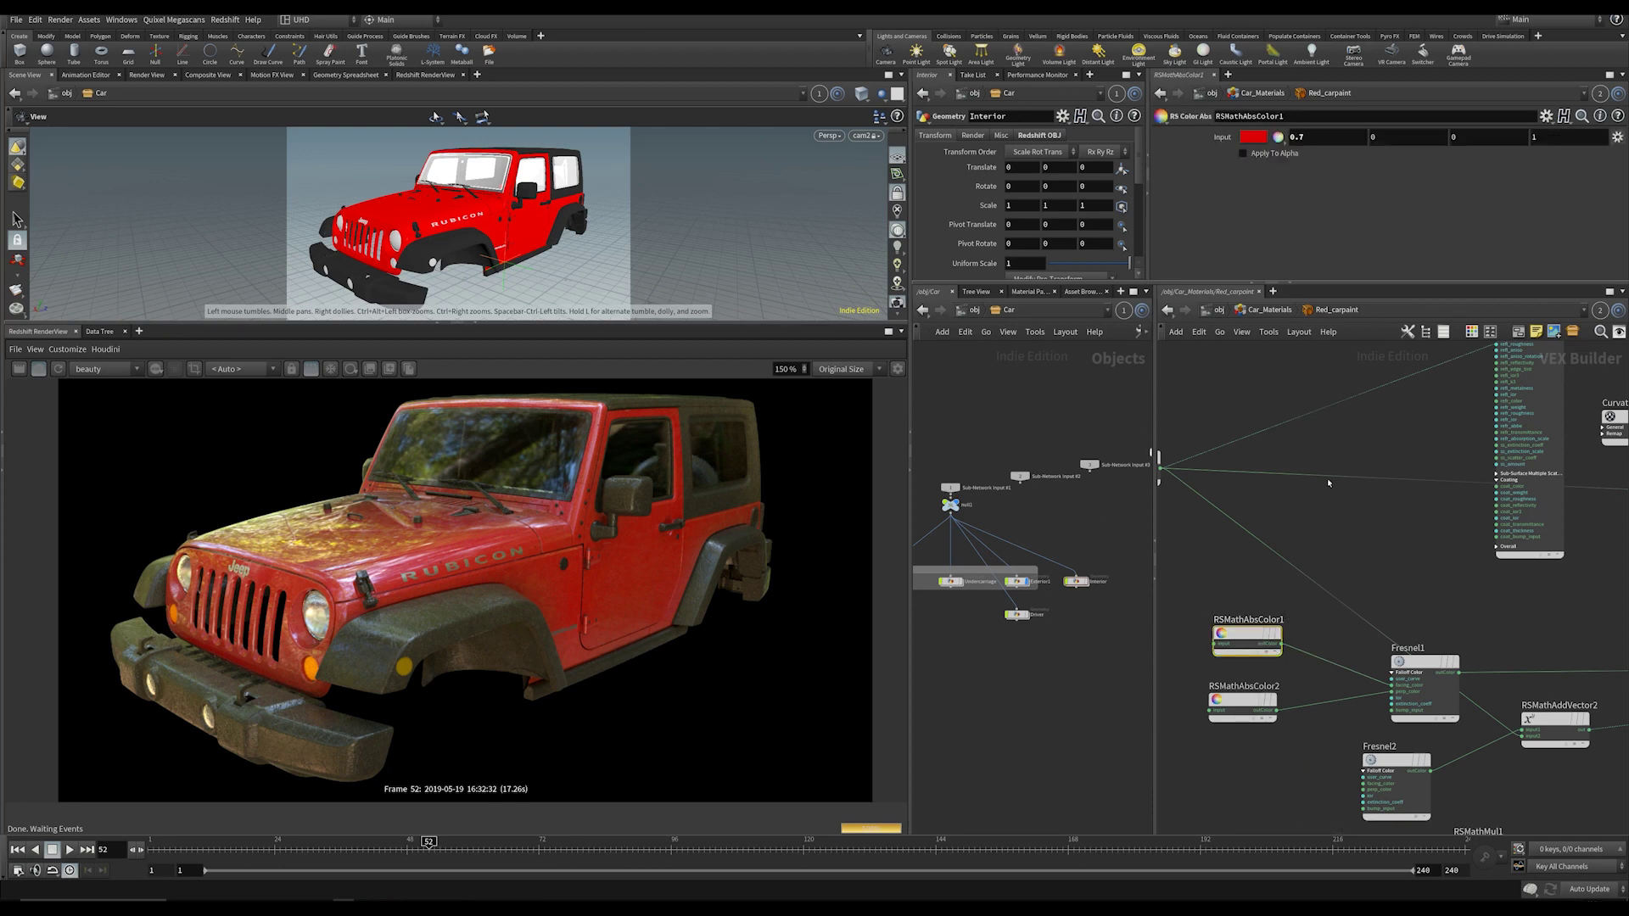
drag(1426, 662, 1349, 662)
drag(1247, 634, 1228, 635)
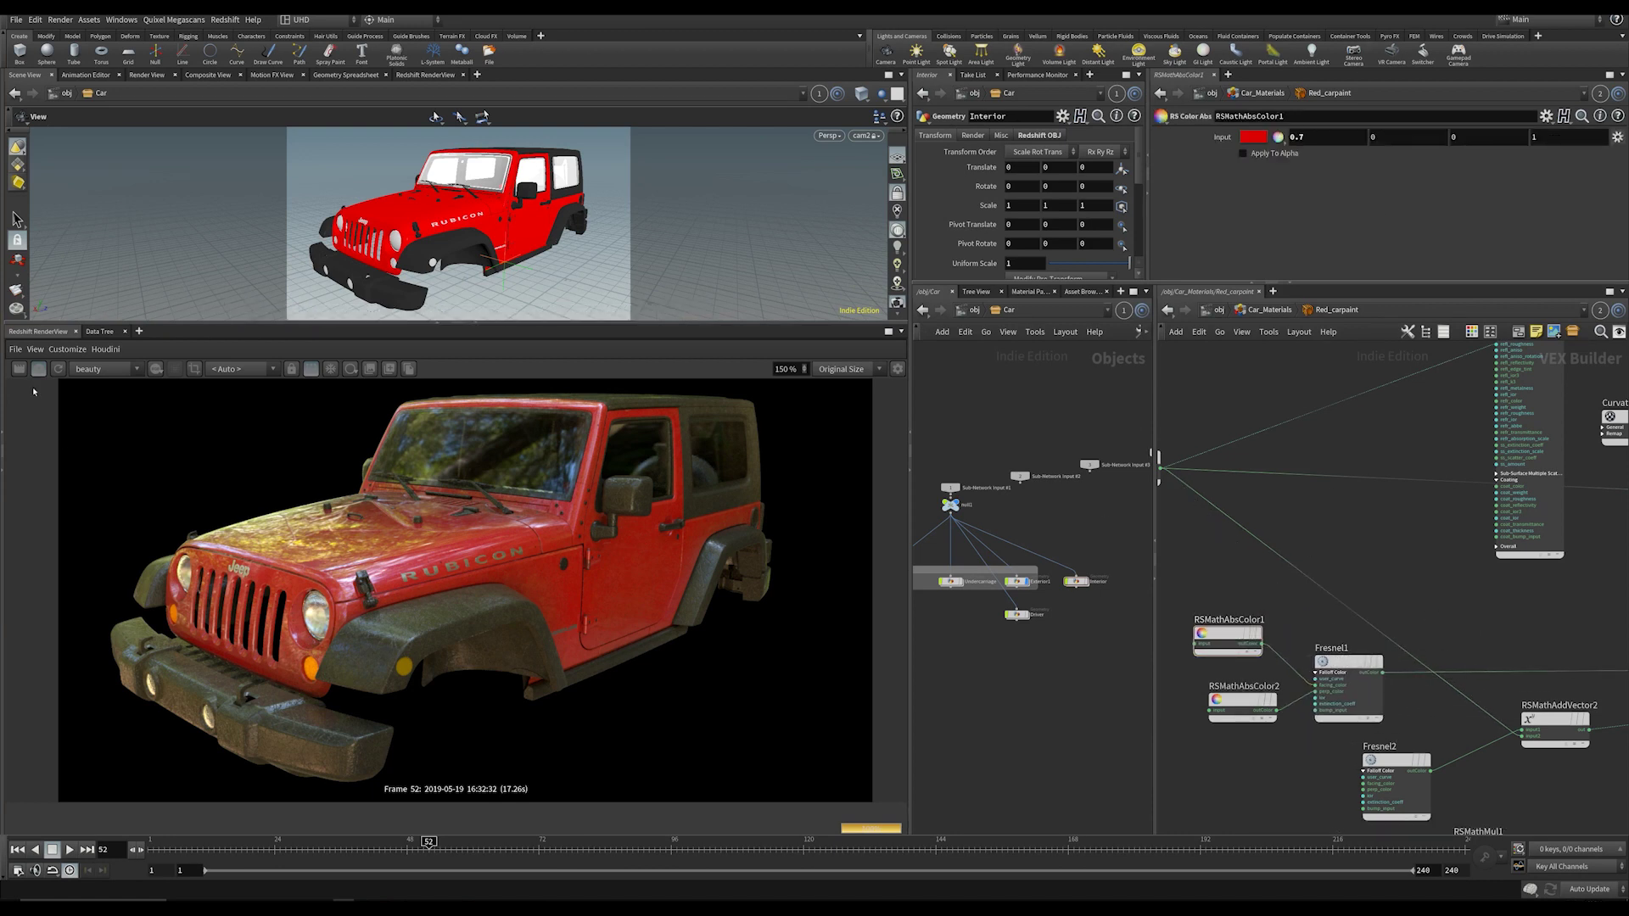
Step: Try a Curve Falloff of 1 on the Fresnel1 node with the live render running, and undo the change
click(1350, 662)
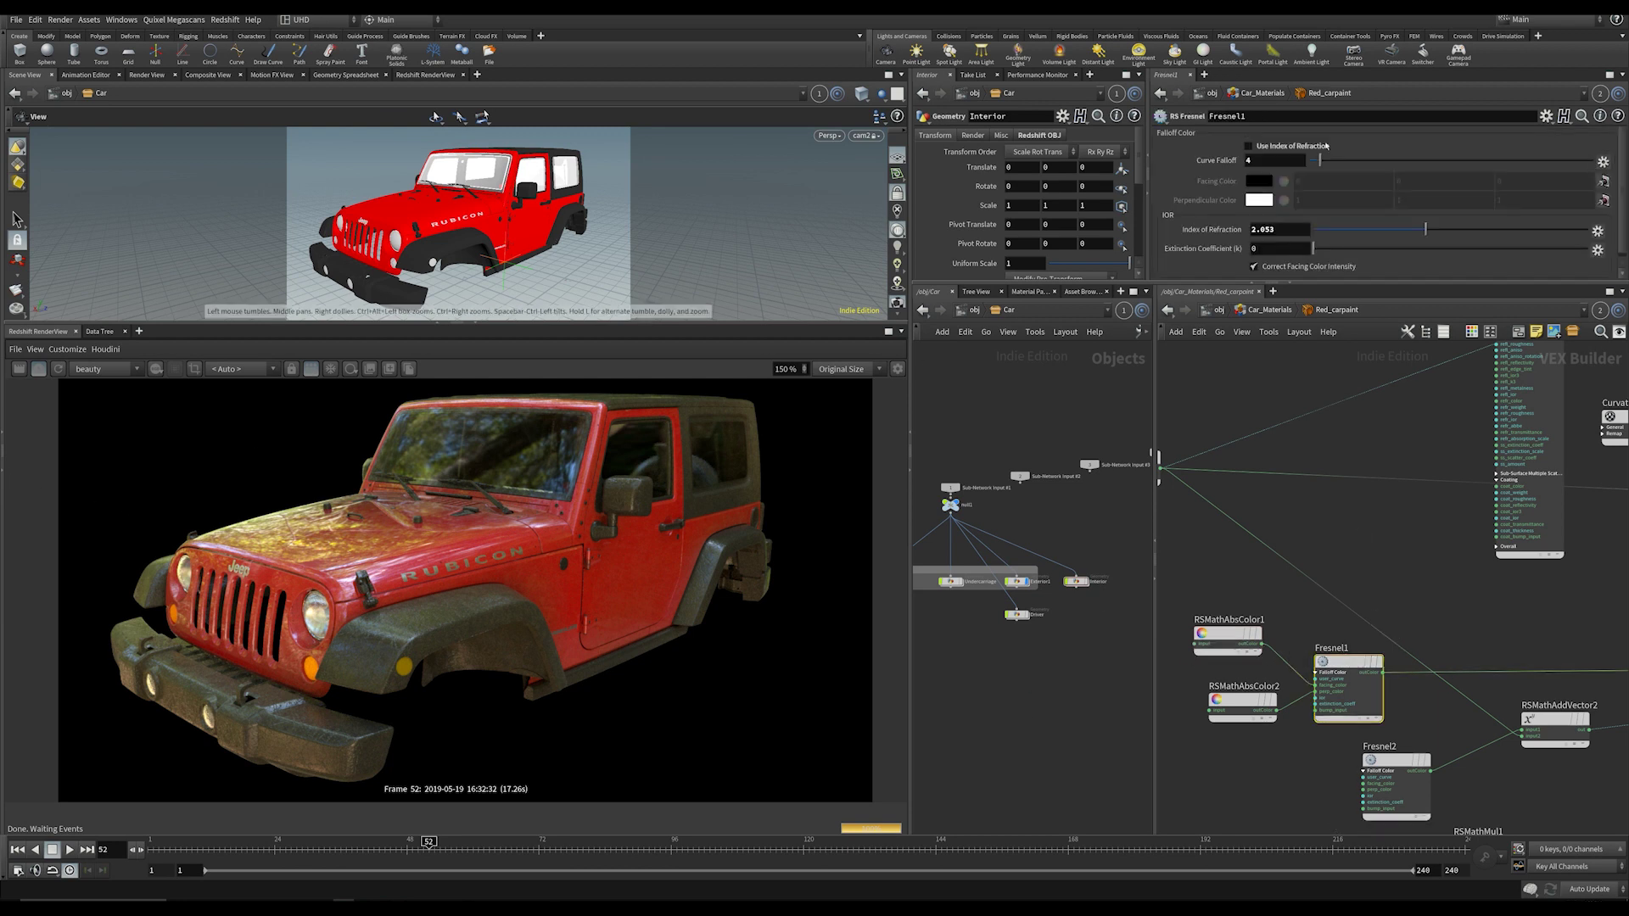
mouse_move(1320, 160)
mouse_down()
mouse_move(1360, 159)
mouse_move(1335, 167)
mouse_up()
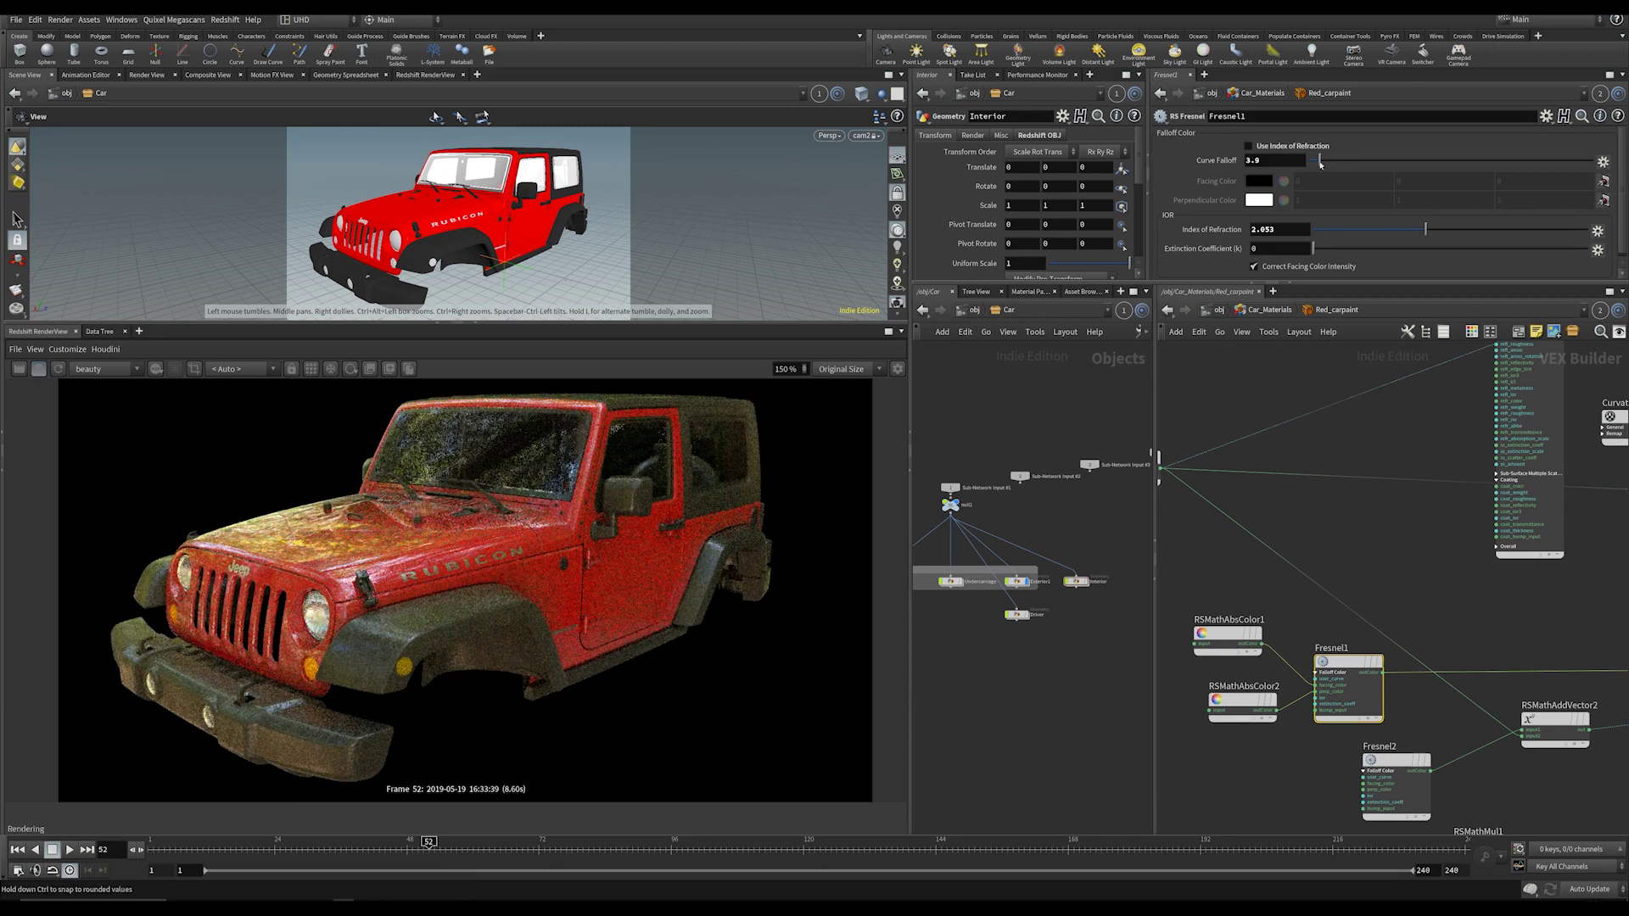
drag(1359, 160, 1311, 161)
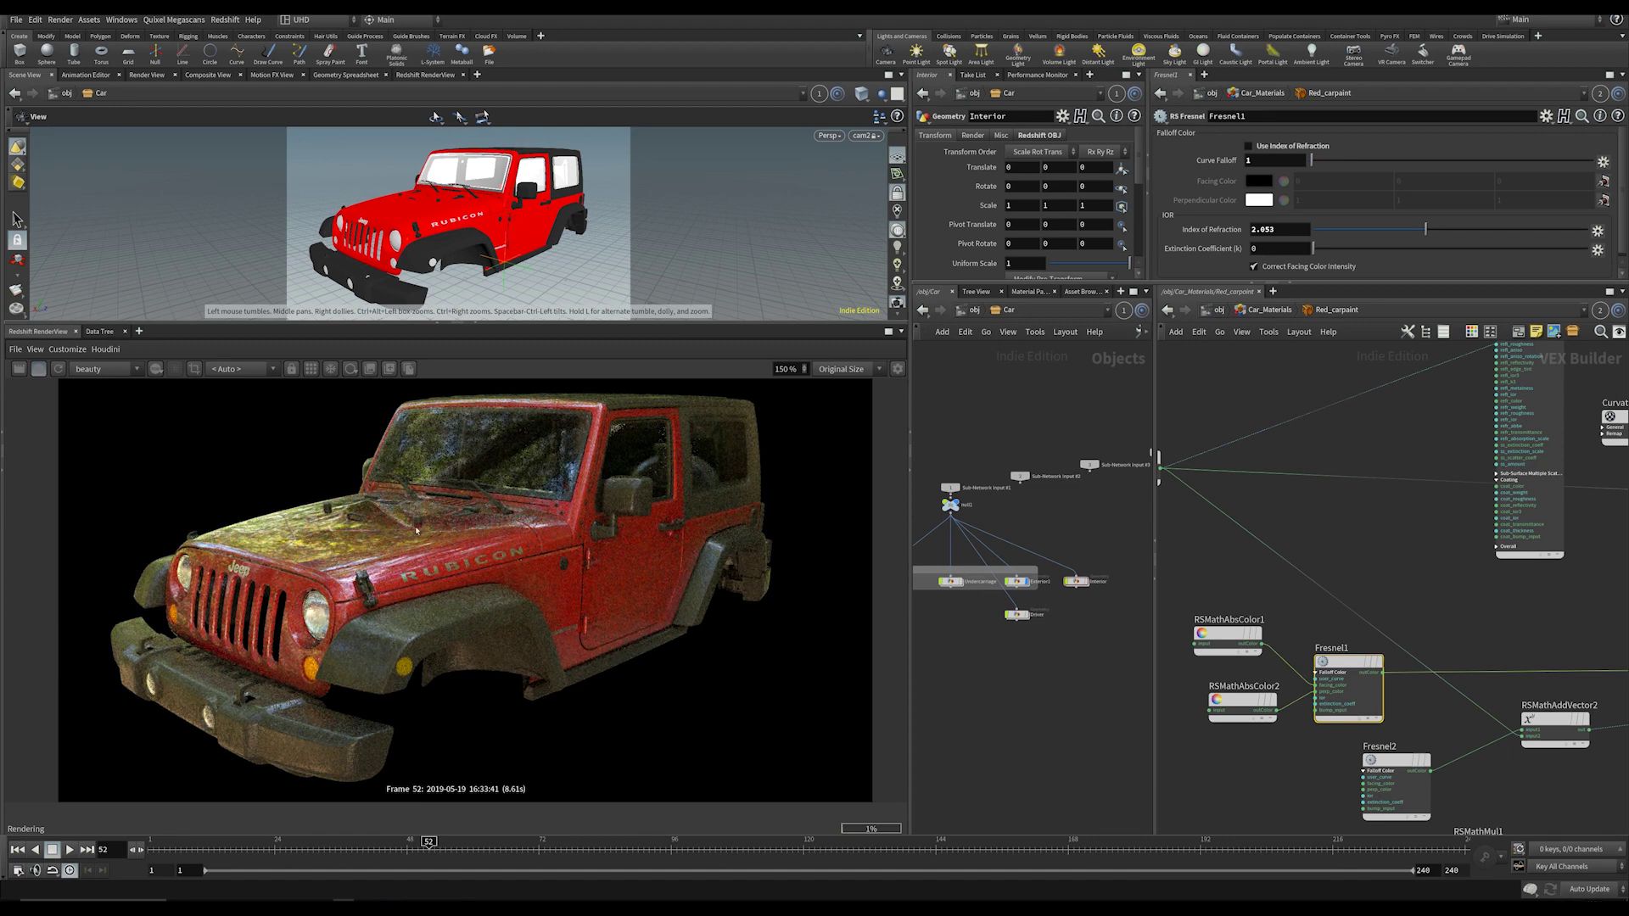
key(ctrl+z)
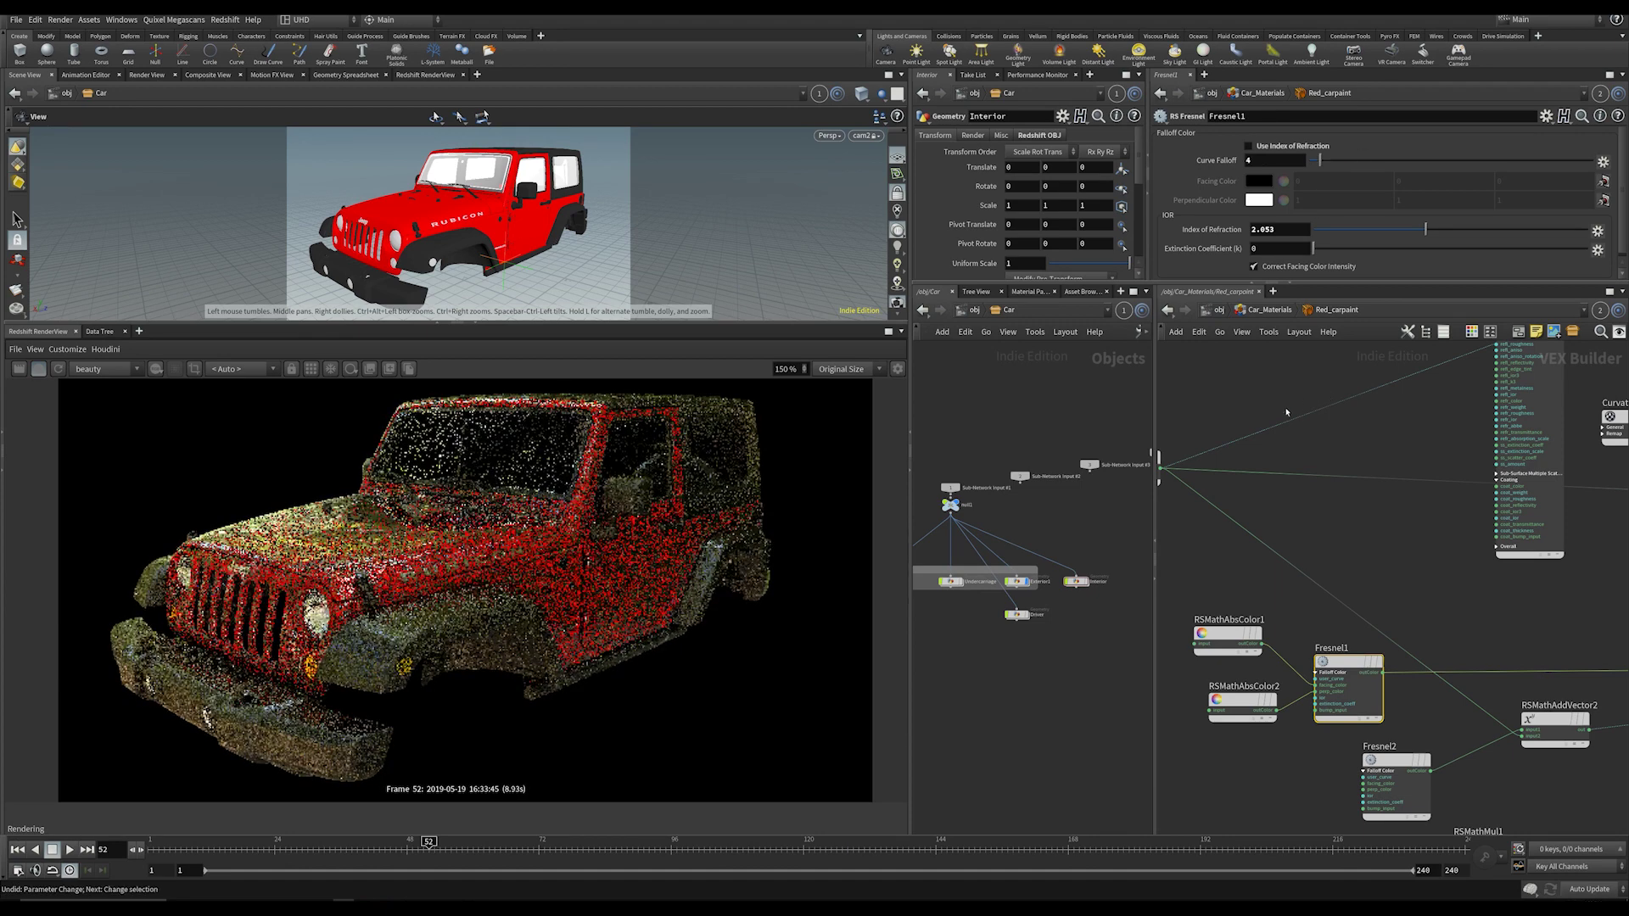
click(1205, 647)
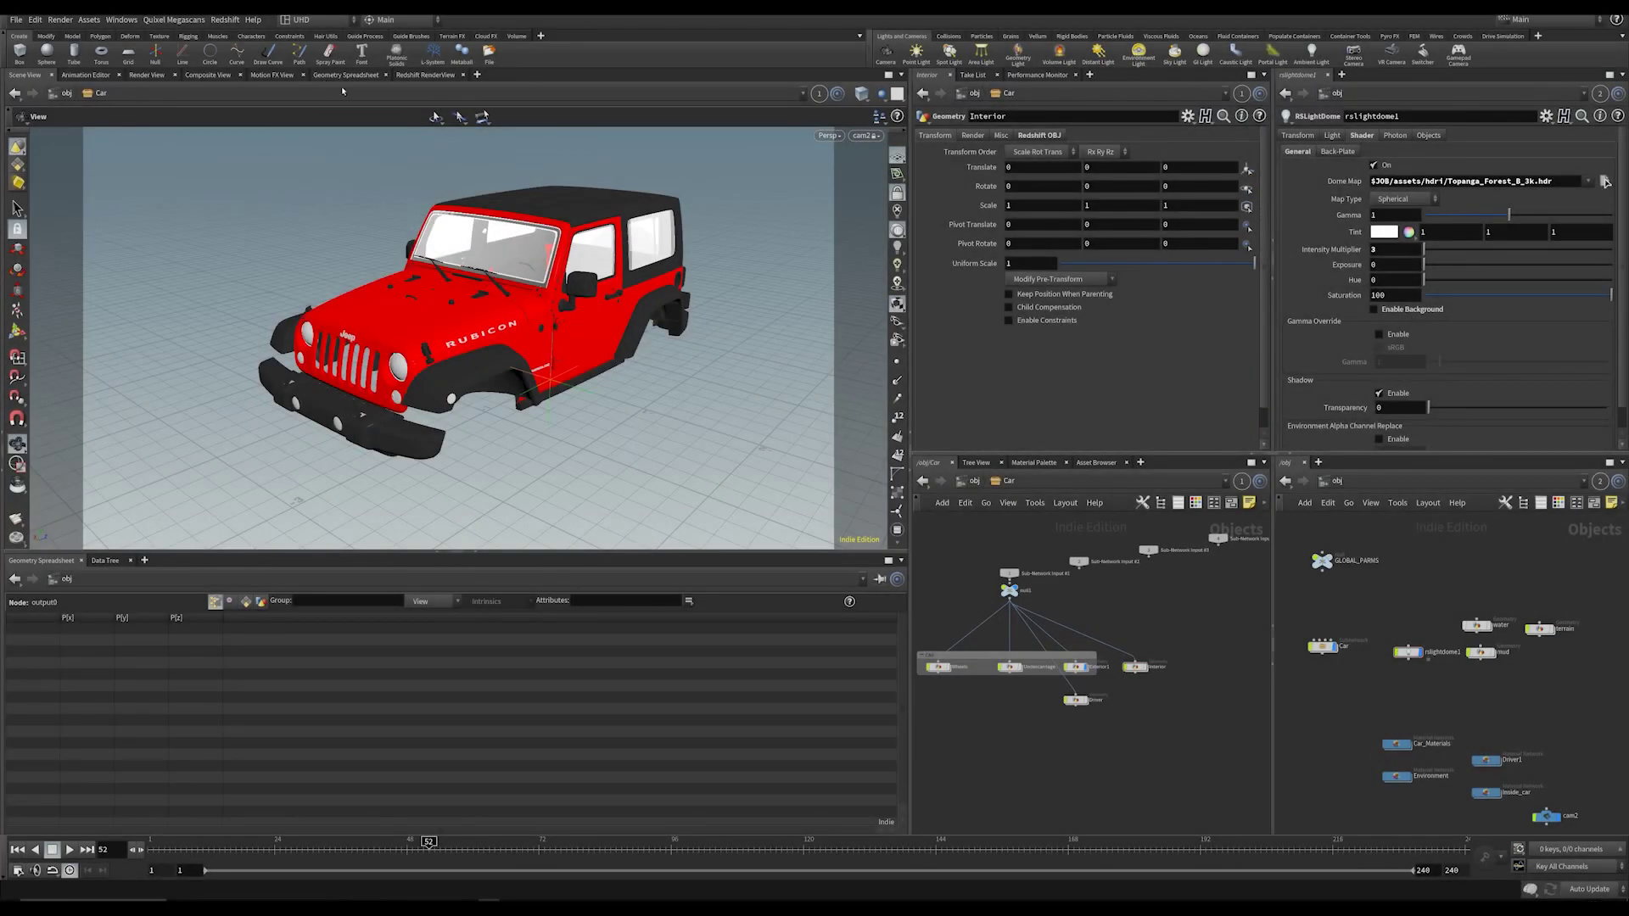
Step: Turn the Geometry Spreadsheet pane into an enlarged Redshift RenderView and select lookdev as its ROP
click(435, 74)
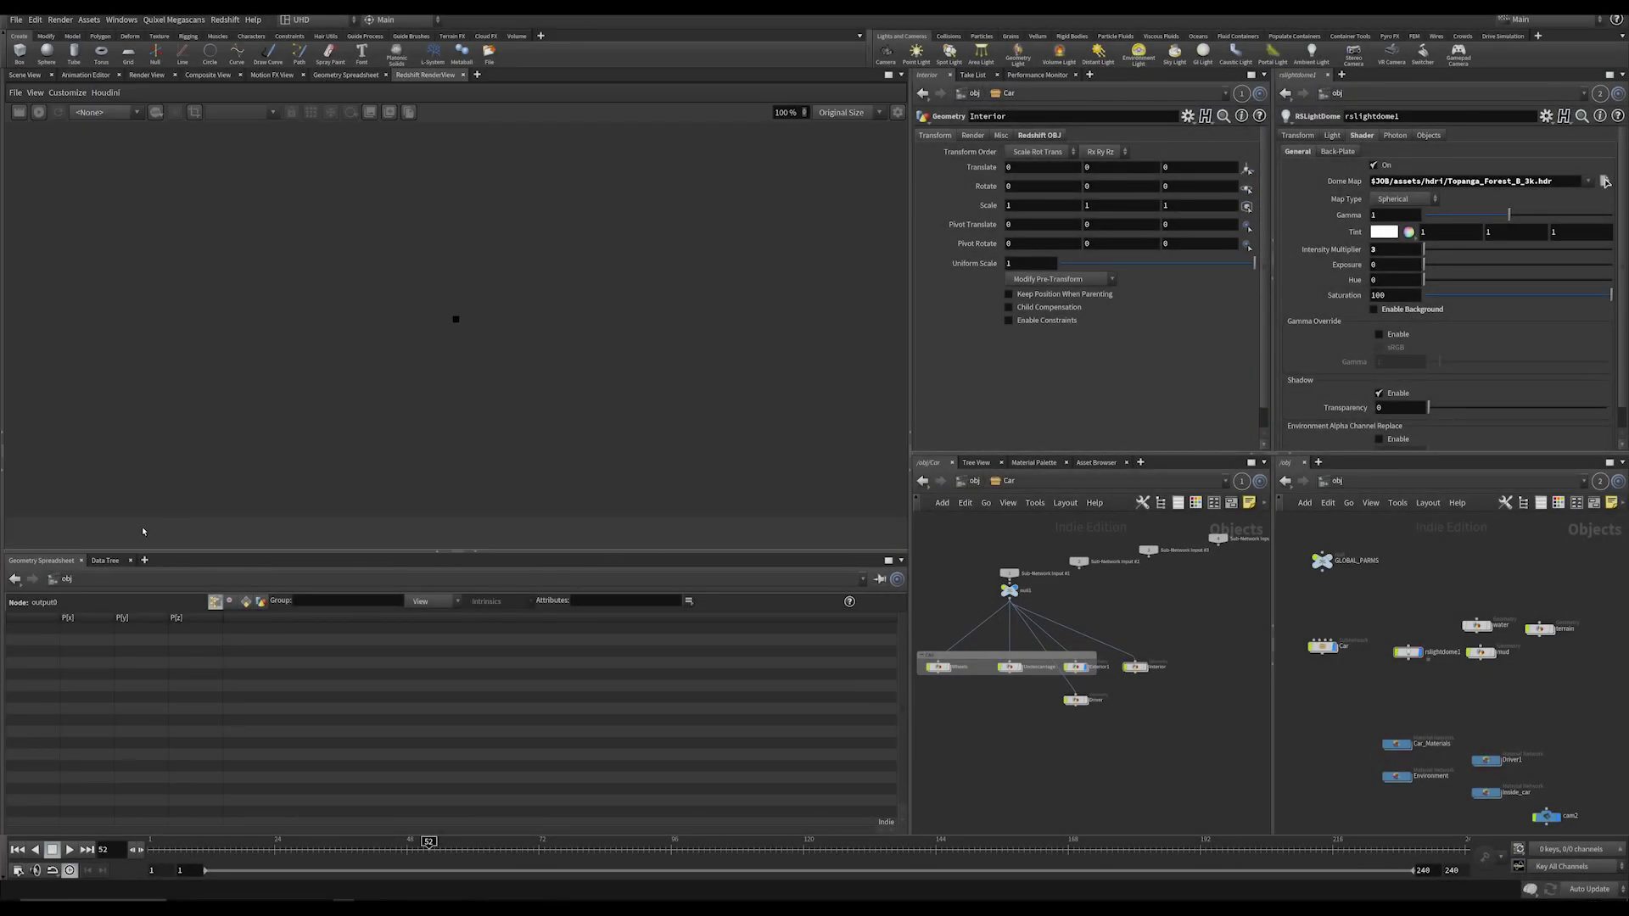
click(15, 77)
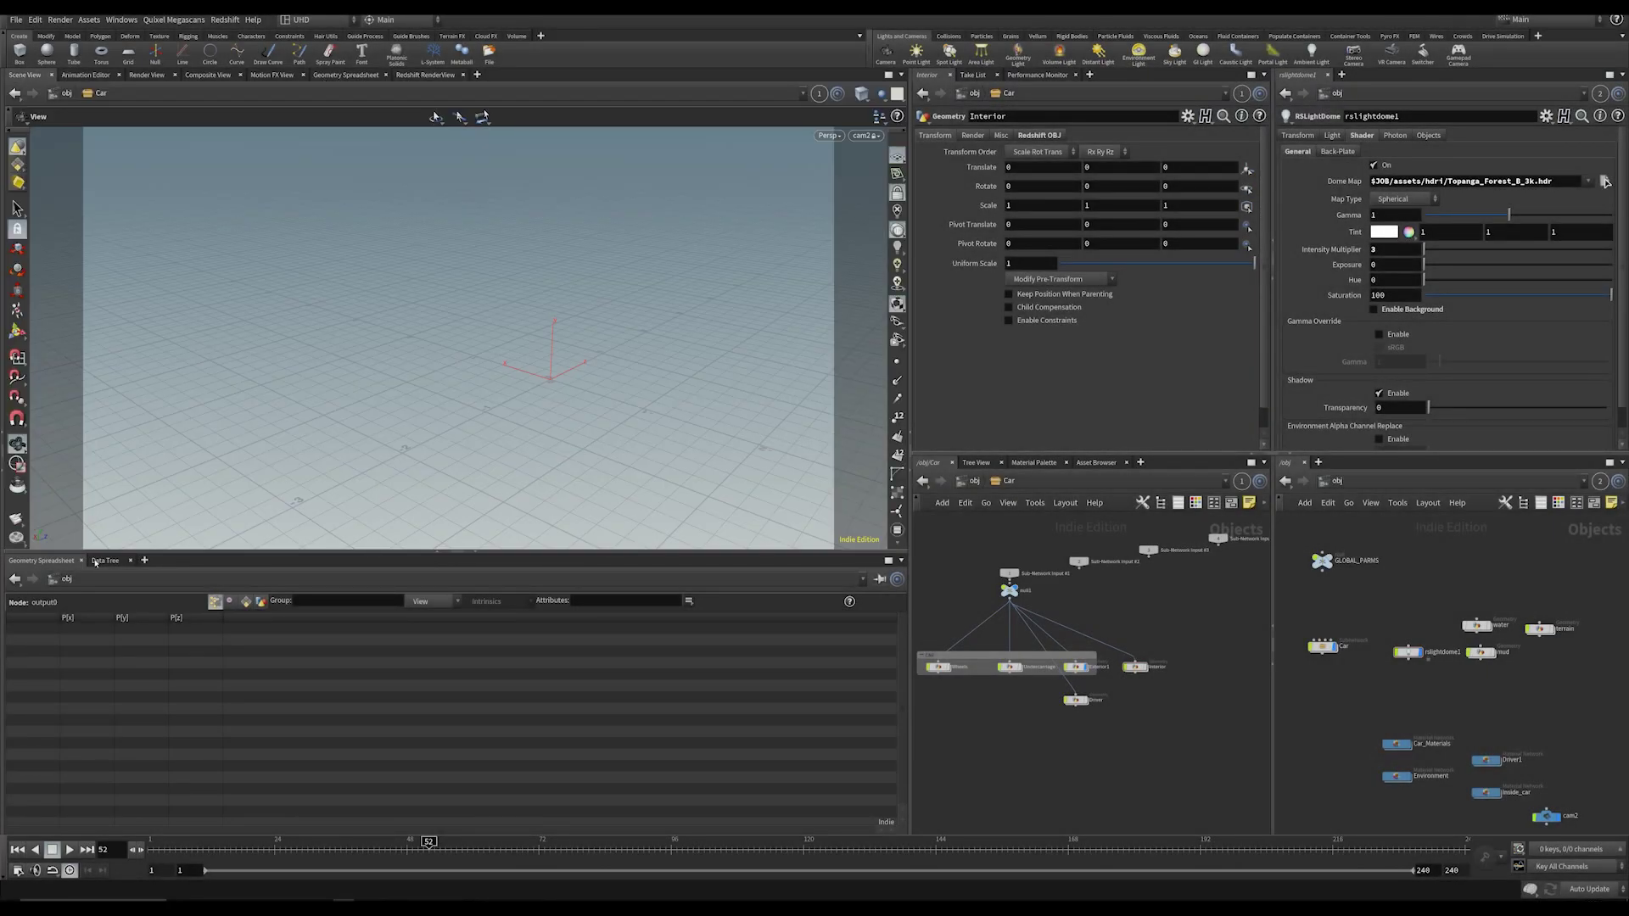
right_click(40, 561)
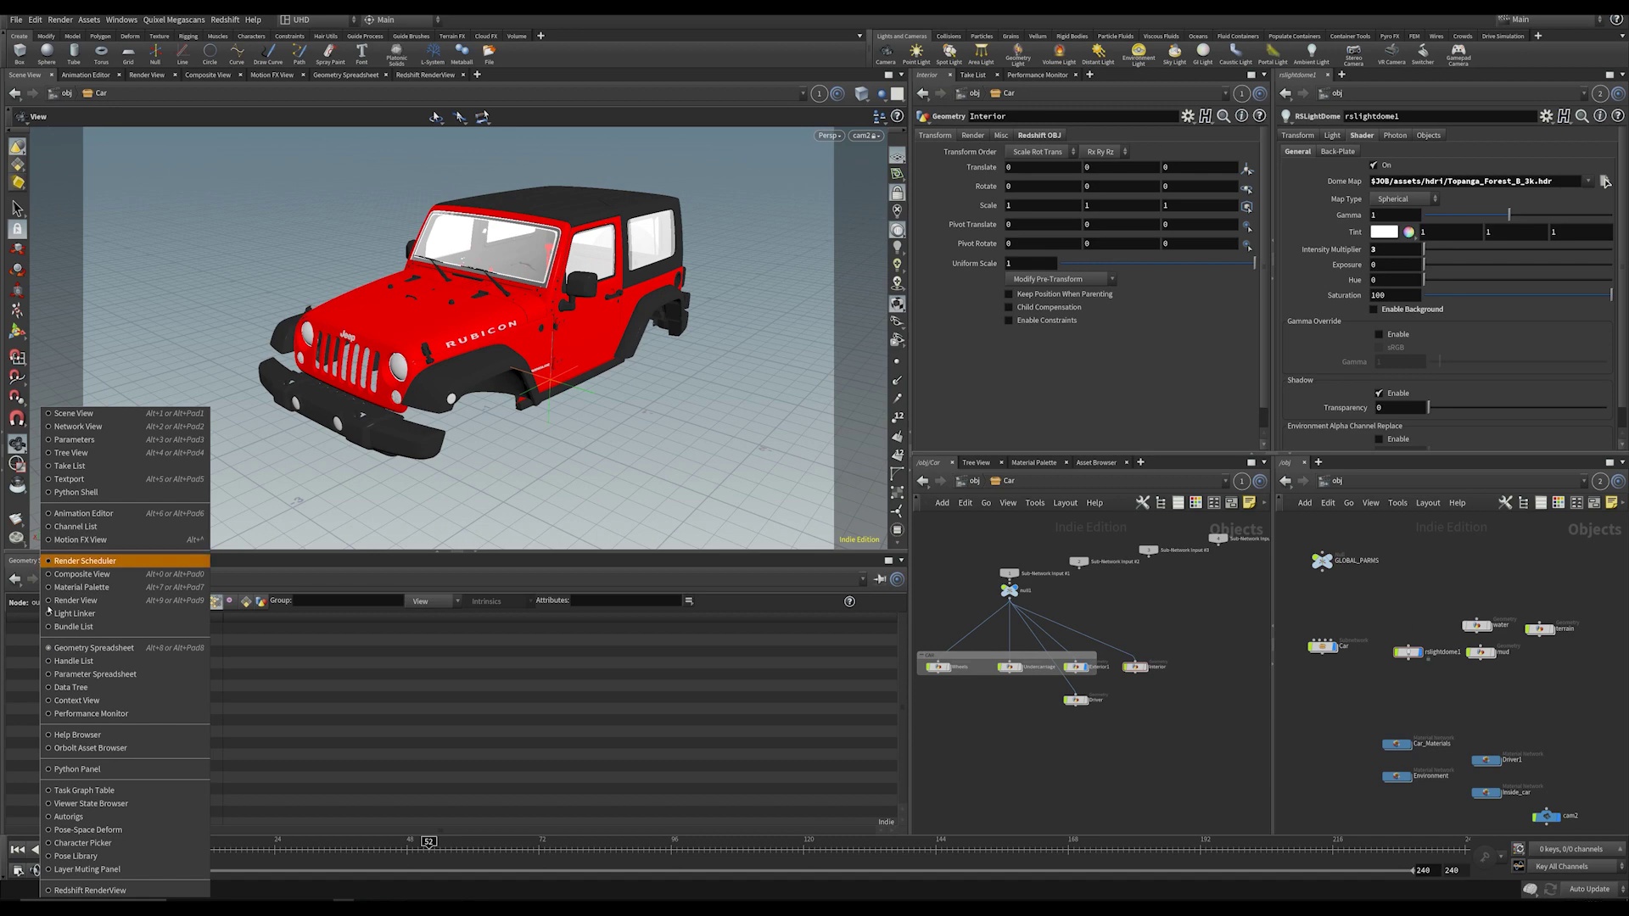
click(90, 890)
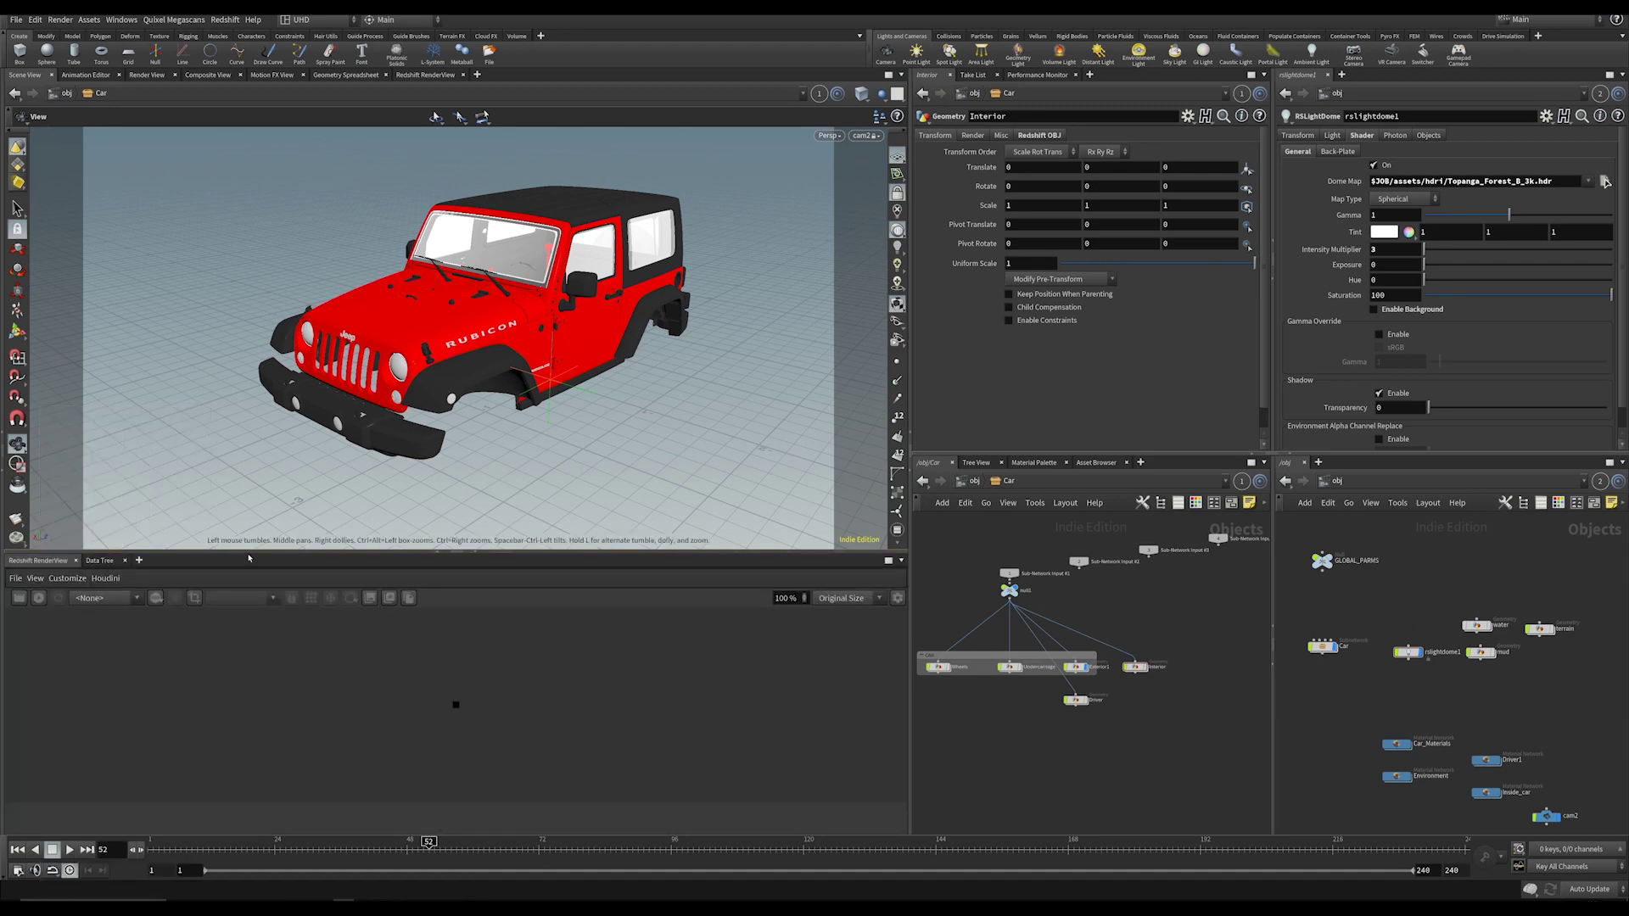
drag(248, 553, 249, 399)
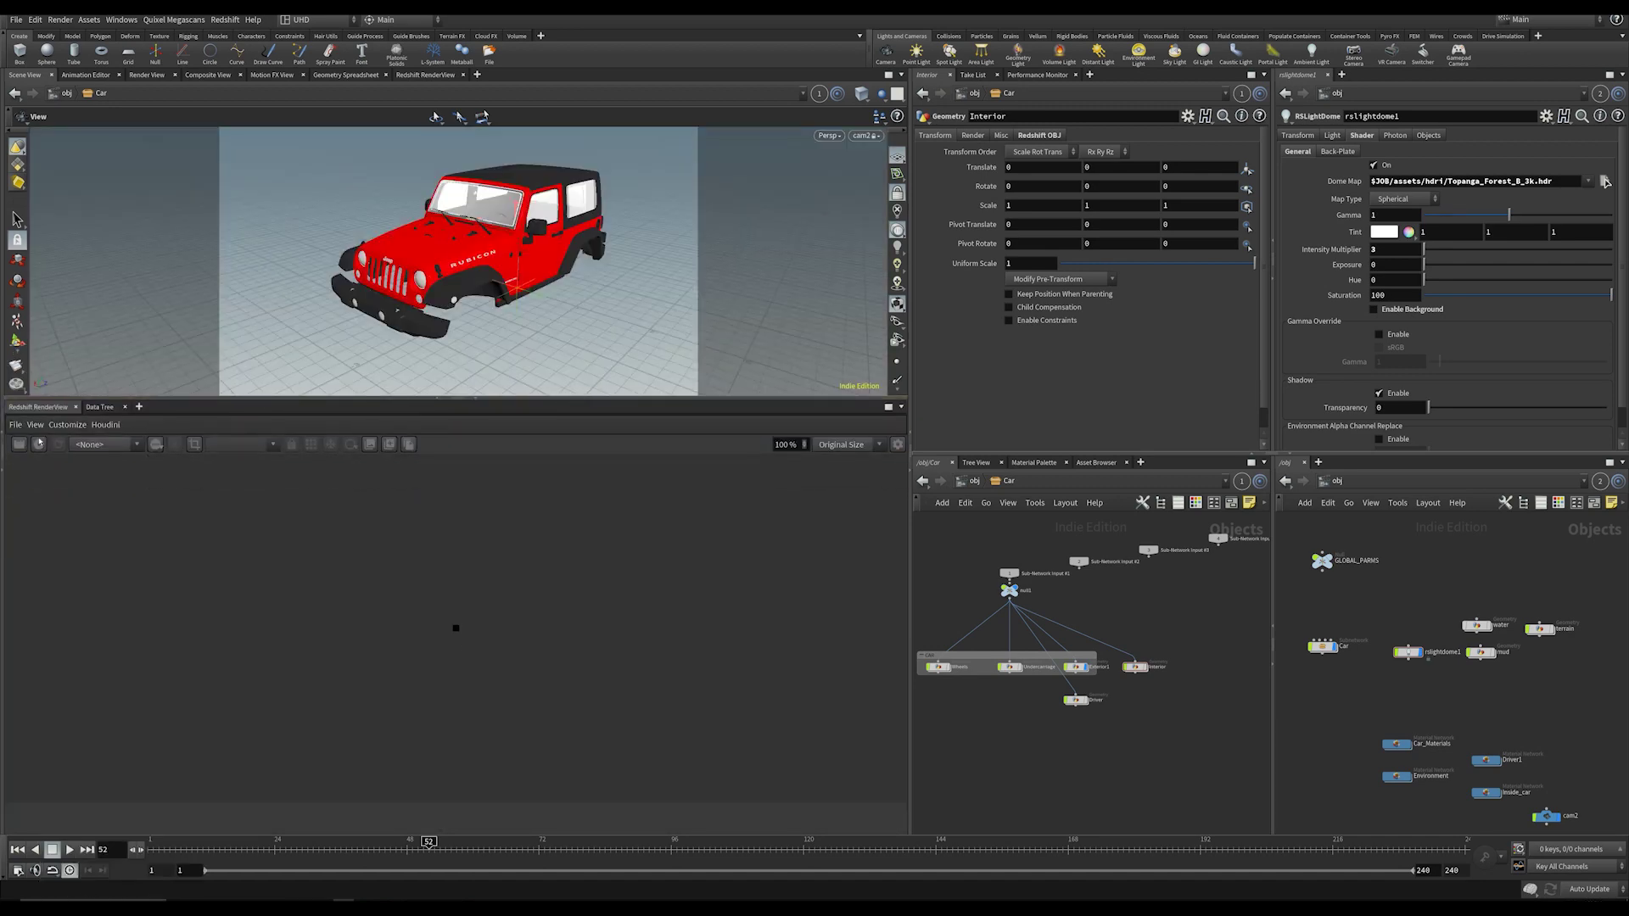
click(103, 424)
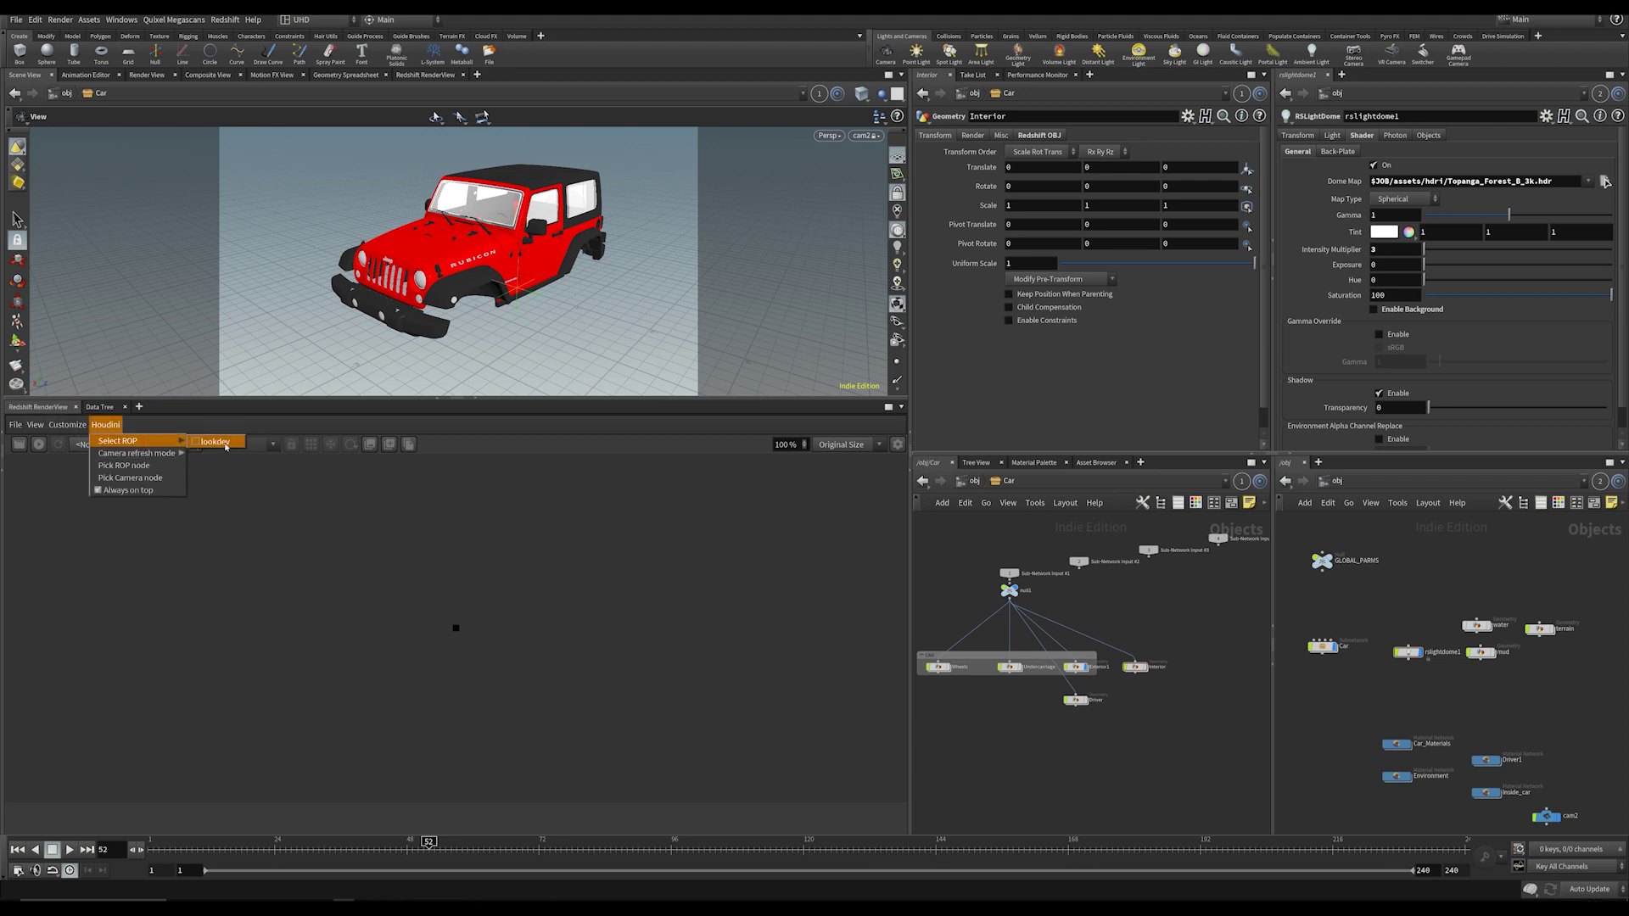
click(109, 465)
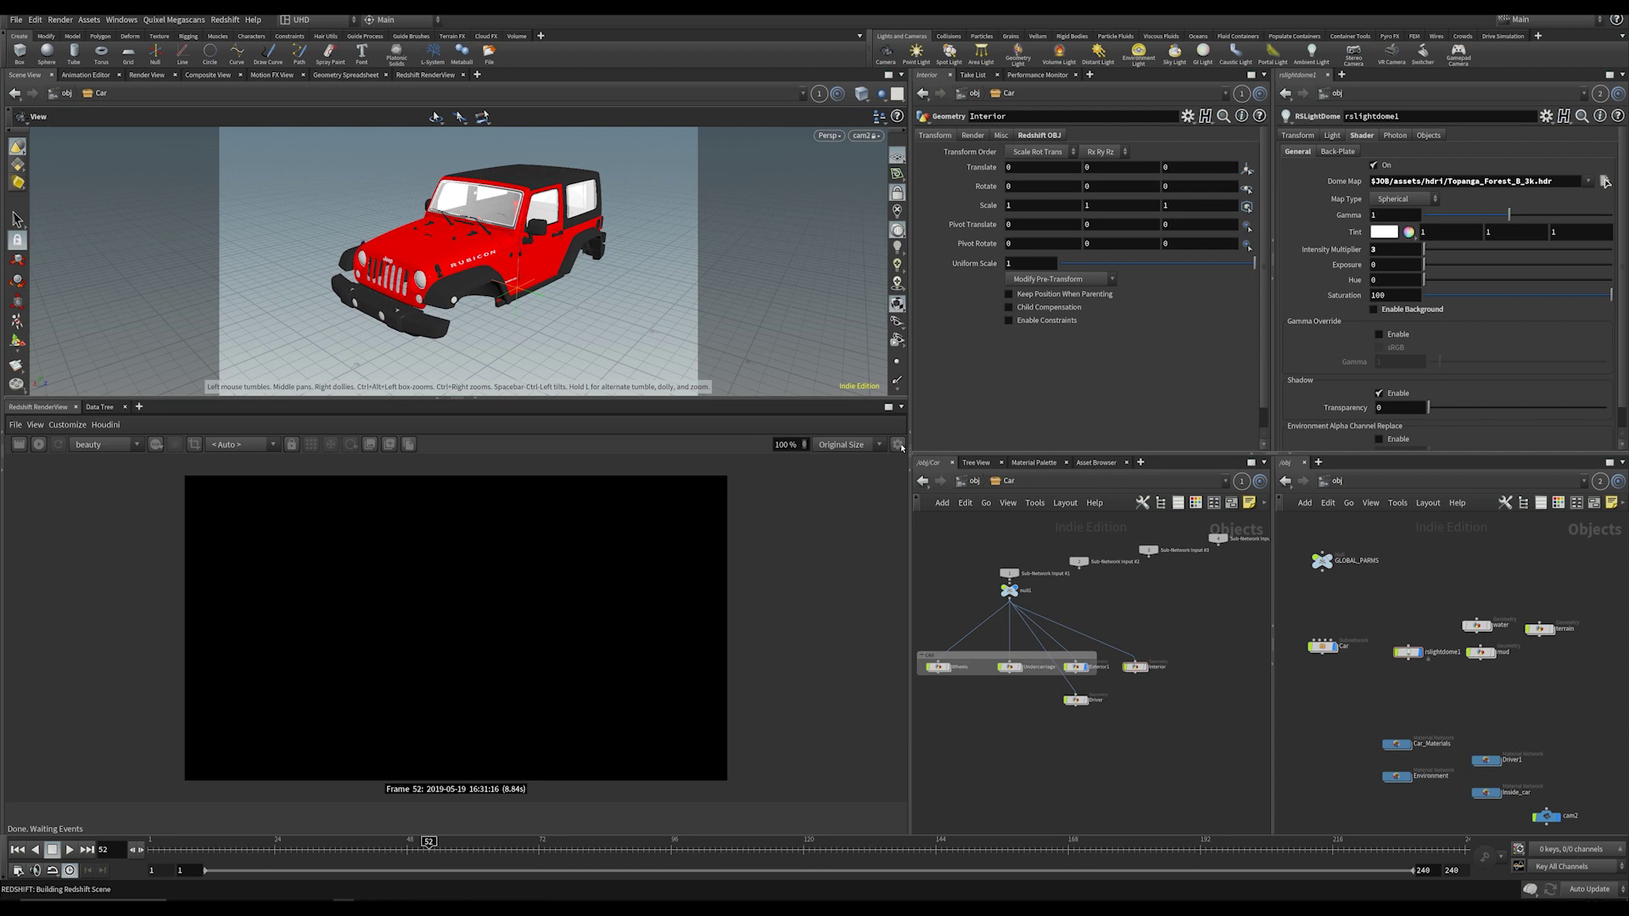
Step: Review the Color Management section and the Display Mode choices in the render view settings, and close the settings
click(900, 446)
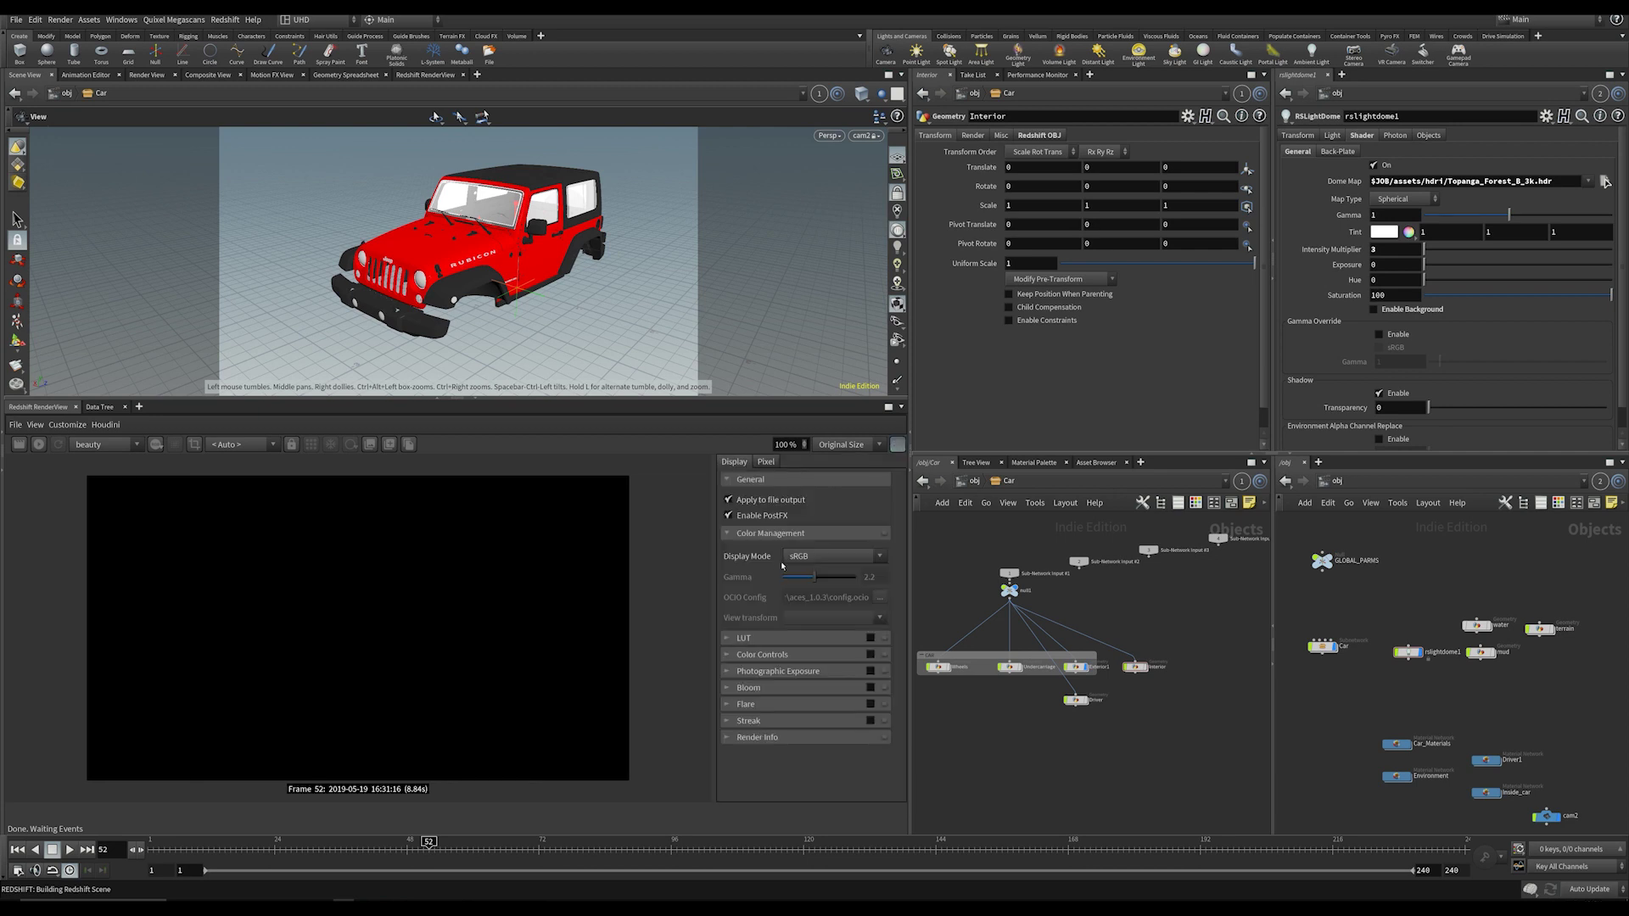
click(869, 558)
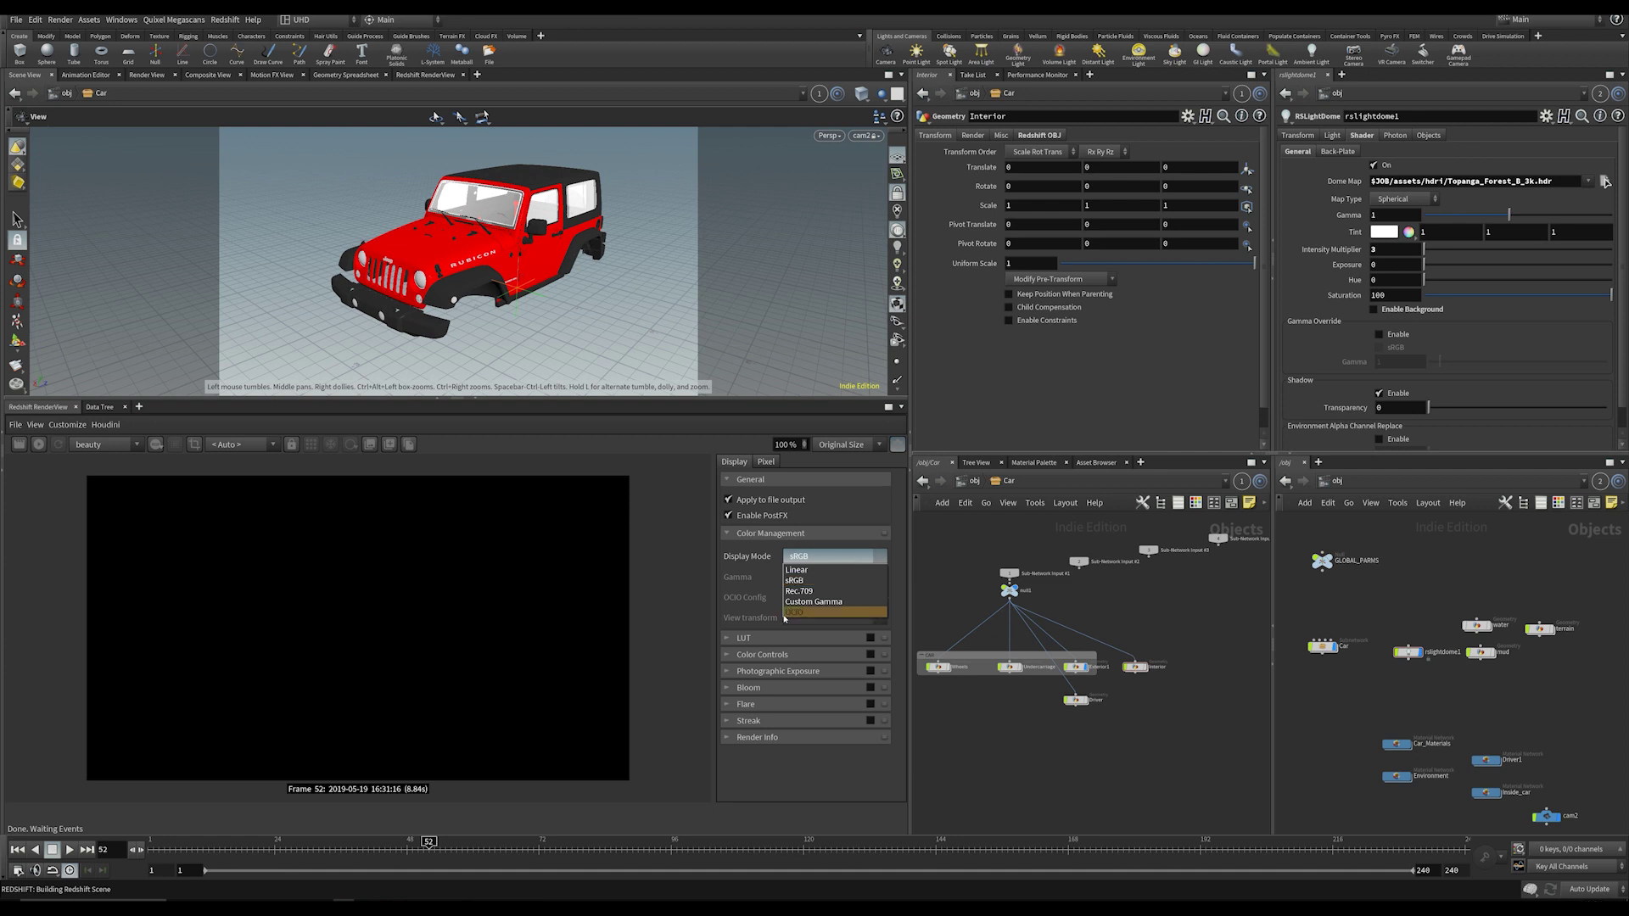
click(803, 533)
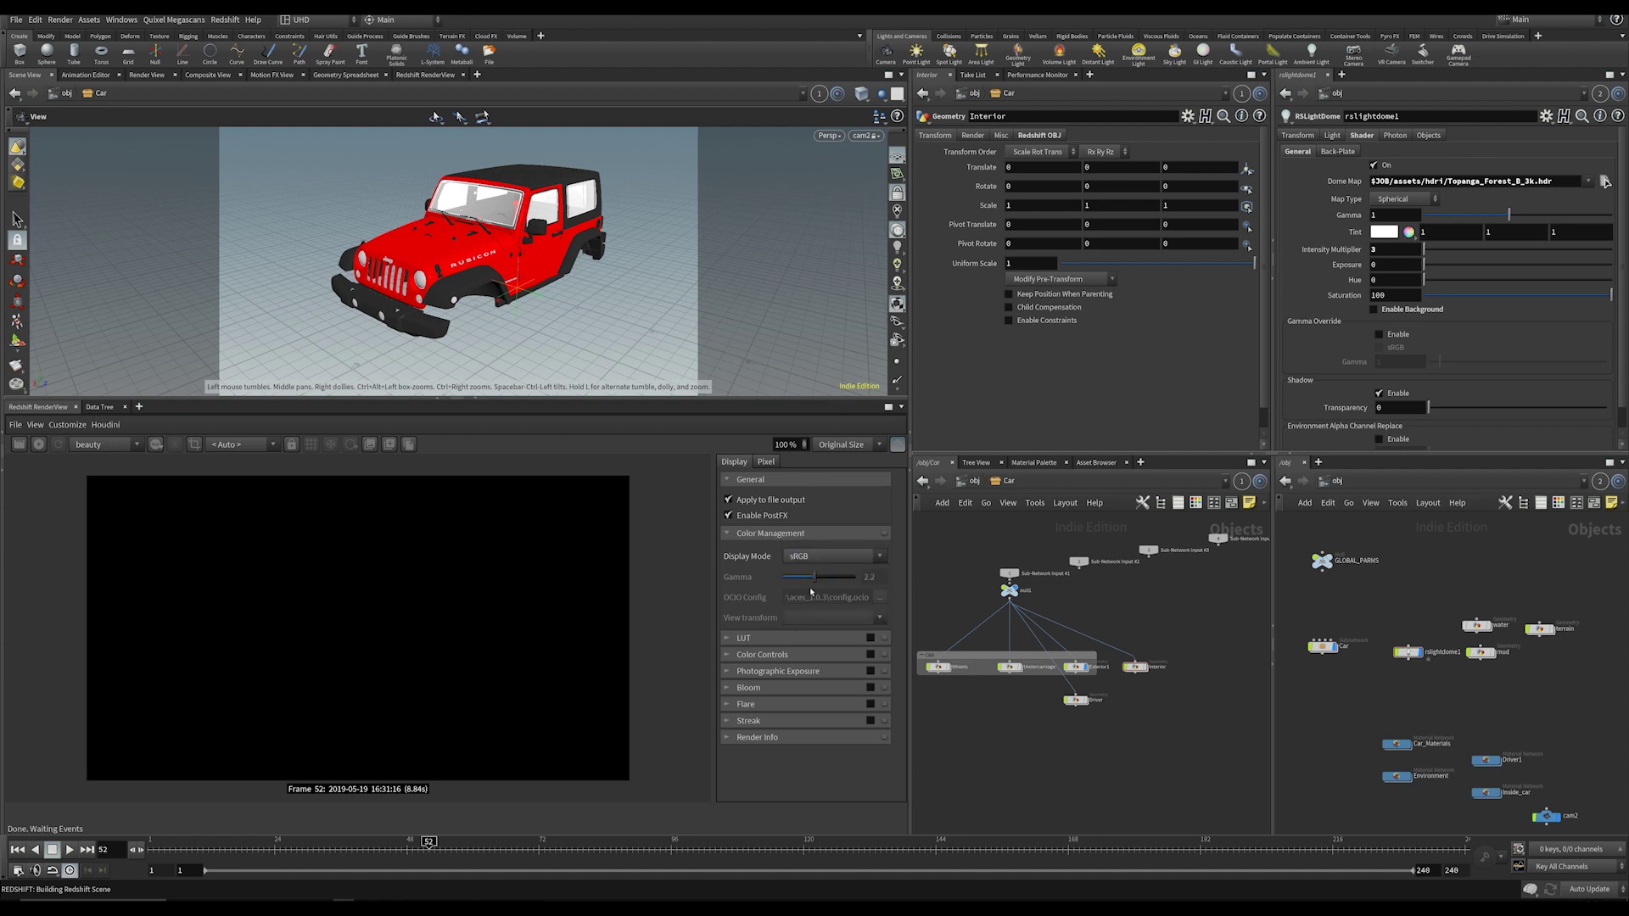
click(898, 445)
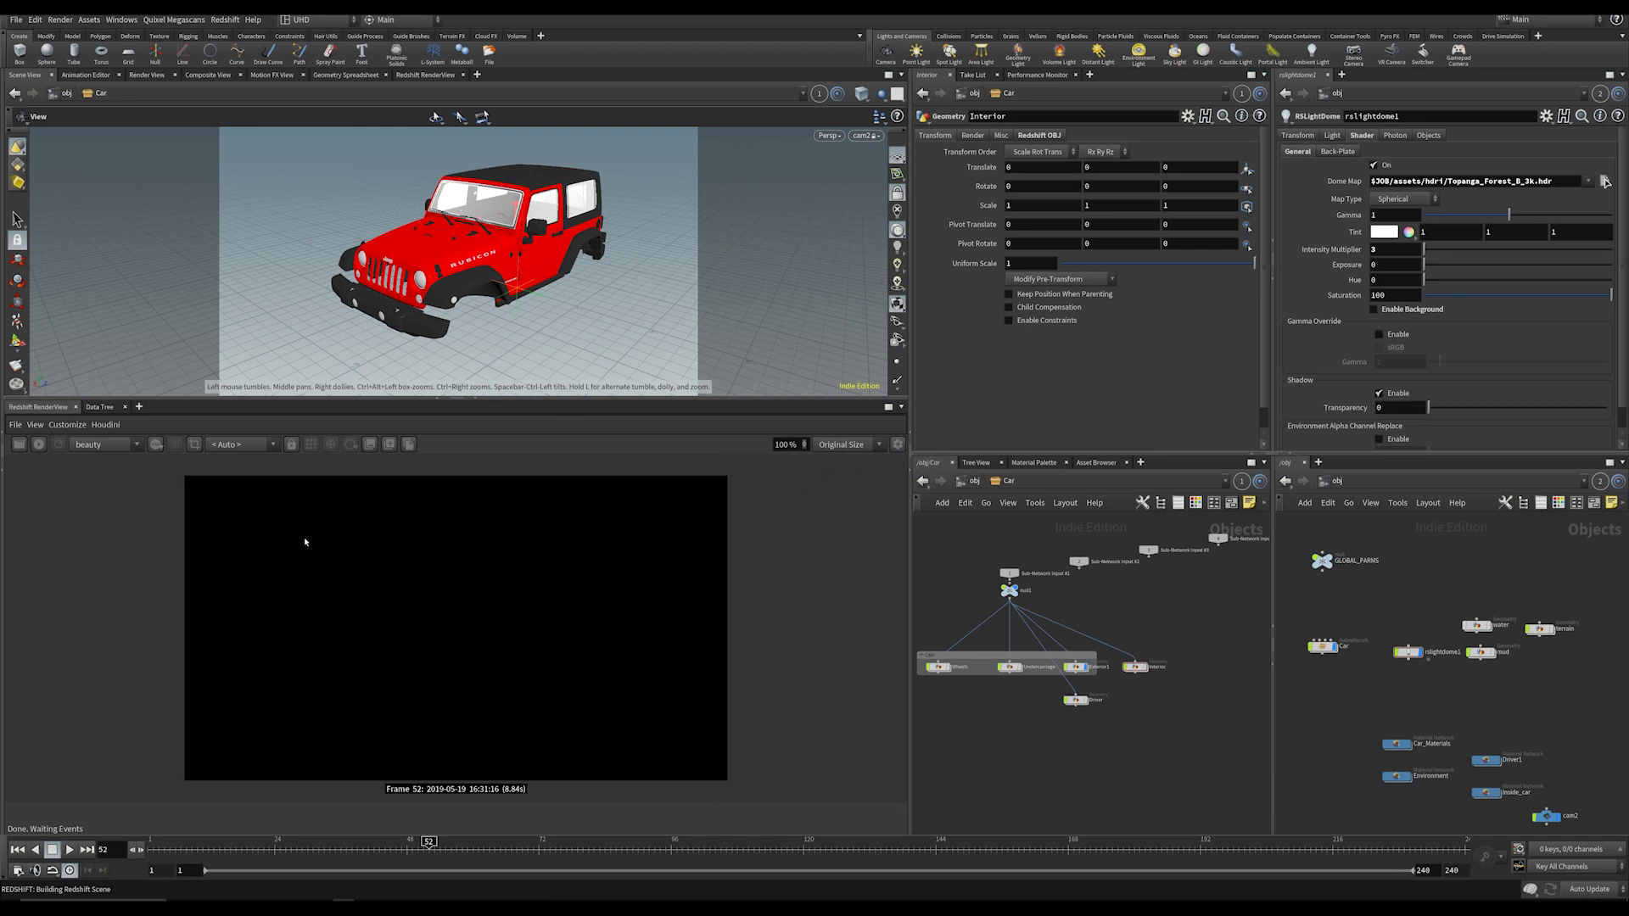
click(898, 445)
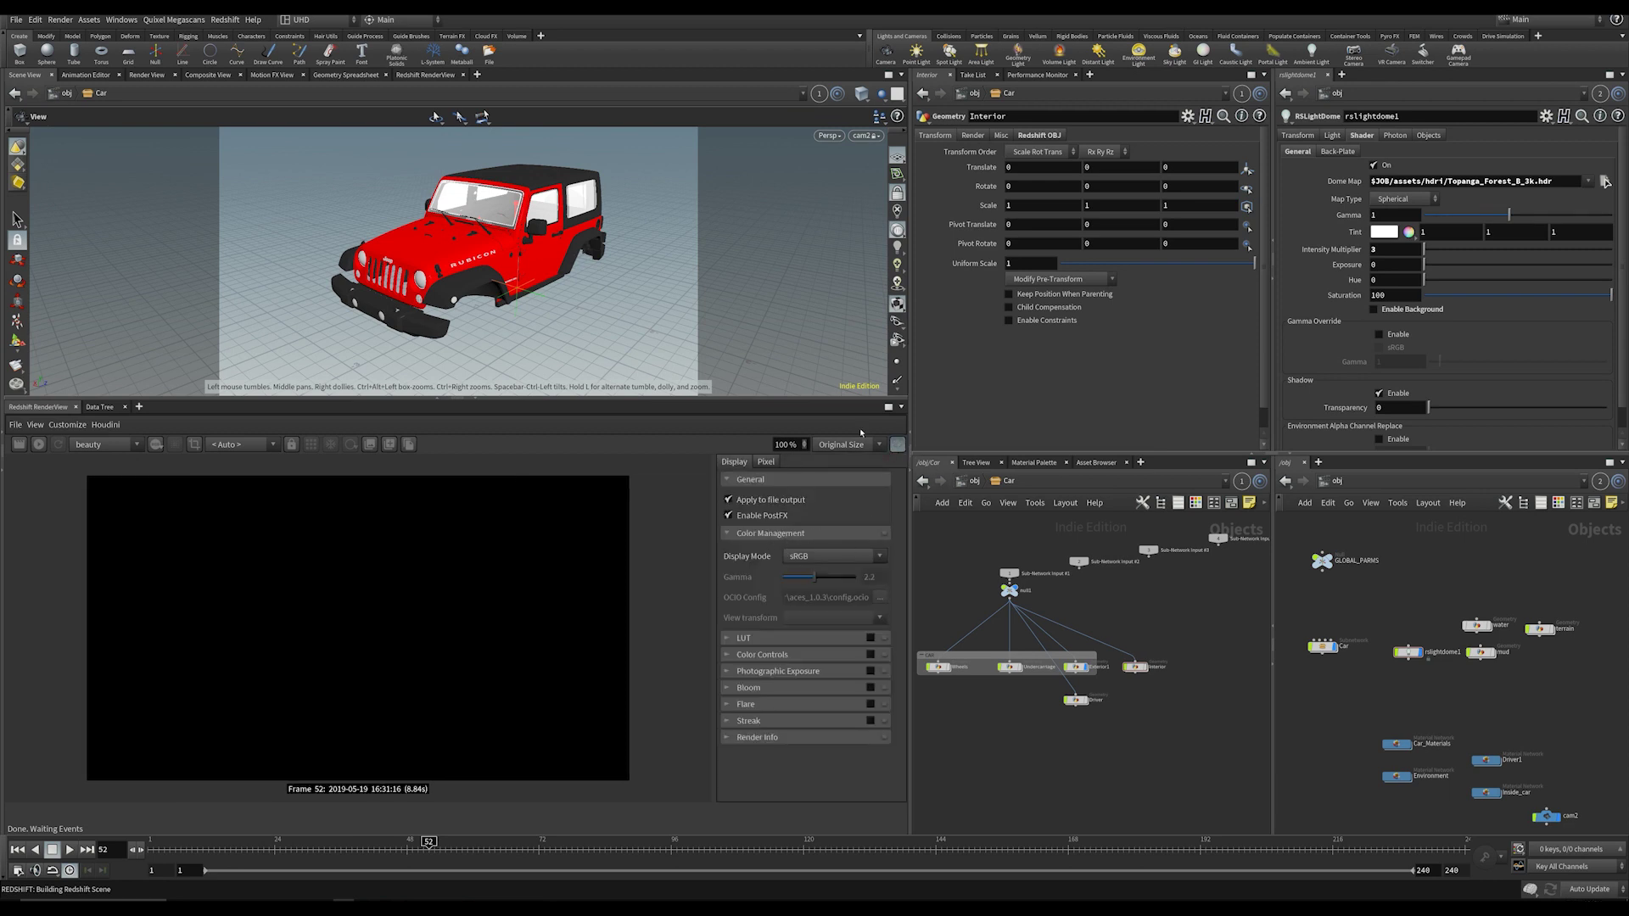
click(898, 445)
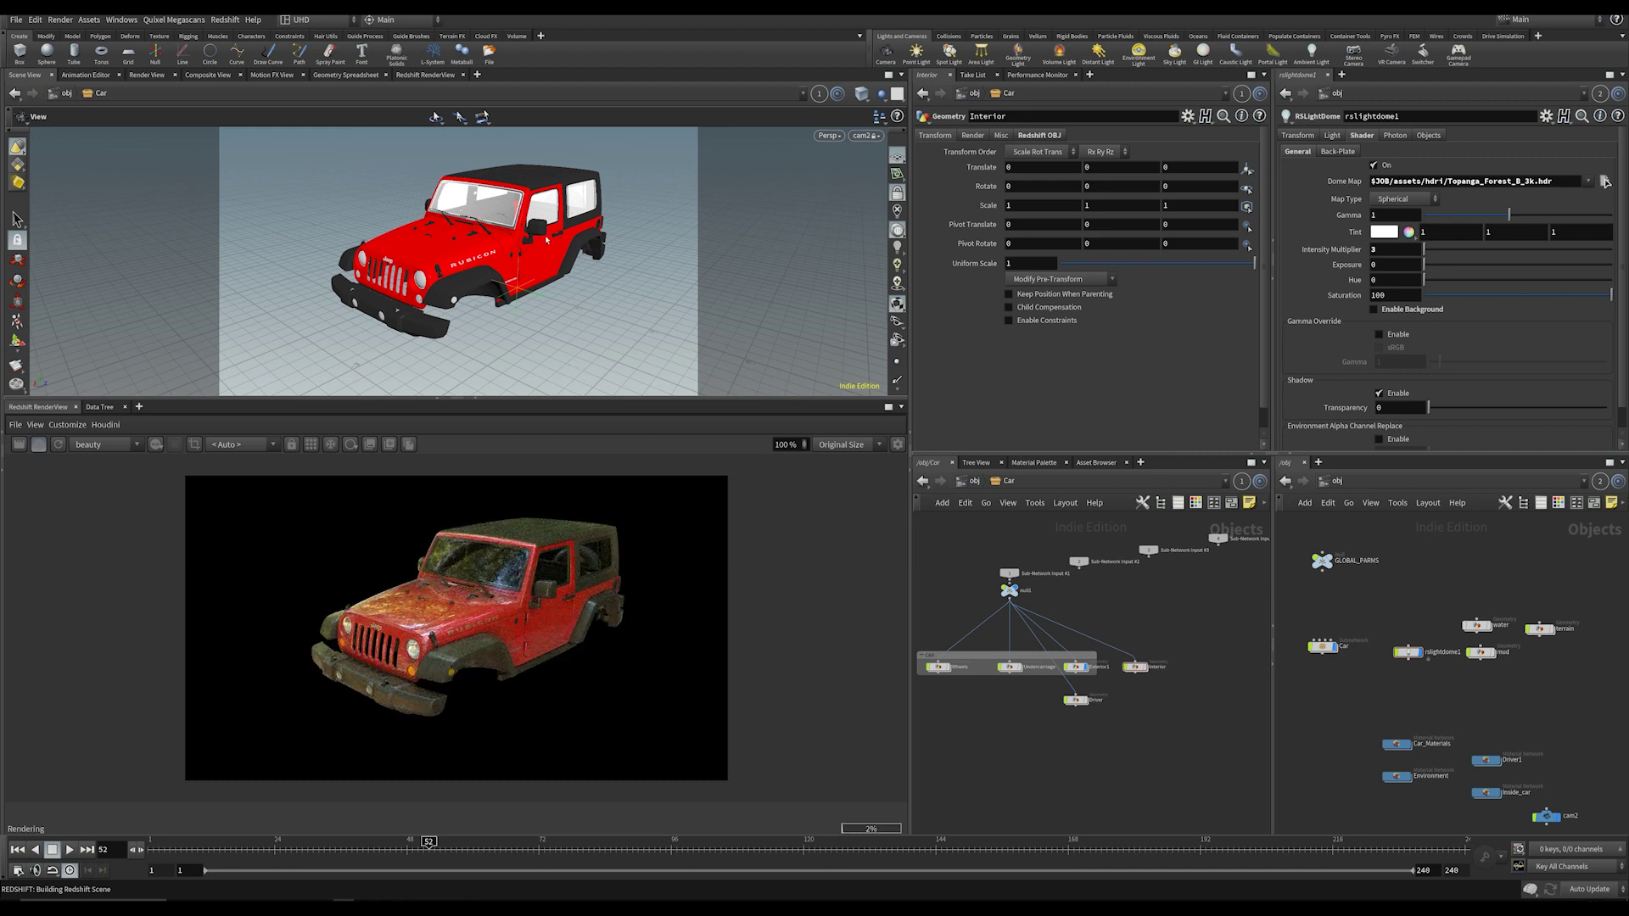
Step: Bring the car closer in the cam2 view and enlarge the Redshift RenderView pane further
drag(696, 263, 386, 244)
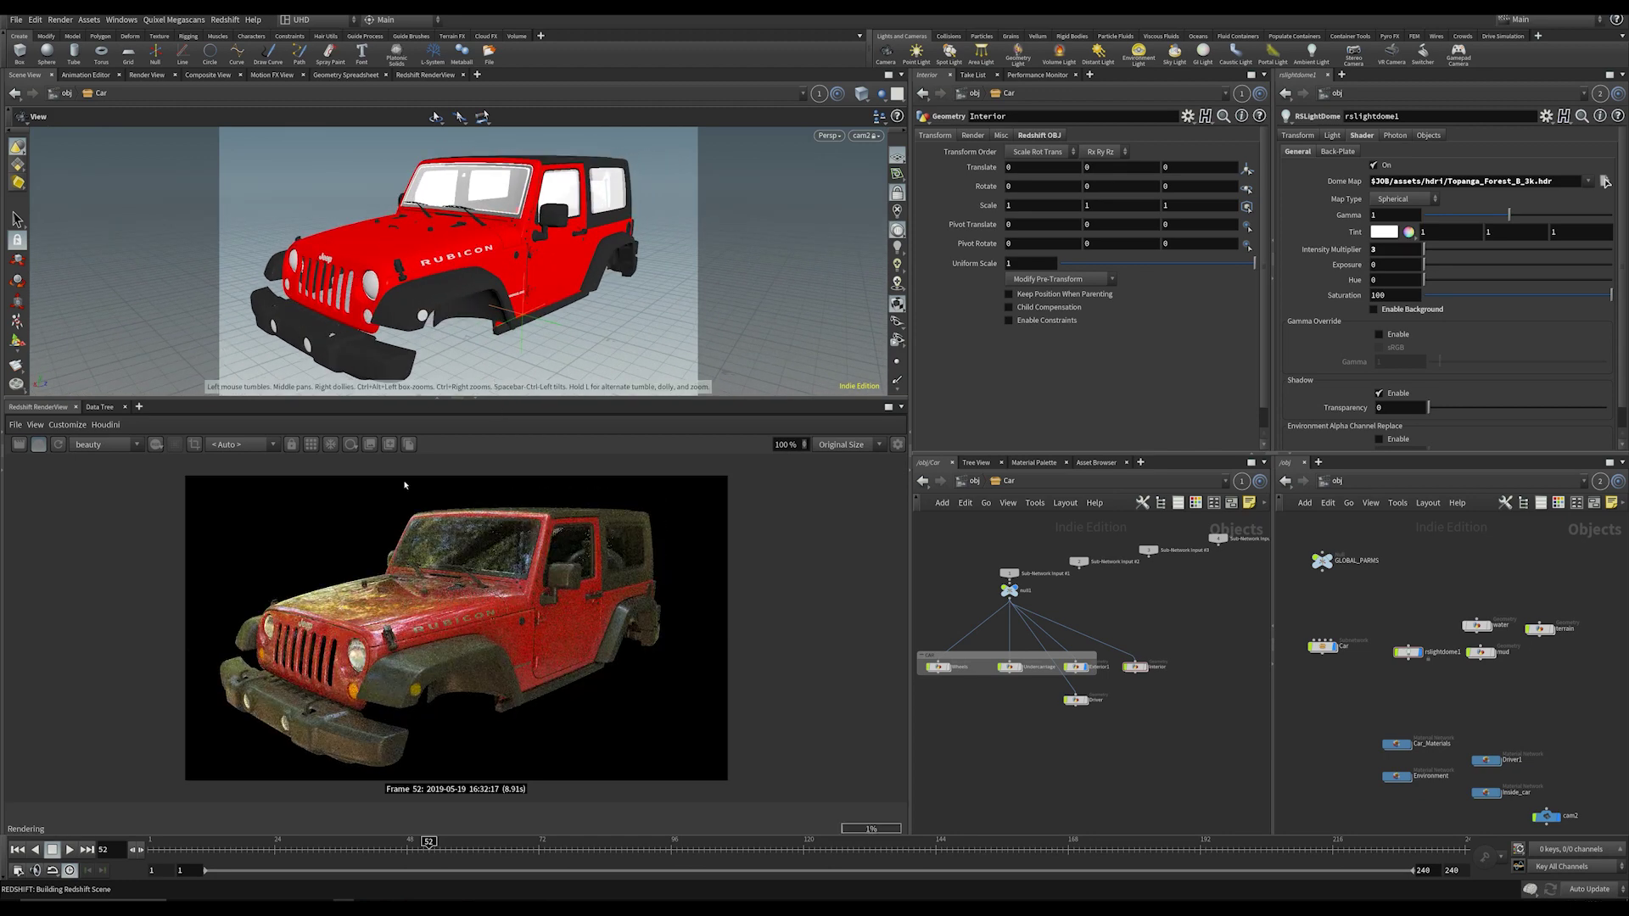
drag(474, 399, 474, 325)
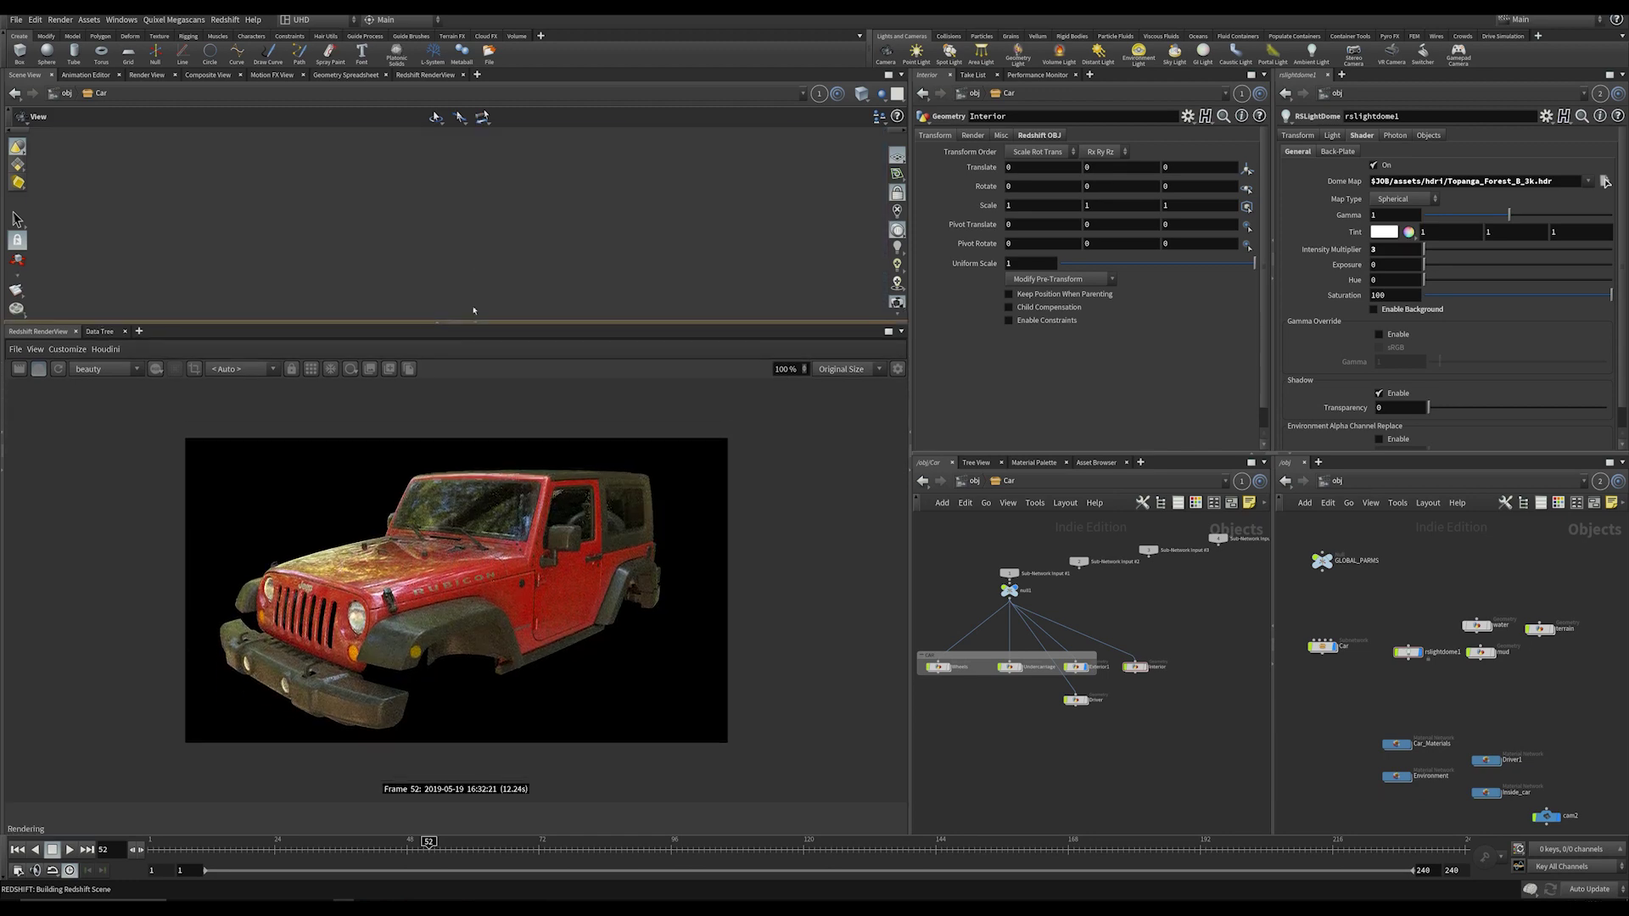
Step: Examine the red car's paint, glass and bumper up close in the rendered beauty image as it refines
scroll(407, 475, up, 2)
click(310, 369)
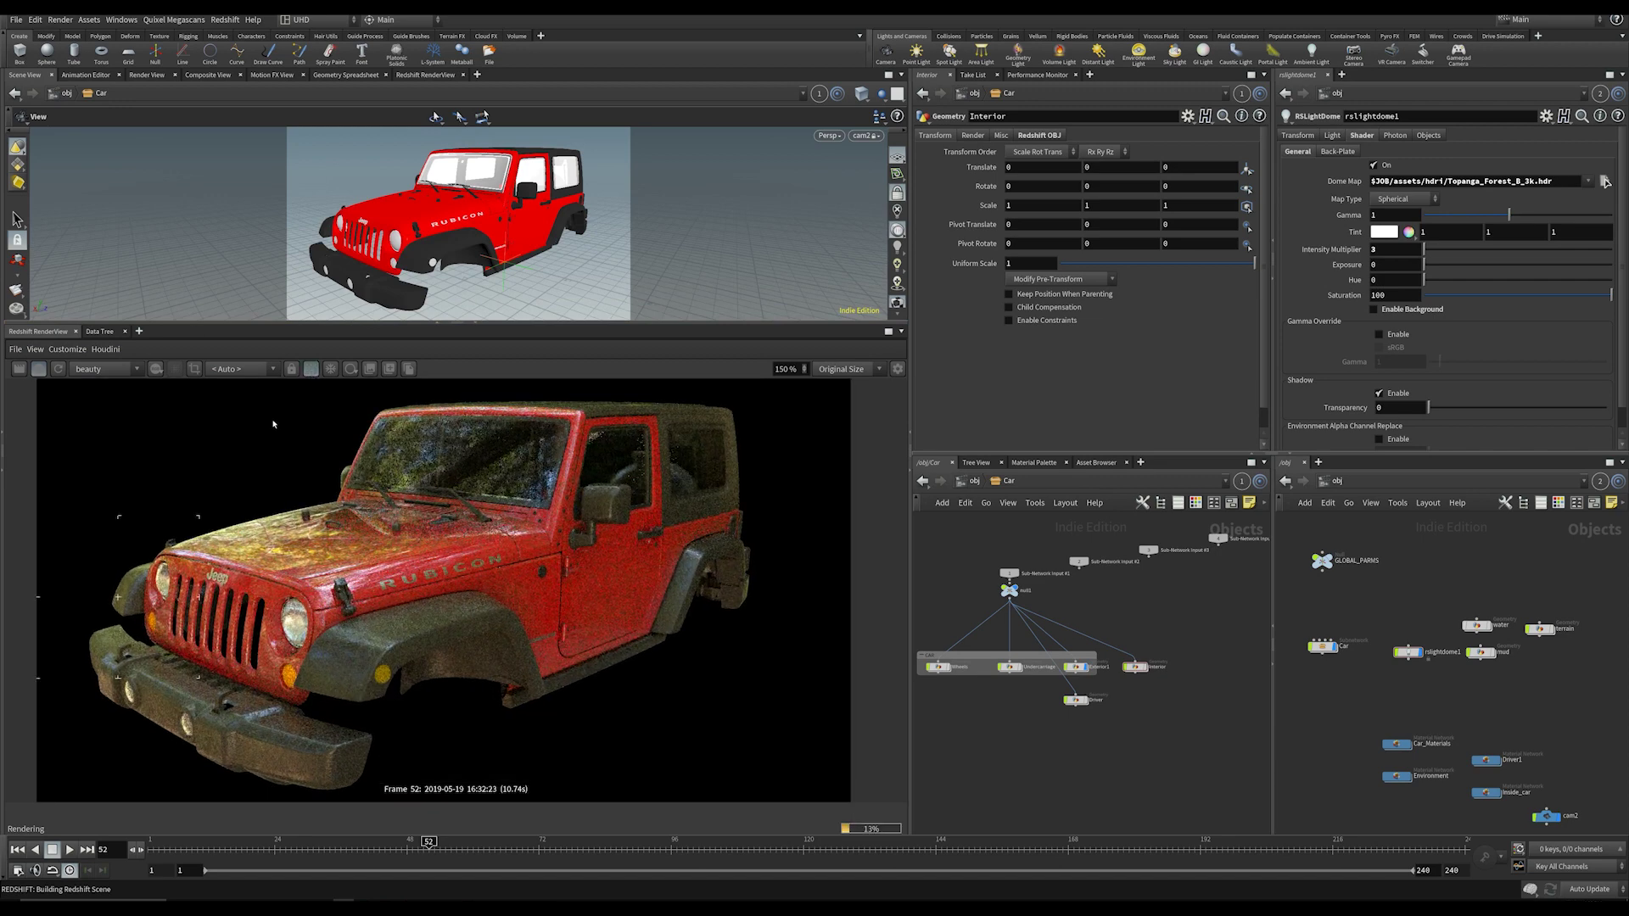
scroll(255, 568, up, 2)
scroll(360, 575, down, 4)
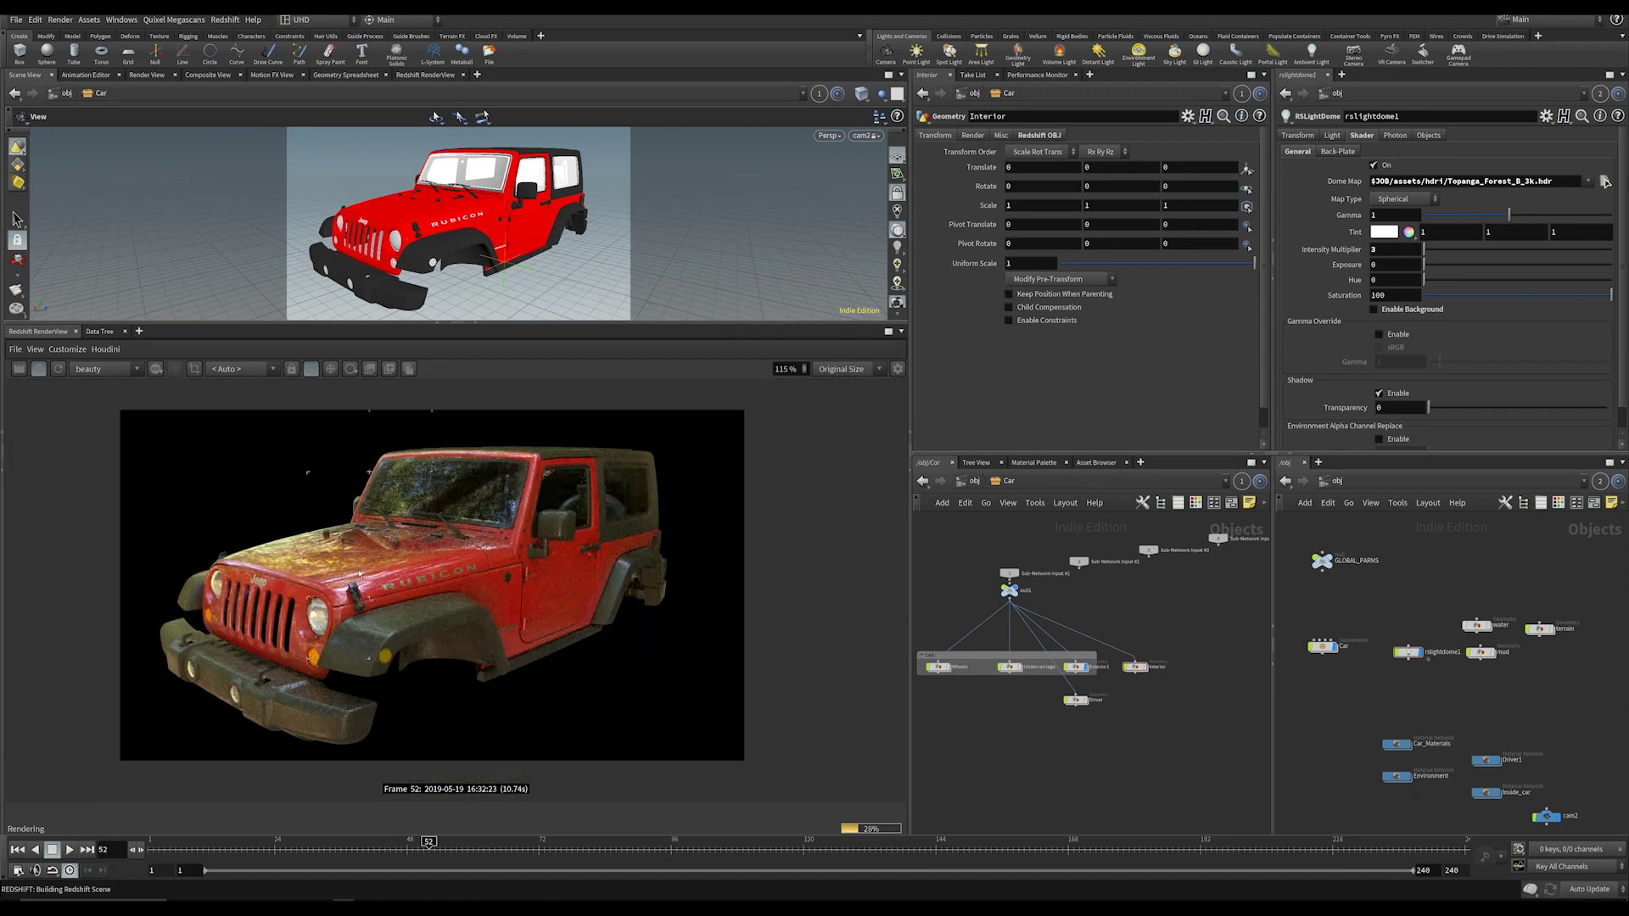
scroll(458, 504, up, 3)
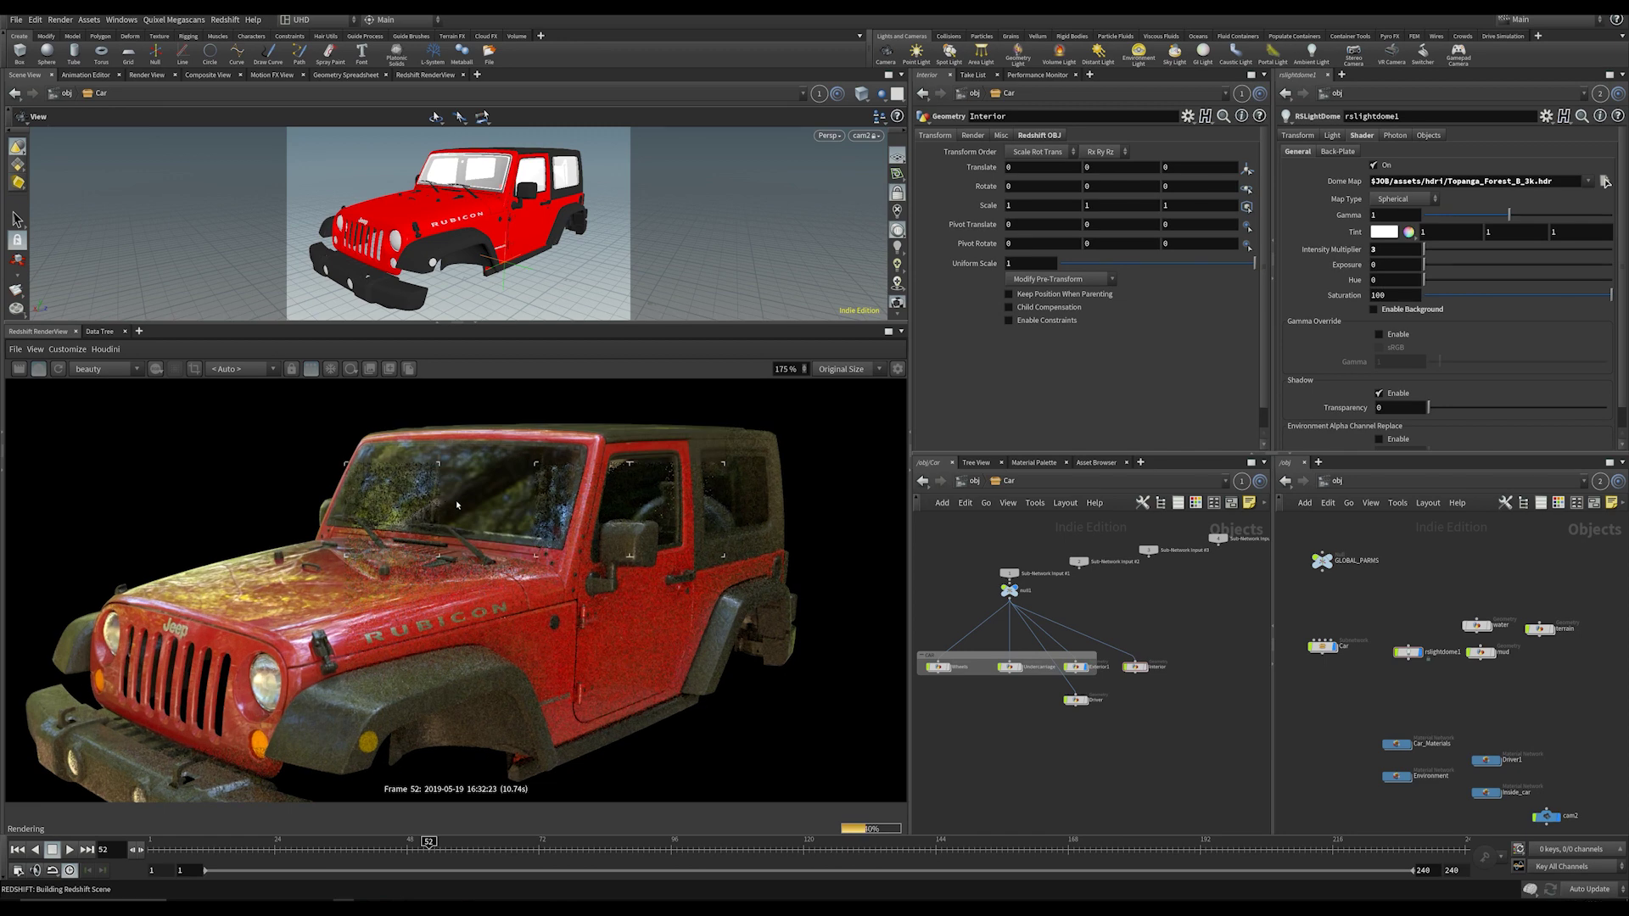
scroll(460, 475, down, 4)
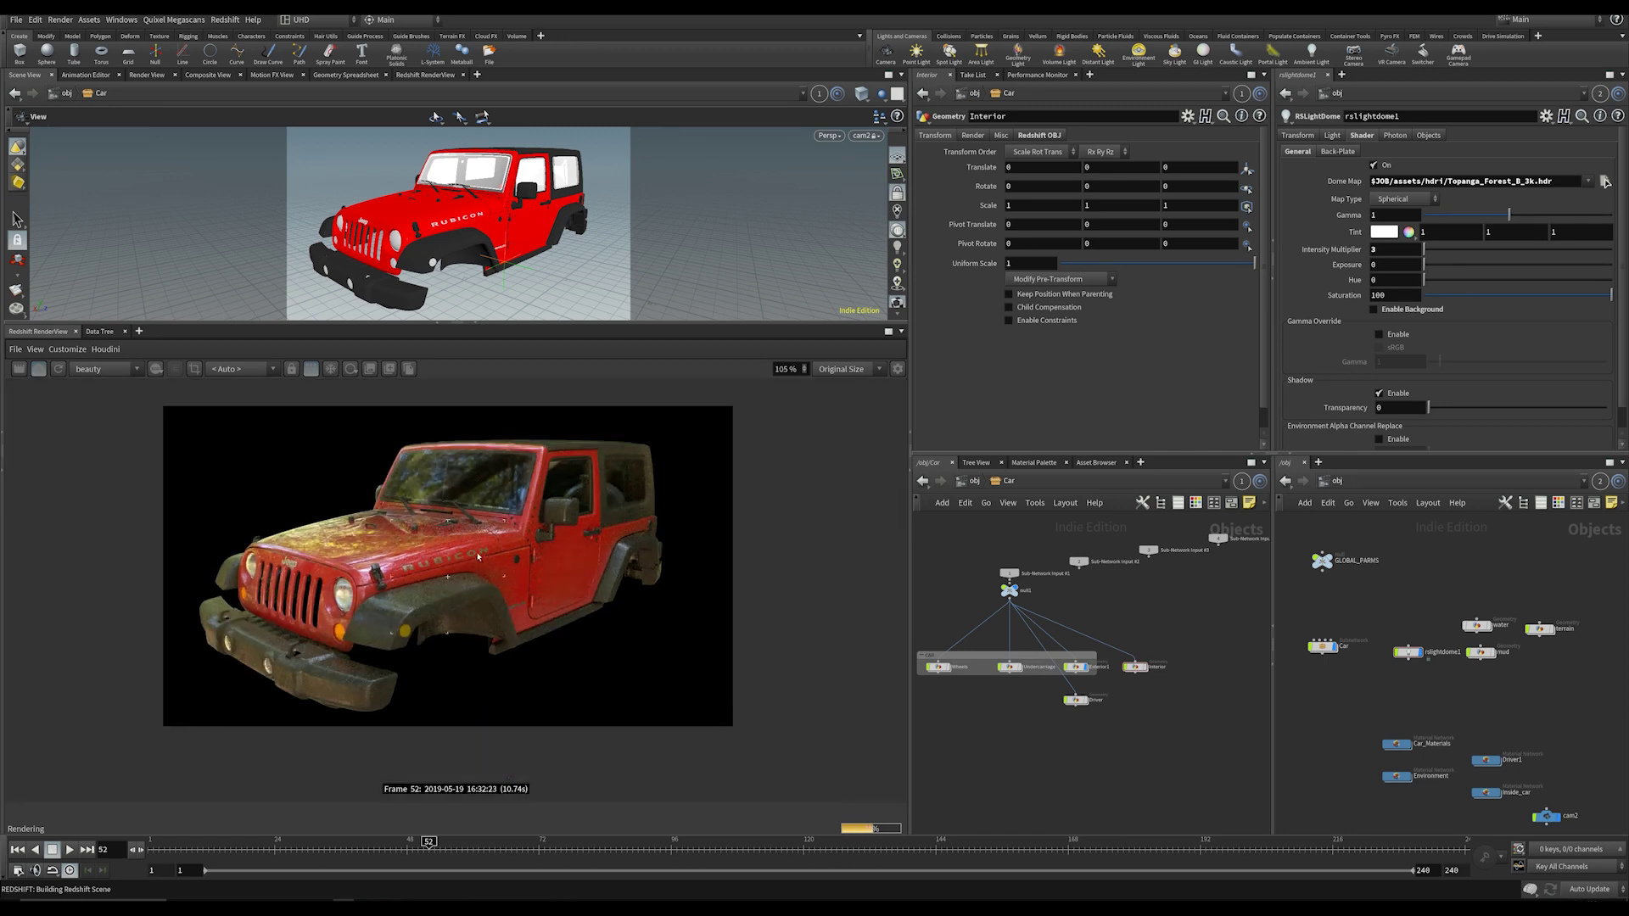
scroll(479, 556, up, 2)
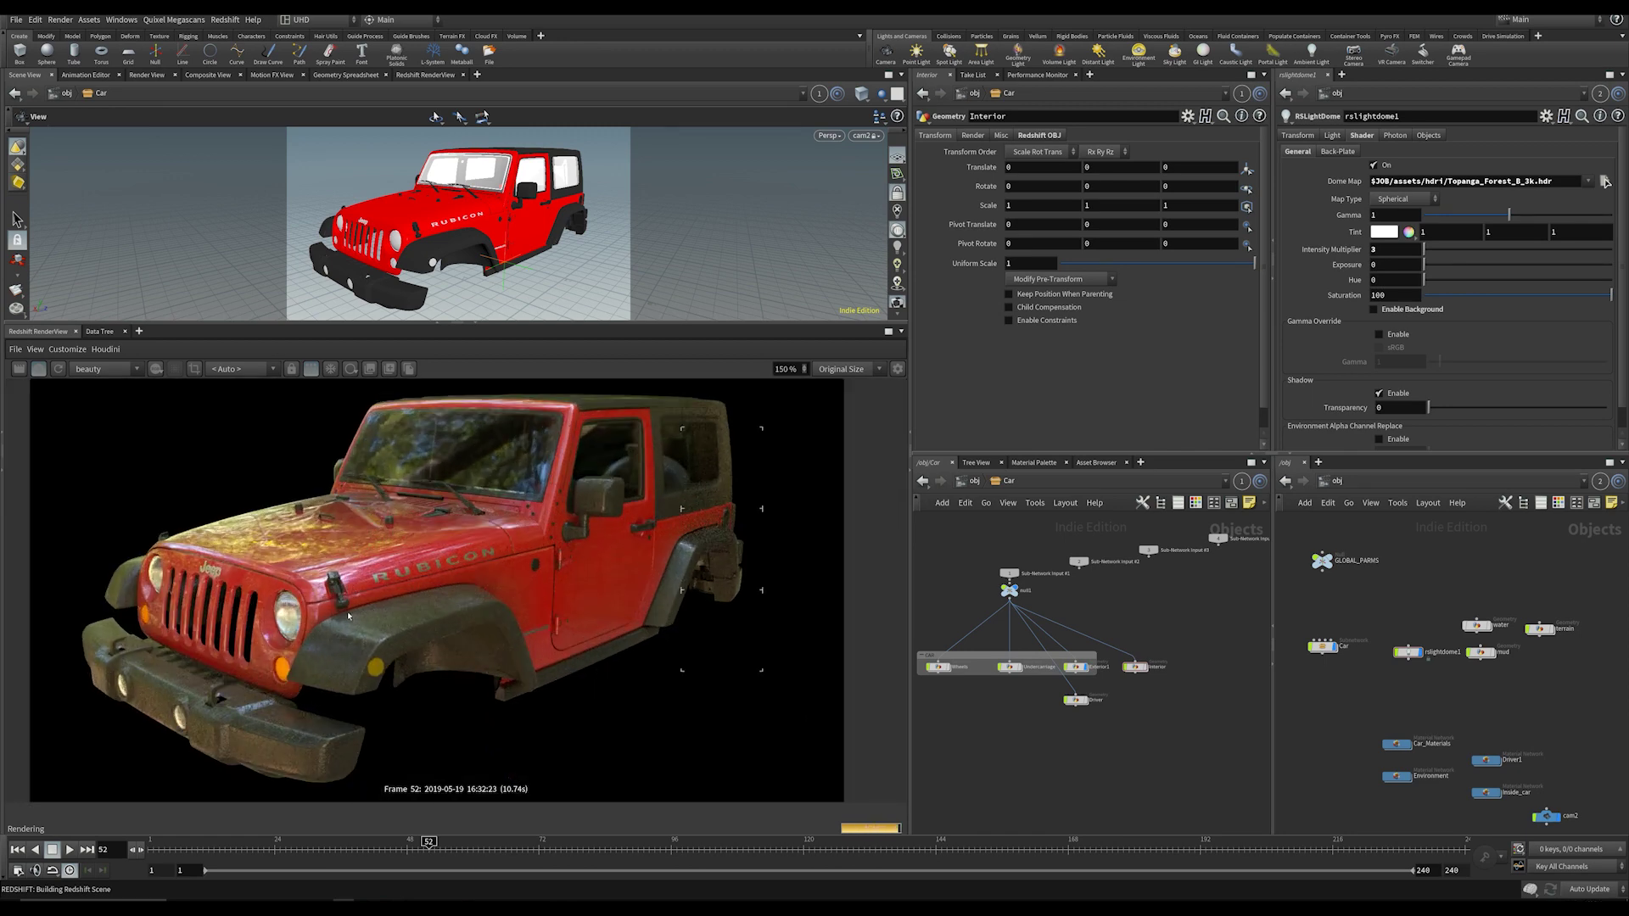
scroll(604, 600, down, 2)
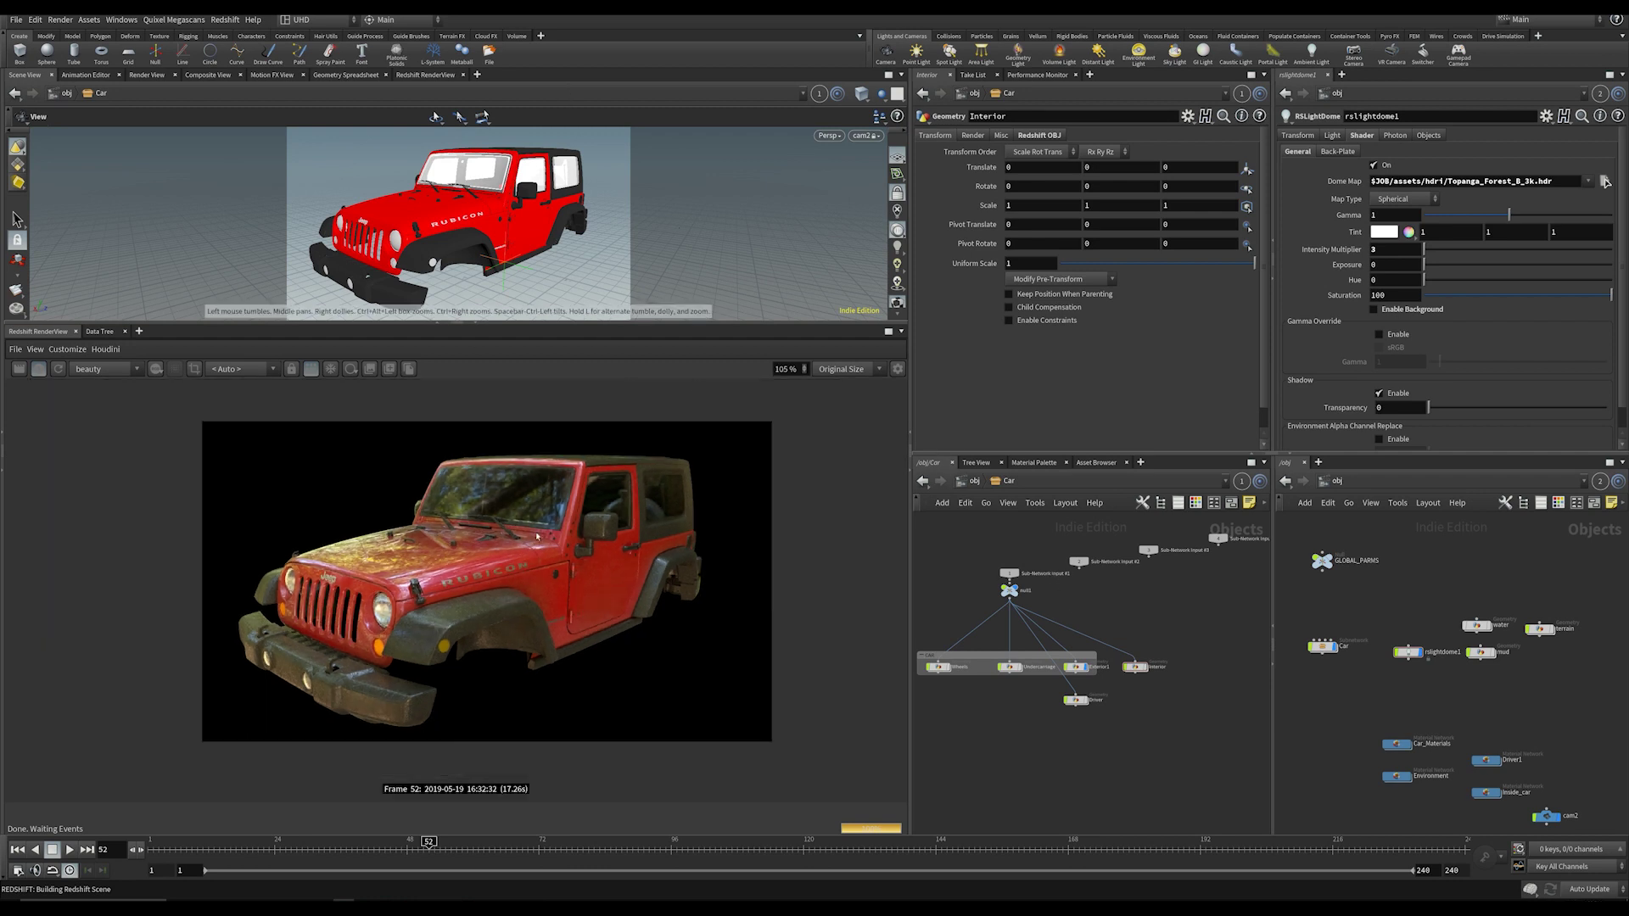
scroll(542, 600, up, 2)
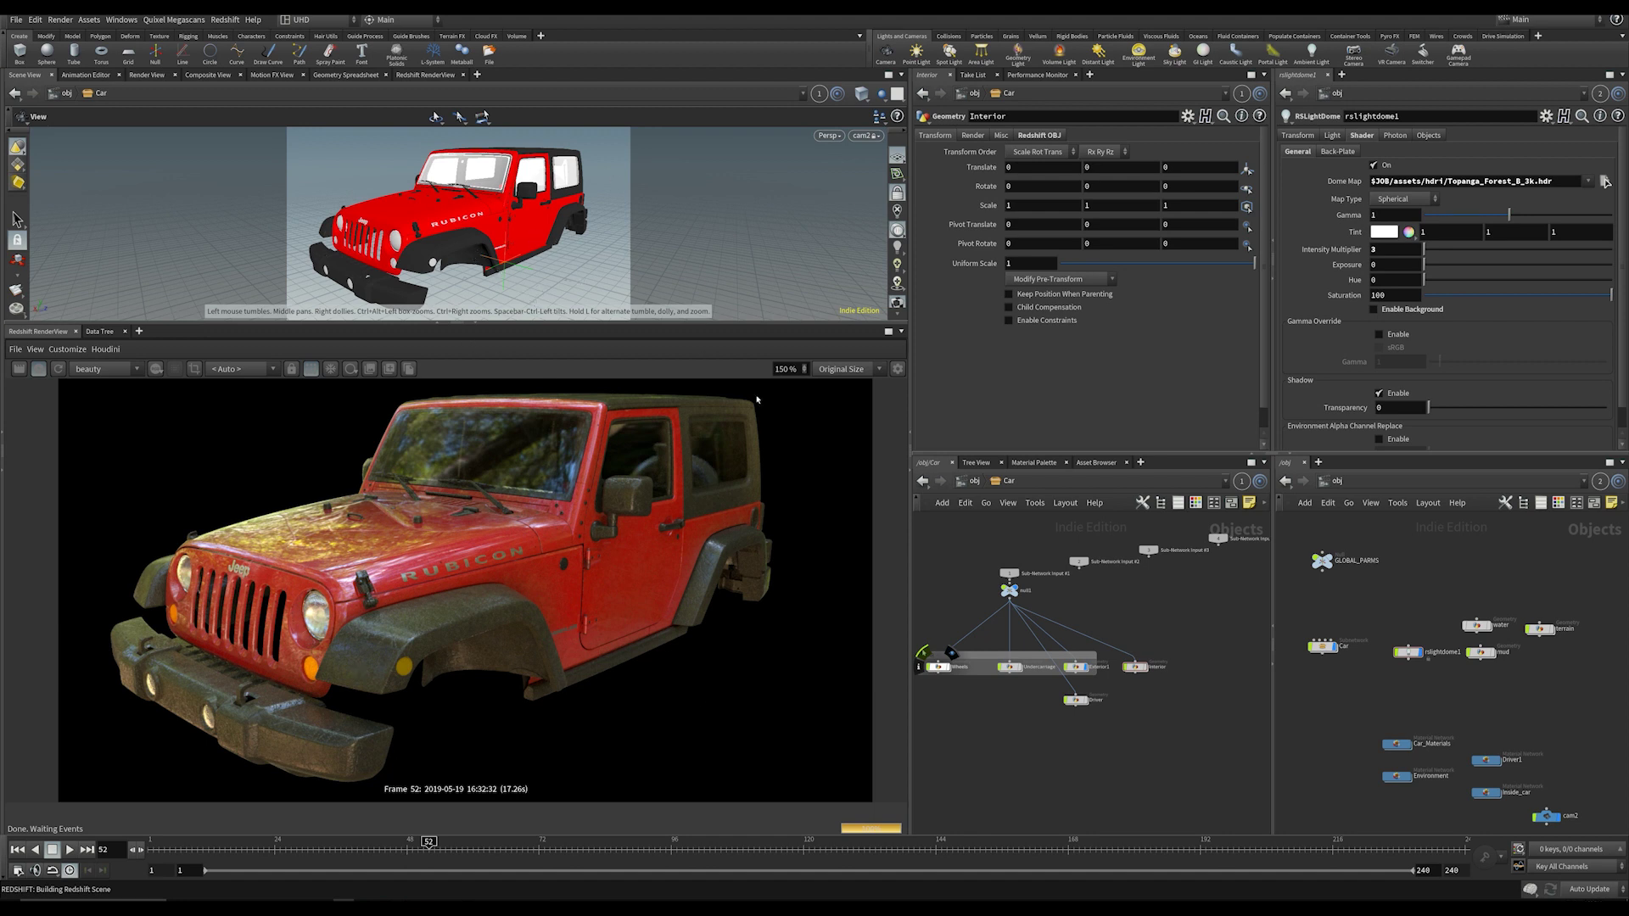
Step: Open the Red_carpaint material builder inside the Car_Materials network
middle_drag(1614, 667, 1561, 572)
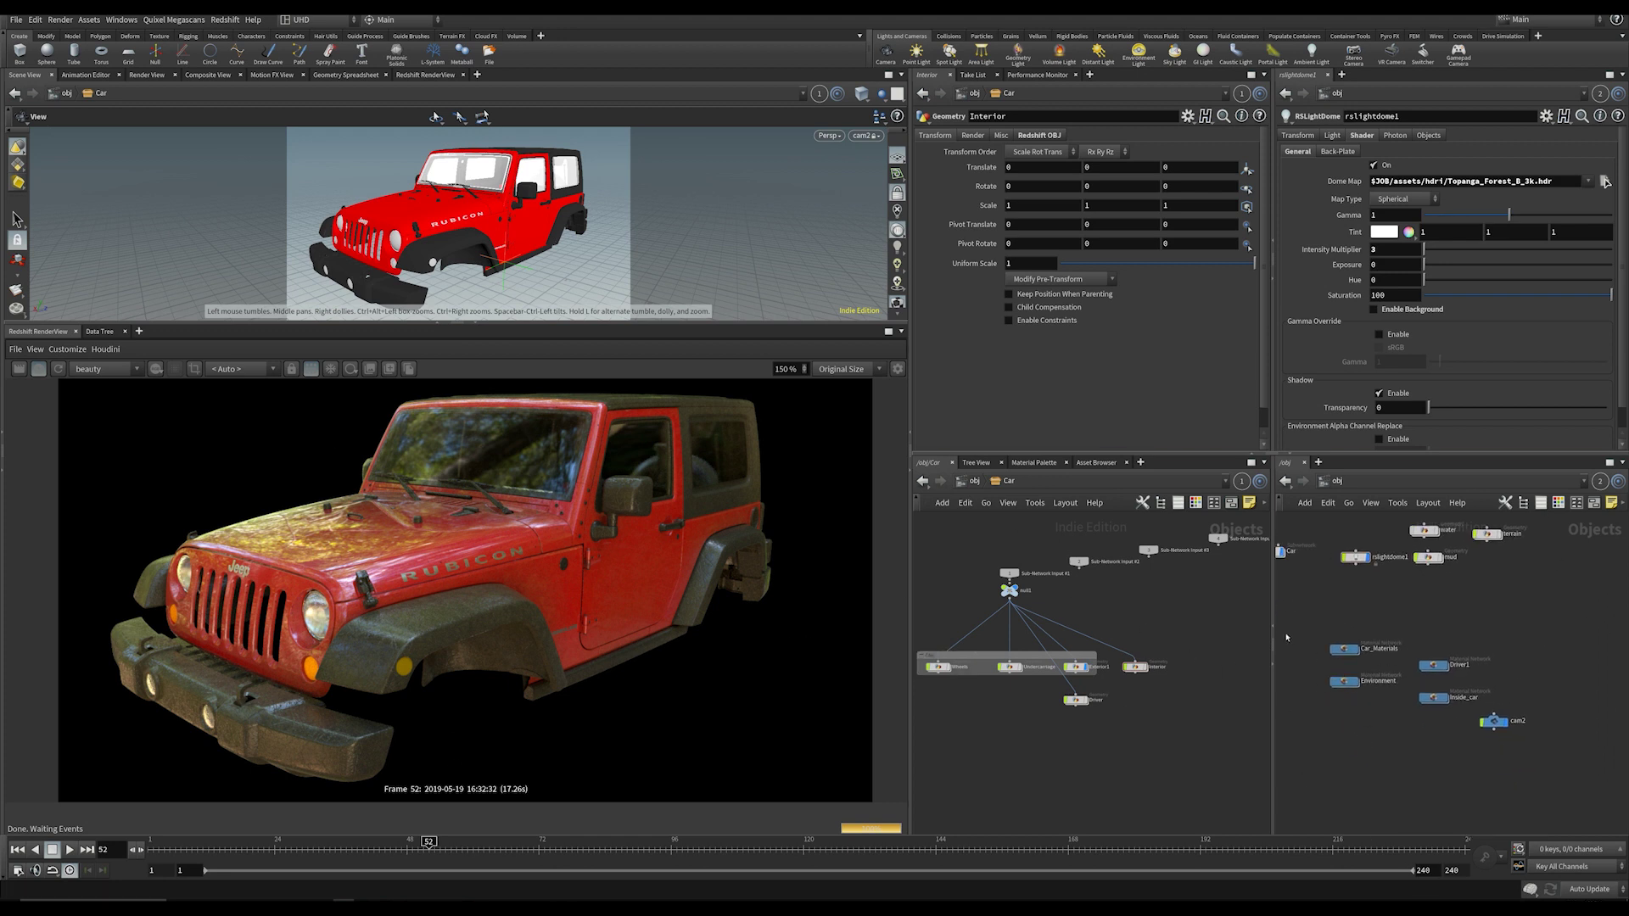
double_click(1346, 684)
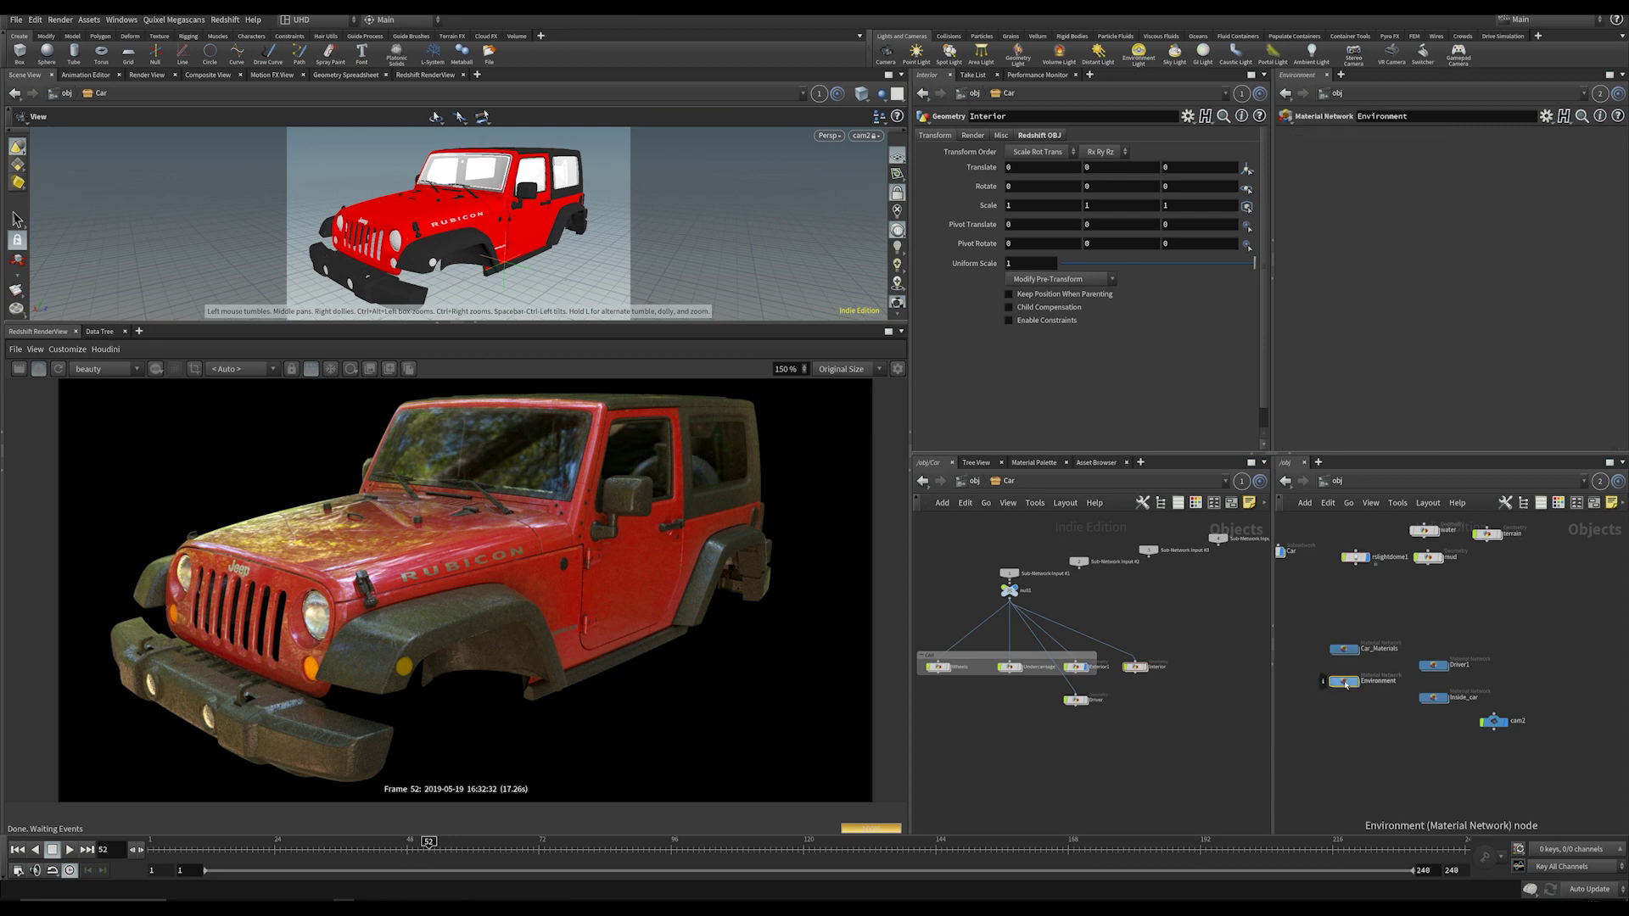
click(1331, 481)
double_click(1346, 650)
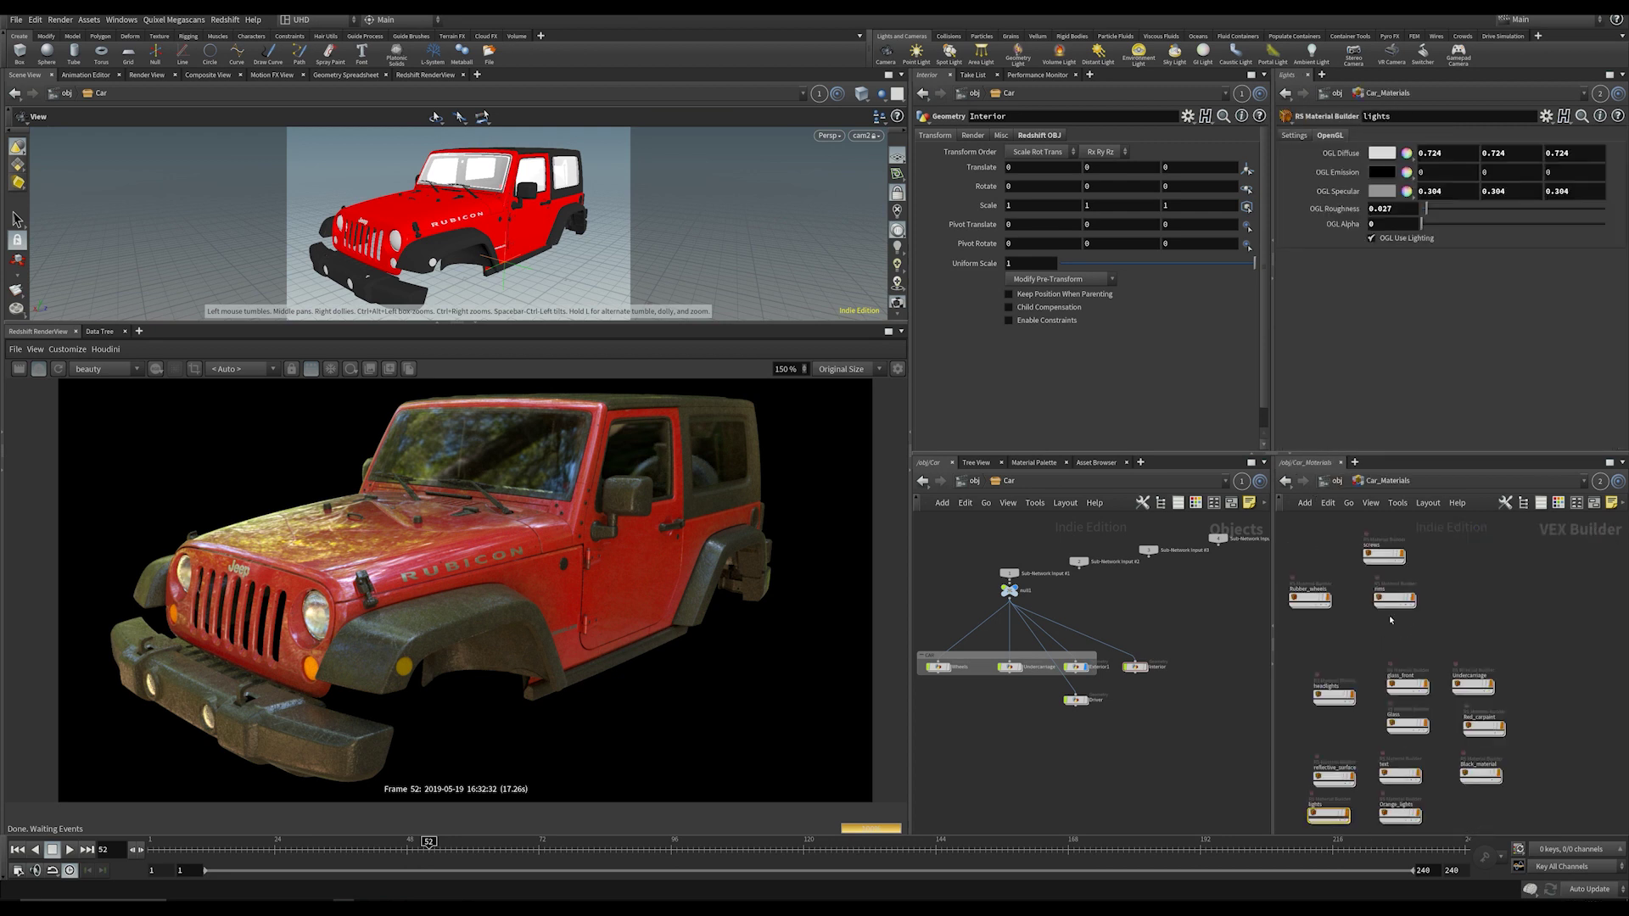
middle_drag(1554, 609, 1540, 667)
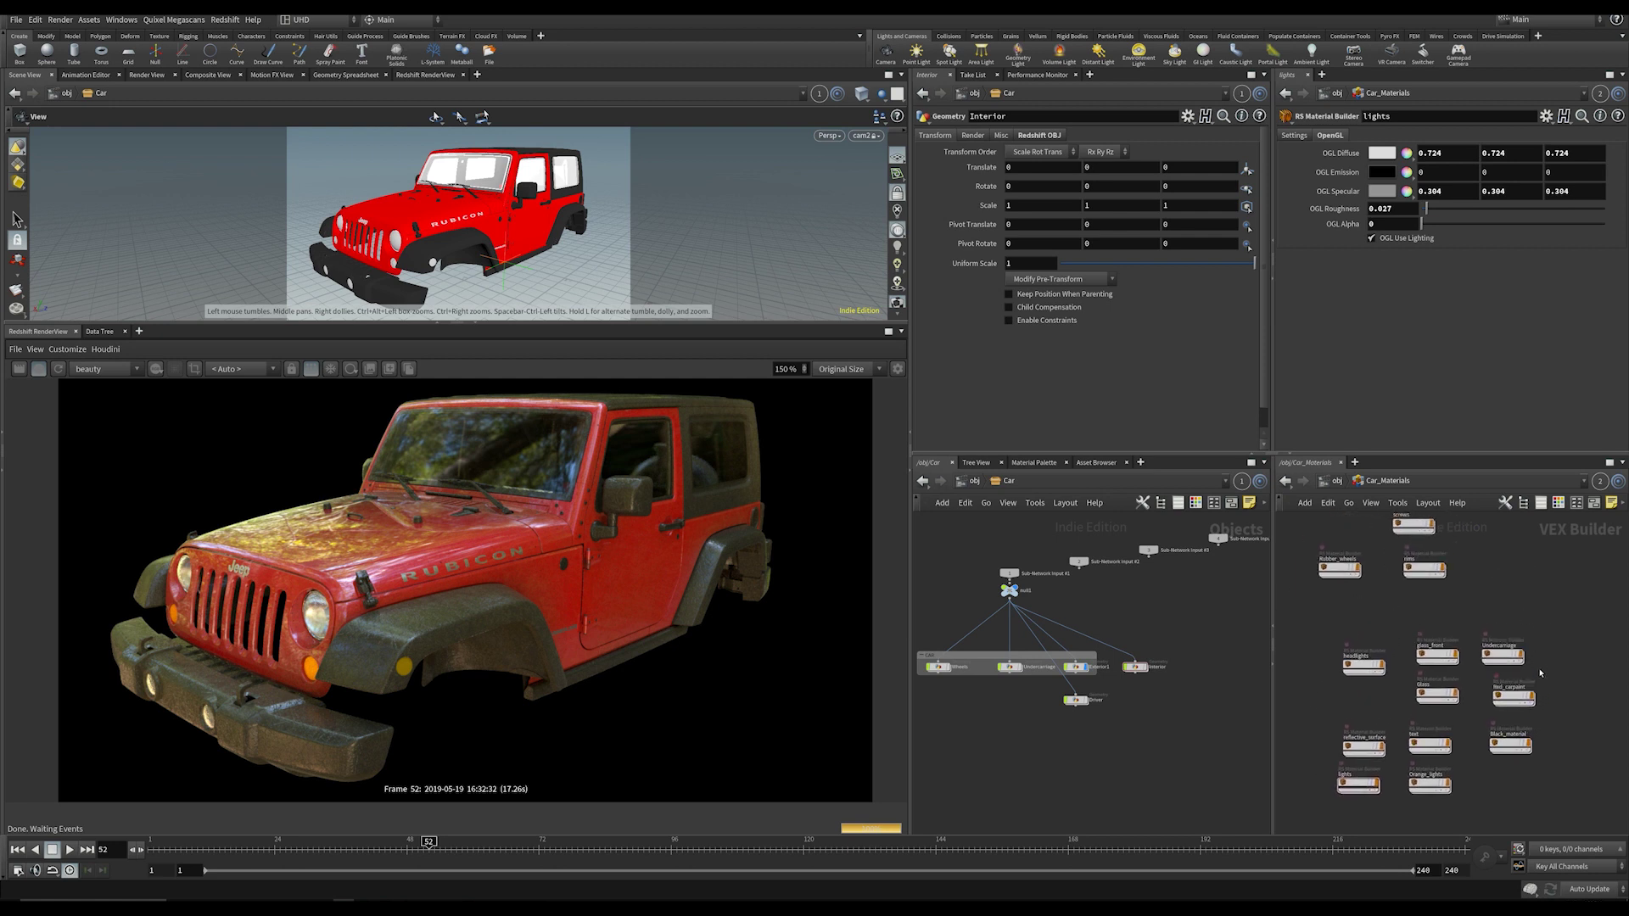
scroll(1538, 665, up, 3)
mouse_move(1496, 708)
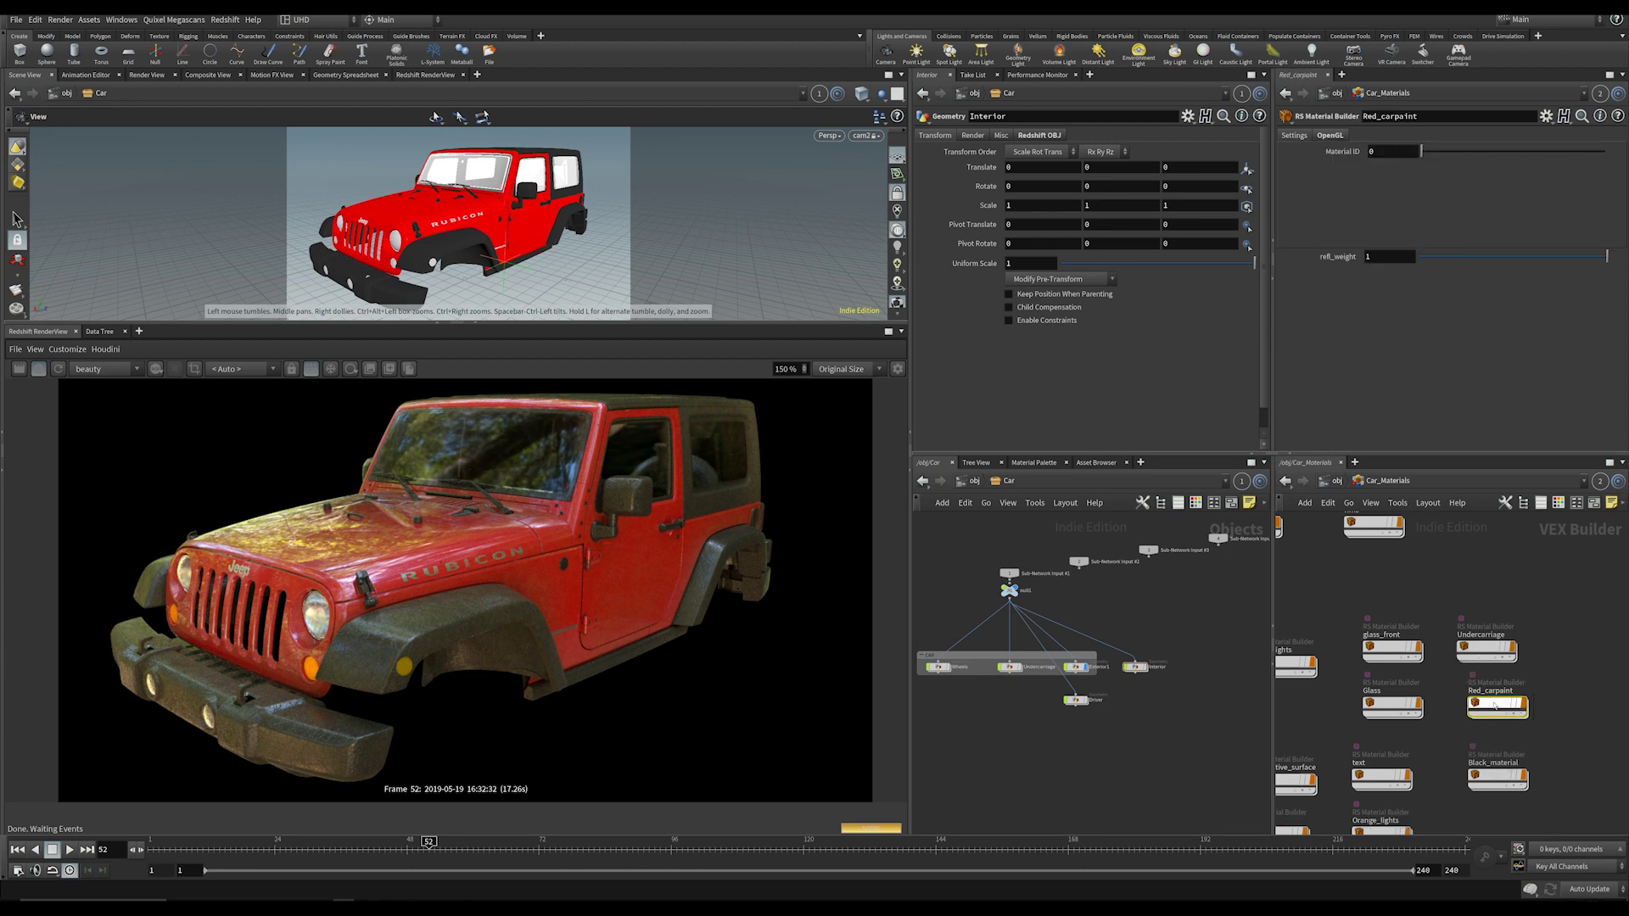
double_click(1495, 704)
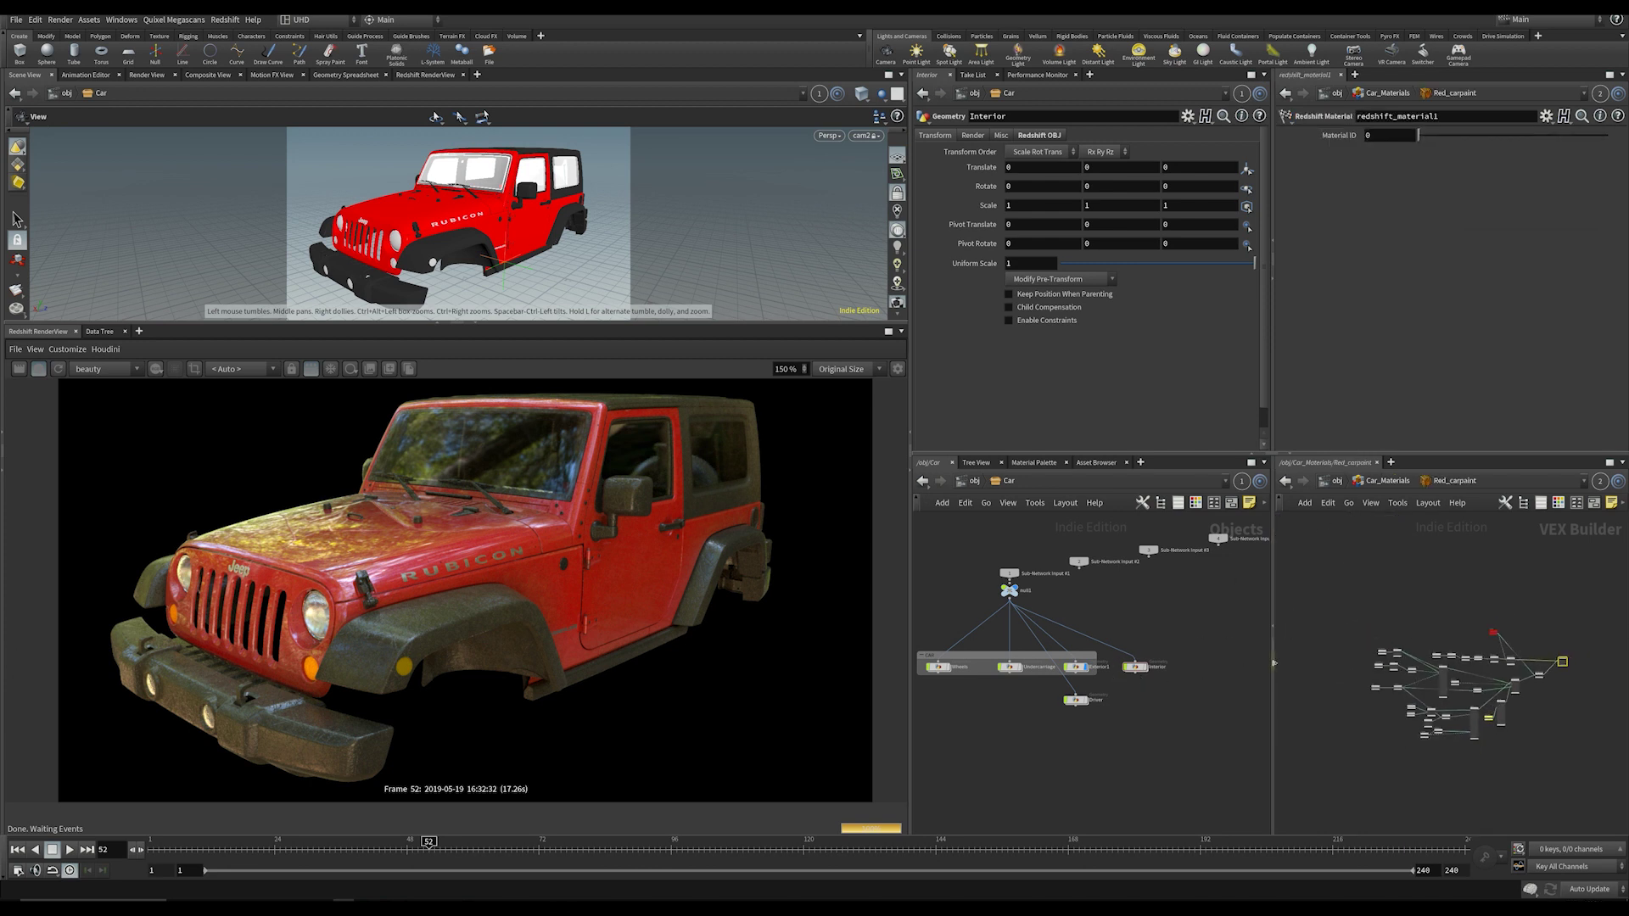
Step: Enlarge the network editor pane showing the Red_carpaint shader, widening it and extending it upward
middle_drag(1299, 591, 1285, 589)
scroll(1385, 618, up, 4)
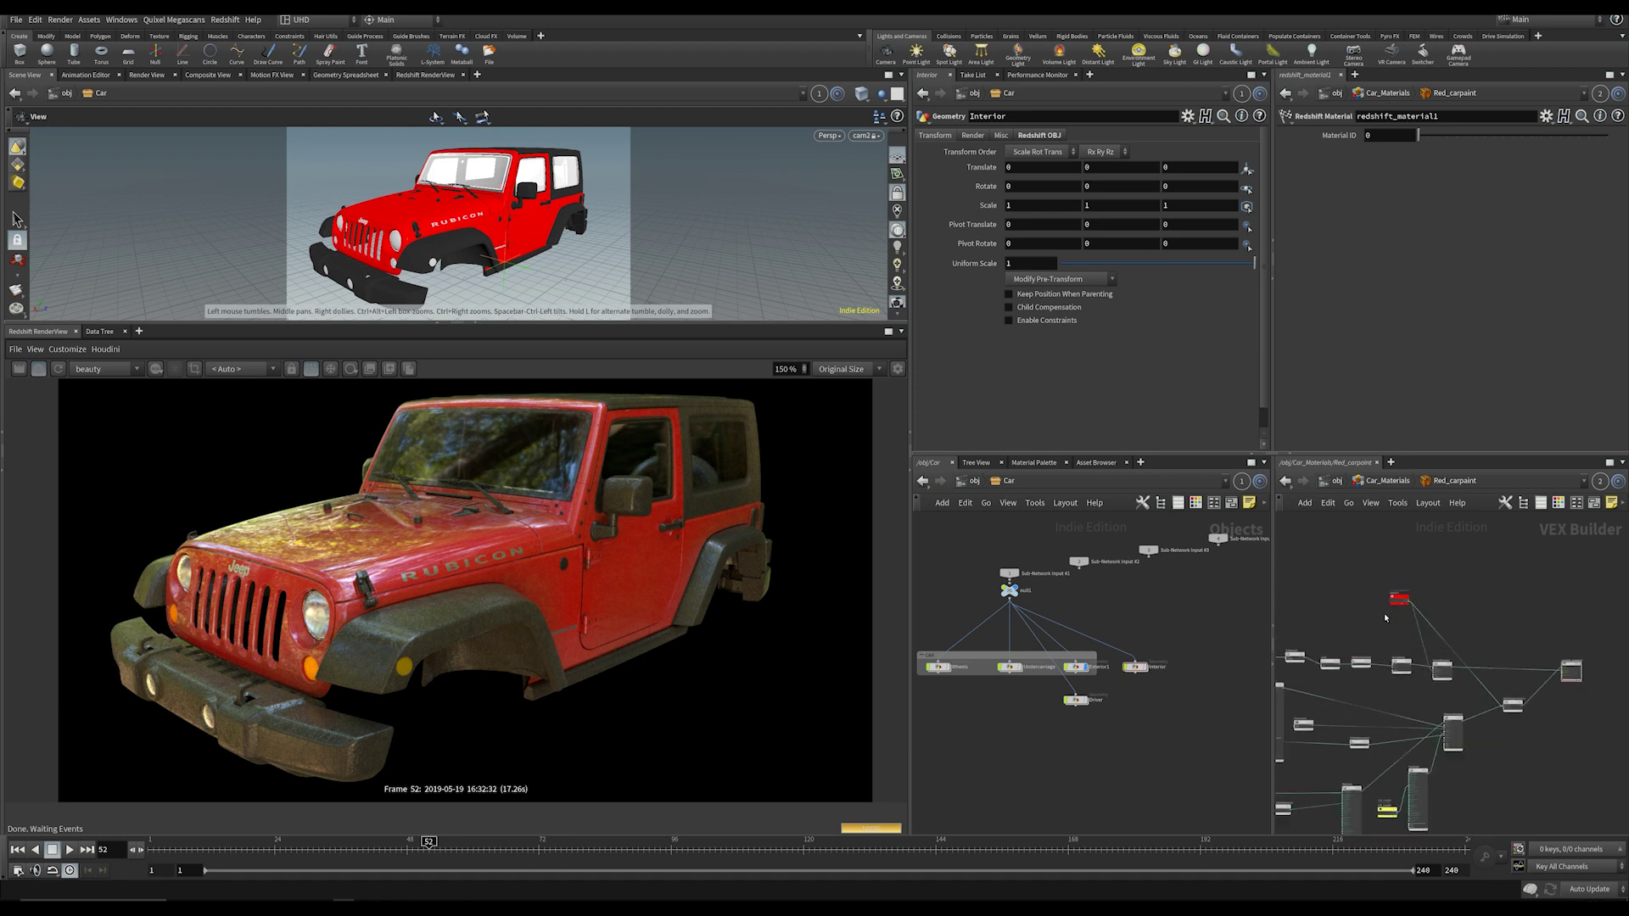
drag(1272, 630, 1154, 635)
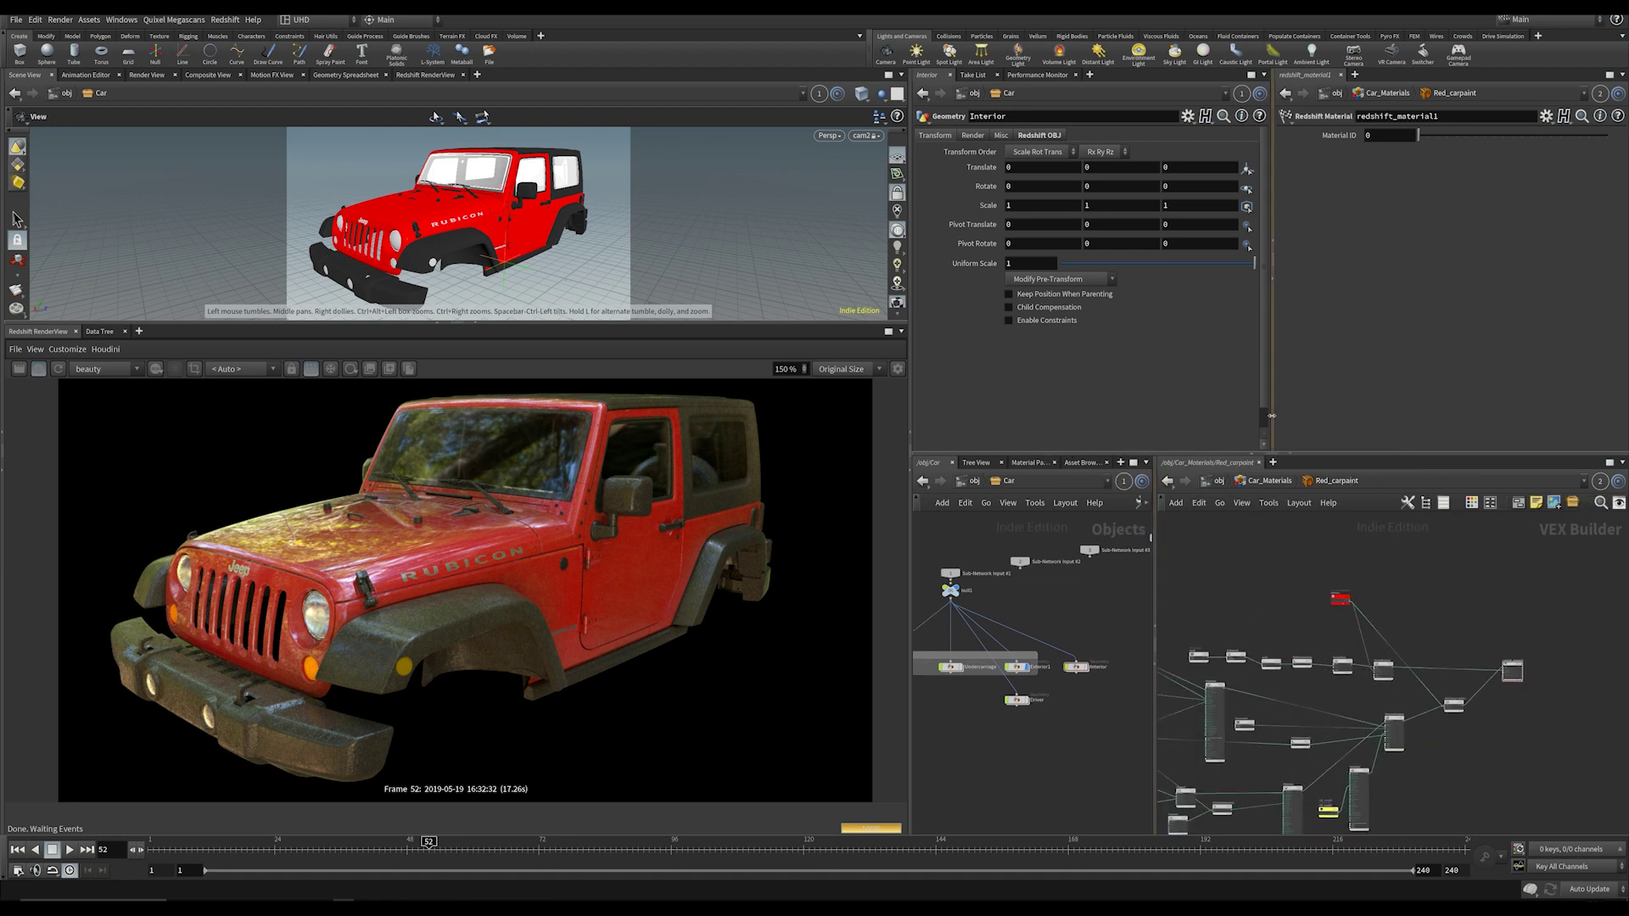
drag(1272, 416, 1148, 416)
drag(1228, 453, 1227, 284)
Step: Look through the Red_carpaint shader graph, from MaterialBlender1 back to the TriPlanar texture nodes and the Fresnel nodes
scroll(1297, 450, up, 5)
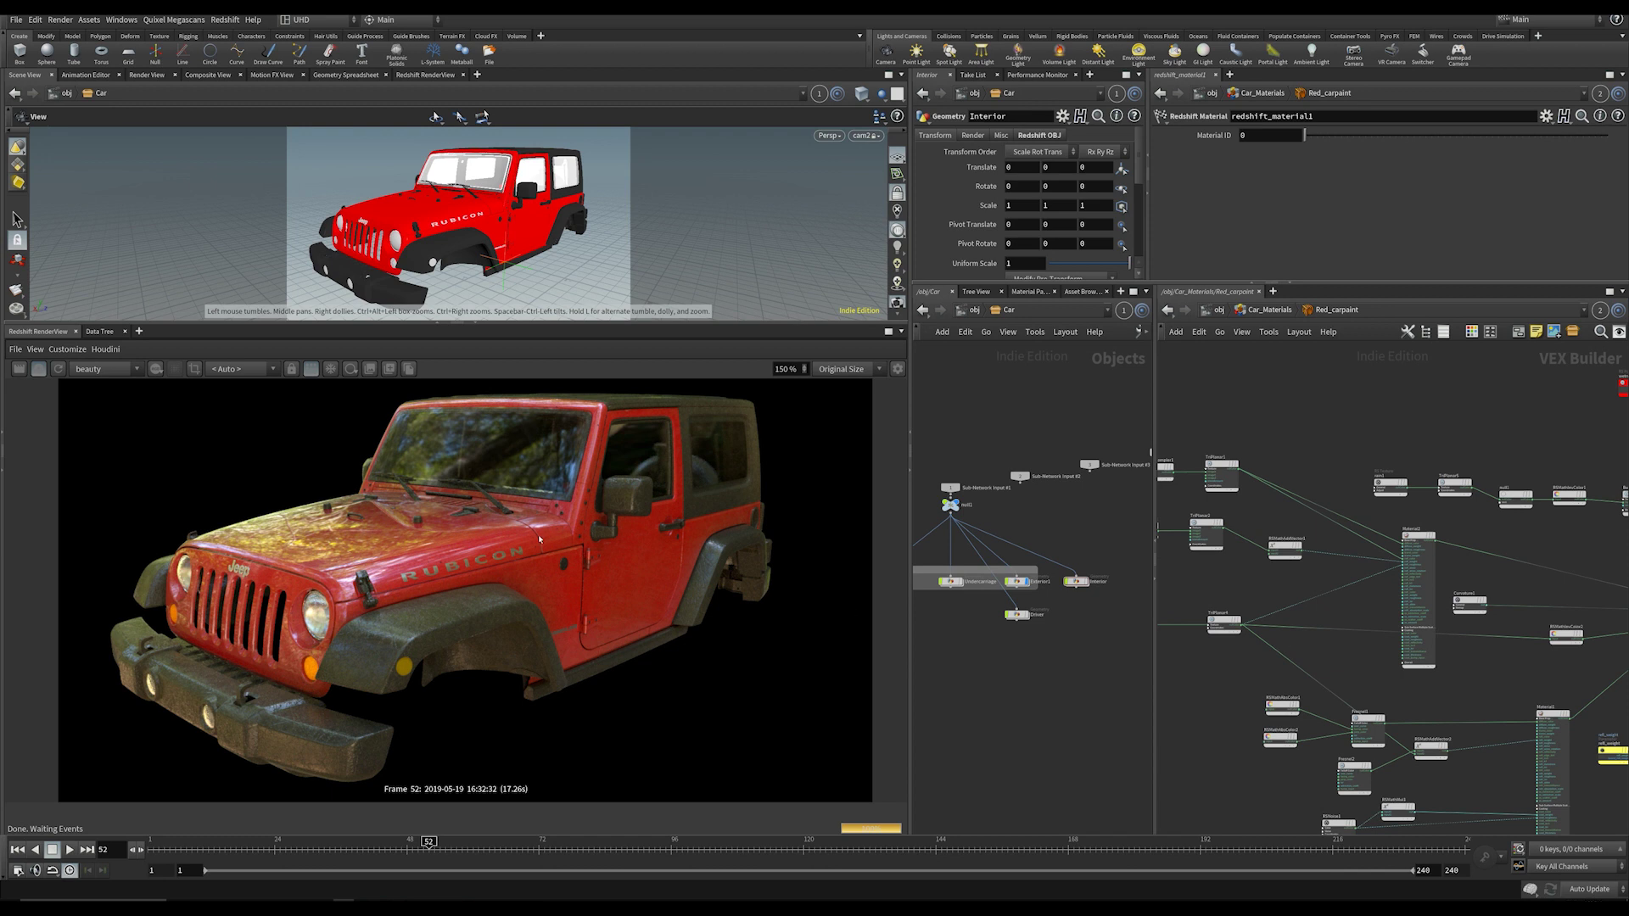
middle_drag(1425, 636, 1149, 592)
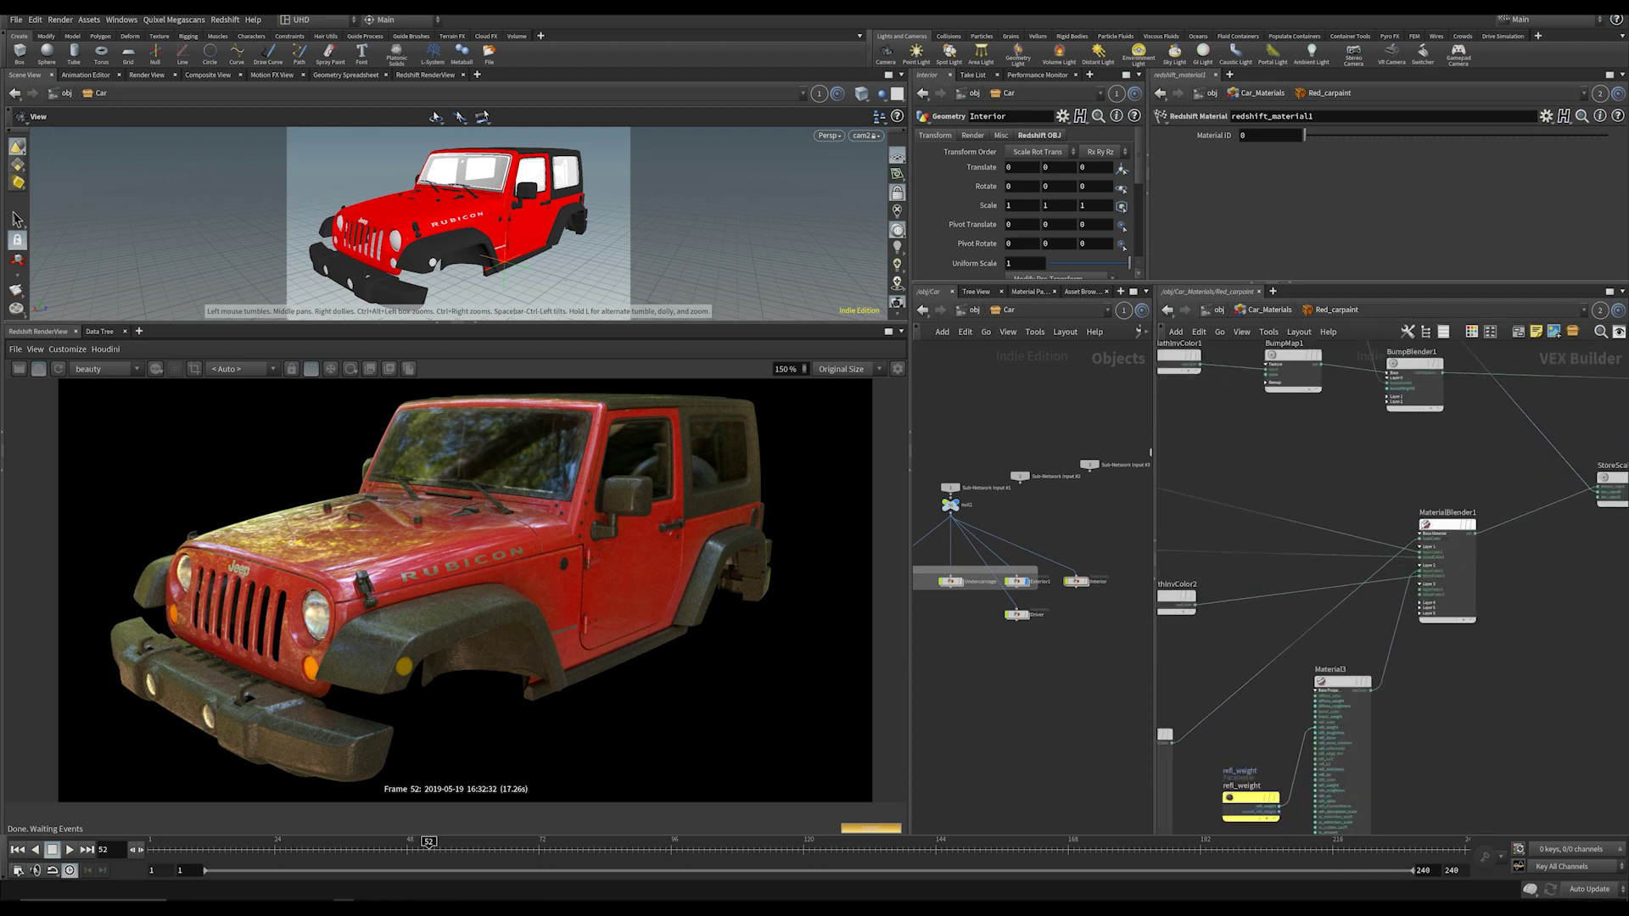
scroll(1474, 594, up, 3)
click(1442, 473)
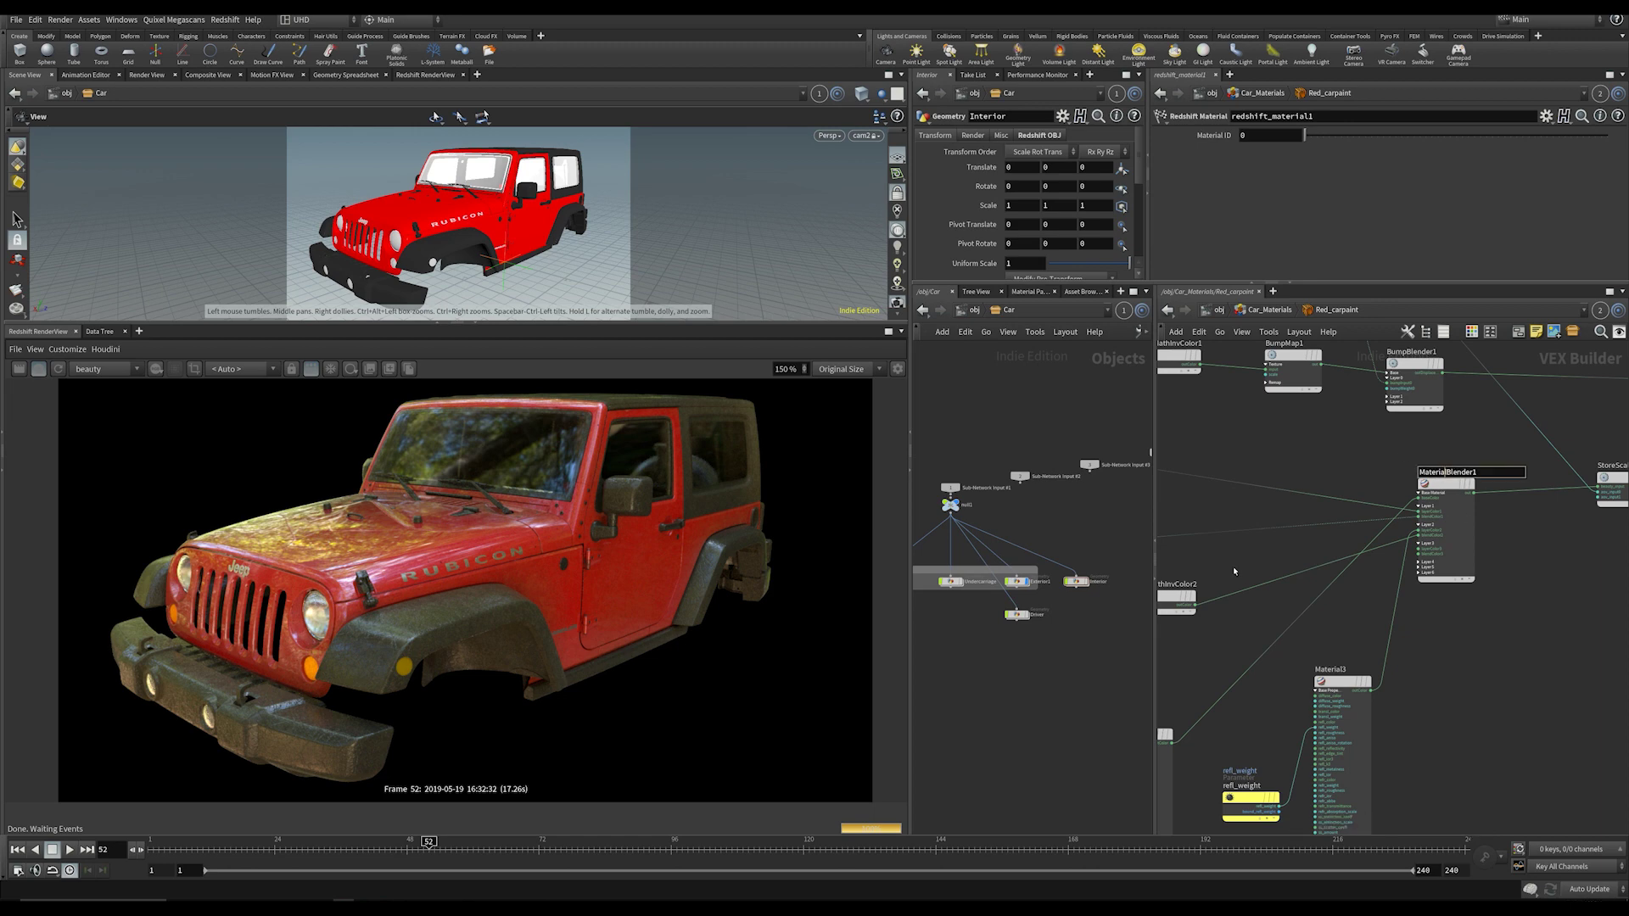
middle_drag(1236, 571, 1466, 473)
middle_drag(1308, 468, 1592, 585)
middle_drag(1170, 509, 1389, 647)
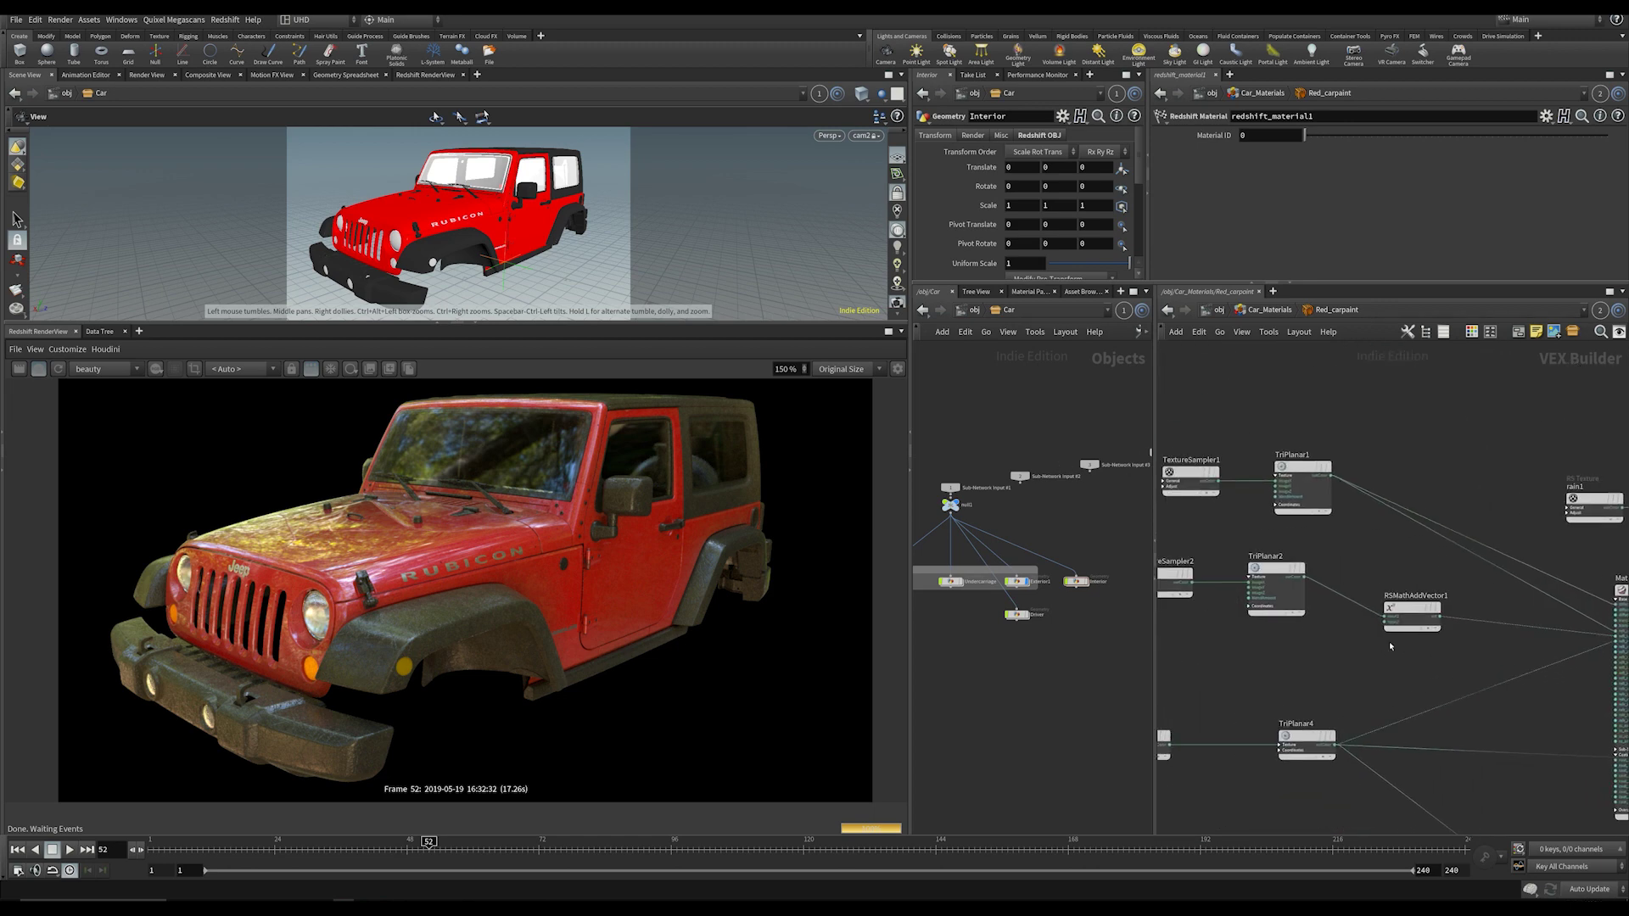
mouse_move(1200, 633)
middle_down()
mouse_move(1341, 644)
mouse_move(1277, 541)
middle_up()
scroll(1331, 576, down, 2)
middle_drag(1473, 736, 1331, 676)
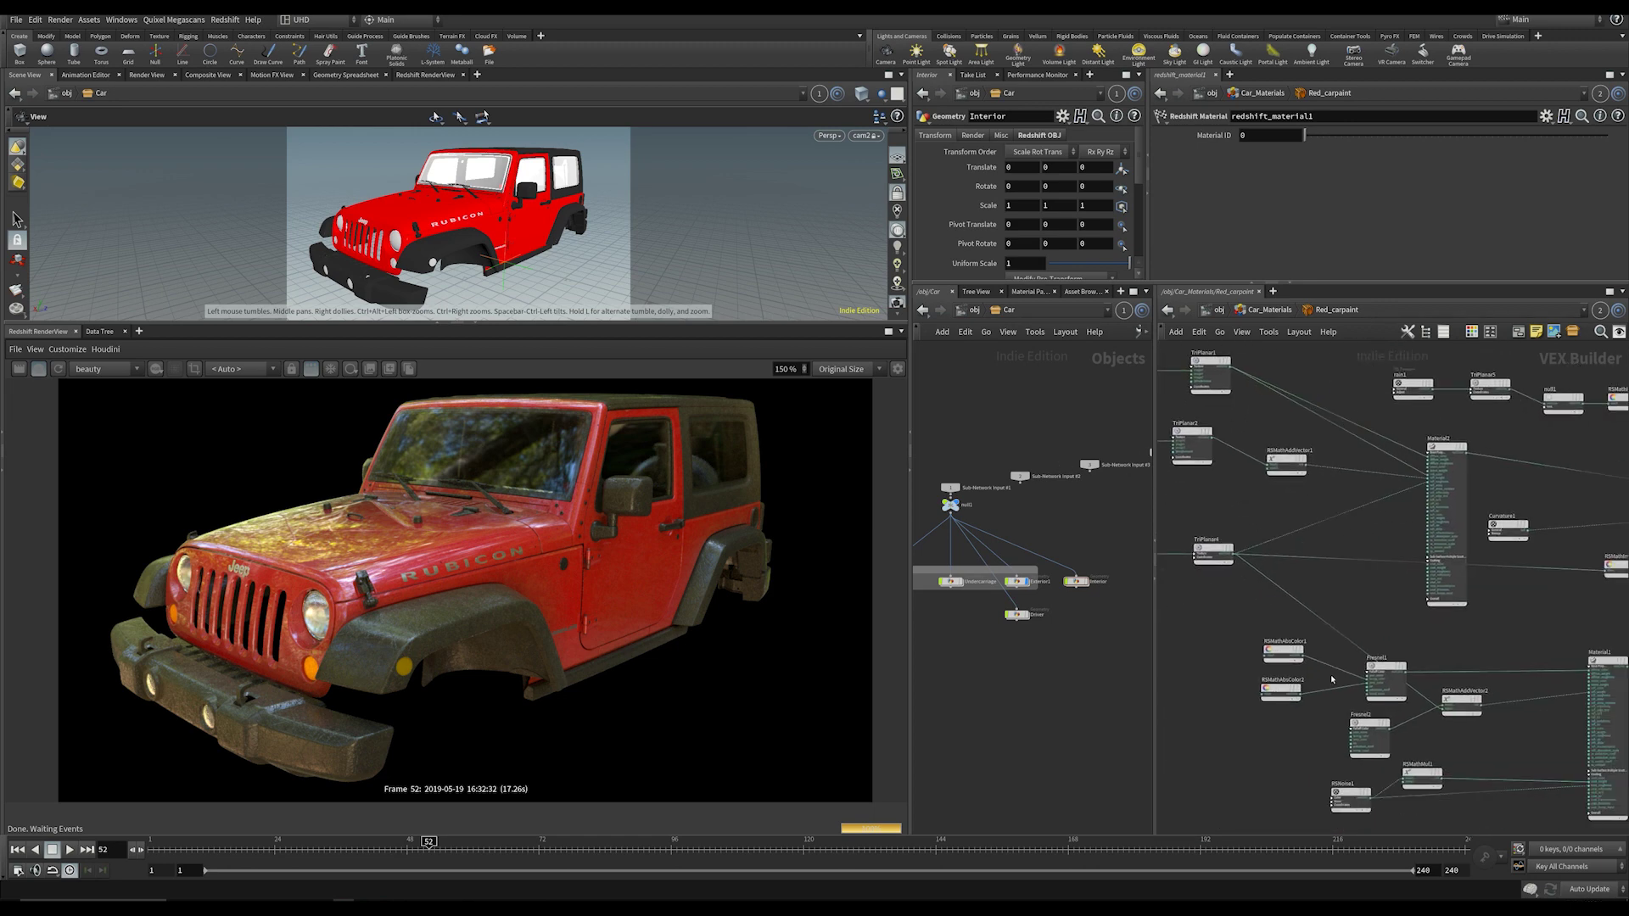
scroll(1330, 673, up, 3)
Step: Shift the Fresnel1 and RSMathAbsColor1 nodes slightly sideways to tidy the car paint graph
click(1247, 634)
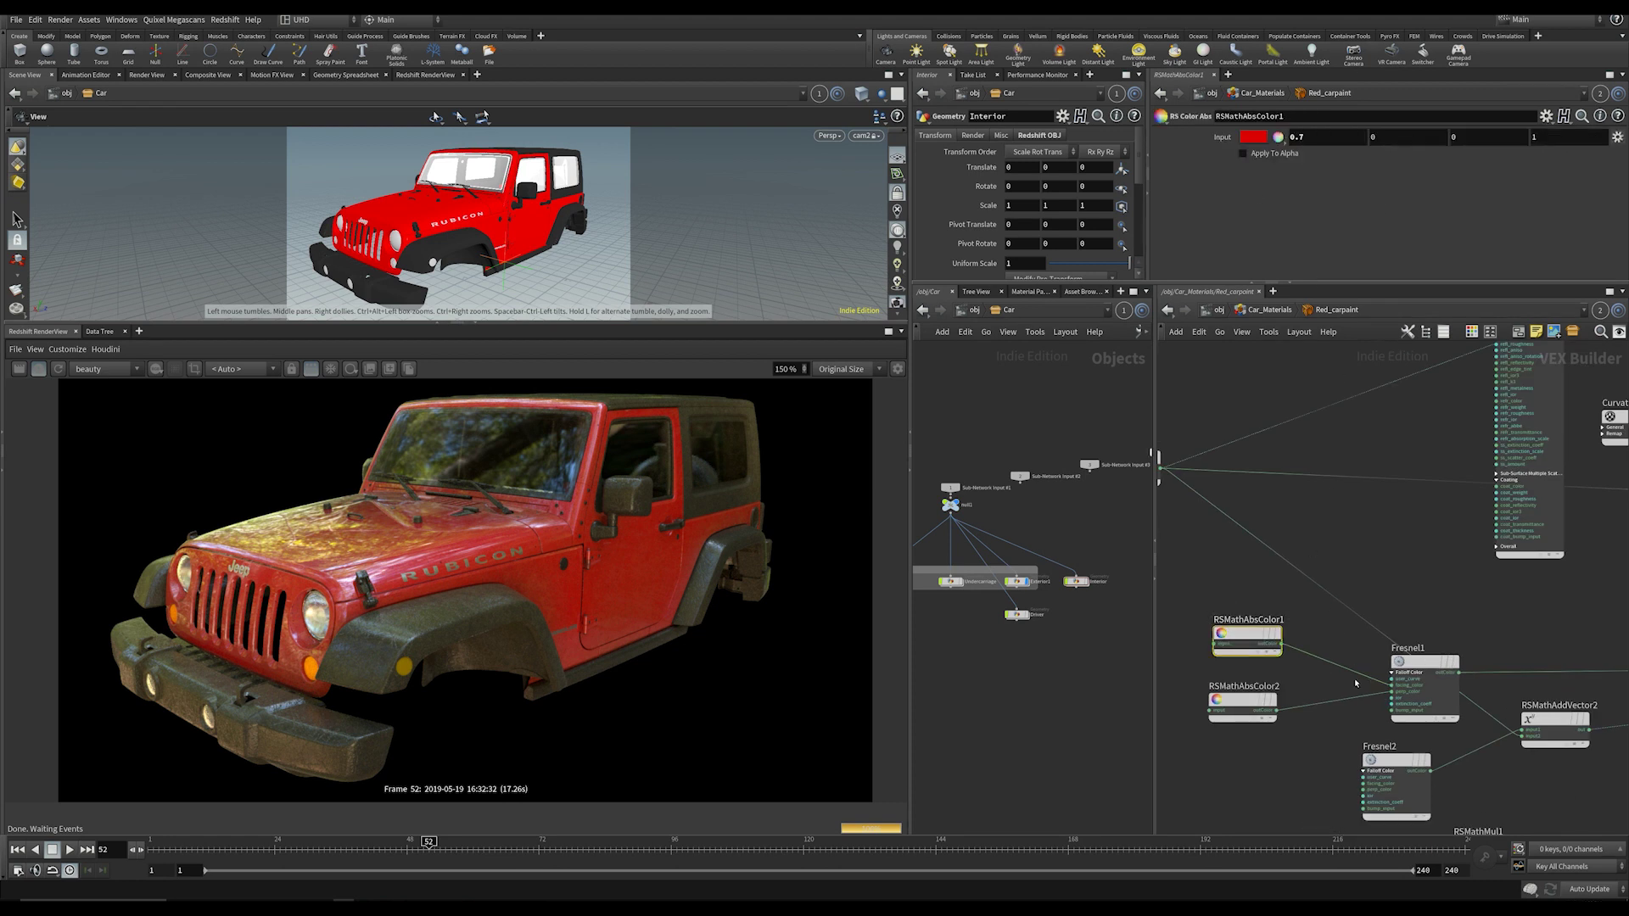
drag(1419, 658, 1343, 657)
drag(1246, 633, 1226, 633)
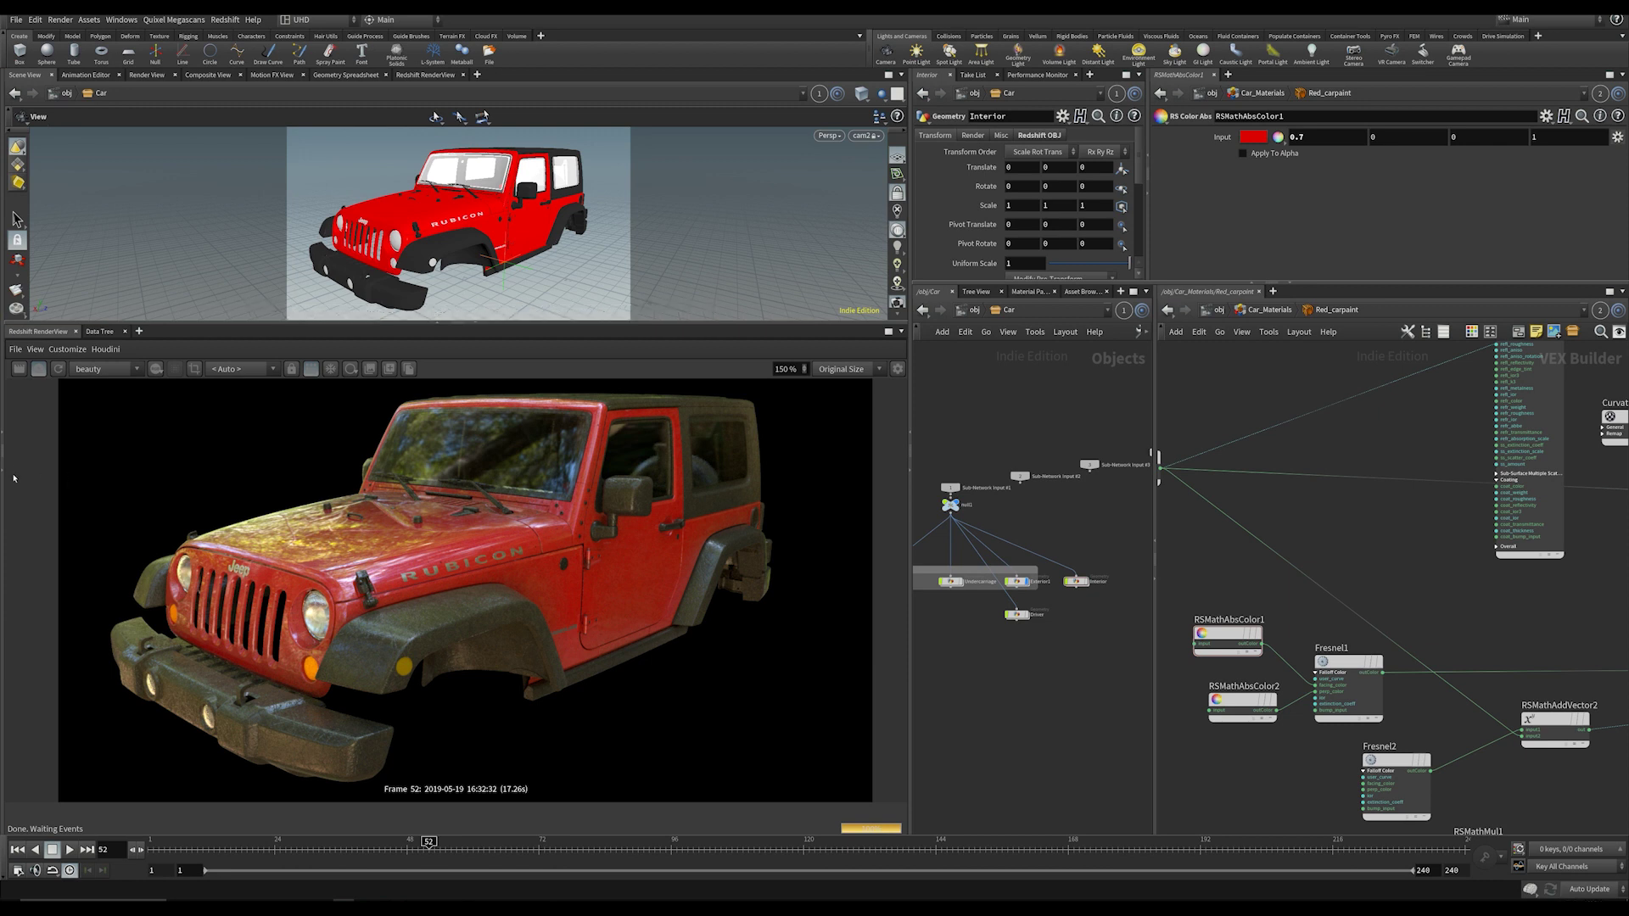
Step: Try Curve Falloff values of 17.6 and 1 on the Fresnel1 node with the live render running, and undo them
click(1348, 662)
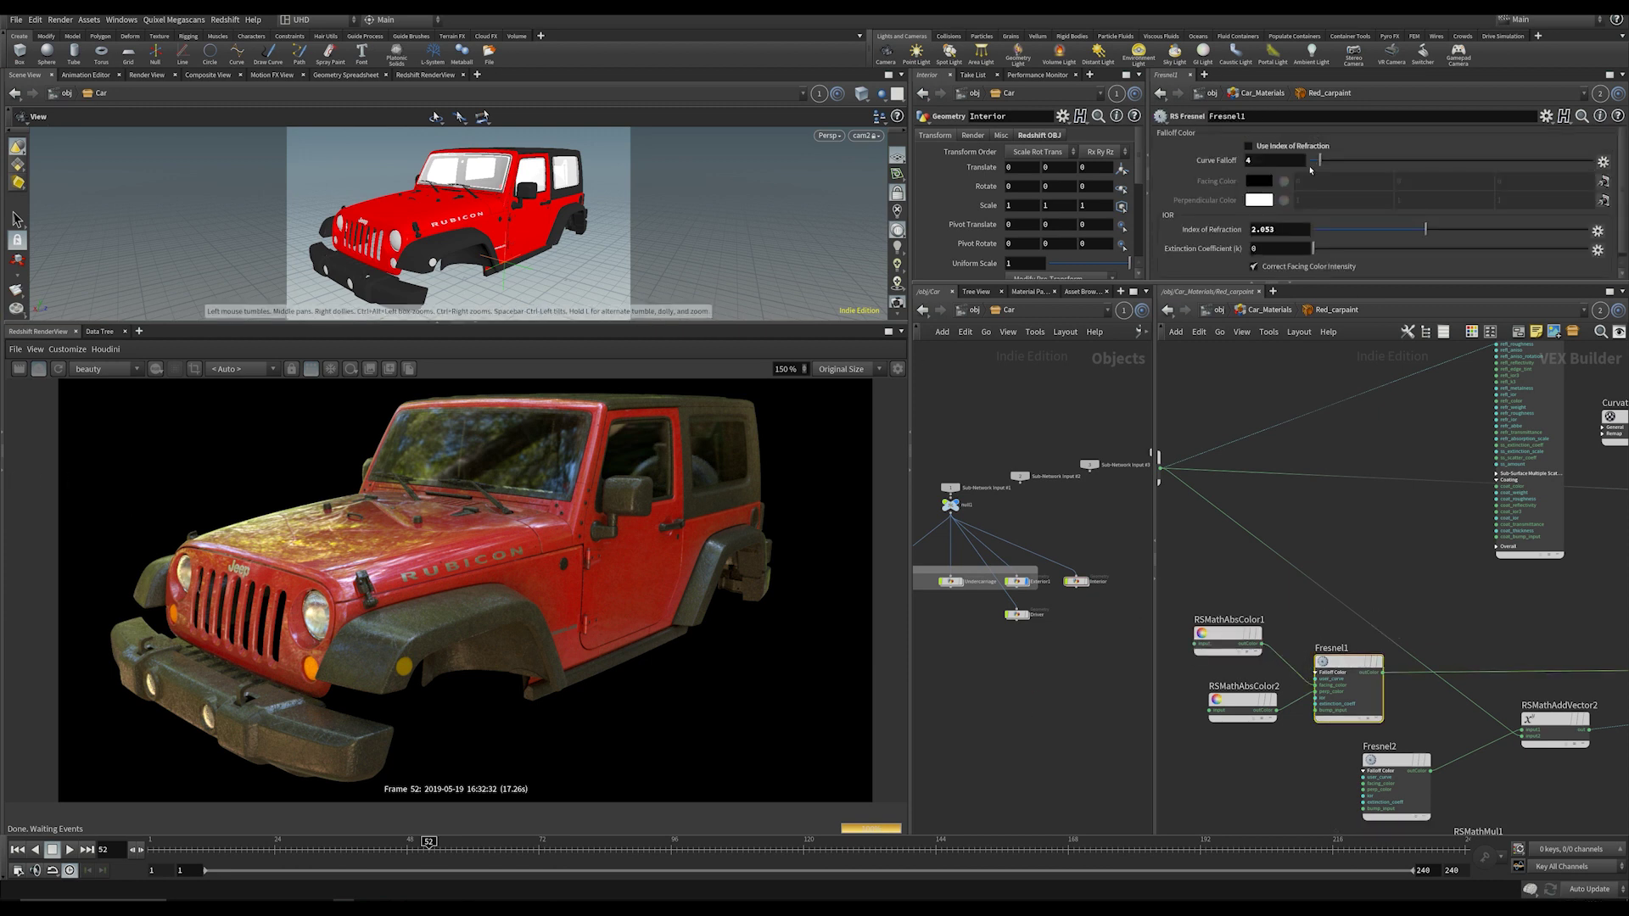
drag(1345, 164, 1359, 161)
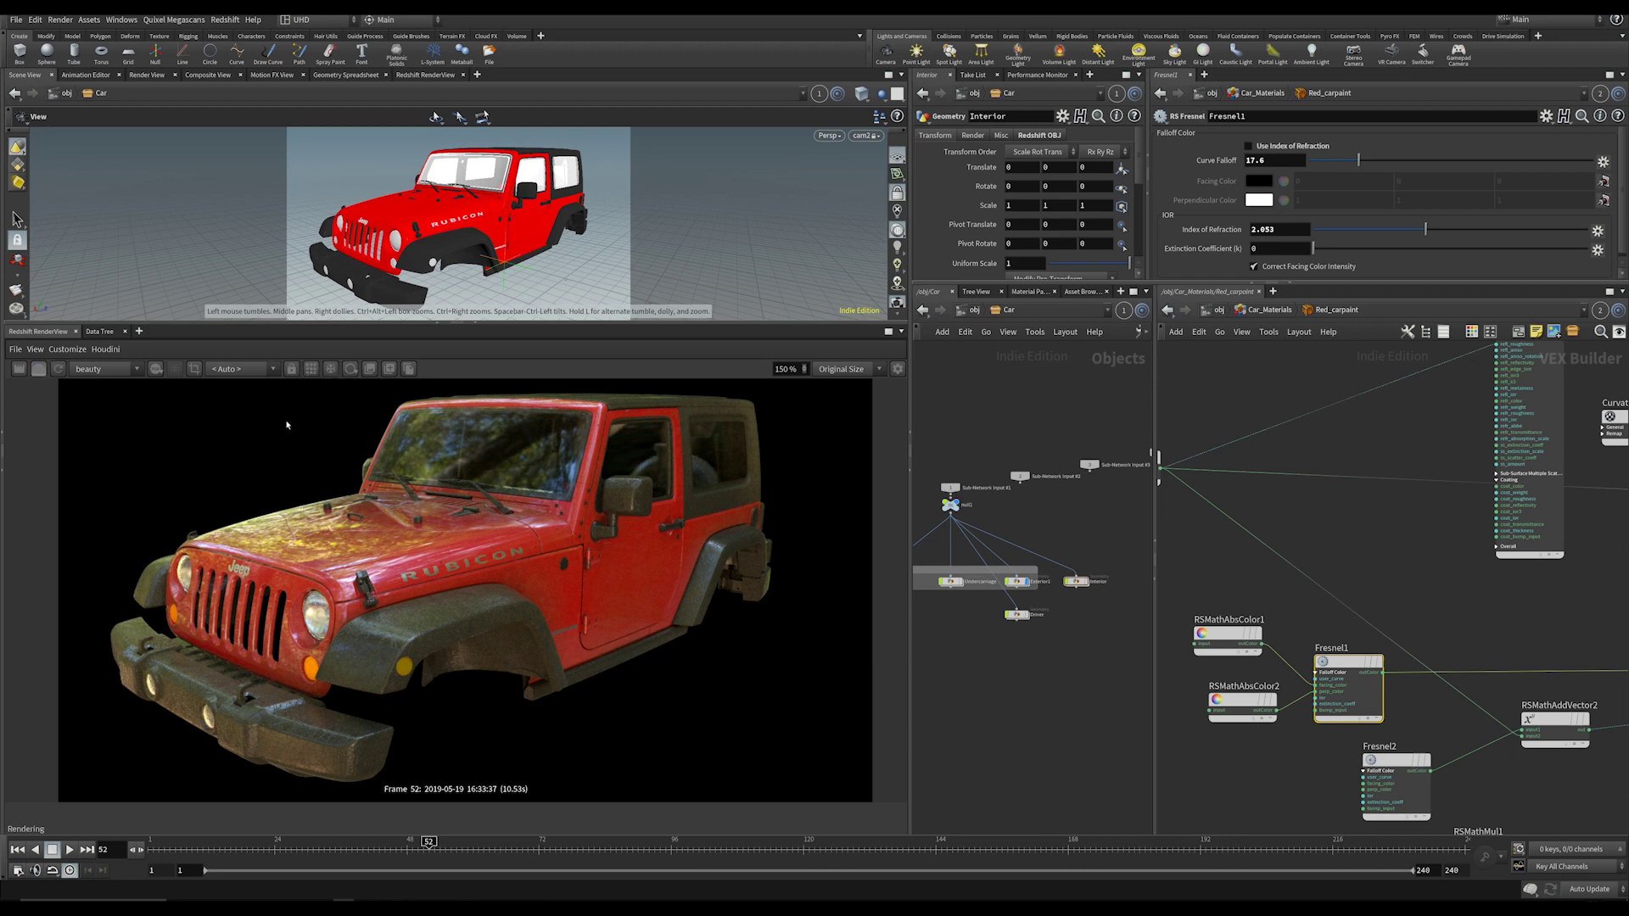
drag(1324, 164, 1303, 166)
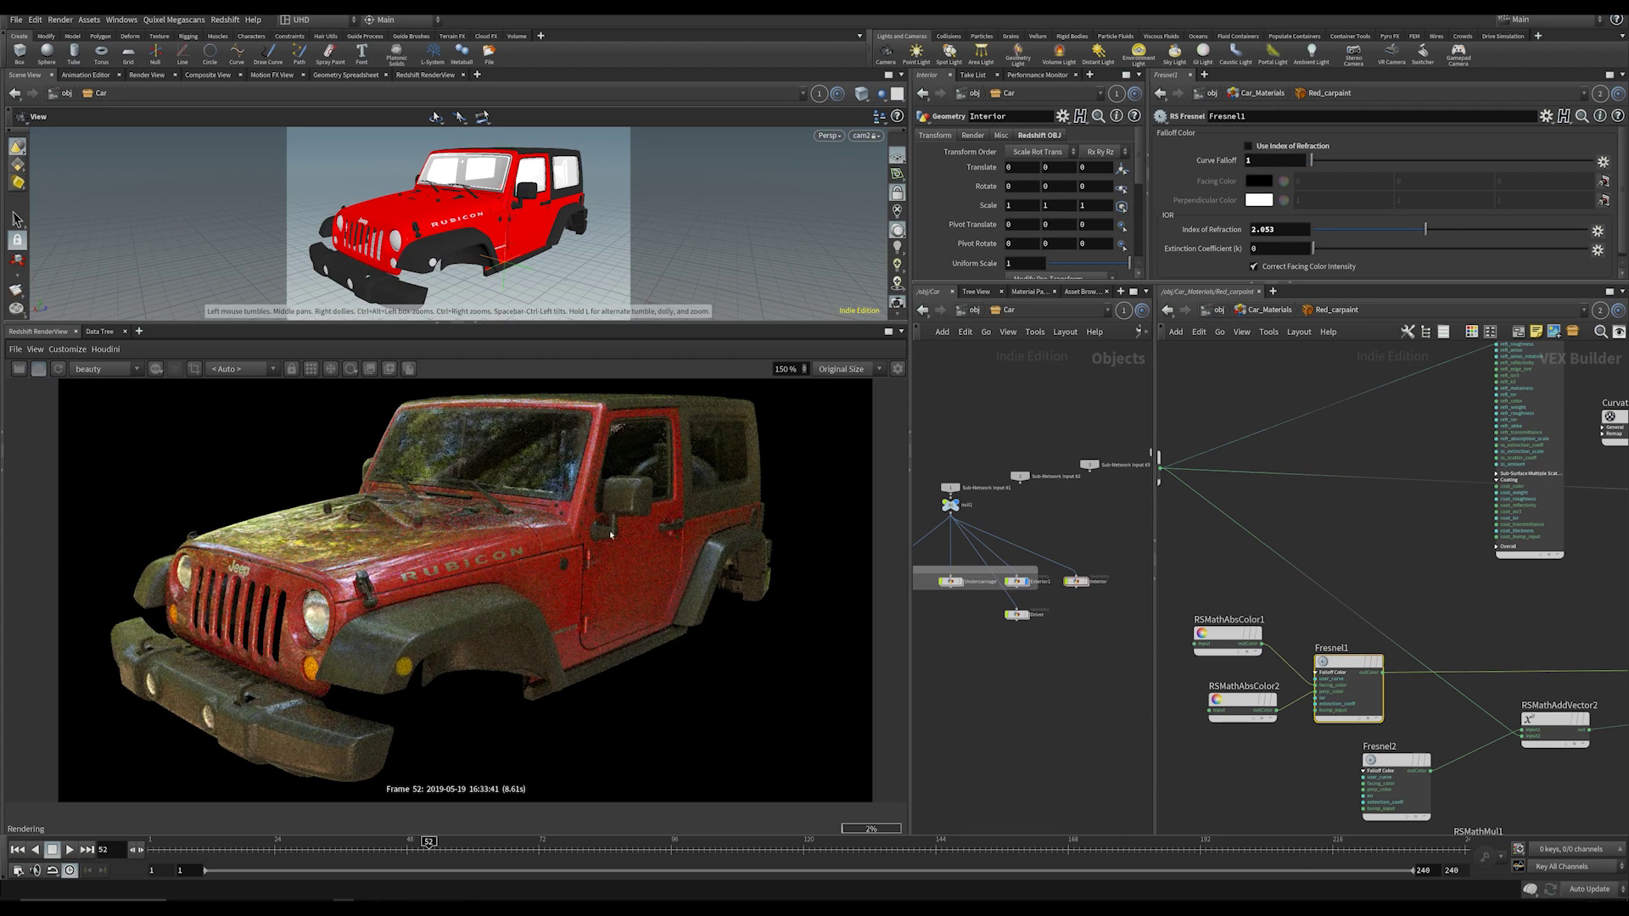
key(ctrl+z)
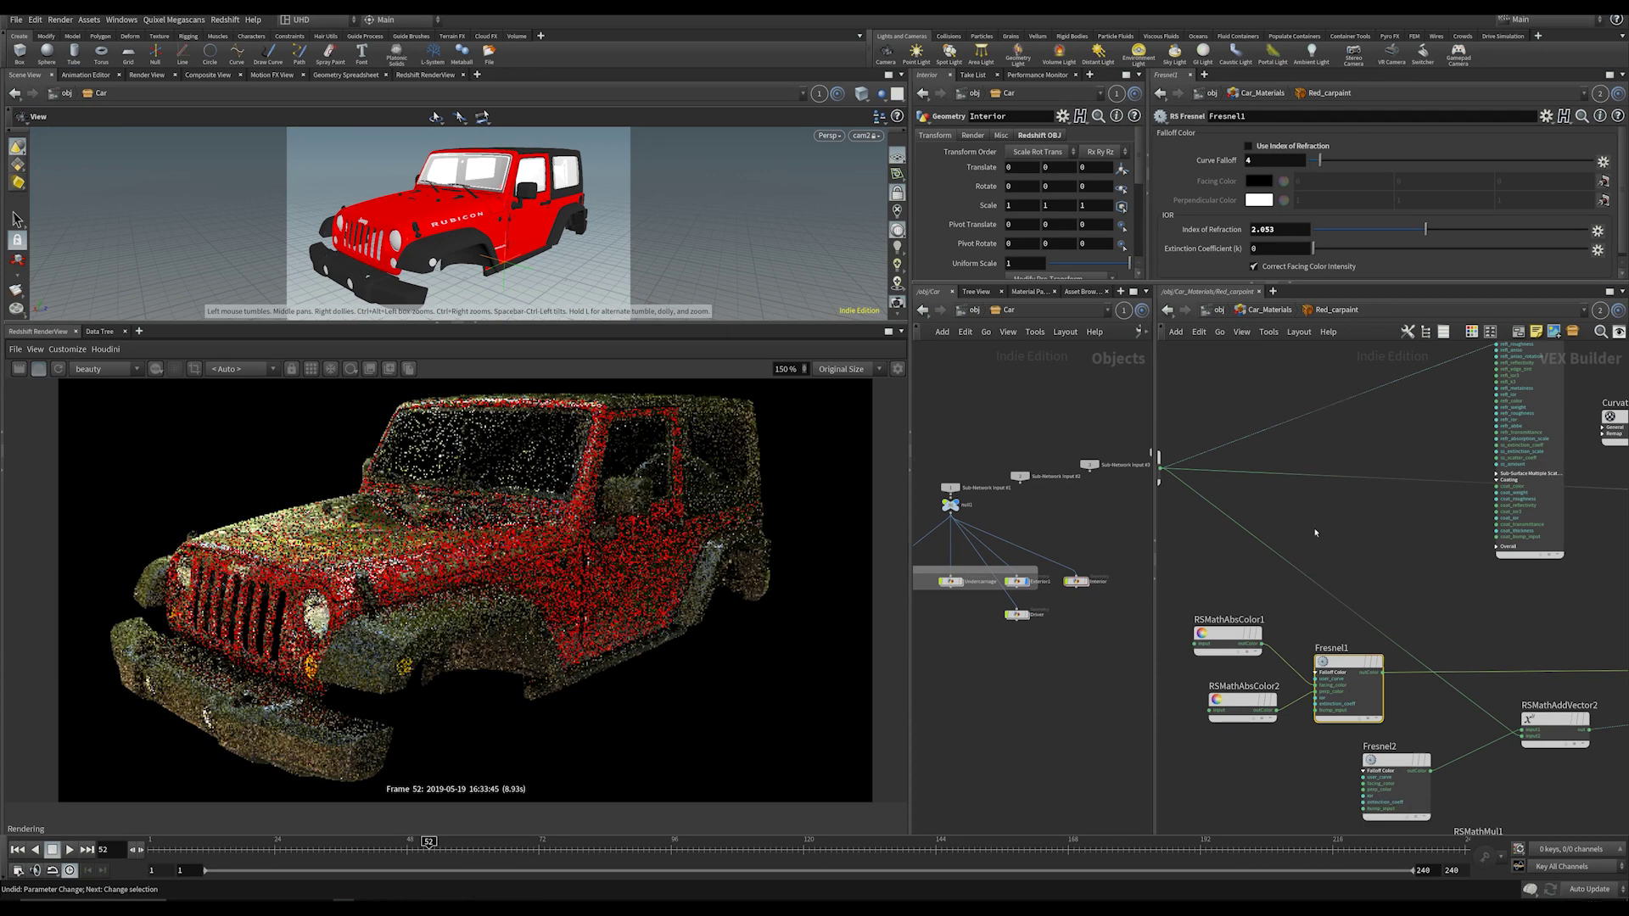
Step: Move RSMathAbsColor2 slightly lower, and check the input colour of RSMathAbsColor1 in the colour editor
click(1226, 633)
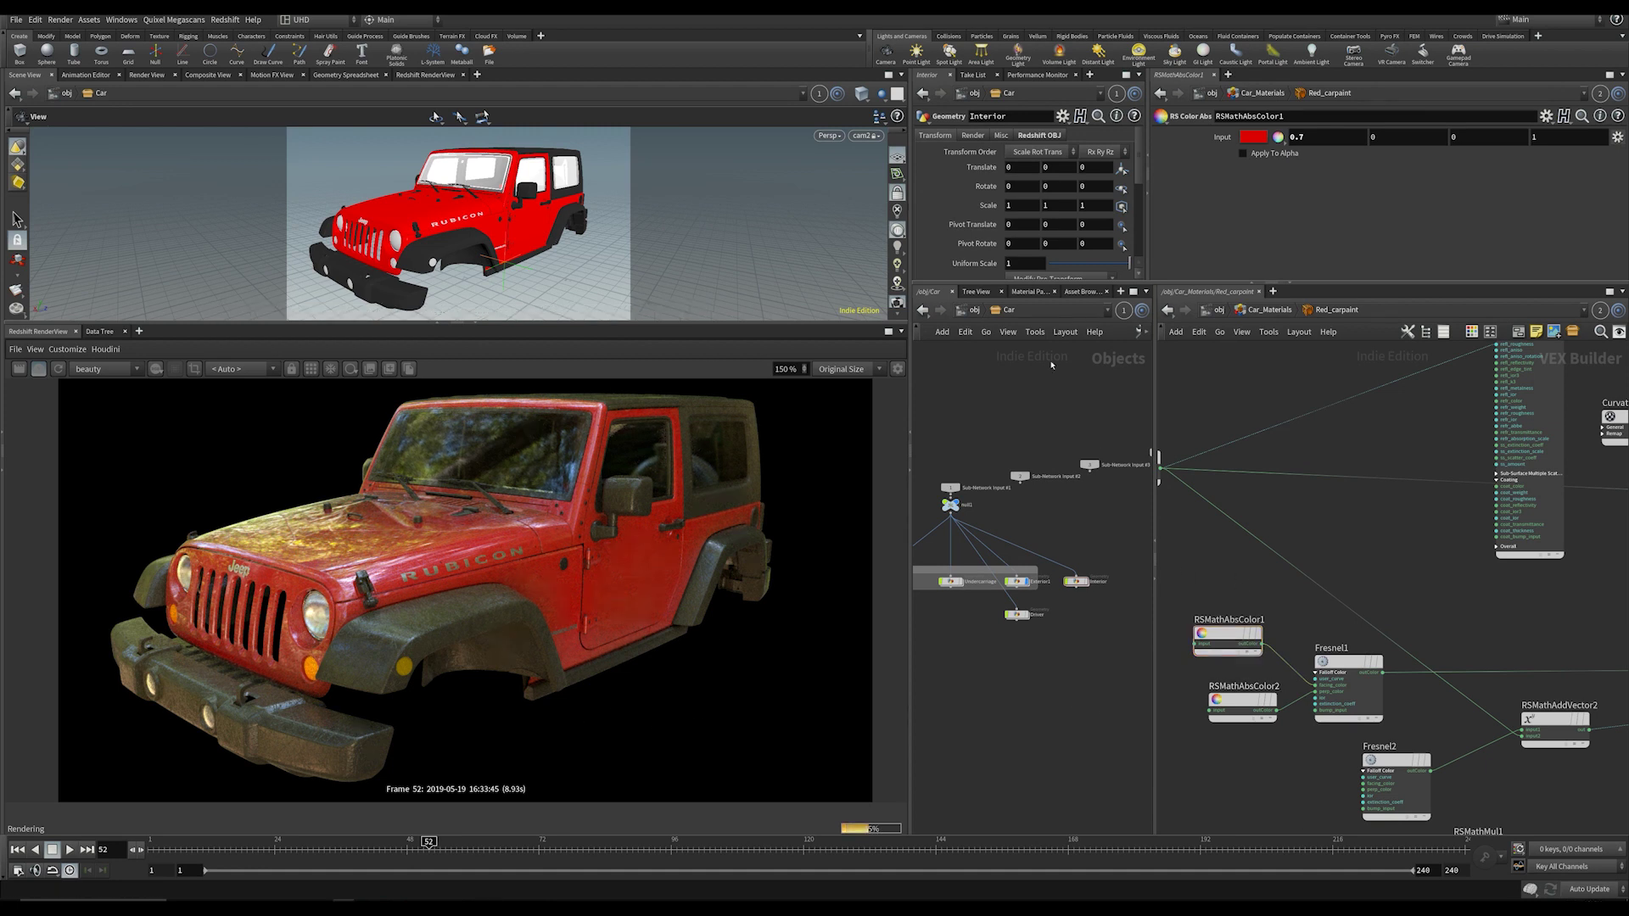
drag(1268, 712, 1263, 731)
click(1228, 635)
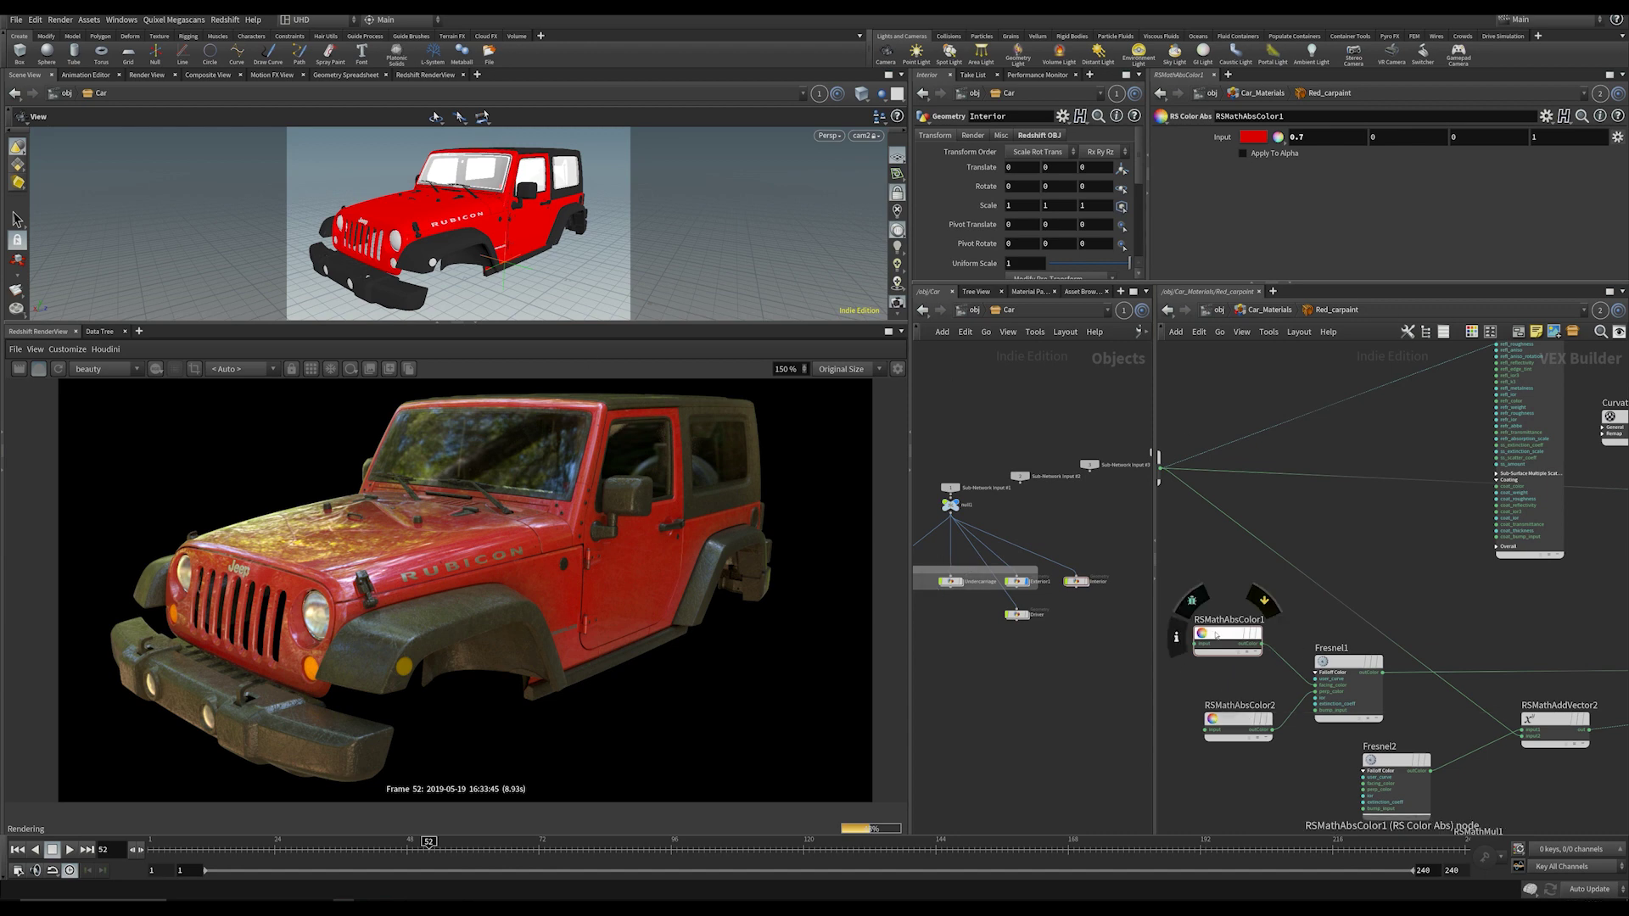
click(1254, 137)
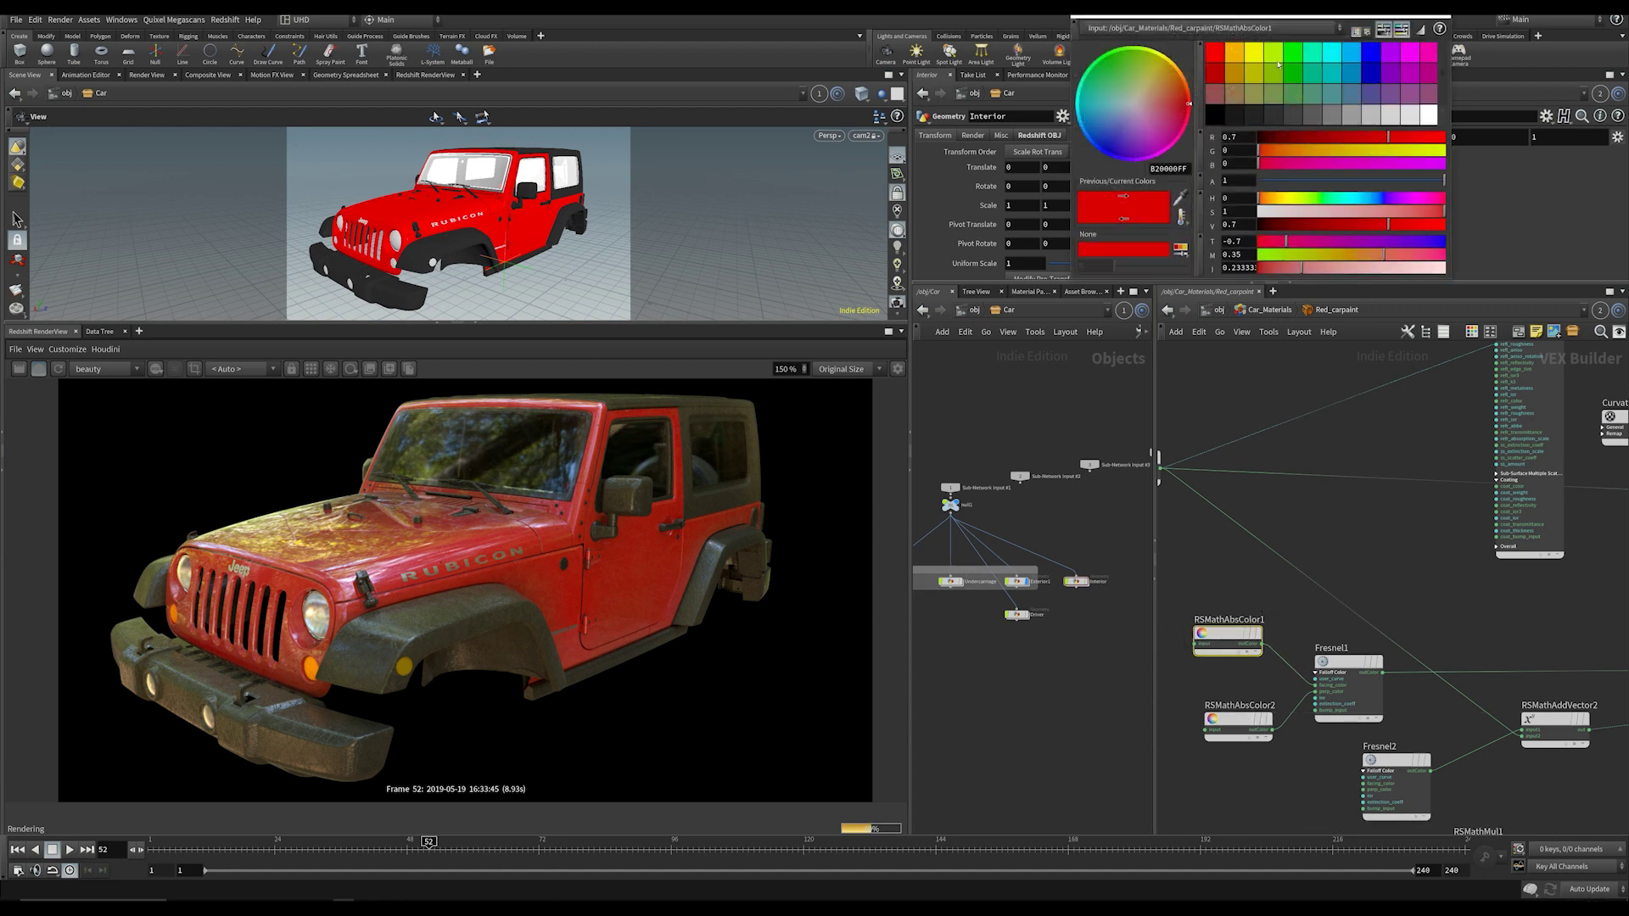
click(1452, 17)
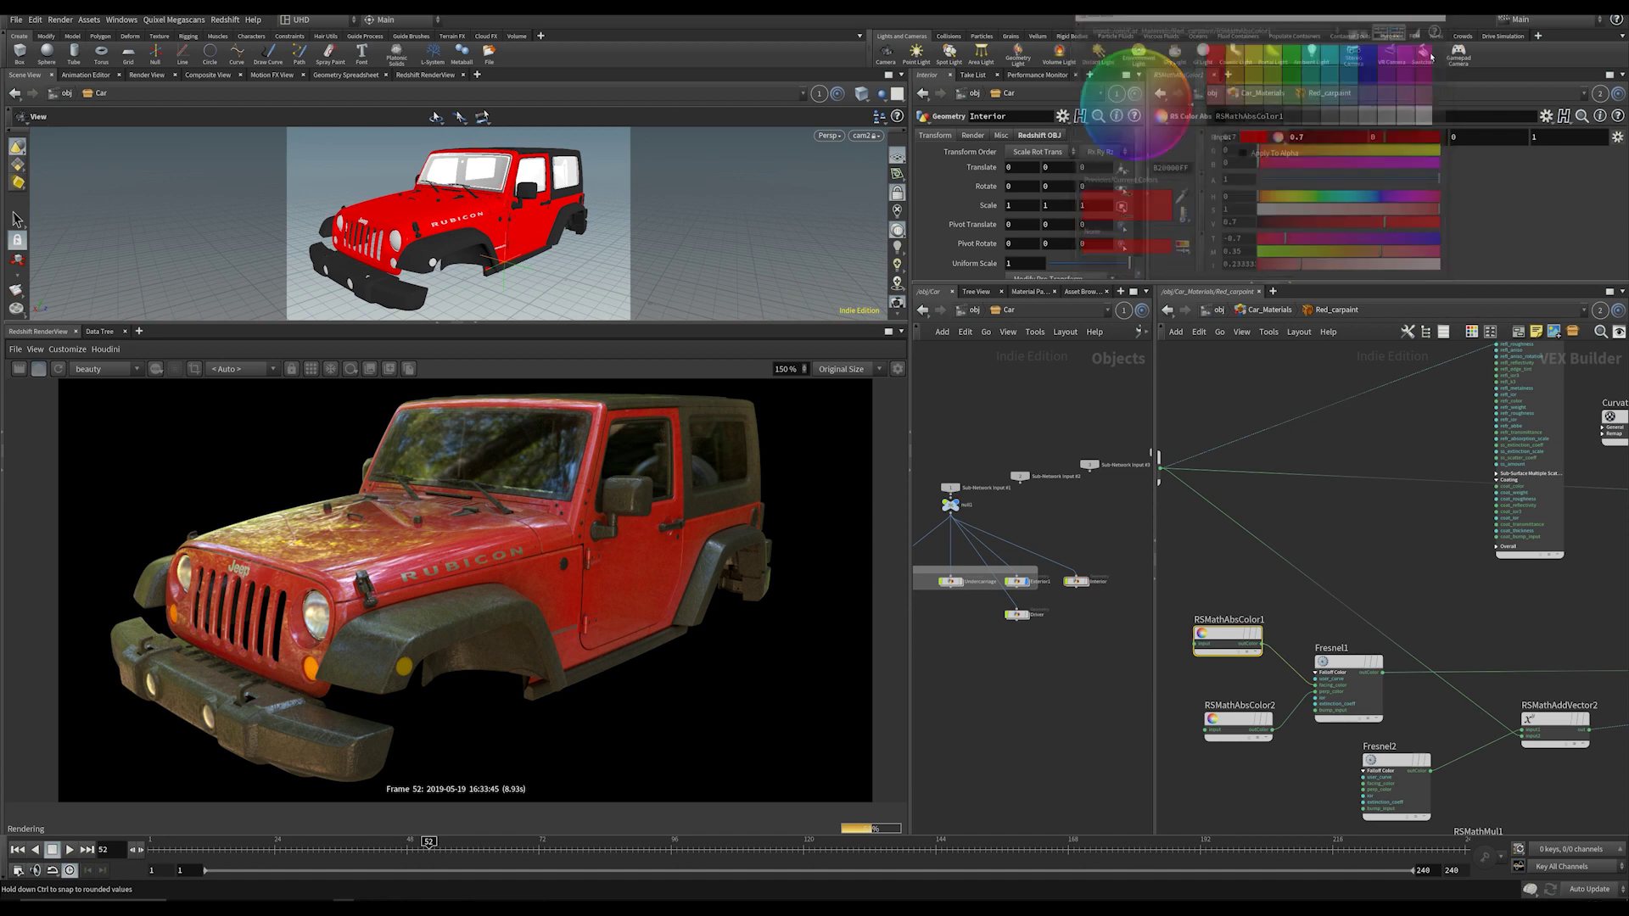
Step: Set the input colour of RSMathAbsColor2, which feeds Fresnel1's perp_color, to blue with values 0, 0, 0.9
click(1234, 718)
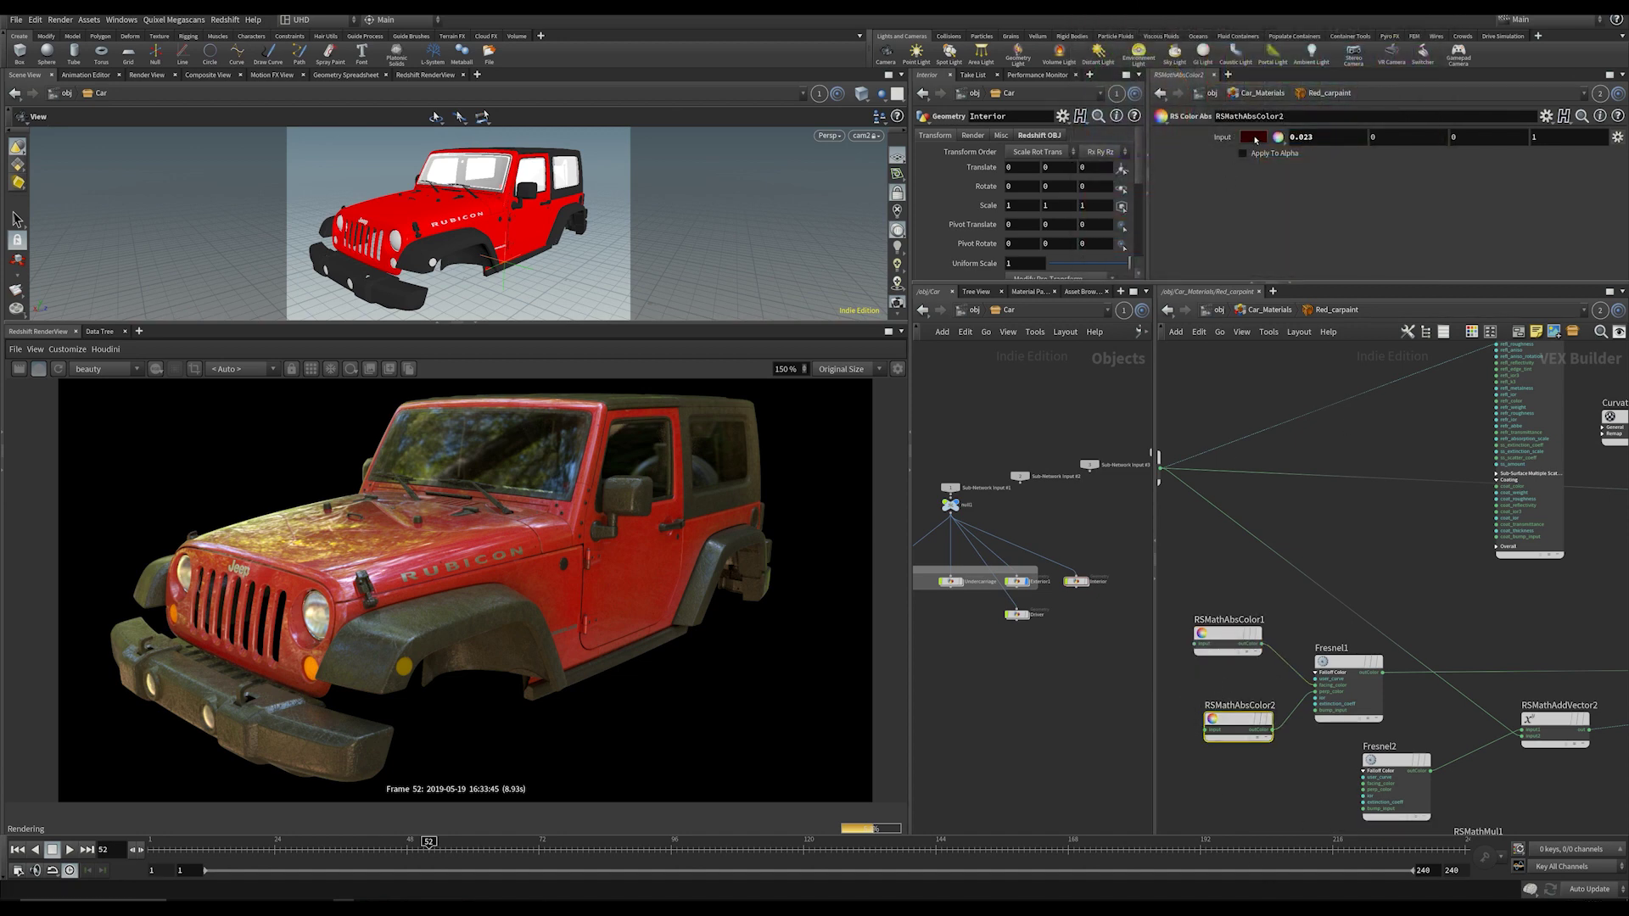
click(1254, 138)
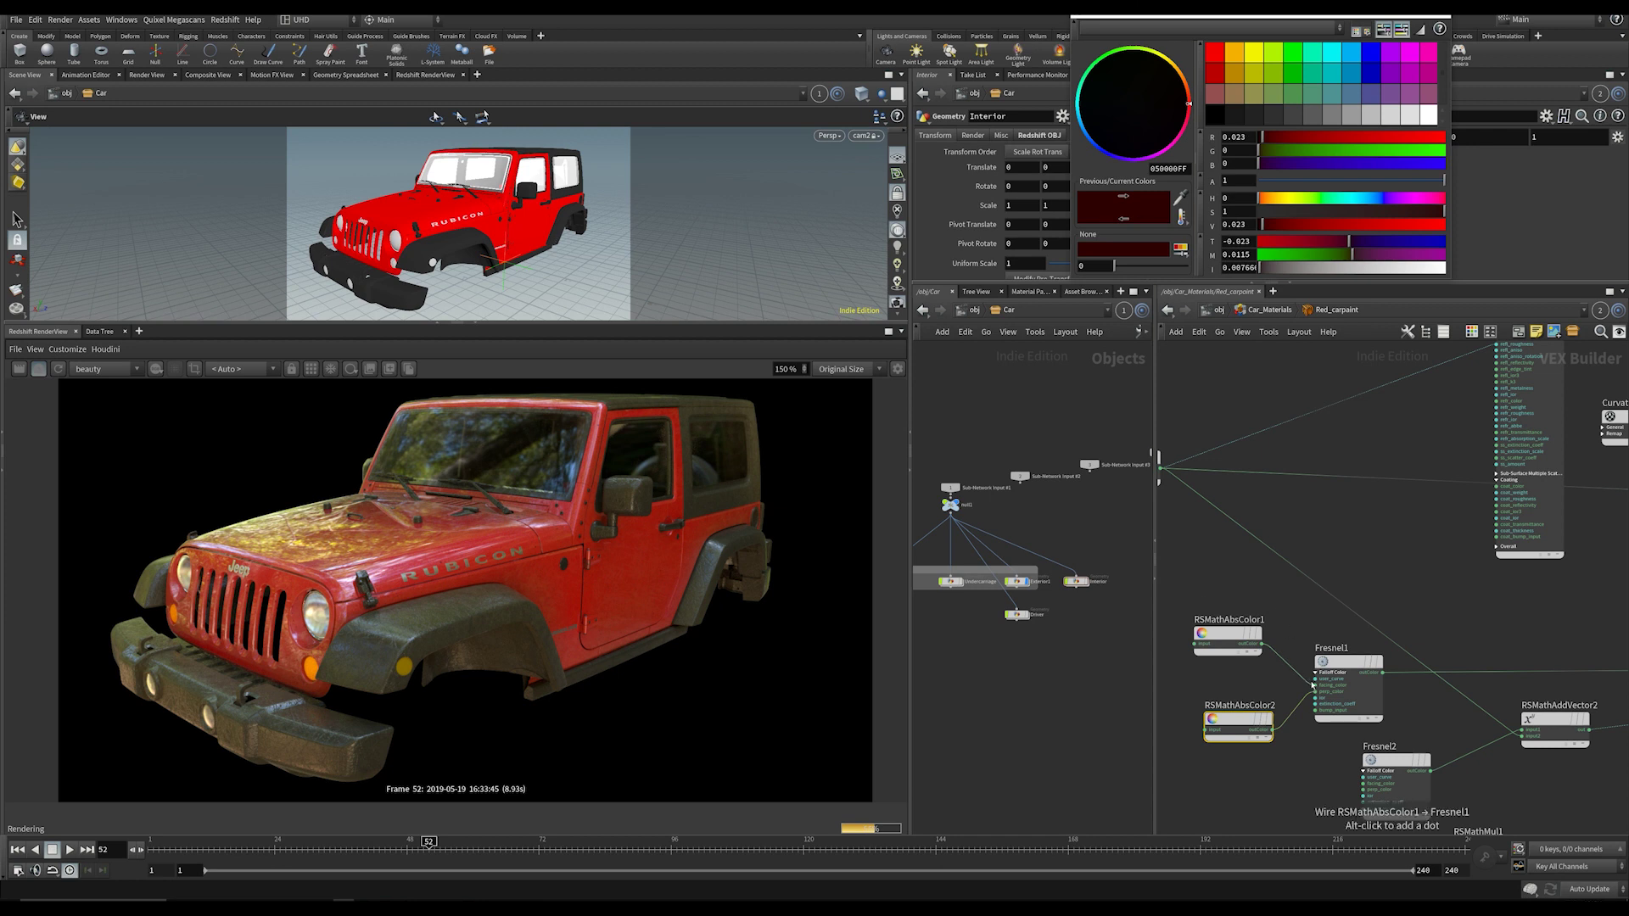
scroll(1312, 681, up, 2)
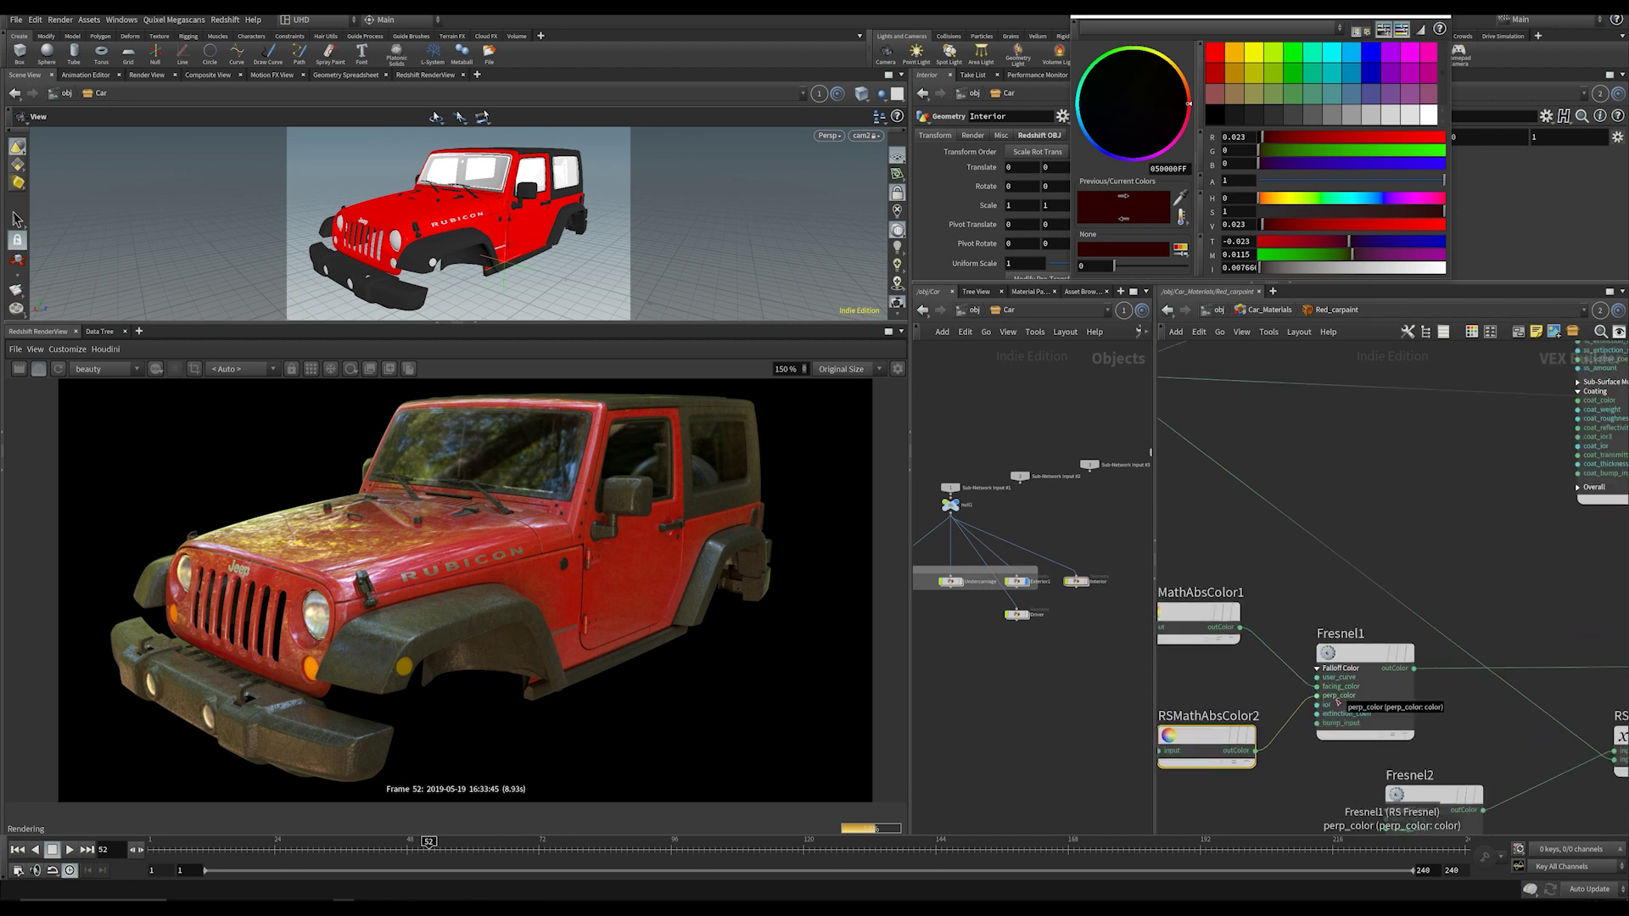
right_click(1334, 699)
click(1386, 483)
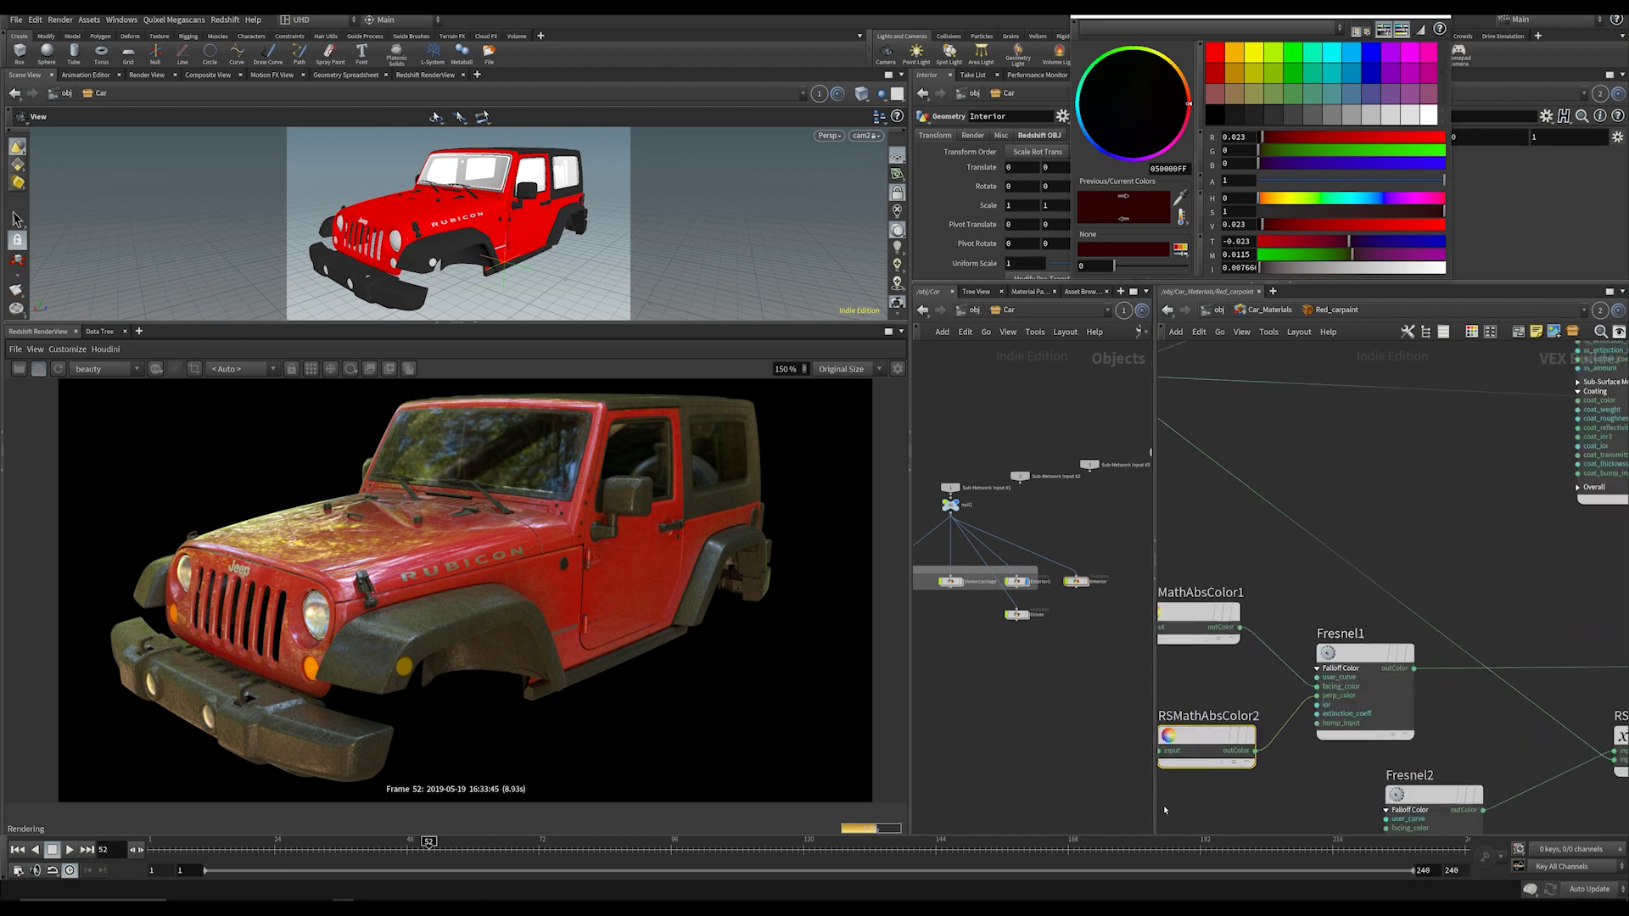
click(1366, 53)
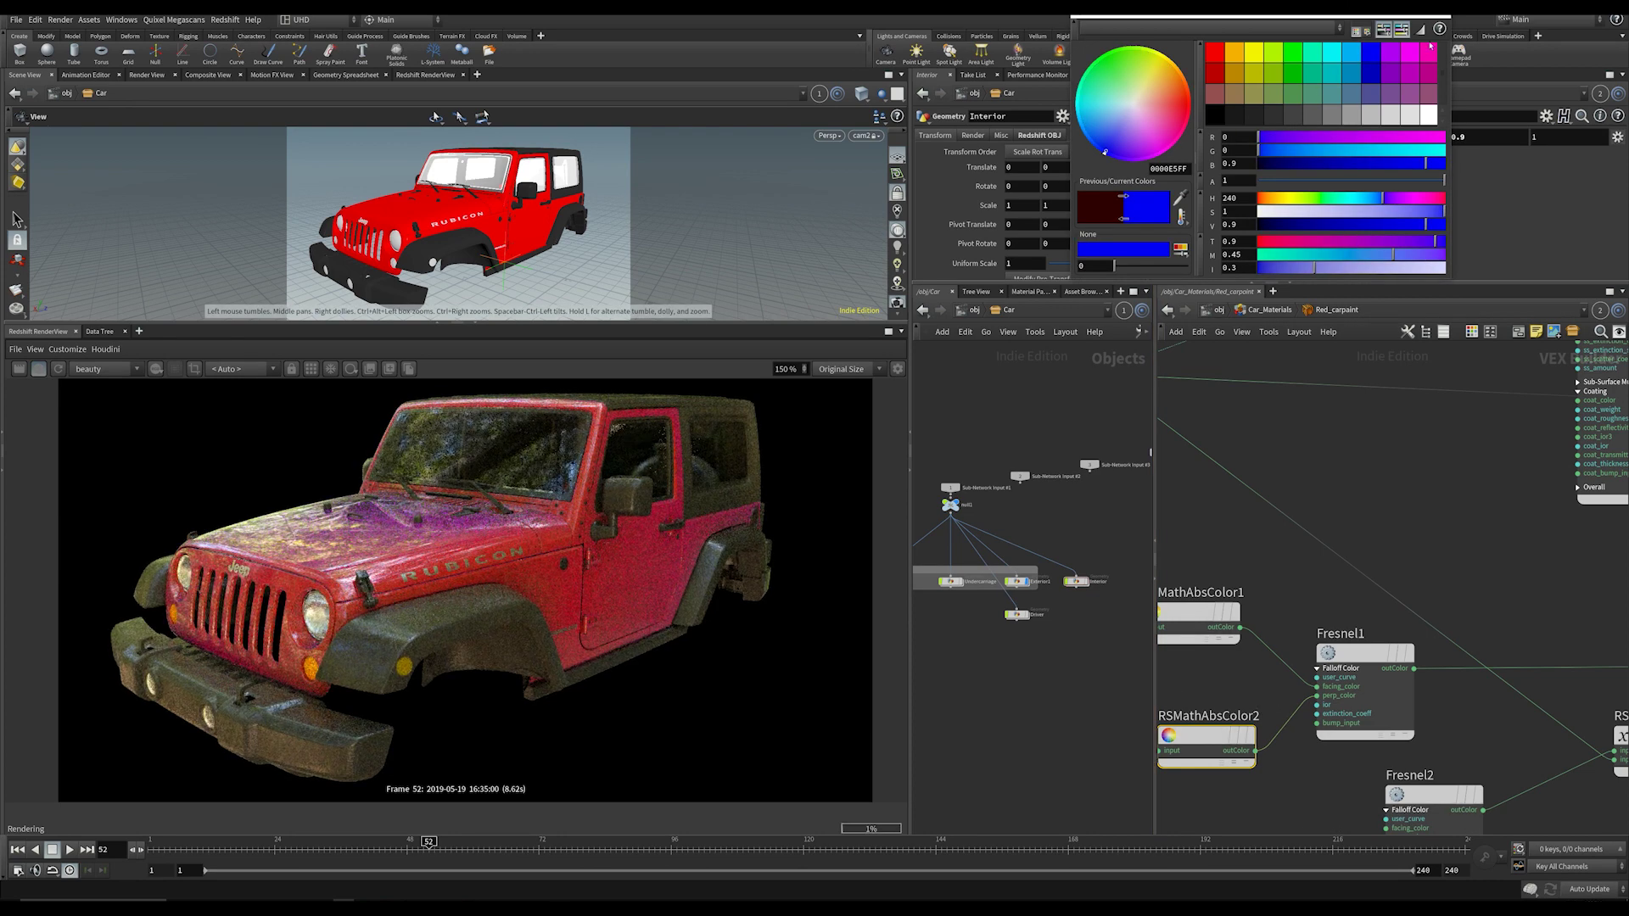
Step: Try Curve Falloff values of 10.4 and 1.5 on the Fresnel1 node with the live render running
click(1365, 653)
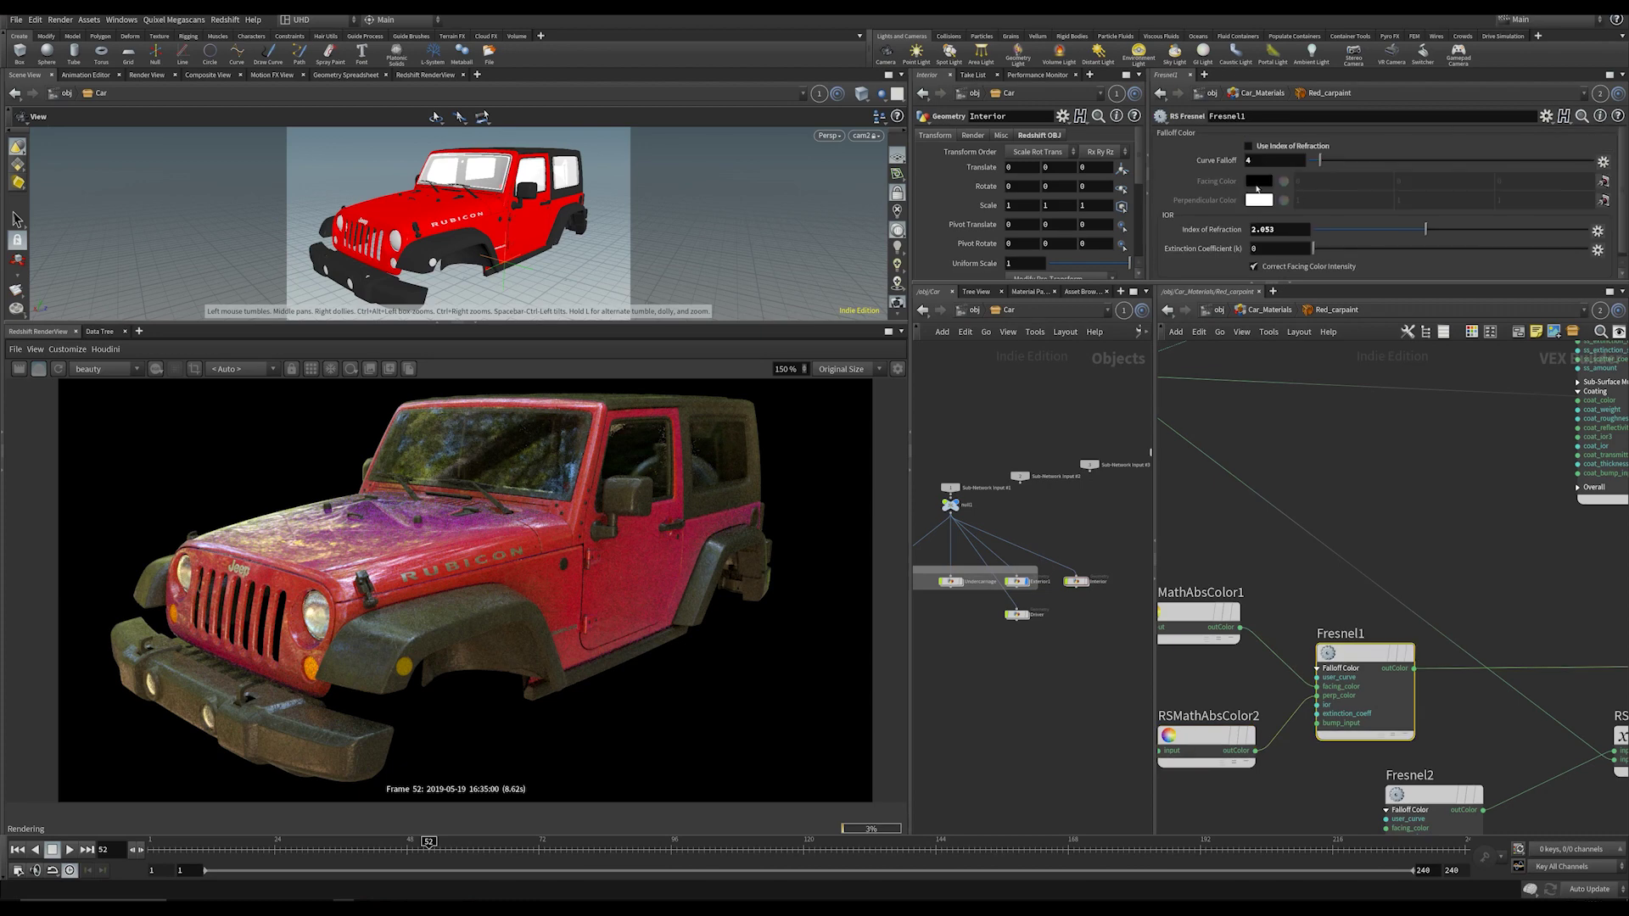
drag(1316, 169, 1347, 159)
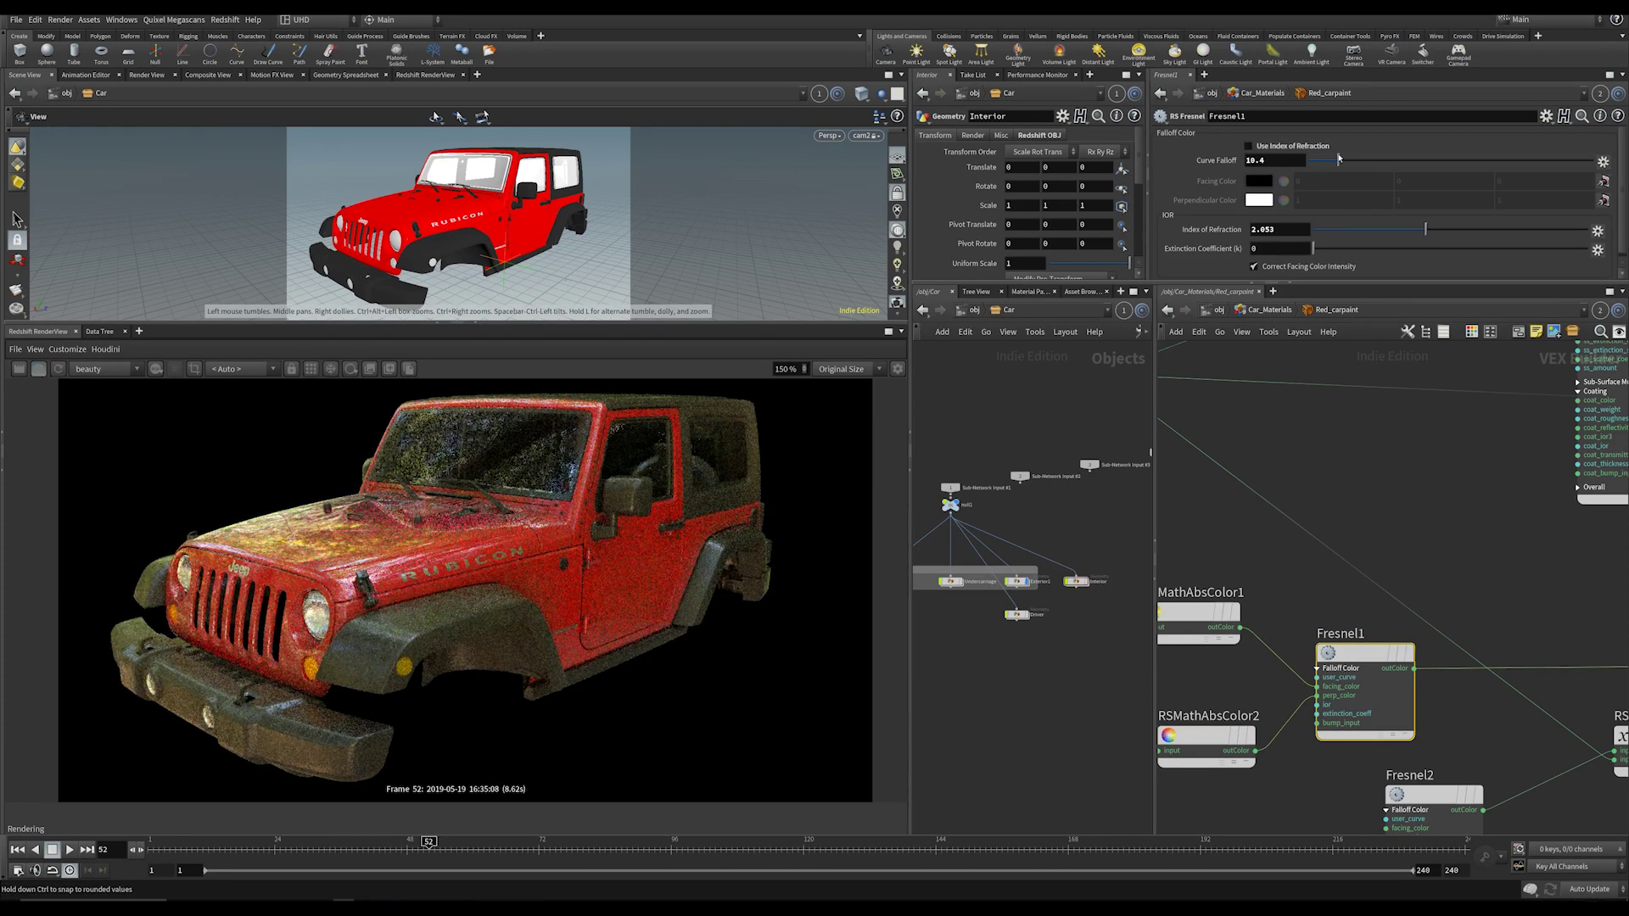
drag(1348, 159, 1316, 161)
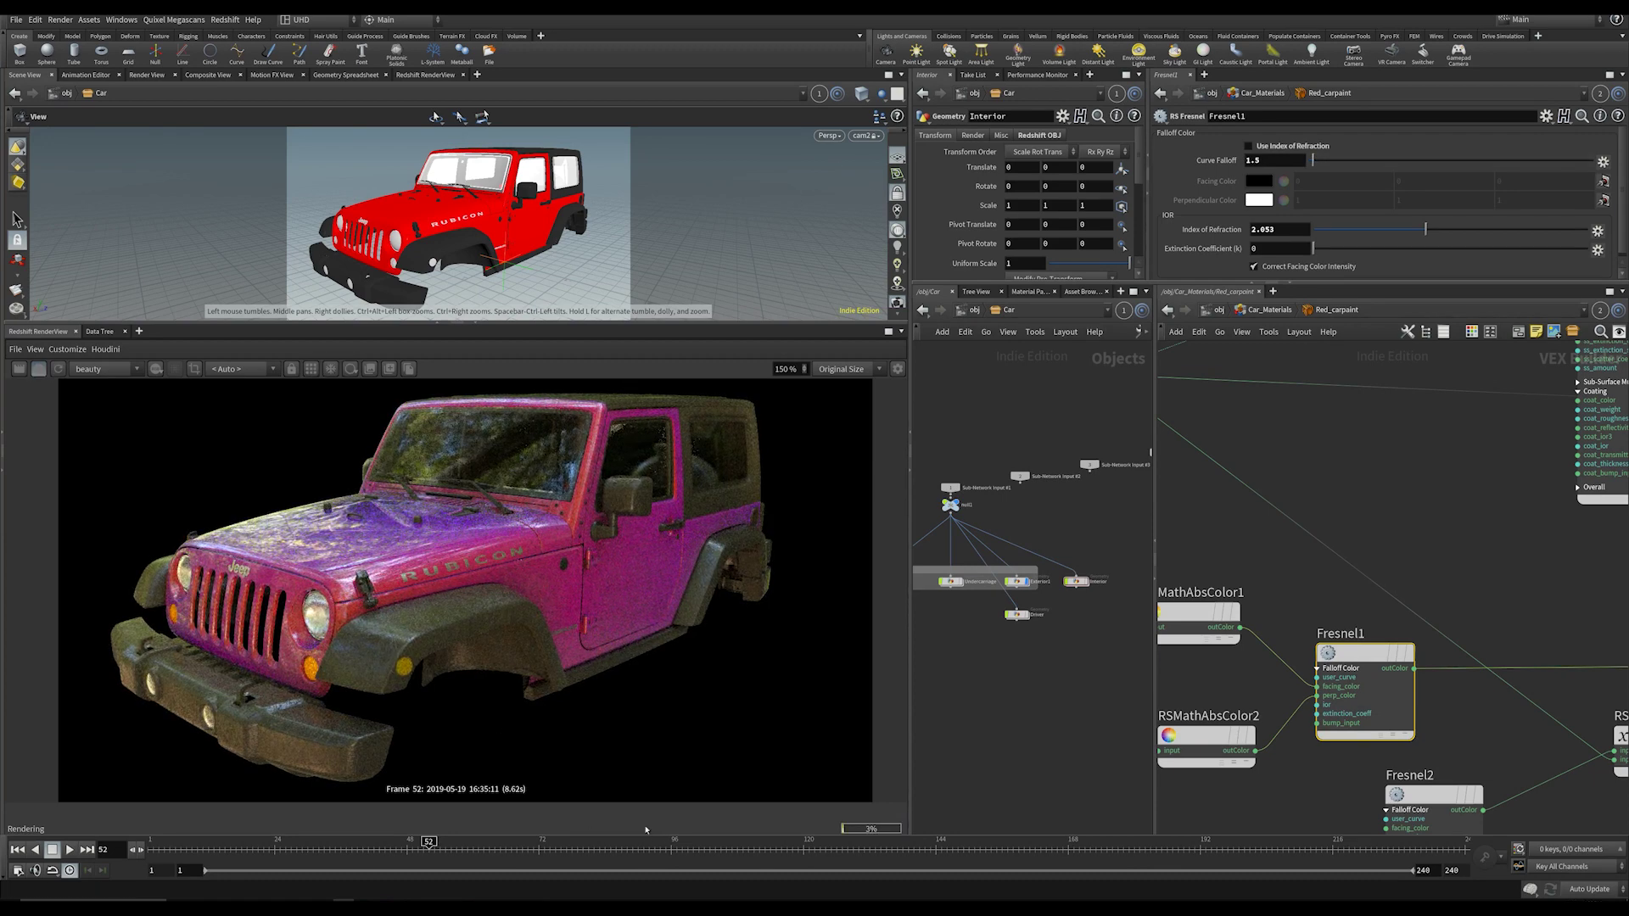
Step: Switch to the Photos app to examine the paint reflections in the red Jeep reference photo, and return to Houdini
click(565, 897)
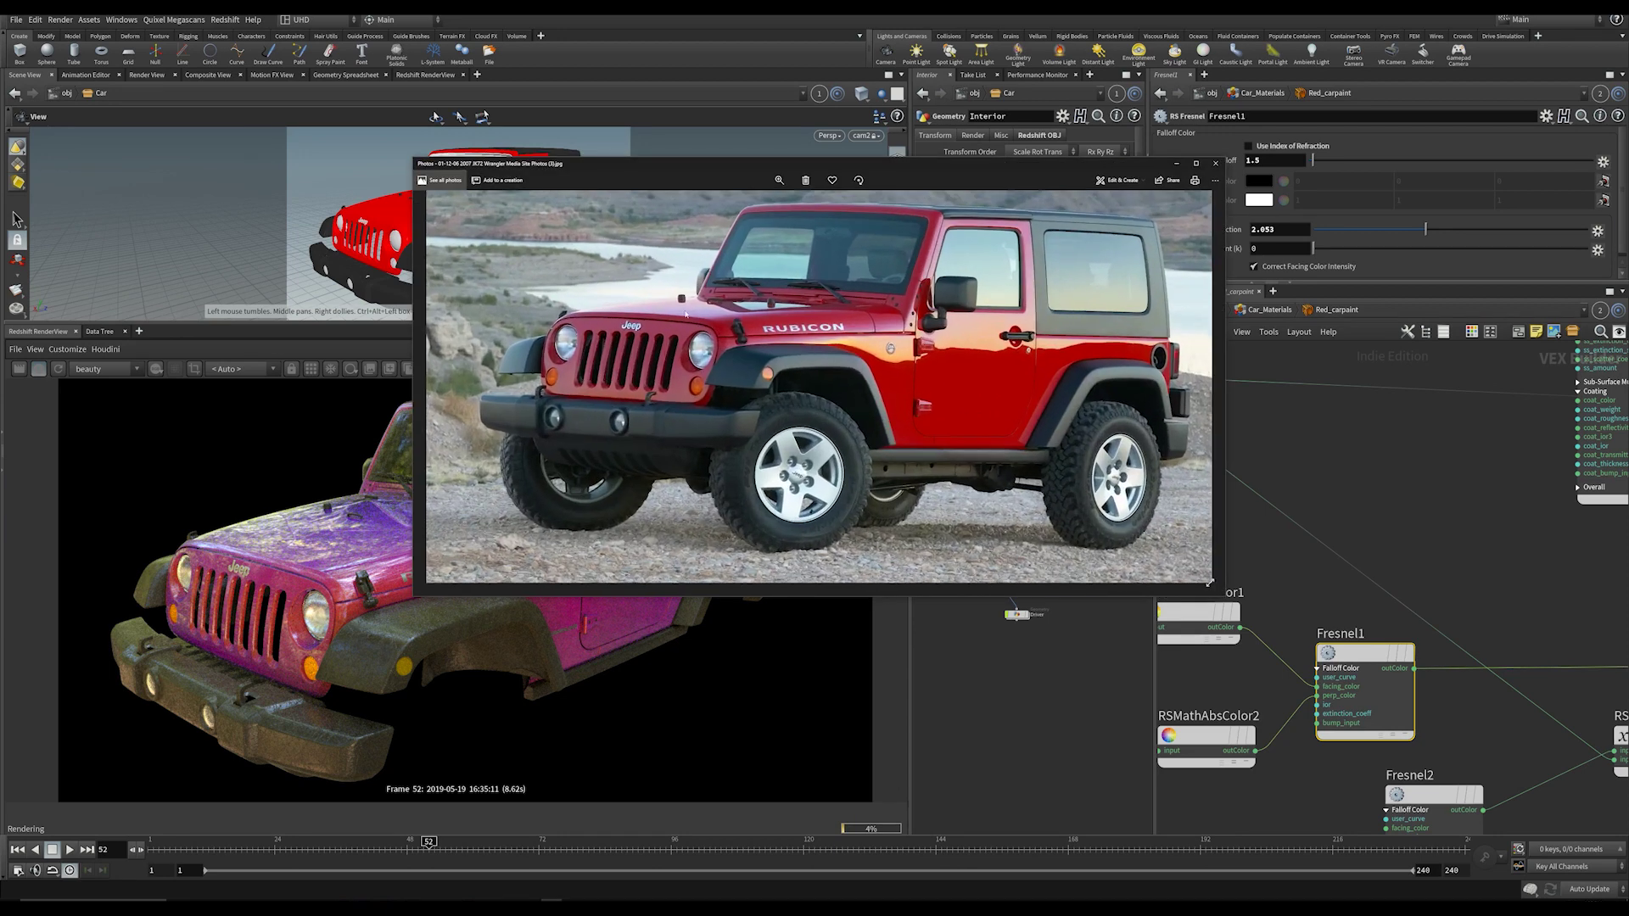
scroll(790, 358, up, 3)
drag(789, 387, 666, 462)
click(971, 775)
scroll(1329, 524, down, 3)
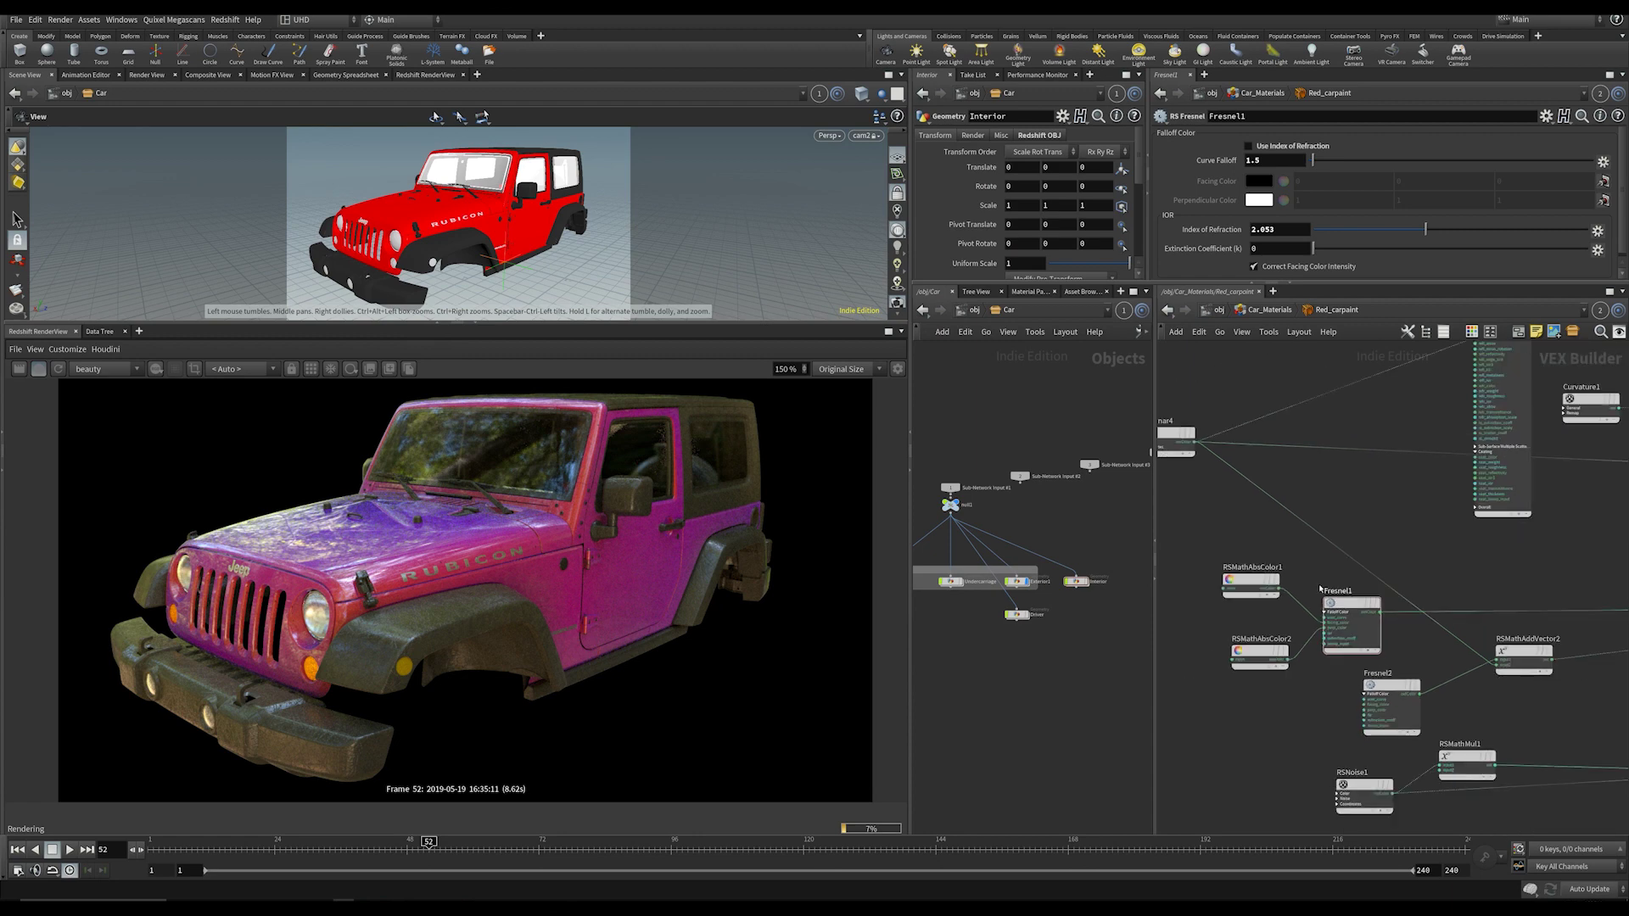
Step: Try green with values 0, 0.9, 0 as the input colour of RSMathAbsColor1, and inspect it in the live render
click(1260, 653)
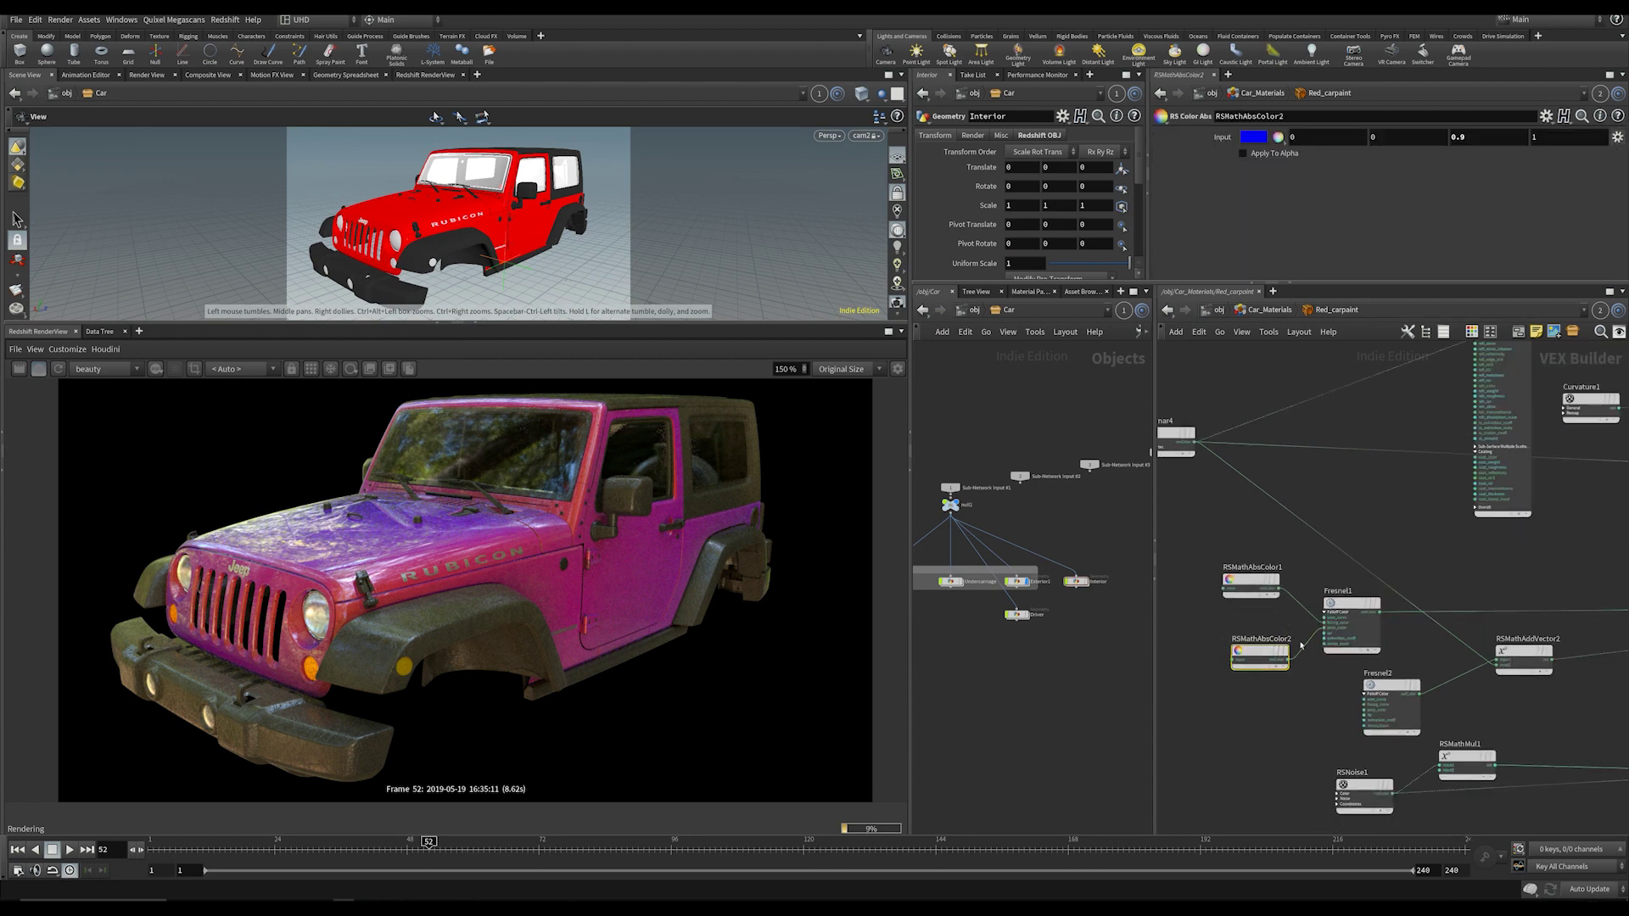
click(1252, 582)
click(1253, 136)
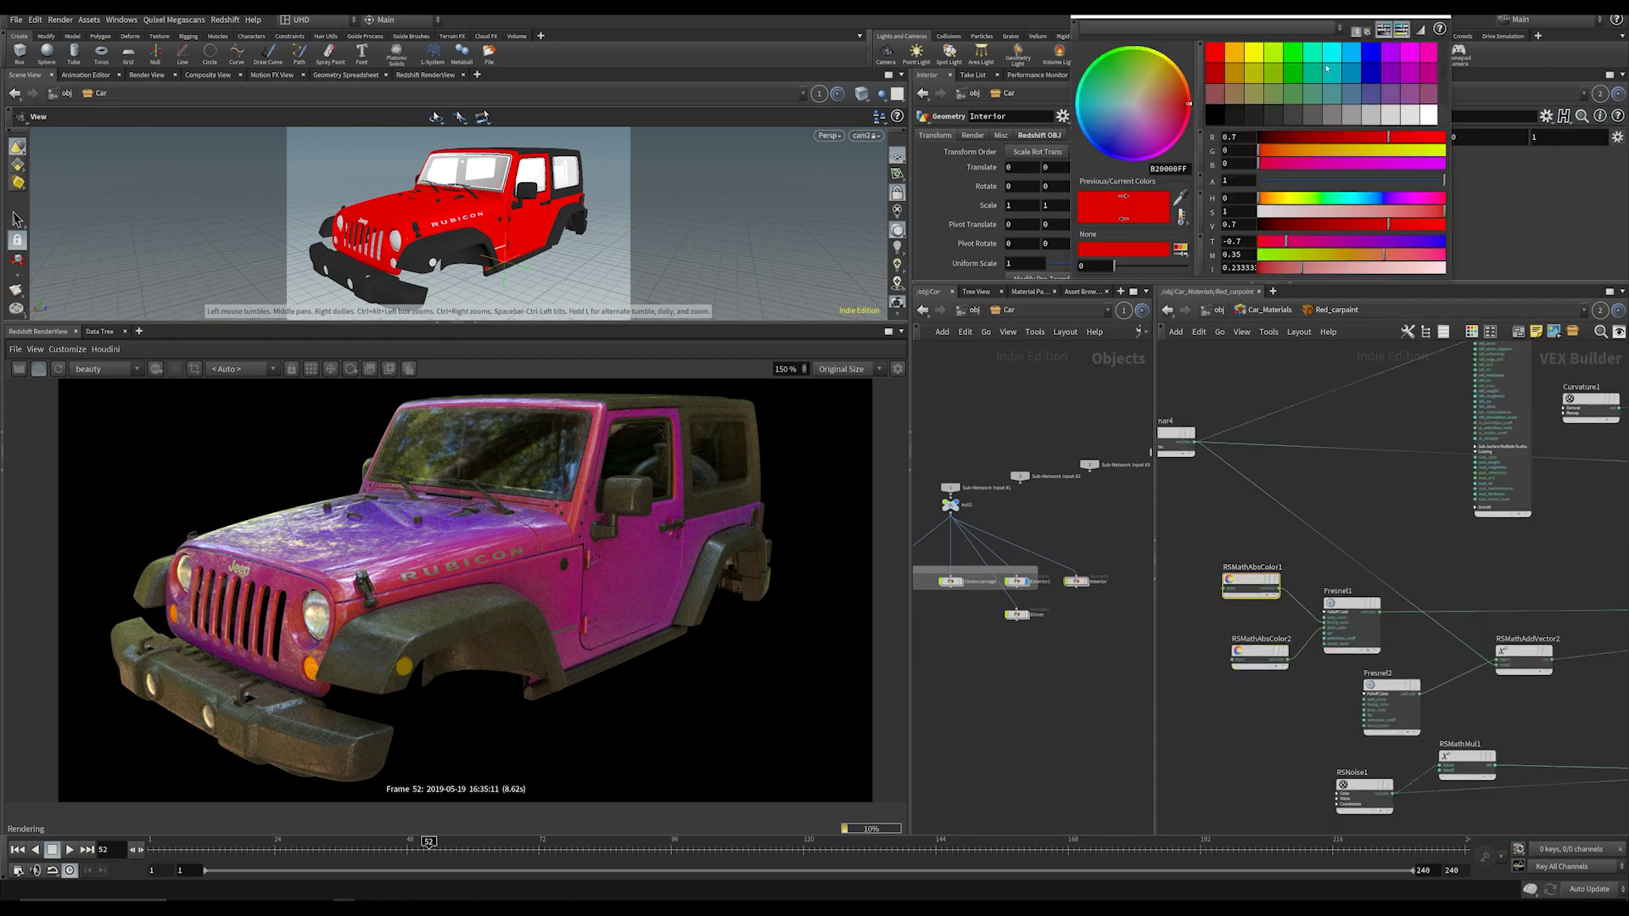
click(1287, 54)
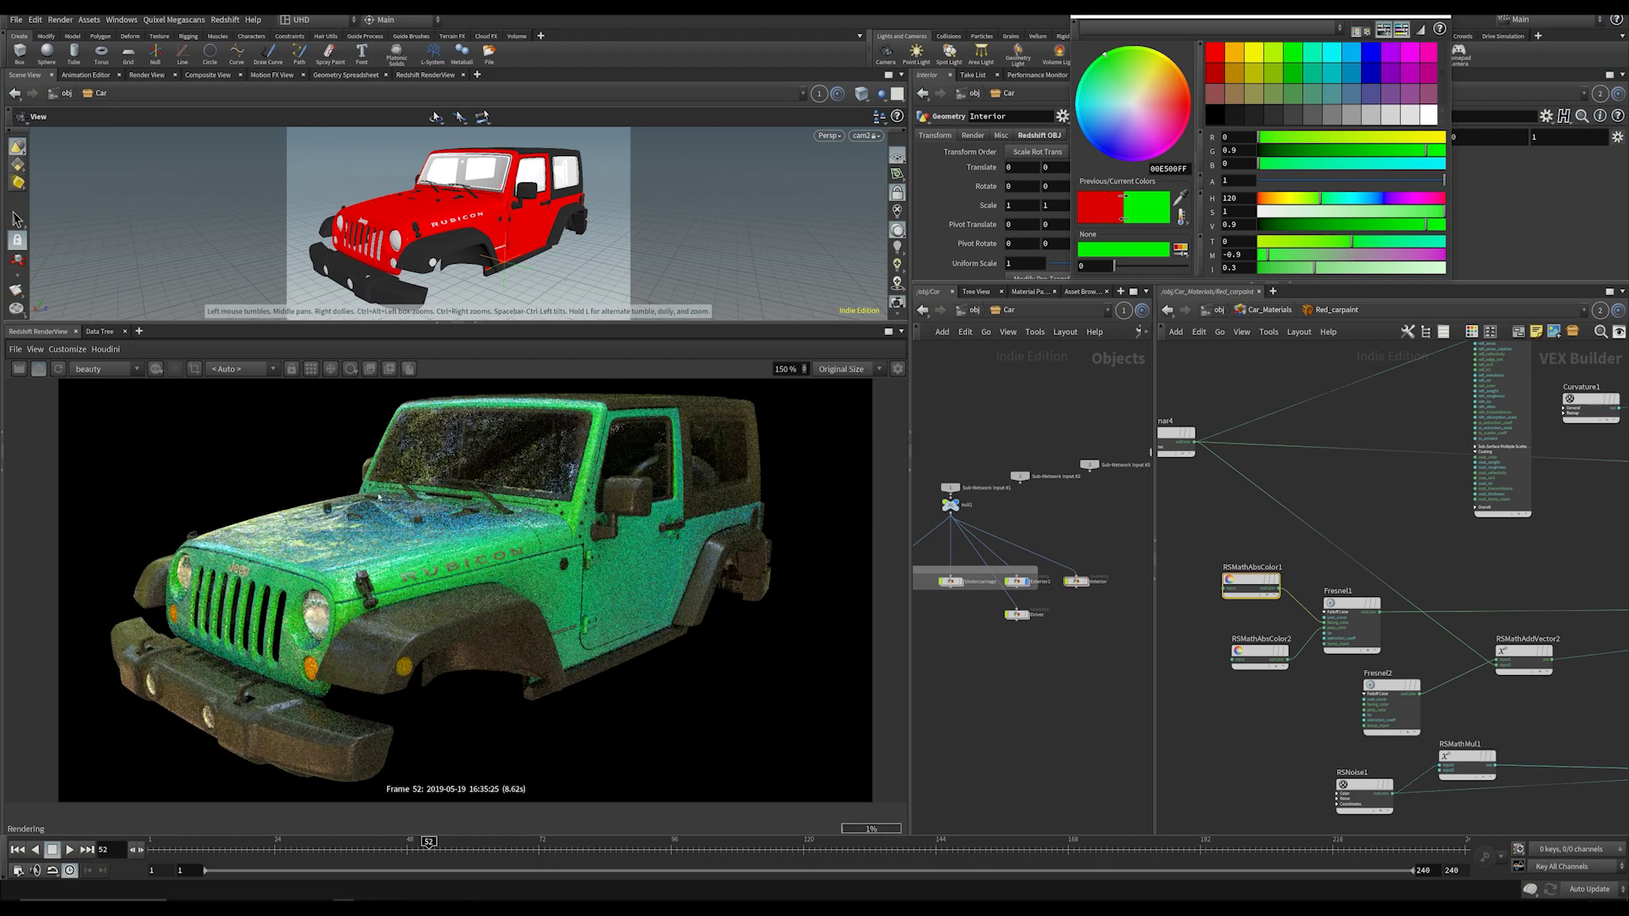
scroll(404, 550, up, 4)
scroll(403, 550, down, 4)
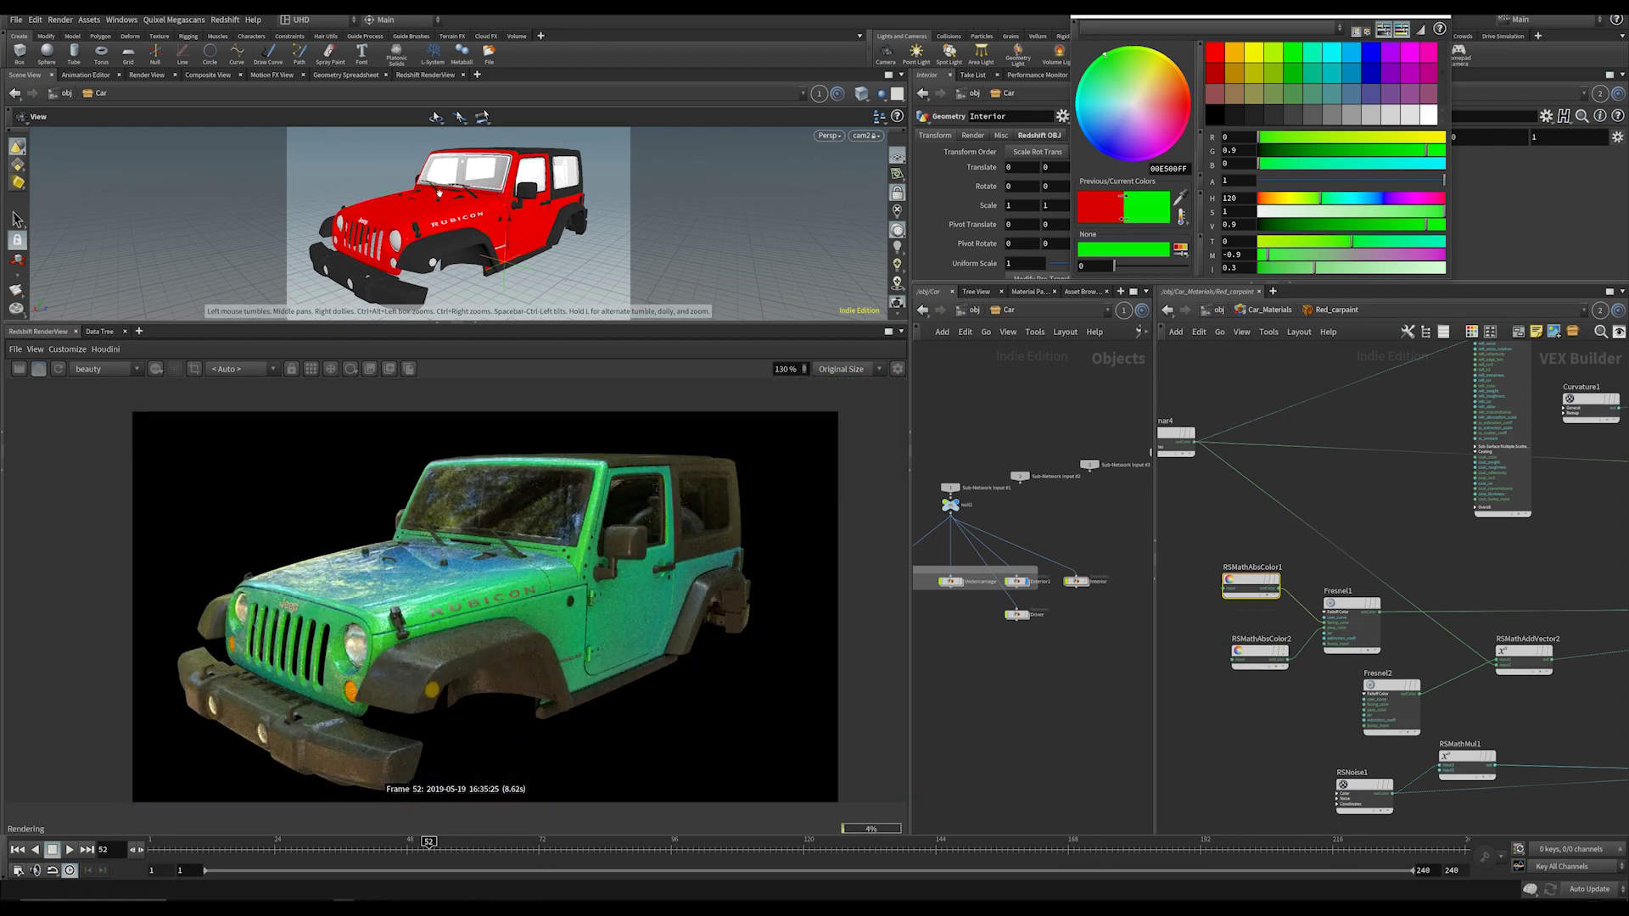
click(1247, 653)
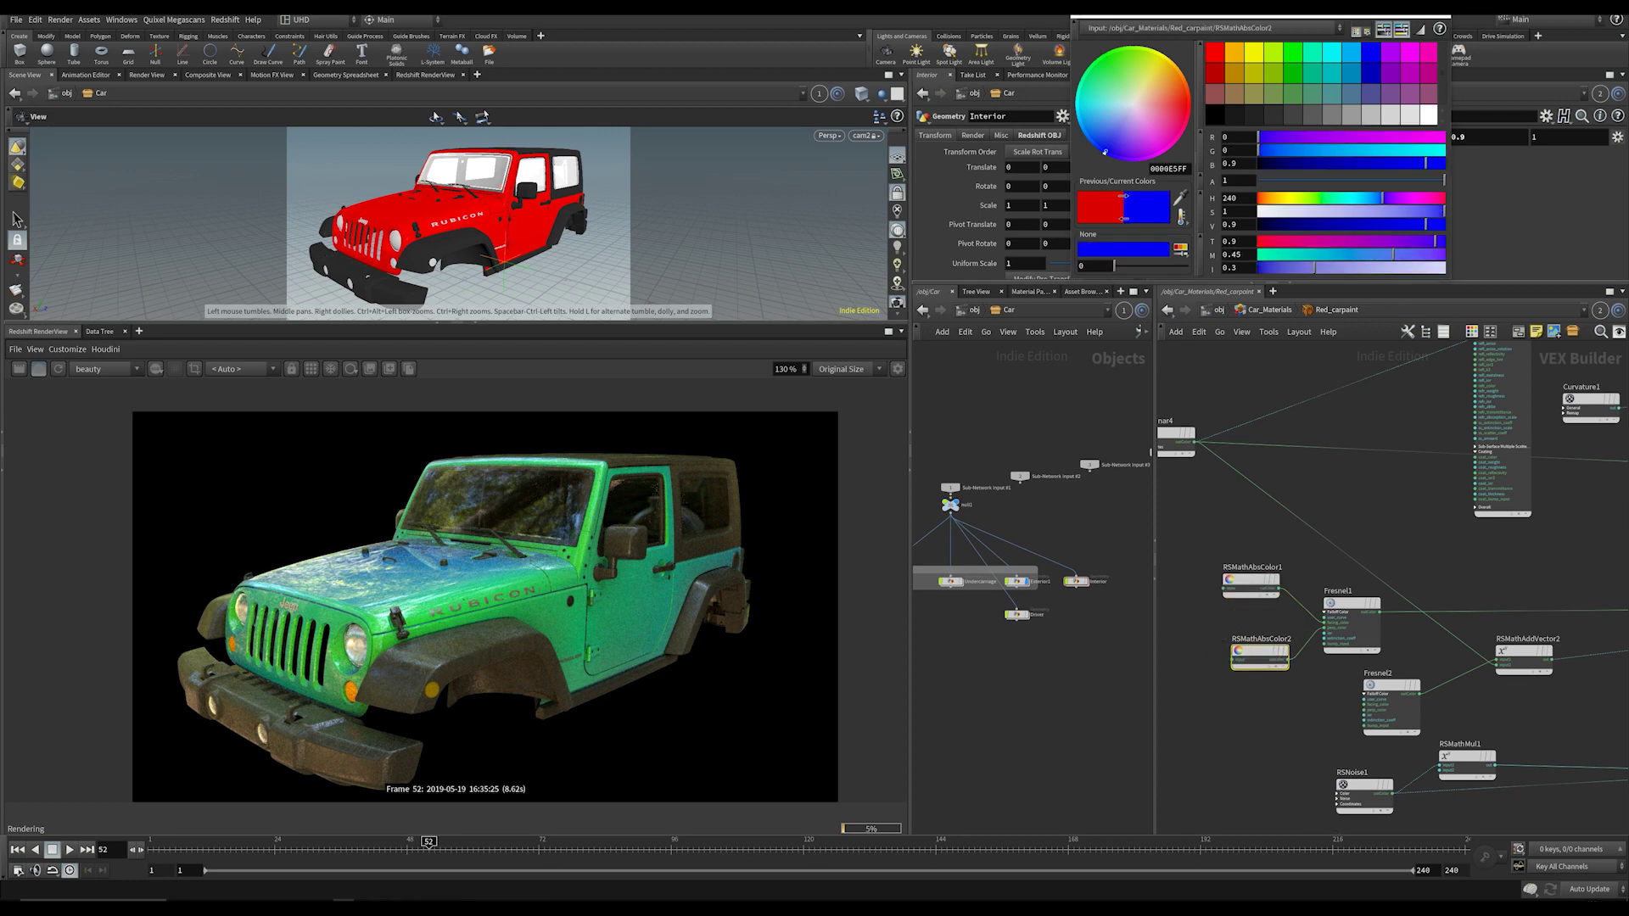
click(1444, 15)
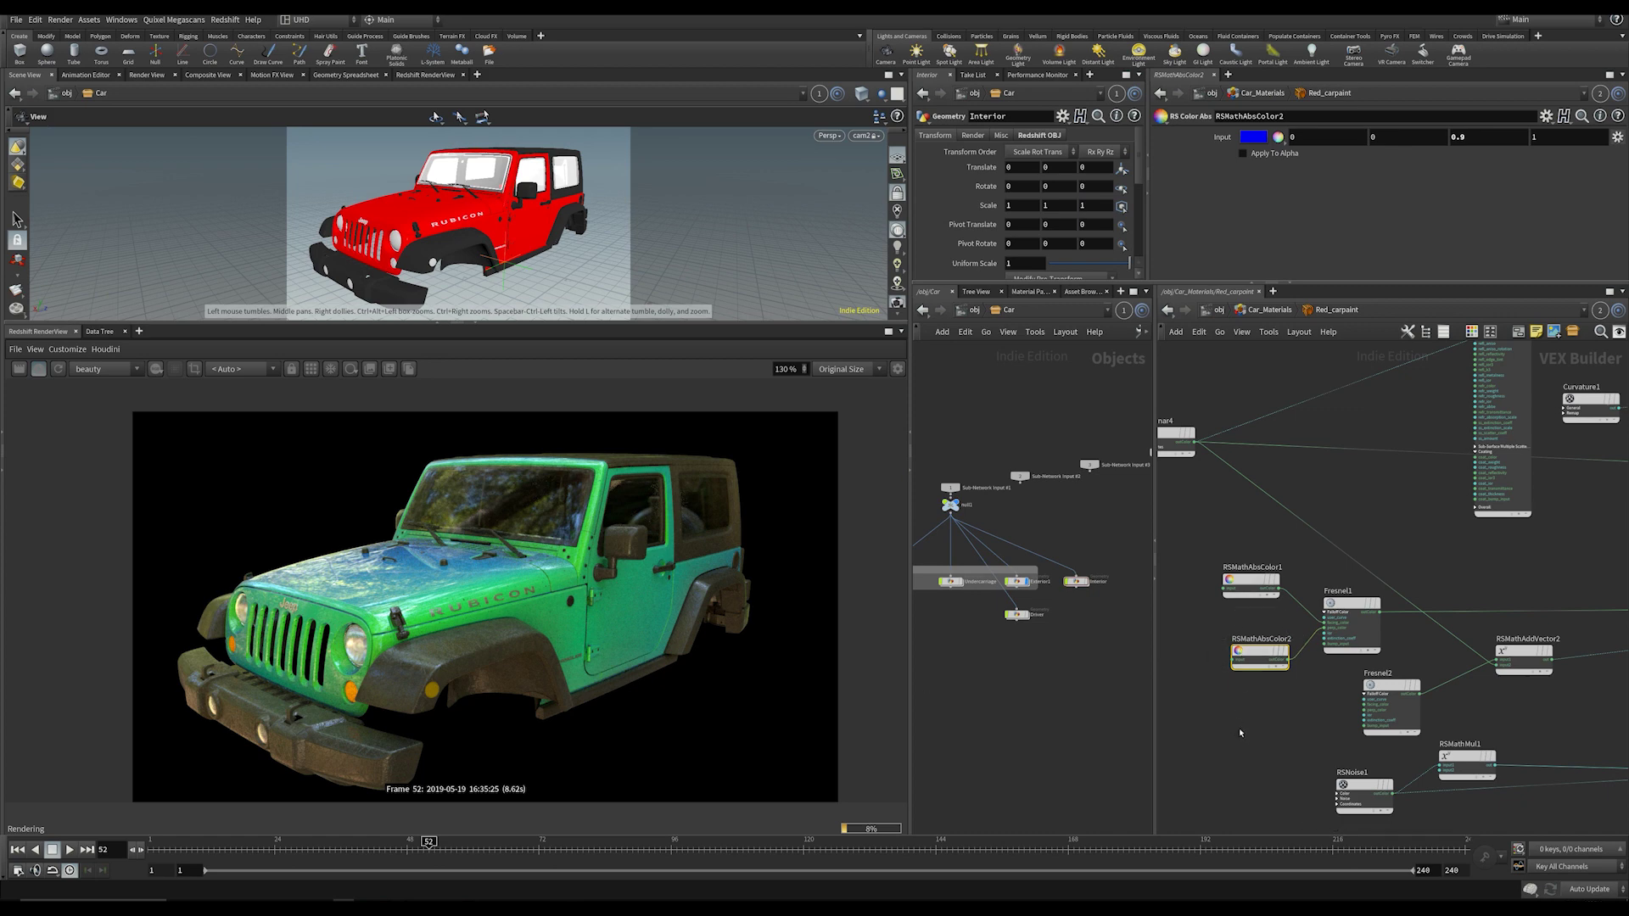
Step: Undo the green input colour and the last Curve Falloff change, and inspect the hood closely in the render
key(ctrl+z)
key(ctrl+z)
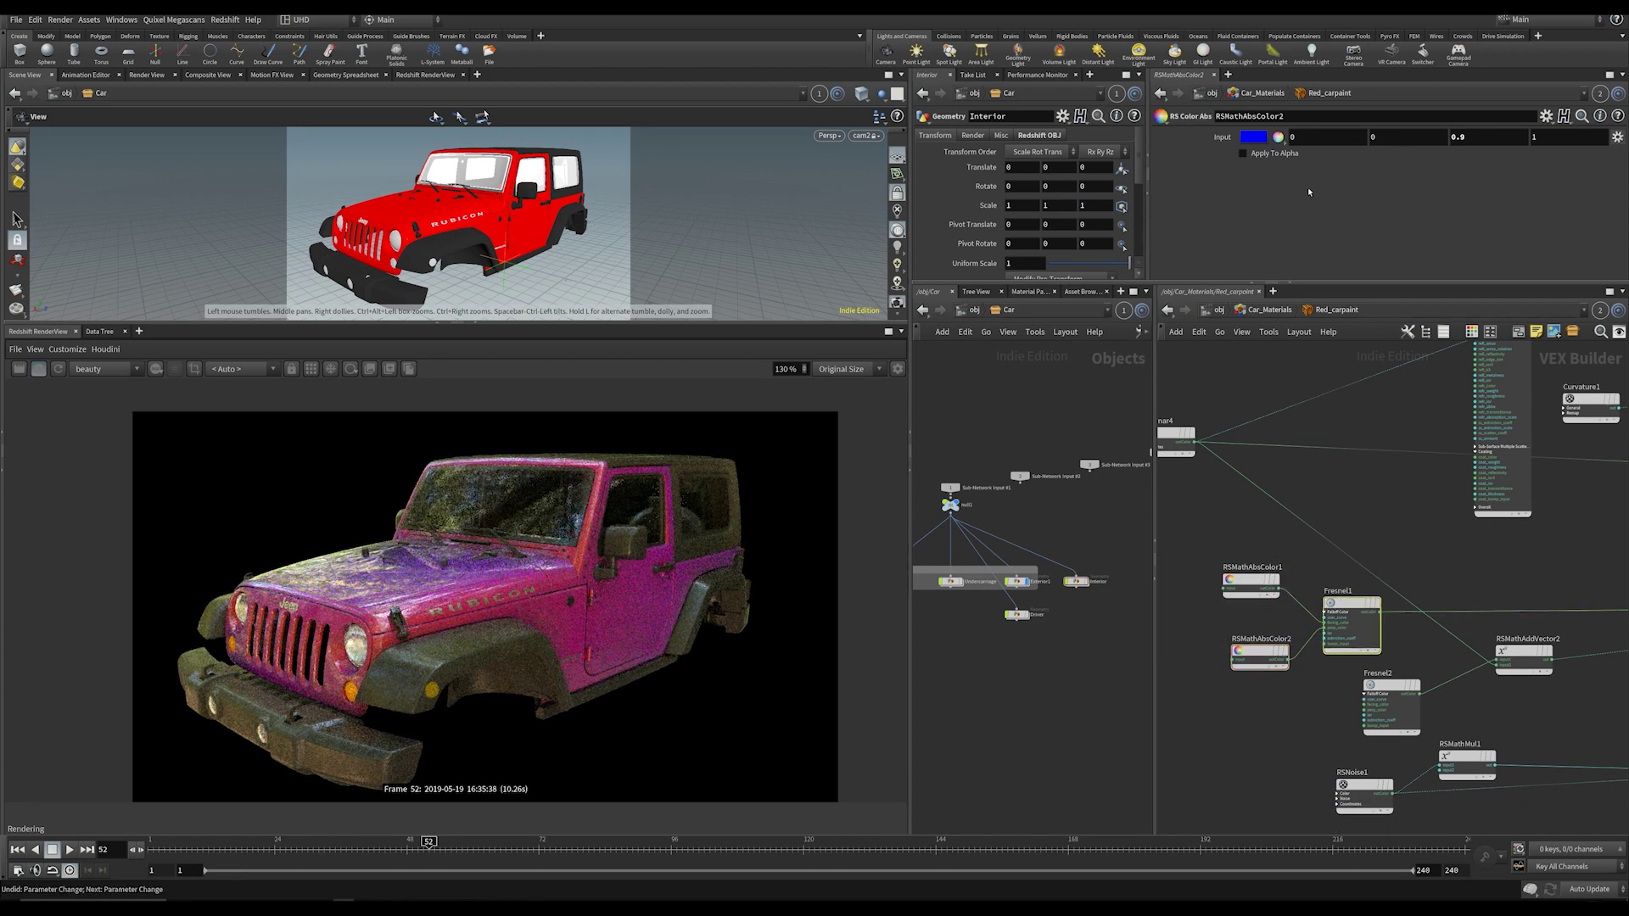
scroll(361, 618, up, 6)
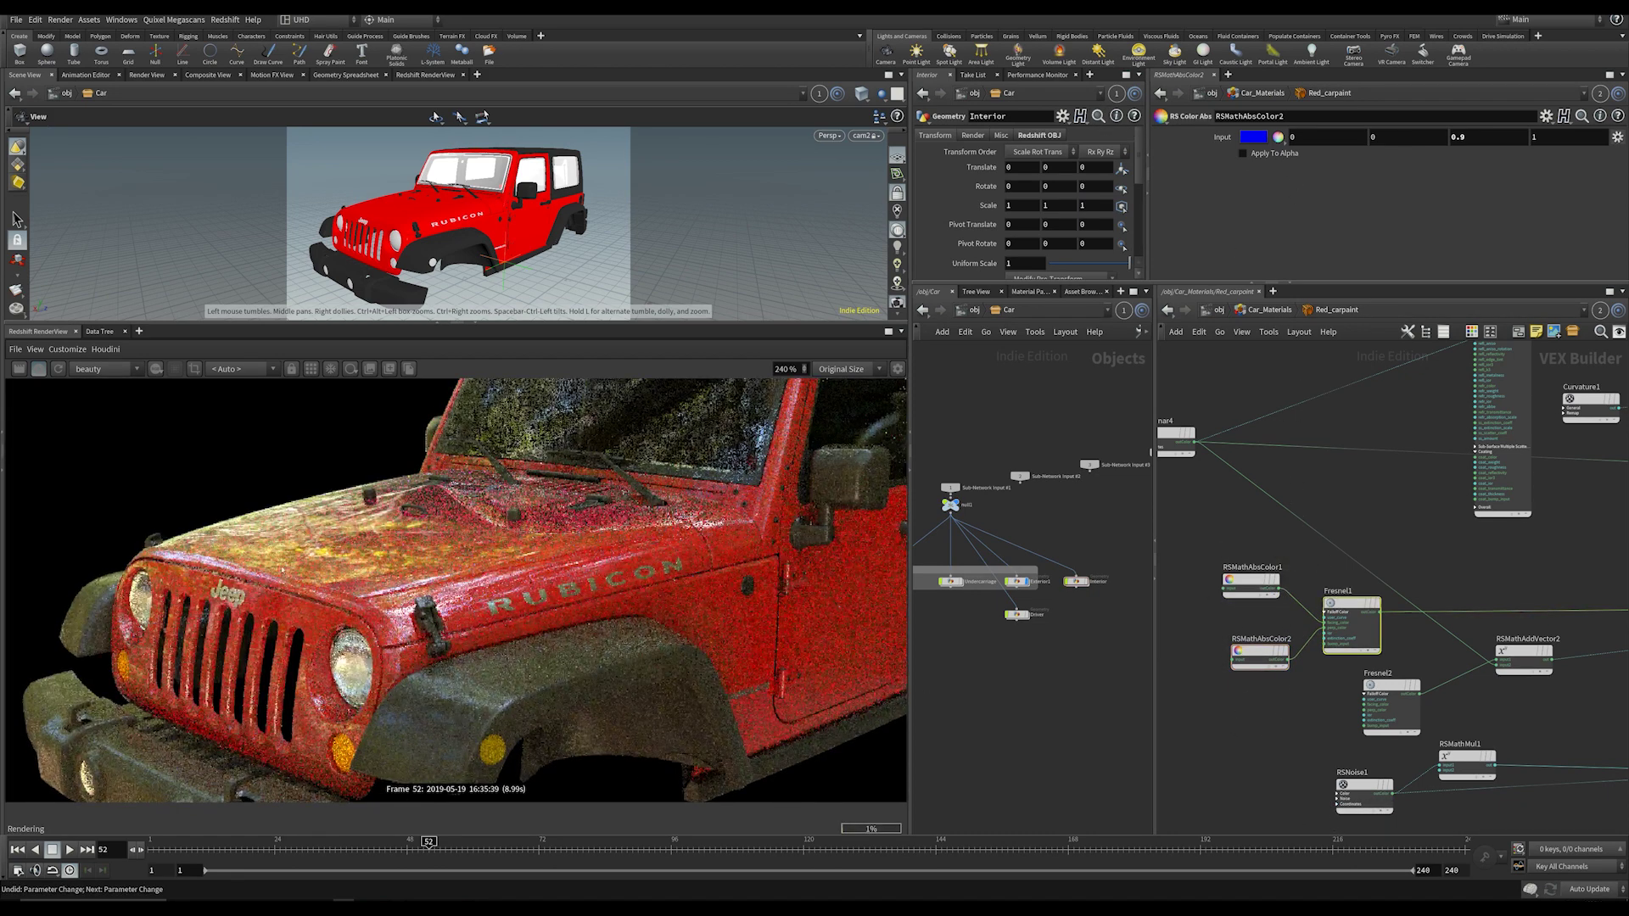
Step: Run a wire from the outColor output of RSMathAbsColor1 across the graph toward the Material1 node
middle_drag(1256, 582, 1176, 604)
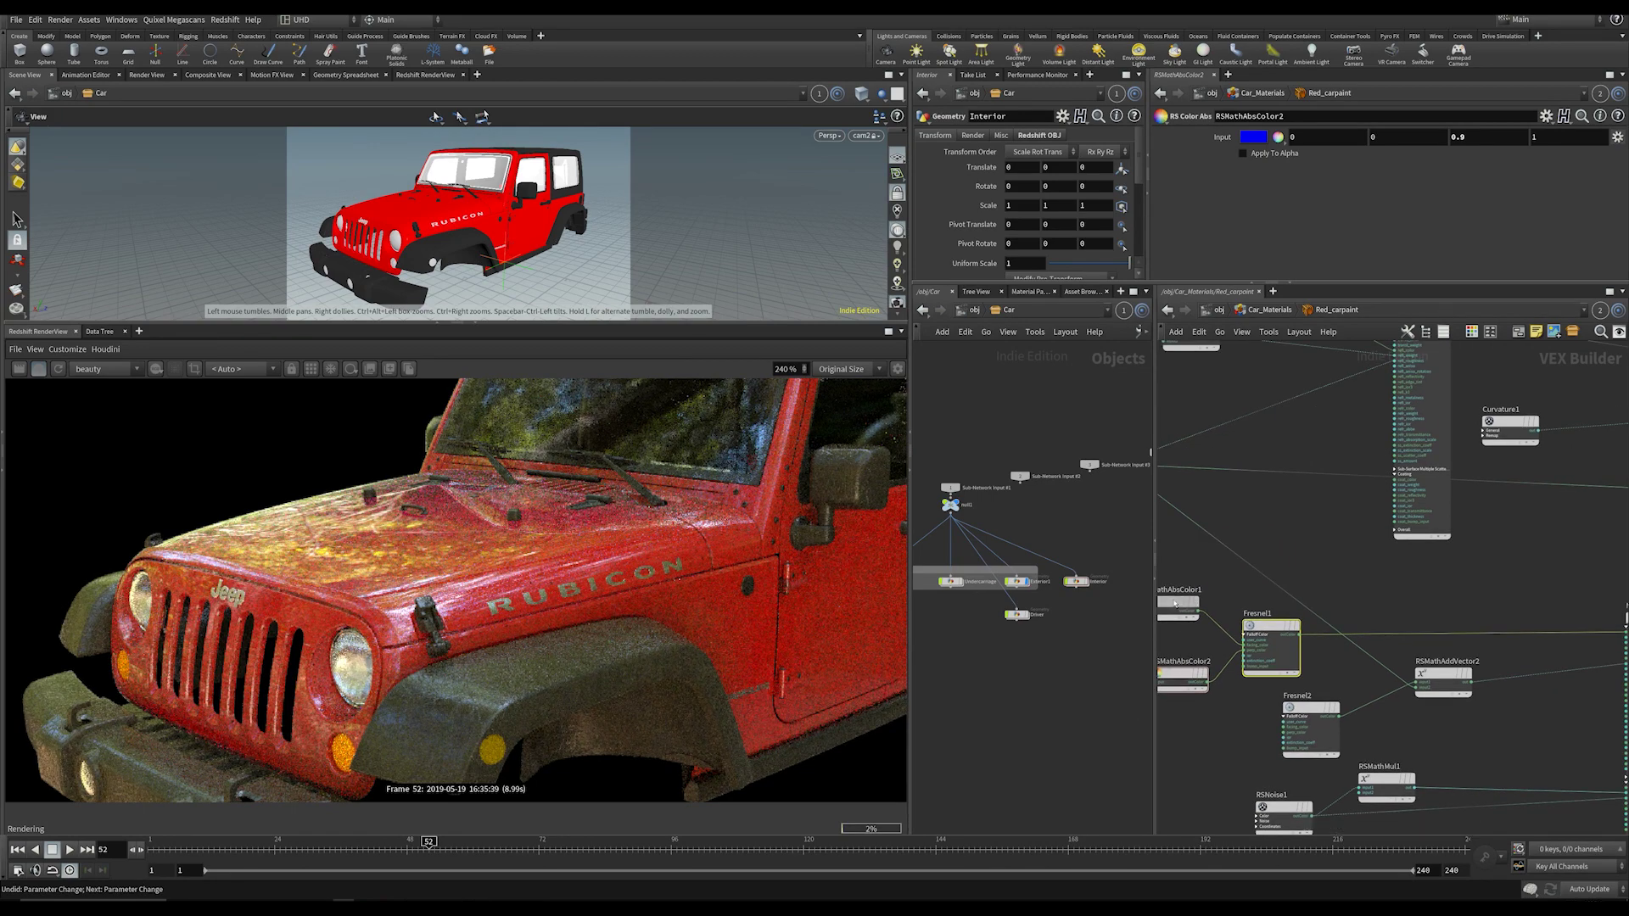
click(1175, 604)
click(1199, 611)
middle_drag(1537, 602, 1241, 650)
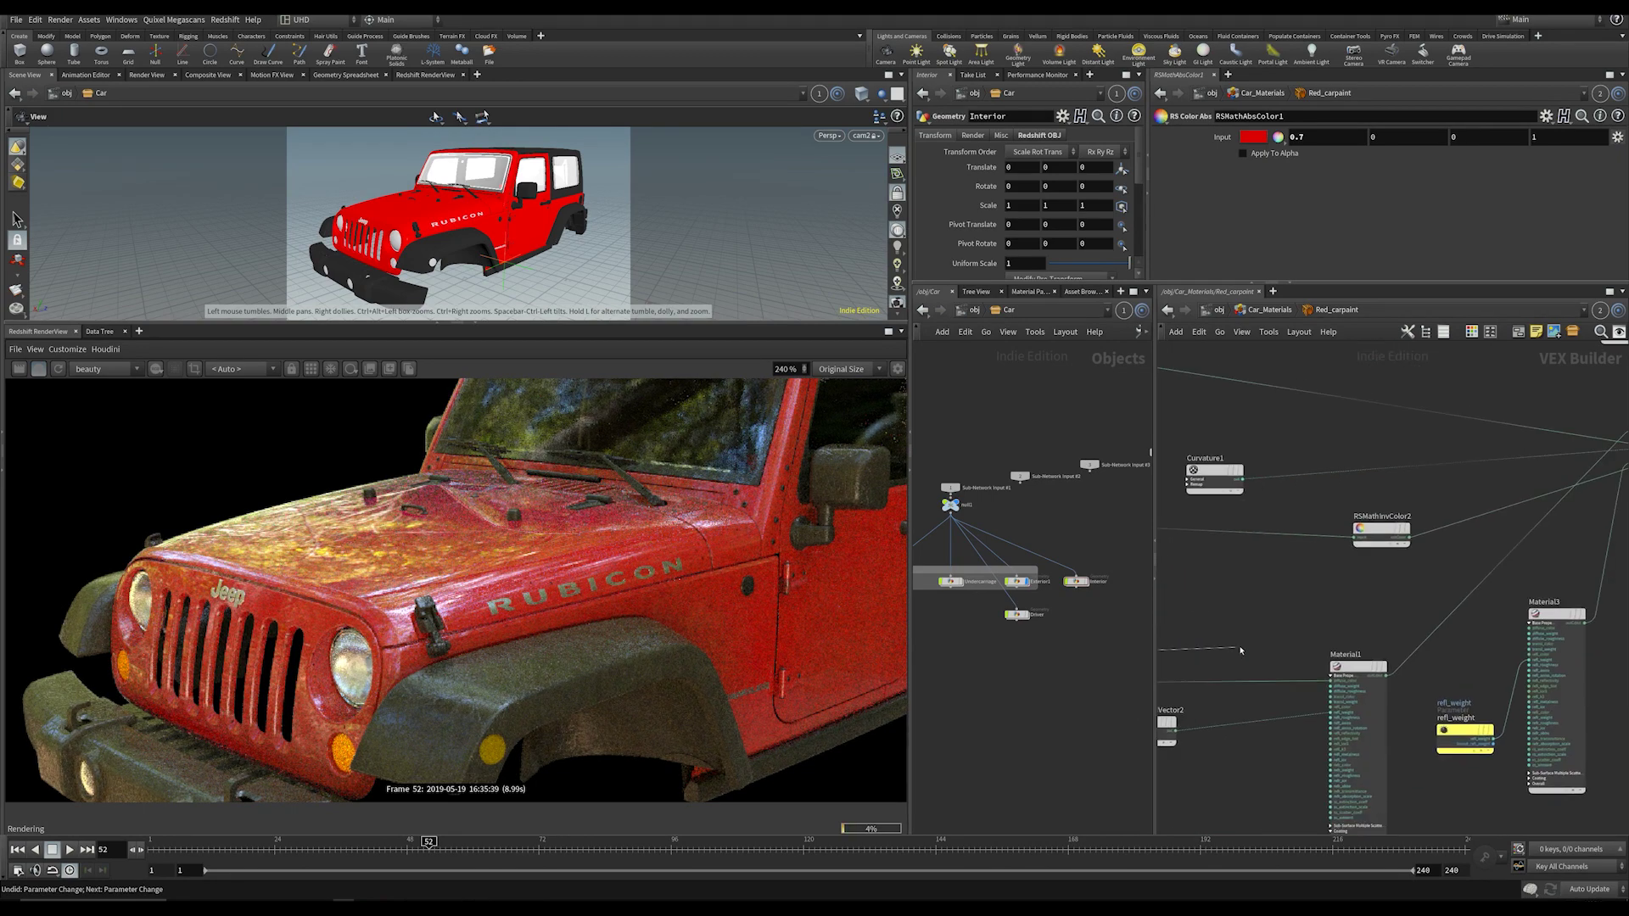
Step: Connect the Fresnel1 output to the diffuse colour input of Material1
click(1330, 679)
scroll(458, 536, down, 3)
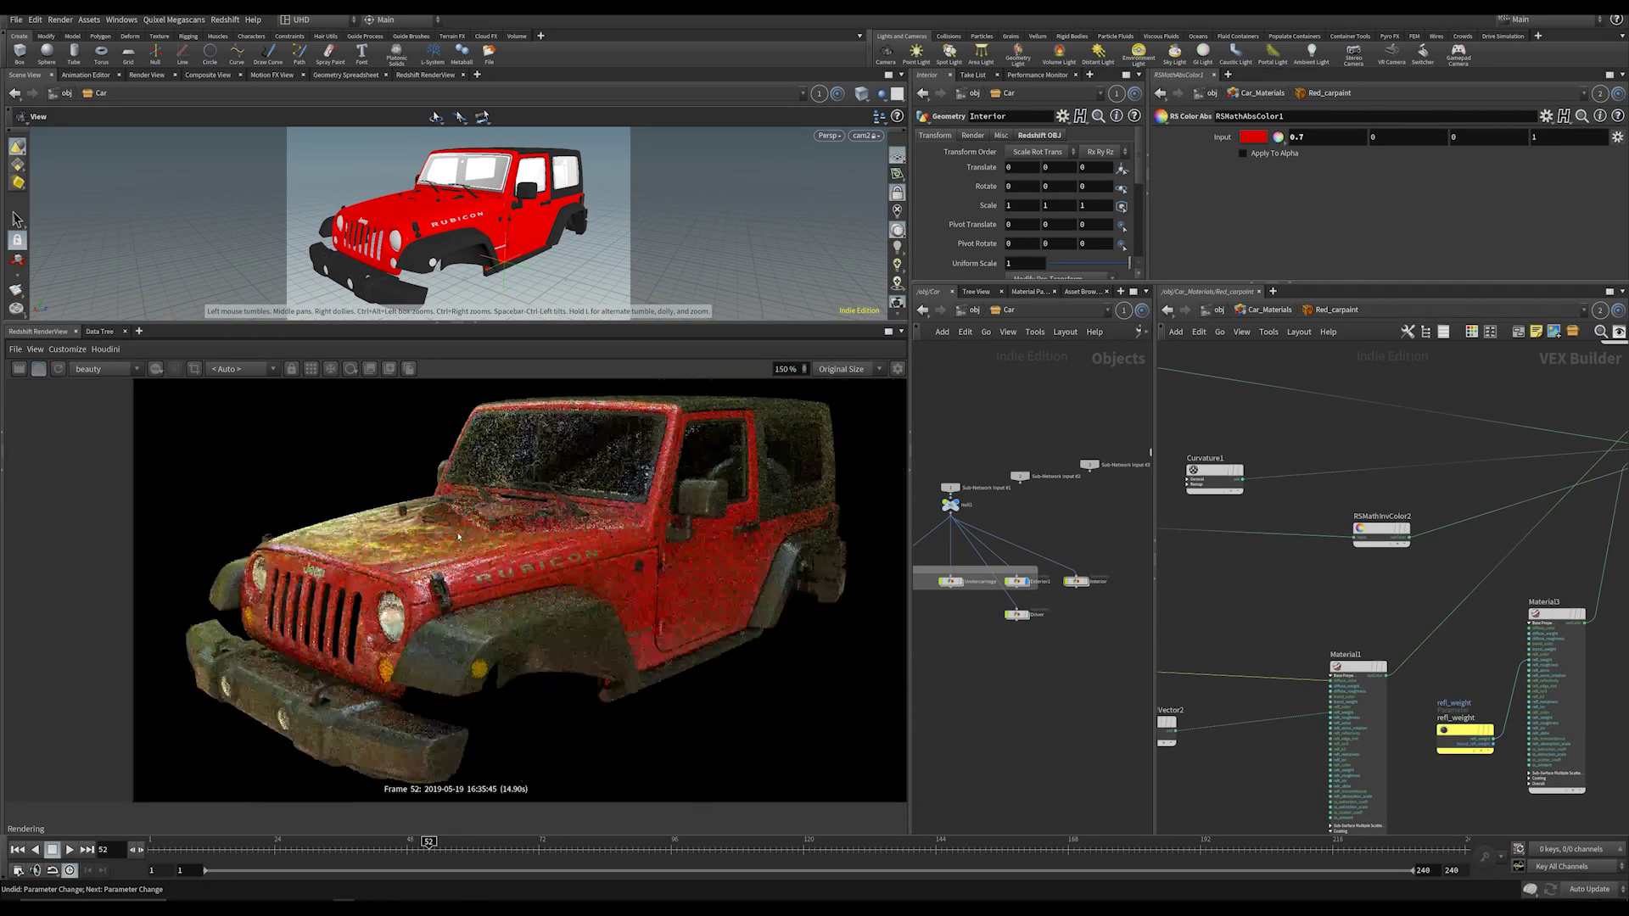
scroll(458, 536, down, 2)
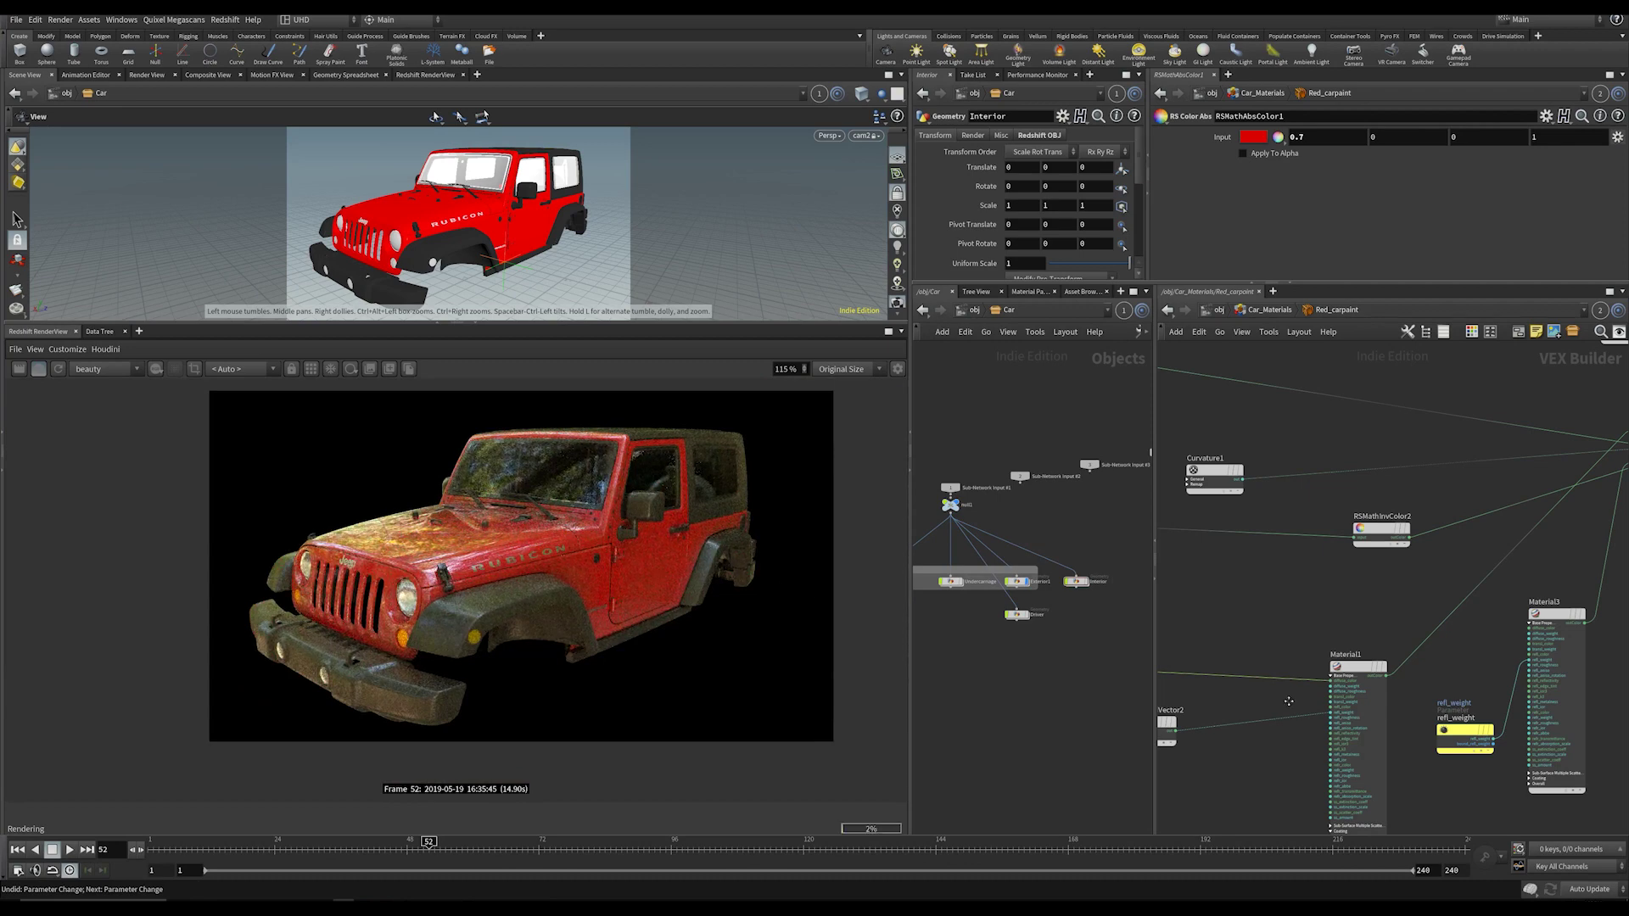
Step: Wire Material1's output directly into the beauty input of StoreScalarToAOV1, replacing the MaterialBlender1 connection
middle_drag(1288, 701, 1421, 662)
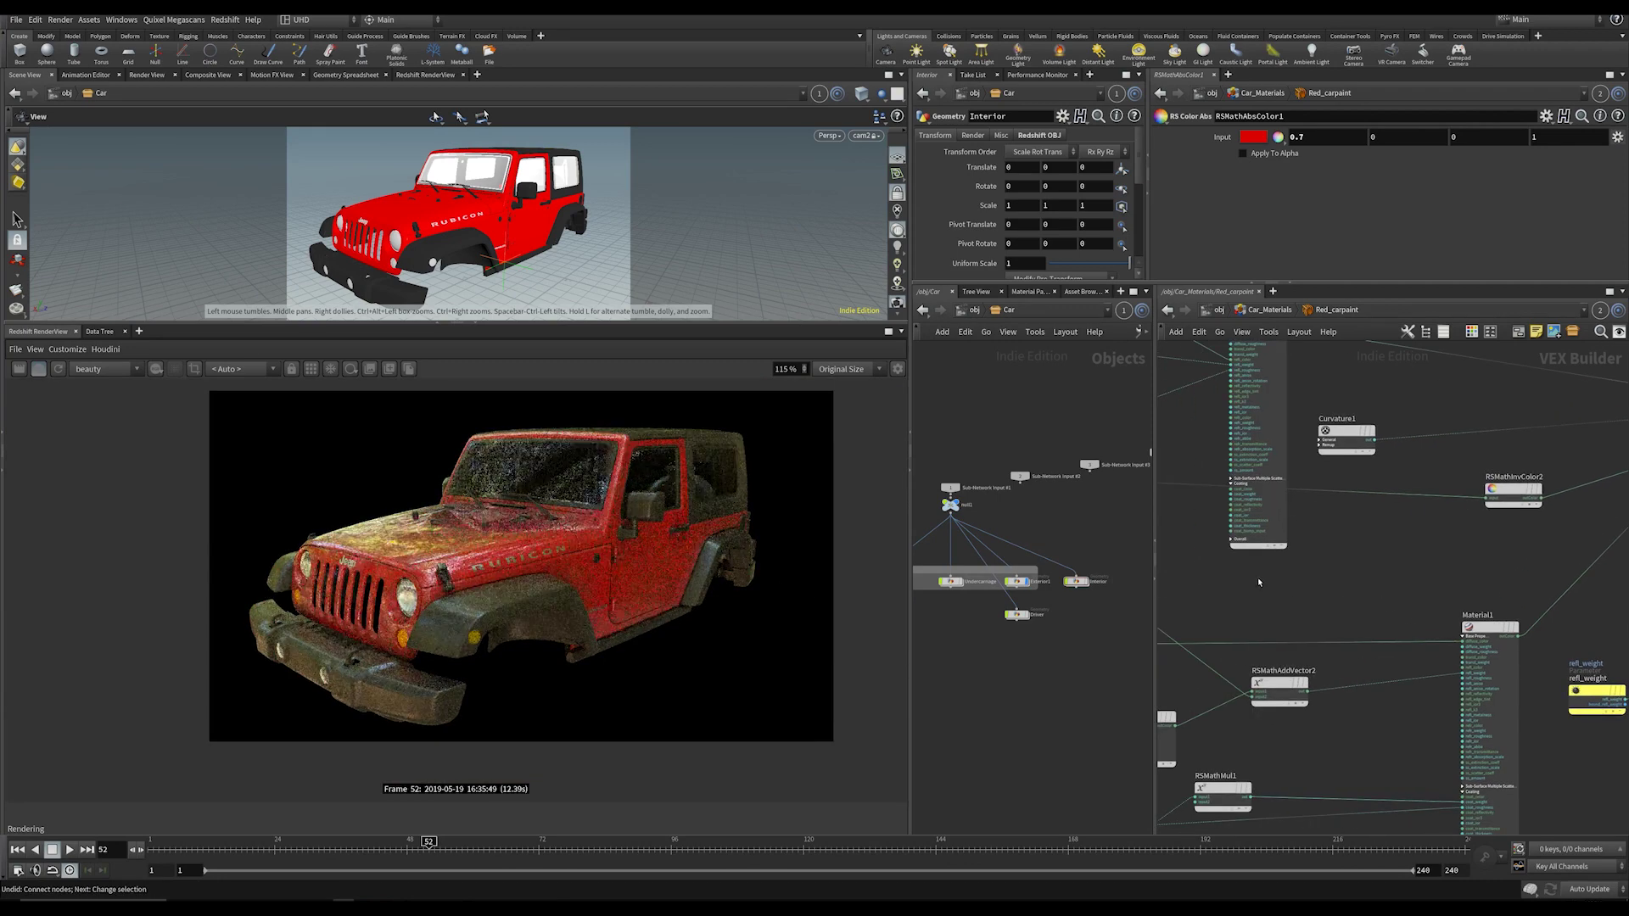
middle_drag(1276, 754, 1466, 592)
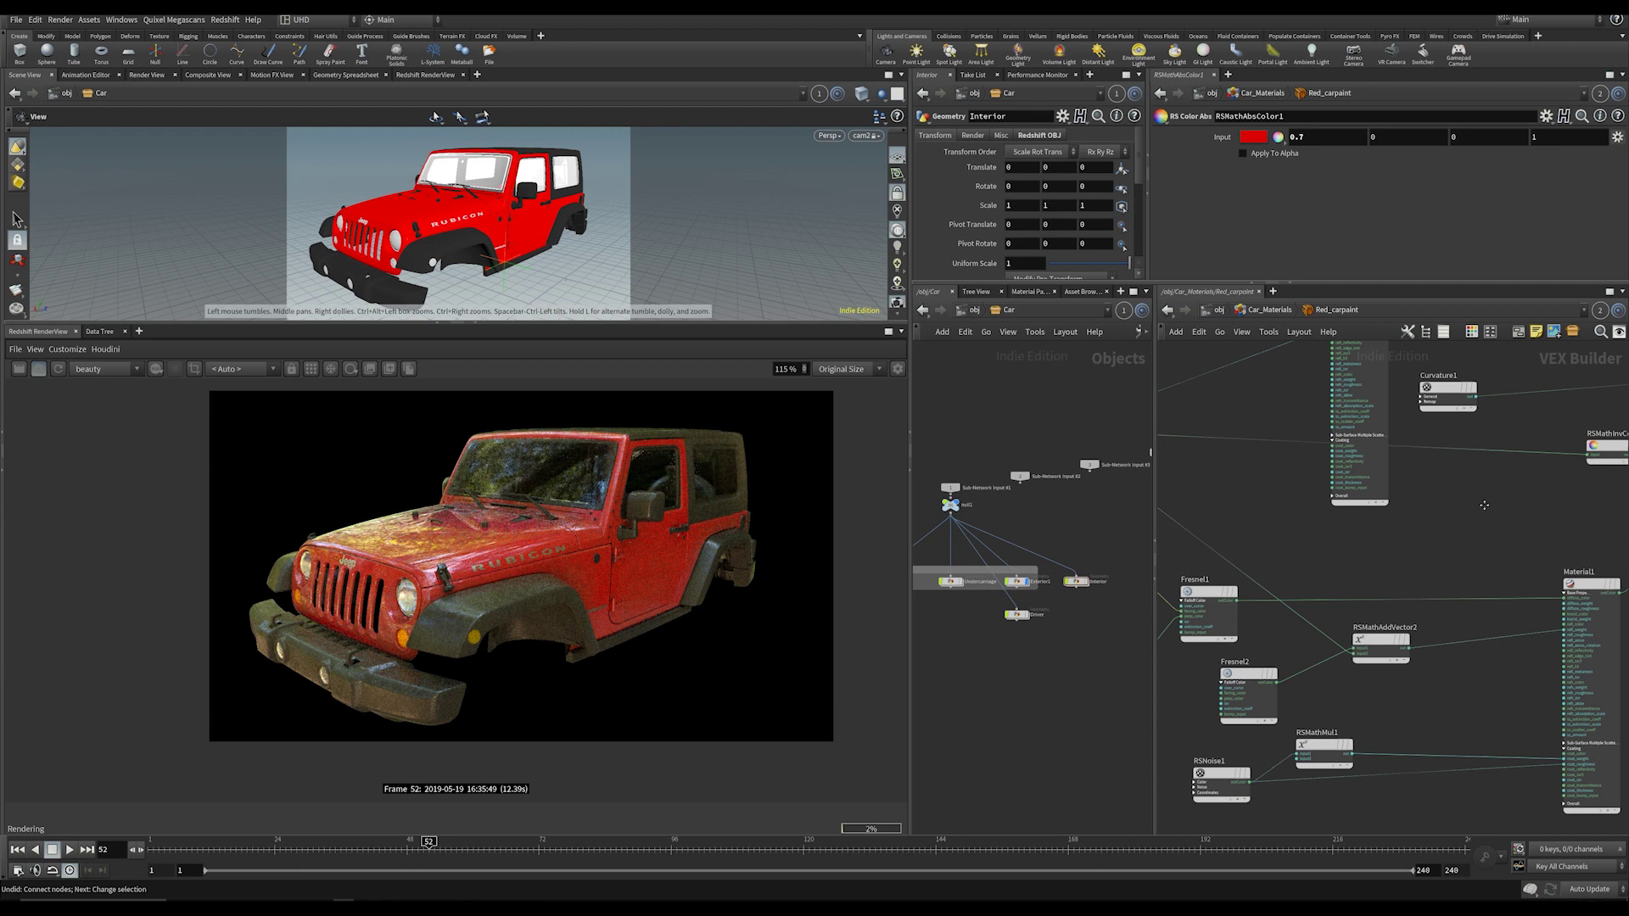
middle_drag(1484, 505, 1213, 498)
middle_drag(1476, 474, 1428, 601)
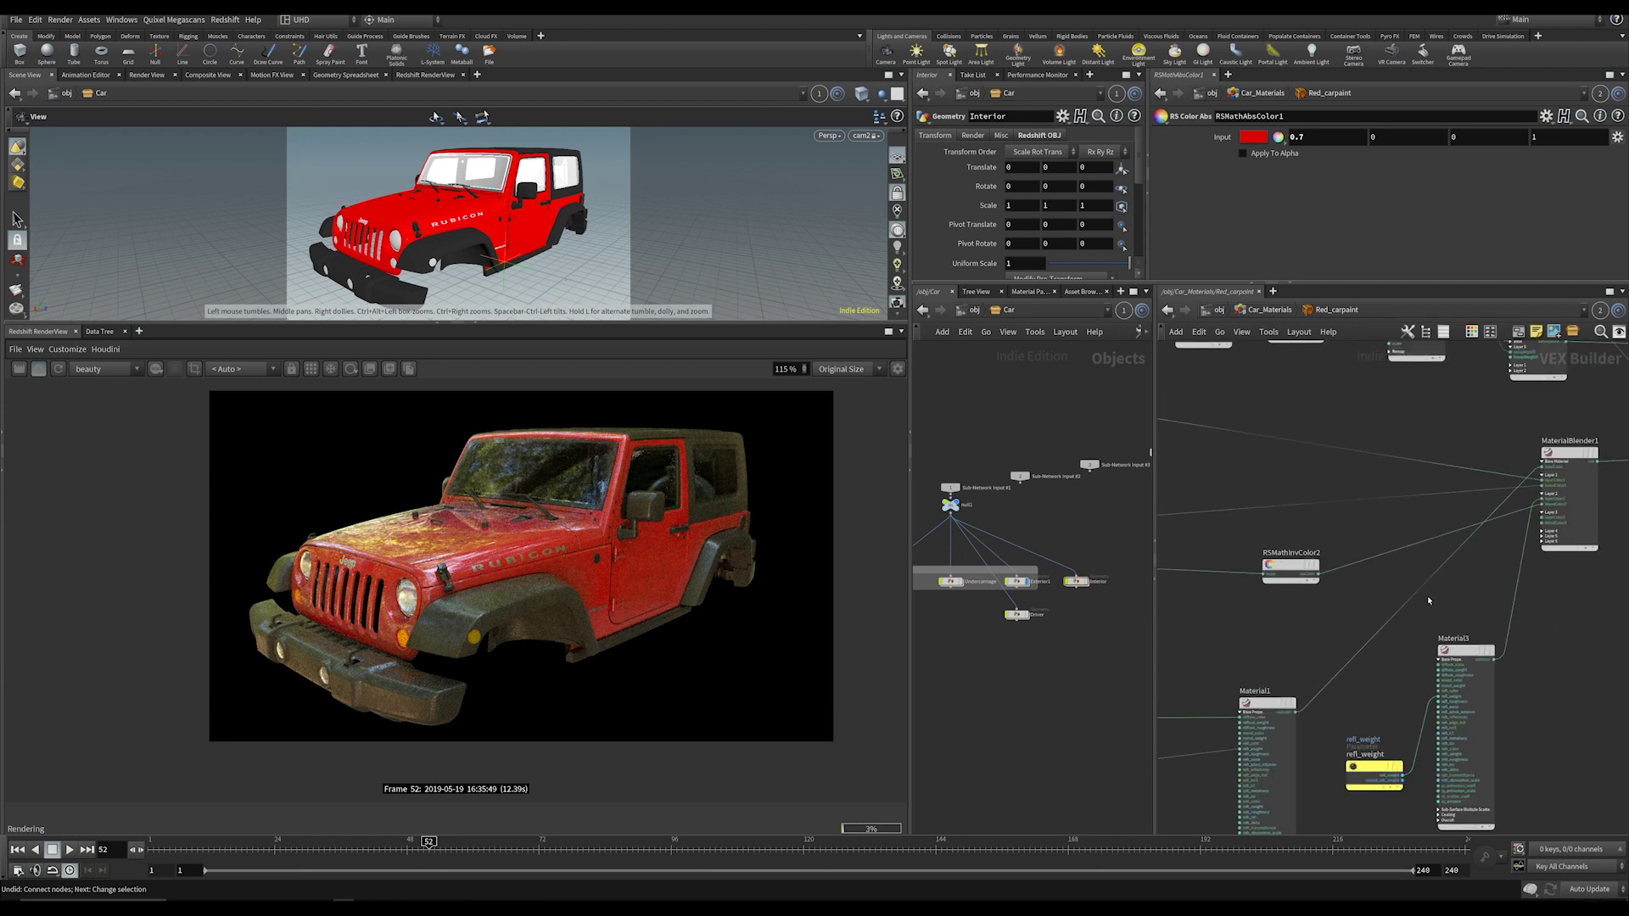
click(1296, 712)
middle_drag(1513, 542, 1161, 648)
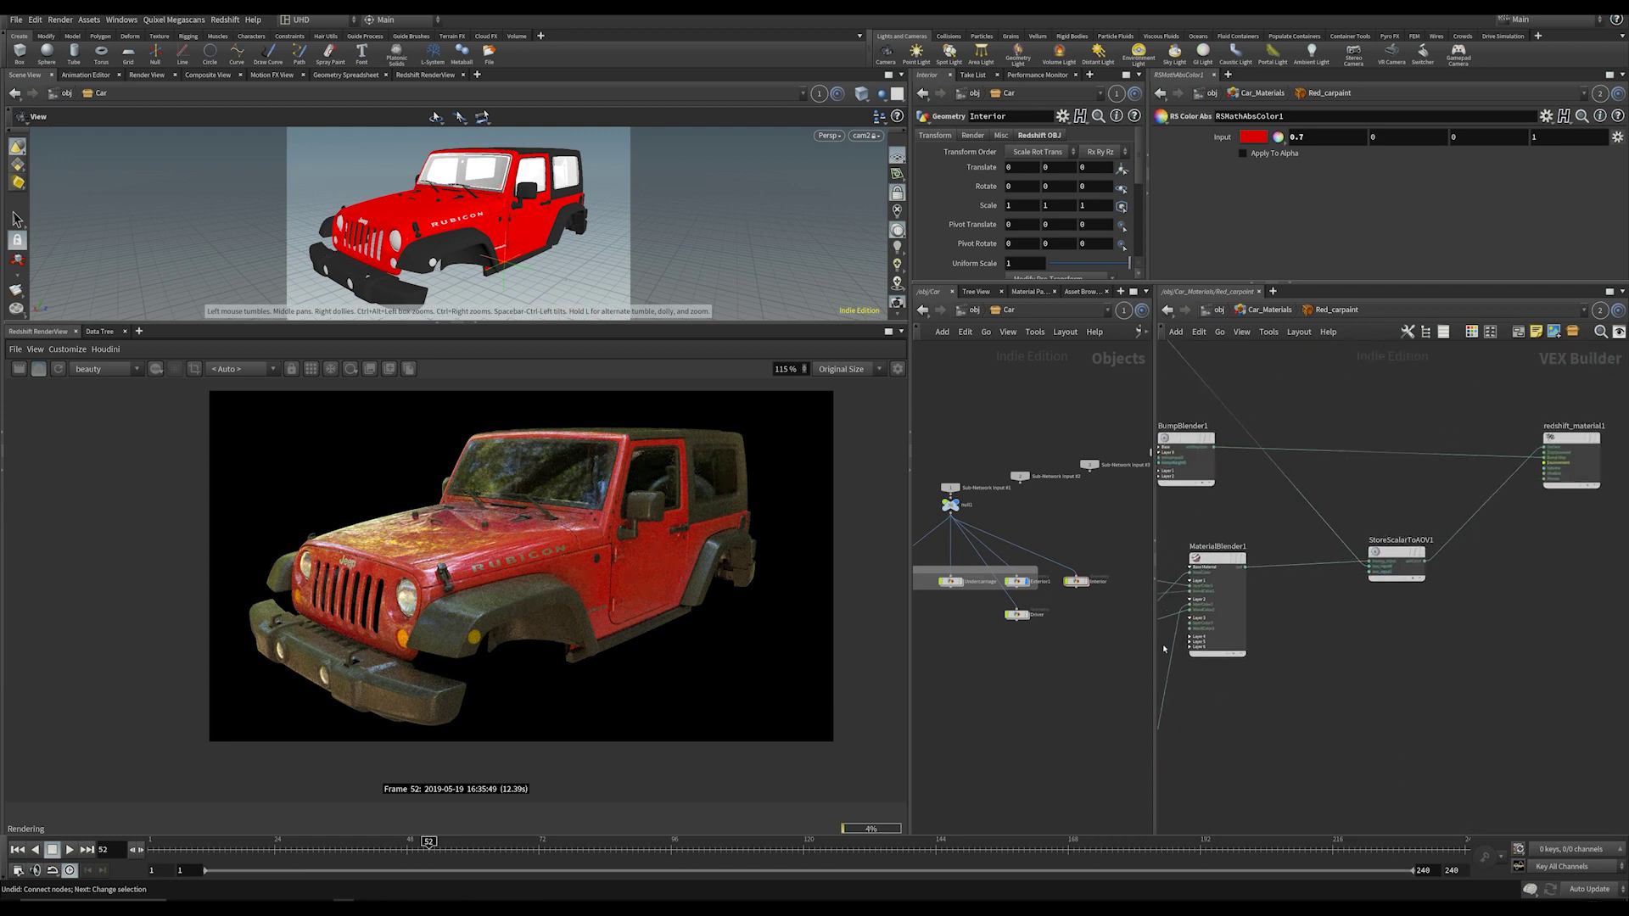
scroll(1149, 649, up, 1)
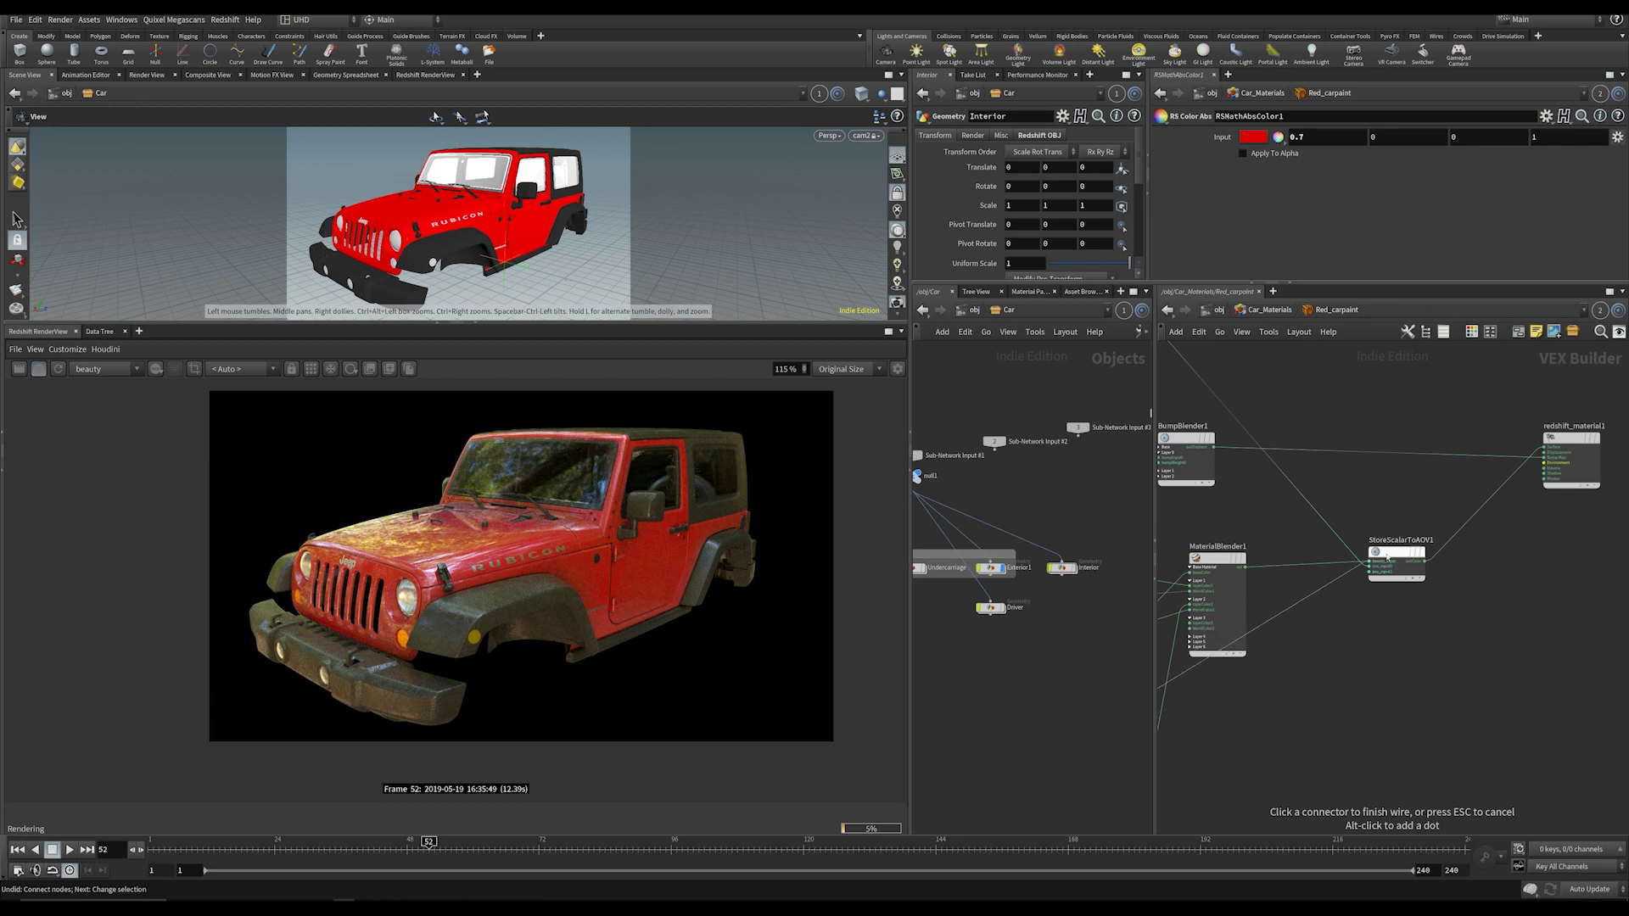
Step: Enable the render region and fit it around the rear of the hood, the side mirror and the front door edge
scroll(445, 552, up, 3)
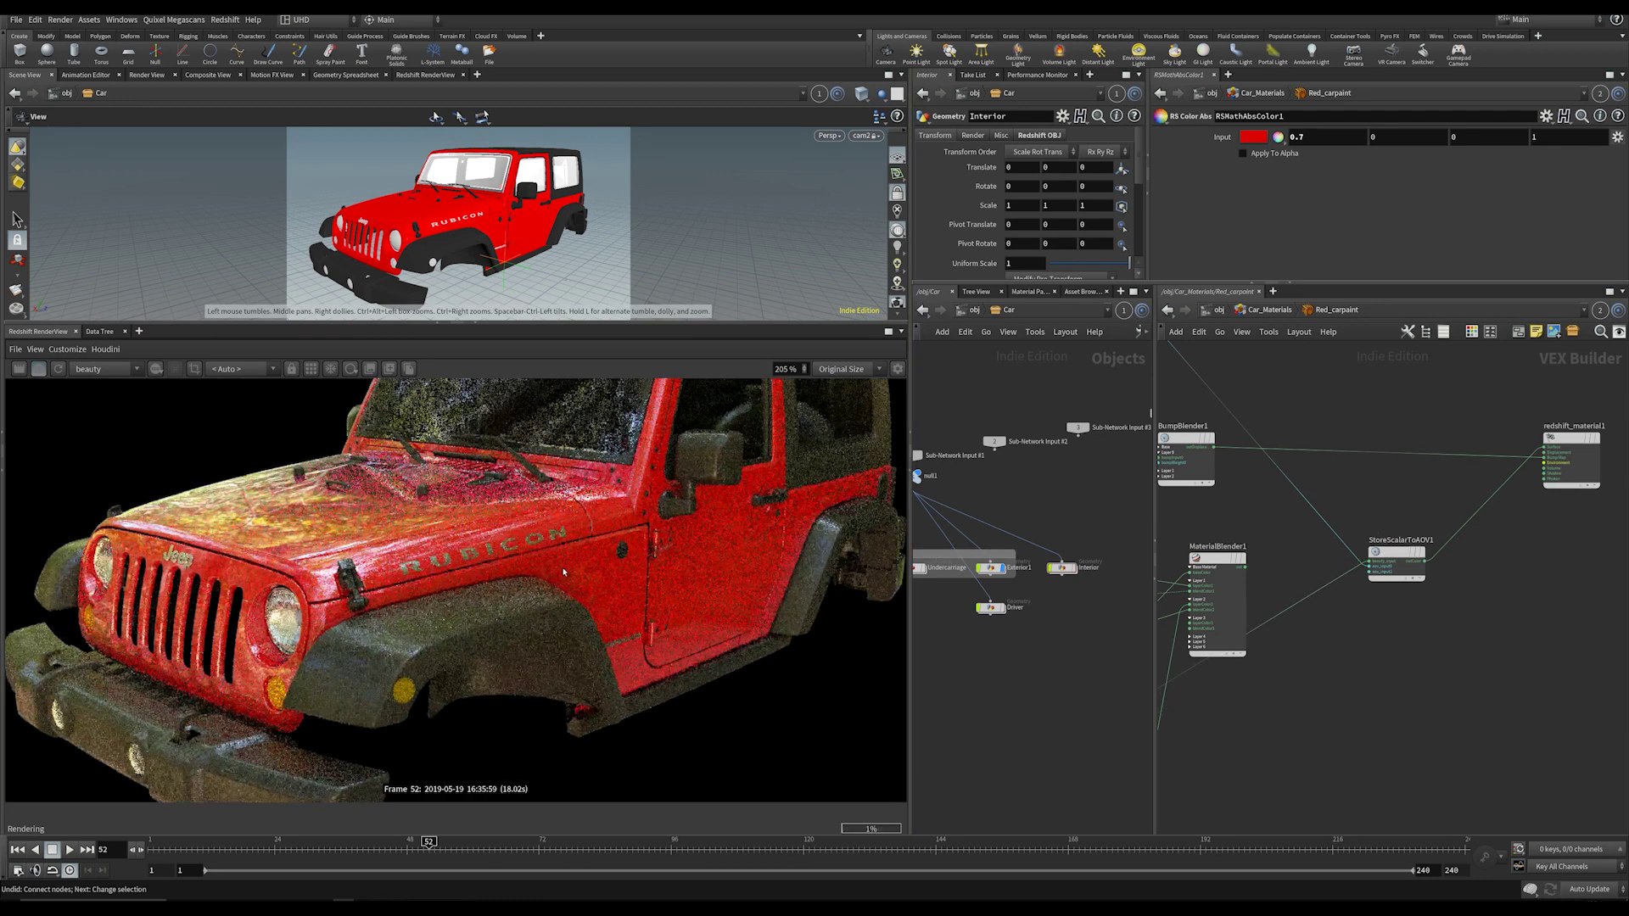
scroll(584, 485, up, 2)
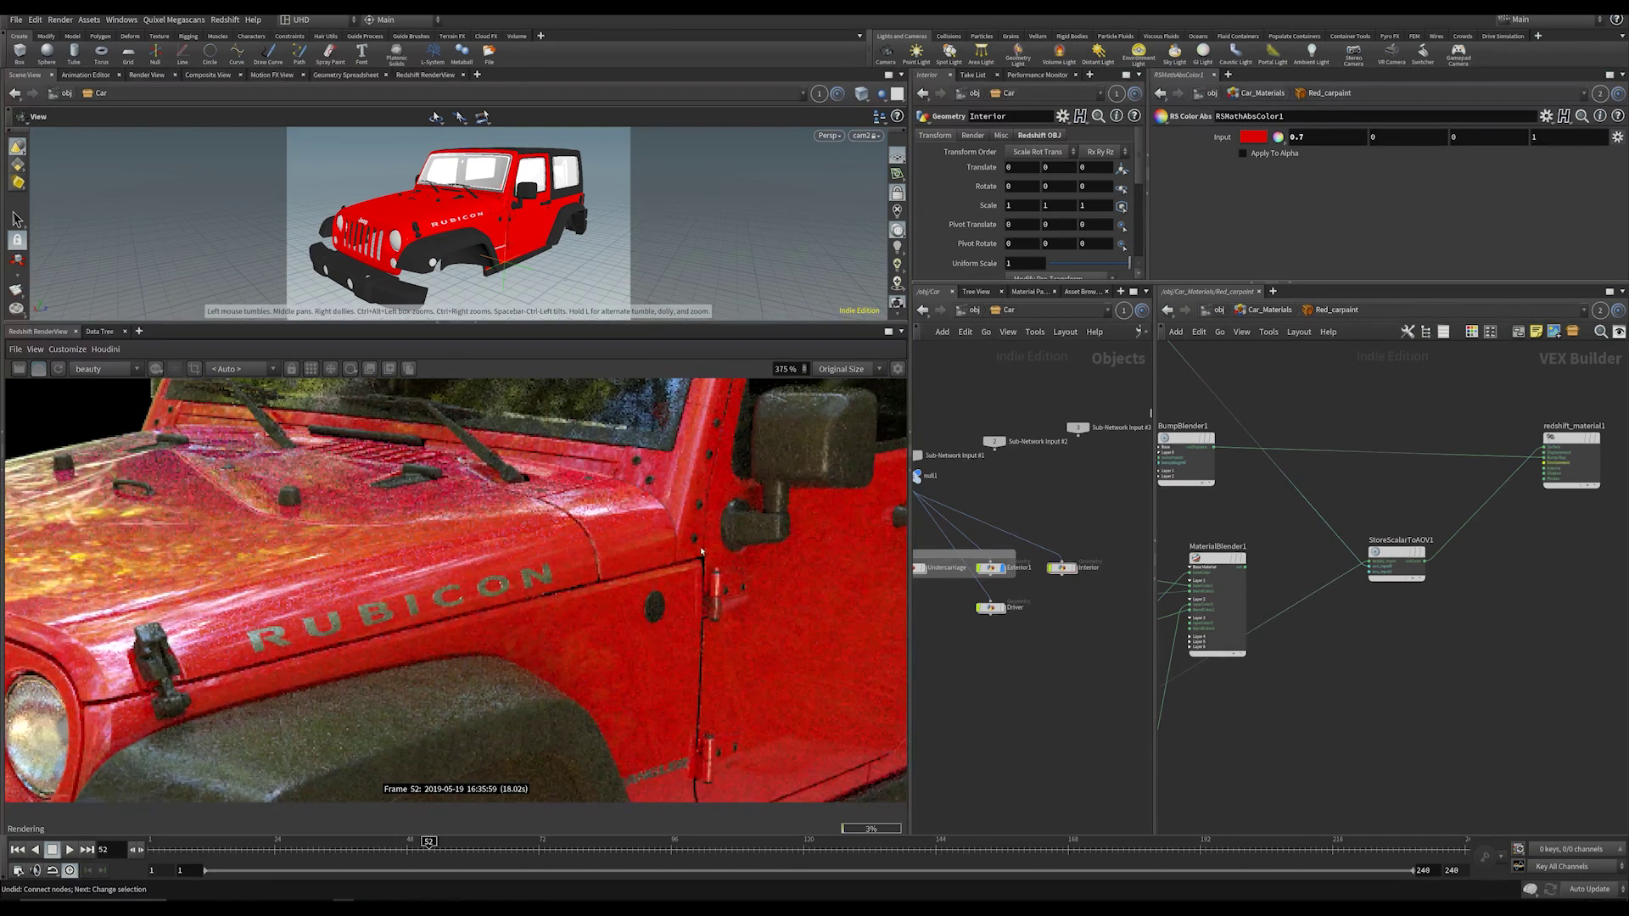
click(193, 369)
scroll(389, 534, down, 3)
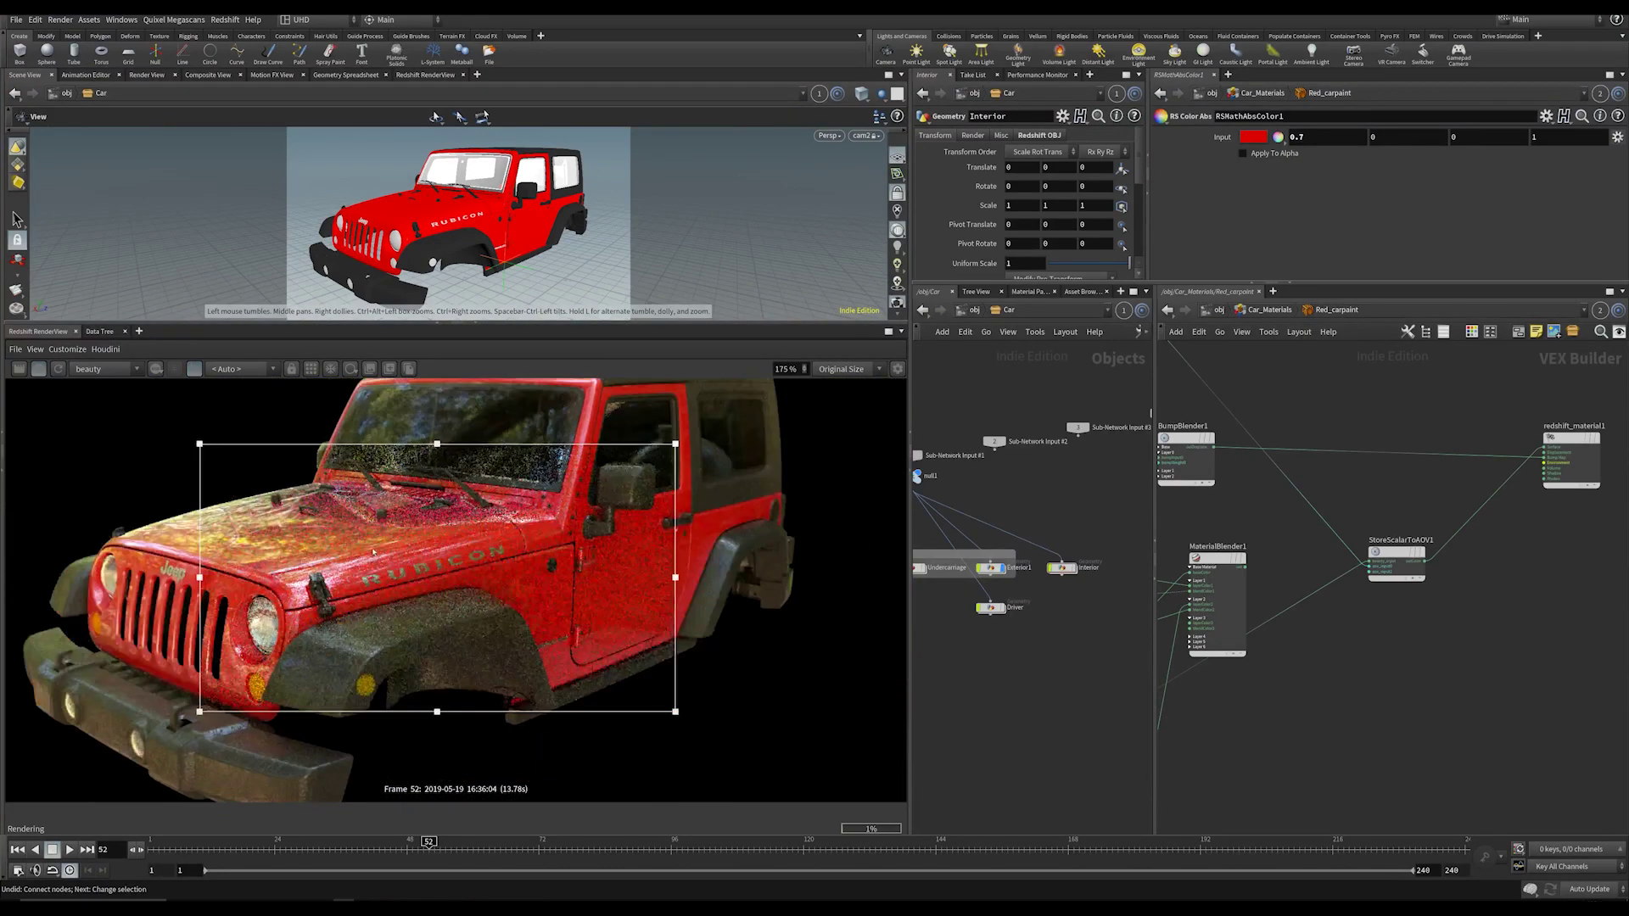
drag(201, 611, 397, 616)
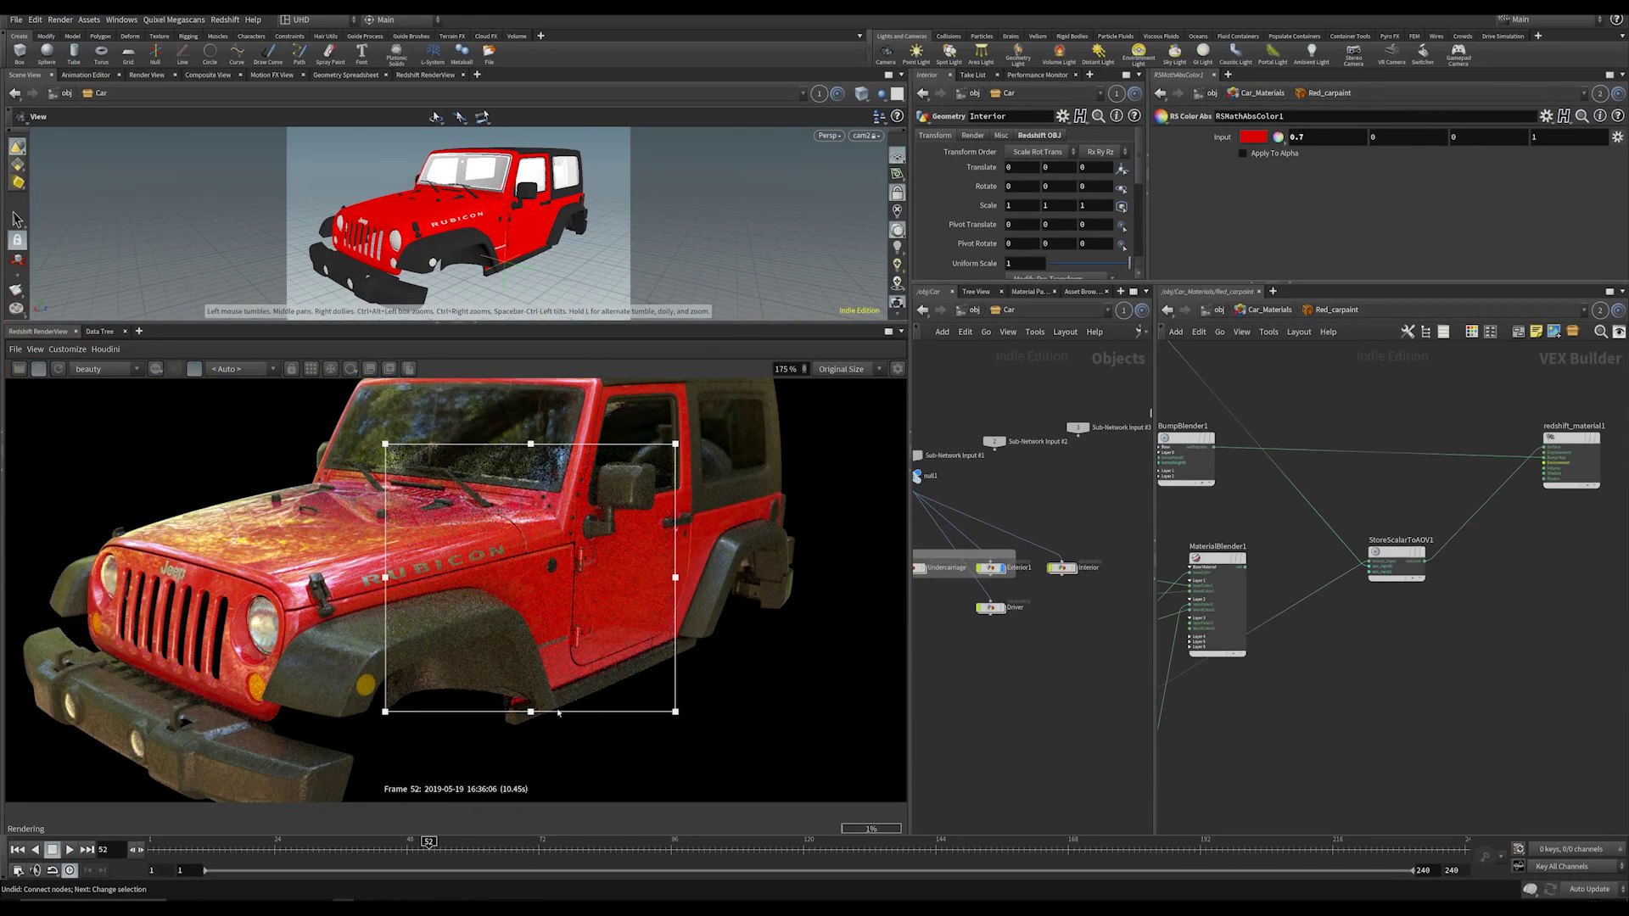
drag(533, 716, 533, 594)
scroll(654, 513, up, 2)
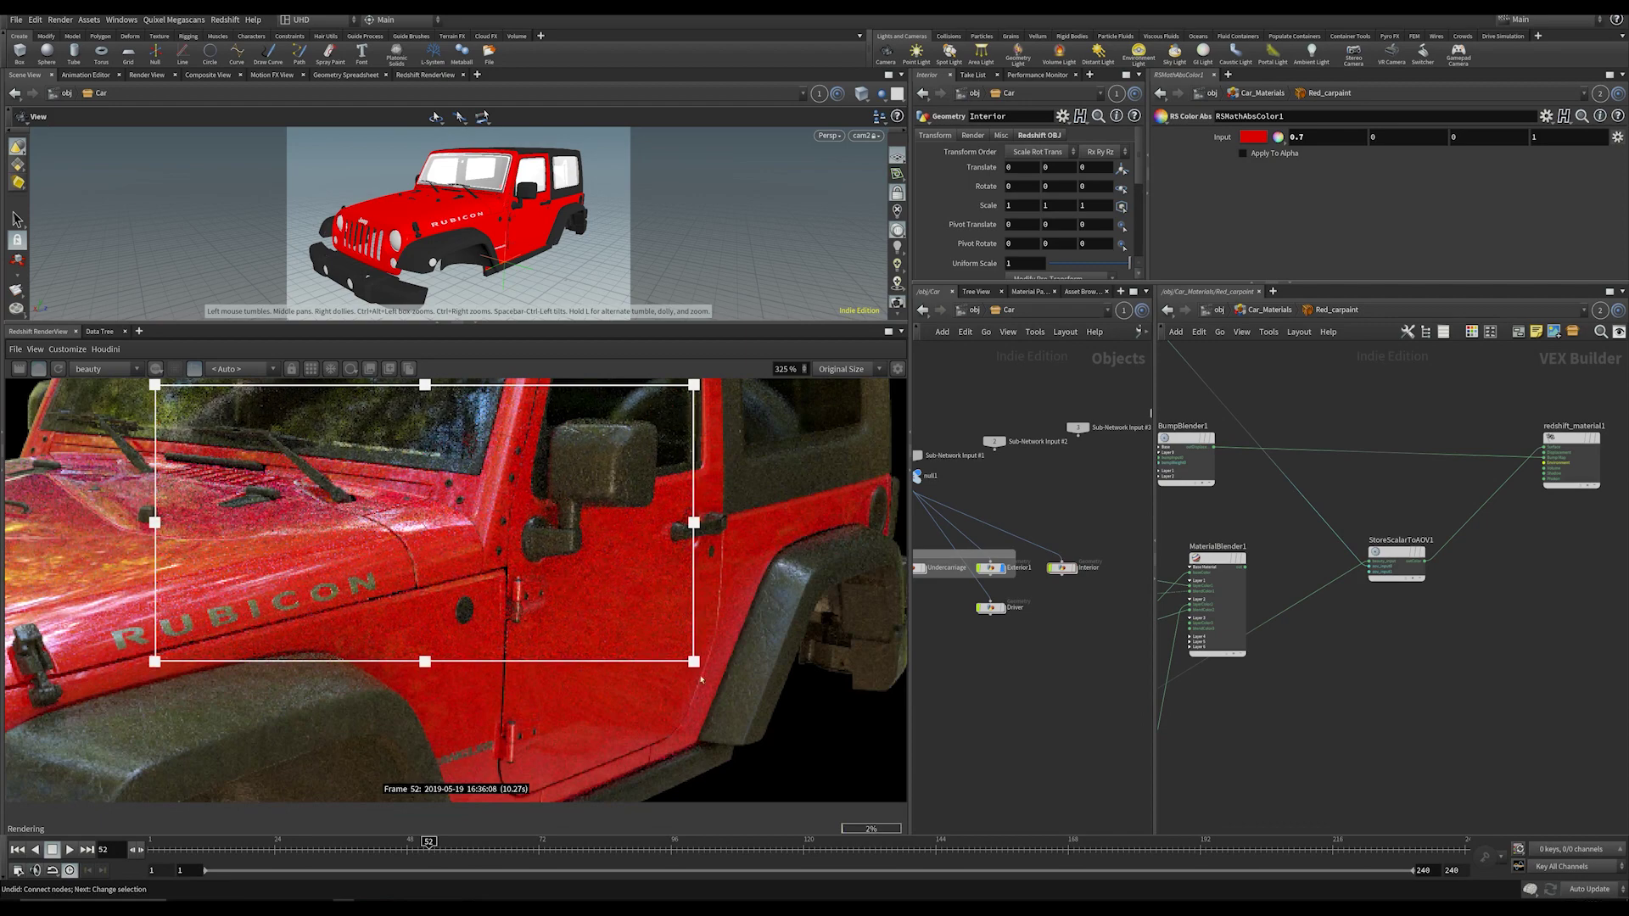
drag(689, 679, 548, 696)
drag(406, 622, 481, 624)
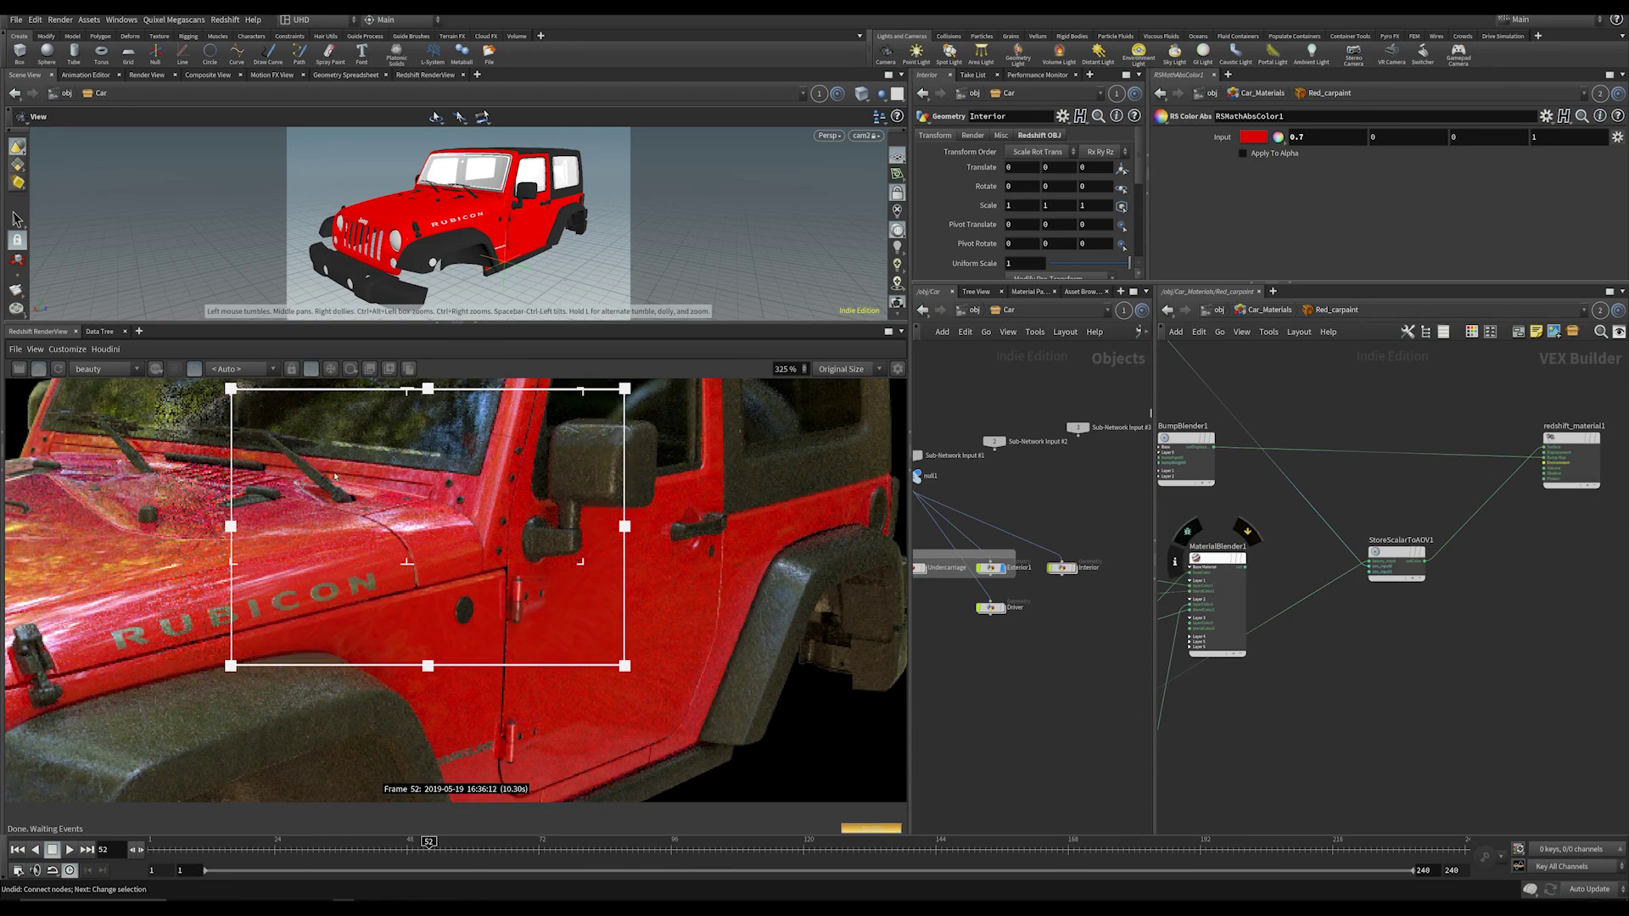
scroll(335, 477, up, 1)
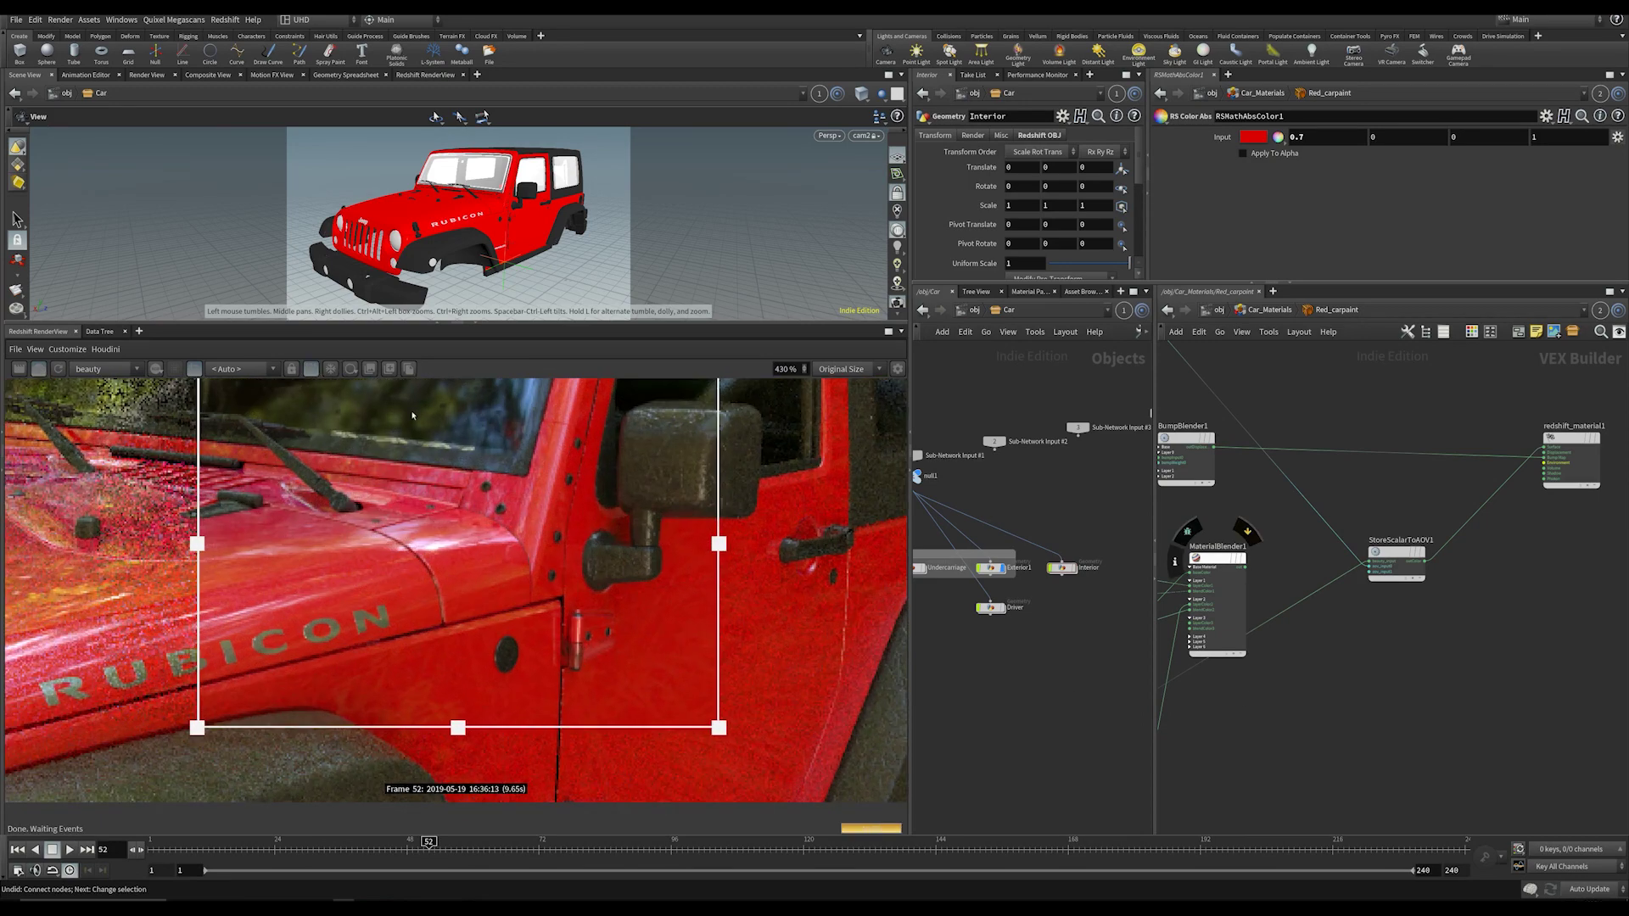
Step: Wire MaterialBlender1's output directly into the surface input of redshift_material1
click(1244, 567)
click(1544, 448)
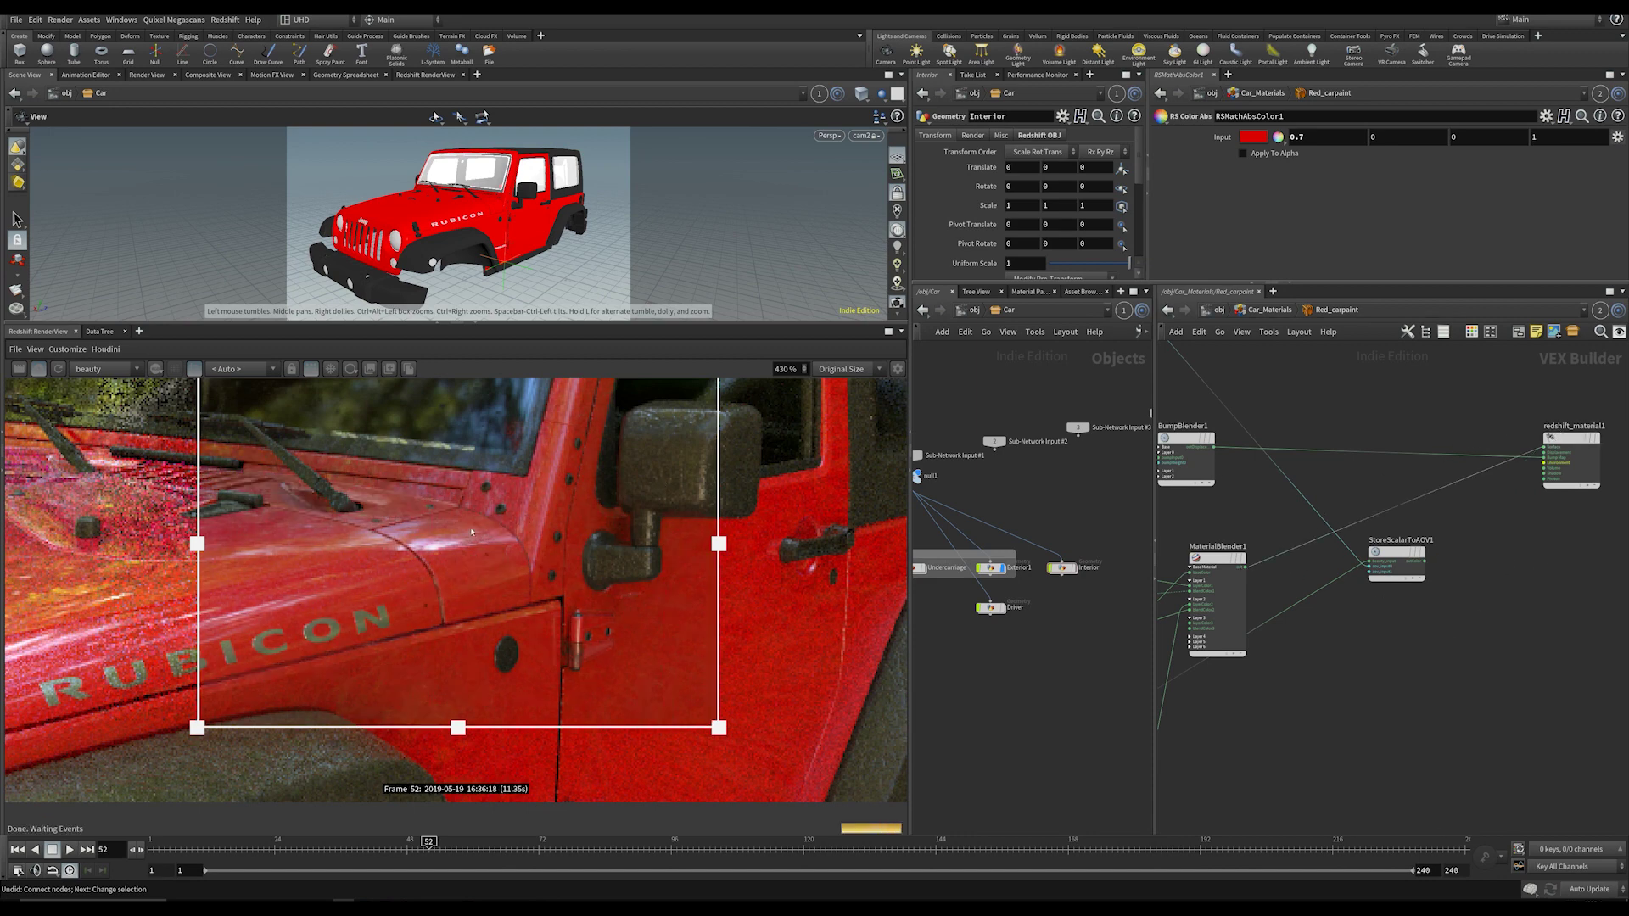
Step: Try to wire Material2's output into the beauty input of StoreScalarToAOV1
middle_drag(1365, 721, 1621, 548)
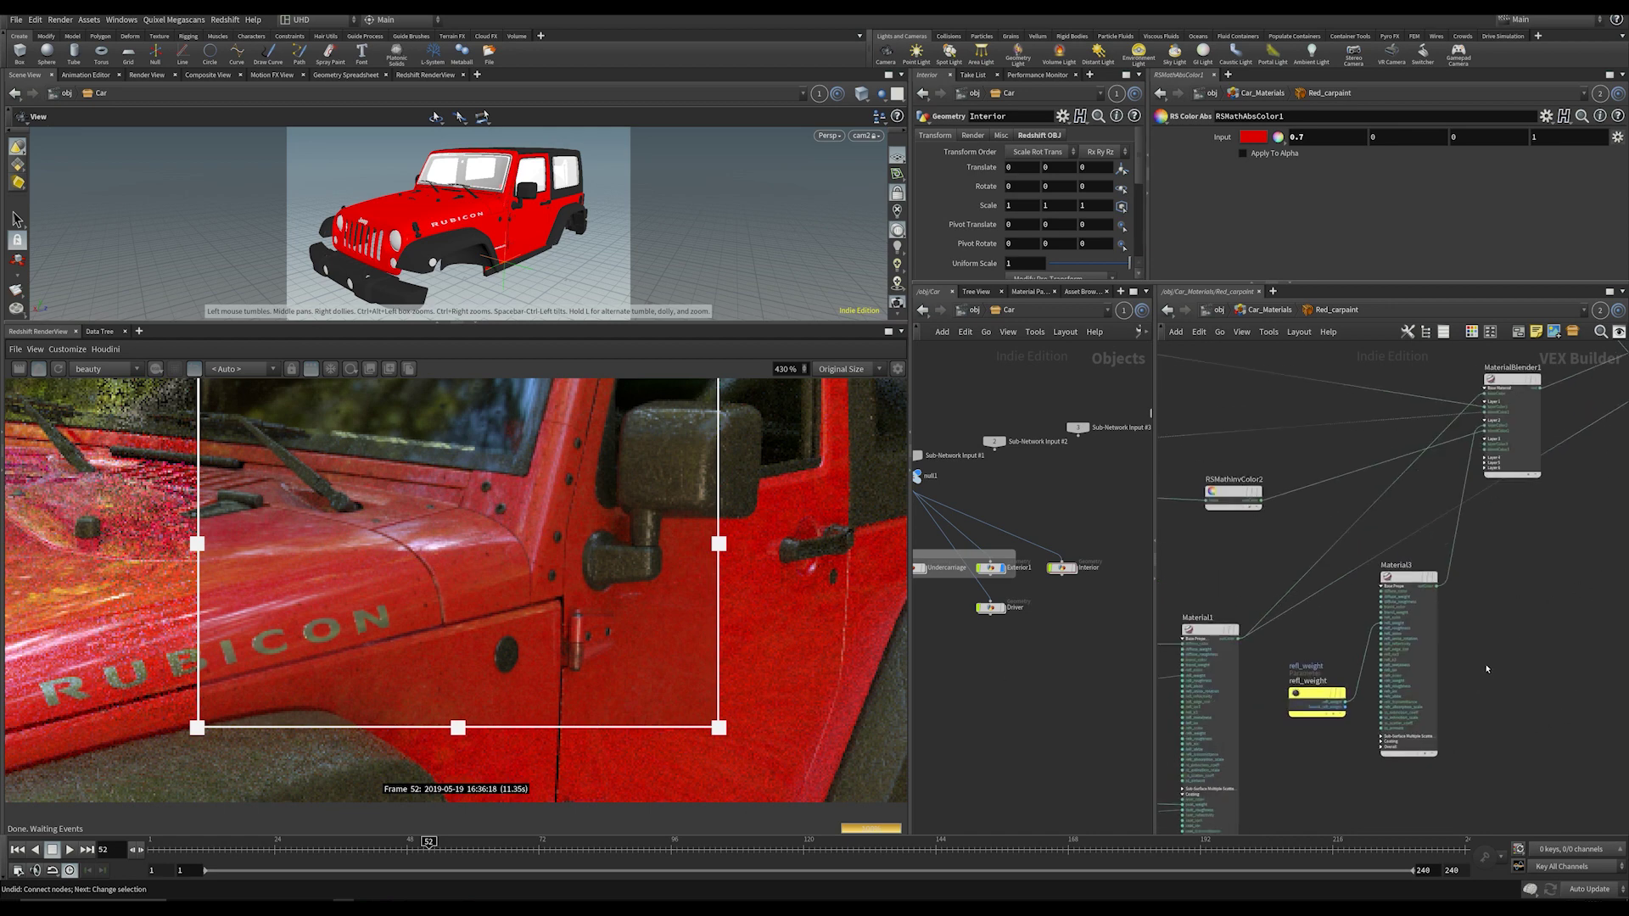
middle_drag(1487, 670, 1557, 479)
scroll(1557, 476, down, 5)
scroll(1338, 644, up, 1)
middle_drag(1341, 645, 1412, 741)
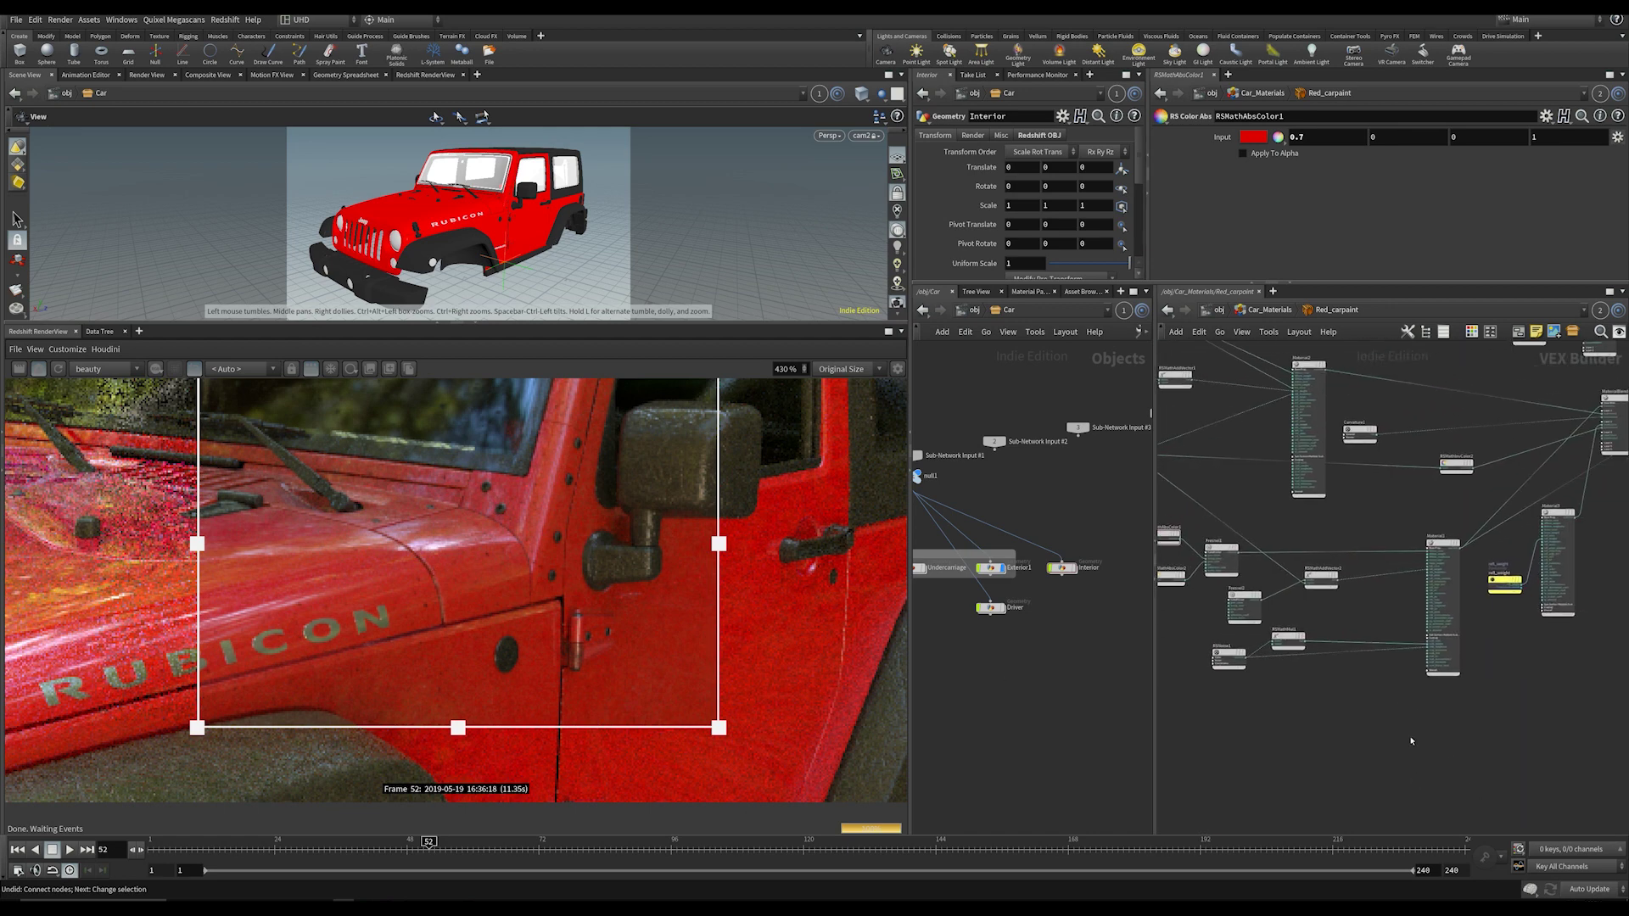
right_click(1397, 656)
middle_drag(1344, 491, 1473, 702)
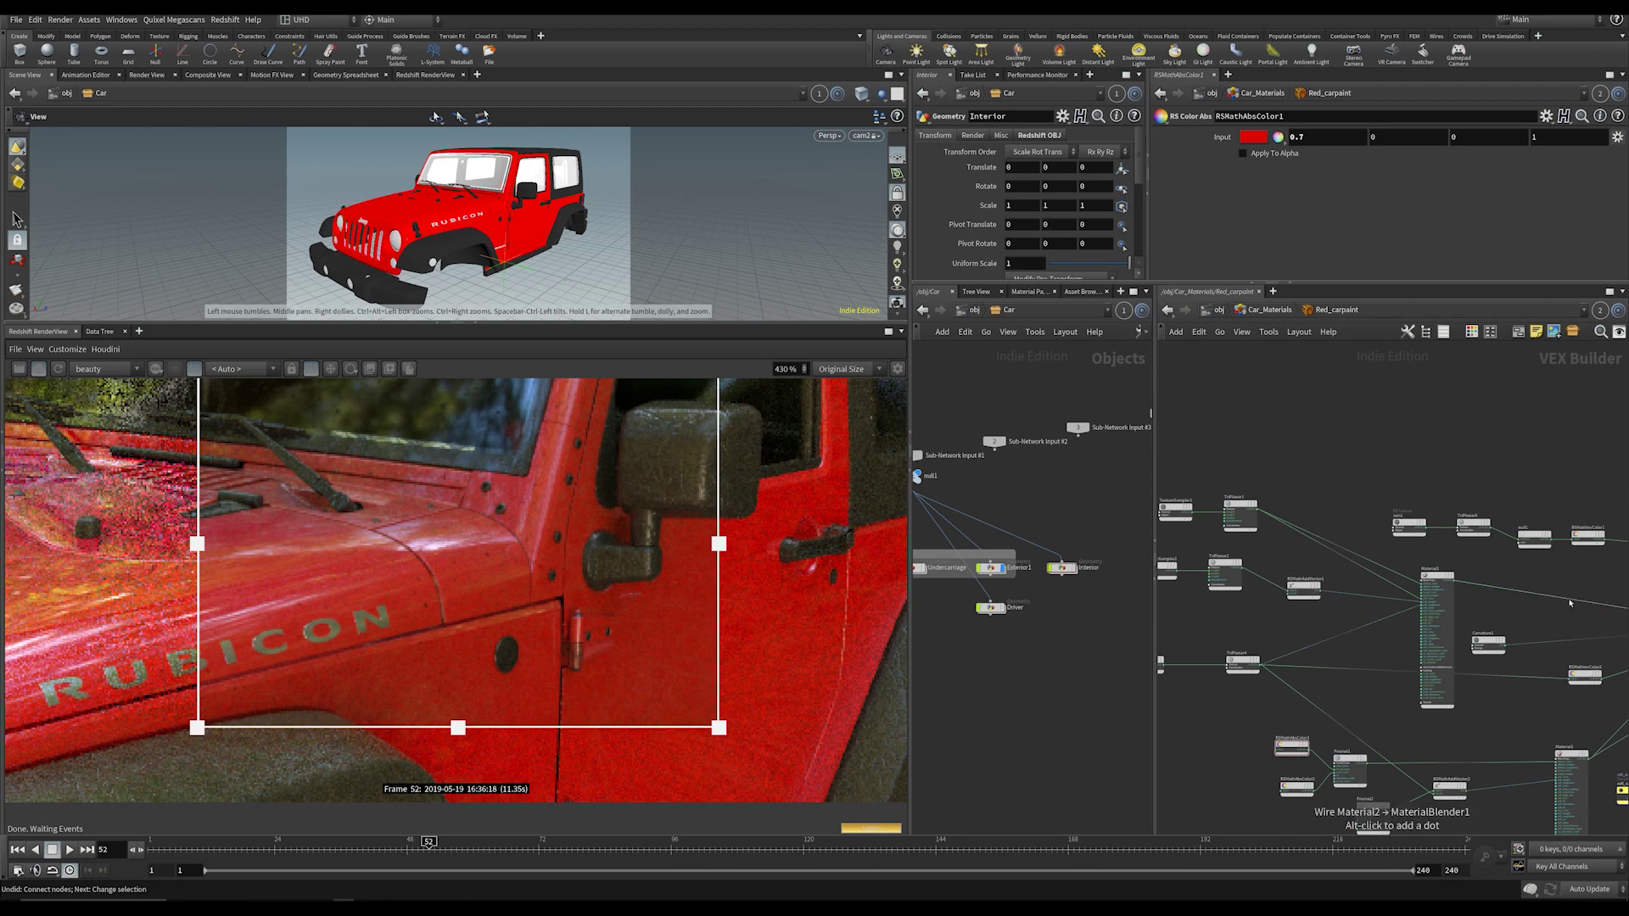
middle_drag(1607, 601, 1584, 543)
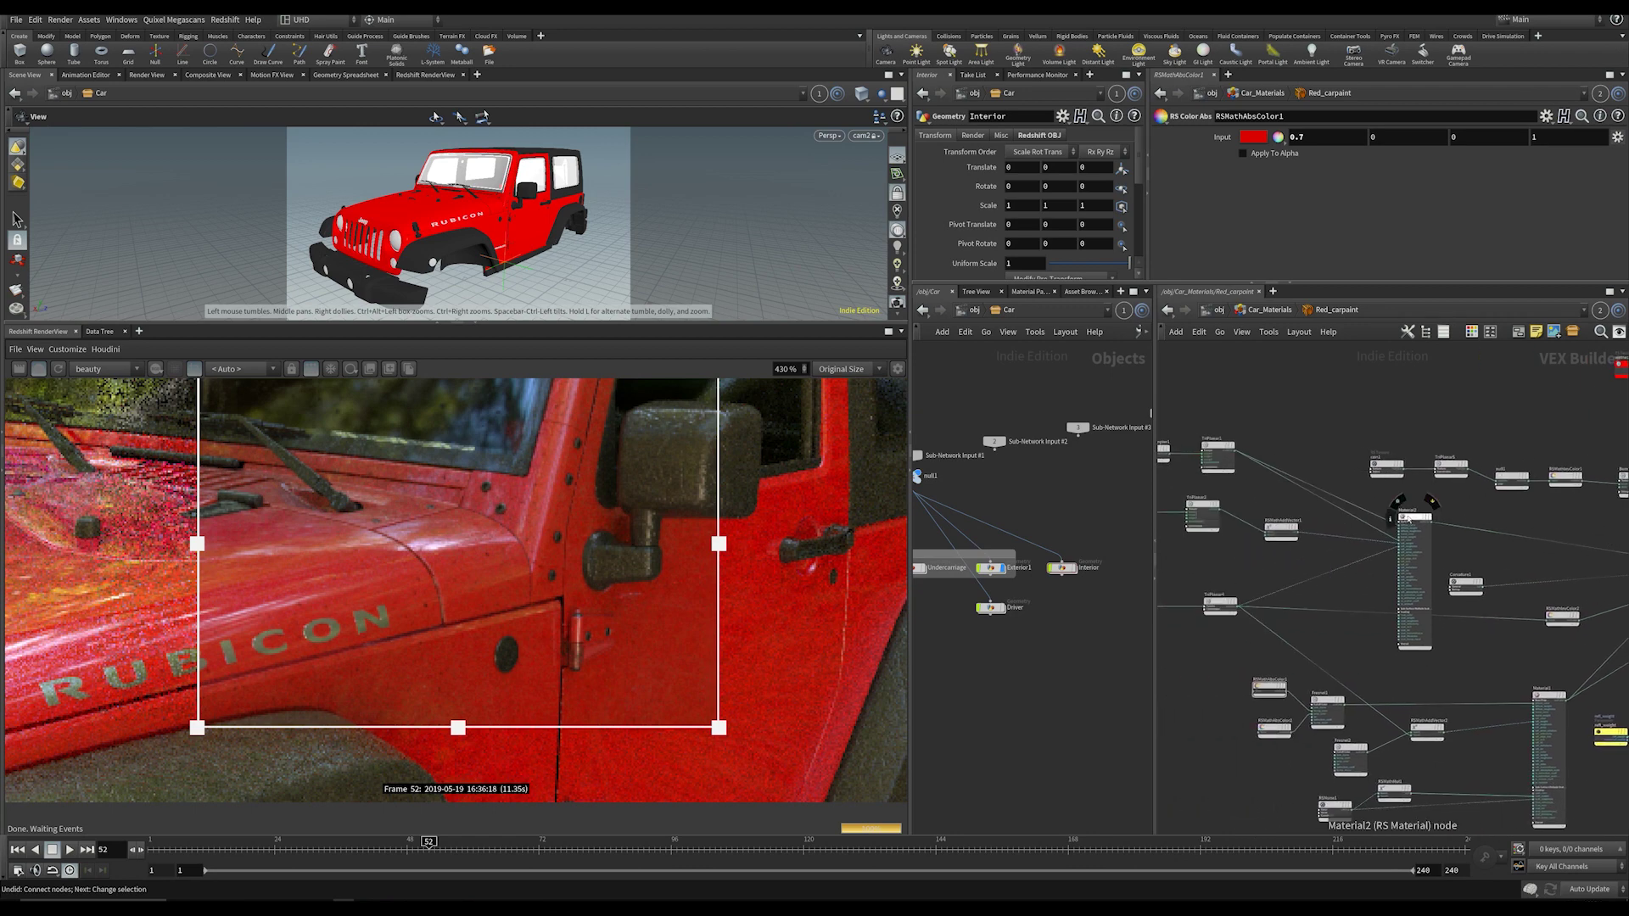
drag(1410, 518, 1409, 515)
scroll(1471, 684, up, 1)
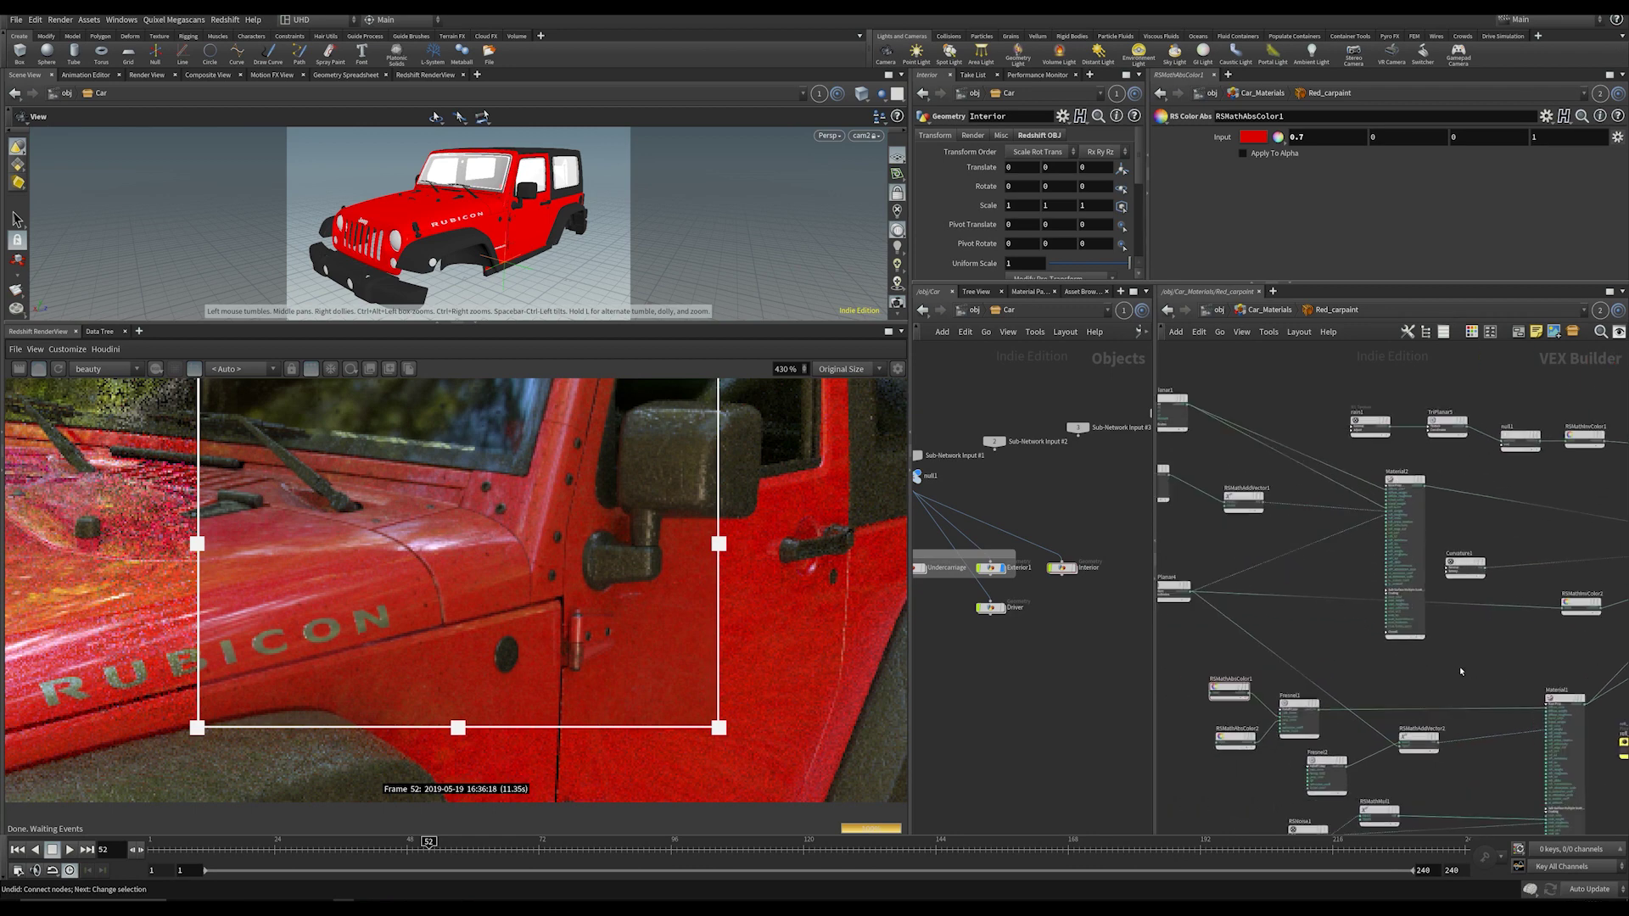
click(1424, 488)
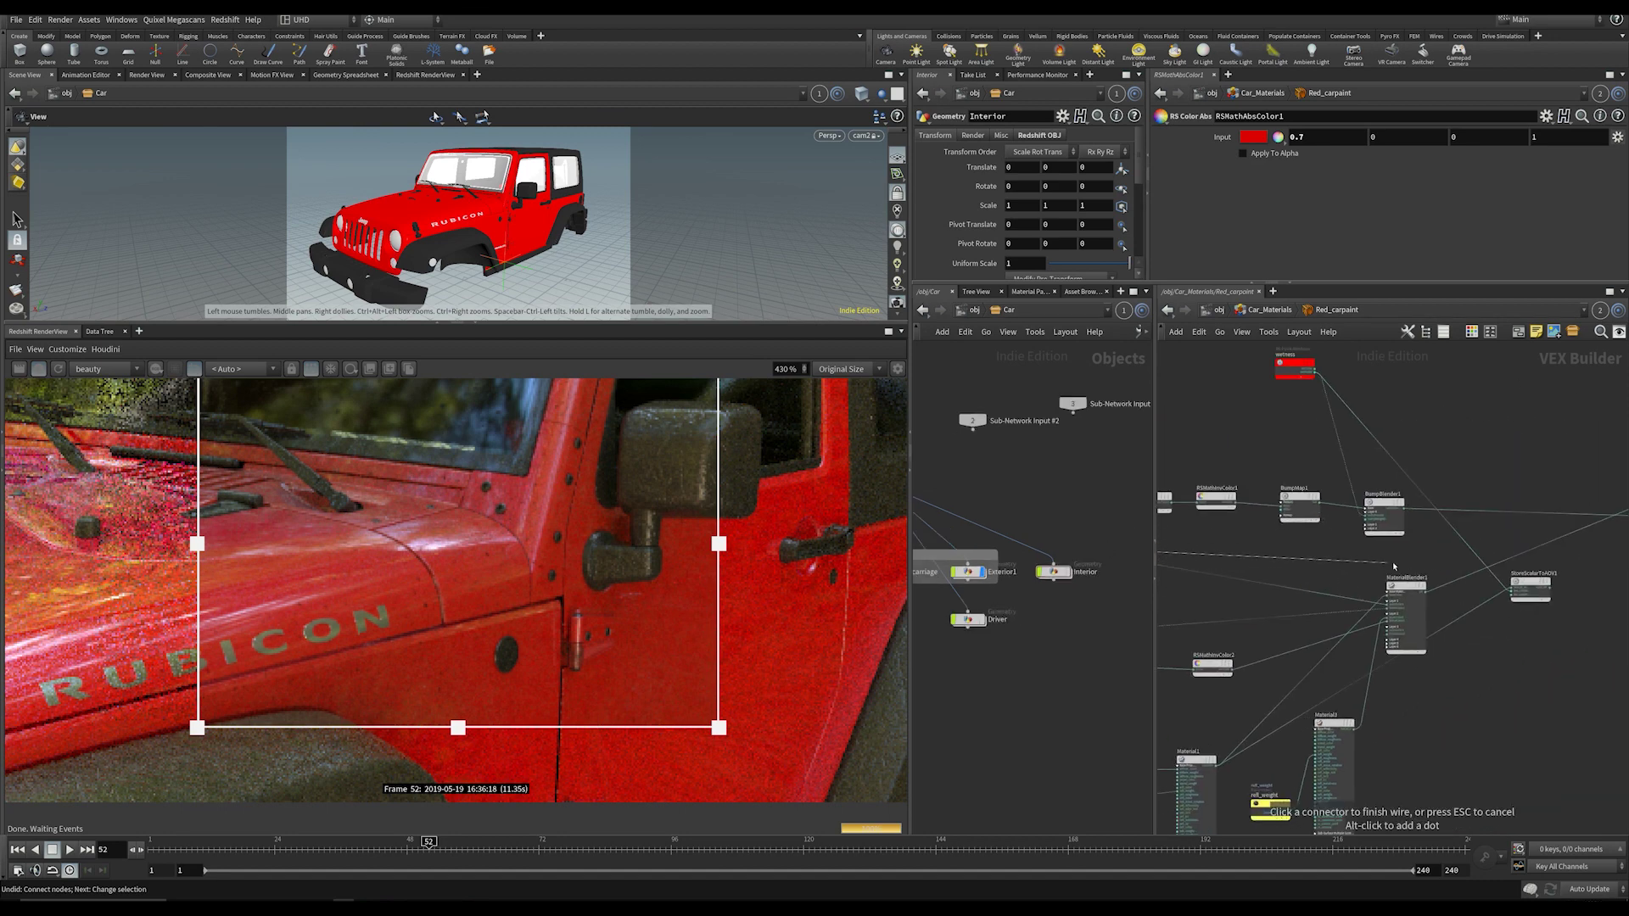
middle_drag(1475, 599, 1344, 603)
scroll(1344, 604, up, 3)
click(1409, 584)
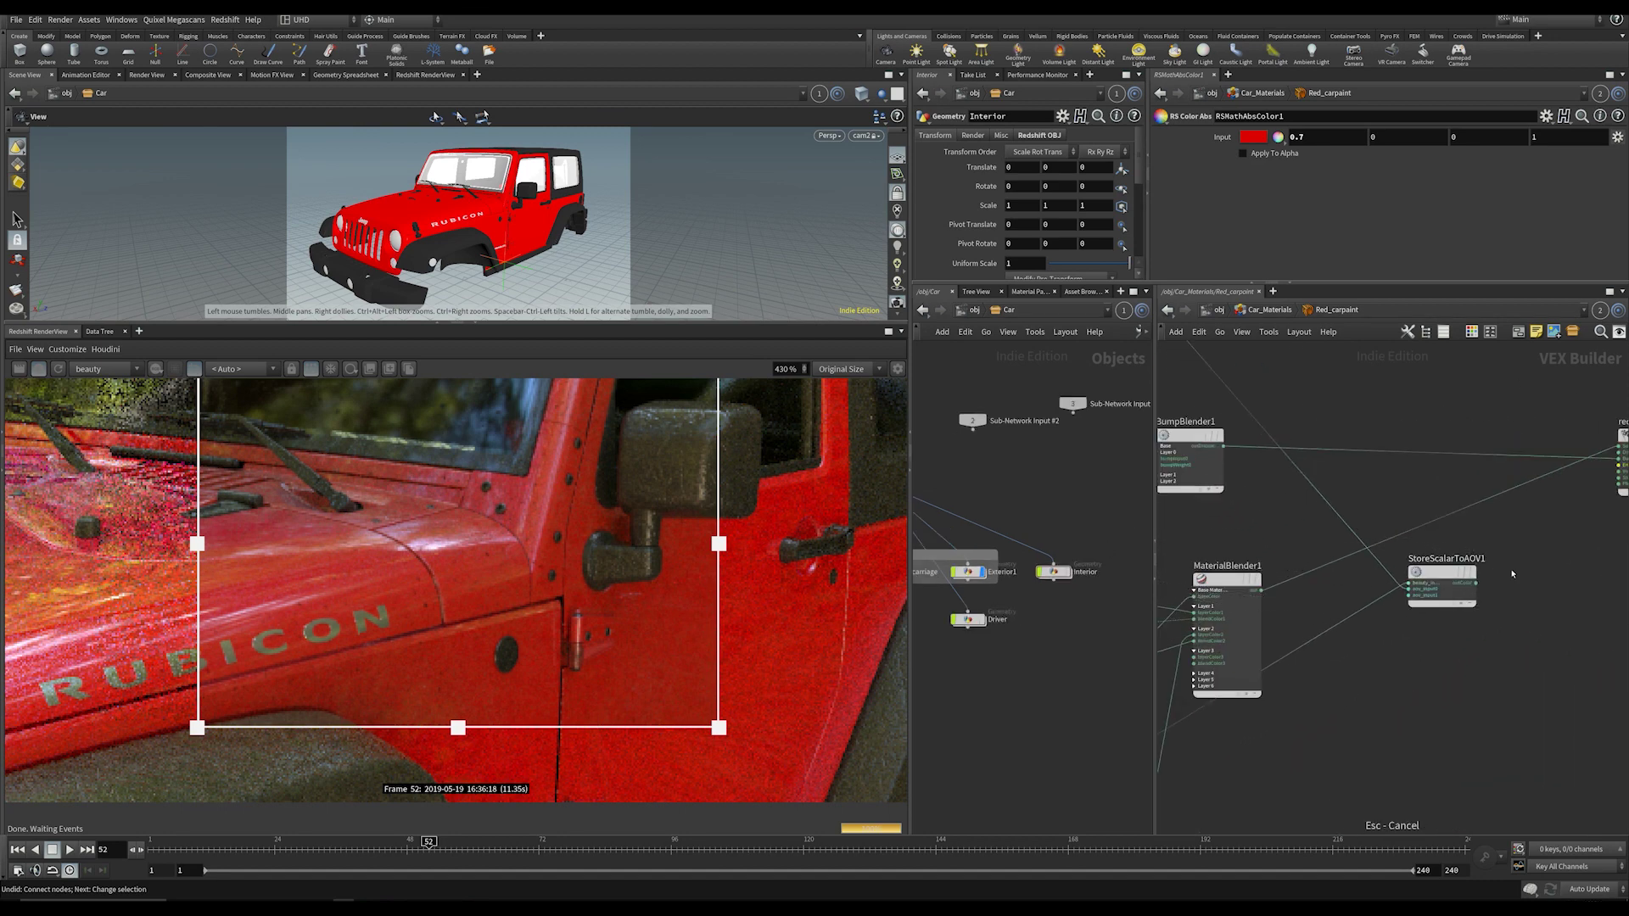
Step: Connect StoreScalarToAOV1's output to the surface input of redshift_material1
click(1477, 583)
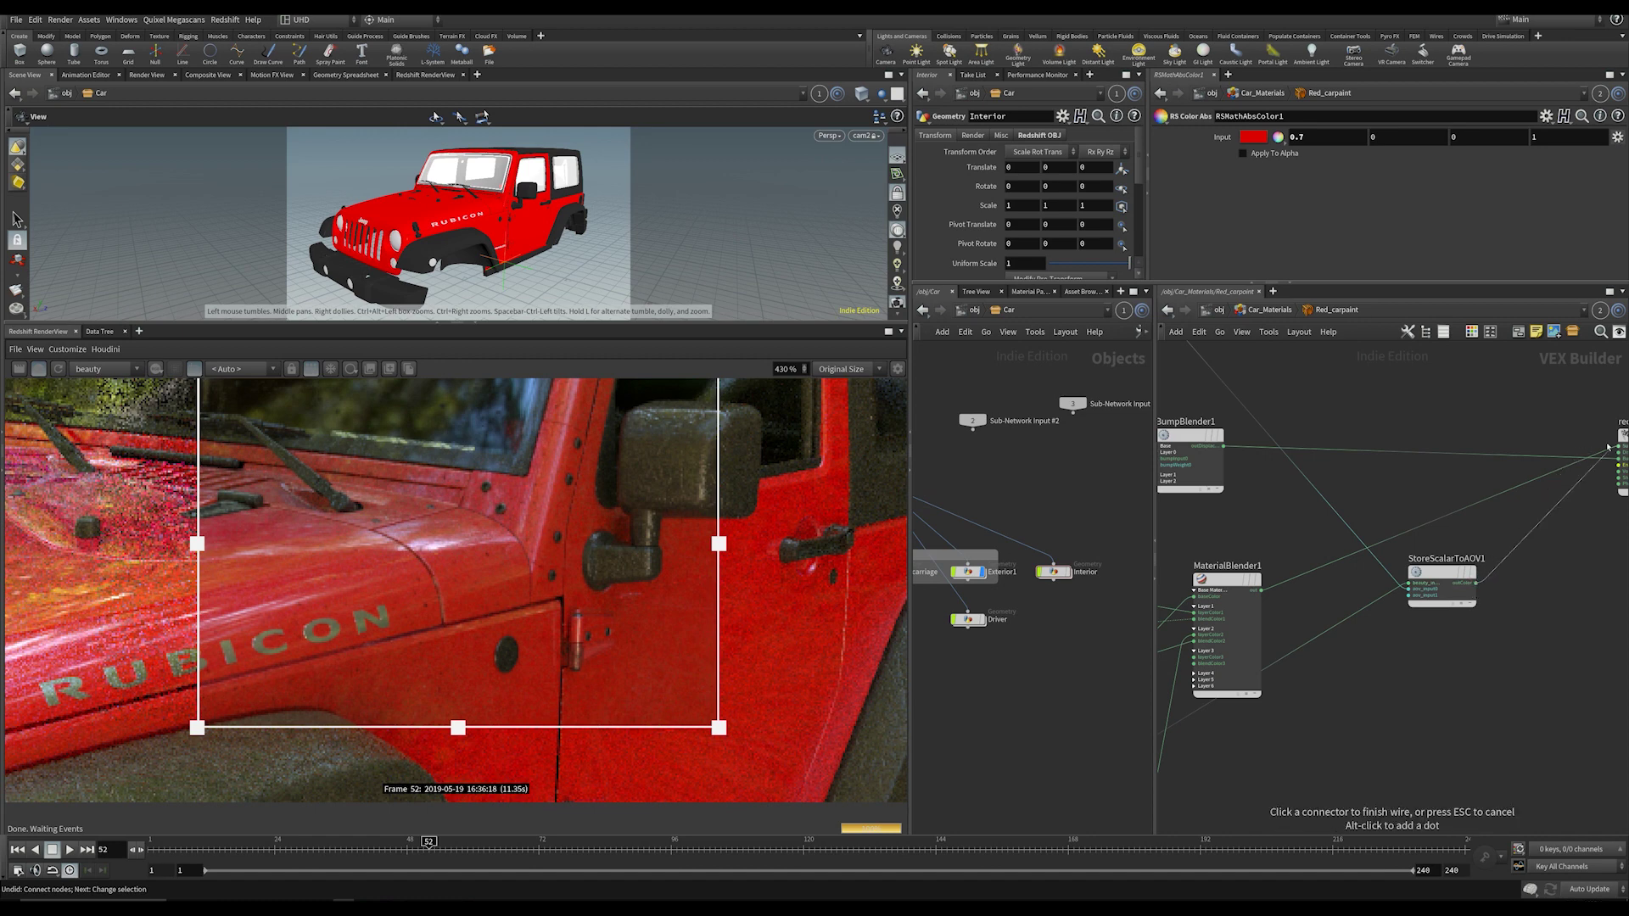
click(1619, 445)
Step: Connect MaterialBlender1's output to the beauty input of StoreScalarToAOV1
middle_drag(1214, 578, 1415, 538)
scroll(1415, 537, up, 2)
scroll(1414, 537, down, 3)
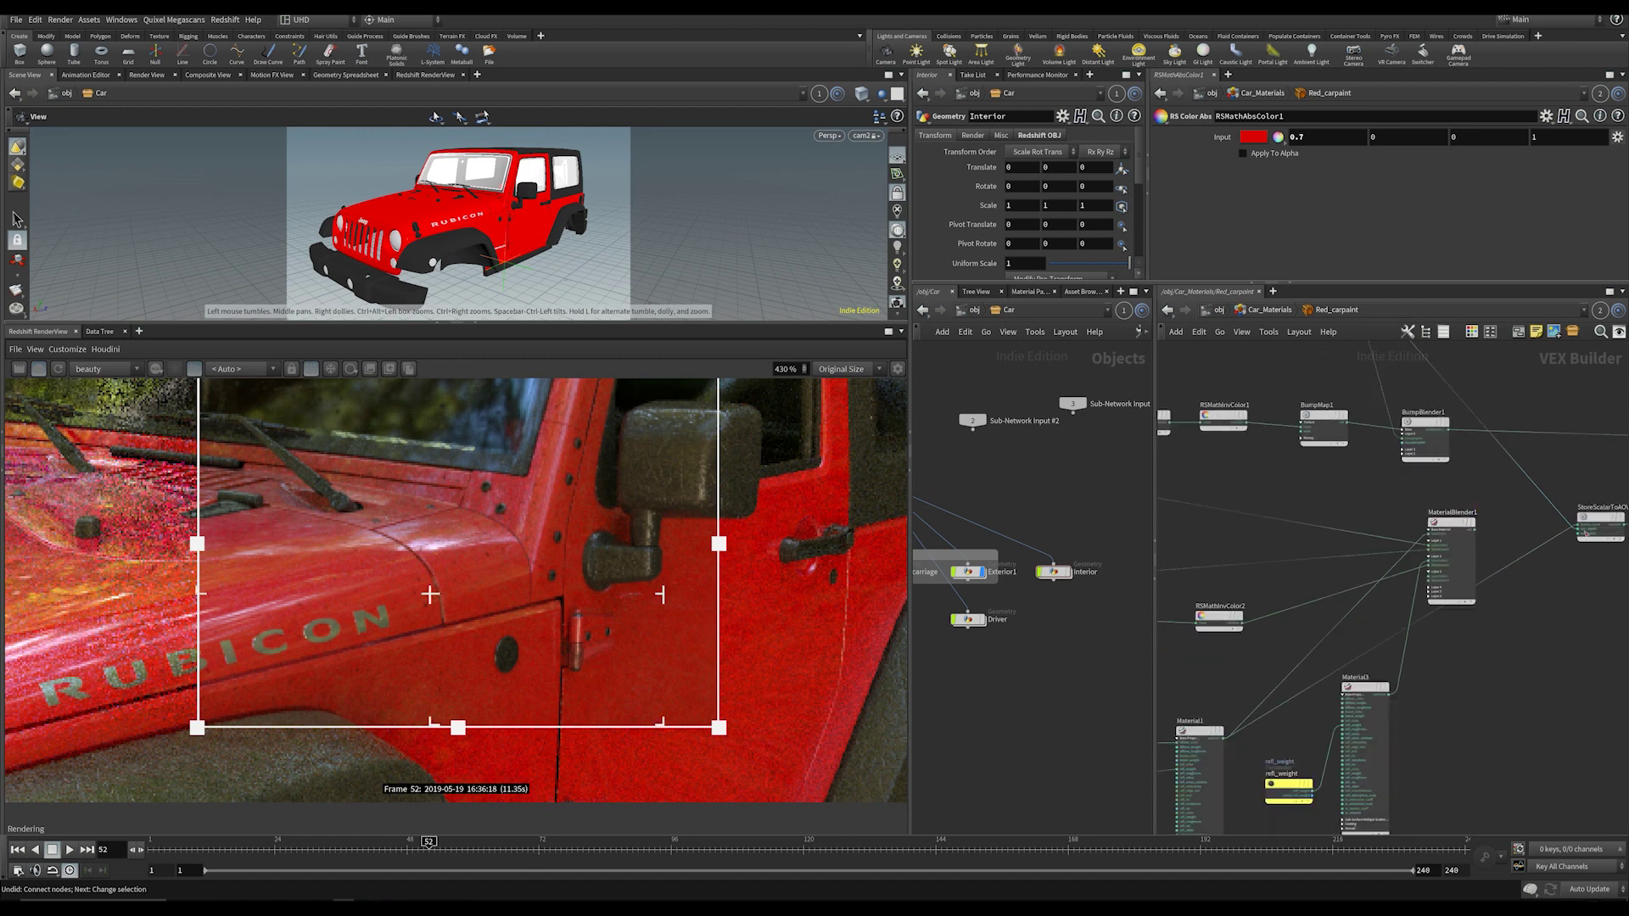
click(1579, 526)
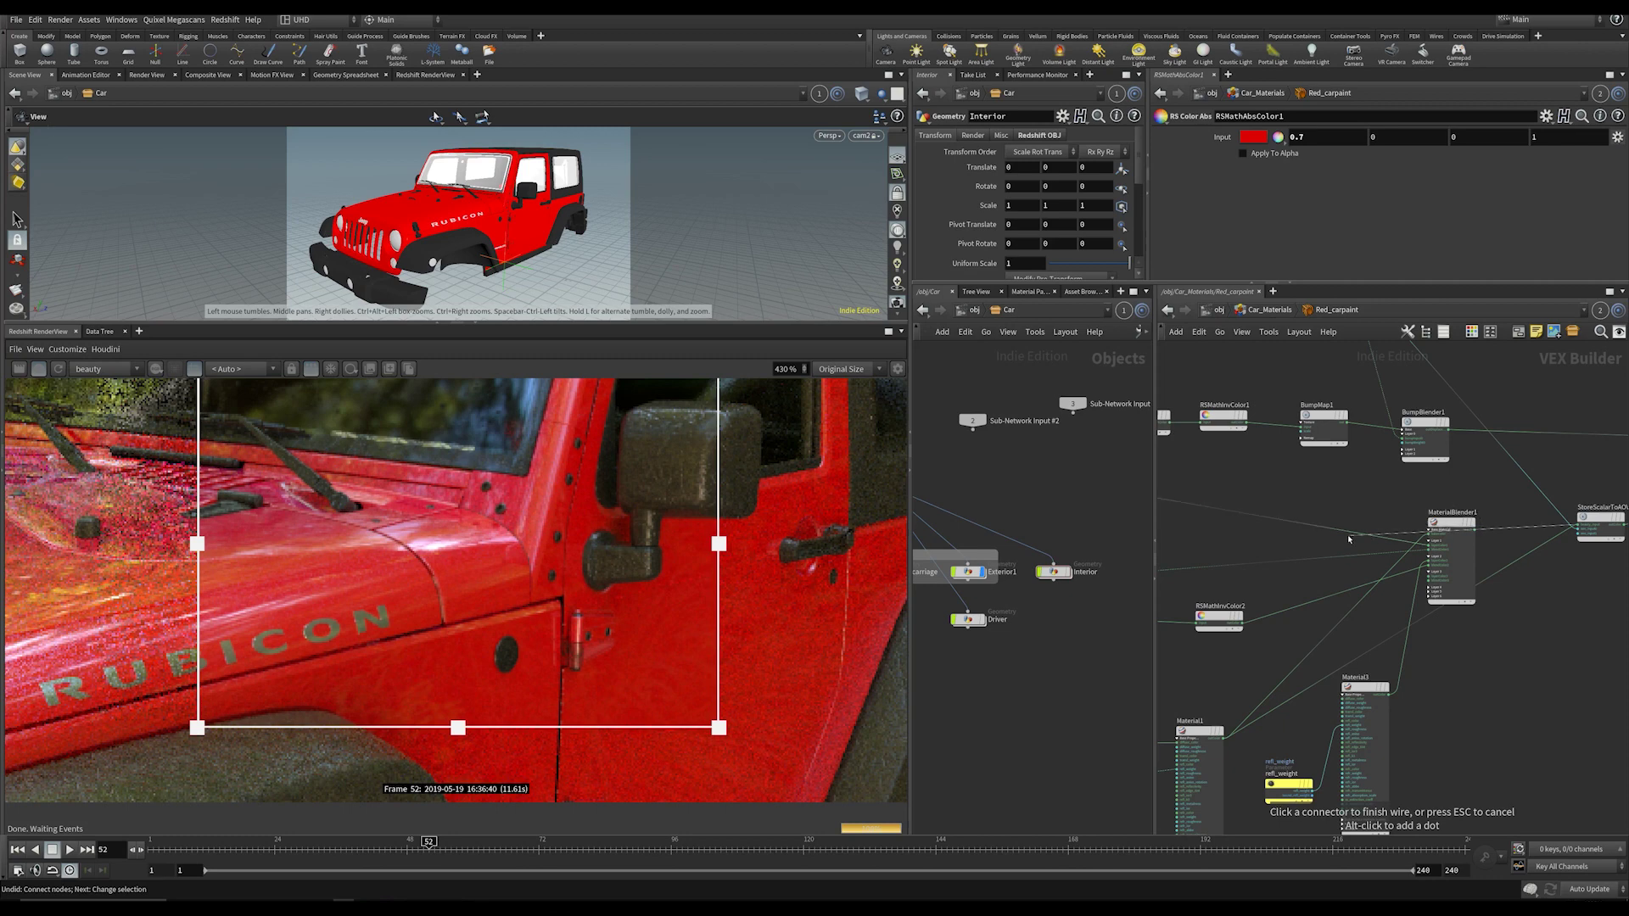
scroll(1511, 539, up, 2)
click(1461, 527)
scroll(1414, 639, down, 3)
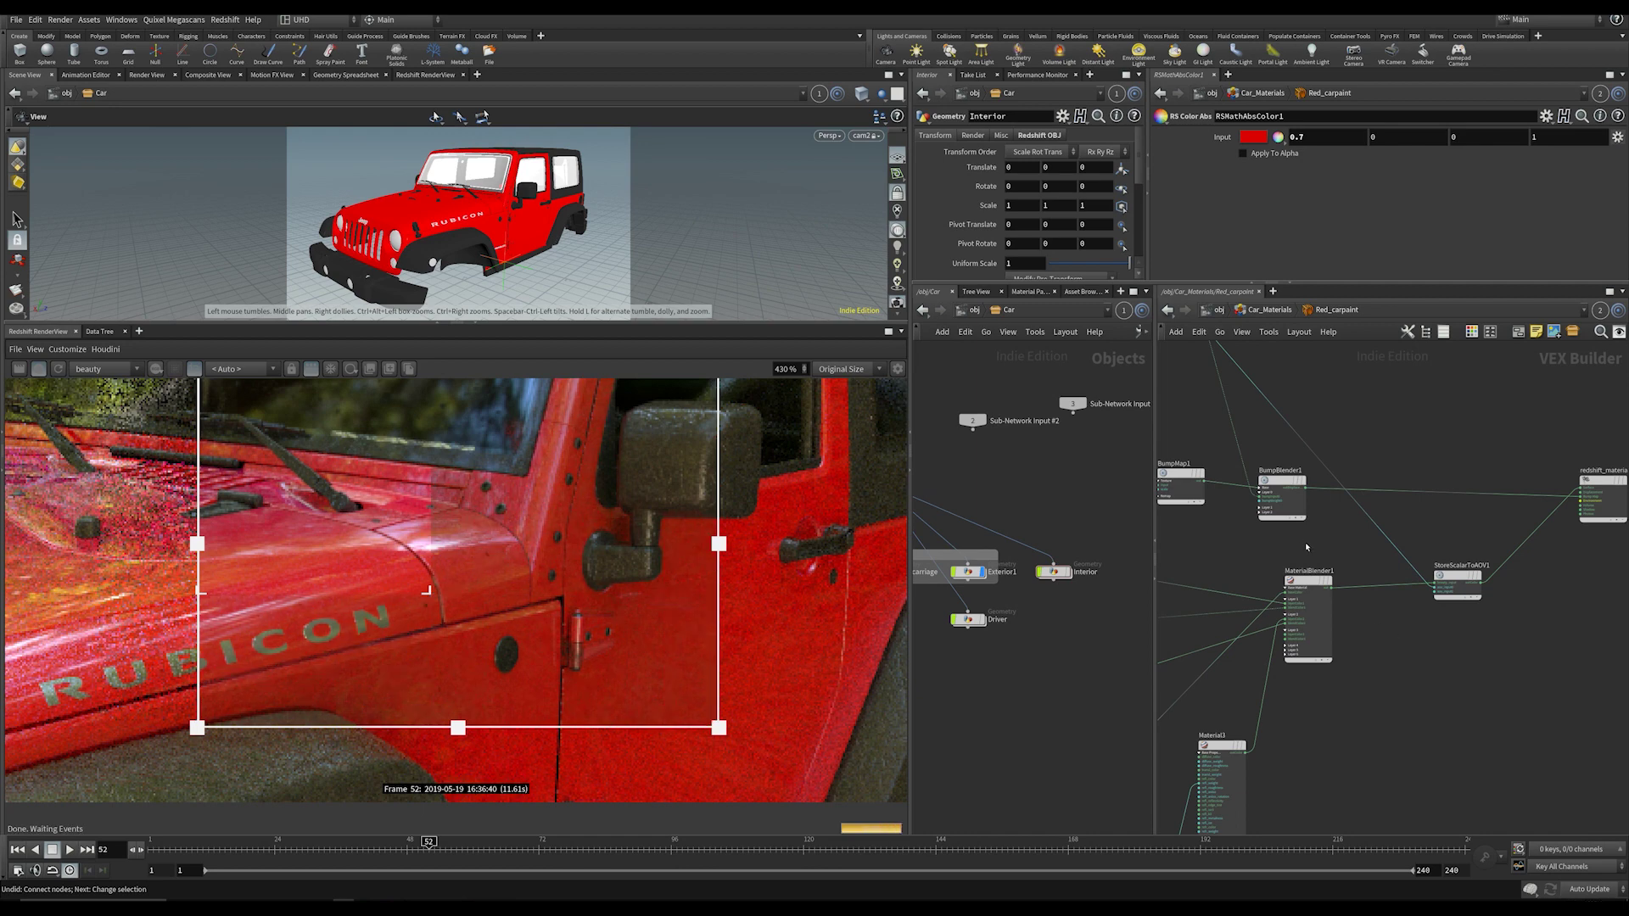
Step: Connect the mud layer Material2 to the beauty input of StoreScalarToAOV1 to render it on its own
scroll(1319, 547, up, 3)
click(1519, 610)
middle_drag(1393, 562, 1454, 571)
scroll(1458, 570, down, 3)
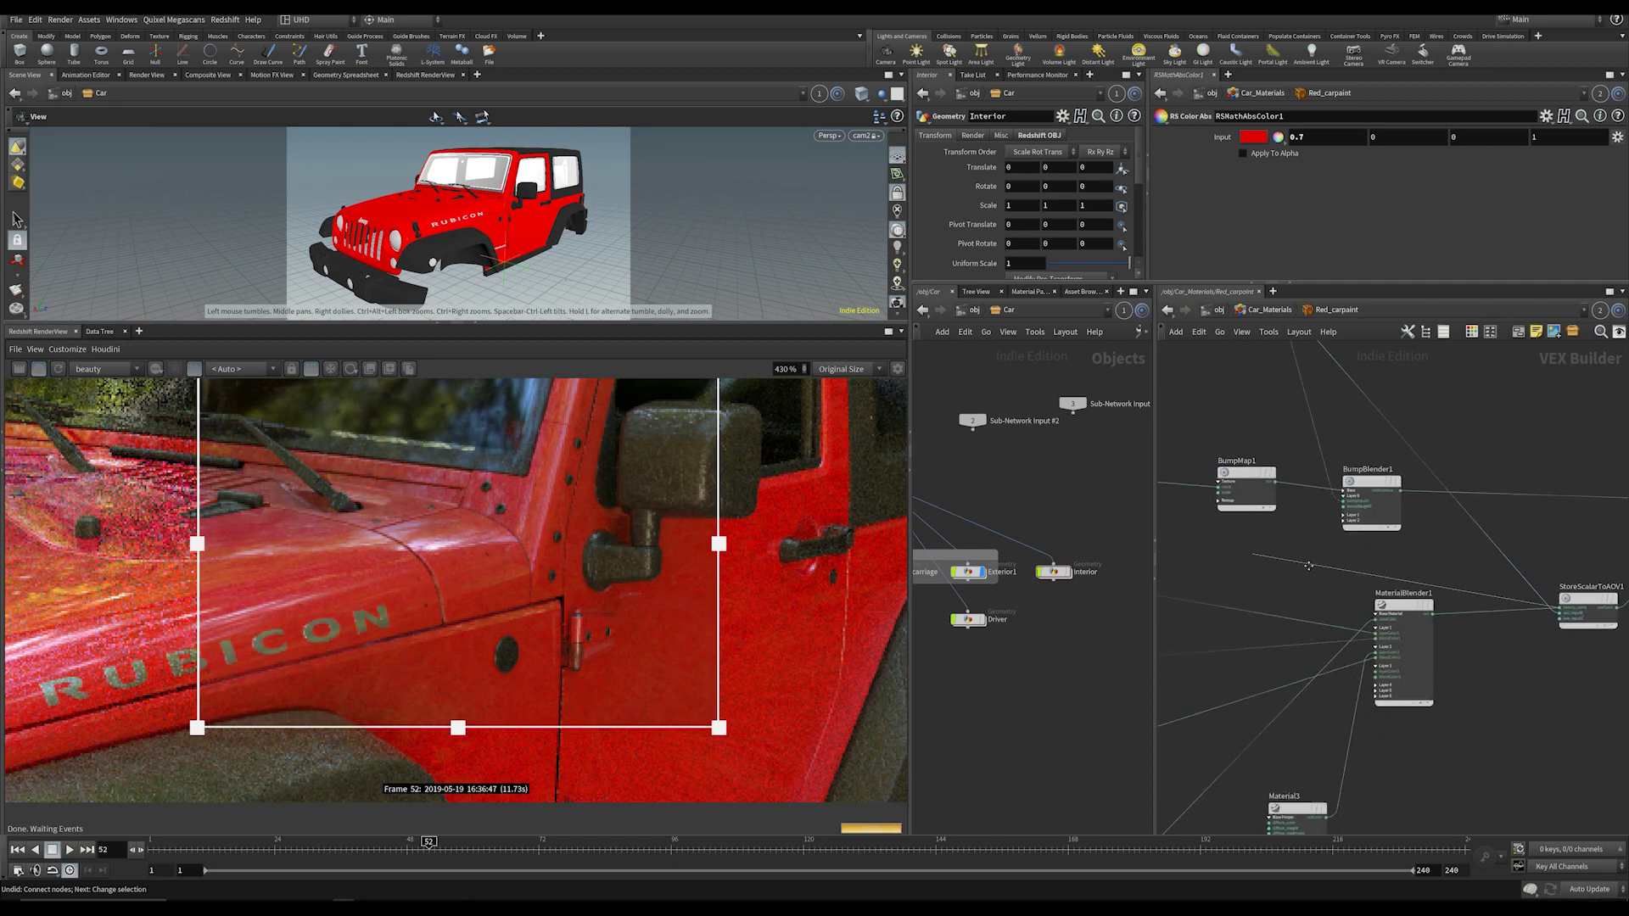
middle_drag(1265, 566, 1462, 615)
scroll(1462, 615, up, 2)
middle_drag(1332, 617, 1480, 627)
scroll(1451, 623, down, 2)
scroll(1324, 610, up, 1)
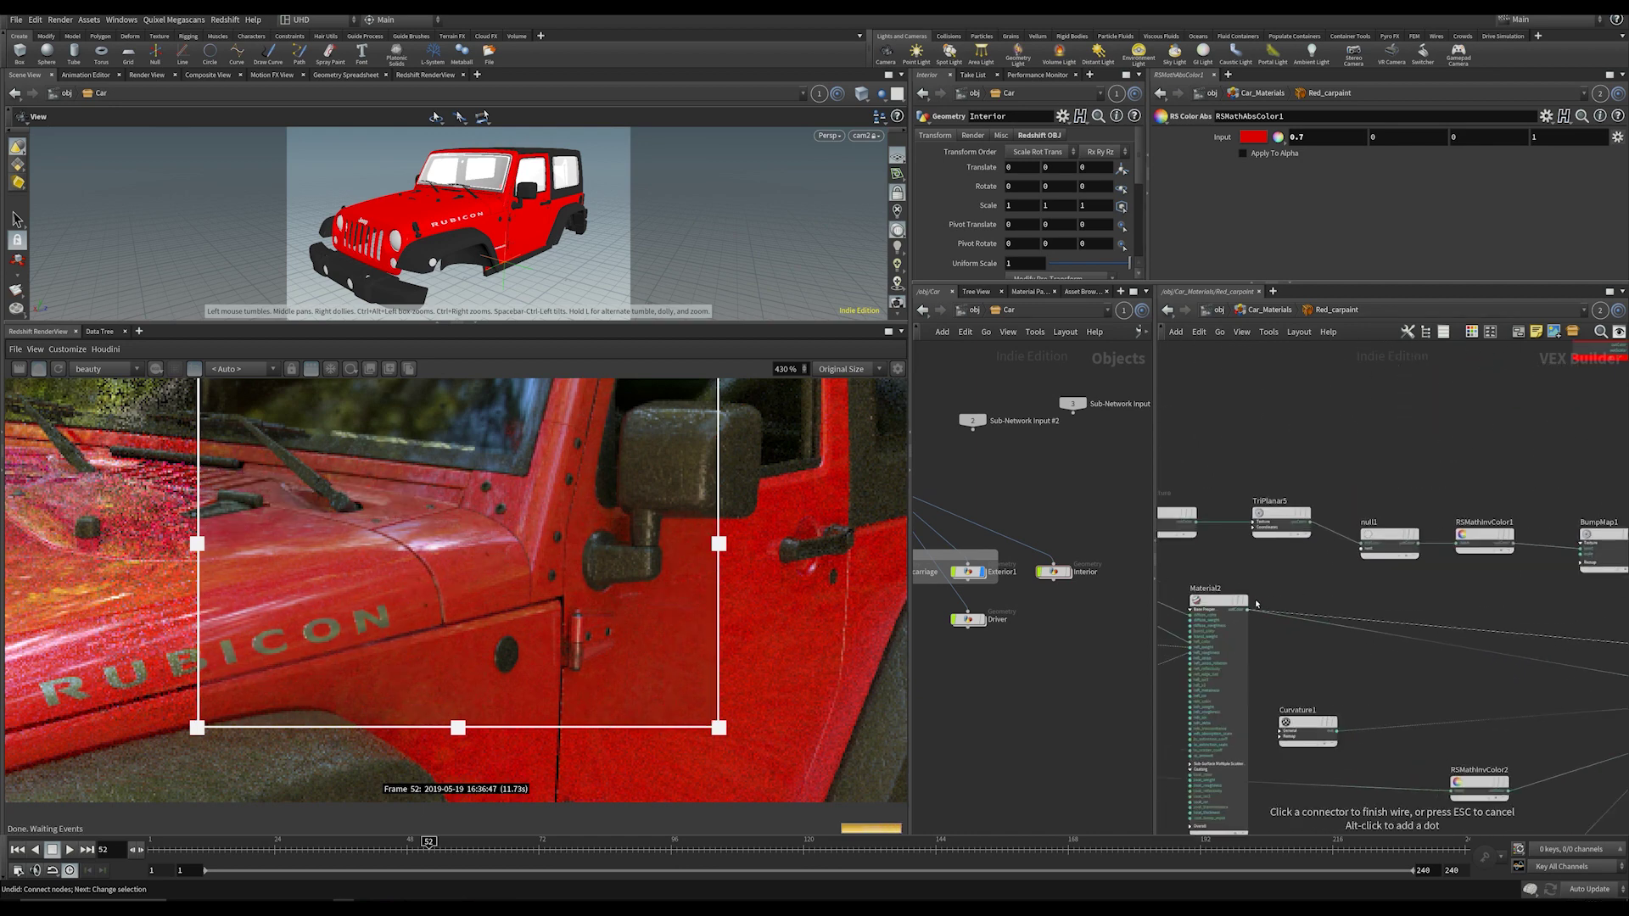
click(1248, 610)
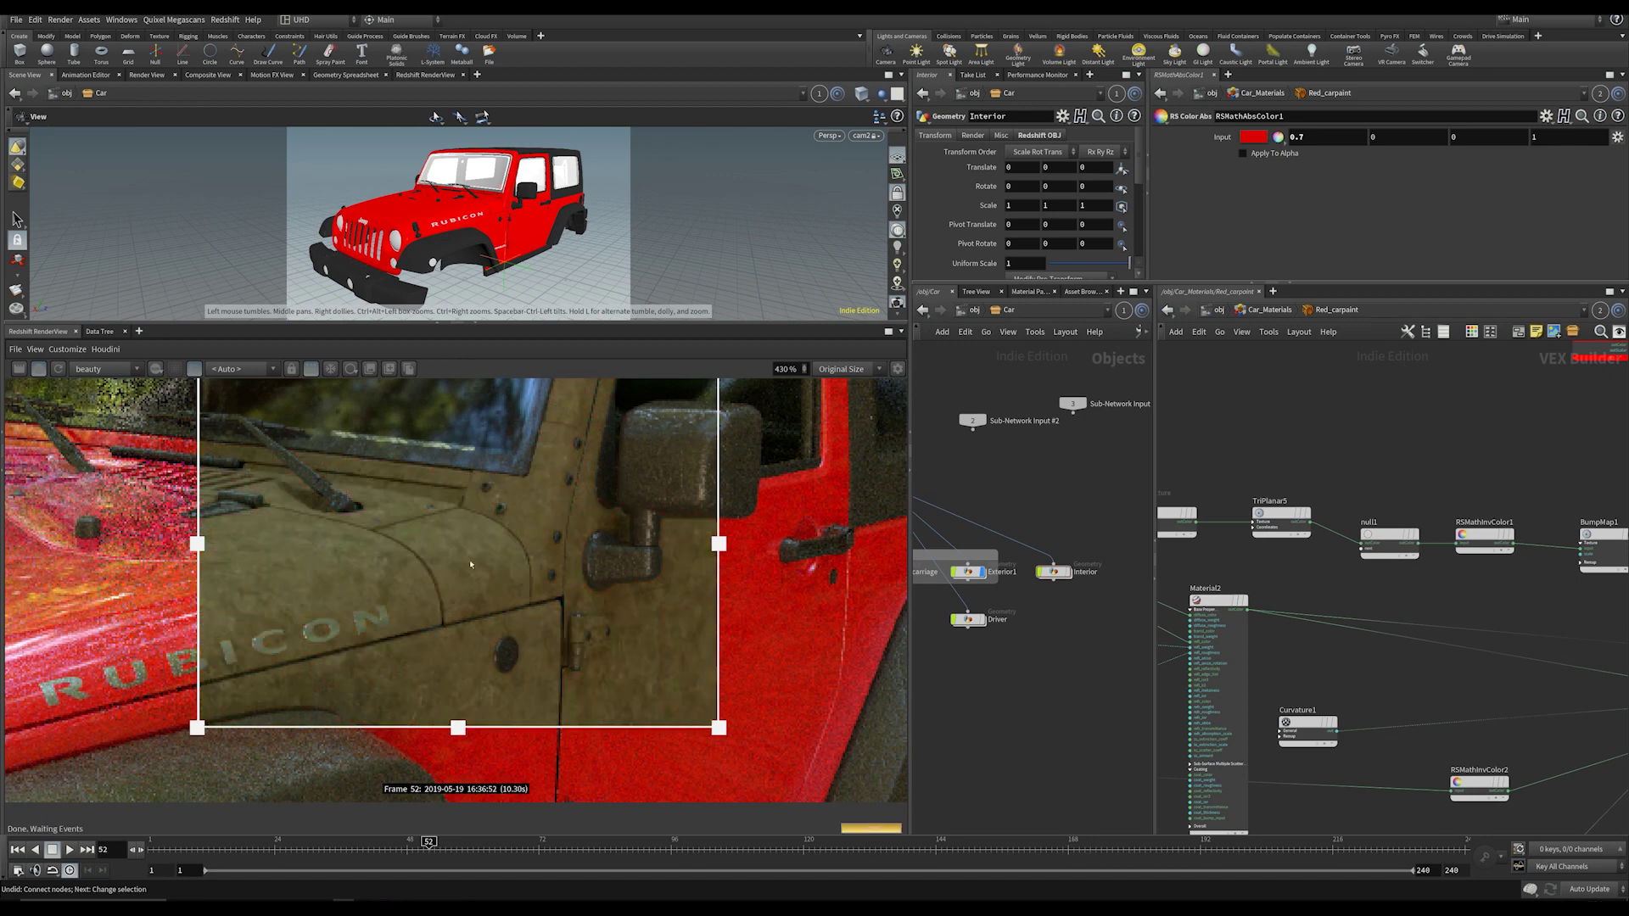
Step: Enlarge the render region to cover the whole vehicle and inspect the mud material on the hood
scroll(468, 563, down, 5)
drag(511, 613, 511, 678)
drag(509, 649, 747, 795)
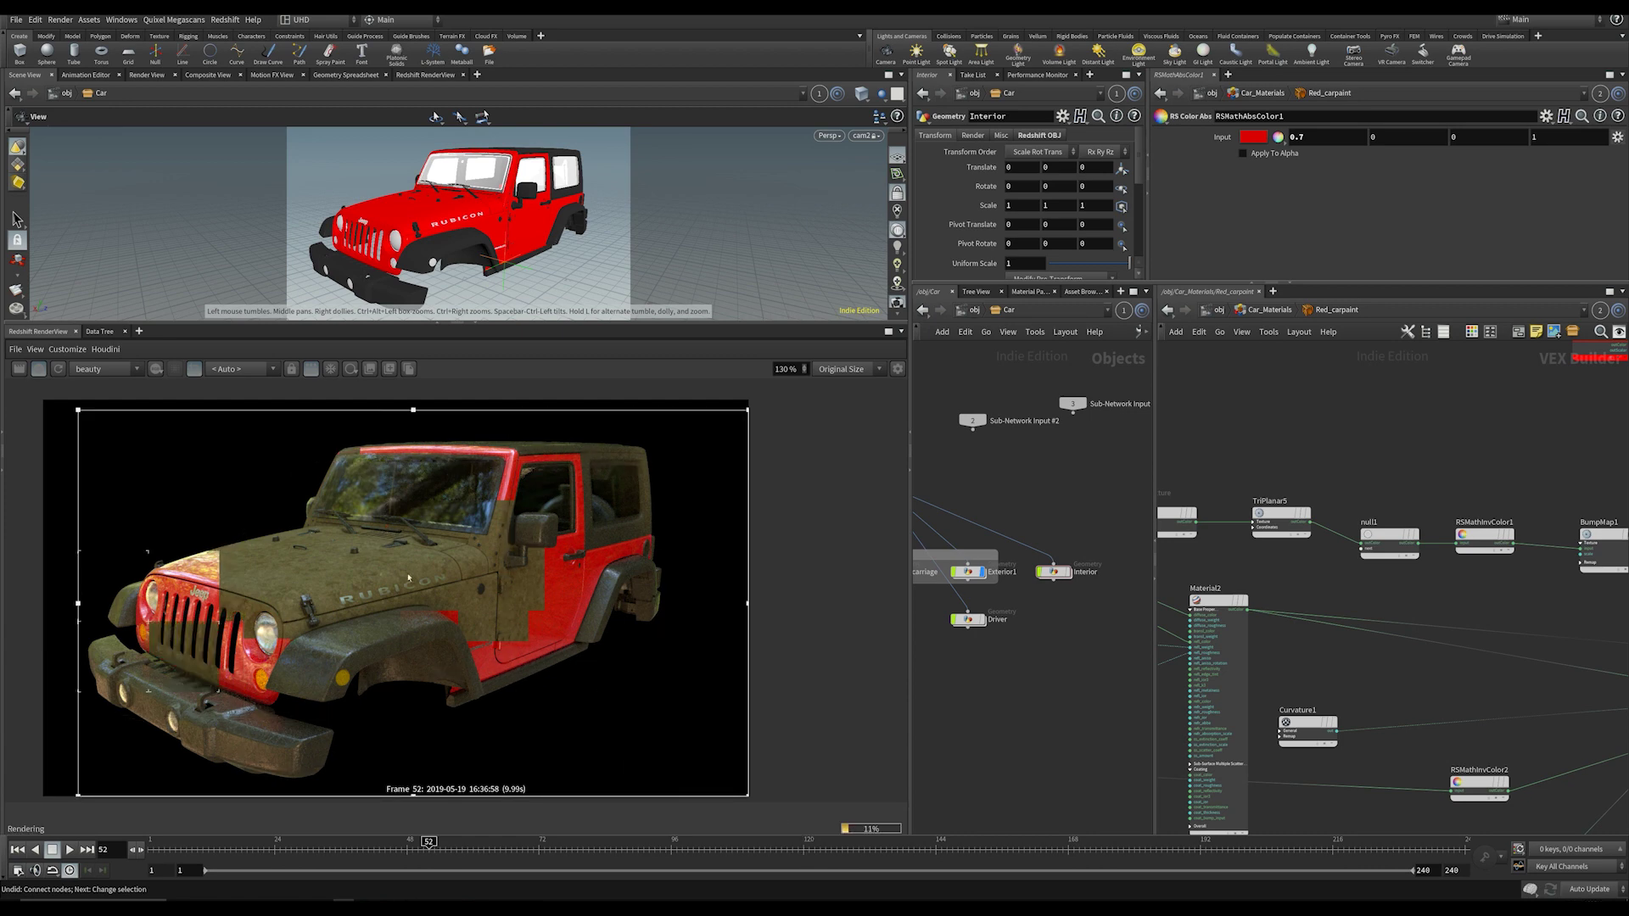
scroll(306, 570, up, 3)
scroll(289, 615, down, 5)
scroll(323, 475, up, 4)
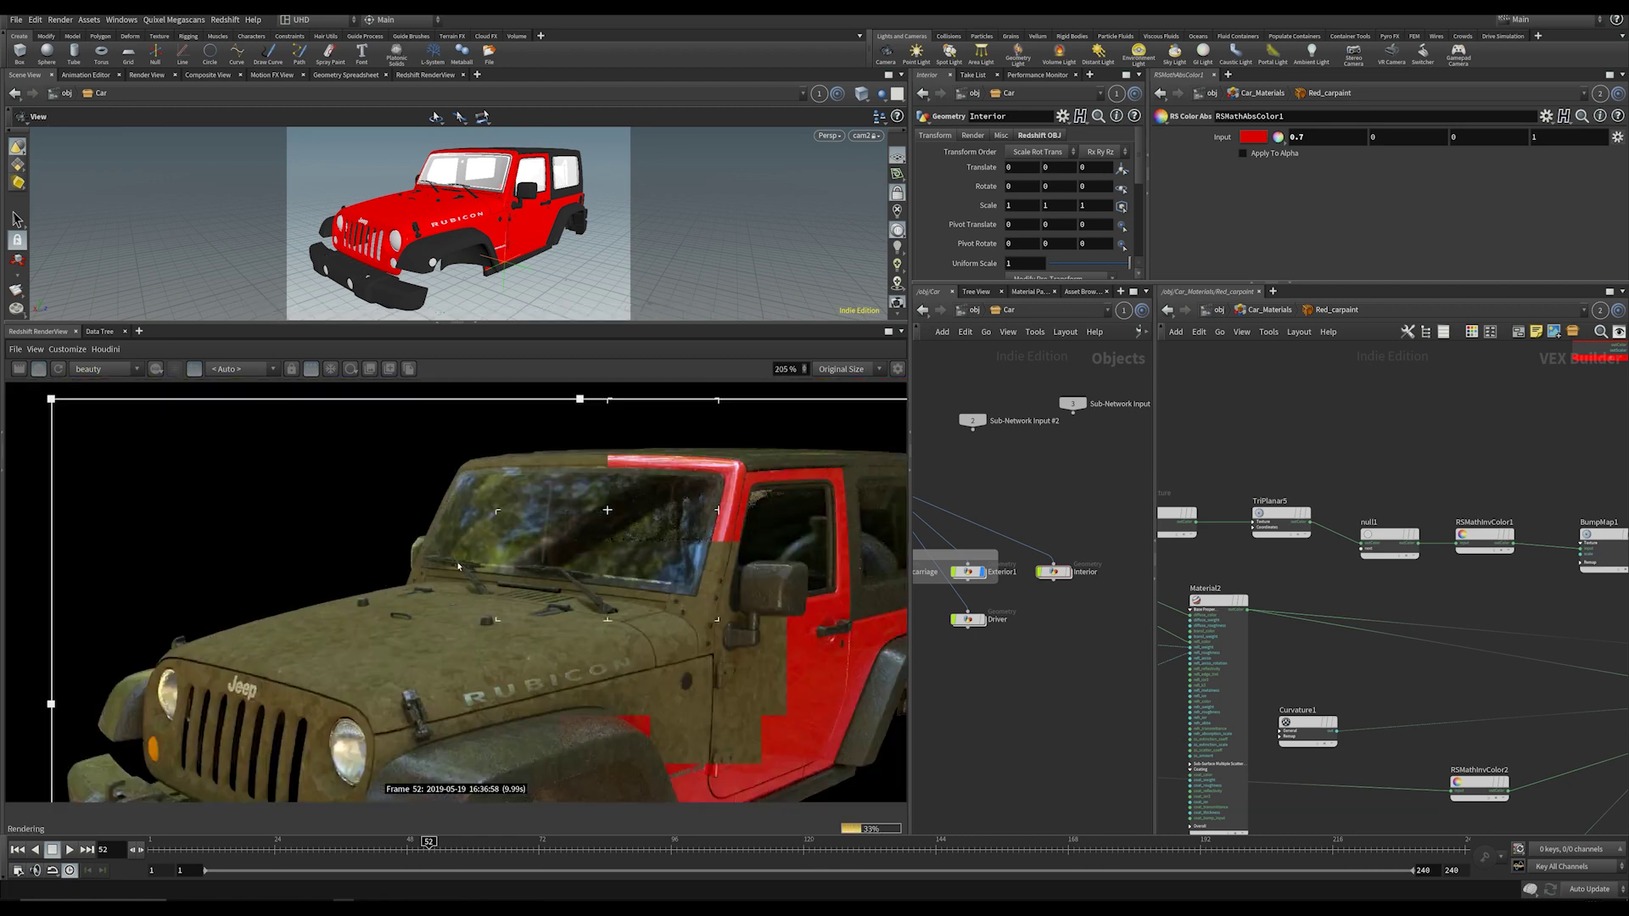
scroll(607, 594, up, 3)
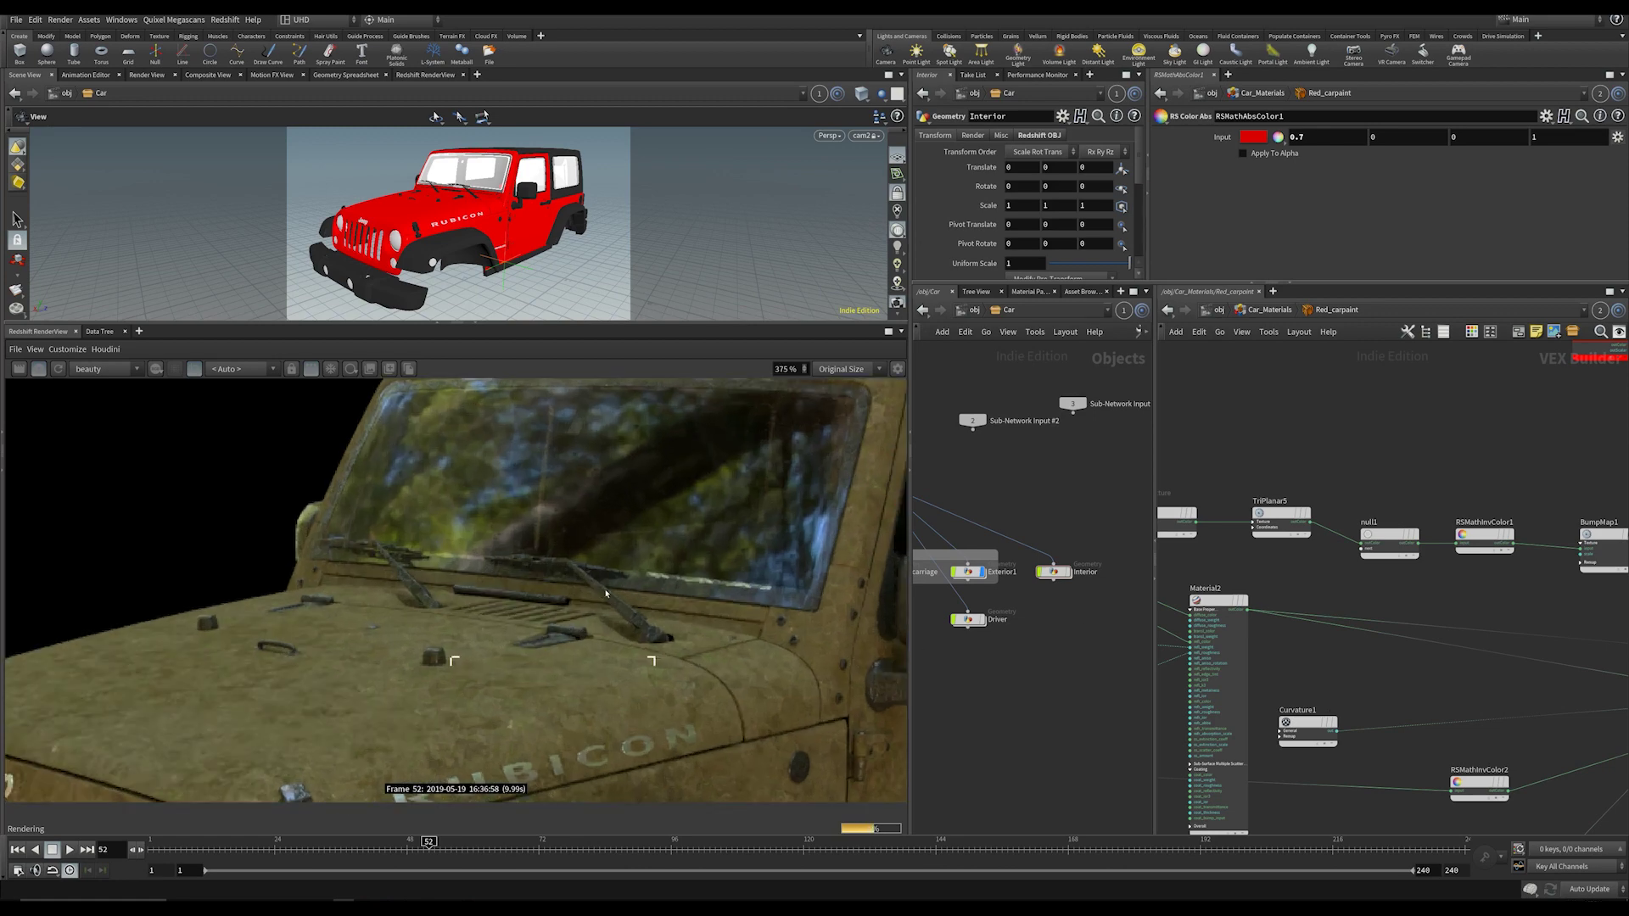
Step: Inspect the Megascans soil_mud texture files behind TextureSampler2 and leave the file selection unchanged
scroll(1483, 701, down, 5)
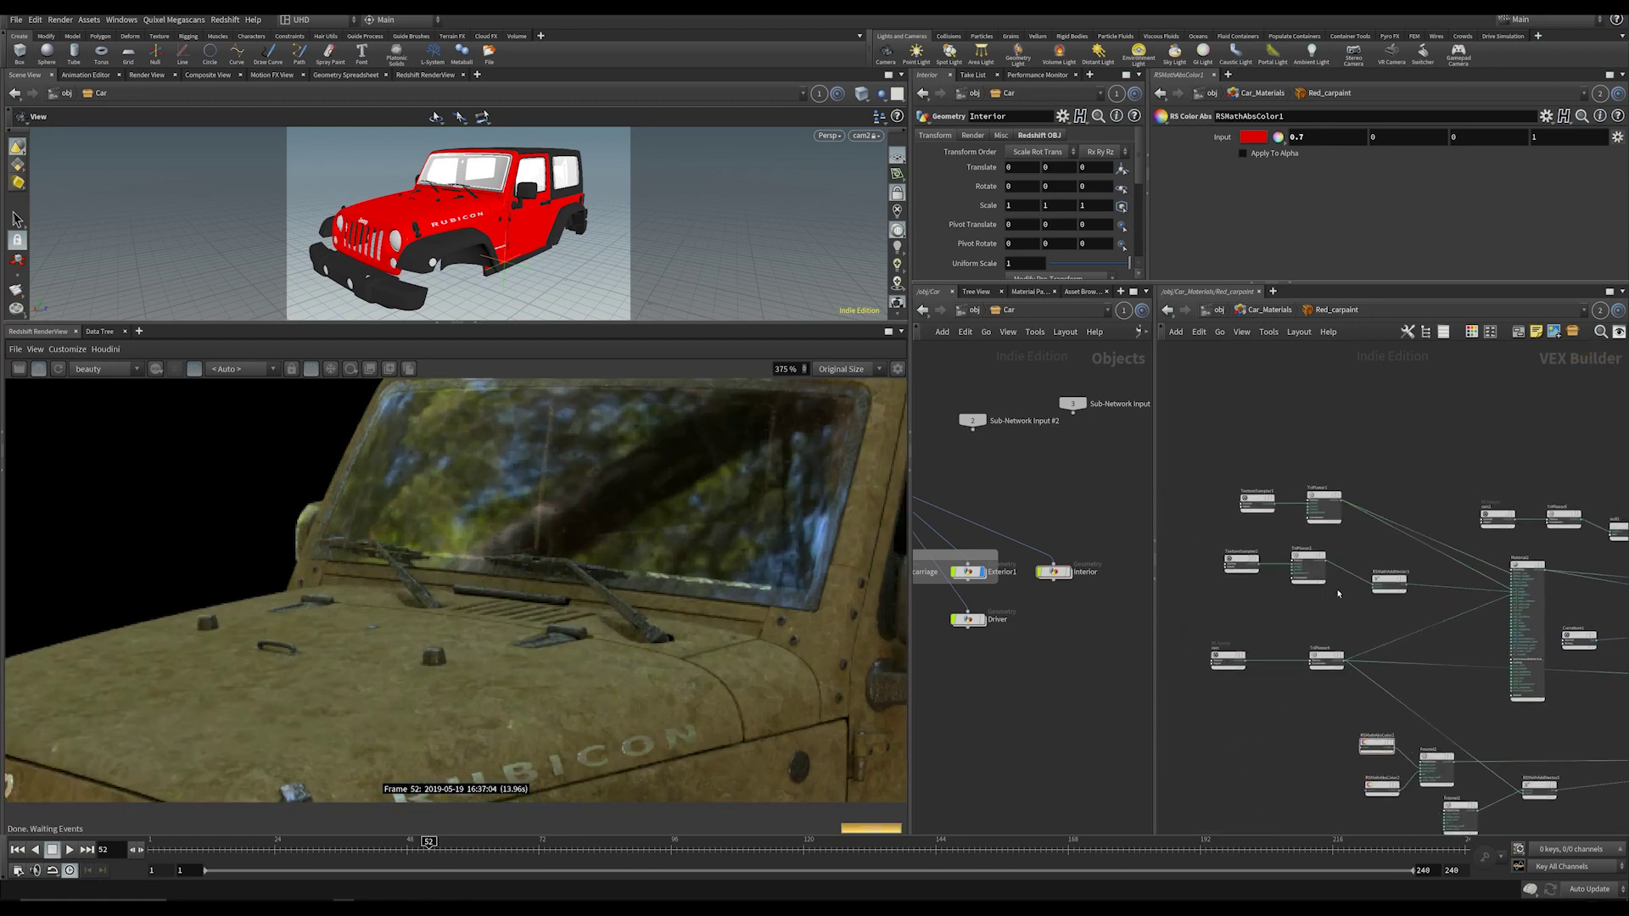
click(1241, 562)
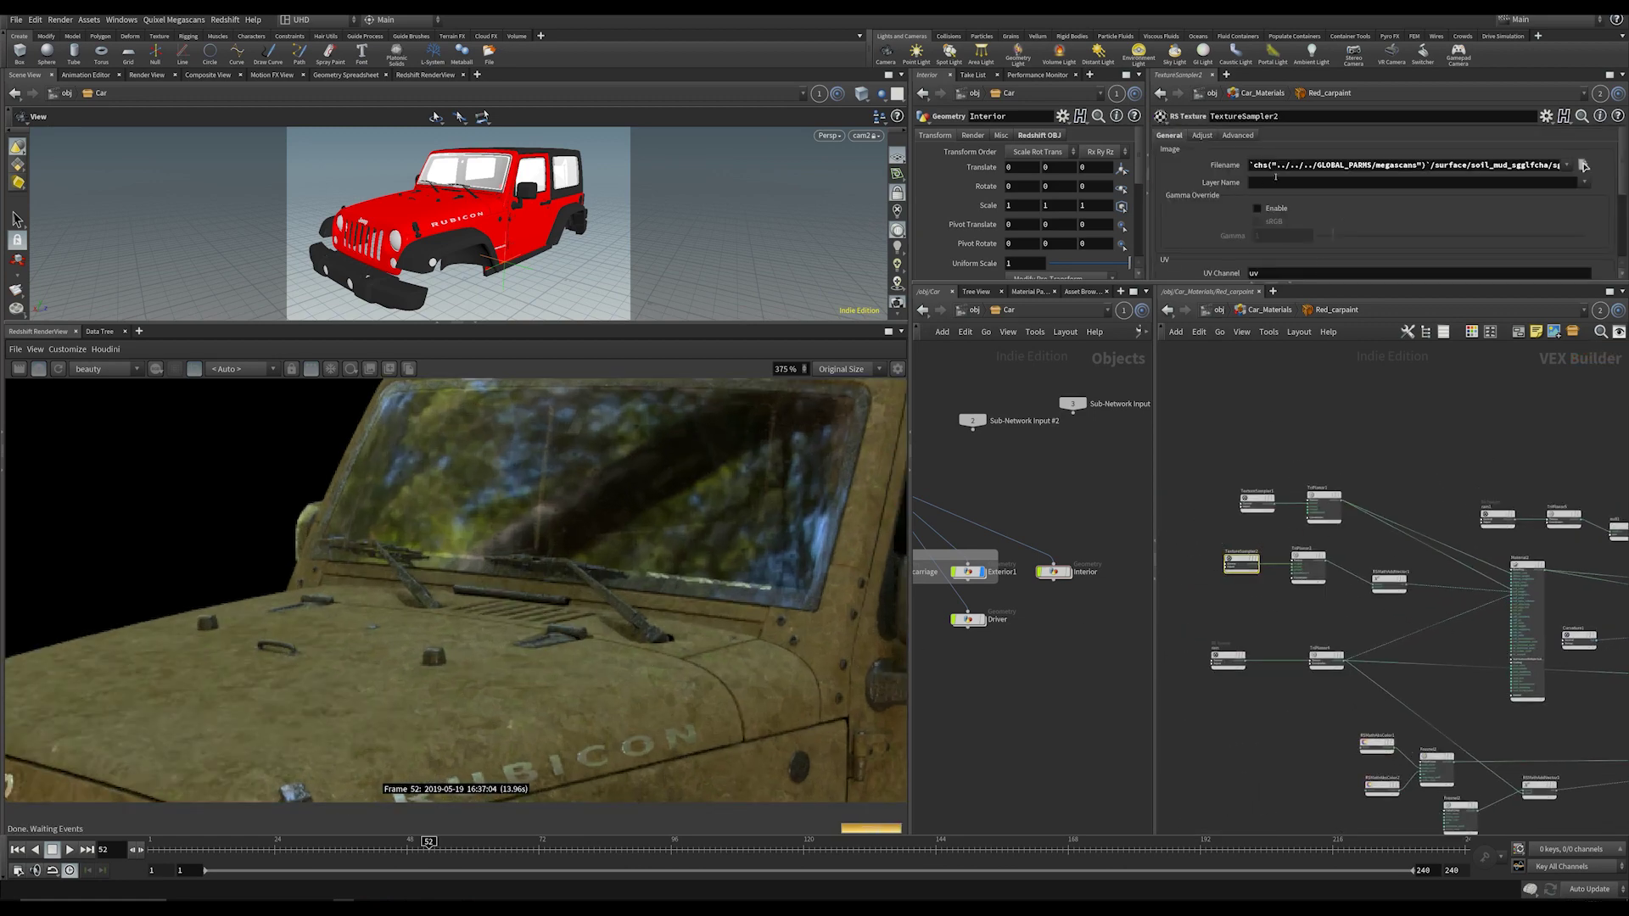
click(1583, 166)
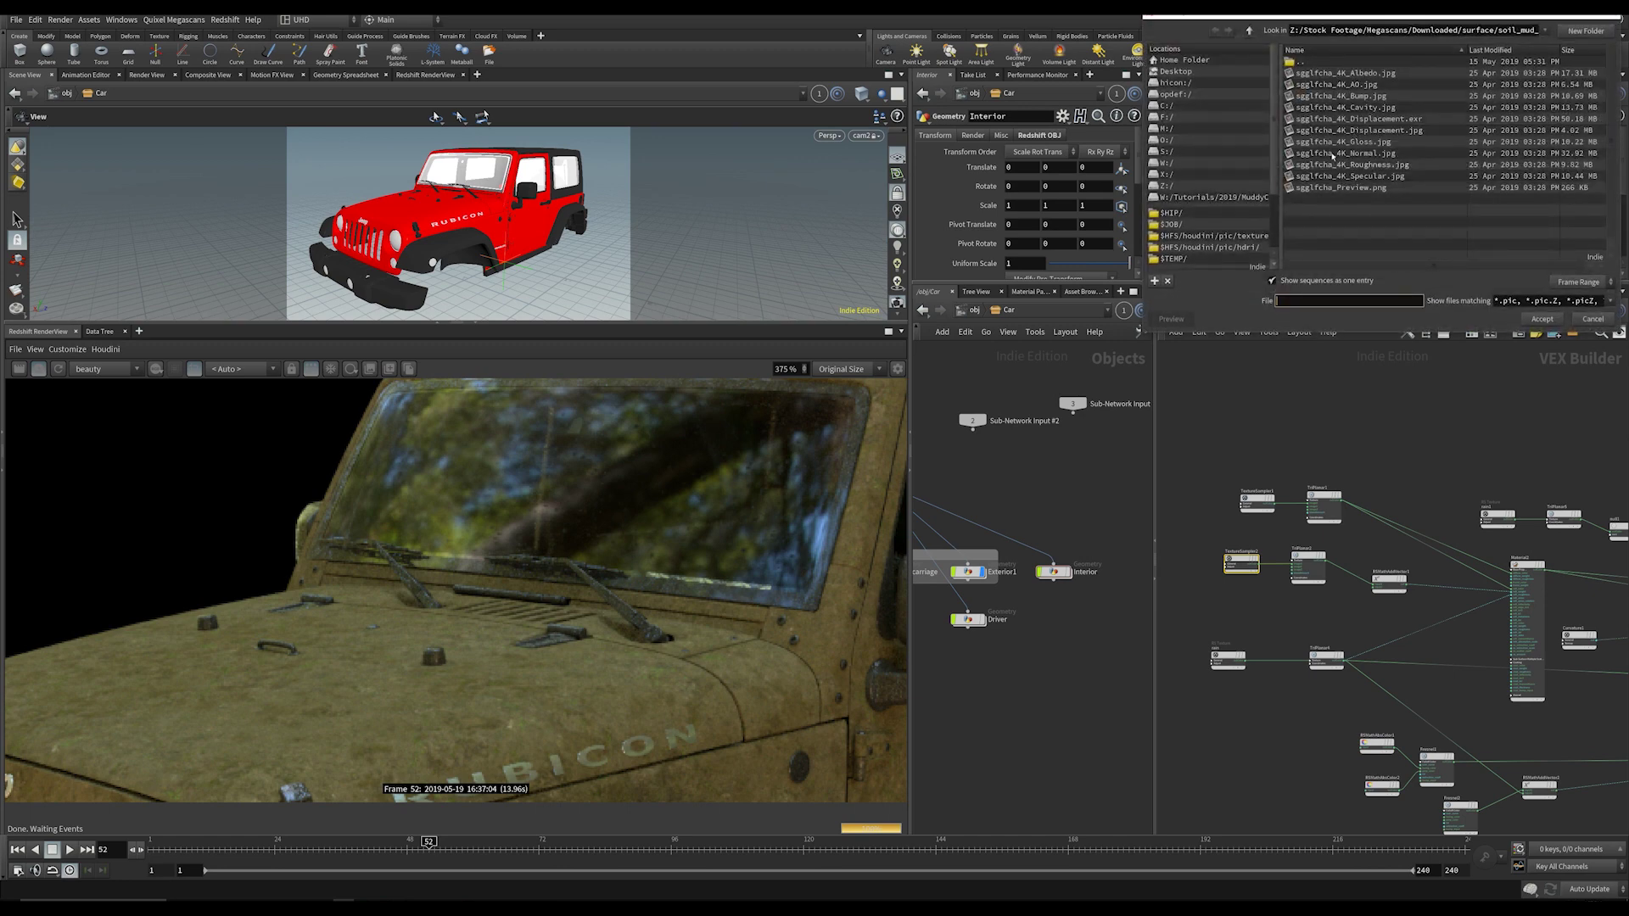
click(1593, 319)
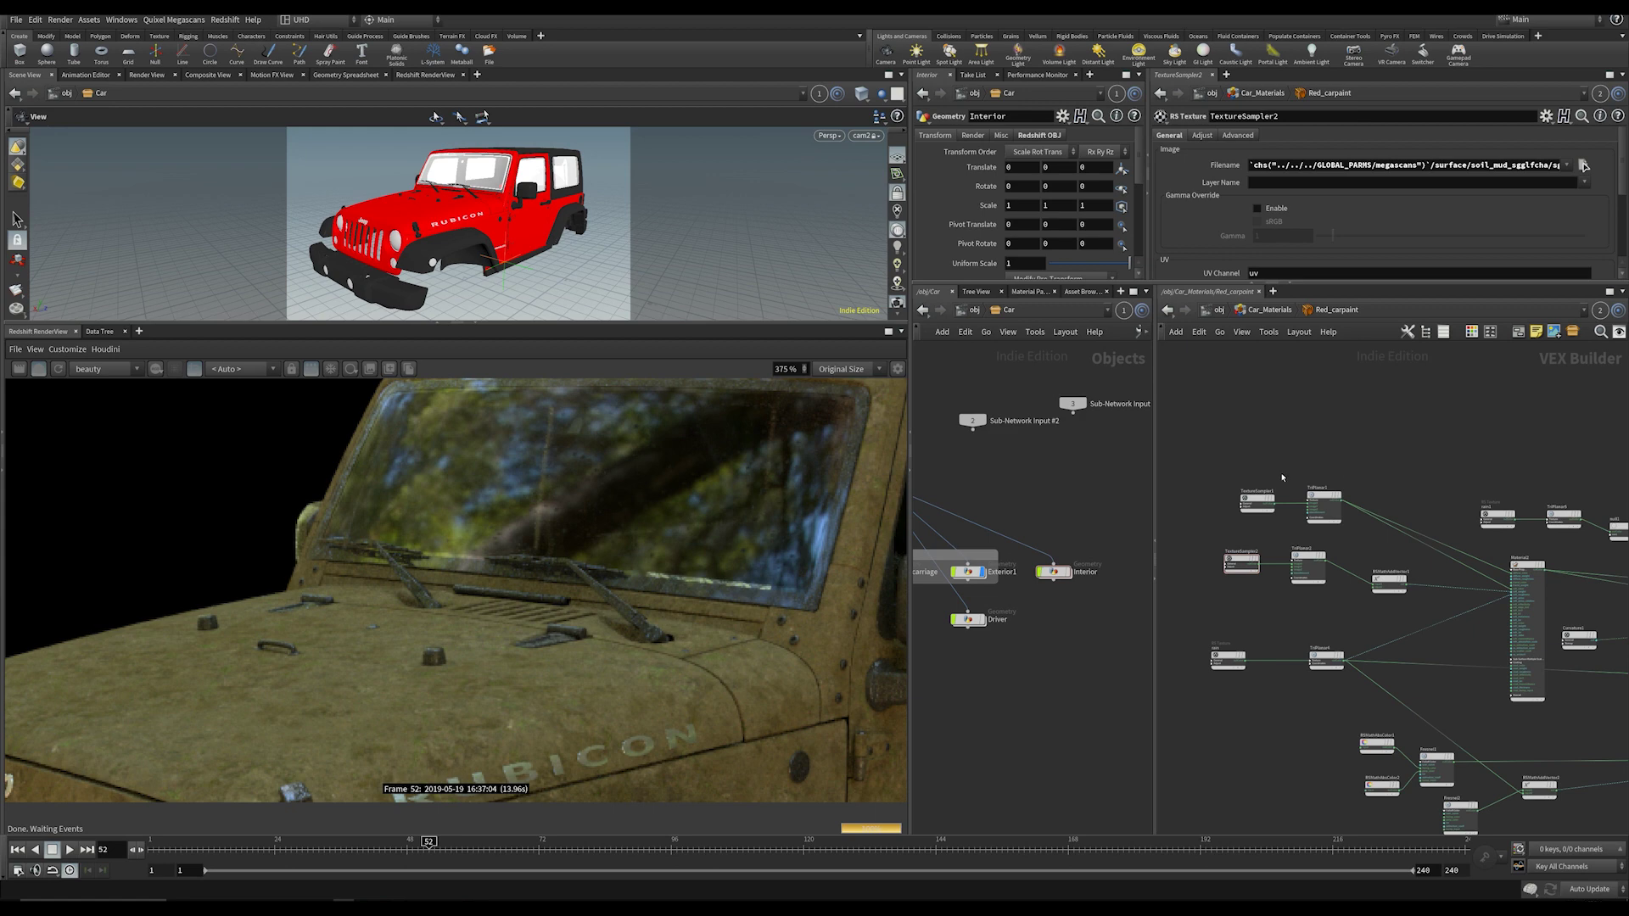
Step: Reconnect MaterialBlender1's output to the beauty input of StoreScalarToAOV1 to render the blended material
scroll(247, 538, down, 6)
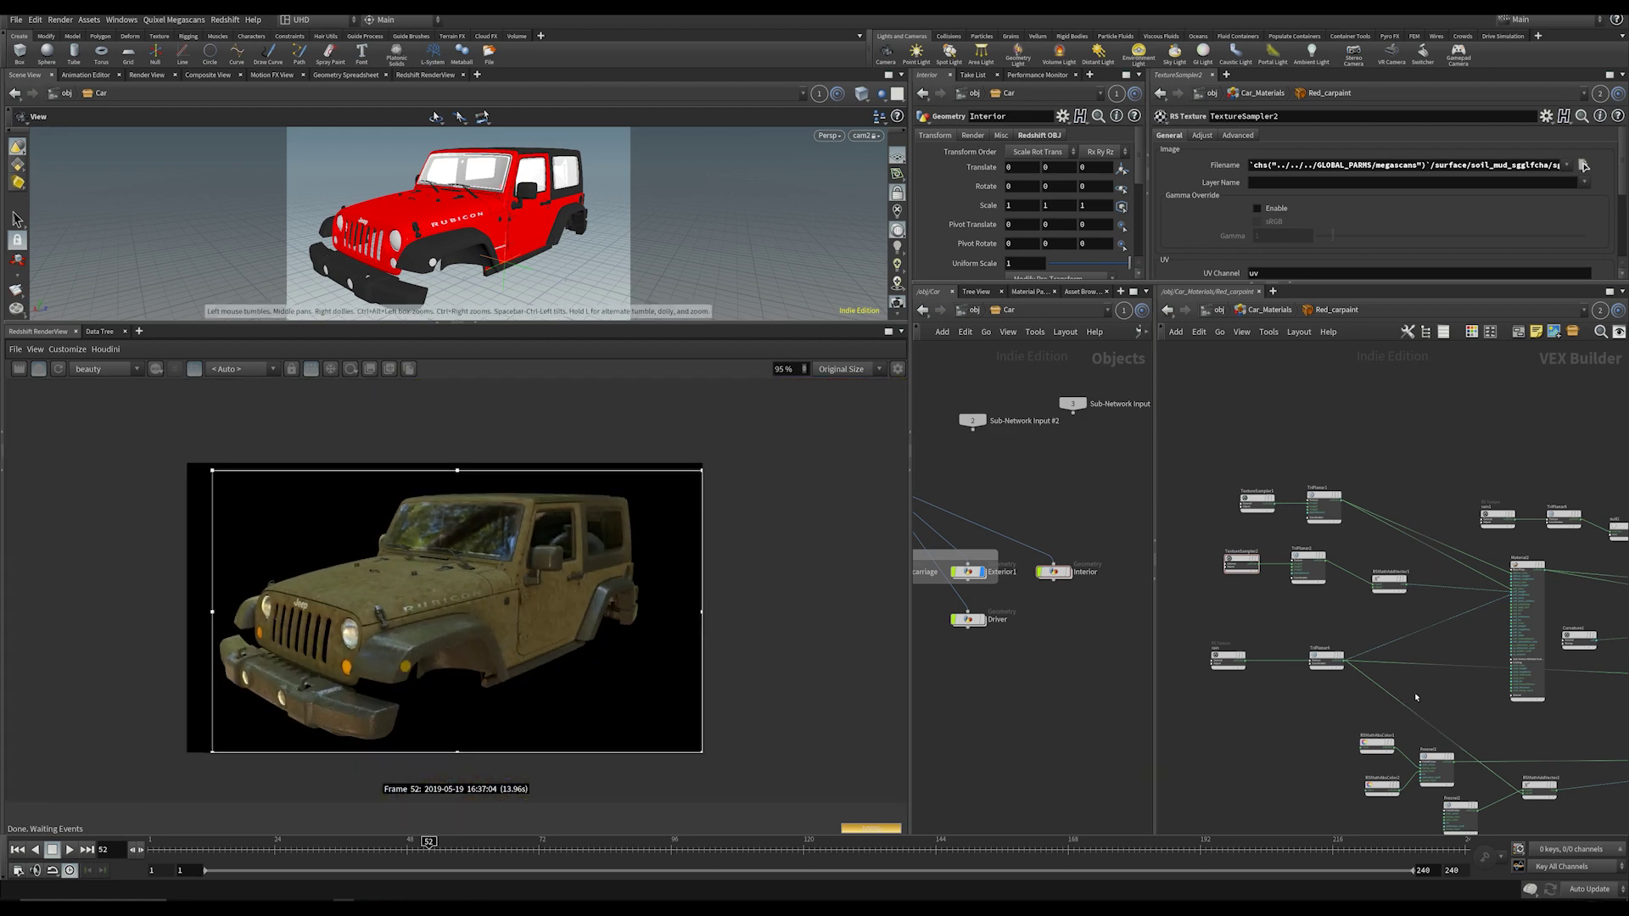
middle_drag(1416, 698, 1303, 692)
middle_drag(1611, 782, 1434, 751)
middle_drag(1571, 666, 1349, 696)
middle_drag(1579, 695, 1342, 695)
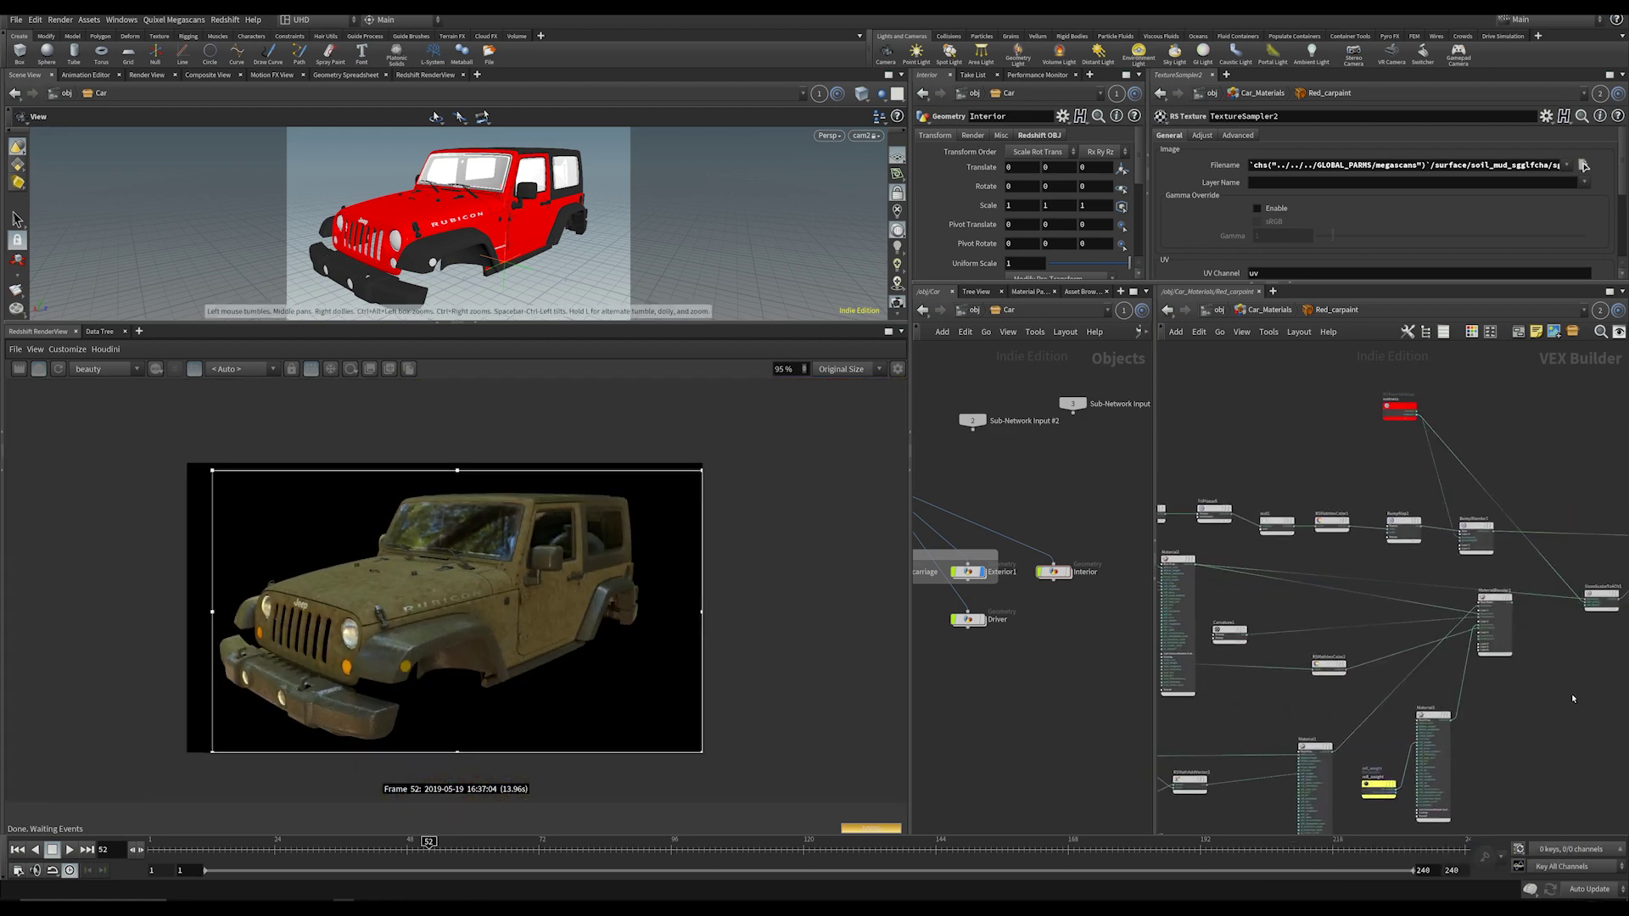
scroll(1574, 699, up, 5)
click(1449, 517)
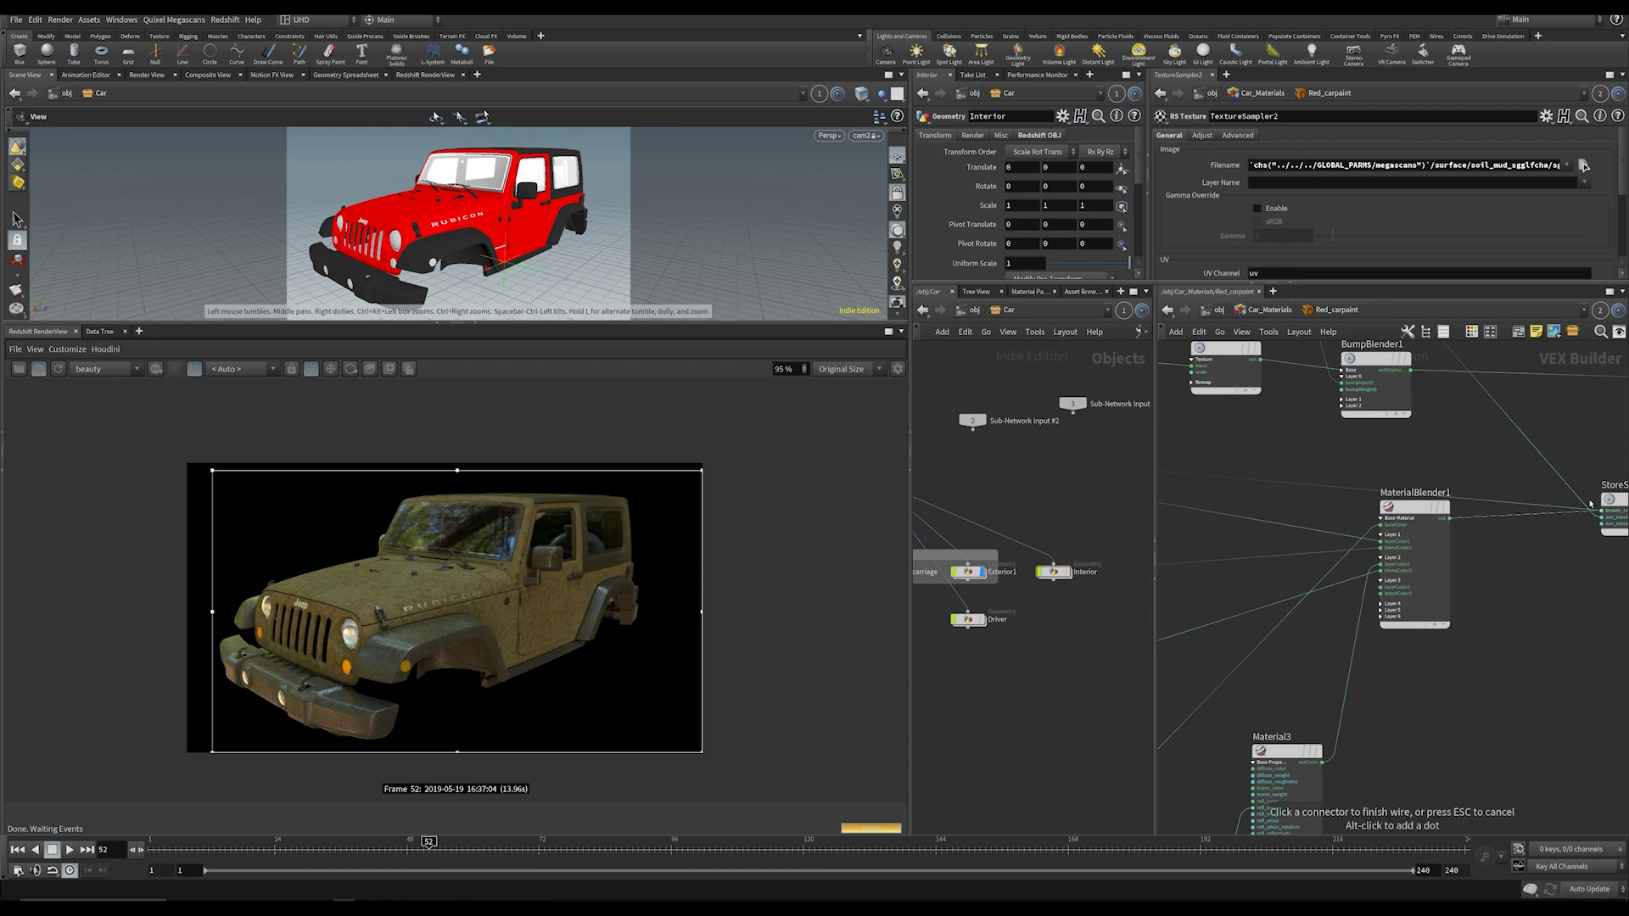
click(1602, 511)
scroll(416, 559, up, 6)
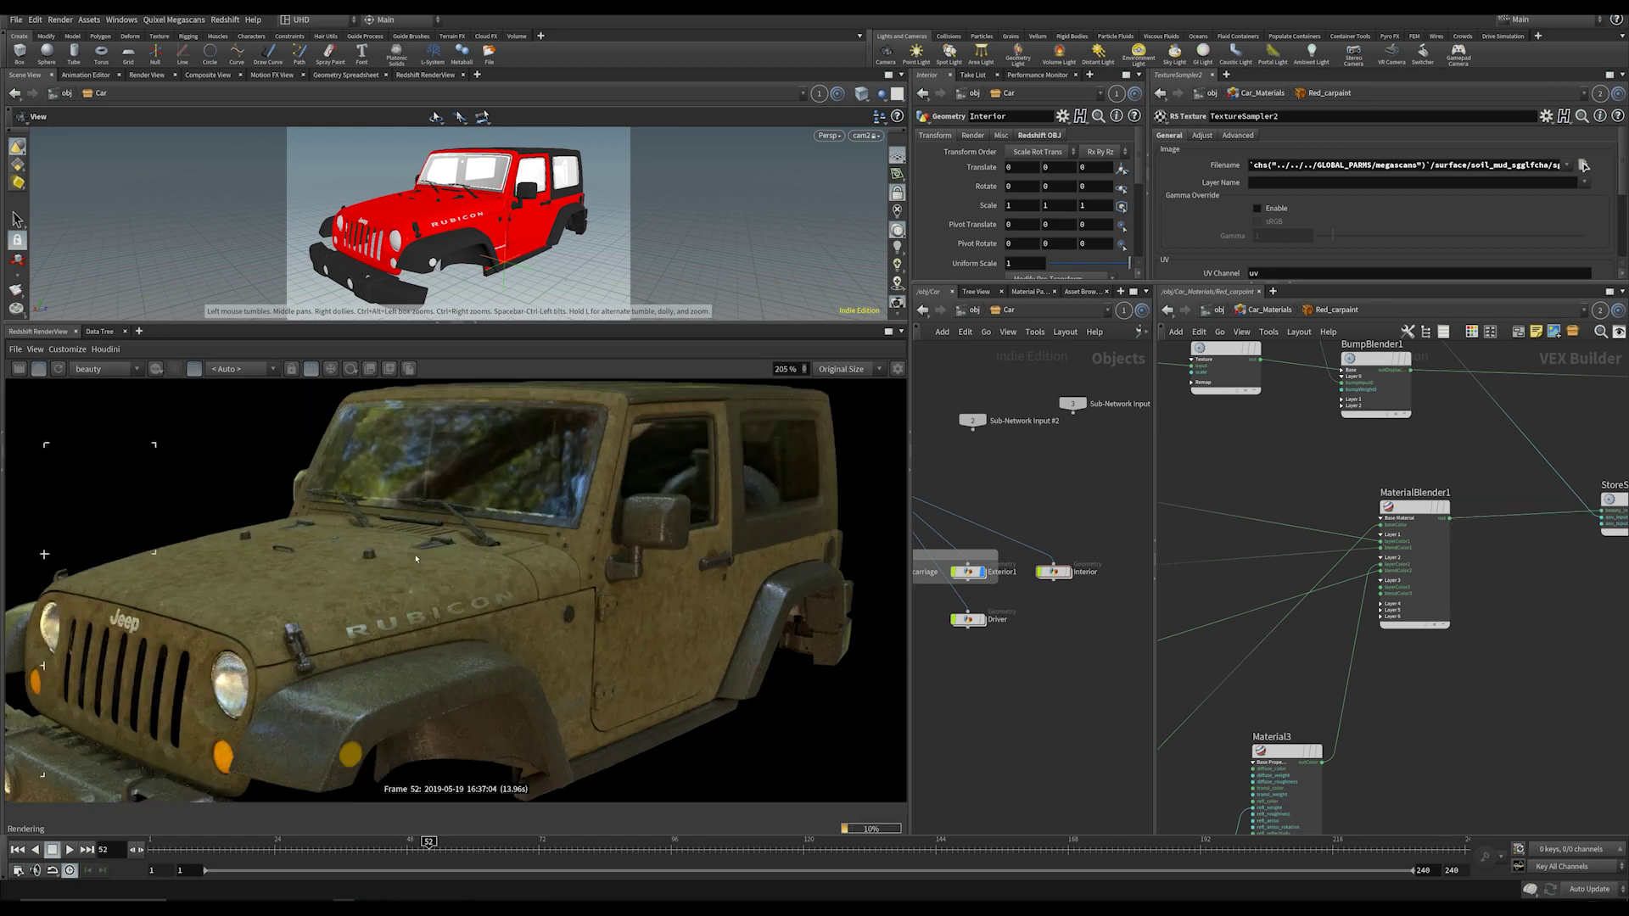
Step: Shrink the render region to the area around the RUBICON lettering, side mirror and front door
scroll(404, 558, down, 5)
drag(183, 747, 354, 747)
drag(531, 748, 526, 658)
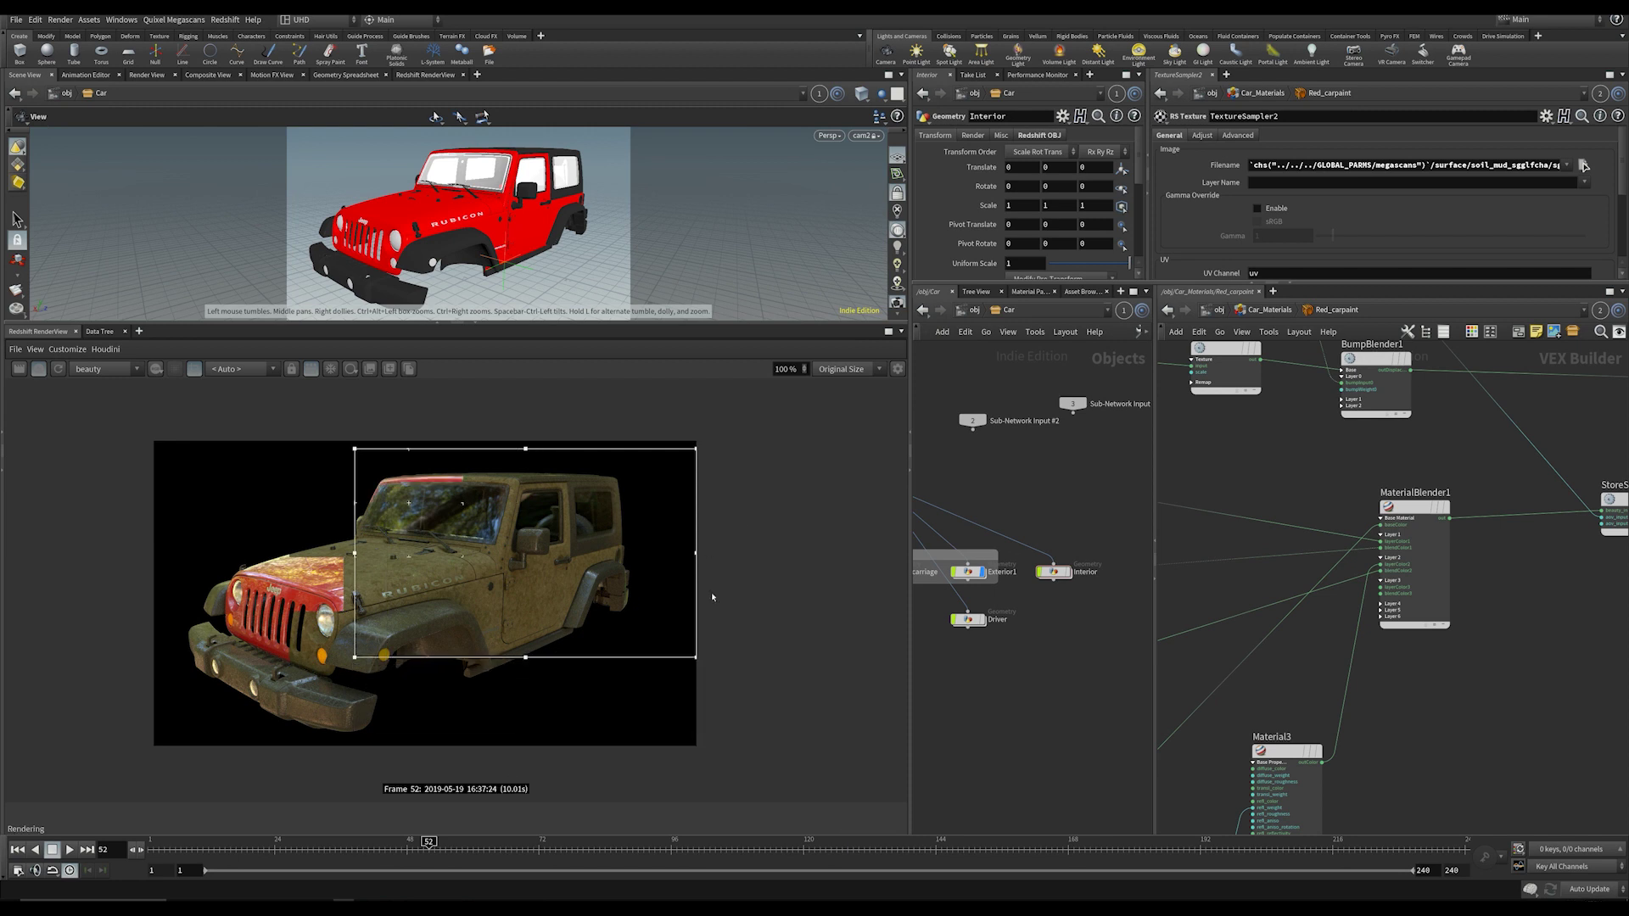
drag(695, 658, 586, 621)
drag(586, 449, 563, 495)
click(355, 556)
drag(358, 559, 418, 558)
scroll(499, 535, up, 4)
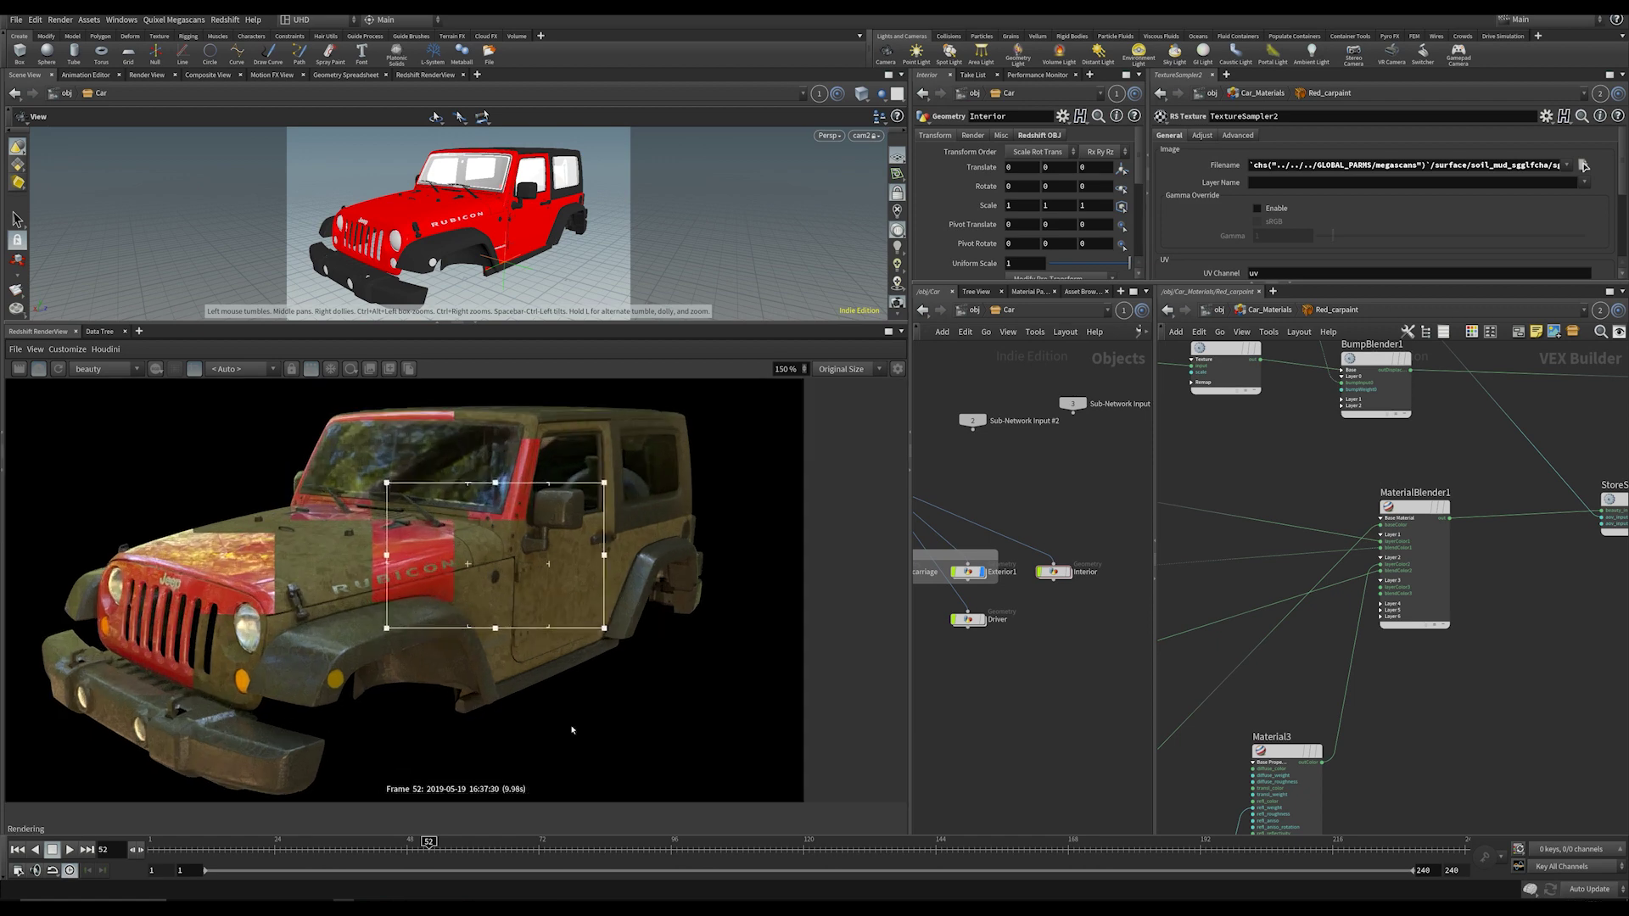
click(317, 375)
Step: Connect MaterialBlender1's output directly to the surface input of redshift_material1, bypassing StoreScalarToAOV1
middle_drag(1521, 624, 1300, 689)
scroll(1300, 690, up, 1)
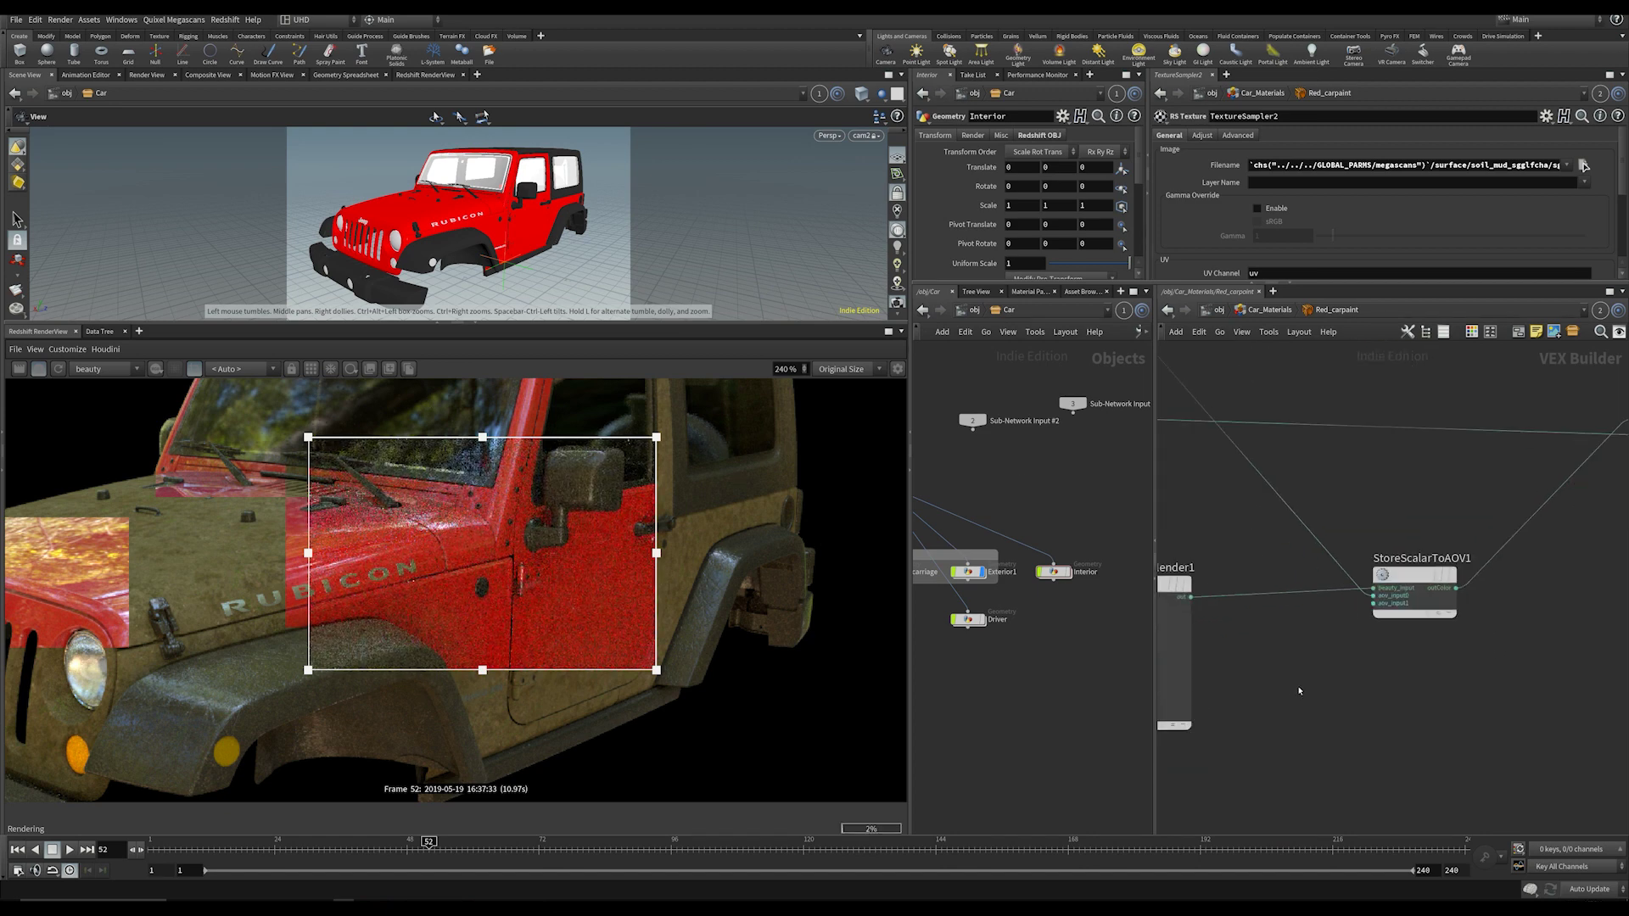
scroll(1405, 632, down, 1)
scroll(1443, 585, down, 5)
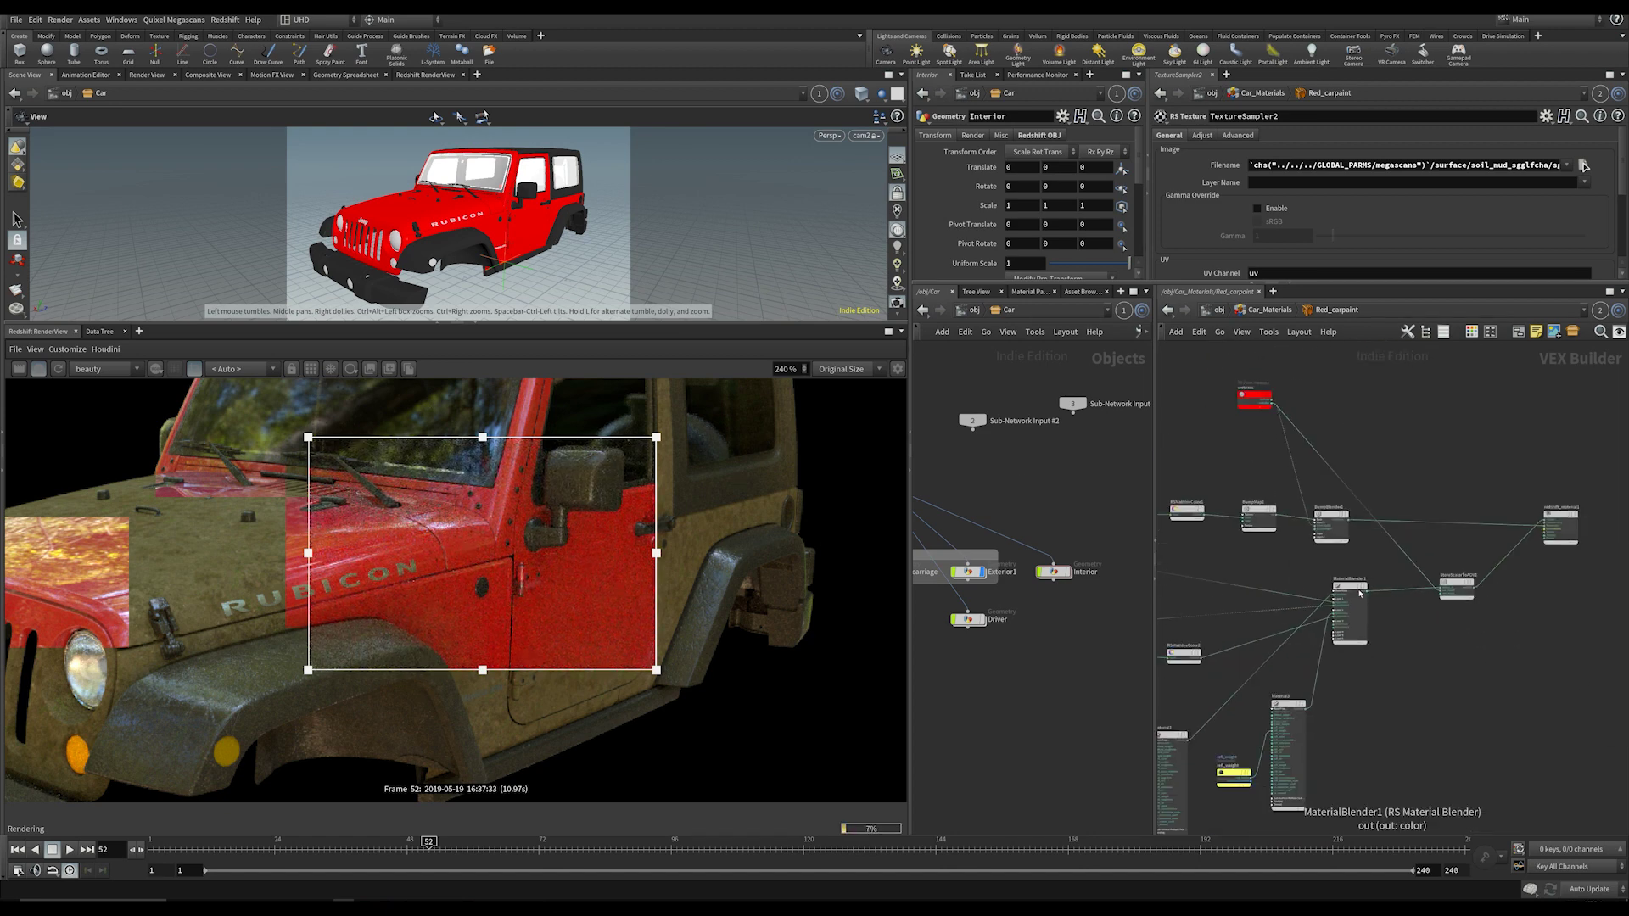
scroll(1516, 516, up, 3)
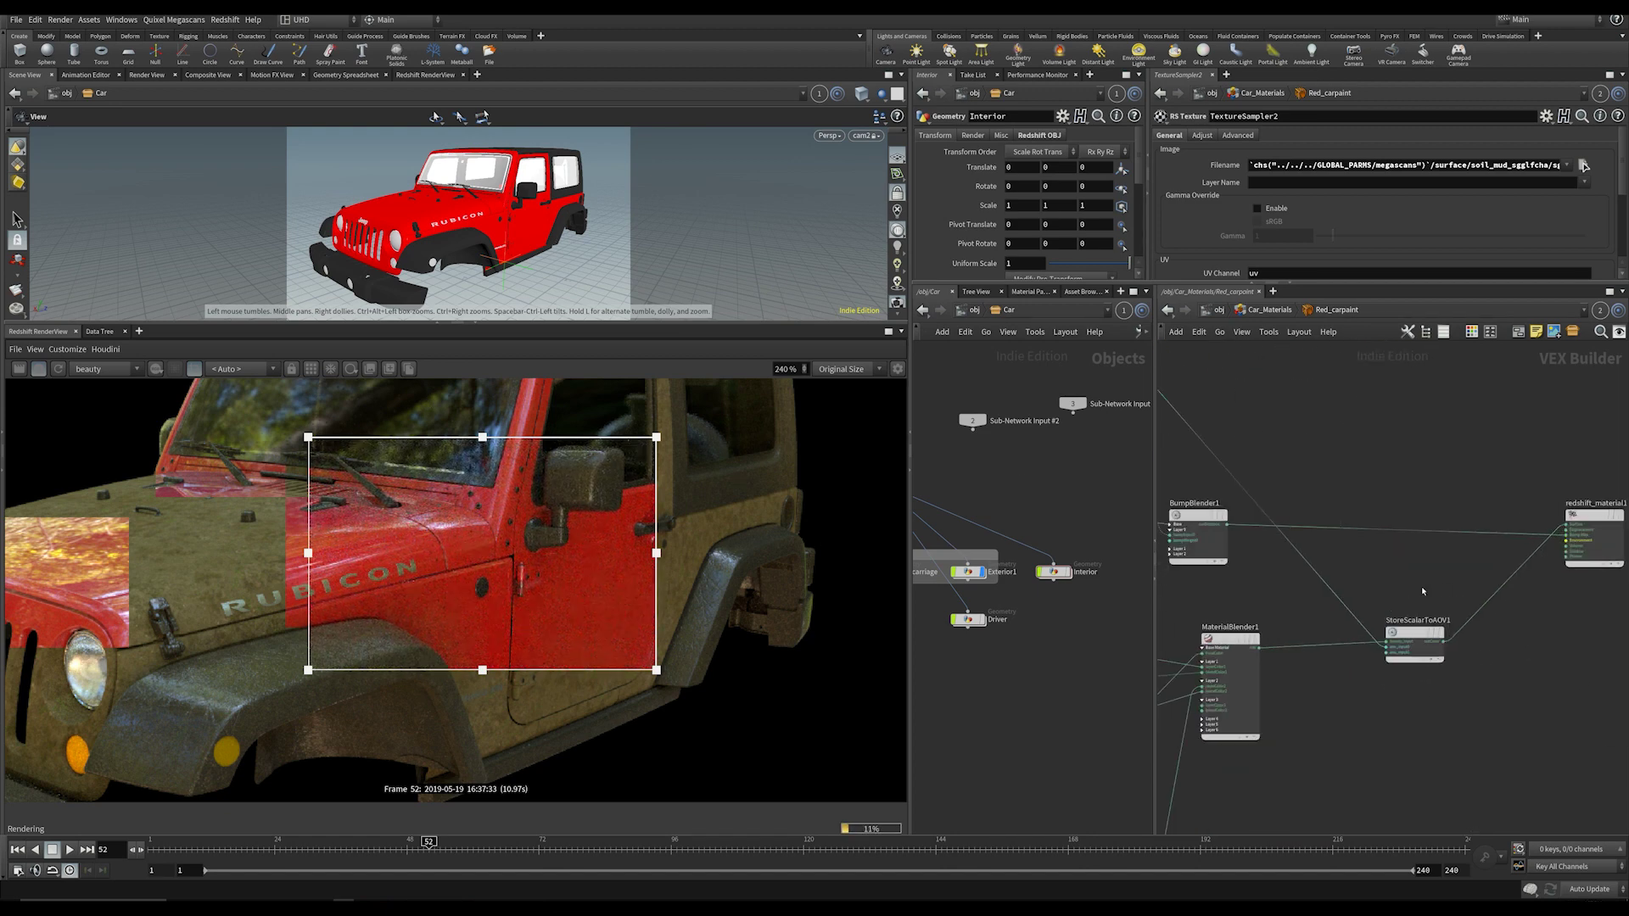
middle_drag(1423, 591, 1511, 522)
scroll(1263, 548, down, 4)
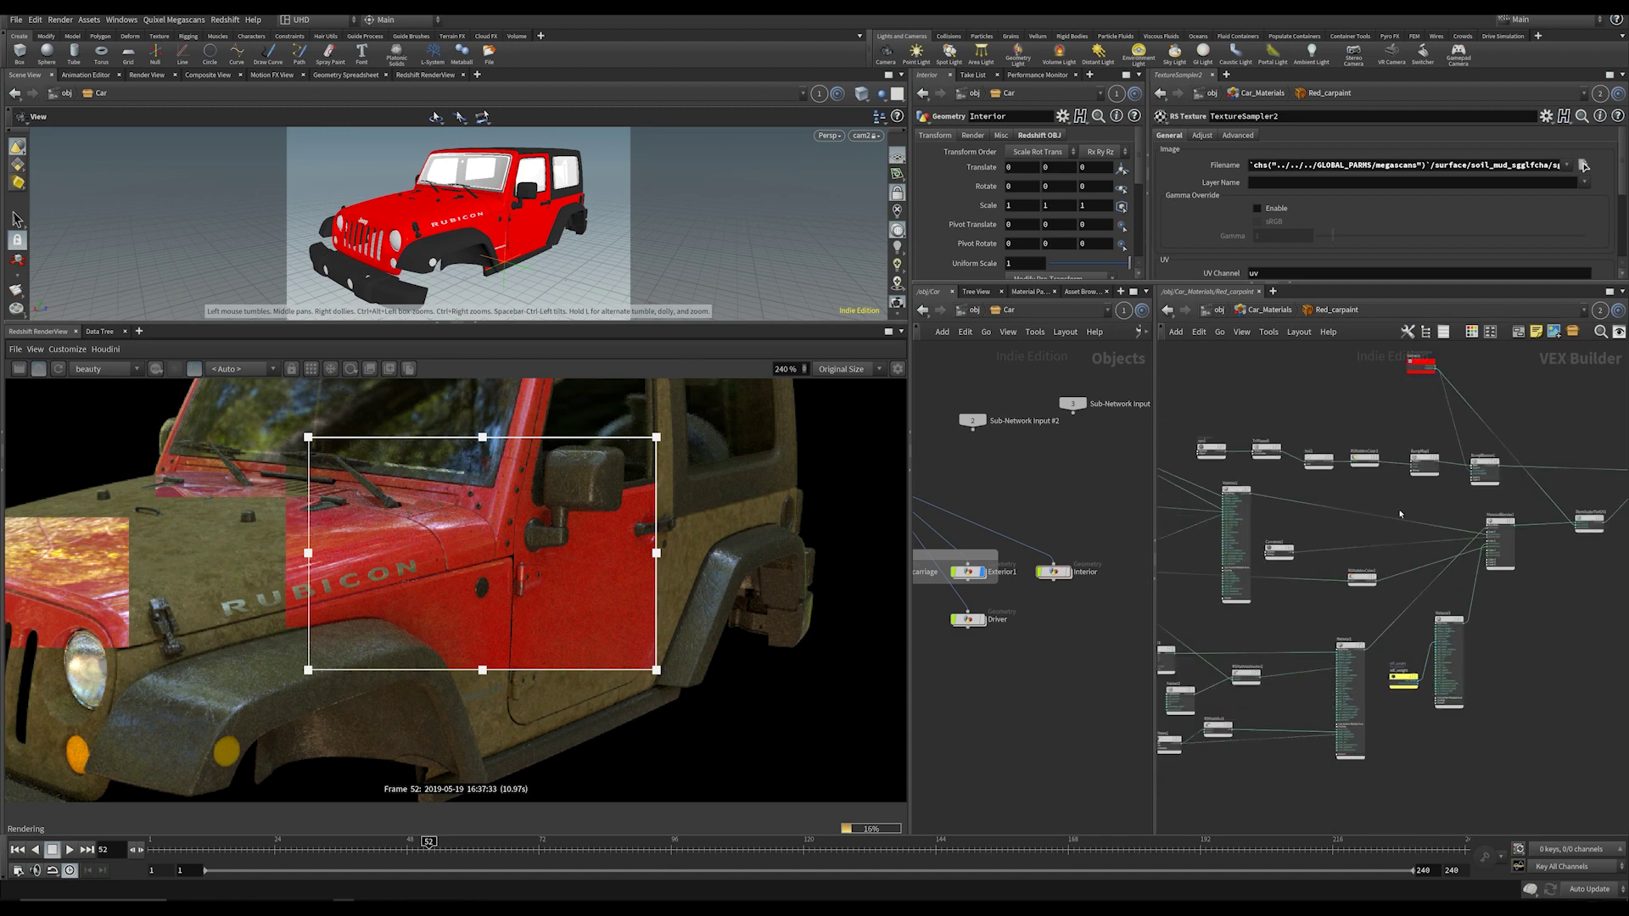
scroll(1504, 634, up, 3)
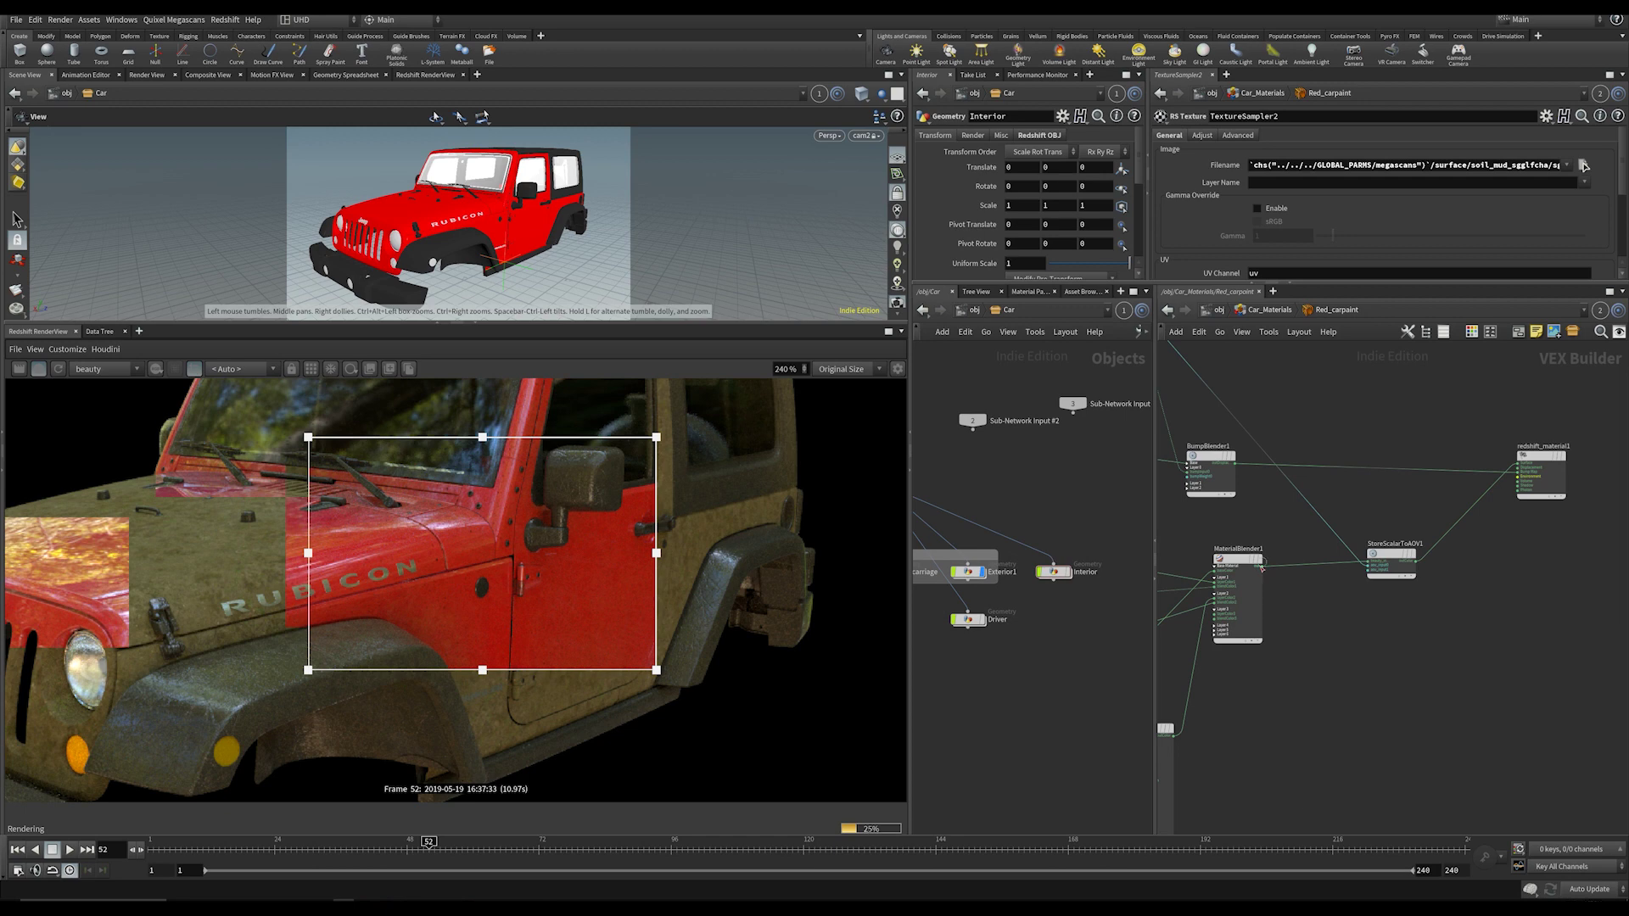
click(1262, 566)
click(1518, 464)
scroll(438, 538, up, 3)
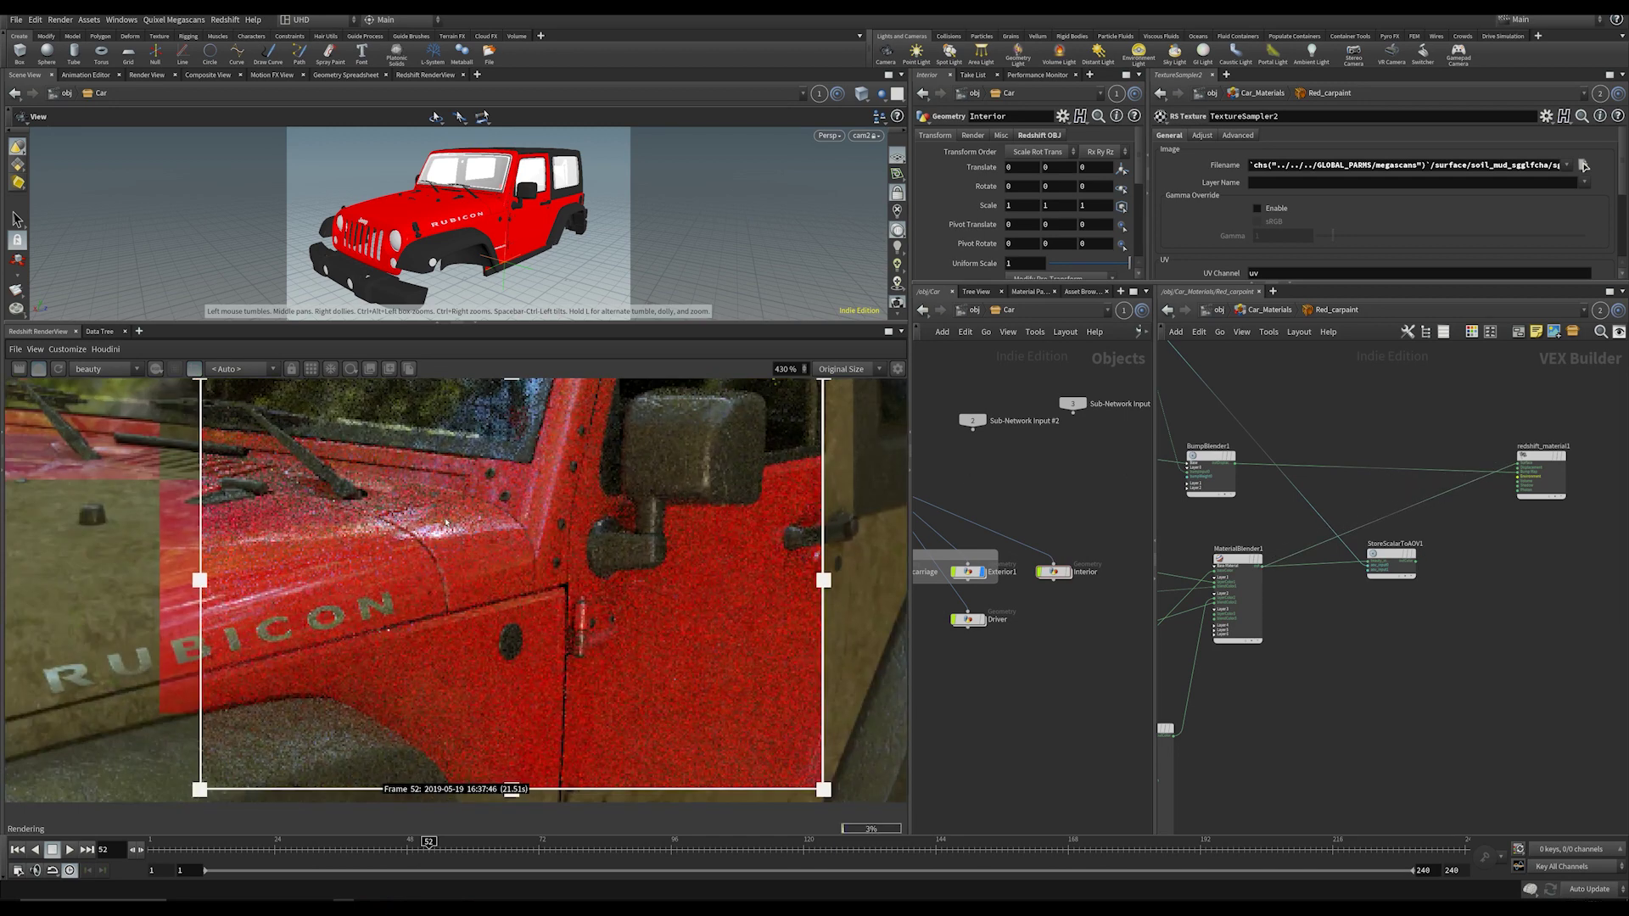
scroll(497, 521, down, 4)
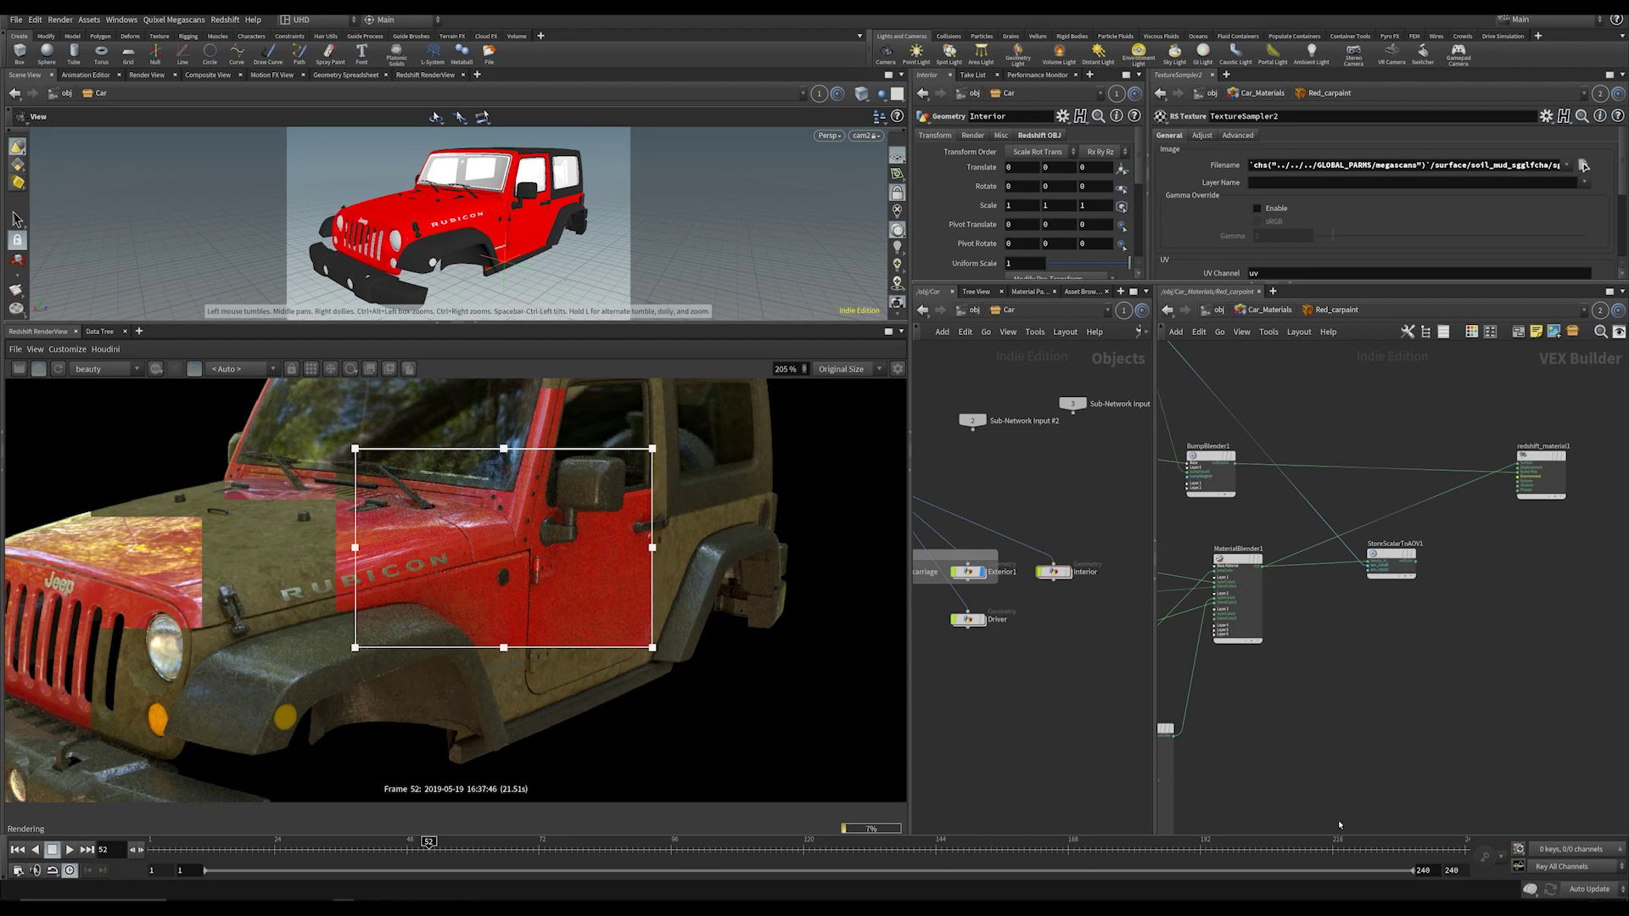
Step: Undo the recent node connections and node moves in the Red_carpaint network
middle_drag(1463, 774, 1575, 756)
key(ctrl+z)
key(ctrl+z)
key(ctrl+z)
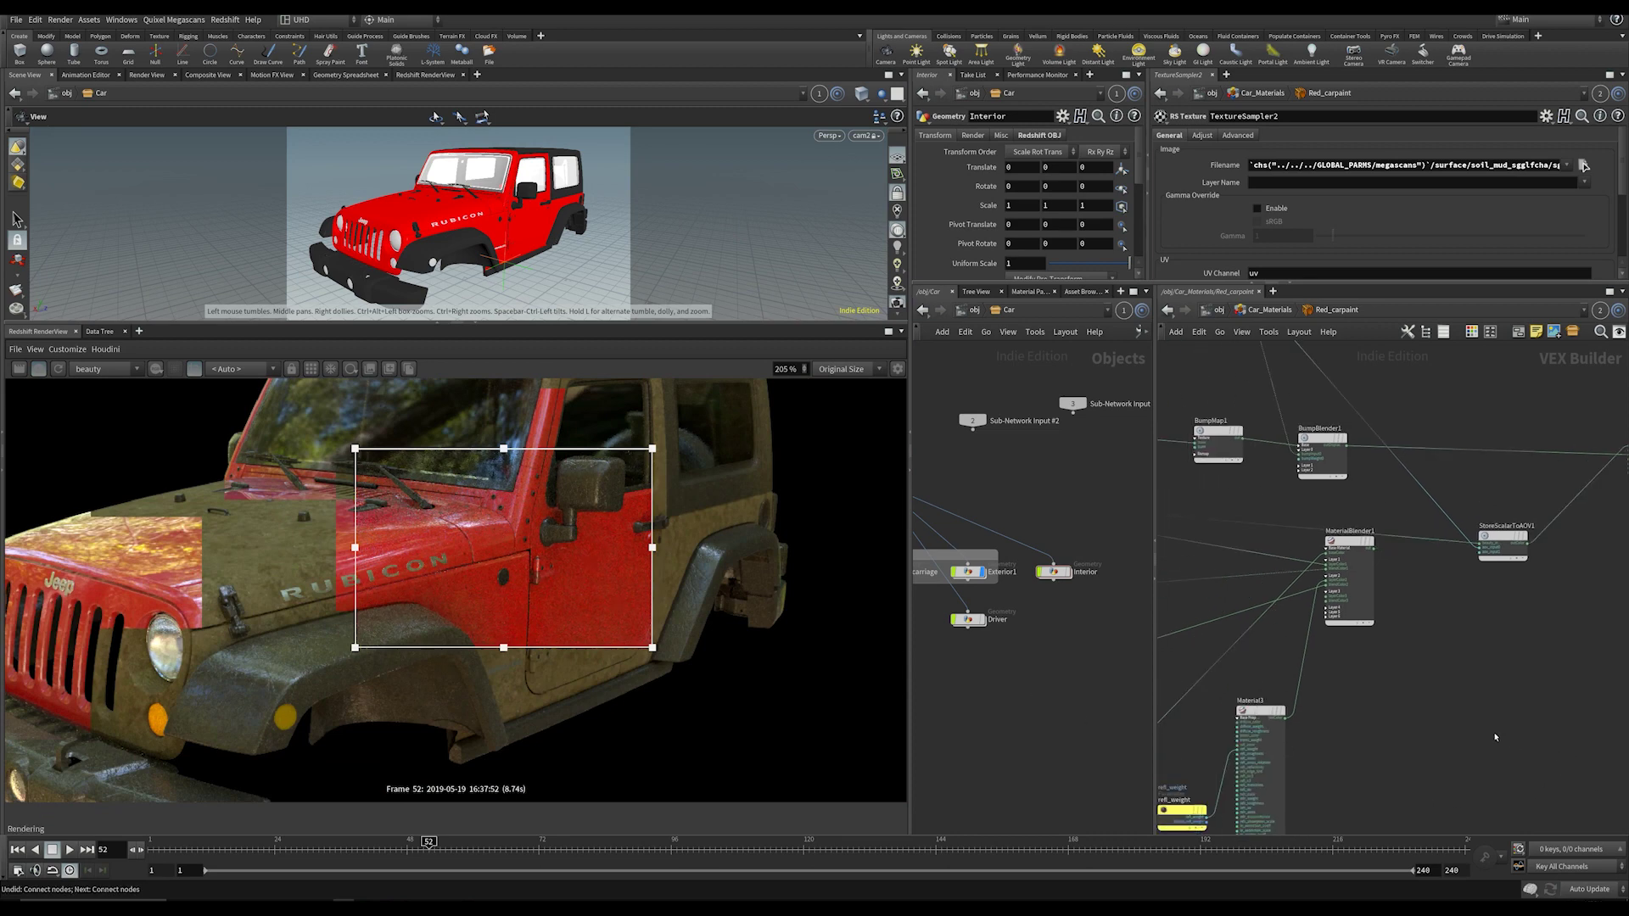
key(ctrl+z)
key(ctrl+z)
scroll(1485, 686, down, 5)
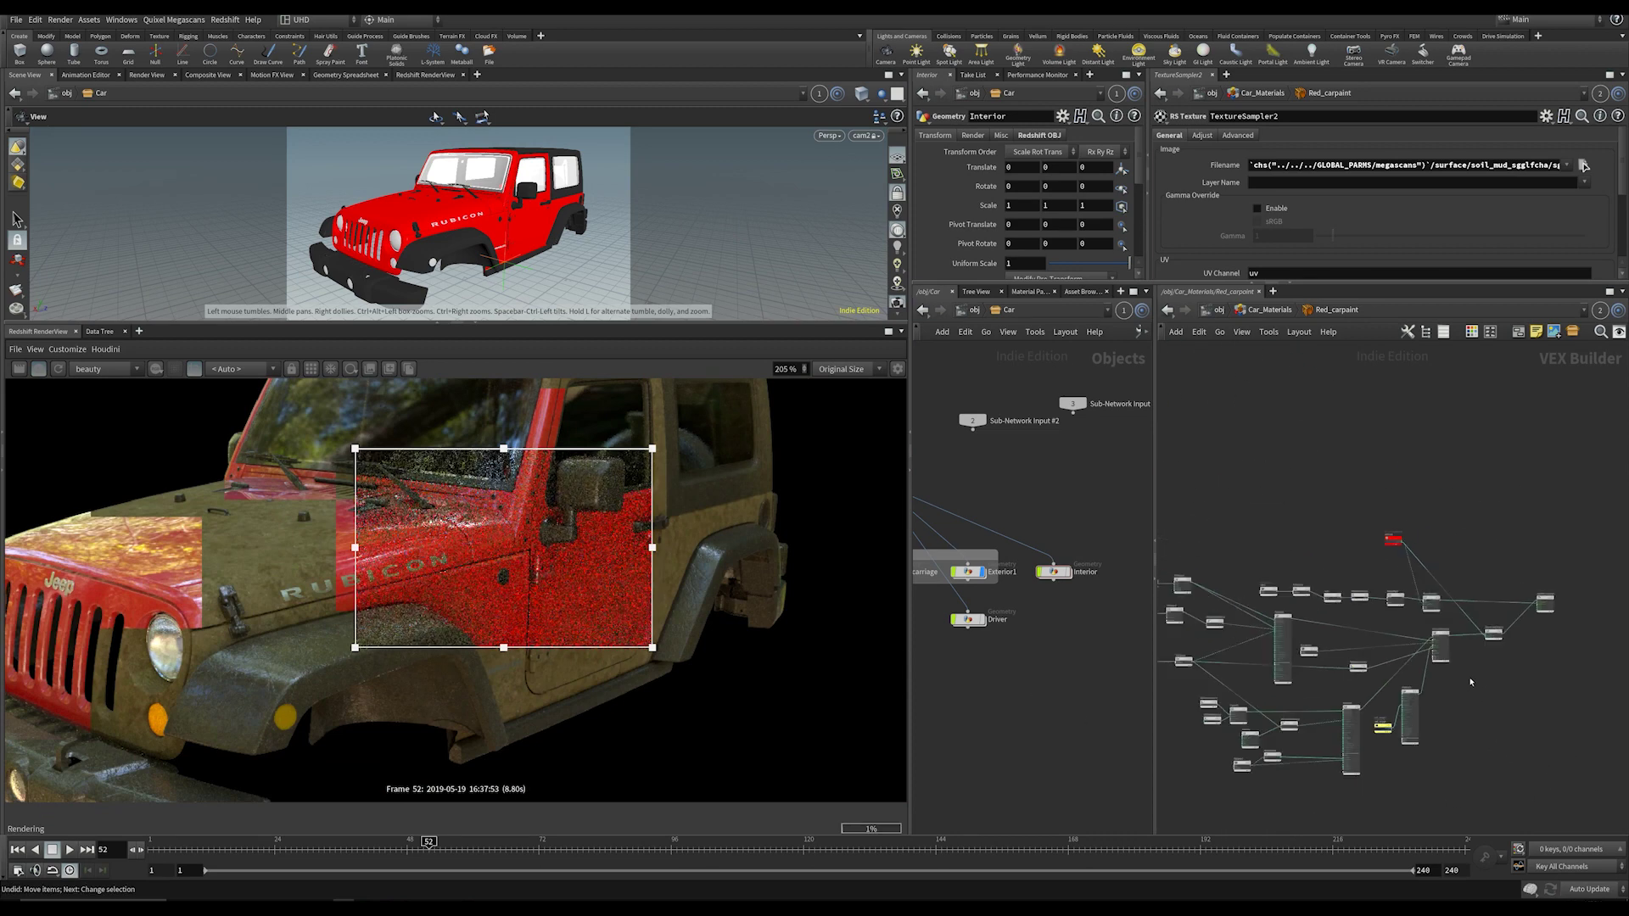
key(ctrl+z)
key(ctrl+z)
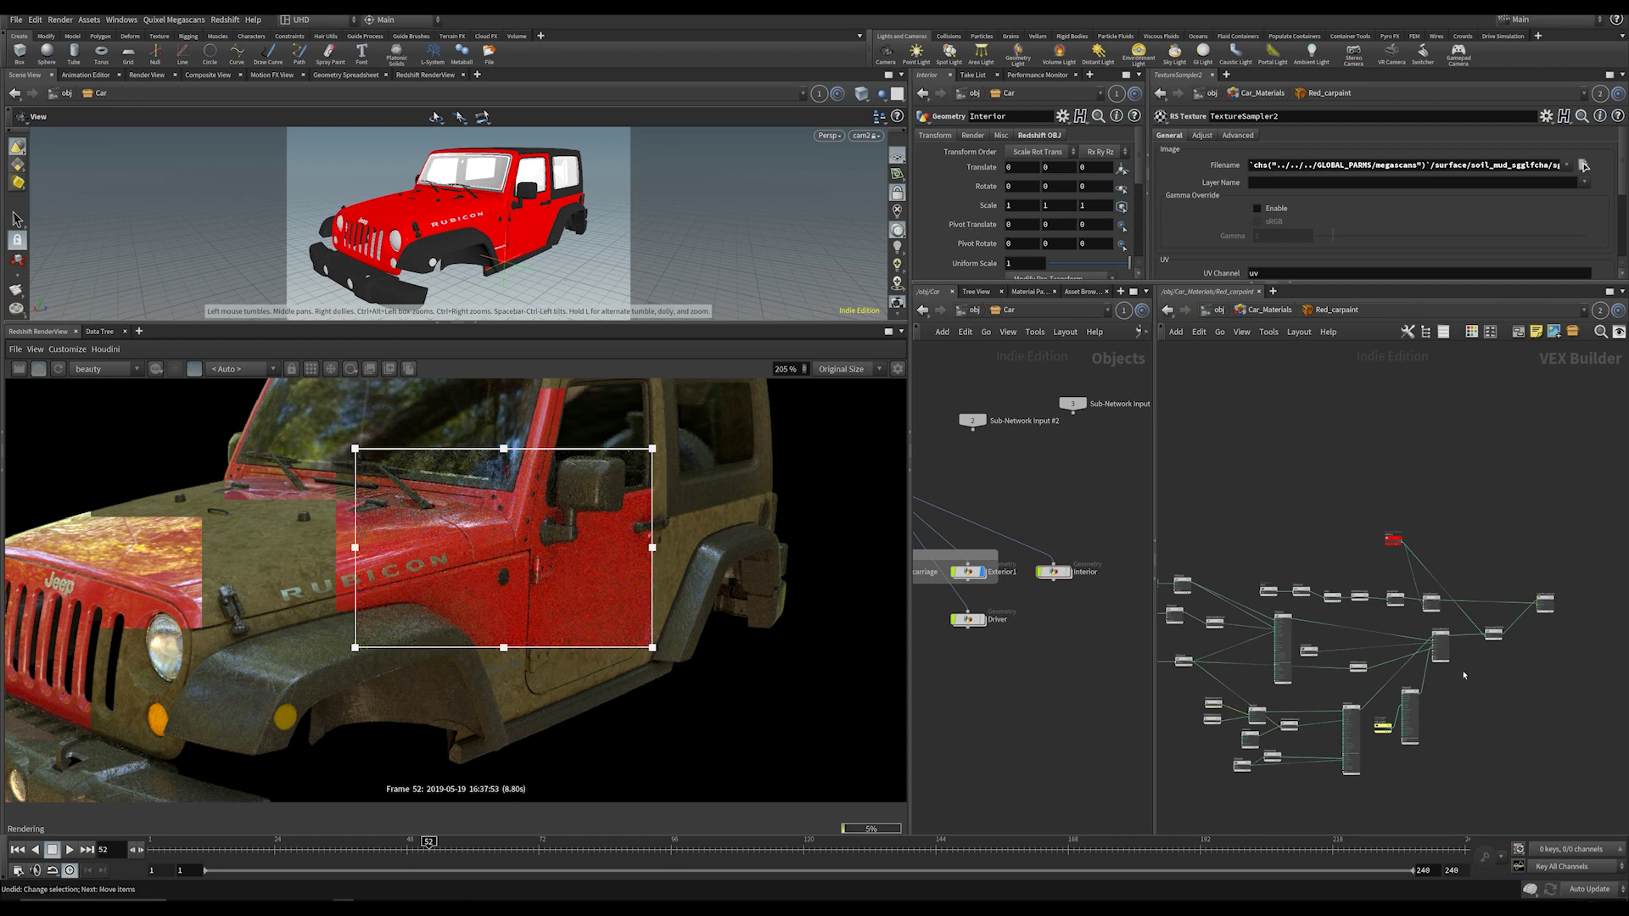
key(ctrl+z)
scroll(1464, 659, up, 3)
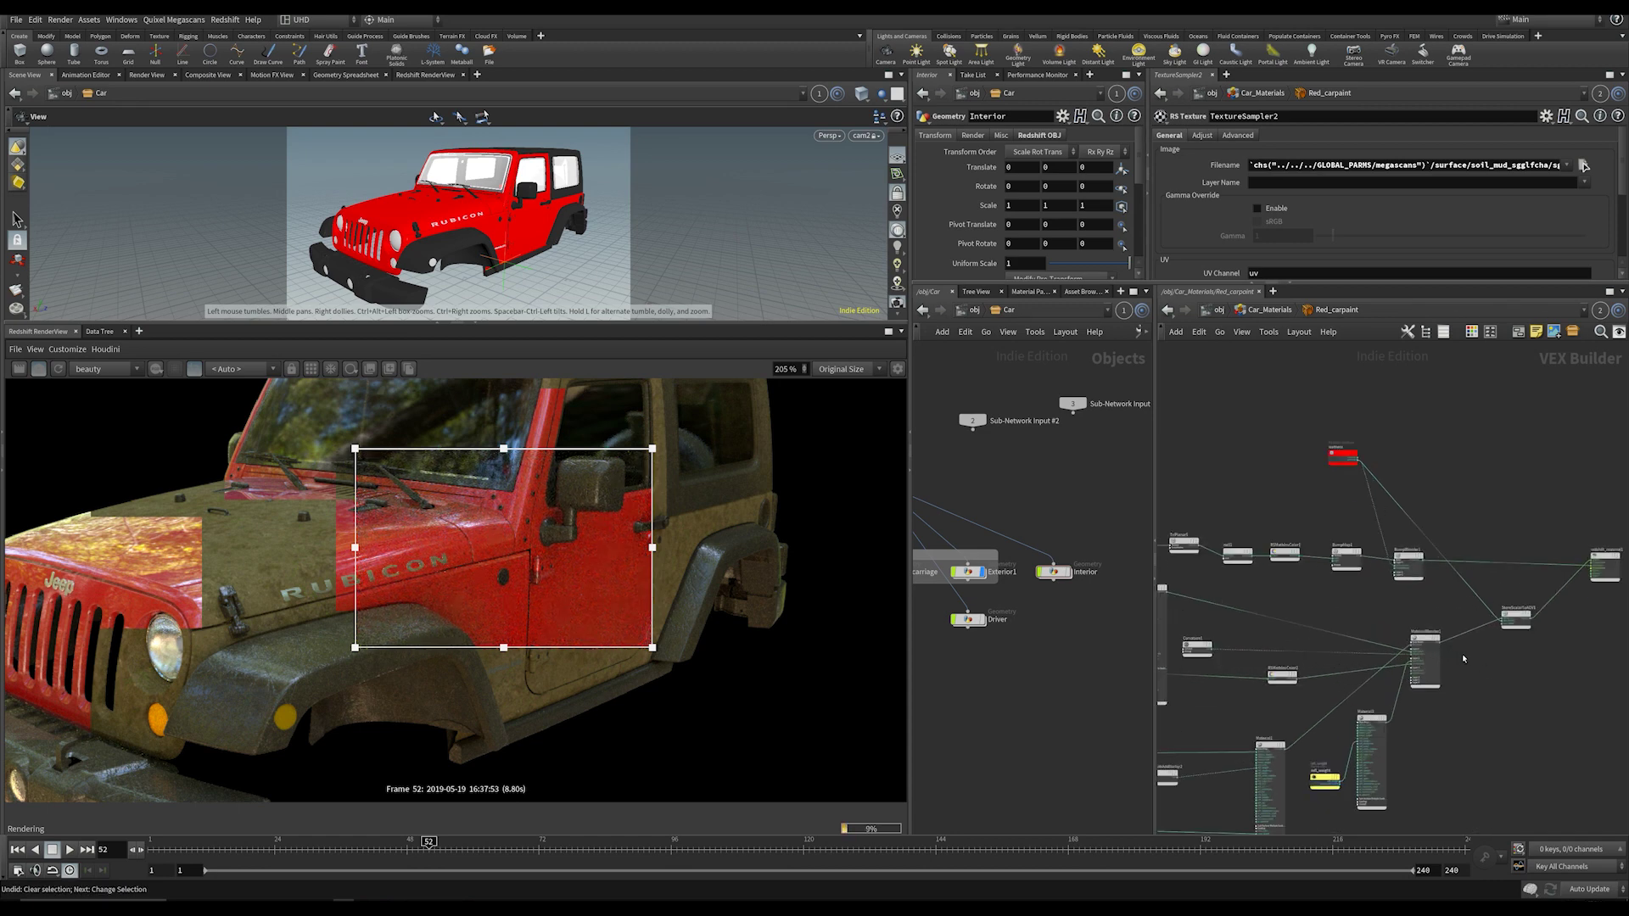
Step: Examine the blended paint material around the RUBICON lettering and front door in the render
scroll(509, 556, up, 3)
drag(473, 547, 420, 535)
scroll(420, 543, down, 3)
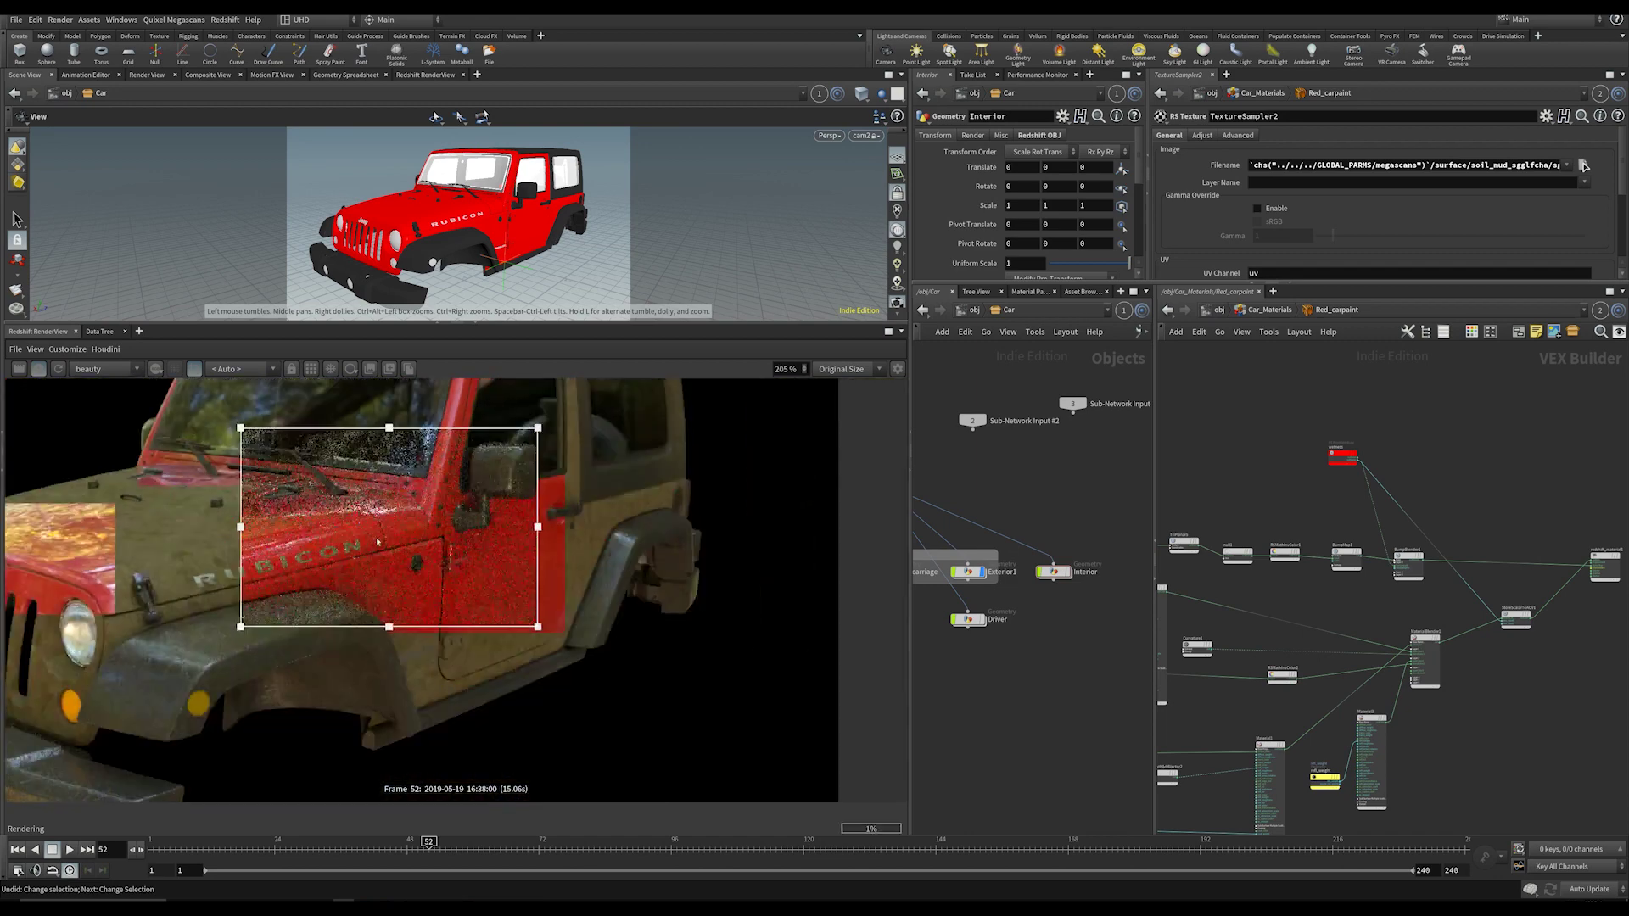
scroll(423, 548, up, 3)
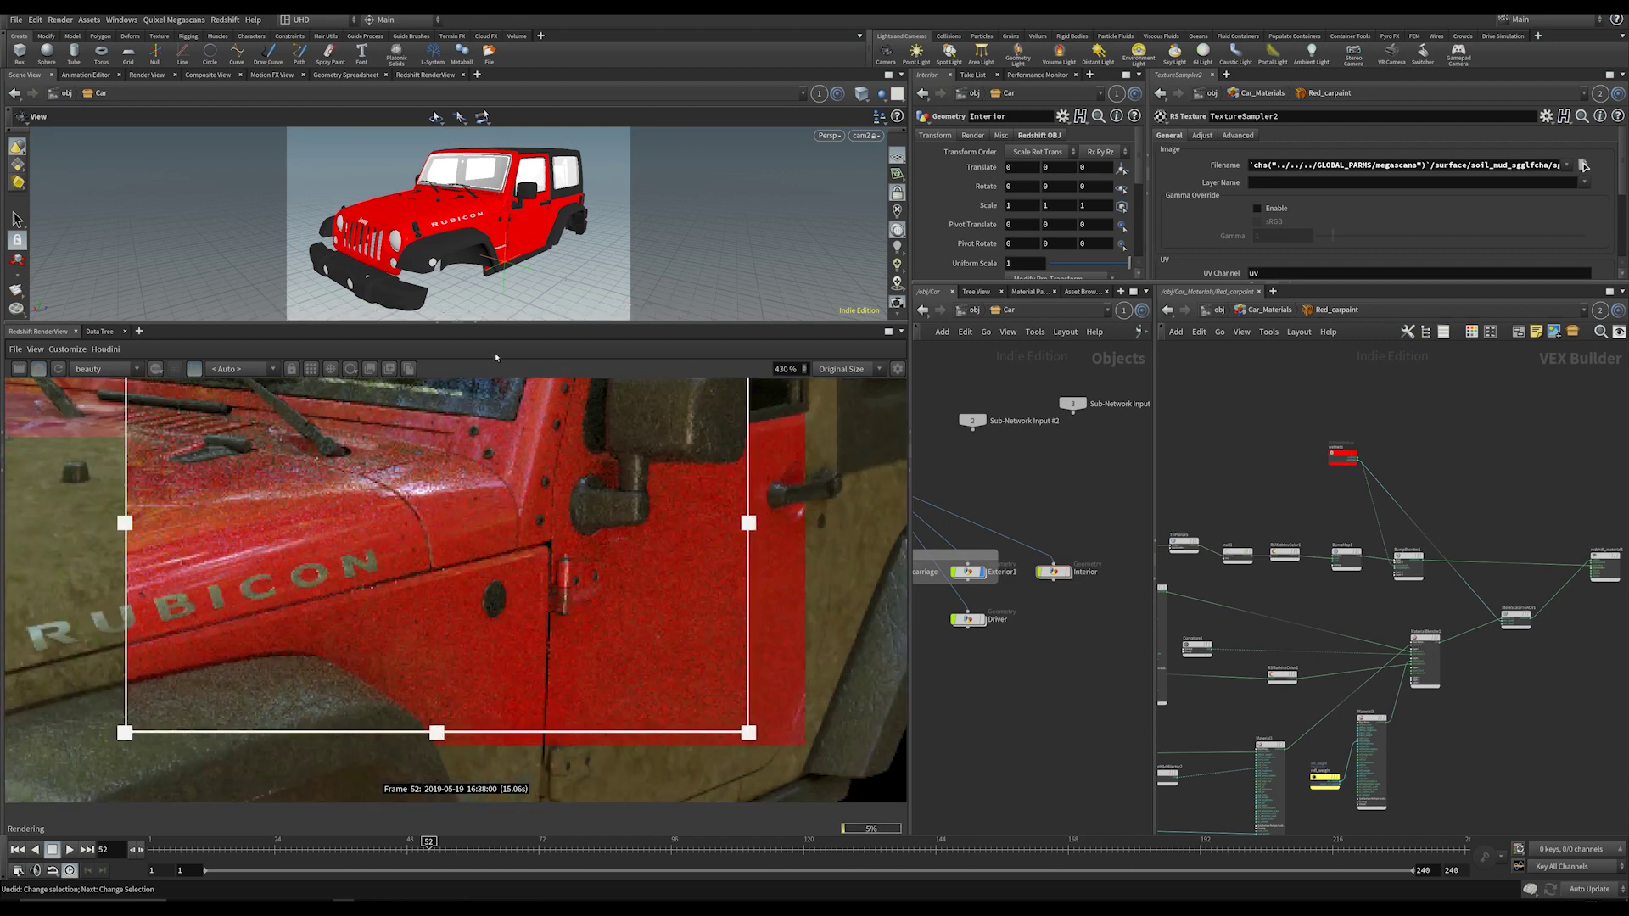
scroll(1499, 728, down, 4)
scroll(1457, 748, up, 5)
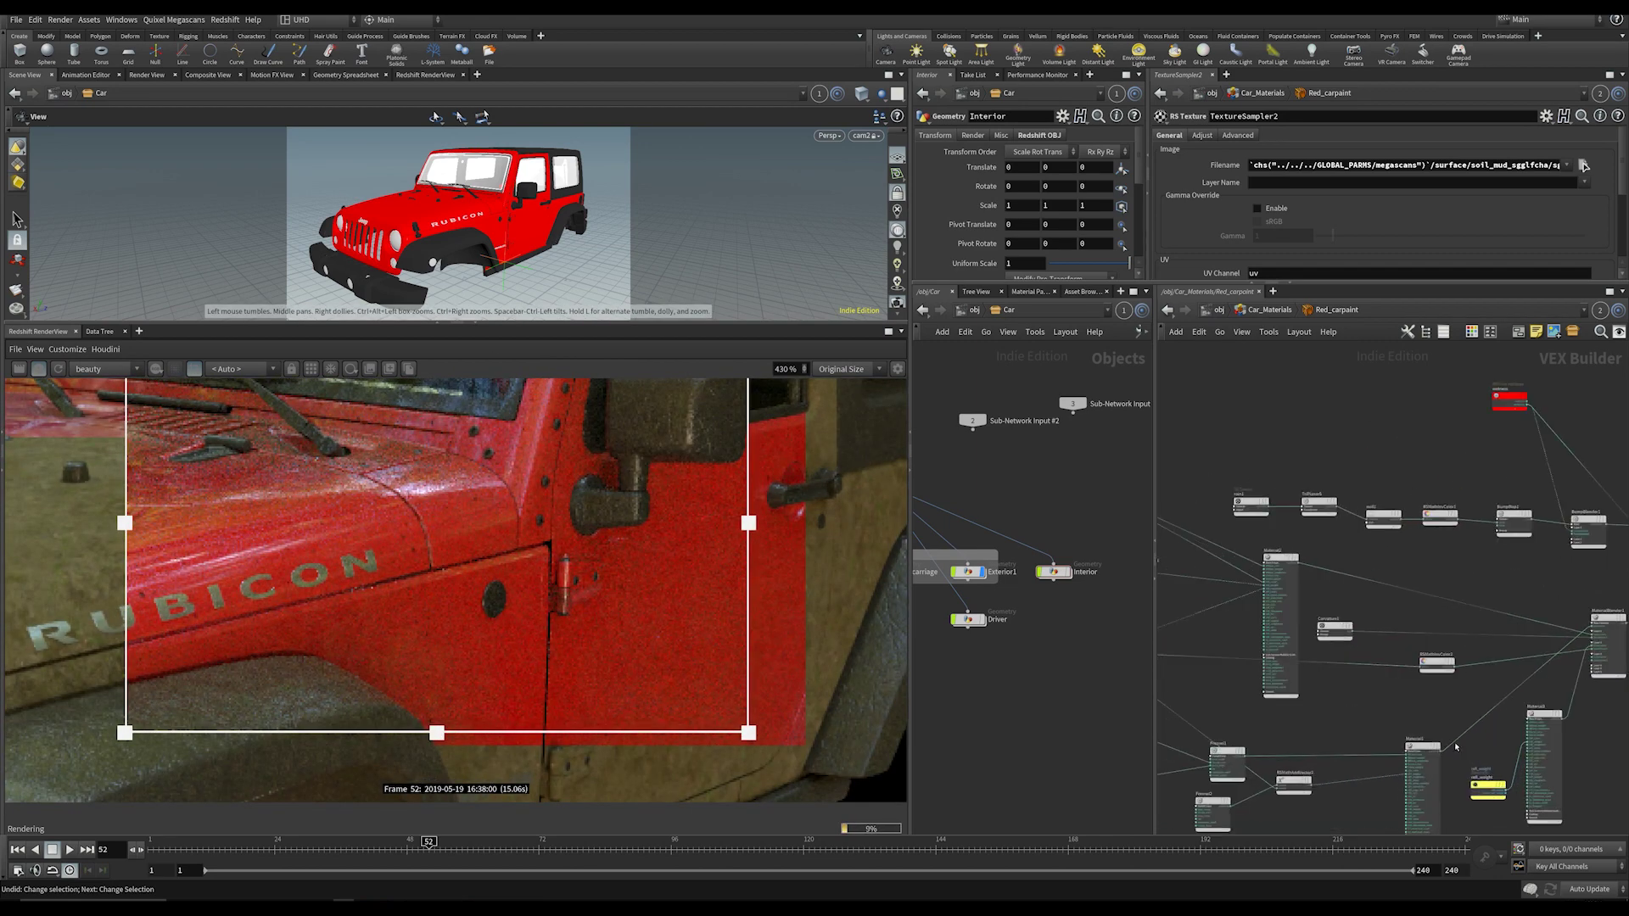
Step: Connect Material3's output directly to the surface input of redshift_material1 to render that layer on its own
middle_drag(1613, 714, 1288, 740)
scroll(1314, 739, up, 3)
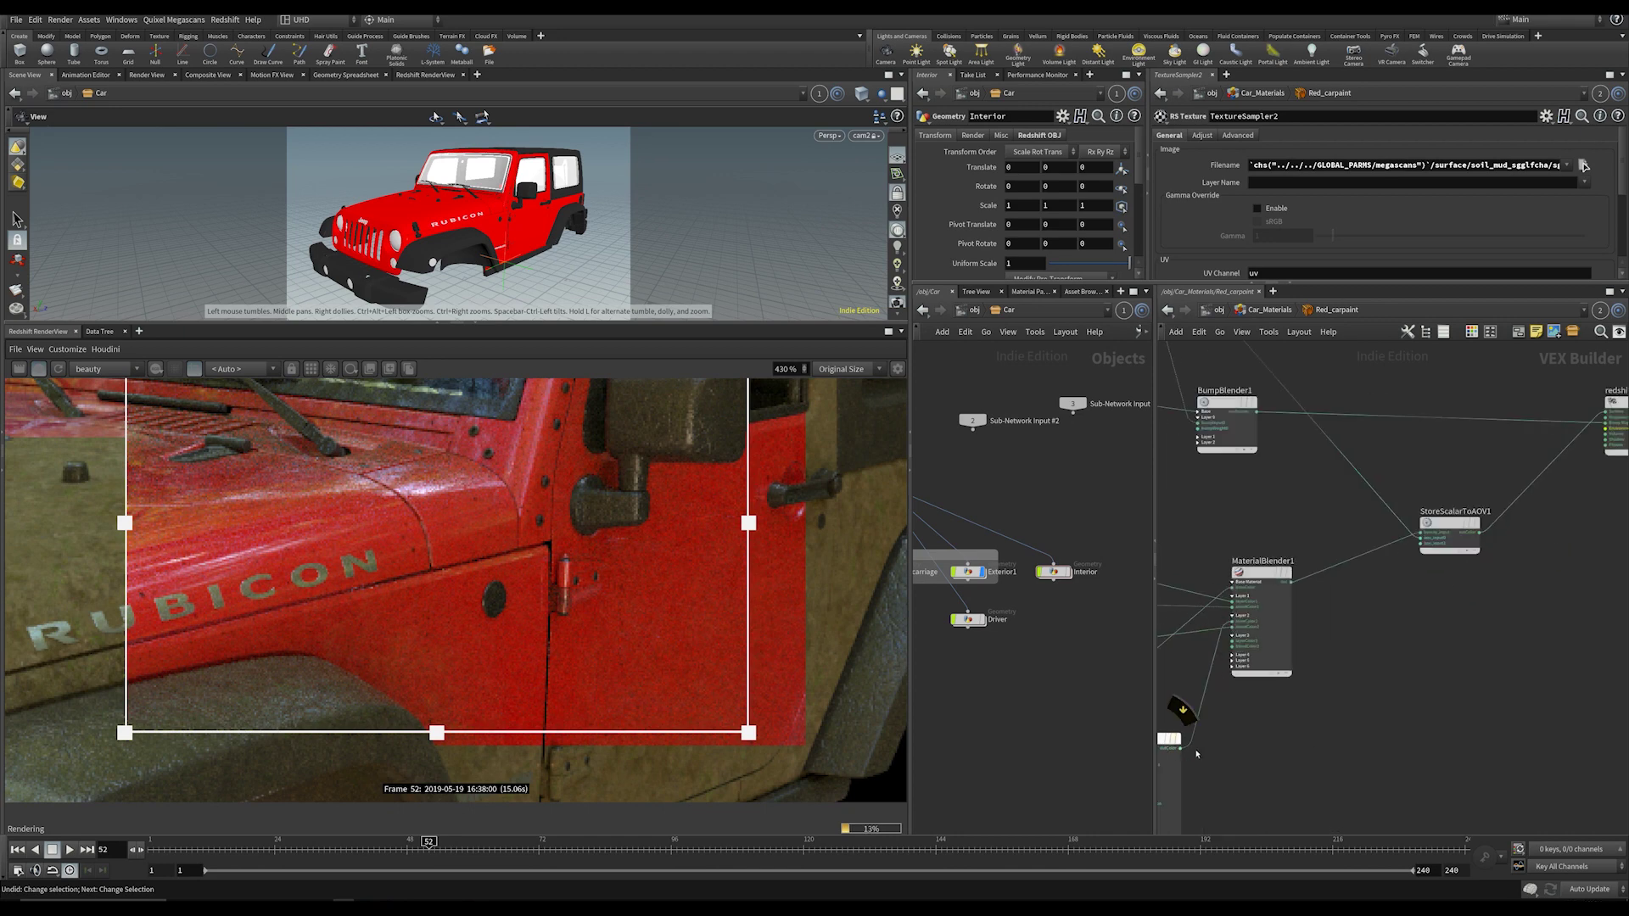
click(1182, 750)
middle_drag(1436, 618, 1321, 773)
click(1490, 567)
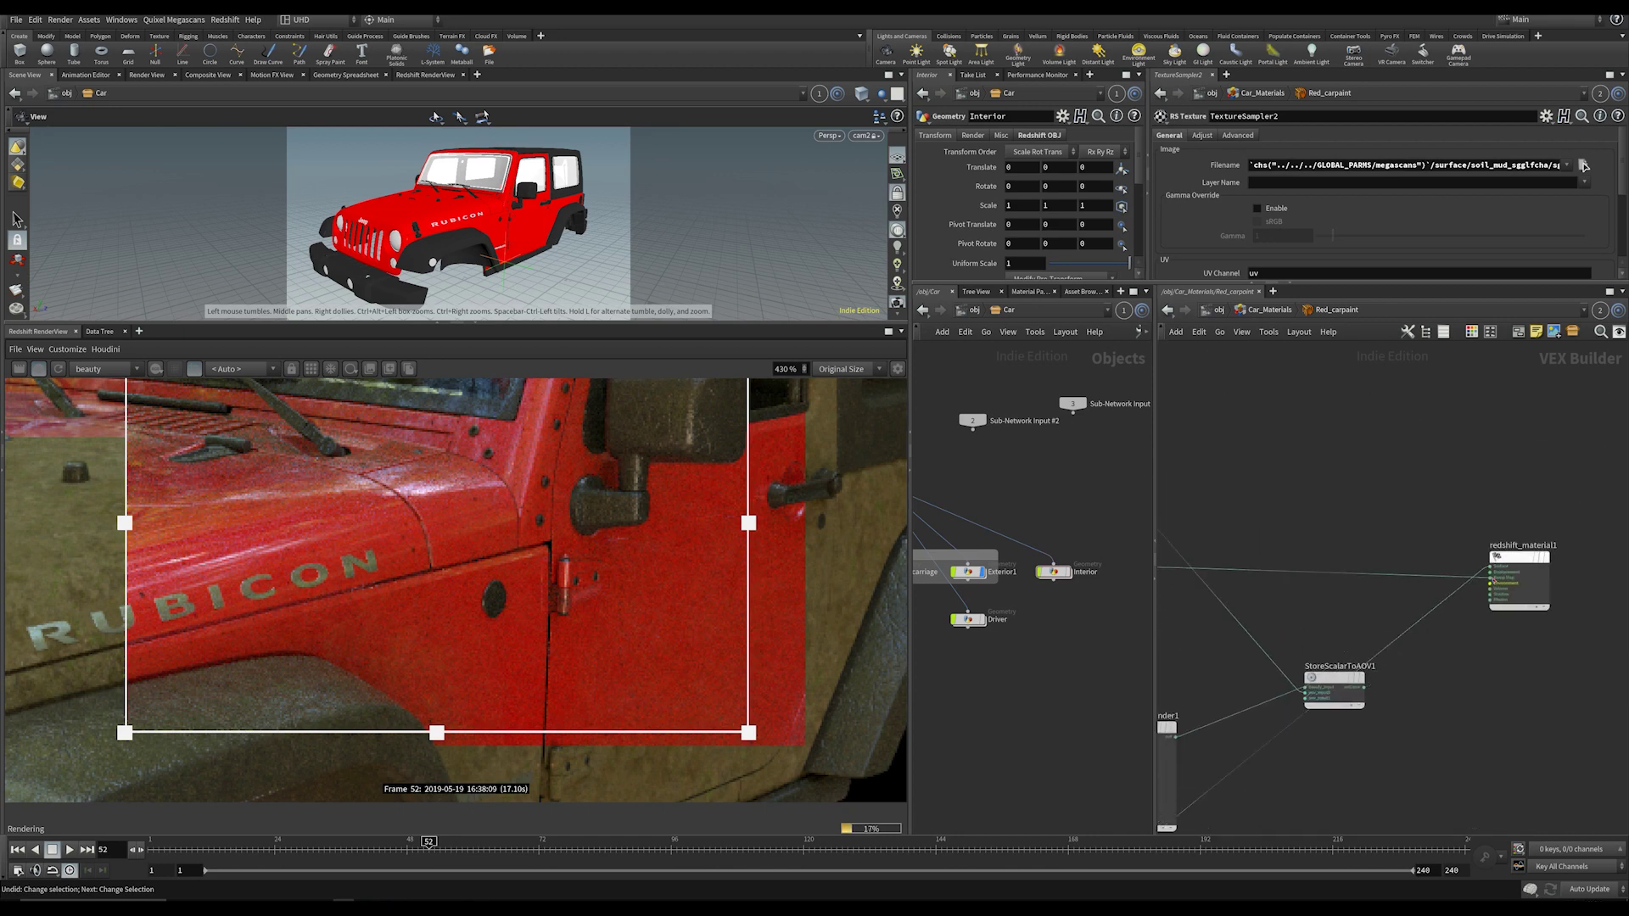
scroll(664, 526, down, 3)
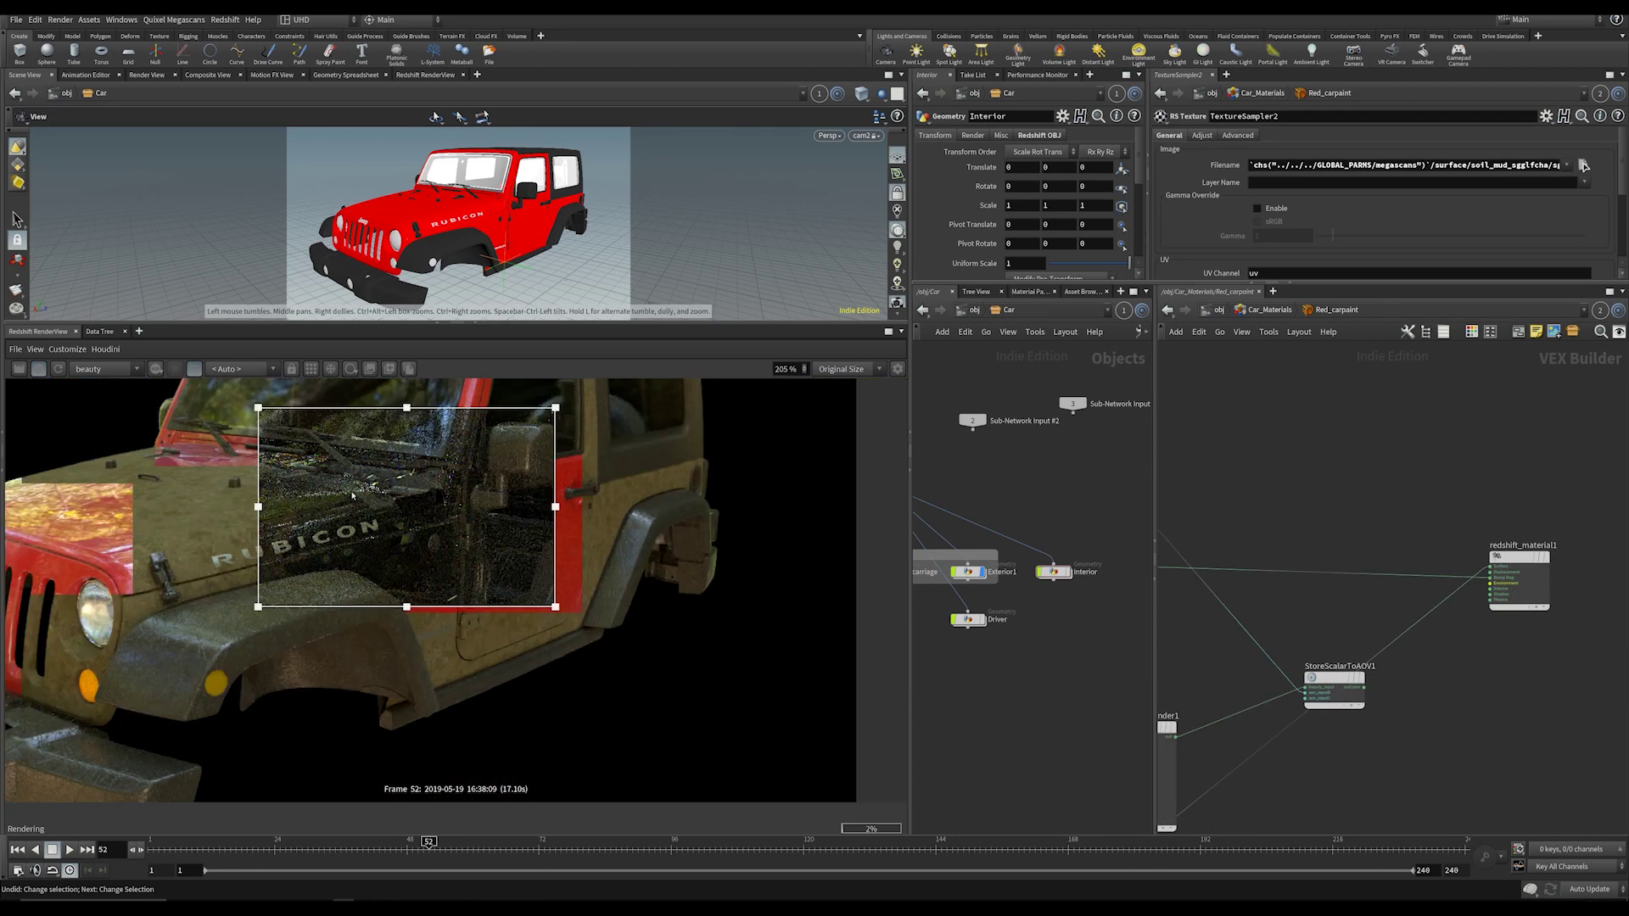
Step: Undo Material3's direct connection to redshift_material1 and extend the render region over the hood, fender and door
drag(447, 576, 216, 576)
key(ctrl+z)
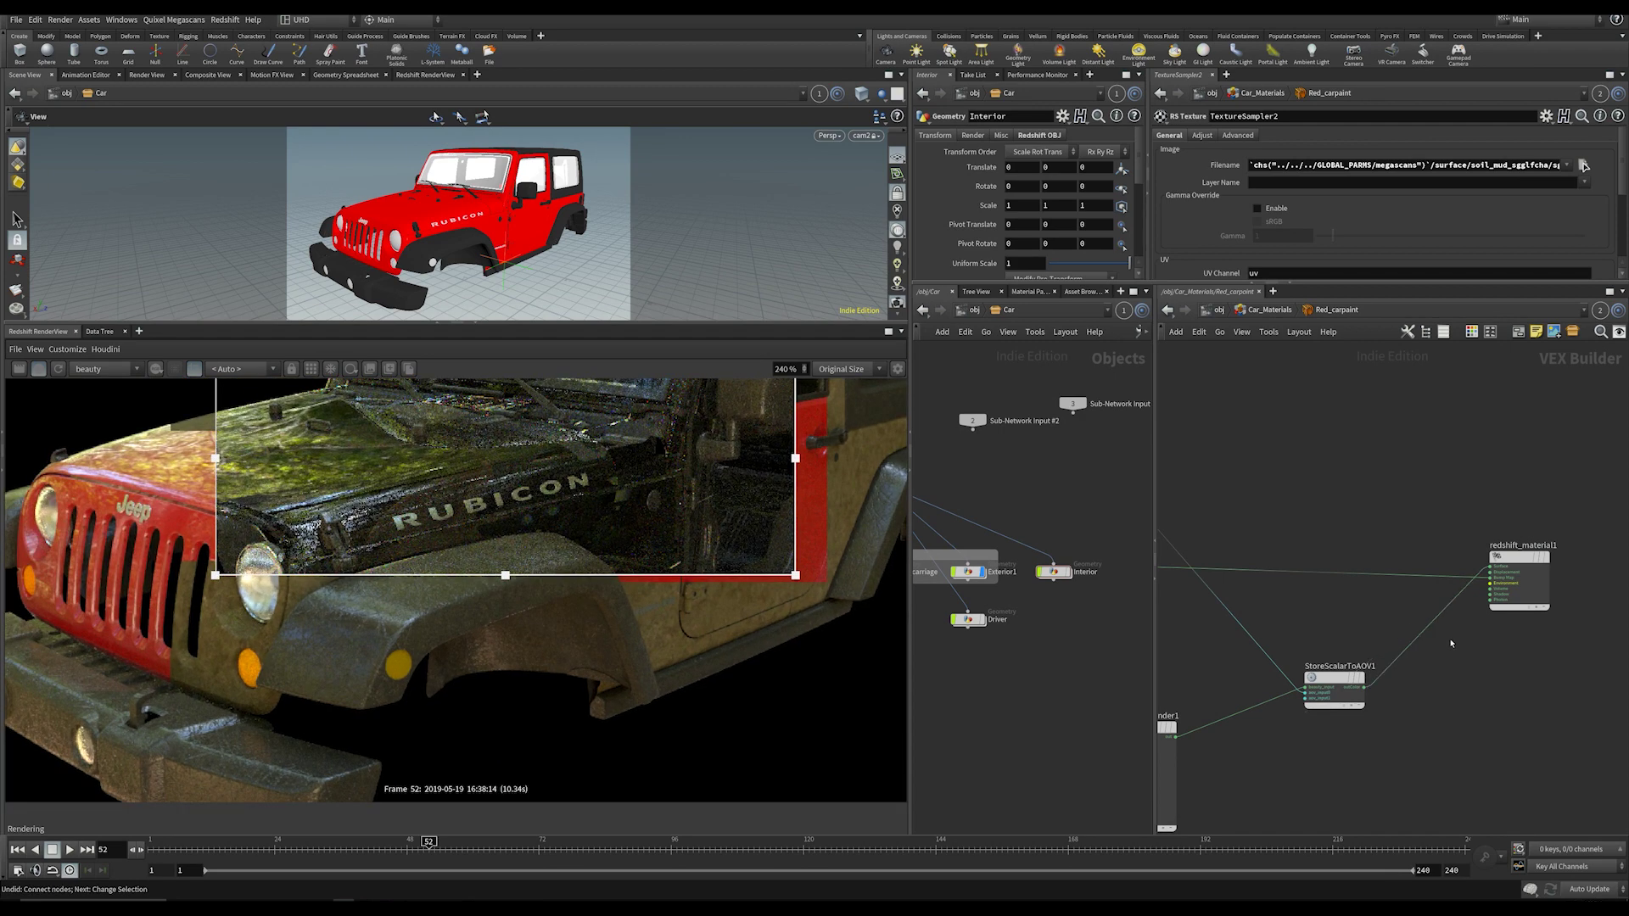
key(ctrl+z)
middle_drag(1393, 720, 1433, 681)
scroll(1432, 681, down, 1)
drag(484, 491, 576, 535)
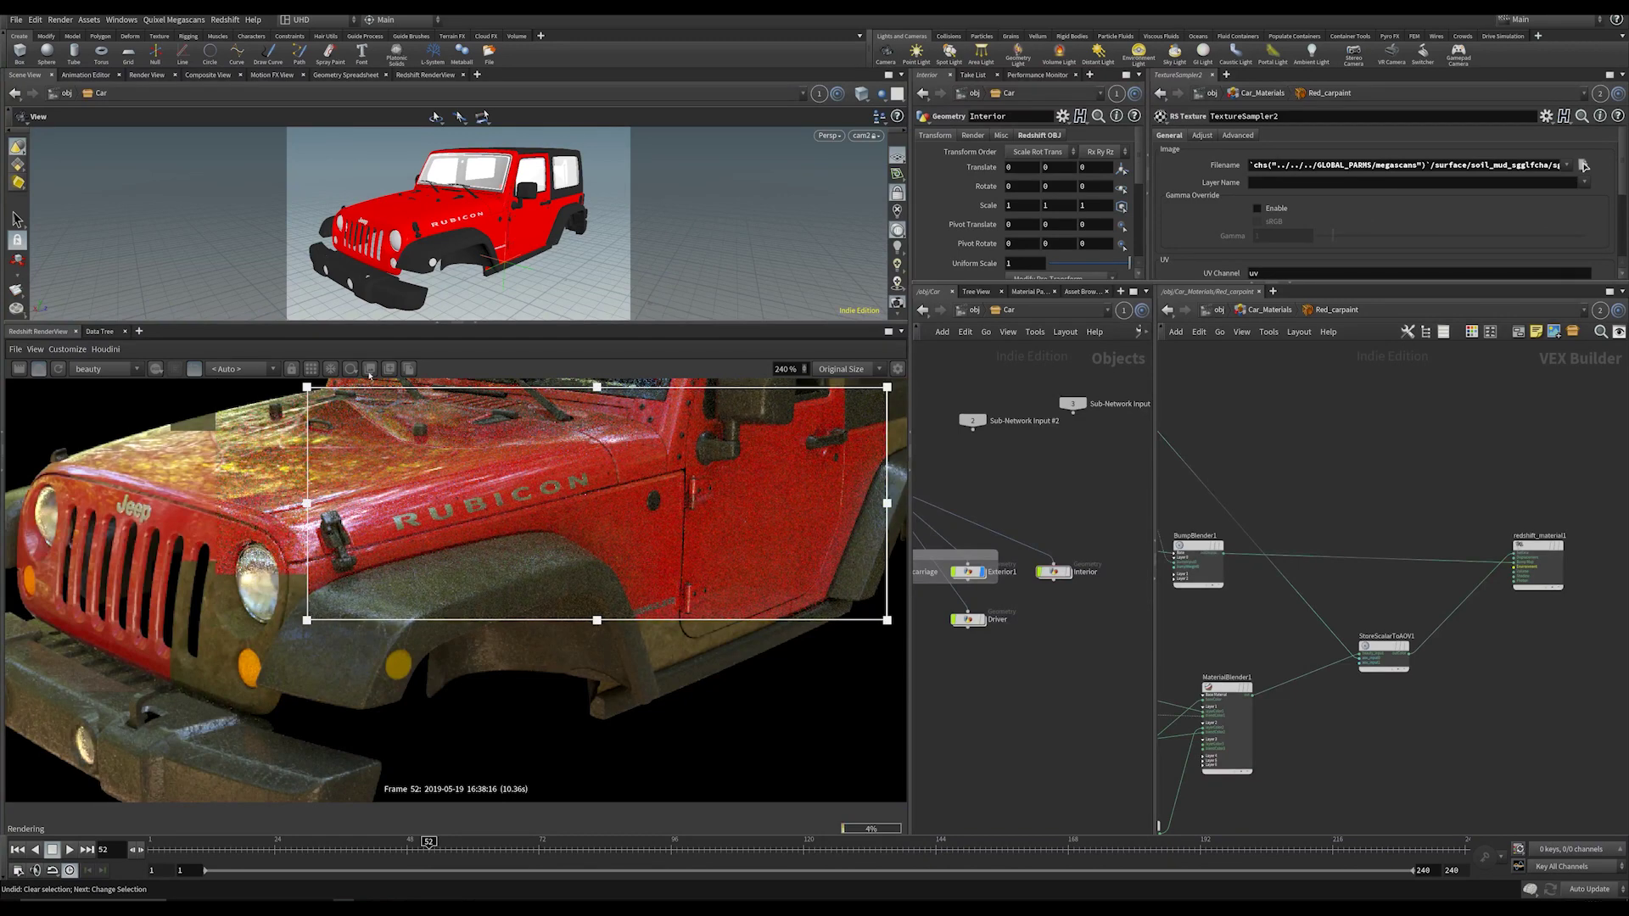
scroll(438, 518, up, 3)
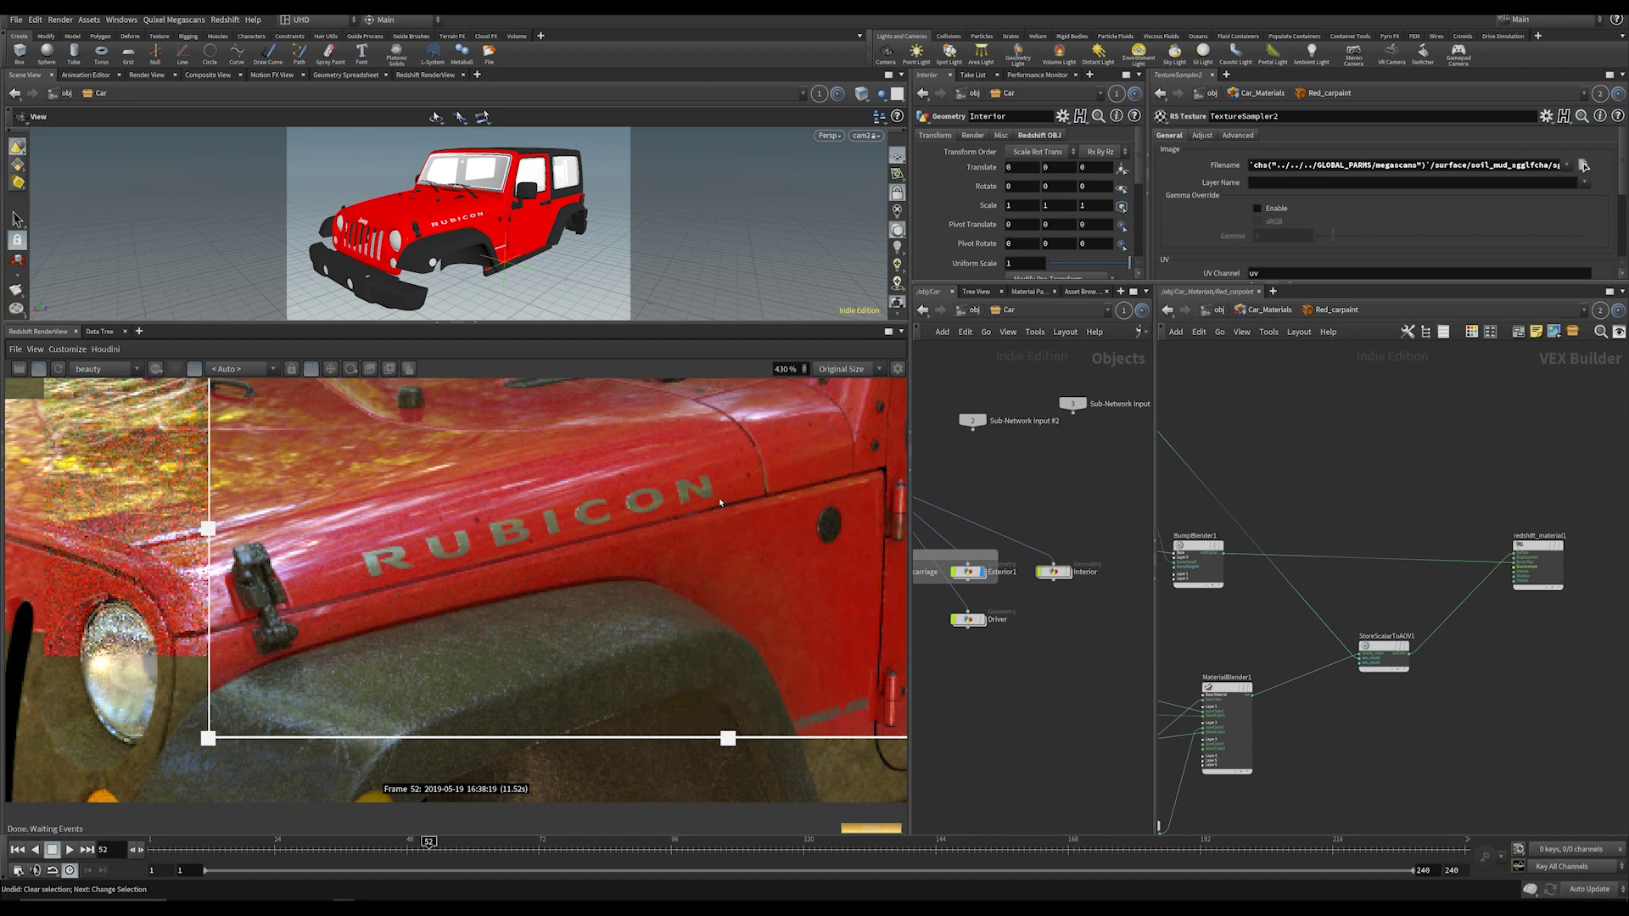
scroll(803, 522, down, 5)
drag(798, 518, 785, 476)
Step: Set the radius of the Curvature1 node to 0.12 and check the result on the hood and door
middle_drag(1265, 787, 1480, 713)
scroll(1480, 713, down, 2)
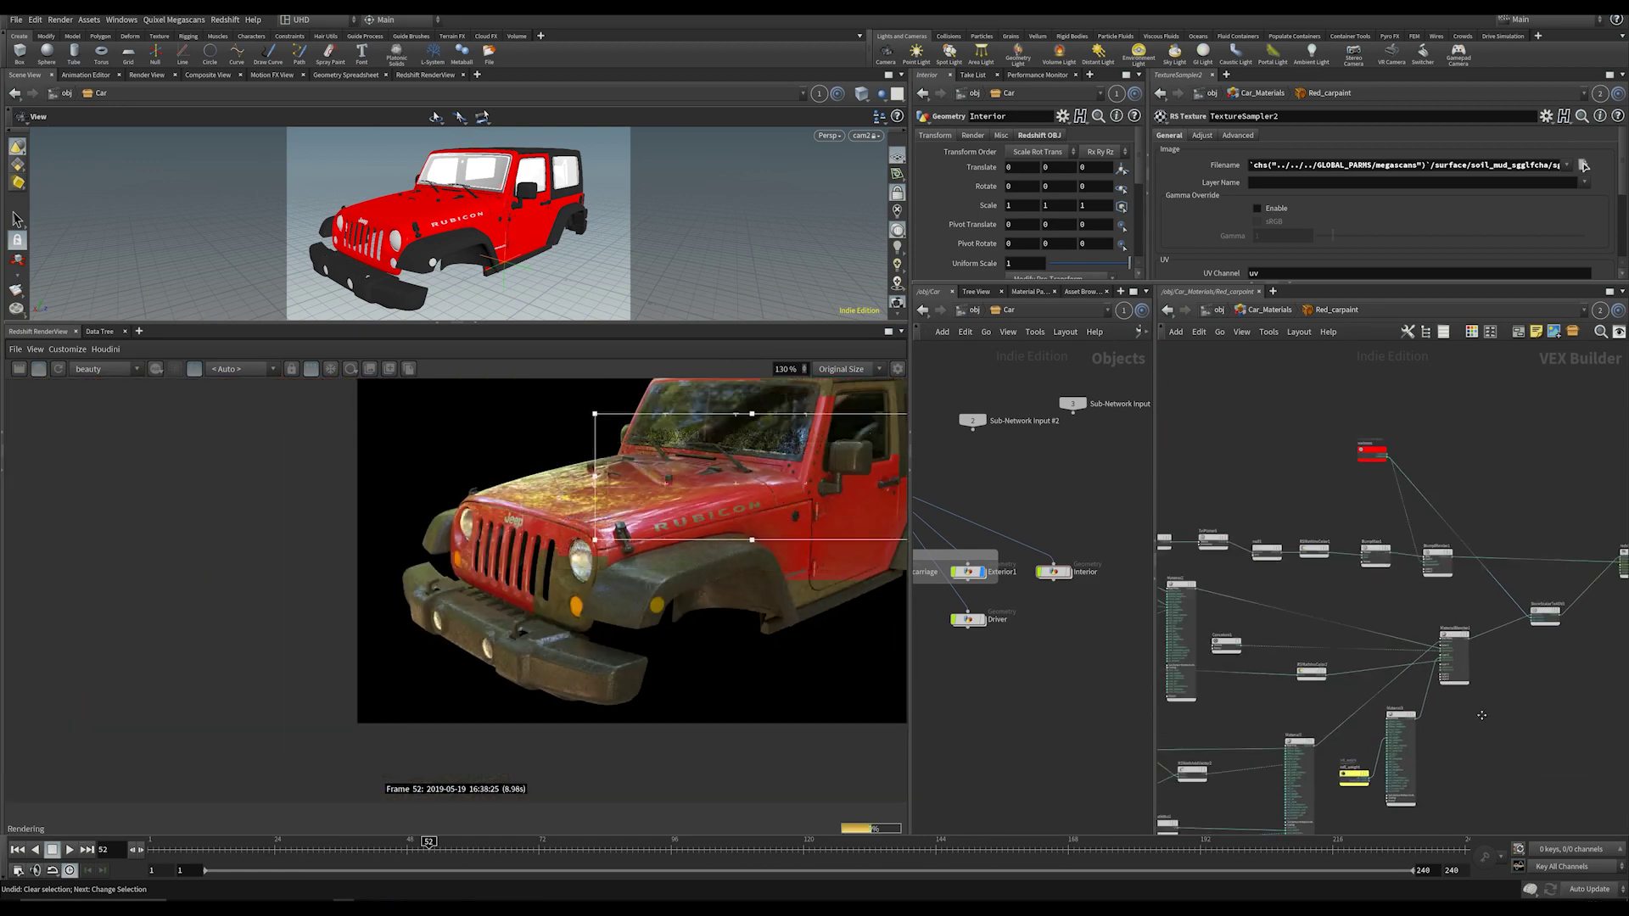
scroll(1306, 748, up, 2)
middle_drag(1307, 746, 1383, 619)
middle_drag(1265, 578, 1335, 608)
scroll(1336, 608, down, 1)
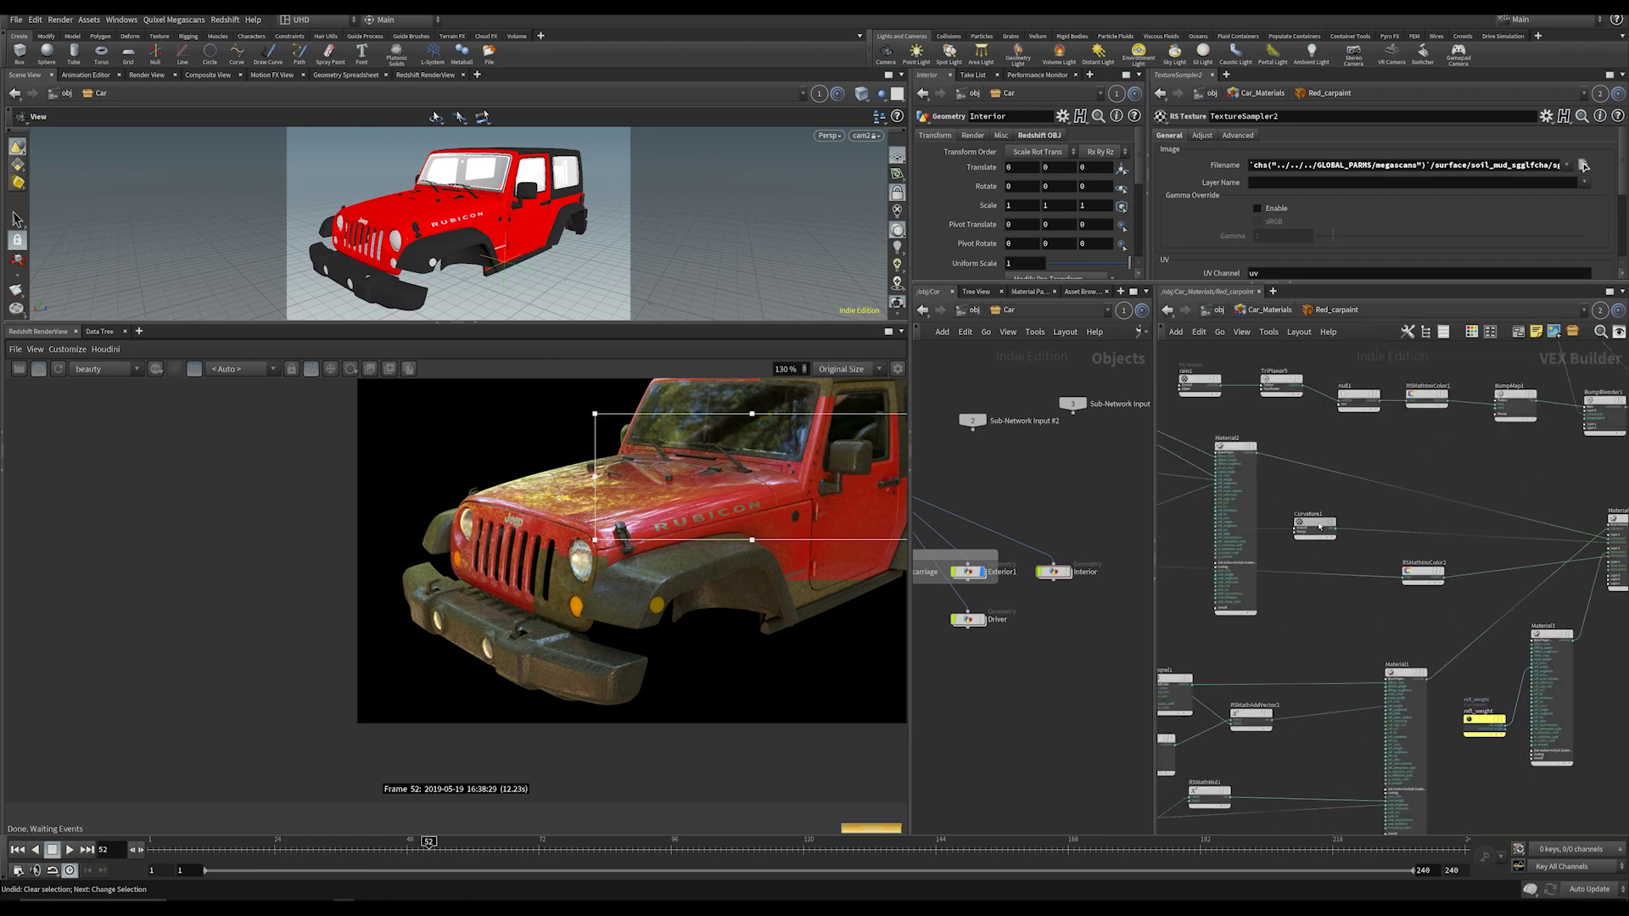
drag(1286, 544, 1316, 539)
scroll(640, 520, up, 3)
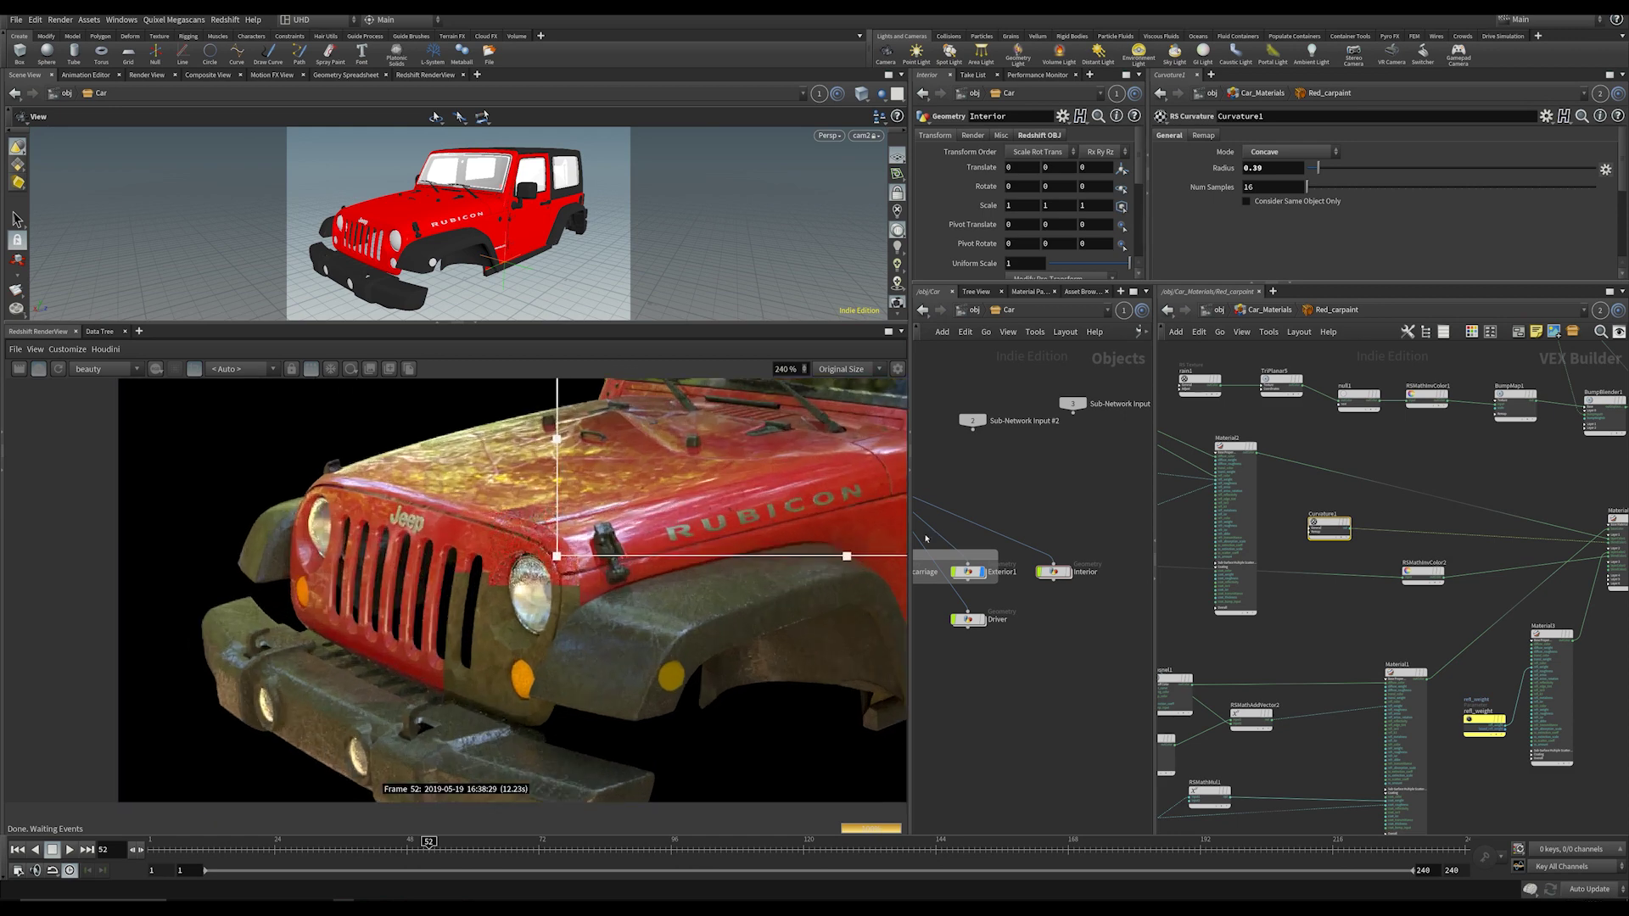
drag(1314, 169, 1310, 169)
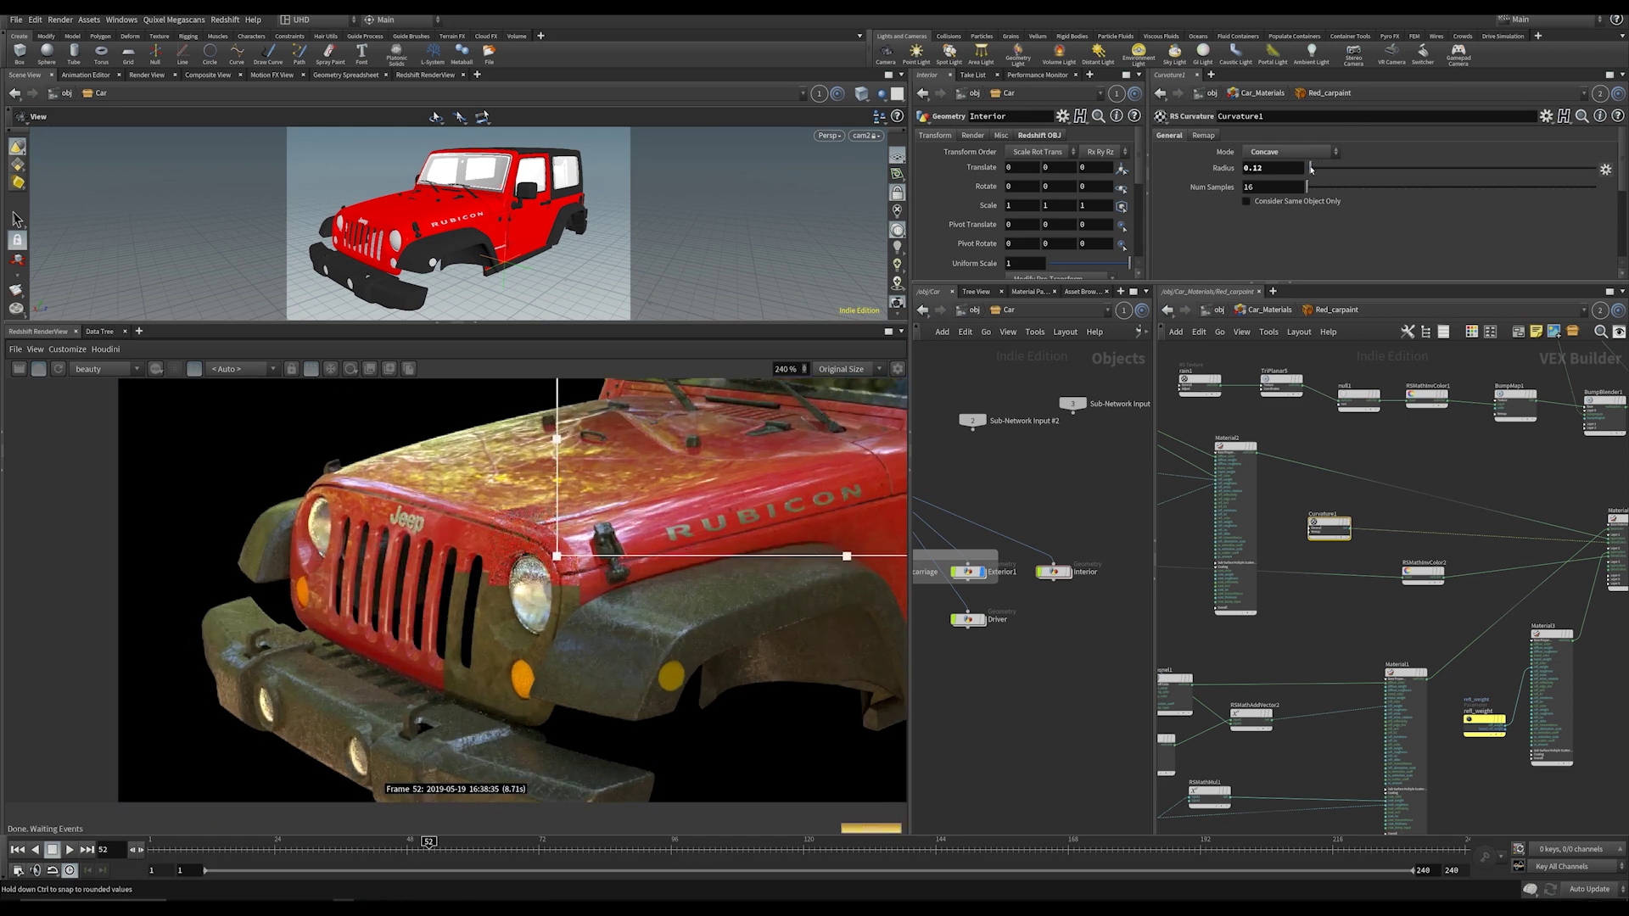
middle_drag(783, 558, 507, 638)
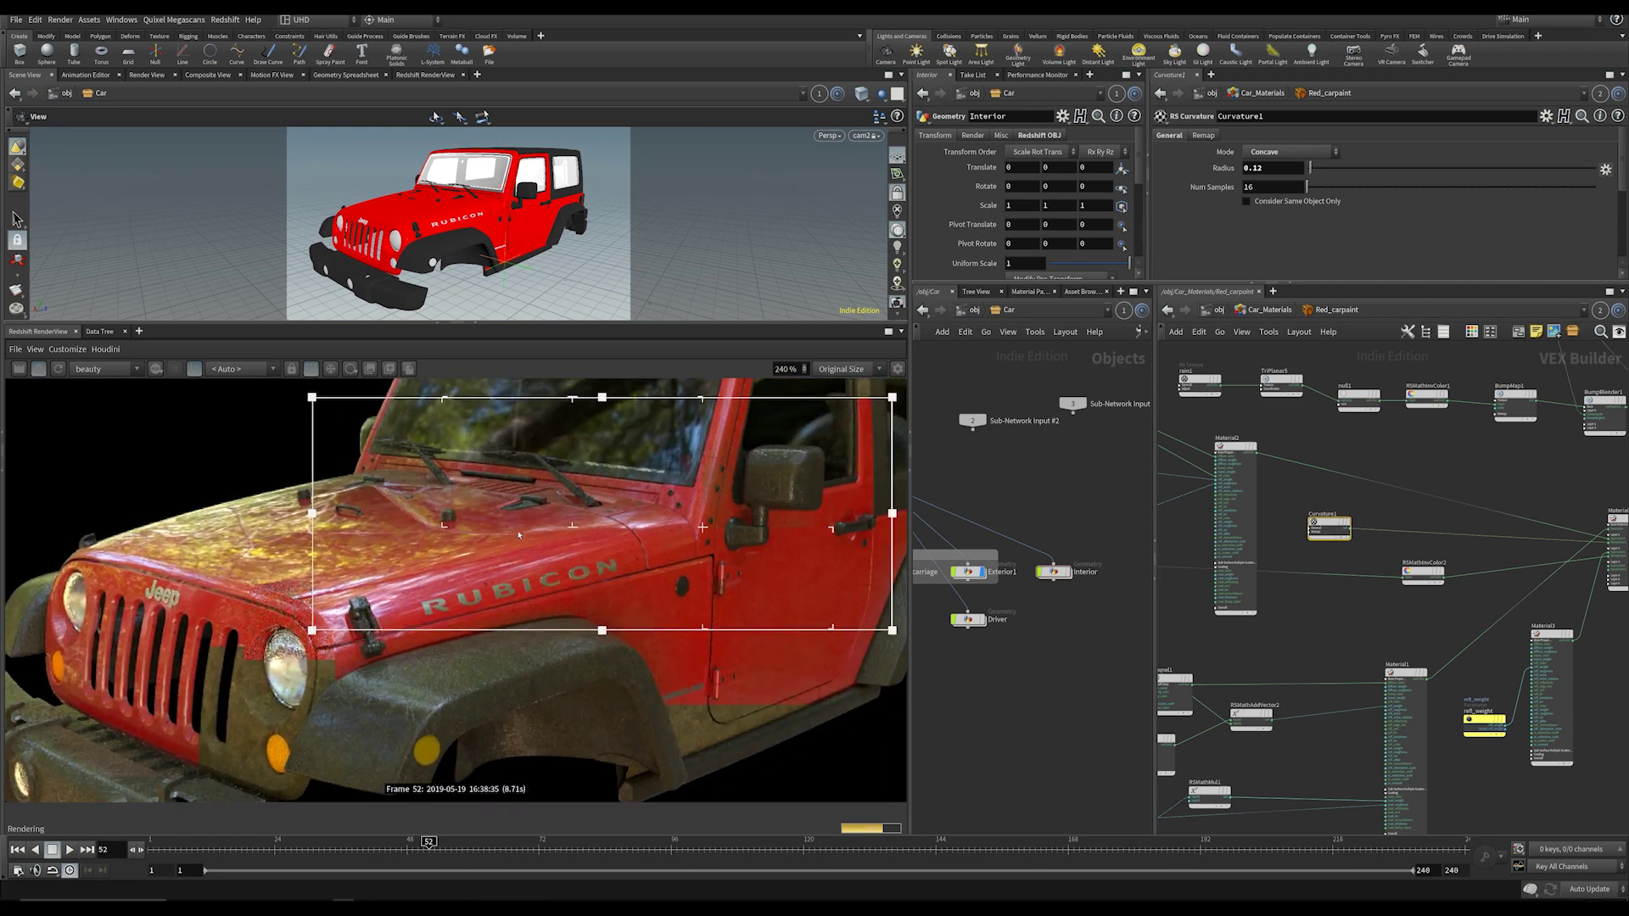
Step: Shrink the render region to the hood's rear corner between the windshield base, RUBICON lettering and side mirror, and inspect it closely
scroll(673, 523, up, 2)
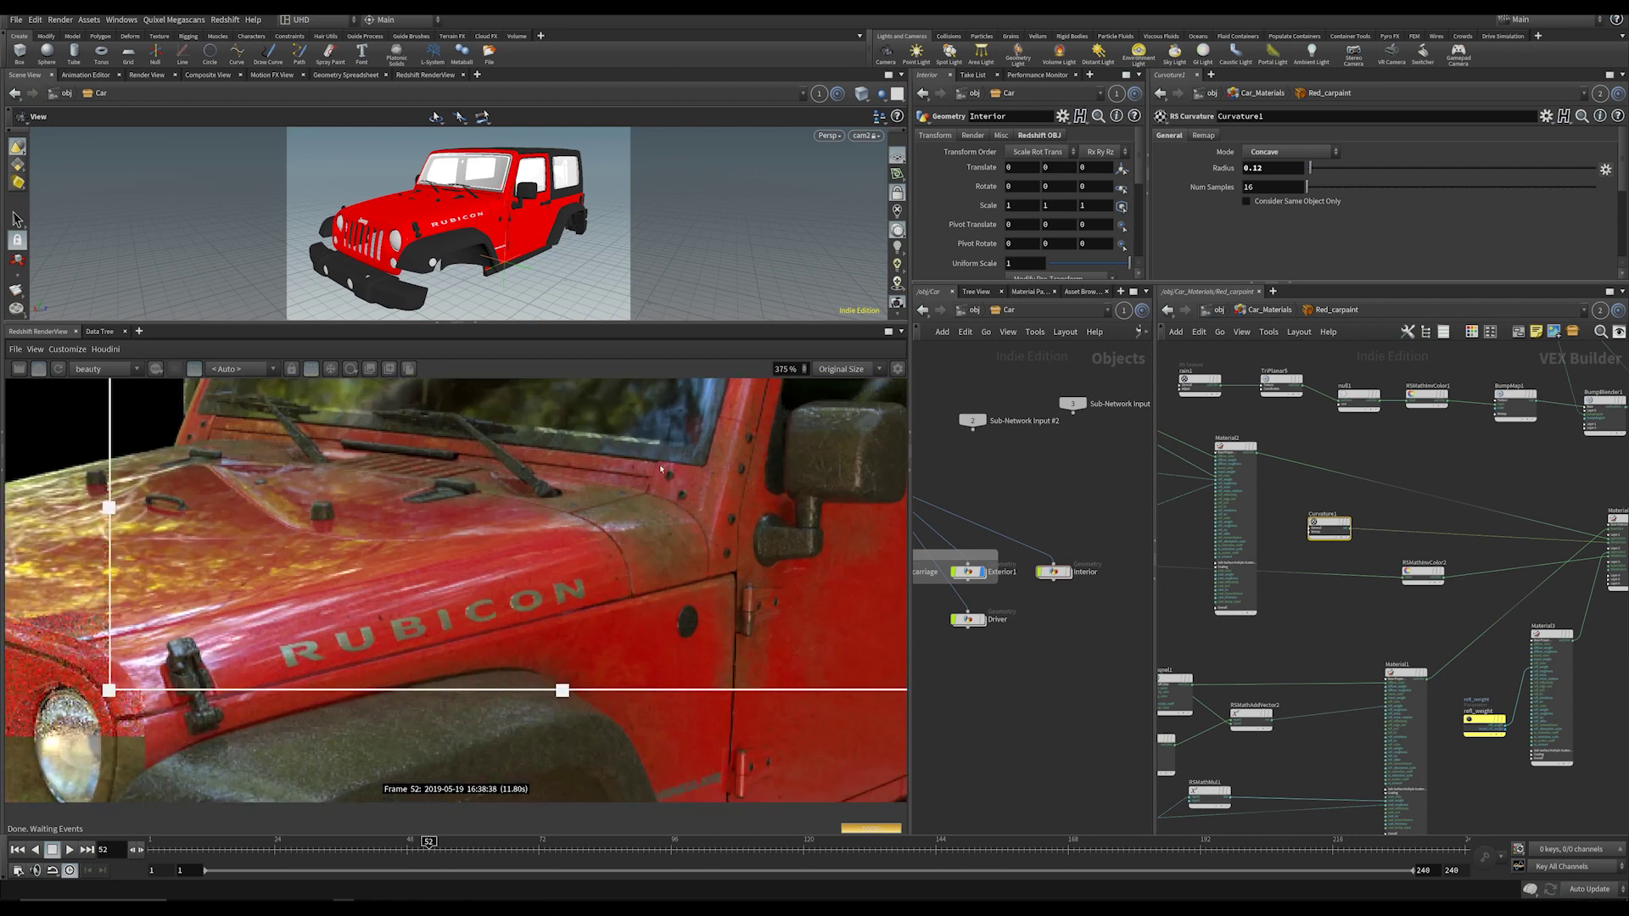
scroll(320, 526, down, 3)
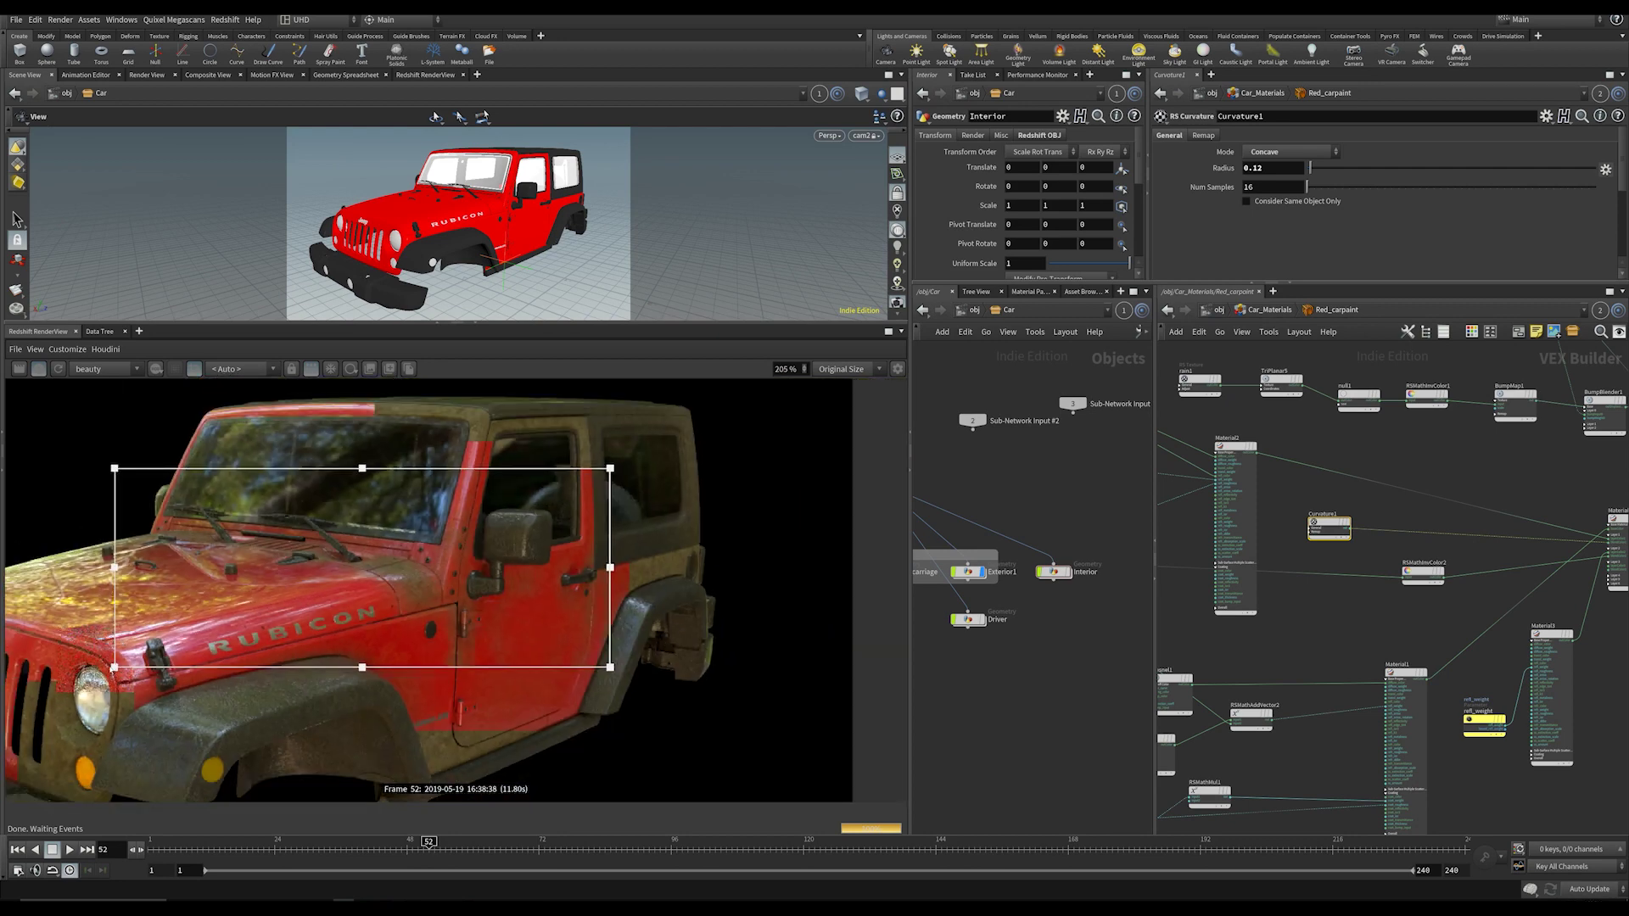
drag(115, 567, 312, 567)
drag(607, 671, 520, 667)
drag(414, 469, 414, 536)
drag(414, 595, 408, 553)
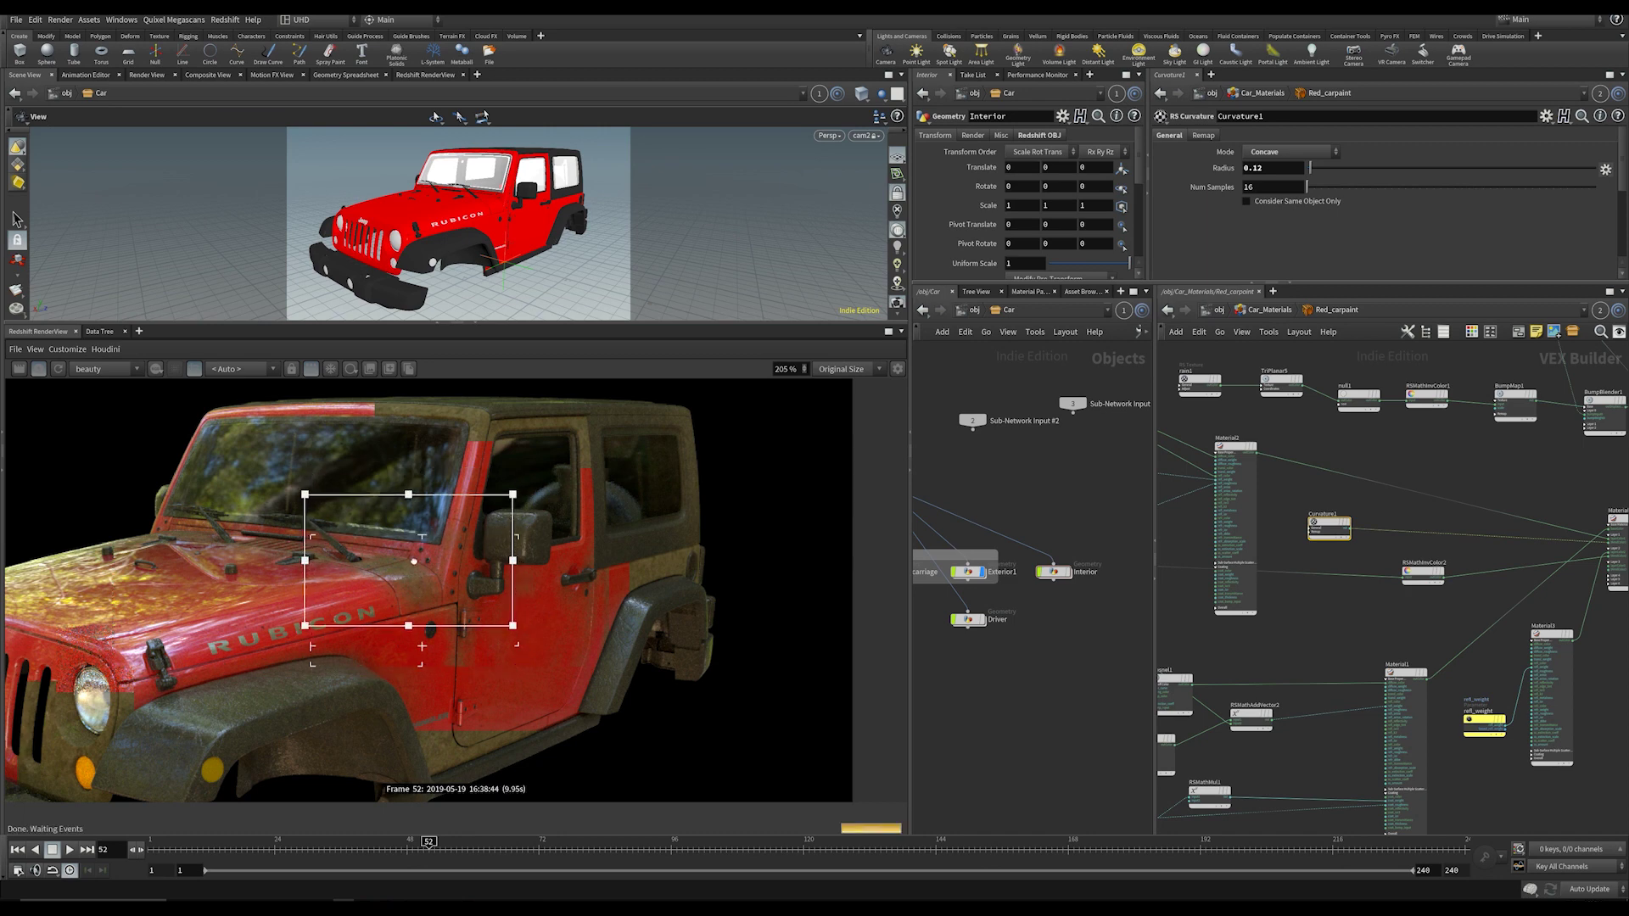
scroll(408, 628, up, 3)
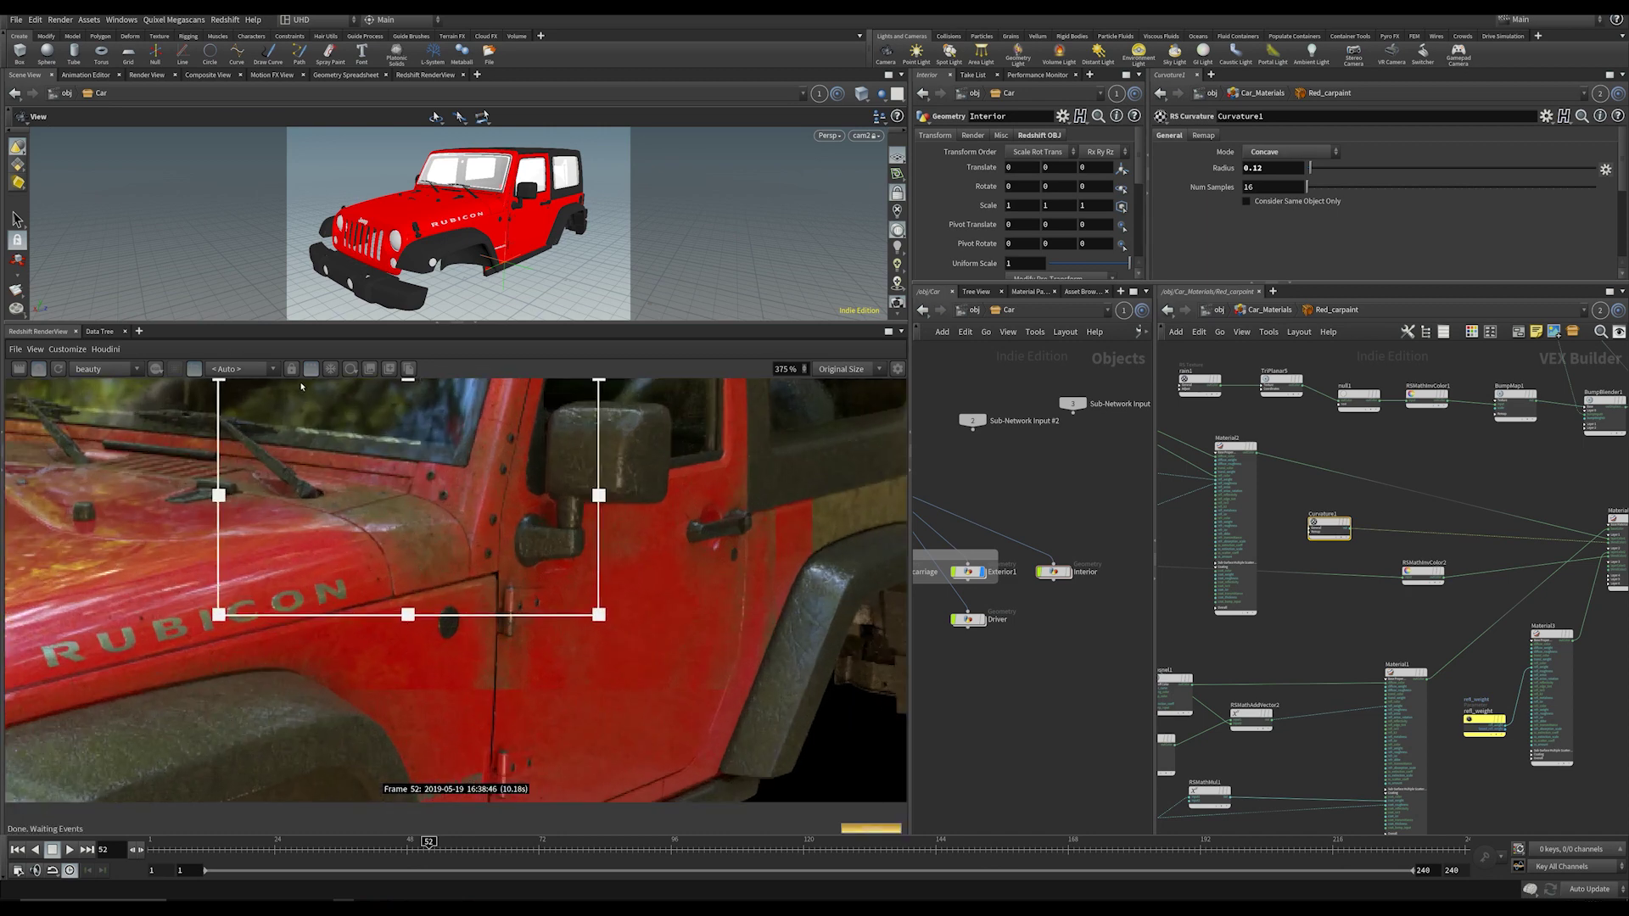
Step: Try the Convex mode on Curvature1 and return it to Concave
click(1279, 152)
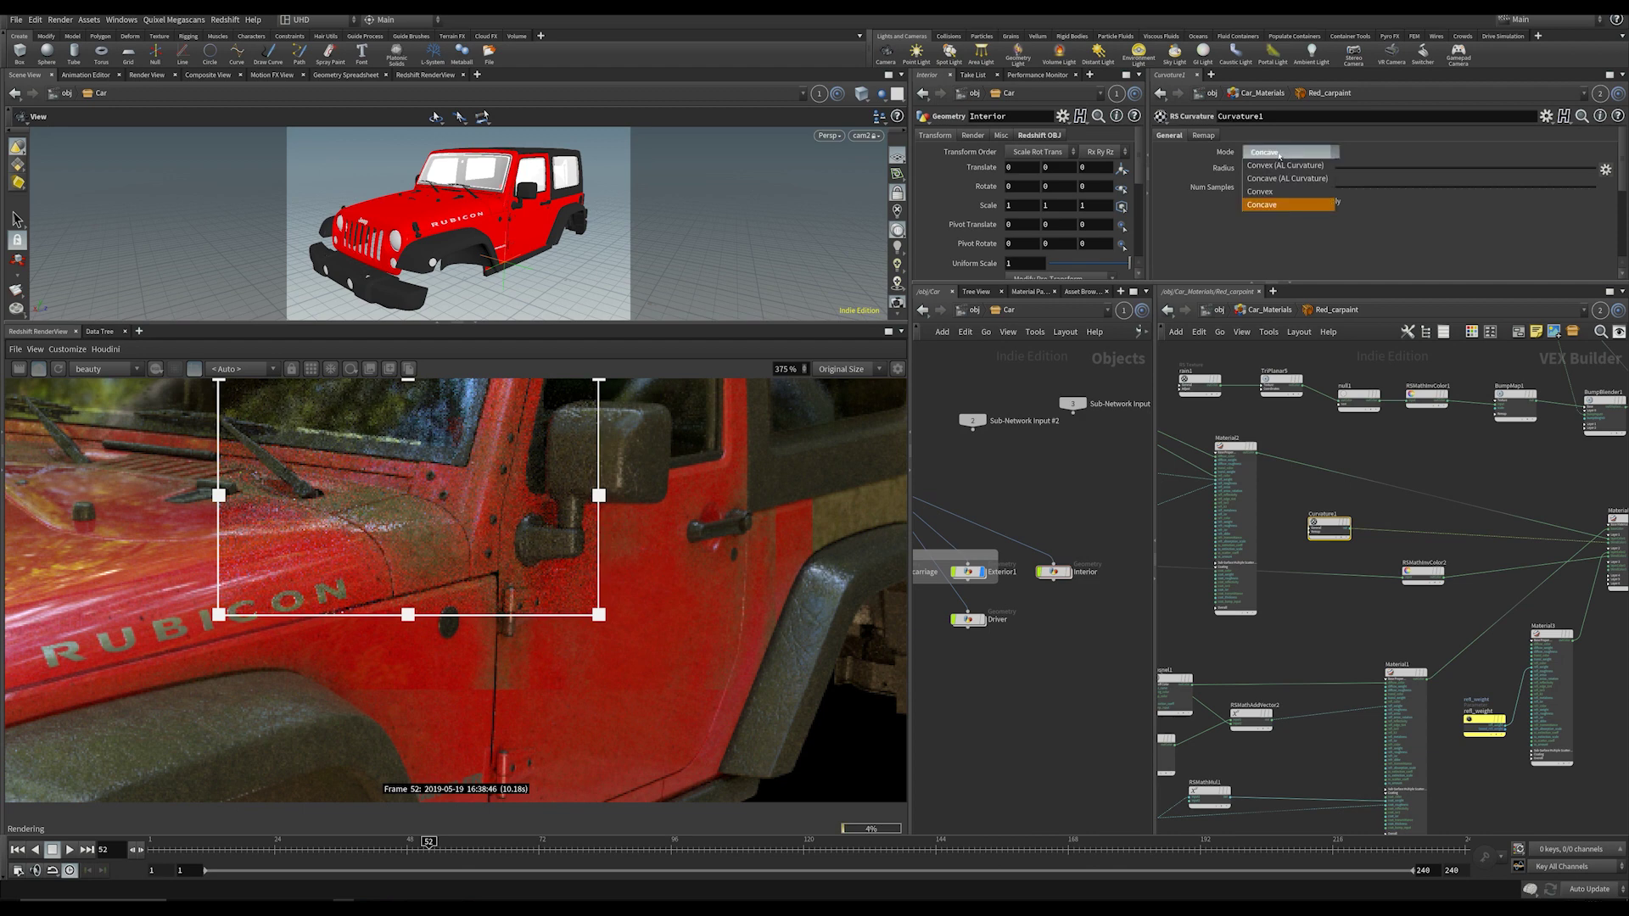
click(1261, 192)
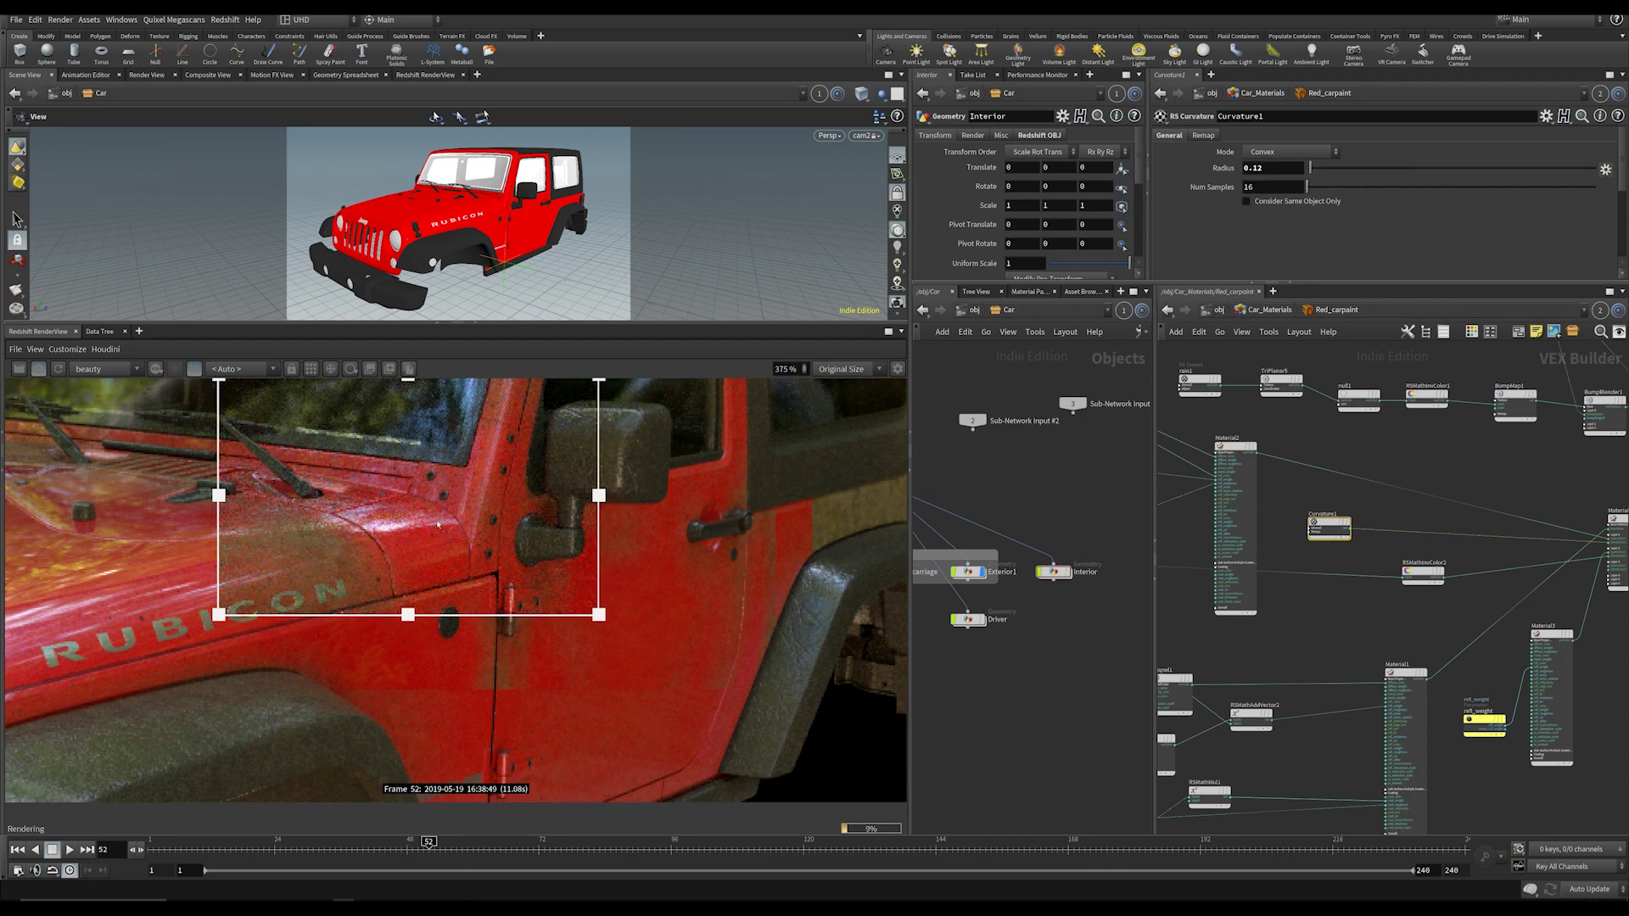
click(1282, 152)
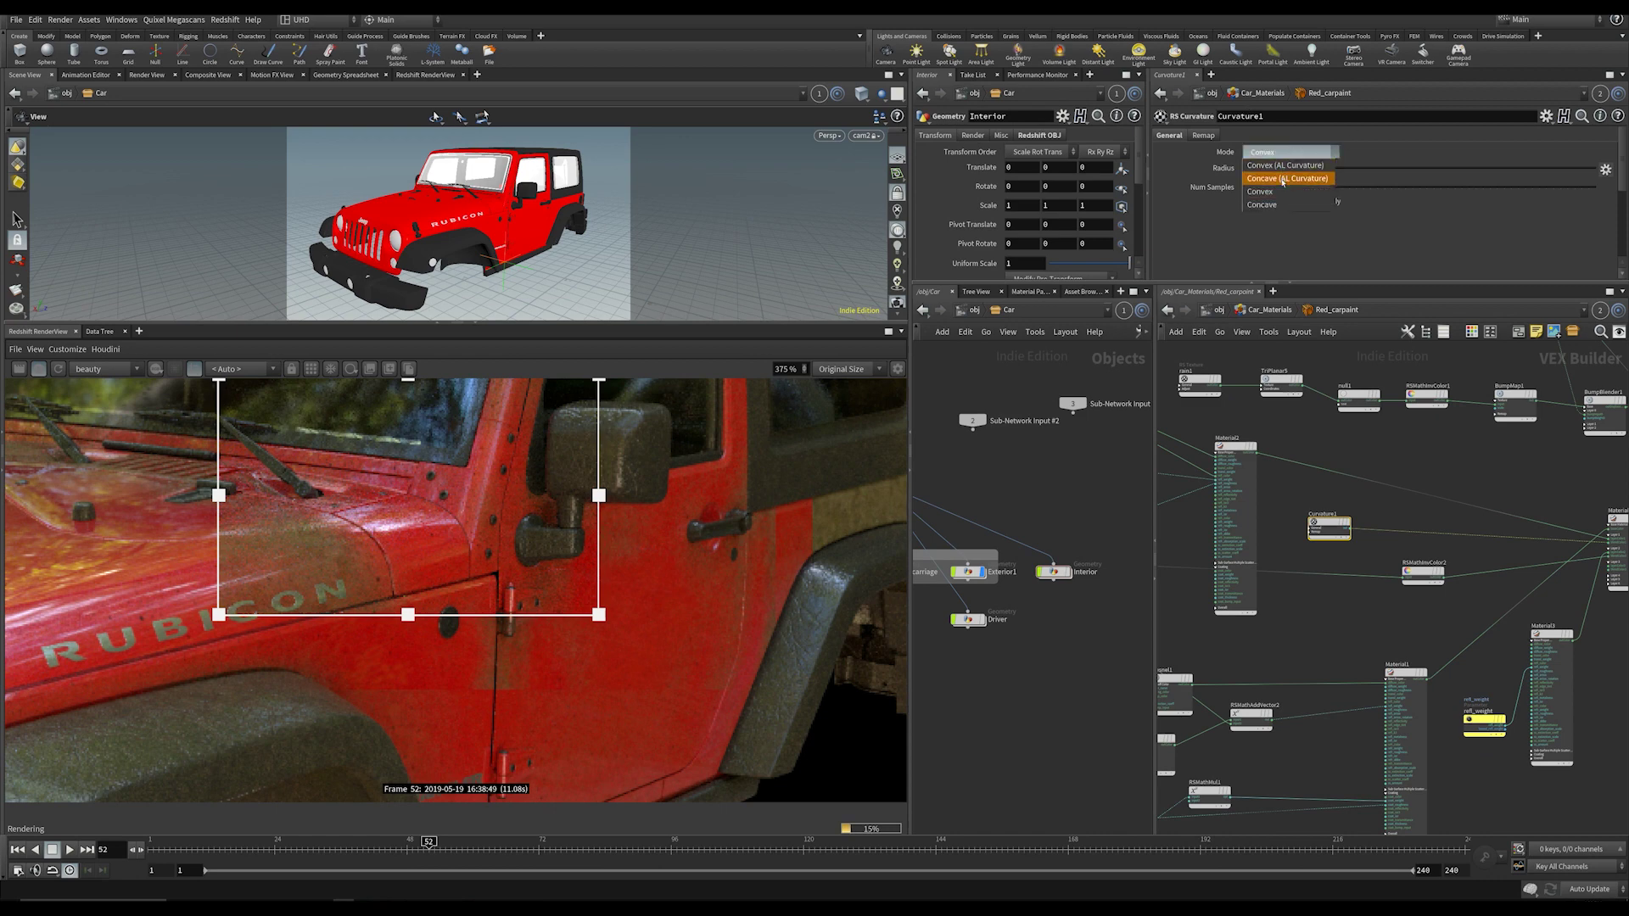
click(1273, 202)
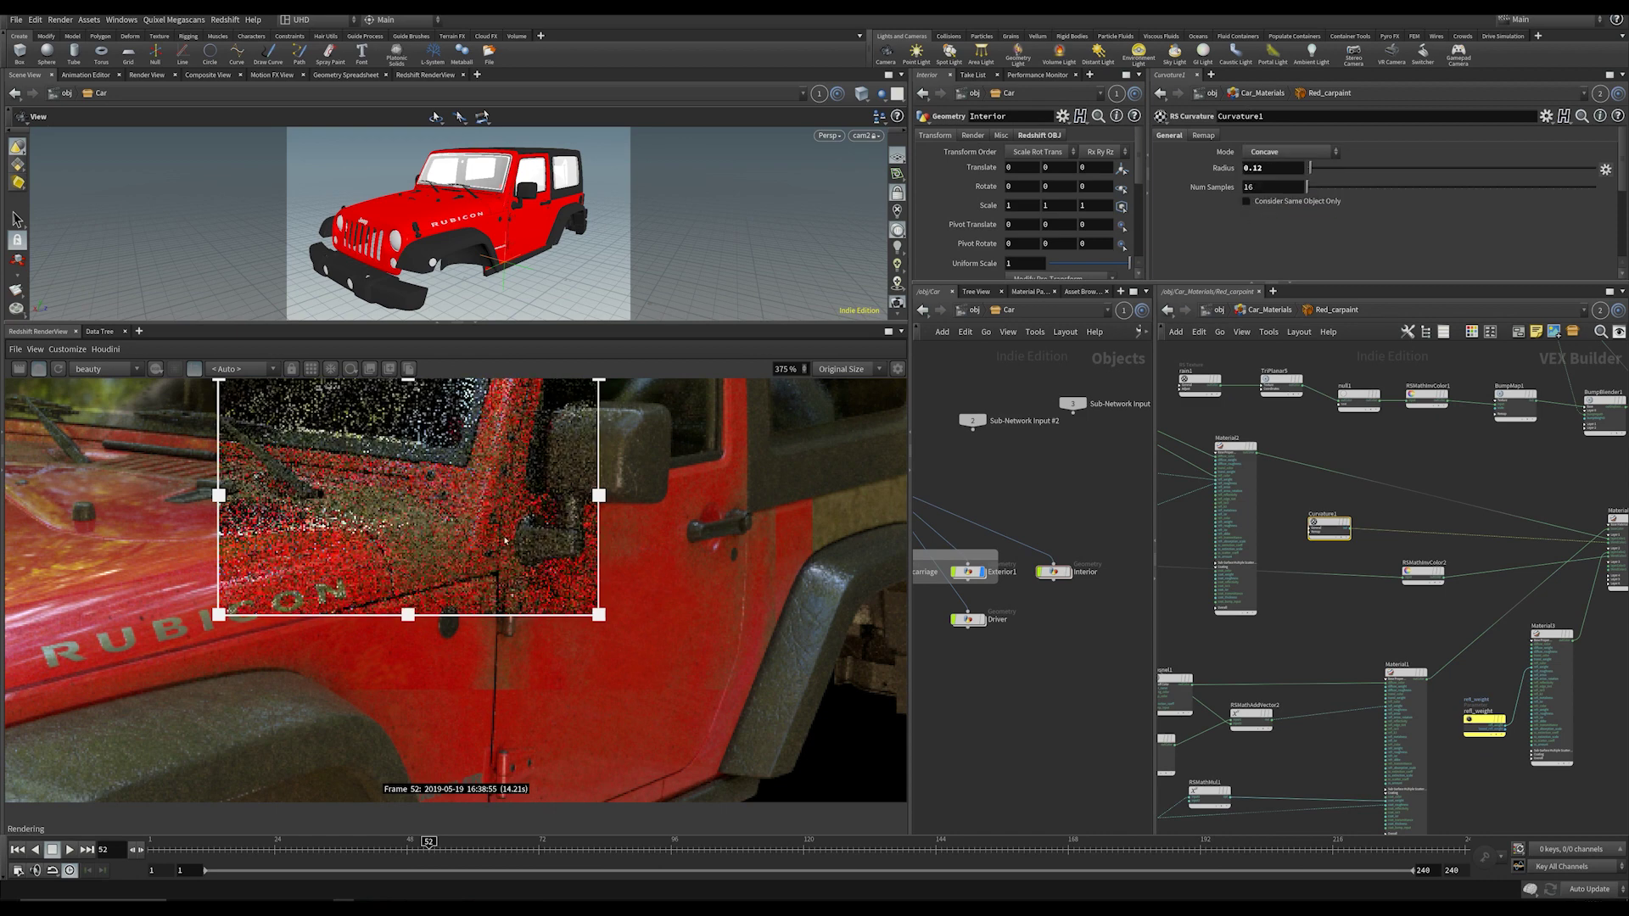
Step: Try the Concave (AL Curvature) mode on Curvature1 and switch back to plain Concave
click(1282, 152)
click(1280, 167)
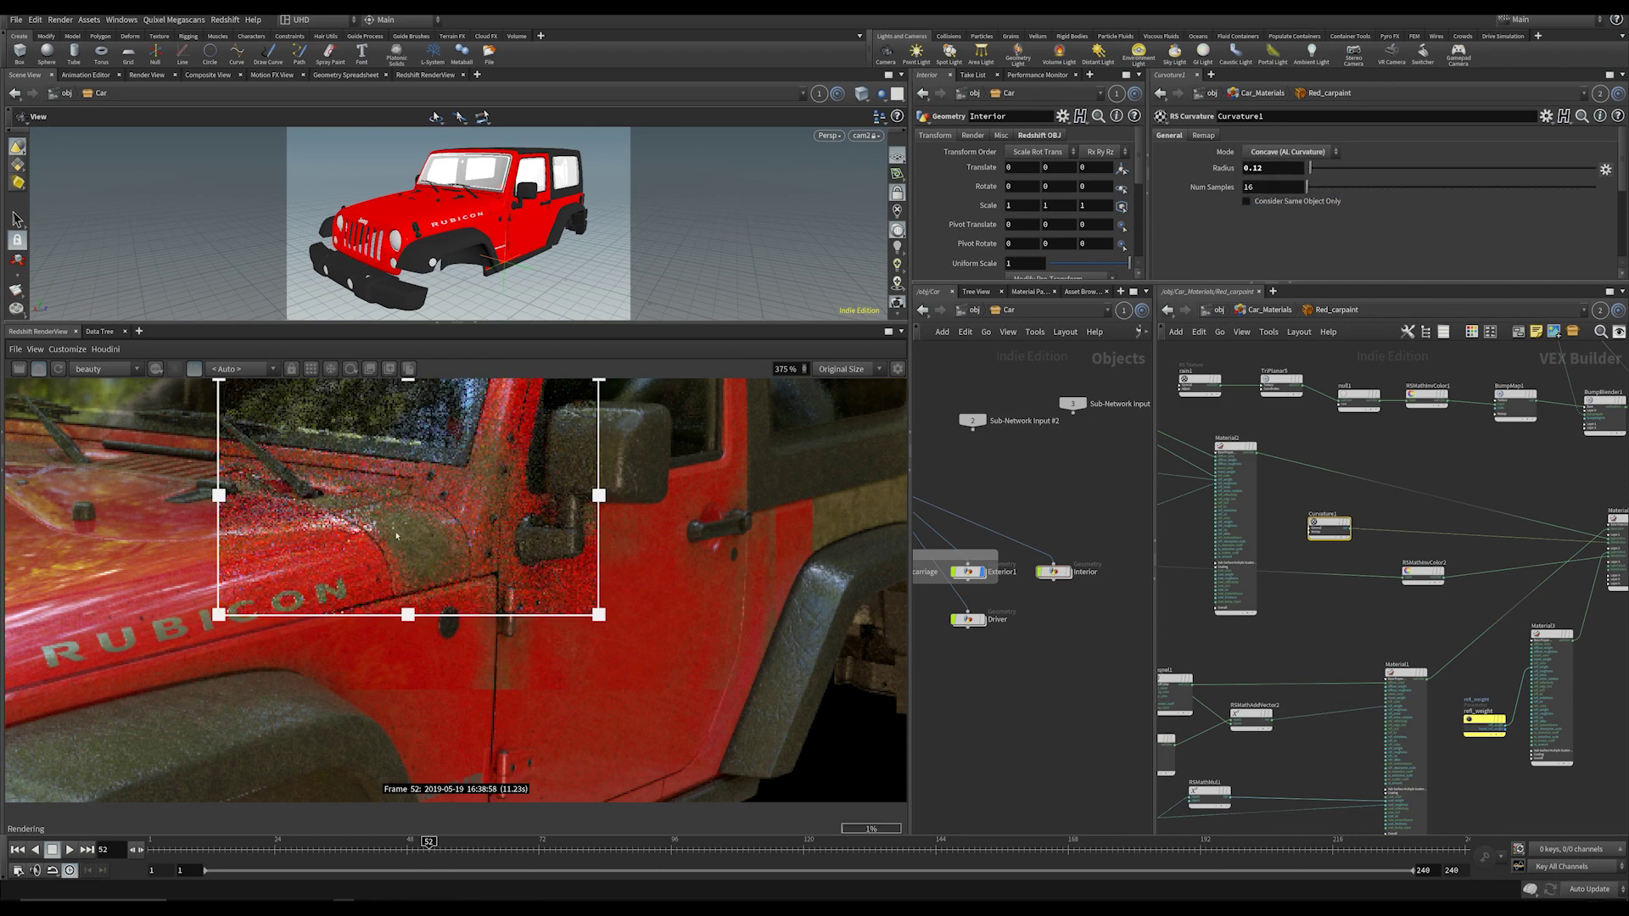
click(1307, 154)
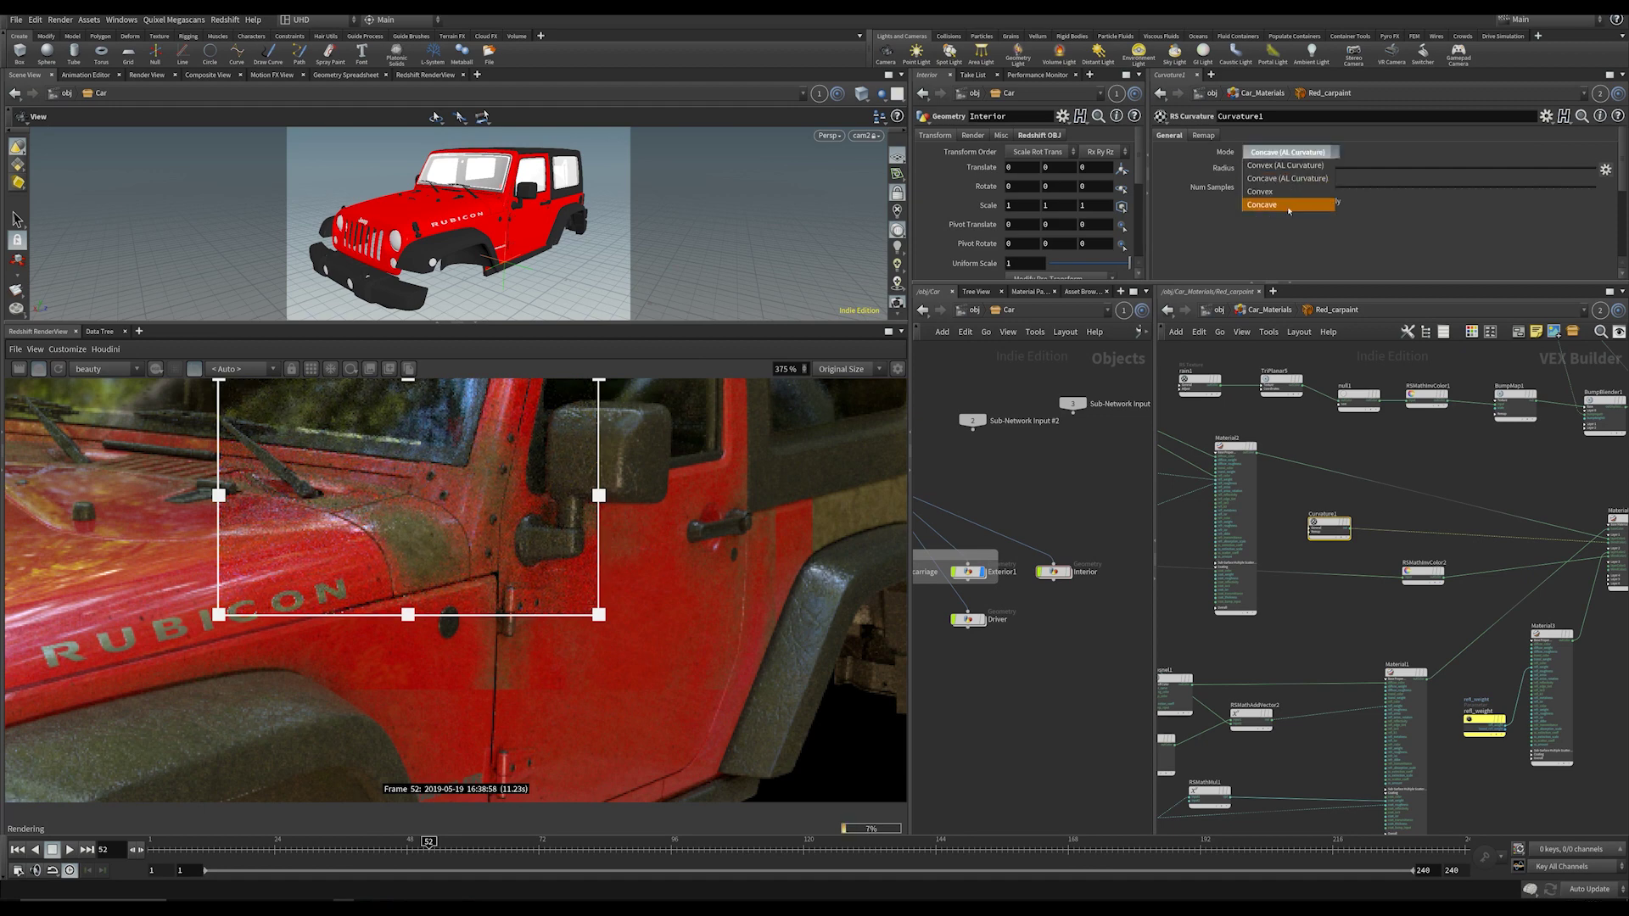
click(1273, 204)
click(1279, 153)
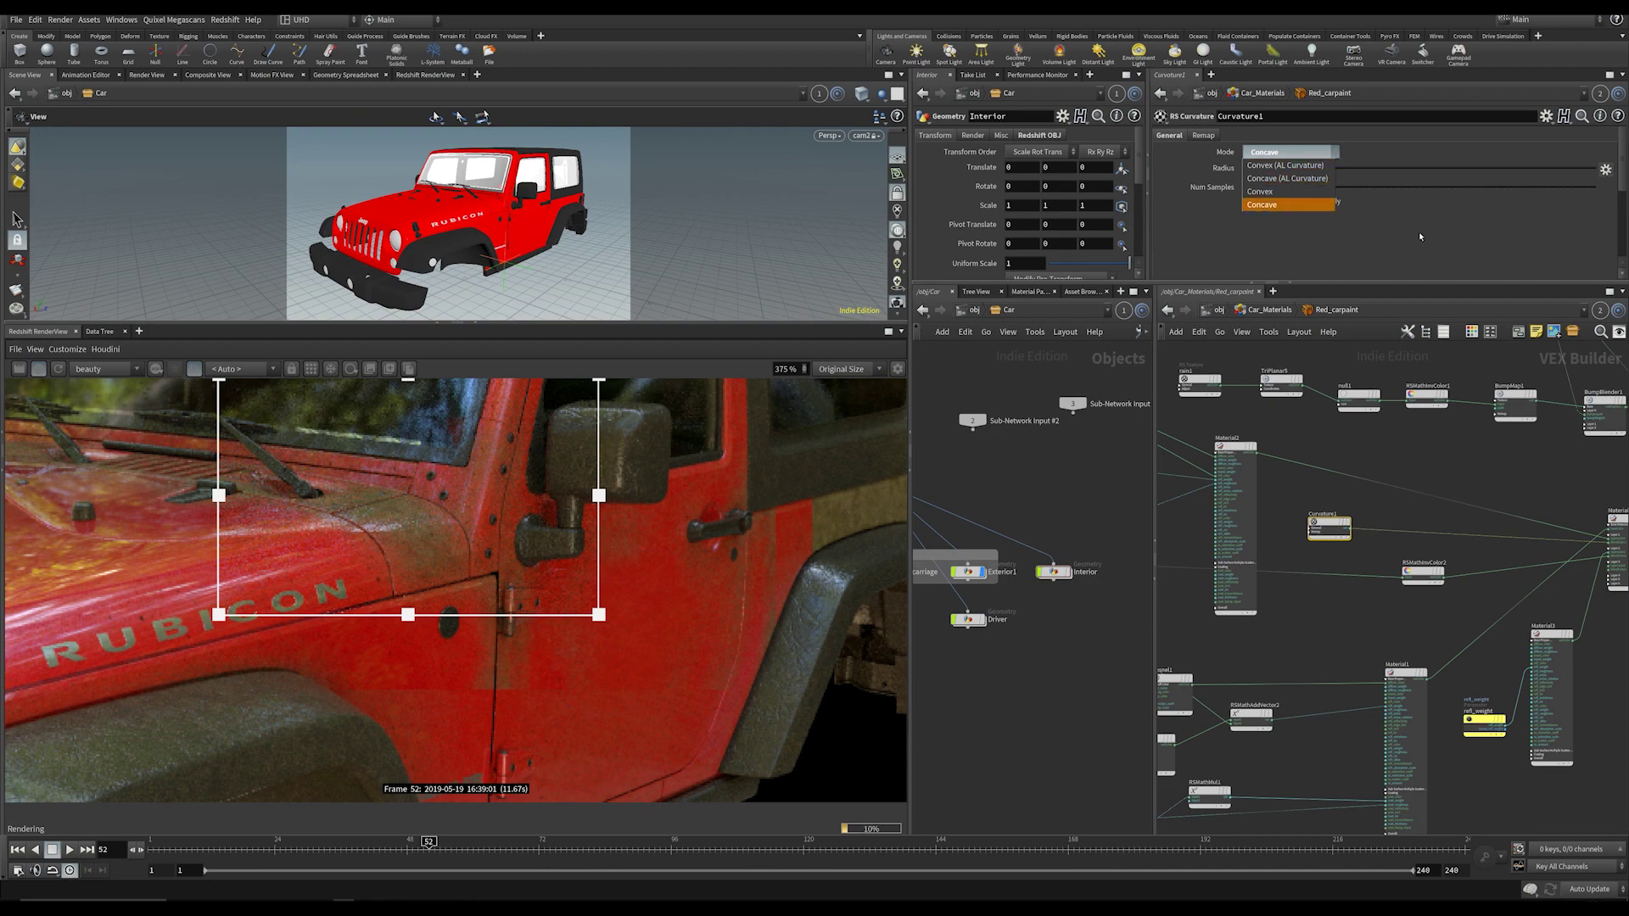
click(1272, 204)
Step: Set the radius of the Curvature1 node to 0.4
drag(1311, 175, 1320, 174)
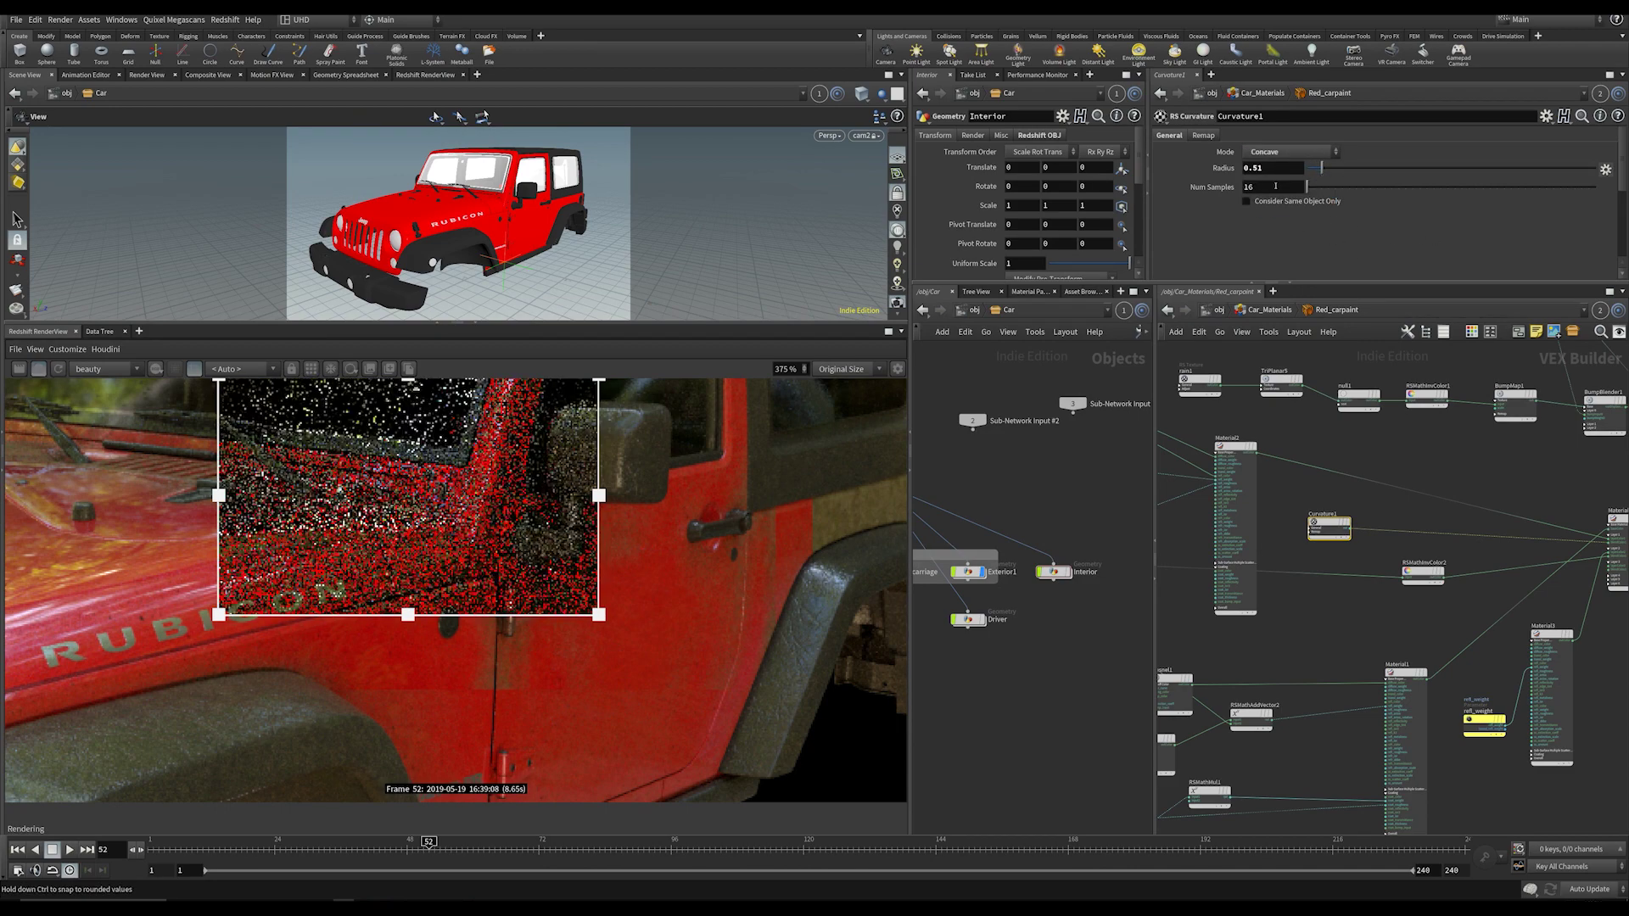
click(1272, 169)
text(0.)
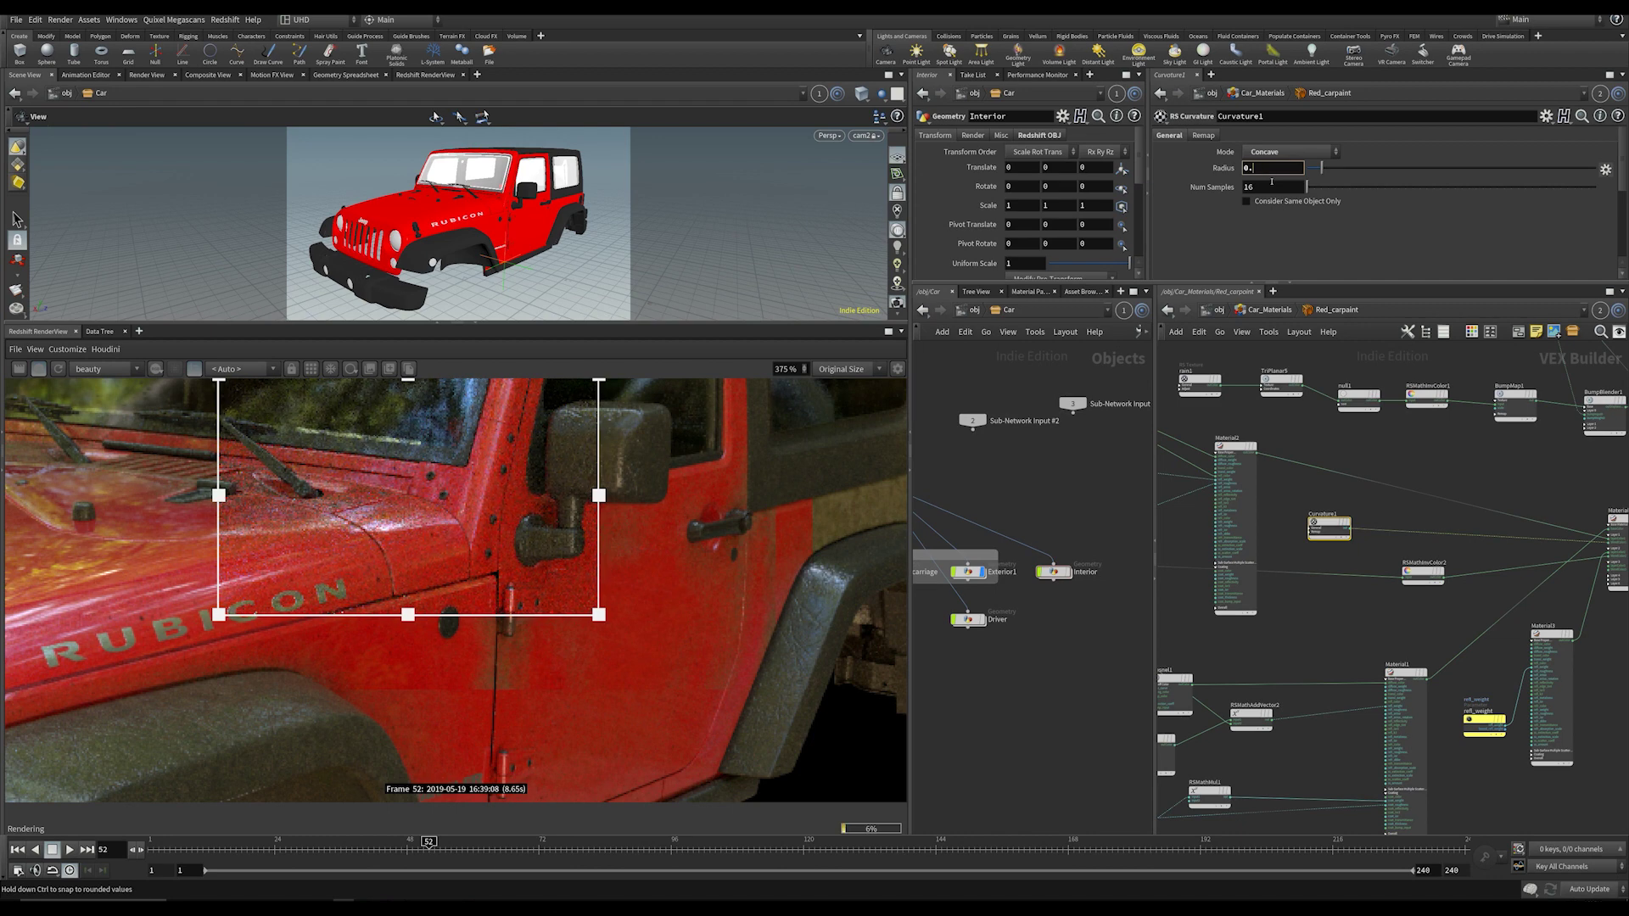
text(4)
key(Return)
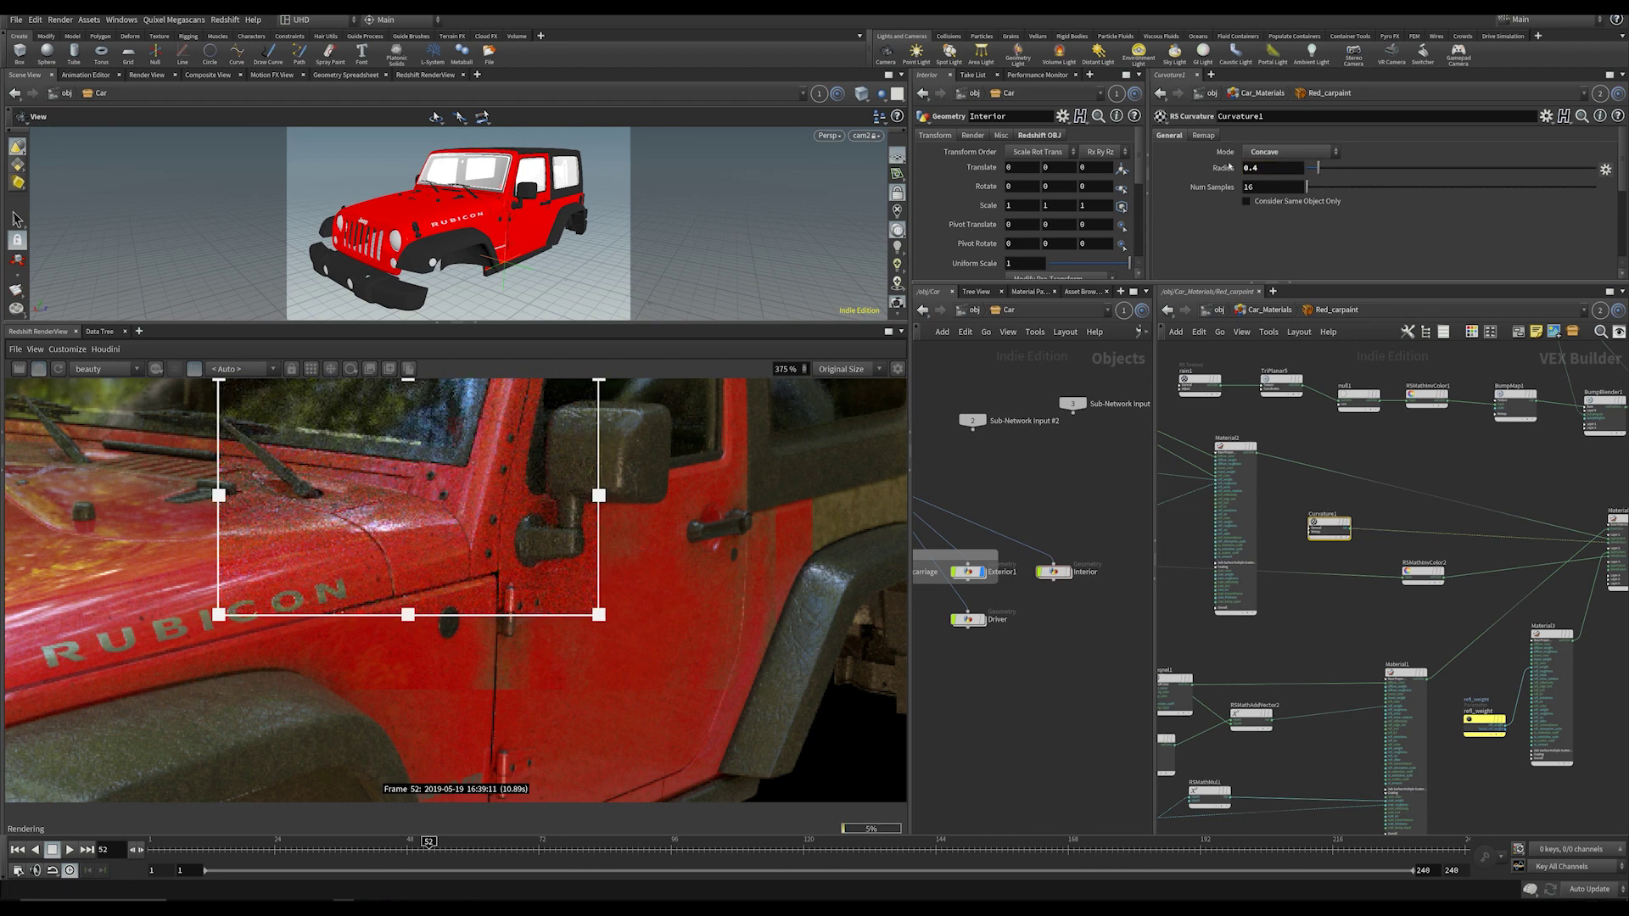
Step: Select the red wetness point attribute node in the Red_carpaint network to show its parameters
middle_drag(1485, 516, 1288, 660)
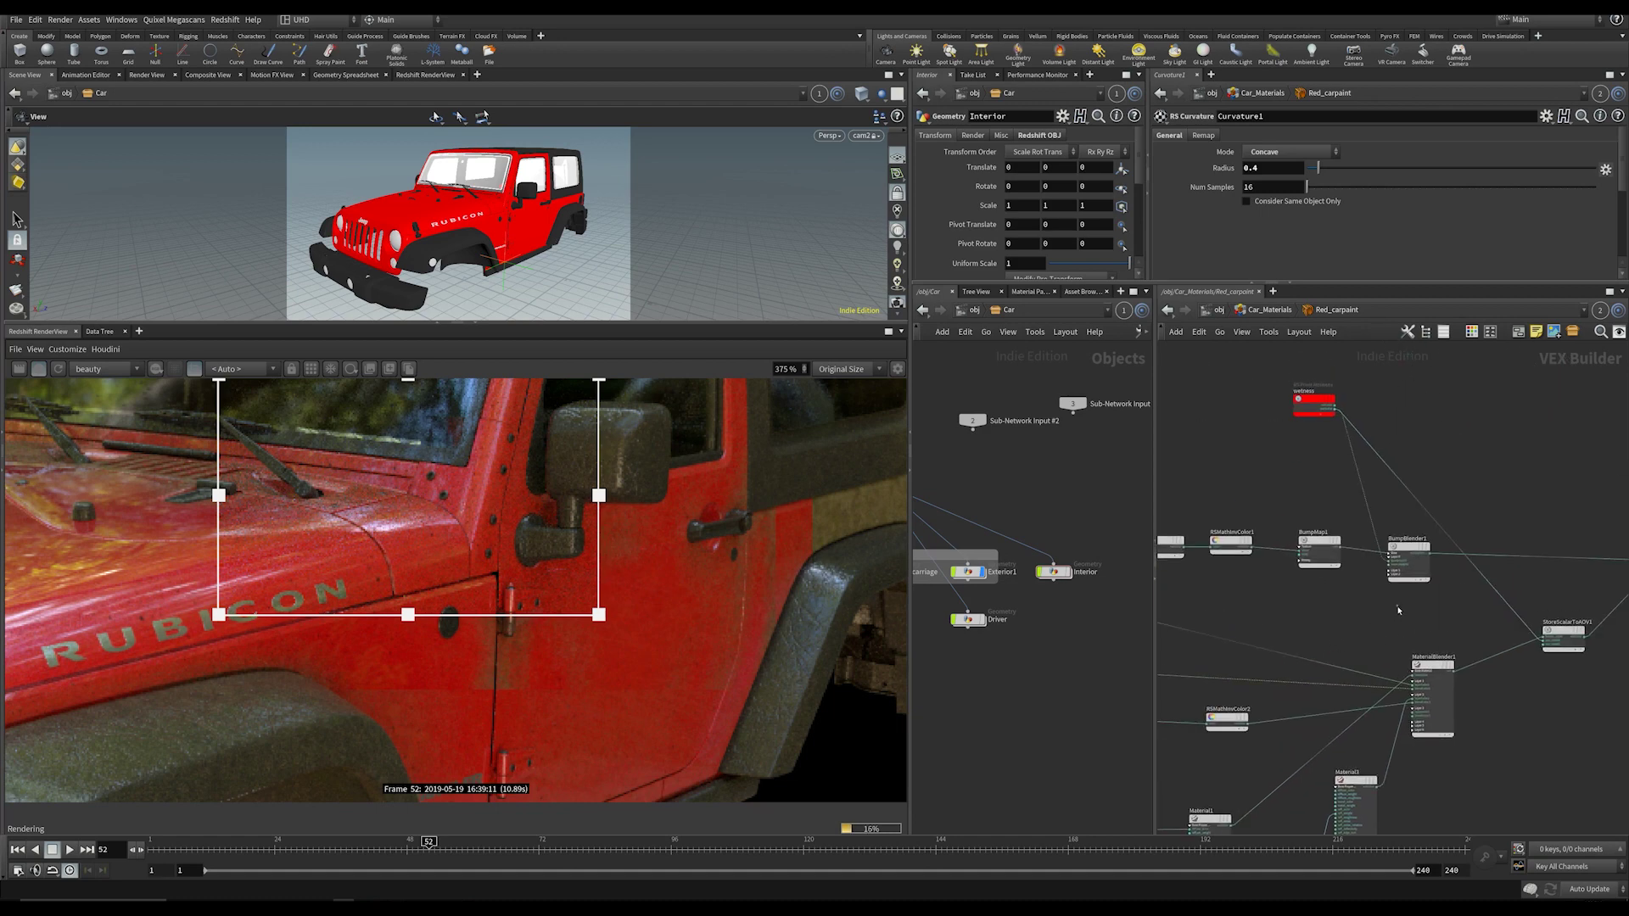
middle_drag(1398, 611, 1502, 661)
drag(1398, 465, 1363, 458)
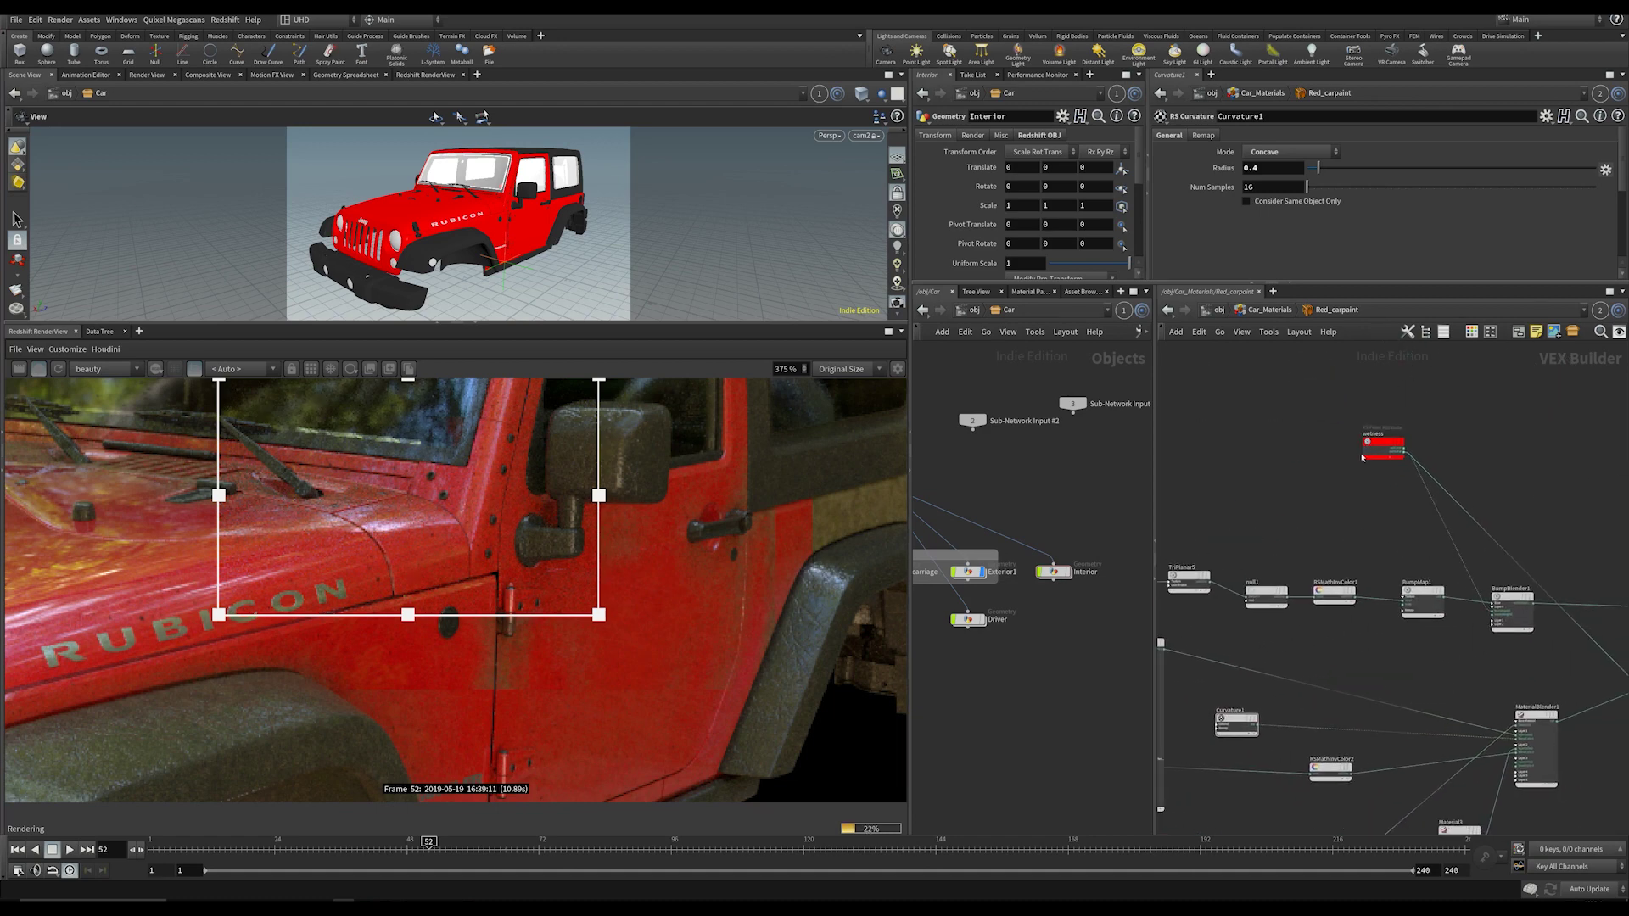
click(1372, 452)
Step: Render the front grille with the render region, move the region back to the hood's rear corner and examine the wet paint
scroll(577, 547, down, 4)
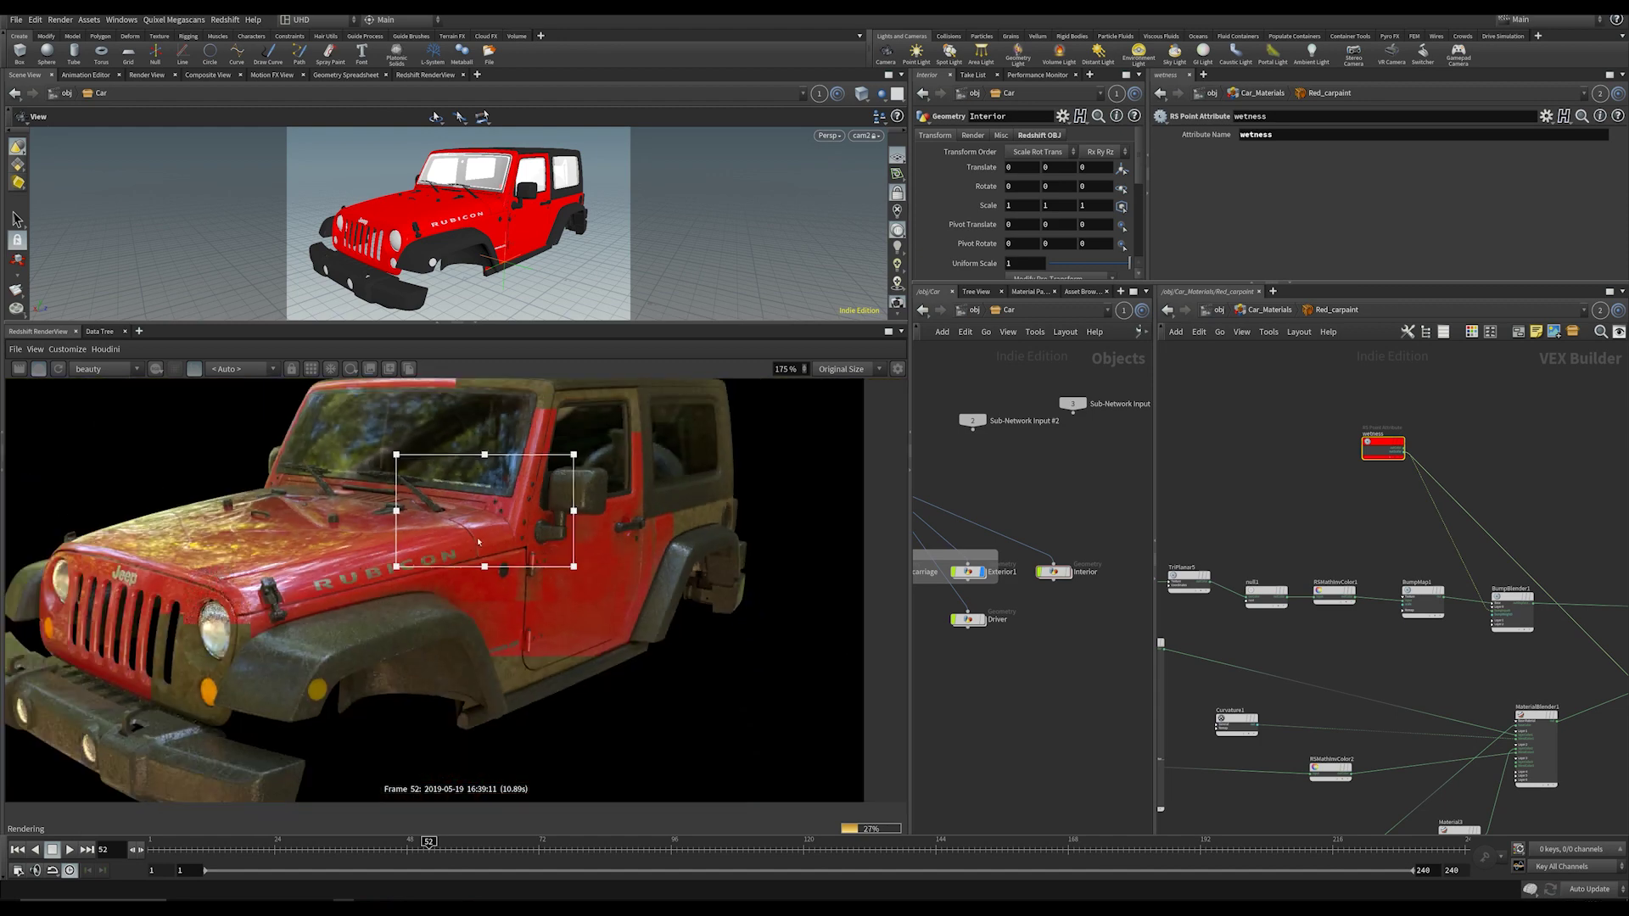
scroll(538, 551, down, 2)
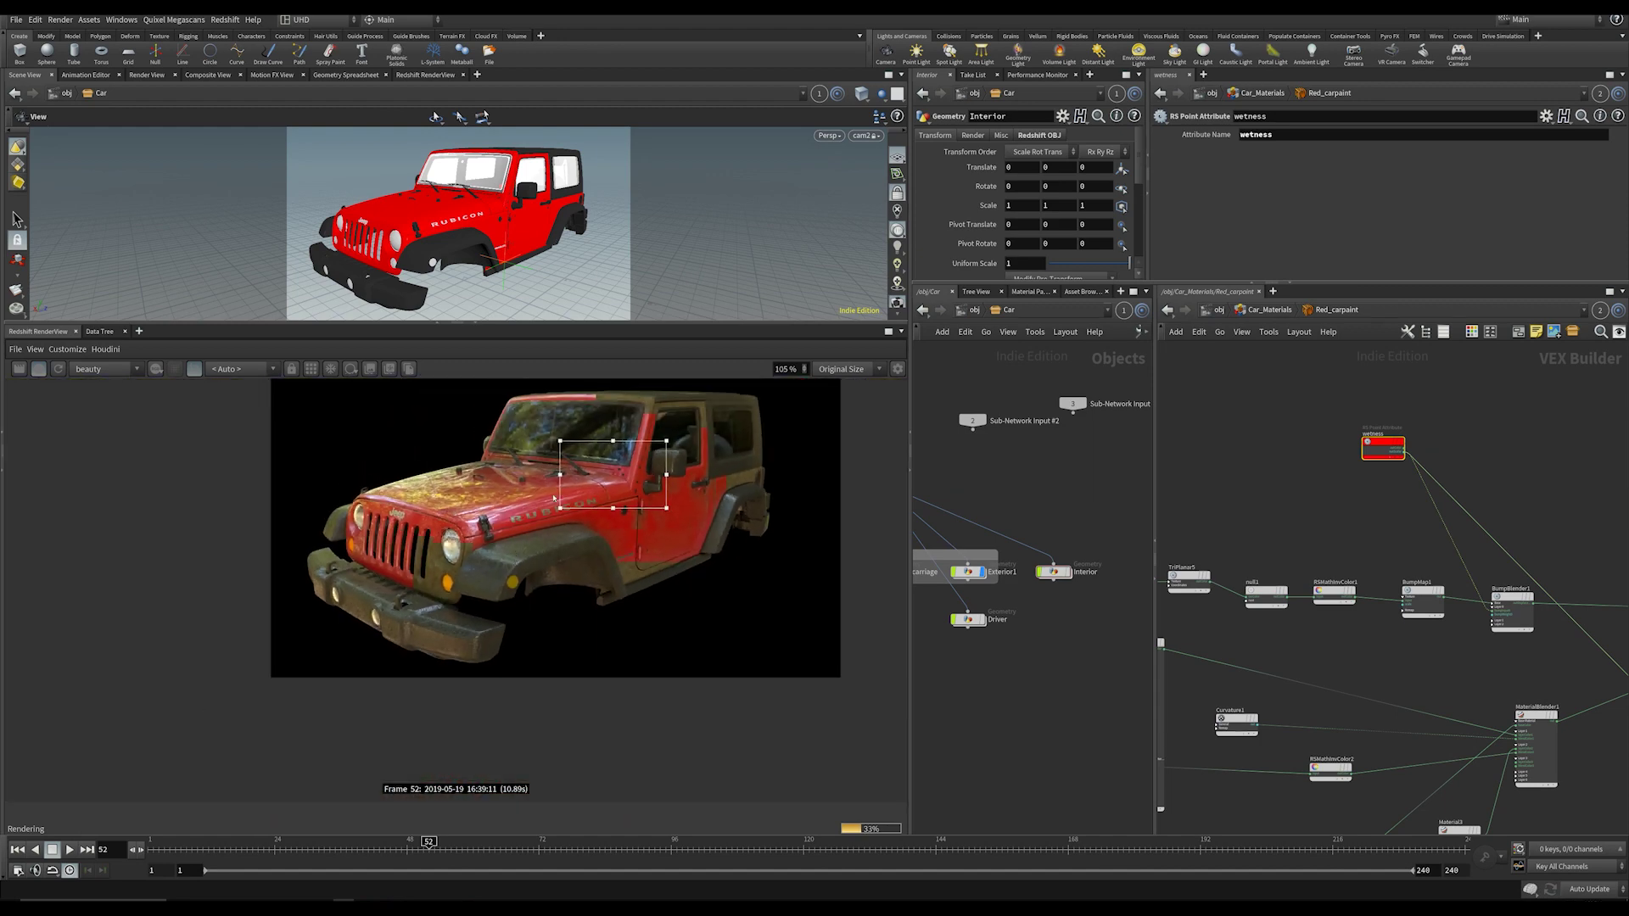
scroll(383, 611, up, 3)
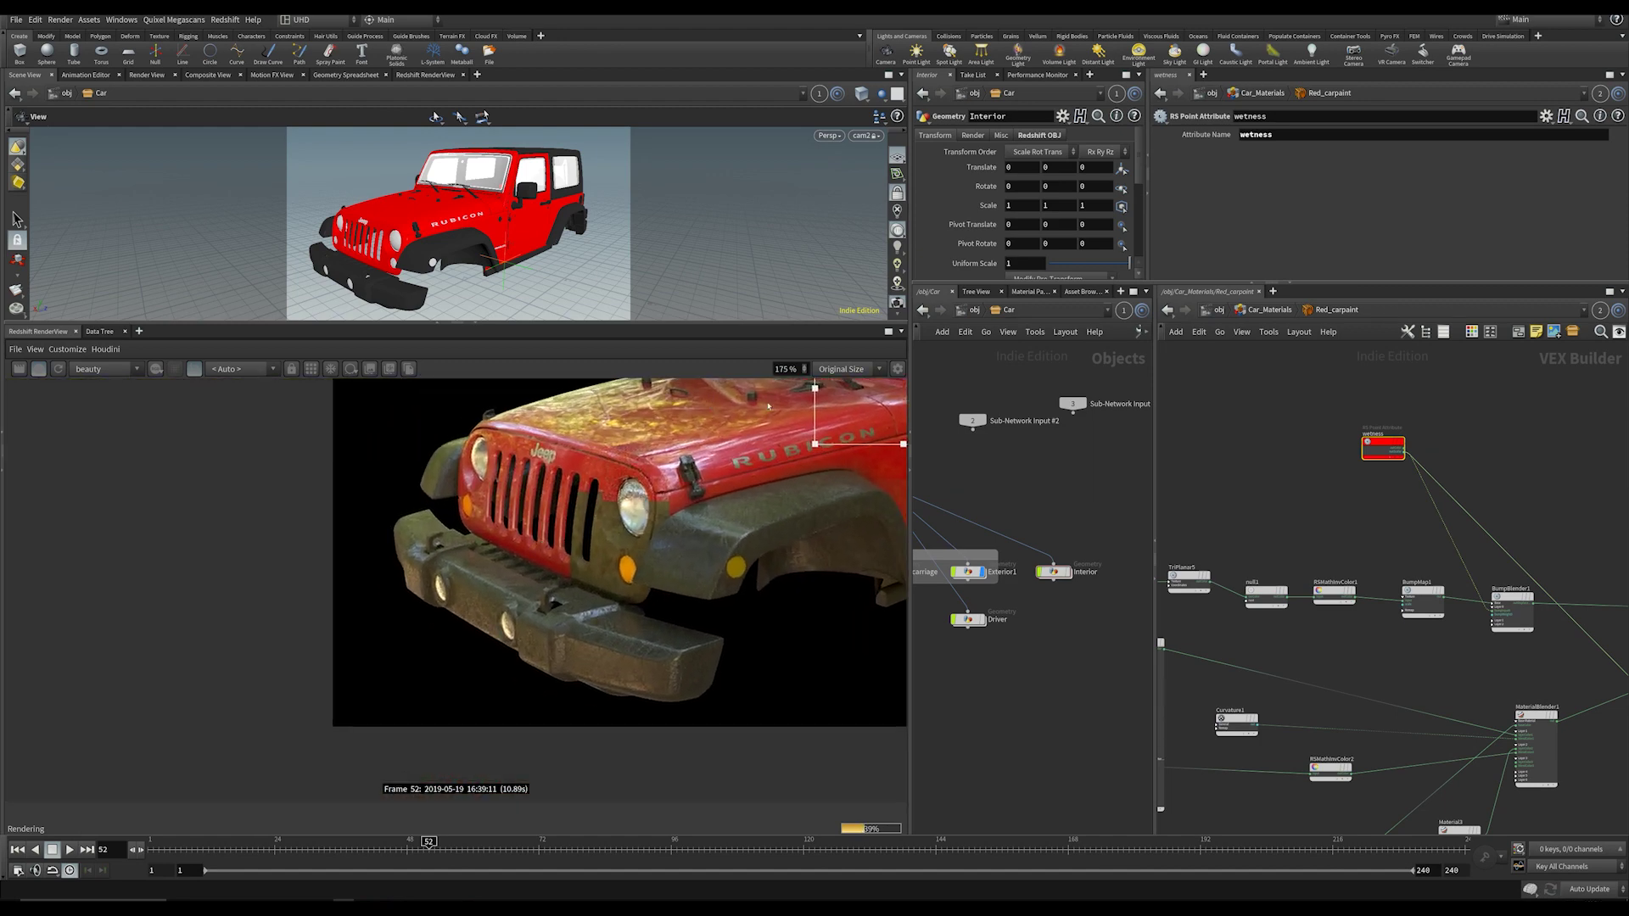
drag(451, 597, 489, 541)
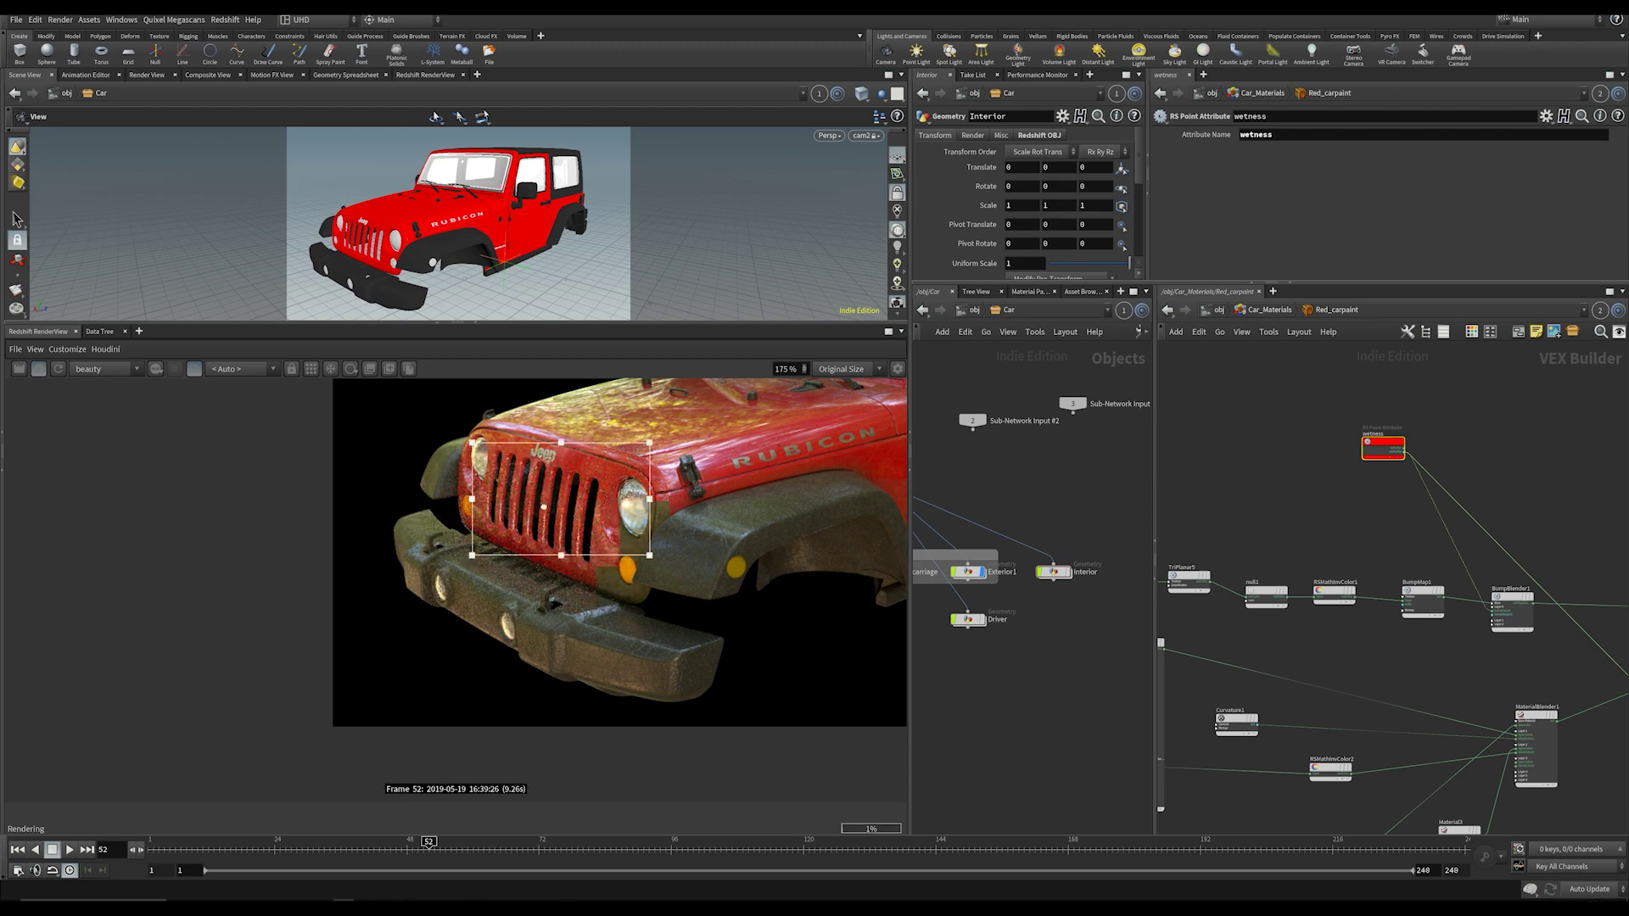
scroll(514, 522, up, 3)
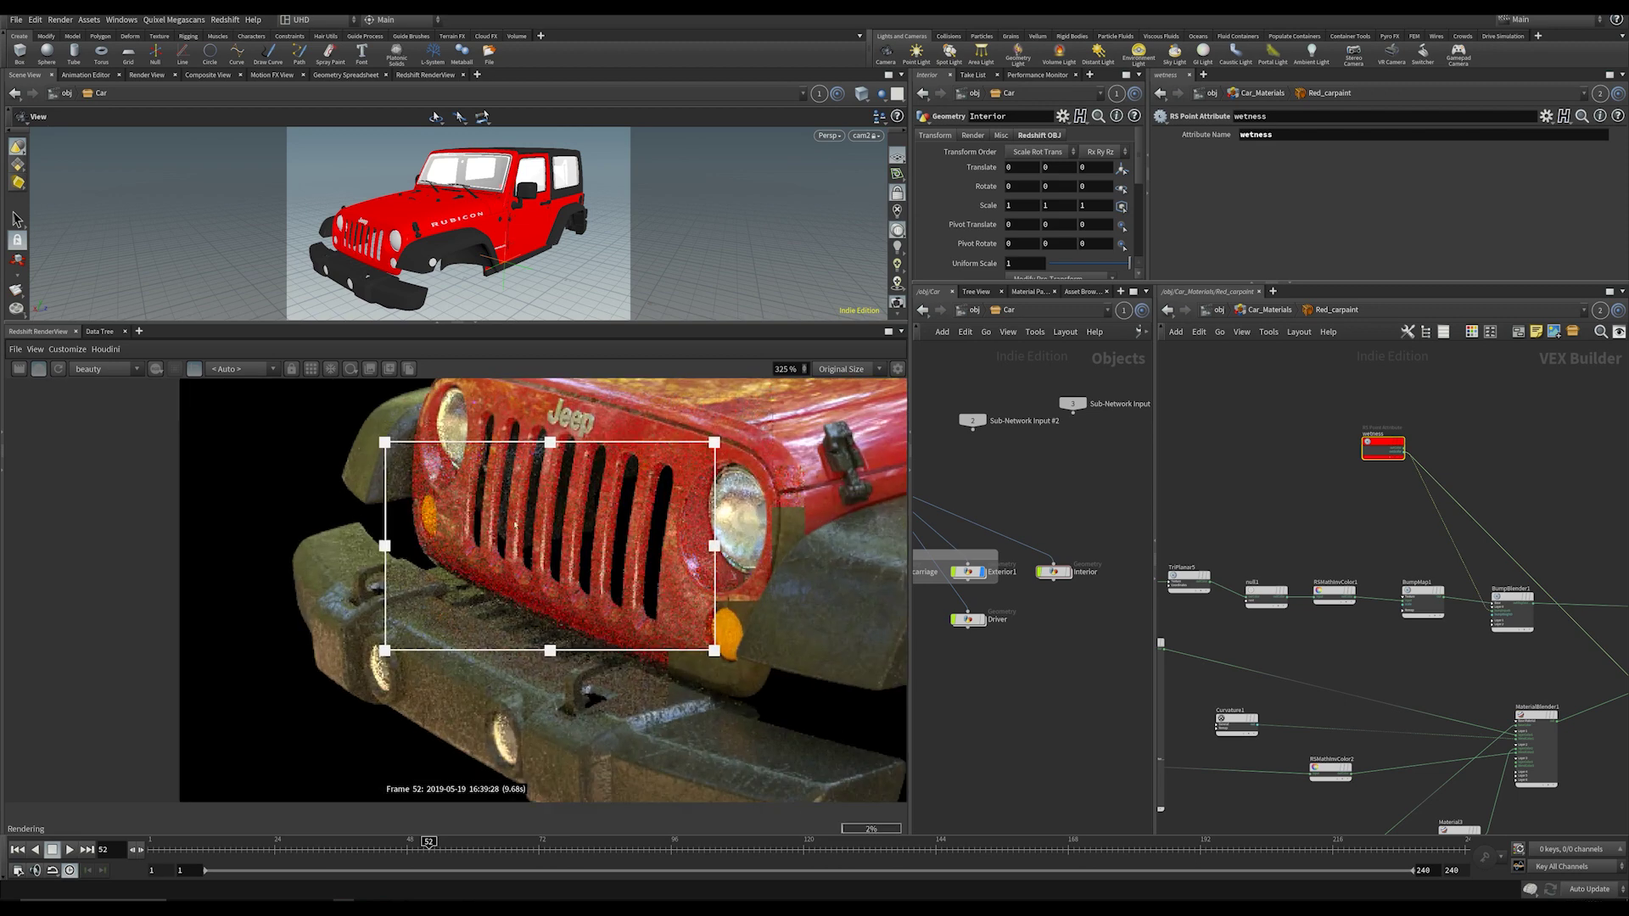
drag(562, 580, 706, 557)
scroll(574, 634, down, 5)
middle_drag(700, 652, 513, 711)
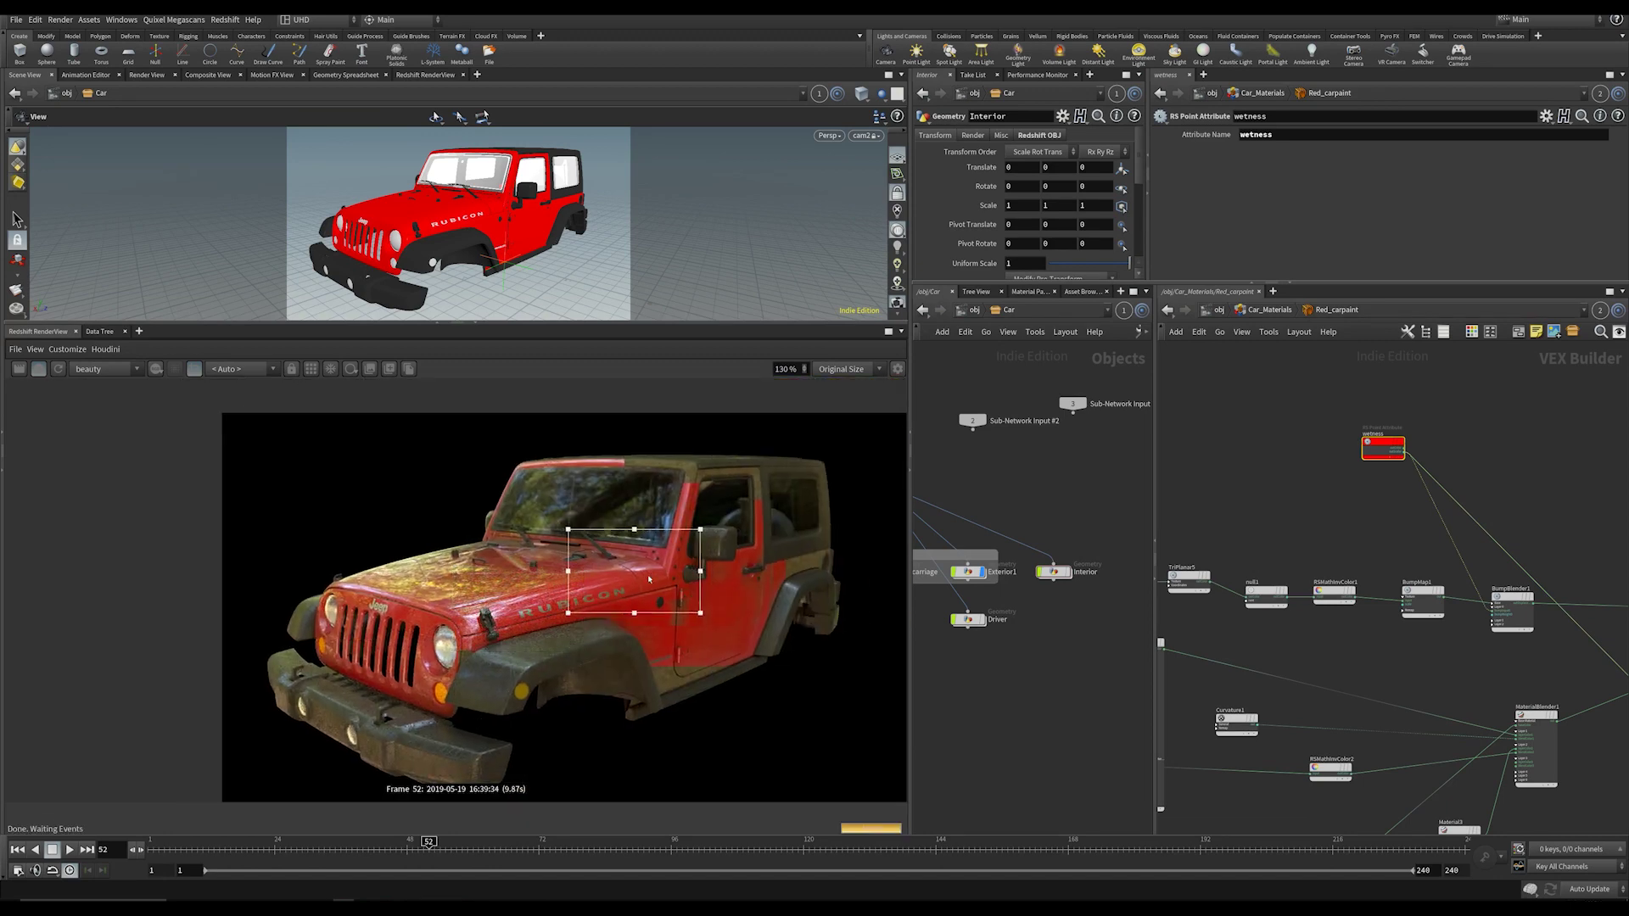
Step: Examine the hood and door in the render and review the Red_carpaint node network as a whole
scroll(442, 662, up, 3)
mouse_move(1382, 442)
mouse_down()
mouse_move(1425, 444)
mouse_move(1392, 408)
mouse_move(1454, 482)
mouse_up()
click(1423, 496)
middle_drag(1404, 507, 1337, 455)
scroll(1337, 455, down, 4)
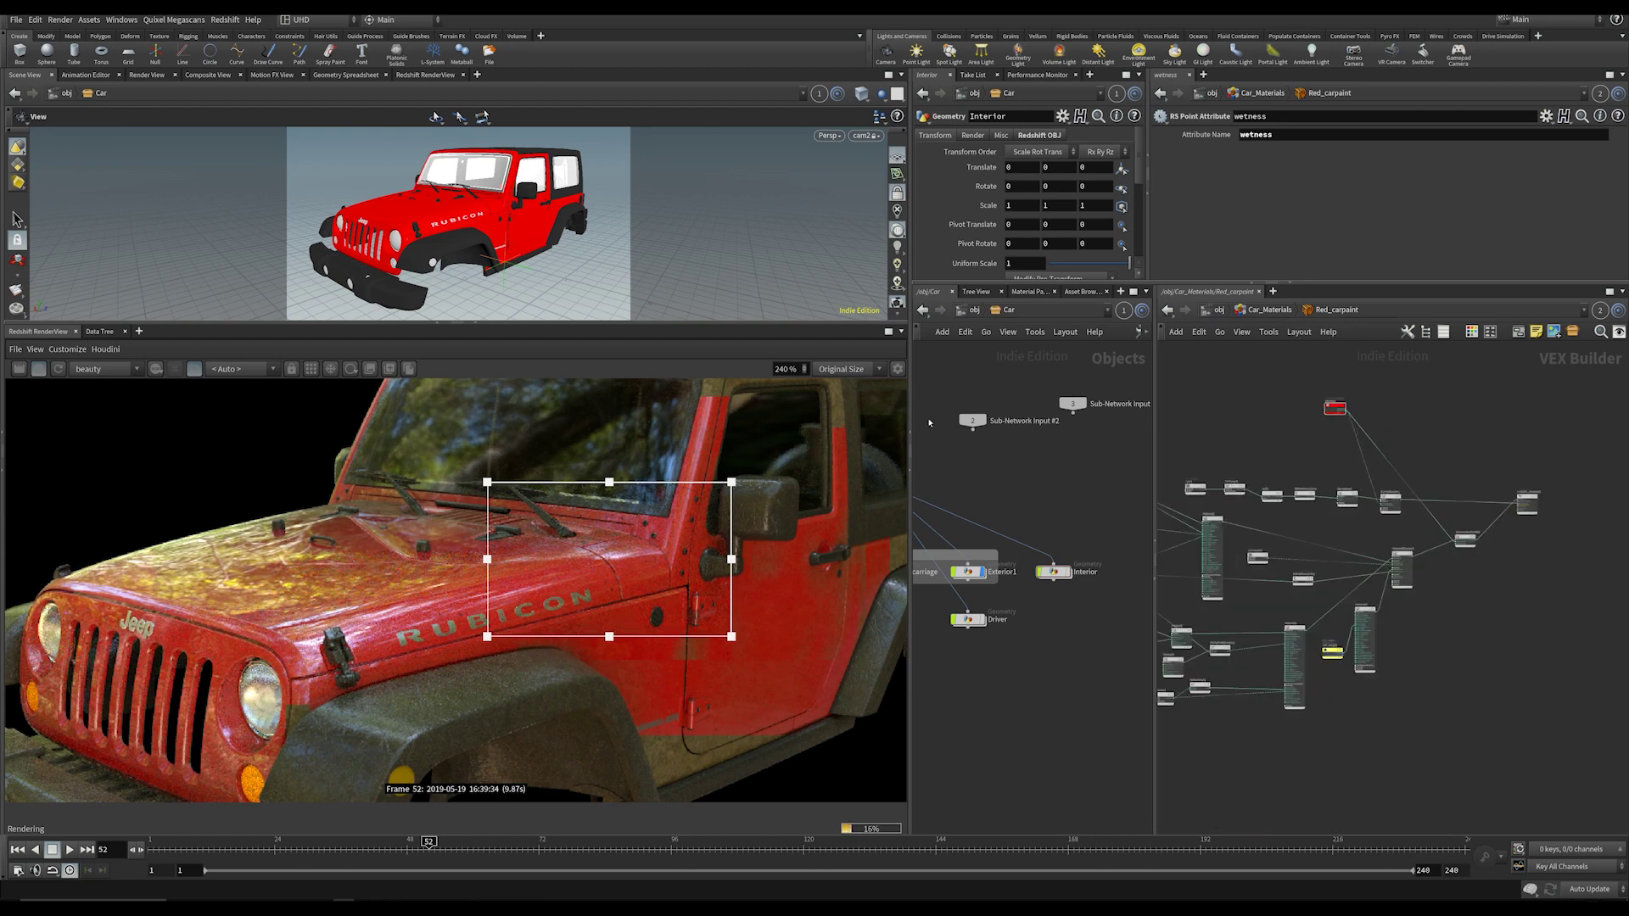
scroll(545, 596, down, 3)
Step: Return to Car_Materials, open the glass_front material and select its TextureSampler5 node to show the raindrop texture settings
click(1271, 309)
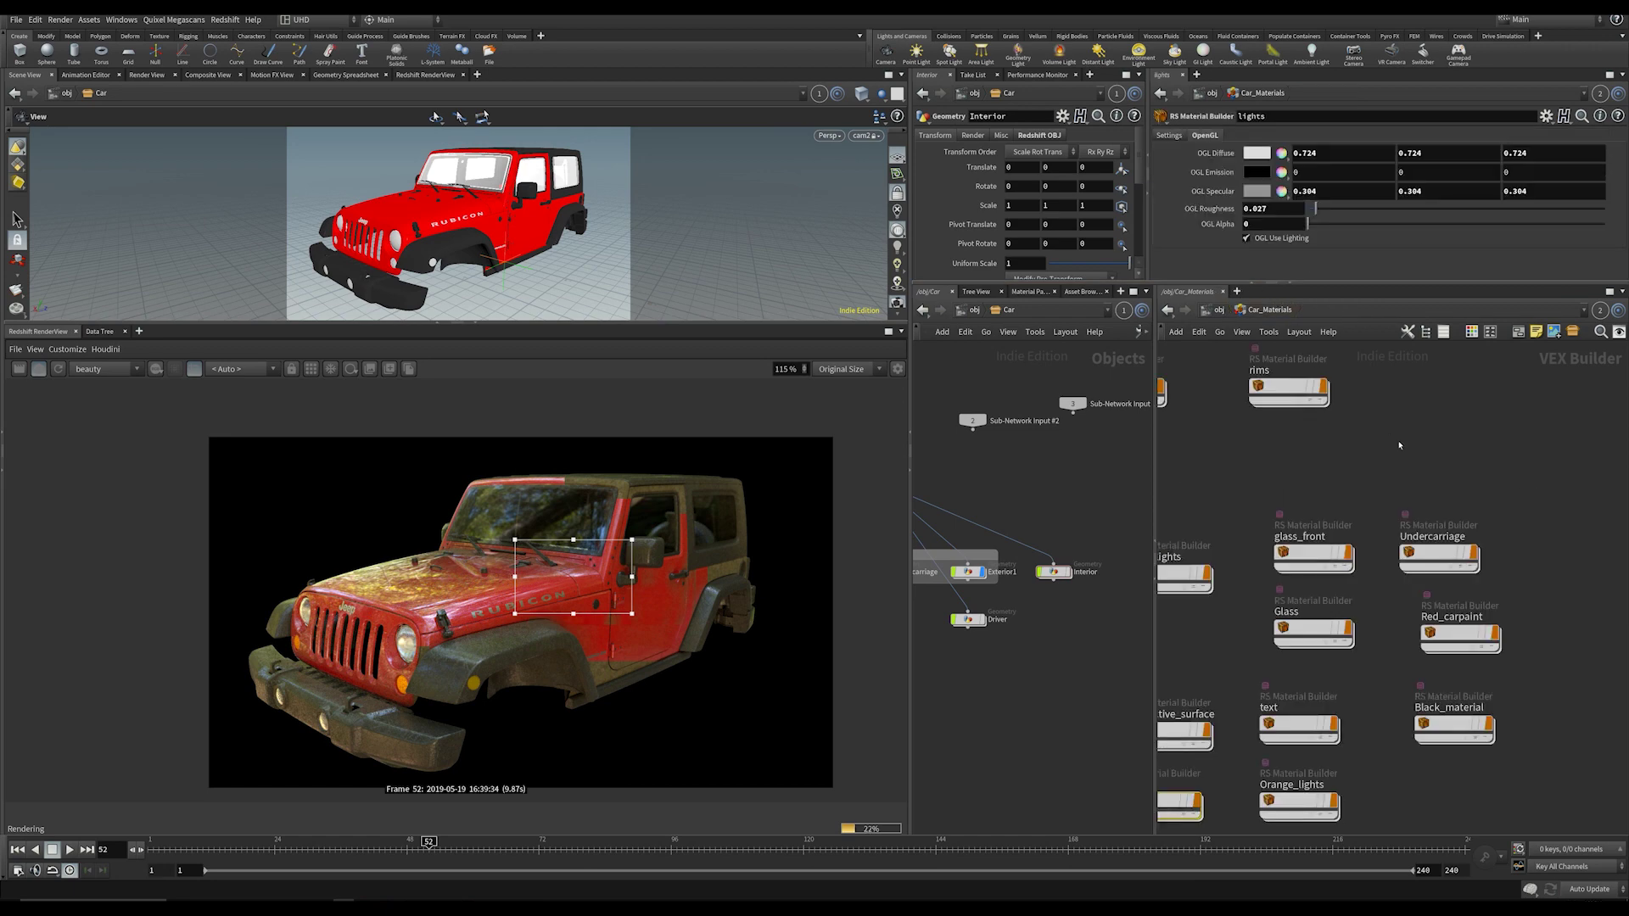
scroll(1277, 543, down, 2)
scroll(1278, 547, up, 3)
double_click(1278, 547)
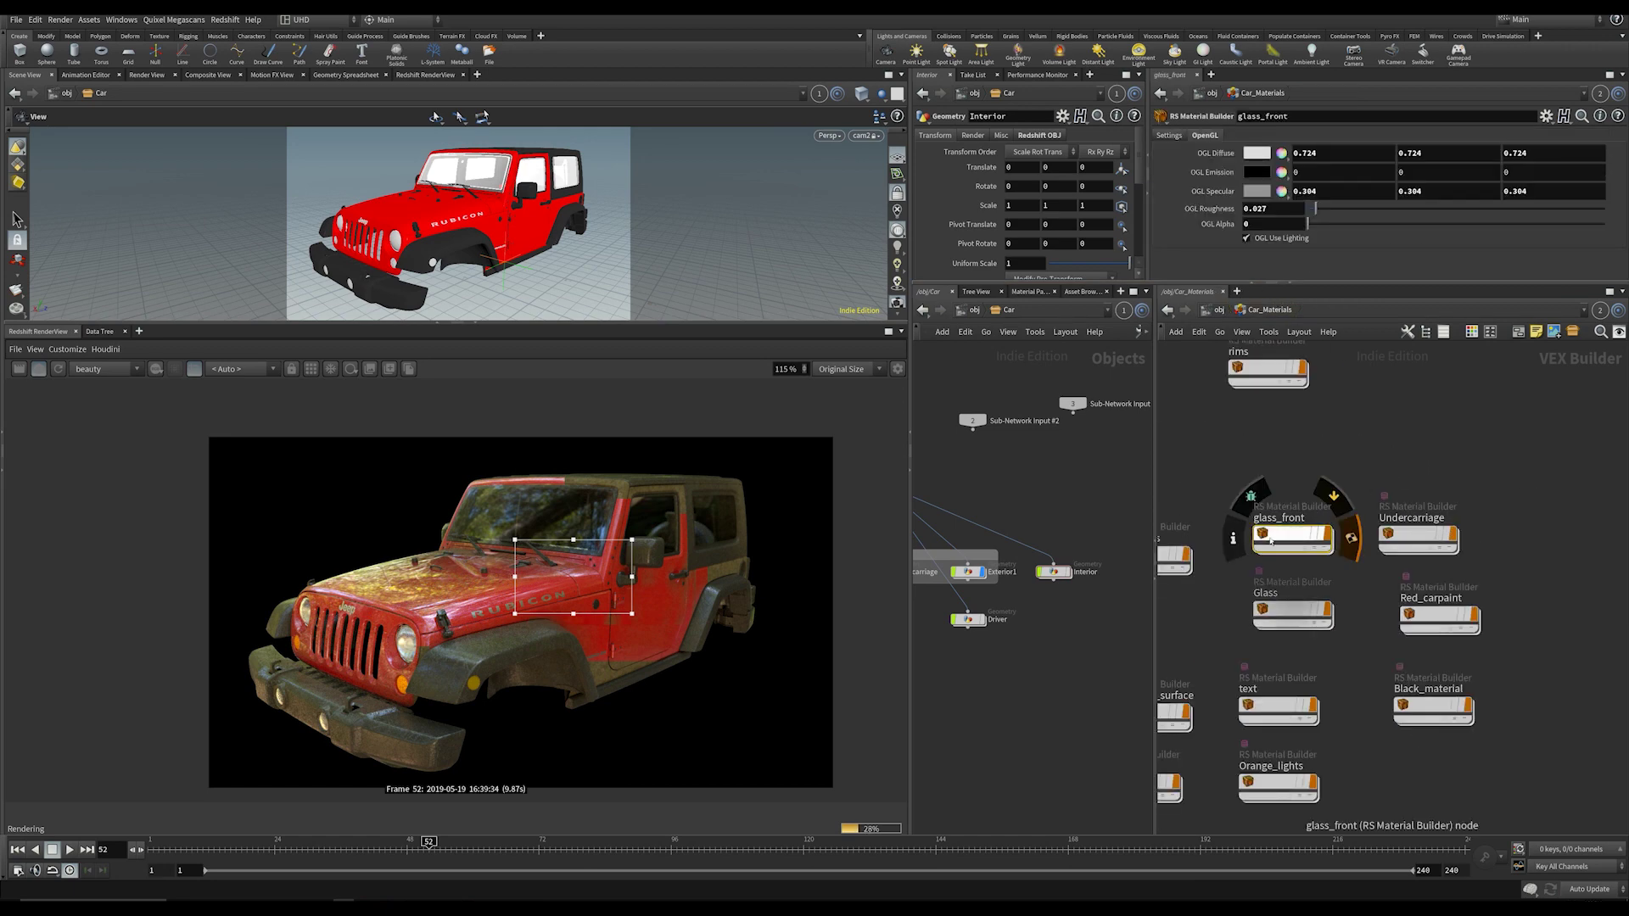
scroll(1290, 542, up, 5)
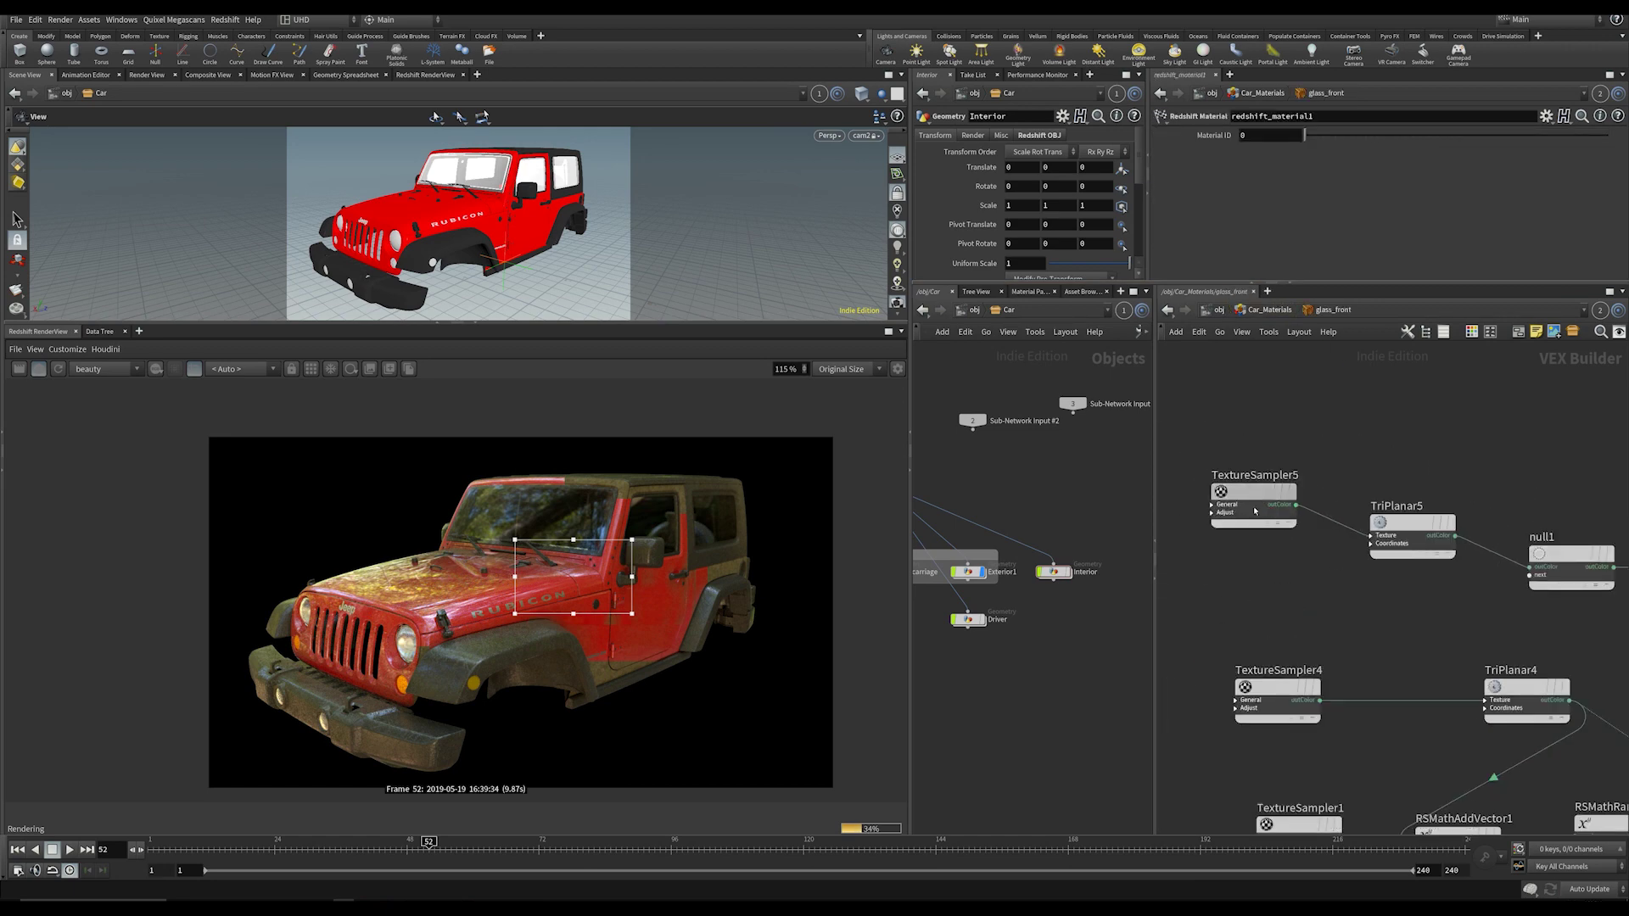
click(1254, 535)
Step: Refine the windshield and its lower corner with the render region and examine the glass_front nodes leading into BumpMap1 and Material1
scroll(581, 544, up, 4)
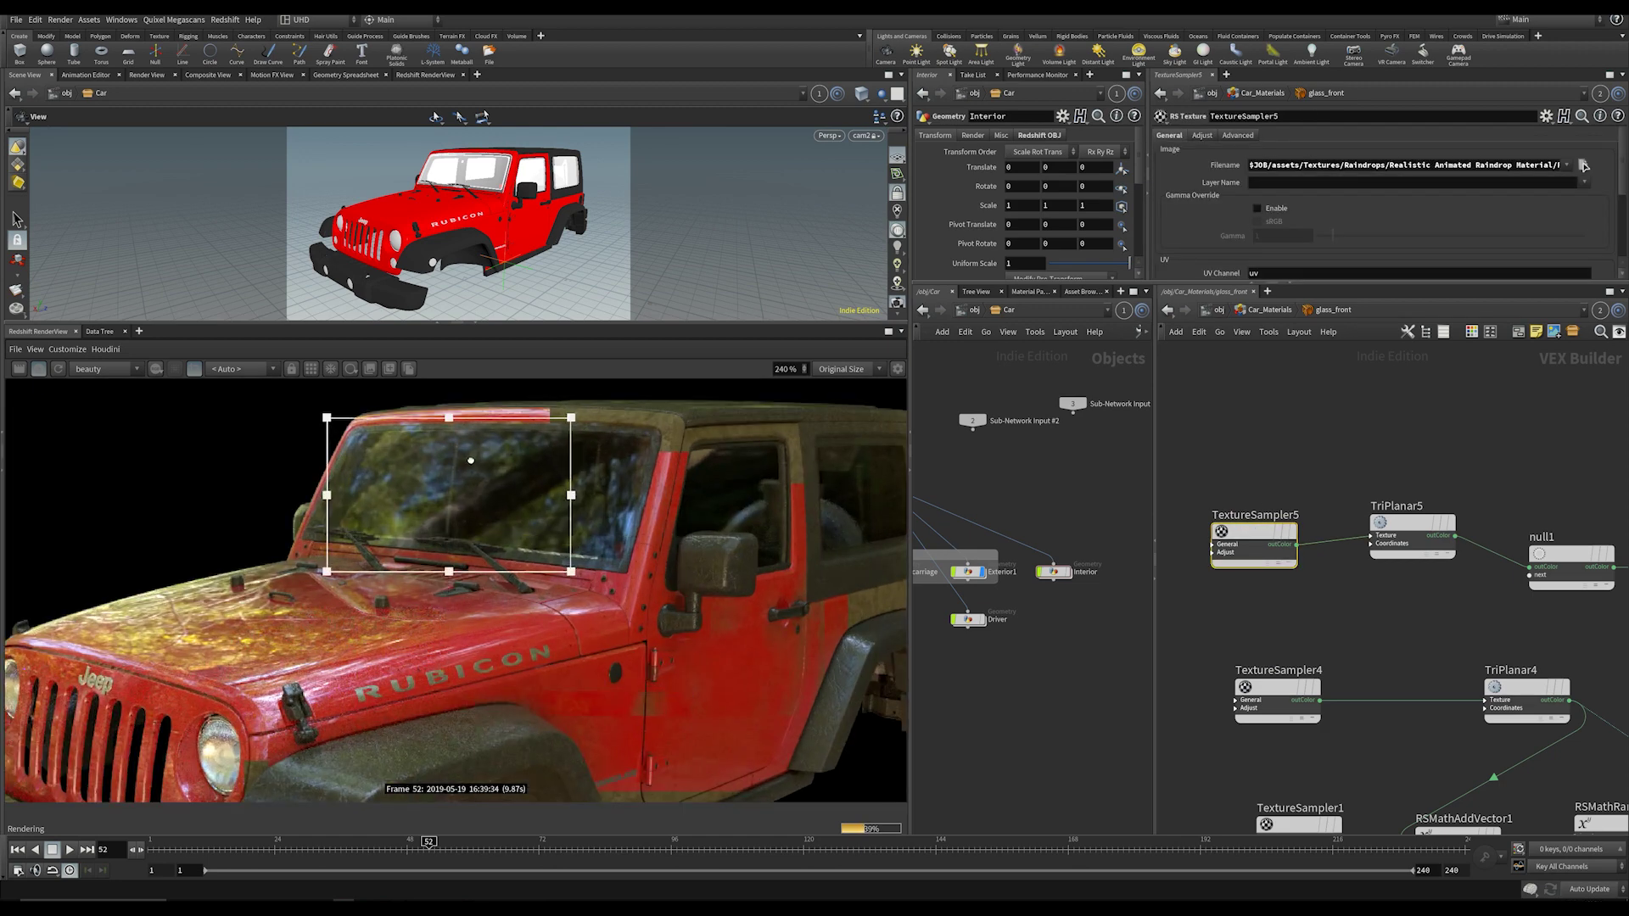
drag(399, 504, 494, 559)
middle_drag(1341, 651, 1314, 616)
scroll(1313, 616, down, 3)
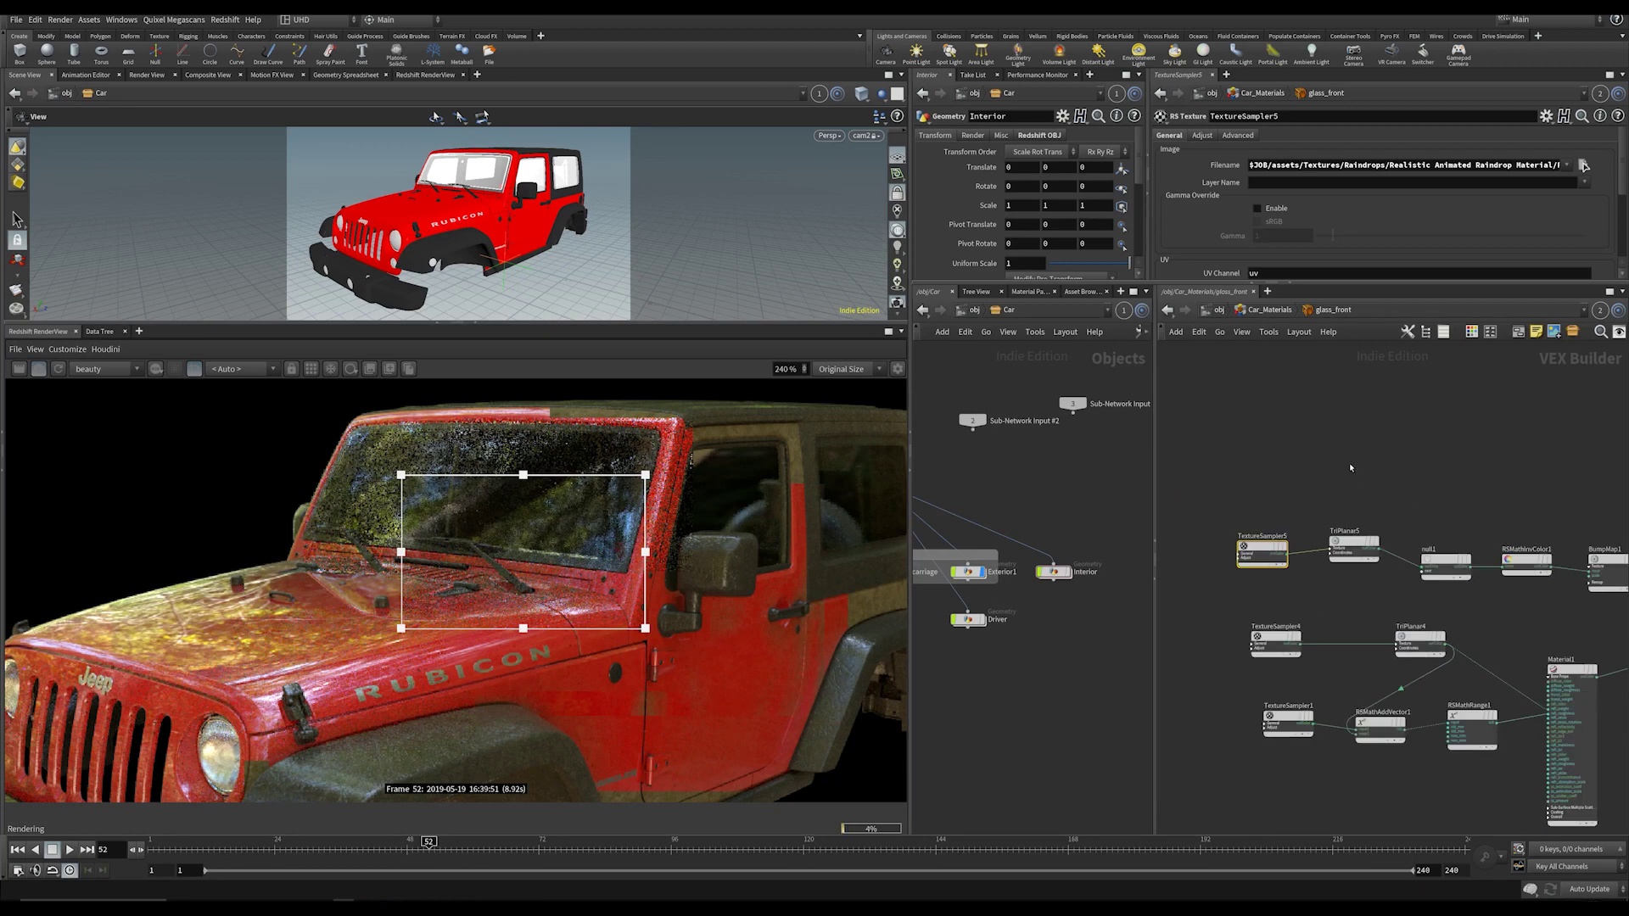
scroll(1547, 614, up, 3)
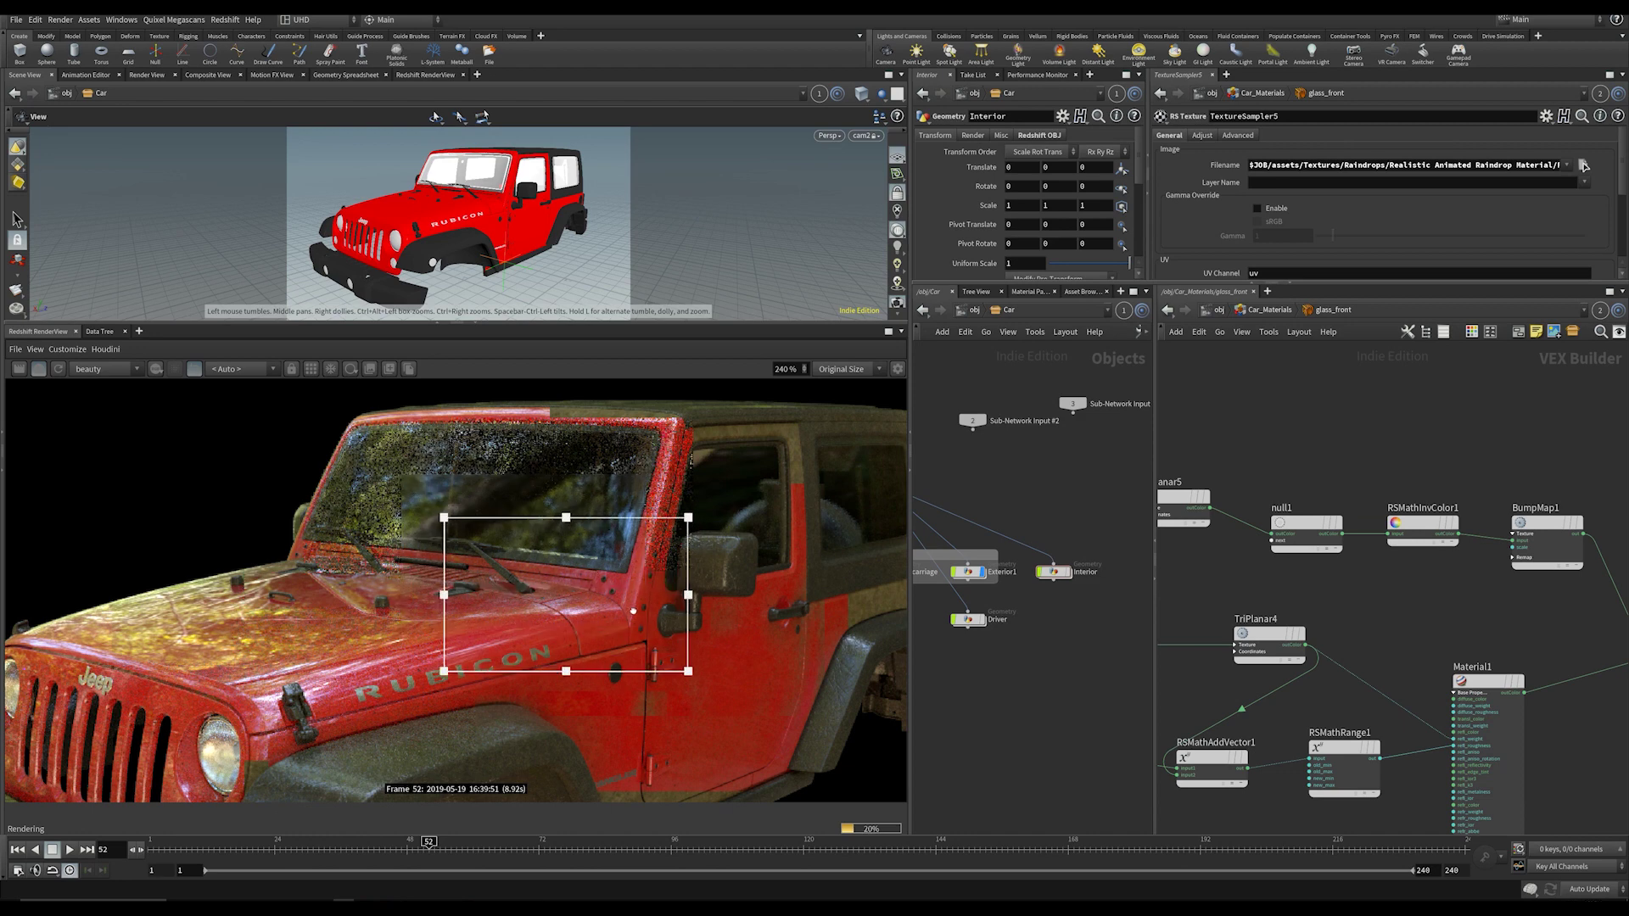
scroll(668, 625, down, 3)
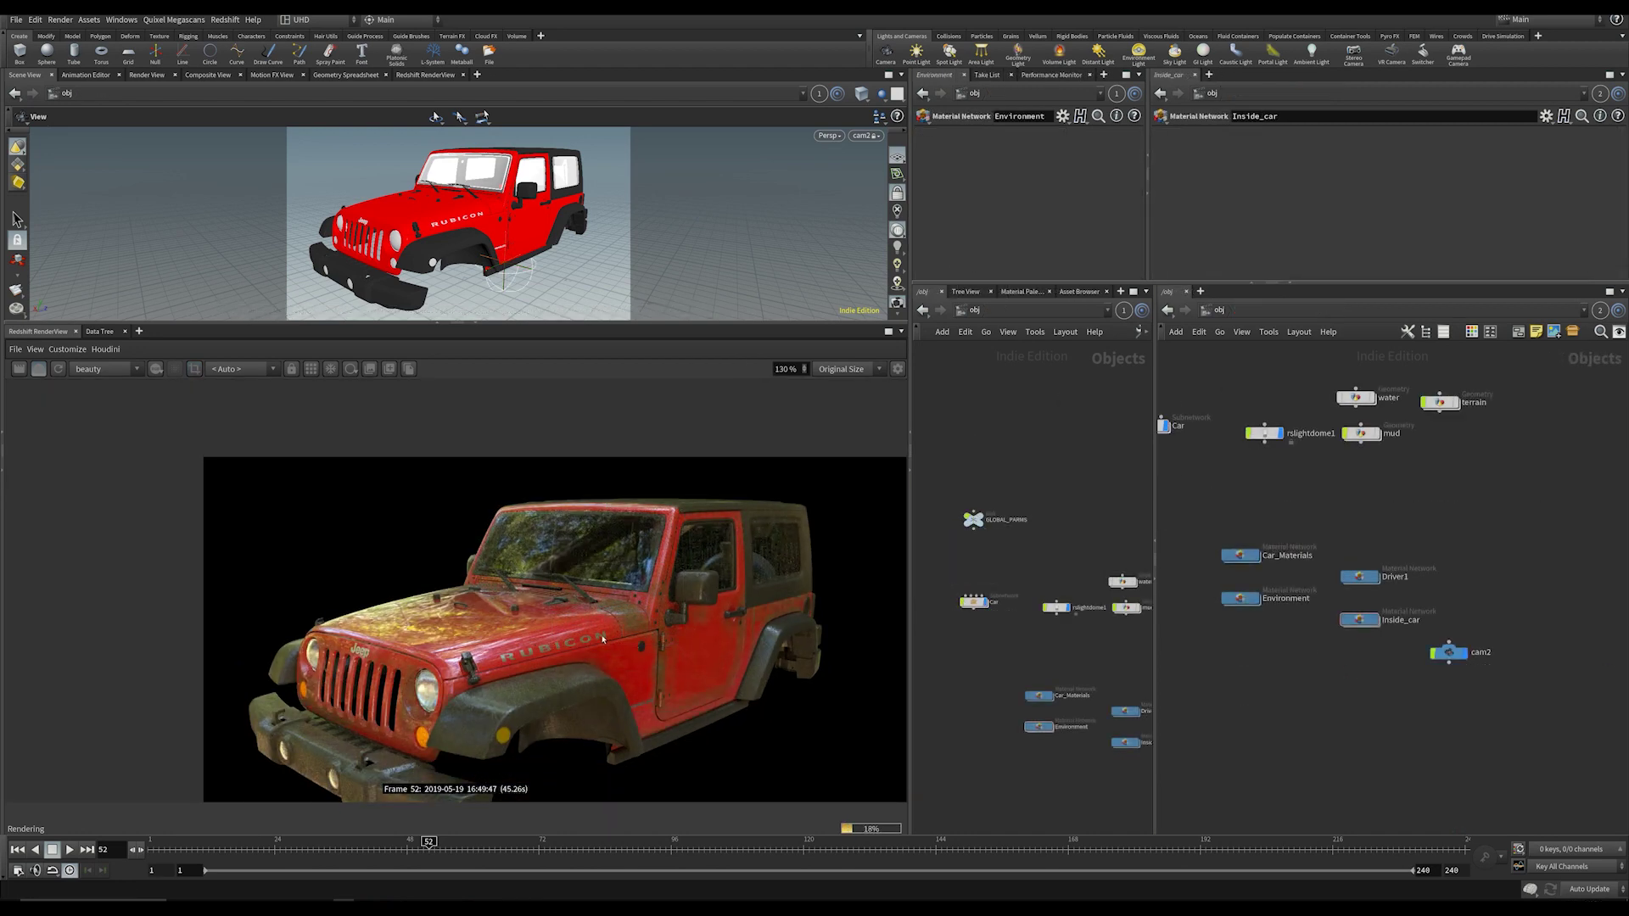
Step: Adjust the view so the whole Jeep is rendered and select the Car subnetwork at object level
drag(533, 612, 567, 536)
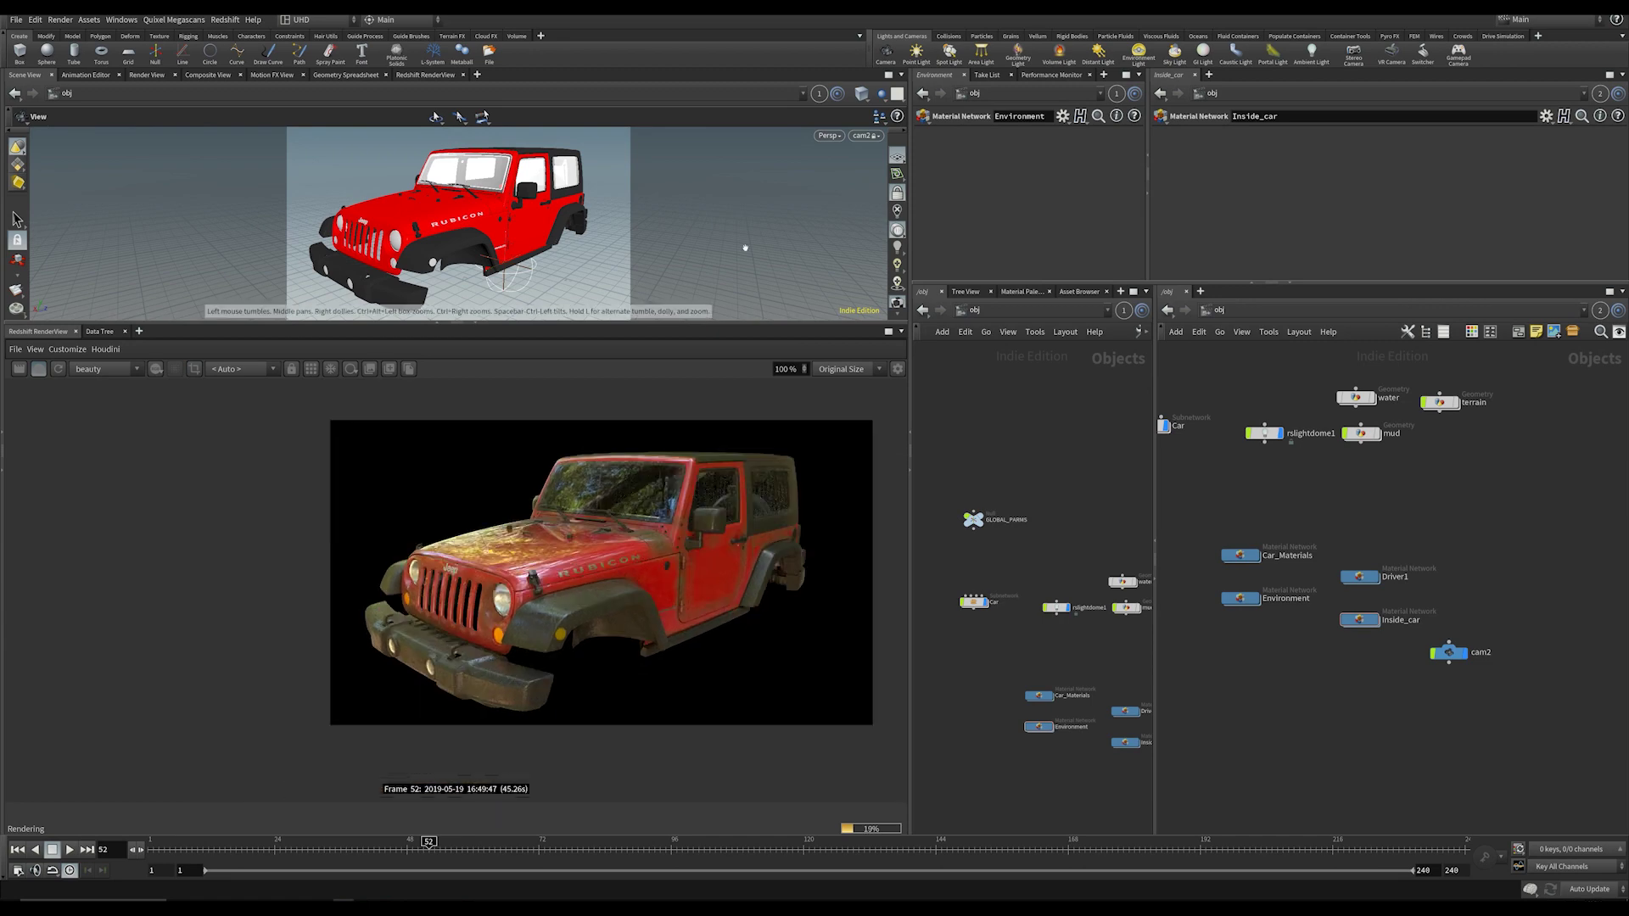
scroll(976, 607, up, 4)
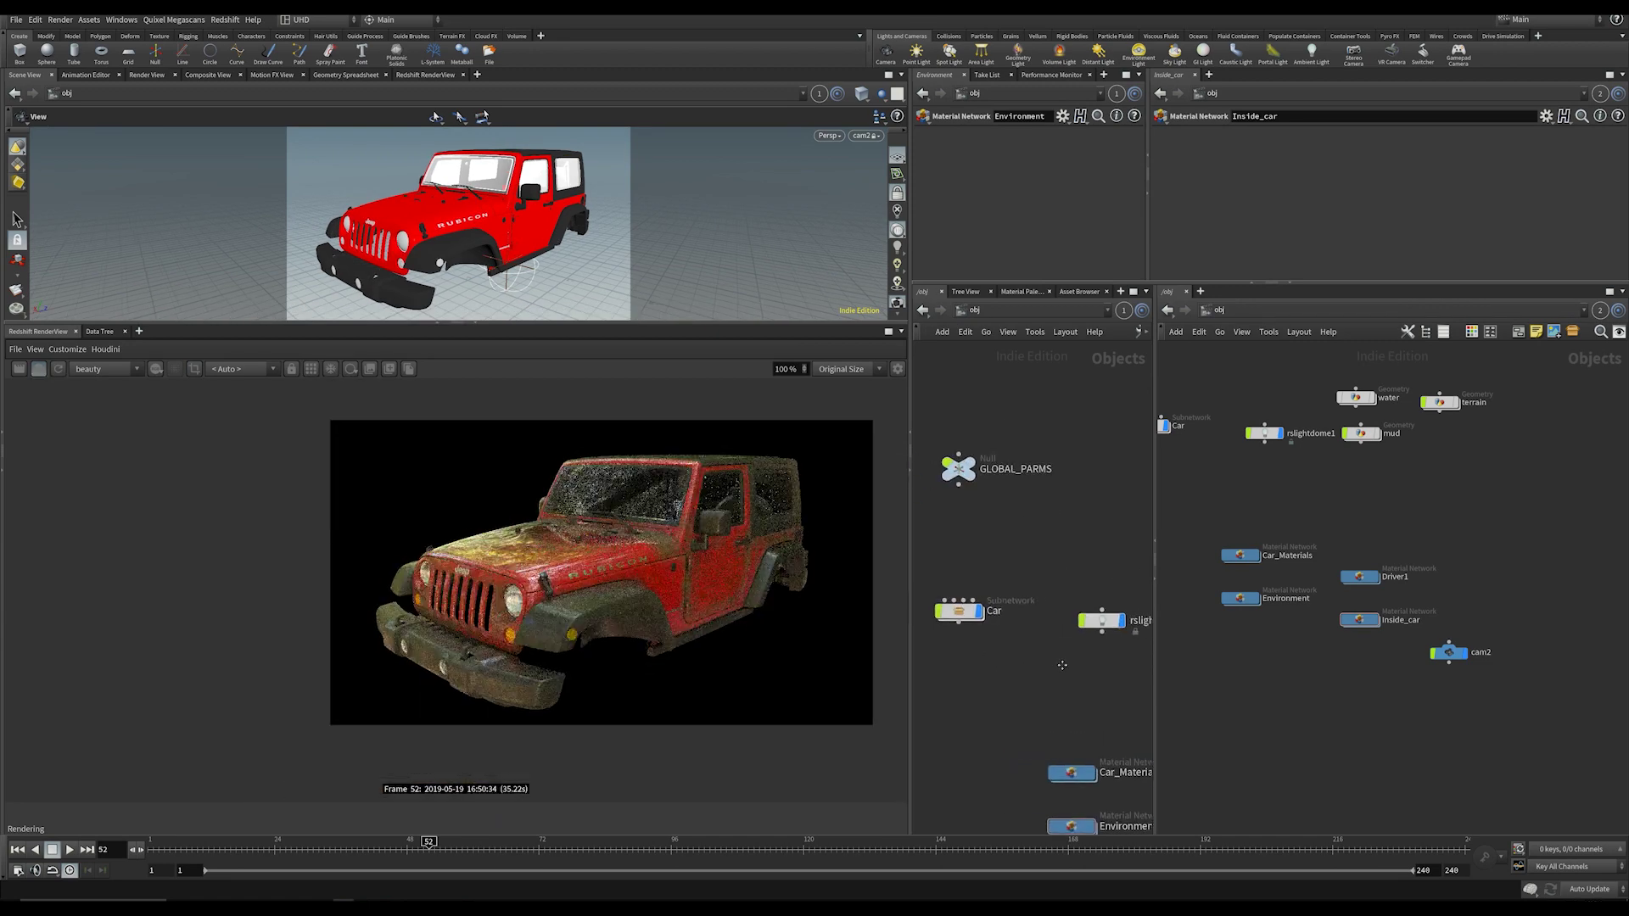
click(968, 611)
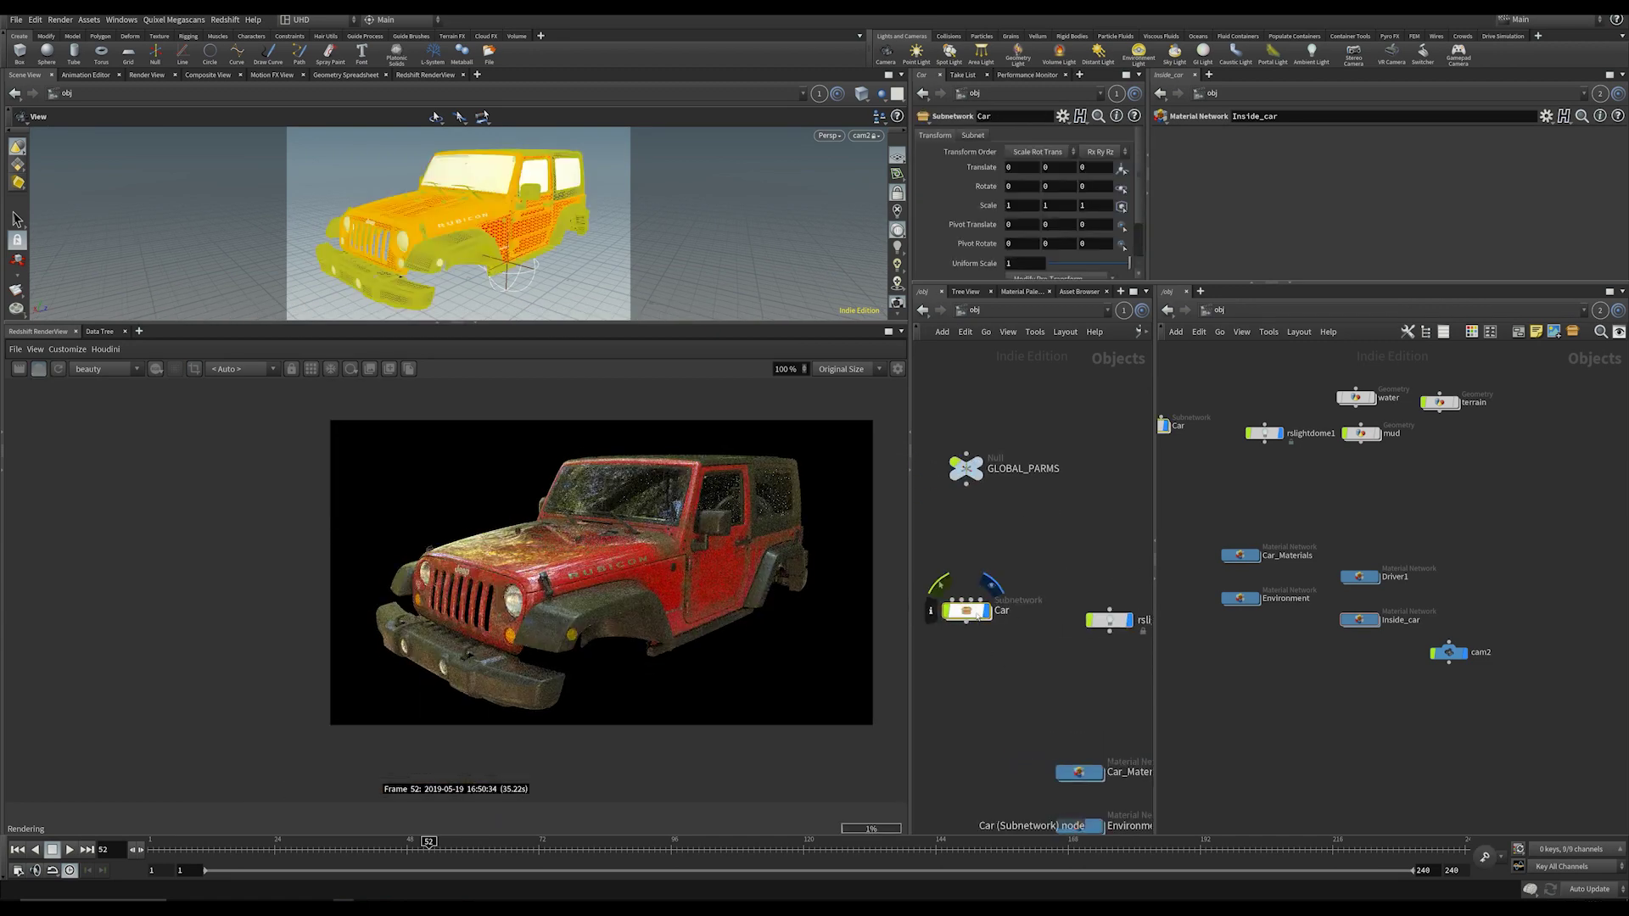
Step: In the out network, set the lookdev node's Force Objects to Car/Driver
click(1242, 311)
click(1260, 379)
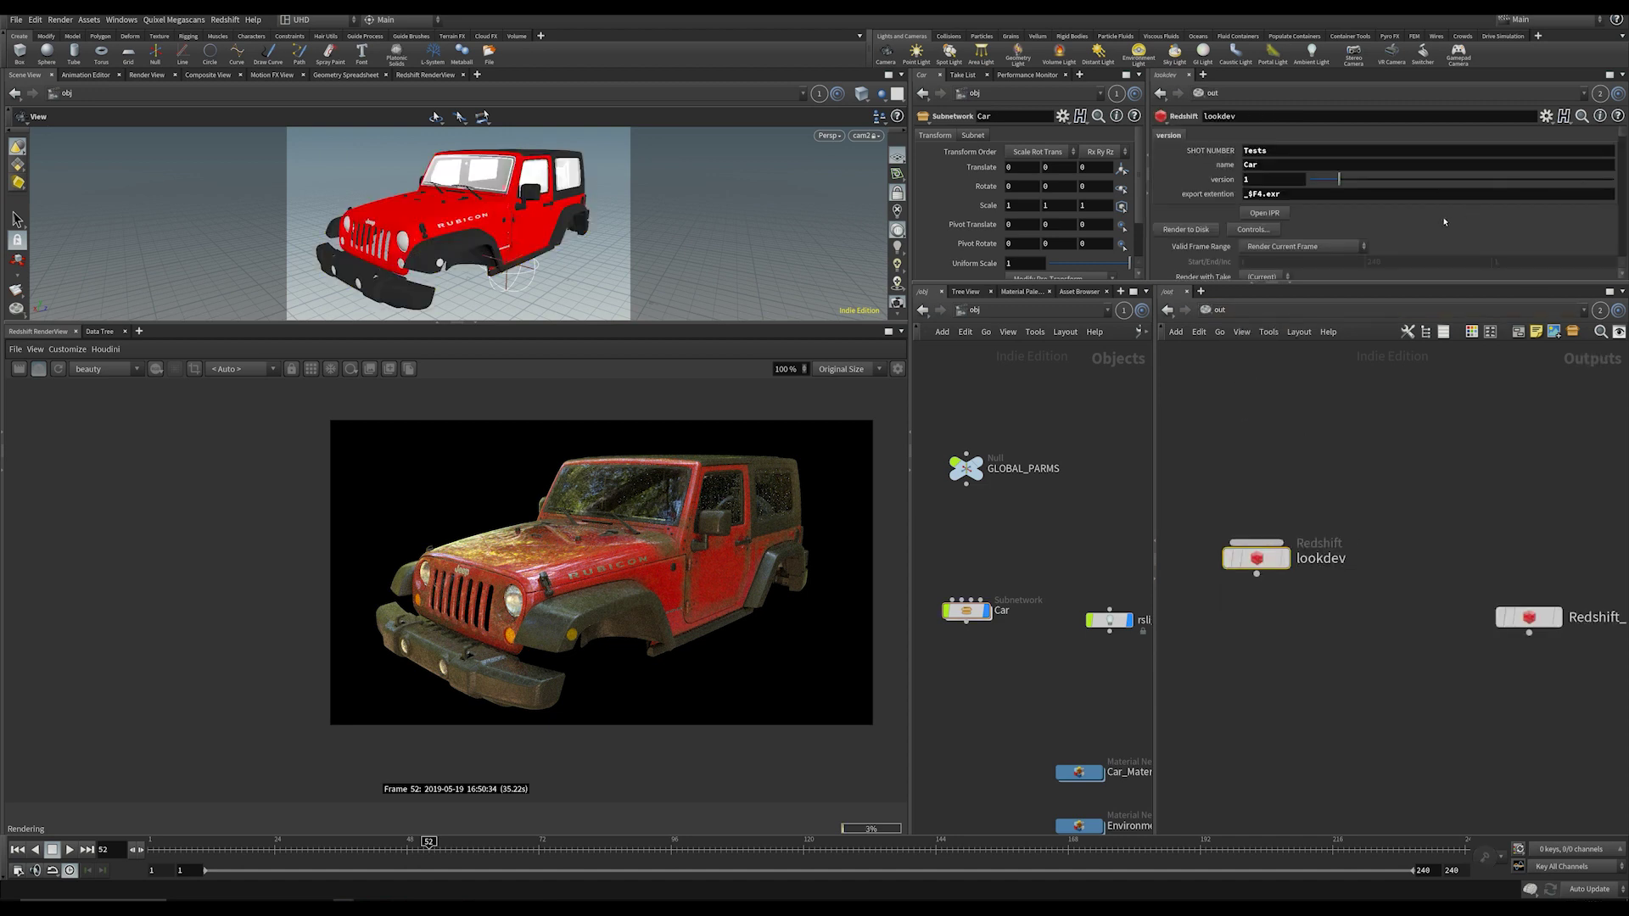
scroll(1445, 222, down, 3)
scroll(1354, 241, down, 1)
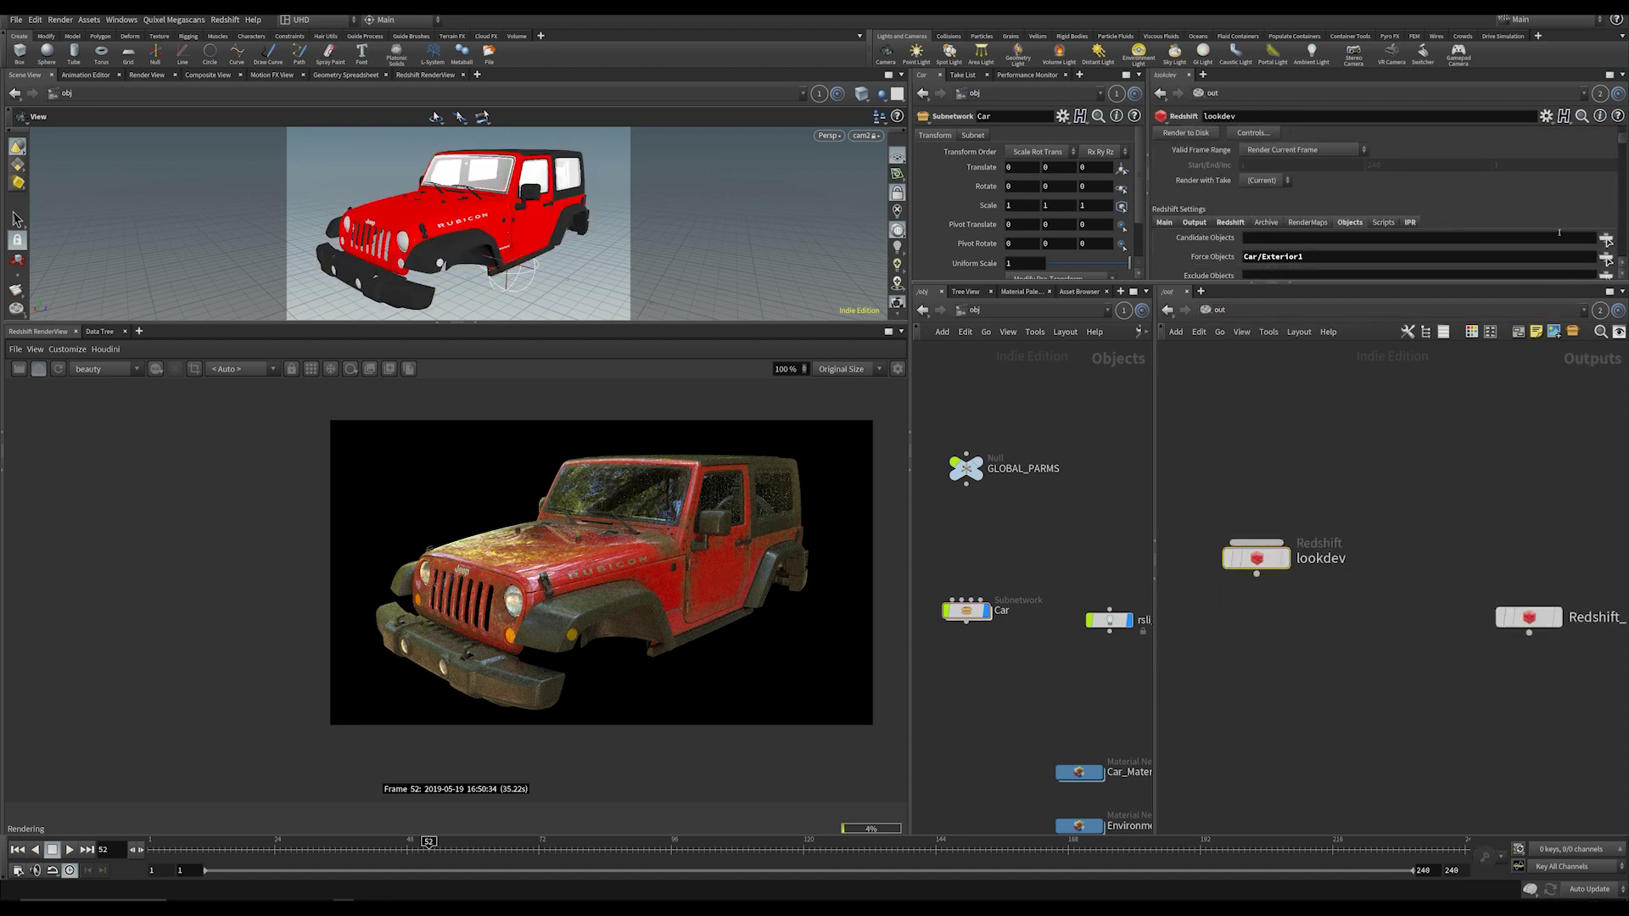
click(1605, 258)
click(1430, 217)
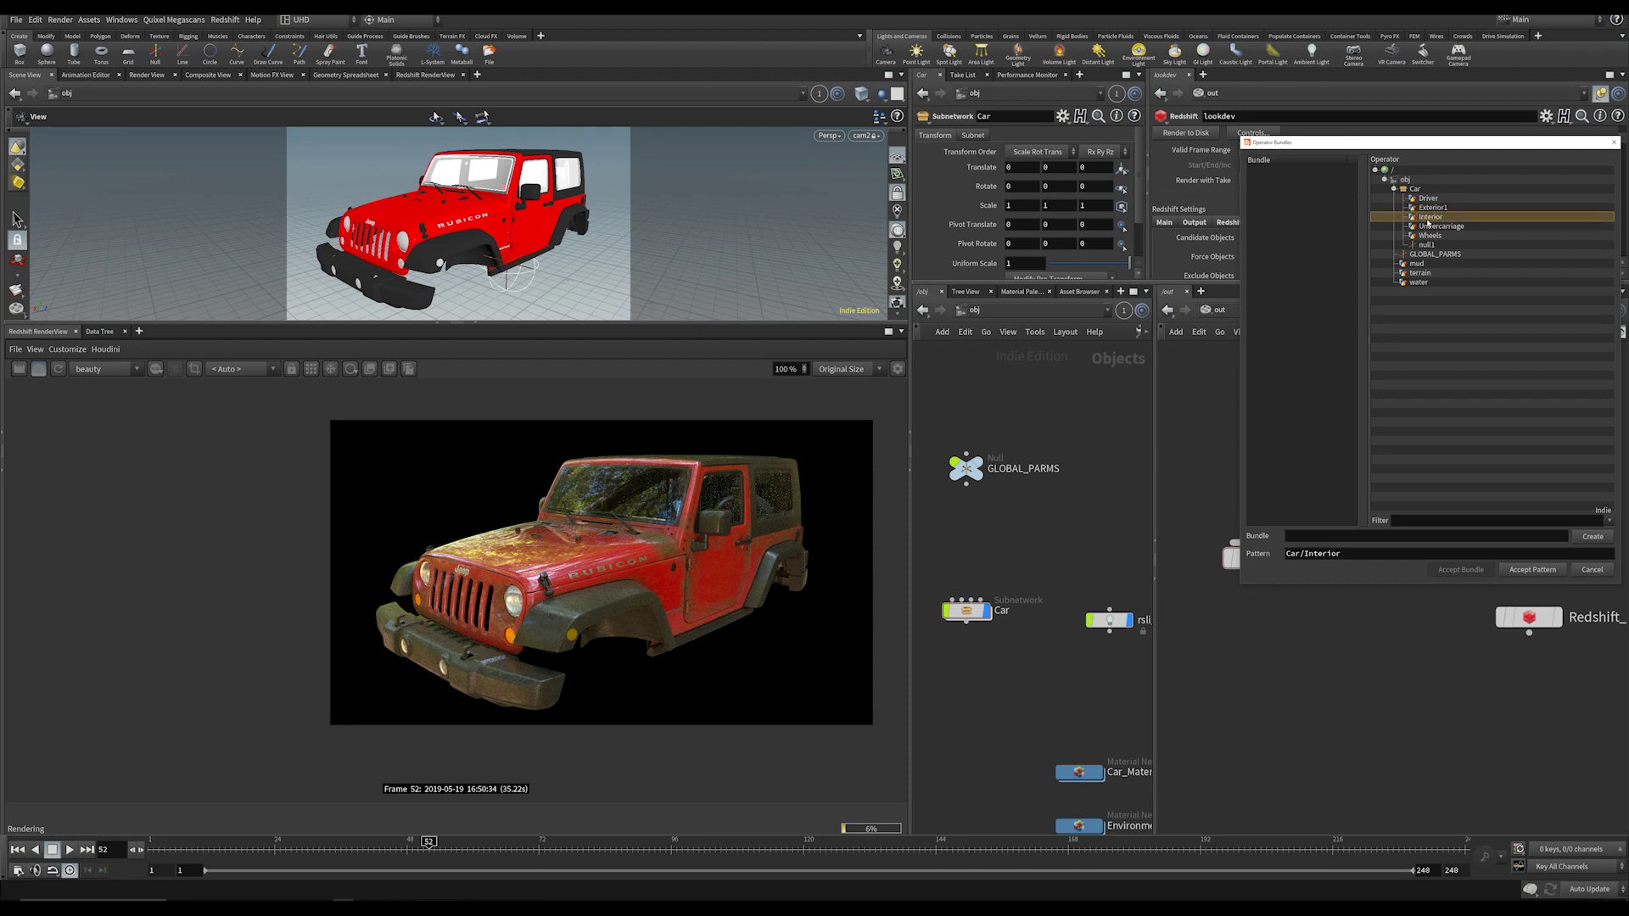
double_click(1425, 199)
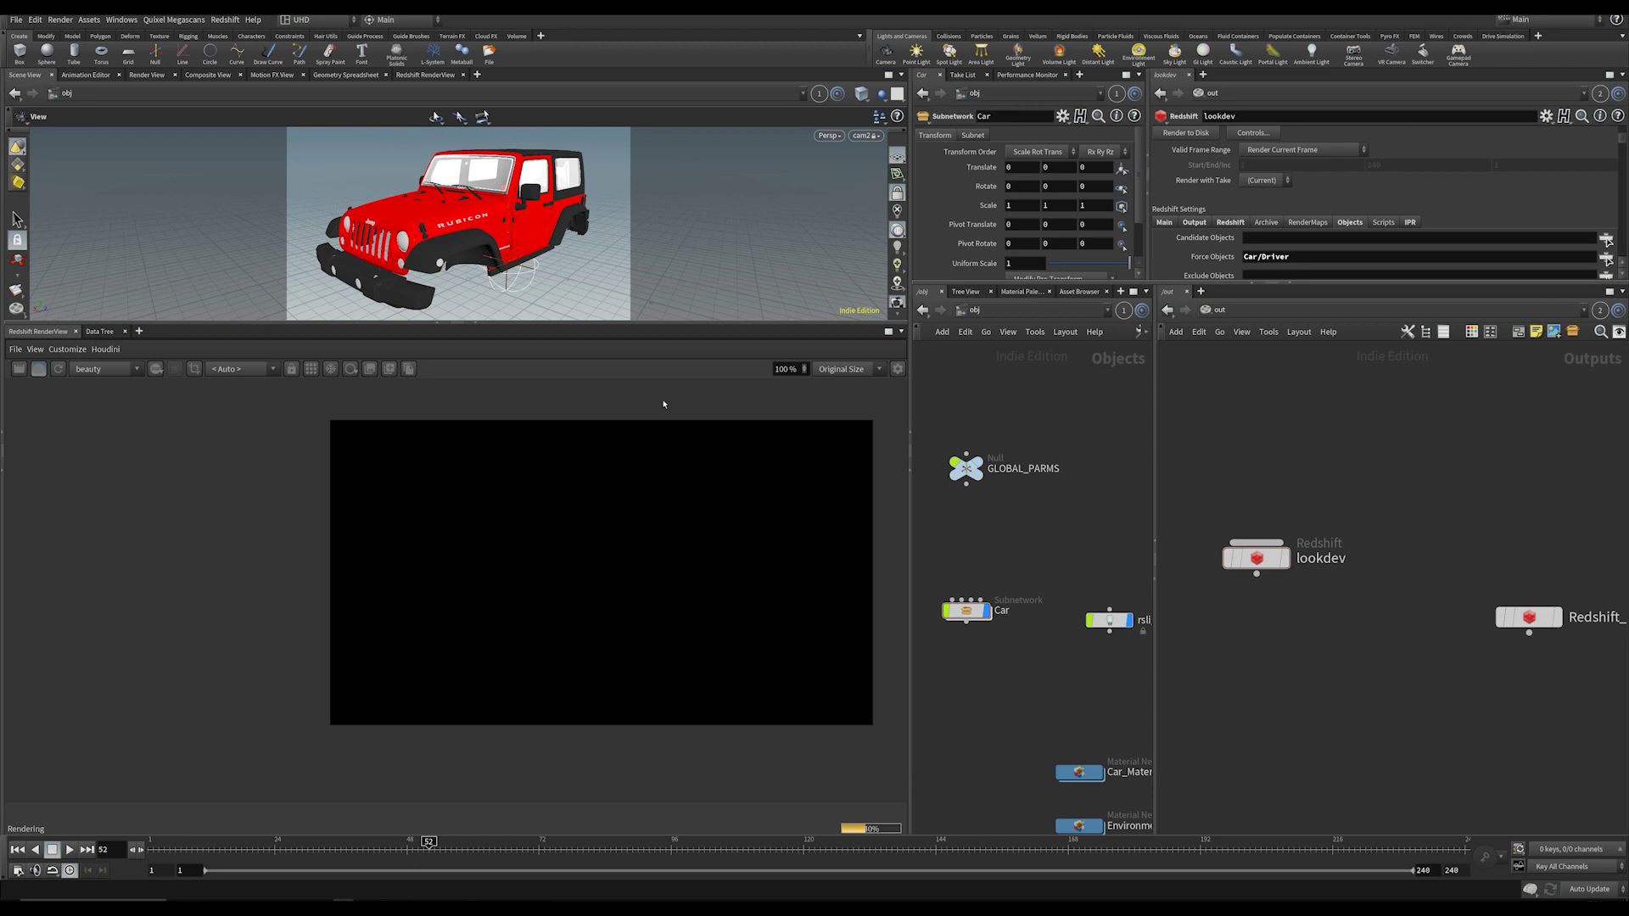
Step: Enlarge the scene viewport and frame the camera closely on the Jeep's driver-side door
drag(441, 325, 441, 473)
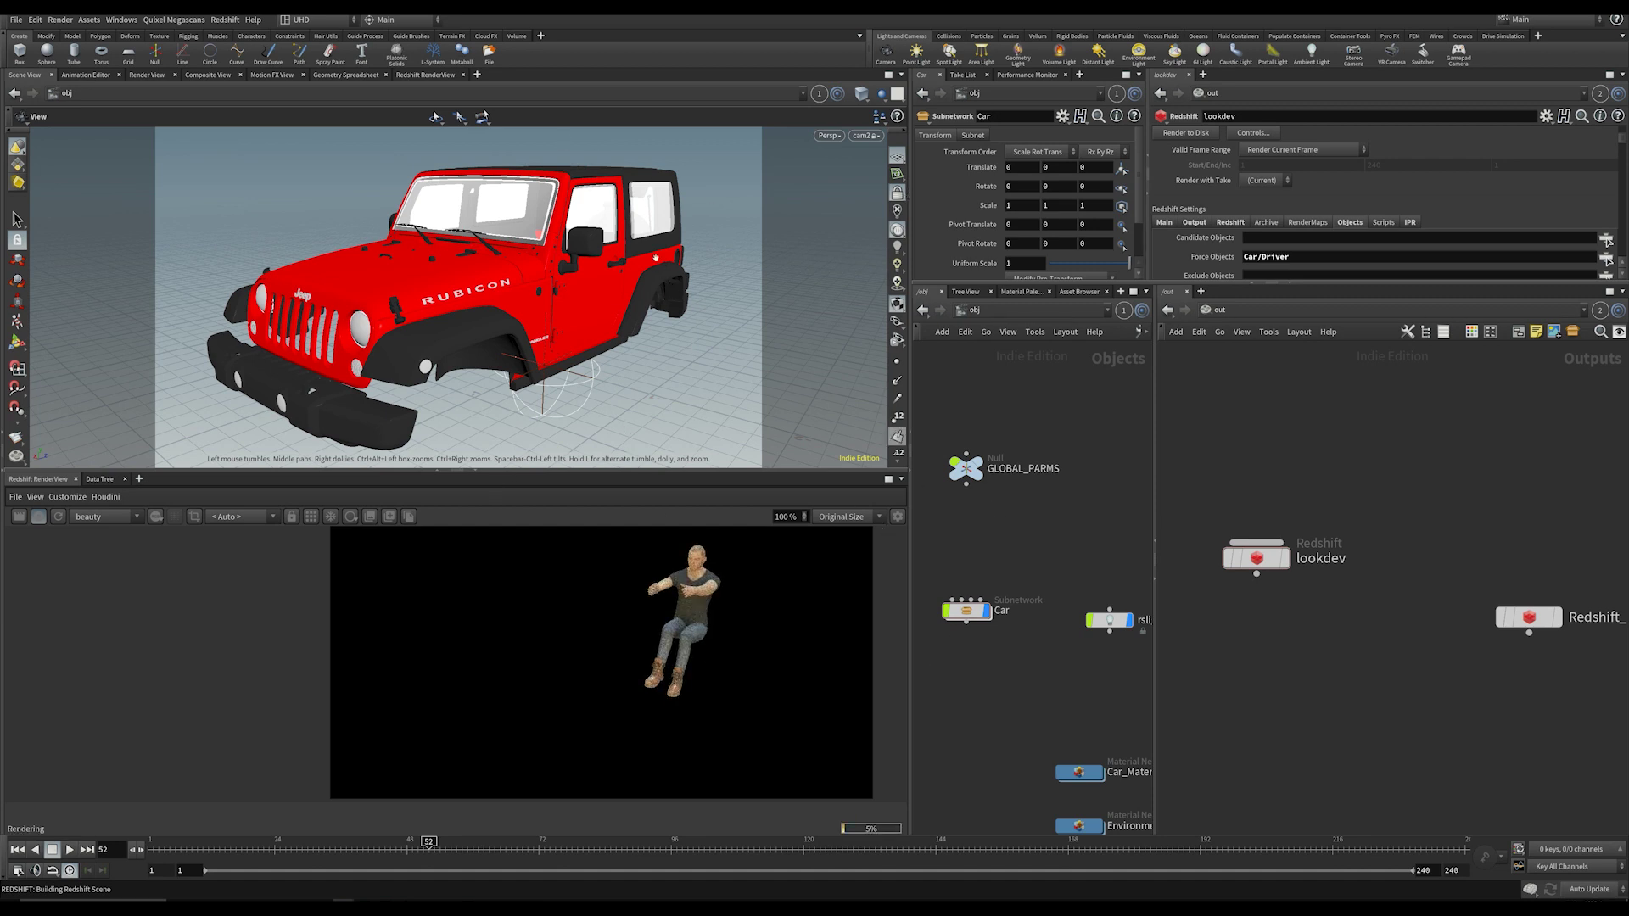
right_drag(656, 257, 549, 223)
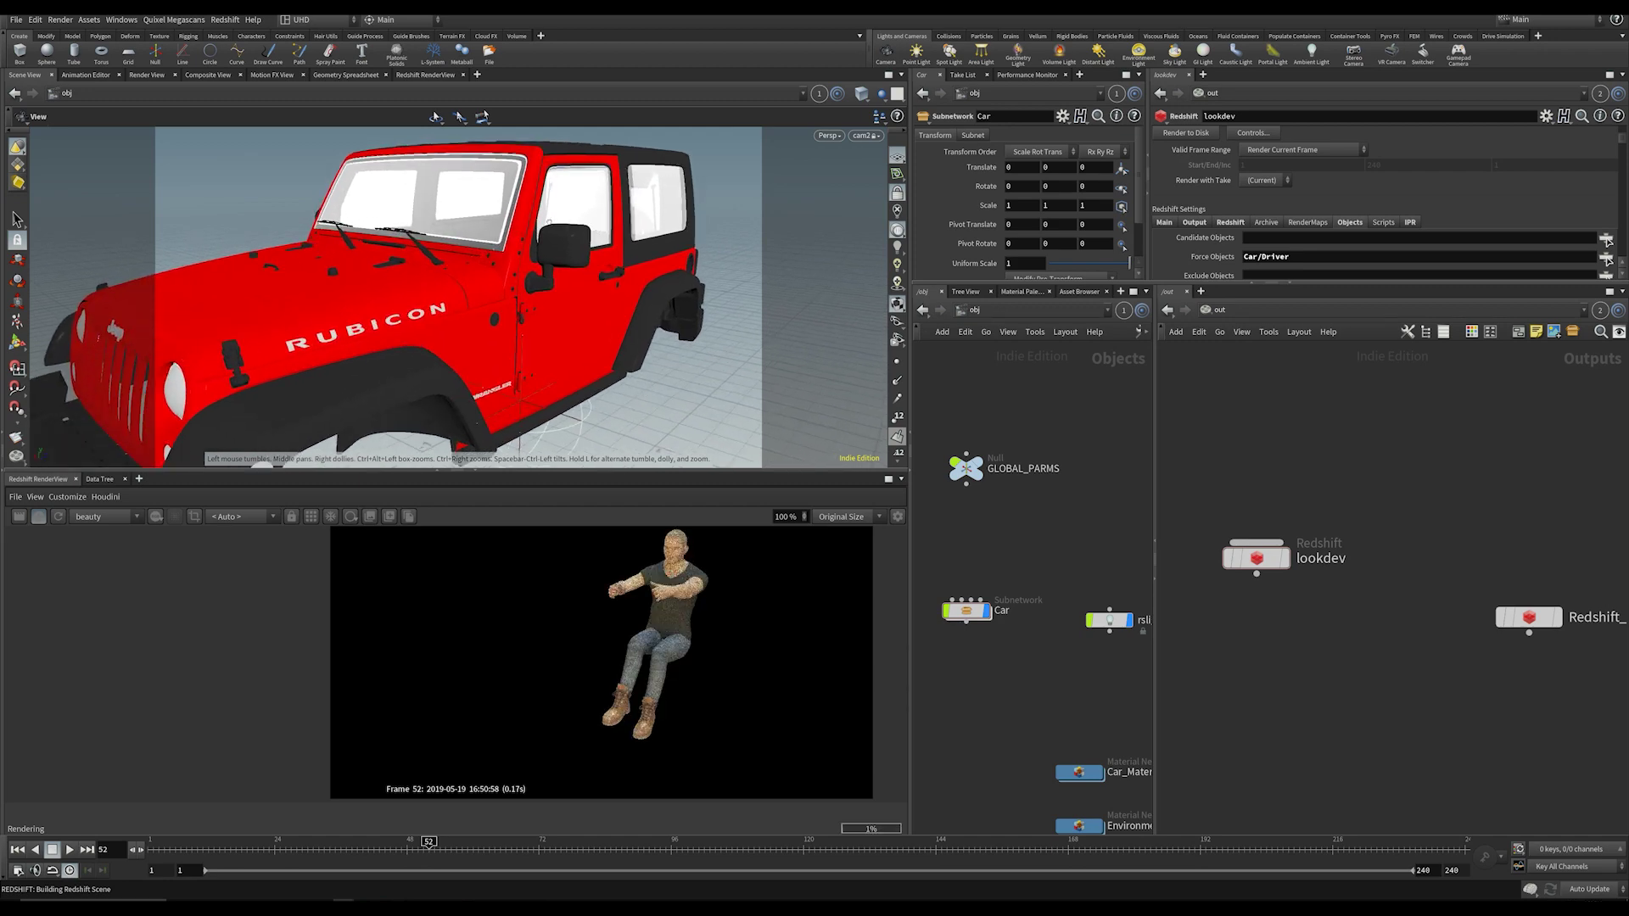
drag(550, 222, 483, 224)
middle_drag(483, 224, 398, 231)
right_drag(399, 231, 329, 227)
middle_drag(329, 227, 361, 252)
drag(360, 252, 432, 278)
Step: Magnify the render to examine the driver's arms and face
scroll(586, 613, up, 3)
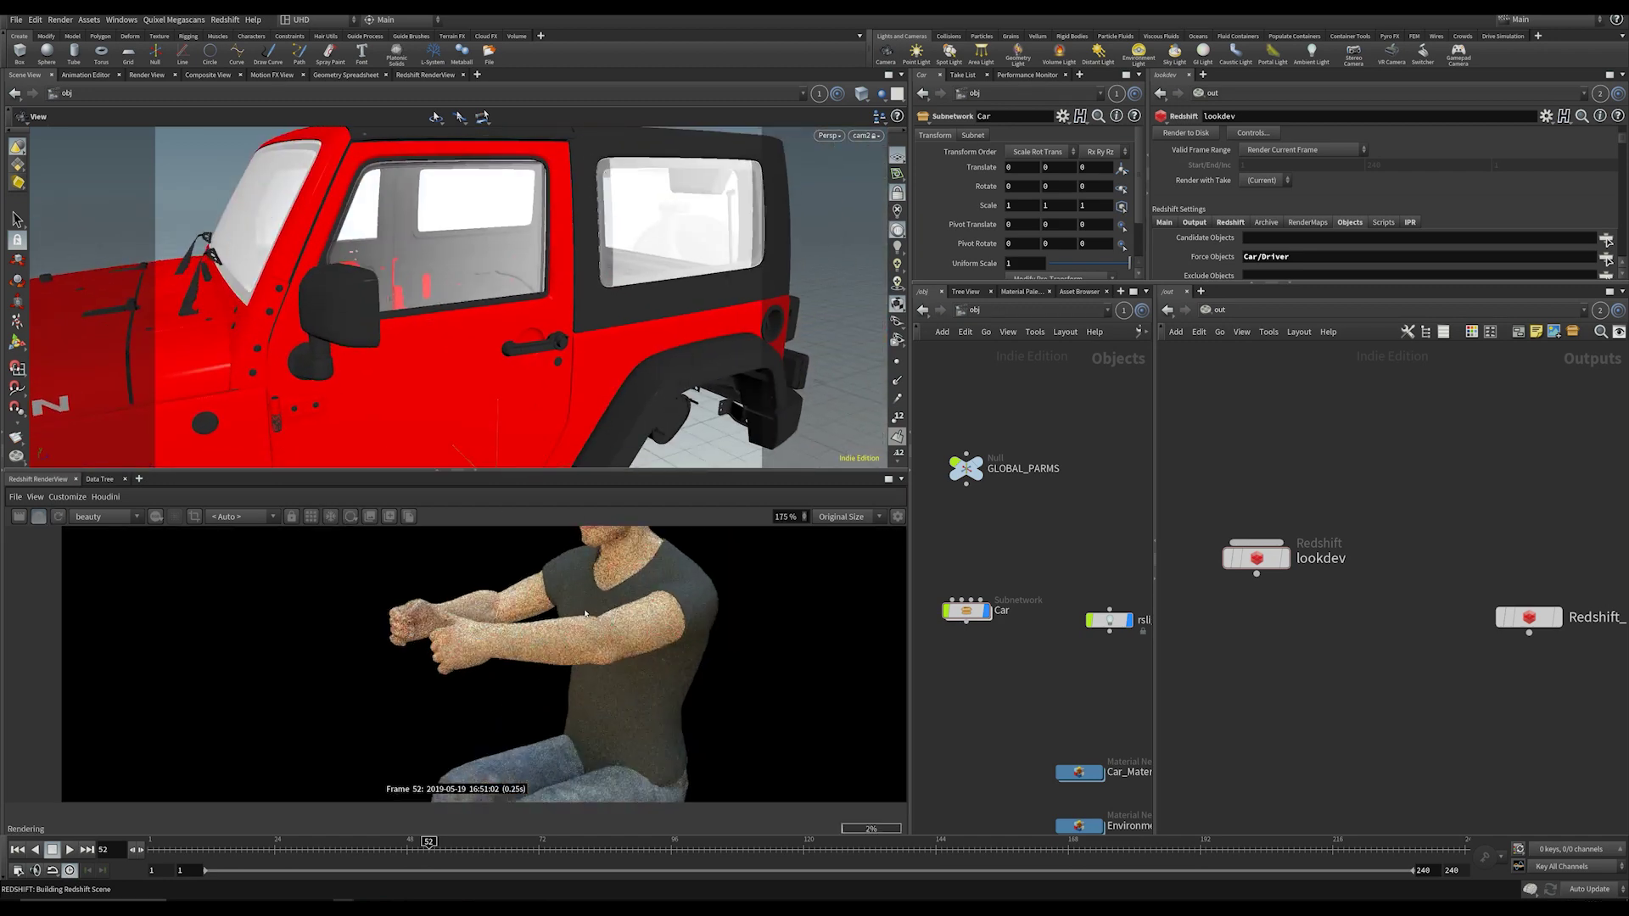
scroll(585, 613, up, 2)
middle_drag(586, 613, 433, 798)
scroll(581, 653, up, 1)
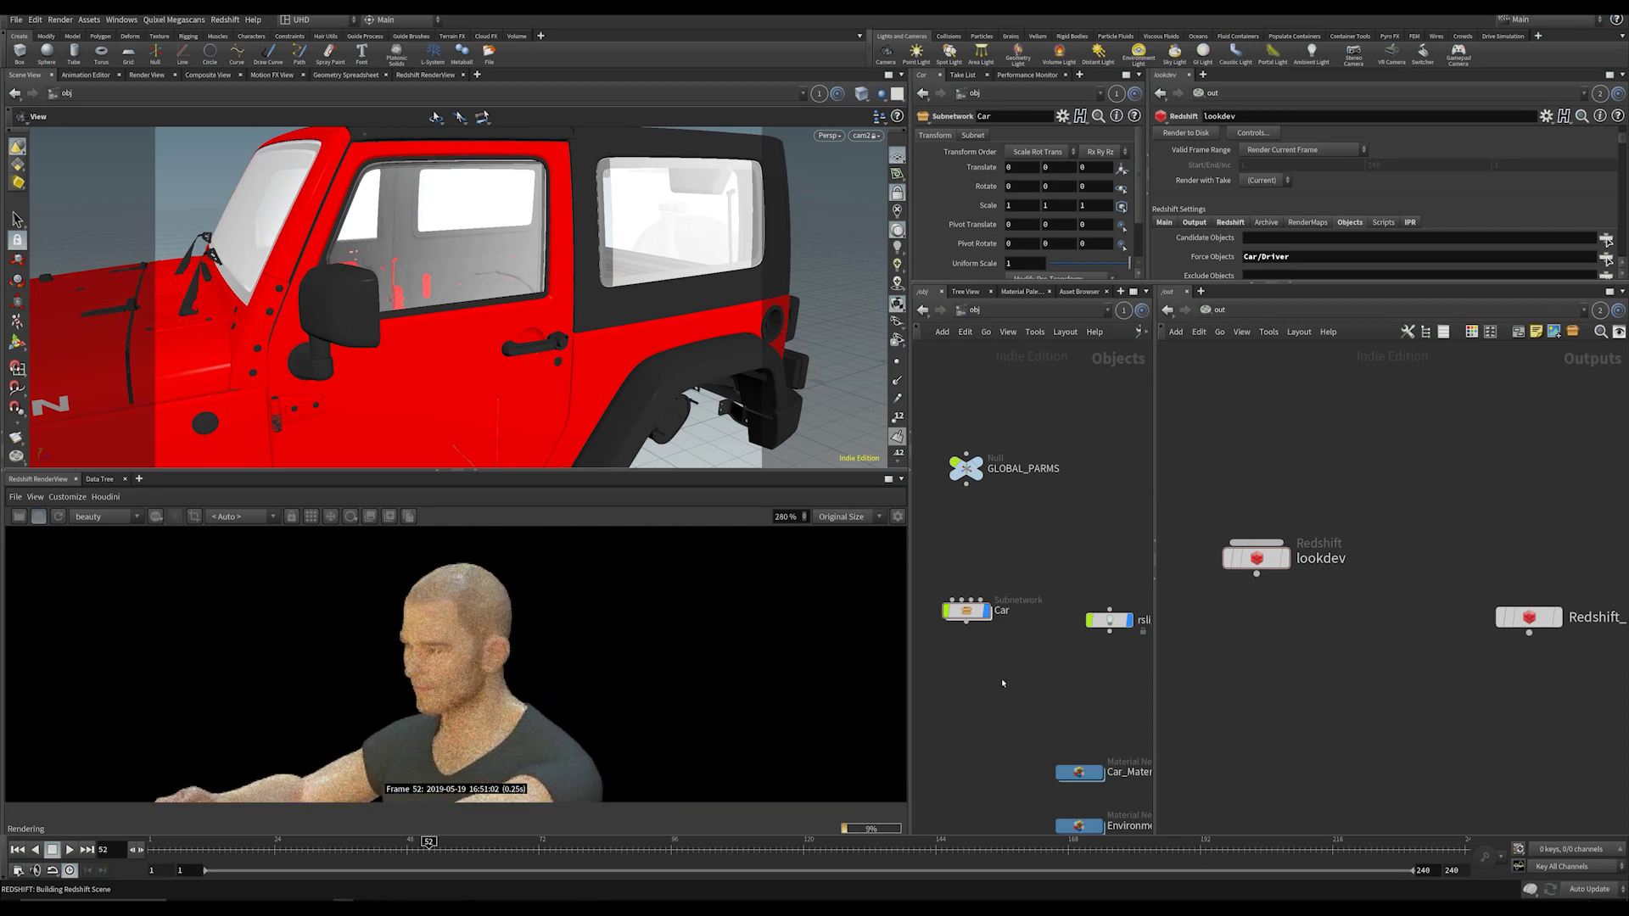
Step: Open the Driver1 material network and select its Skin material
middle_drag(1141, 723, 1008, 567)
double_click(1088, 648)
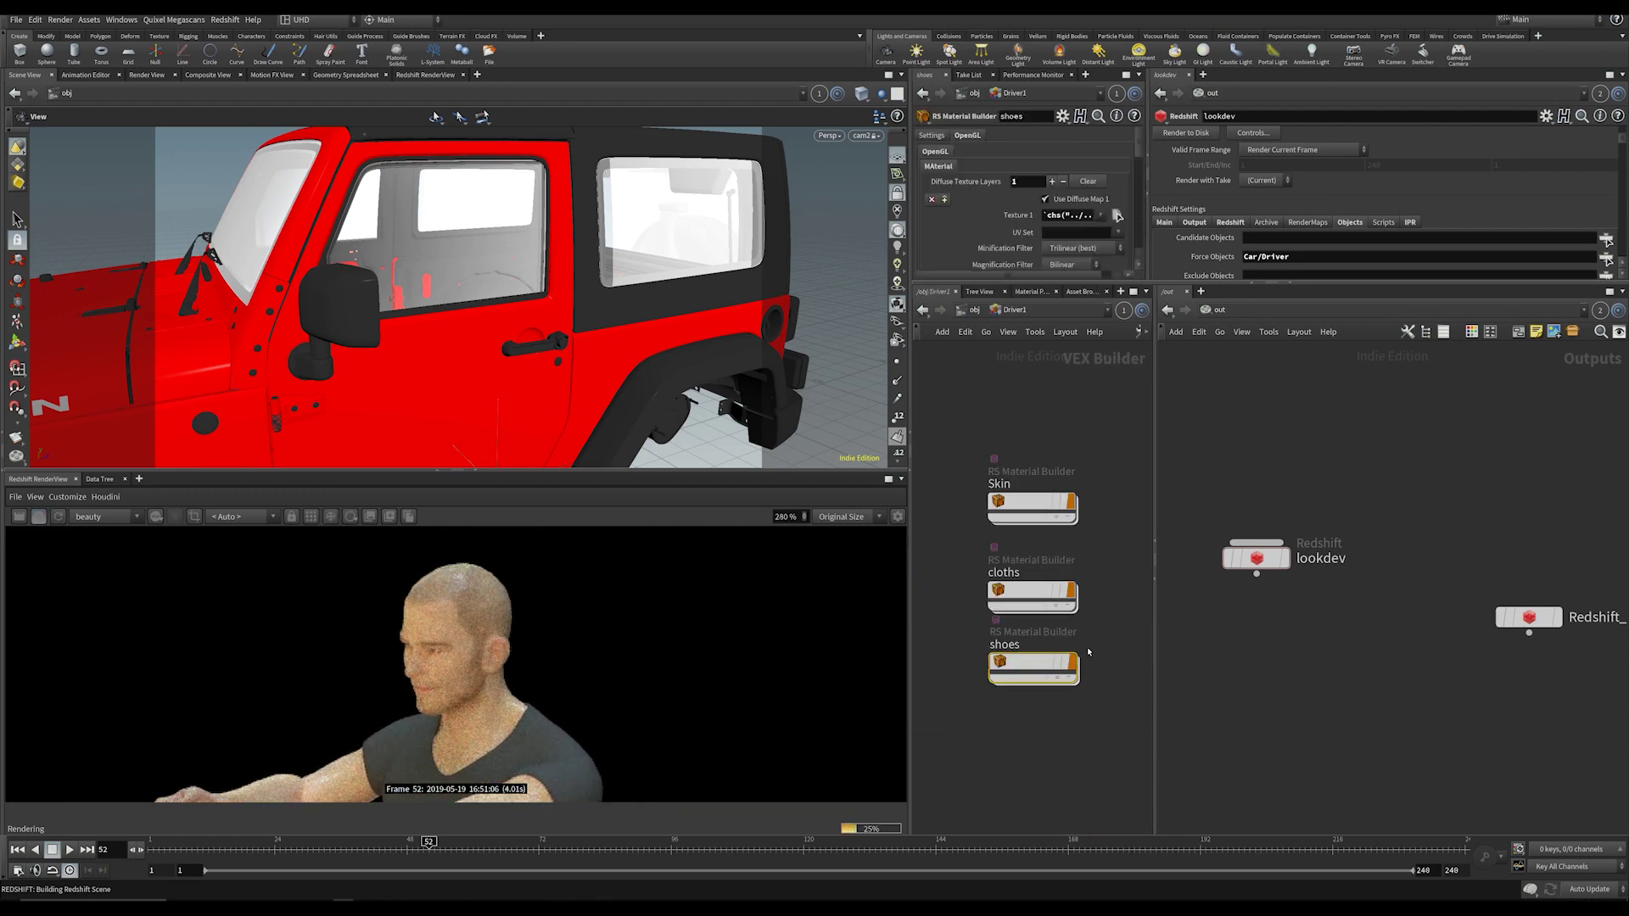
click(1023, 508)
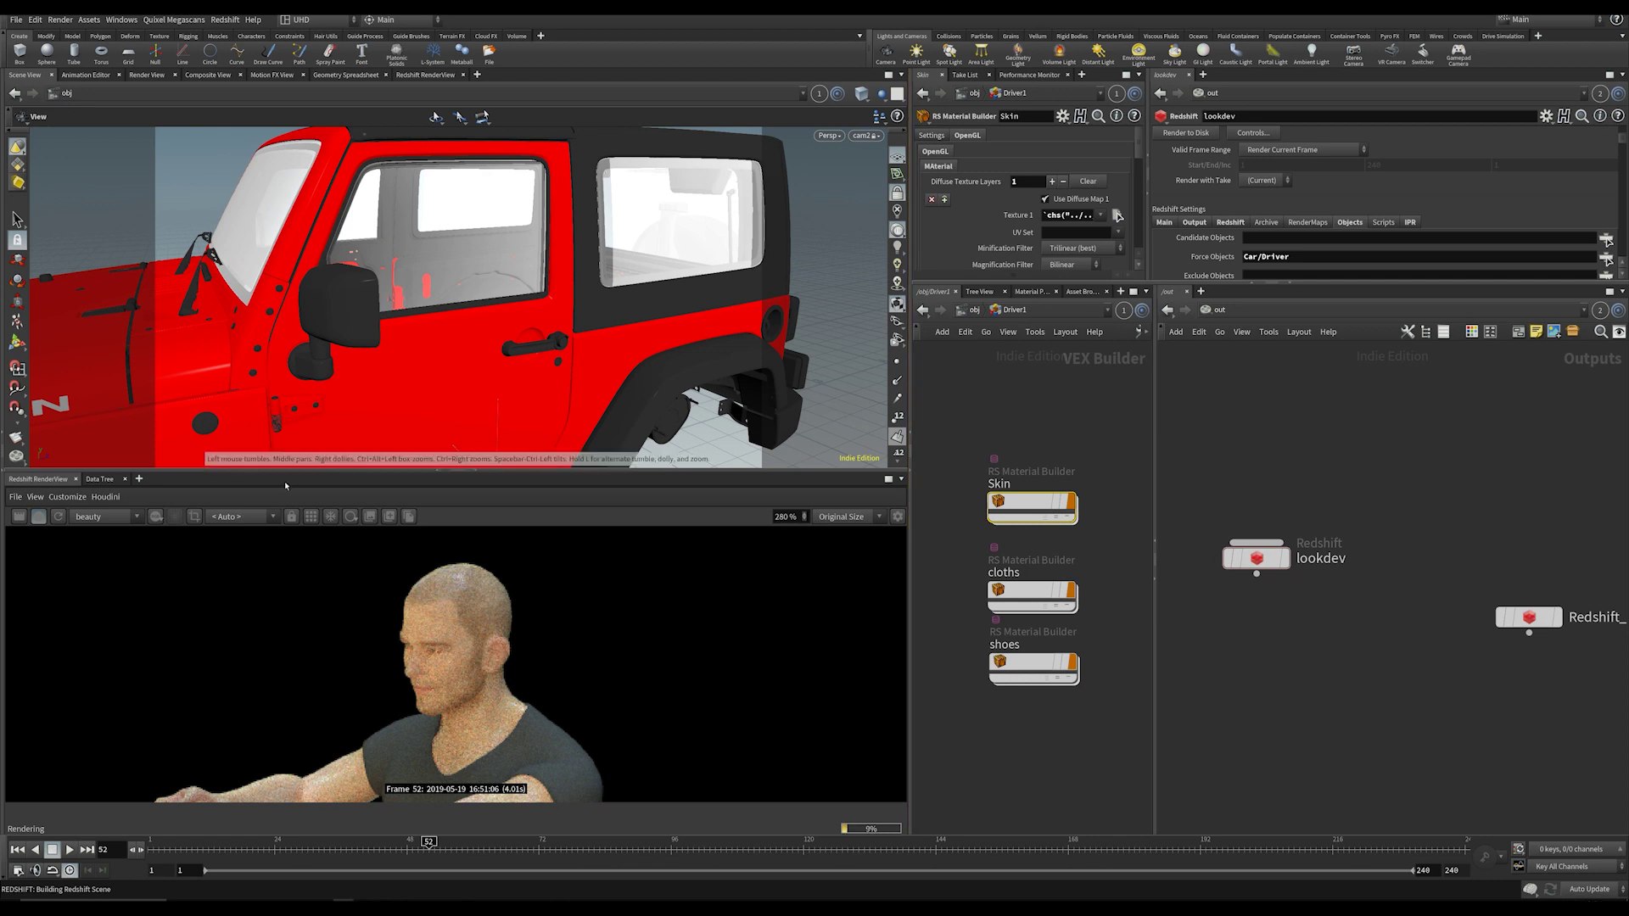
Step: Switch the render view to bucket rendering and examine the driver's arms, clothes and head
click(309, 523)
scroll(375, 676, down, 2)
middle_drag(424, 747, 575, 588)
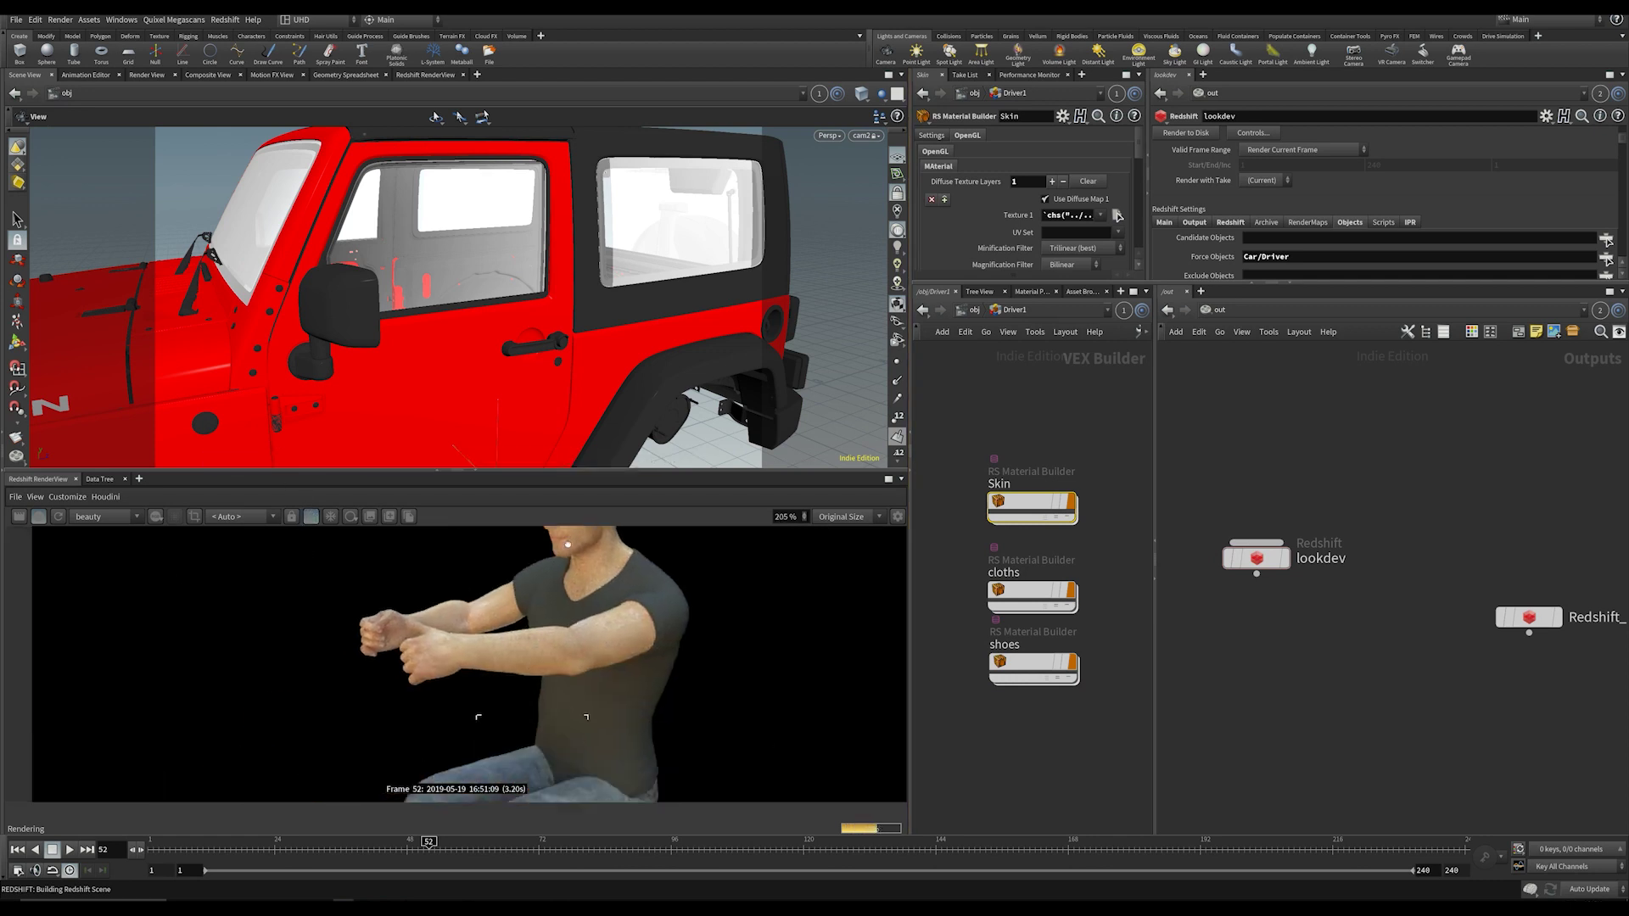
scroll(576, 587, down, 3)
scroll(509, 637, up, 4)
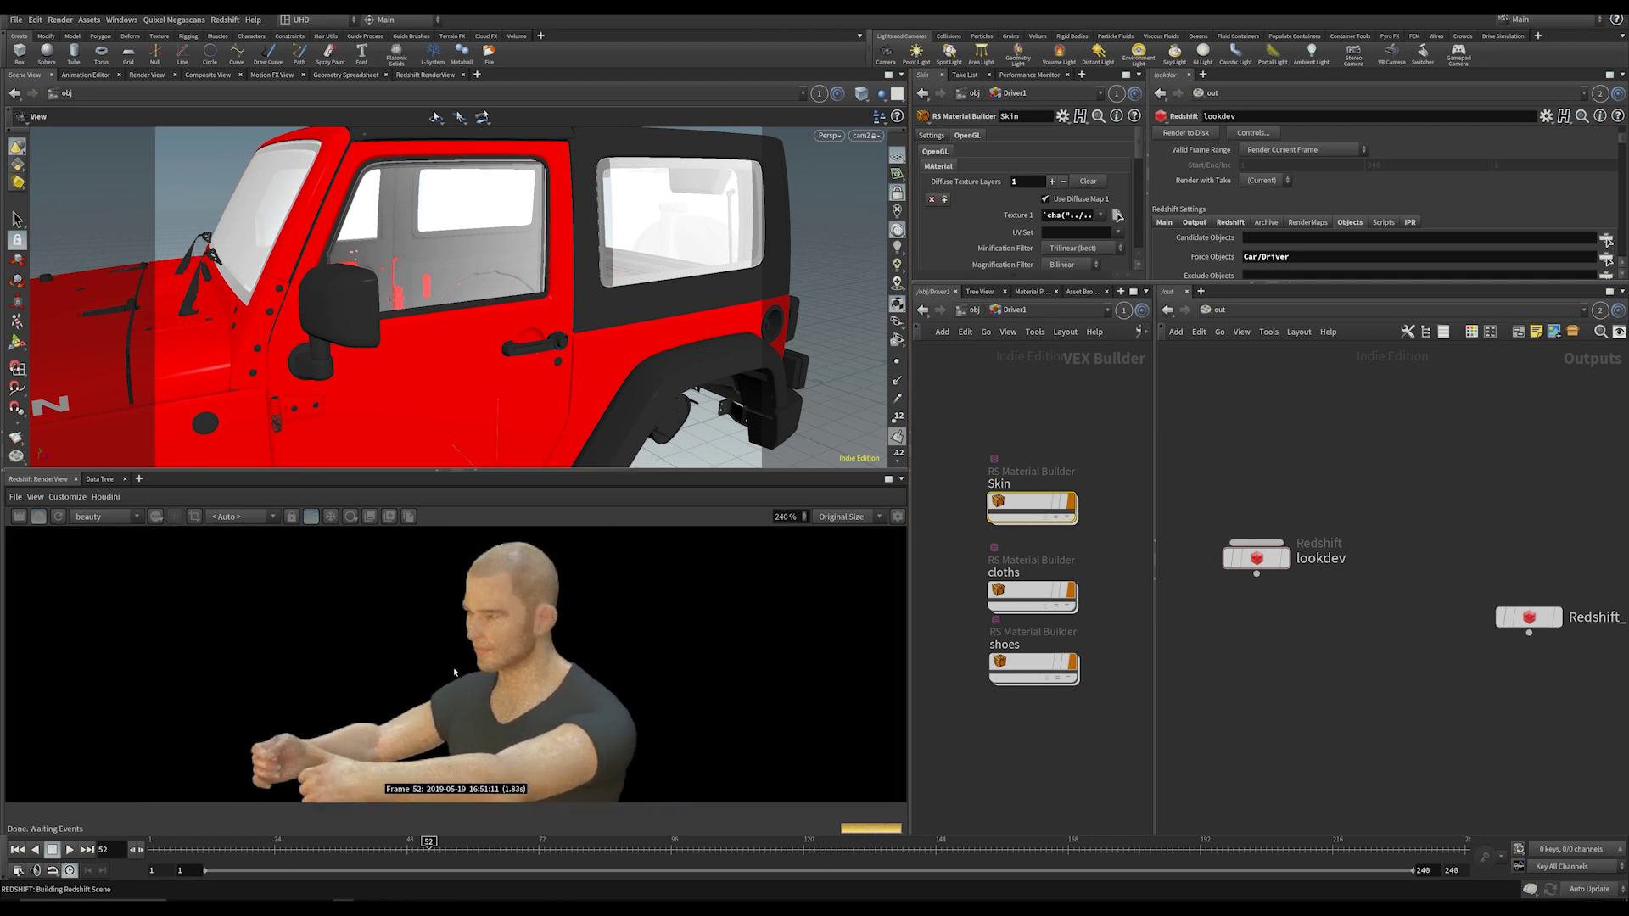
Step: Open the Skin material's Material1 node and try a much lower sub-surface scattering Amount
double_click(1031, 507)
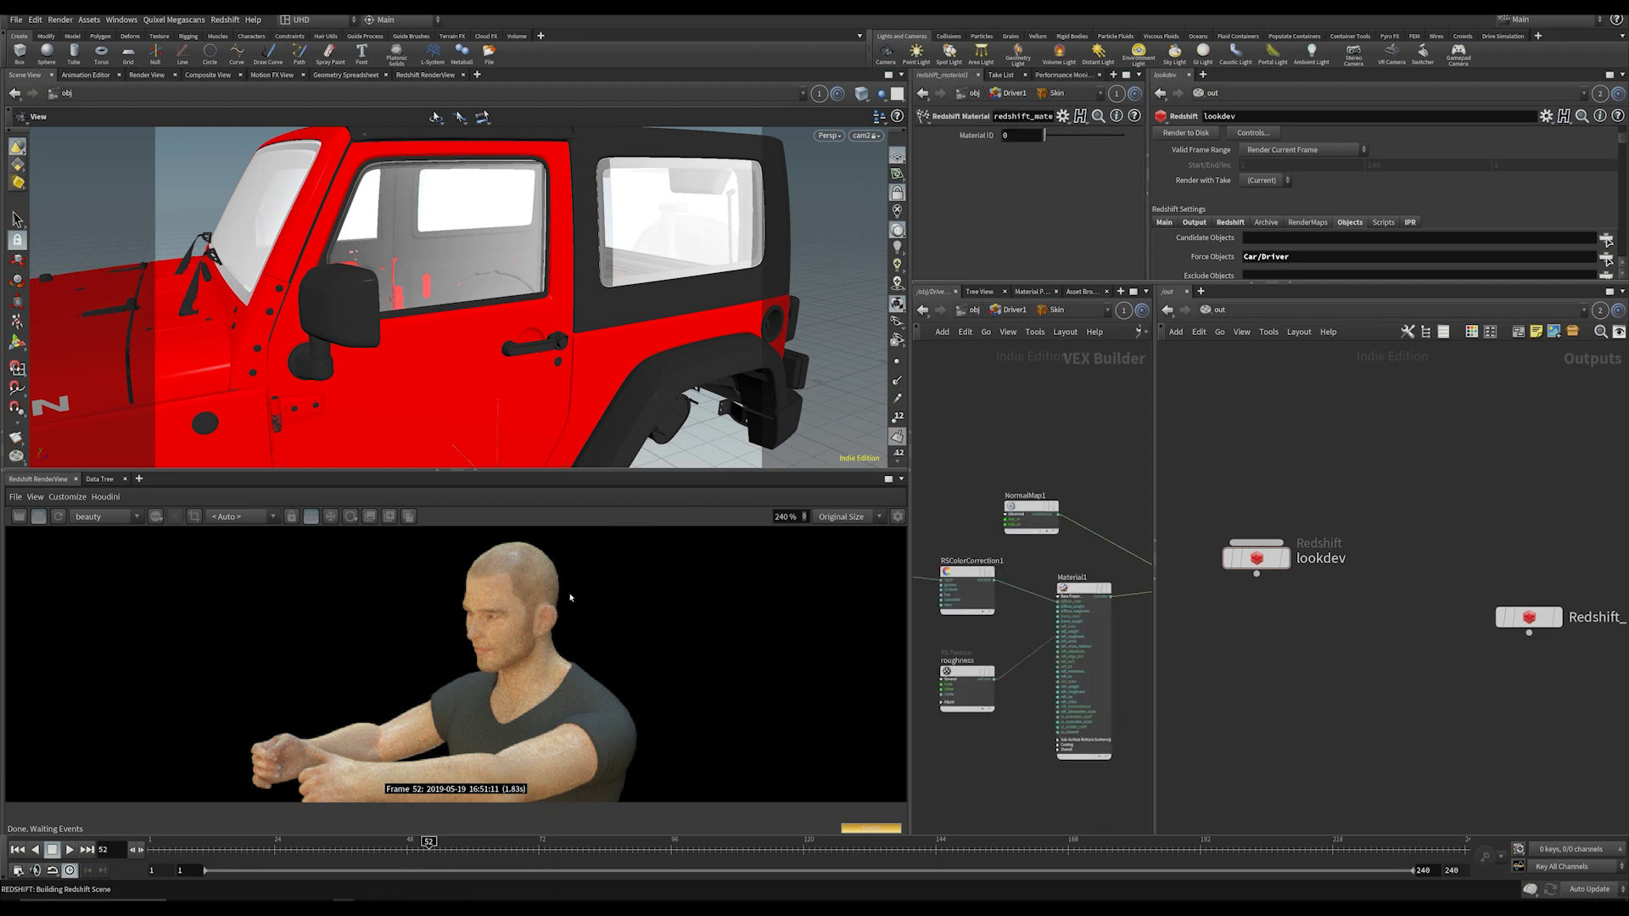
click(1084, 588)
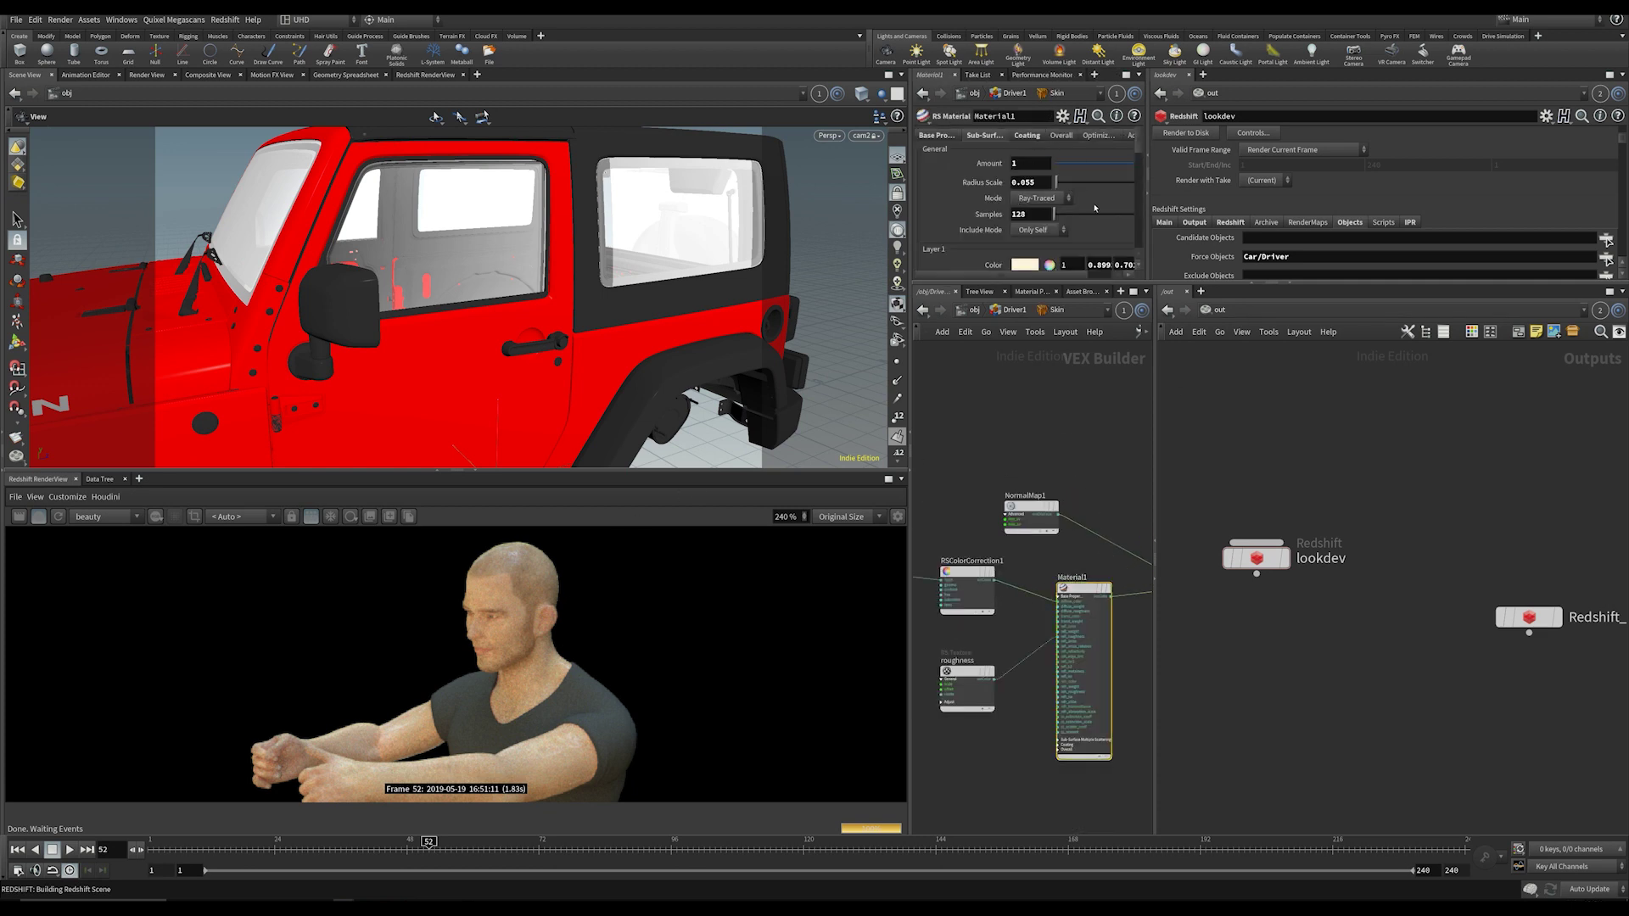
scroll(1095, 208, down, 1)
drag(1103, 153, 1061, 158)
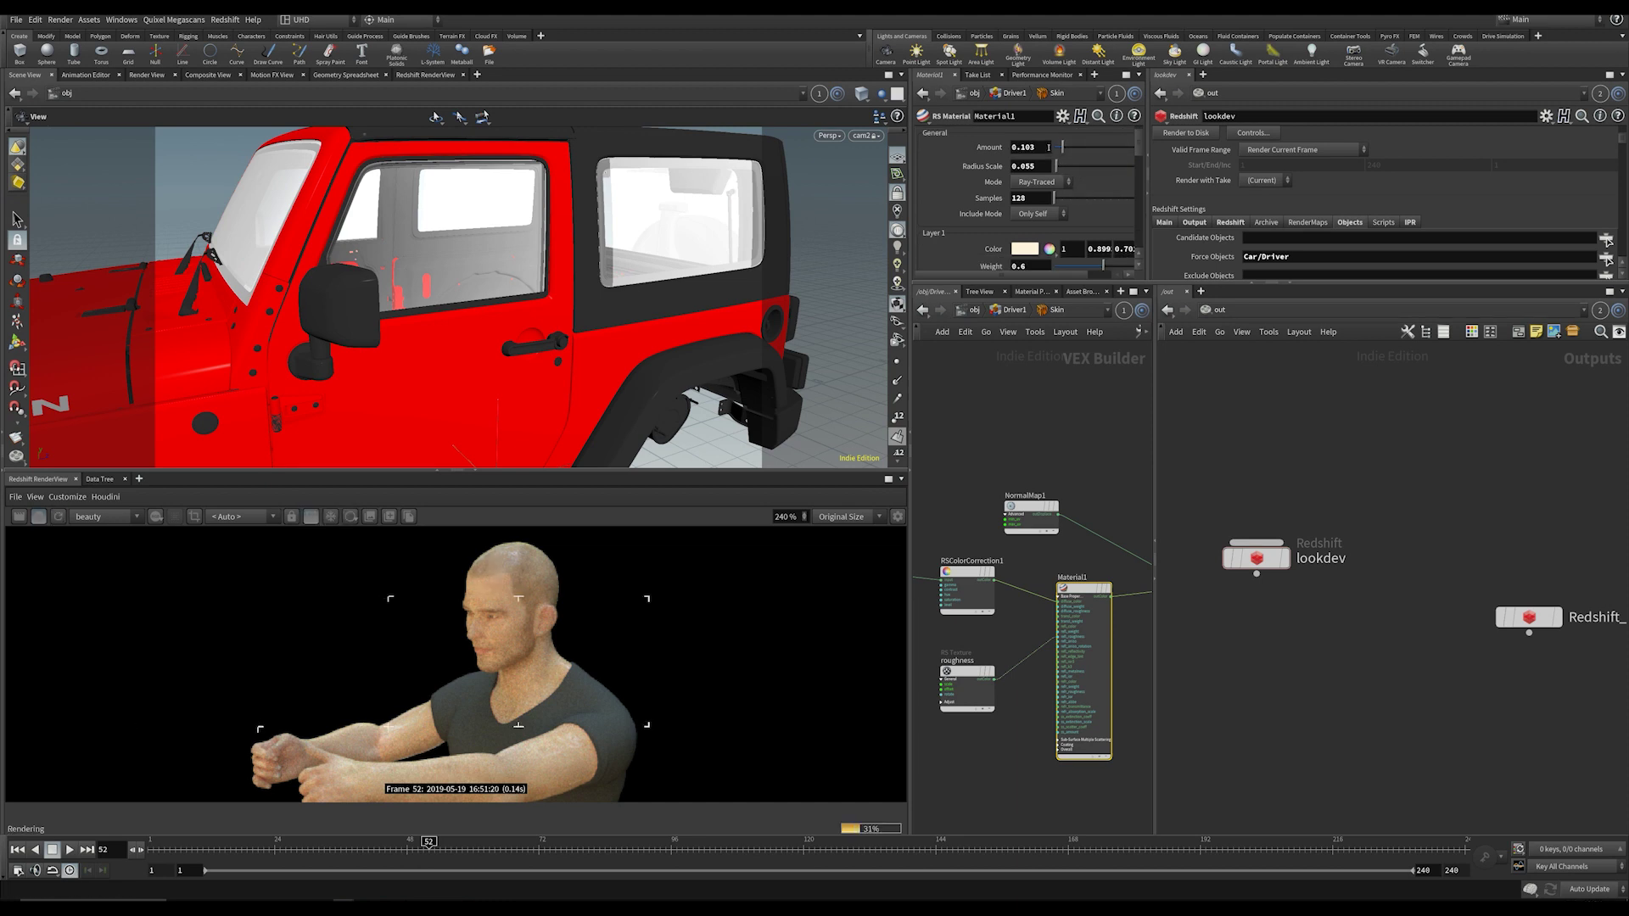
key(ctrl+z)
Step: Review the whole Skin network and the driver render, and return to the object-level network
click(1023, 399)
scroll(1022, 398, down, 5)
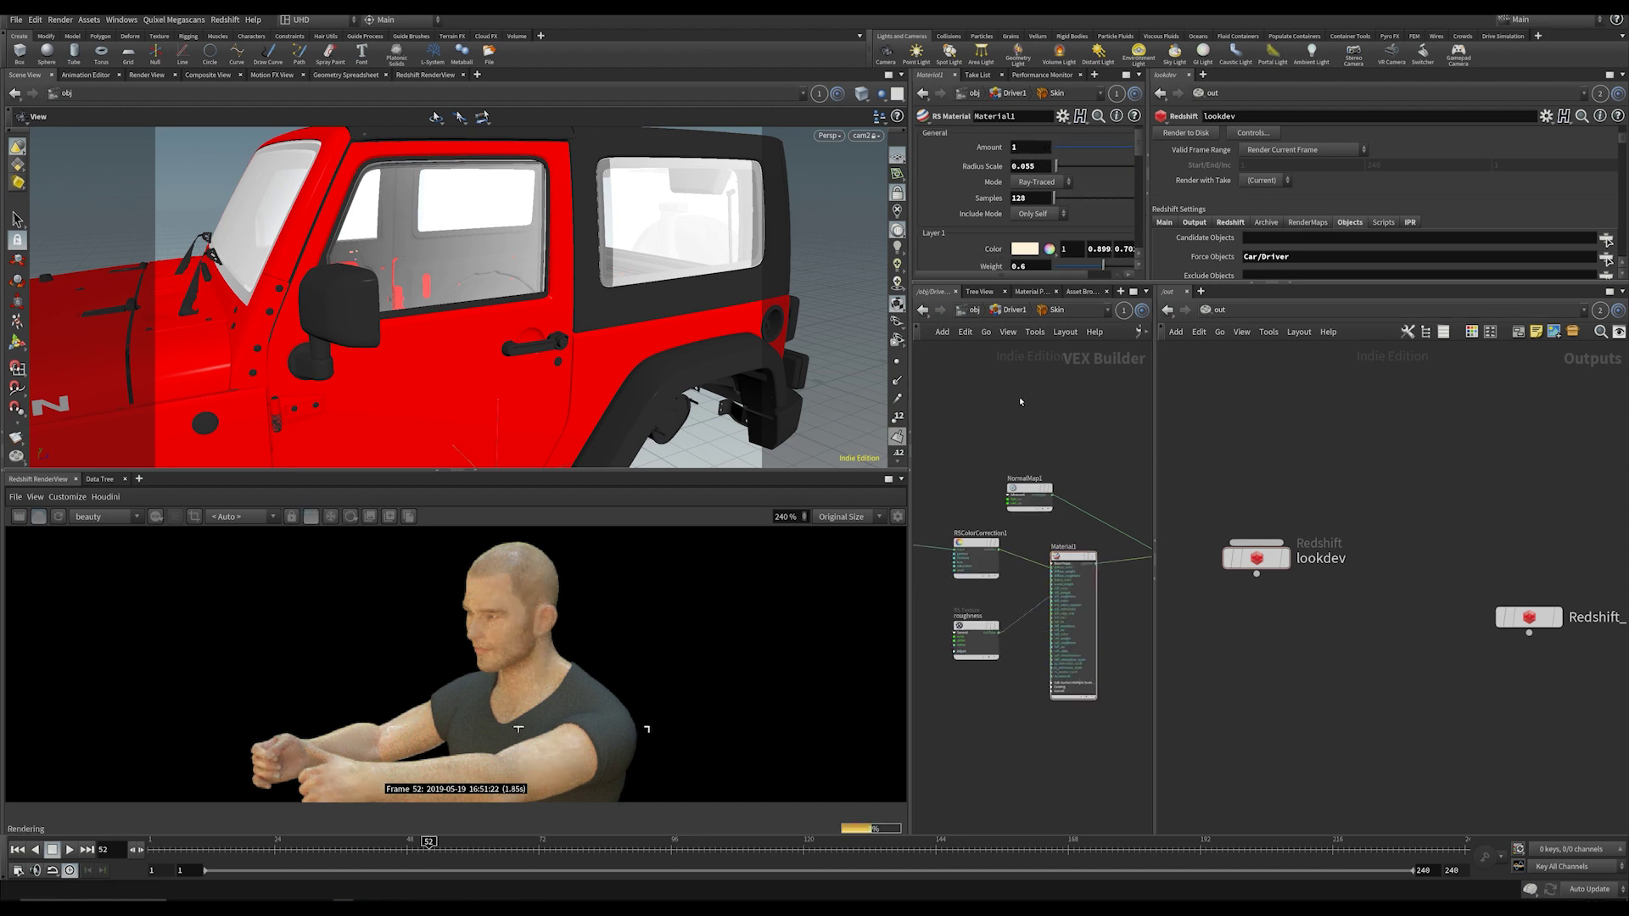
scroll(375, 723, down, 3)
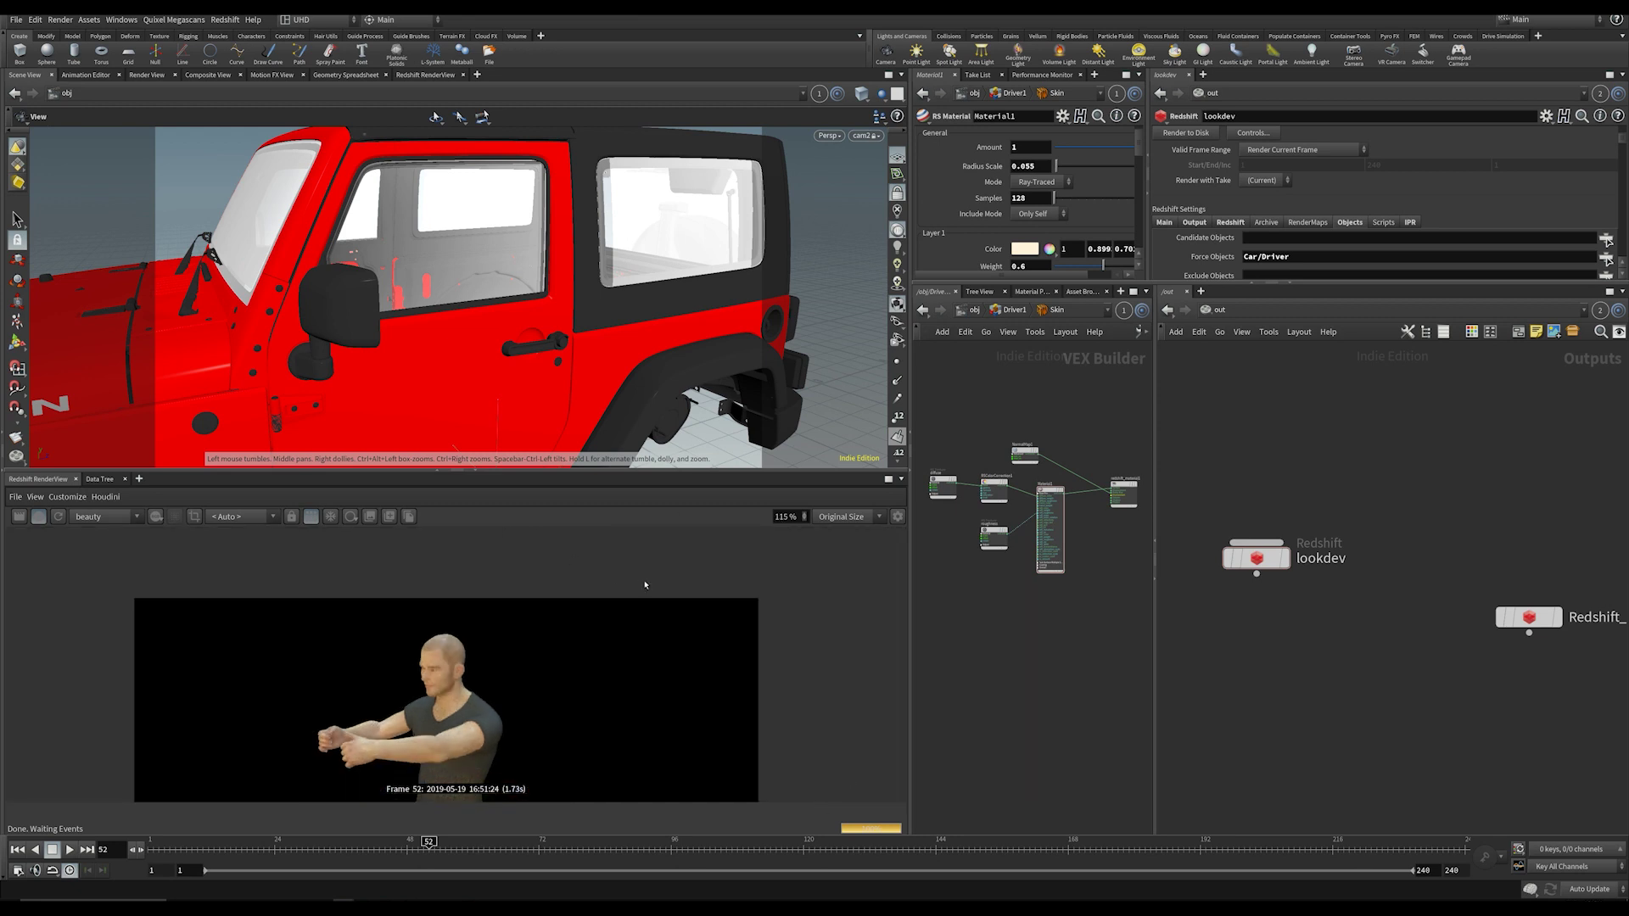
click(1013, 311)
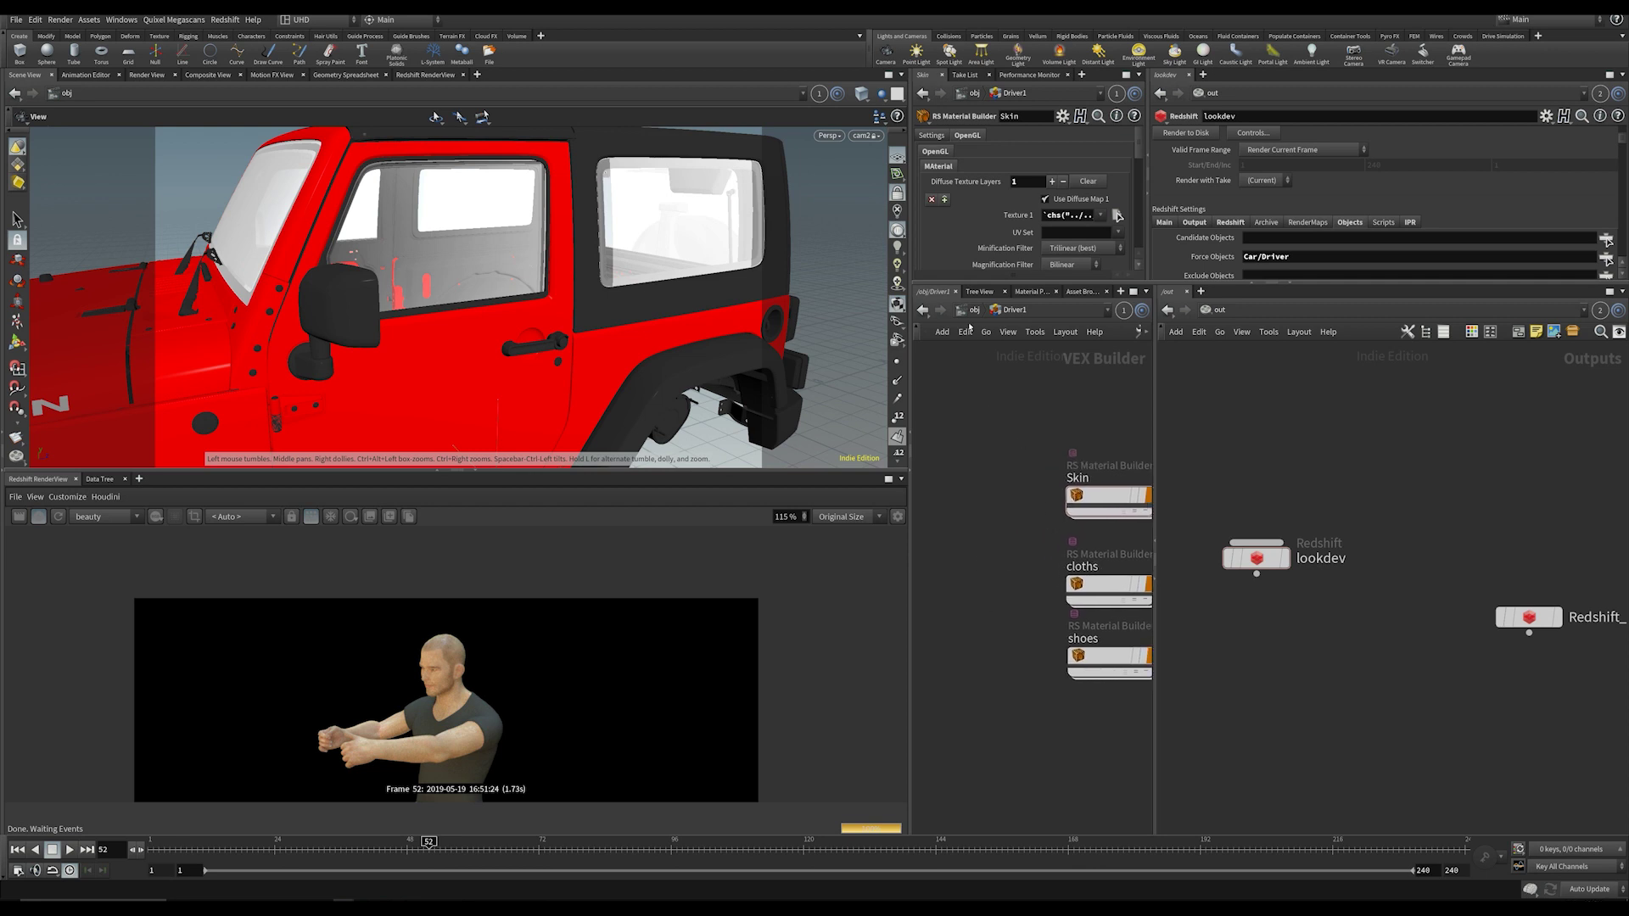
key(u)
key(h)
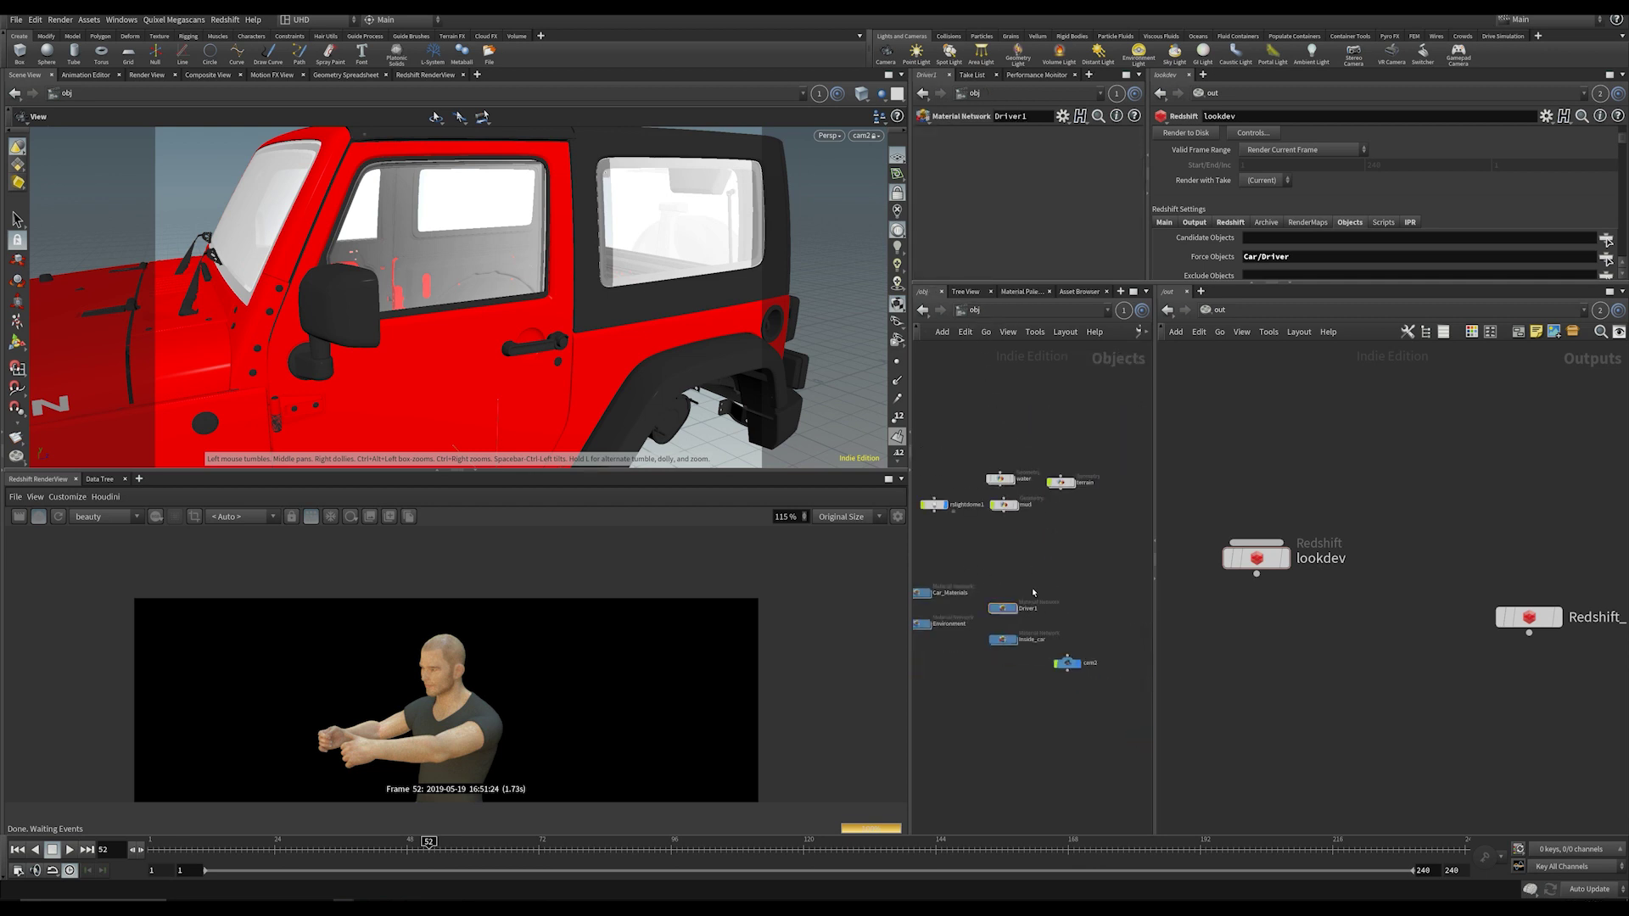
Step: Frame the Jeep's front quarter in the viewport and open the glass_front material inside Car_Materials
middle_drag(1034, 593, 1178, 579)
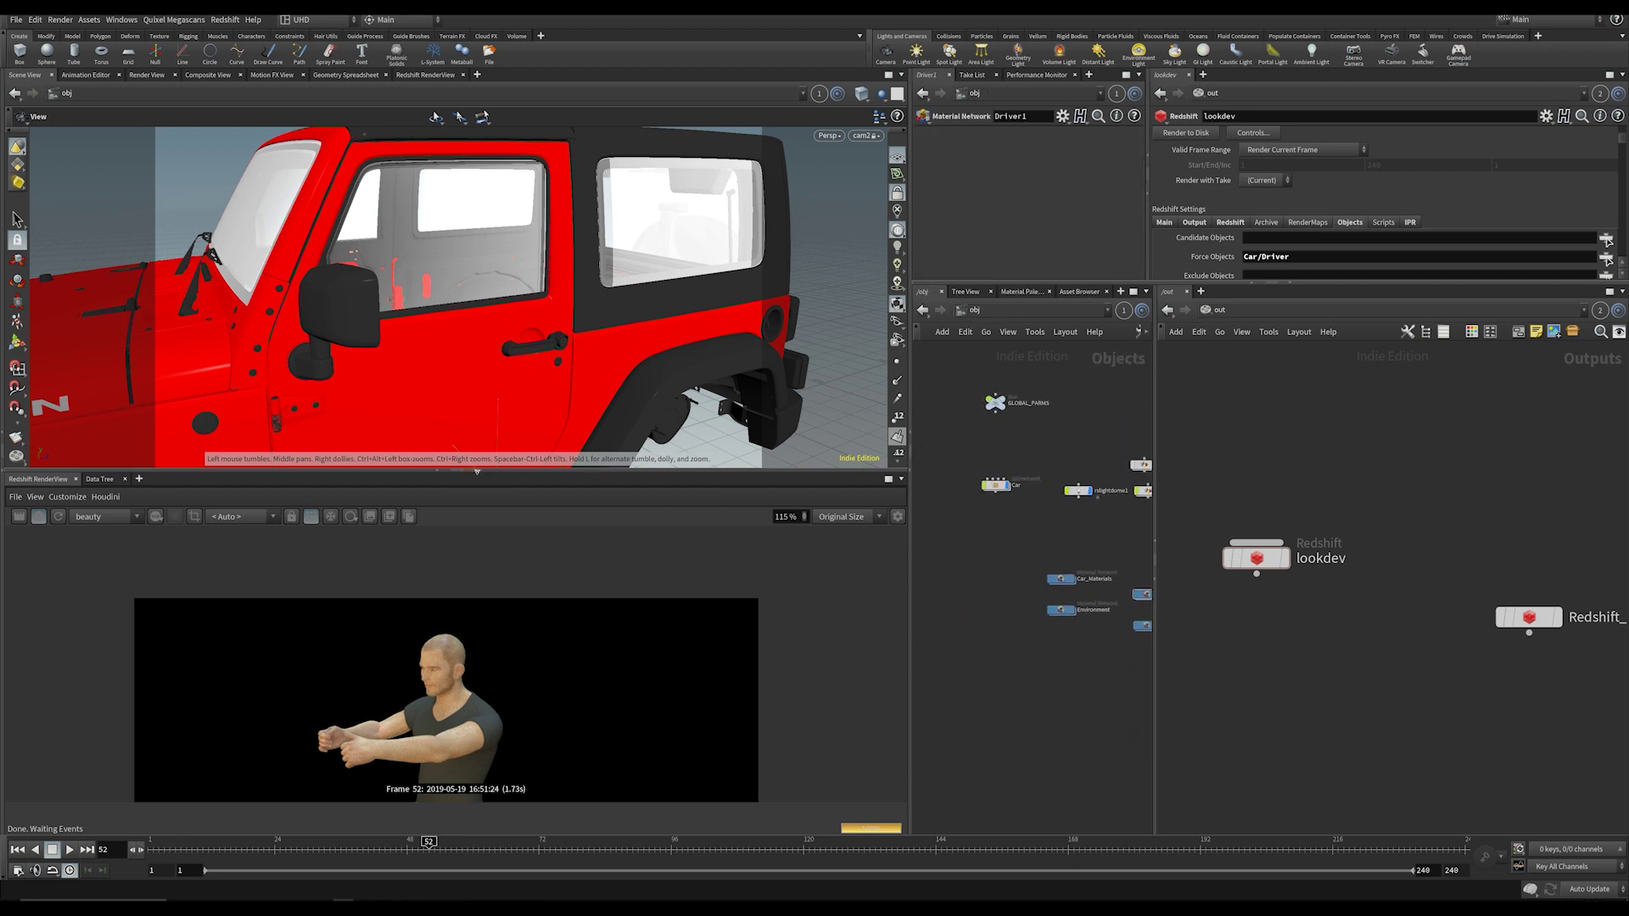
drag(477, 471, 477, 431)
drag(489, 257, 649, 284)
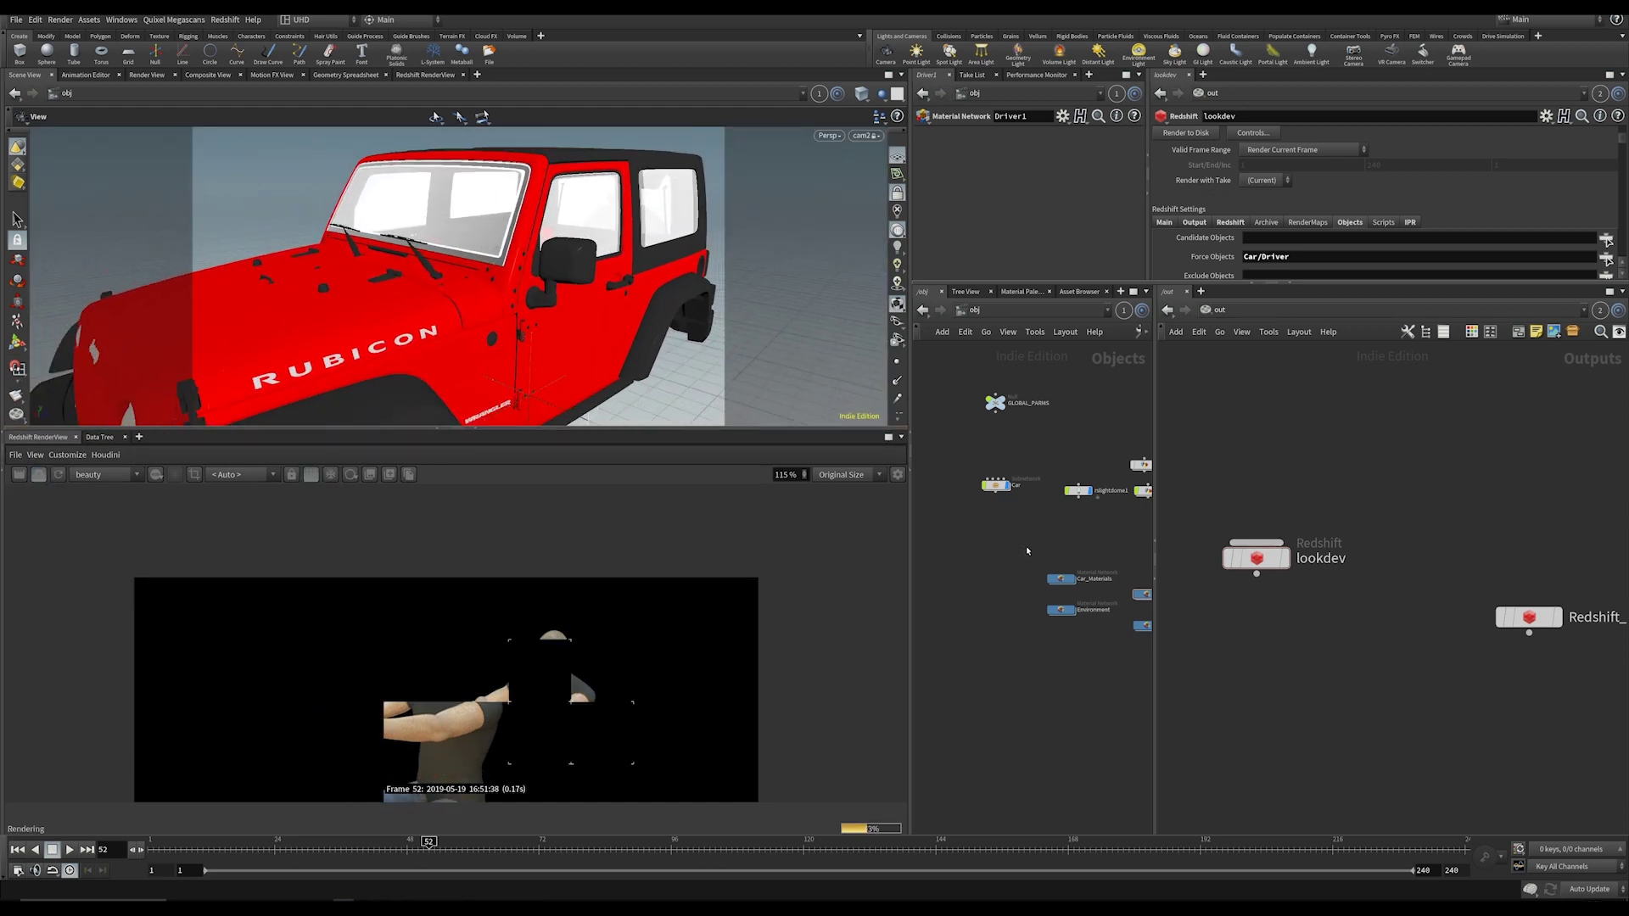
double_click(1060, 579)
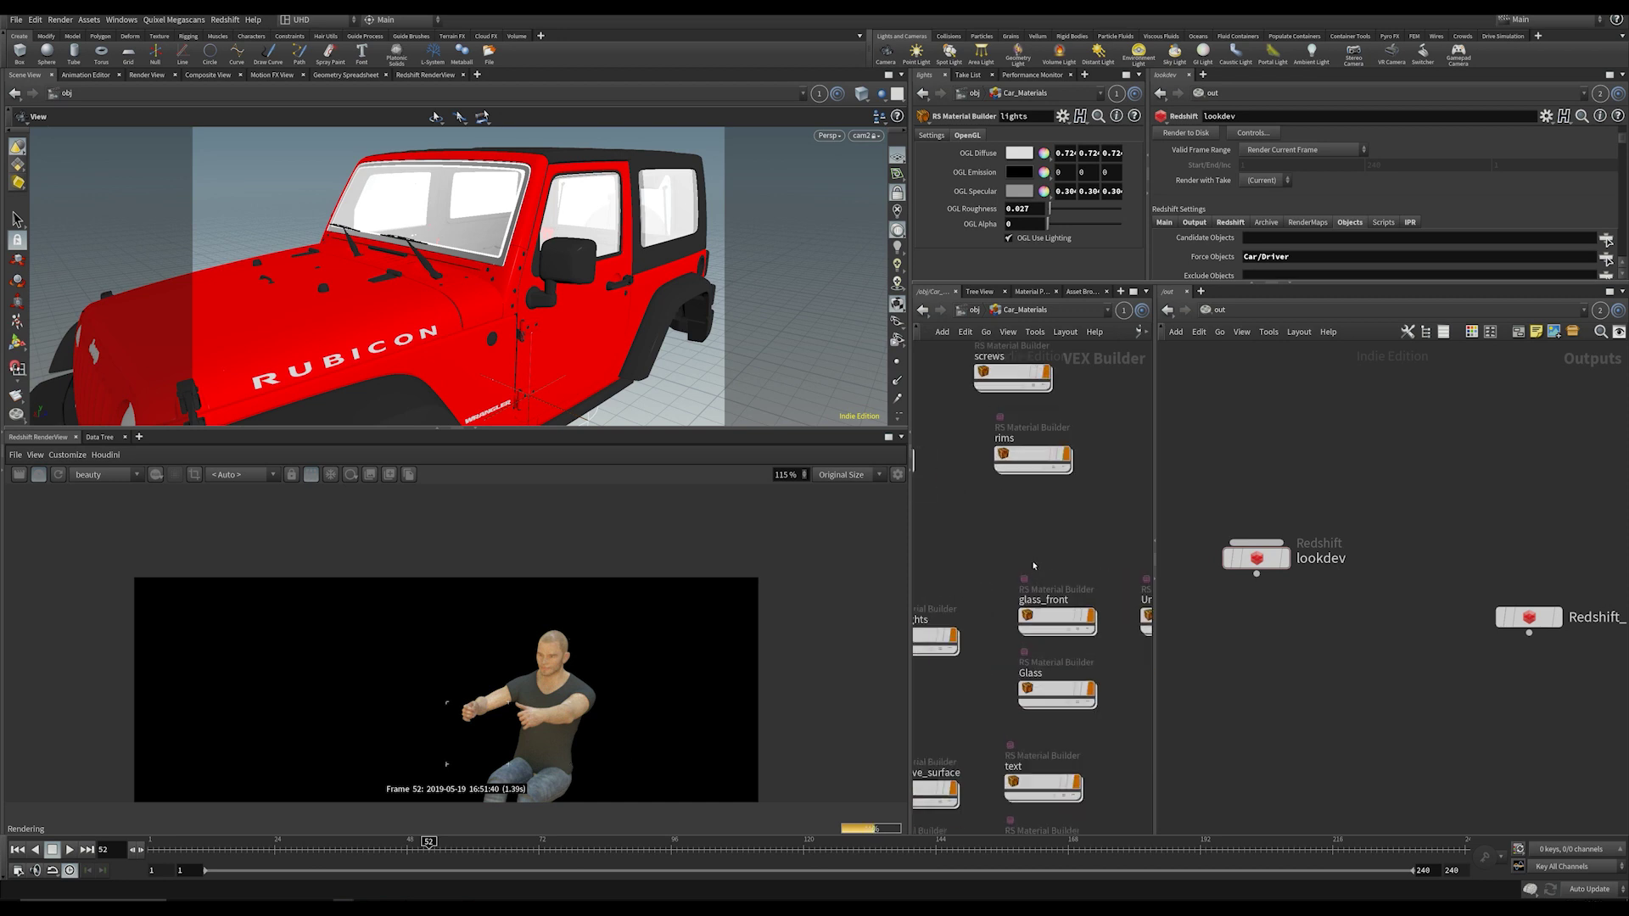
scroll(1068, 547, up, 3)
double_click(1062, 543)
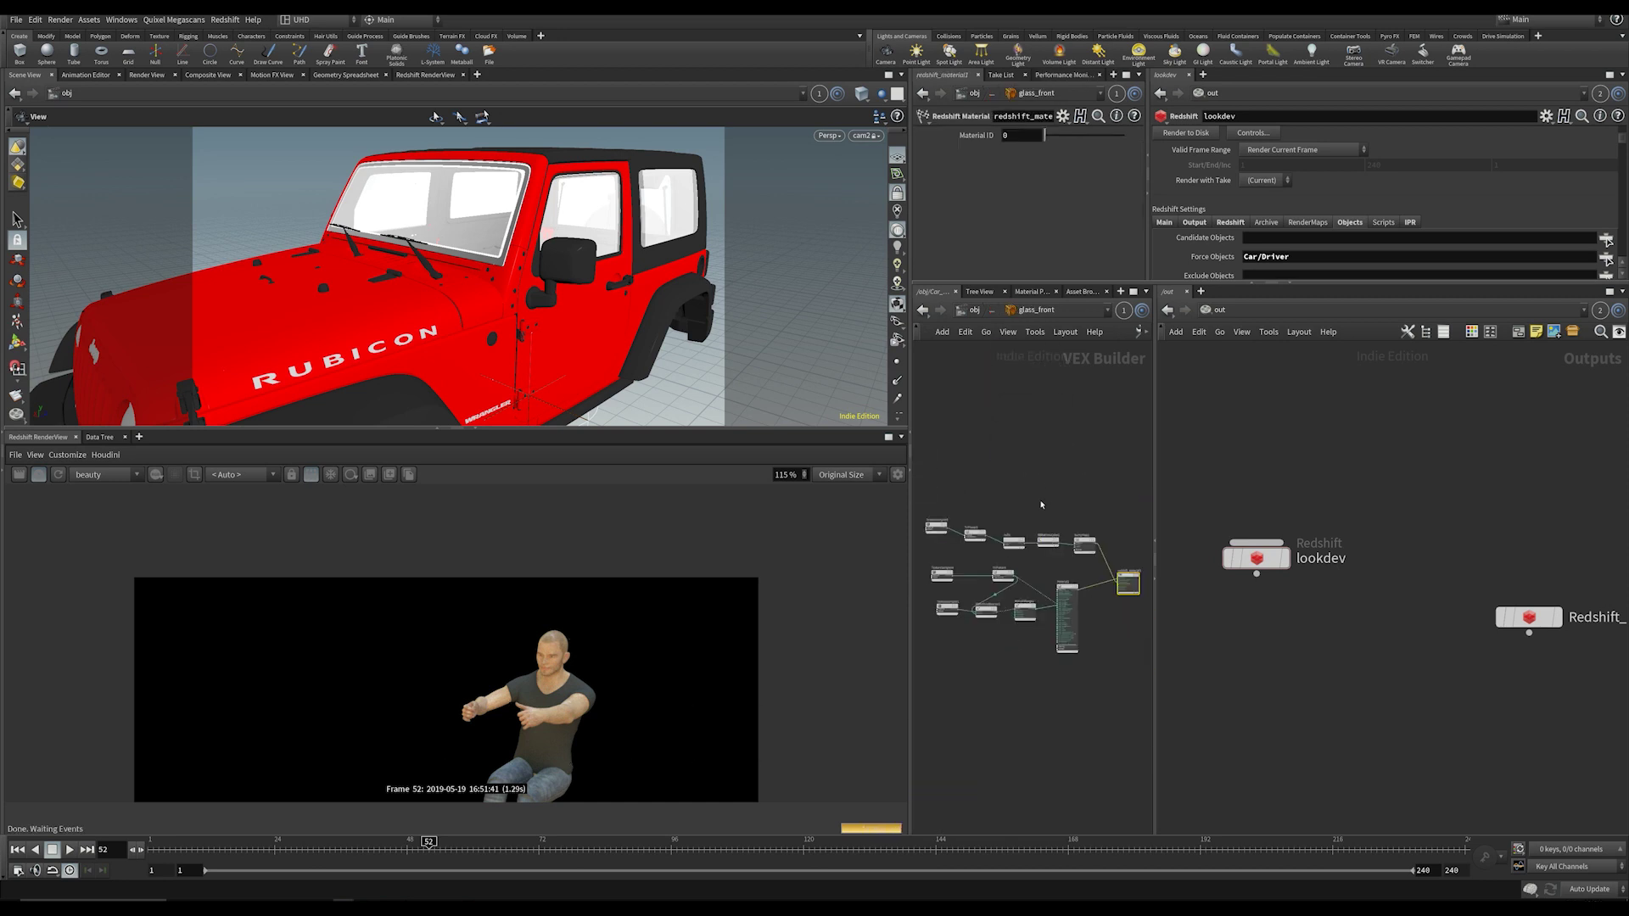
Step: Open the Glass material and check the image sequence available for TextureSampler5's filename without changing it
key(u)
middle_drag(1053, 504, 1017, 484)
scroll(959, 462, down, 3)
double_click(1007, 558)
scroll(1008, 558, up, 3)
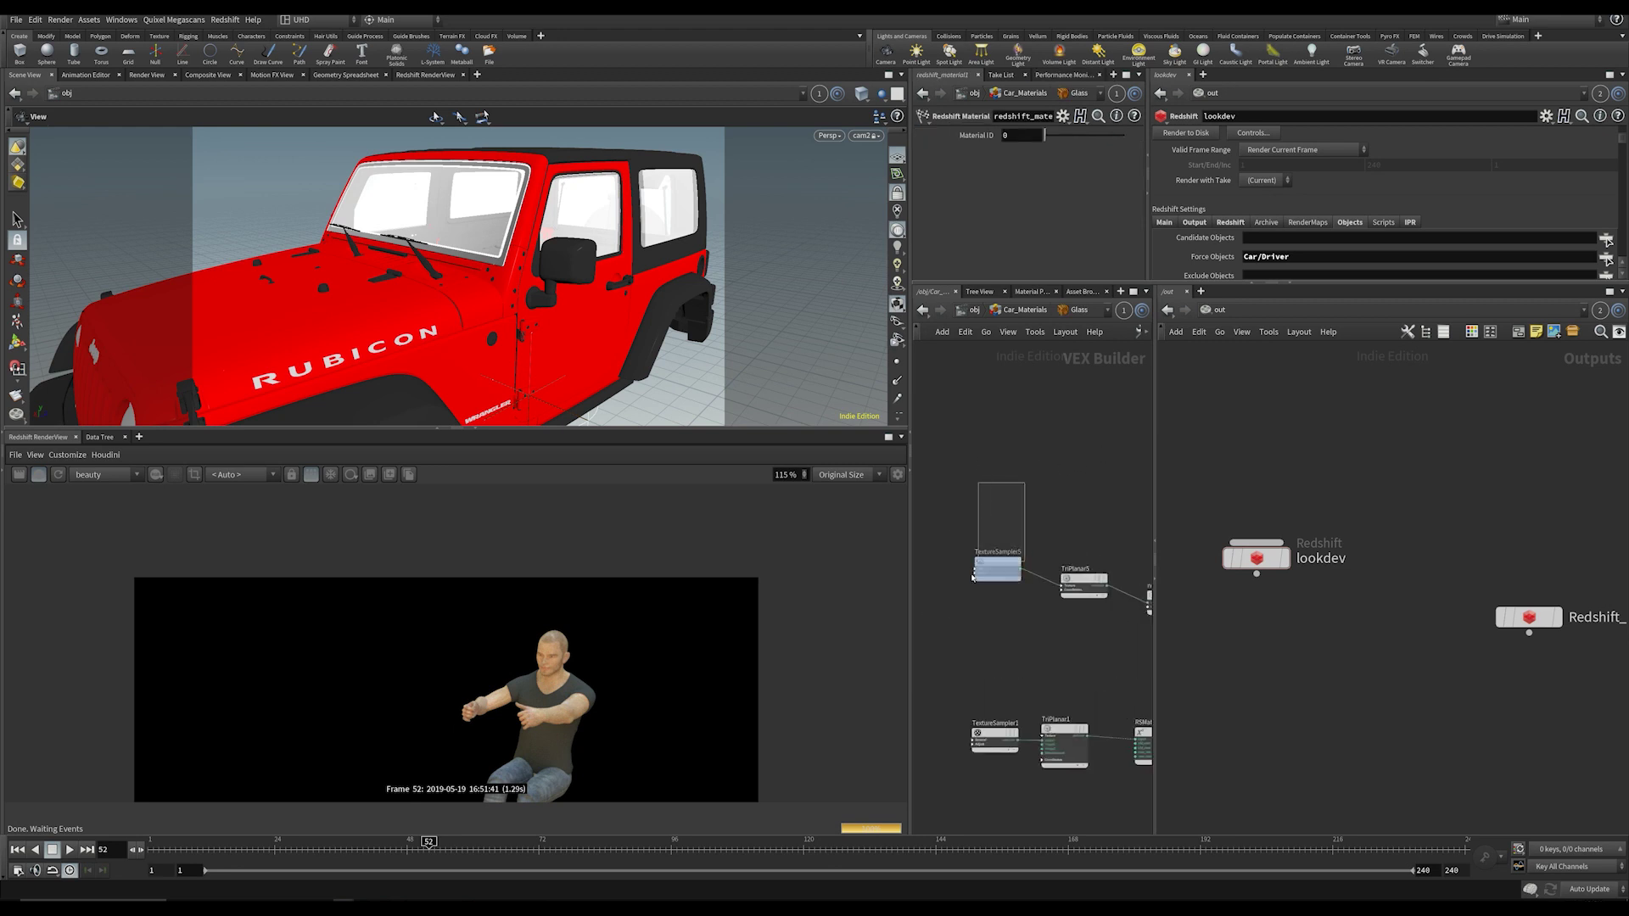
click(998, 565)
drag(1014, 275, 1053, 272)
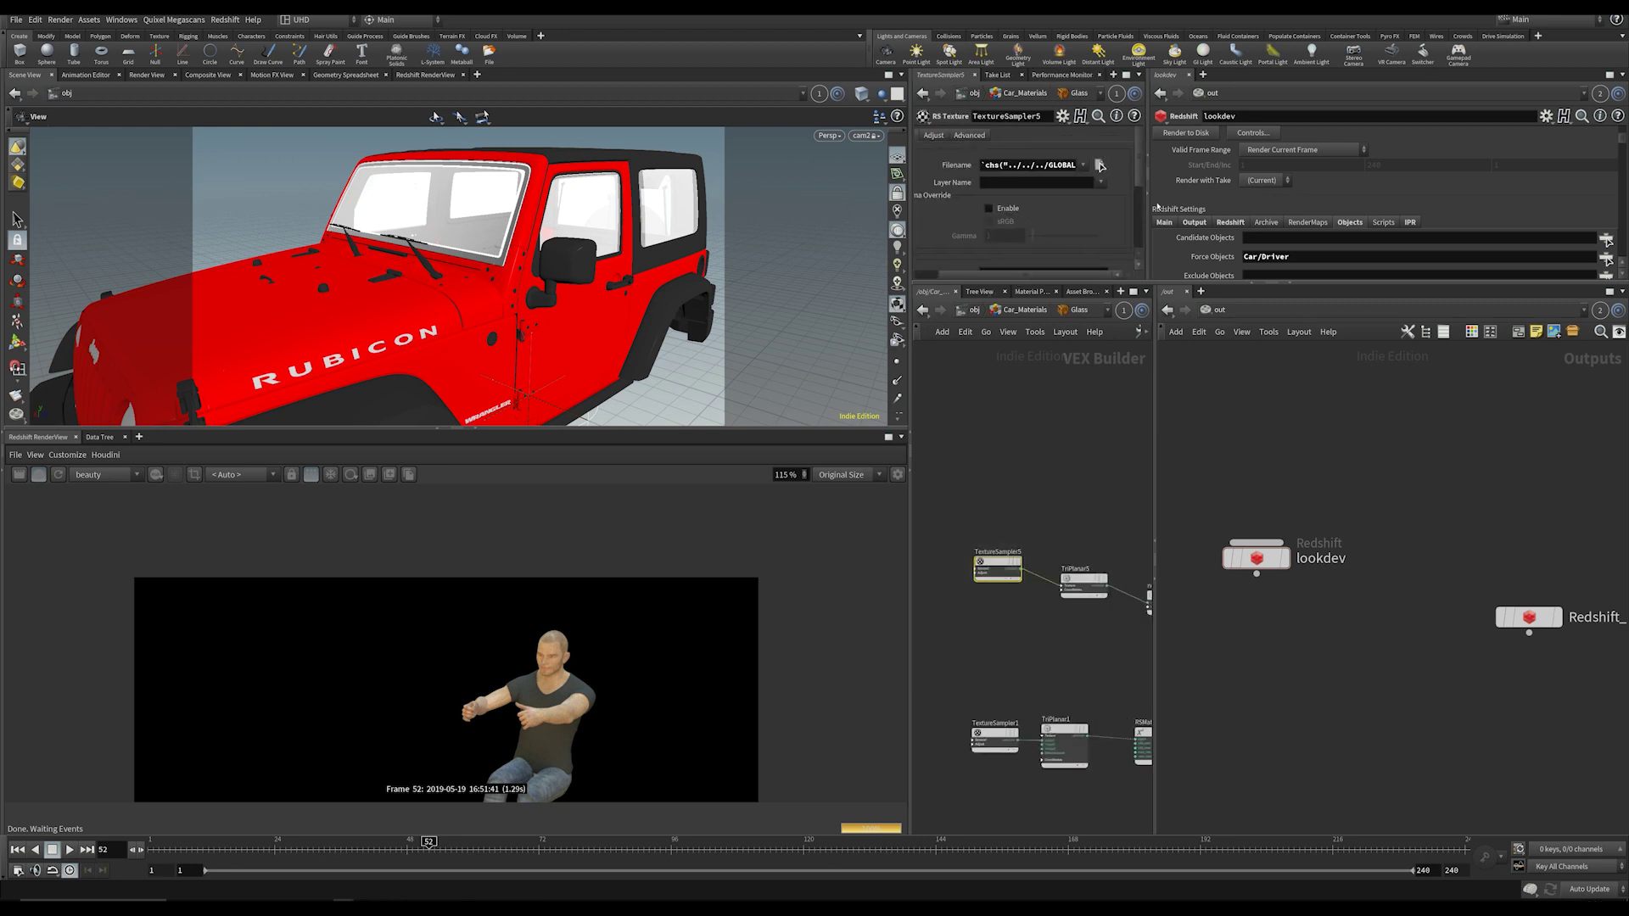
click(1100, 165)
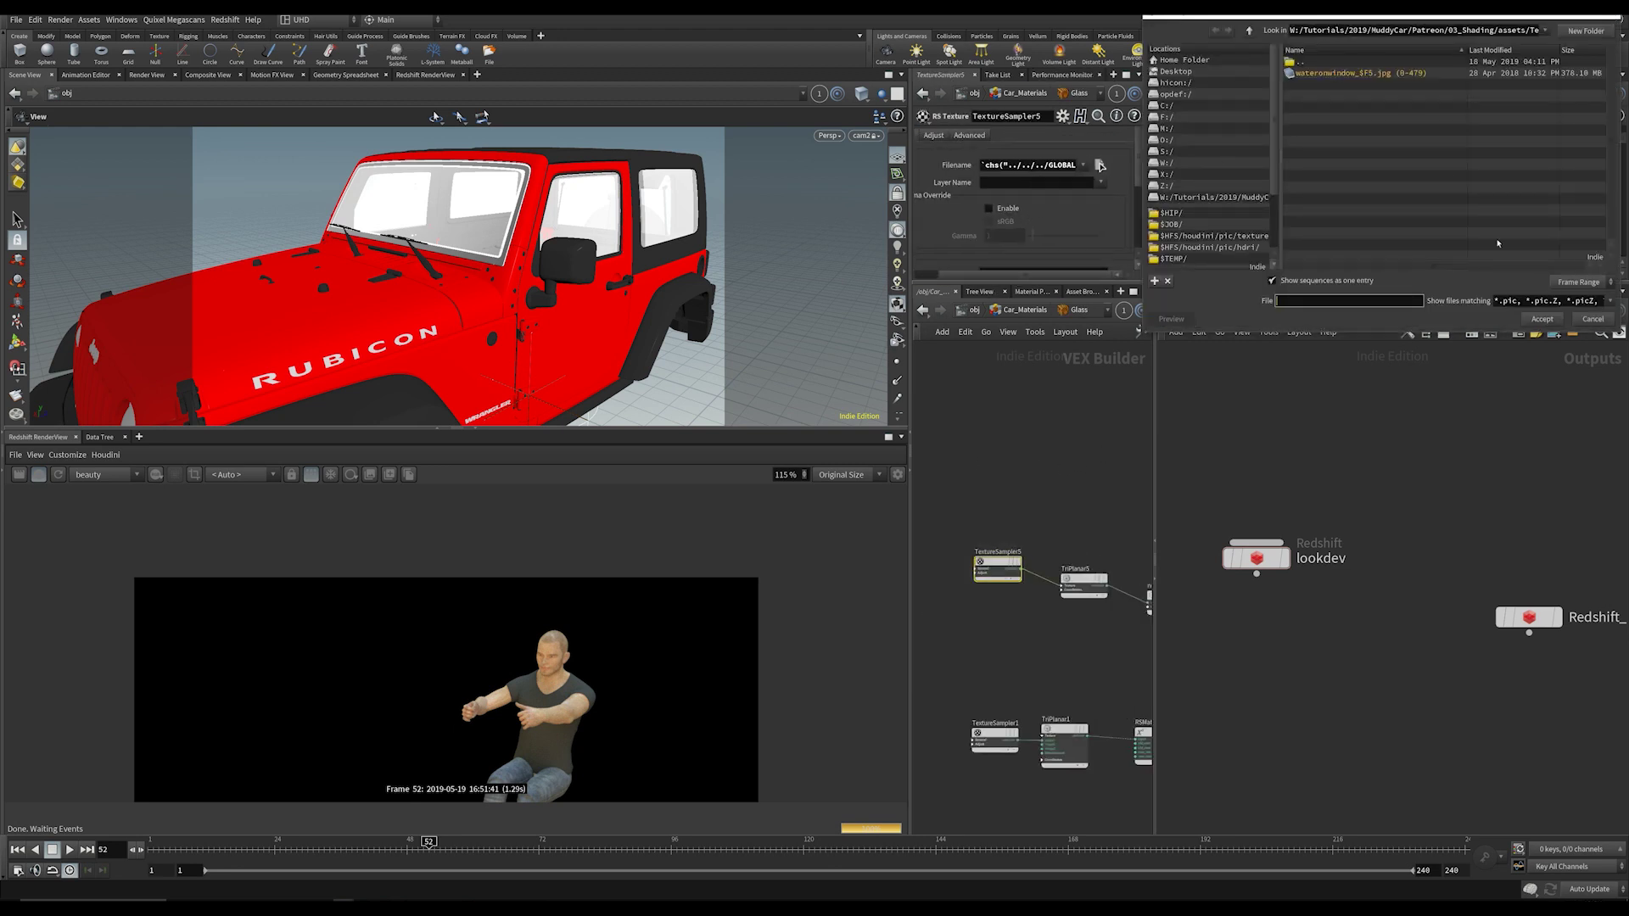
click(1584, 318)
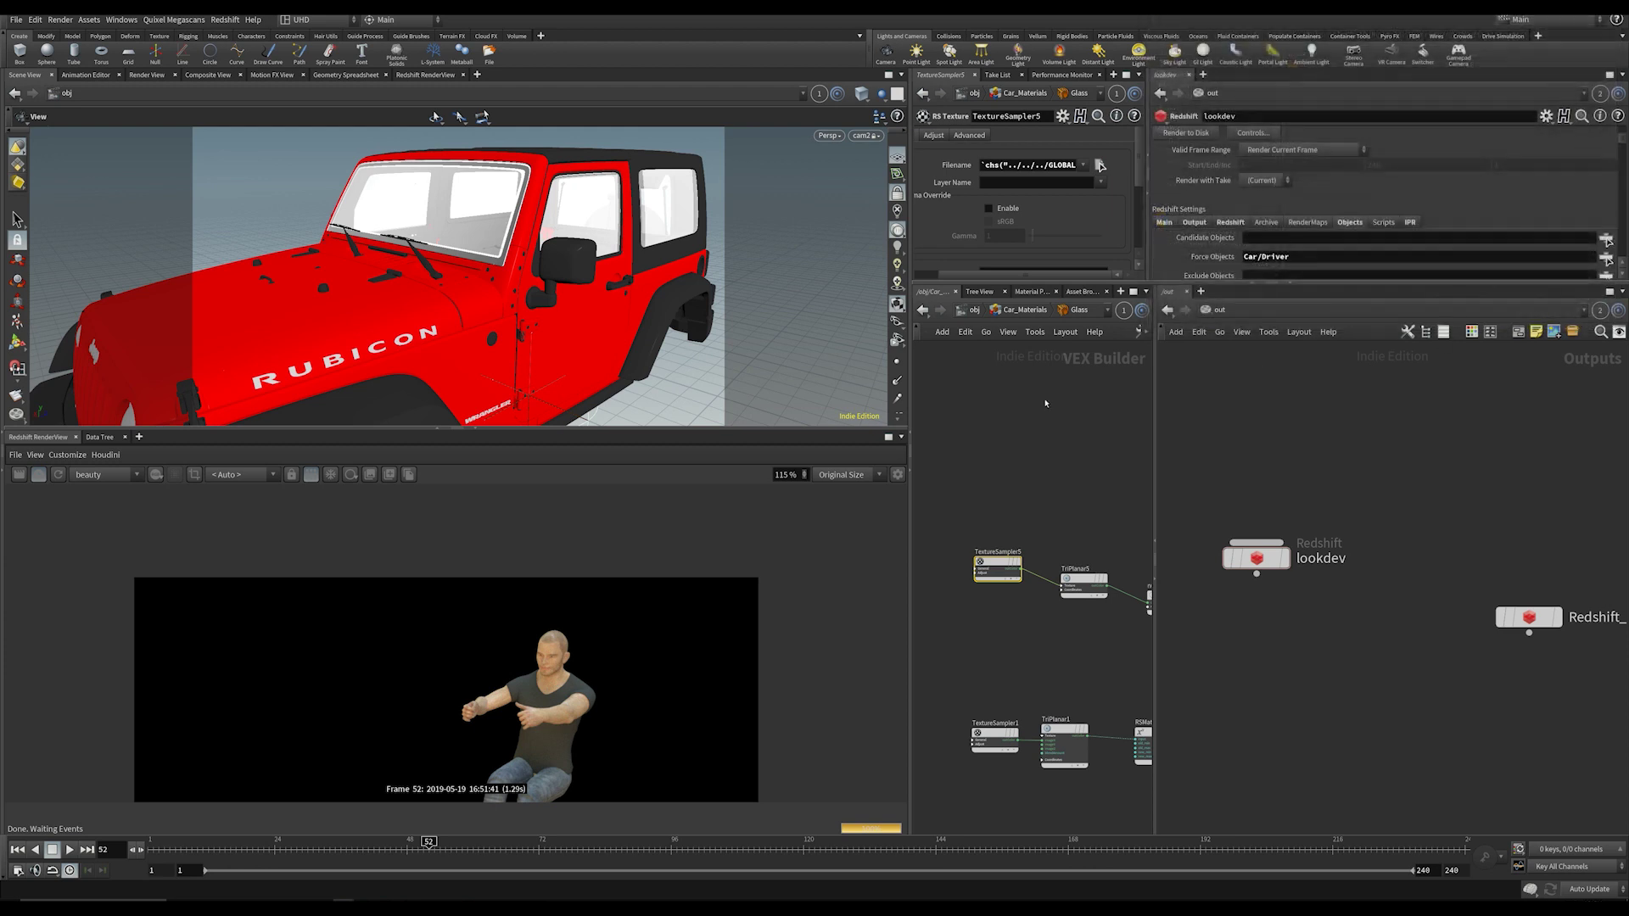
Step: Set lookdev's Force Objects to Car/Exterior1, angle the view toward the windshield and restart the interactive render
click(1606, 258)
double_click(1433, 207)
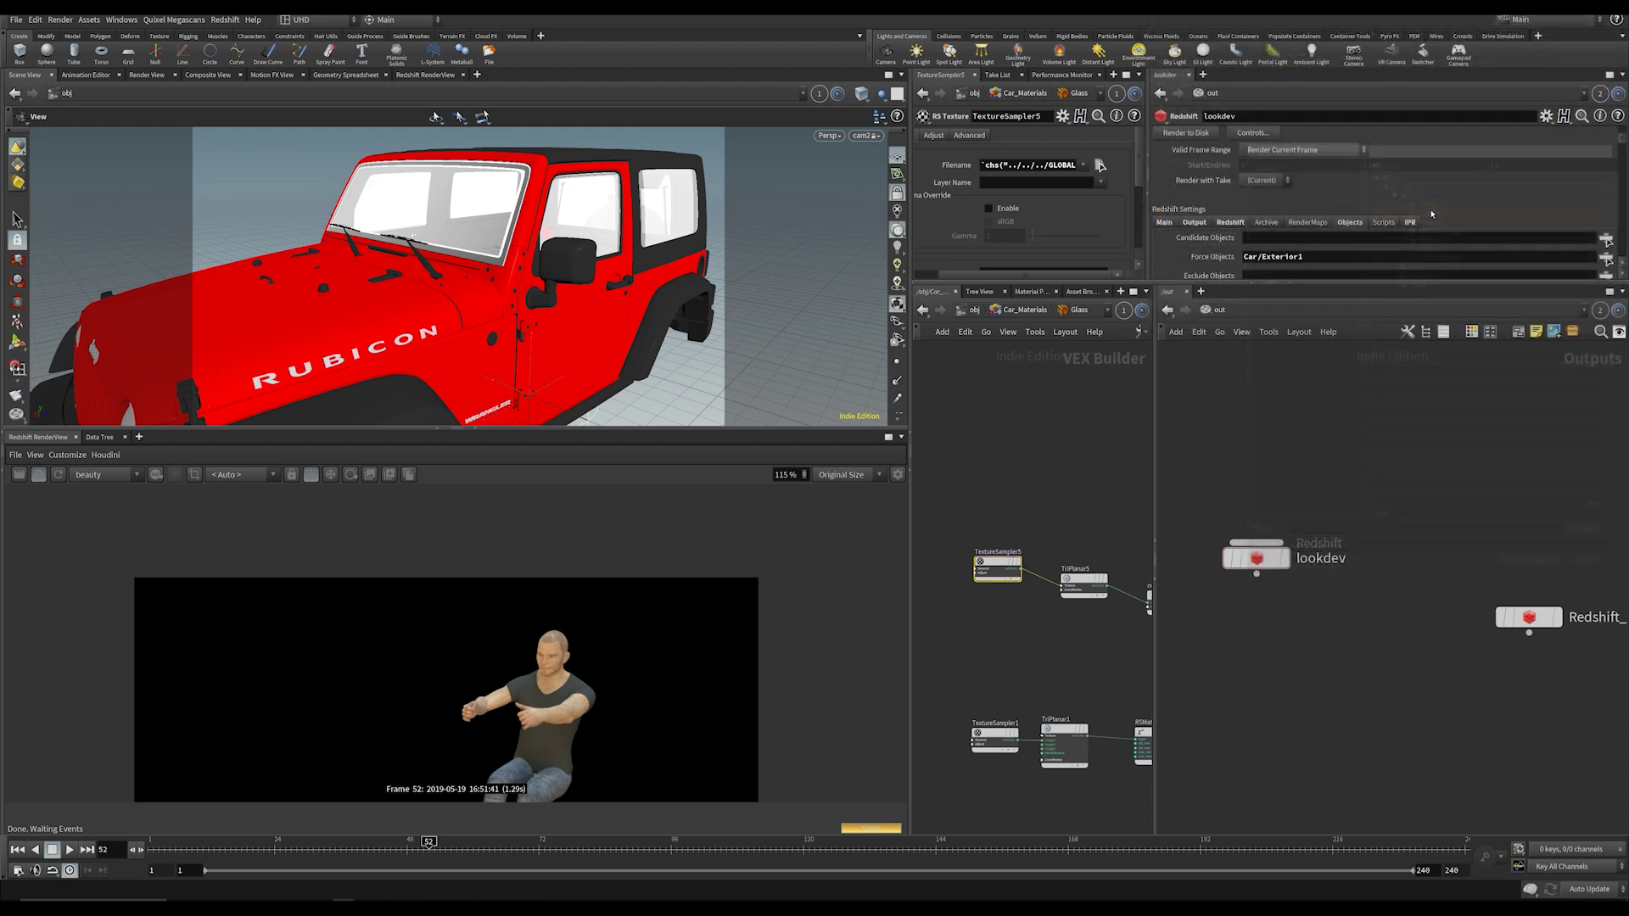
drag(407, 232, 469, 303)
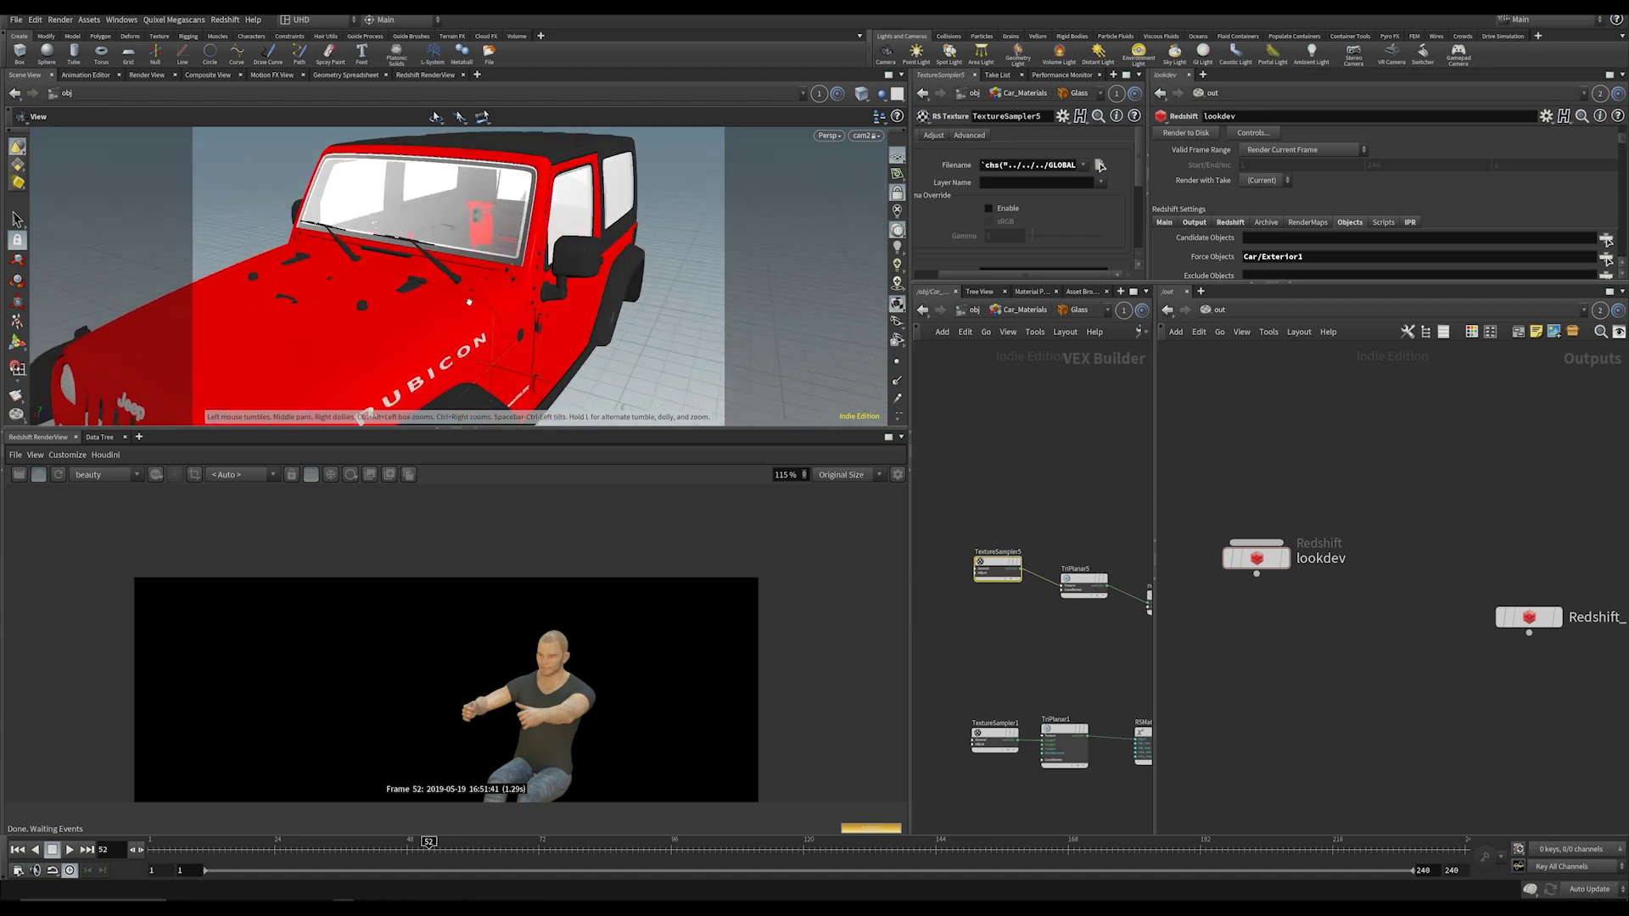
click(39, 476)
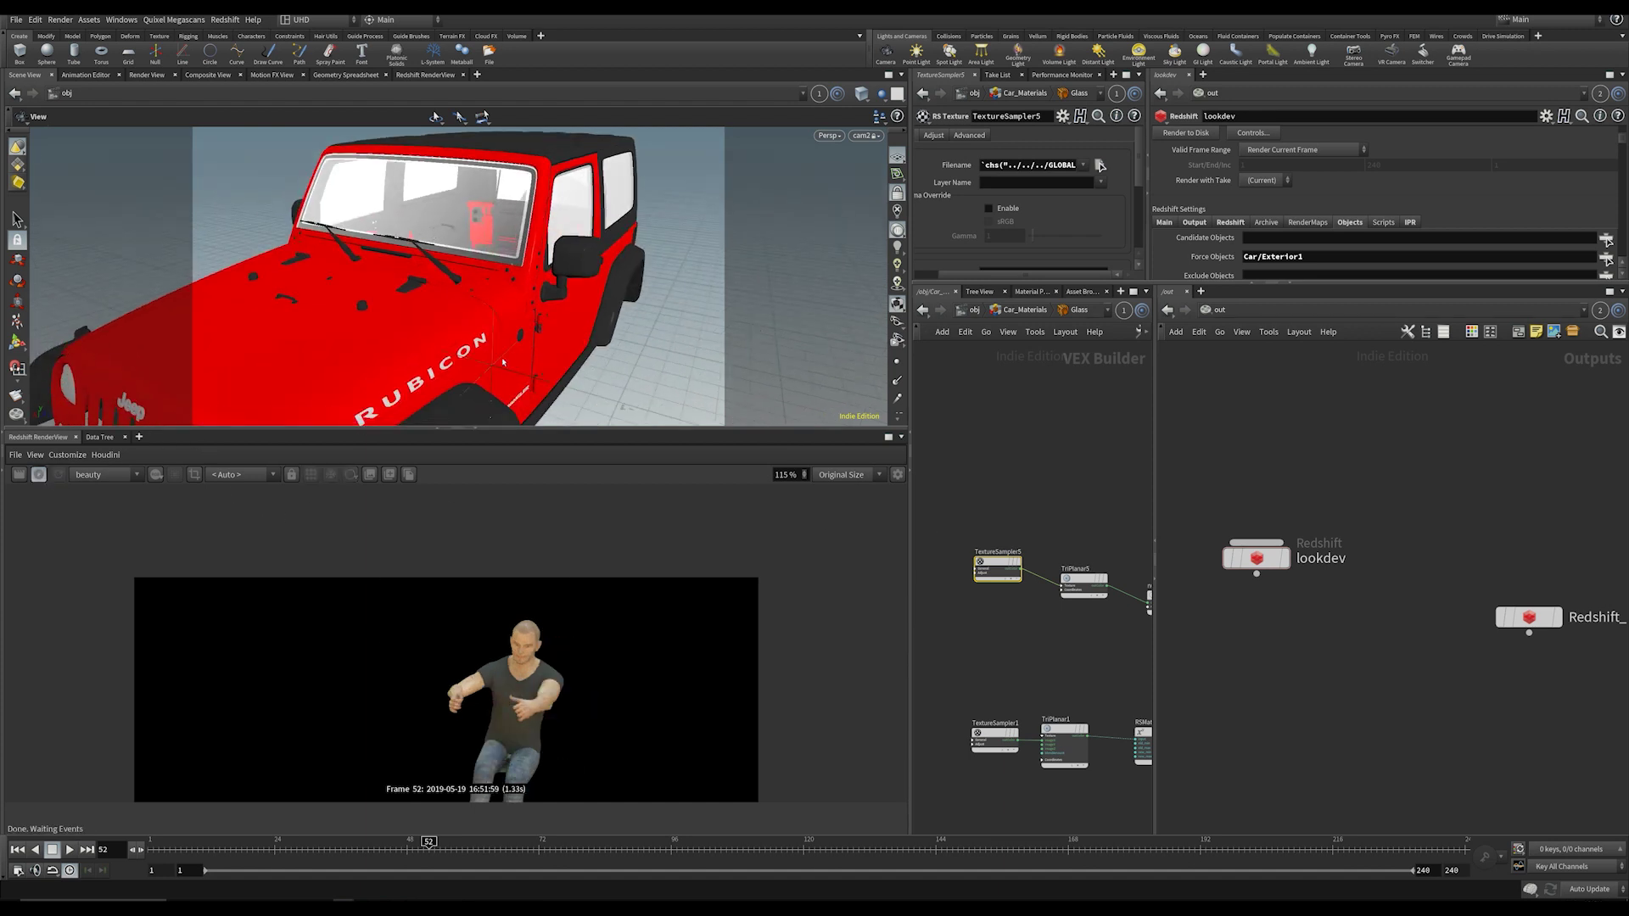
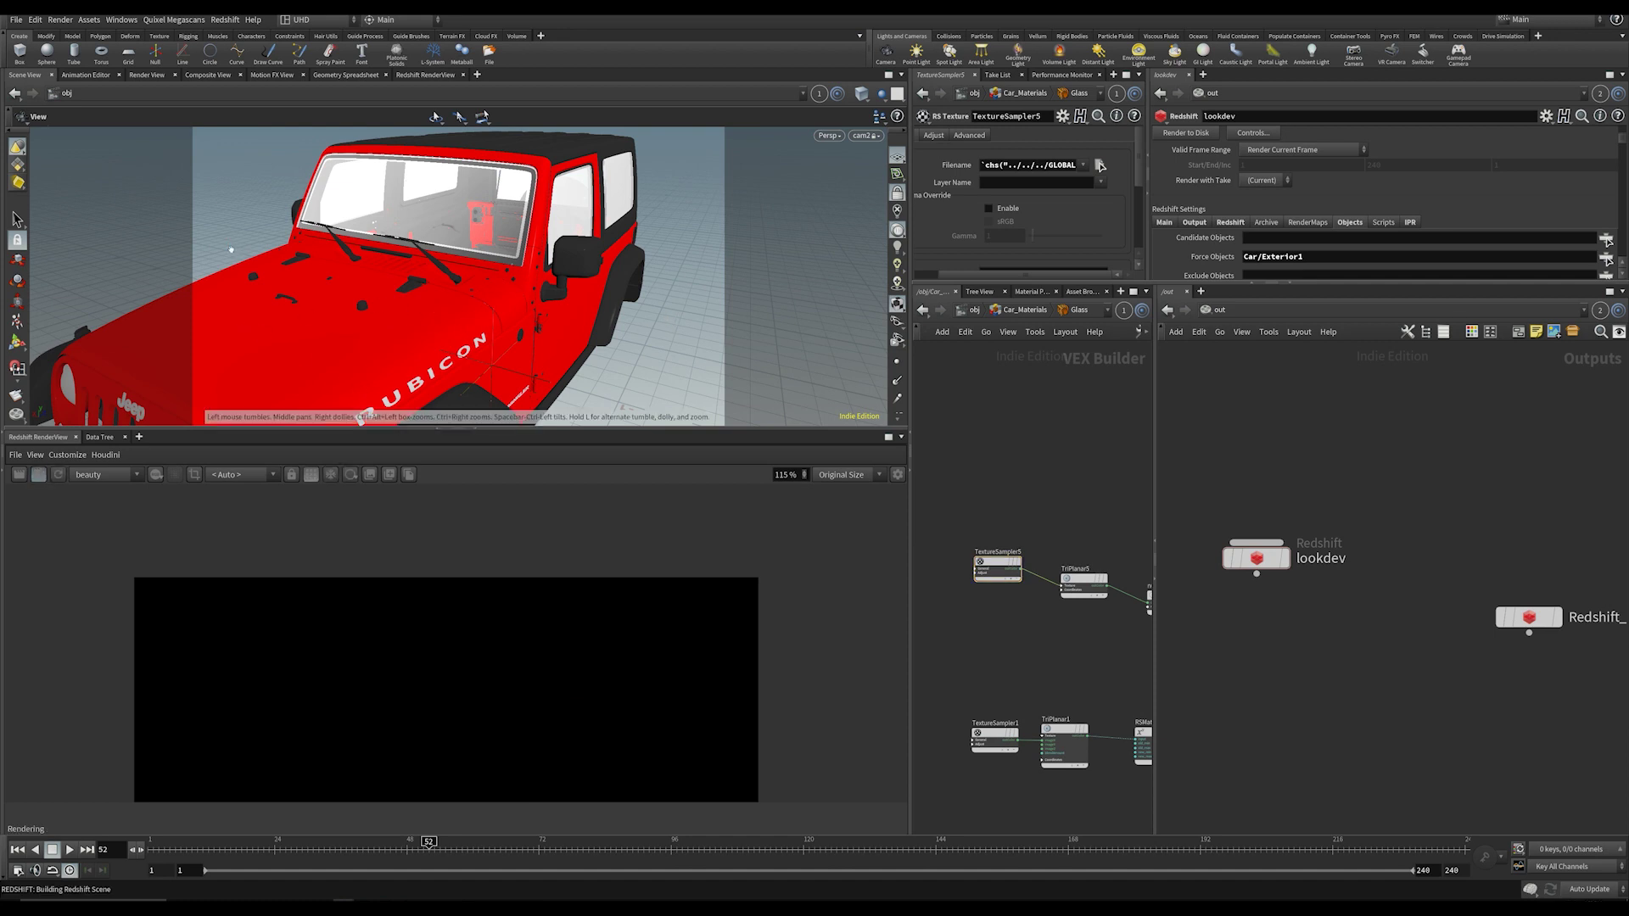
Step: Enlarge the render view and examine the windshield and side door glass up close in the lookdev render
drag(480, 431, 501, 266)
scroll(482, 617, down, 2)
middle_drag(344, 712, 517, 498)
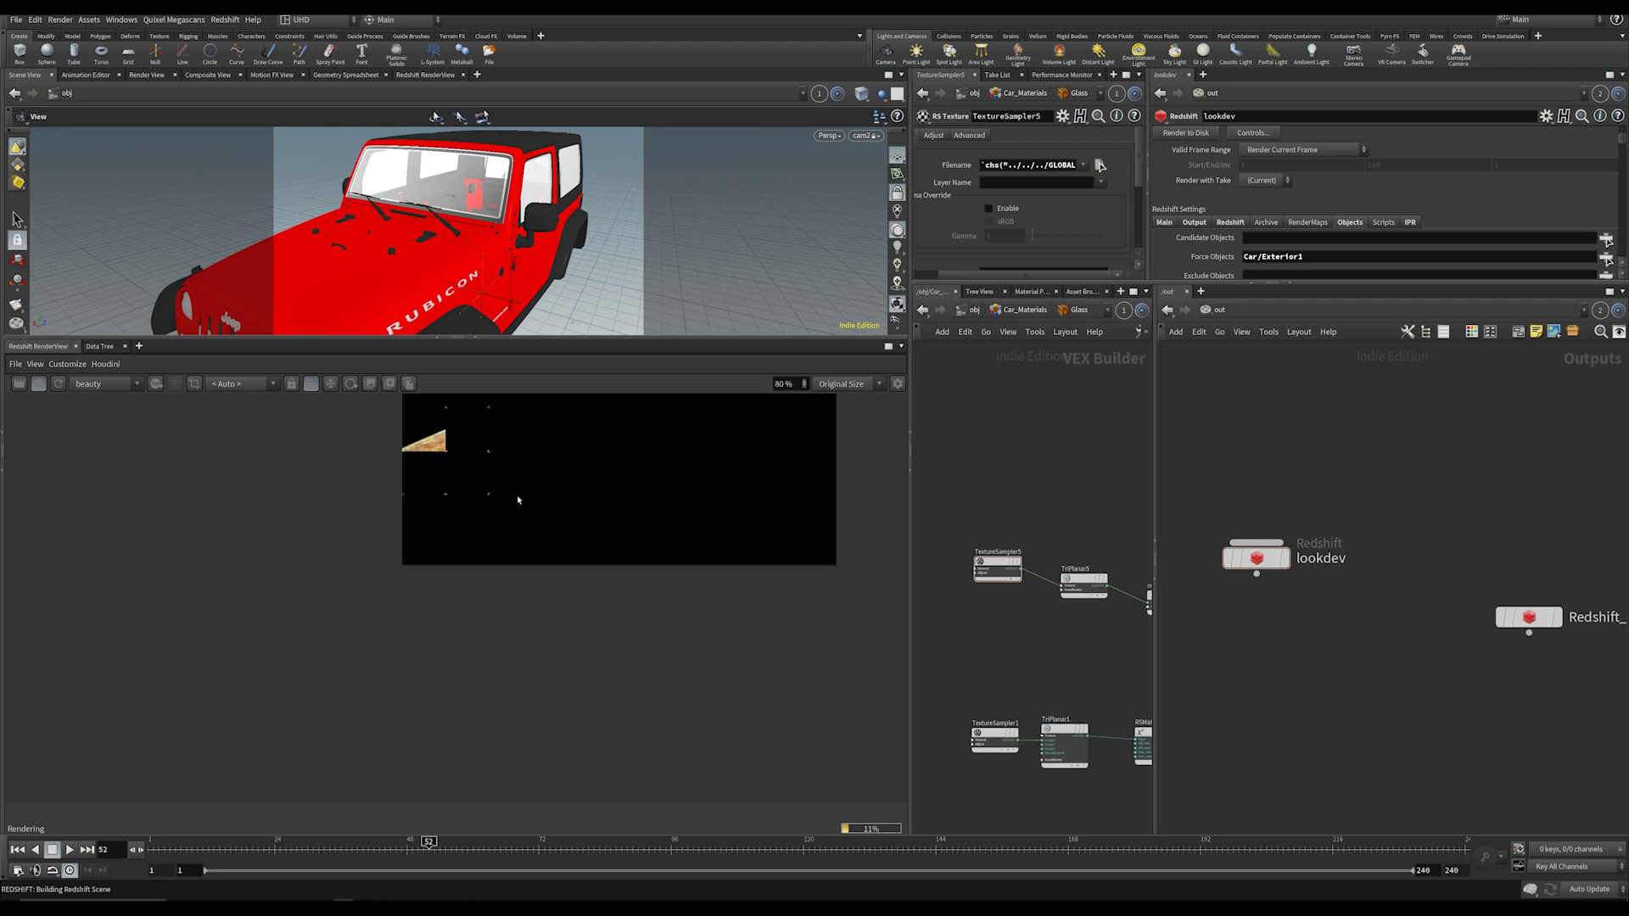
scroll(476, 468, up, 3)
middle_drag(575, 454, 410, 492)
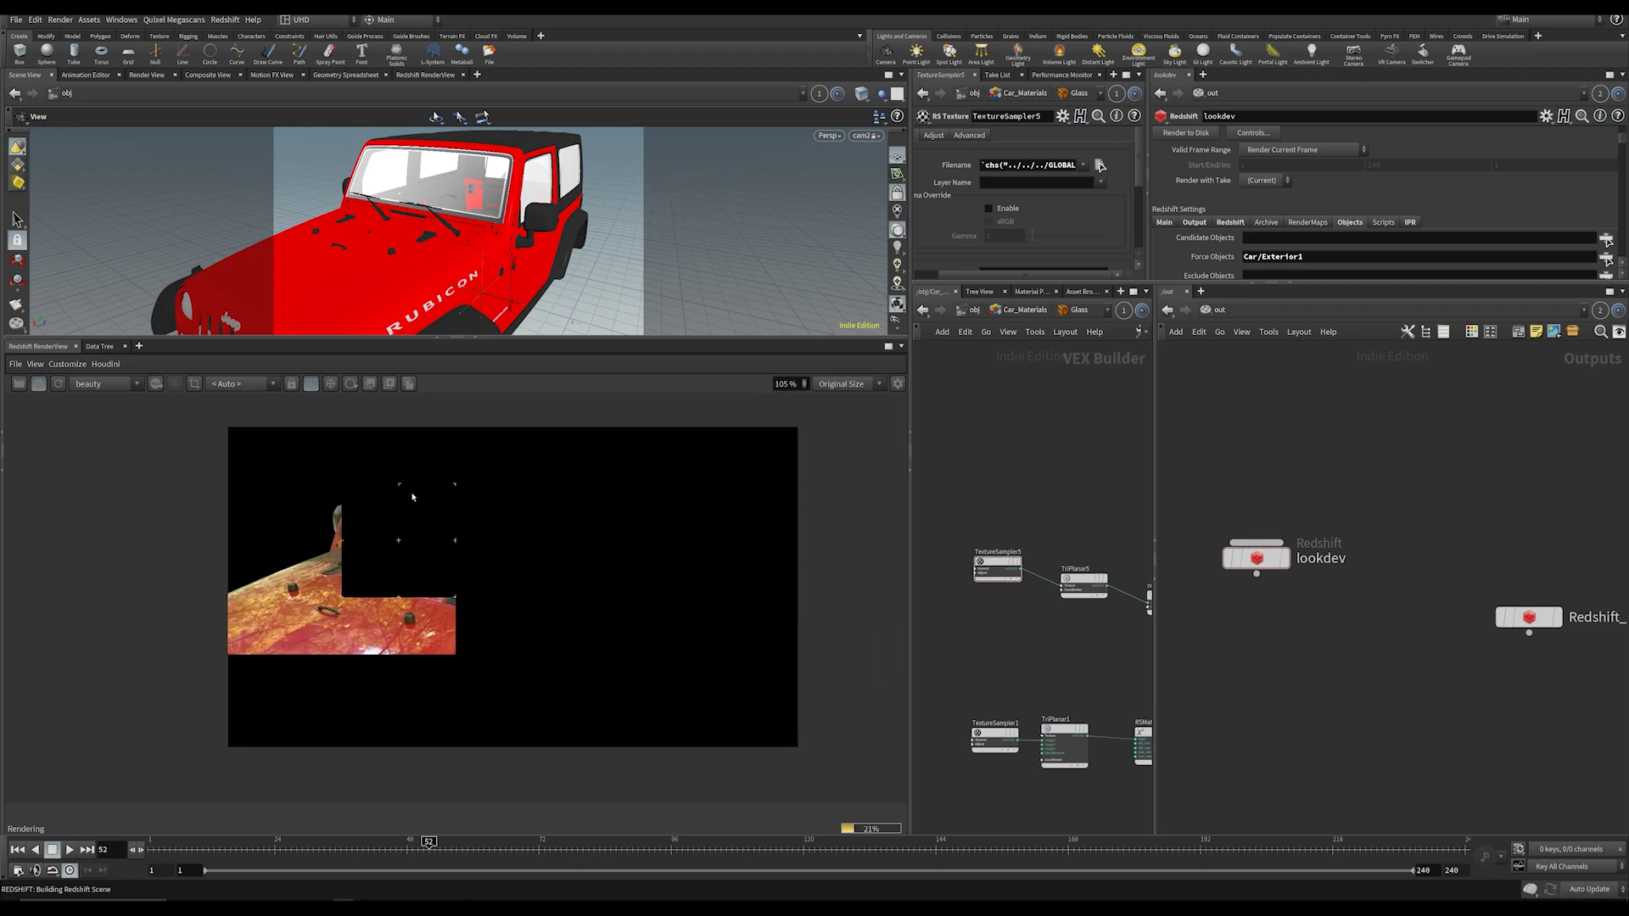
scroll(422, 527, up, 5)
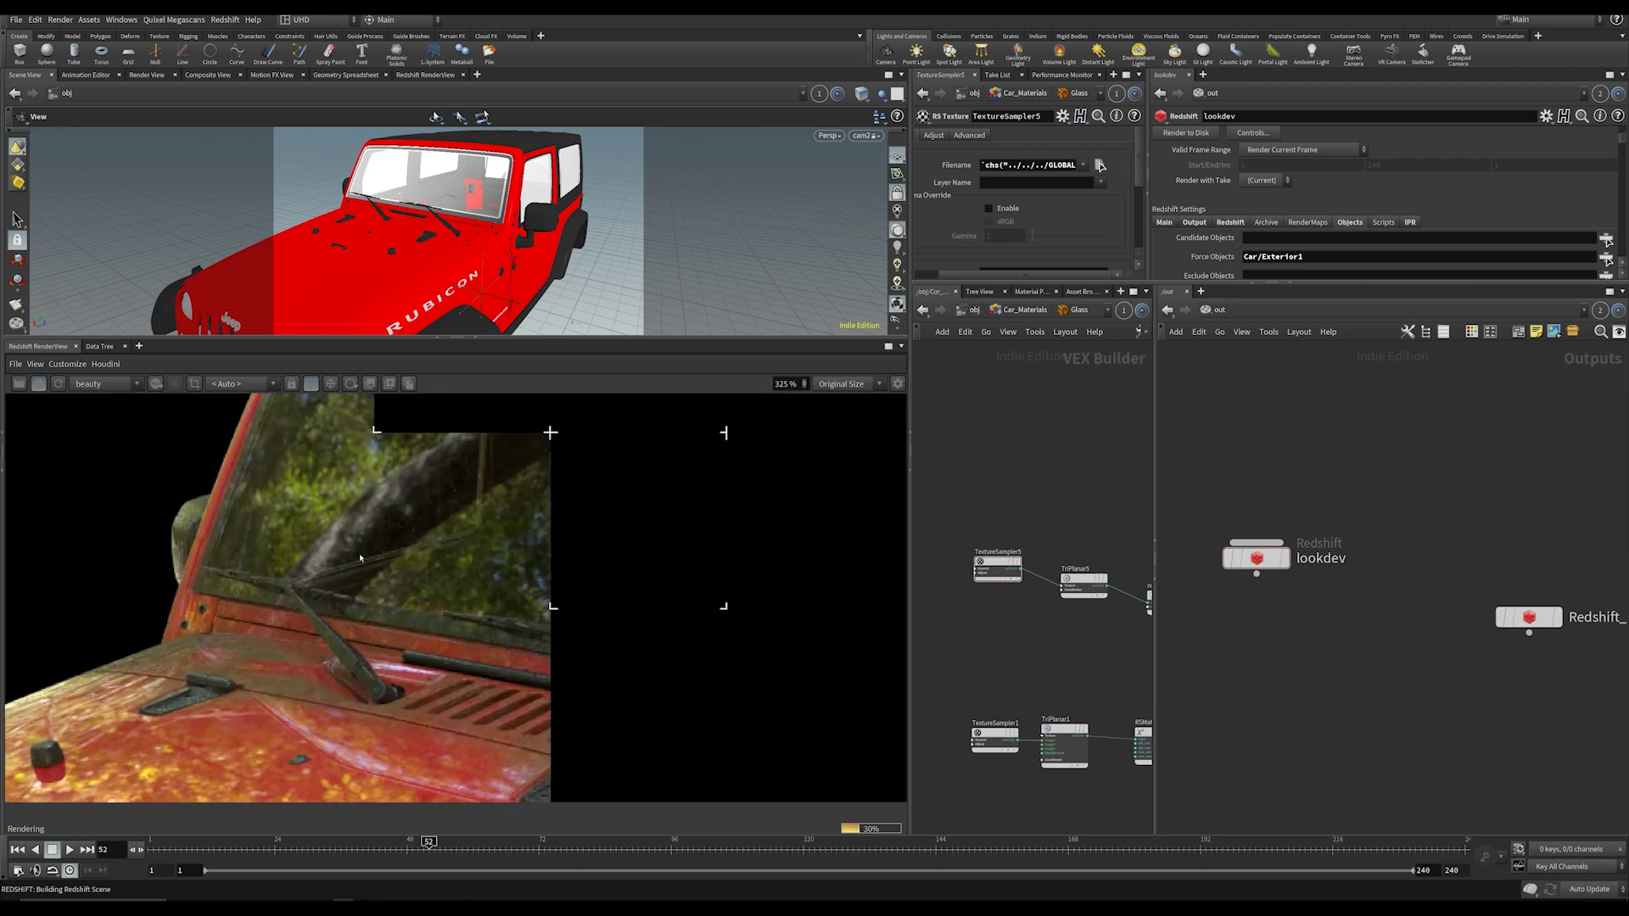
middle_drag(700, 501, 428, 561)
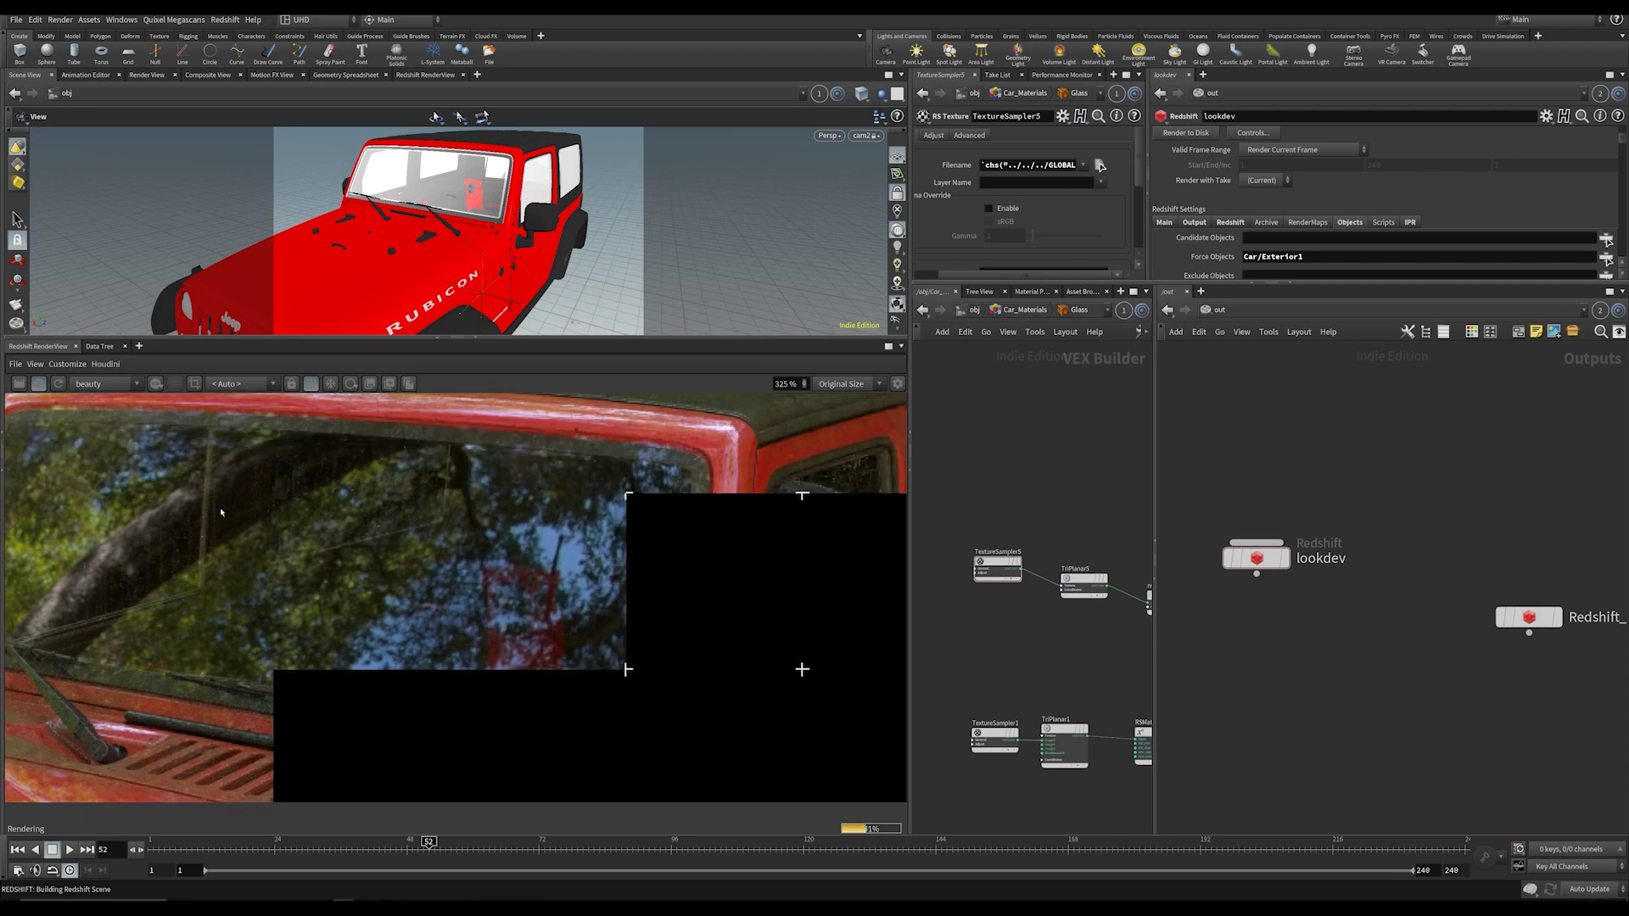
scroll(428, 561, down, 4)
scroll(361, 528, up, 3)
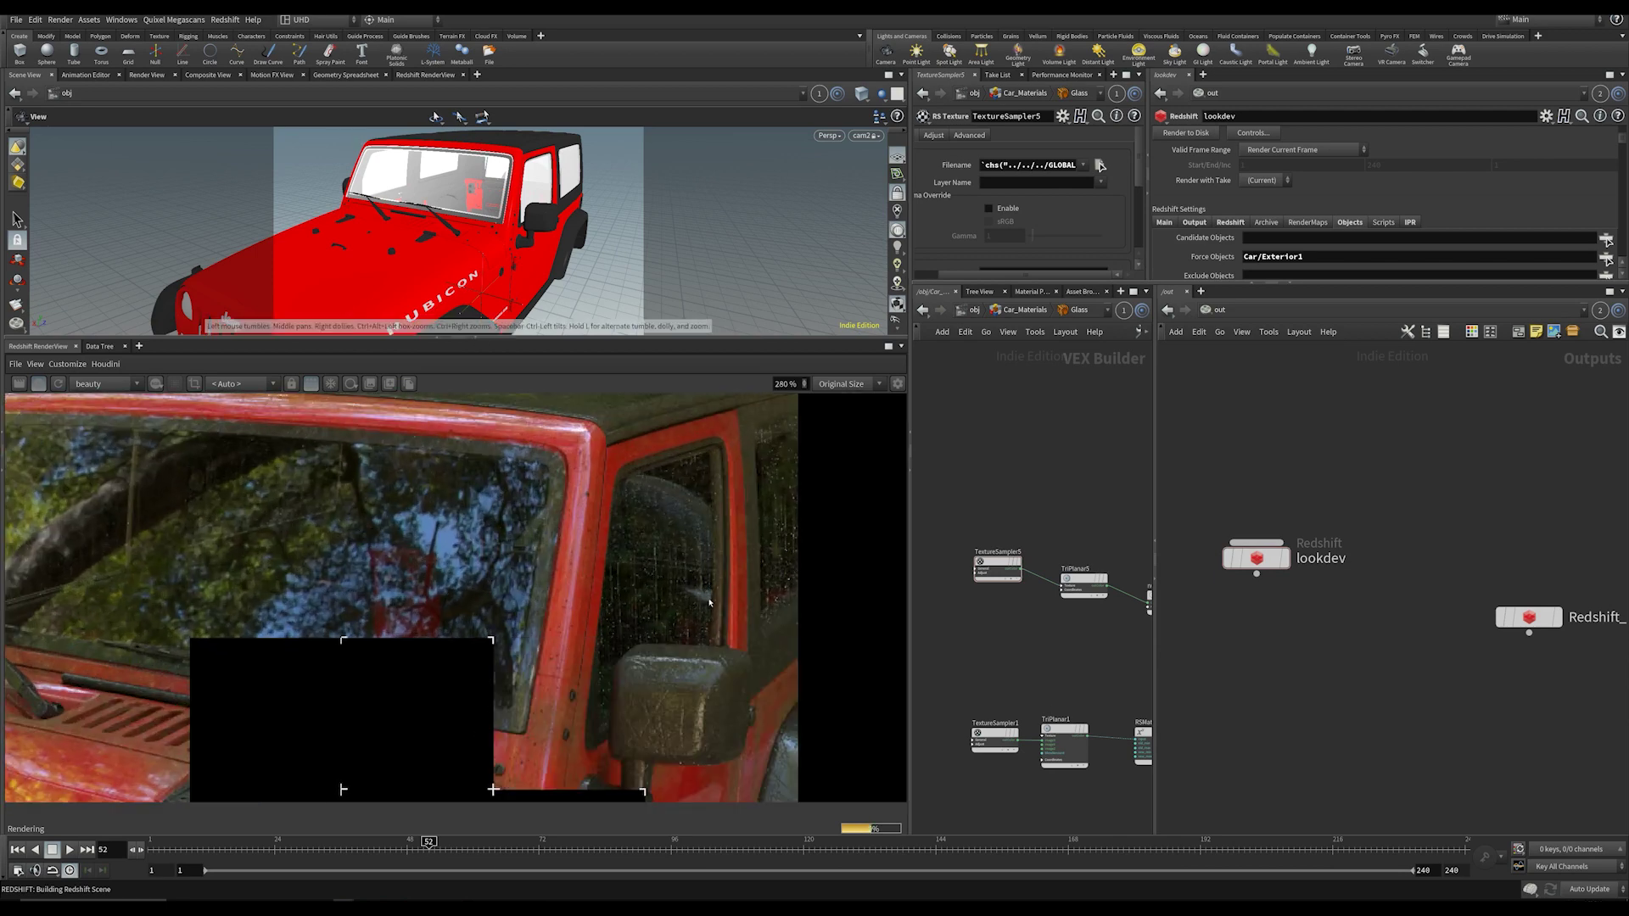
middle_drag(362, 528, 141, 511)
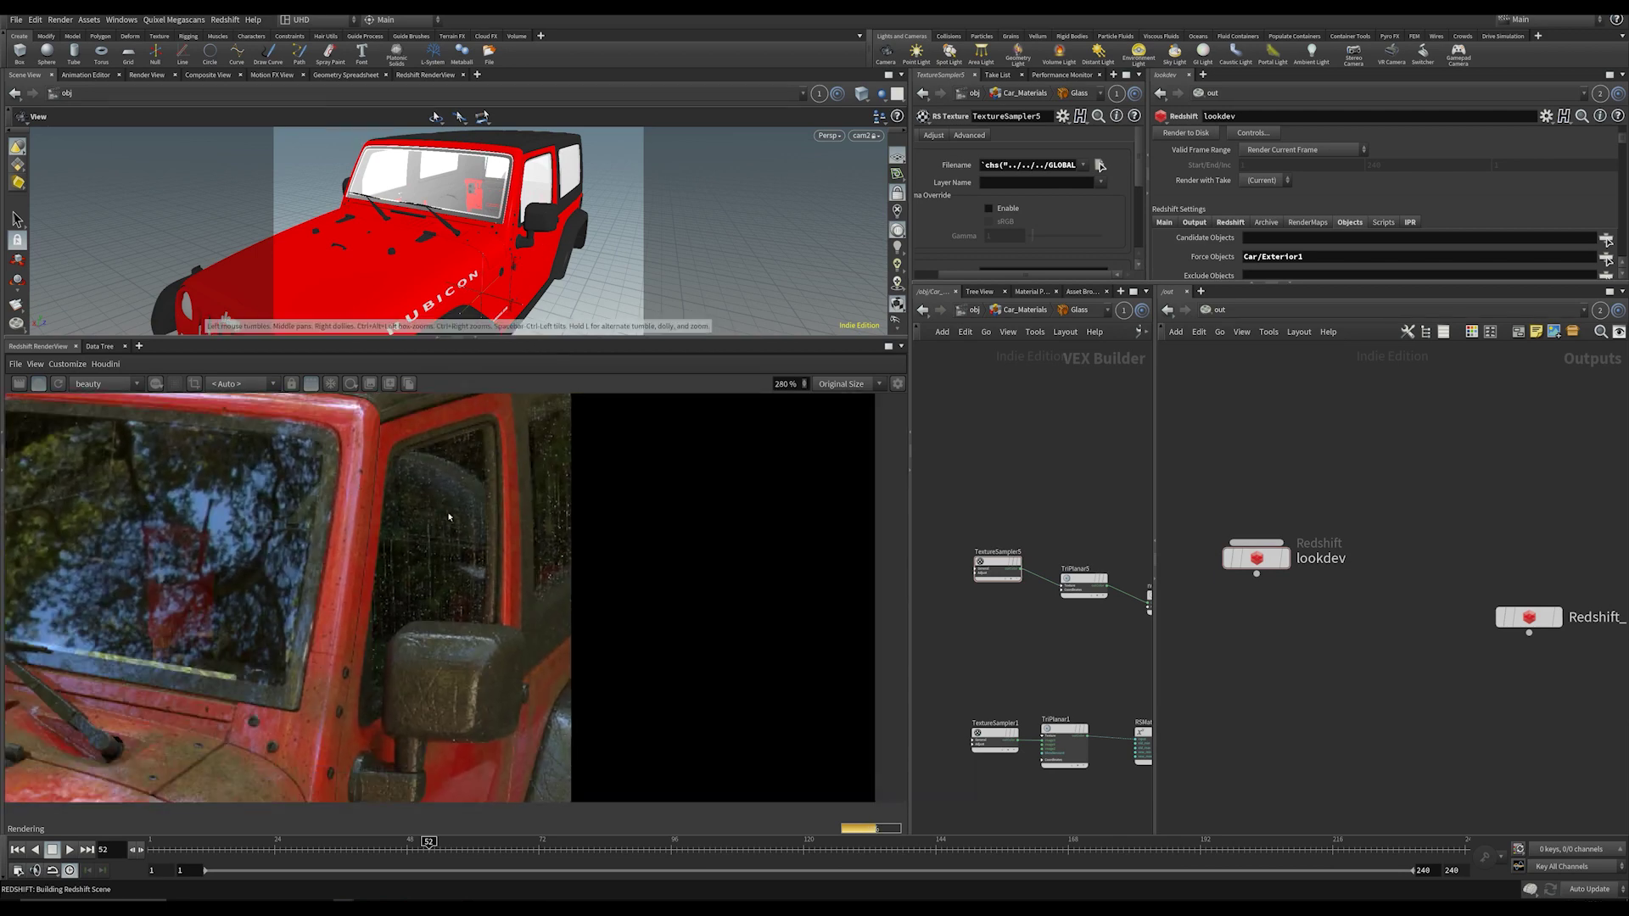
Step: Move the viewport up to the Jeep's side window and examine the rendered raindrops on the glass and the adjacent red pillar
drag(635, 225, 487, 203)
right_drag(487, 203, 499, 237)
drag(499, 237, 493, 202)
right_drag(492, 201, 495, 223)
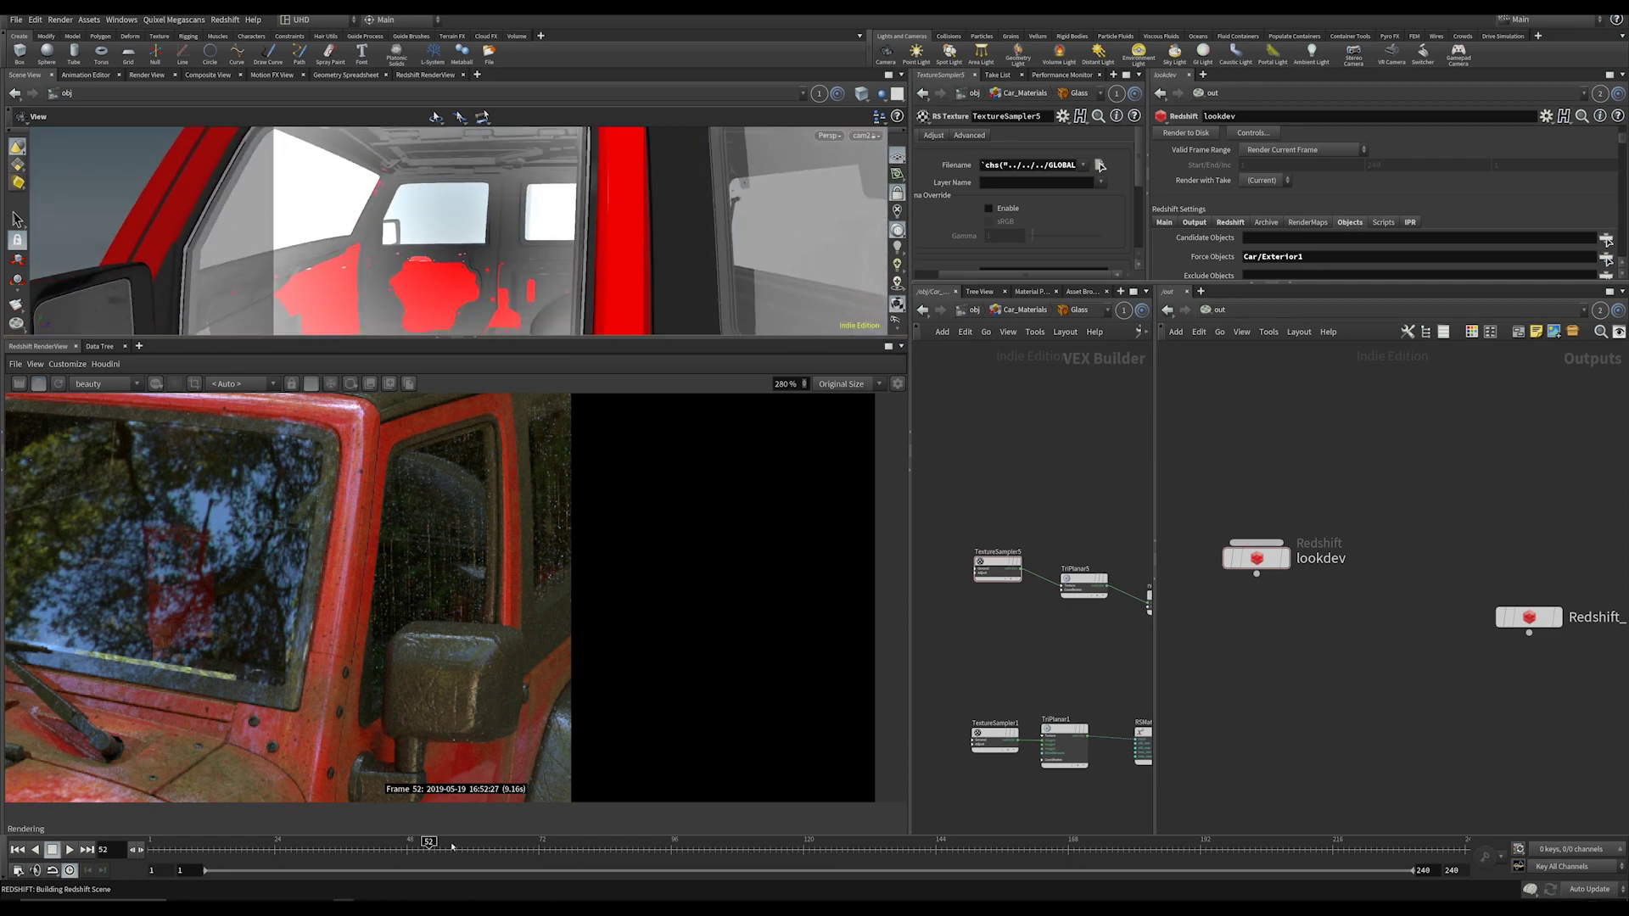
scroll(472, 583, down, 8)
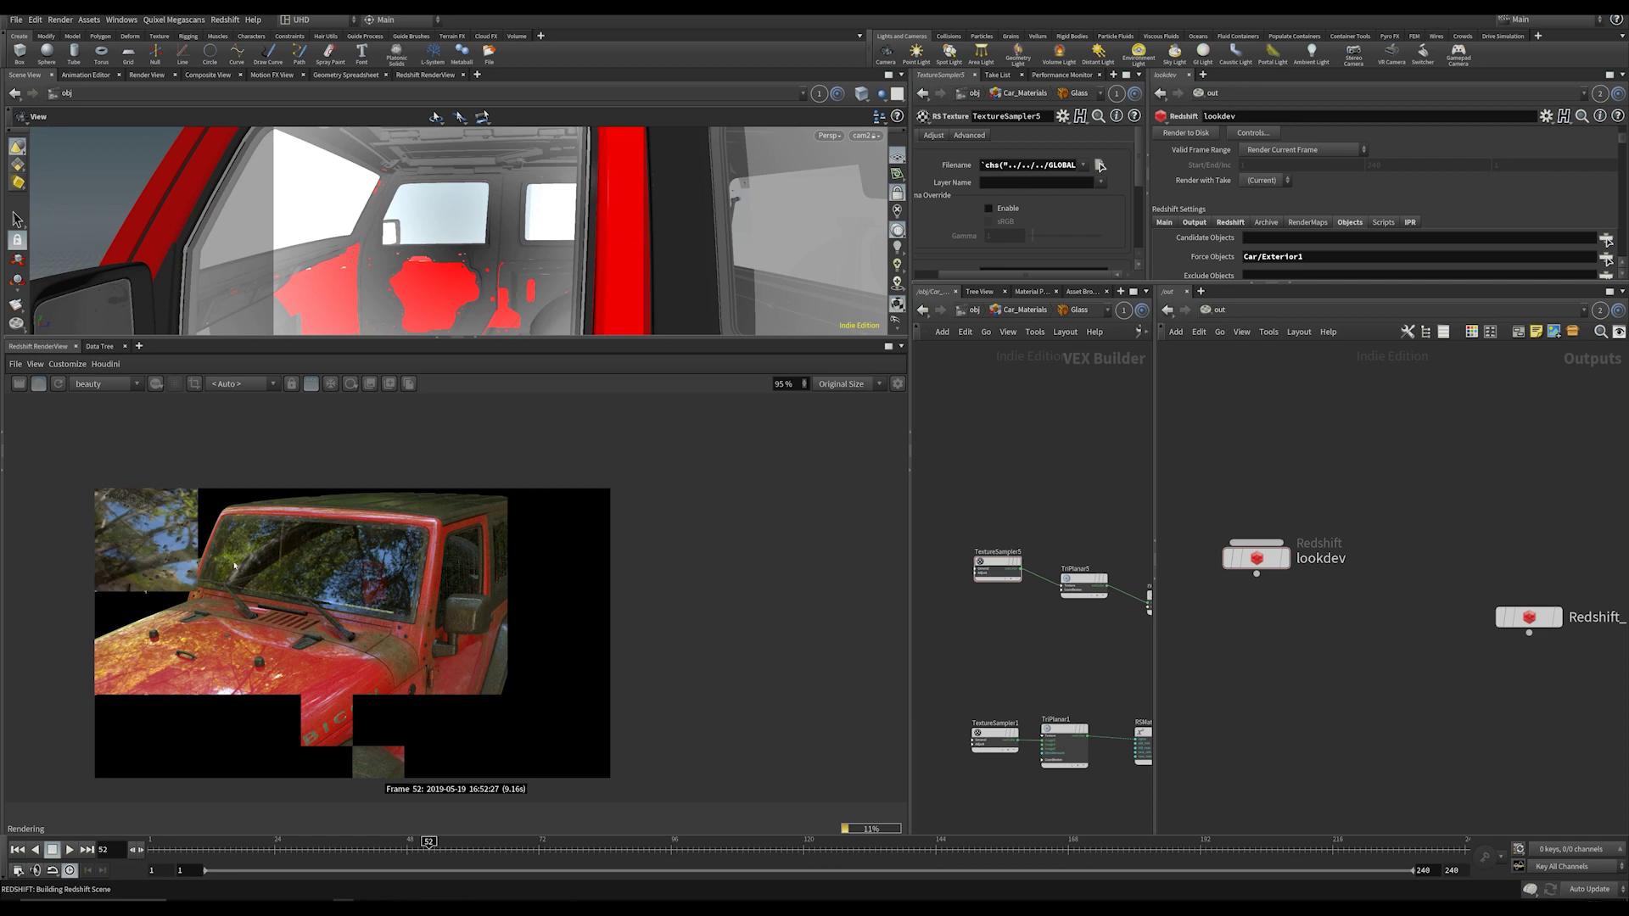
scroll(374, 589, up, 2)
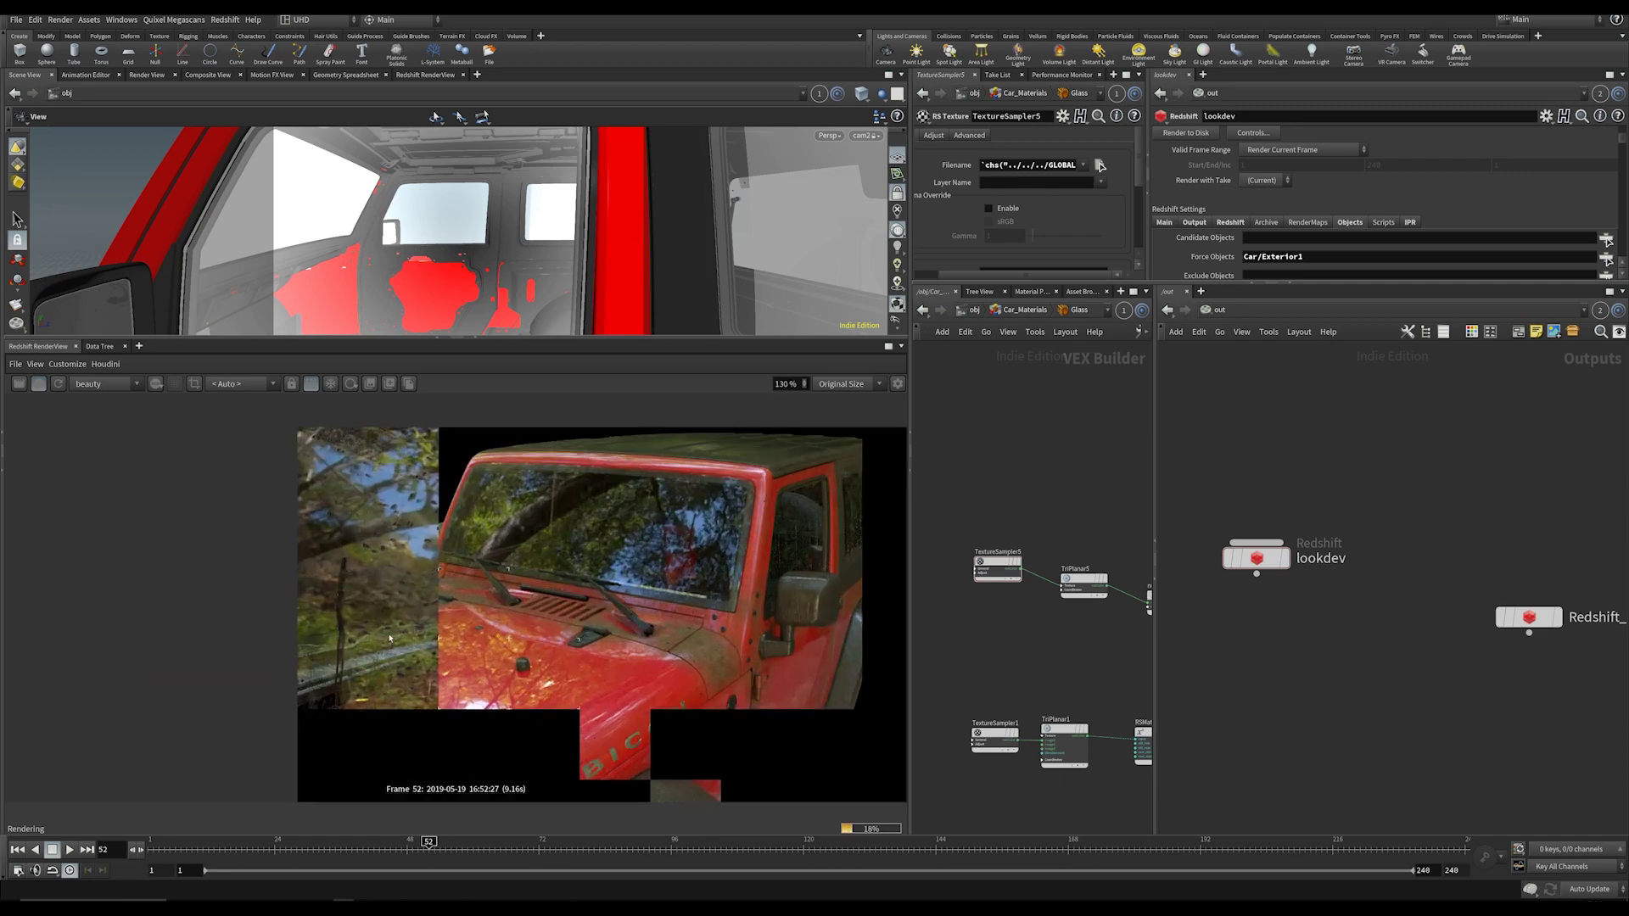
scroll(374, 589, up, 4)
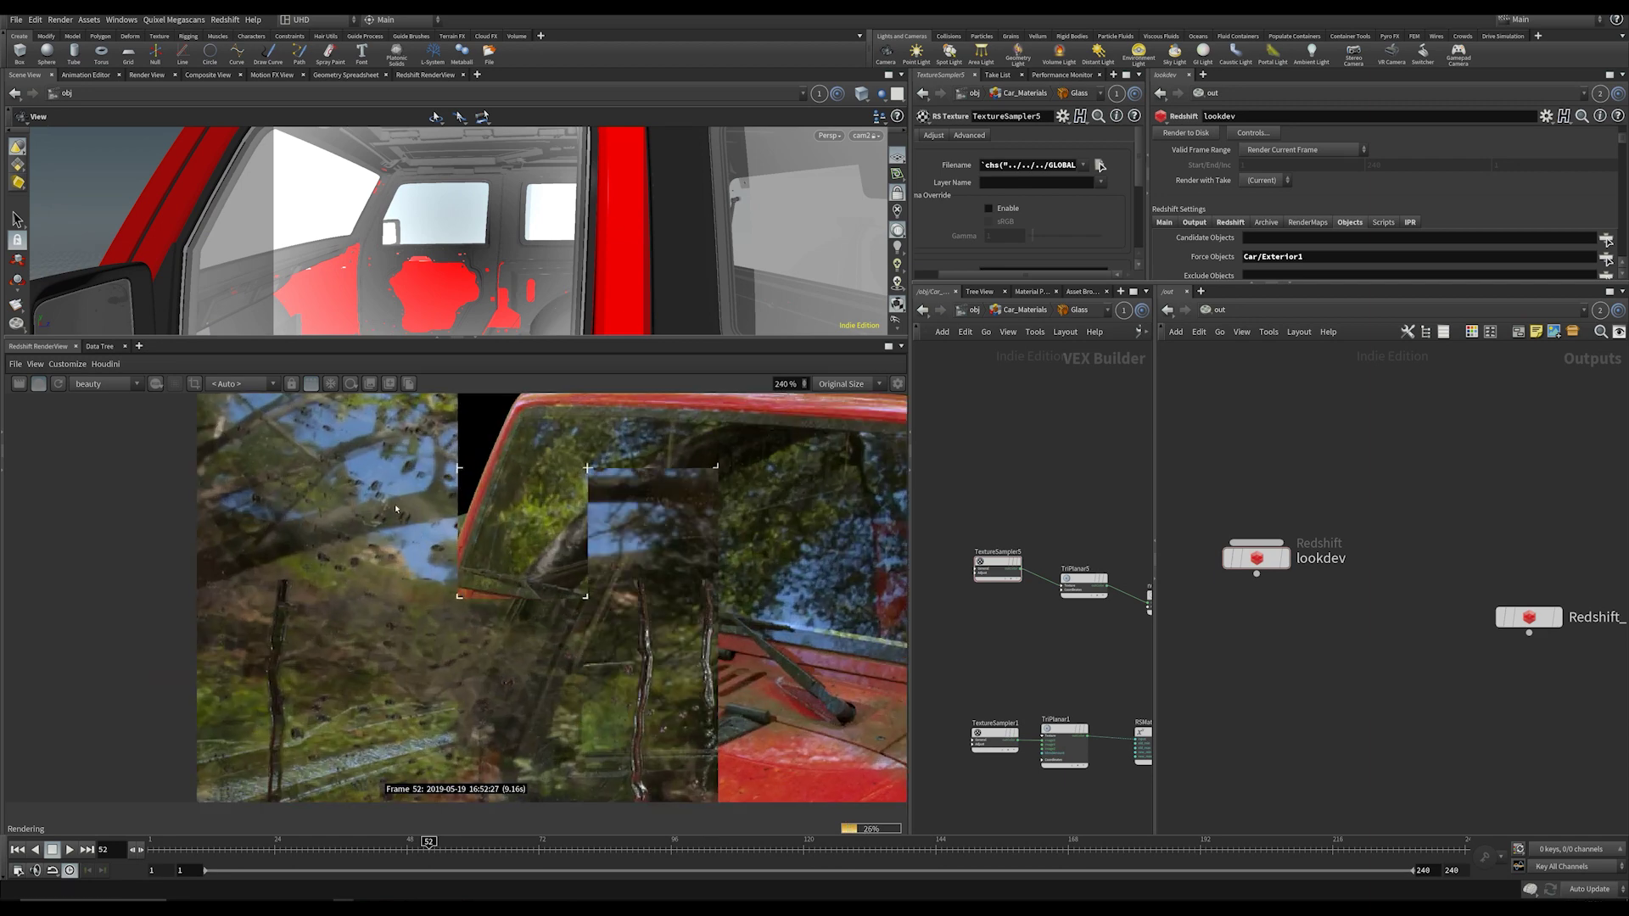
scroll(414, 536, up, 4)
scroll(520, 552, down, 6)
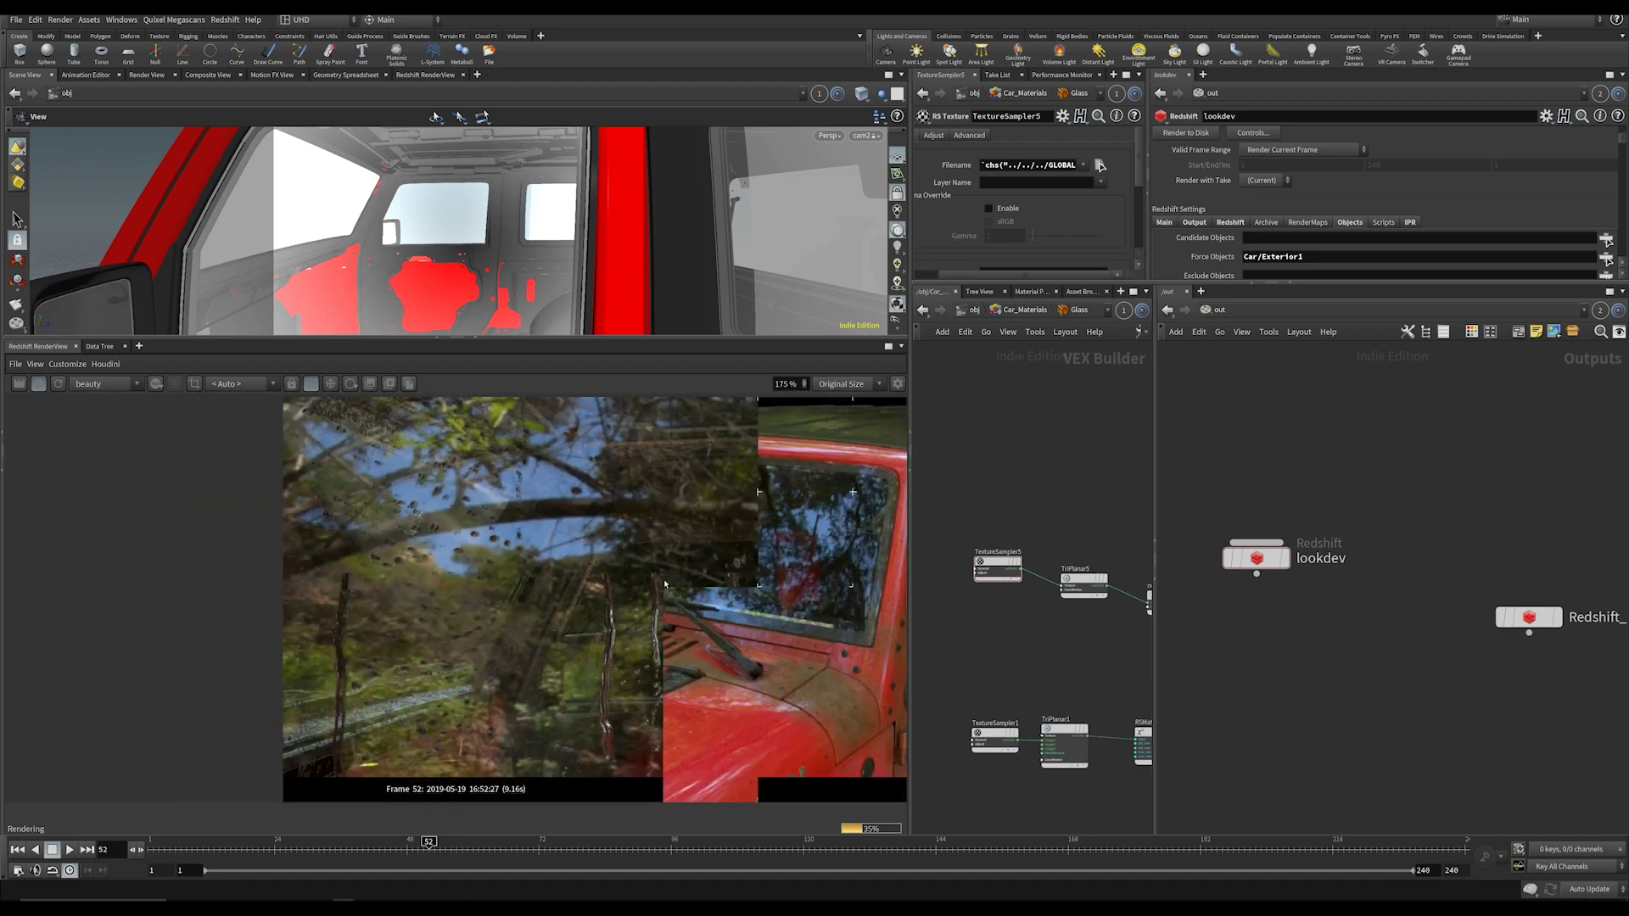
scroll(665, 584, up, 4)
scroll(589, 545, down, 5)
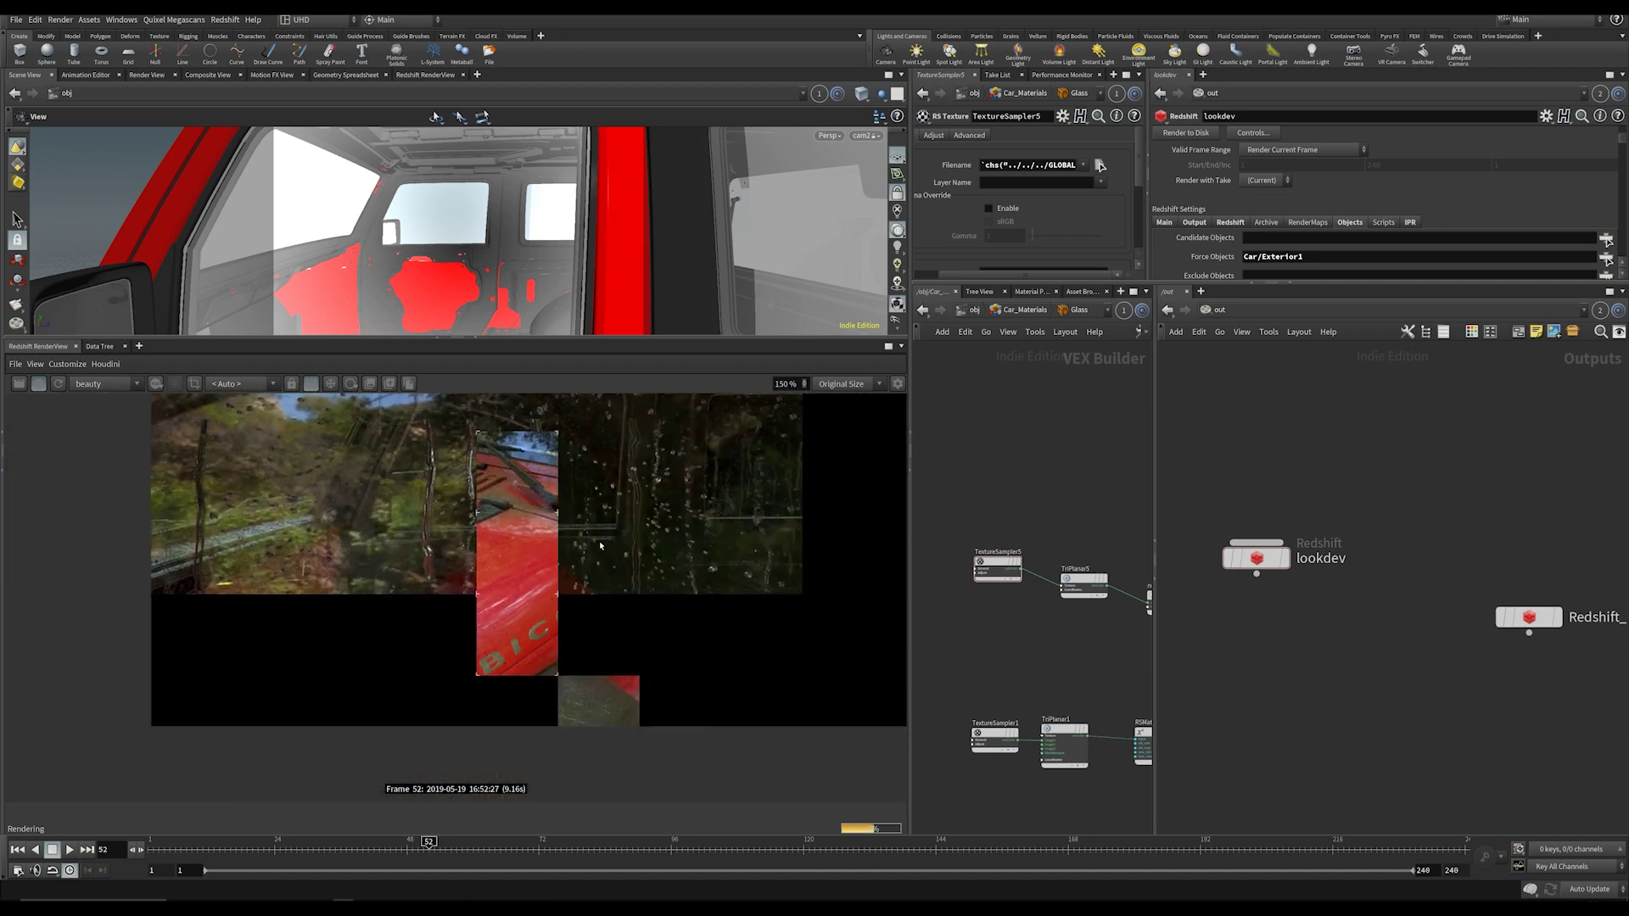
scroll(479, 529, down, 2)
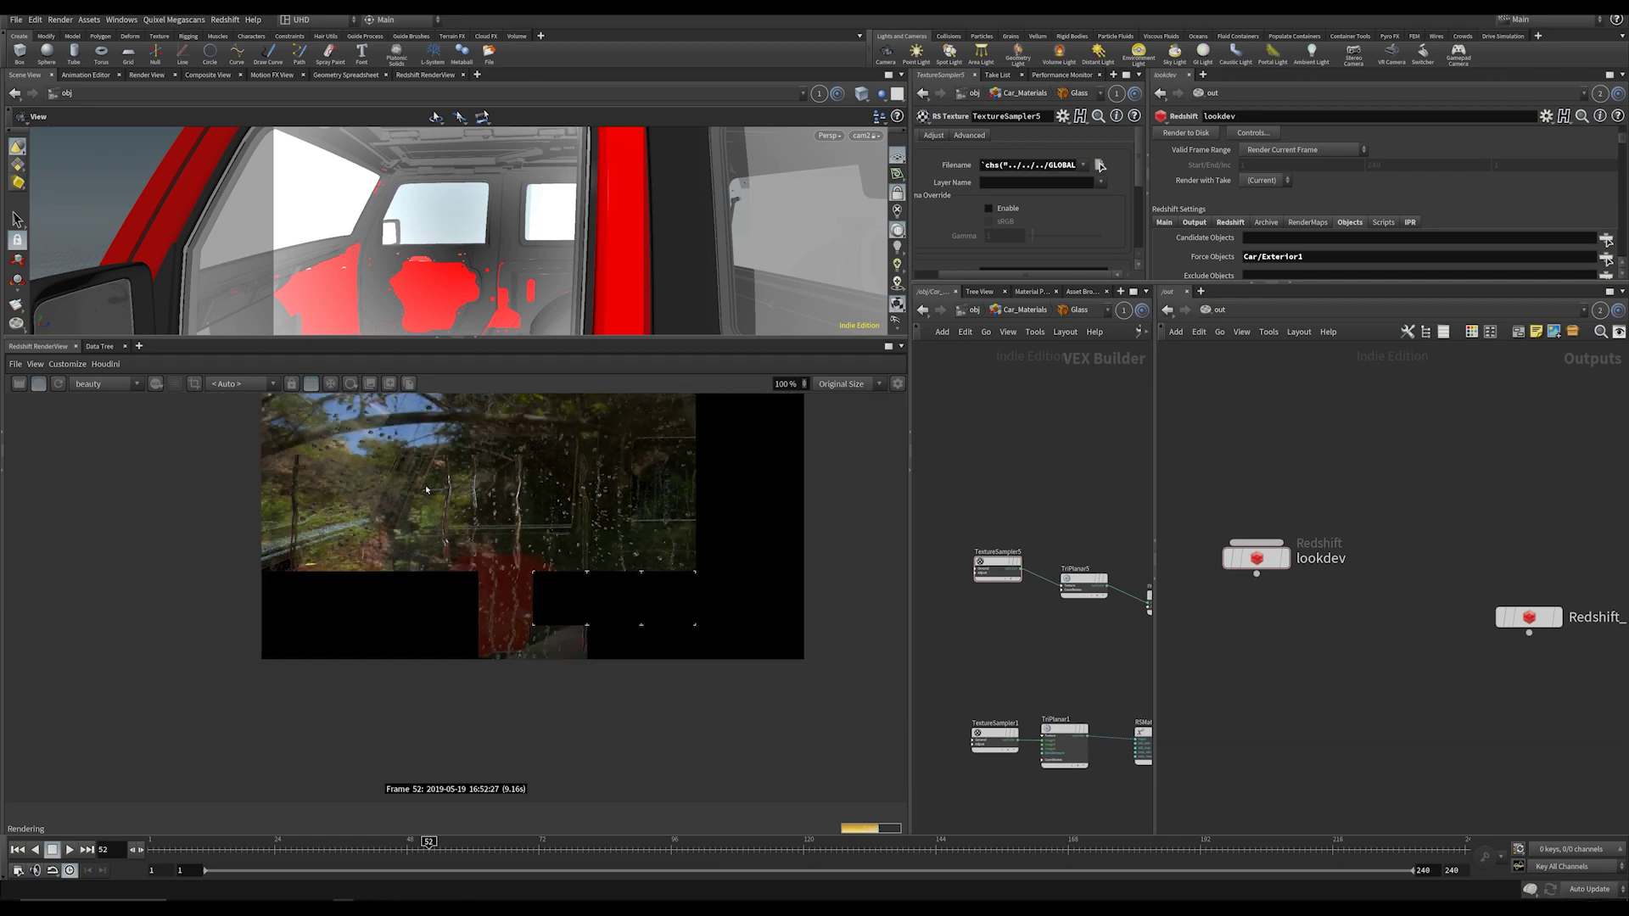
scroll(517, 603, up, 3)
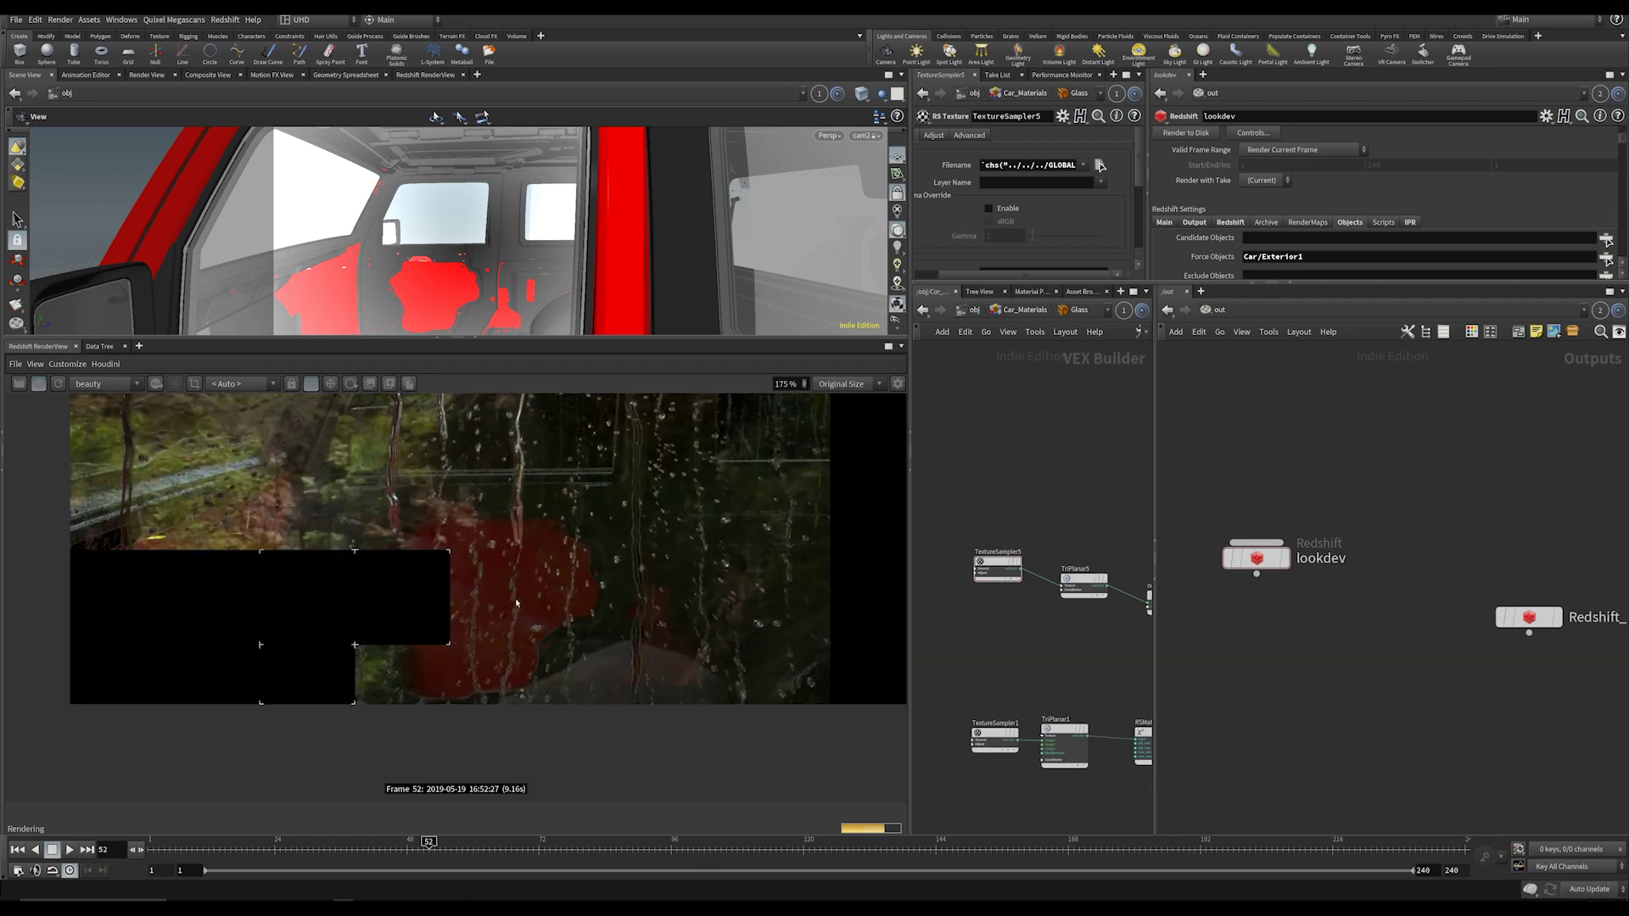
scroll(517, 603, down, 3)
middle_drag(486, 508, 595, 592)
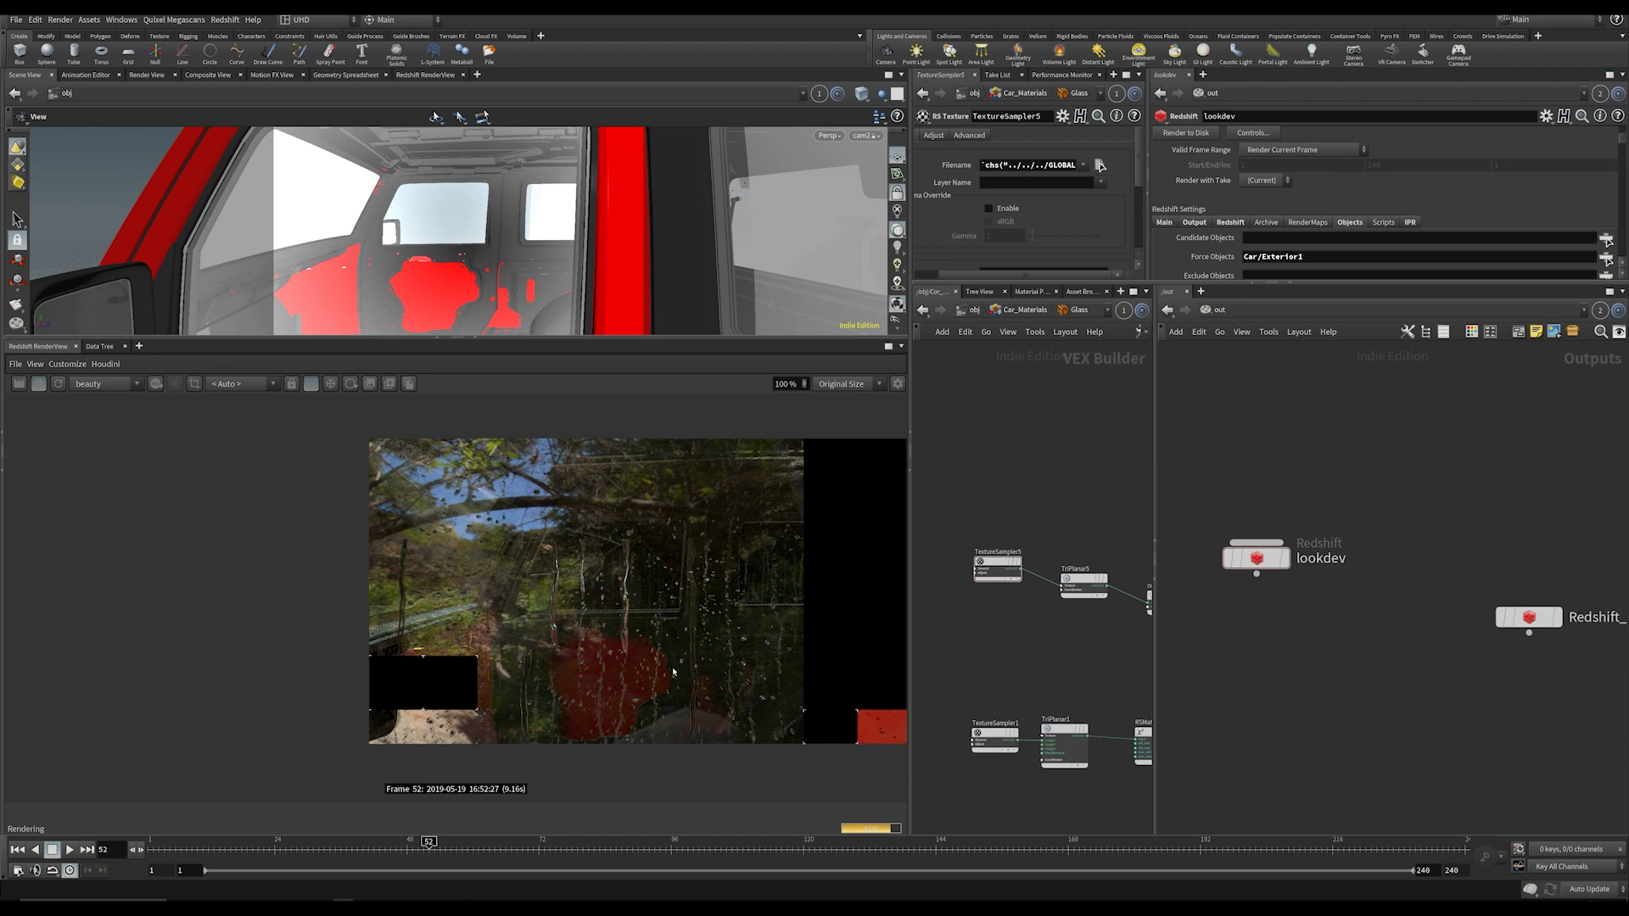
middle_drag(673, 673, 424, 669)
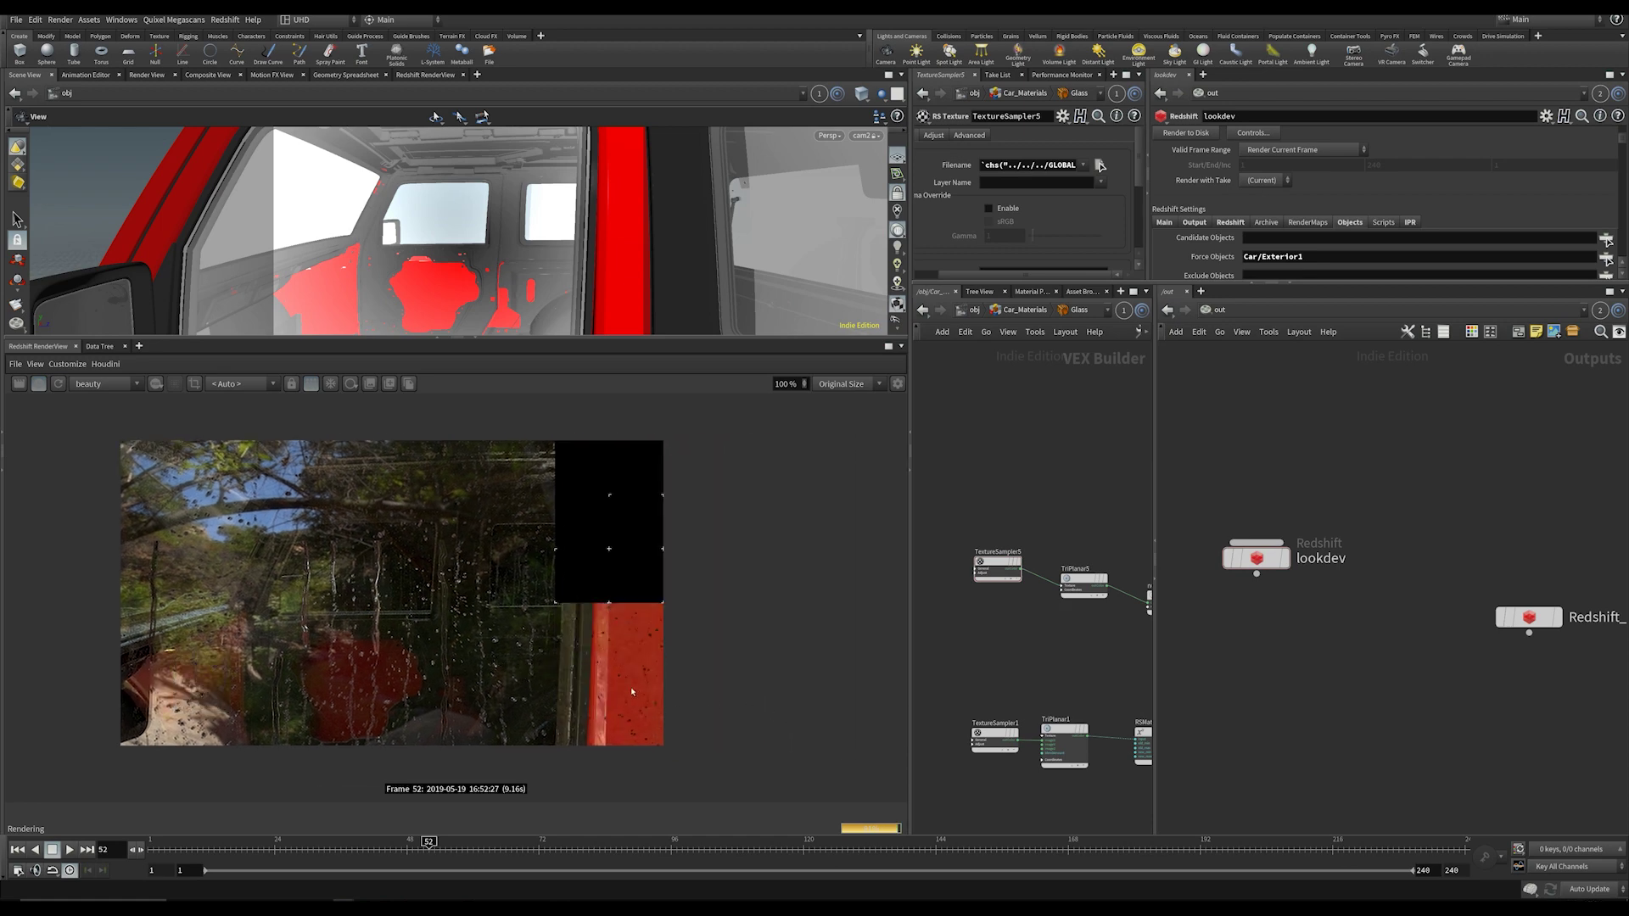
scroll(646, 543, up, 9)
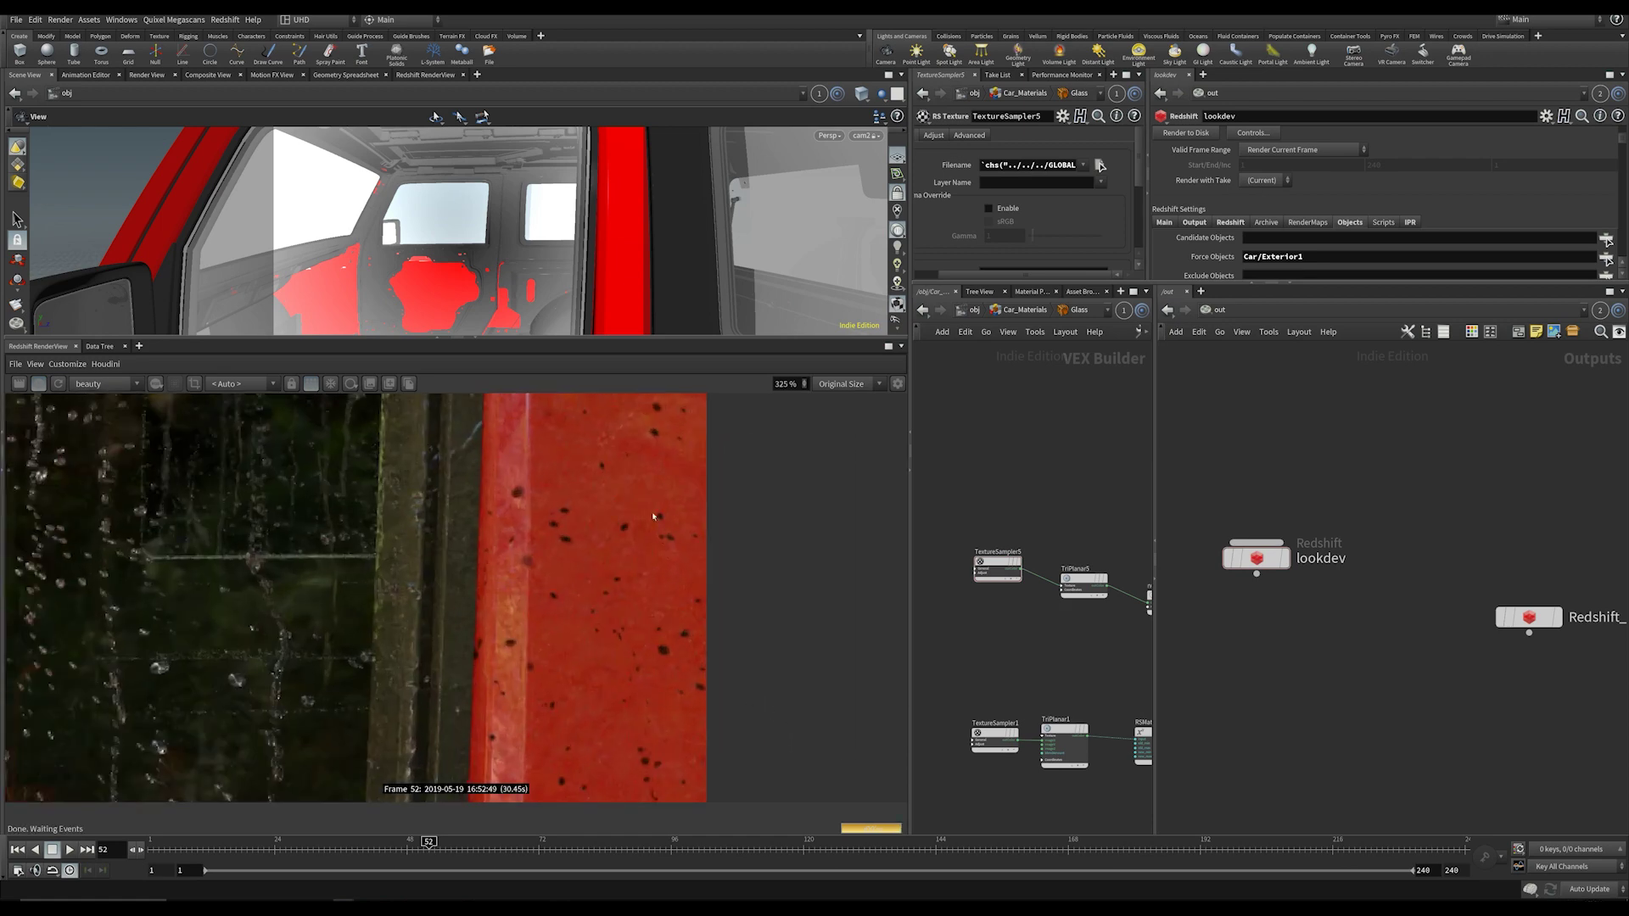
scroll(642, 517, down, 9)
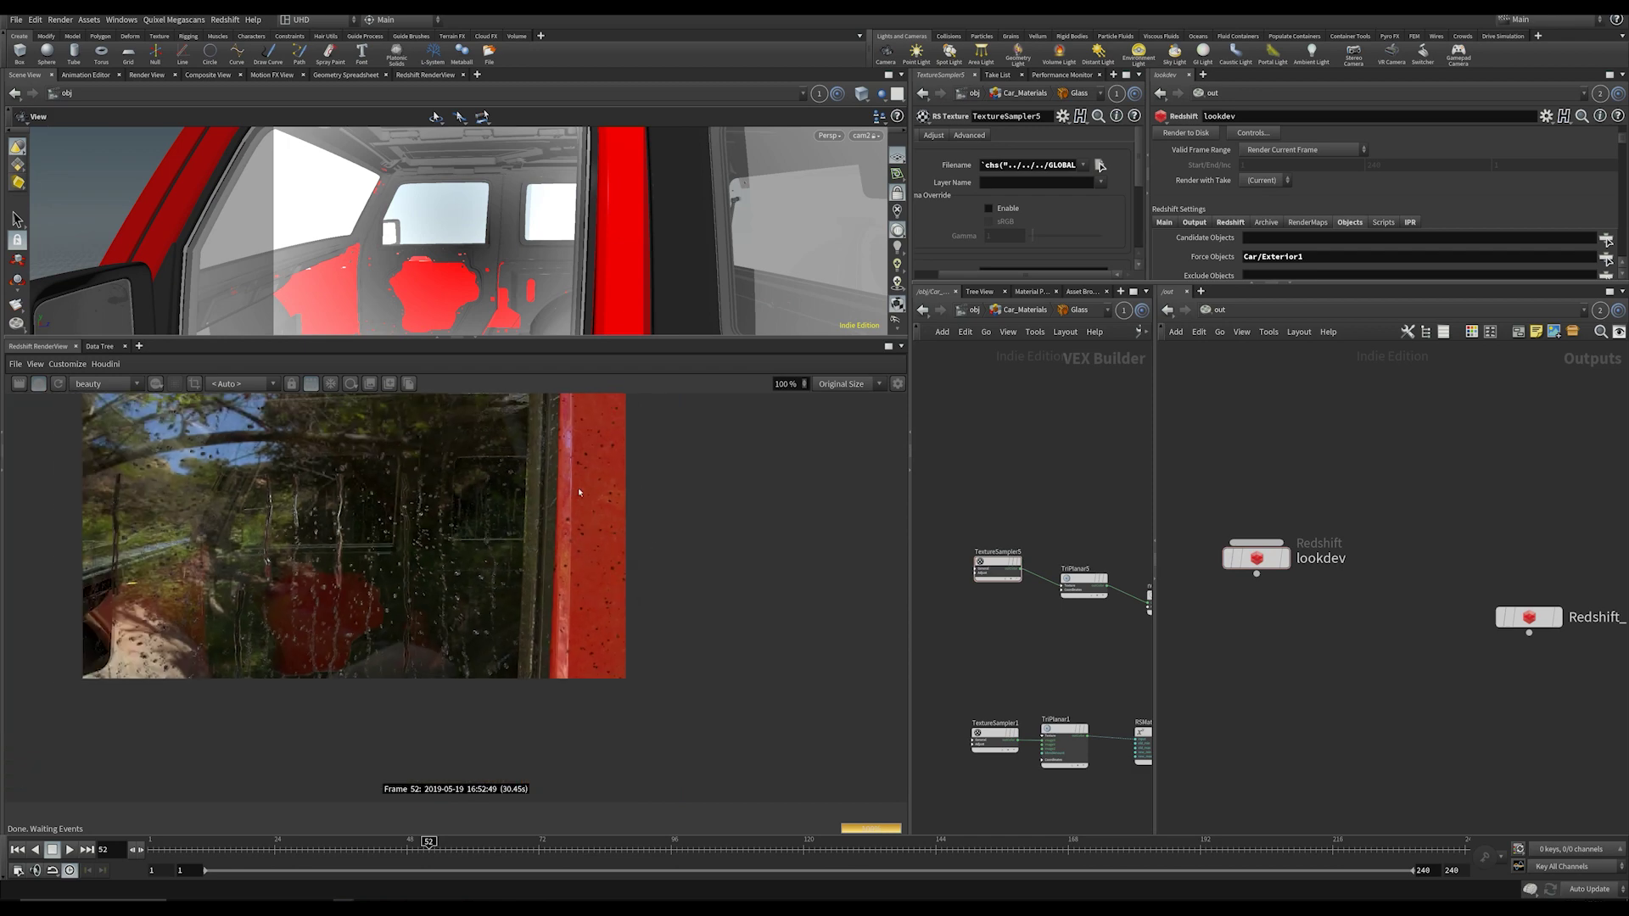
scroll(572, 237, down, 5)
Step: Leave the Glass network for Car_Materials and frame the whole Jeep in the viewport for the lookdev render
drag(571, 236, 655, 338)
scroll(1018, 650, down, 5)
middle_drag(1069, 676, 992, 605)
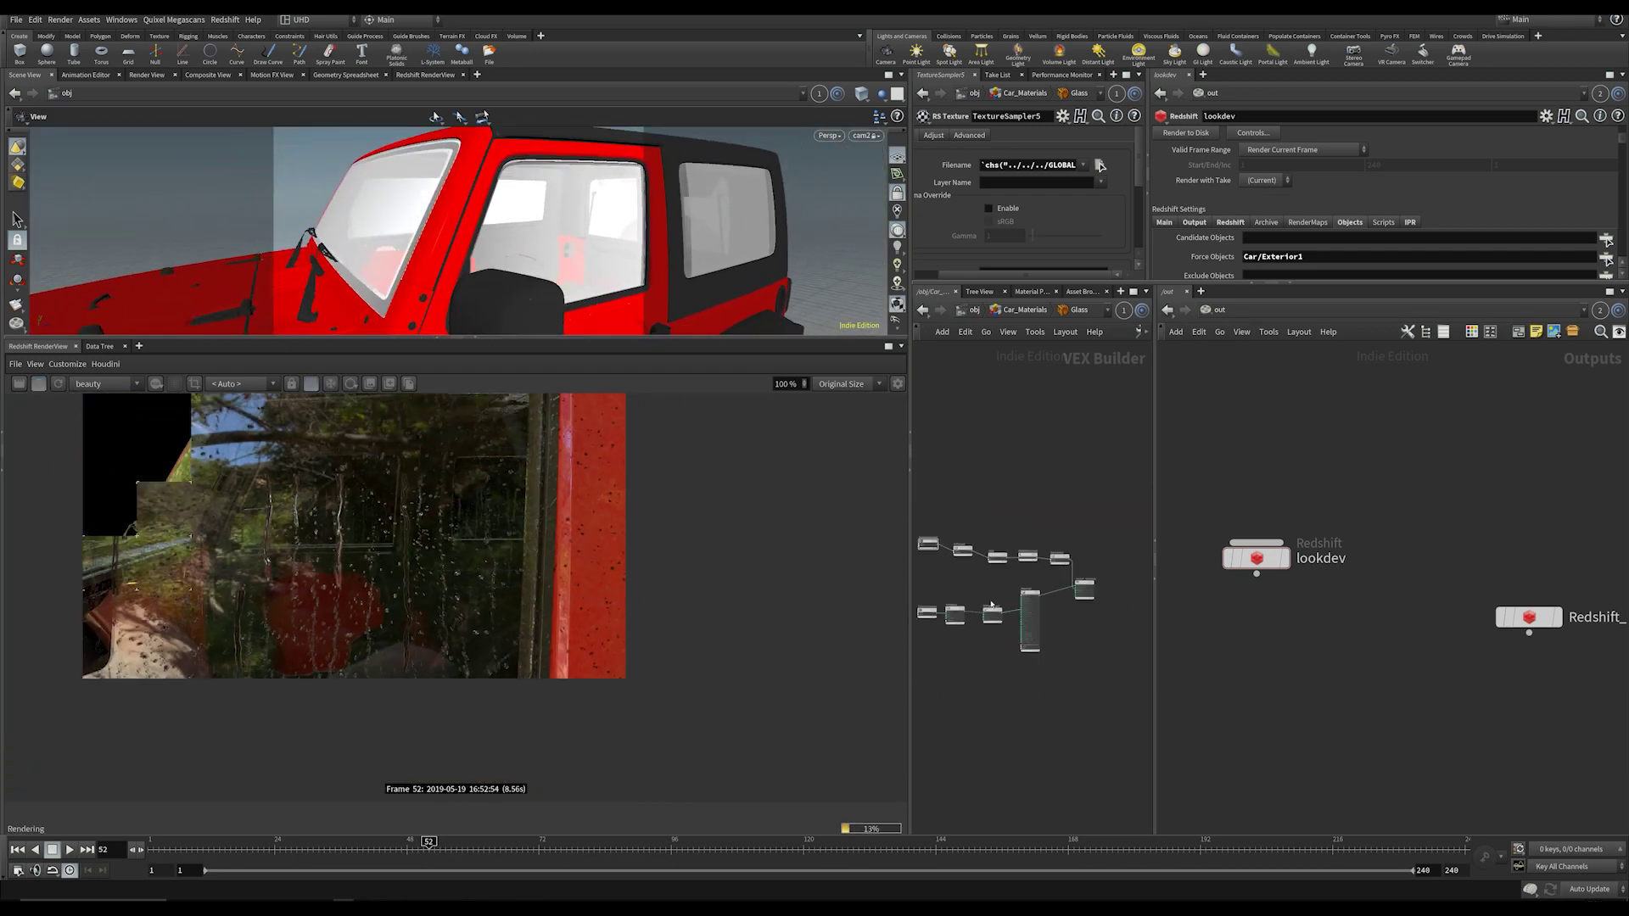
key(u)
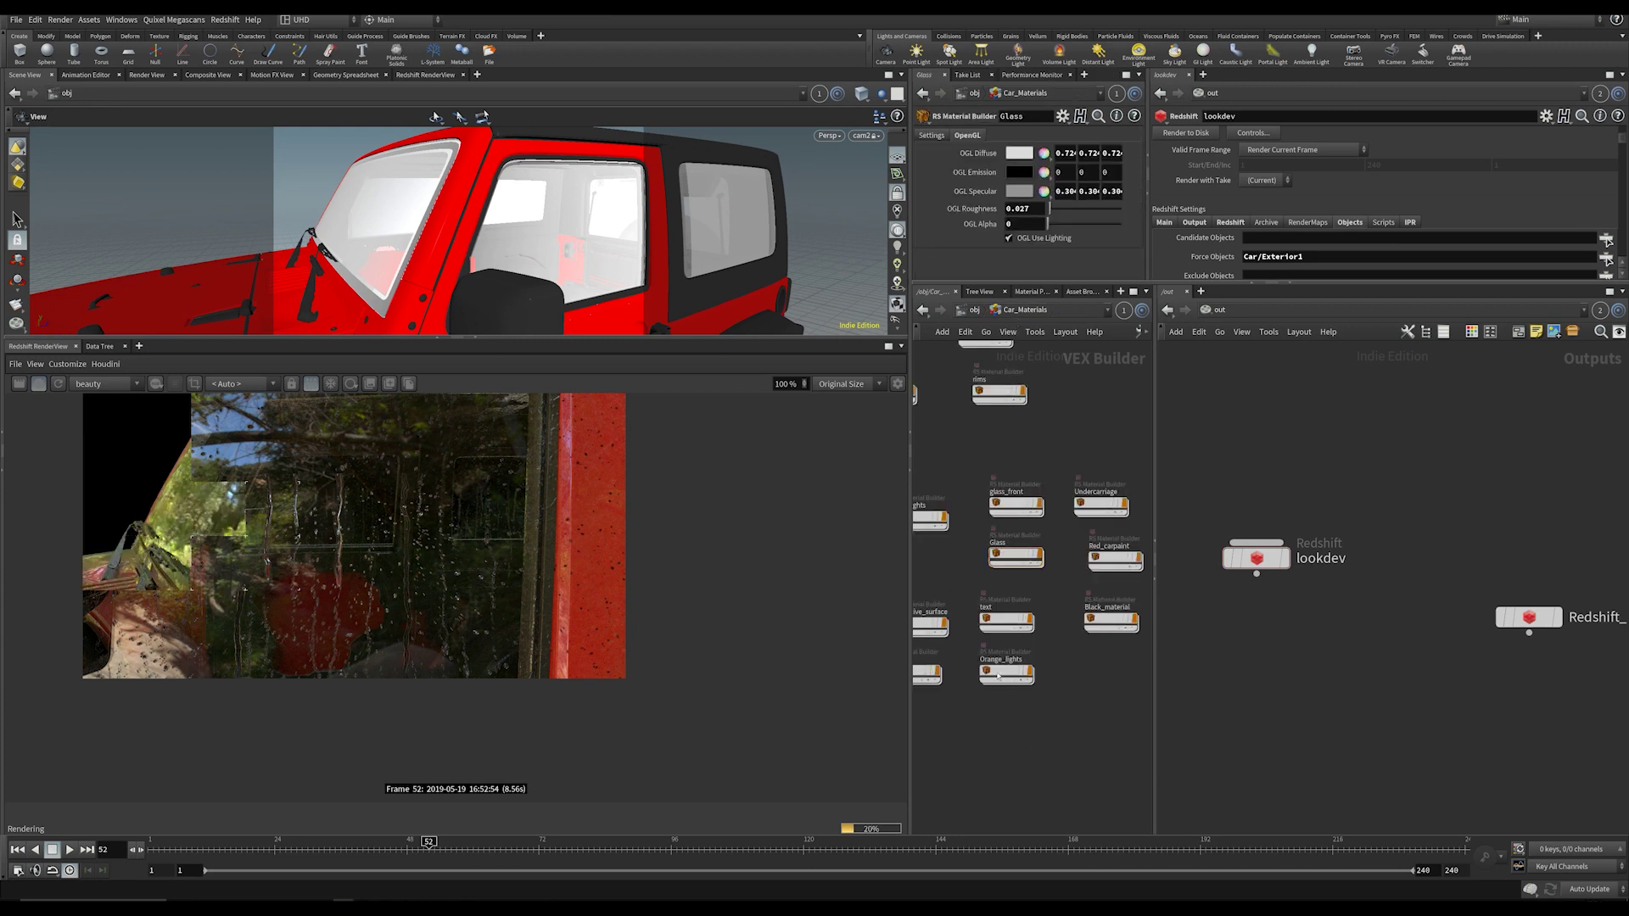
scroll(772, 449, down, 2)
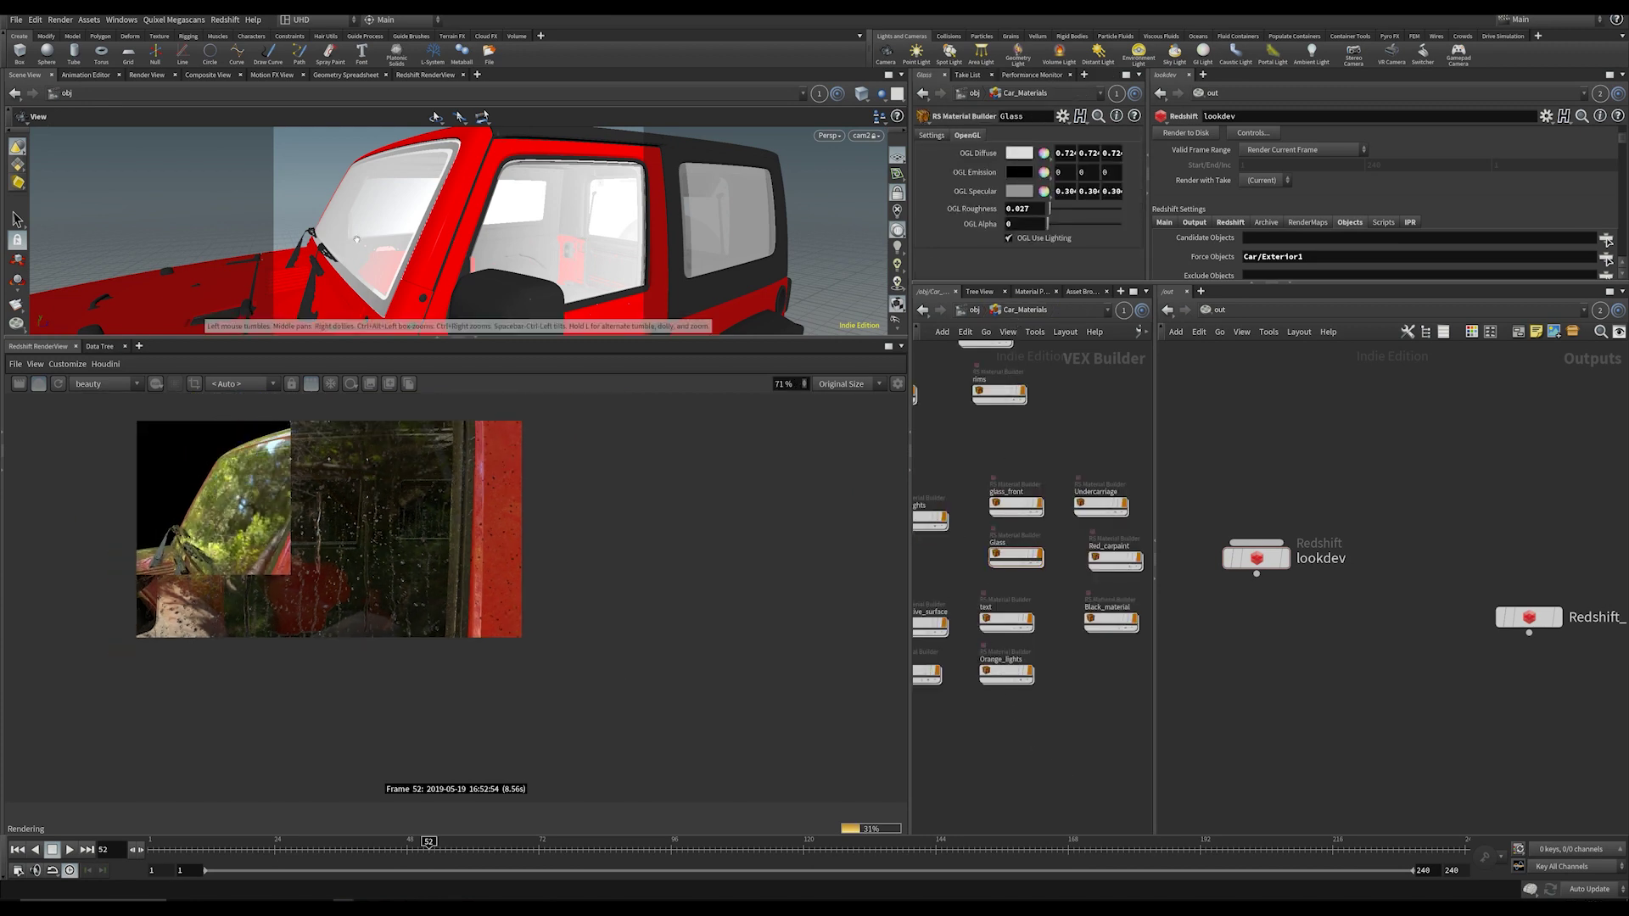
drag(449, 229, 499, 224)
key(f)
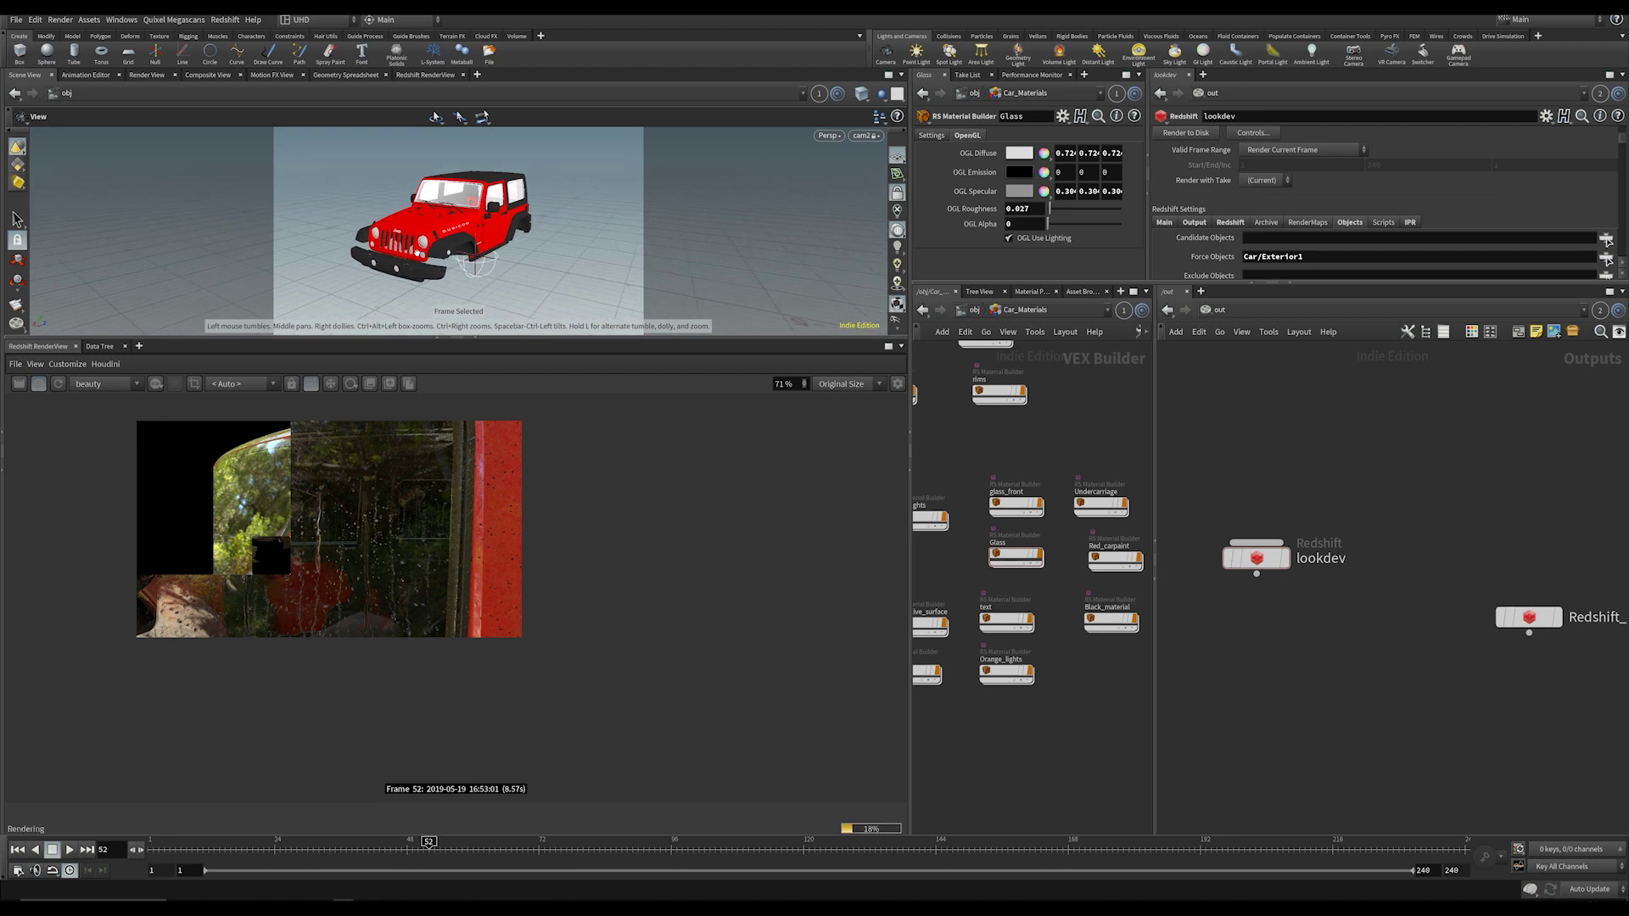
scroll(378, 549, down, 1)
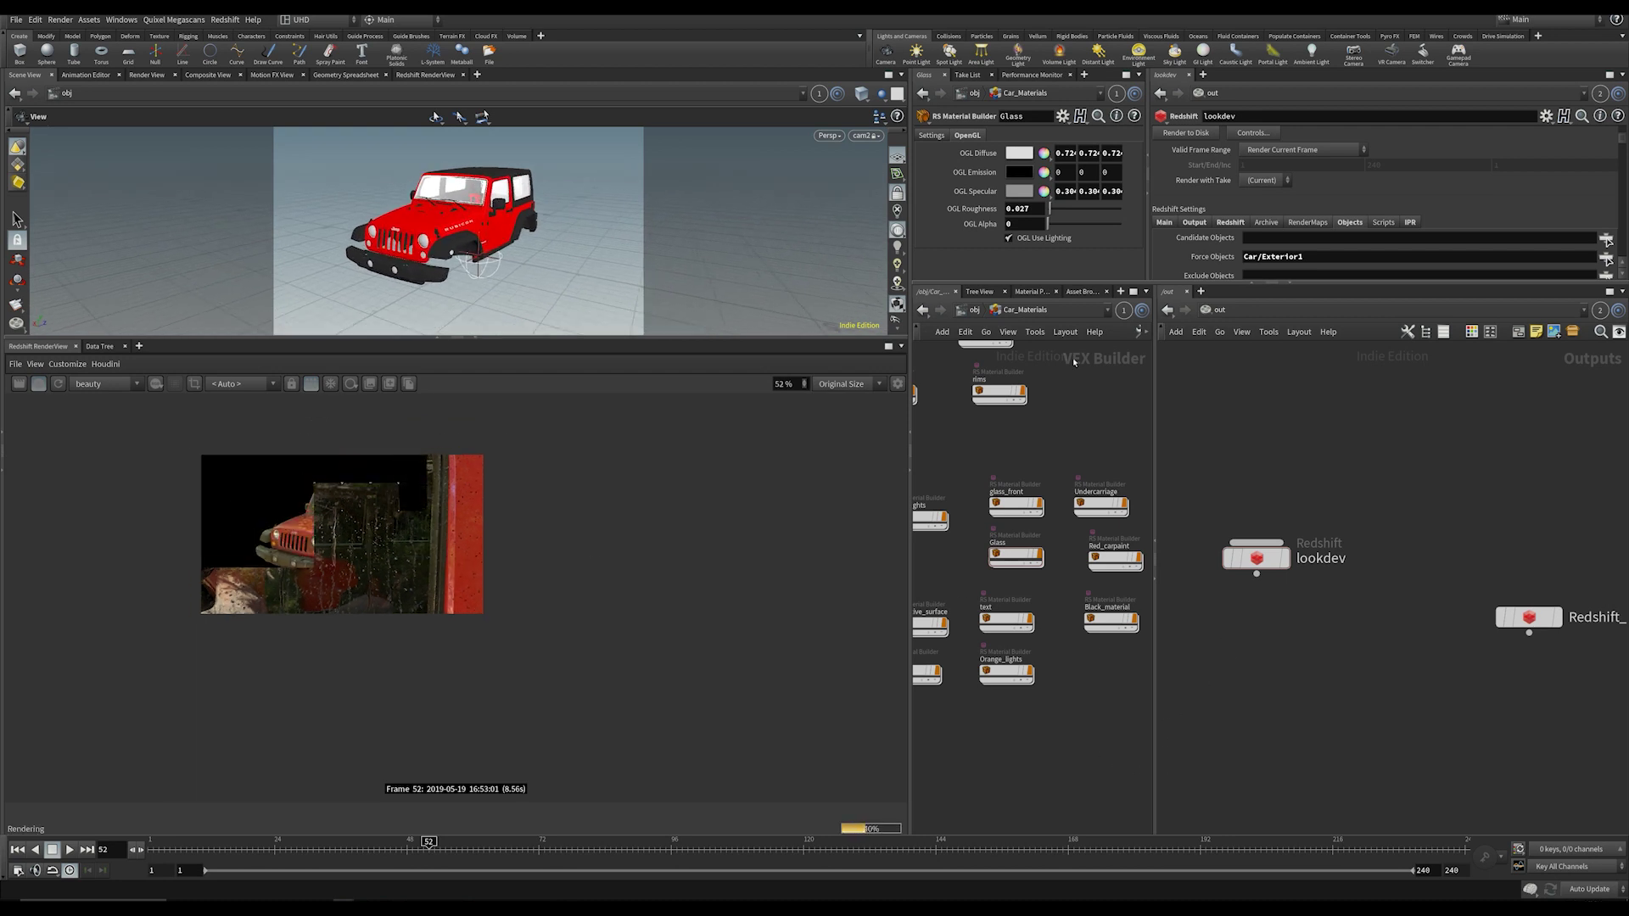
Step: Widen the network editor, open the Car subnetwork from the object level and enlarge the viewport
drag(1155, 411, 1296, 411)
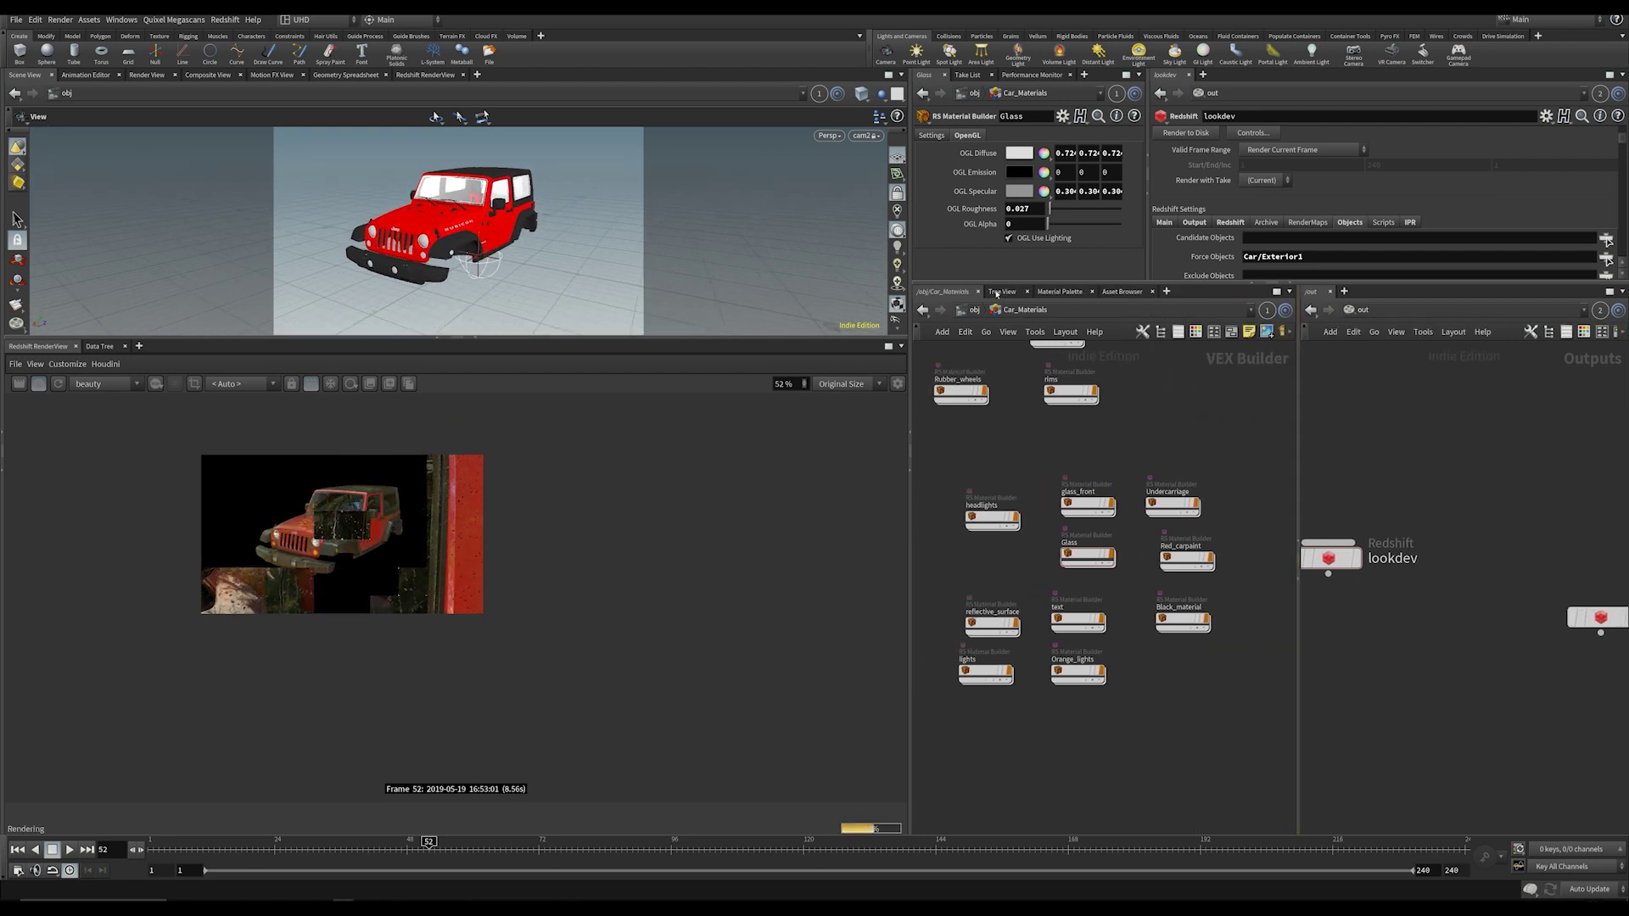
key(u)
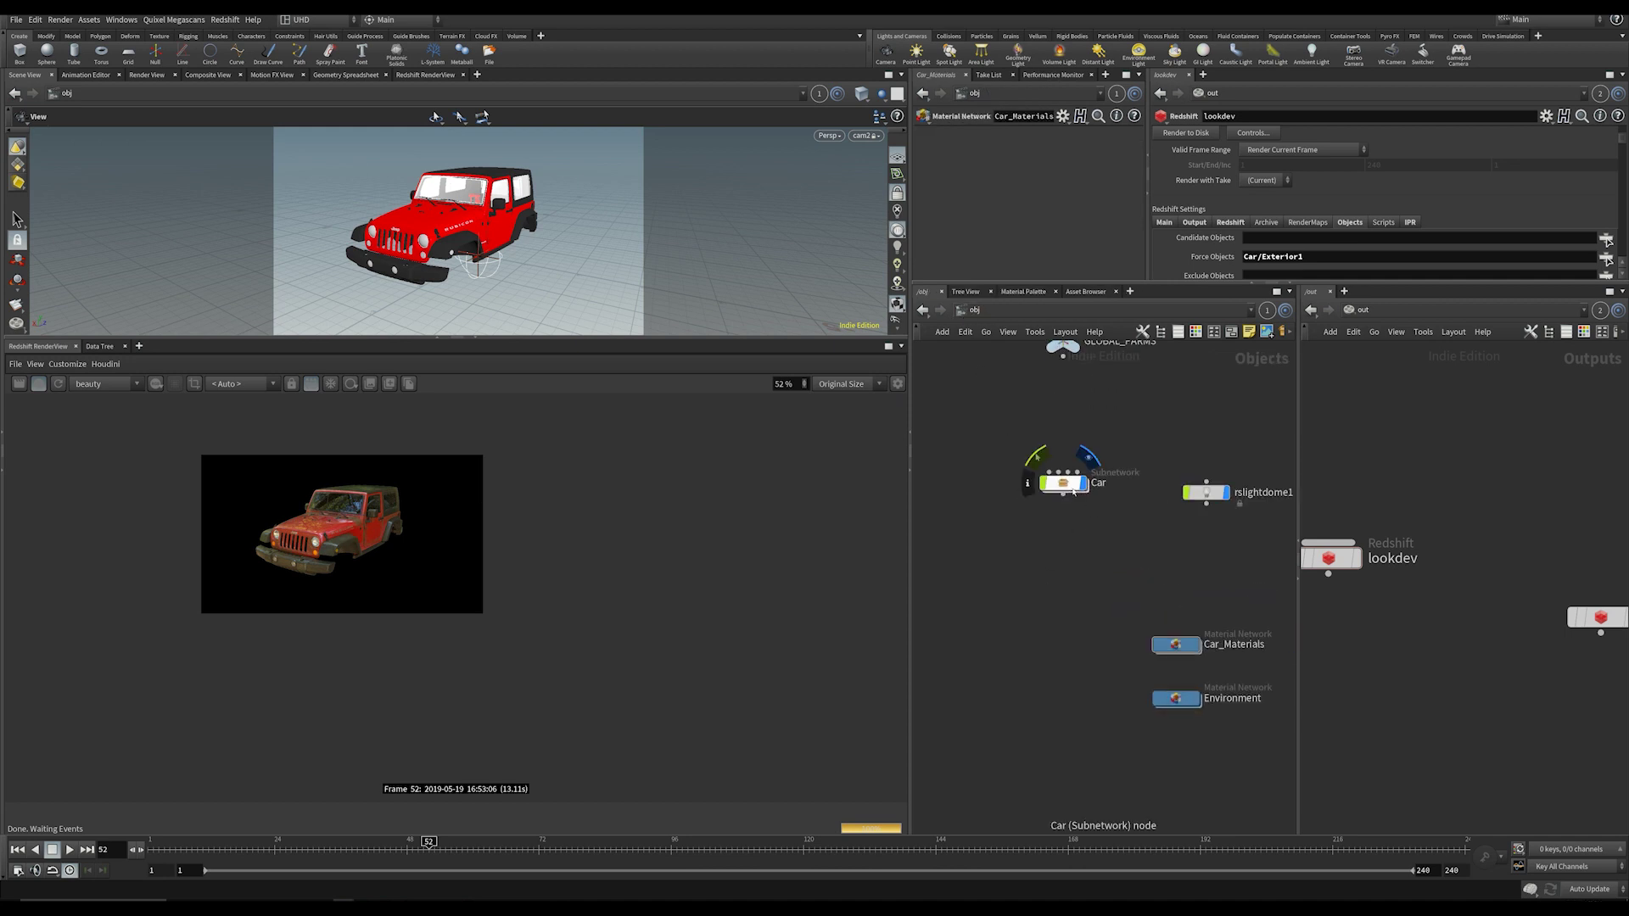
key(h)
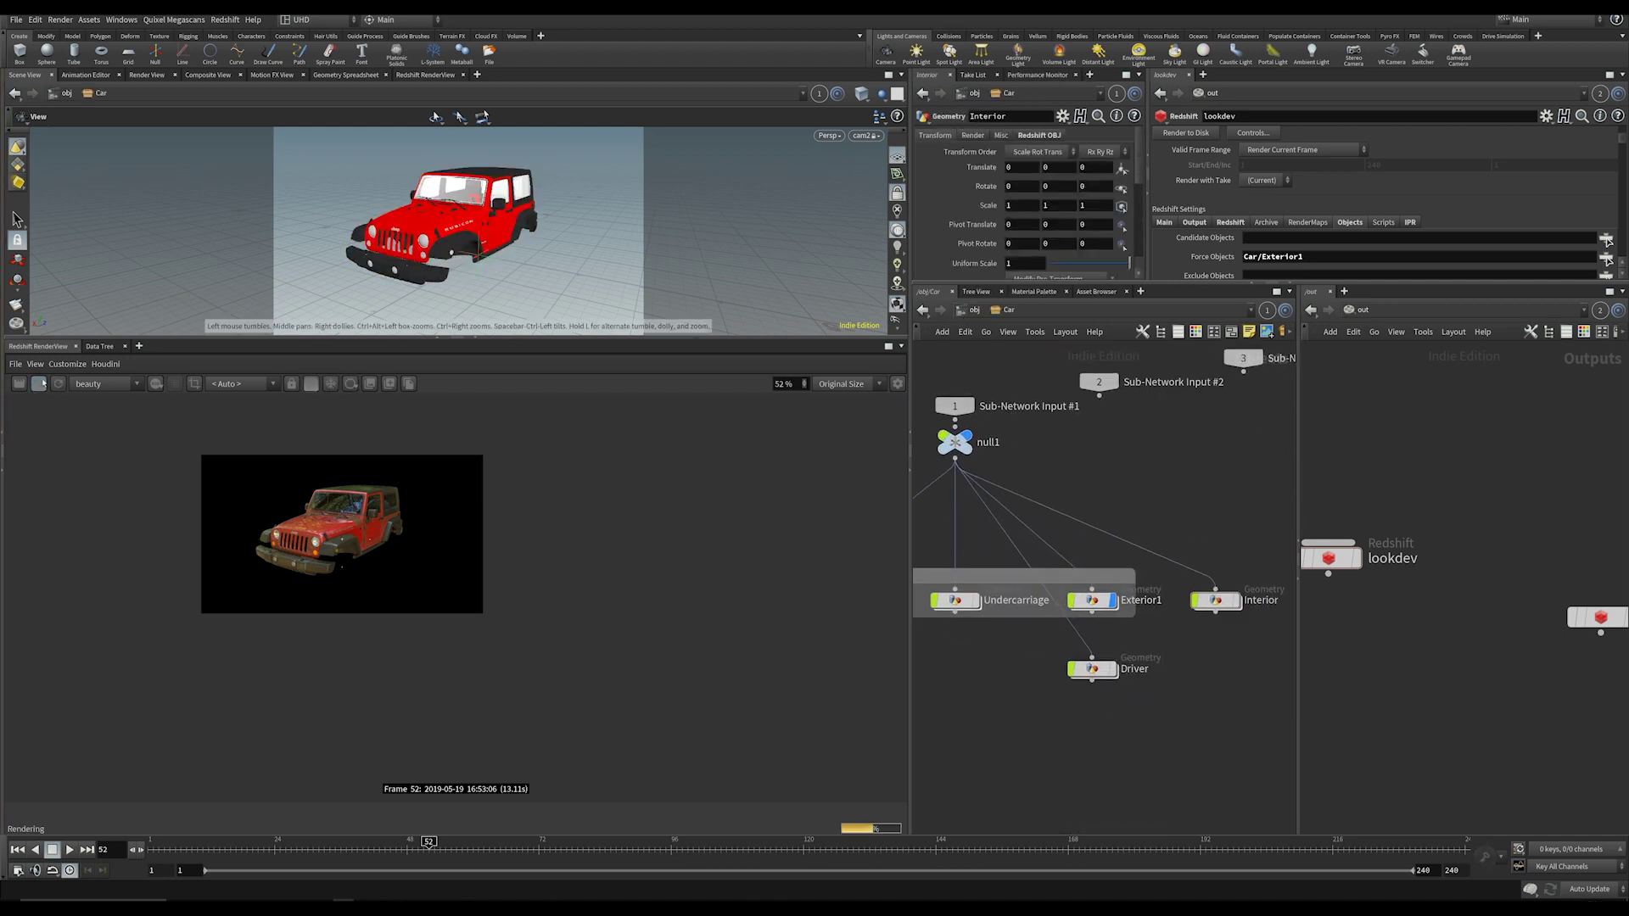
drag(165, 340, 166, 468)
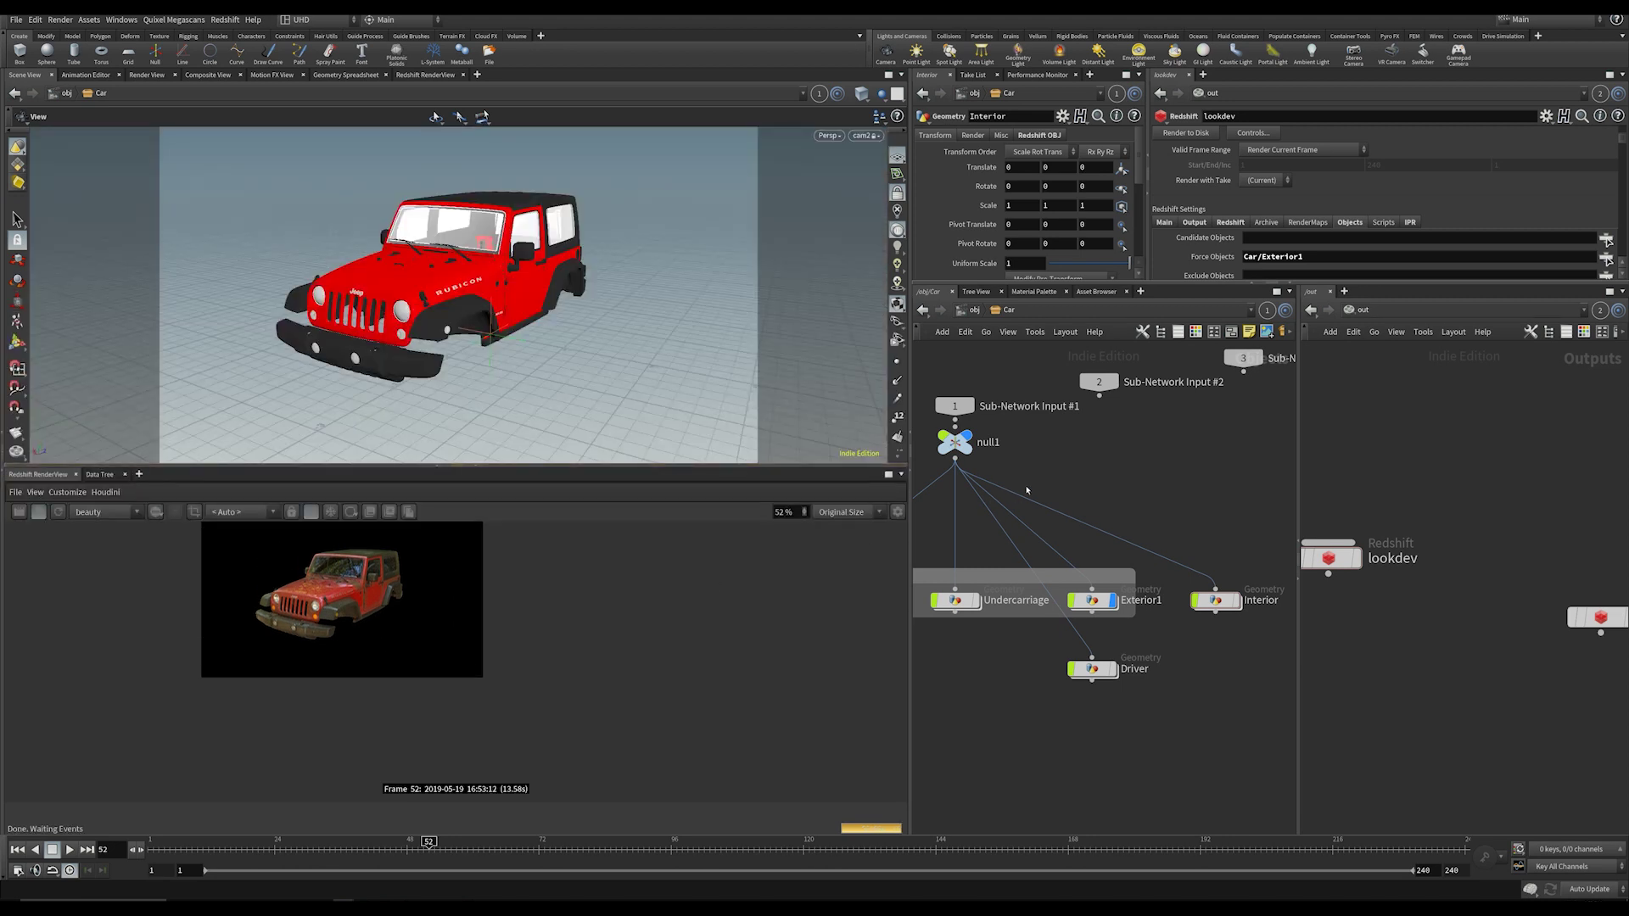
Step: Highlight the Exterior1 geometry in the viewport, clear the selection and give the render view more height
key(s)
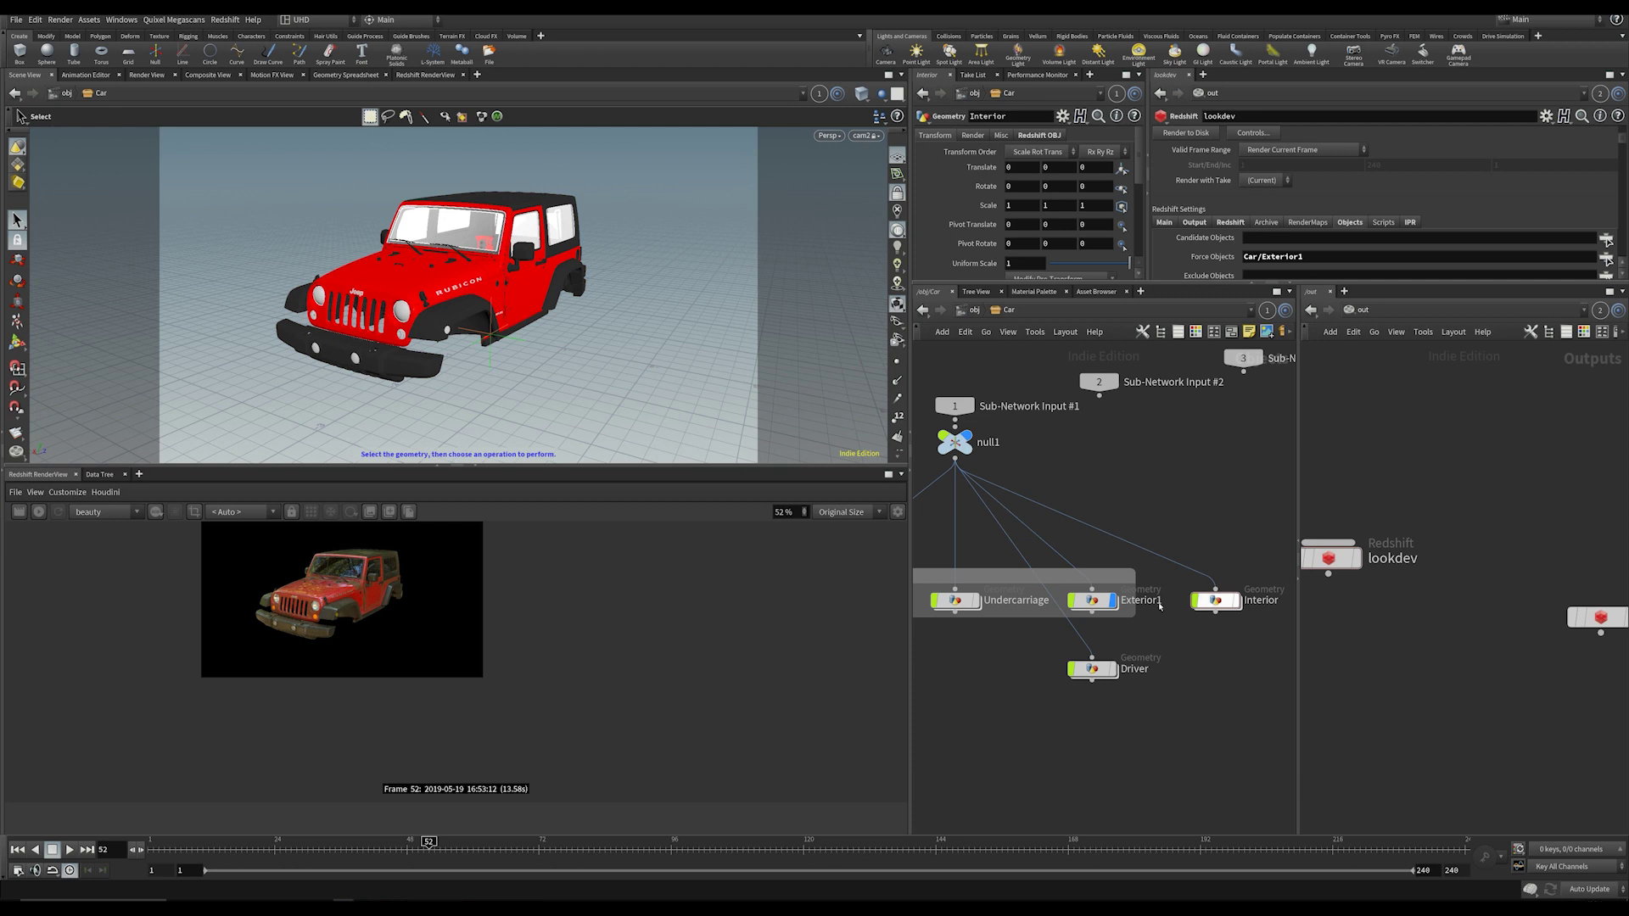
click(1093, 601)
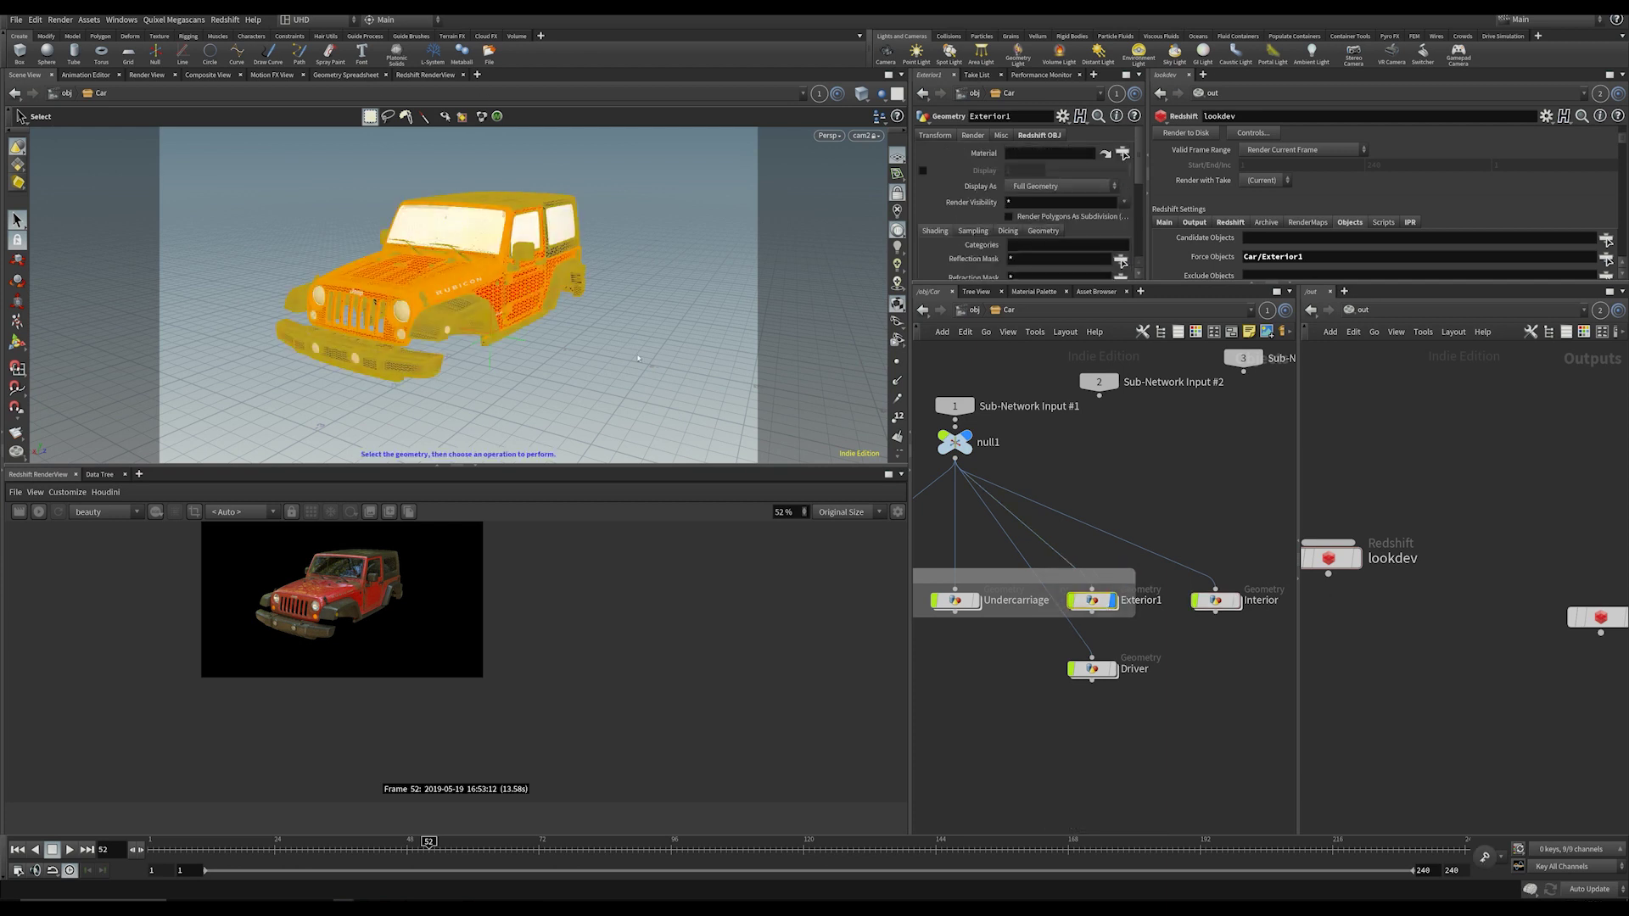
mouse_move(1084, 601)
key(Escape)
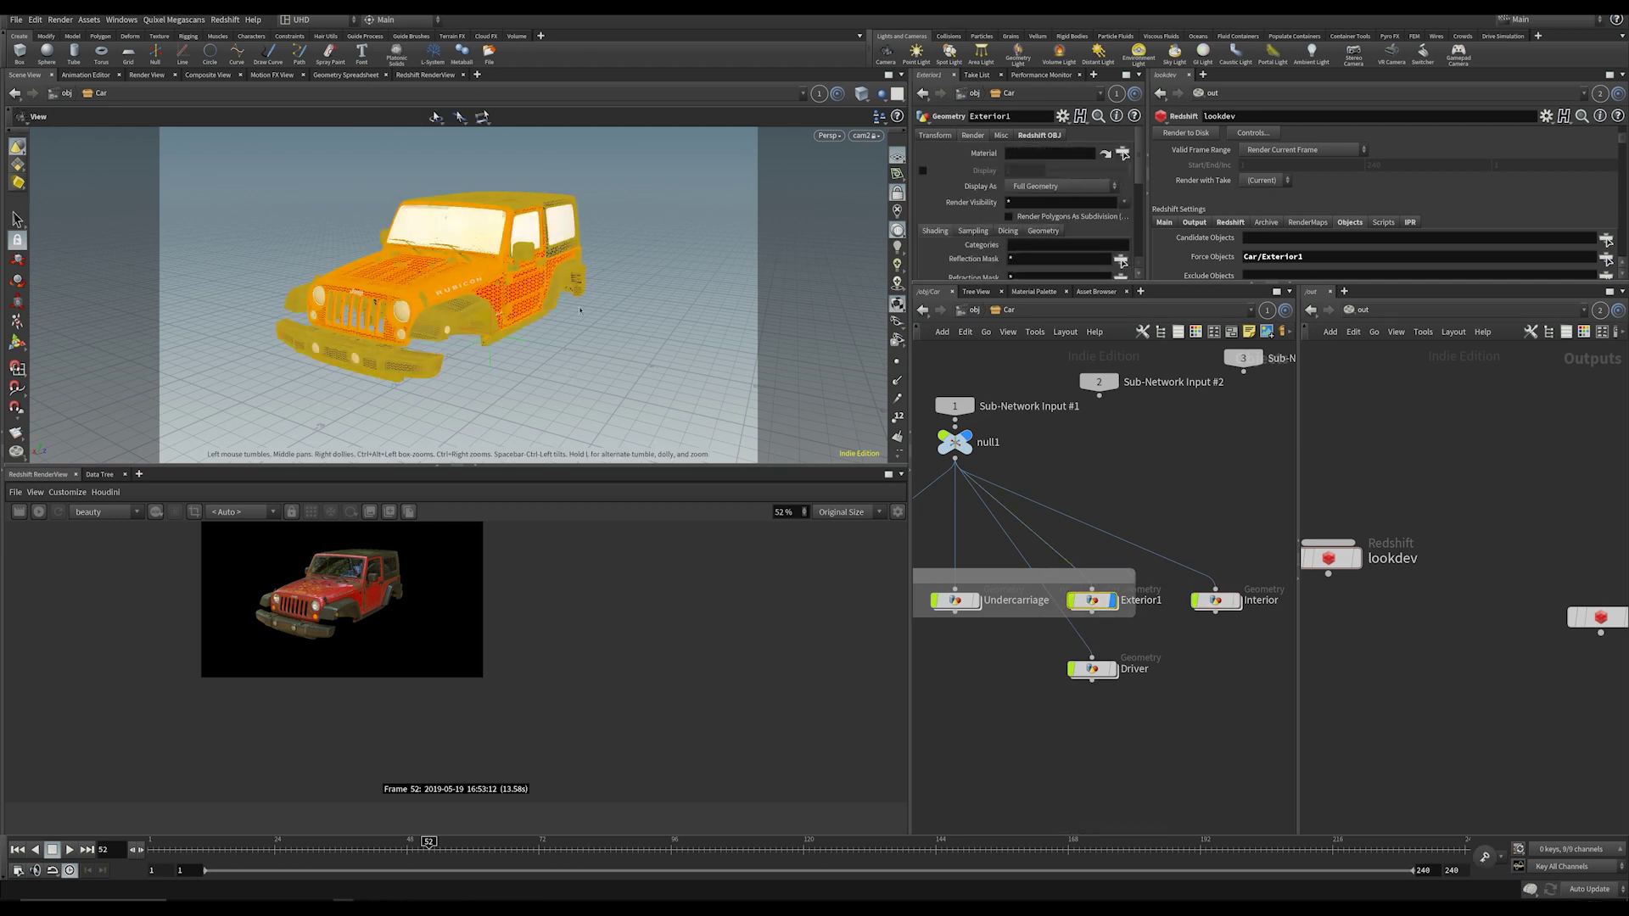
click(1037, 707)
drag(412, 465, 409, 385)
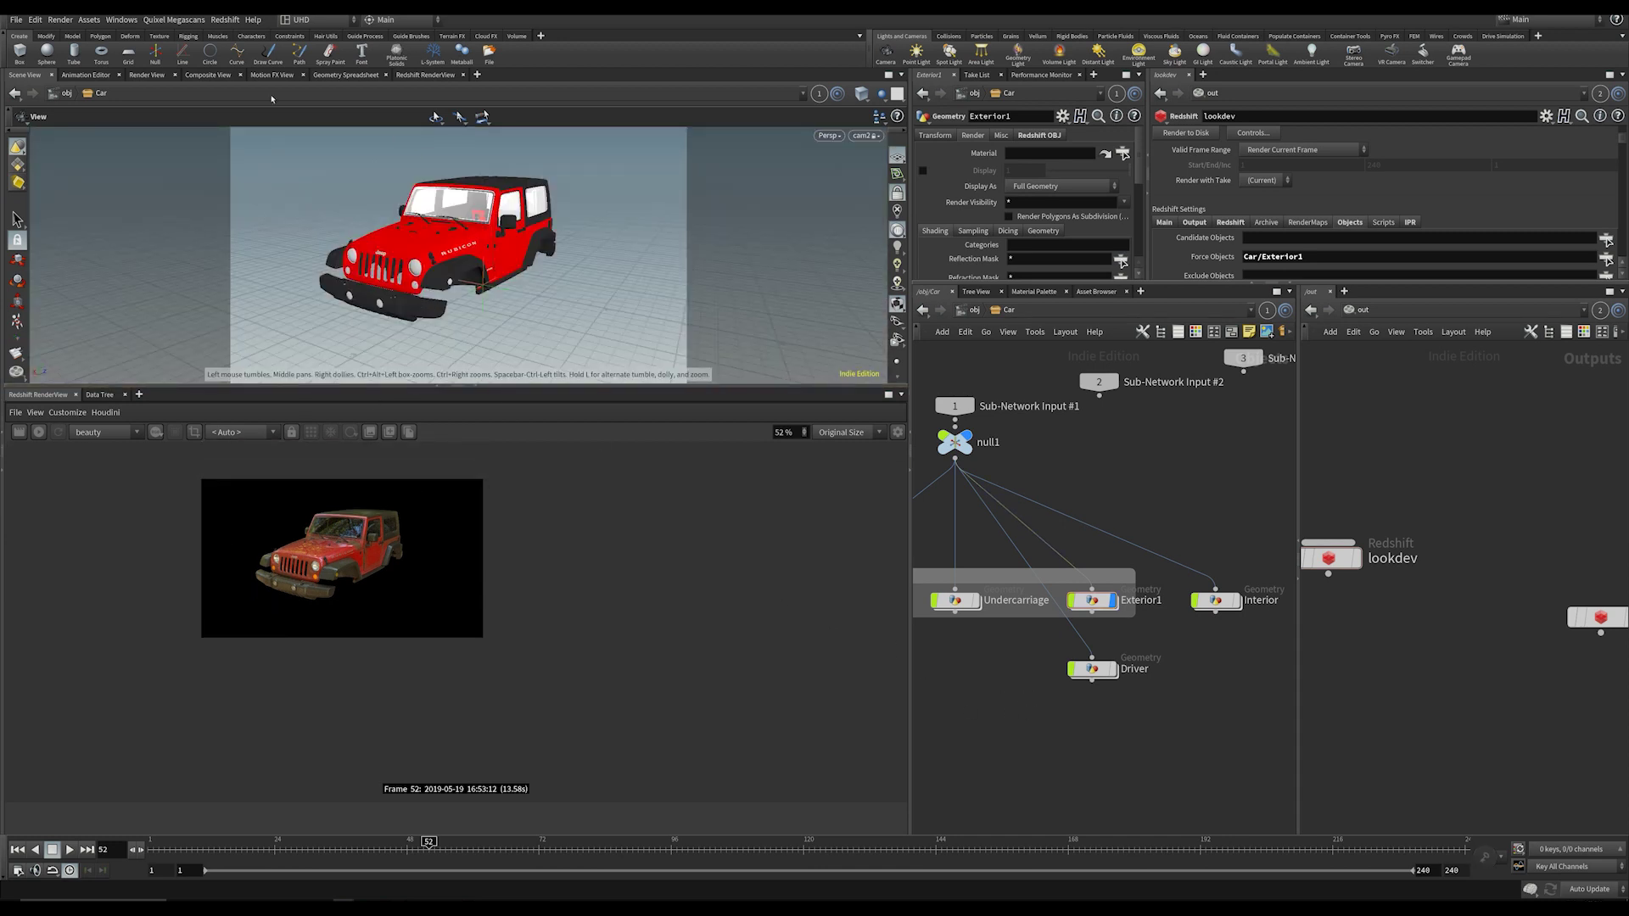
Step: Select Exterior1 again to highlight it in the viewport and examine the Jeep's front end in the finished render
click(1093, 599)
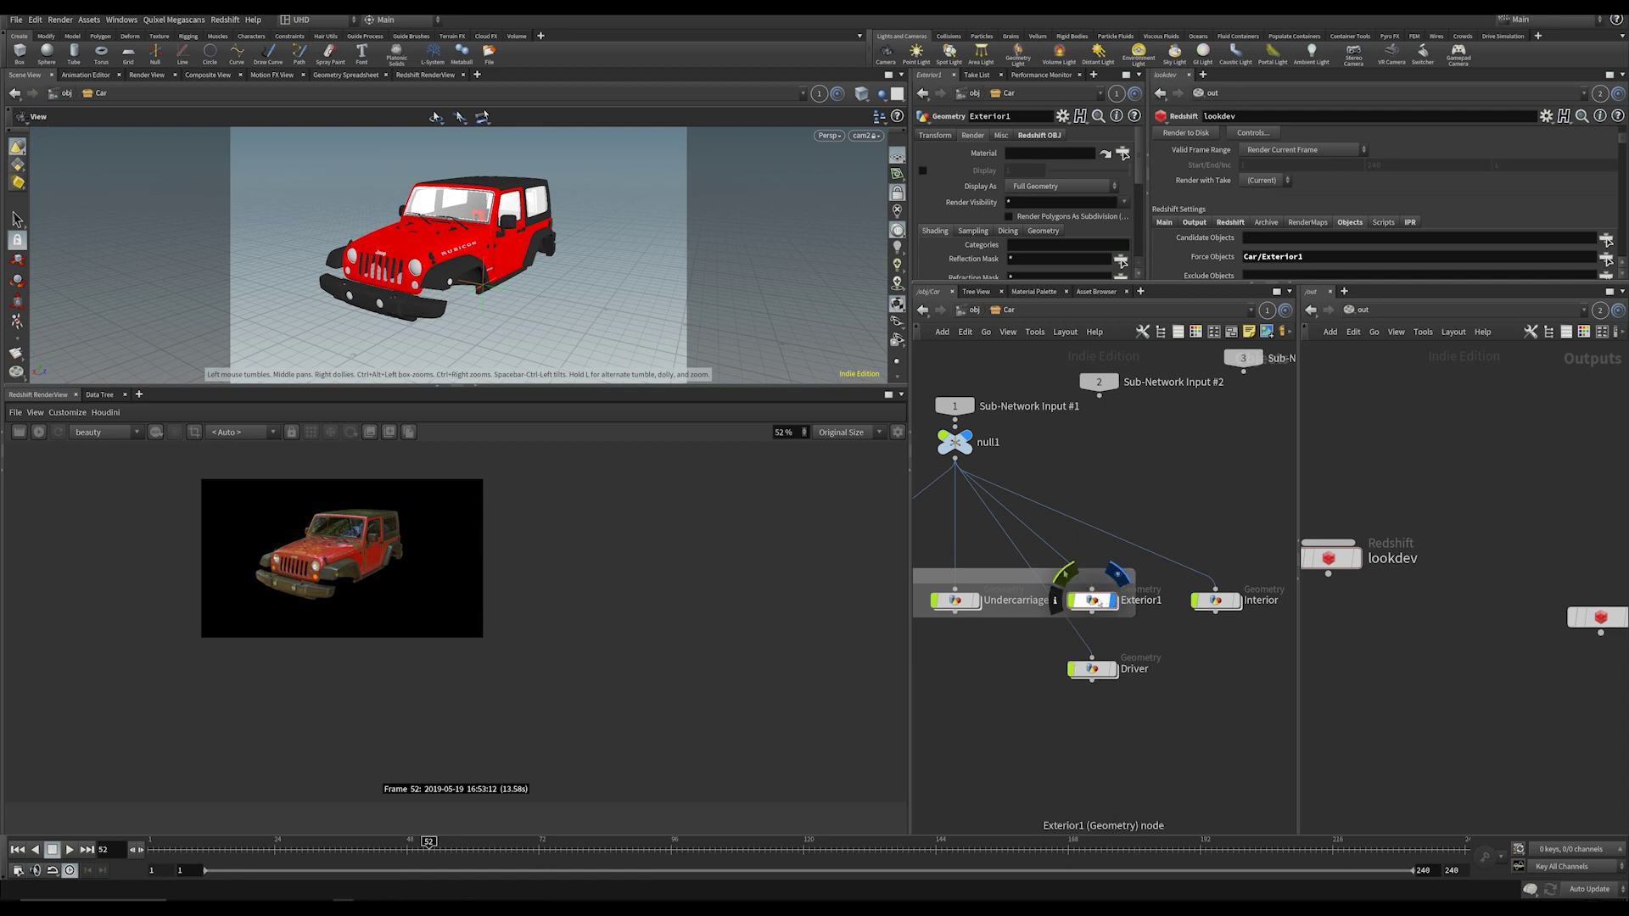
click(1306, 722)
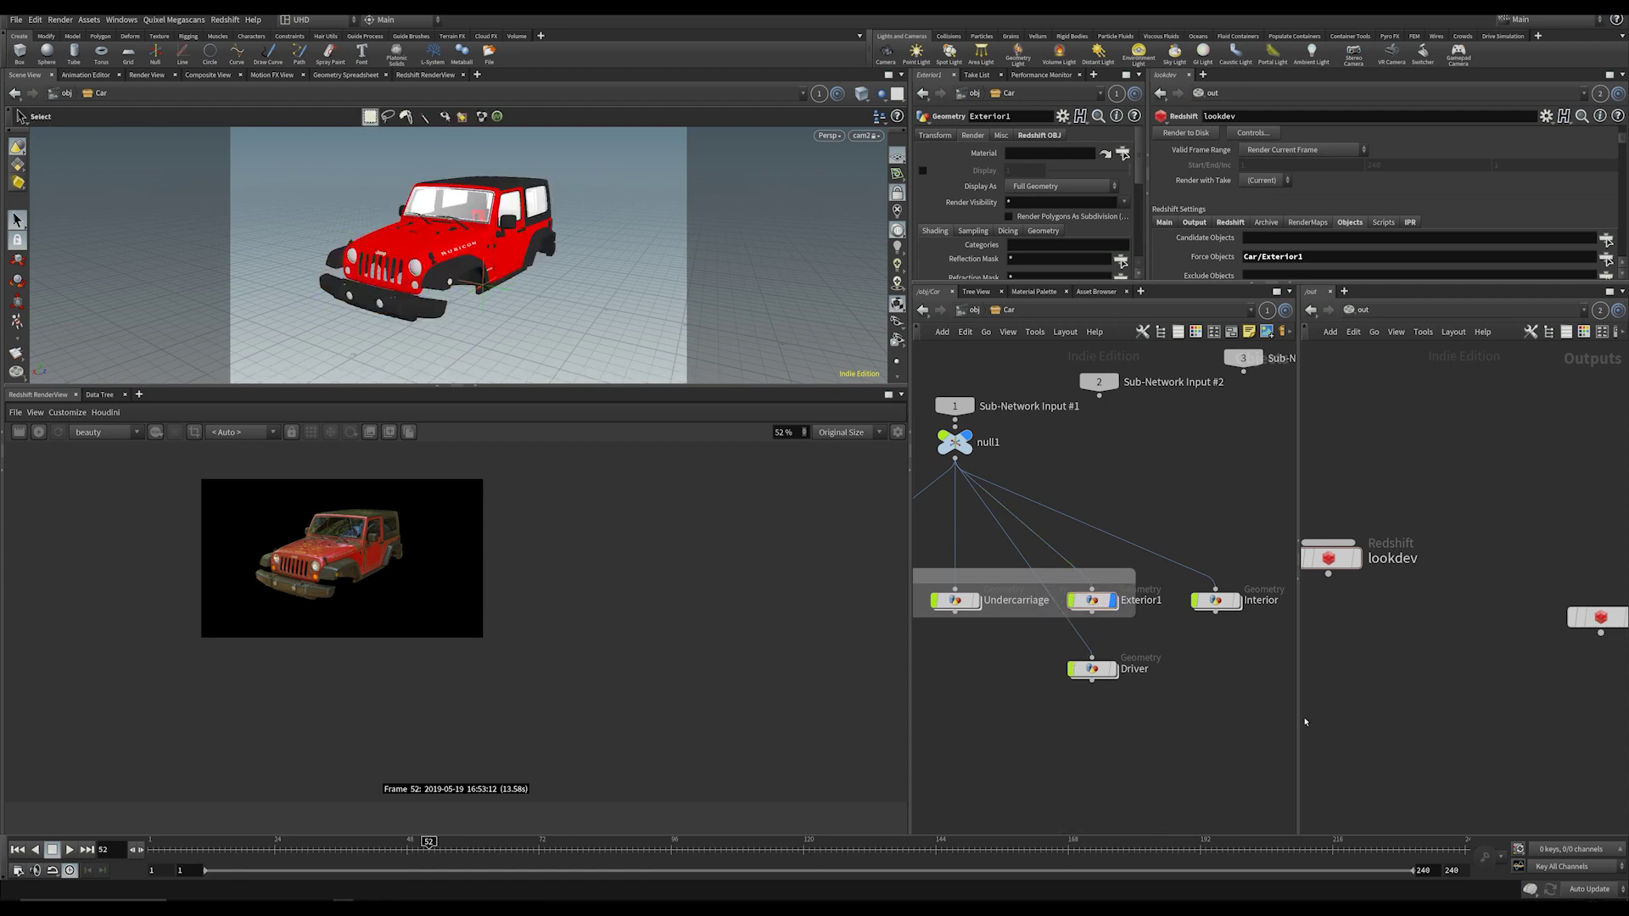
click(1096, 601)
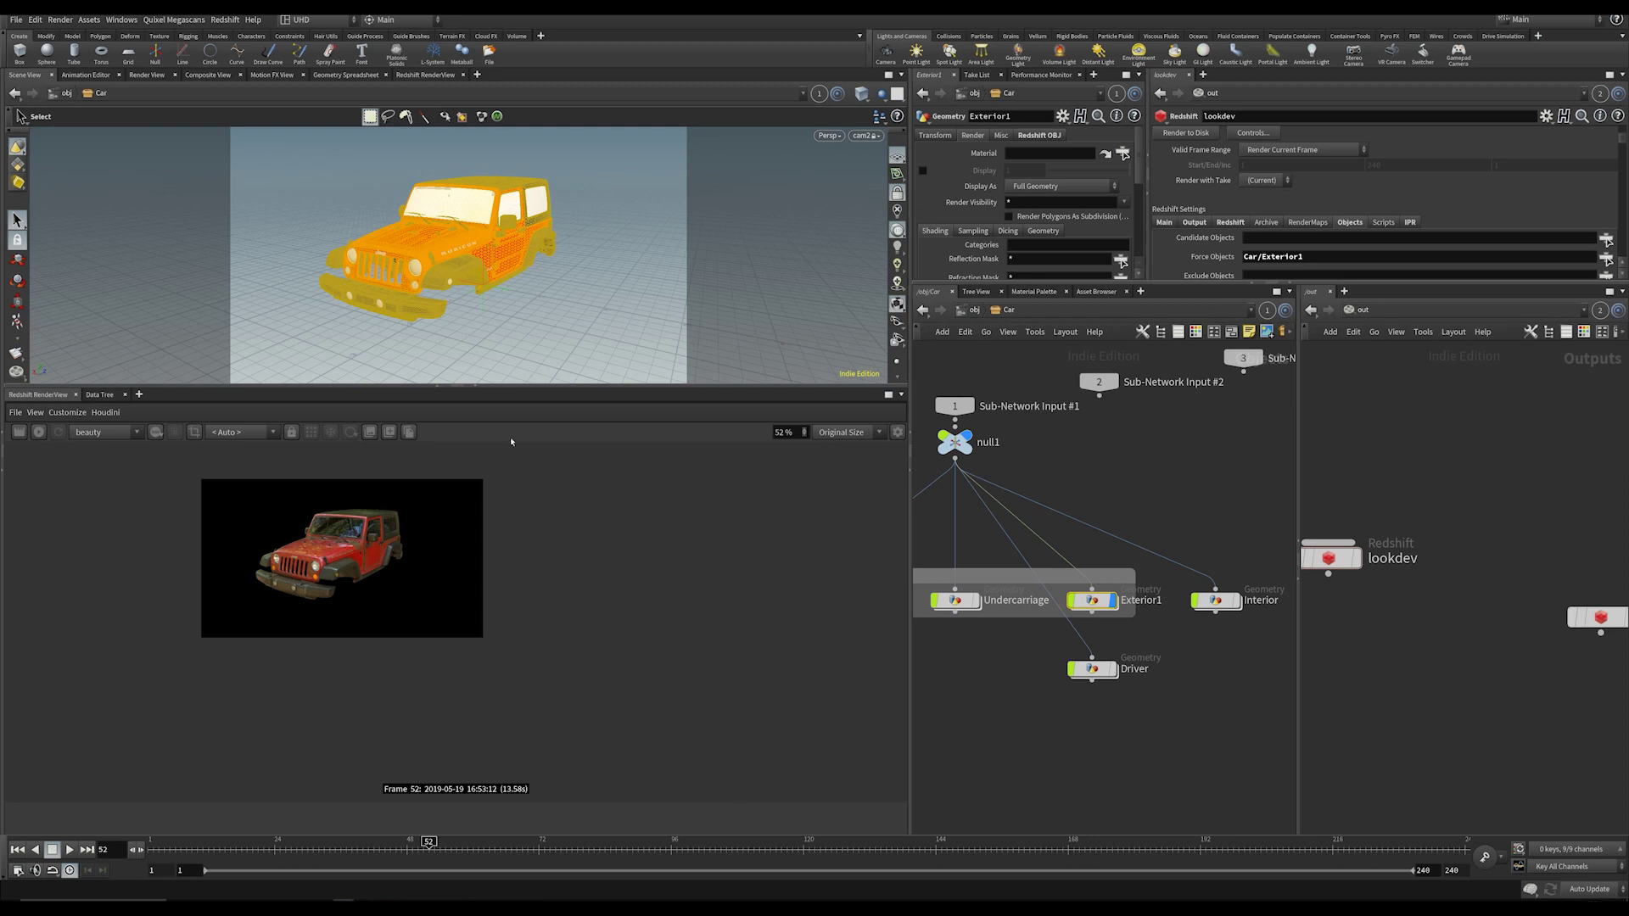
scroll(571, 582, up, 8)
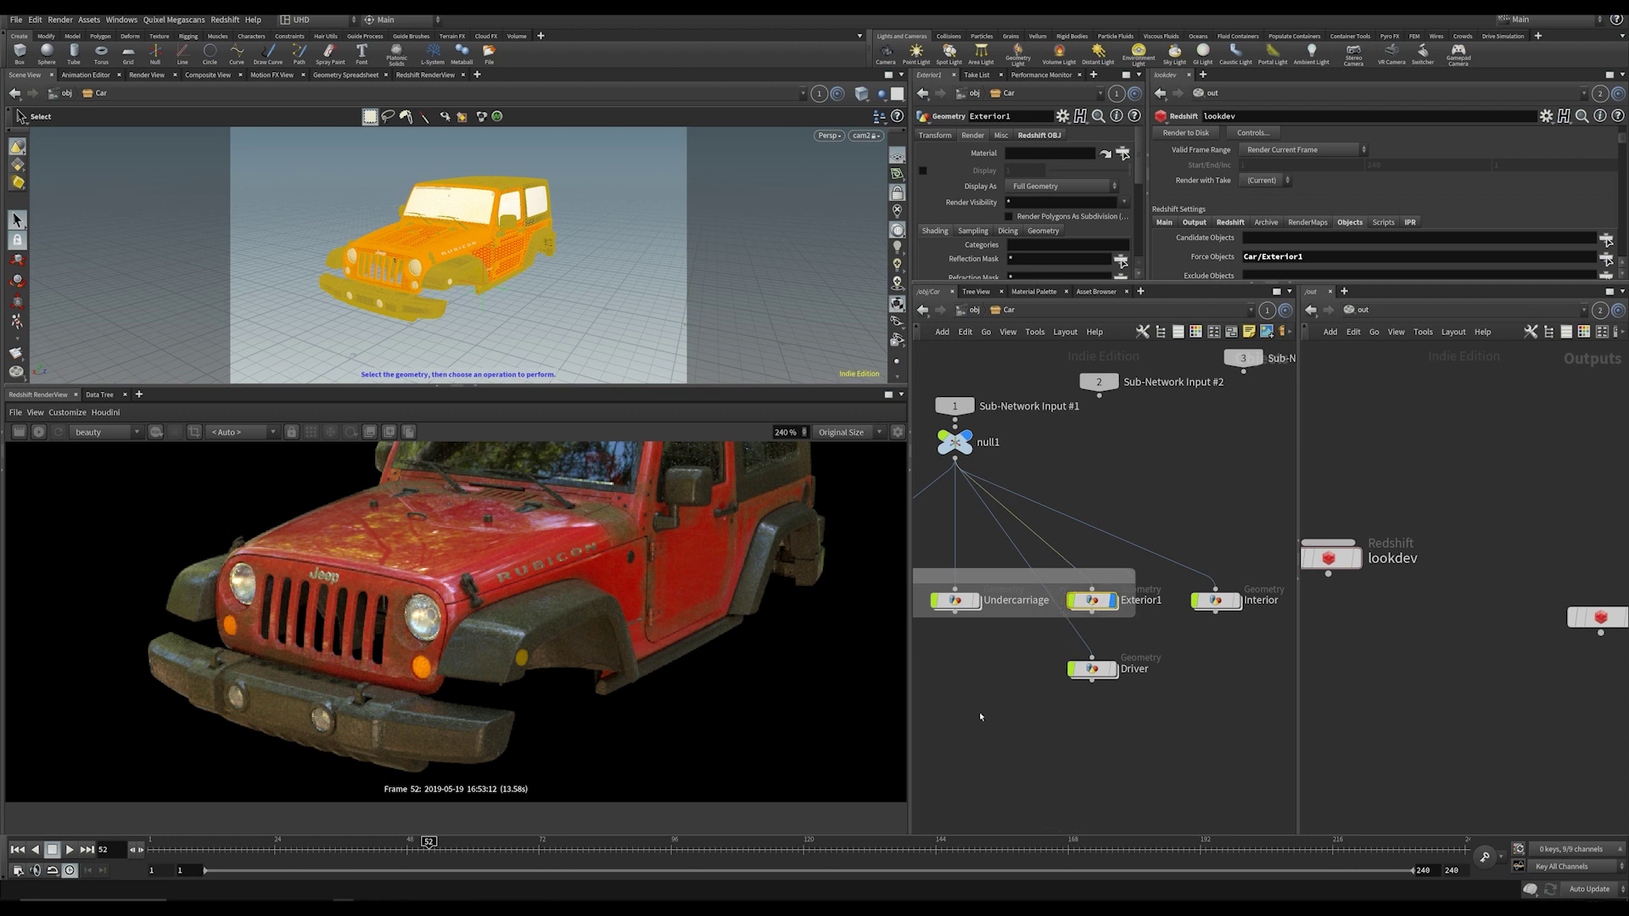
Step: Clear the Exterior1 highlight, bring the whole Jeep into view in the lookdev render and widen the network editor
key(Escape)
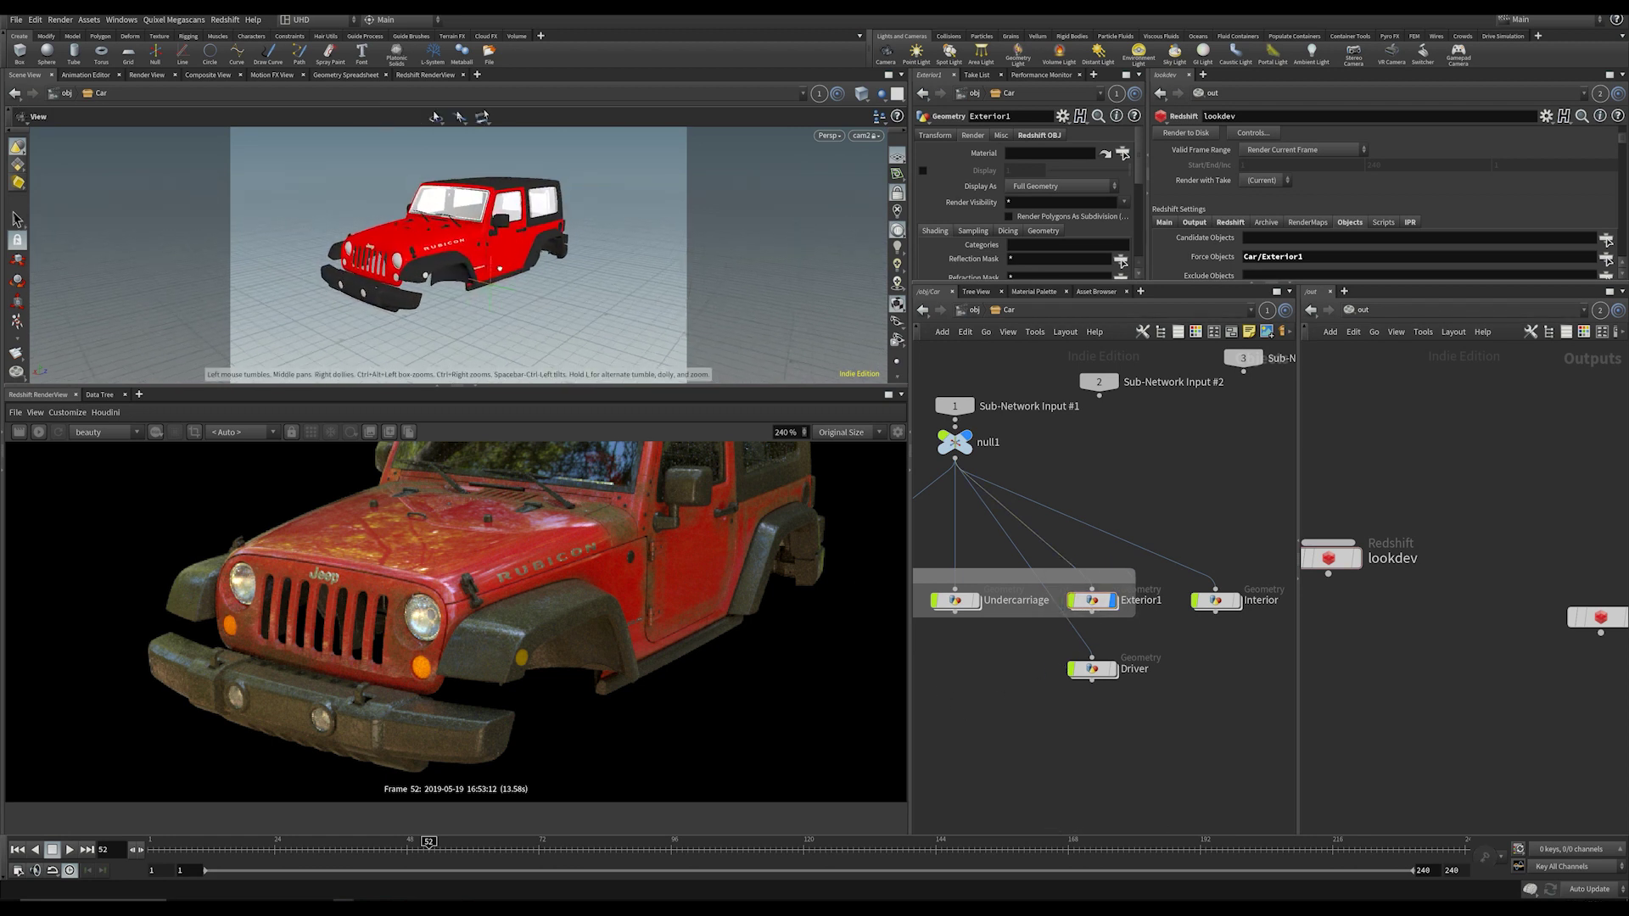
key(s)
scroll(660, 556, down, 4)
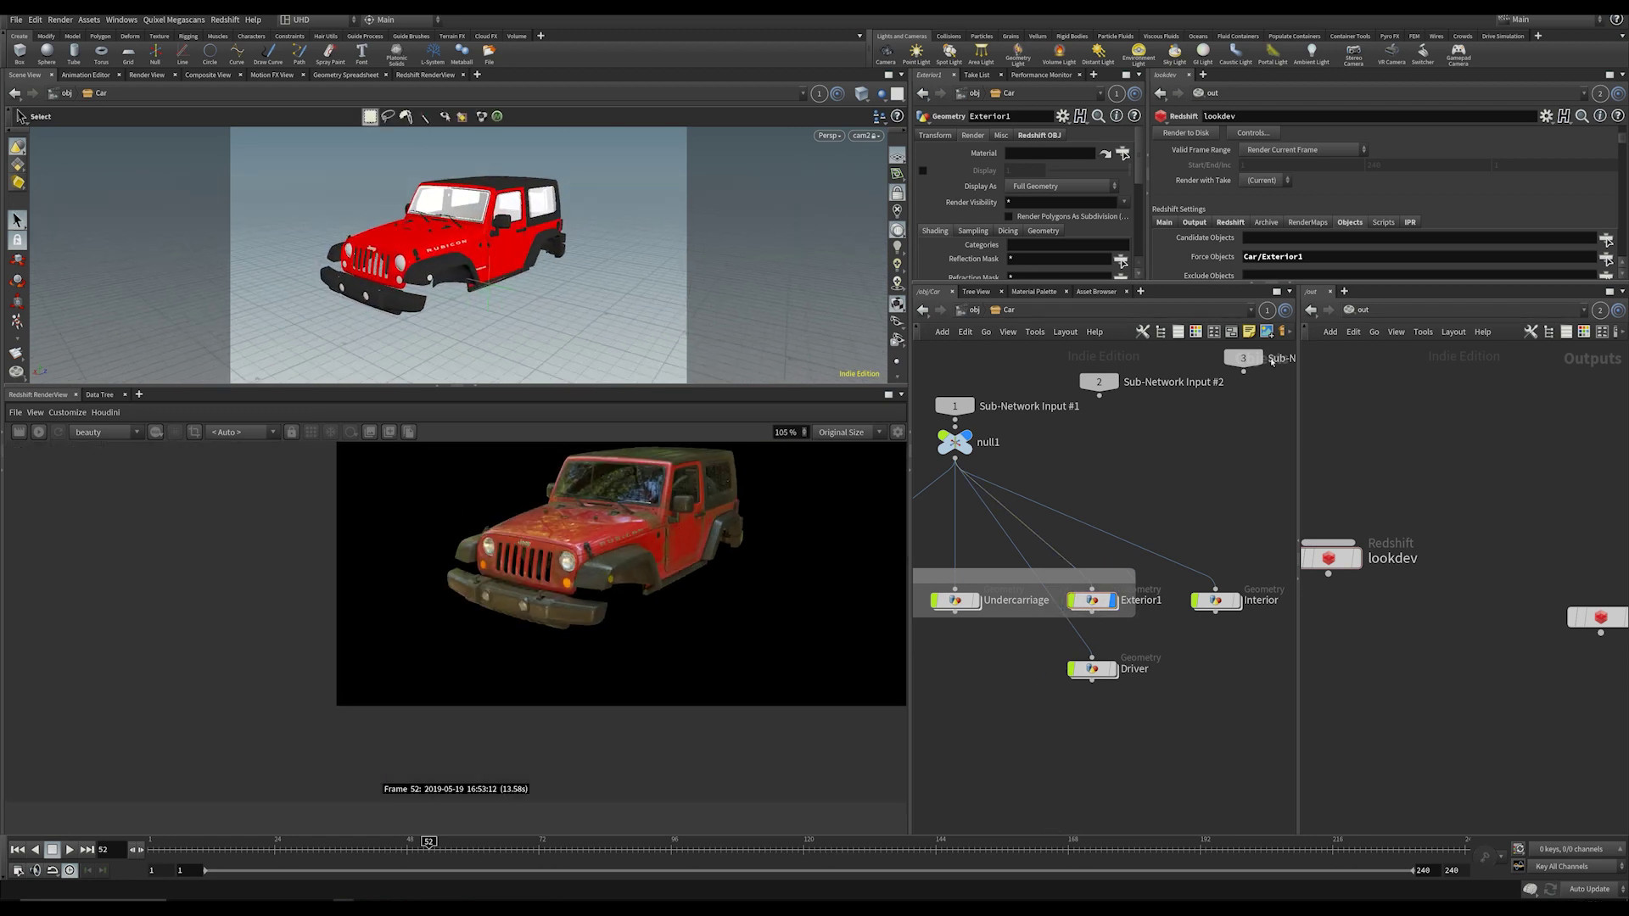
middle_drag(1237, 546, 1197, 560)
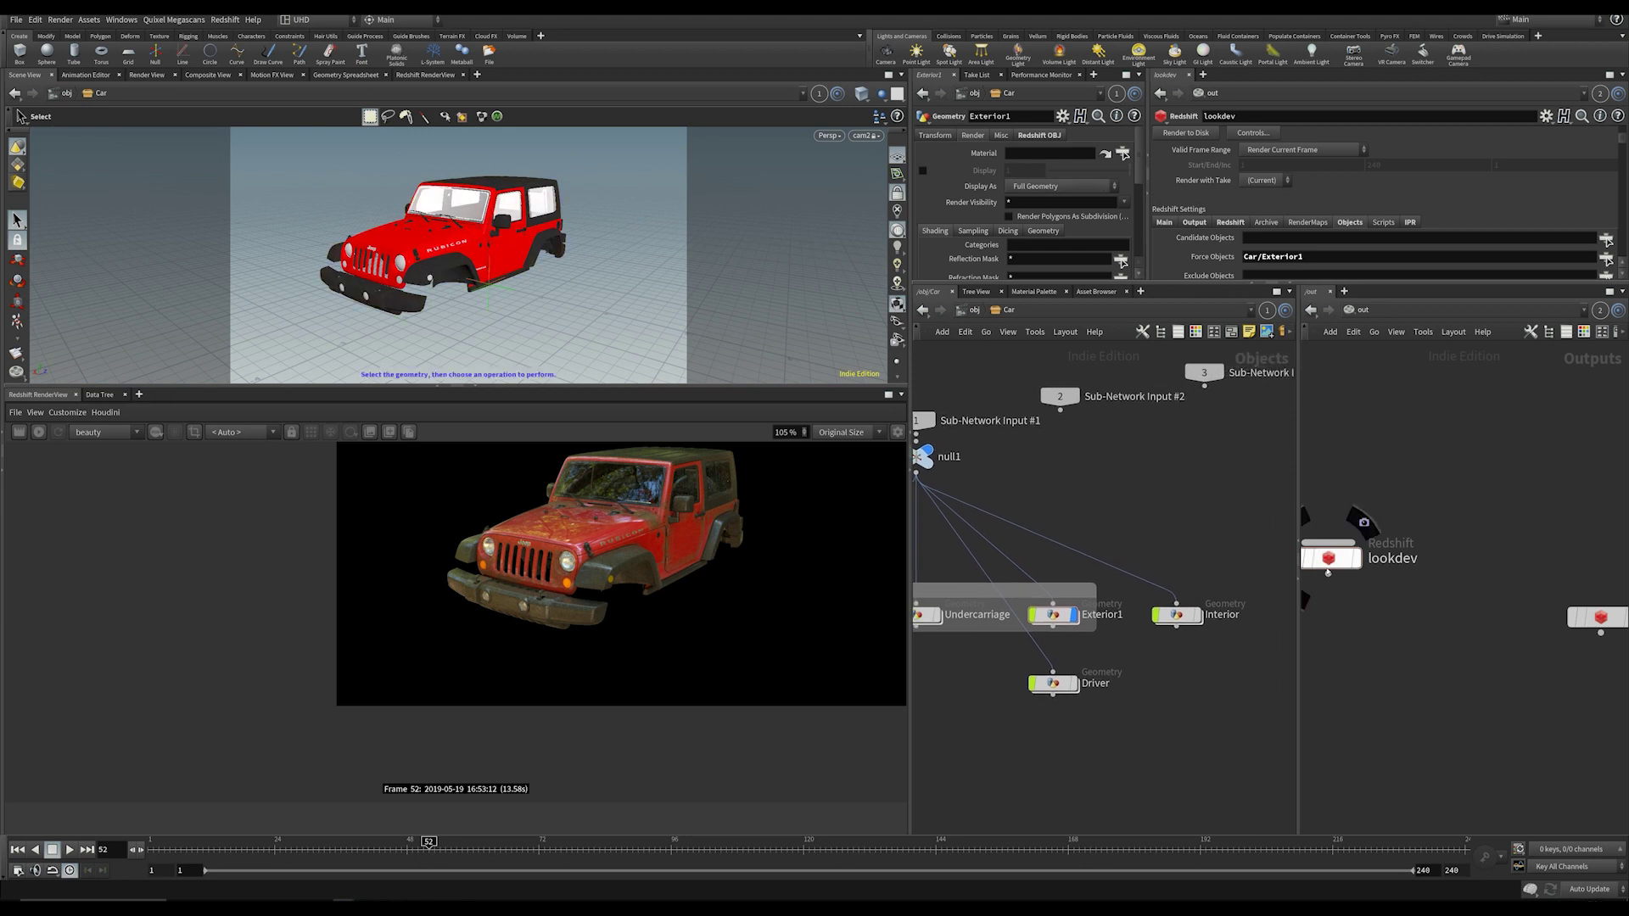
middle_drag(1062, 476, 1042, 500)
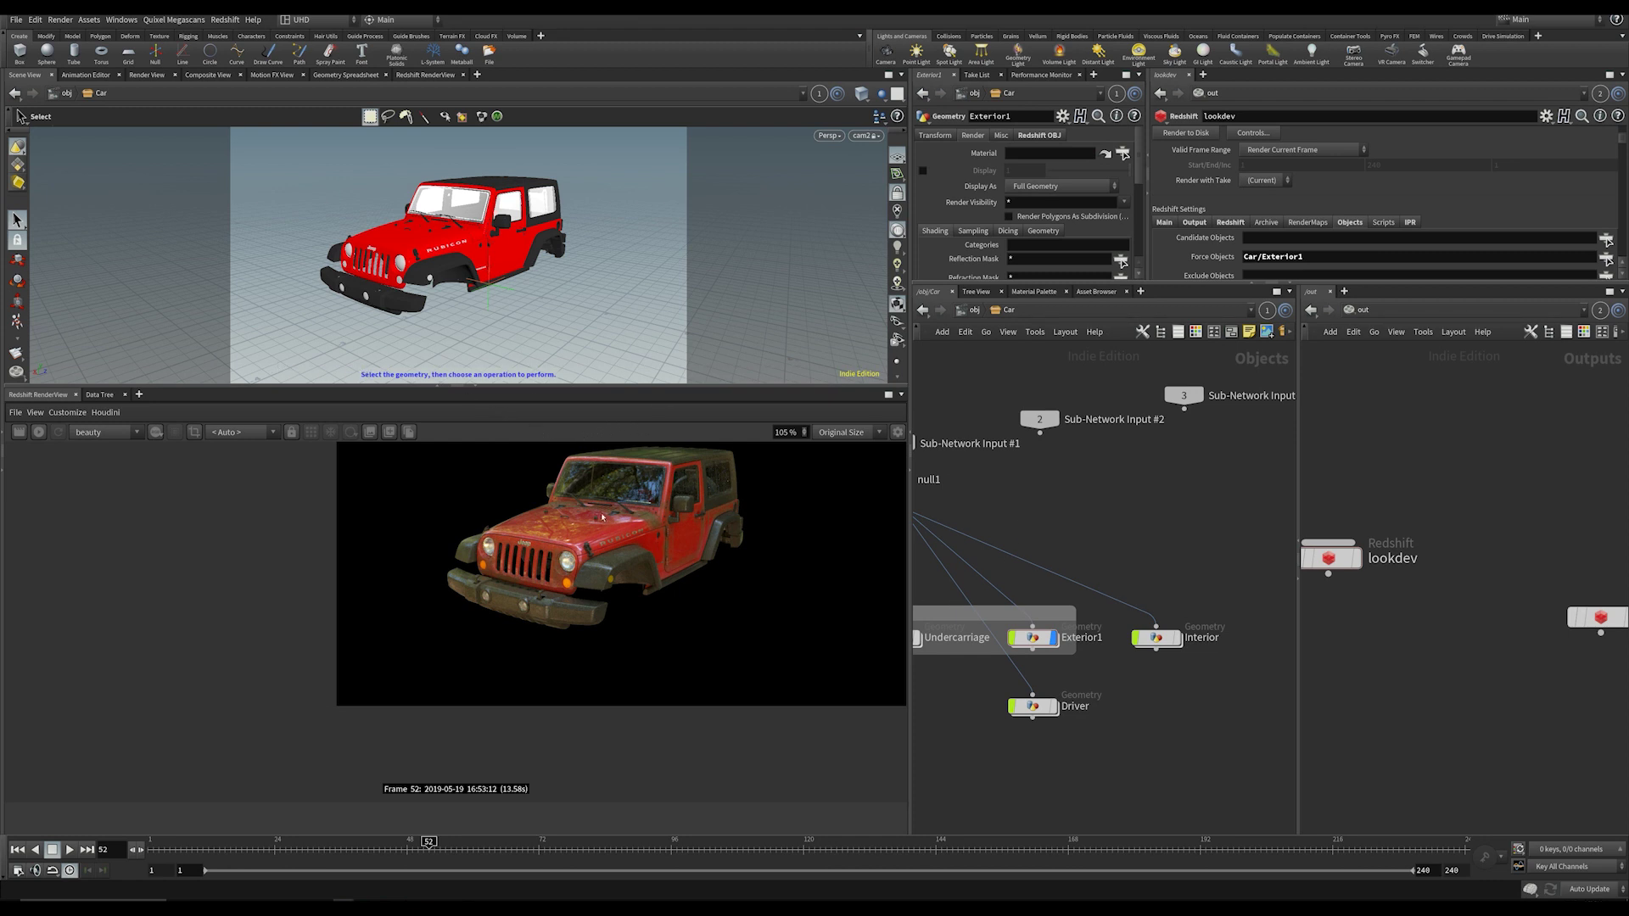
middle_drag(791, 567, 702, 620)
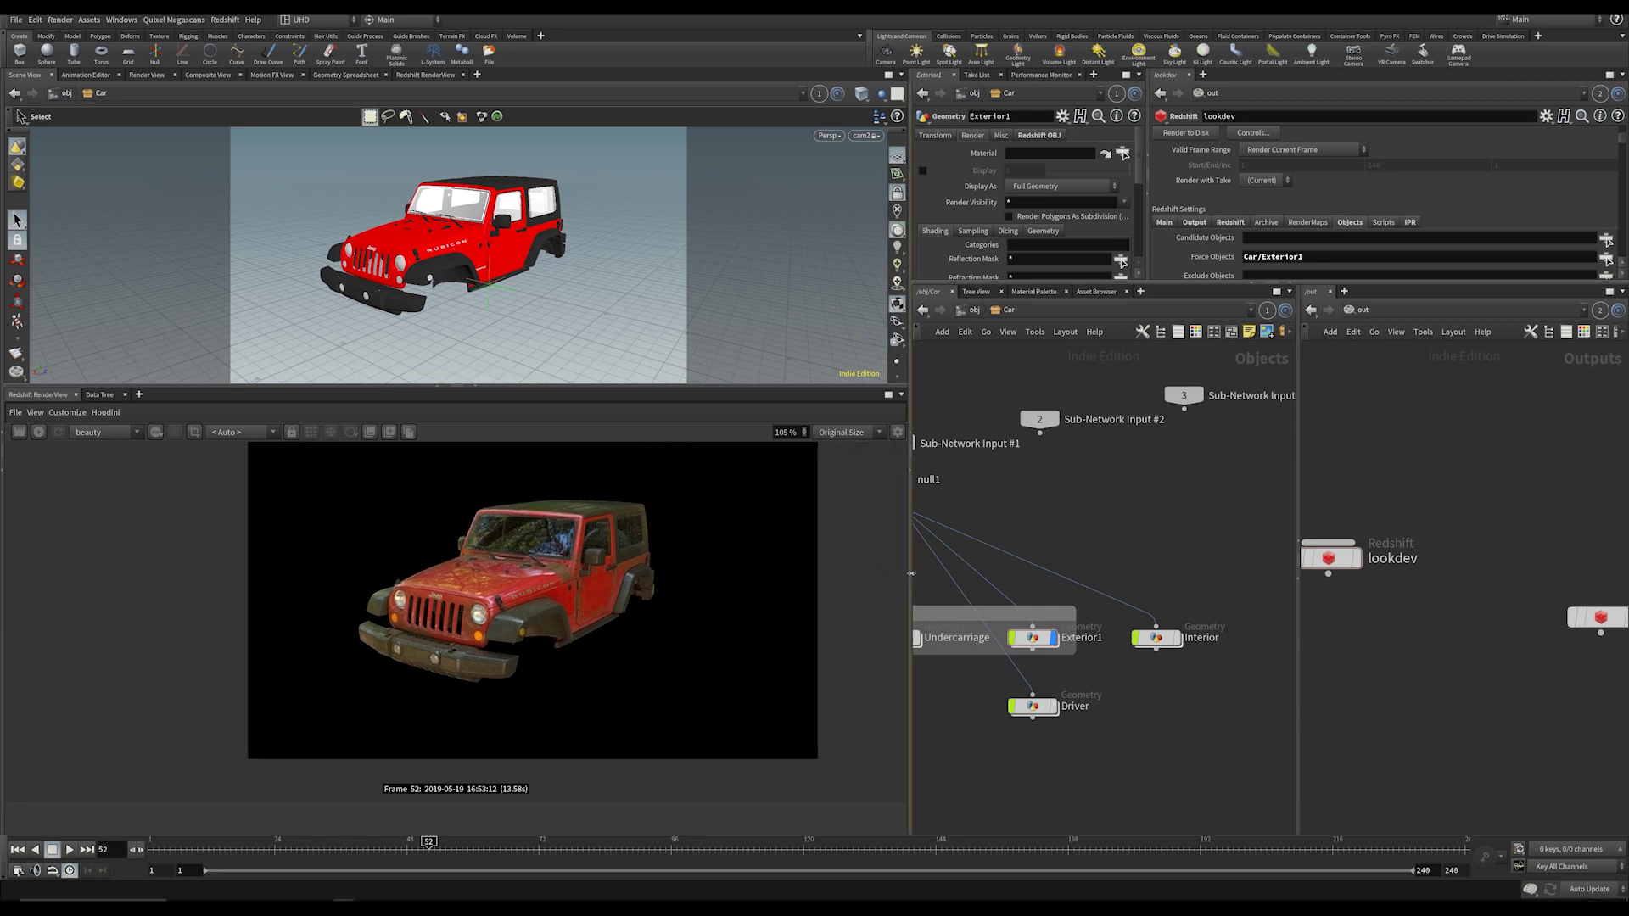
drag(910, 573, 829, 573)
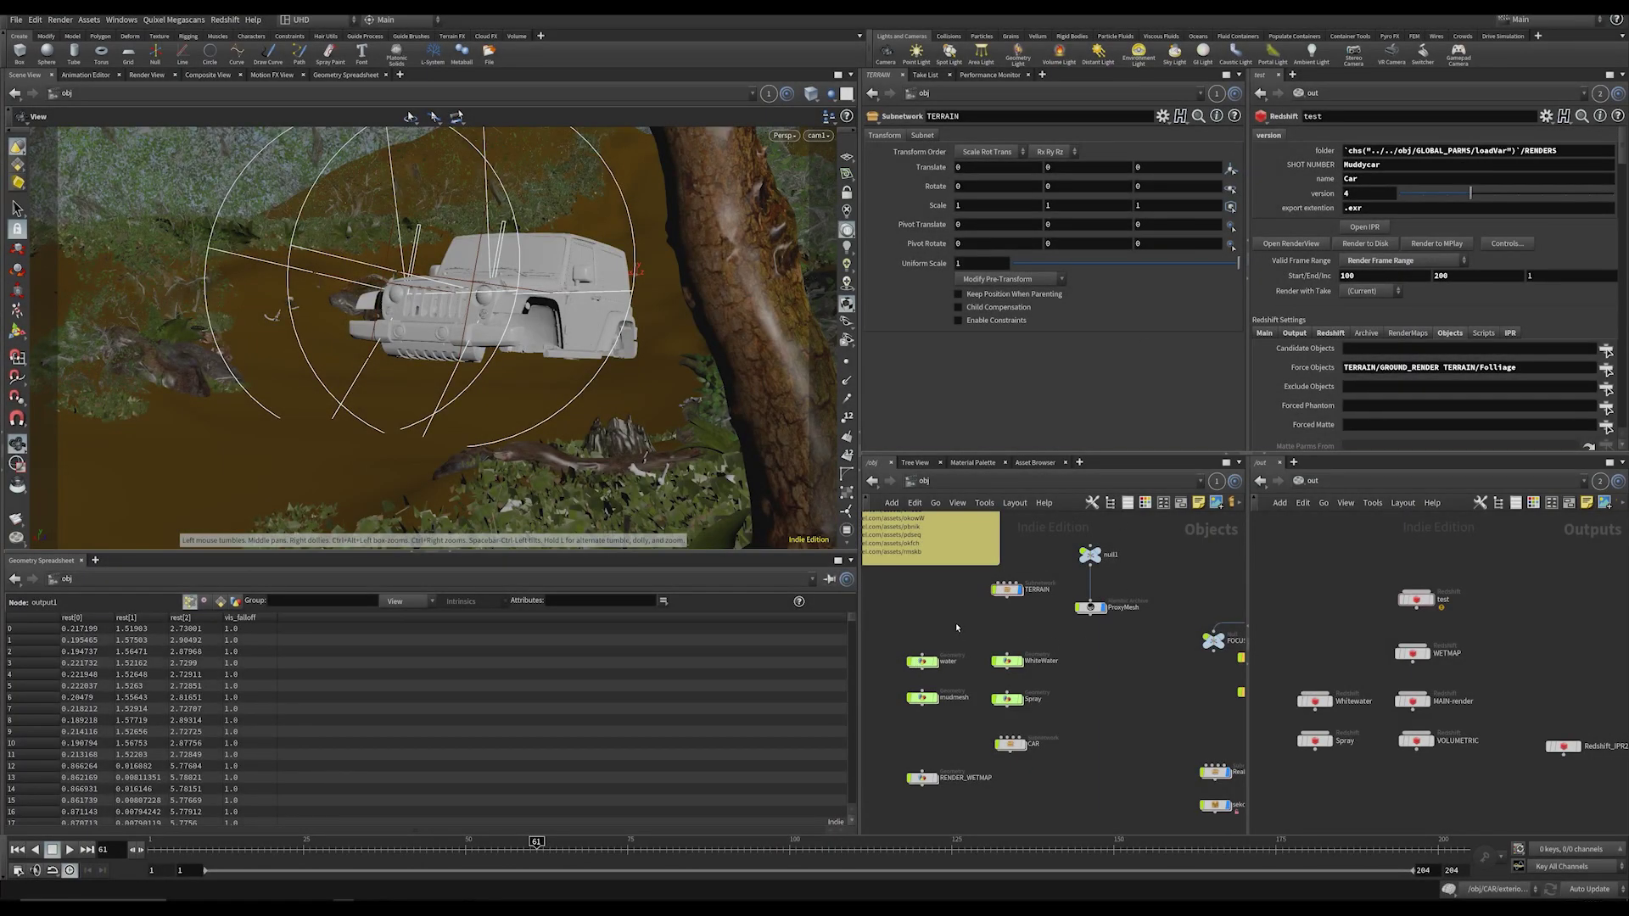
Step: Select the GLOBAL_PARMS null at the object level and examine its load, cache and Megascans path parameters
mouse_move(962, 608)
middle_down()
mouse_move(964, 644)
mouse_move(996, 676)
middle_up()
middle_drag(1046, 556, 1007, 667)
drag(1063, 603, 1137, 674)
drag(1020, 134, 947, 151)
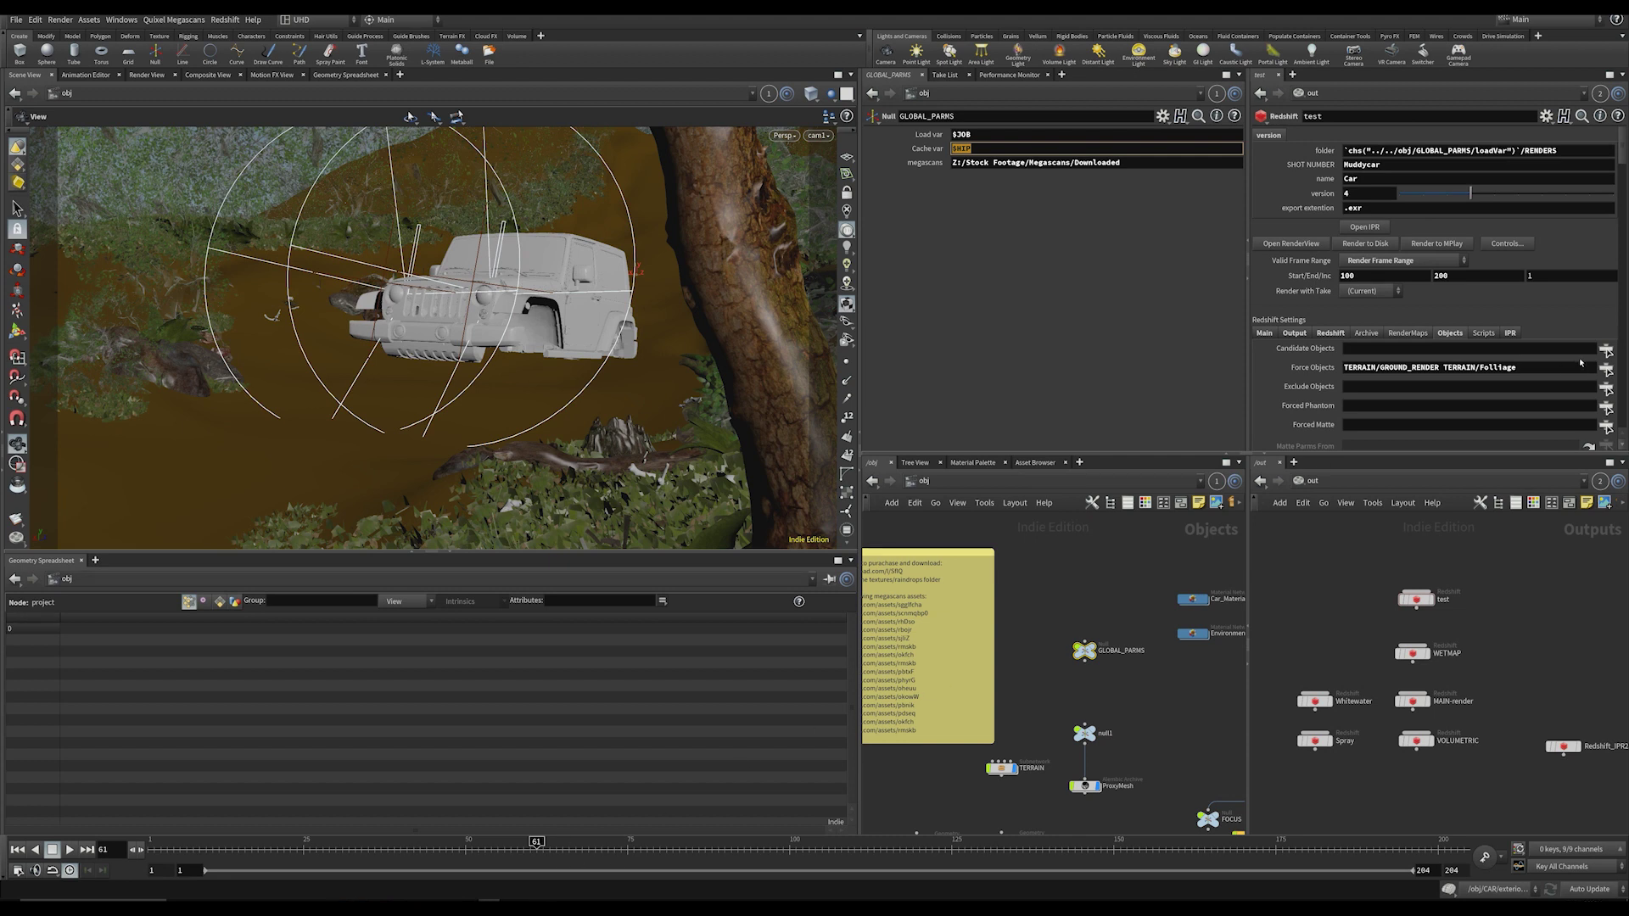
Step: Open the TERRAIN subnetwork and turn off the display of the Foliage subnetwork
middle_drag(1051, 633, 1068, 572)
middle_drag(1058, 640, 1074, 606)
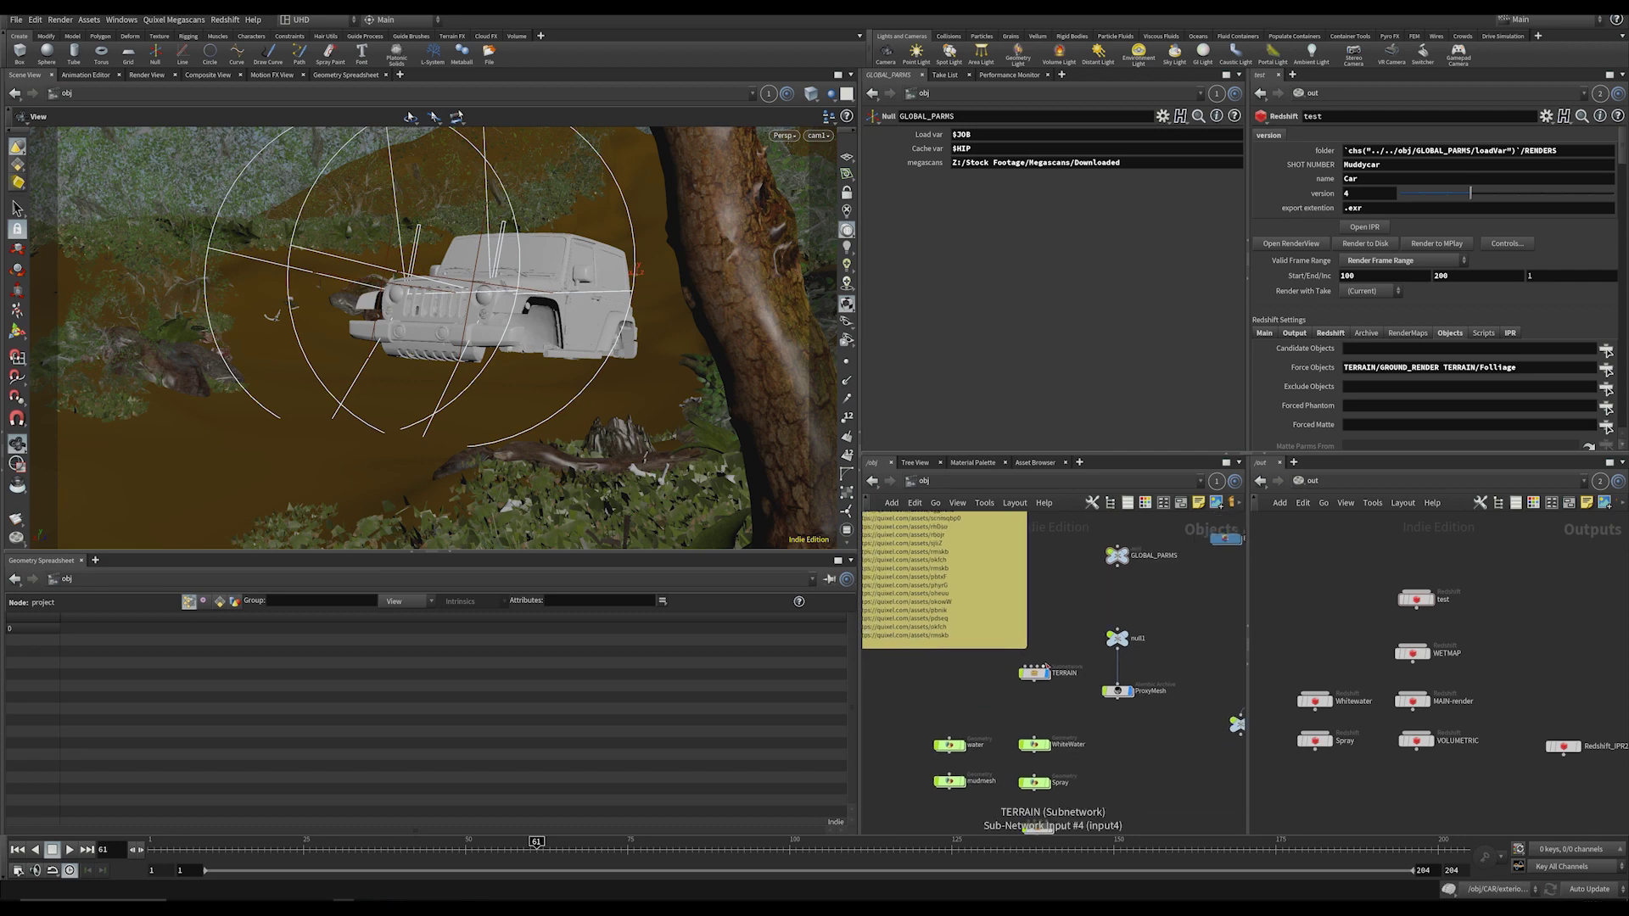
double_click(1035, 674)
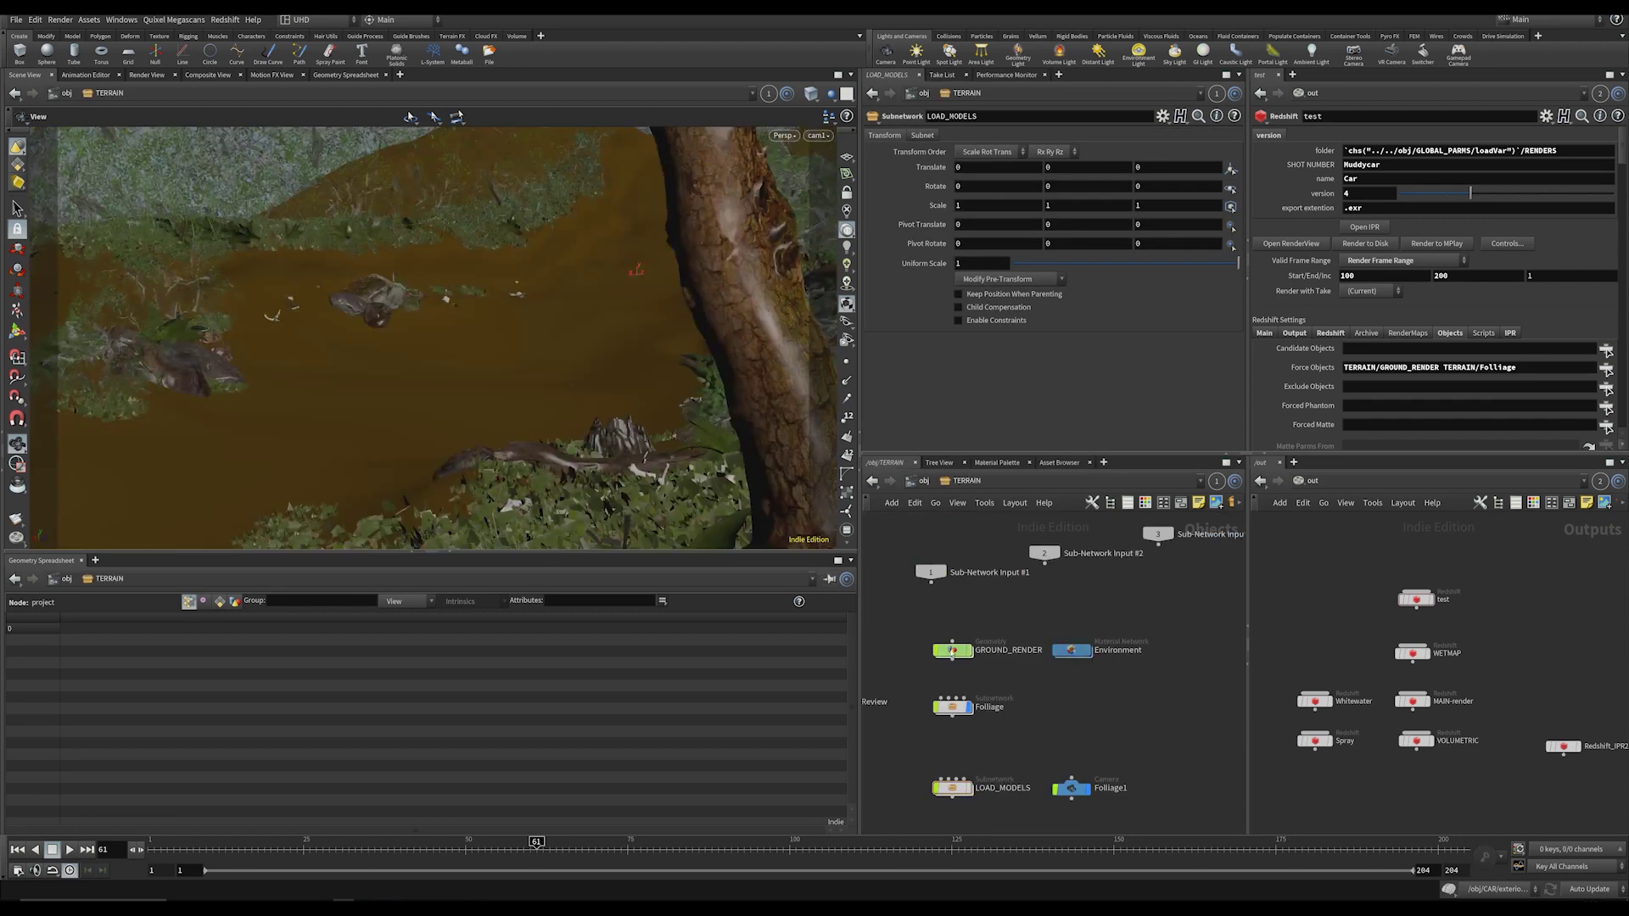
click(975, 688)
middle_drag(988, 705, 1022, 651)
scroll(1022, 651, down, 1)
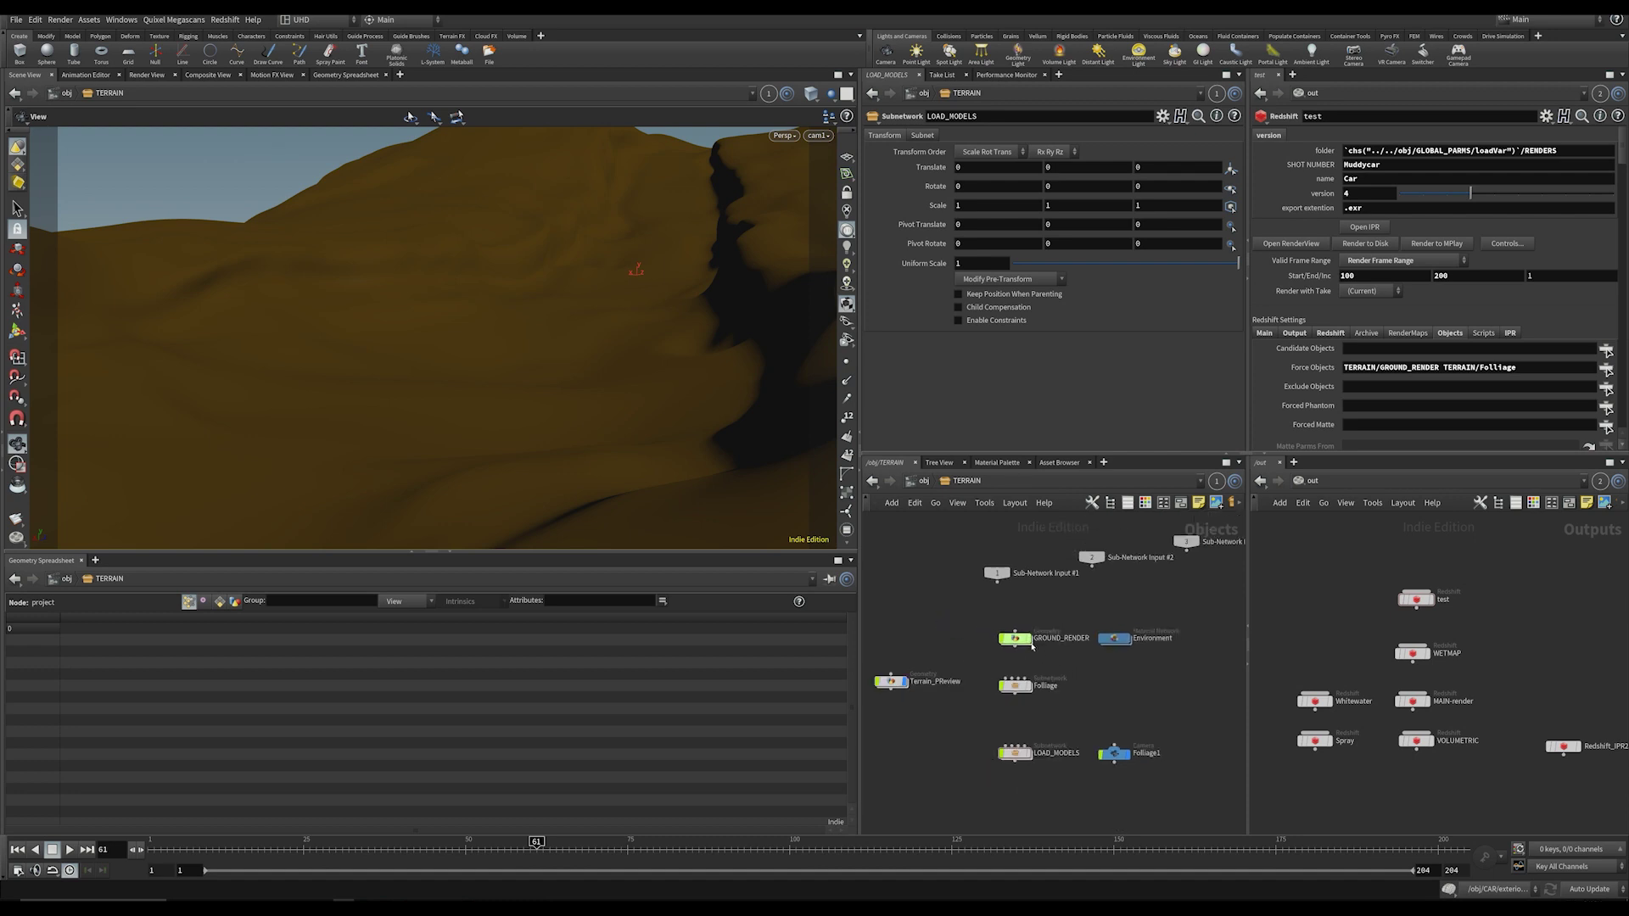
Step: Hide the terrain preview geometry and display GROUND_RENDER in its place
click(904, 682)
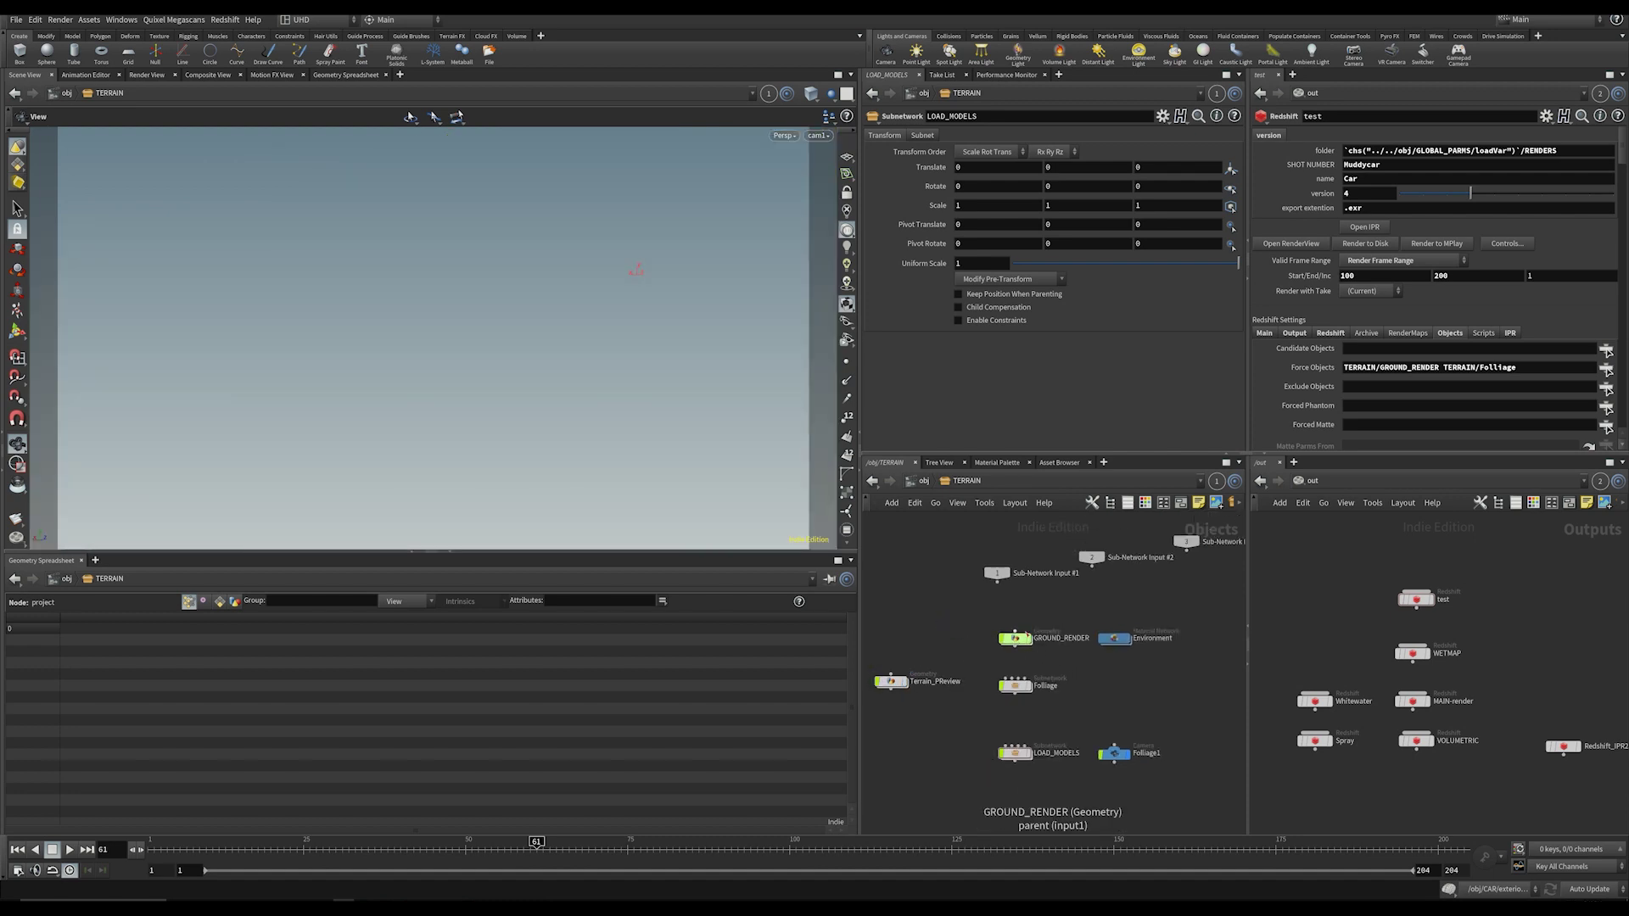
click(1027, 639)
middle_drag(1027, 642, 992, 685)
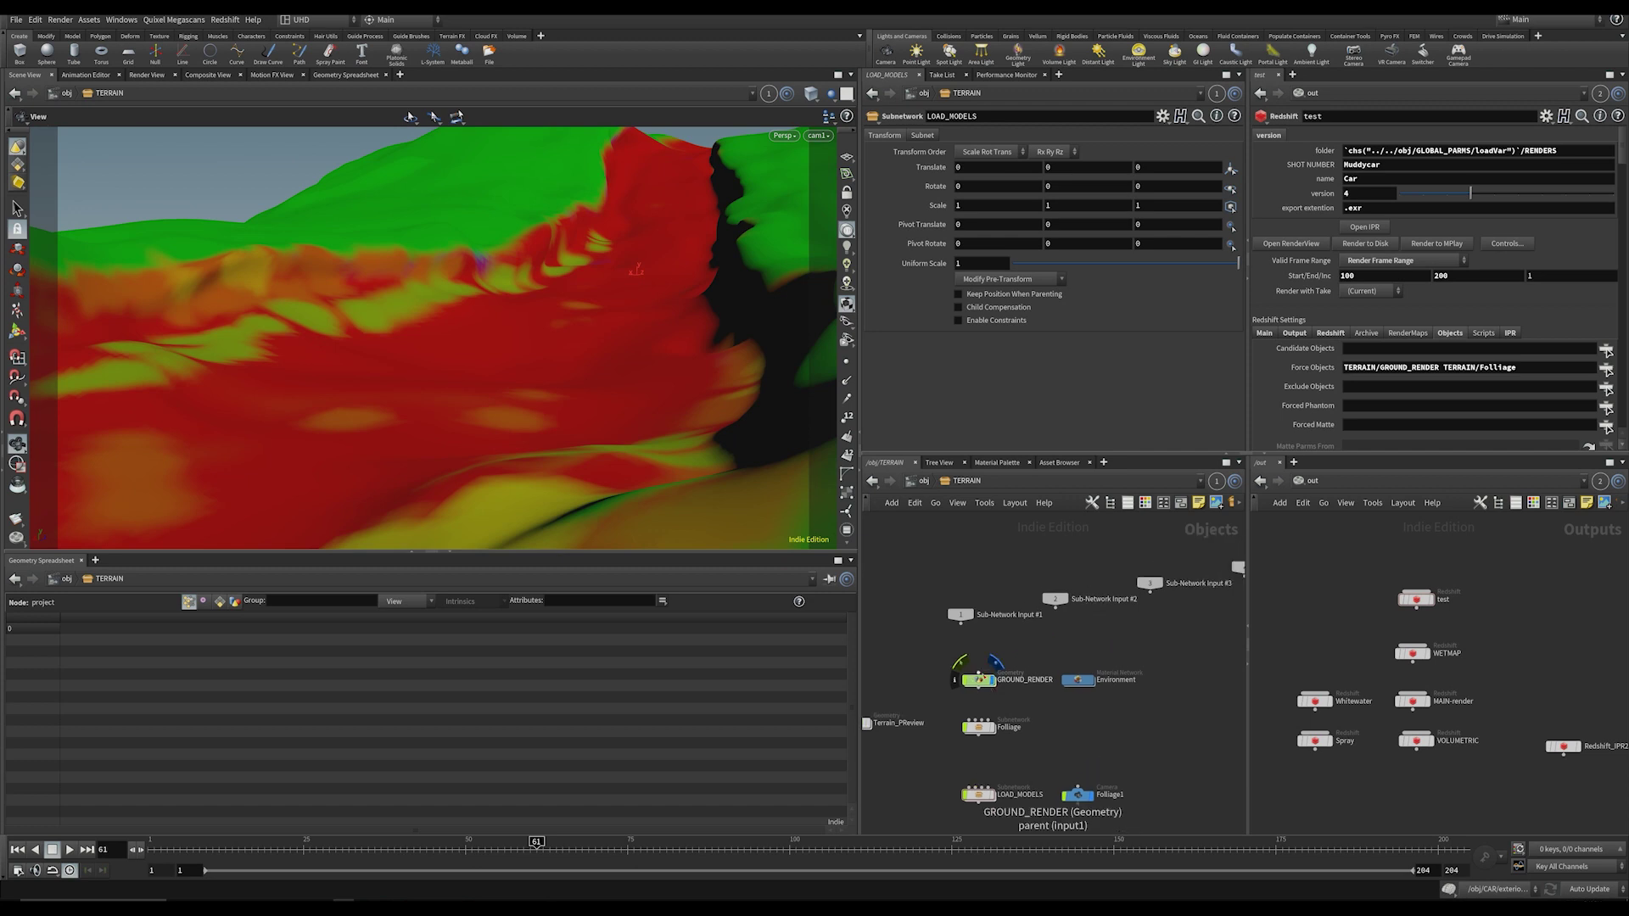
Step: Open GROUND_RENDER and preview the terrain in the viewport at the file2 node and at clean1
double_click(985, 682)
scroll(1000, 604, up, 3)
middle_drag(999, 604, 932, 764)
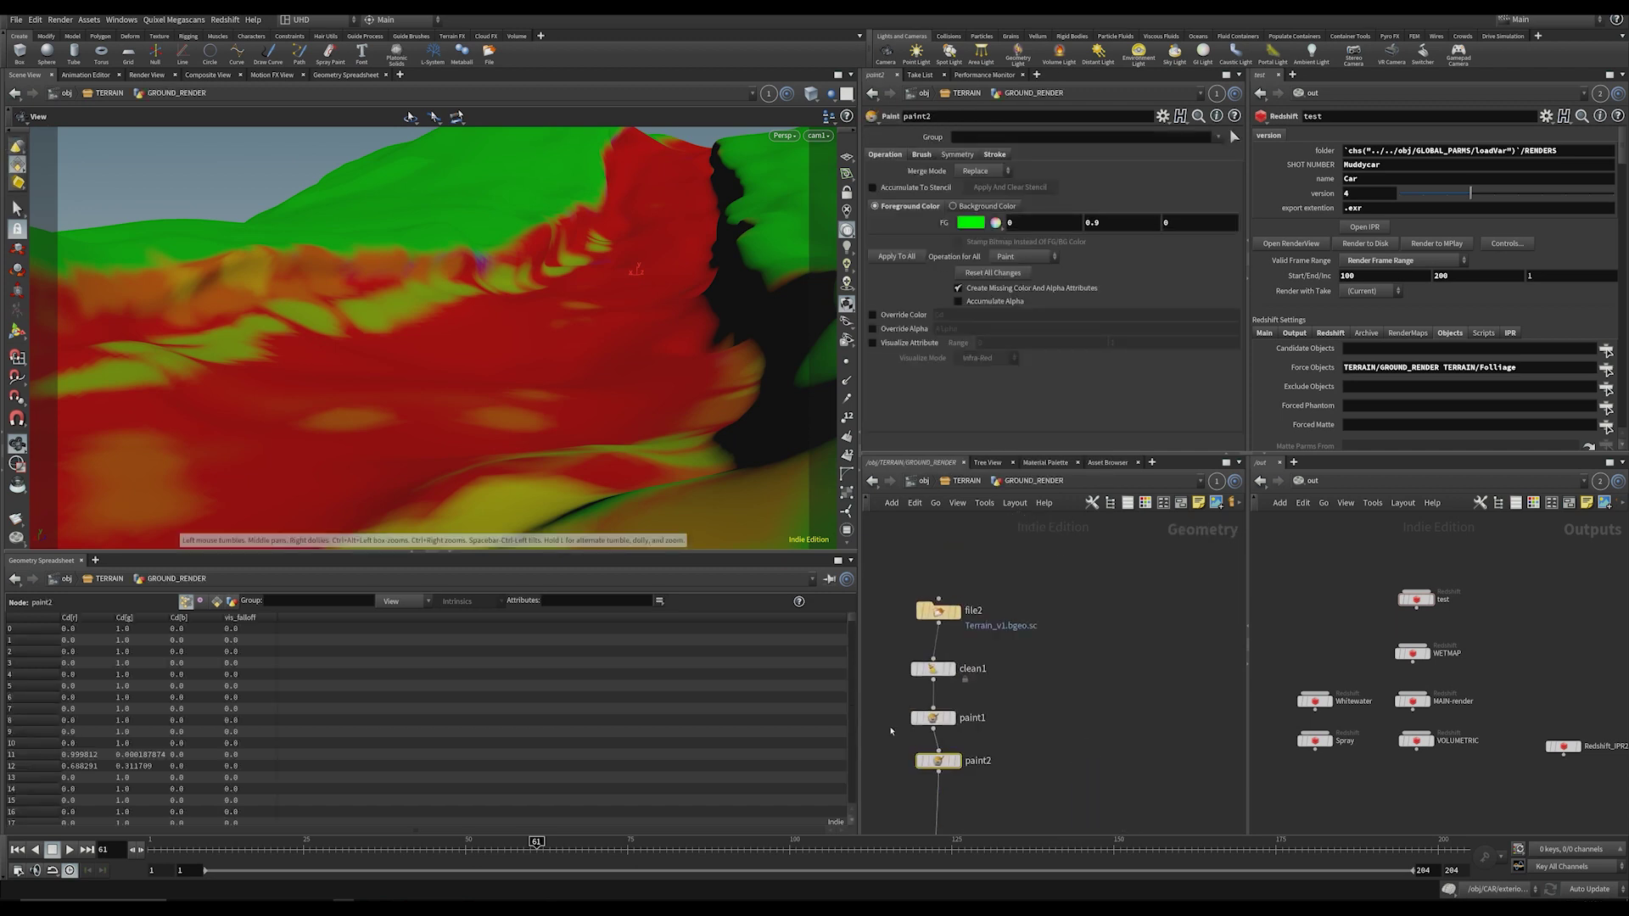
middle_drag(960, 625, 956, 623)
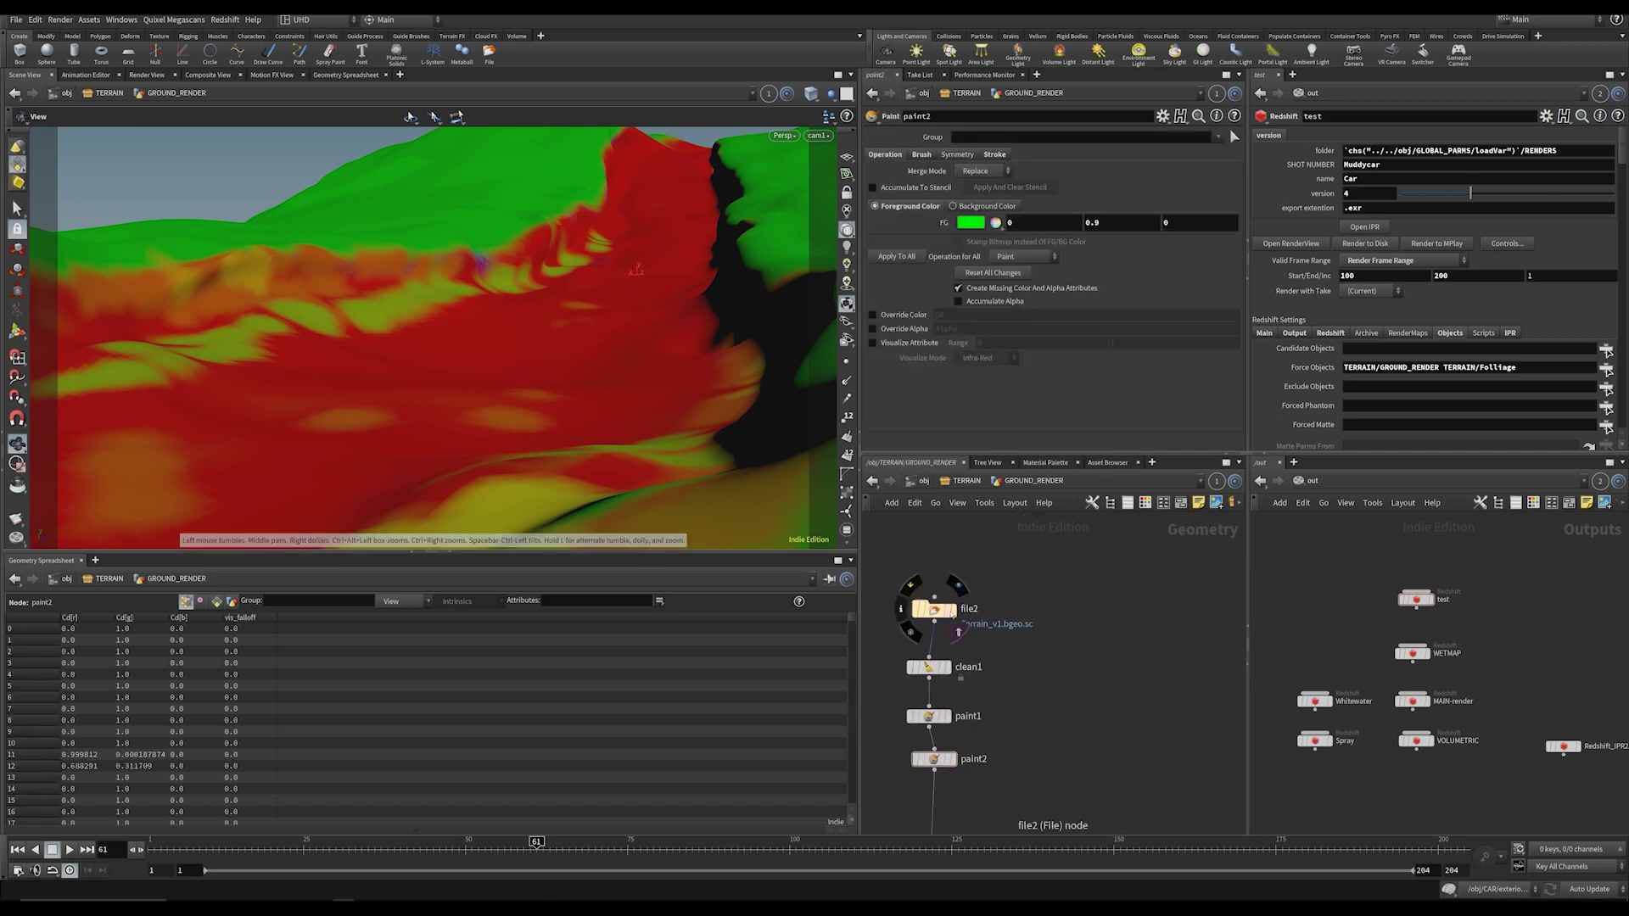
click(951, 609)
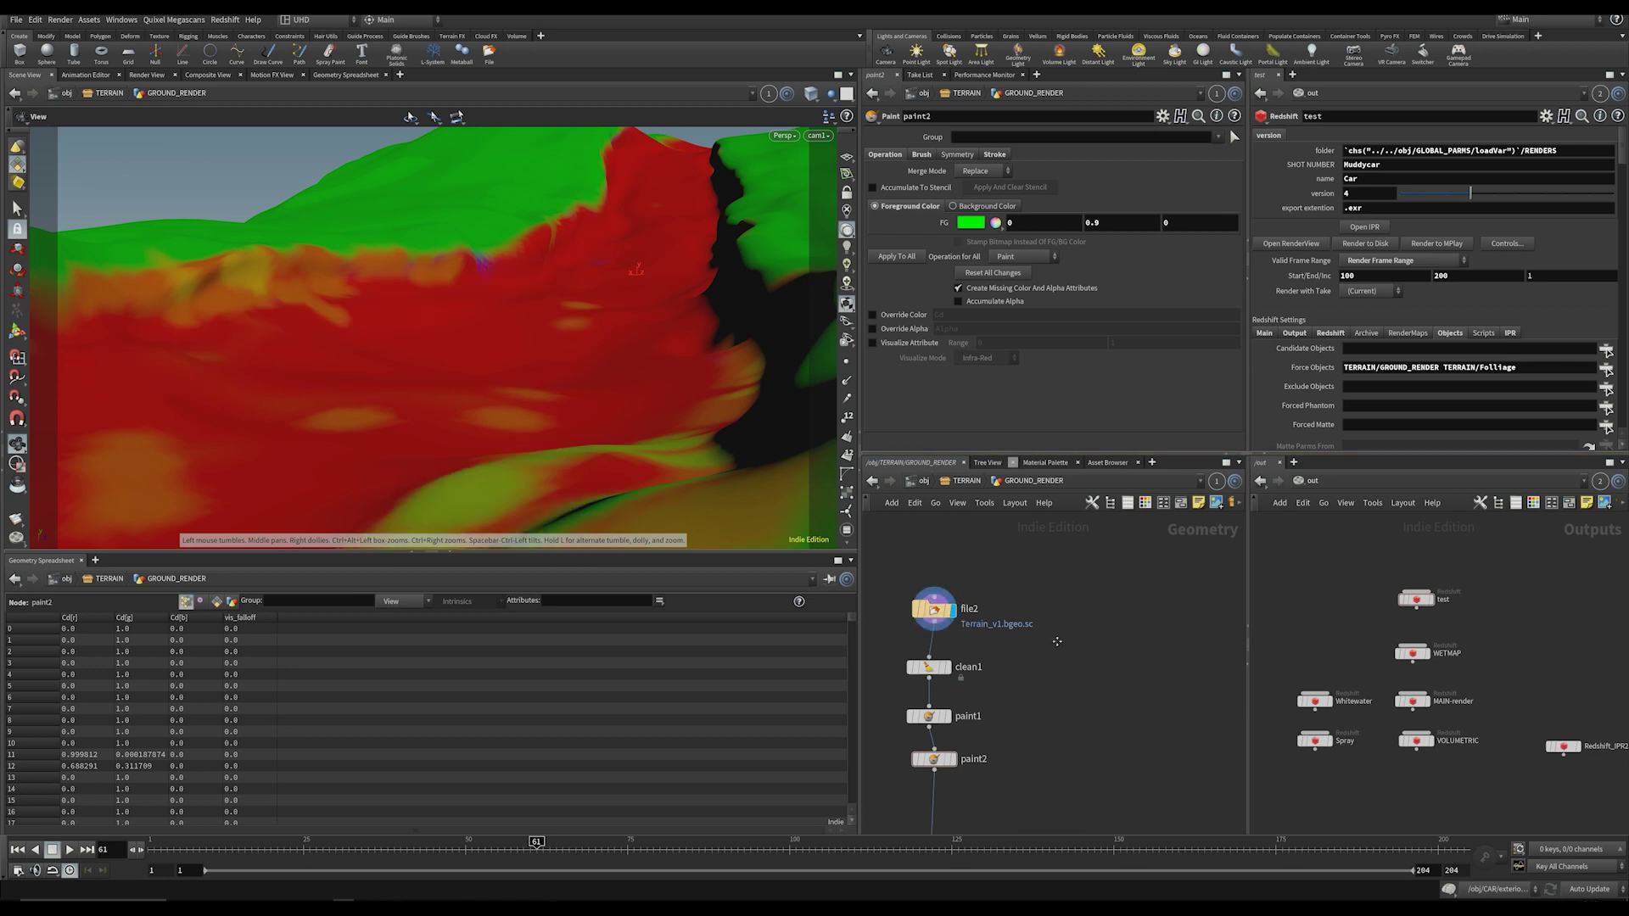
scroll(1058, 641, down, 2)
click(988, 618)
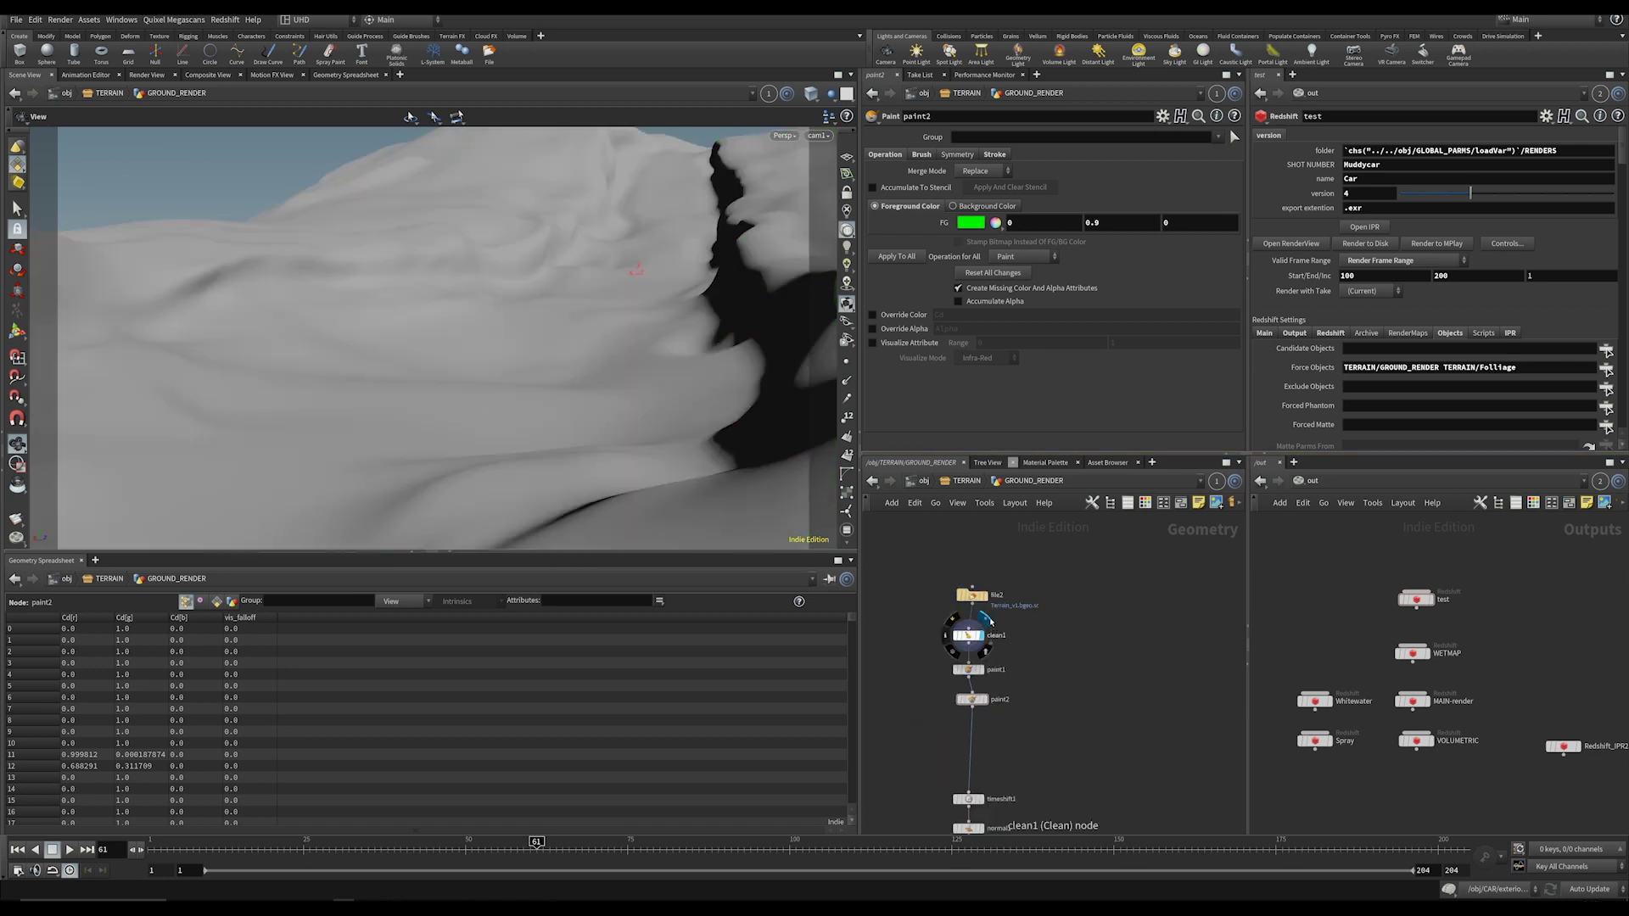
Step: Display the paint1 node and select it to examine its red foreground paint on the terrain
scroll(1001, 636, up, 3)
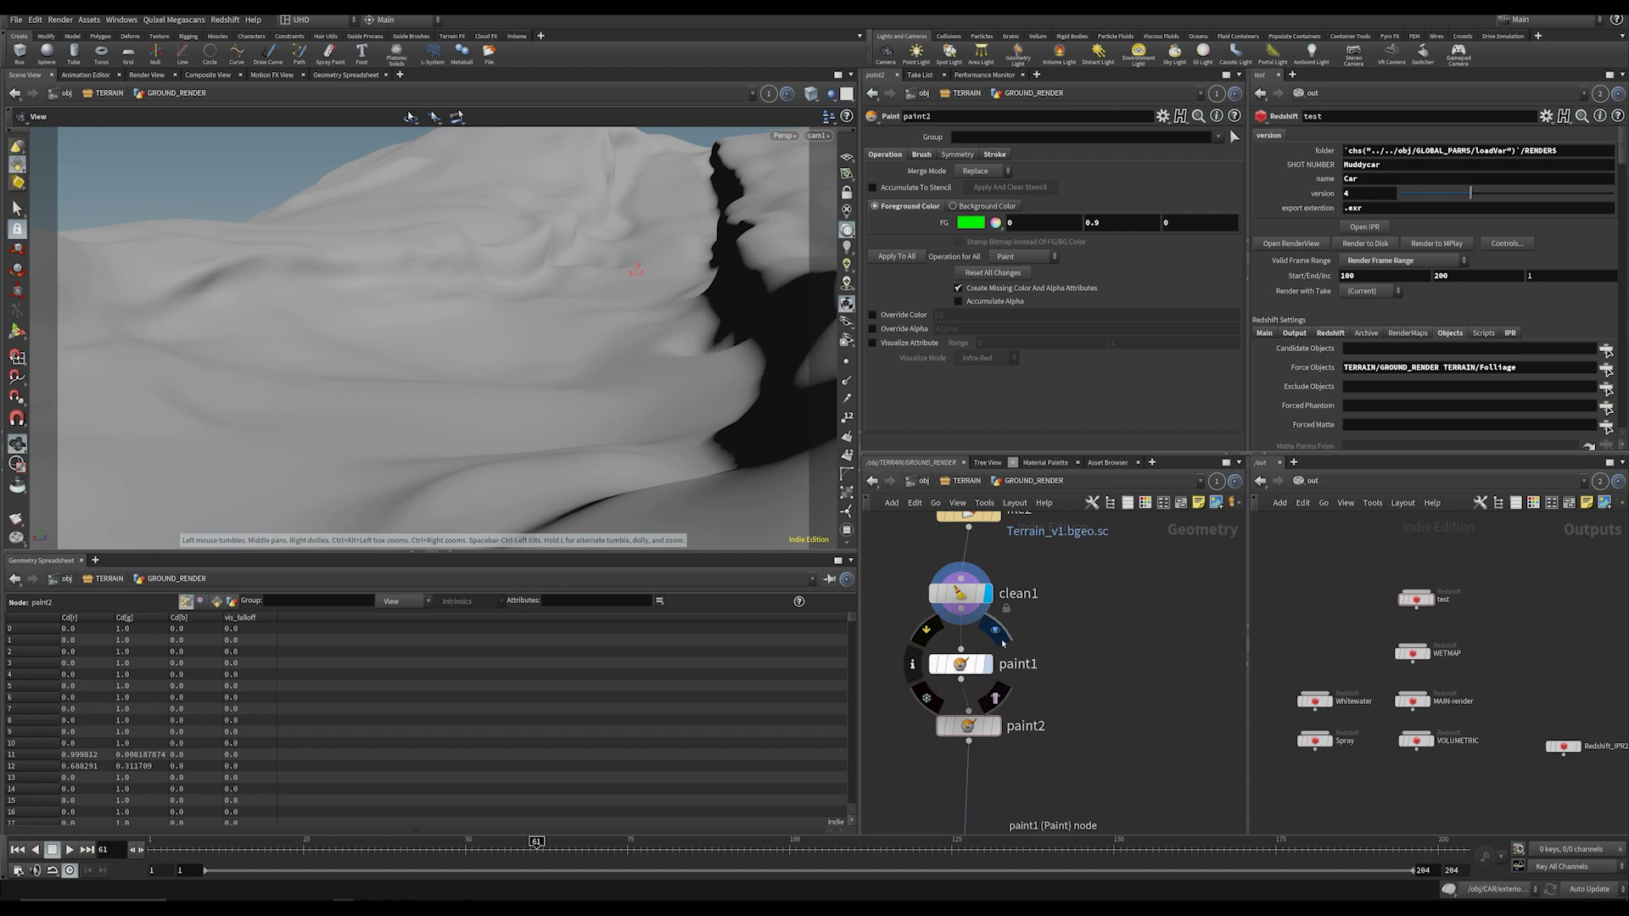
click(997, 633)
click(961, 664)
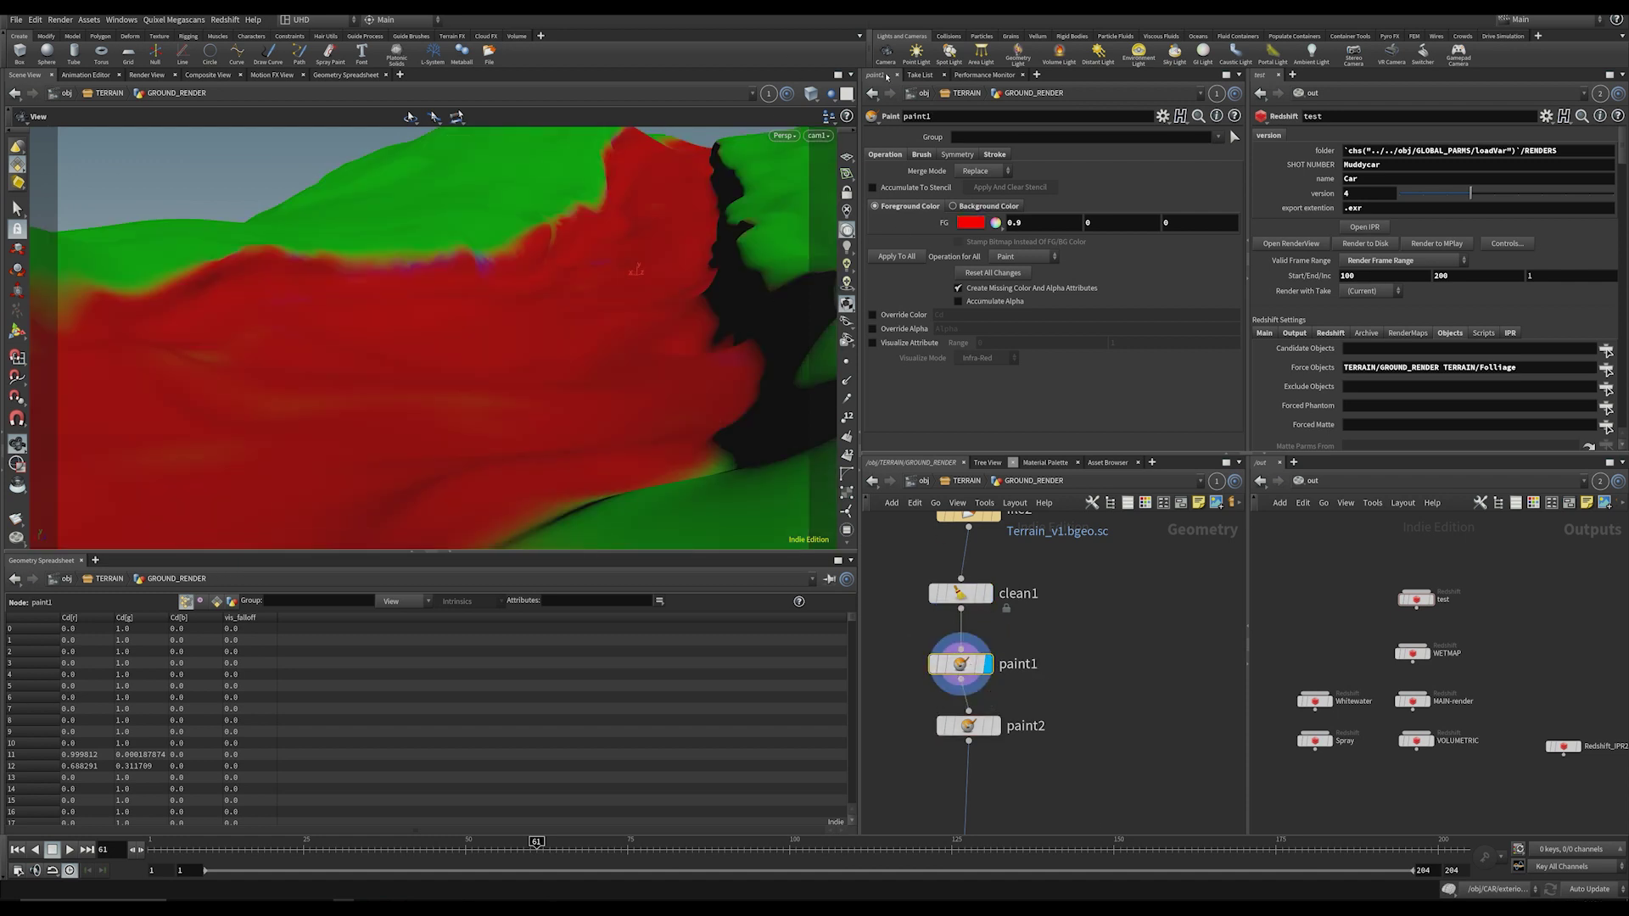
scroll(1014, 647, down, 2)
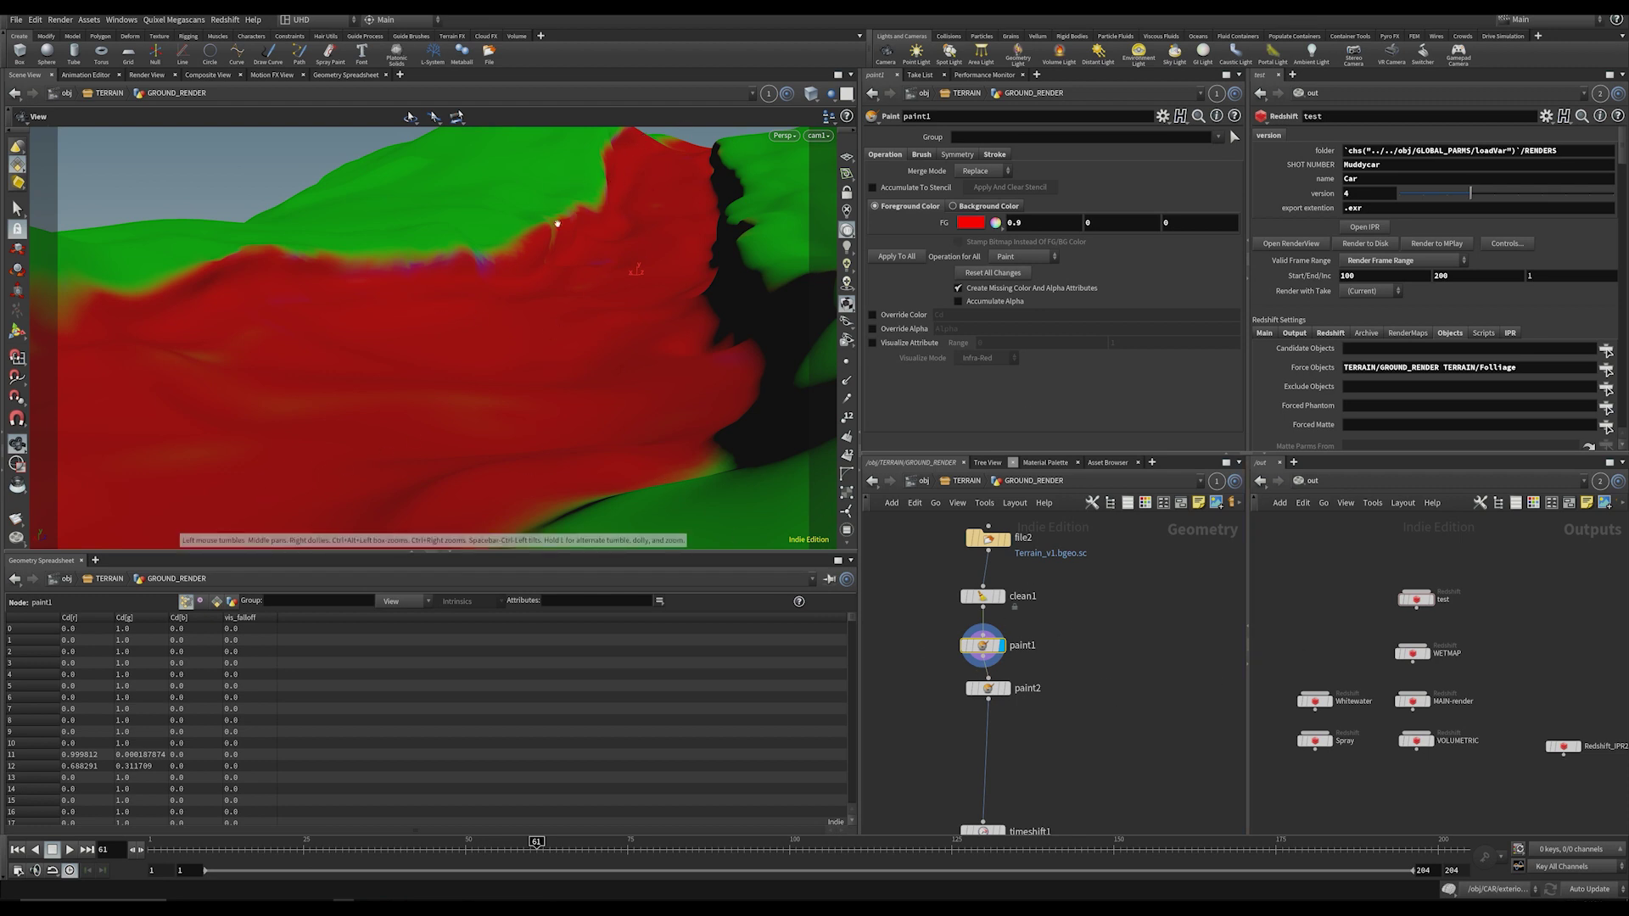
Step: Display the paint2 node, examine its green foreground paint and follow the chain down to the output node
click(1006, 688)
click(995, 691)
mouse_move(994, 691)
middle_down()
mouse_move(987, 675)
mouse_move(1022, 687)
mouse_move(1014, 541)
middle_up()
scroll(989, 666, down, 3)
Step: Look into the Environment material network, check GROUND_RENDER's material assignment and open the assigned MUD material
key(u)
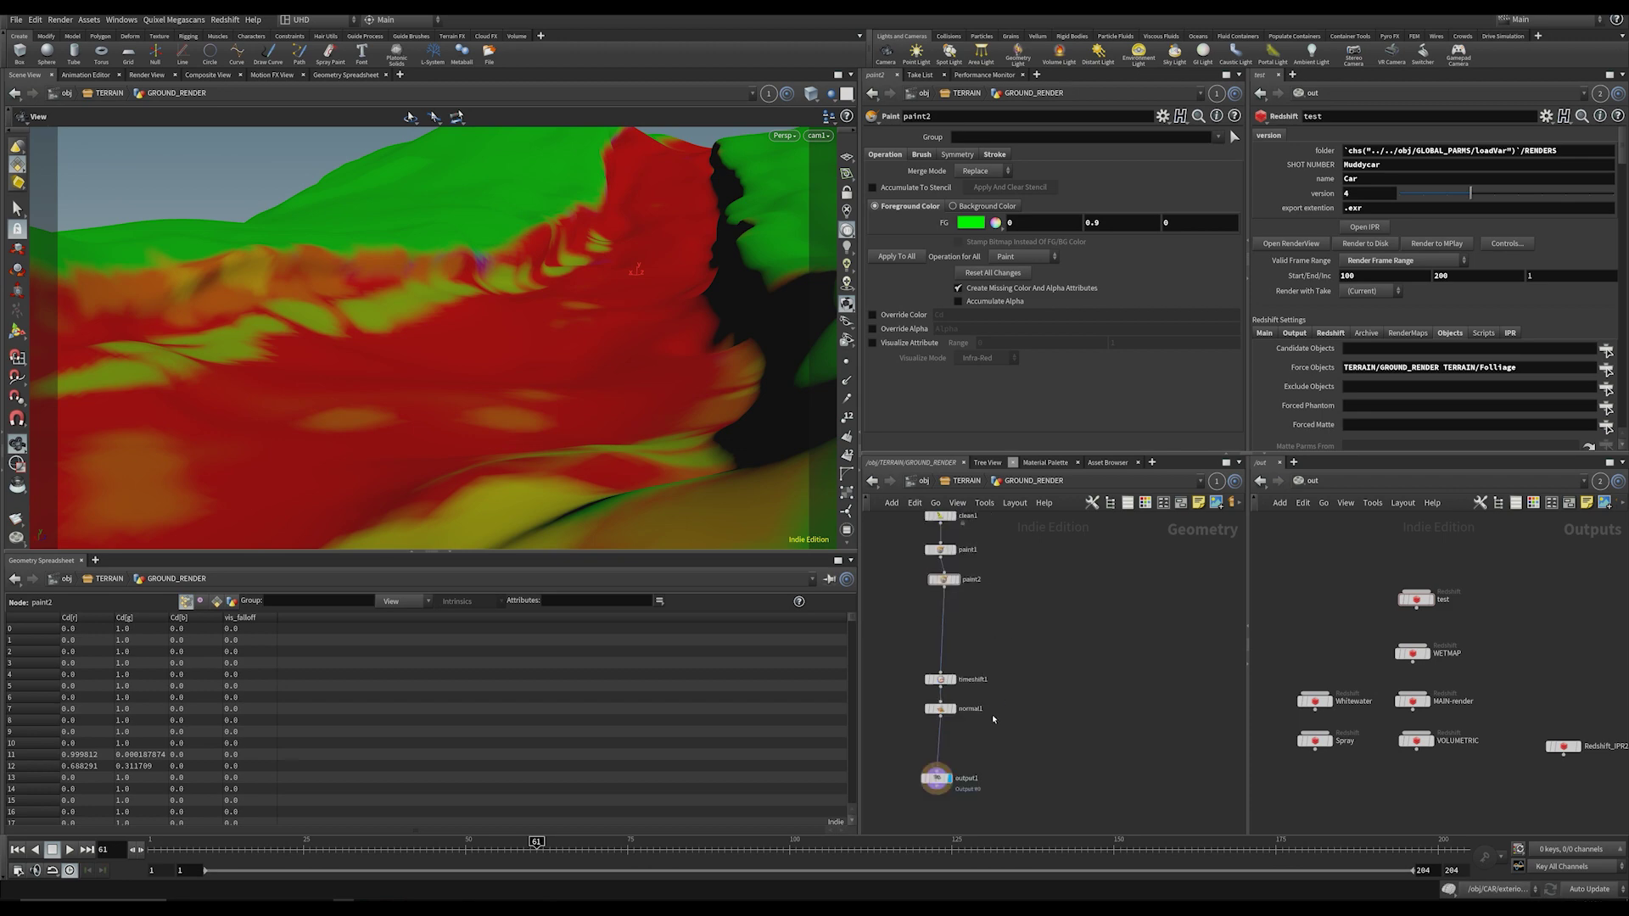
double_click(1077, 679)
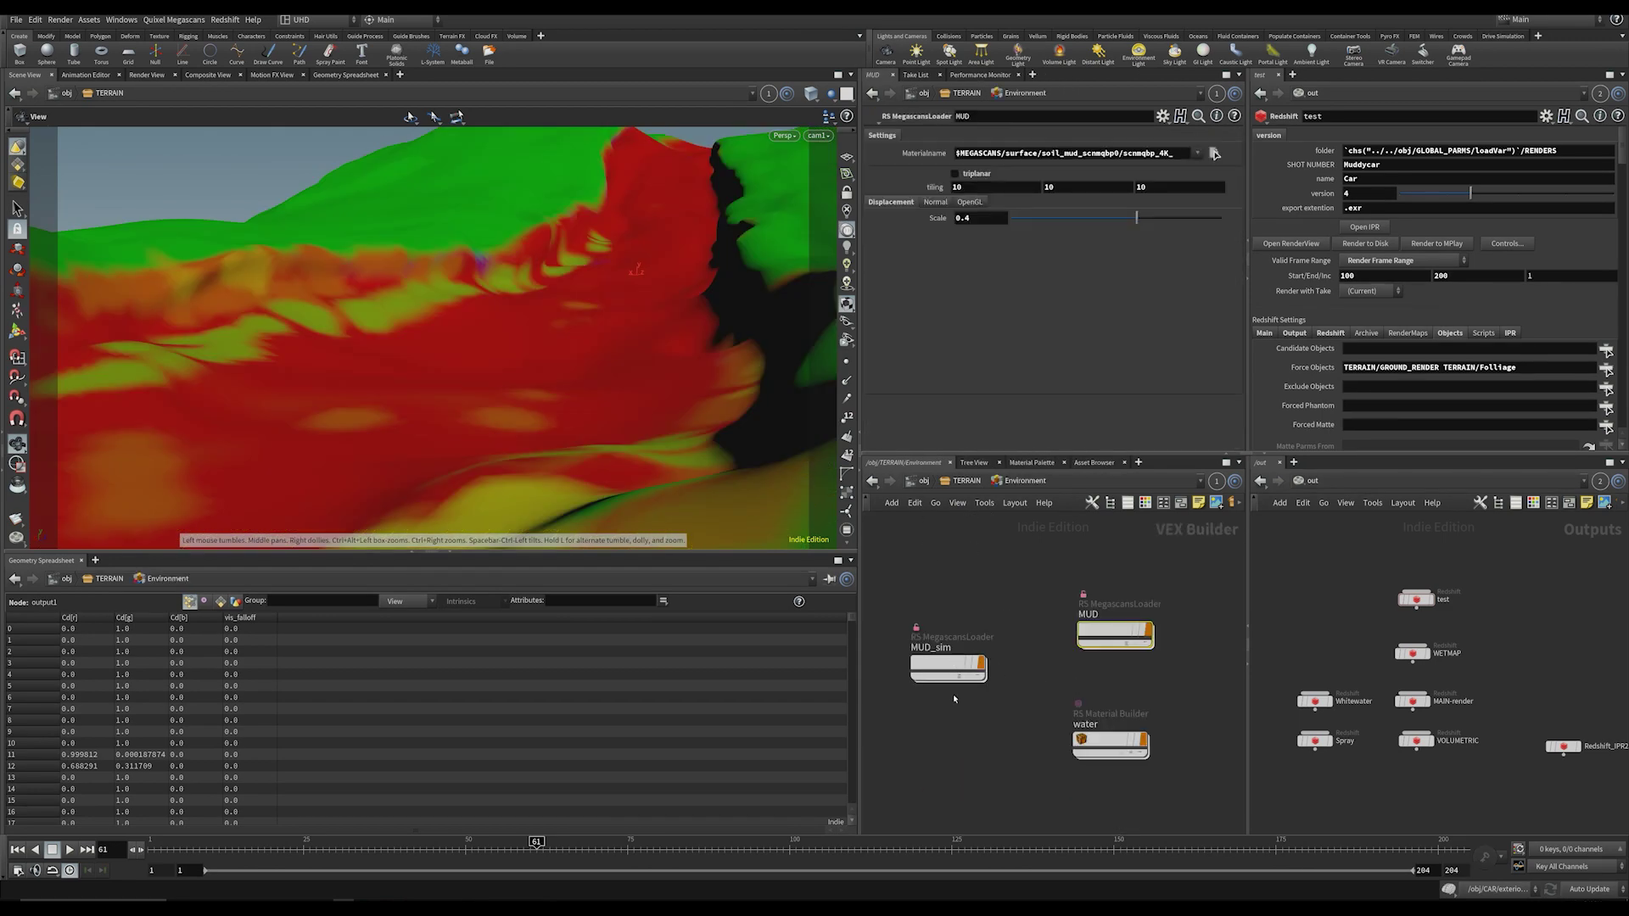
key(u)
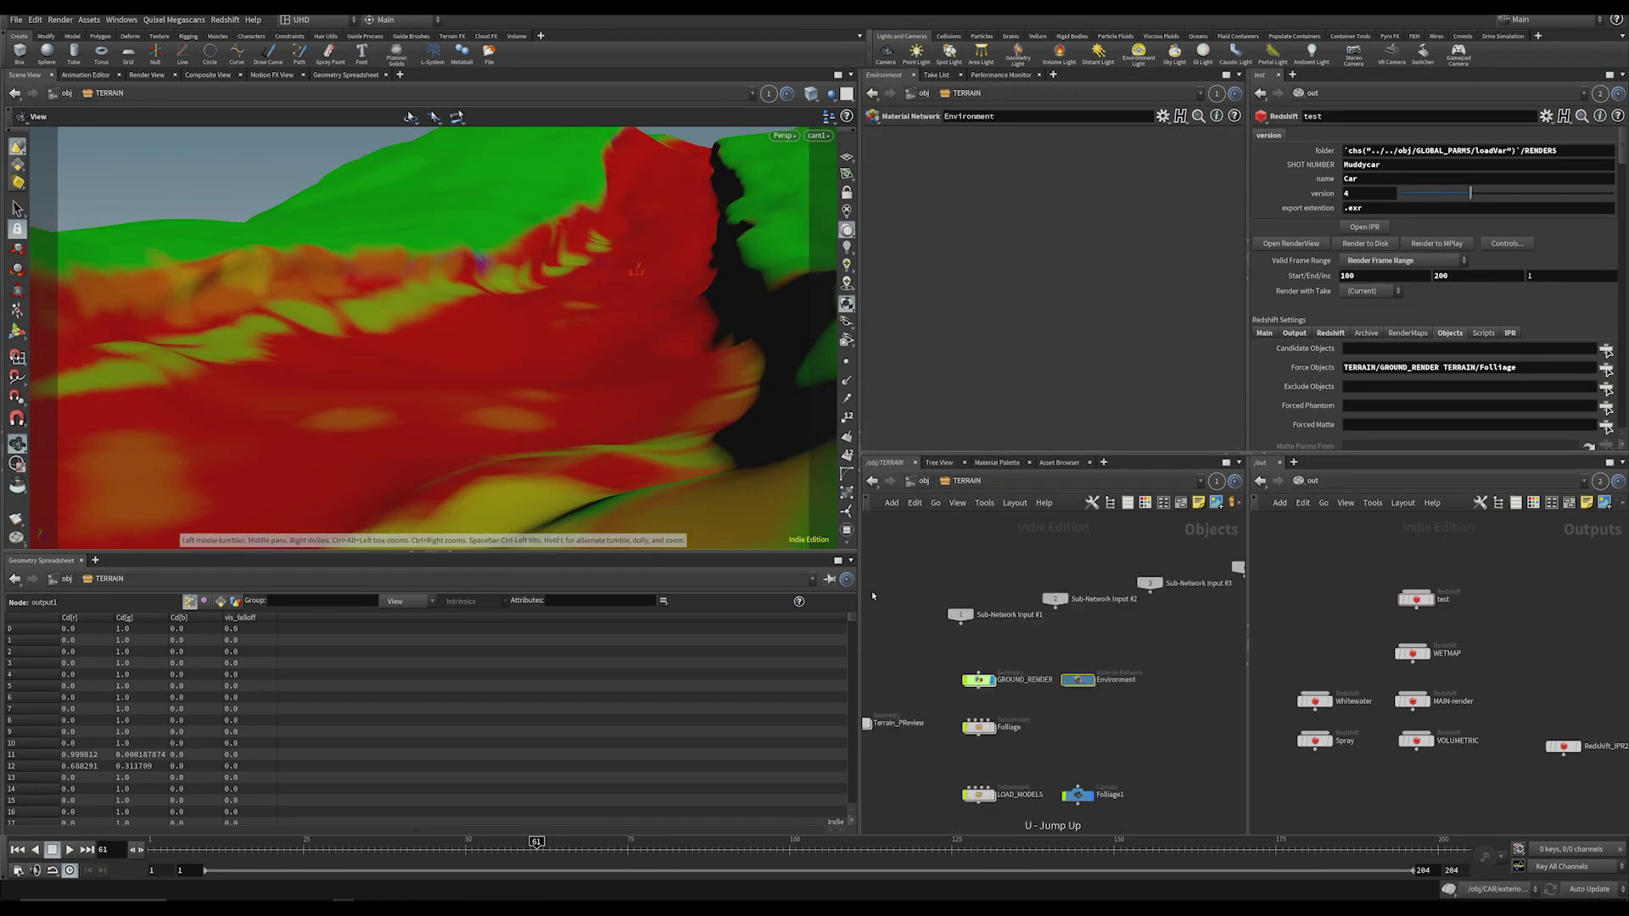
click(980, 680)
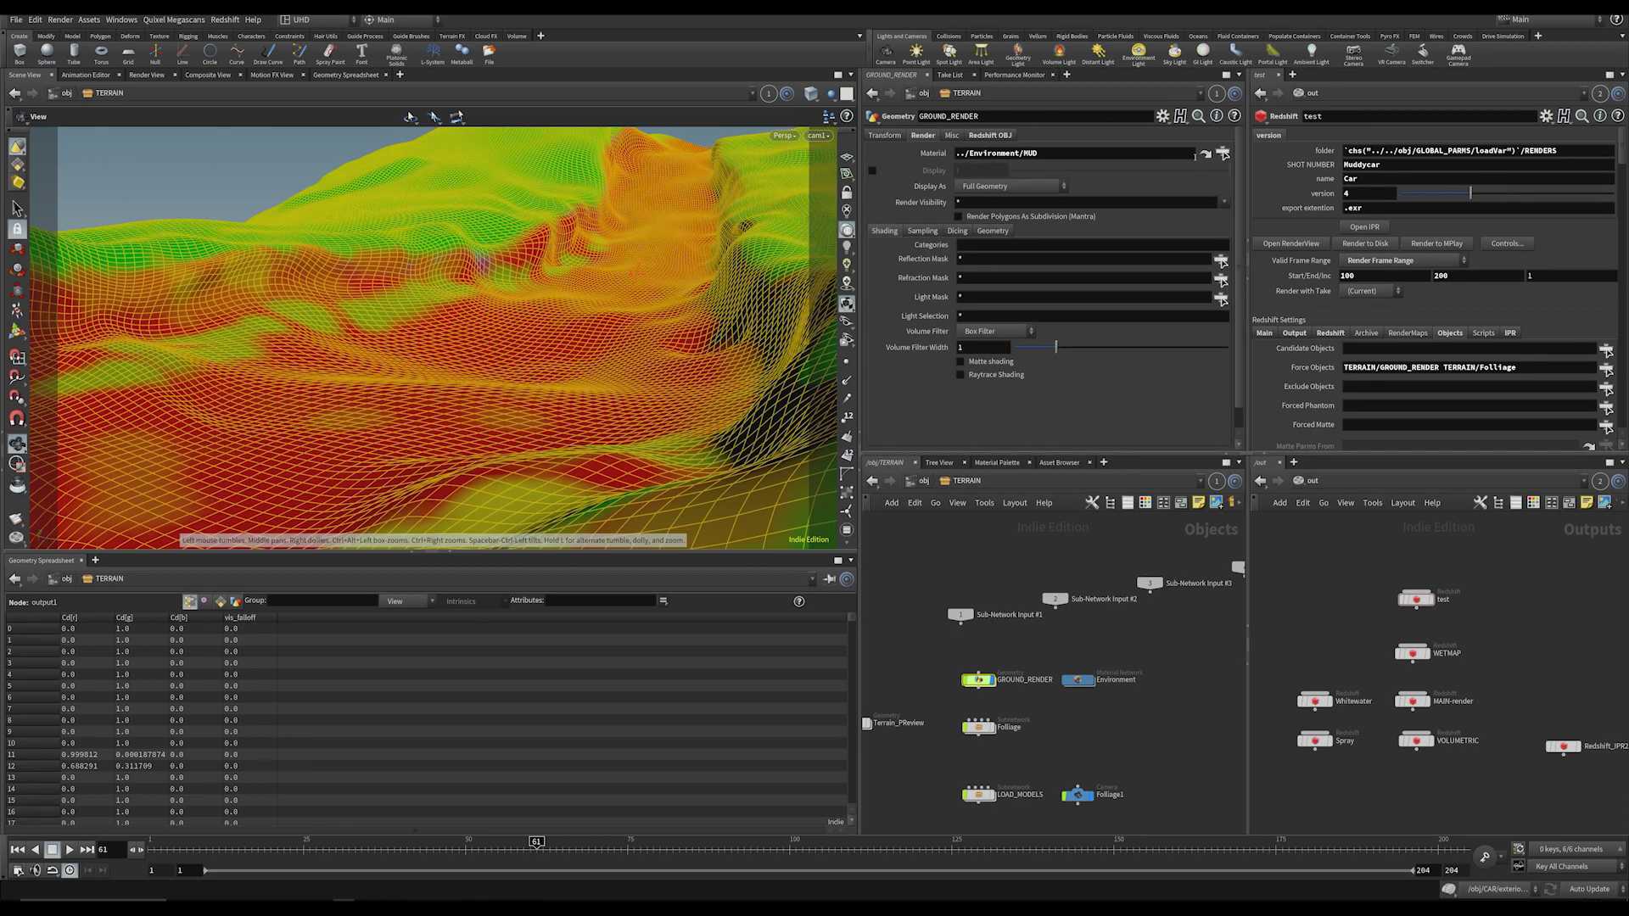
click(1206, 154)
double_click(1095, 653)
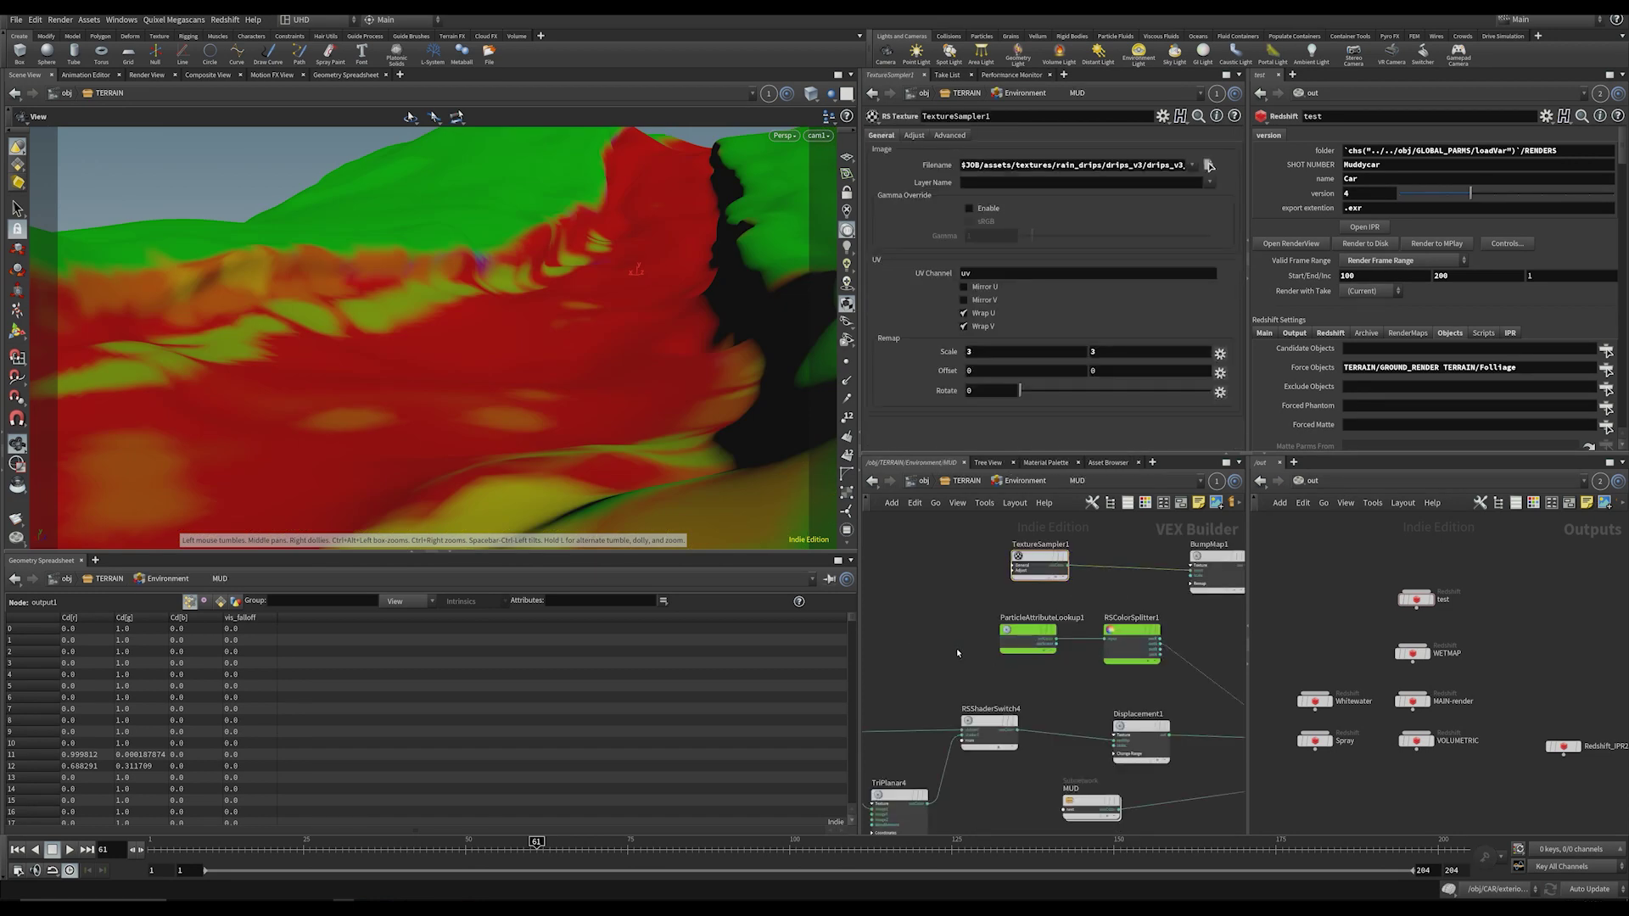
Step: Examine the attribute name on ParticleAttributeLookup1 and the RSColorSplitter1 node it feeds in the MUD network
scroll(958, 654, down, 4)
middle_drag(937, 647, 870, 670)
scroll(871, 670, up, 5)
click(983, 661)
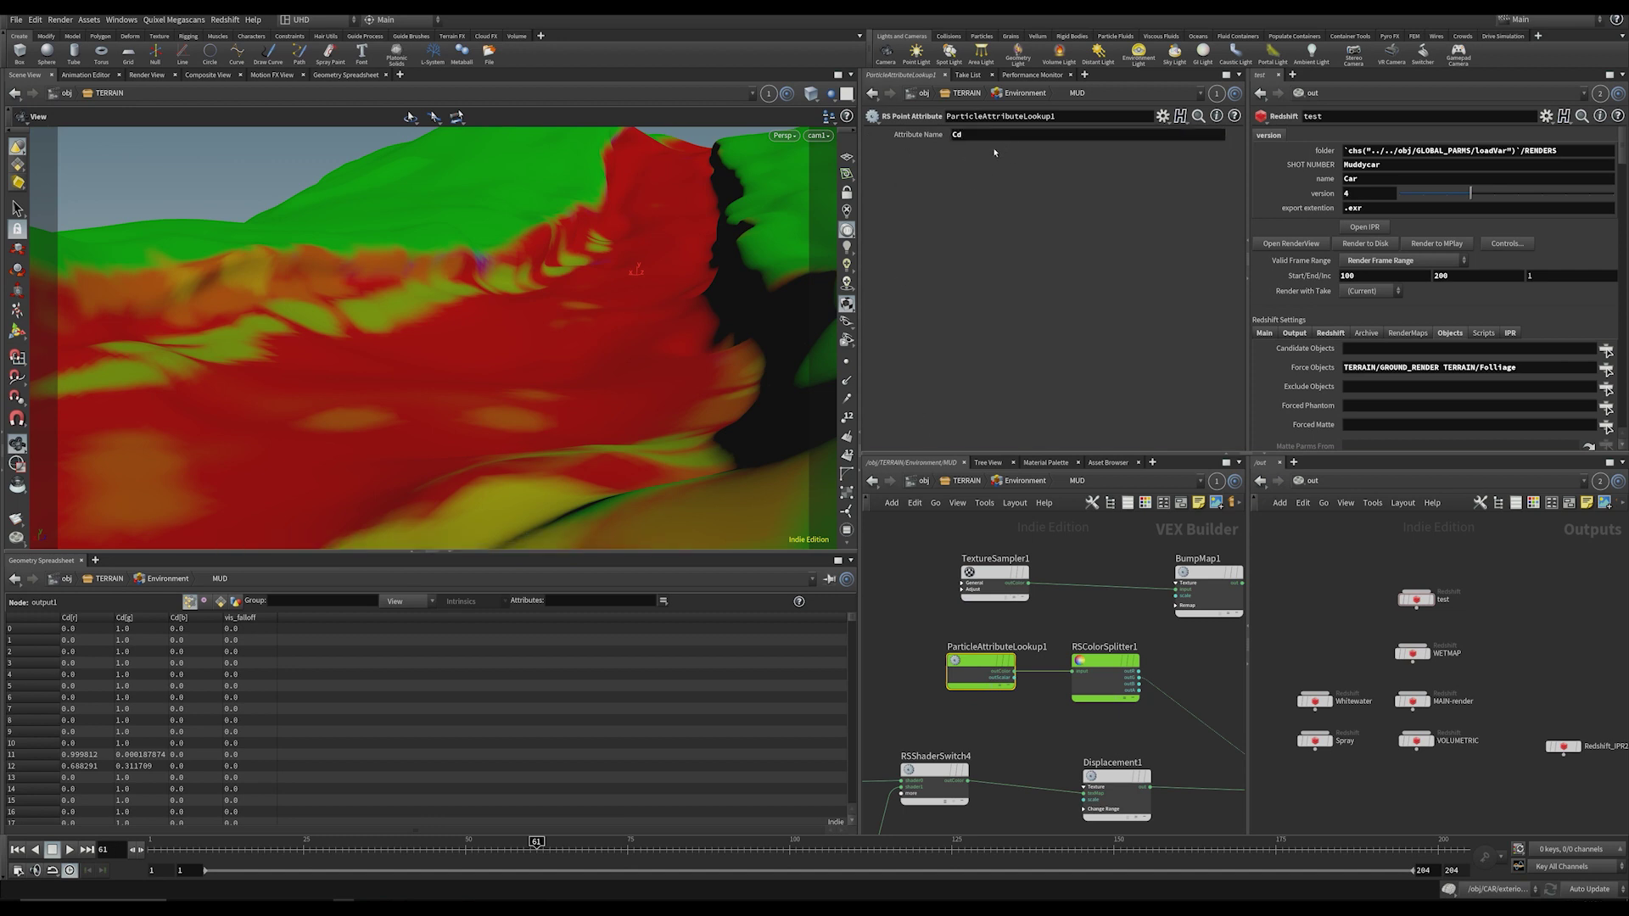
click(1105, 670)
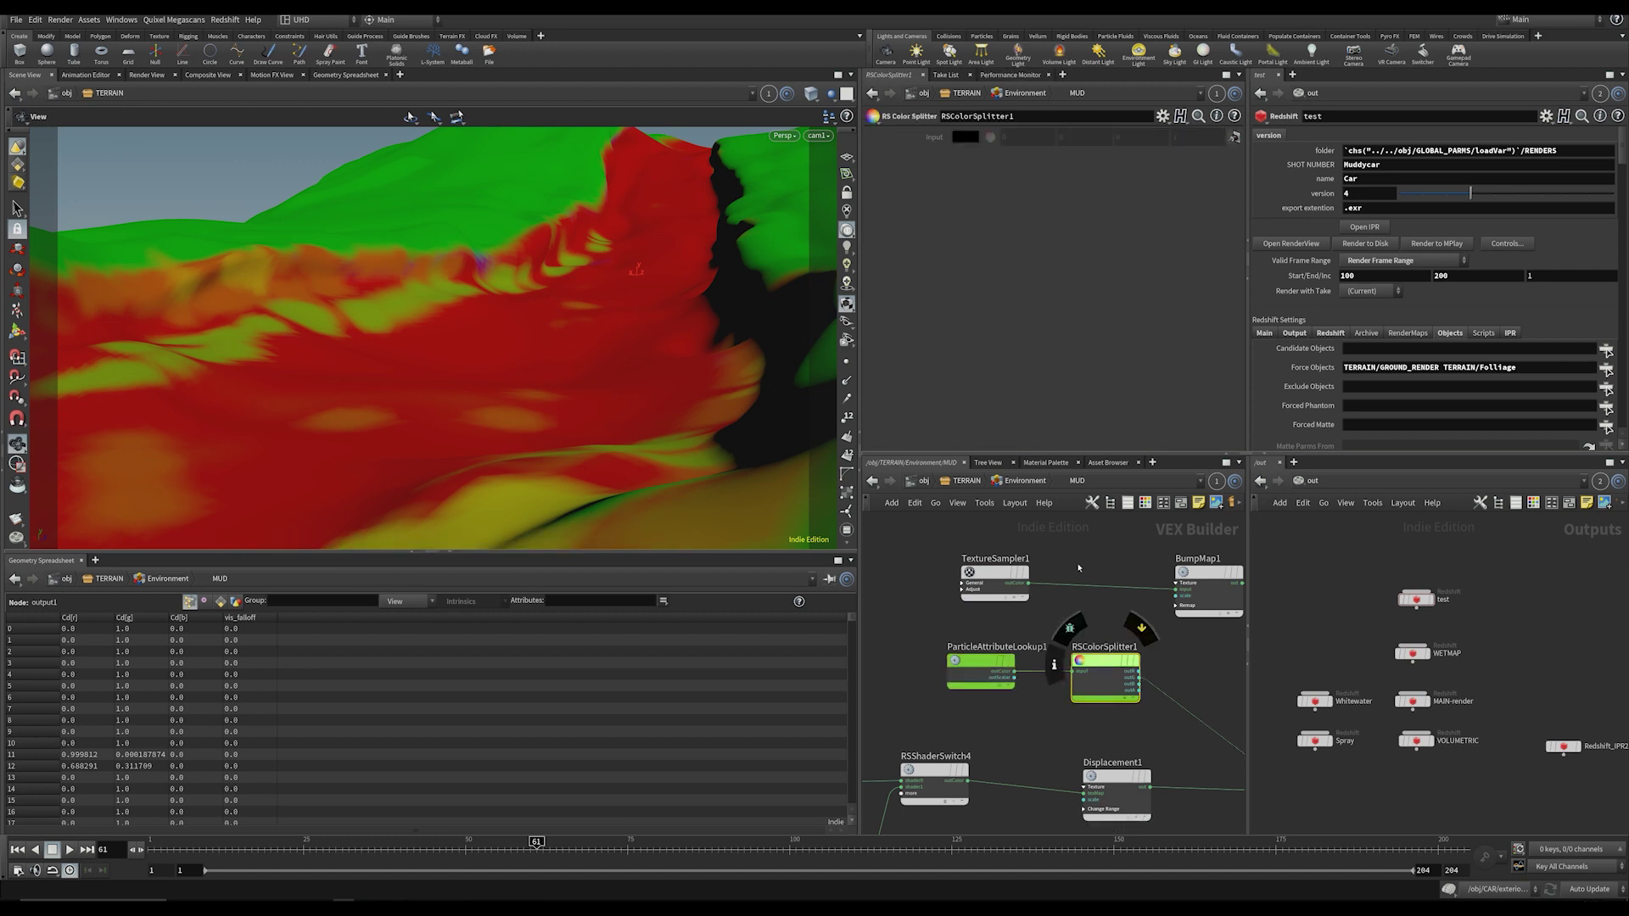
Step: Trace the colour splitter's green output to the Layer 1 blend input of MaterialBlender1
scroll(1191, 673, up, 4)
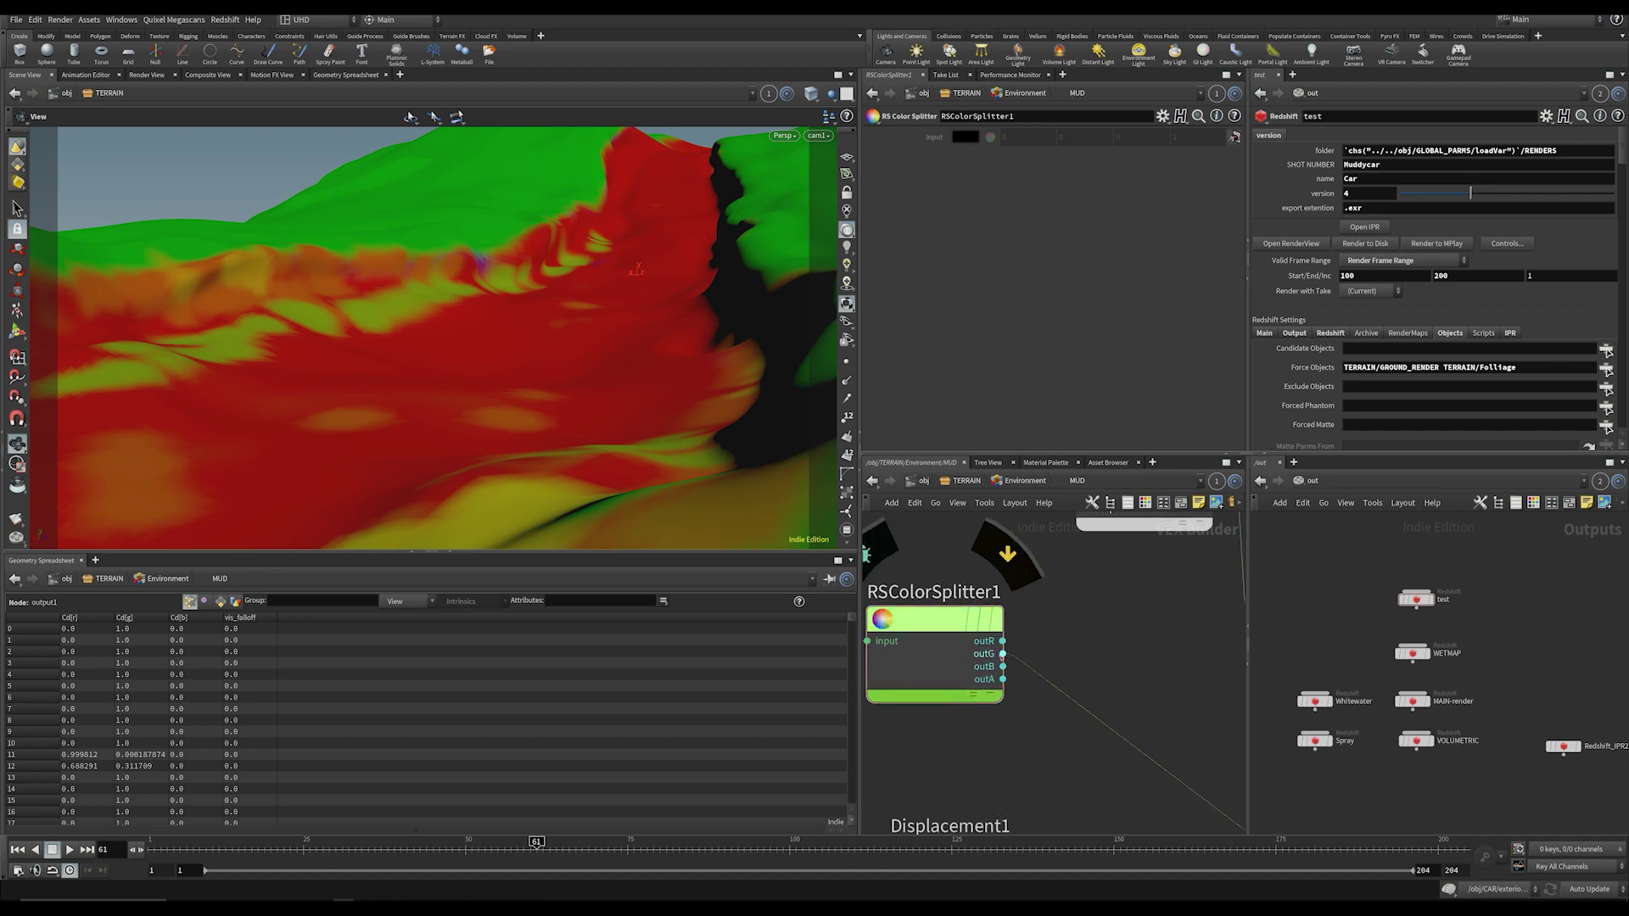
scroll(1010, 645, down, 5)
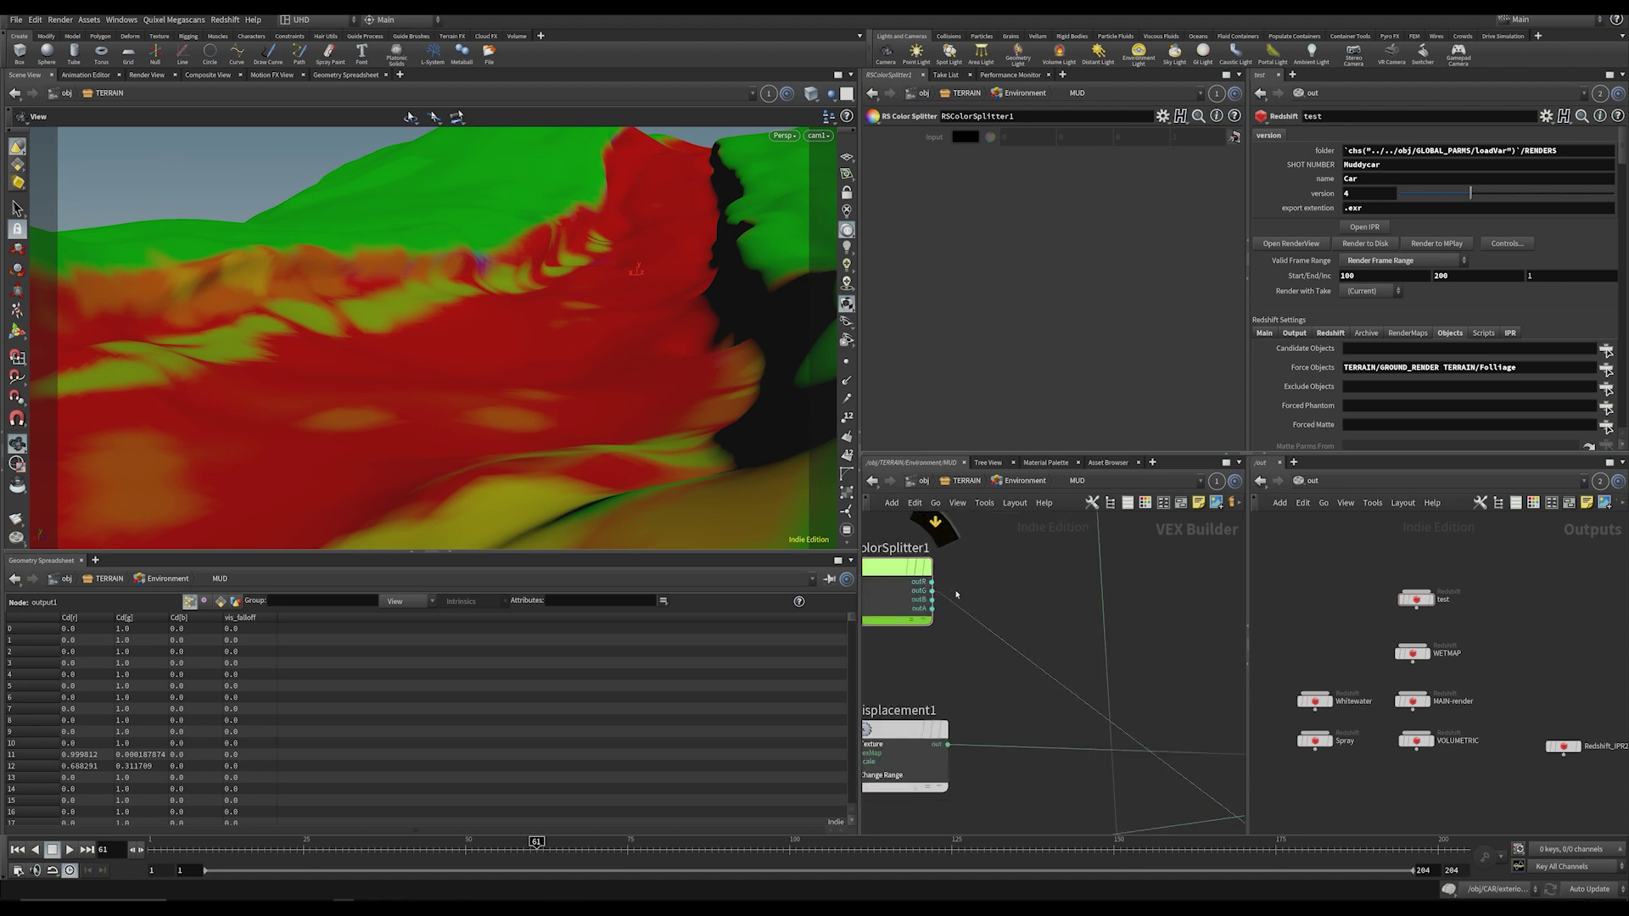
scroll(1188, 676, up, 3)
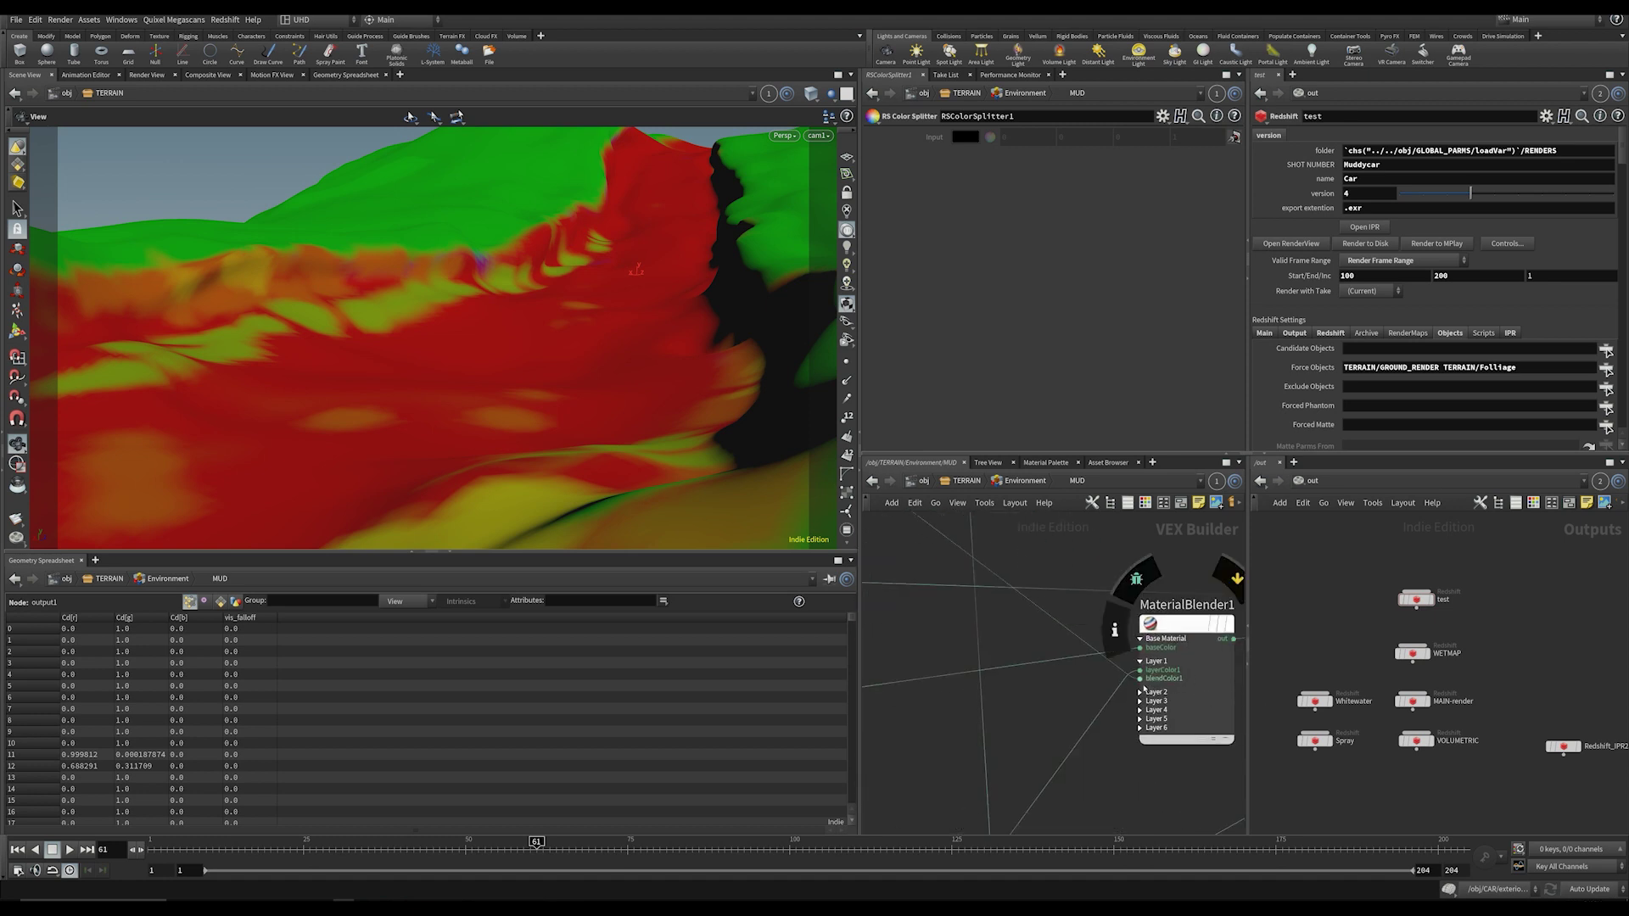
scroll(1179, 670, down, 4)
Step: Limit the test ROP's Force Objects to TERRAIN/GROUND_RENDER
click(1607, 371)
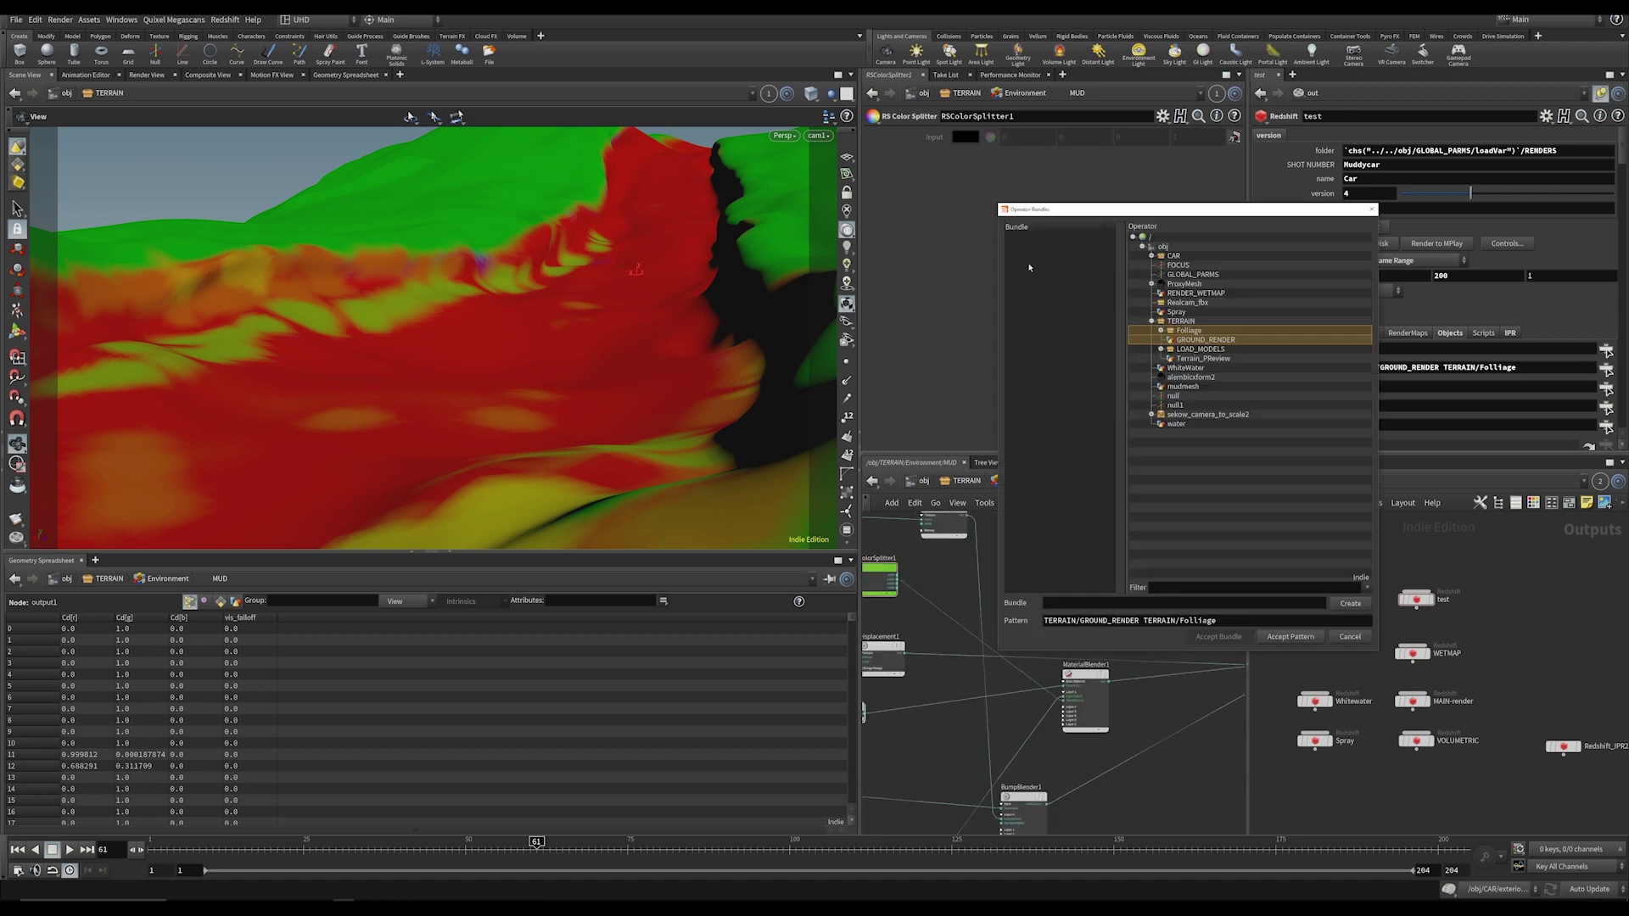
click(1188, 342)
click(1290, 636)
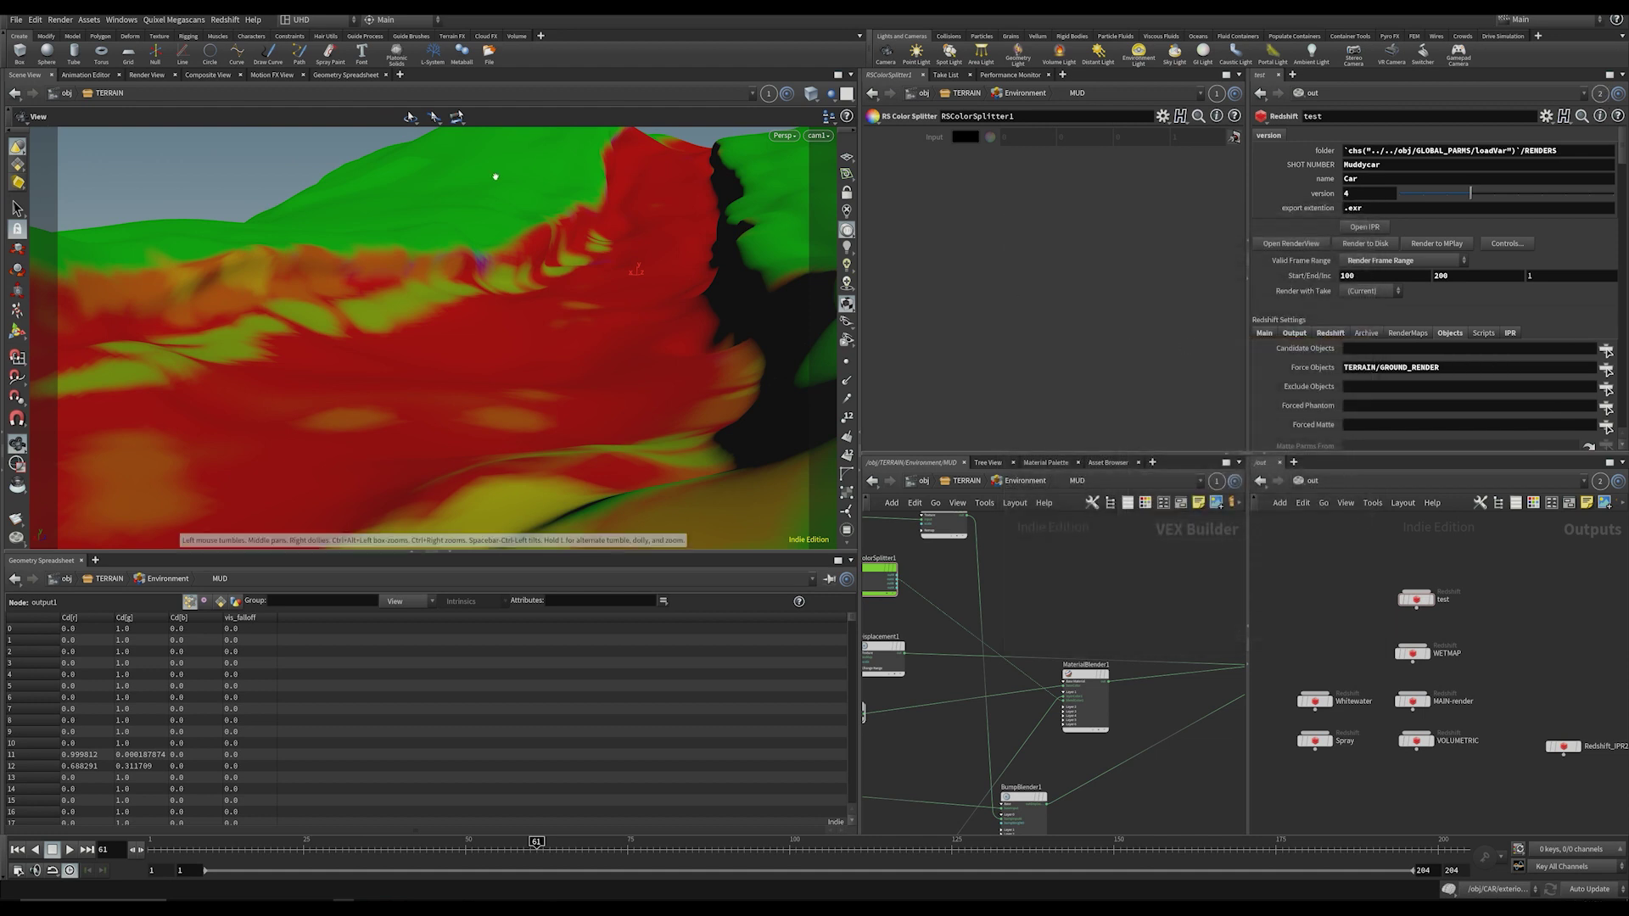
Step: Add a Redshift RenderView pane beside the scene view and switch it to render the test ROP
click(399, 74)
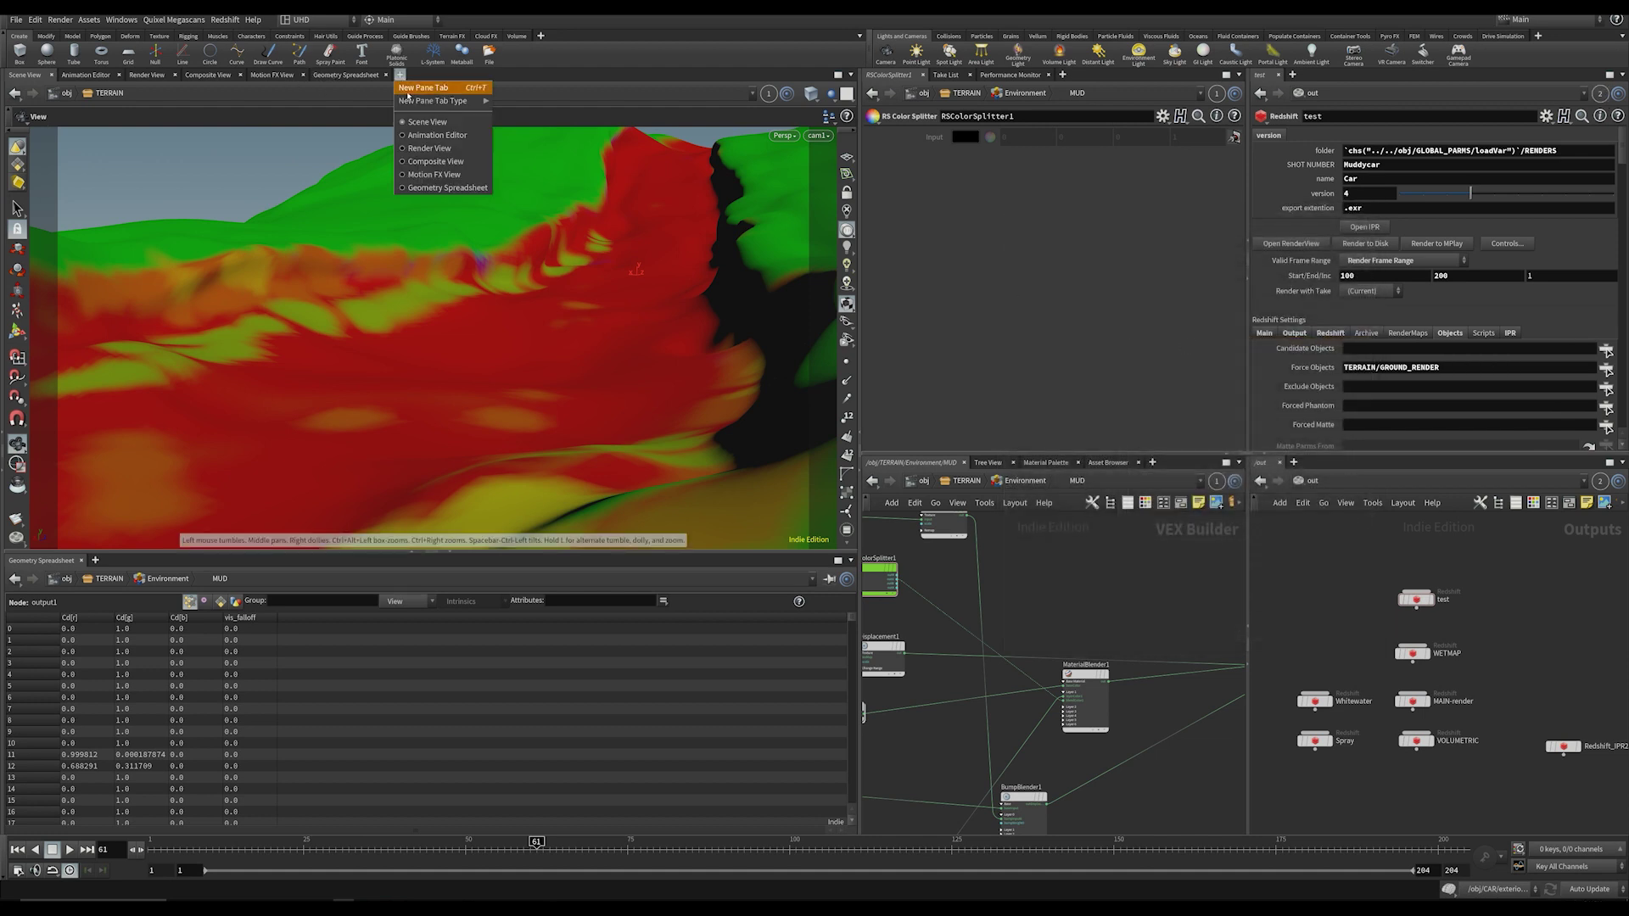
mouse_move(437, 101)
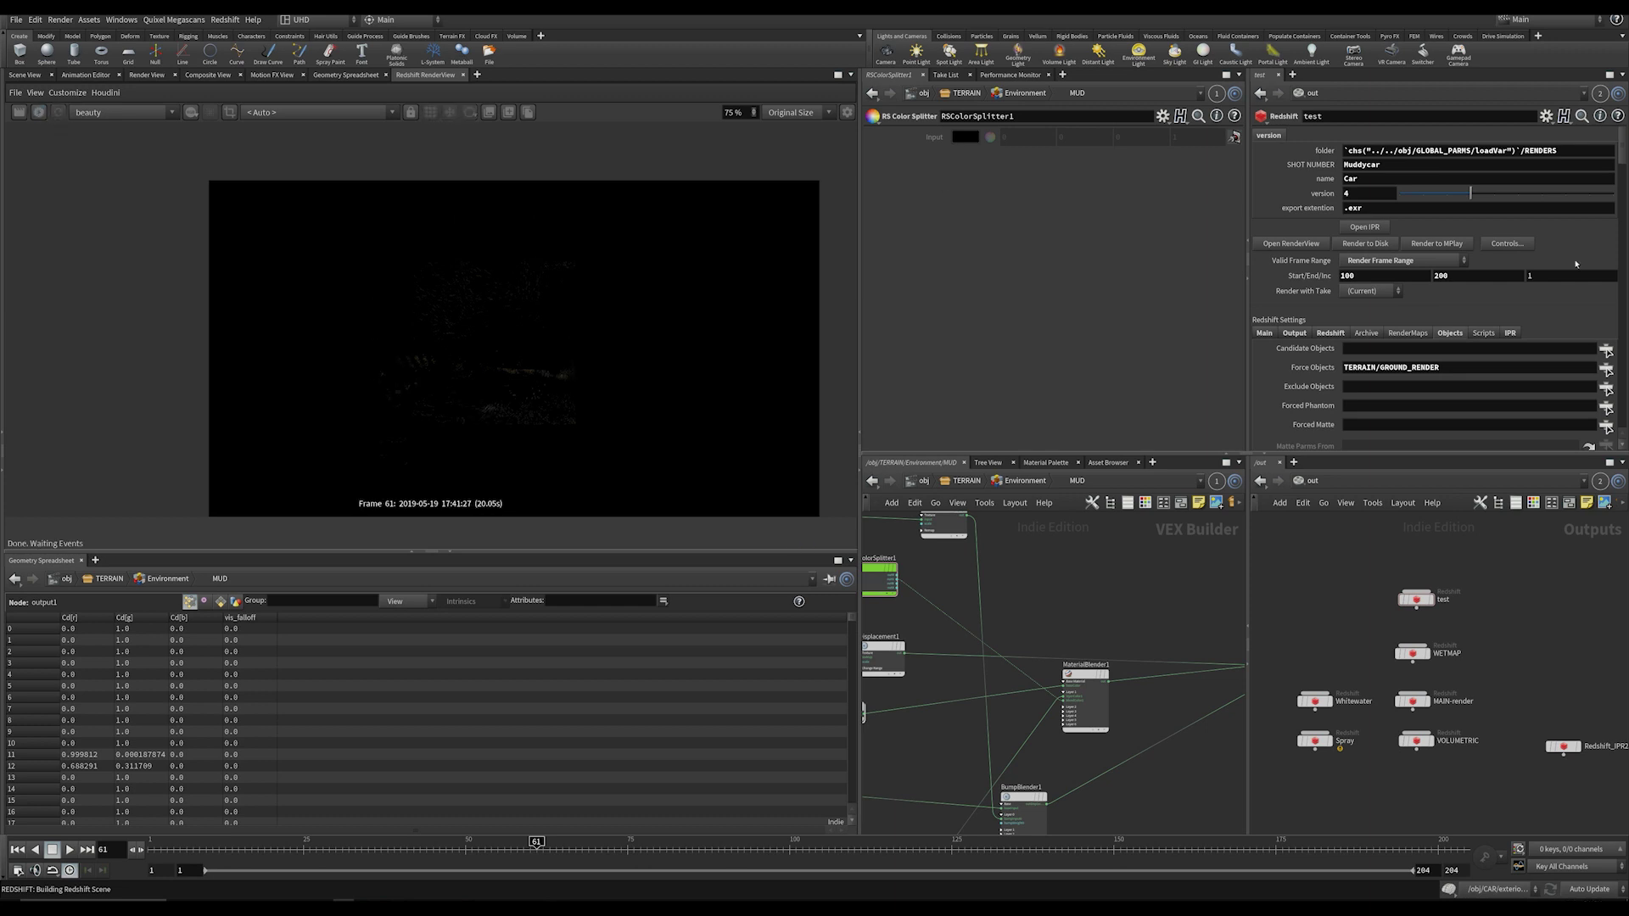
click(111, 93)
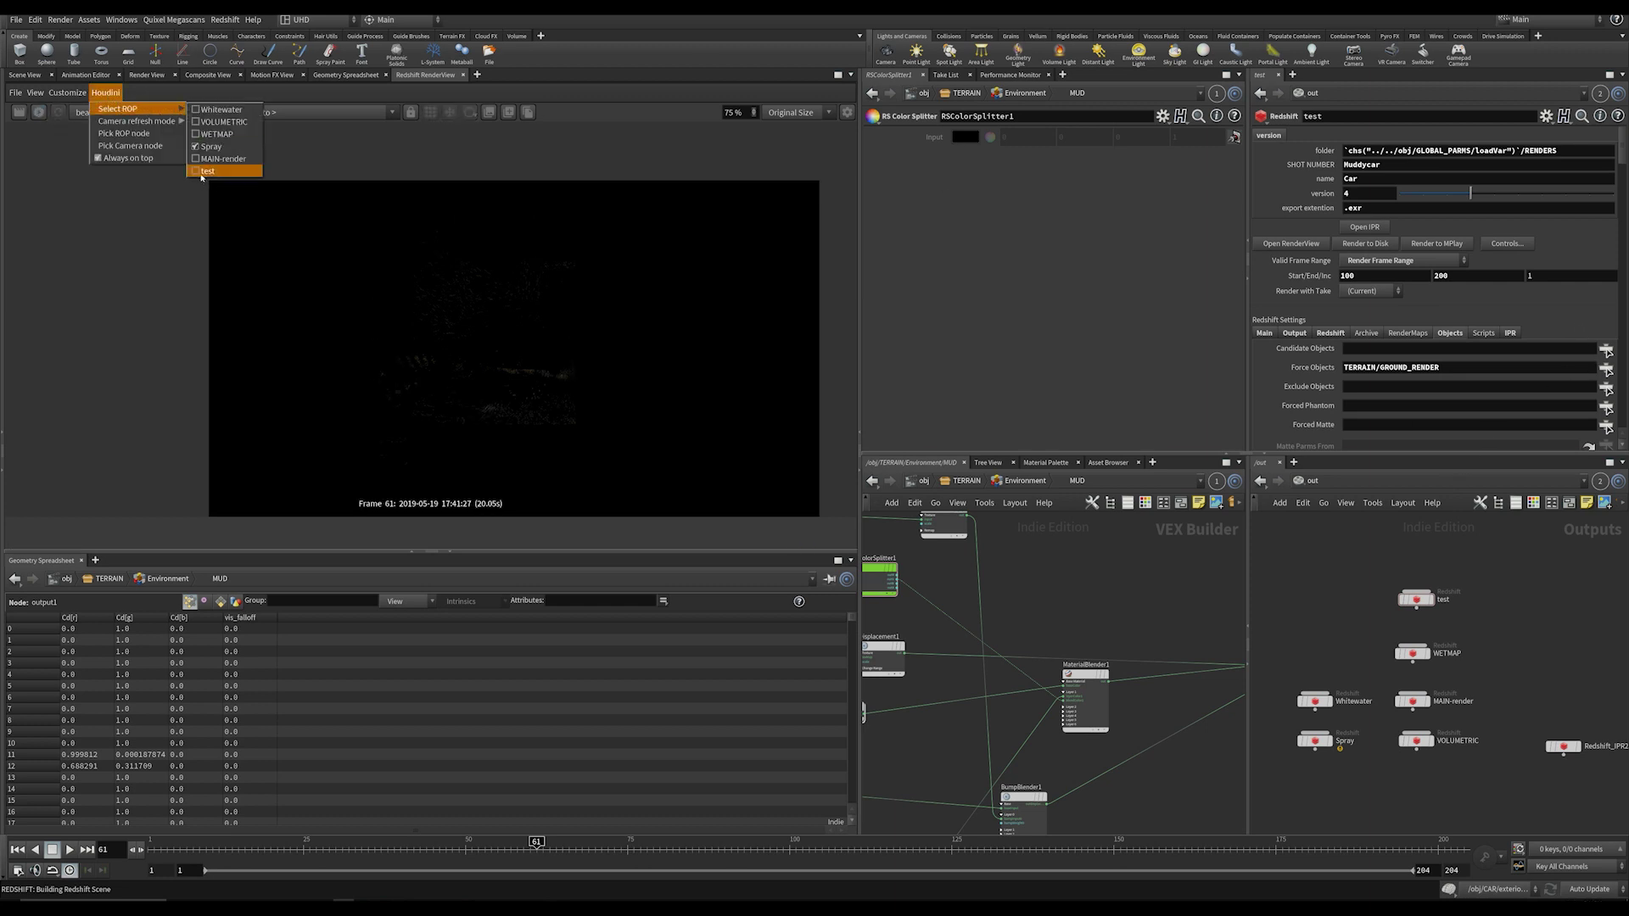
click(224, 177)
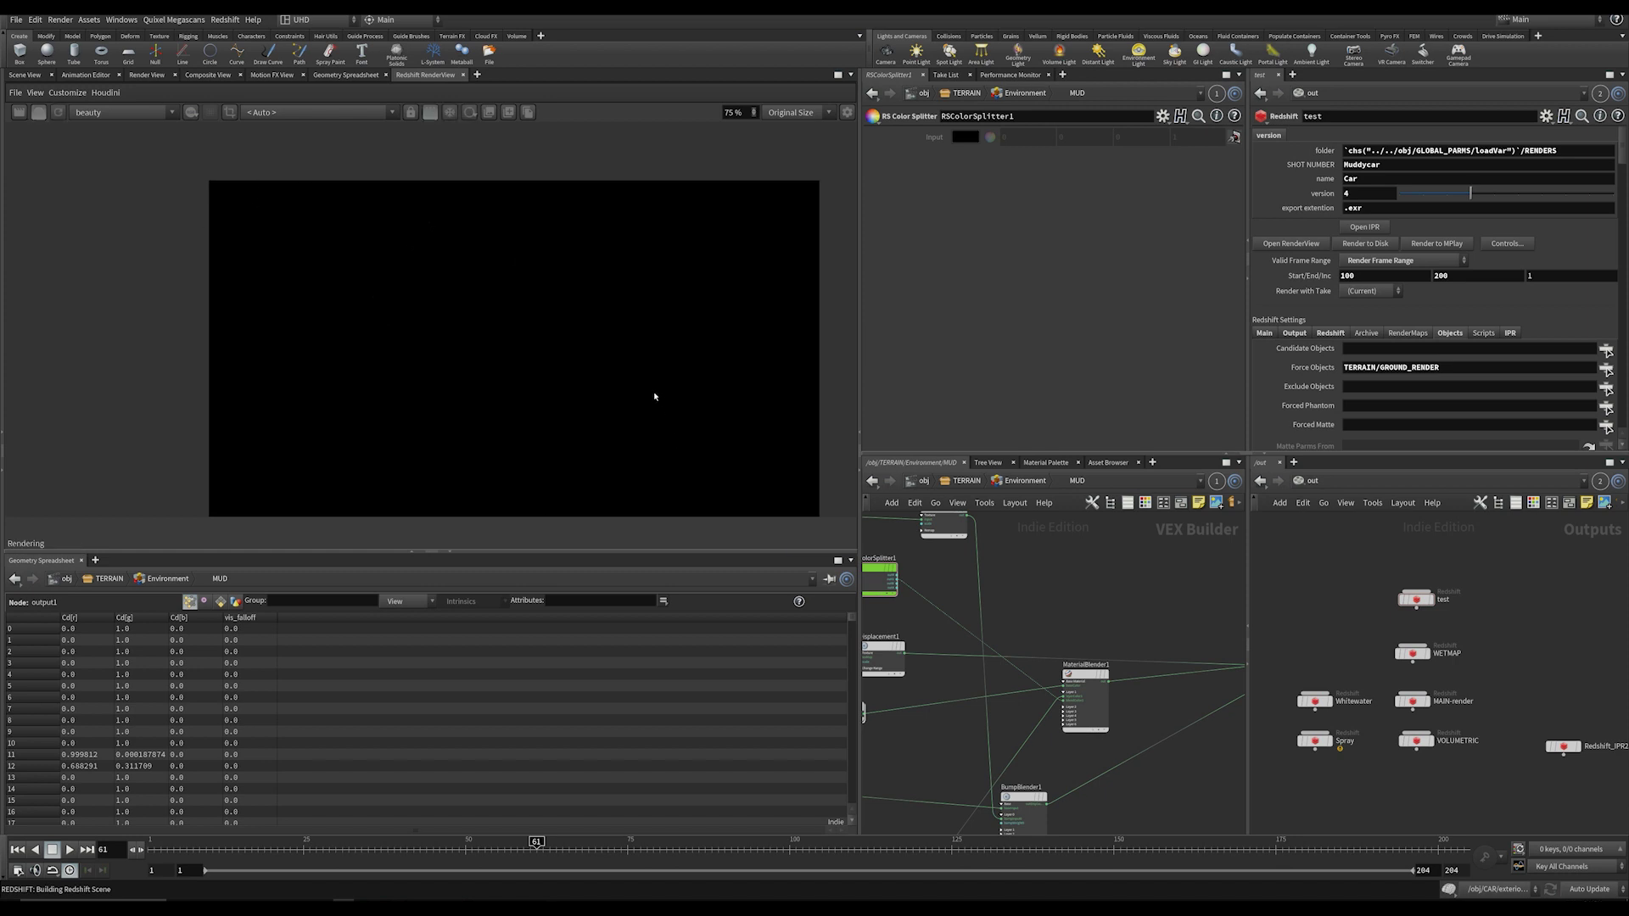
Step: Examine the mud track and grassy banks of the ground in the Redshift render preview
scroll(630, 408, down, 1)
scroll(593, 399, up, 2)
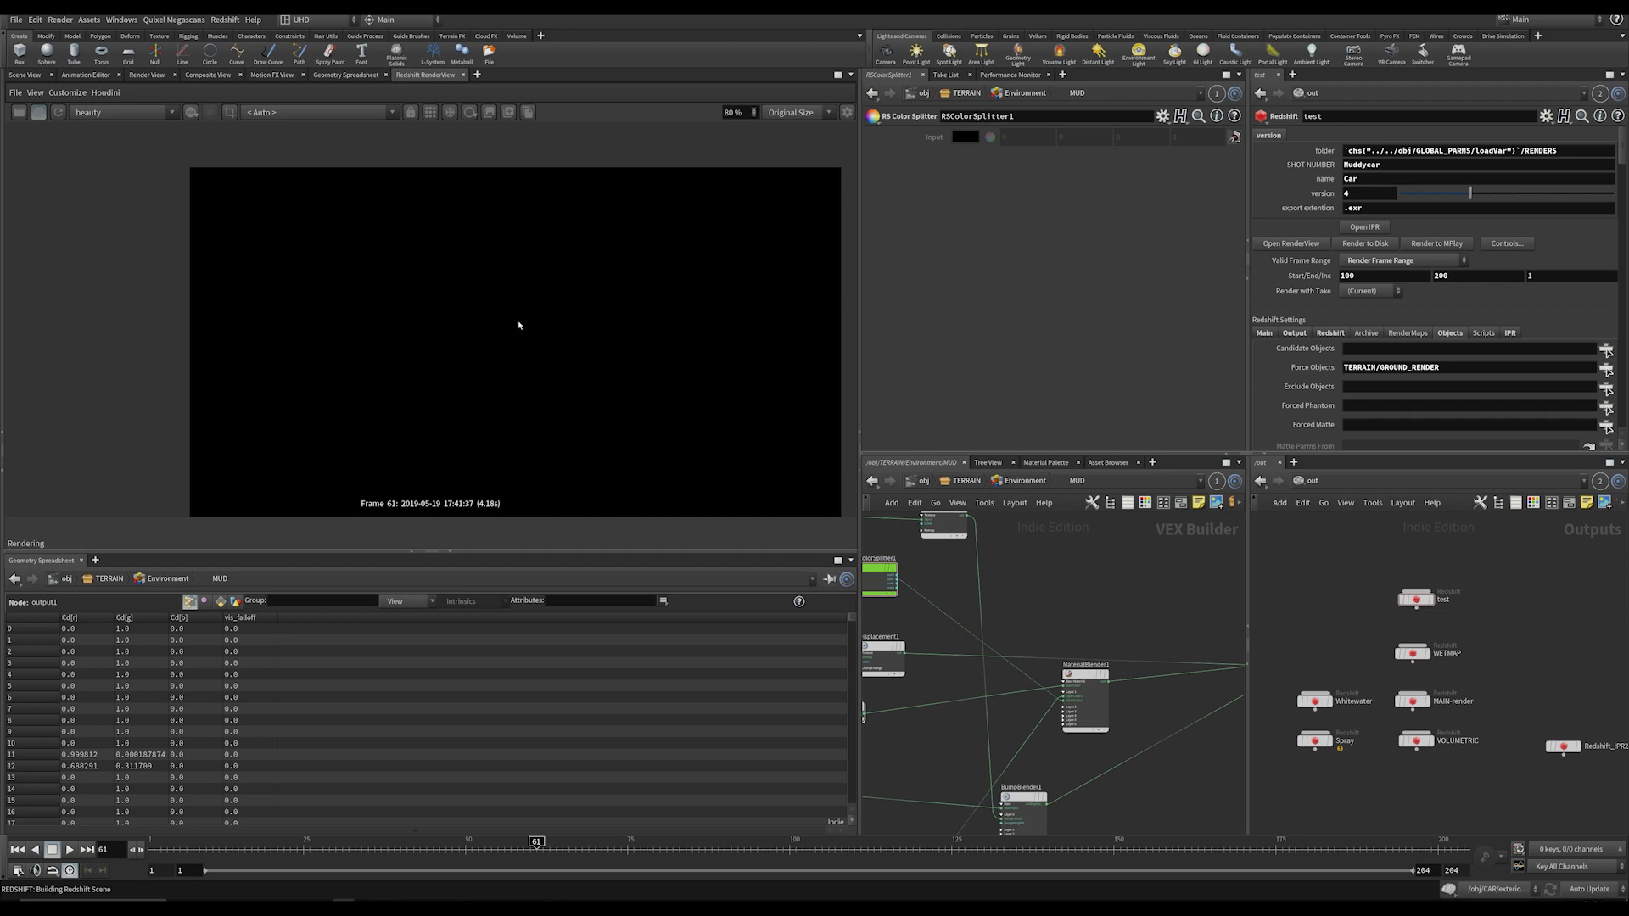
scroll(531, 331, down, 1)
scroll(576, 378, up, 2)
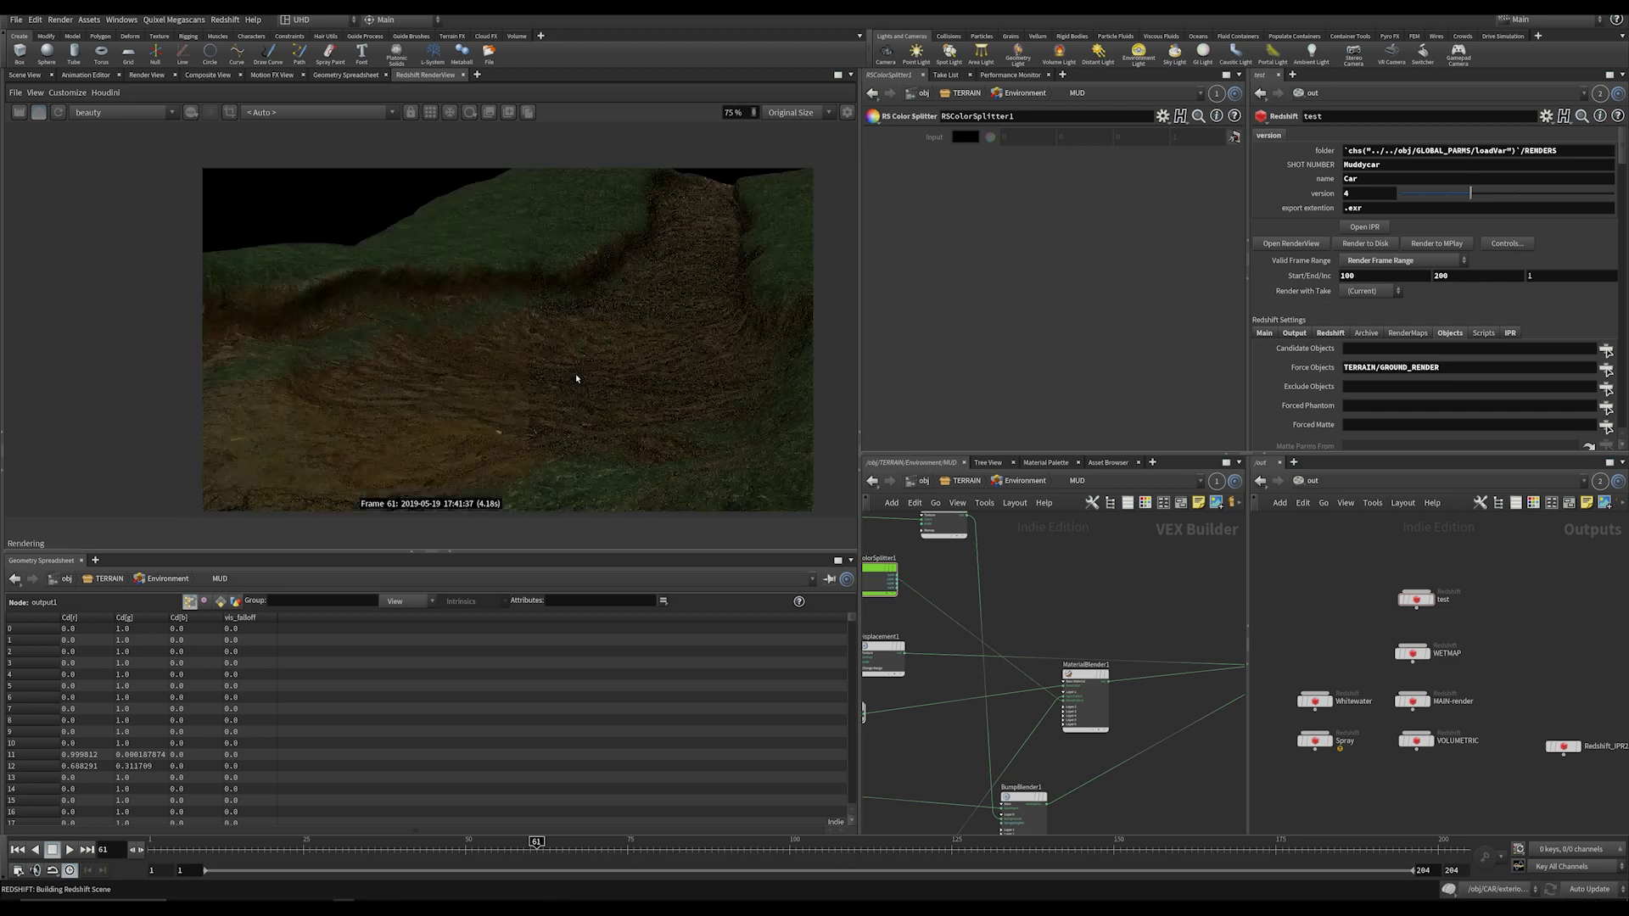
scroll(593, 390, up, 1)
scroll(289, 420, up, 1)
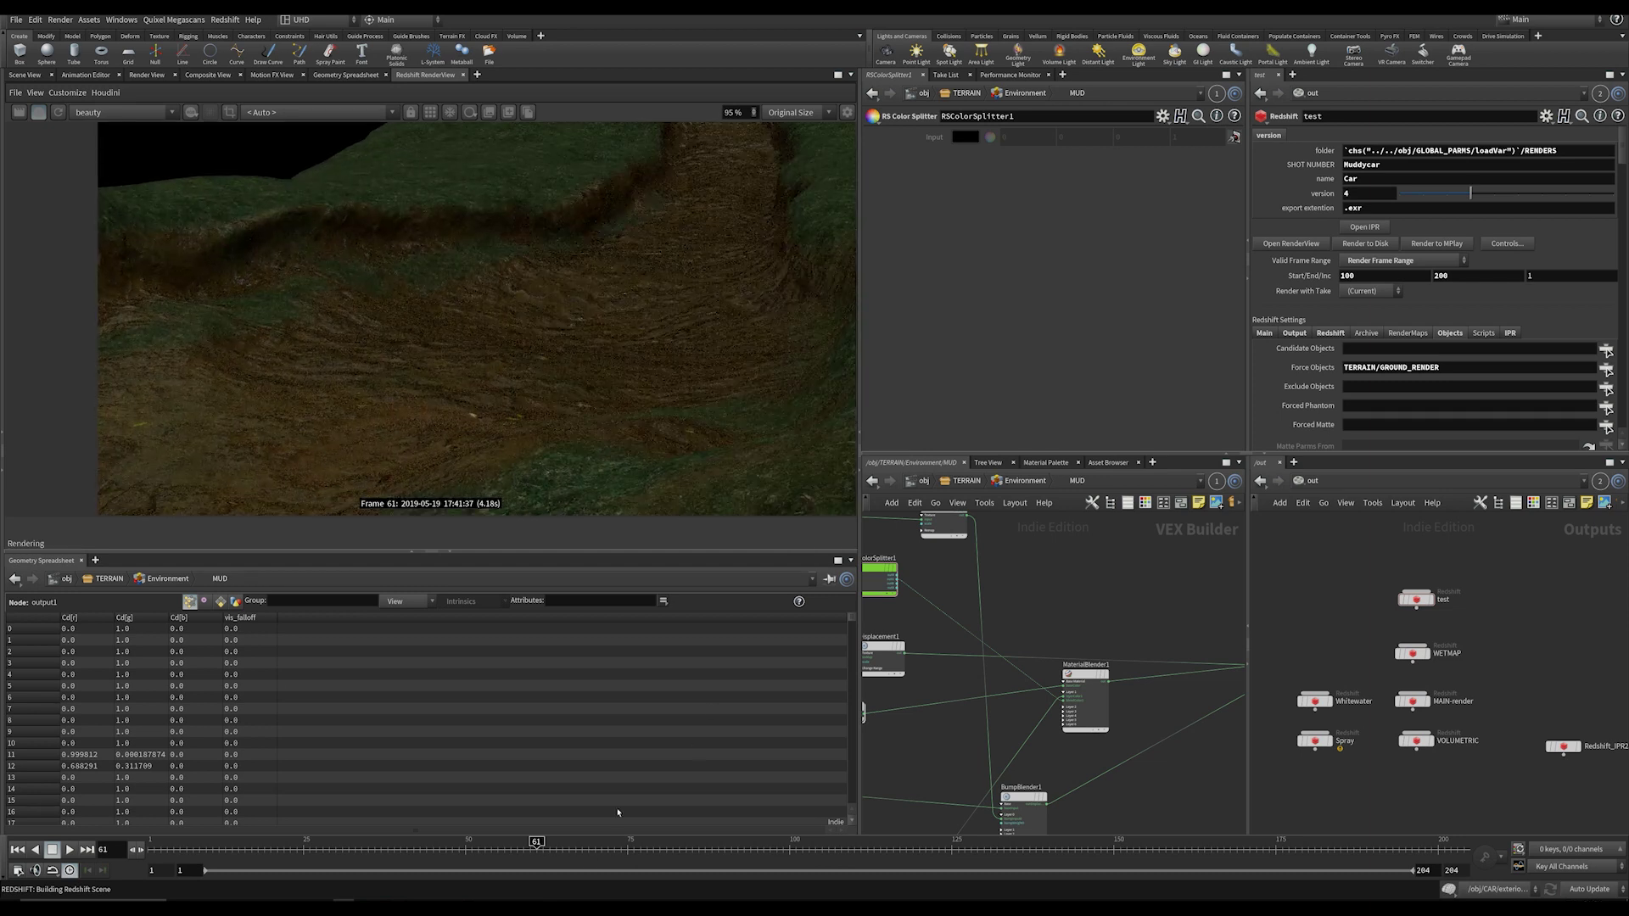
Step: Switch to MPlay and compare a few frames of the rendered Jeep sequence with the ground preview
click(594, 907)
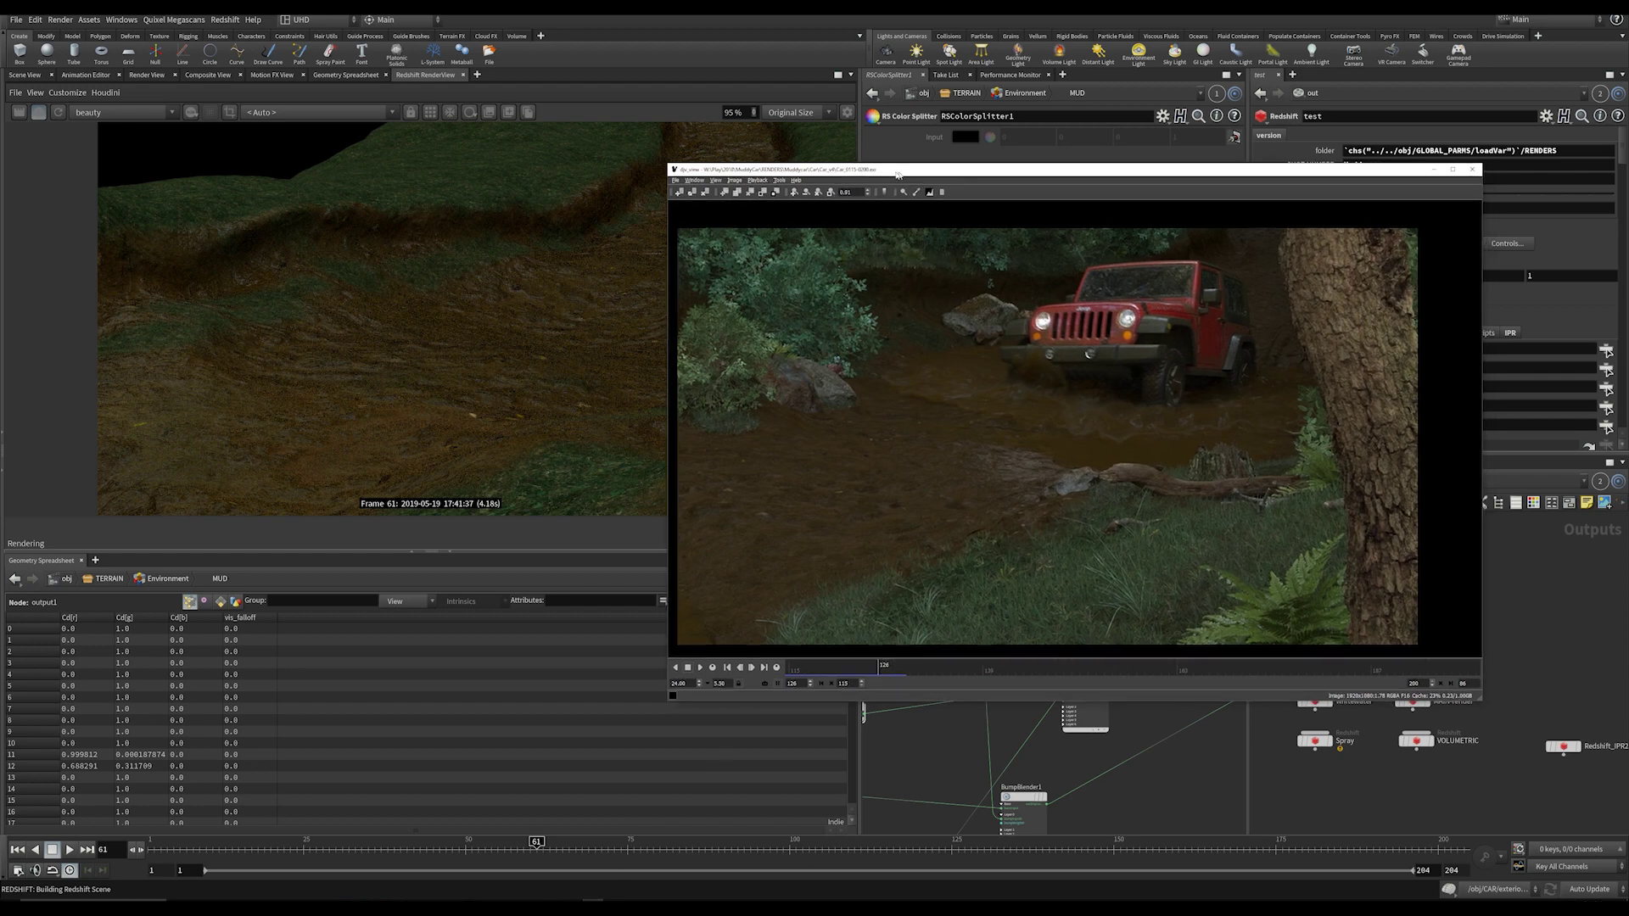
drag(915, 177, 735, 203)
drag(659, 697, 658, 714)
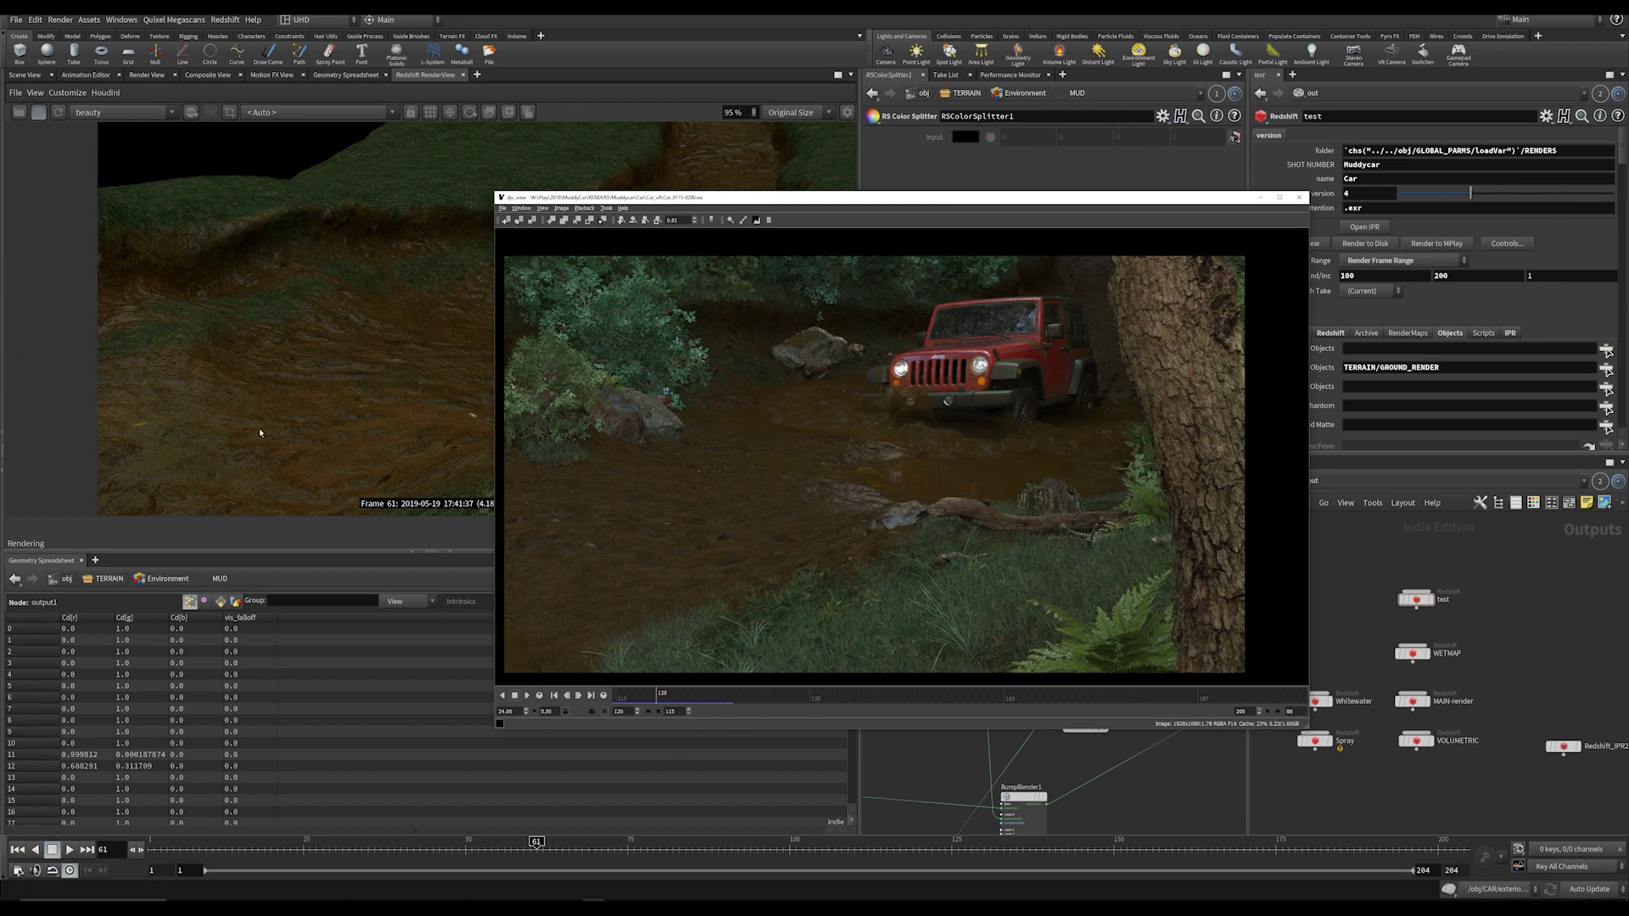
mouse_move(654, 695)
mouse_down()
mouse_move(701, 719)
mouse_move(646, 719)
mouse_move(664, 716)
mouse_up()
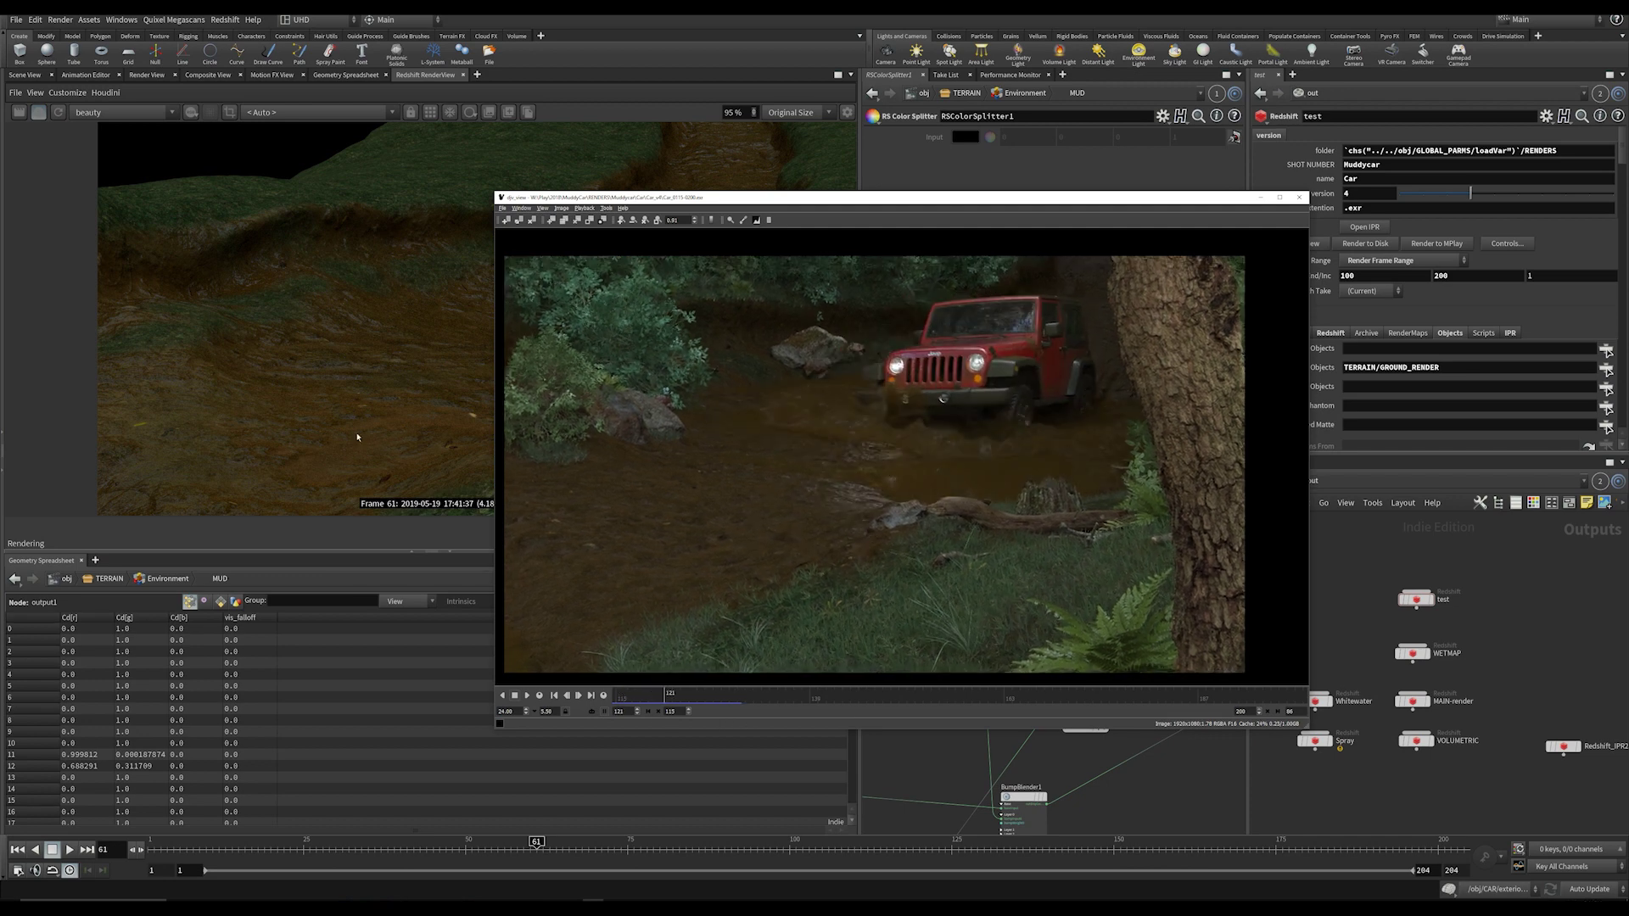
click(364, 350)
scroll(692, 366, down, 1)
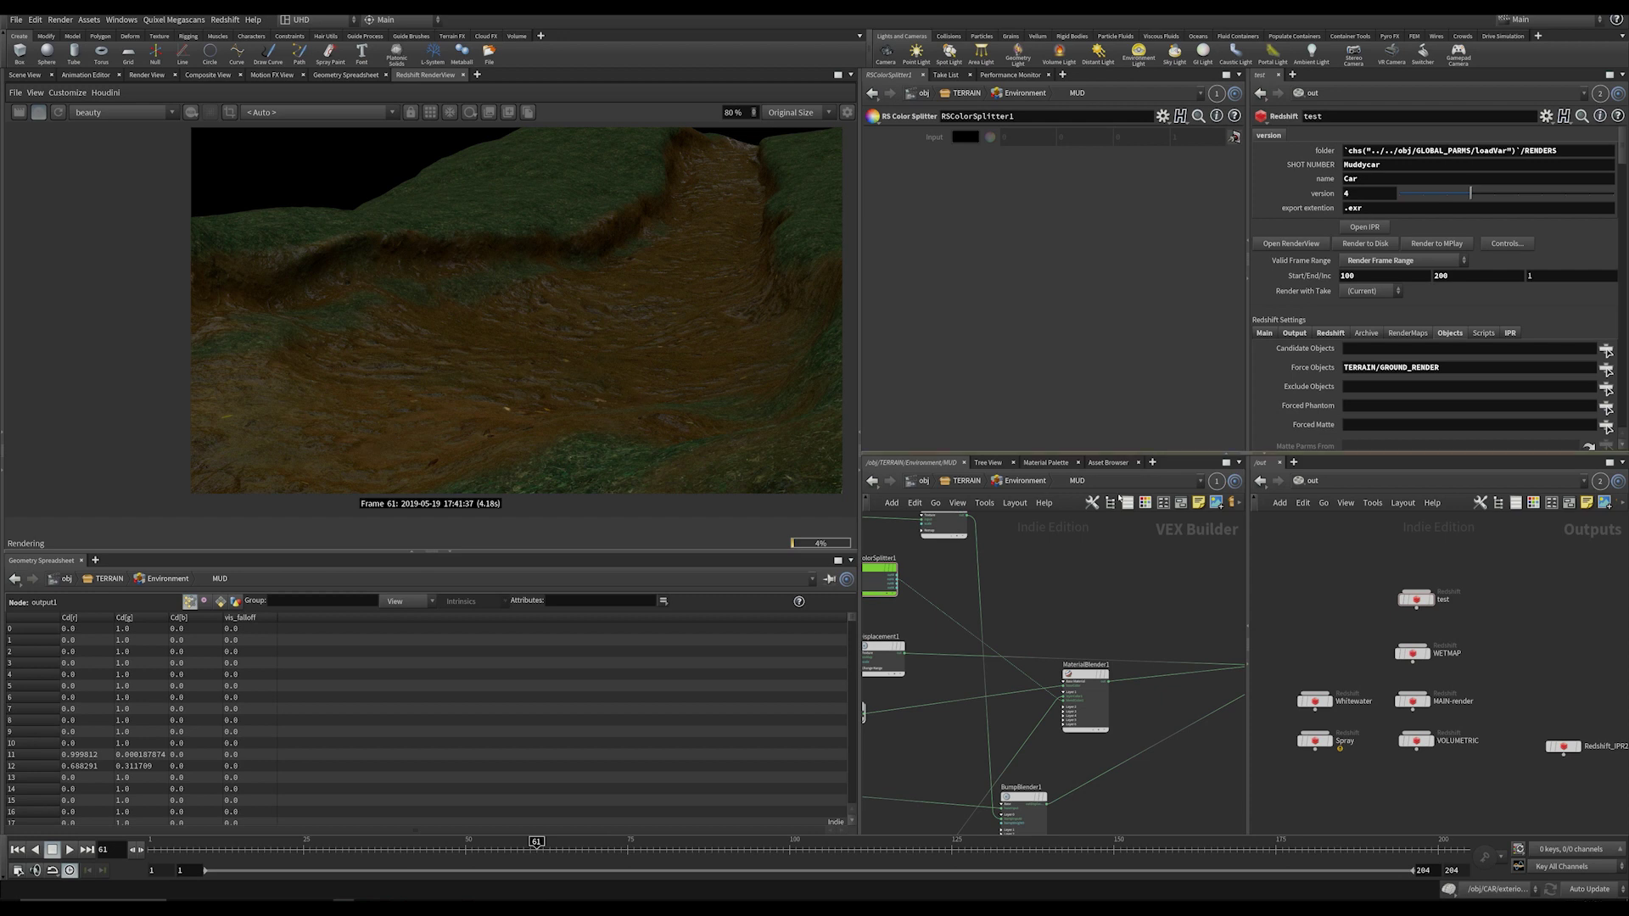
Step: Locate the Grass subnetwork feeding the material blender in the MUD network and open it
mouse_move(1057, 648)
middle_down()
mouse_move(1119, 610)
mouse_move(1084, 642)
middle_up()
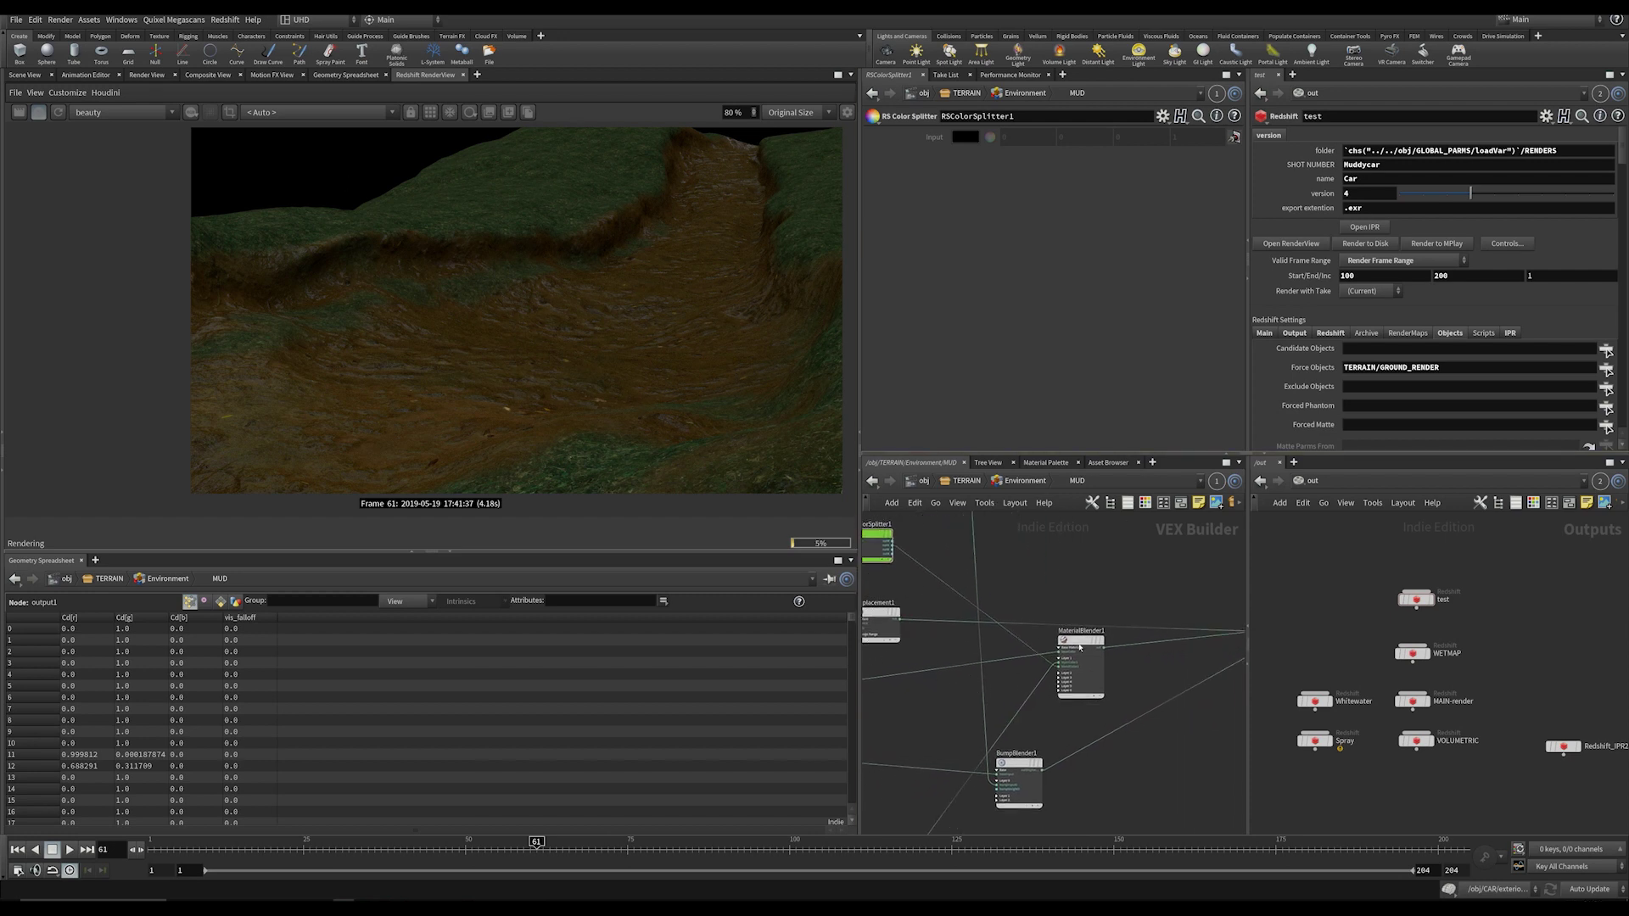
scroll(1084, 641, up, 2)
middle_drag(1070, 707, 1149, 696)
scroll(1149, 696, down, 4)
middle_drag(1027, 758, 1098, 630)
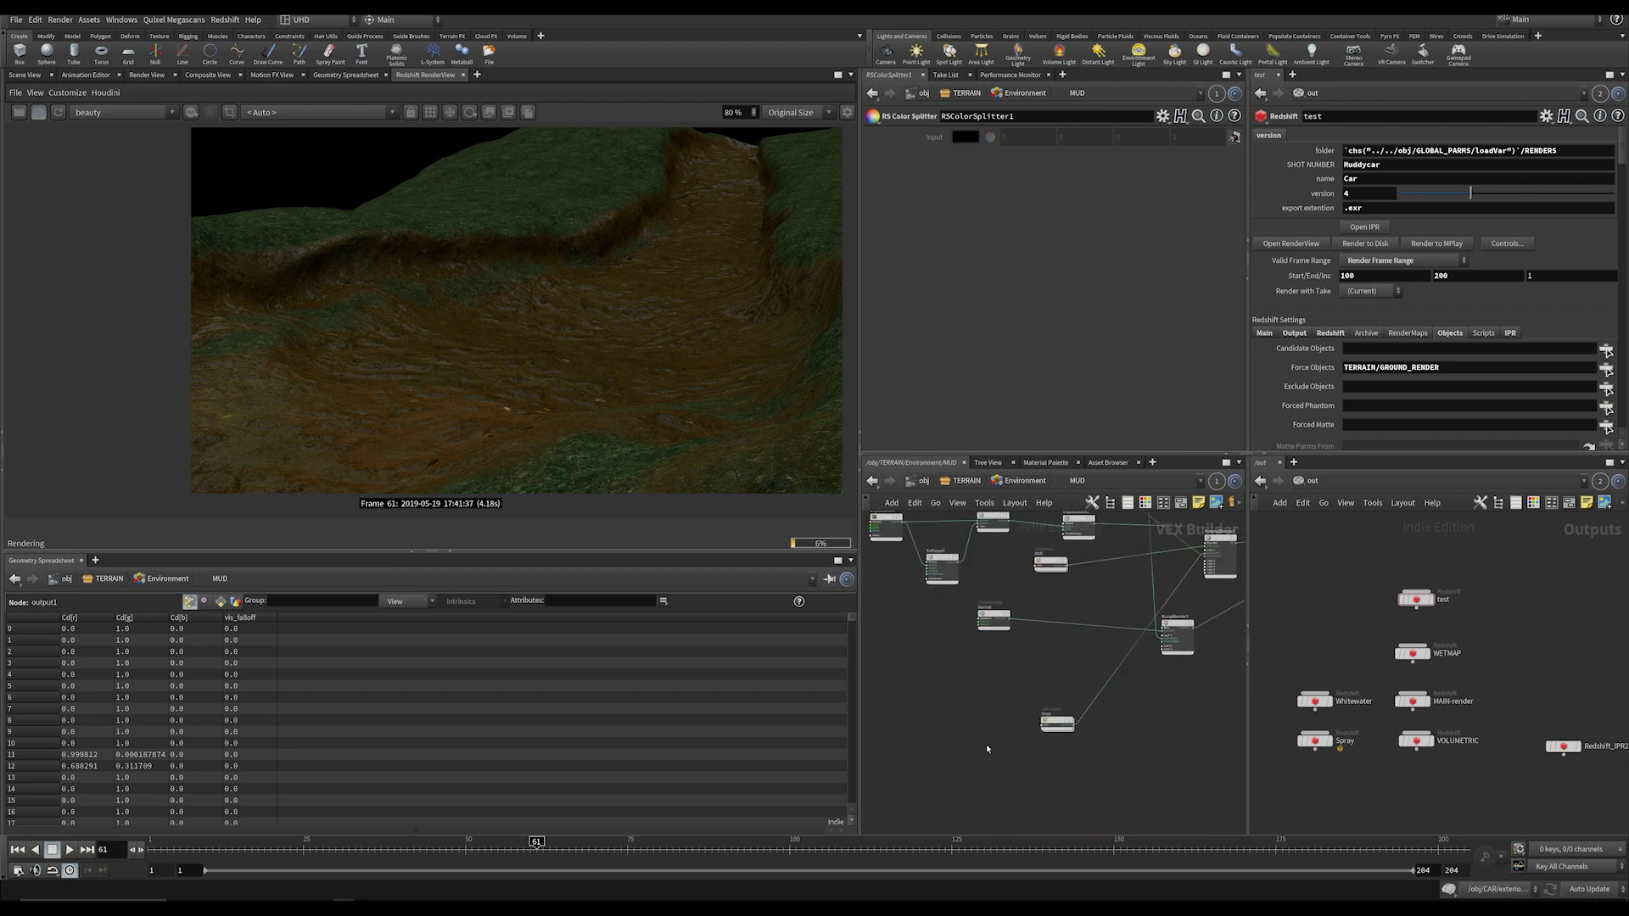
scroll(1009, 724, up, 3)
drag(1080, 723, 1037, 642)
double_click(1037, 641)
middle_drag(984, 715, 979, 600)
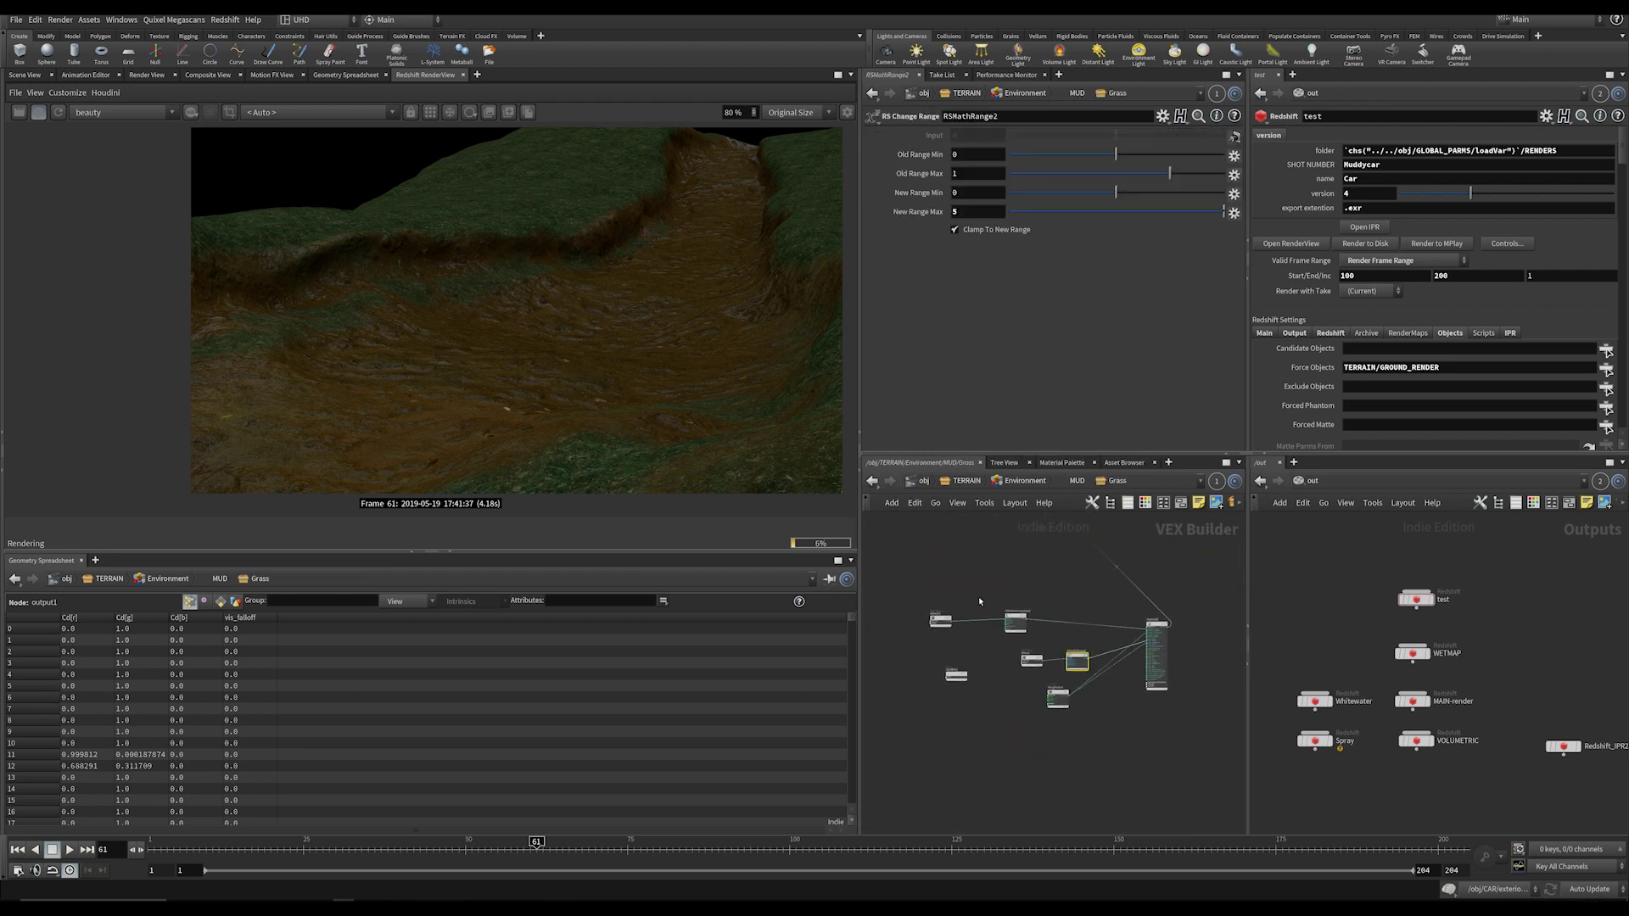
Step: Inspect Albedo1 in the Grass subnetwork and browse the WetGrass folder its texture file comes from
scroll(978, 600, up, 2)
middle_drag(977, 677, 989, 767)
middle_drag(964, 603, 978, 746)
scroll(978, 745, up, 2)
scroll(979, 679, down, 2)
drag(1013, 582, 1175, 704)
middle_drag(925, 814, 925, 611)
click(939, 632)
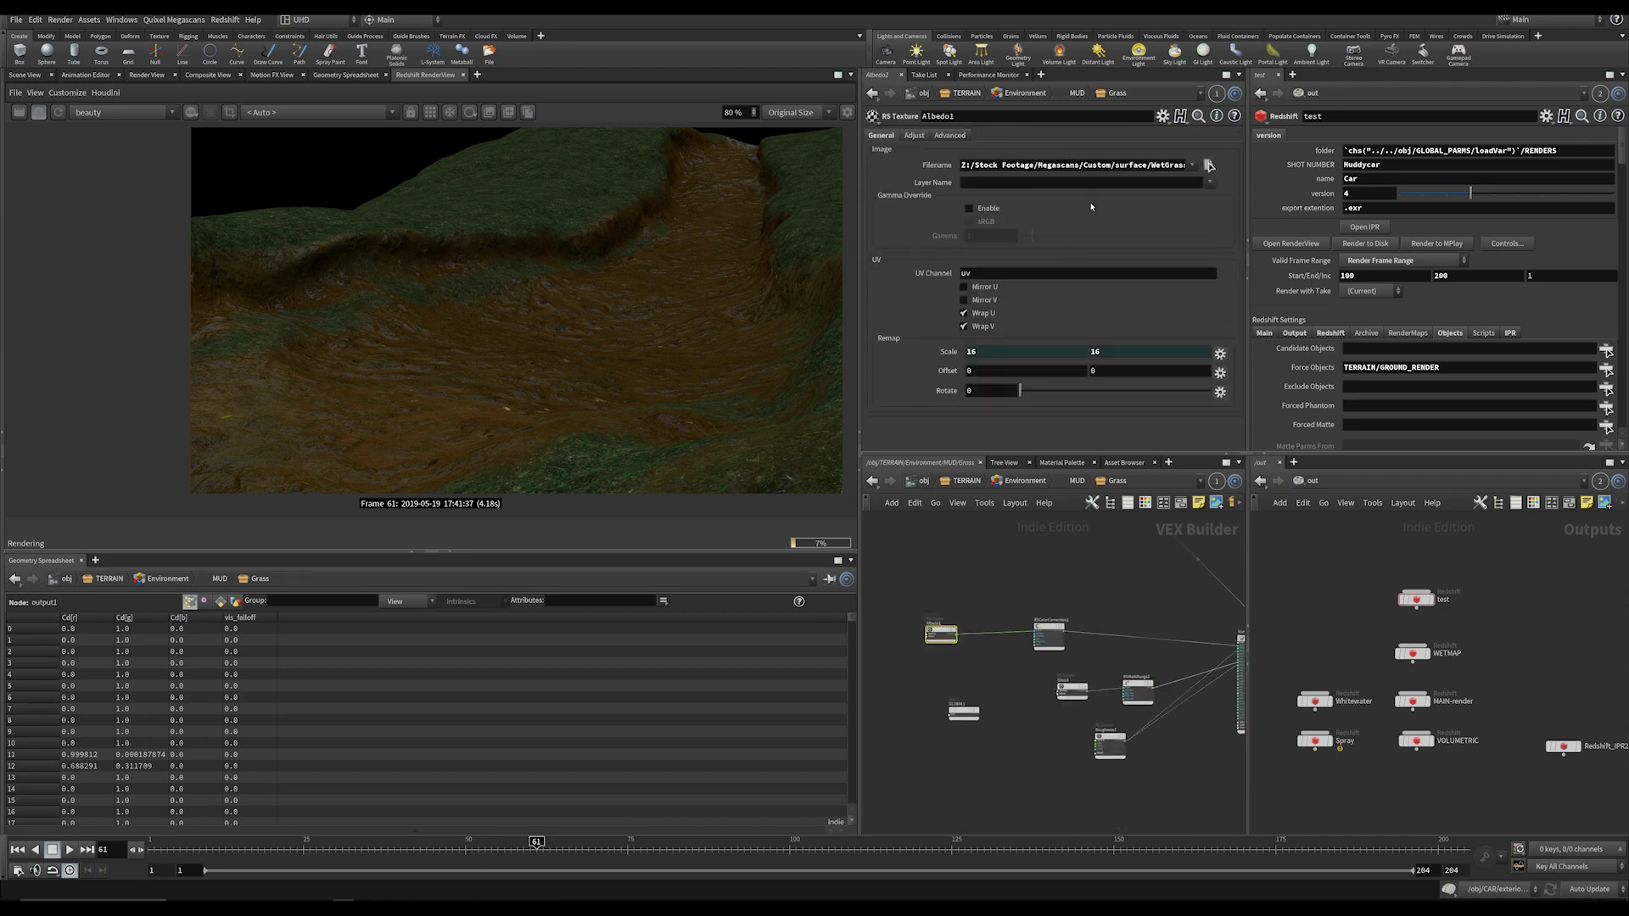
click(1209, 165)
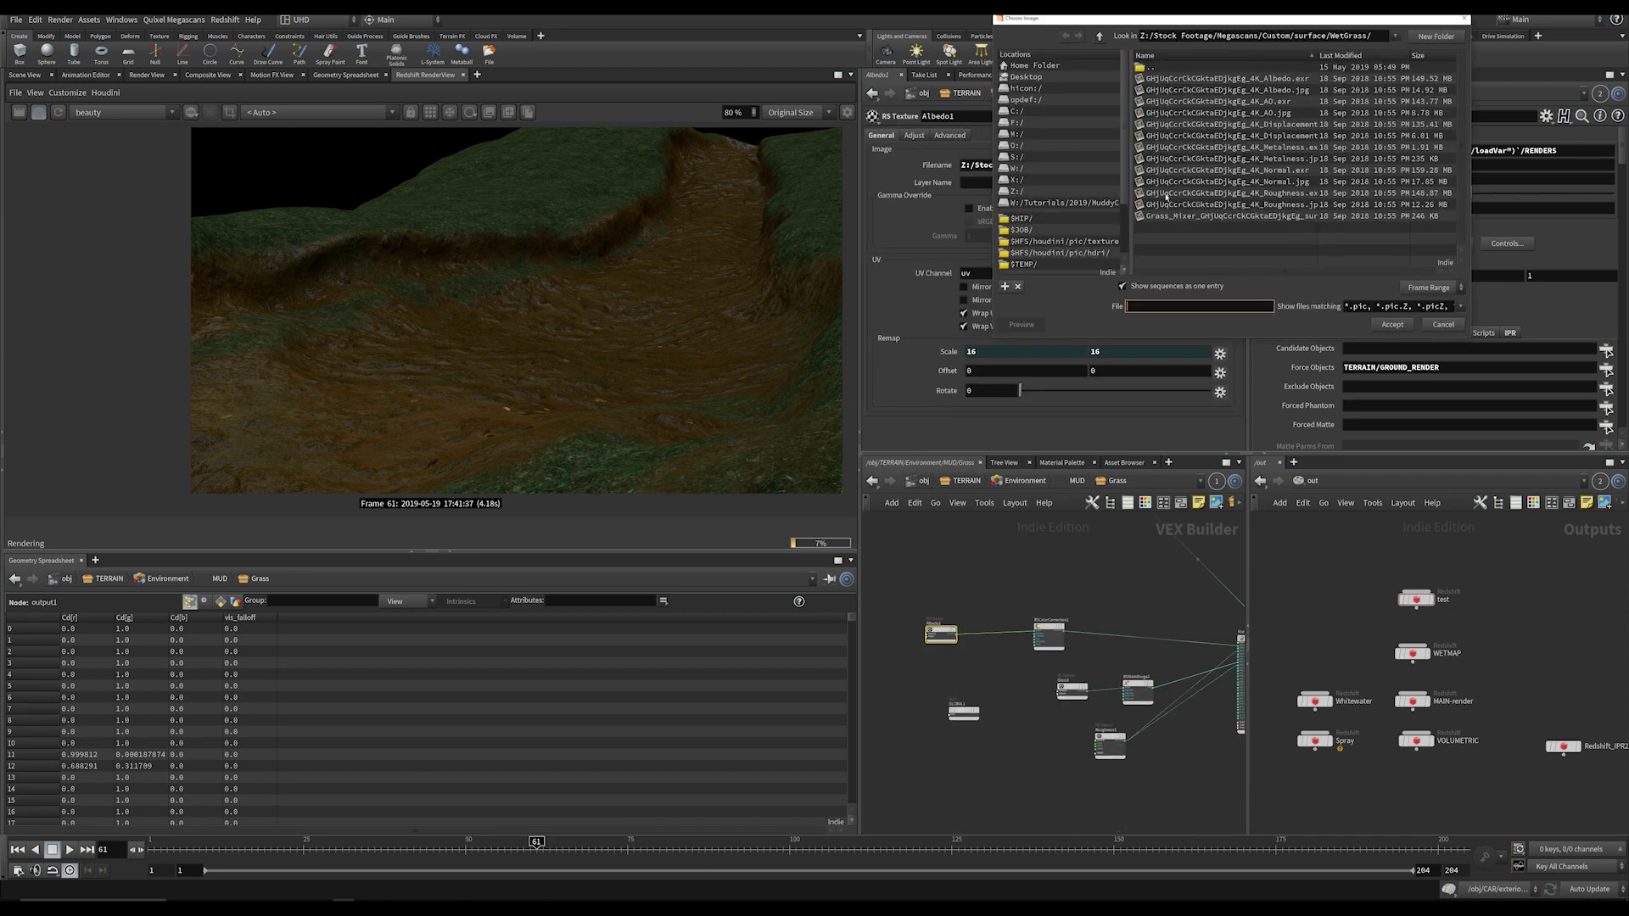
click(1442, 324)
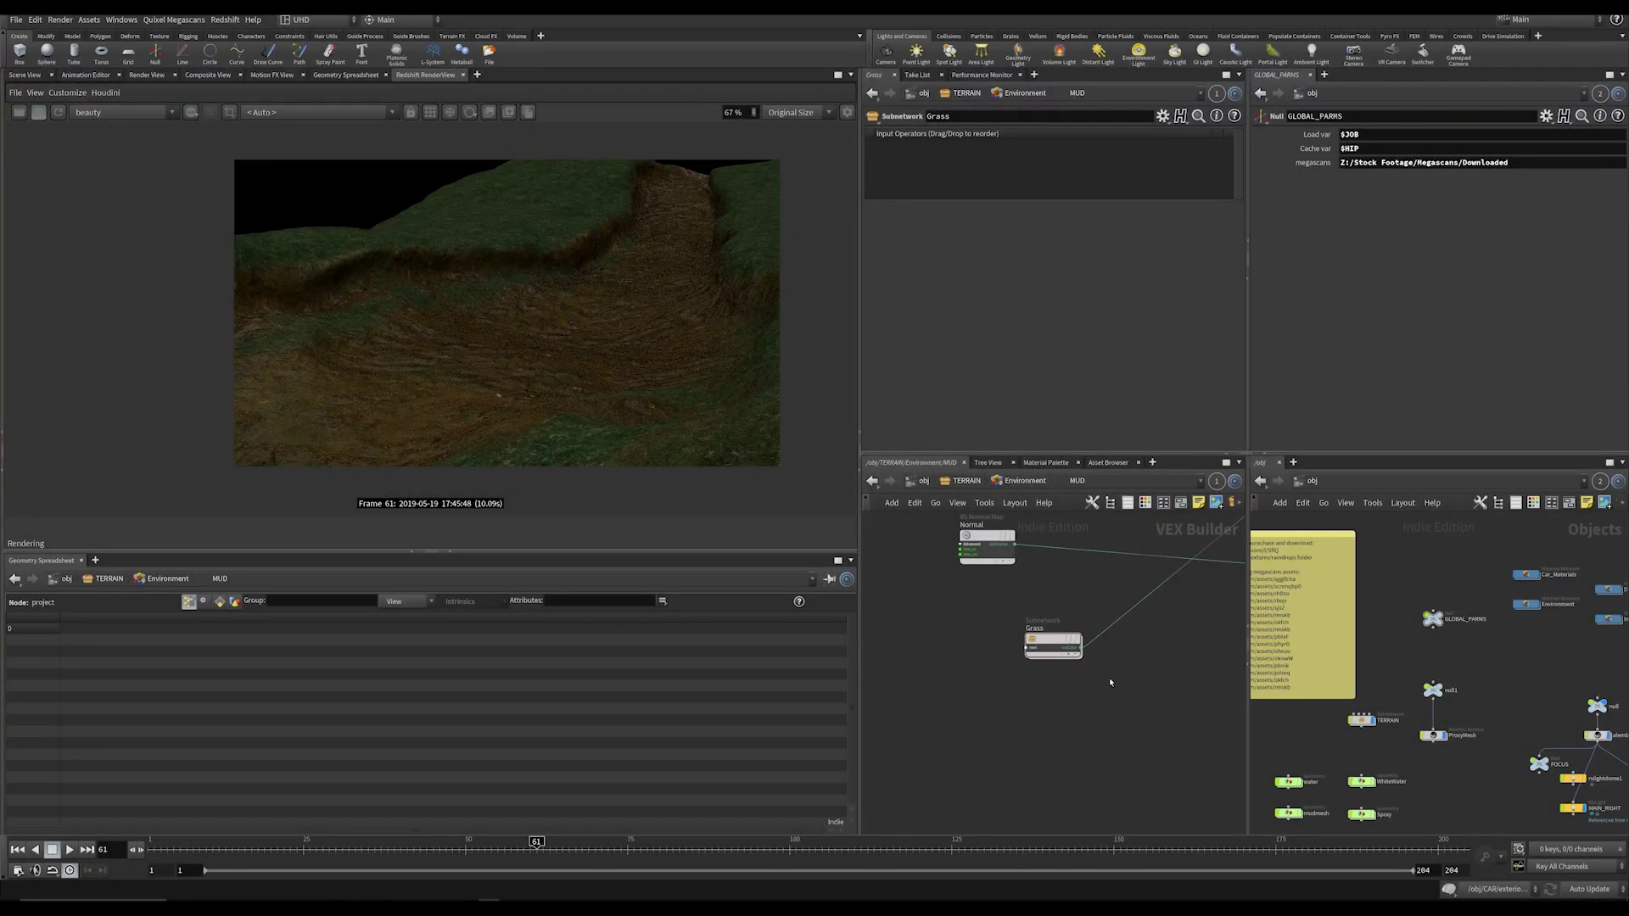
Step: Reopen the Grass subnetwork, browse the project assets folder behind Albedo1's loadVar-based filename, and return to the MUD network
key(h)
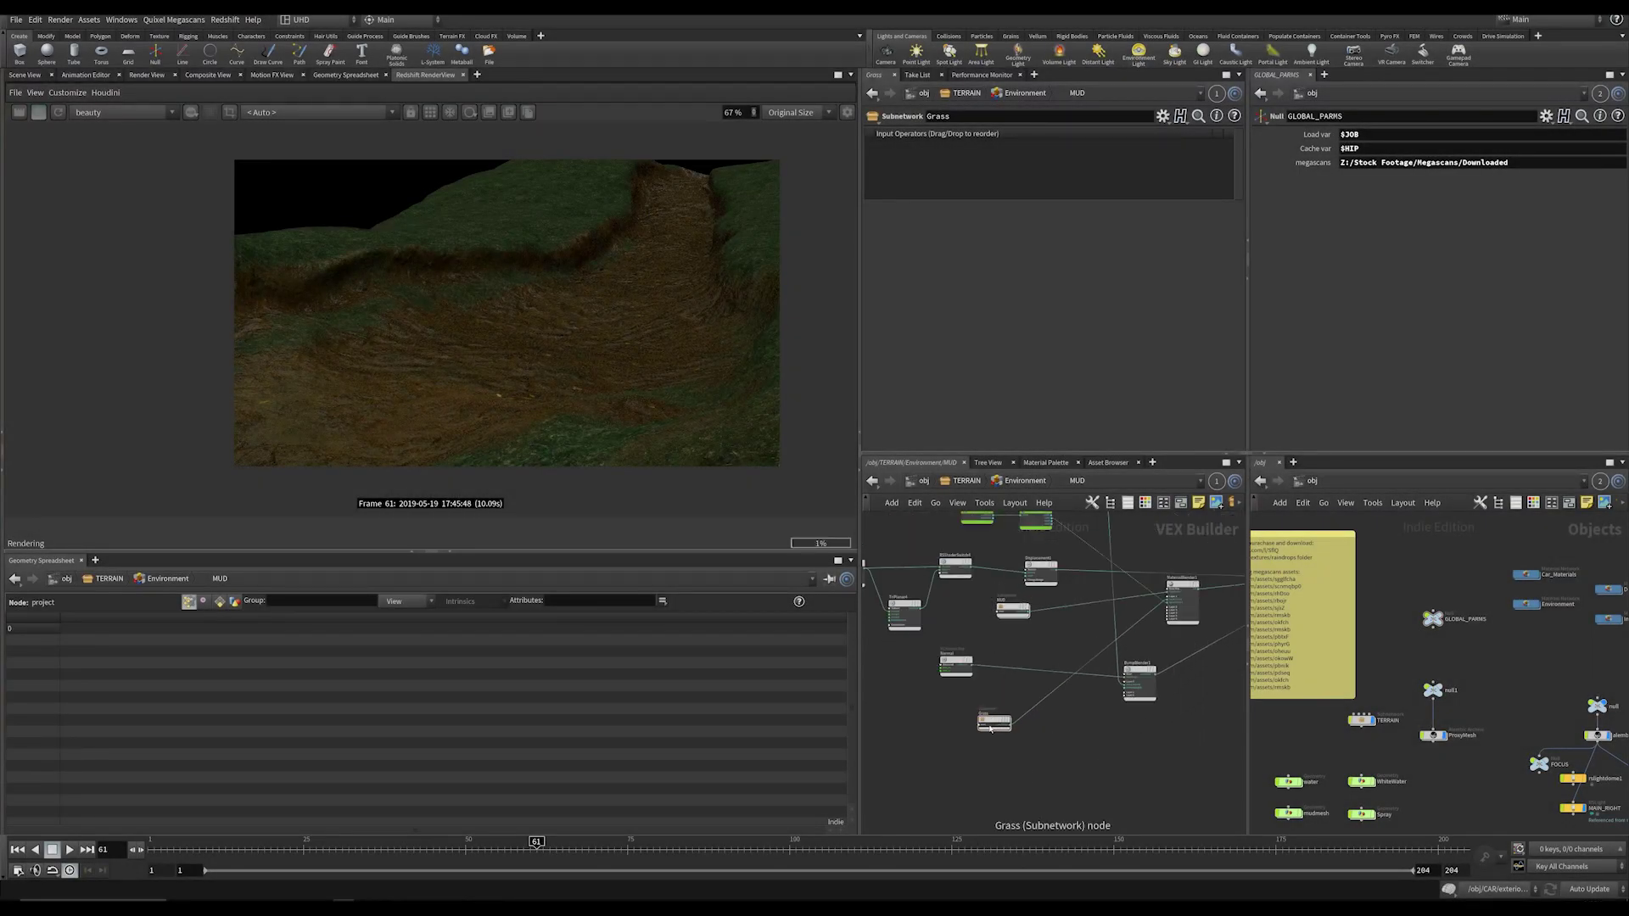
scroll(709, 424, up, 1)
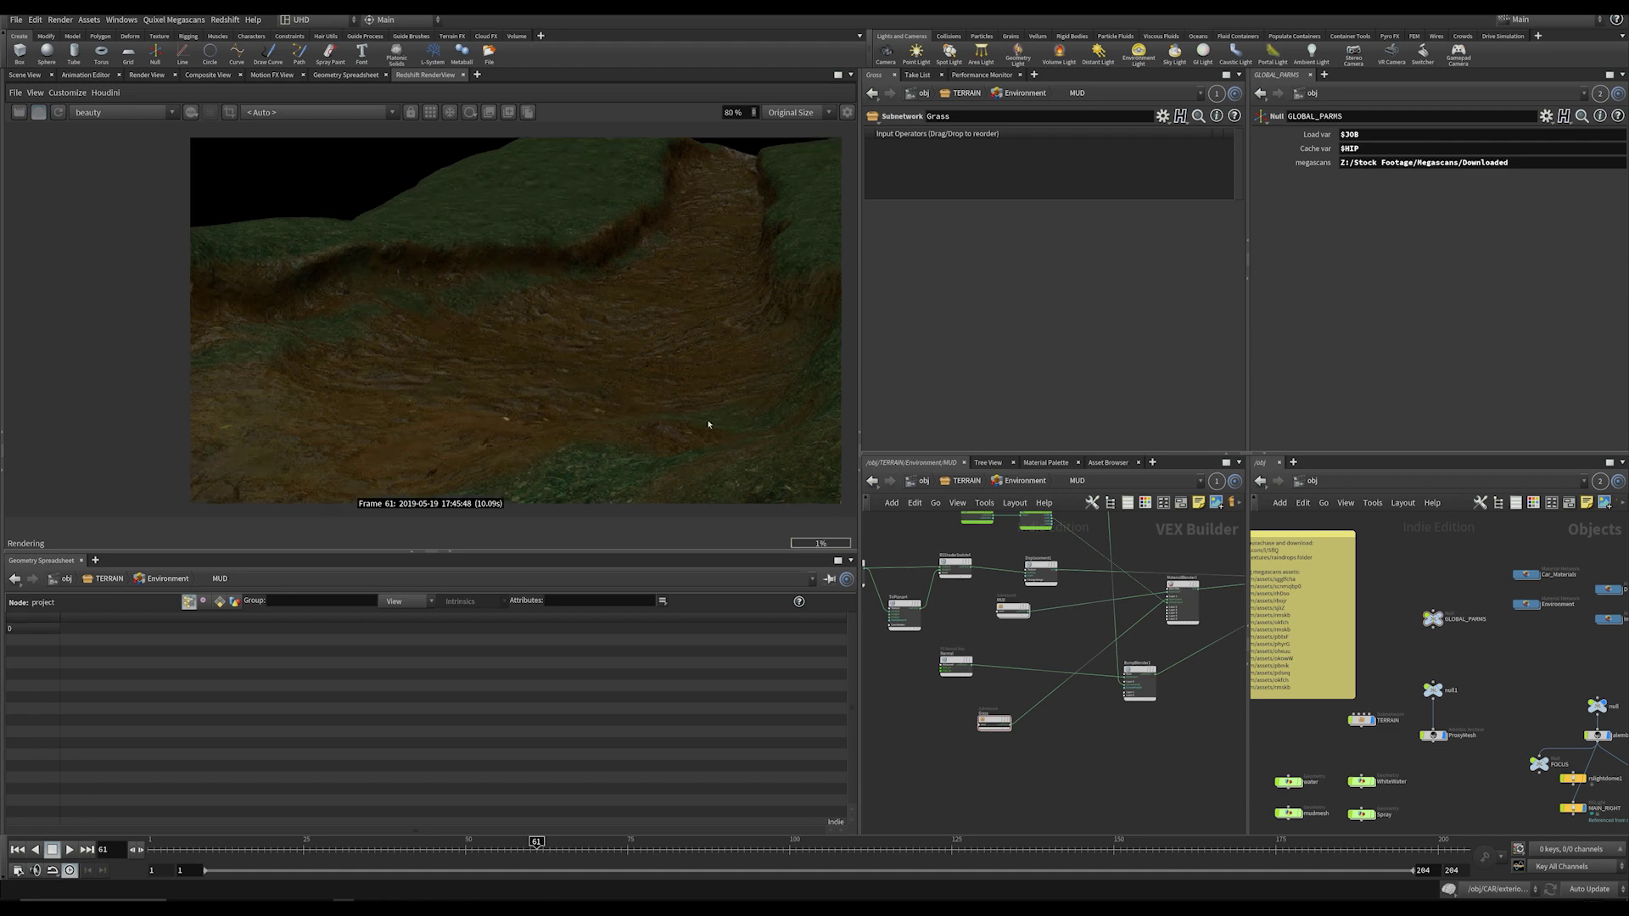
double_click(994, 721)
click(1008, 689)
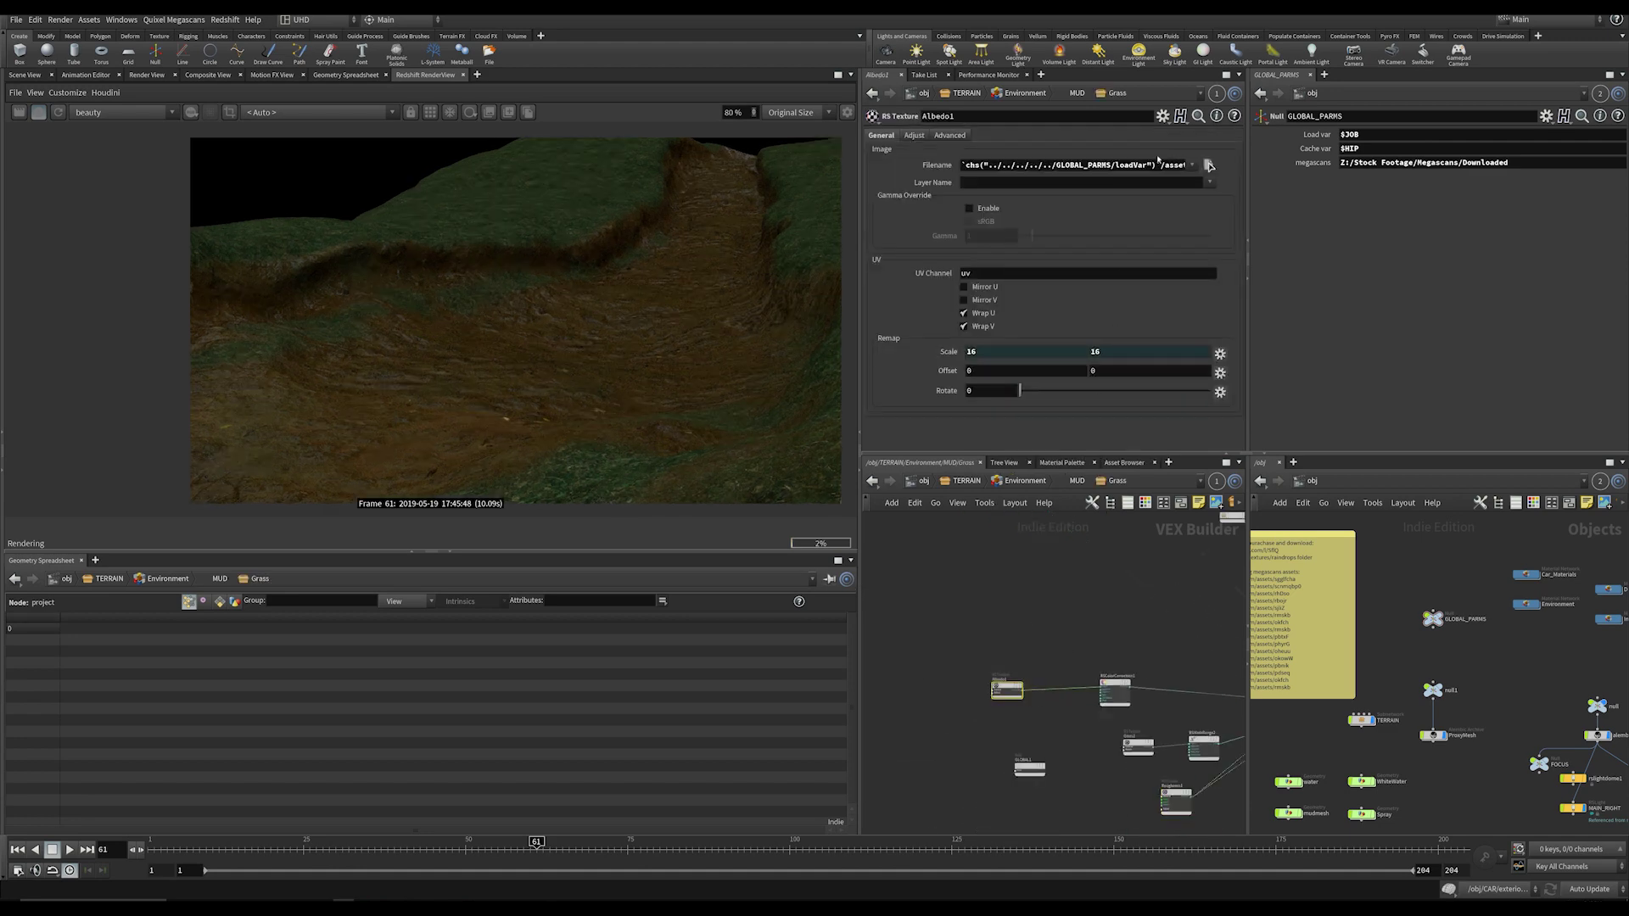
click(1210, 165)
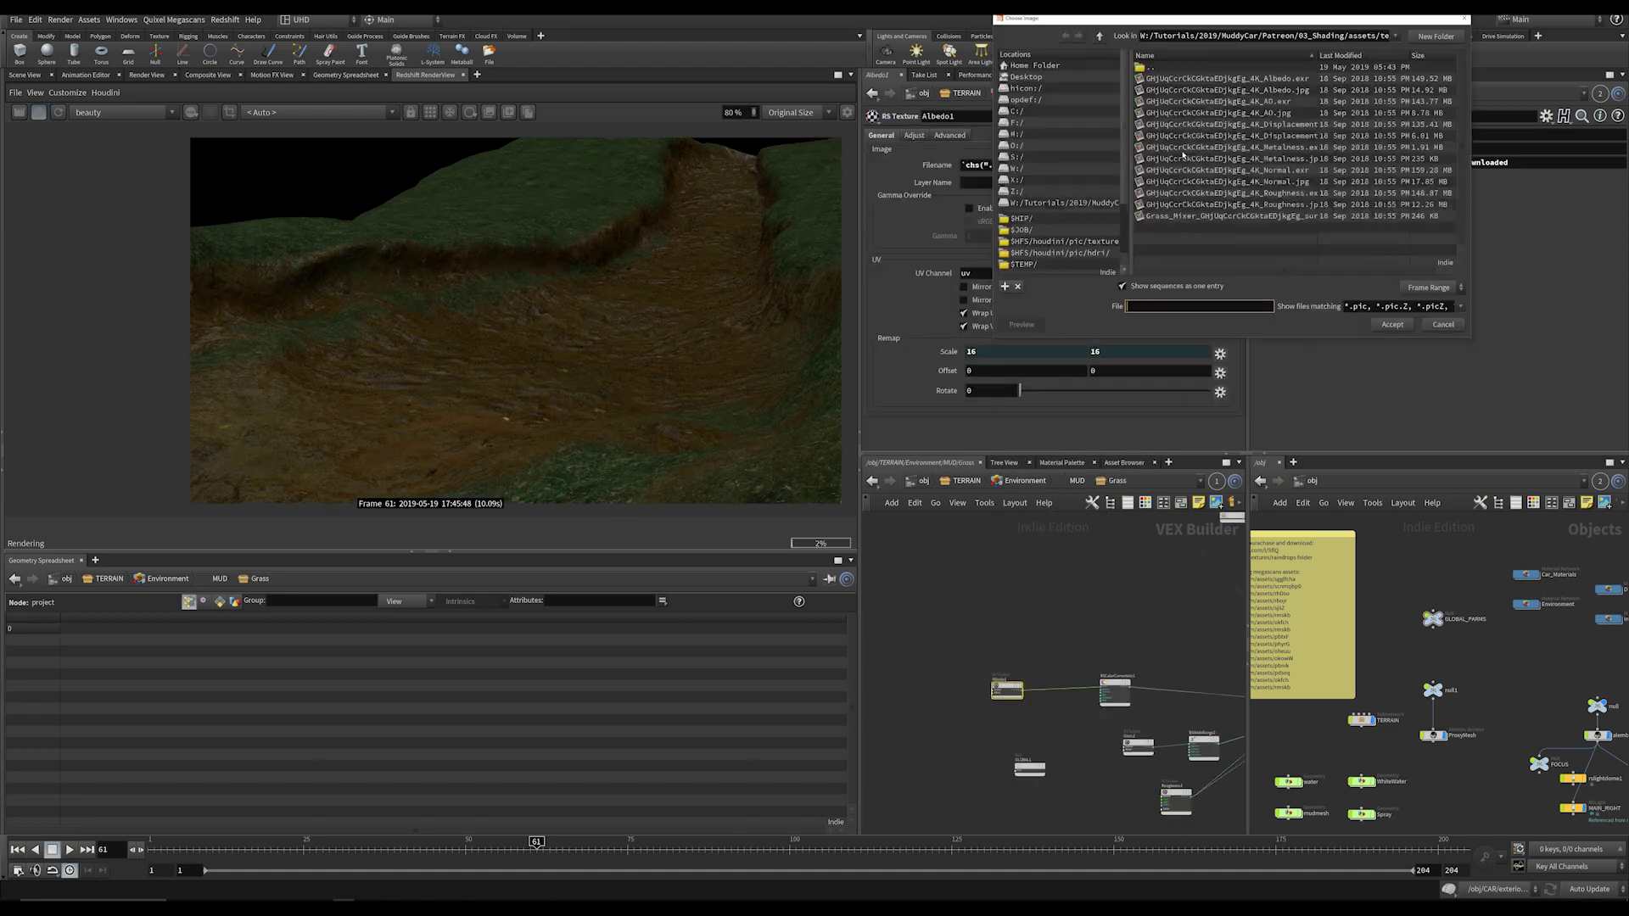
click(1444, 325)
scroll(1055, 614, down, 3)
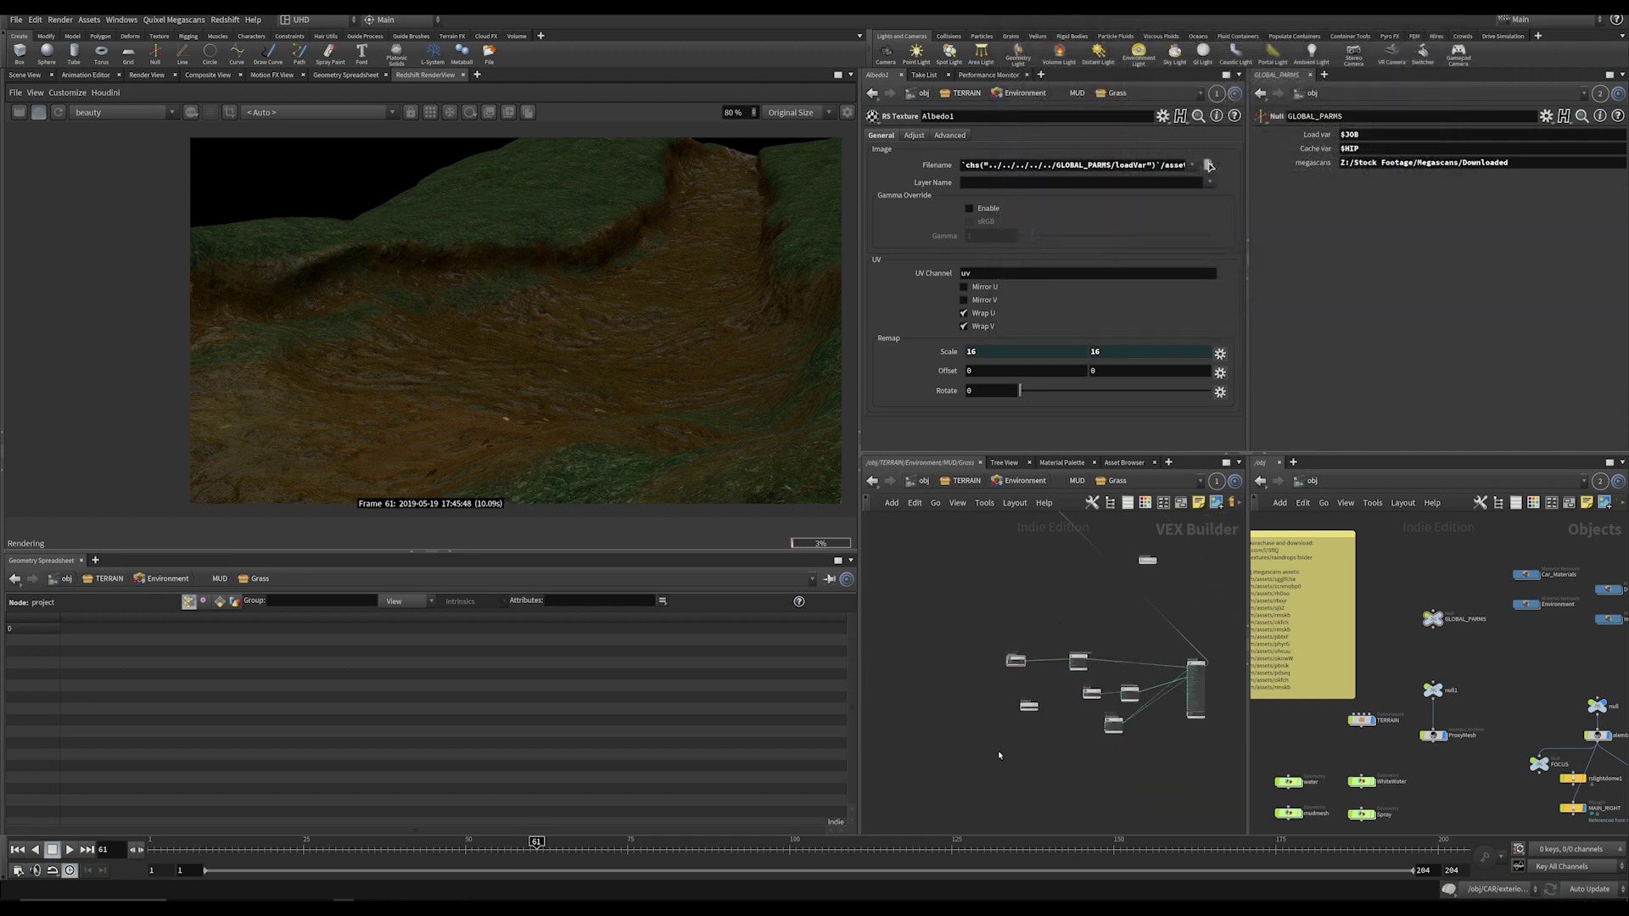
key(u)
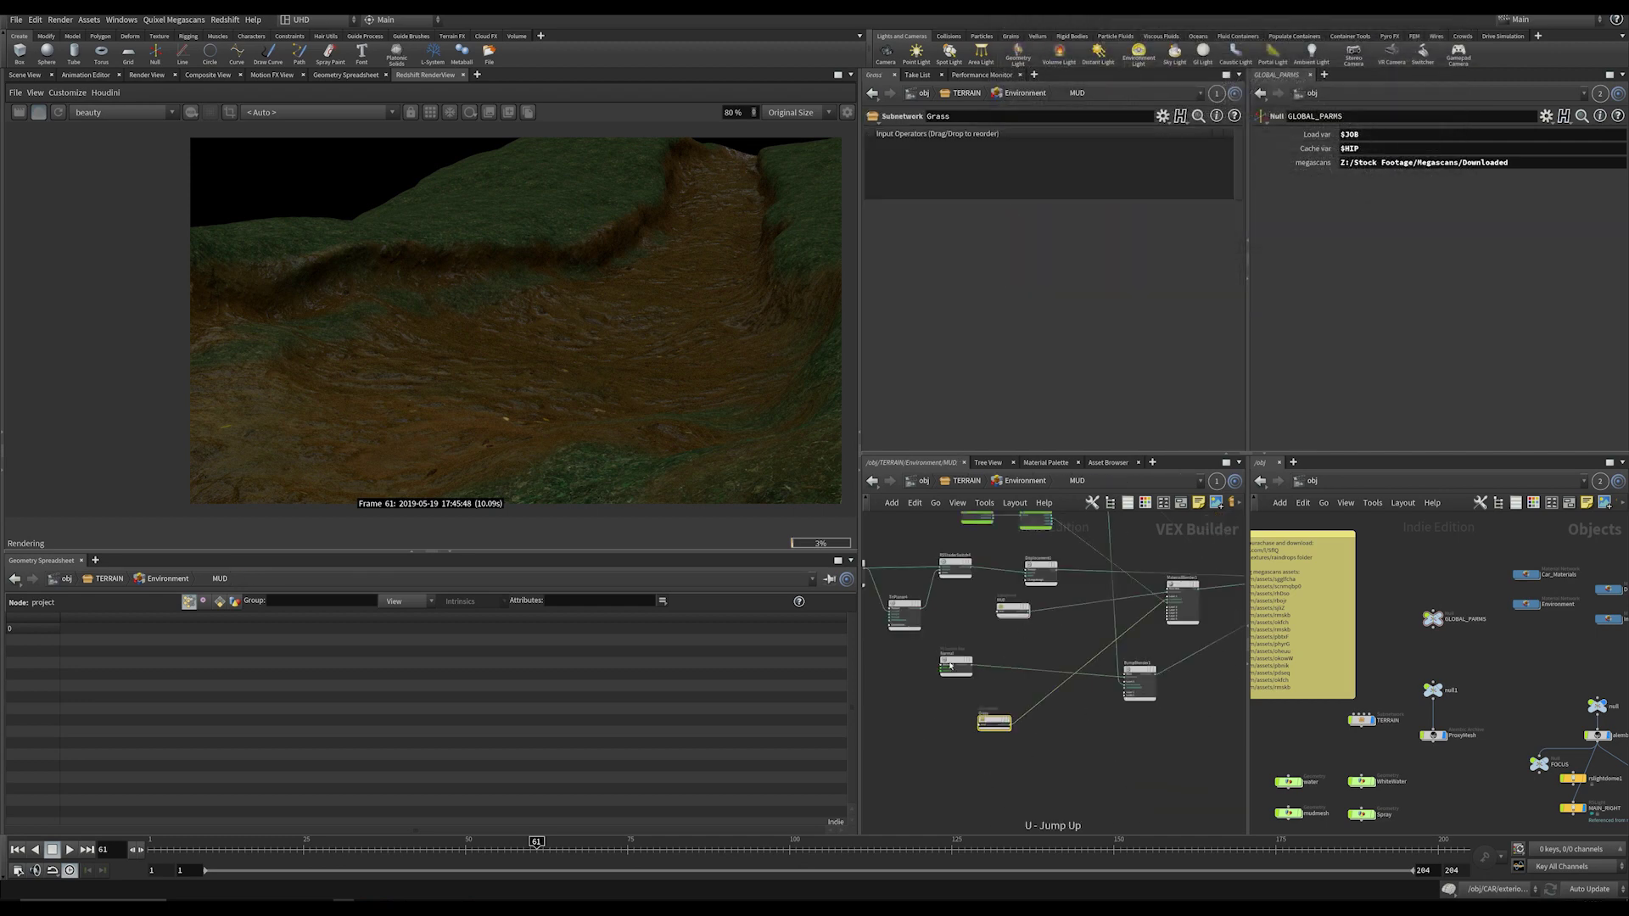
Step: Look inside the nested MUD subnetwork at its Albedo texture and widen the render preview pane
double_click(1006, 613)
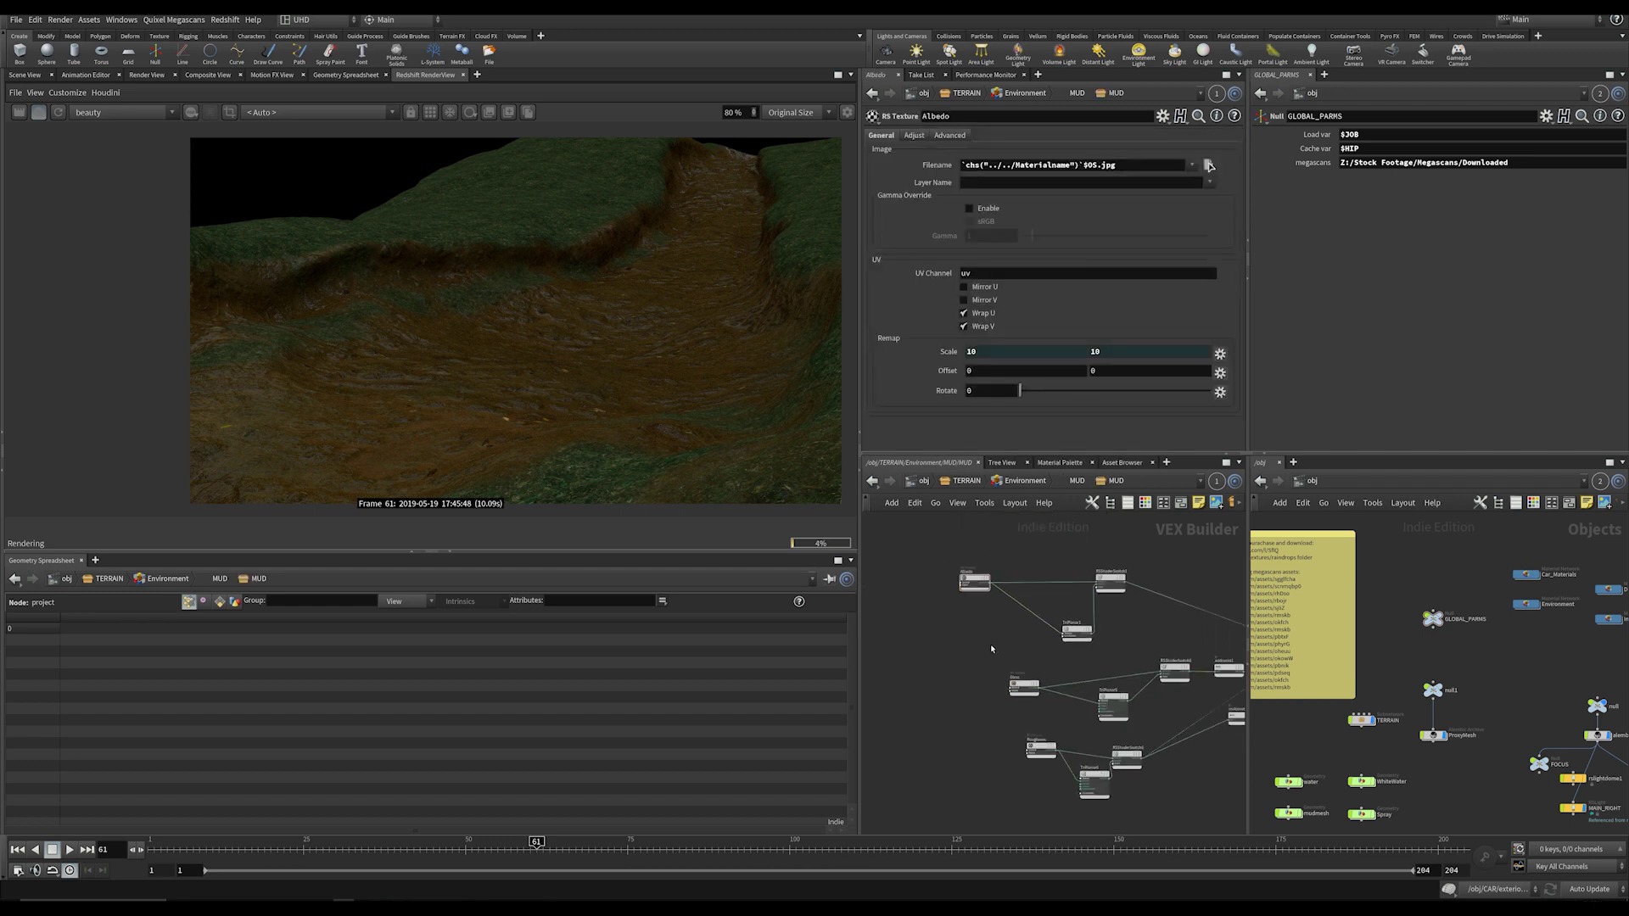
key(u)
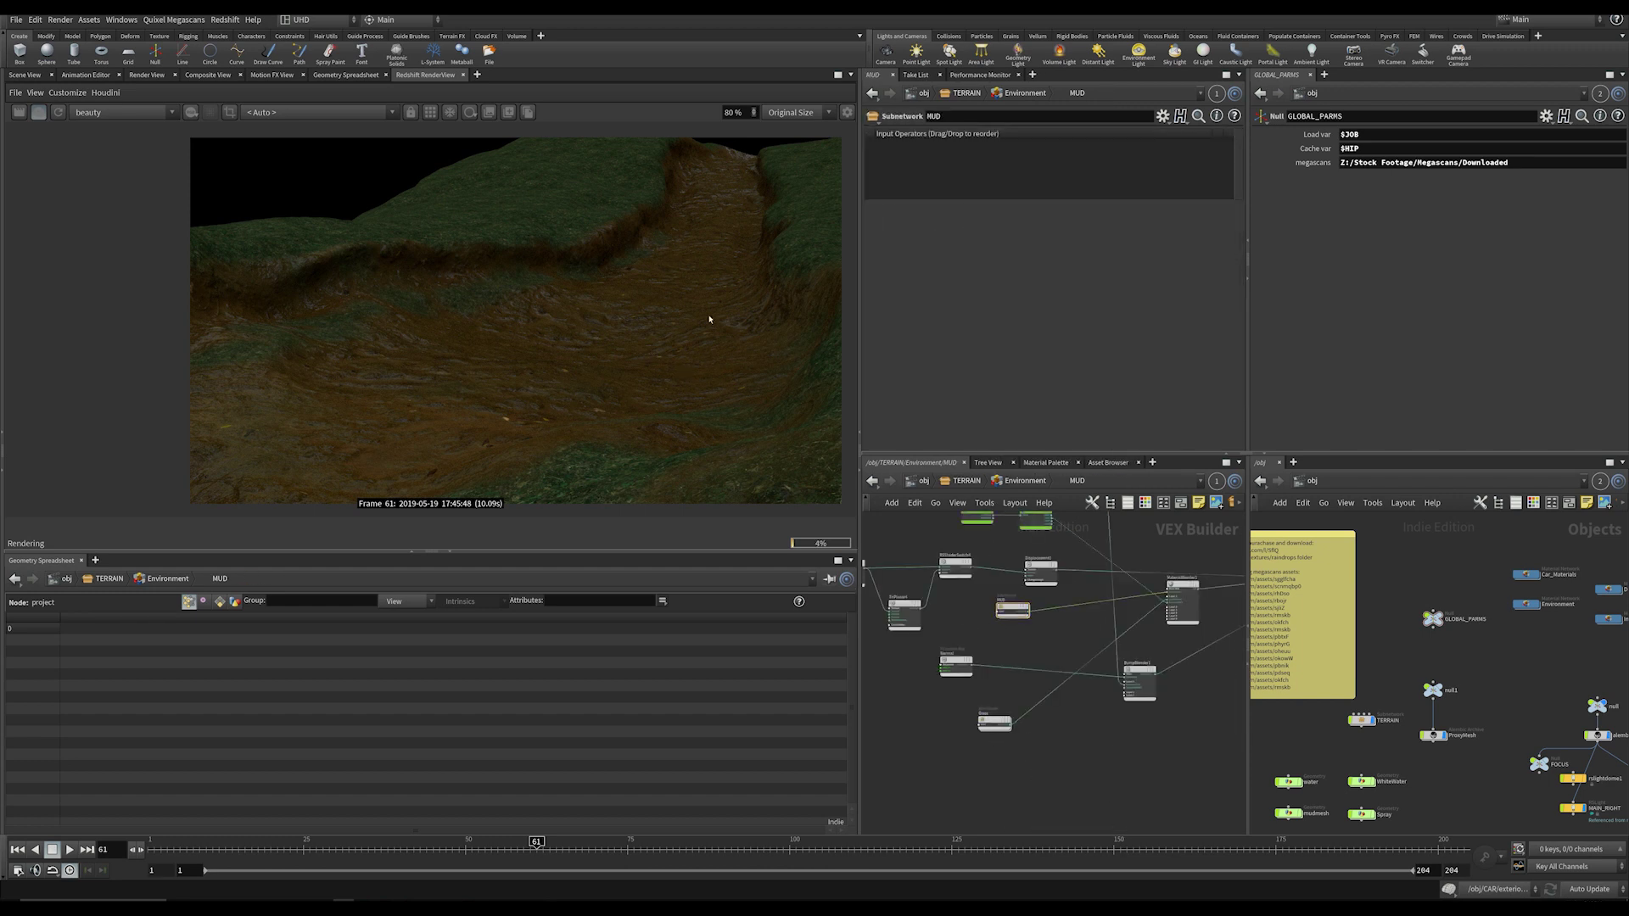
drag(863, 398, 904, 391)
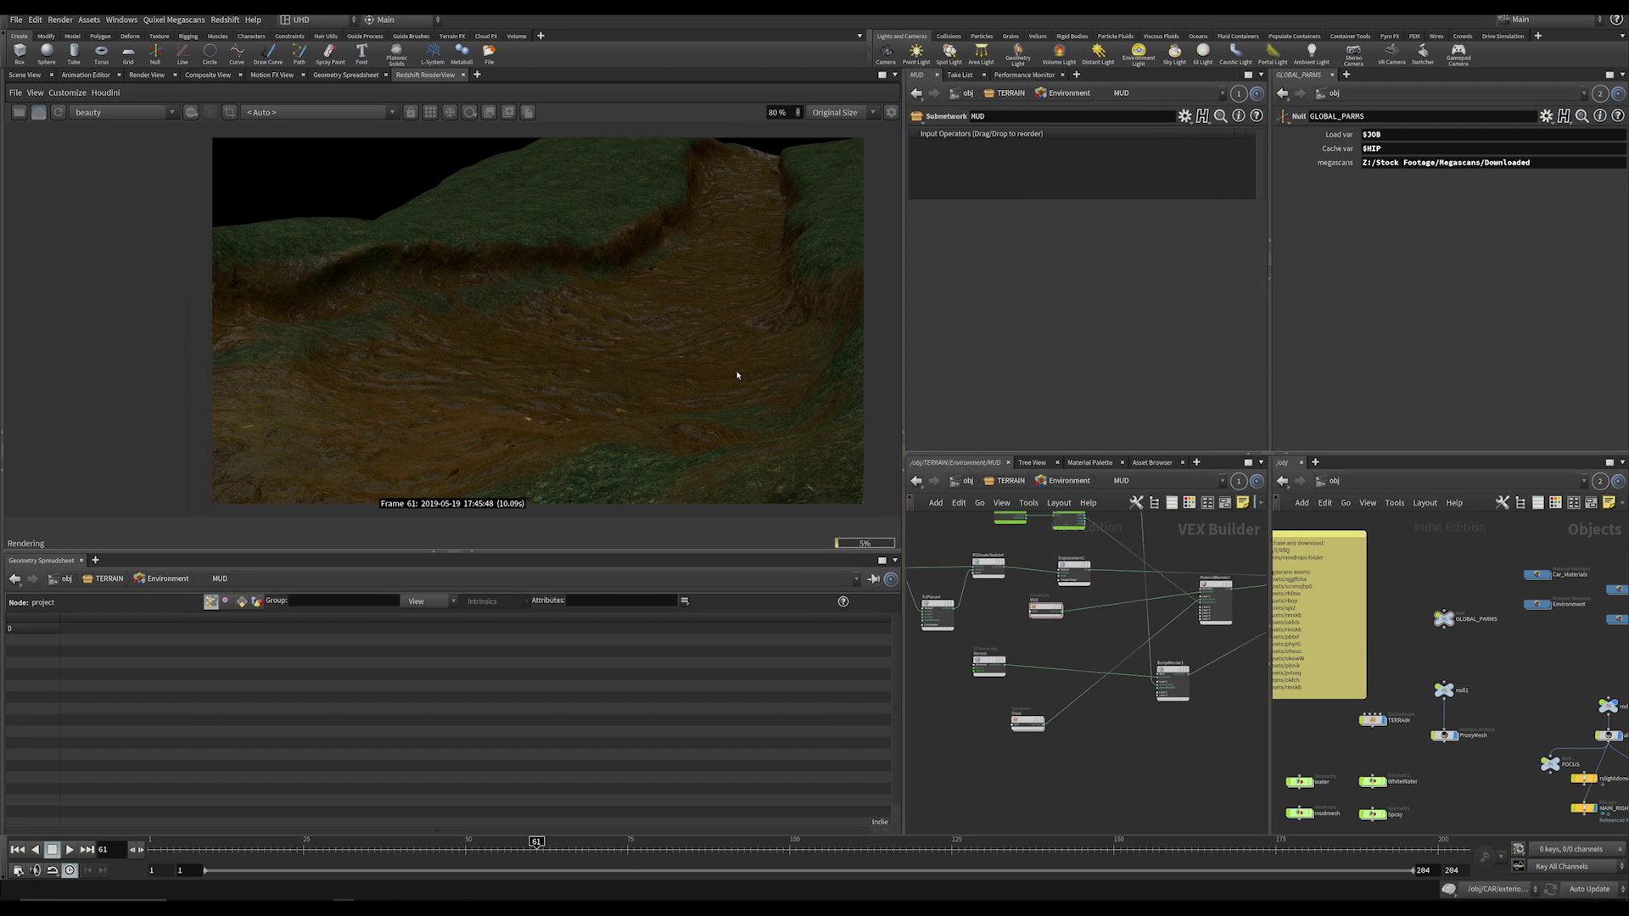
scroll(679, 352, down, 1)
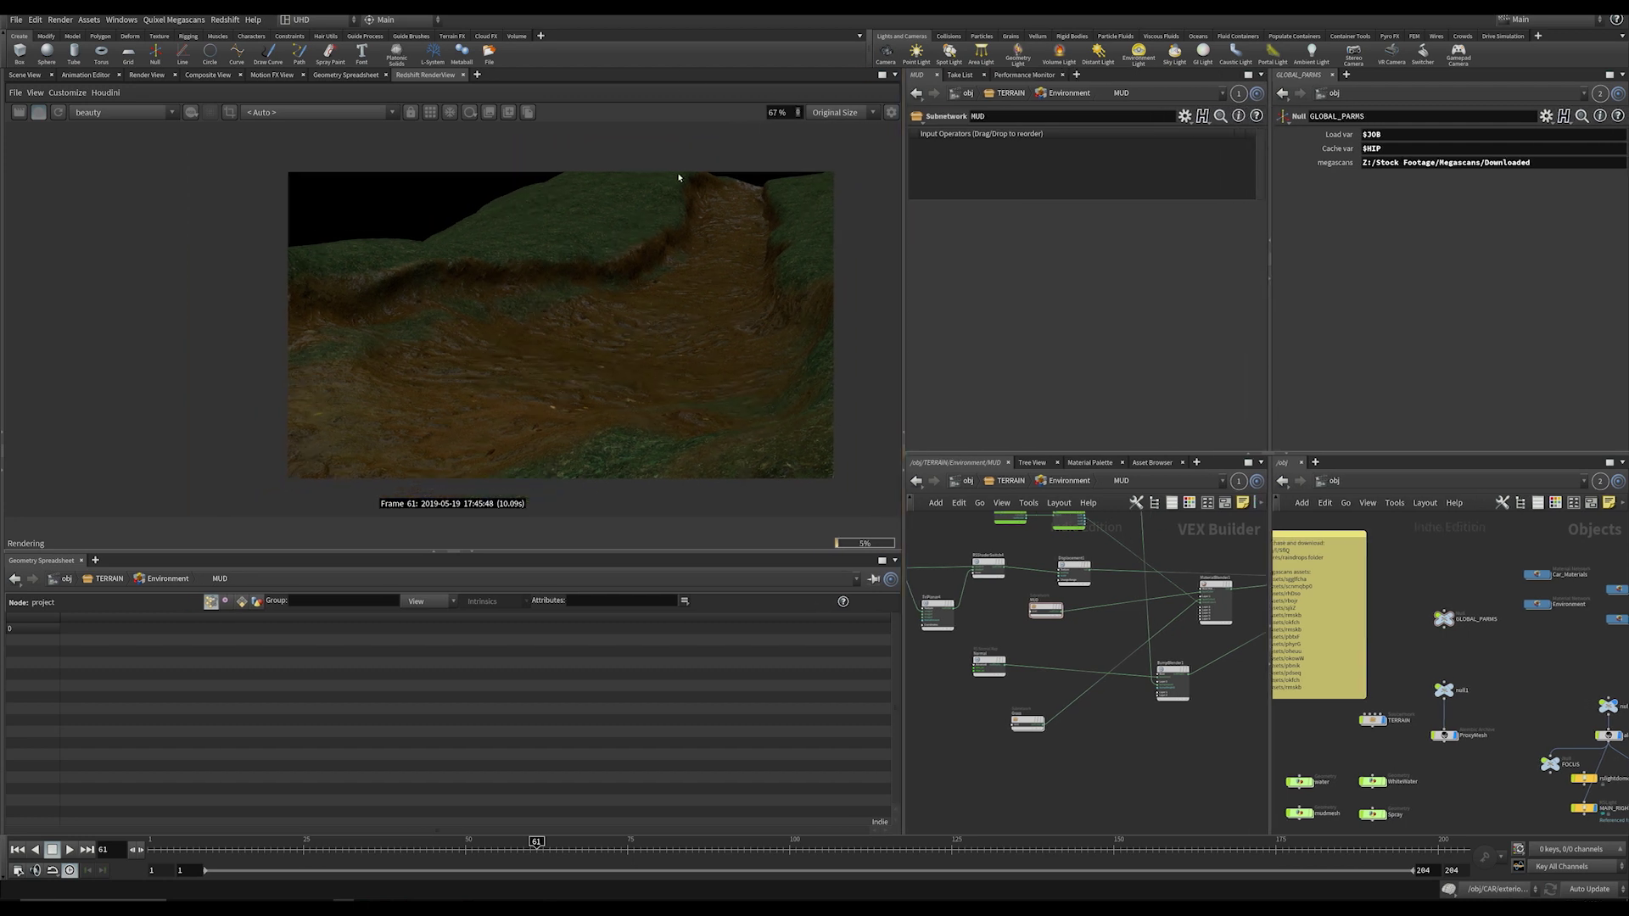
Step: Follow the material and bump blender outputs to redshift_material1 and go back up to the Environment materials
middle_drag(1222, 704, 1008, 778)
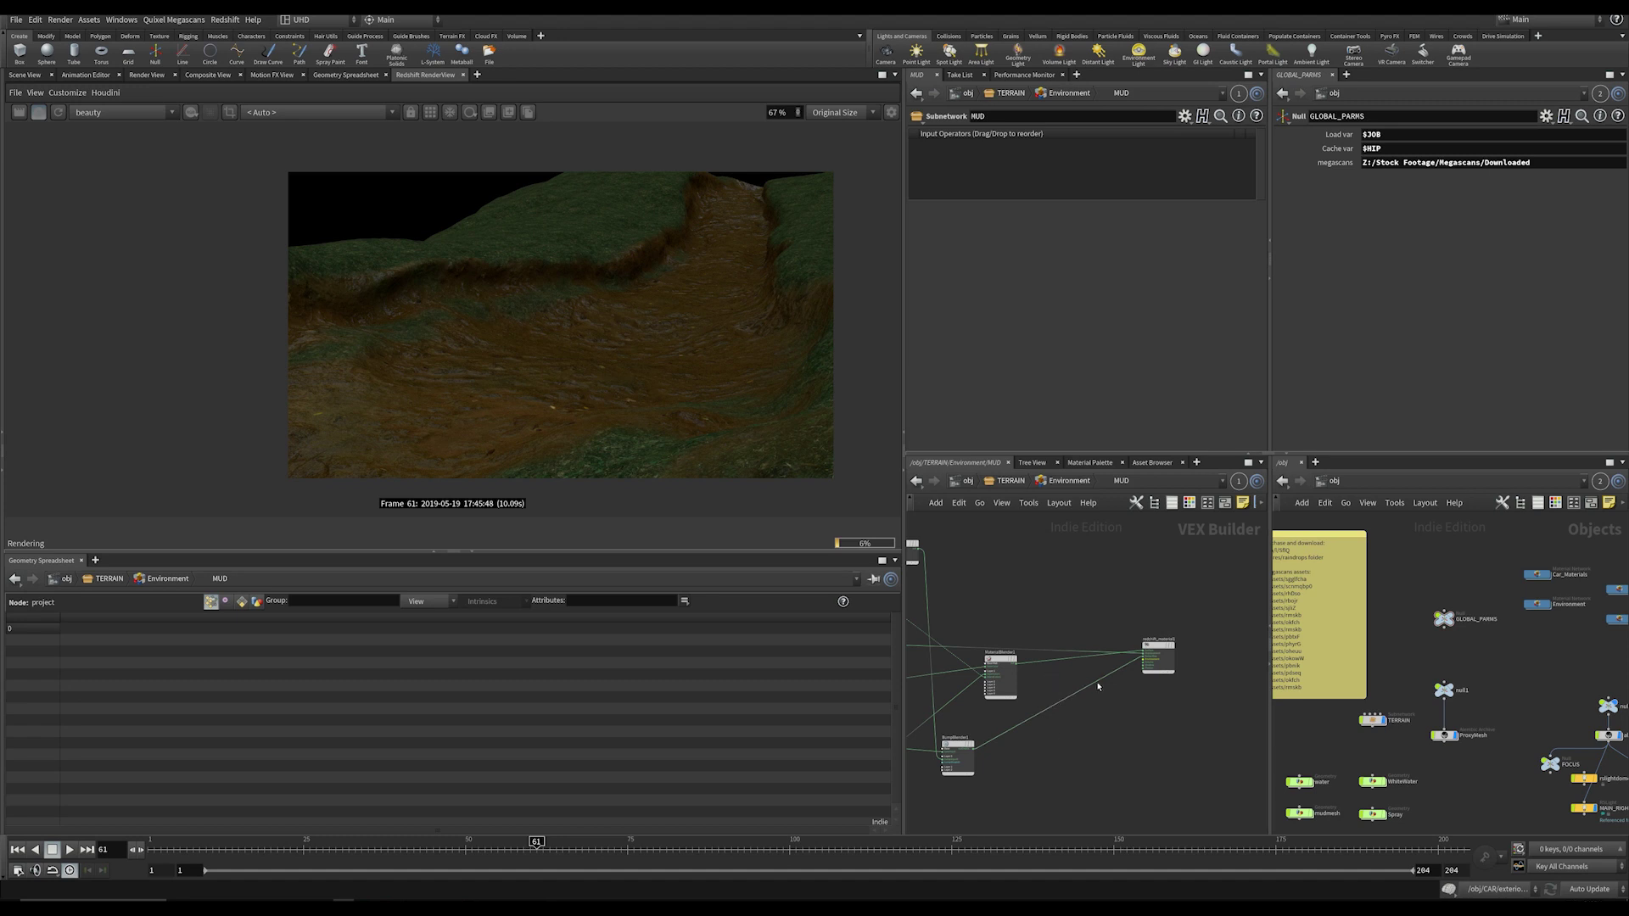
scroll(1083, 679, up, 2)
key(u)
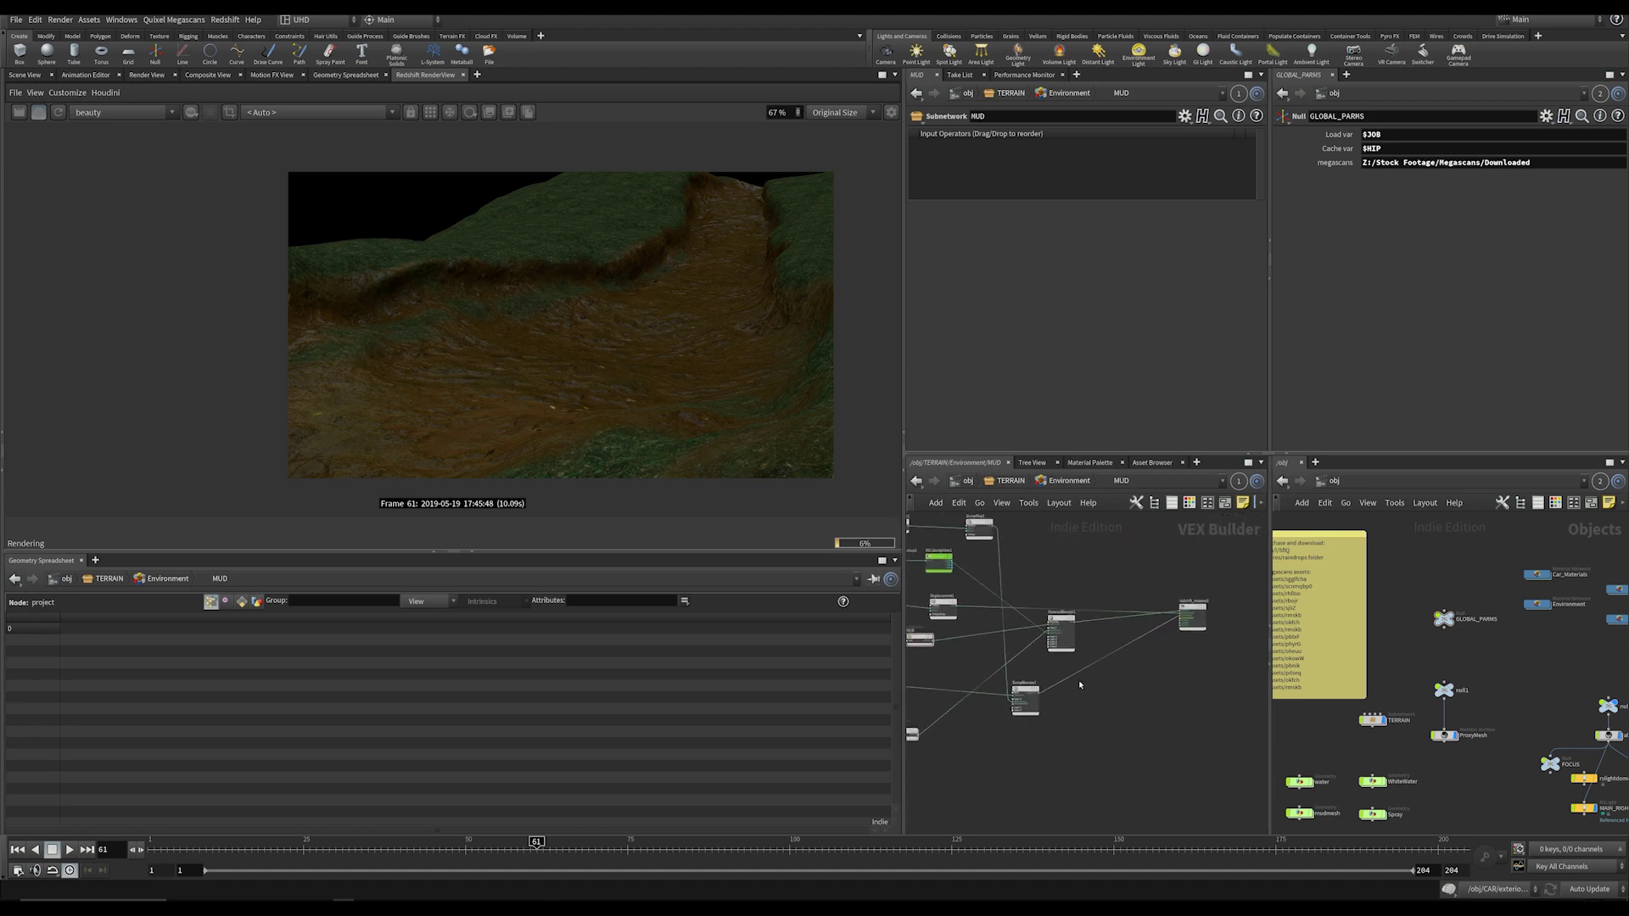
click(1103, 582)
middle_drag(1103, 583, 991, 611)
double_click(1077, 659)
scroll(1117, 618, up, 3)
scroll(1098, 636, up, 3)
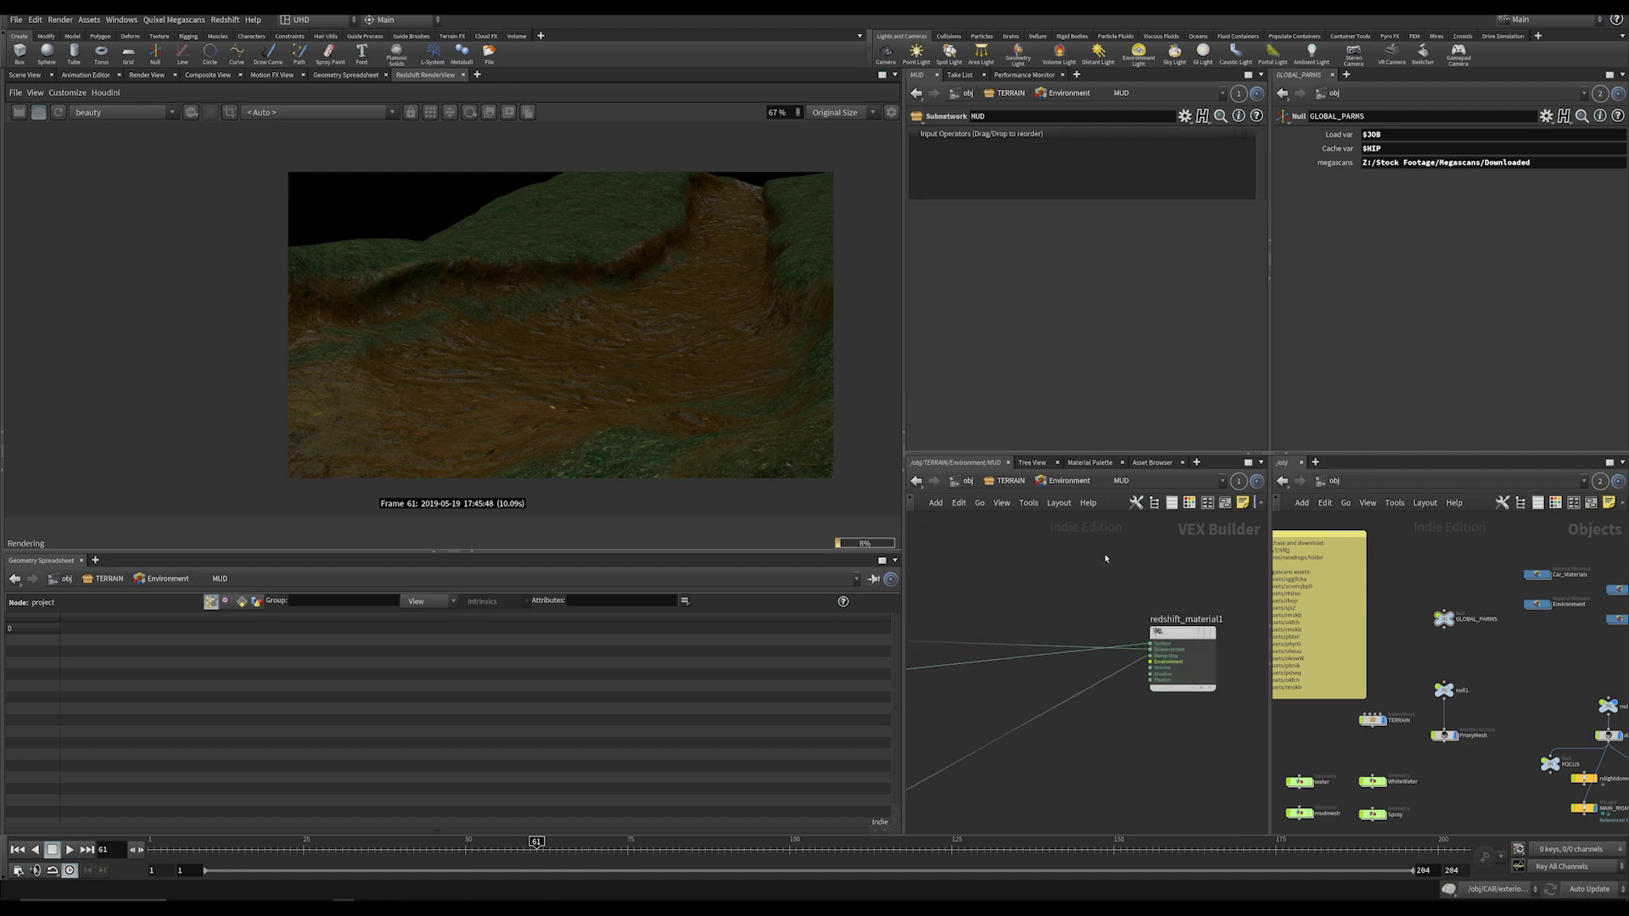
key(u)
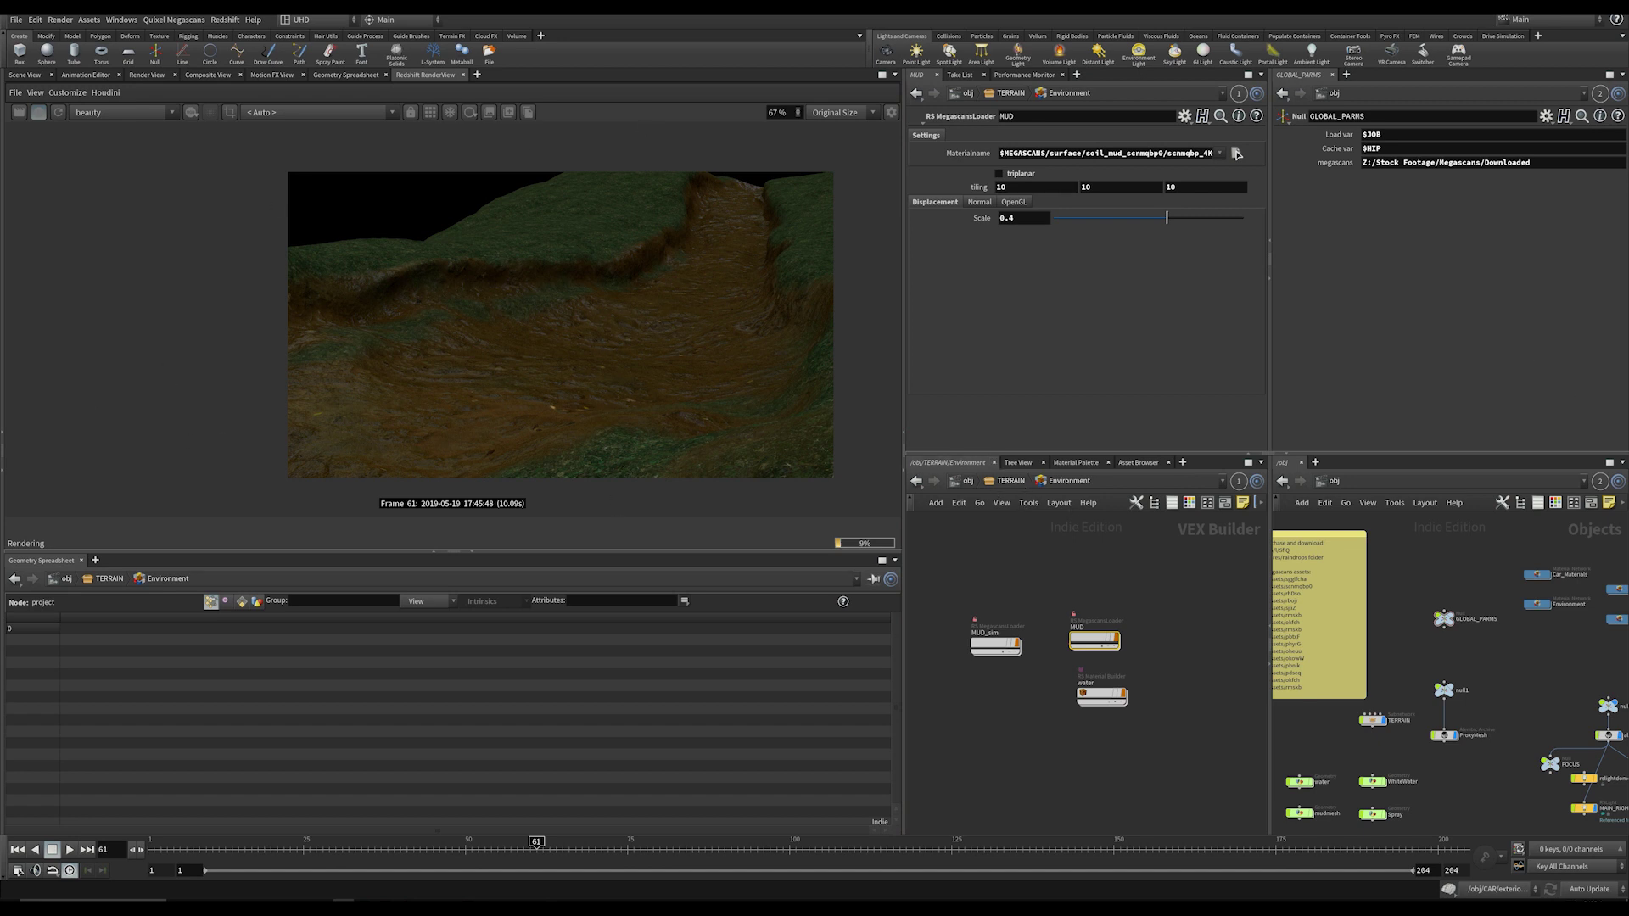
Step: Go up to TERRAIN, open the LOAD_MODELS subnetwork and show the scene view
click(1008, 482)
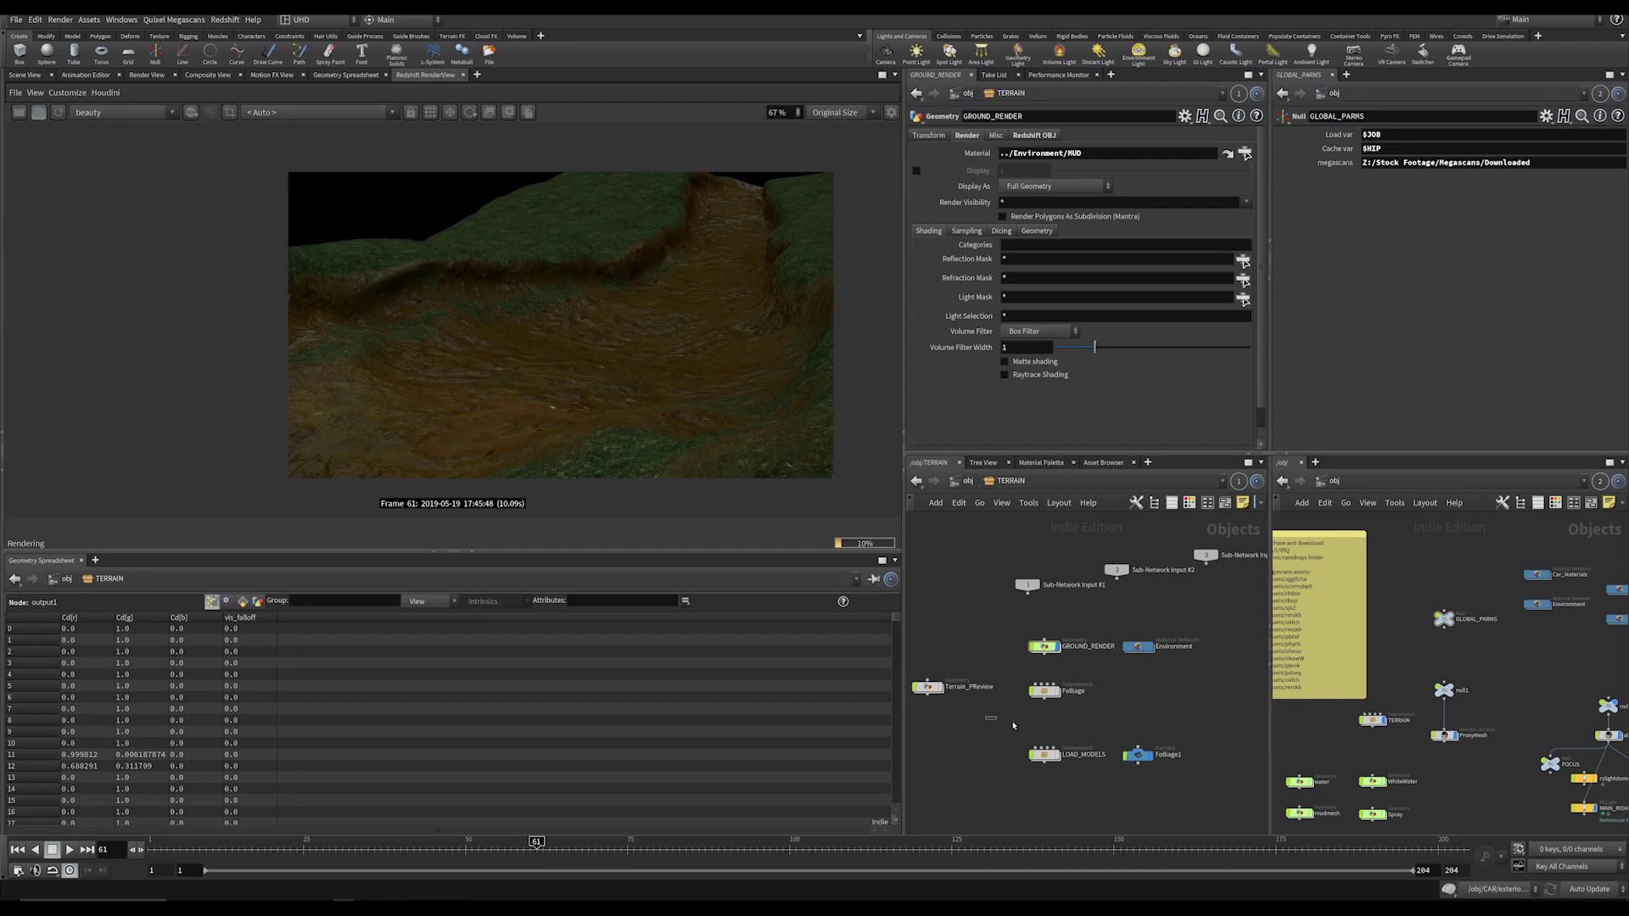
double_click(1045, 755)
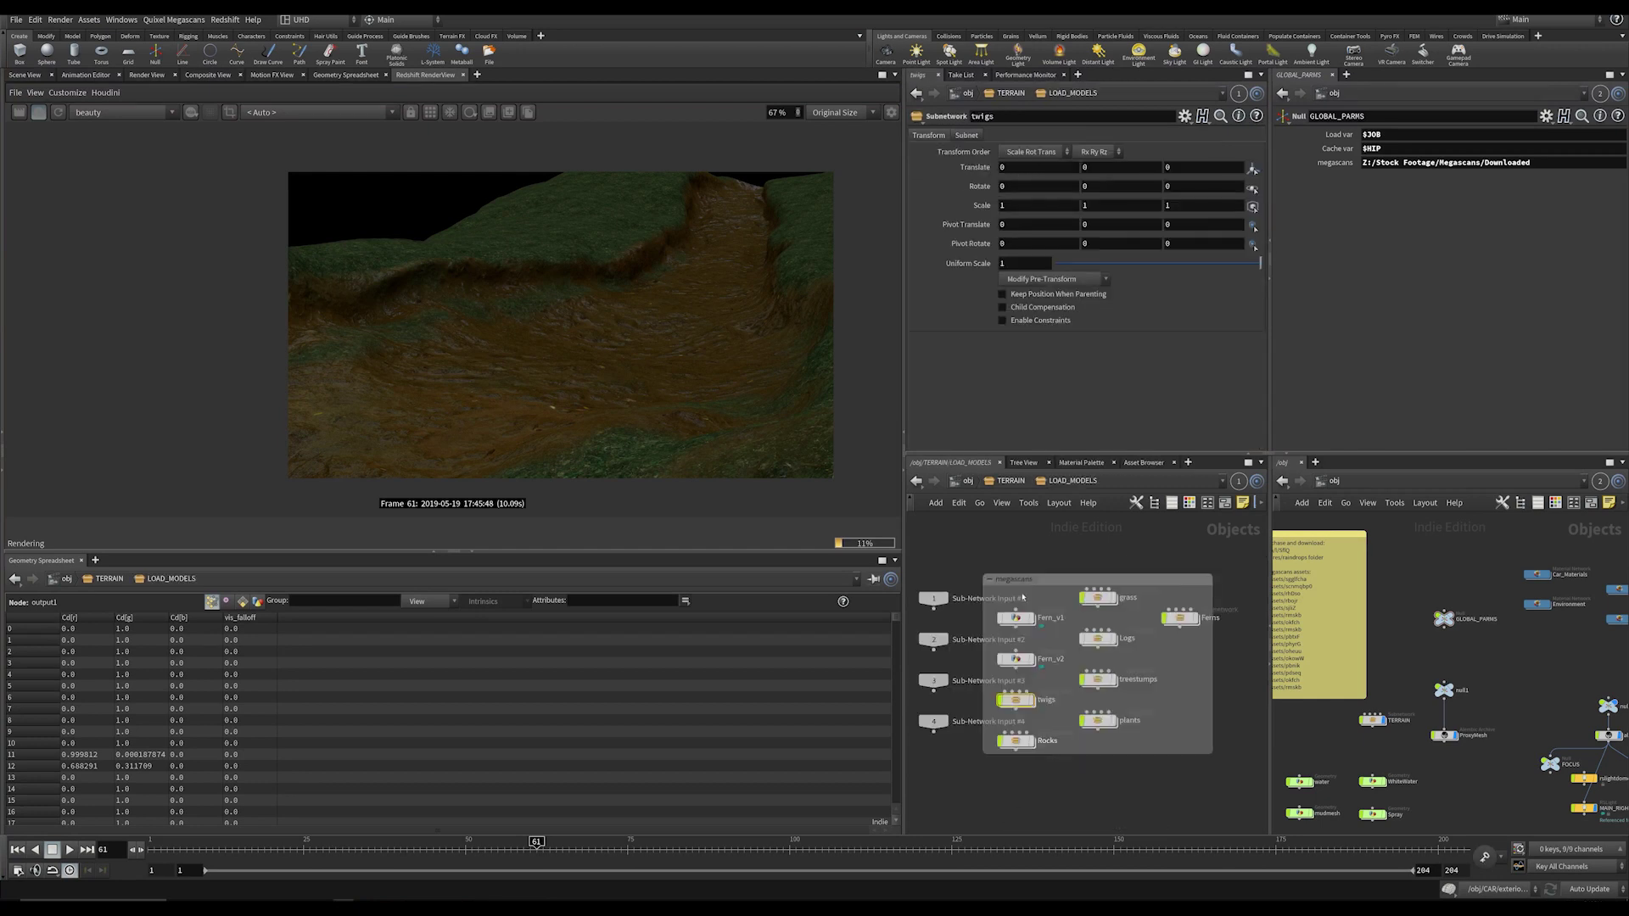
click(17, 77)
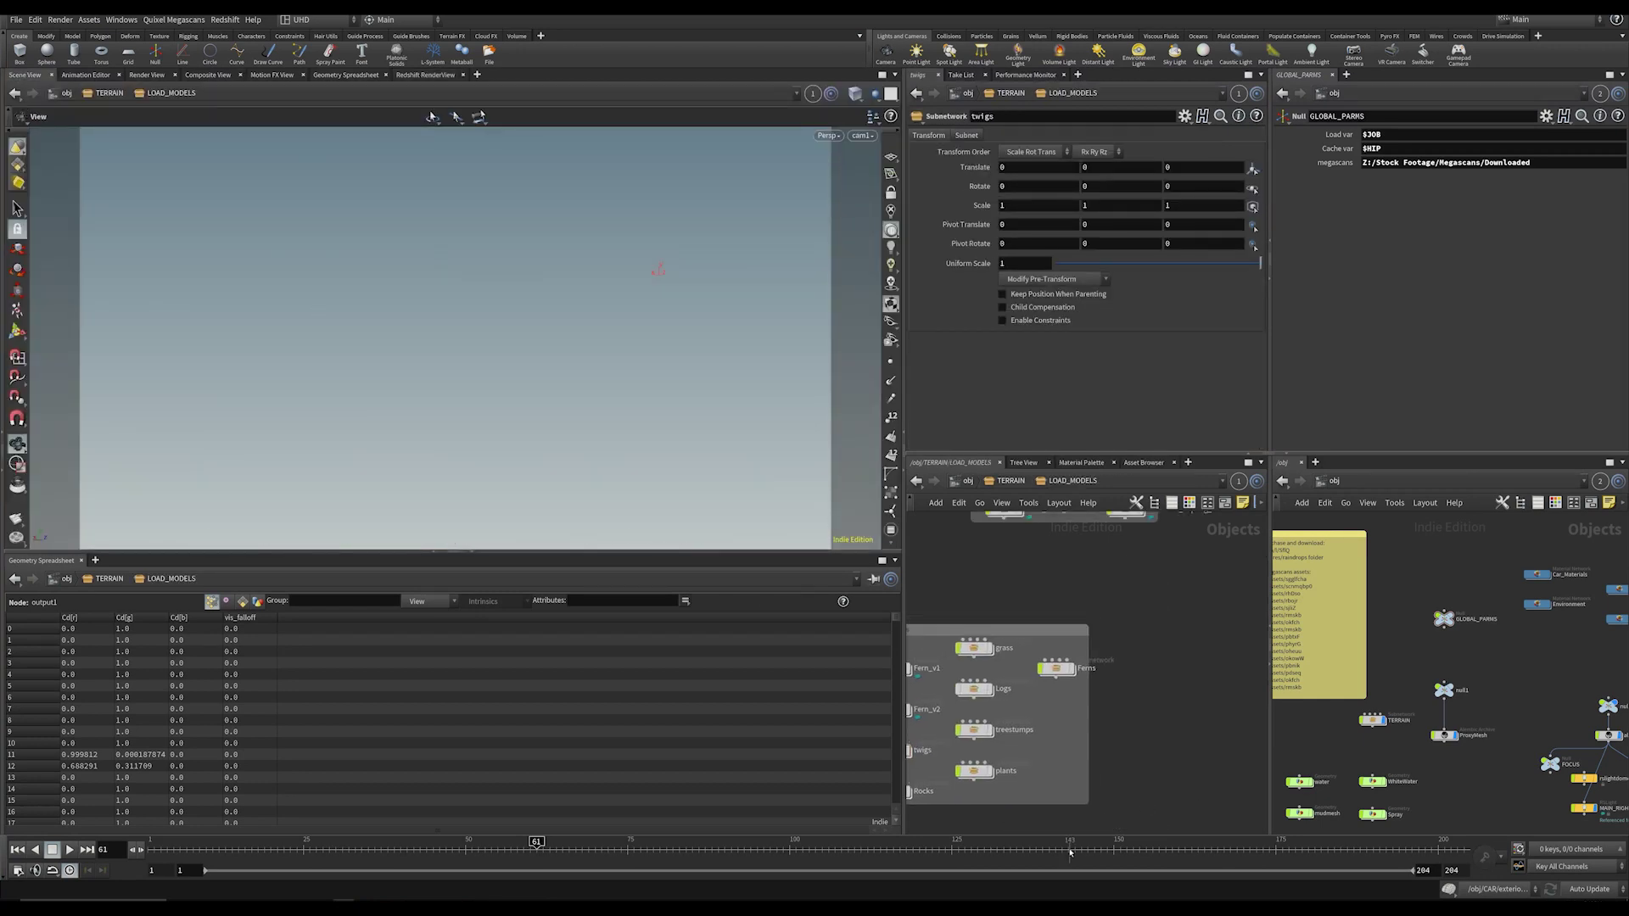
Step: Examine the group of bush and sapling subnetworks above the Megascans models in LOAD_MODELS
scroll(1061, 827, down, 1)
middle_drag(1010, 611, 1015, 688)
drag(928, 551, 1031, 618)
middle_drag(969, 672, 987, 635)
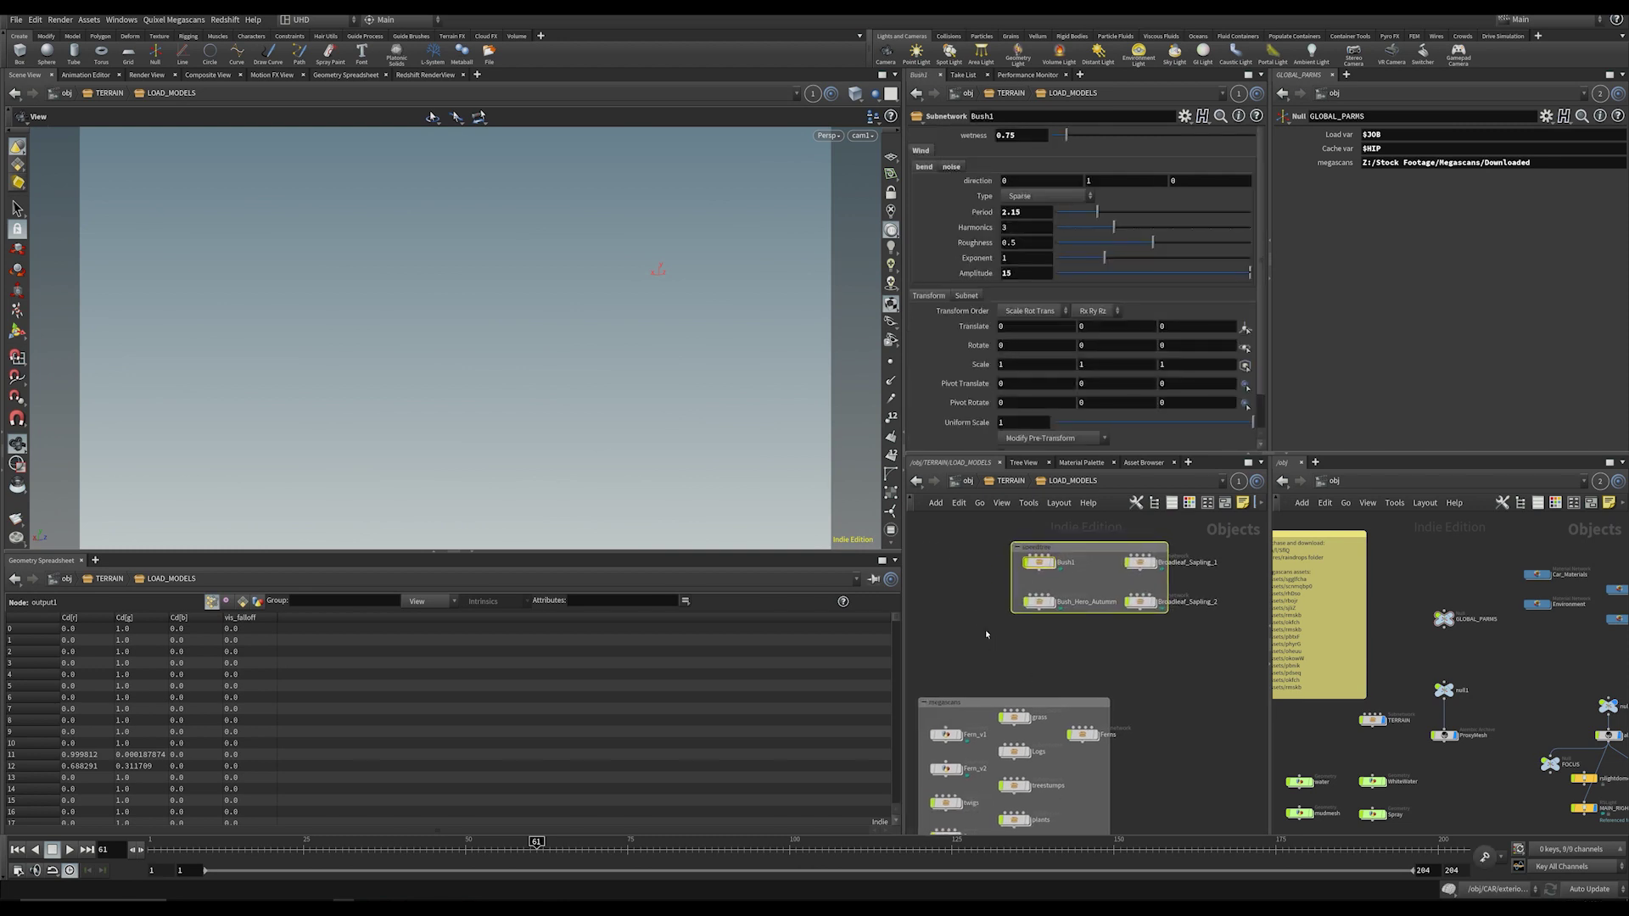
click(960, 675)
middle_drag(1025, 513, 1007, 571)
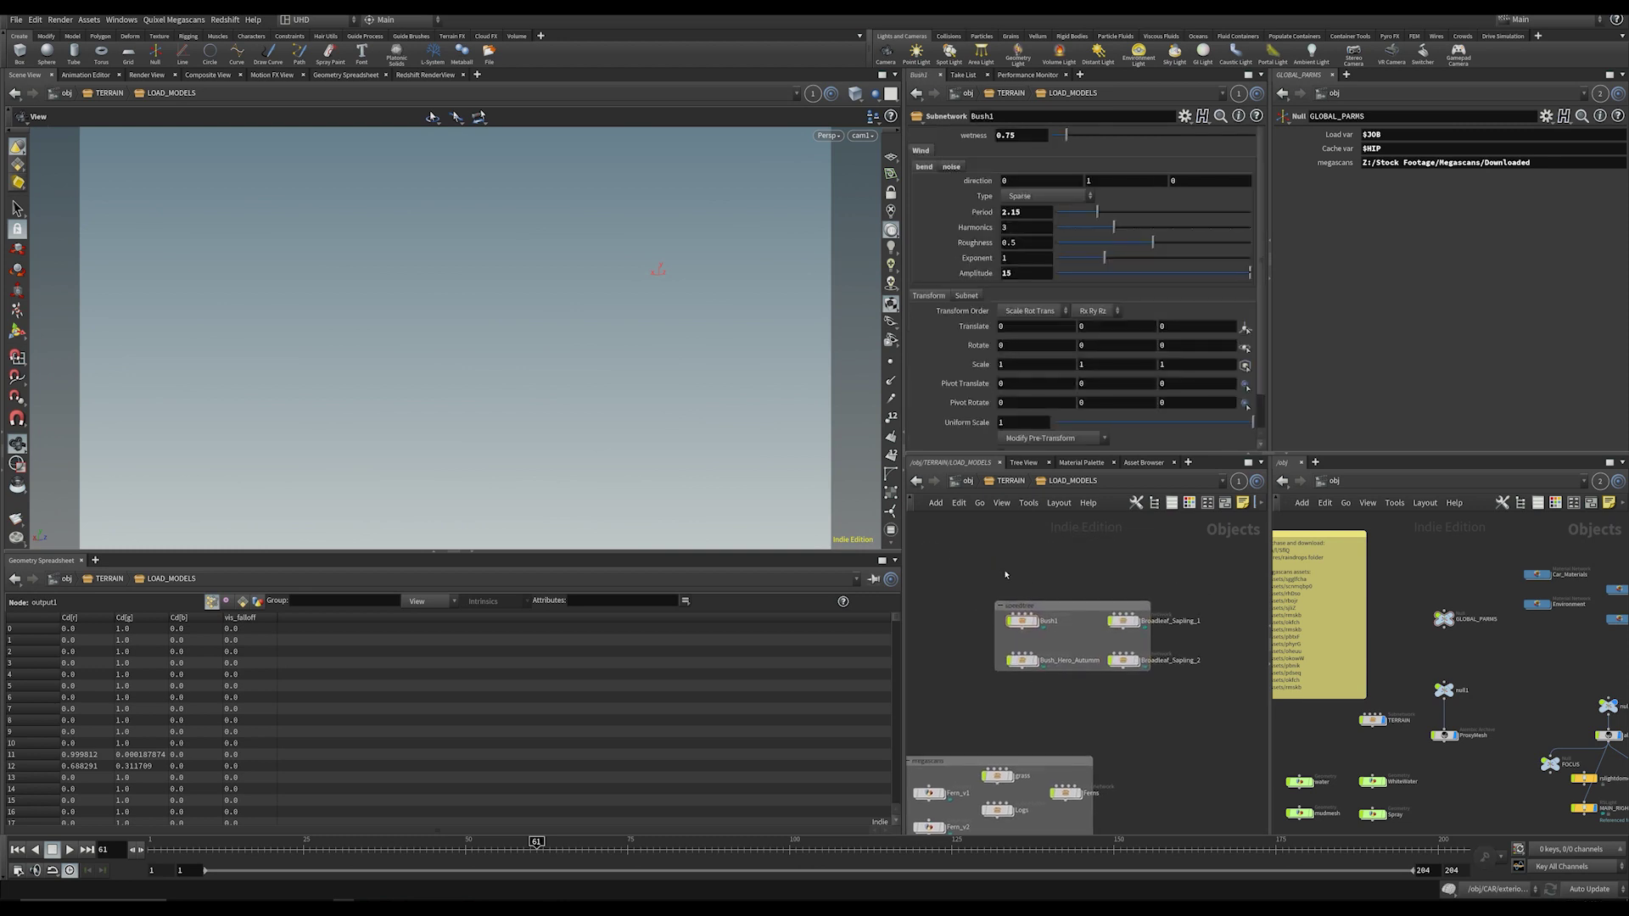
Step: Open the Bush1 subnetwork and frame its bush model in the scene view
double_click(1021, 623)
click(969, 695)
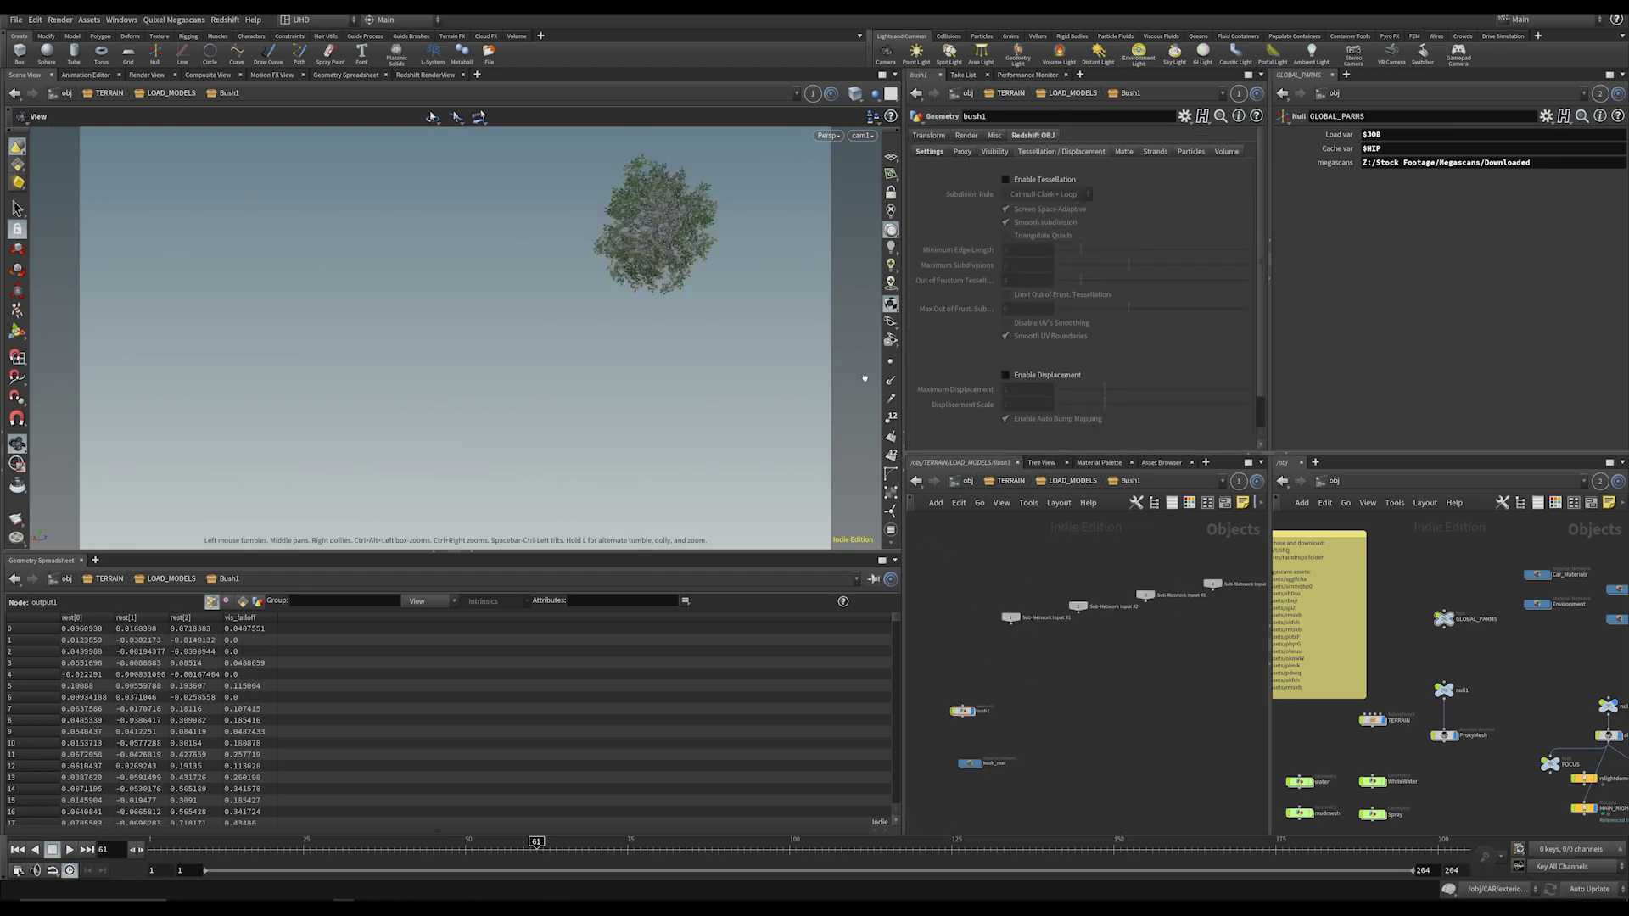
key(f)
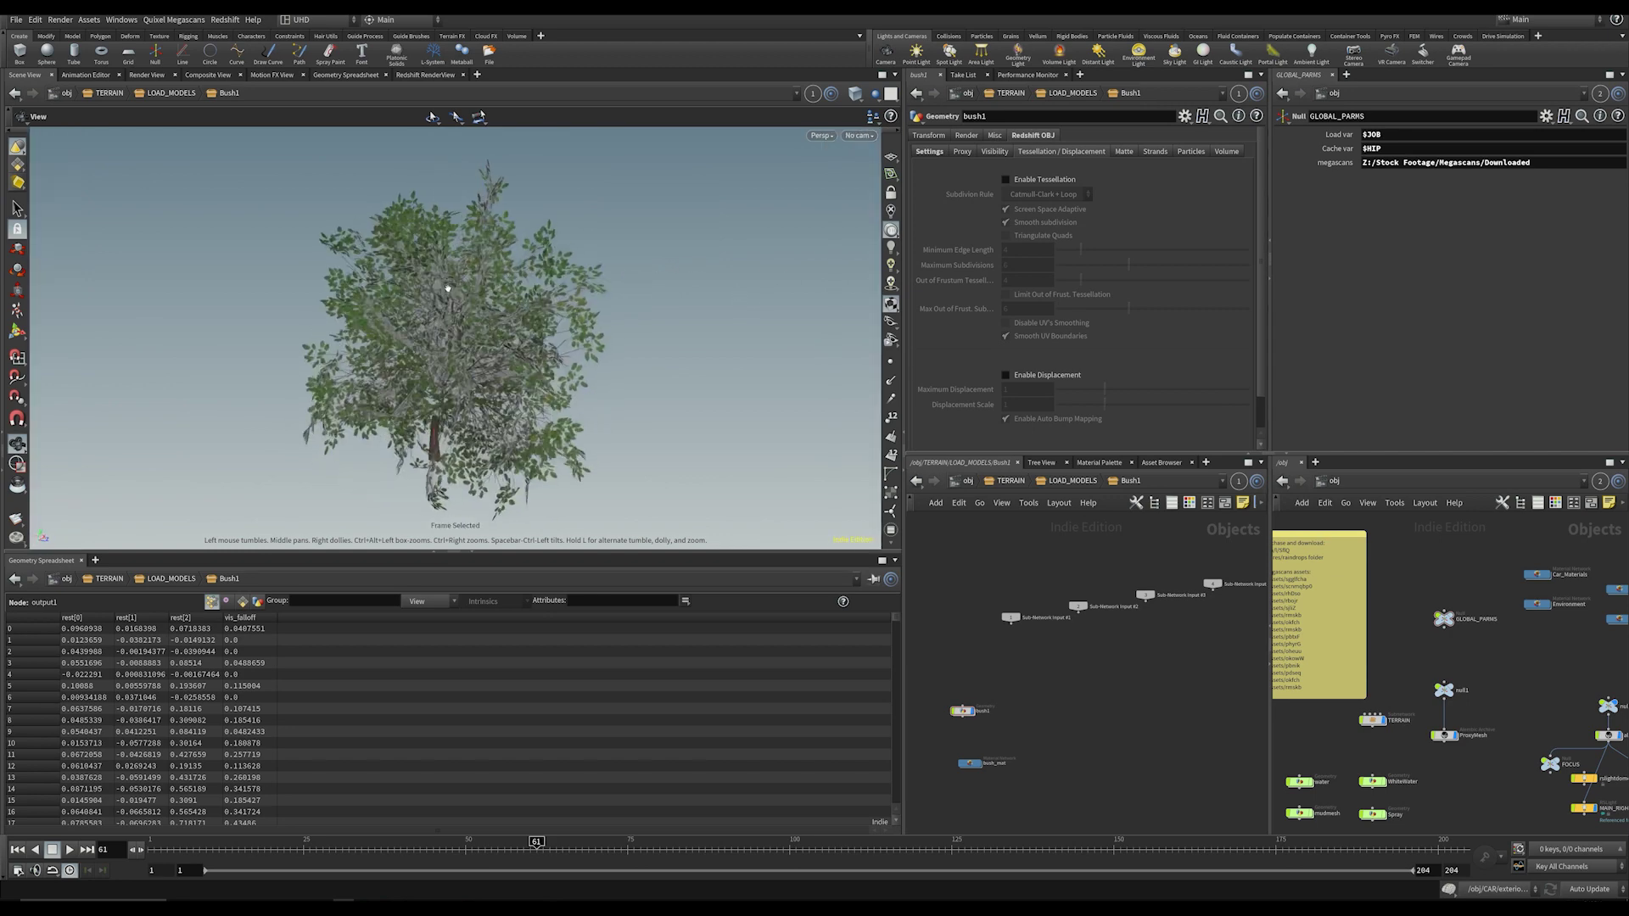
scroll(965, 679, up, 3)
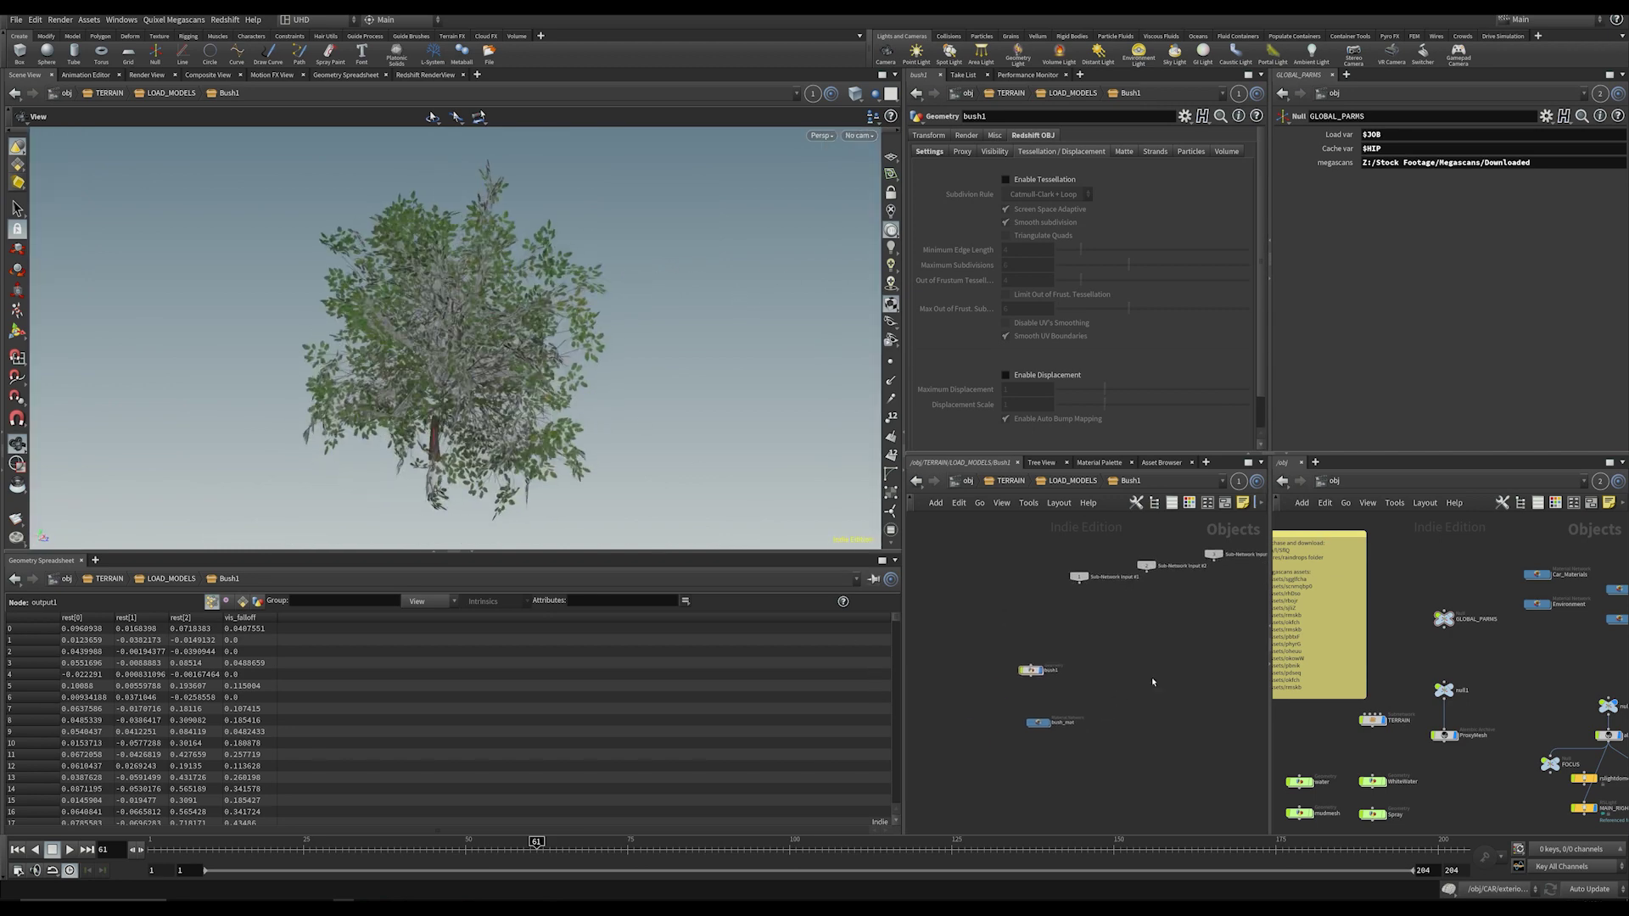
Step: Examine the bush1 geometry and the bush_mat material network inside the Bush1 subnetwork
drag(974, 668, 985, 665)
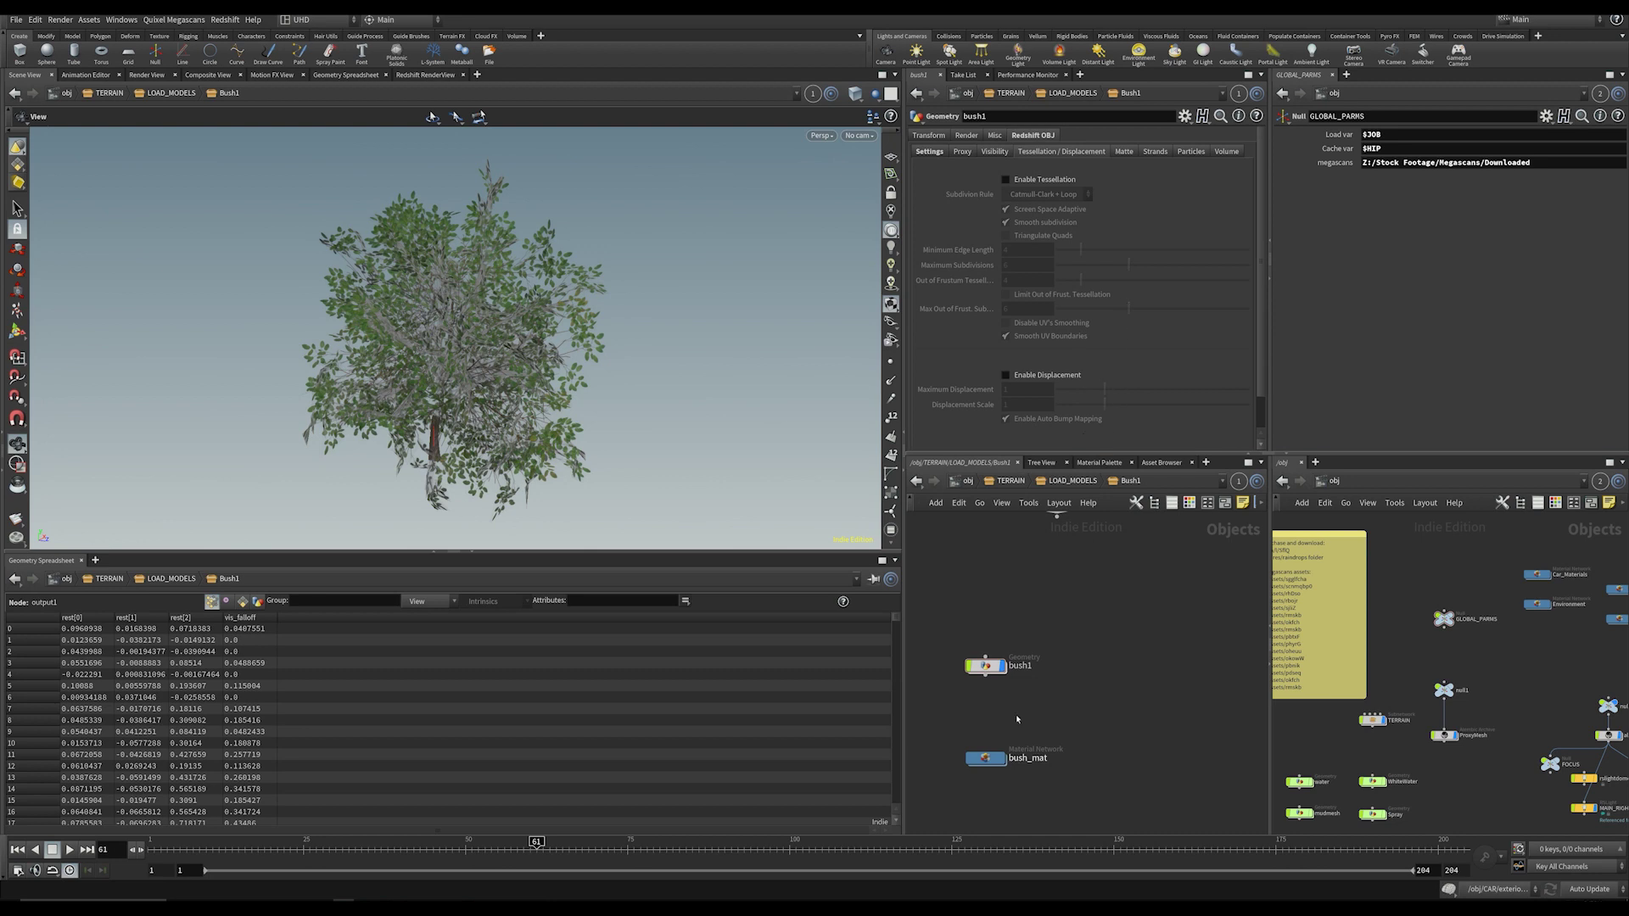
middle_drag(1038, 619, 1026, 664)
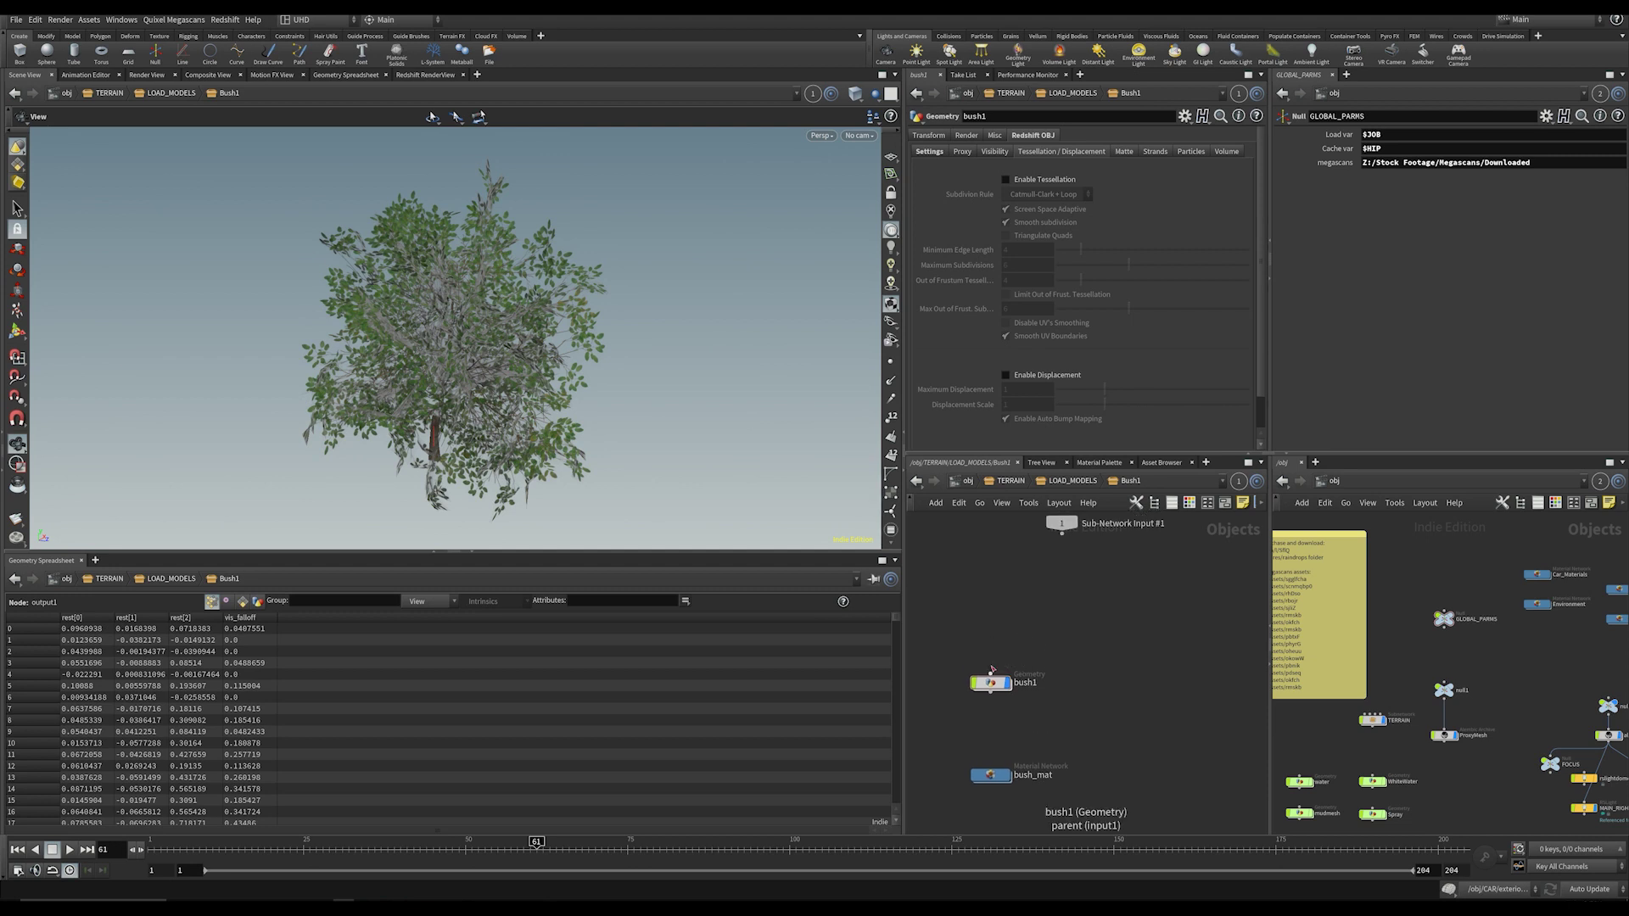
mouse_move(959, 682)
middle_drag(1047, 624, 995, 650)
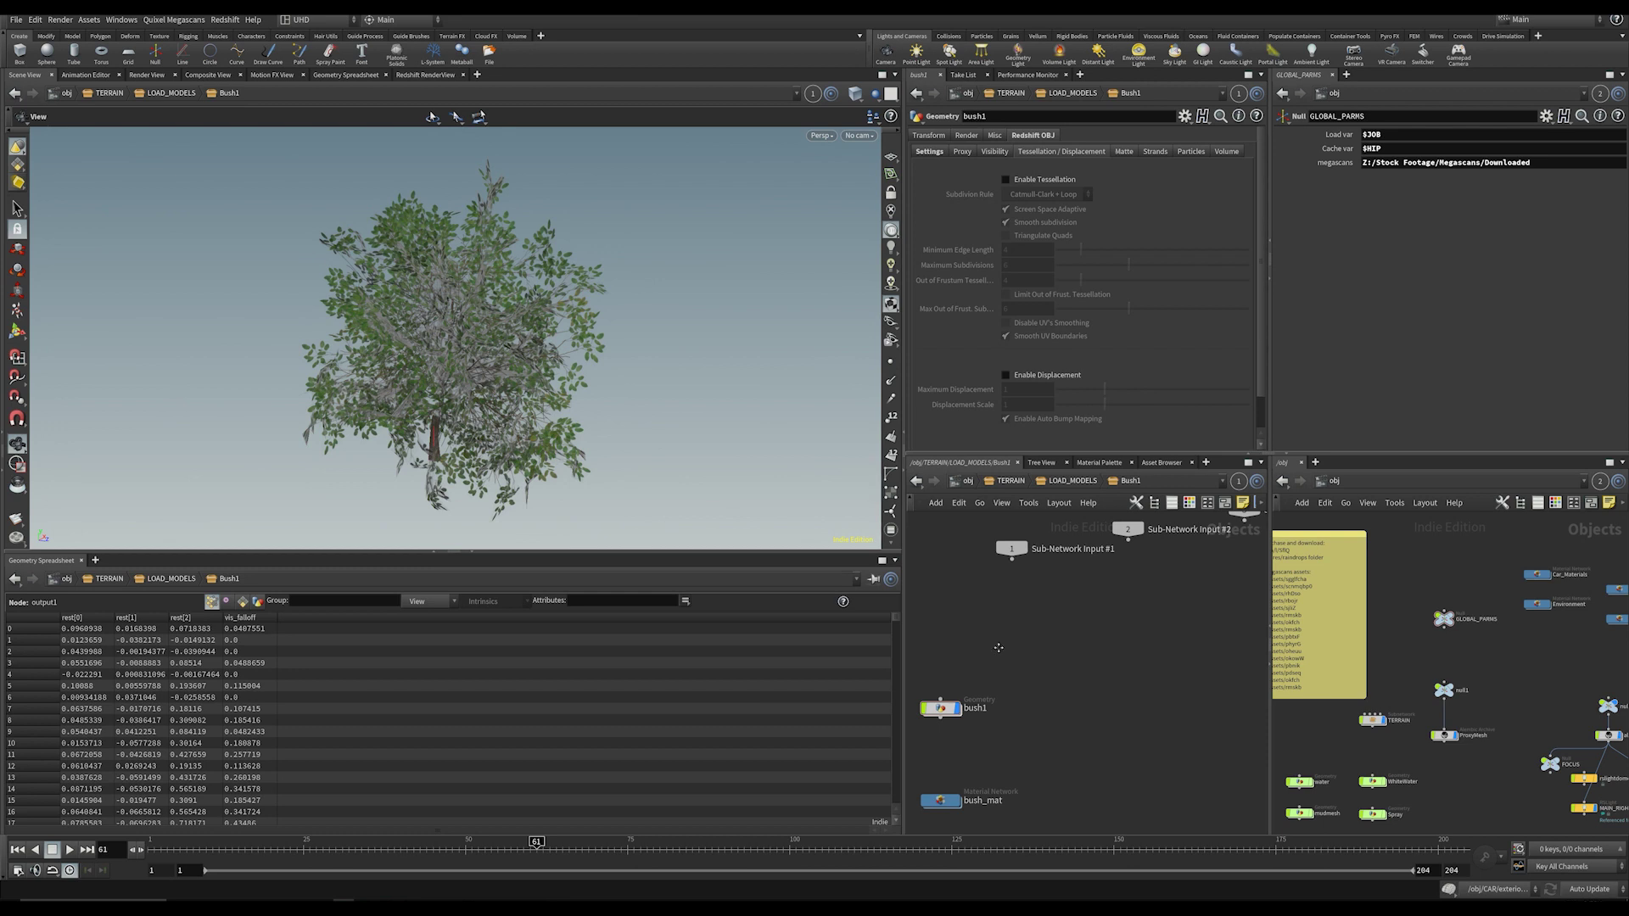
middle_drag(995, 649, 1036, 637)
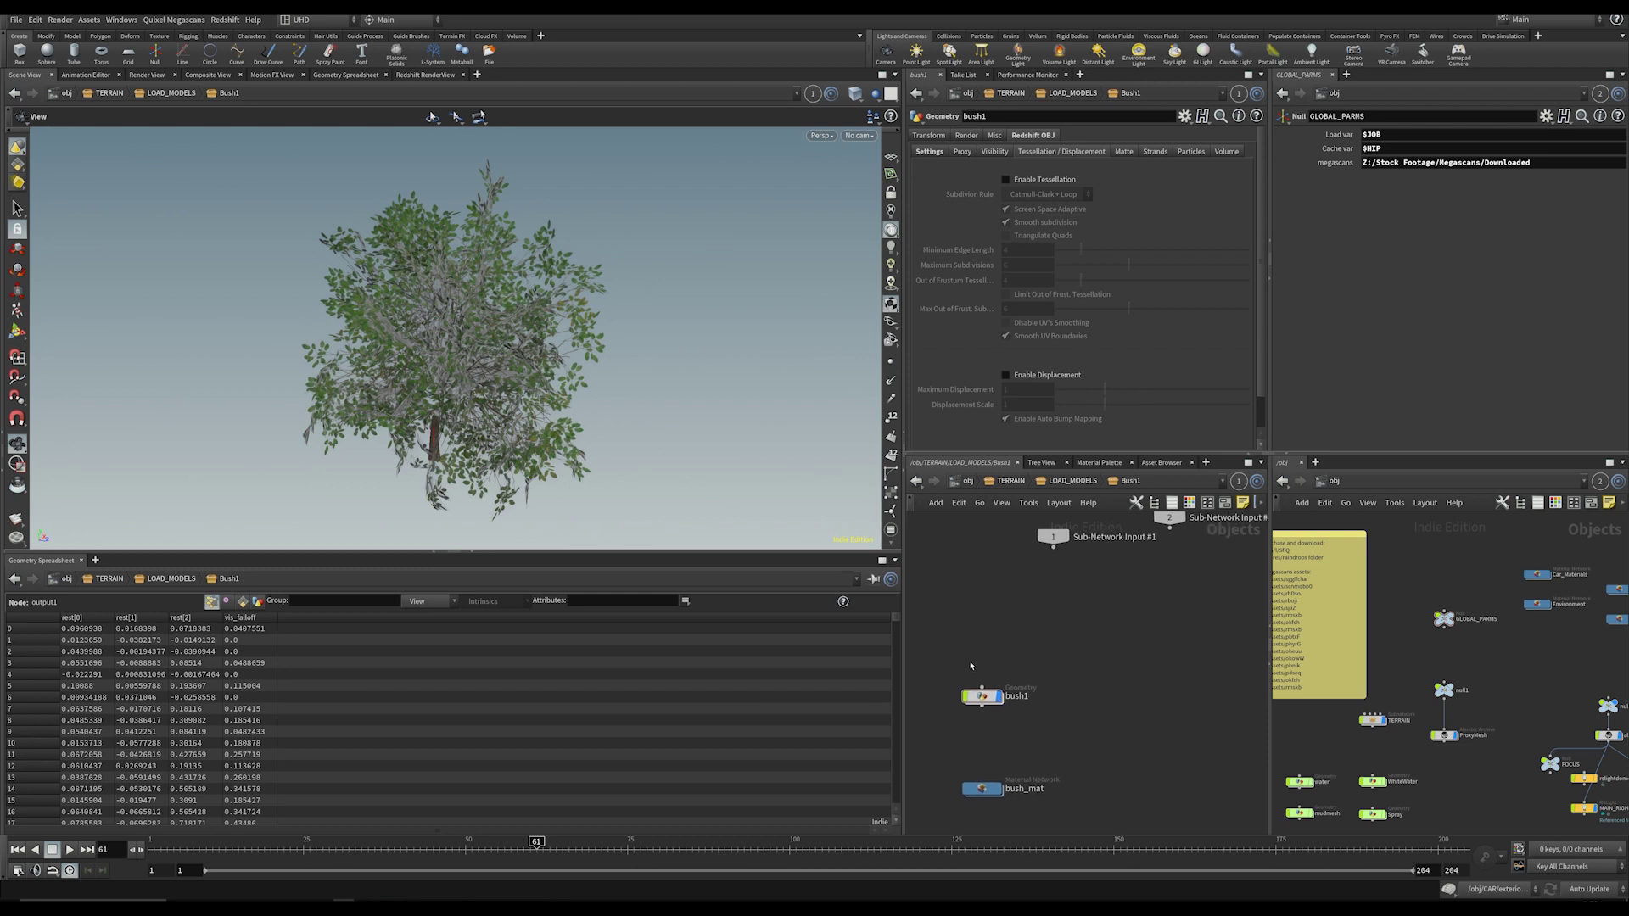
scroll(972, 666, down, 2)
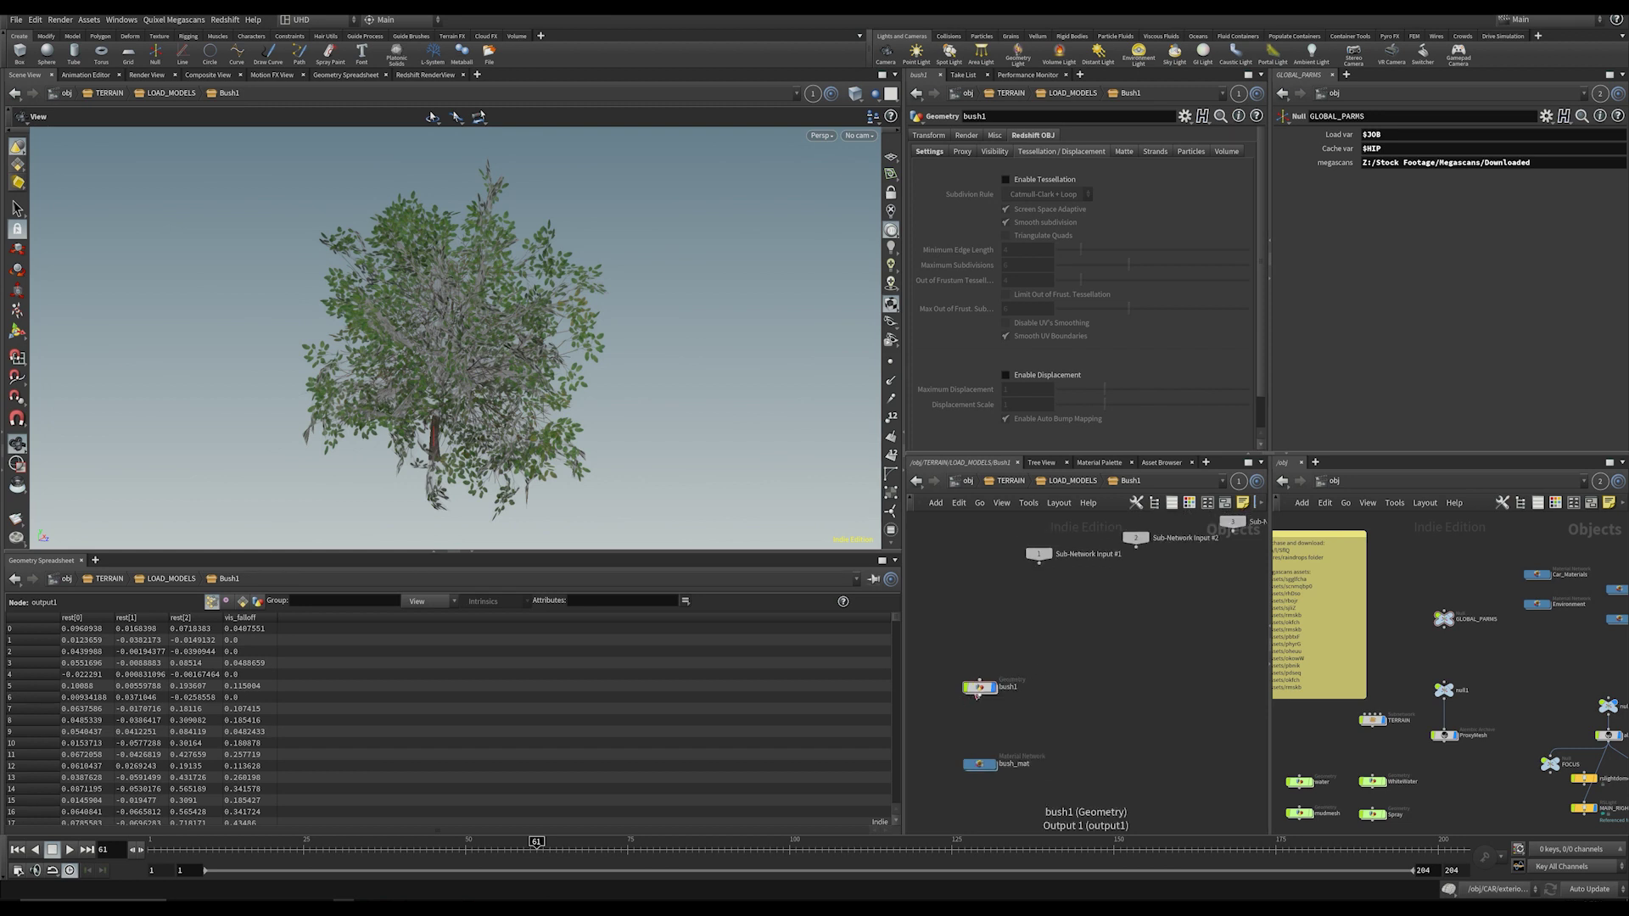
drag(980, 687, 980, 694)
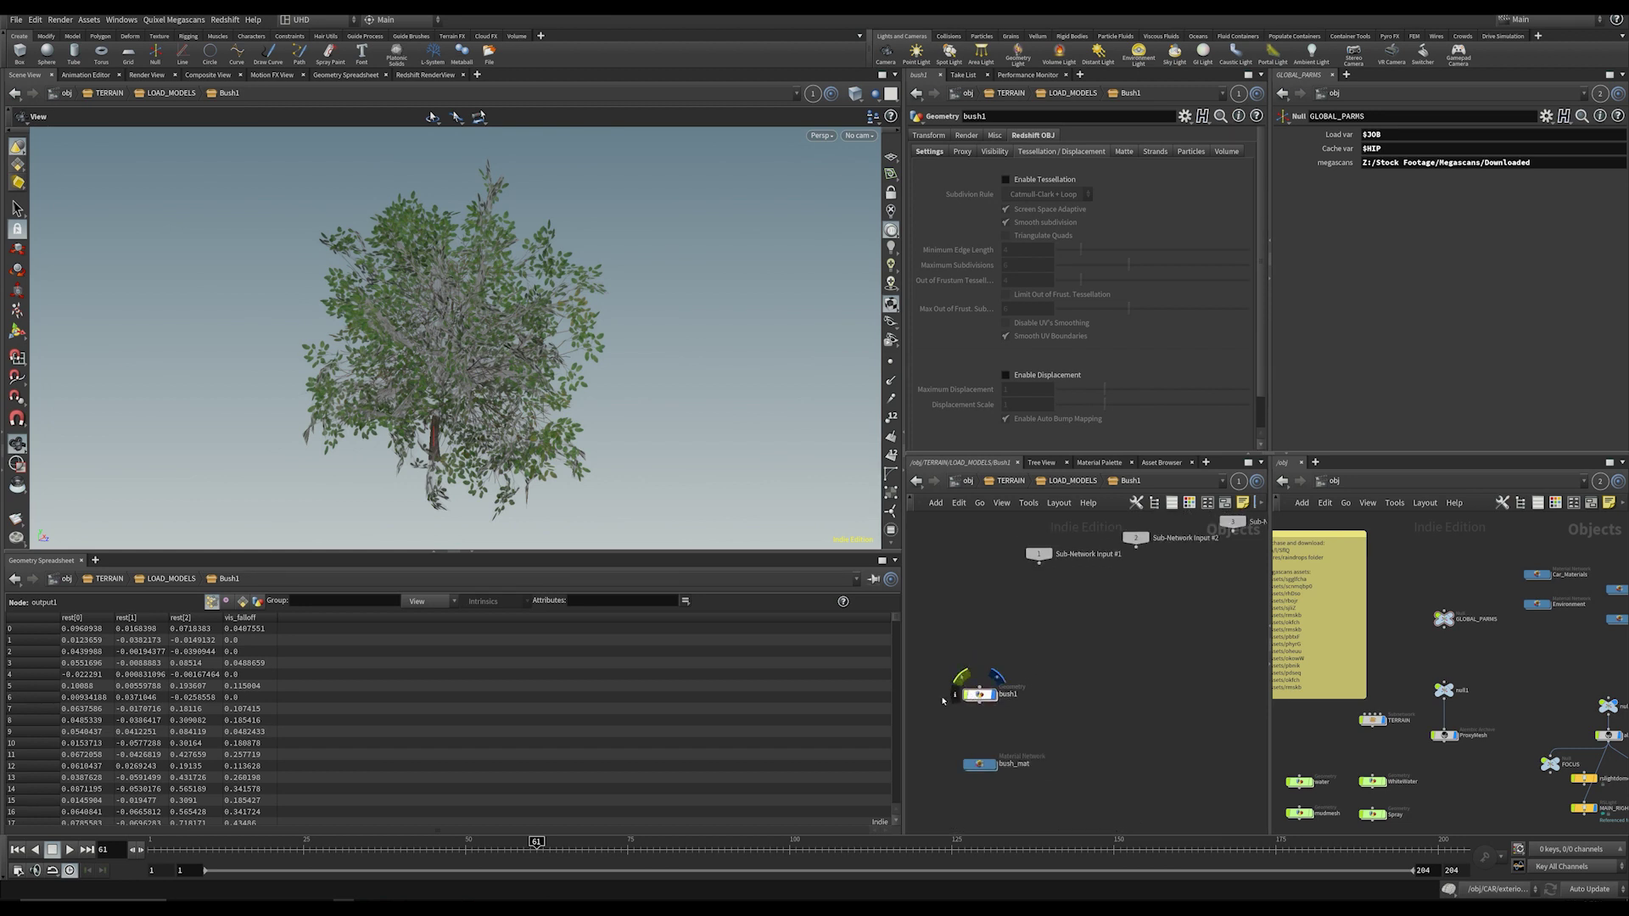
scroll(1018, 632, up, 2)
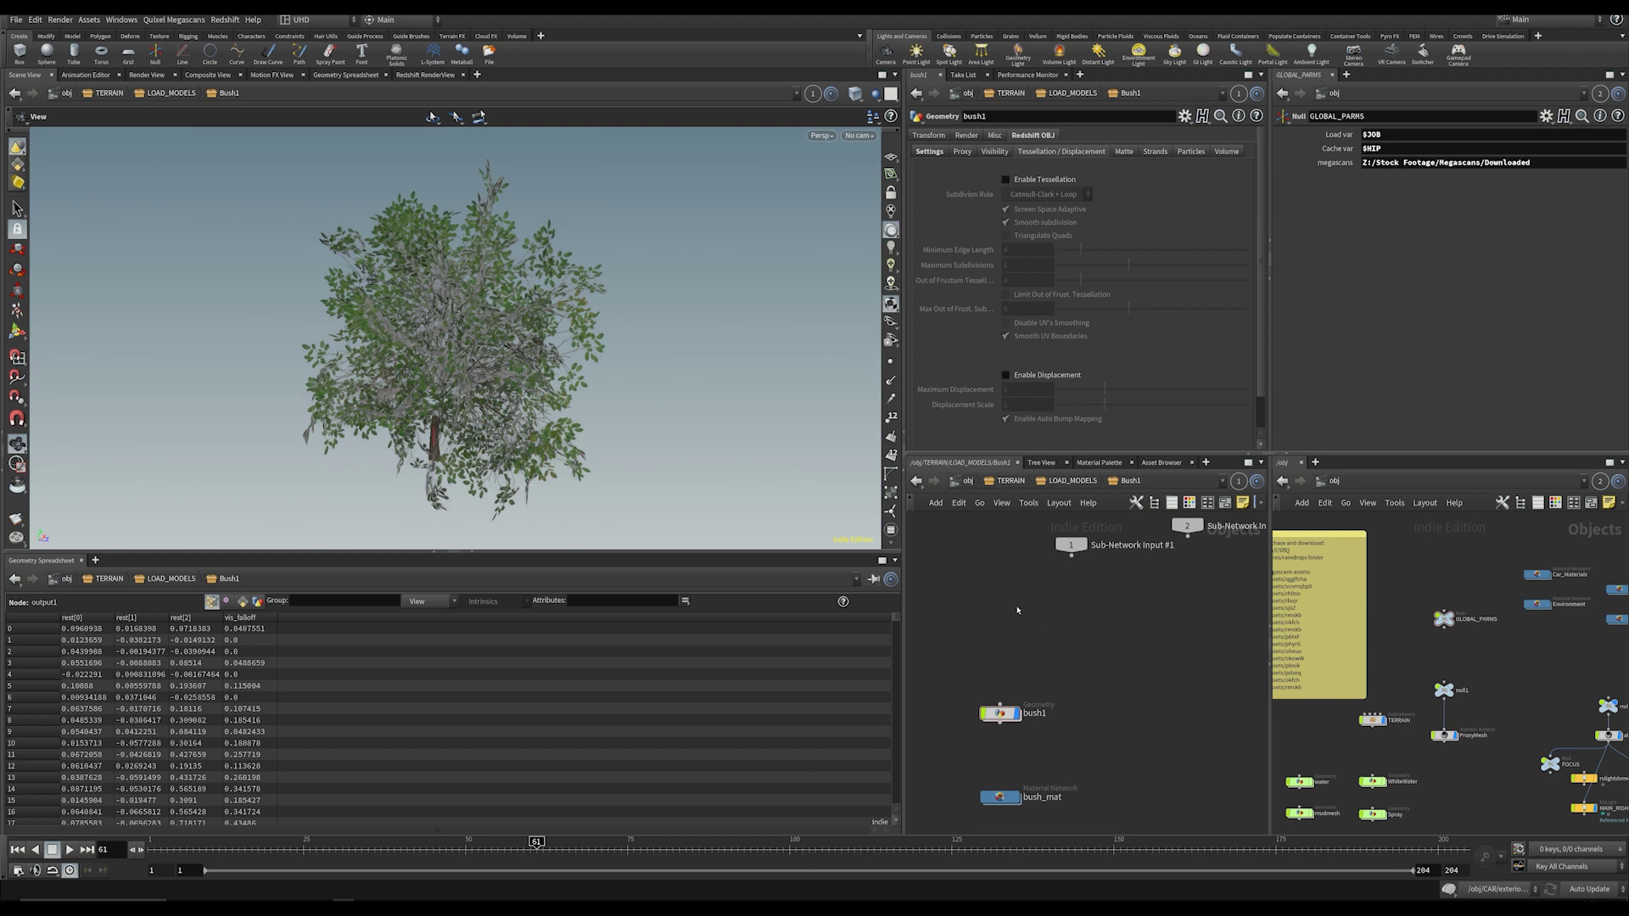
middle_drag(1007, 637, 1036, 728)
scroll(1036, 728, up, 2)
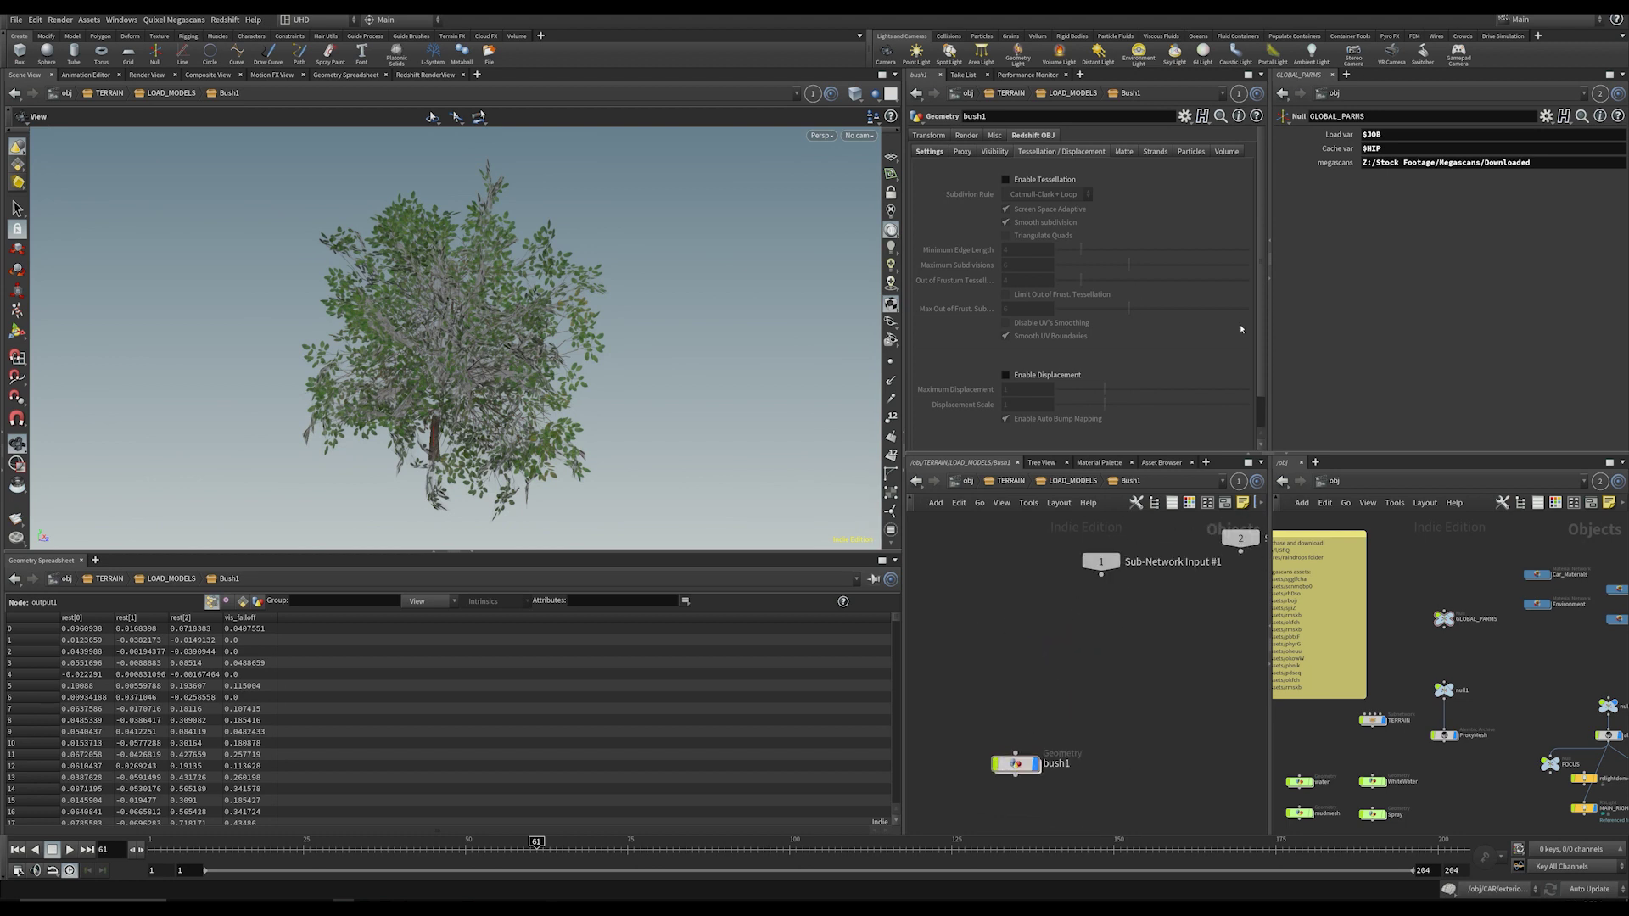
scroll(1126, 685, down, 1)
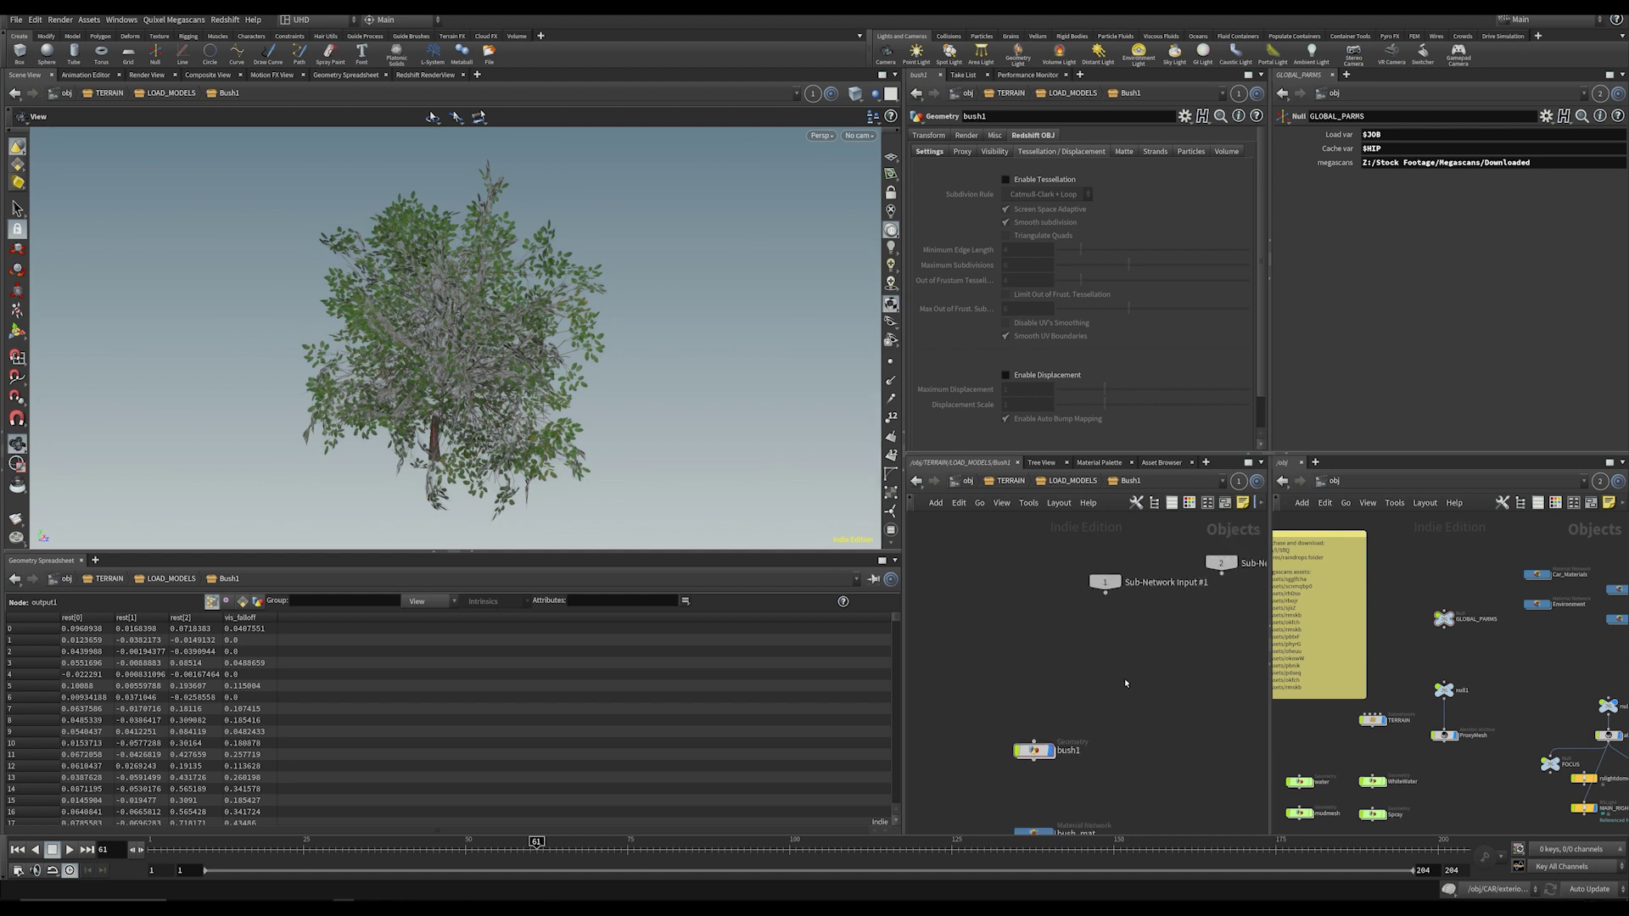
middle_drag(1132, 645, 1127, 619)
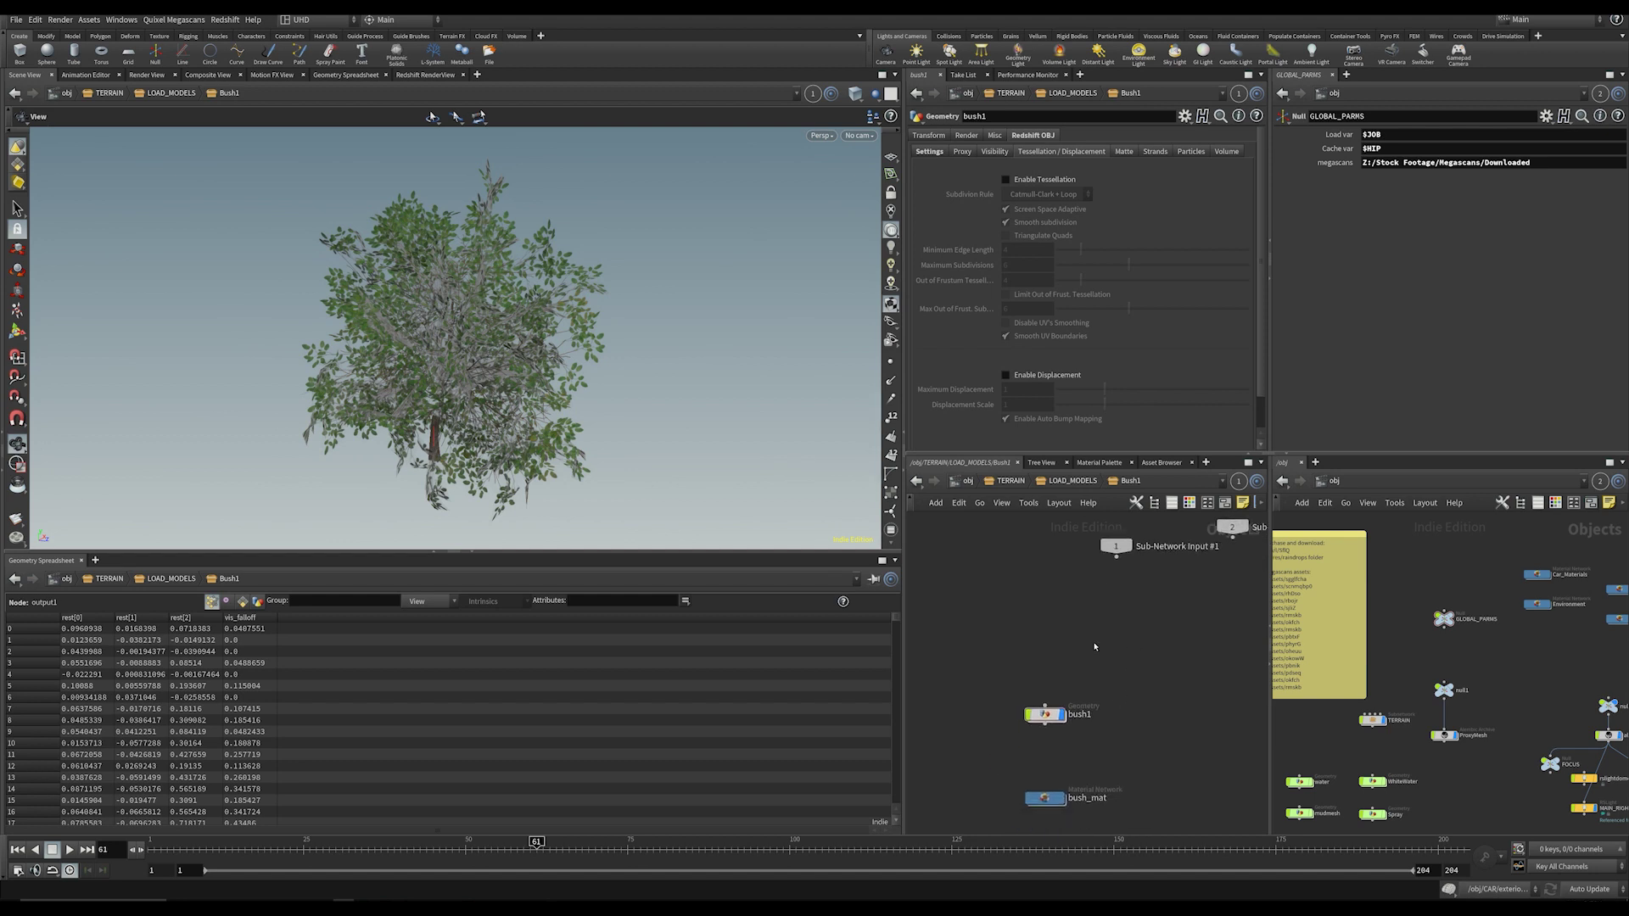
scroll(1048, 674, down, 1)
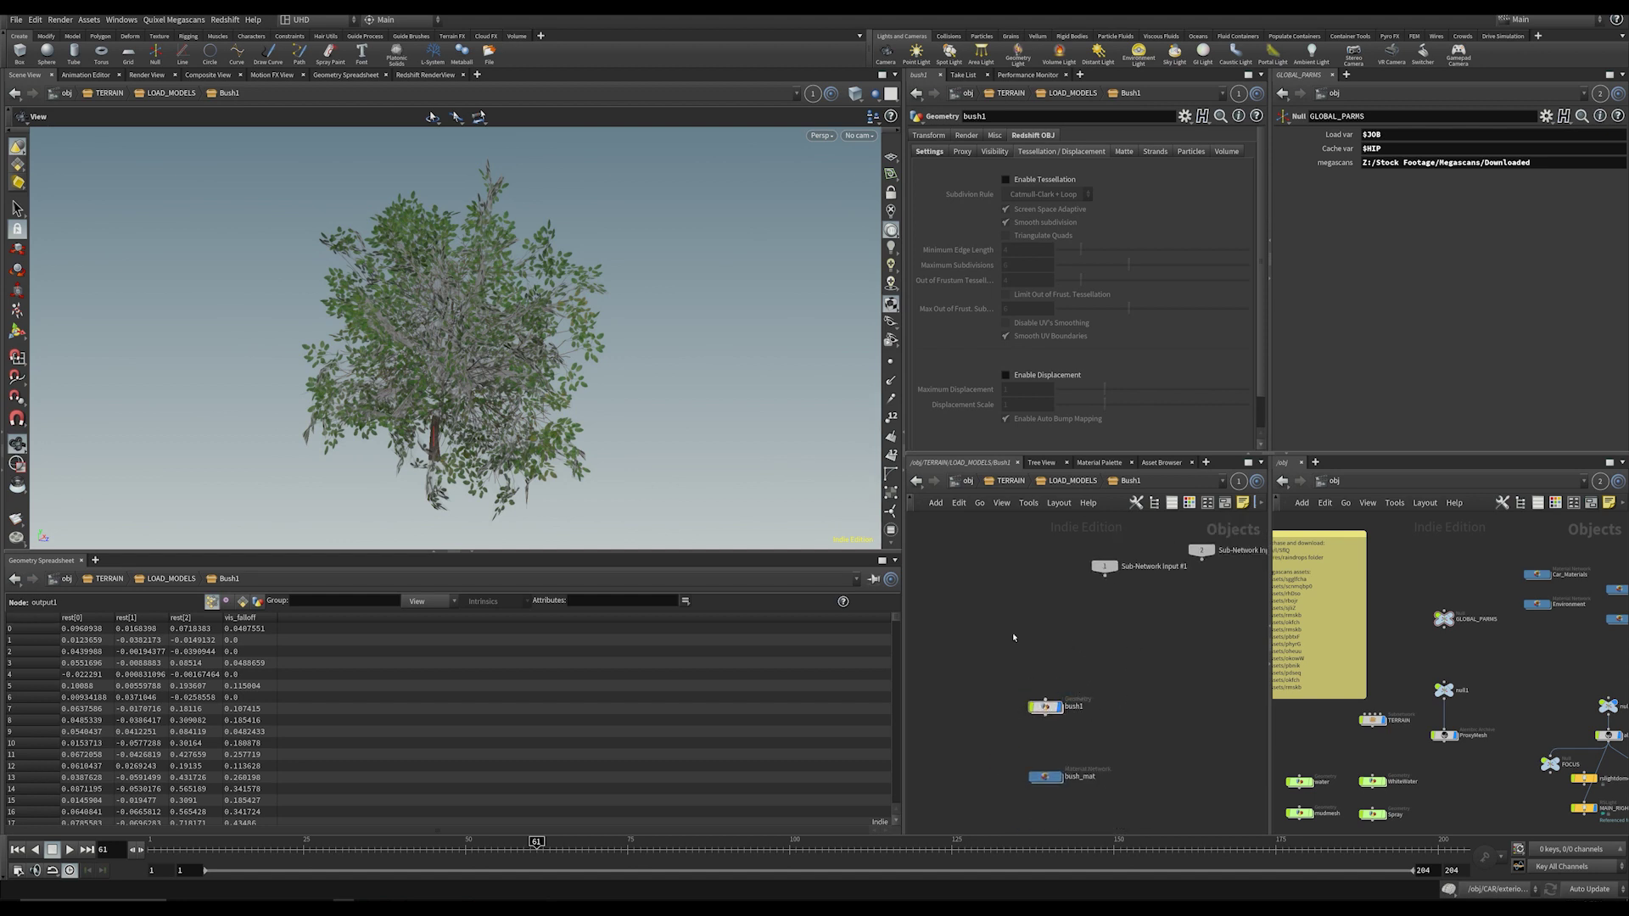
Step: Open the bush1 geometry network and inspect the bush model up close in the scene view
click(1054, 707)
double_click(1051, 707)
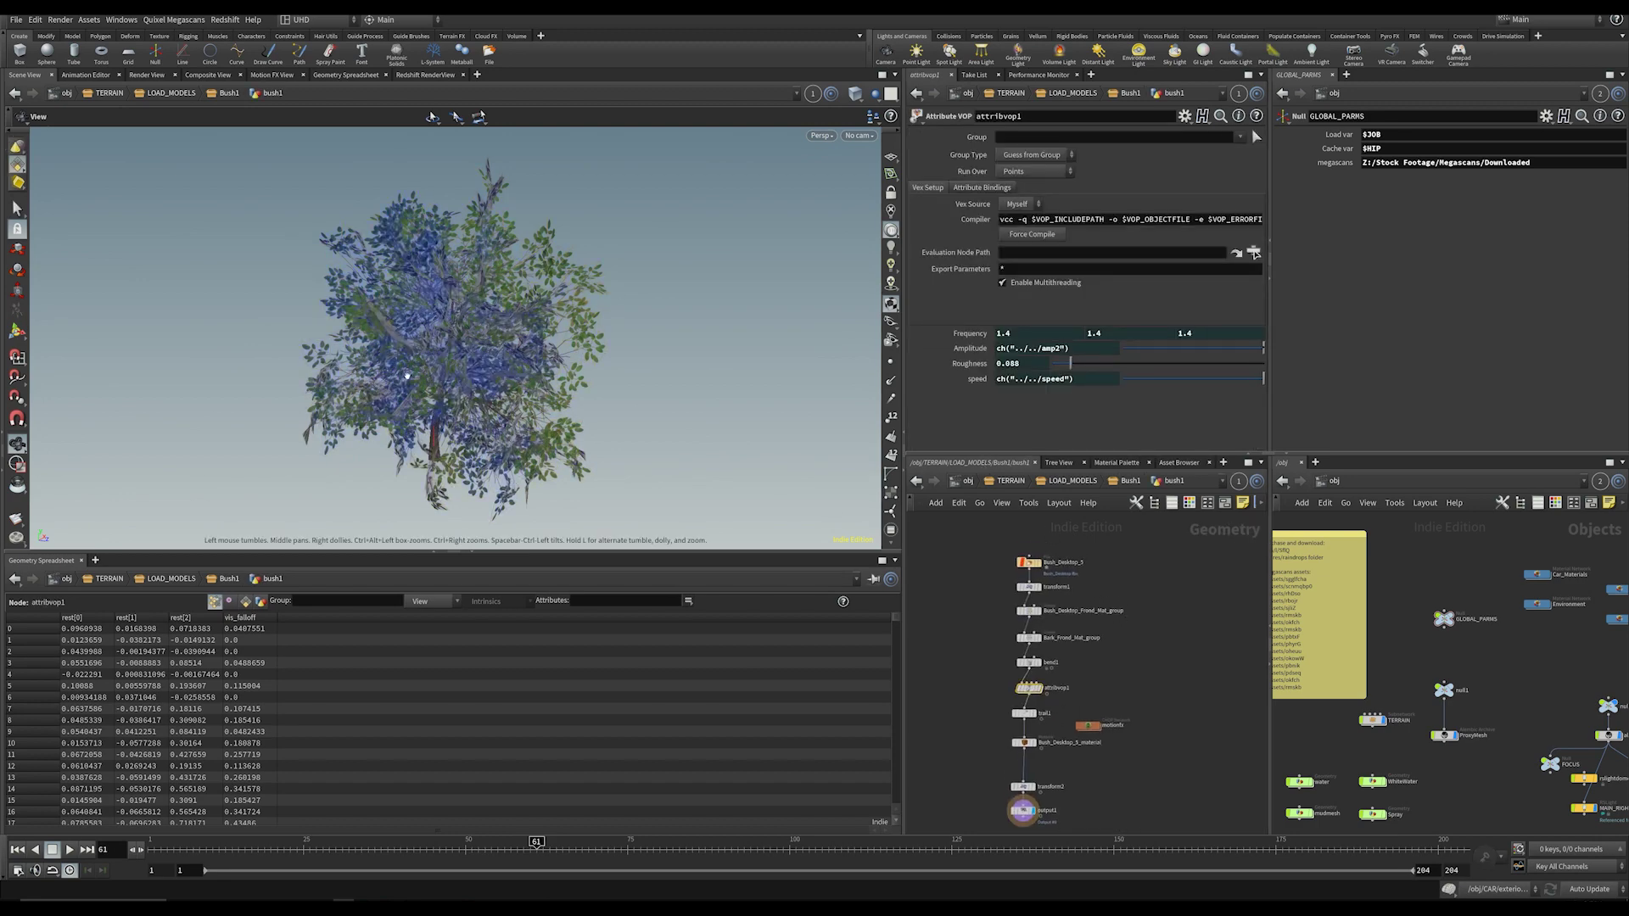
drag(407, 376, 452, 404)
mouse_move(457, 342)
mouse_down()
mouse_move(476, 343)
mouse_move(438, 357)
mouse_up()
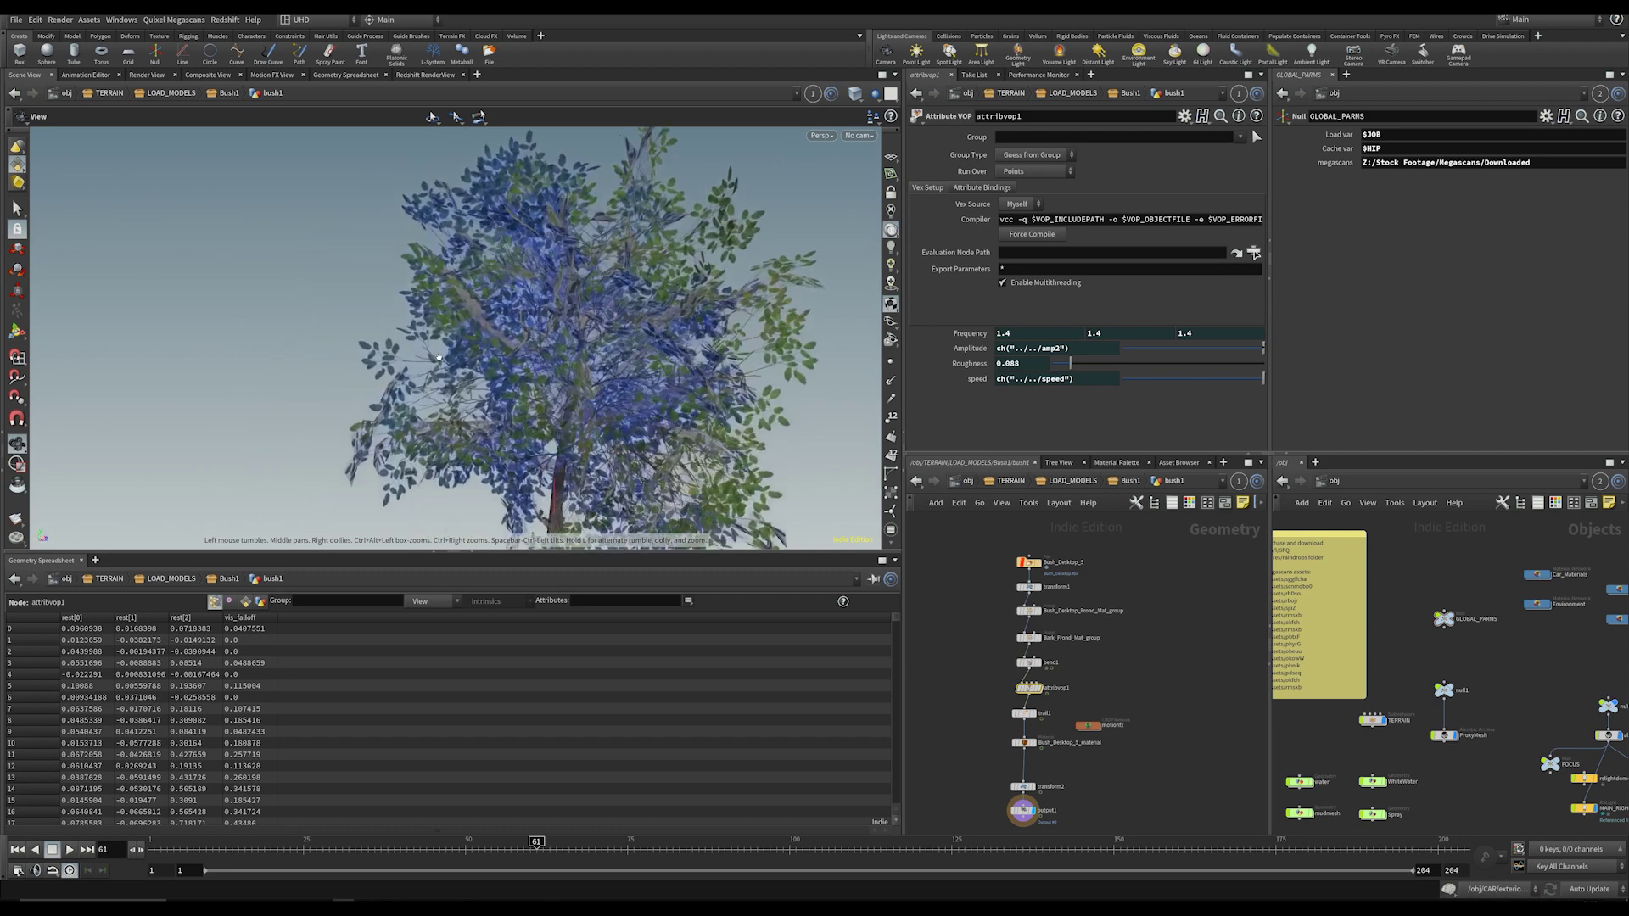
scroll(1110, 657, up, 3)
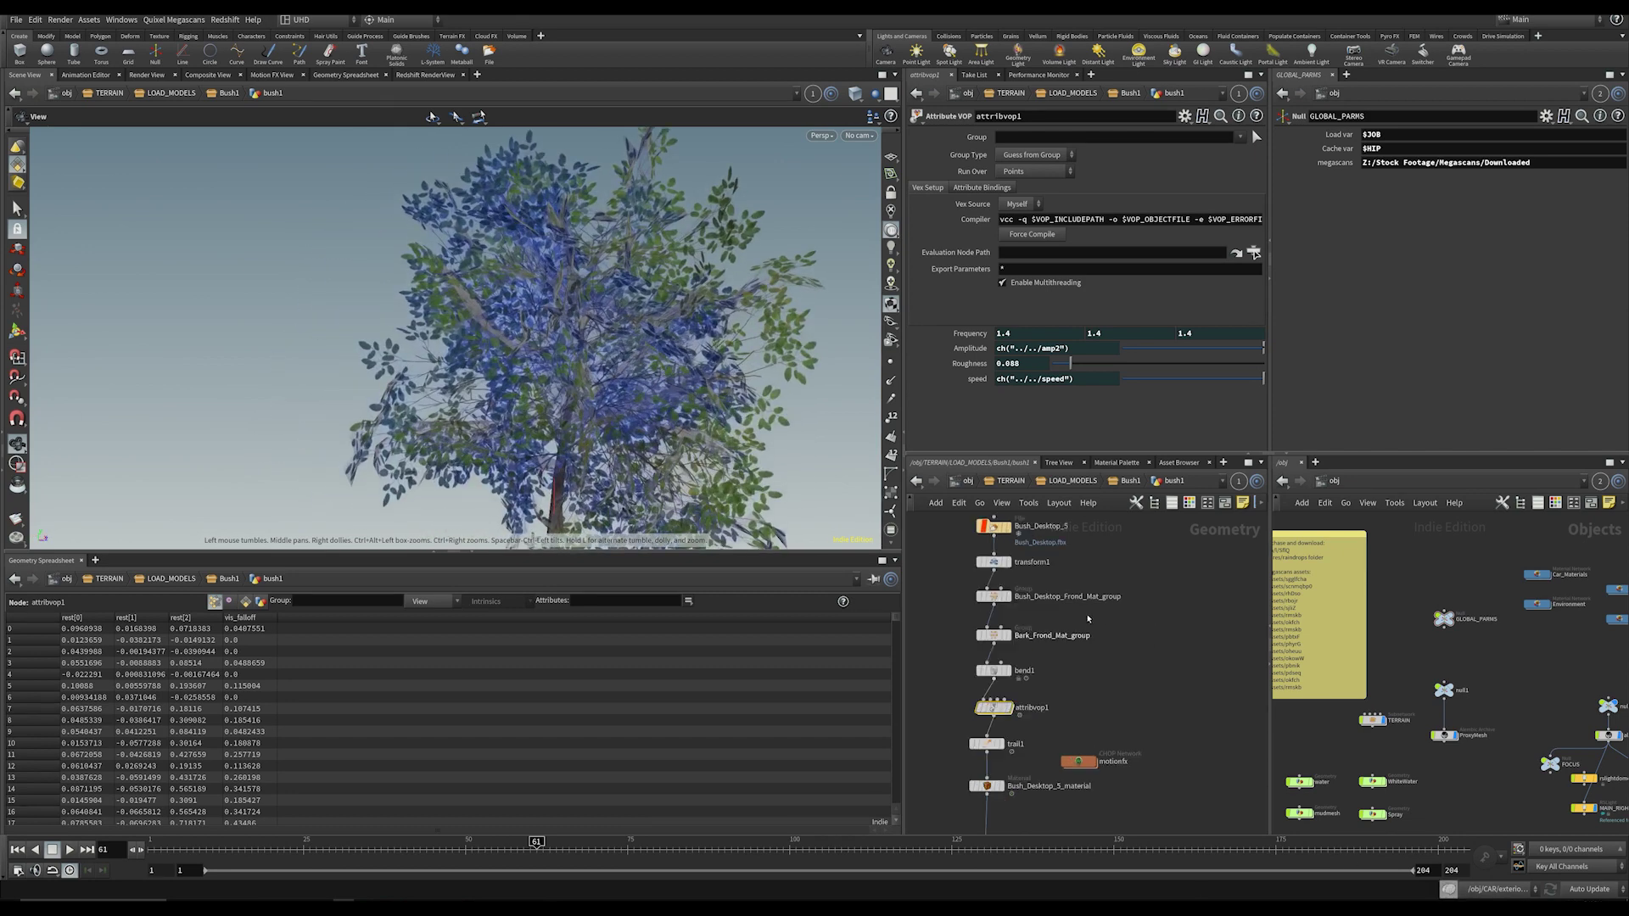
Step: Display the bush geometry at transform1 and follow the node chain down to bend1
middle_drag(1111, 657, 1100, 706)
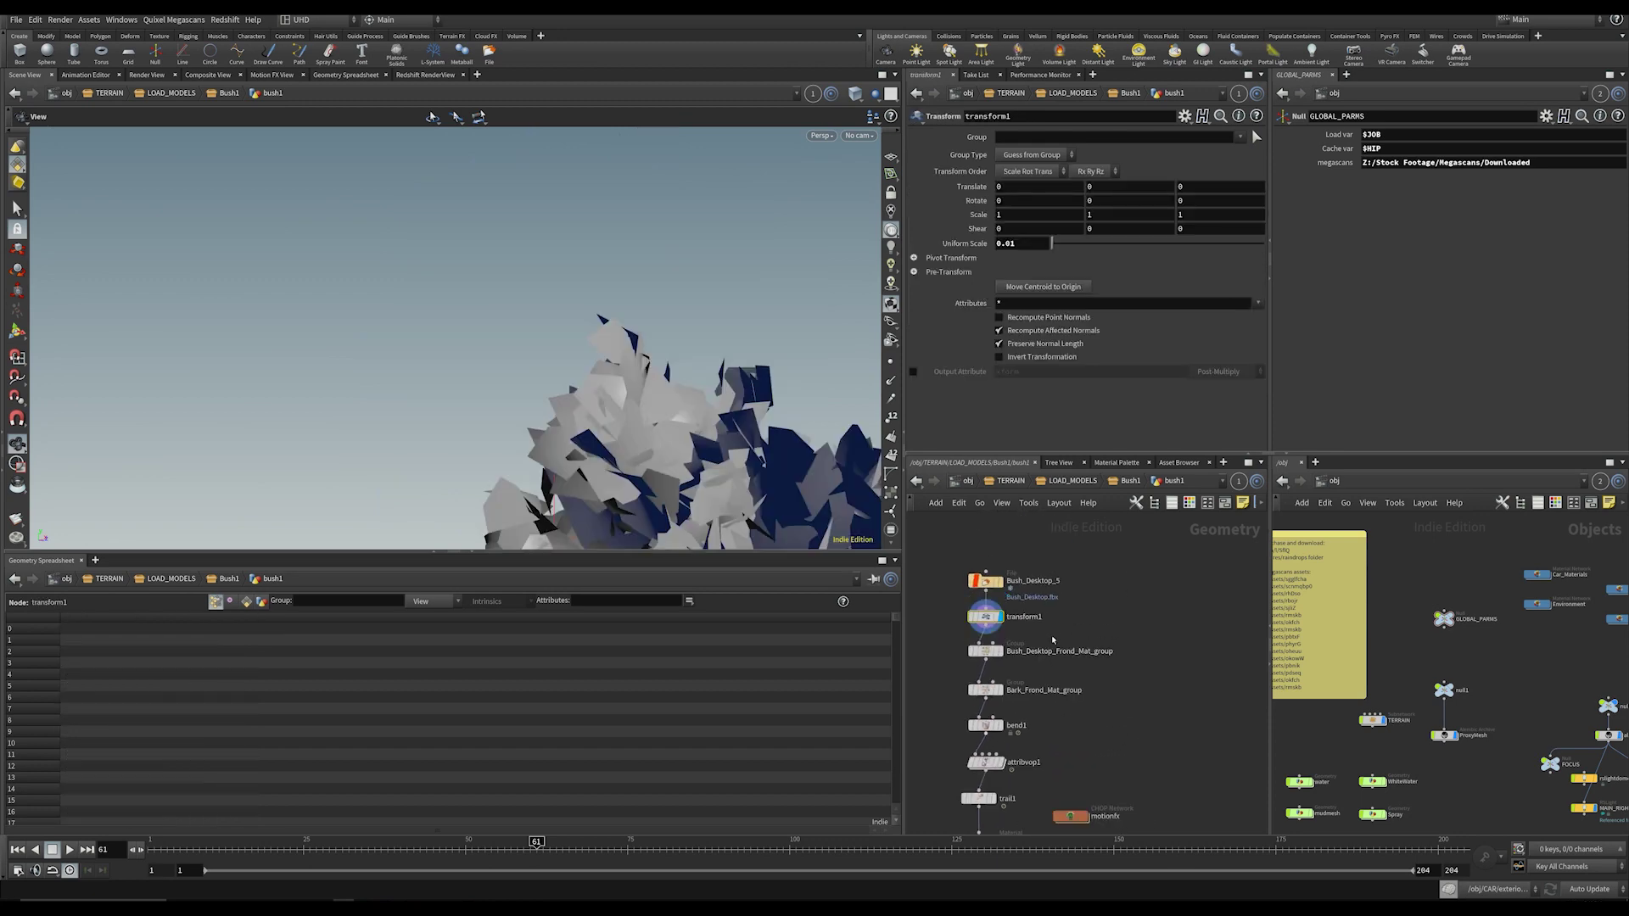
key(h)
scroll(1086, 660, up, 3)
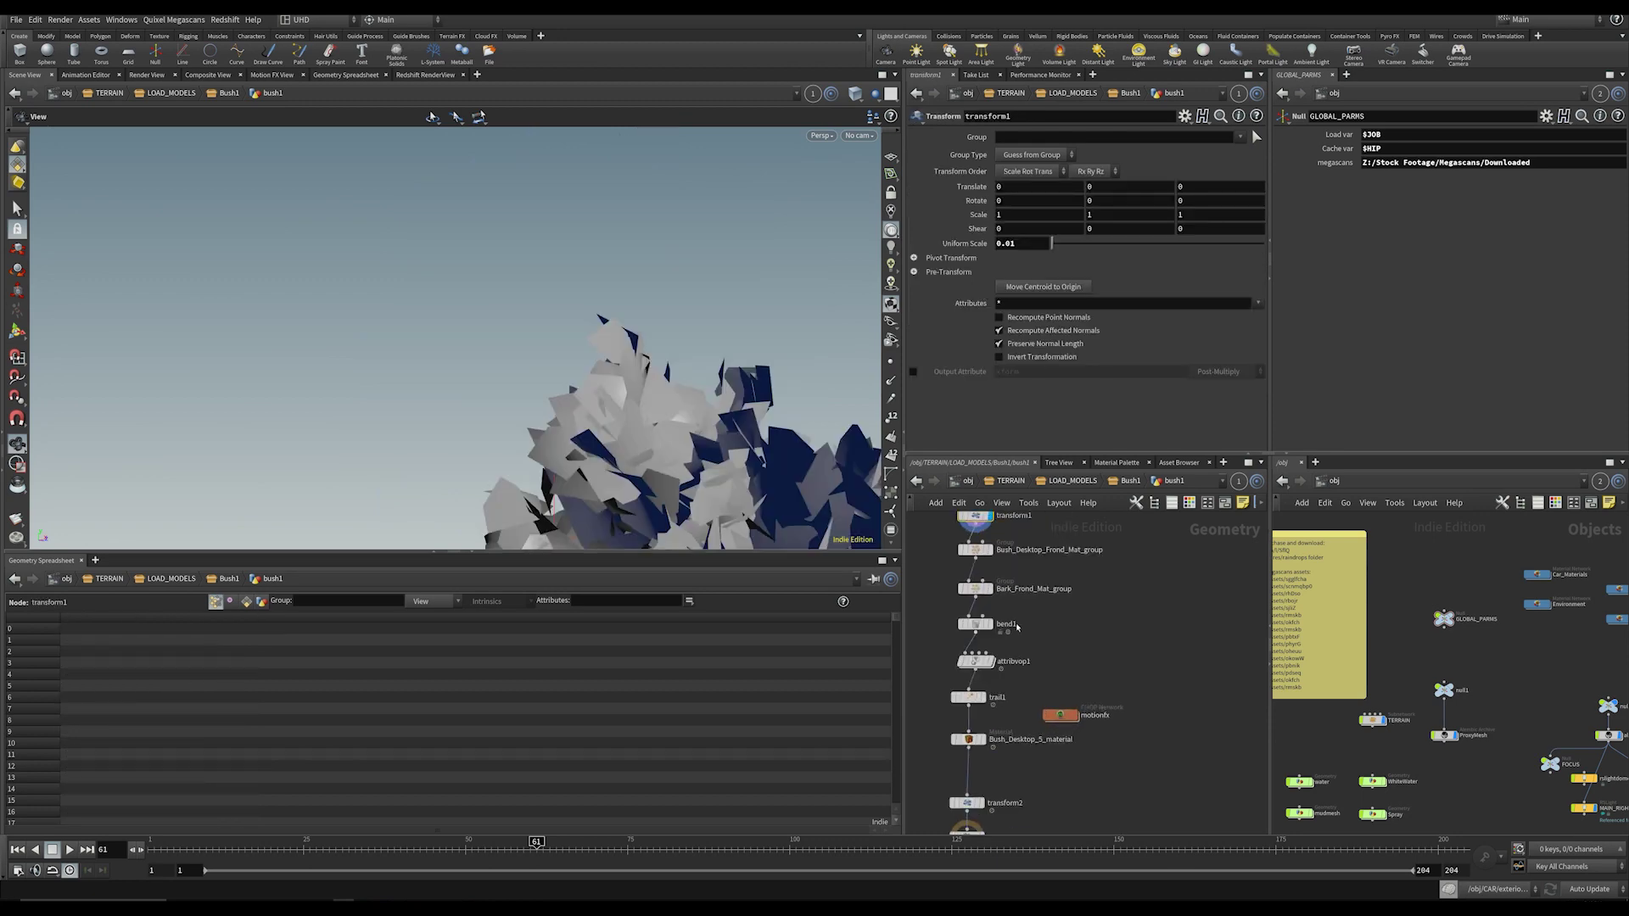
Step: Display bend1, reframe the bush and scrub the timeline to frame 78 to preview the bending
click(976, 624)
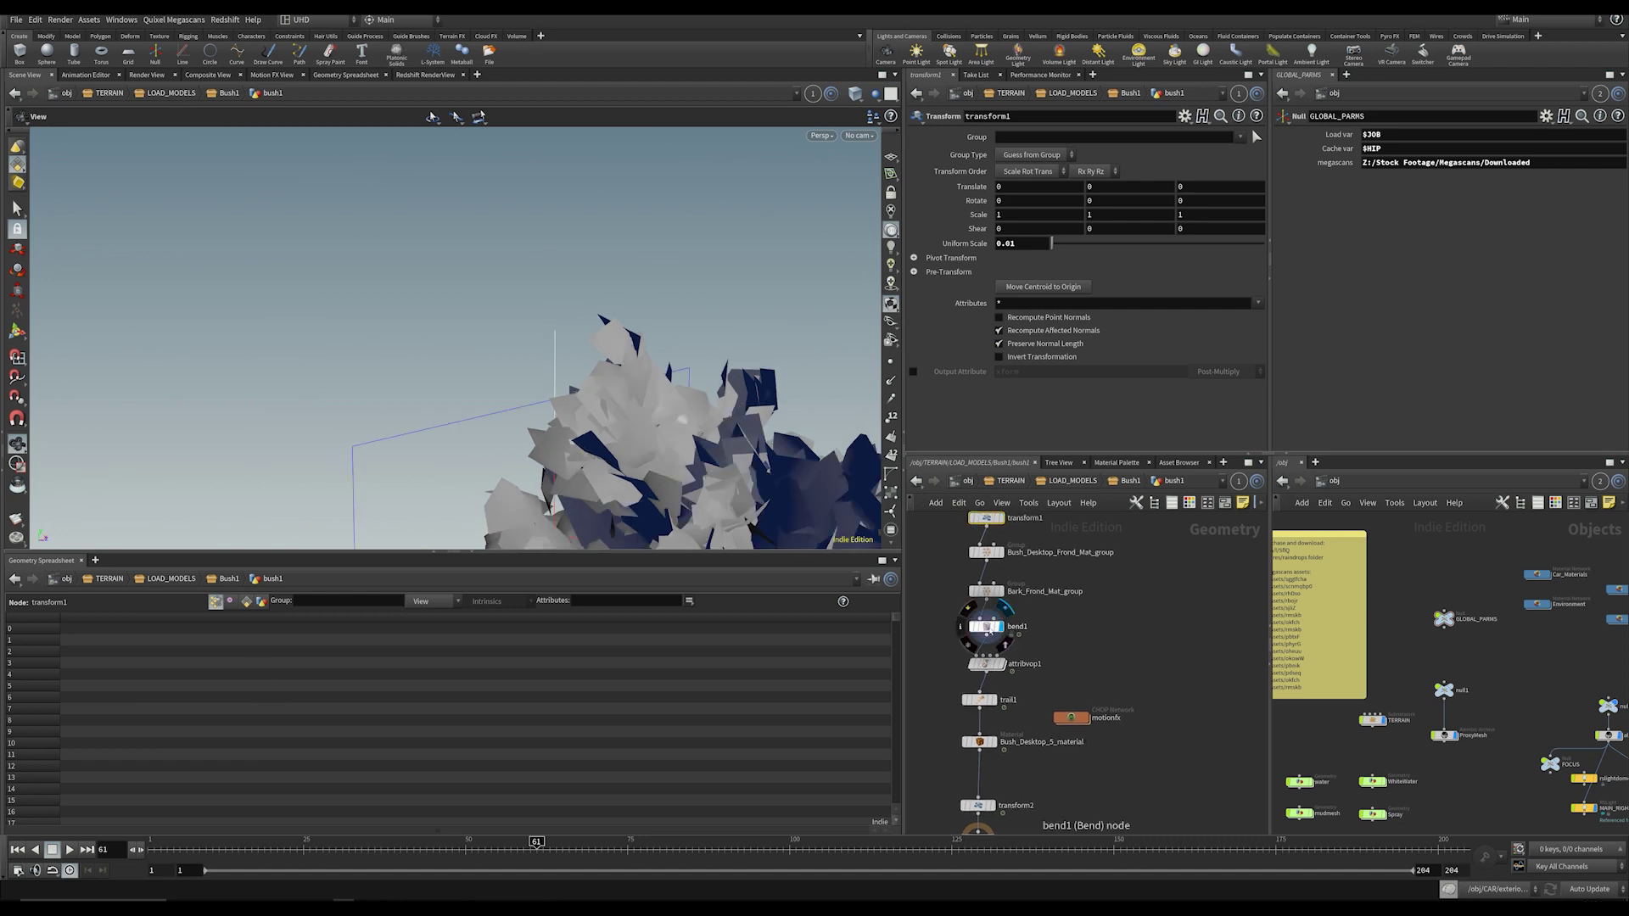
drag(693, 515, 594, 508)
right_drag(594, 508, 566, 387)
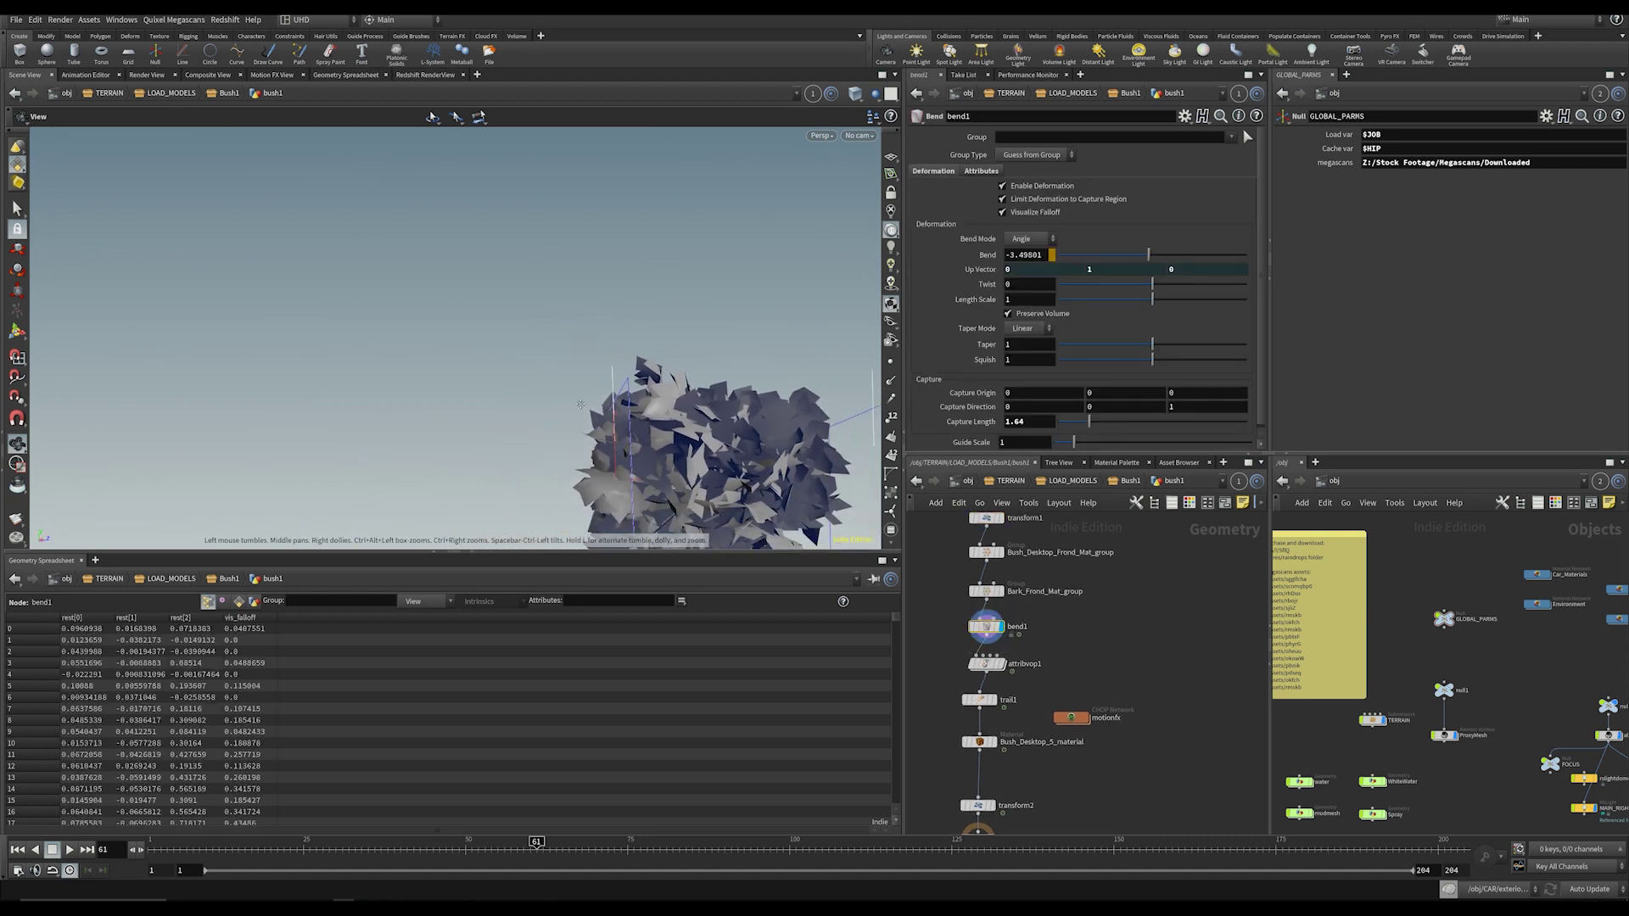
middle_drag(566, 388, 135, 337)
drag(365, 851, 483, 866)
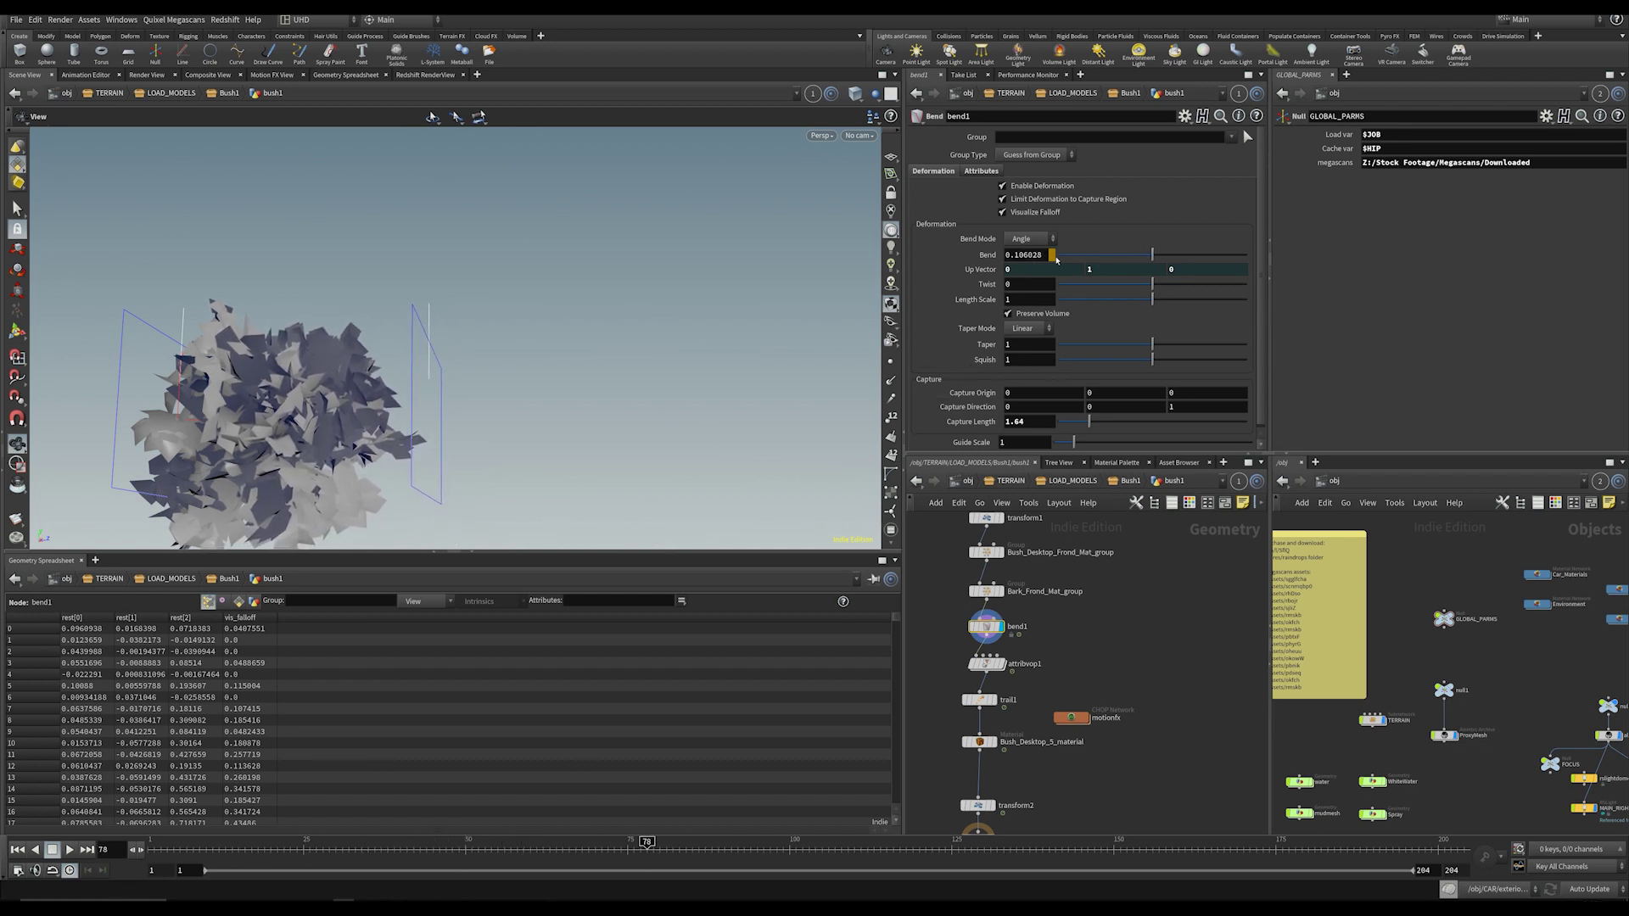
Step: Open the Motion FX noise parameters driving bend1's Bend value, and look inside the motionfx network
right_click(1014, 266)
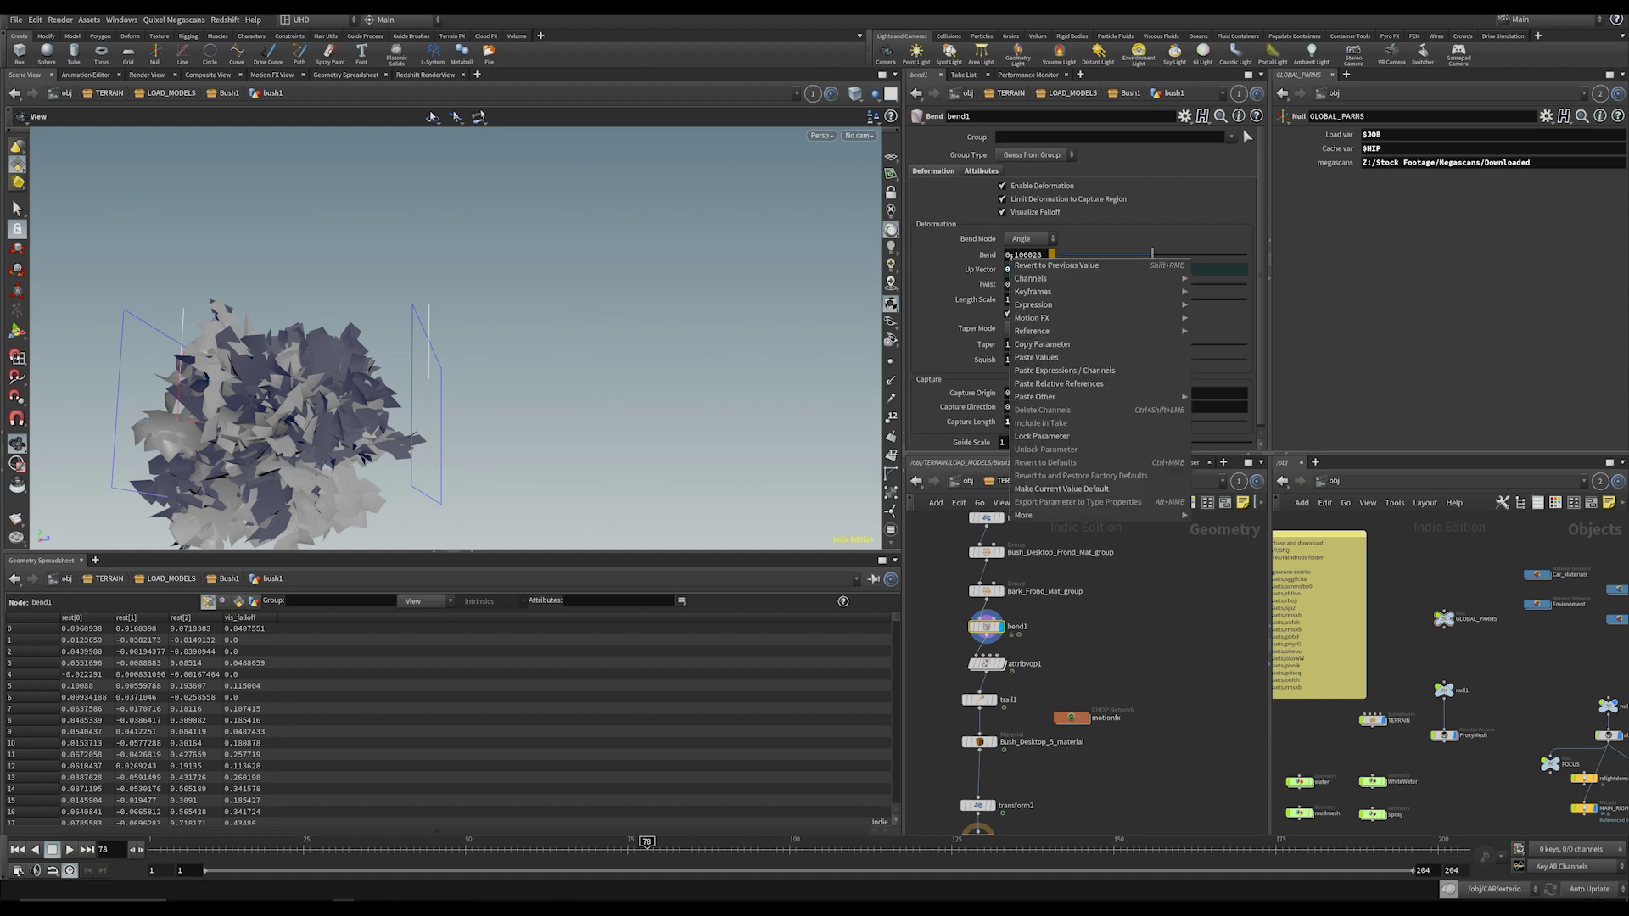
mouse_move(1031, 318)
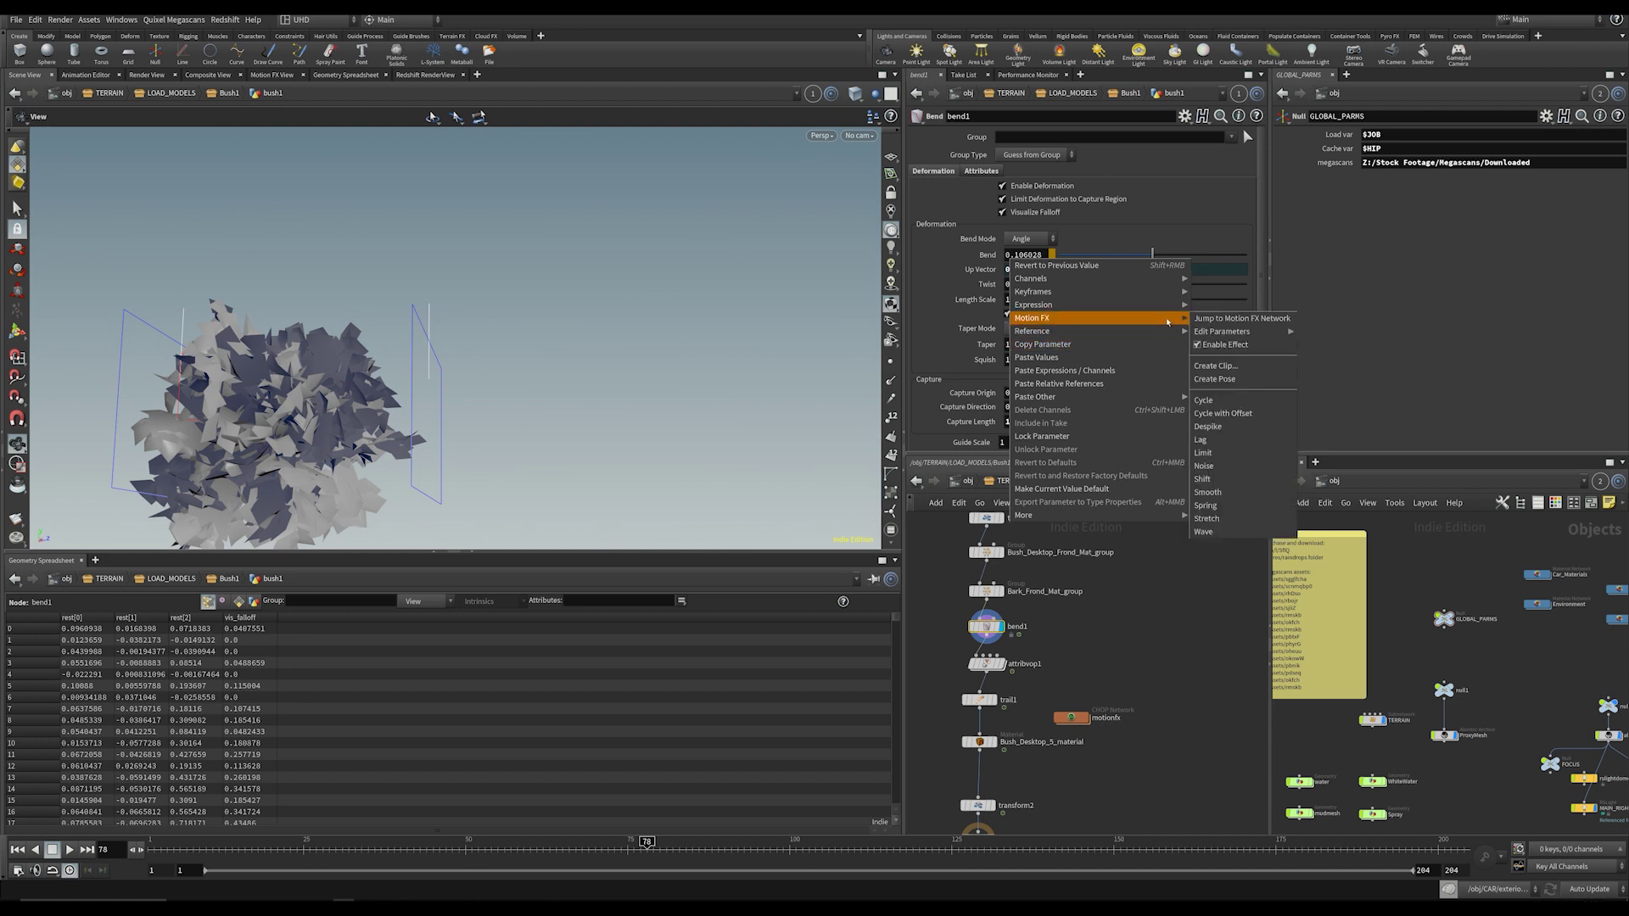
click(1320, 358)
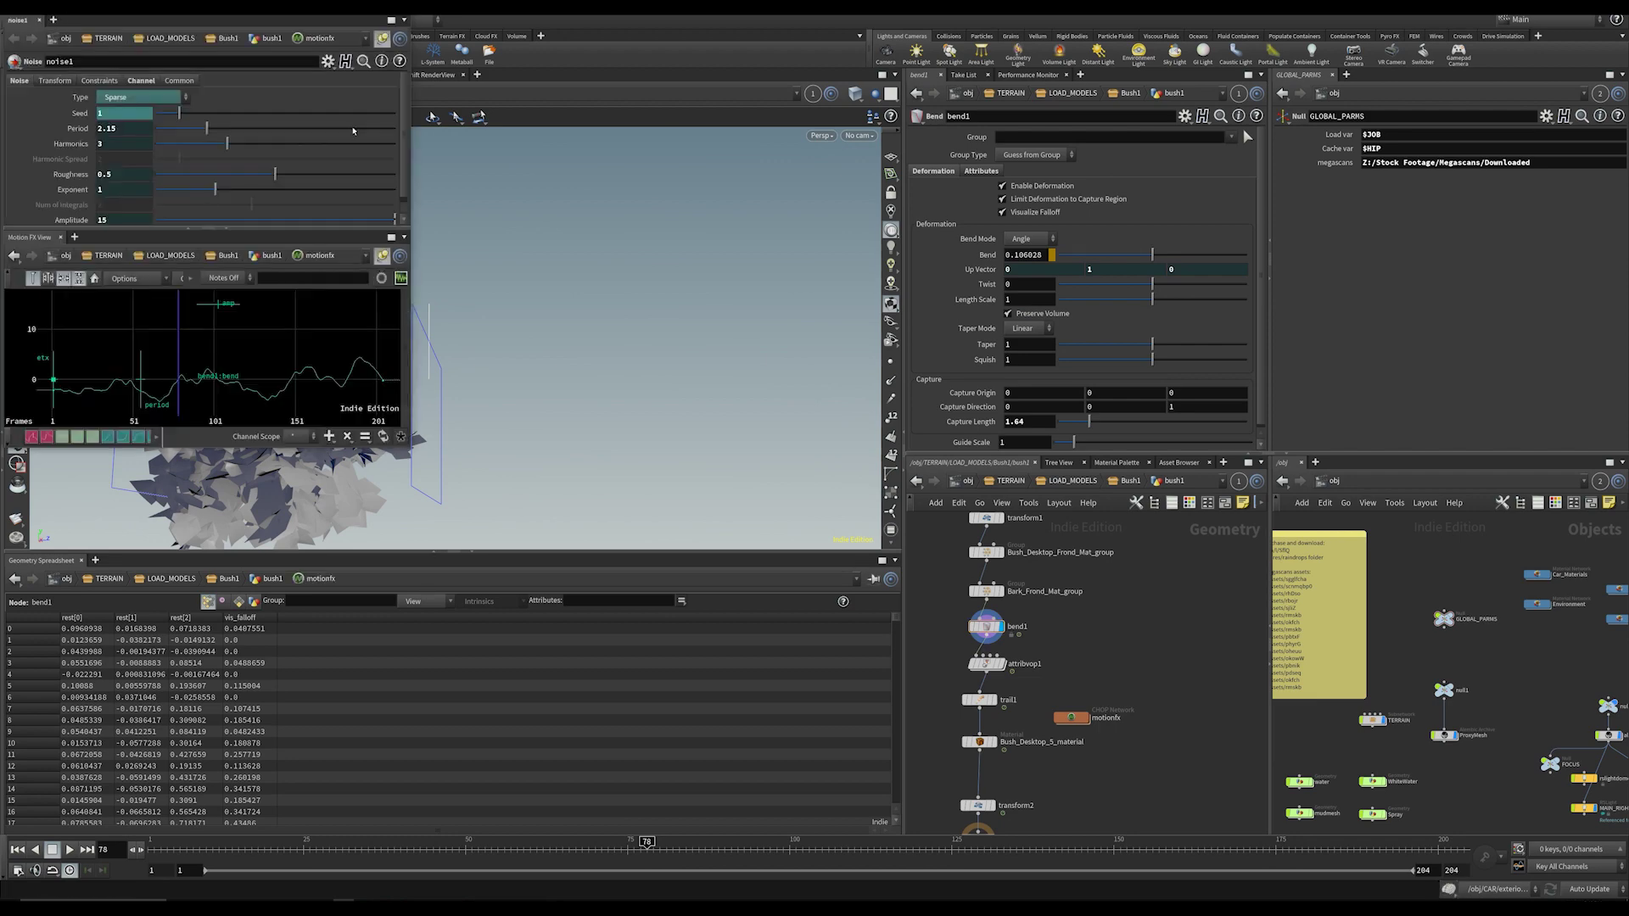
drag(228, 16, 732, 139)
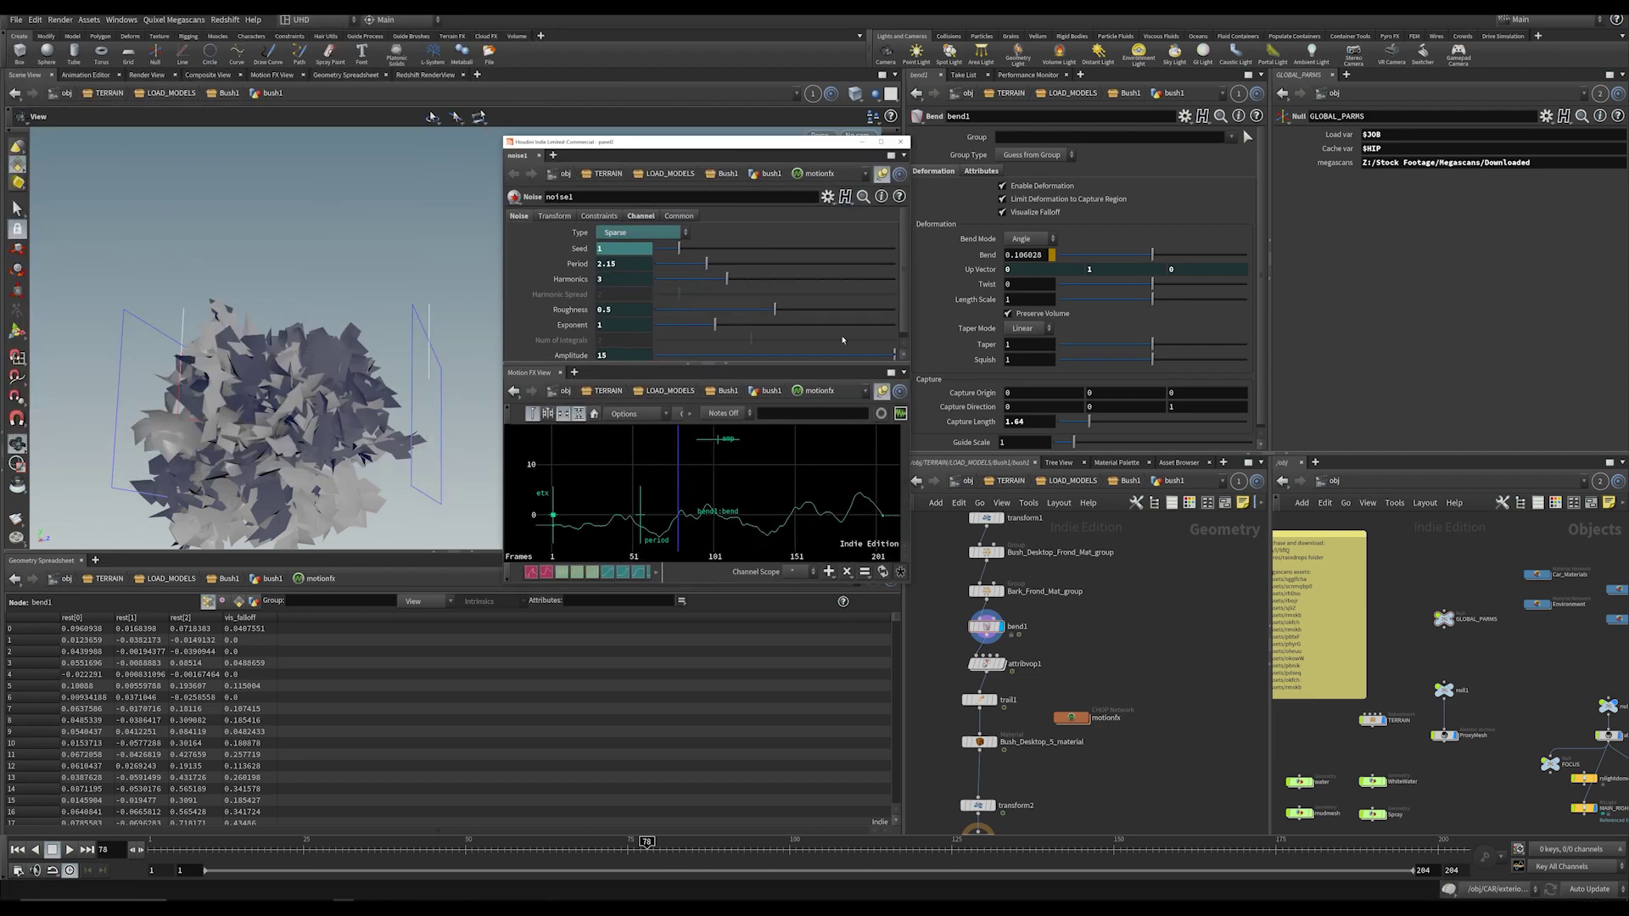
scroll(851, 309, down, 1)
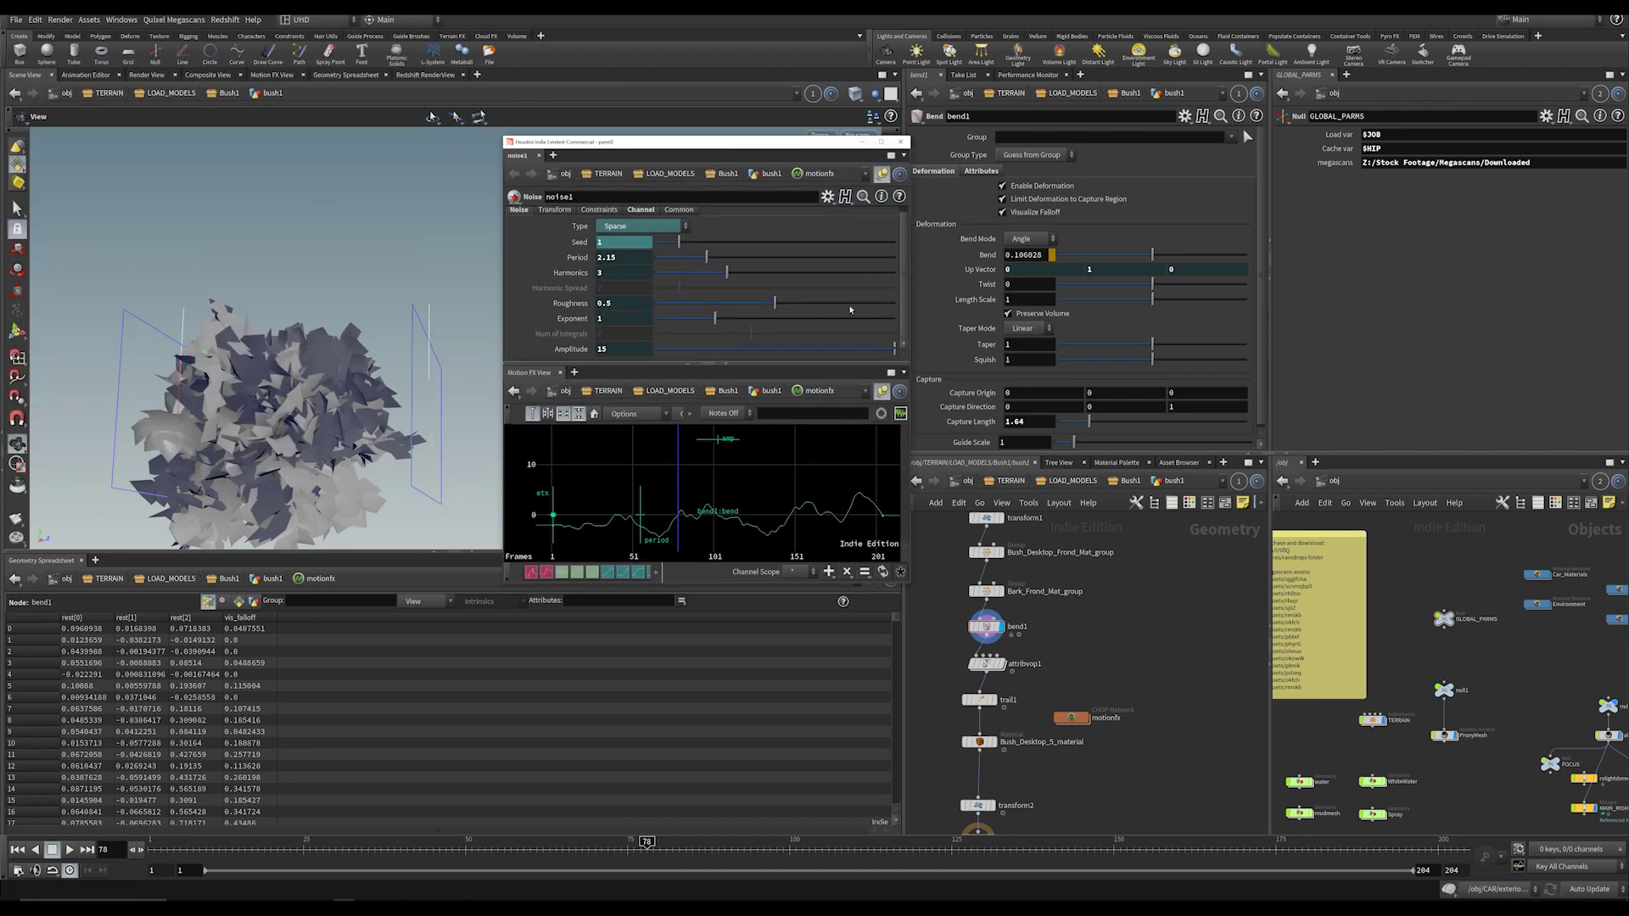
double_click(1072, 718)
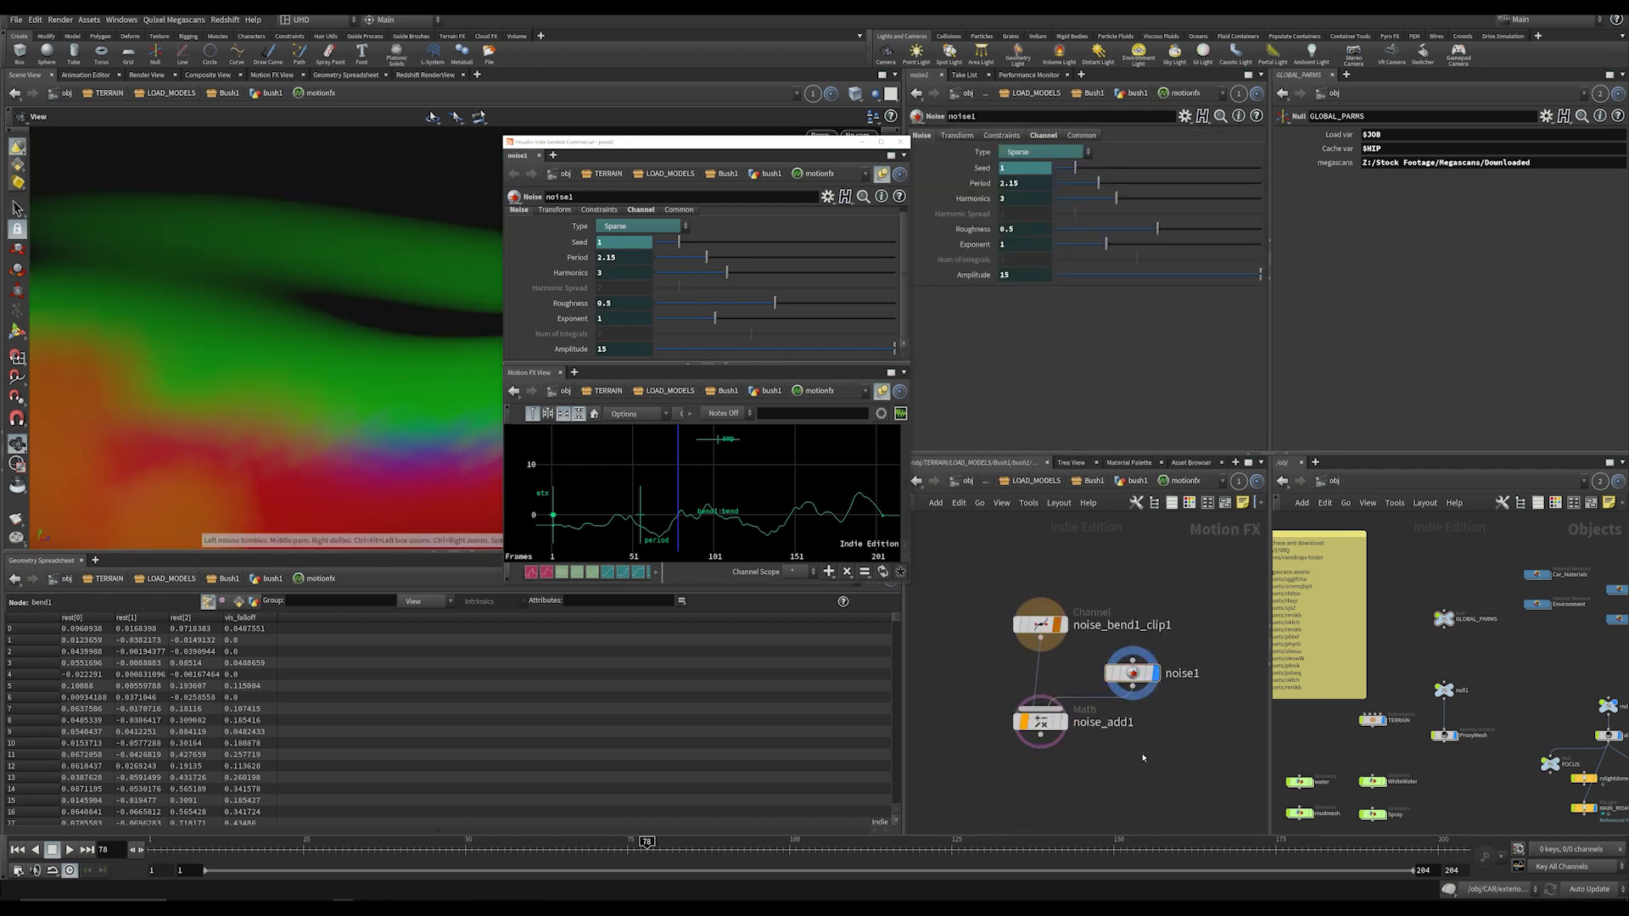
key(u)
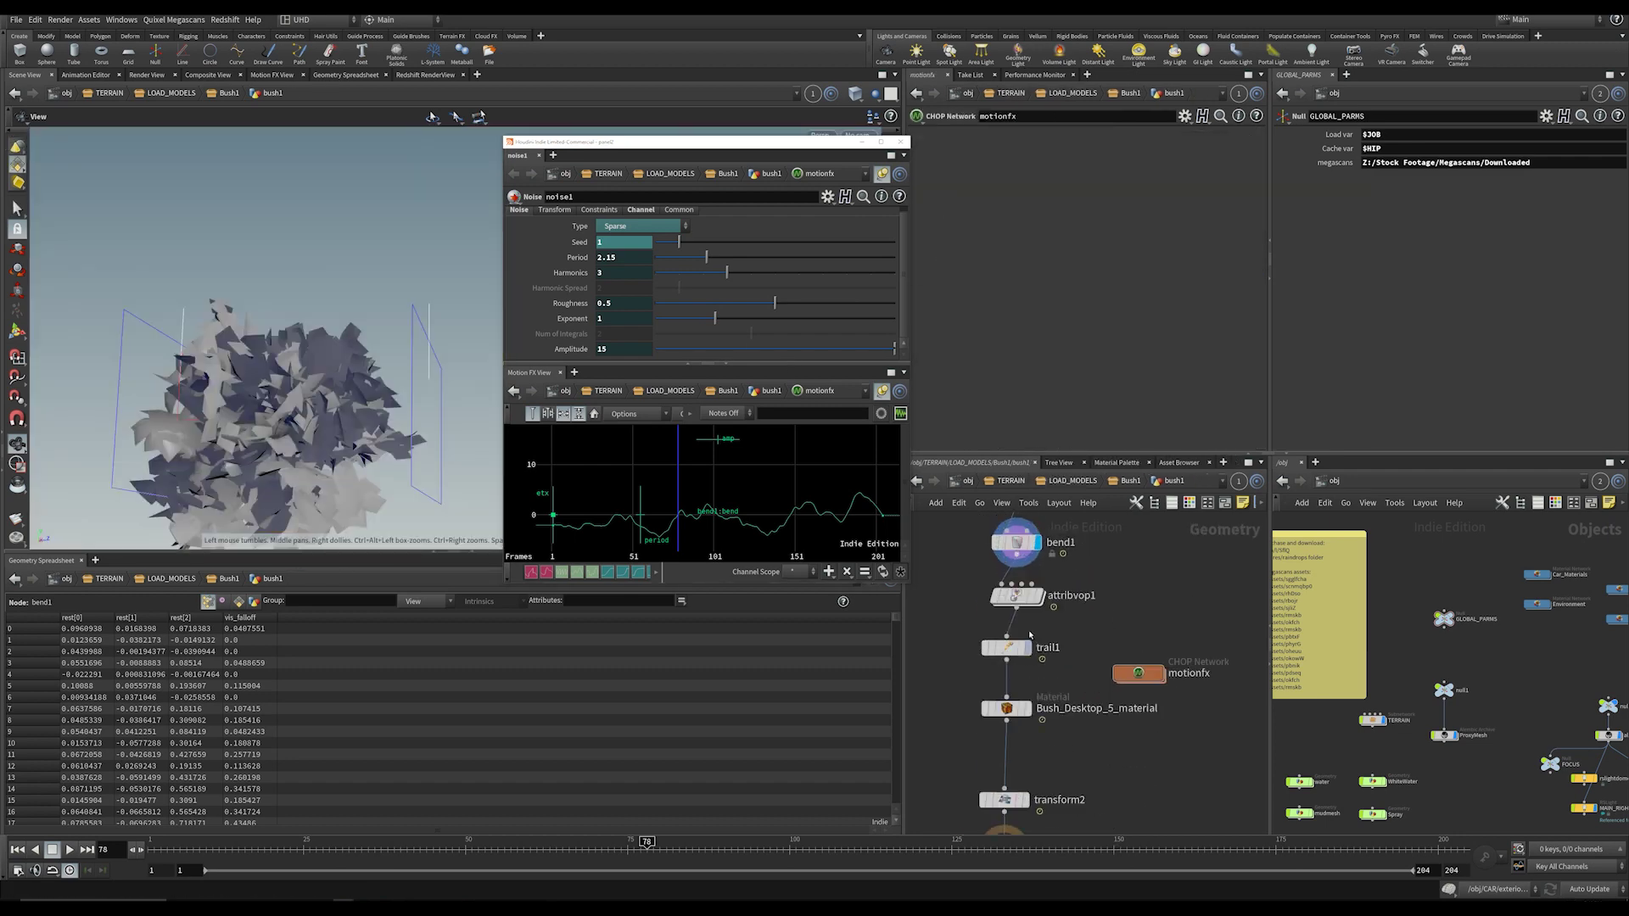
Step: Display attribvop1, close the floating noise1 window and preview the leaf motion along the timeline
click(1039, 596)
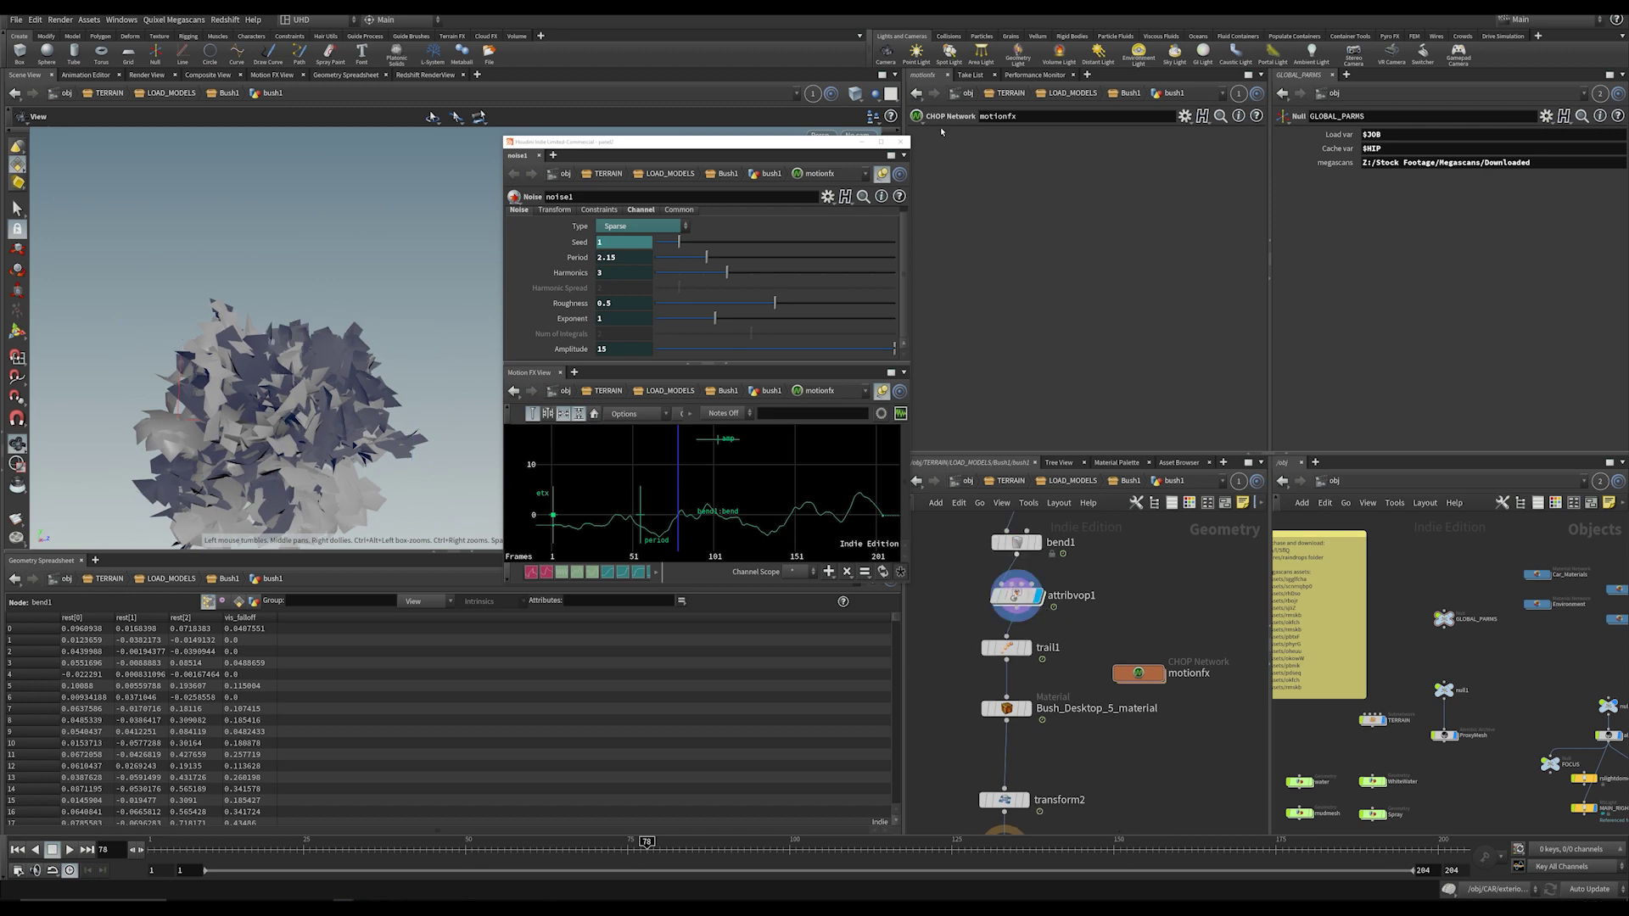
click(901, 146)
click(1016, 610)
click(481, 845)
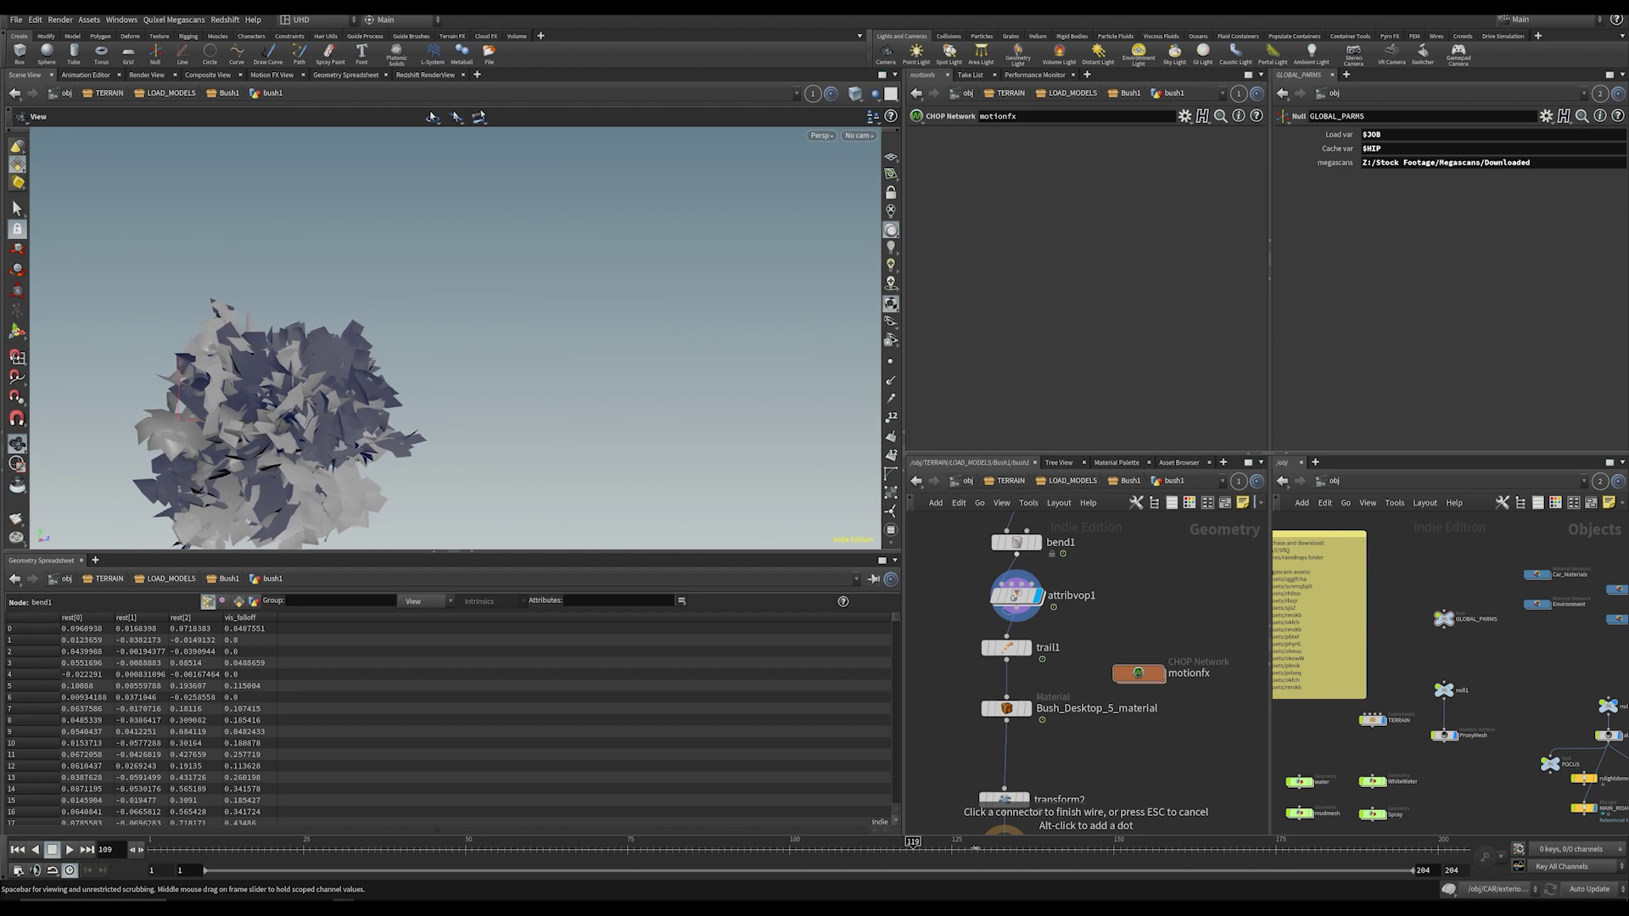
key(Escape)
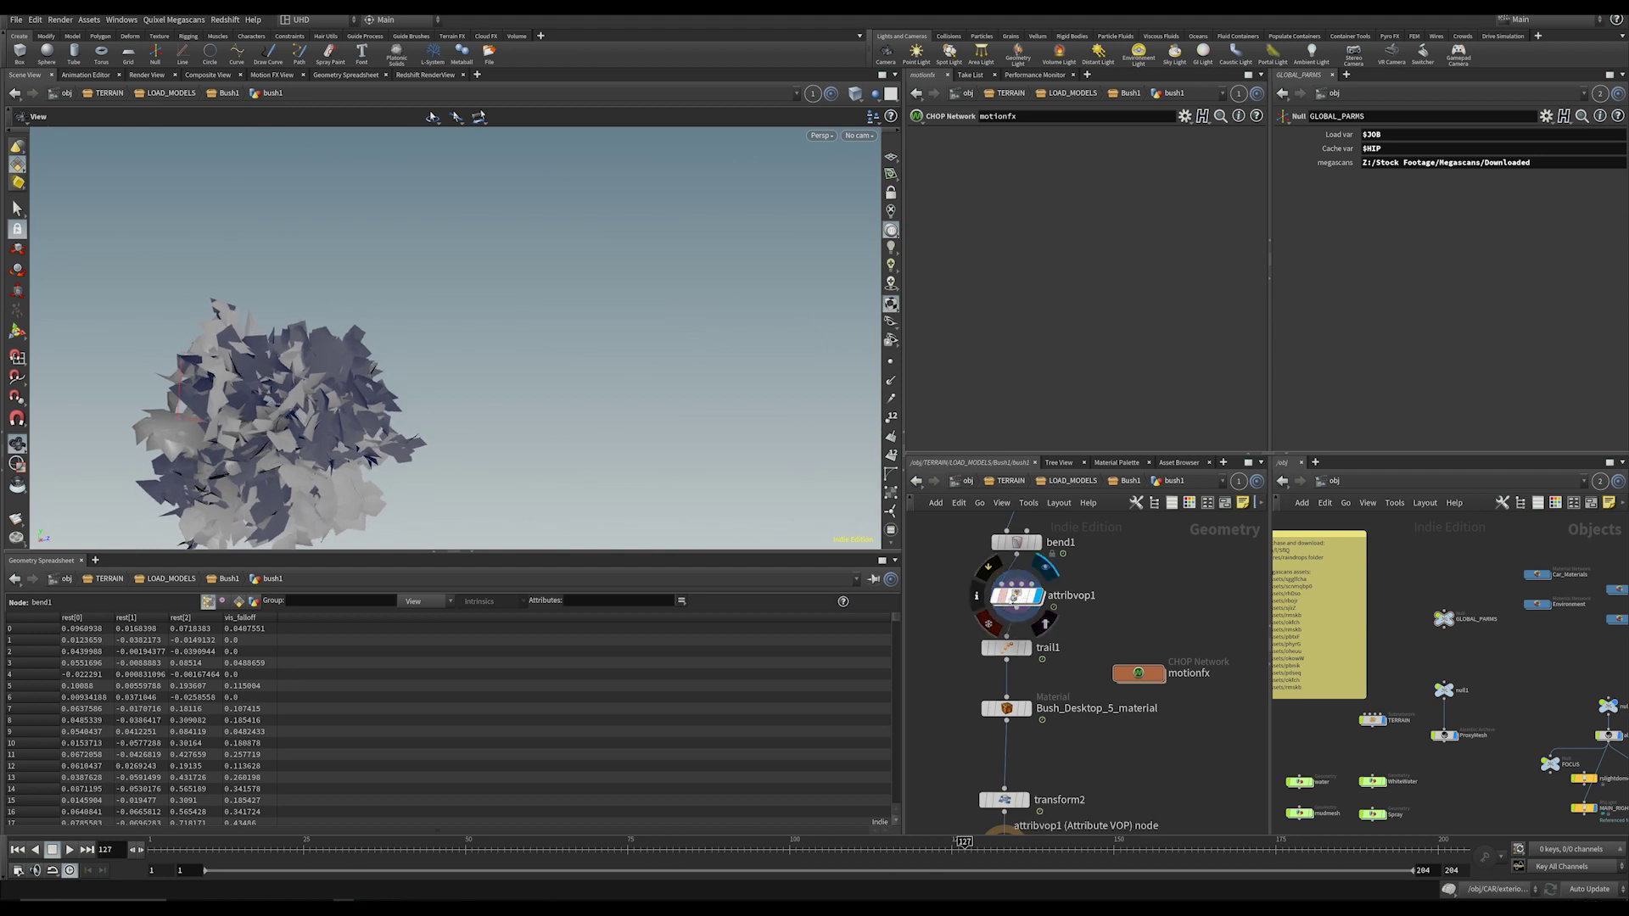
Step: Open attribvop1 and examine its network from geometryvopglobal1 through multiply1, amp and the divide constants to turbnoise1
double_click(1018, 597)
key(h)
scroll(951, 662, up, 4)
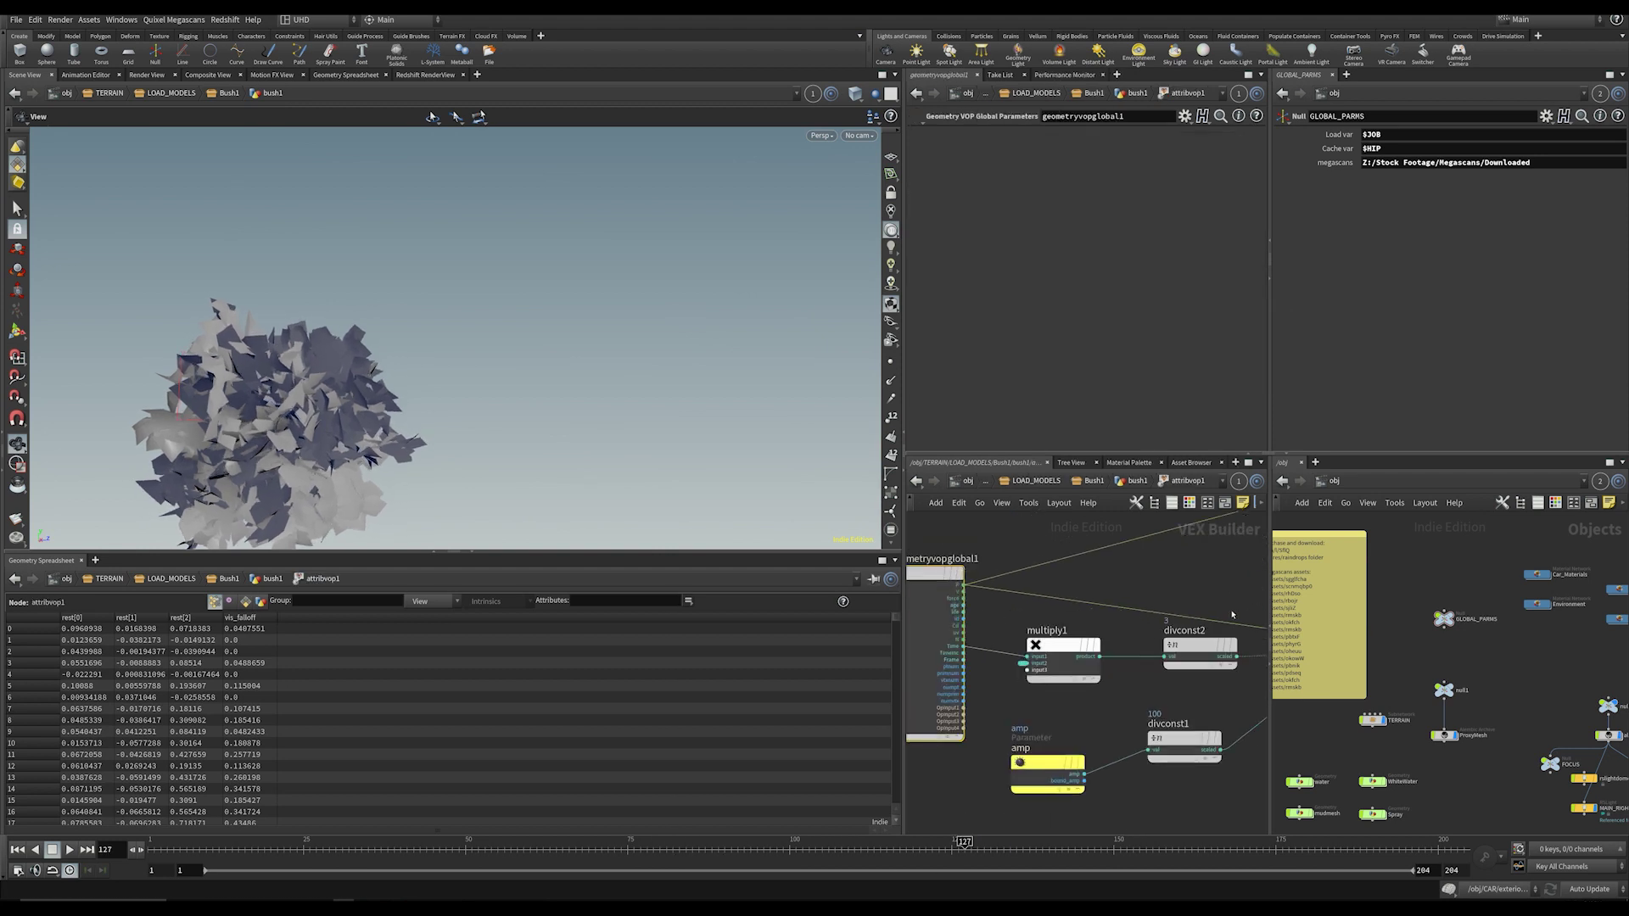
middle_drag(1261, 632, 1095, 683)
middle_drag(946, 686, 1214, 636)
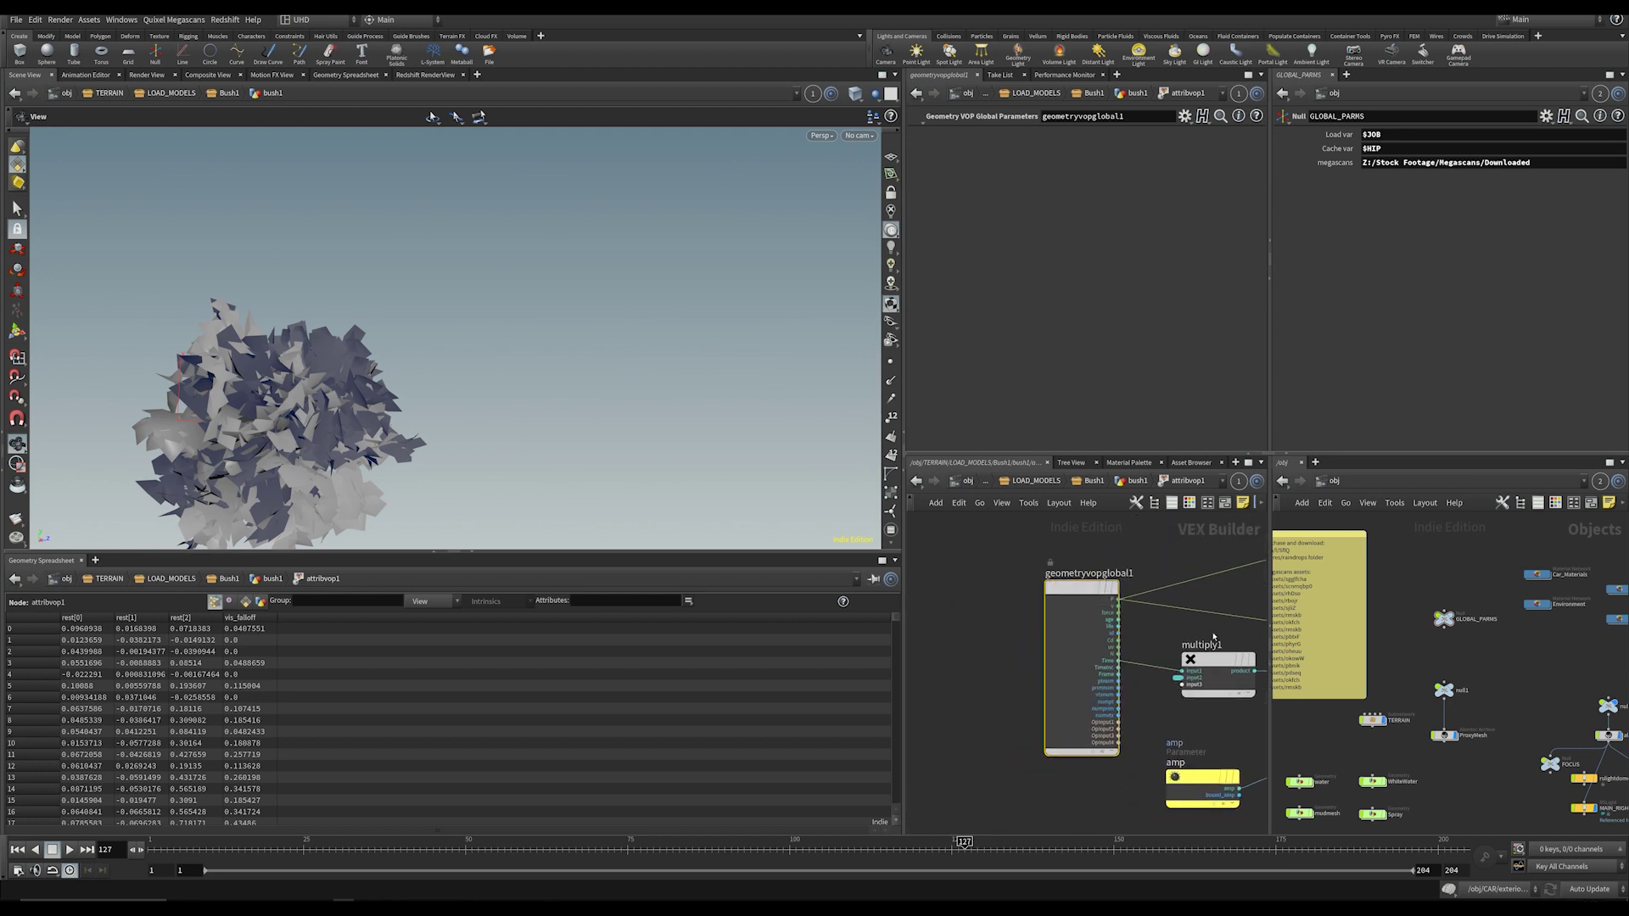
middle_drag(1235, 713, 1047, 709)
middle_drag(1196, 683, 1051, 672)
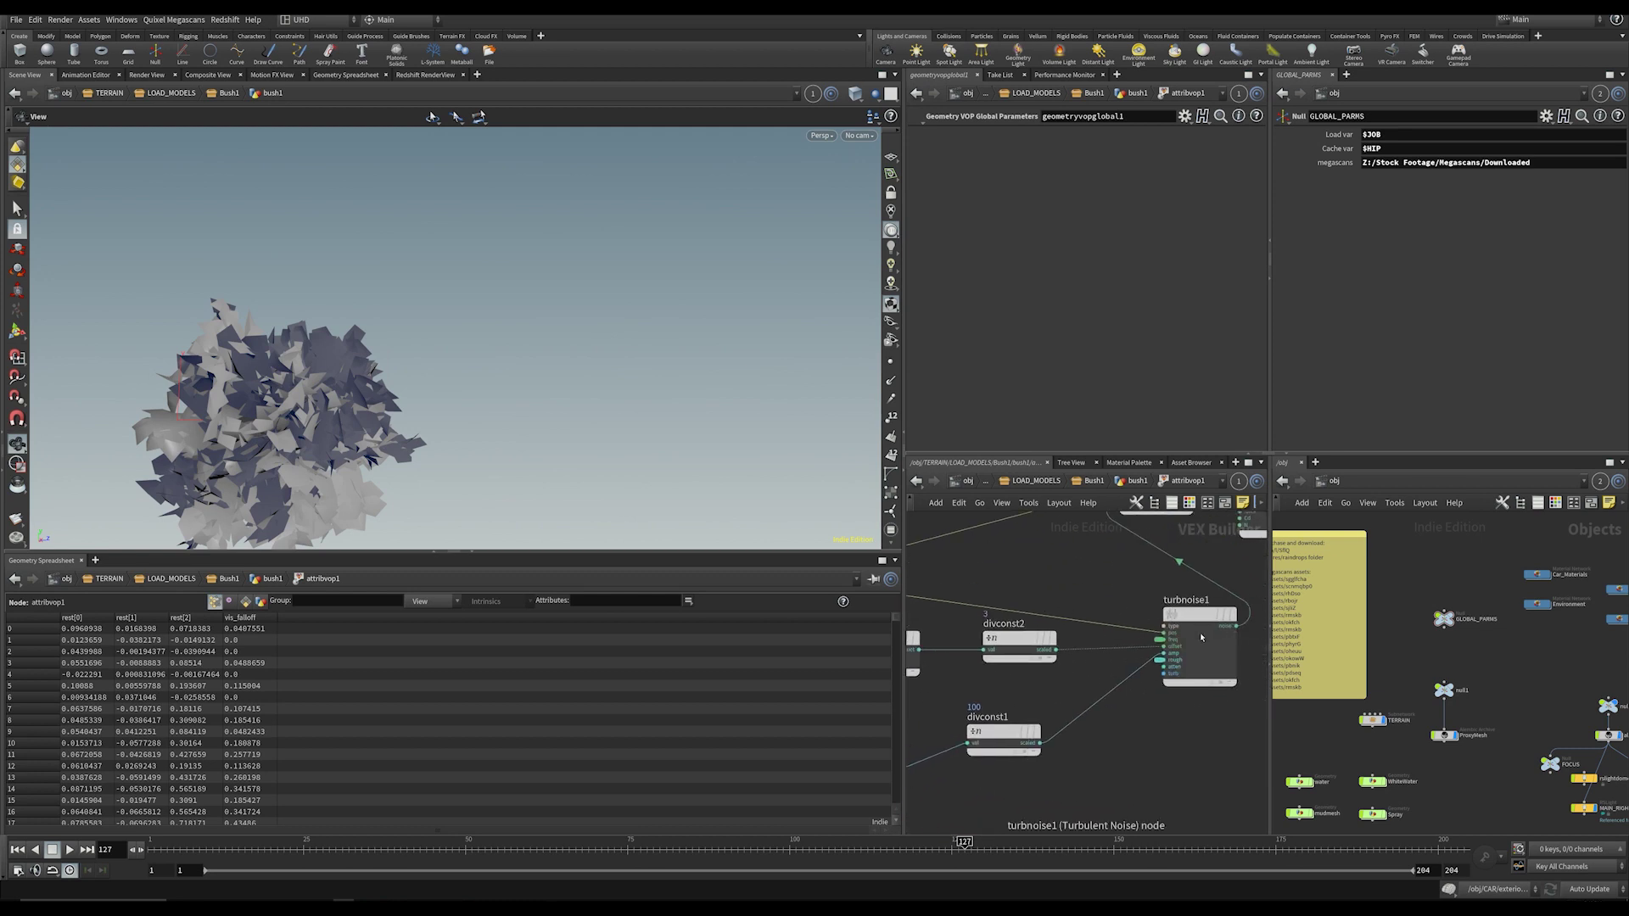
scroll(1137, 634, down, 3)
middle_drag(1032, 617, 1124, 640)
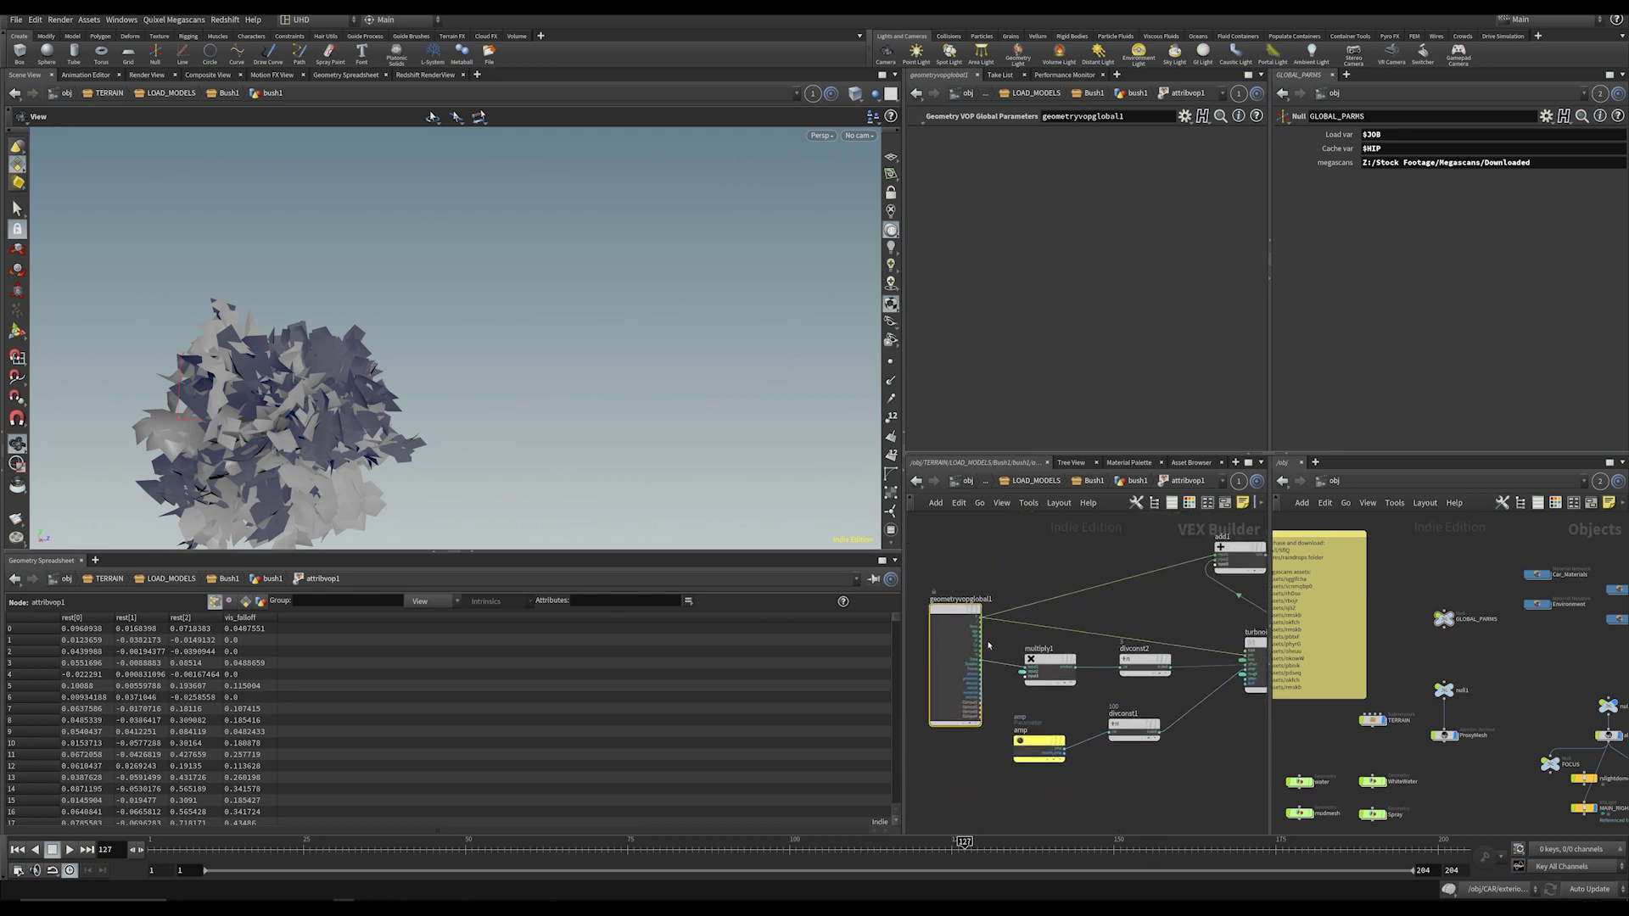
Step: Check the divider setting of divconst2 and return to the bush1 geometry network
scroll(1133, 658, up, 2)
click(1150, 662)
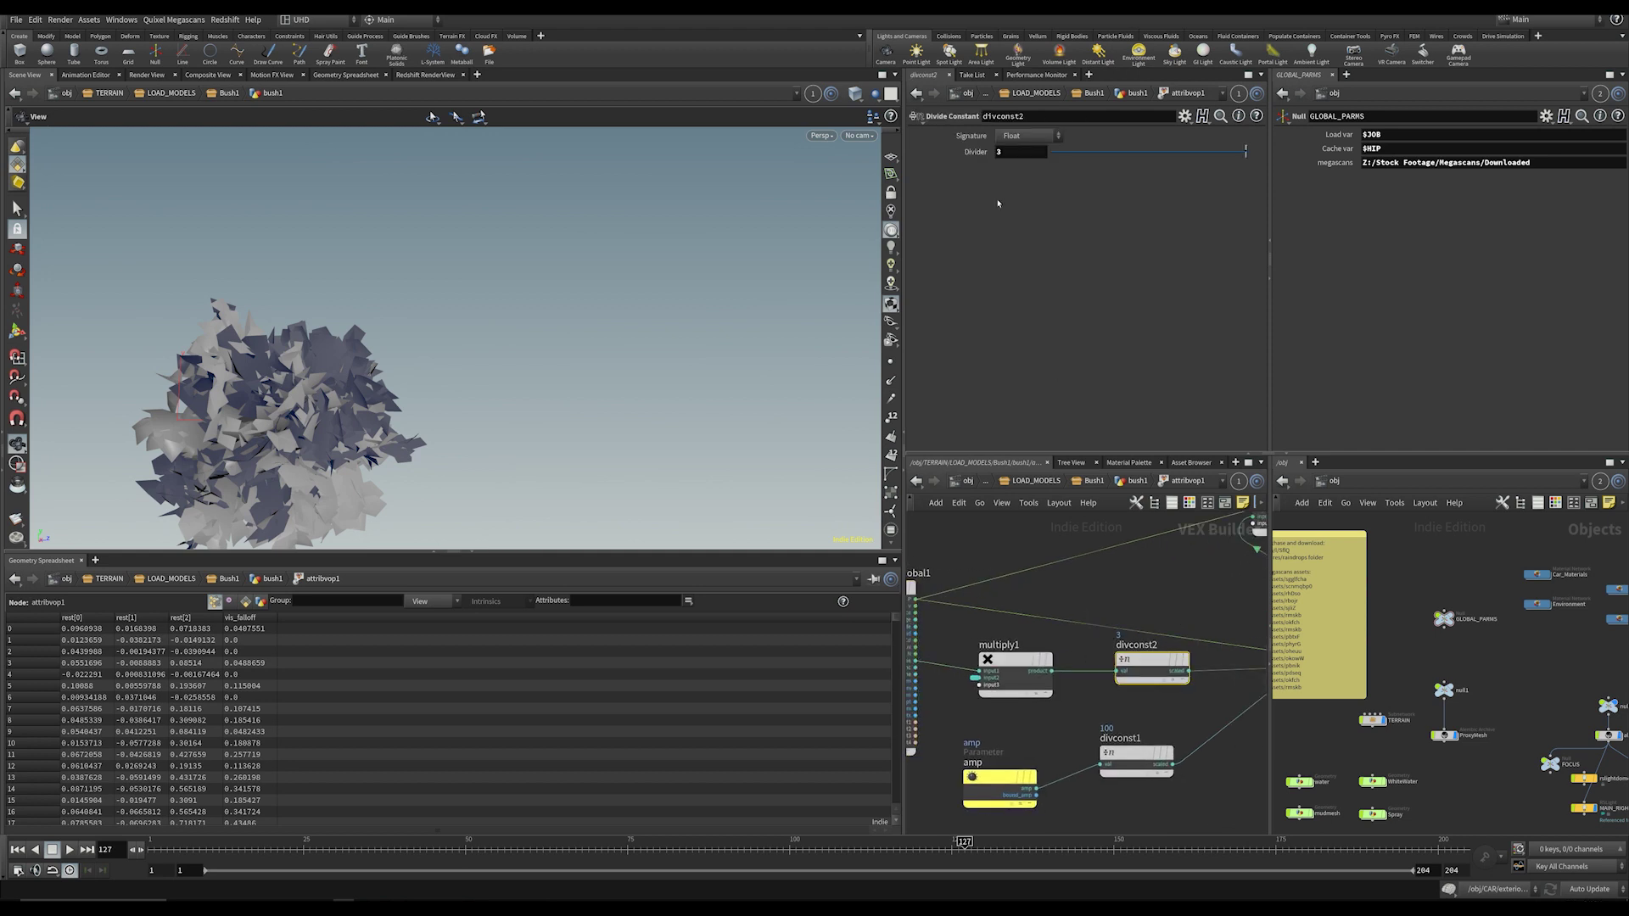
key(u)
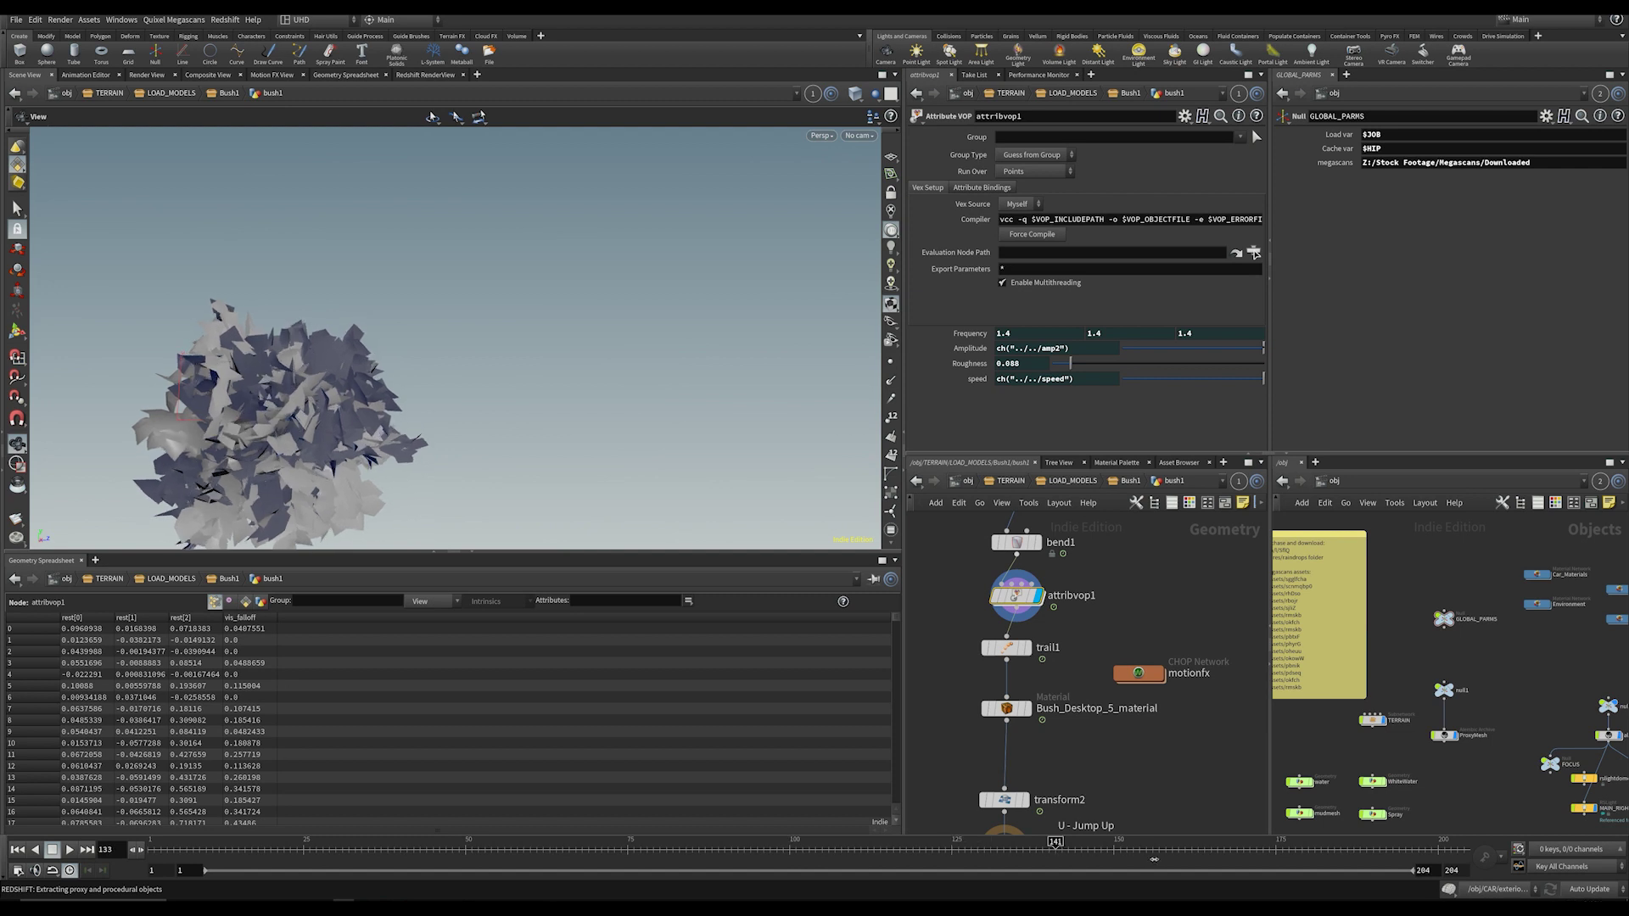
Step: Review the bush1 node chain down to output1 and go back up to the Bush1 subnetwork
scroll(1073, 813, down, 3)
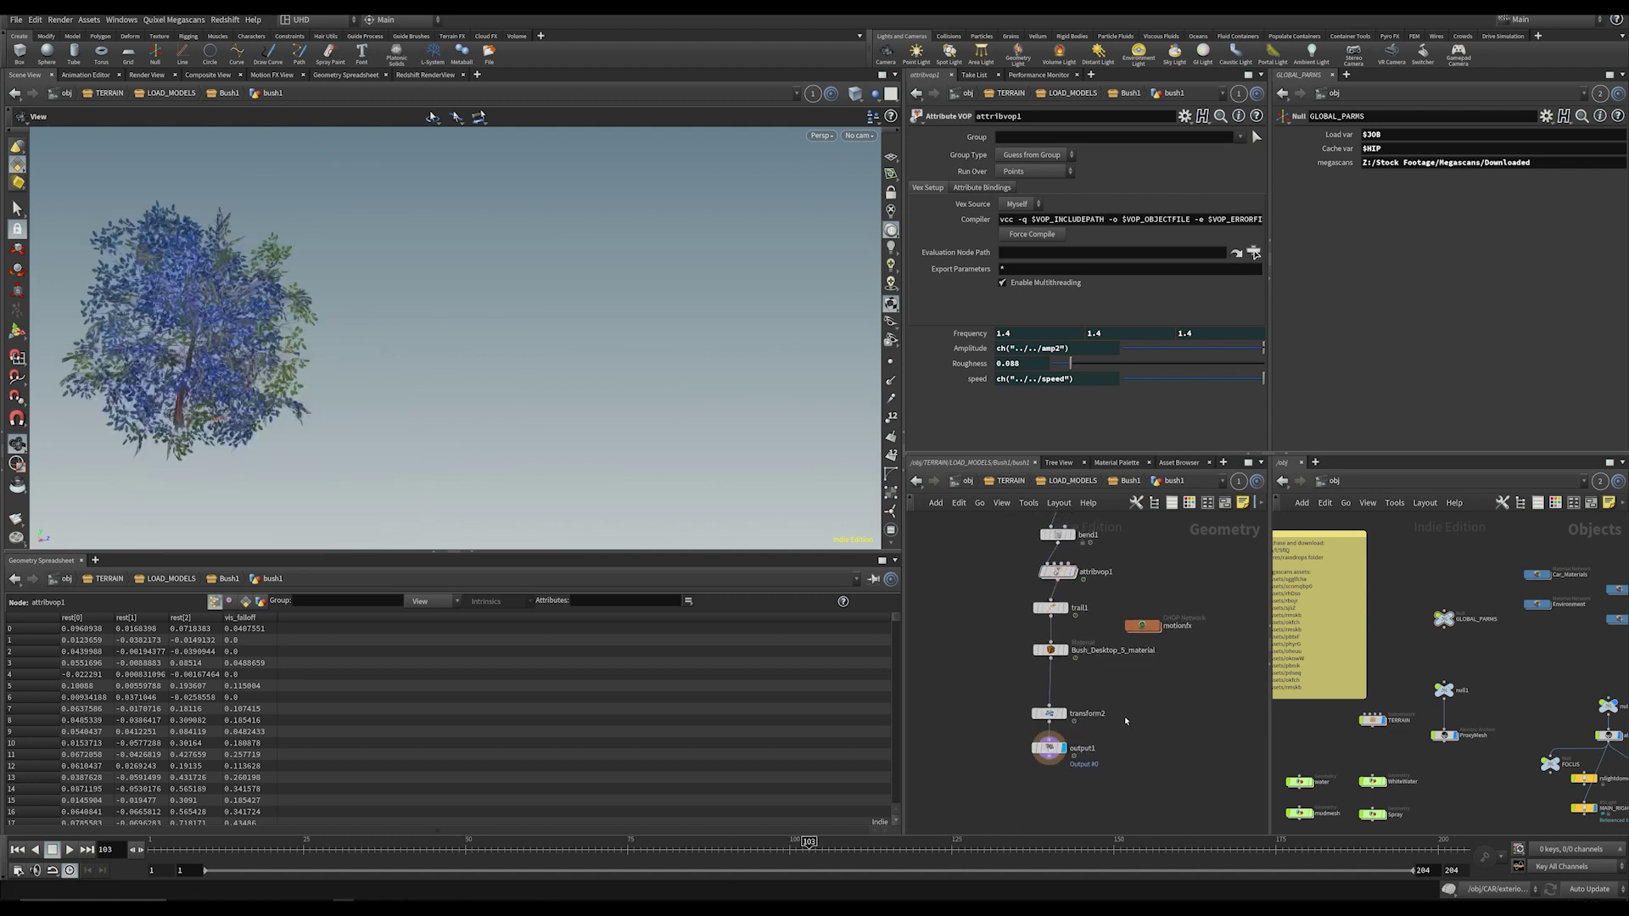
scroll(1114, 718, down, 2)
middle_drag(1104, 649, 1115, 658)
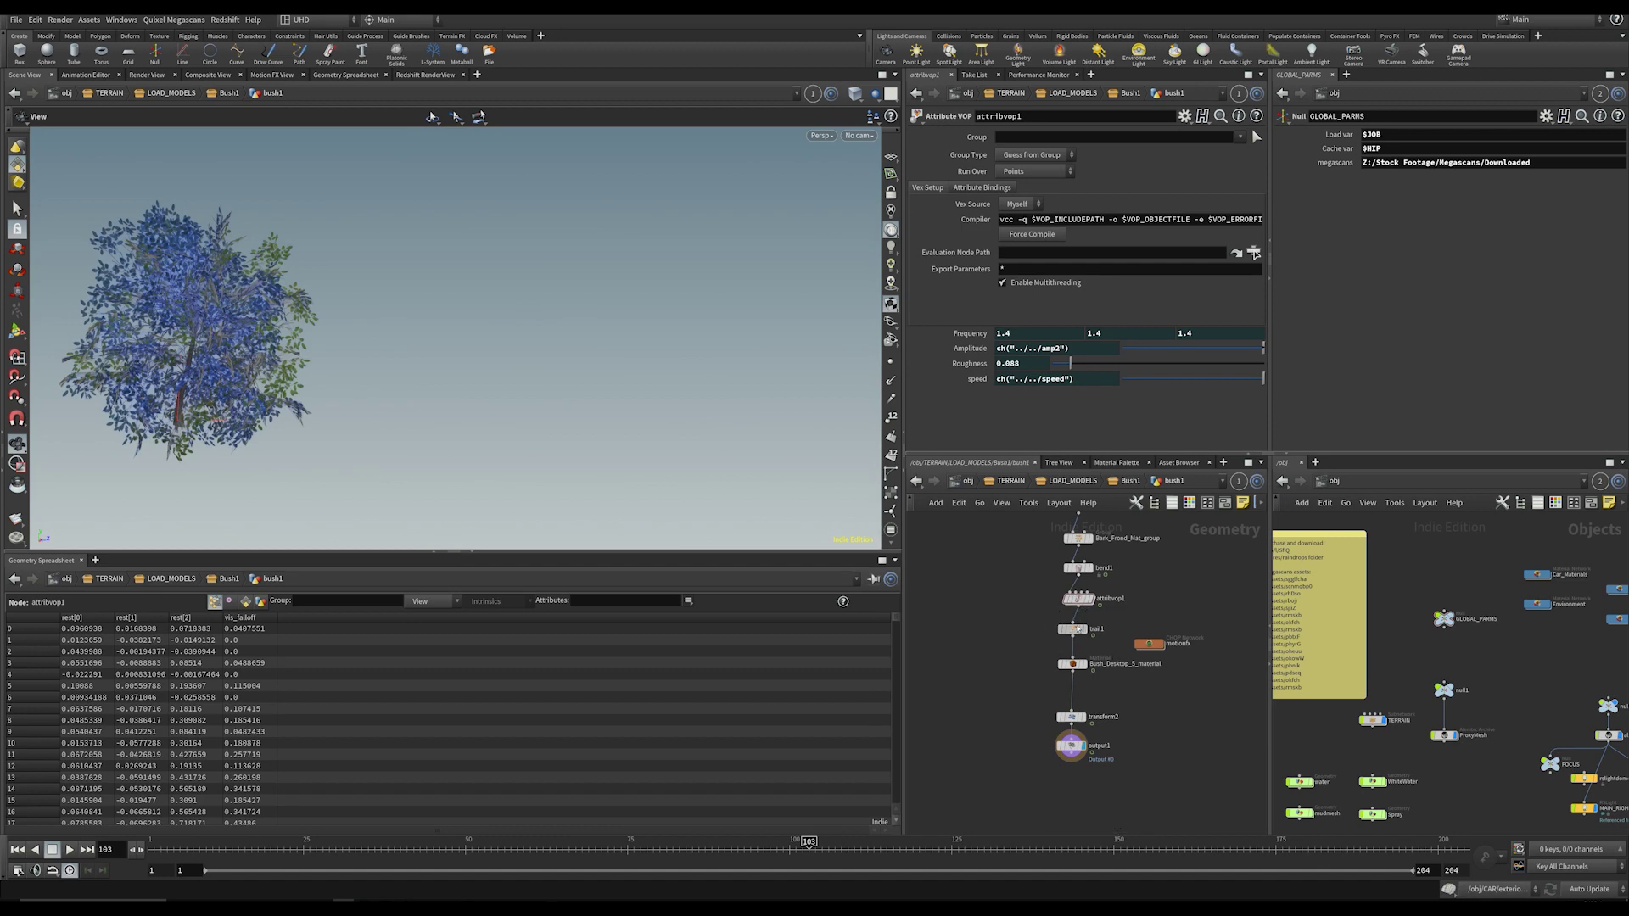
click(1071, 629)
key(u)
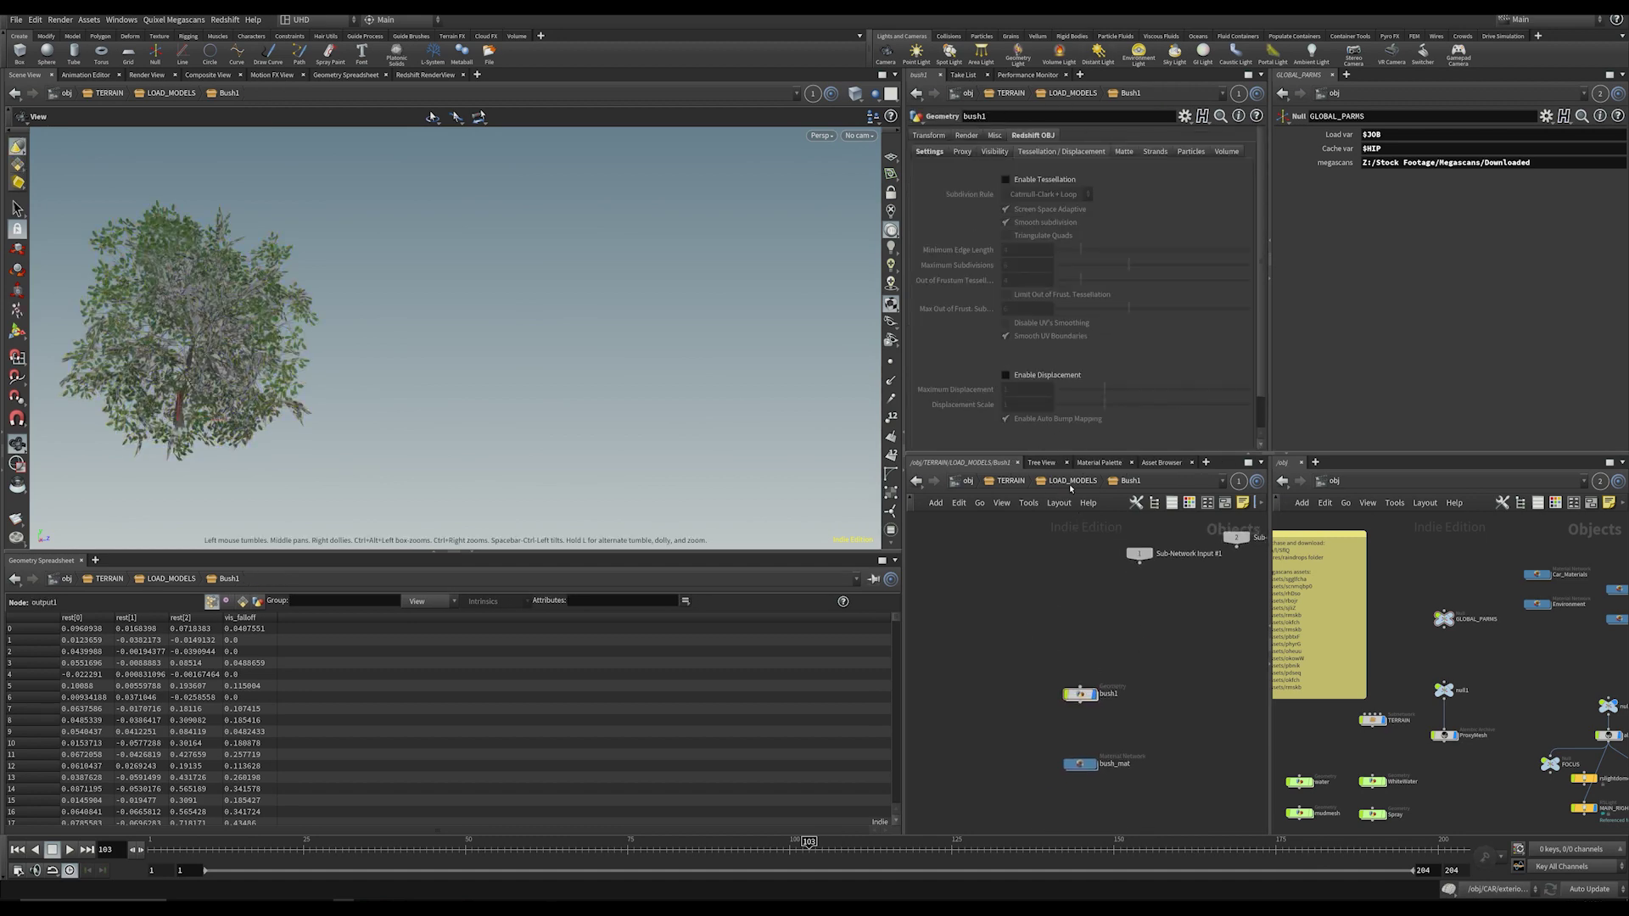
Step: Open the bush_mat material network, look inside the Bark material builder and check the Leaves material's settings
double_click(1080, 764)
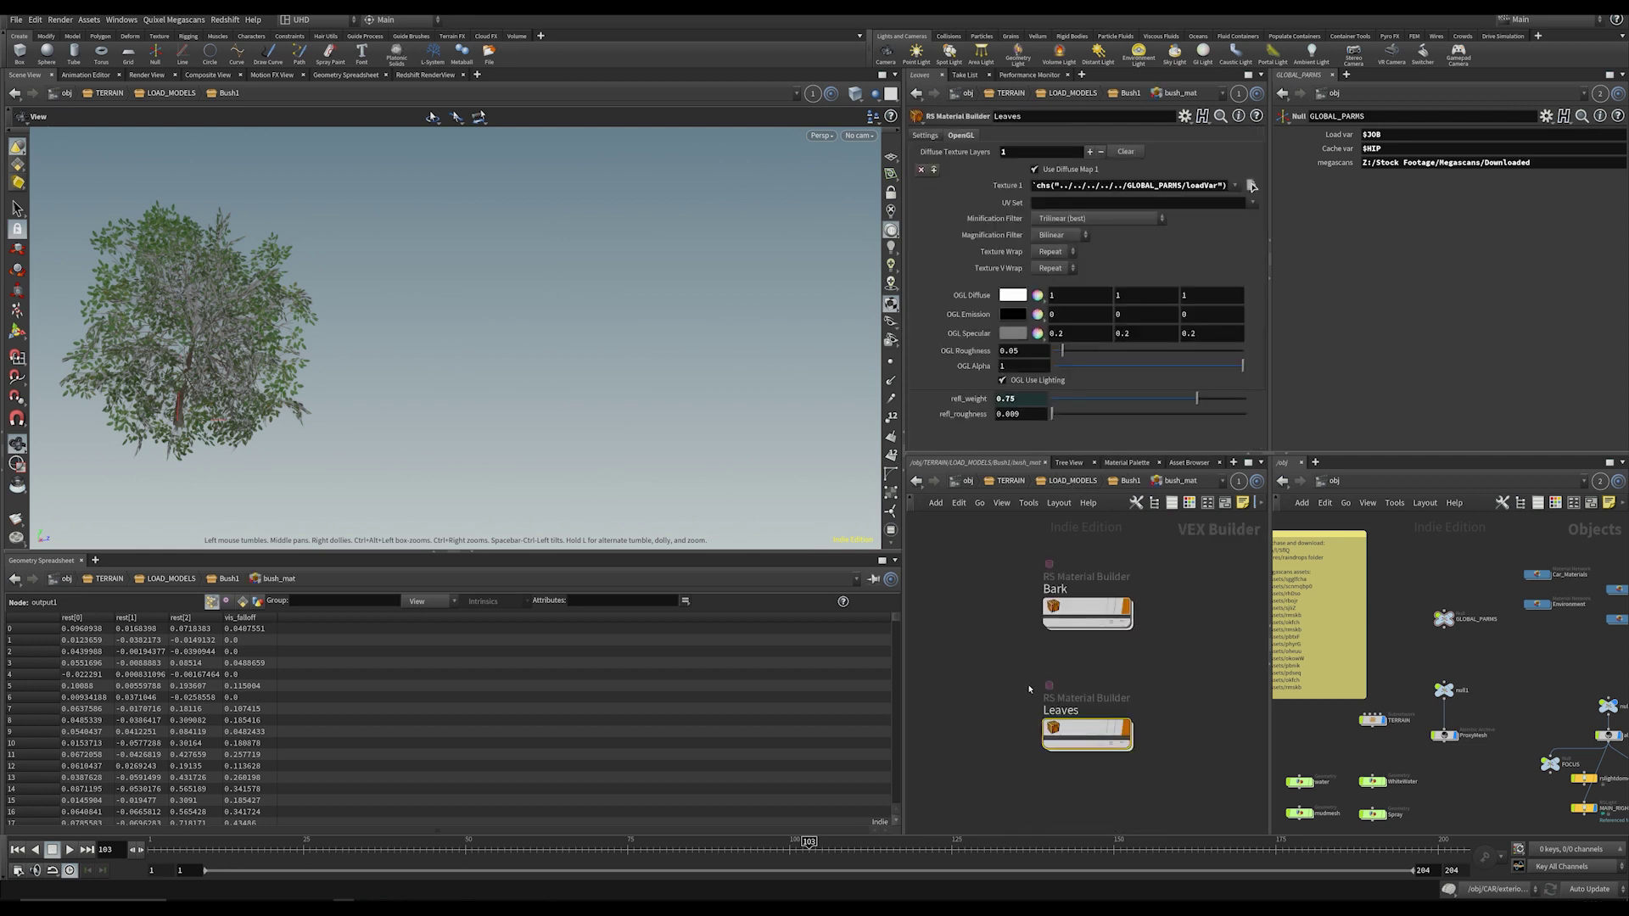
double_click(1087, 607)
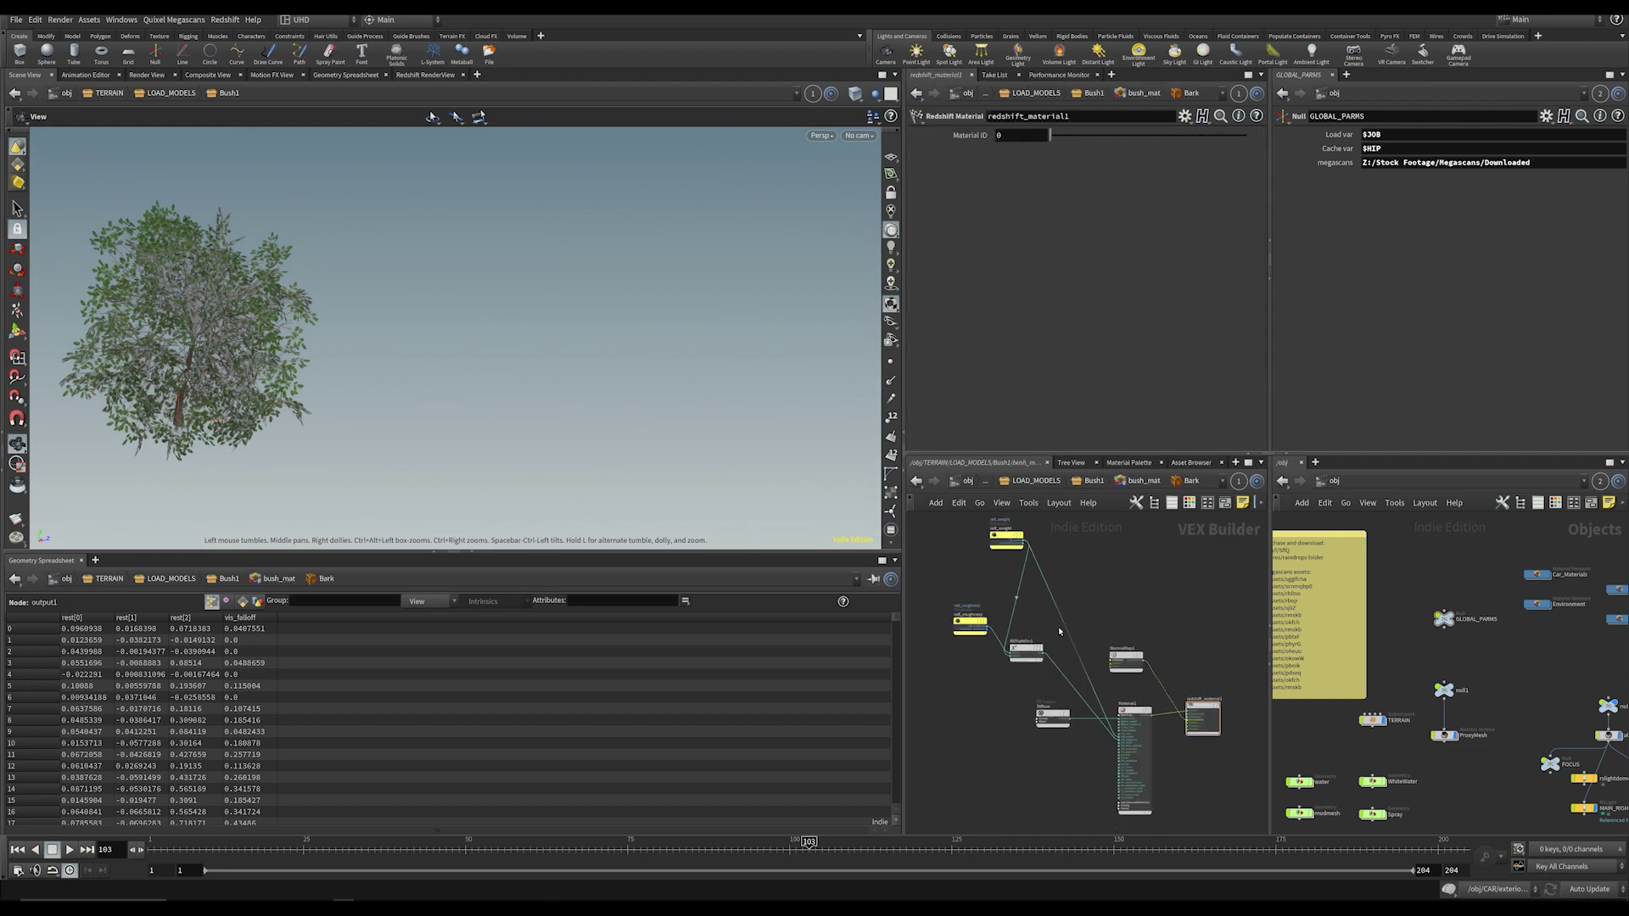
key(u)
click(1052, 728)
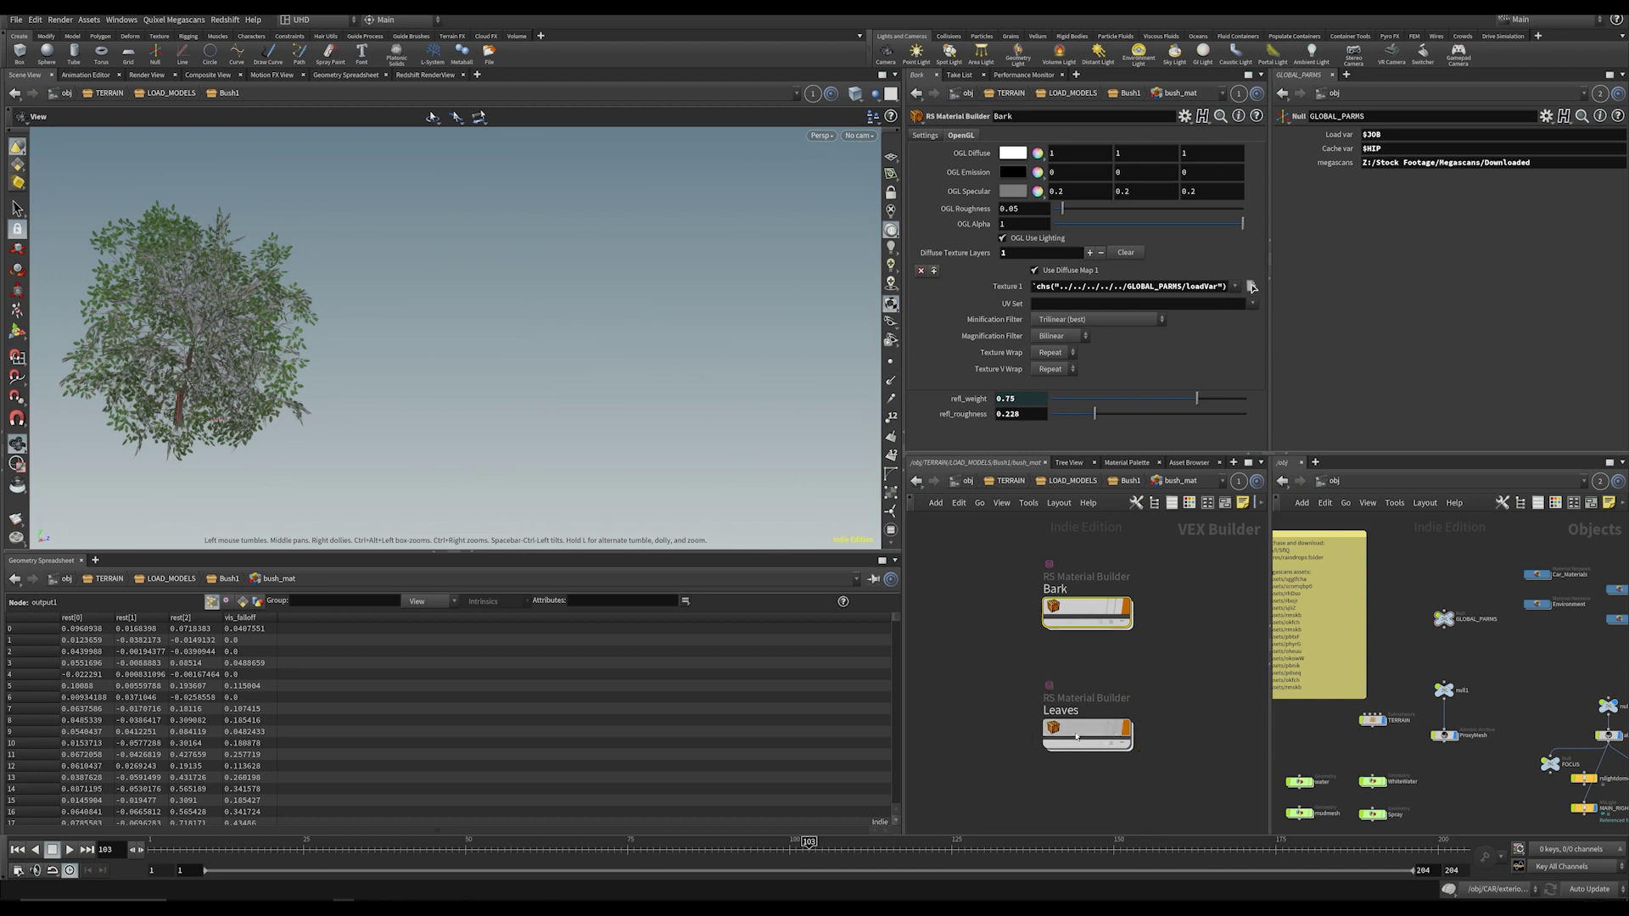
click(989, 618)
scroll(989, 618, down, 3)
middle_drag(993, 619, 1025, 649)
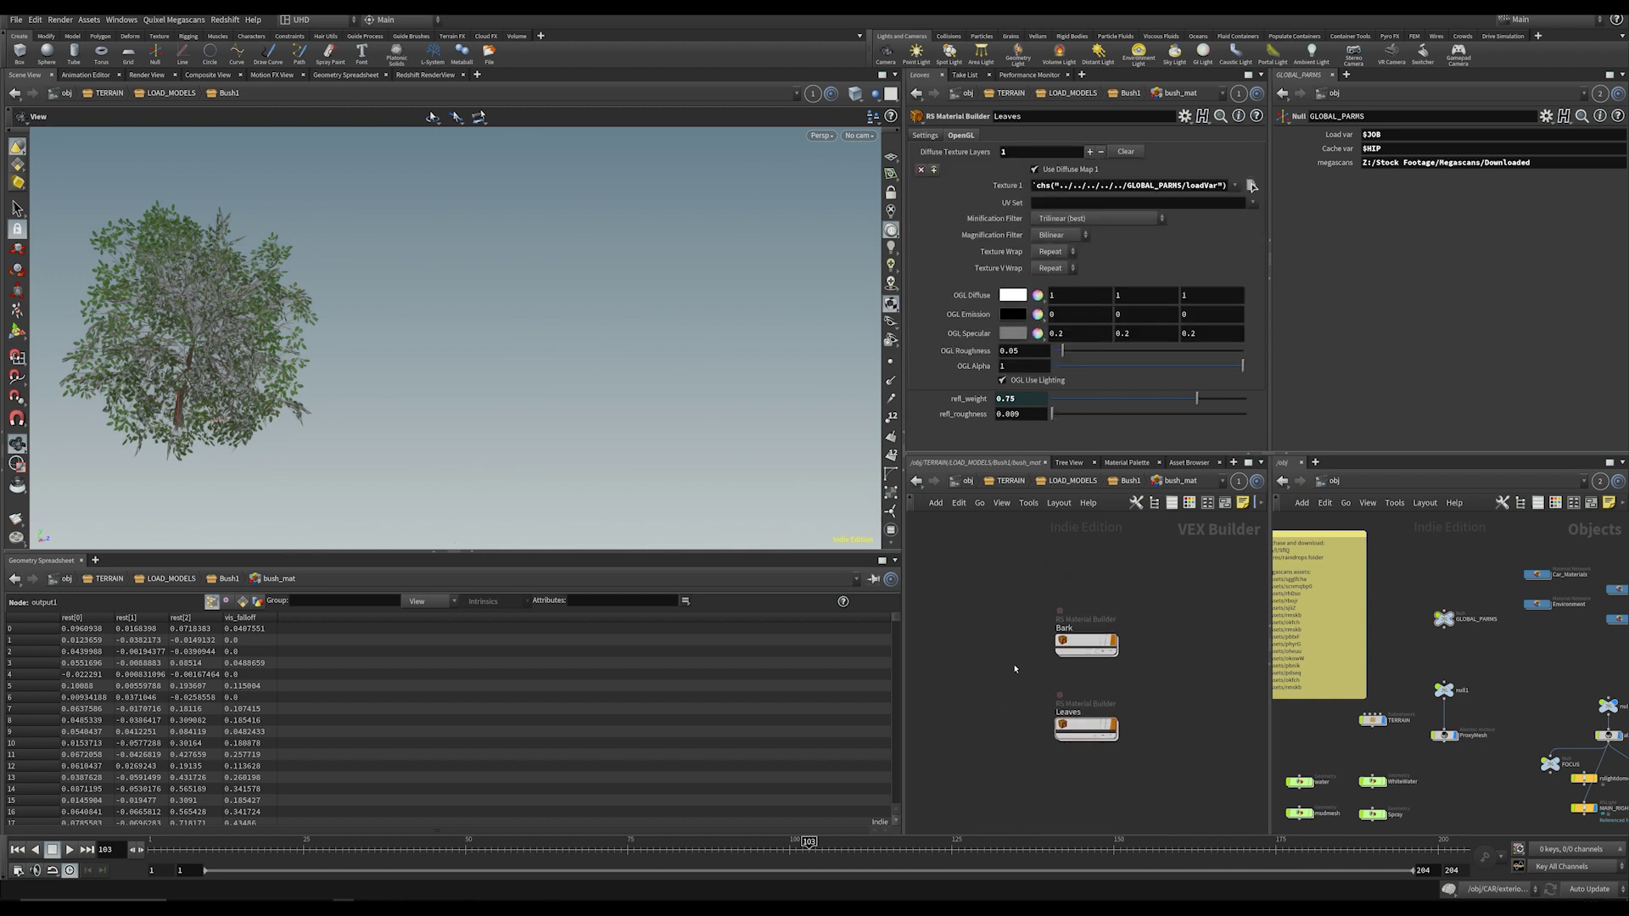
click(1015, 669)
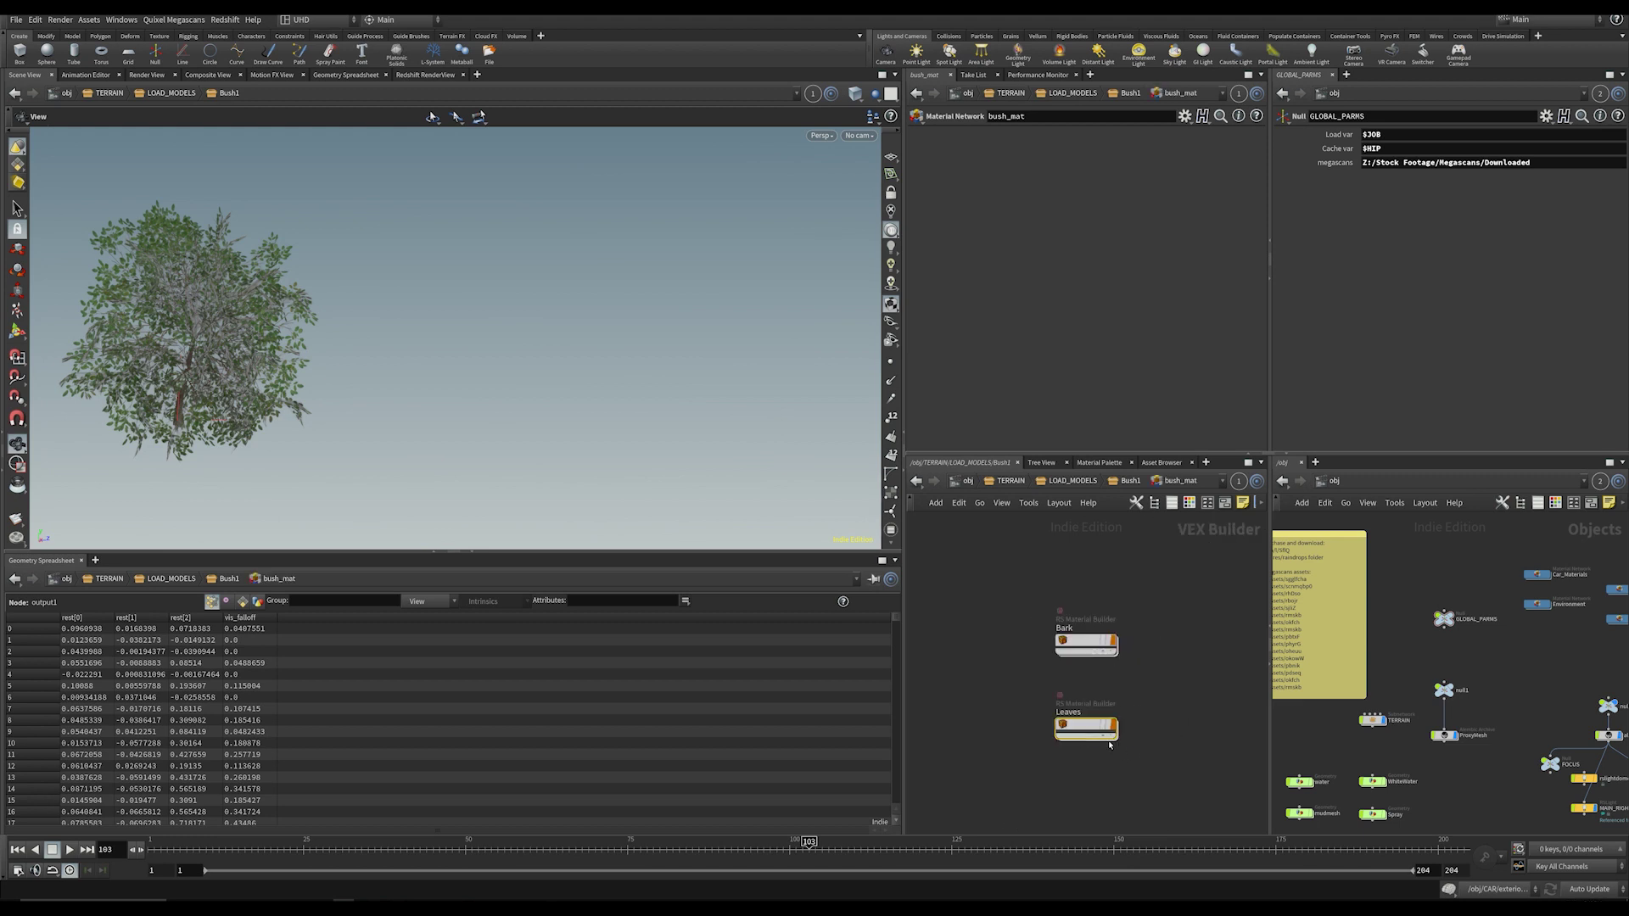
Step: Return to LOAD_MODELS at the speedtree group and briefly show the Quixel Bridge asset library
key(u)
key(u)
scroll(1050, 622, up, 1)
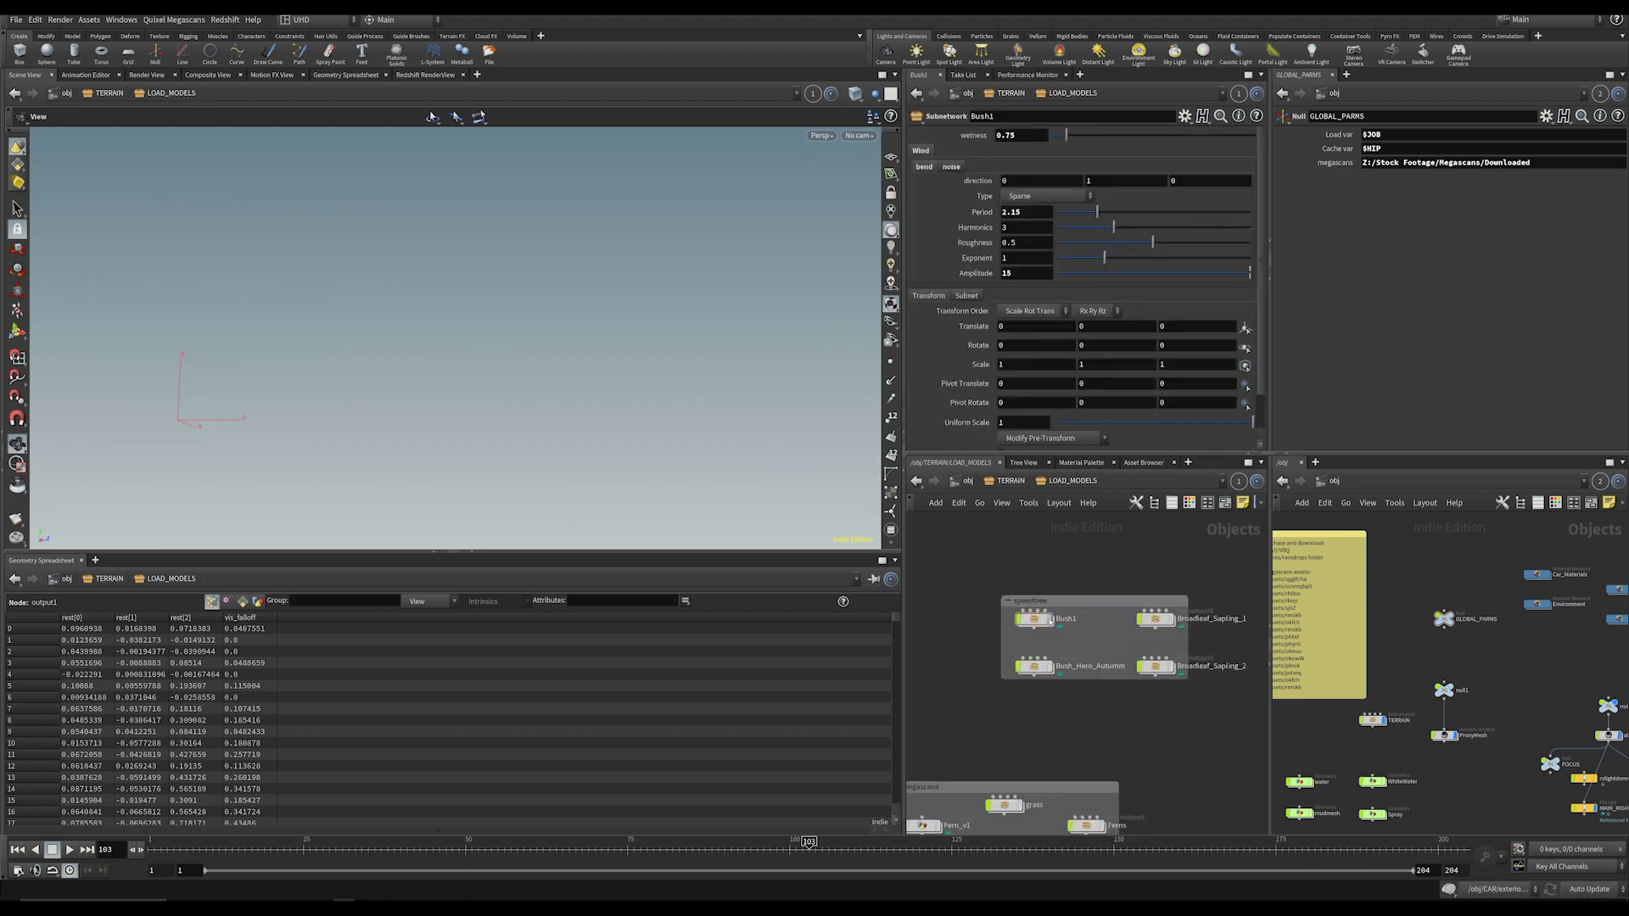
scroll(1051, 621, up, 3)
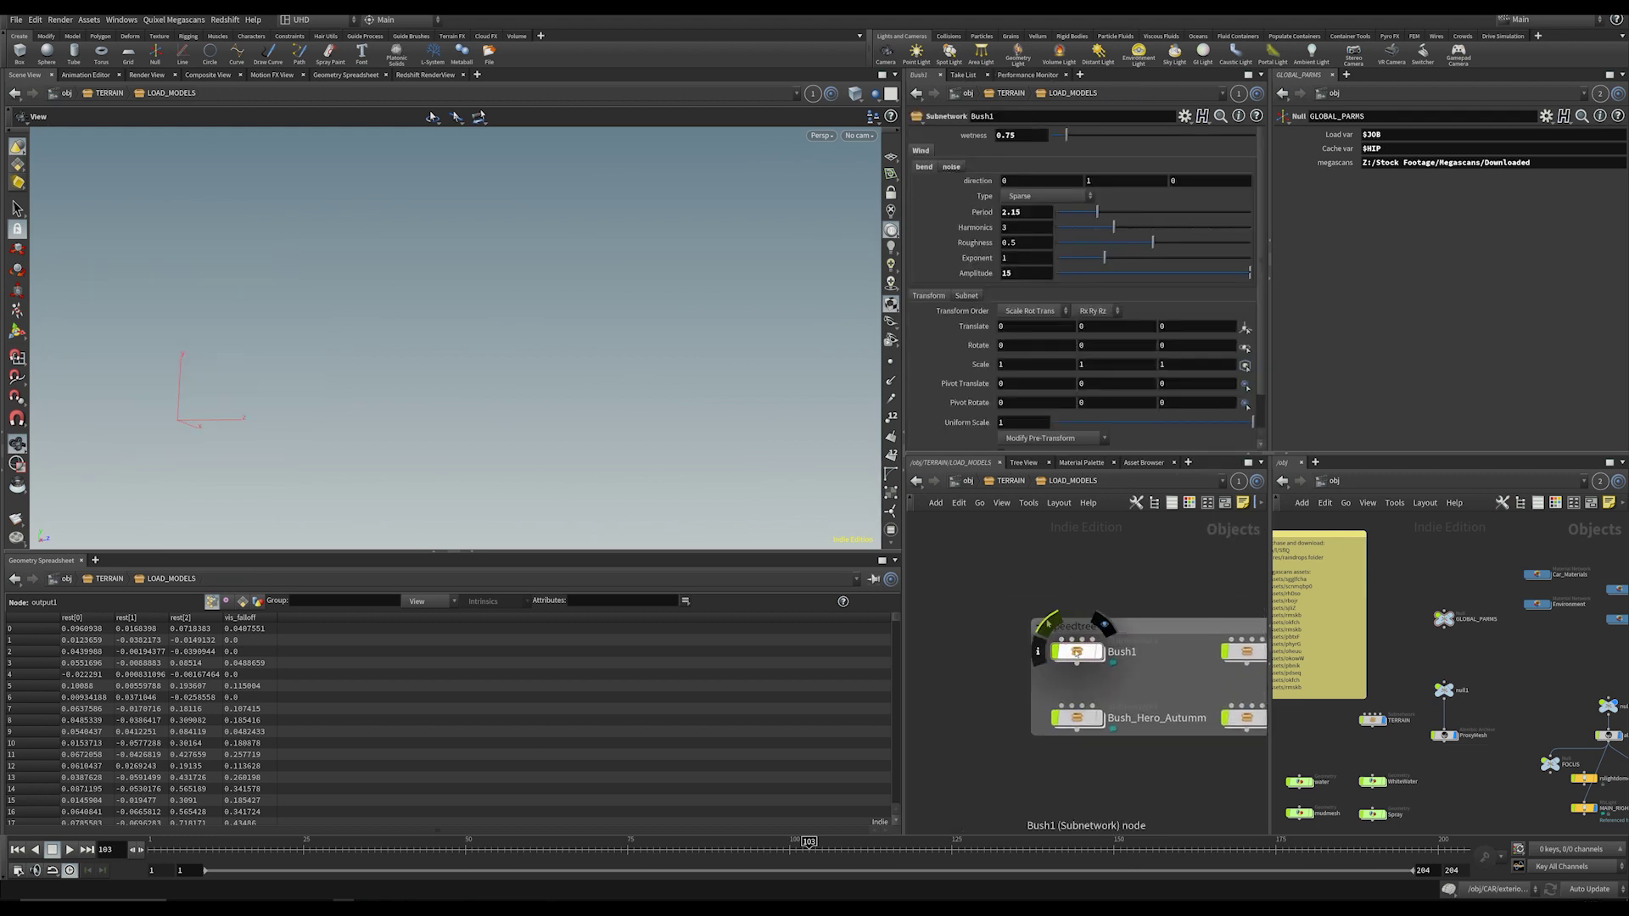
click(530, 908)
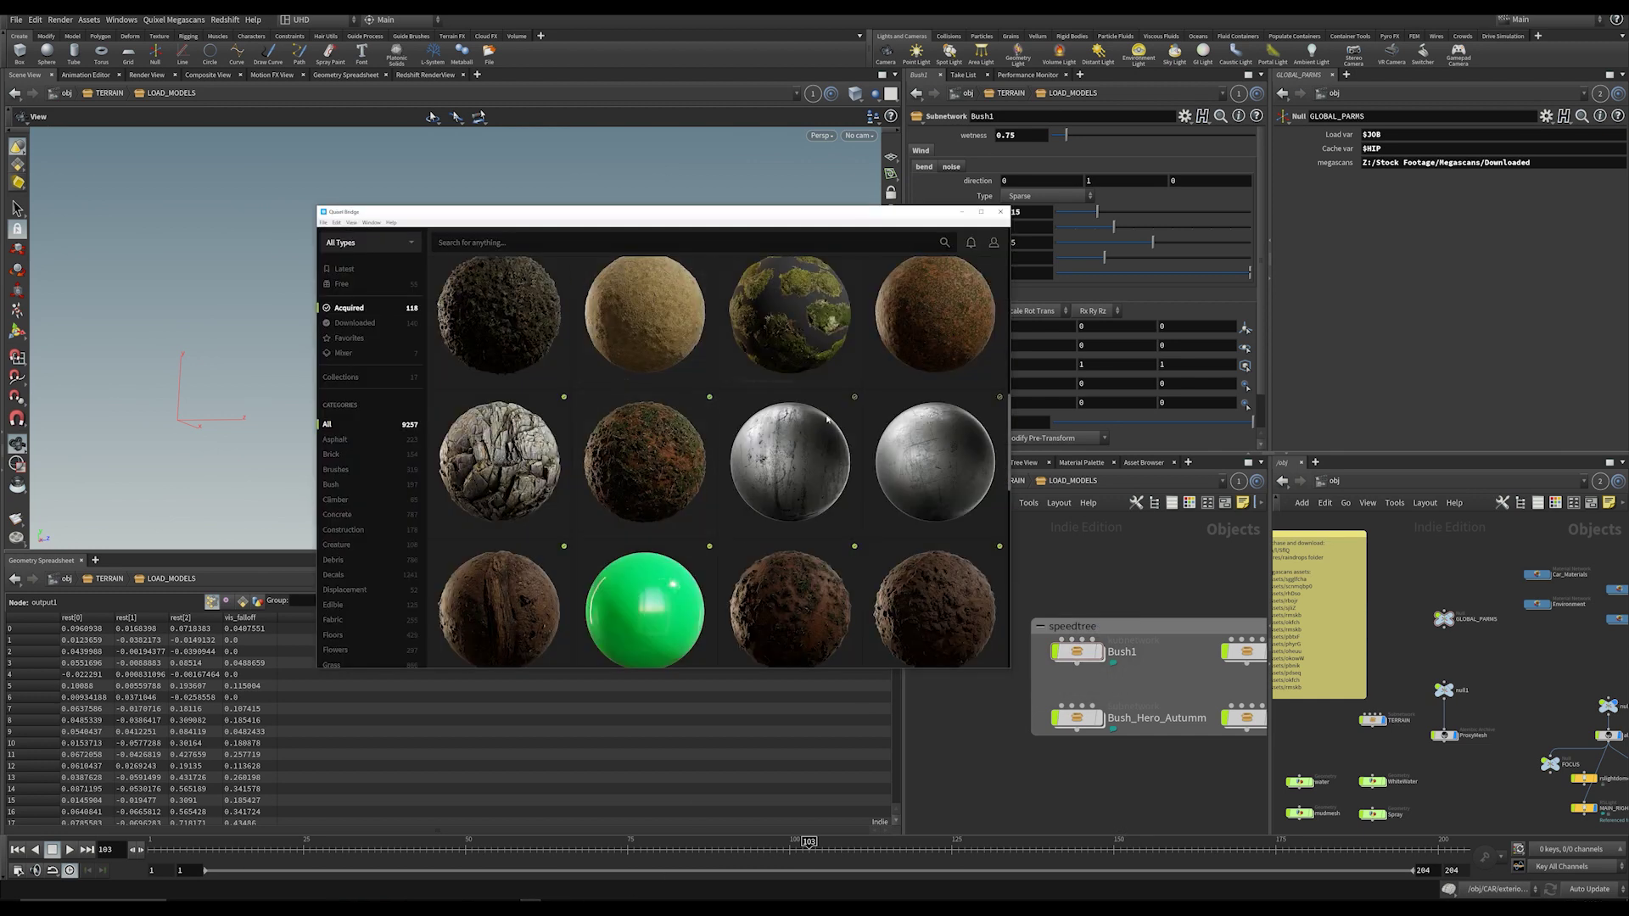
click(1028, 764)
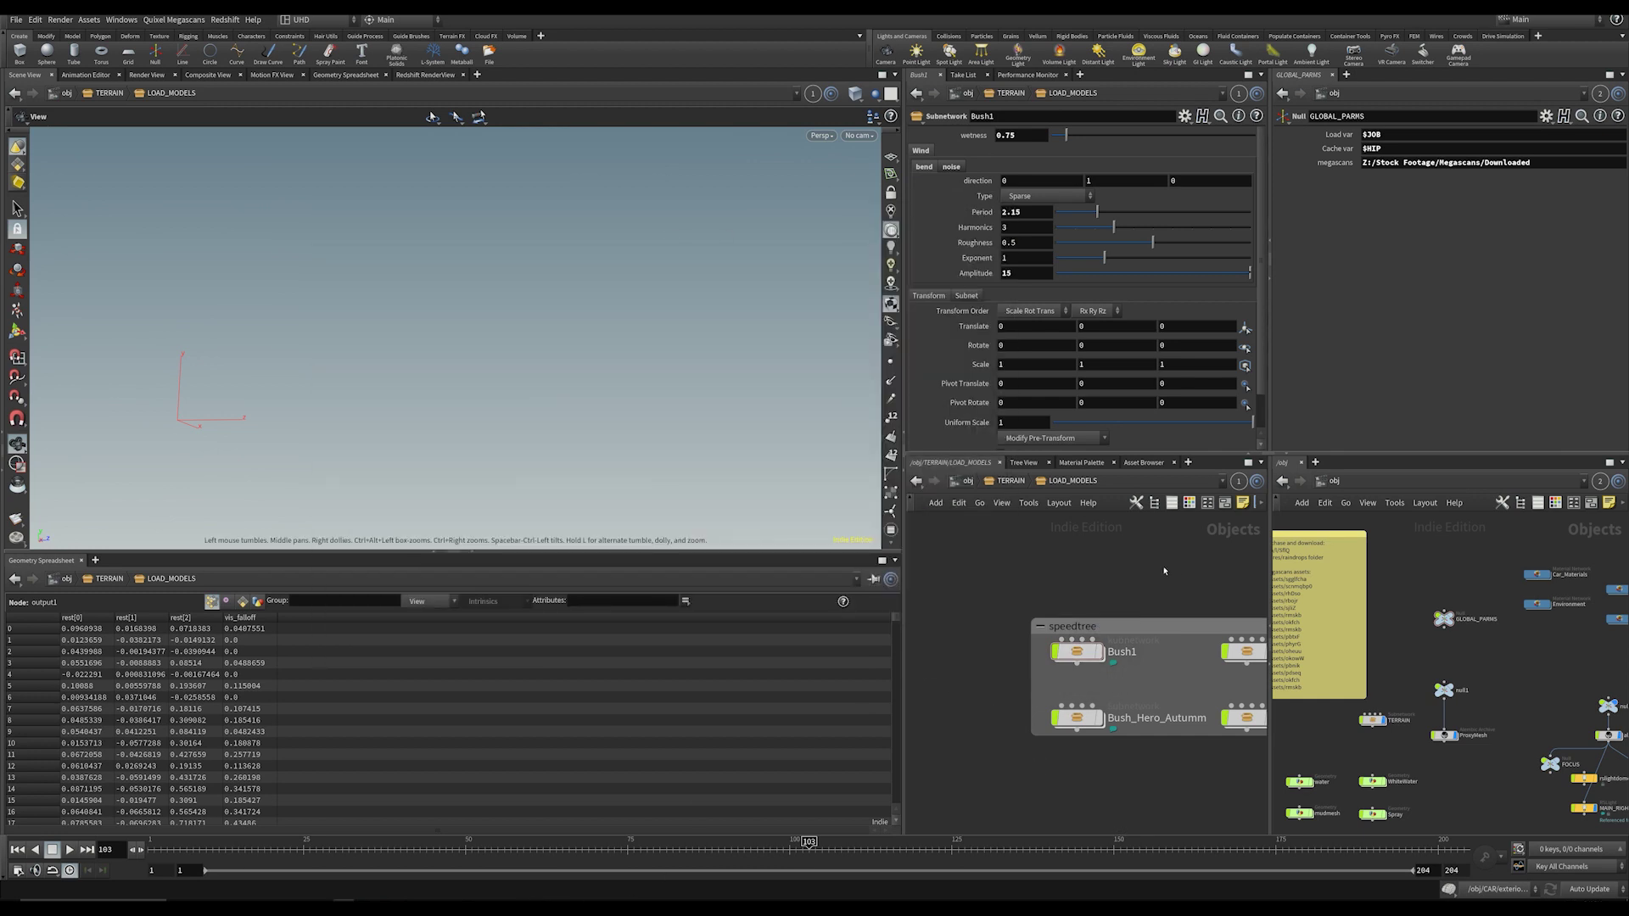
middle_drag(1134, 585, 1062, 560)
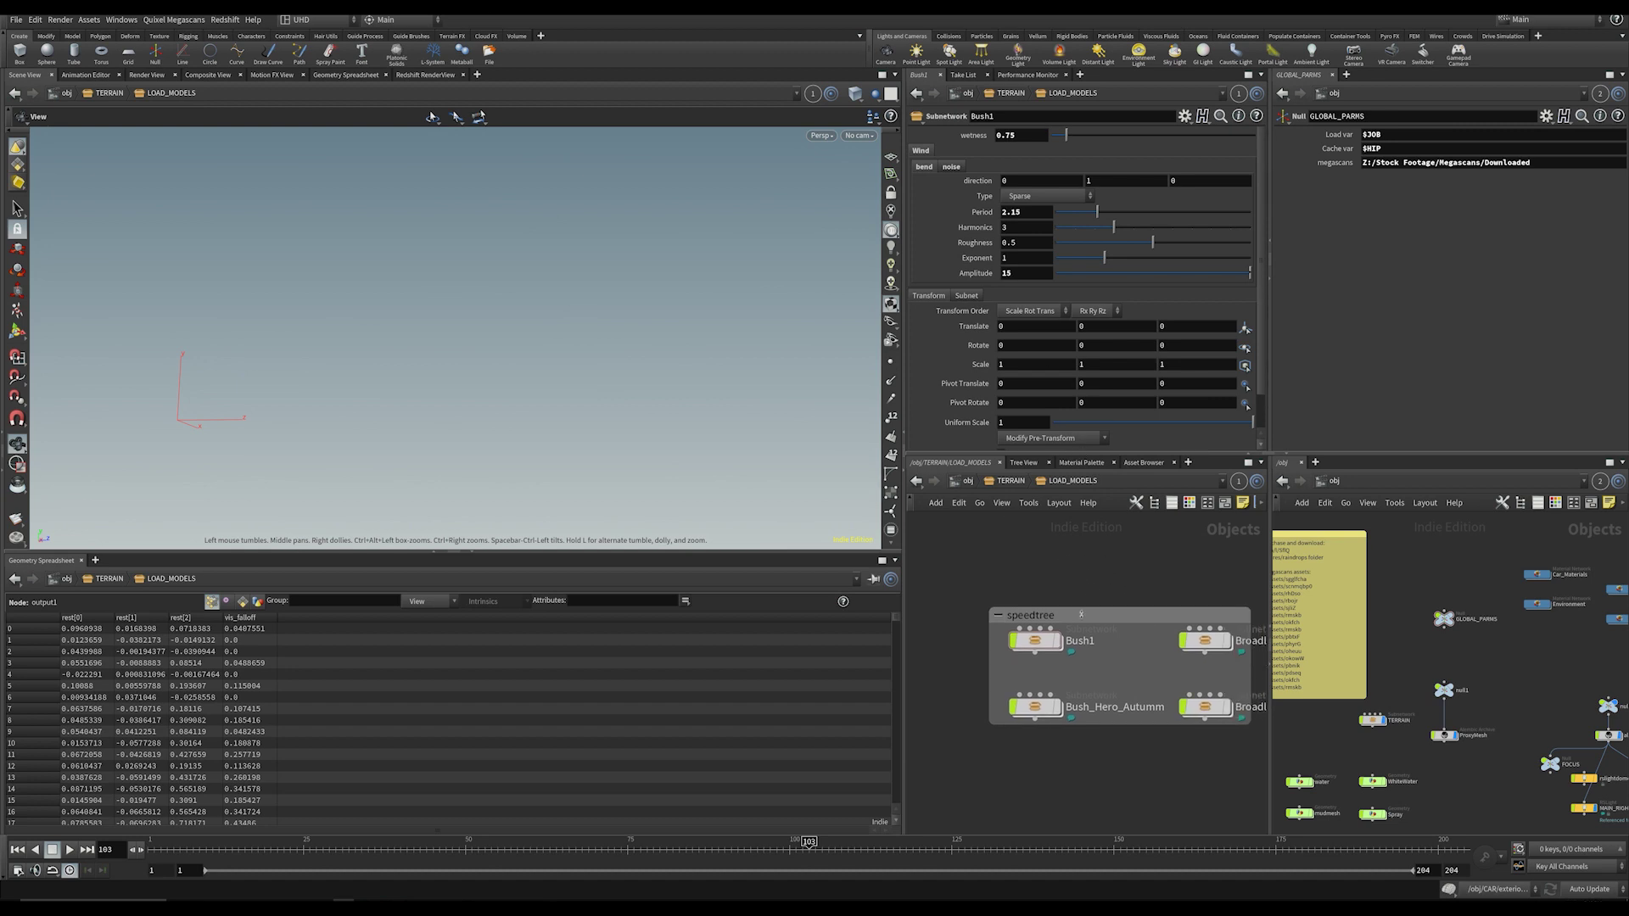
Step: Delete the Bush1 entry from the Uncategorized category in the Gallery Manager
click(121, 19)
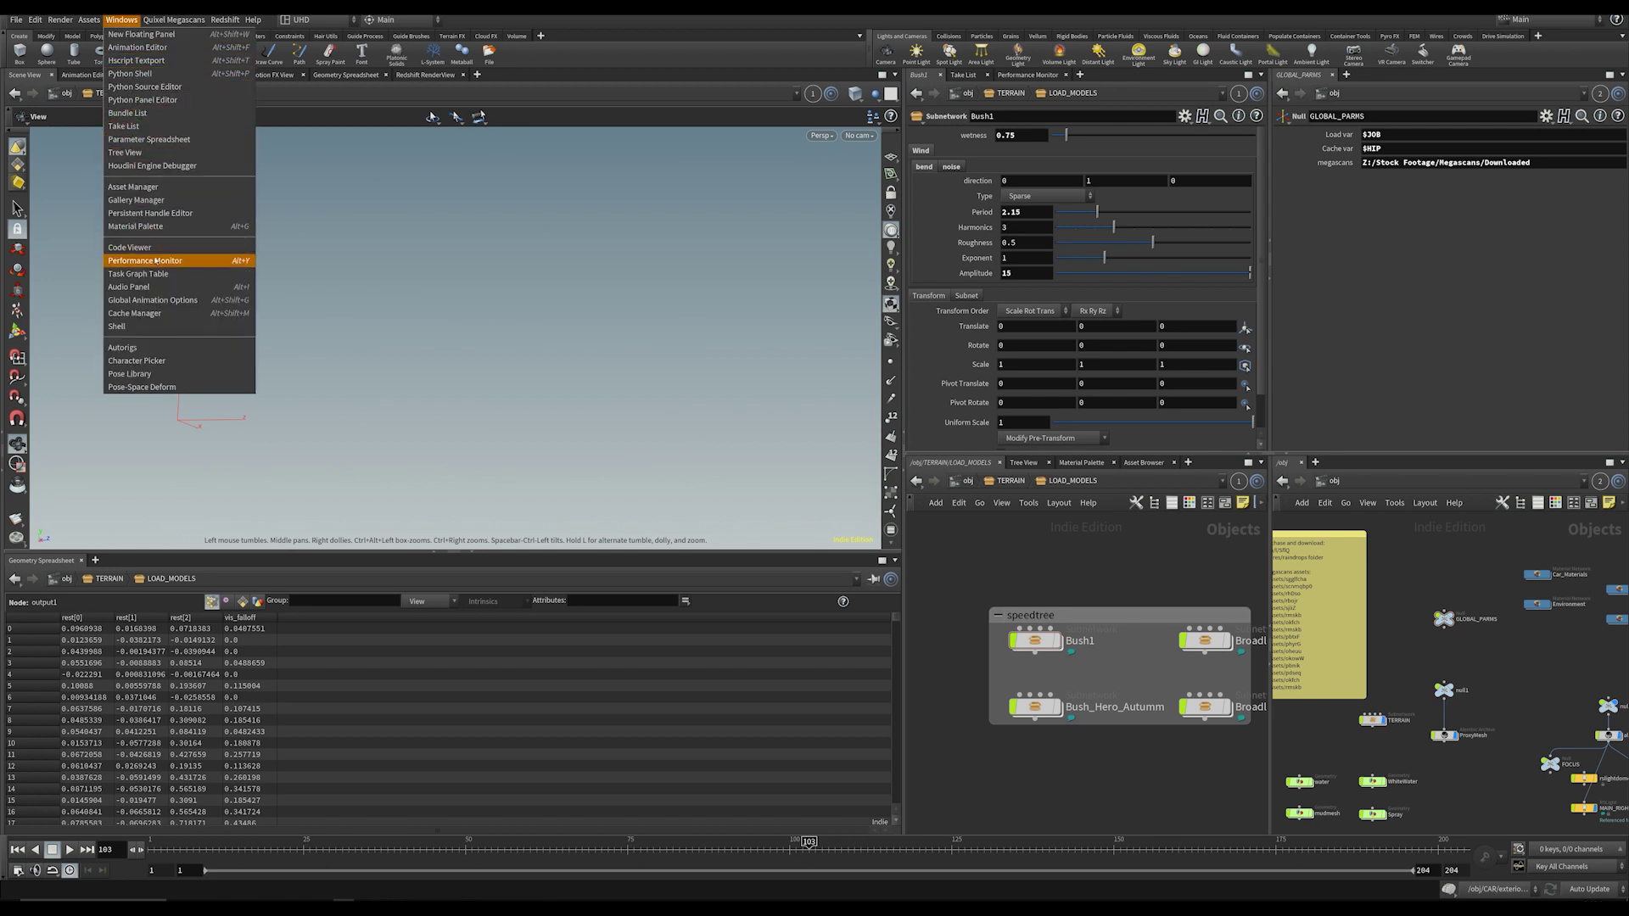
click(136, 200)
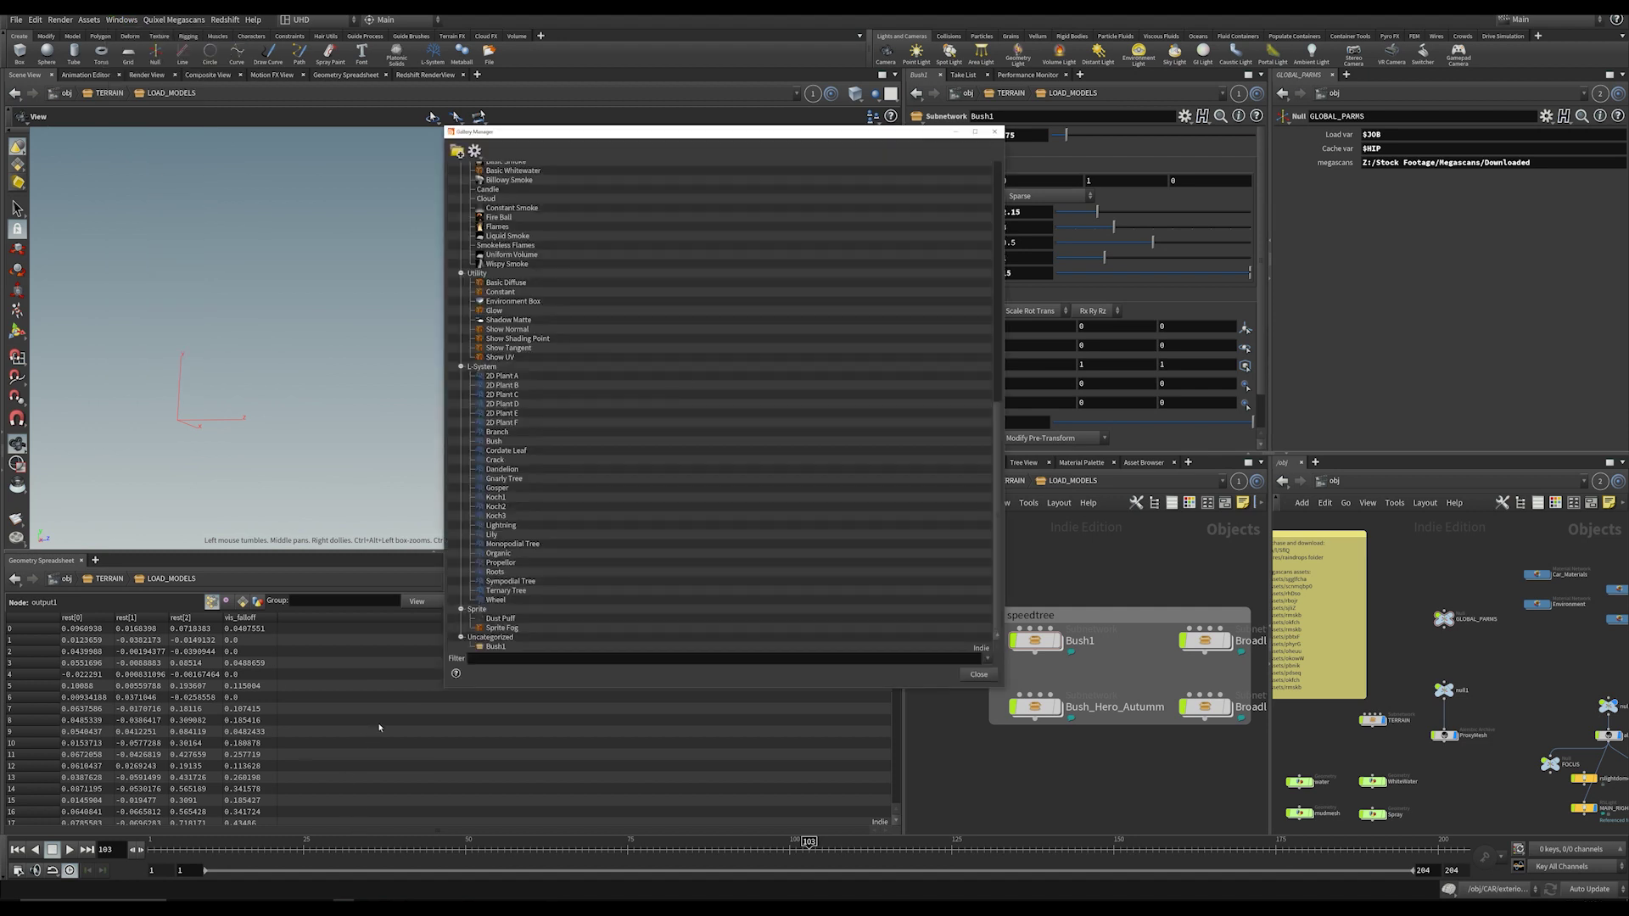
right_click(507, 648)
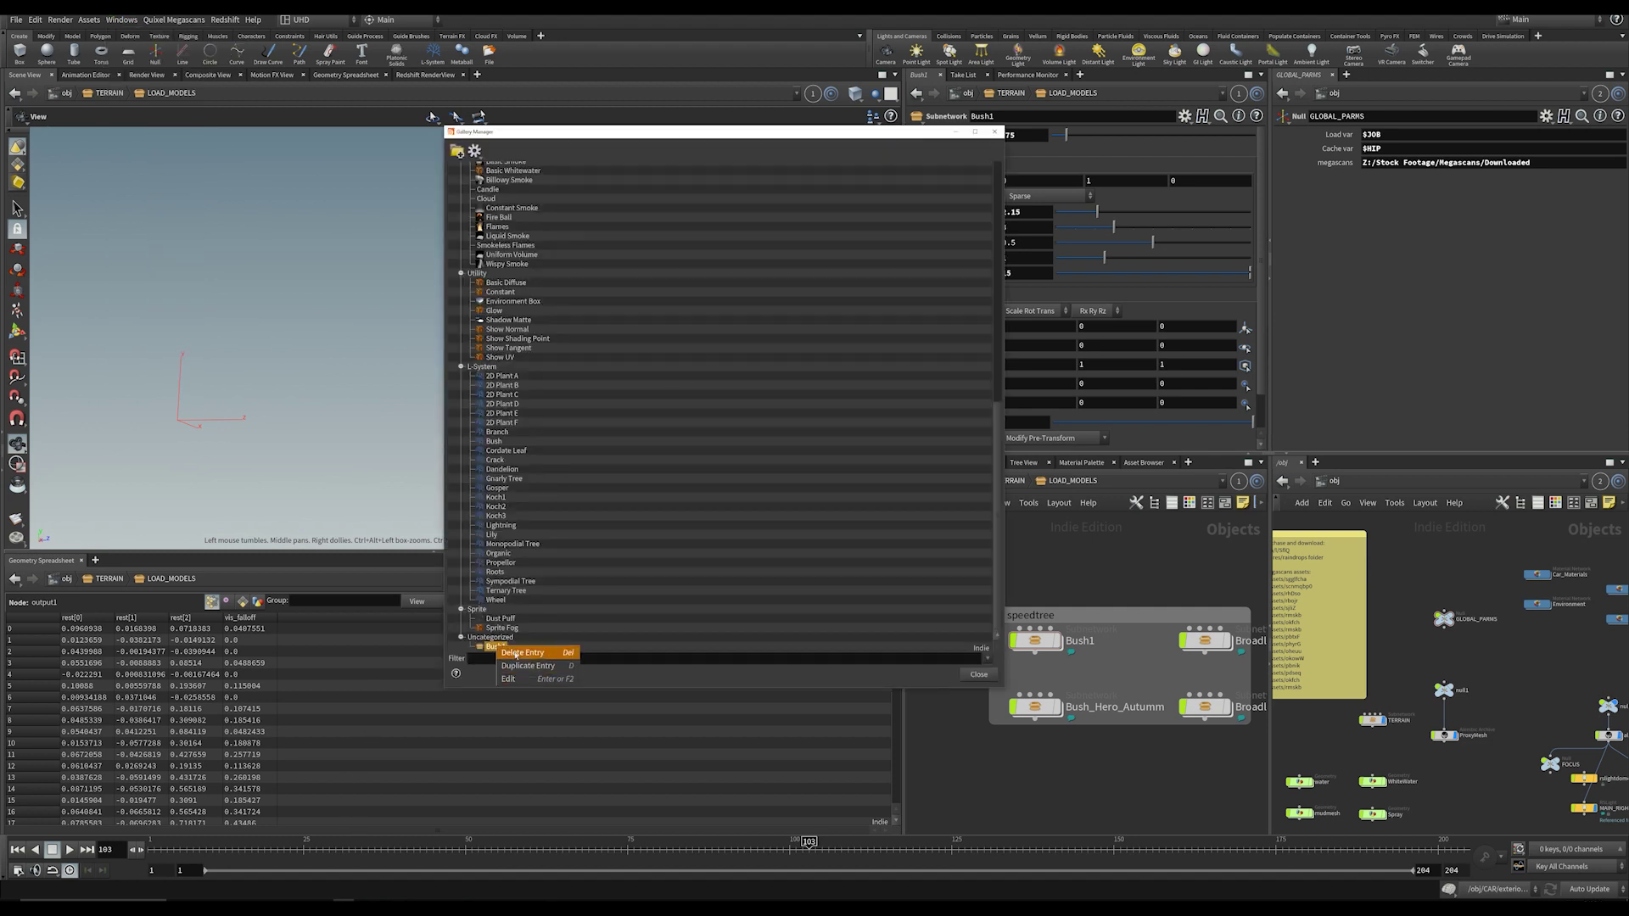
click(517, 654)
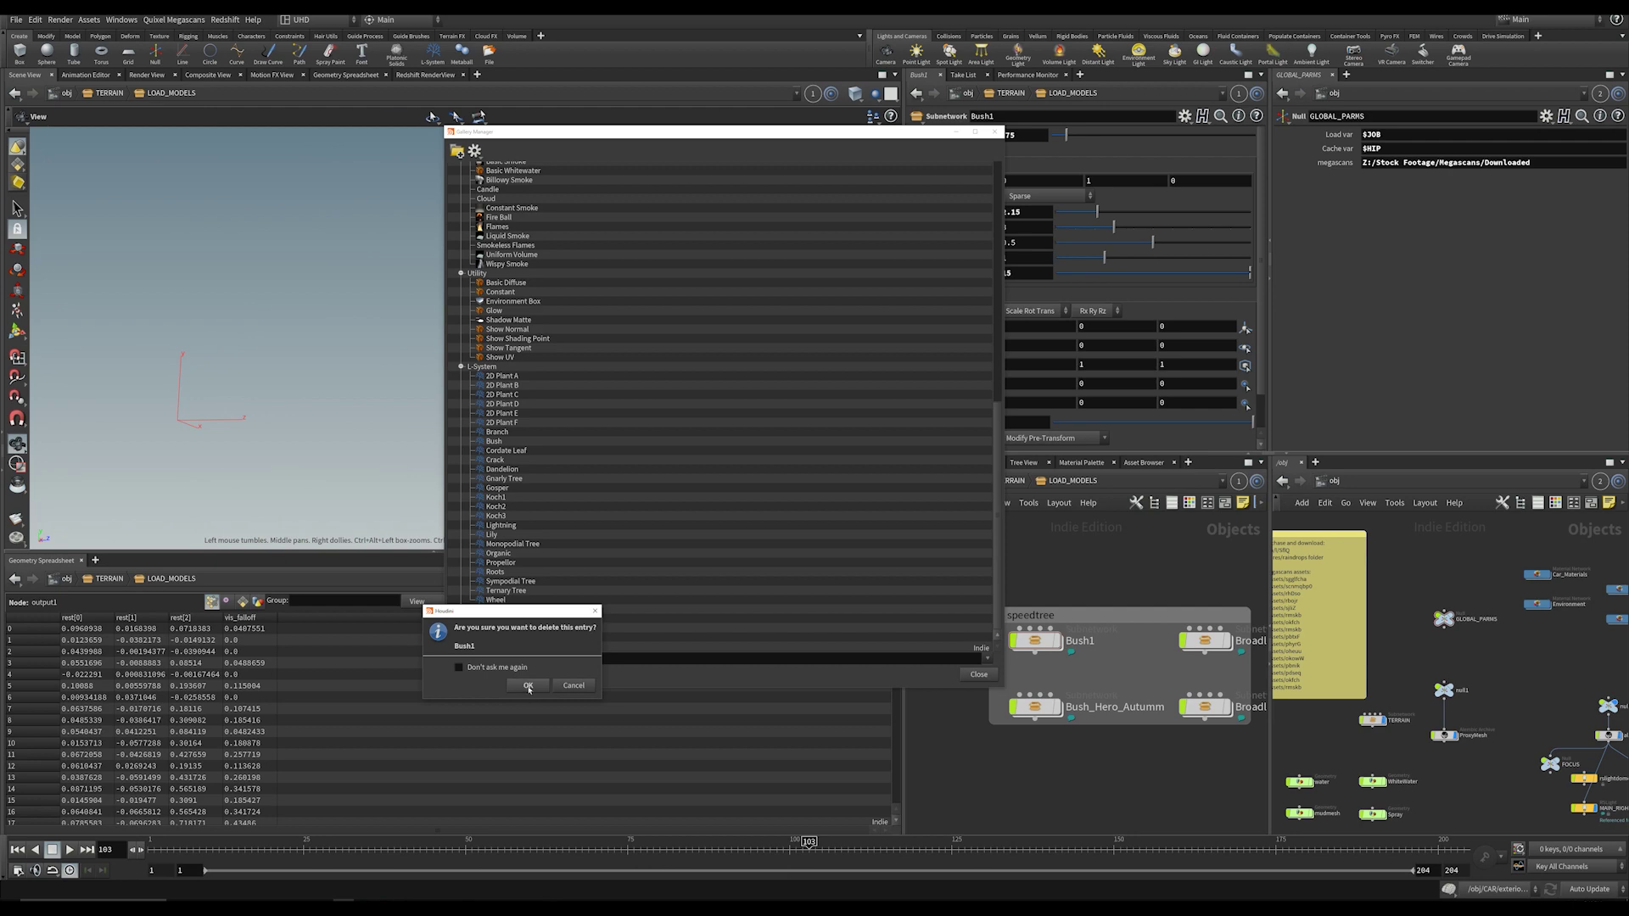
click(528, 686)
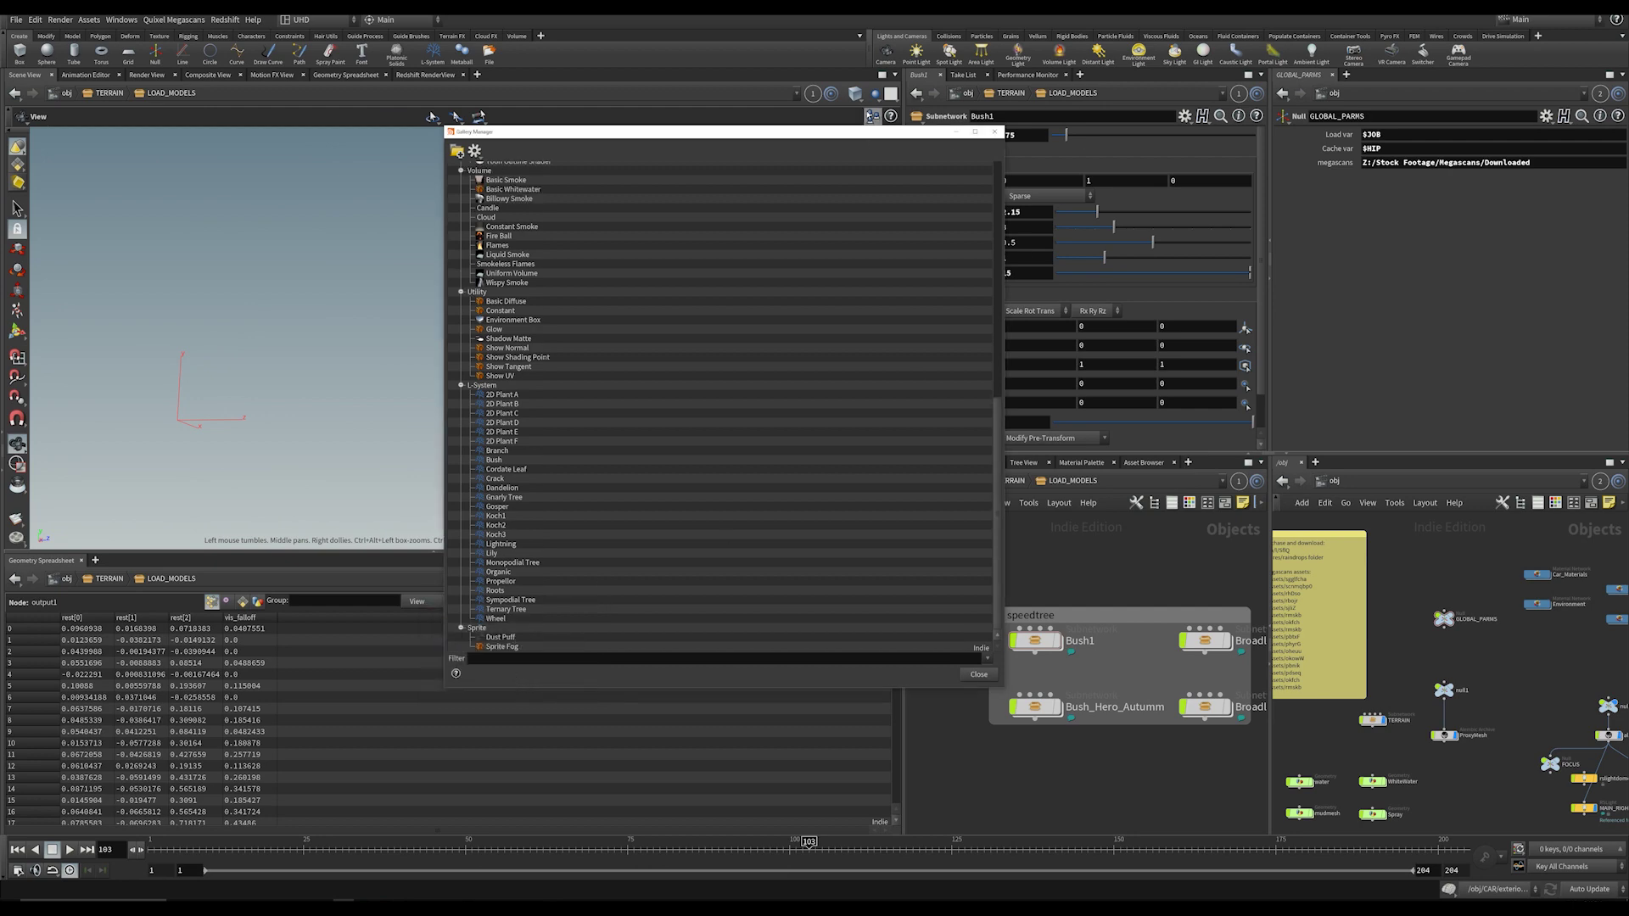
scroll(540, 264, up, 10)
scroll(540, 263, down, 10)
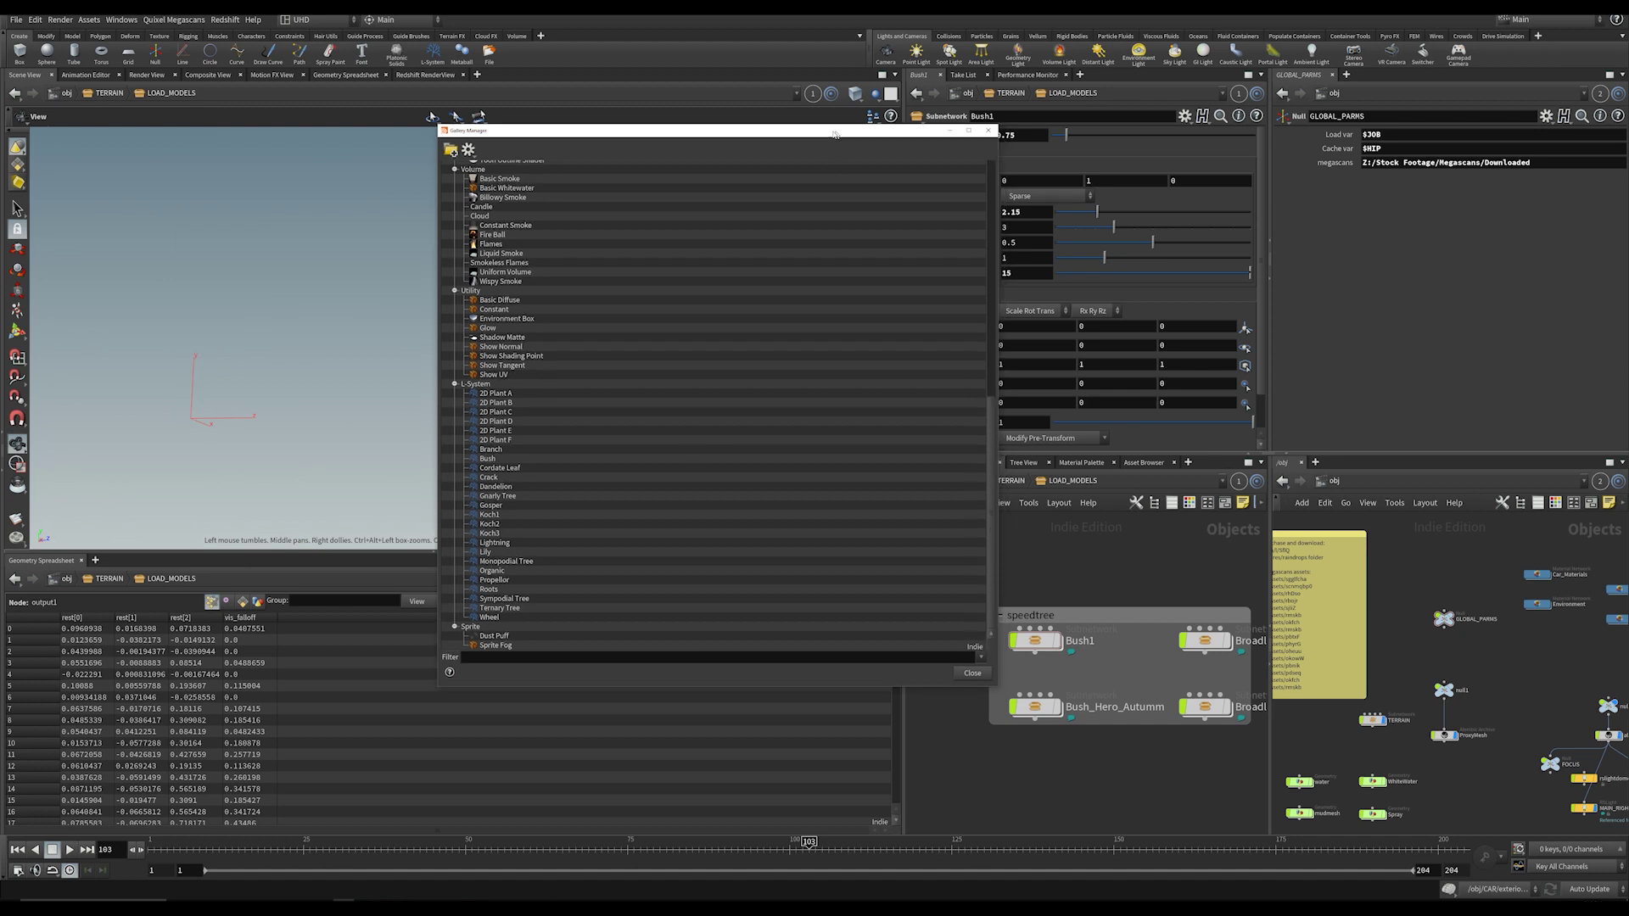
Step: Display Bush1 in the viewport at frame 70 with the Gallery Manager closed
drag(844, 132, 517, 154)
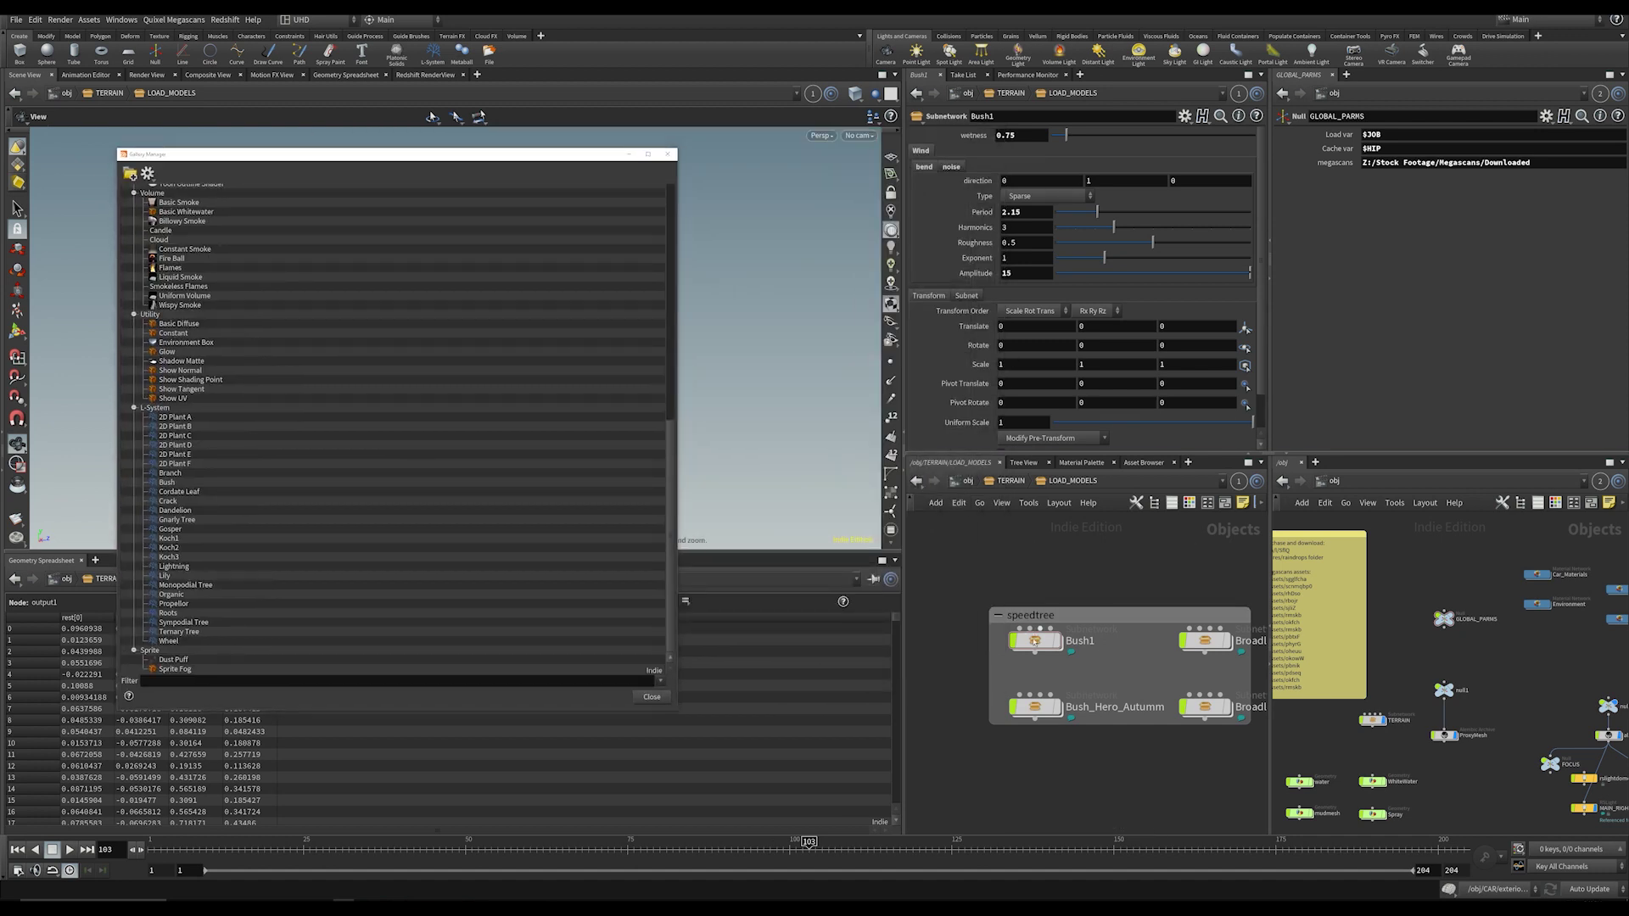
mouse_move(1061, 621)
click(1005, 610)
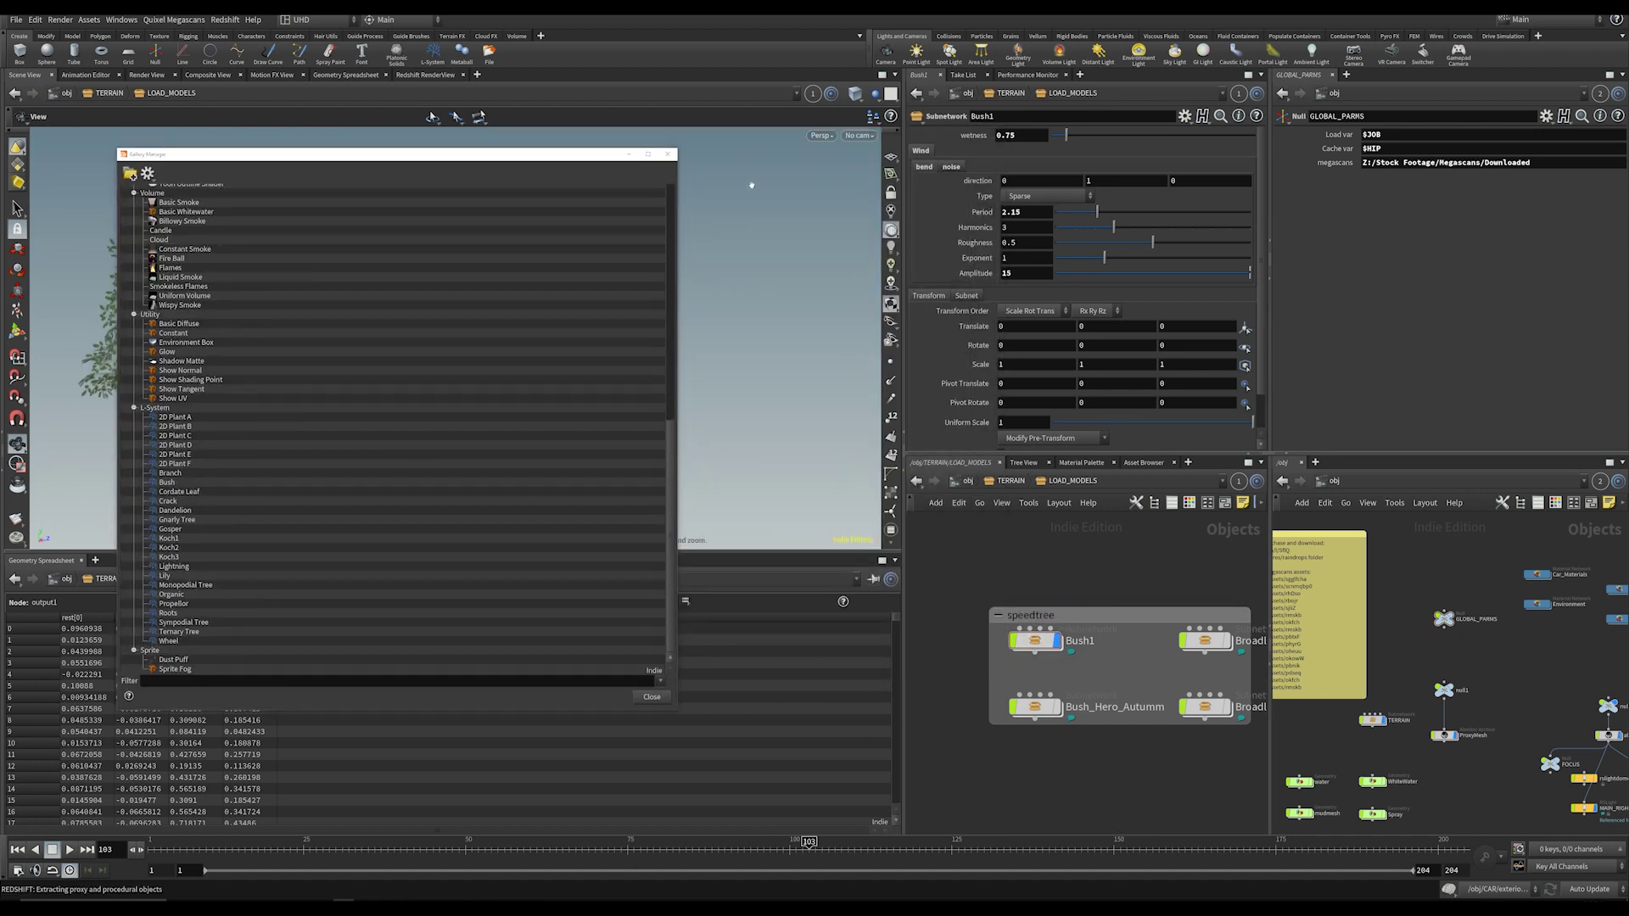
click(667, 155)
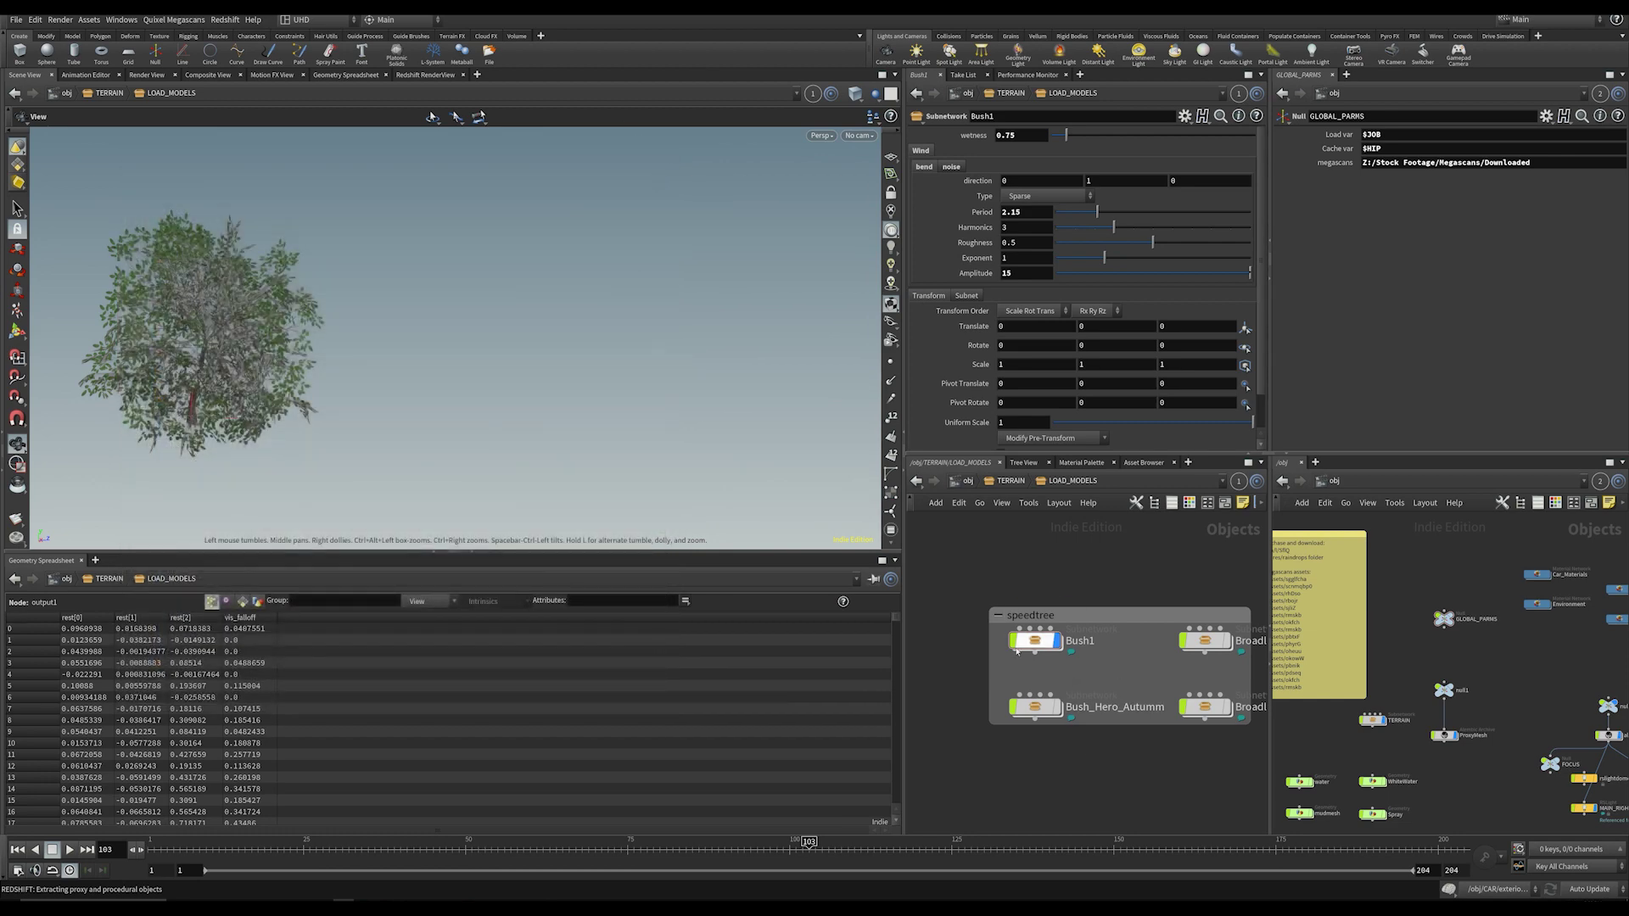
mouse_move(1006, 612)
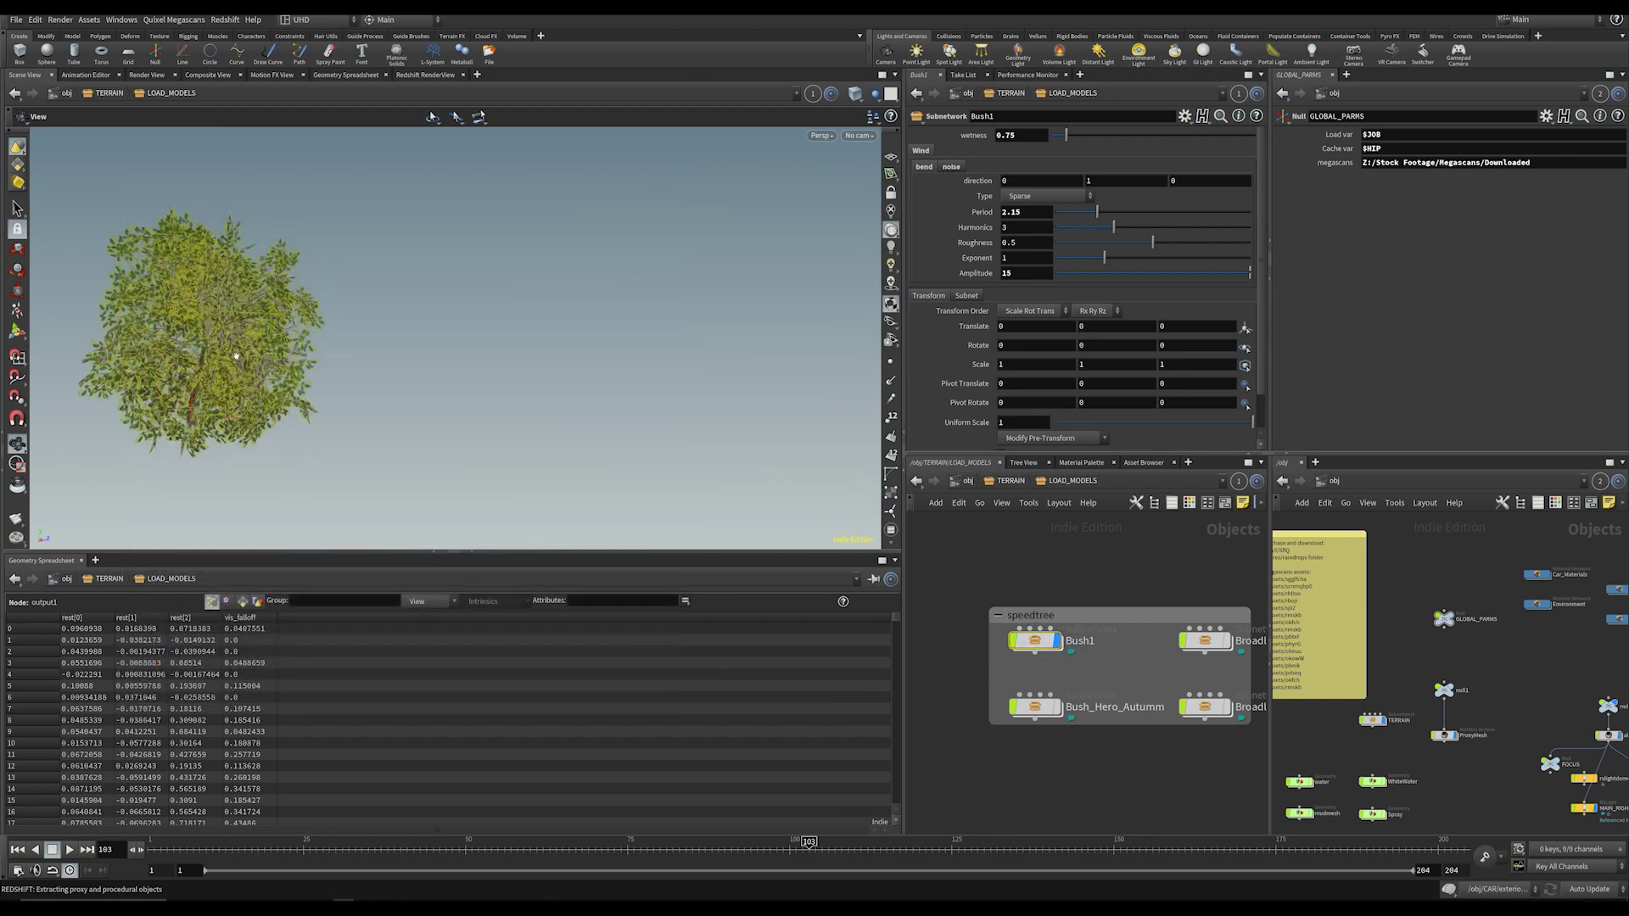
drag(431, 845, 595, 850)
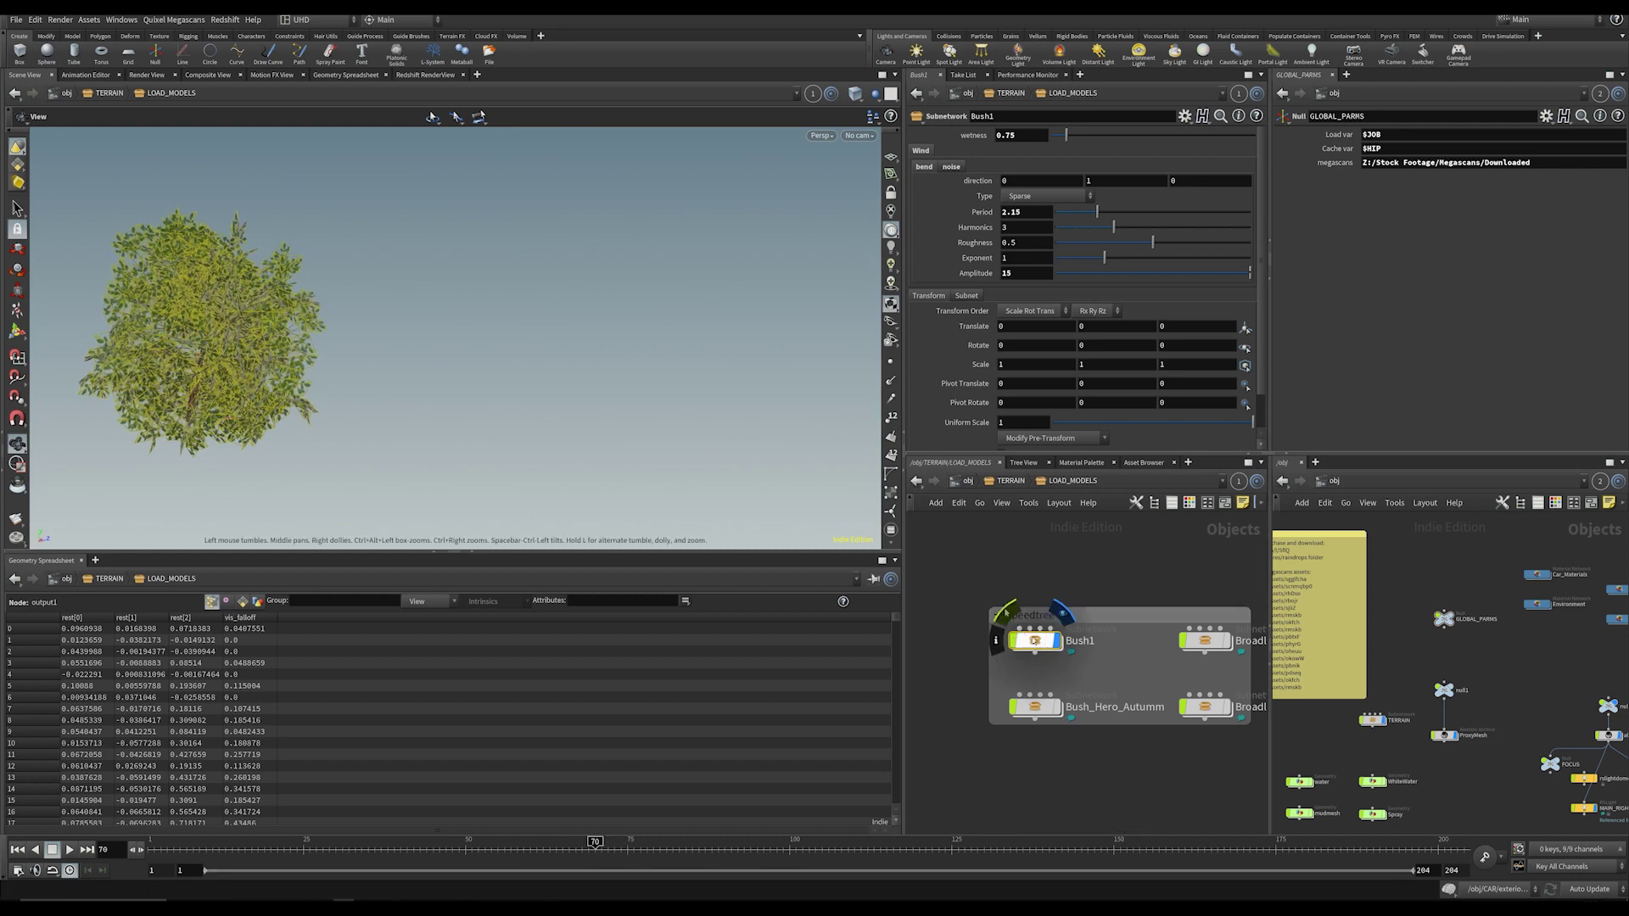
Step: Save the Bush1 subnetwork to the gallery with "speedtree" as both its category and keyword
right_click(1044, 642)
mouse_move(1095, 749)
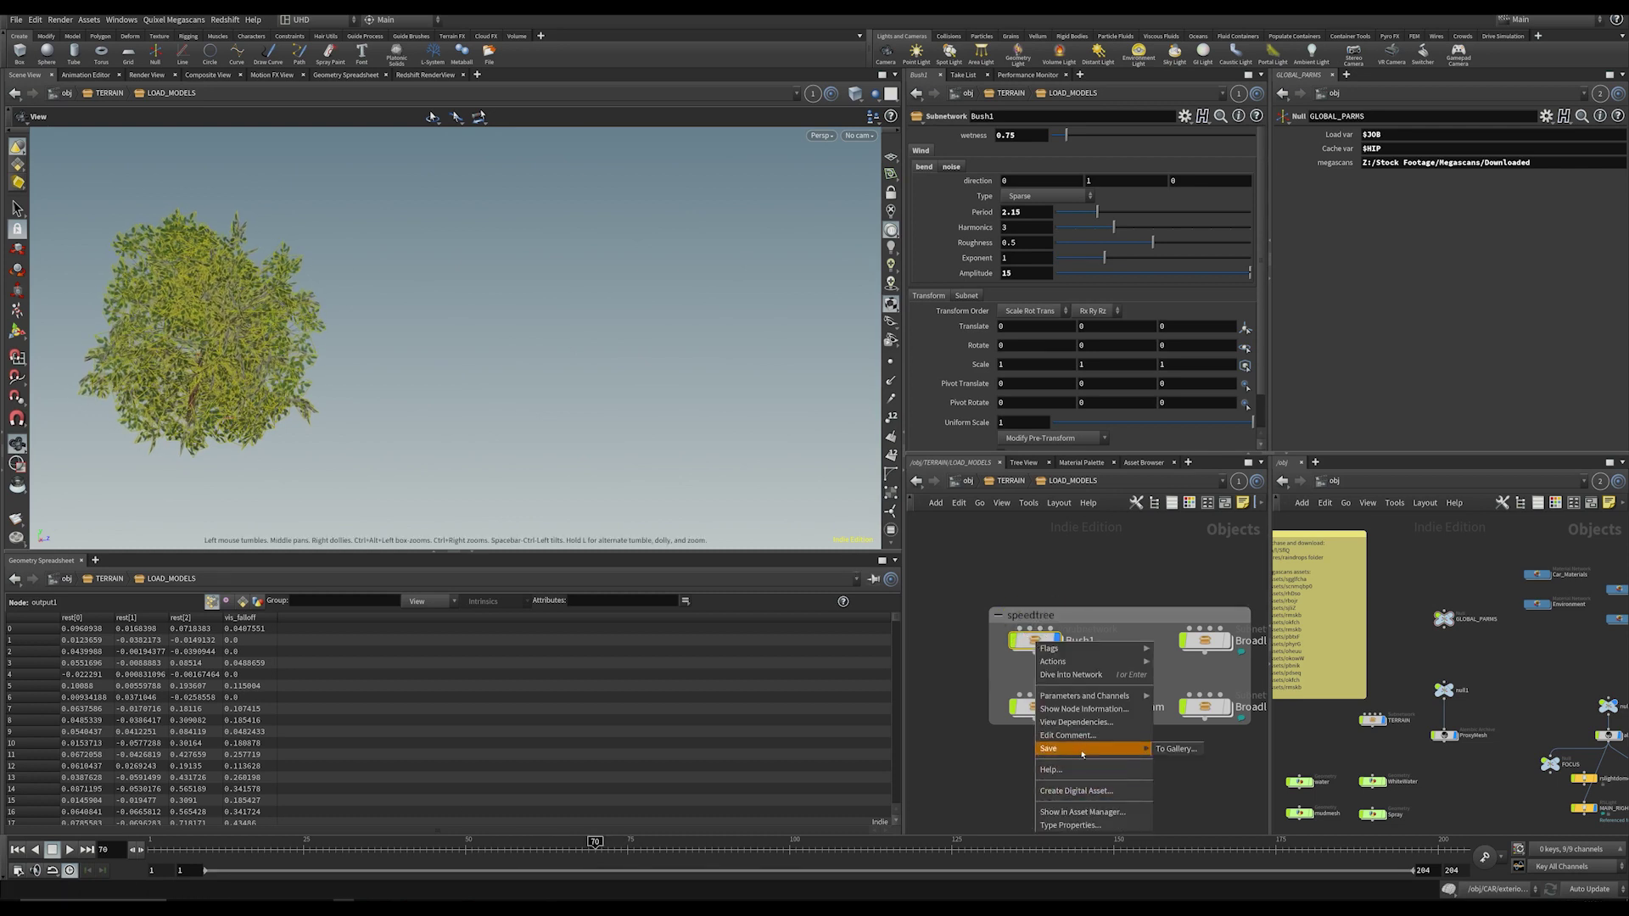
click(1175, 747)
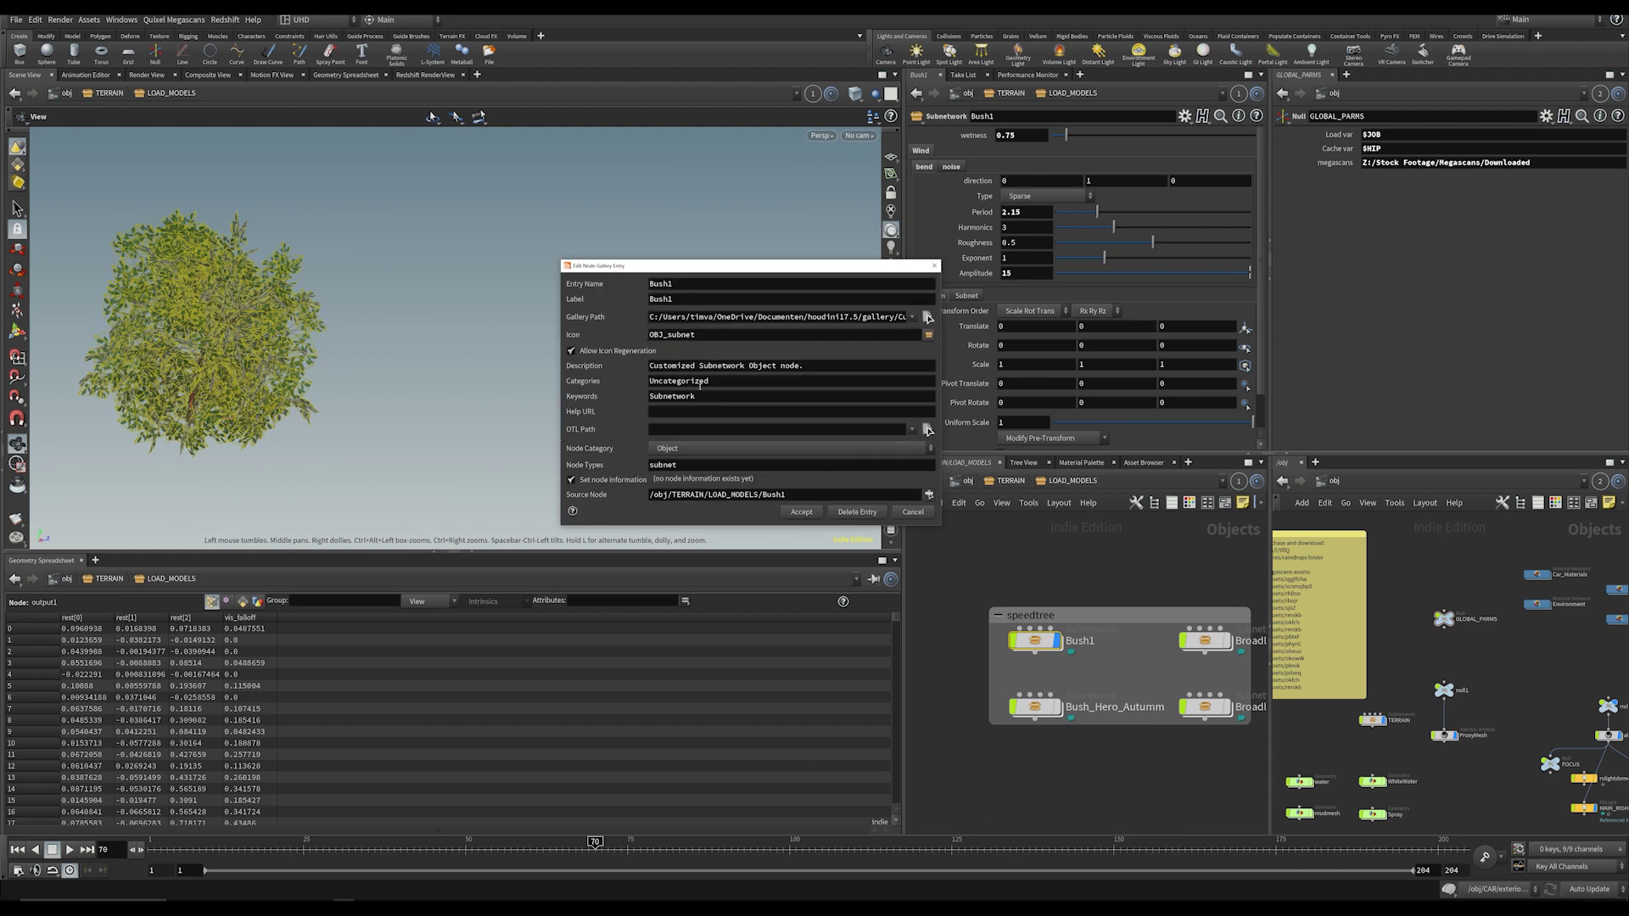
double_click(725, 384)
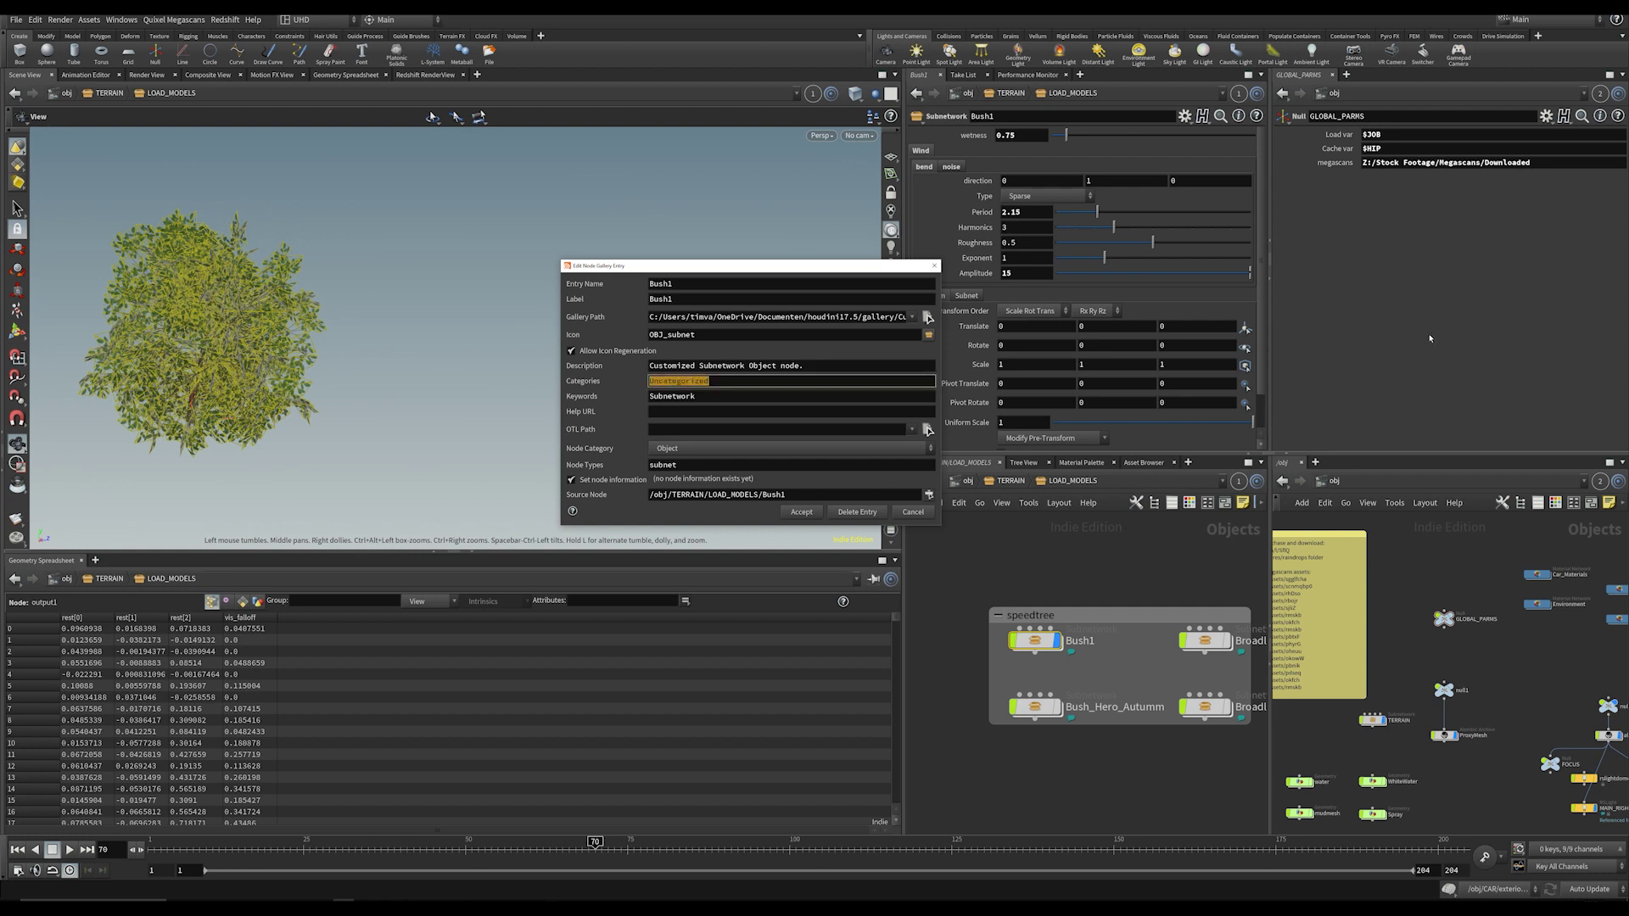
text(speedtree)
key(Tab)
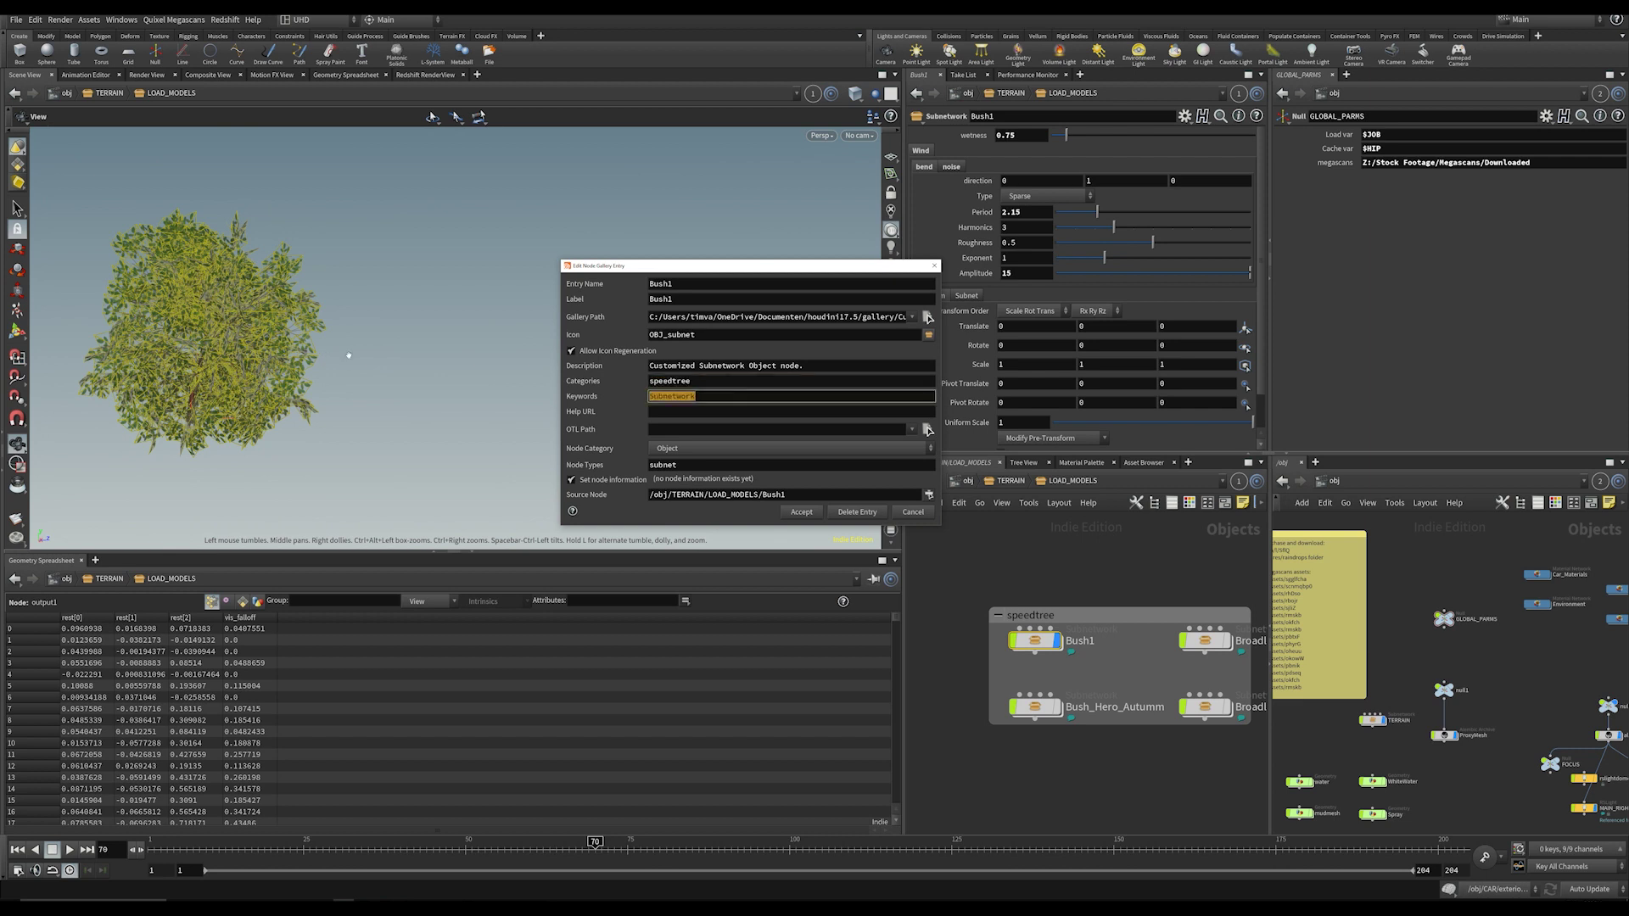
text(speedtree)
click(803, 515)
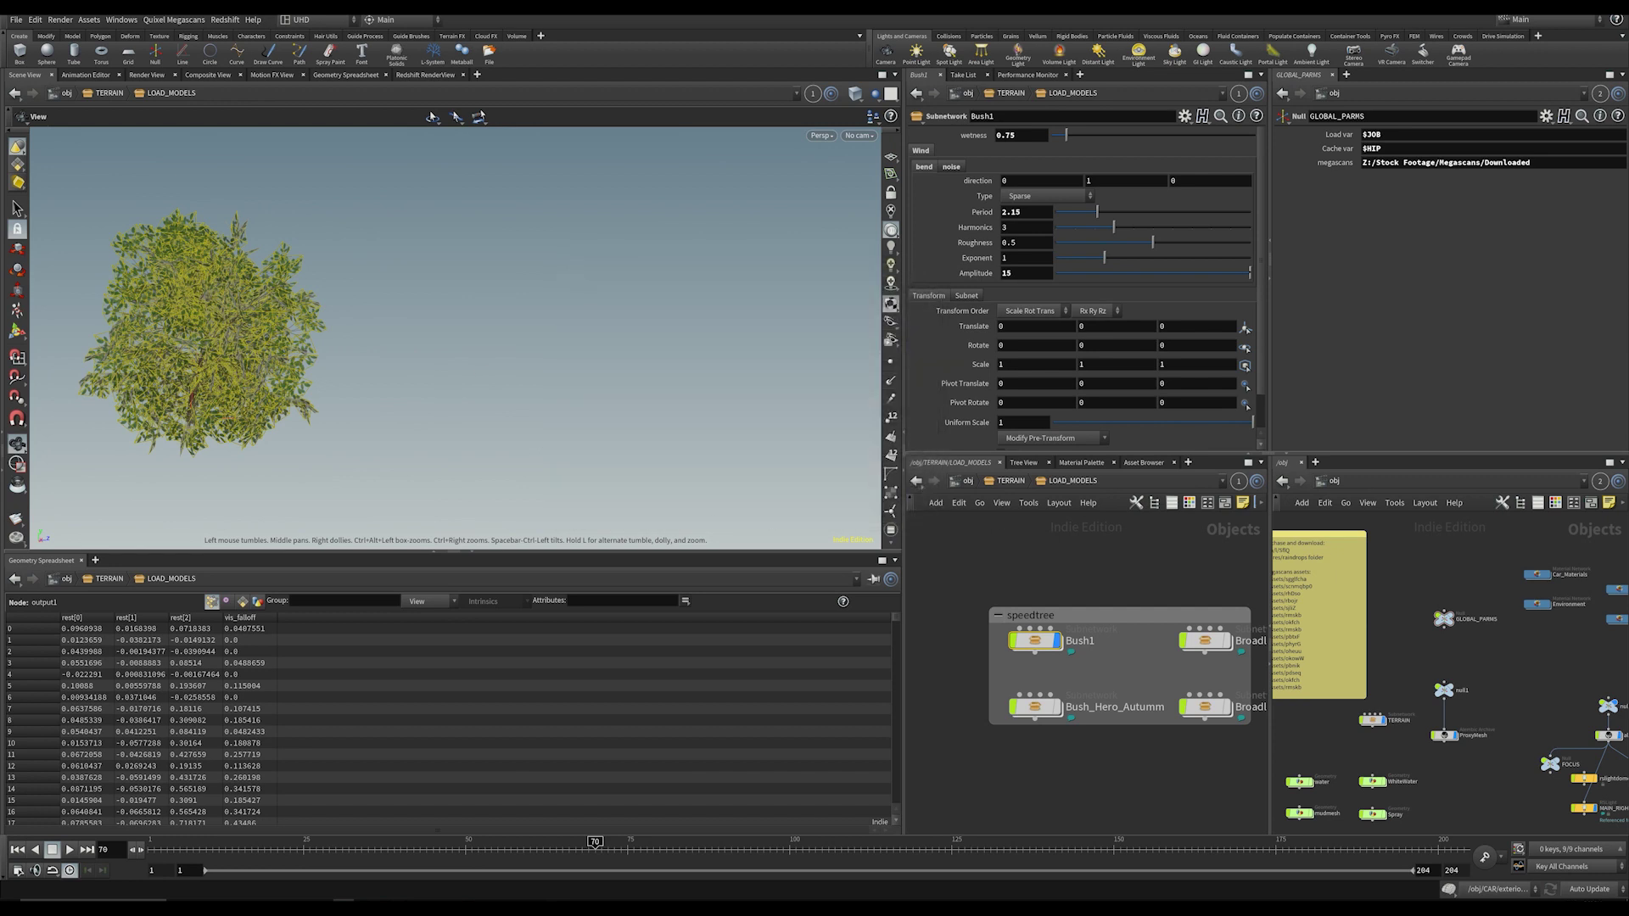
Step: Place a copy of Bush1 from the gallery's speedtree category above the speedtree group in LOAD_MODELS, and close the Gallery Manager
click(218, 21)
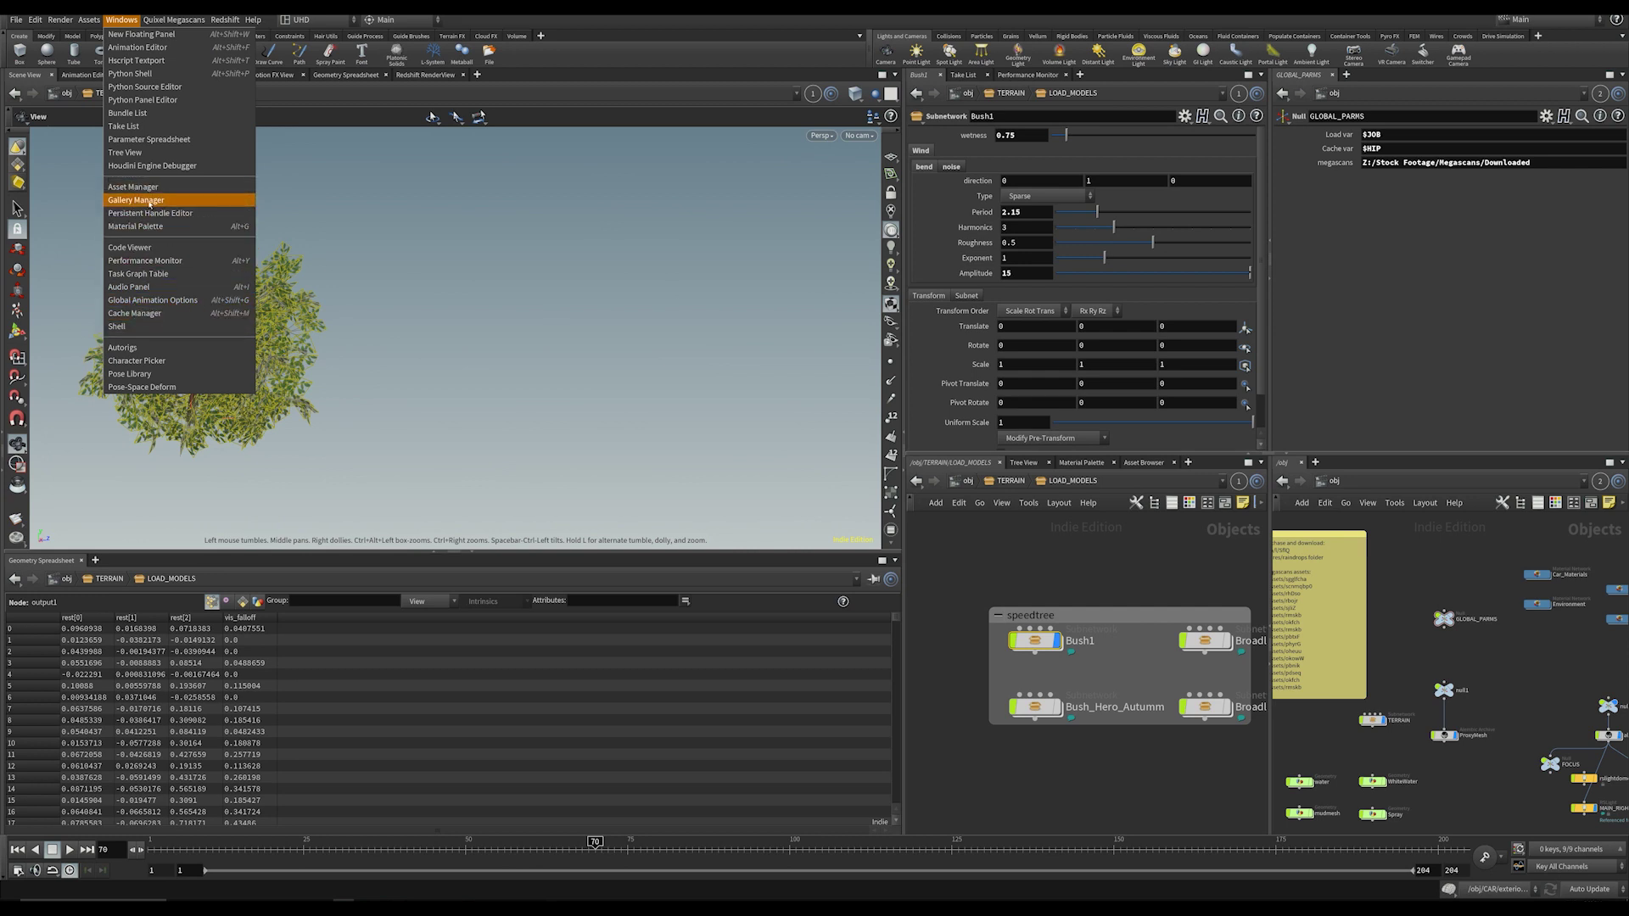
click(146, 202)
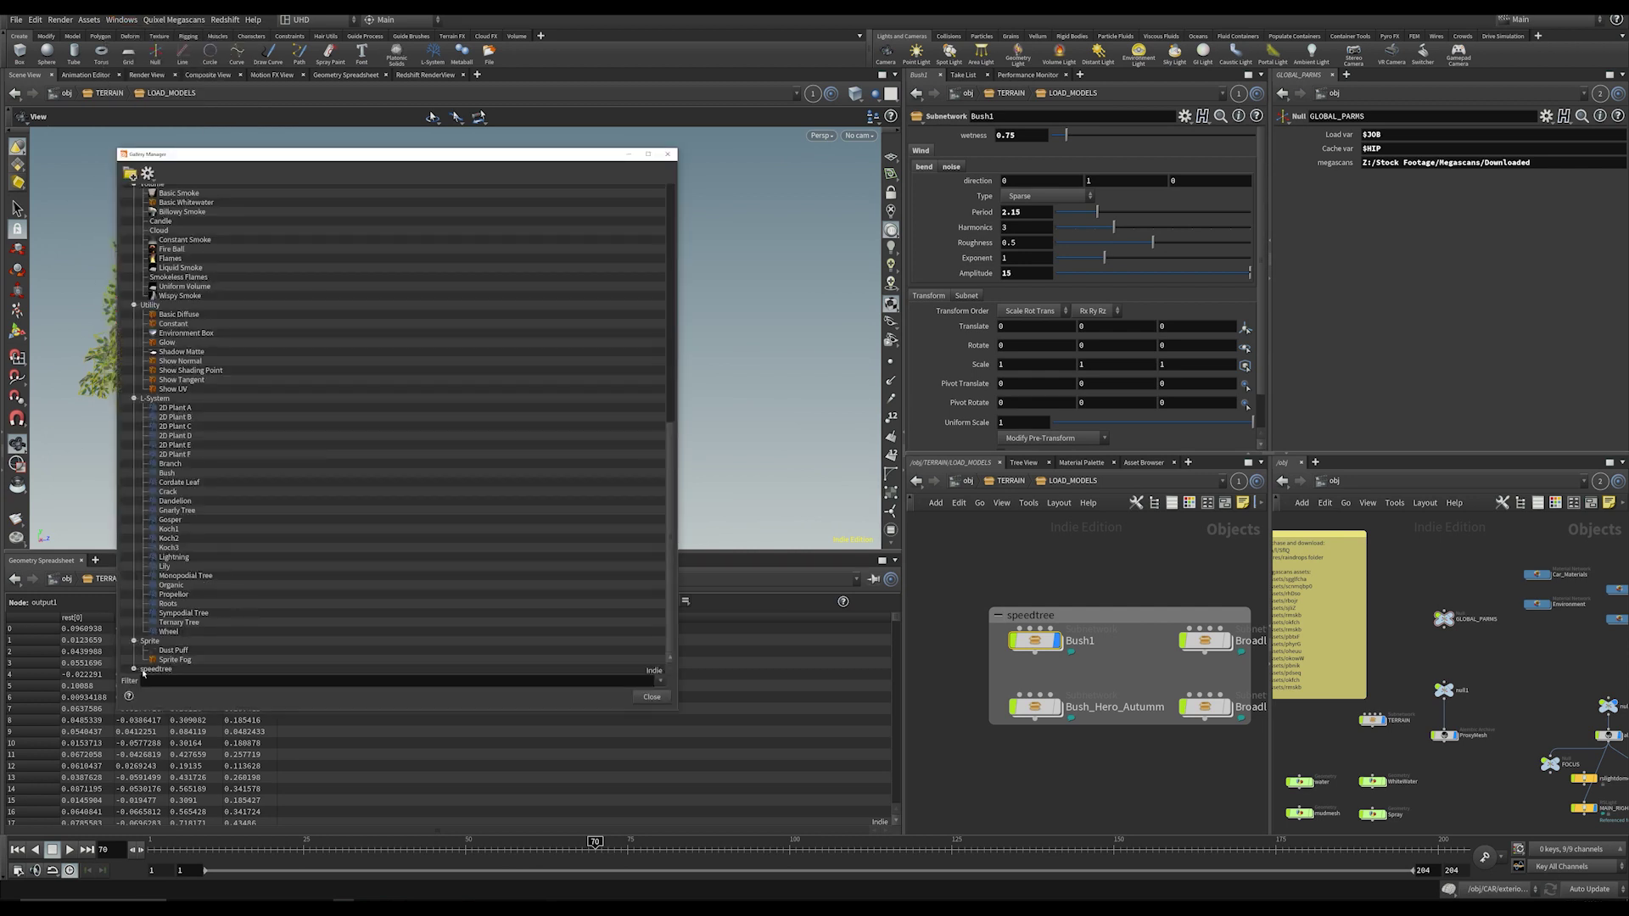
click(133, 669)
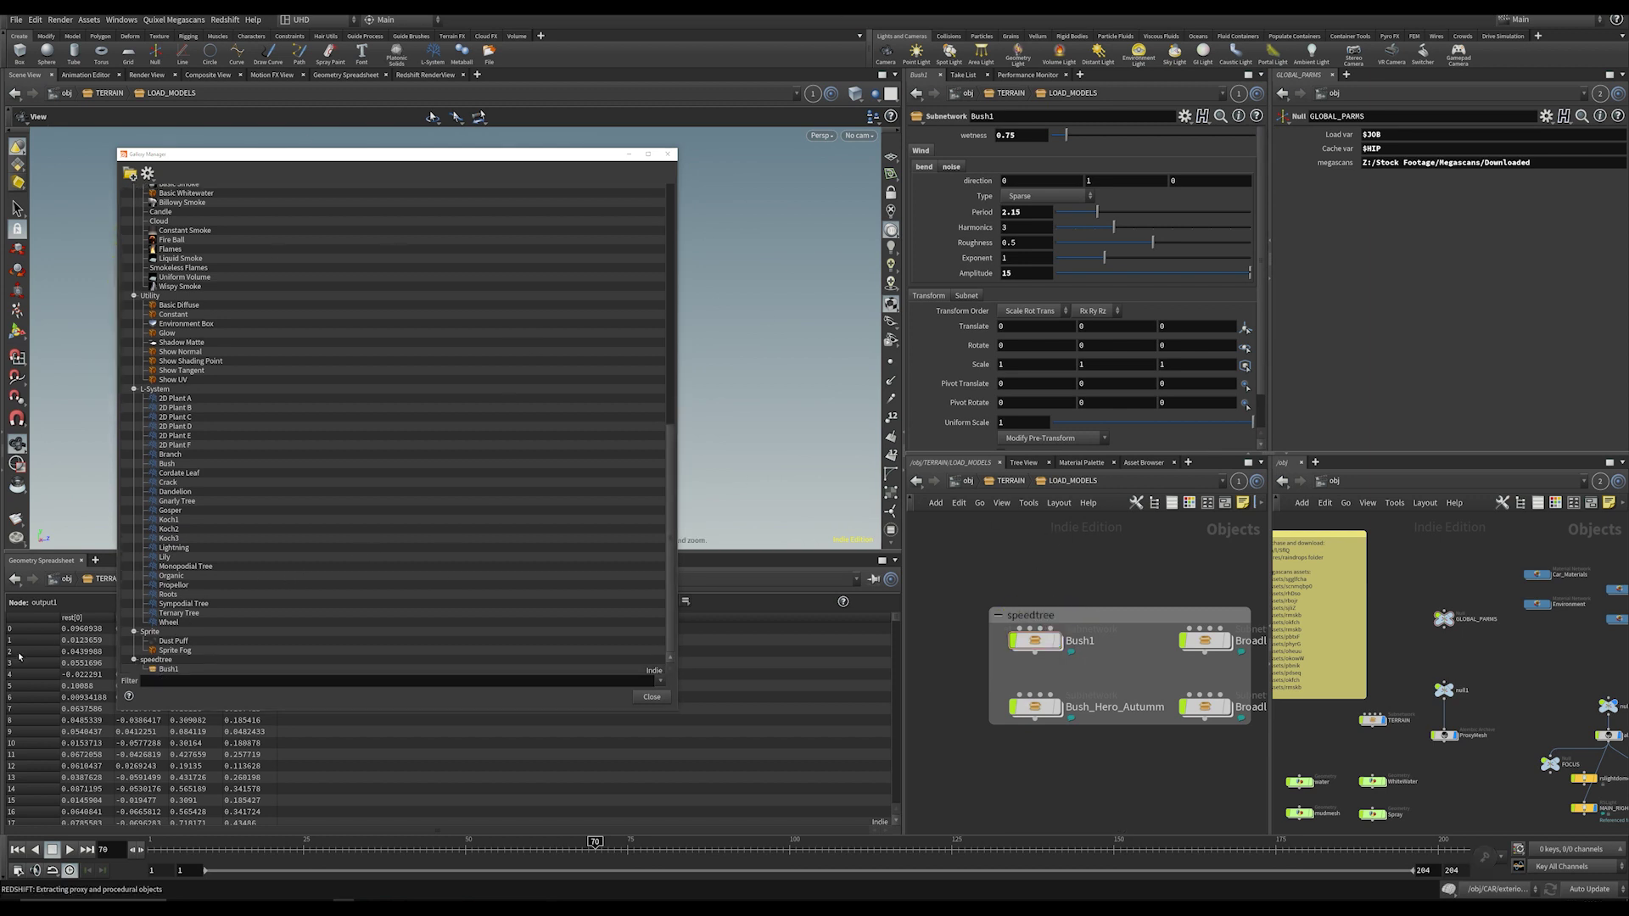
click(147, 670)
drag(476, 154, 348, 305)
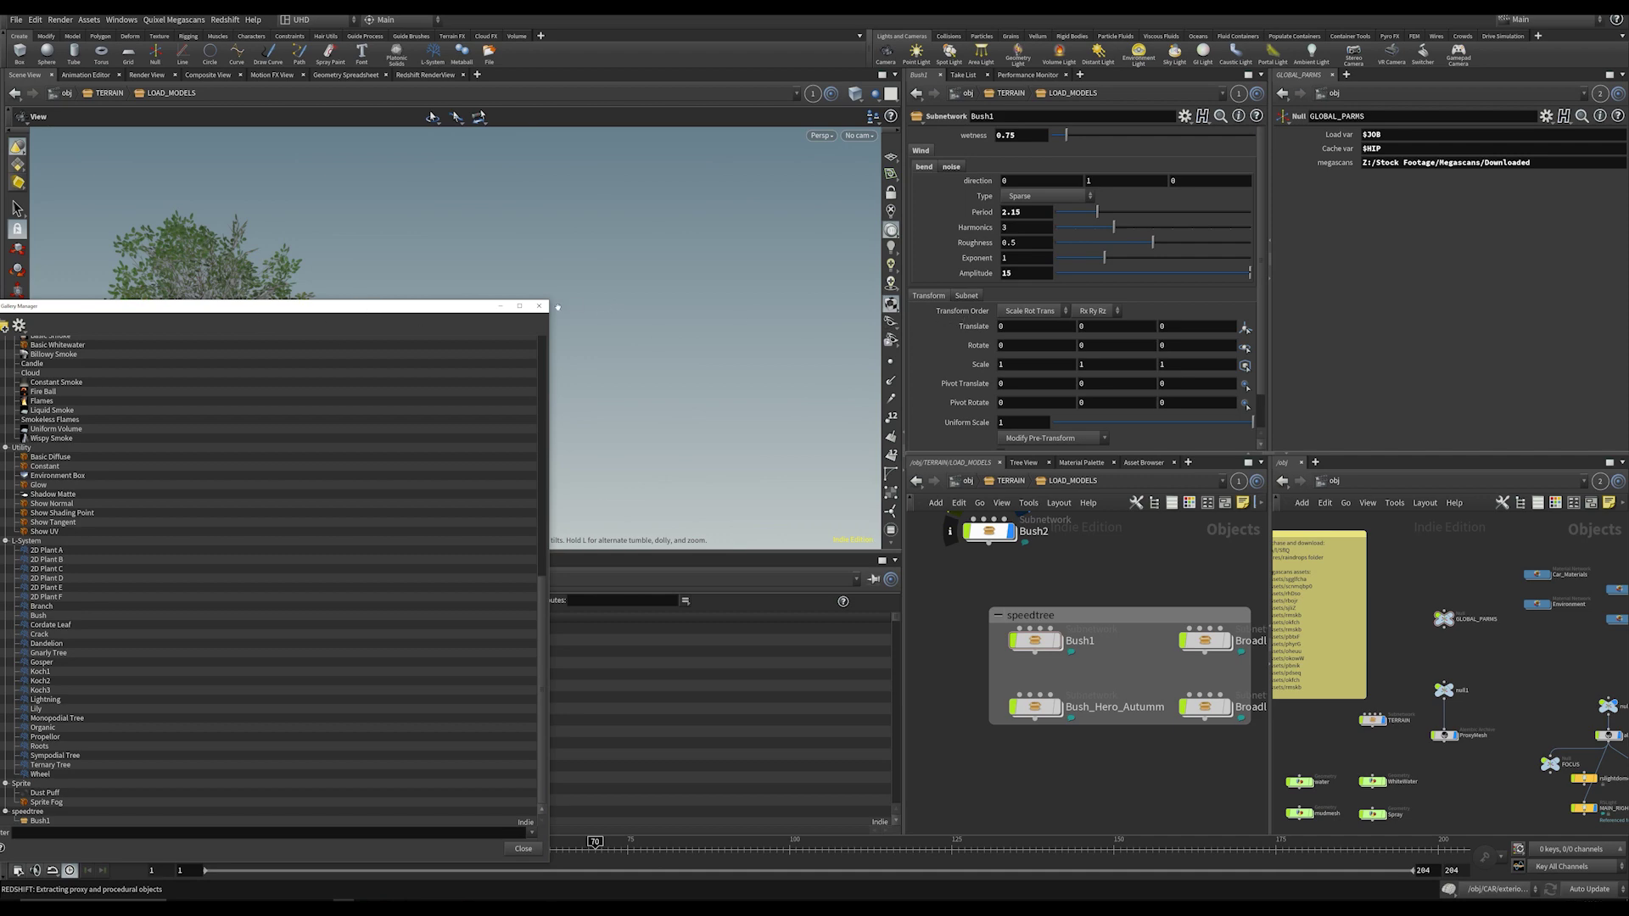
click(539, 305)
scroll(1018, 588, down, 1)
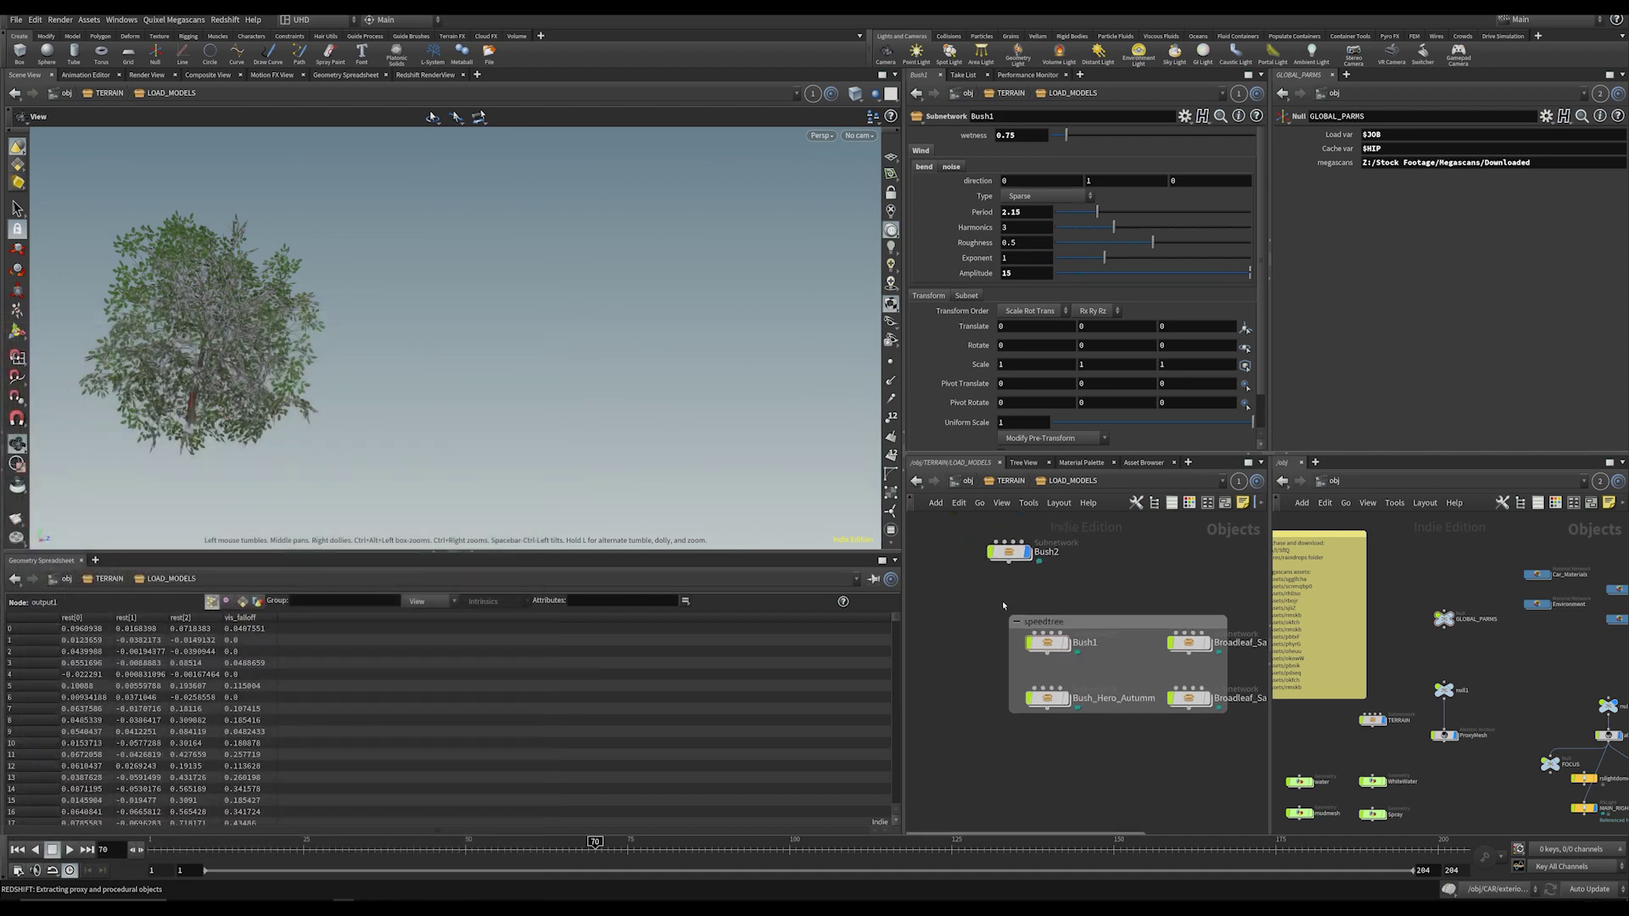
drag(1003, 606, 952, 593)
drag(1041, 639, 1048, 643)
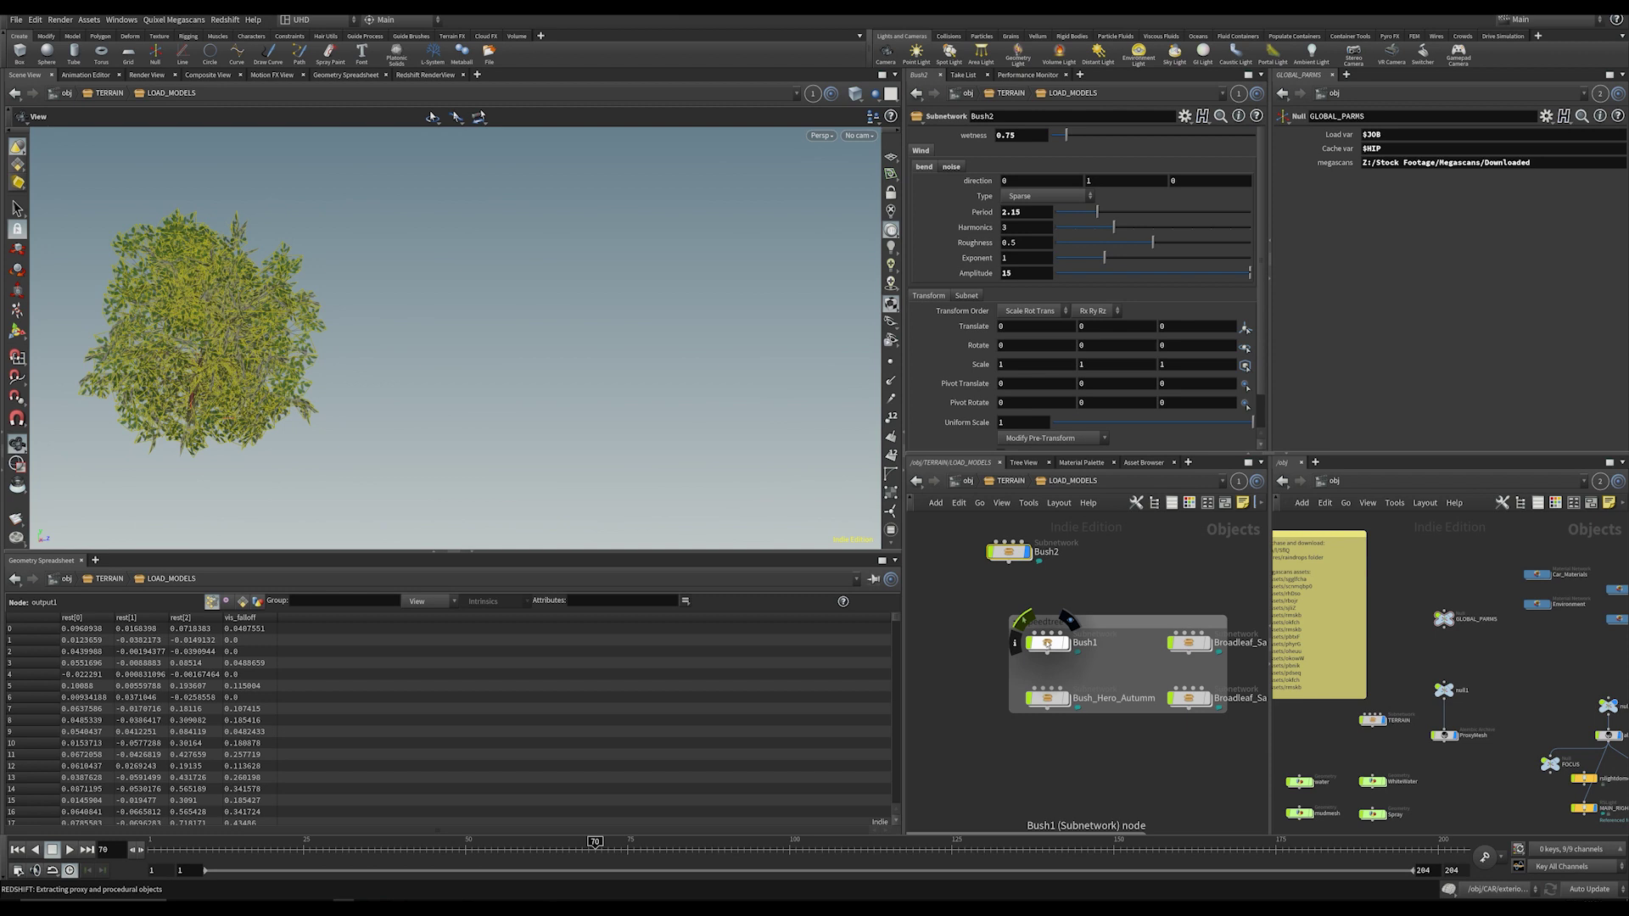
Step: Delete the Bush2 copy above the speedtree group in LOAD_MODELS
drag(1010, 556, 1059, 562)
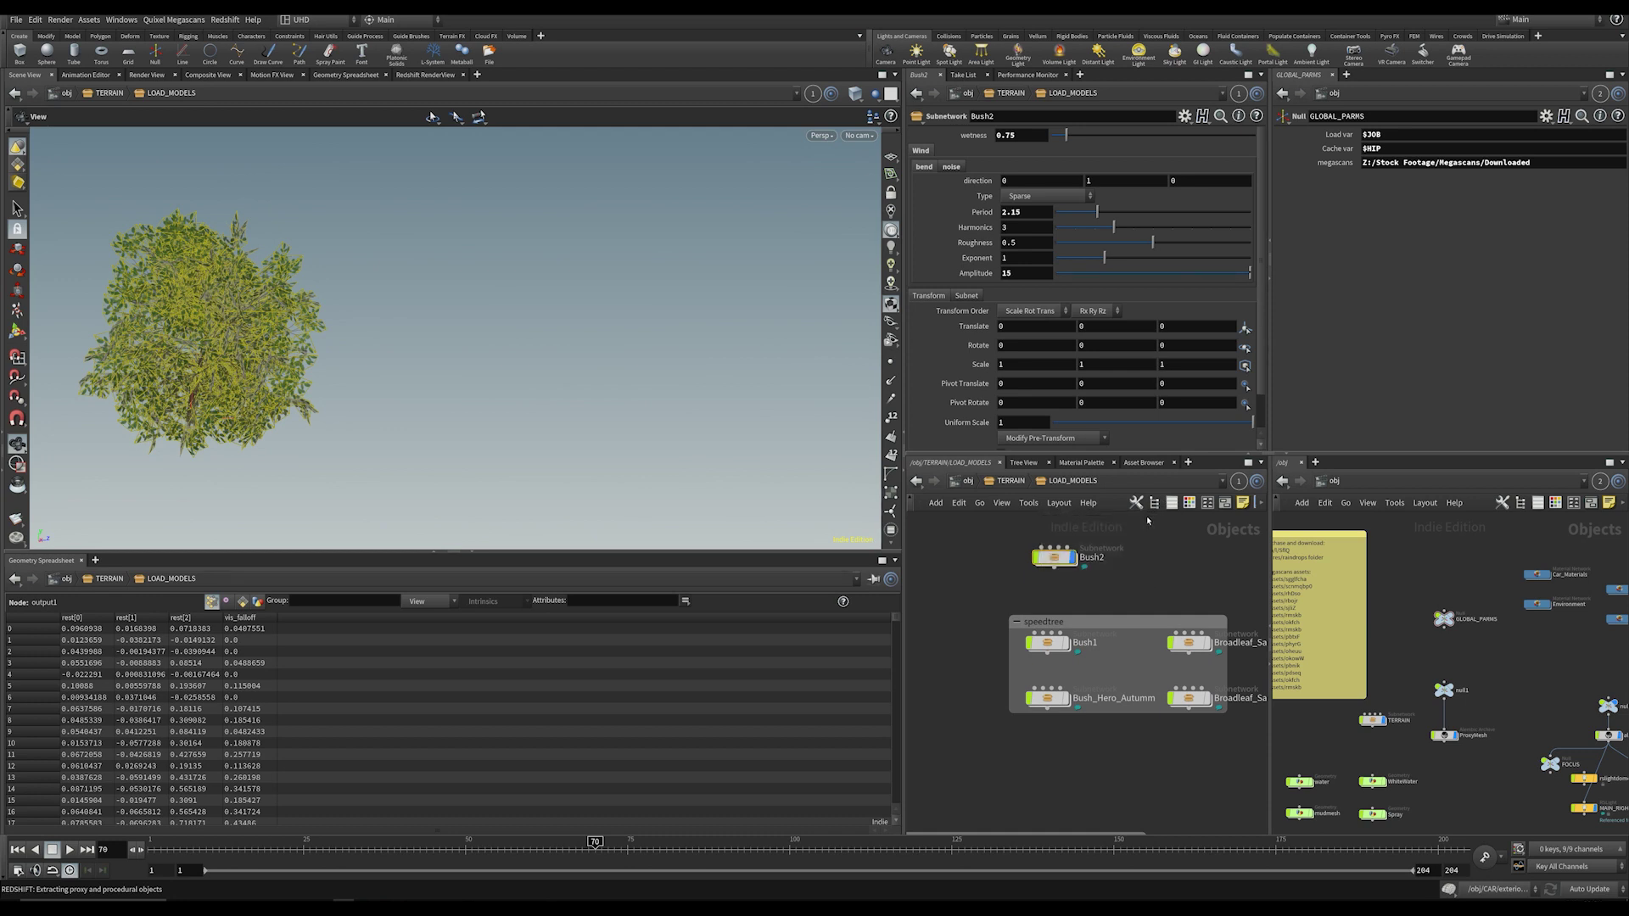
key(Delete)
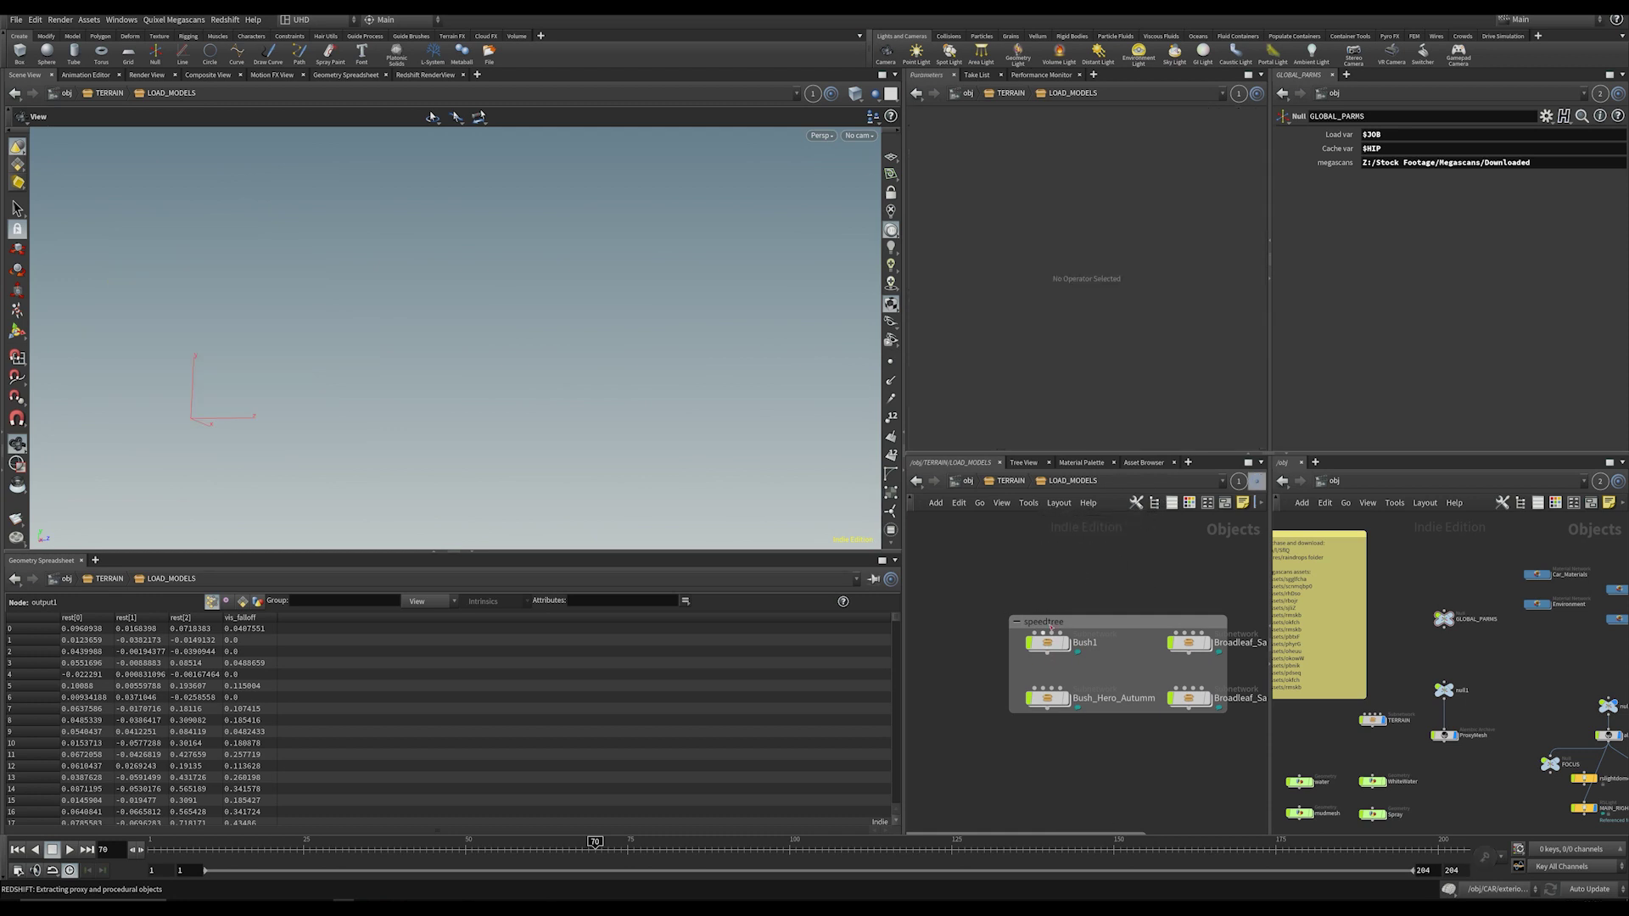
Step: Open Fern_v1 from the megascans group and view its fern geometry up close in the viewport
middle_drag(1051, 627, 1044, 653)
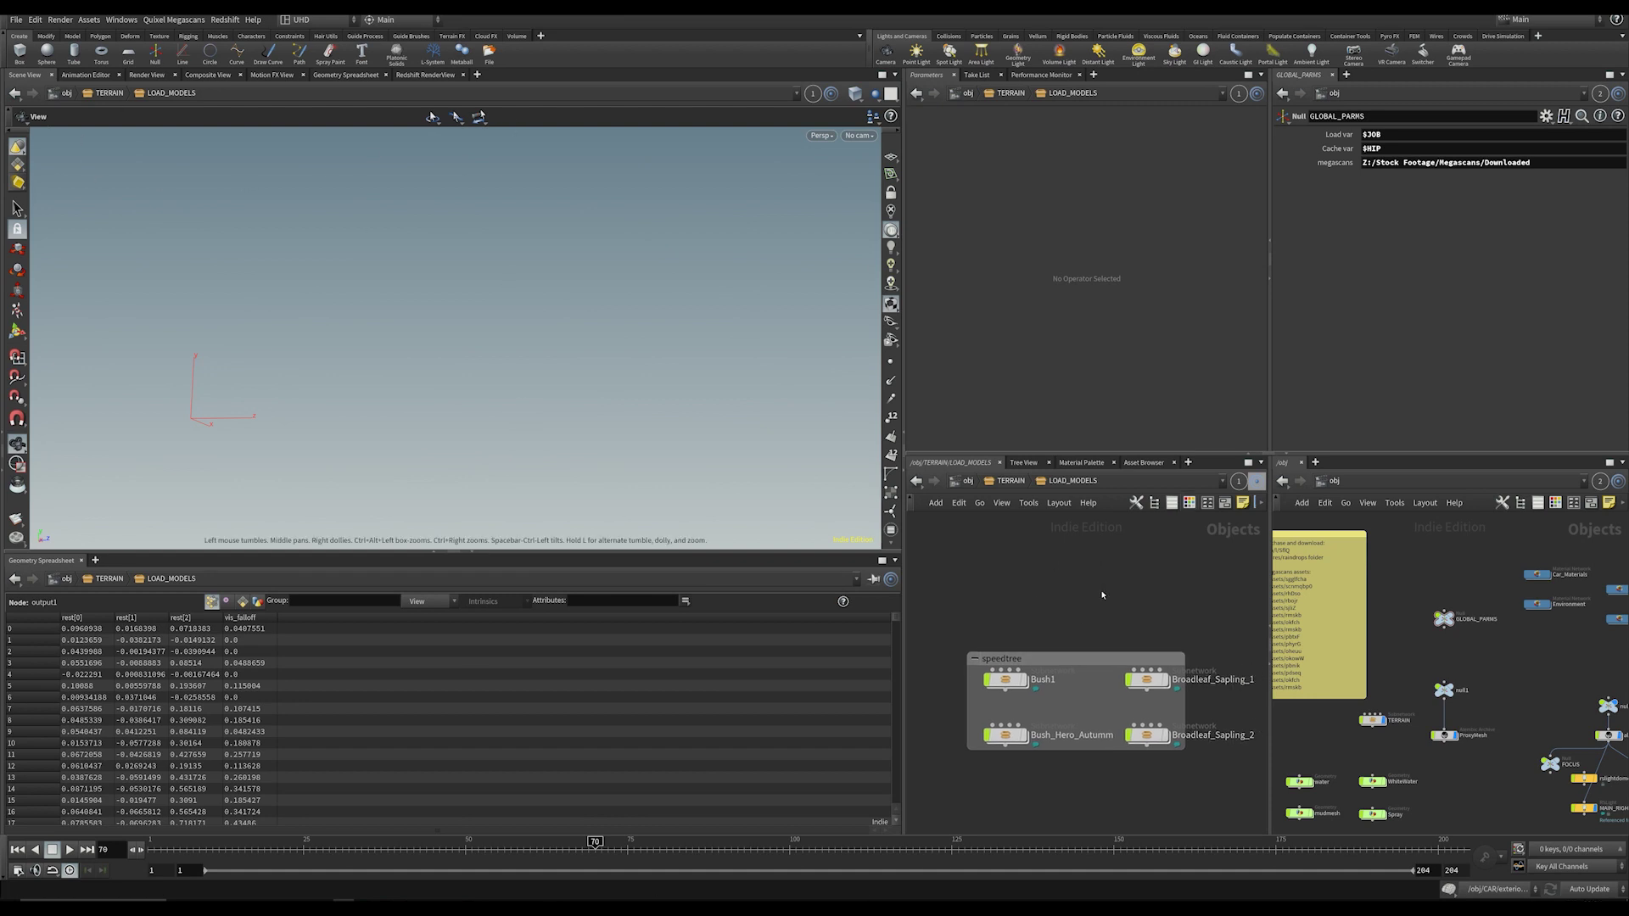
scroll(1102, 595, down, 3)
middle_drag(991, 710, 973, 641)
scroll(1021, 652, up, 3)
scroll(991, 589, down, 3)
scroll(972, 604, up, 3)
middle_drag(973, 575, 969, 635)
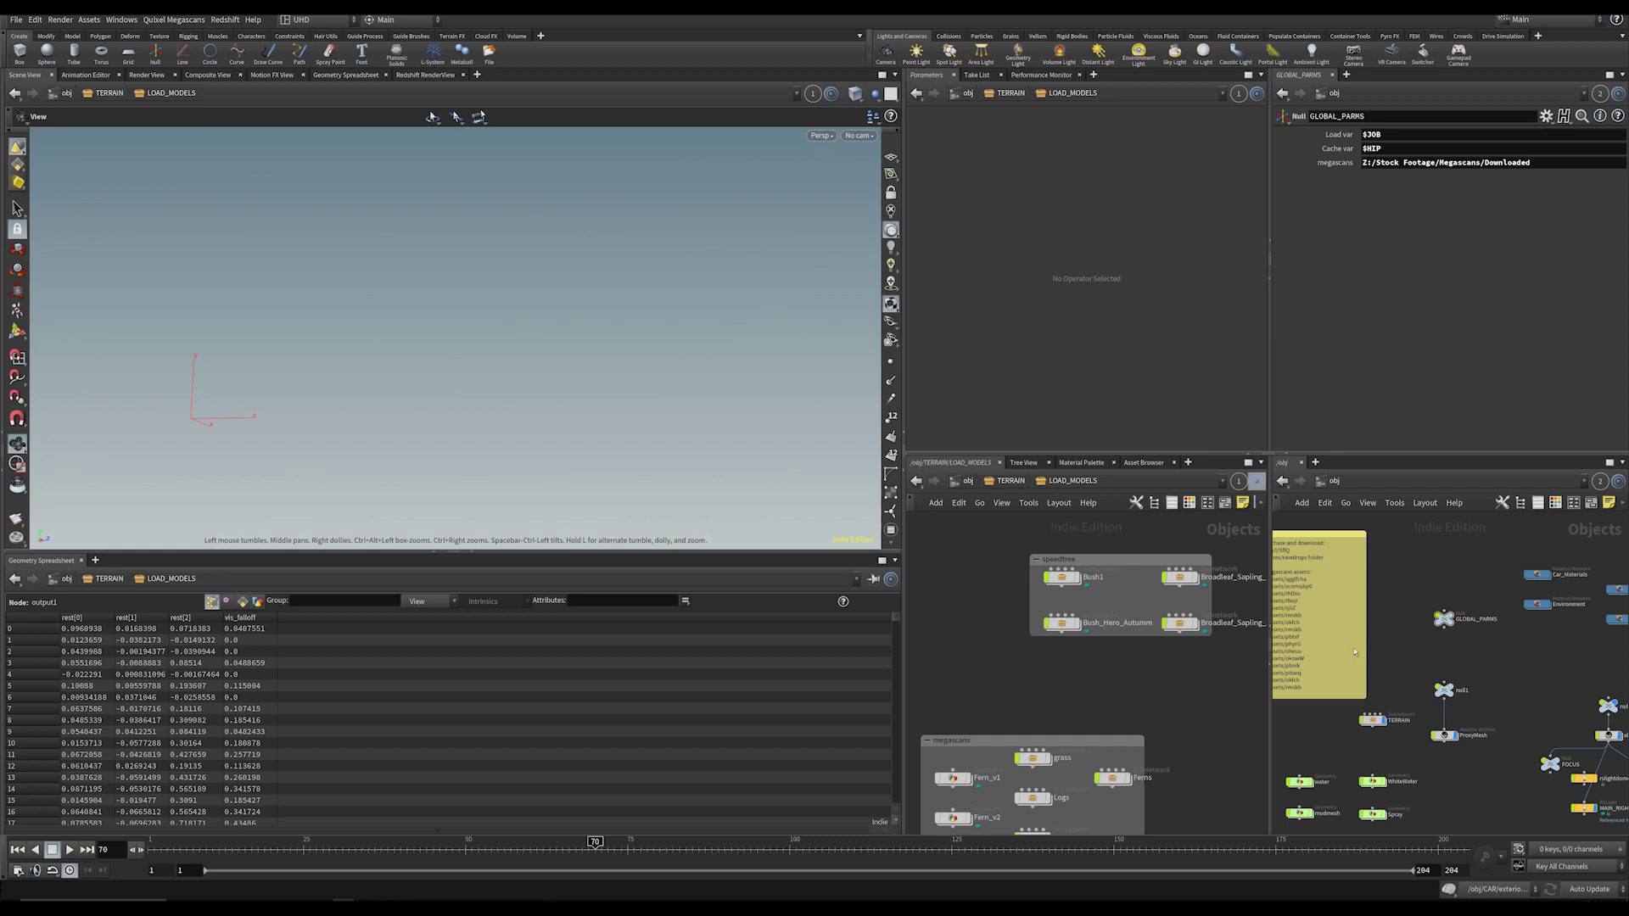
middle_drag(1064, 669, 1086, 528)
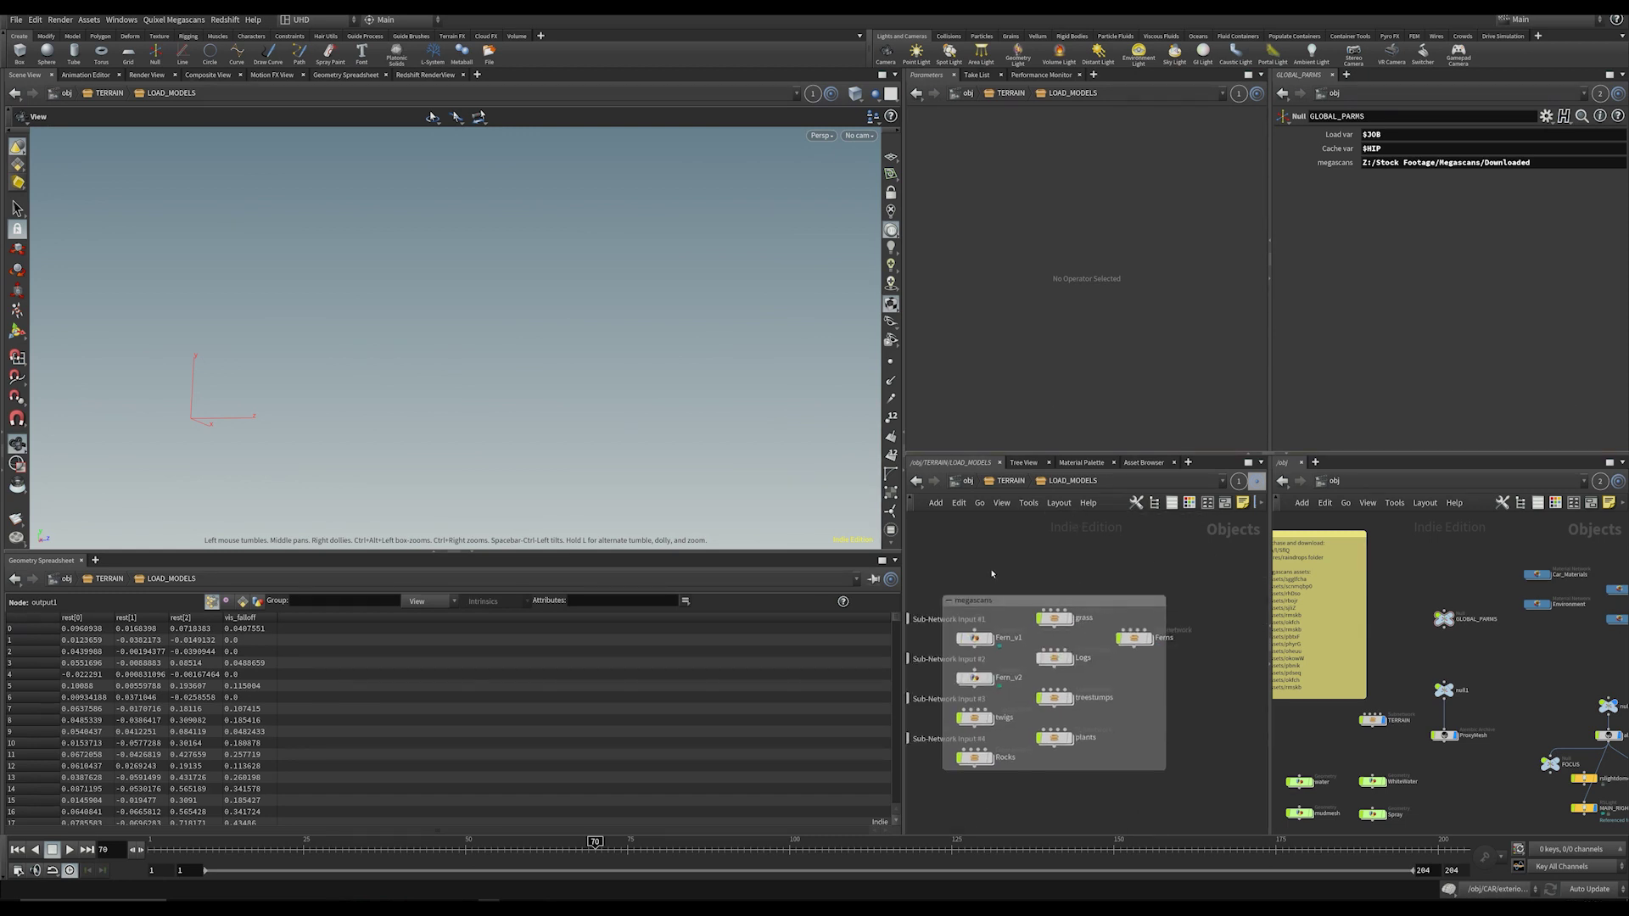
double_click(974, 638)
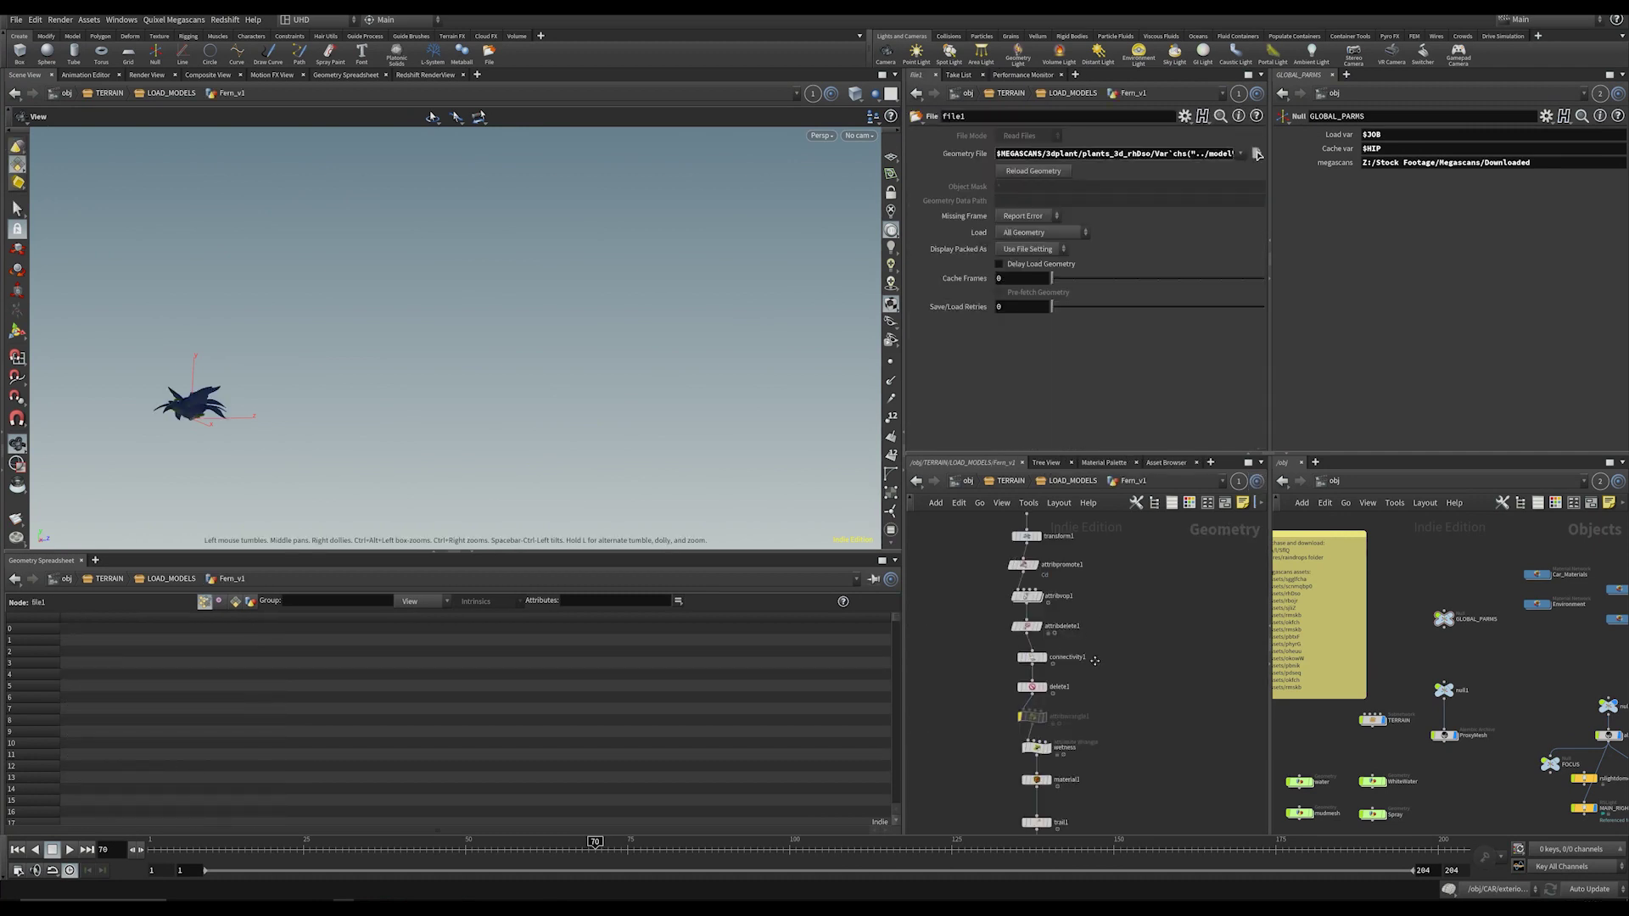
middle_drag(1095, 661, 1085, 729)
key(space+g)
drag(401, 365, 450, 484)
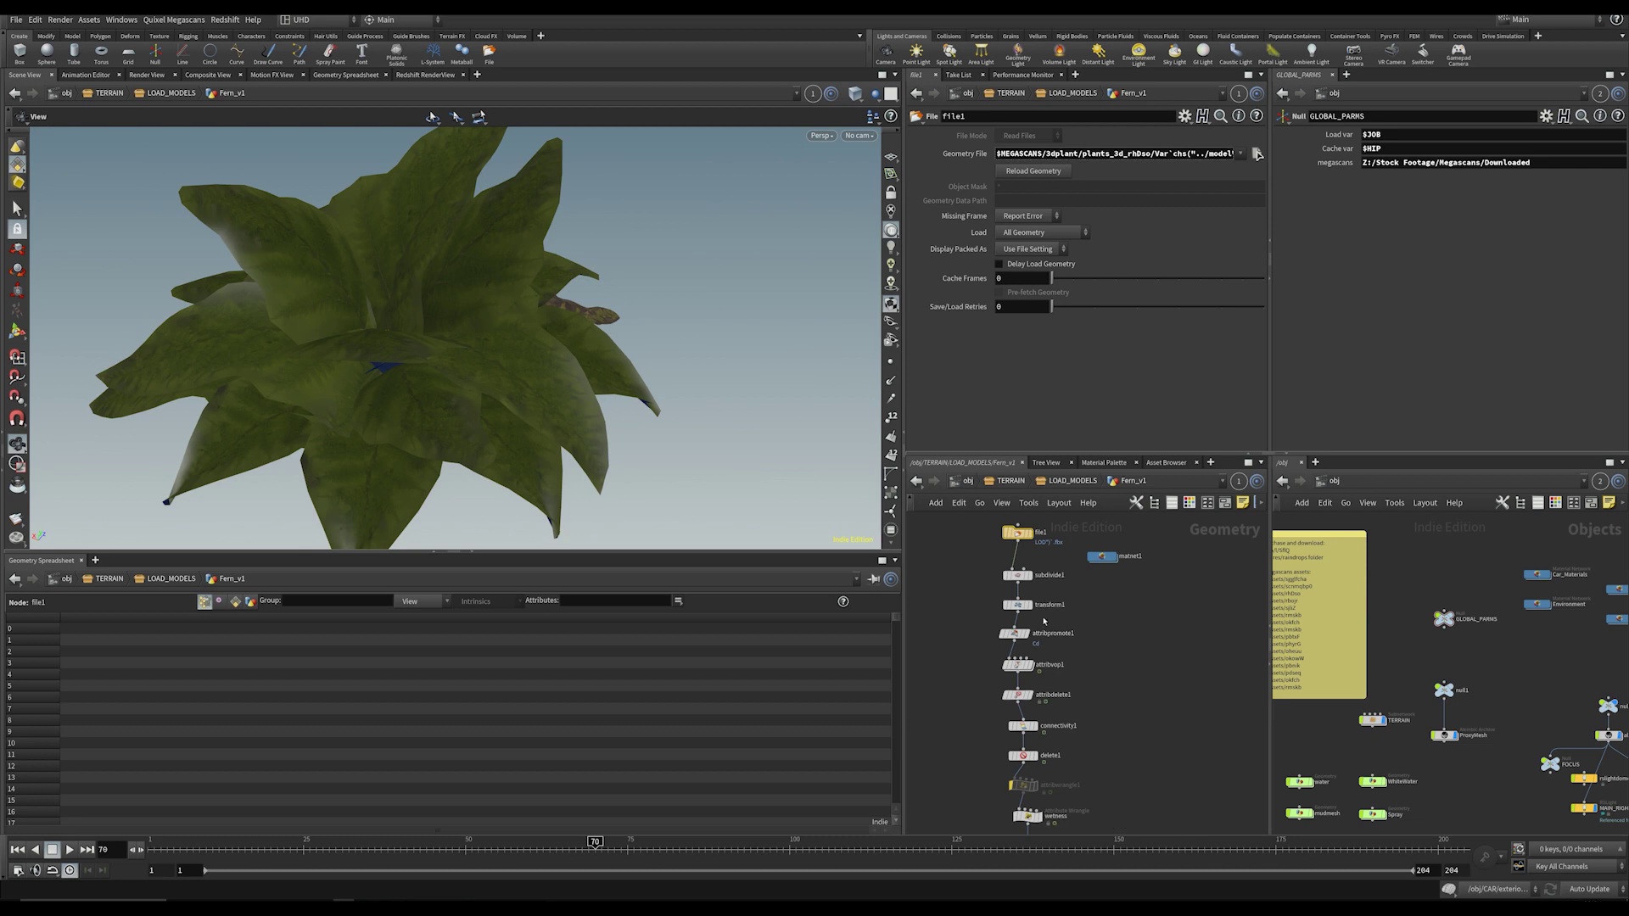
Step: Display the output of the subdivision node below file1 and inspect the framed fern in the viewport
click(1029, 577)
middle_drag(1040, 660, 1030, 620)
key(space+f)
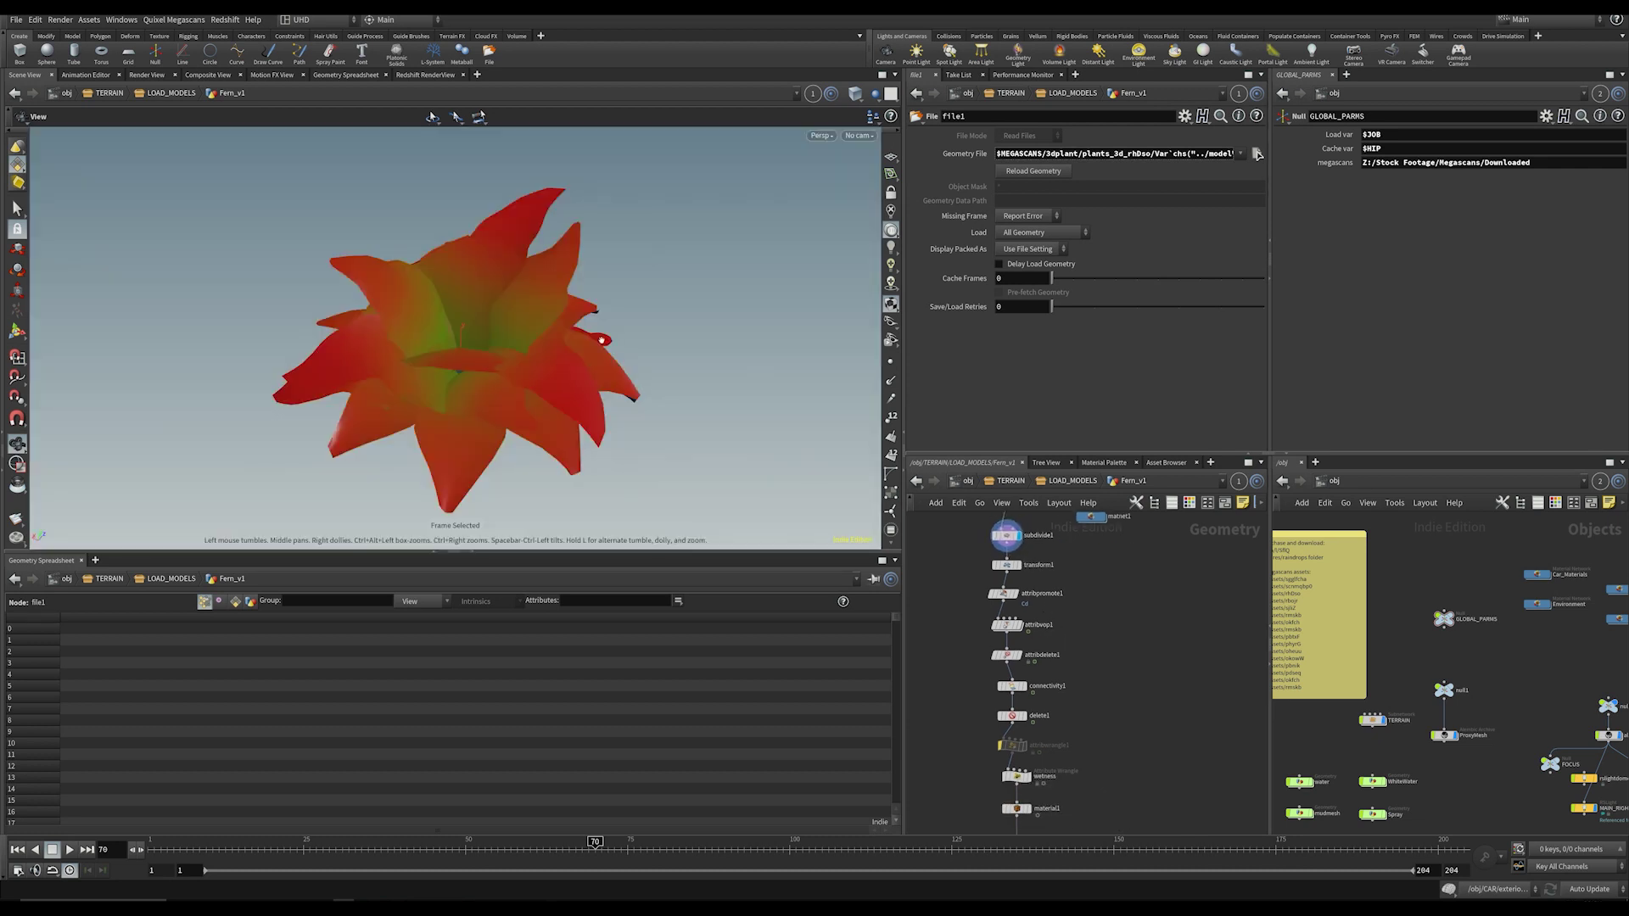
drag(603, 339, 623, 444)
middle_drag(1035, 696, 1074, 613)
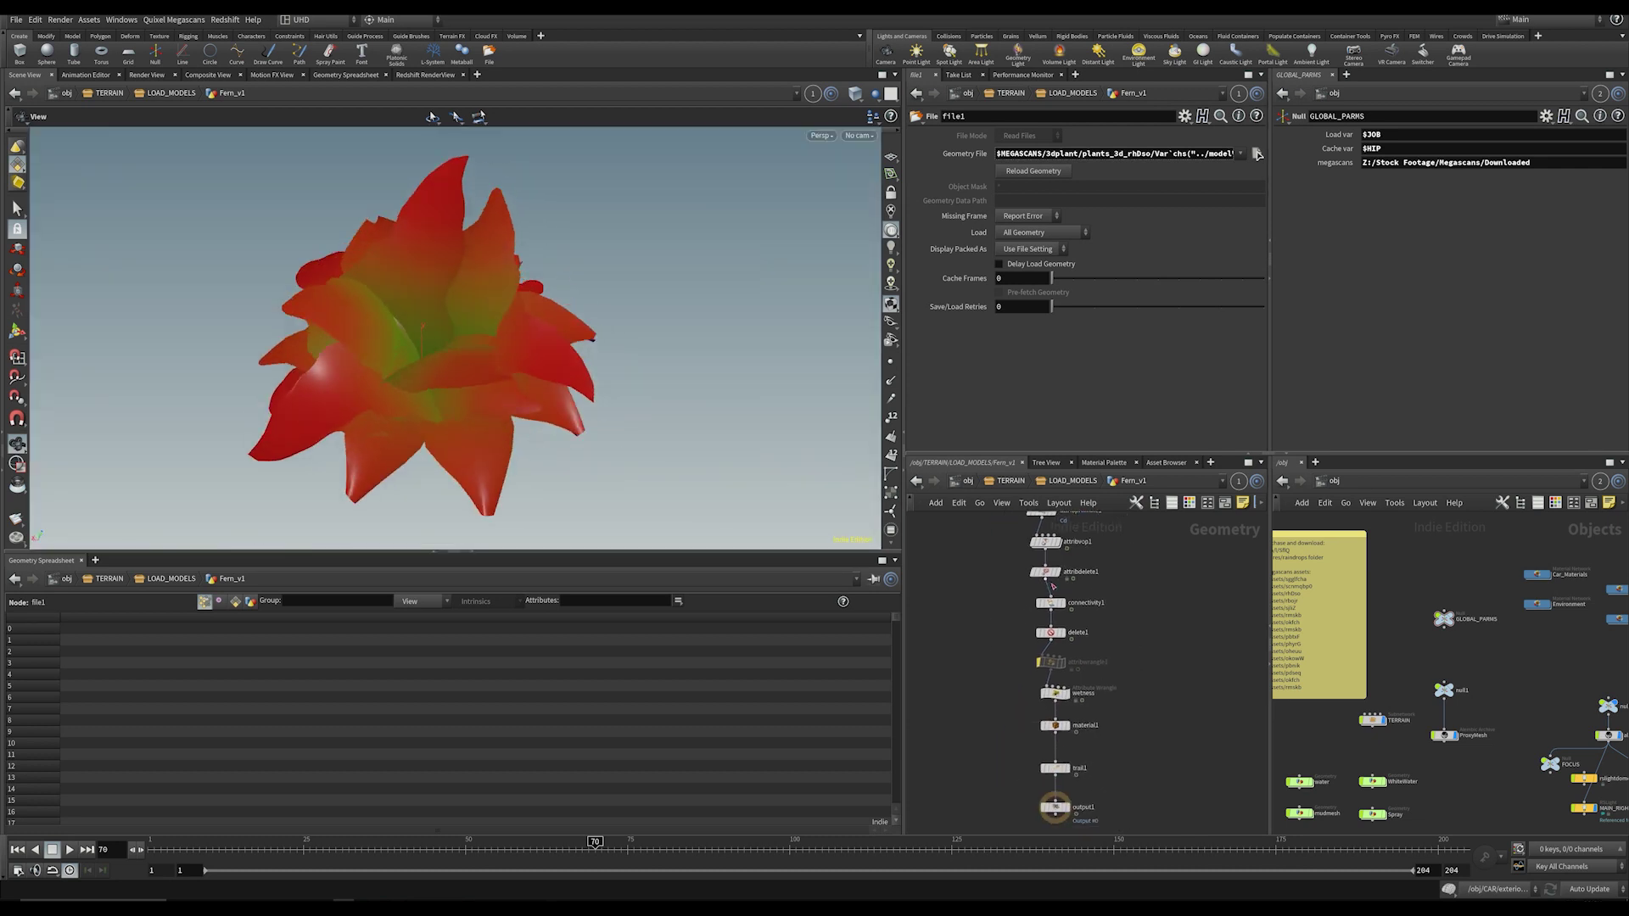
Step: Display the connectivity1 output in the viewport and play the animation up to frame 101
click(1061, 603)
key(f)
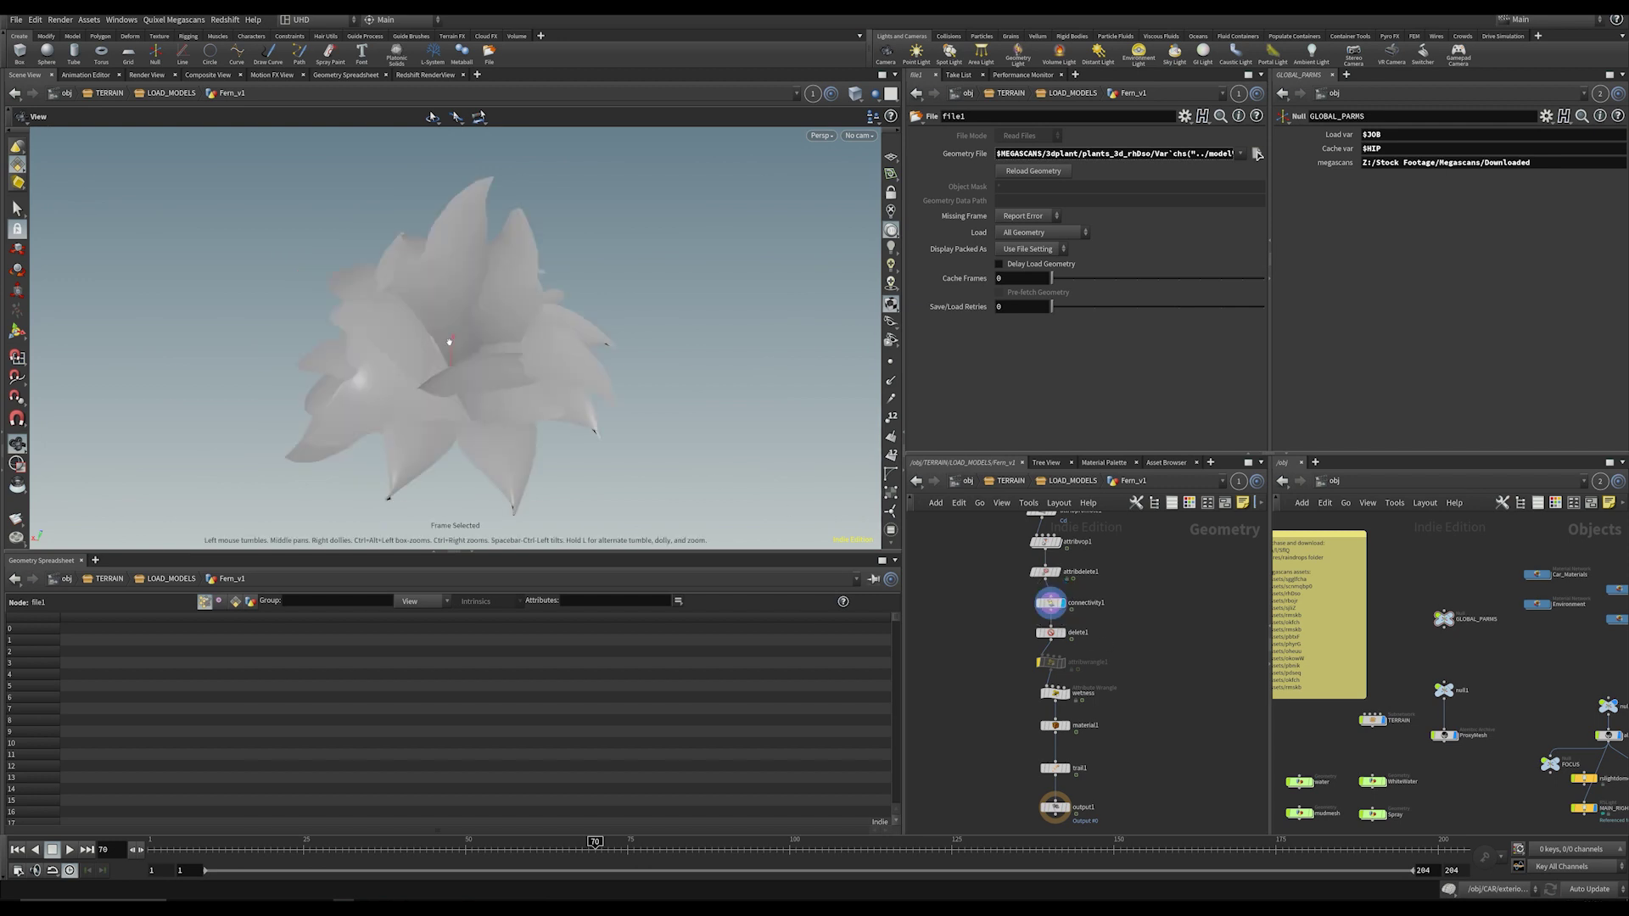
key(Up)
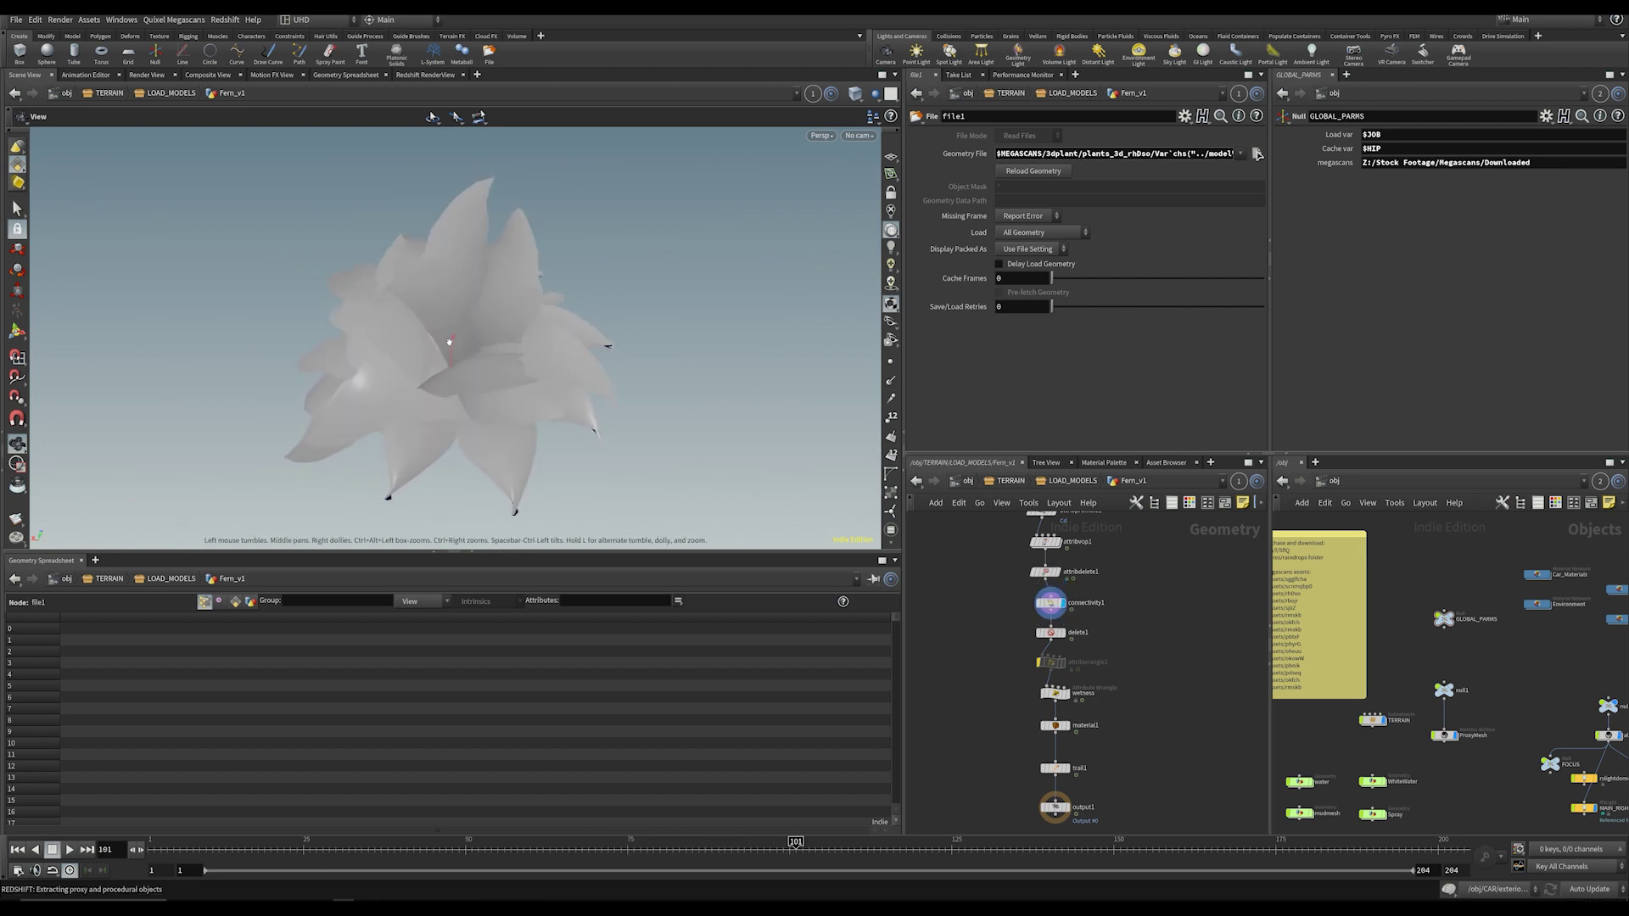
Step: Display the output1 result of Fern_v1 and show the code of its wetness attribute wrangle
scroll(1055, 725, up, 2)
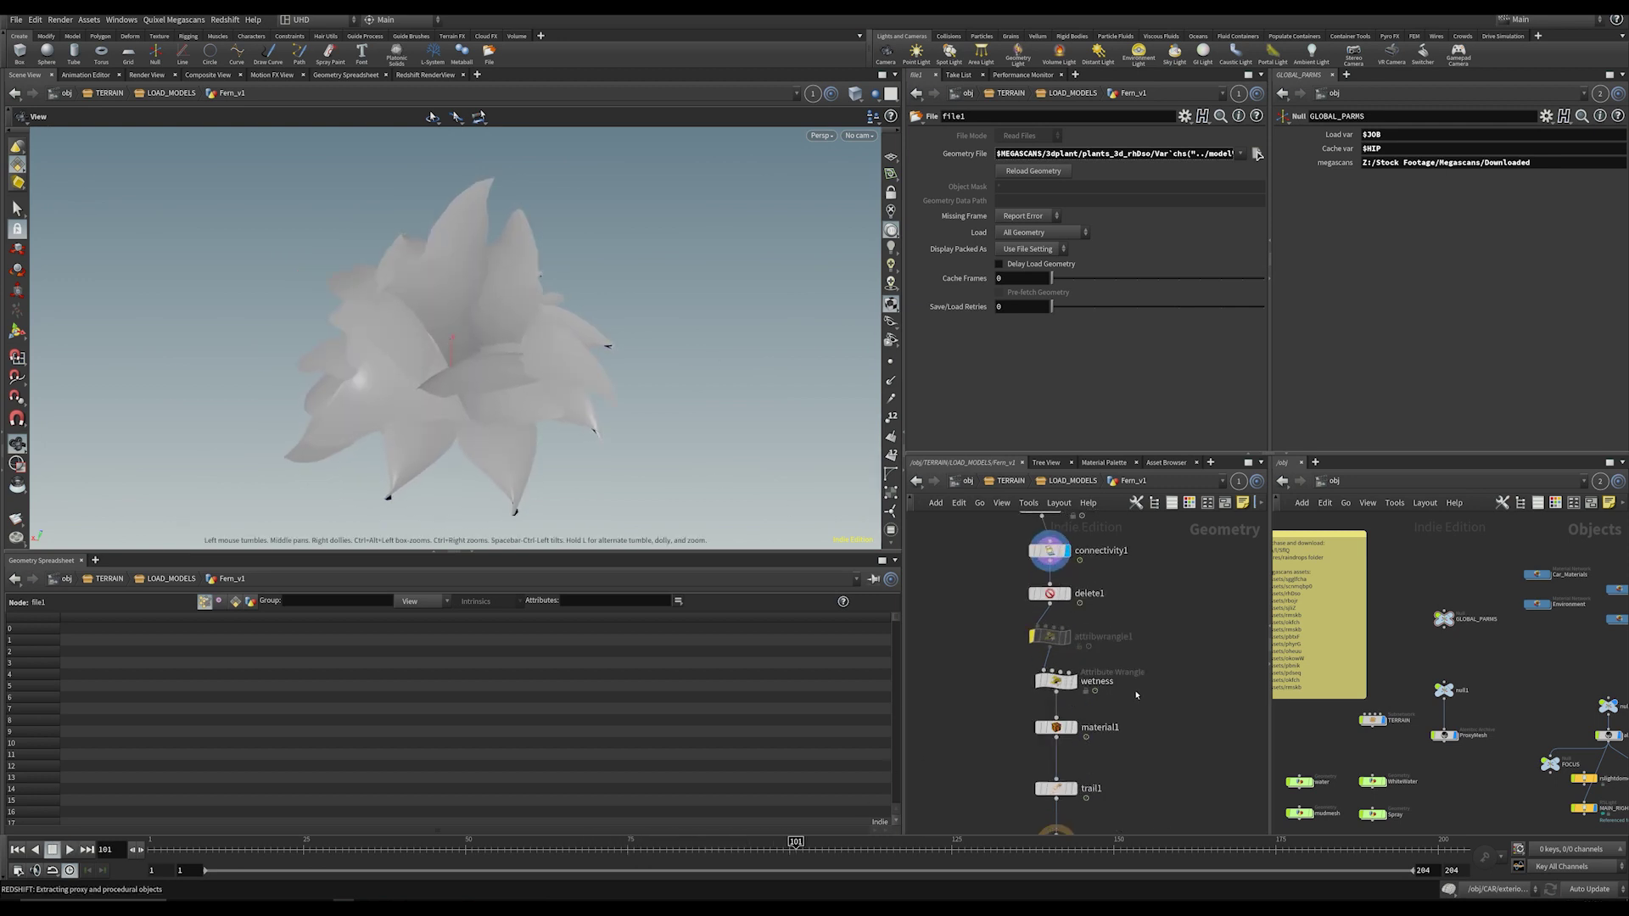
middle_drag(1139, 632, 1056, 653)
scroll(1144, 603, down, 1)
click(963, 714)
click(945, 731)
scroll(942, 594, up, 3)
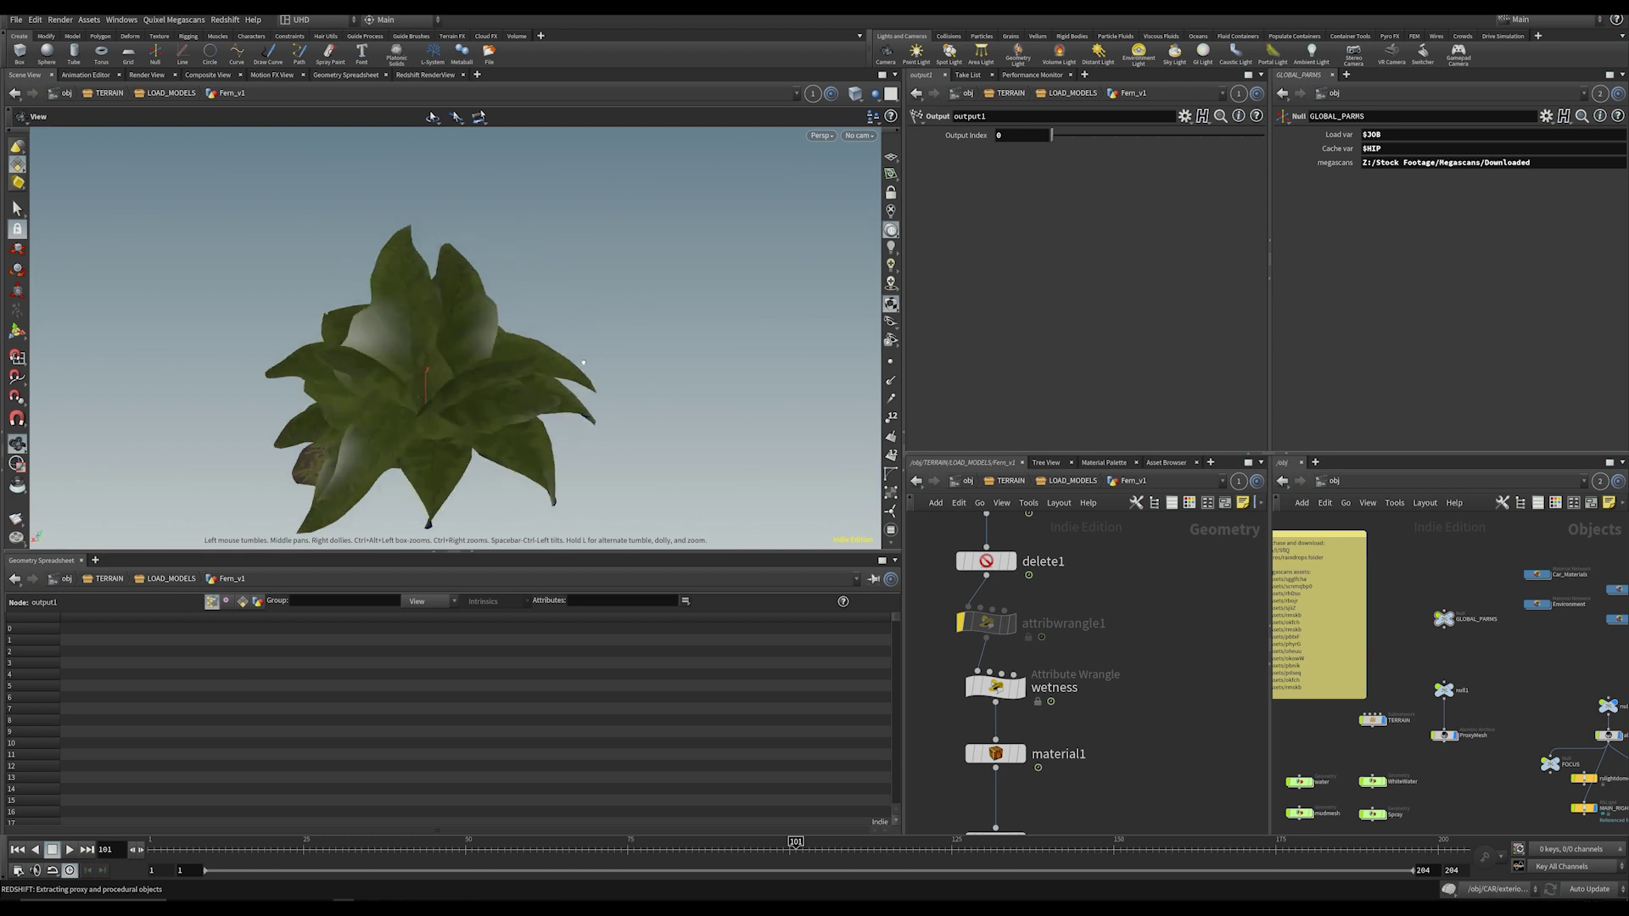
click(995, 687)
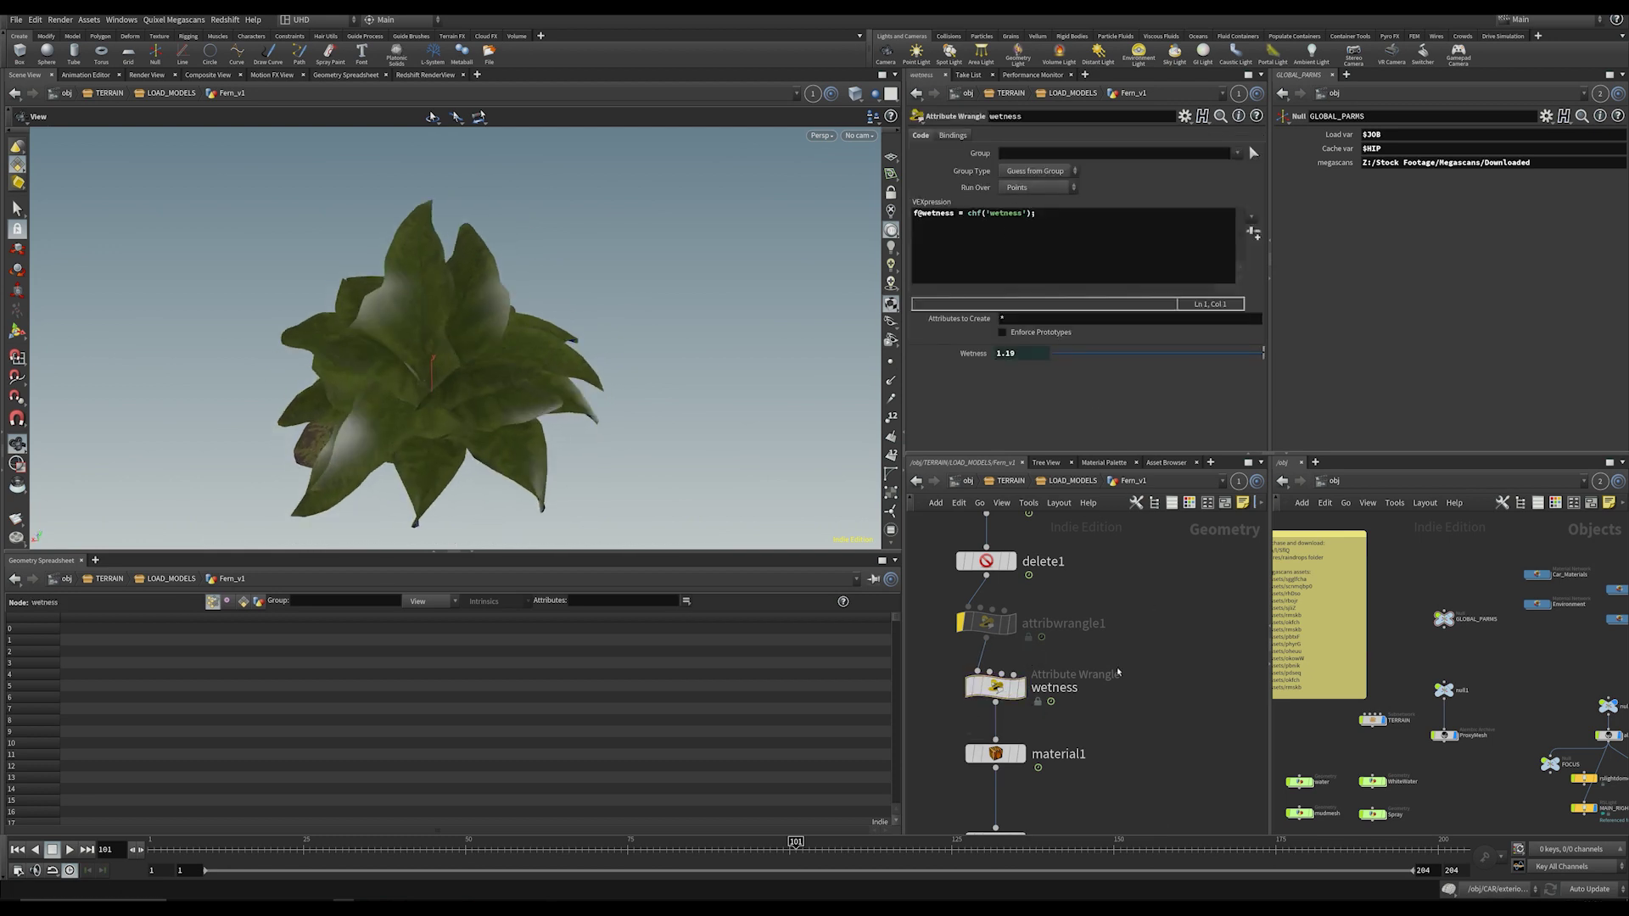
Step: Check Fern_v1's object-level parameters, then show the v1 RS MegascansLoader settings inside its matnet1 network
key(u)
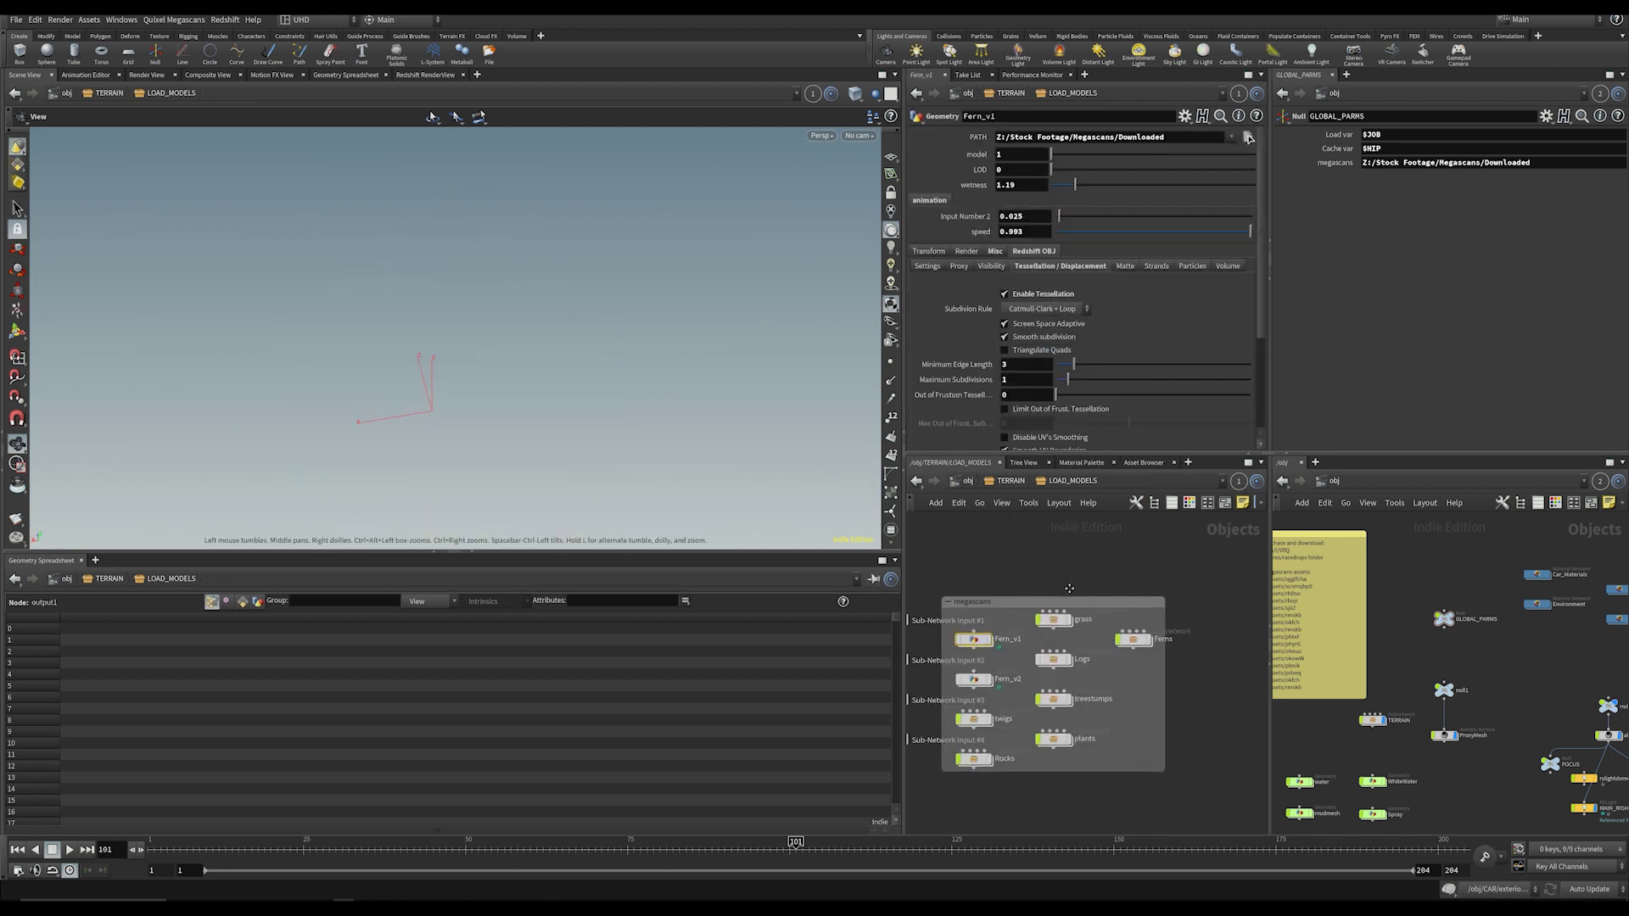
key(i)
key(h)
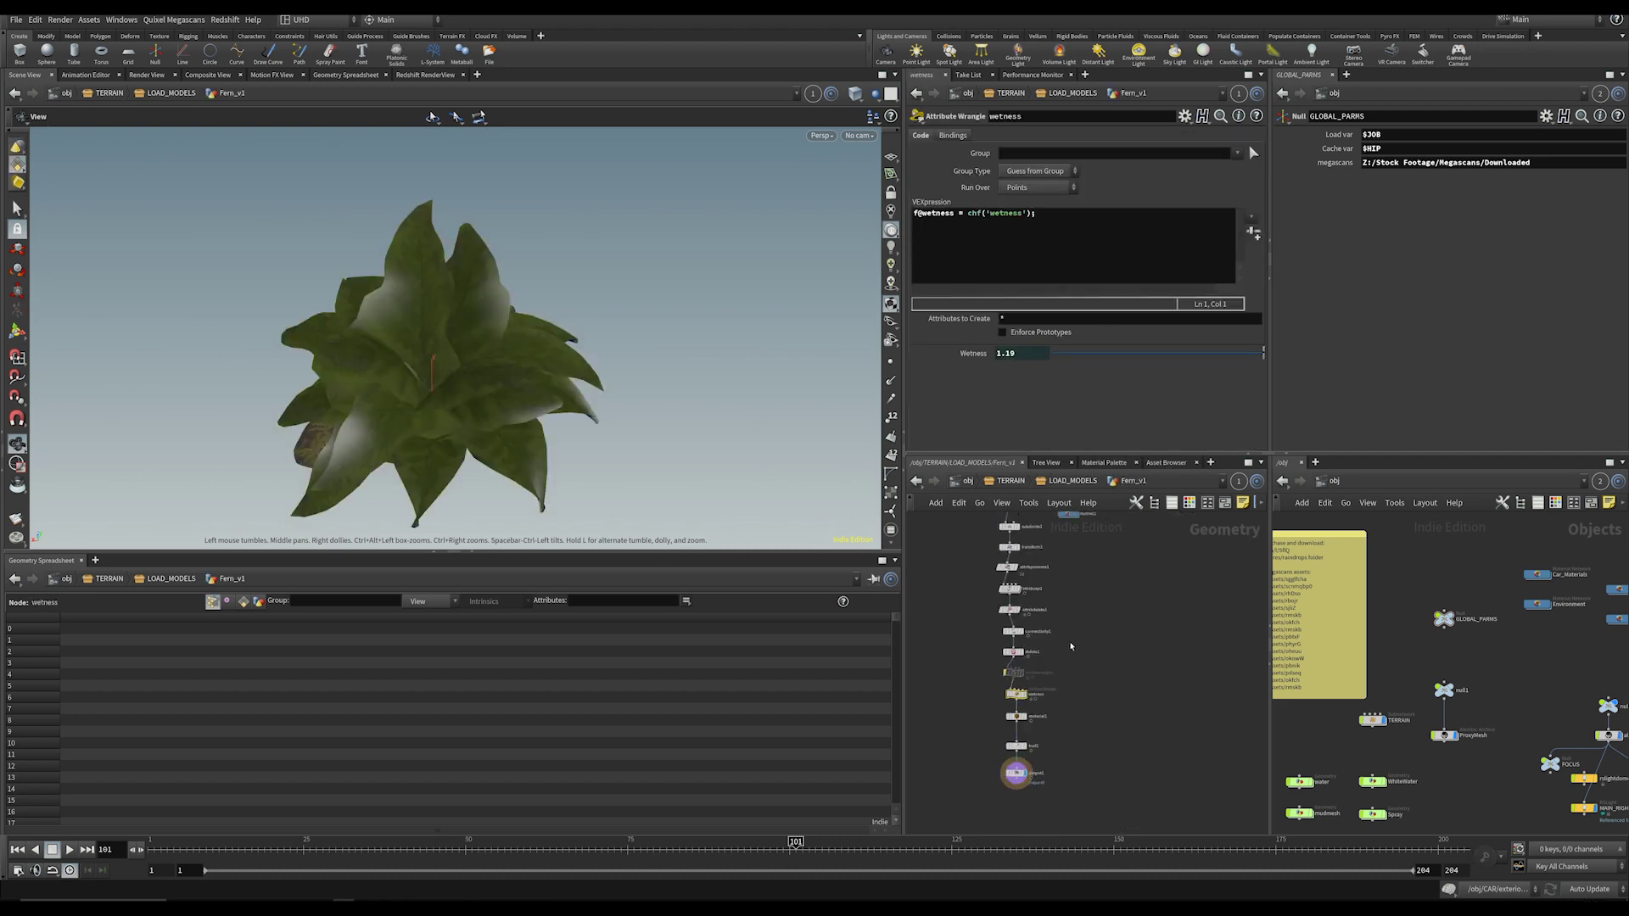
double_click(1064, 559)
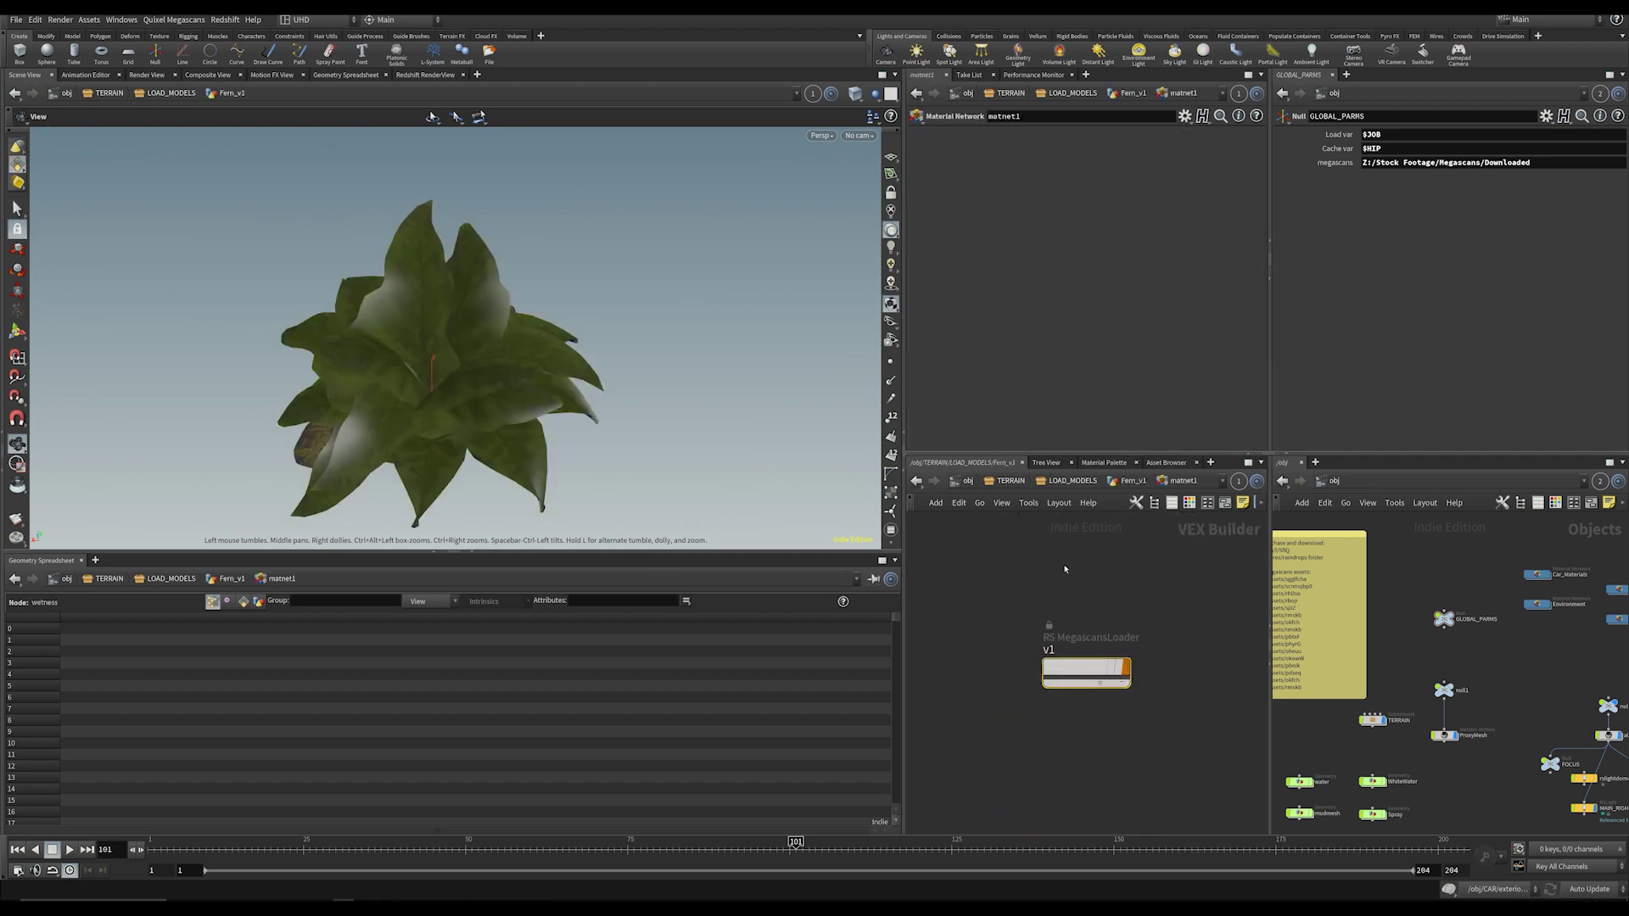
mouse_move(1052, 666)
mouse_down()
mouse_move(1034, 666)
mouse_move(1054, 666)
mouse_up()
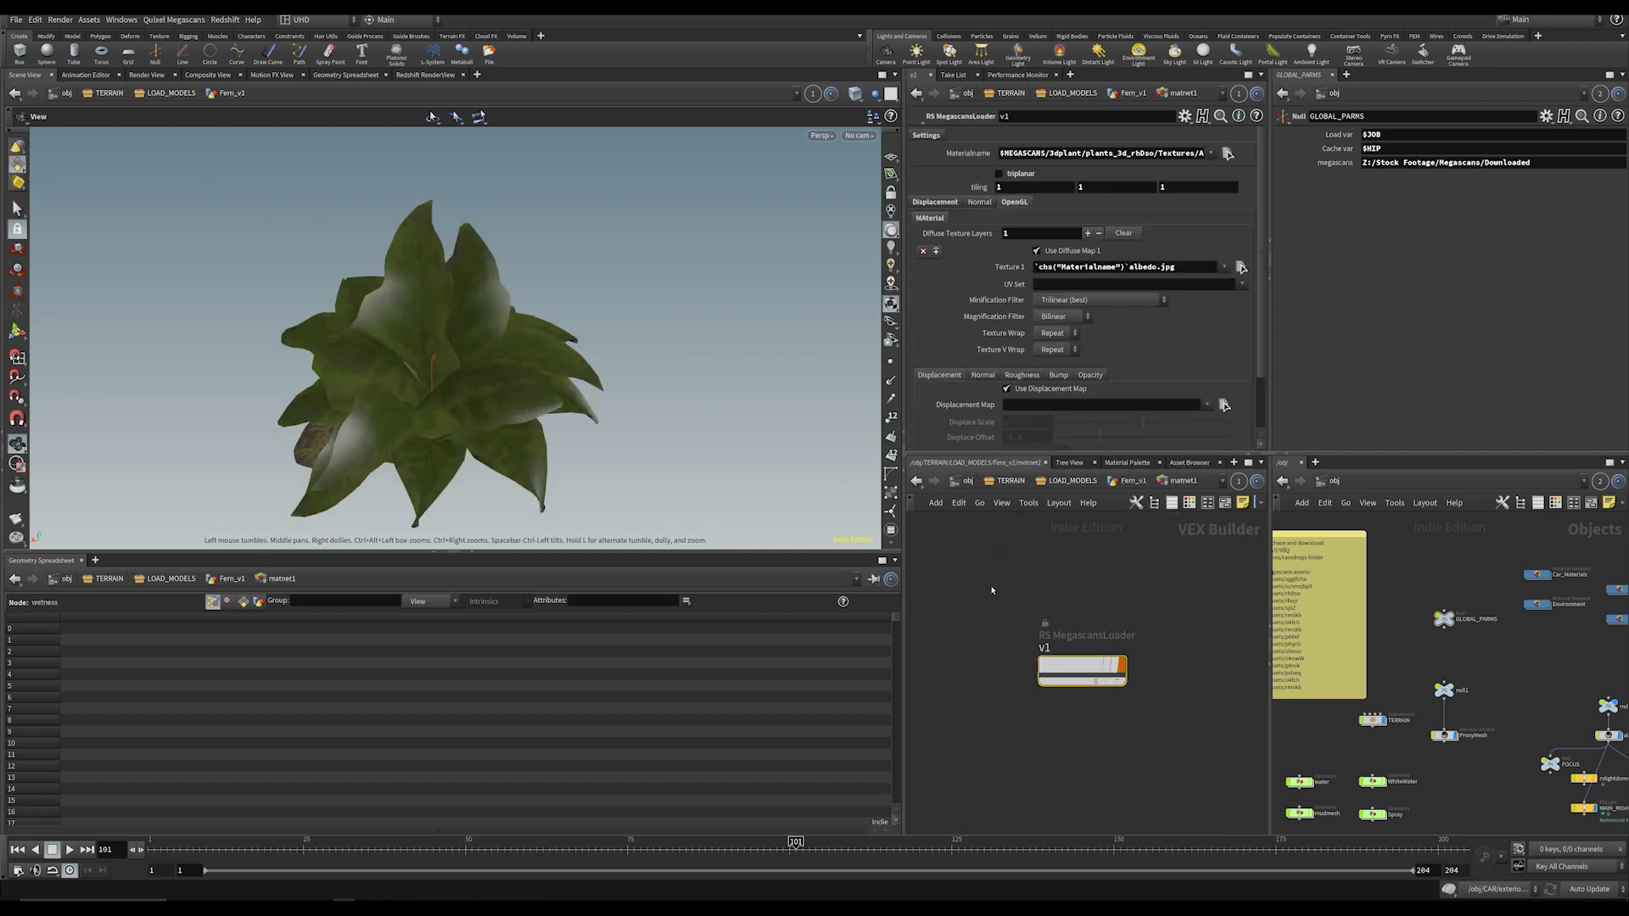
Step: Search the operator list for "mega" and dismiss it without adding a node
key(Tab)
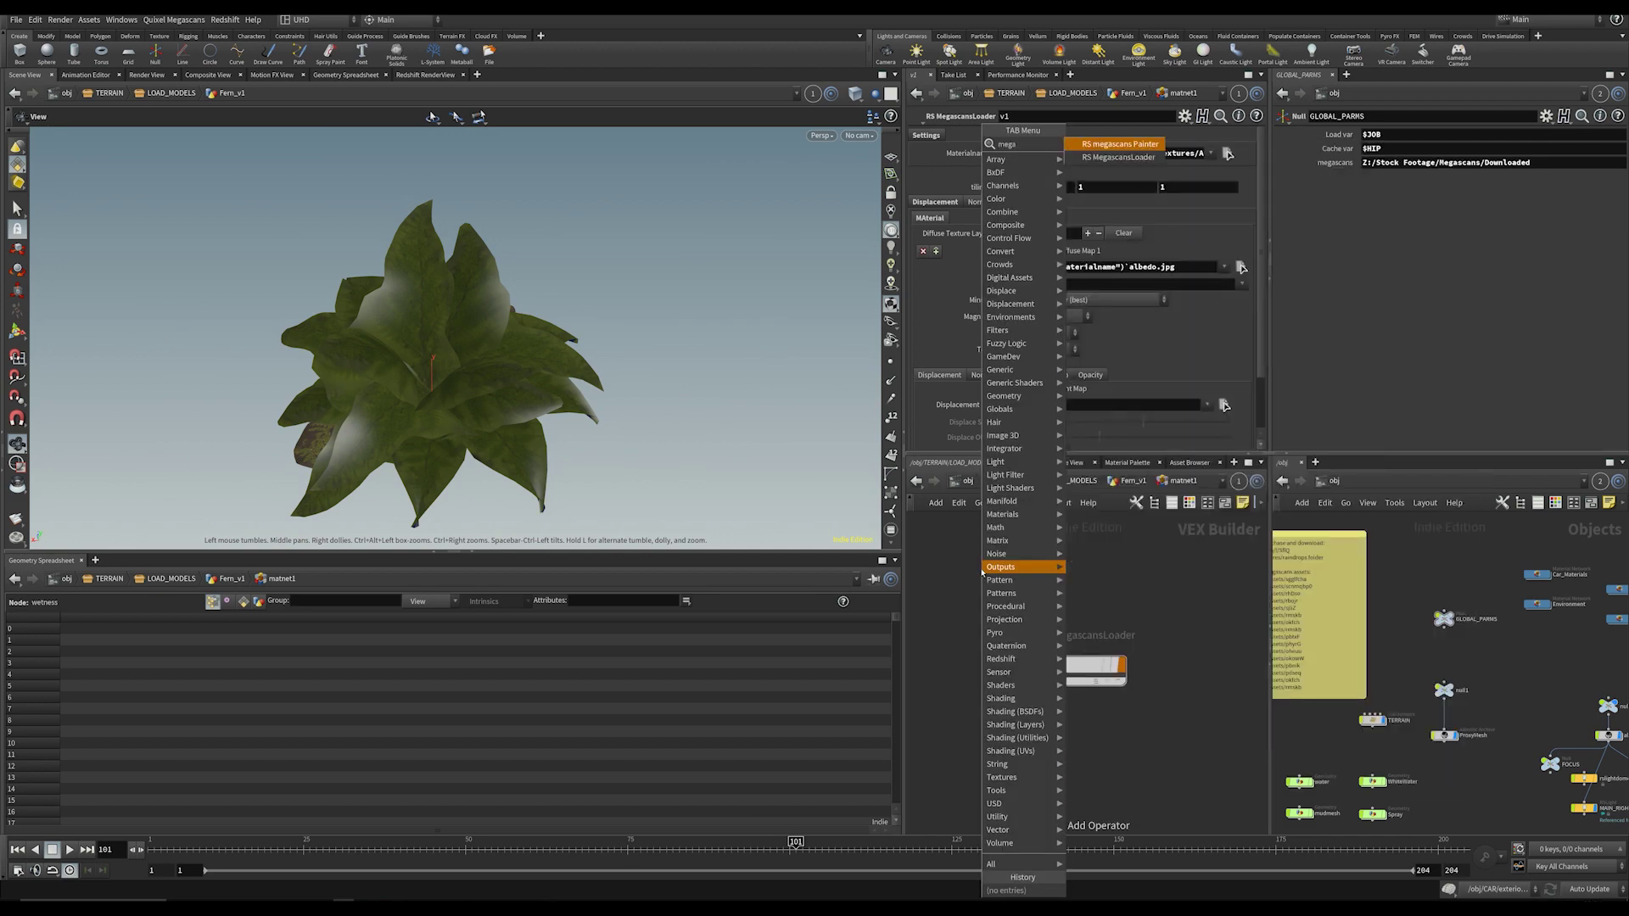
text(mega)
key(Escape)
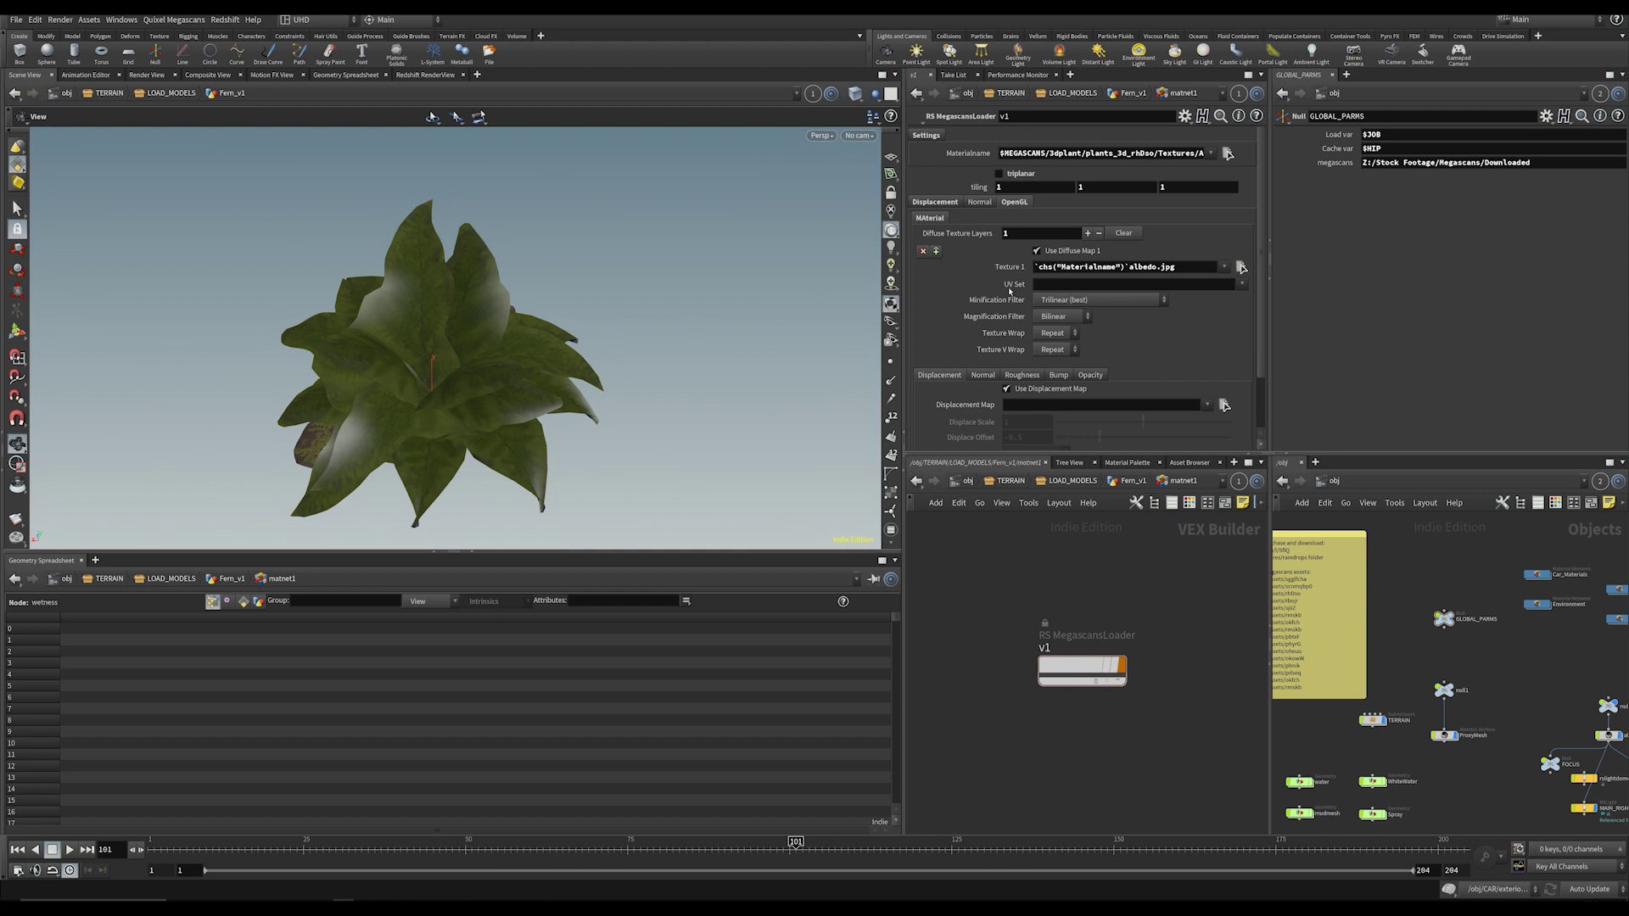
Step: Allow editing of the v1 RS MegascansLoader's contents and open its internal shader network
double_click(1076, 672)
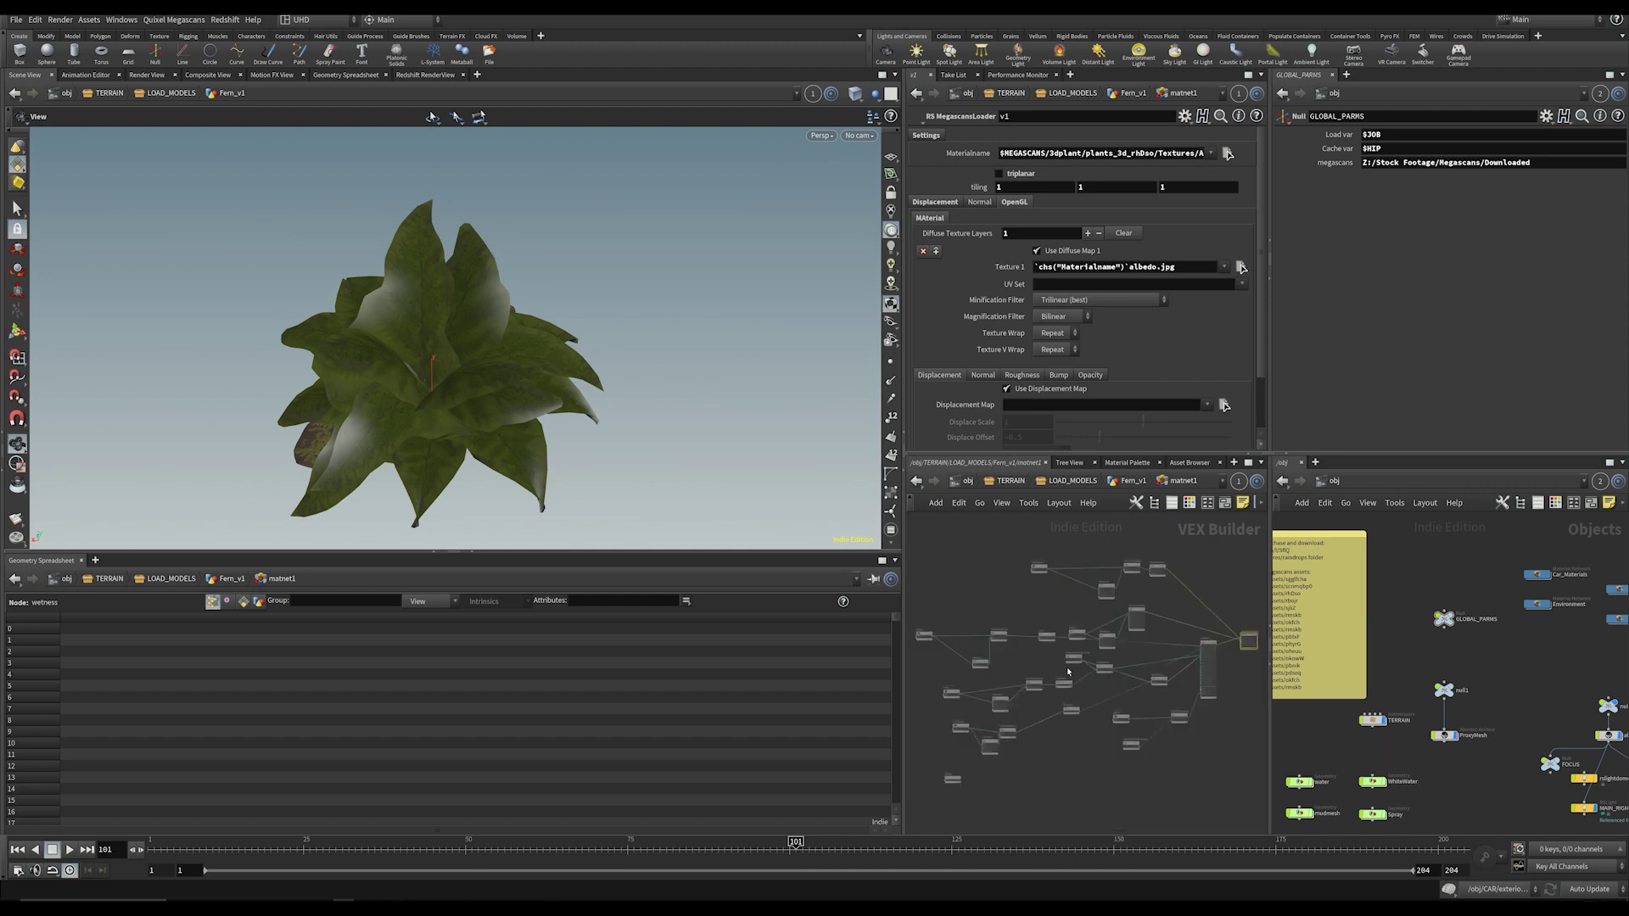
key(u)
right_click(1072, 664)
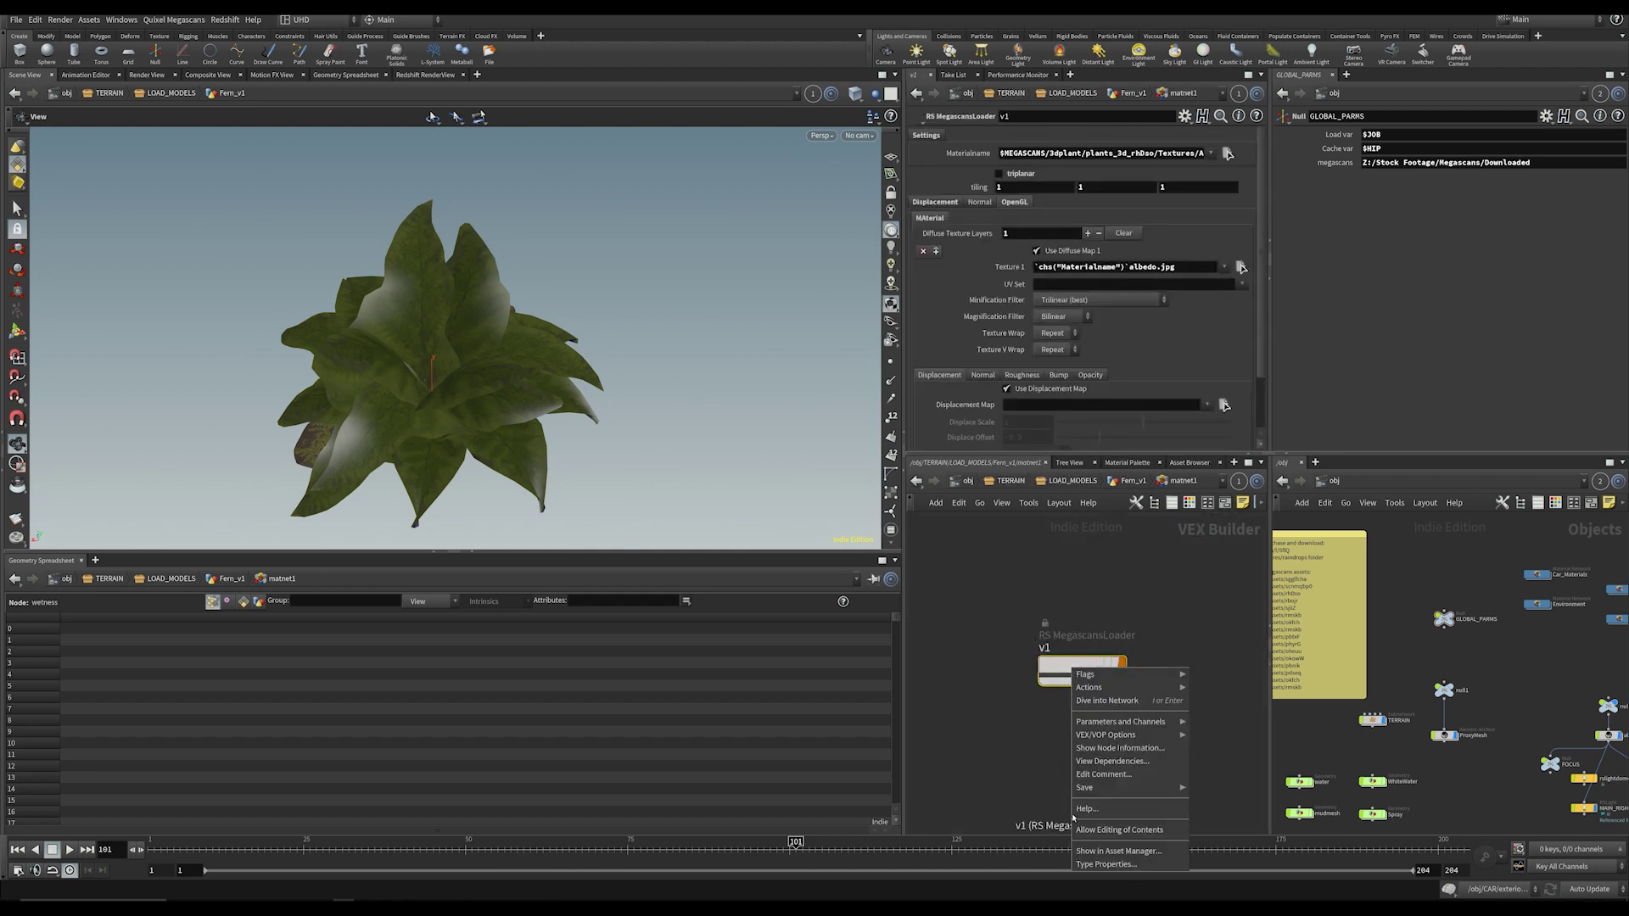
click(1104, 829)
double_click(1070, 662)
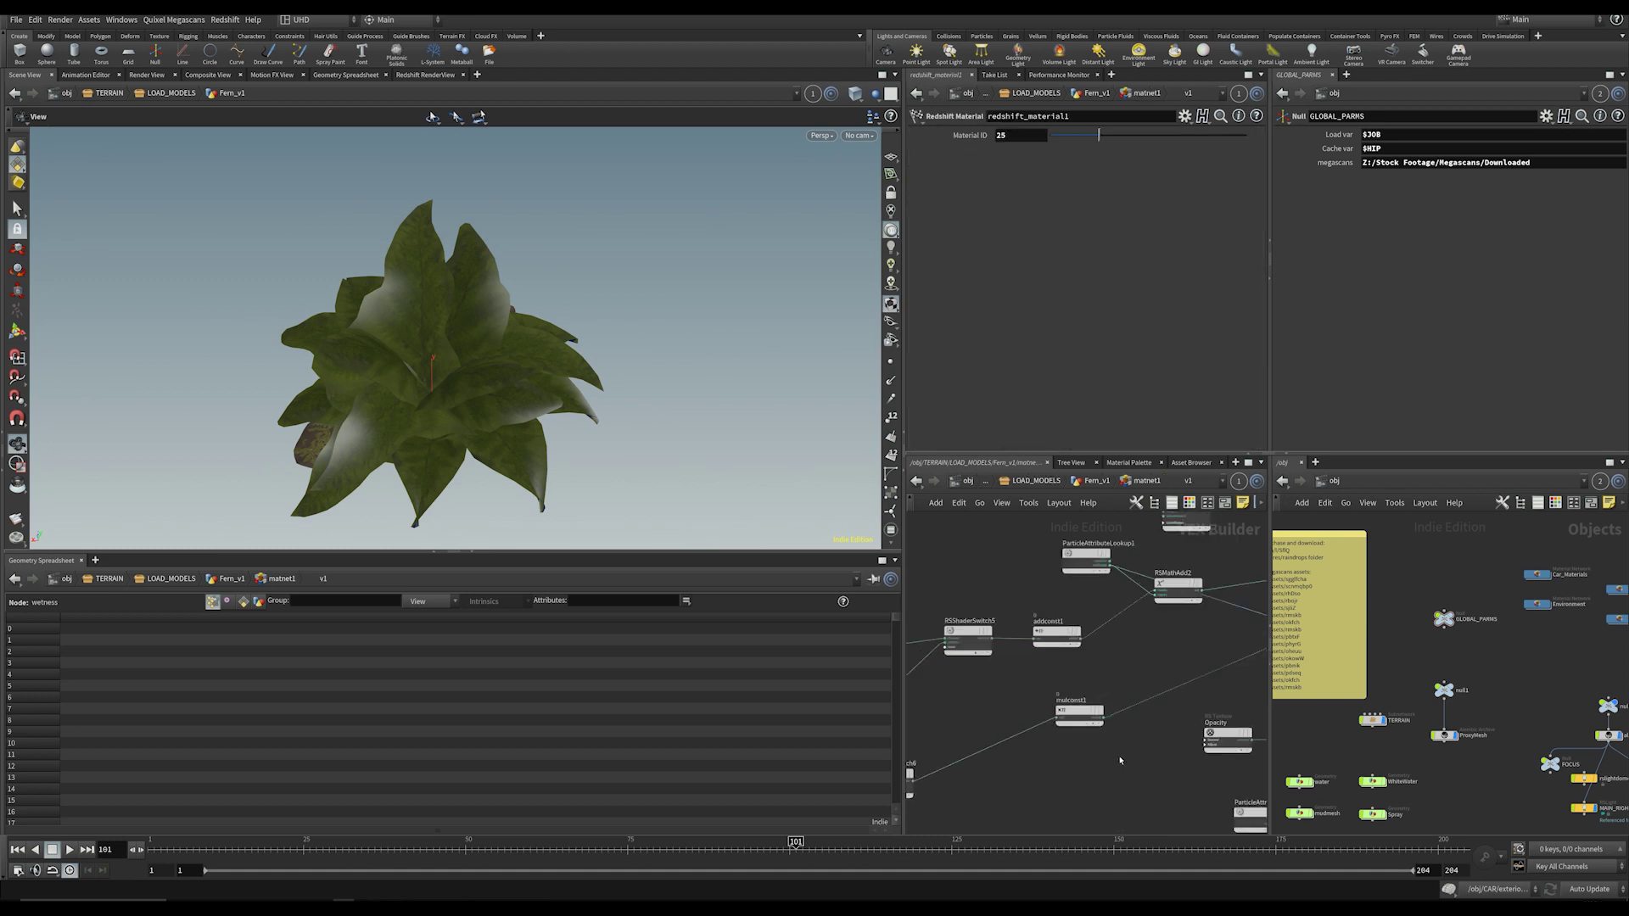
Step: Find the ParticleAttributeLookup1 node in the v1 shader network and show its Attribute Name setting
scroll(998, 785, up, 5)
middle_drag(965, 712, 1141, 763)
scroll(1033, 764, down, 4)
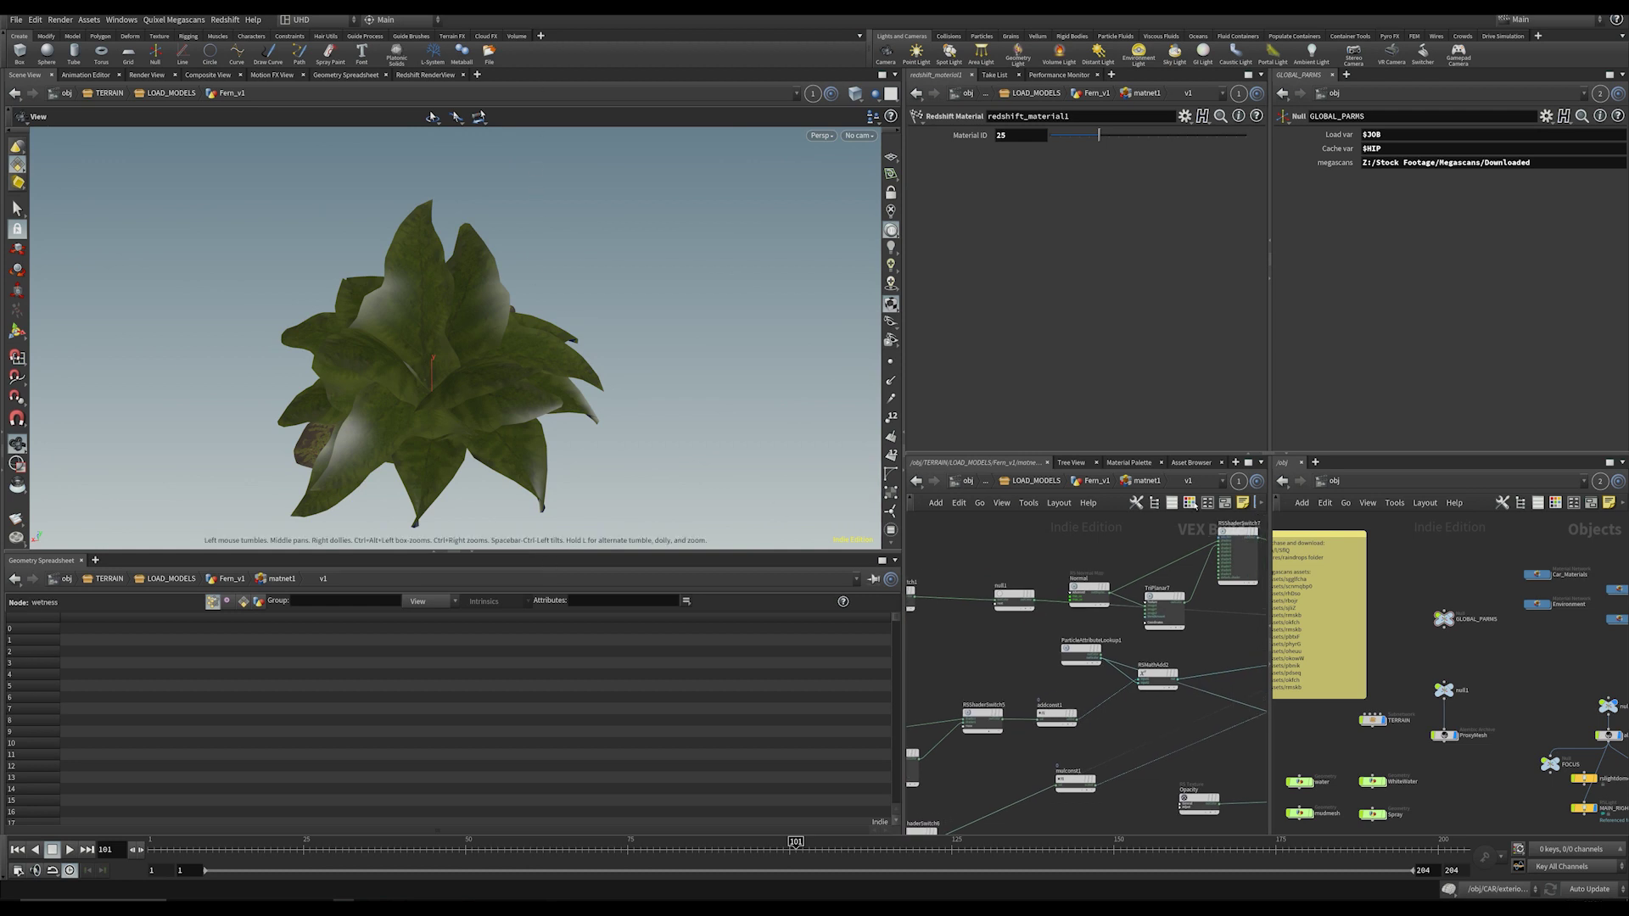
scroll(1014, 665, up, 4)
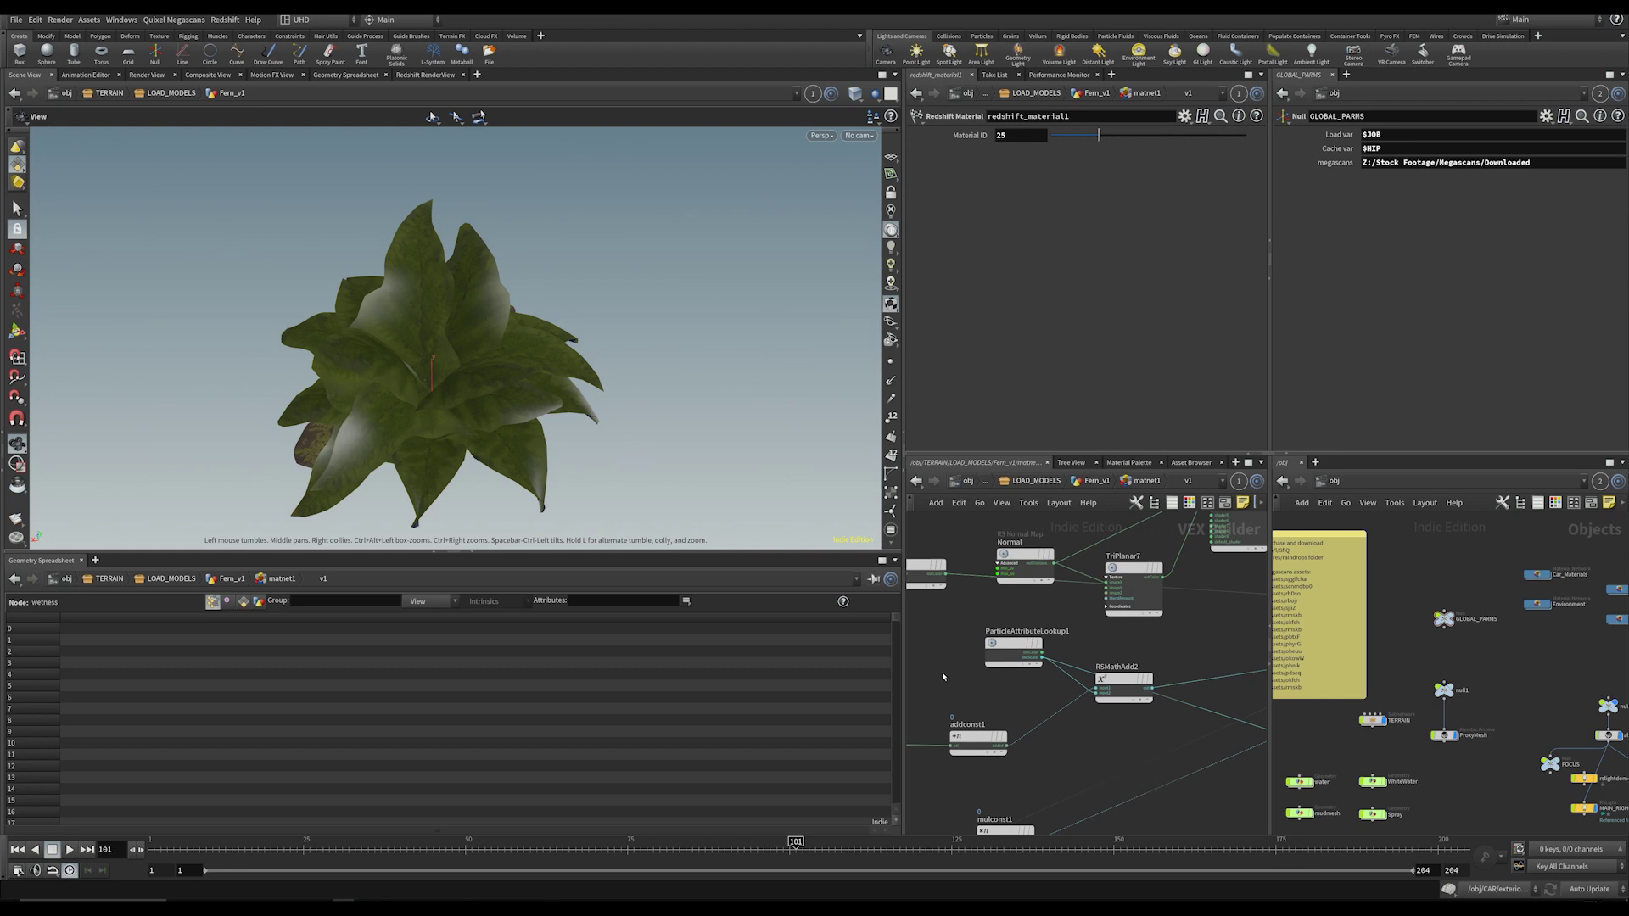
click(1014, 649)
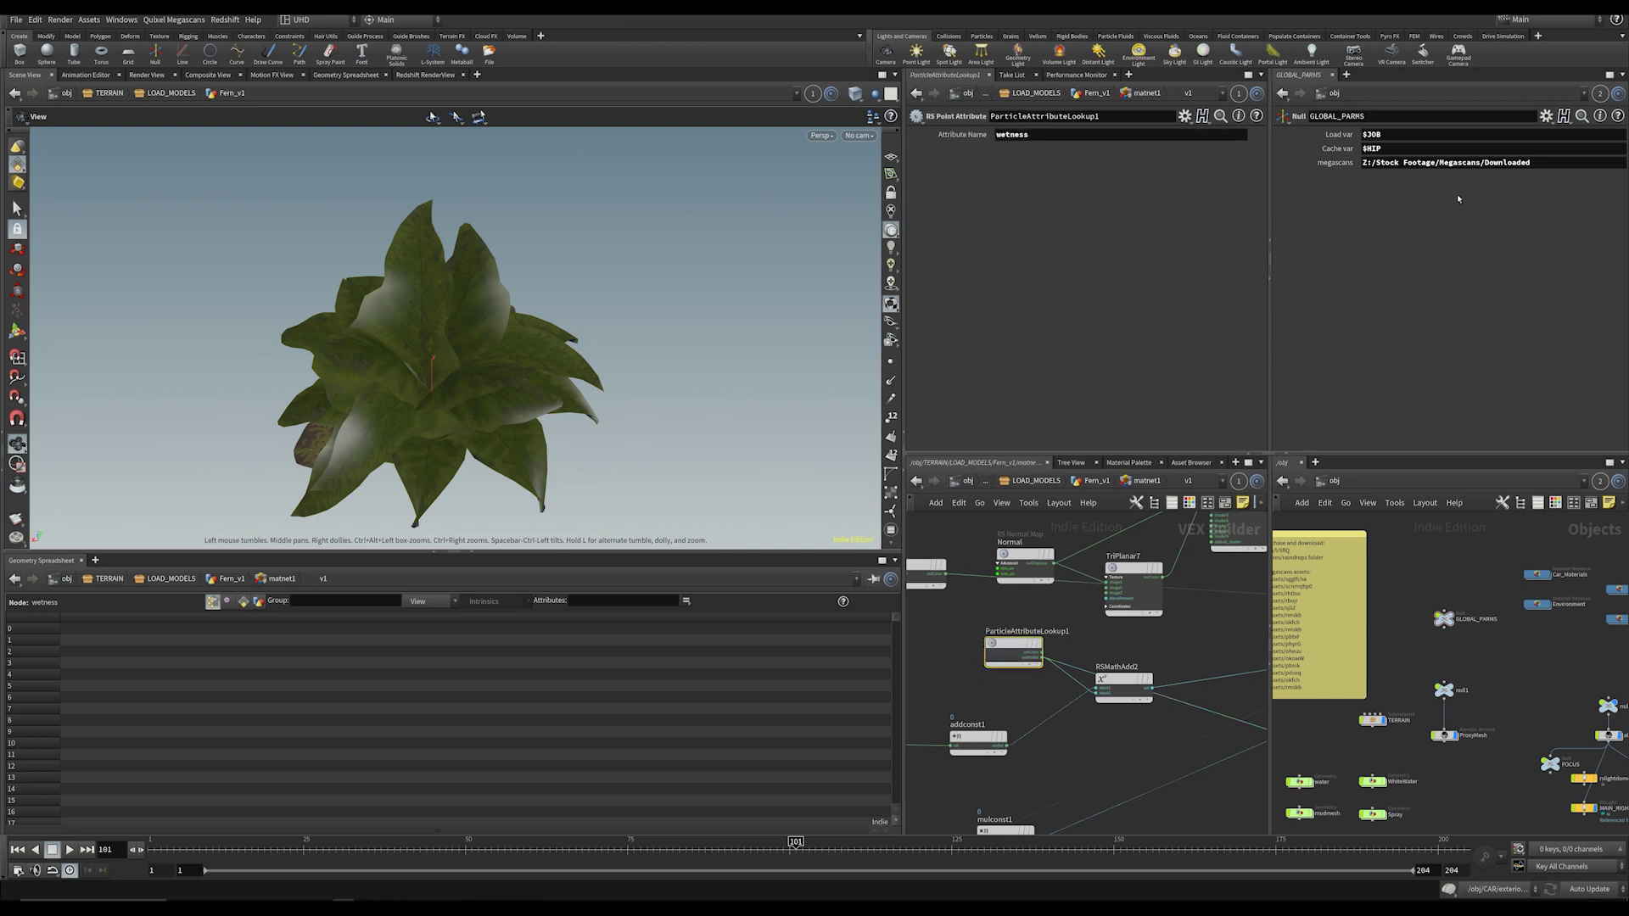
double_click(1066, 135)
Step: Go up to LOAD_MODELS, reopen Fern_v1's v1 shader network and examine the wiring from RSMathDiv1 into Material1
scroll(1112, 765, down, 4)
middle_drag(1117, 764, 999, 747)
key(u)
key(u)
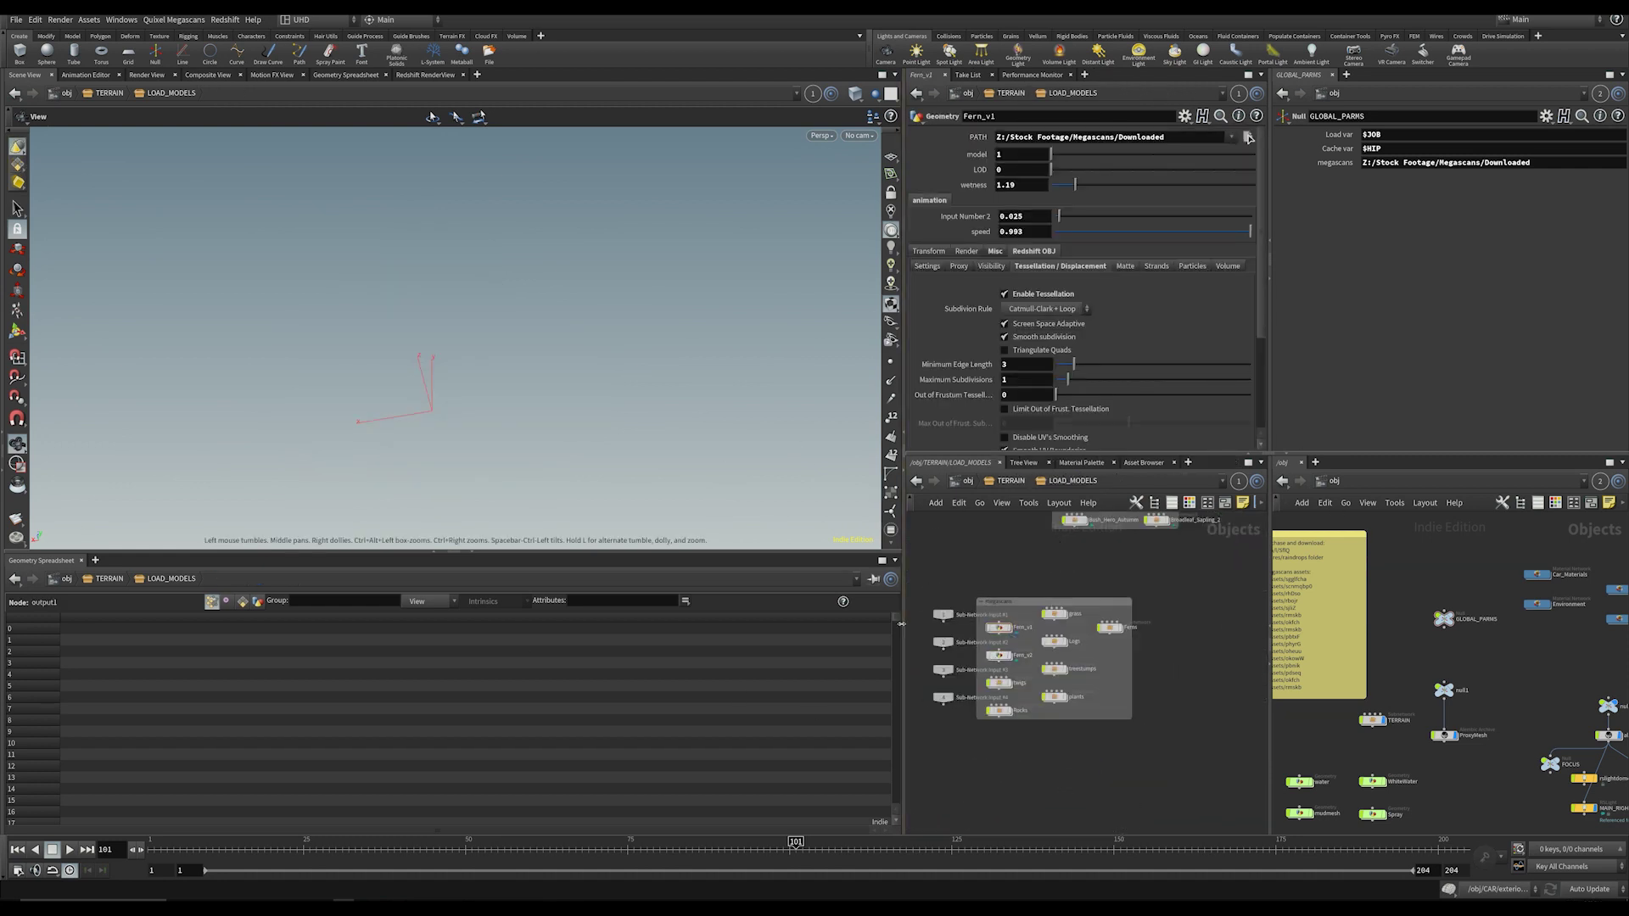
key(i)
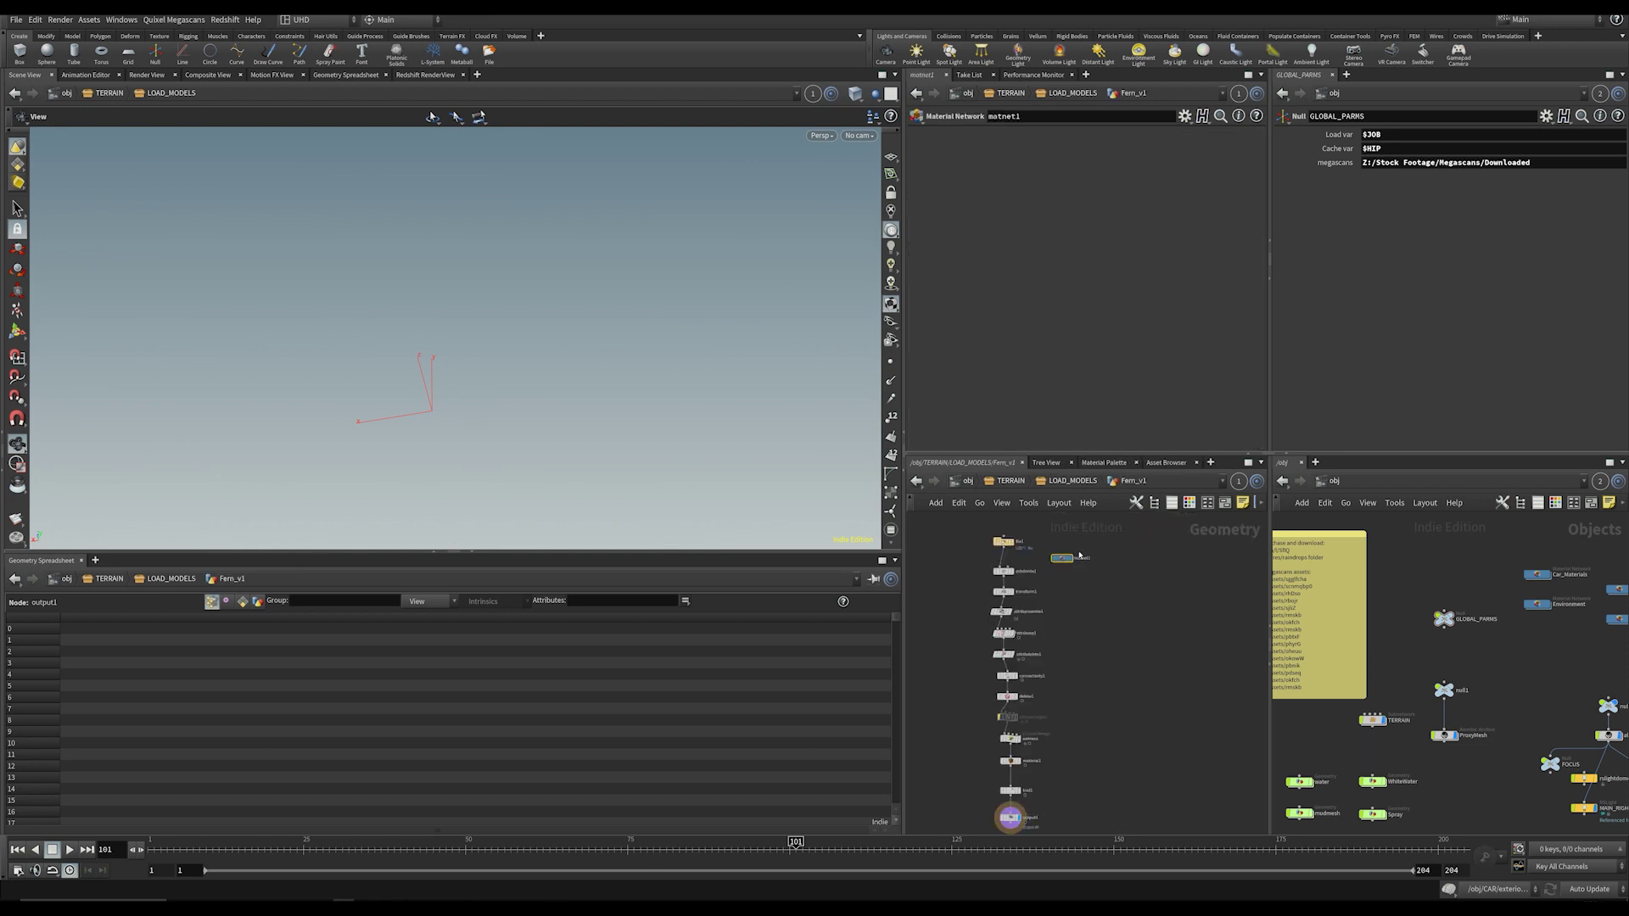
key(i)
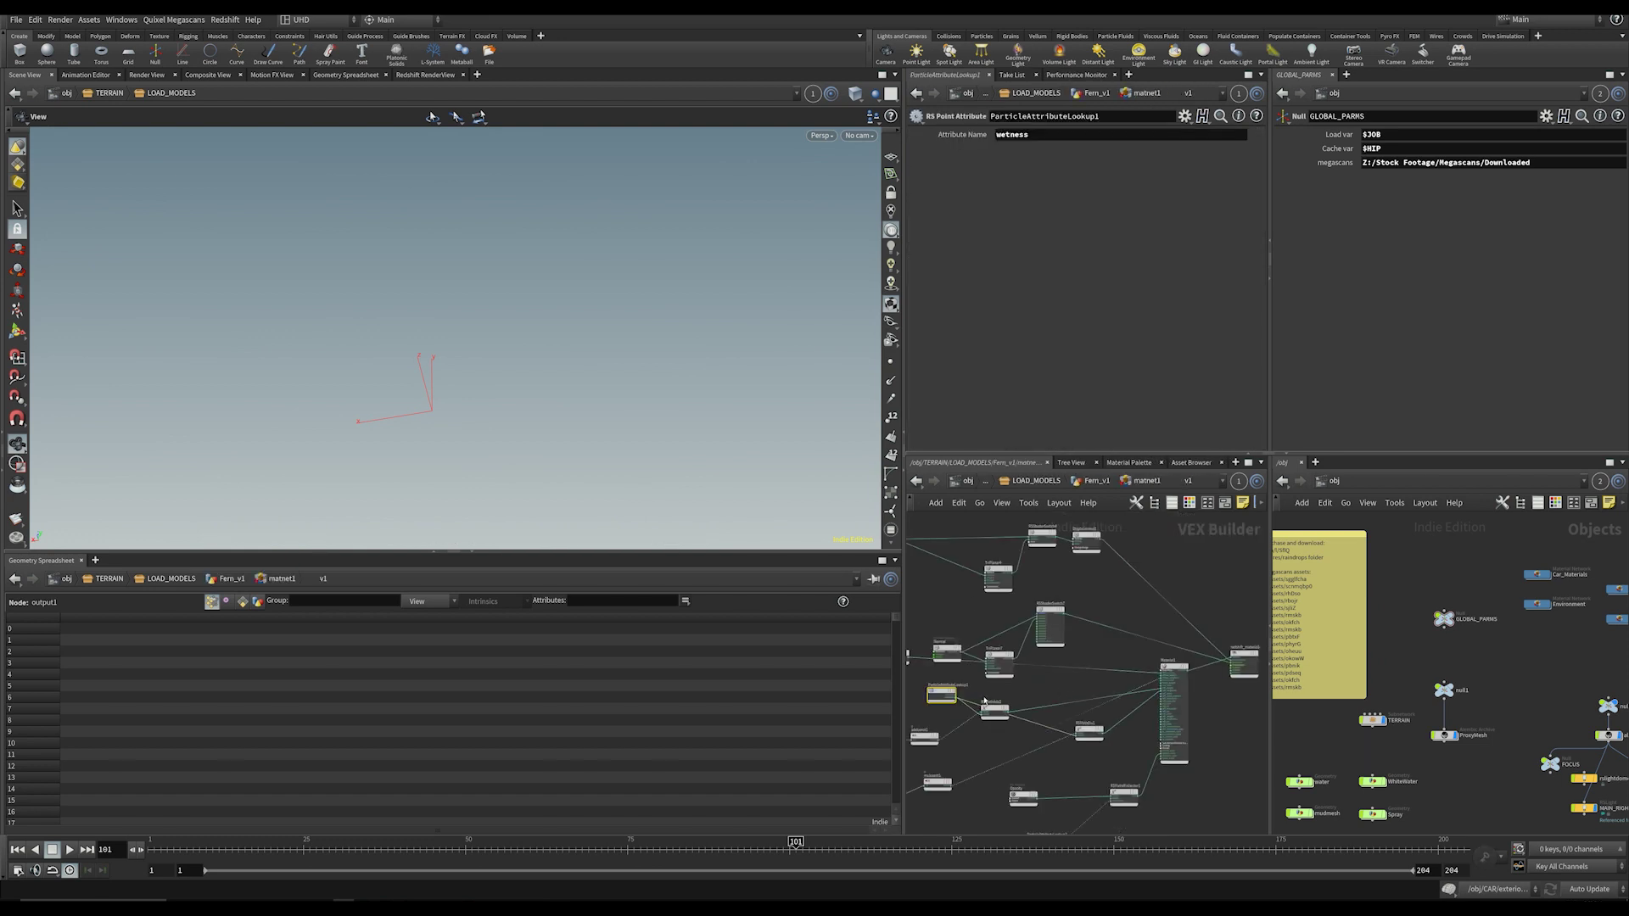
middle_drag(984, 701, 1062, 688)
scroll(1149, 671, up, 2)
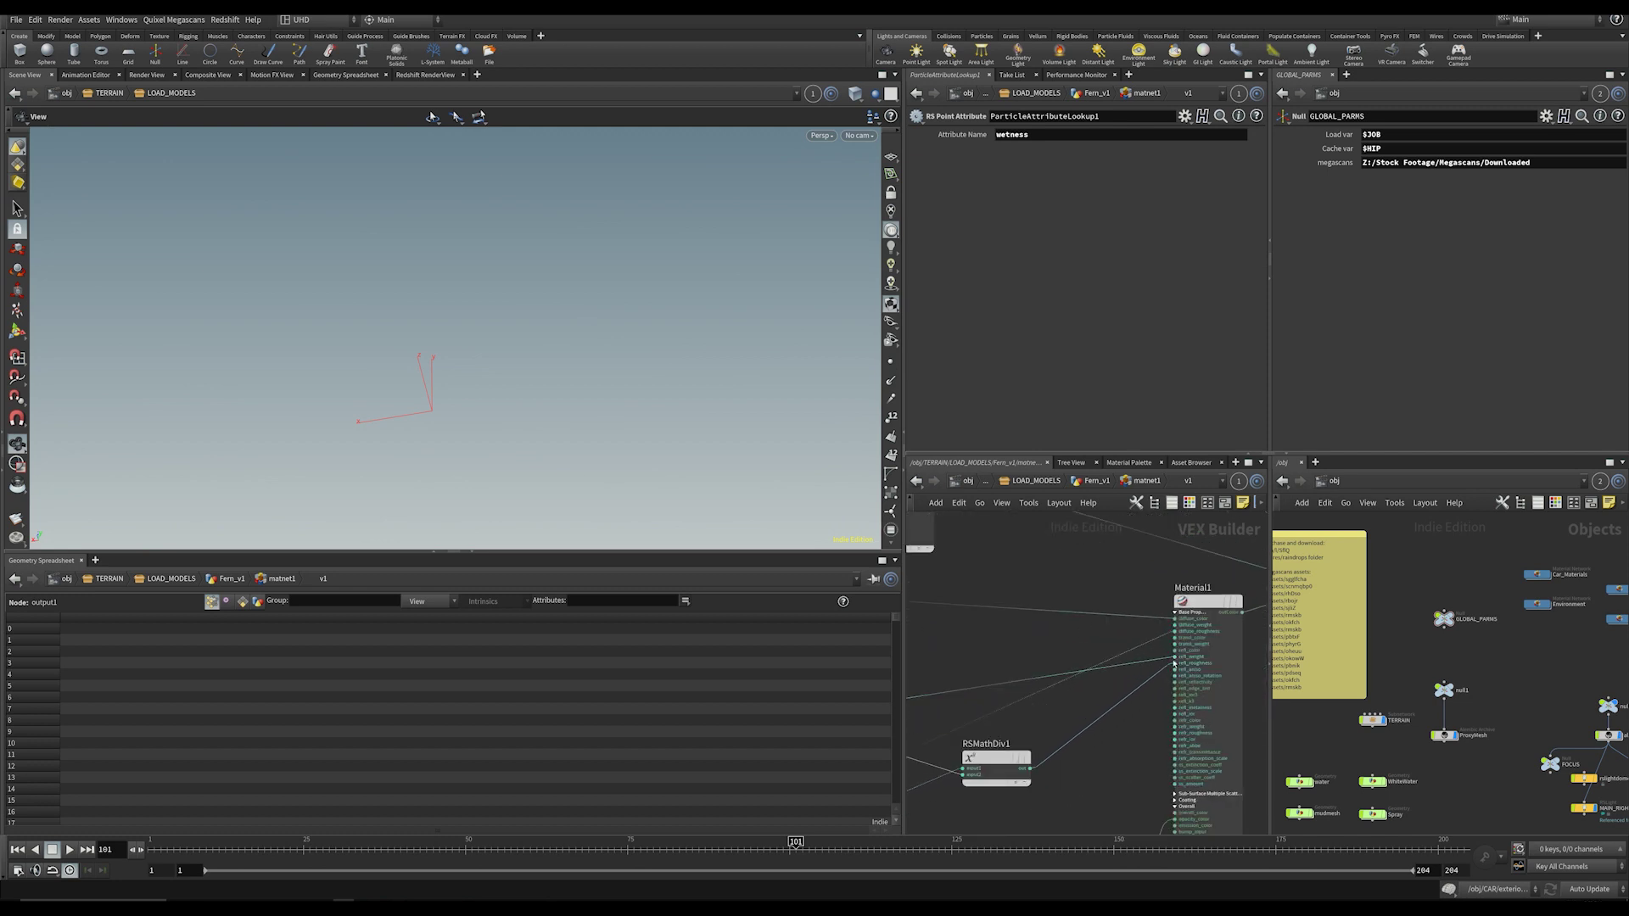
Step: Return to LOAD_MODELS and show Fern_v1's parameters with the megascans group in view
key(u)
key(u)
key(u)
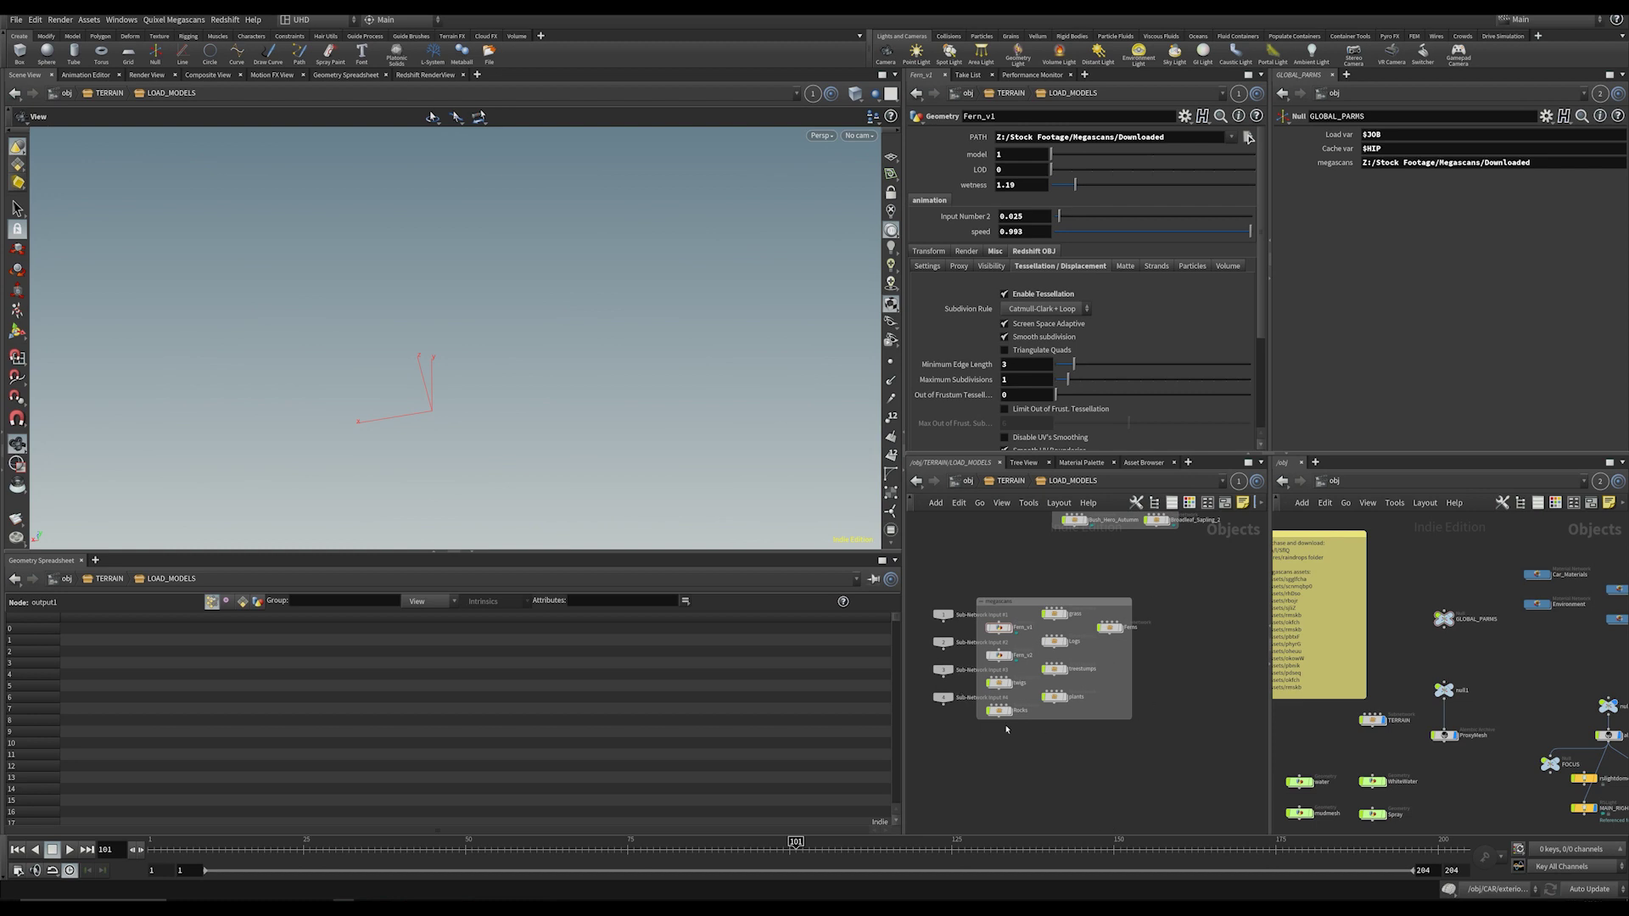
scroll(975, 720, up, 3)
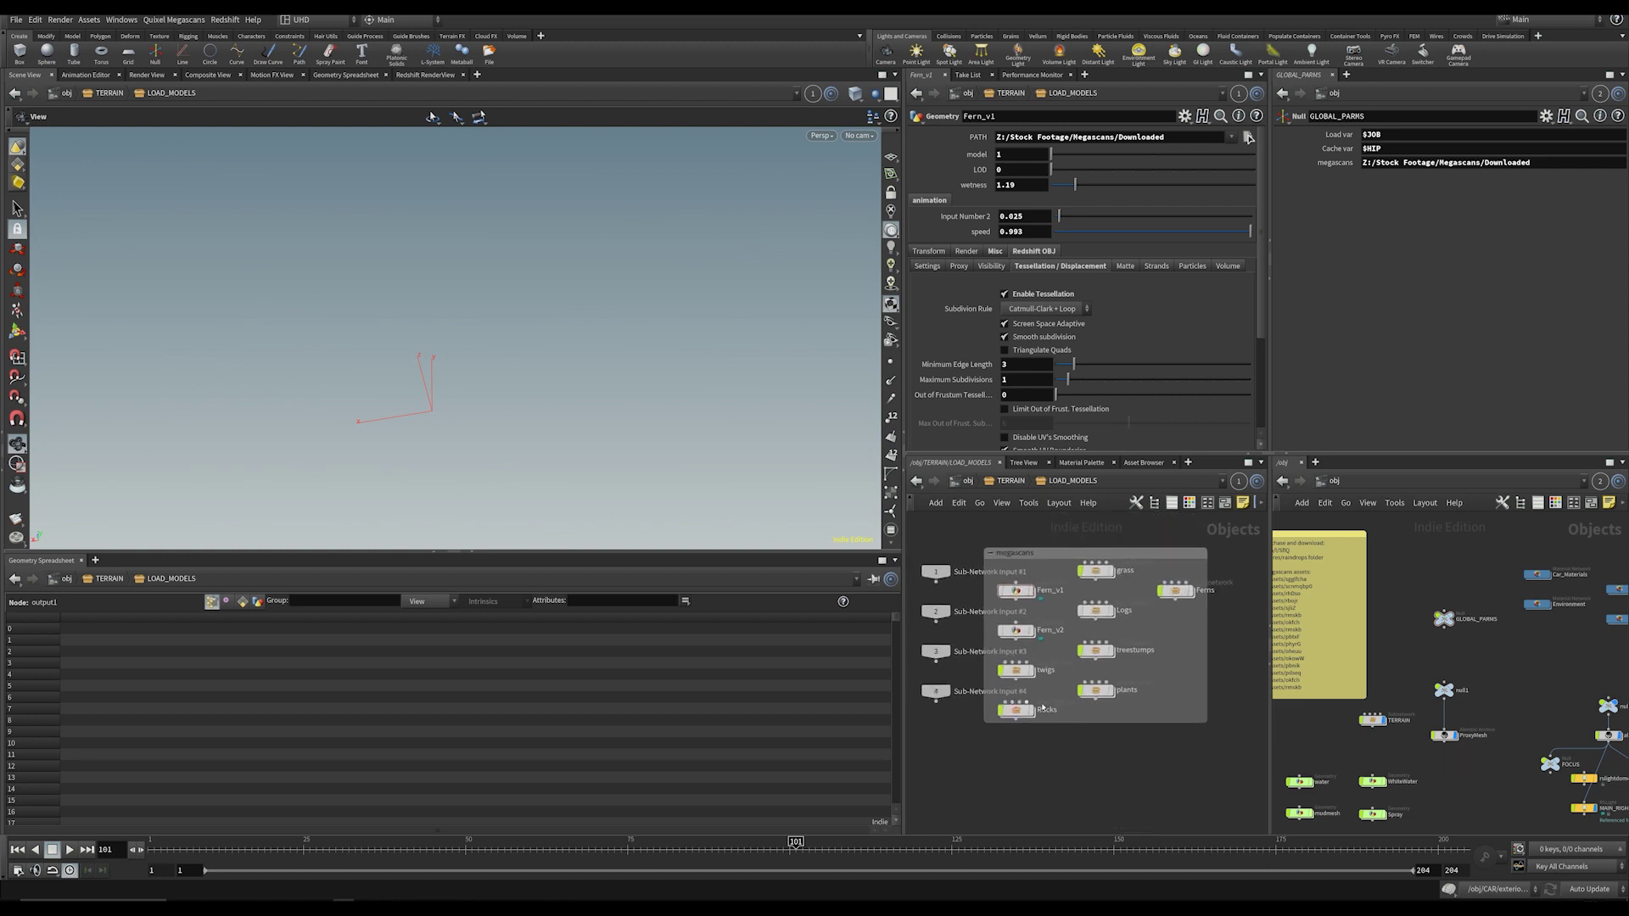
mouse_move(1018, 670)
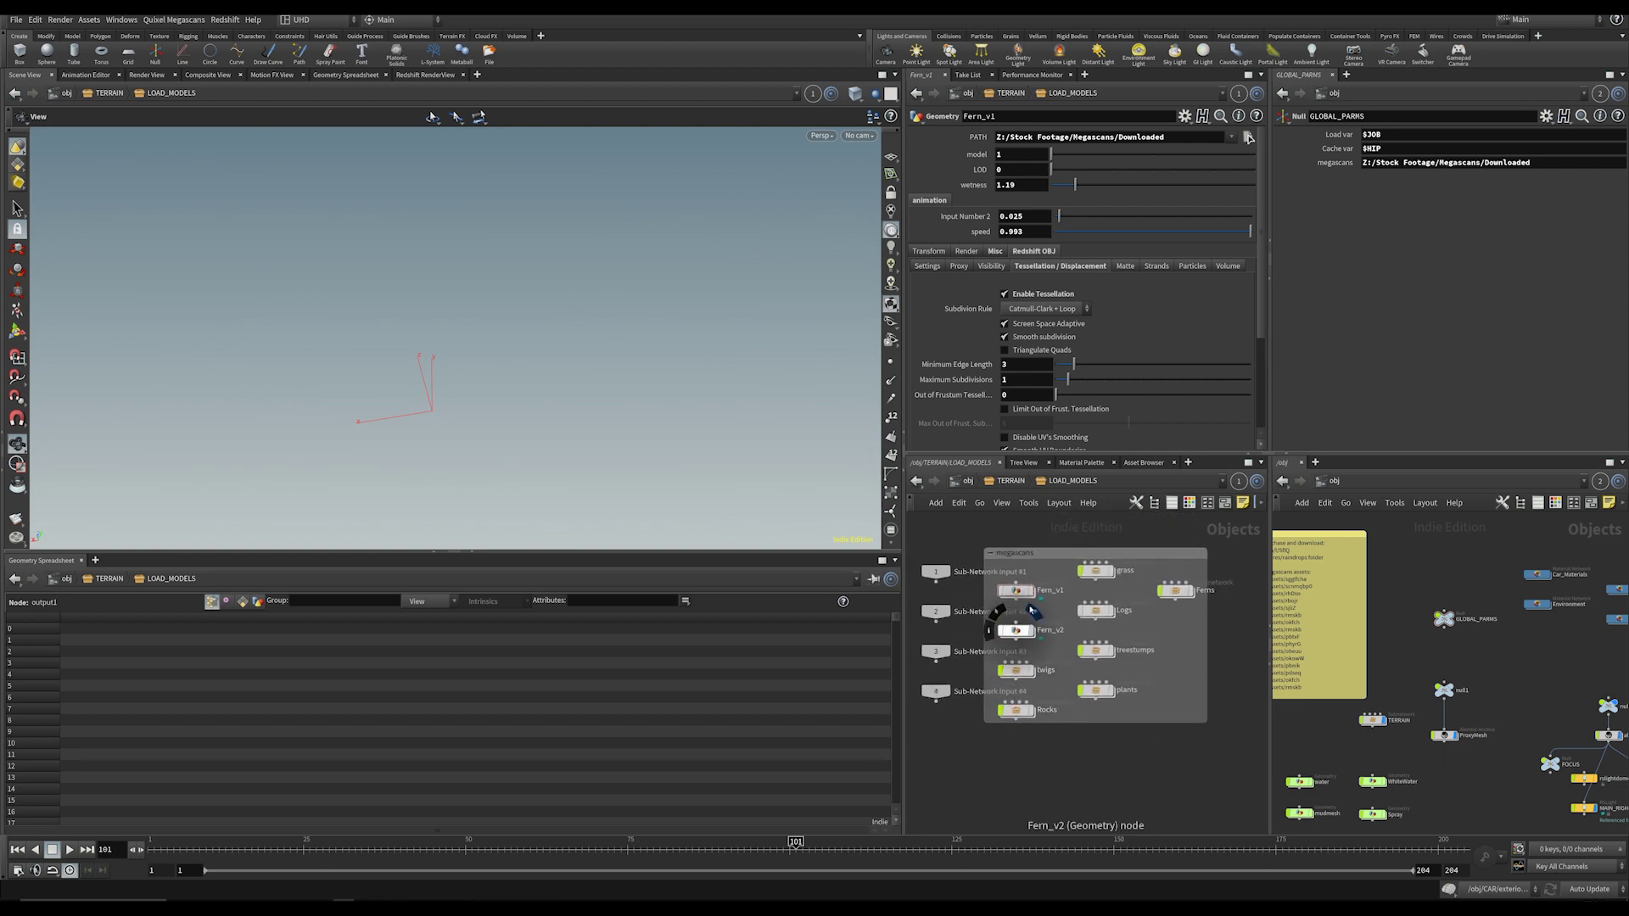
click(1015, 582)
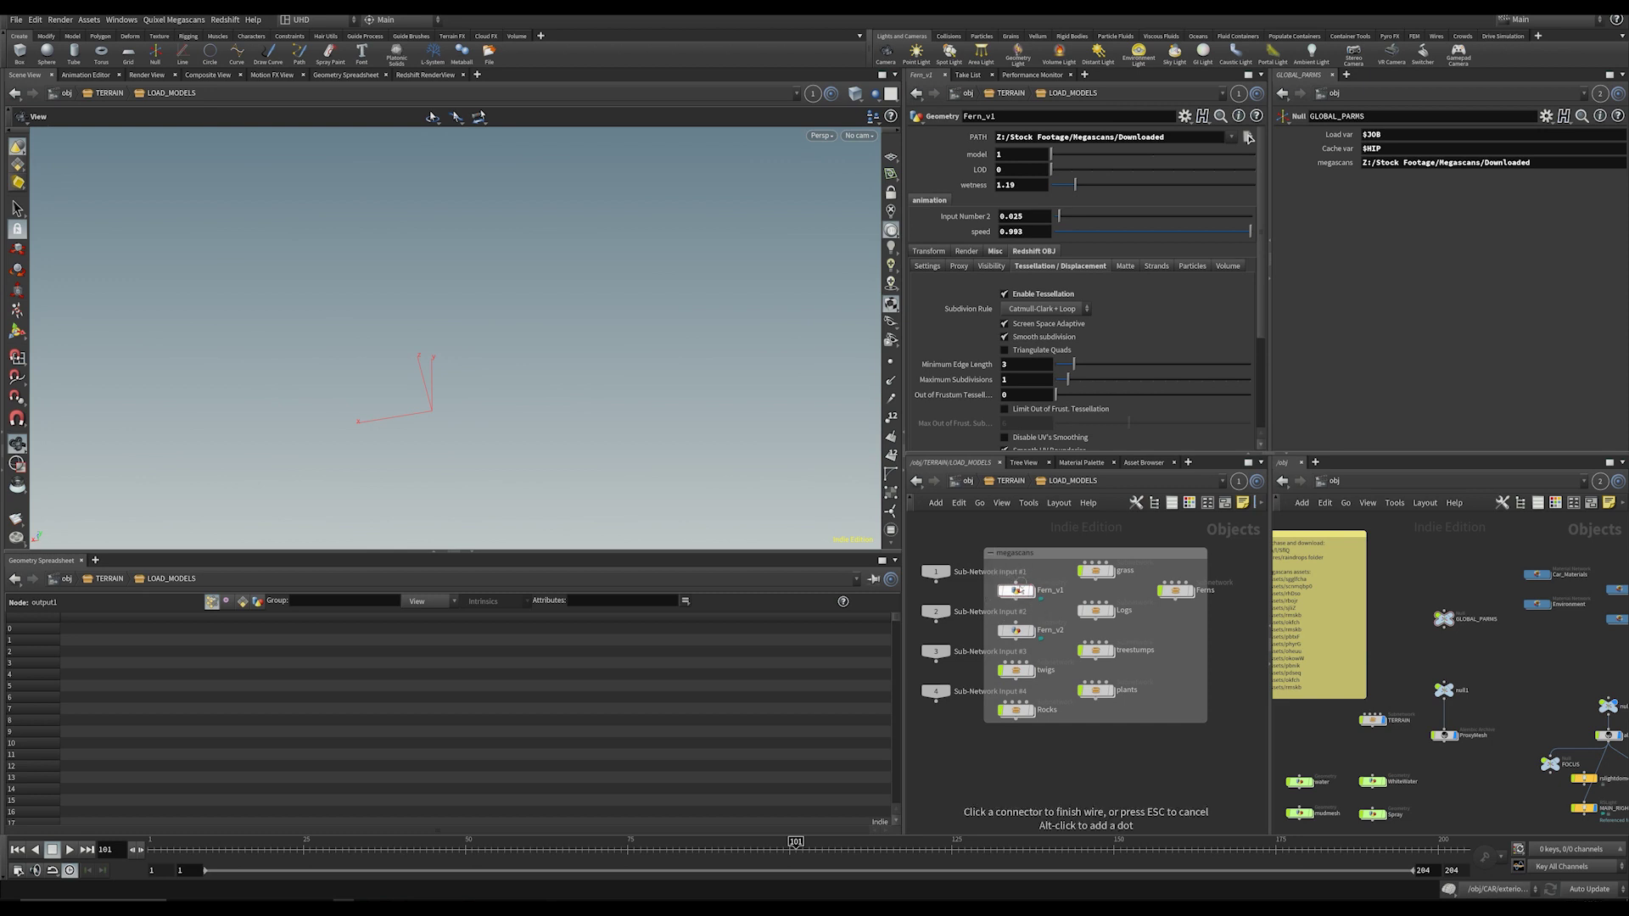
key(Escape)
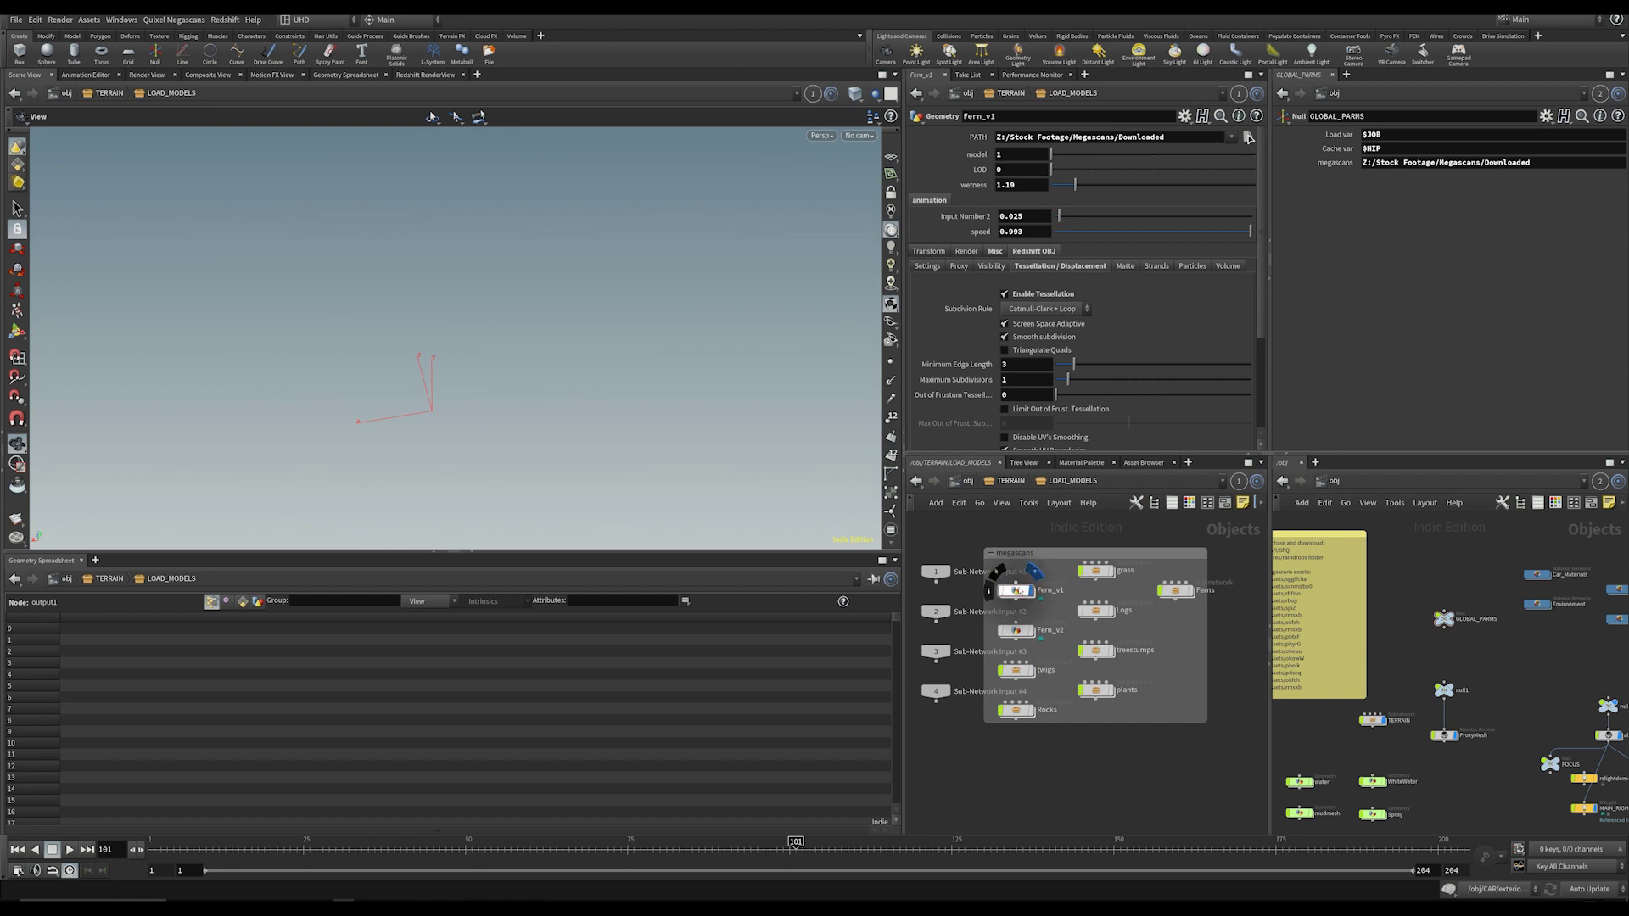
Step: Open Fern_v1's geometry network, select its output1 node and check which point attributes the spreadsheet can show
double_click(1016, 590)
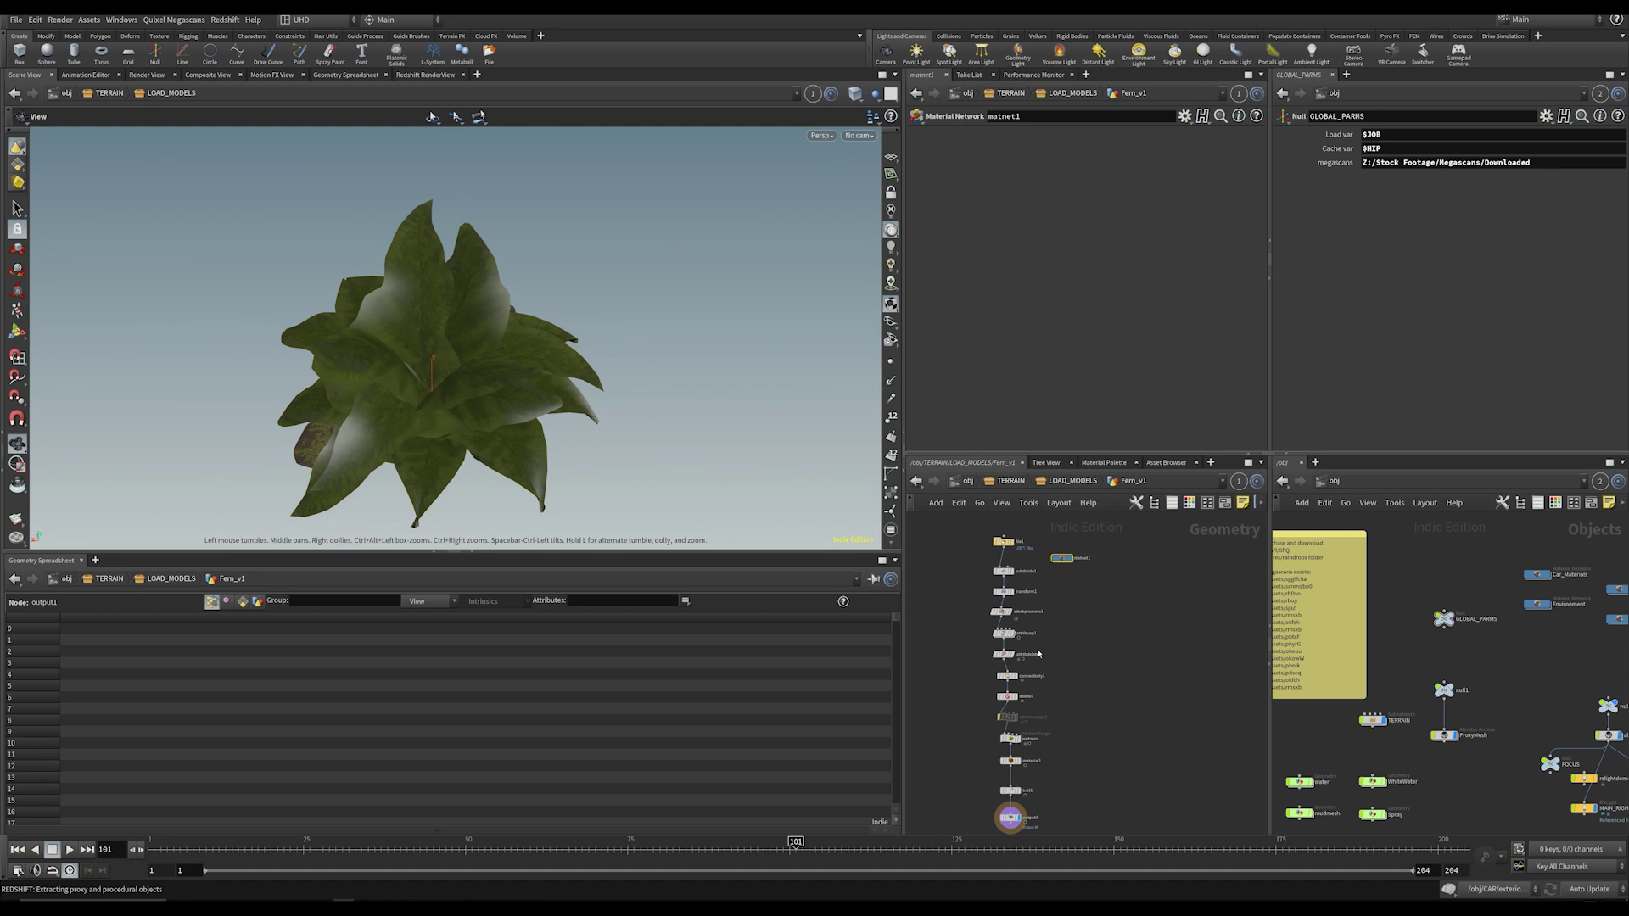
middle_drag(1065, 768, 1084, 703)
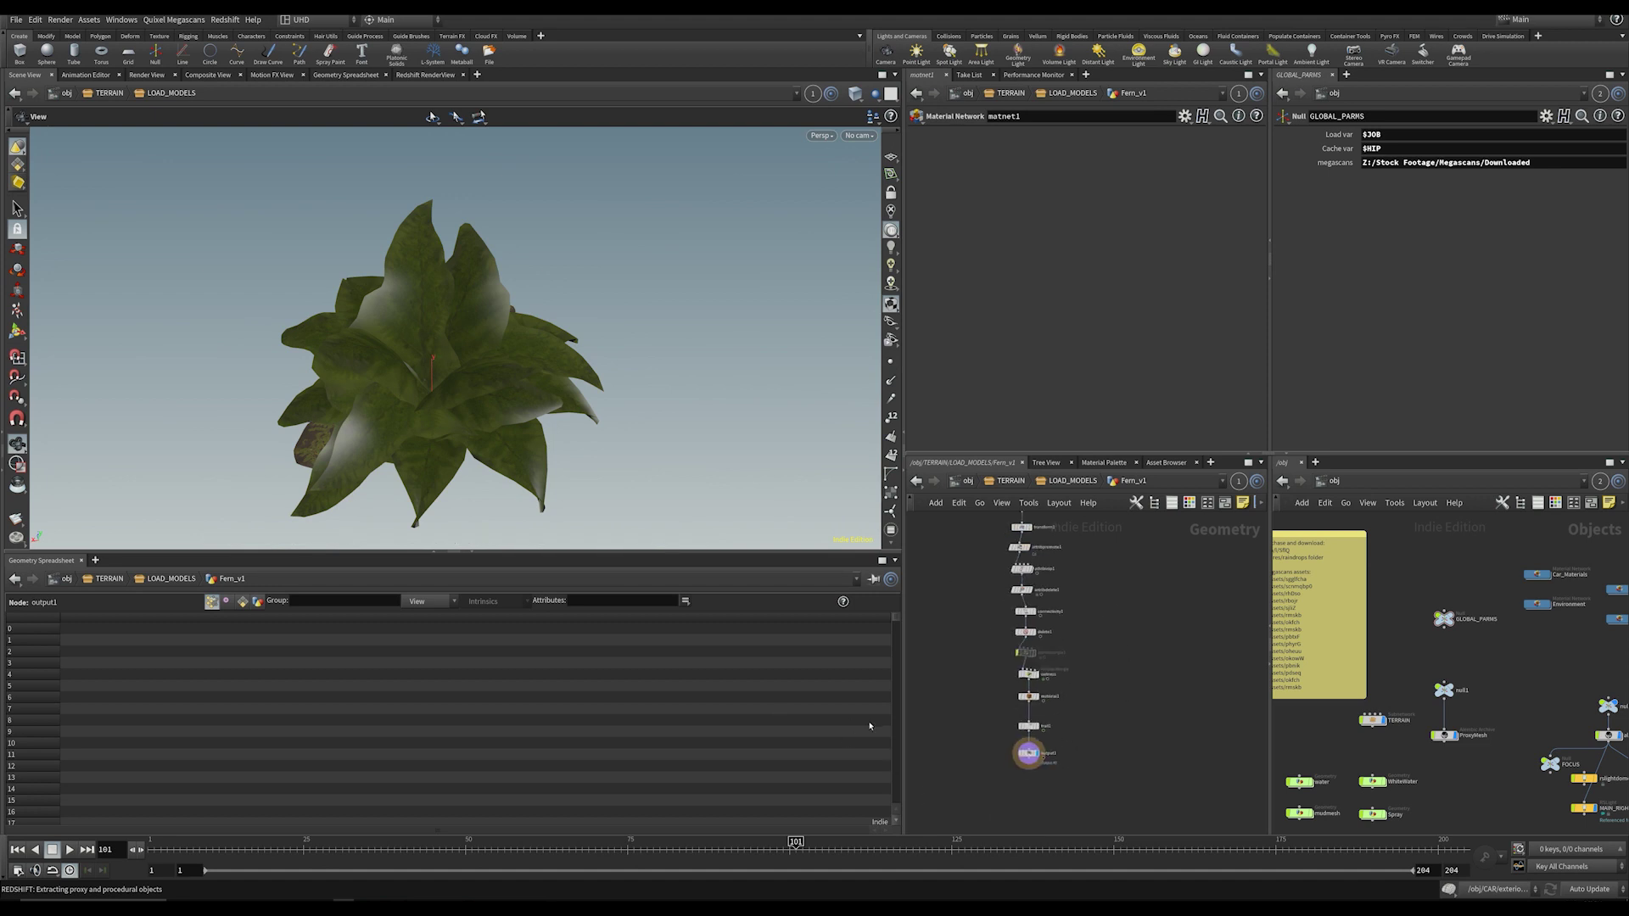
click(1030, 753)
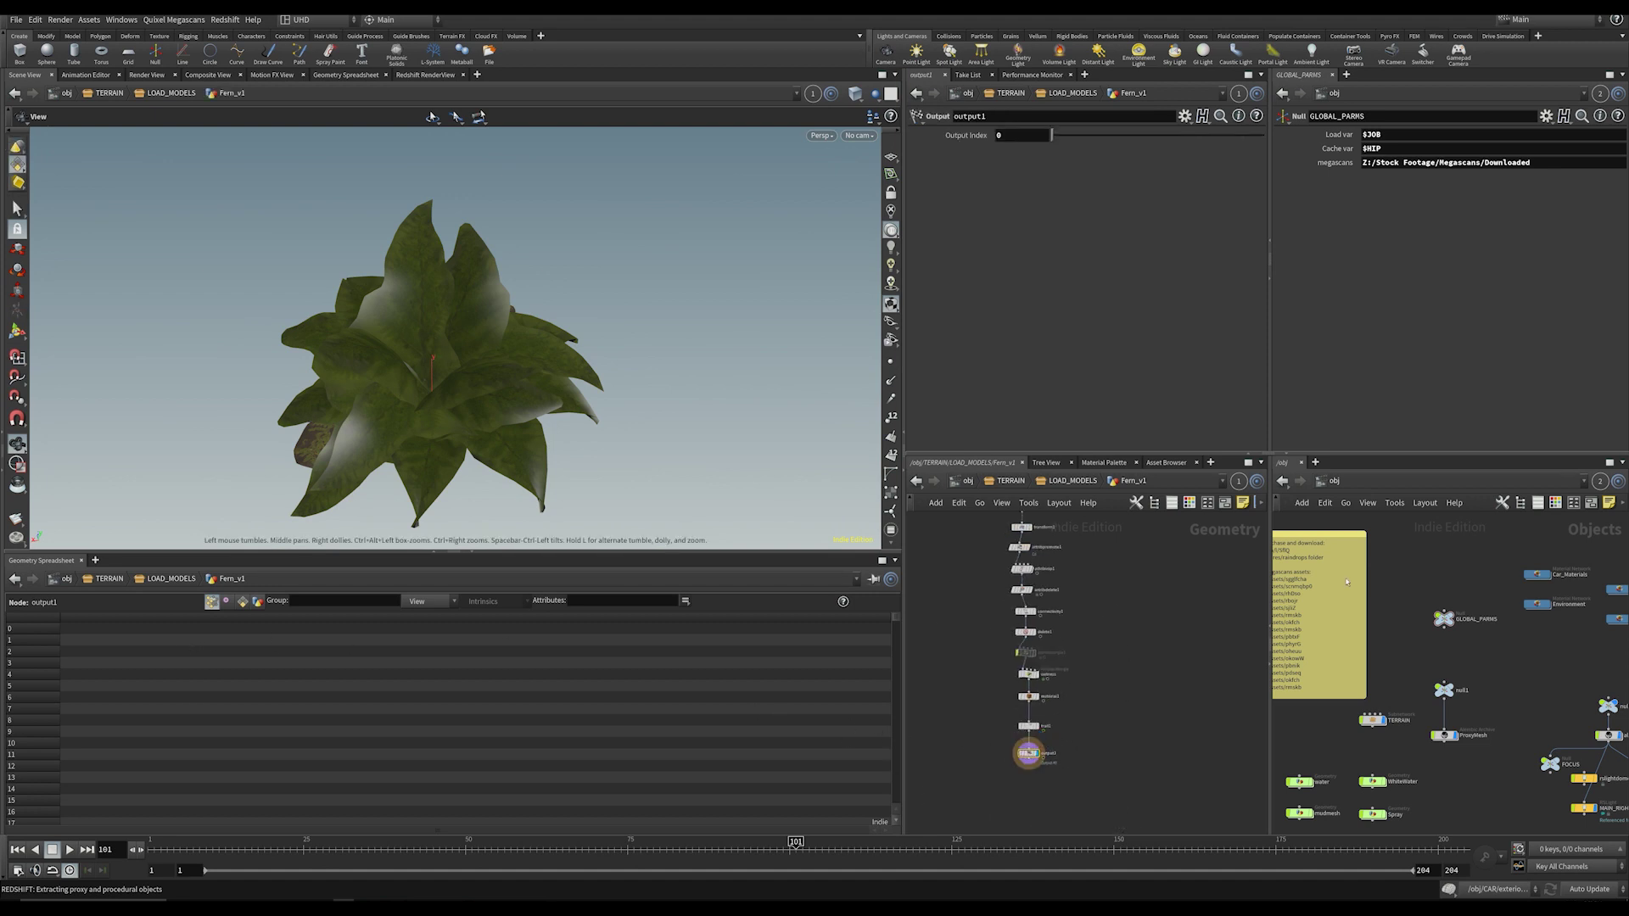
middle_drag(1068, 583, 1064, 651)
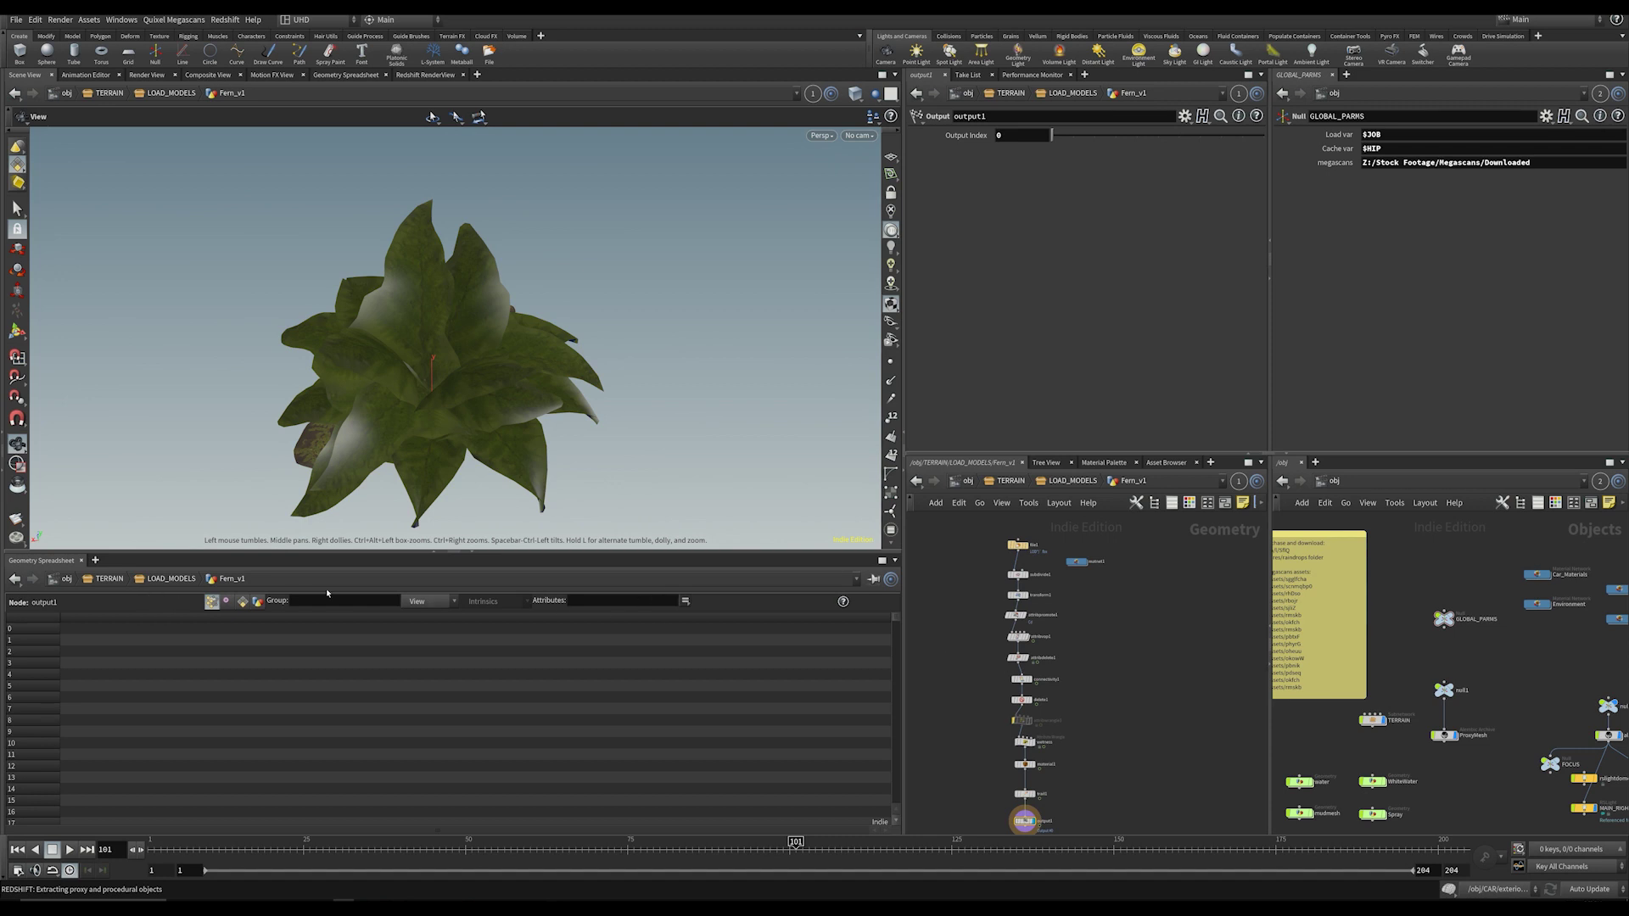
click(424, 602)
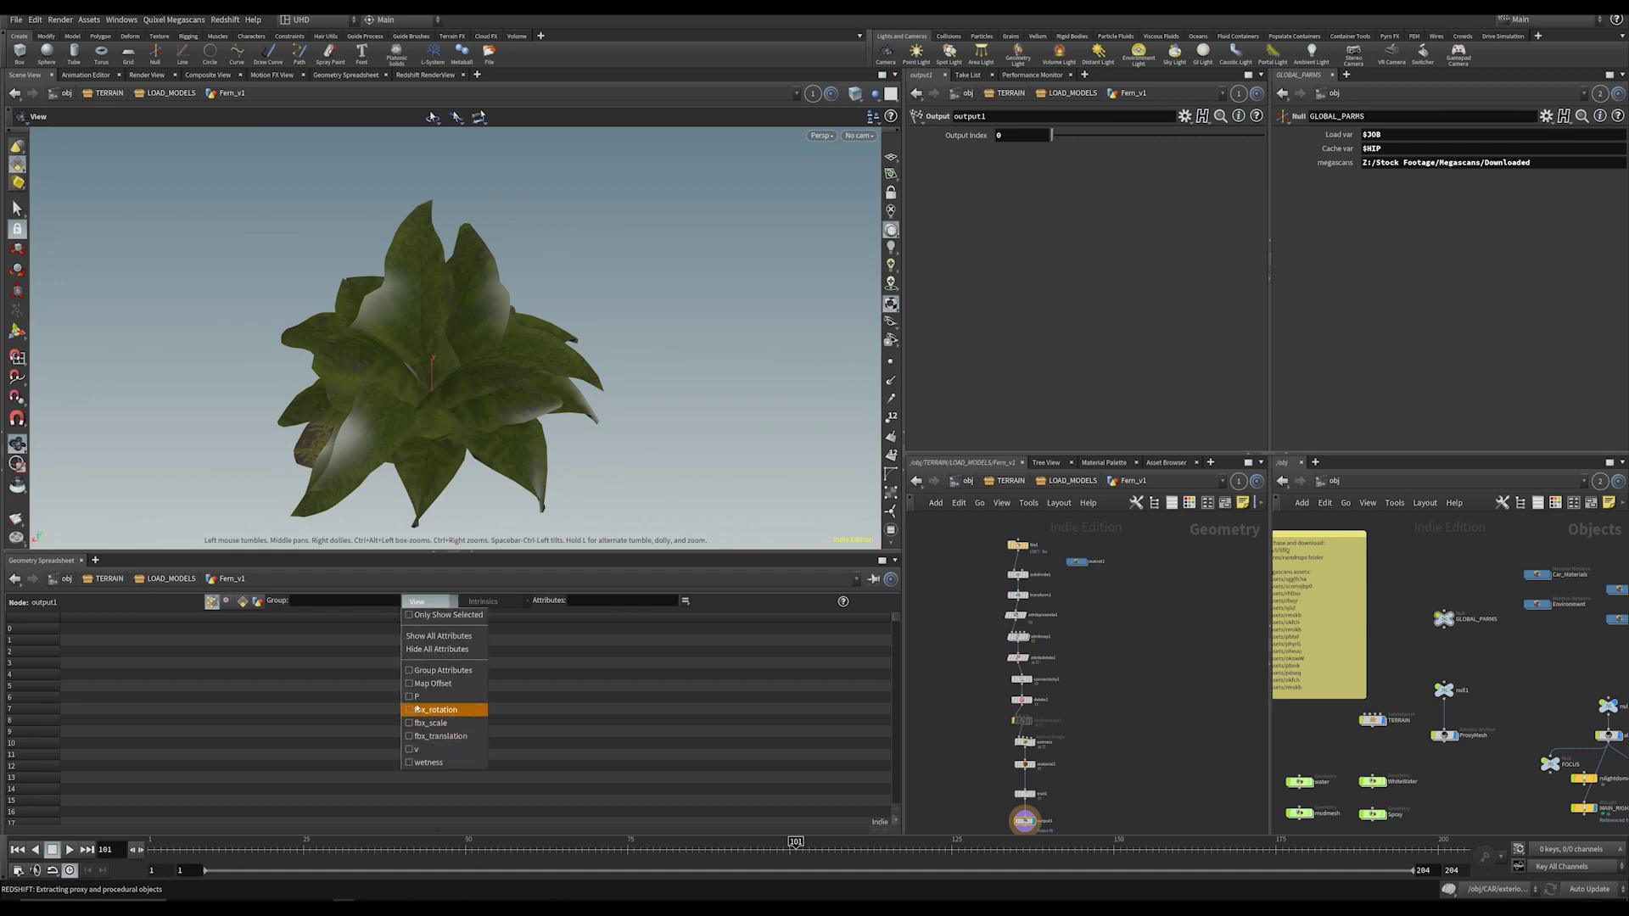
click(1121, 590)
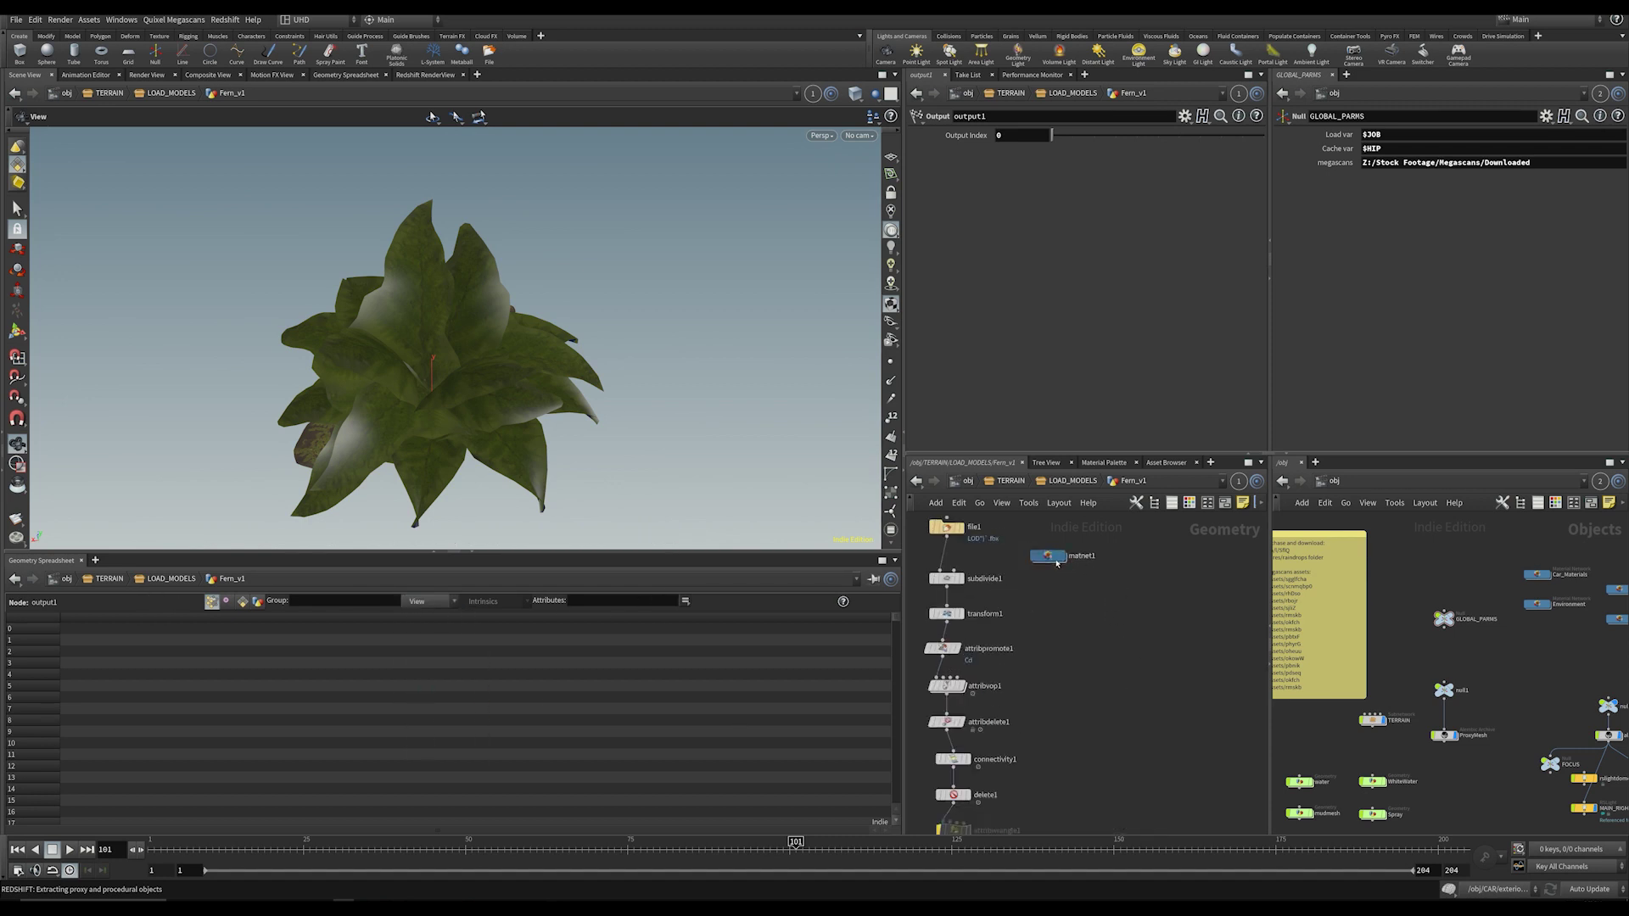
Step: Open the v1 shader network in Fern_v1's matnet1 and show ParticleAttributeLookup2's Attribute Name setting
double_click(1057, 561)
double_click(1077, 670)
middle_drag(1074, 819, 1133, 584)
scroll(1133, 584, down, 3)
scroll(1077, 721, up, 1)
middle_drag(1102, 724, 1129, 734)
click(1030, 705)
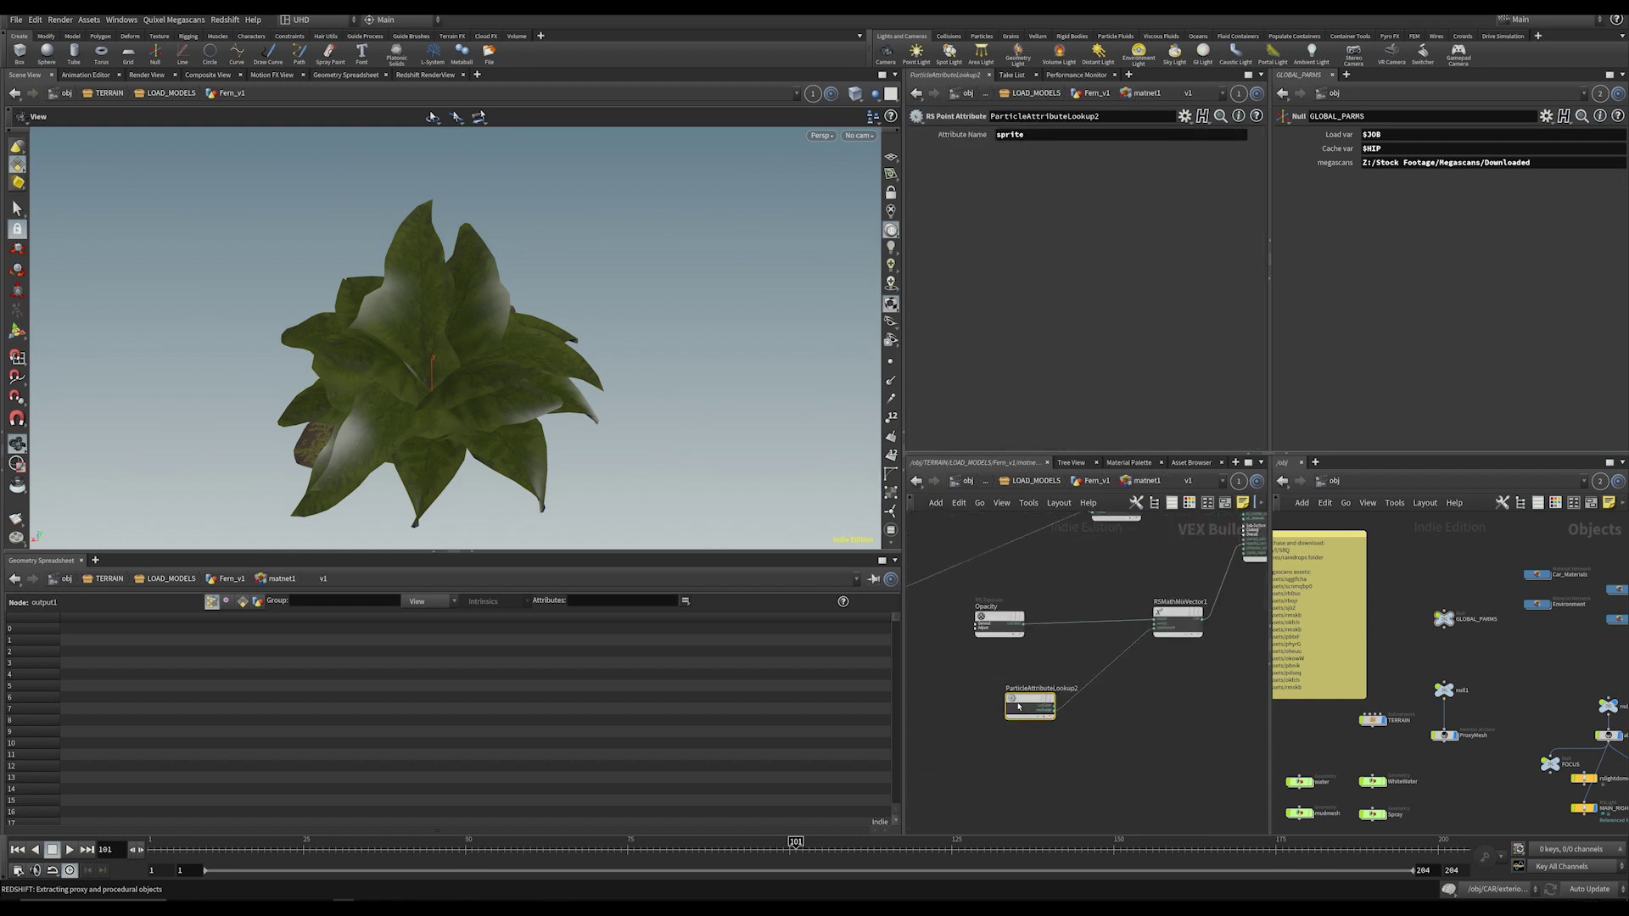
Step: Examine how the sprite attribute lookup and the Opacity texture feed RSMathMixVector1, including the Opacity node's texture settings
drag(1042, 136, 976, 138)
click(1164, 711)
middle_drag(1127, 685, 1101, 703)
scroll(1002, 695, up, 2)
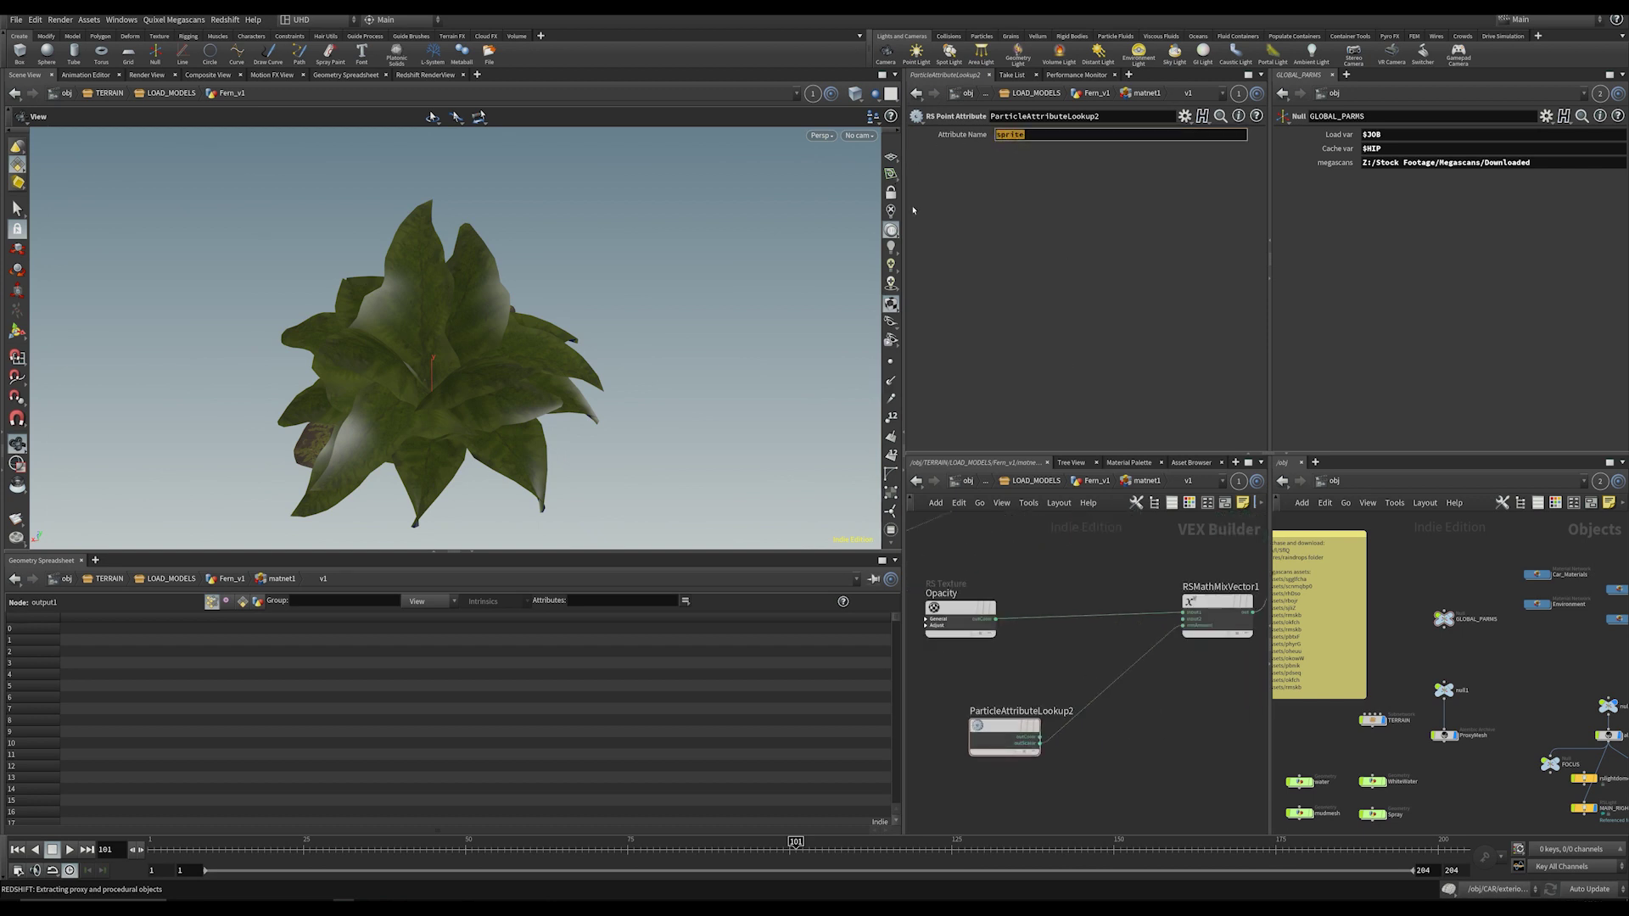
middle_drag(1112, 637, 1078, 691)
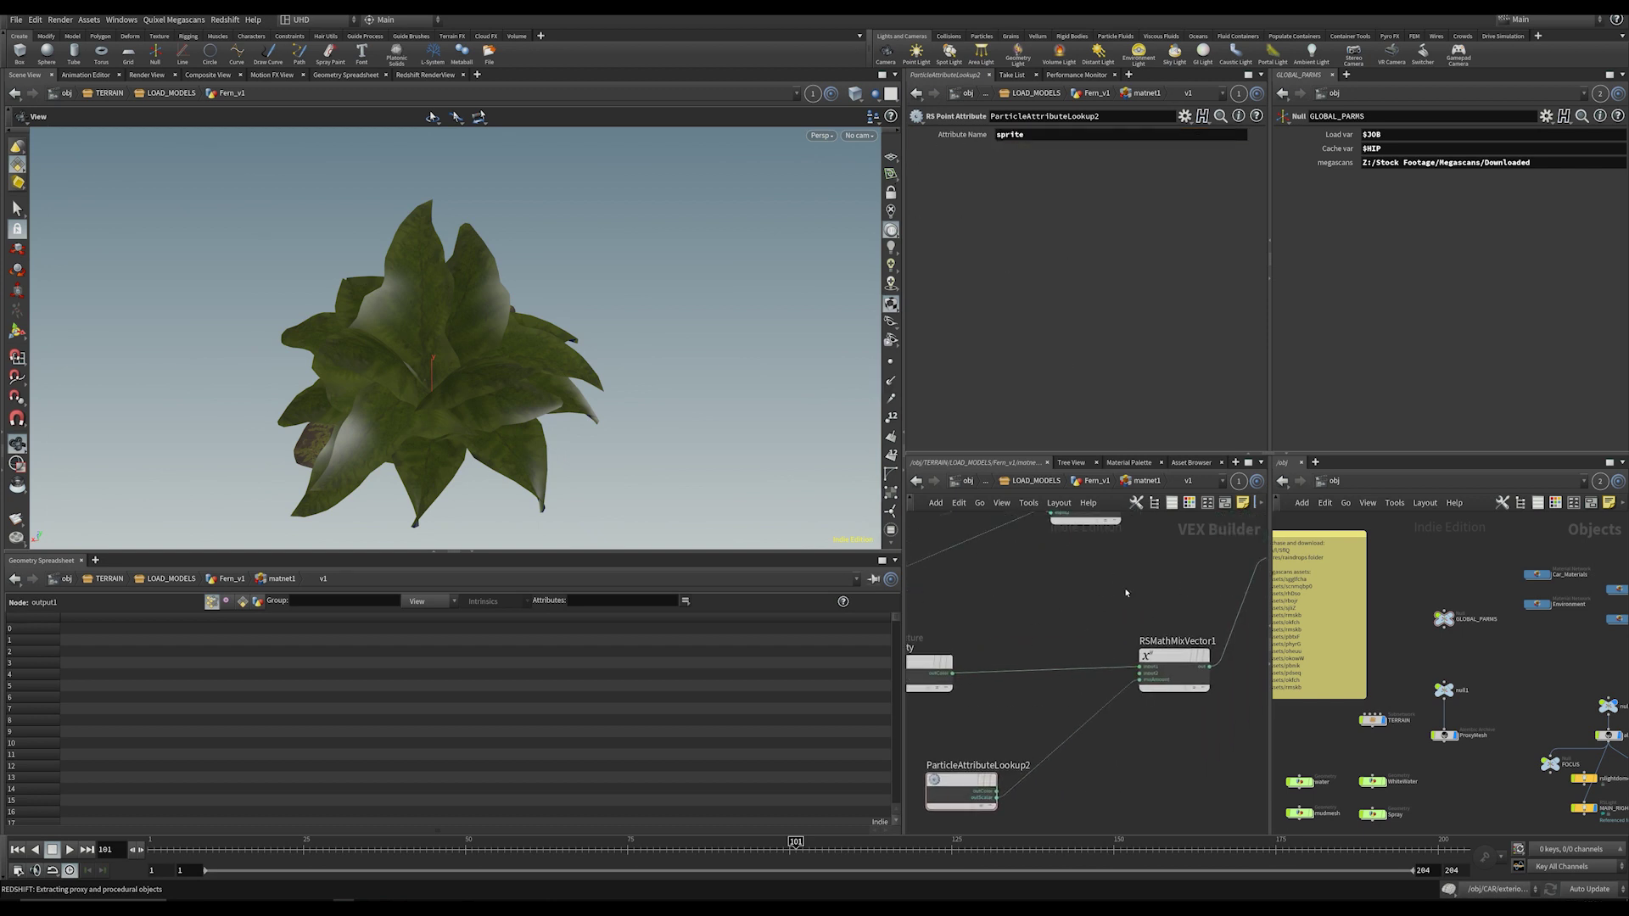
middle_drag(1191, 616, 1127, 643)
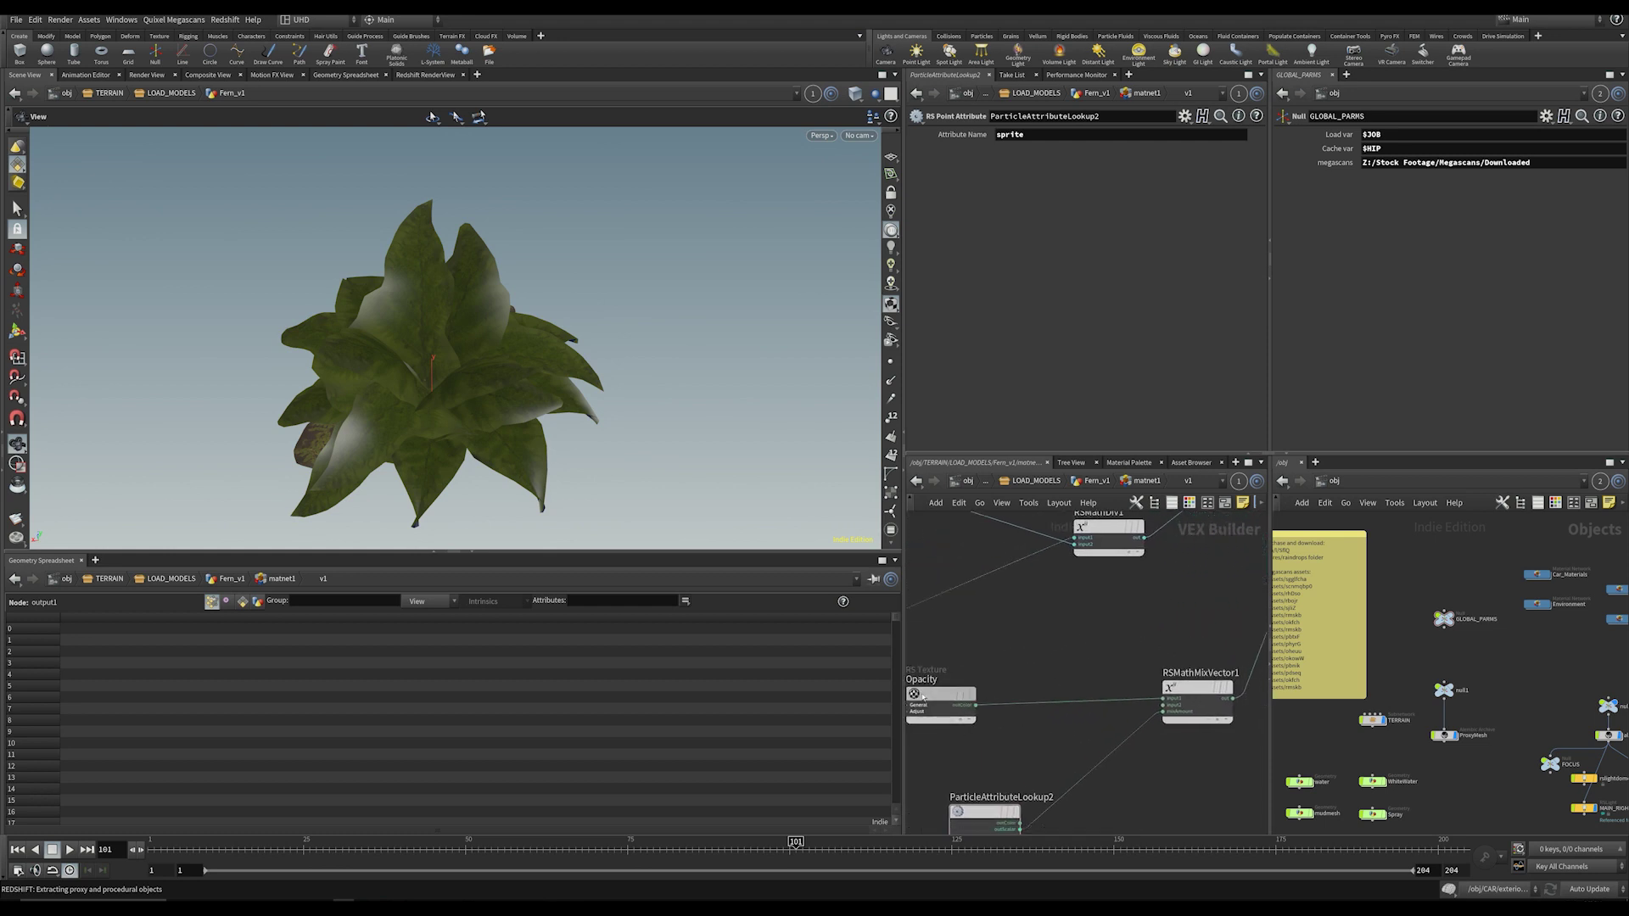
click(923, 698)
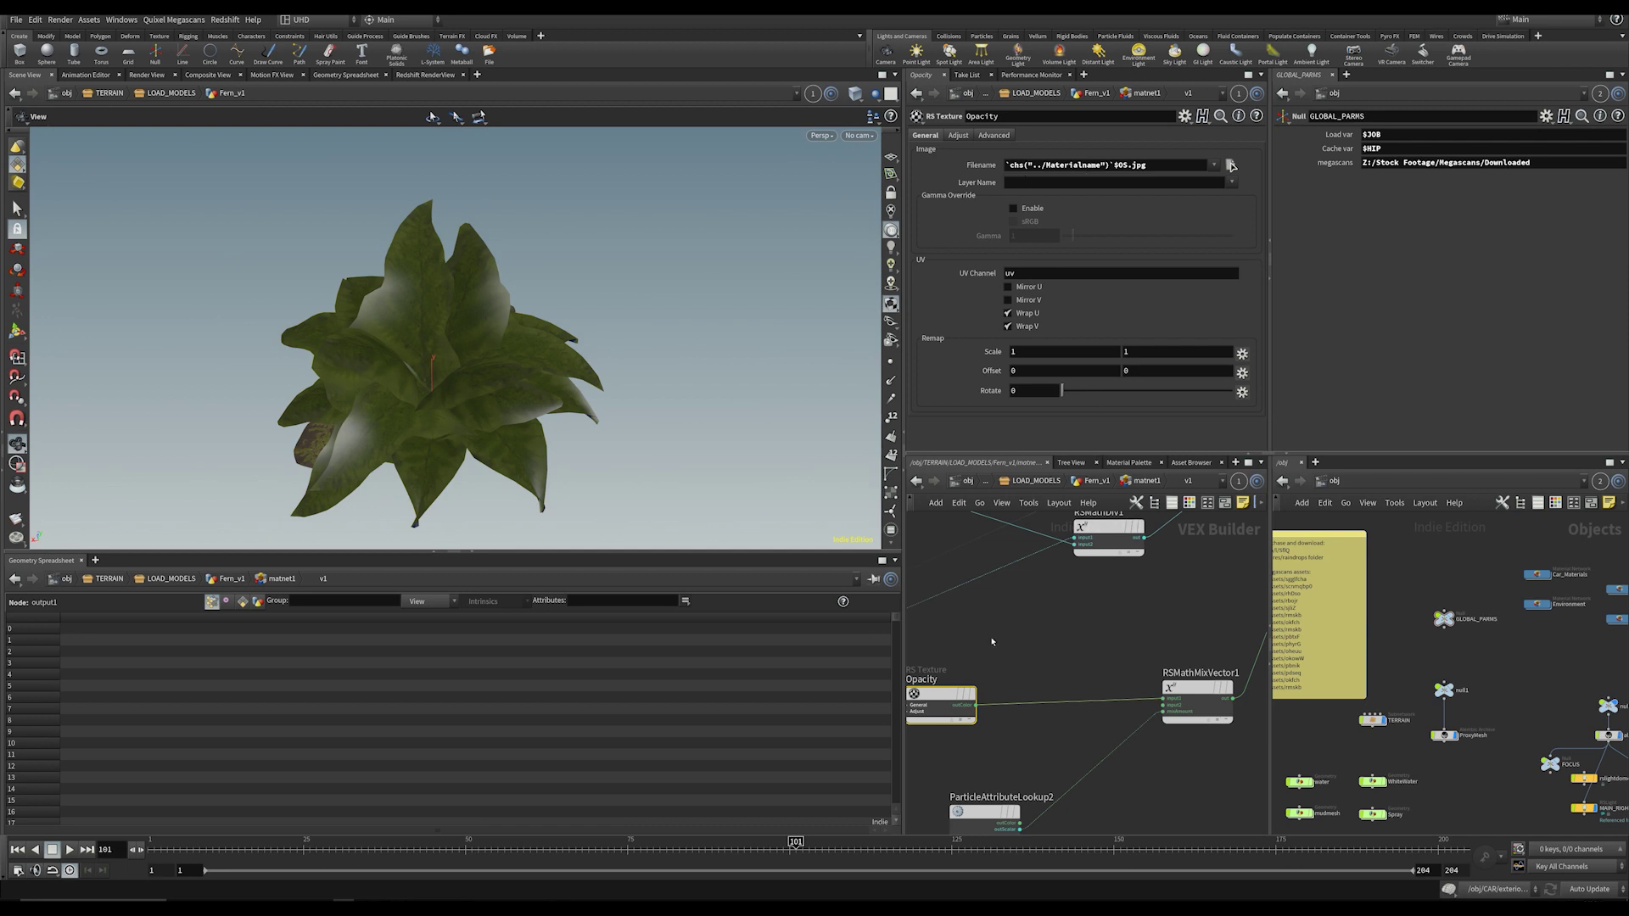
middle_drag(1059, 630, 1023, 586)
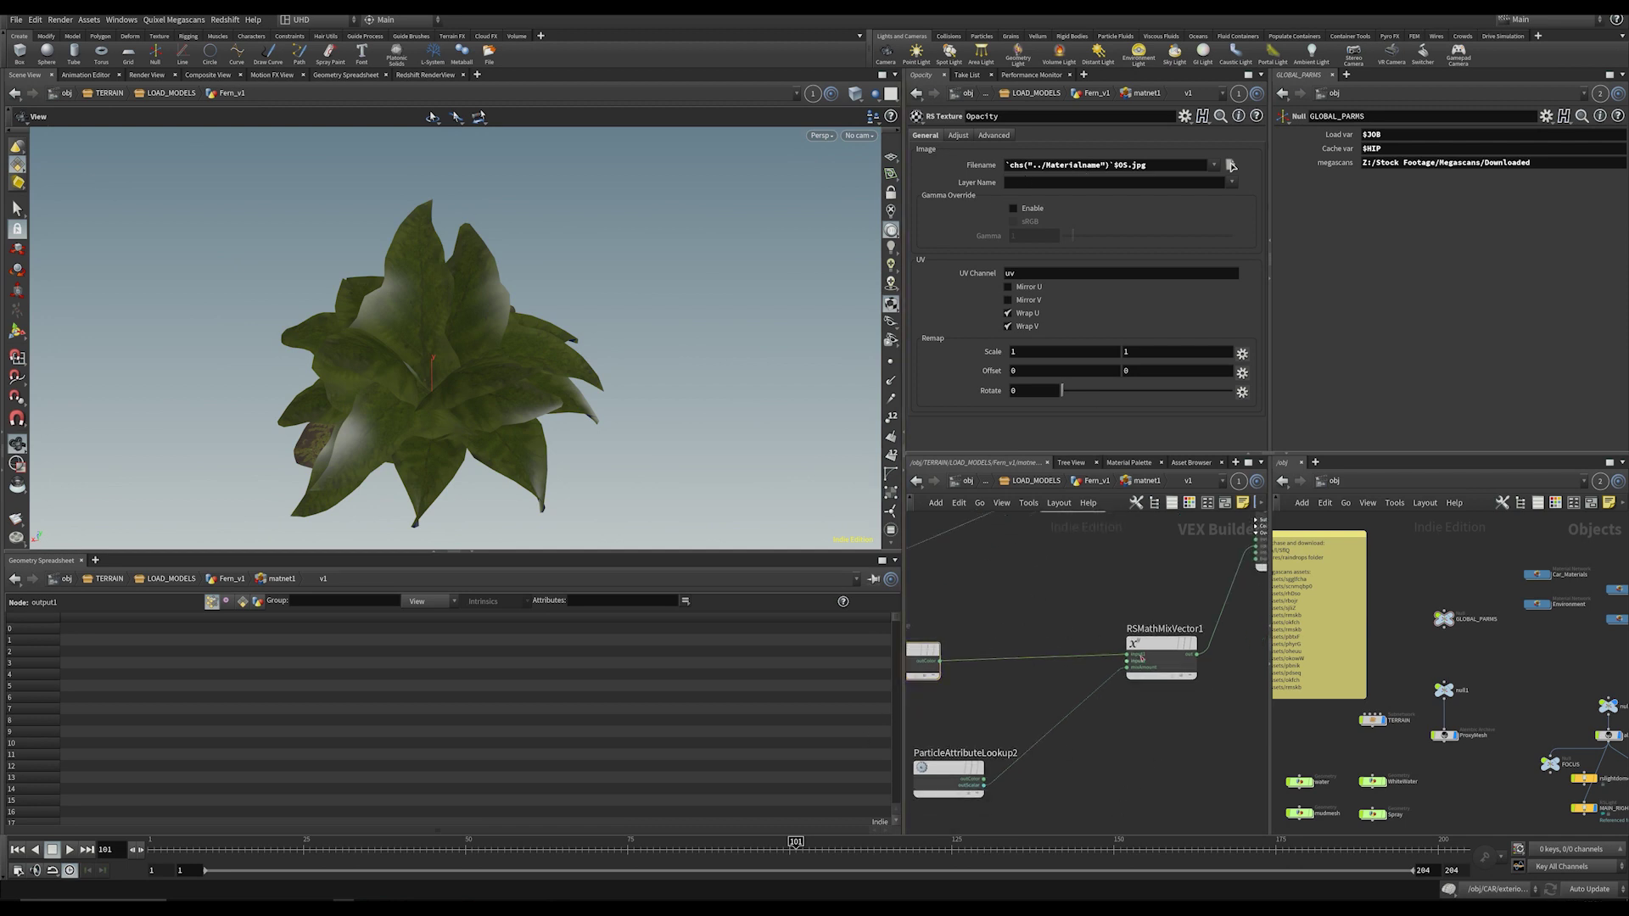
middle_drag(1141, 658, 1074, 709)
Step: Go back up from the v1 shader to LOAD_MODELS and return to the Fern_v1 node
key(u)
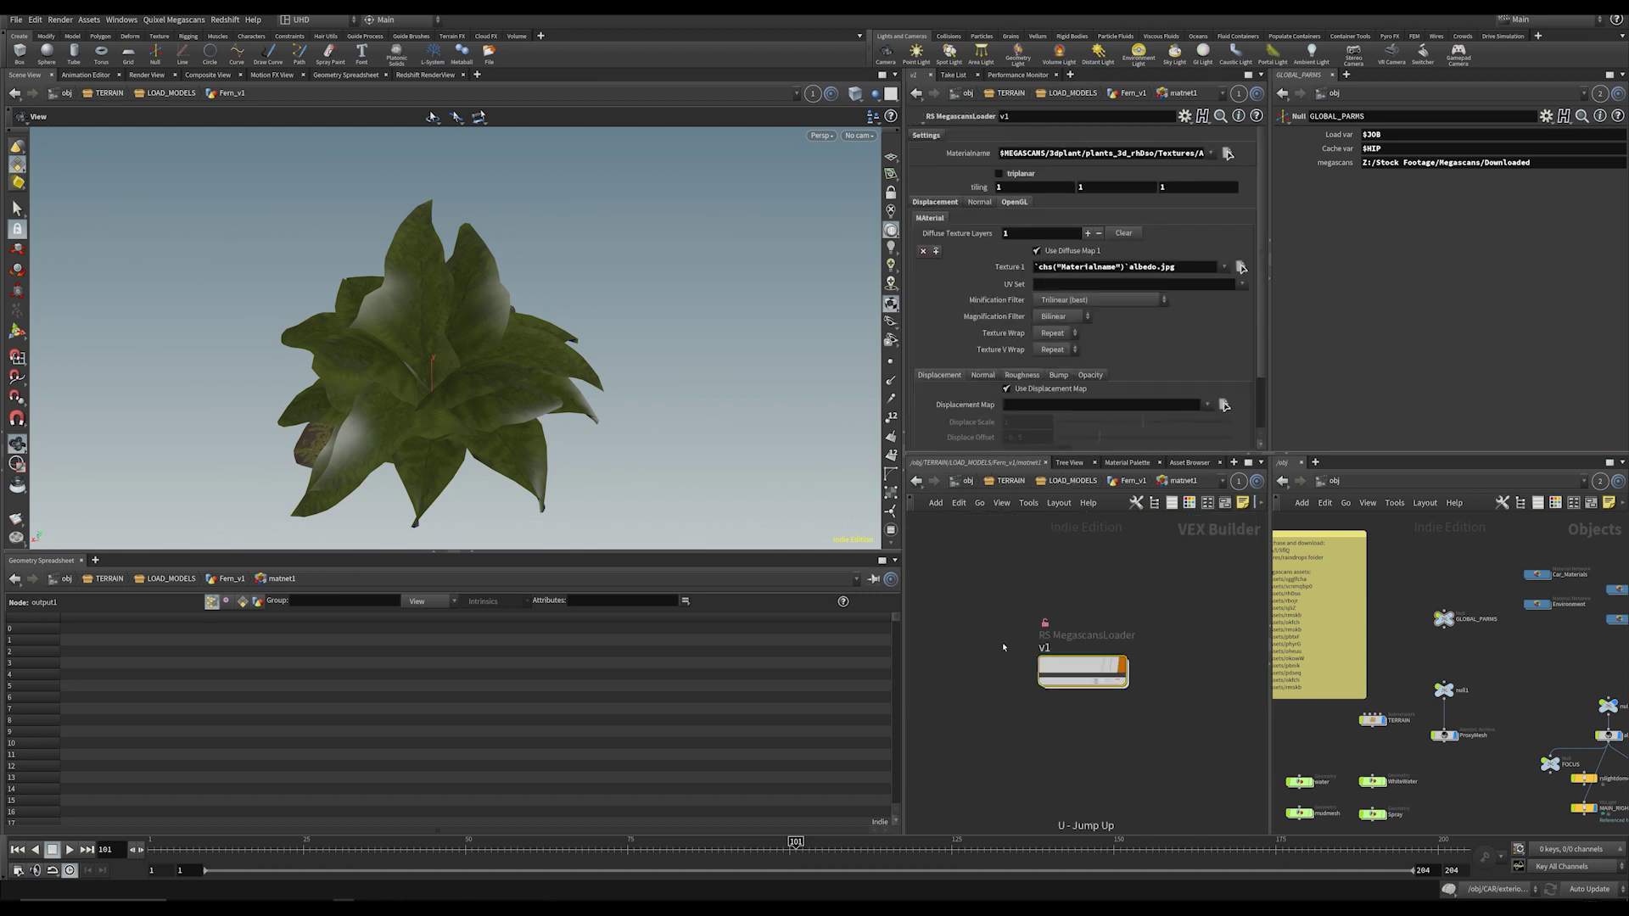
key(u)
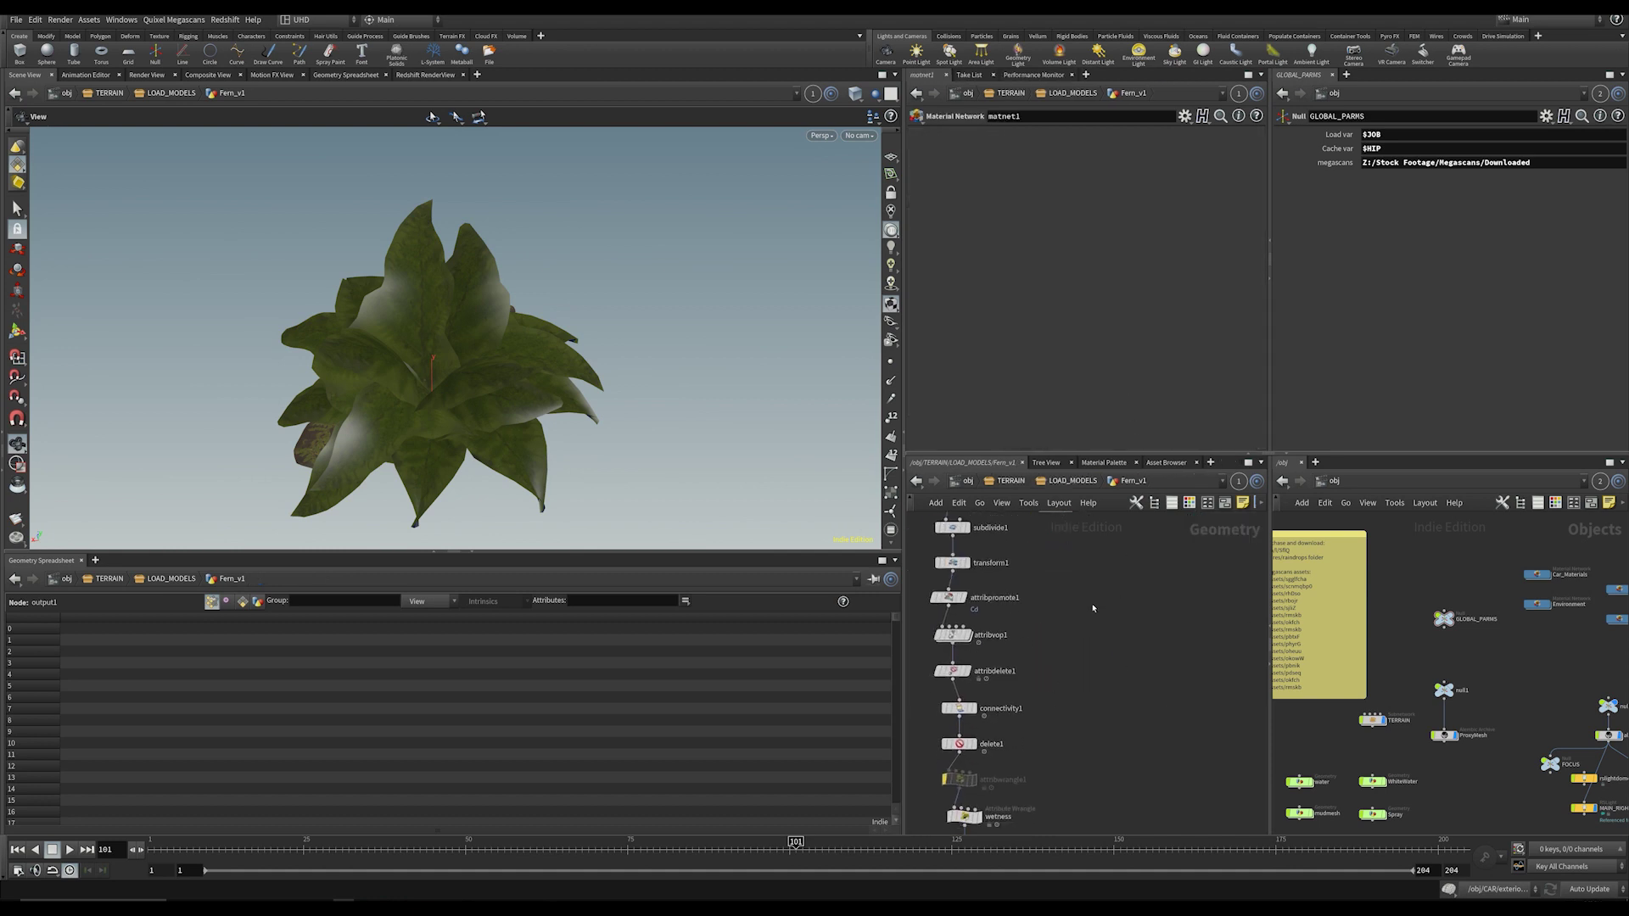
key(u)
click(1128, 783)
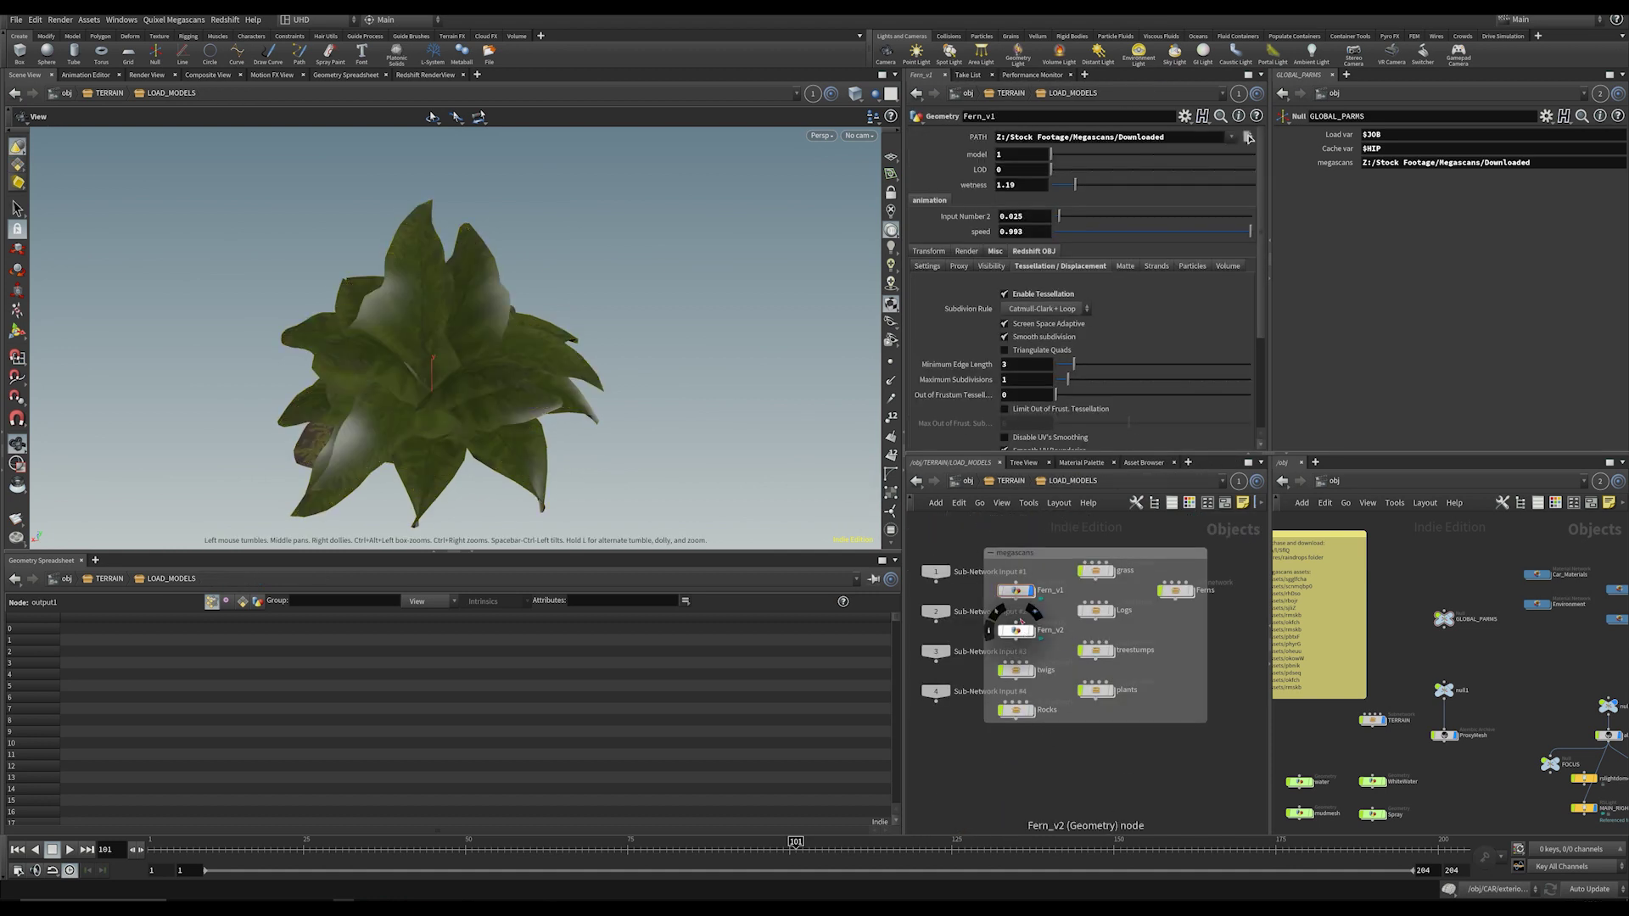
click(1033, 590)
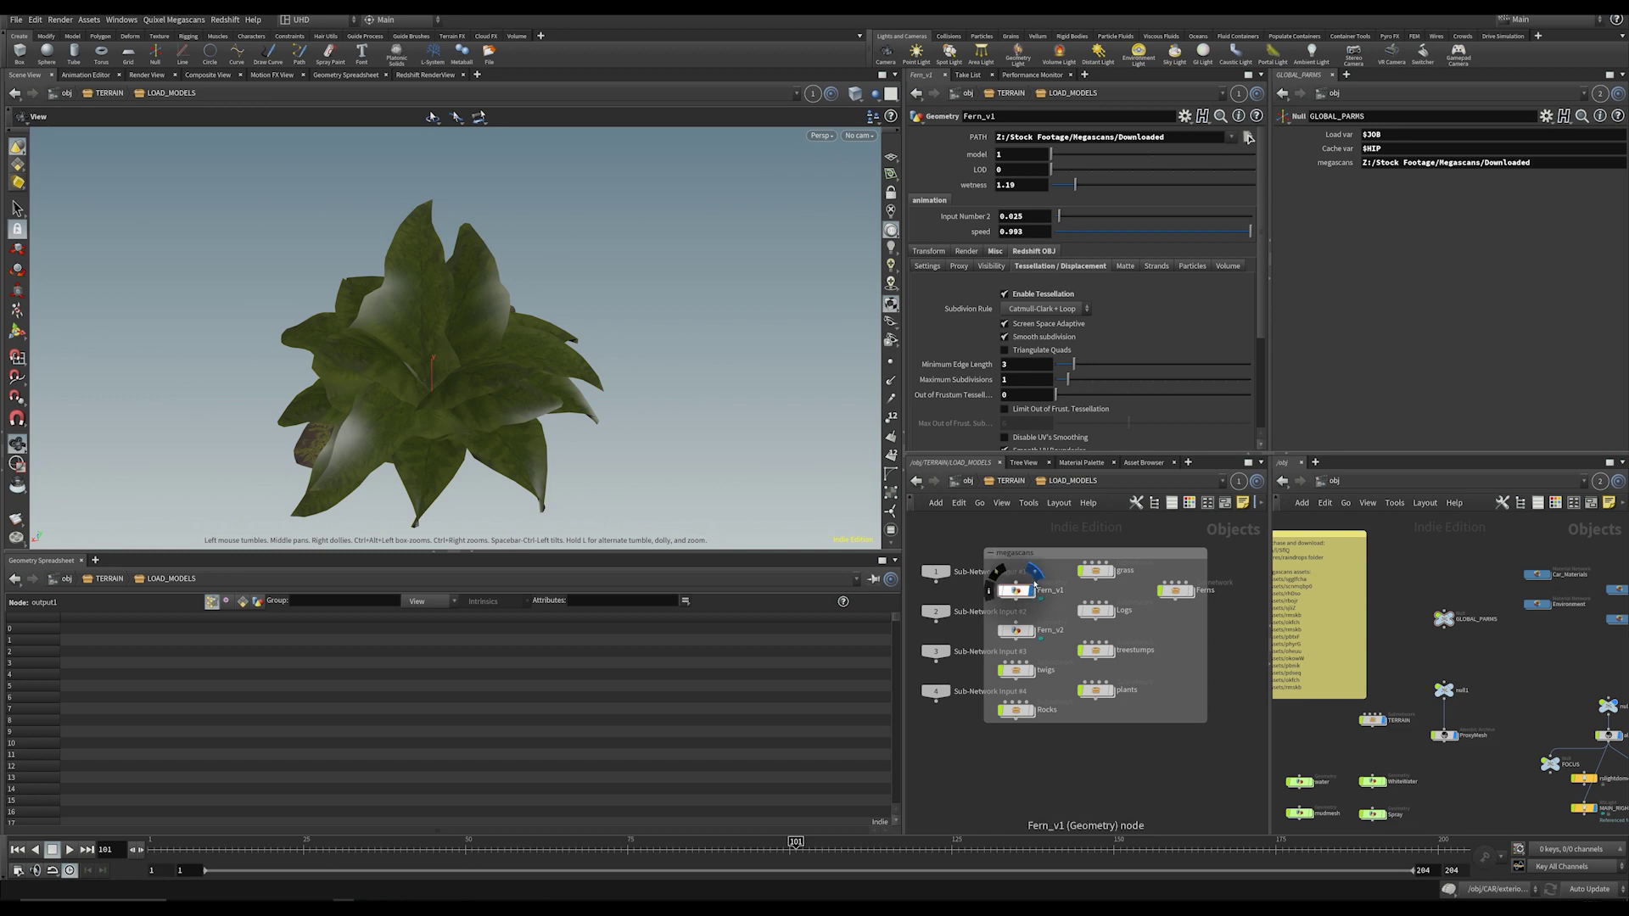
Step: Open twig1 inside the twigs subnetwork and inspect the nosprite wrangle's VEX expression that sets the sprite attribute
double_click(1017, 671)
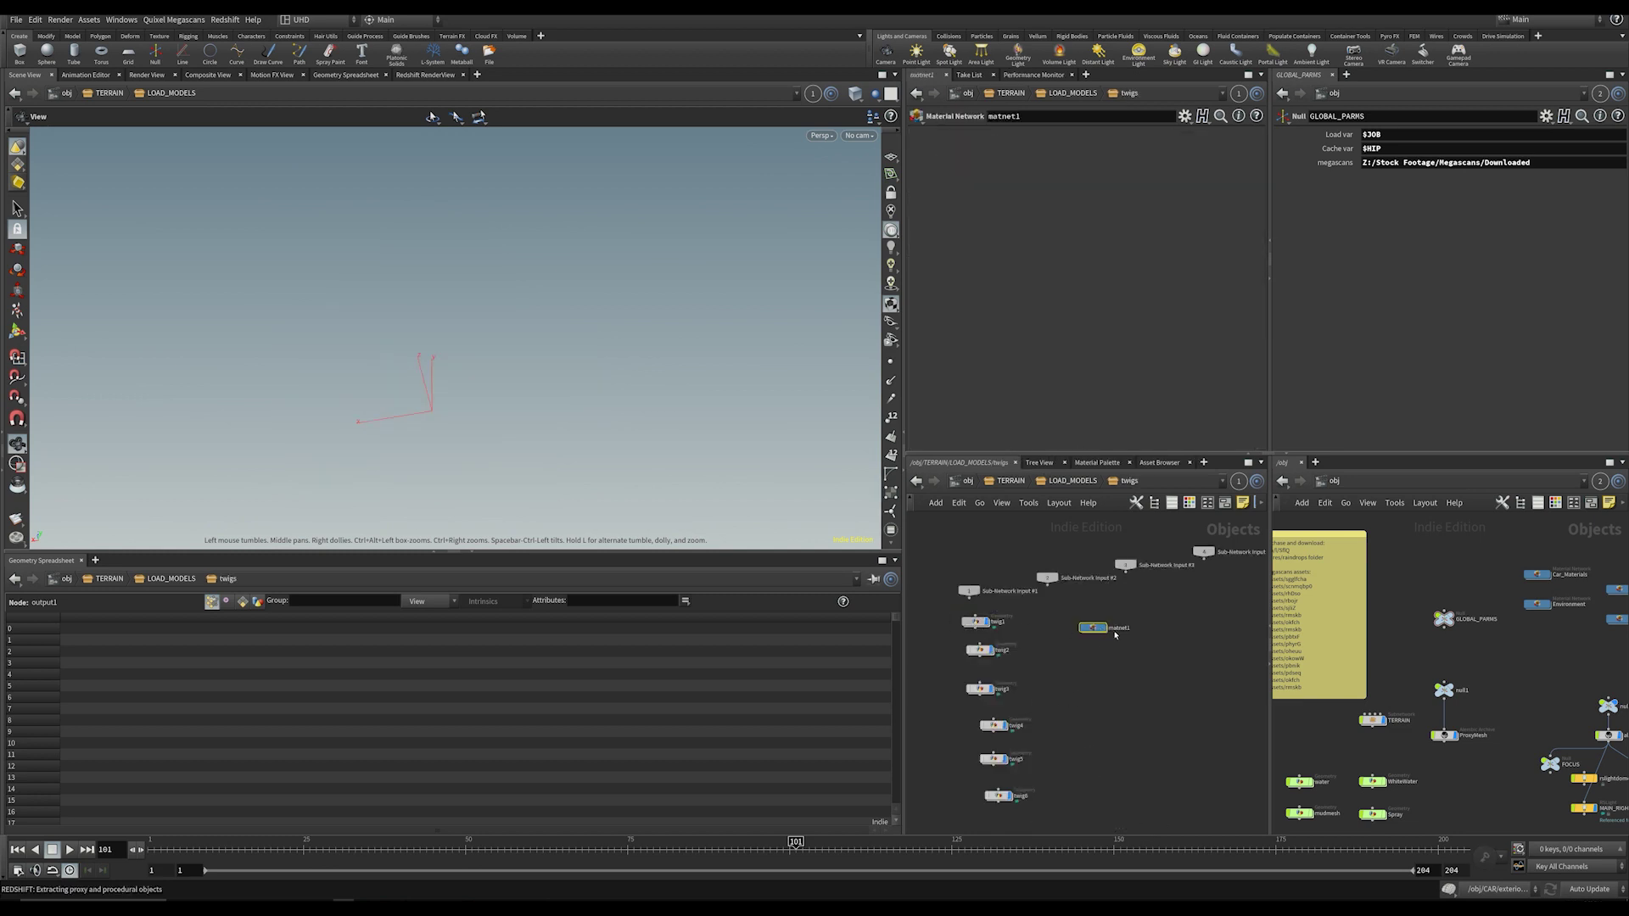
double_click(974, 623)
scroll(978, 625, up, 3)
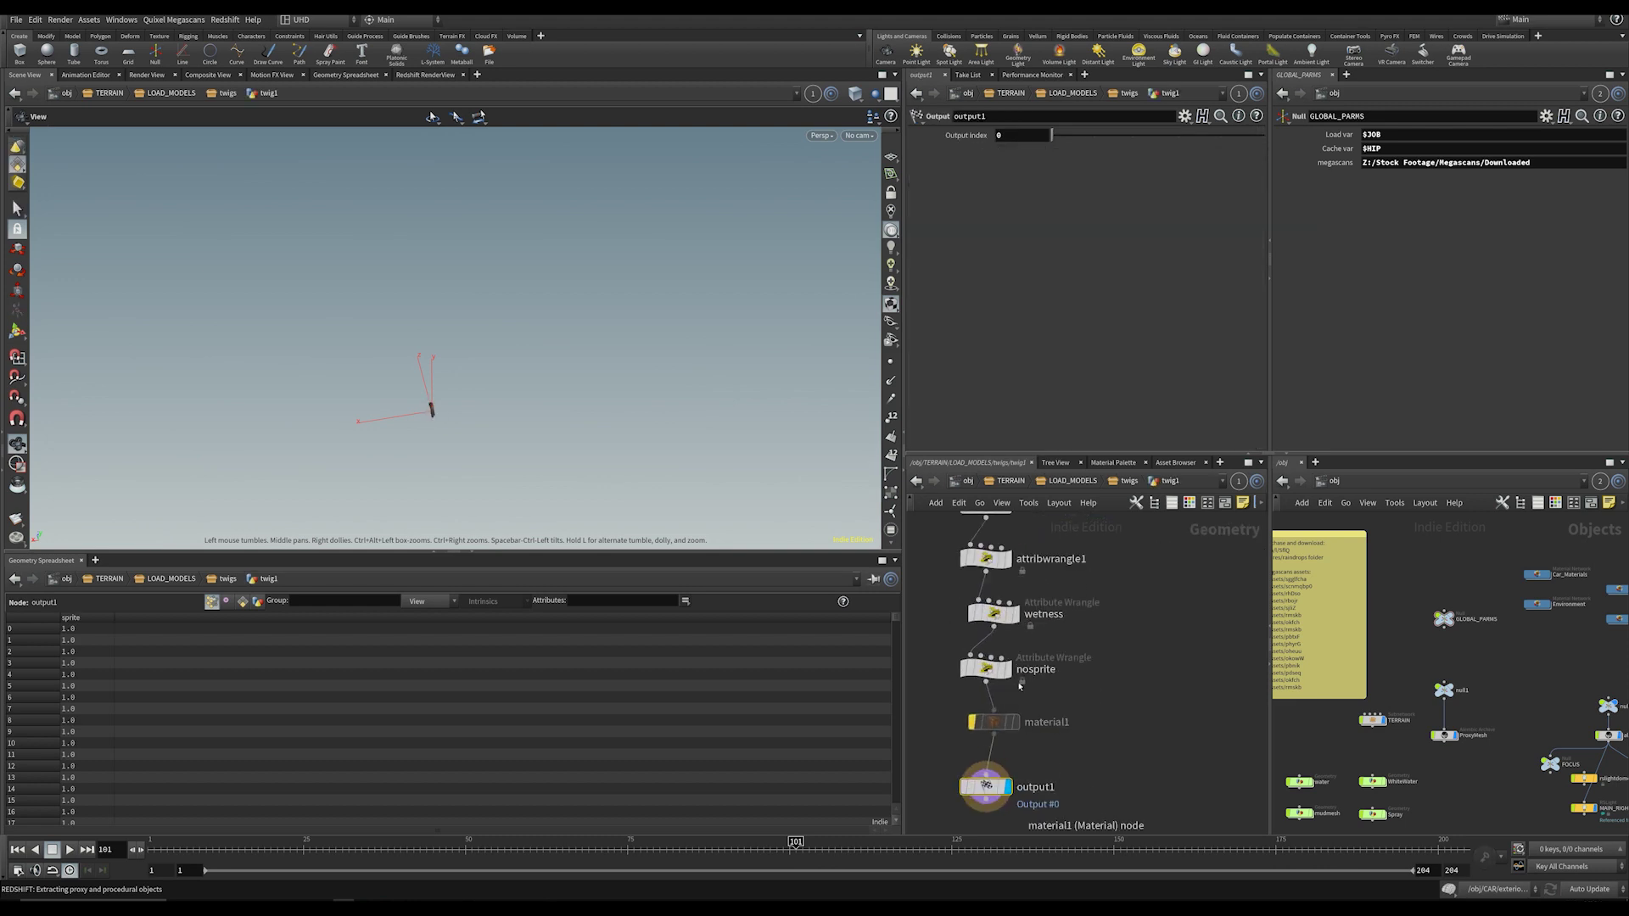
click(985, 668)
drag(932, 213, 976, 214)
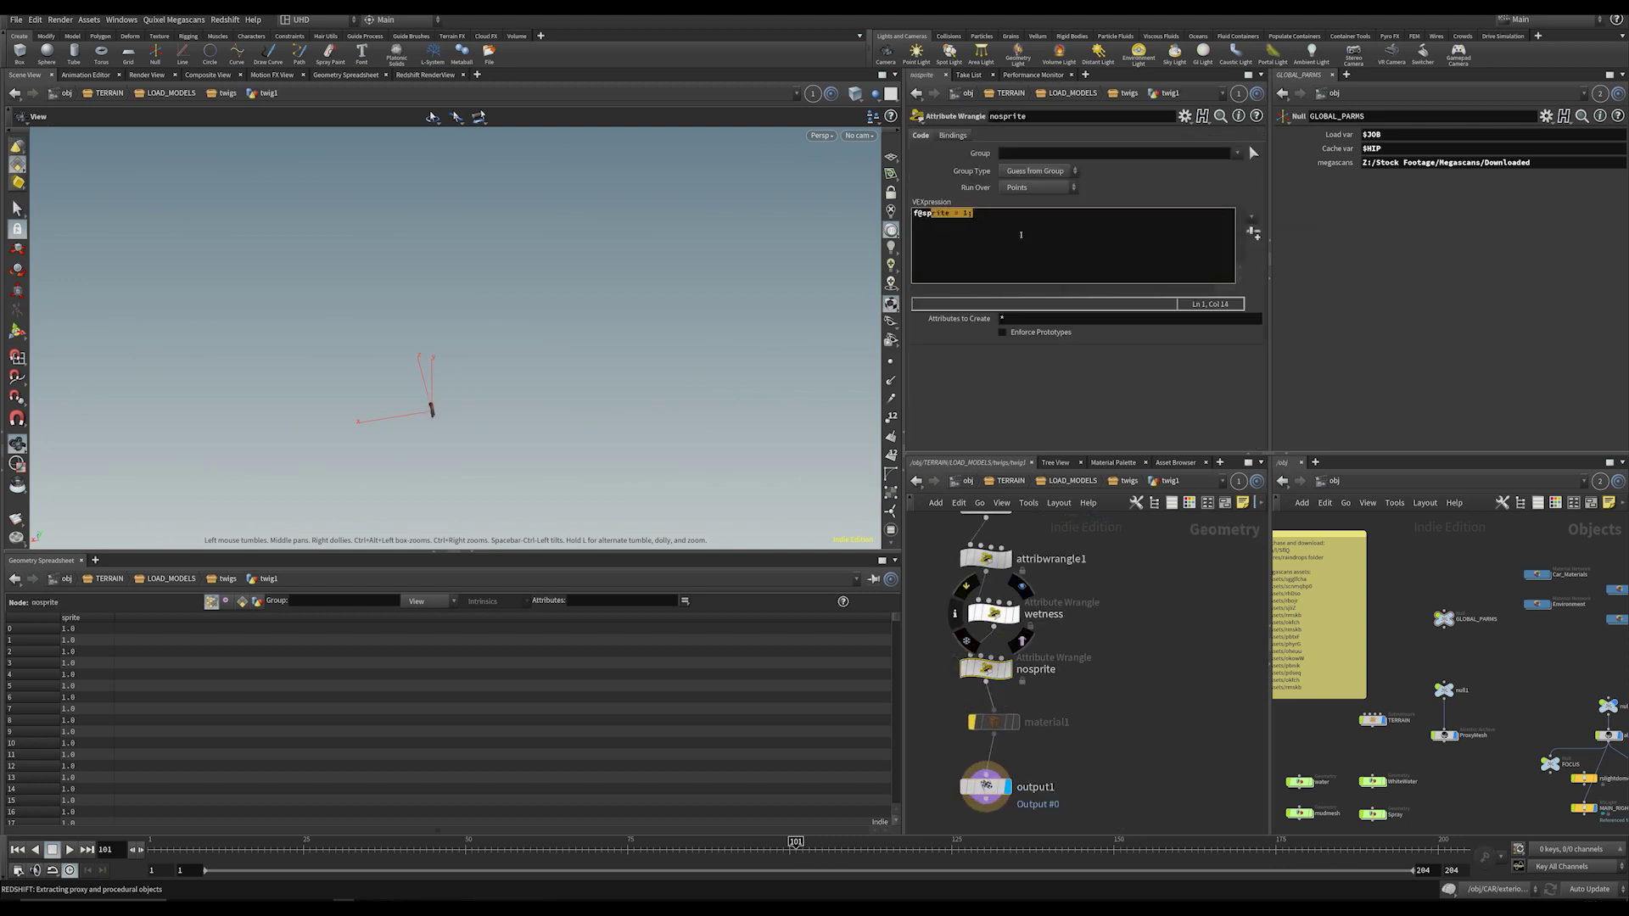
click(946, 215)
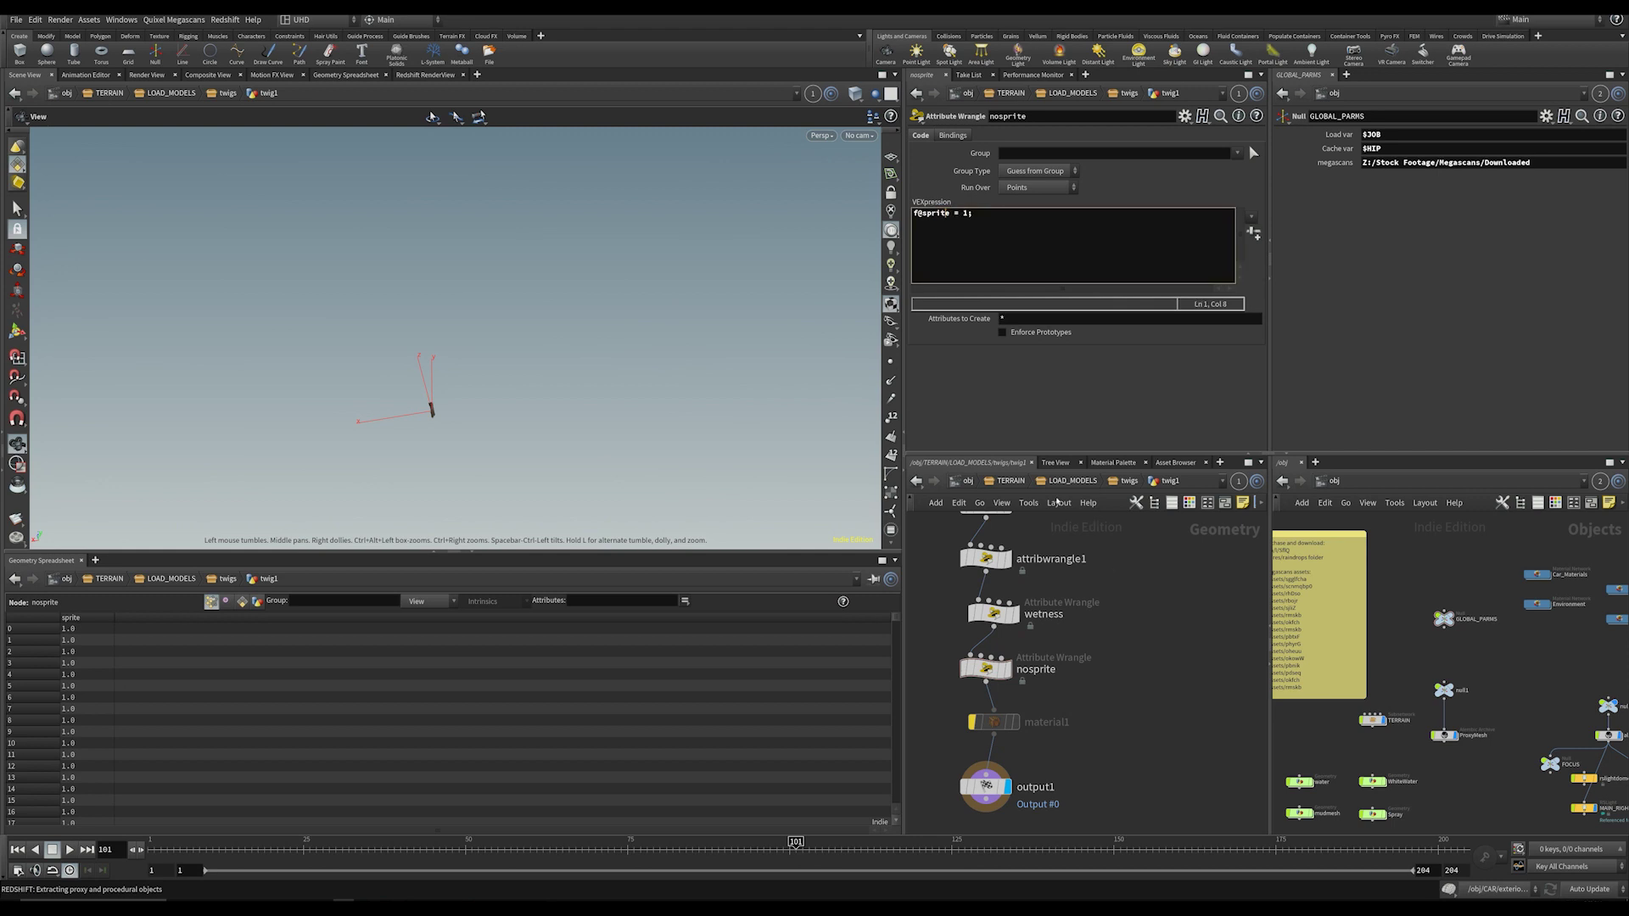
Step: Return to LOAD_MODELS and bring both the megascans group and the bush and sapling group into view
click(1117, 482)
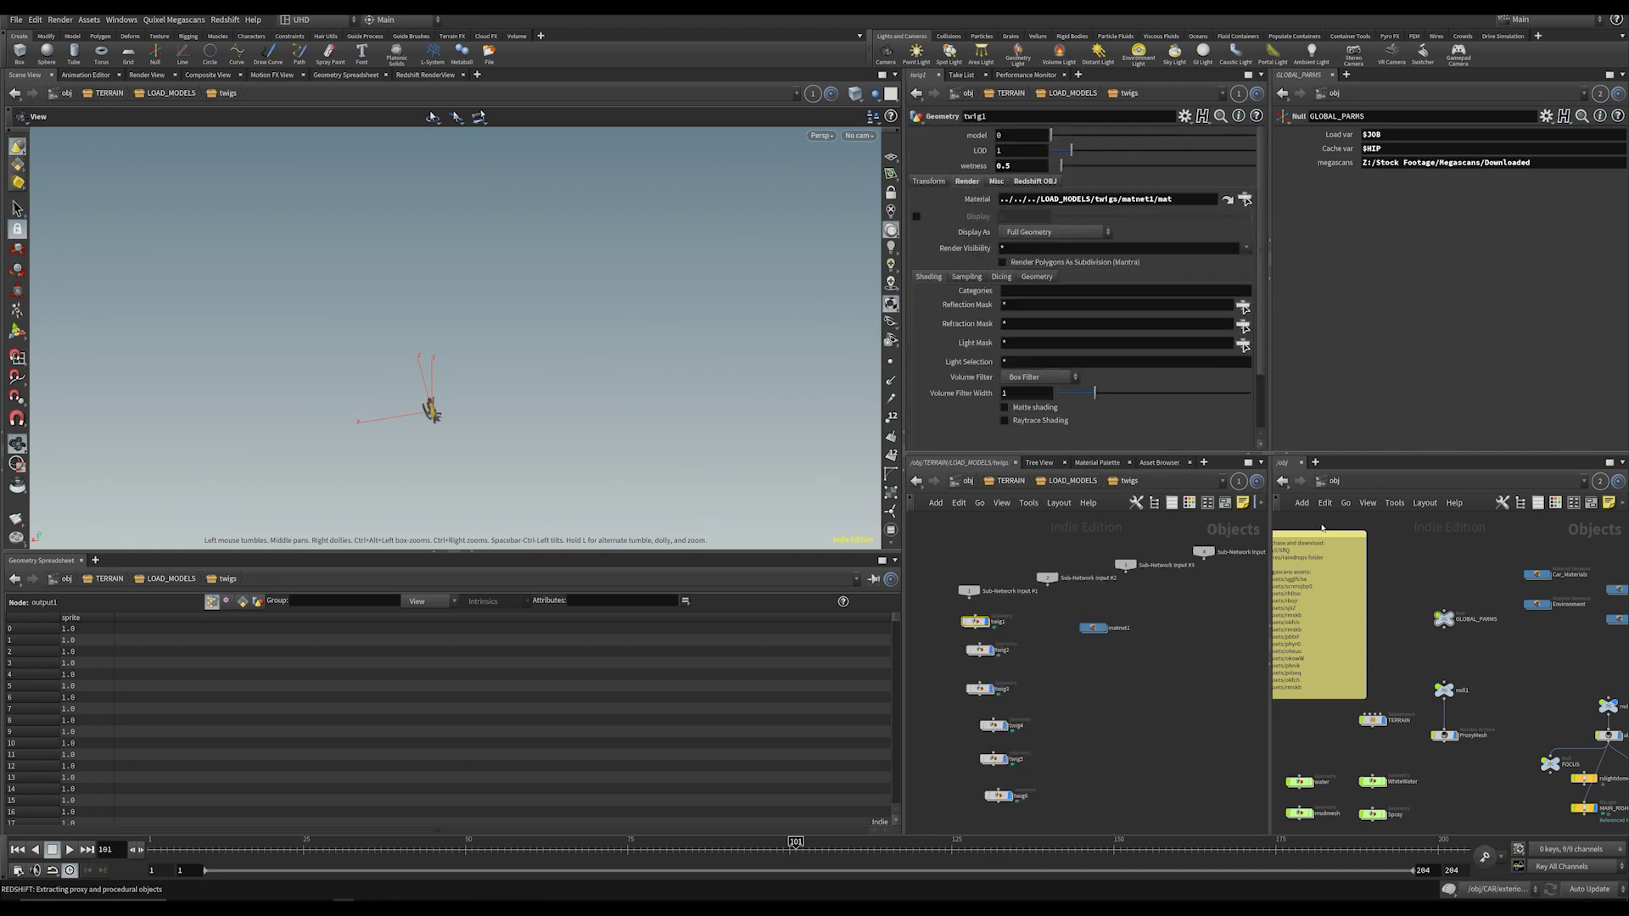
key(u)
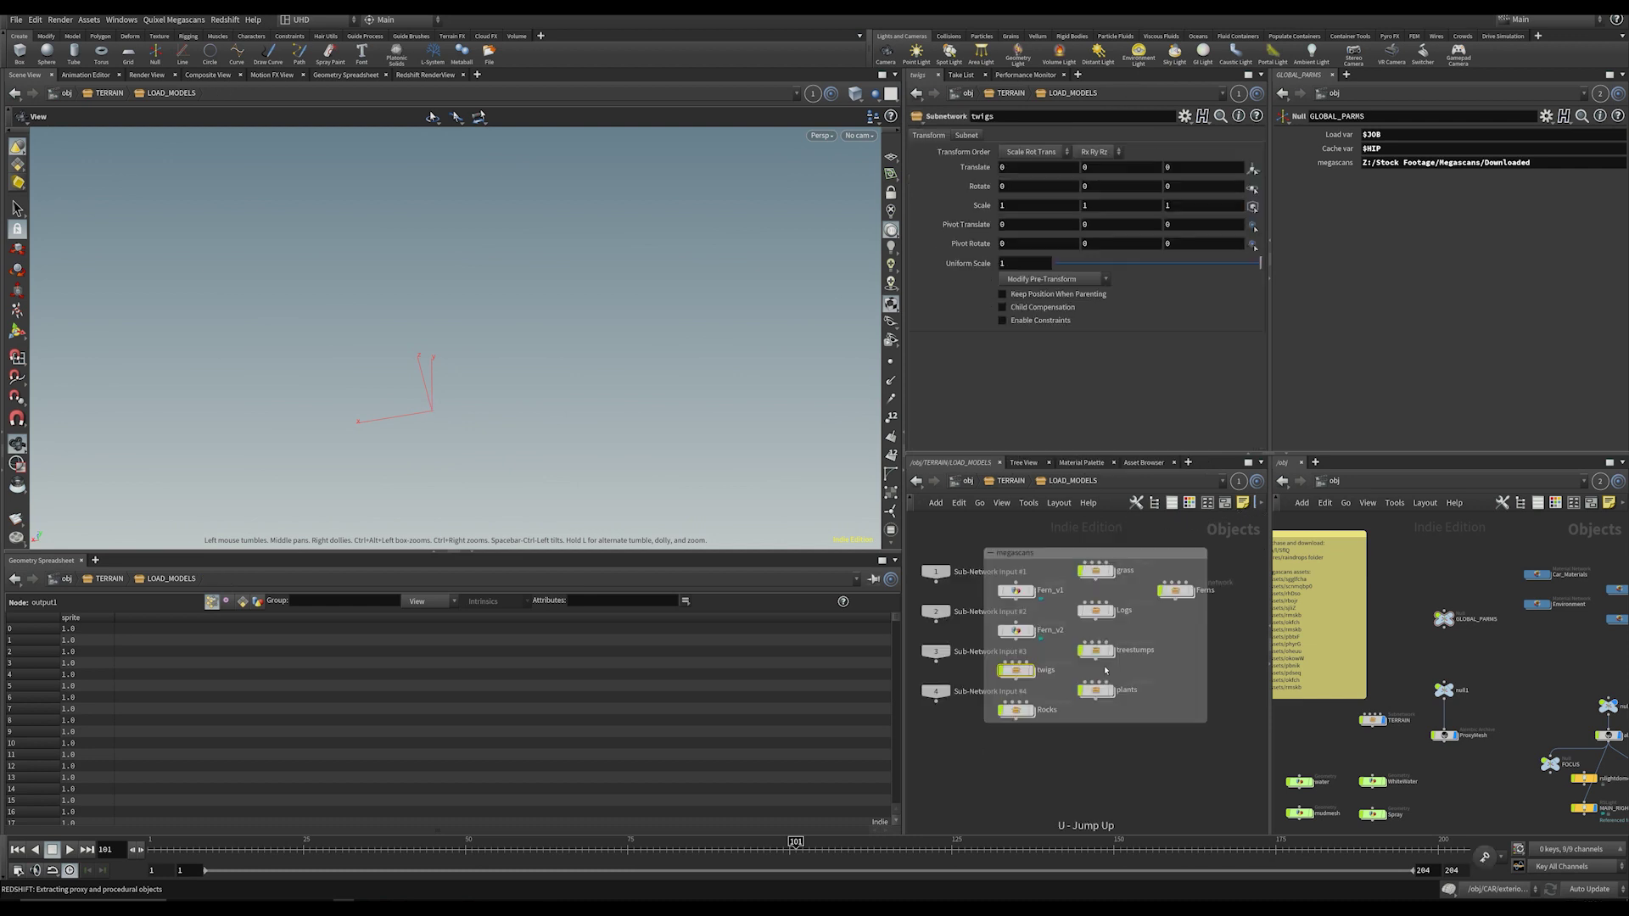
scroll(1177, 765, down, 3)
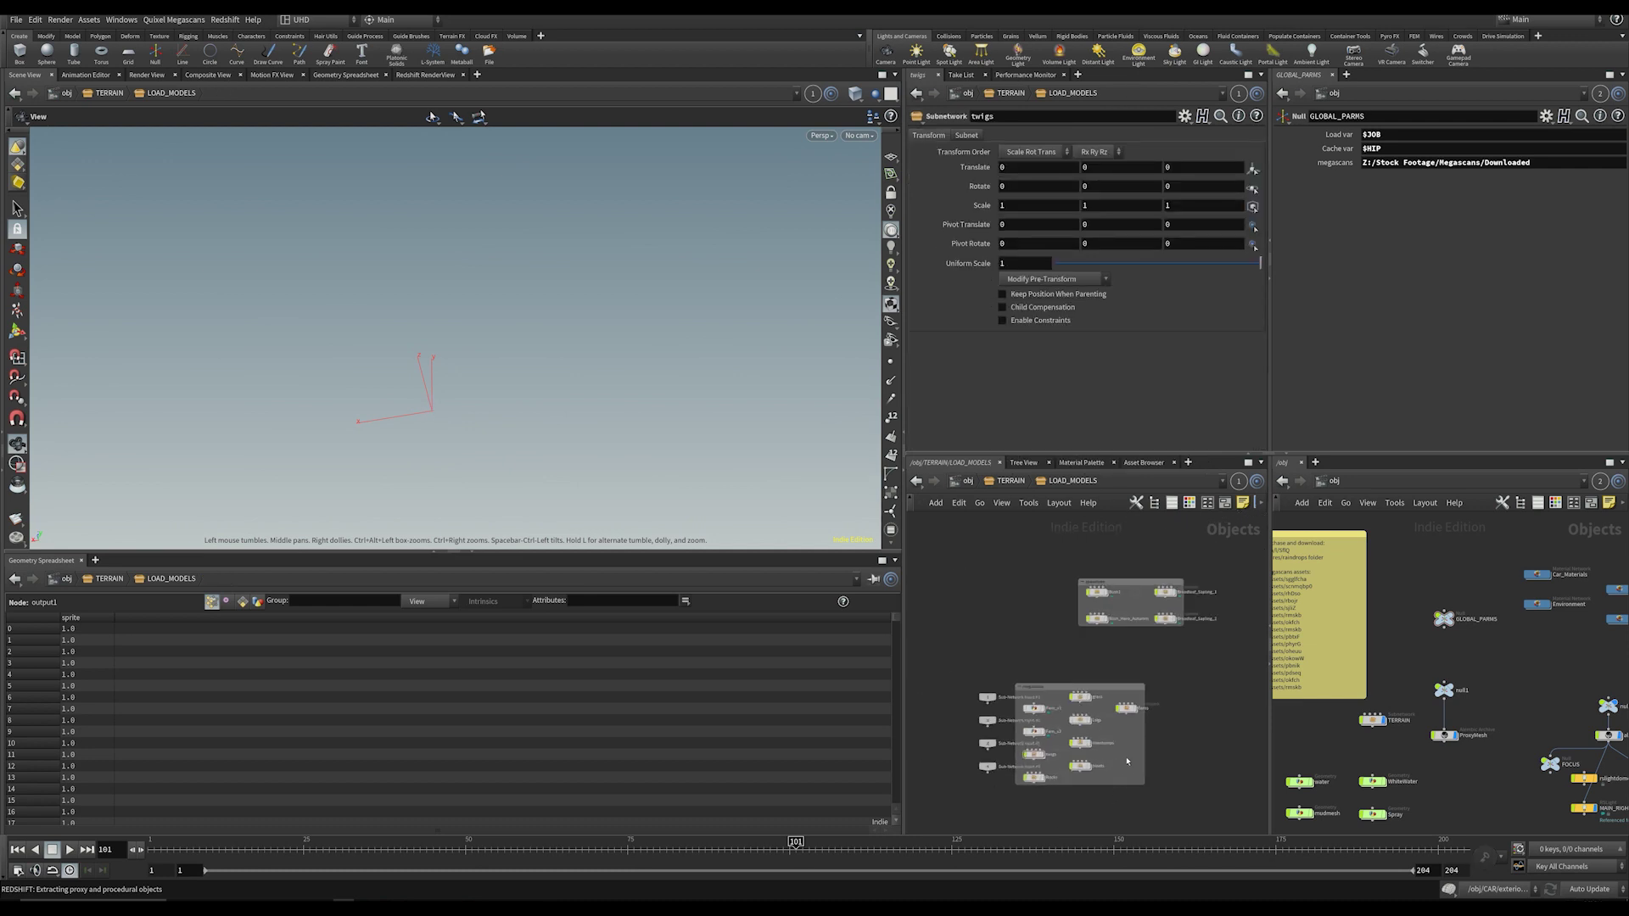
scroll(1127, 761, up, 2)
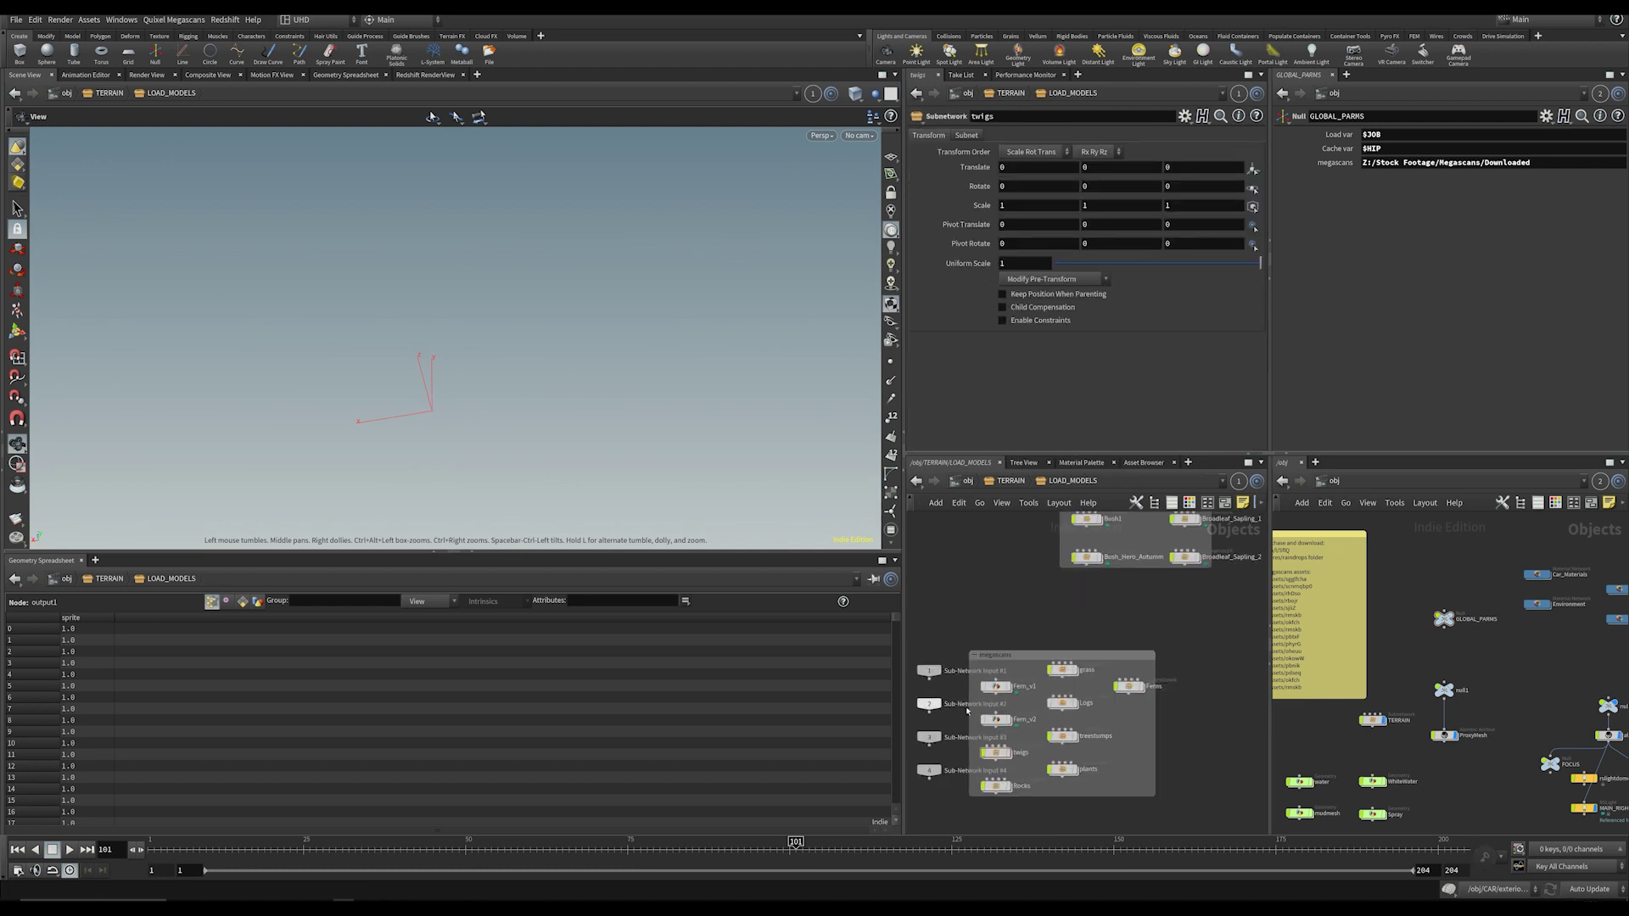
middle_drag(988, 597, 1039, 688)
scroll(976, 654, down, 2)
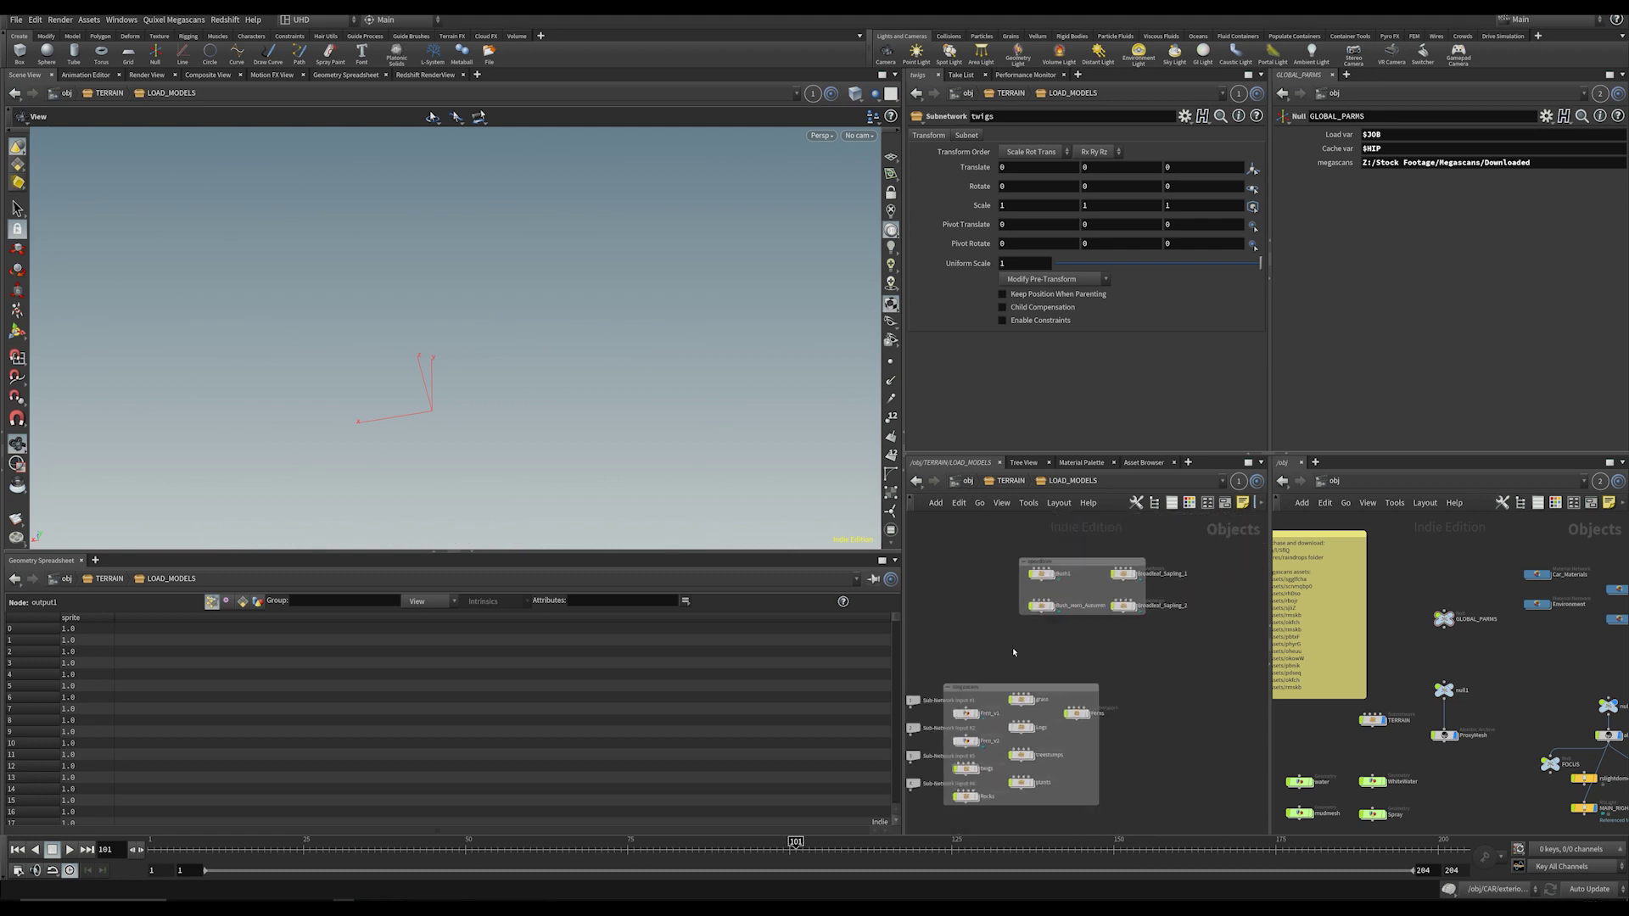
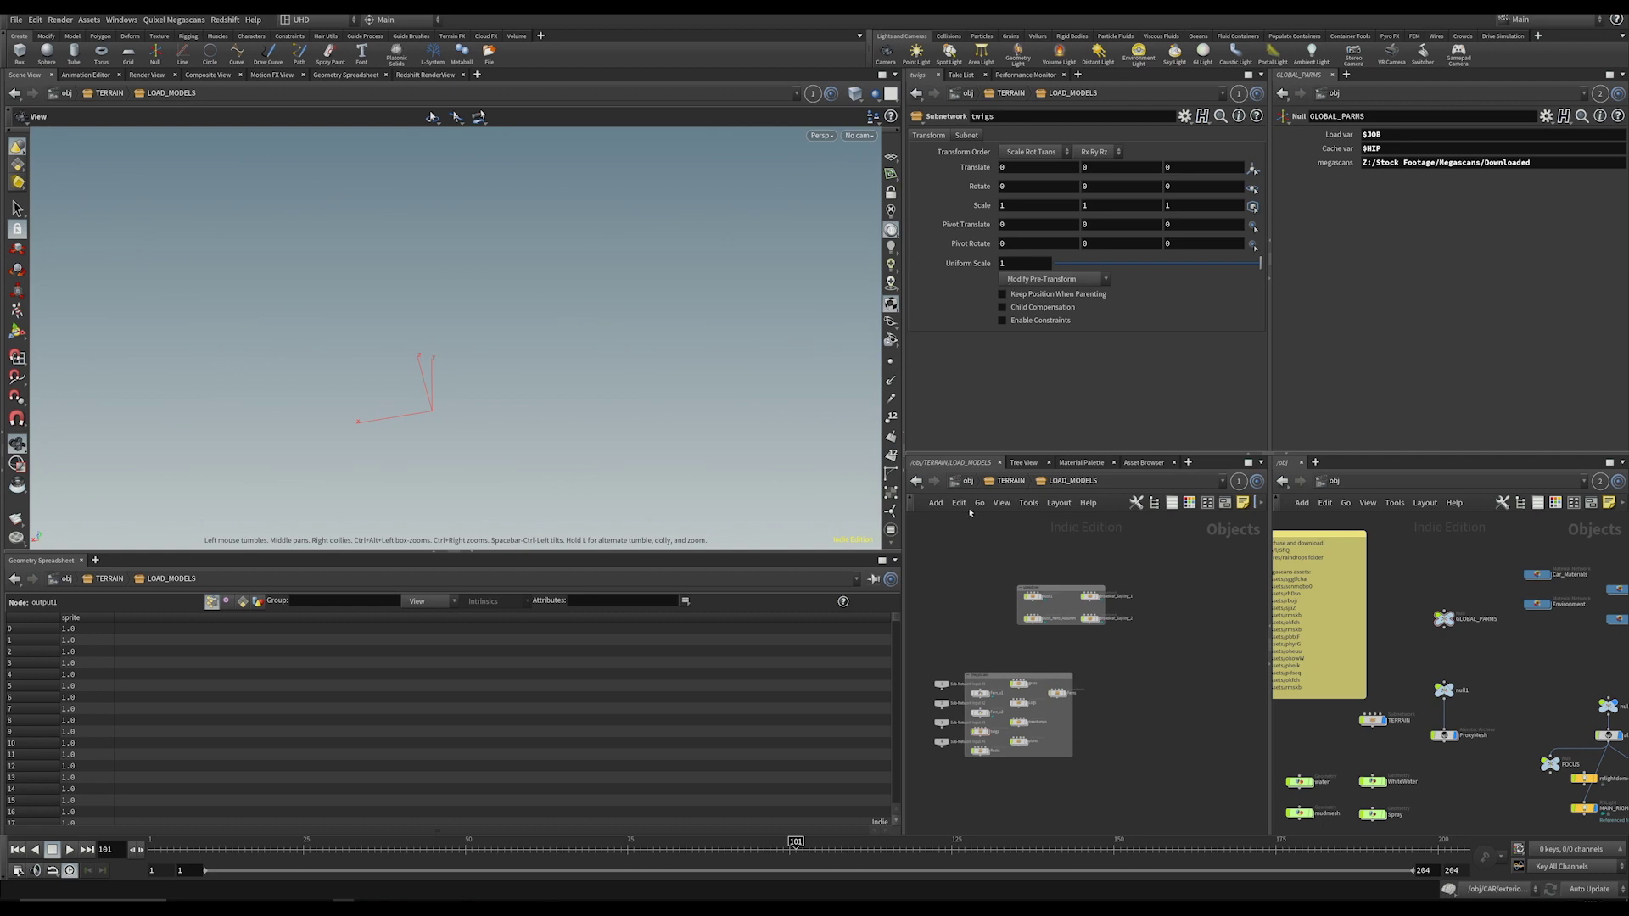
Step: Go up to TERRAIN, enter the Foliage subnetwork and open its grass subnetwork to show the close and far scatter instances
click(1001, 483)
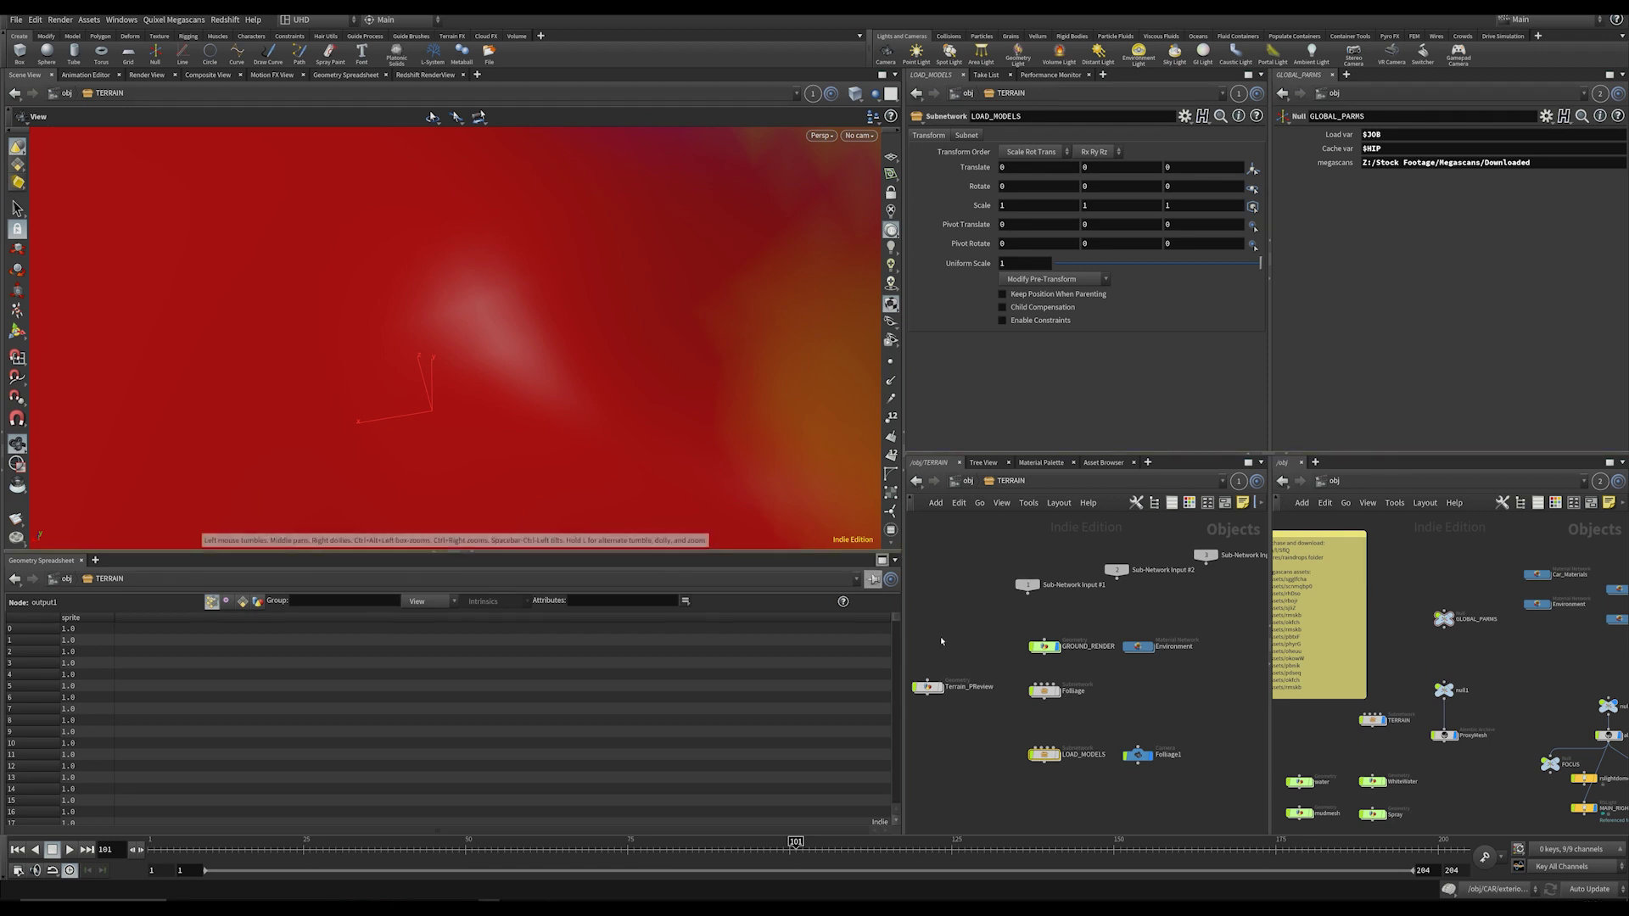
double_click(1044, 692)
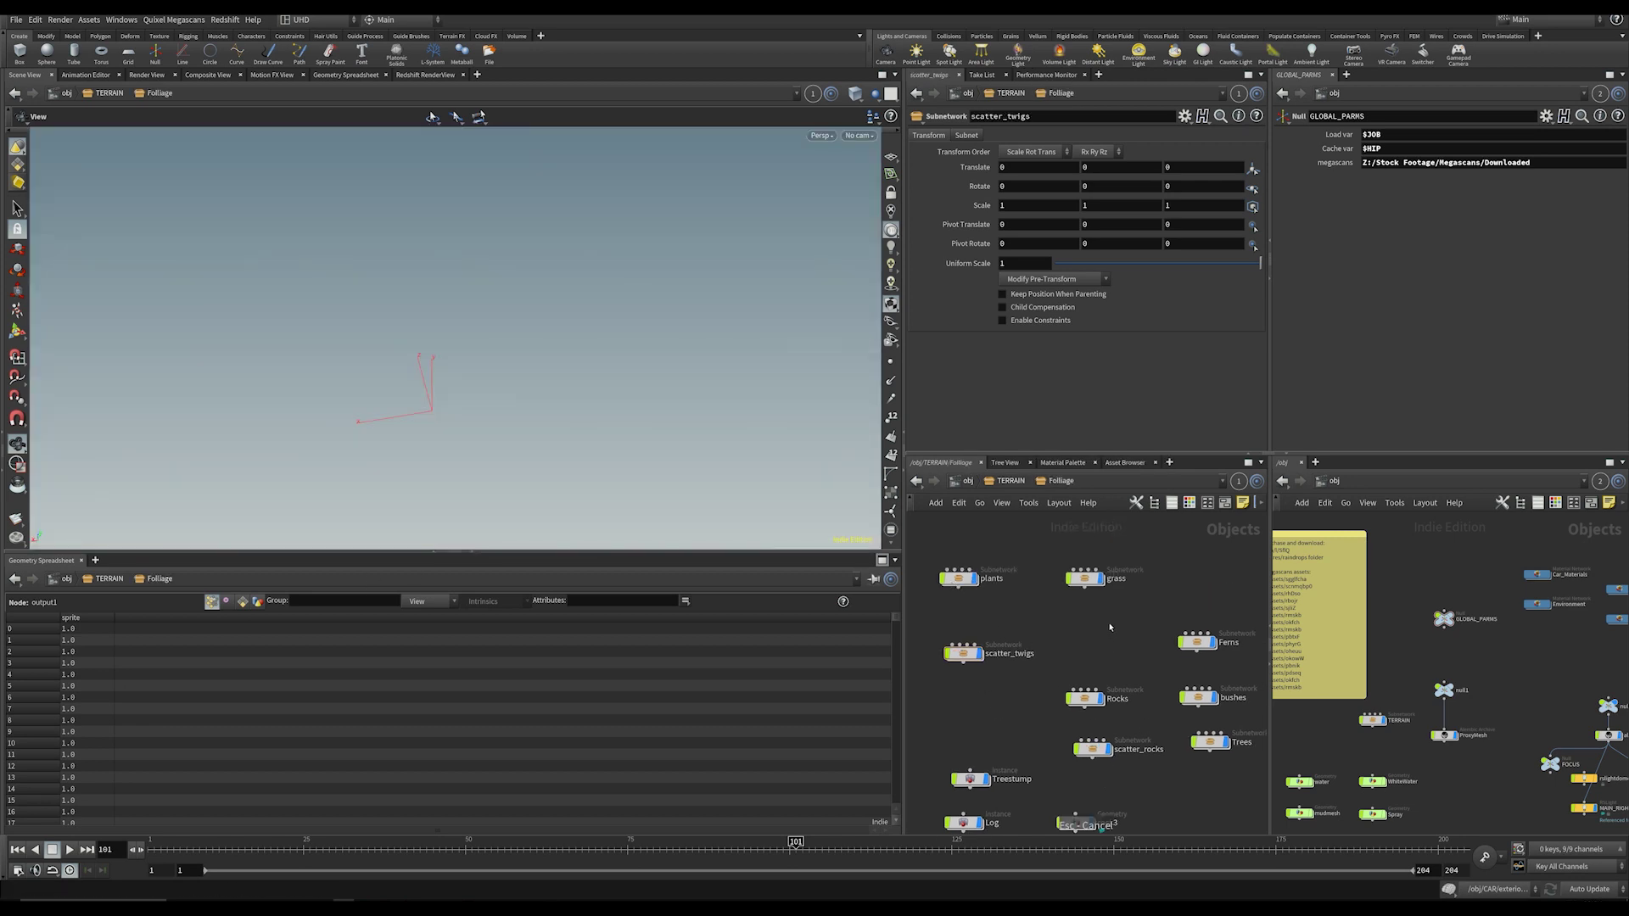
click(1083, 579)
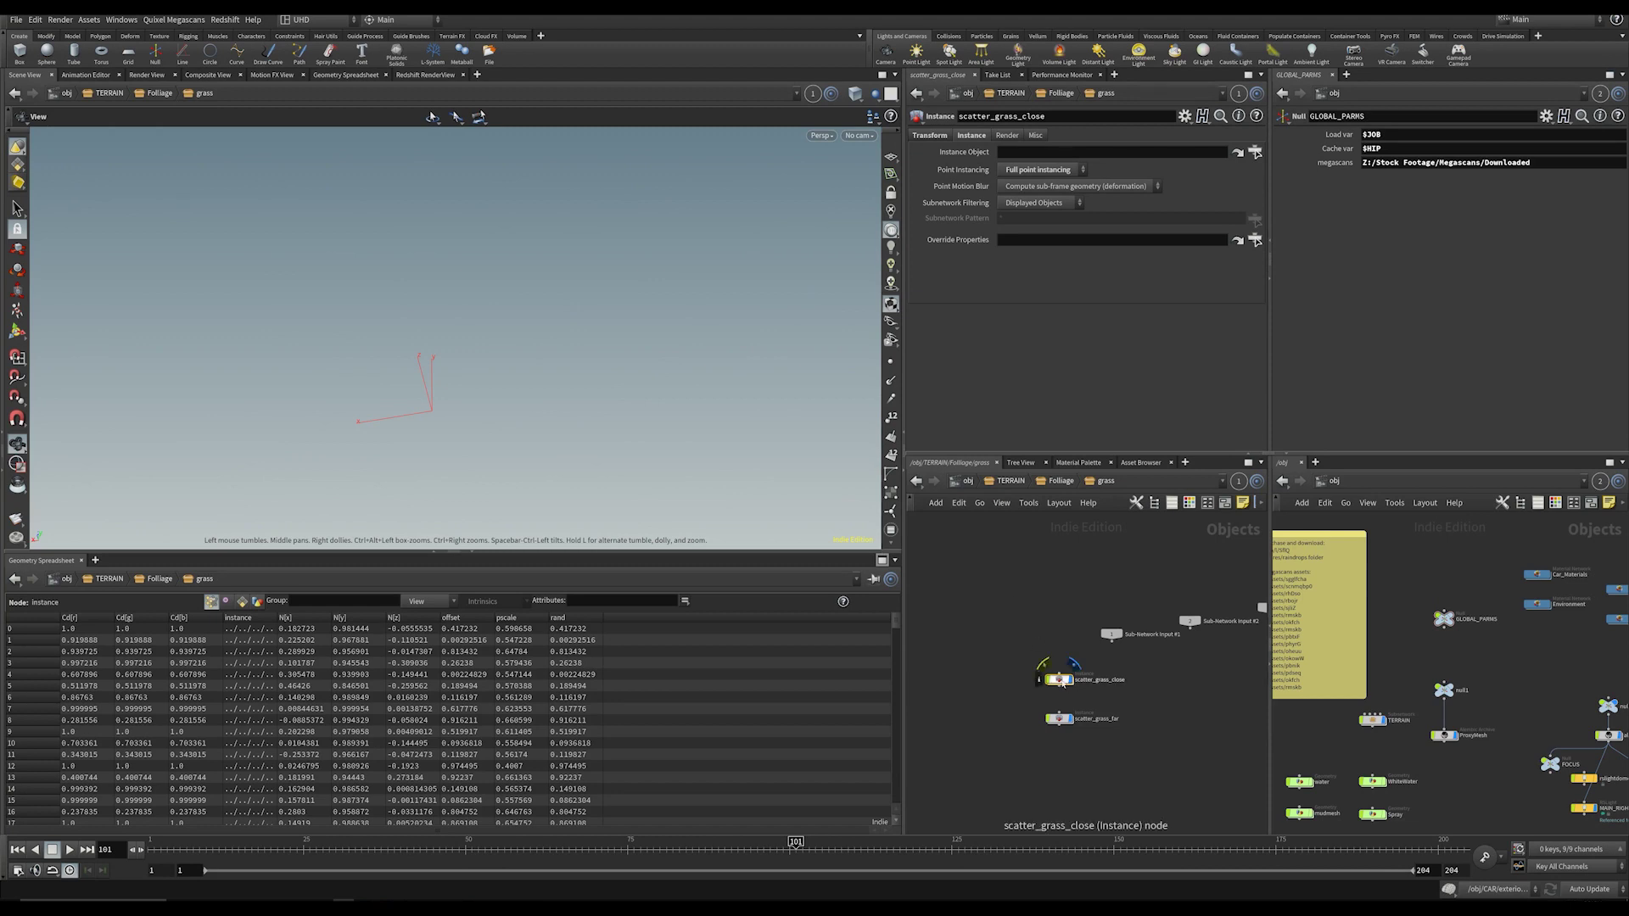
click(1004, 619)
scroll(1004, 620, up, 4)
middle_drag(1001, 626, 995, 603)
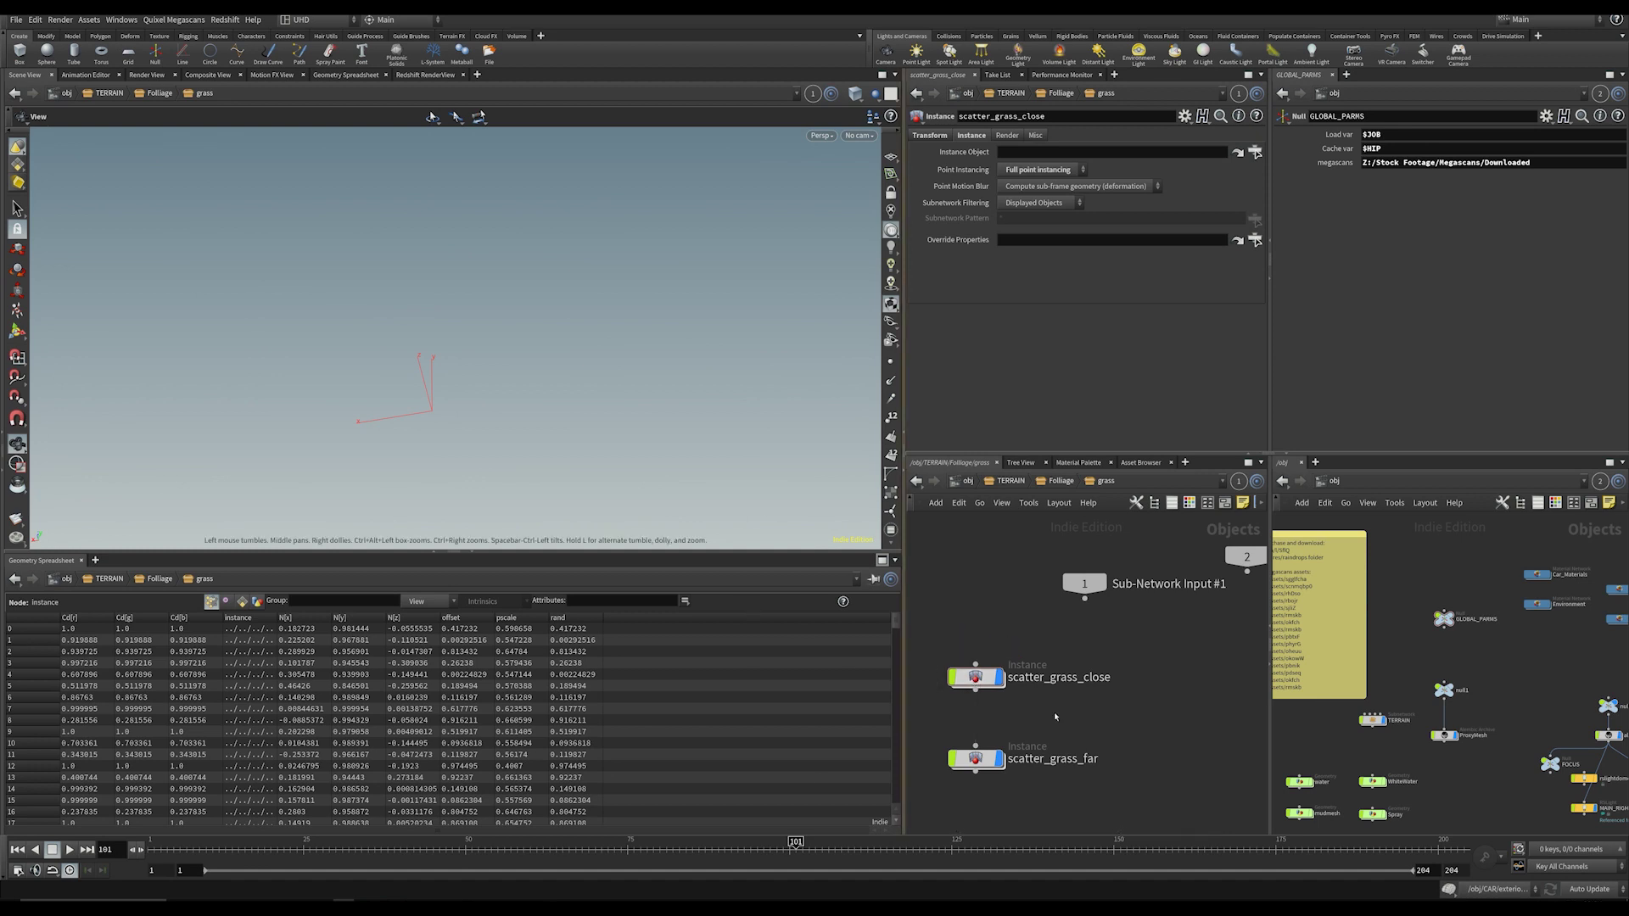
Step: Open scatter_grass_close and display its object_merge1 node at the start of the chain
double_click(984, 678)
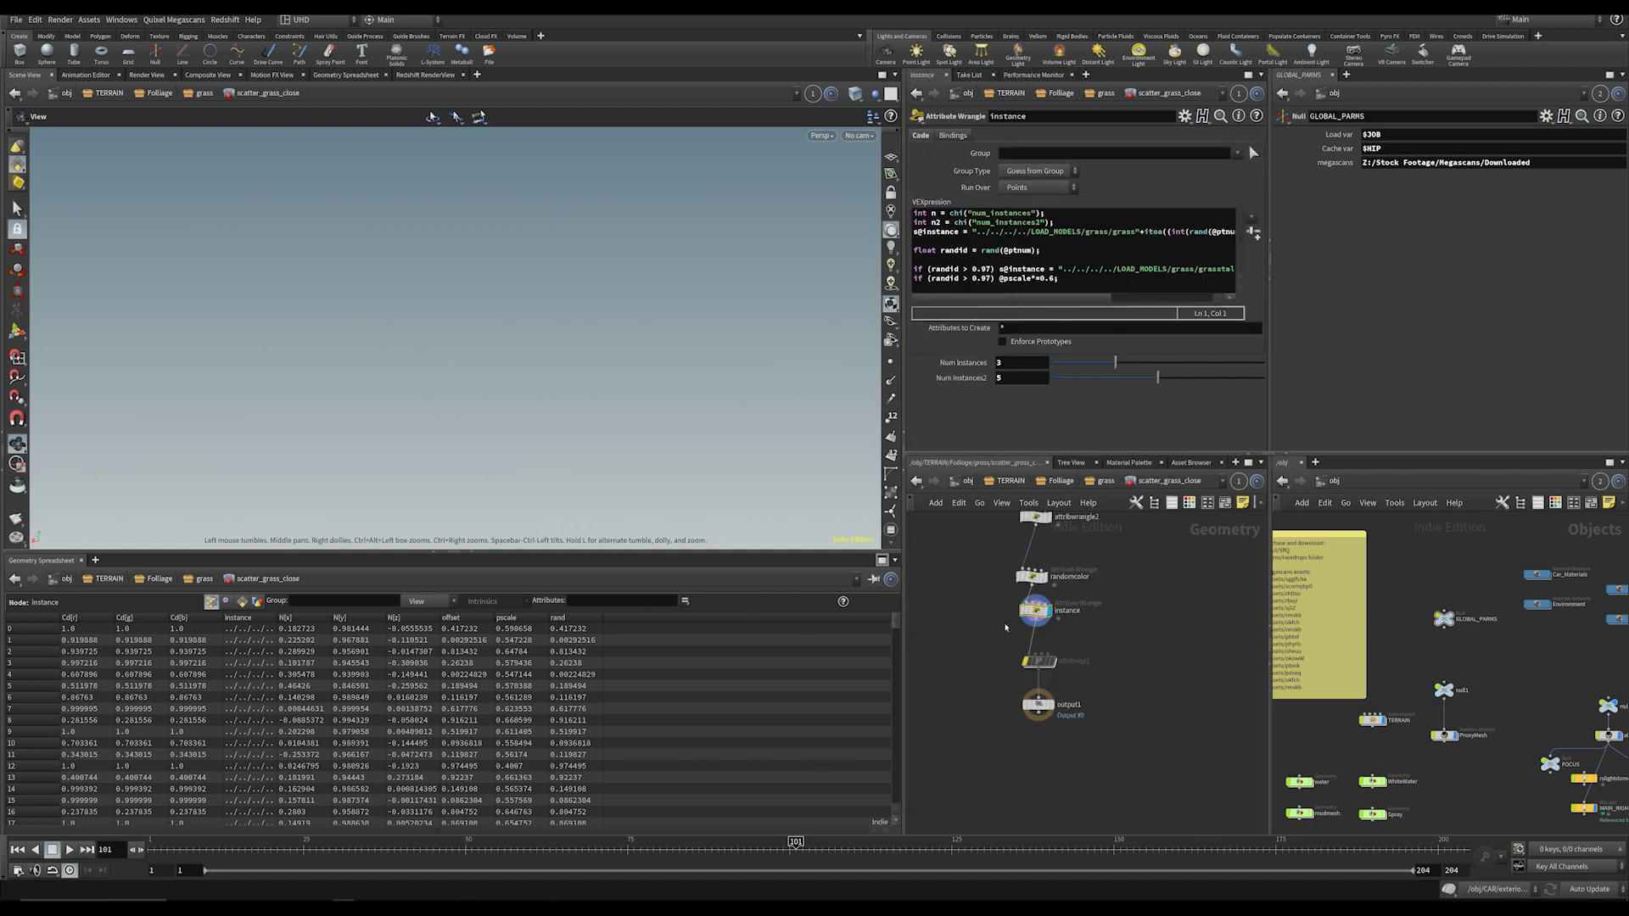
scroll(976, 751, down, 3)
middle_drag(1016, 541, 1040, 671)
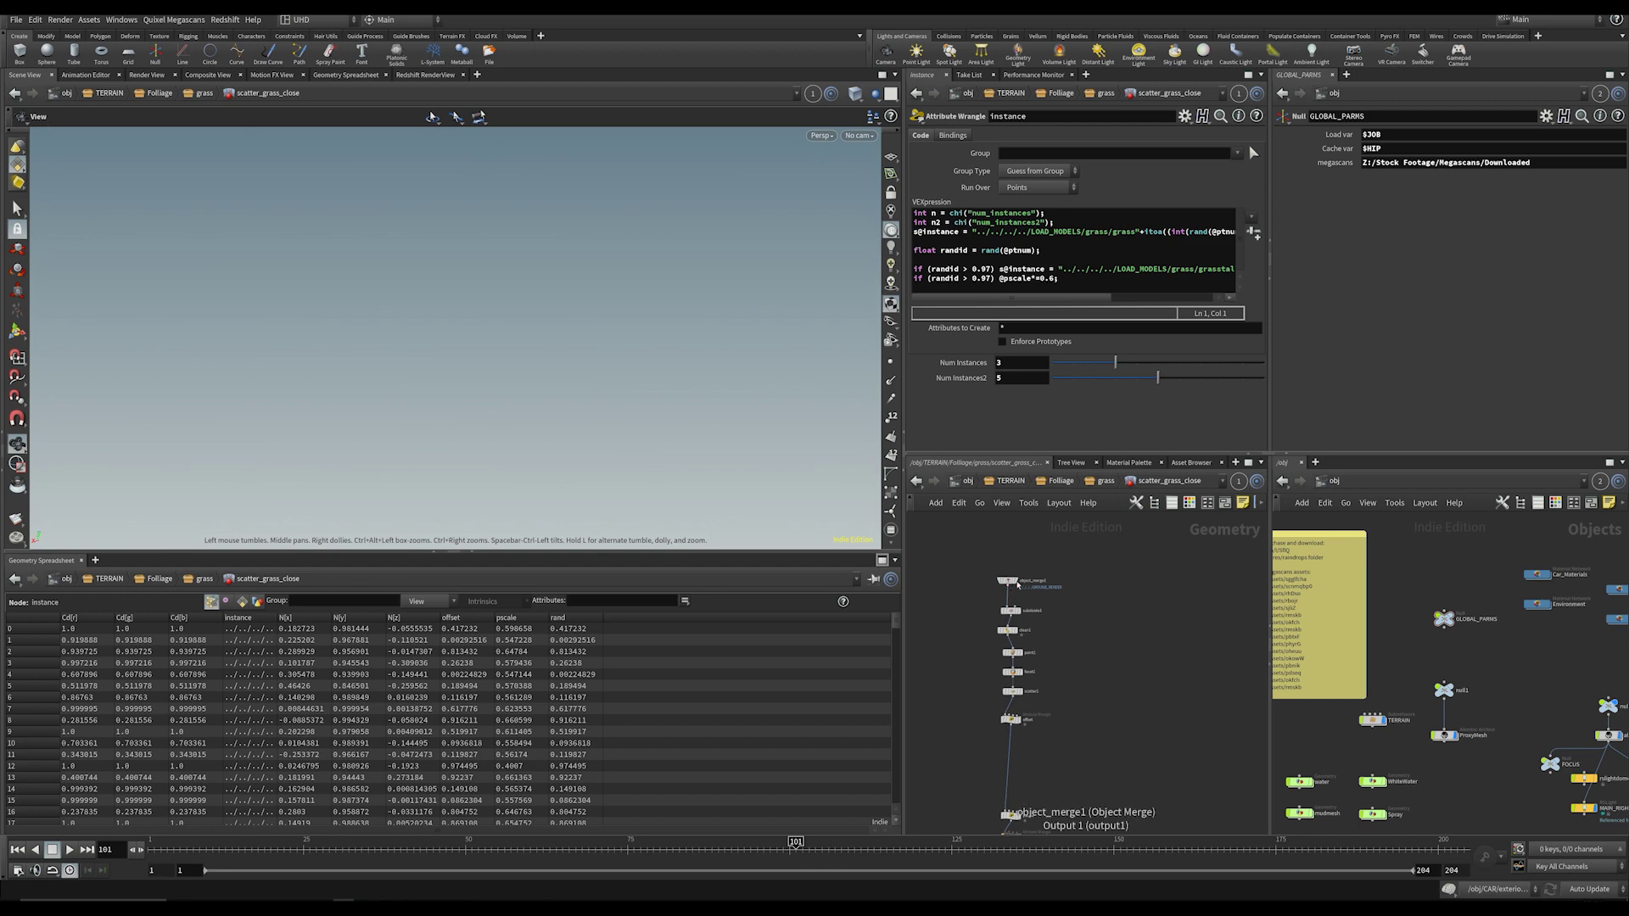
click(1022, 567)
click(1010, 582)
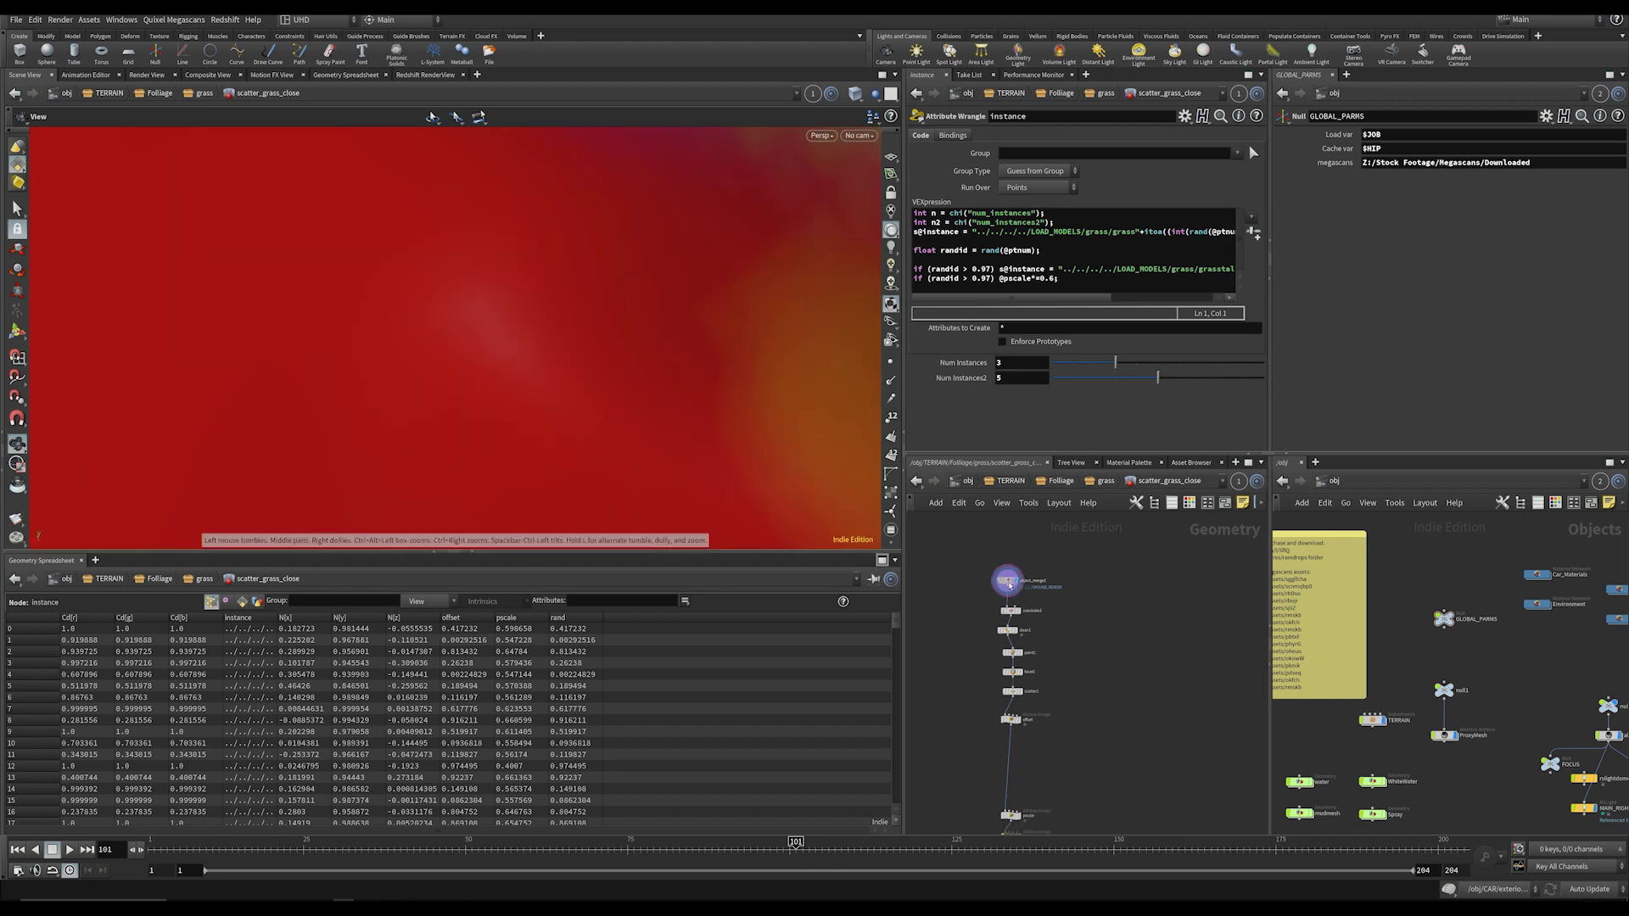
Step: Frame the whole merged ground geometry in the viewport, and switch the view to cam1
key(space+g)
drag(767, 339, 893, 126)
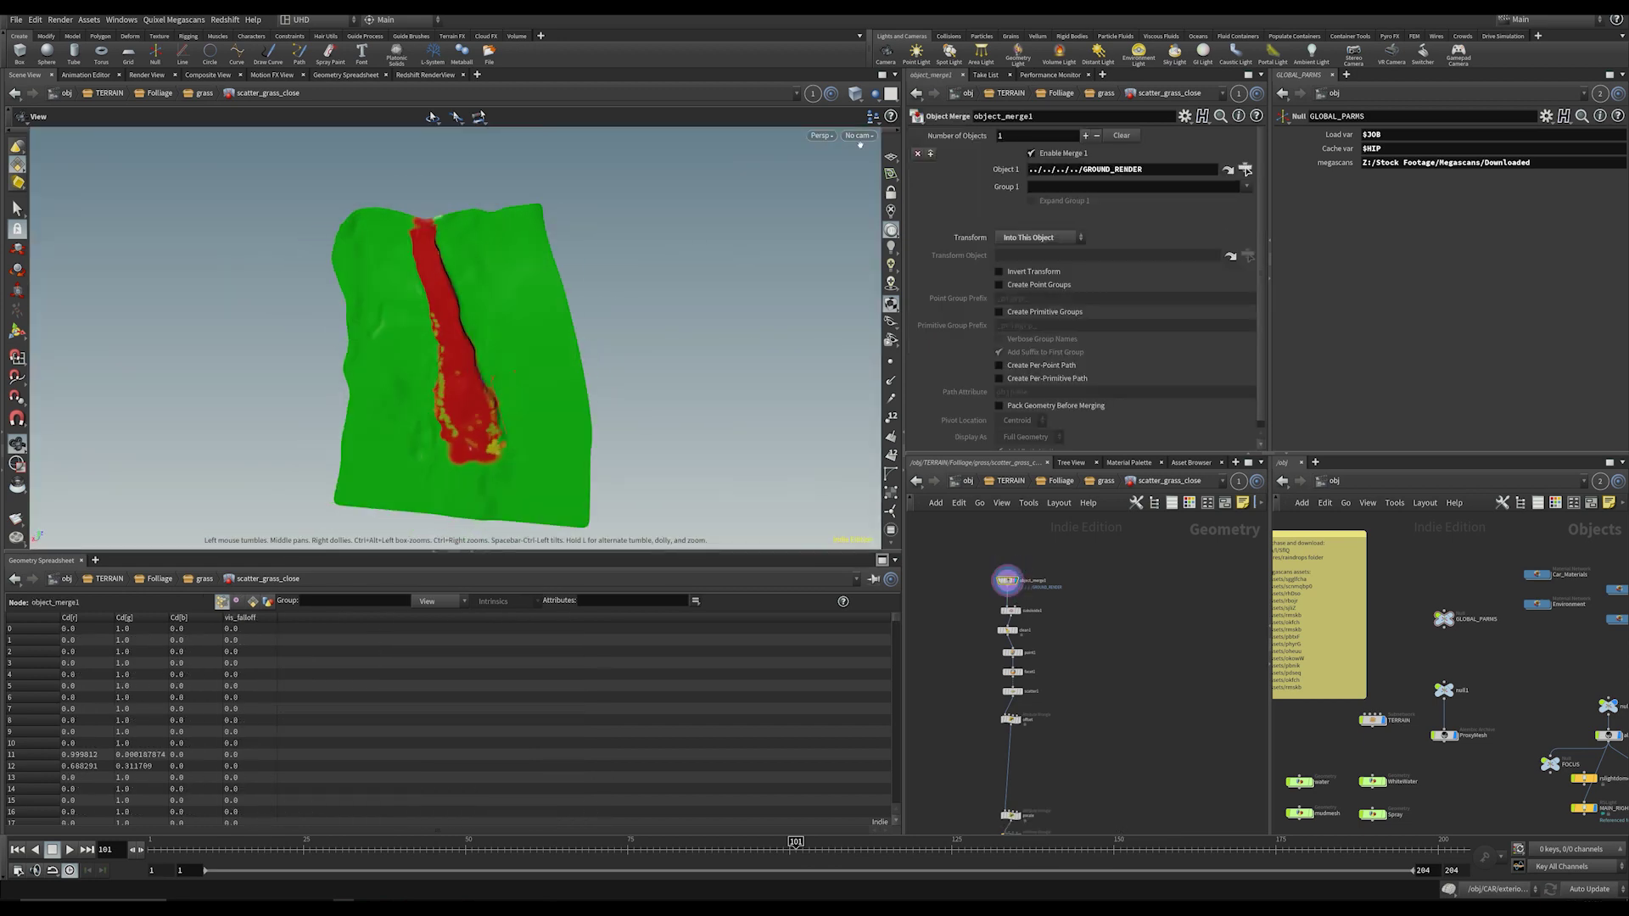
click(859, 136)
click(891, 225)
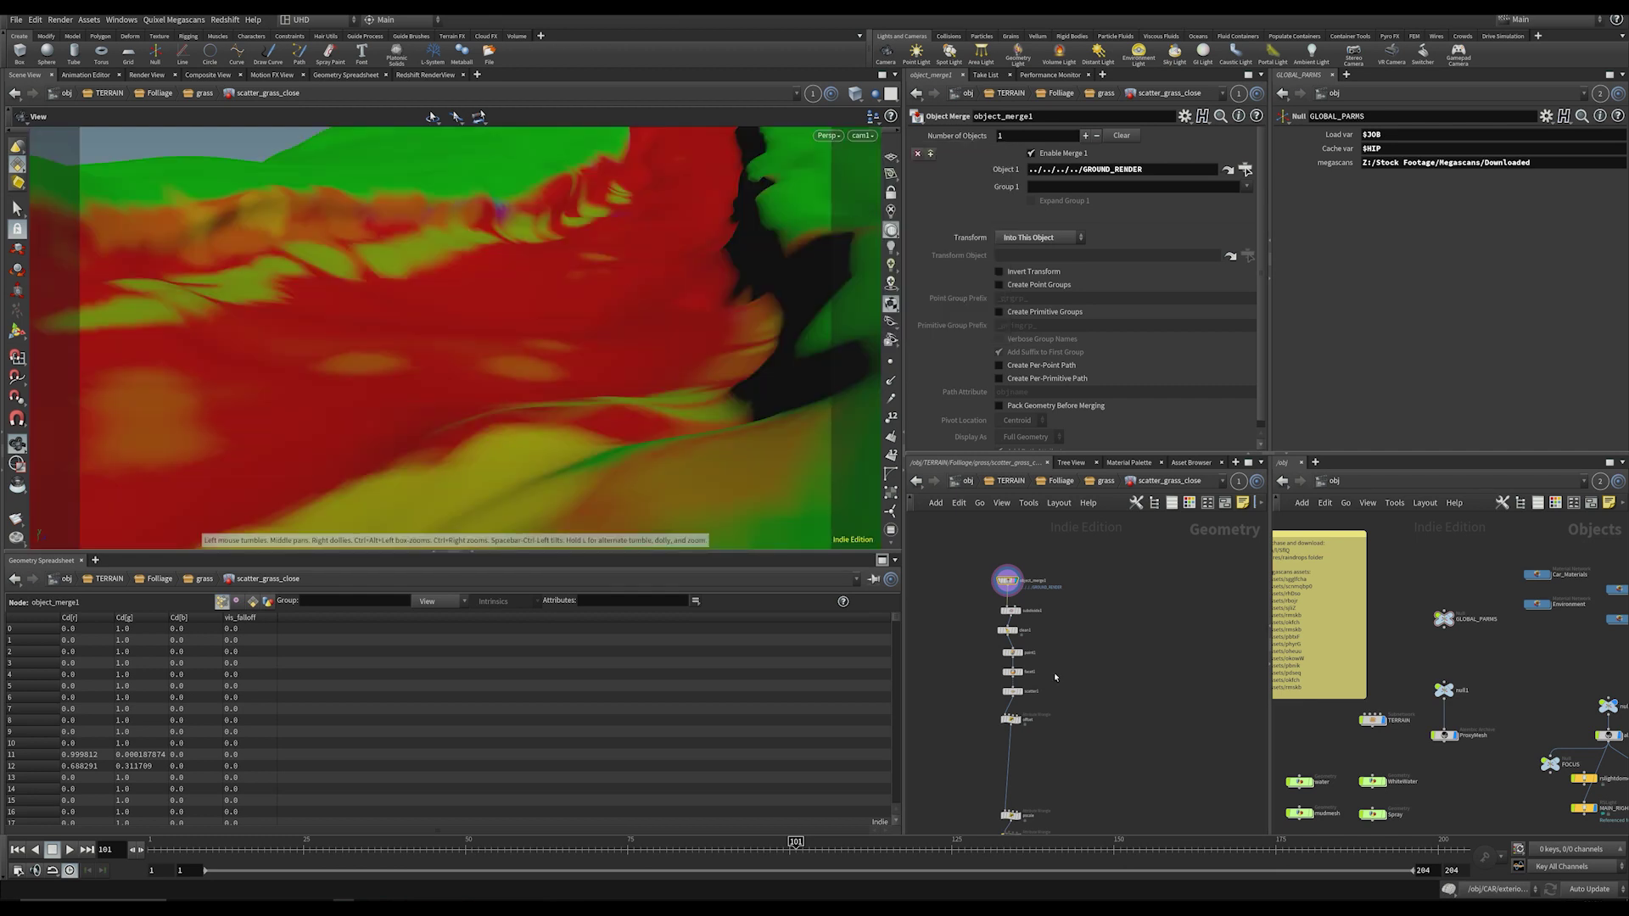
Step: Display the subdivide1 node that follows the merged ground and open its subdivision parameters
scroll(1018, 622, up, 2)
click(1020, 606)
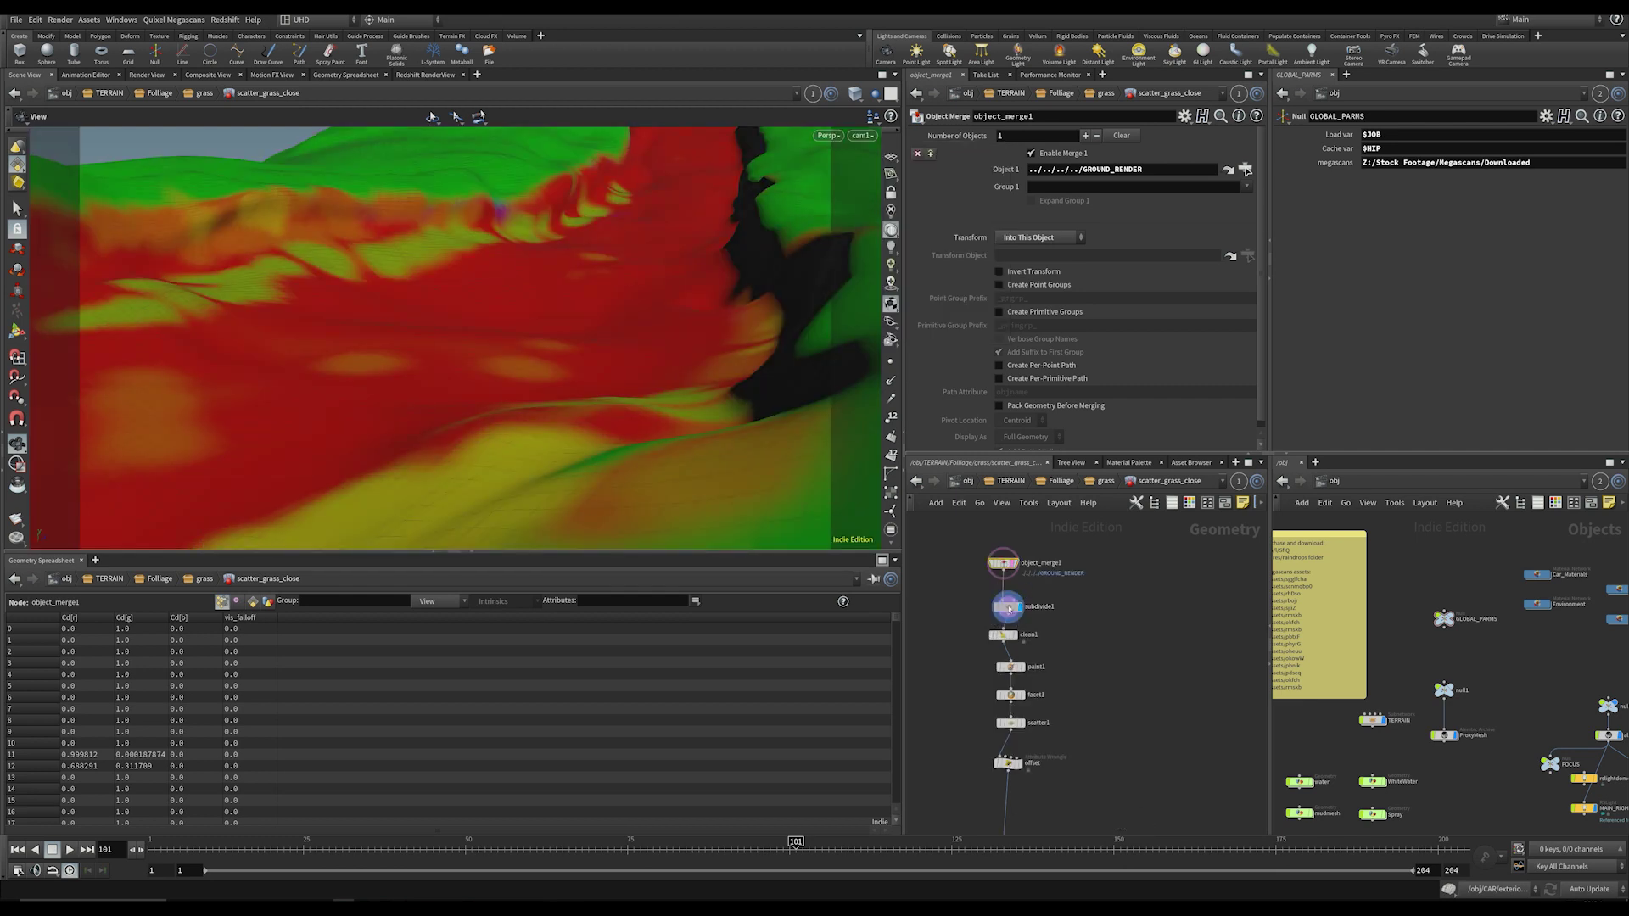
middle_drag(1044, 673, 1025, 621)
scroll(1026, 622, up, 3)
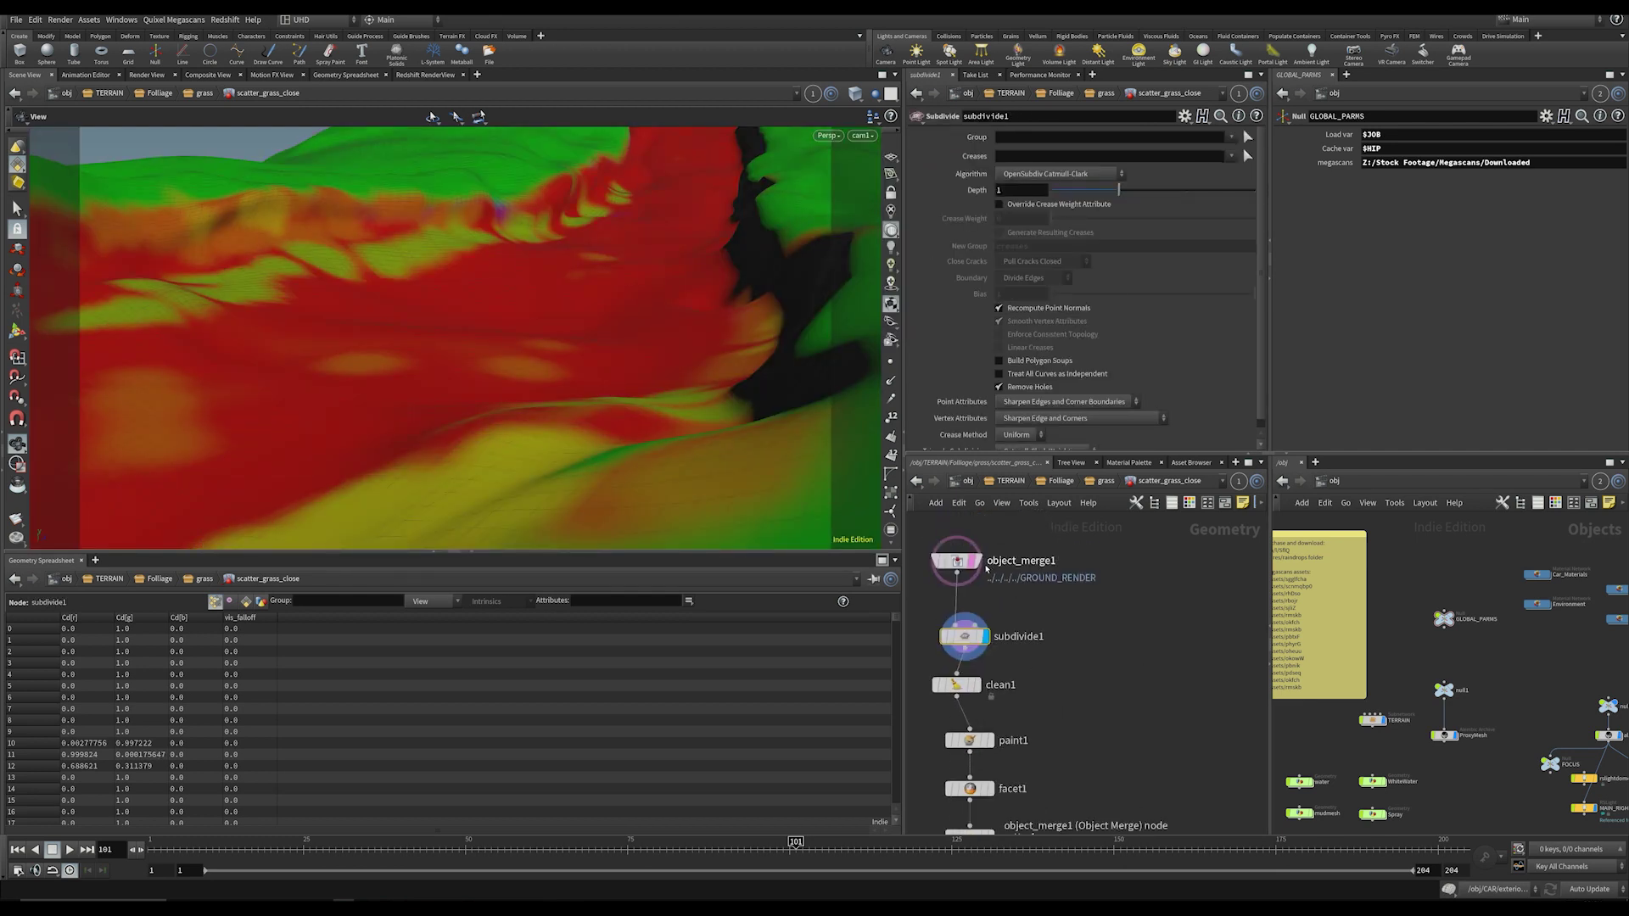
Step: Display the clean1 node and the facet1 node further down the chain, and open facet1's parameters
scroll(1025, 620, down, 2)
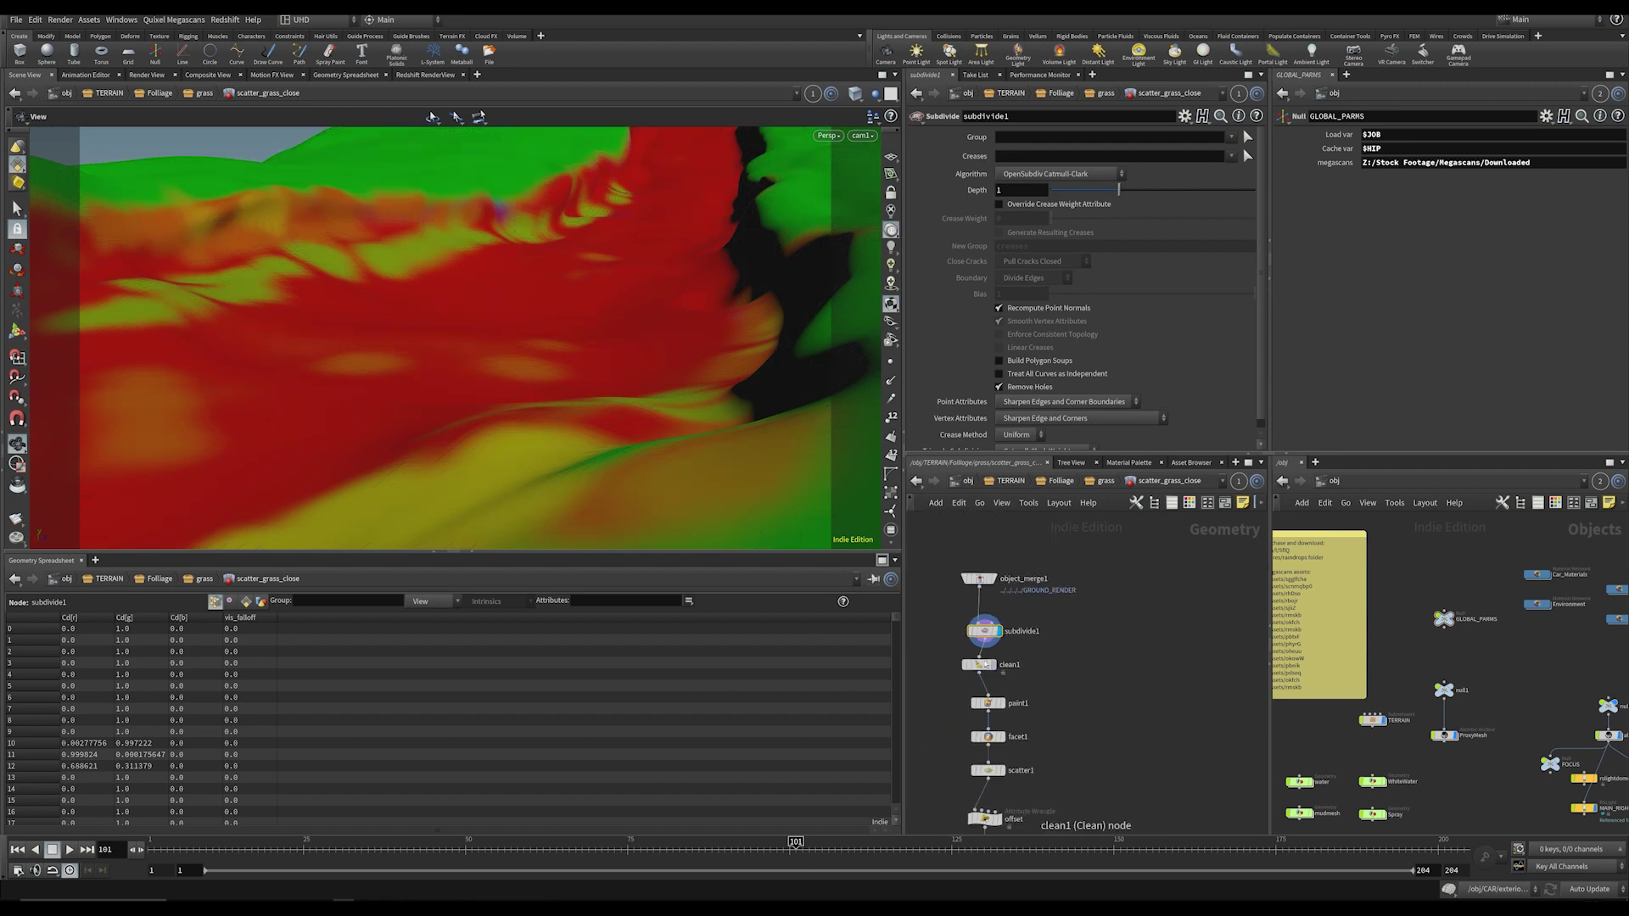
click(998, 652)
middle_drag(1055, 703, 1043, 636)
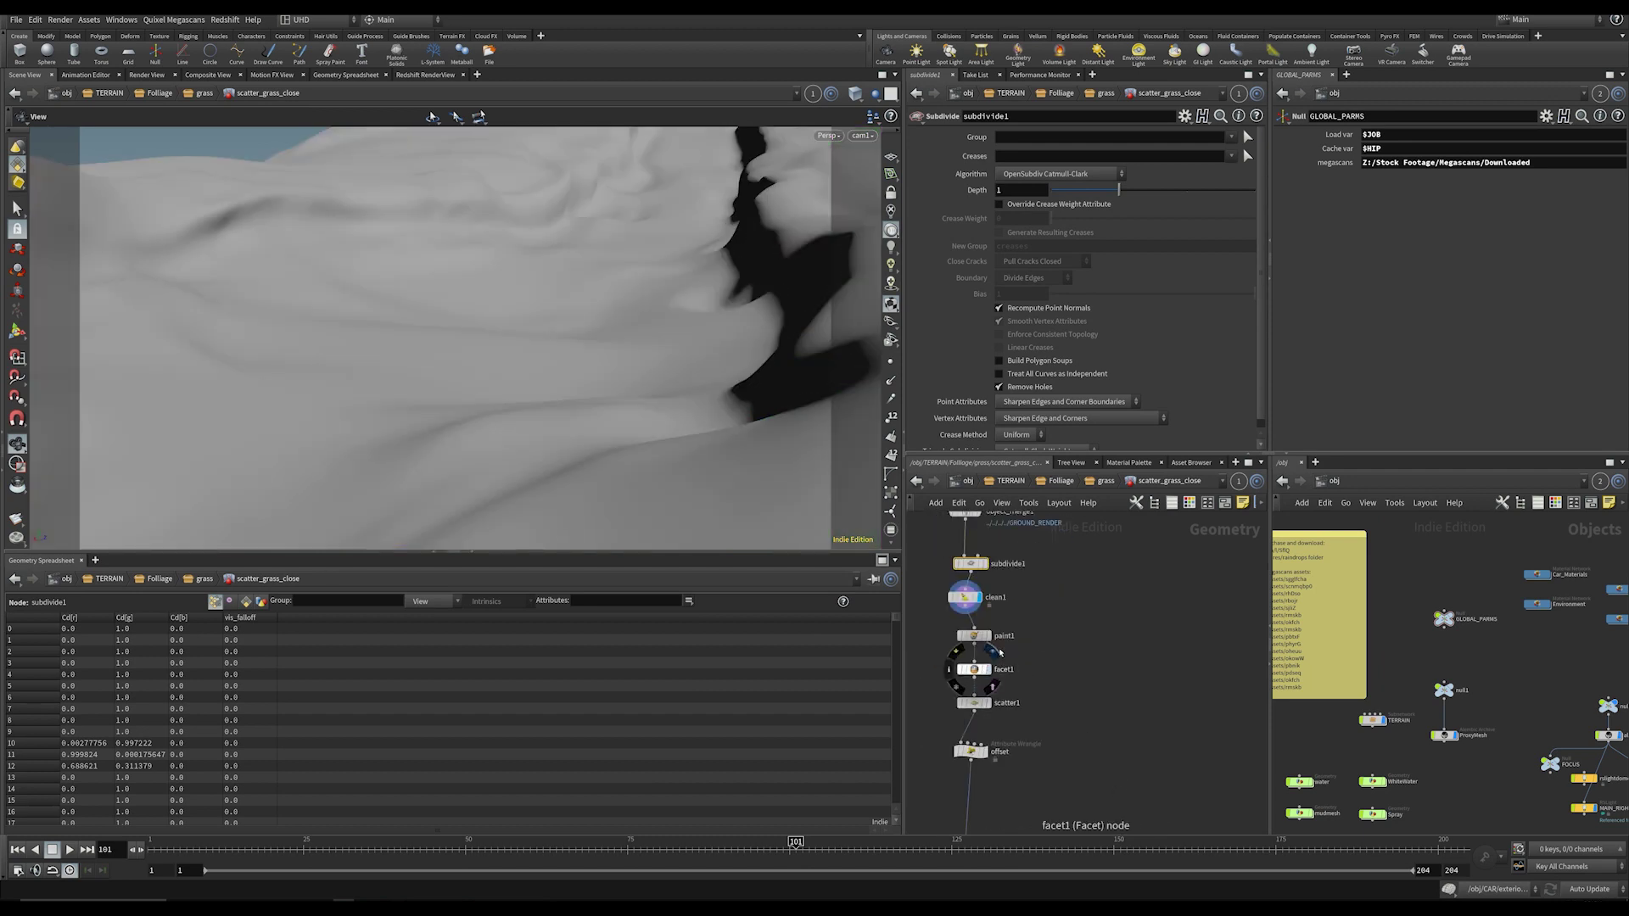
click(996, 652)
scroll(1025, 641, up, 2)
click(952, 682)
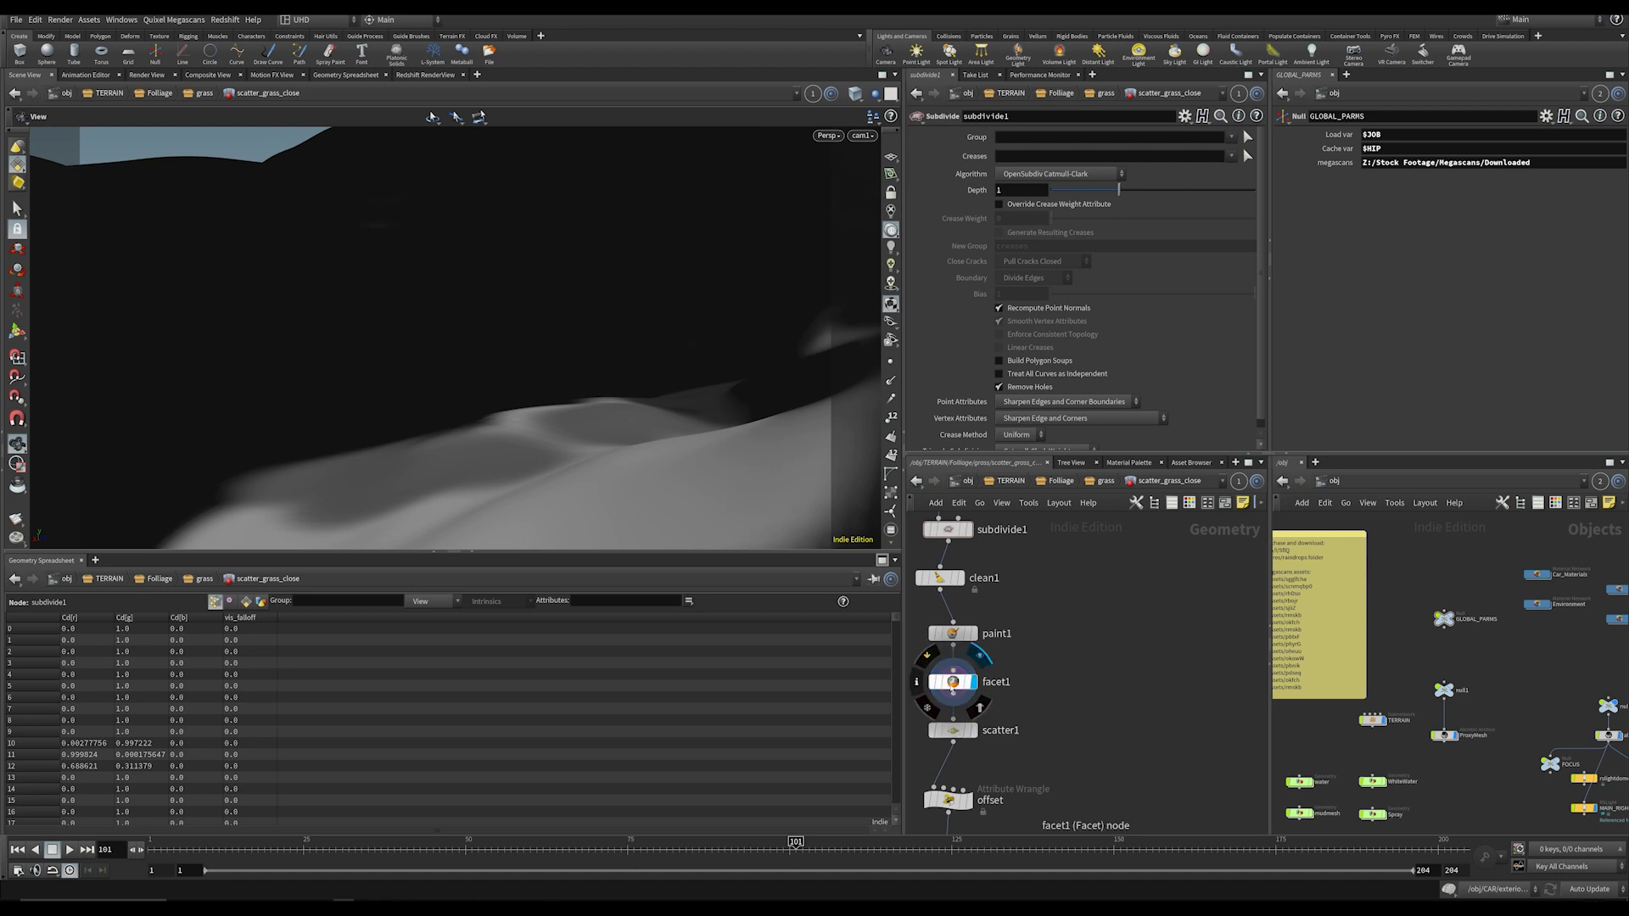
Step: Display the scatter1 node's points through the camera and open its density and point count parameters
middle_drag(1032, 722, 1025, 688)
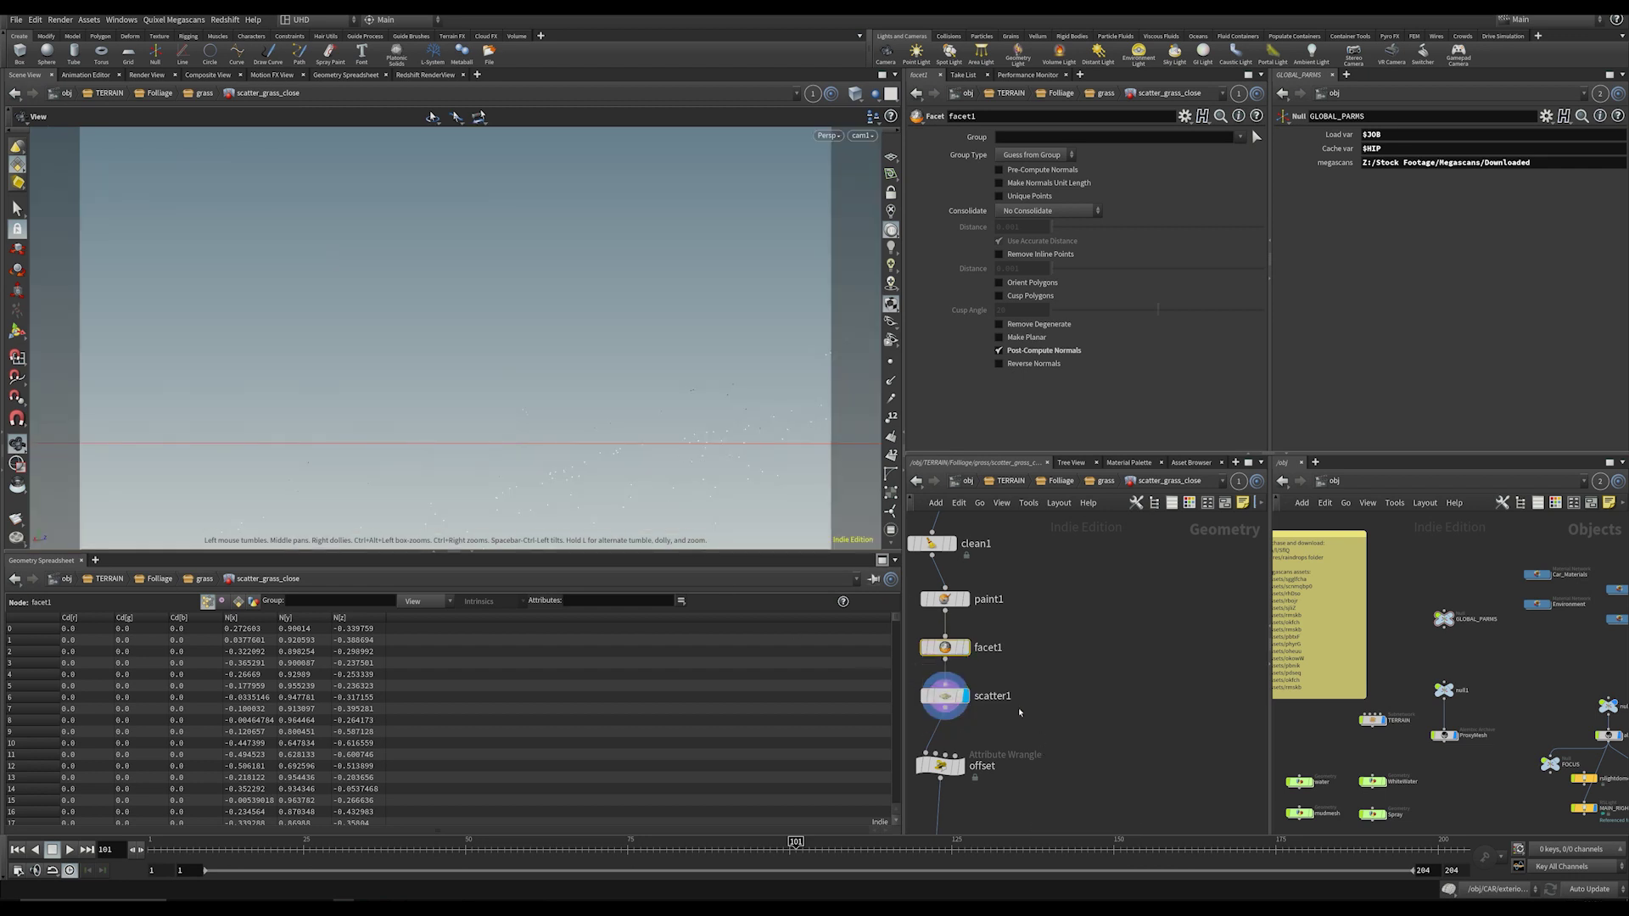
click(945, 696)
scroll(1049, 476, down, 1)
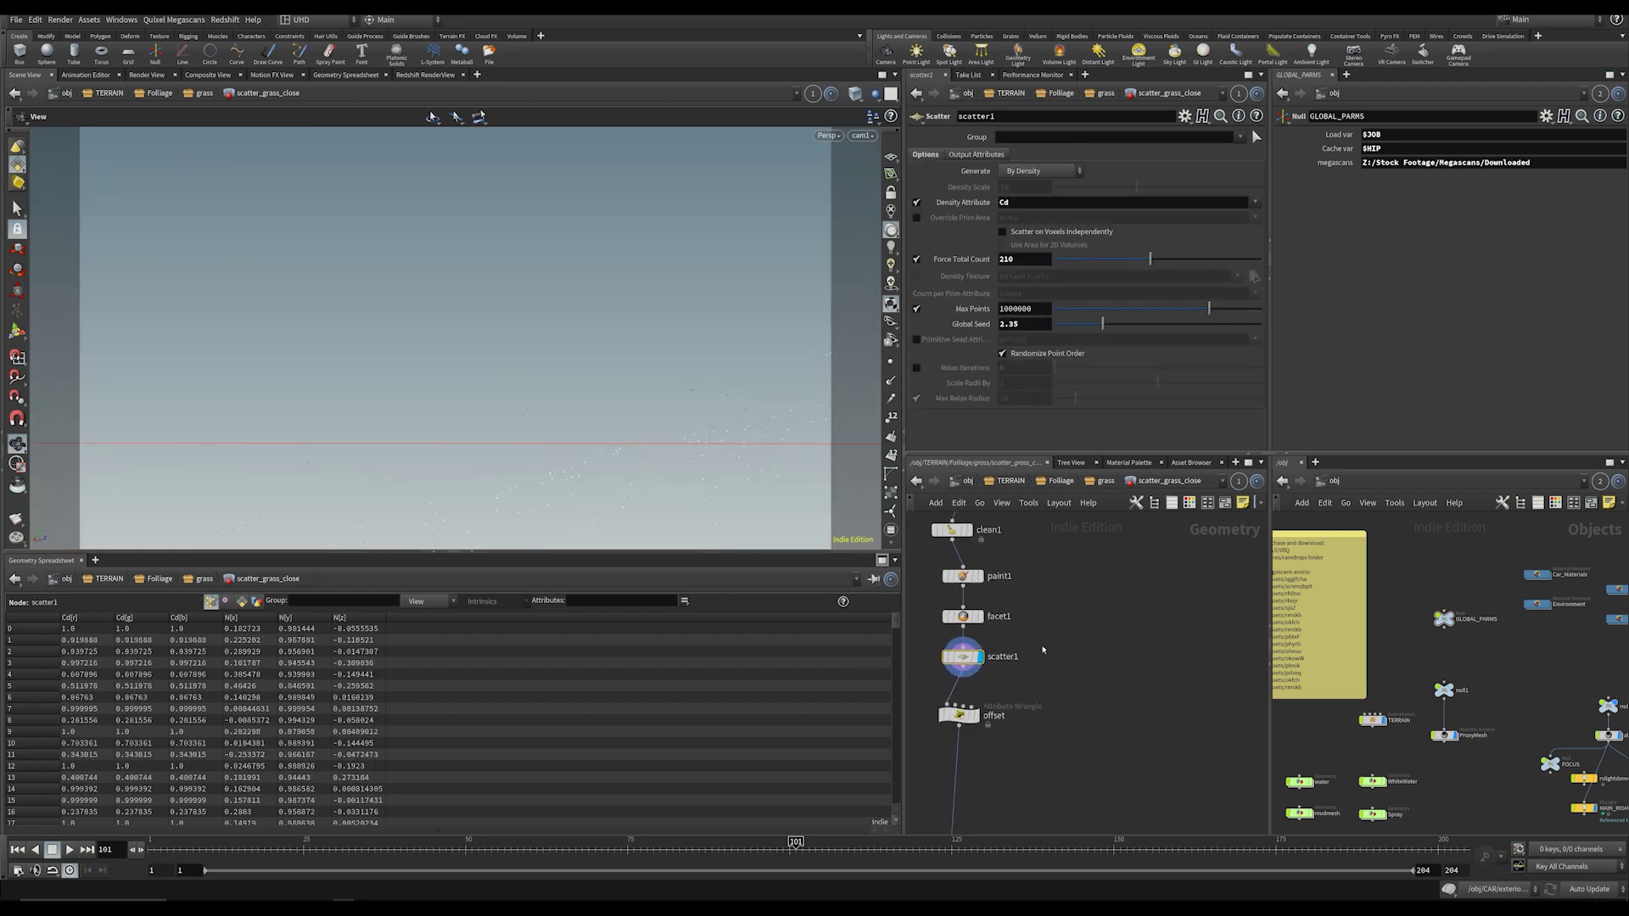
Step: Display the offset wrangle, try a higher Multi value on it and undo that change
click(959, 719)
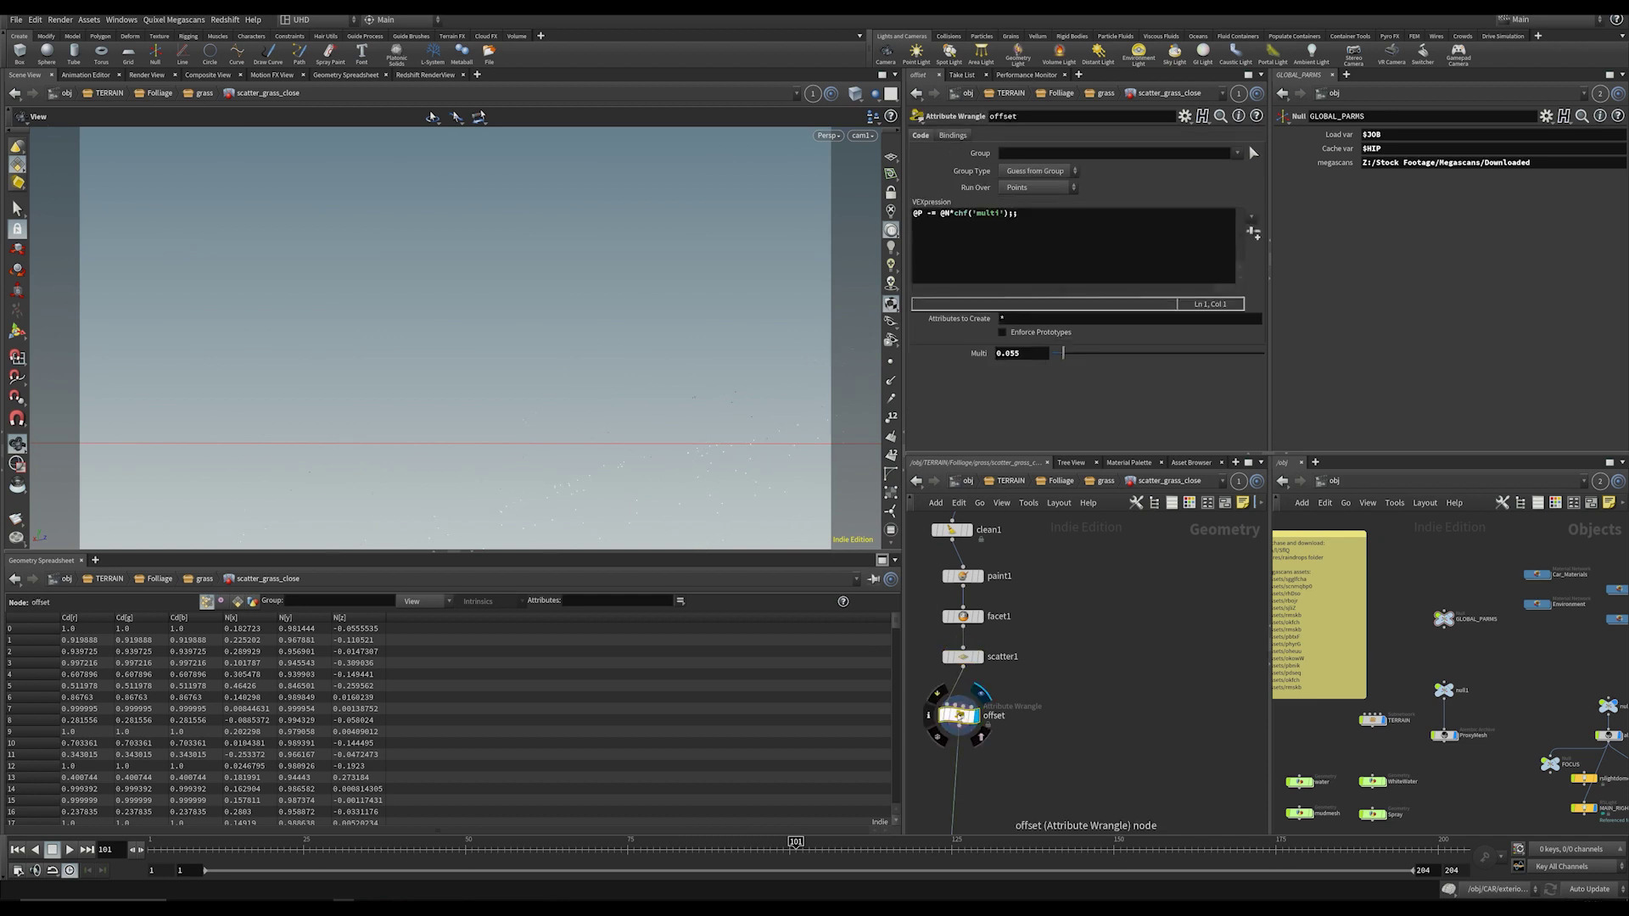
drag(1066, 355, 1159, 355)
key(ctrl+z)
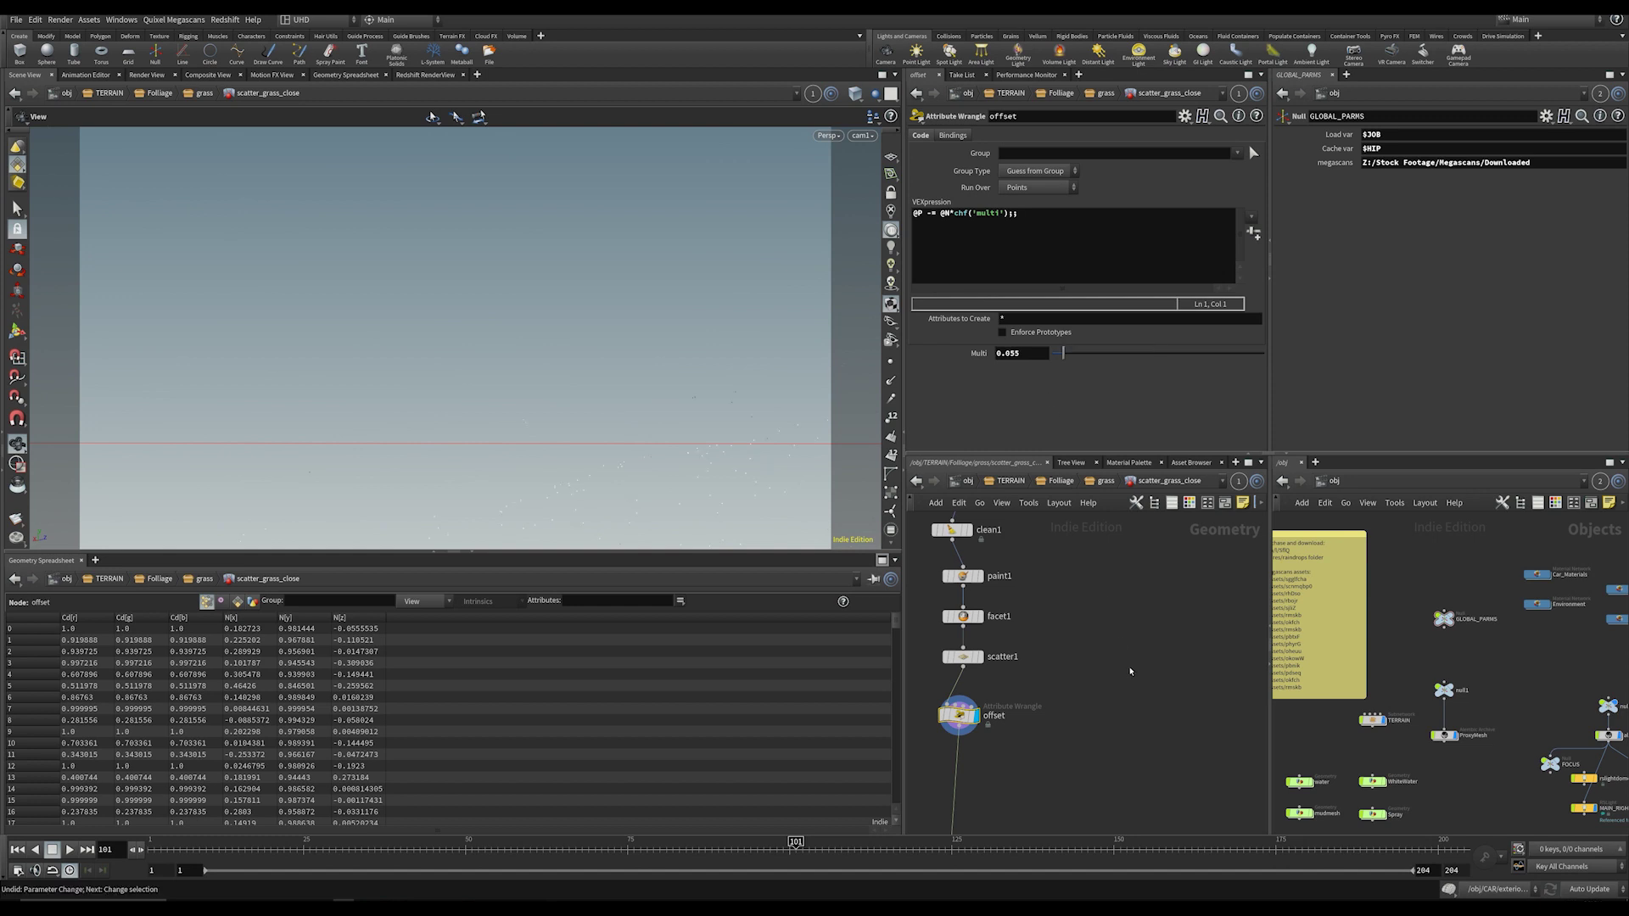
Step: Display the pscale wrangle further down the chain and open its random scale expression and parameters
scroll(1056, 628, down, 3)
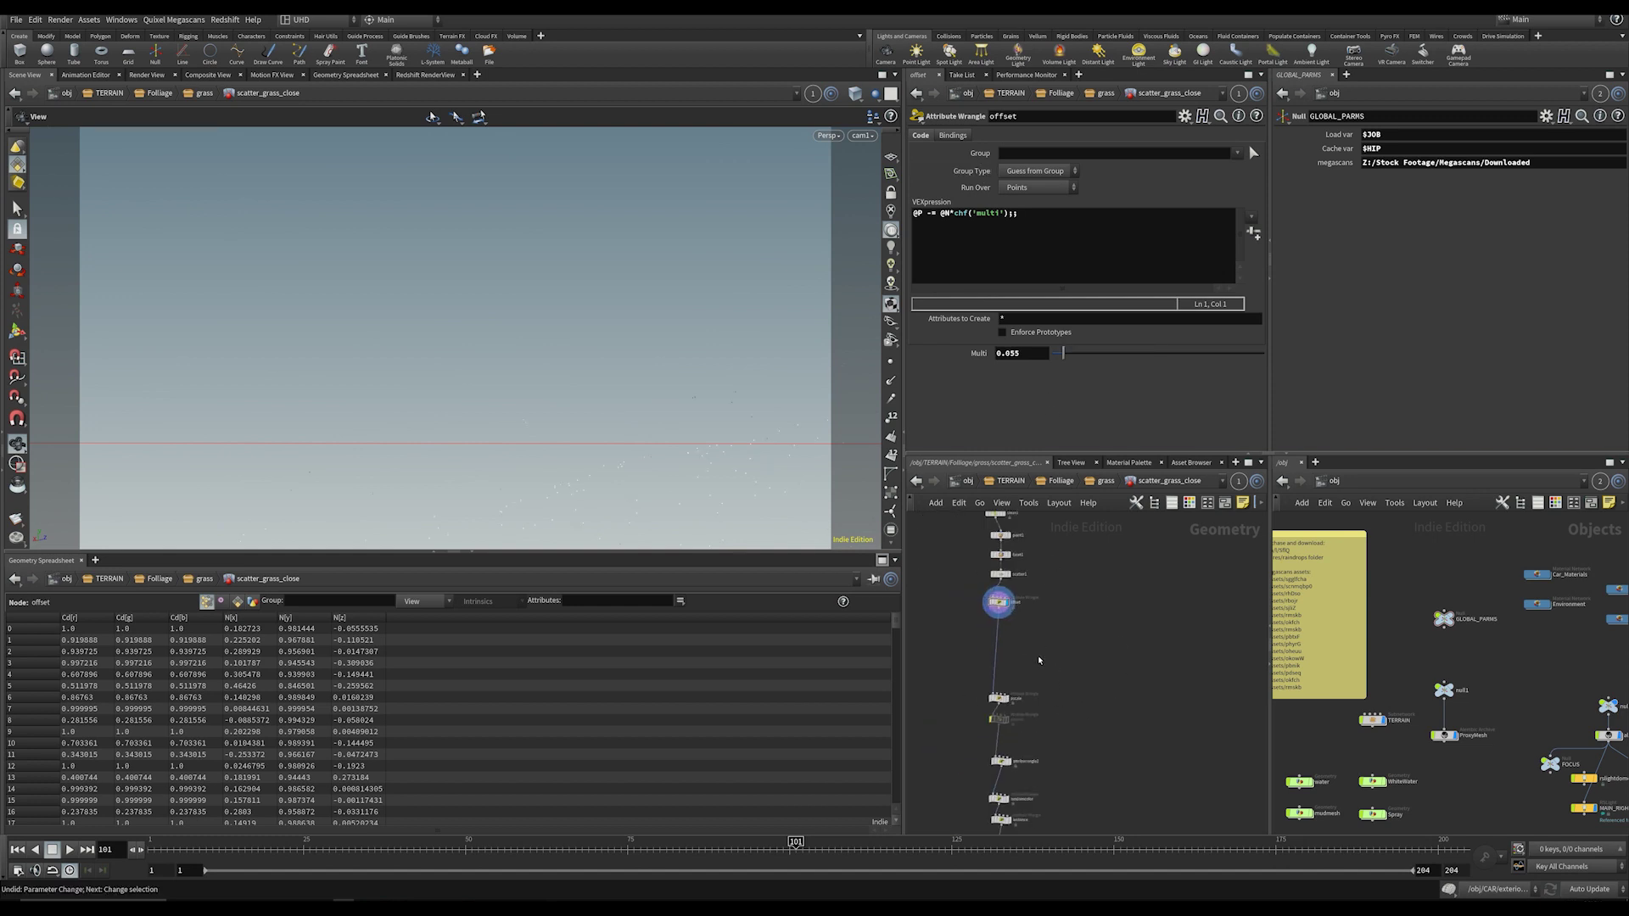
scroll(1039, 661, up, 4)
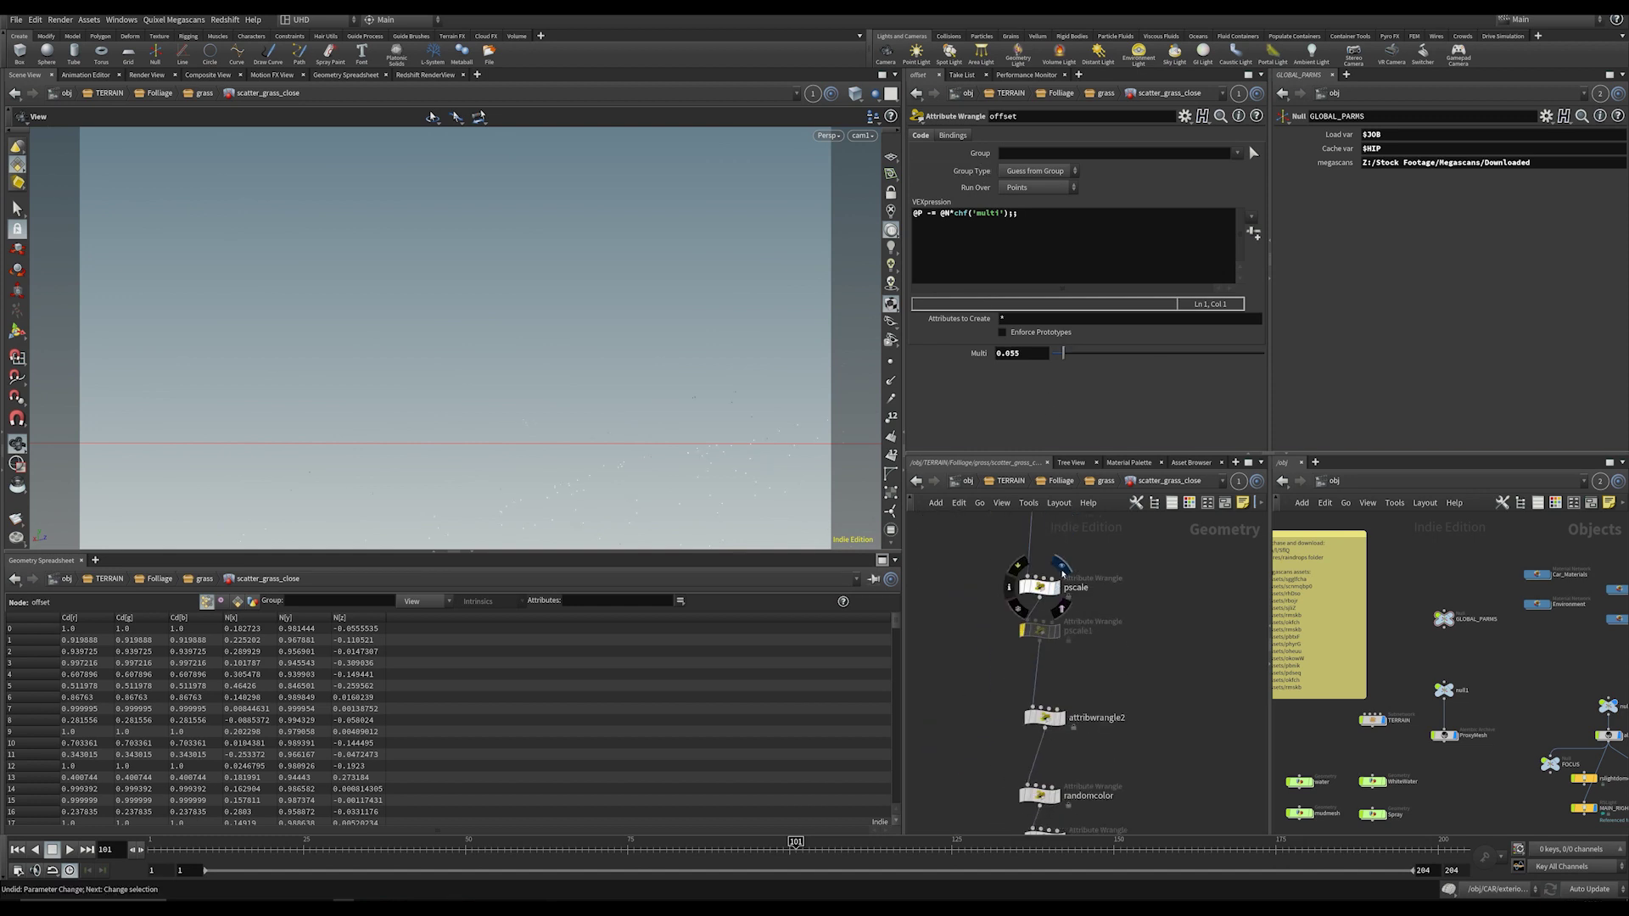
click(1062, 571)
click(1042, 587)
Step: Display the randomcolor wrangle and examine its rand attribute expression and its place before the instance wrangle
middle_drag(1058, 828, 1061, 684)
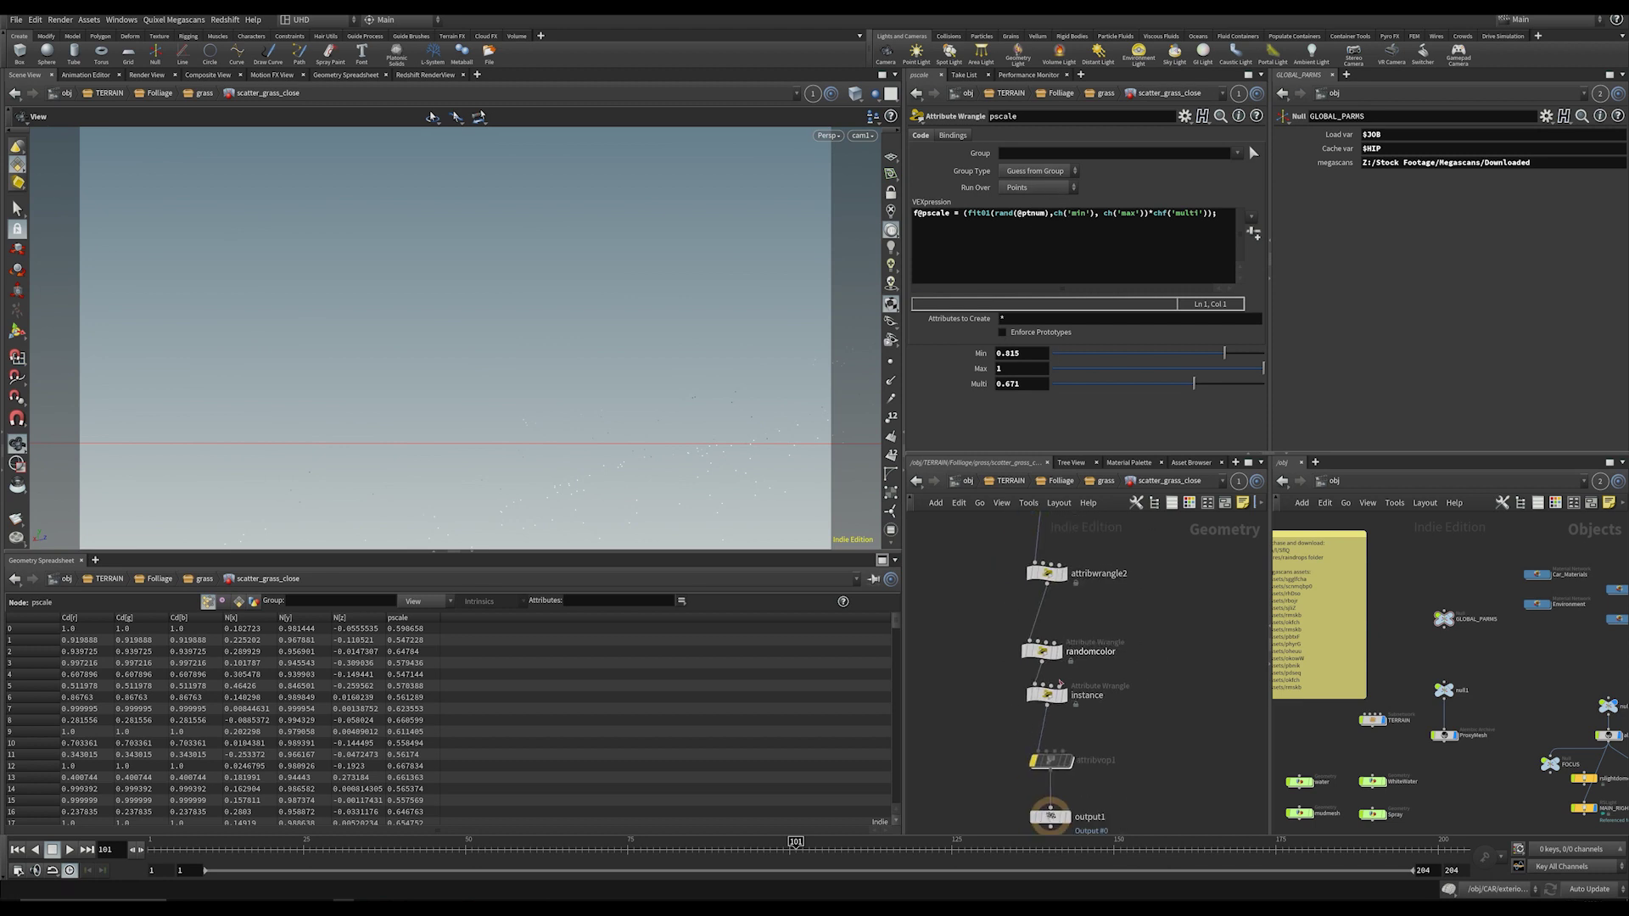
click(1042, 652)
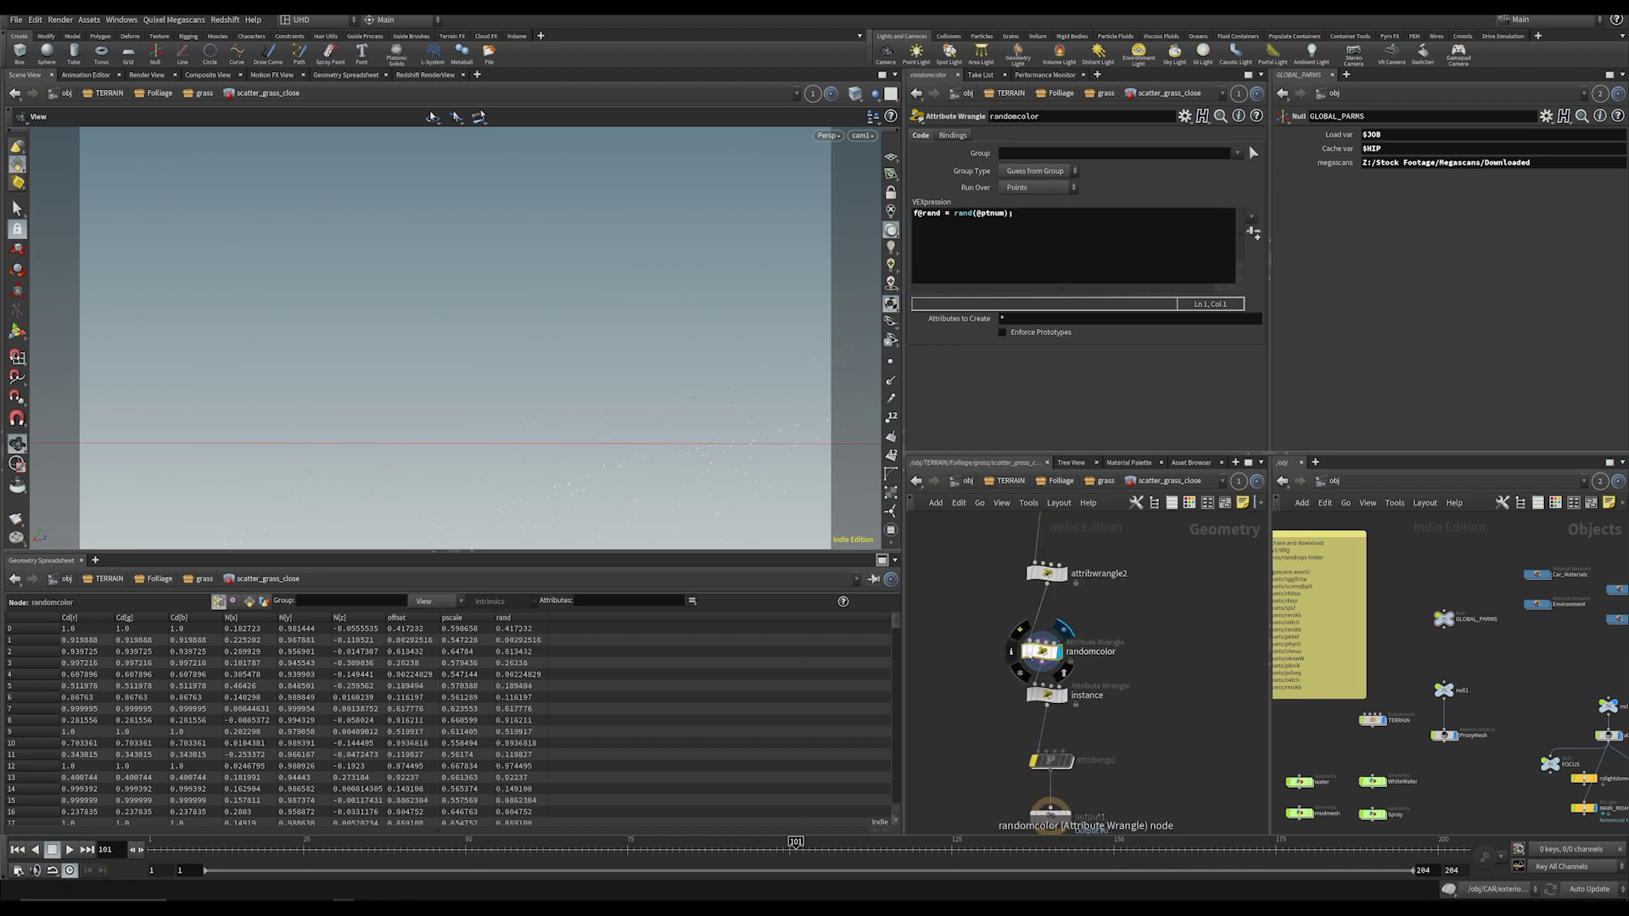
drag(919, 219, 1105, 287)
click(1054, 237)
click(1157, 636)
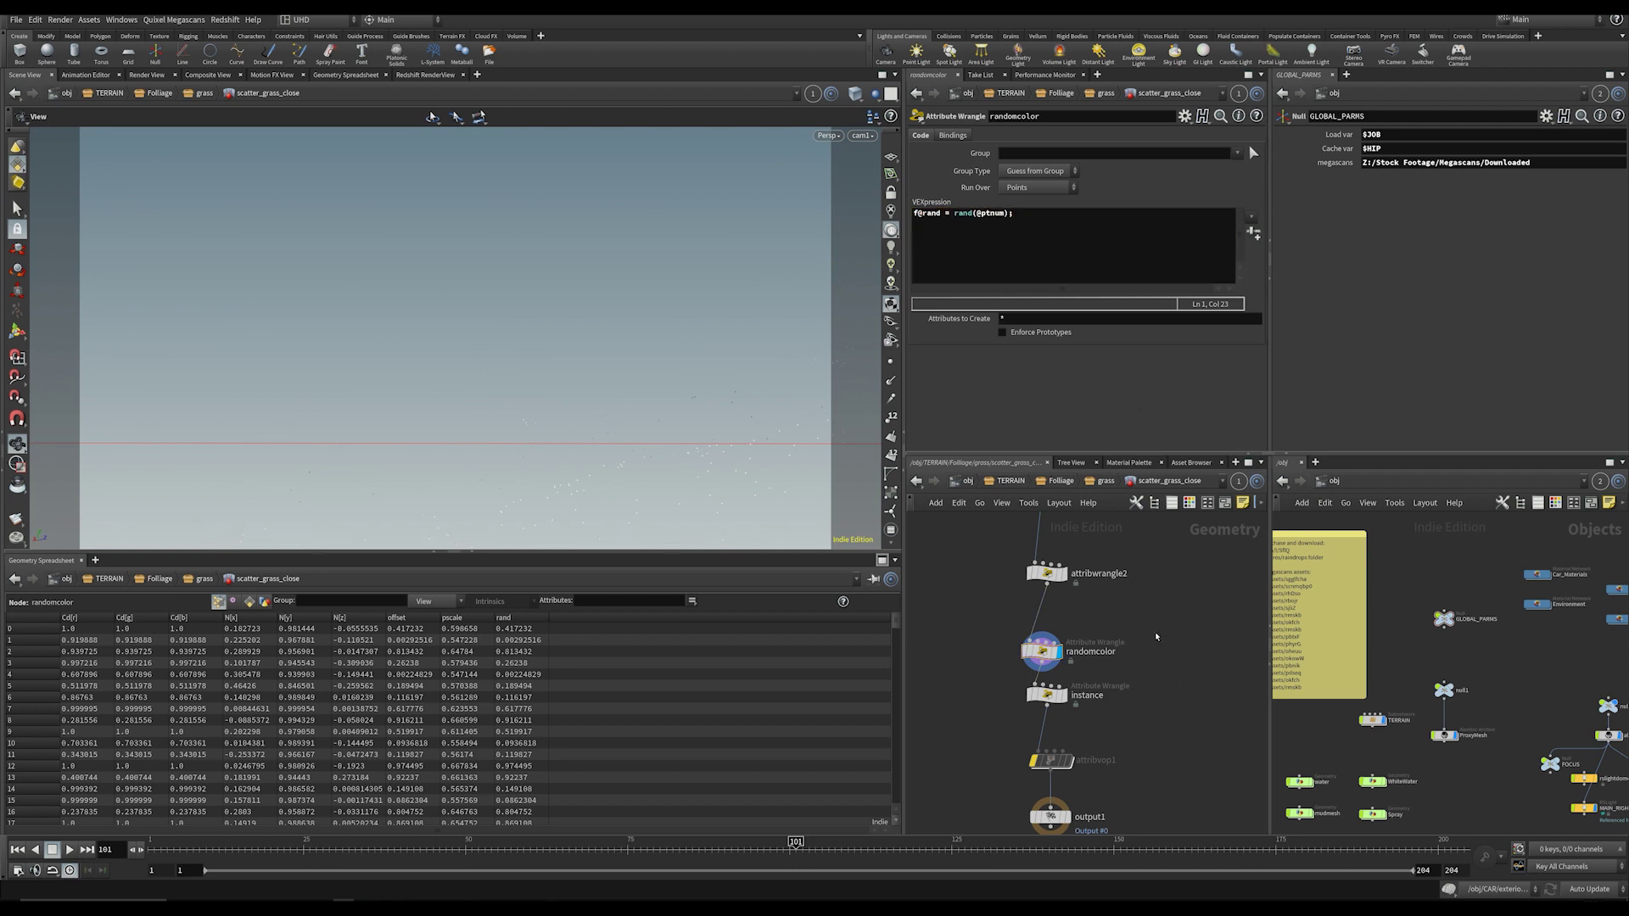
scroll(1106, 625, down, 4)
scroll(1085, 681, up, 5)
middle_drag(1085, 681, 1071, 729)
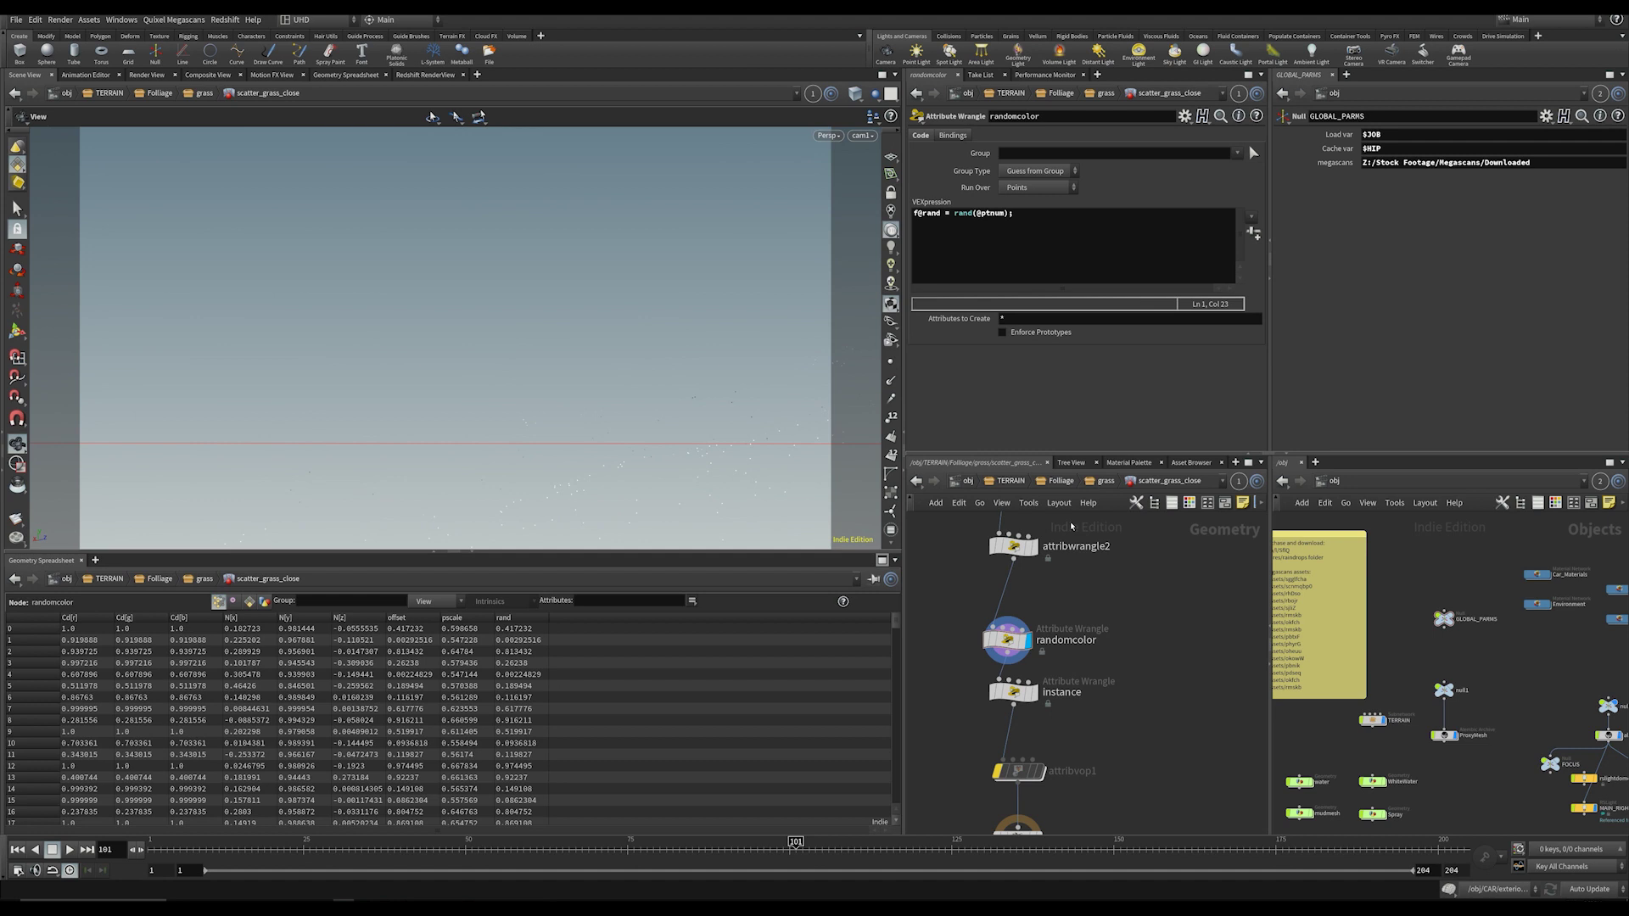
middle_drag(1138, 573, 1126, 576)
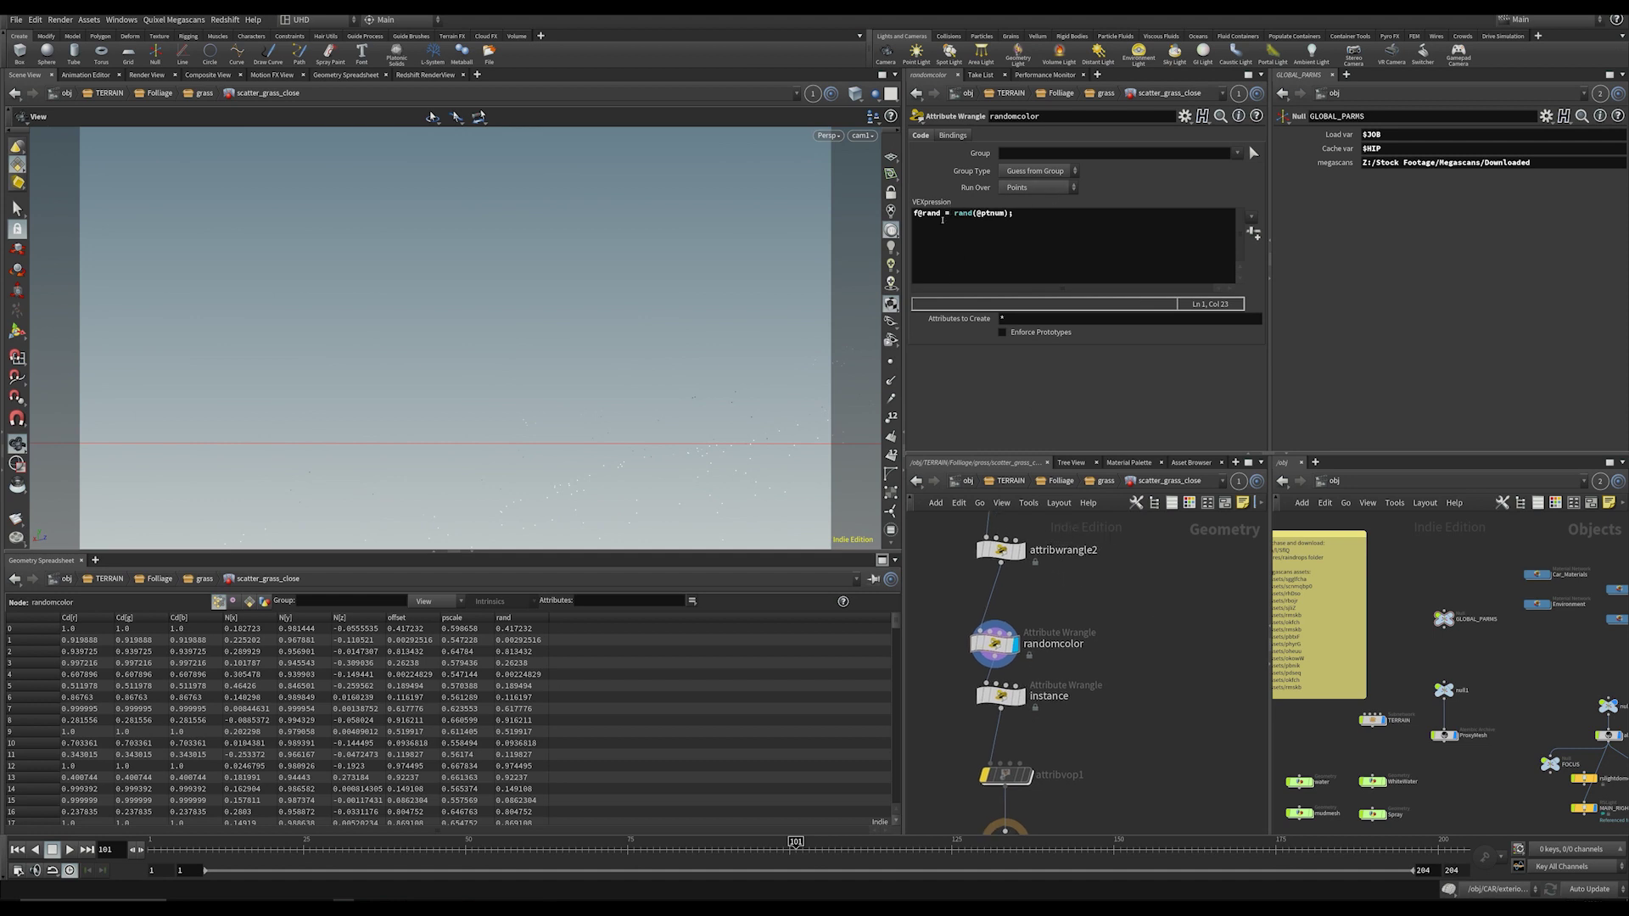
drag(942, 216, 1050, 241)
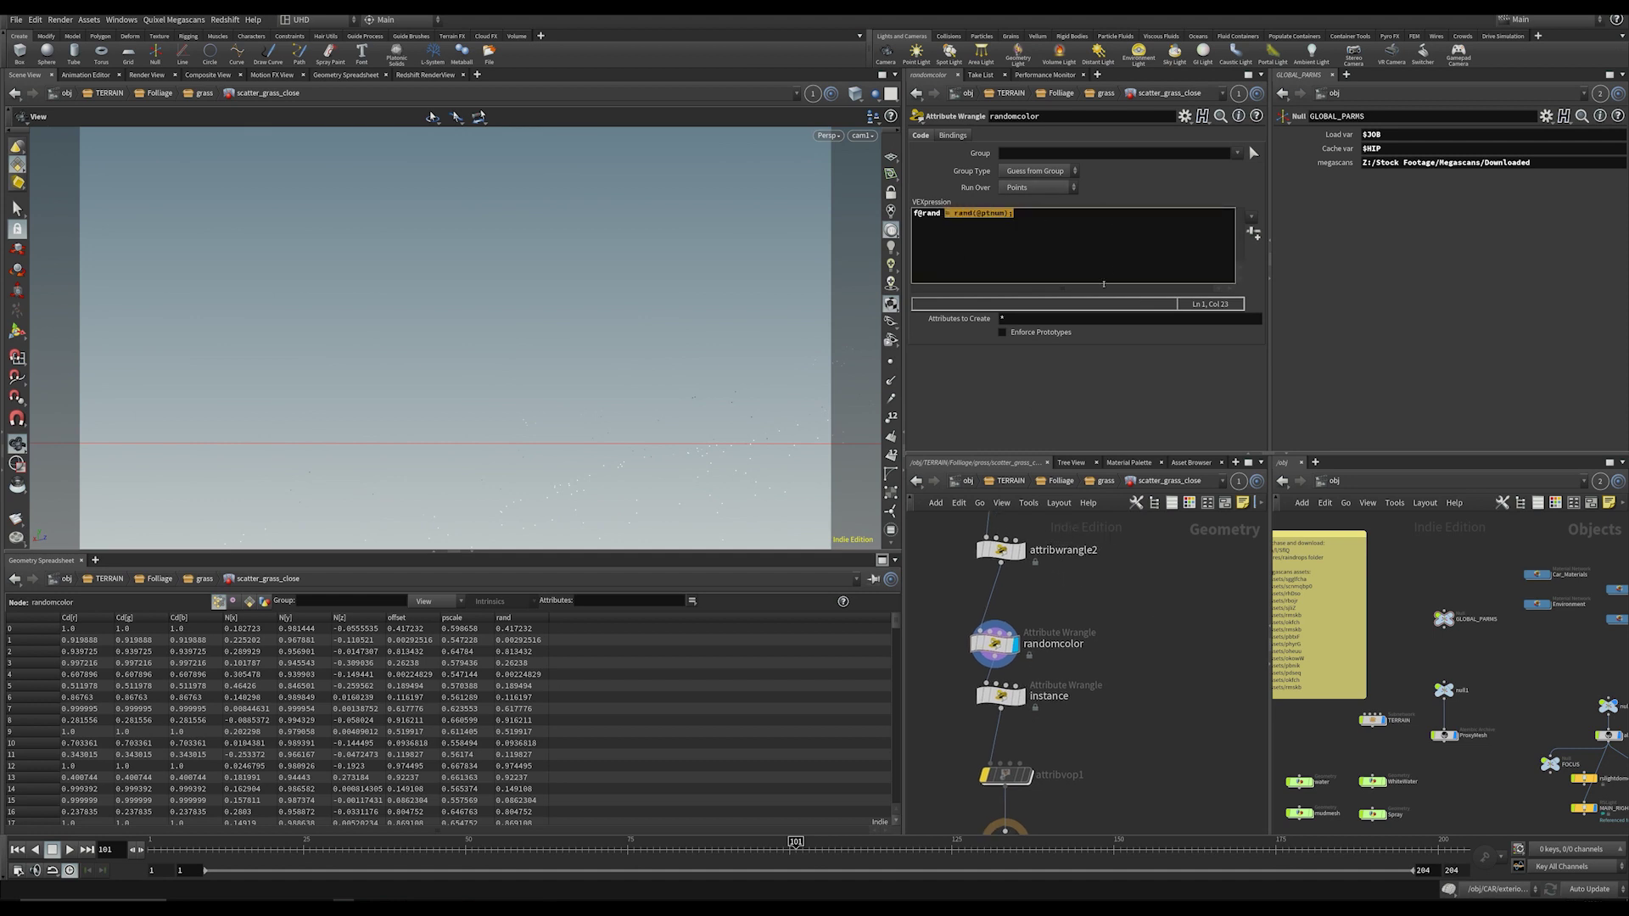
click(1050, 240)
scroll(1065, 694, down, 4)
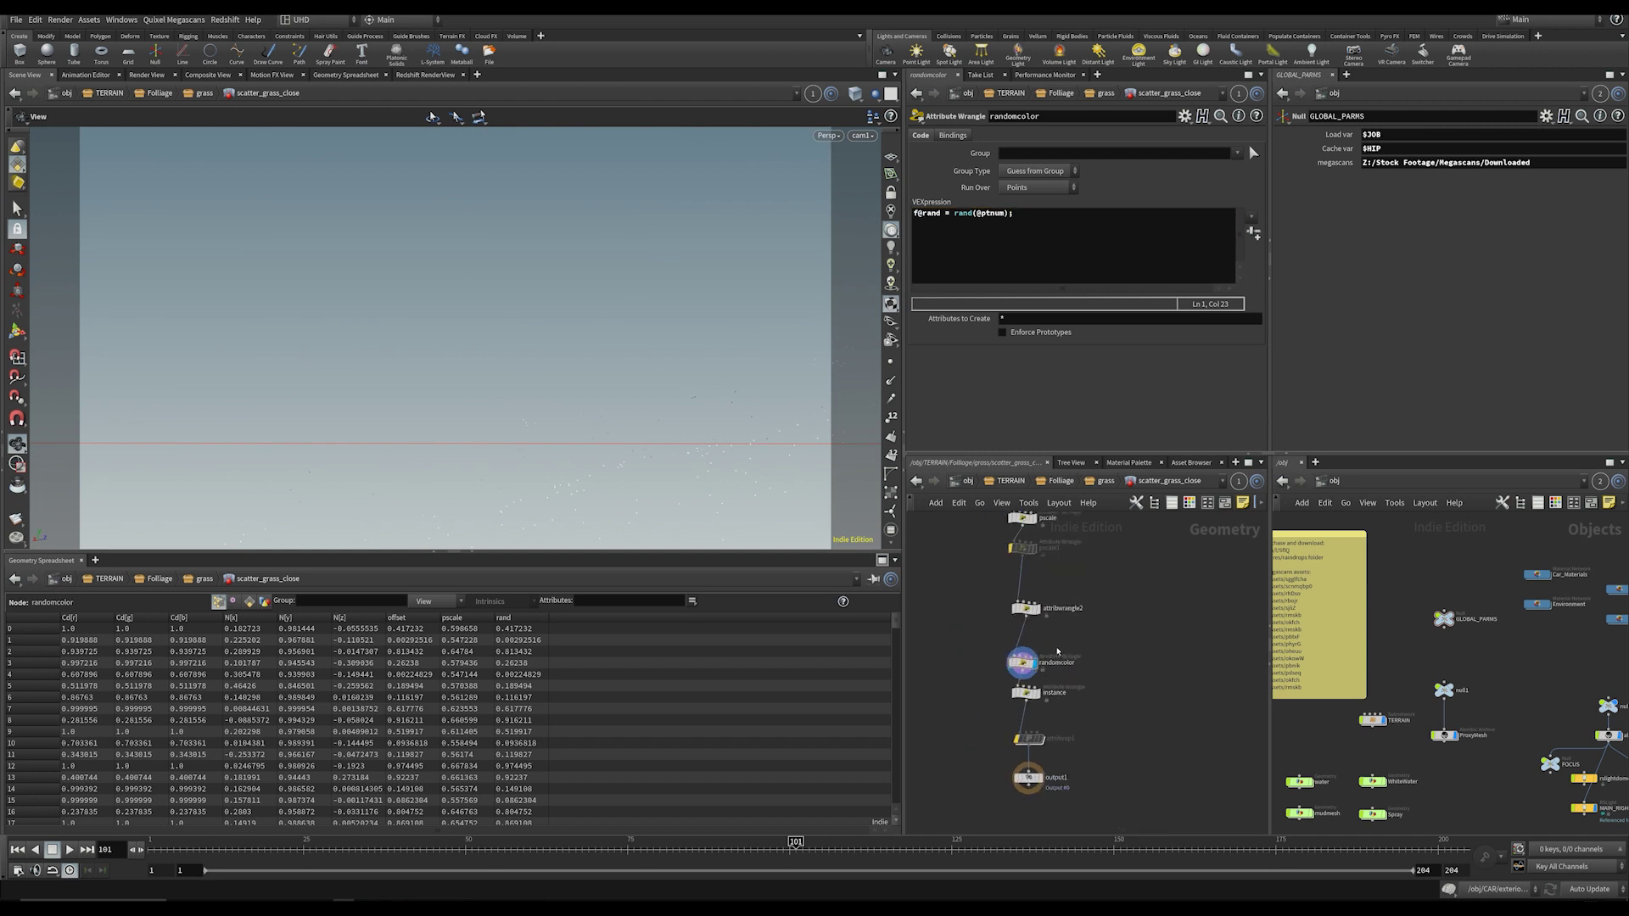
middle_drag(1084, 686, 1097, 657)
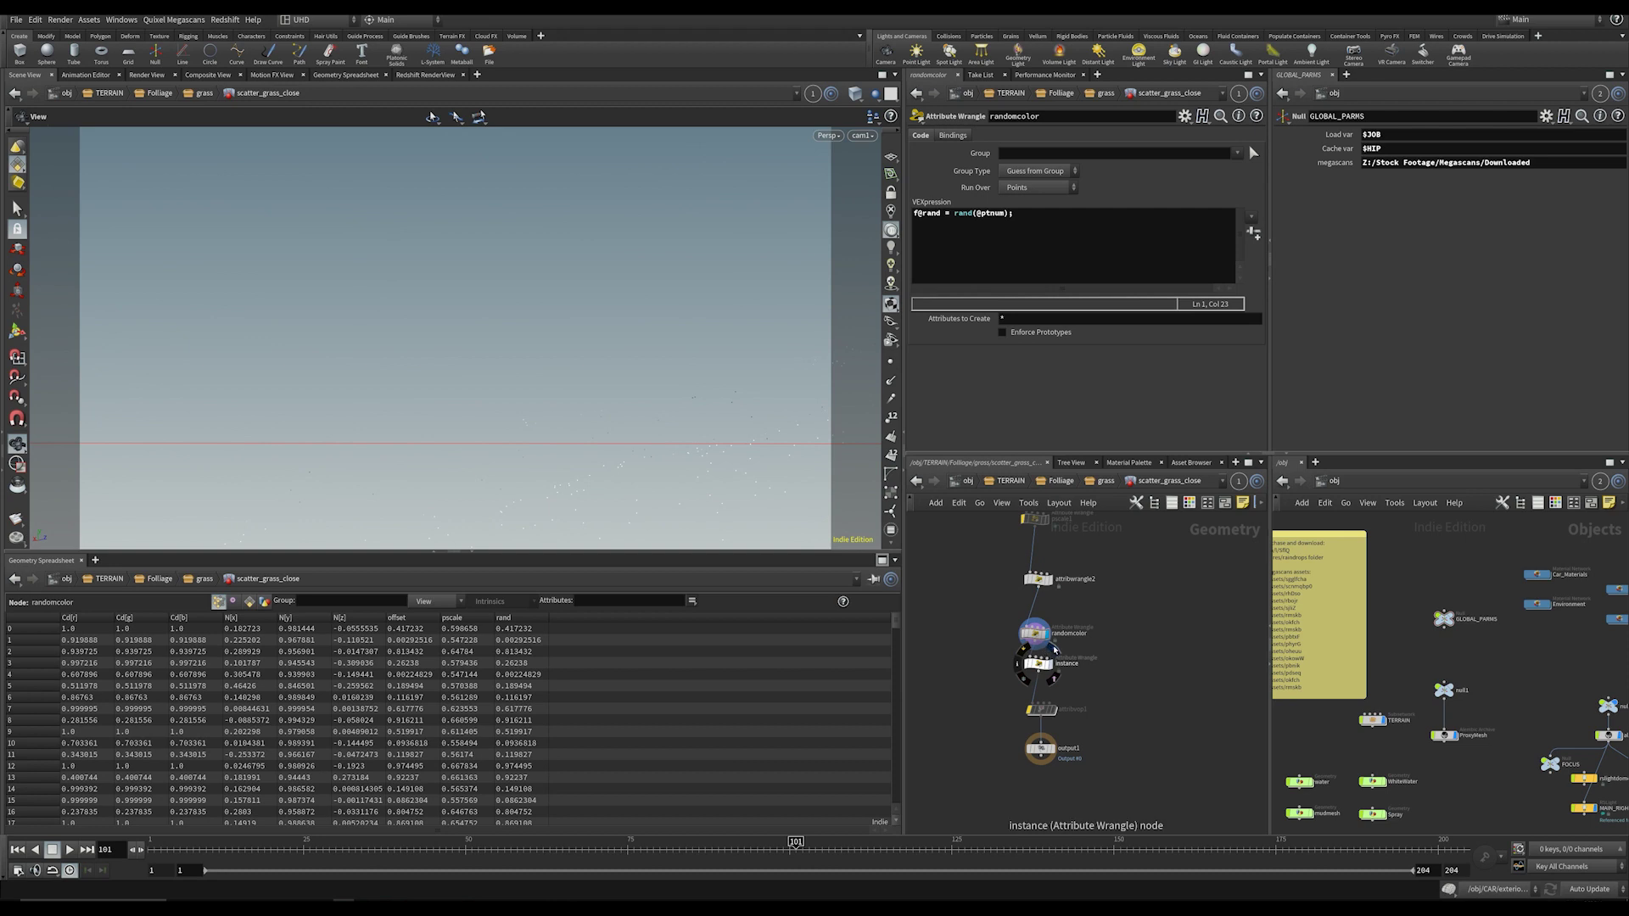
Step: Display the instance wrangle's output in scatter_grass_close and show its parameters and code
click(1054, 653)
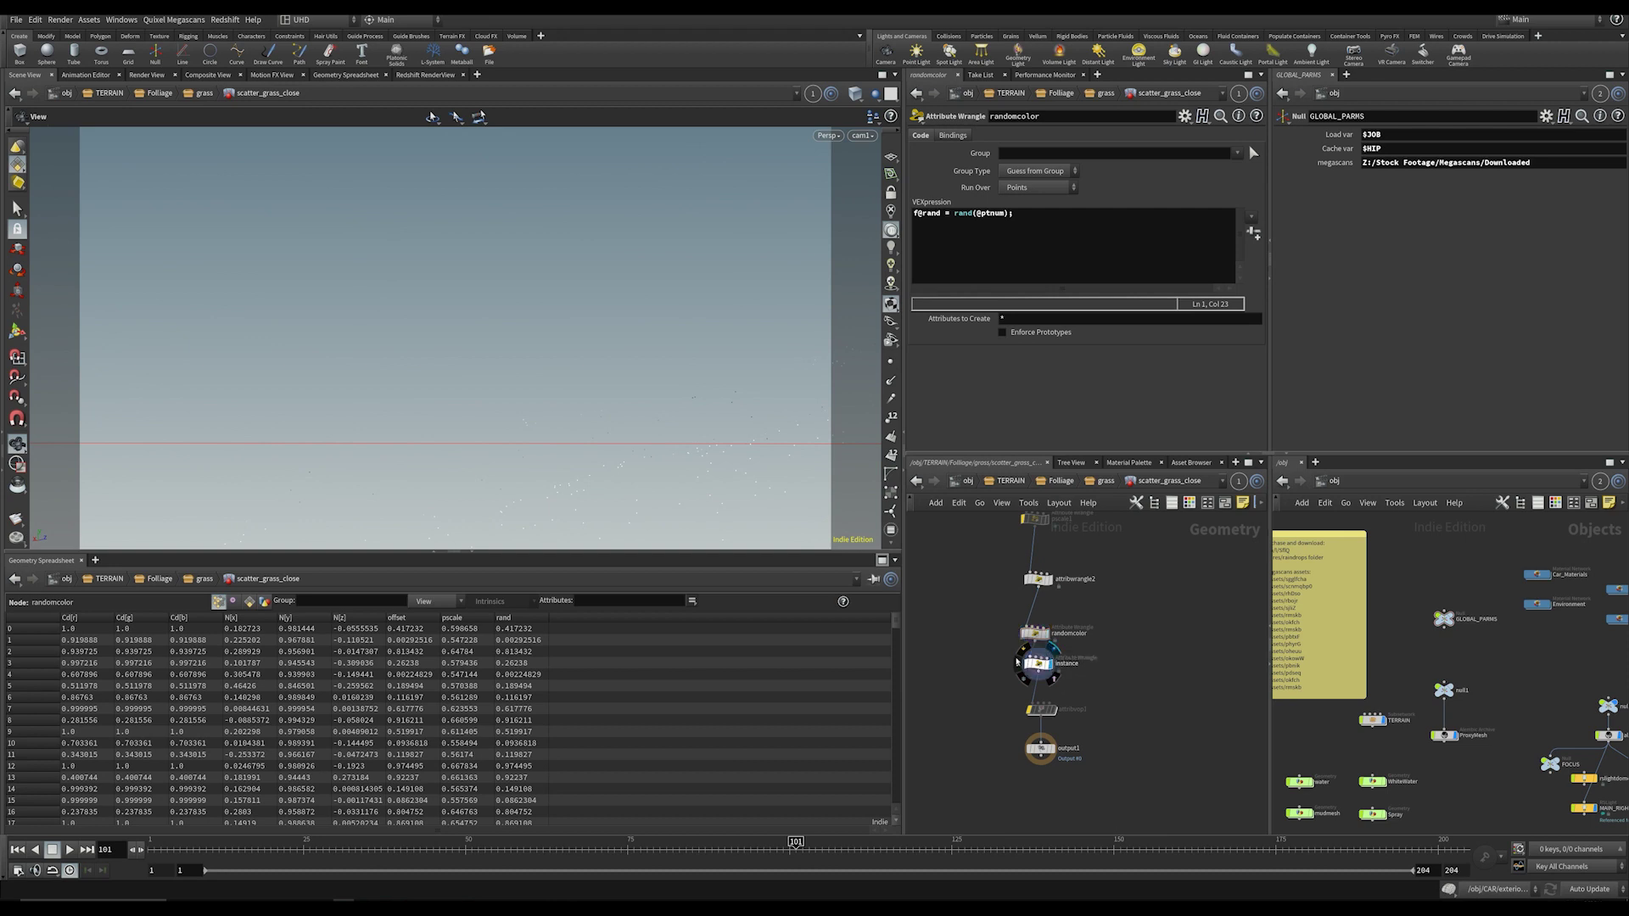
click(1030, 667)
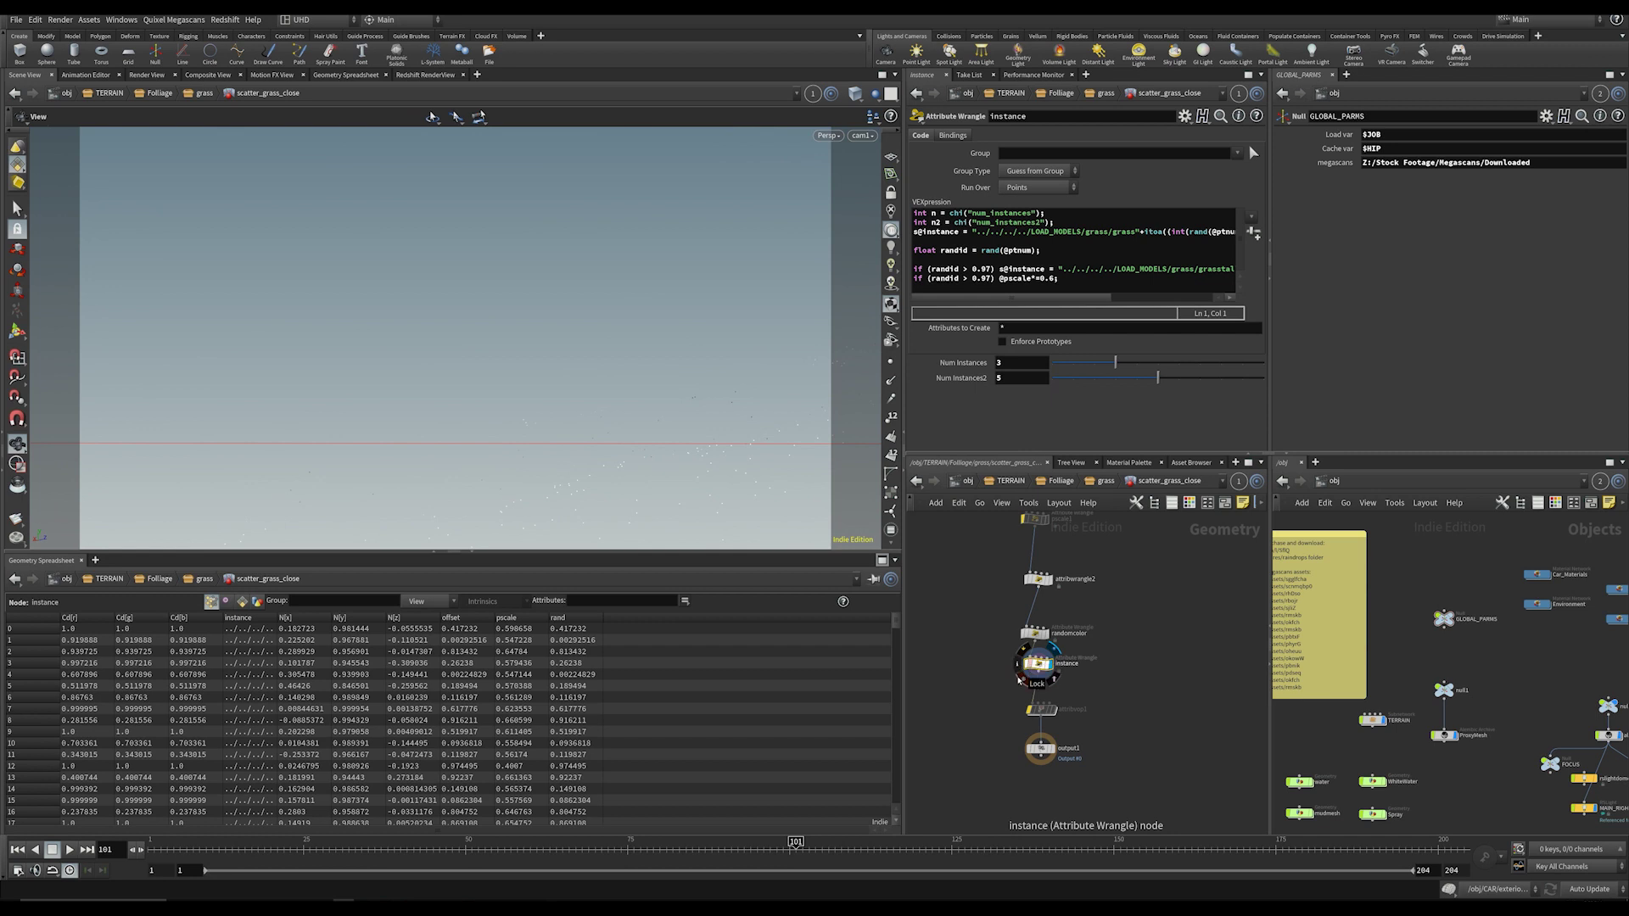
middle_click(1037, 668)
middle_drag(1167, 651, 1154, 680)
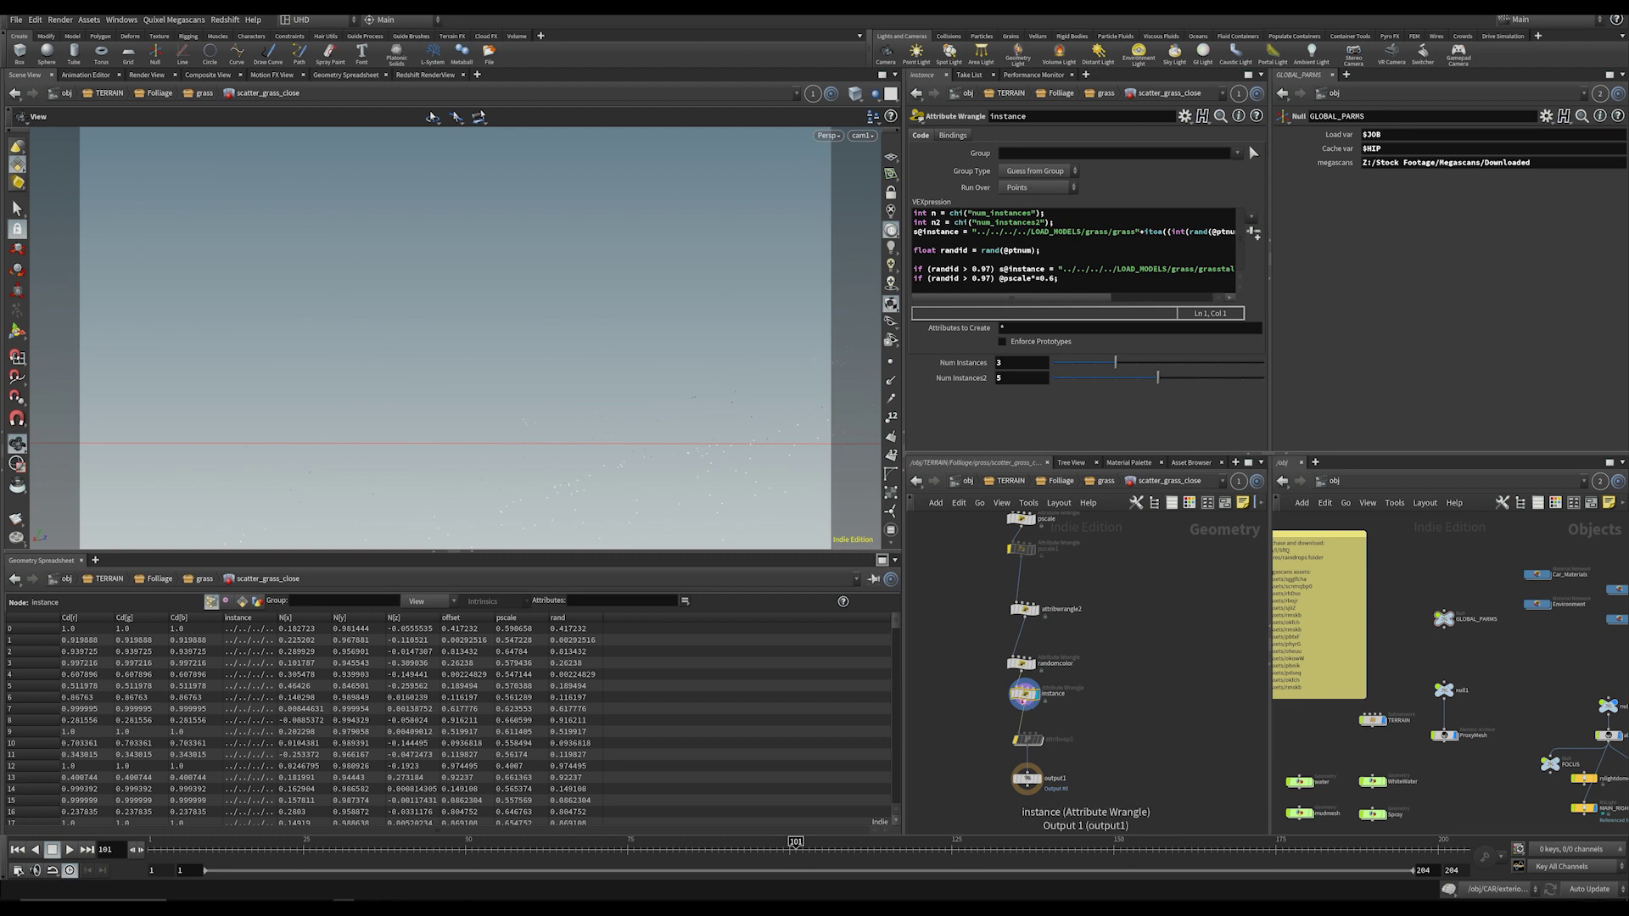
Step: Open the instance wrangle's VEXpression from scatter_grass_close in a separate, larger code editor
click(1098, 481)
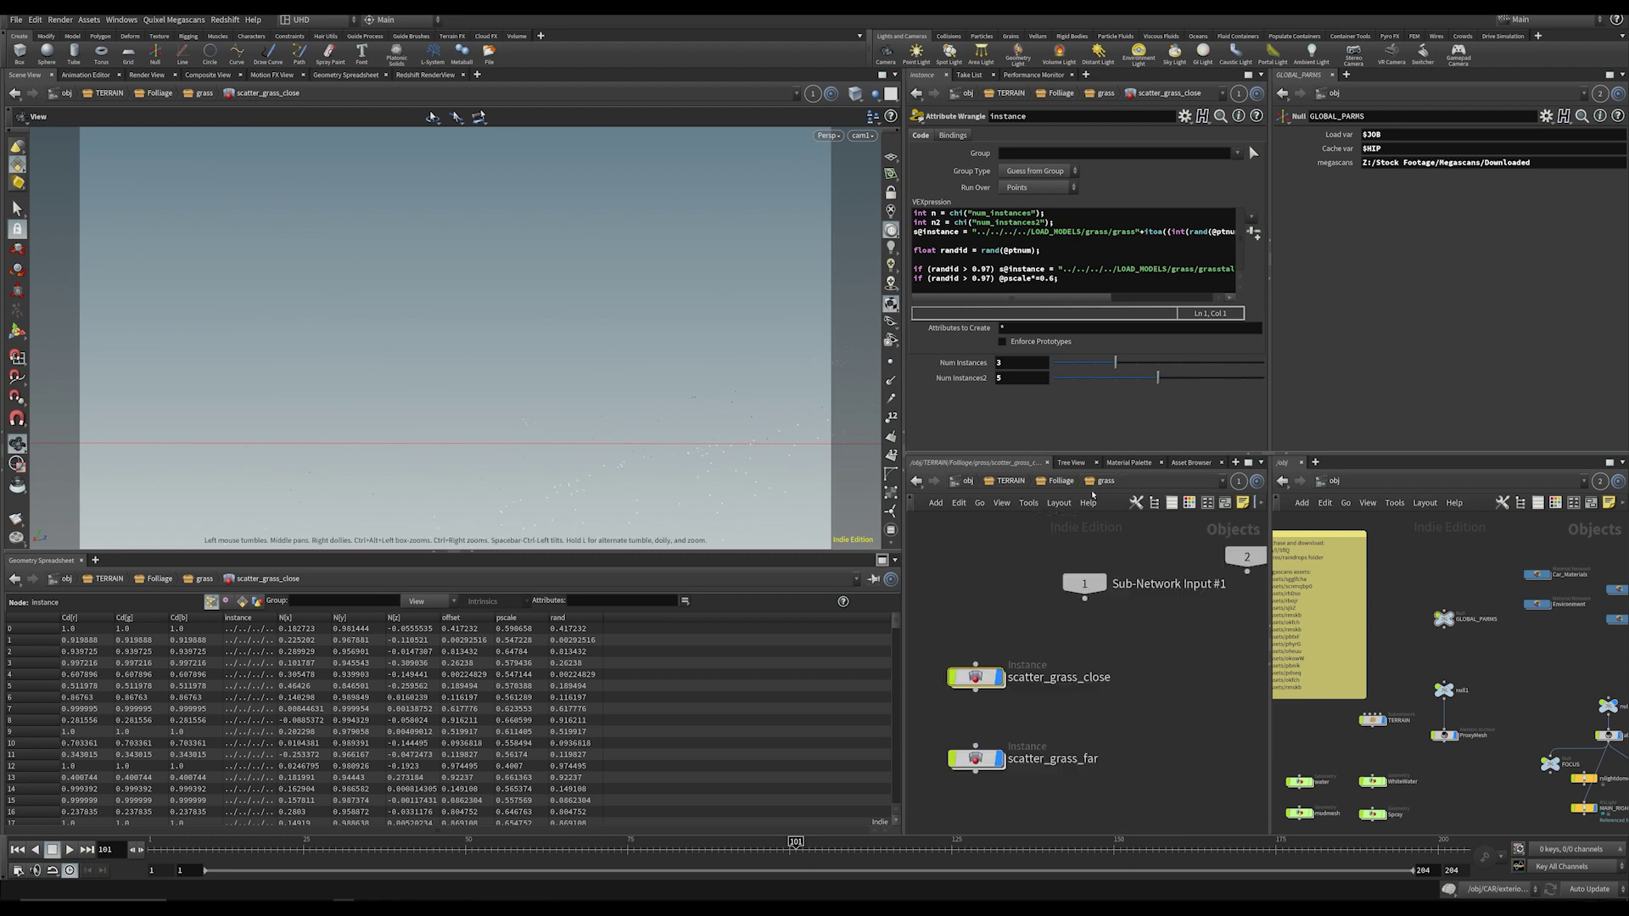
click(976, 678)
double_click(976, 677)
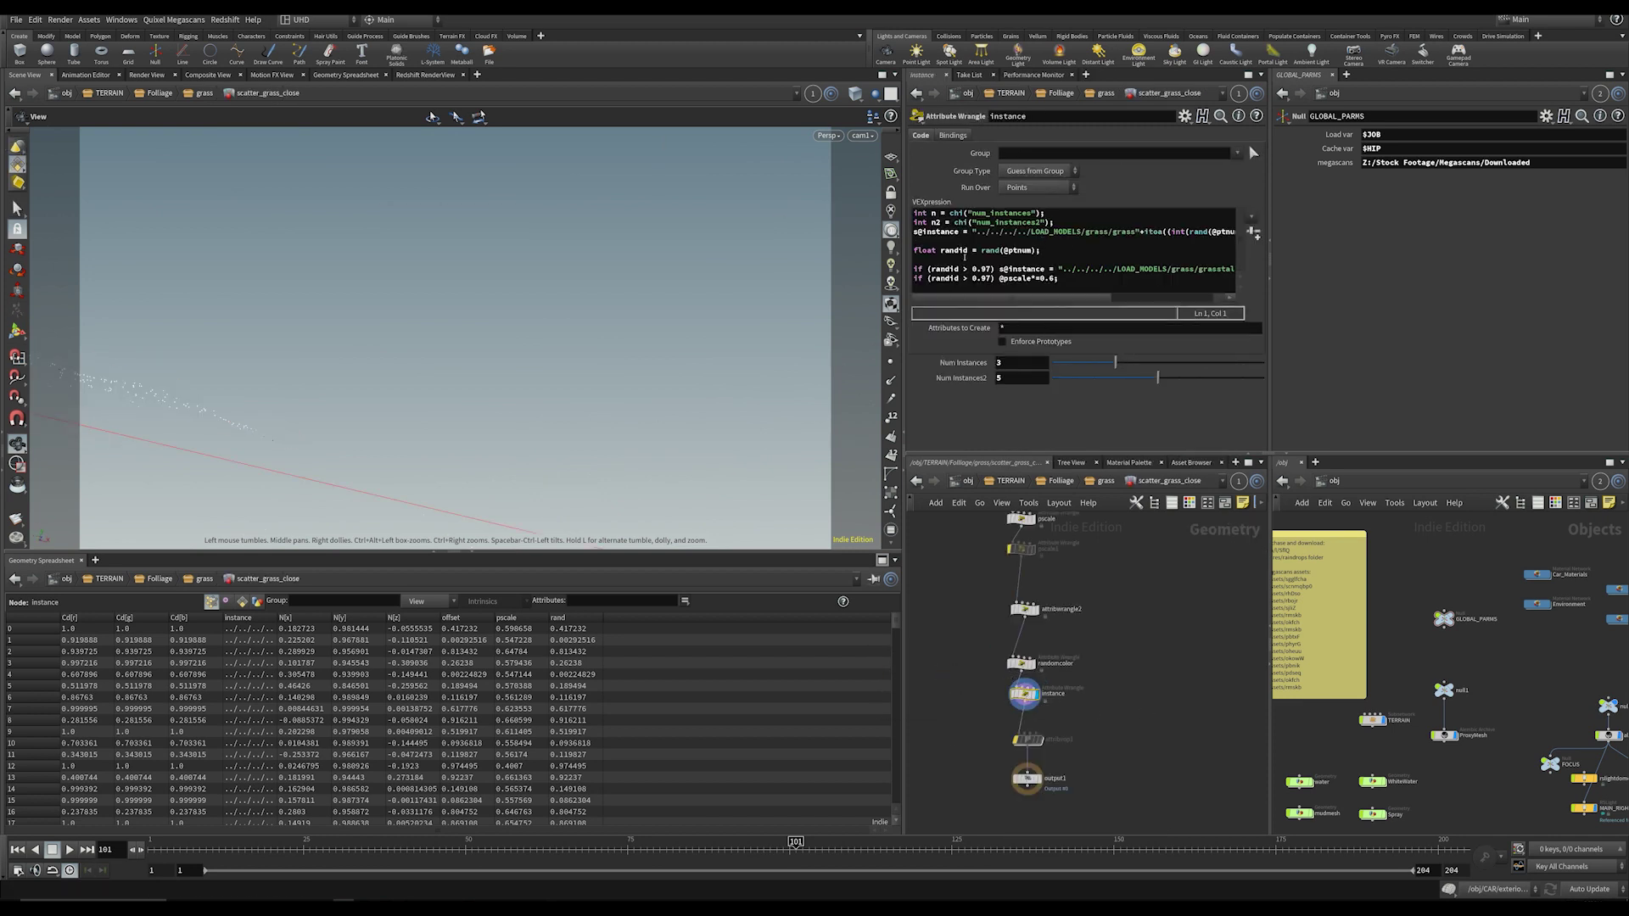
click(967, 252)
key(alt+e)
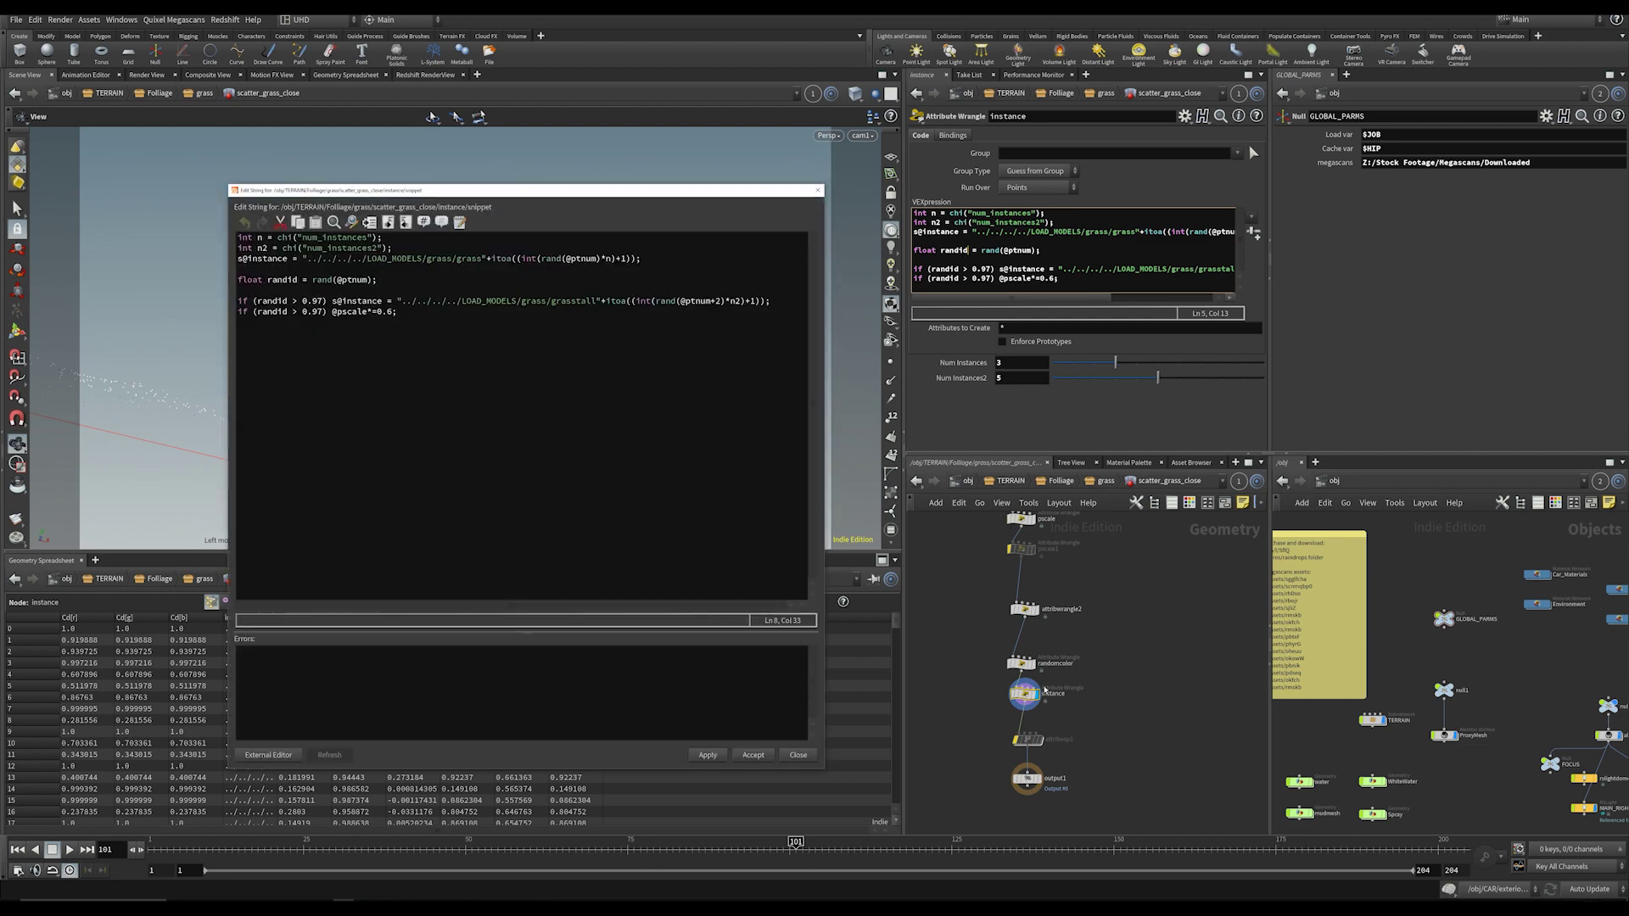
Step: Review the Point Instancing options of the scatter_grass_close instance object without changing the Full point instancing mode
click(1105, 482)
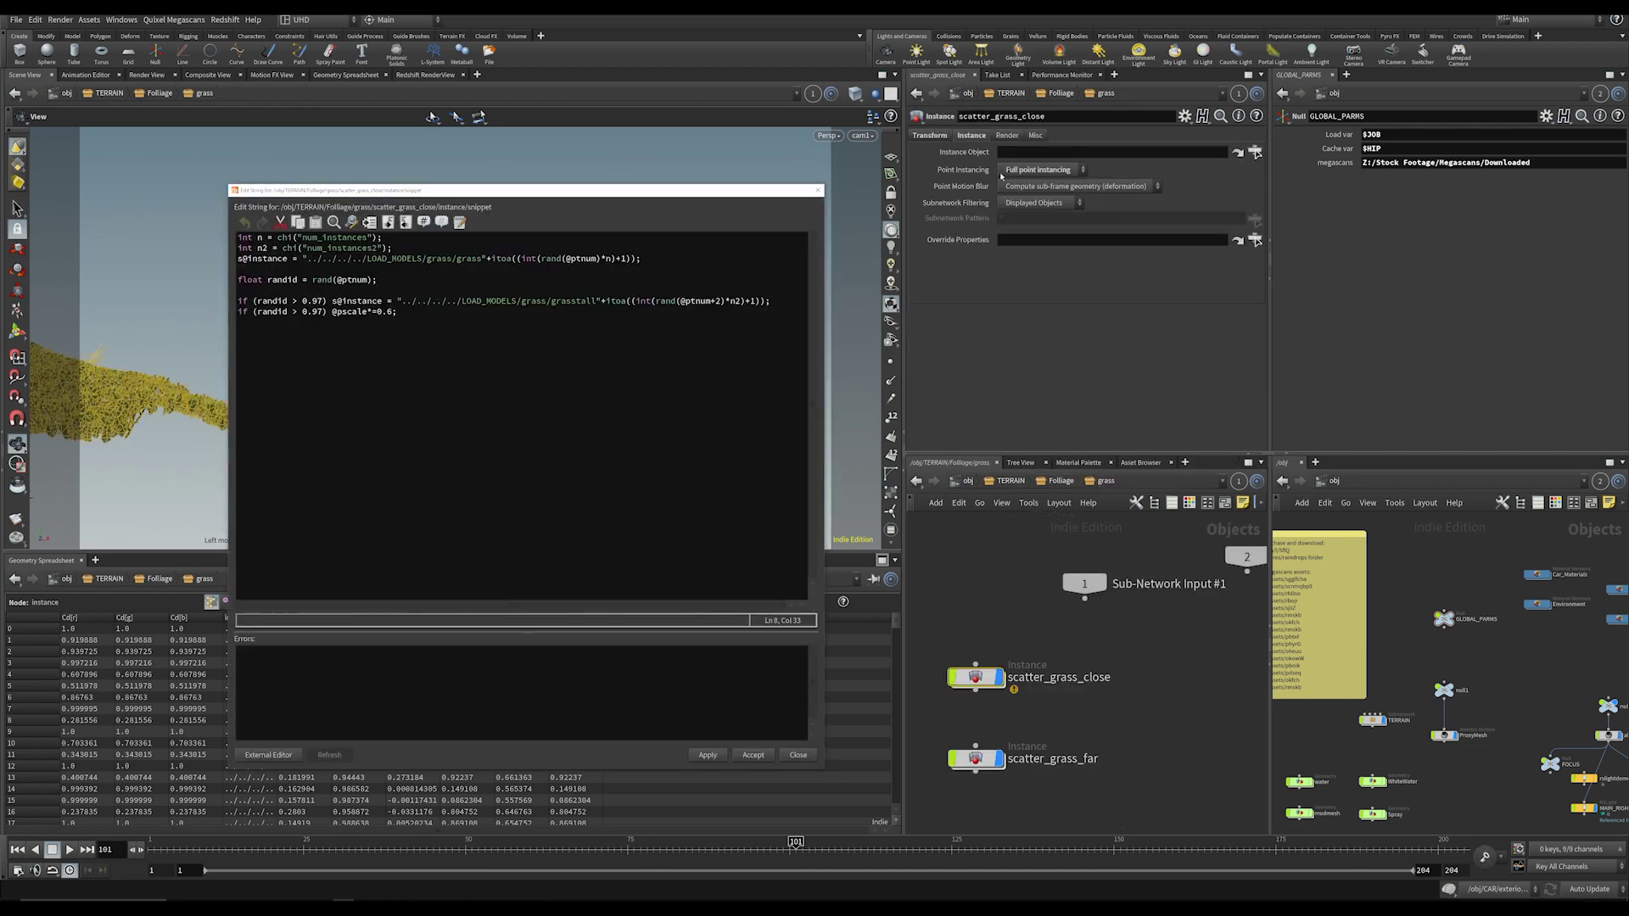
click(1010, 170)
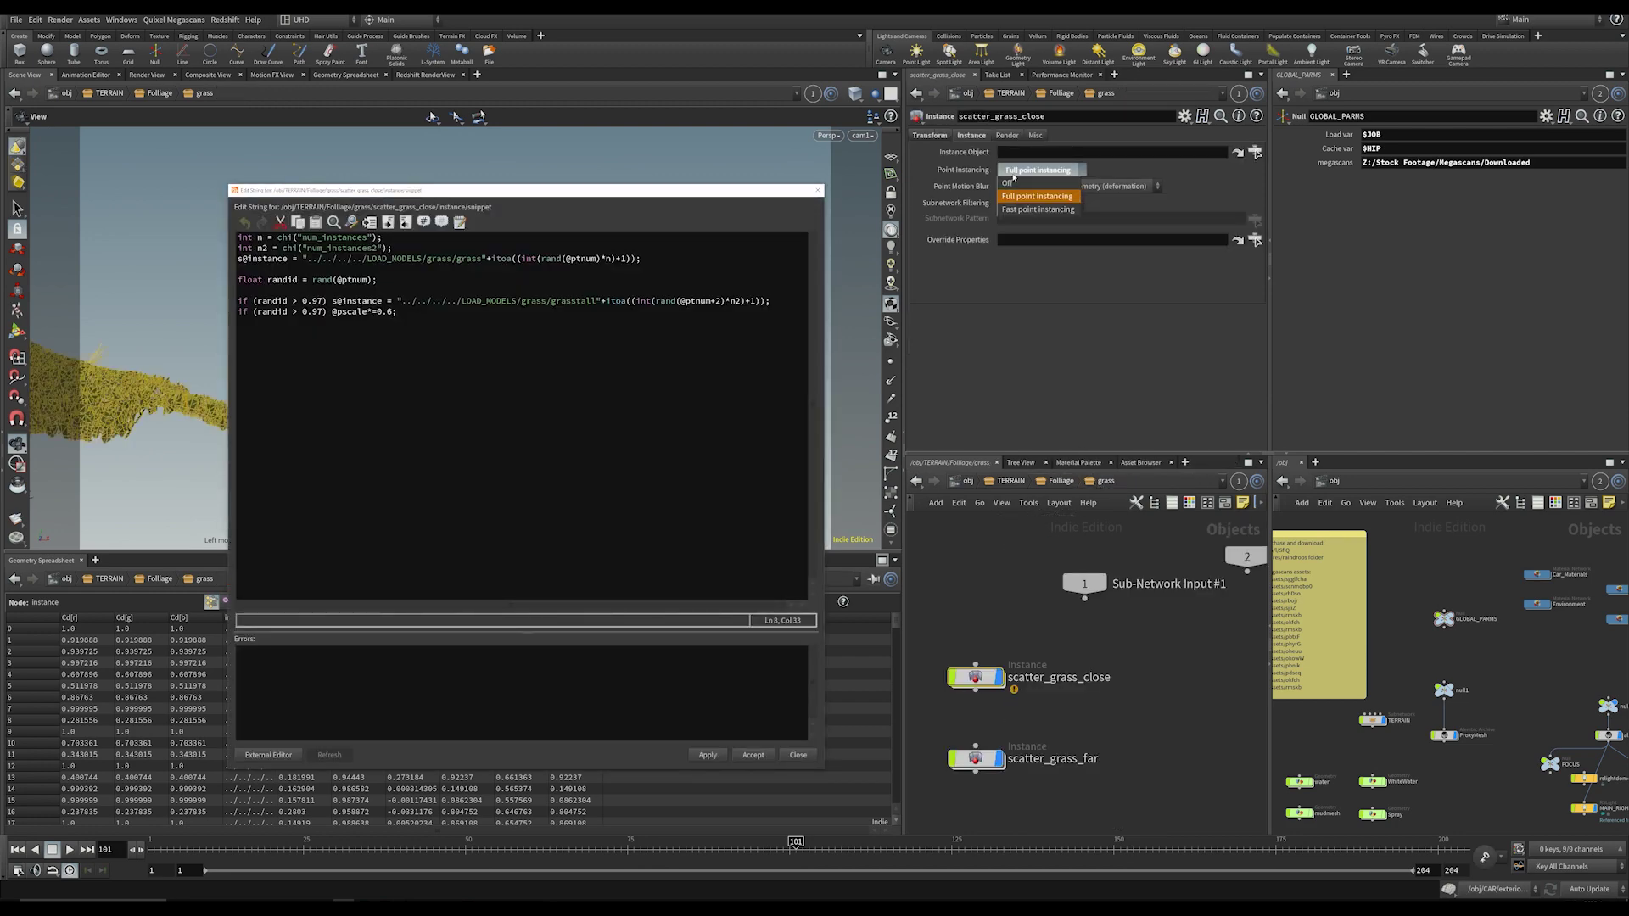
click(966, 174)
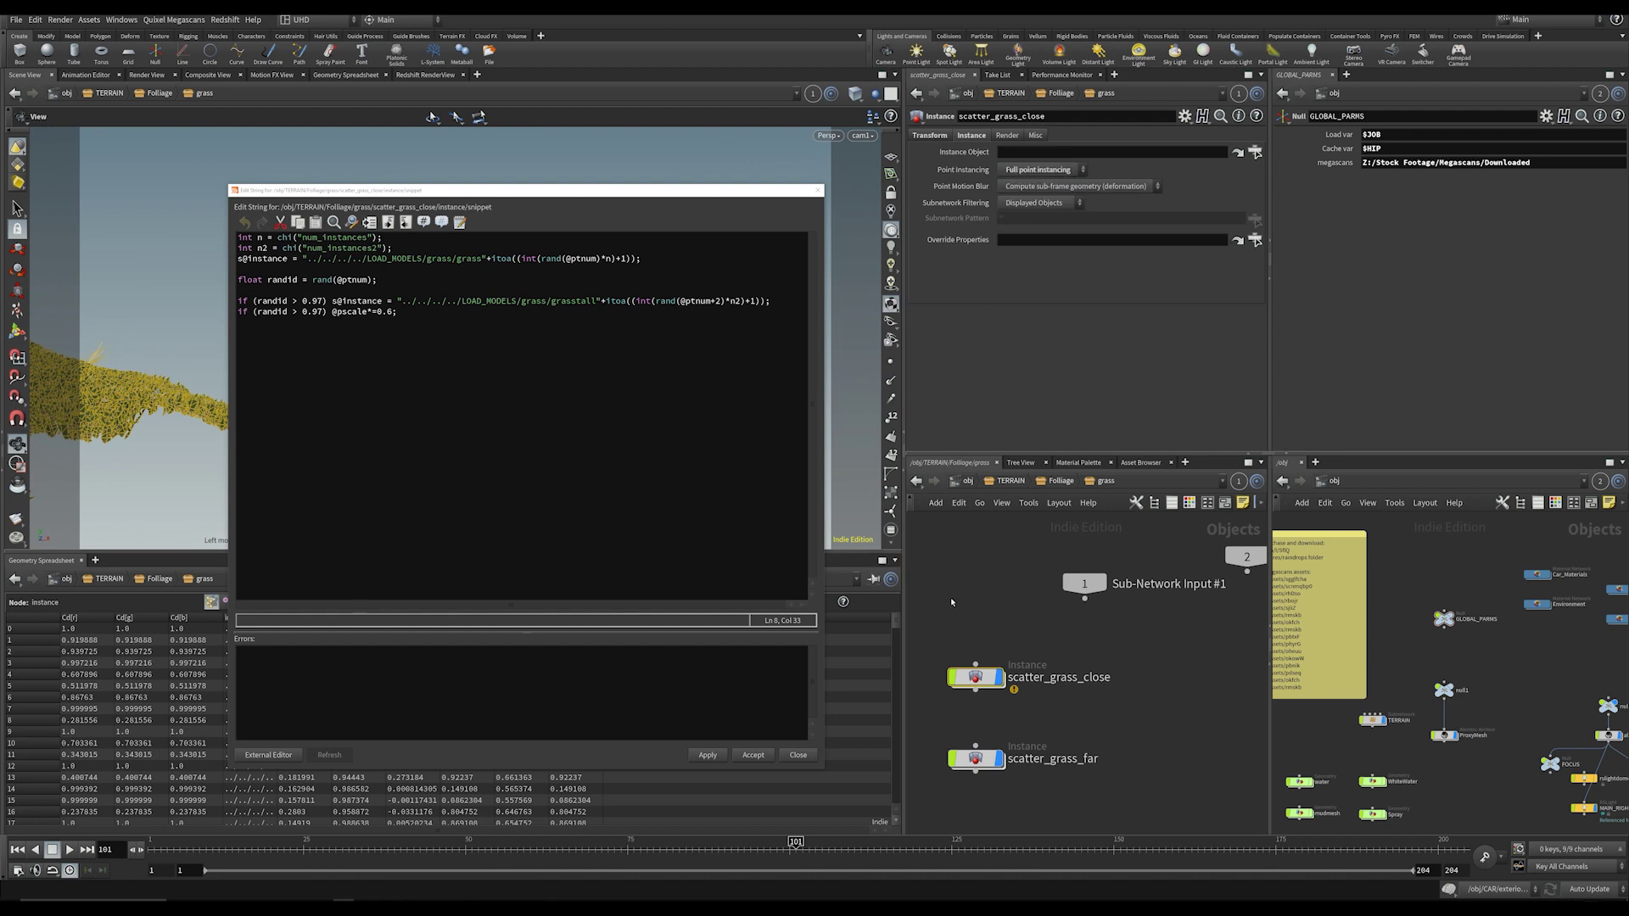
click(985, 640)
double_click(980, 677)
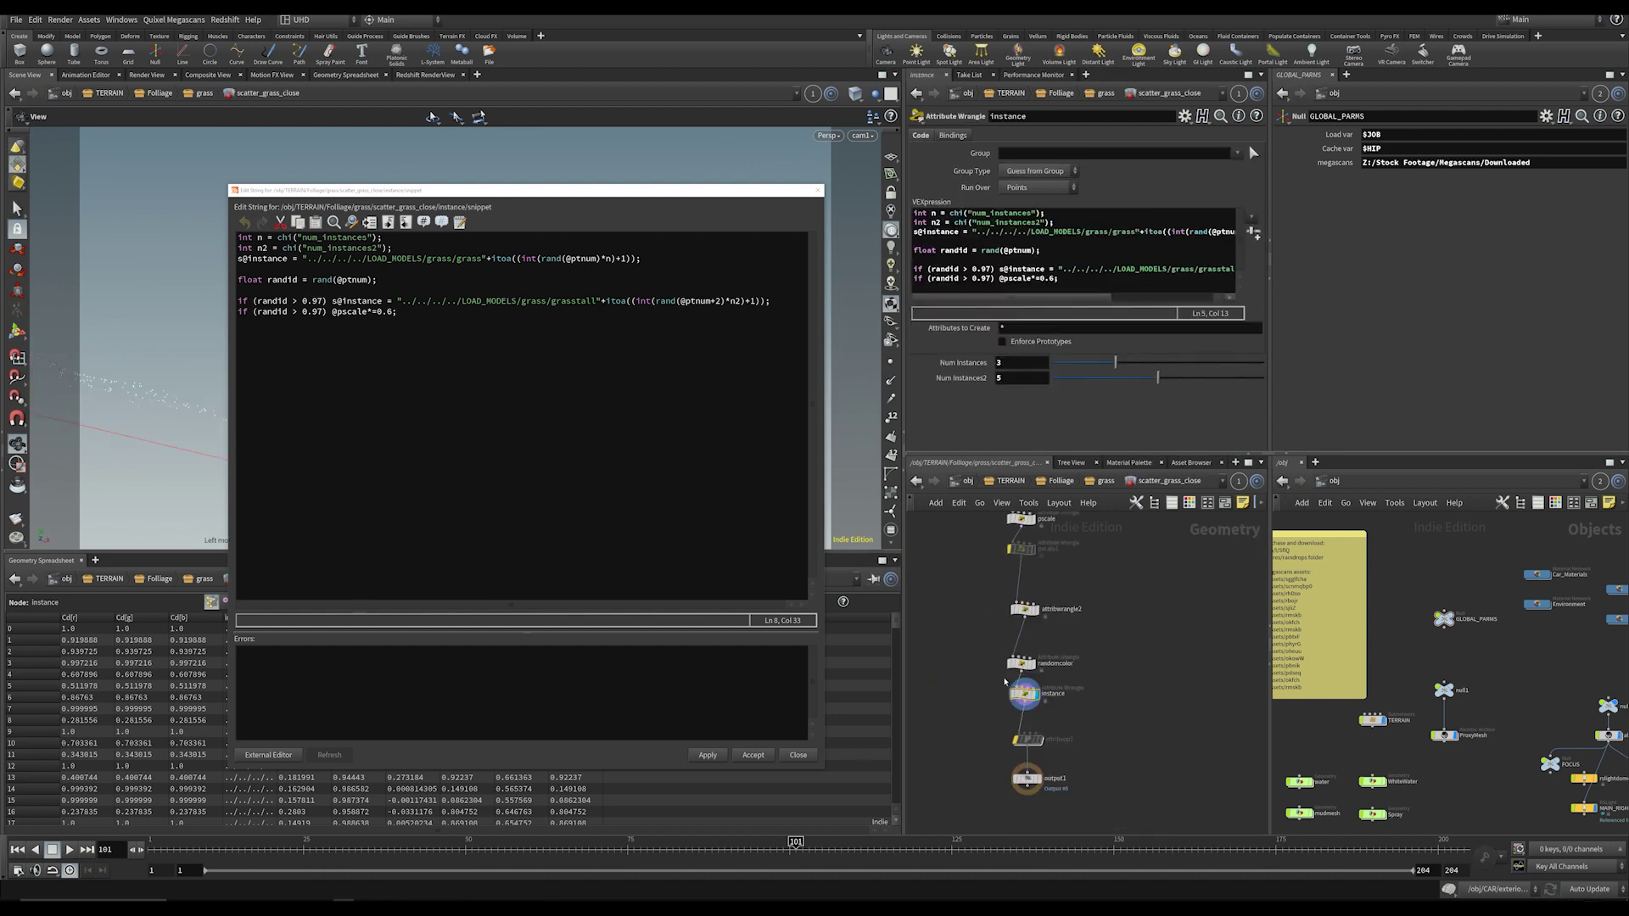
key(u)
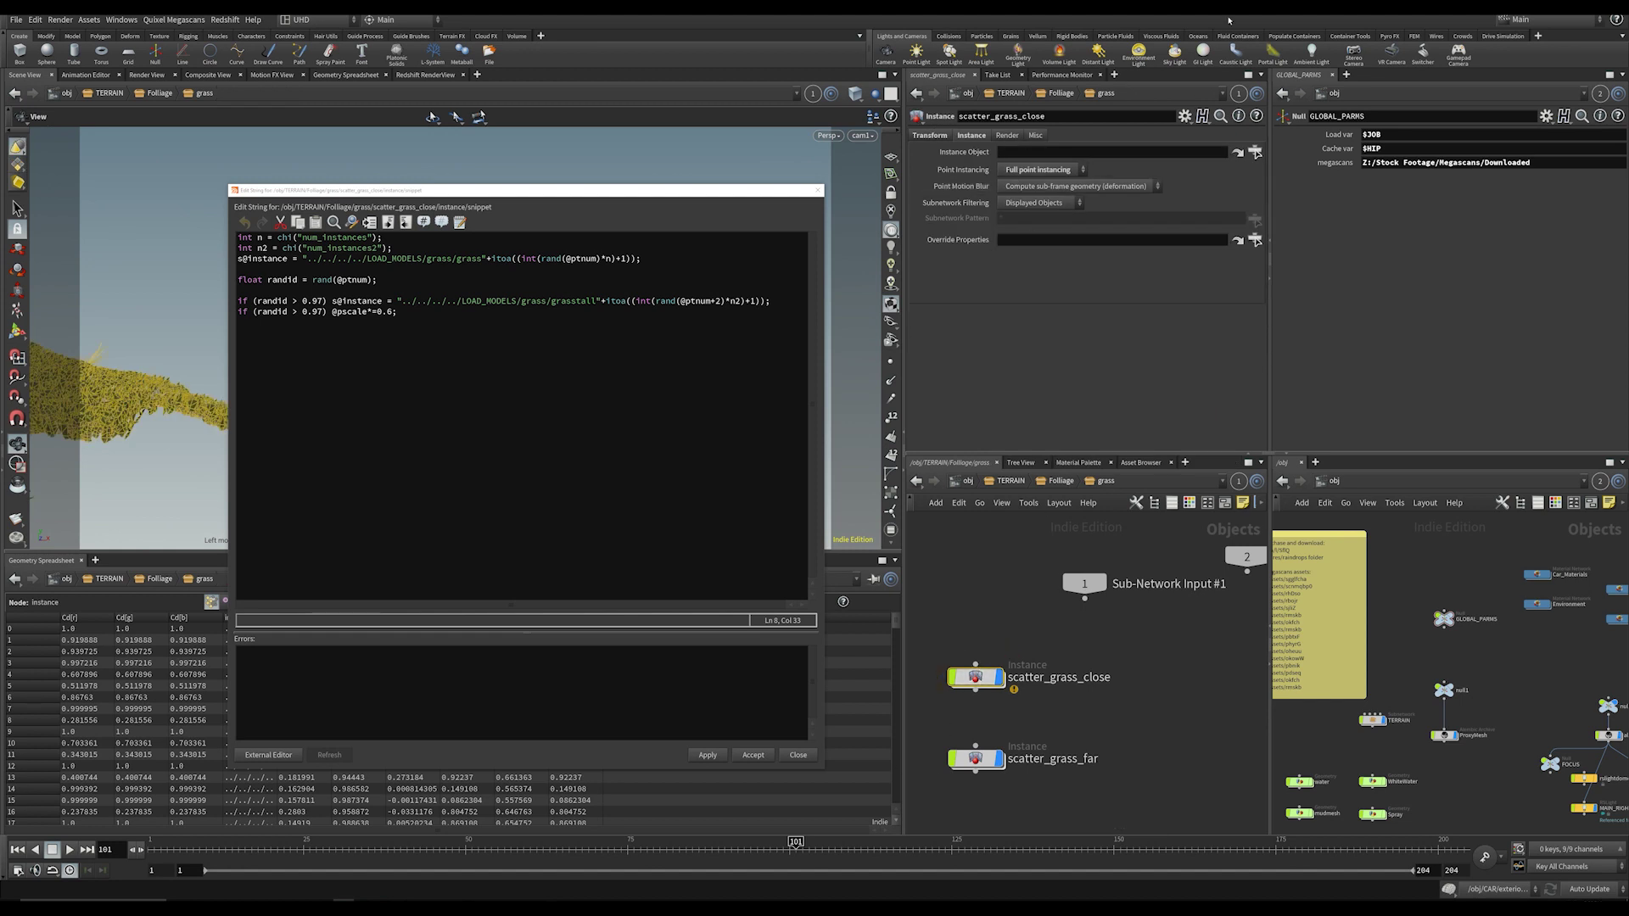
click(1028, 171)
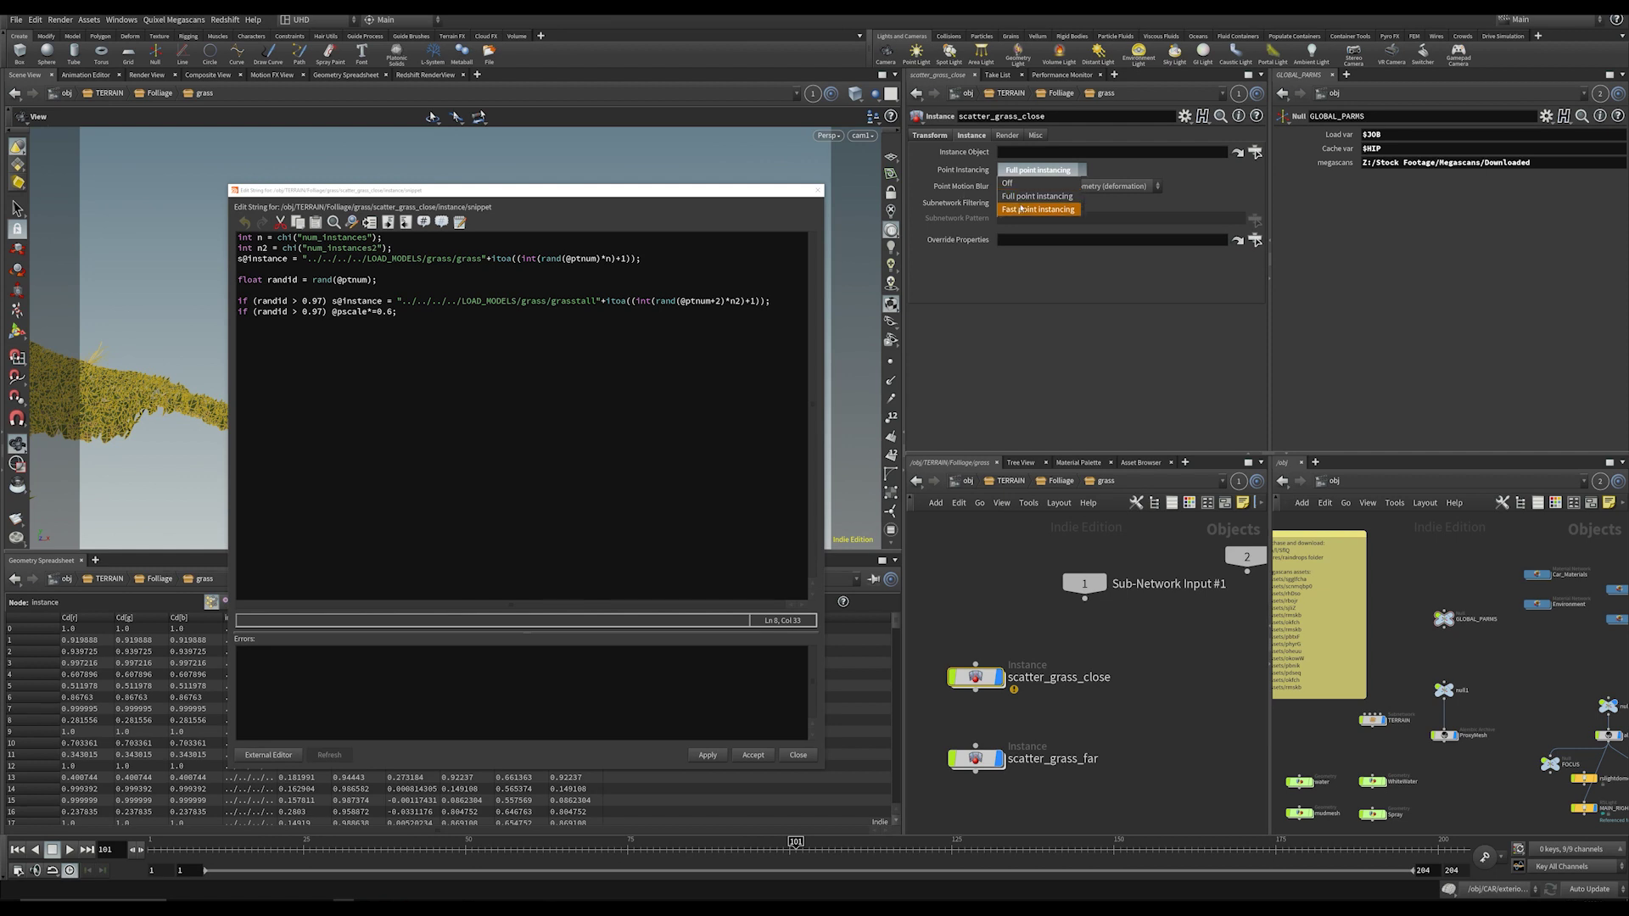
click(1148, 377)
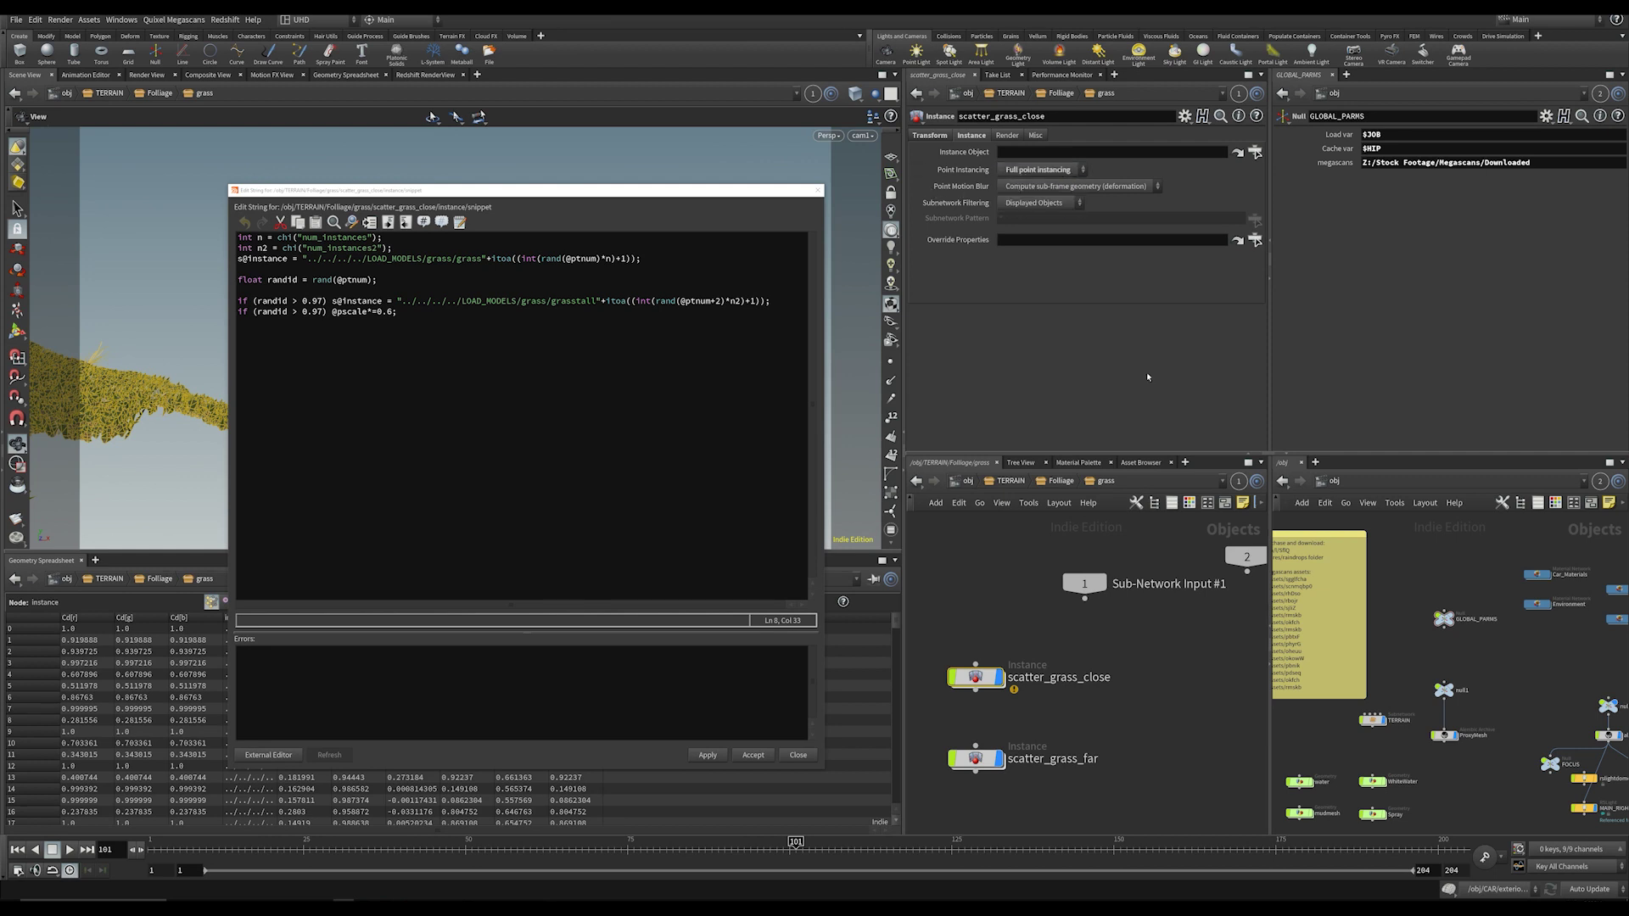
click(973, 630)
middle_drag(974, 631, 973, 606)
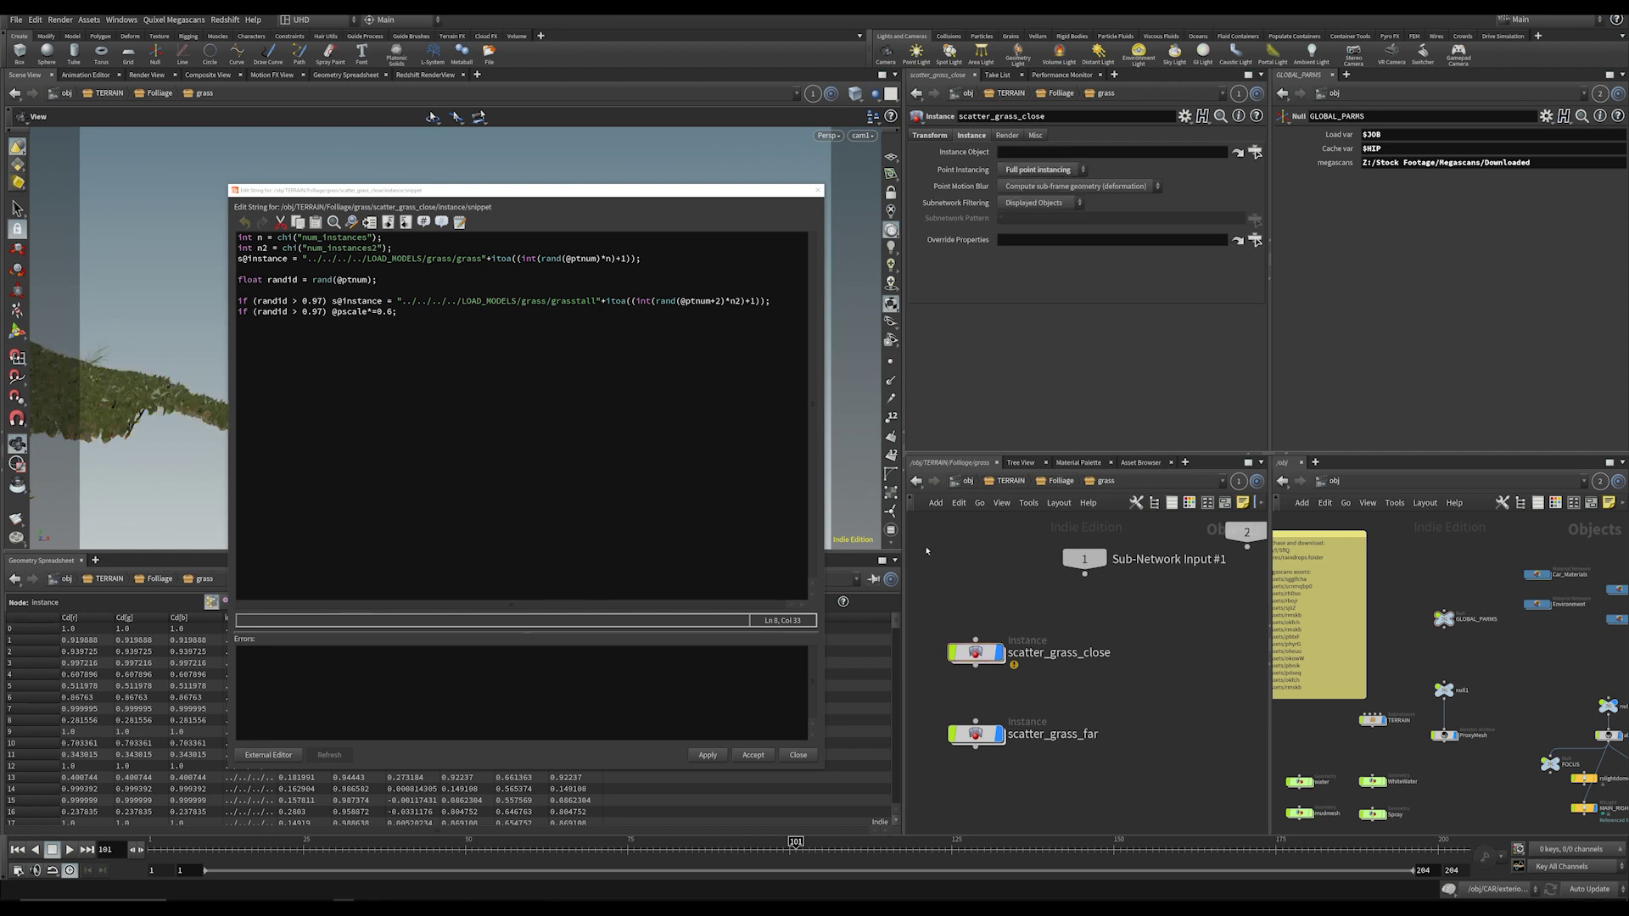
Step: Add a Box object to the grass network and assign ../box1 as the Instance Object of scatter_grass_close
double_click(976, 652)
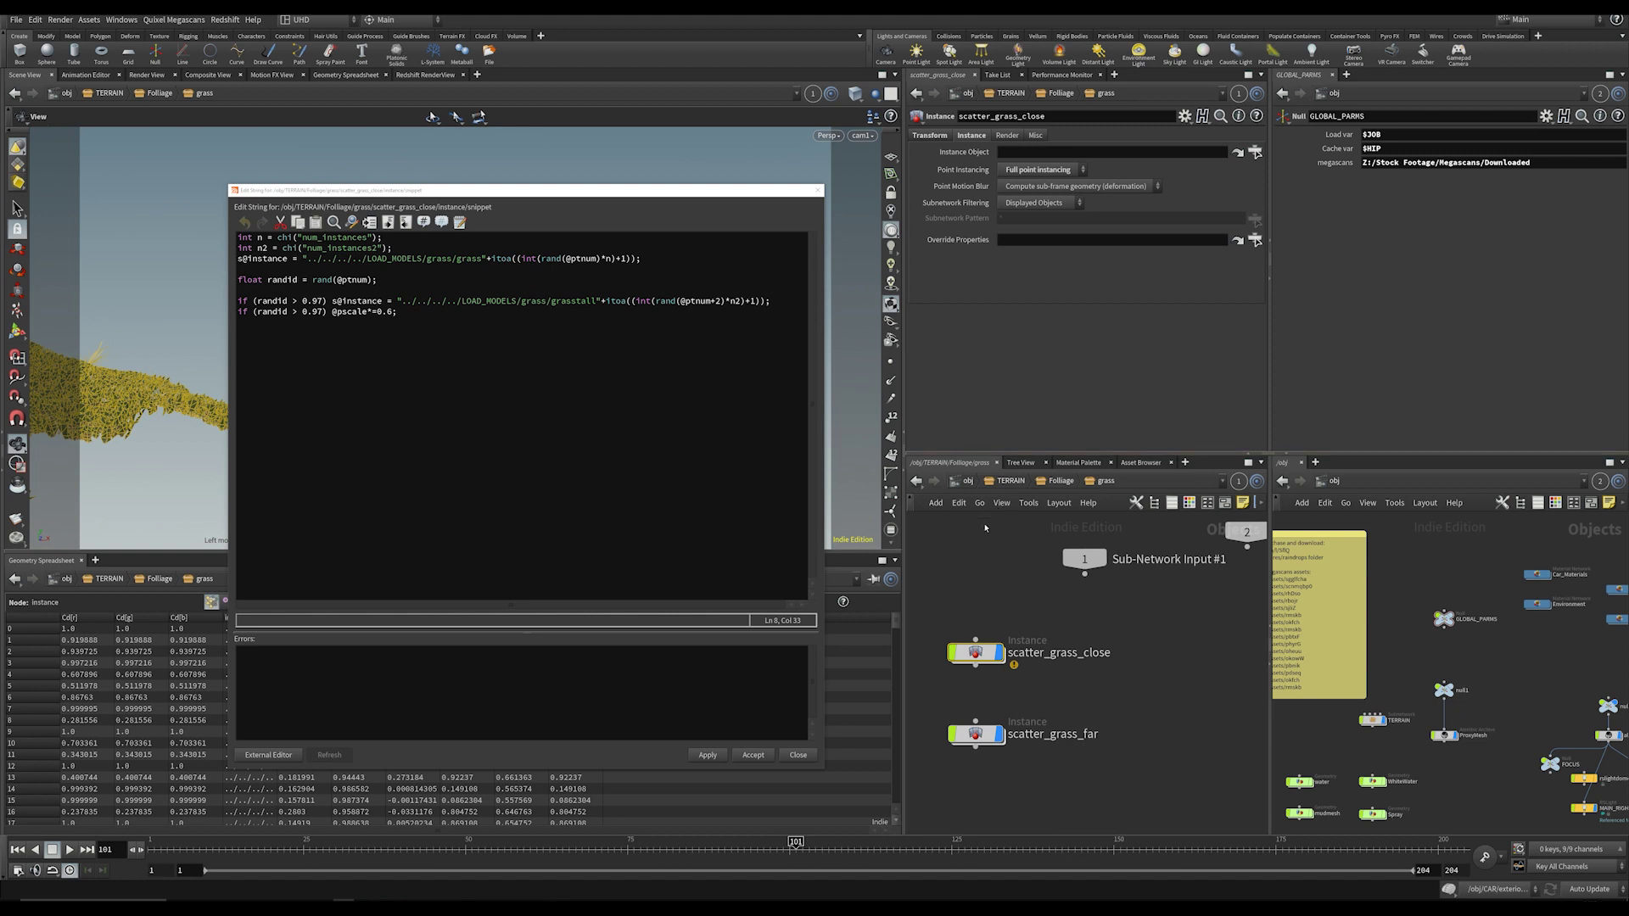
key(Tab)
text(bo)
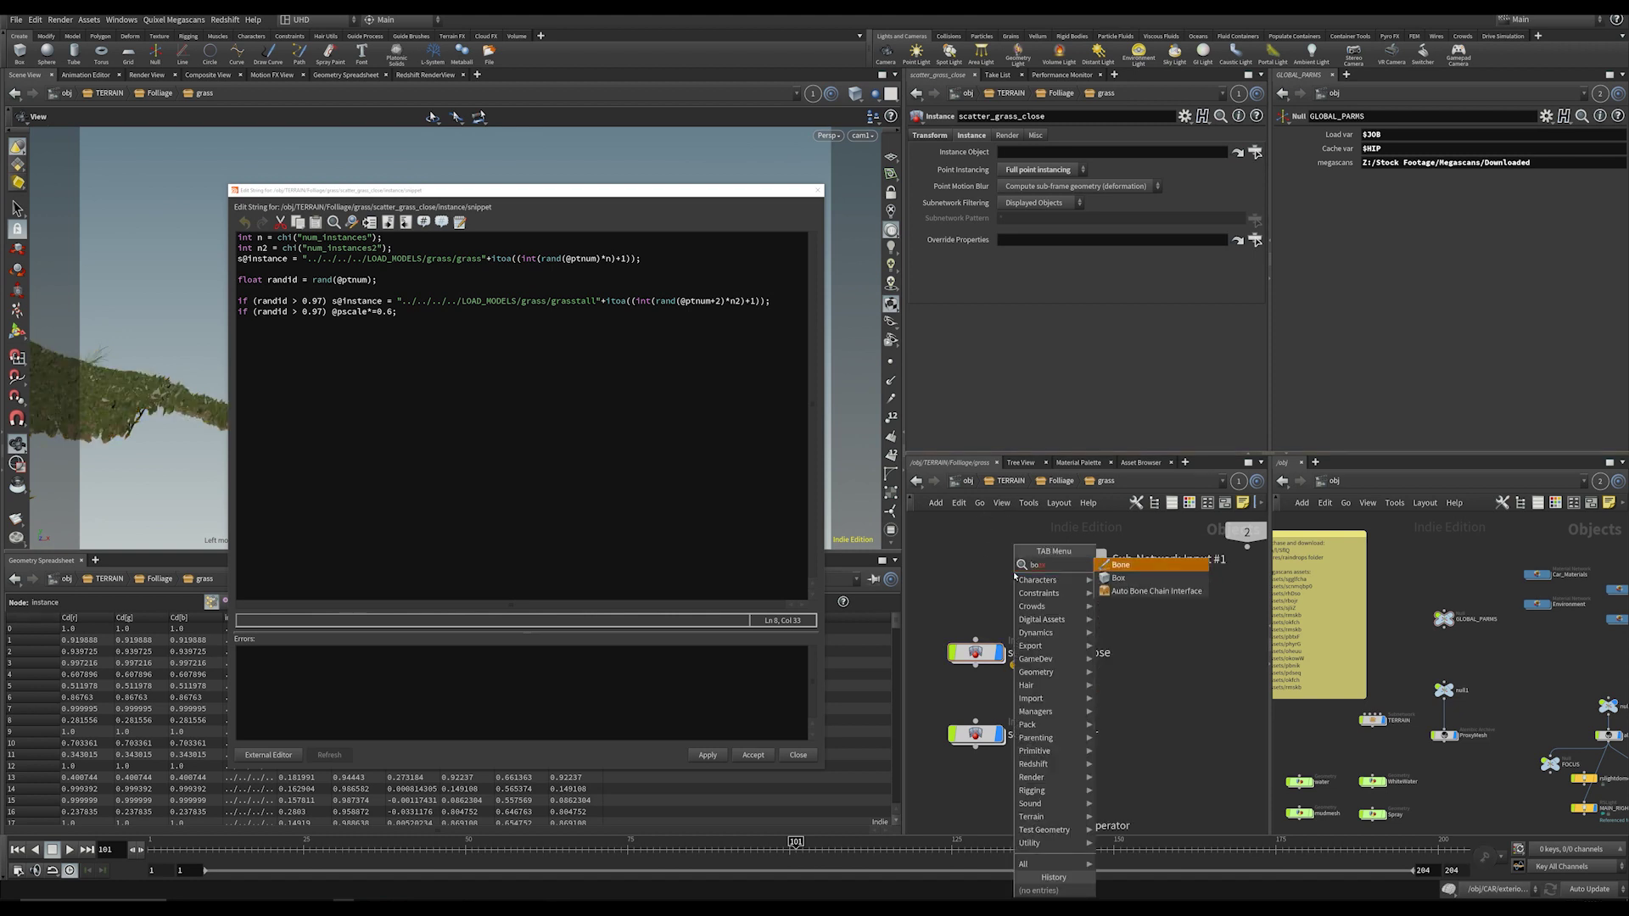
text(x)
key(Return)
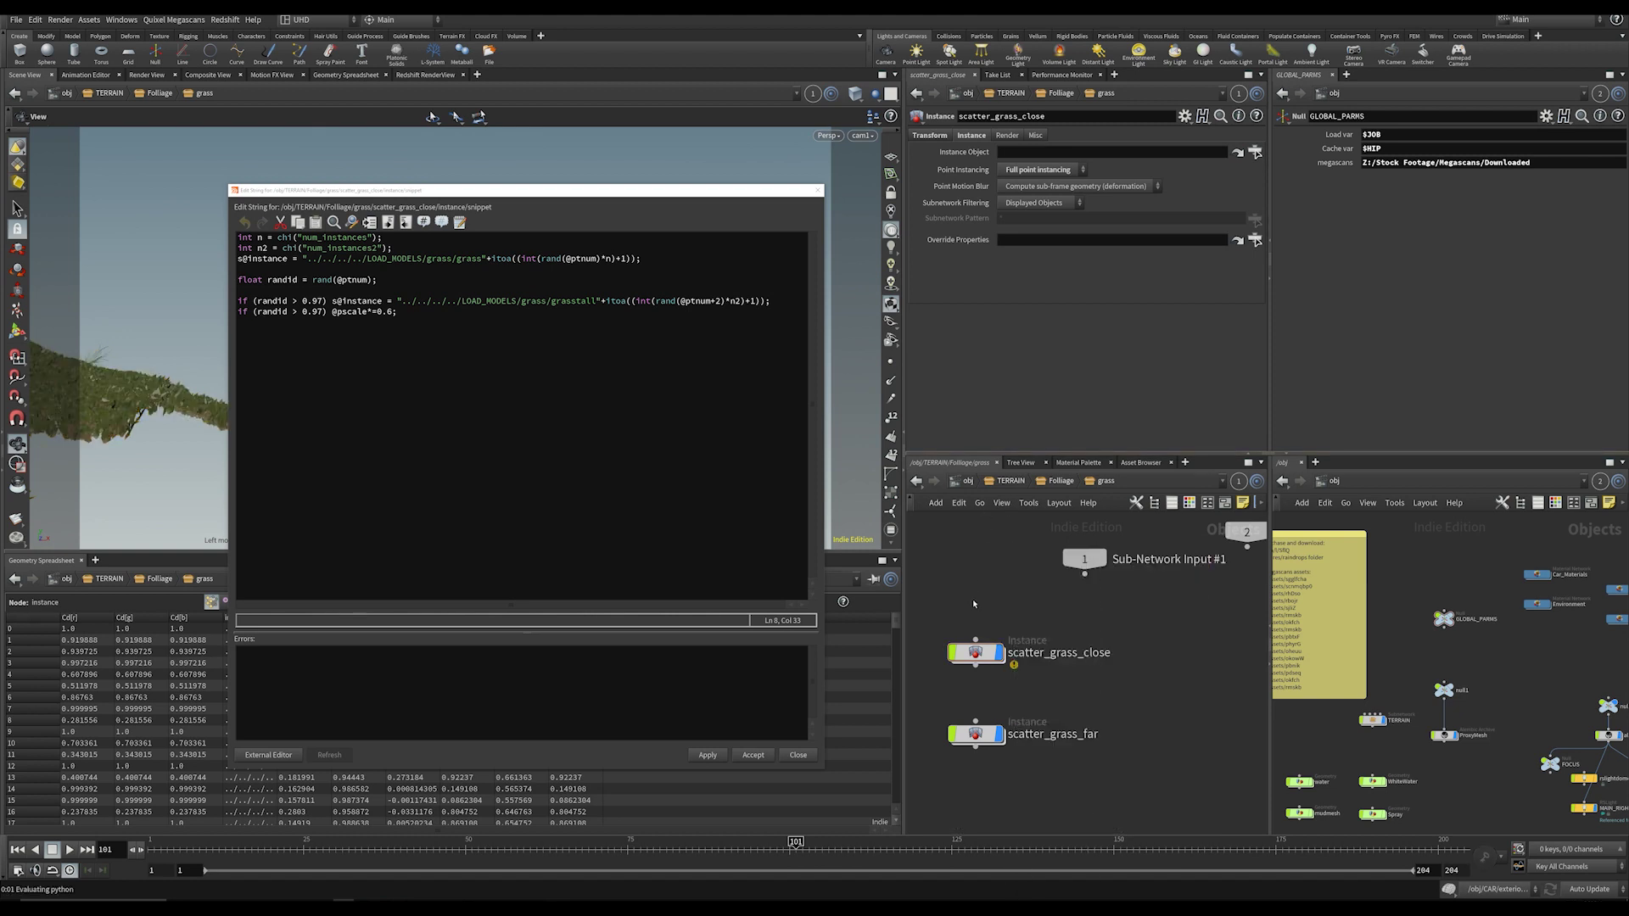
click(996, 570)
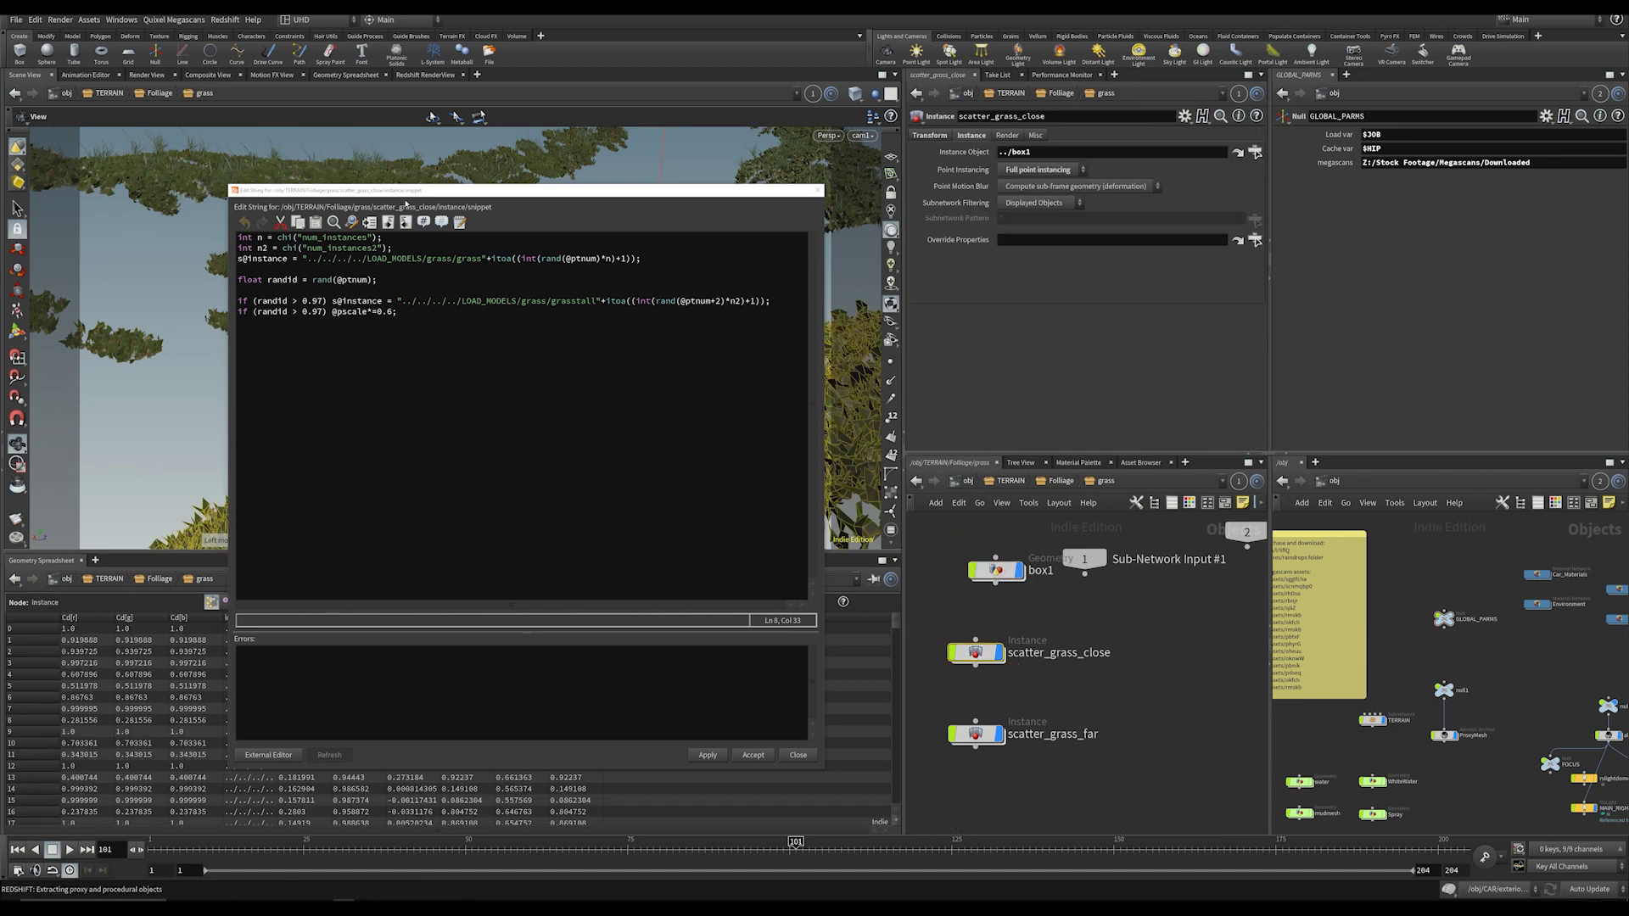
Step: Delete the box1 object from the grass network and show the scatter_grass_close parameters again
drag(406, 204, 269, 563)
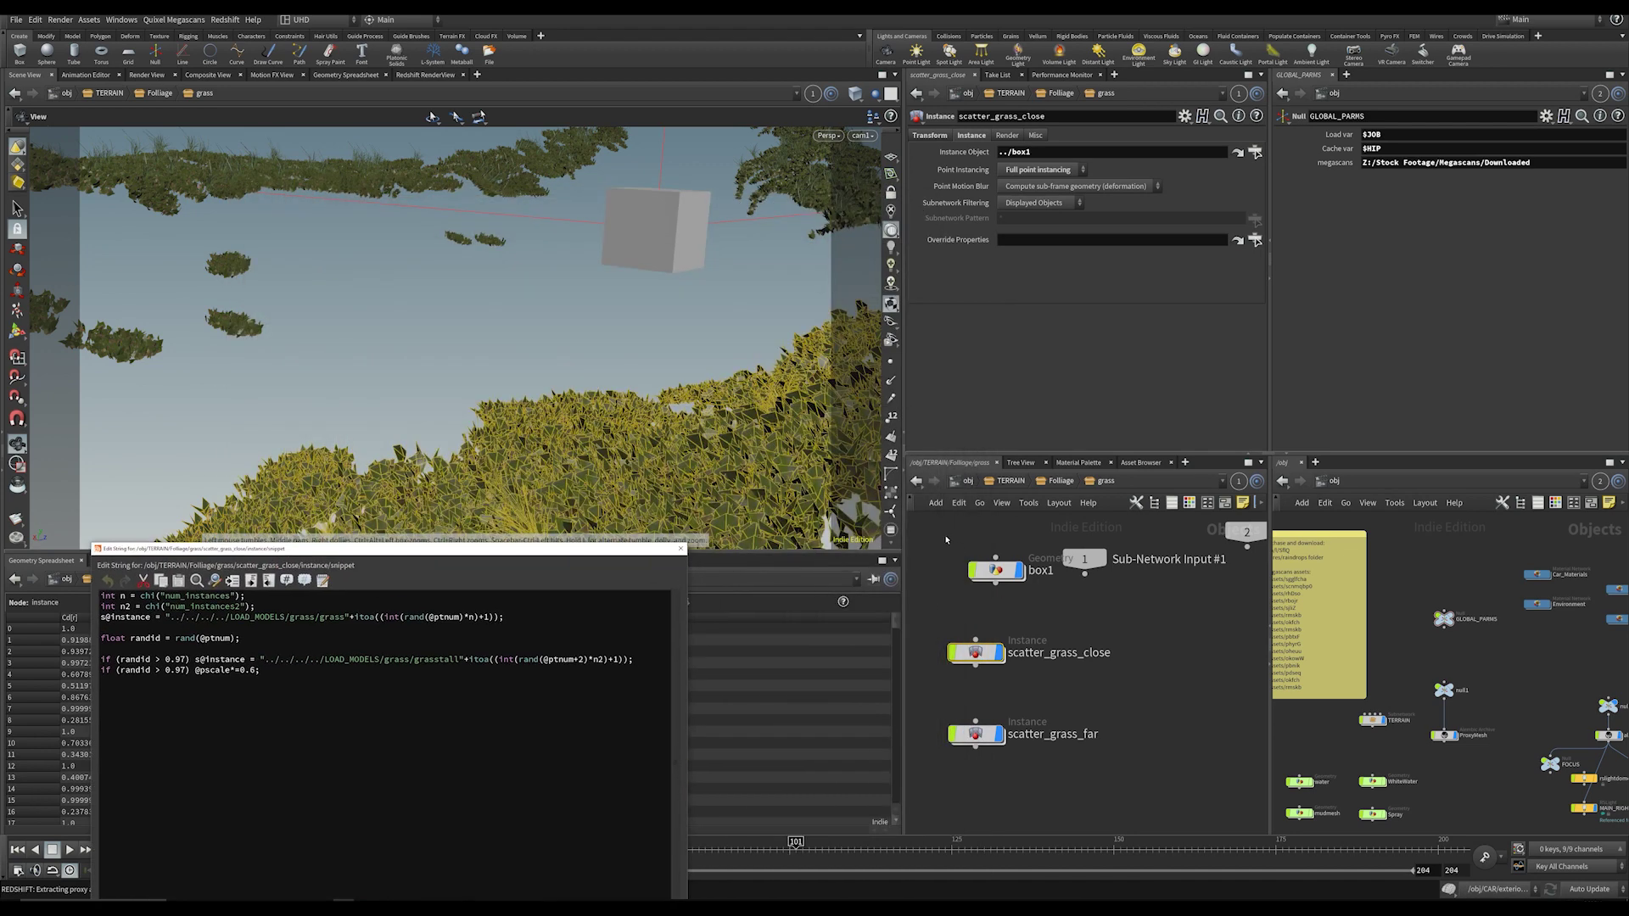
click(997, 570)
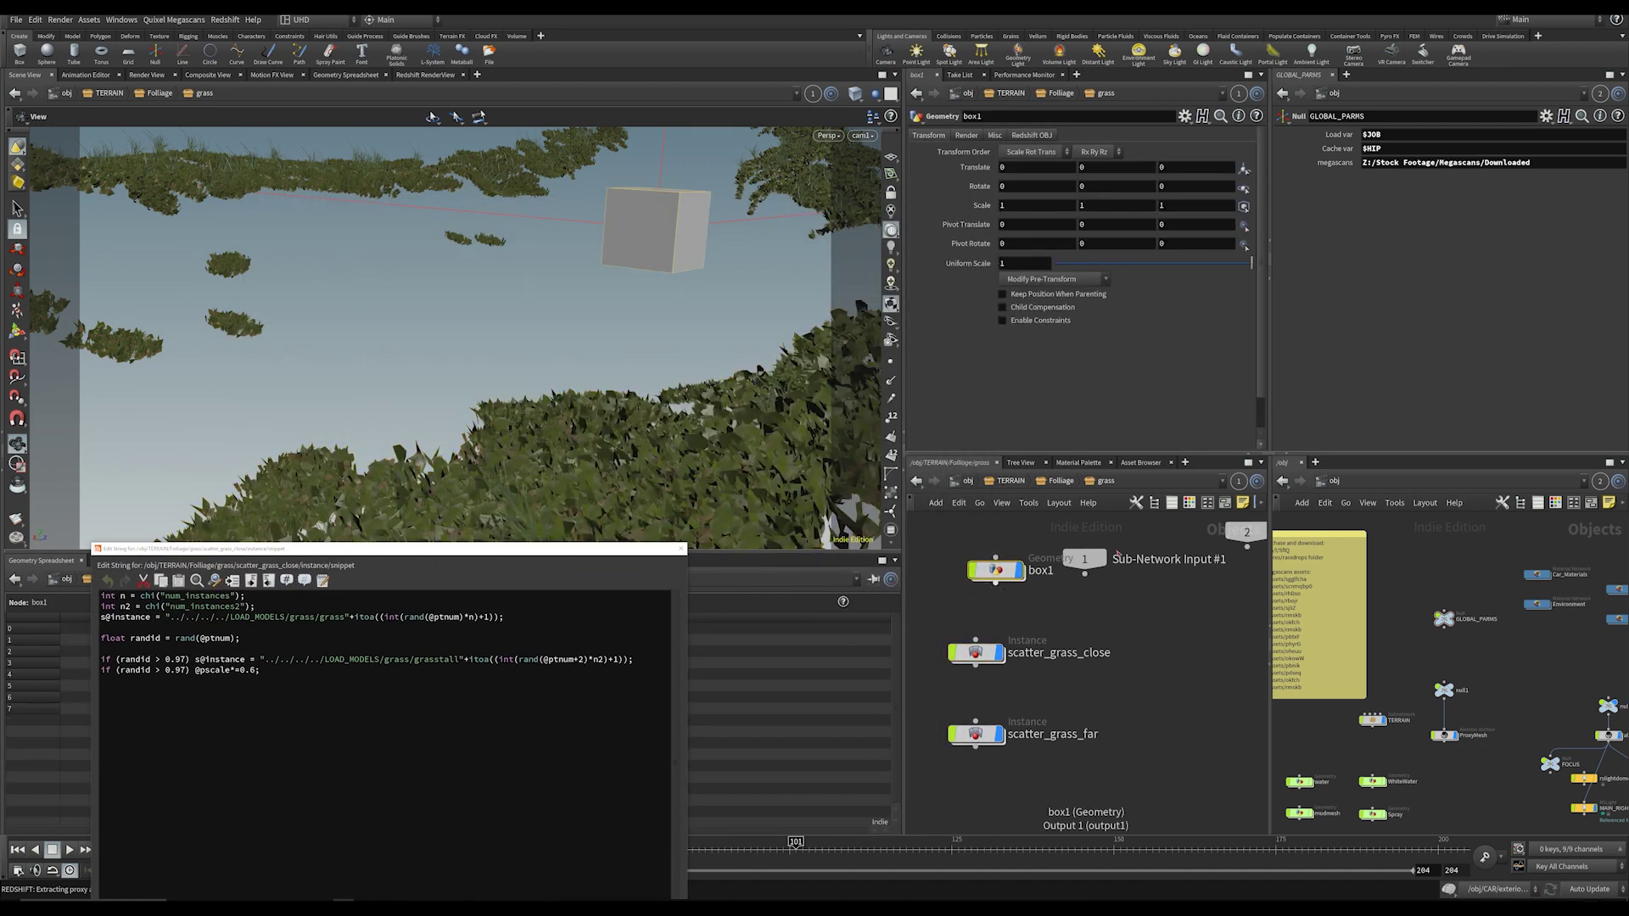
key(Delete)
click(974, 652)
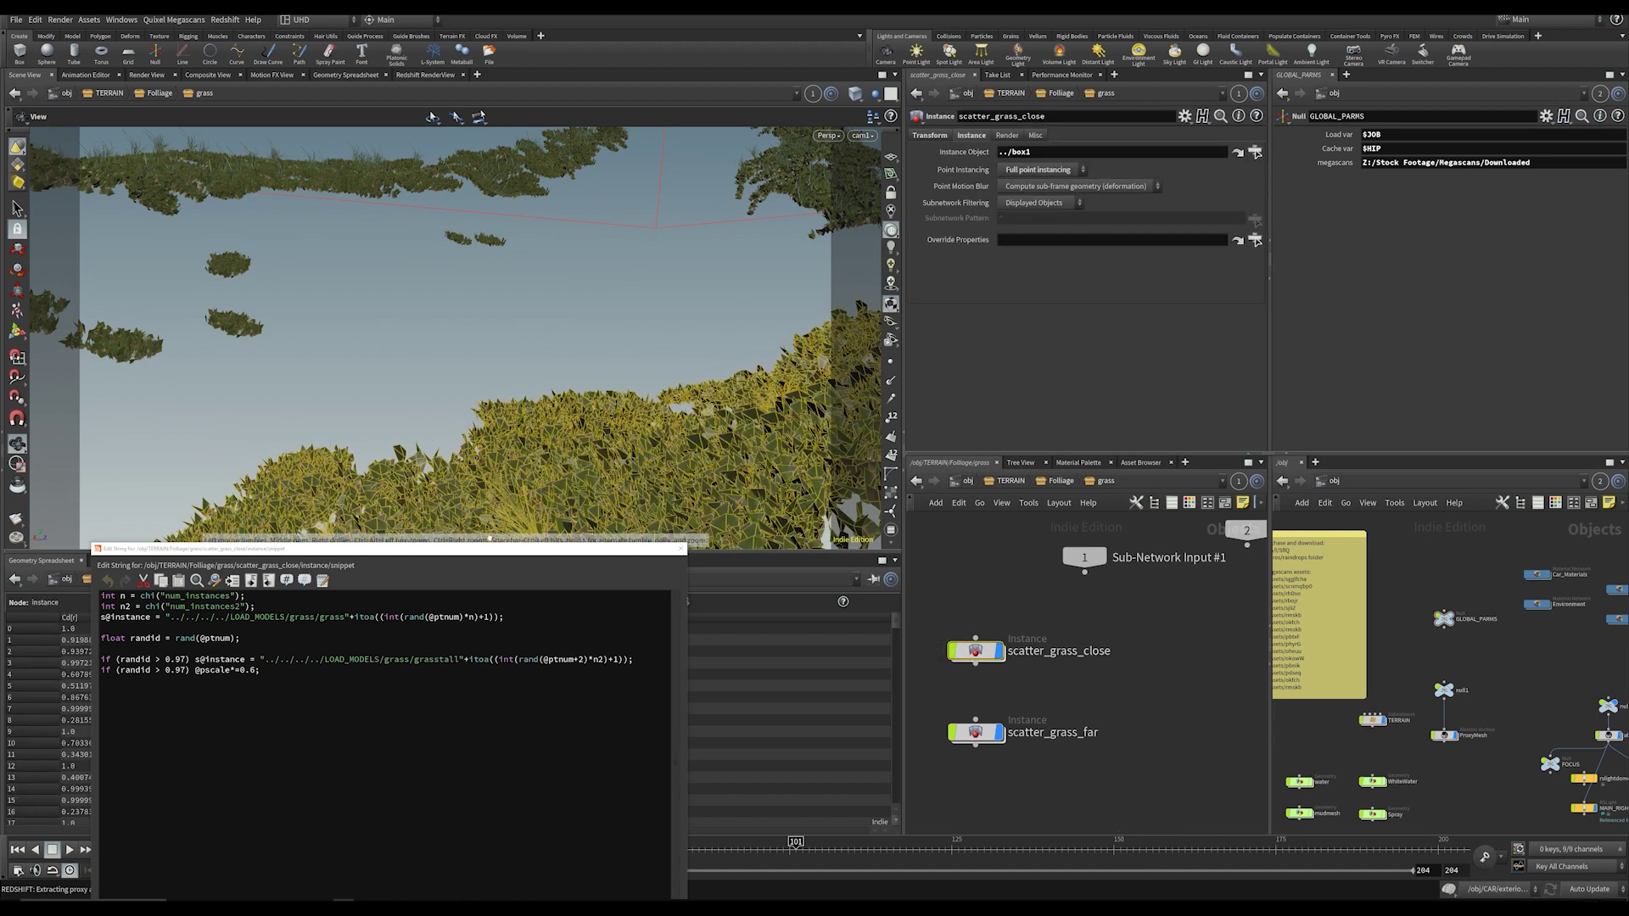
Step: Examine the s@instance line and its LOAD_MODELS/grass path in the instance wrangle's code editor
drag(546, 550, 1039, 297)
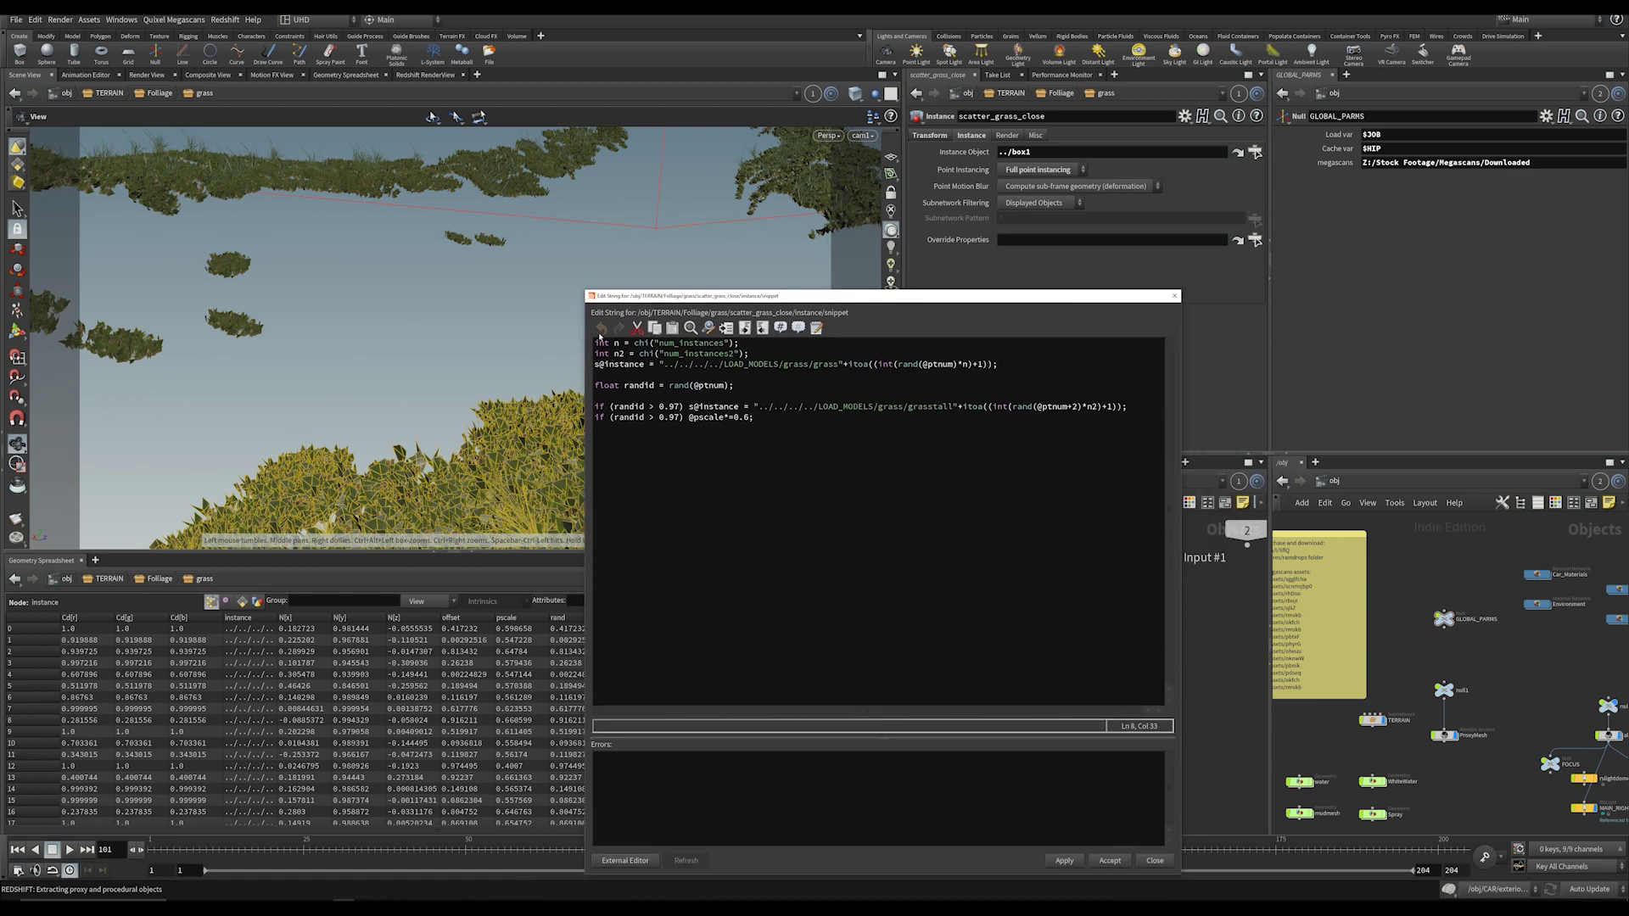
drag(675, 296, 378, 204)
click(321, 283)
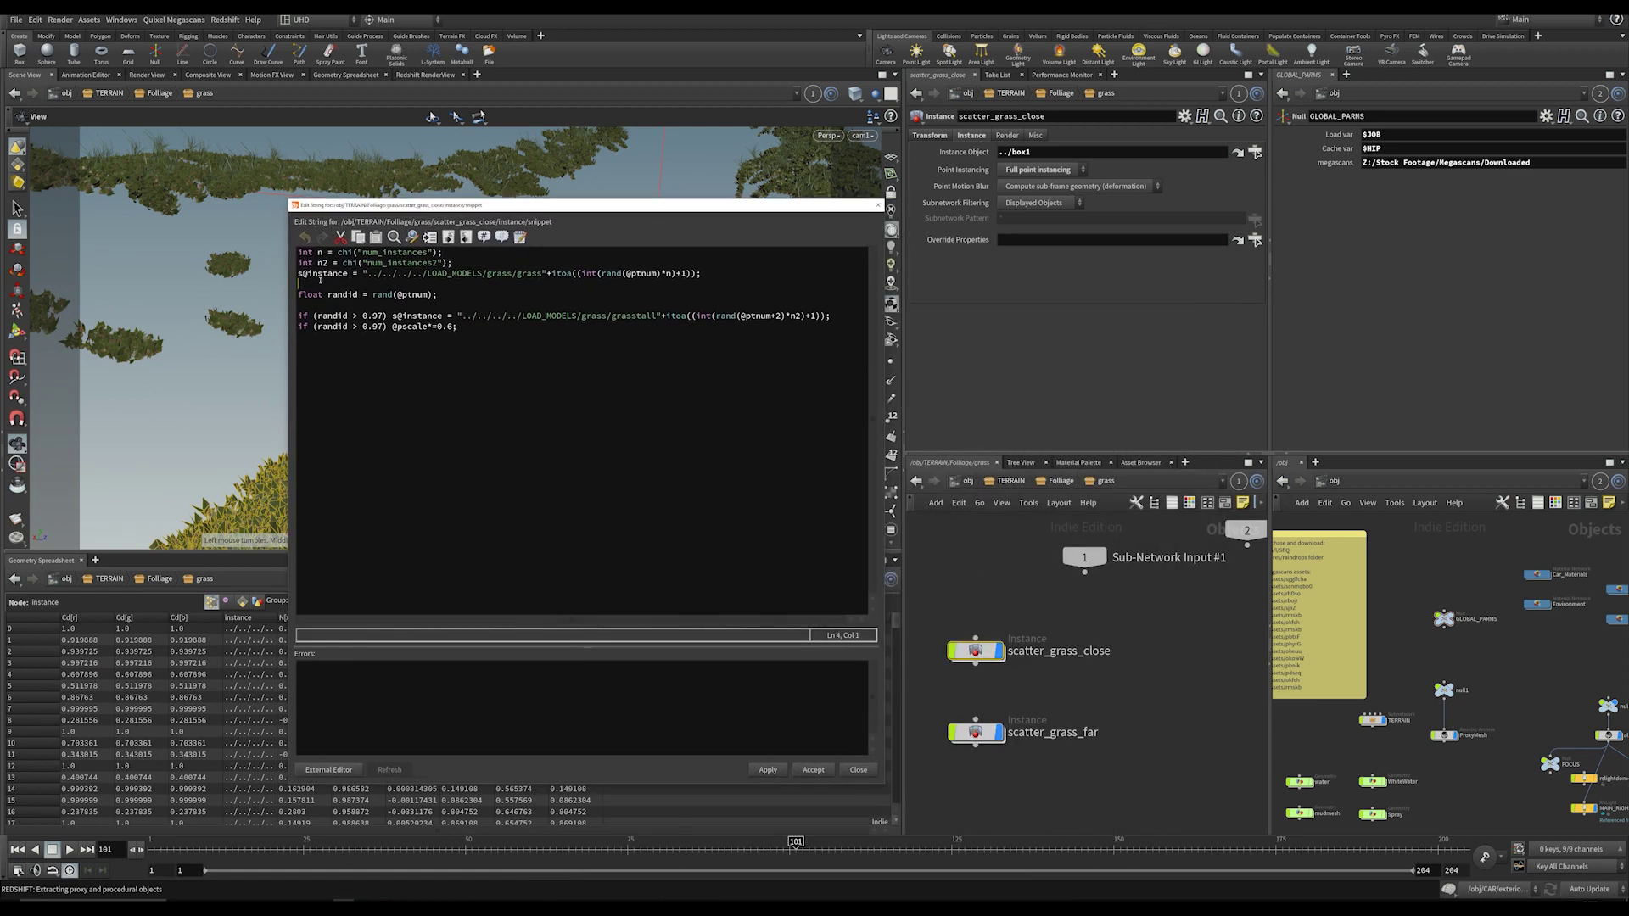
drag(368, 279, 468, 276)
click(428, 274)
Step: Open TERRAIN > LOAD_MODELS > grass in the second network view and inspect the grass model objects
double_click(1390, 719)
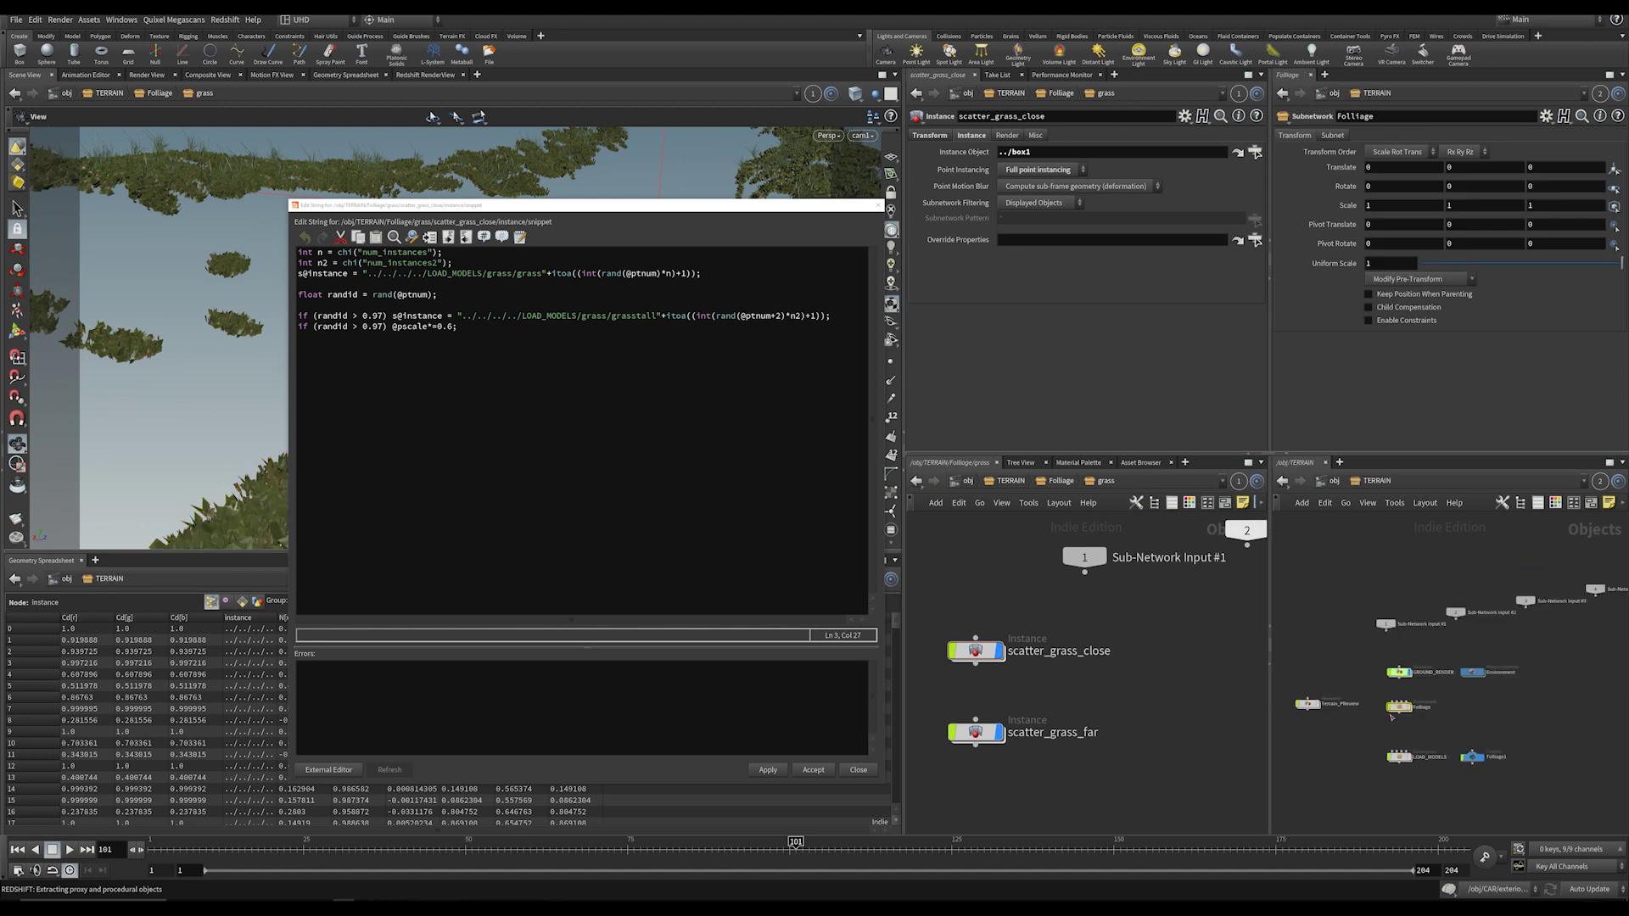
click(1407, 775)
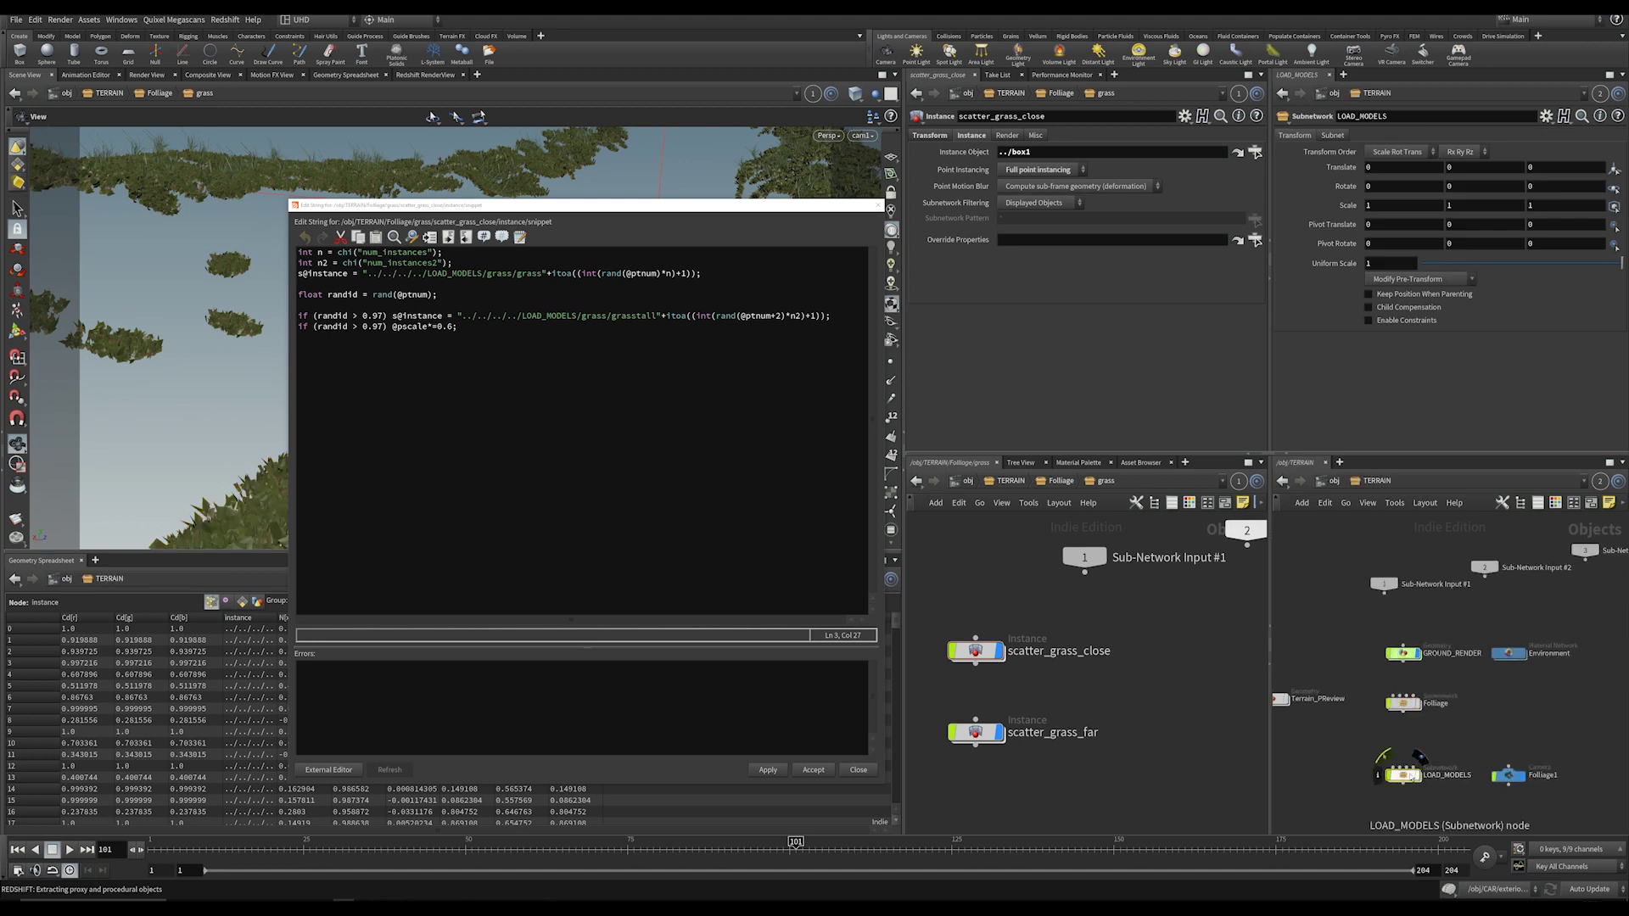
double_click(1410, 775)
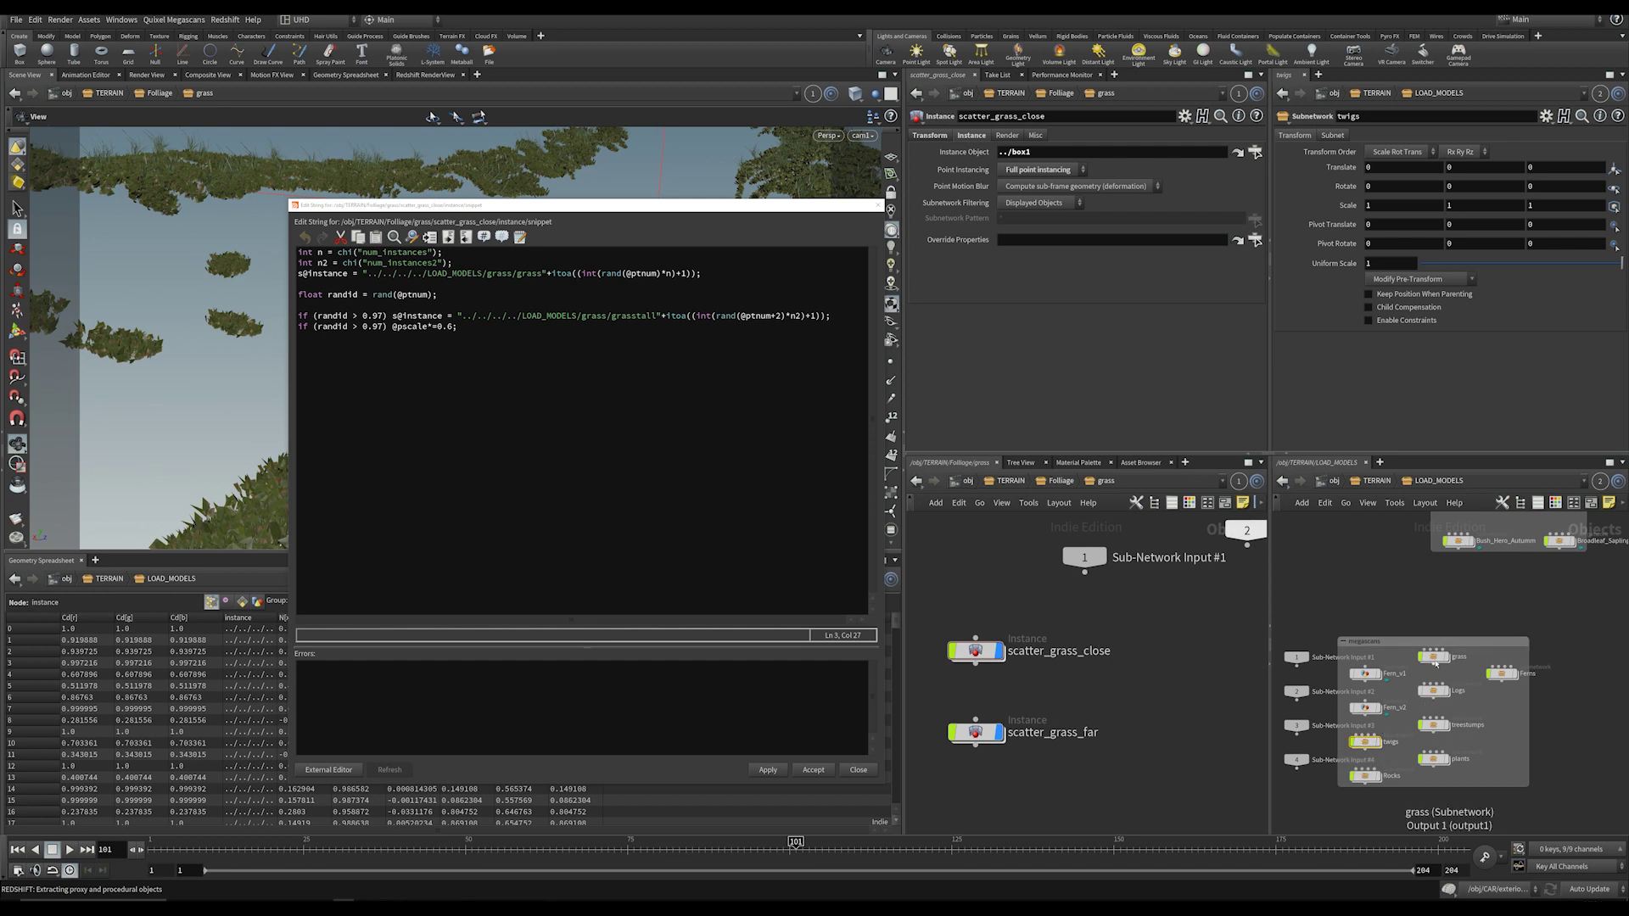
double_click(1457, 659)
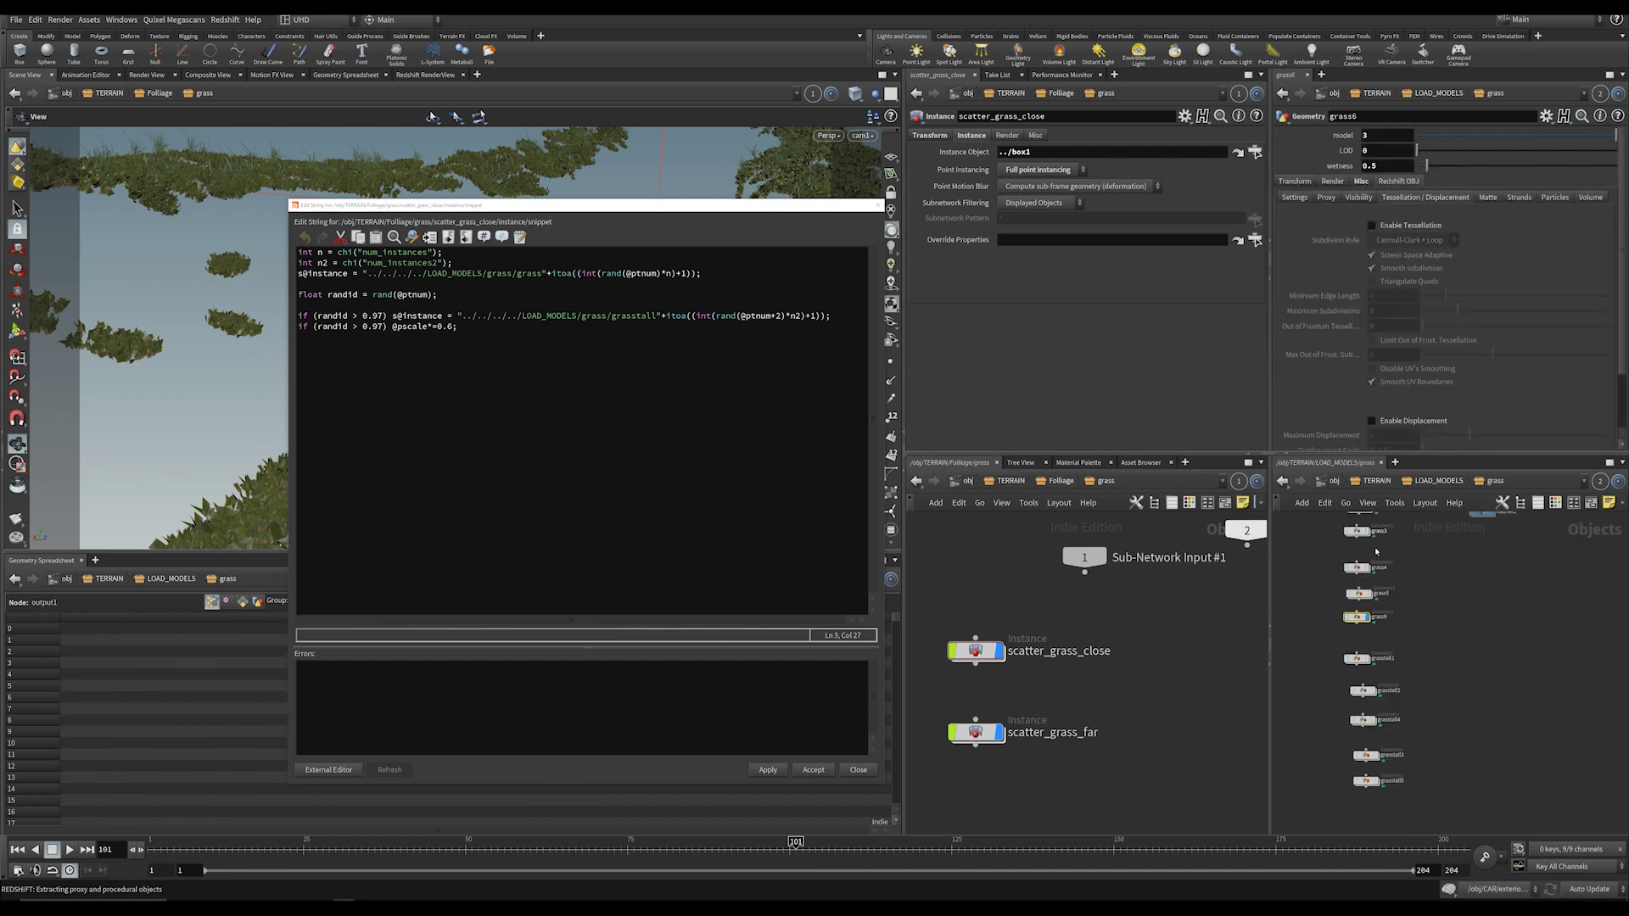
click(1433, 605)
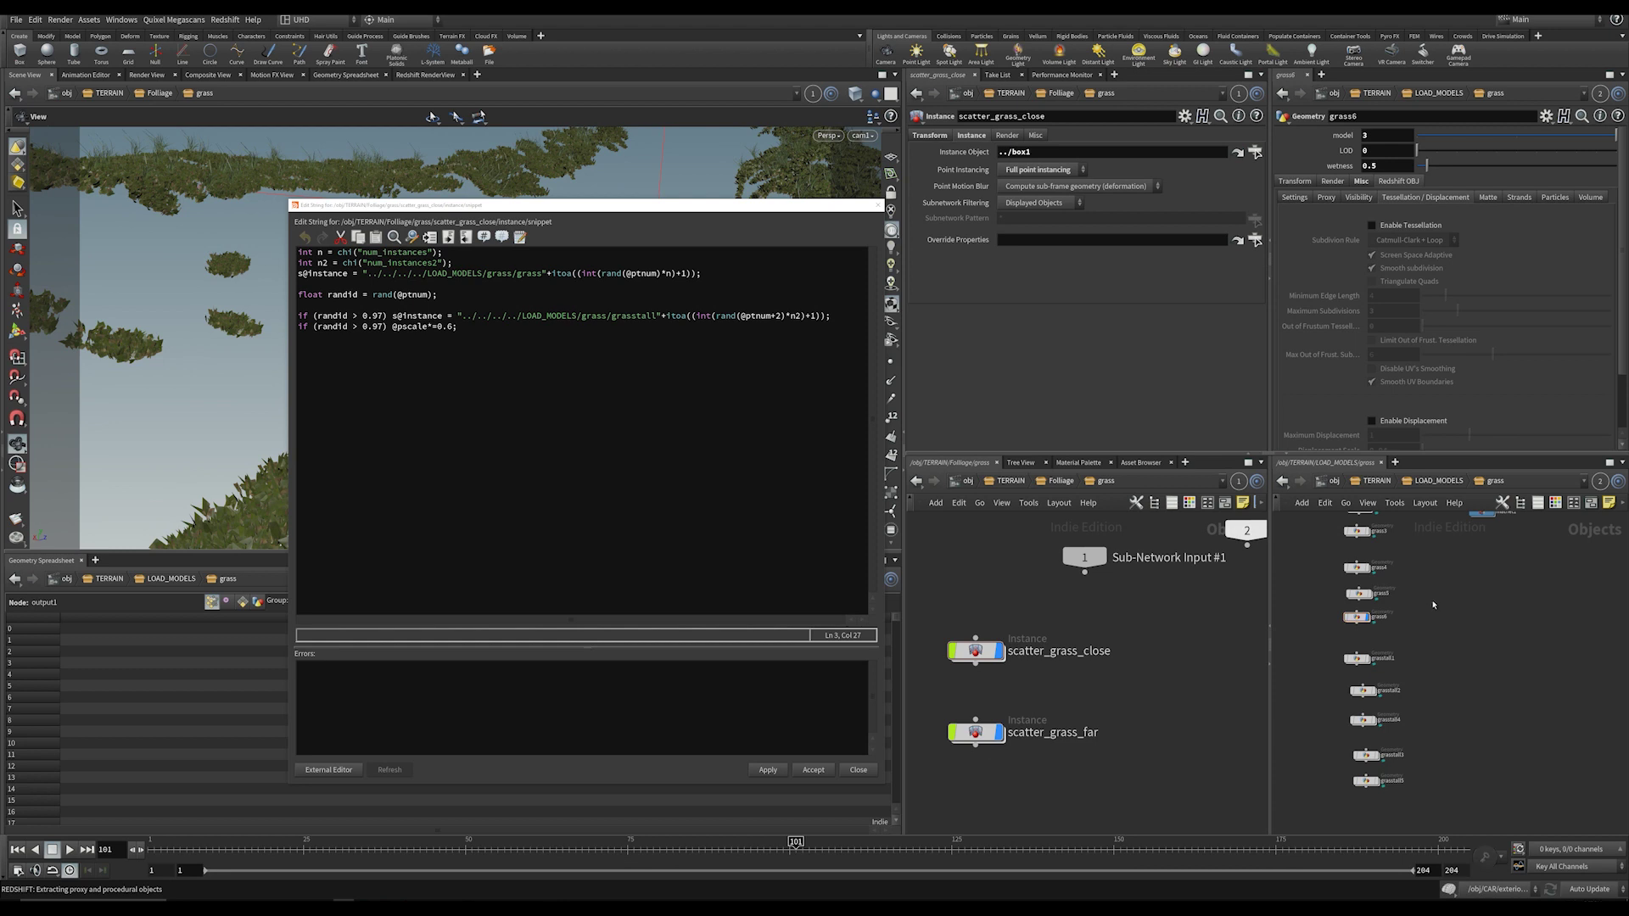
Step: Compare the grass name in the s@instance path with the instance attribute values of the scatter_grass_close points
double_click(522, 274)
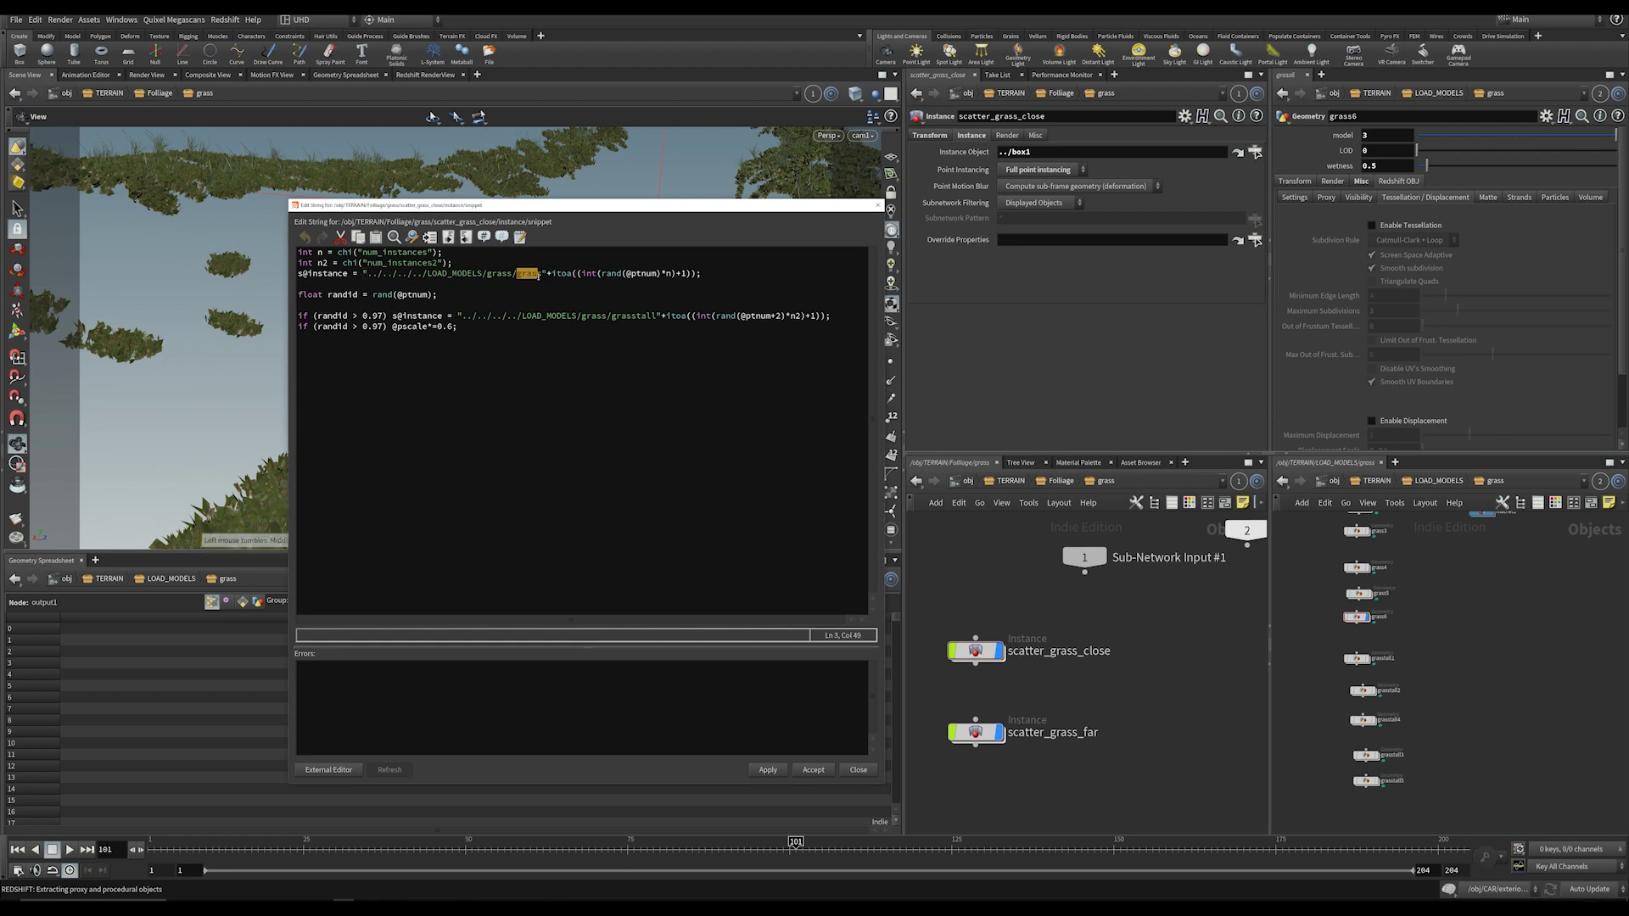
double_click(989, 655)
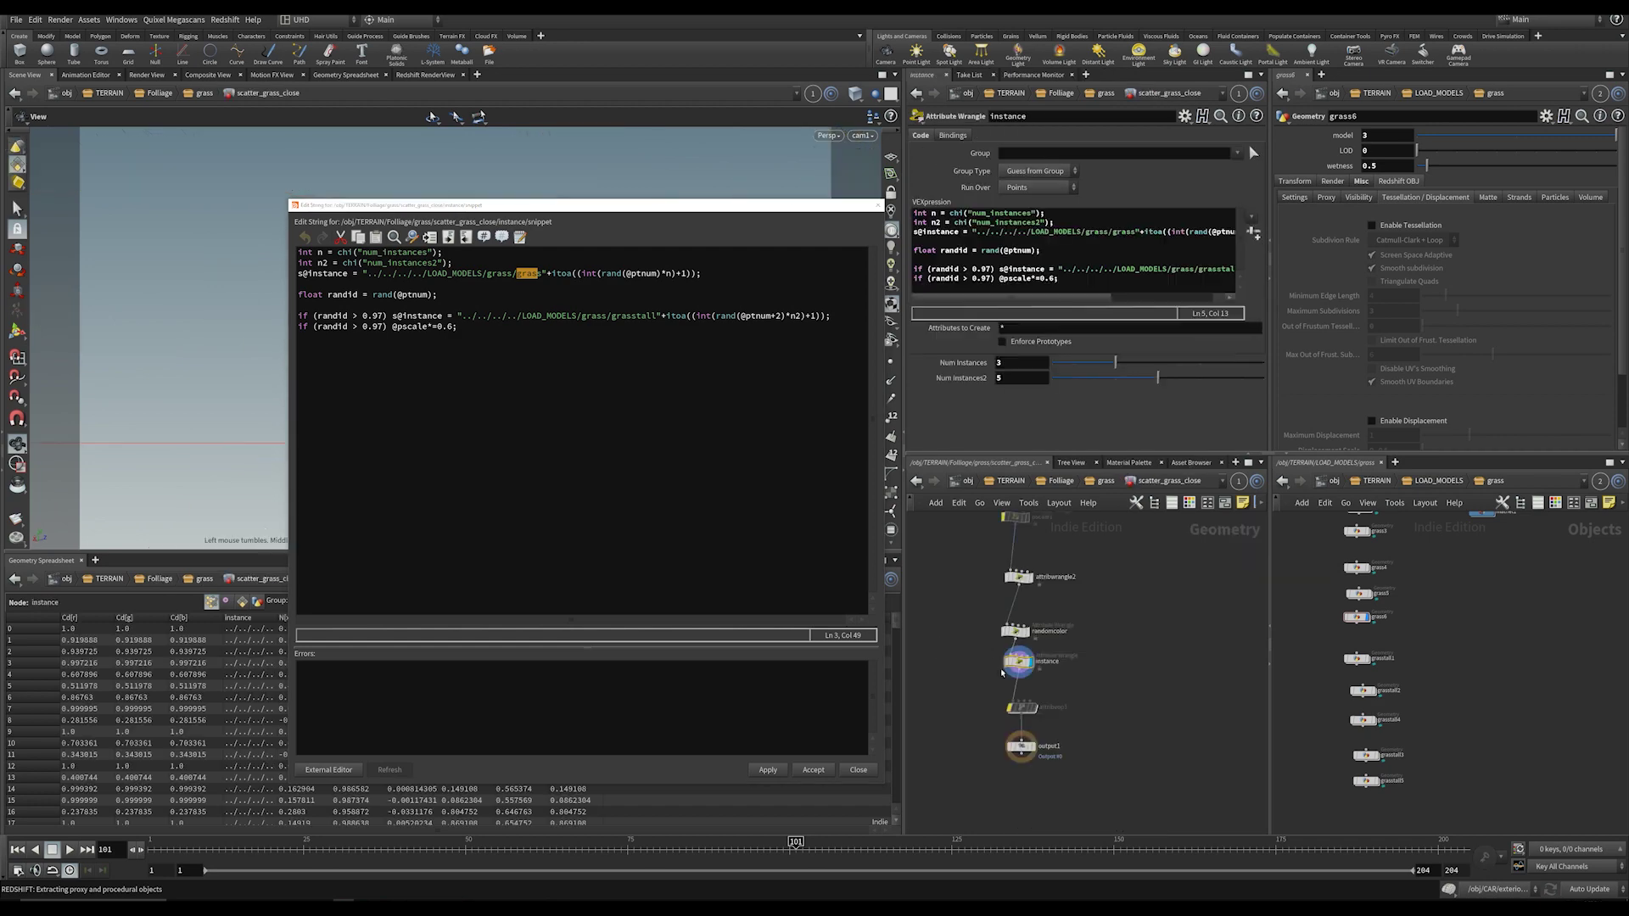
drag(523, 201, 650, 191)
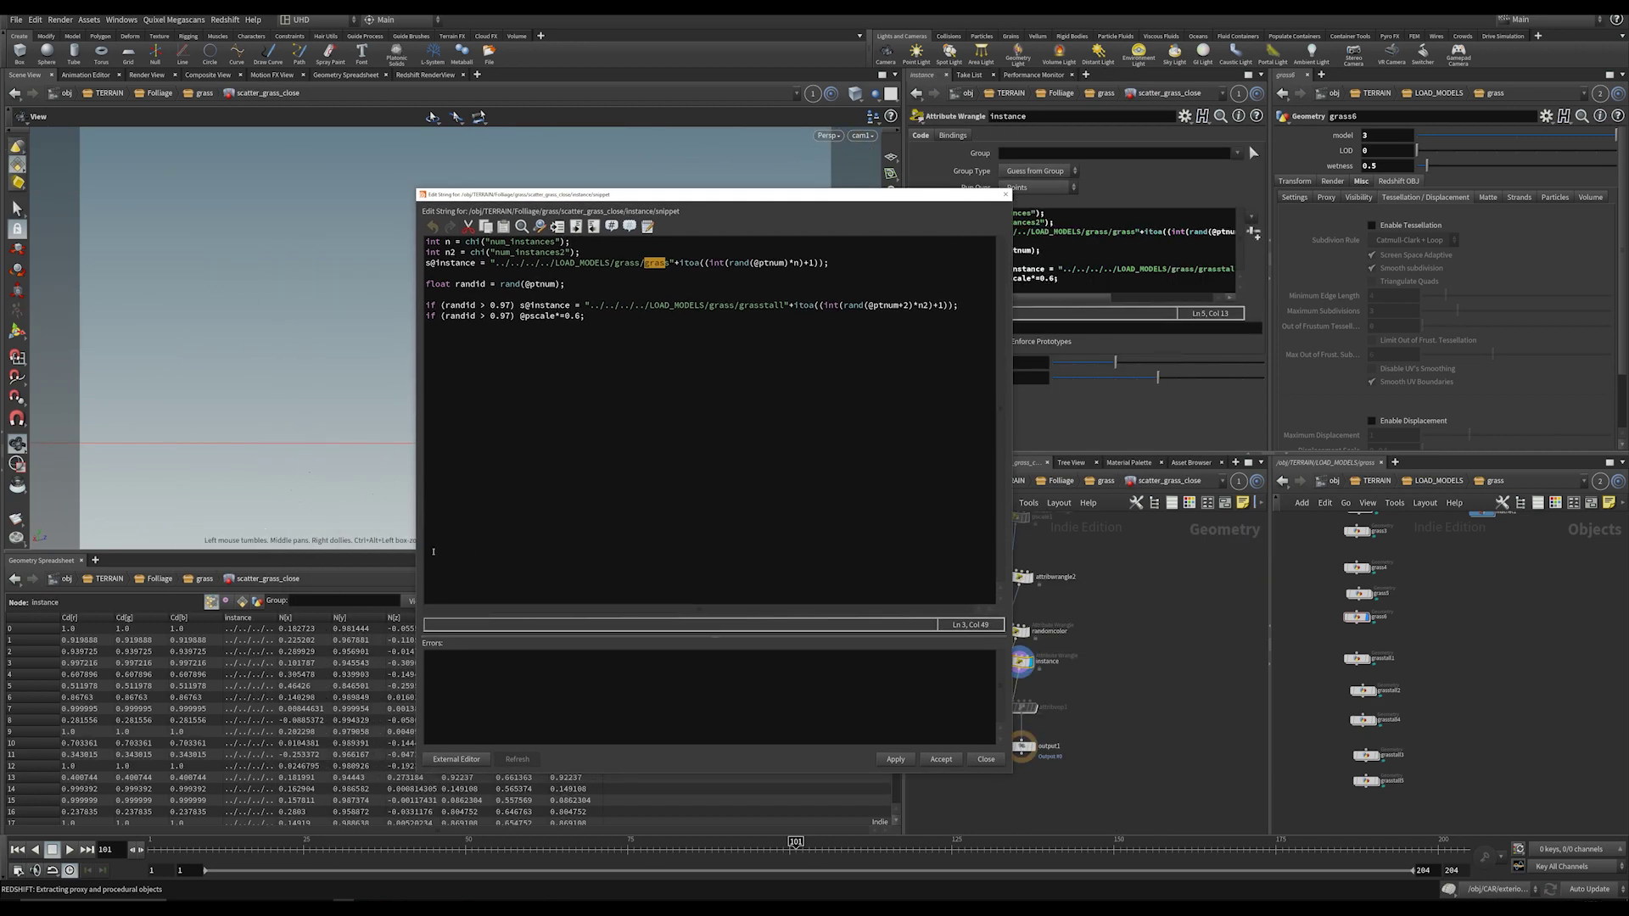
drag(528, 195, 702, 178)
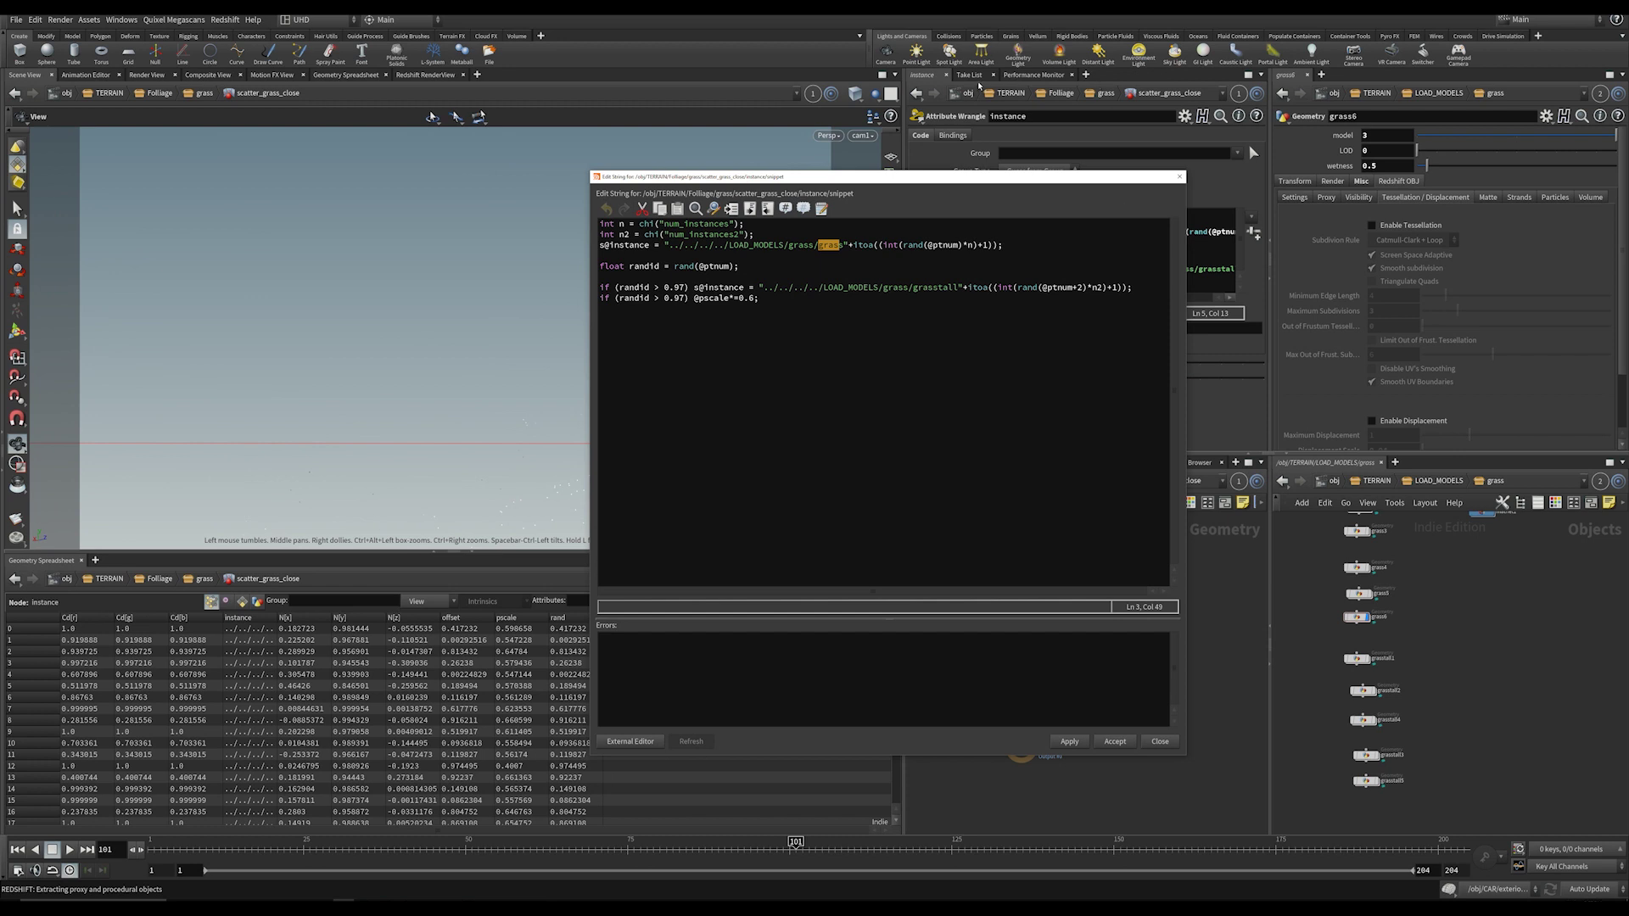
drag(860, 173, 589, 268)
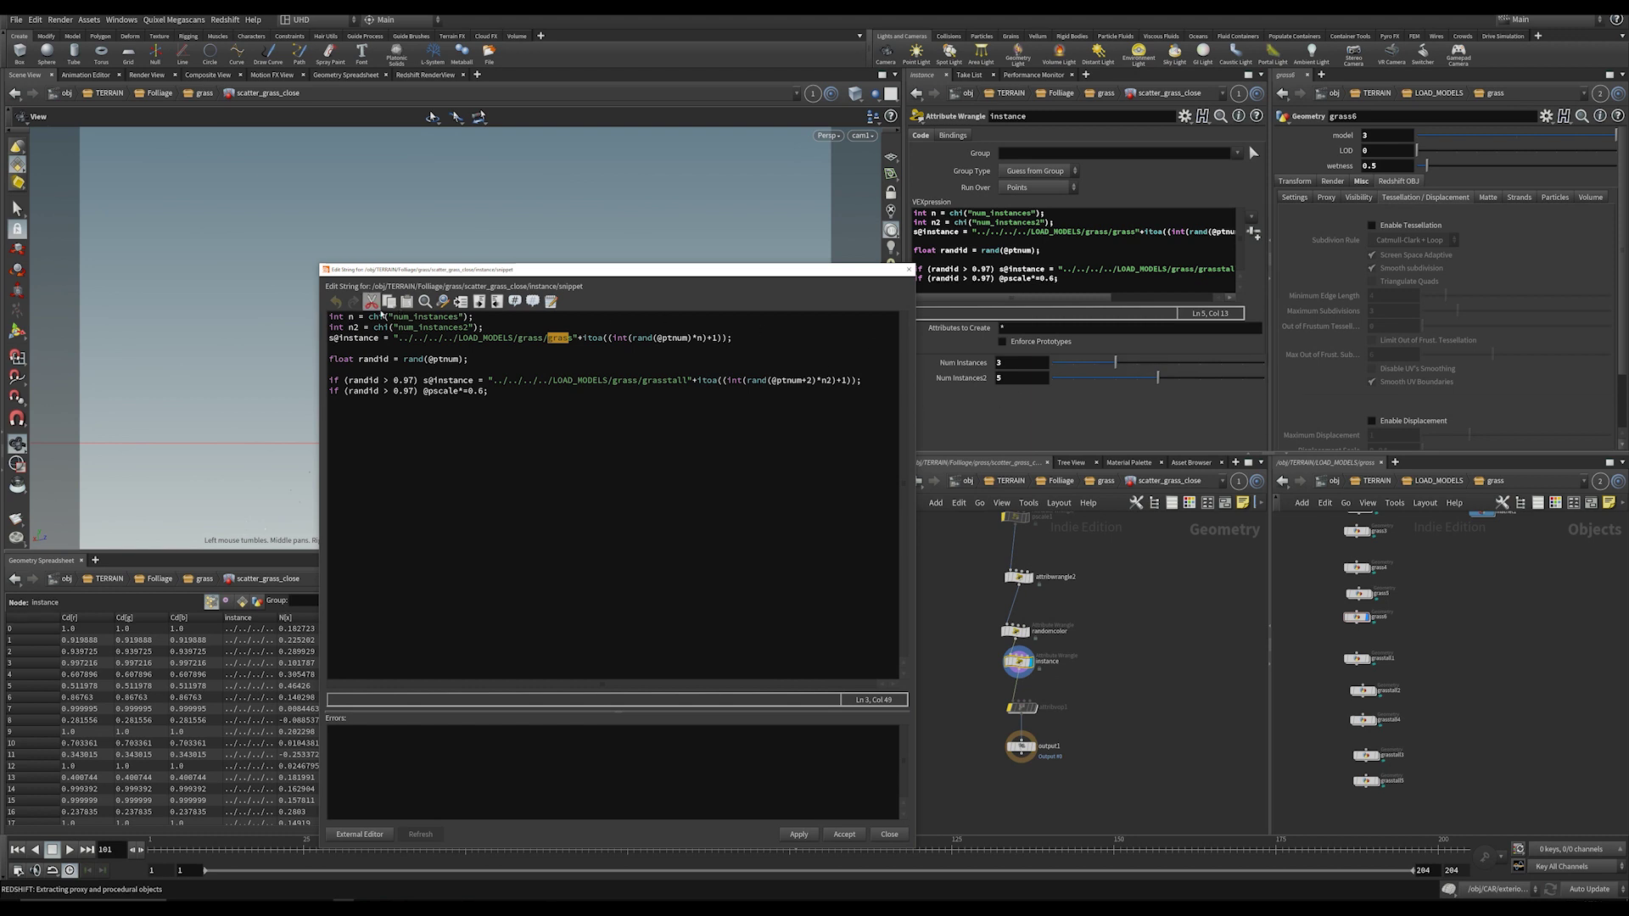
click(574, 338)
click(646, 338)
drag(618, 274, 1096, 259)
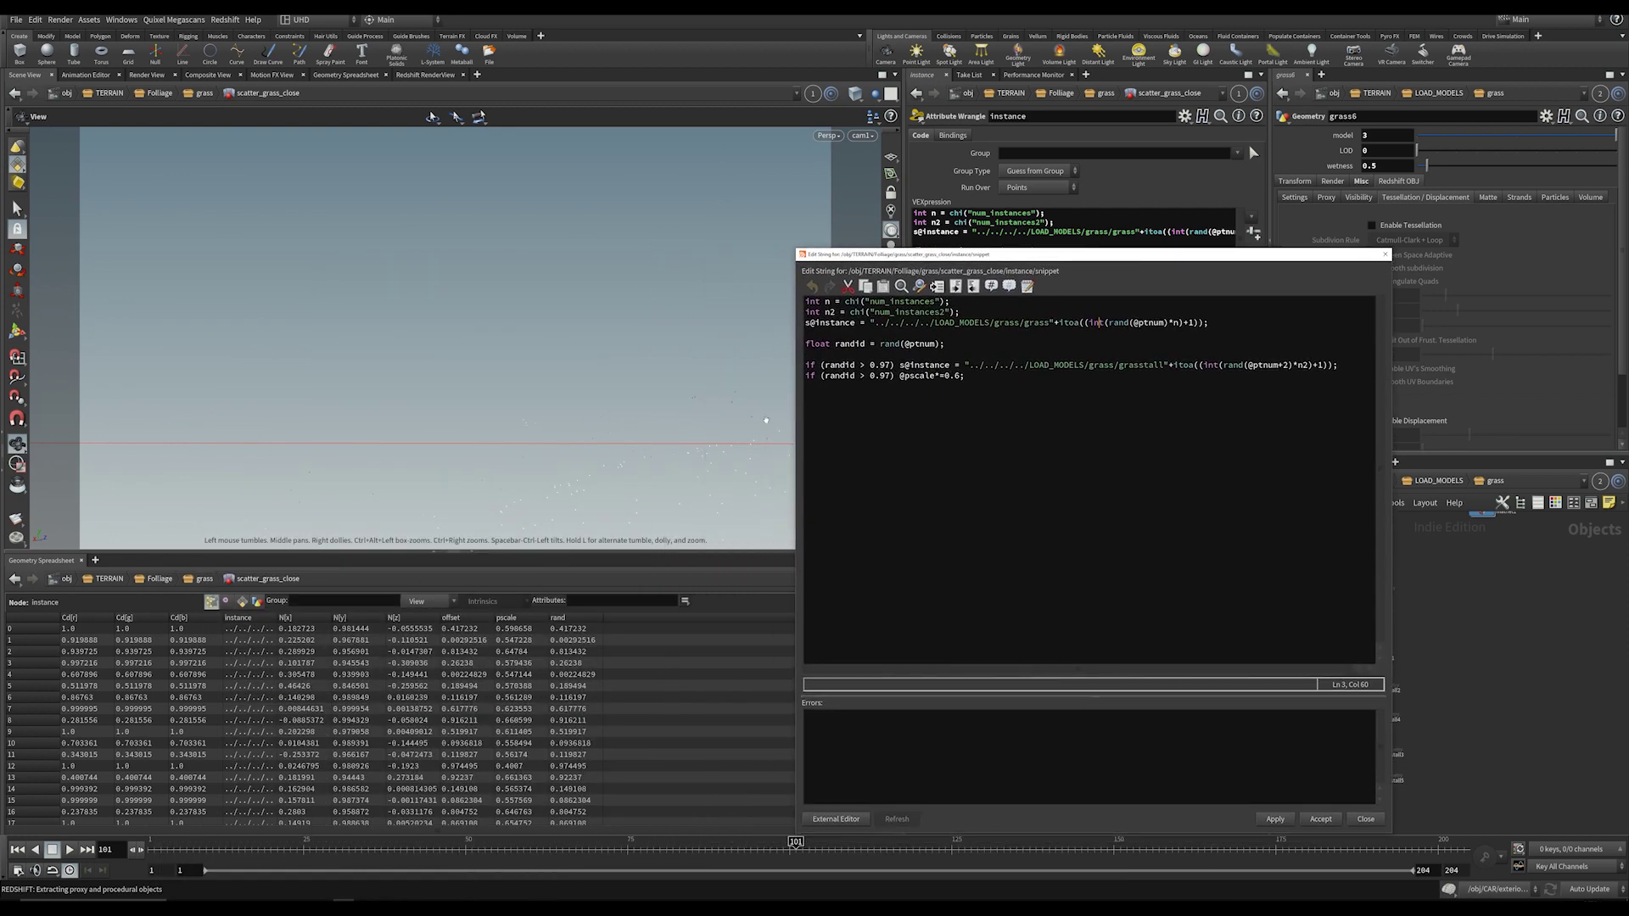
drag(997, 249, 1427, 299)
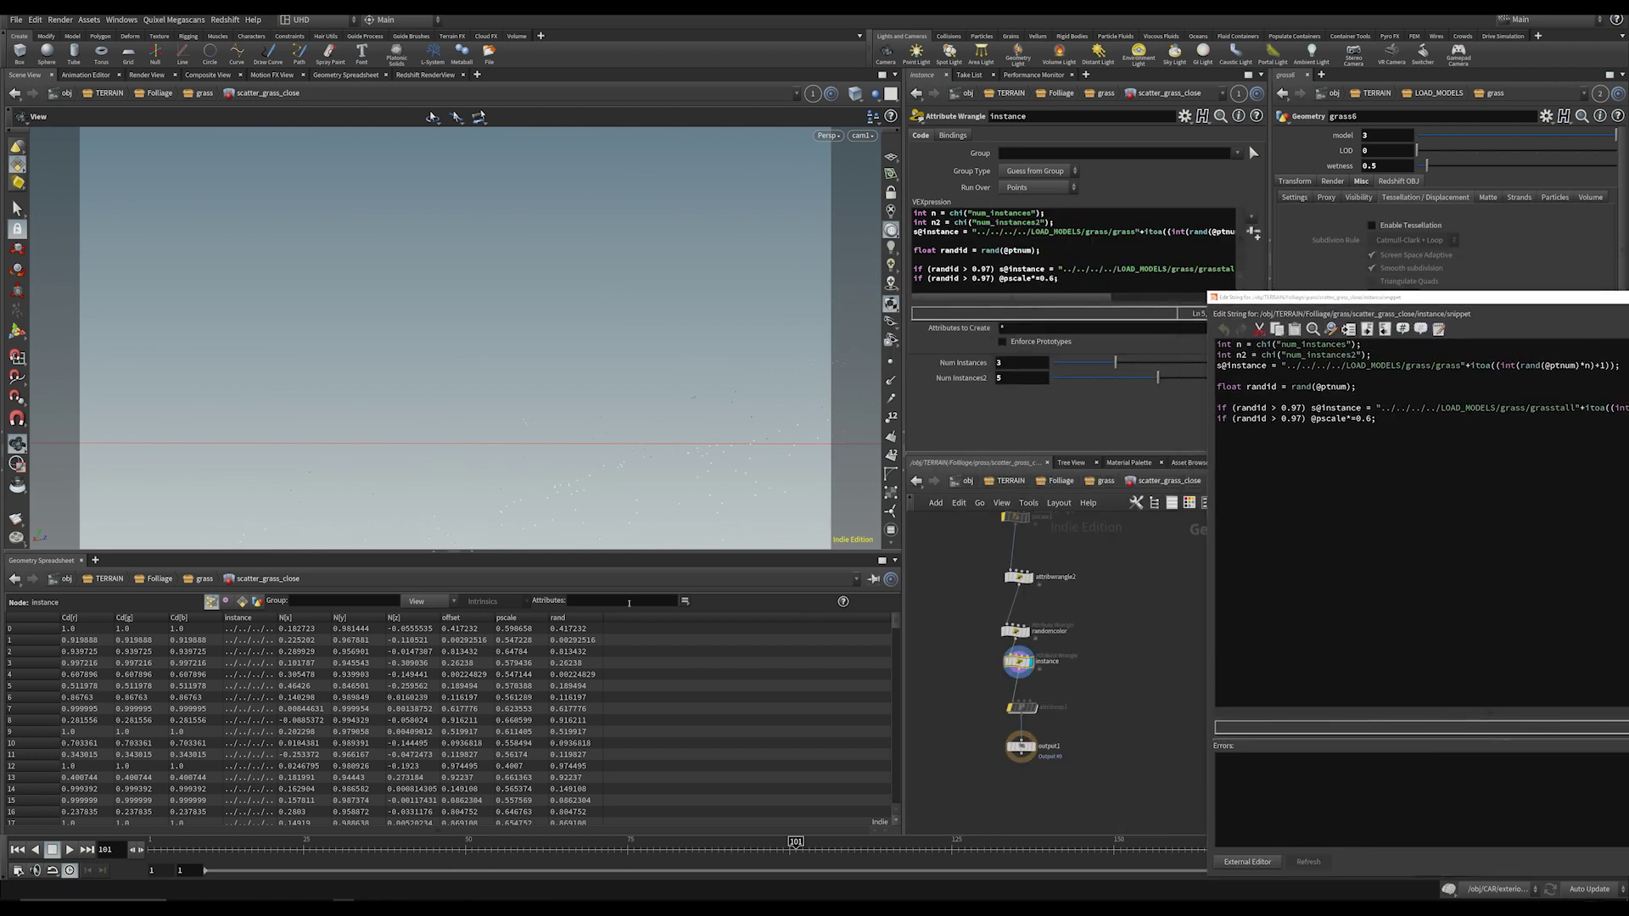
Step: Widen the spreadsheet's instance column, sort the points by it, and review the full grass model paths
drag(277, 619, 620, 620)
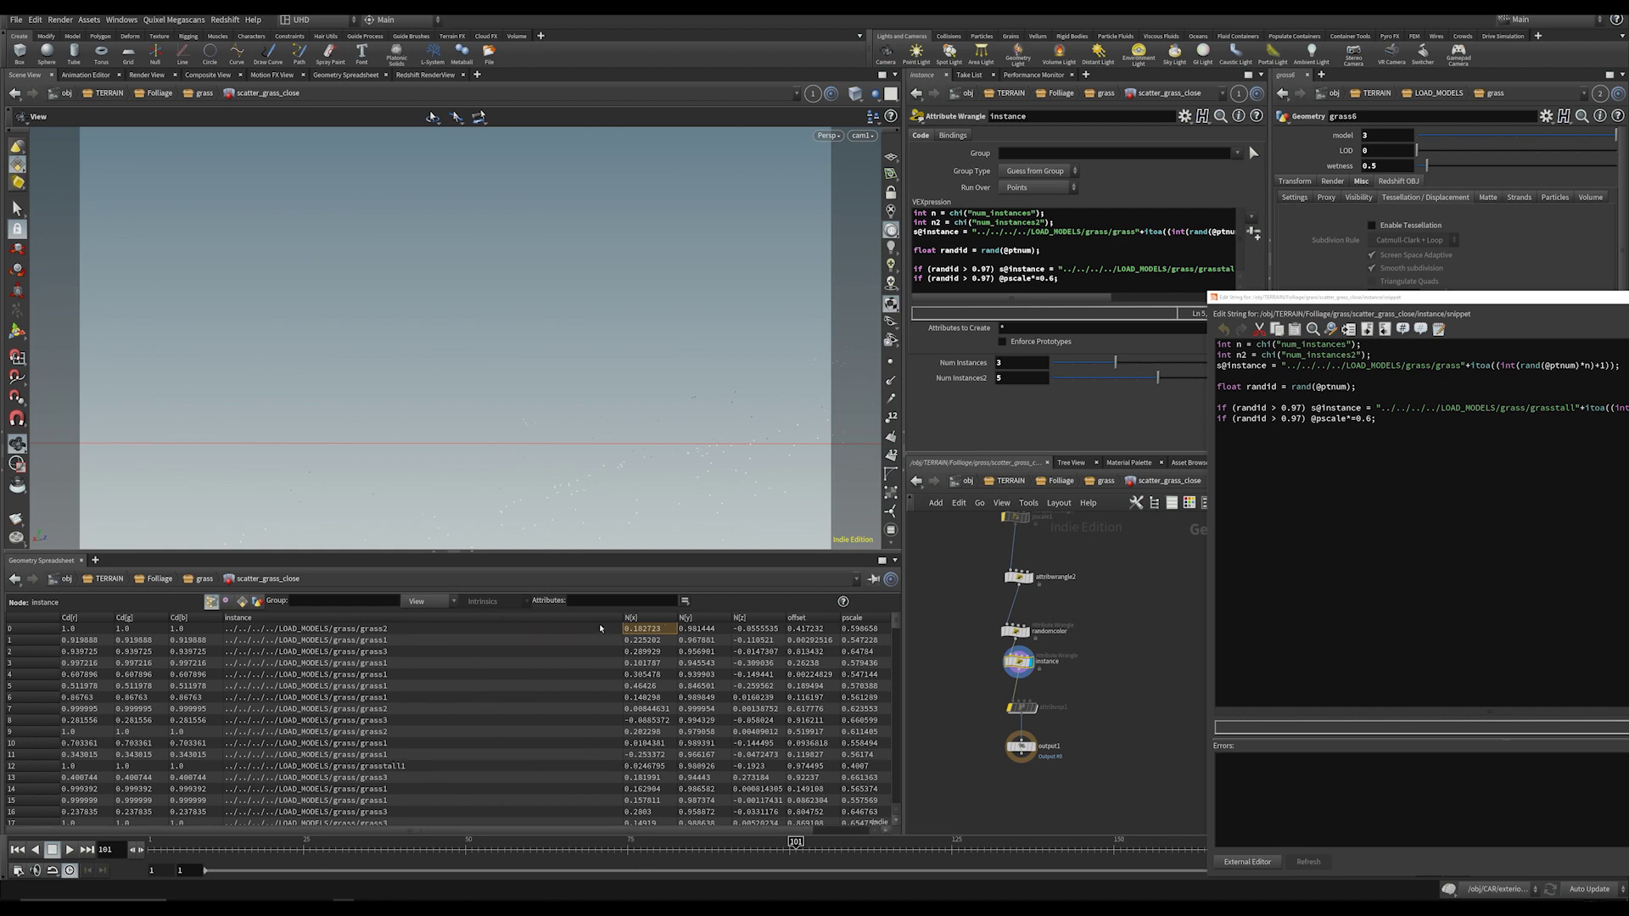
click(384, 618)
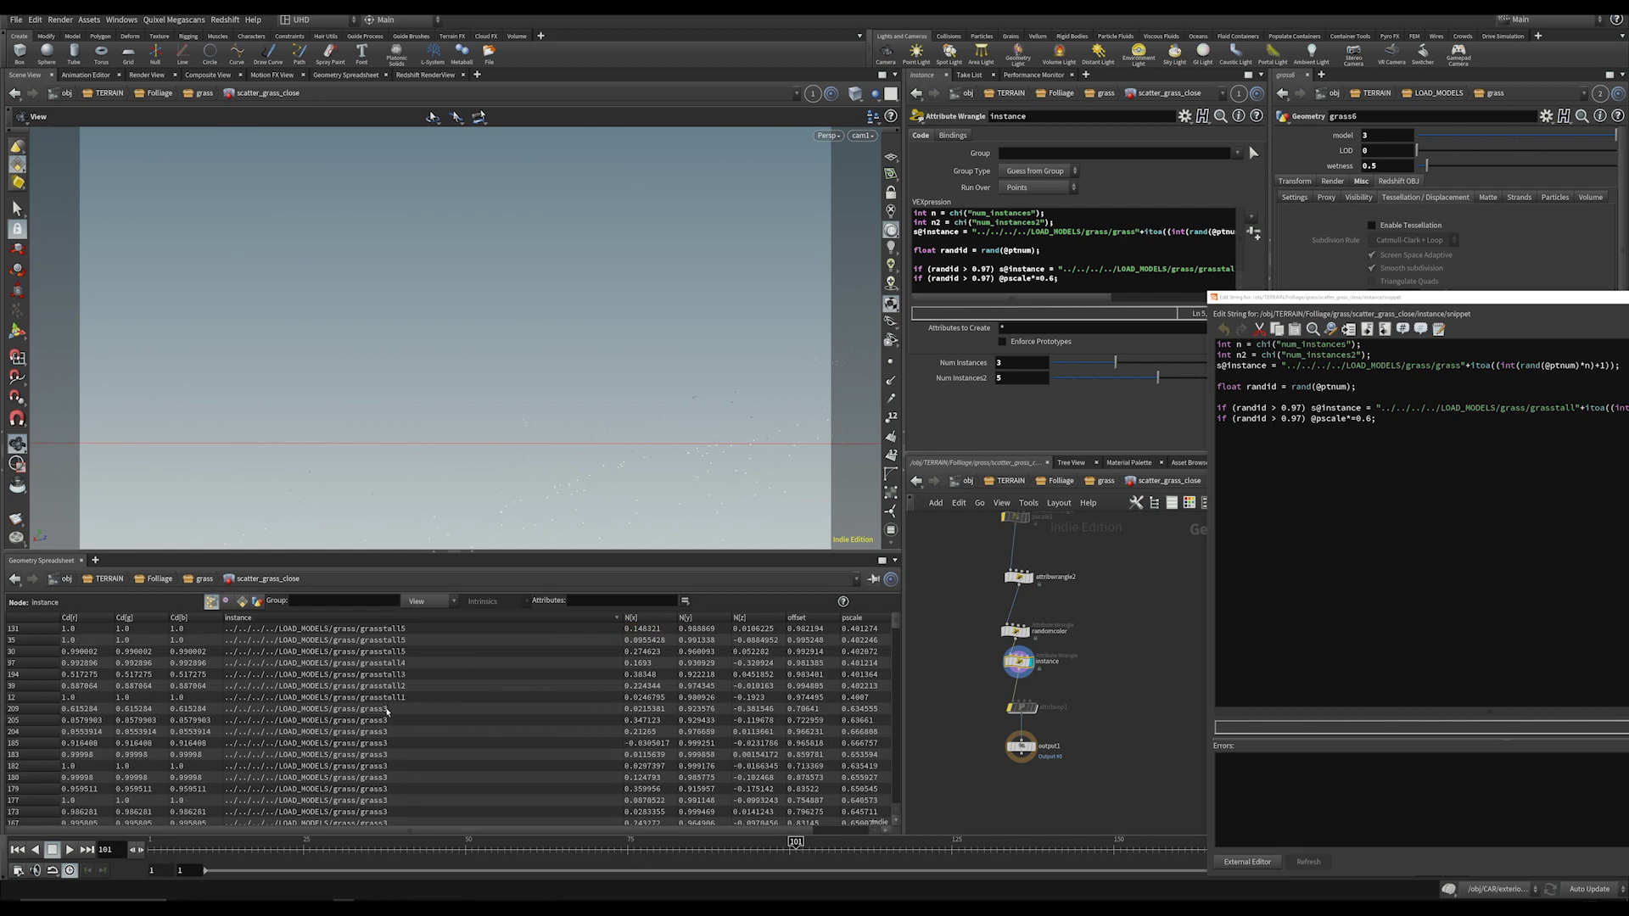
scroll(386, 711, down, 3)
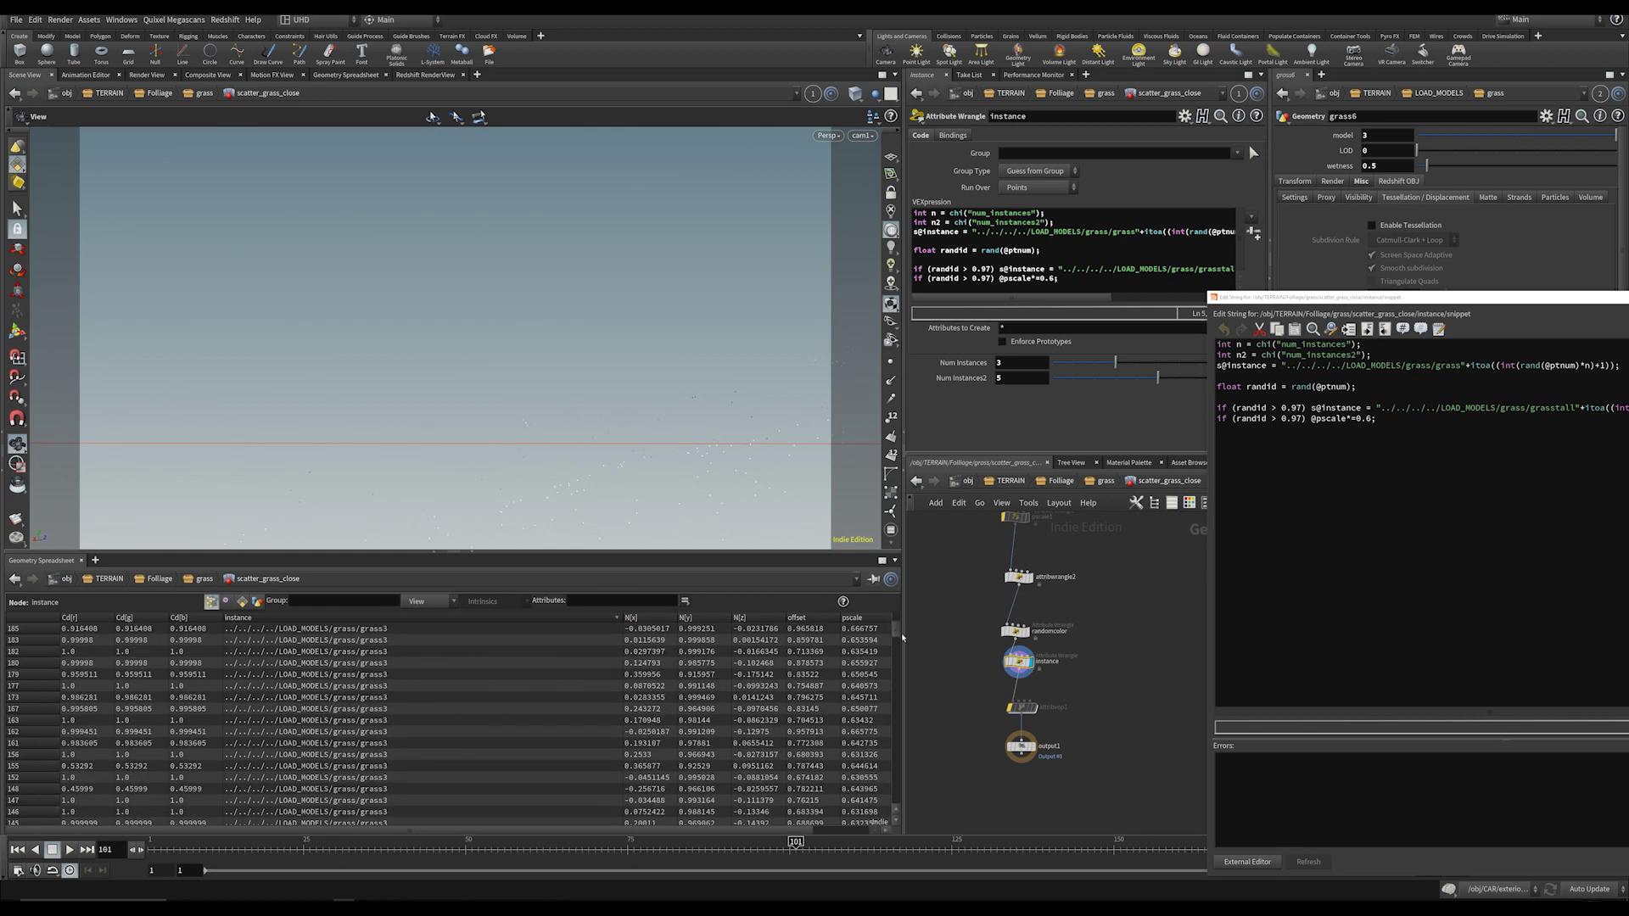
scroll(902, 636, down, 1)
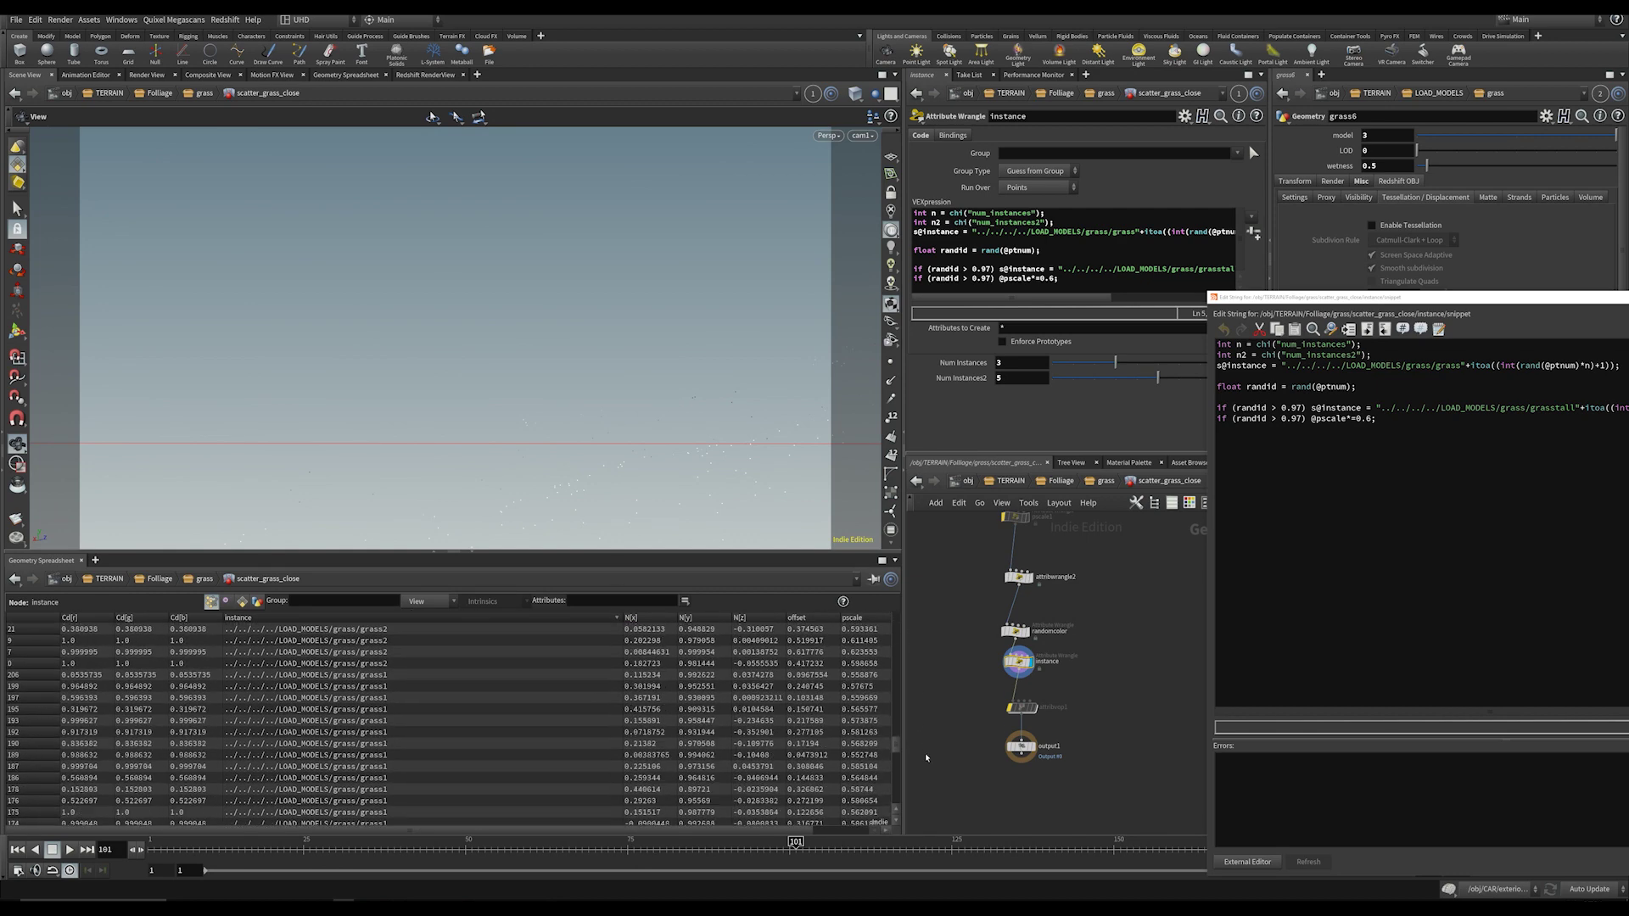
Step: Try Num Instances at 5 on the instance wrangle, check the sorted instance paths, and set it back to 3
click(1148, 364)
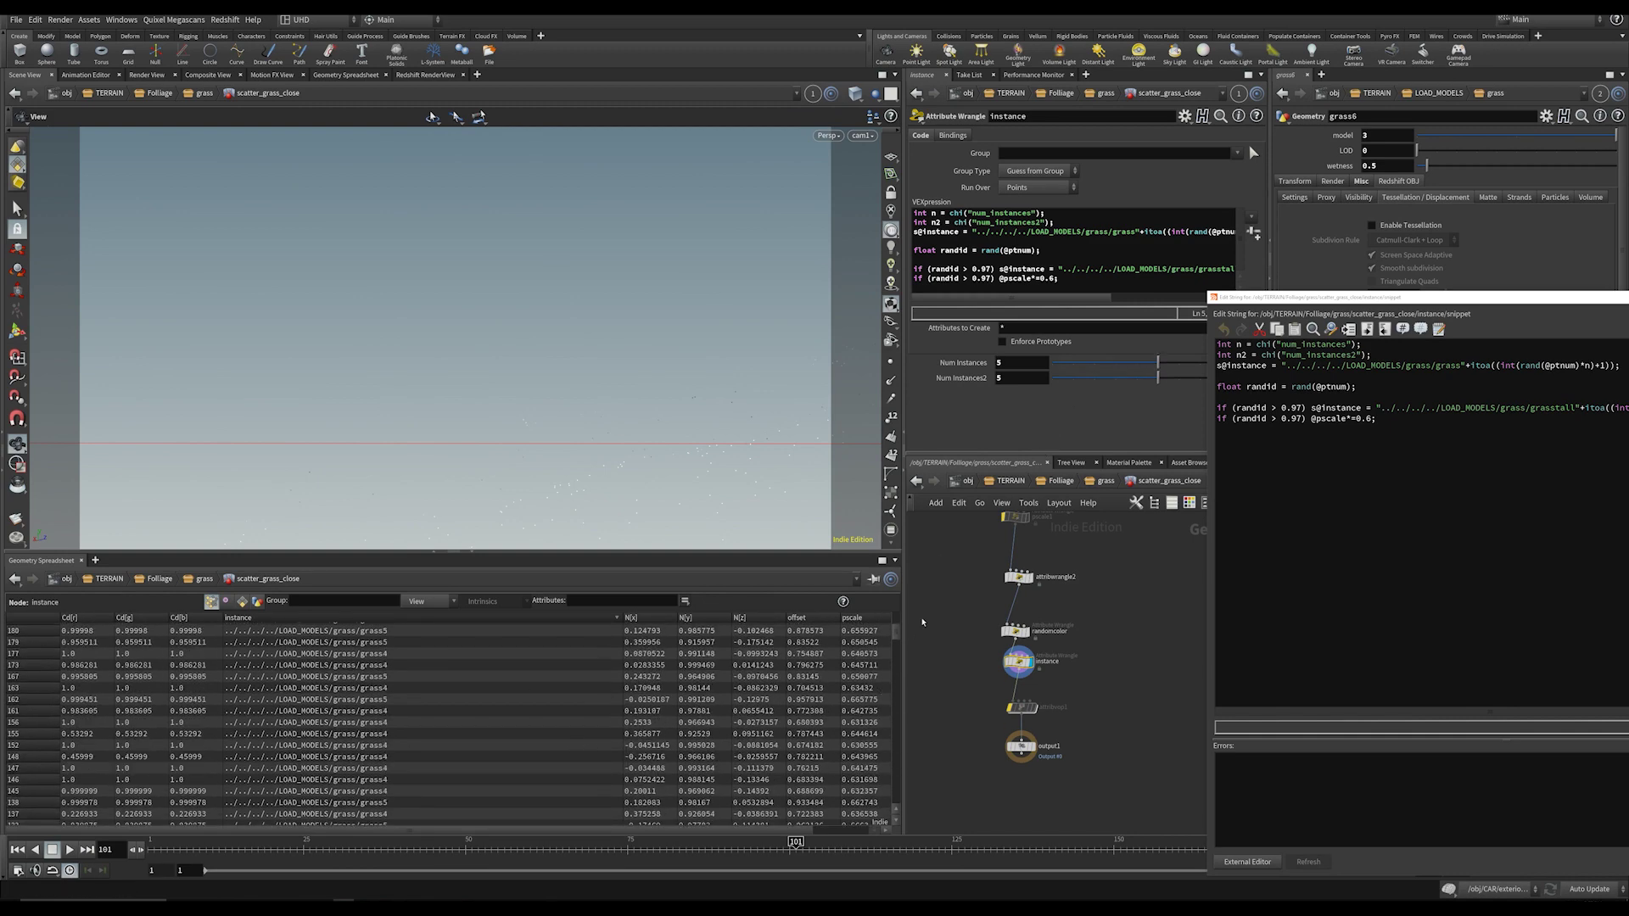
scroll(899, 632, up, 4)
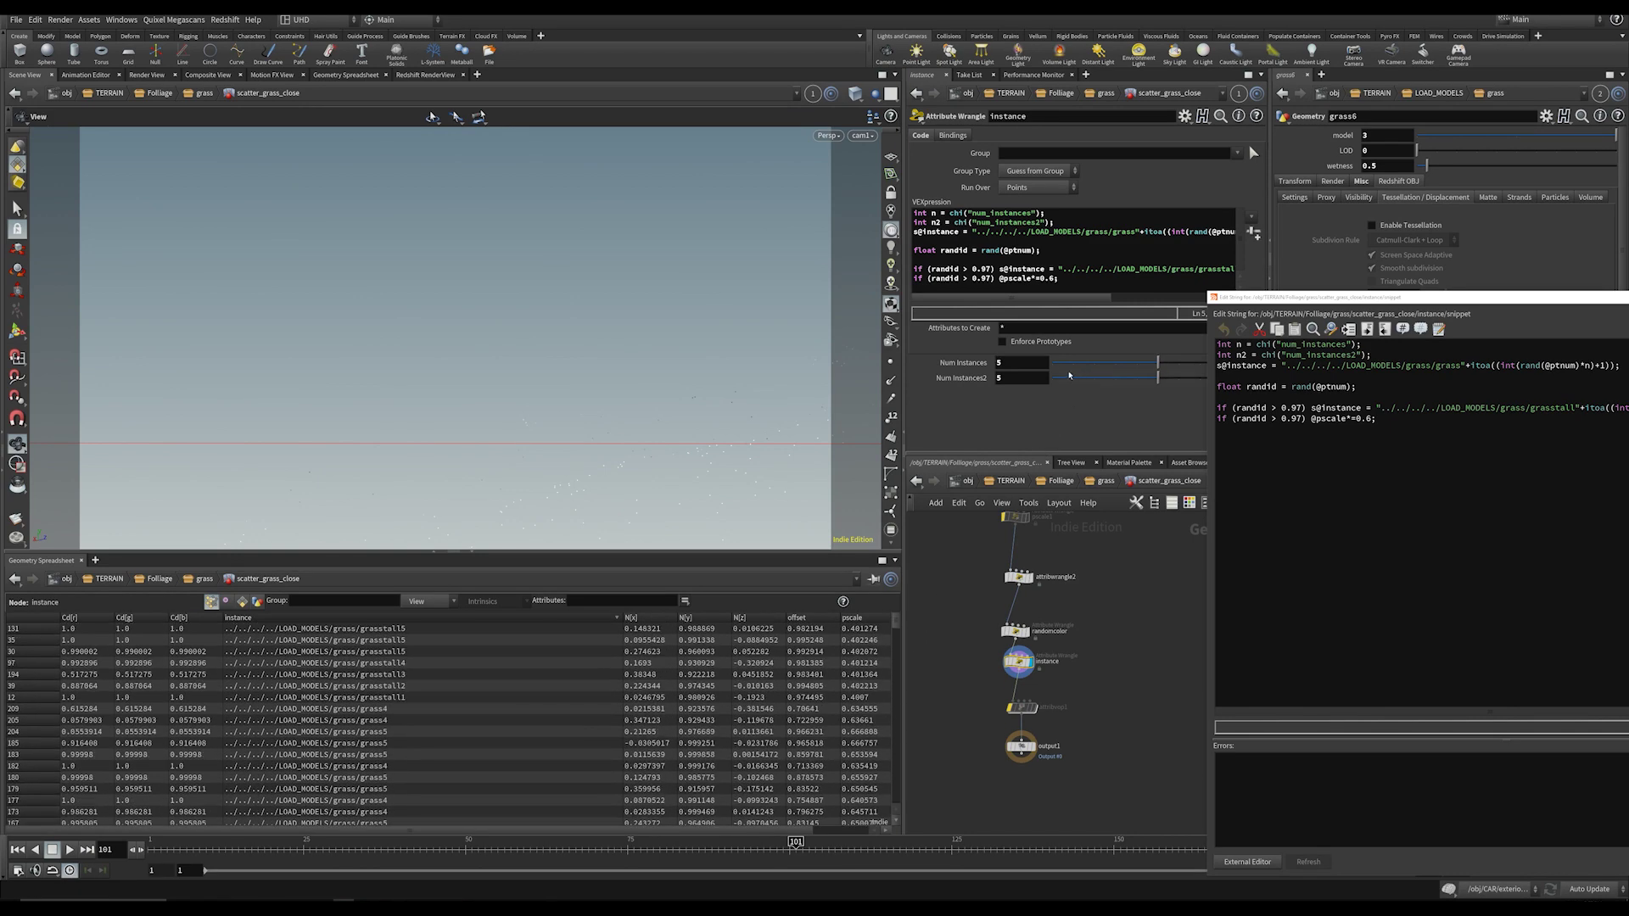
drag(1103, 365, 1111, 365)
Step: Compare the wrangle code's instance path with the numbered grass objects in the LOAD_MODELS/grass network
drag(1222, 299, 47, 231)
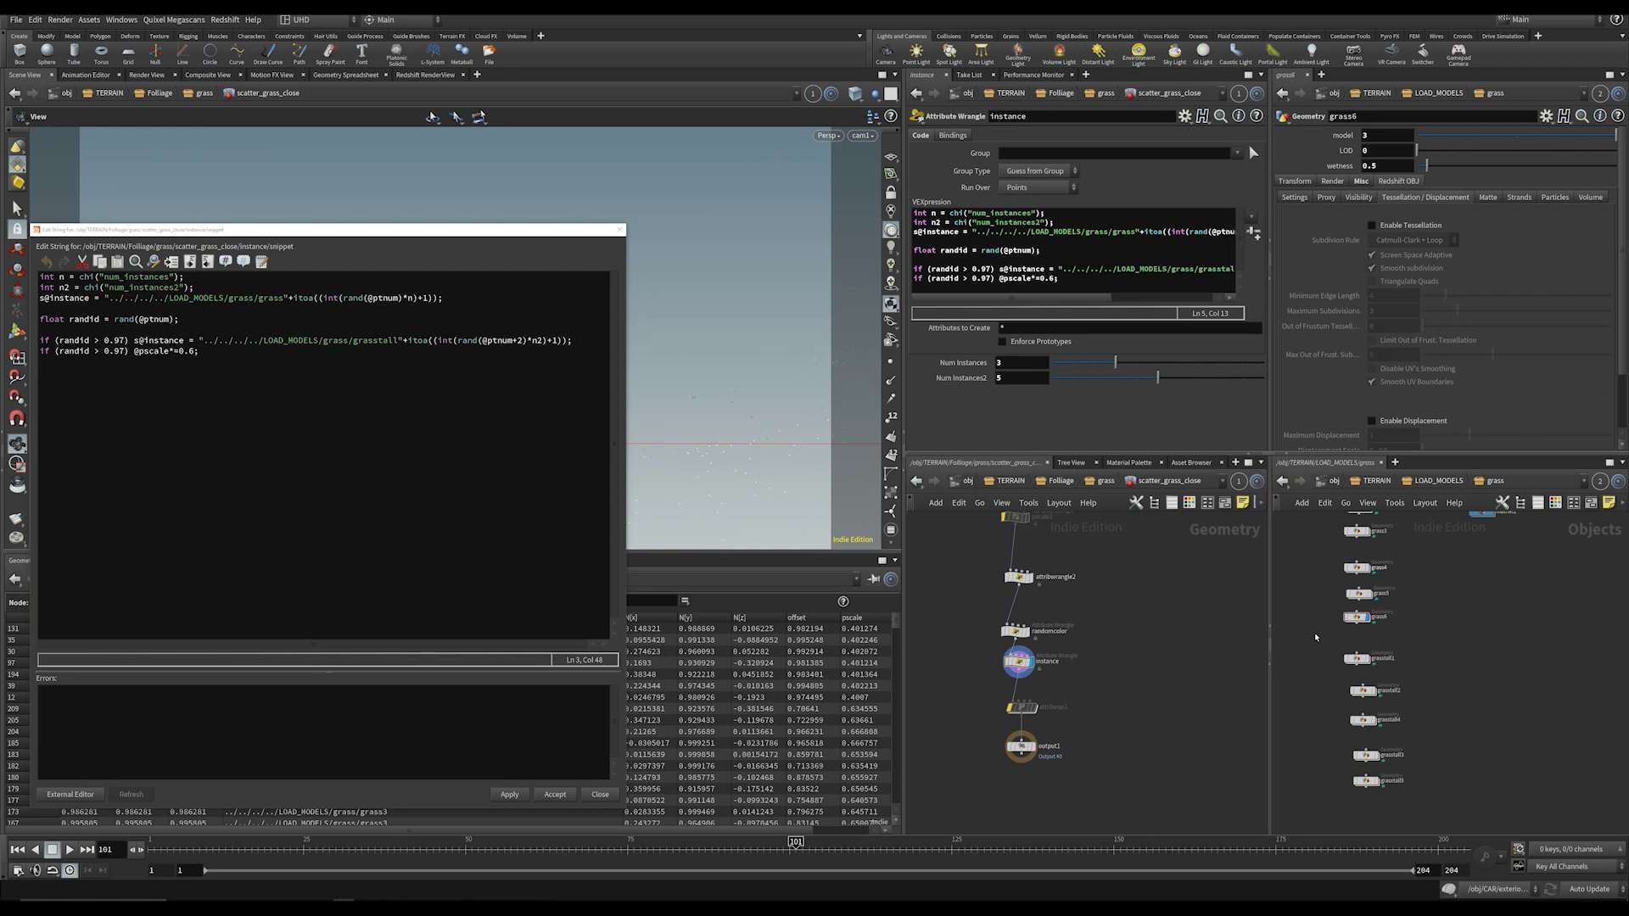
middle_drag(1382, 597, 1368, 644)
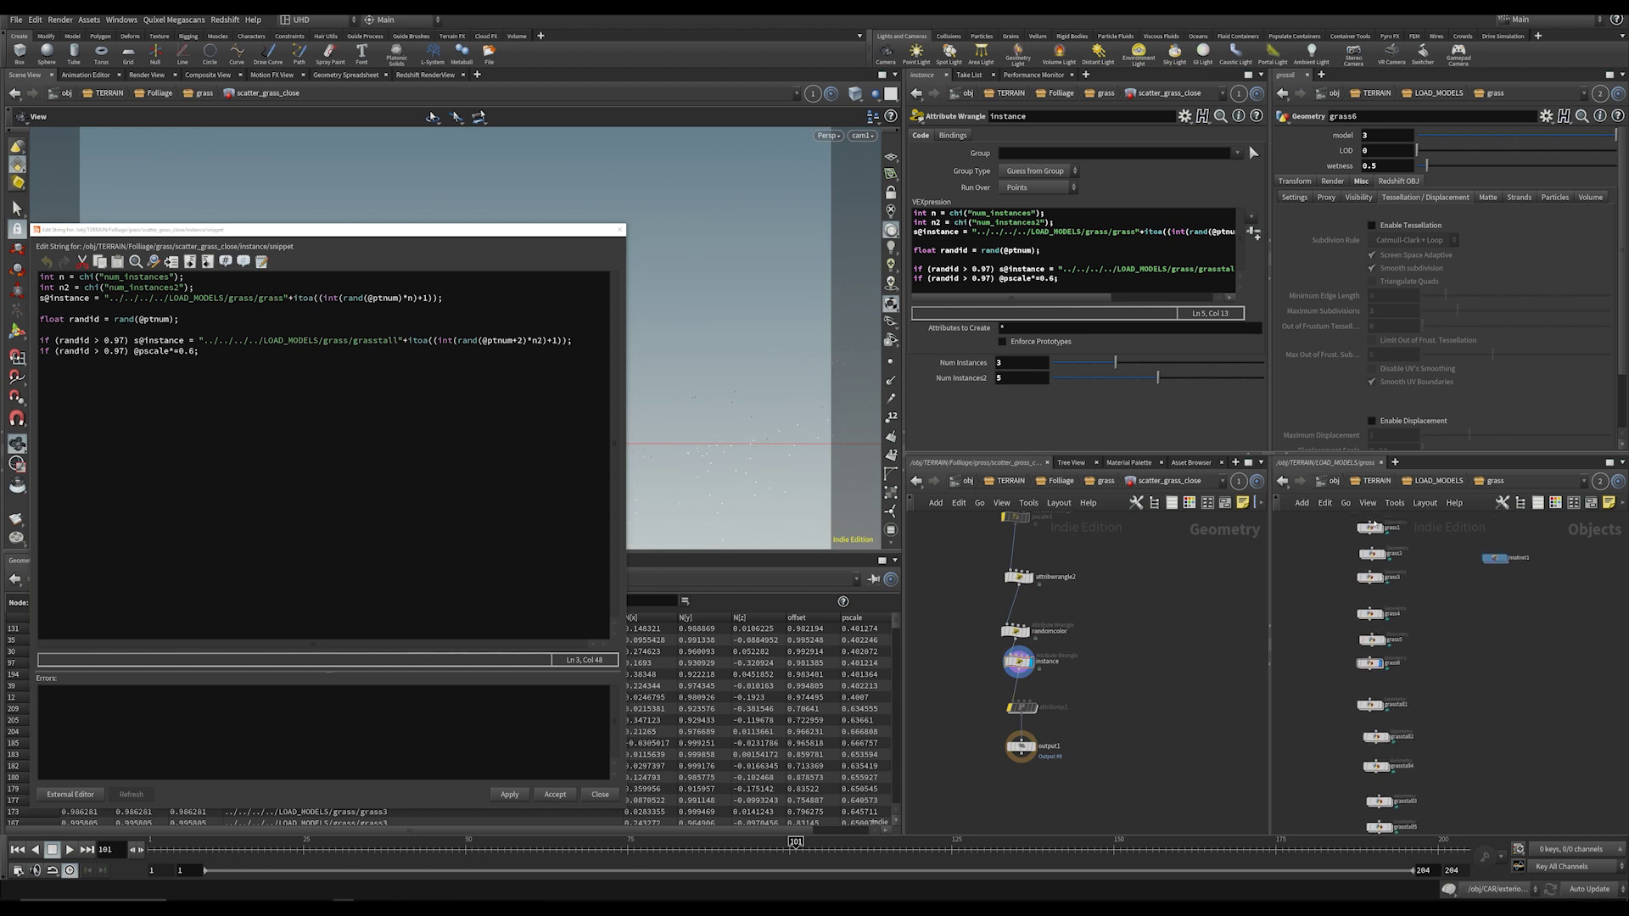
middle_drag(1375, 524, 1382, 546)
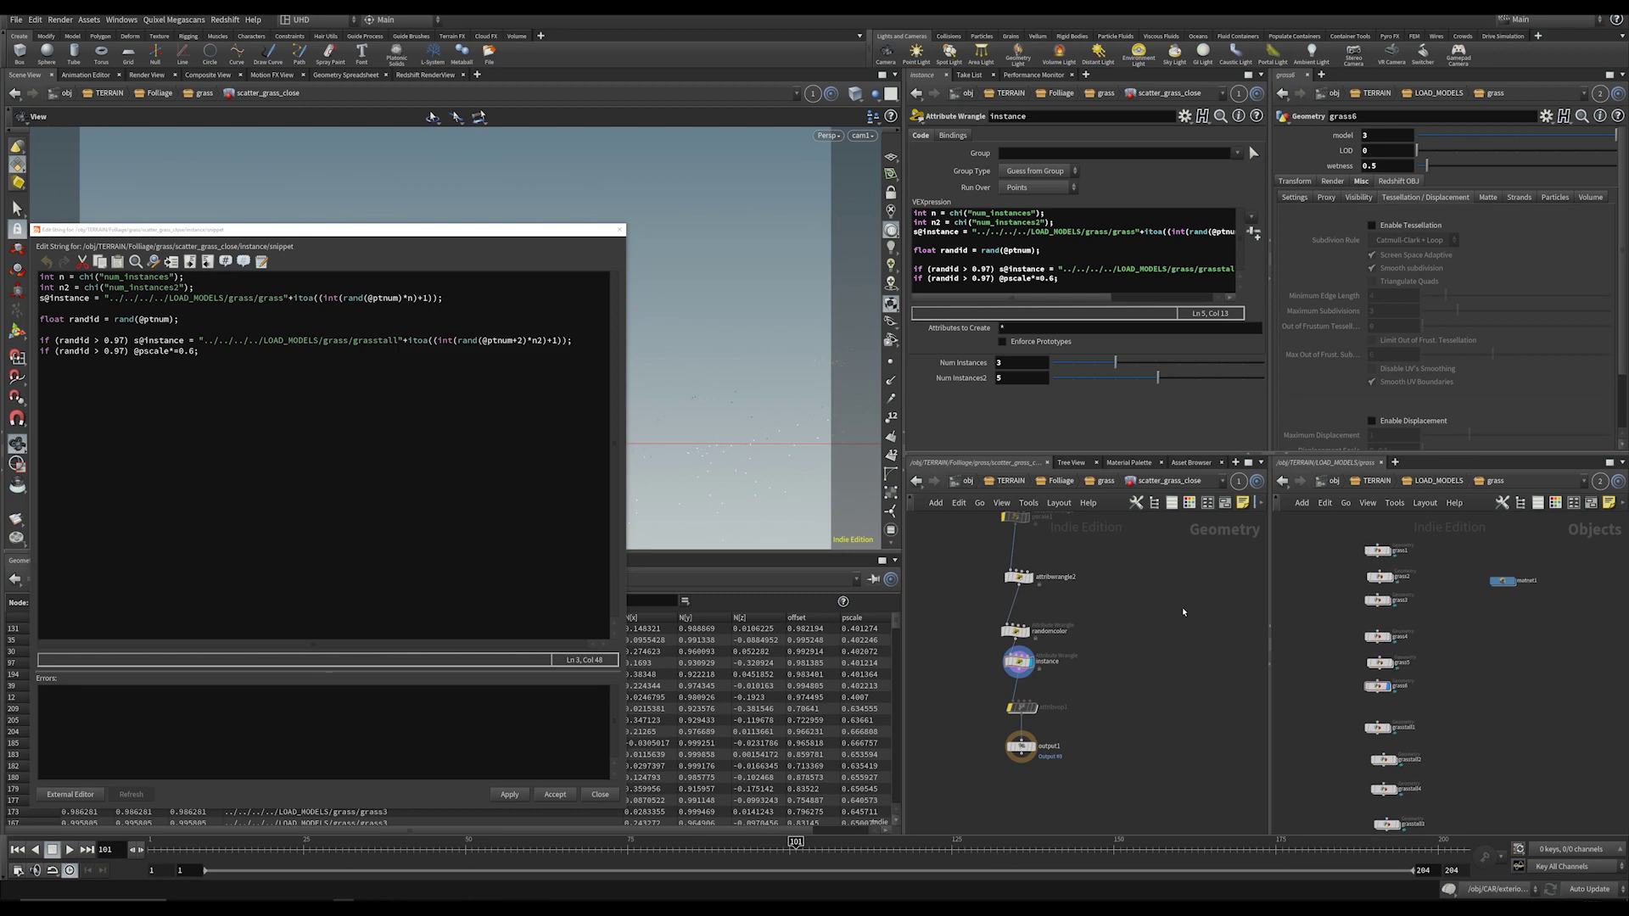
Step: Examine the randid variable and the randid > 0.97 grasstall line, and locate the grasstall objects in LOAD_MODELS/grass
drag(388, 229, 909, 269)
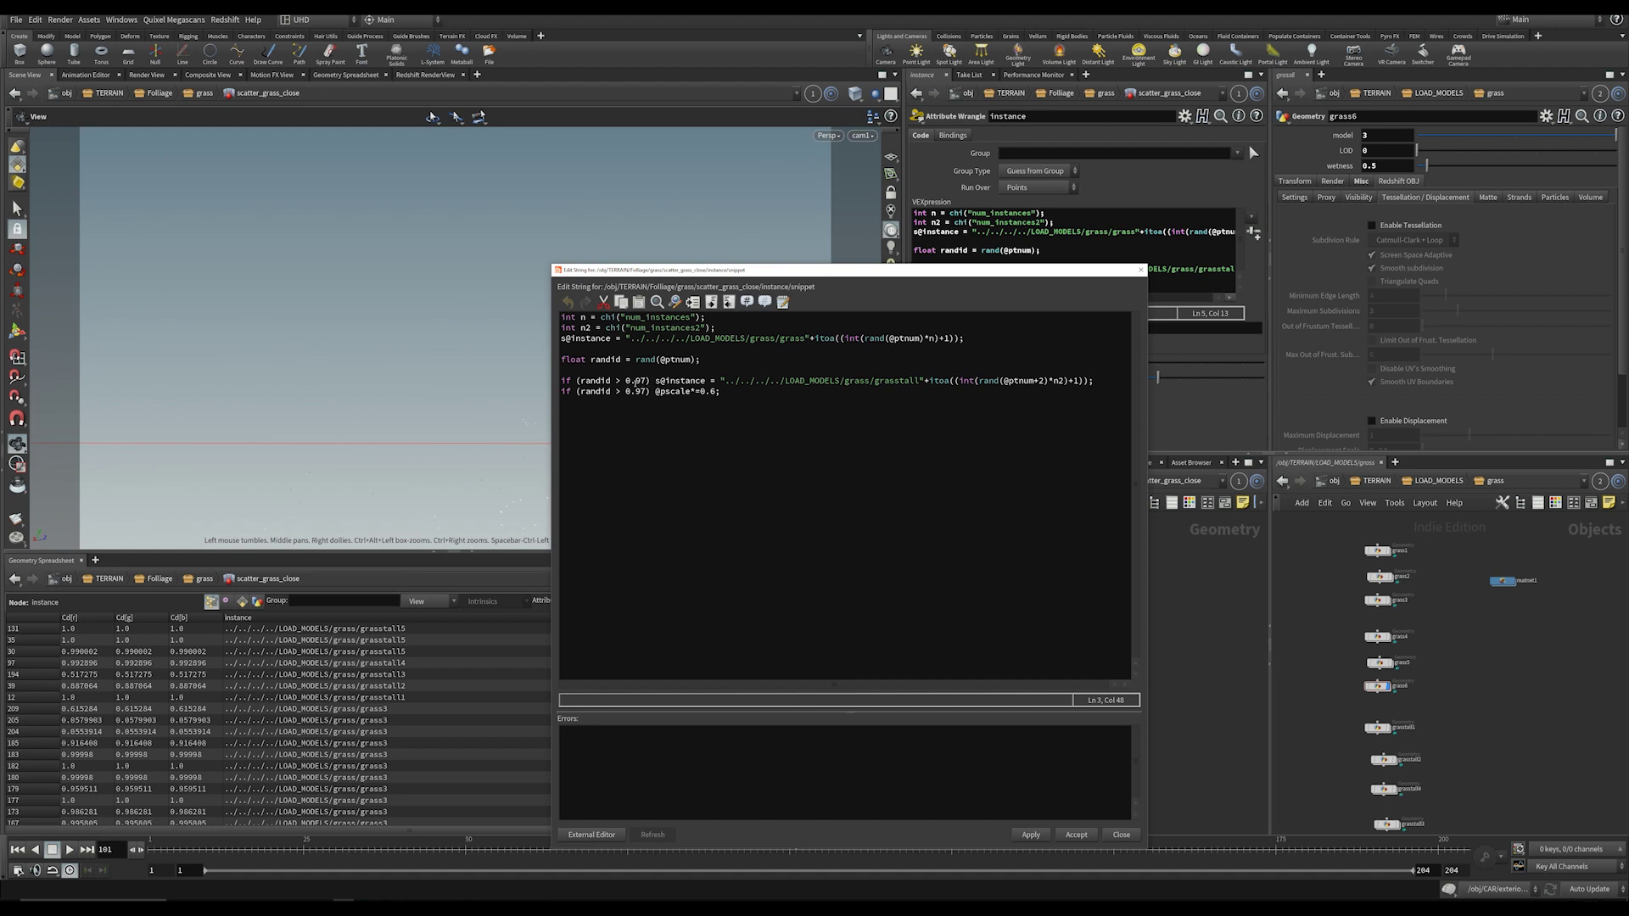
double_click(594, 361)
click(663, 360)
middle_drag(1479, 831, 1507, 748)
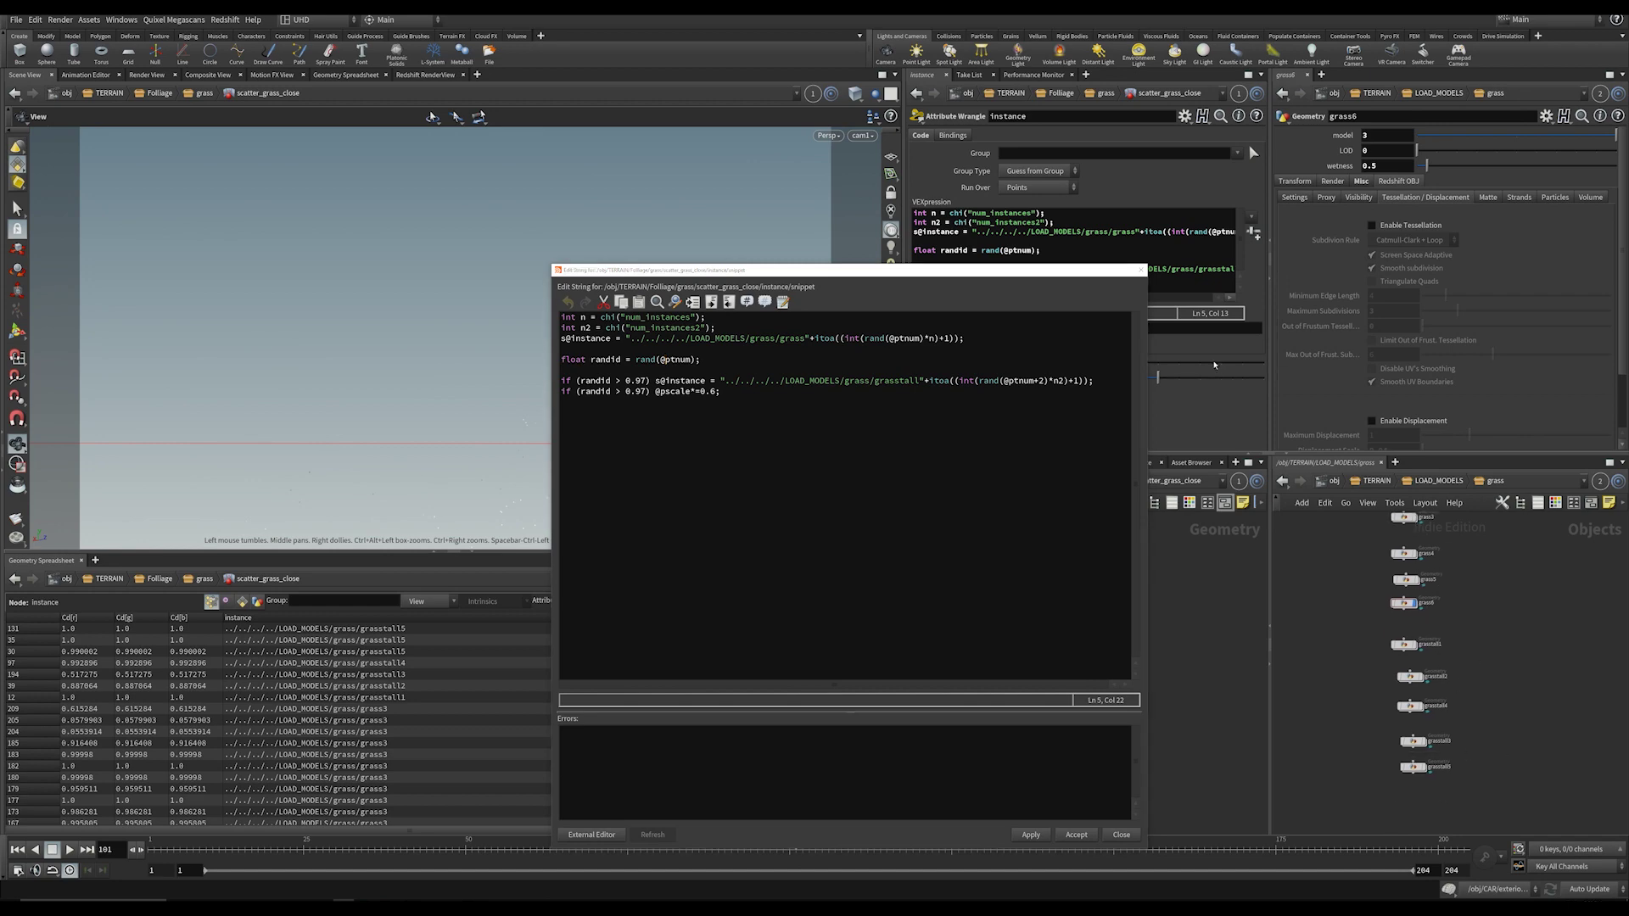
Step: Close the code editor, link the scene view to pane group 2 and inspect the grass6 and grasstall5 models
click(1140, 270)
click(813, 93)
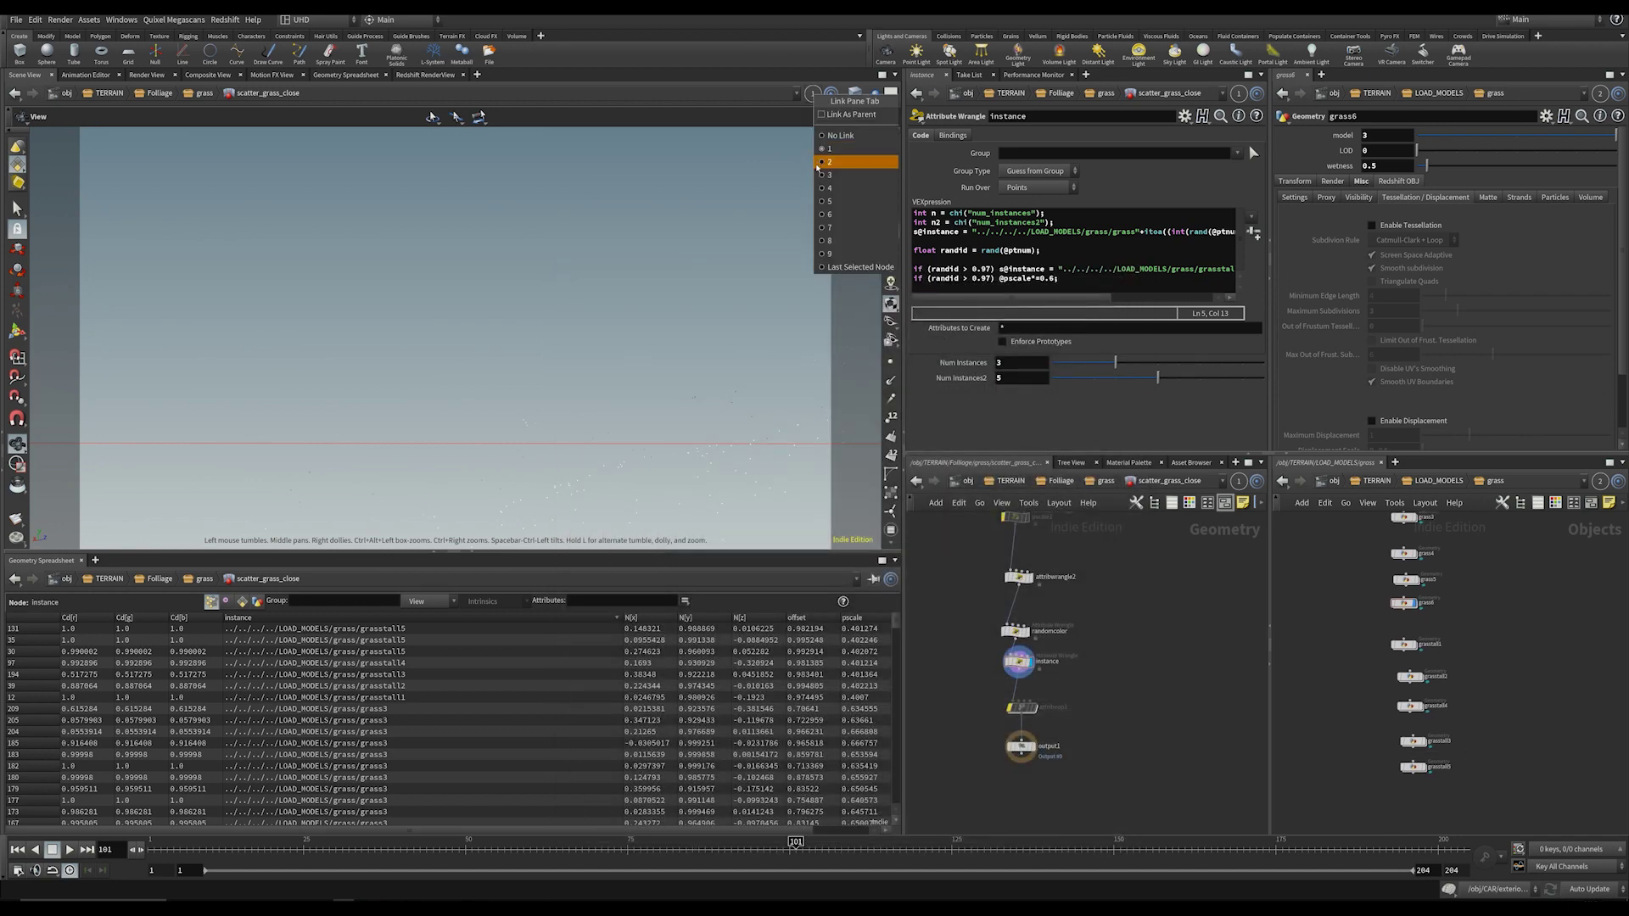
click(831, 161)
click(1404, 604)
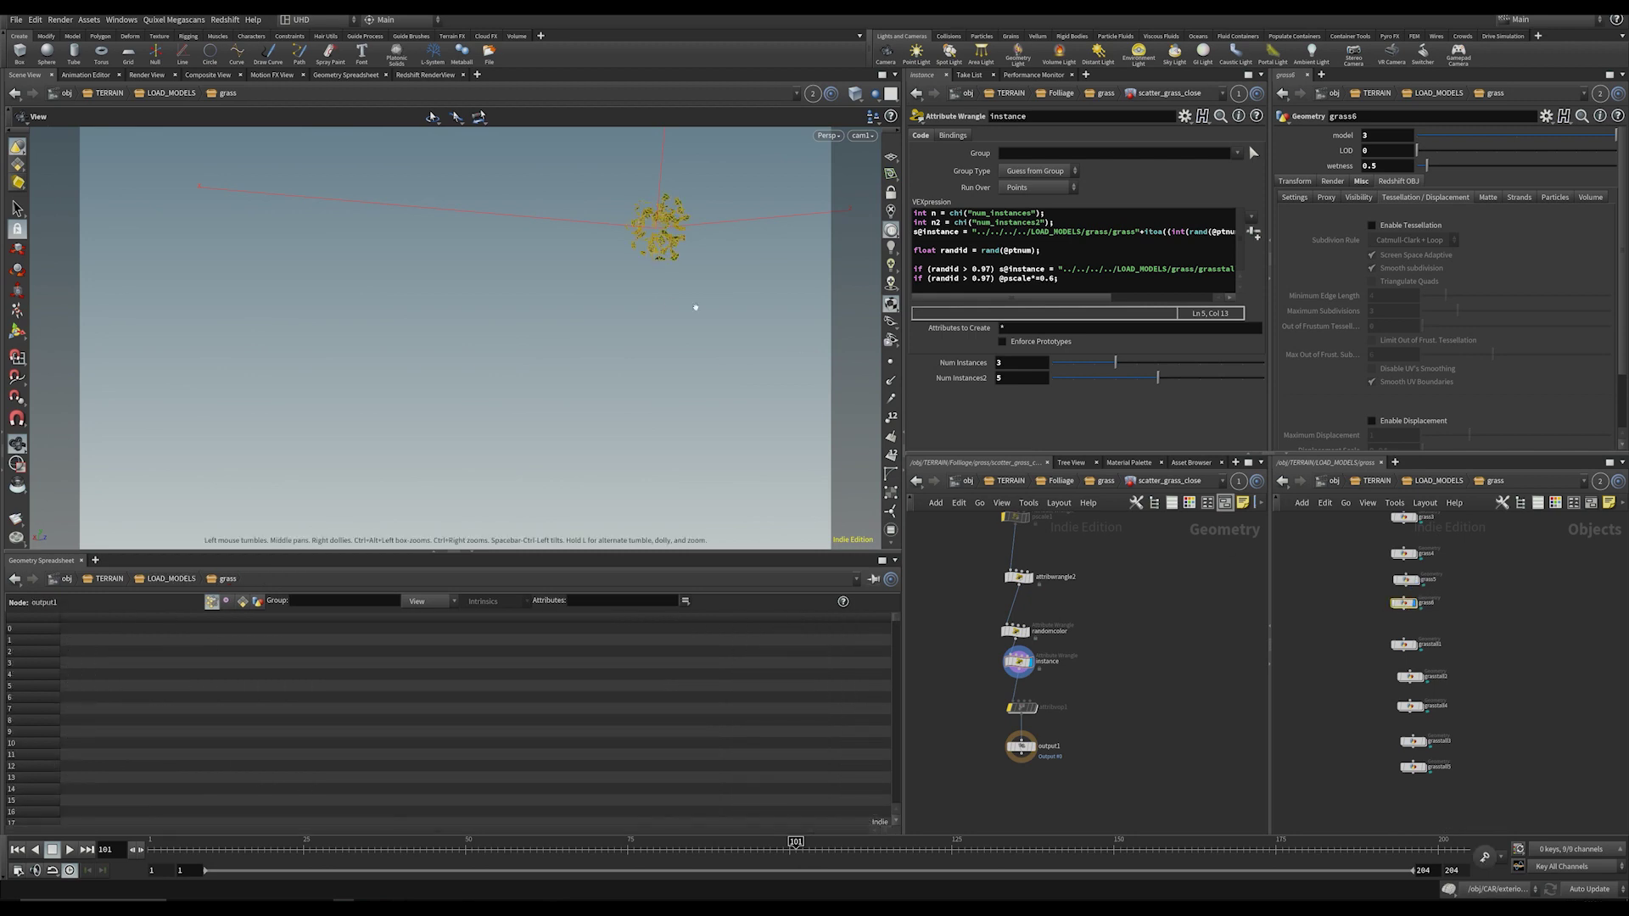
key(f)
drag(695, 305, 806, 365)
click(1416, 603)
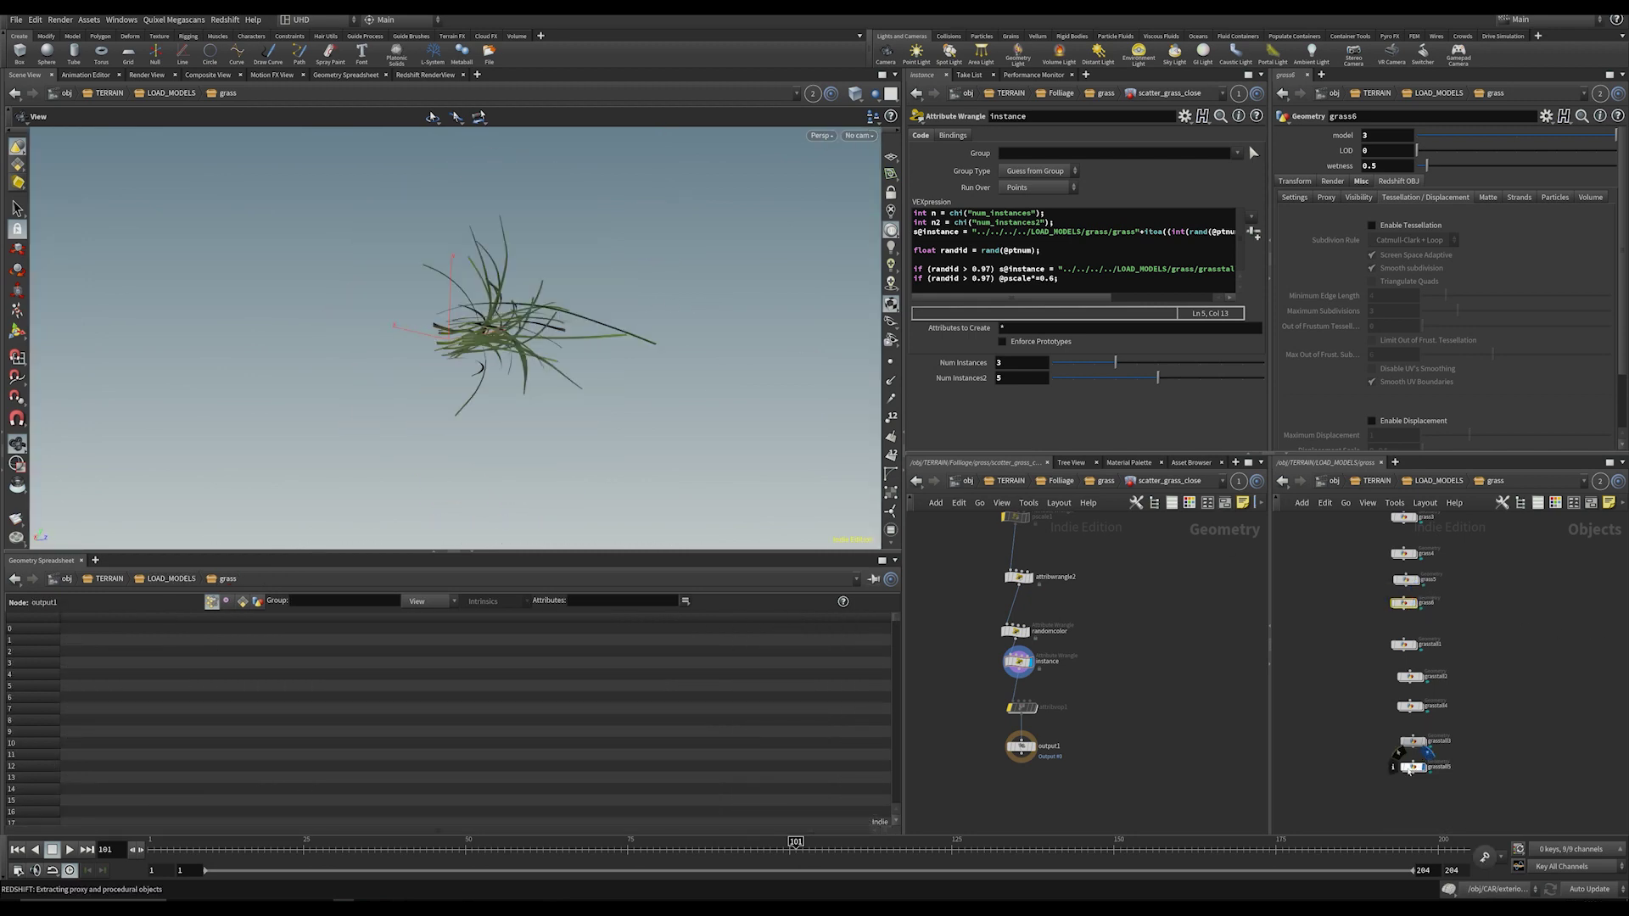
drag(370, 313, 408, 327)
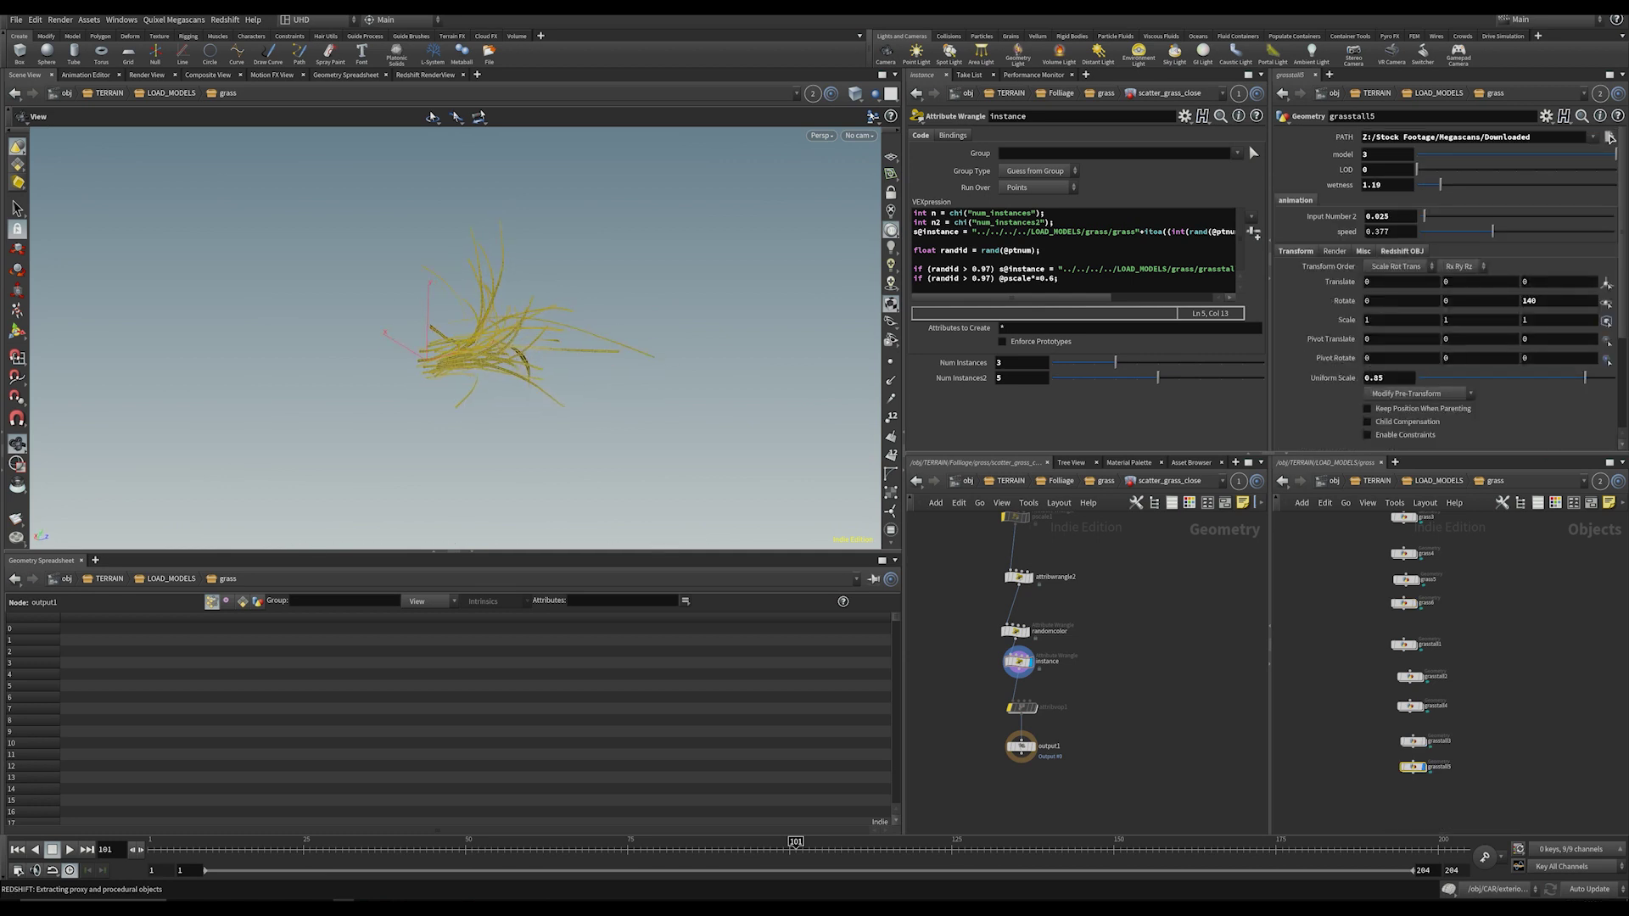
Step: Link the scene view back to pane group 1 and select the instance wrangle in scatter_grass_close
click(812, 93)
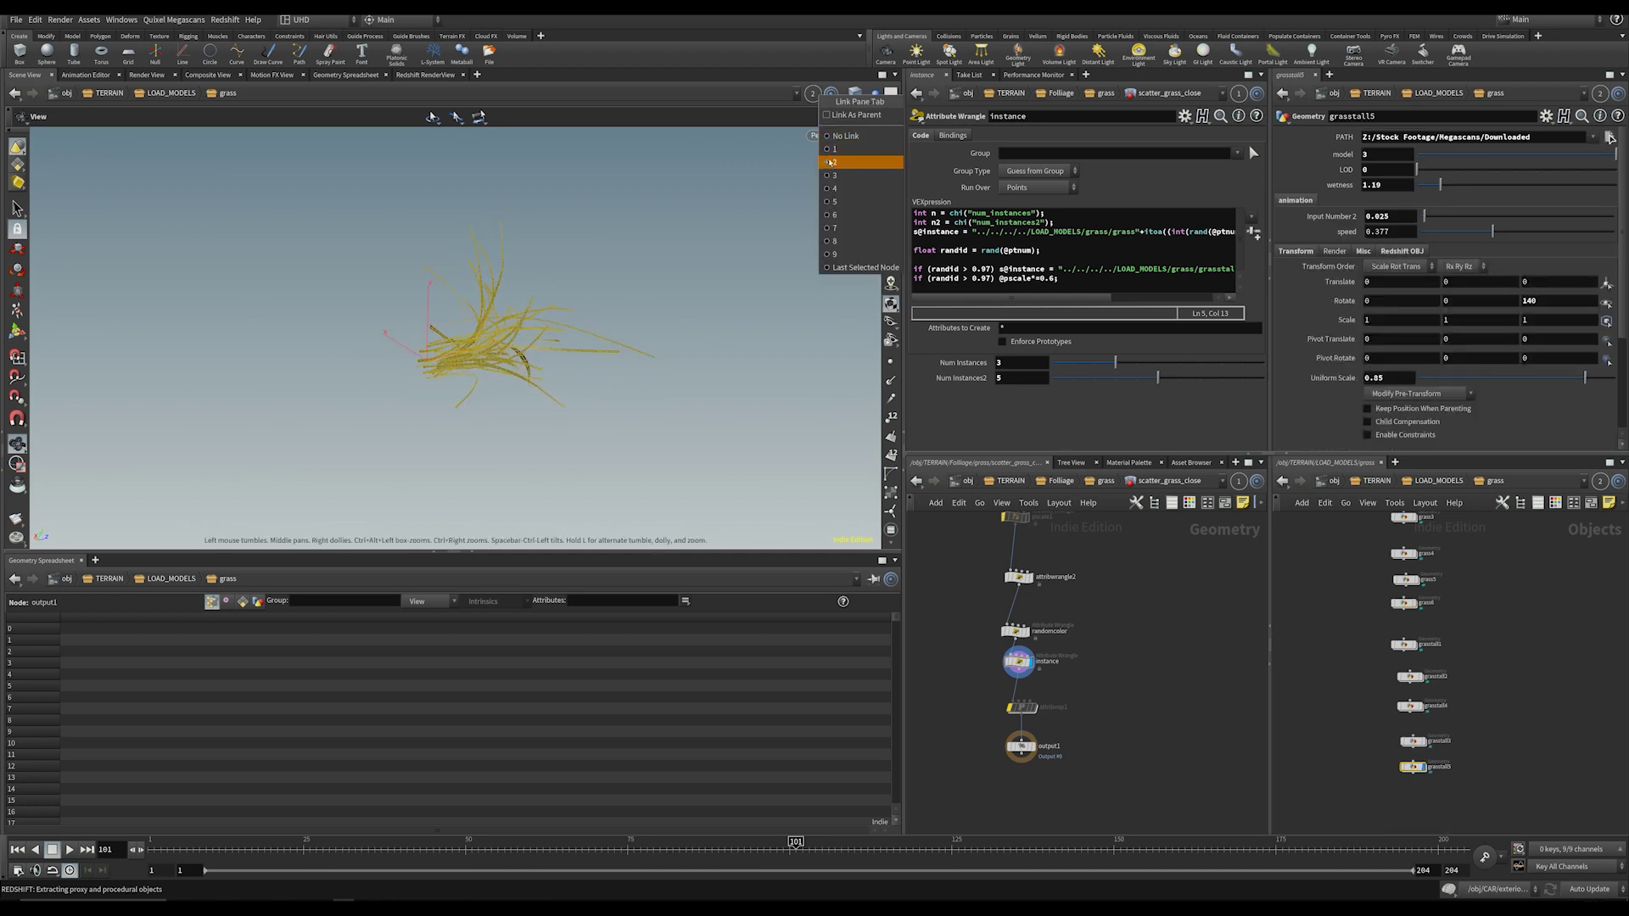
click(858, 159)
click(1018, 660)
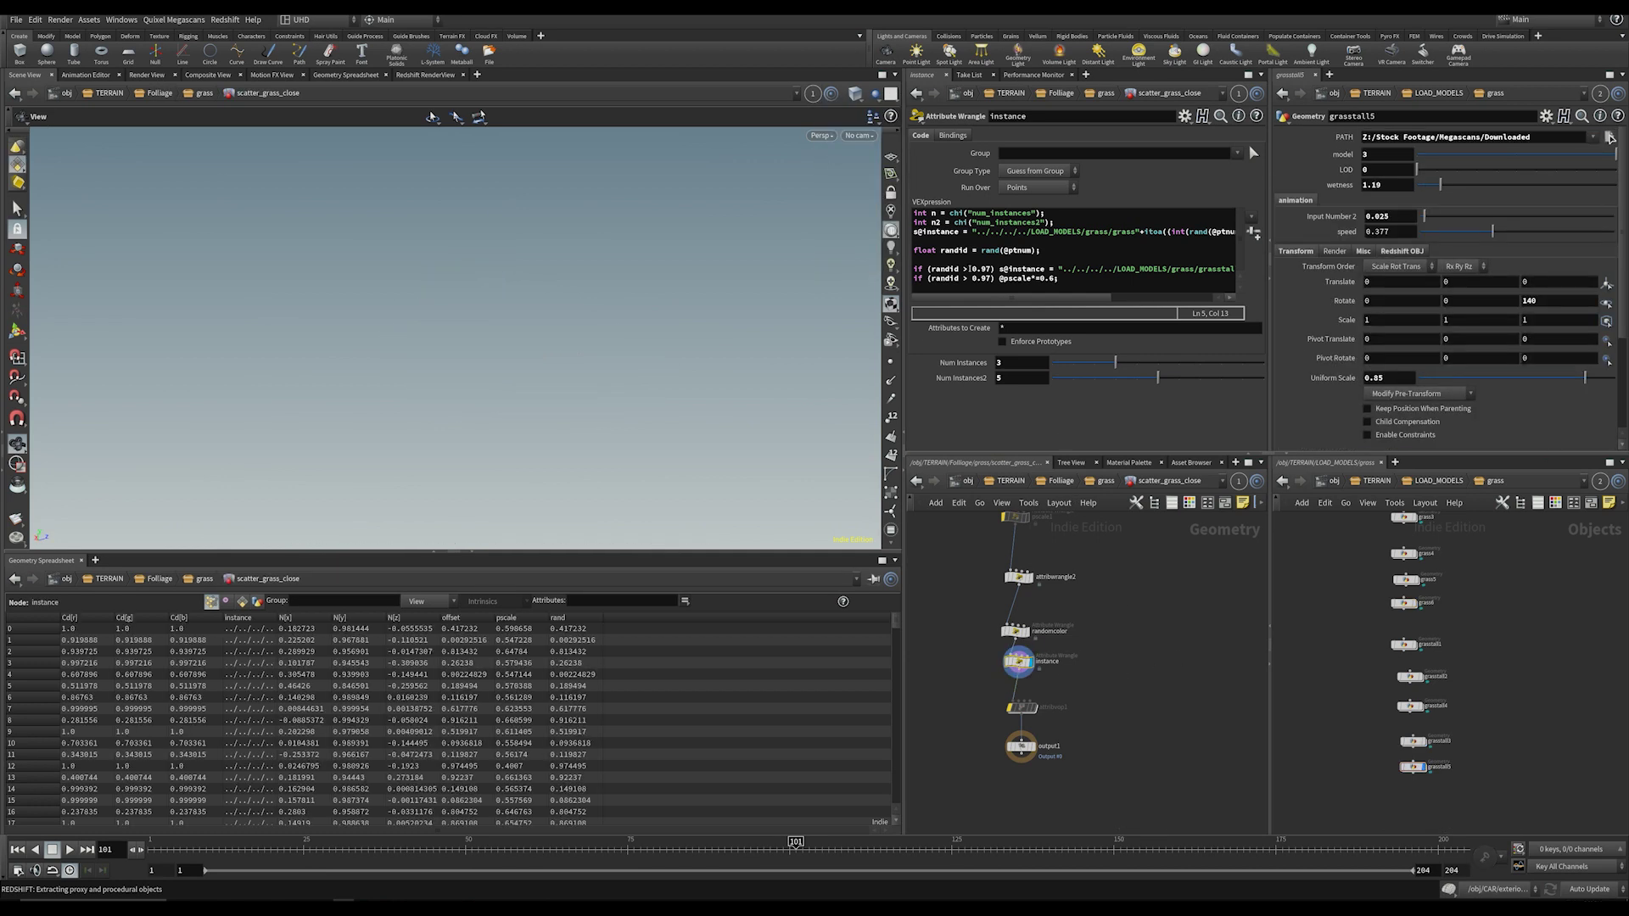
click(969, 230)
key(alt+e)
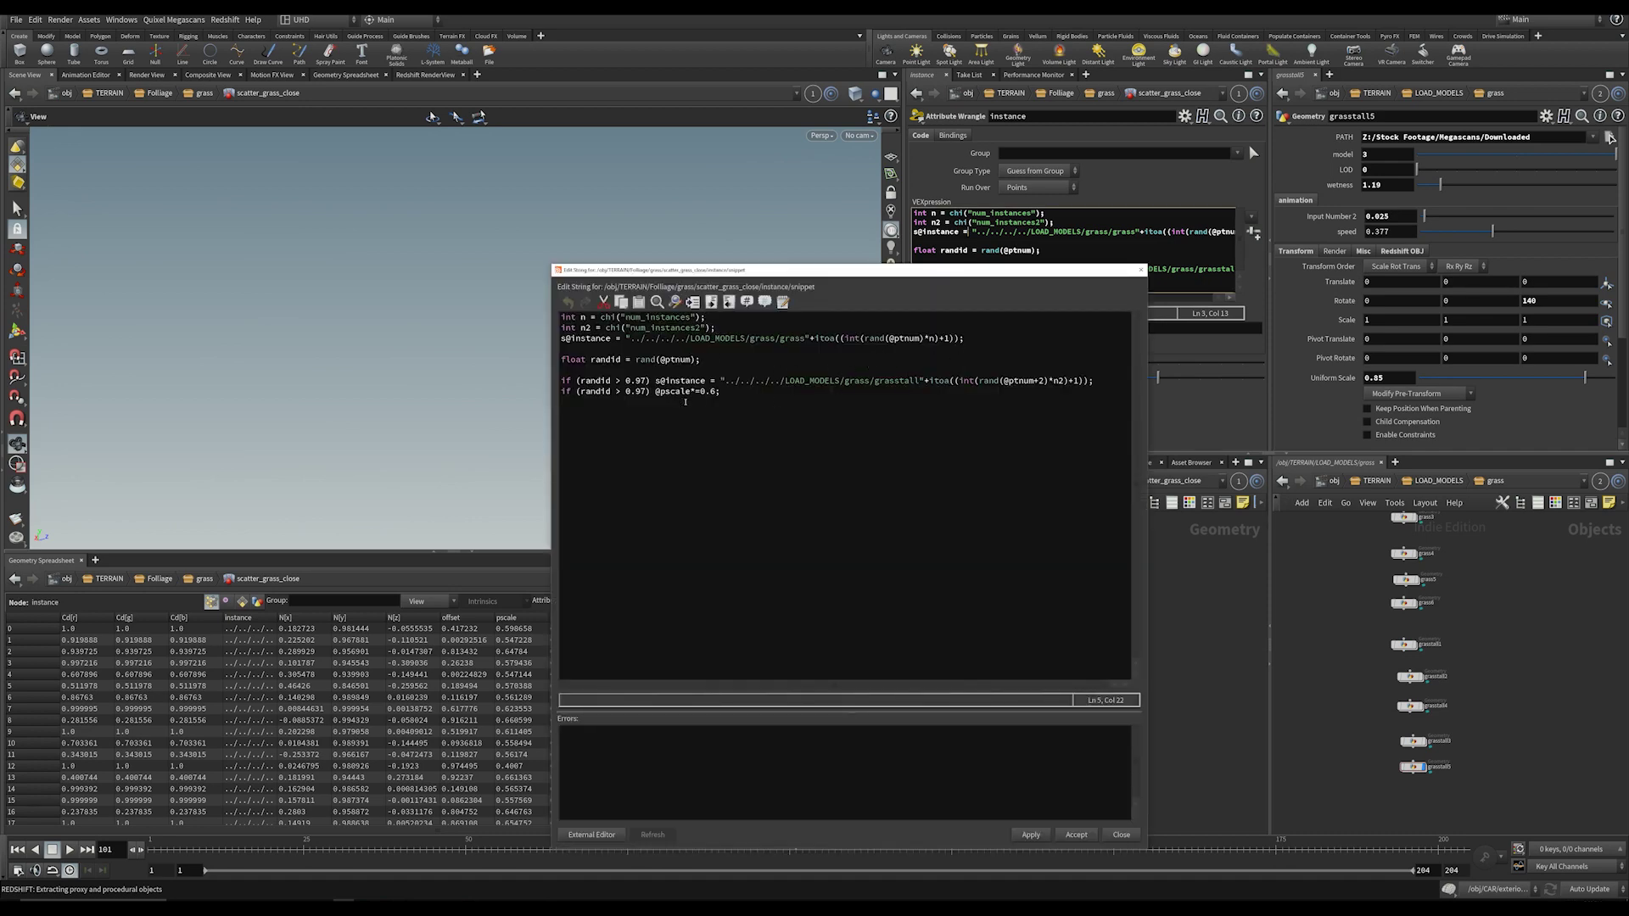
drag(703, 391, 721, 392)
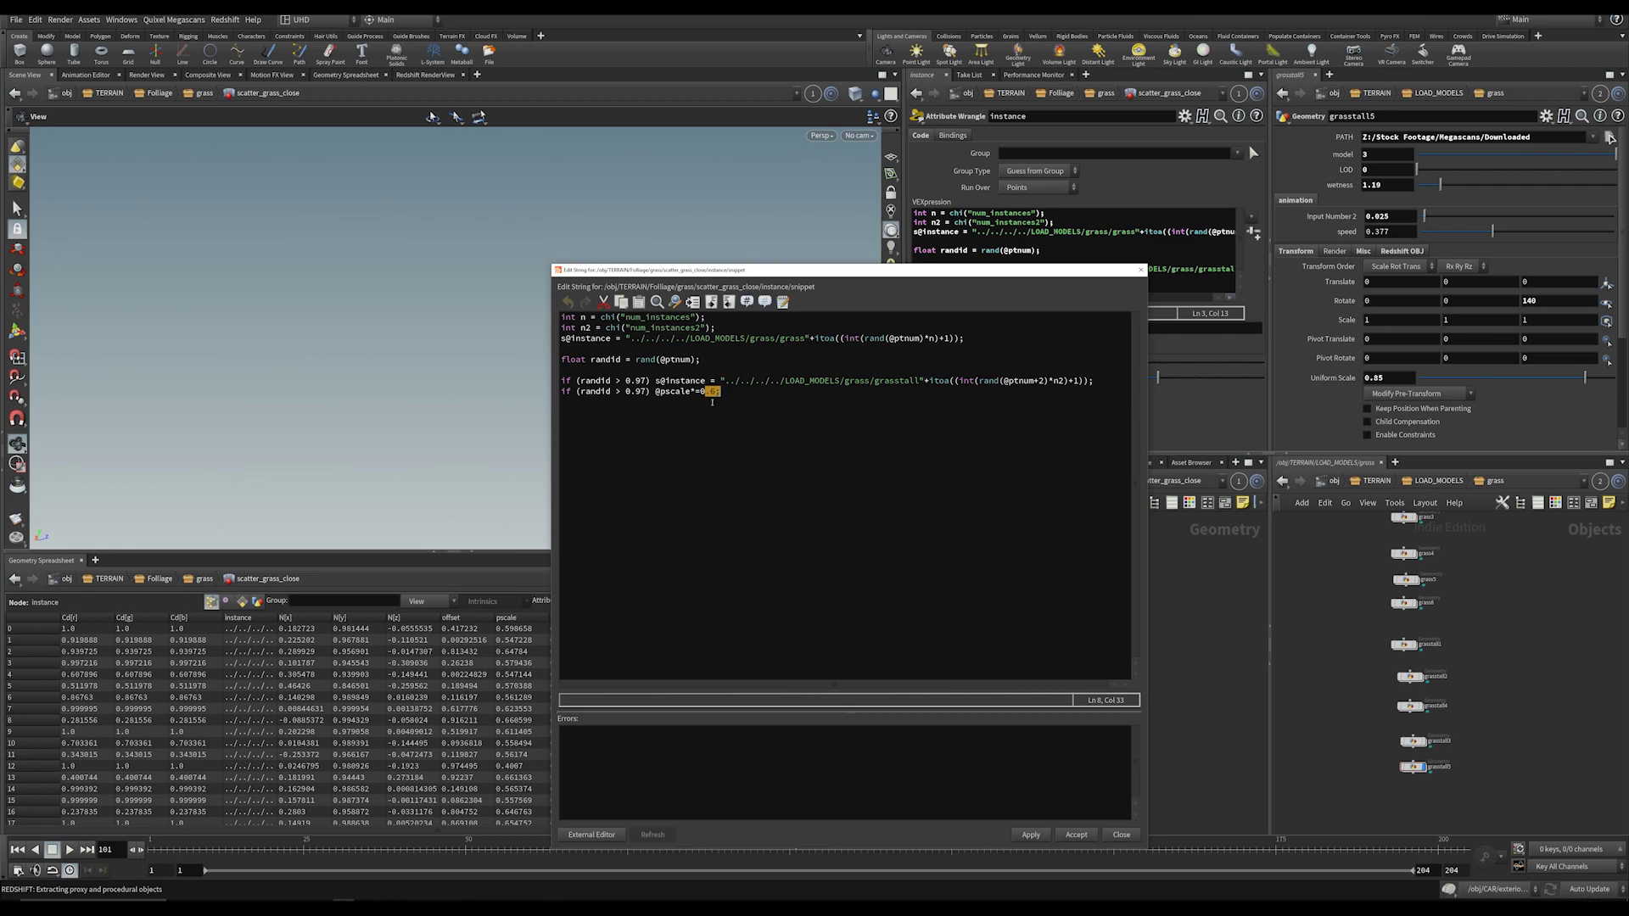
click(701, 392)
click(1141, 270)
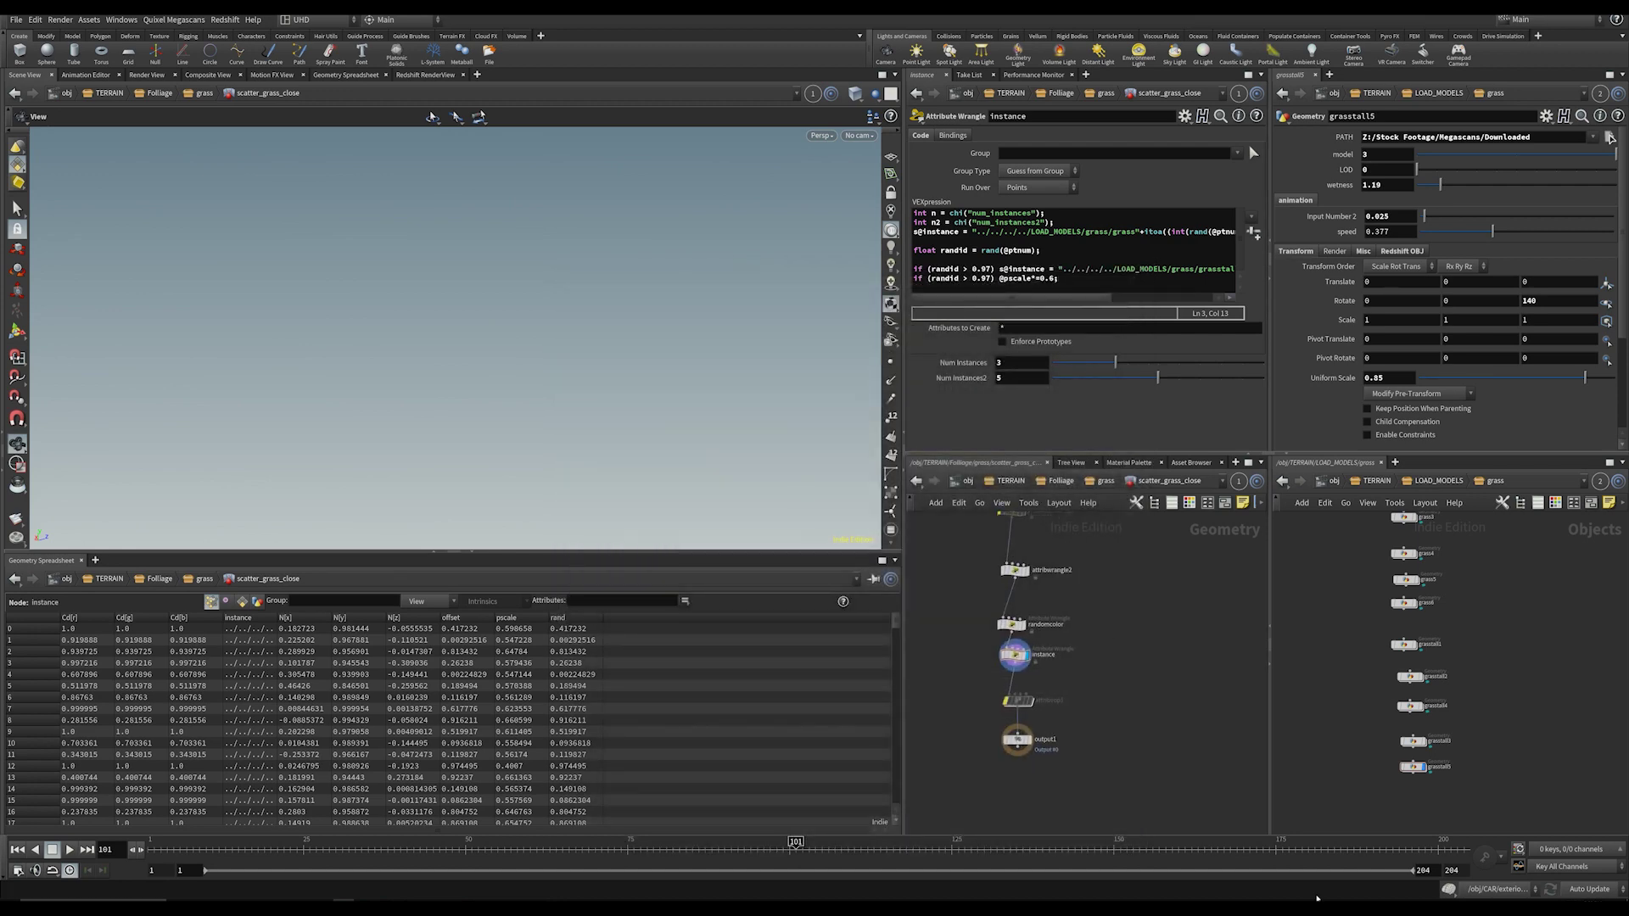
Step: Switch the update mode to Manual and go up to the Foliage network
click(1580, 890)
click(1580, 891)
click(1105, 482)
click(1056, 481)
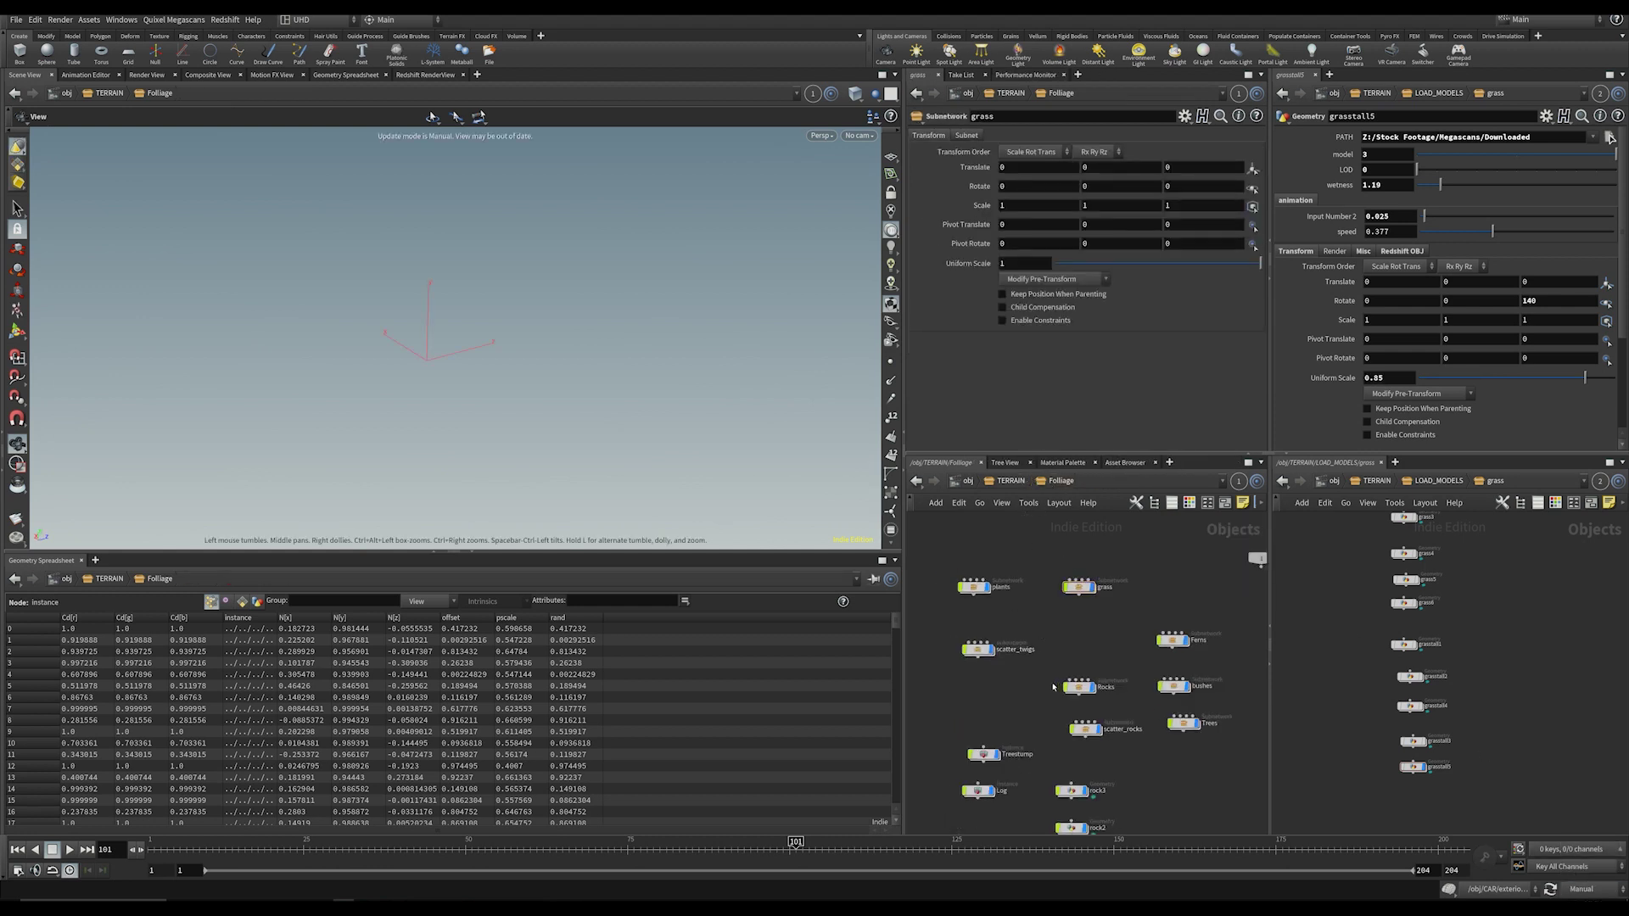
middle_drag(1055, 620, 1088, 618)
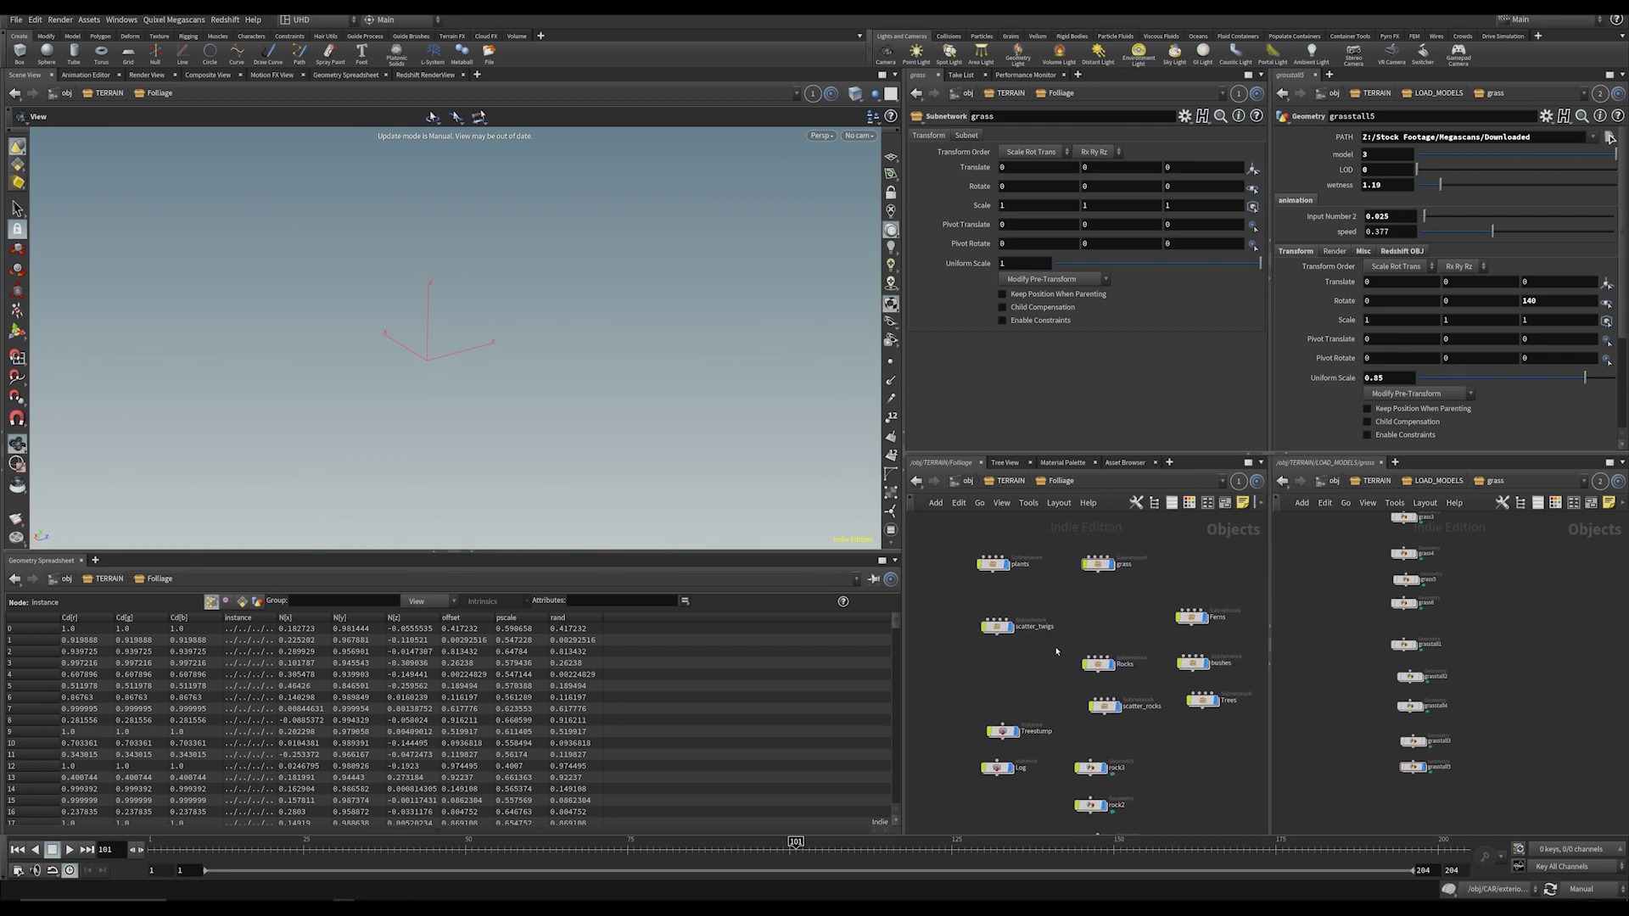
Step: Open the scatter_twigs geometry network inside Foliage and inspect the code of the pscale1 and attribwrangle2 nodes
click(997, 628)
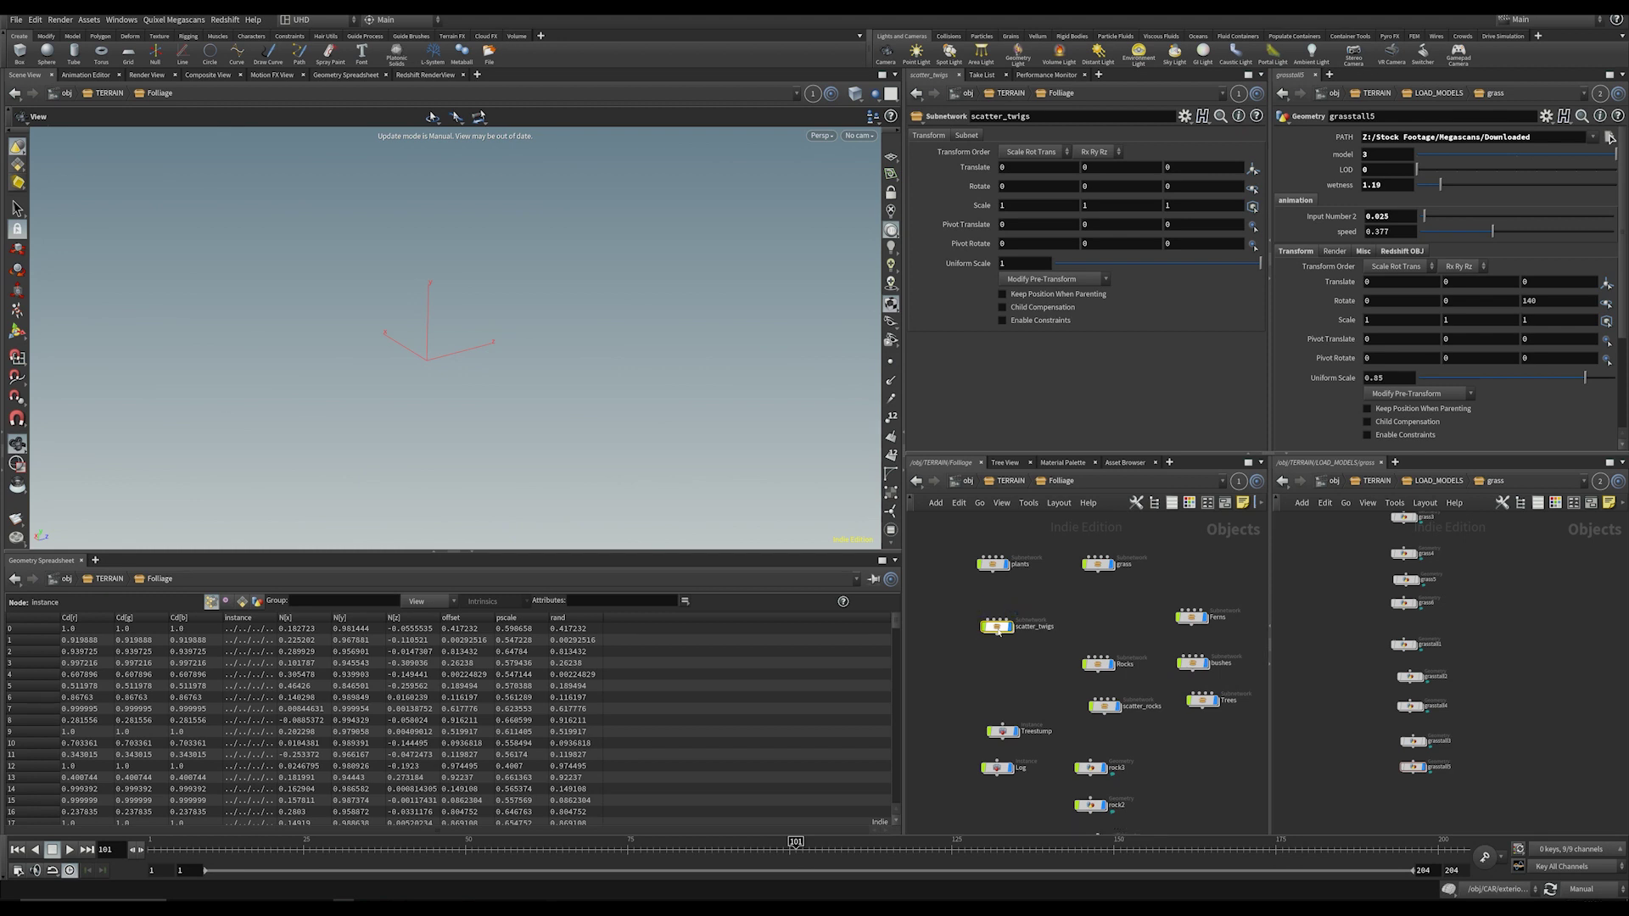
double_click(997, 628)
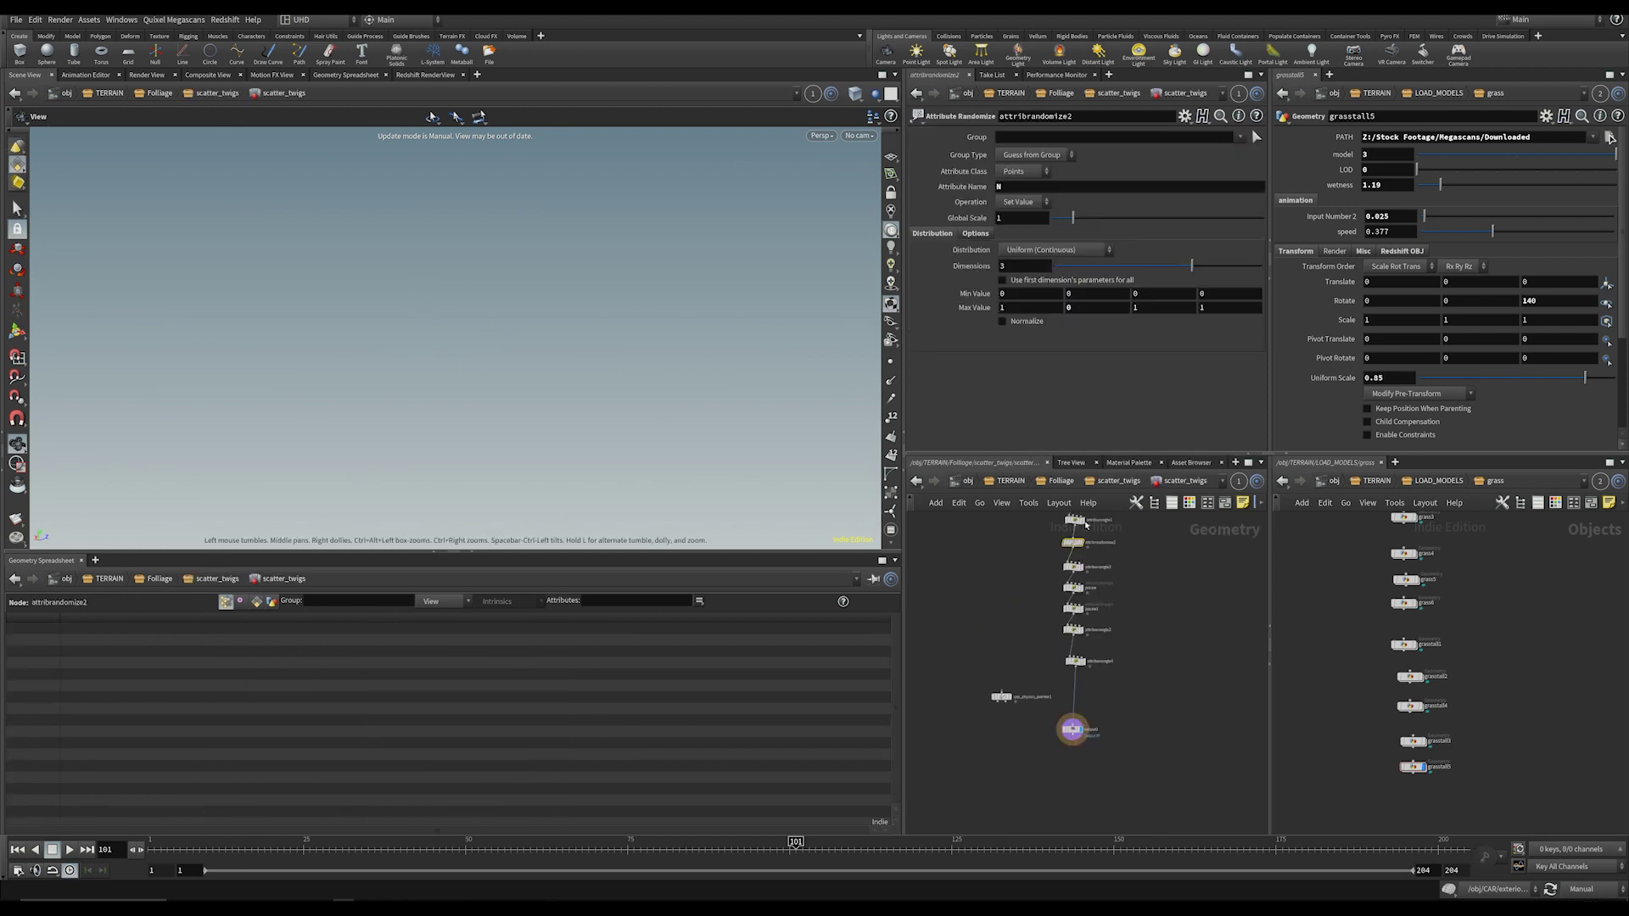
scroll(1093, 560, up, 2)
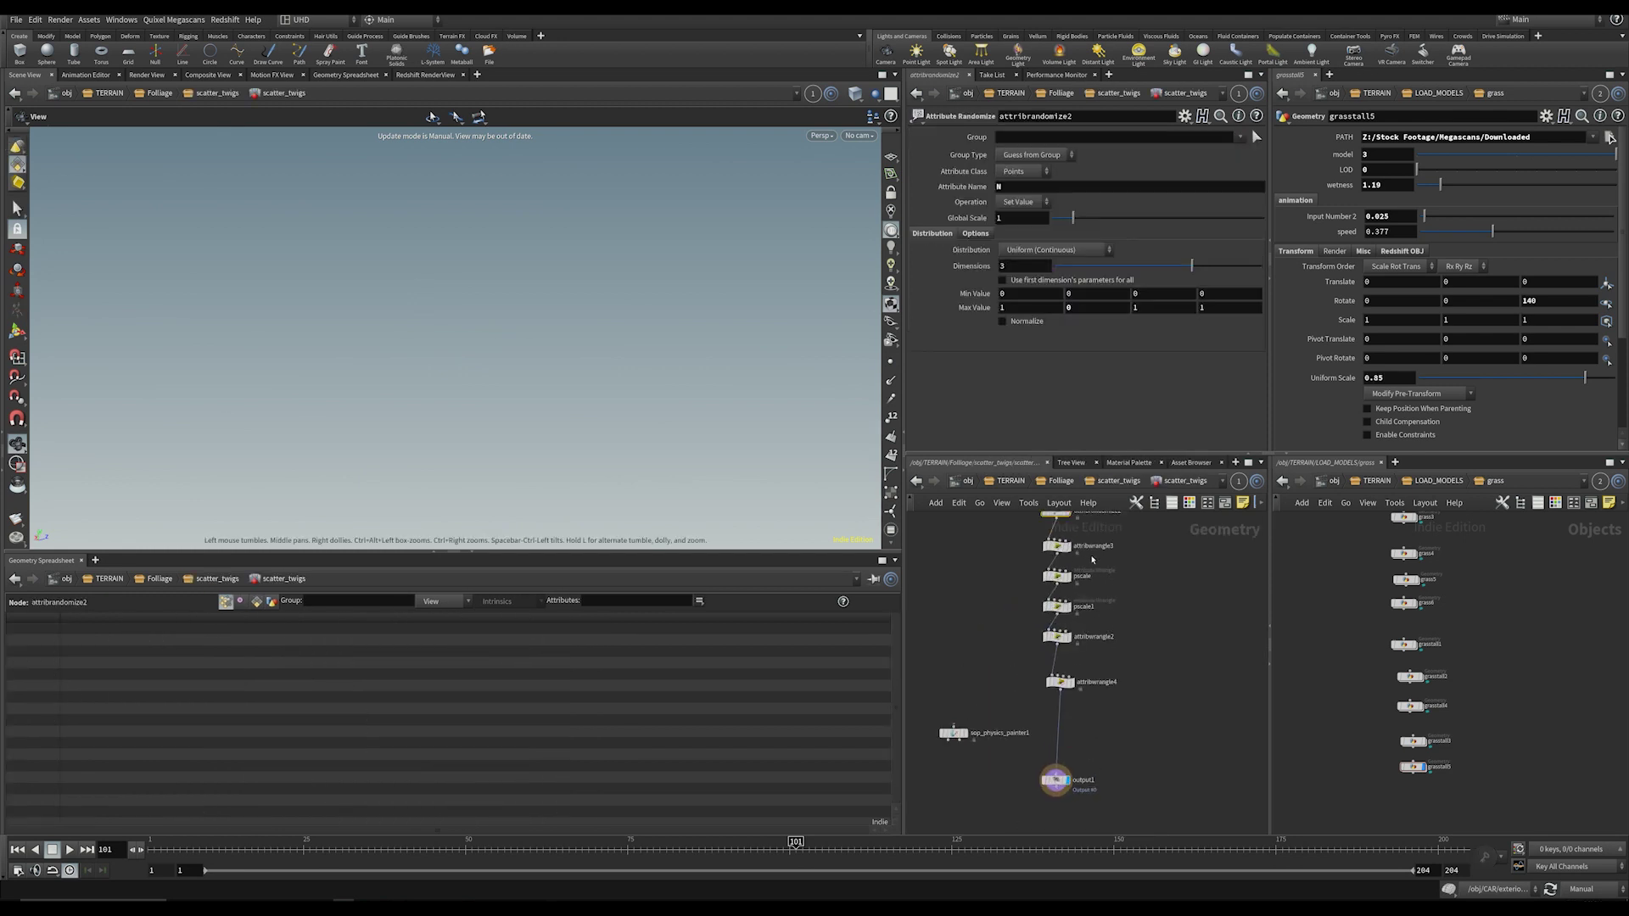
click(1058, 608)
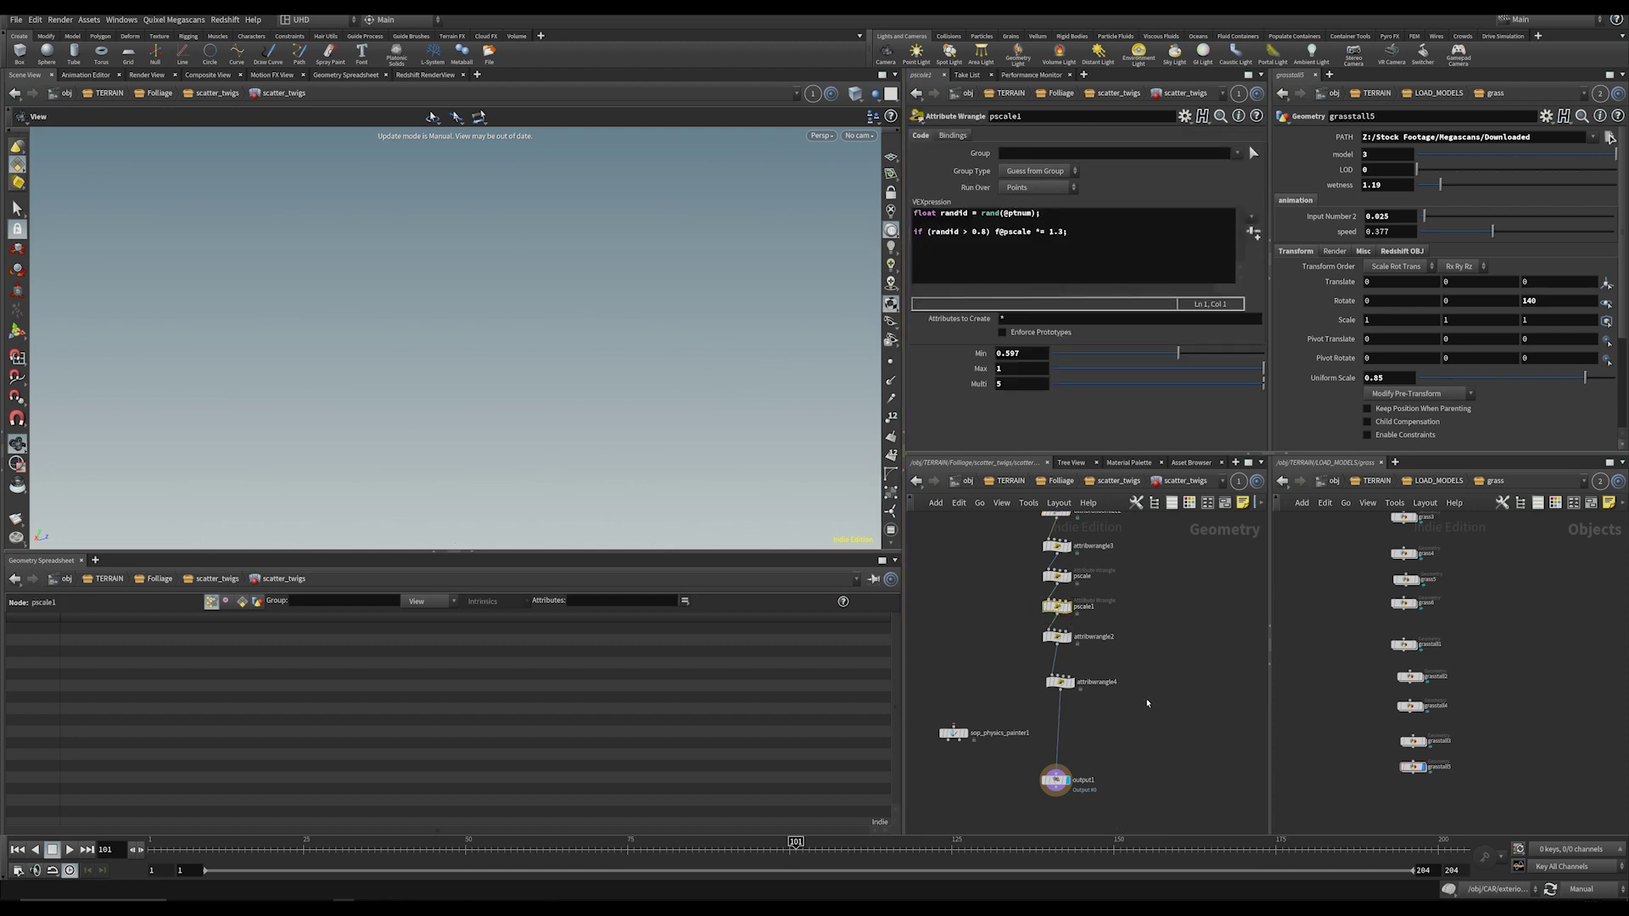
middle_drag(1148, 703, 1140, 715)
click(1051, 650)
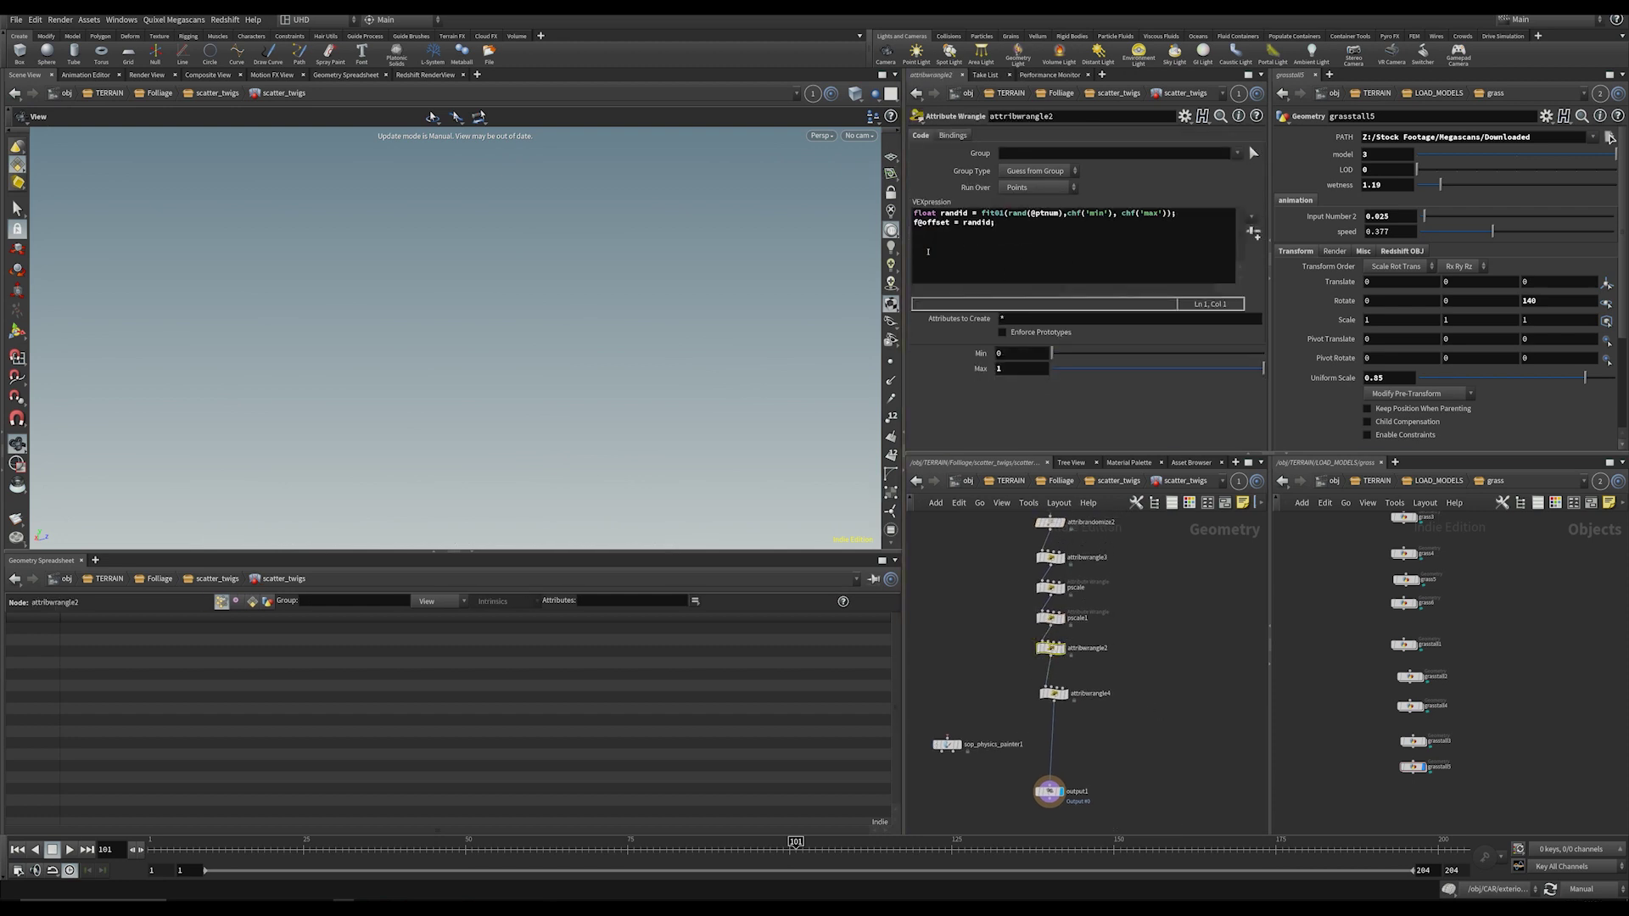
Step: Delete the unconnected sop_physics_painter1 node from the scatter_twigs network
drag(975, 614, 921, 769)
key(Delete)
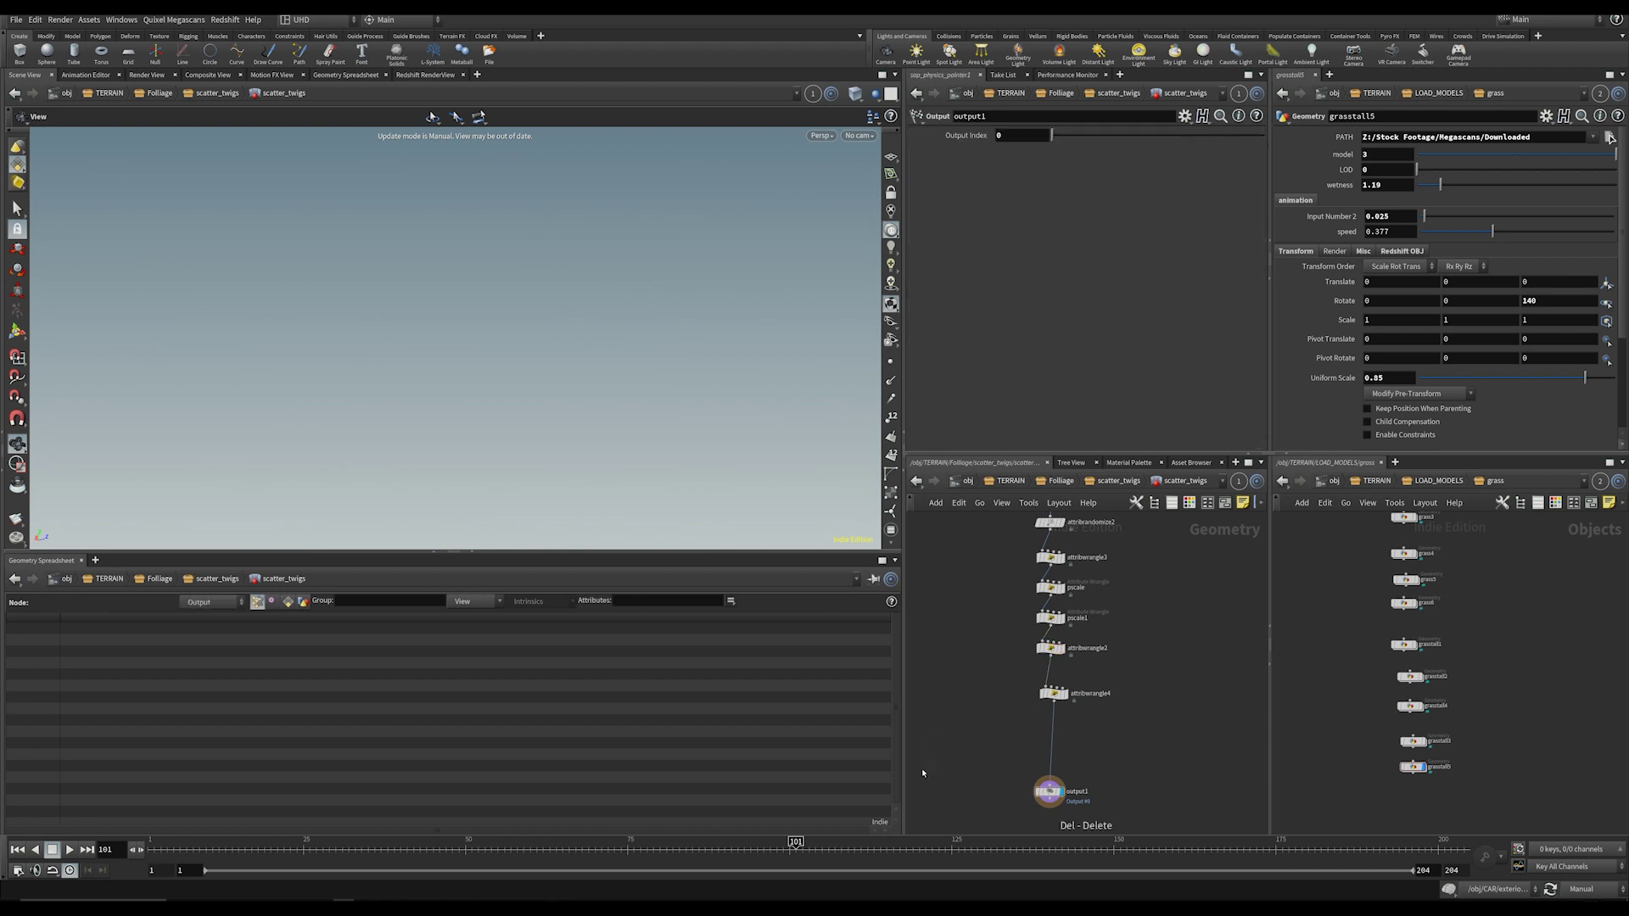
Step: Inspect the attribwrangle2, attribwrangle4 and attribrandomize2 nodes, and go back up to the scatter_twigs instance object
click(1051, 648)
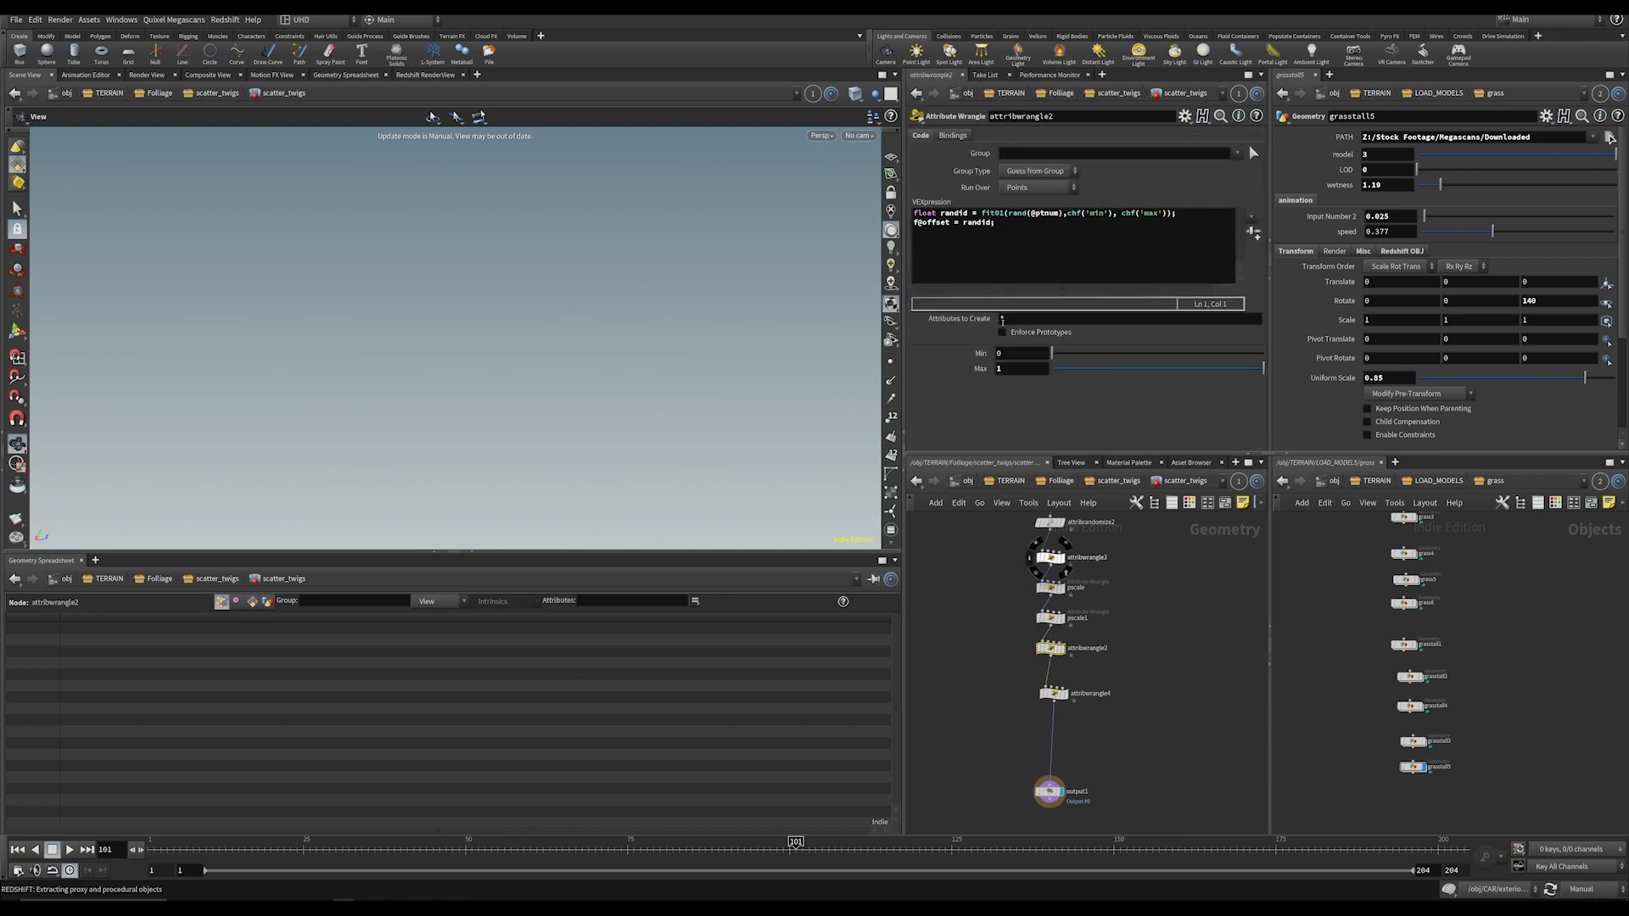
click(1054, 693)
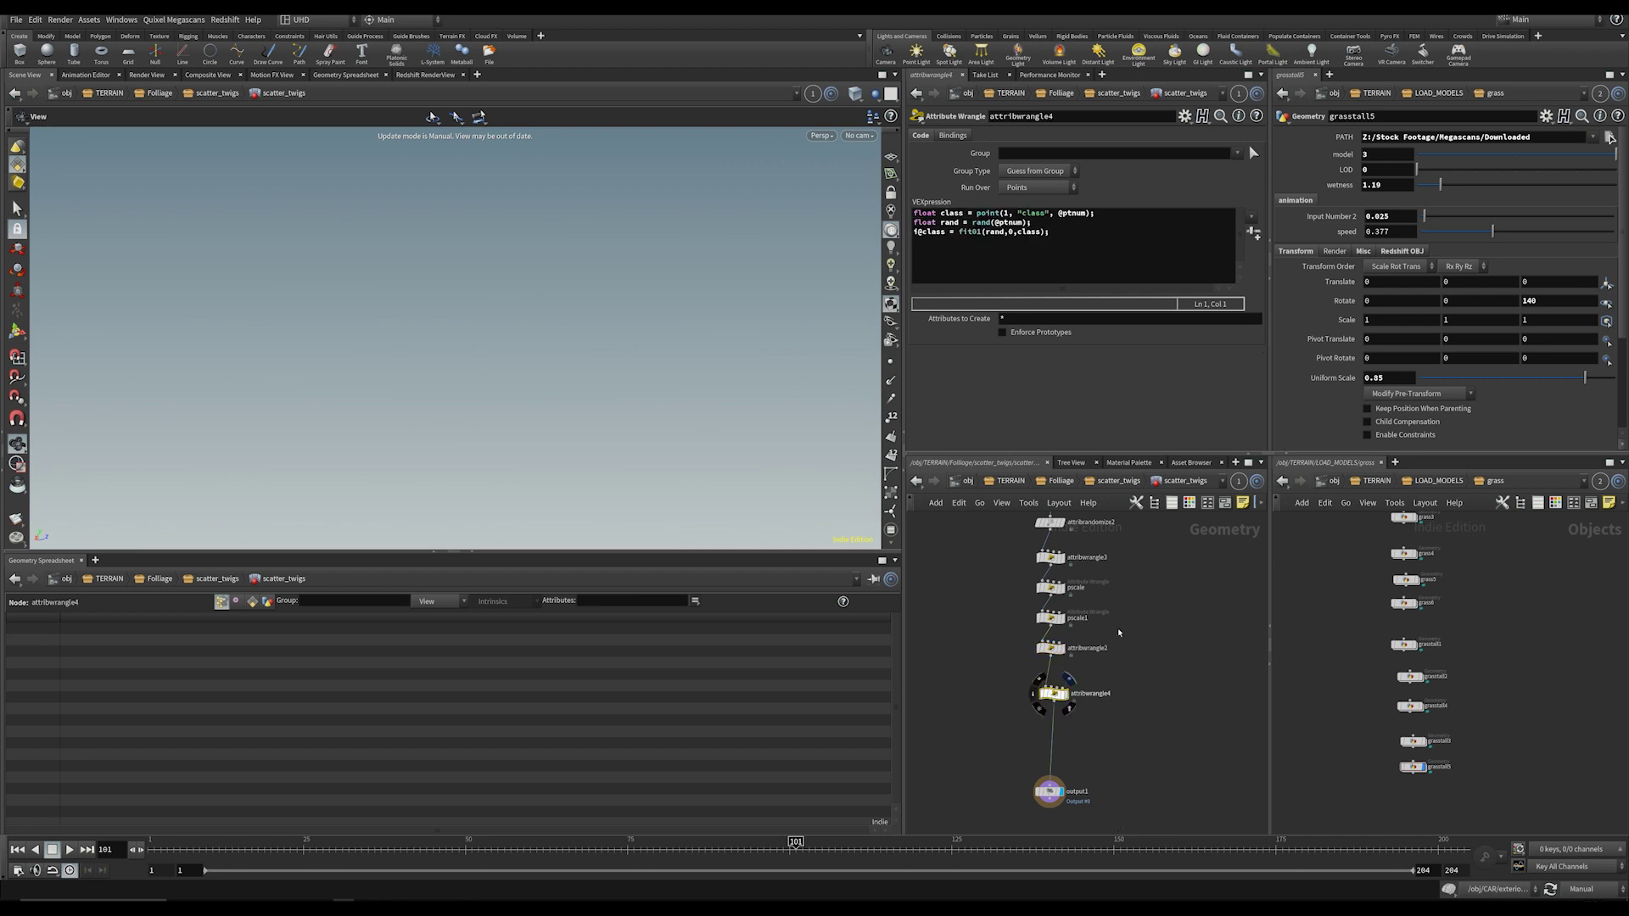
middle_drag(1141, 576, 1120, 700)
click(1026, 646)
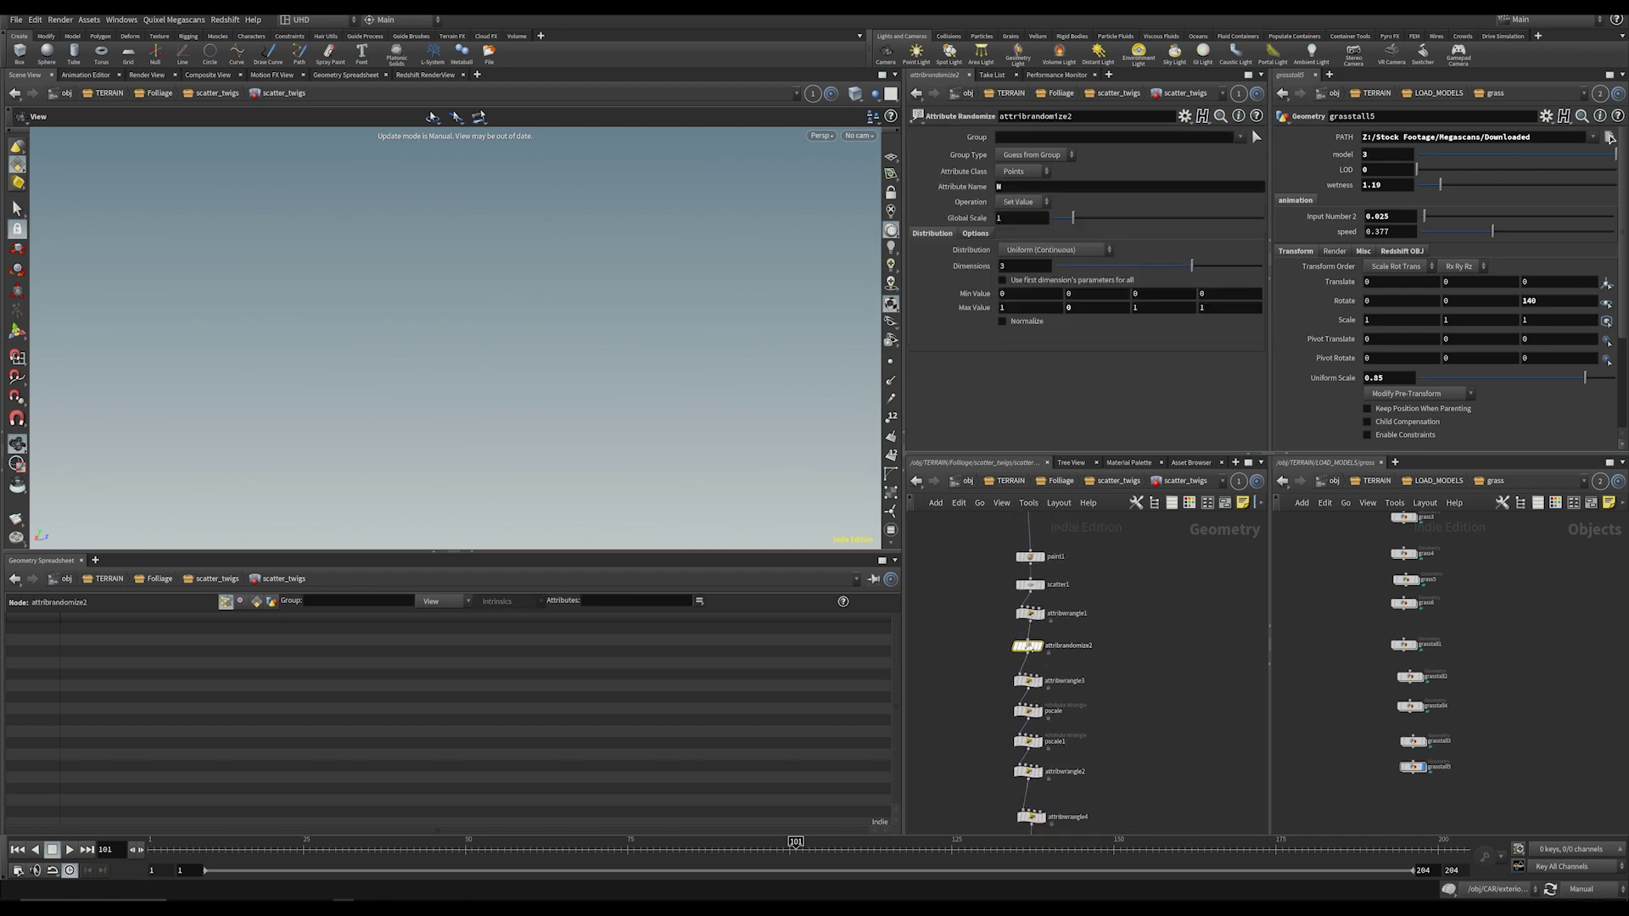
key(u)
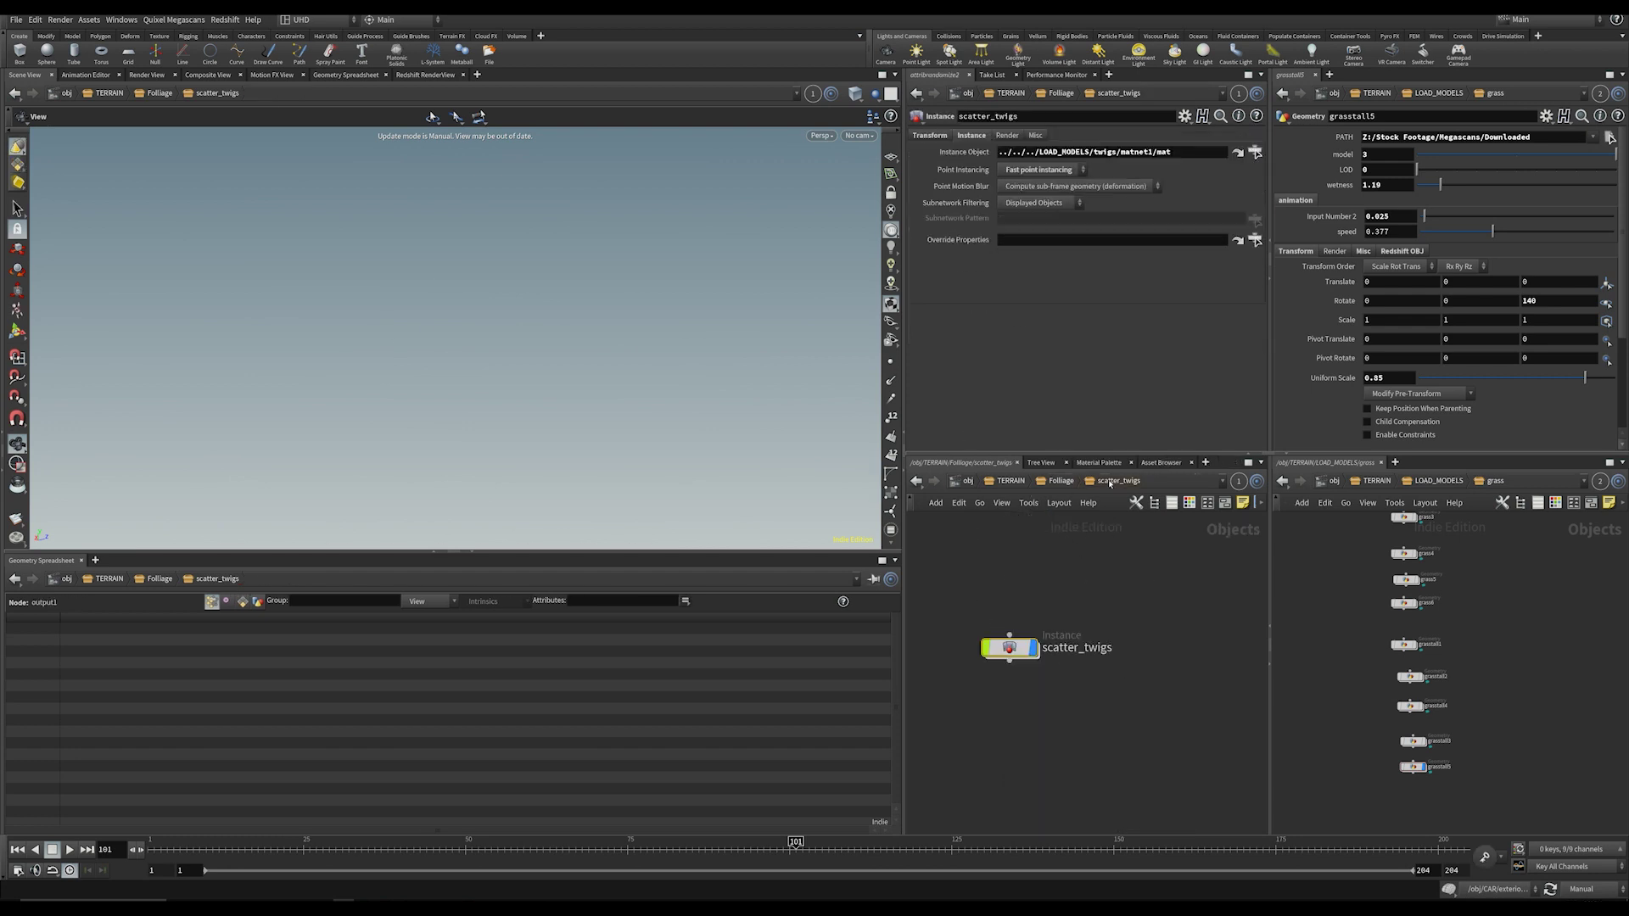
Step: Go up to the Folliage network, open its Rocks subnetwork and save the scene
key(u)
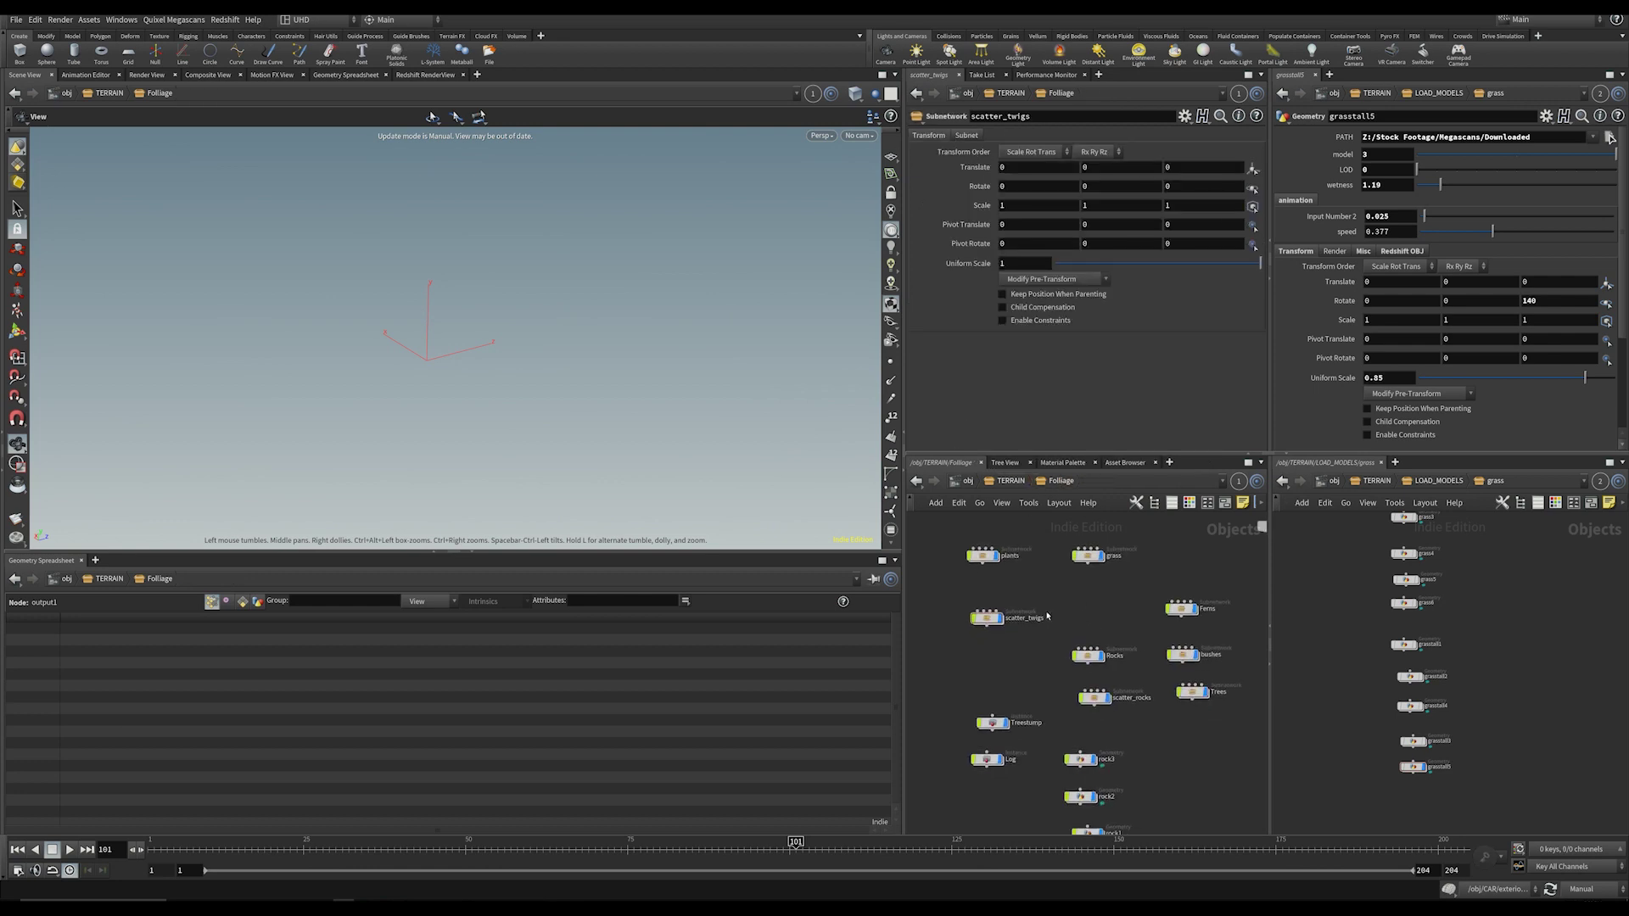
middle_drag(1023, 672, 1030, 659)
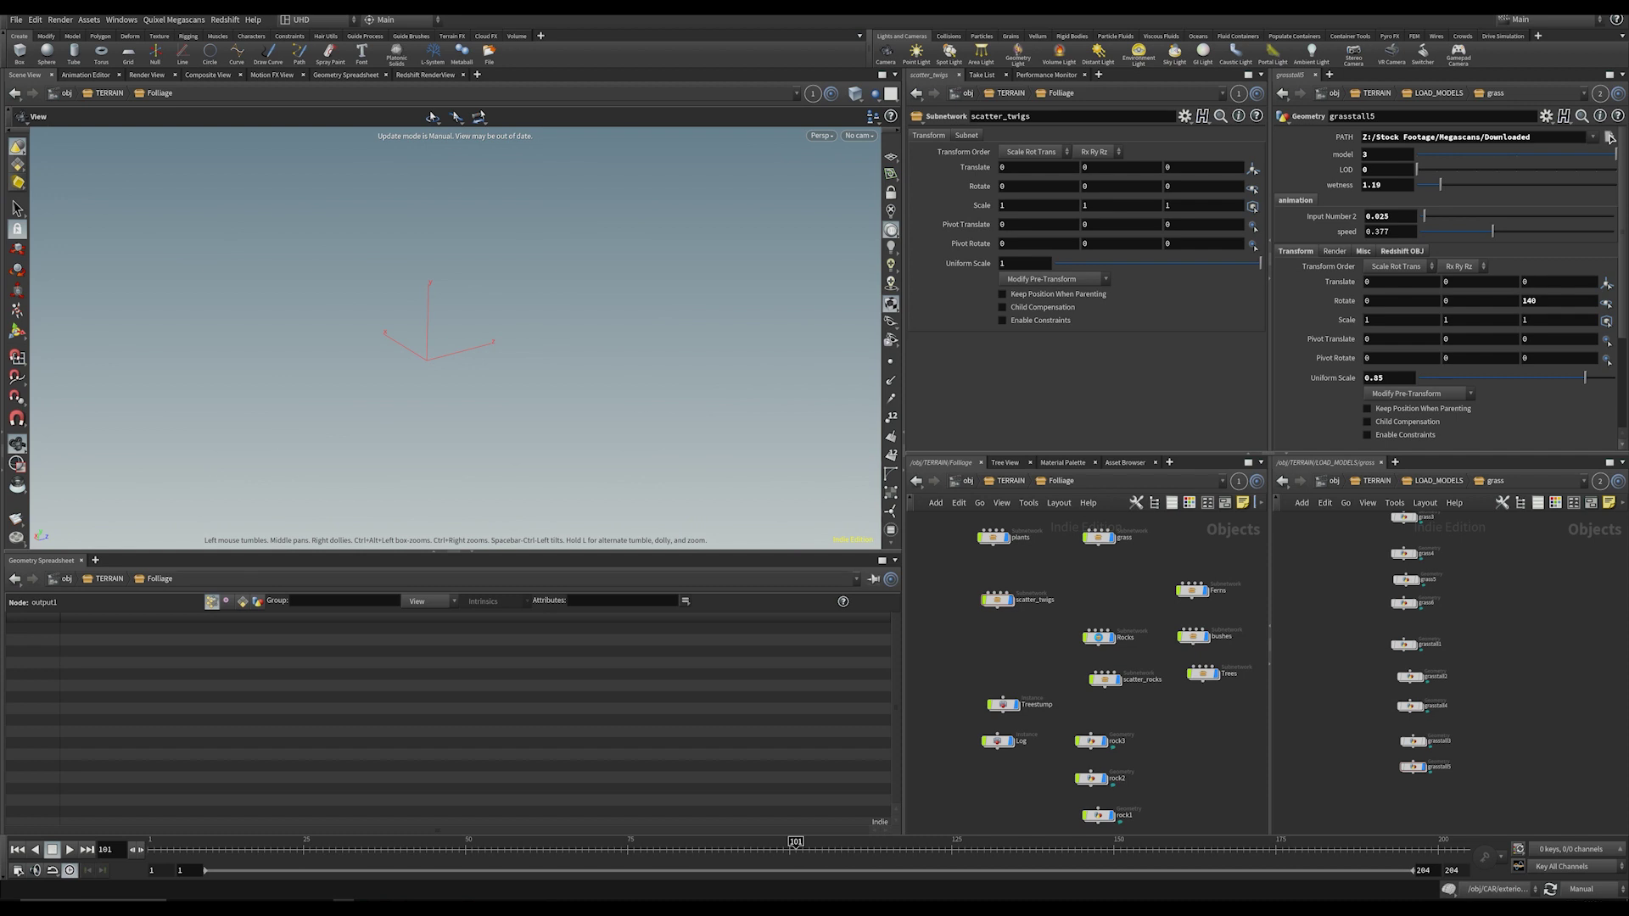
double_click(1102, 640)
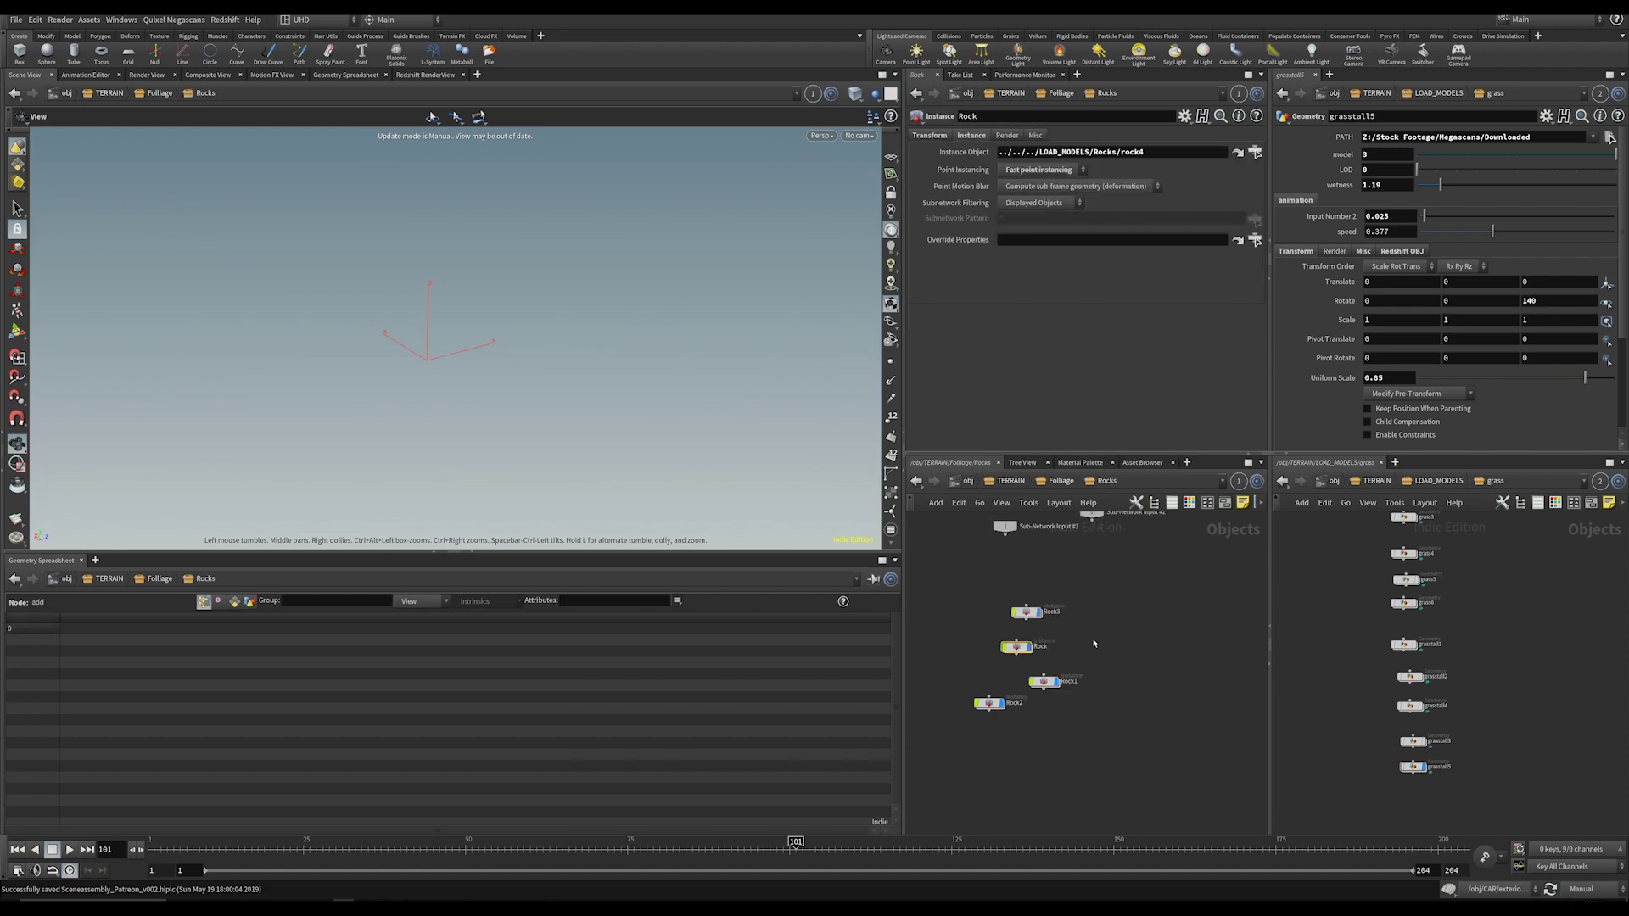
key(ctrl+s)
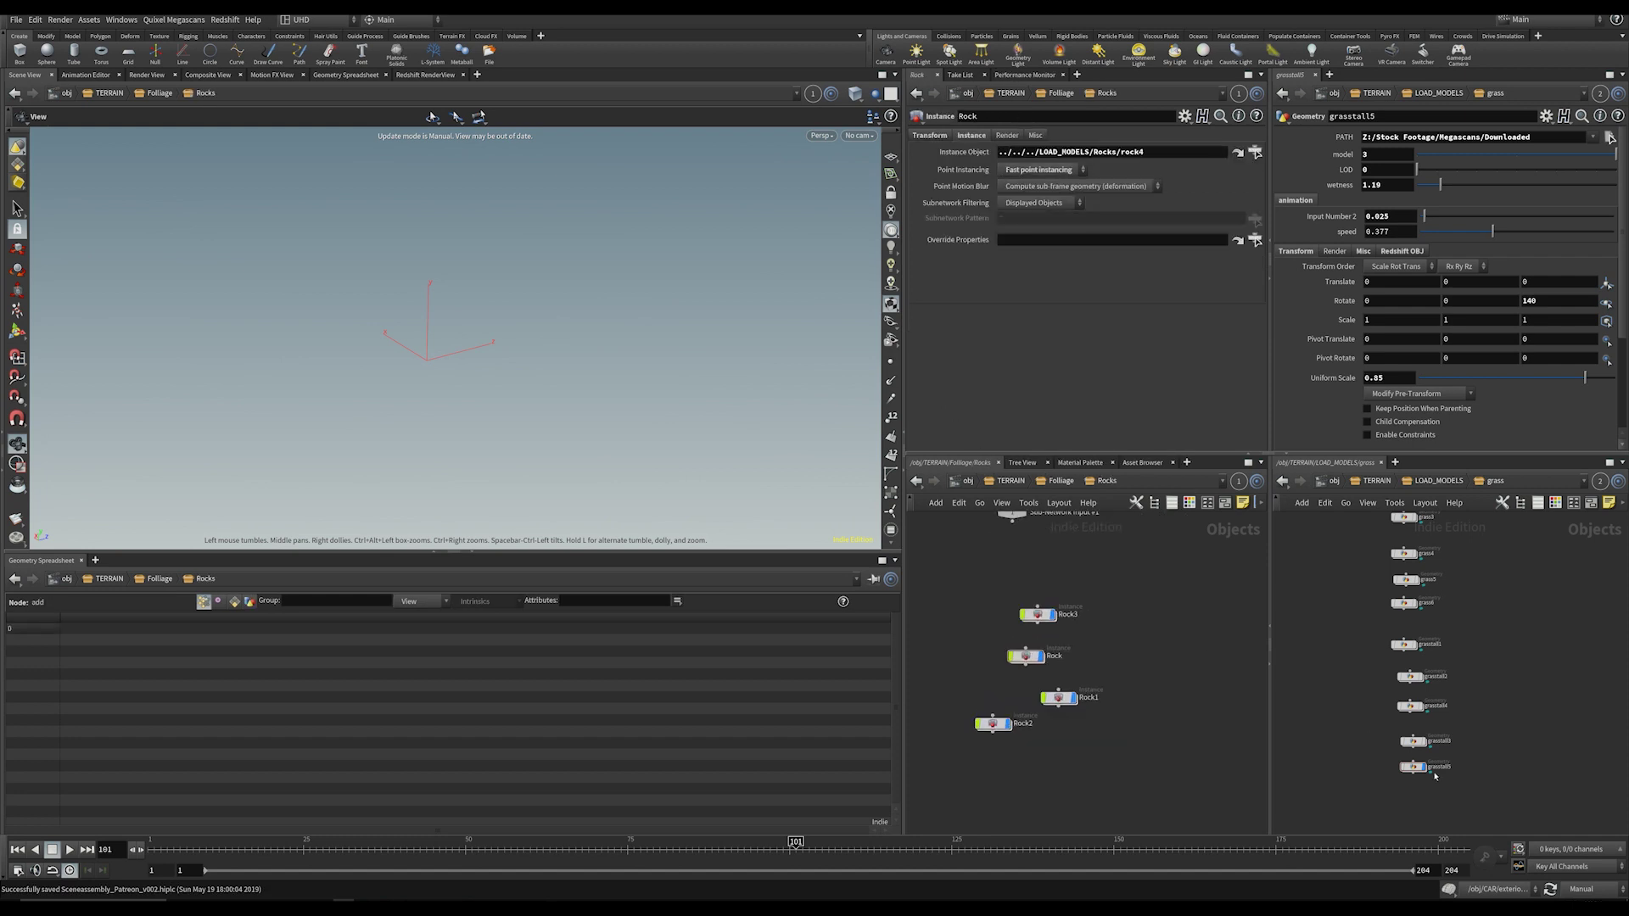
Step: Switch the update mode to Auto Update, select the Rock3 instance and view the rocks through the scene camera
click(1595, 889)
click(1586, 849)
click(1025, 617)
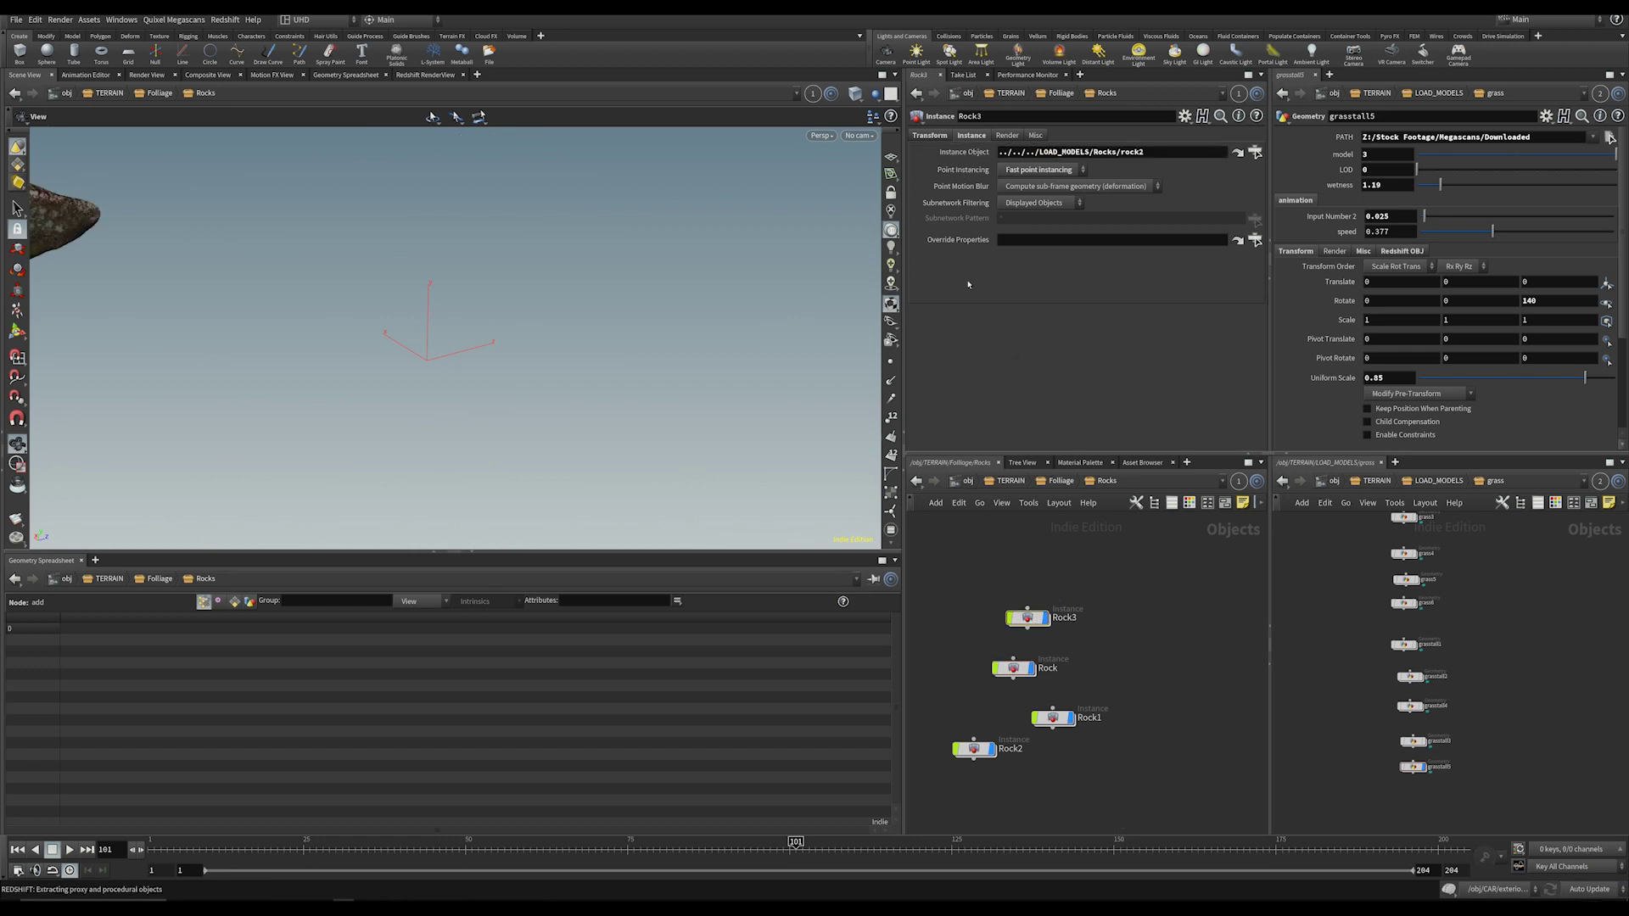
click(859, 135)
click(879, 223)
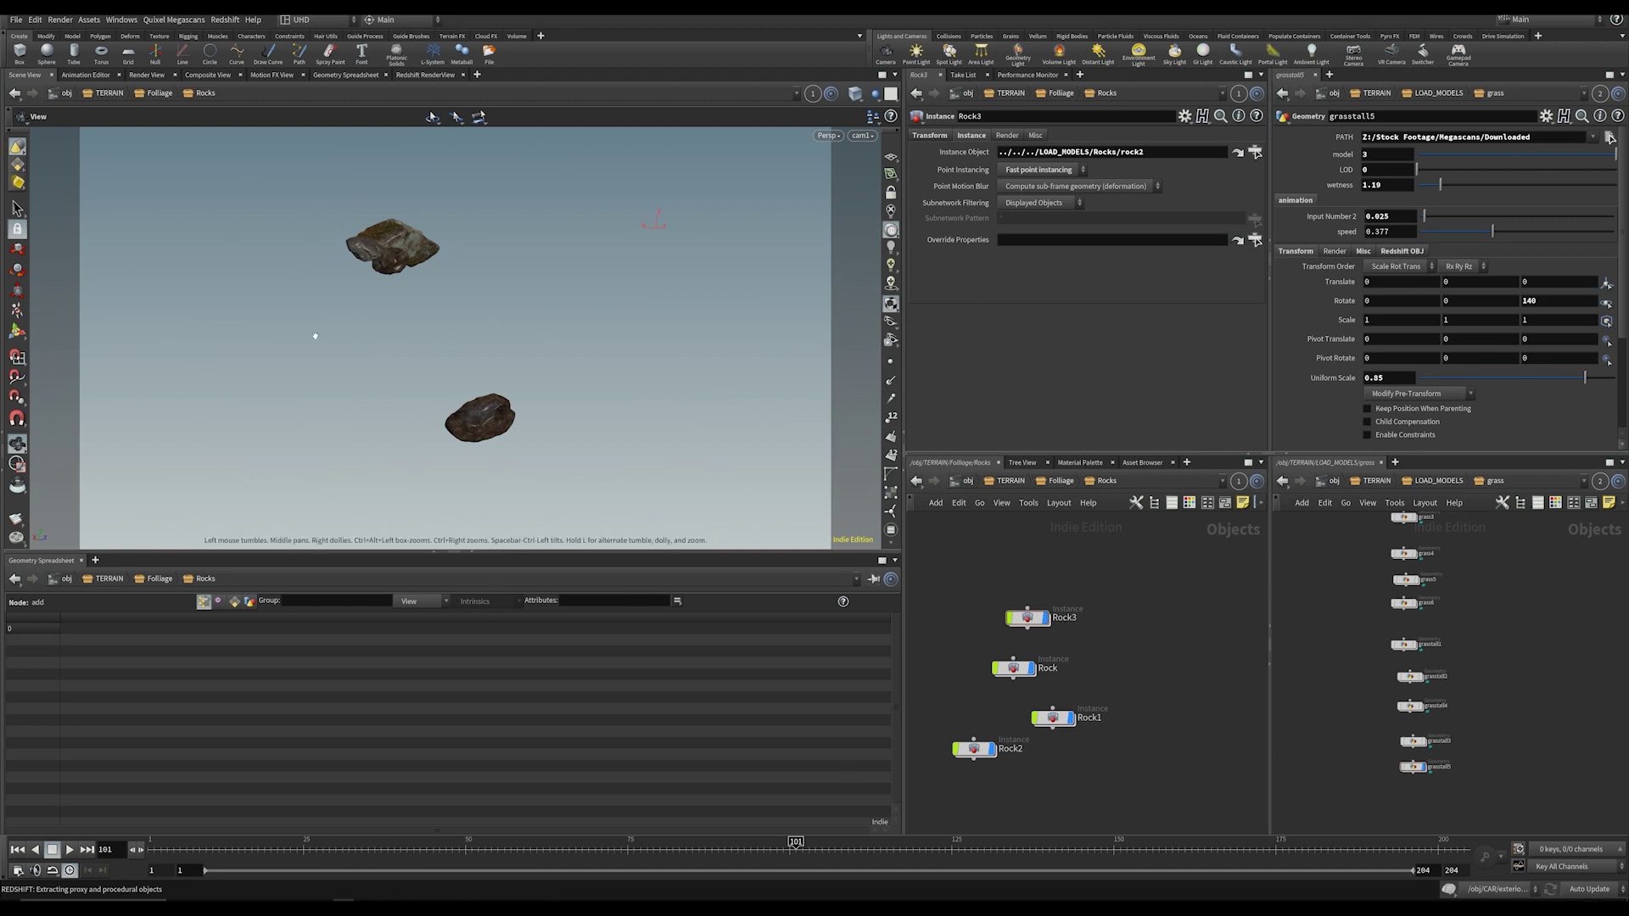
Step: Duplicate the Rock3 instance and move the copy to between the existing rocks in the viewport
drag(1087, 562, 1010, 645)
click(1216, 558)
click(1014, 667)
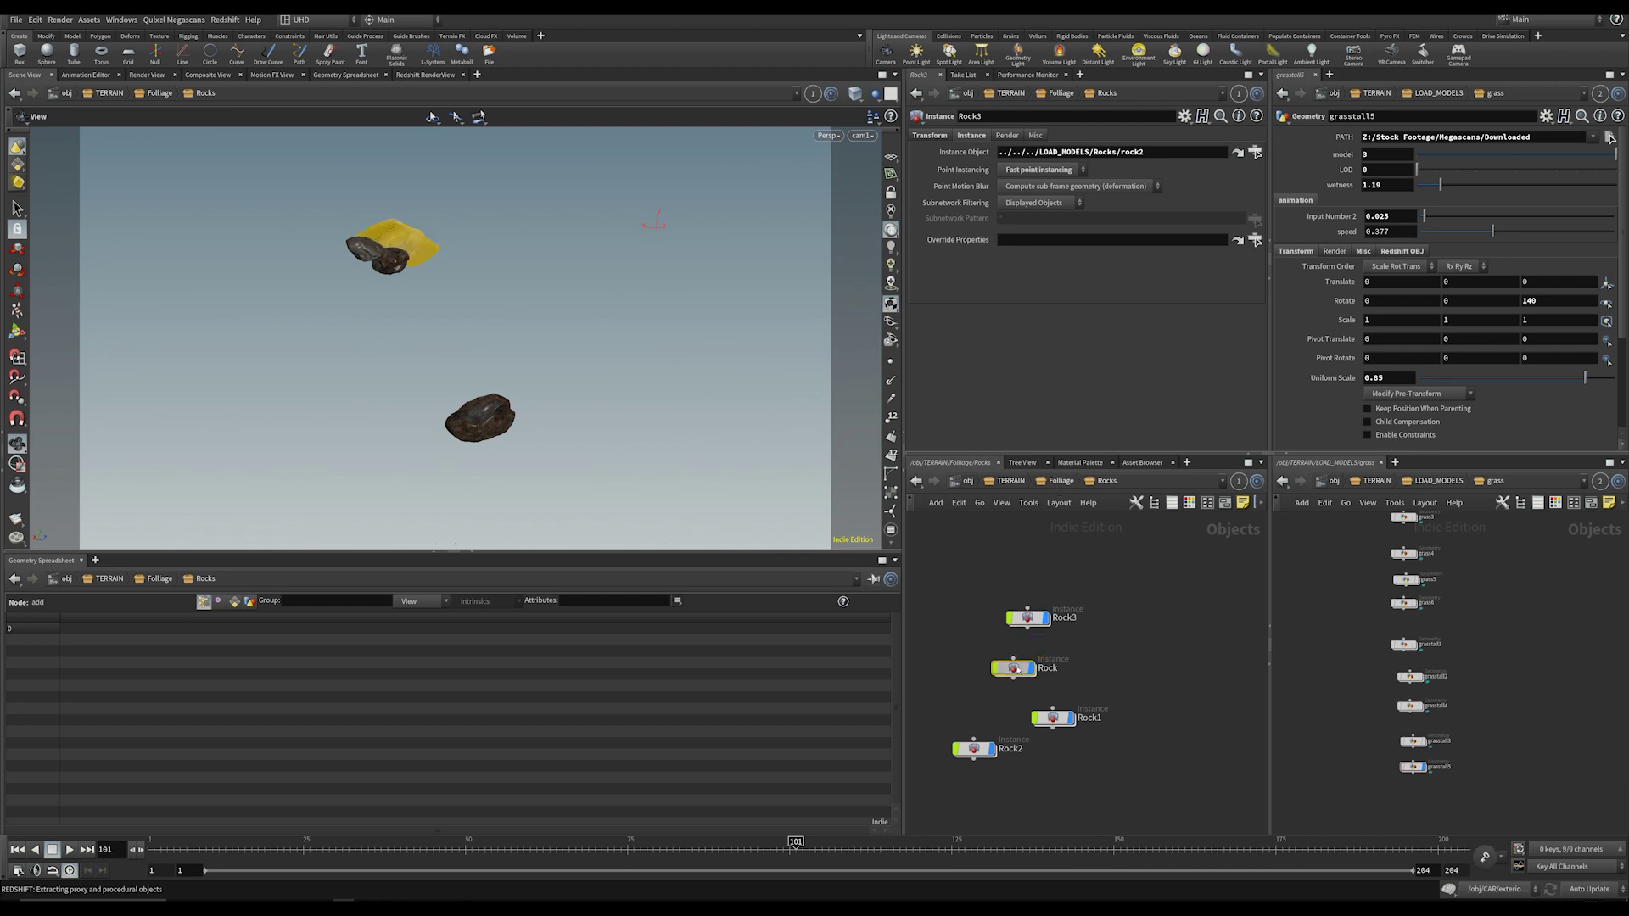
click(1028, 618)
key(ctrl+c)
key(ctrl+v)
click(1027, 552)
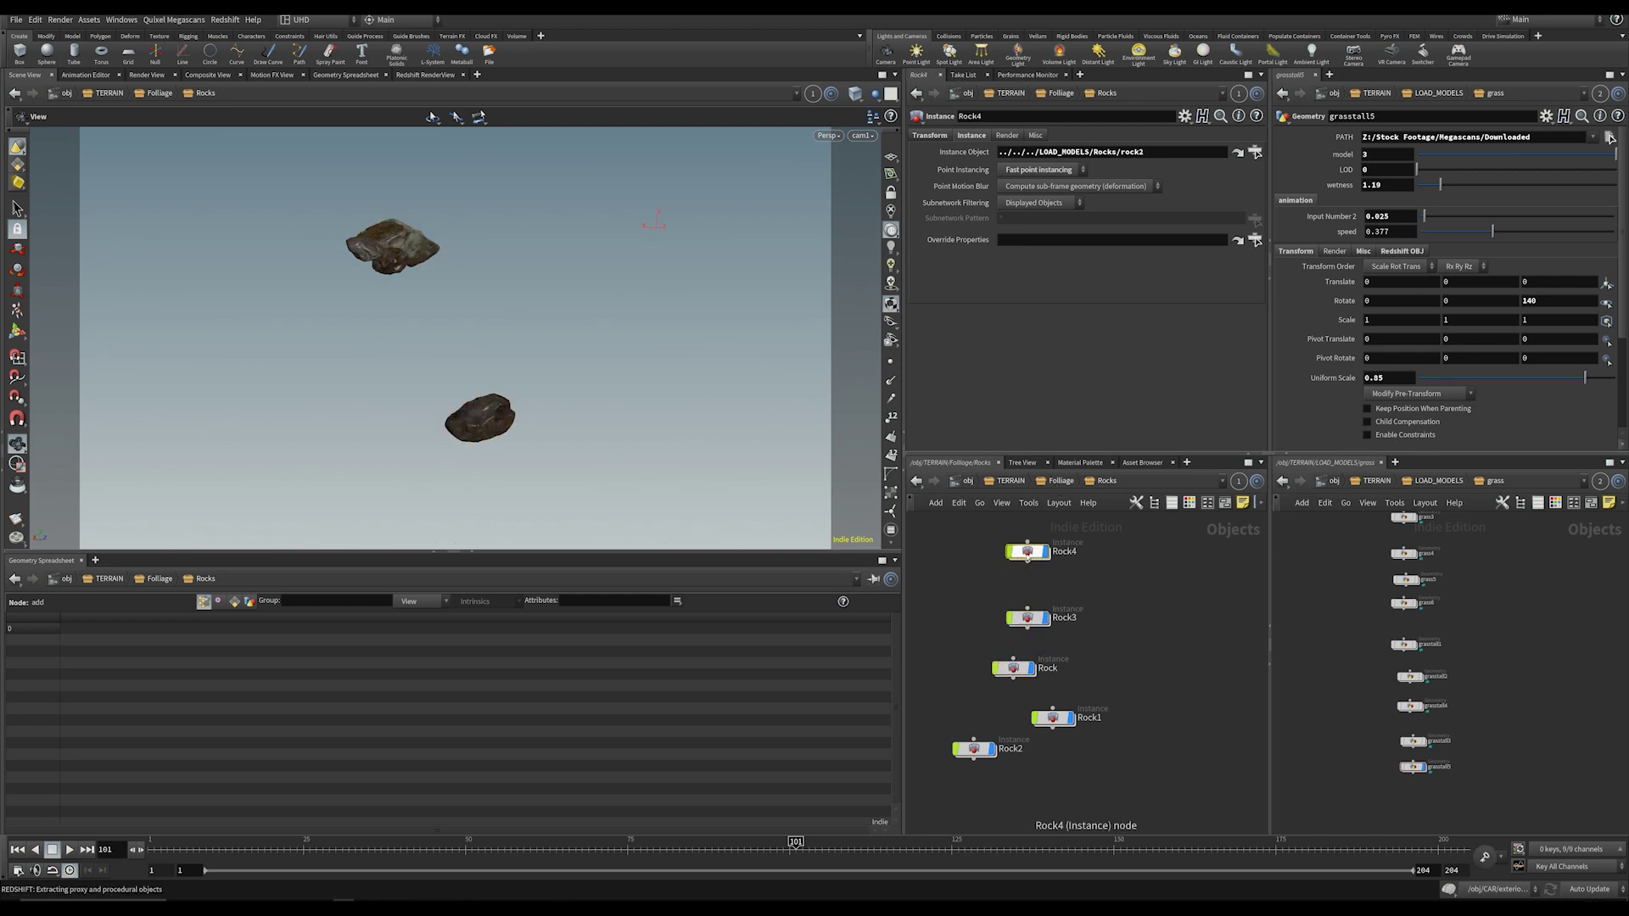
key(r)
drag(449, 411, 531, 334)
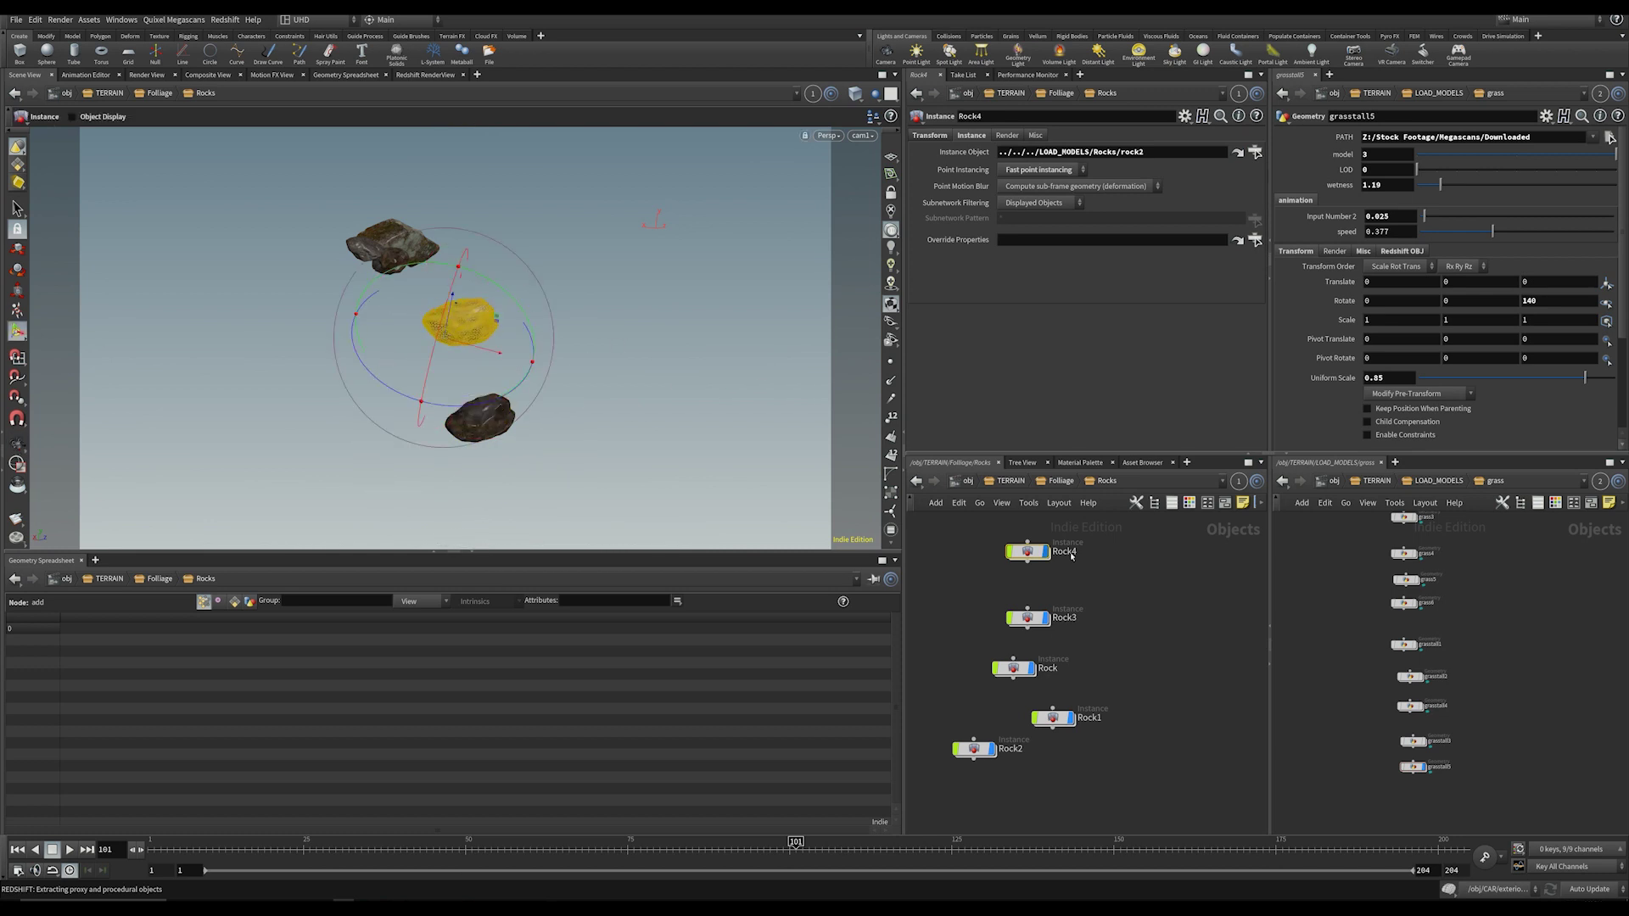
Step: Look at the add node inside the Rock4 instance, go back up and delete Rock4 from the Rocks network
drag(982, 519, 1074, 560)
drag(964, 528, 1027, 556)
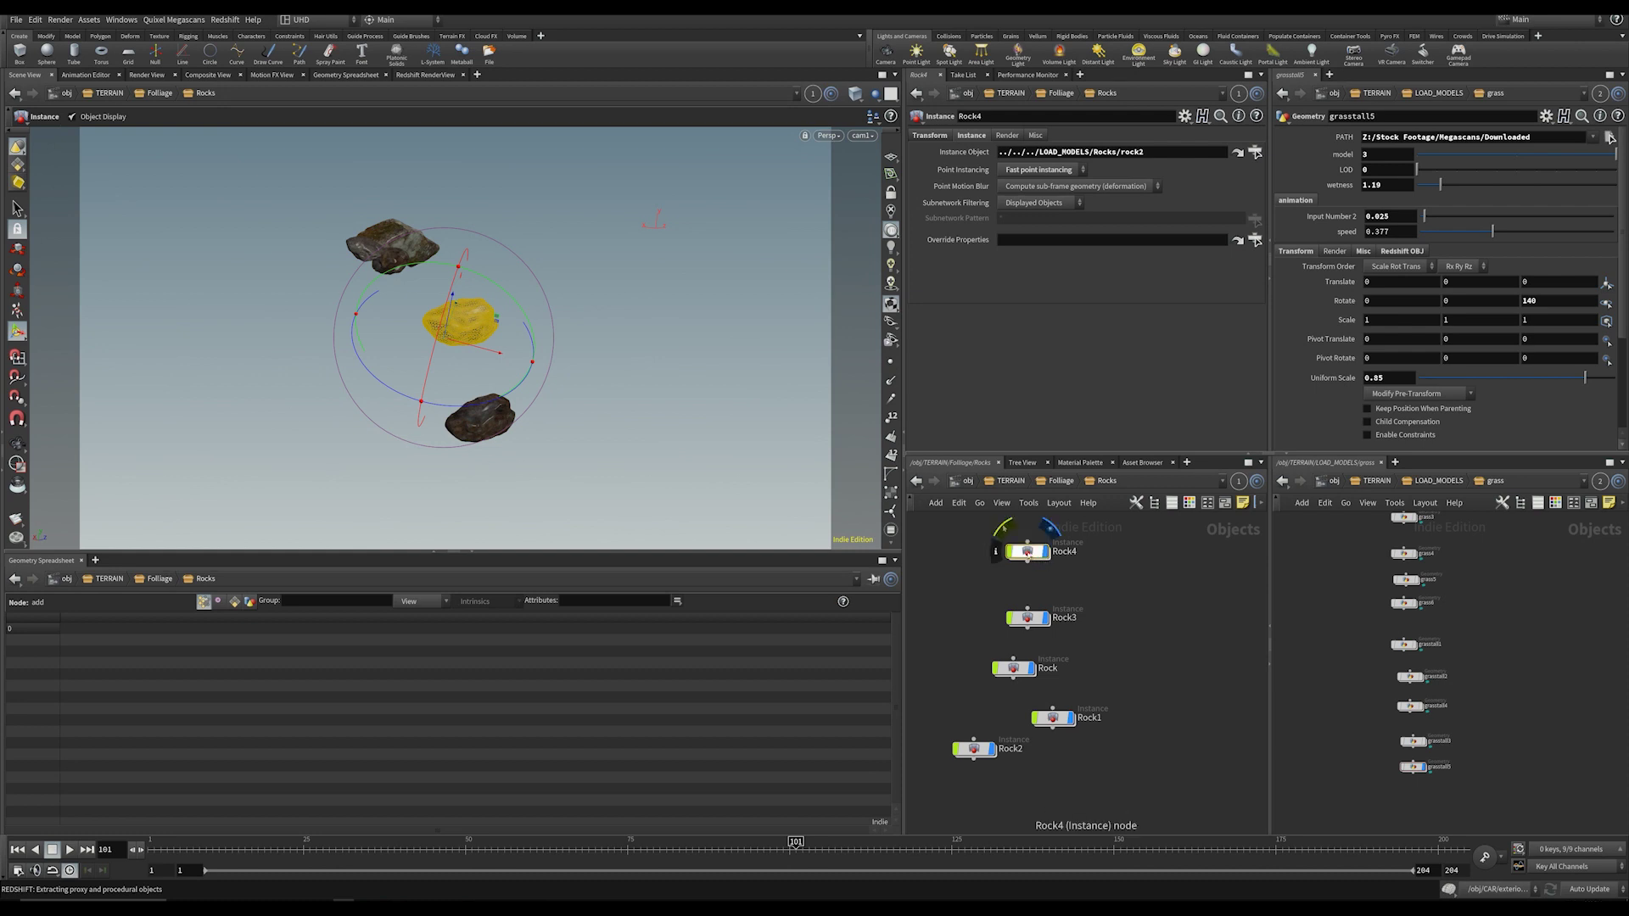
double_click(1027, 553)
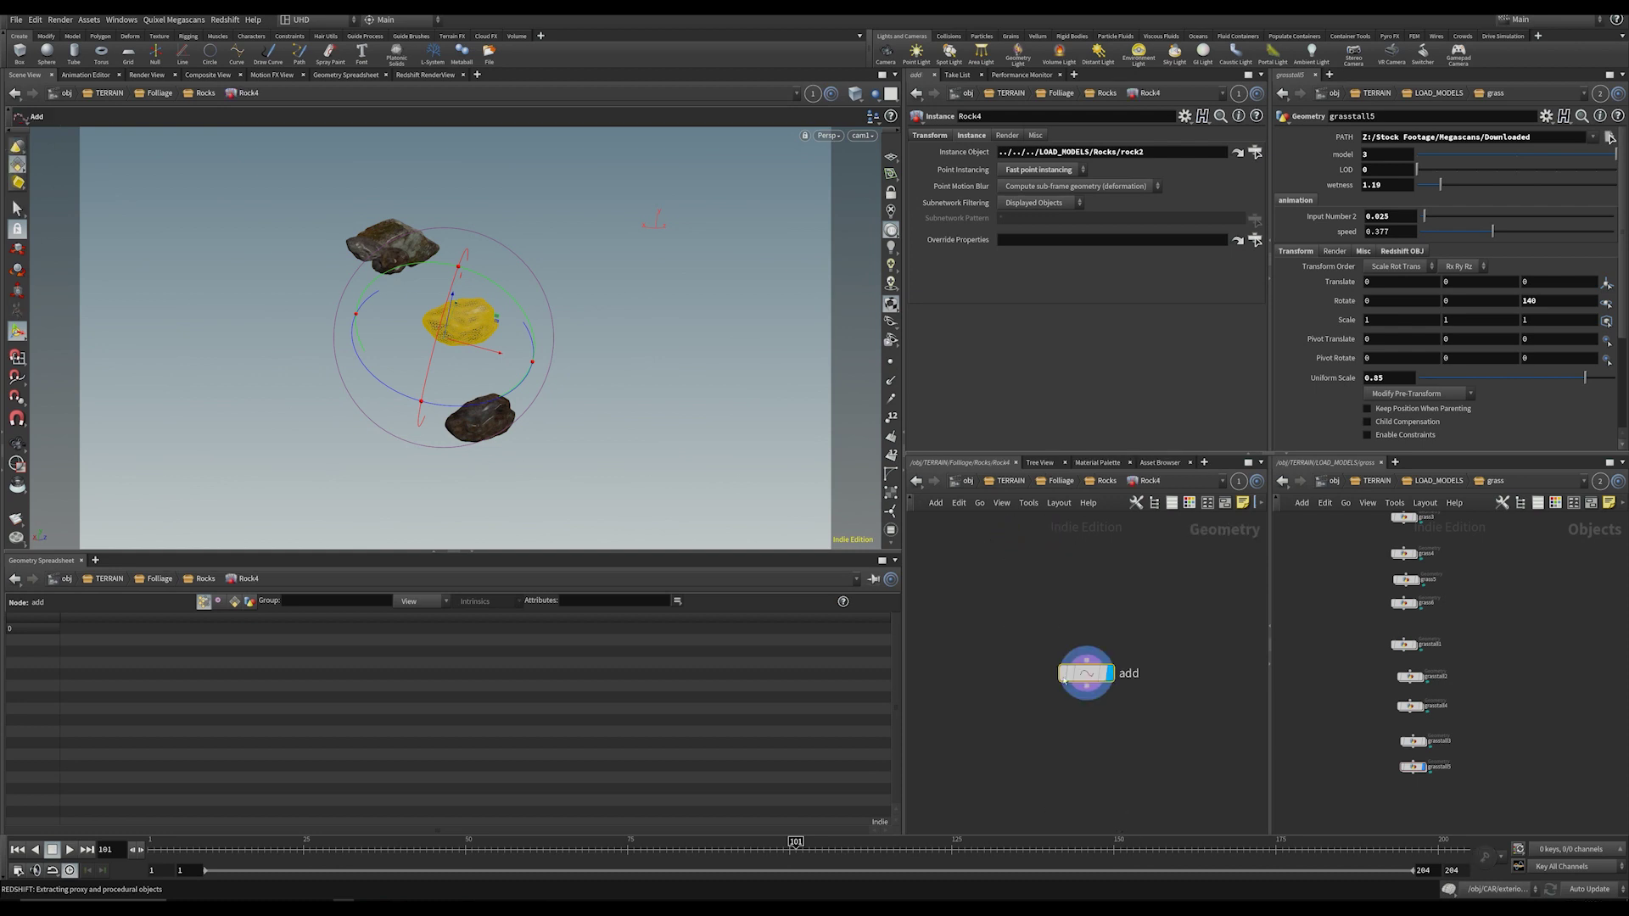
click(1105, 481)
key(Delete)
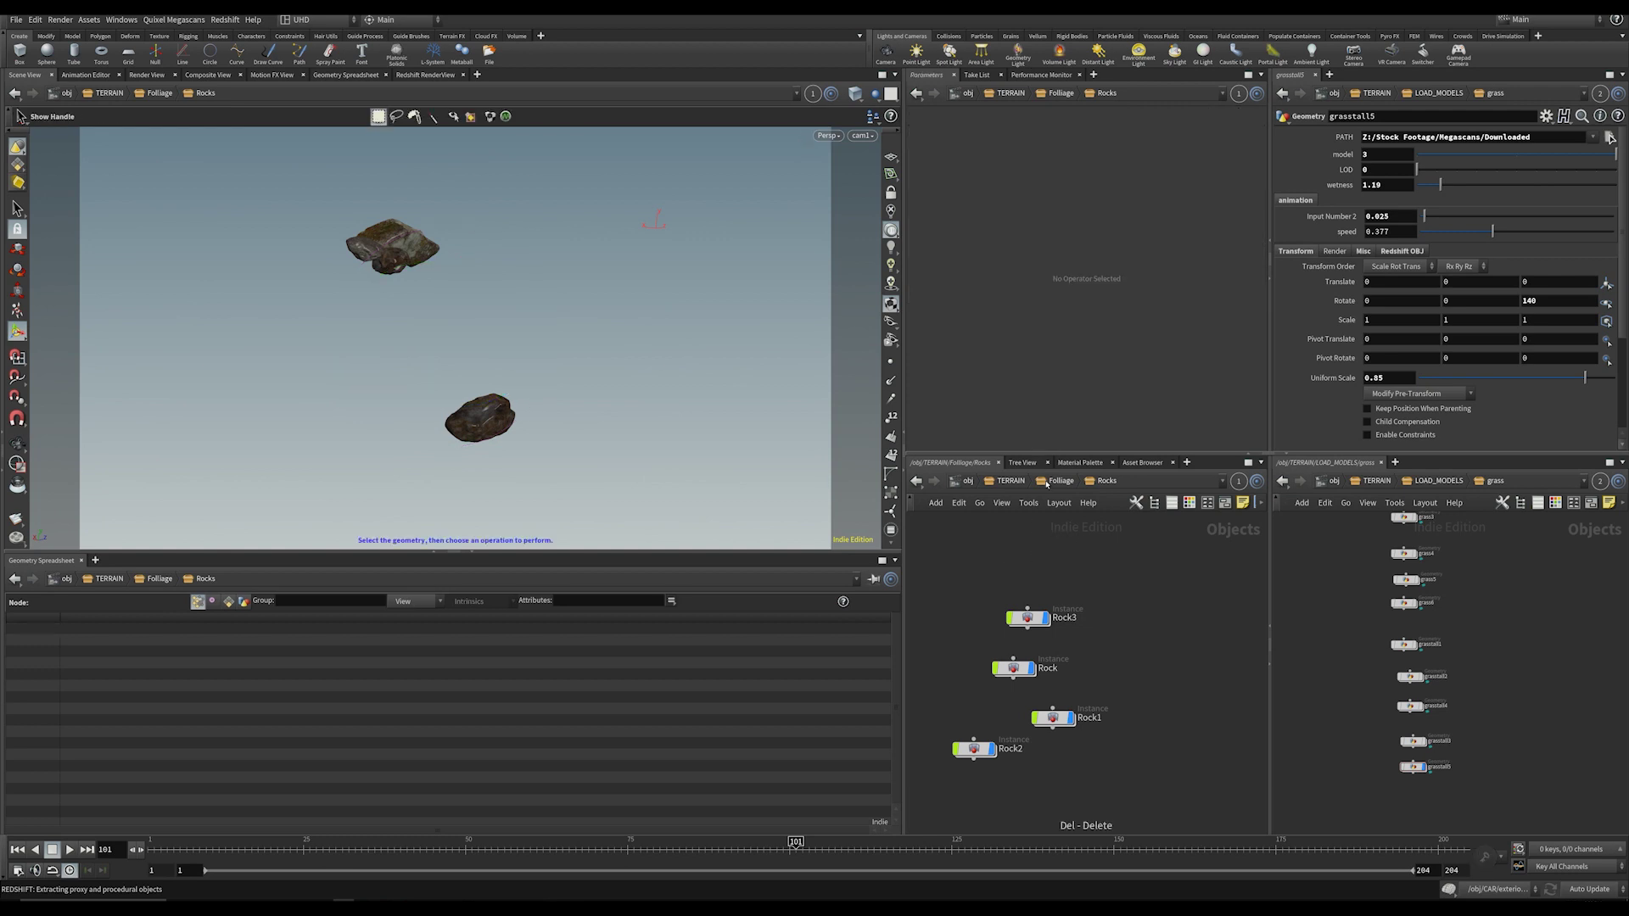
Step: Leave the Rocks network and go up through Folliage to the TERRAIN level
click(1052, 481)
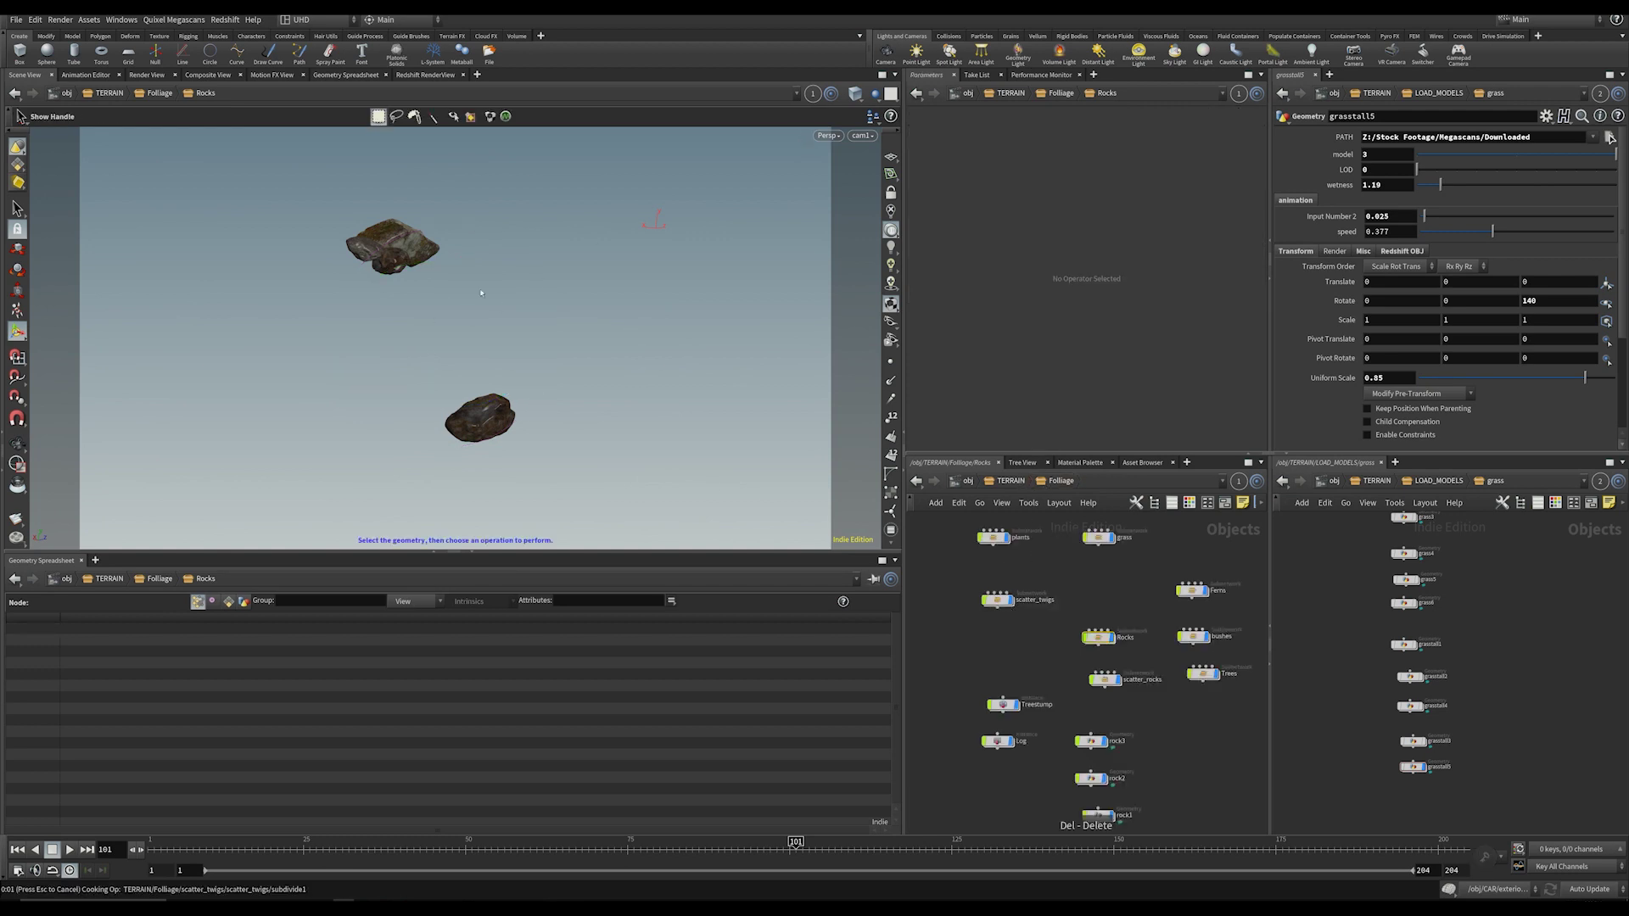
key(u)
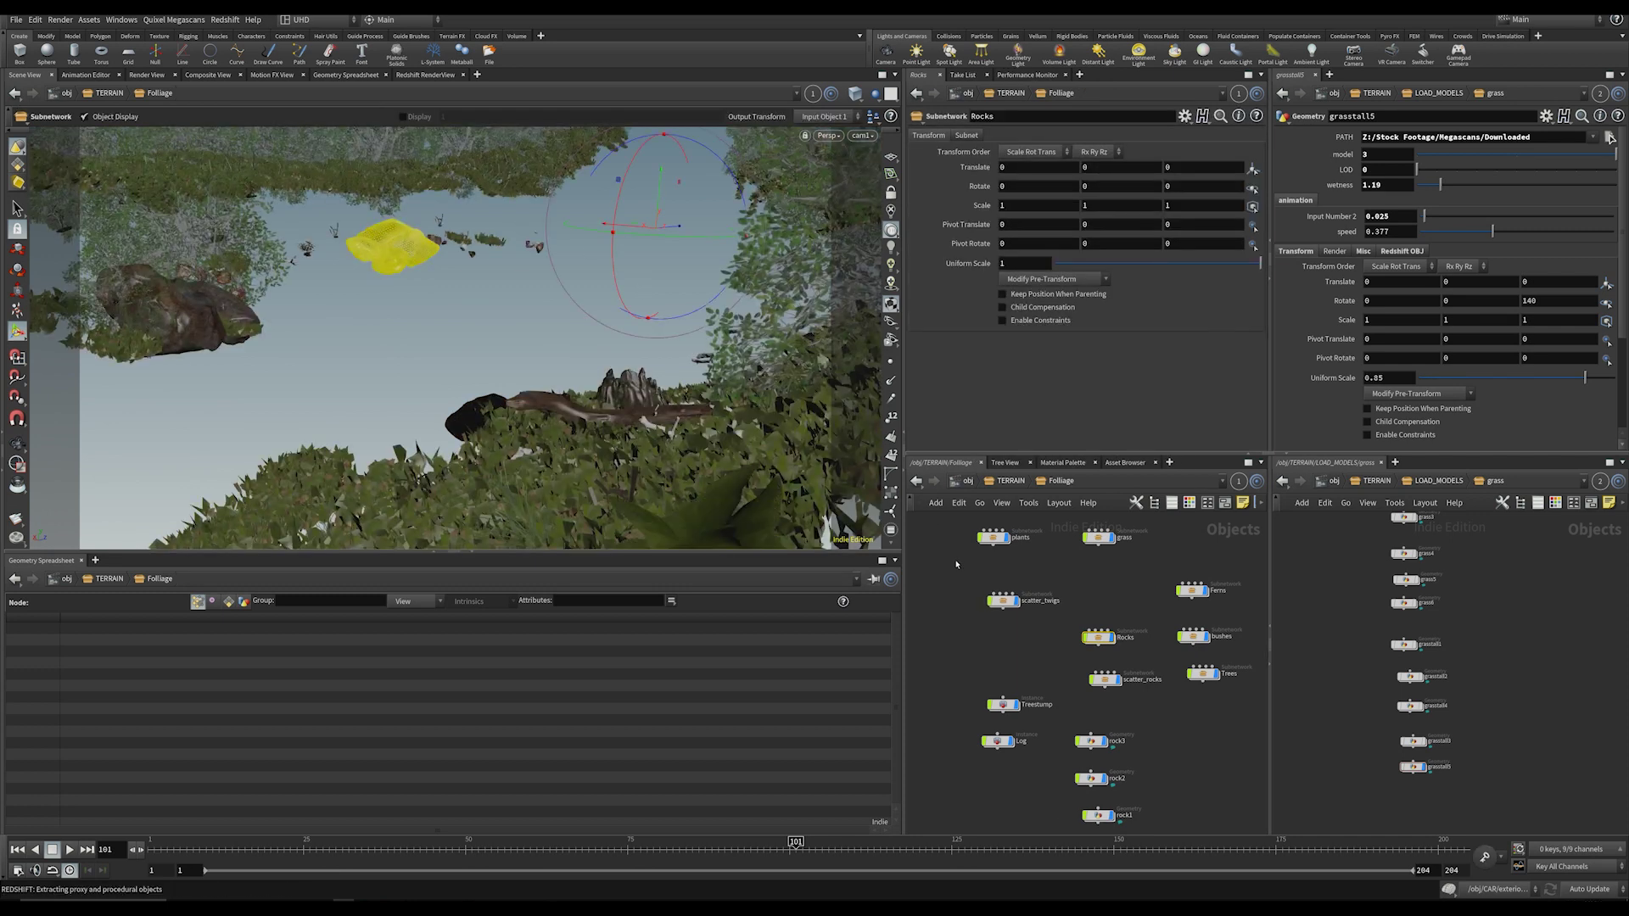
key(Escape)
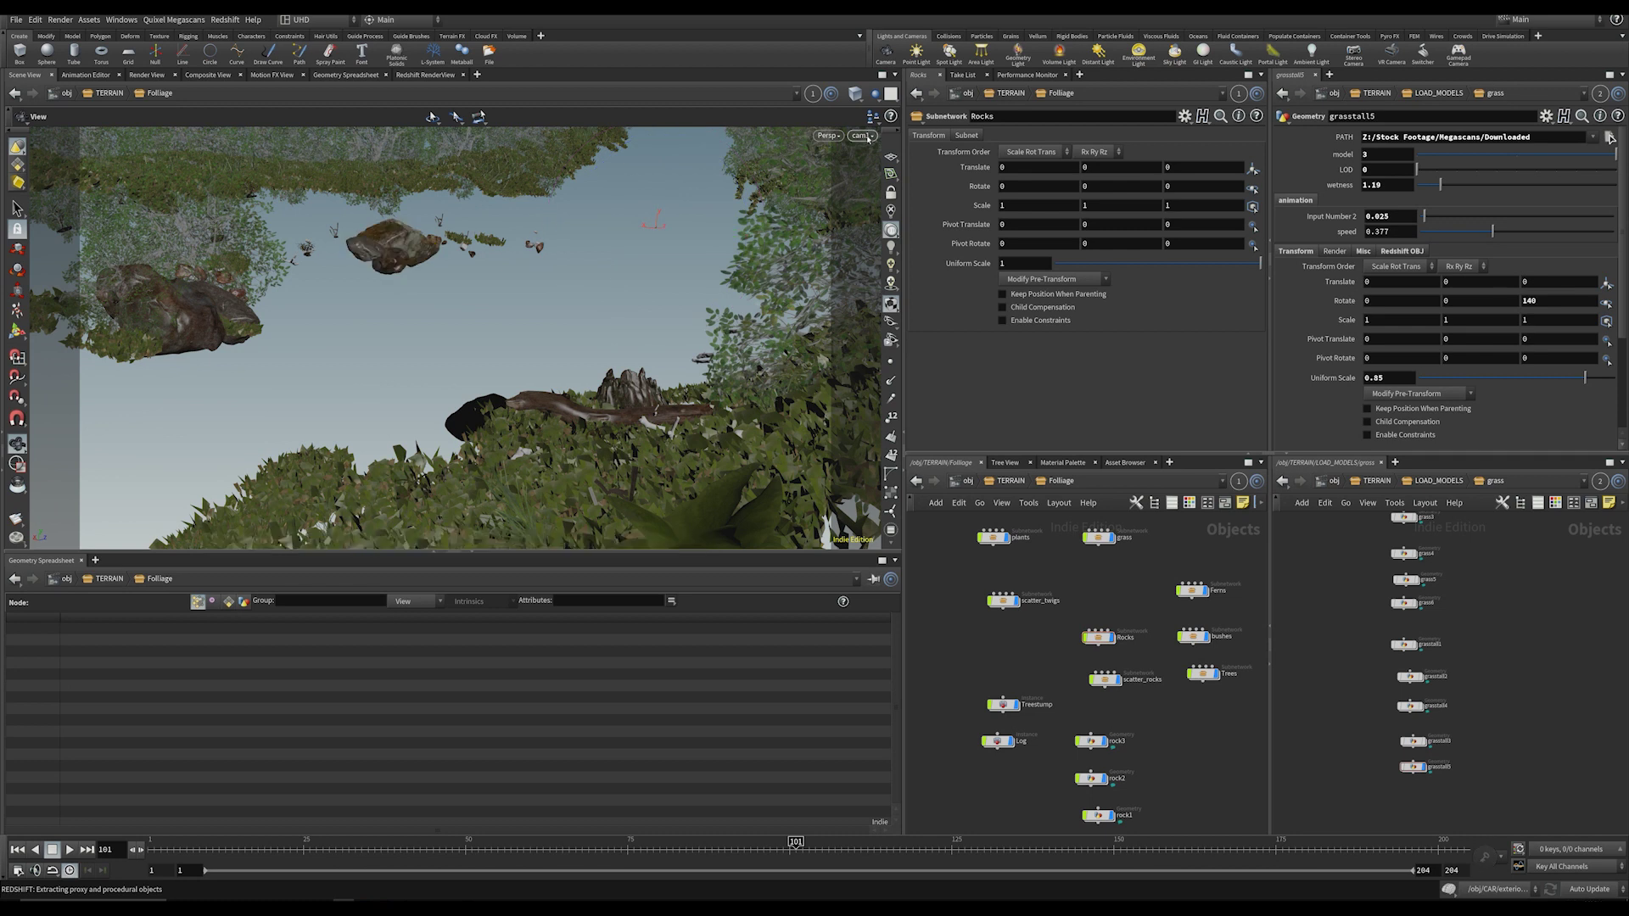
scroll(1019, 679, down, 2)
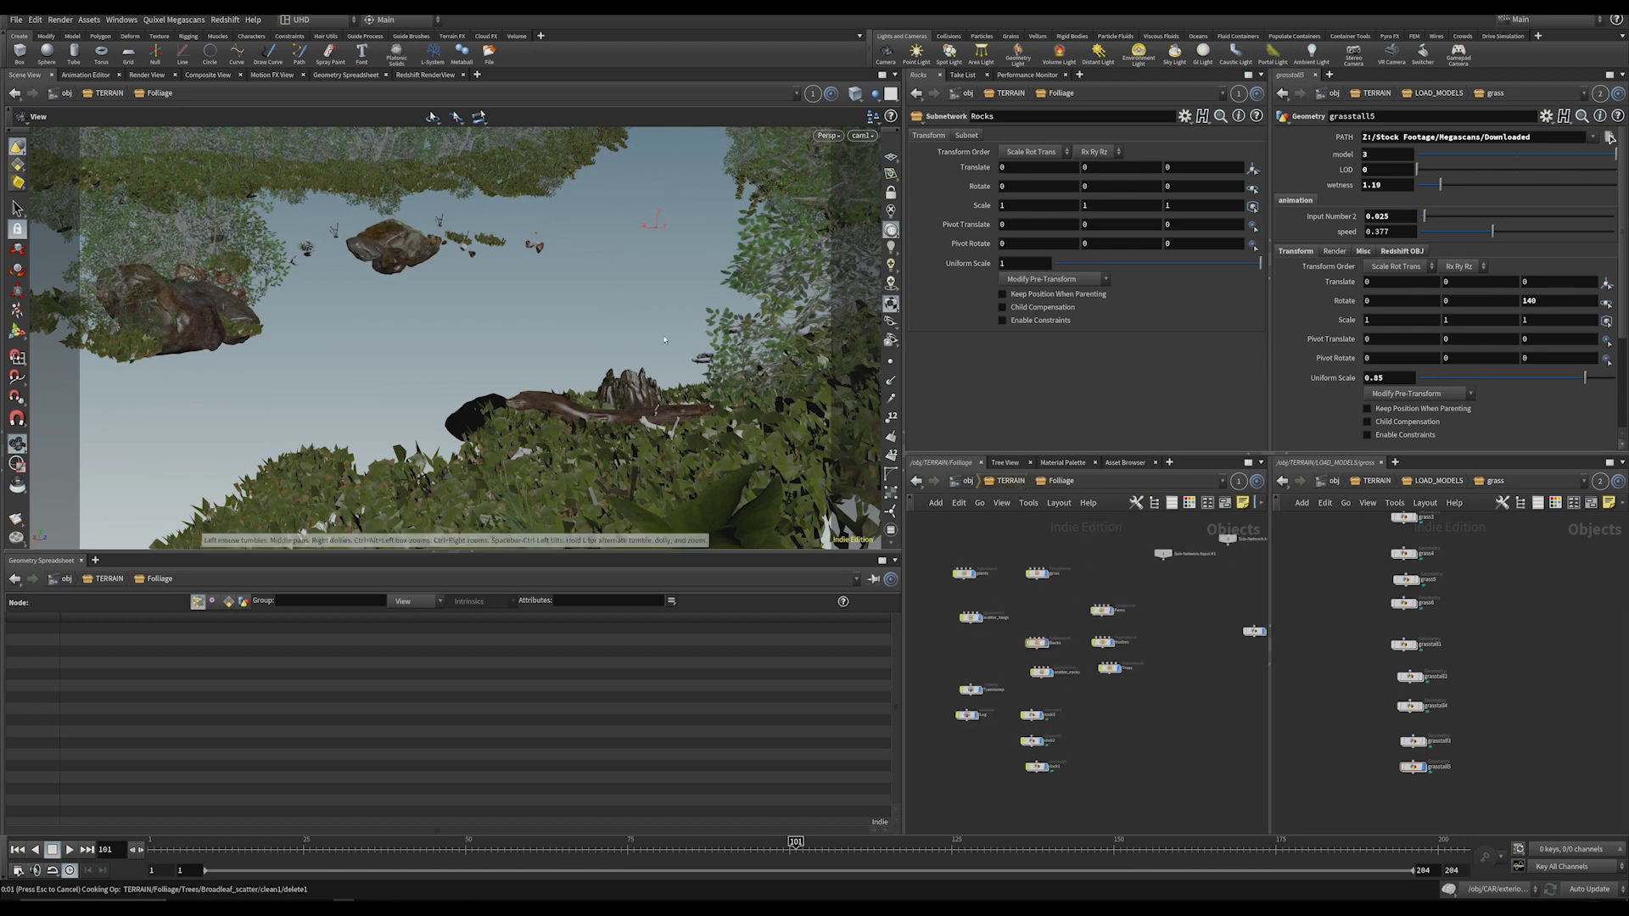
key(u)
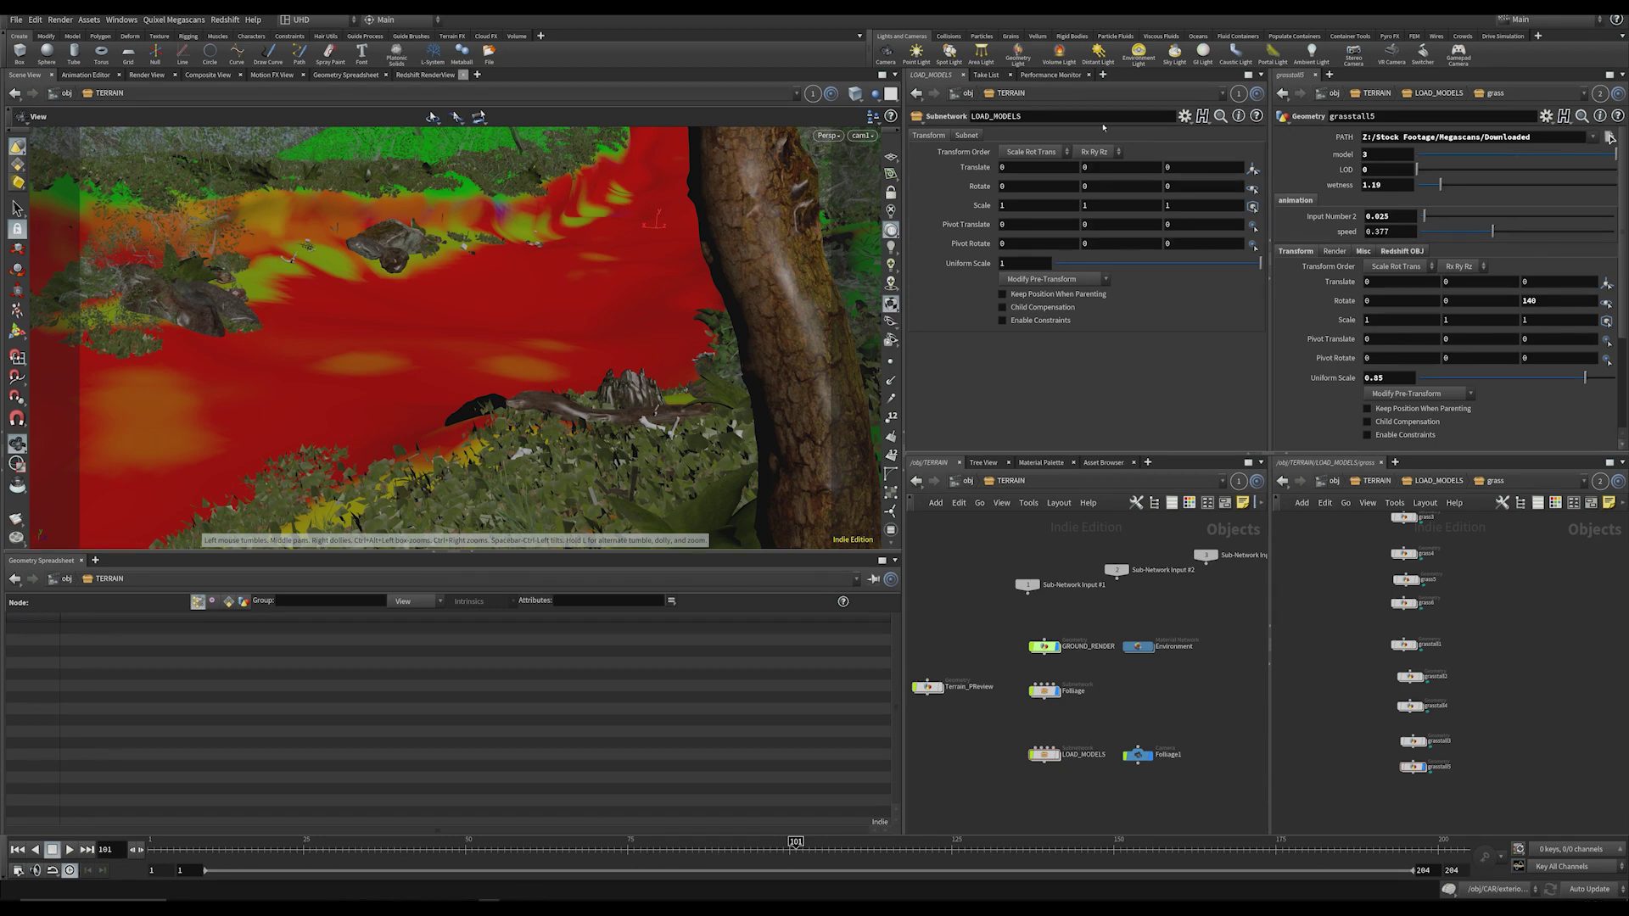
Step: Show the Redshift render view and open the out network with the test render node's settings
click(424, 75)
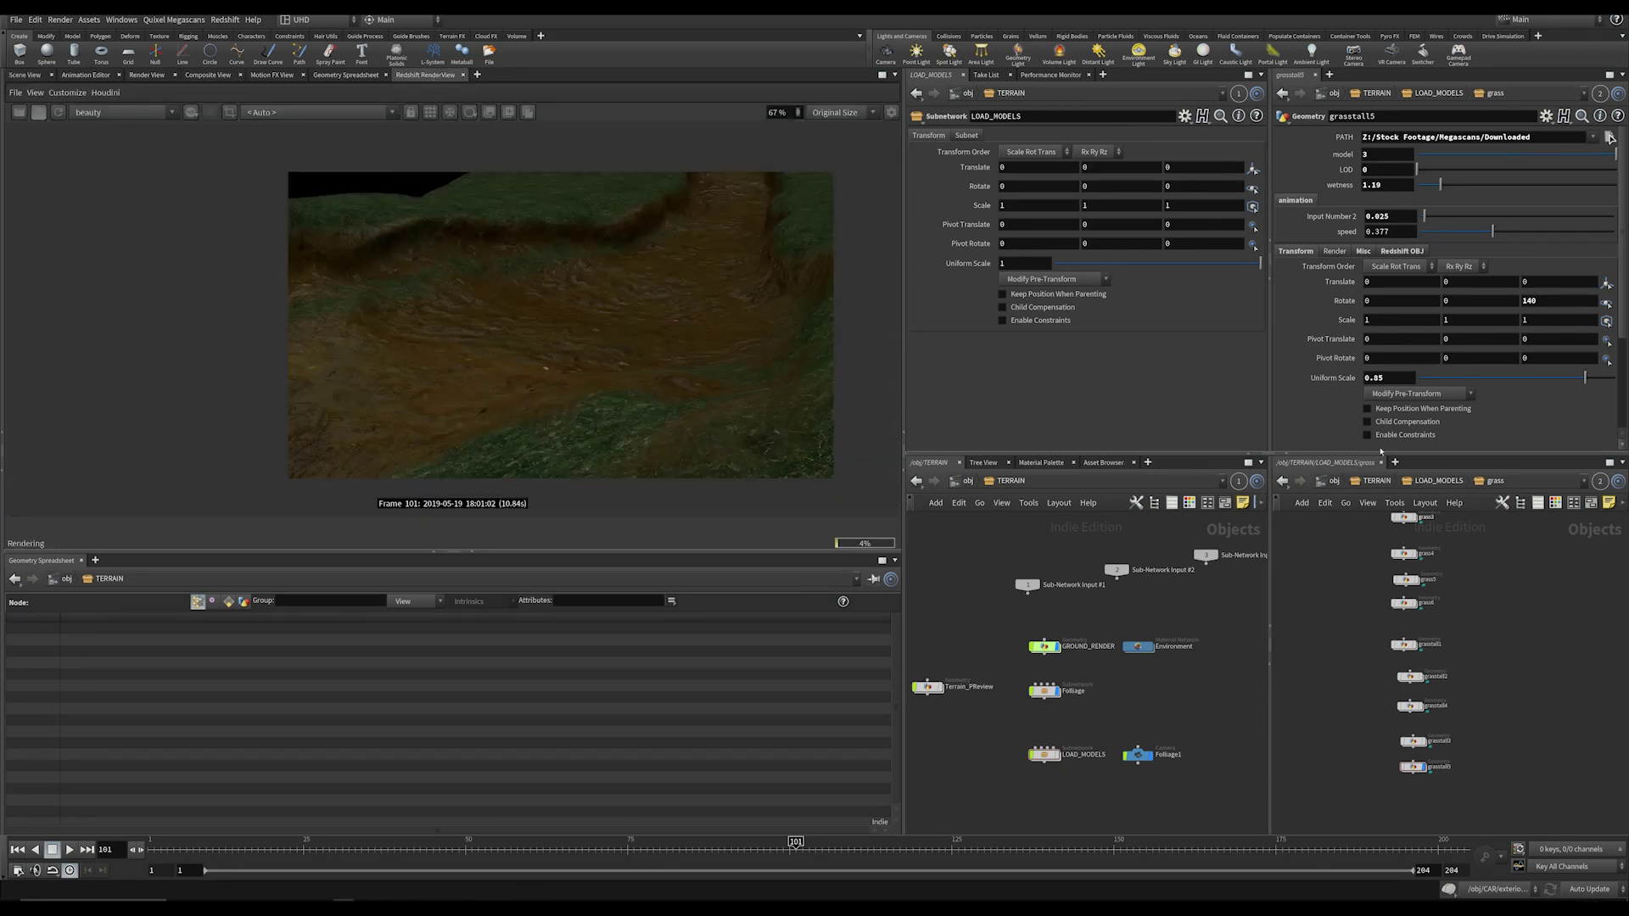
click(1326, 485)
click(1336, 483)
click(1370, 558)
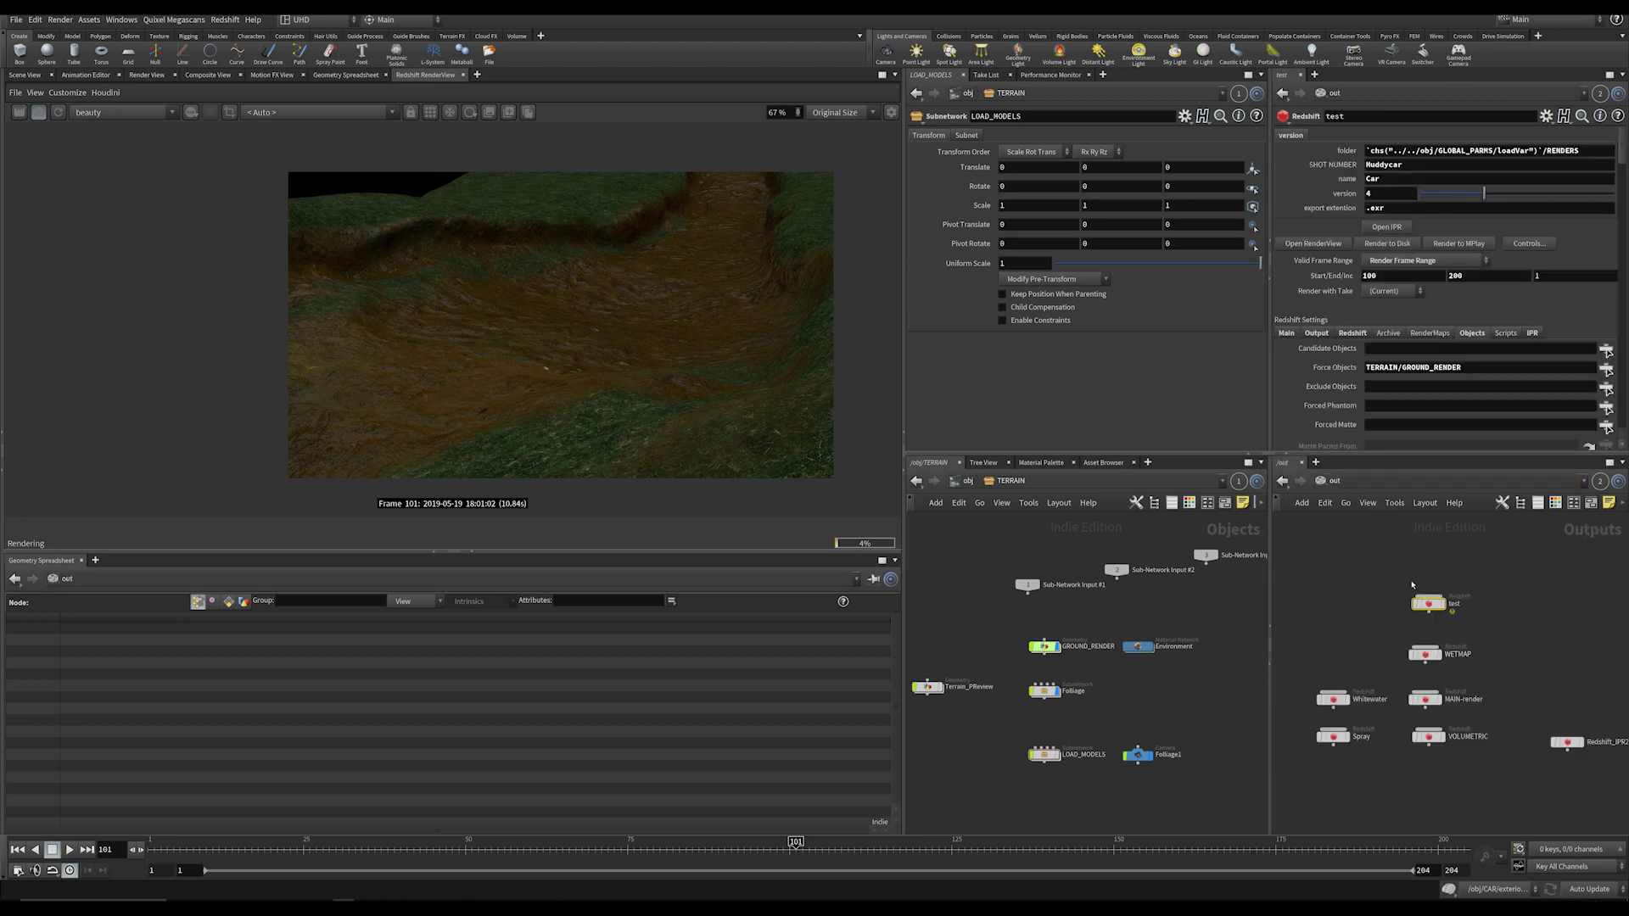
Step: Add TERRAIN/Folliage to the test node's Force Objects alongside TERRAIN/GROUND_RENDER
click(1606, 369)
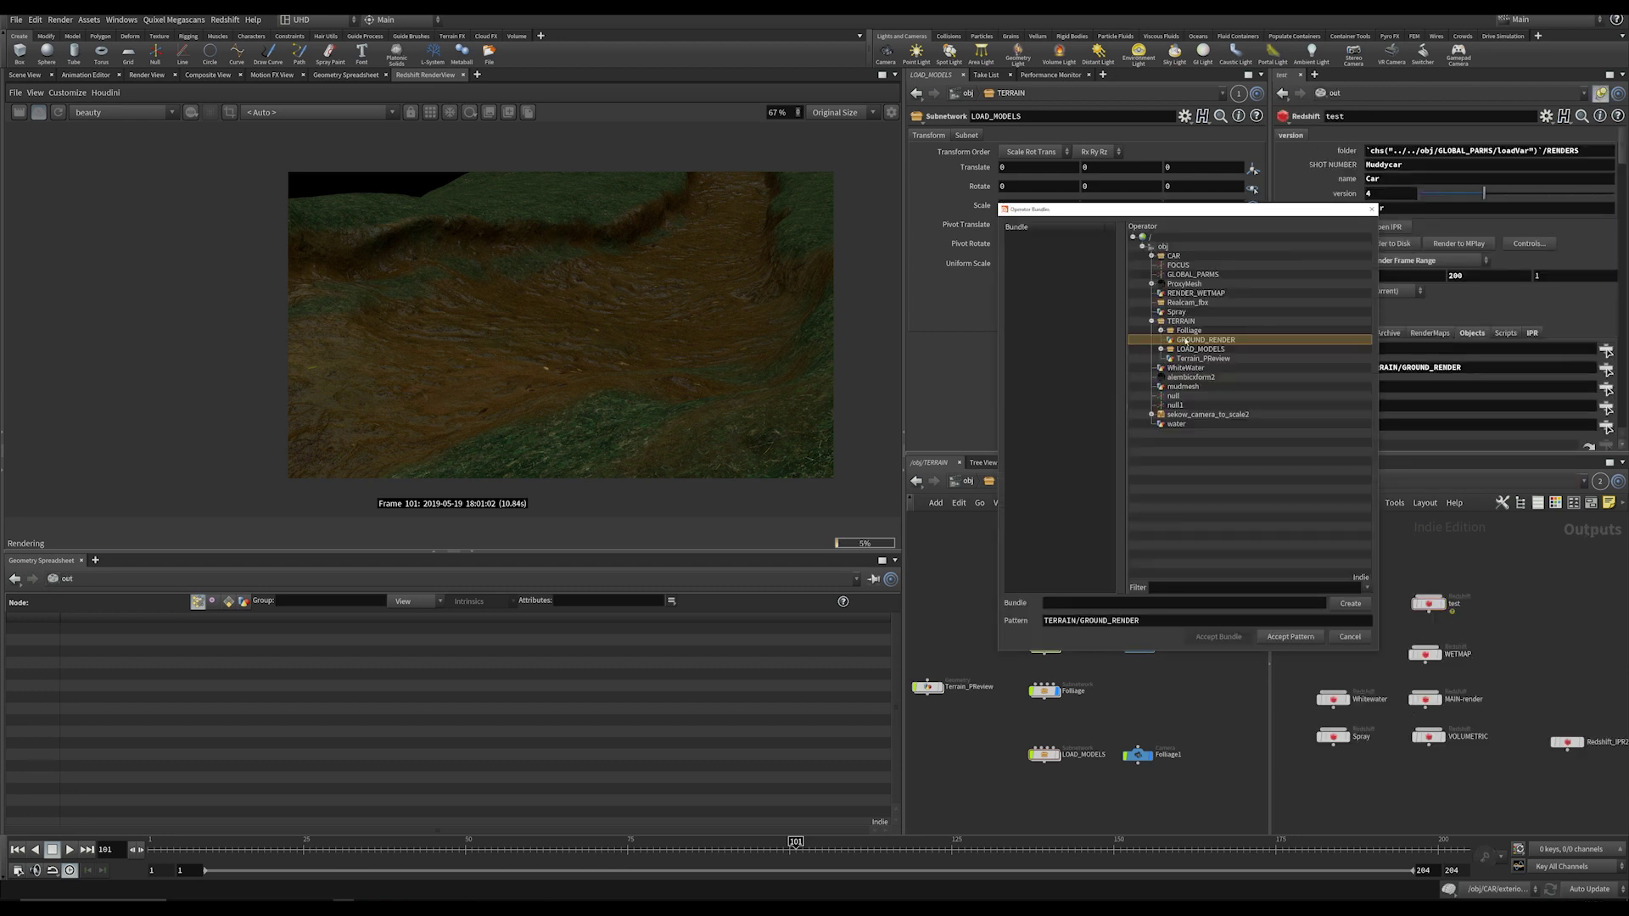
ctrl+click(1181, 331)
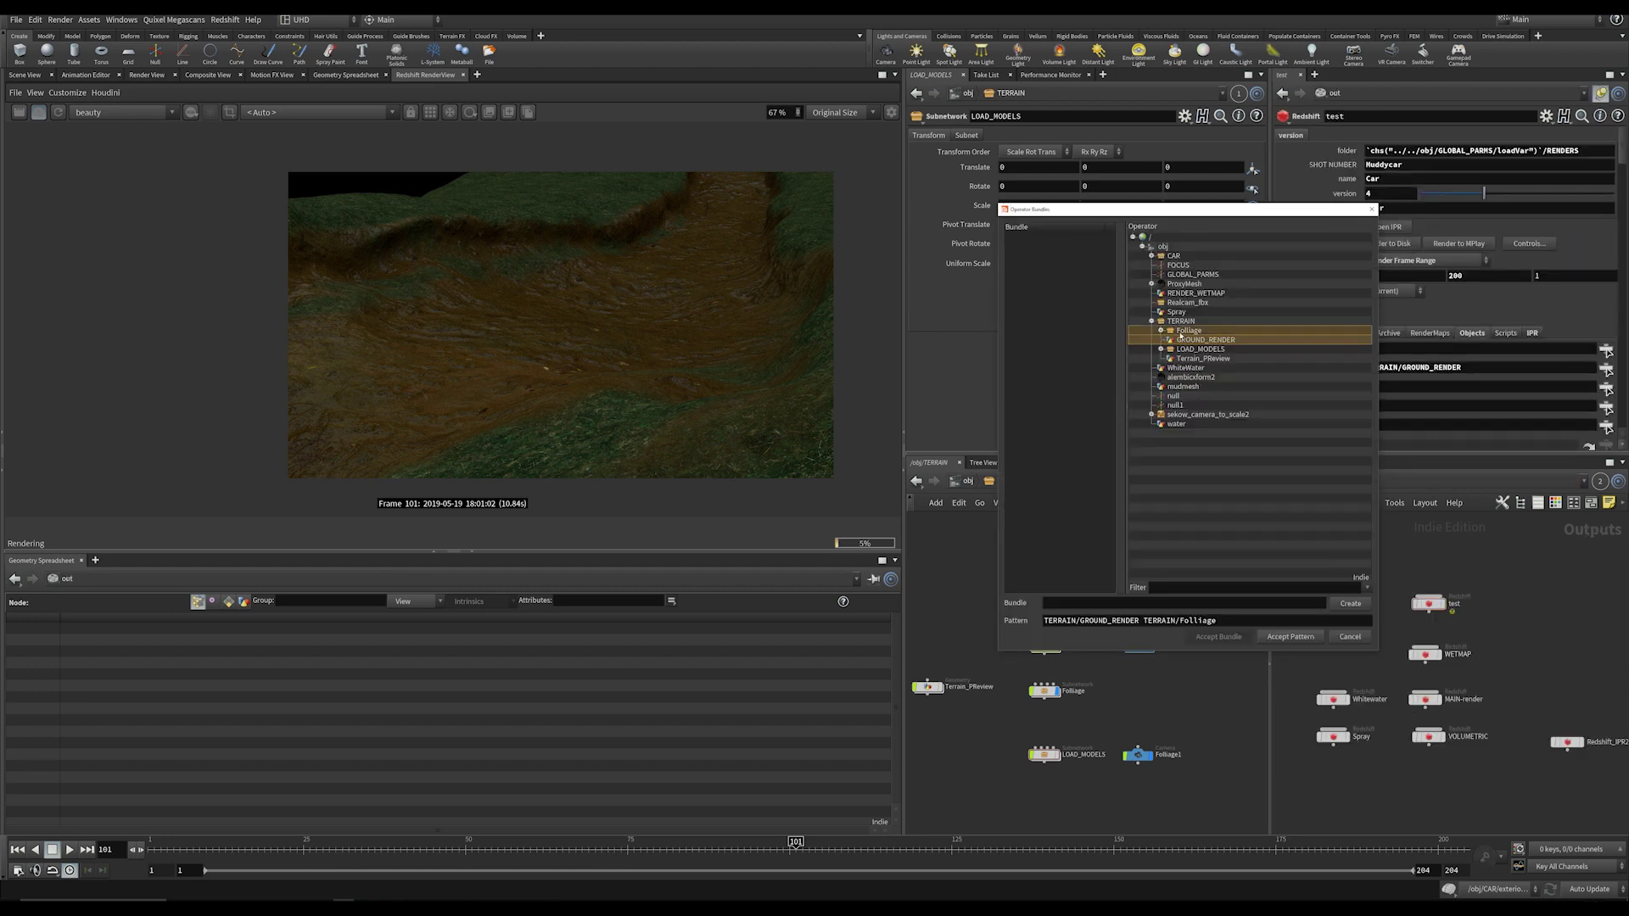
click(1291, 637)
click(105, 92)
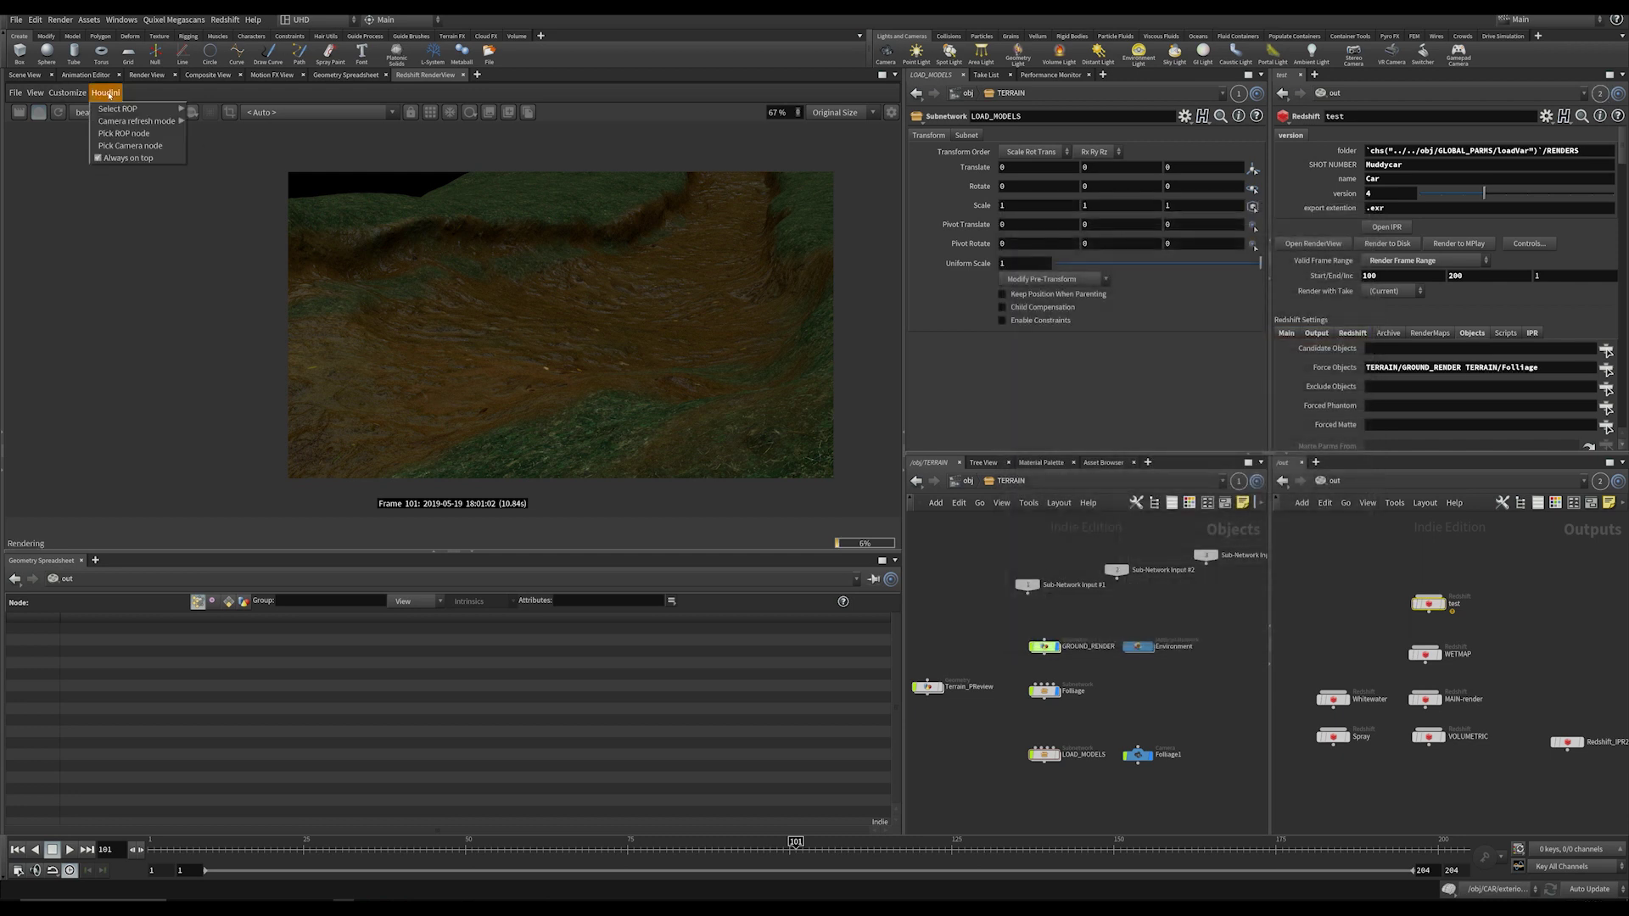
click(68, 227)
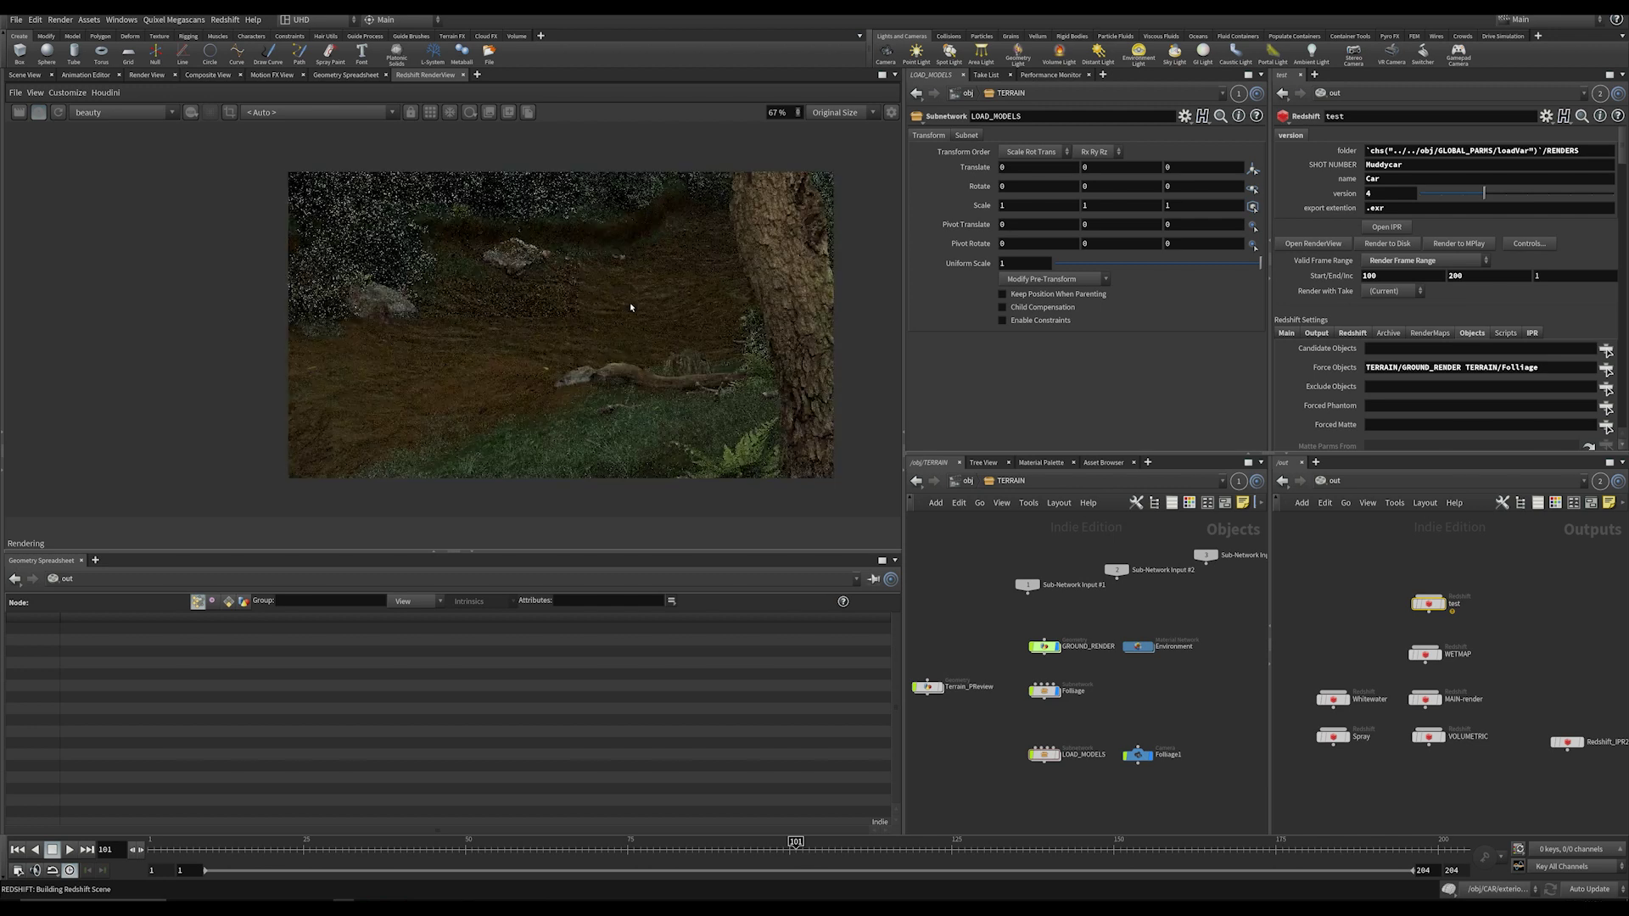
Step: Examine the rocks, grass, trees and muddy ground in the Redshift render, and stop the interactive render
scroll(657, 297, up, 3)
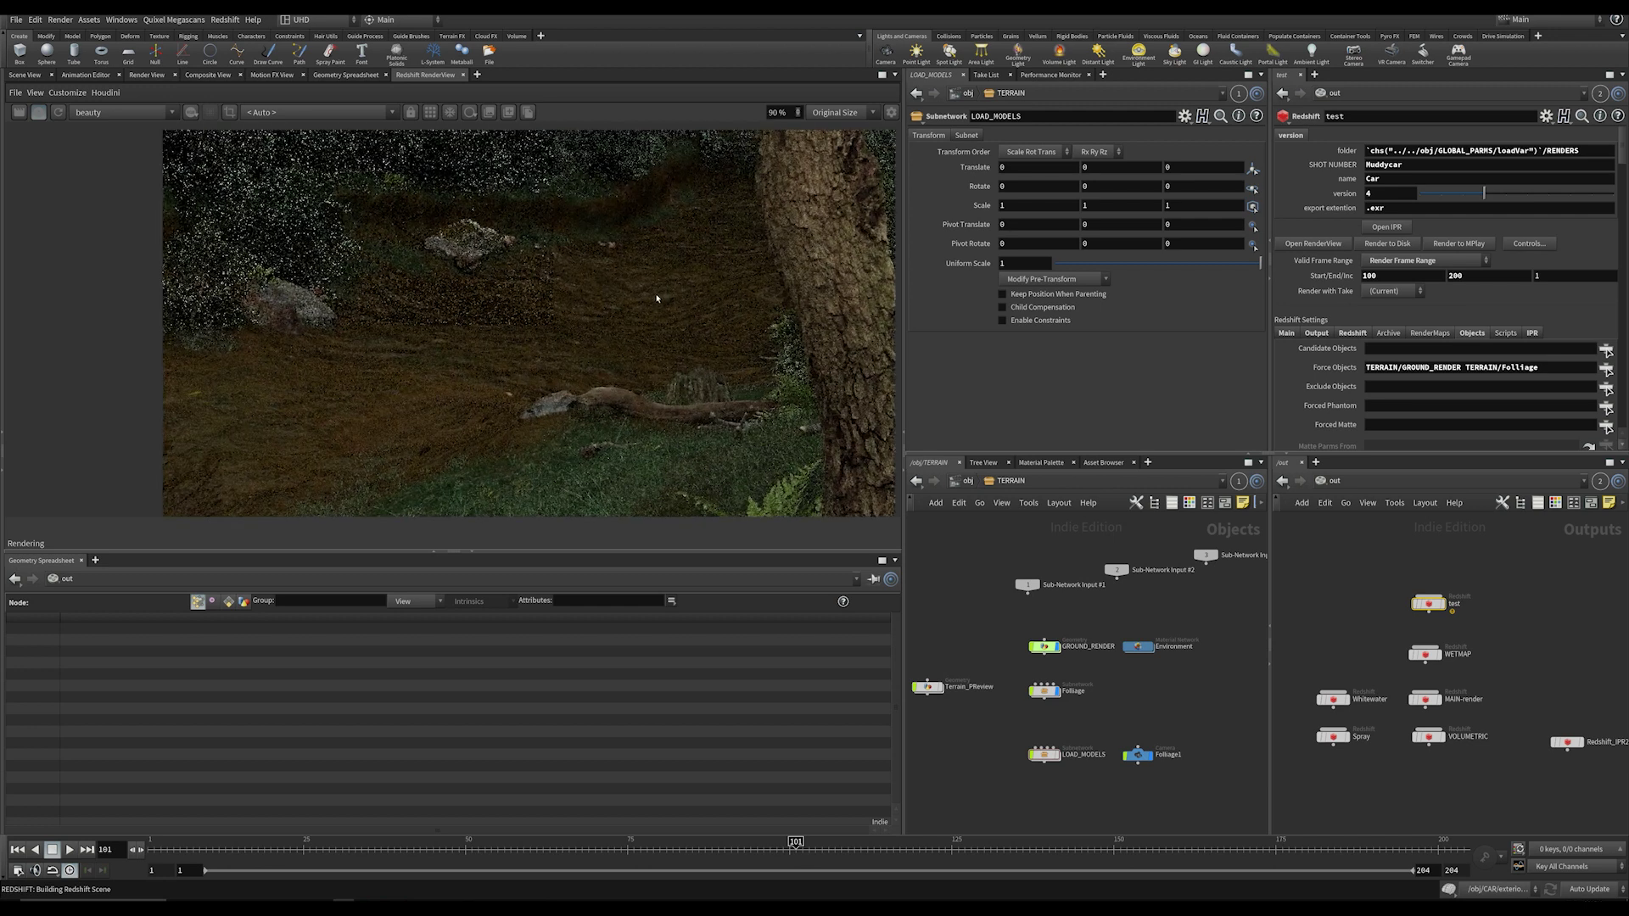
scroll(652, 283, down, 2)
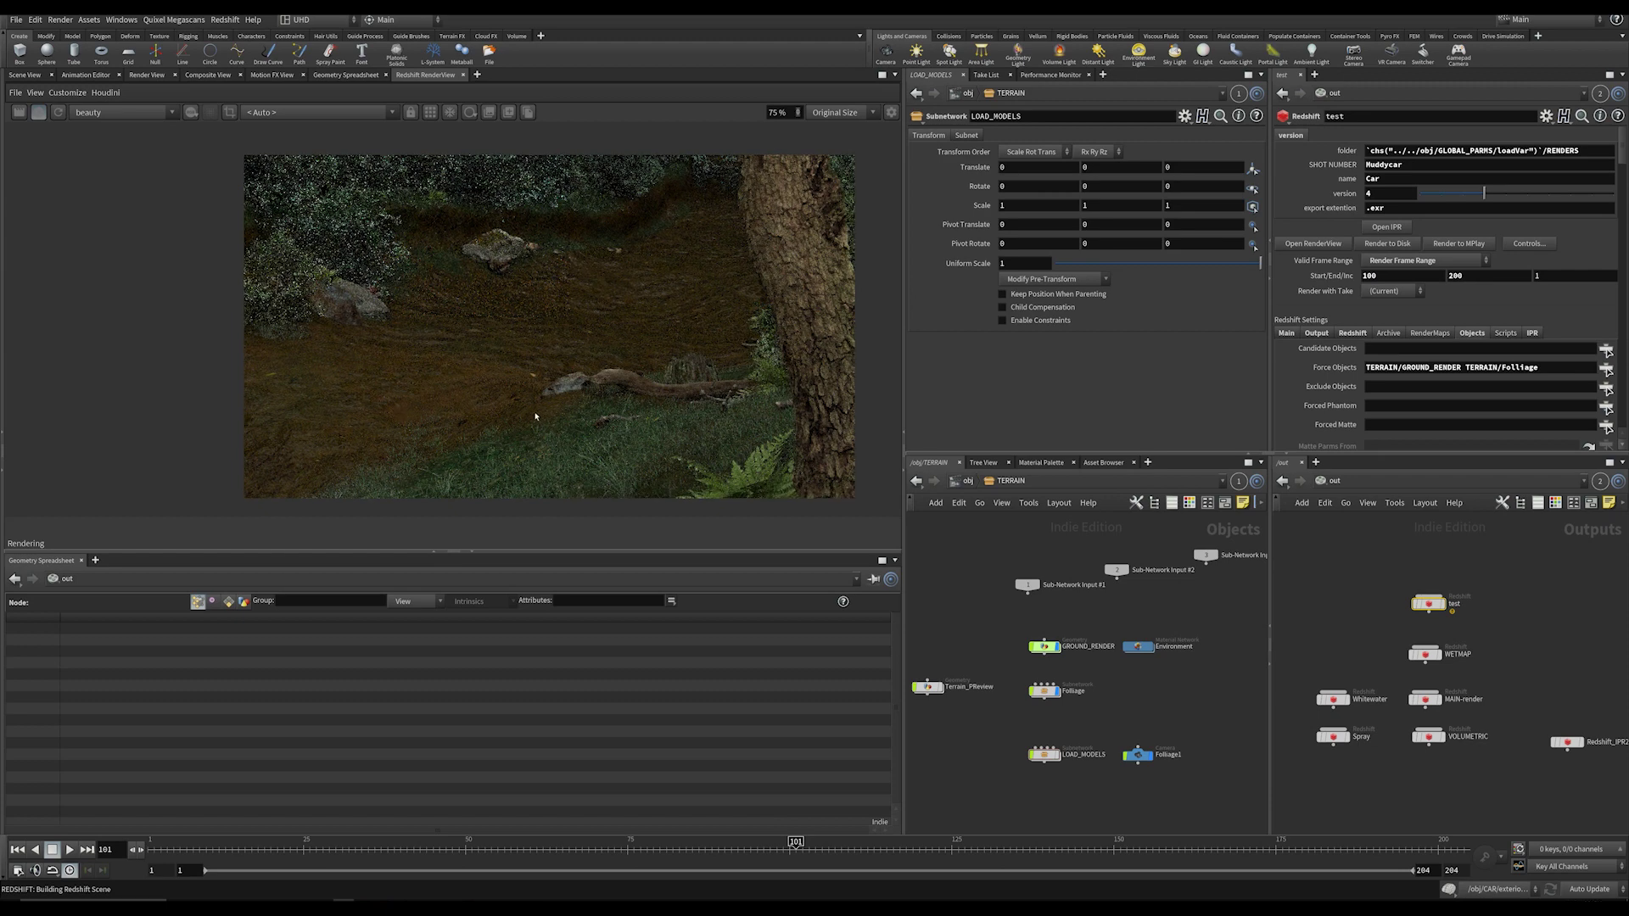
scroll(554, 435, up, 3)
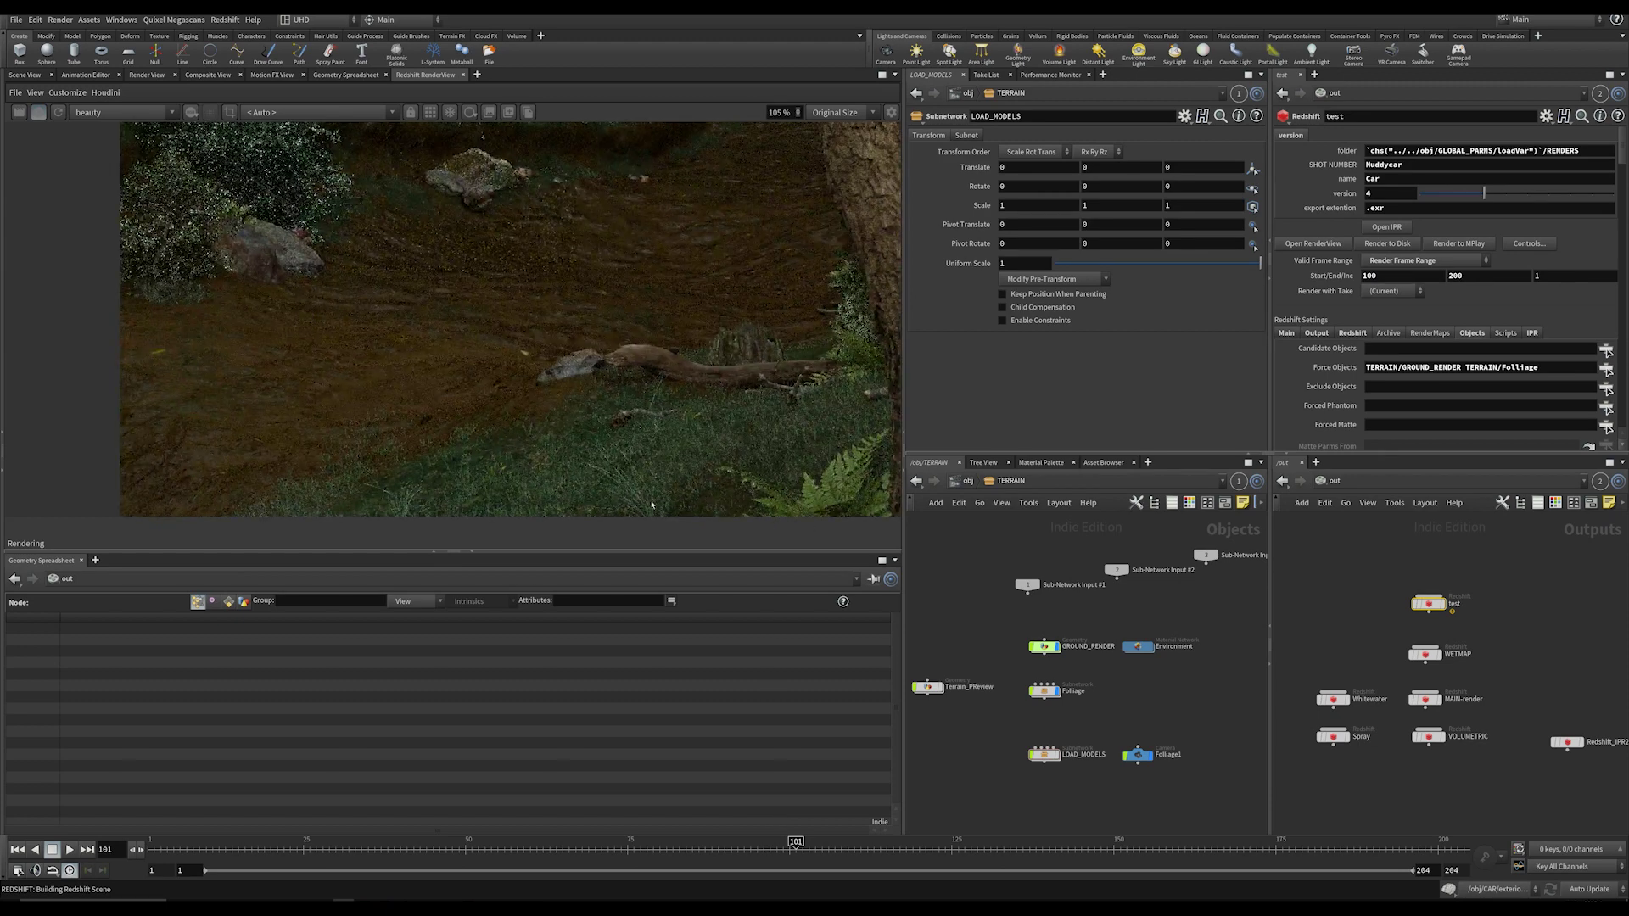
scroll(757, 467, down, 2)
scroll(519, 314, down, 1)
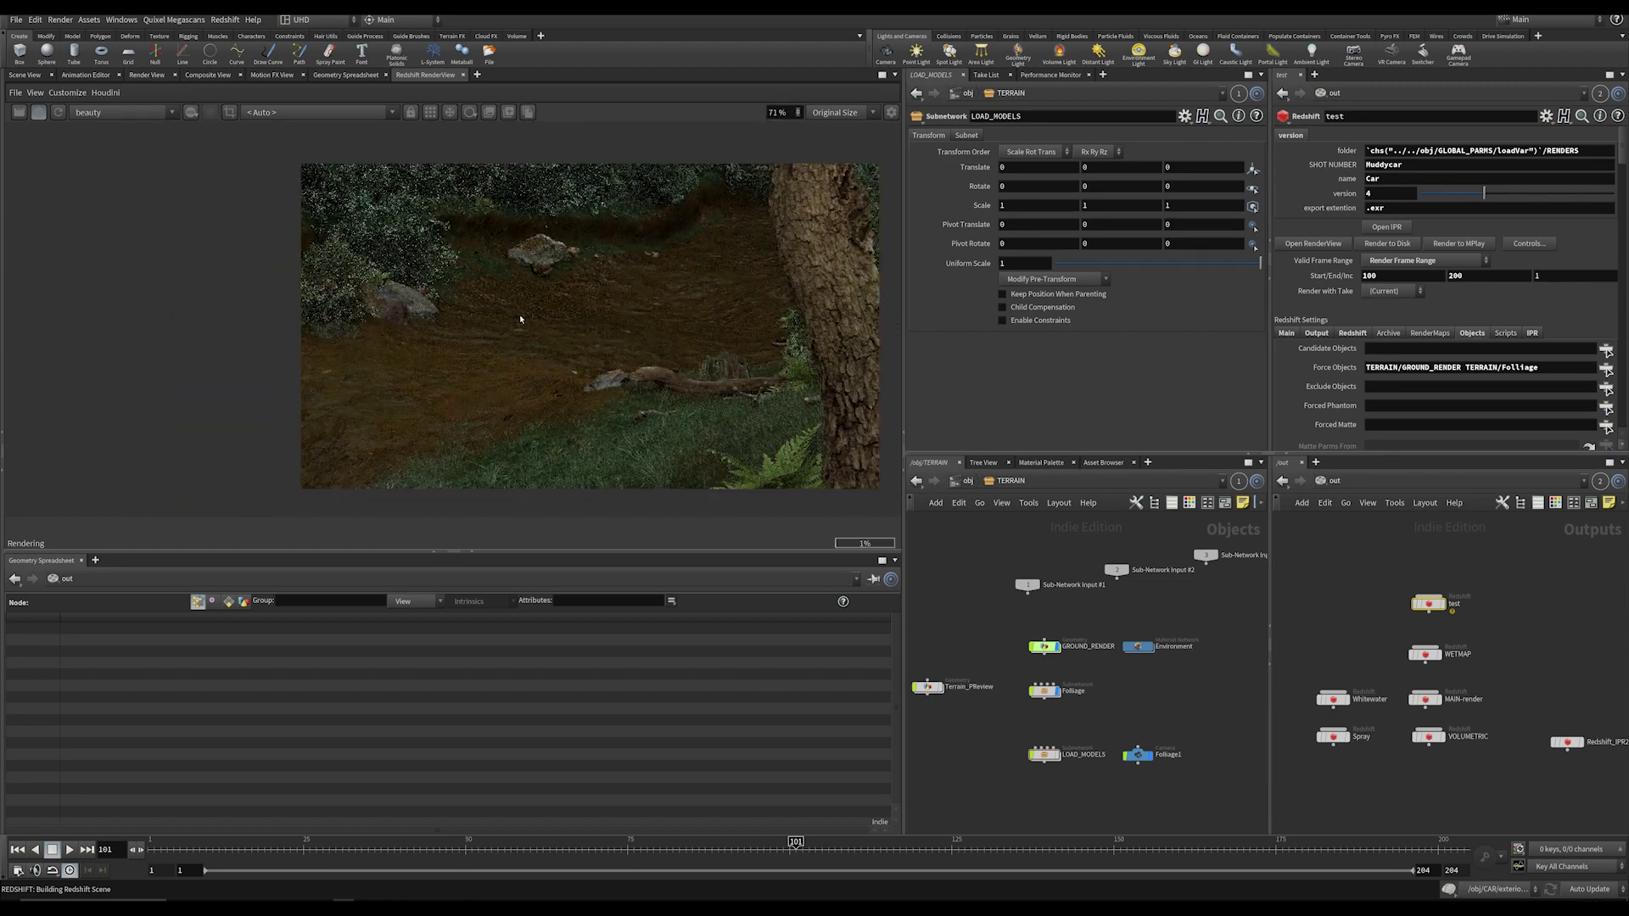
scroll(420, 182, down, 1)
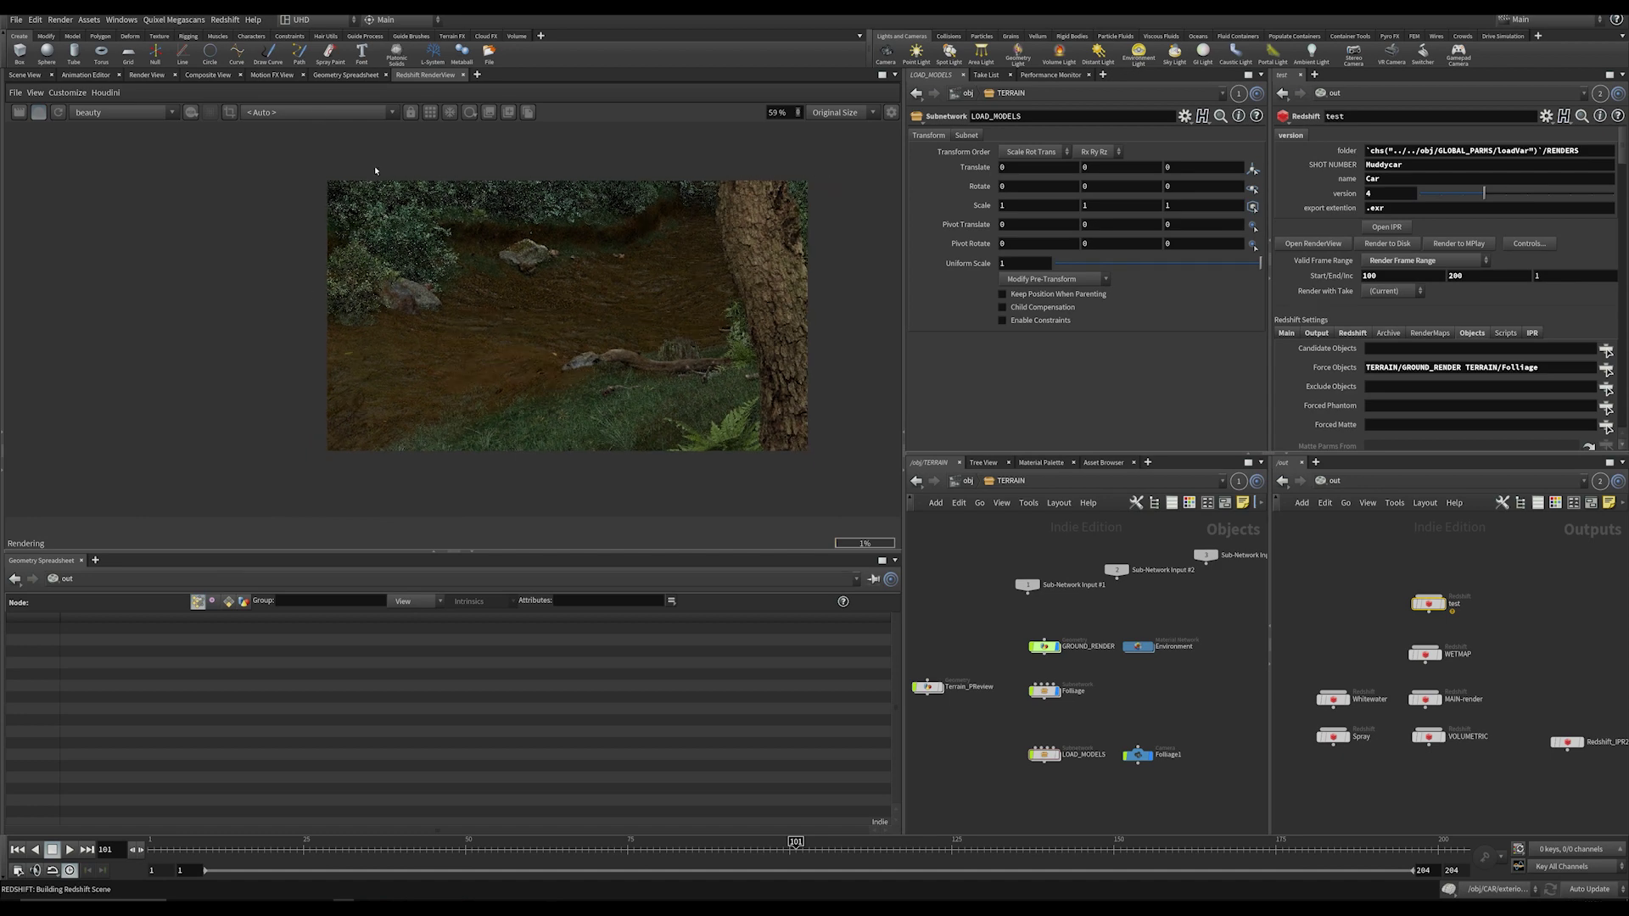
scroll(374, 247, up, 2)
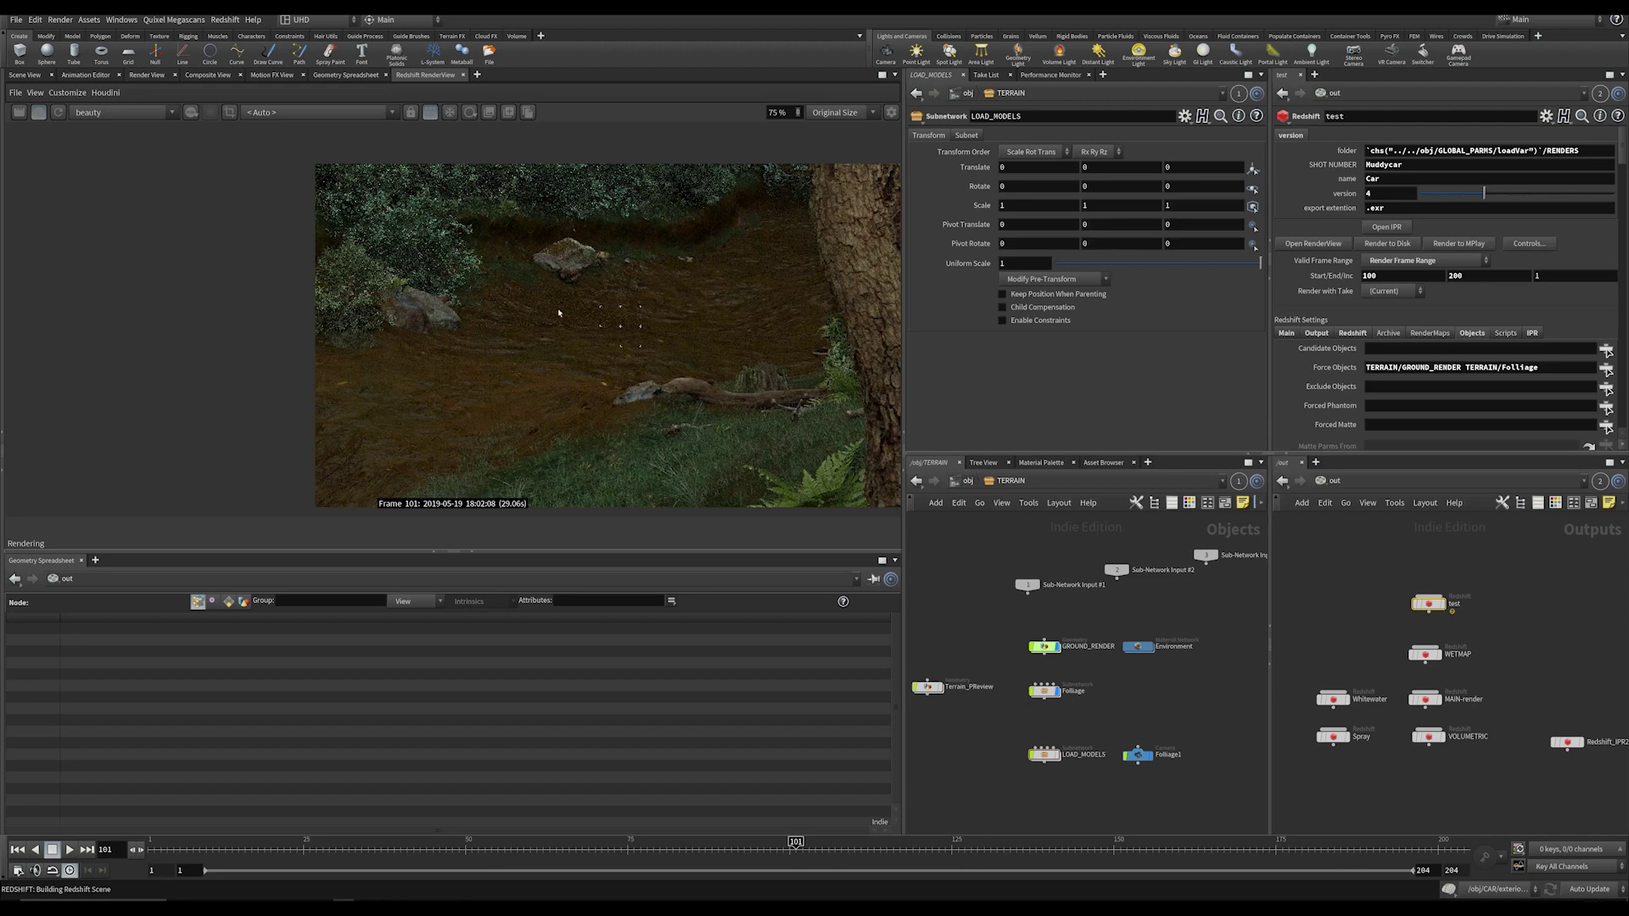
scroll(640, 318, down, 2)
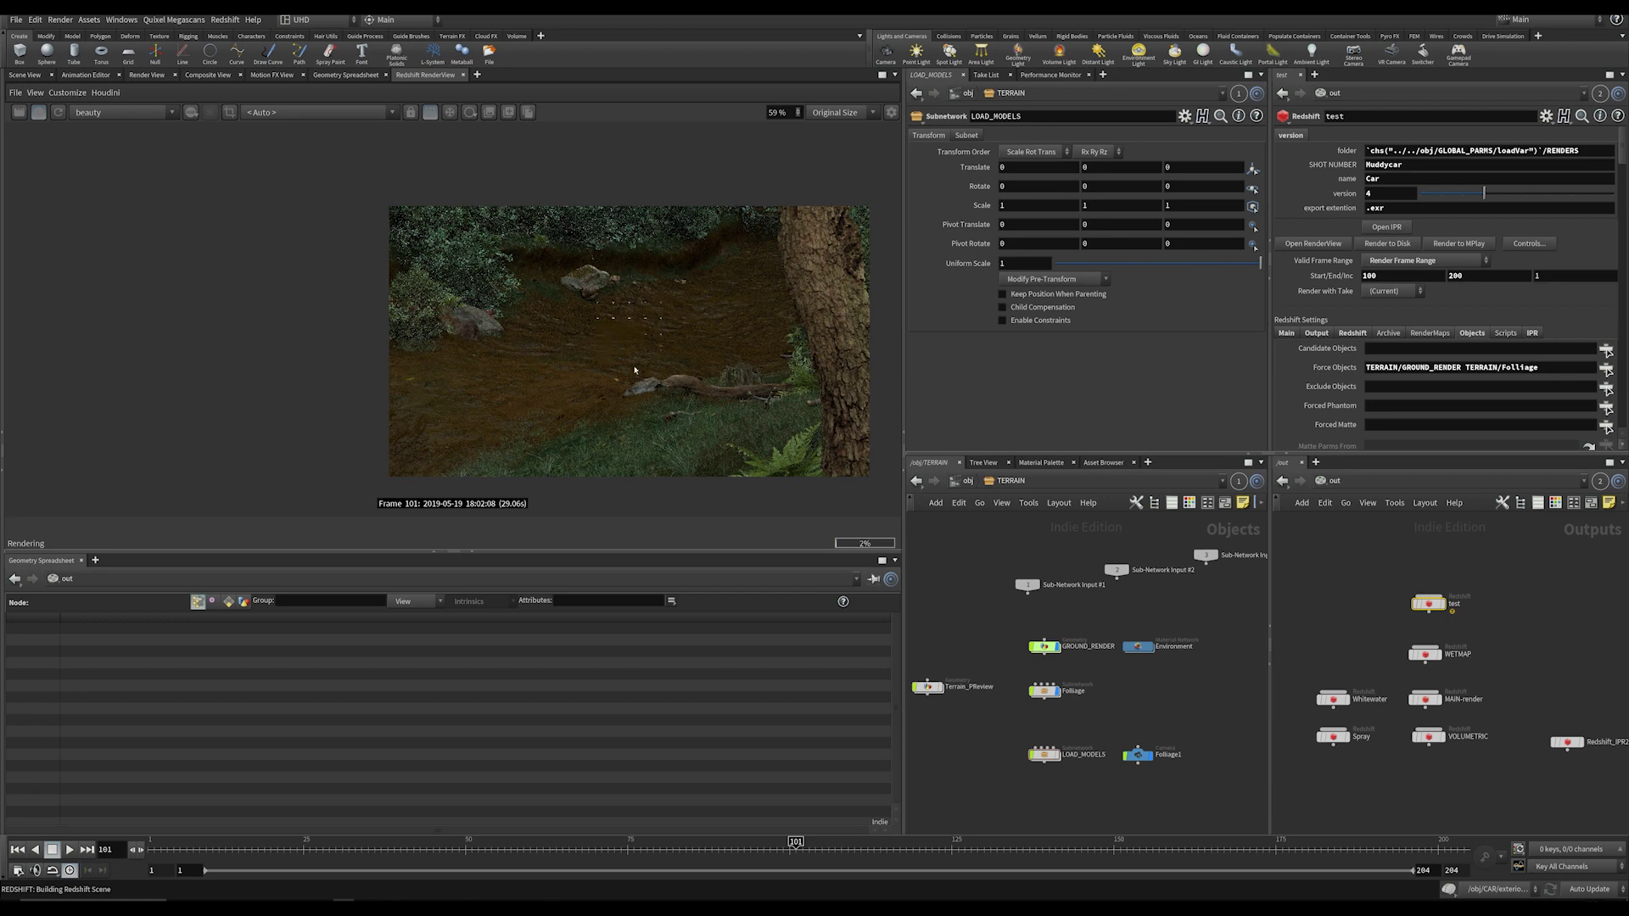
scroll(607, 366, up, 3)
scroll(632, 336, down, 3)
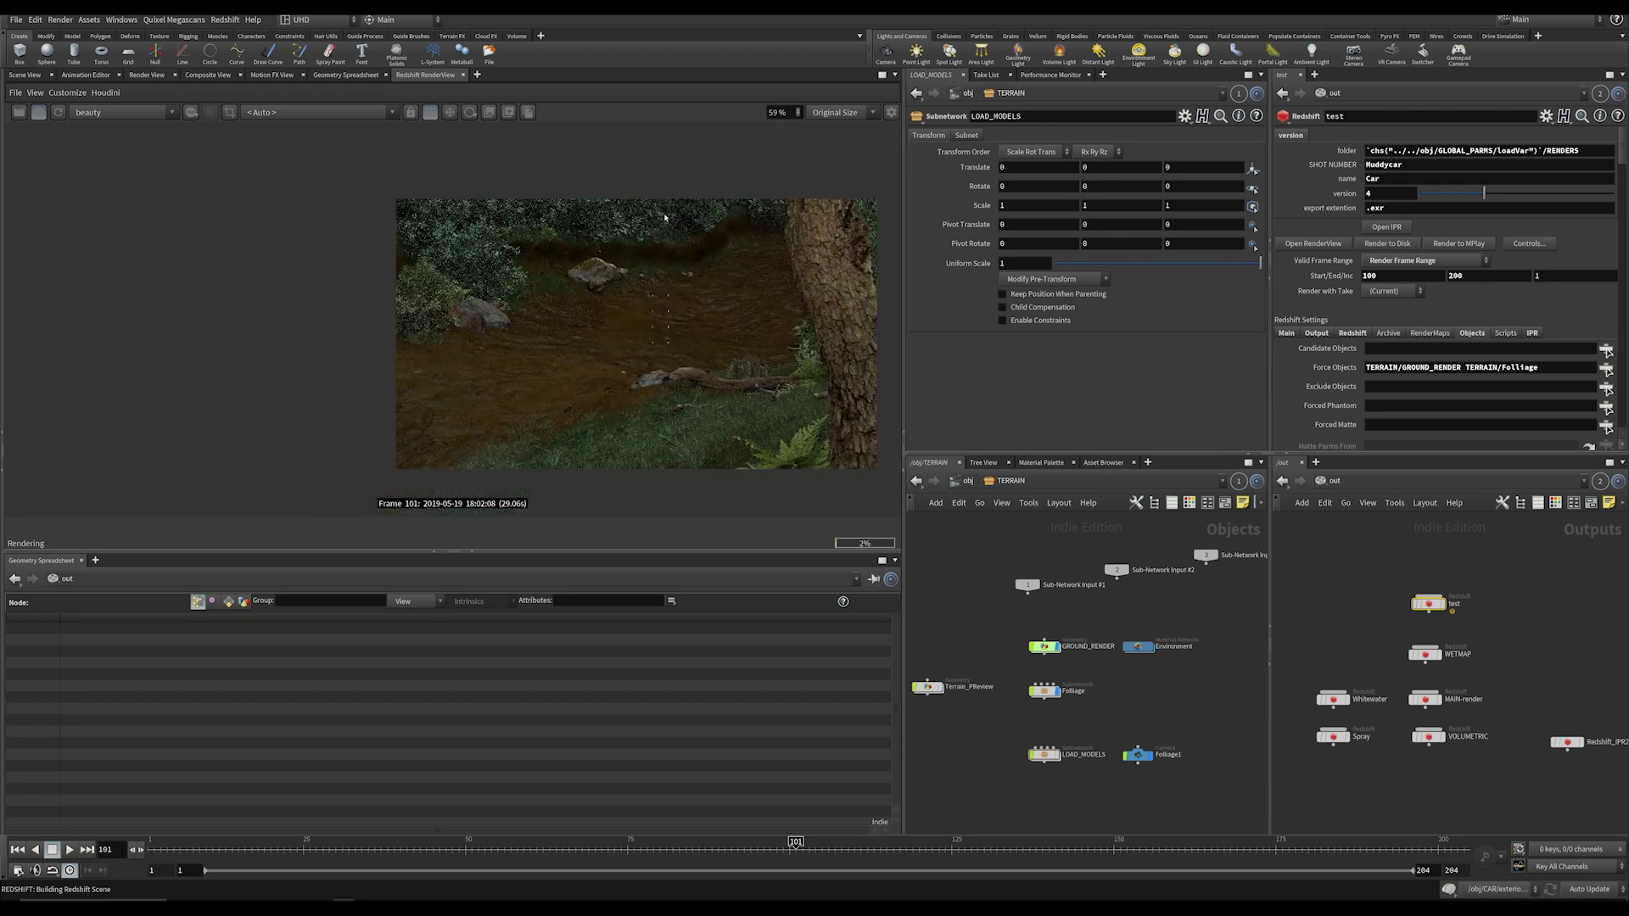
scroll(637, 349, up, 2)
middle_drag(633, 351, 653, 501)
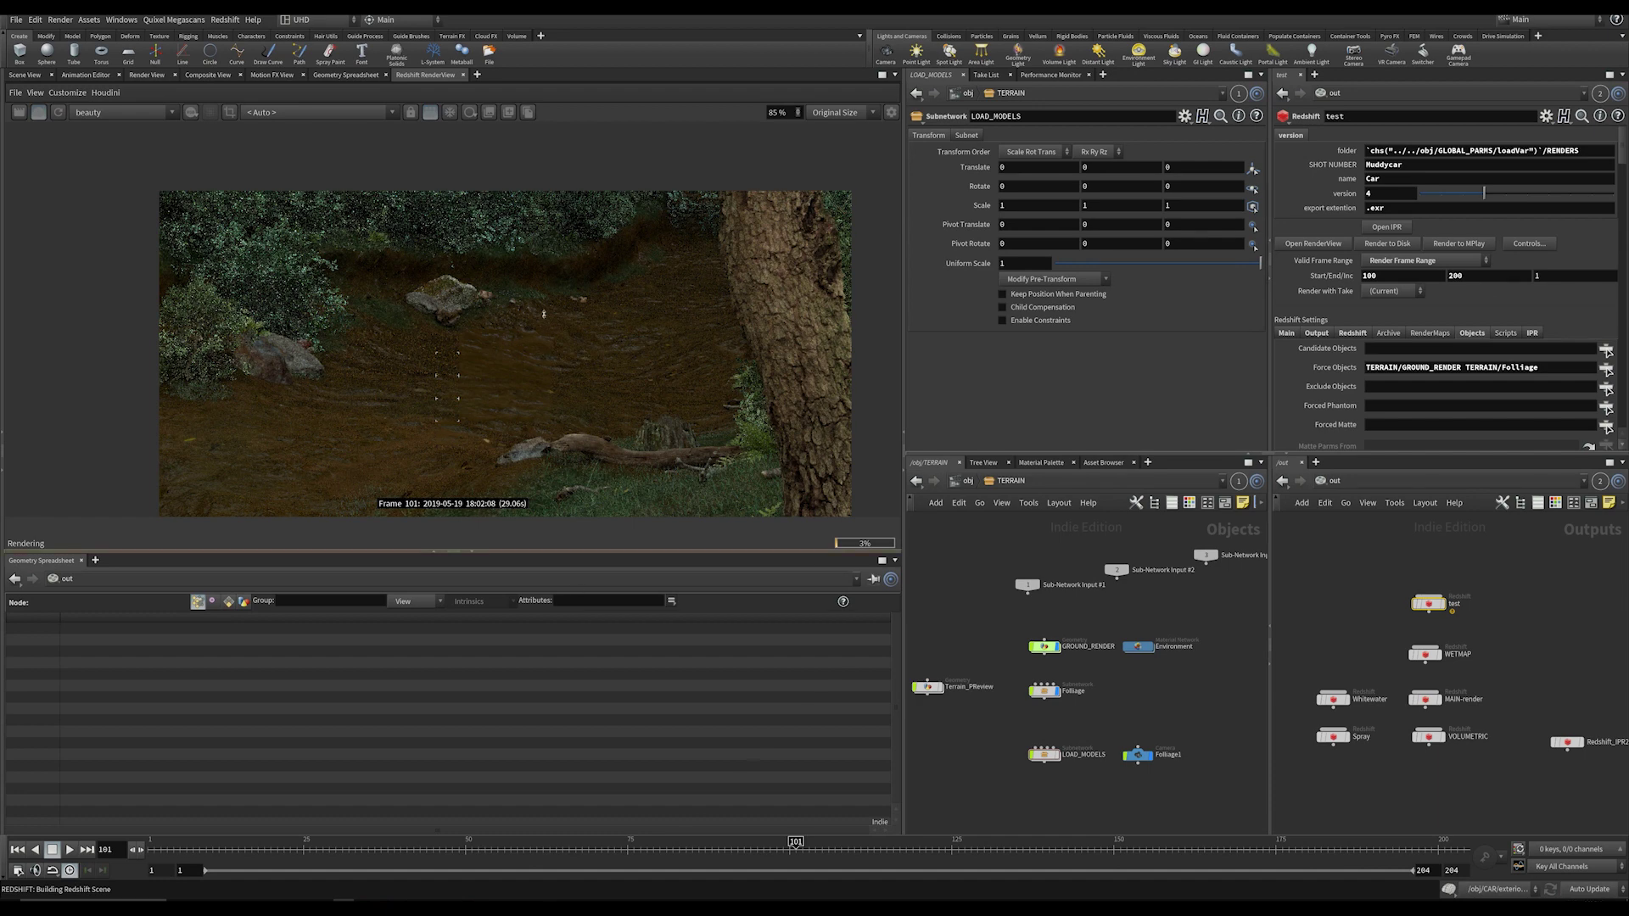
click(38, 114)
Step: Go up to the obj level, select the mudmesh object and switch back to the scene view
scroll(1022, 649, down, 3)
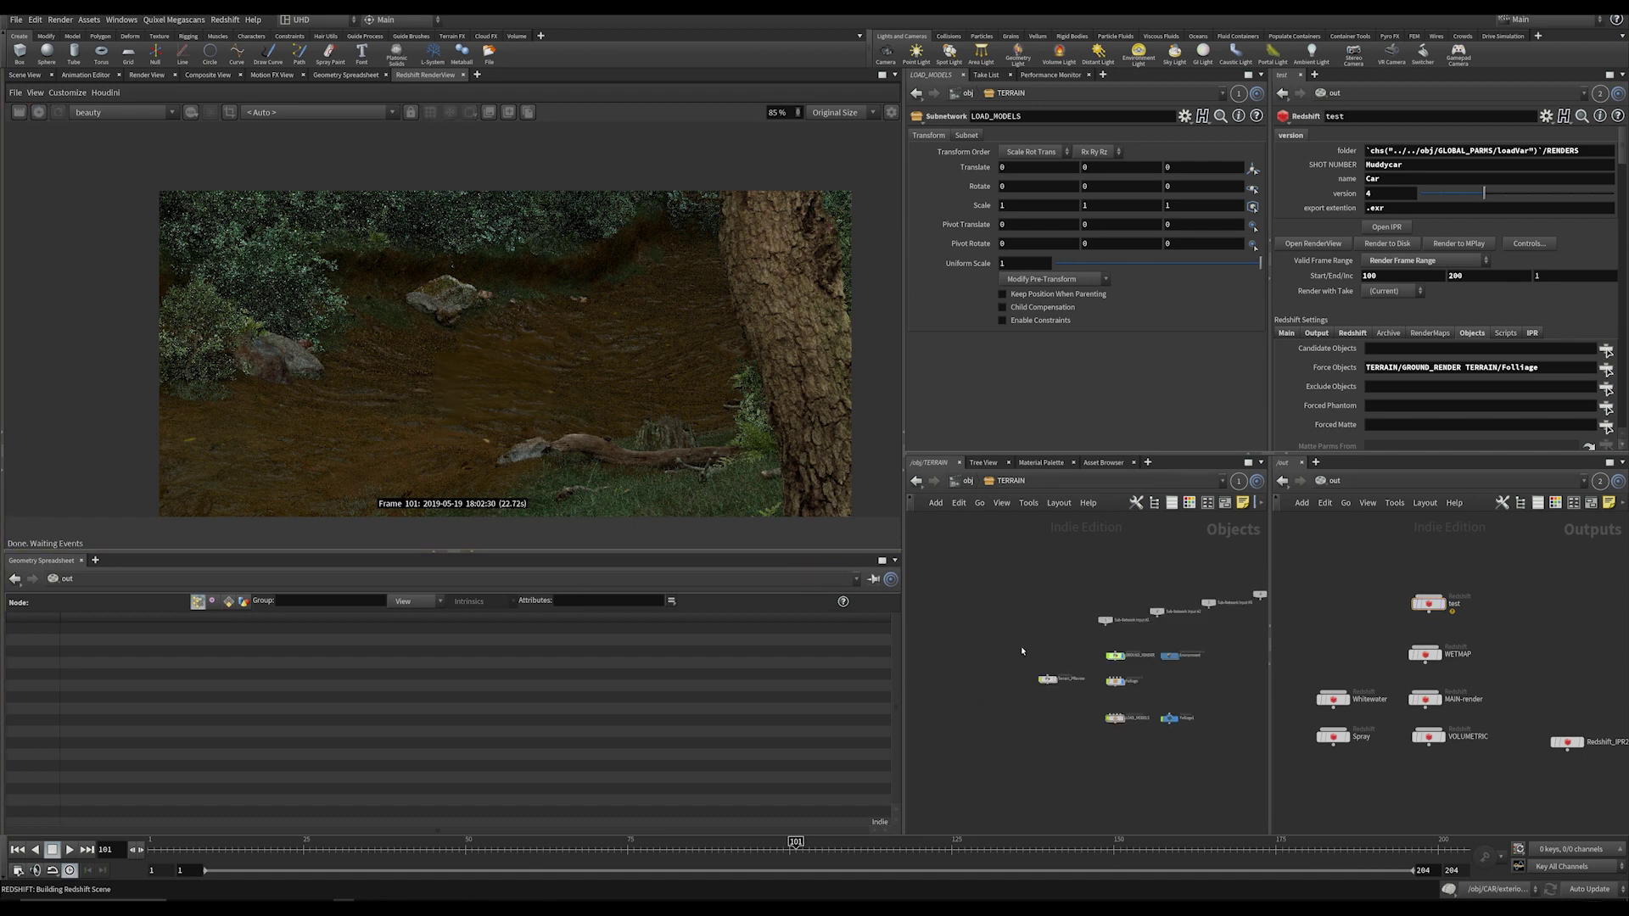
click(965, 480)
click(981, 700)
middle_drag(982, 700, 1019, 637)
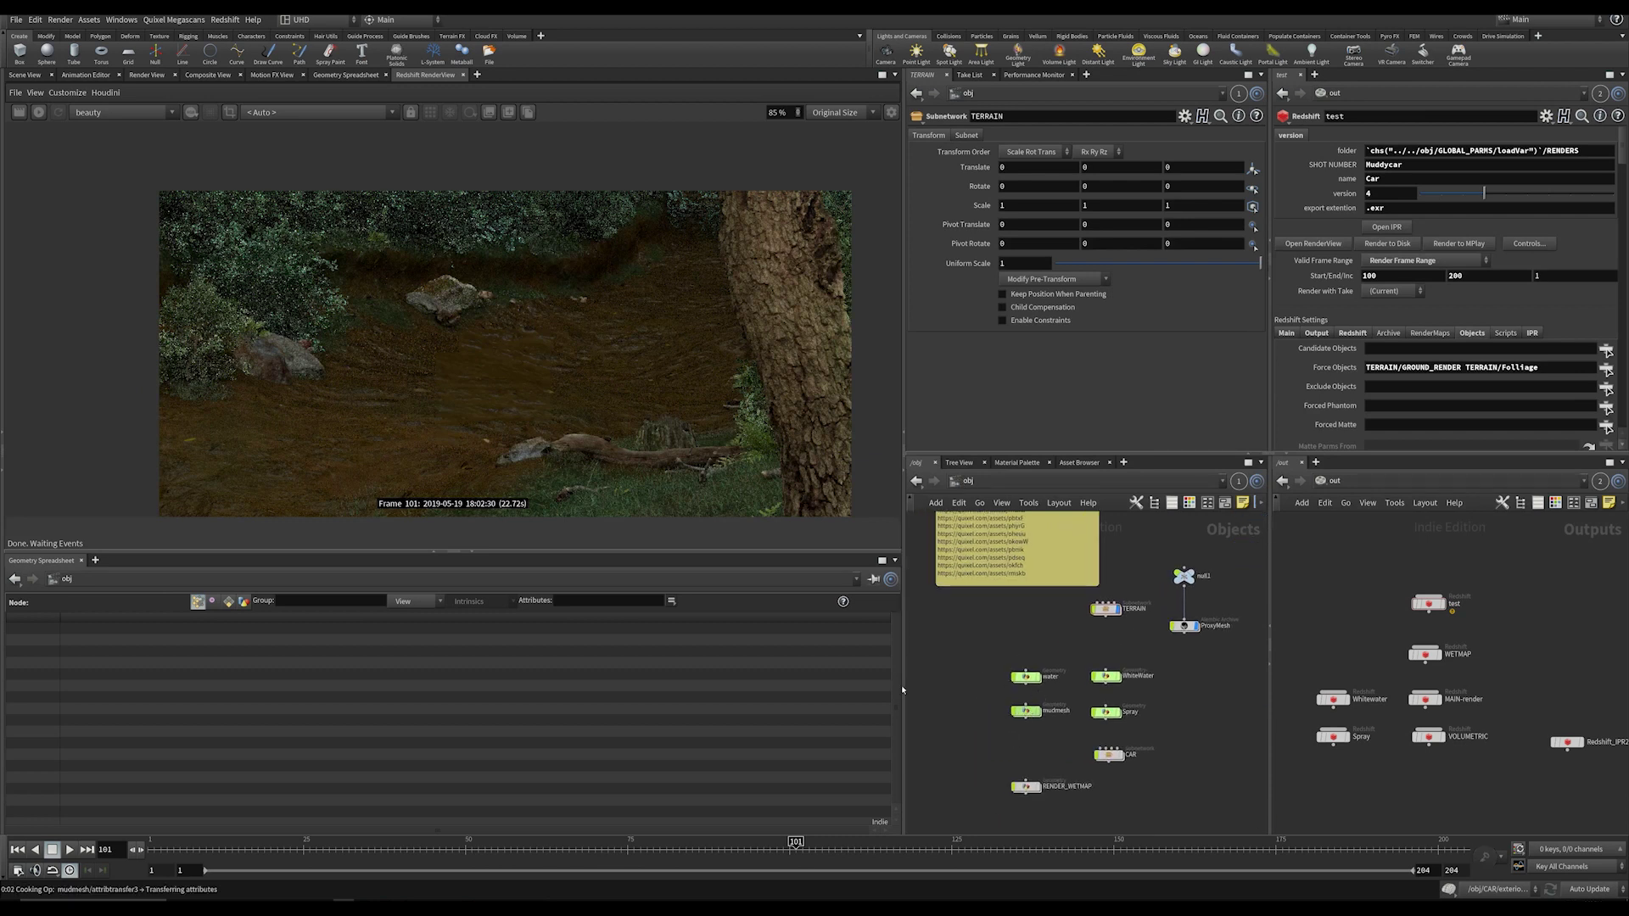
click(24, 75)
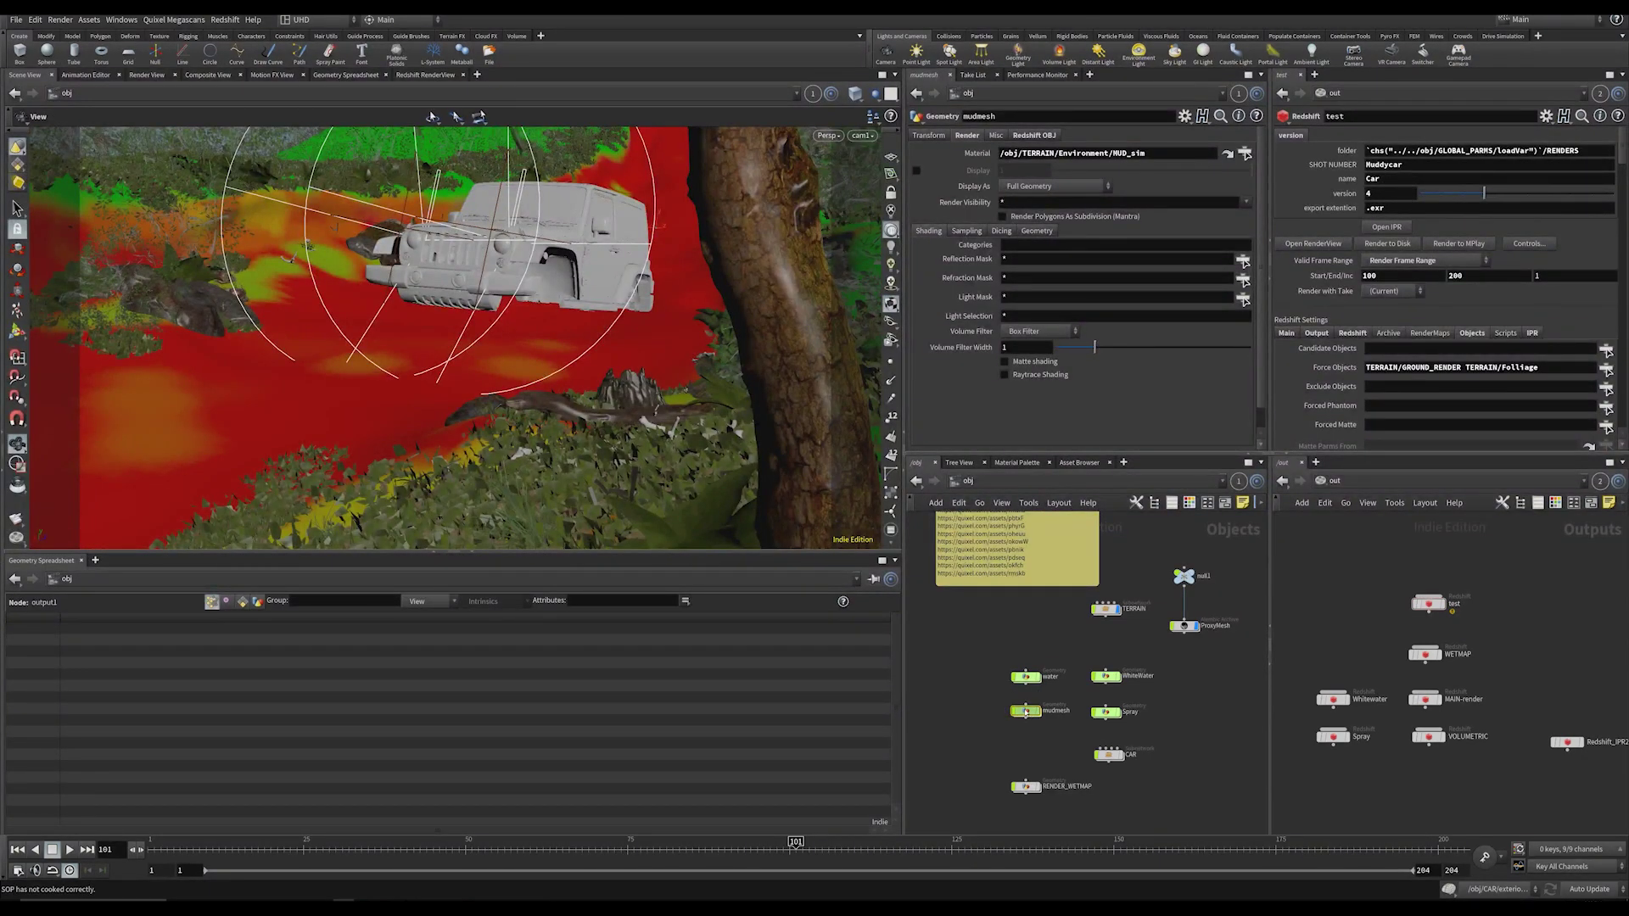
Step: Open the mudmesh network and show the Conditions settings of the attribtransfer1 node
double_click(1026, 711)
scroll(1073, 648, up, 5)
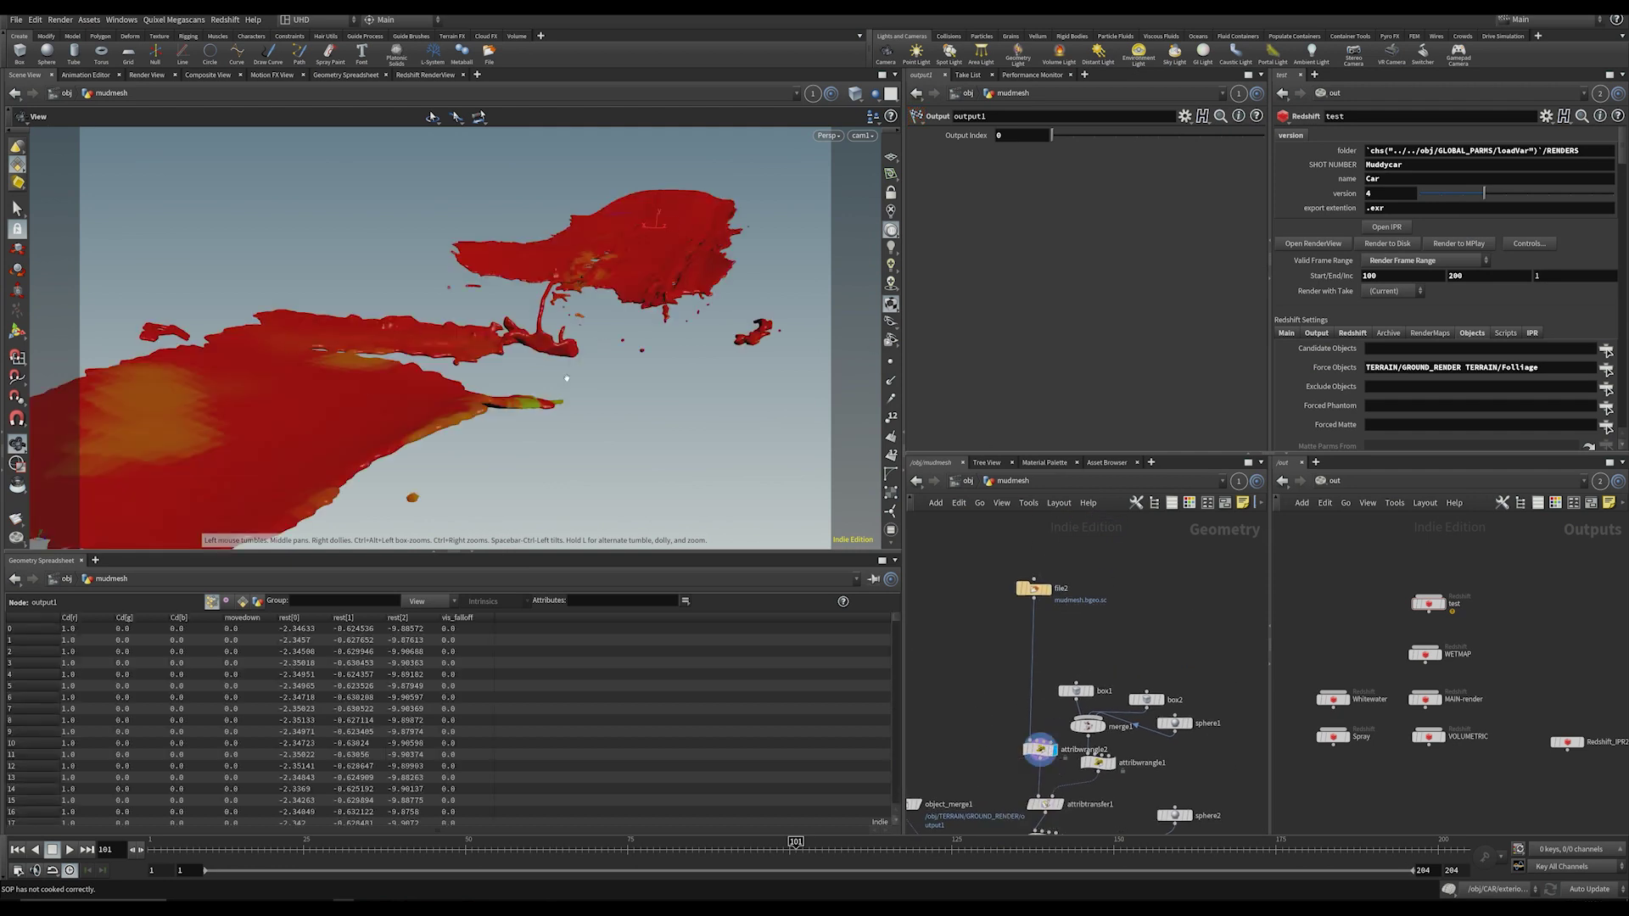
middle_drag(996, 748, 956, 647)
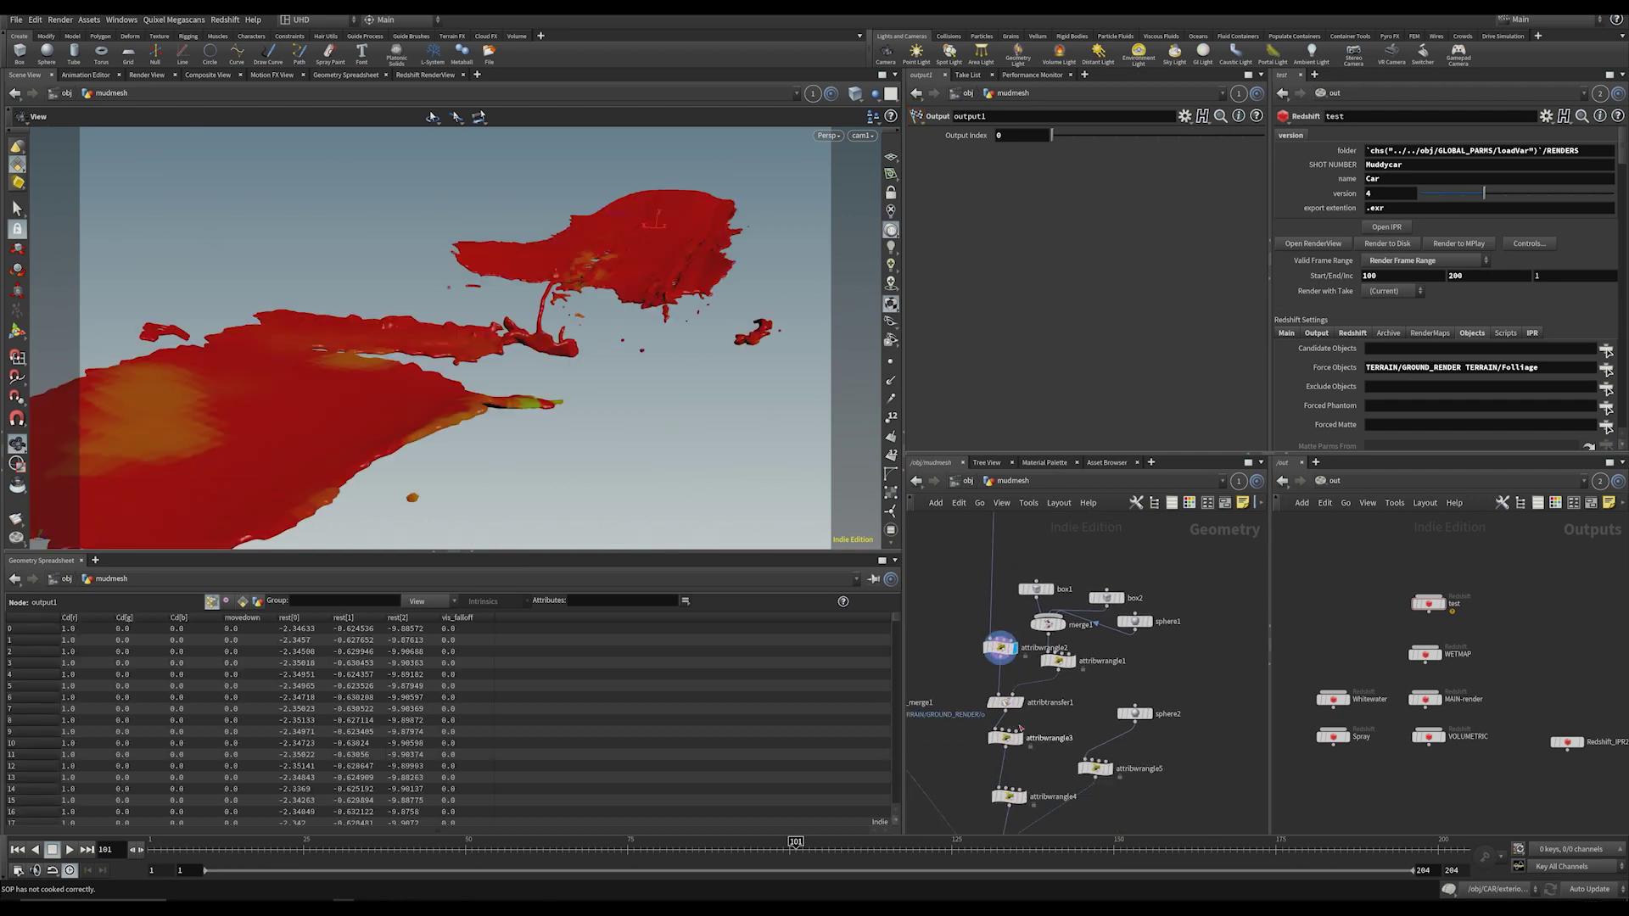
click(1009, 703)
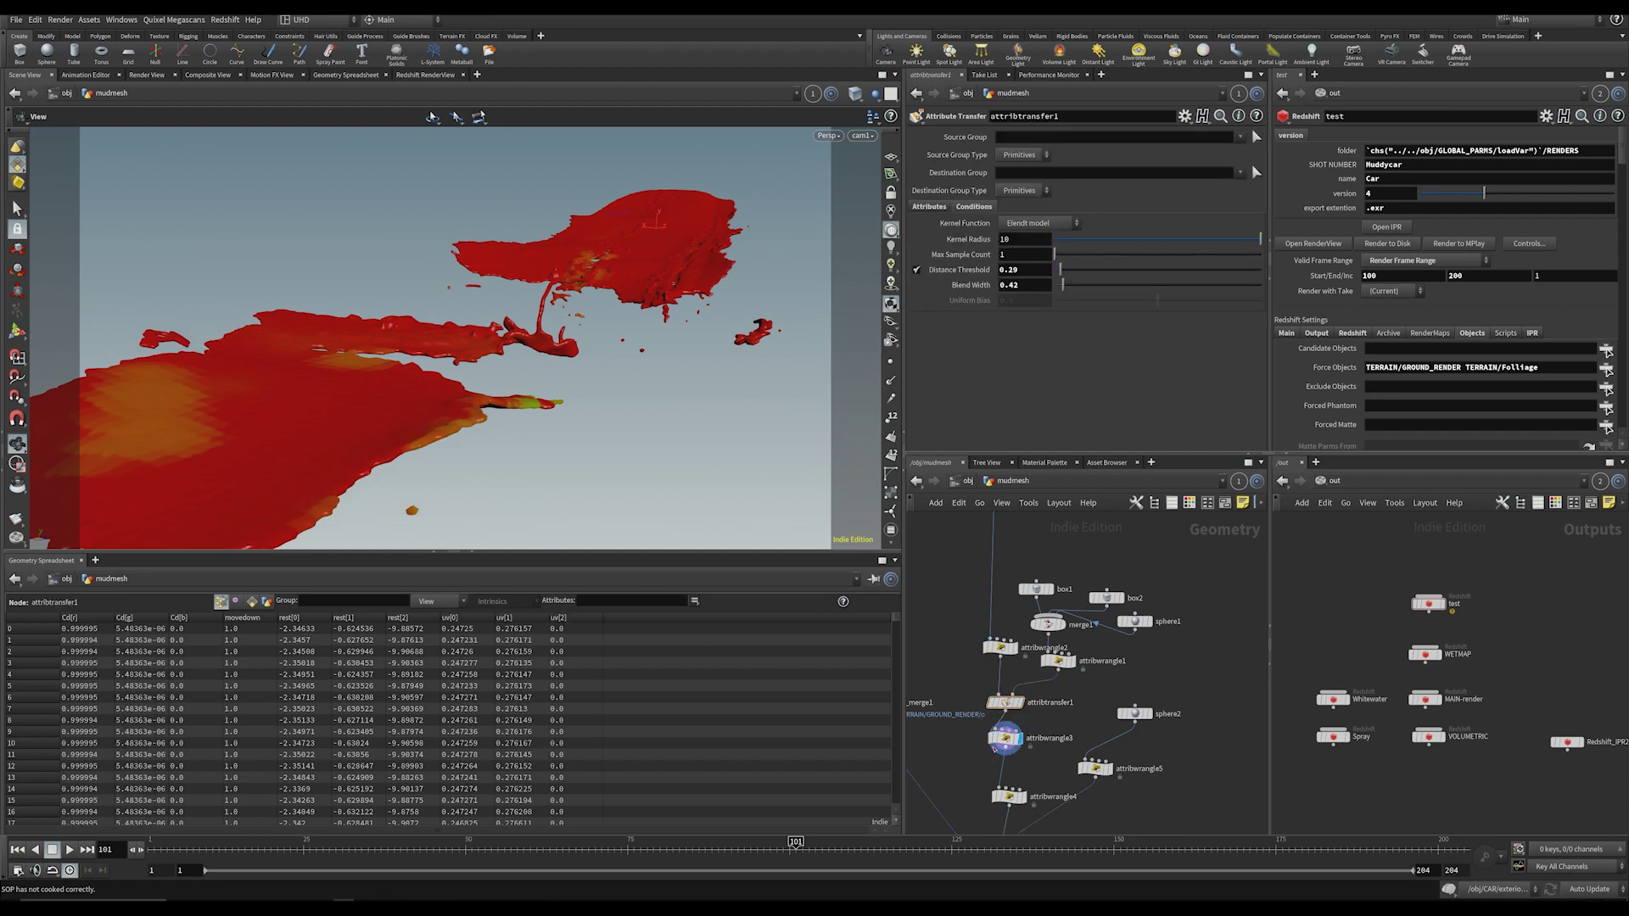
Step: Try an Offset of 0 in attribwrangle3's movedown expression and undo the change
click(1006, 739)
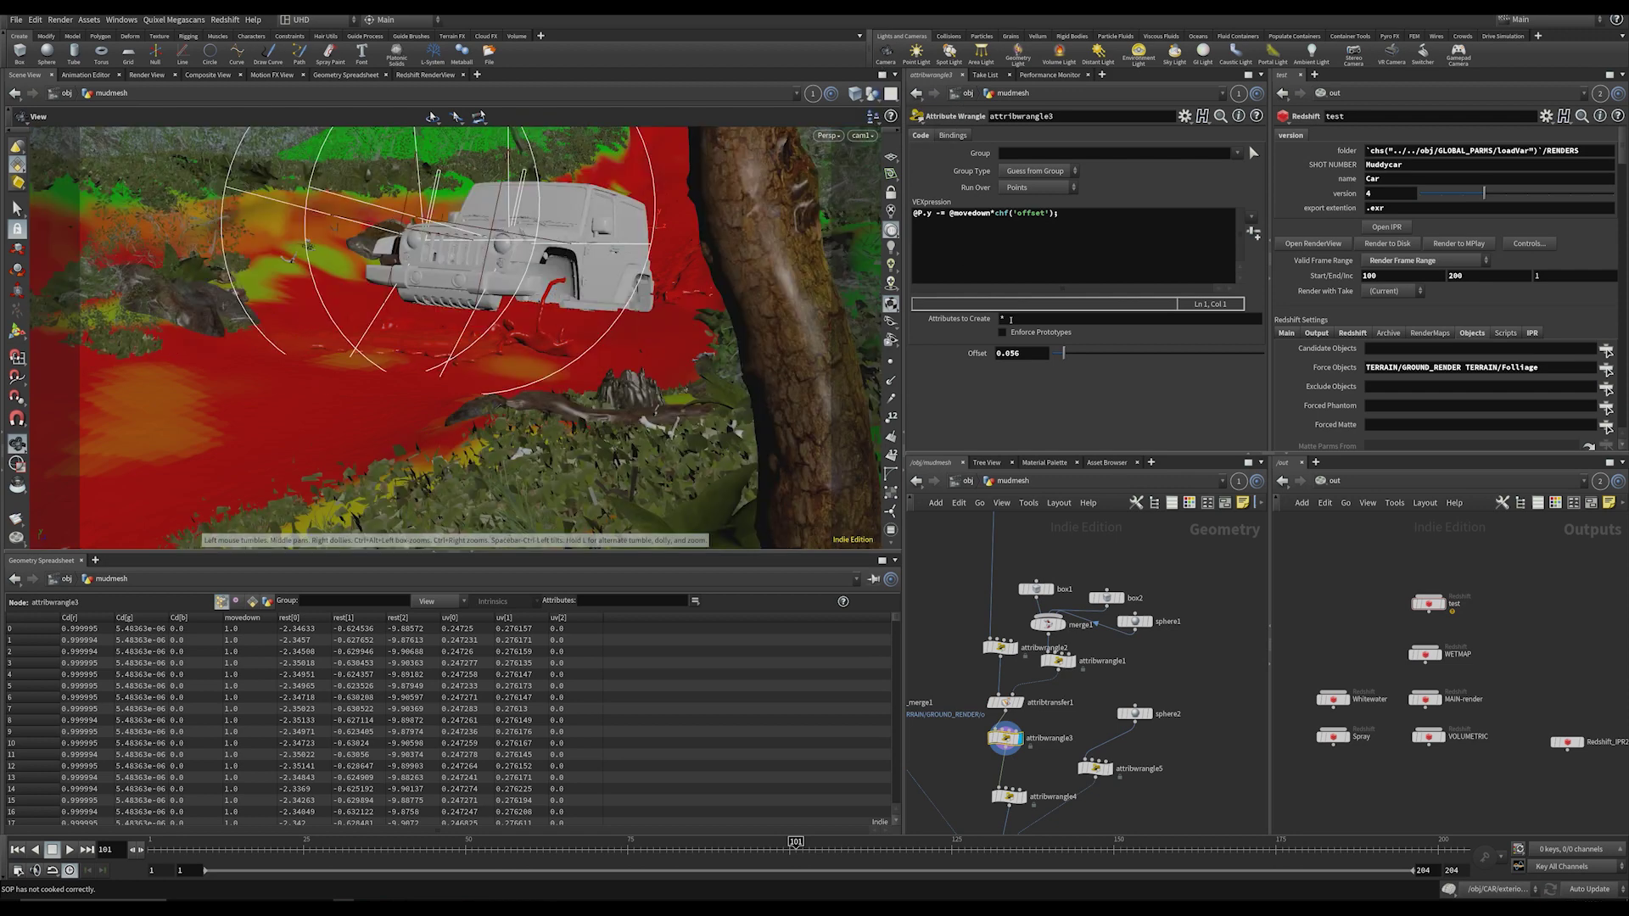
drag(1060, 359, 1051, 356)
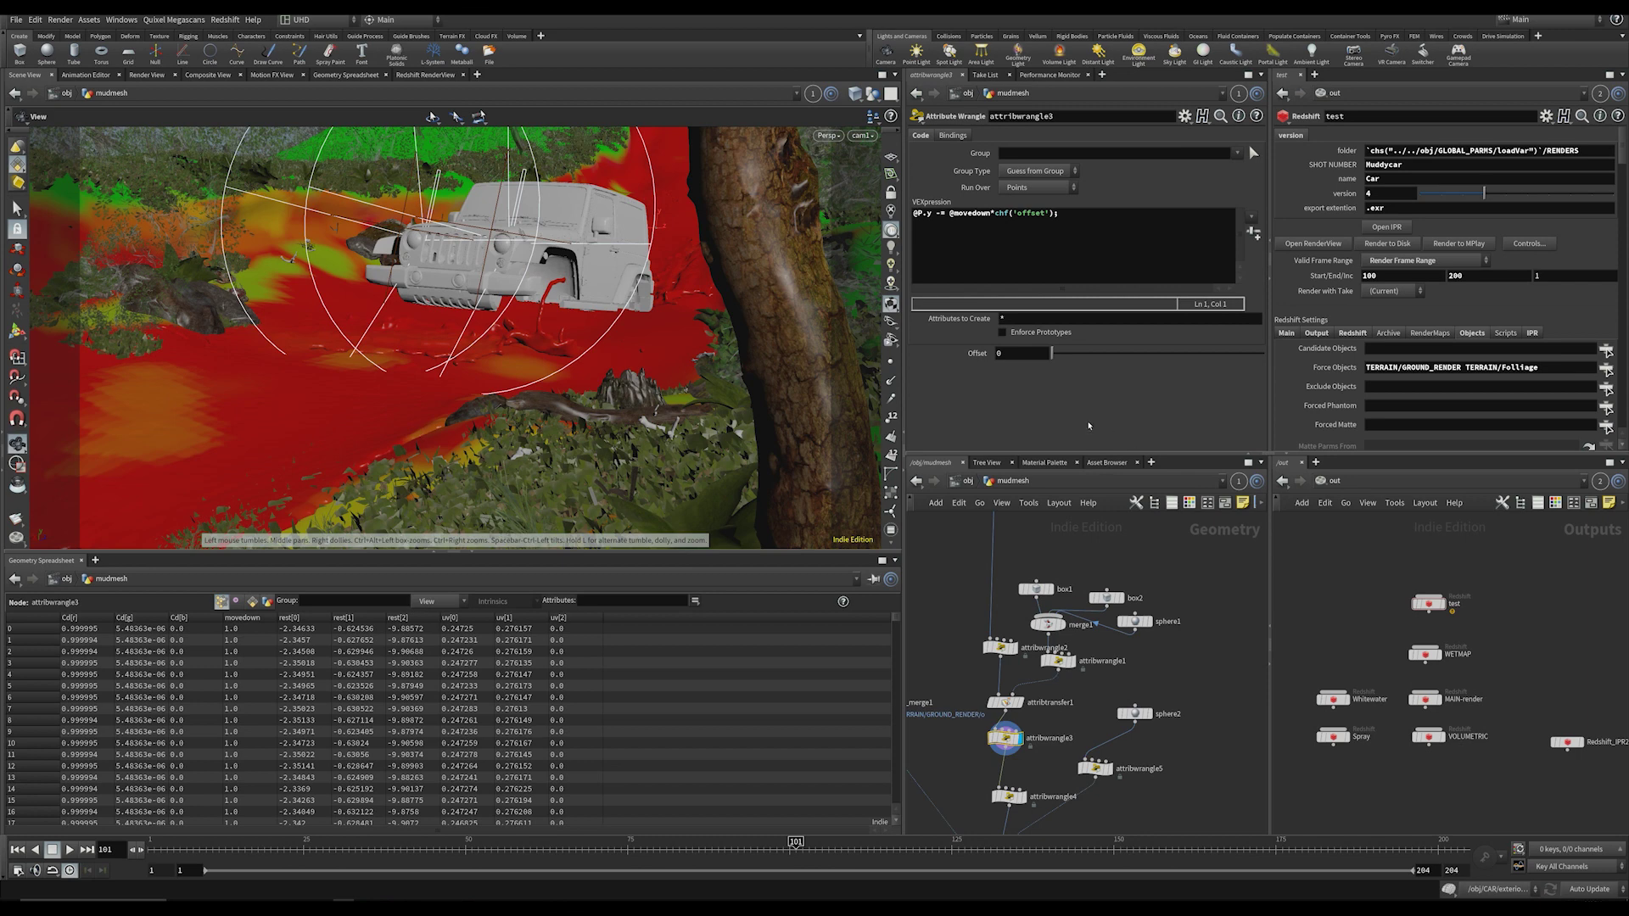
key(ctrl+z)
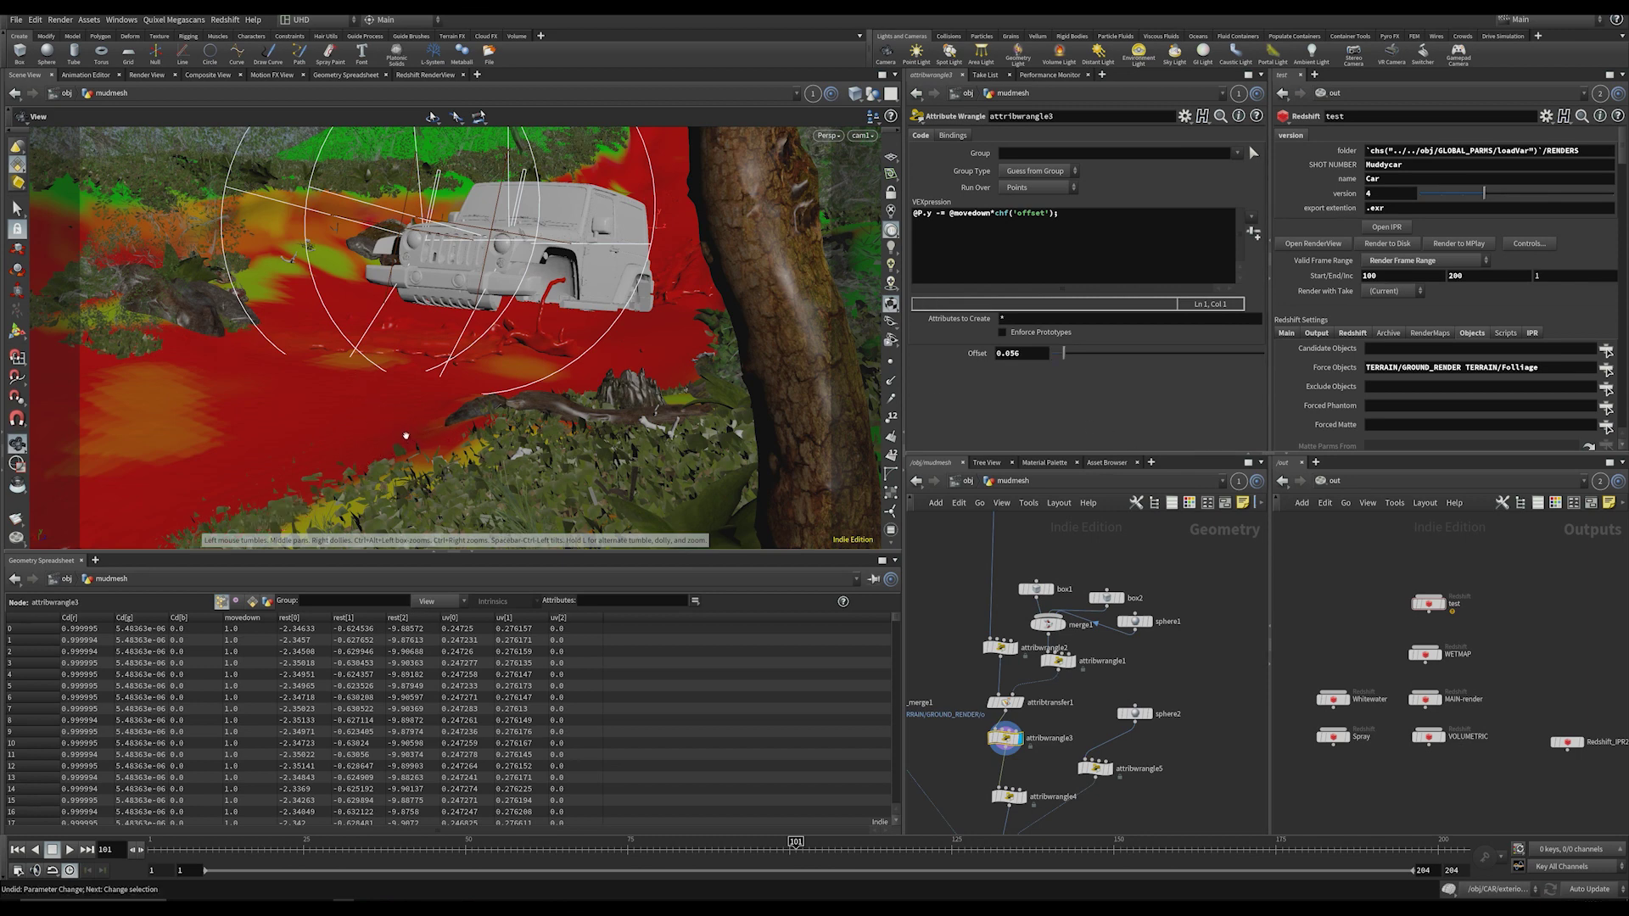
Step: Inspect the attribwrangle4 code and scrub through the rendered car sequence in the image viewer
middle_drag(1046, 682, 1045, 575)
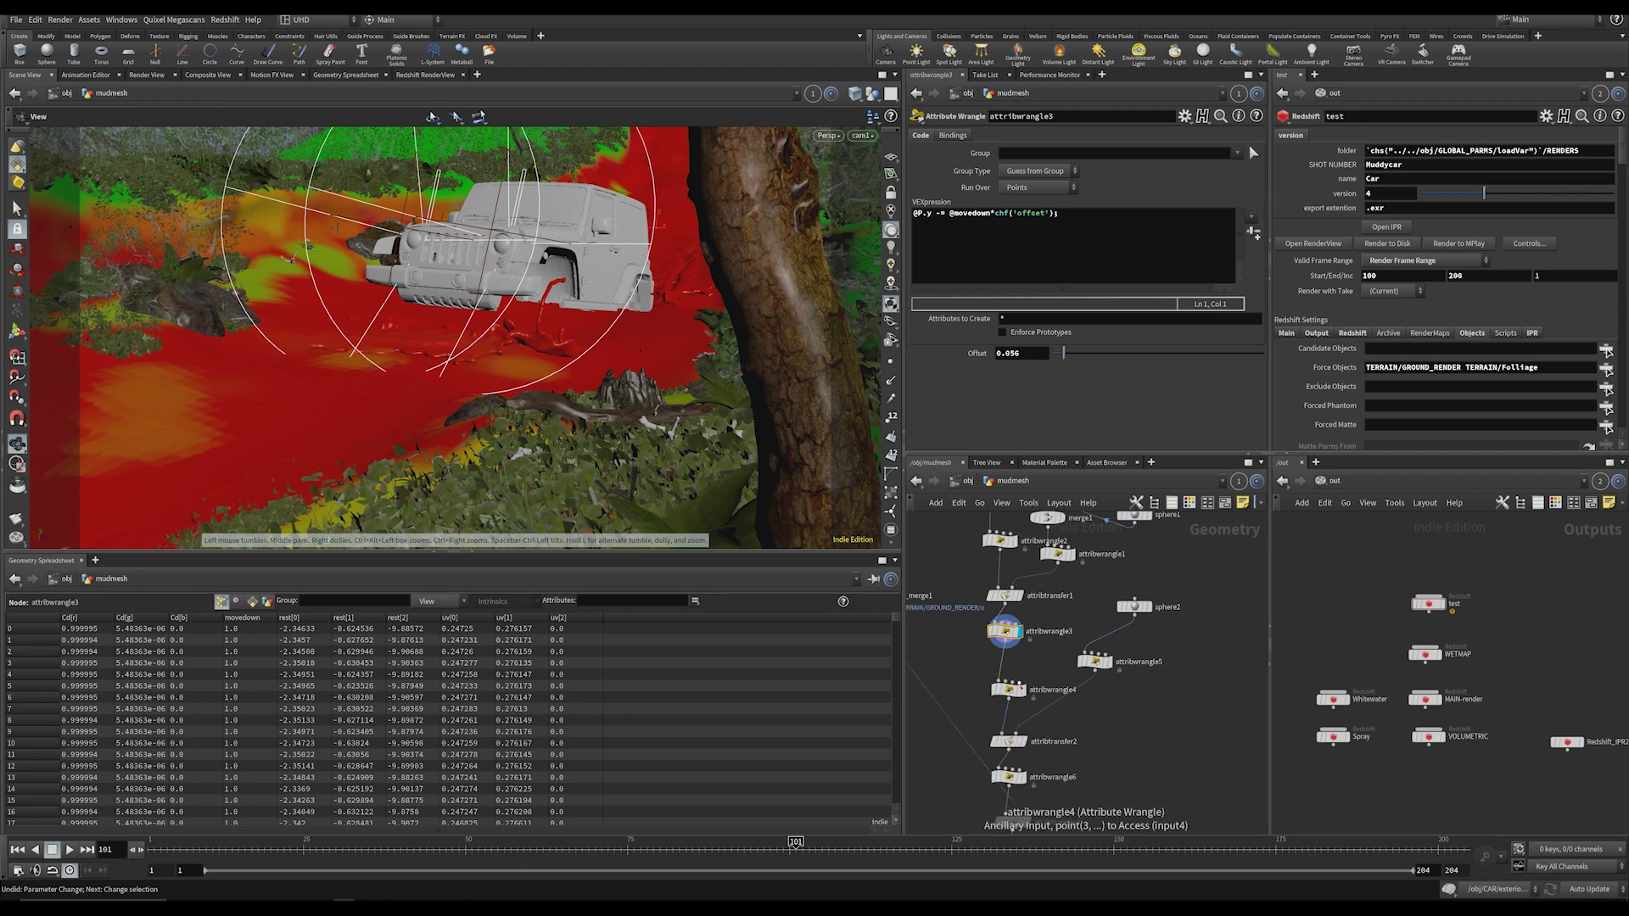
click(1014, 689)
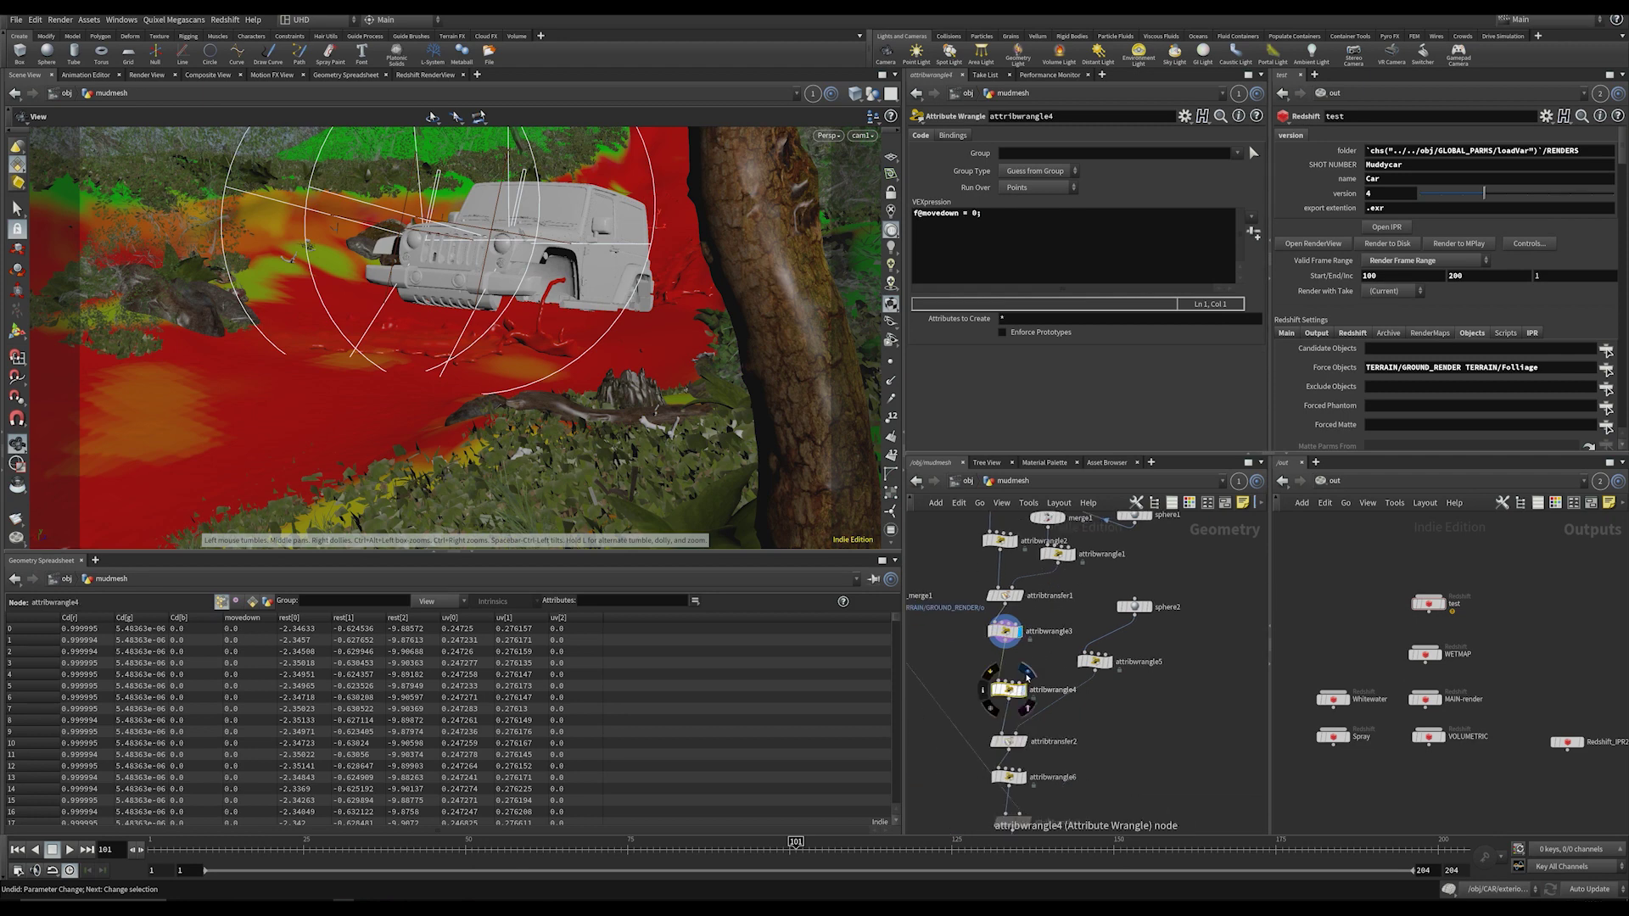
click(593, 908)
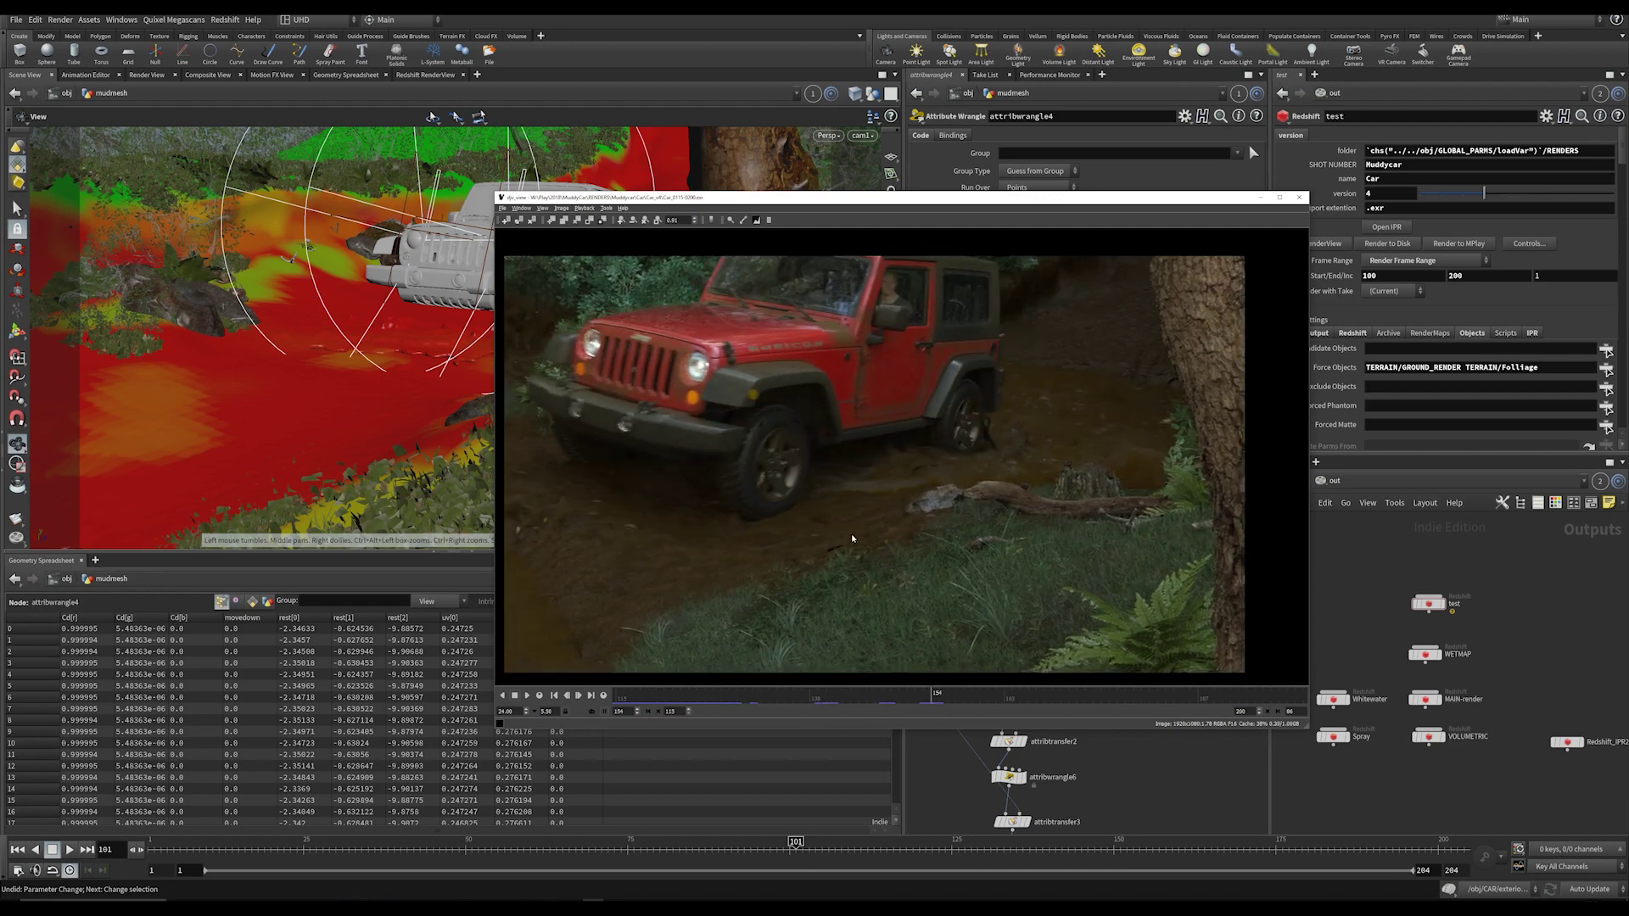
drag(928, 699, 999, 706)
key(alt+Tab)
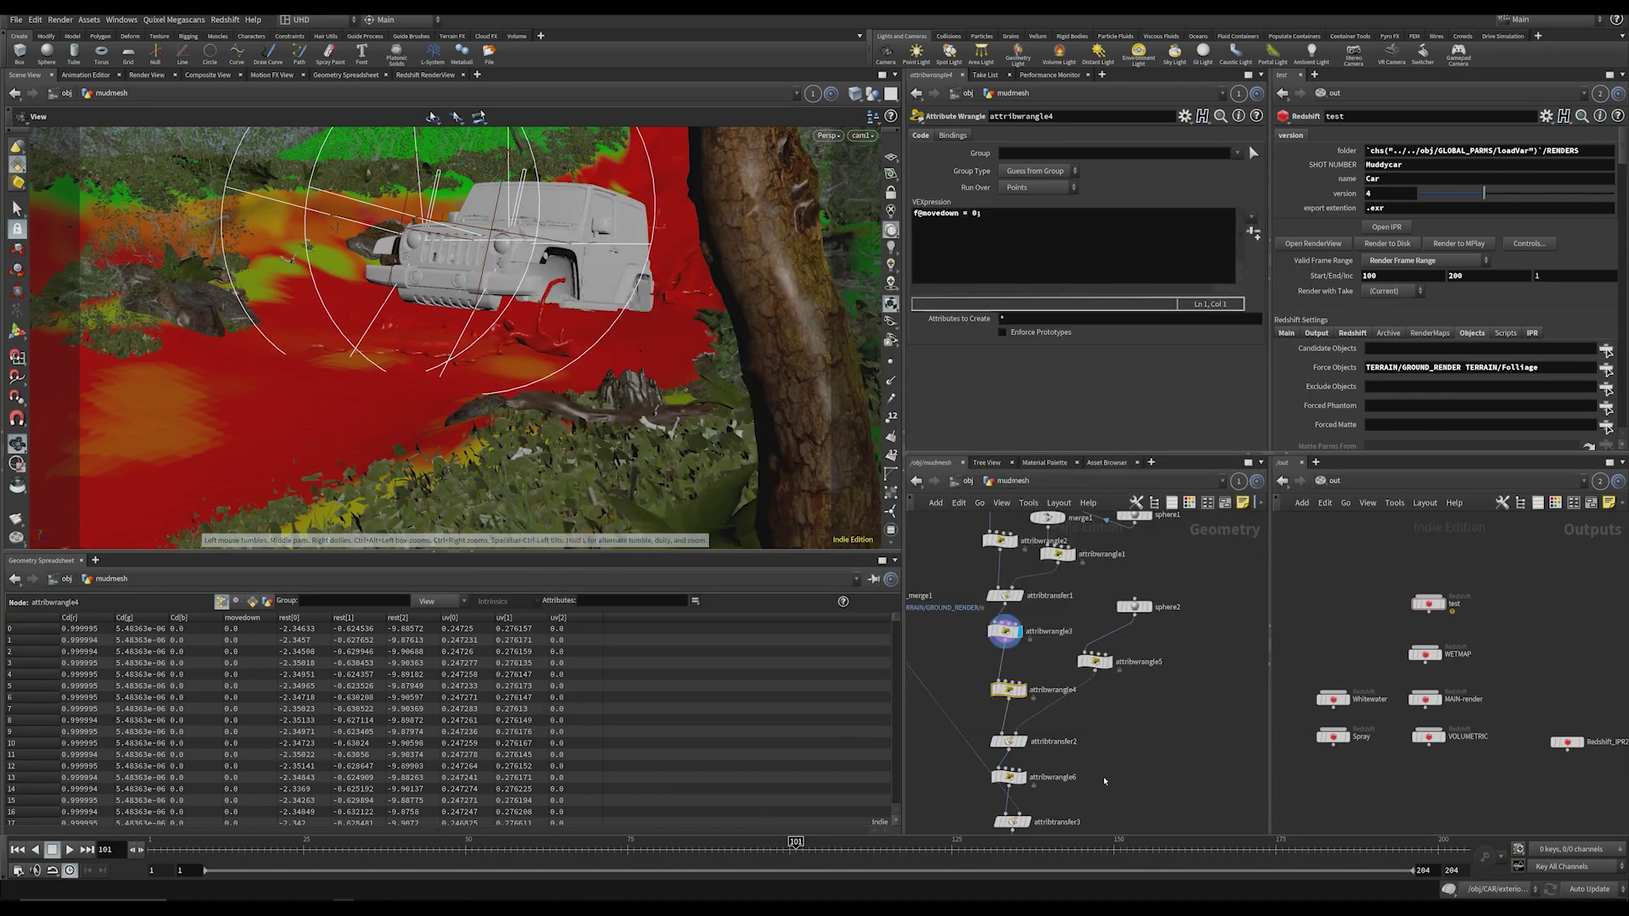
Step: Display attribwrangle4 and attribwrangle6 in turn, and look over the object_merge1 link and the remaining mudmesh nodes
click(1008, 685)
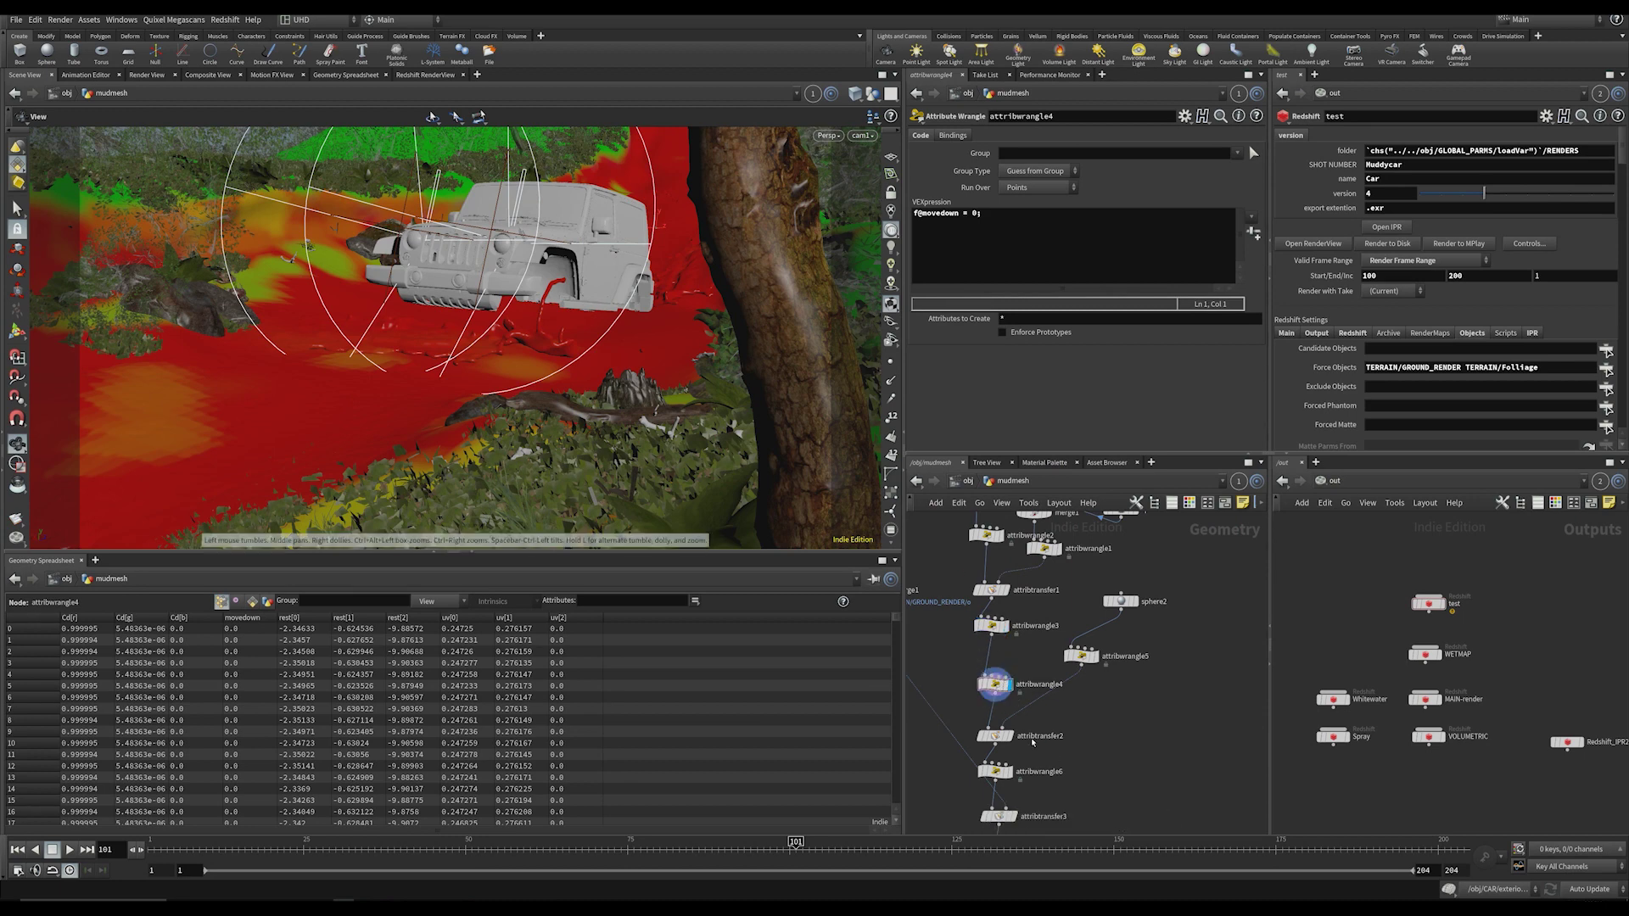
click(994, 685)
middle_drag(1024, 733, 1026, 703)
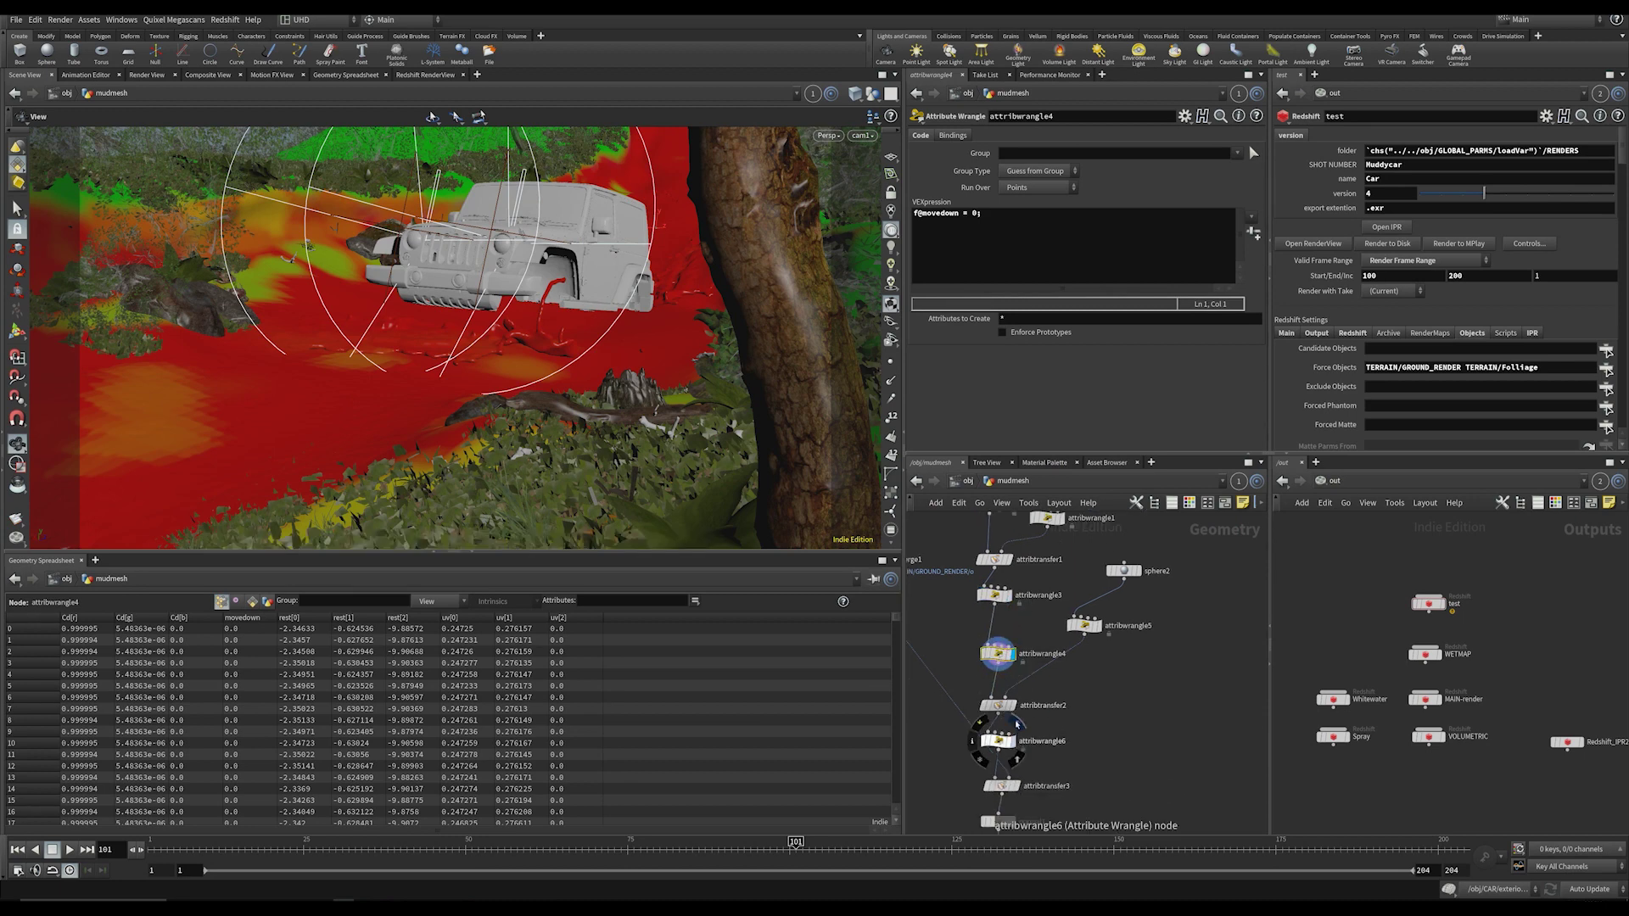
click(1017, 724)
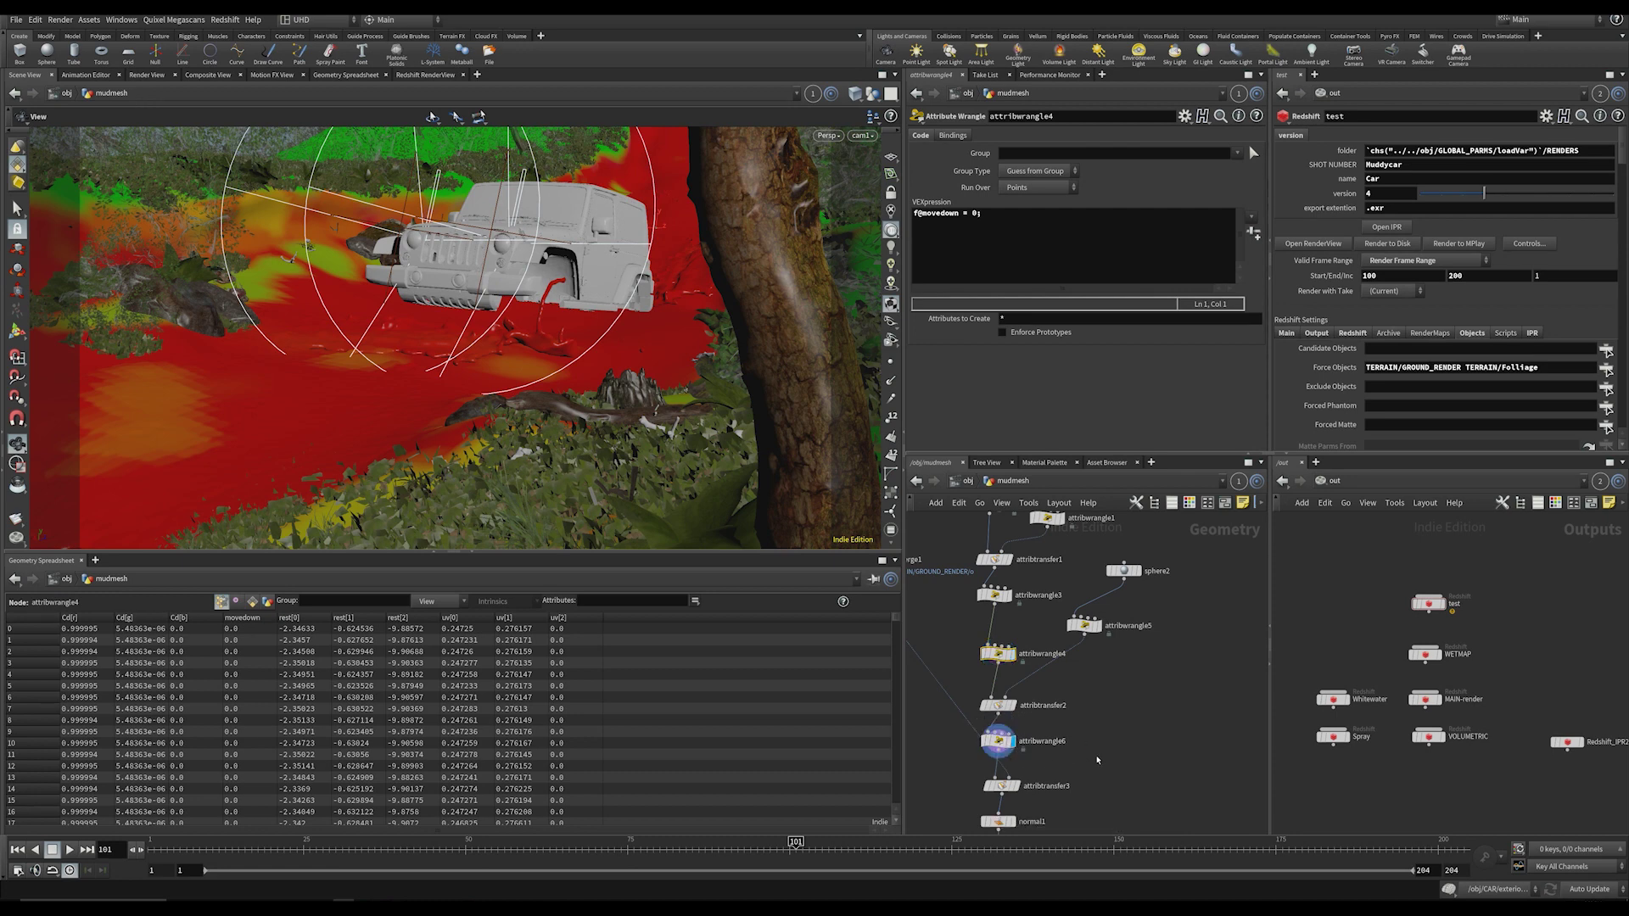
middle_drag(1016, 724, 1002, 689)
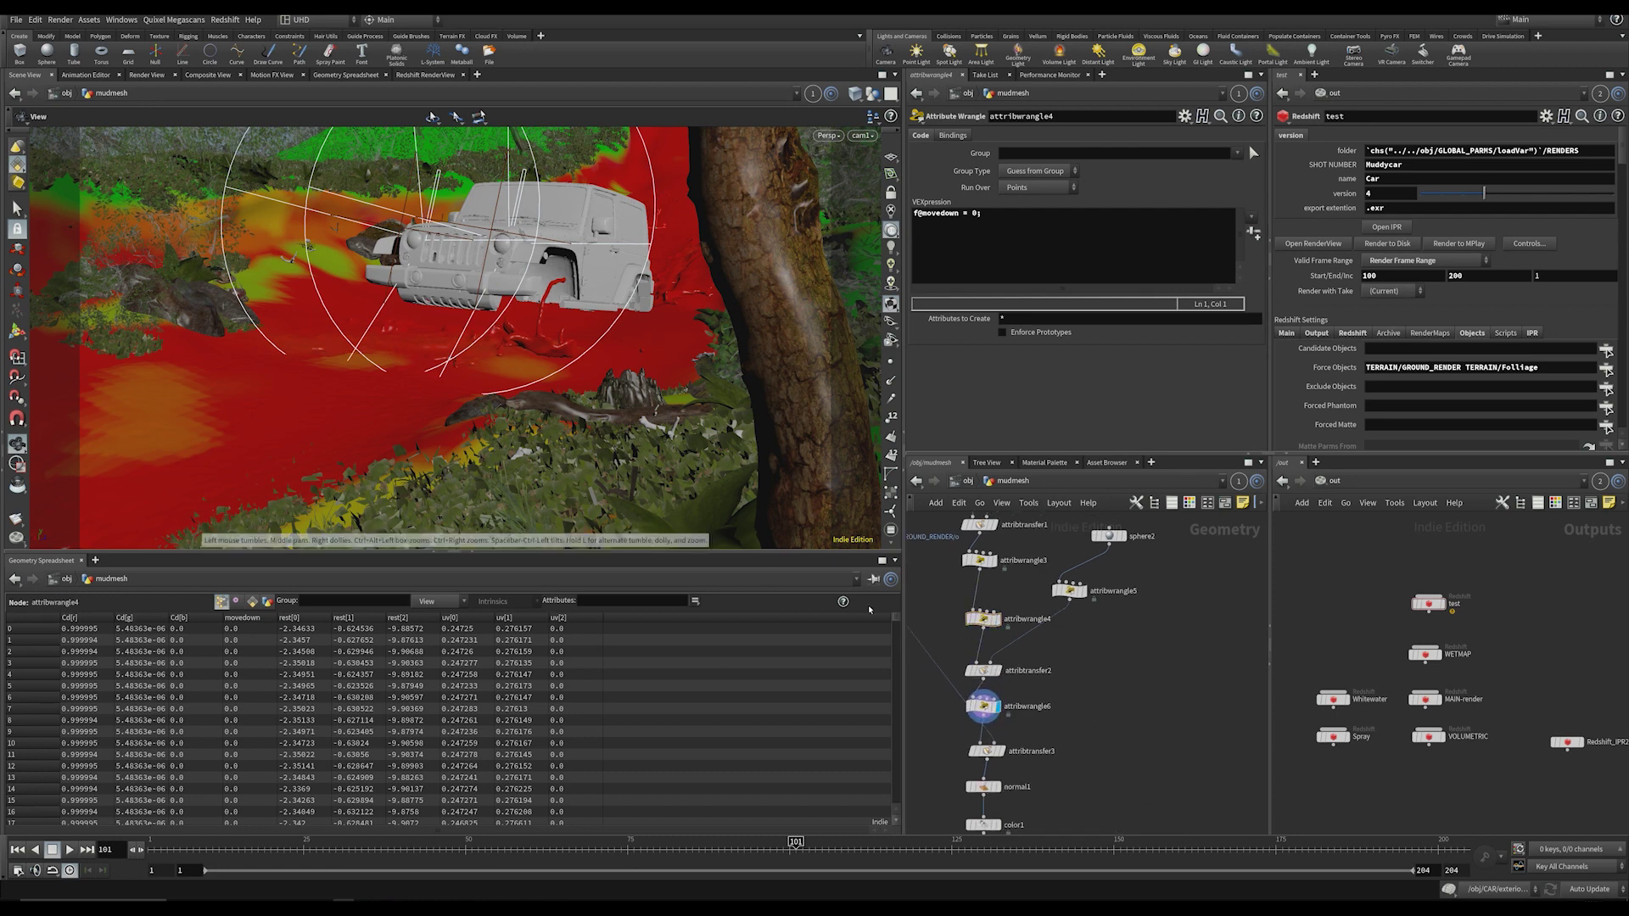
middle_drag(1072, 752, 1101, 726)
scroll(1101, 727, down, 3)
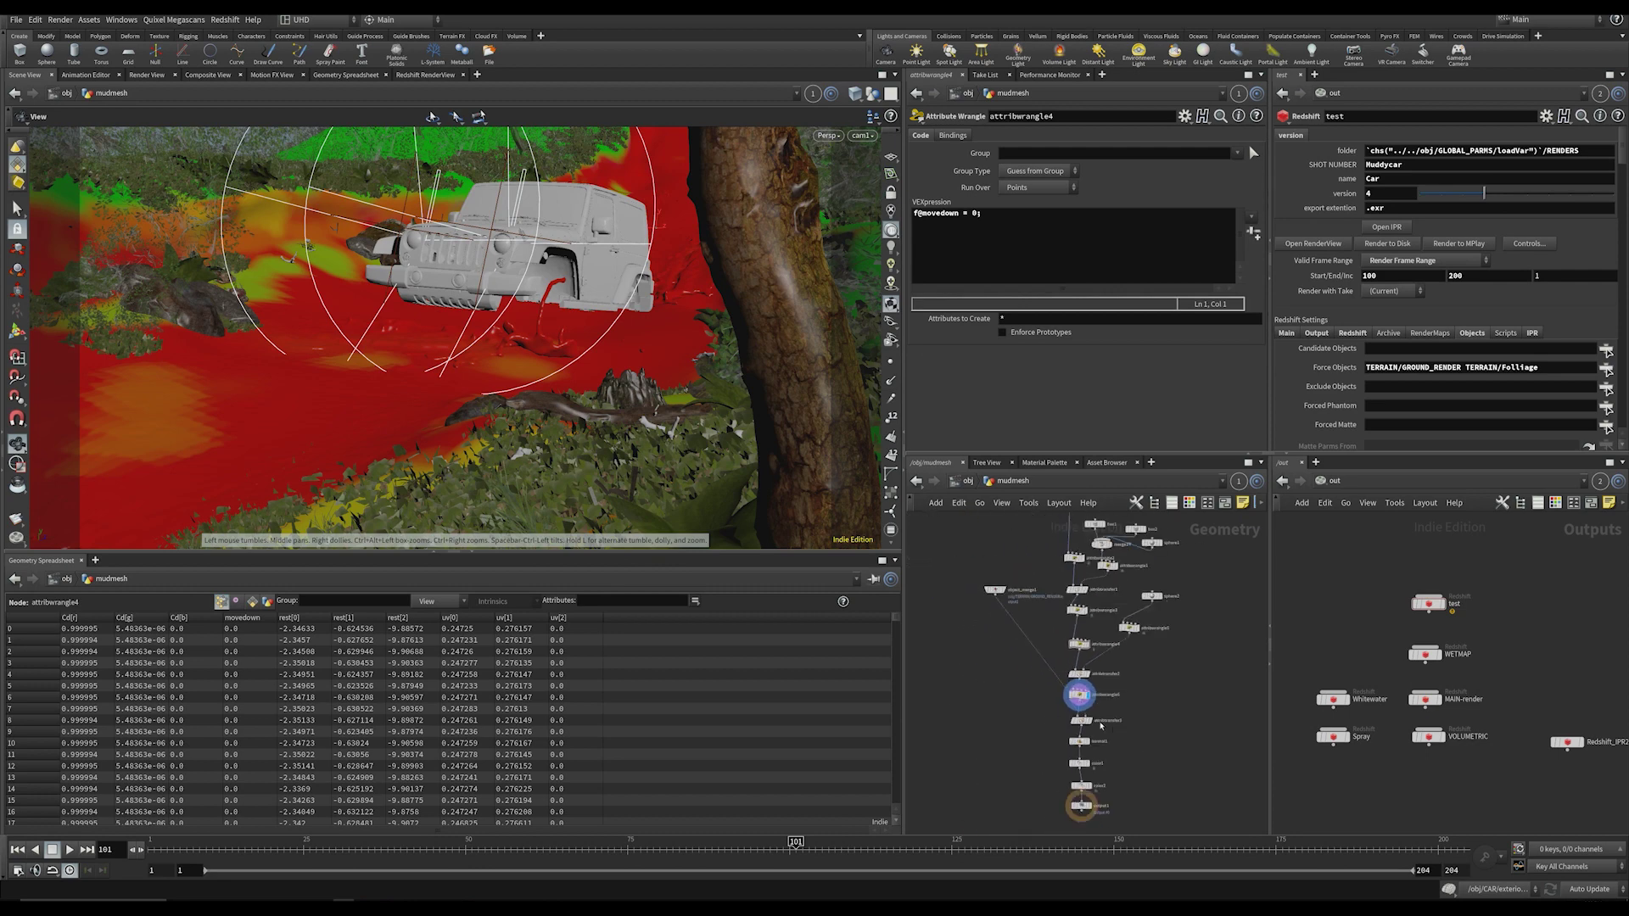
scroll(977, 605, up, 2)
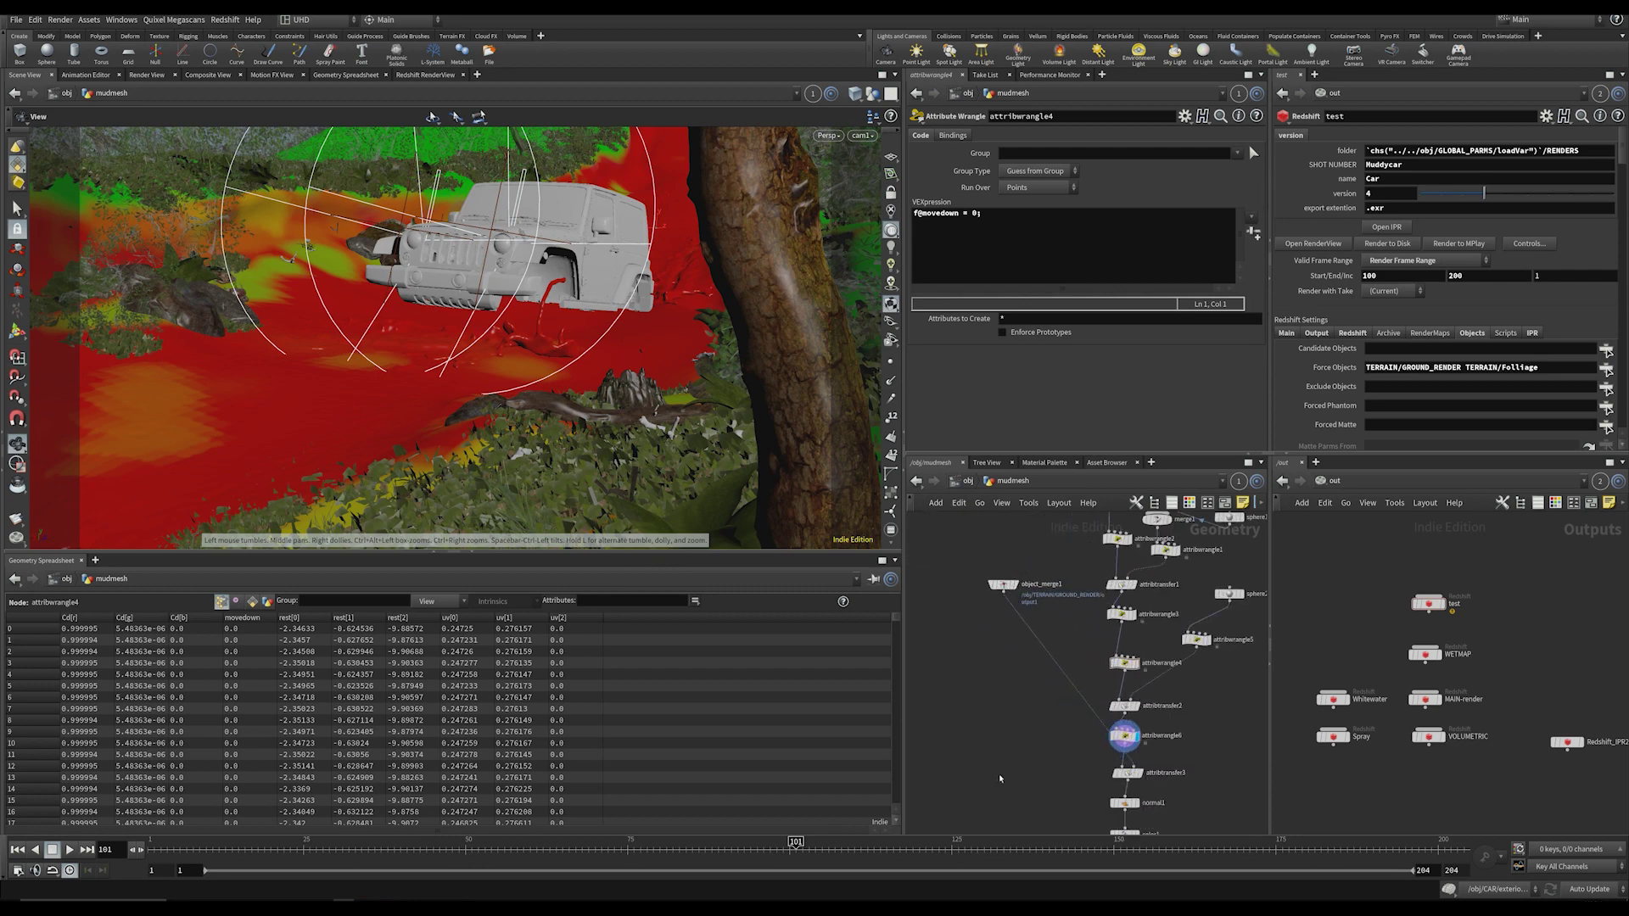
middle_drag(1113, 803, 1048, 717)
middle_drag(1018, 655, 1020, 703)
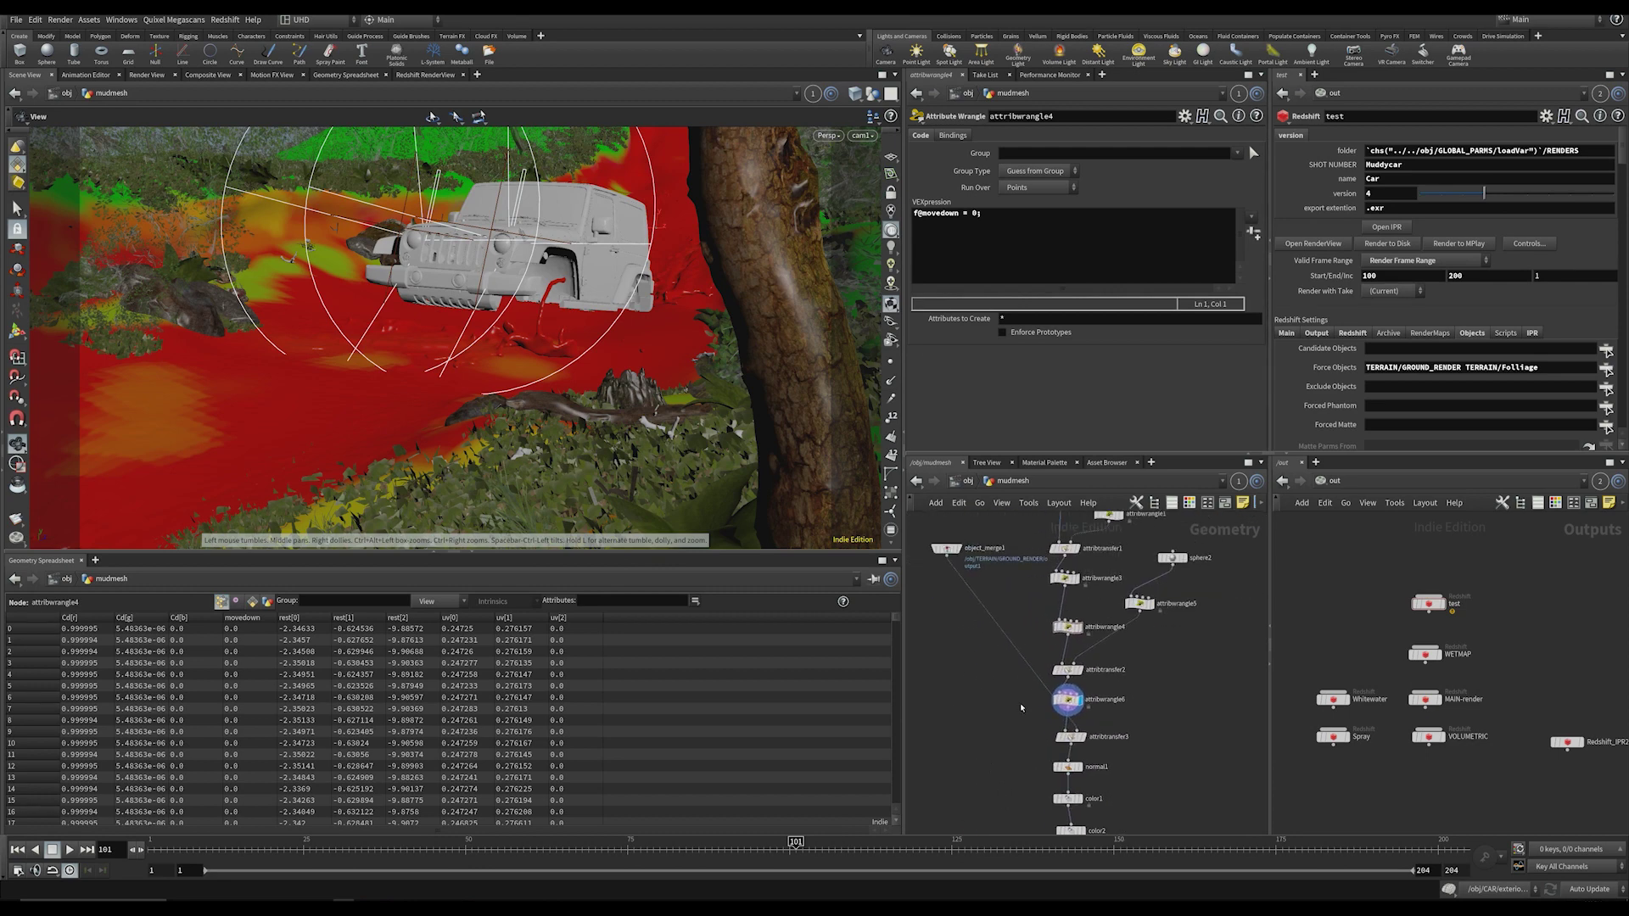
Step: Add a UV Quick Shade node fed by attribwrangle6 and display it with all other objects hidden
key(Tab)
text(uv q)
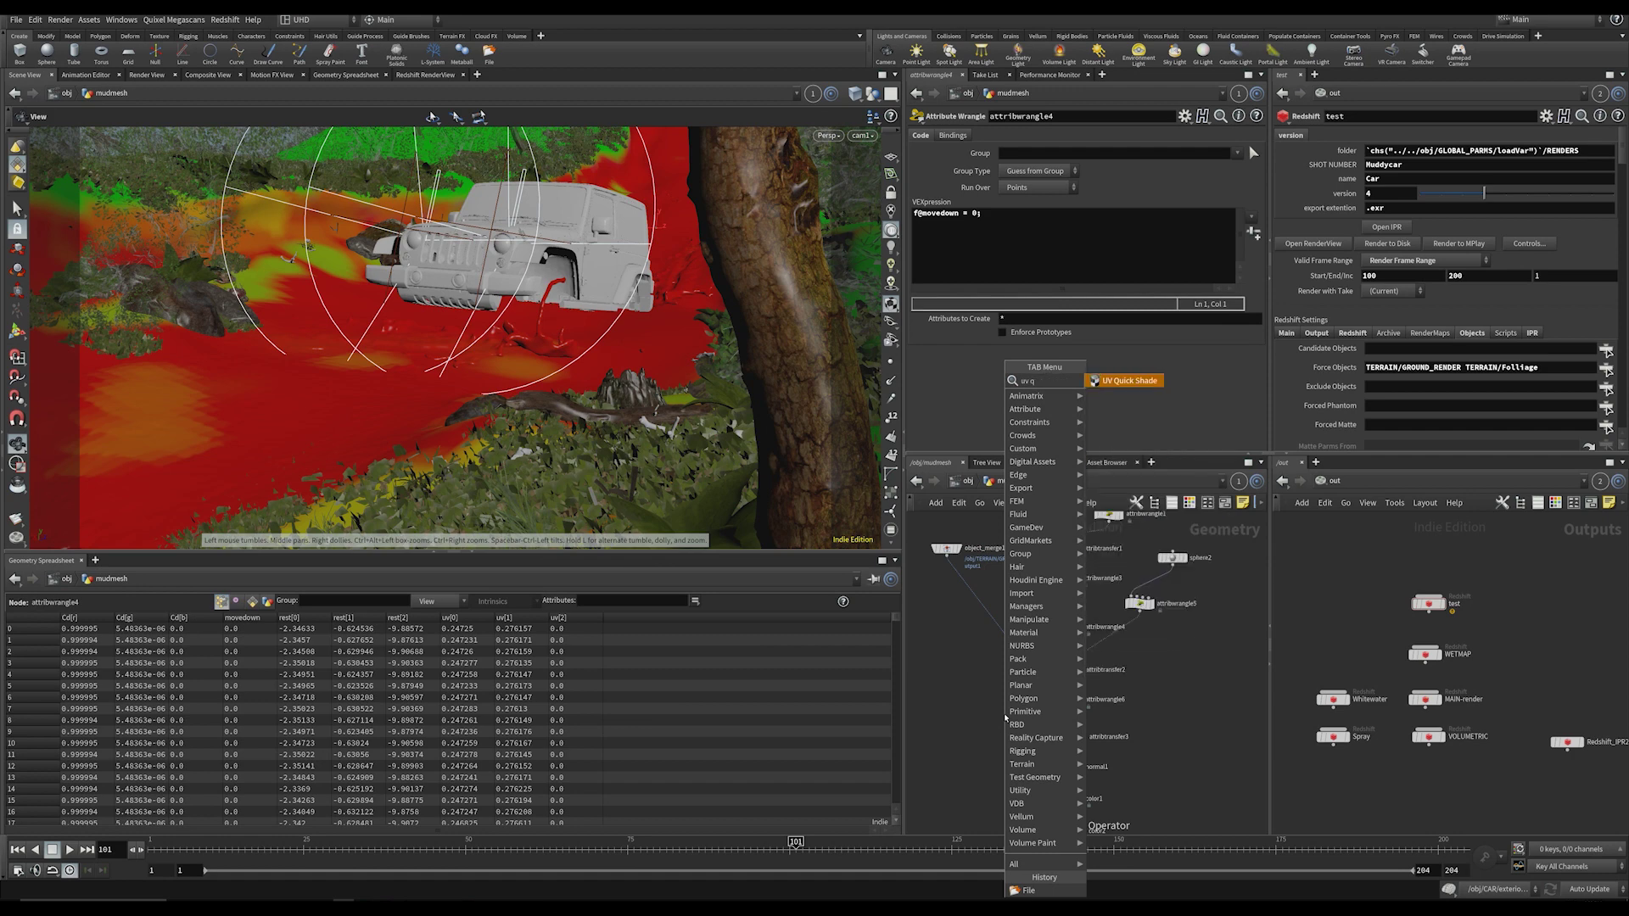
click(1126, 379)
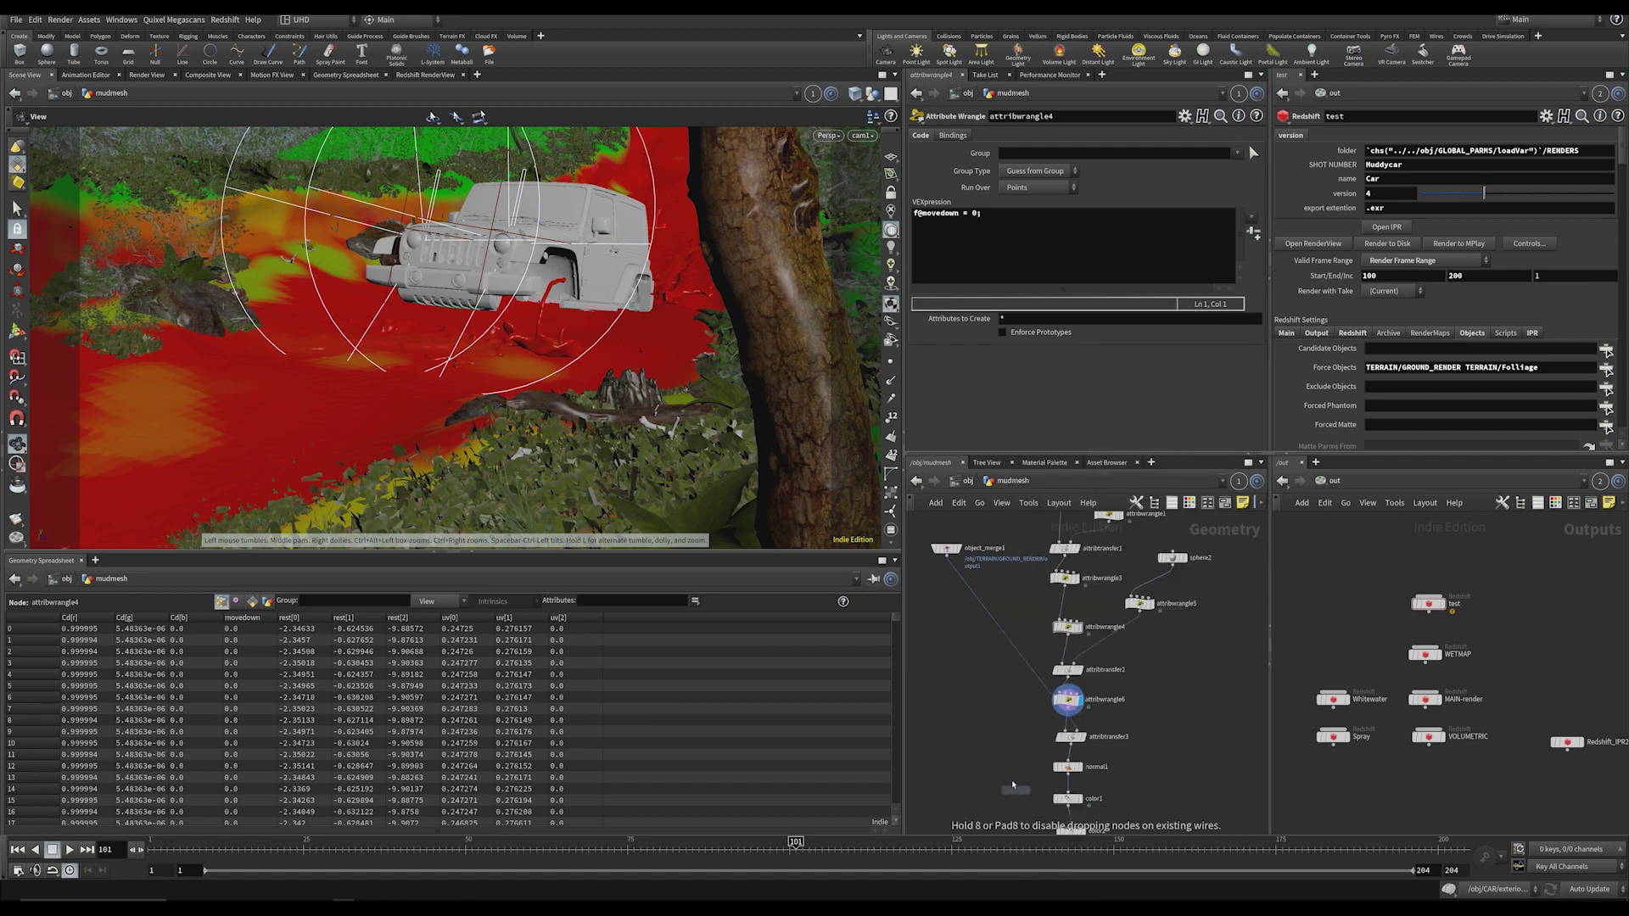
click(1010, 751)
click(872, 94)
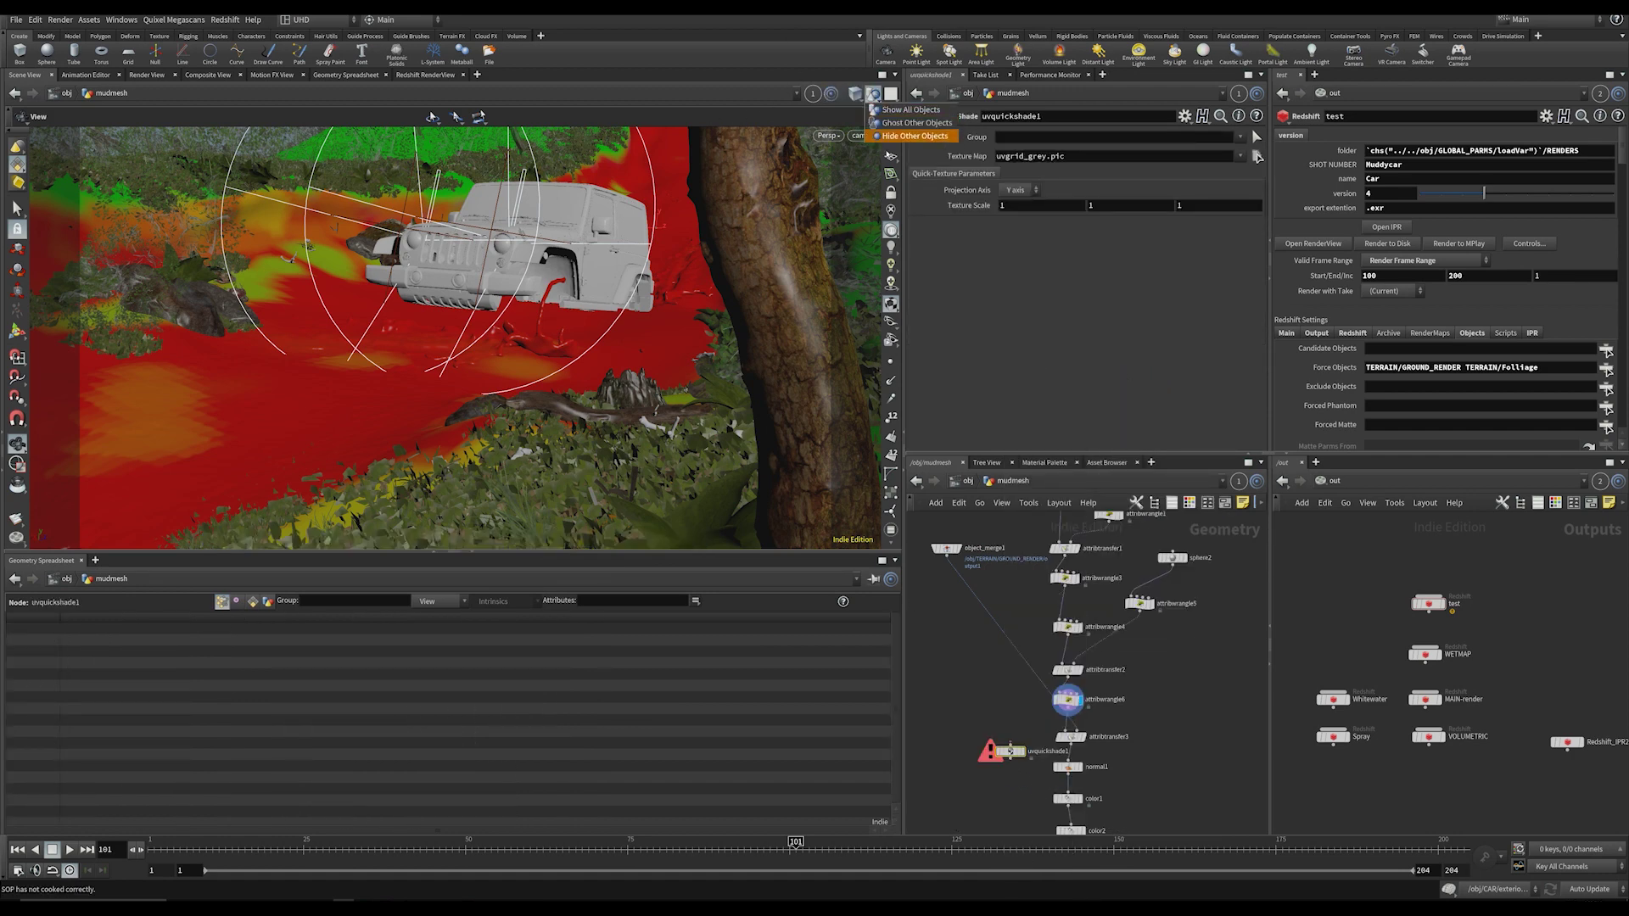
click(909, 135)
scroll(1038, 709, up, 3)
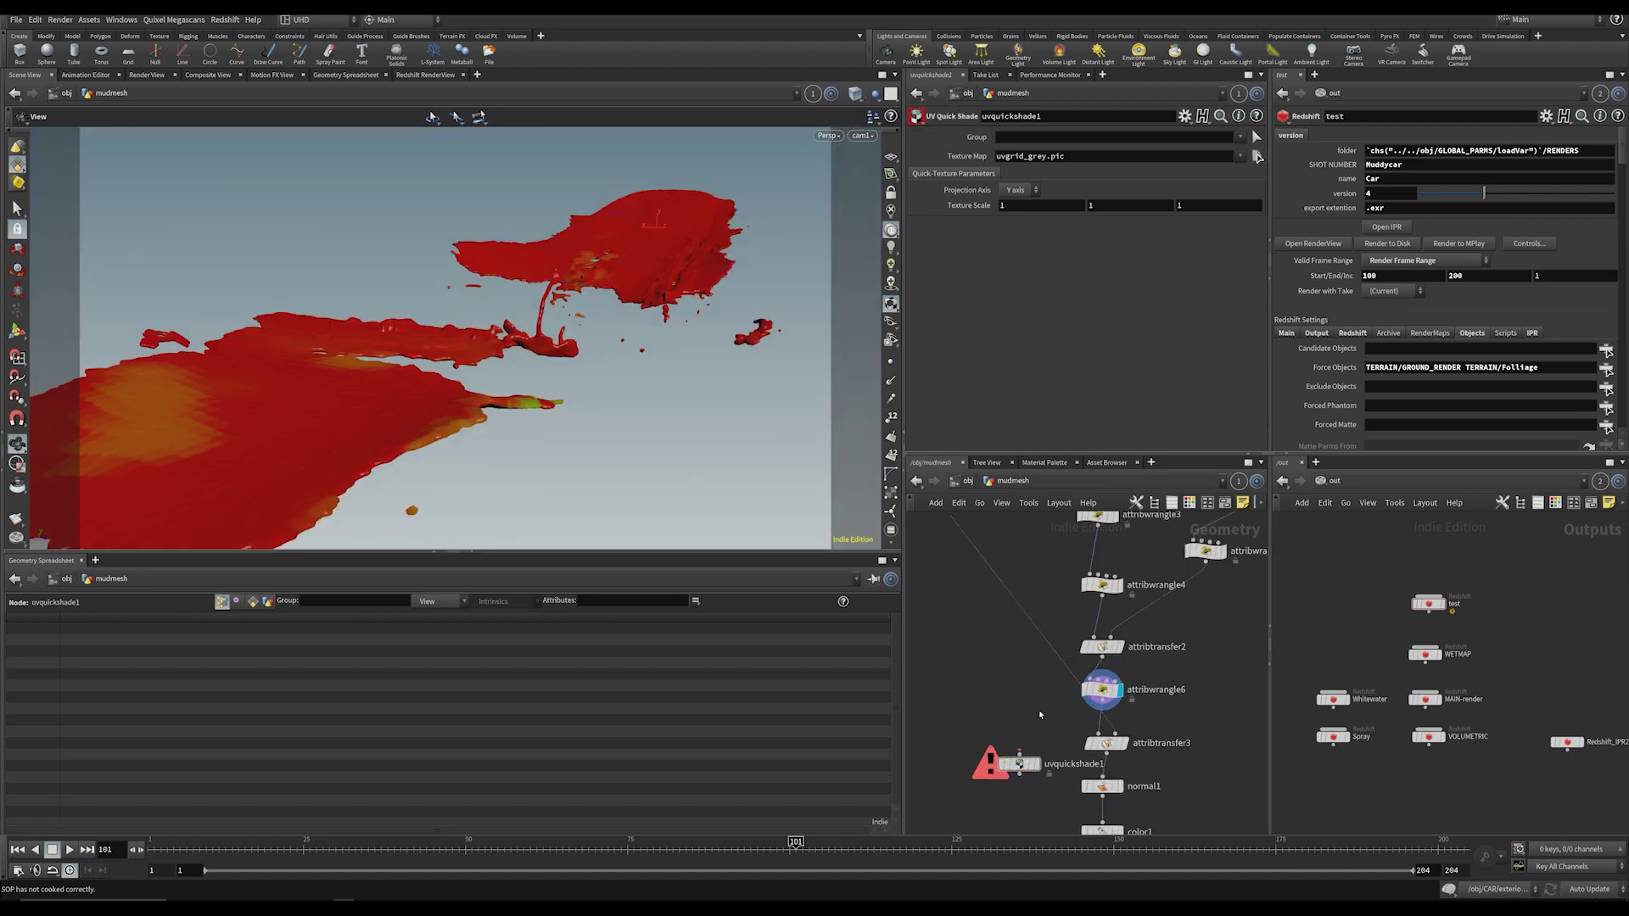
drag(1111, 711, 1030, 752)
click(1035, 750)
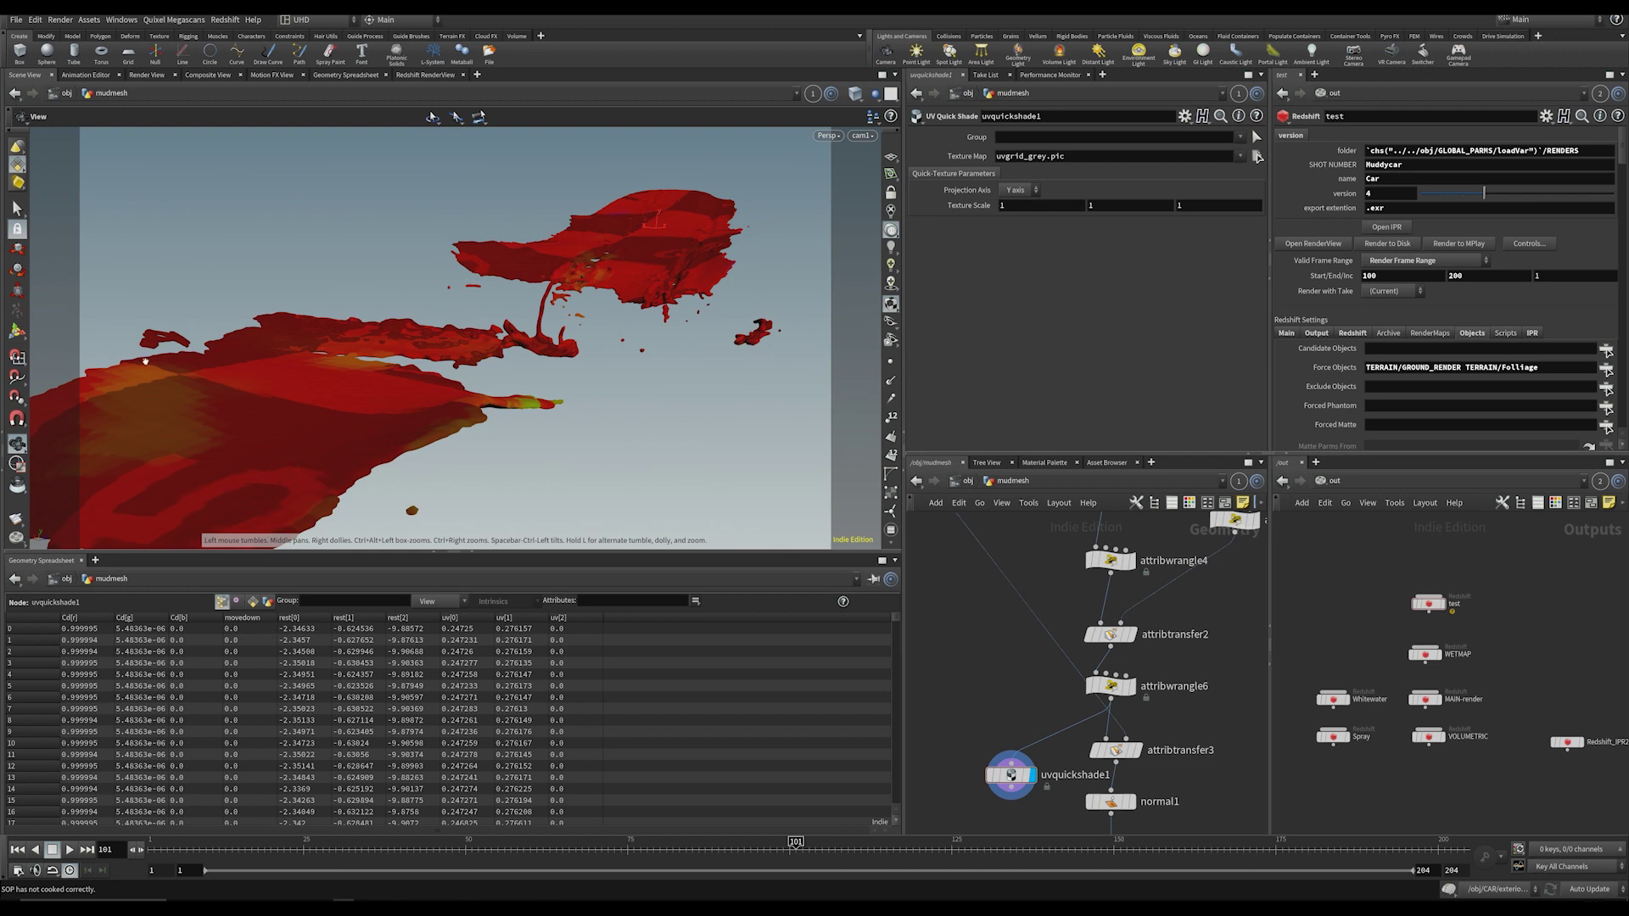
Step: Review earlier frames of the rendered car sequence in the image viewer and return to the mudmesh network
click(593, 906)
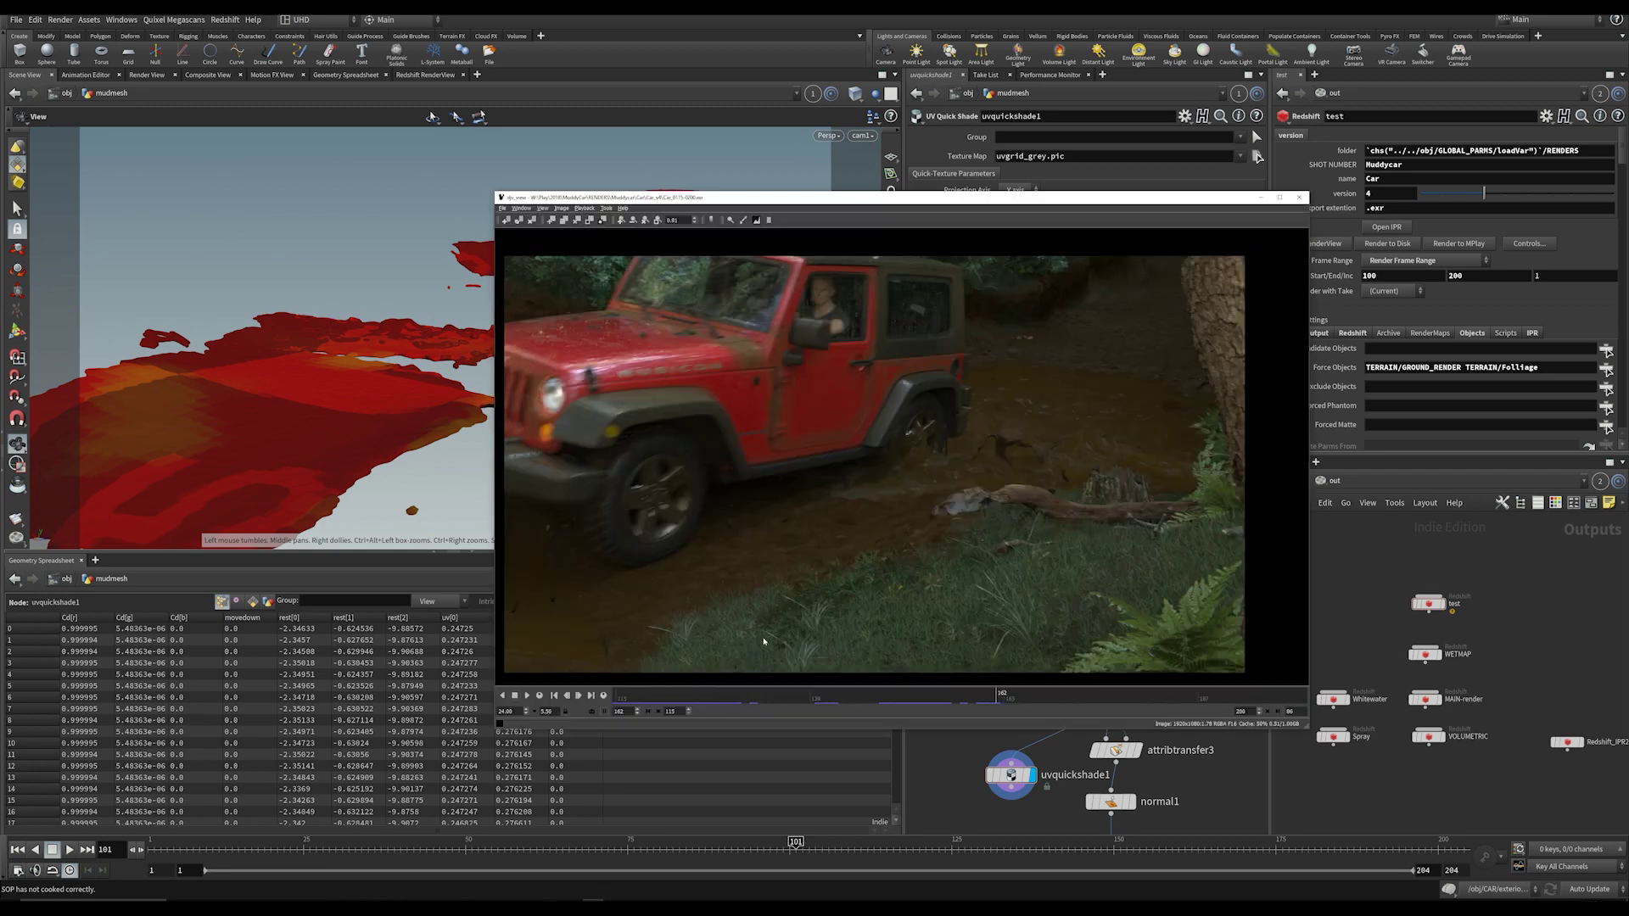
click(722, 693)
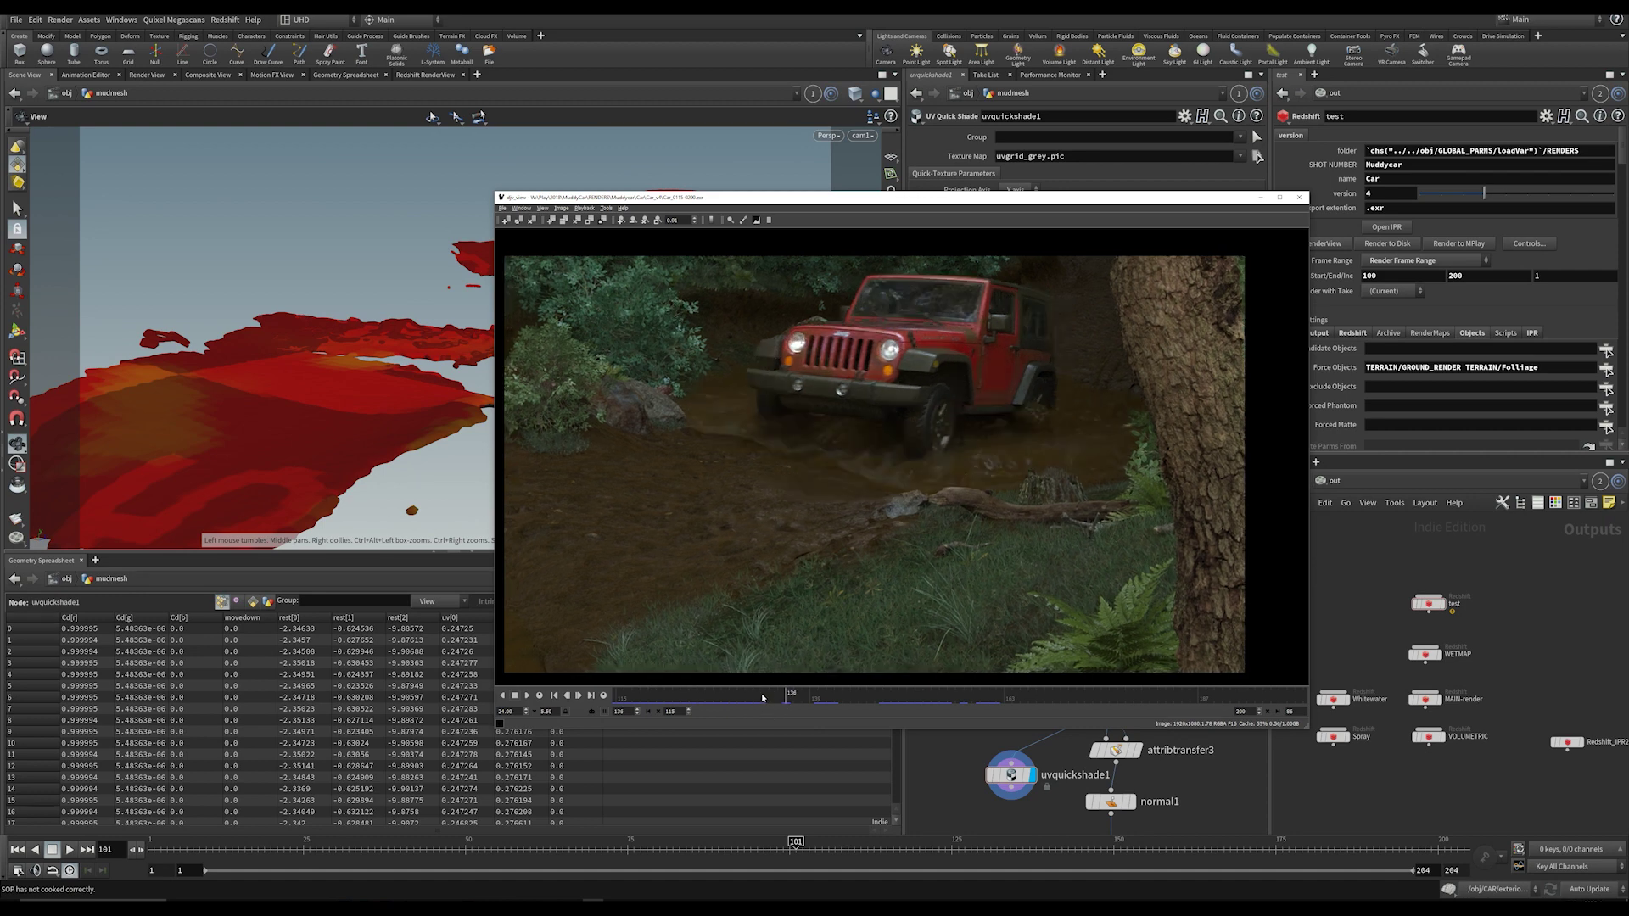
click(919, 738)
Step: Rewire the uvquickshade1 input so that it takes the output of attribtransfer3
scroll(1060, 704, down, 3)
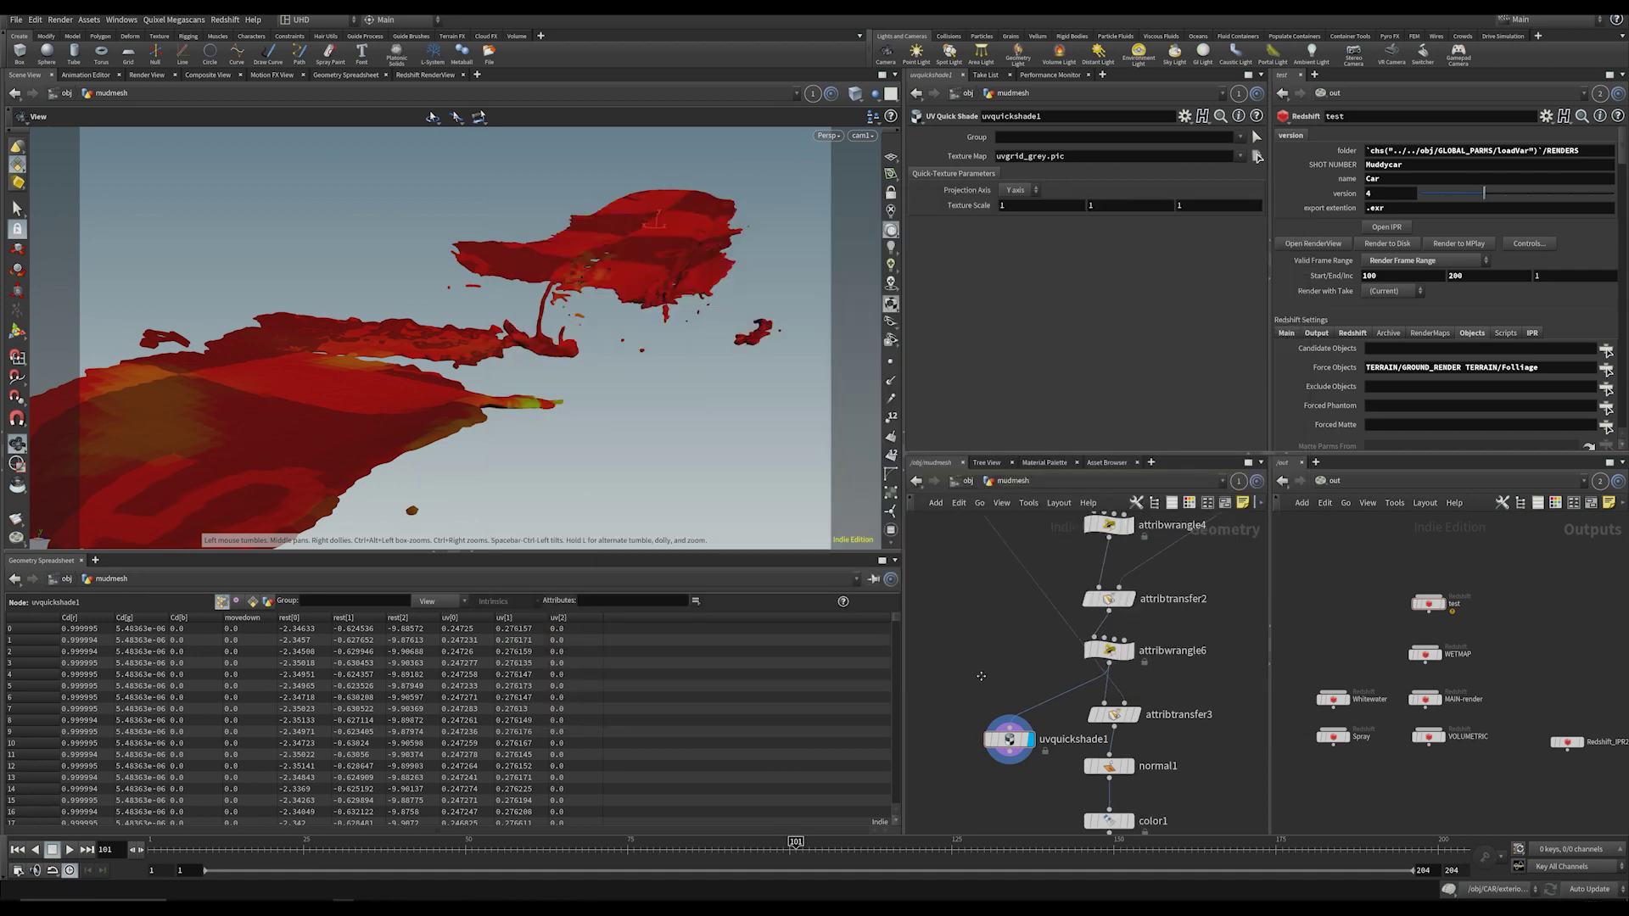
click(1067, 674)
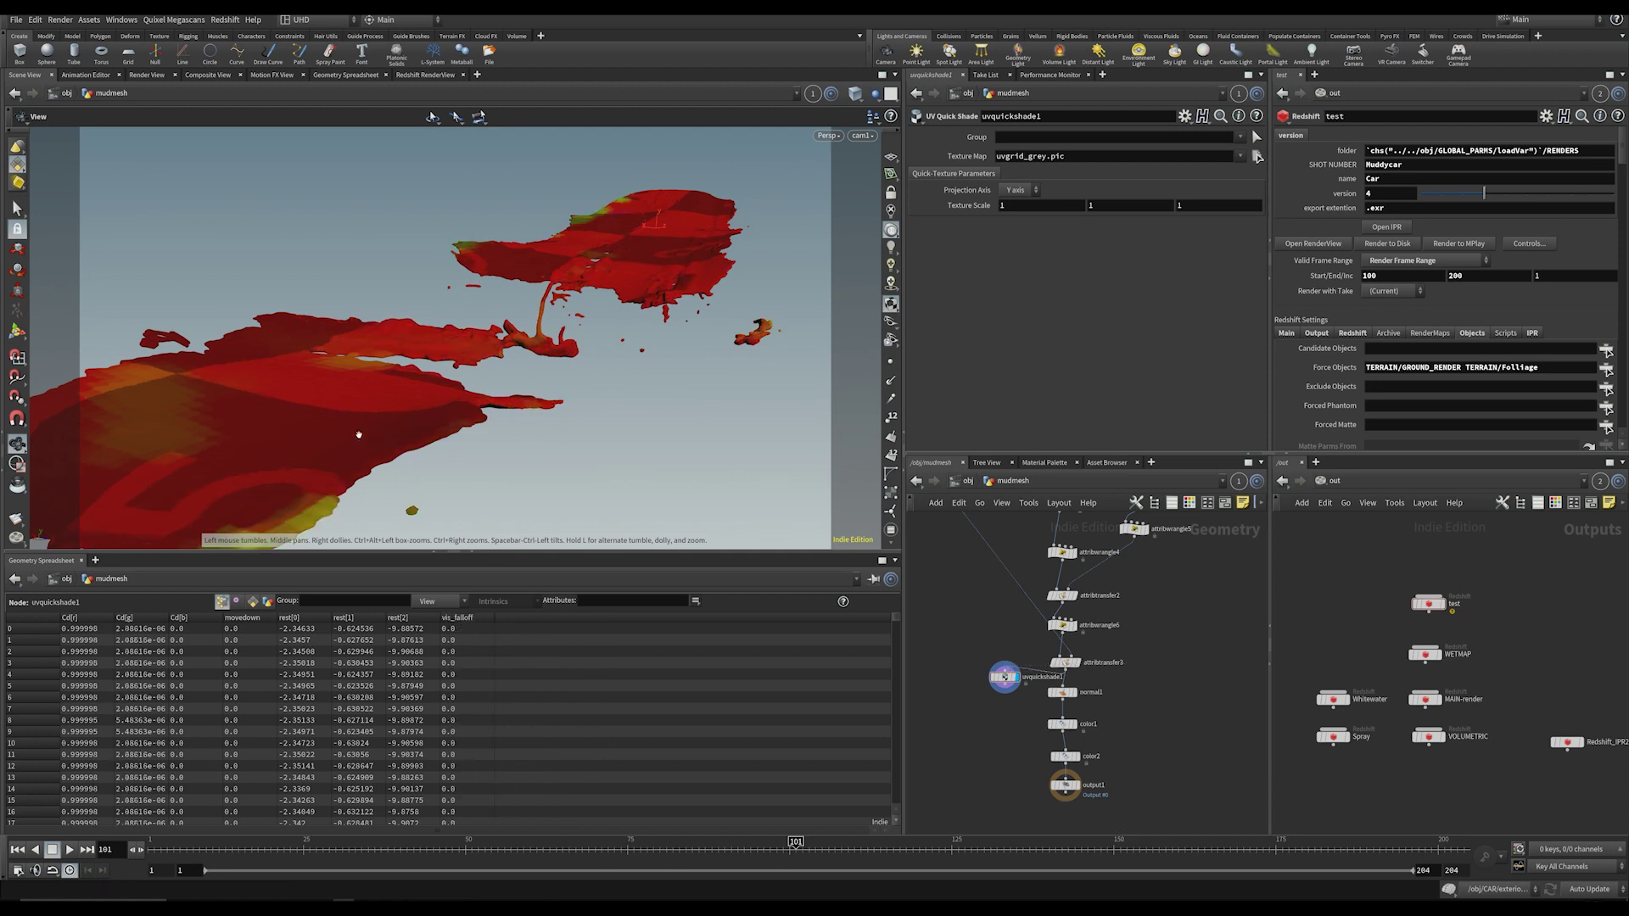
Step: Scrub the rendered sequence through to the frames where the car leaves the shot, examining the muddy puddle
click(592, 895)
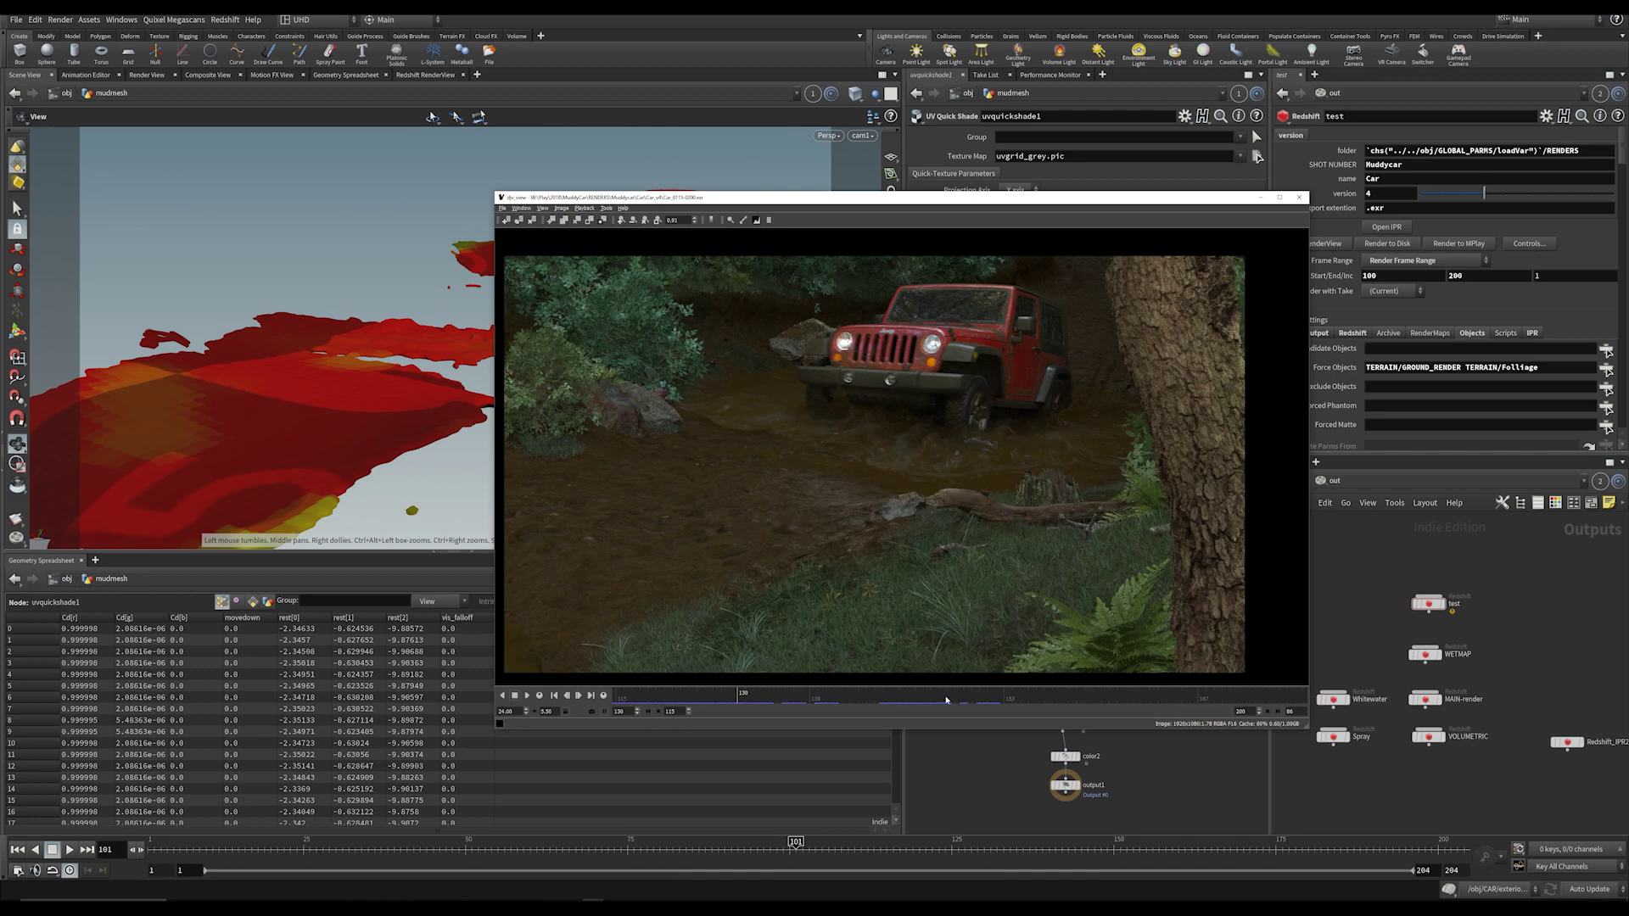
drag(946, 700, 841, 678)
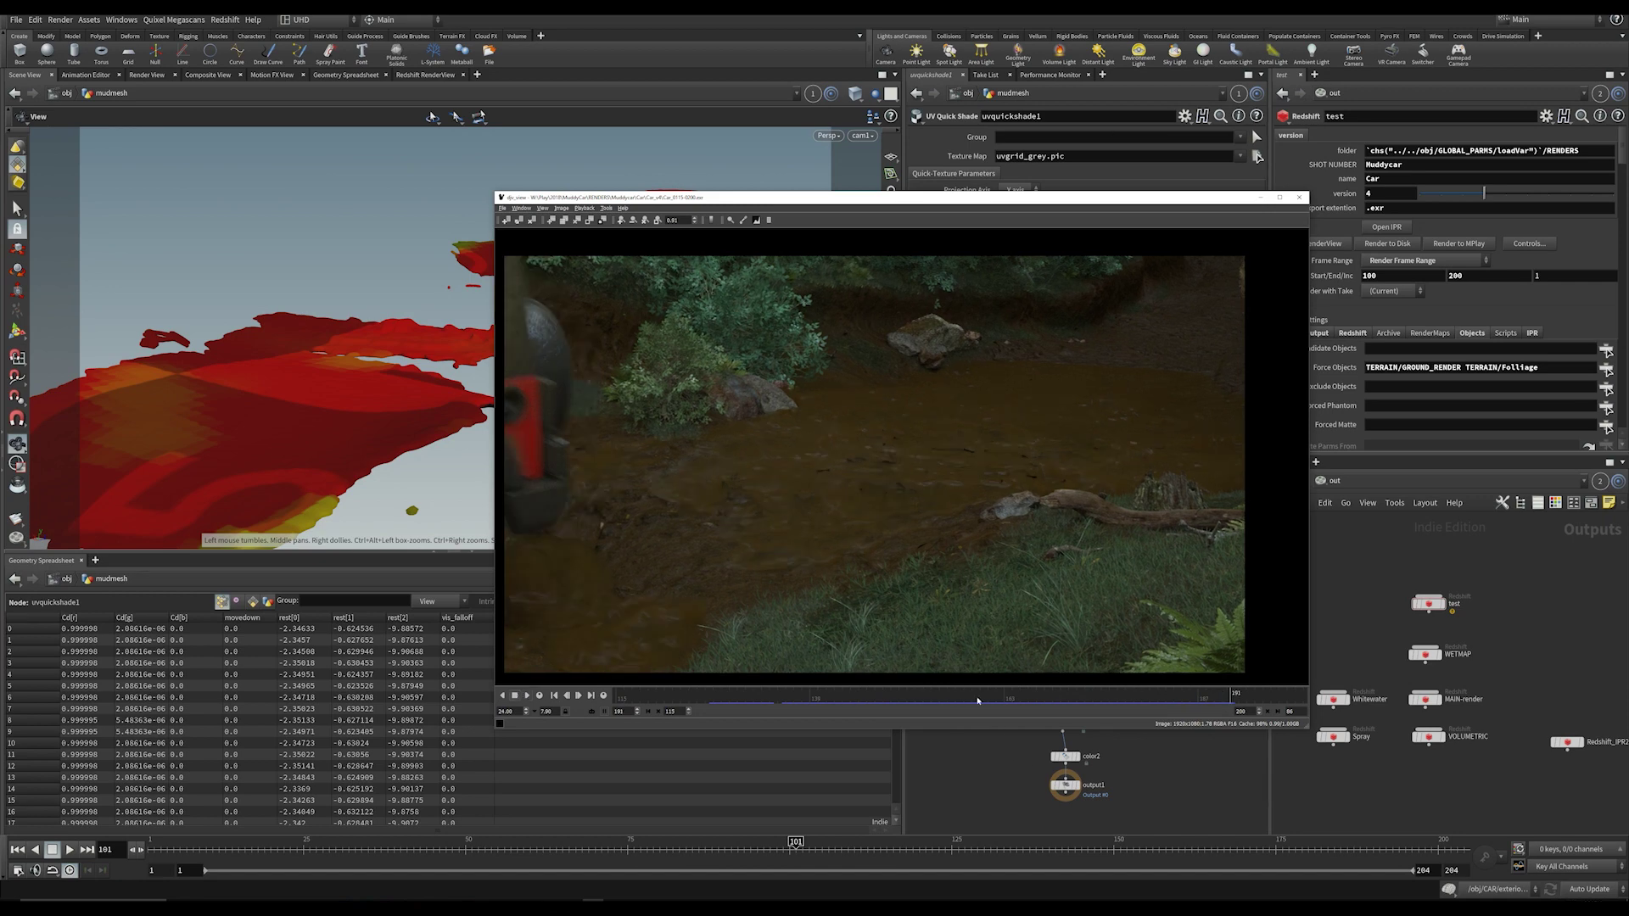
Step: Set output1 as the displayed node of the mudmesh network and go back up to the obj level
click(994, 759)
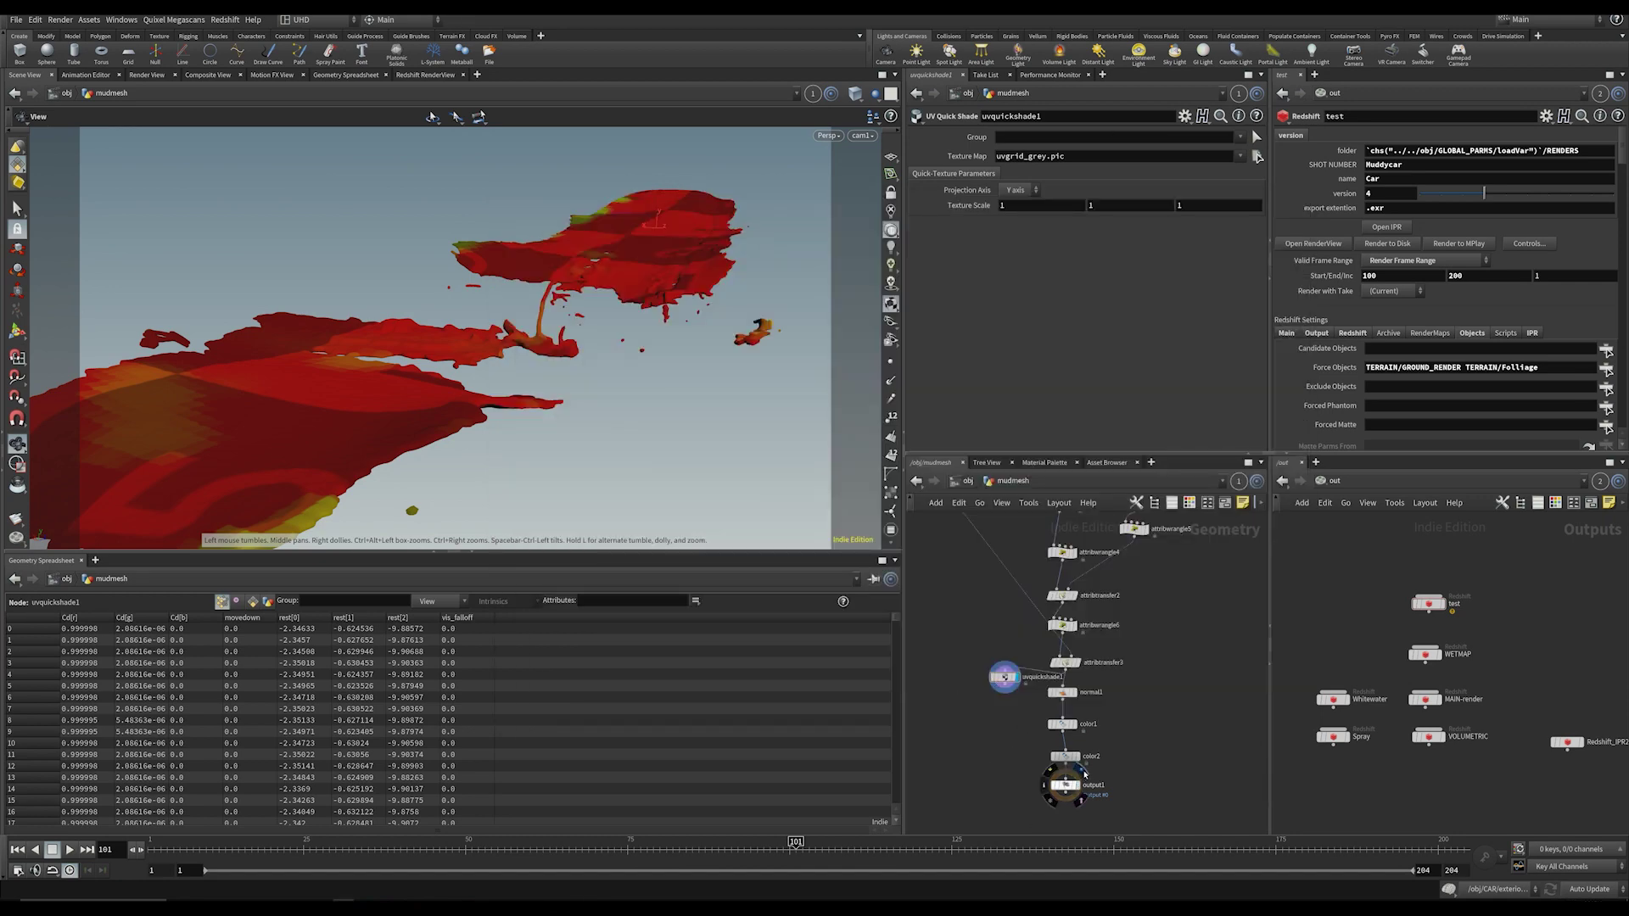
click(1076, 786)
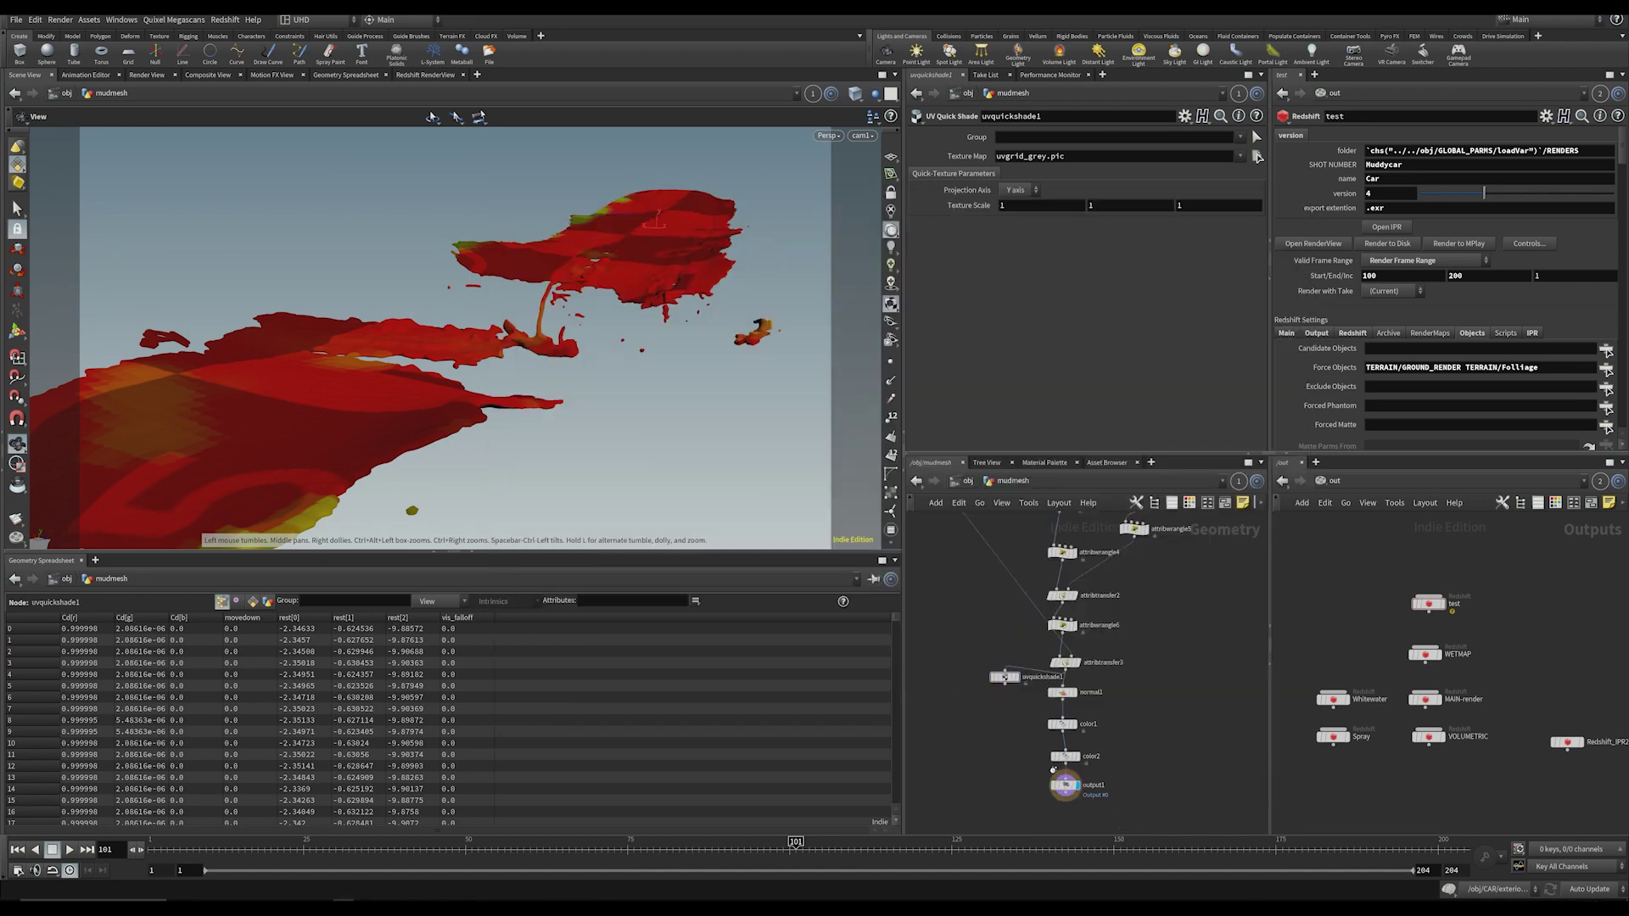
click(968, 481)
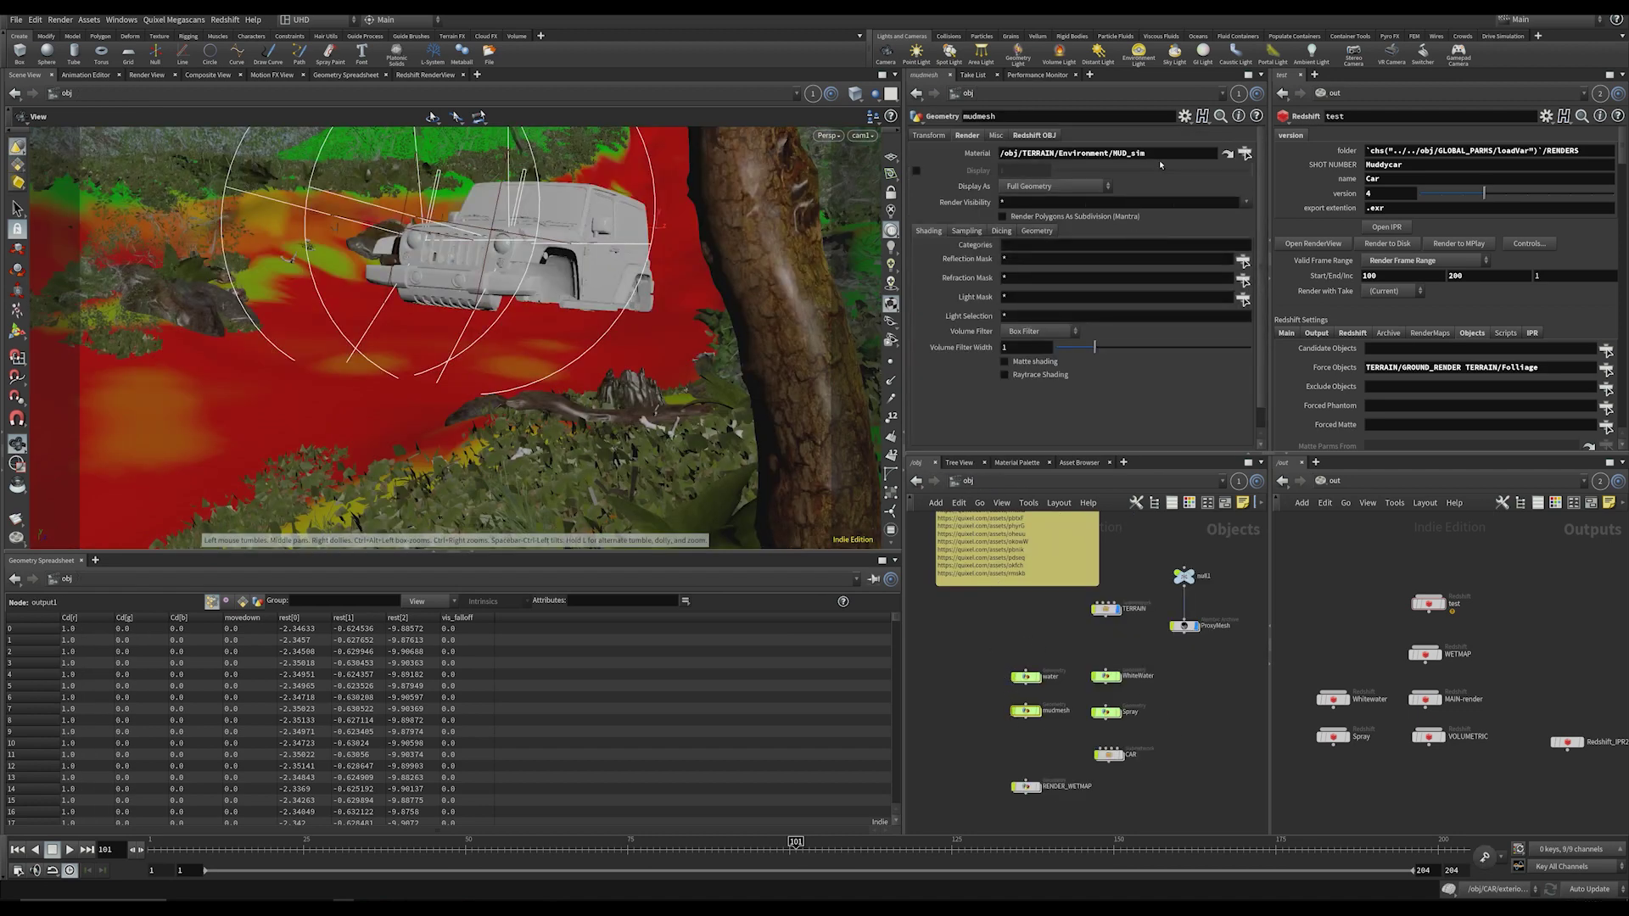
Step: Follow the water object's material link to the water1 material builder and show the settings of its water RS Material
scroll(1002, 686, up, 3)
click(1005, 689)
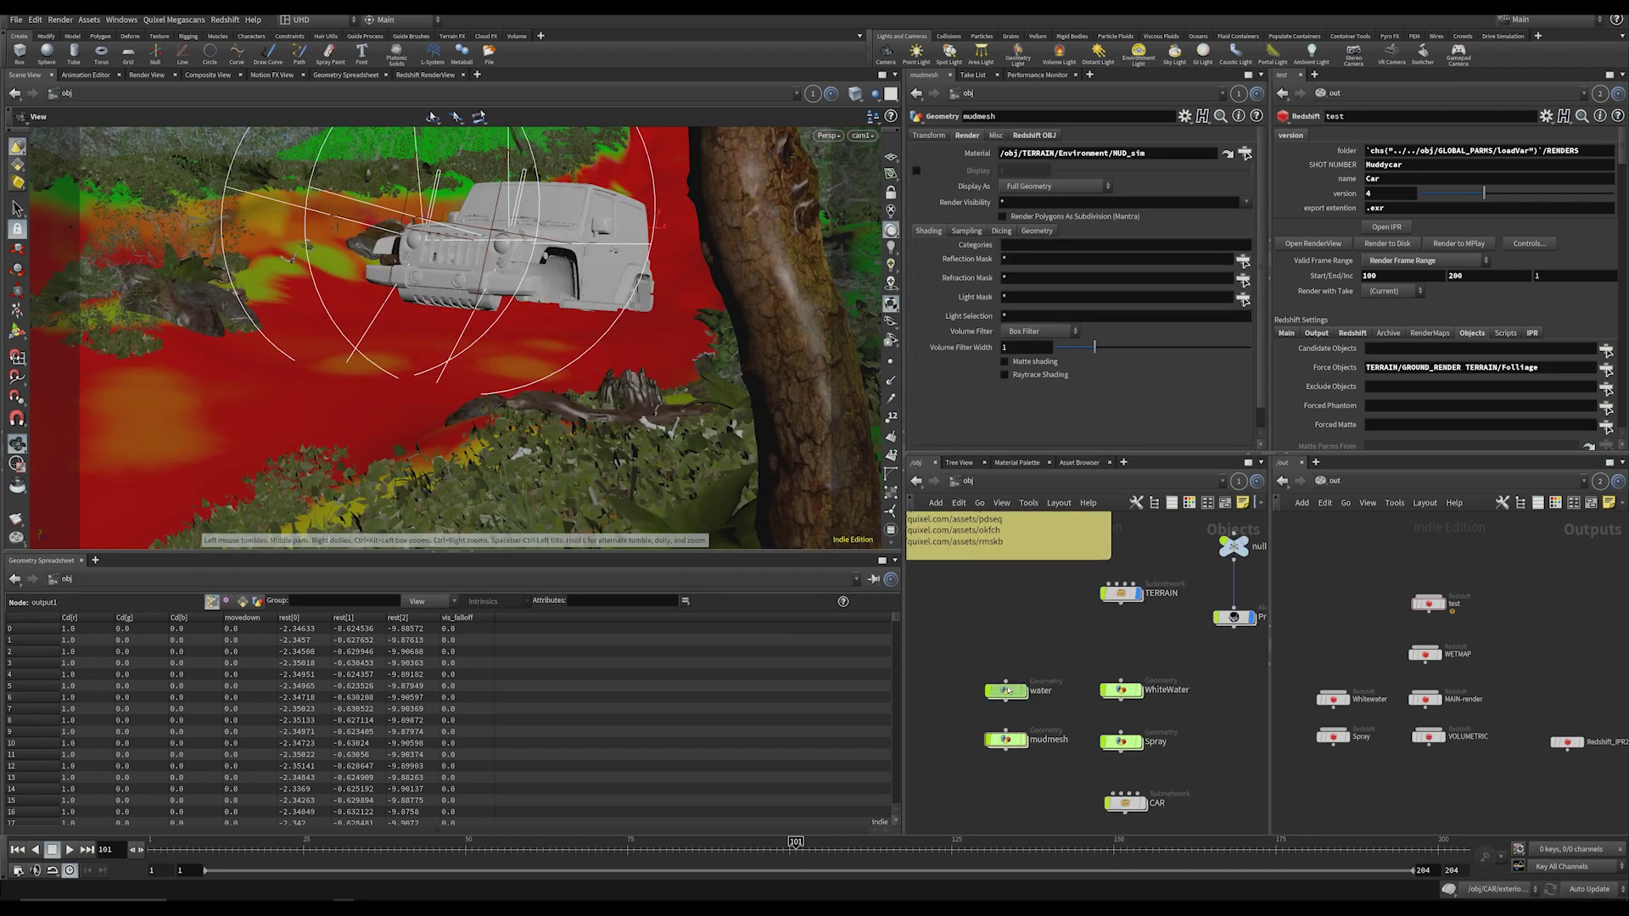
click(1228, 154)
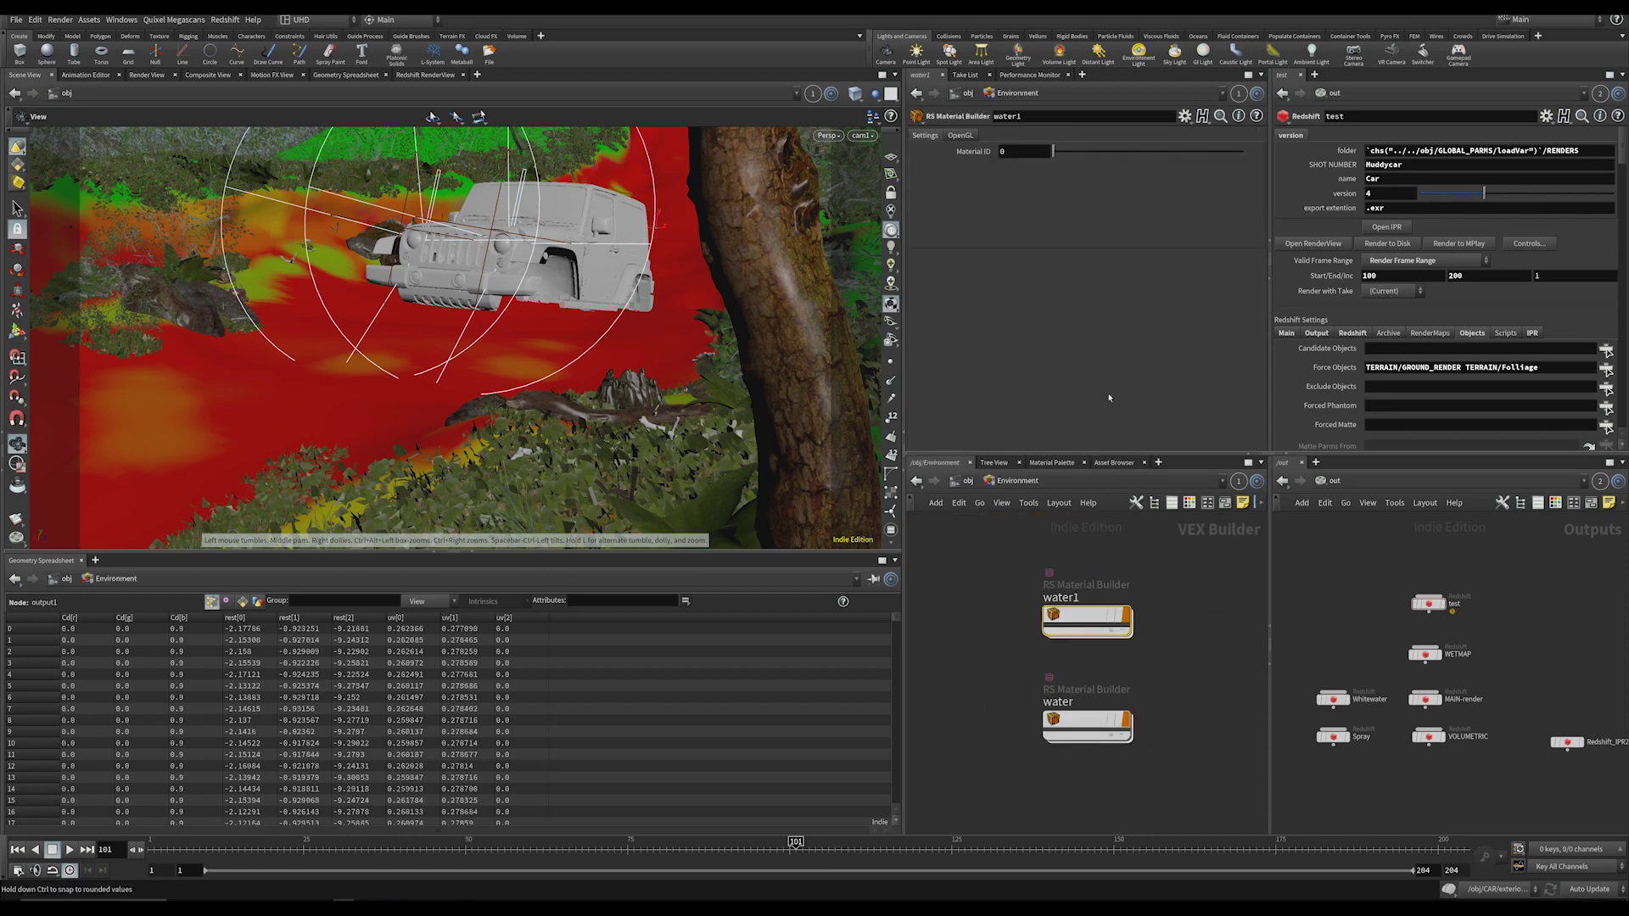
double_click(1083, 617)
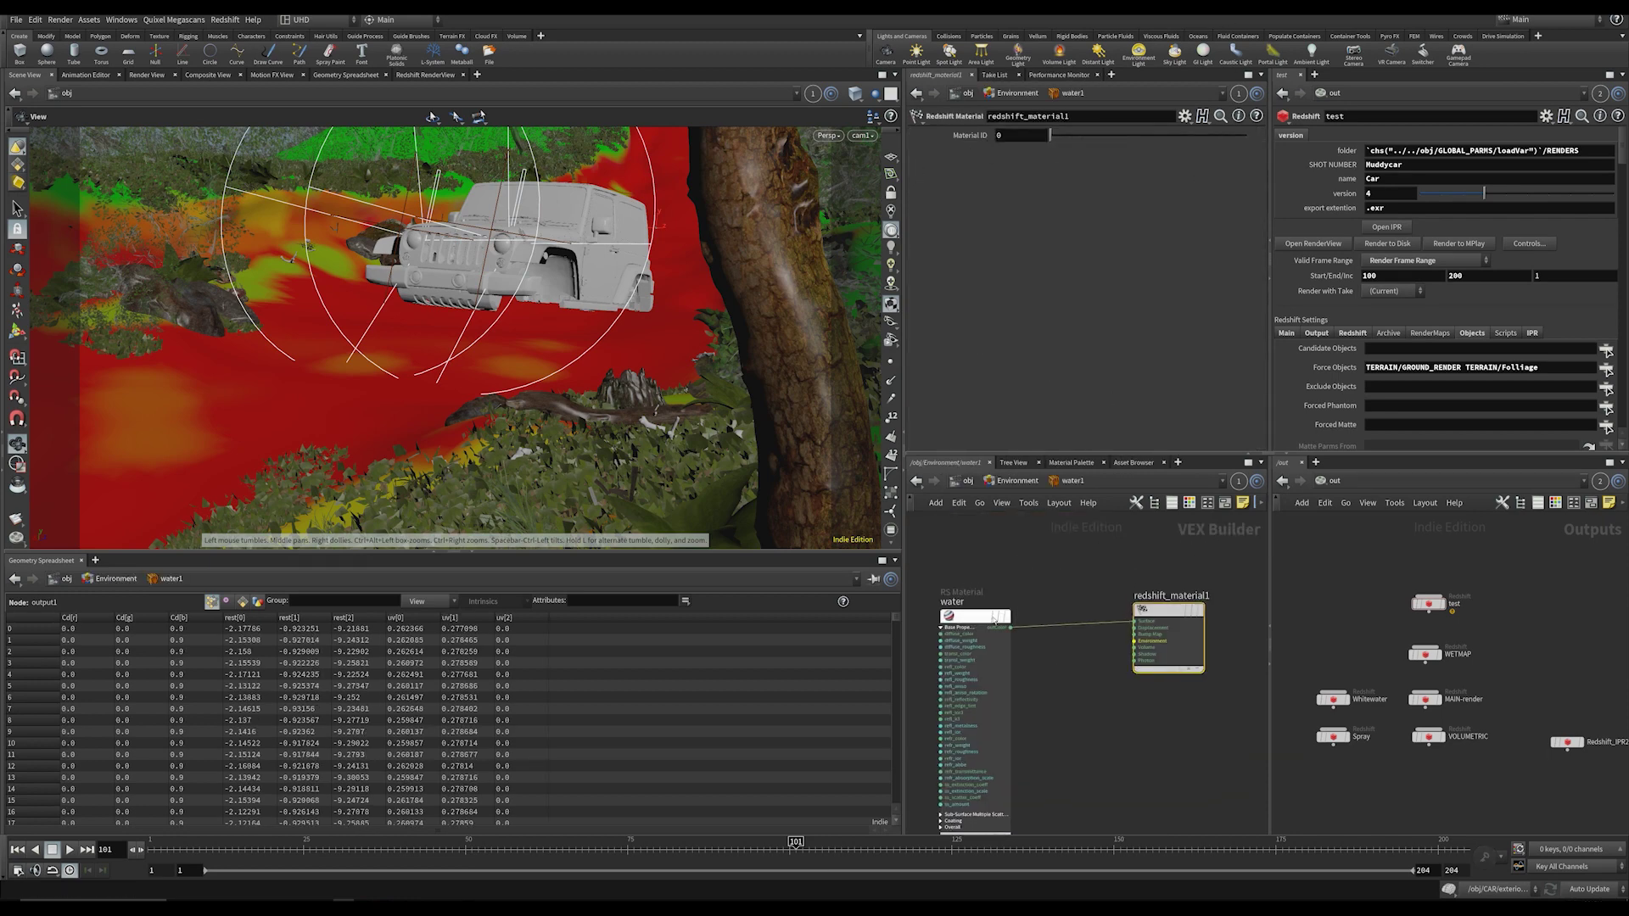
click(973, 625)
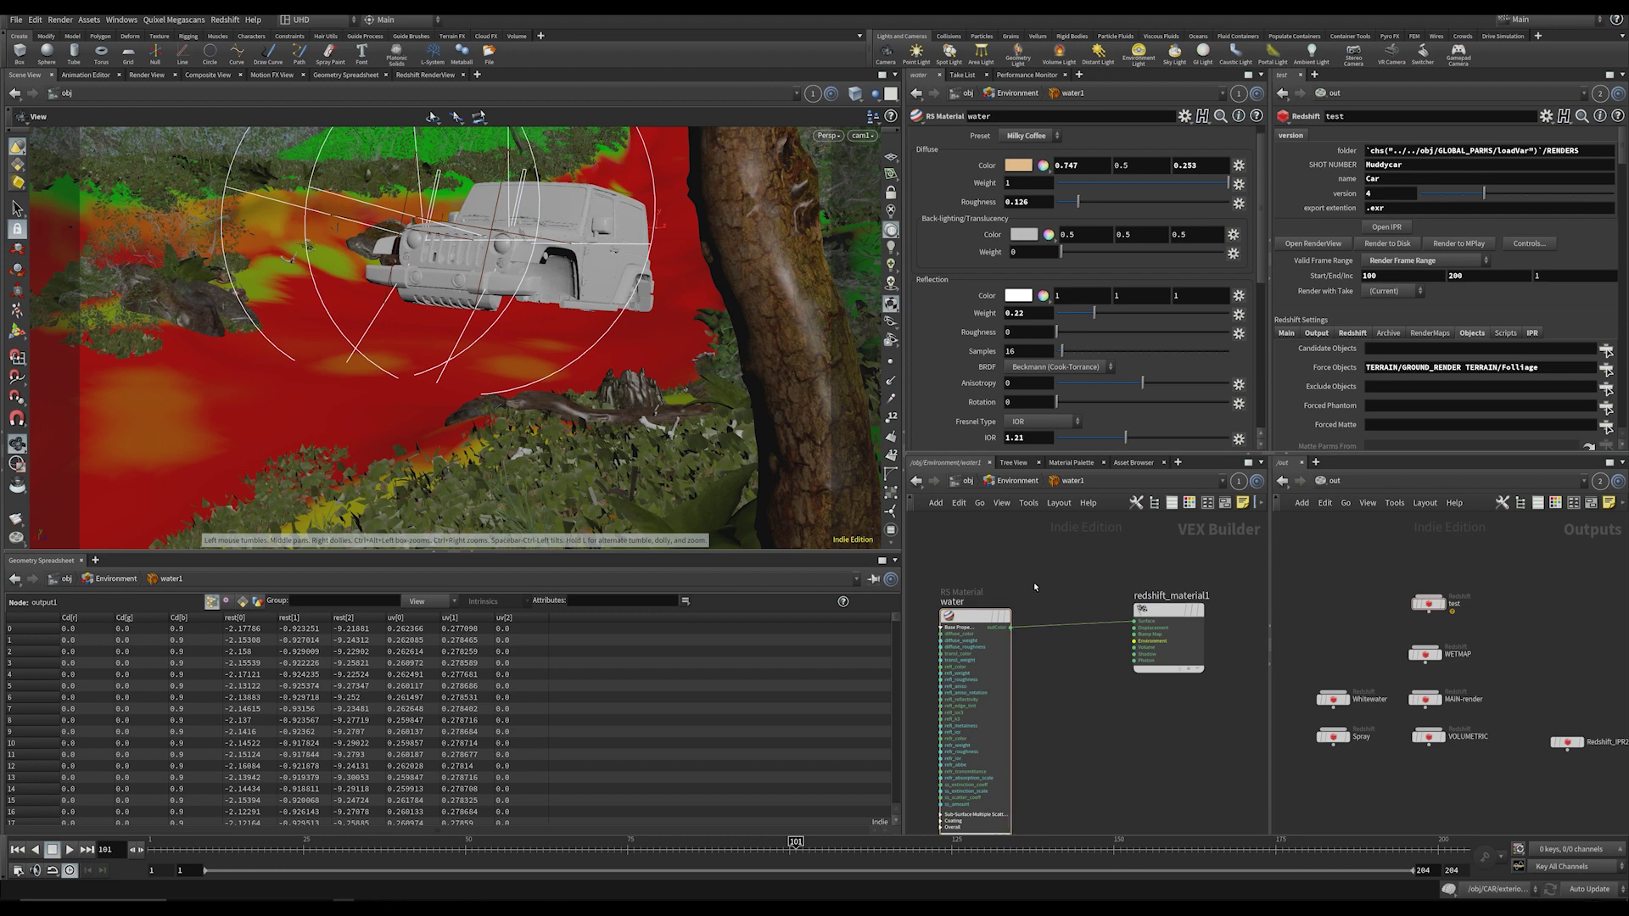
Step: Leave the water1 material builder and go back up through Environment to the obj level
scroll(1057, 532, down, 3)
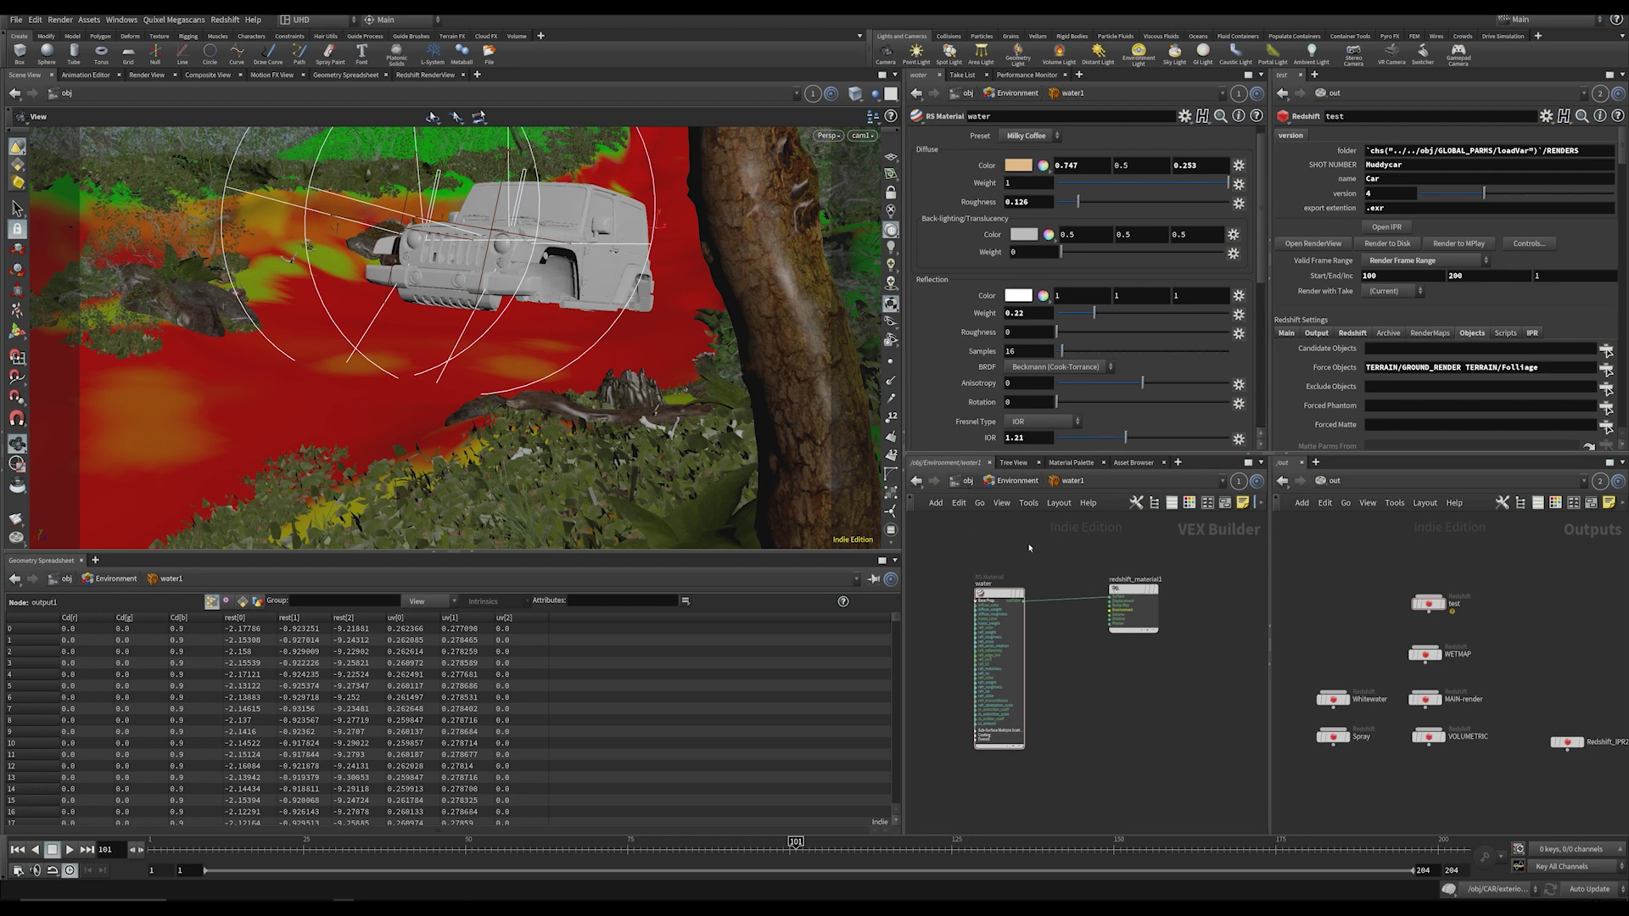
click(1005, 482)
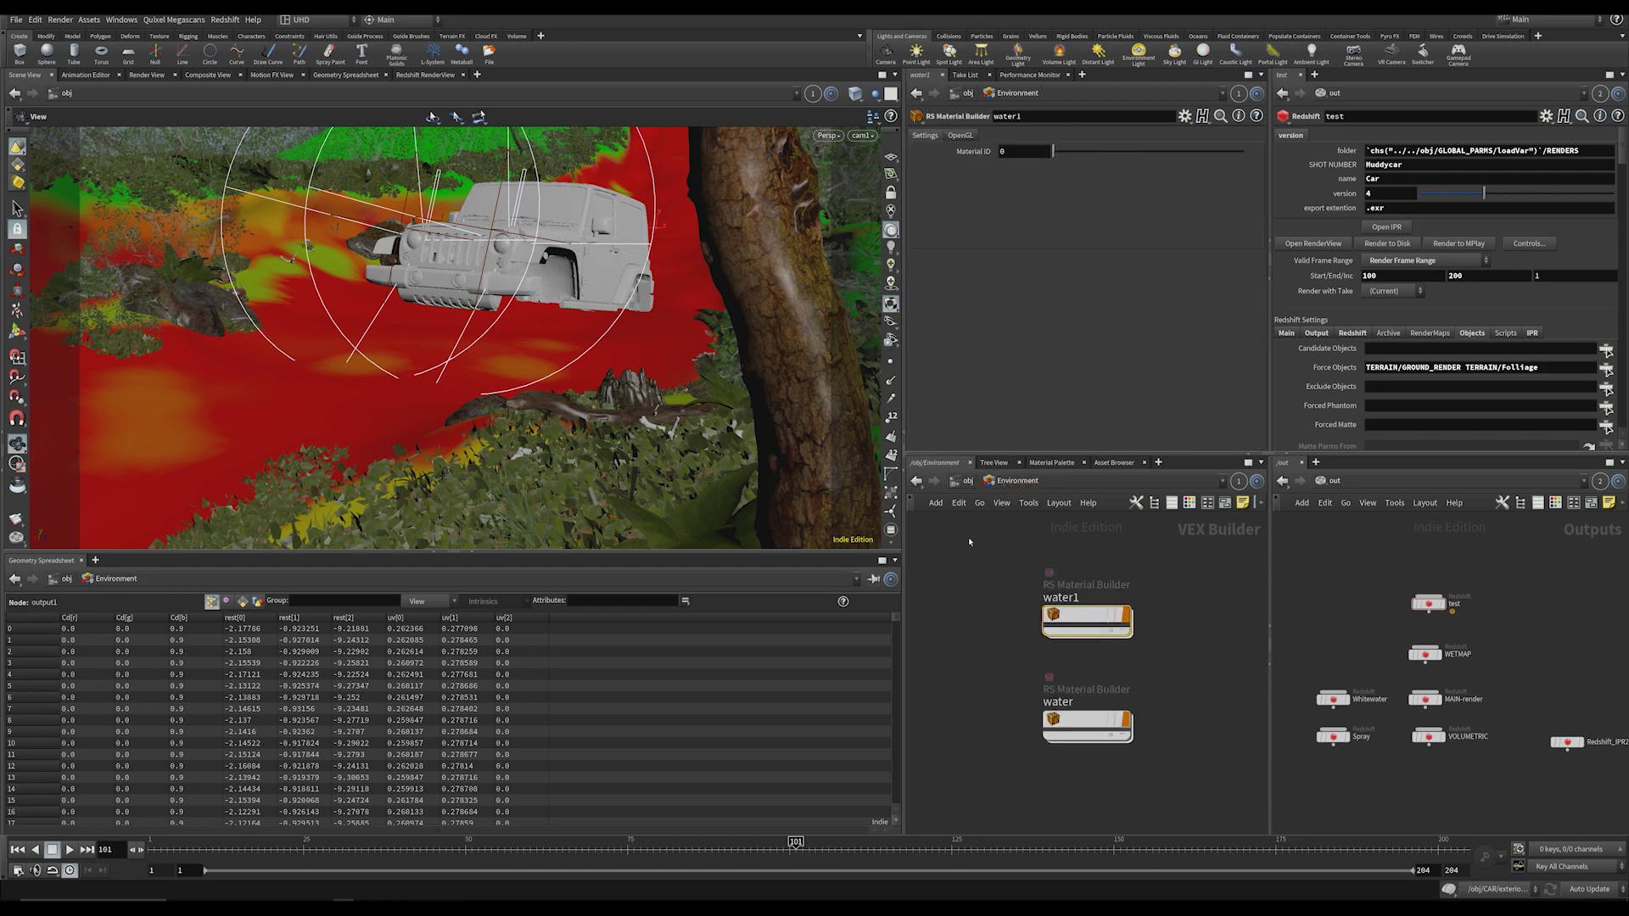
click(986, 482)
click(968, 483)
click(968, 482)
click(951, 766)
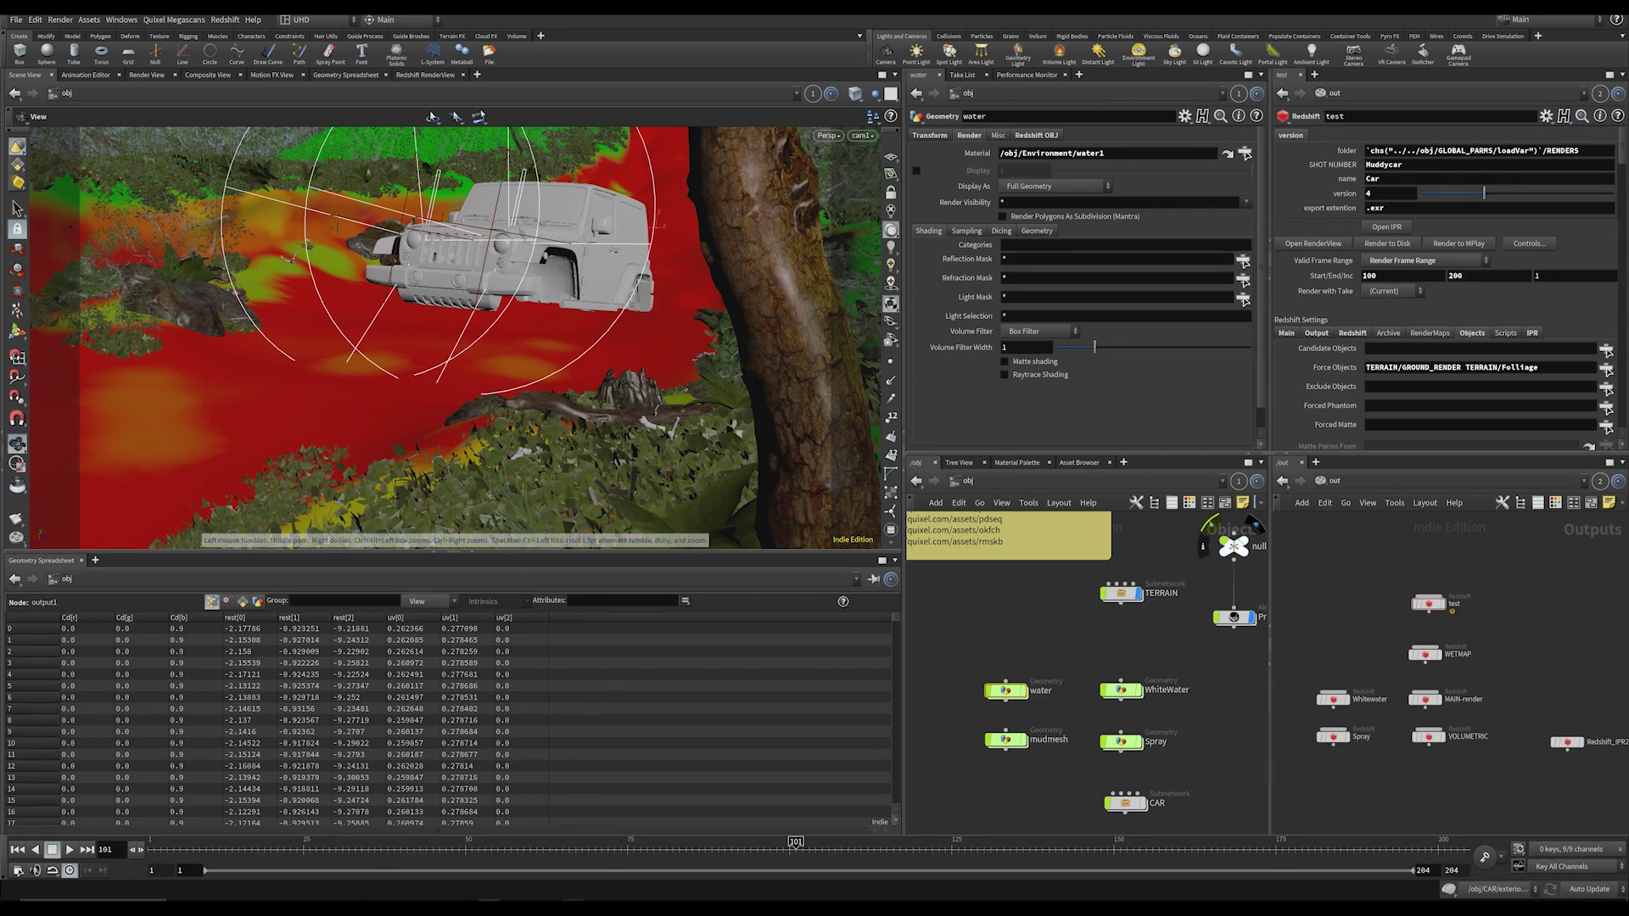
Step: Bring up the rendered sequence in an enlarged viewer and scrub it, examining the muddy water around the car
mouse_move(593, 906)
click(632, 870)
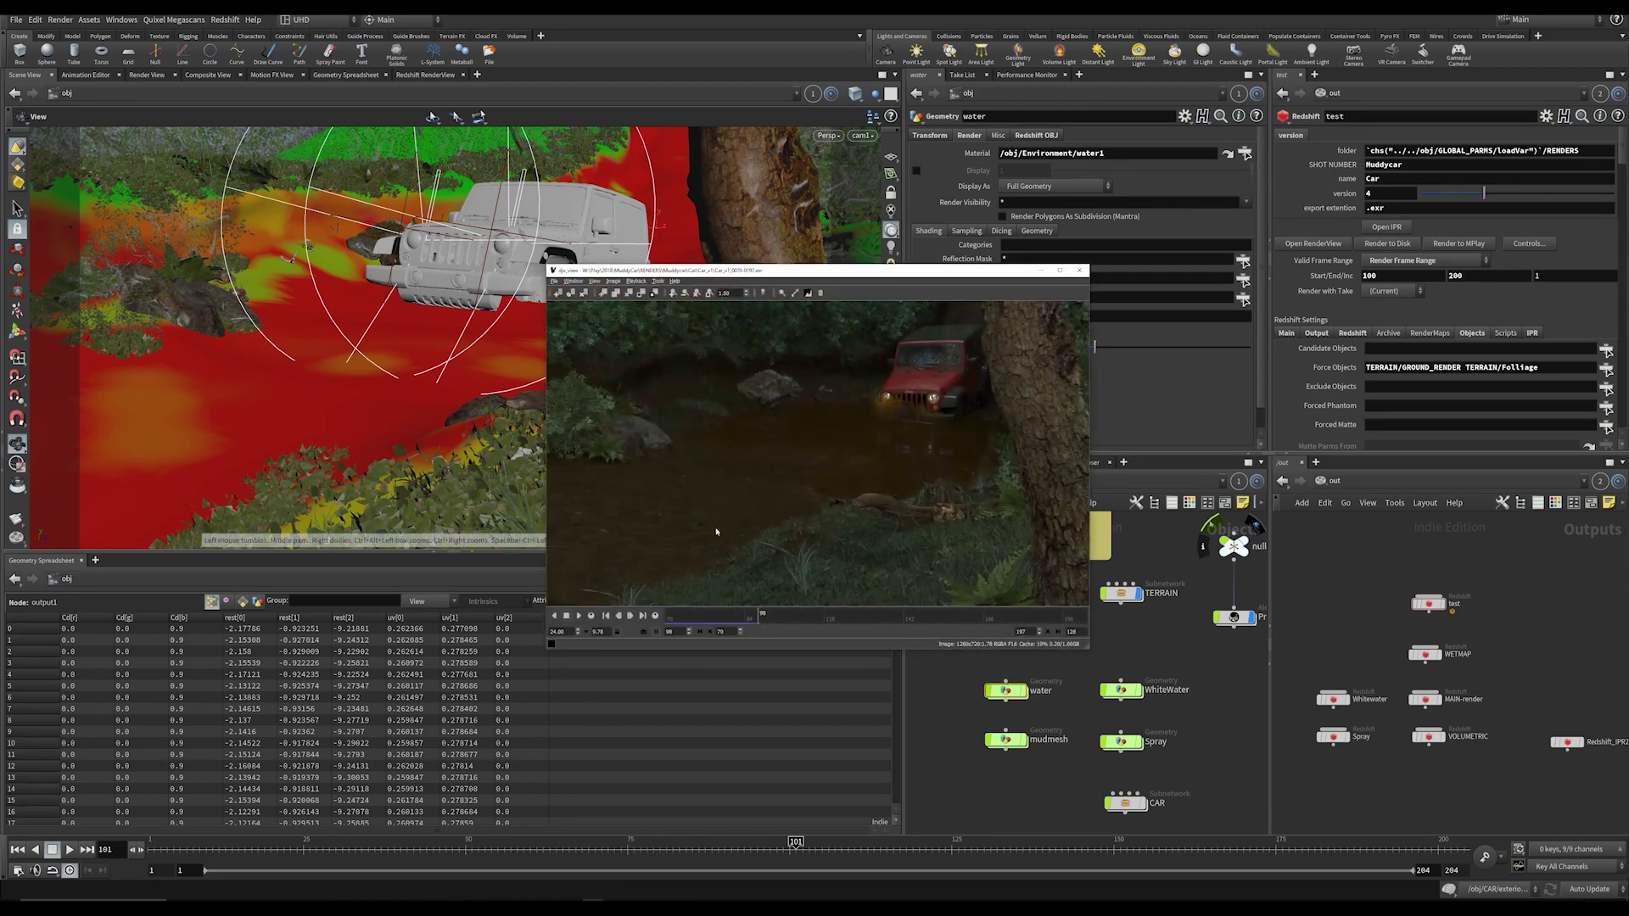
mouse_move(677, 620)
mouse_down()
mouse_move(753, 623)
mouse_move(657, 625)
mouse_up()
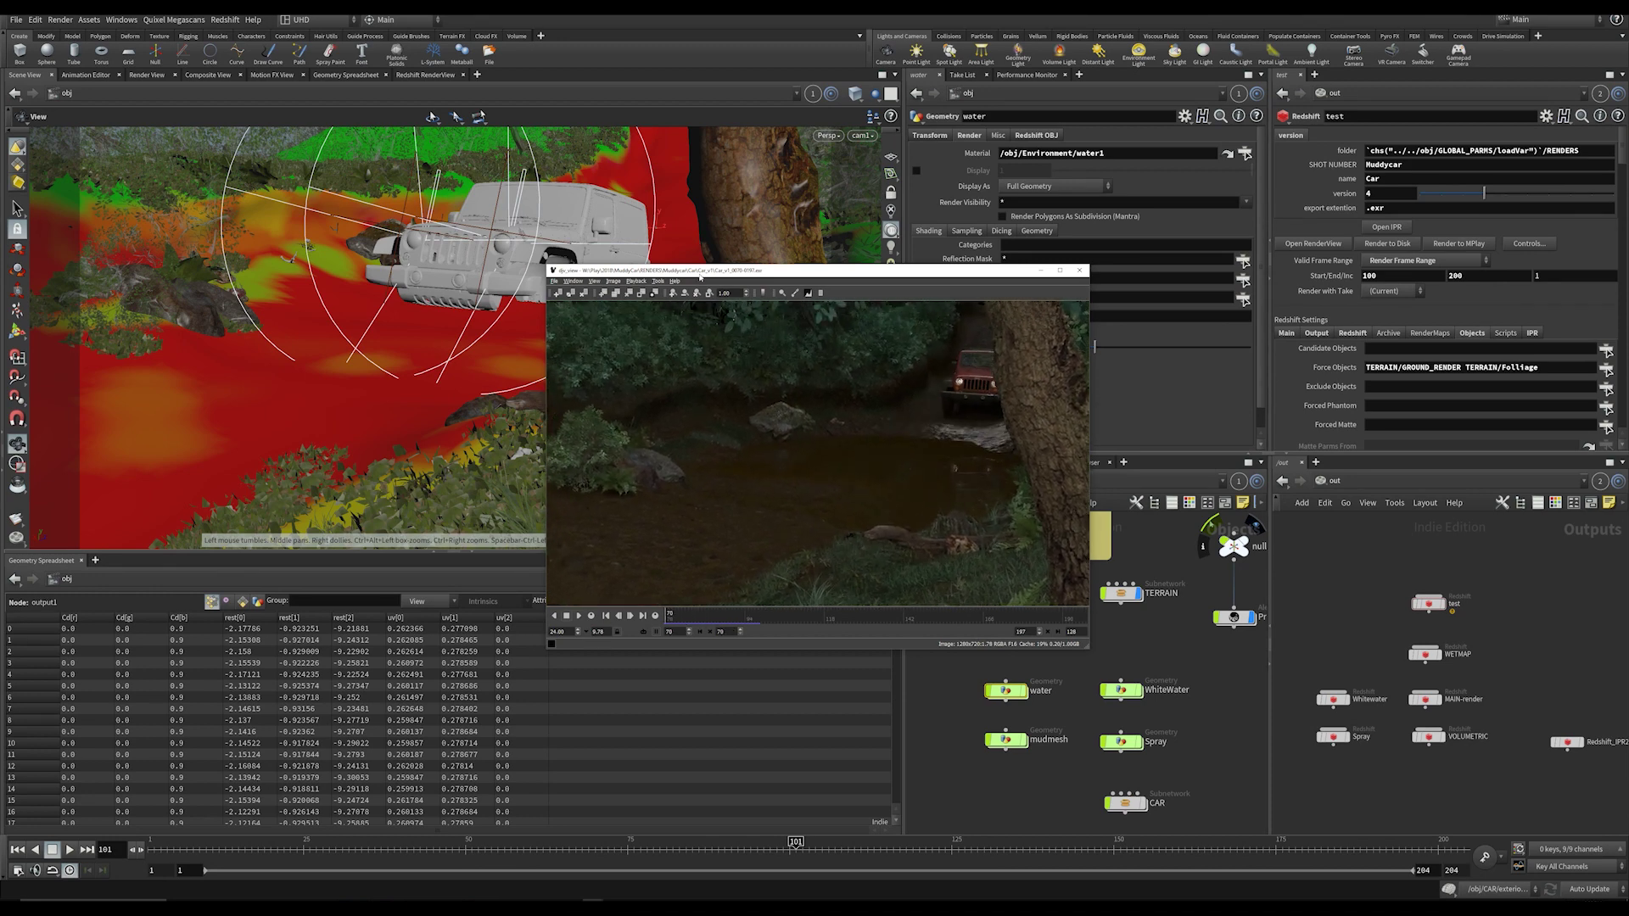
drag(699, 276, 410, 122)
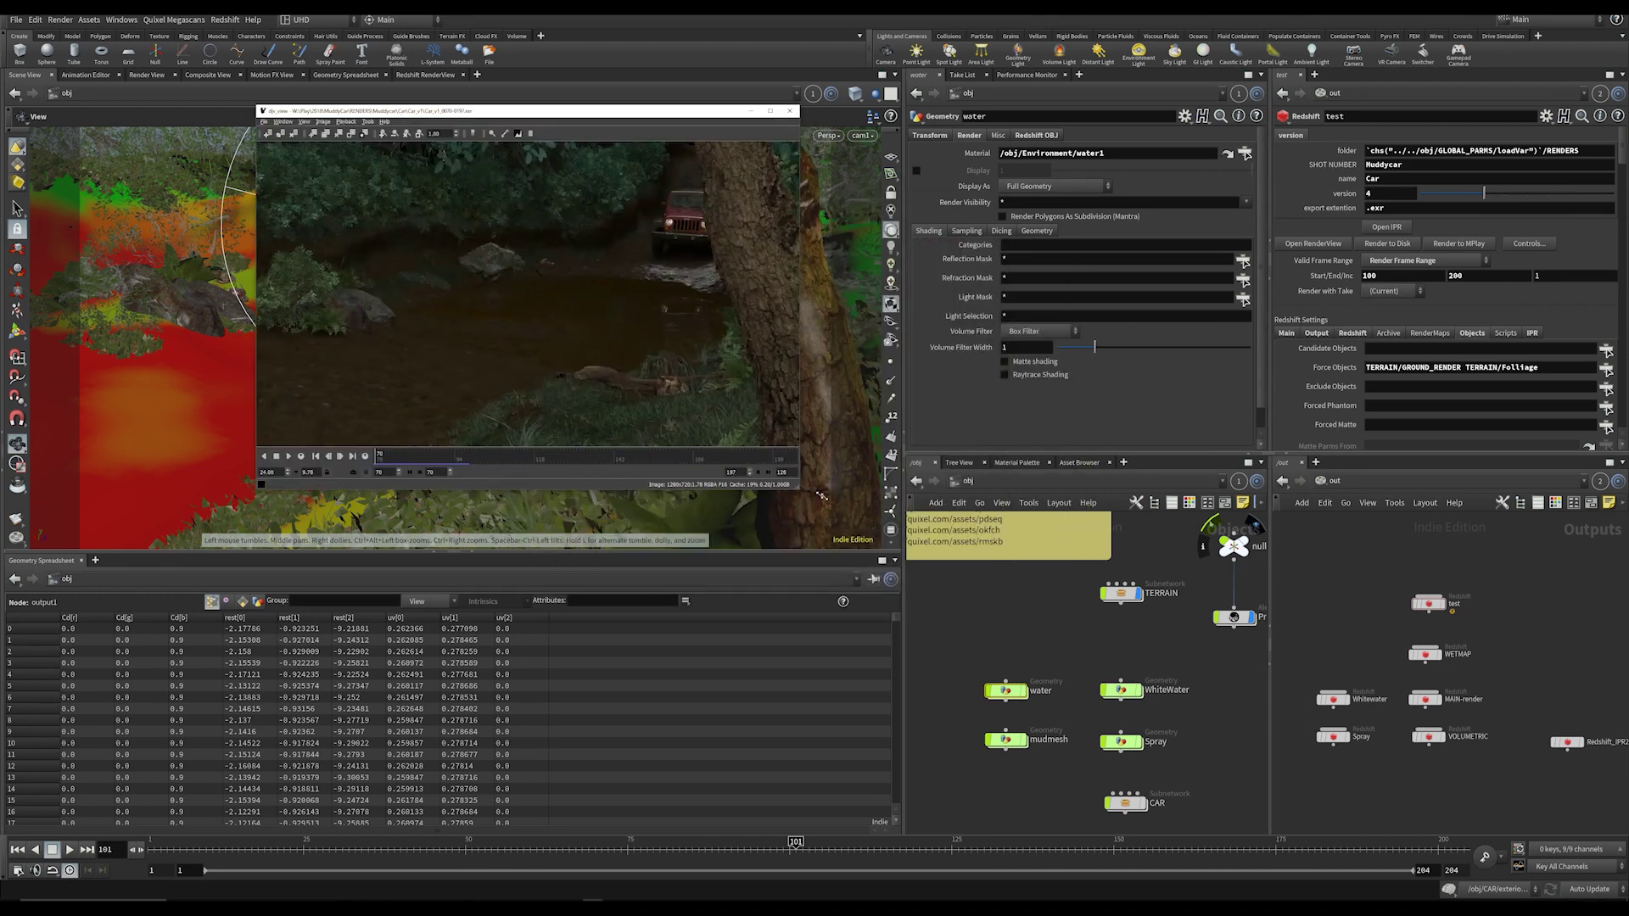
drag(822, 495, 1203, 732)
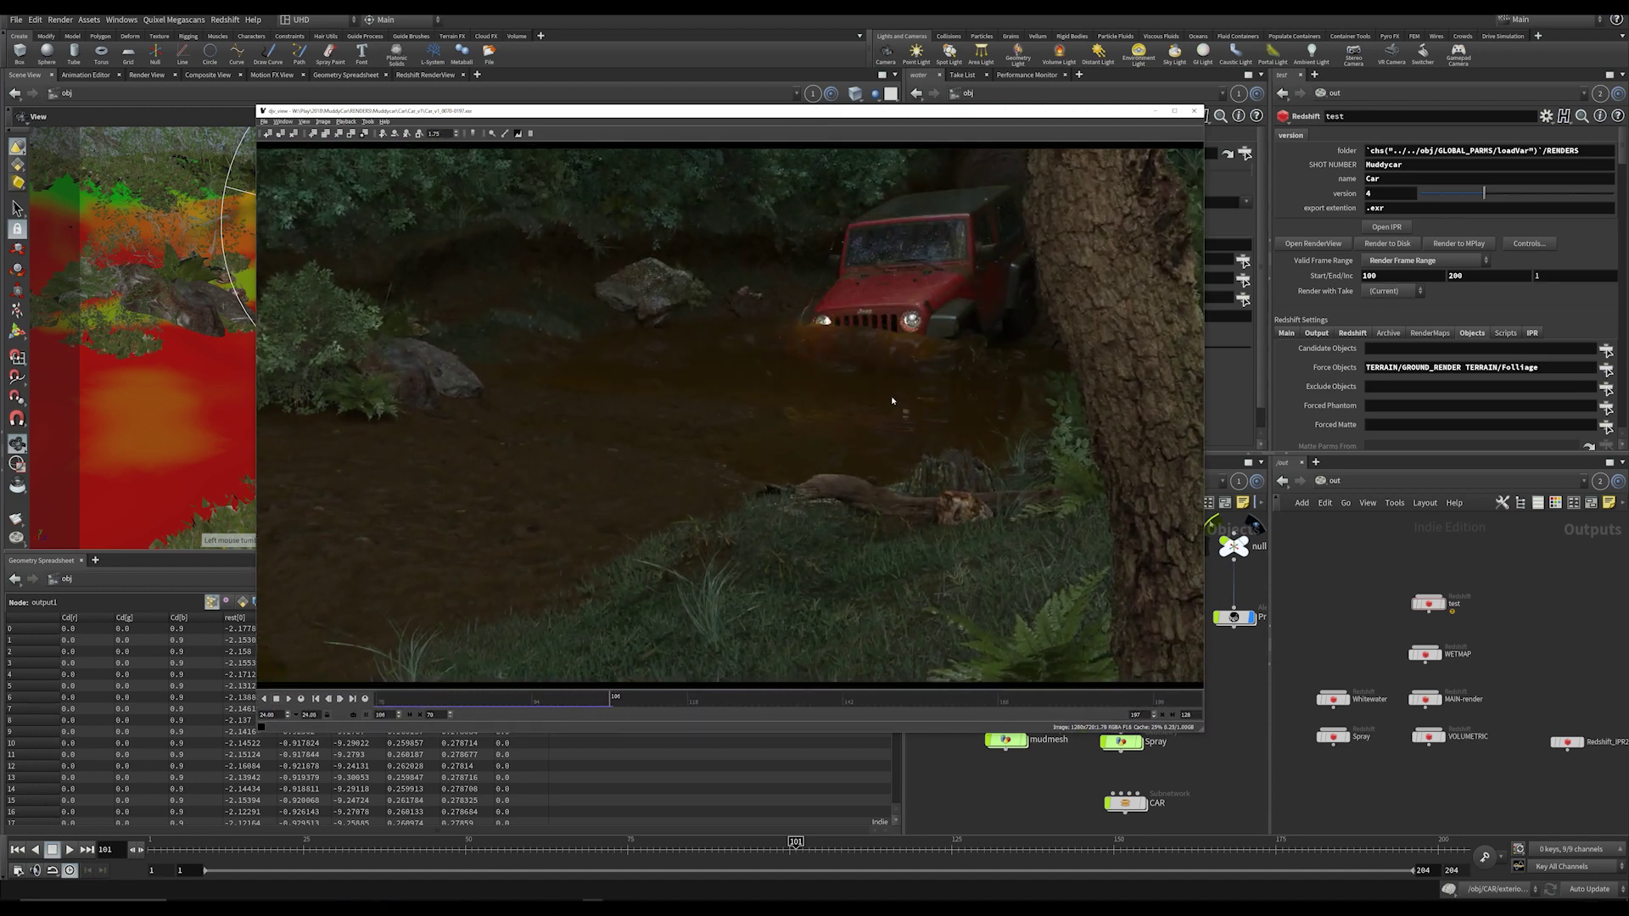
click(541, 701)
drag(495, 709, 490, 675)
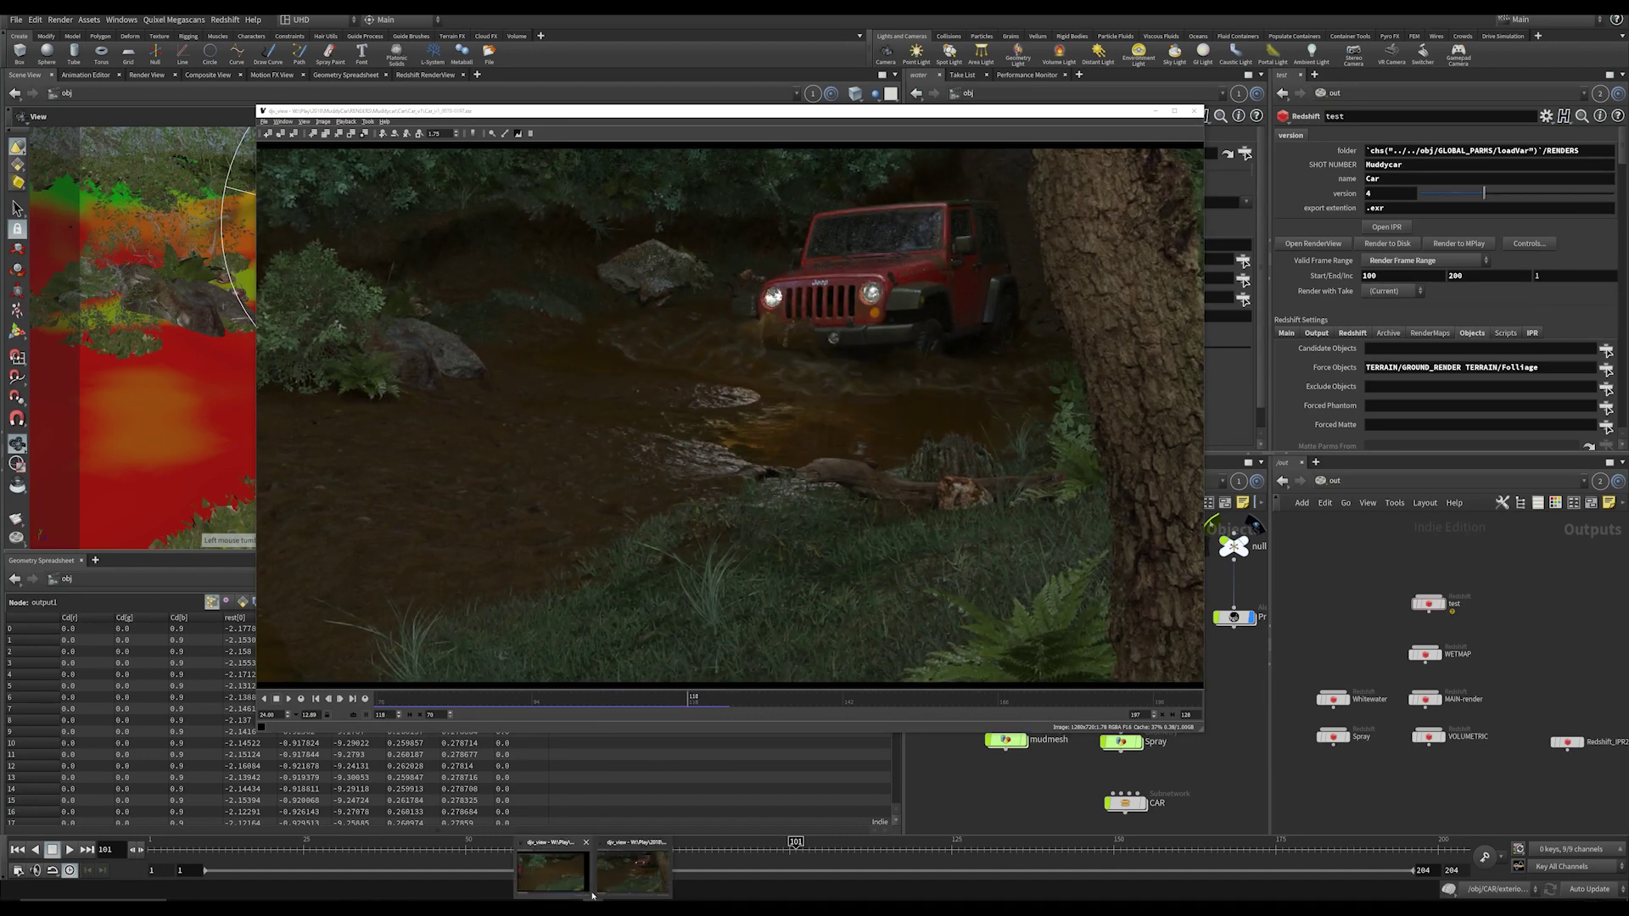
Step: Compare the water in the second rendered sequence with the first one, scrubbing both, and minimize the two viewers
click(649, 874)
drag(813, 699, 648, 727)
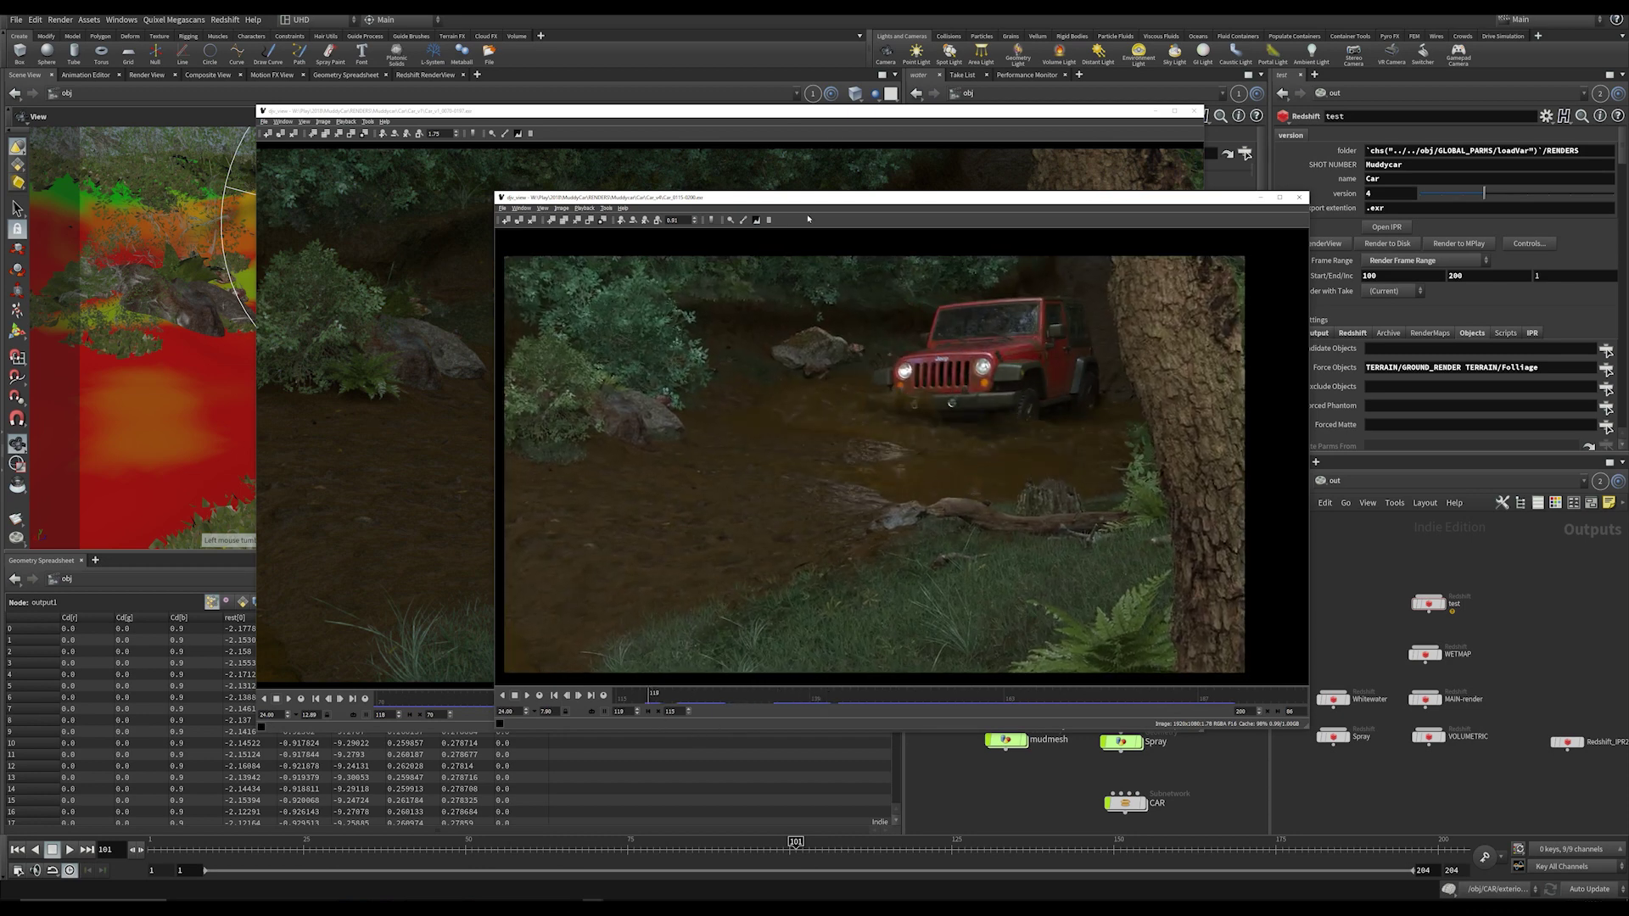
drag(827, 200, 704, 206)
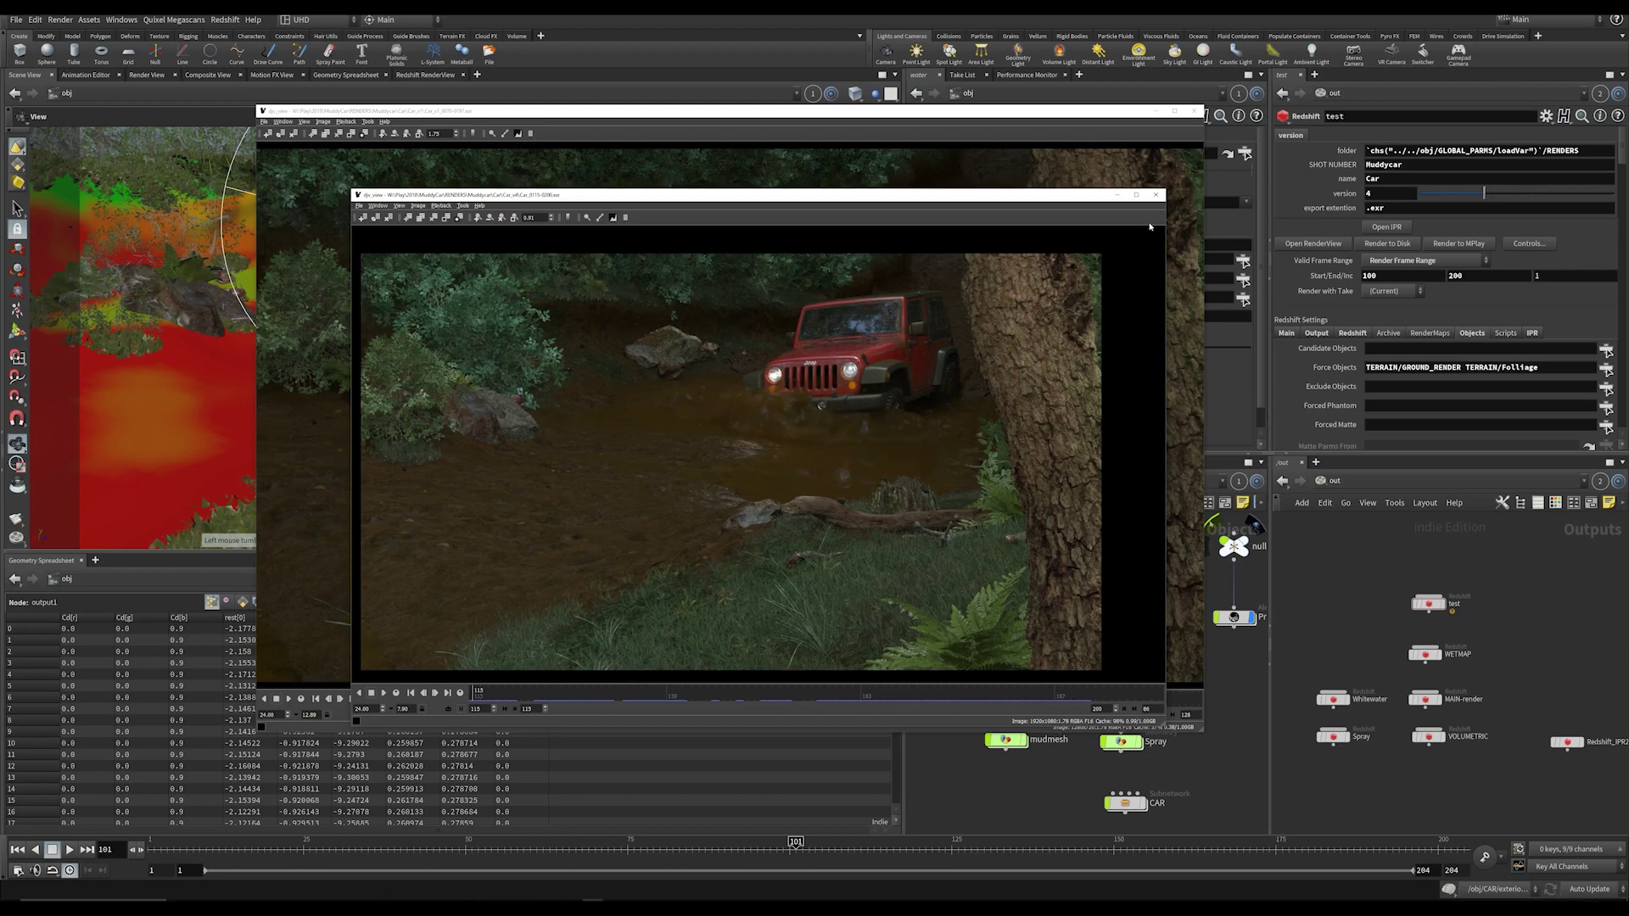
click(1117, 195)
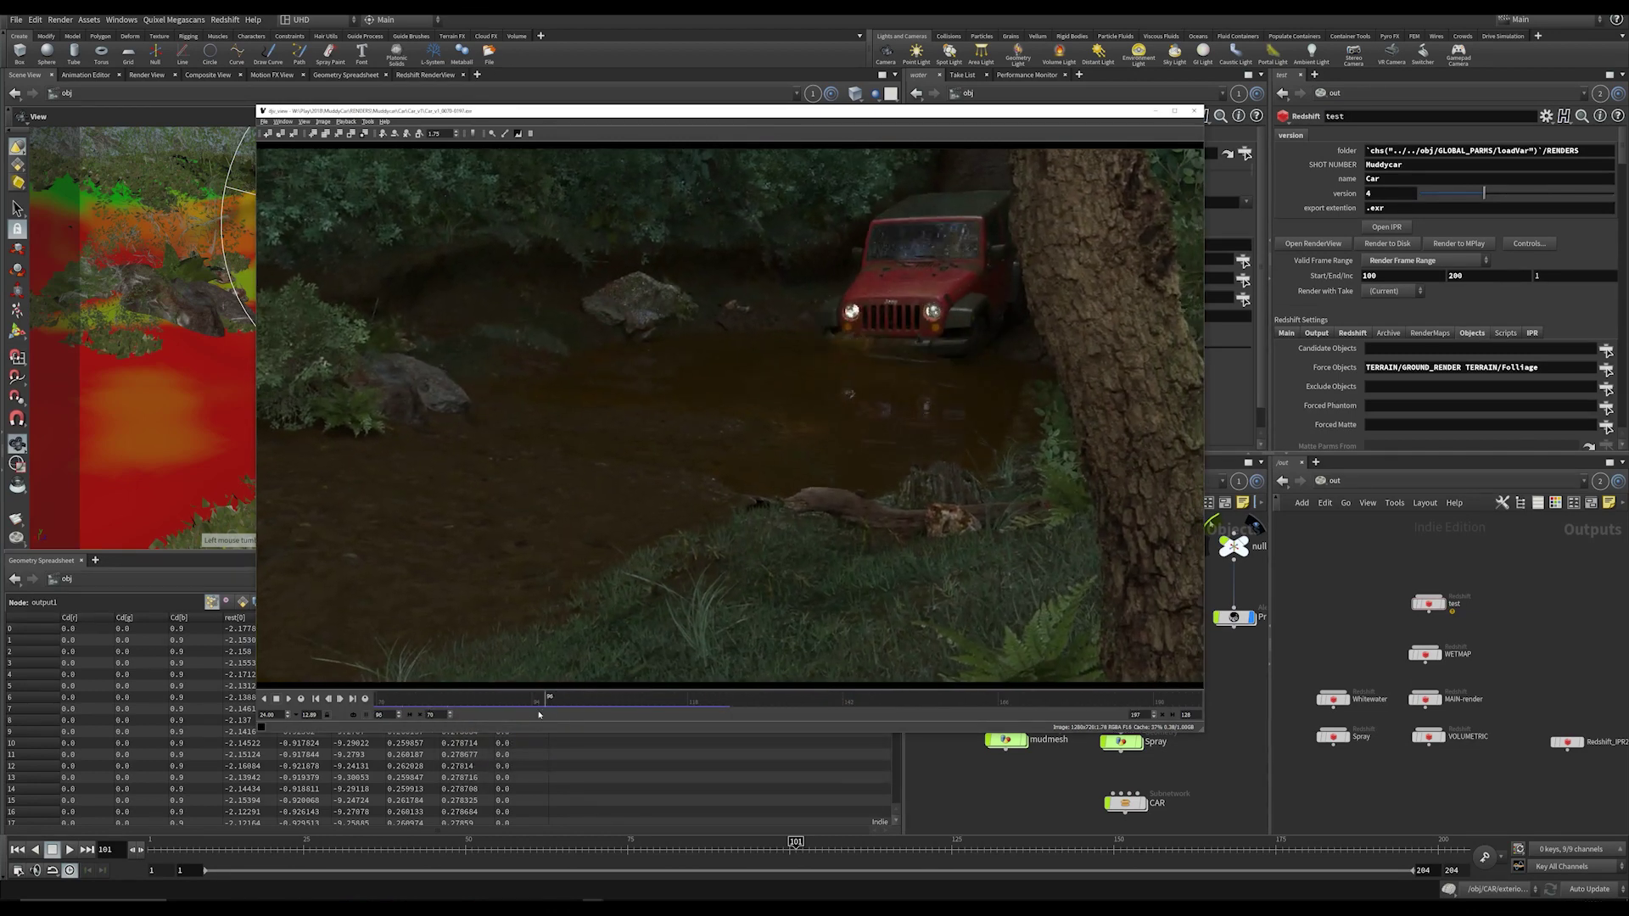
drag(539, 716, 706, 727)
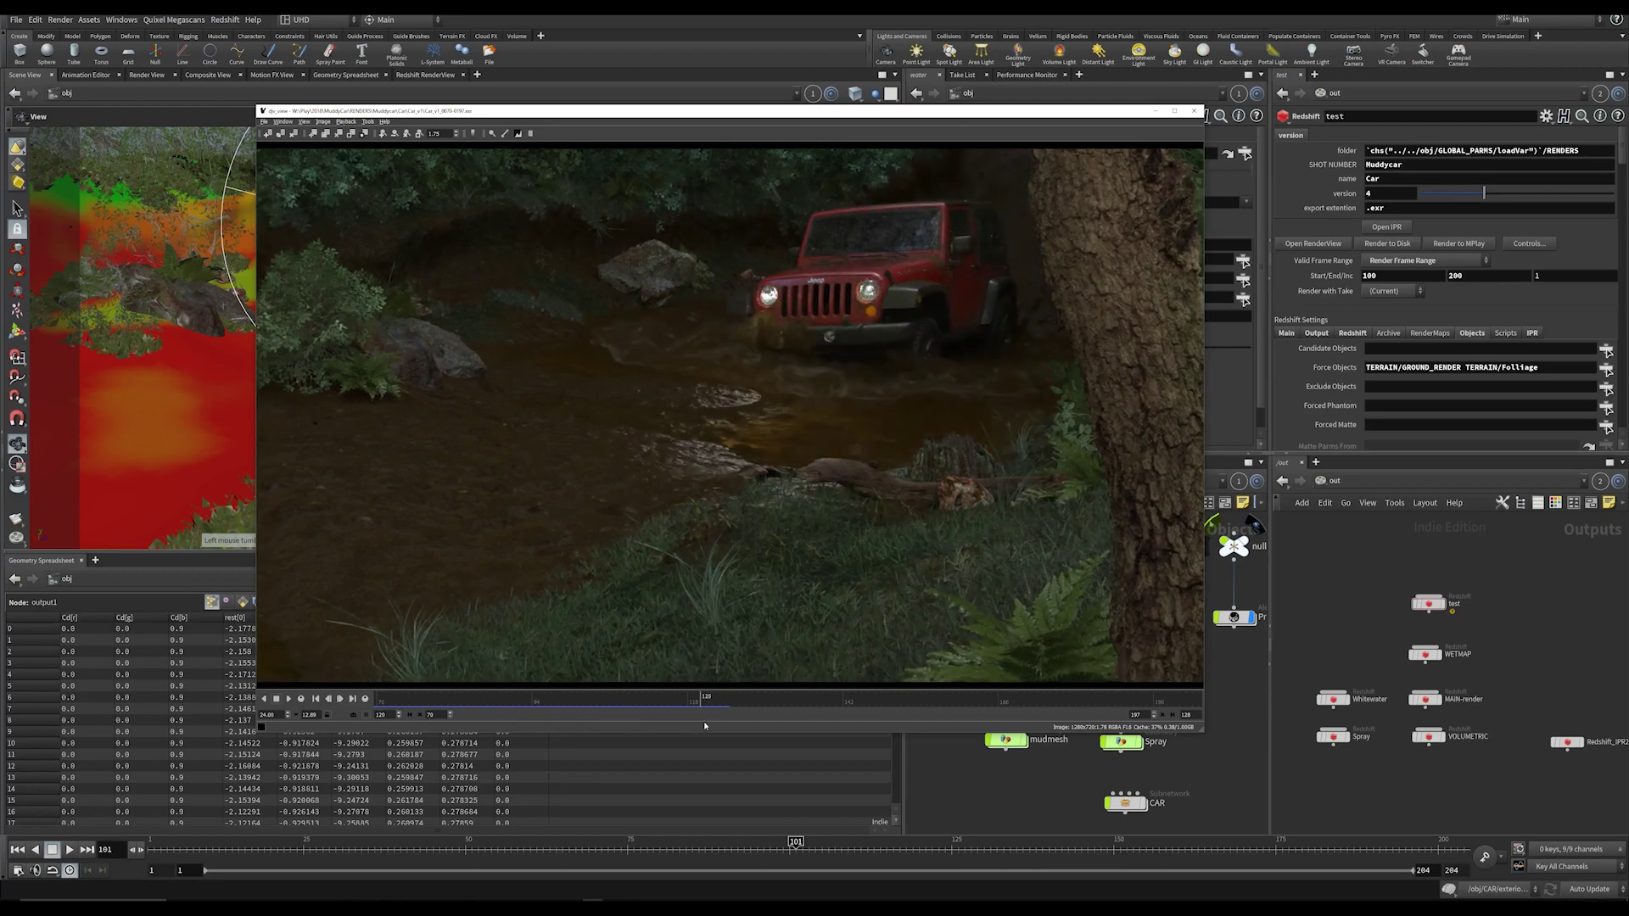
click(1156, 111)
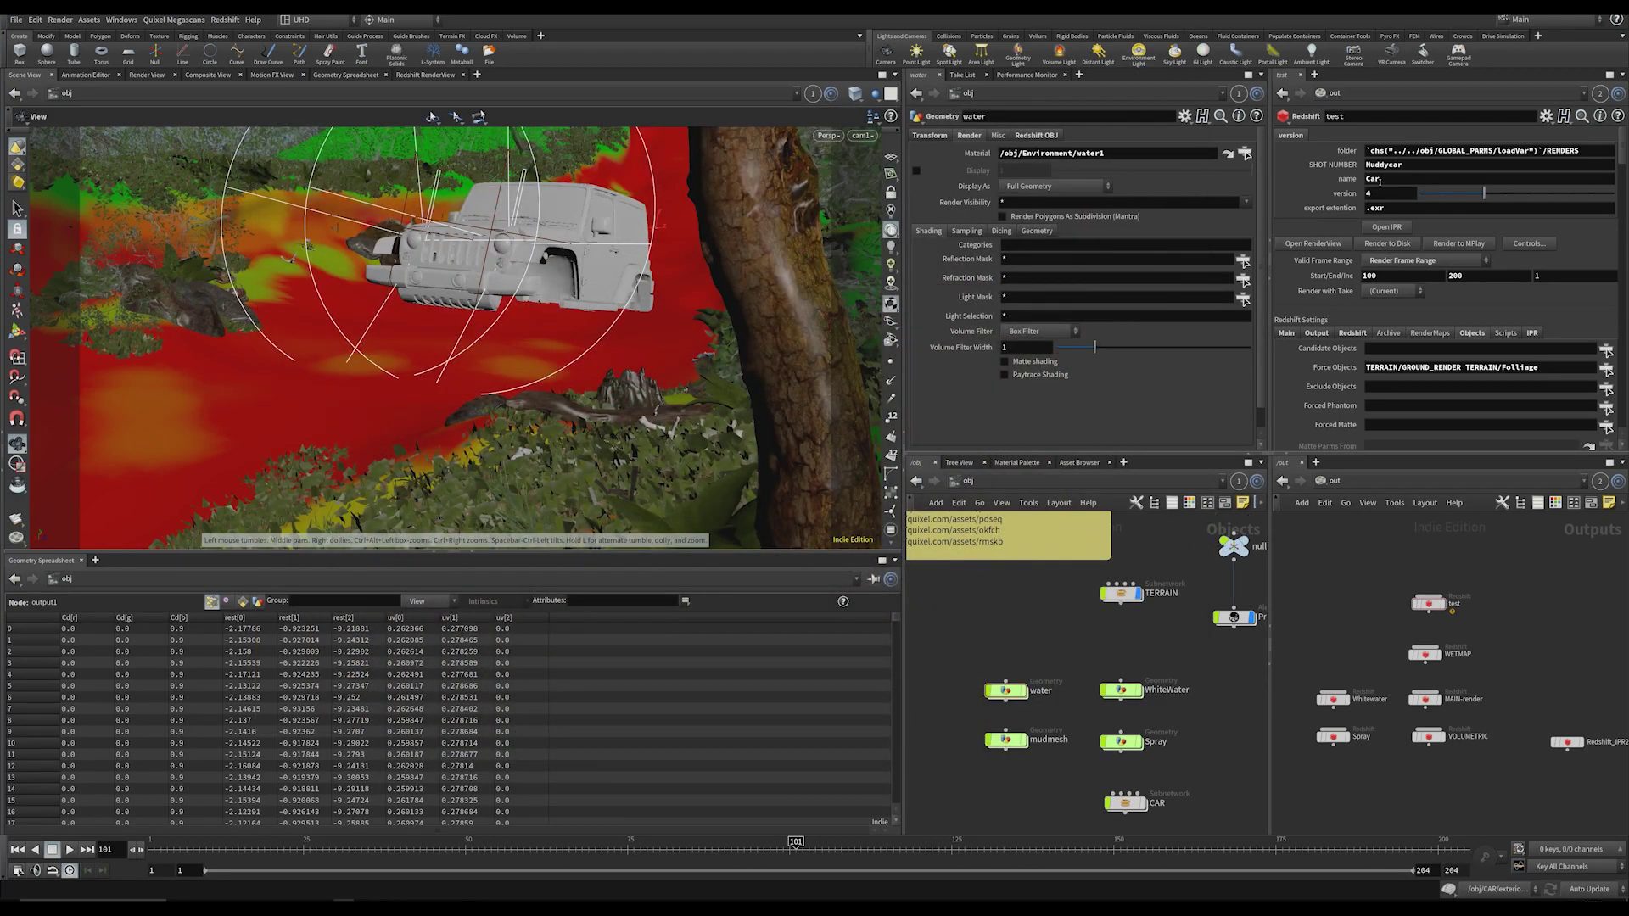
Step: Look inside the water object's network and return to the obj level
mouse_move(1078, 645)
middle_down()
mouse_move(1090, 612)
mouse_move(1065, 670)
middle_up()
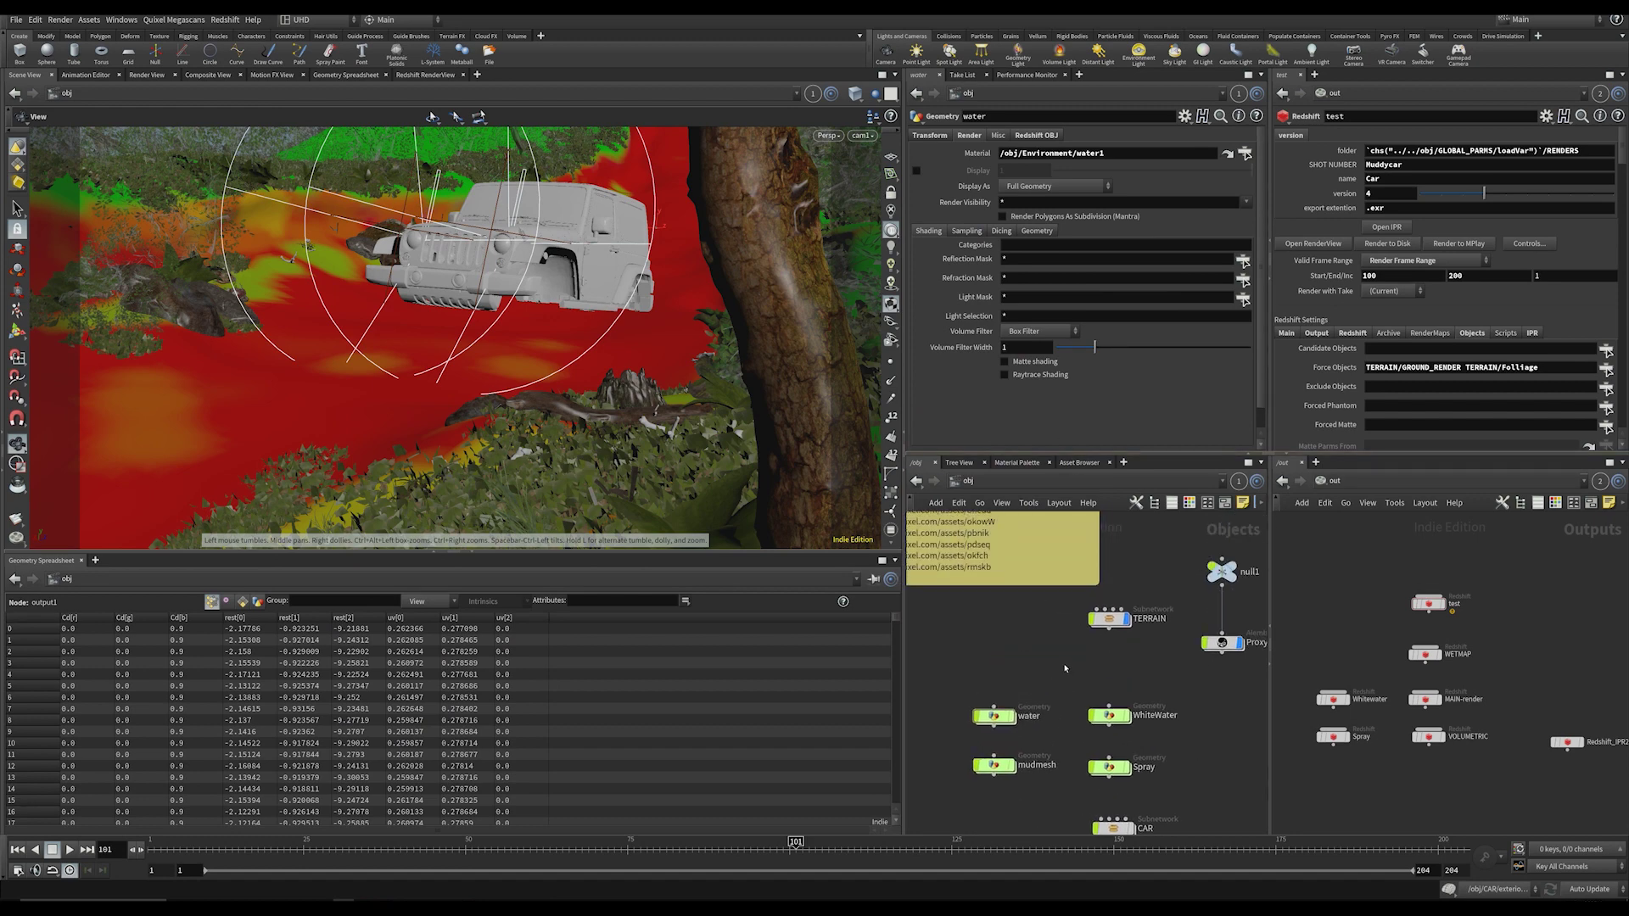
scroll(1066, 660, down, 3)
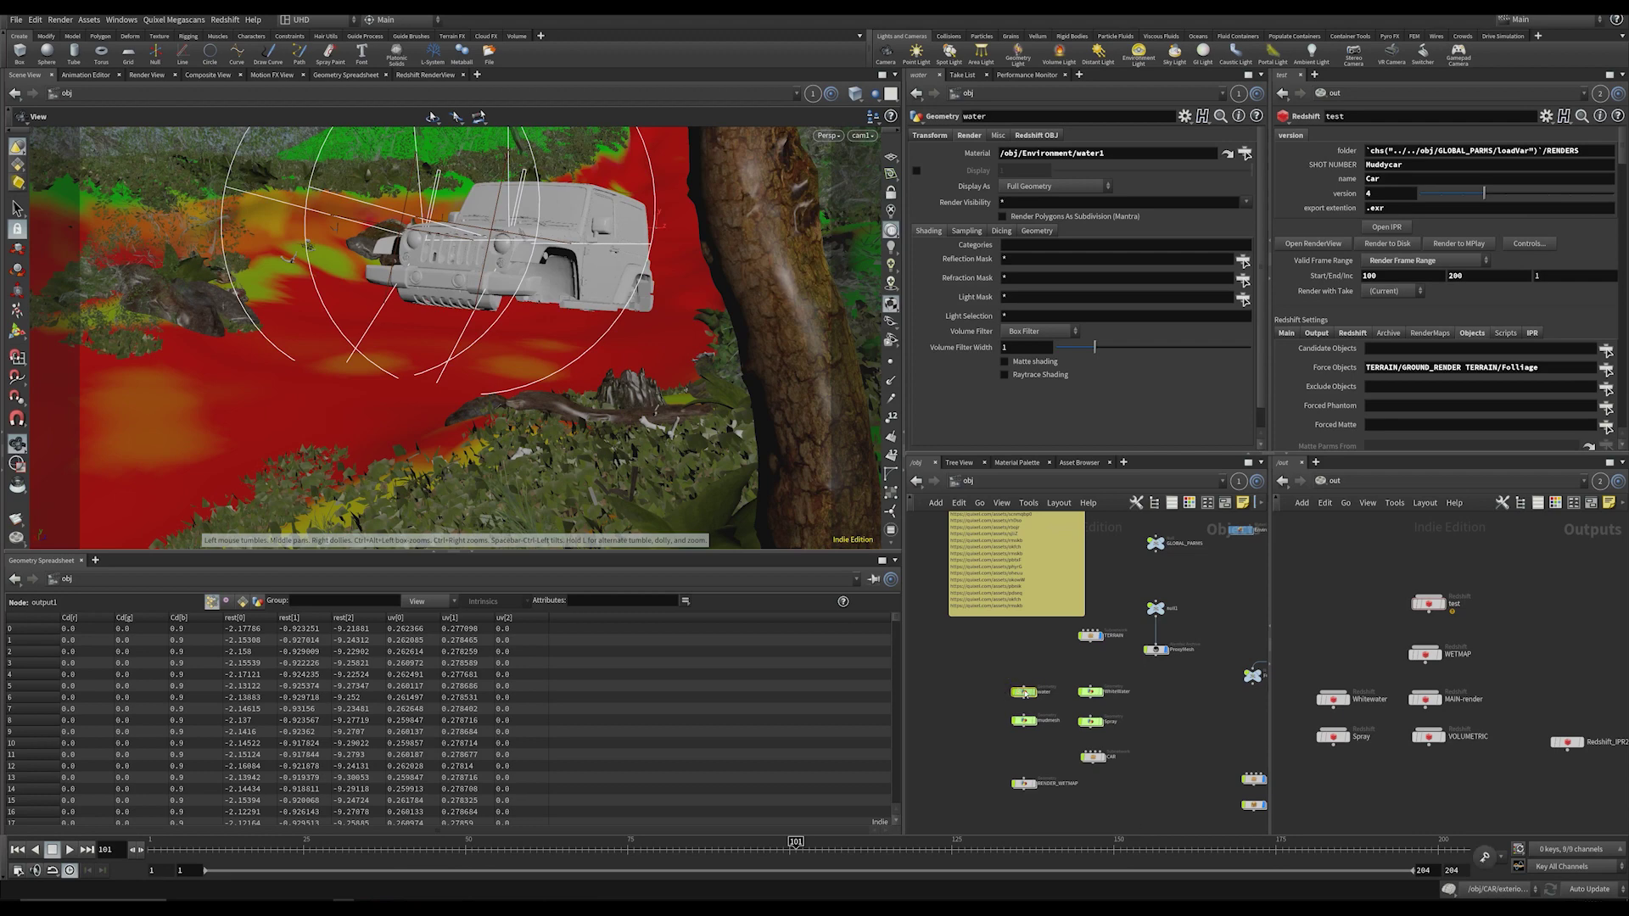
double_click(1024, 692)
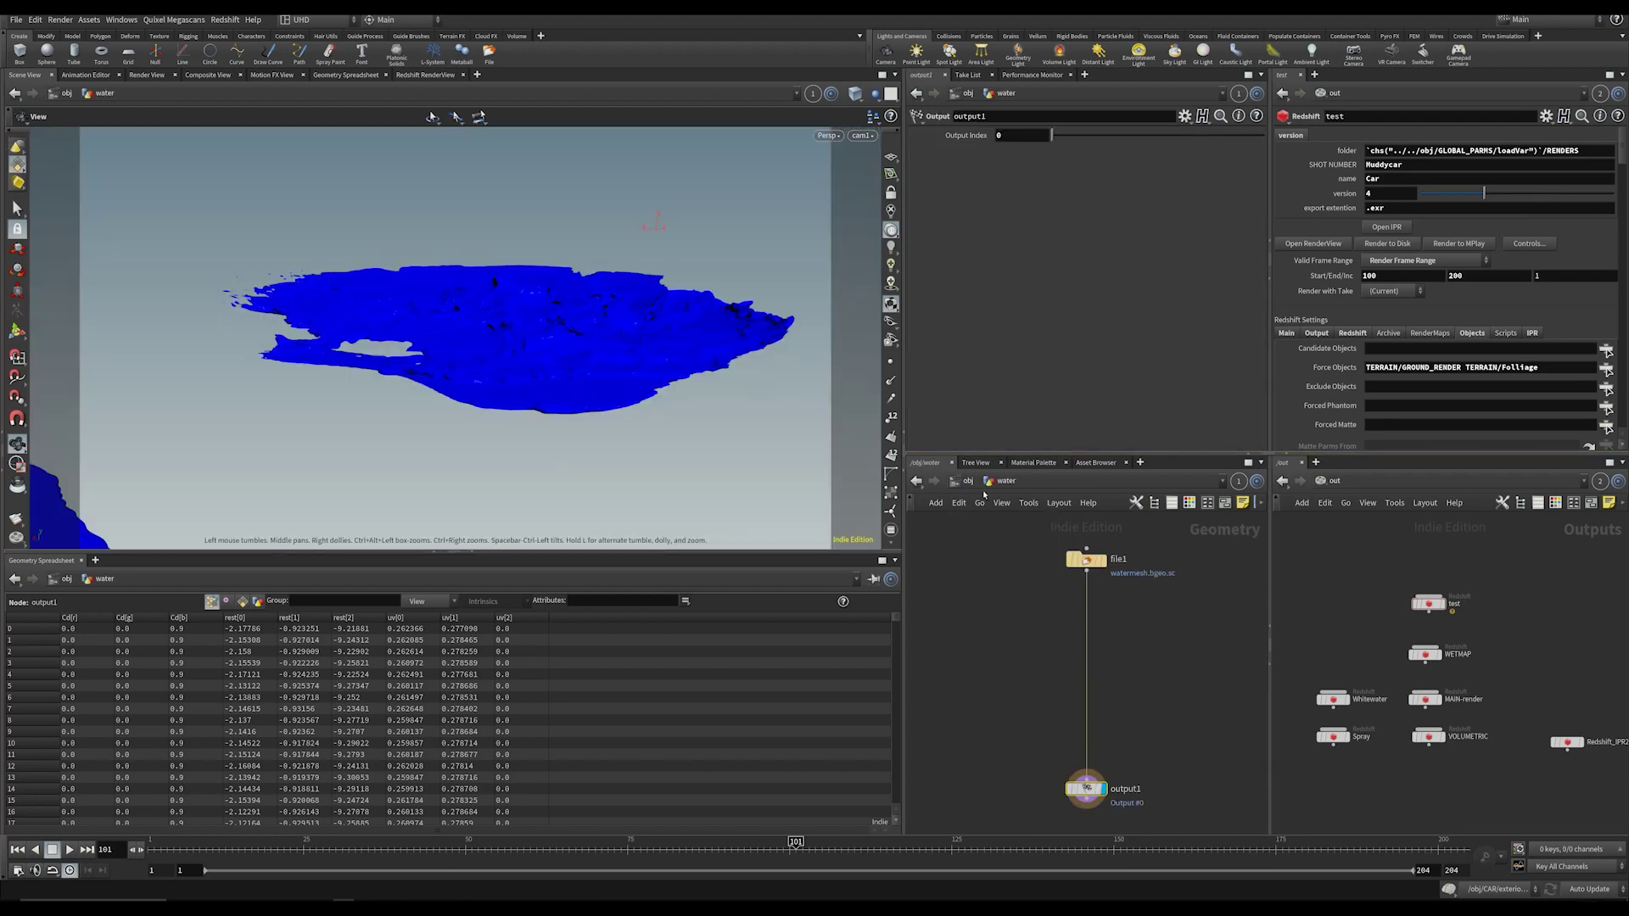
click(968, 481)
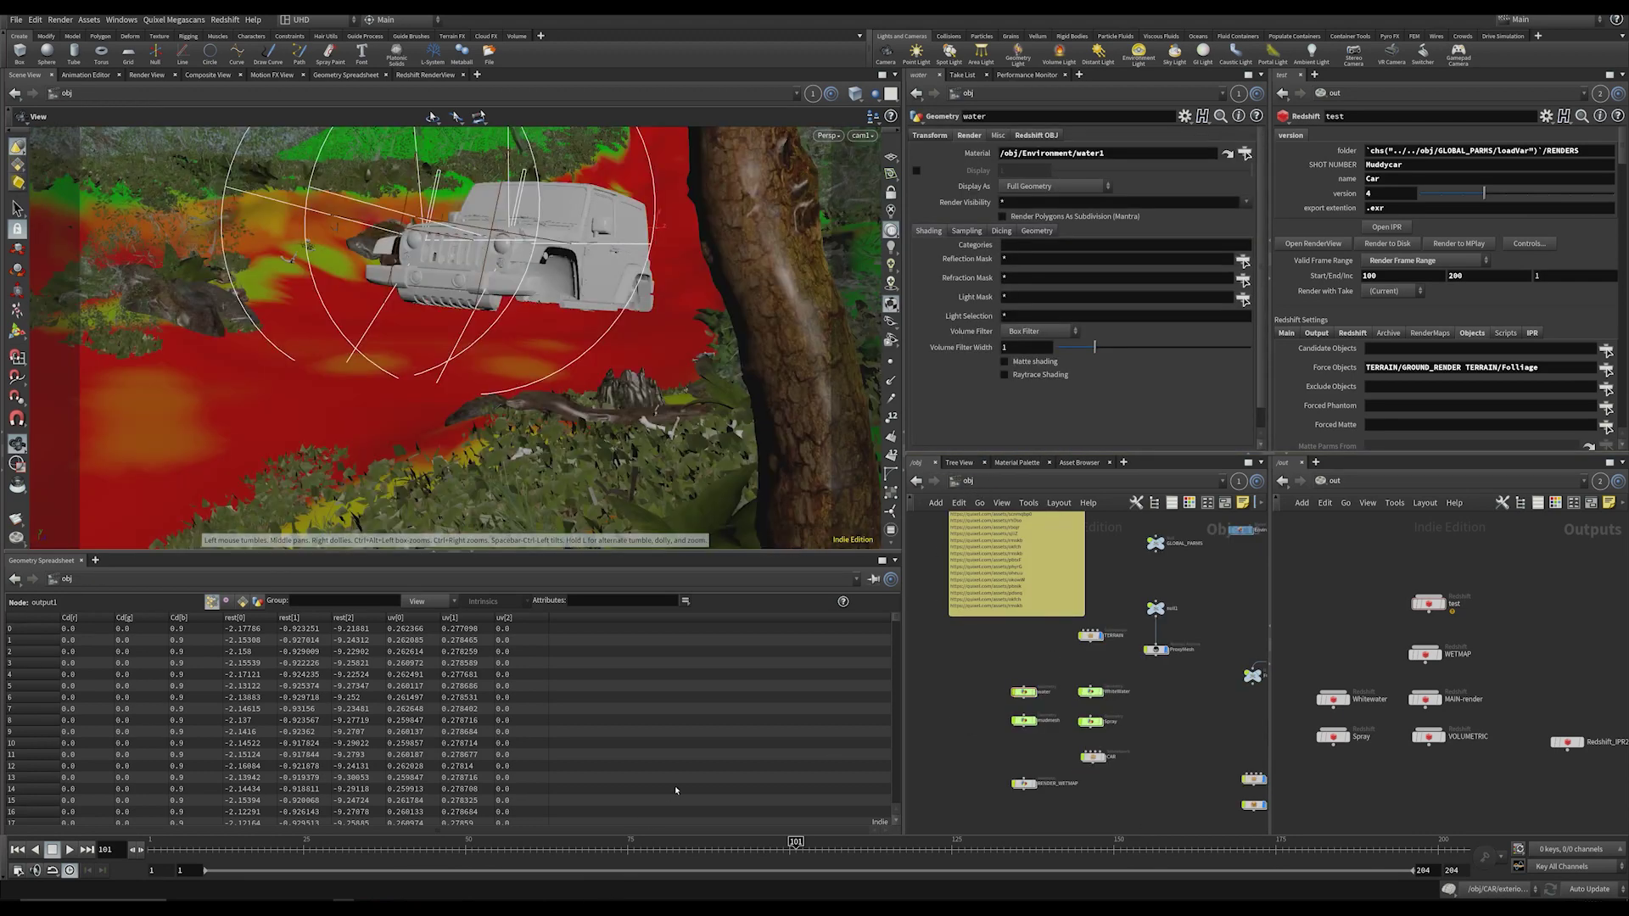
Step: Open the WhiteWater object's network
scroll(1129, 763, up, 3)
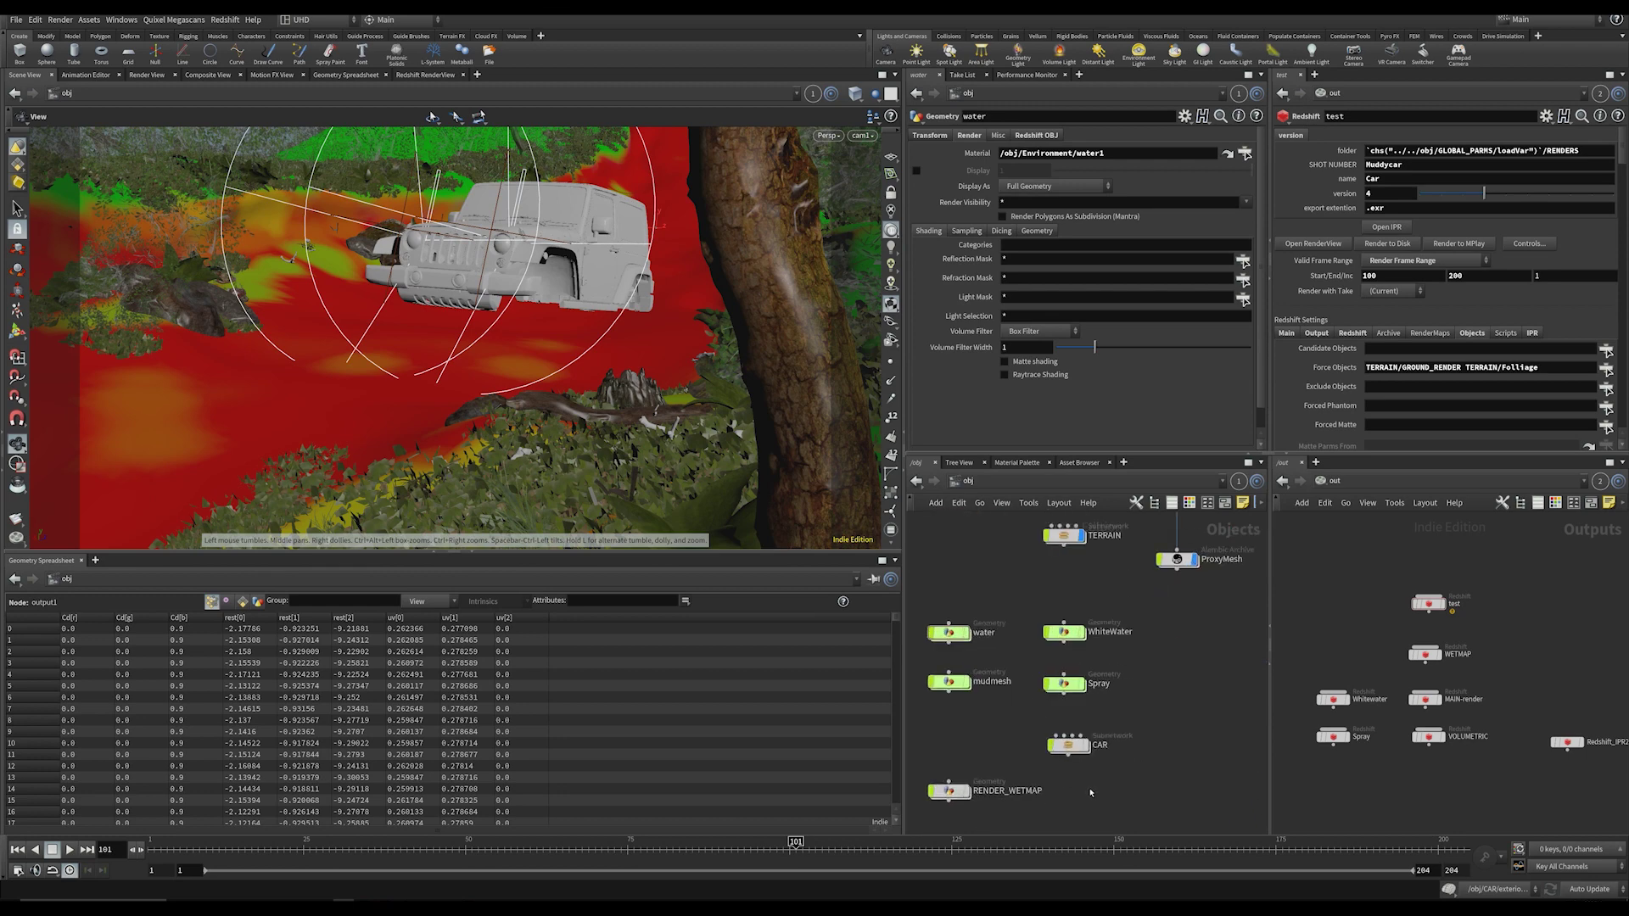
middle_drag(1091, 793, 1103, 827)
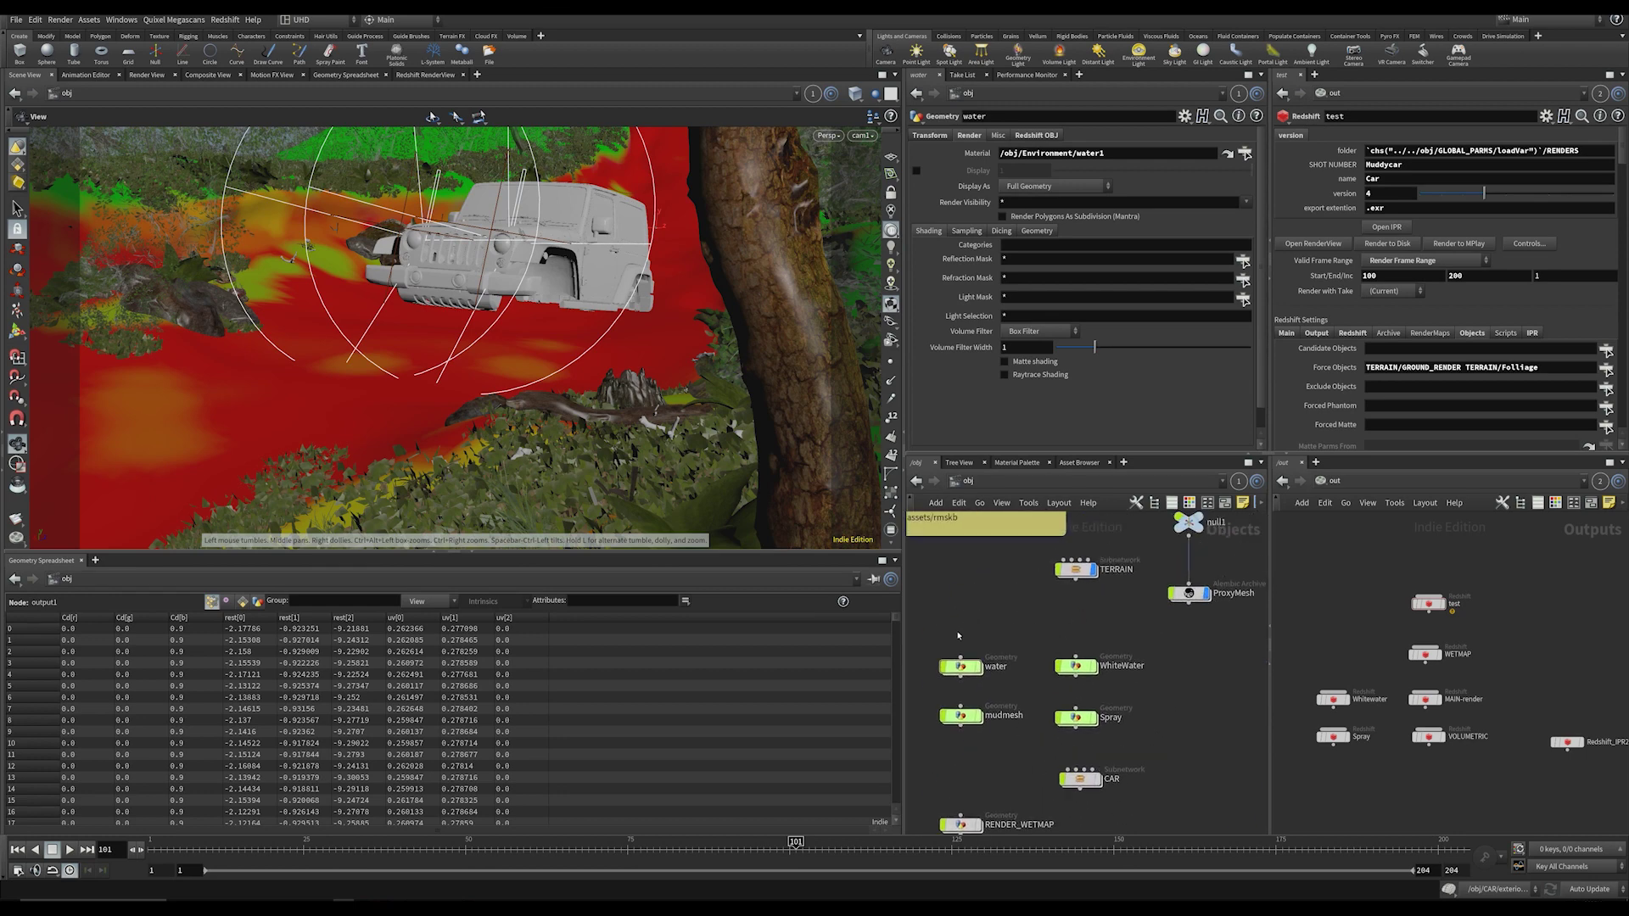
middle_drag(958, 635, 1000, 643)
scroll(1000, 608, down, 1)
scroll(998, 615, up, 1)
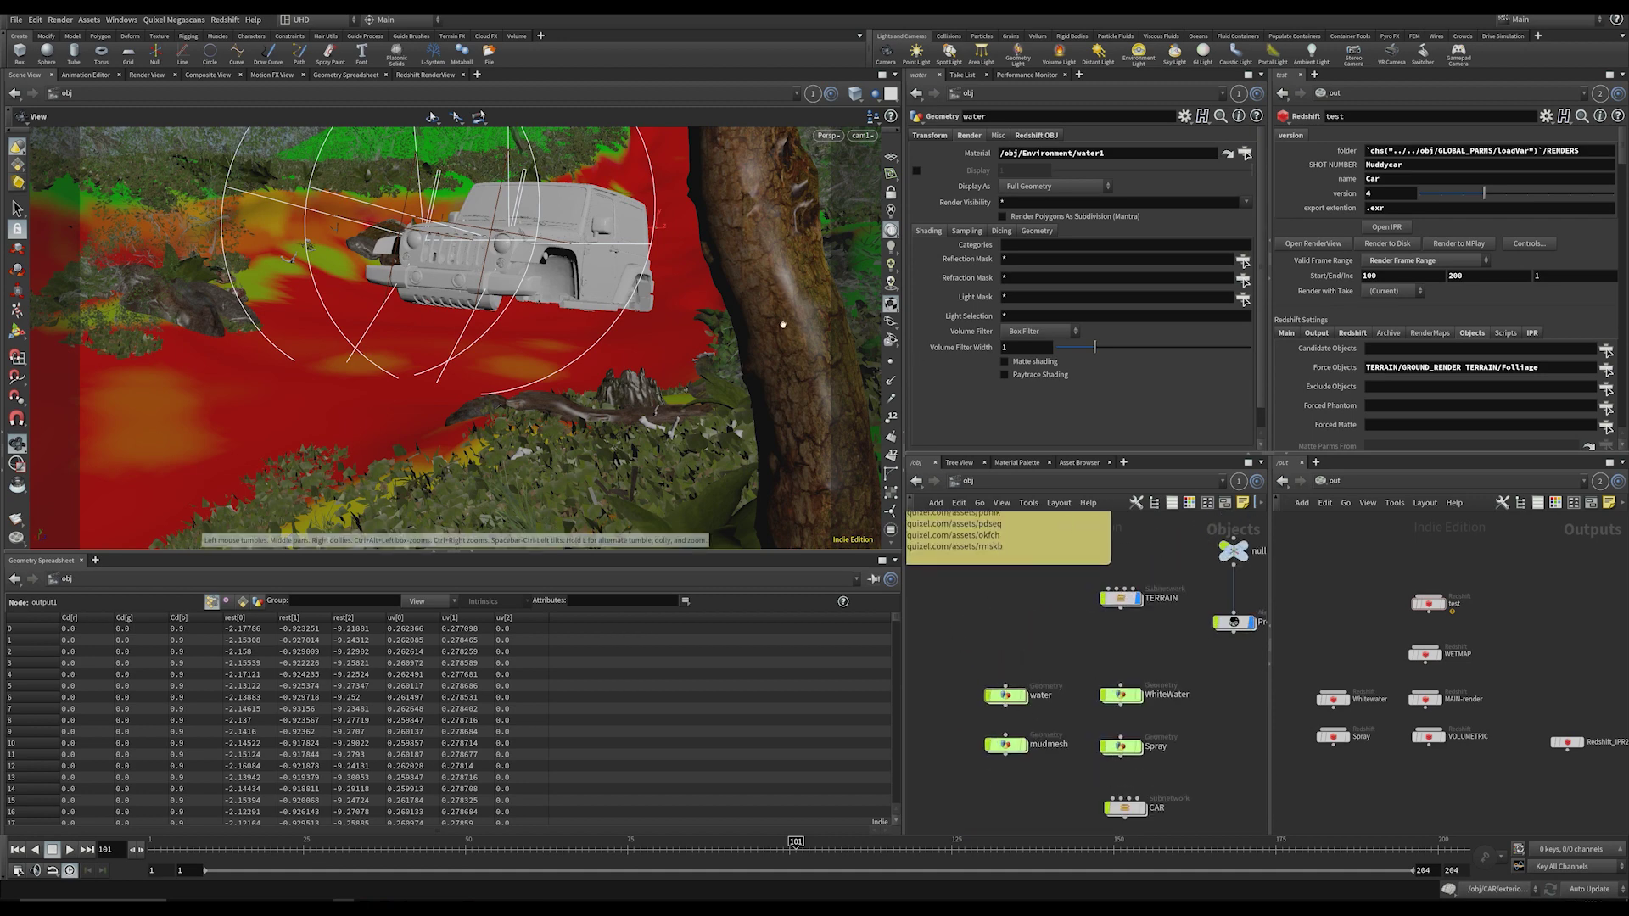
scroll(1029, 632, down, 3)
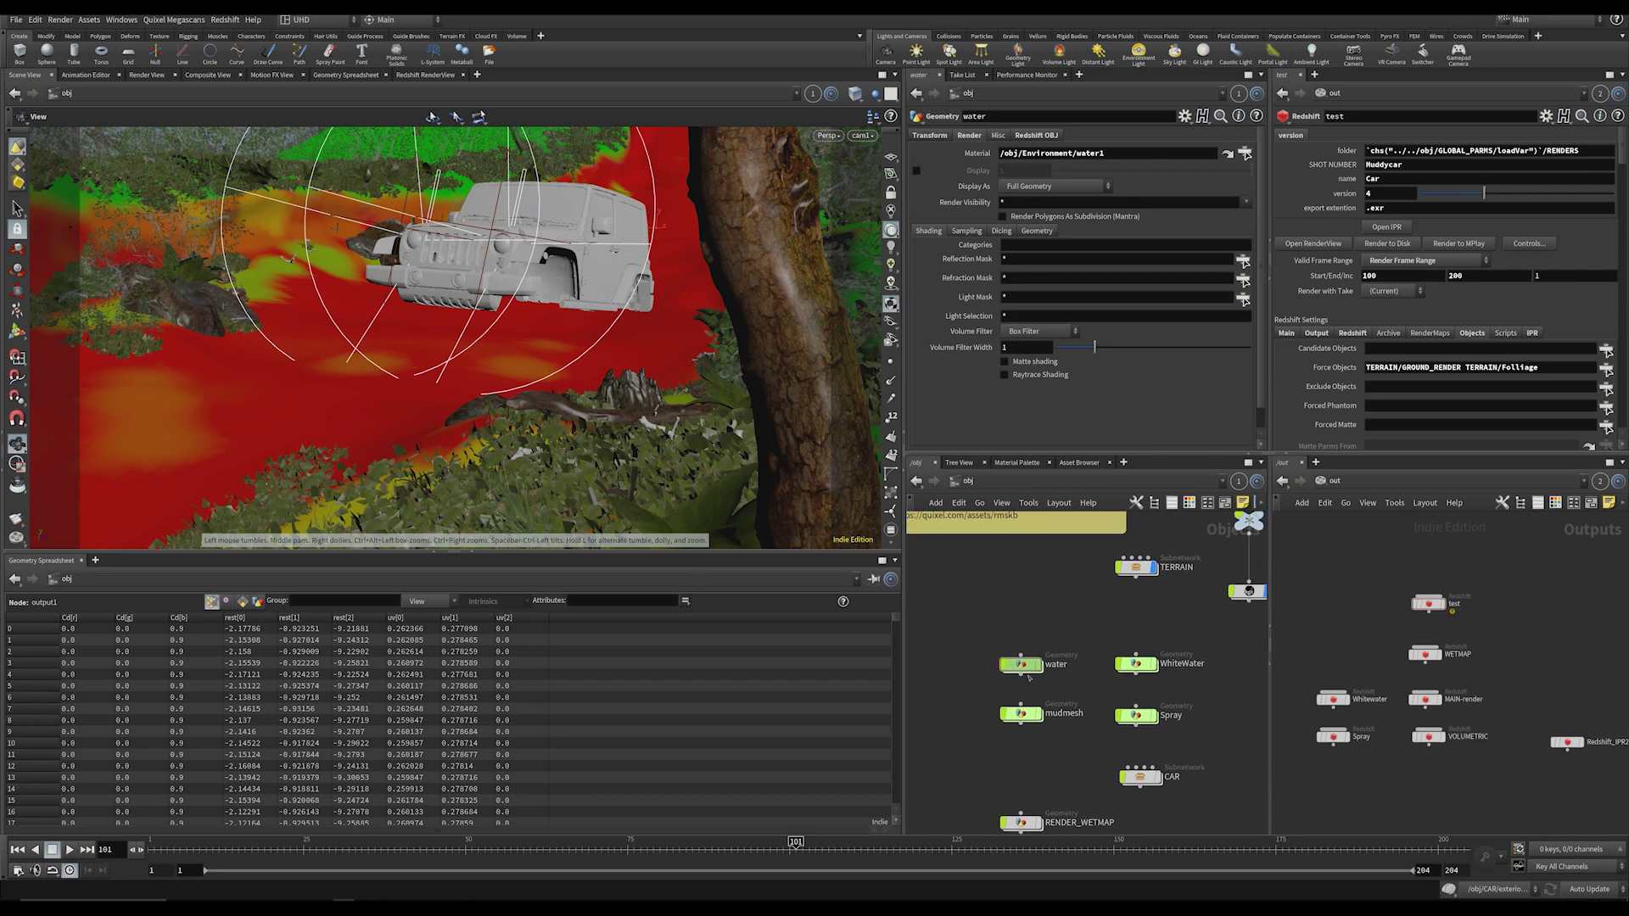
scroll(1164, 651, up, 3)
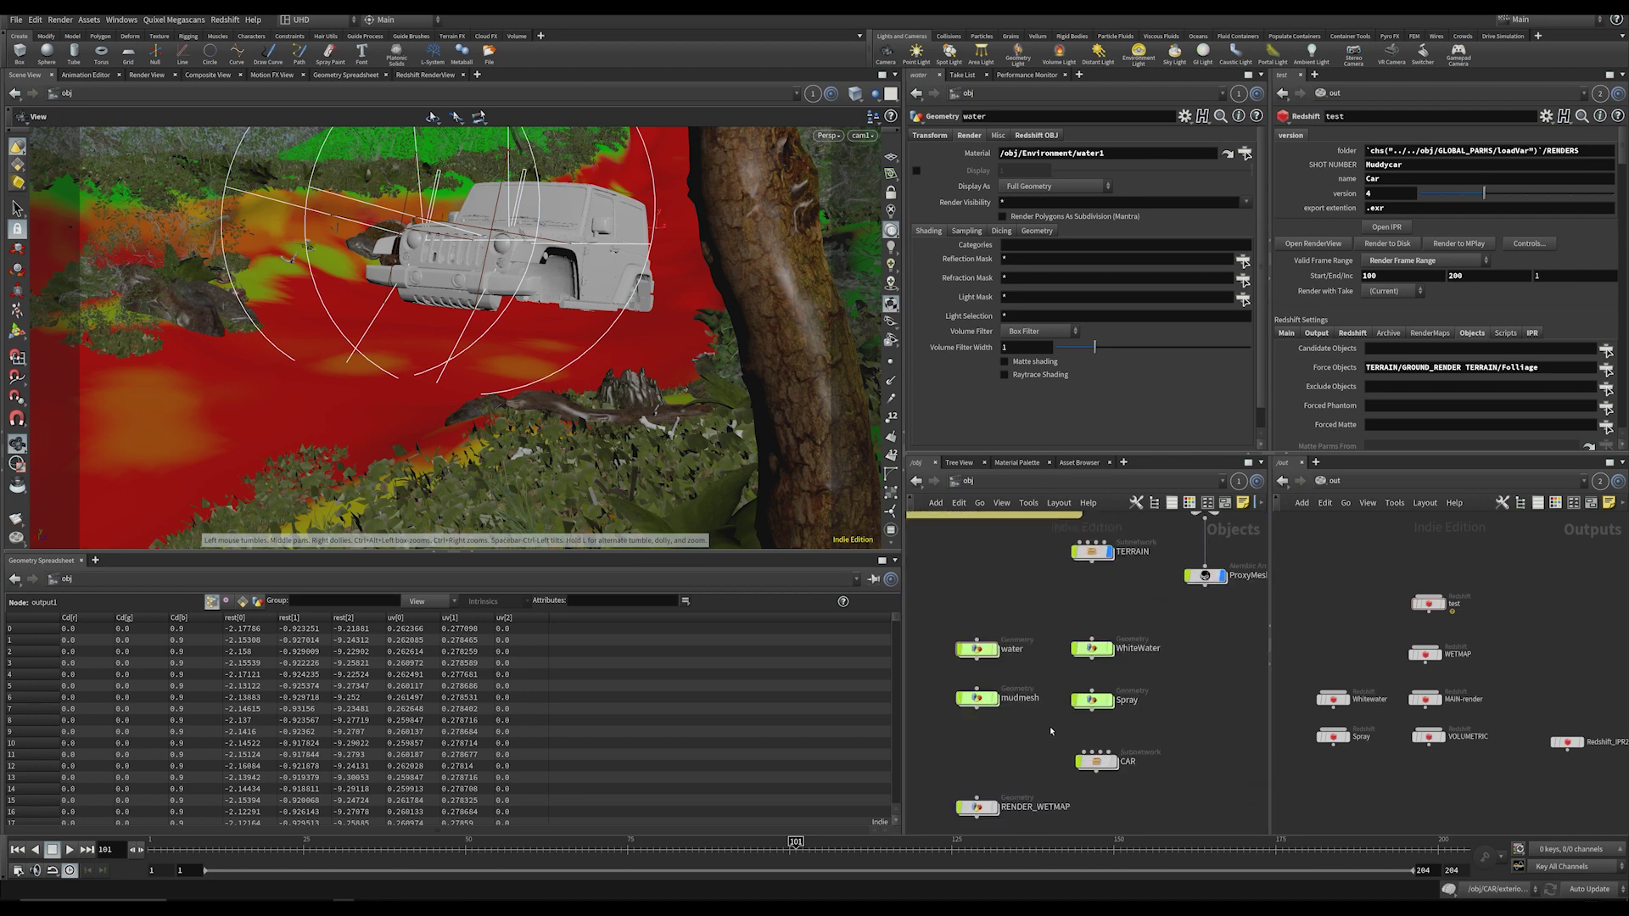
click(1079, 683)
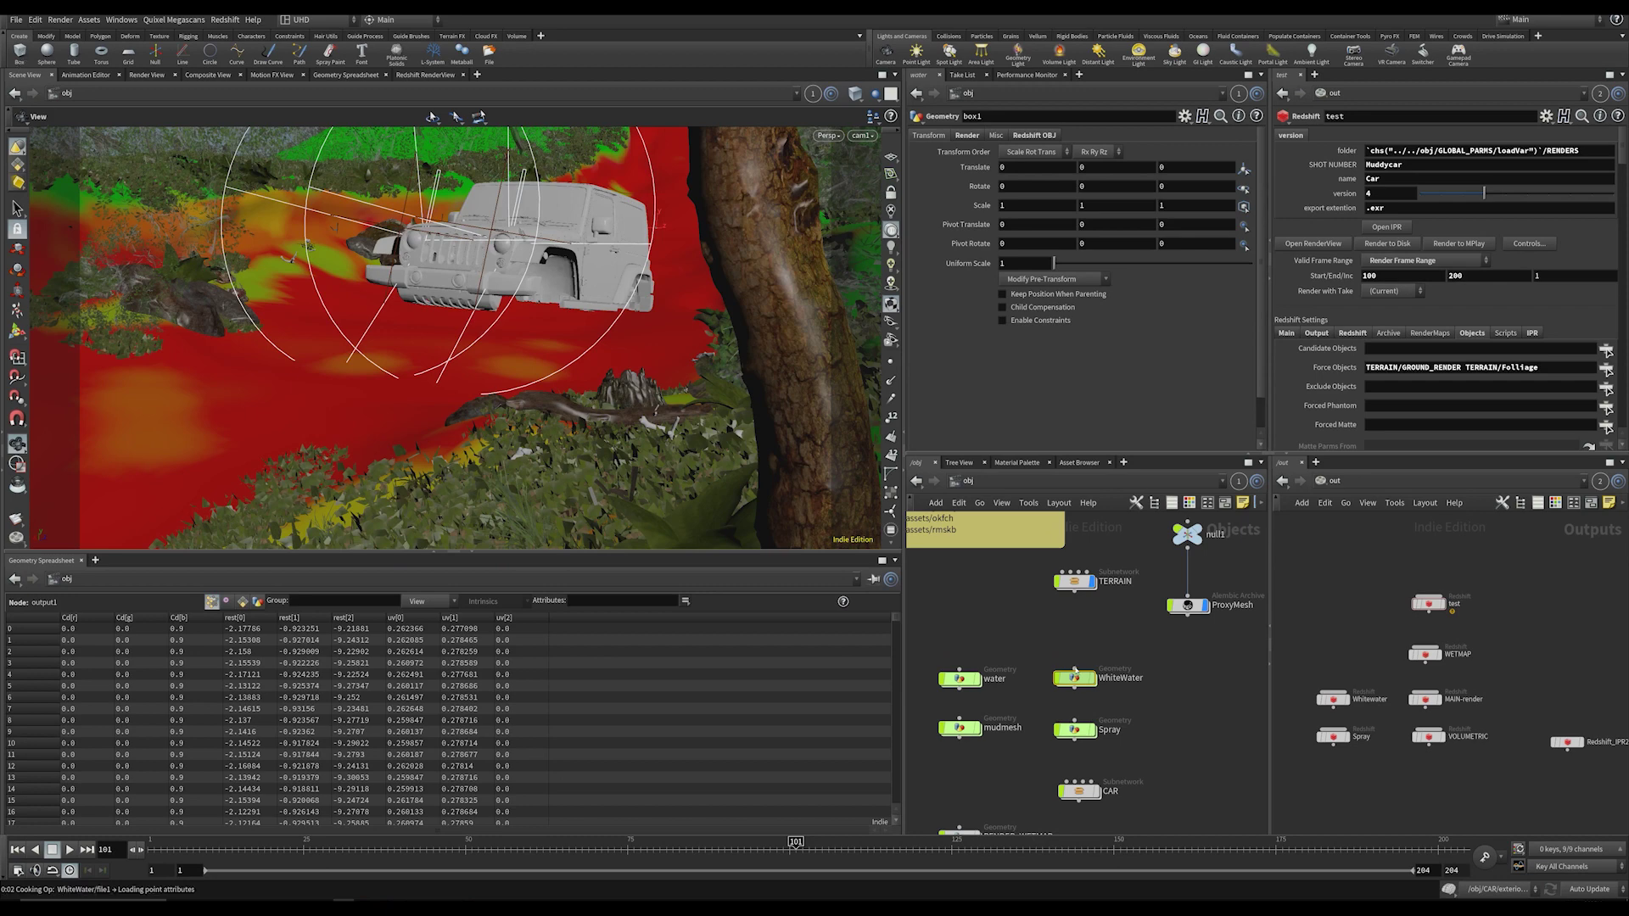
double_click(1086, 681)
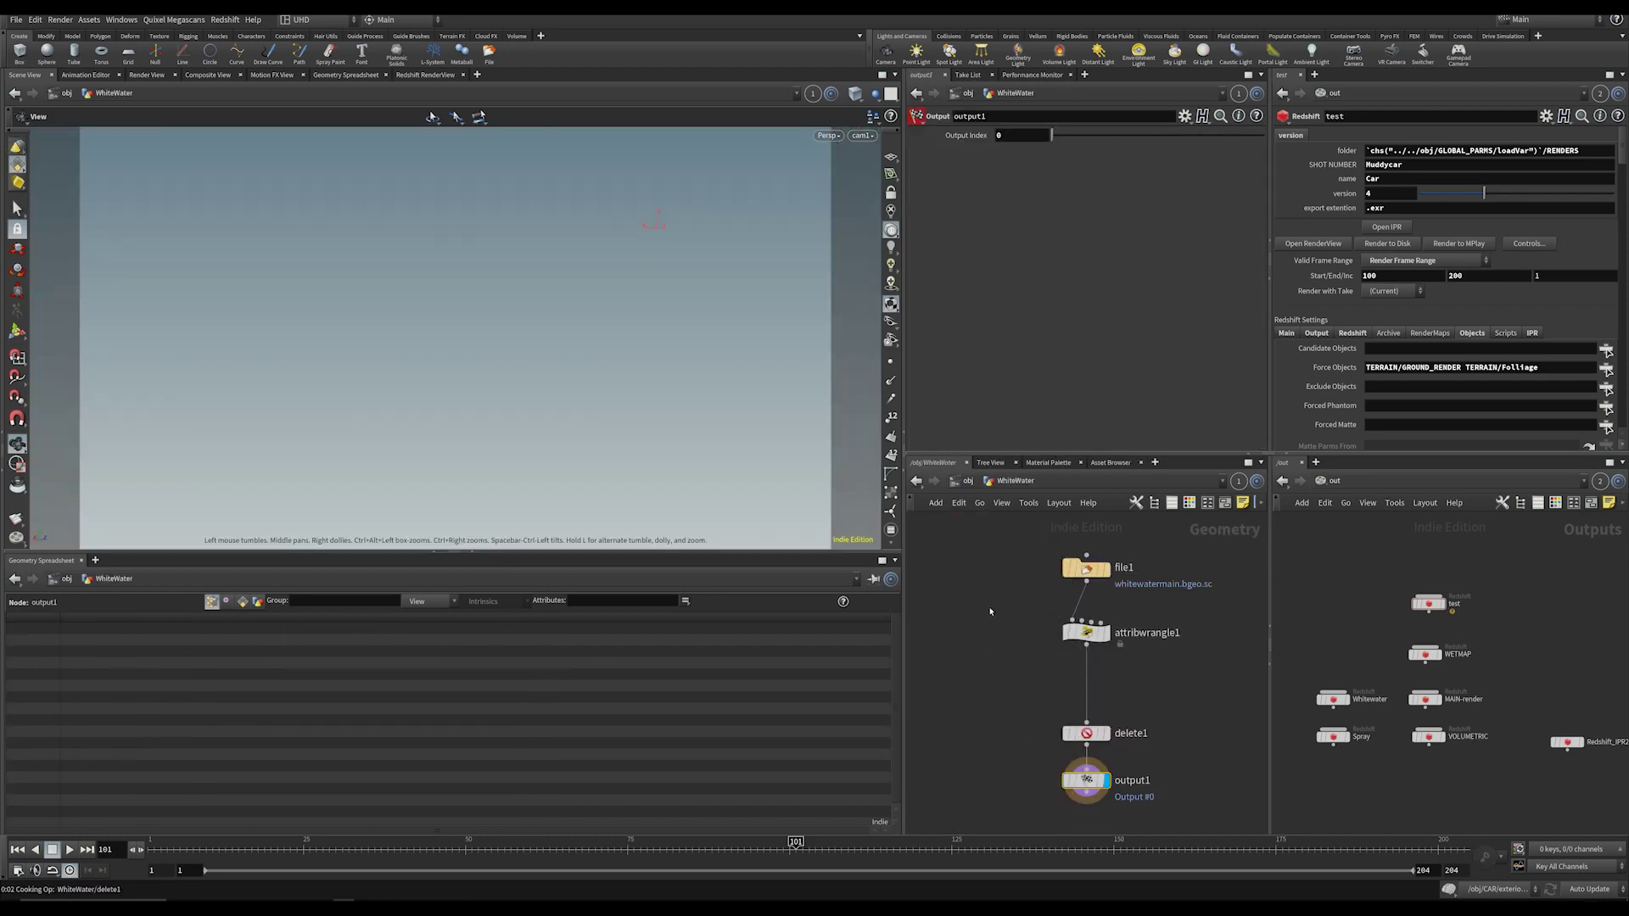
Step: Display the file1 node of the WhiteWater network to inspect the cached particles and their attributes
middle_drag(989, 611, 878, 507)
middle_drag(1005, 645, 994, 840)
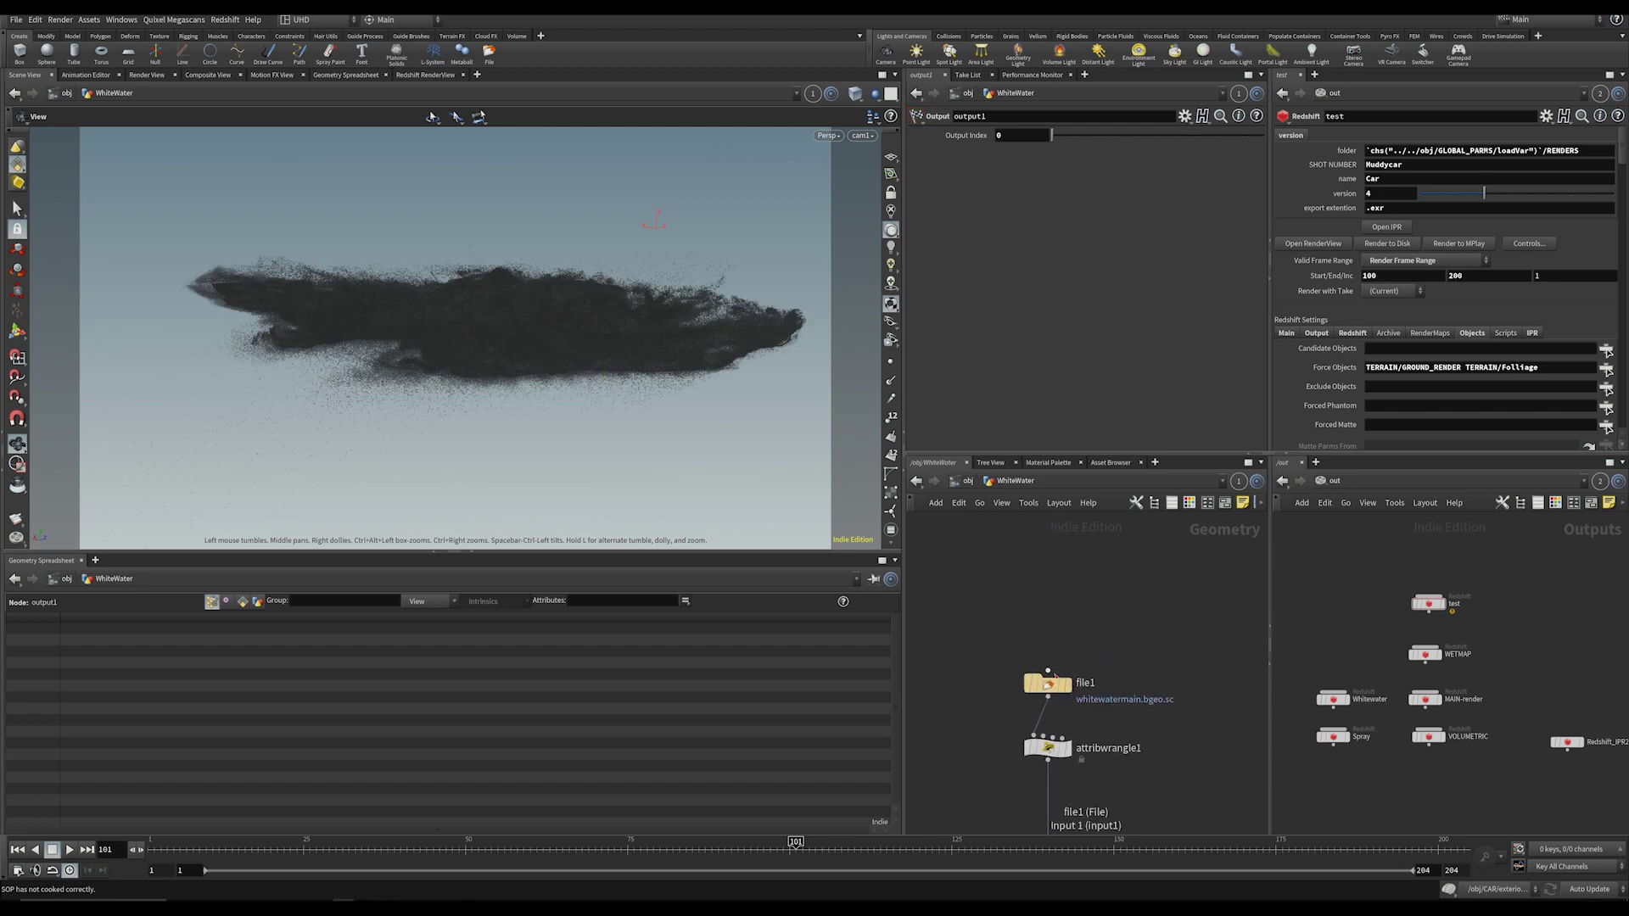
mouse_move(1052, 684)
click(1075, 659)
click(1049, 684)
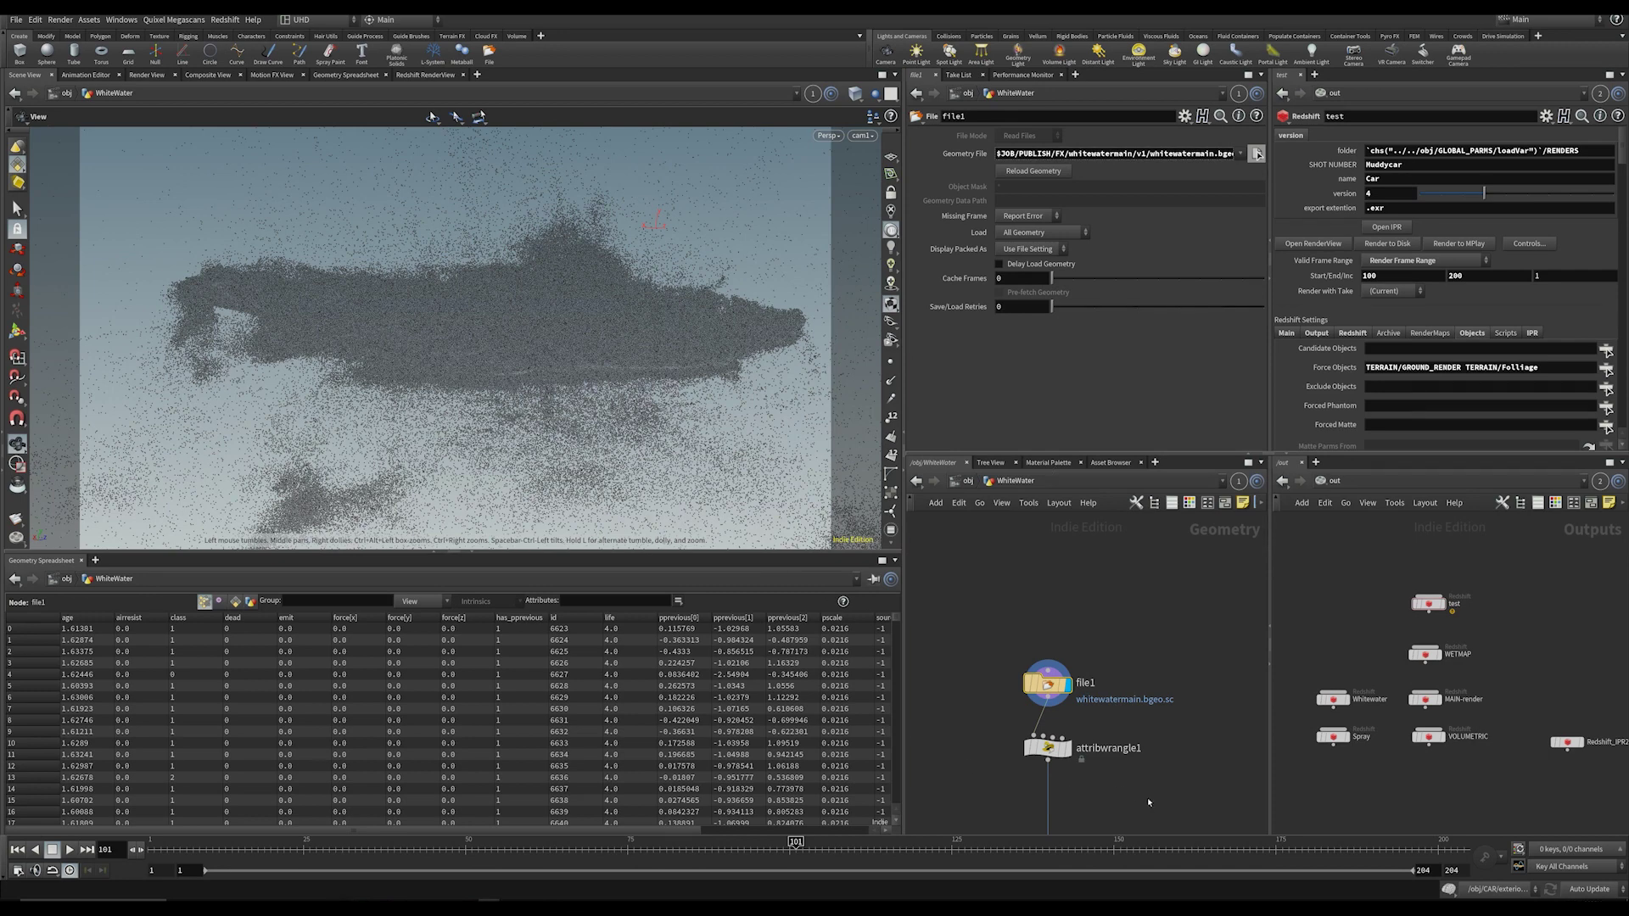
Step: Display attribwrangle1 to examine its Alpha and pscale code and density ramp, and set output1 back as the displayed node
click(1050, 749)
click(1074, 724)
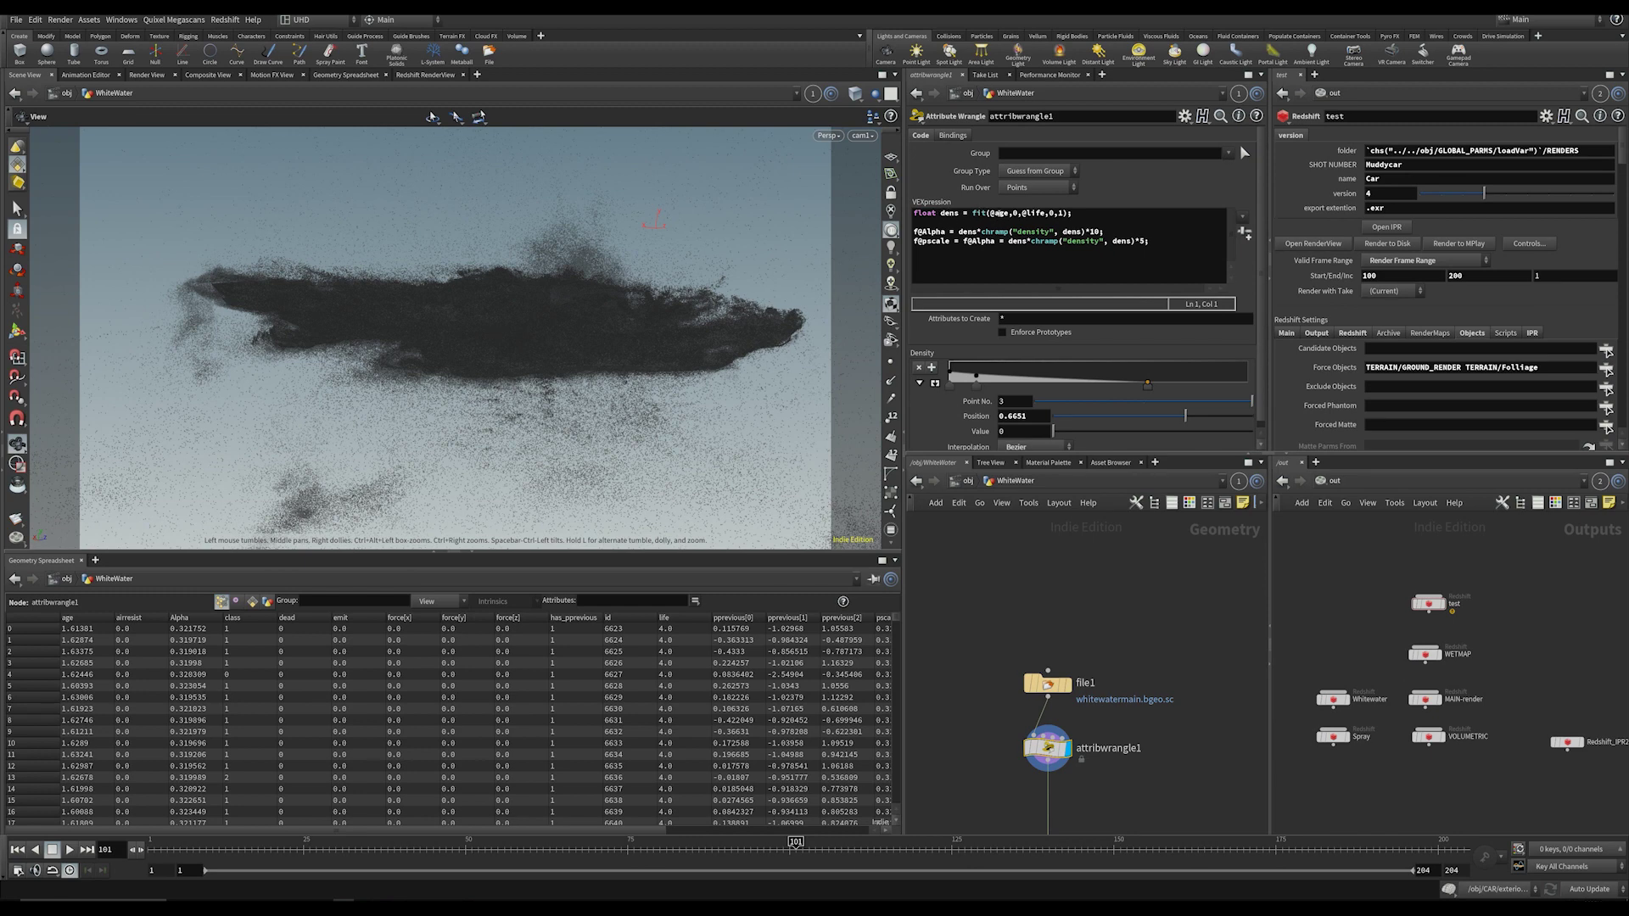
click(1017, 214)
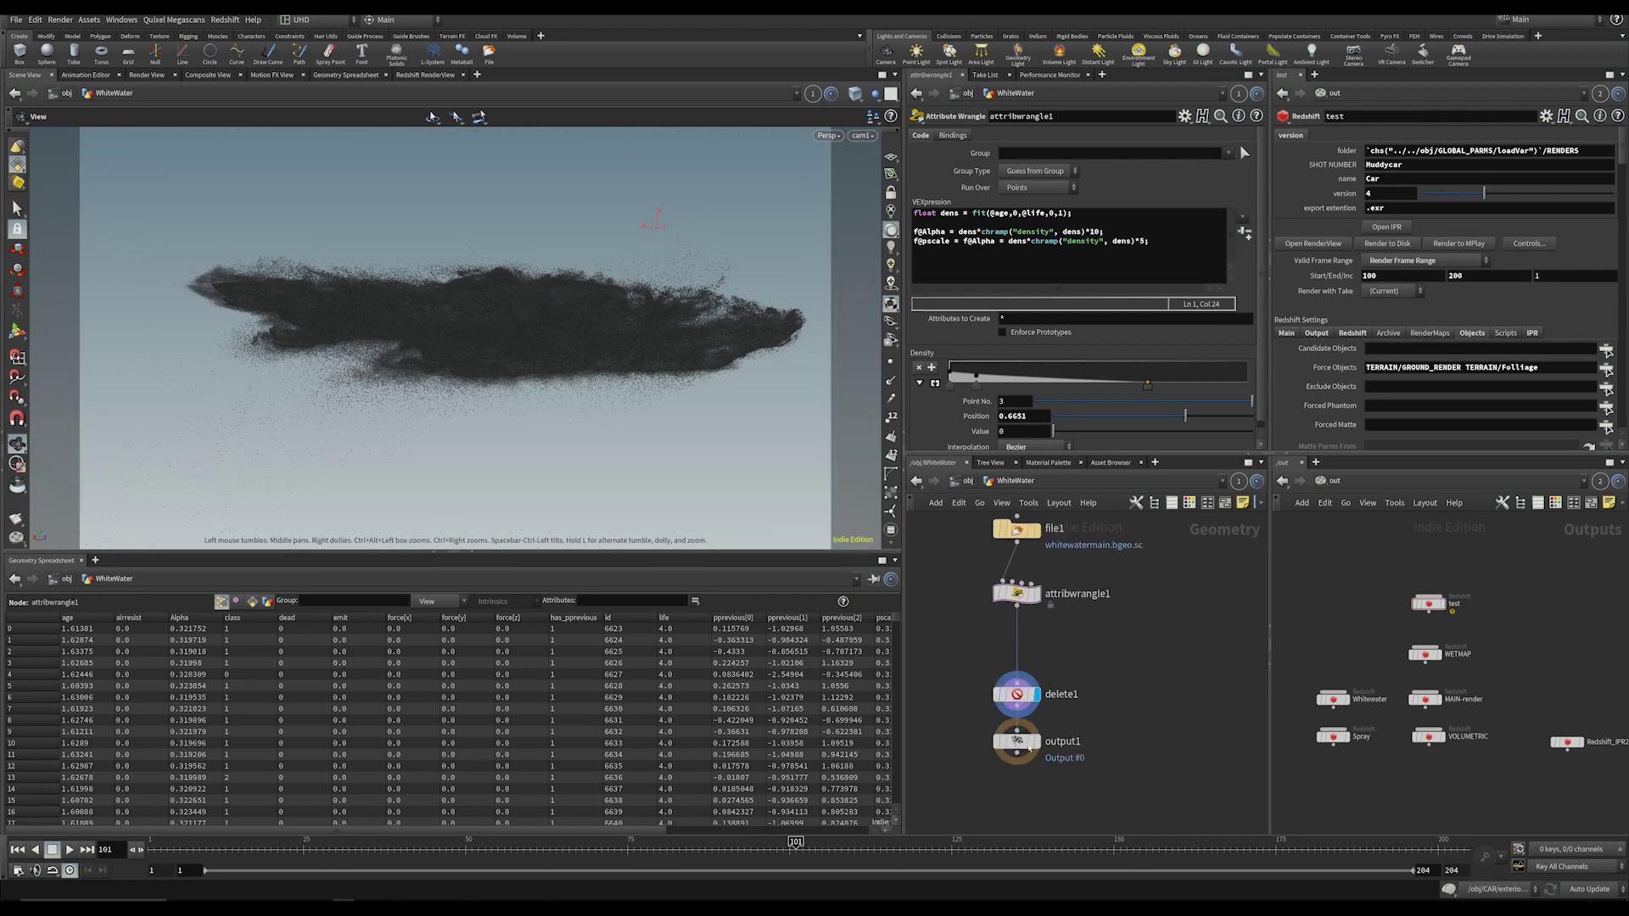
click(1036, 741)
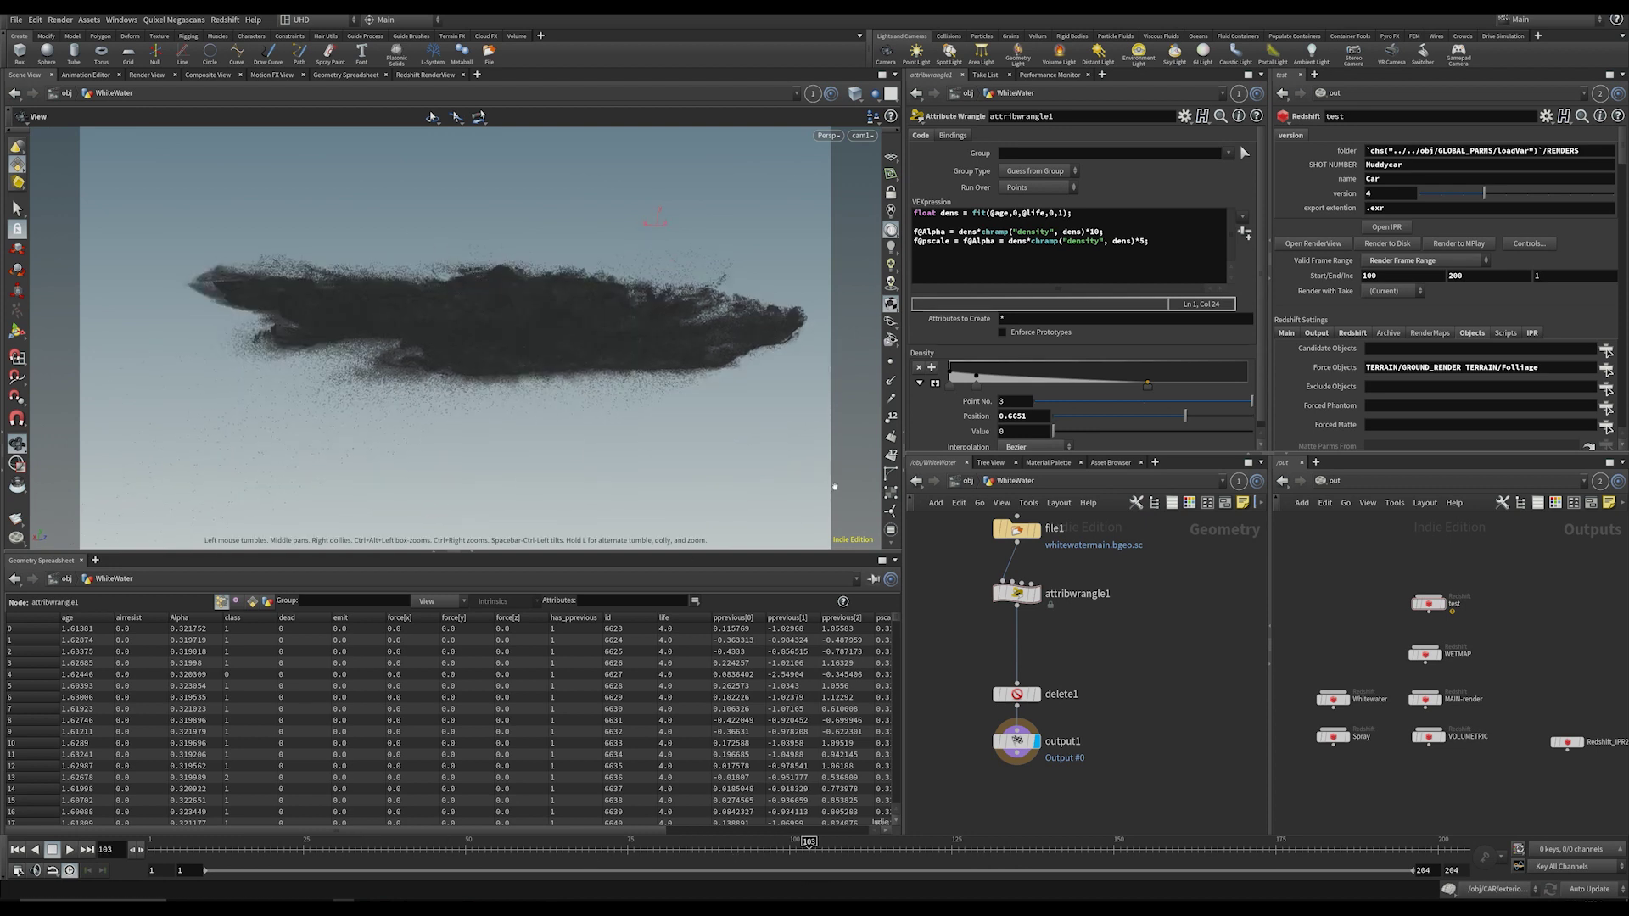
middle_drag(1060, 649, 1030, 684)
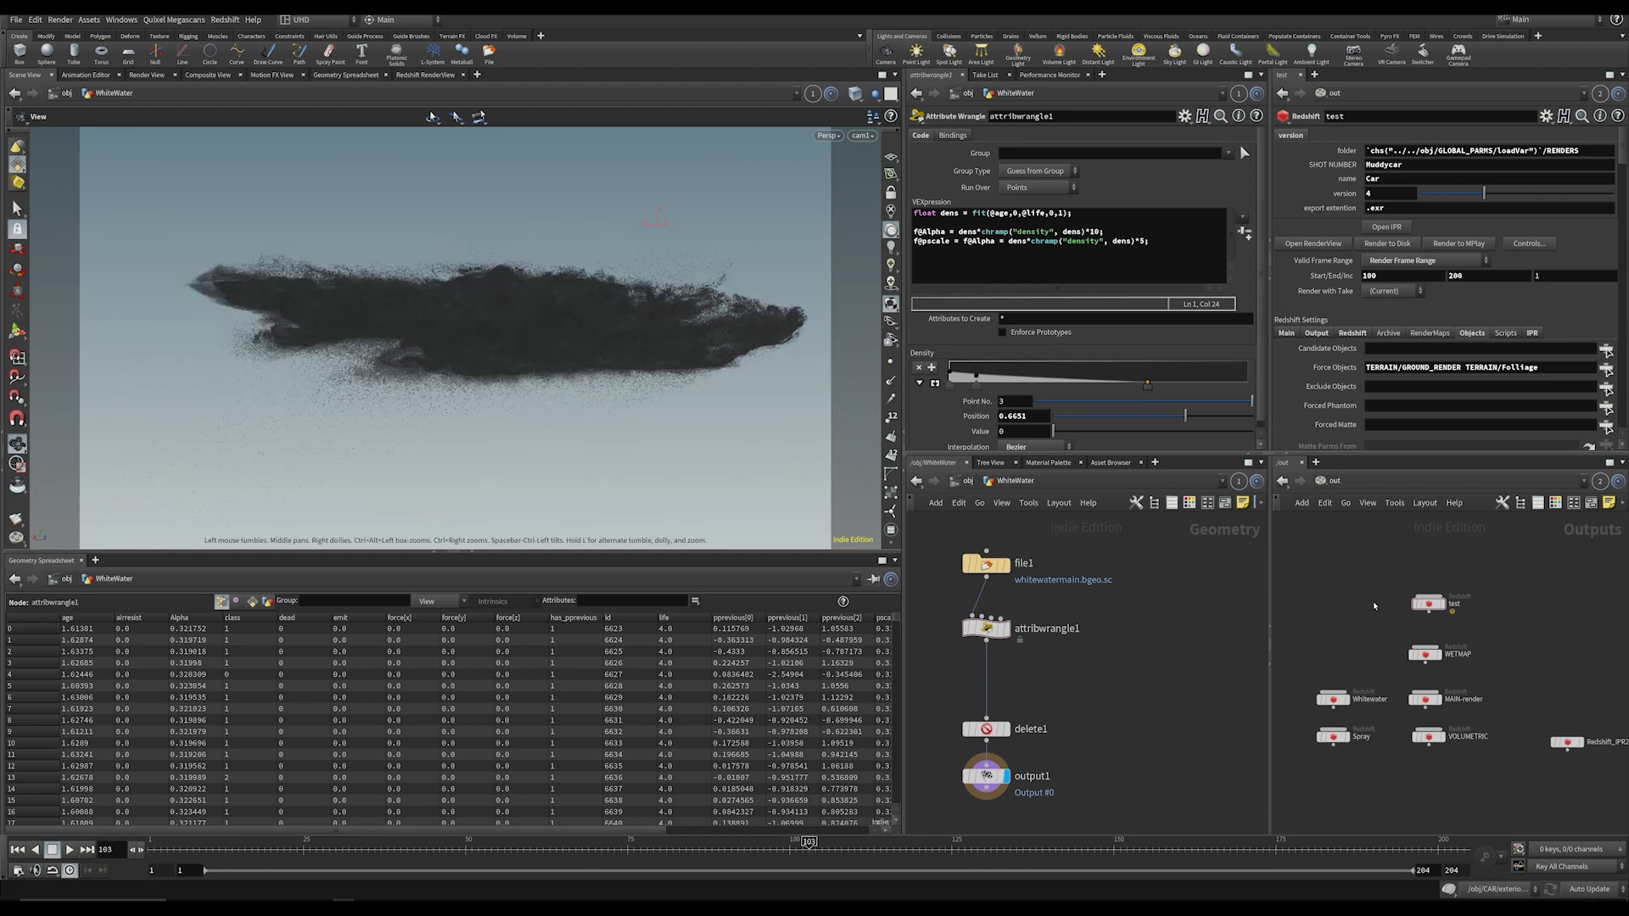
Step: Select the Whitewater ROP in the Redshift RenderView and render it
scroll(1379, 606, up, 2)
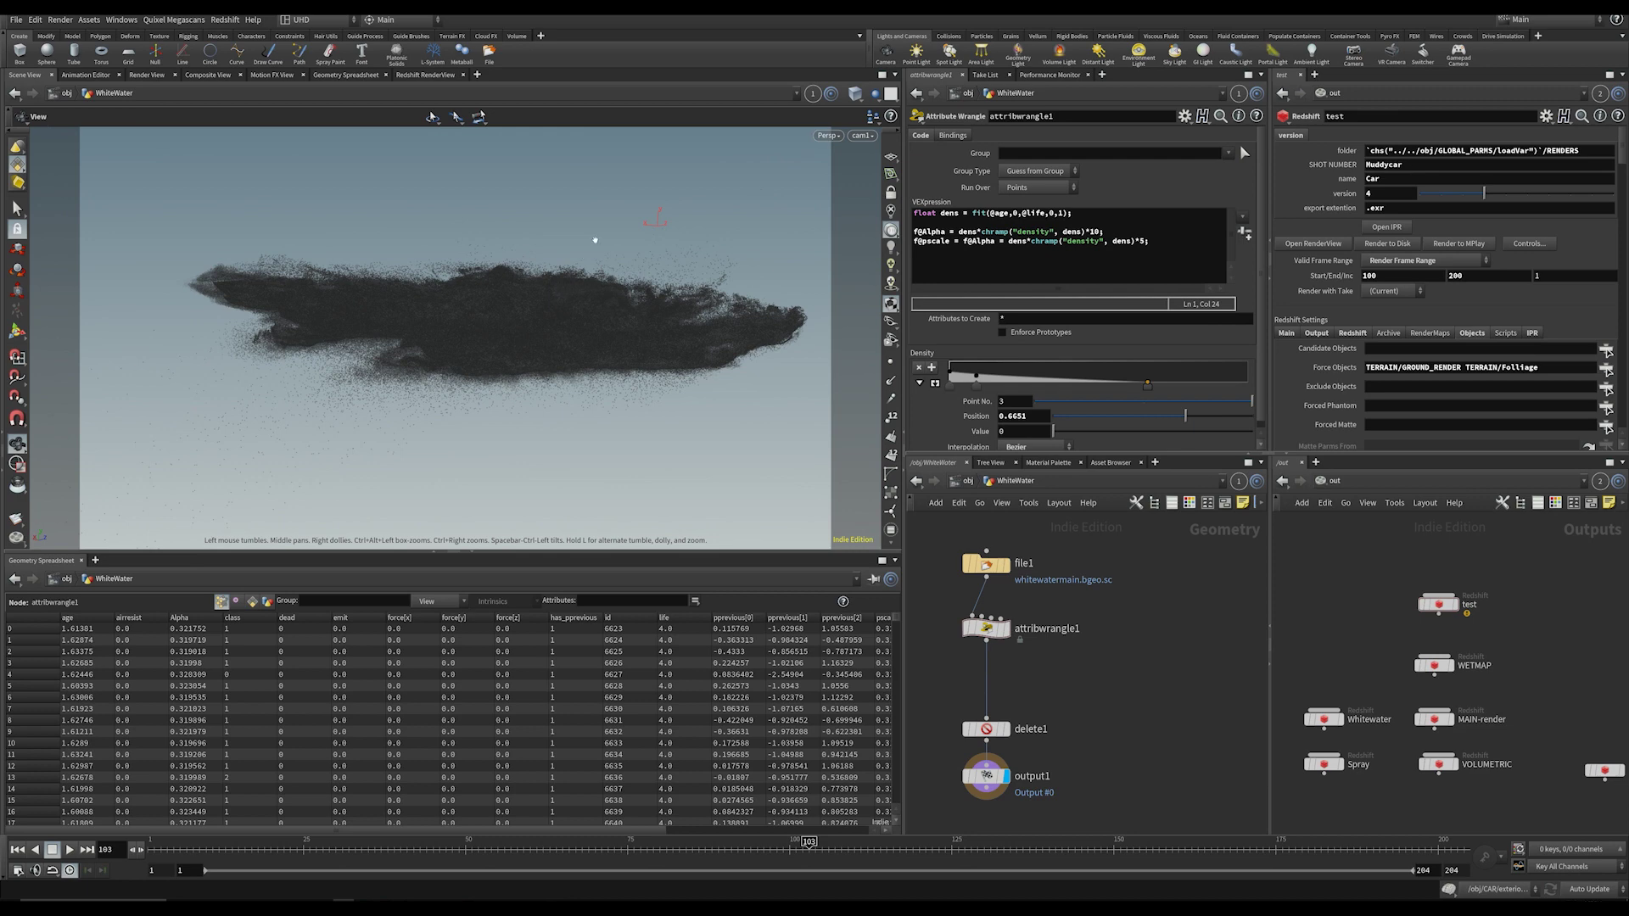
click(425, 74)
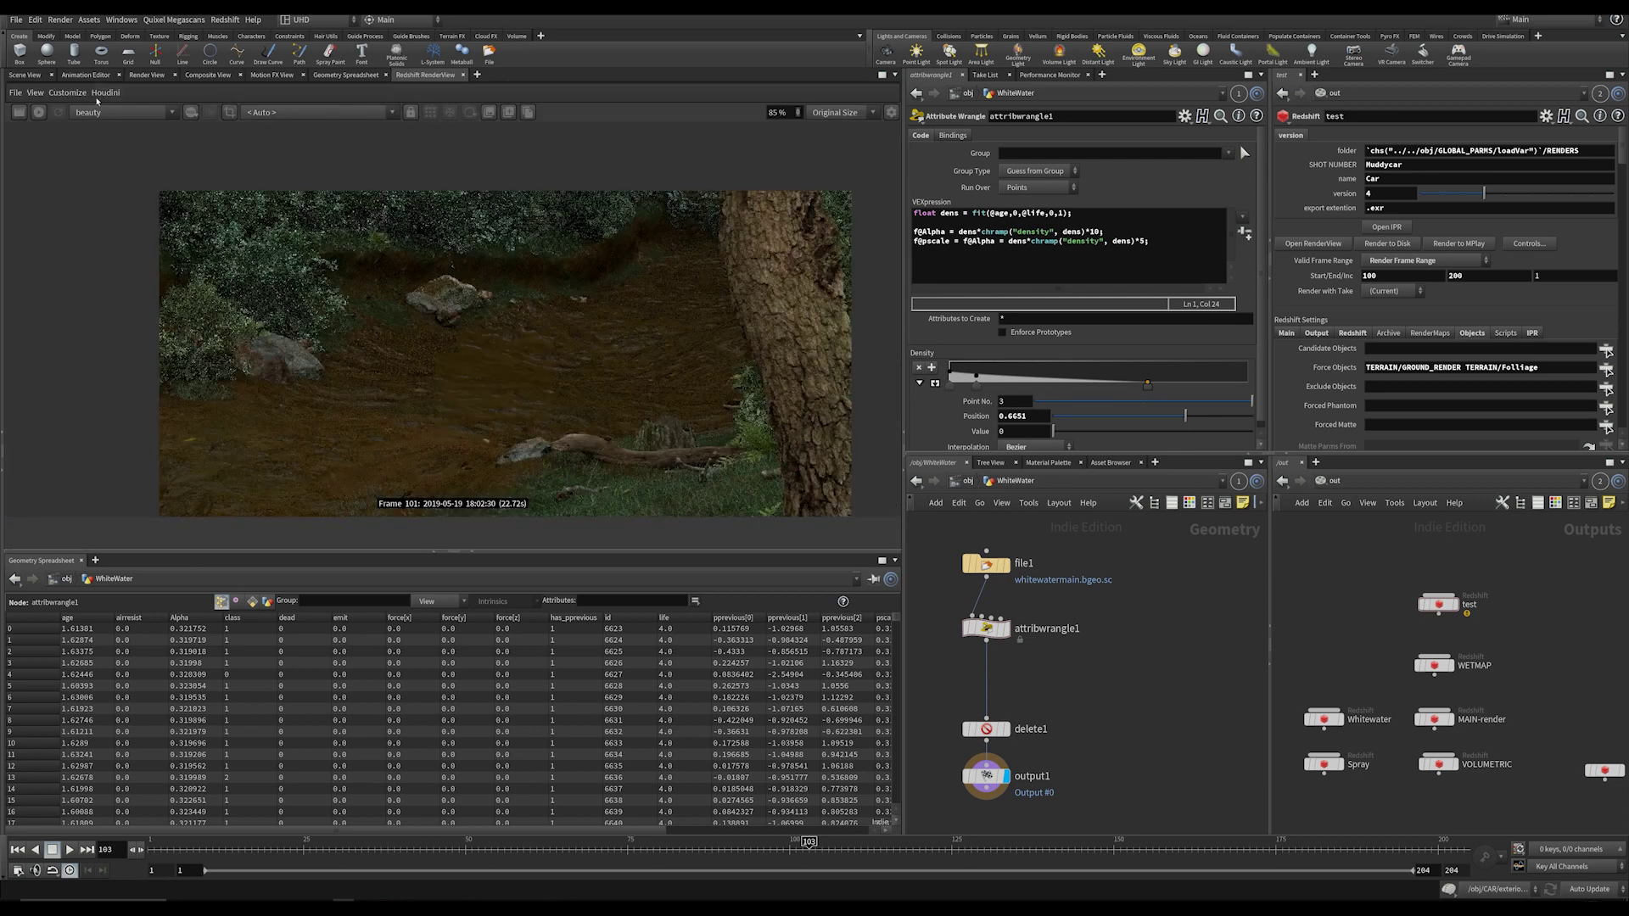
click(105, 92)
mouse_move(115, 110)
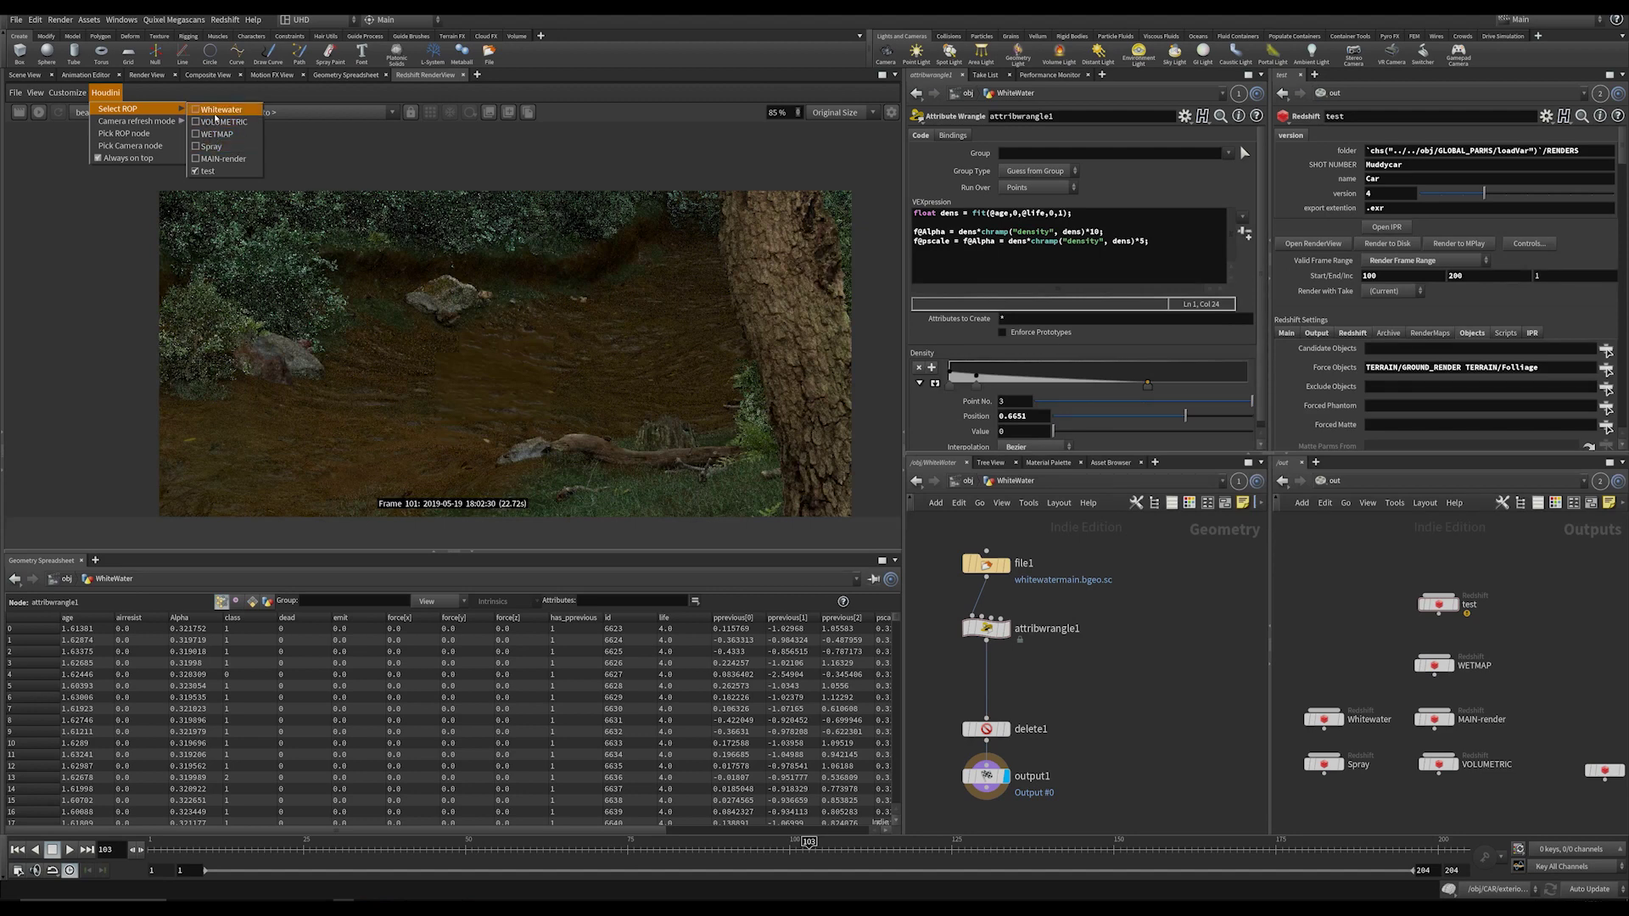
click(216, 113)
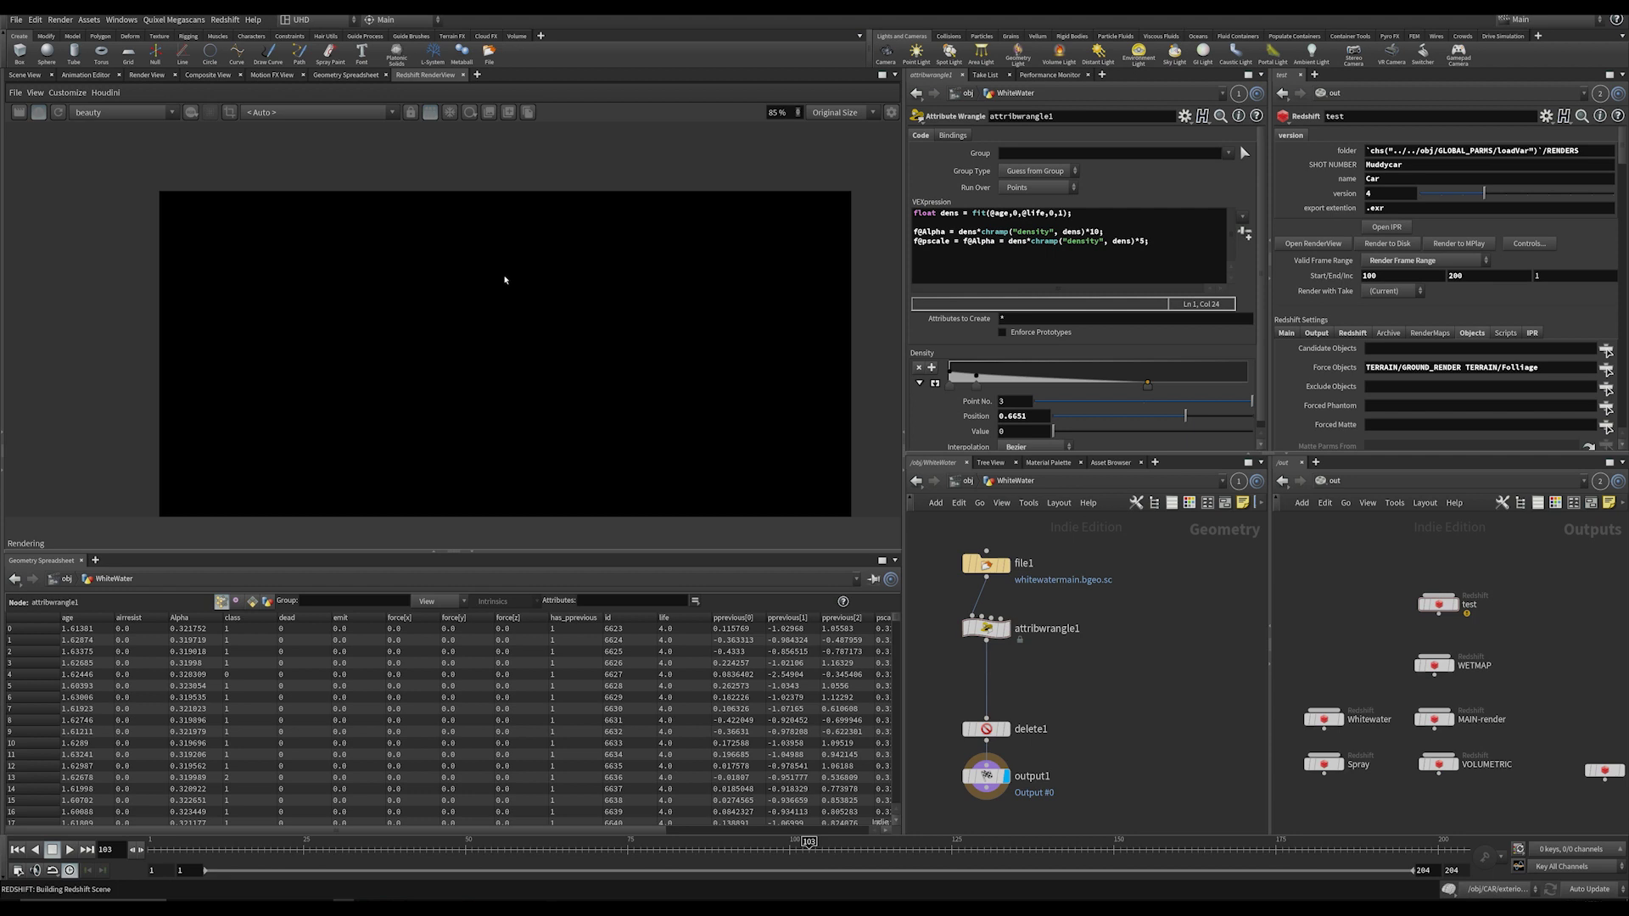
middle_click(984, 565)
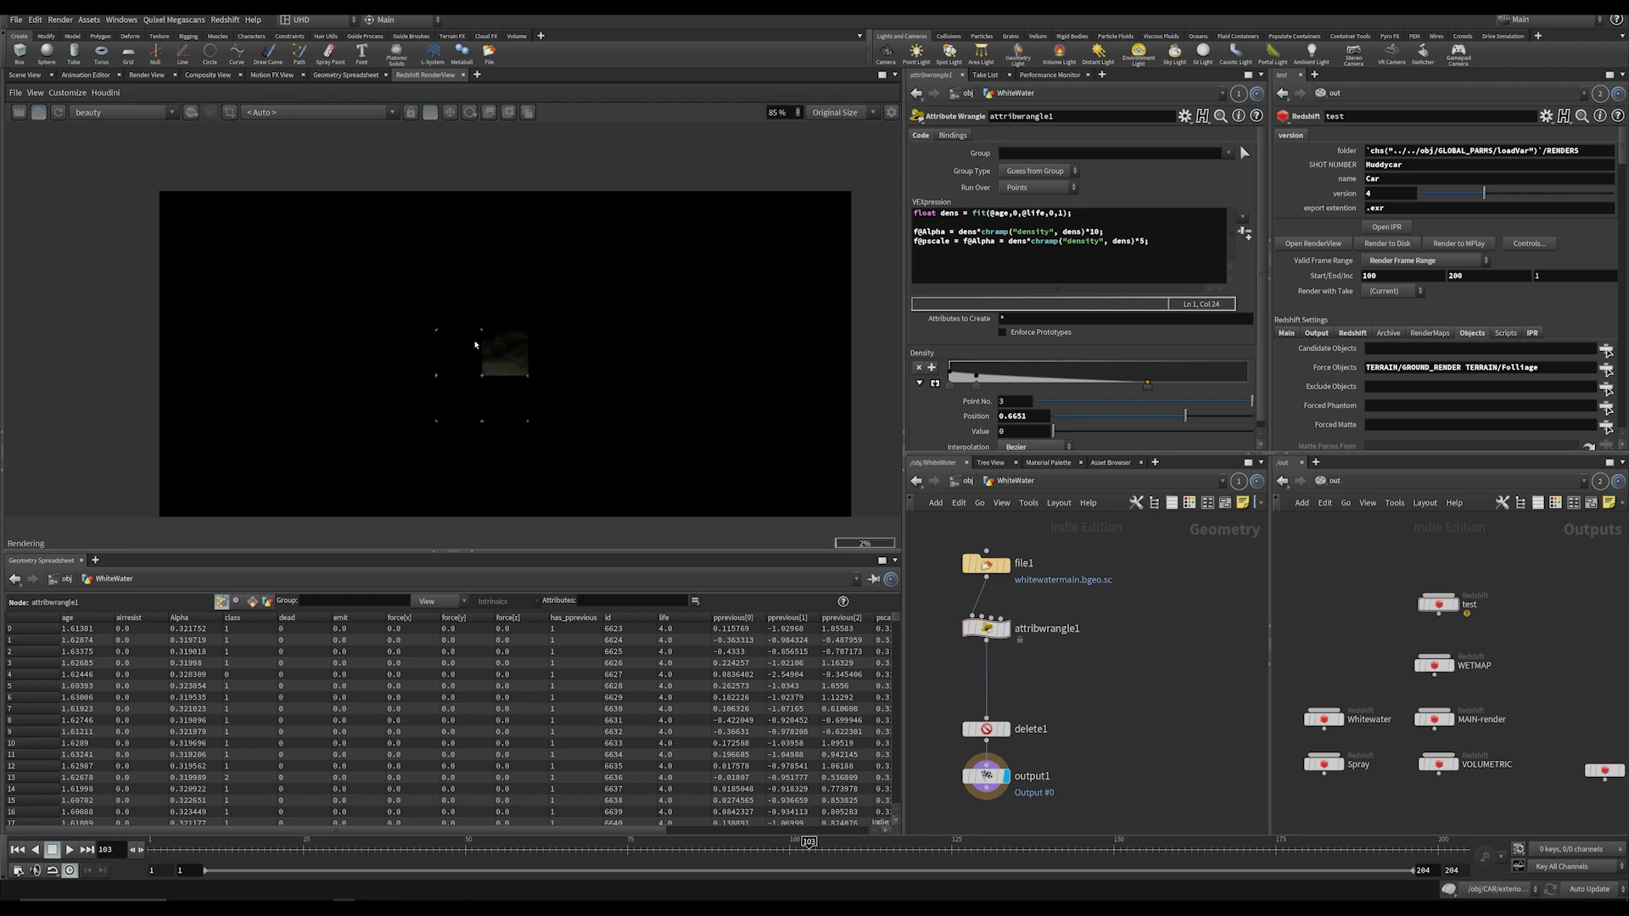
Step: Examine the whitewater pass as it renders in the Redshift RenderView, and stop the interactive render once it is done
scroll(446, 365, up, 2)
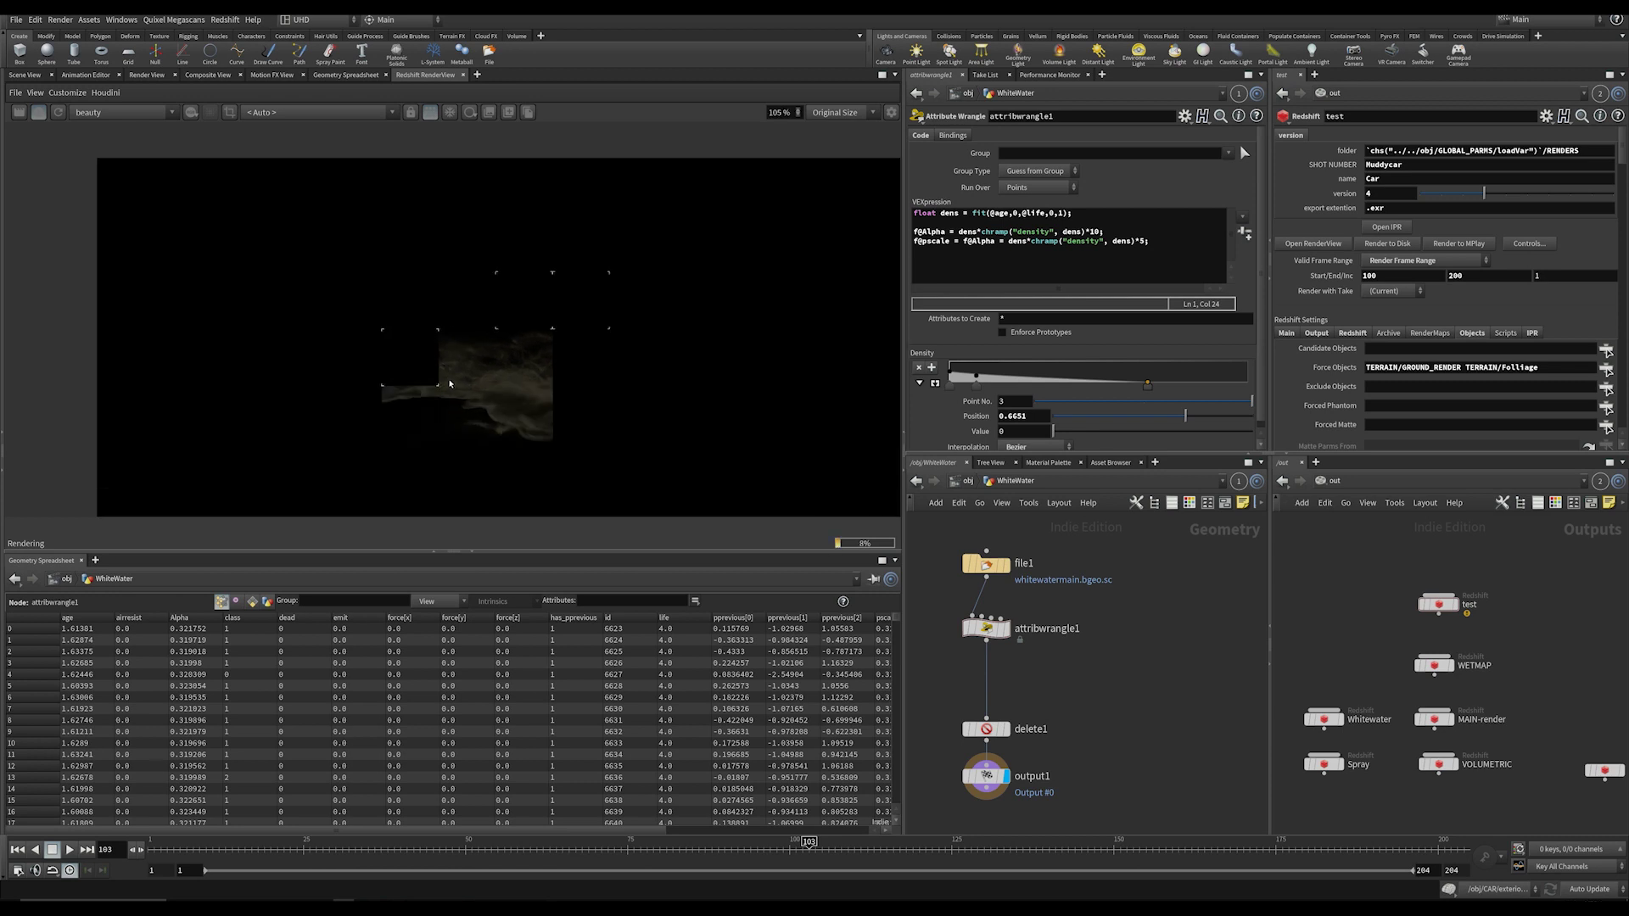
scroll(451, 384, up, 6)
scroll(629, 374, down, 6)
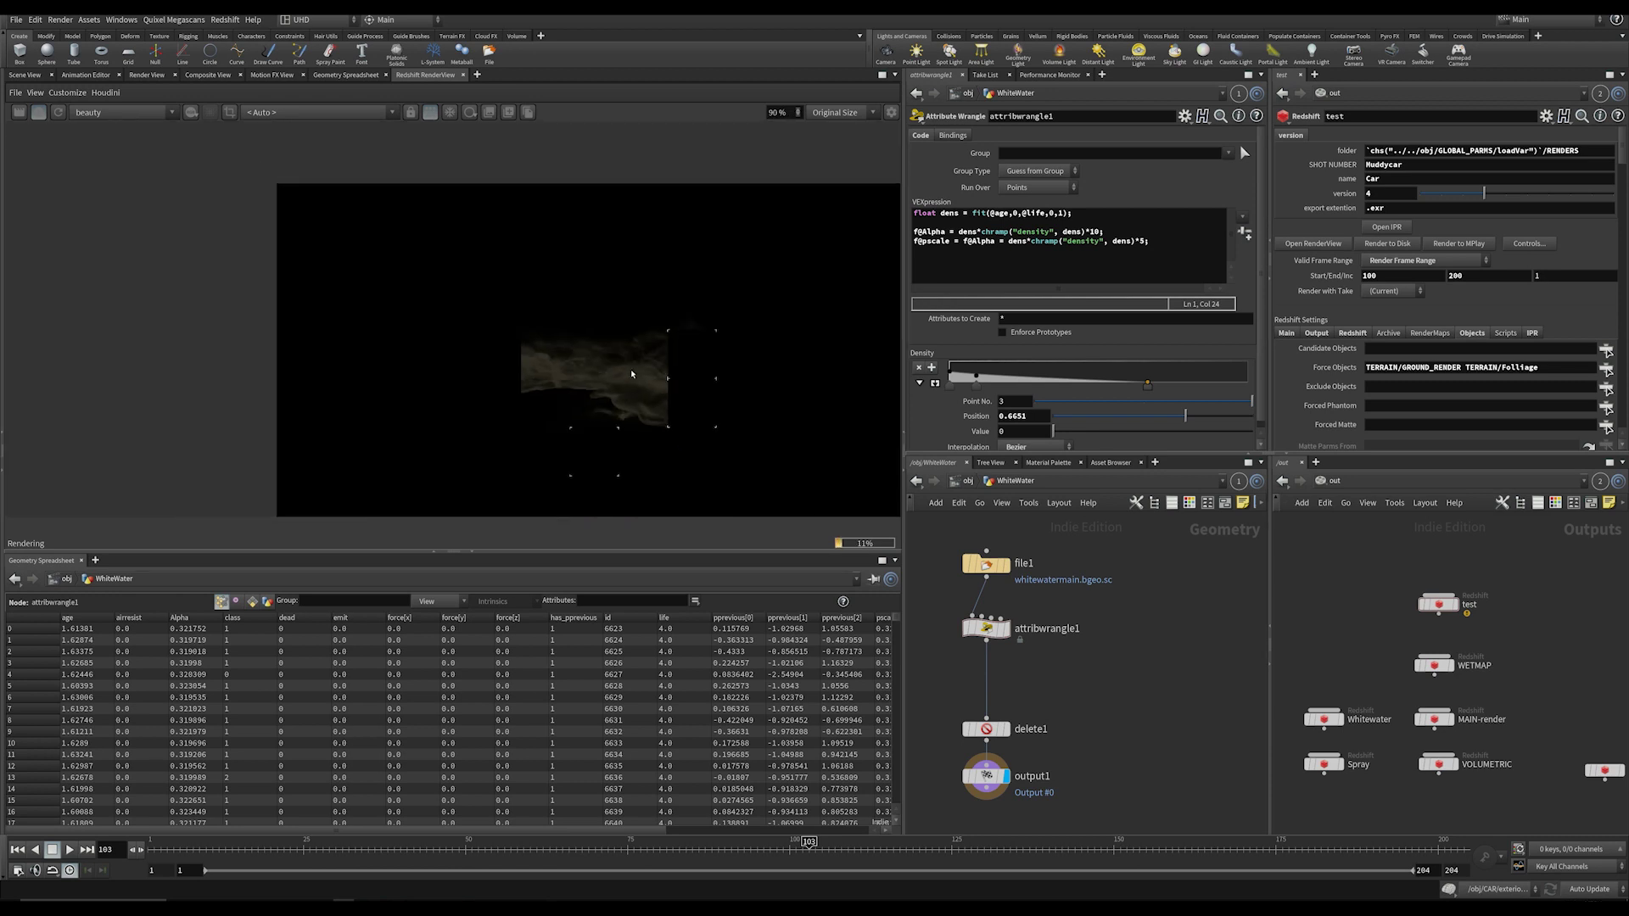
scroll(632, 373, up, 3)
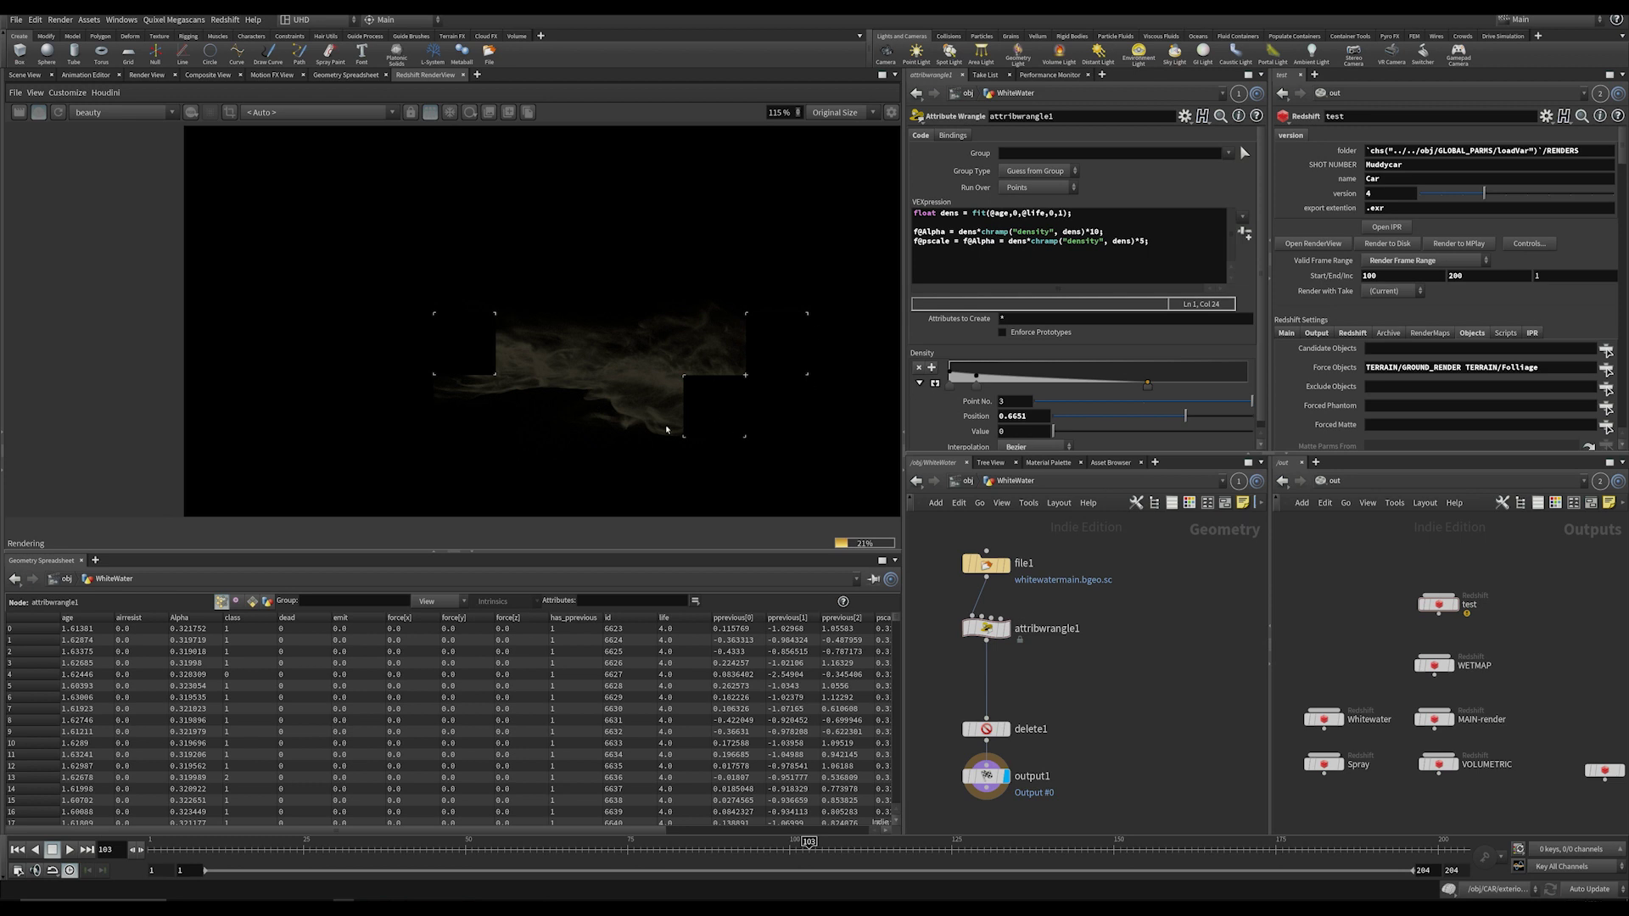
scroll(666, 430, up, 3)
scroll(770, 399, down, 3)
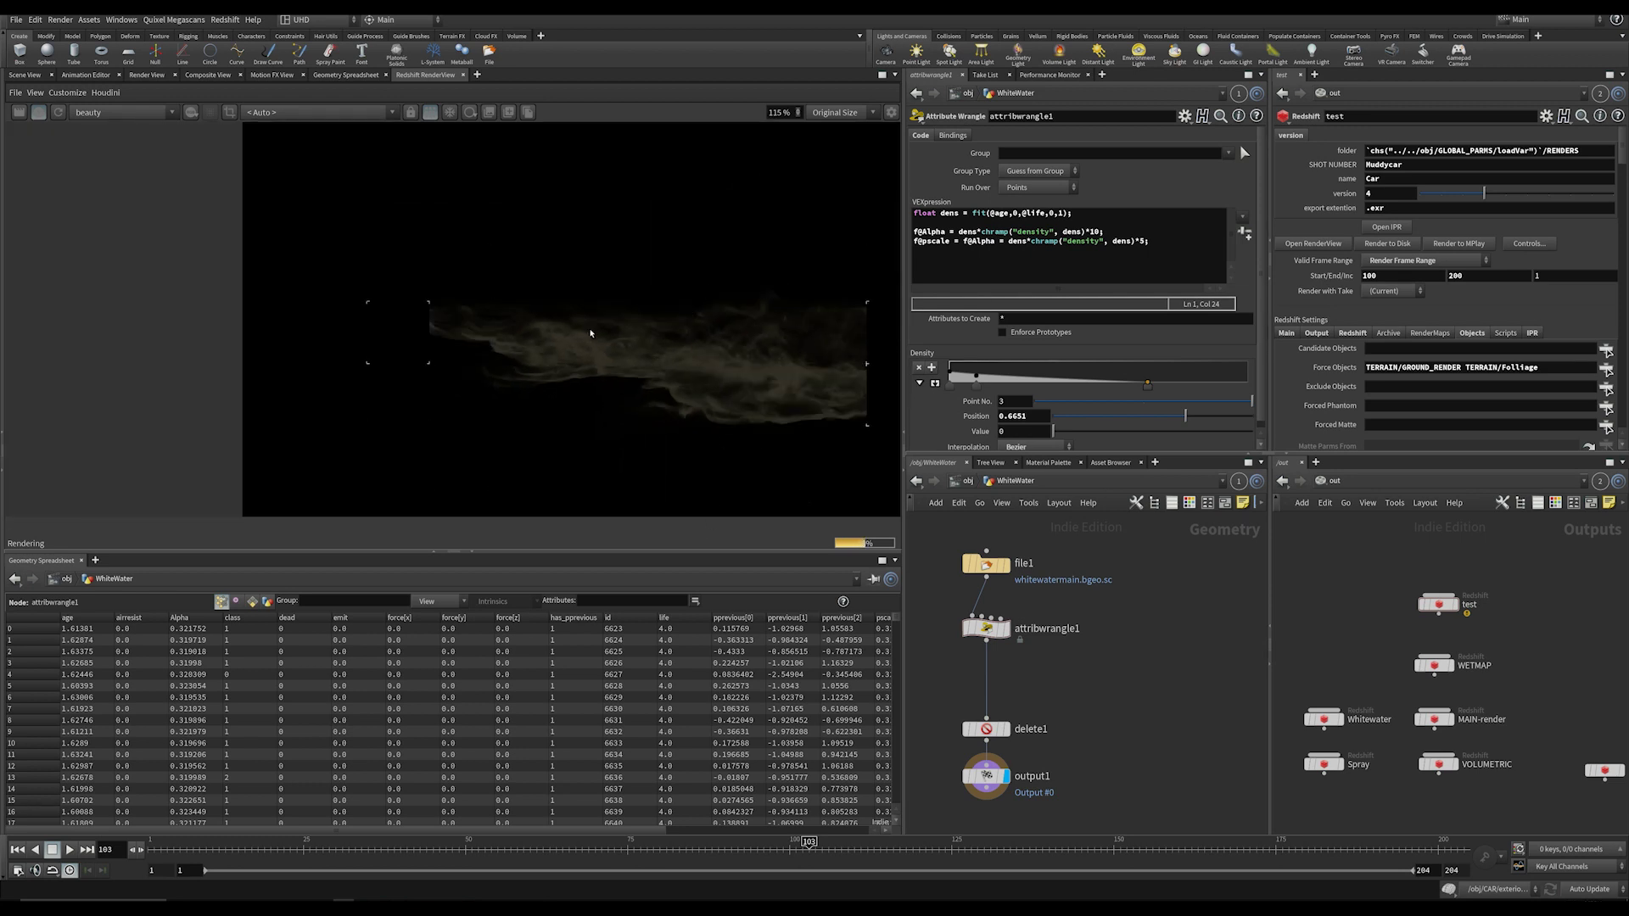
middle_drag(612, 381, 535, 371)
scroll(748, 390, up, 4)
scroll(760, 386, down, 5)
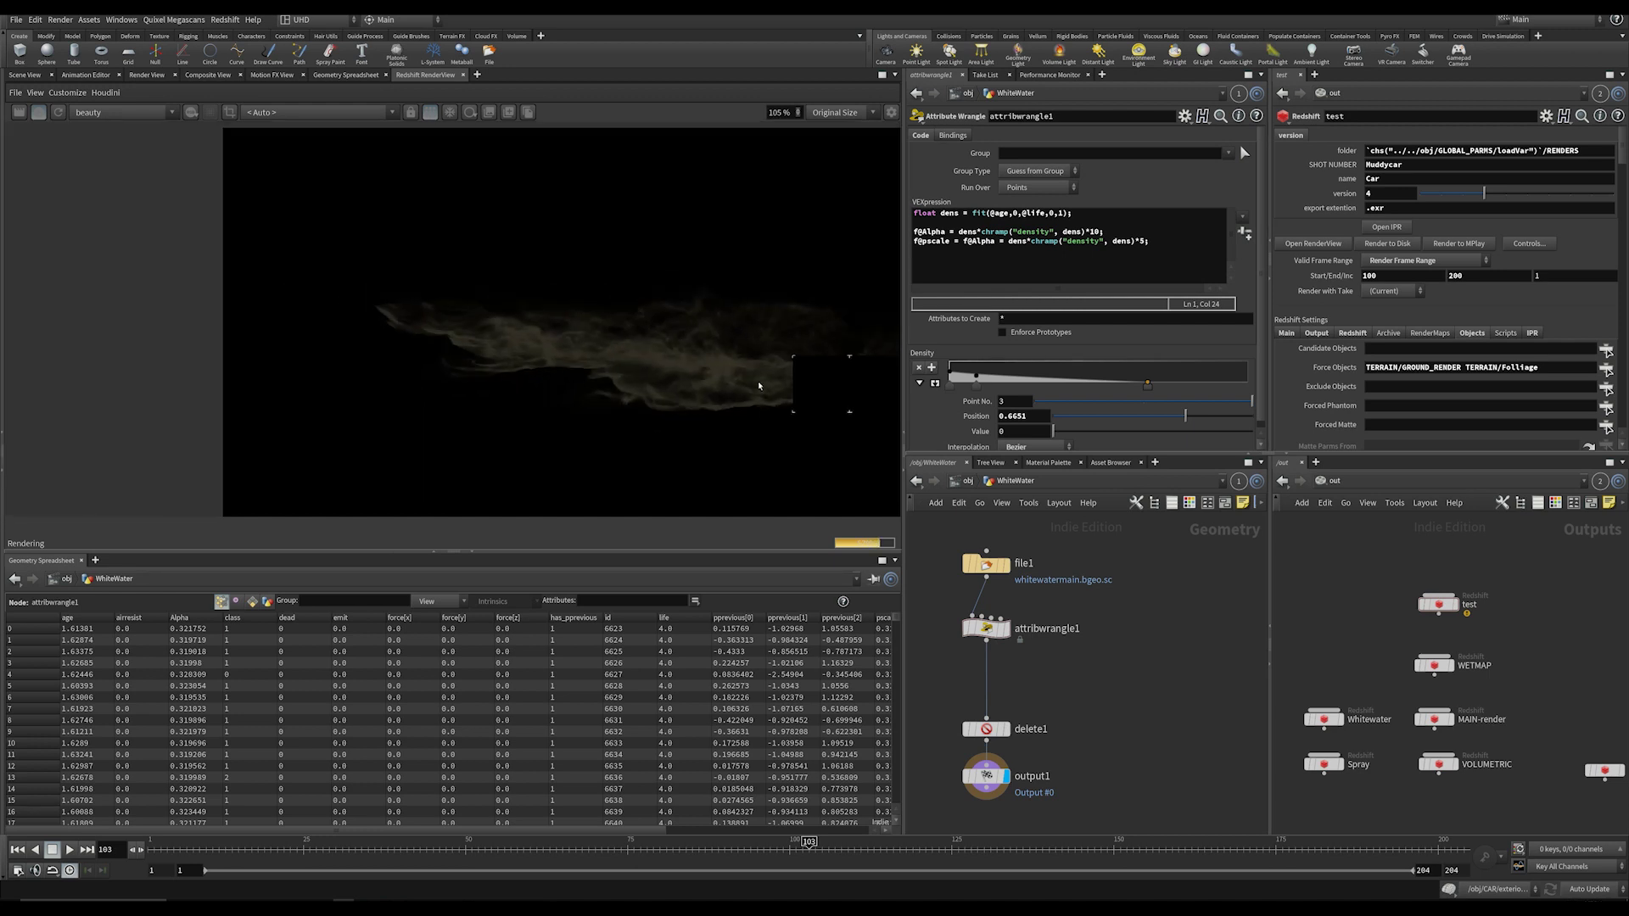
middle_drag(759, 385, 647, 364)
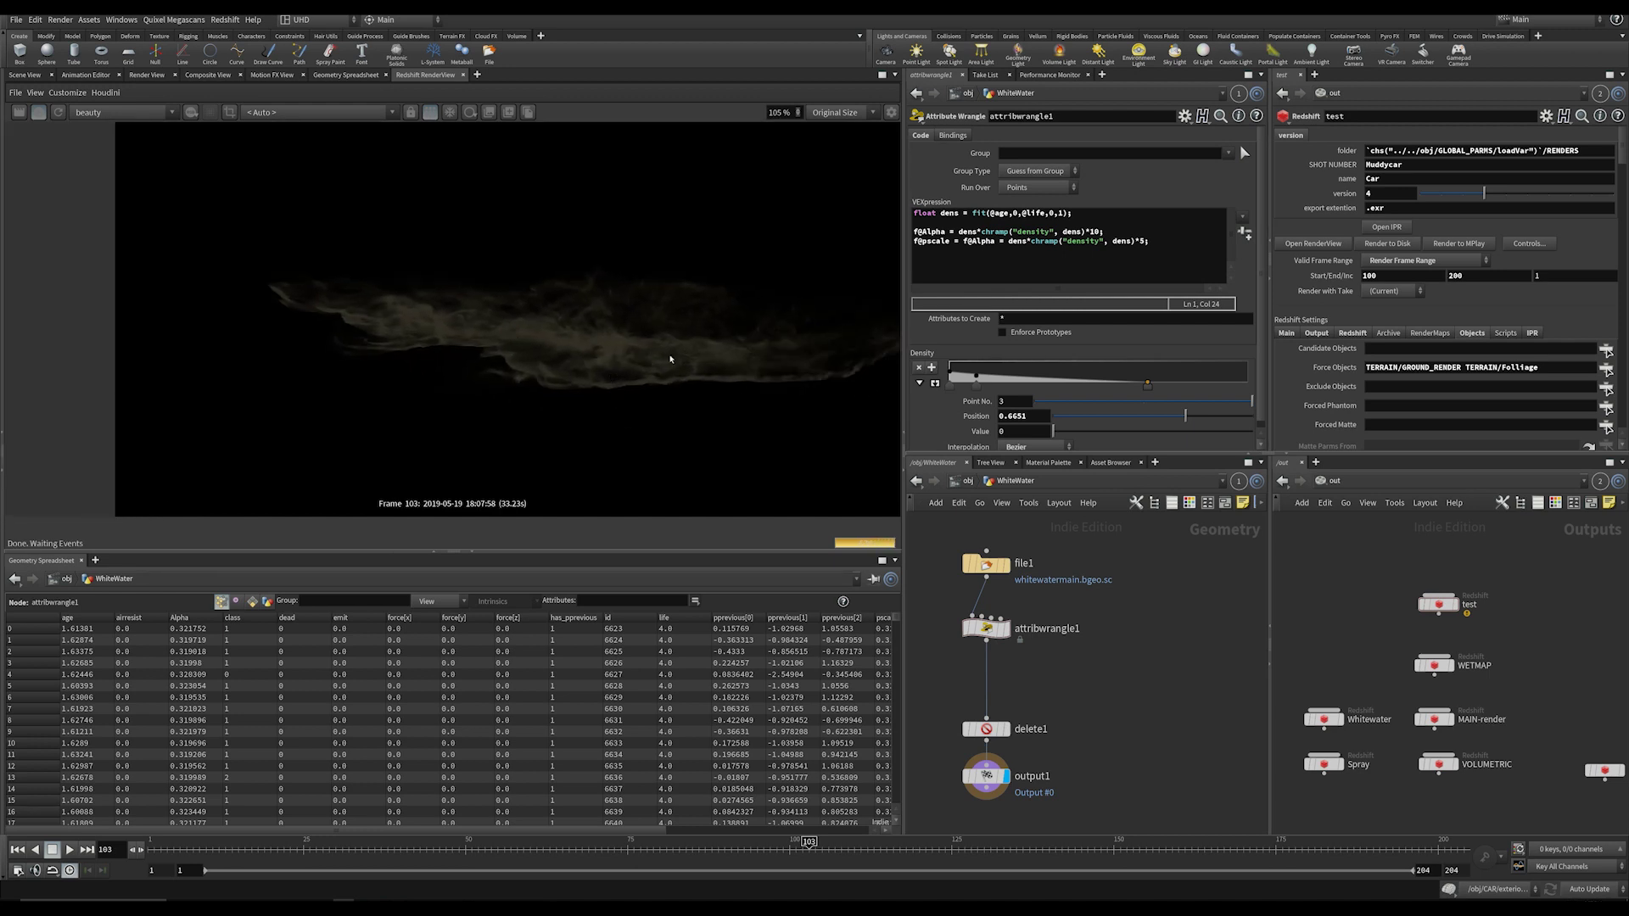
scroll(598, 386, down, 2)
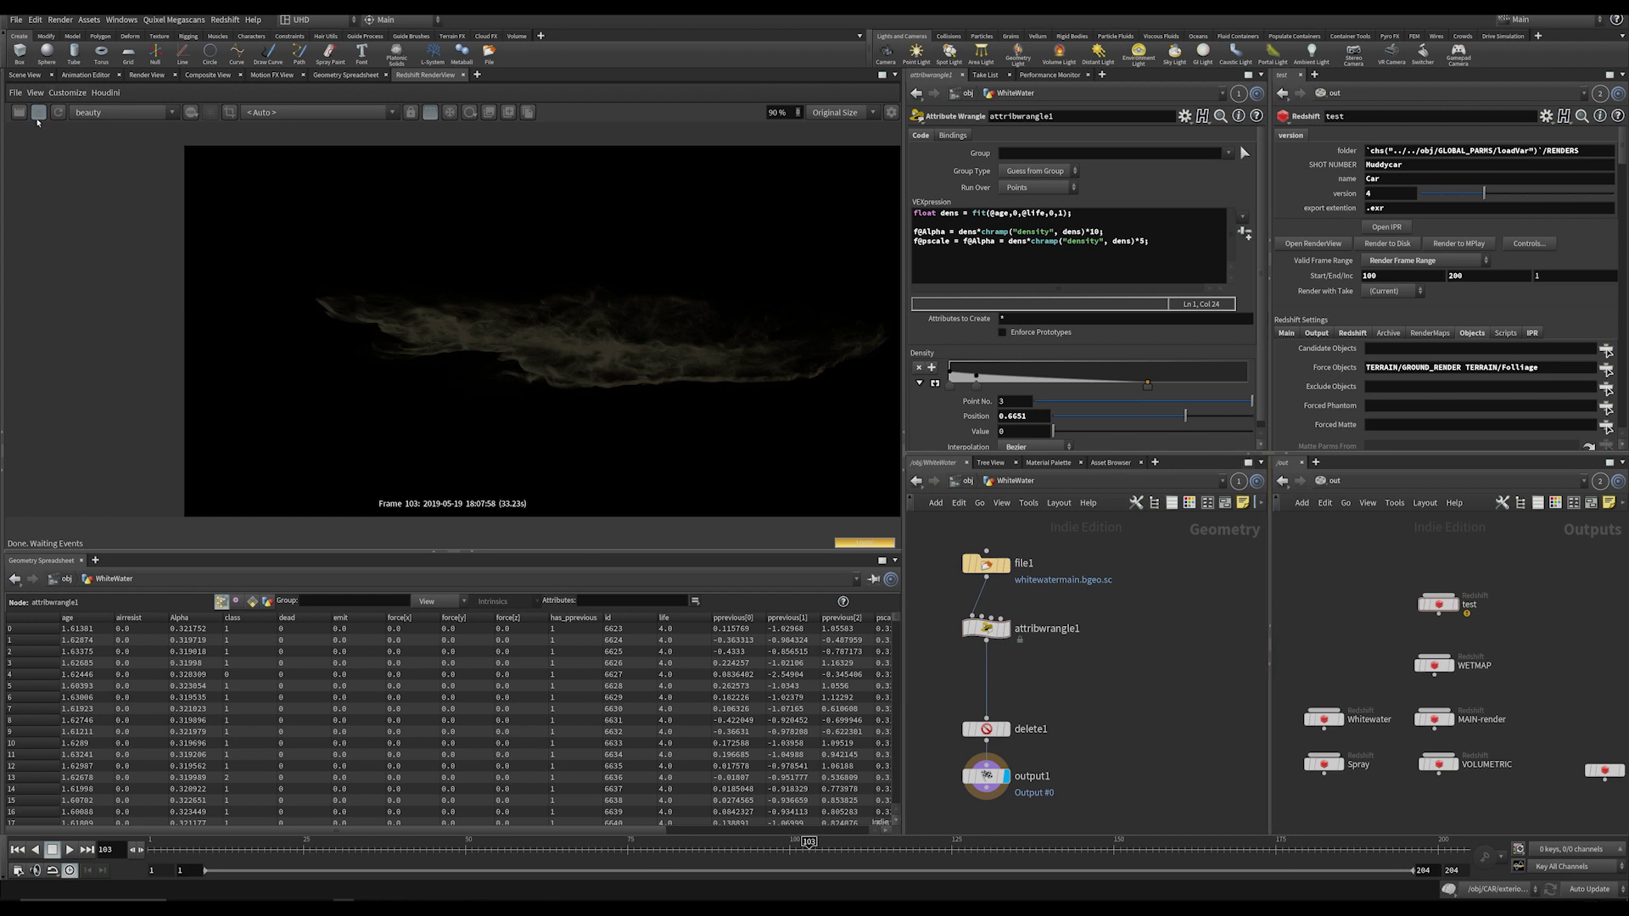
click(39, 112)
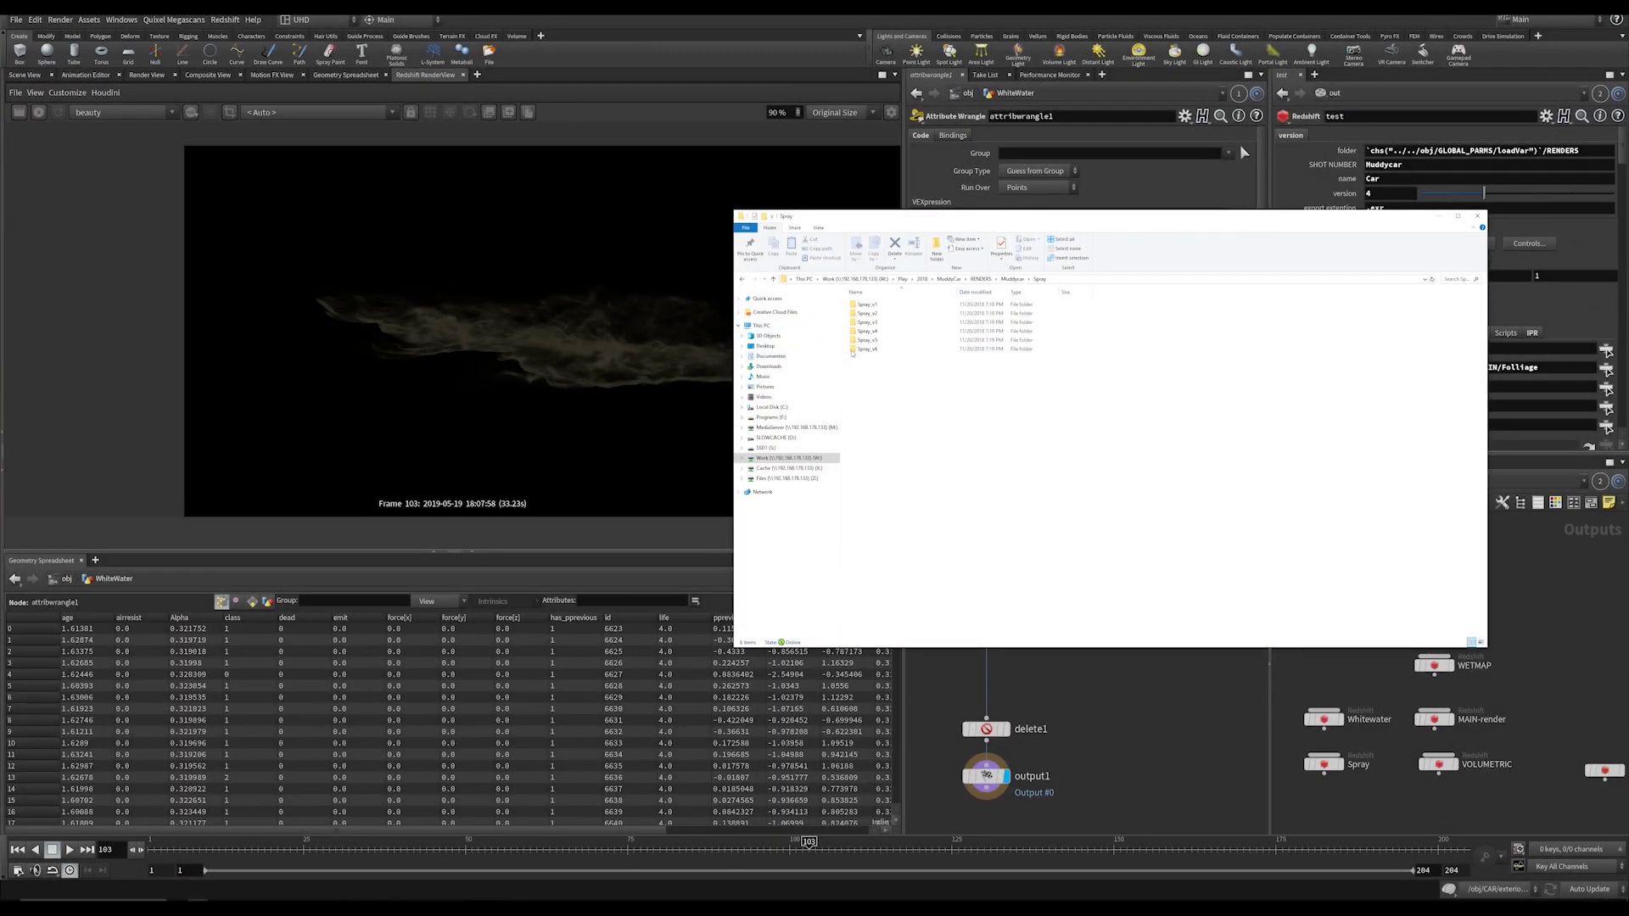
Step: Review the rendered Spray_v6 image sequence from File Explorer in djv_view, and close the viewer
double_click(867, 349)
click(873, 341)
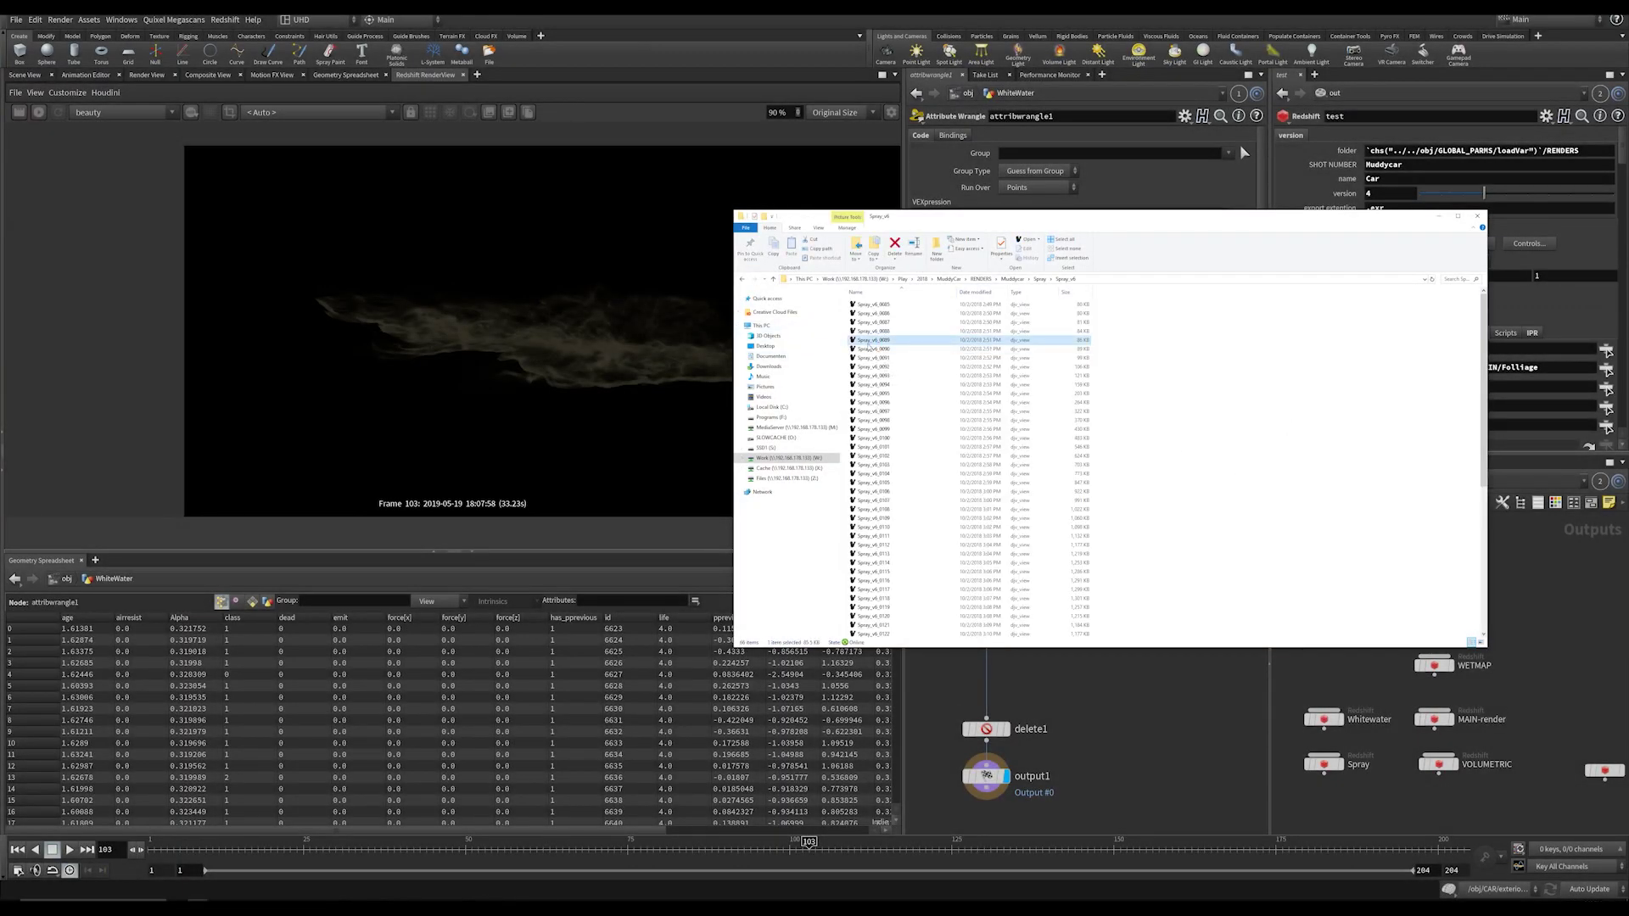
double_click(872, 340)
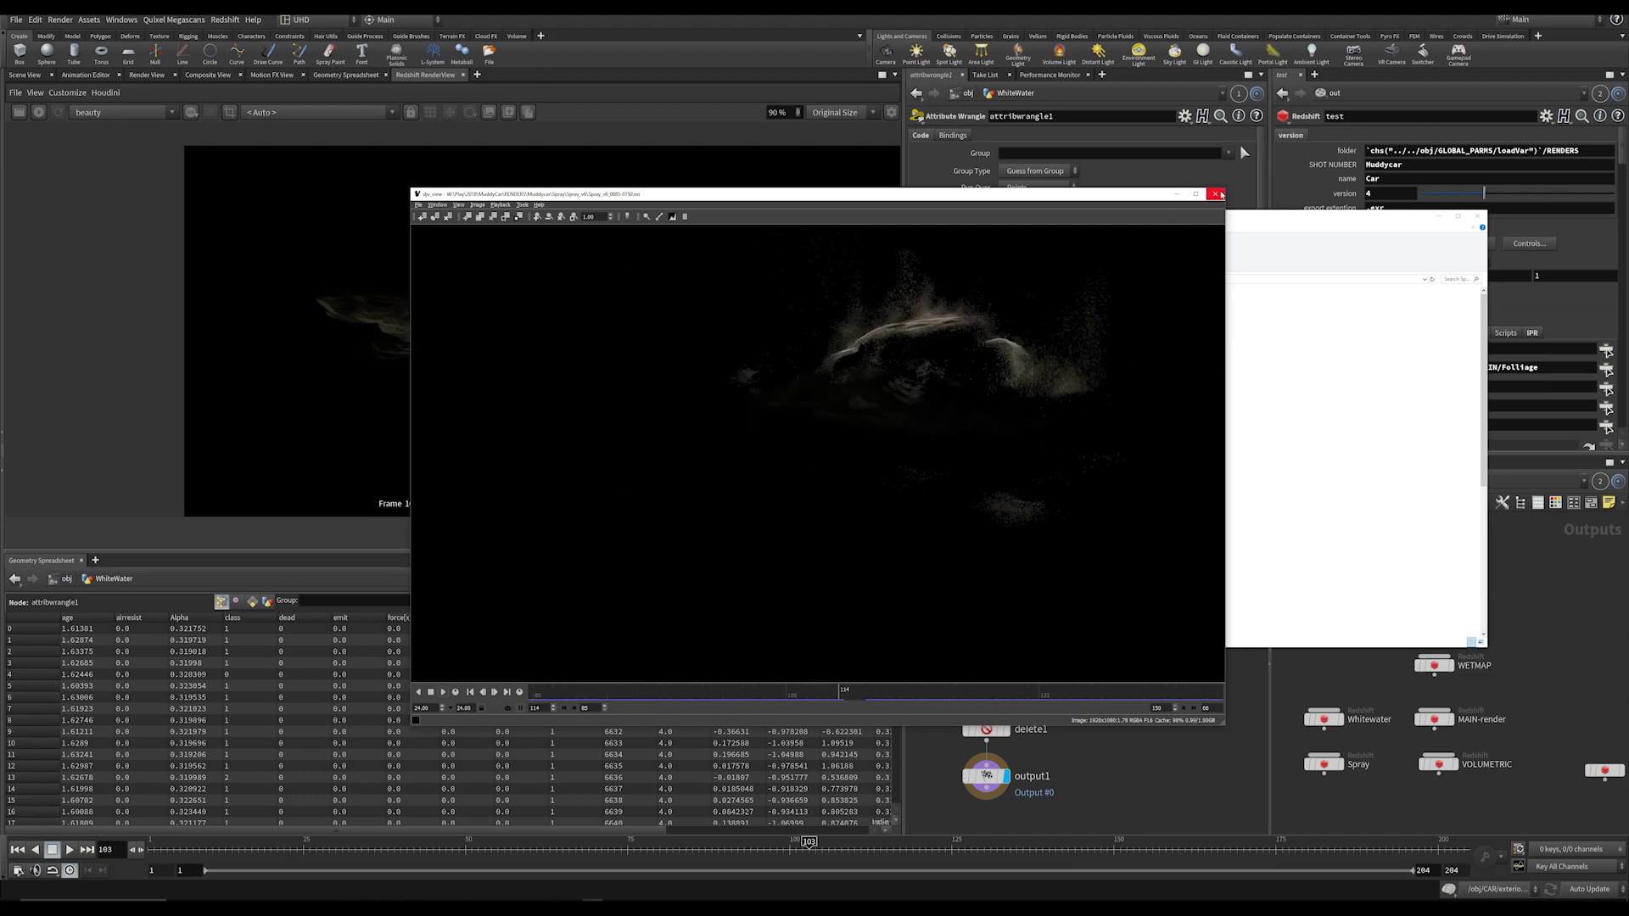
click(1215, 194)
Step: Review the rendered Spray_v5 image sequence in djv_view for comparison, and close the viewer
key(alt+Left)
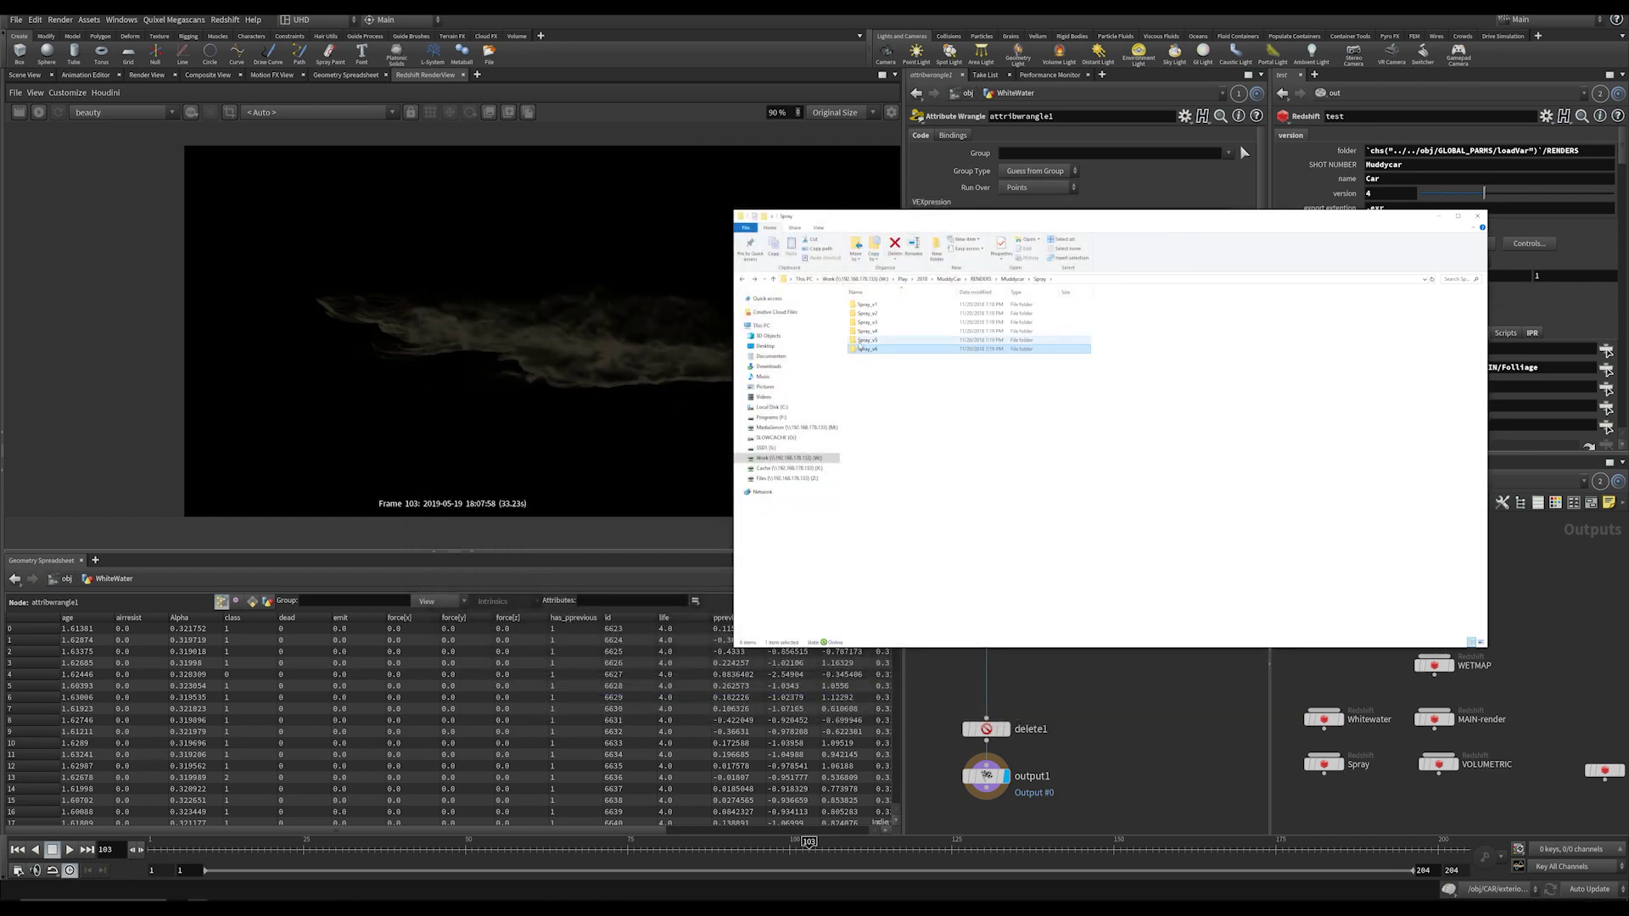
double_click(867, 340)
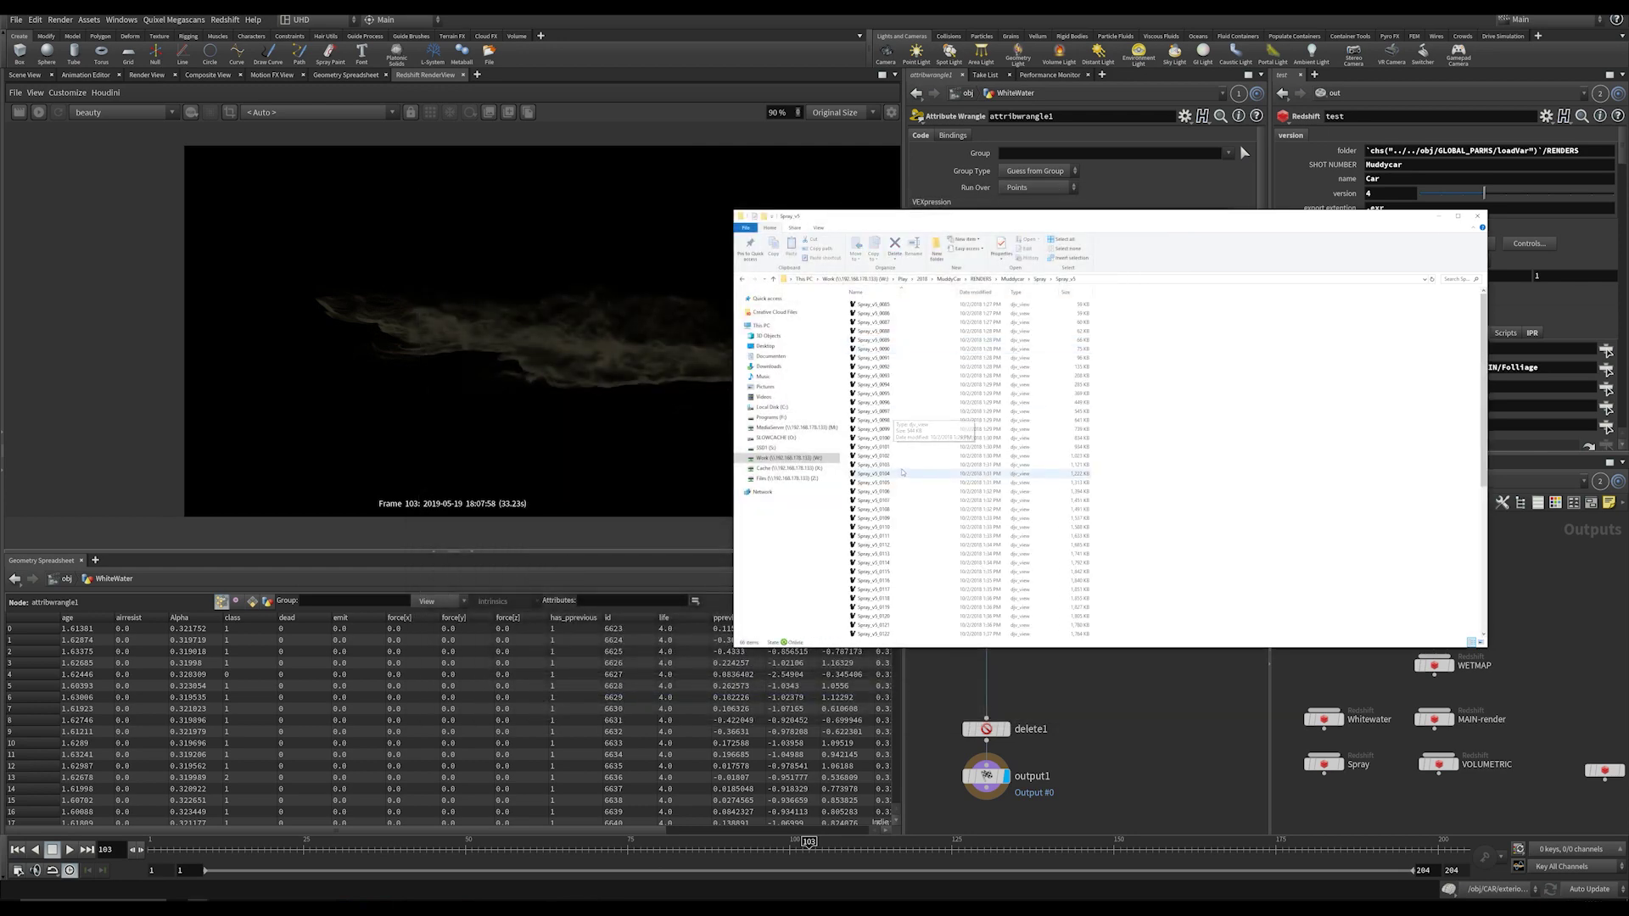
click(925, 464)
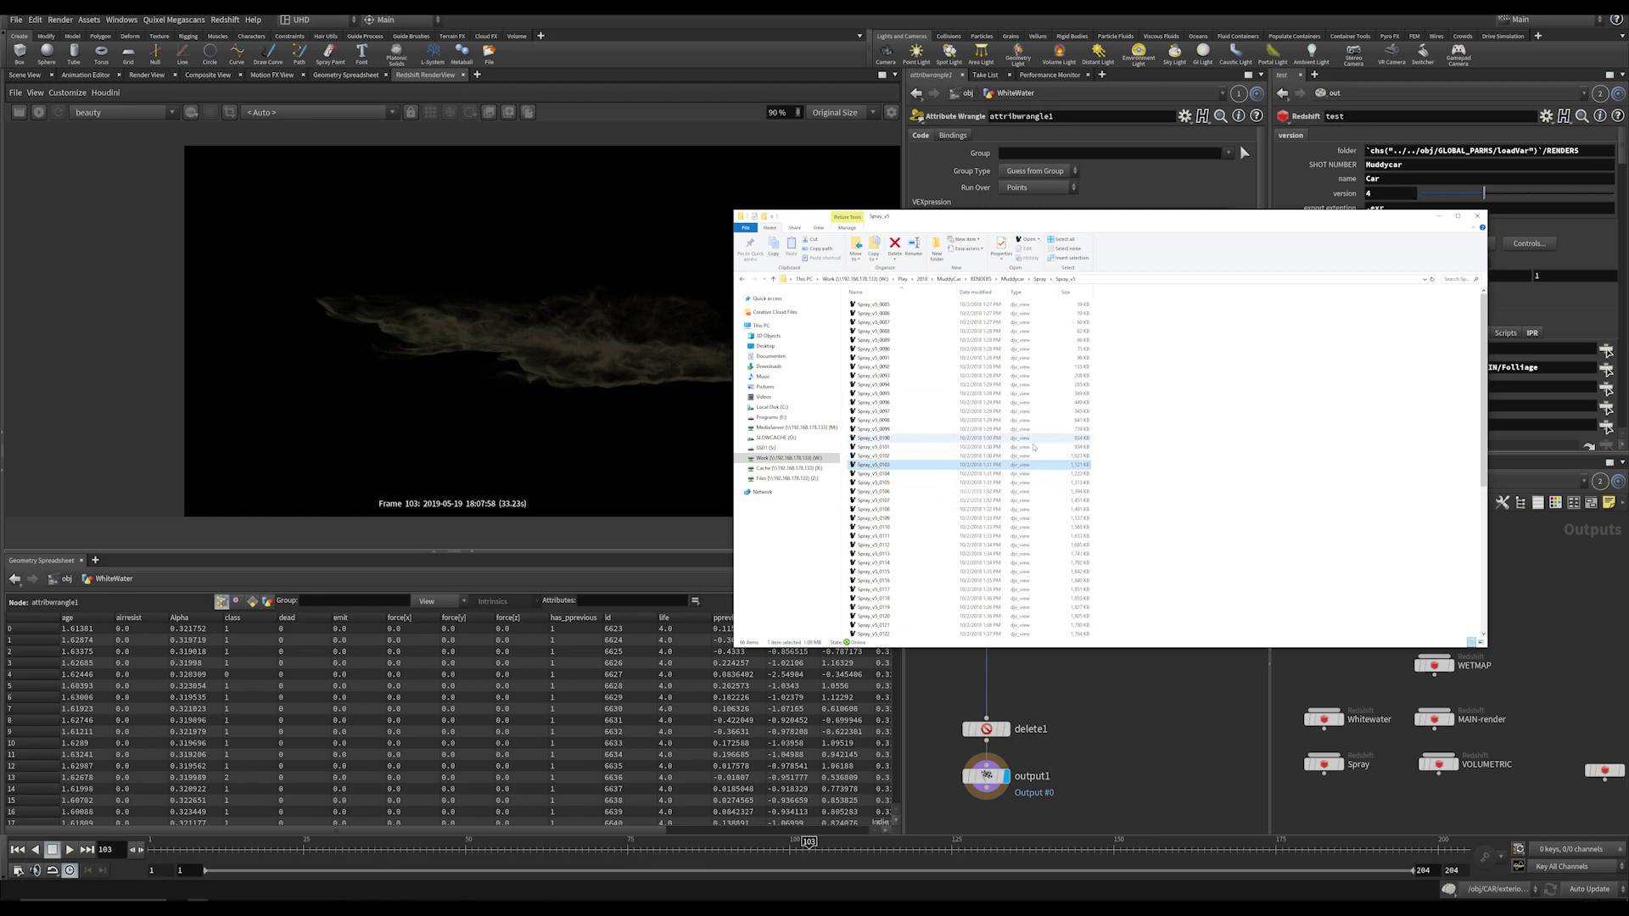
double_click(900, 466)
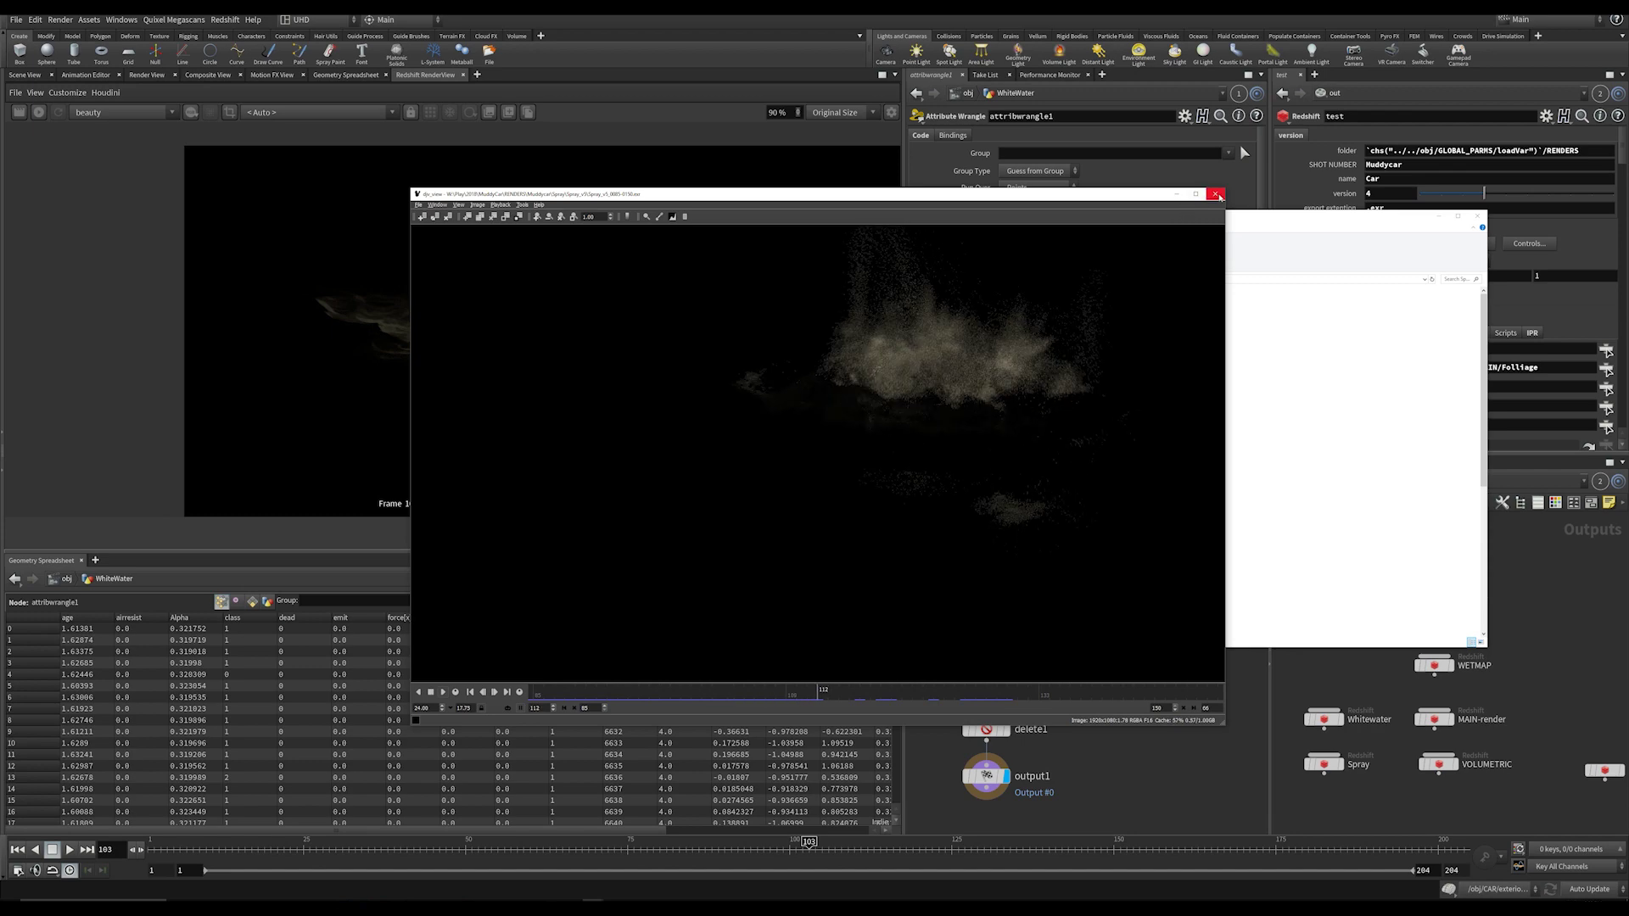
click(1215, 193)
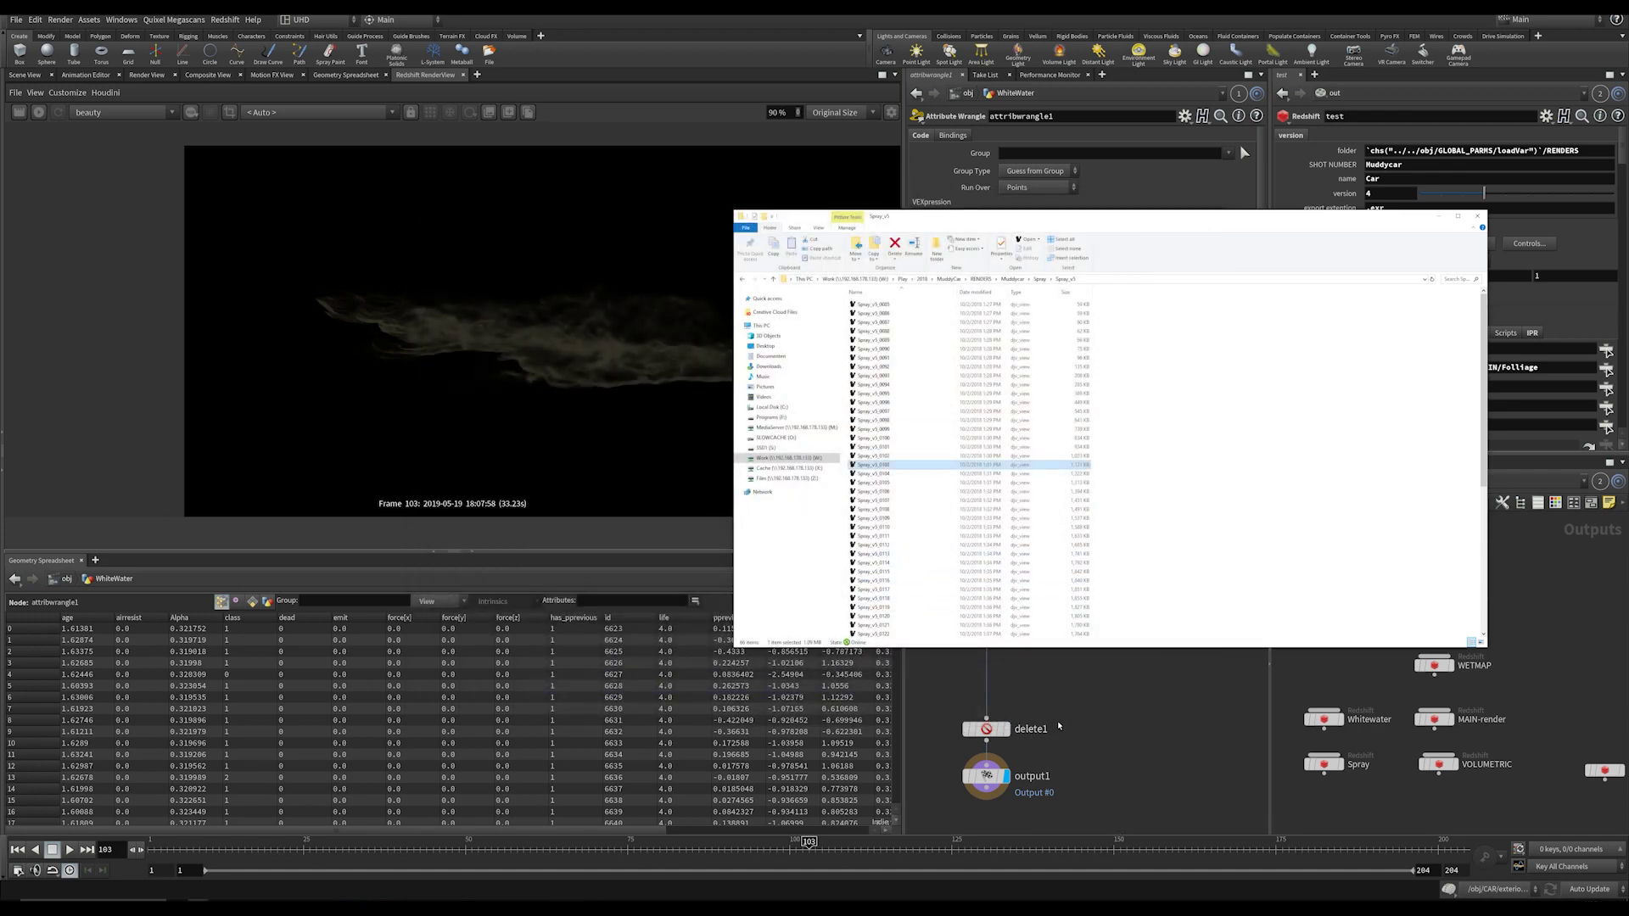
Step: Open the Whitewater_v2 image sequence from the Muddycar renders folder in djv_view
key(alt+Left)
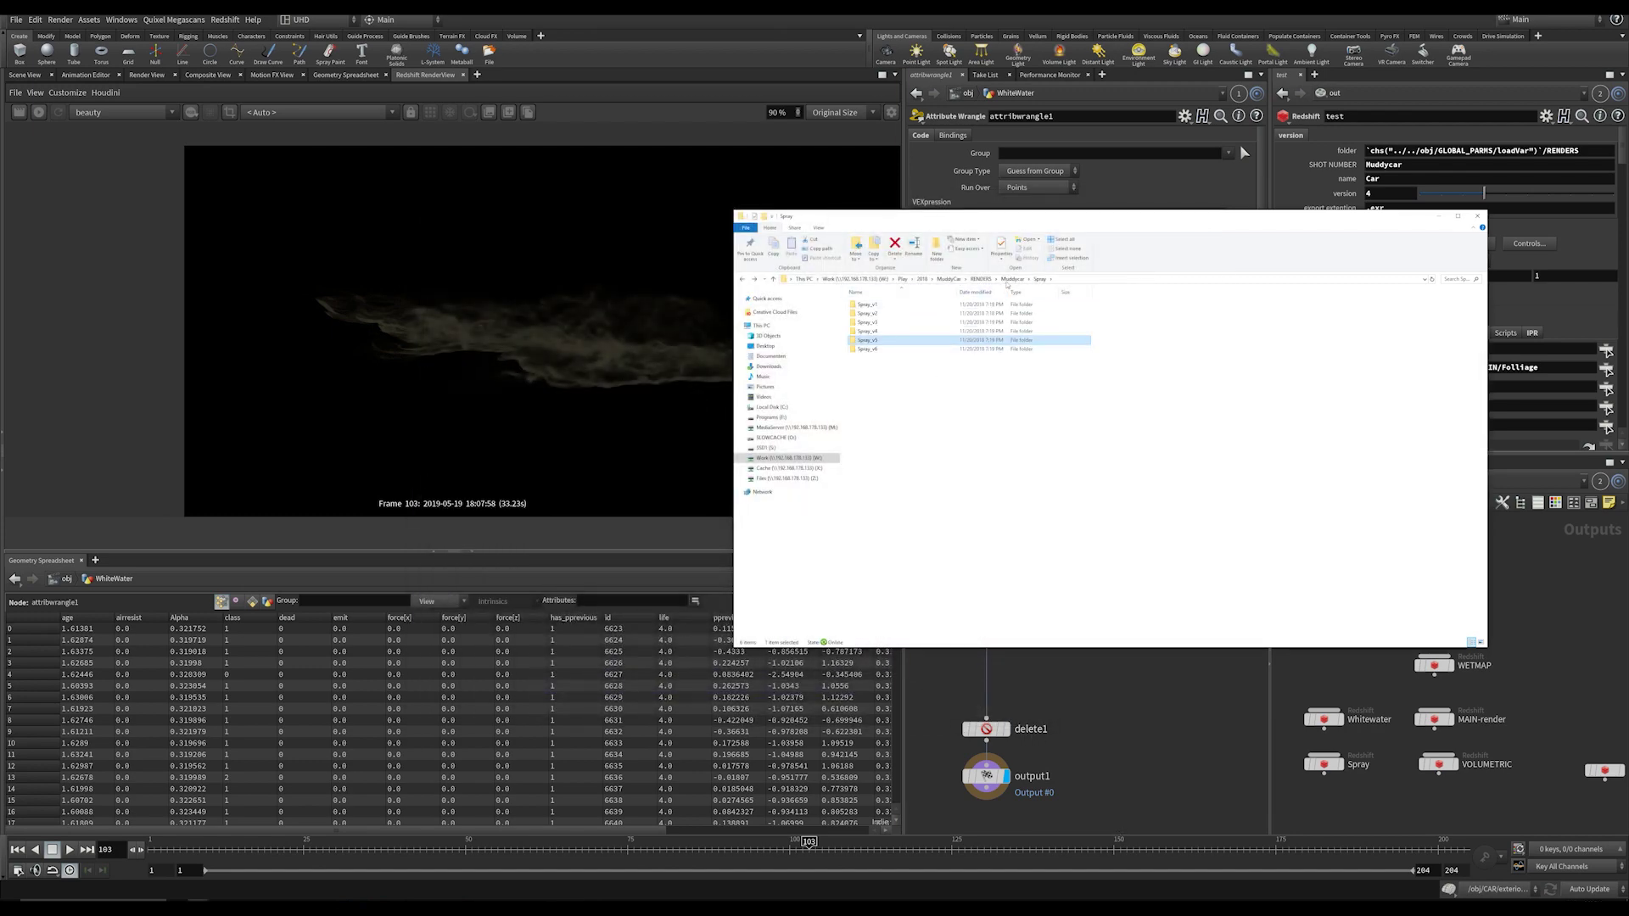
click(1010, 280)
double_click(869, 385)
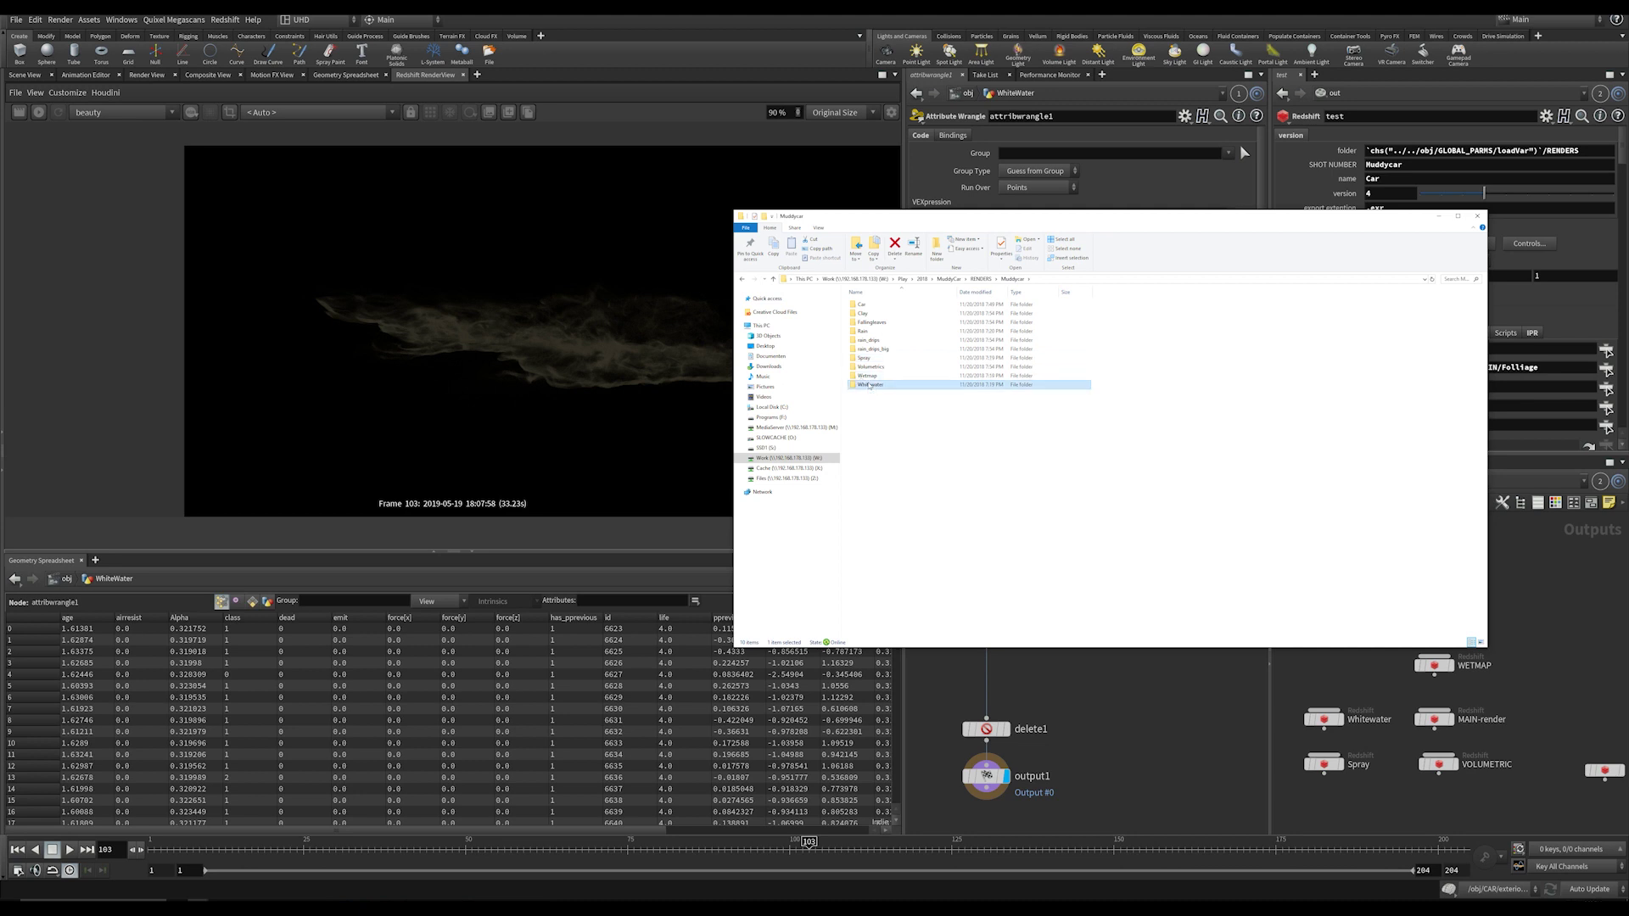
double_click(865, 319)
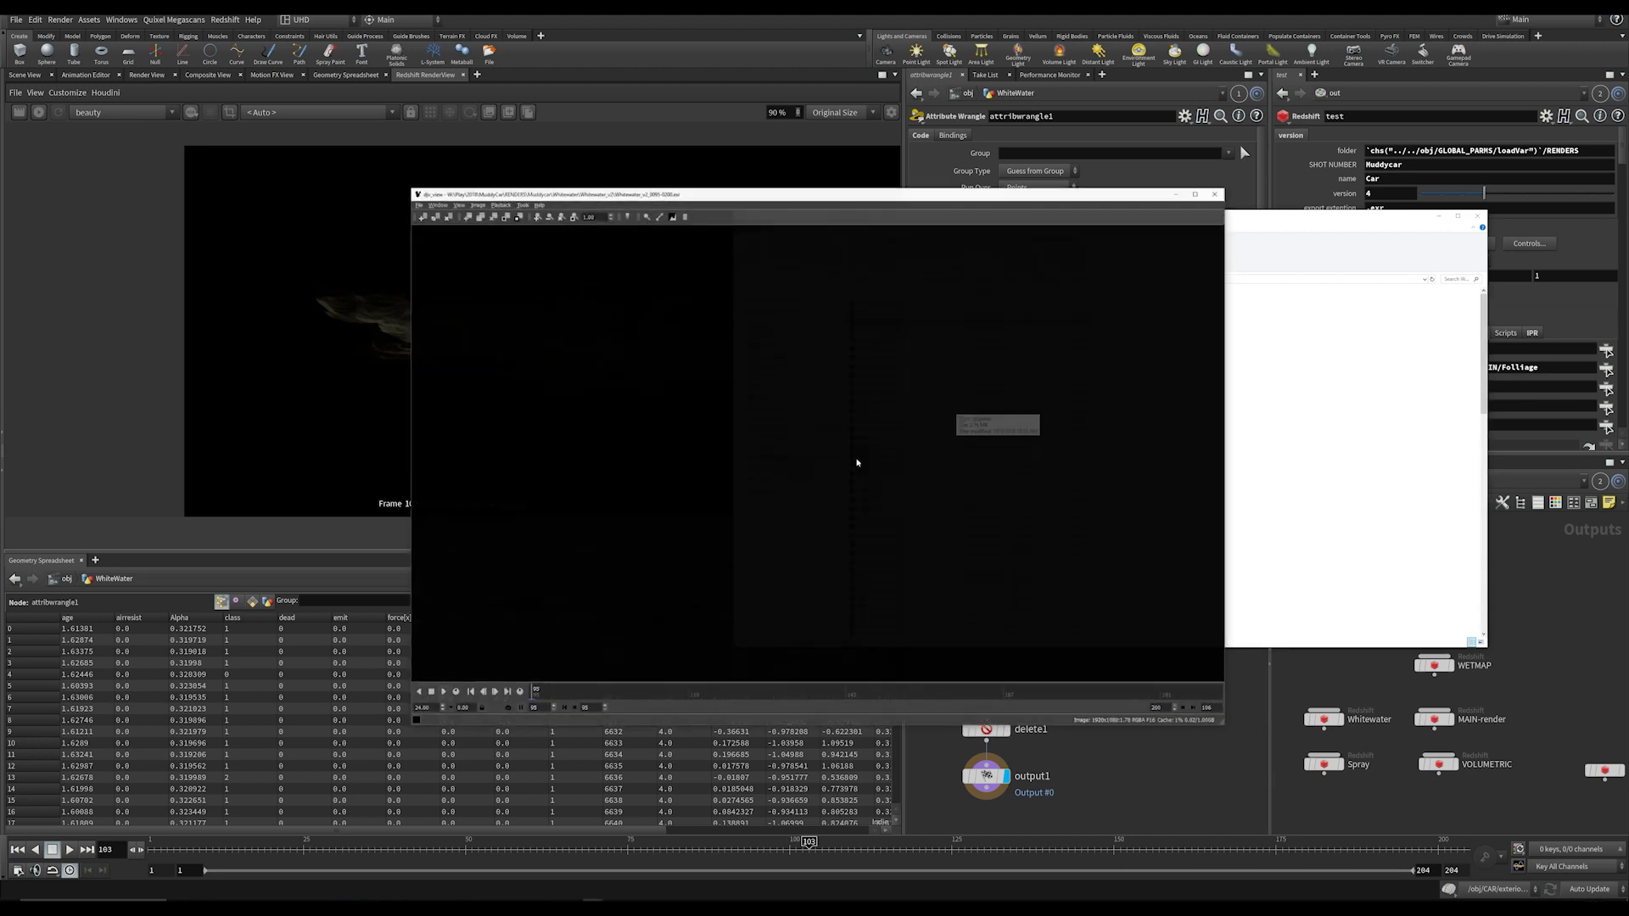
Step: Bring up the already open Car render sequence, scrub through it to inspect the muddy water, and minimize its window
mouse_move(594, 907)
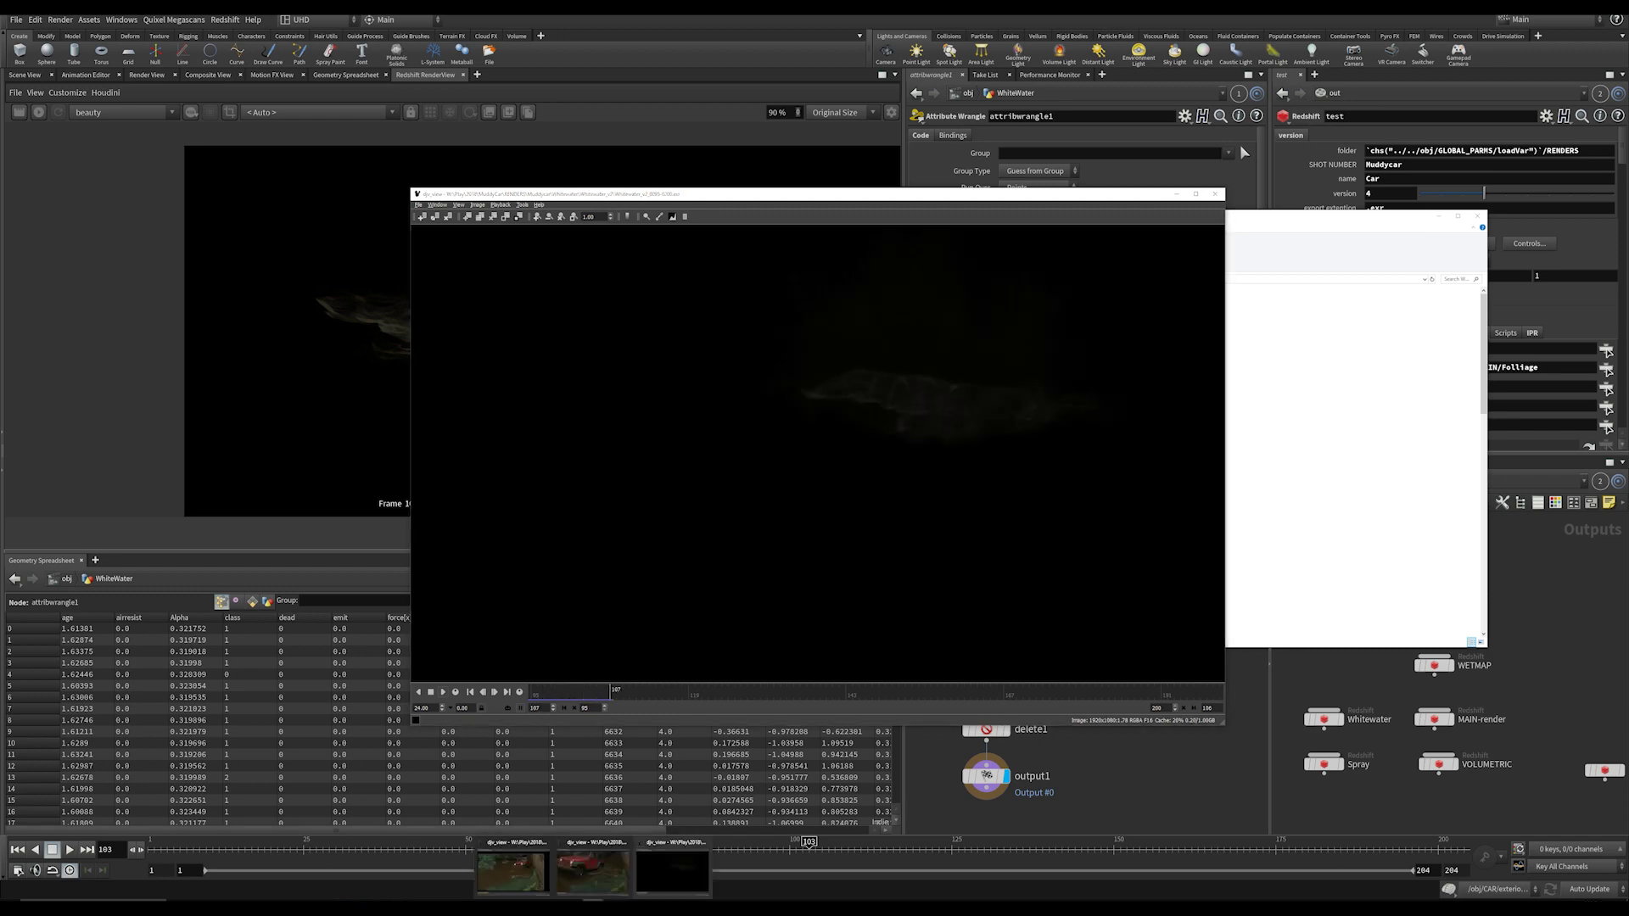
click(513, 884)
drag(961, 689, 628, 687)
scroll(818, 458, up, 4)
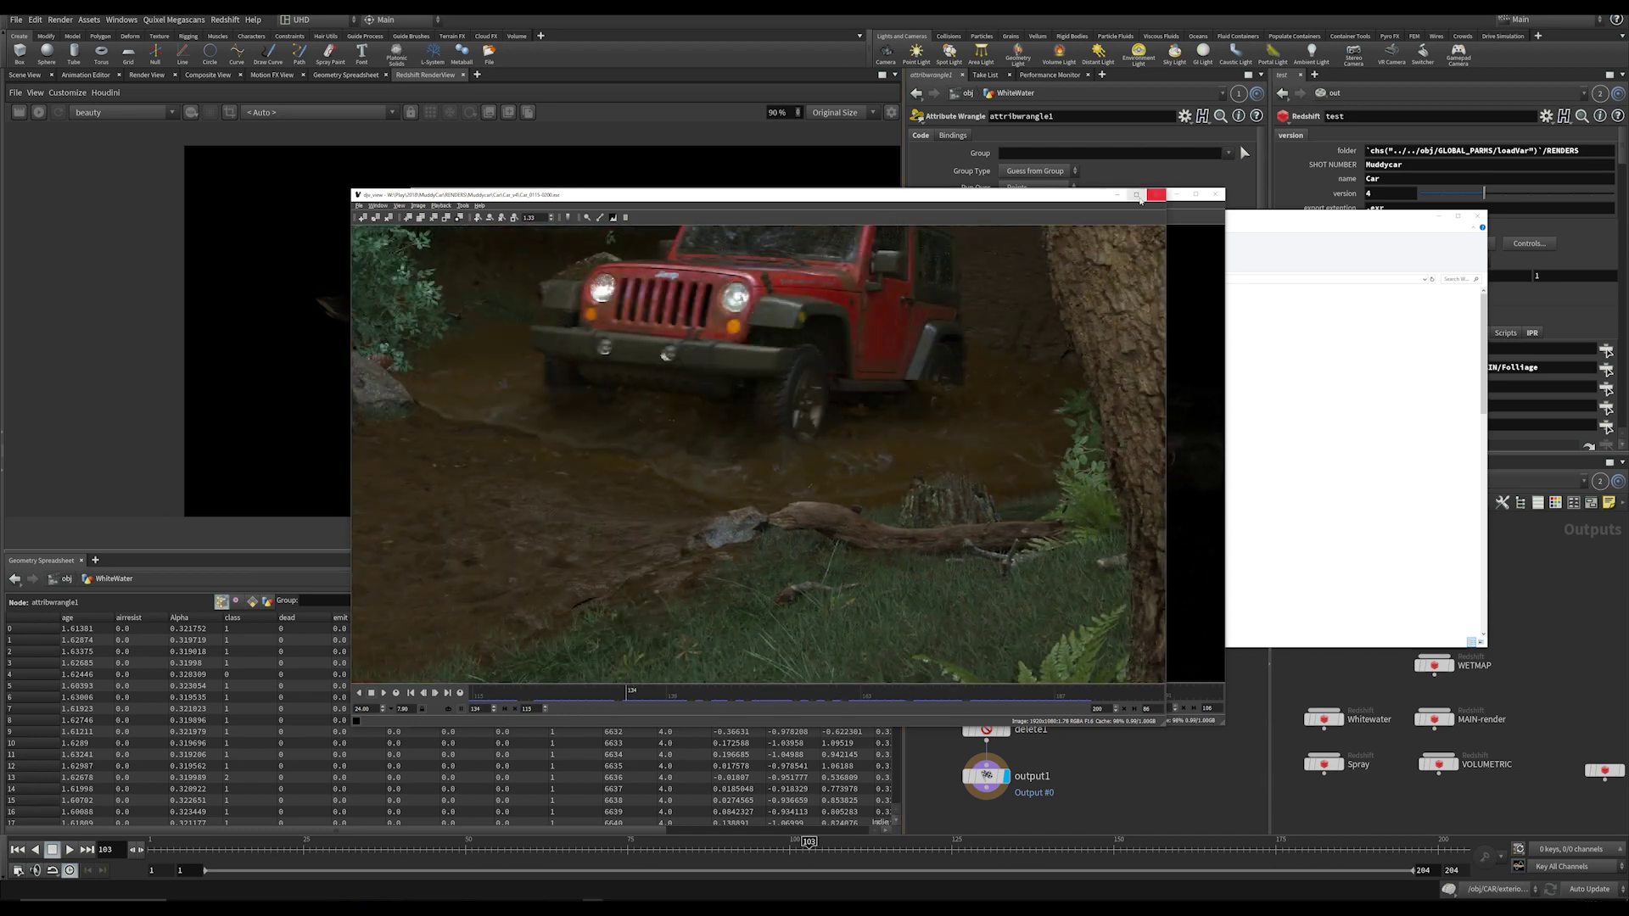
click(1117, 194)
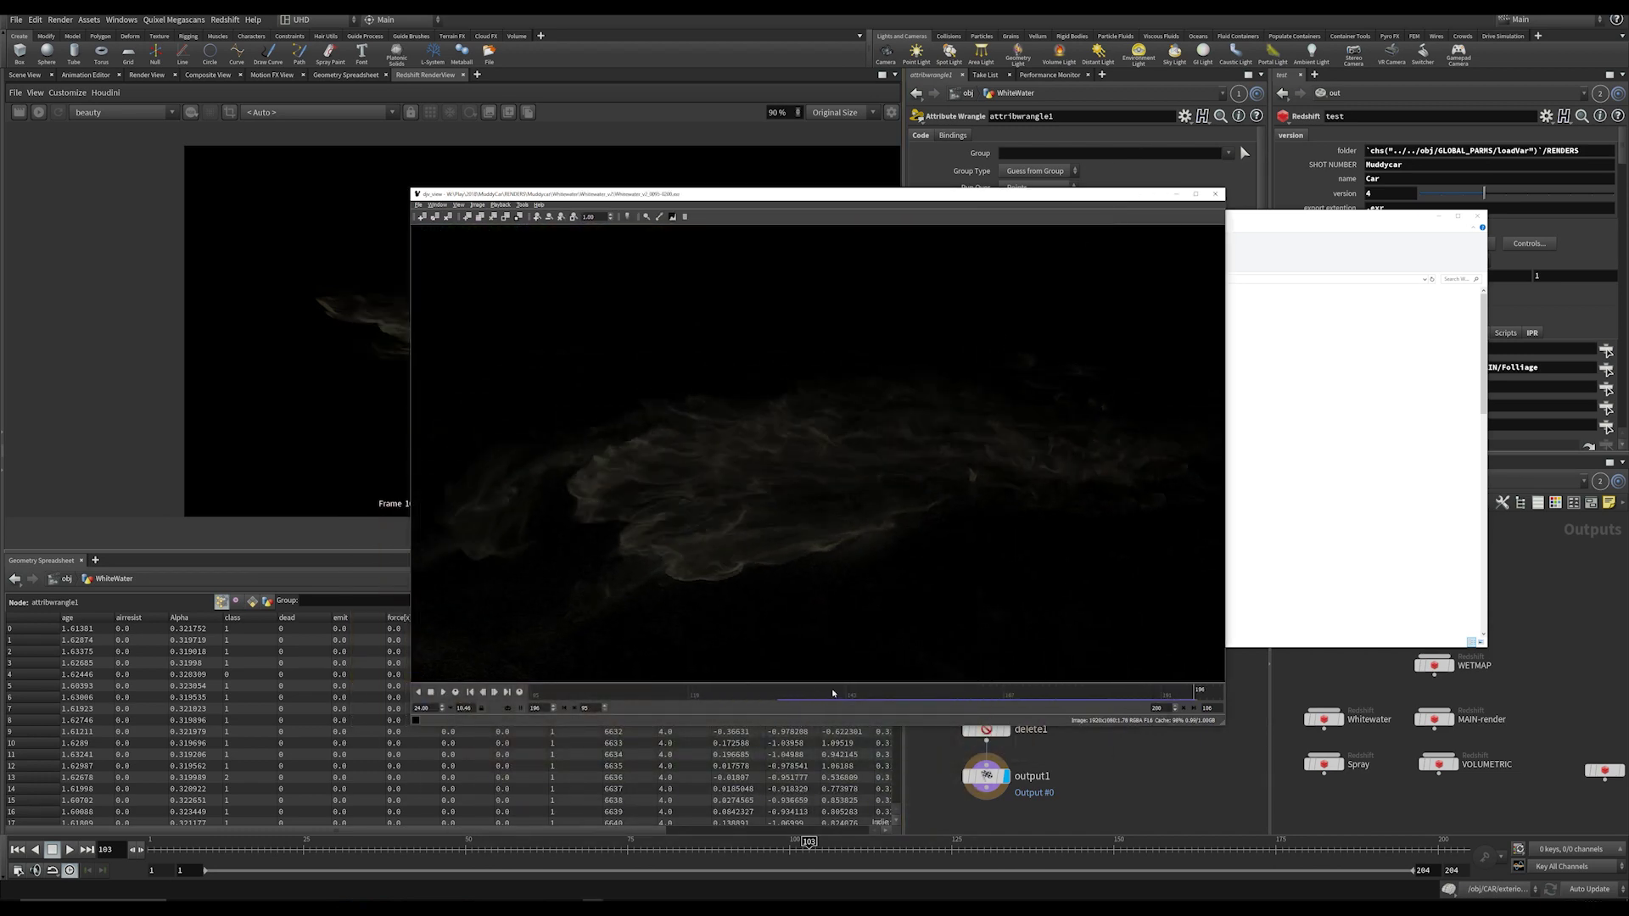
Step: Scrub through the Whitewater_v2 sequence to examine the foam detail up close, and close the viewer
drag(832, 693, 590, 709)
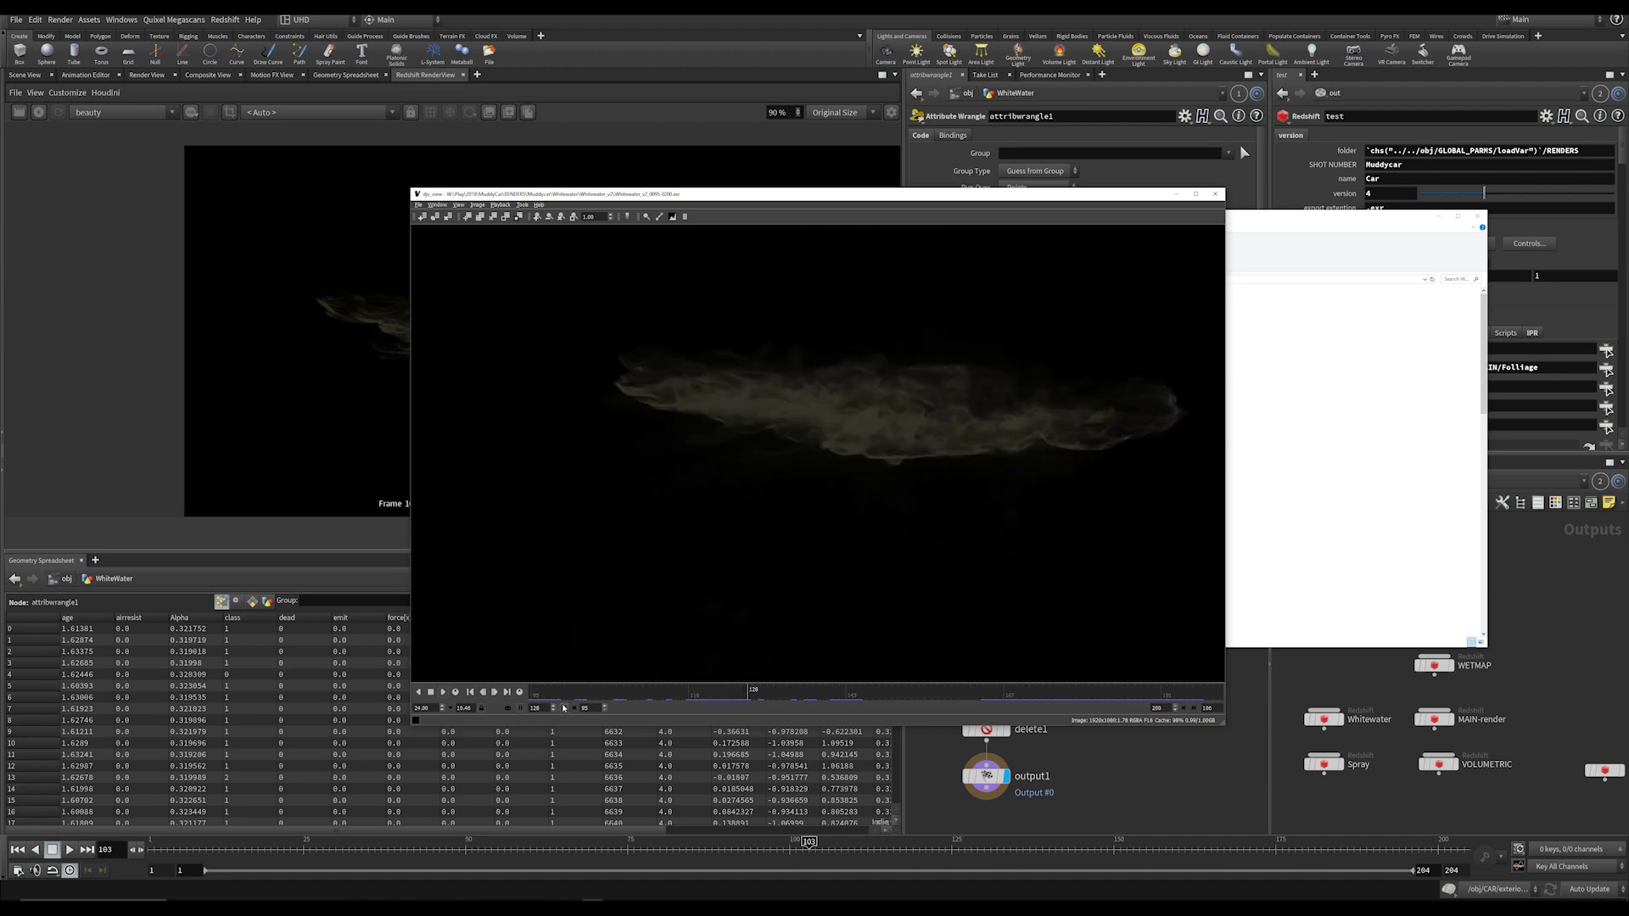
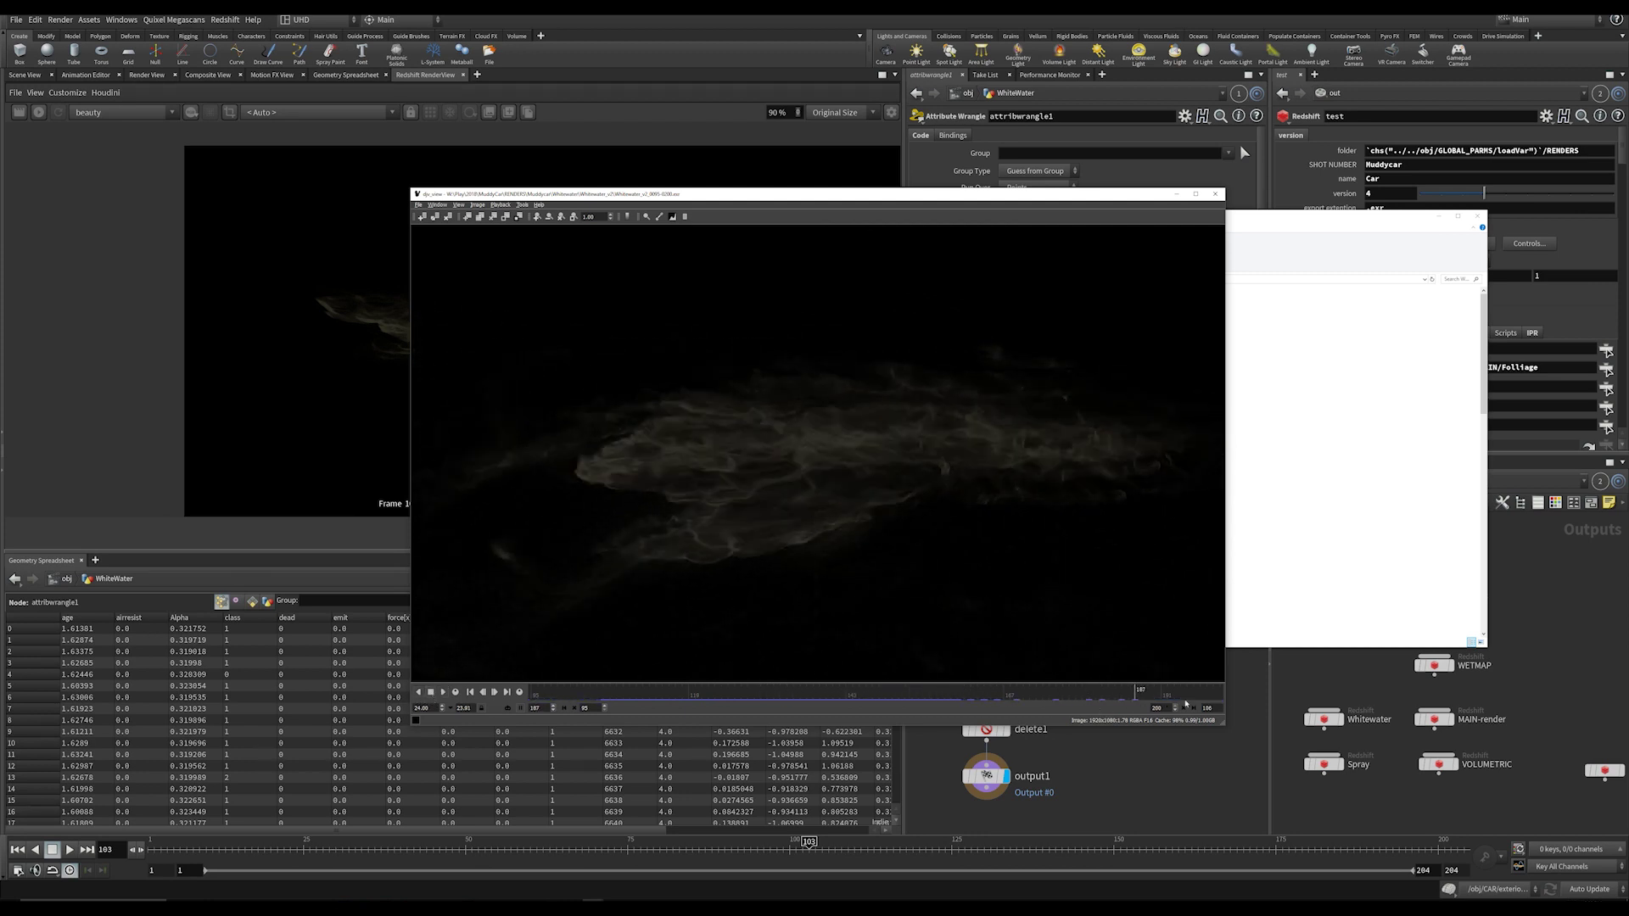
scroll(683, 537, up, 2)
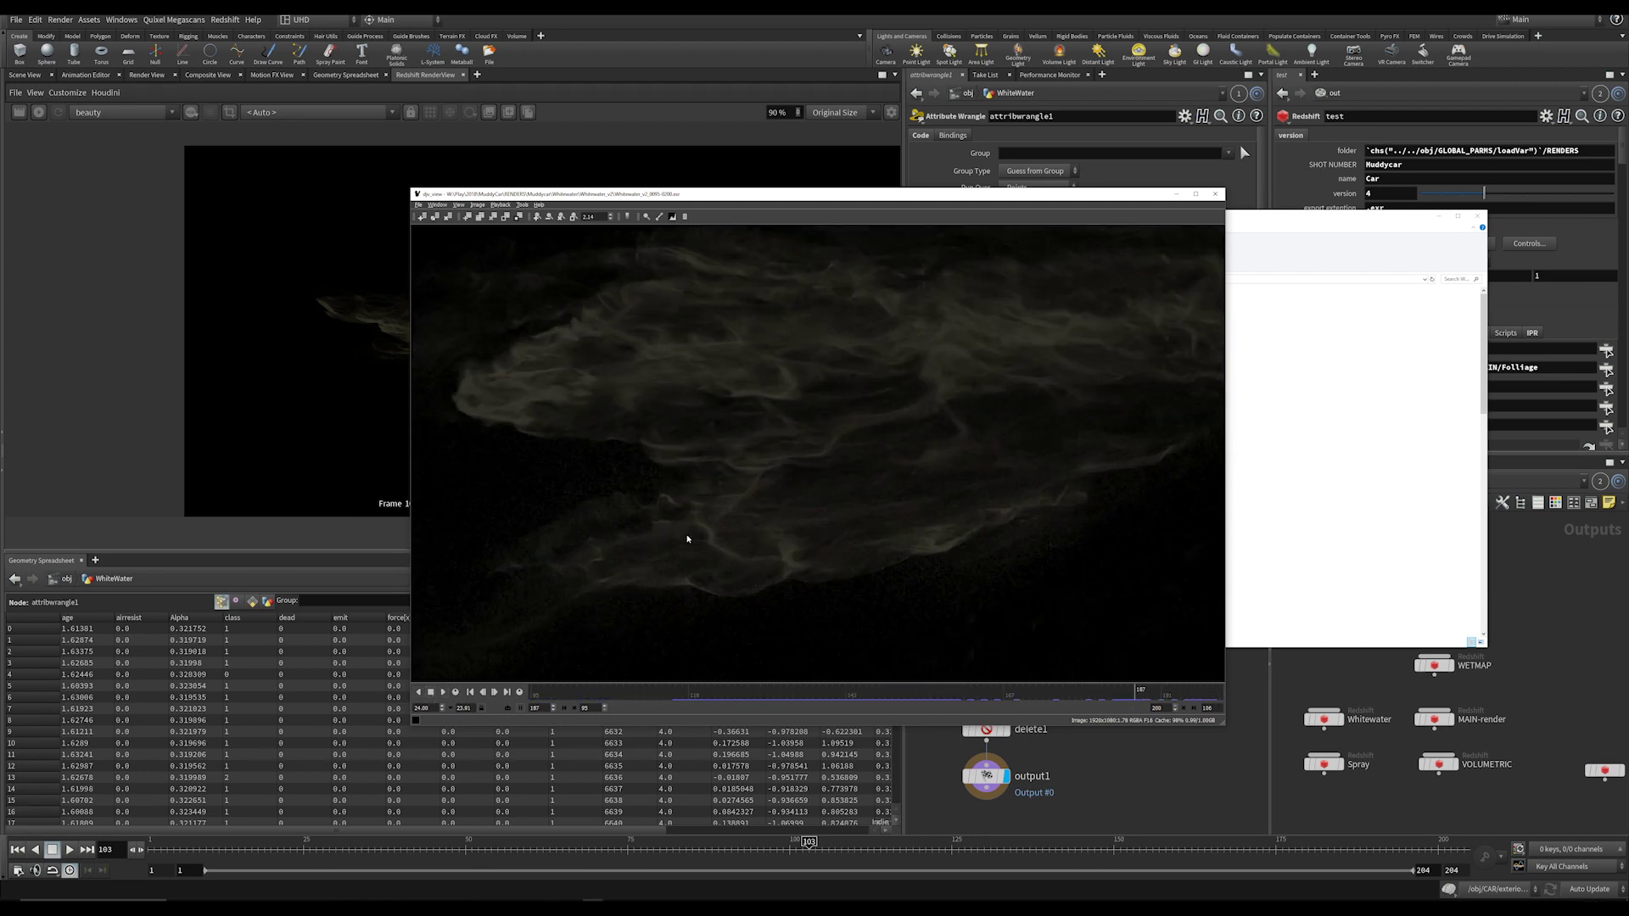
drag(893, 694, 1117, 696)
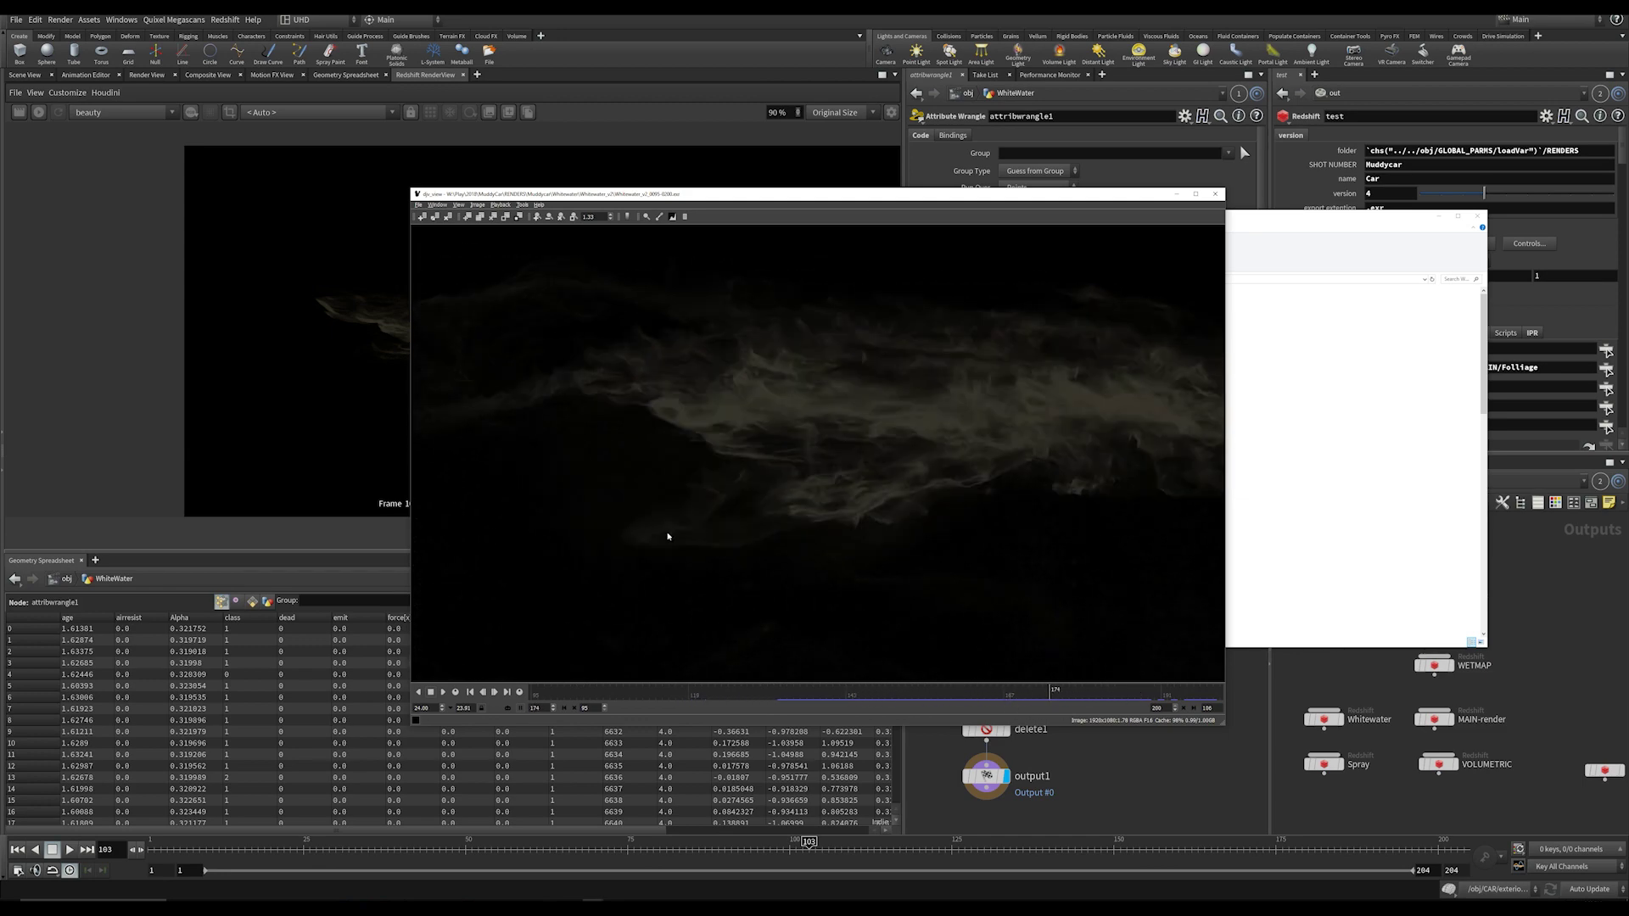
scroll(676, 466, down, 2)
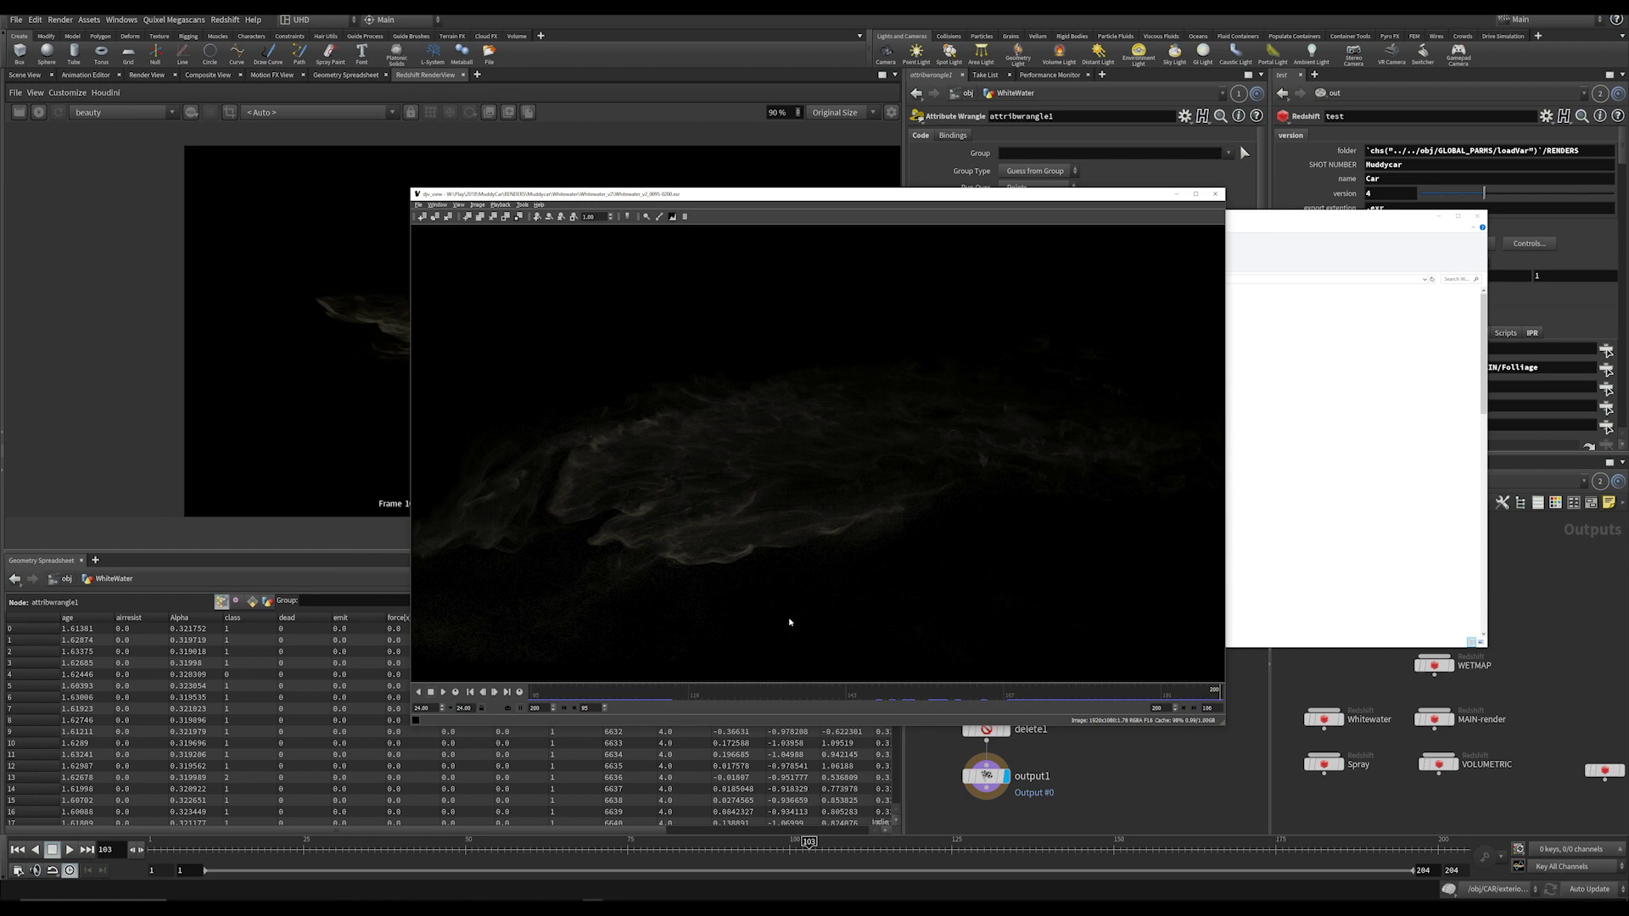
middle_drag(689, 542, 698, 482)
scroll(849, 500, down, 1)
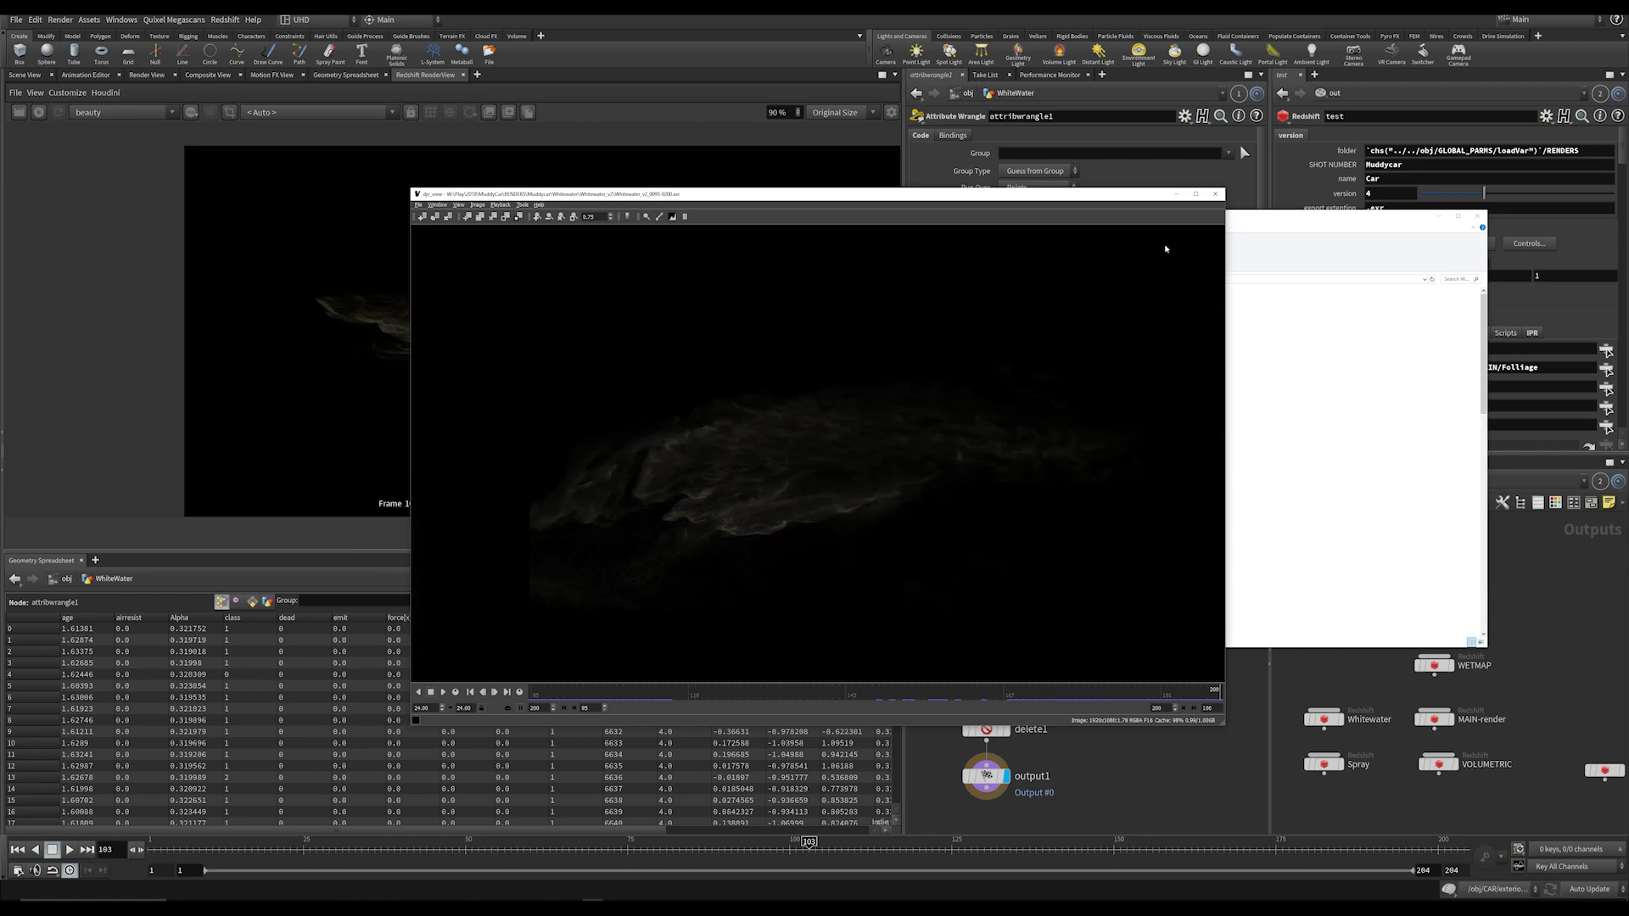
click(1215, 193)
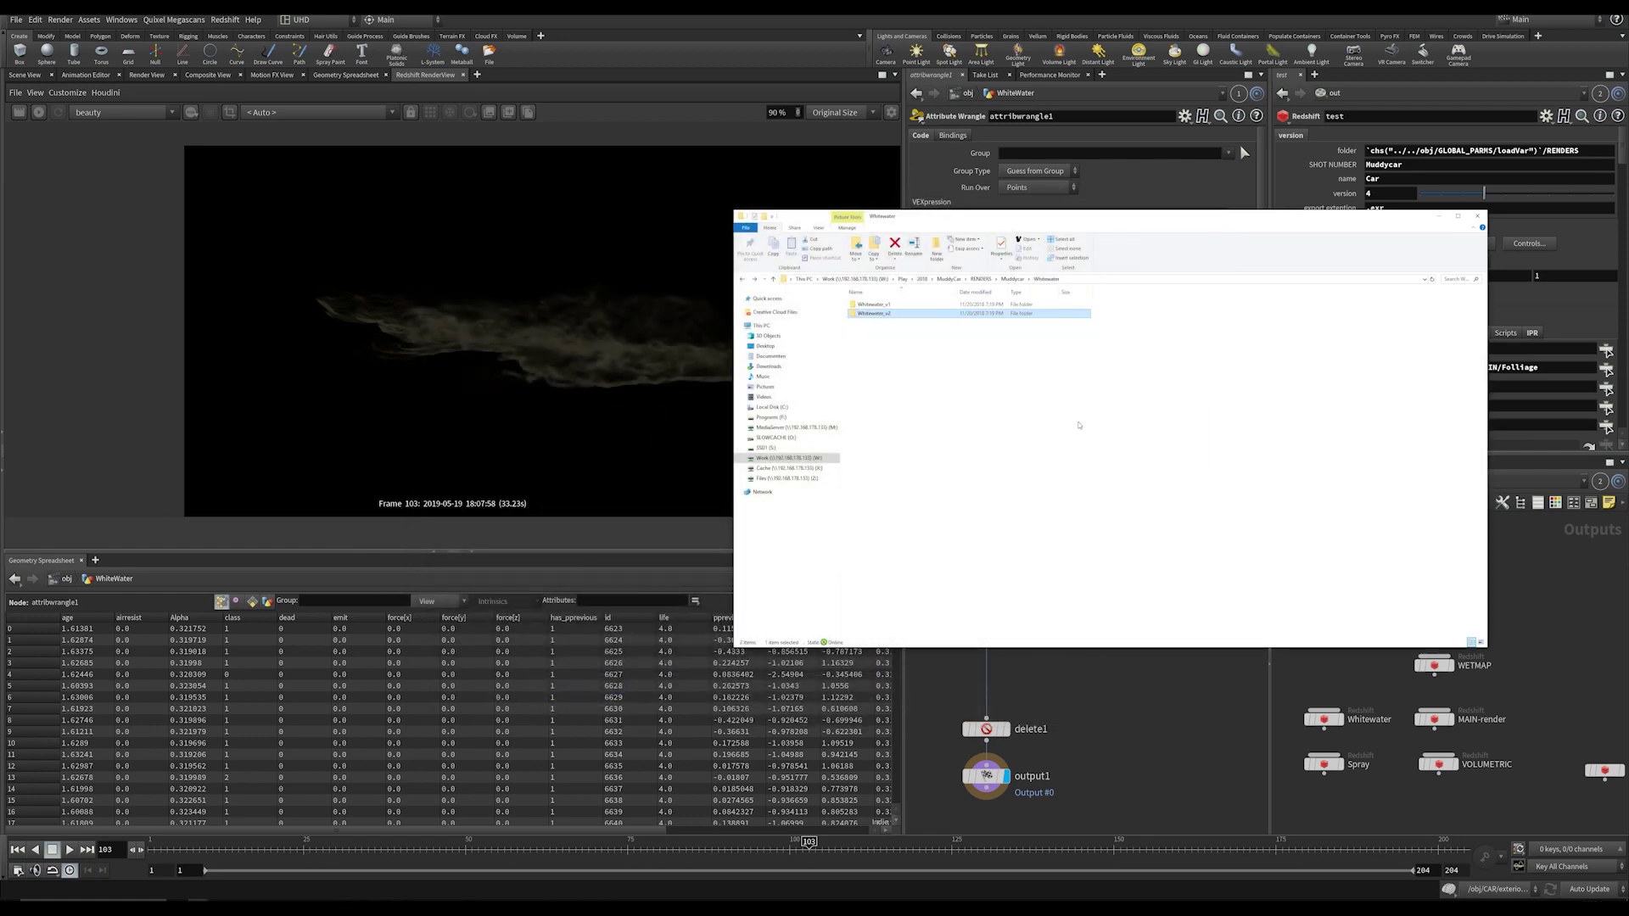
Step: Back in Houdini, open the RENDER_WETMAP object and follow object_merge1's reference to OUT_WETMAP in the CAR exterior_wet network
click(1093, 714)
mouse_move(1088, 712)
middle_down()
mouse_move(1148, 686)
mouse_move(1109, 722)
middle_up()
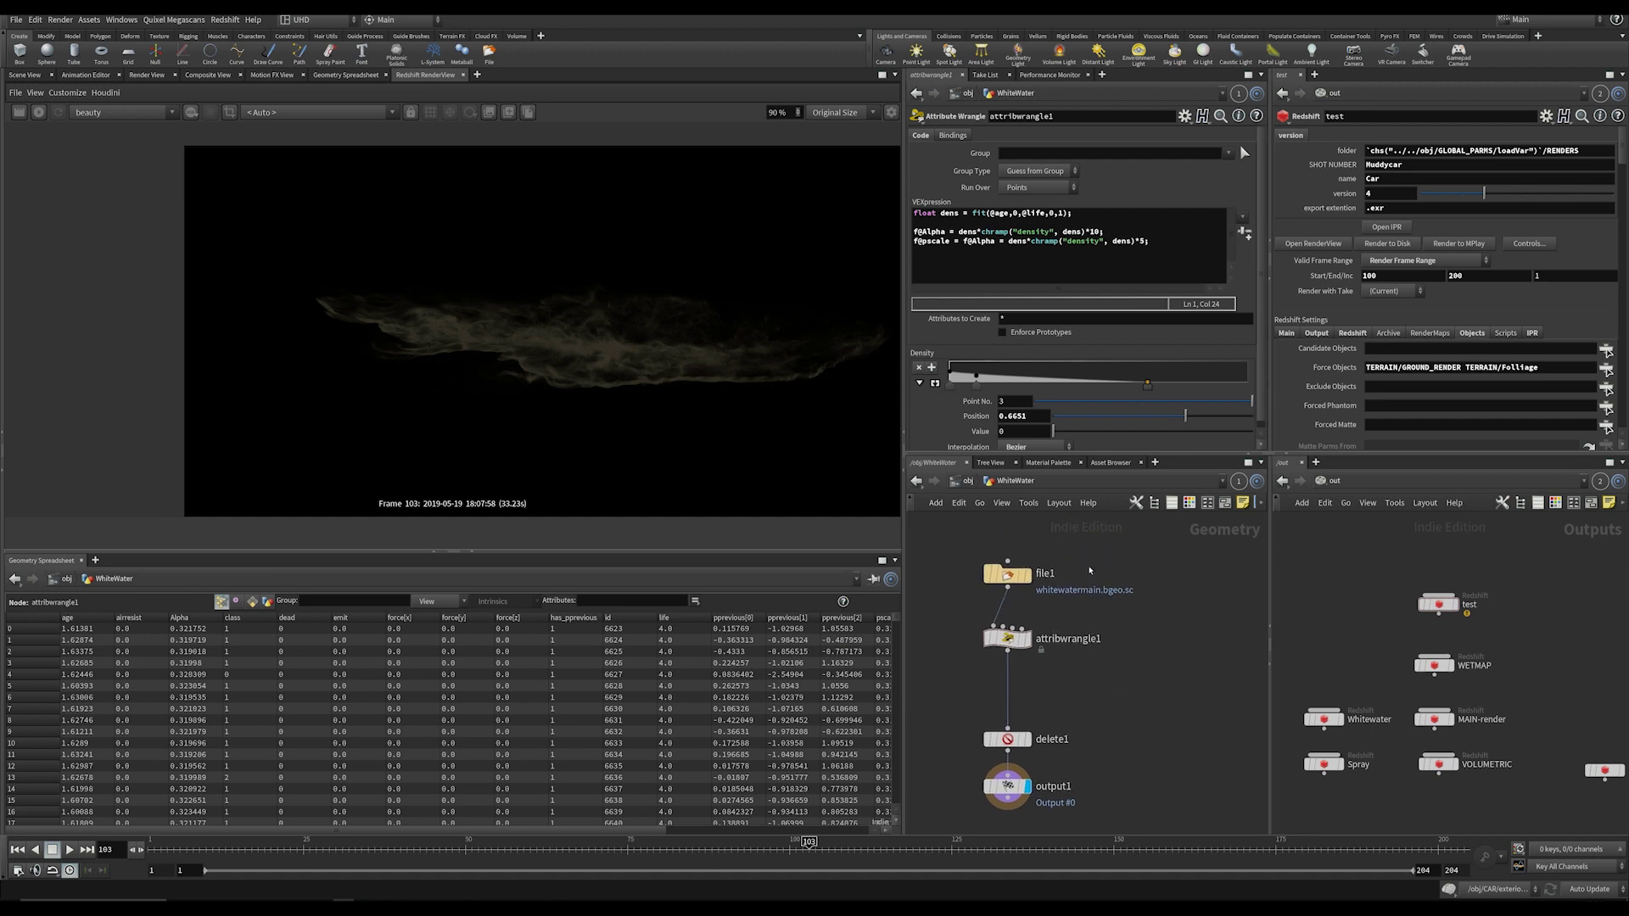
click(969, 481)
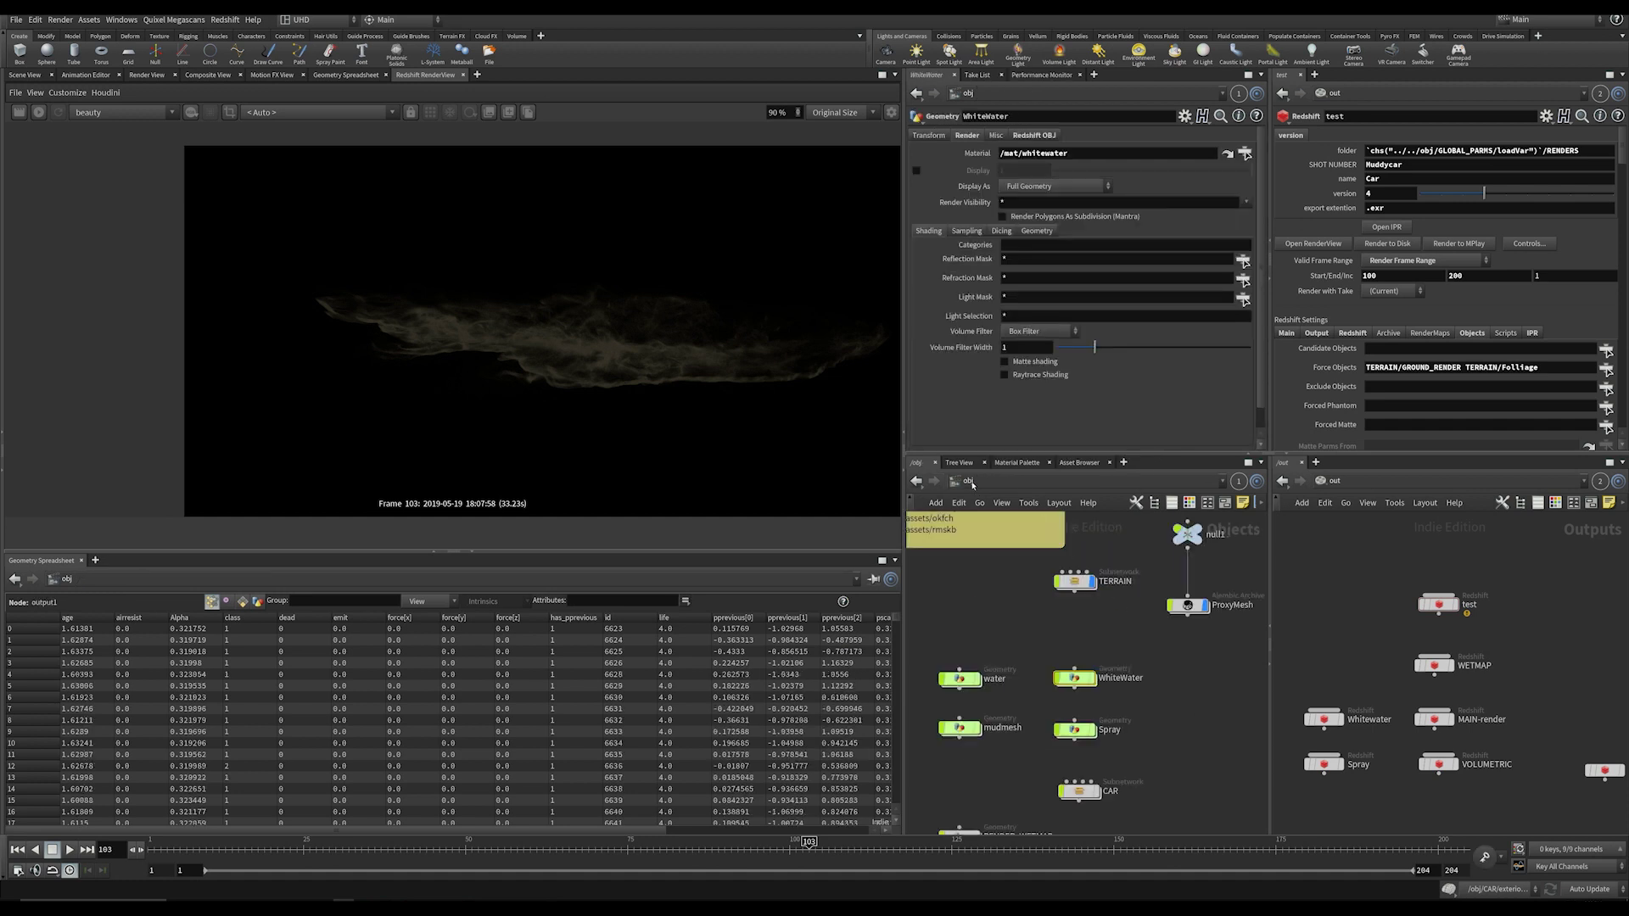
middle_drag(1061, 629, 1026, 614)
scroll(1021, 604, down, 4)
scroll(1011, 695, up, 3)
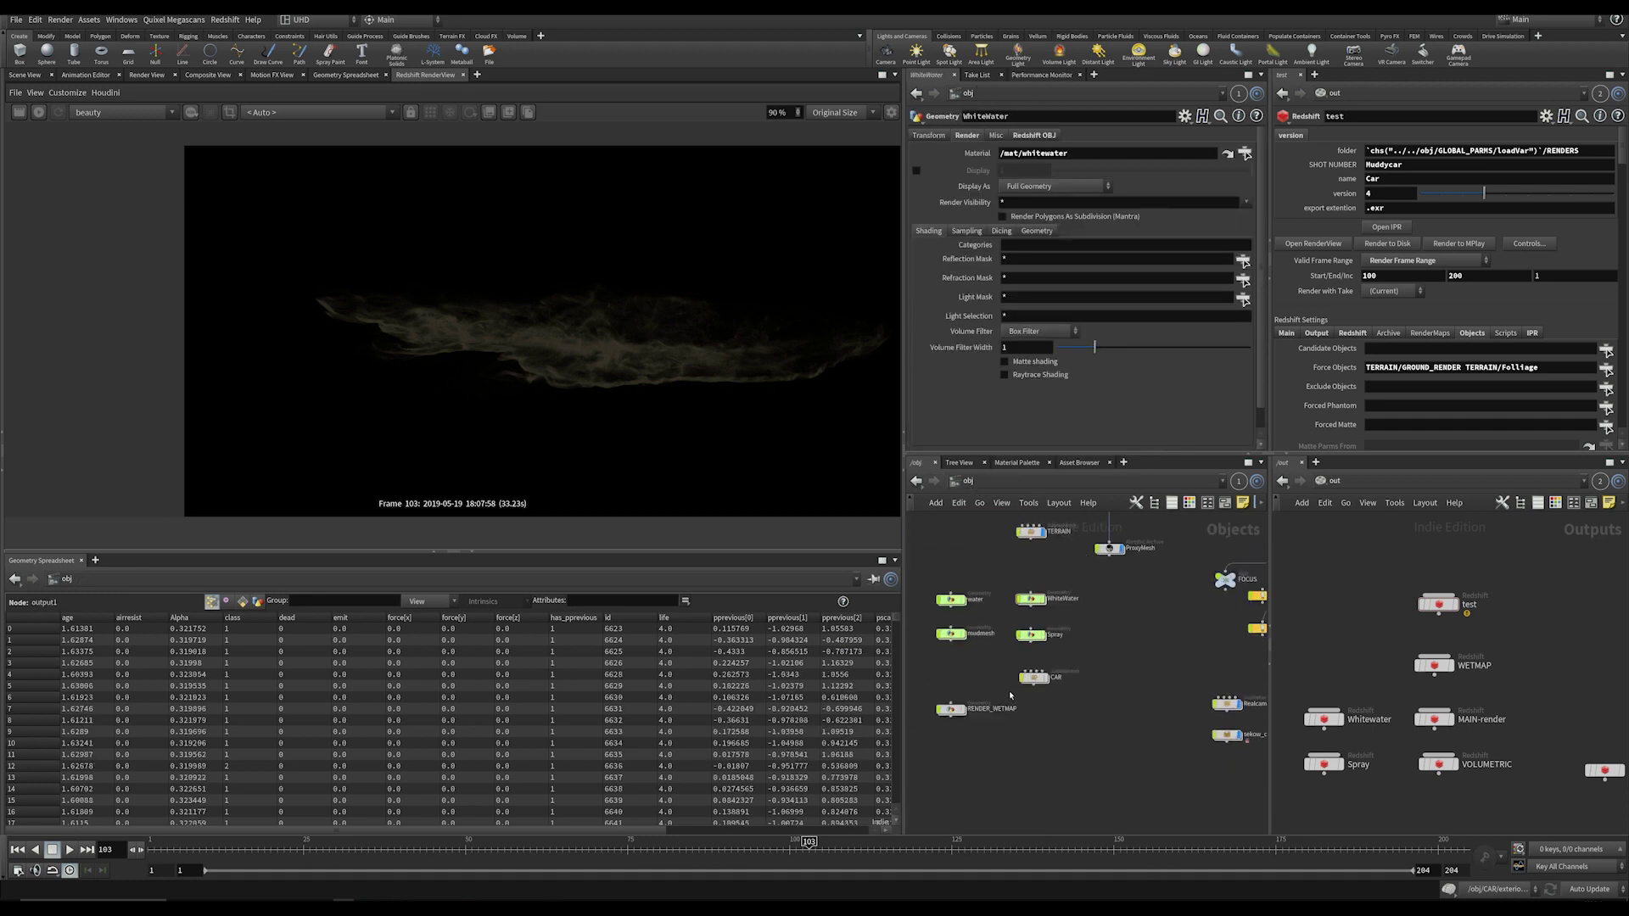
click(1139, 619)
mouse_move(1139, 619)
middle_down()
mouse_move(1090, 678)
mouse_move(1146, 645)
middle_up()
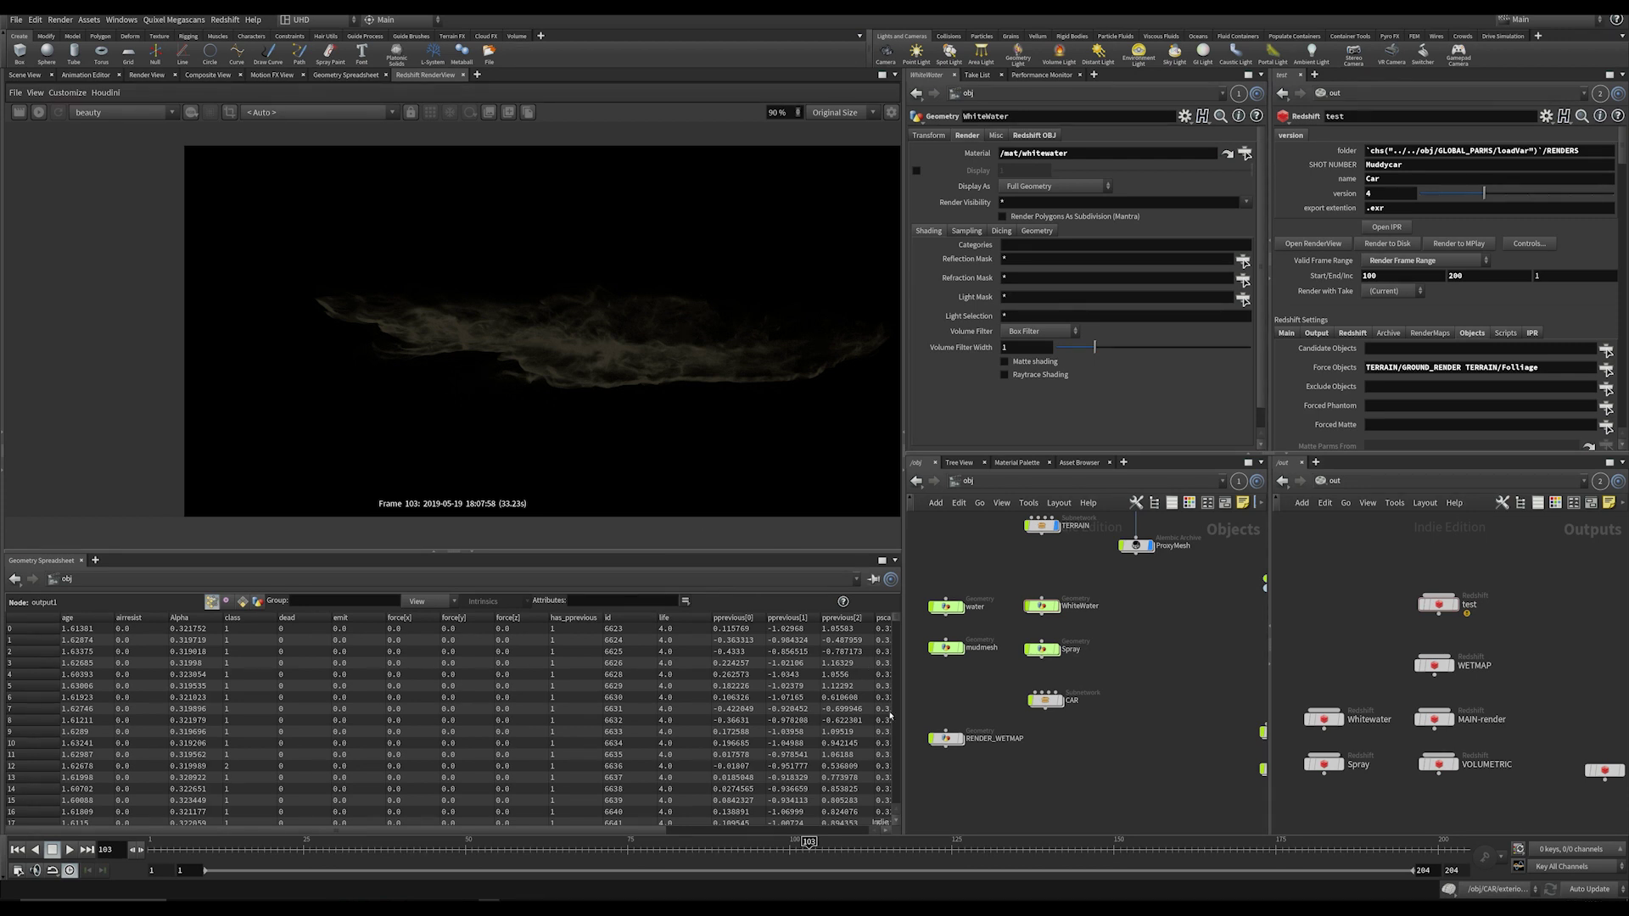
double_click(950, 738)
click(1082, 636)
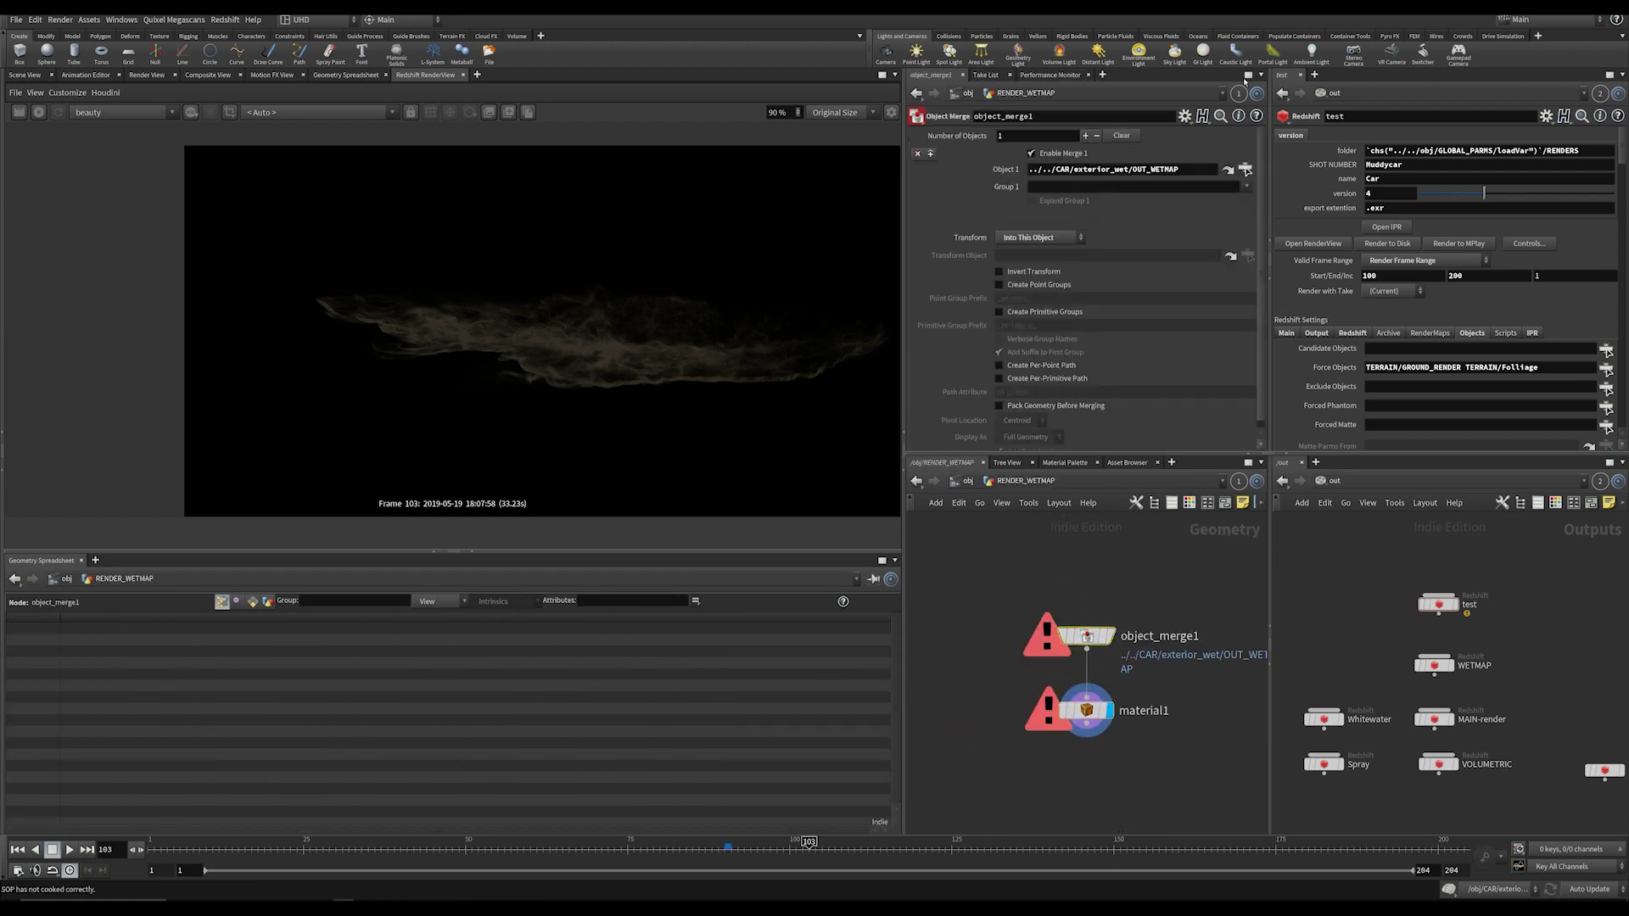
click(1228, 169)
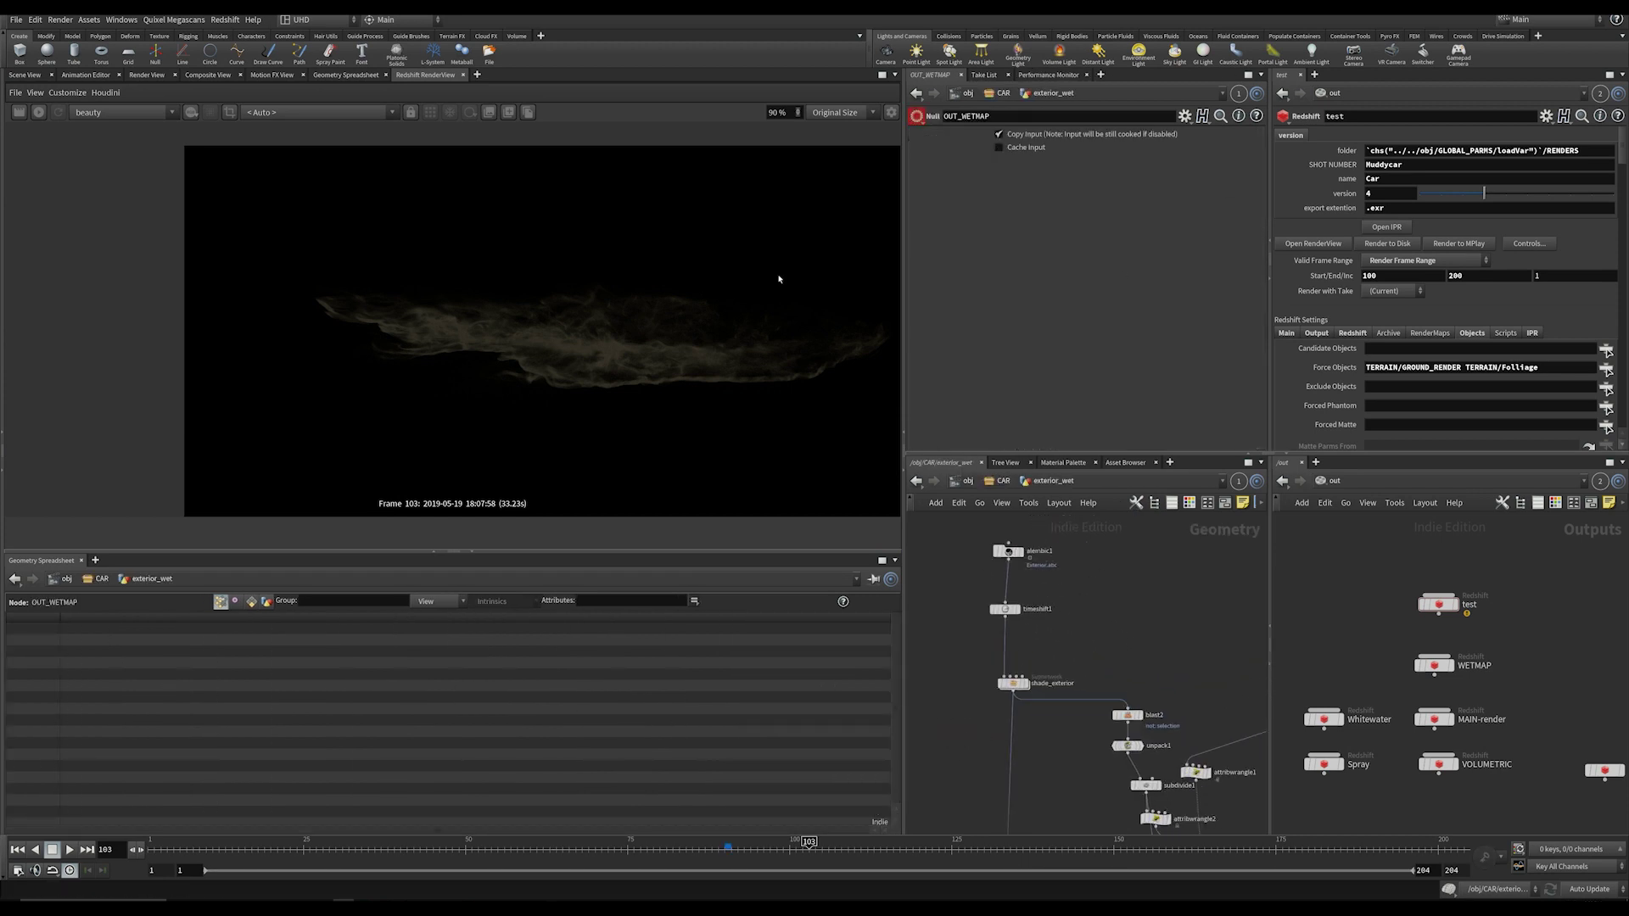
Step: Display the blast2 node of the exterior_wet network in the Scene View to inspect the isolated car parts
click(34, 76)
middle_drag(1045, 653, 956, 579)
click(1055, 626)
click(1040, 642)
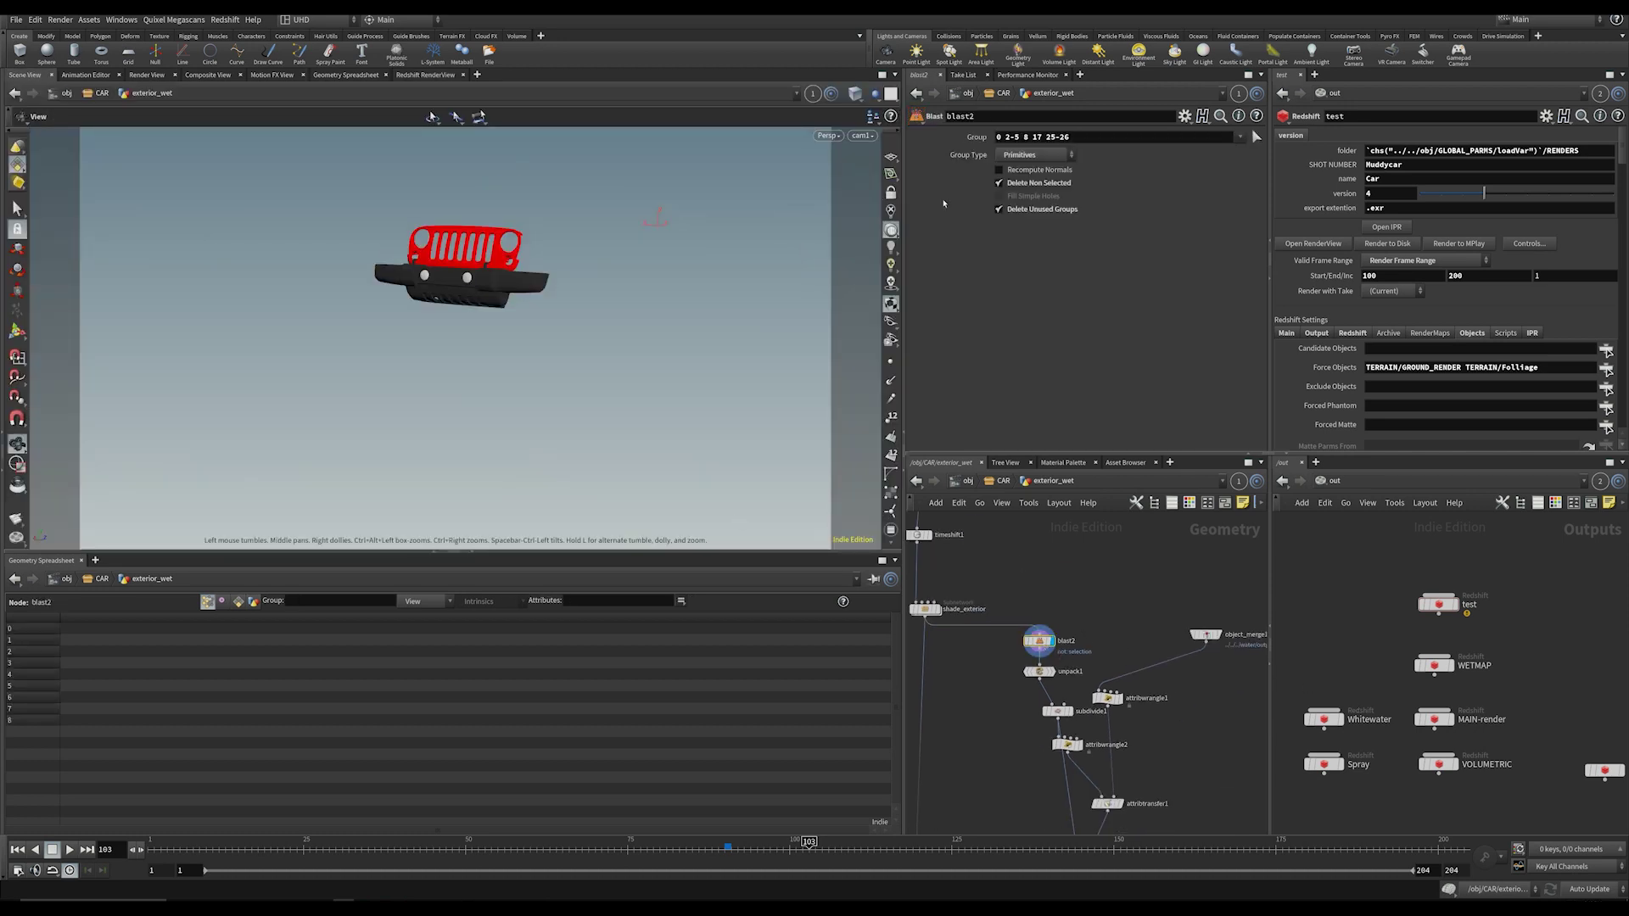
Step: Frame the isolated grille and bumper in the Scene View, and display the subdivide1 node to inspect the subdivided parts
key(f)
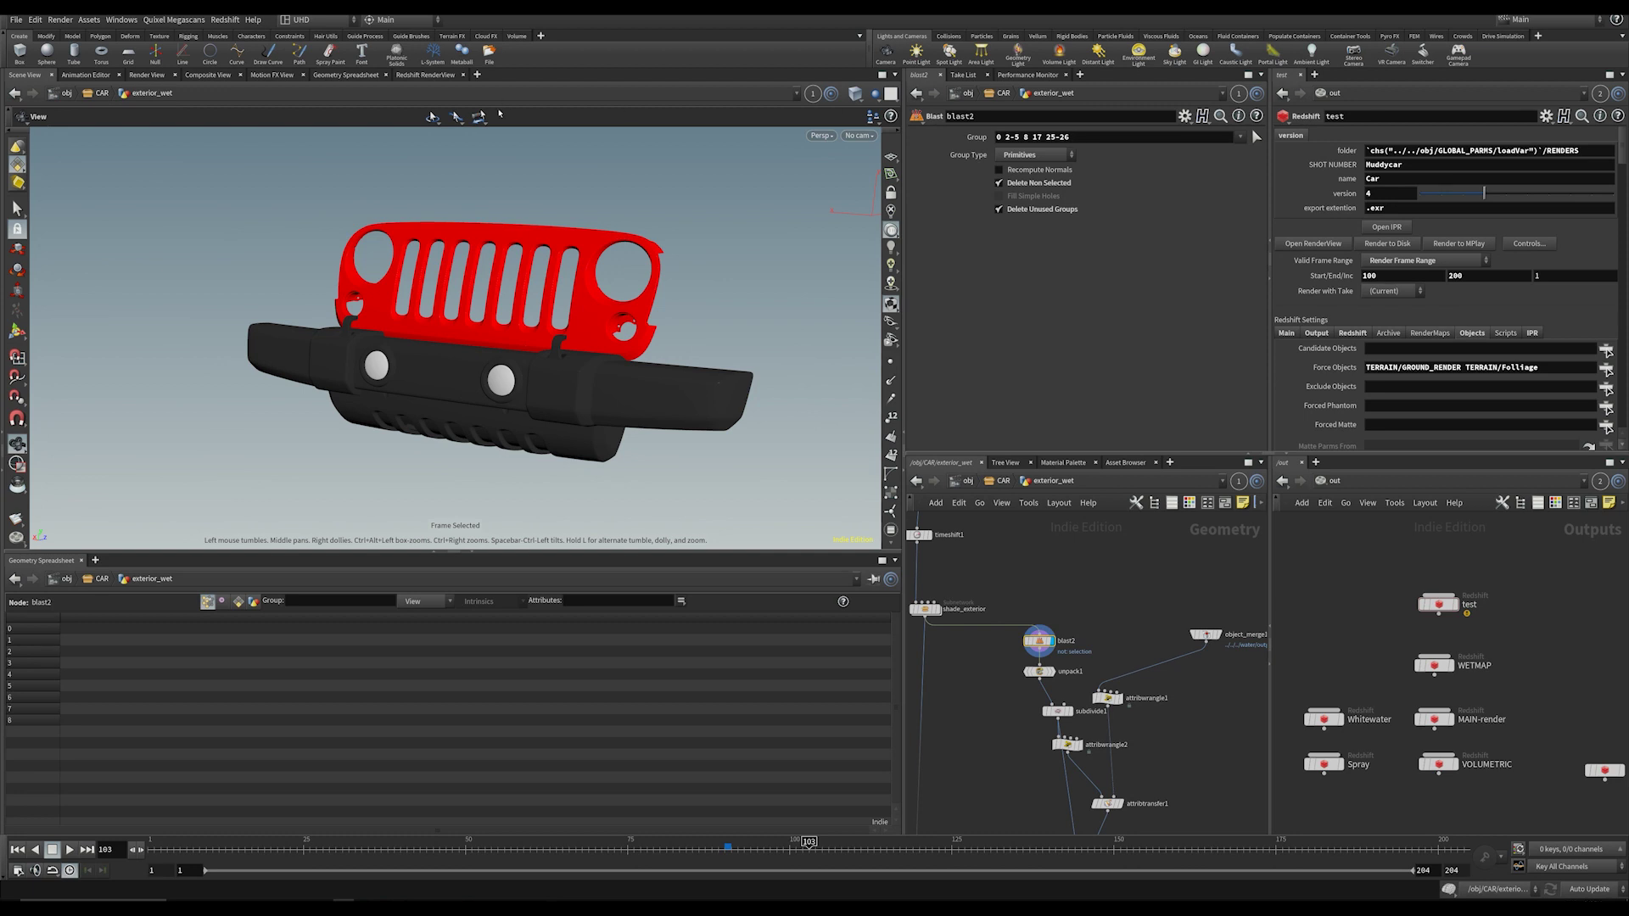
drag(548, 382, 567, 422)
scroll(1099, 615, up, 2)
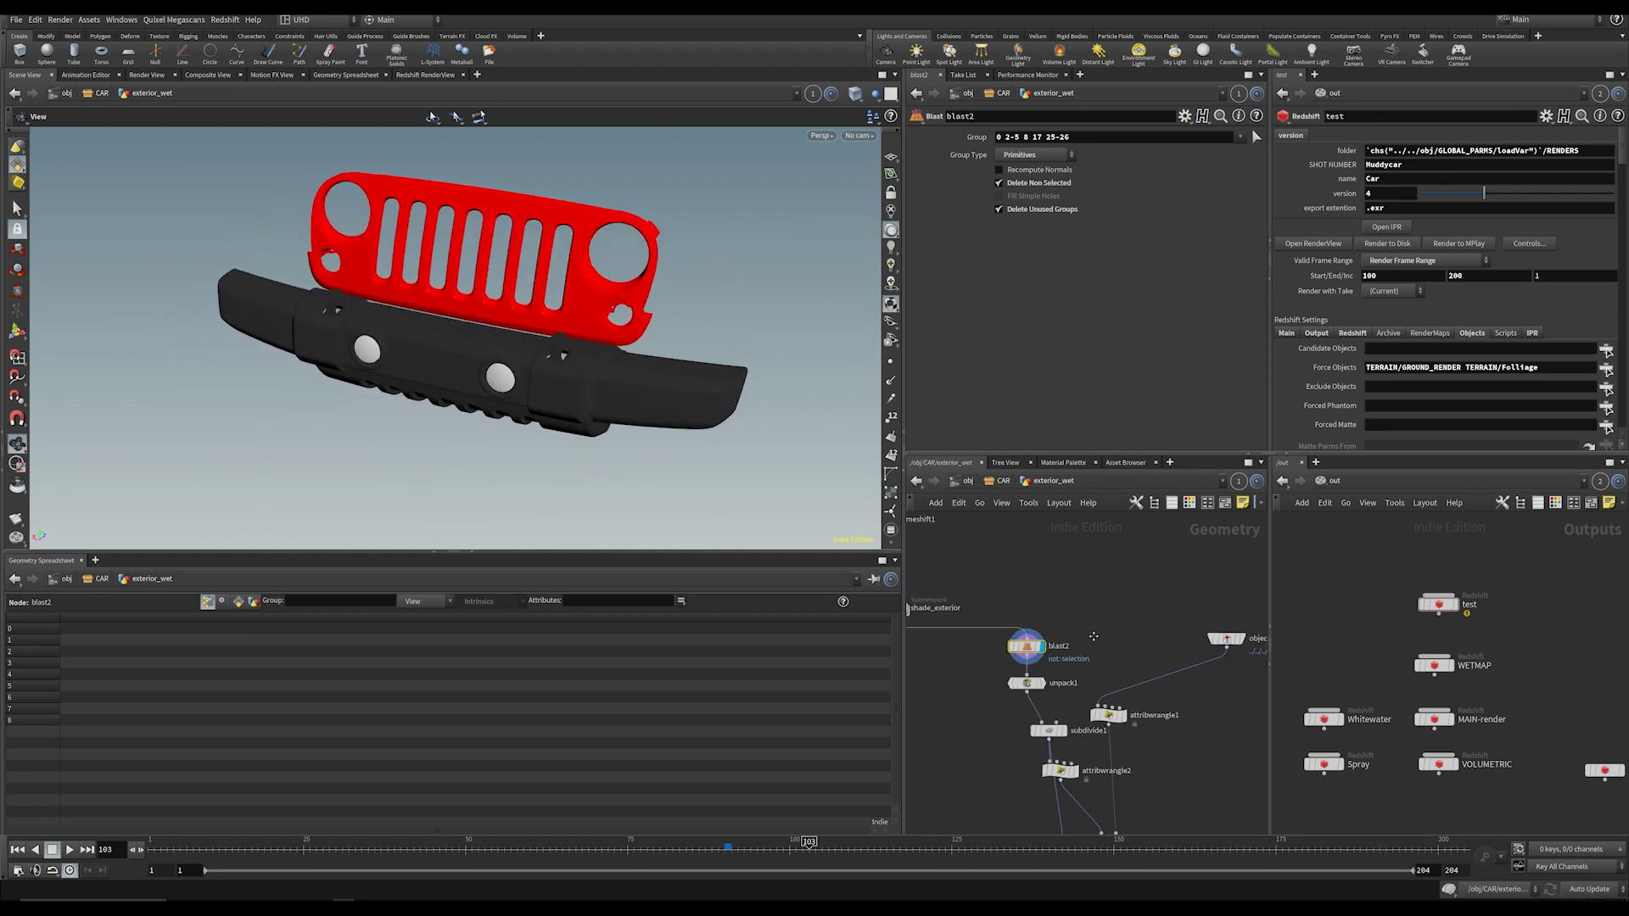
middle_drag(1056, 695, 1047, 607)
click(1050, 641)
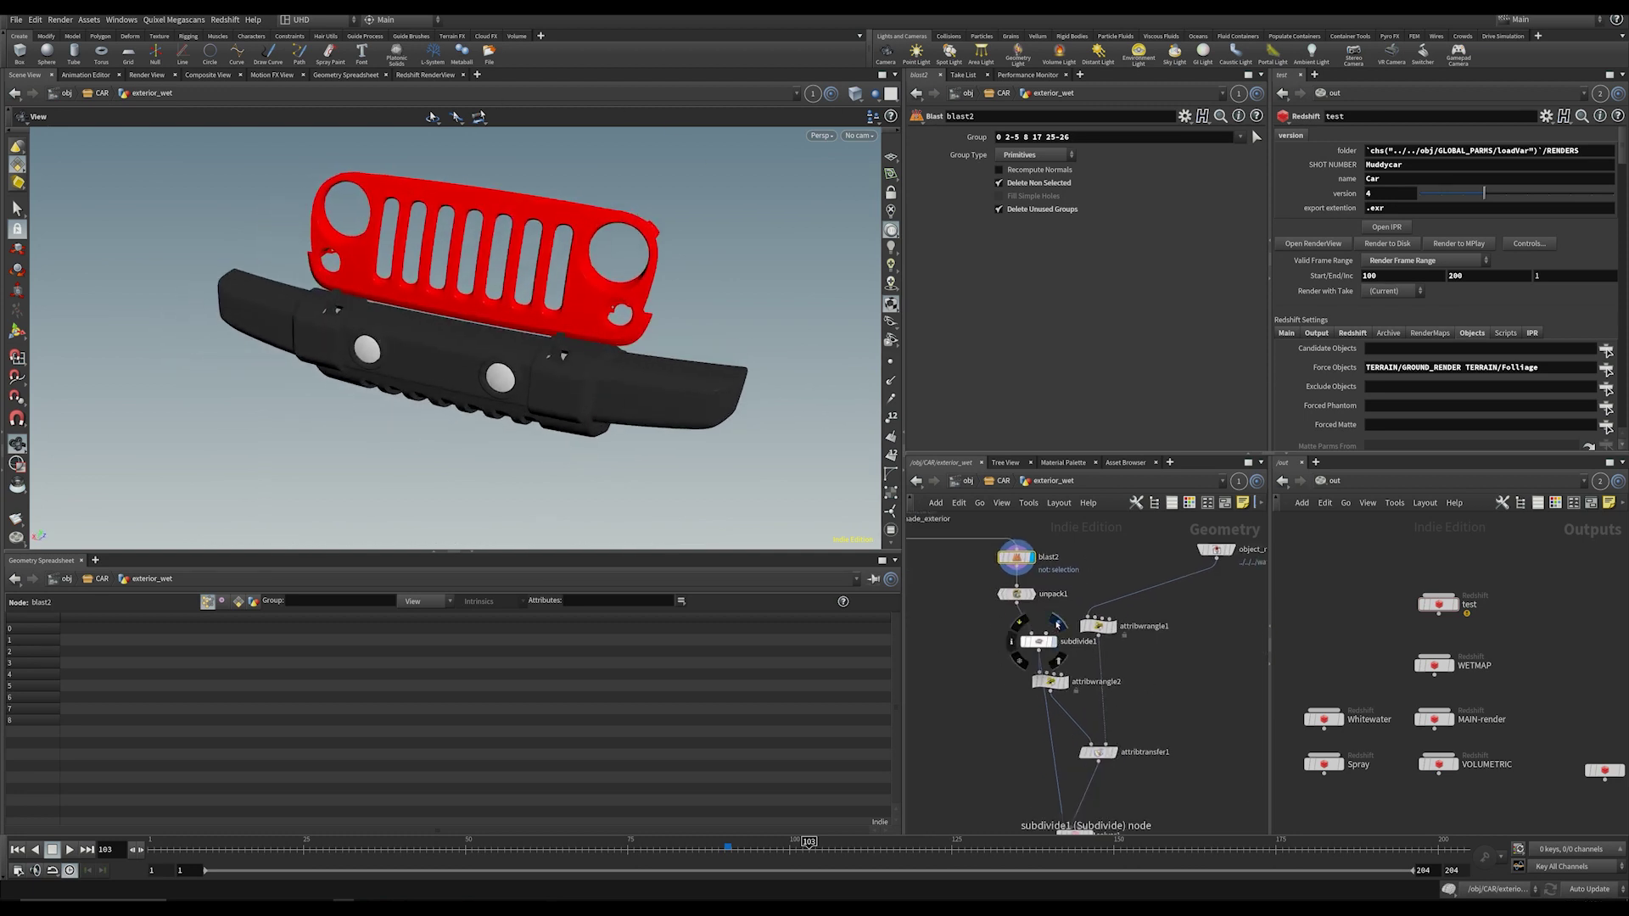
click(855, 93)
click(899, 230)
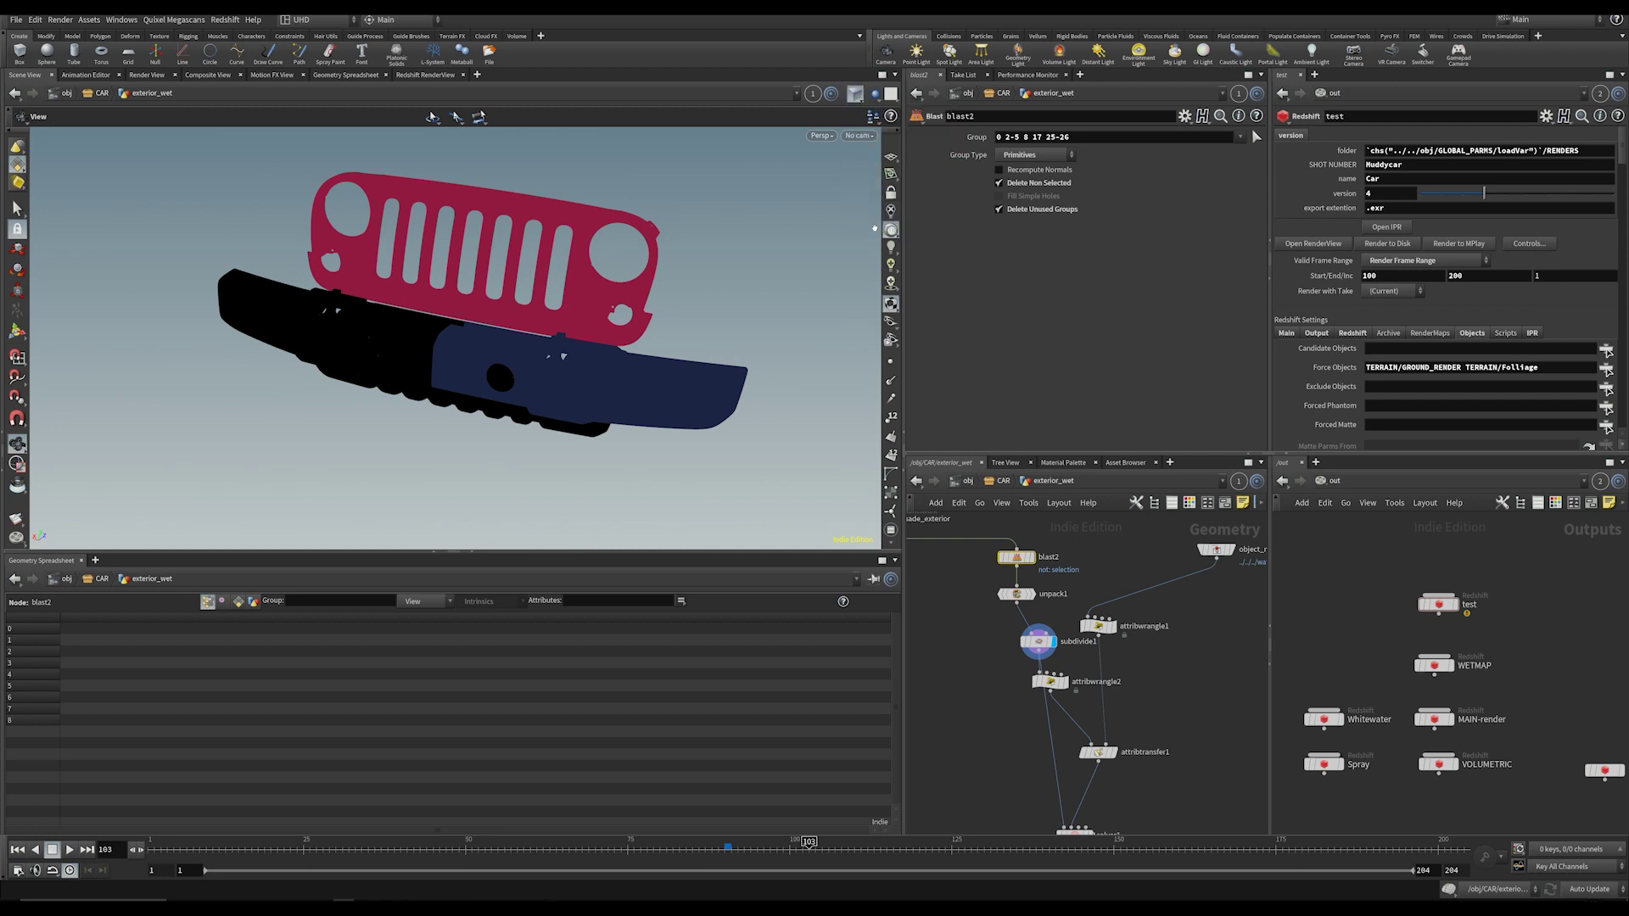
Step: Display and select the attribwrangle2 node to examine the VEX expression that initializes the wetness attribute
middle_drag(1163, 765, 1120, 660)
scroll(1112, 604, up, 2)
middle_drag(1113, 603, 1126, 675)
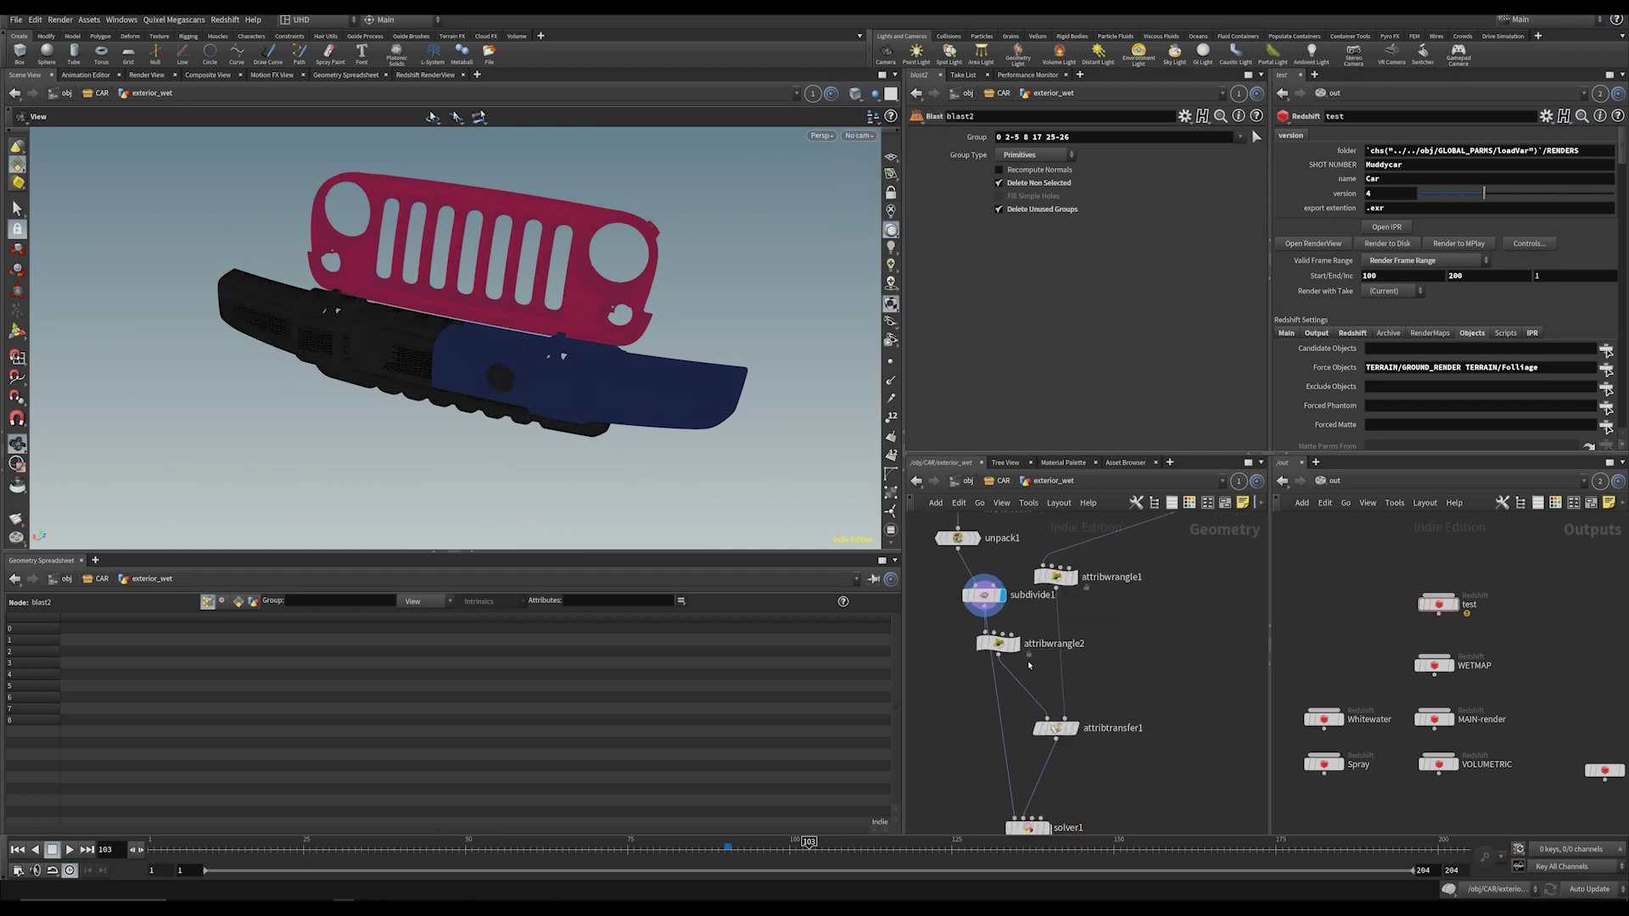
click(1022, 621)
click(1000, 643)
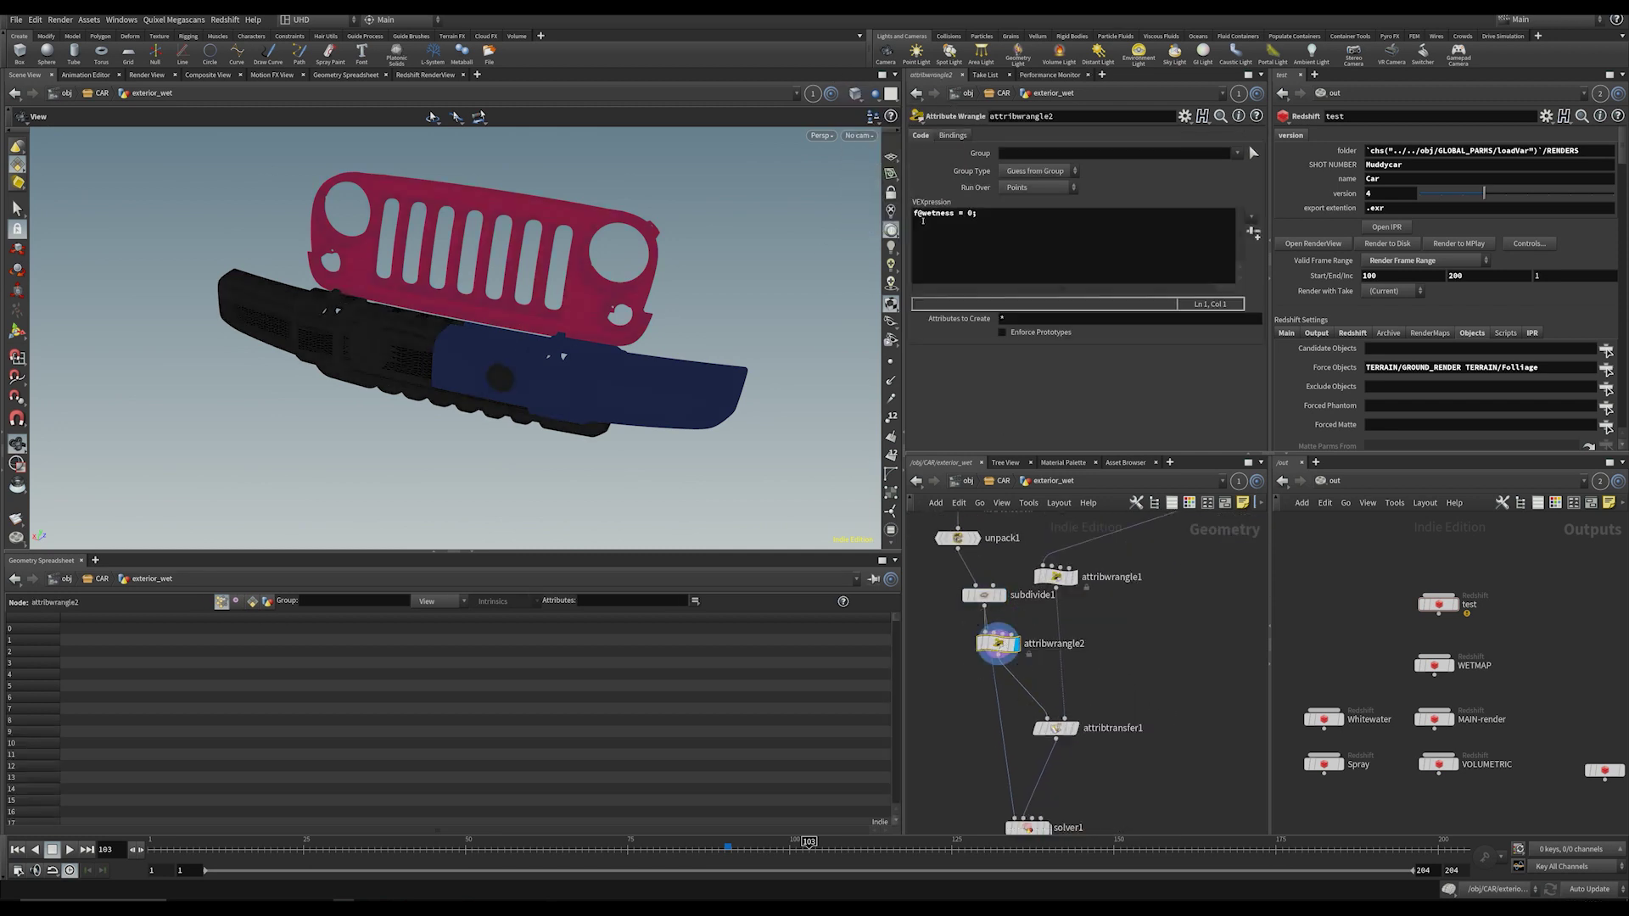
Step: Display object_merge1 to inspect the imported water surface up close, and set the display to attribtransfer1
middle_drag(1103, 585, 1067, 688)
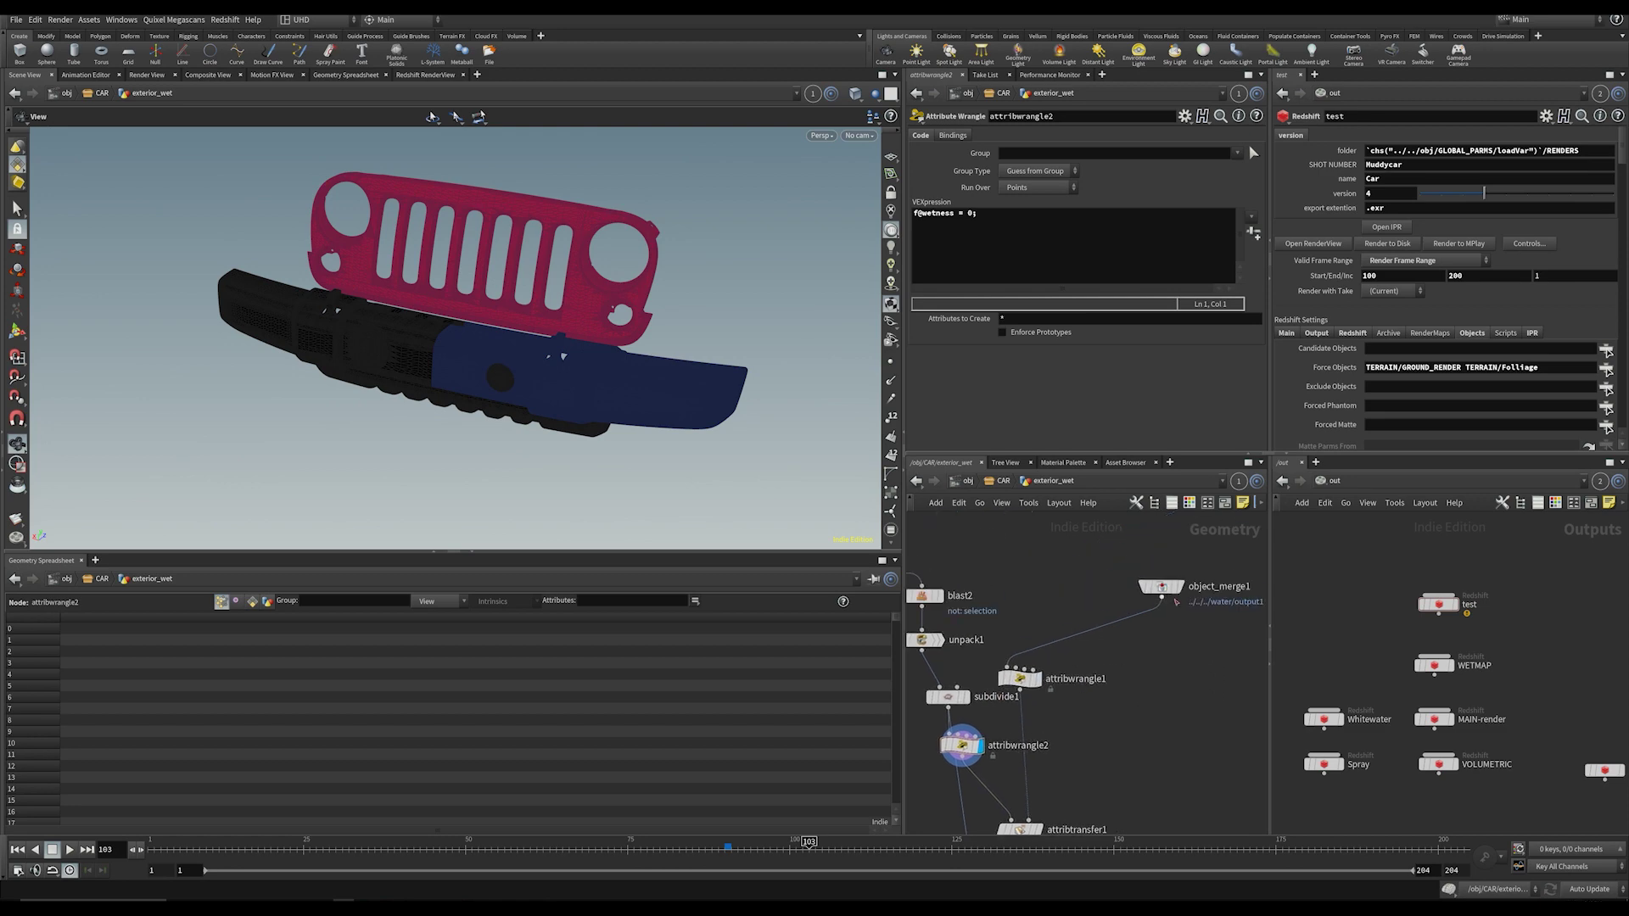
mouse_move(1164, 587)
click(1188, 562)
click(1164, 587)
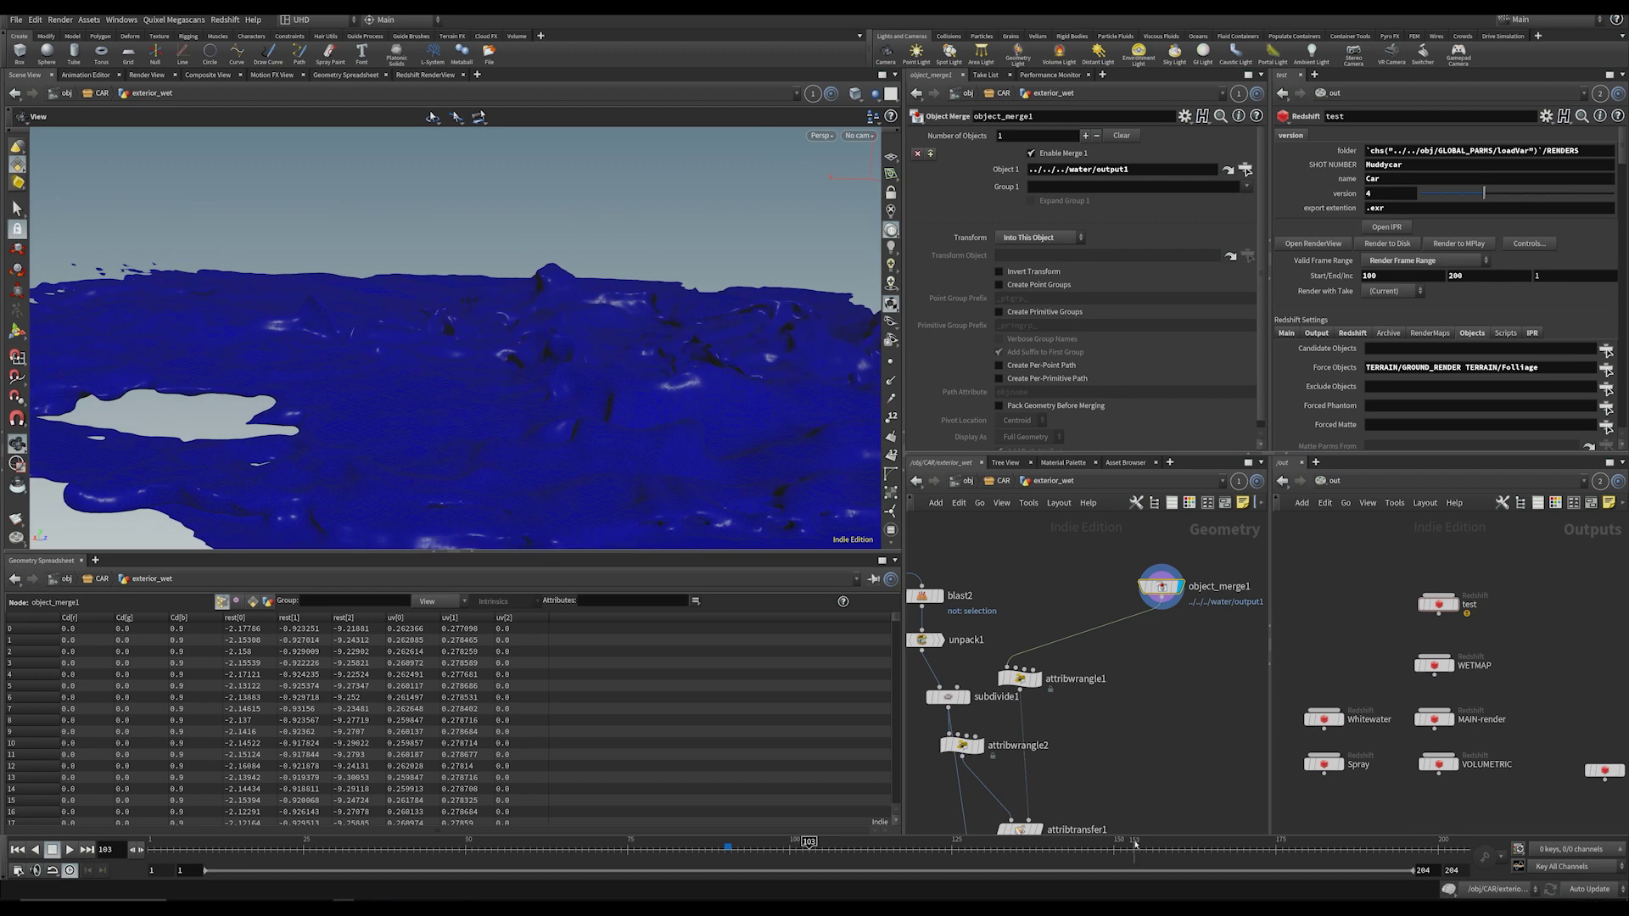
scroll(1120, 744, down, 3)
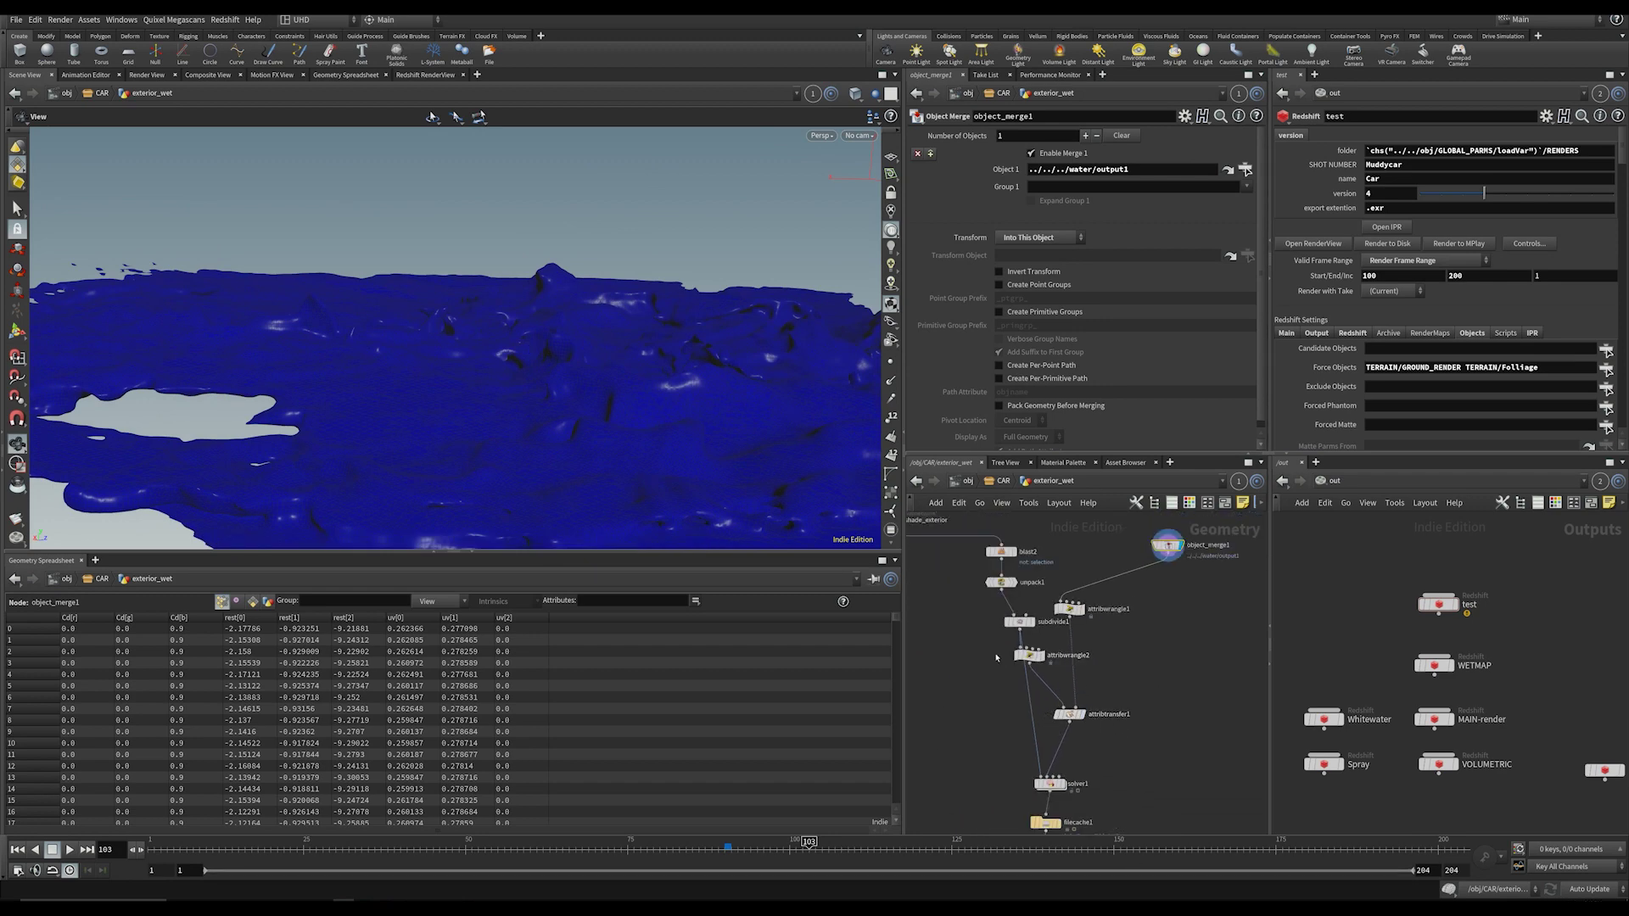
drag(670, 340, 676, 459)
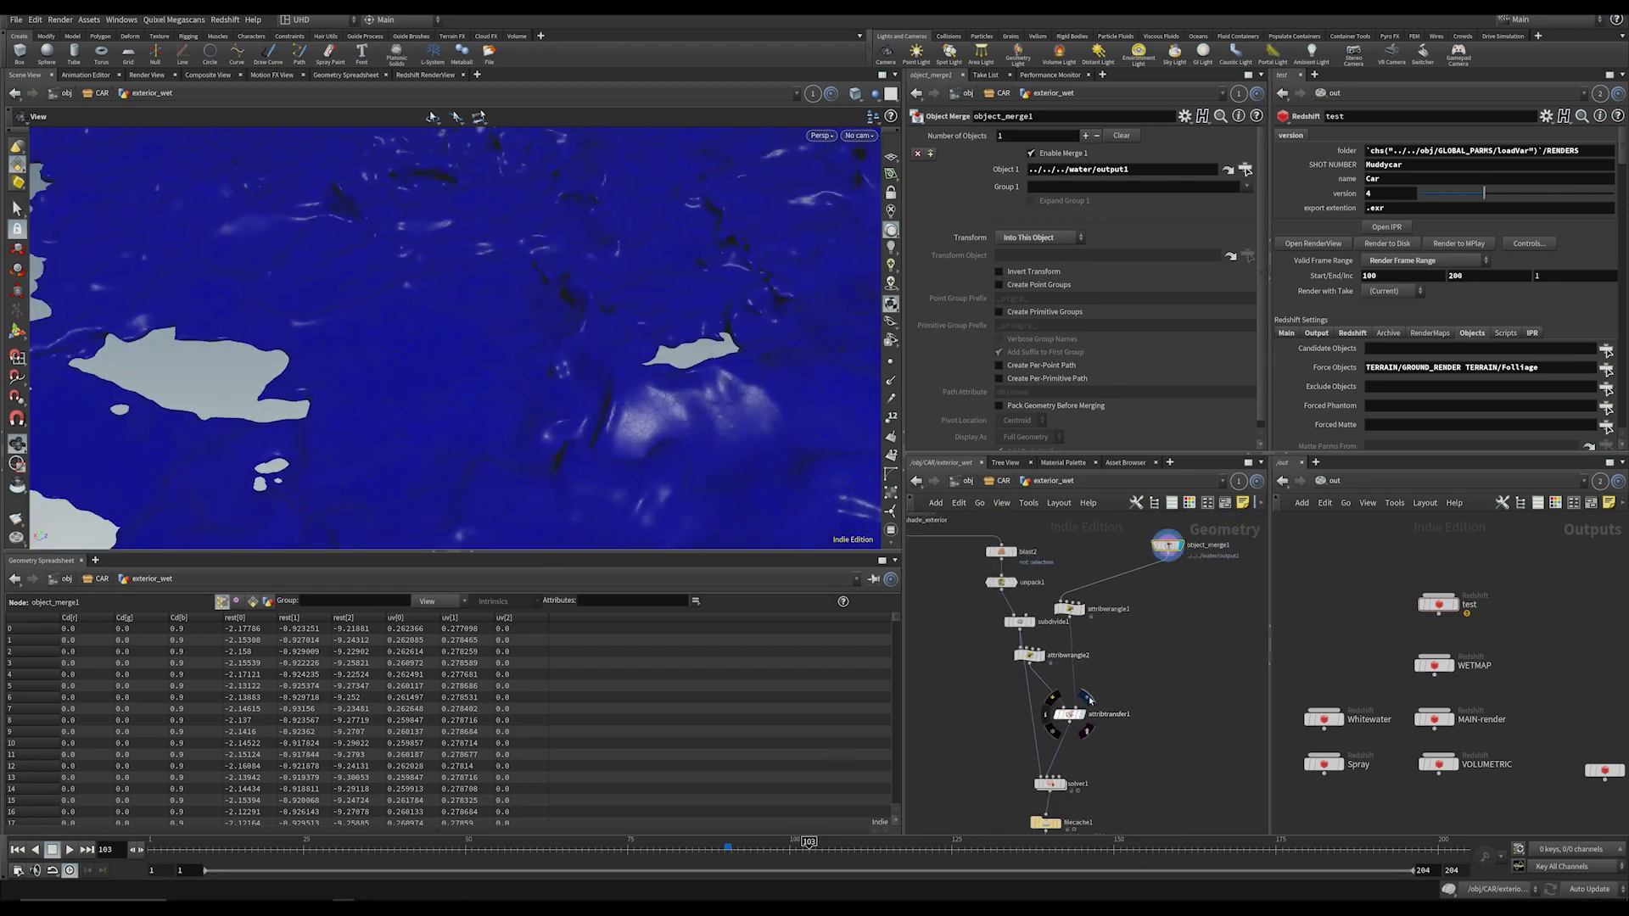
click(1072, 716)
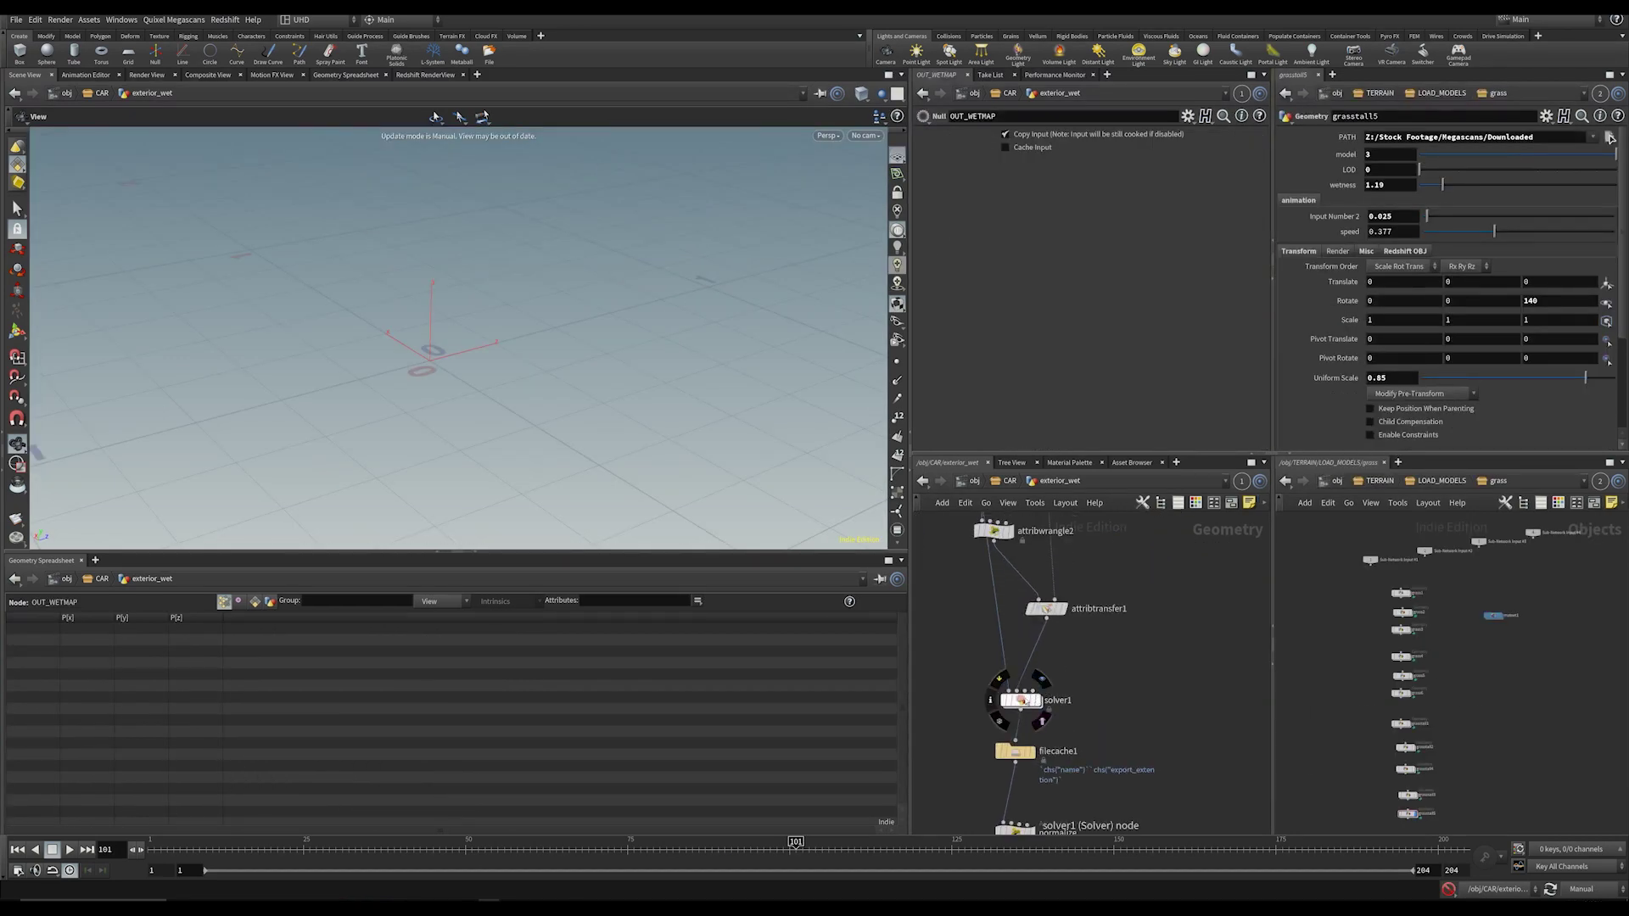
Step: Open solver1 and examine the attribwrangle1 expression and its Prev_Frame and Input_2 connections
double_click(1046, 694)
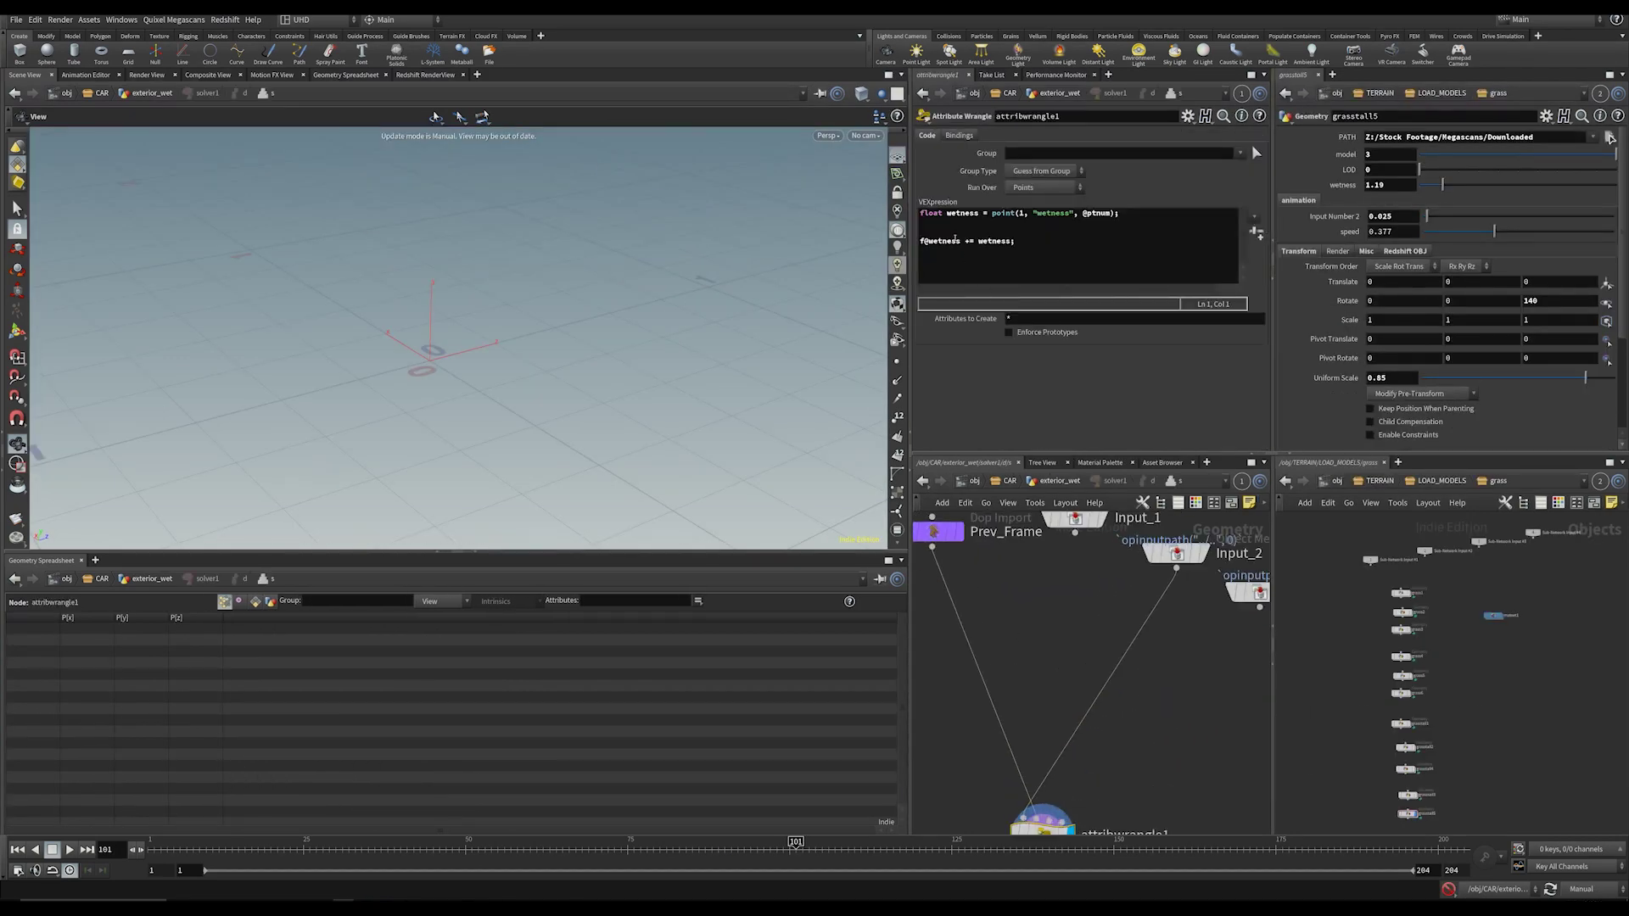
scroll(1048, 624, down, 3)
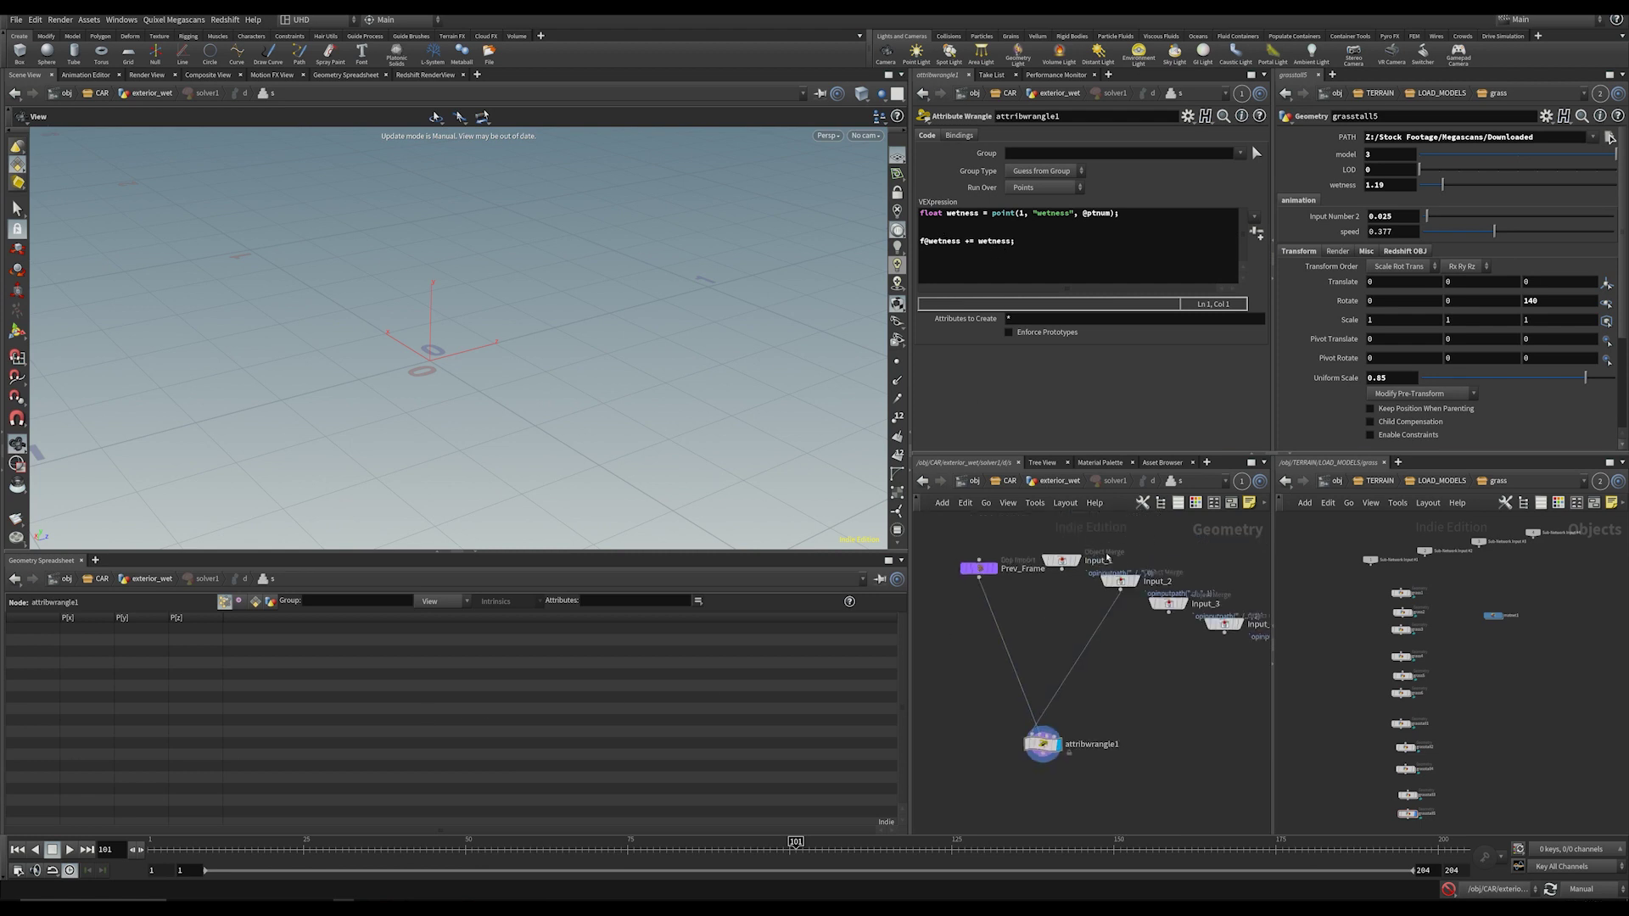
Step: Open the Wetmap render sequence from the Muddycar renders folder in File Explorer, scrub through it, and return to Houdini
mouse_move(217, 906)
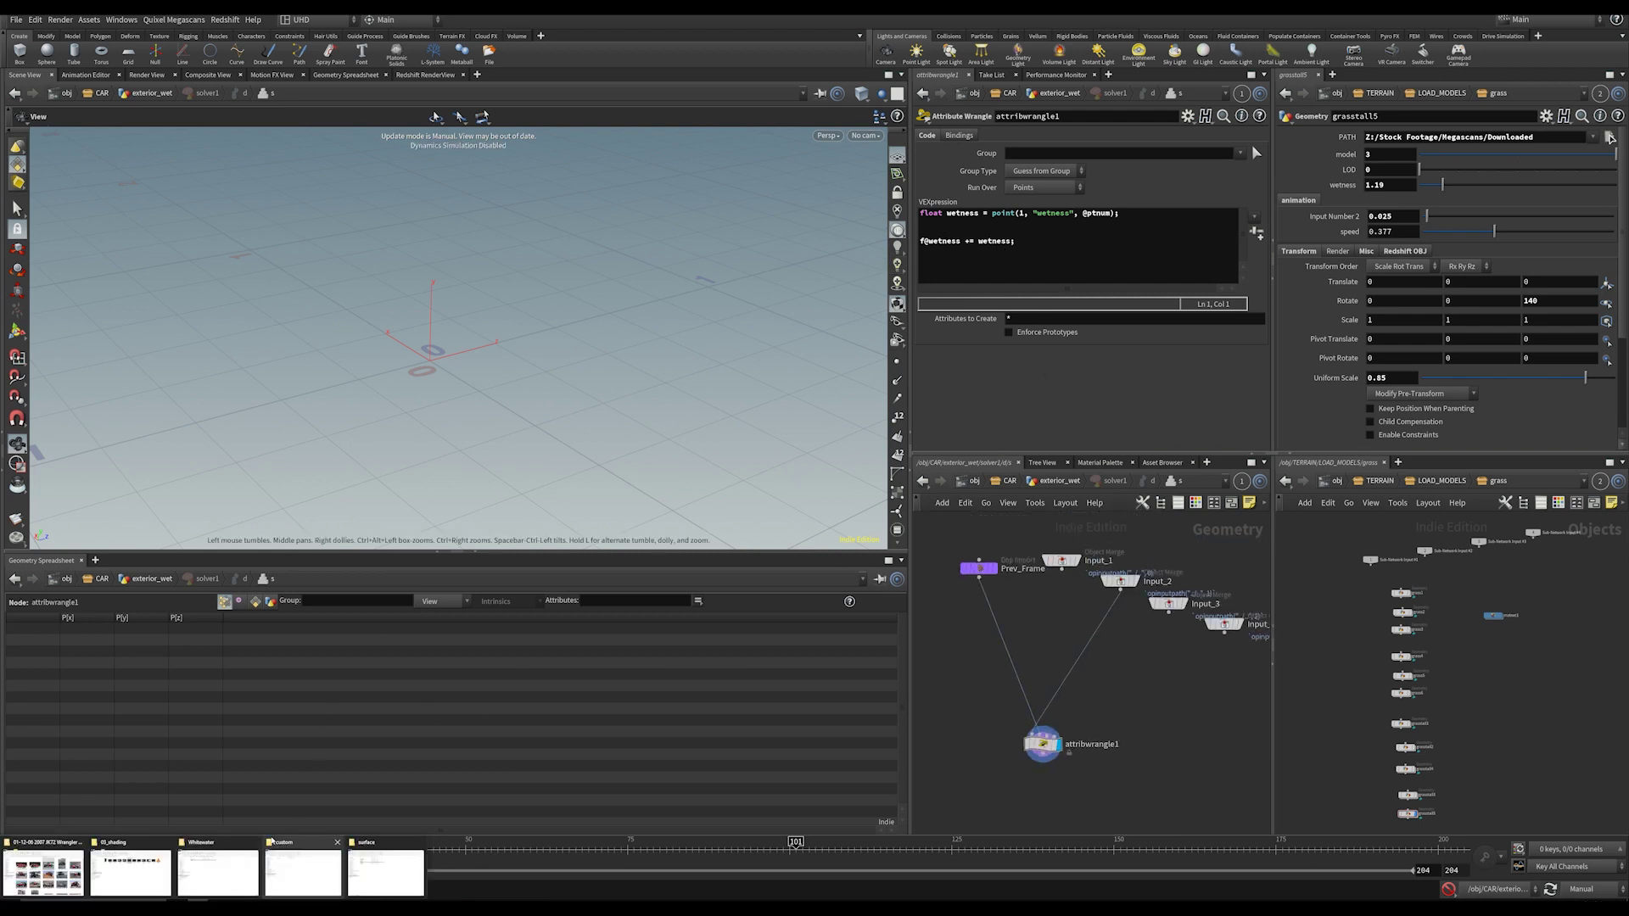
click(217, 868)
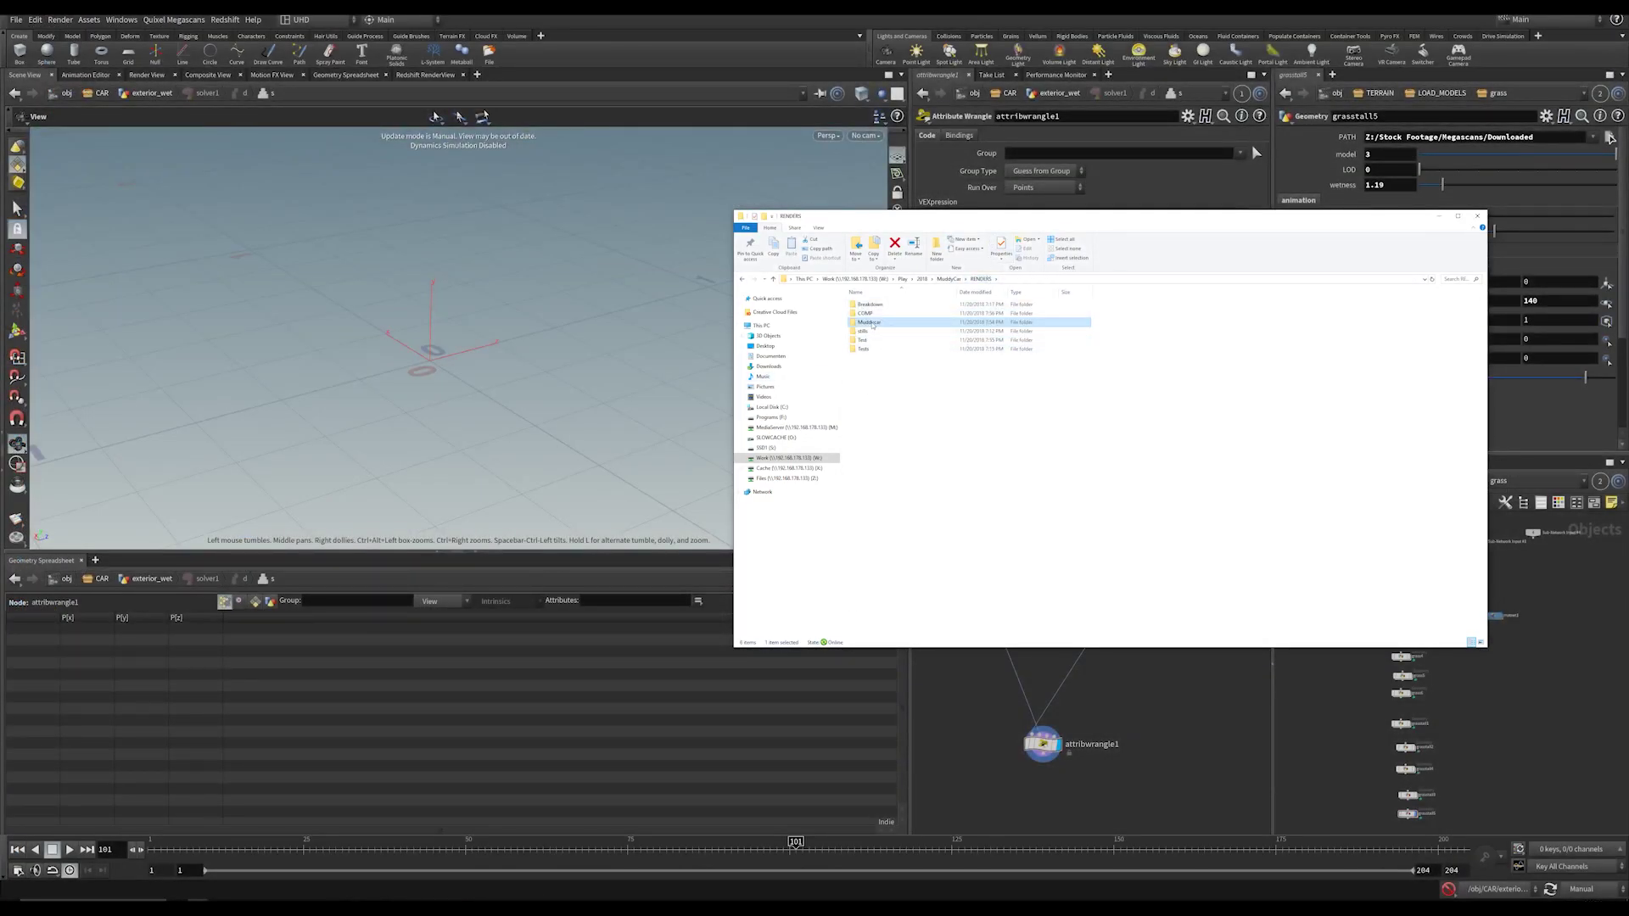
double_click(871, 322)
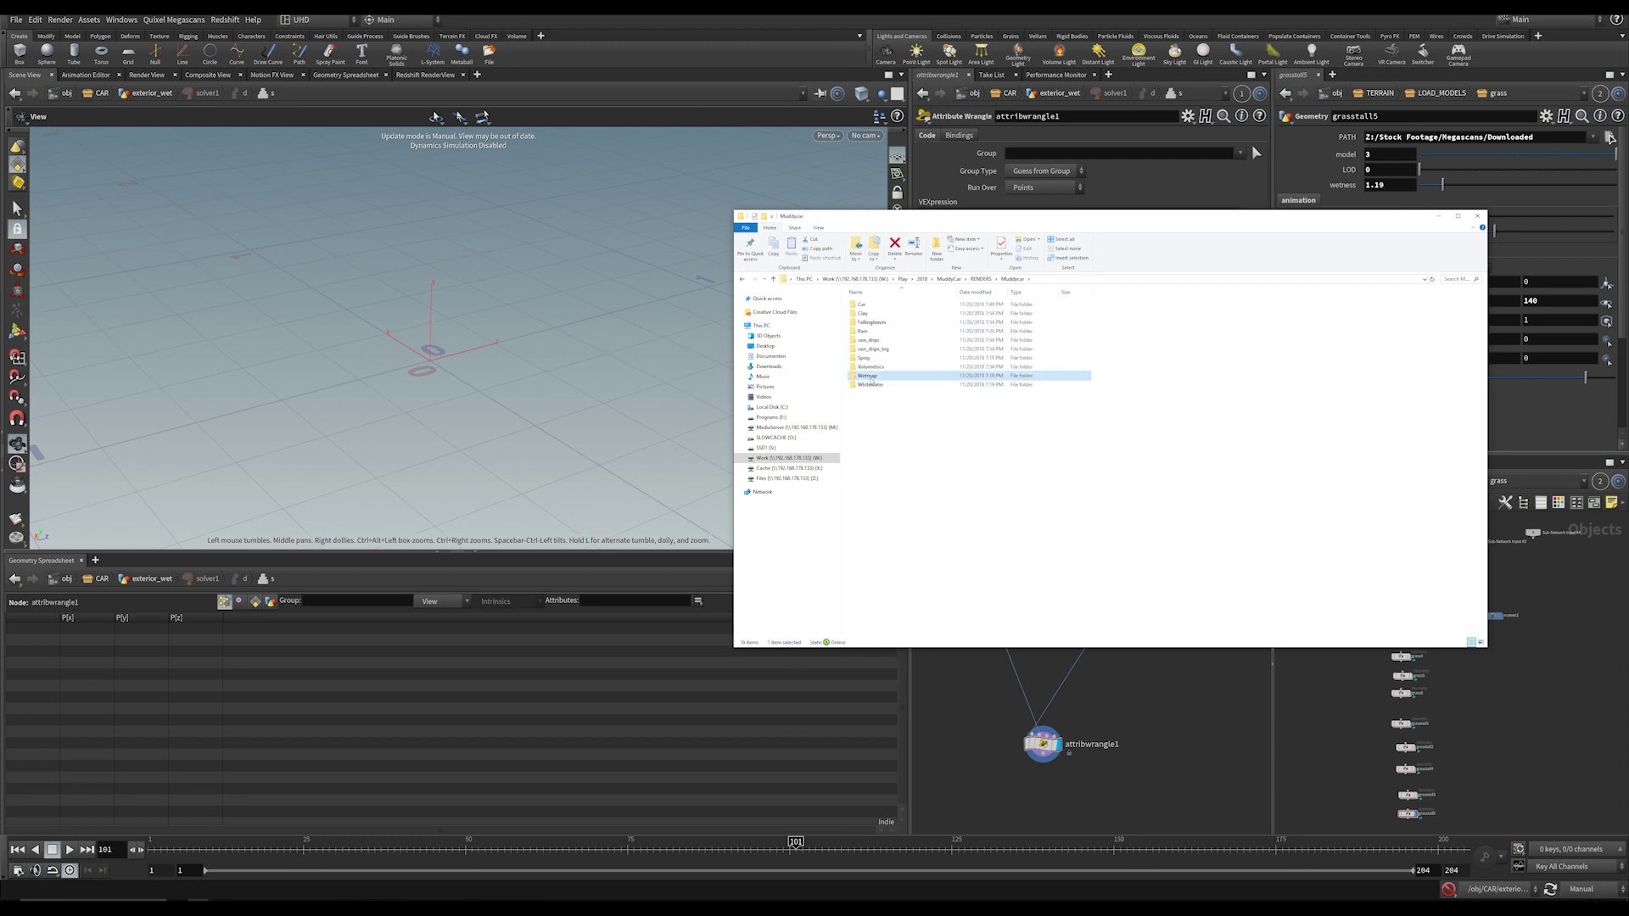
double_click(867, 375)
double_click(867, 304)
click(877, 304)
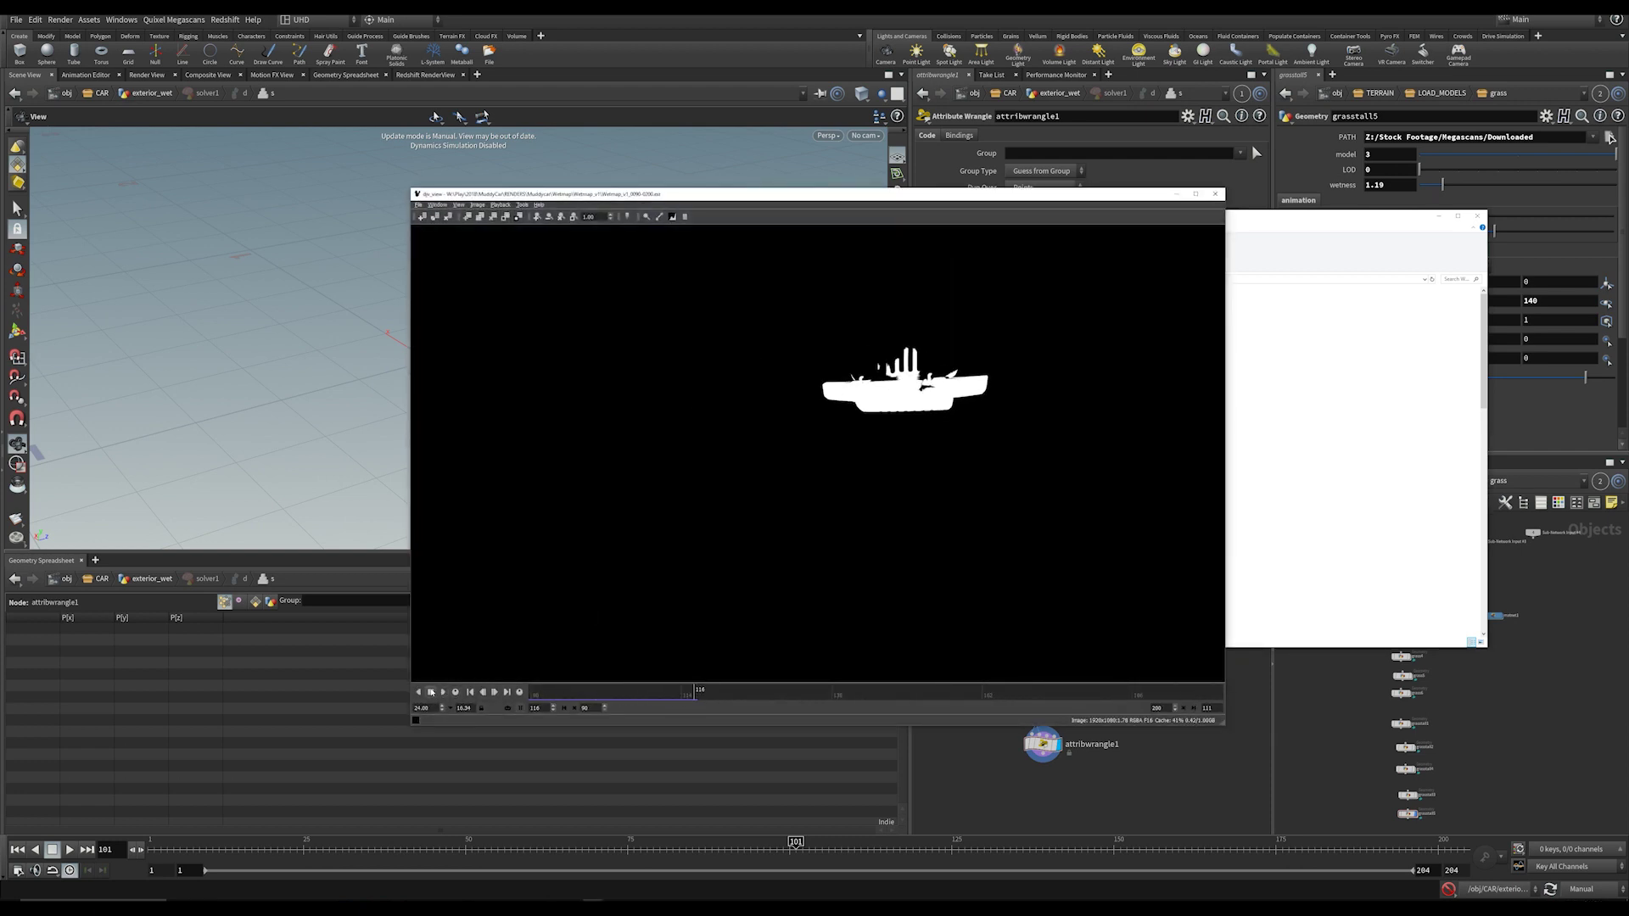
drag(597, 692, 830, 720)
click(975, 757)
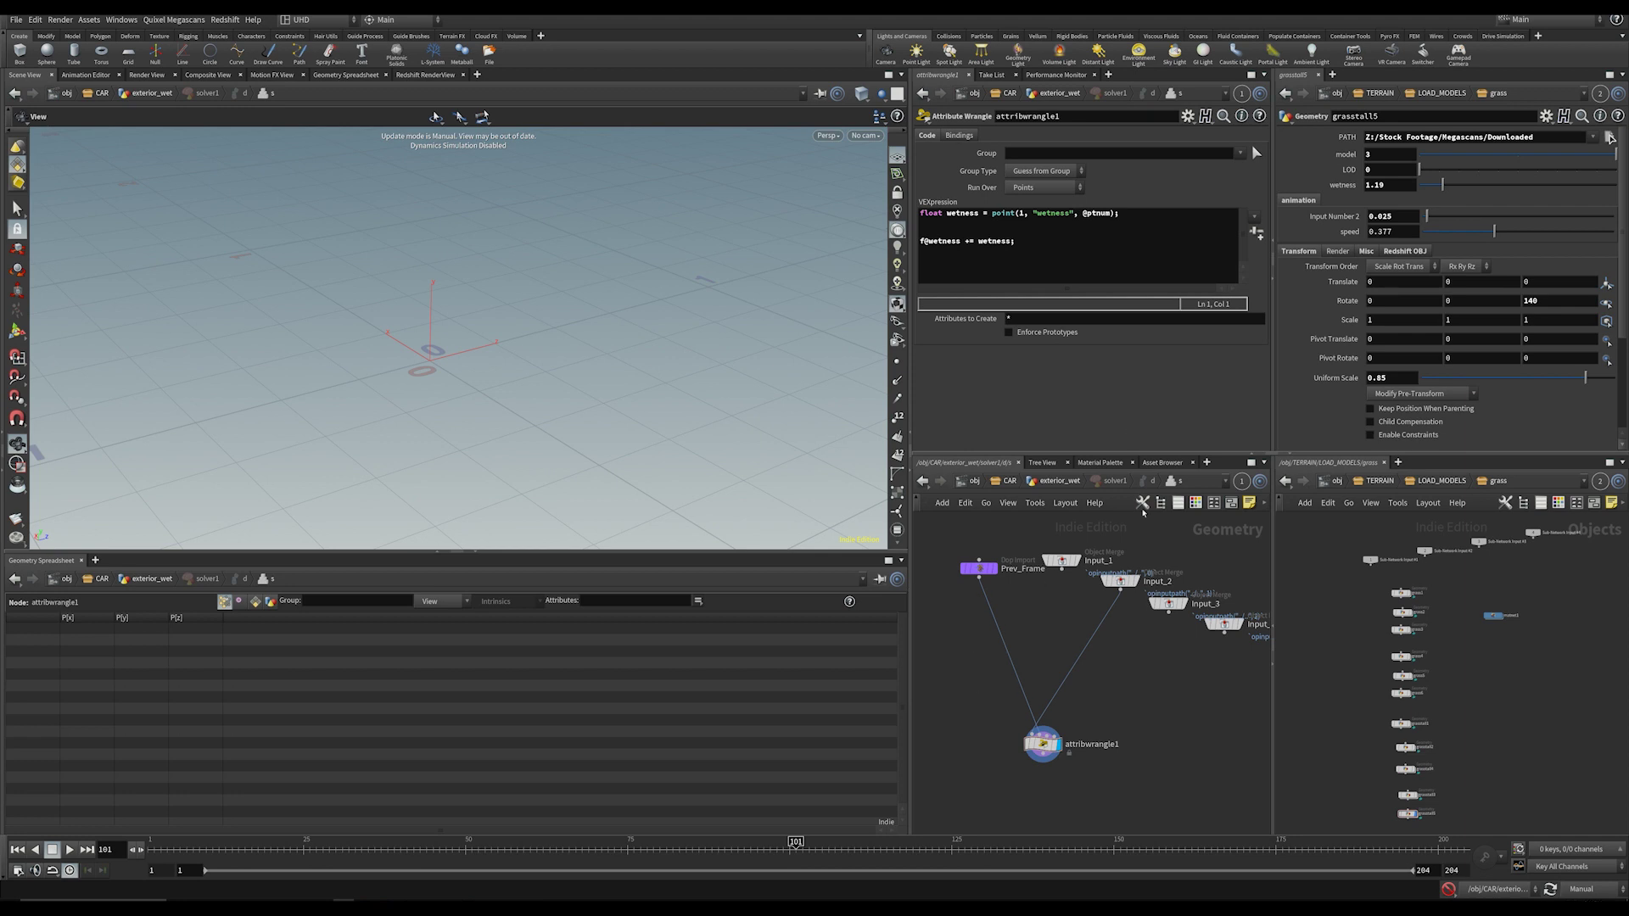
Step: Go back up to the exterior_wet network, and scrub through both open Car render sequences to inspect the car in the muddy water
click(1060, 481)
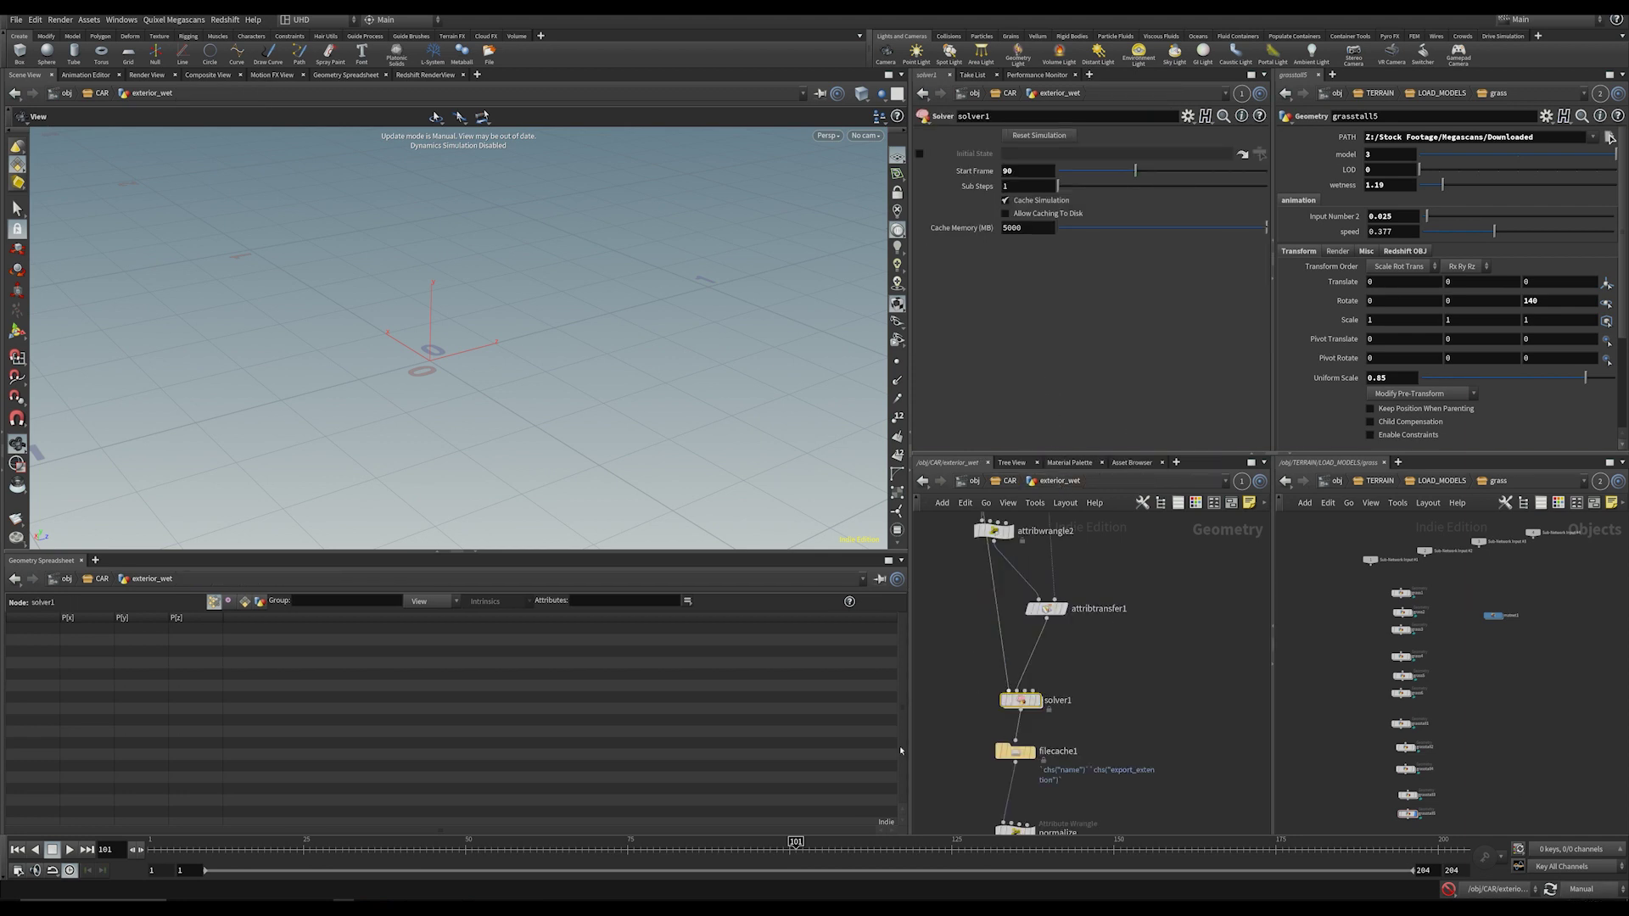
click(547, 881)
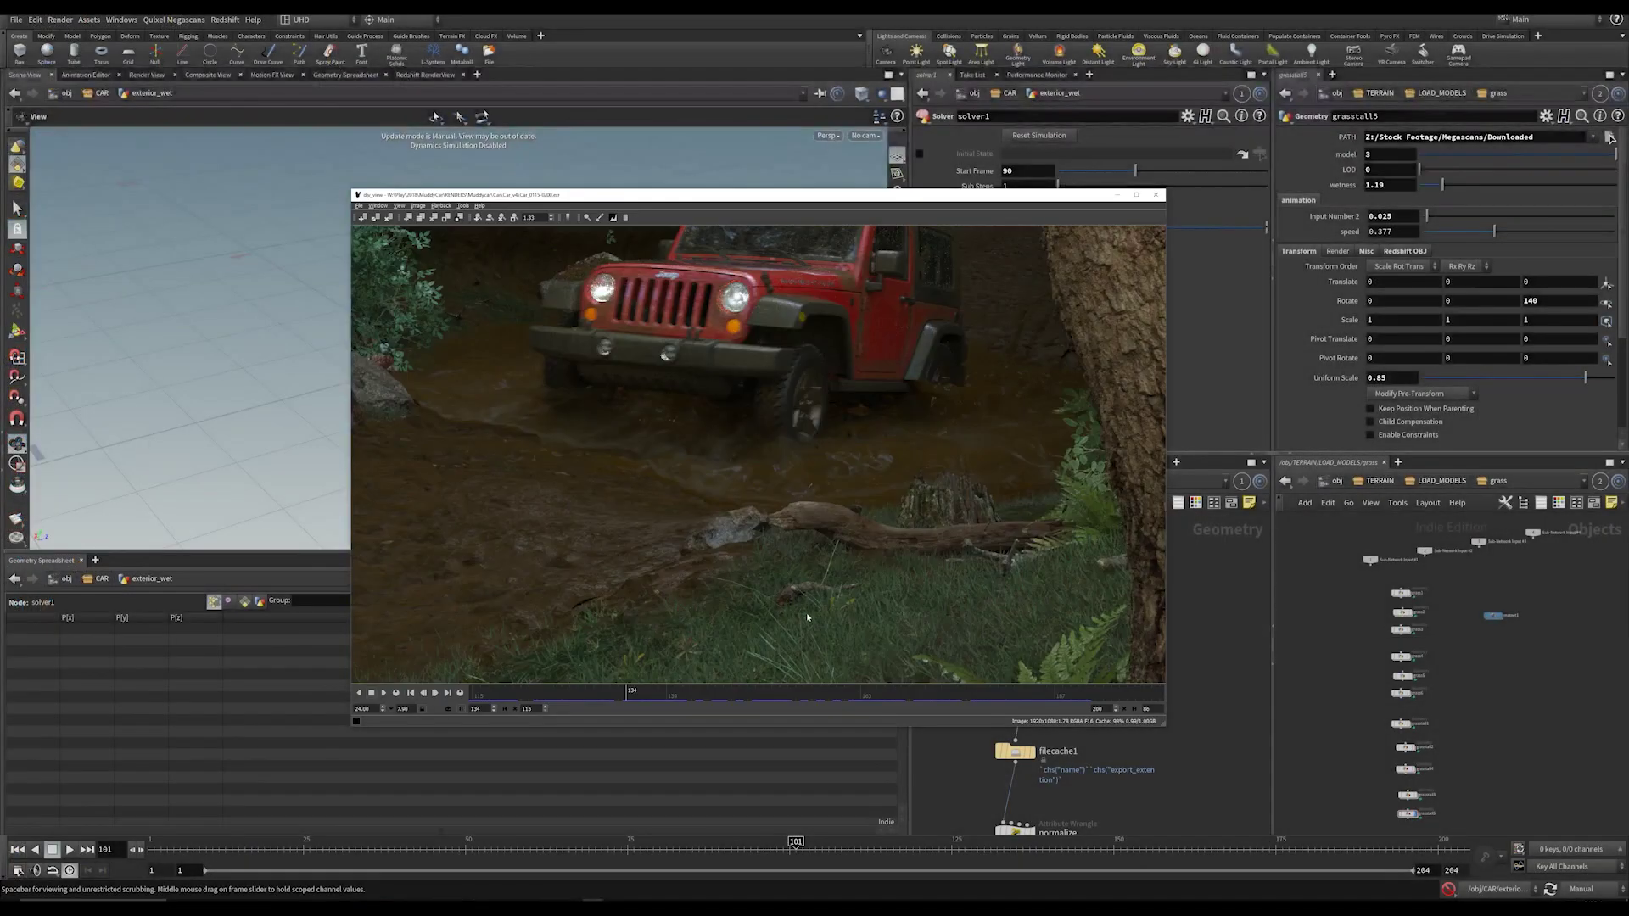
drag(632, 697, 452, 727)
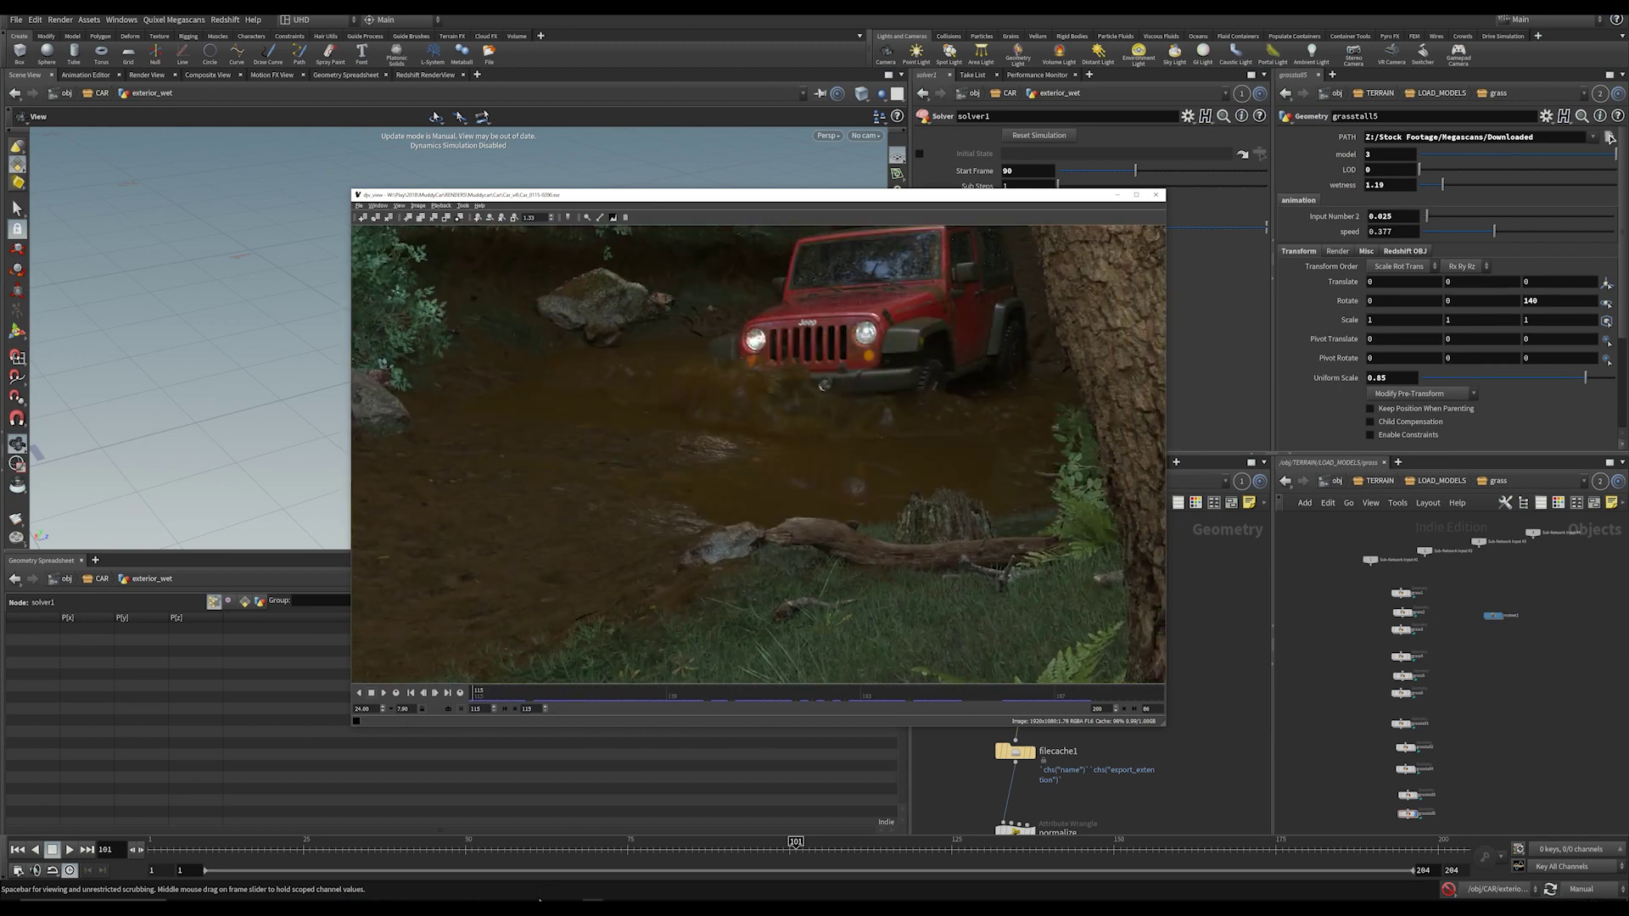
click(594, 906)
click(595, 870)
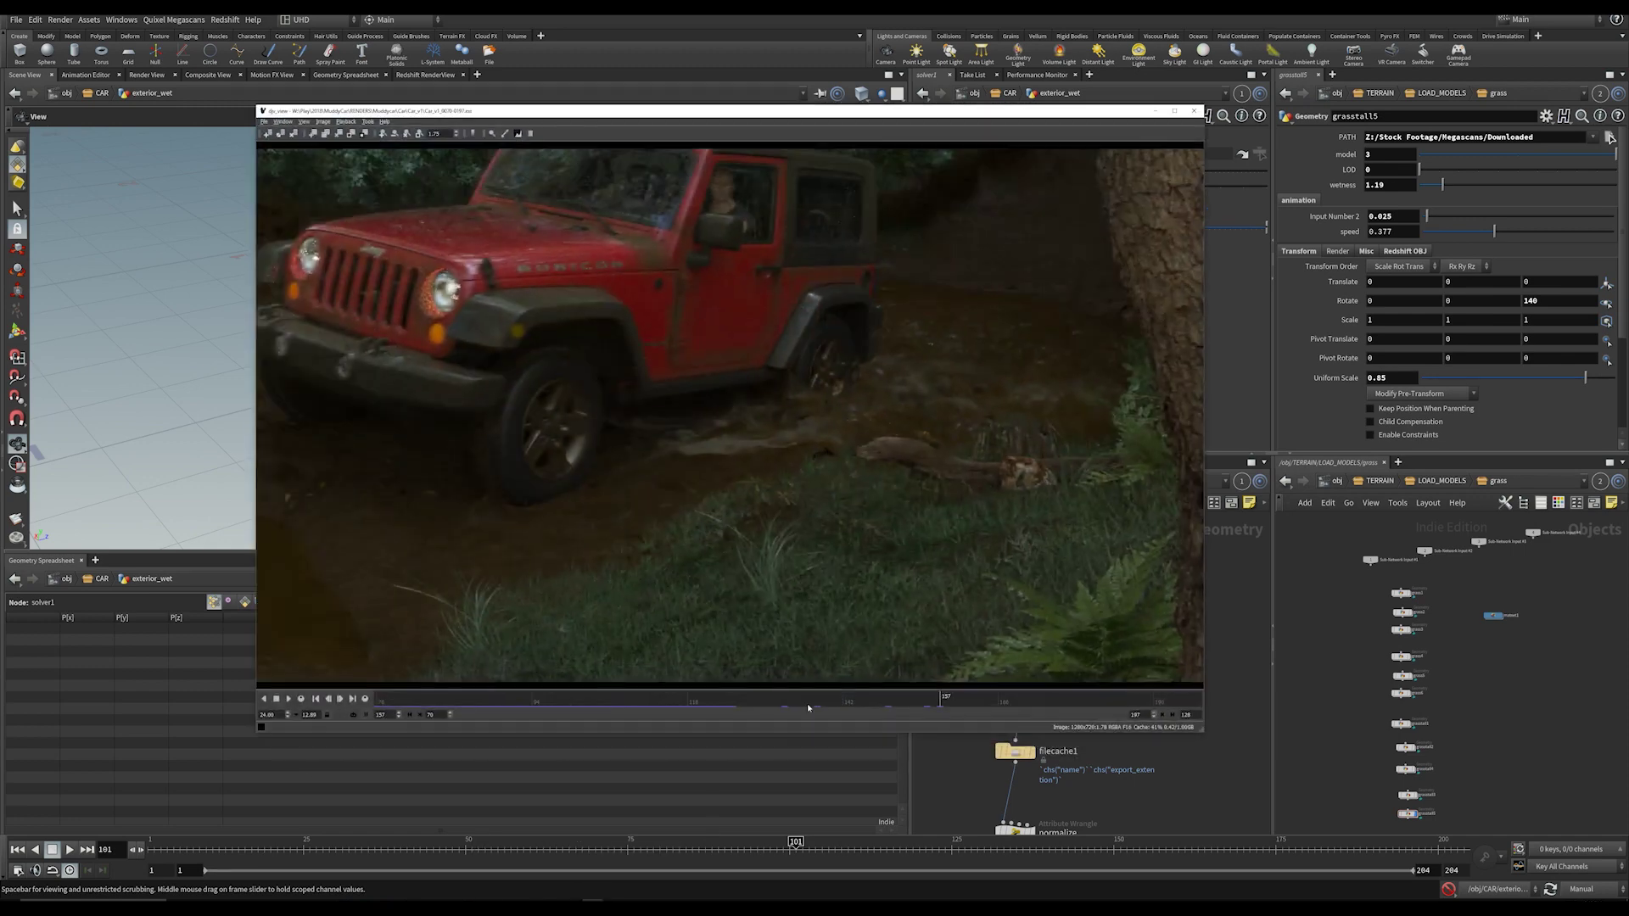
drag(708, 691, 1156, 787)
click(1233, 800)
Step: Follow the exterior_wet chain past solver1 and filecache1, and select the normalize attribute wrangle
middle_drag(1218, 707, 1161, 662)
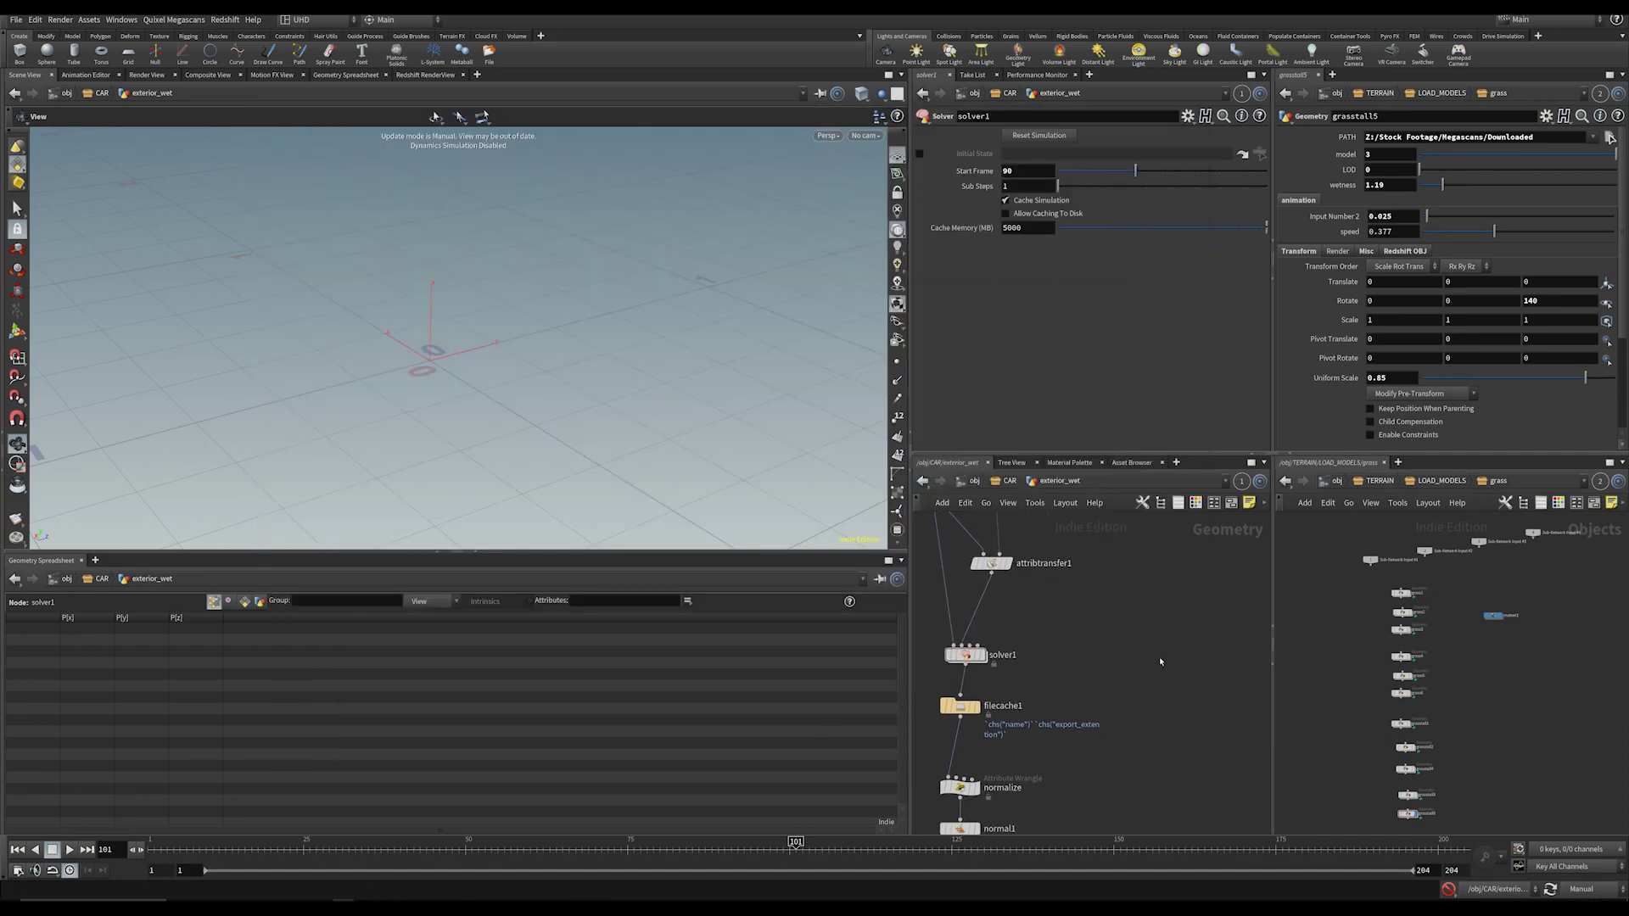
middle_drag(1105, 713, 1033, 731)
scroll(1125, 670, down, 3)
scroll(1033, 731, up, 1)
scroll(1133, 751, up, 2)
middle_drag(1120, 764, 1064, 661)
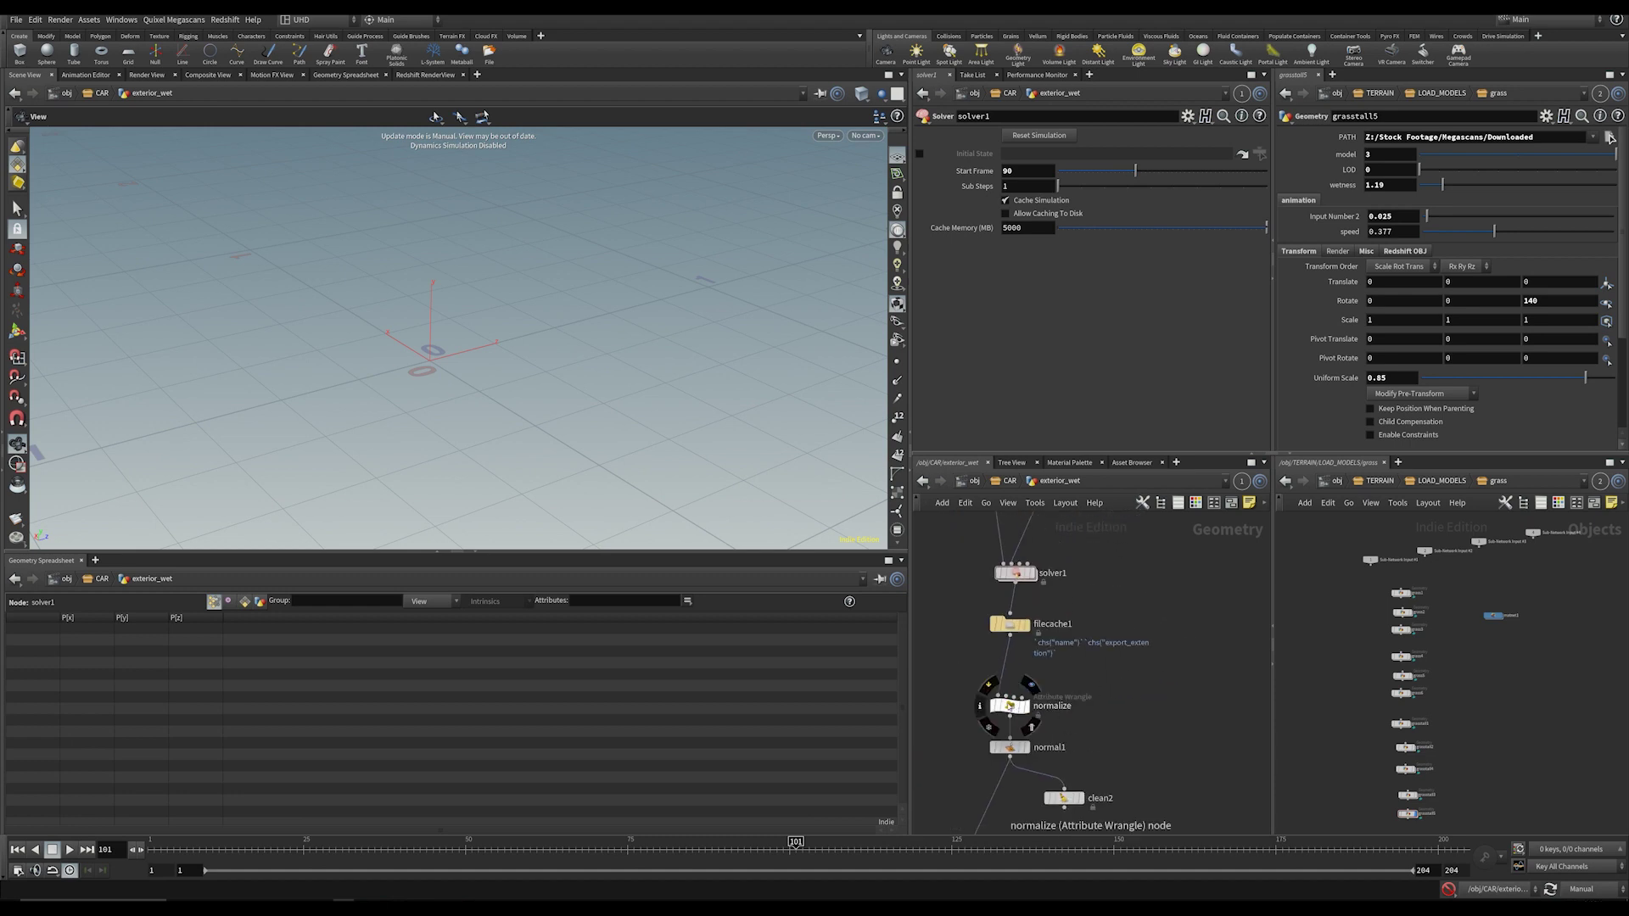
click(1010, 706)
middle_drag(1148, 735, 1125, 643)
Step: Return to the obj level, open RENDER_WETMAP, and follow material1's reference to the /mat/WETMAP material
key(u)
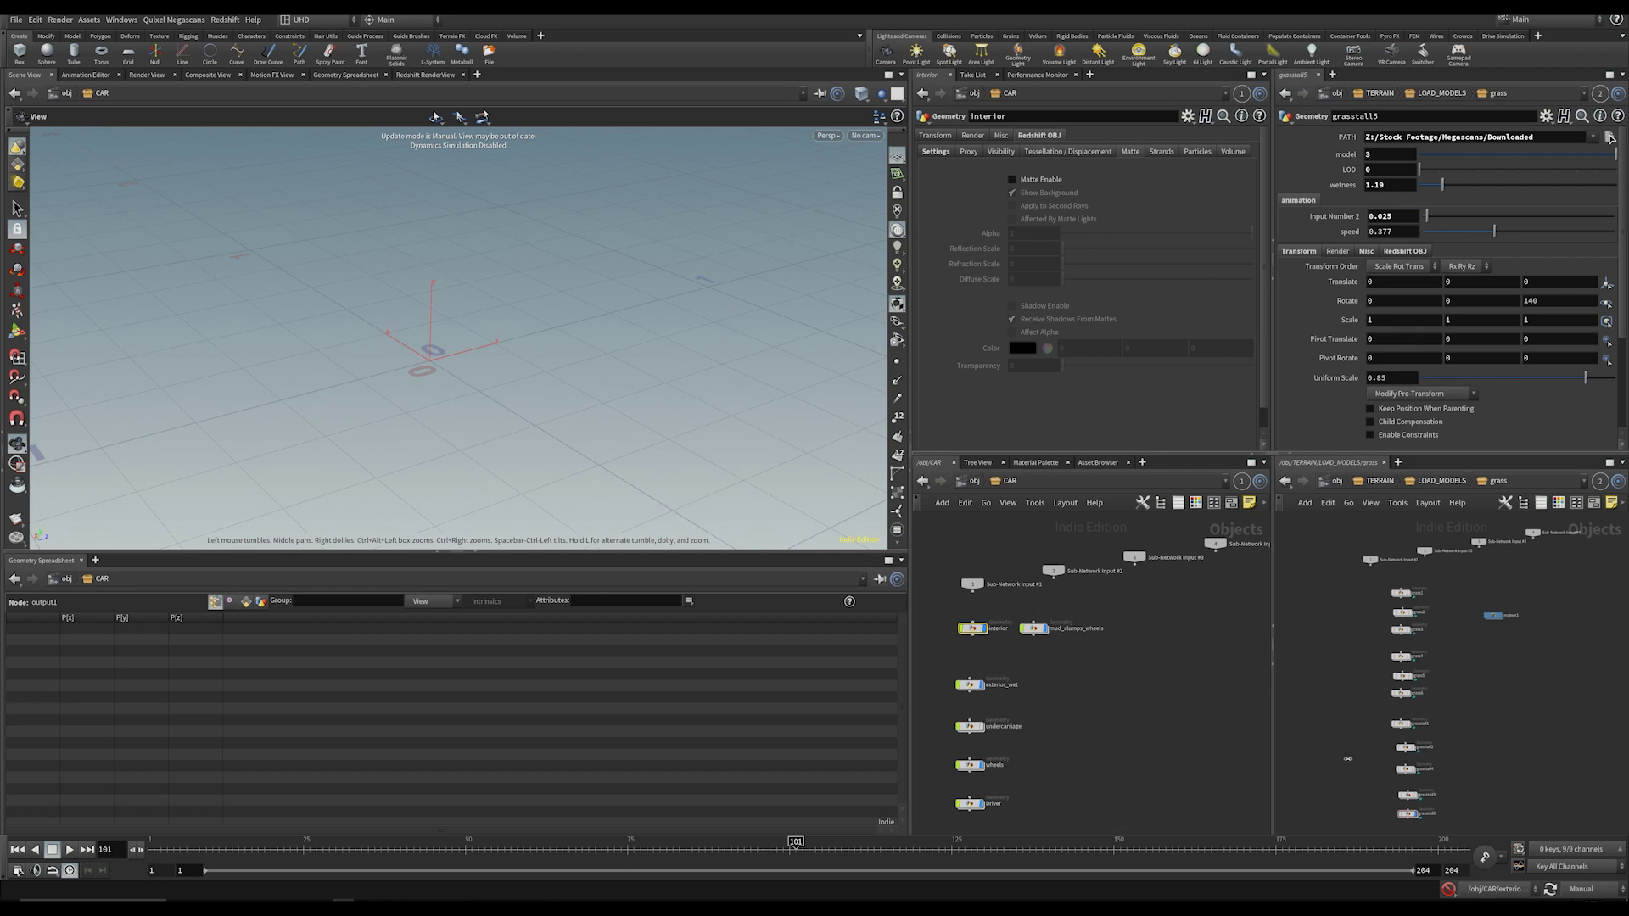
click(974, 480)
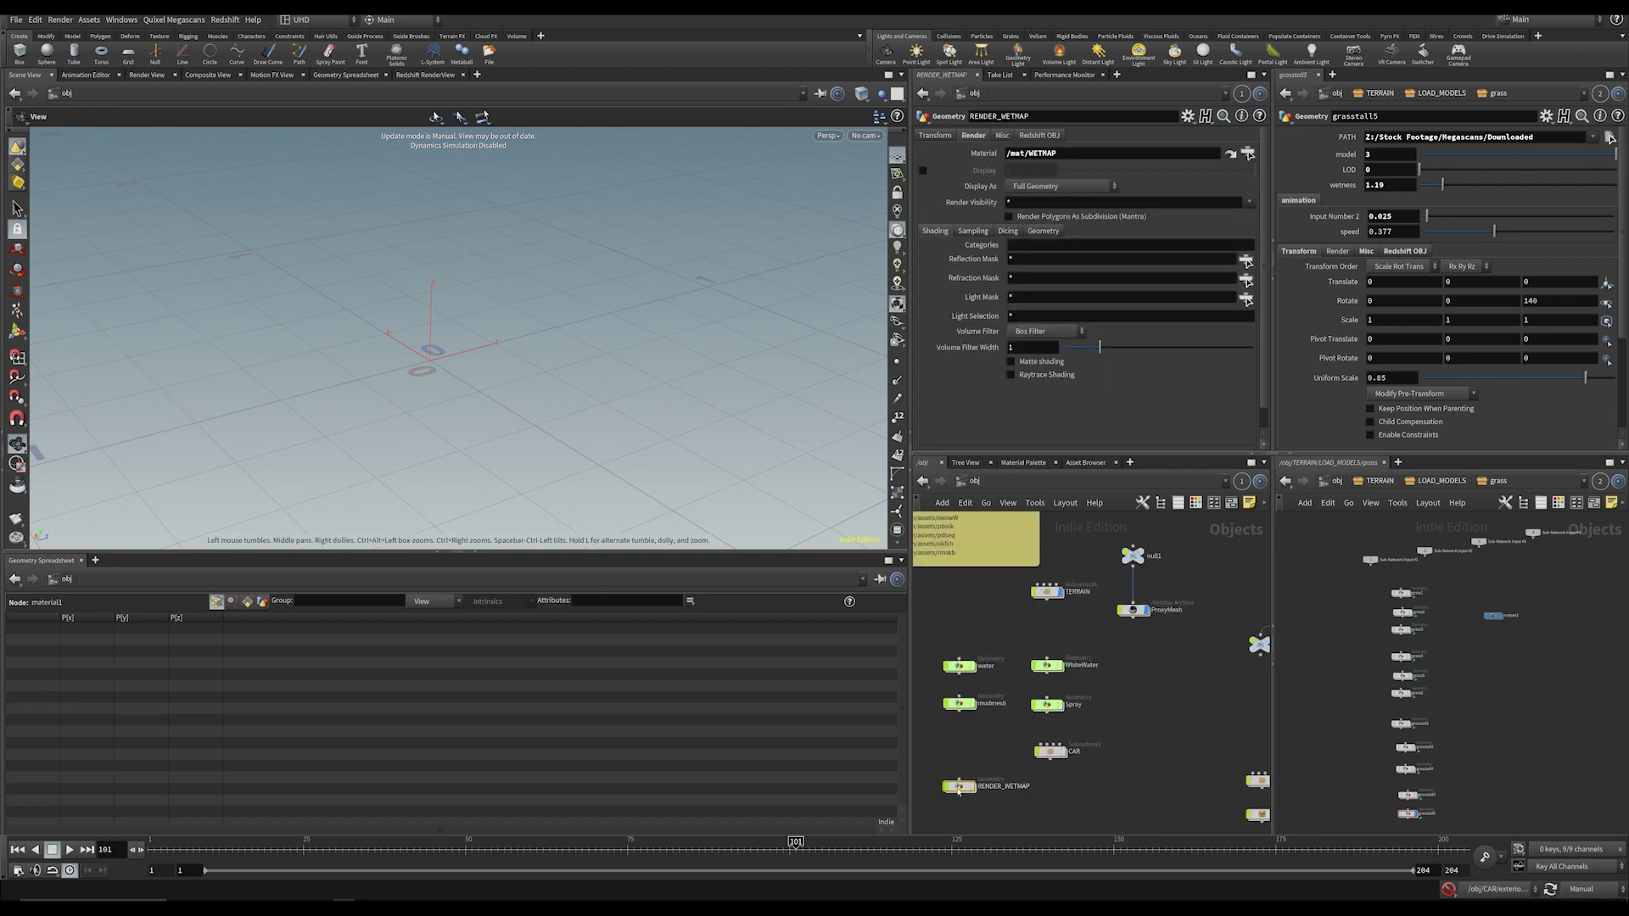
double_click(959, 786)
click(1095, 711)
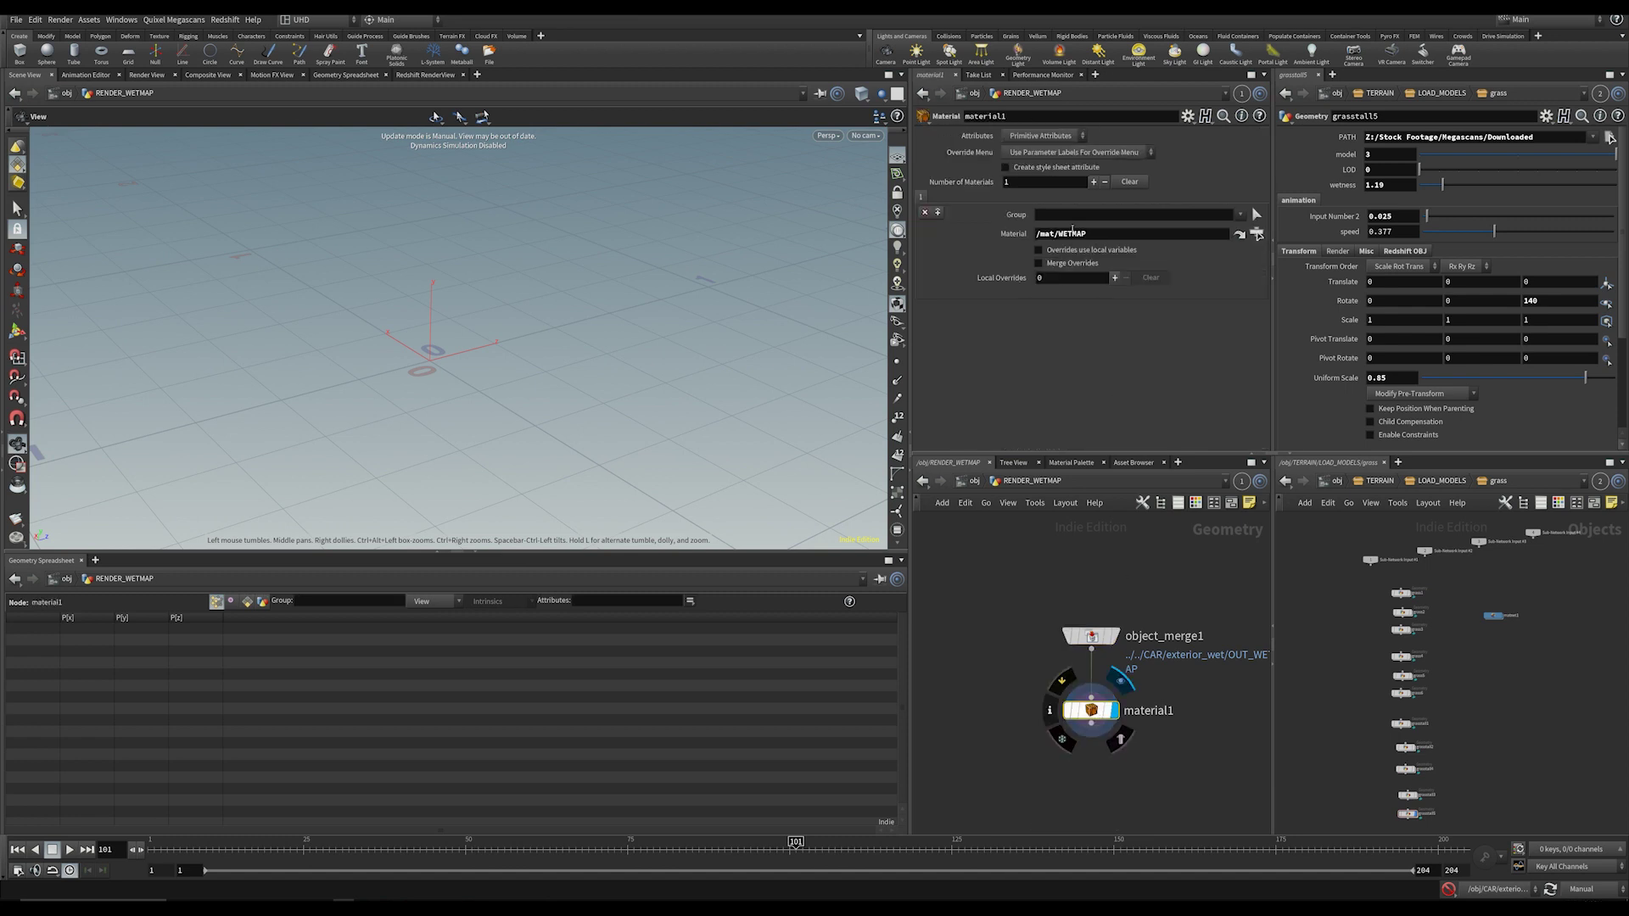
click(1240, 232)
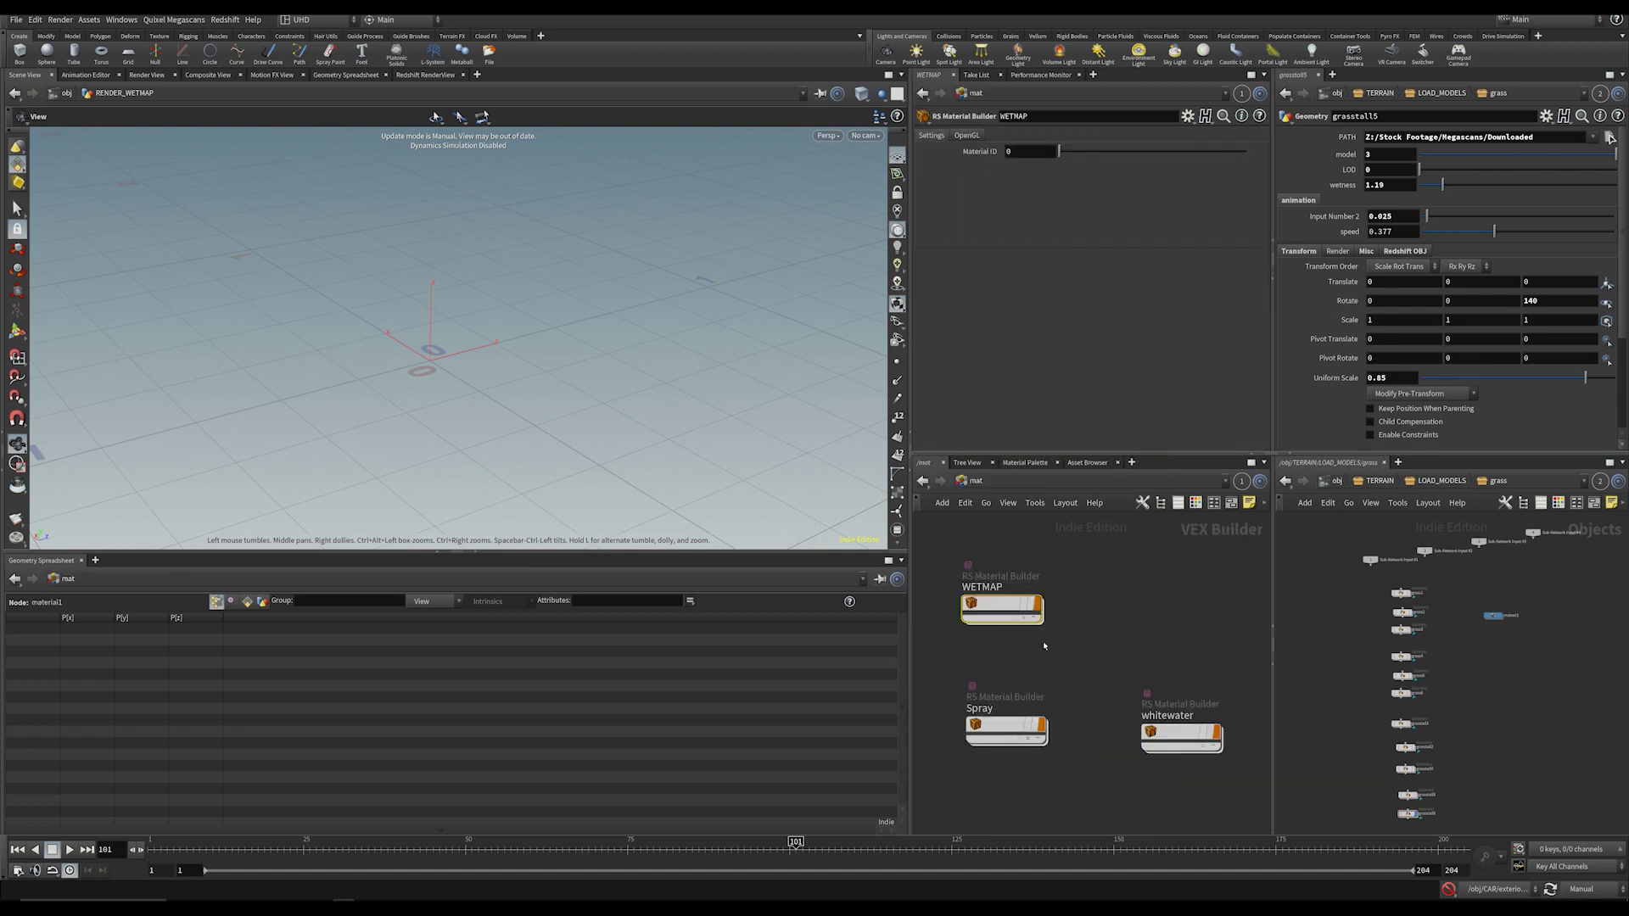
Step: Open the WETMAP material builder and select its wetness point attribute node to examine the attribute name
scroll(1042, 640, up, 3)
double_click(991, 591)
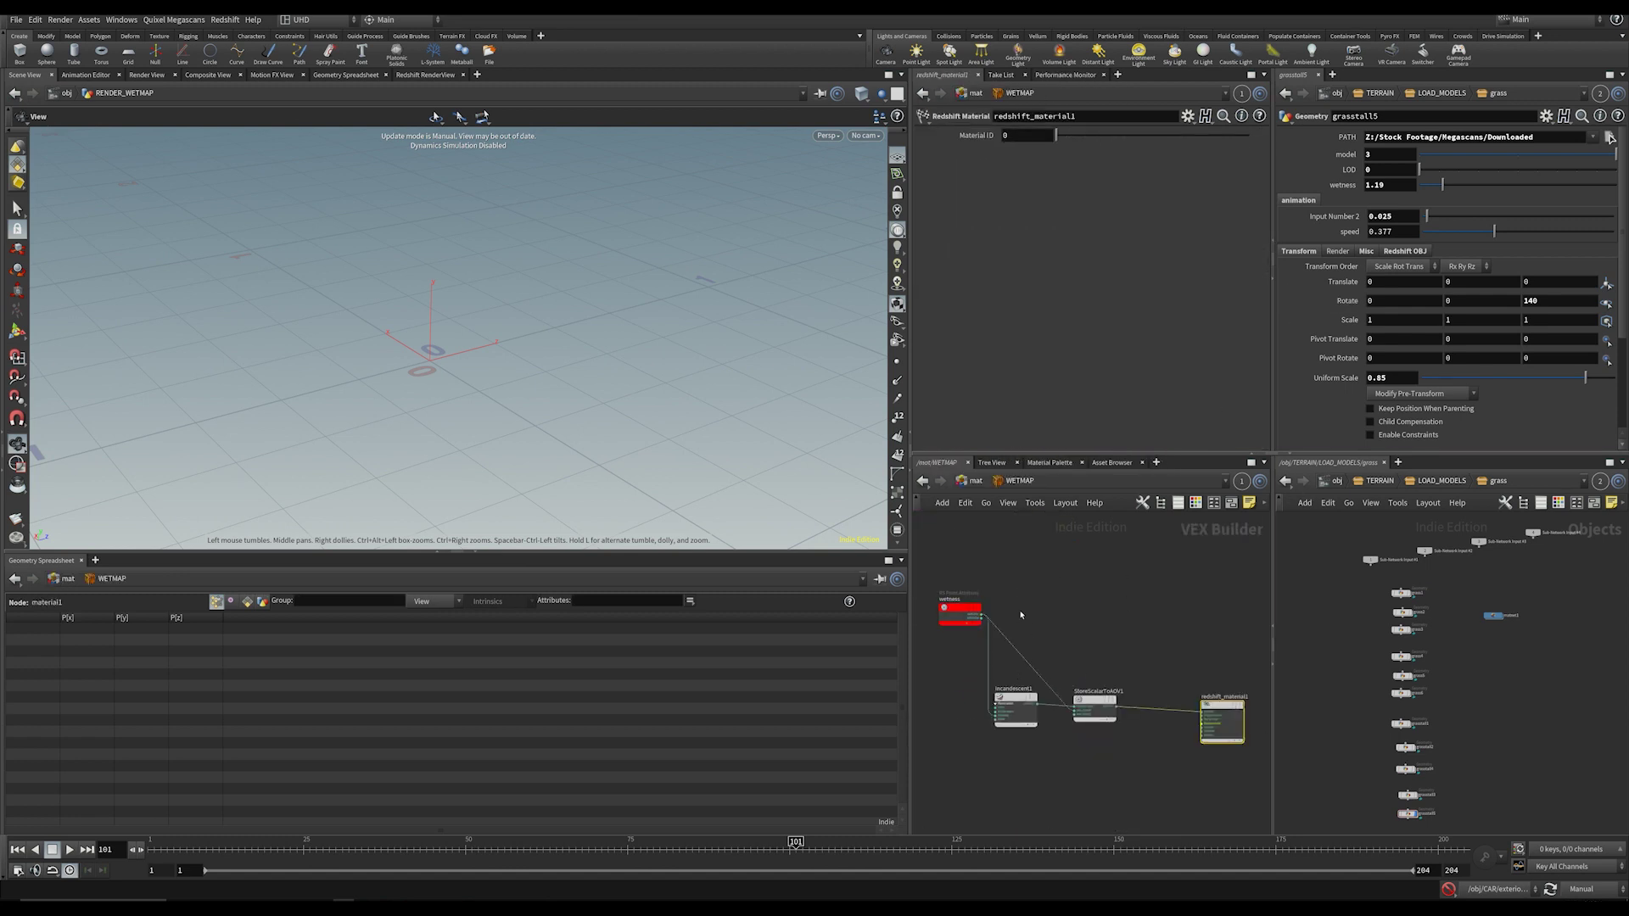
click(1337, 482)
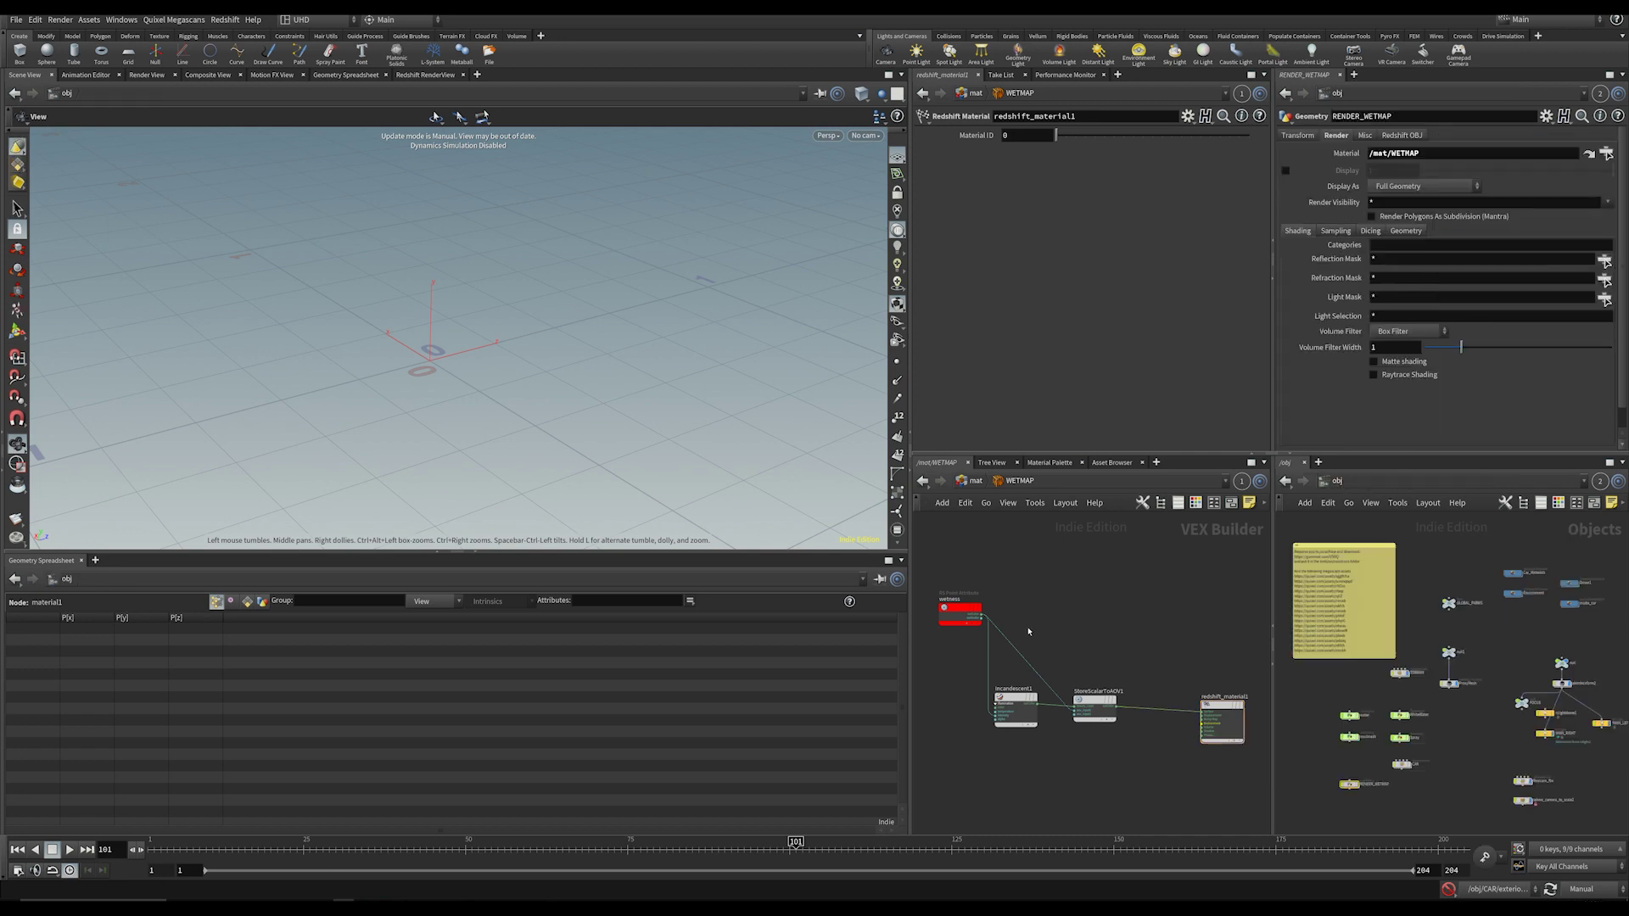
click(960, 612)
Step: Switch the second network editor to the out context, and examine the WETMAP material's Incandescent1 and StoreScalarToAOV1 nodes
click(1350, 483)
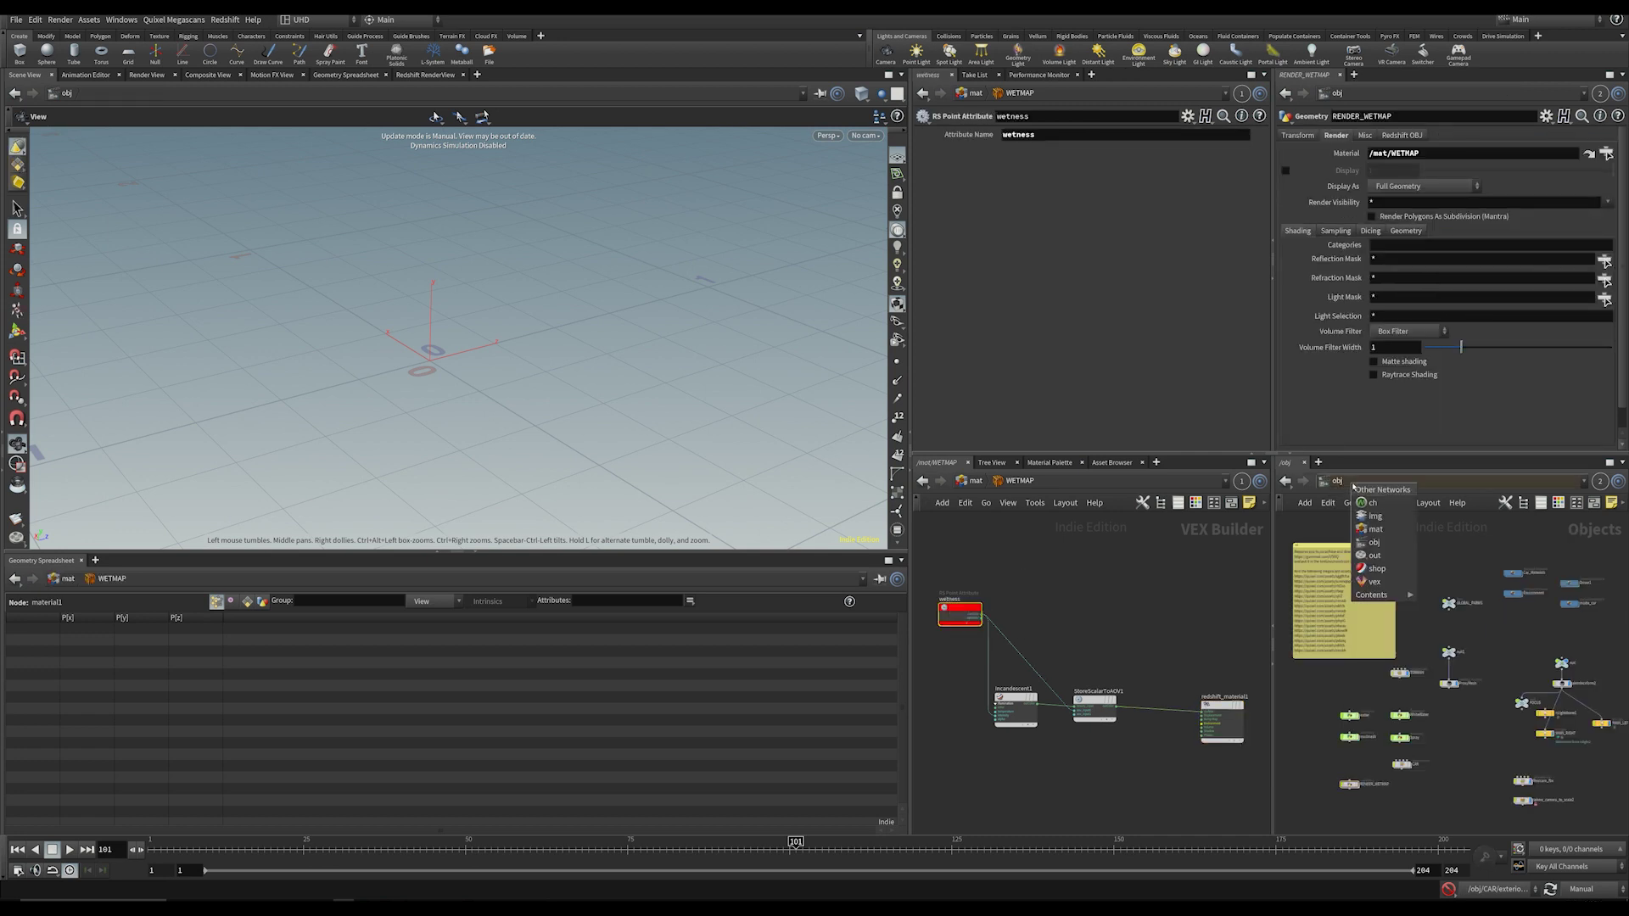
click(1378, 556)
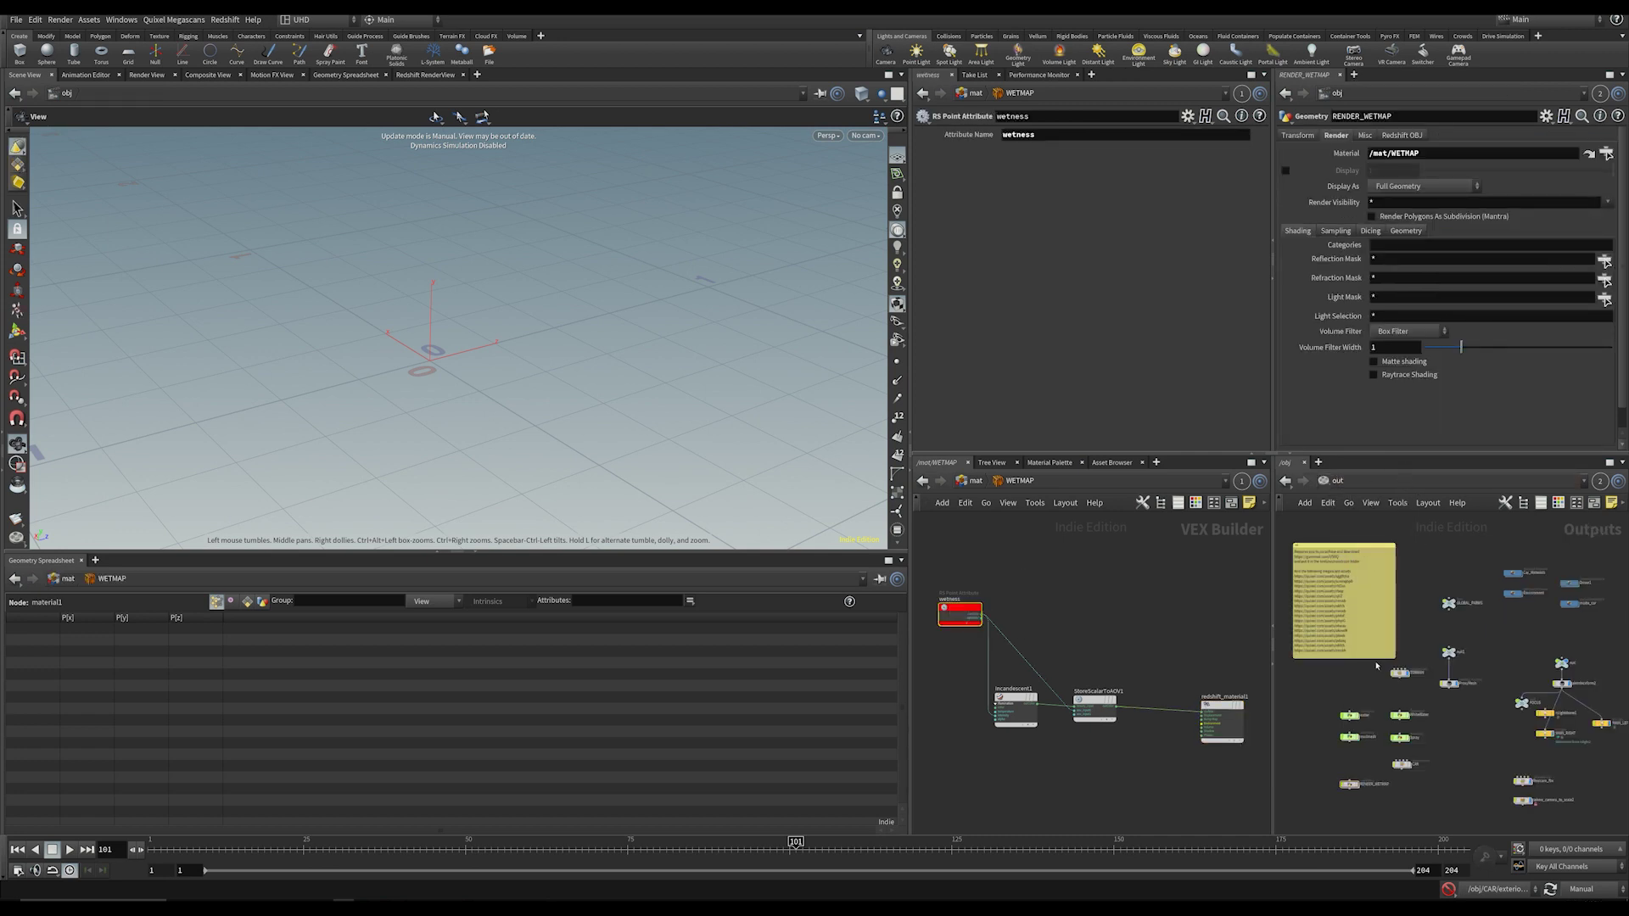
scroll(983, 658, up, 2)
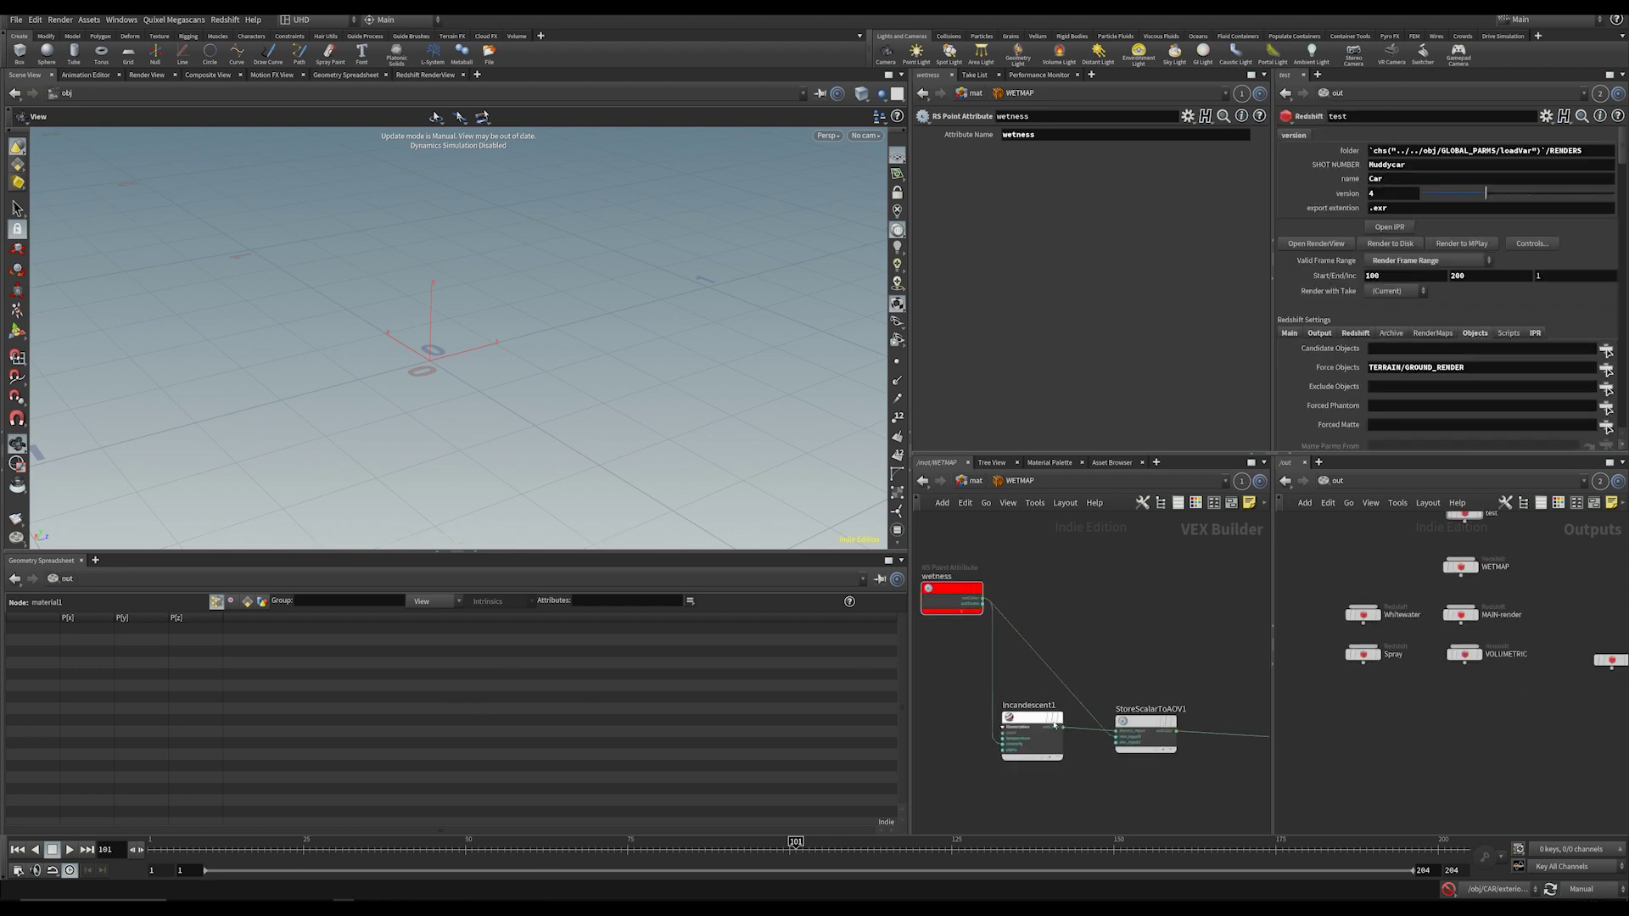
middle_drag(1121, 671, 1095, 668)
scroll(1388, 670, up, 2)
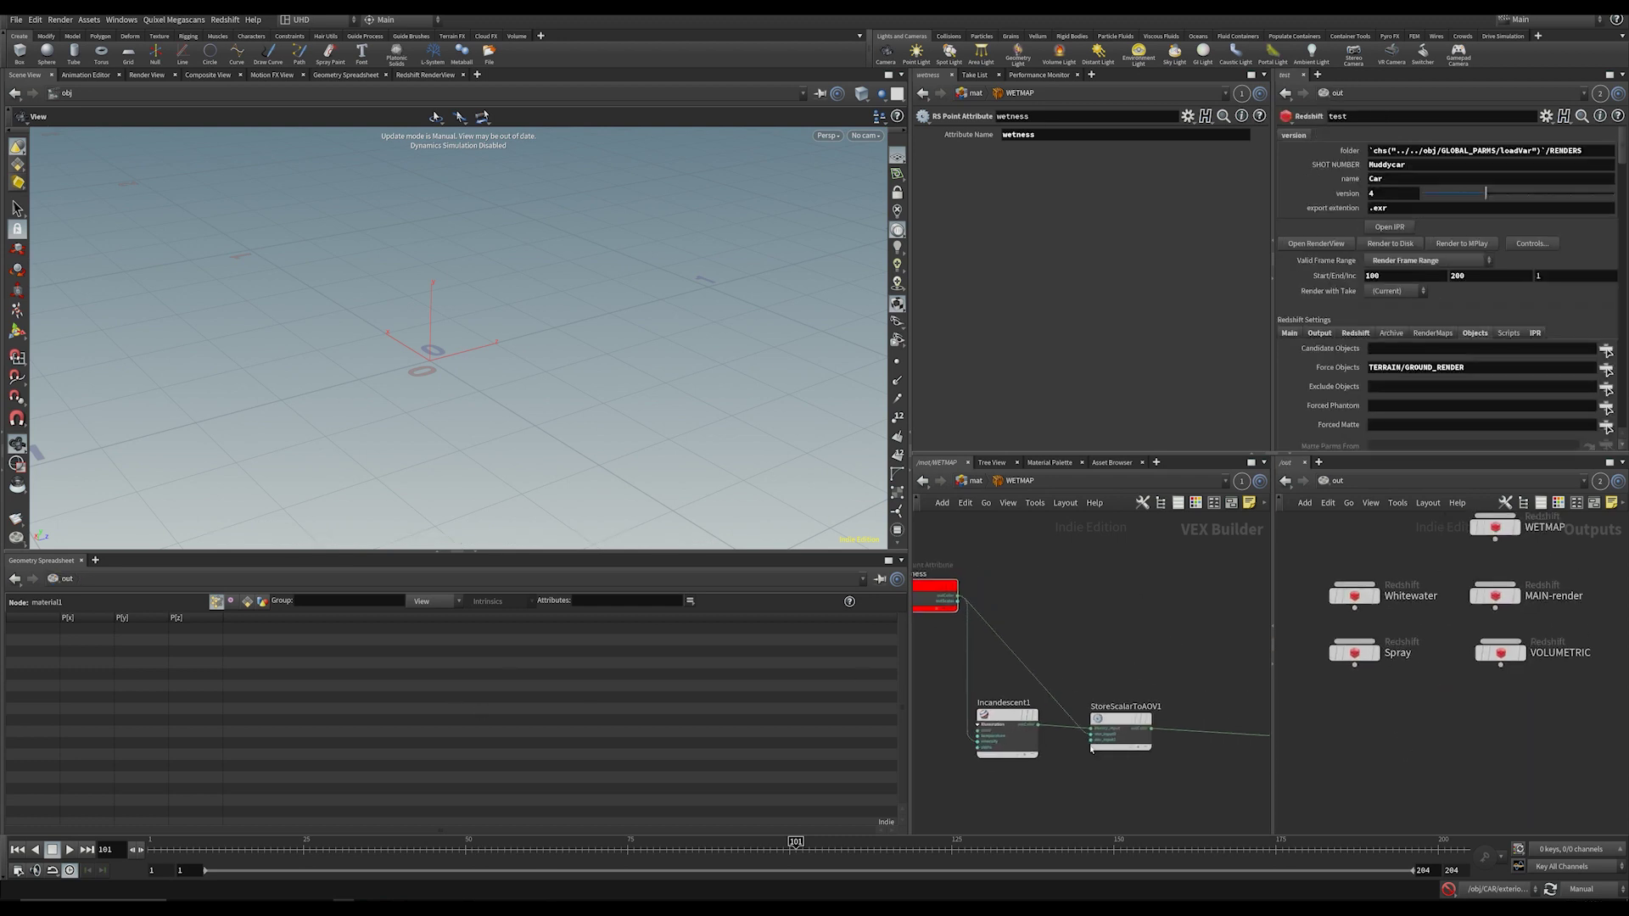
Step: Select the WETMAP Redshift render node in the out network to examine its AOV settings
click(594, 908)
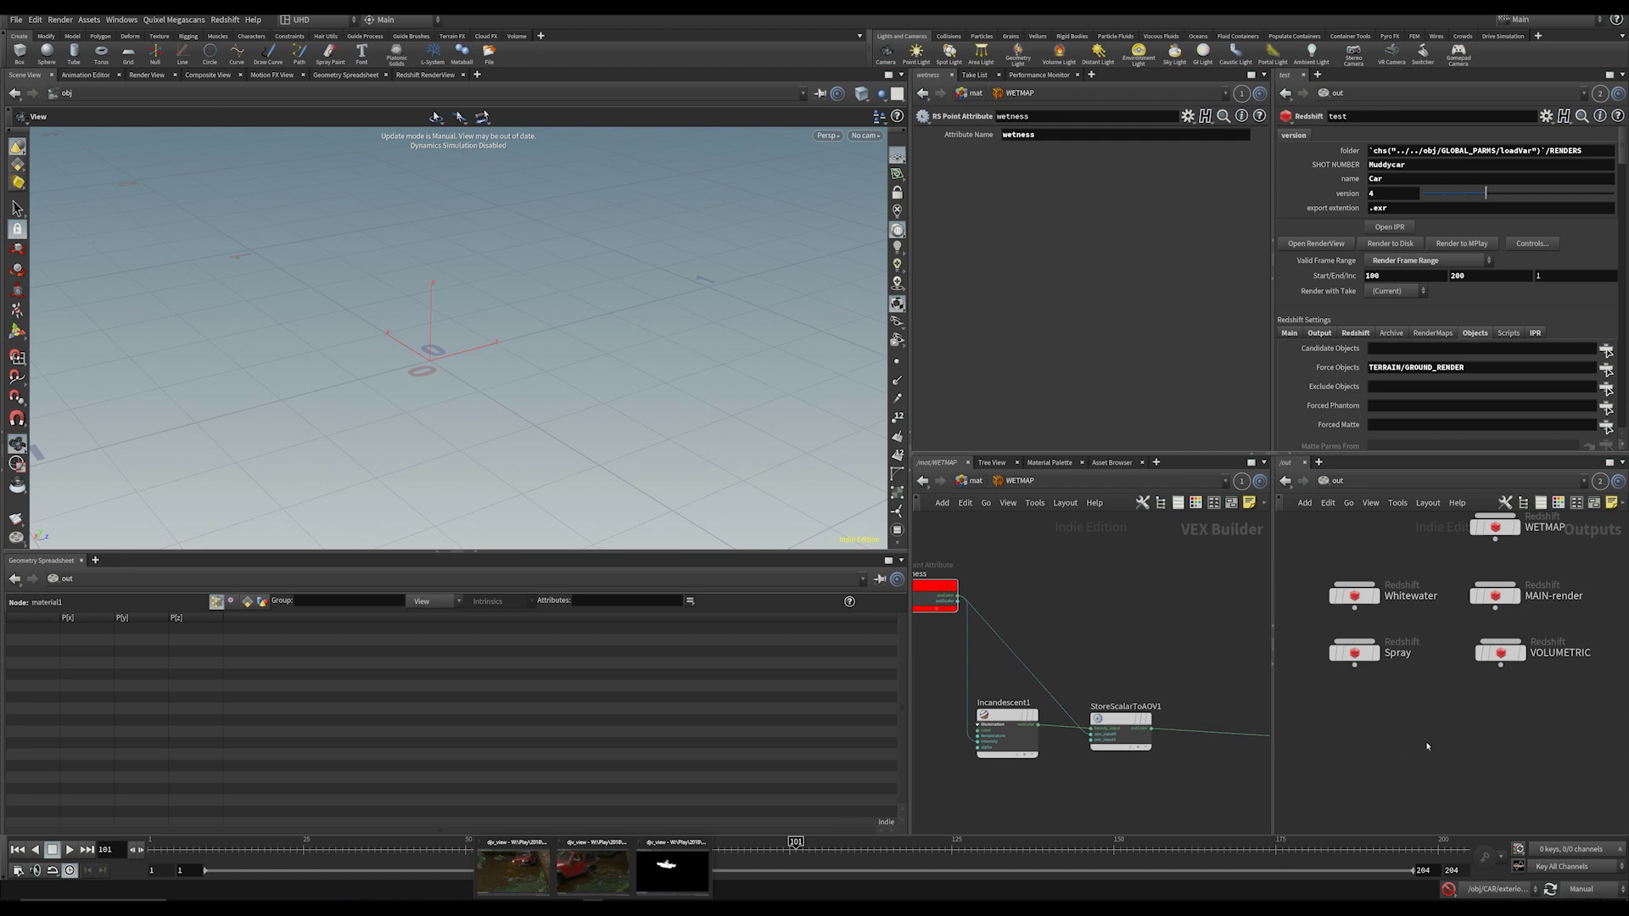
scroll(1427, 747, down, 3)
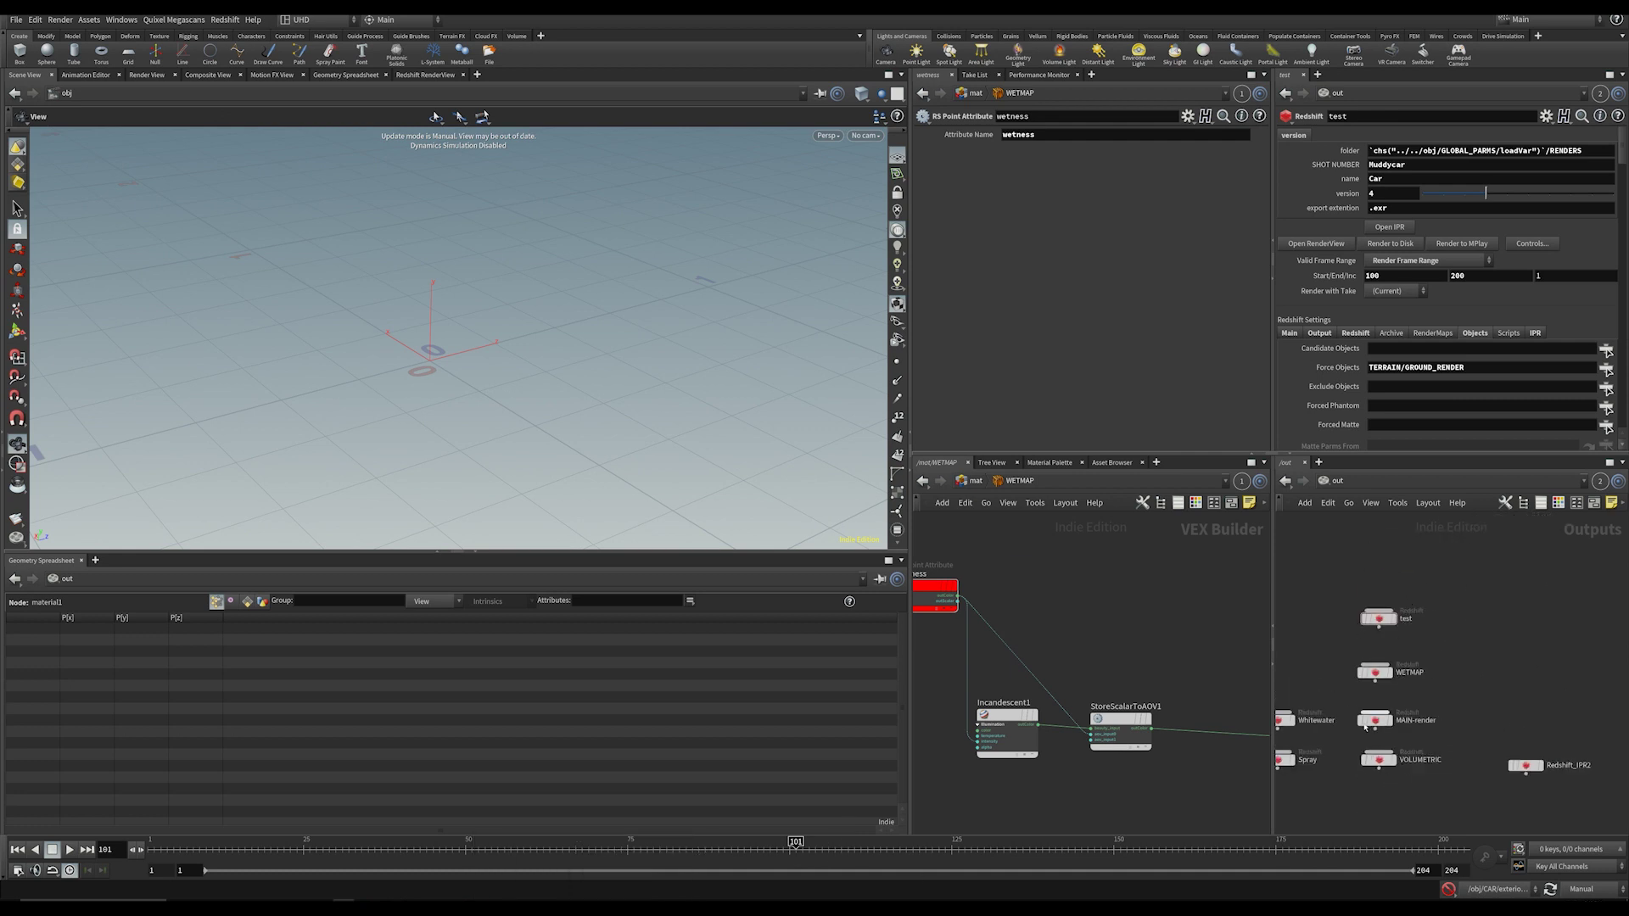
click(1375, 672)
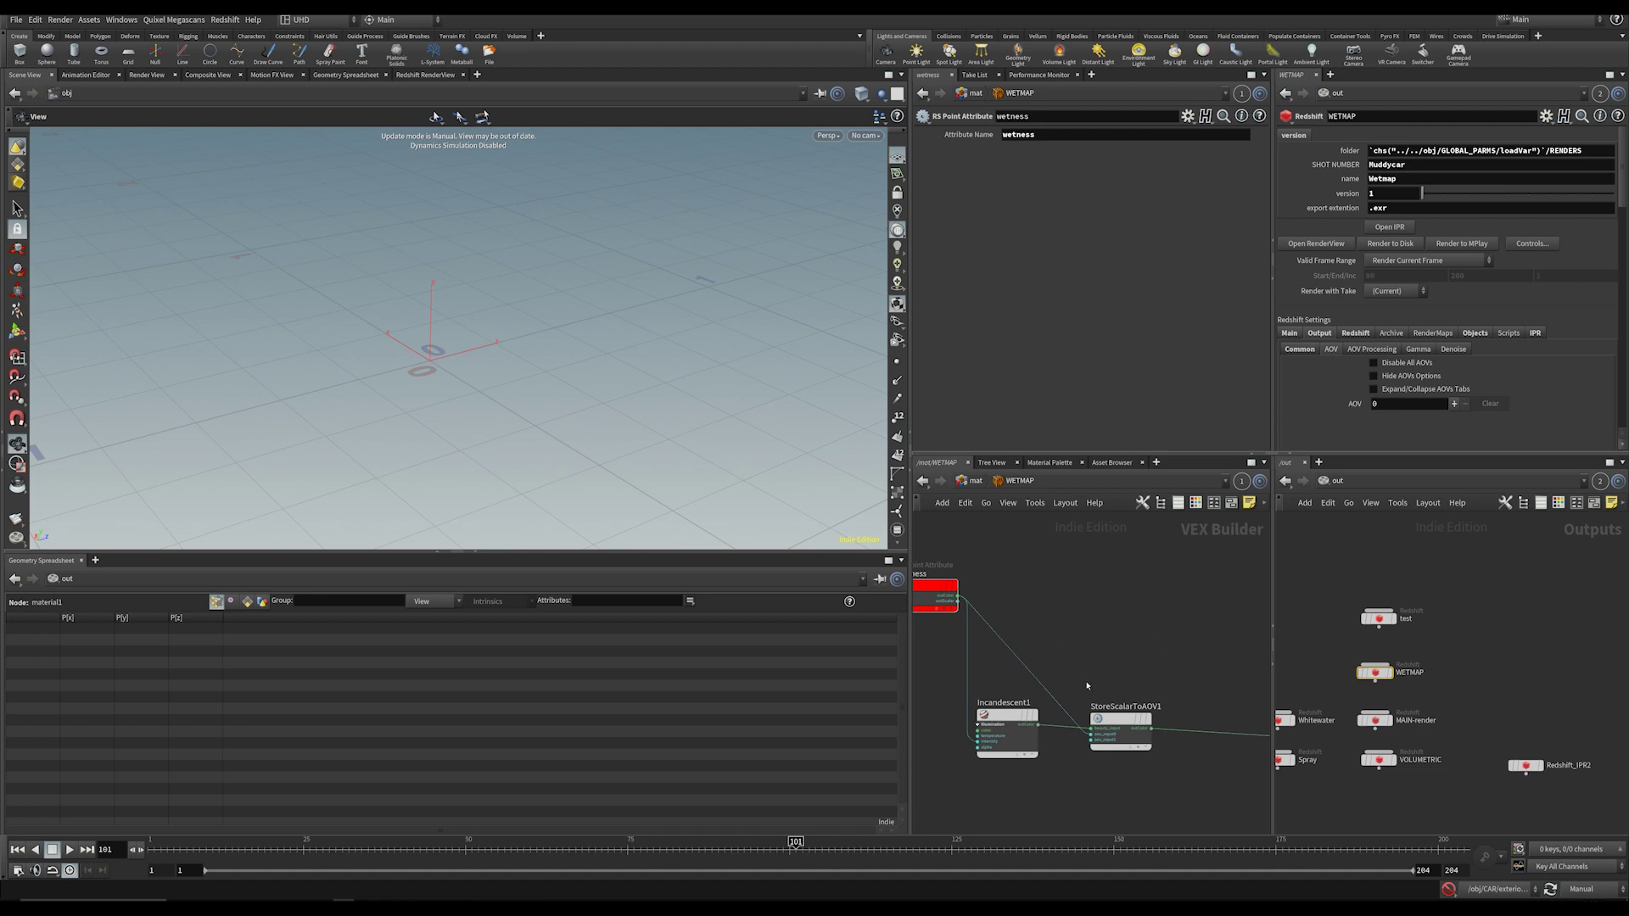
middle_drag(1422, 606, 1440, 585)
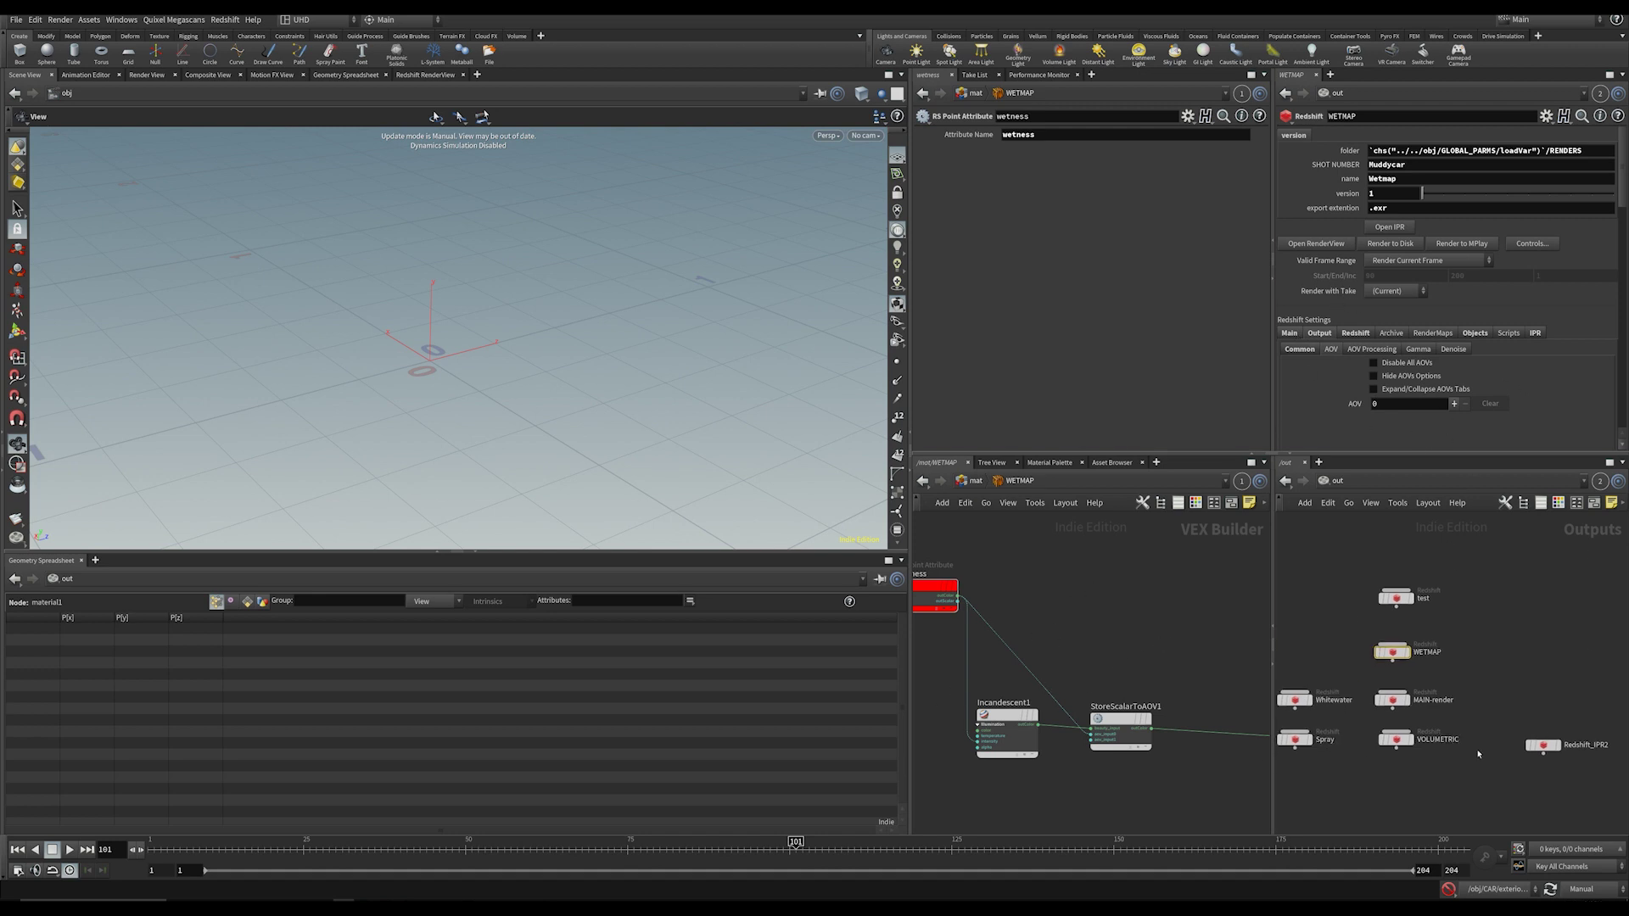
scroll(1538, 350, down, 2)
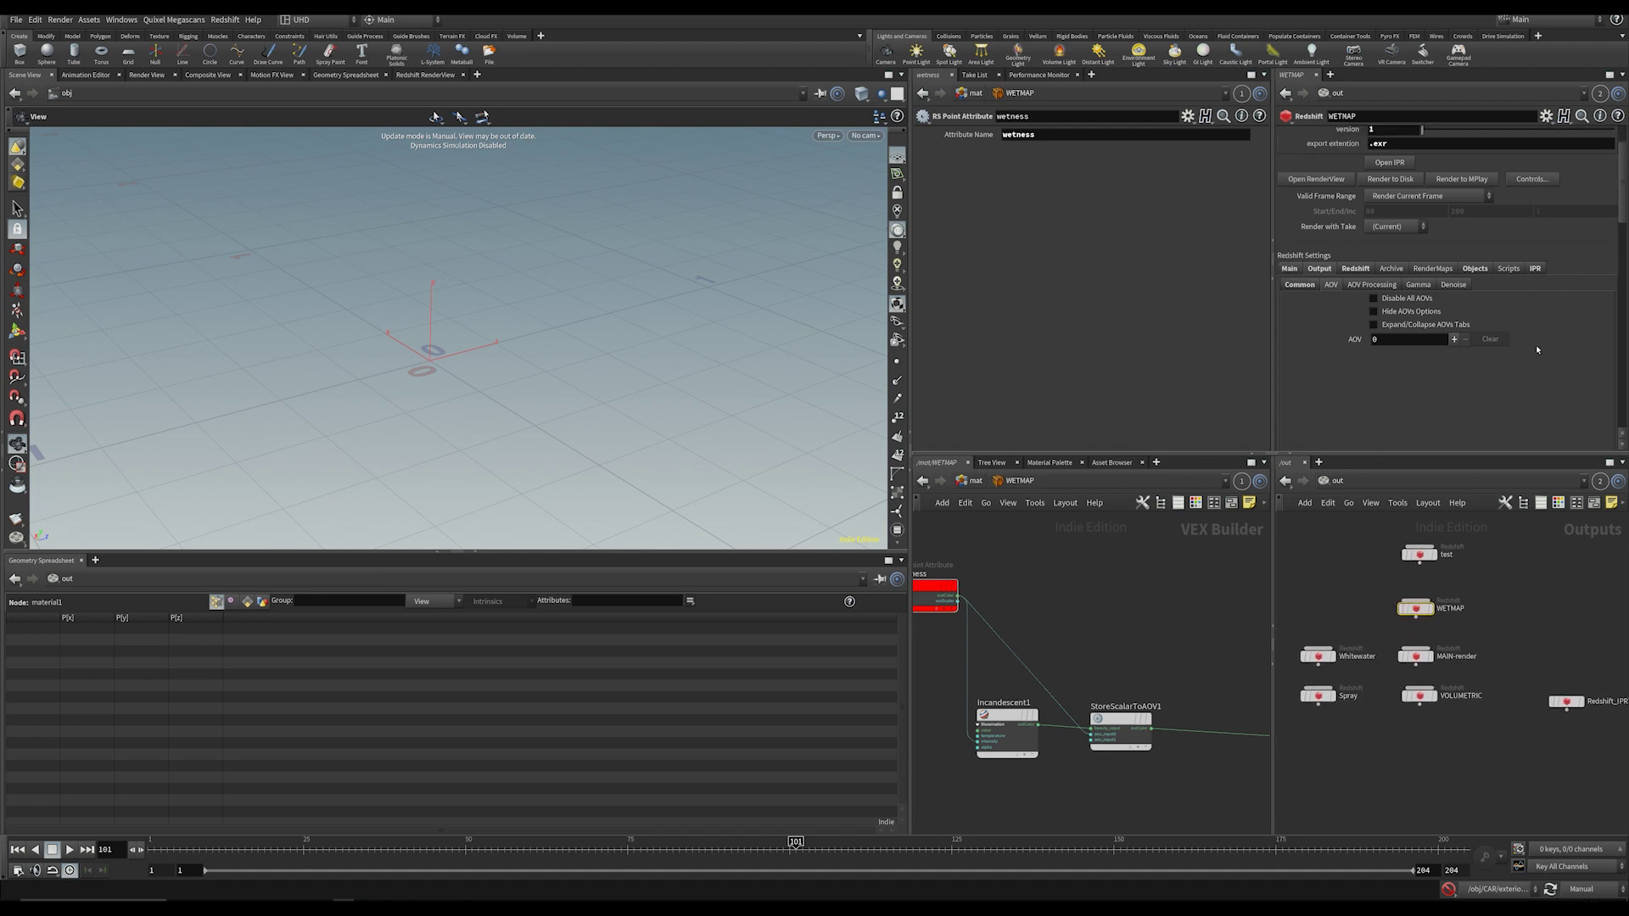
Step: Space out Incandescent1 and StoreScalarToAOV1 in the WETMAP material, and select StoreScalarToAOV1 to examine its AOV name
middle_drag(1073, 615, 1129, 578)
drag(1154, 689, 1182, 678)
drag(1045, 691, 1005, 689)
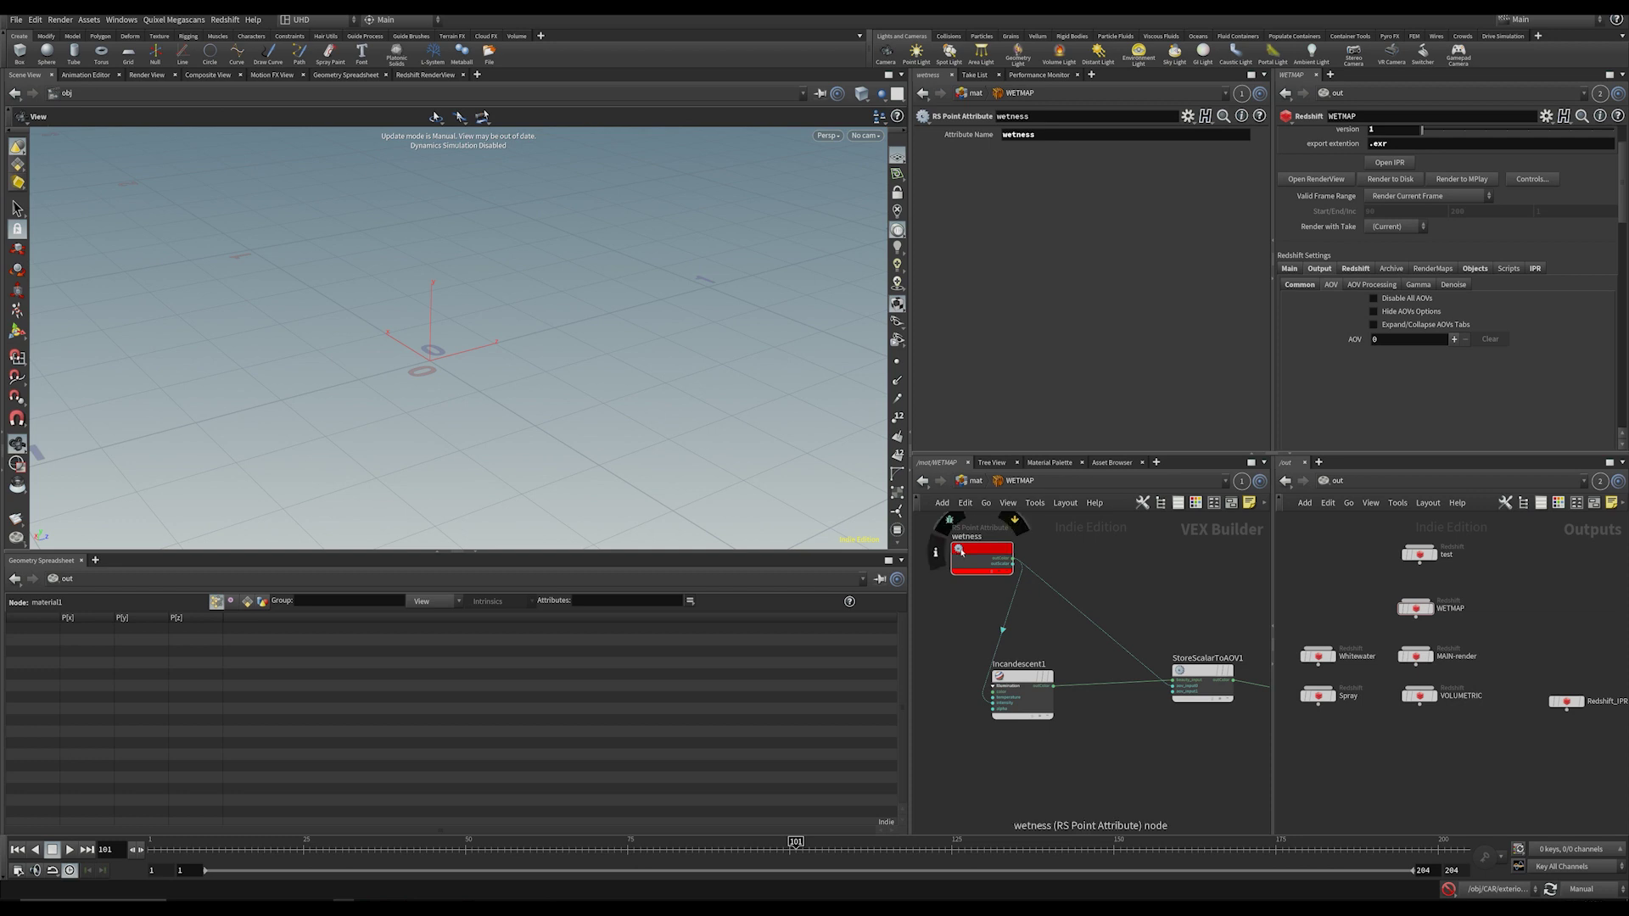
click(962, 551)
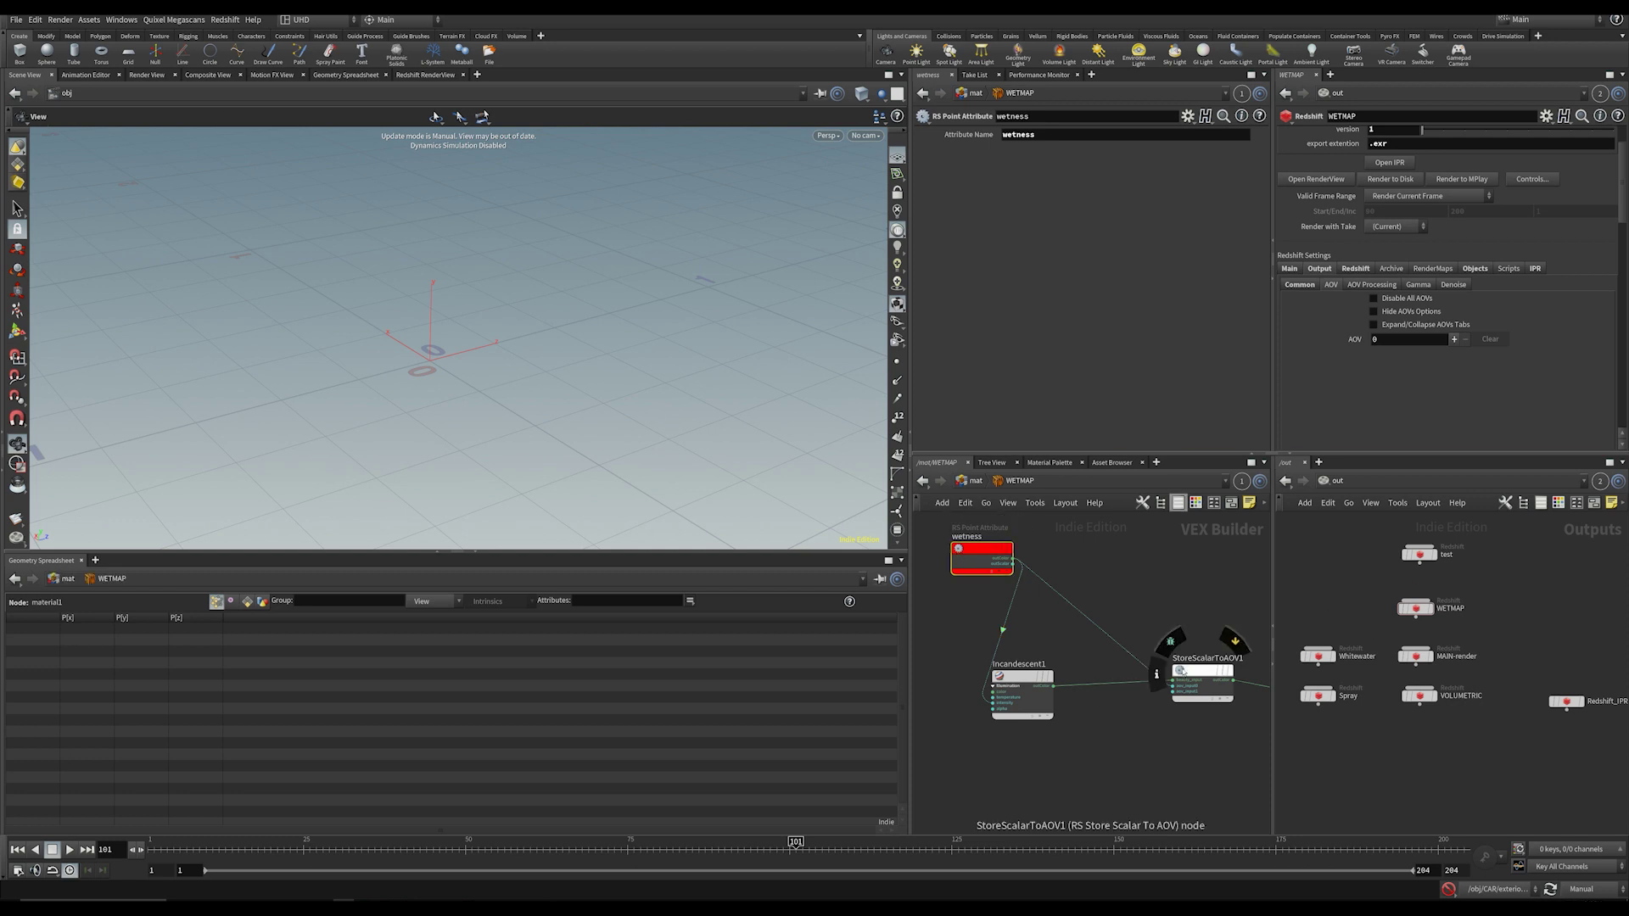
click(1203, 671)
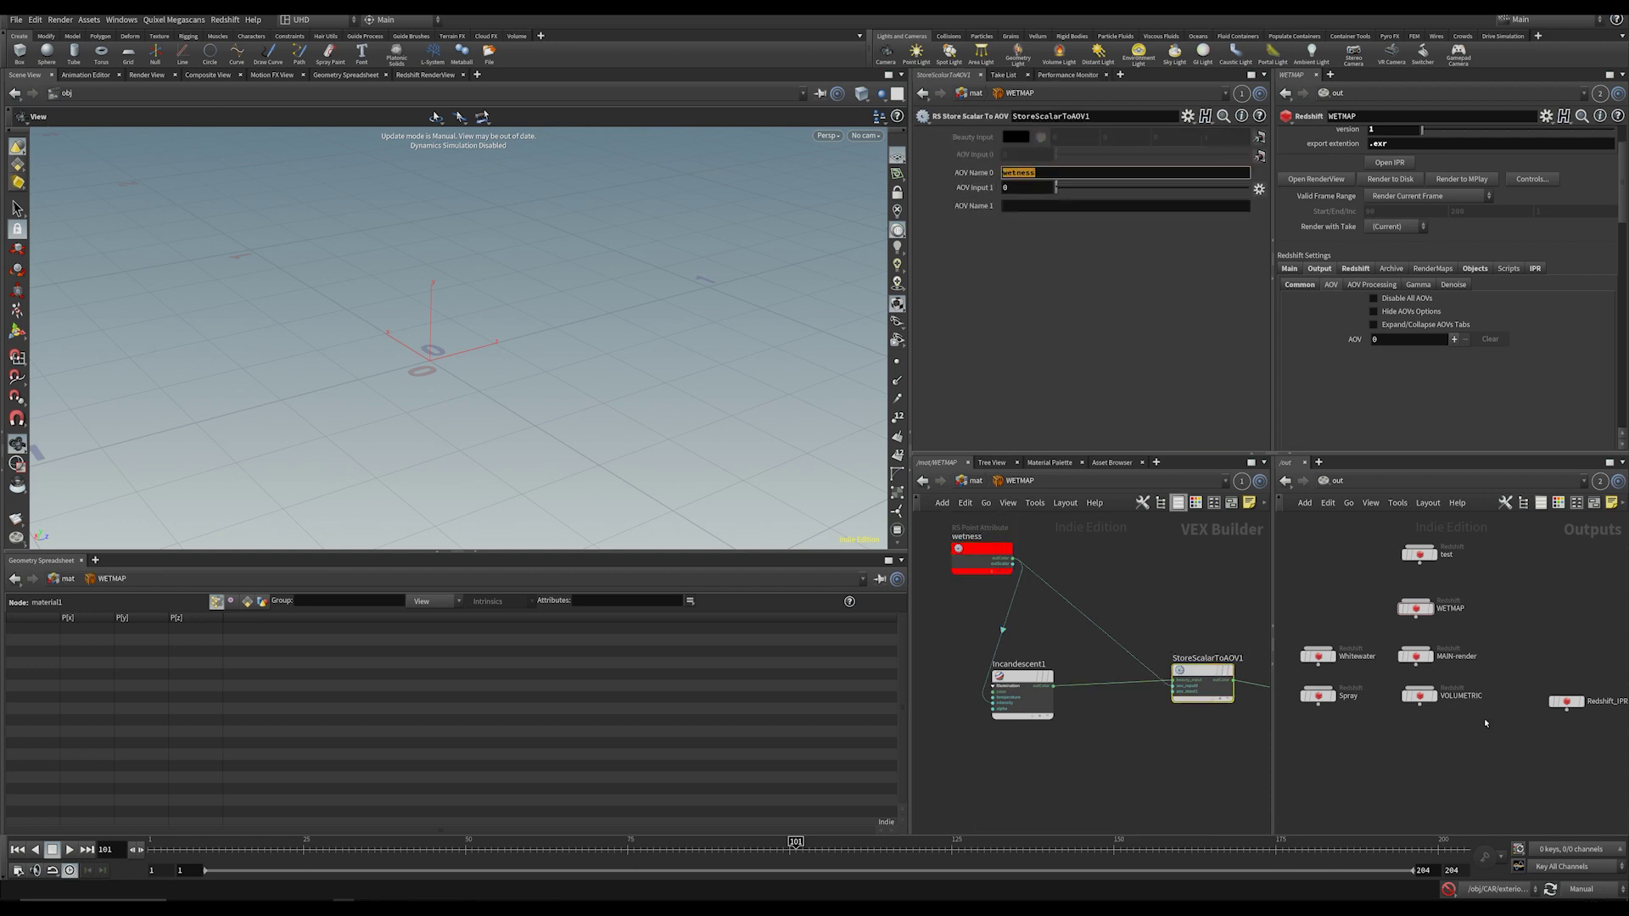
Step: Try adding a Custom AOV named wetness to the WETMAP Redshift render node
click(1432, 611)
click(1415, 608)
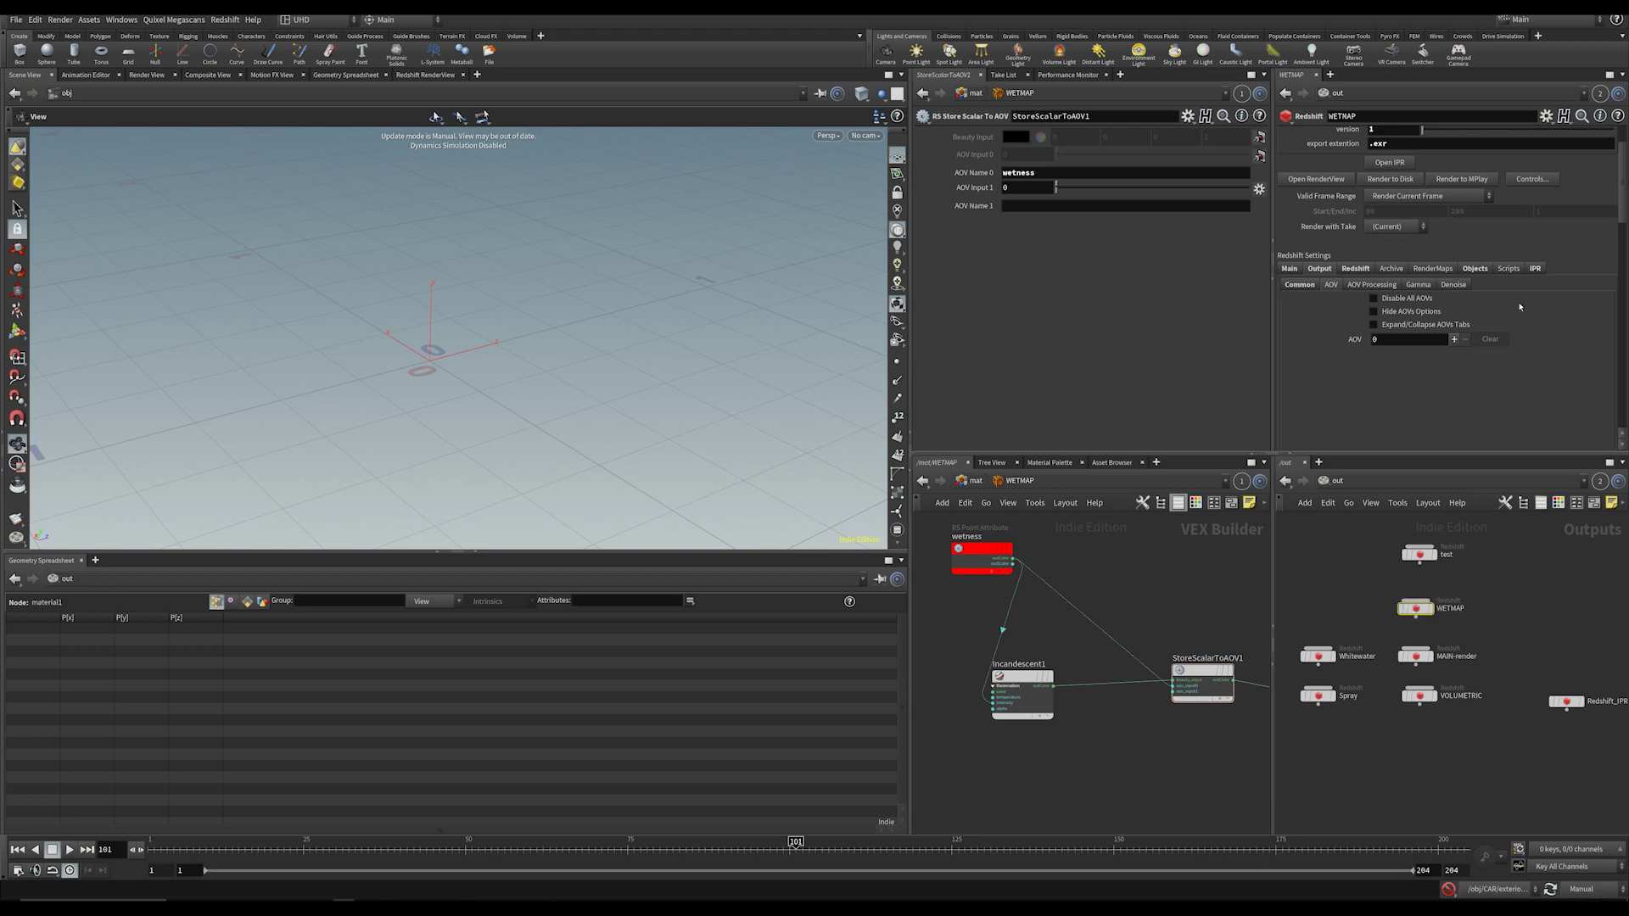
click(1455, 338)
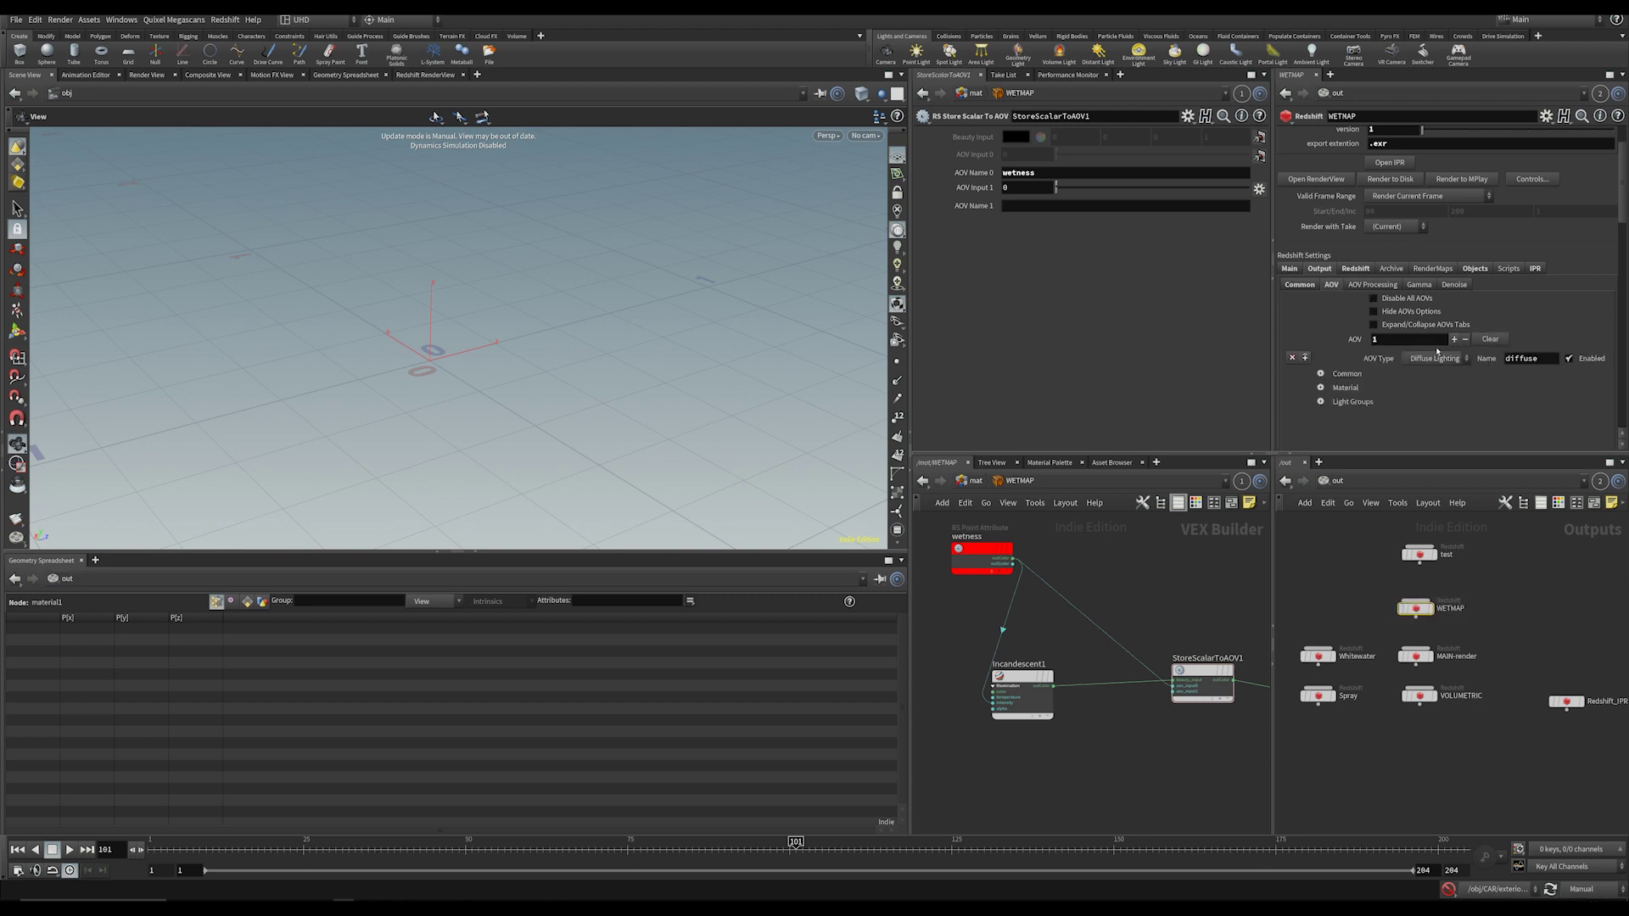
click(1434, 358)
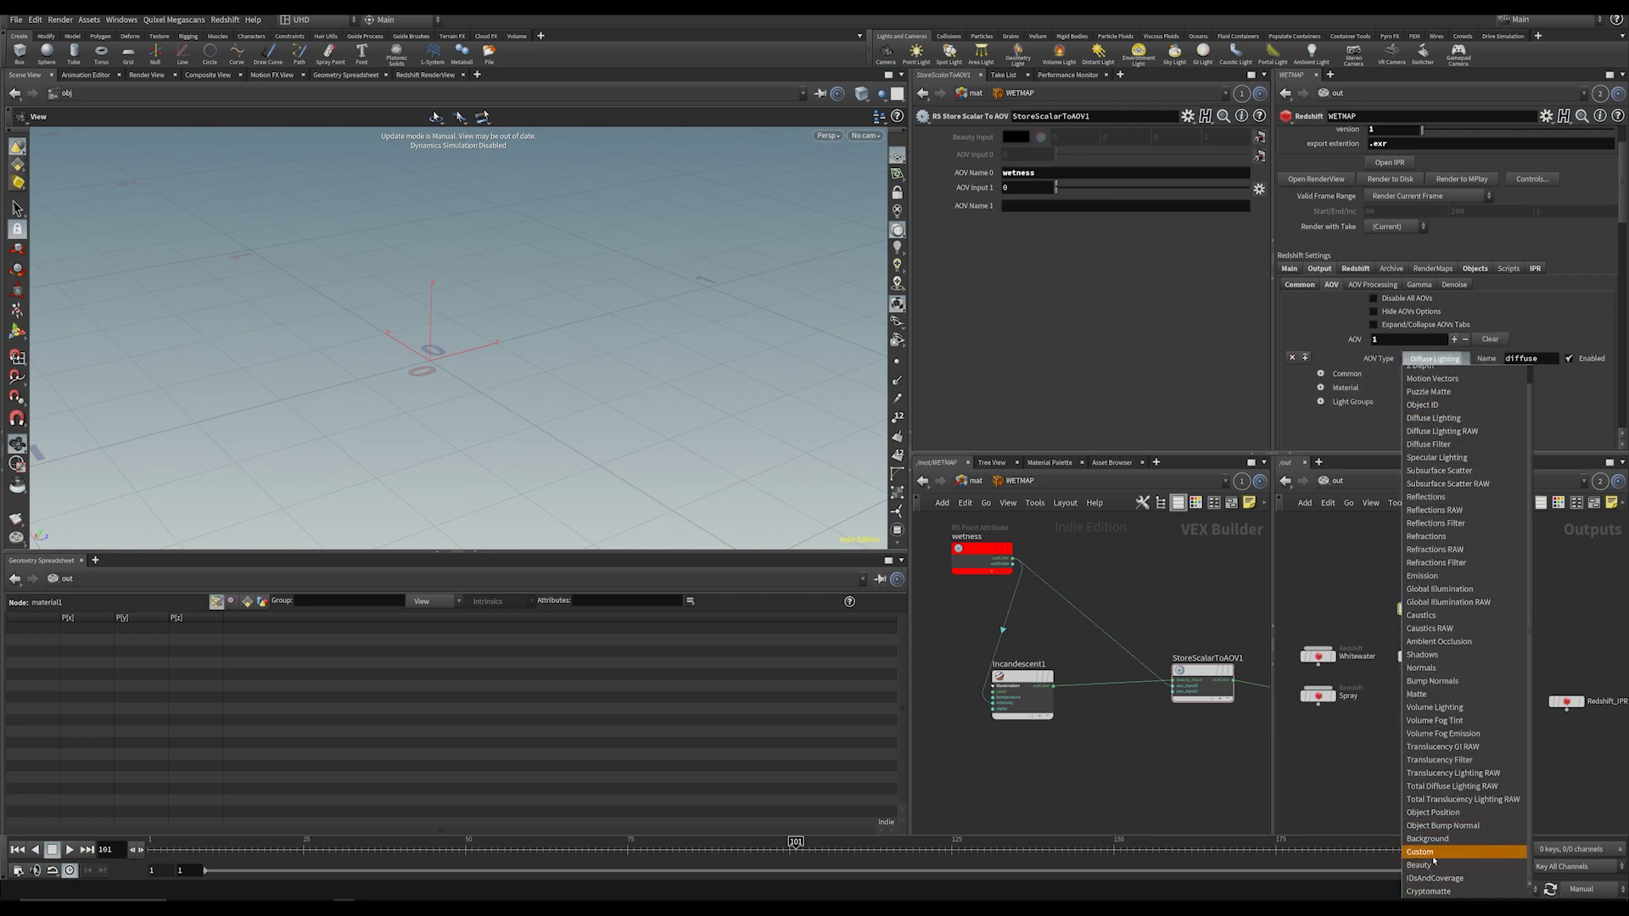
click(1434, 852)
text(wetness)
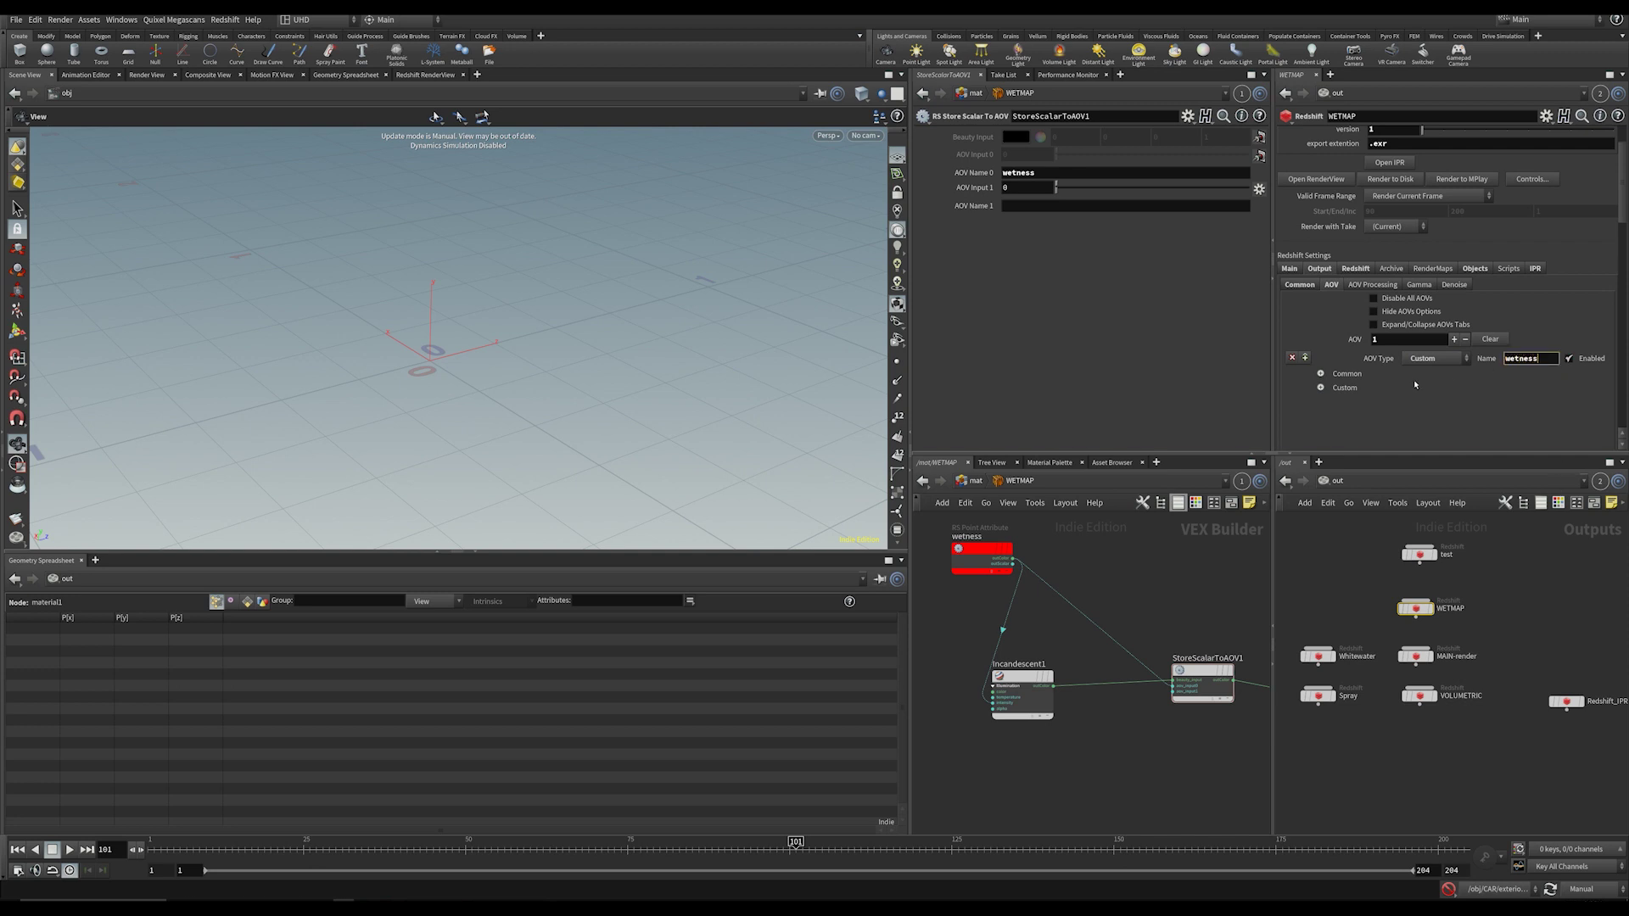
key(Return)
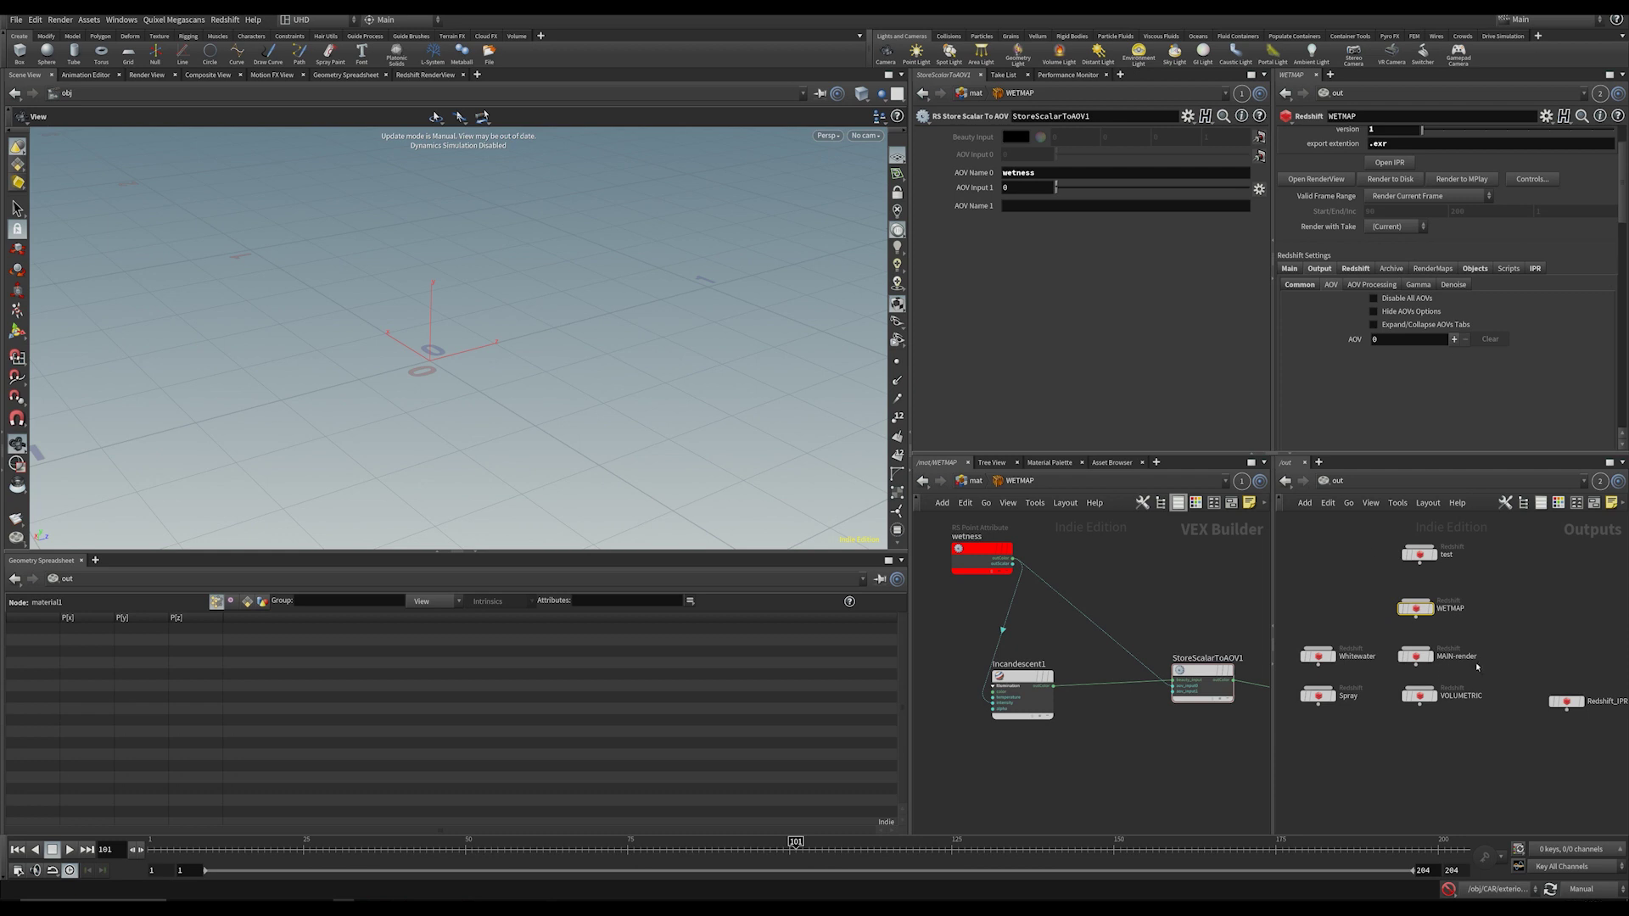
middle_drag(1617, 601, 1533, 627)
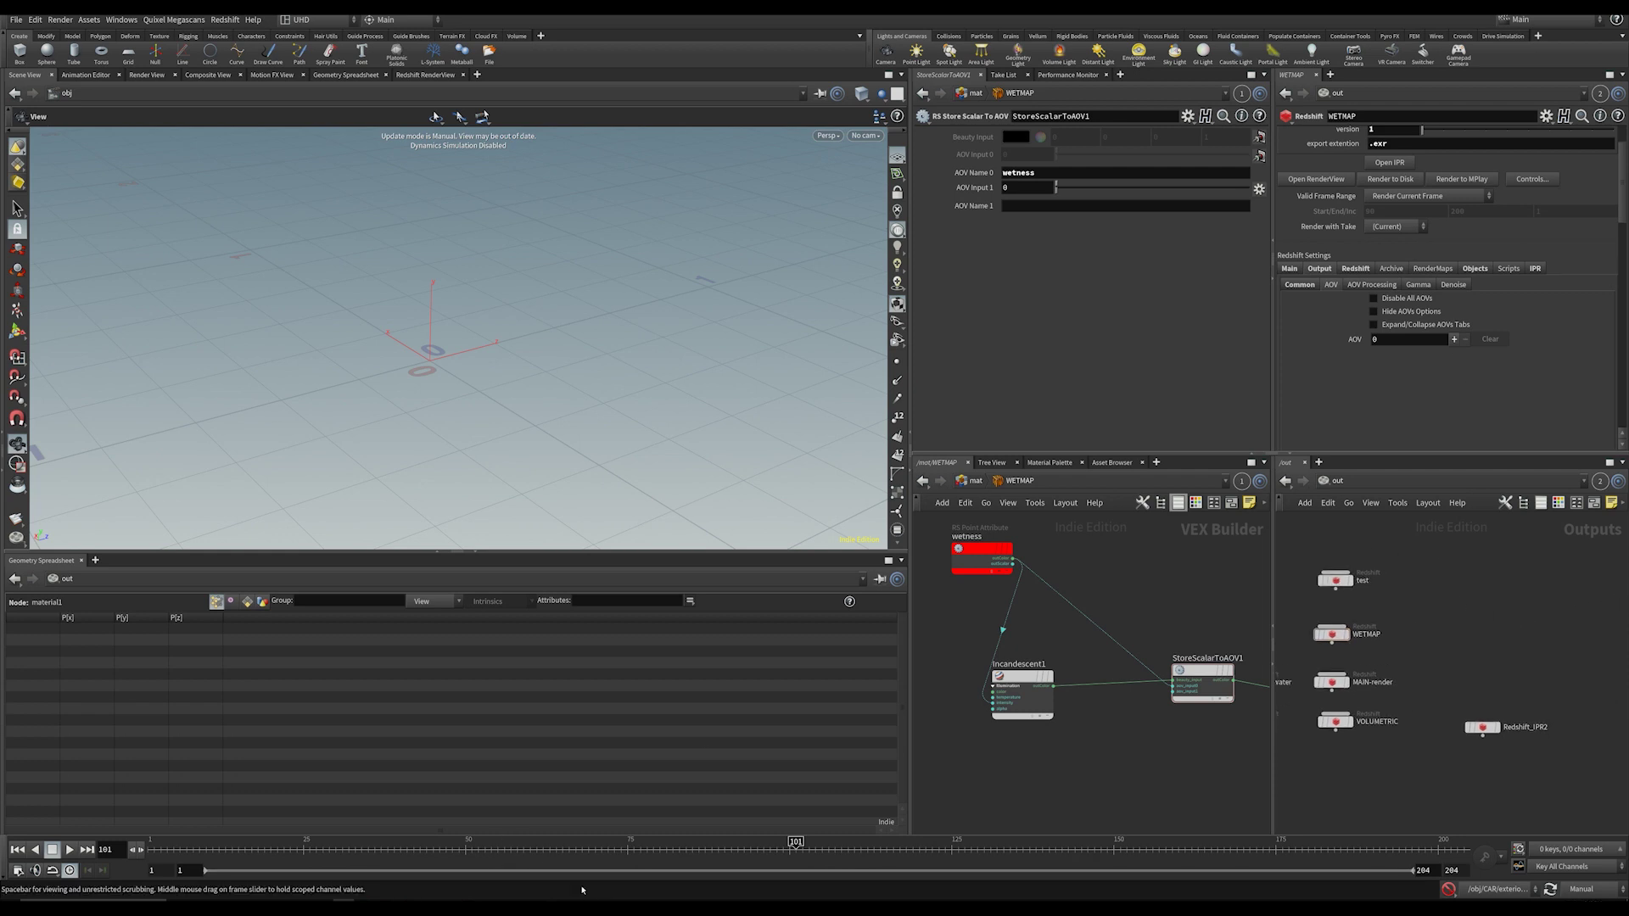
Step: Return the material network editor to the obj level, and look through cam1 in the viewport
click(983, 481)
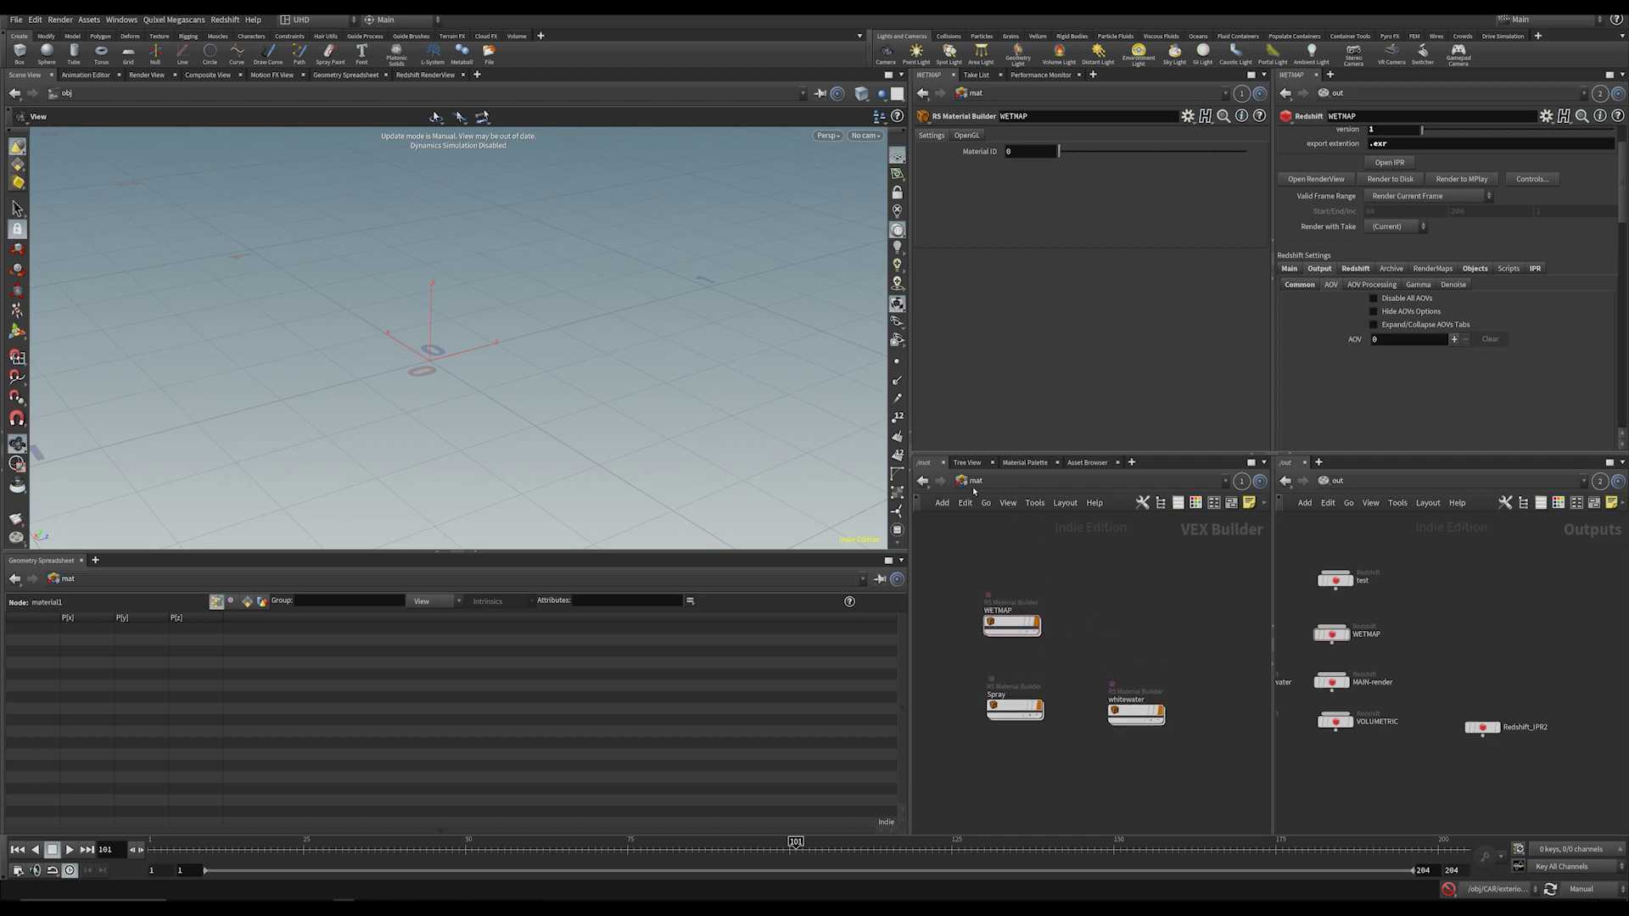
click(1008, 482)
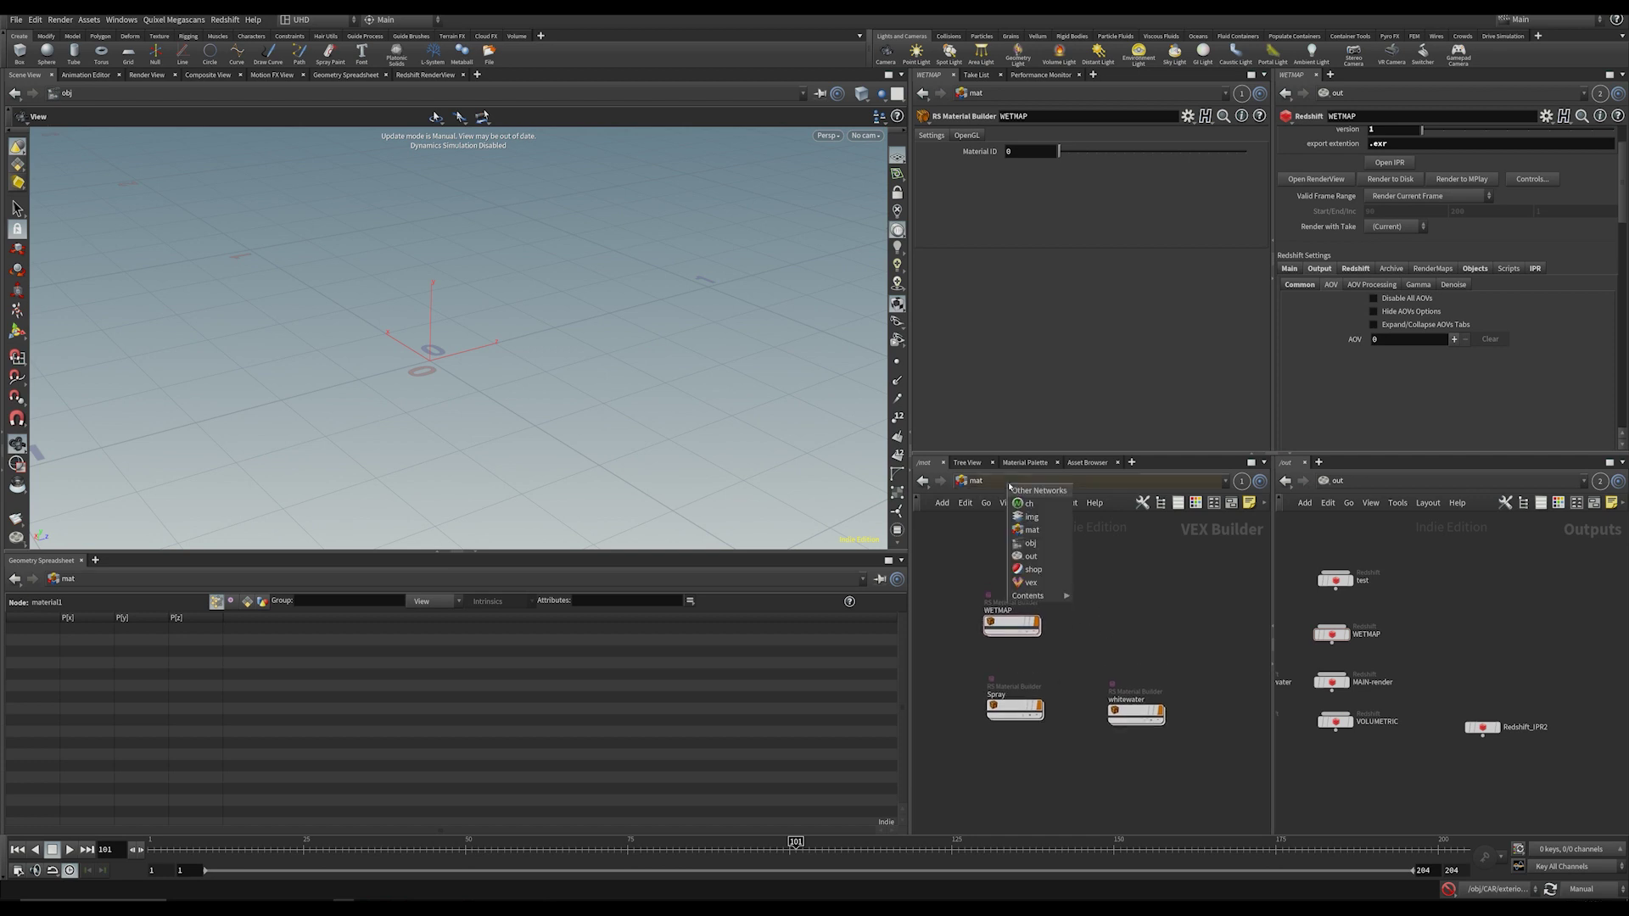
click(1033, 548)
scroll(1160, 658, down, 3)
middle_drag(1164, 720, 1063, 711)
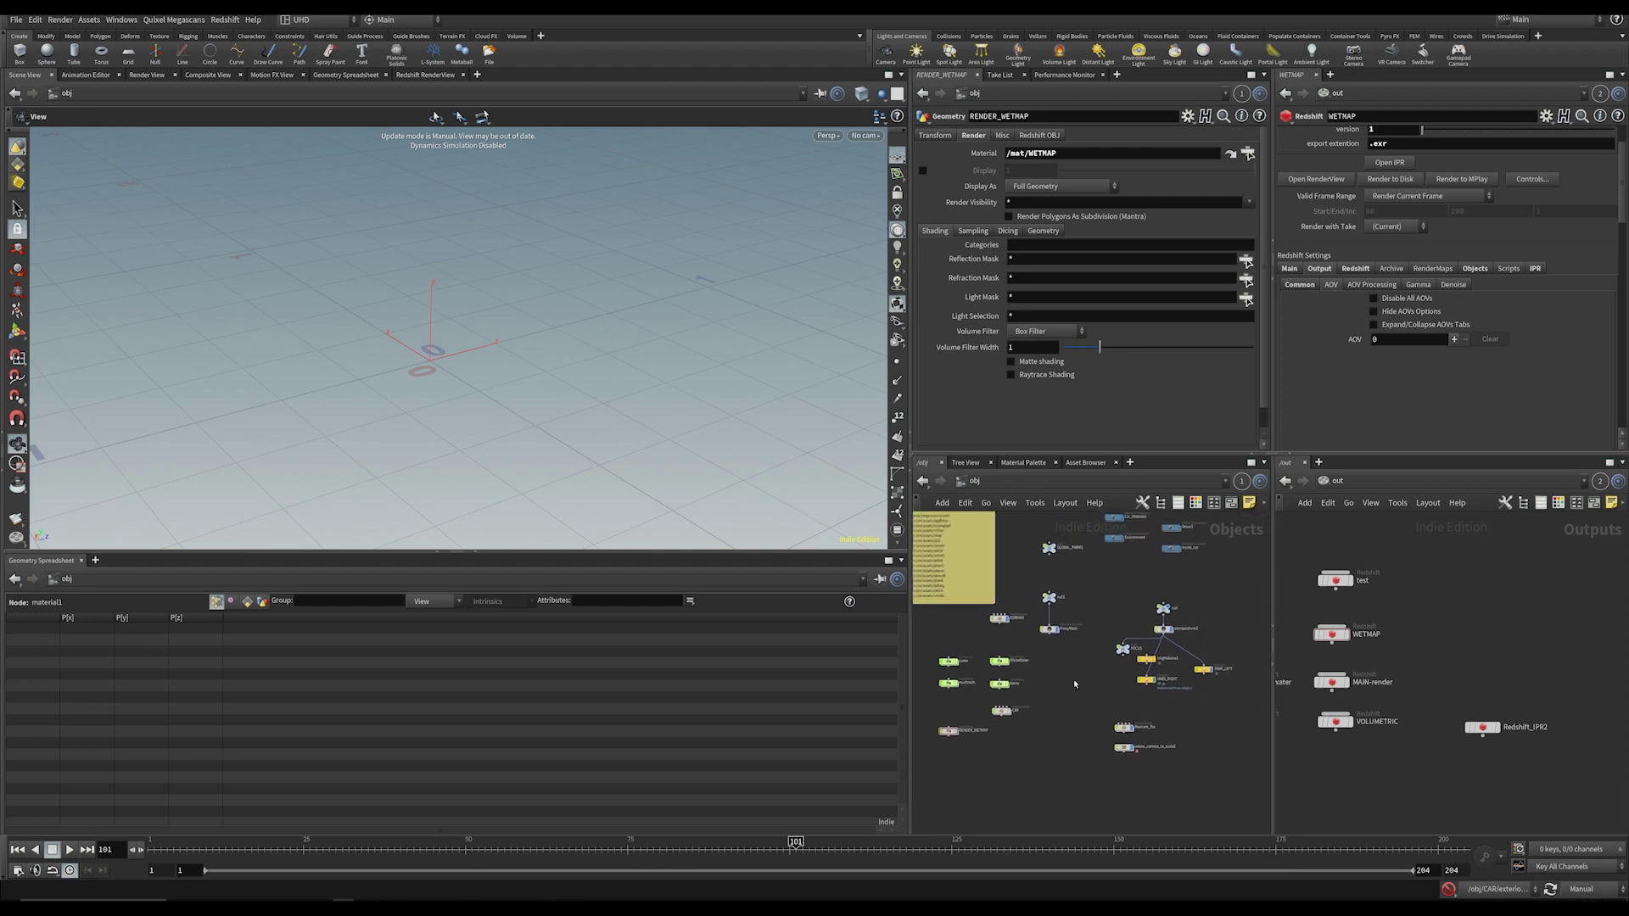
scroll(1077, 691, up, 3)
click(866, 135)
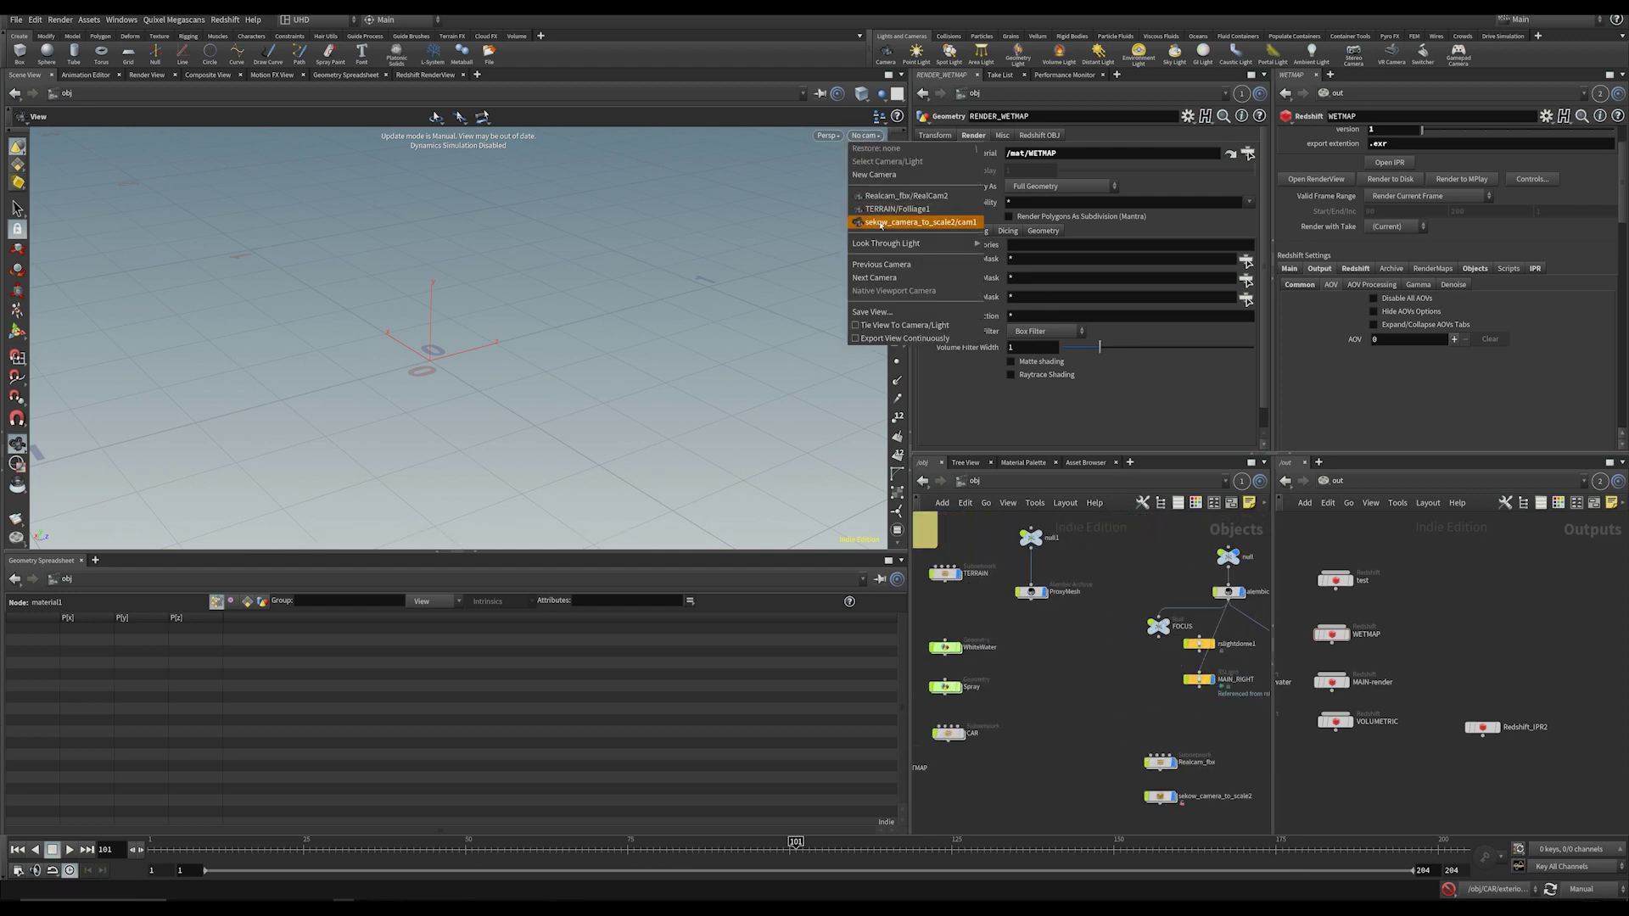
click(882, 217)
Step: Find the light rig under alembicxform2 and select rslightdome1 to examine its shader settings
scroll(1173, 691, down, 2)
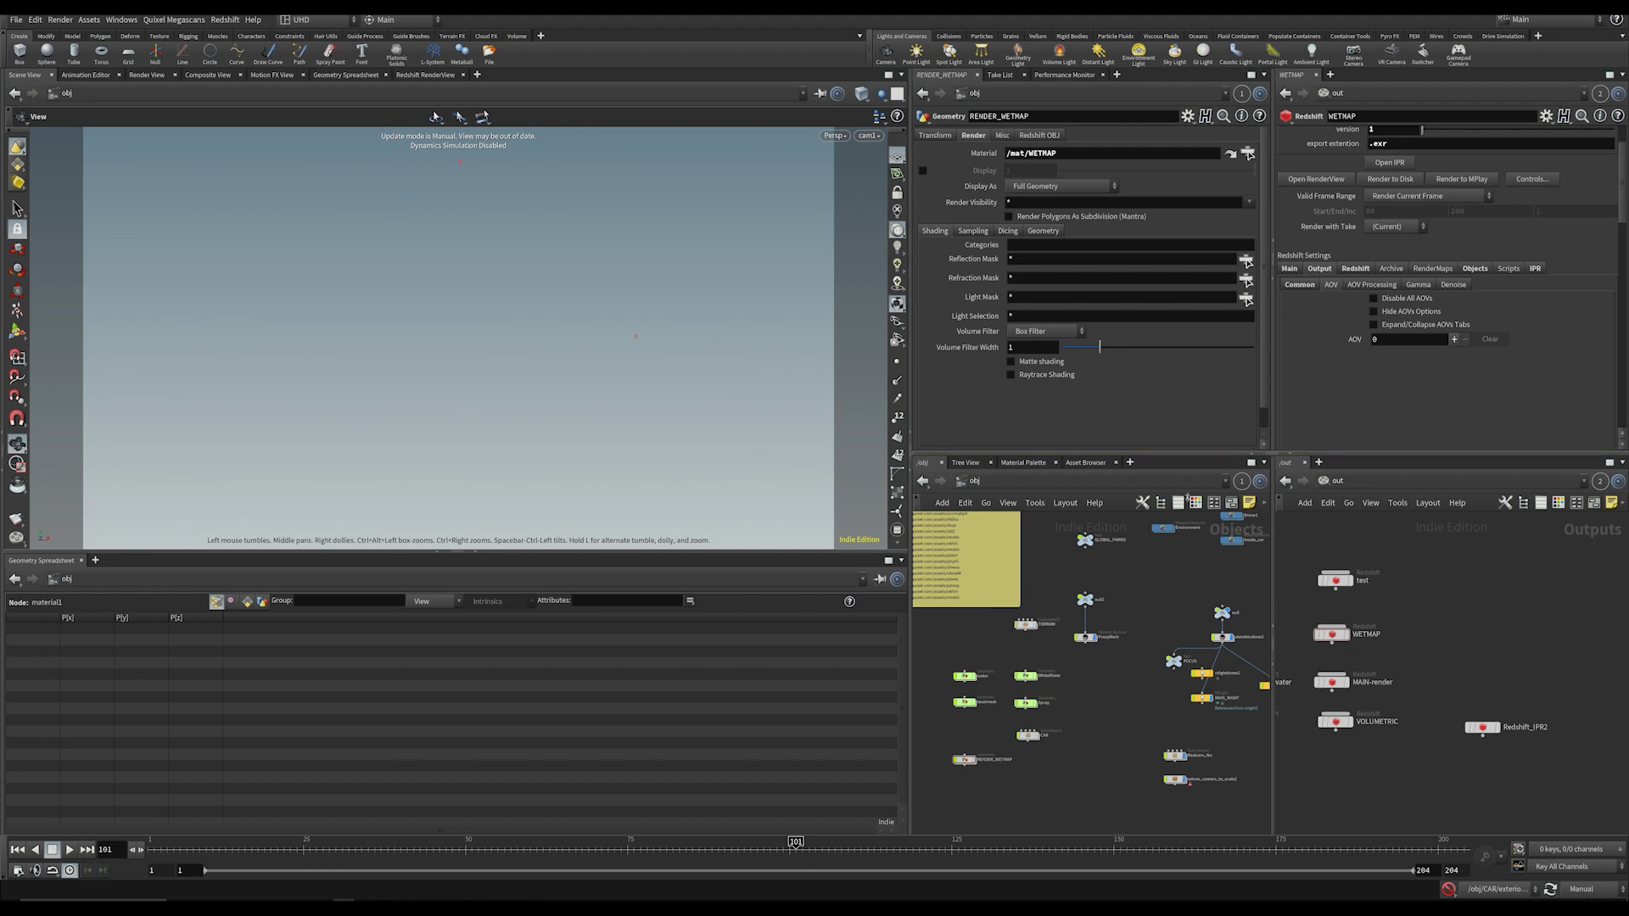
middle_drag(1194, 743, 1067, 803)
scroll(1131, 736, up, 3)
middle_drag(1173, 762, 1208, 728)
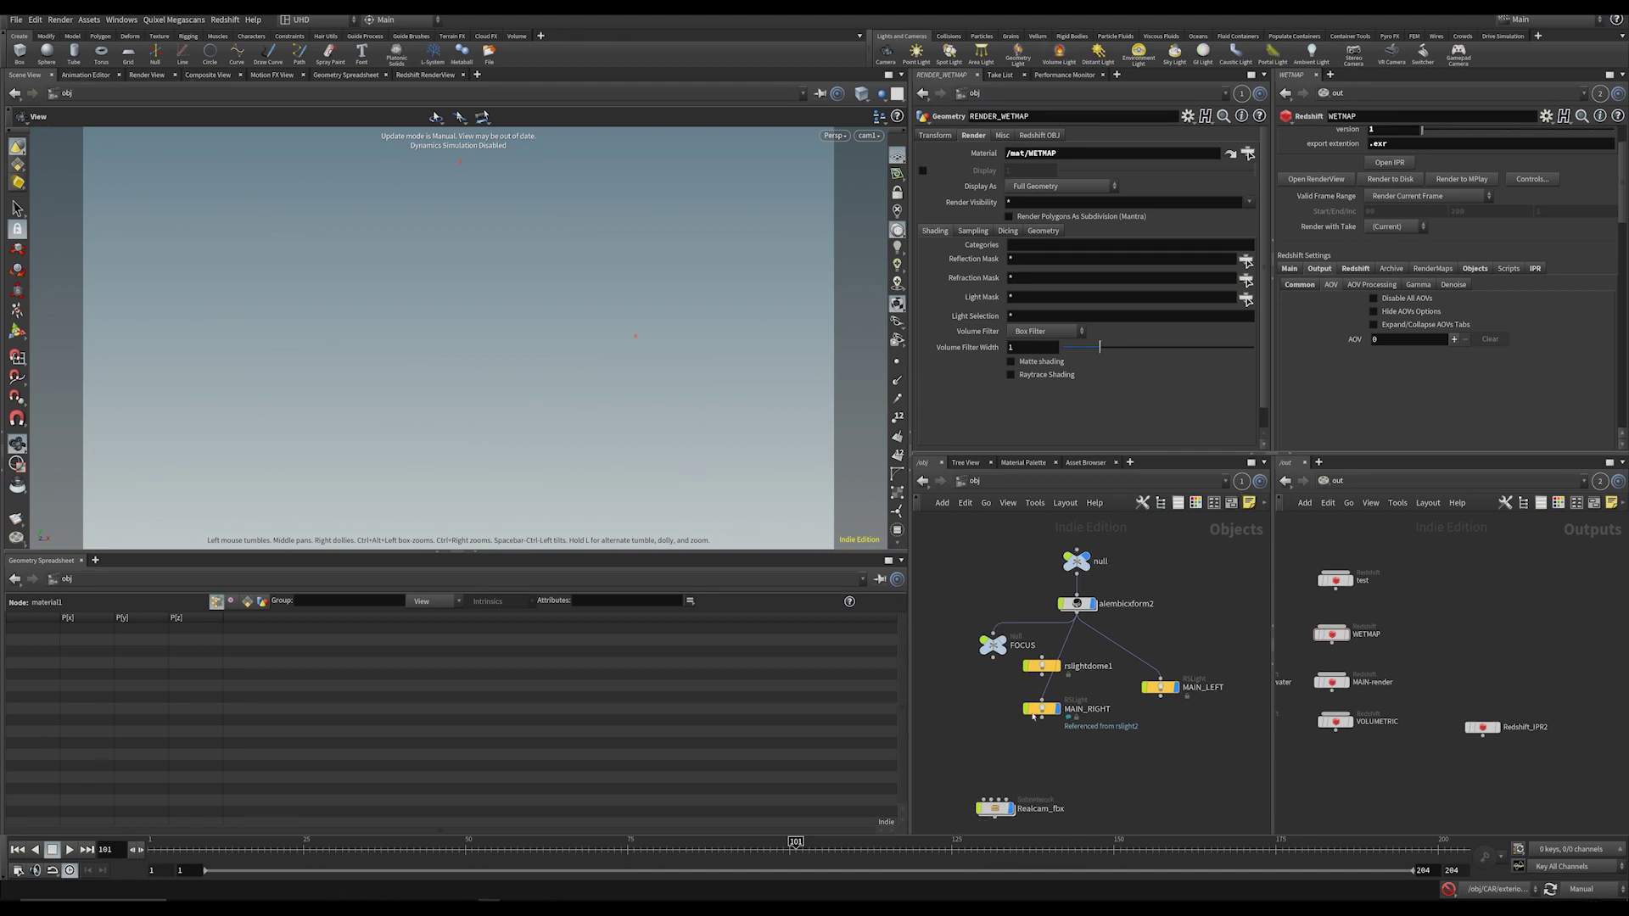
click(1043, 666)
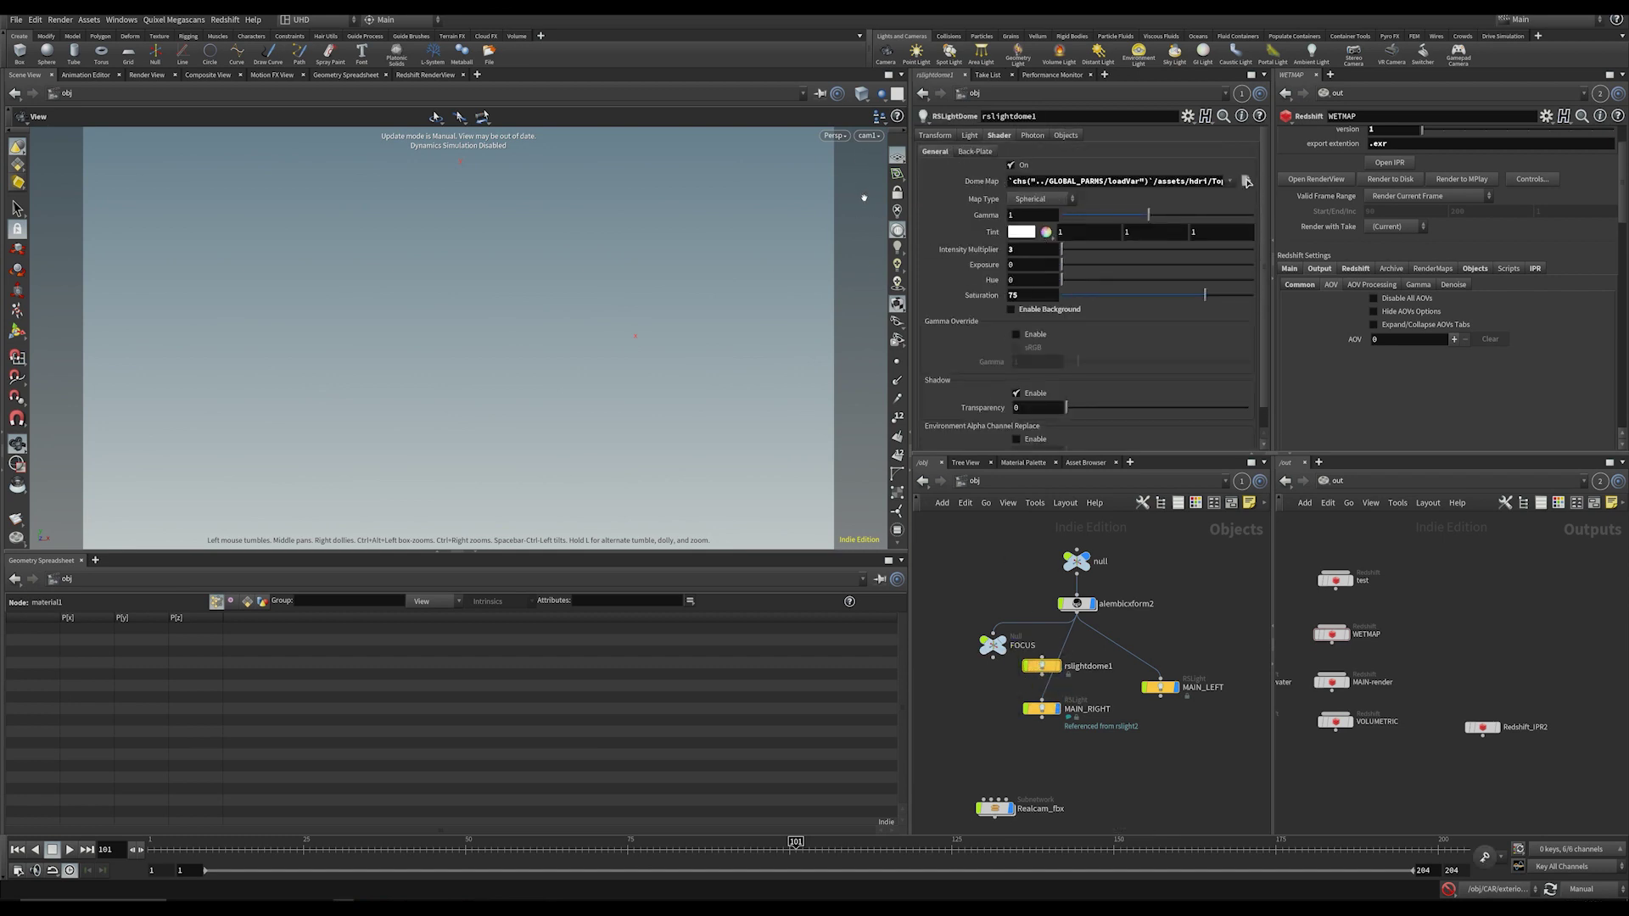
Step: Set the scene's update mode to Auto Update, and scrub the timeline to frame 70
click(1594, 887)
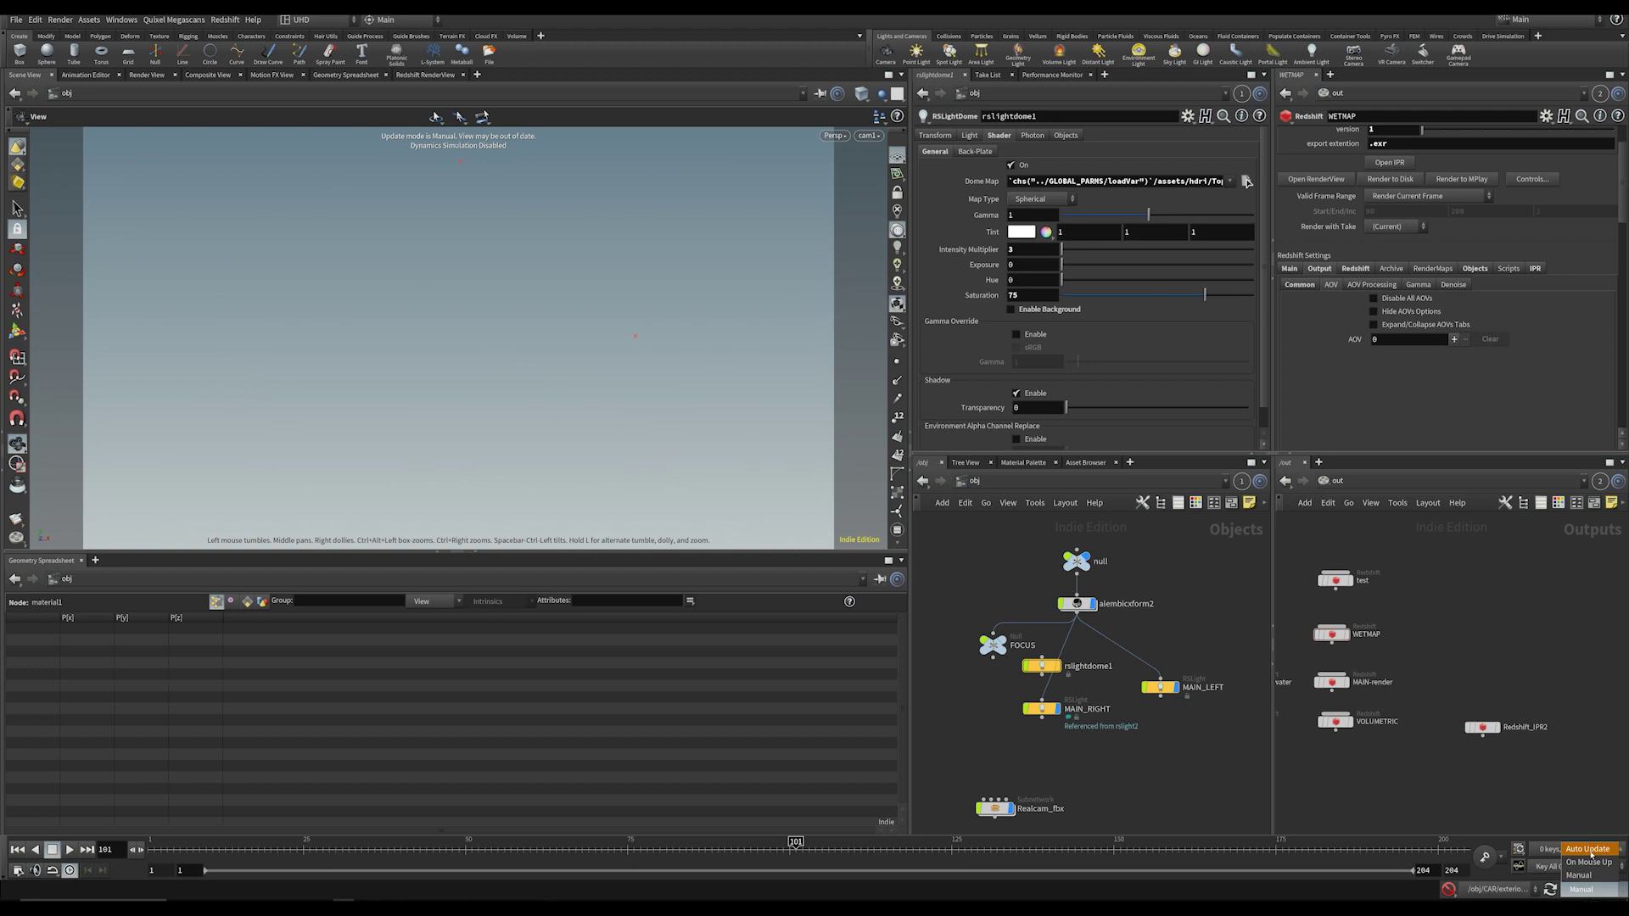
click(1588, 849)
click(925, 650)
middle_drag(968, 666, 970, 708)
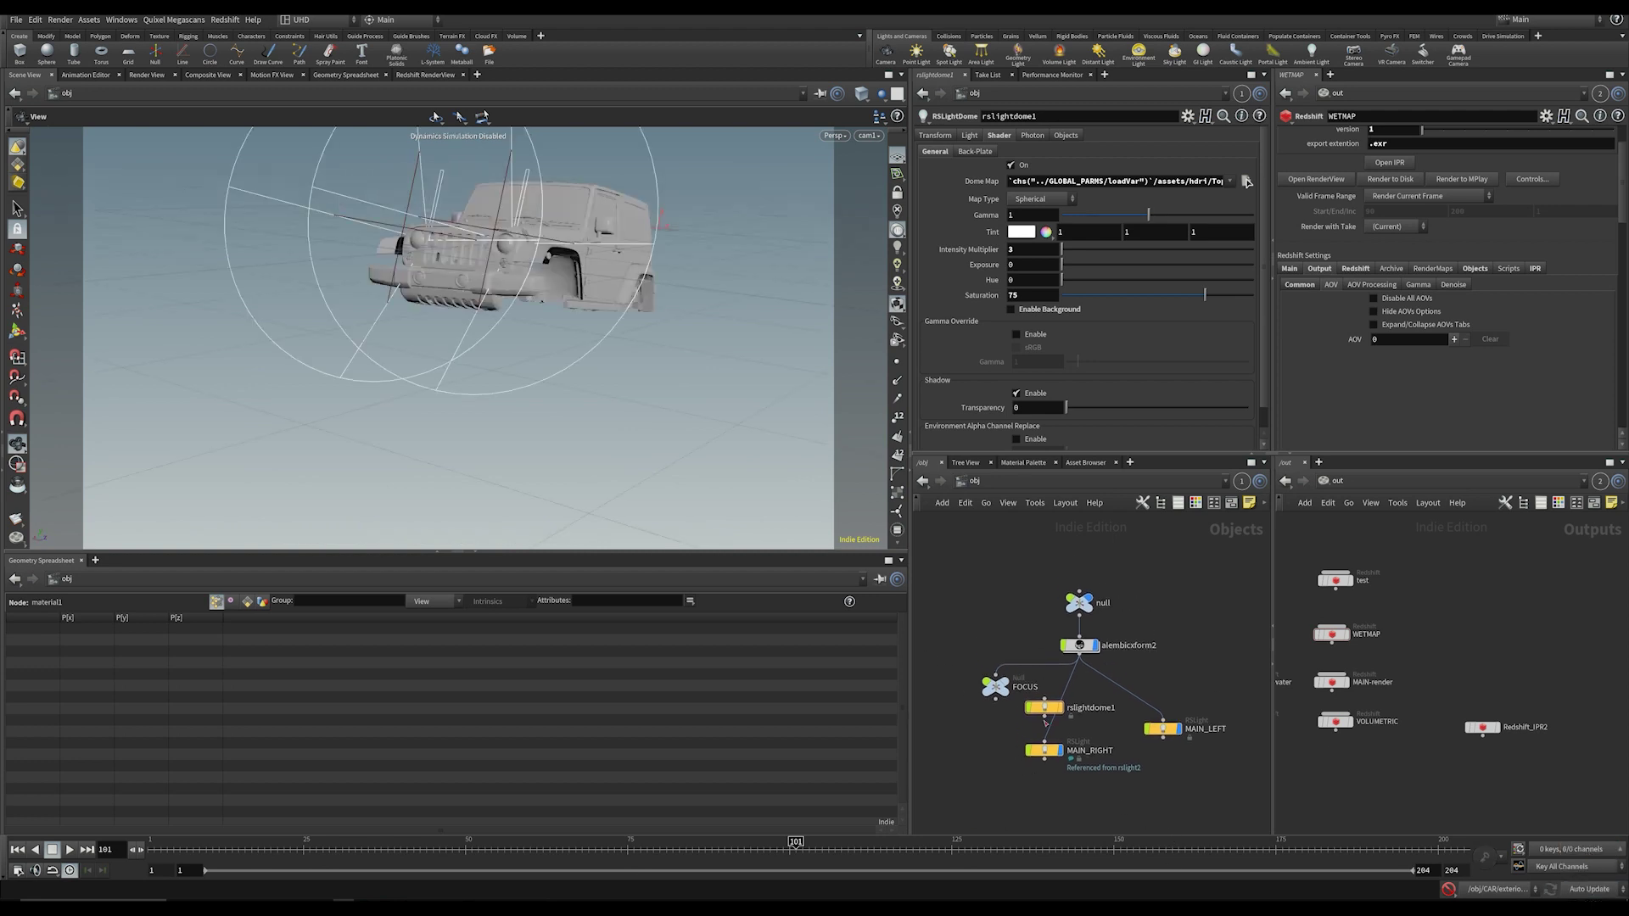
drag(664, 844, 595, 846)
Step: Set the Frame parameter of alembicxform2 to $FF
click(1079, 647)
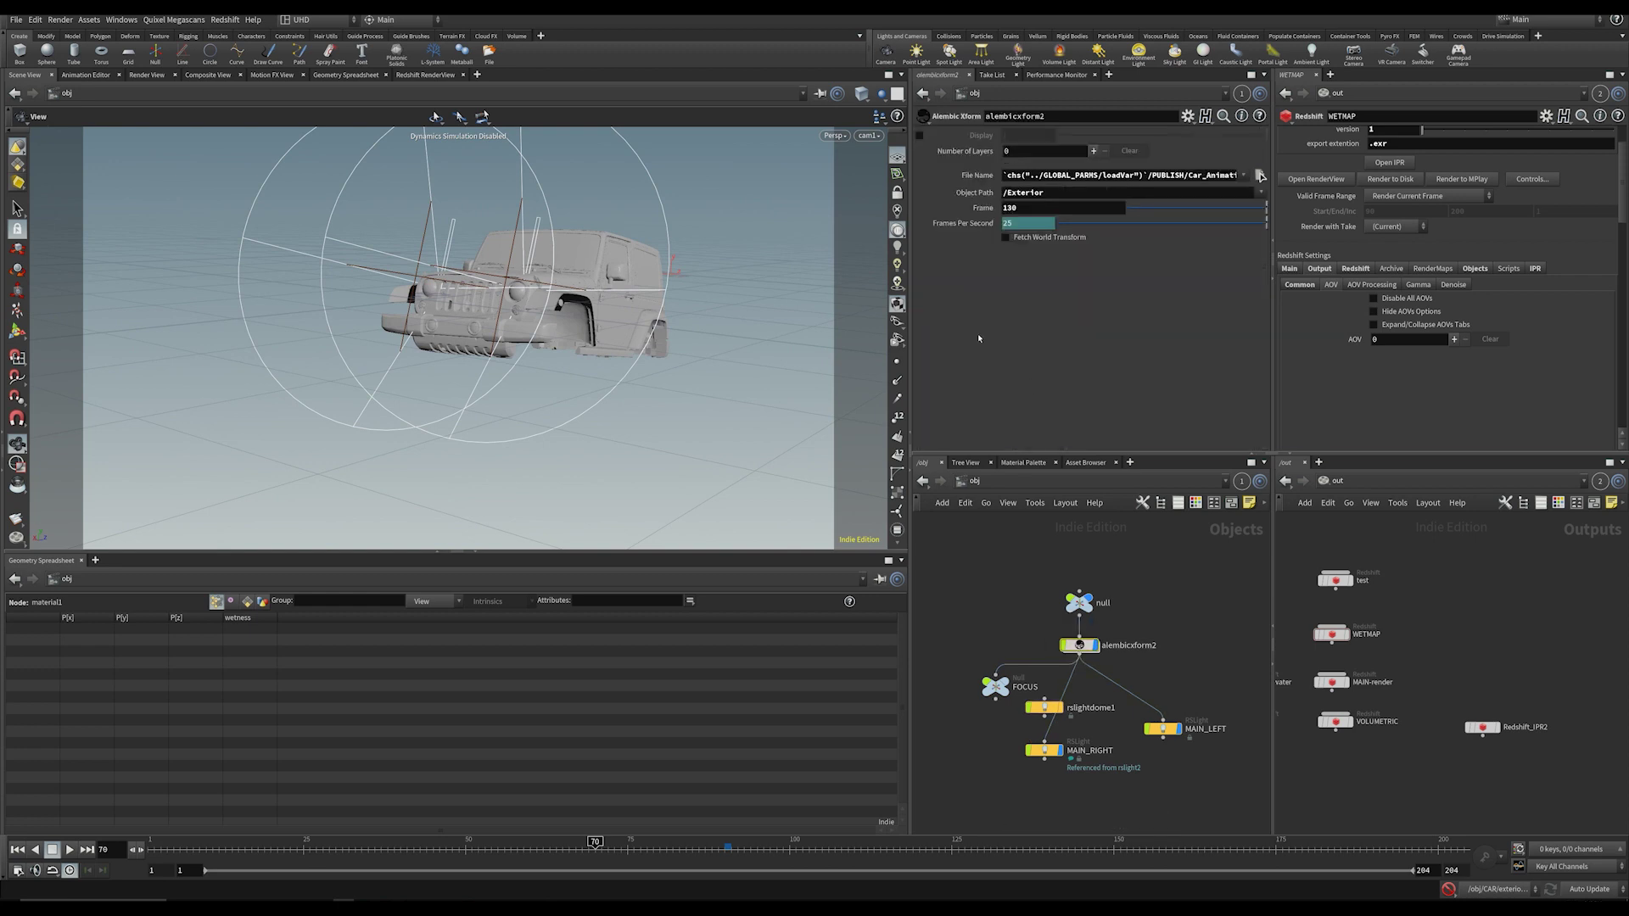
double_click(1030, 208)
text($FF)
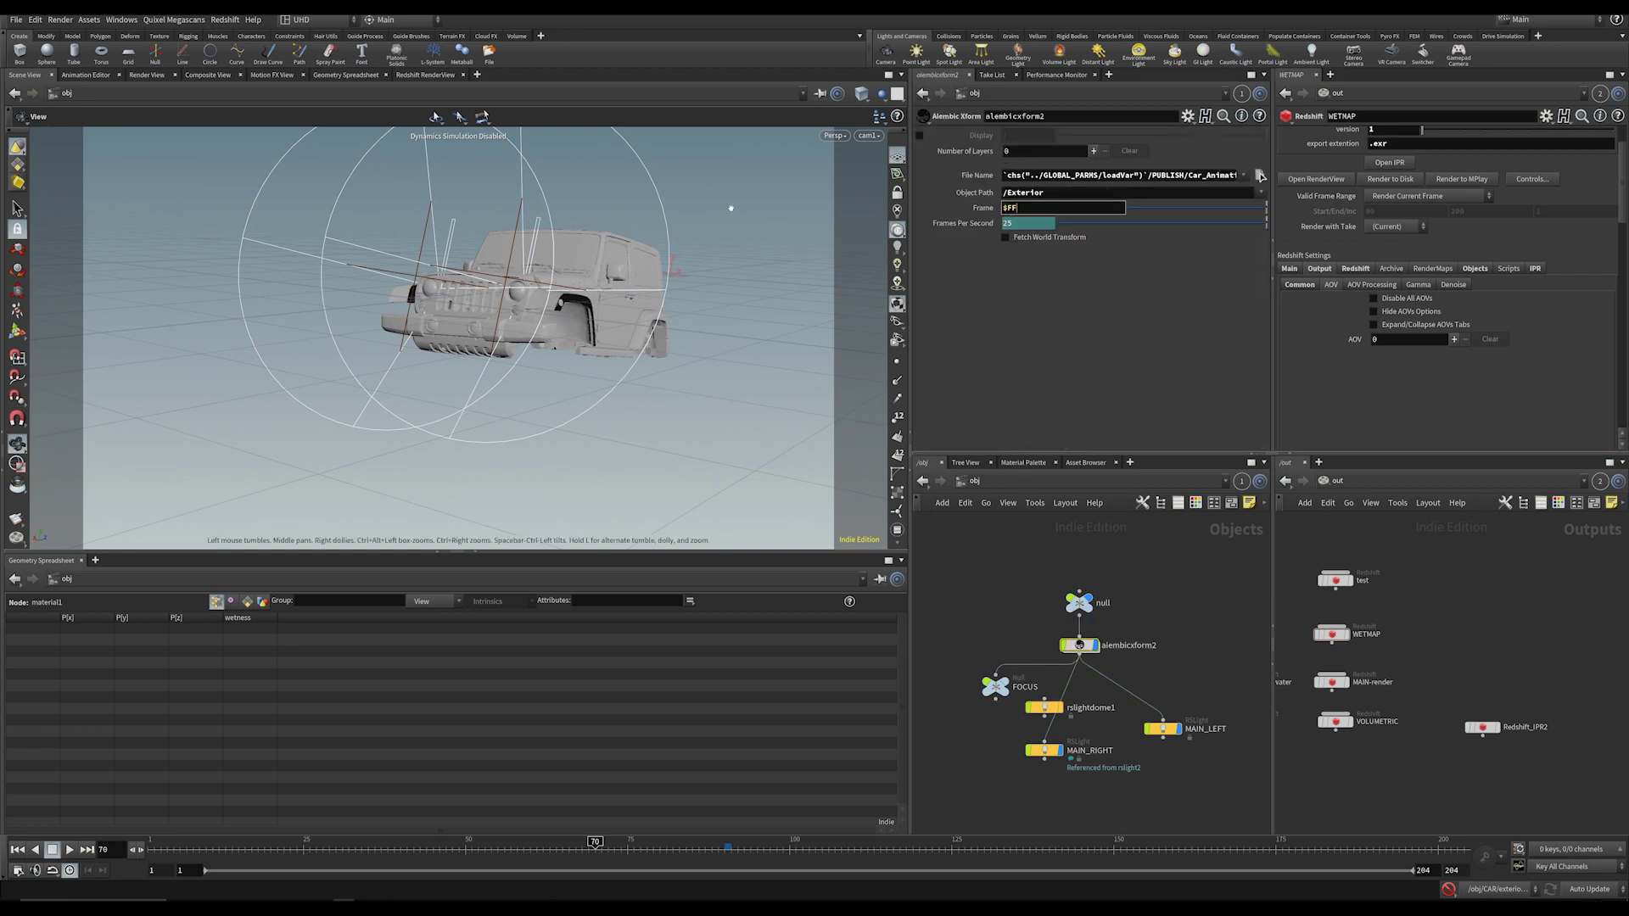
key(Return)
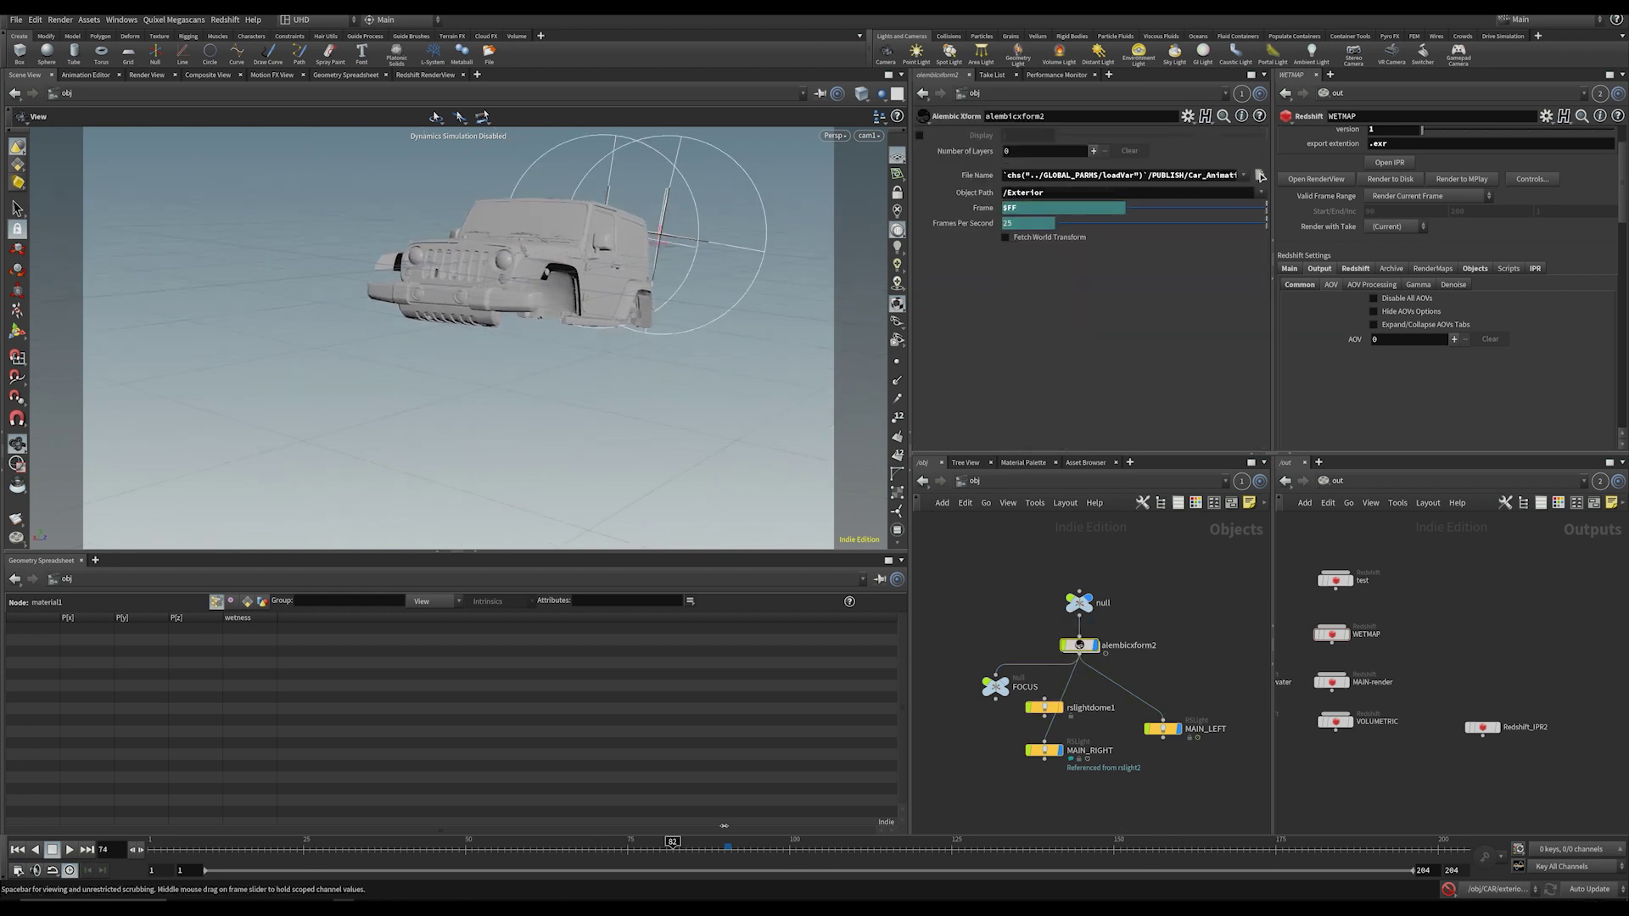
Step: Set the Frame parameter of the ProxyMesh Alembic archive to $FF, and scrub the timeline to frame 144
scroll(976, 584, down, 3)
middle_drag(966, 604, 1113, 633)
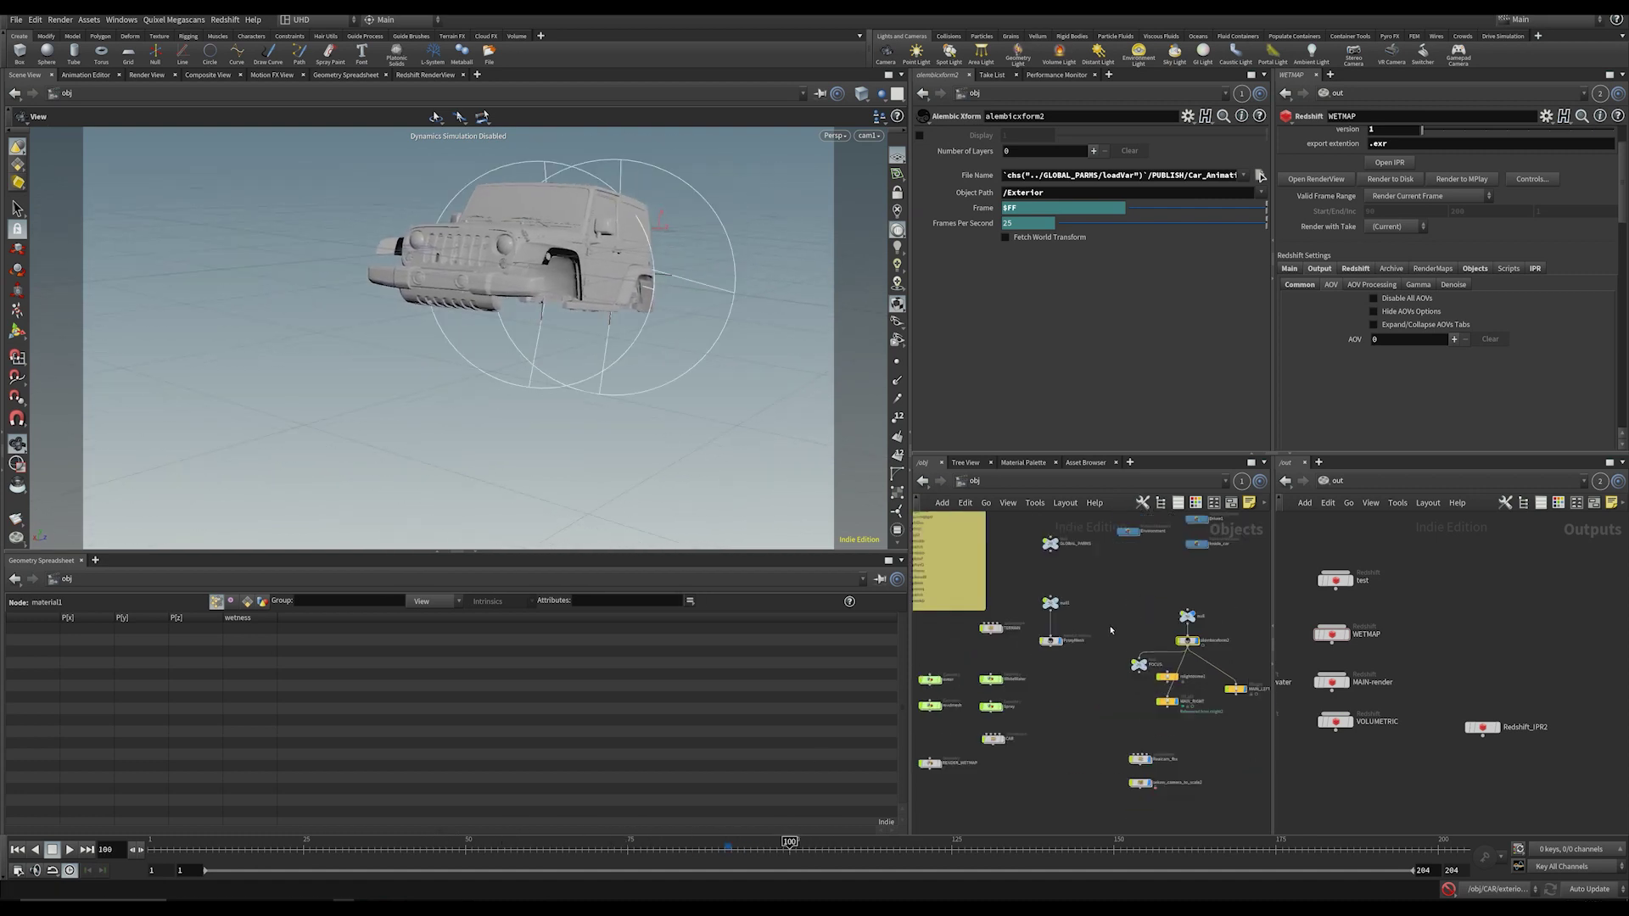
scroll(1082, 637, up, 2)
click(1039, 646)
drag(1023, 316, 923, 315)
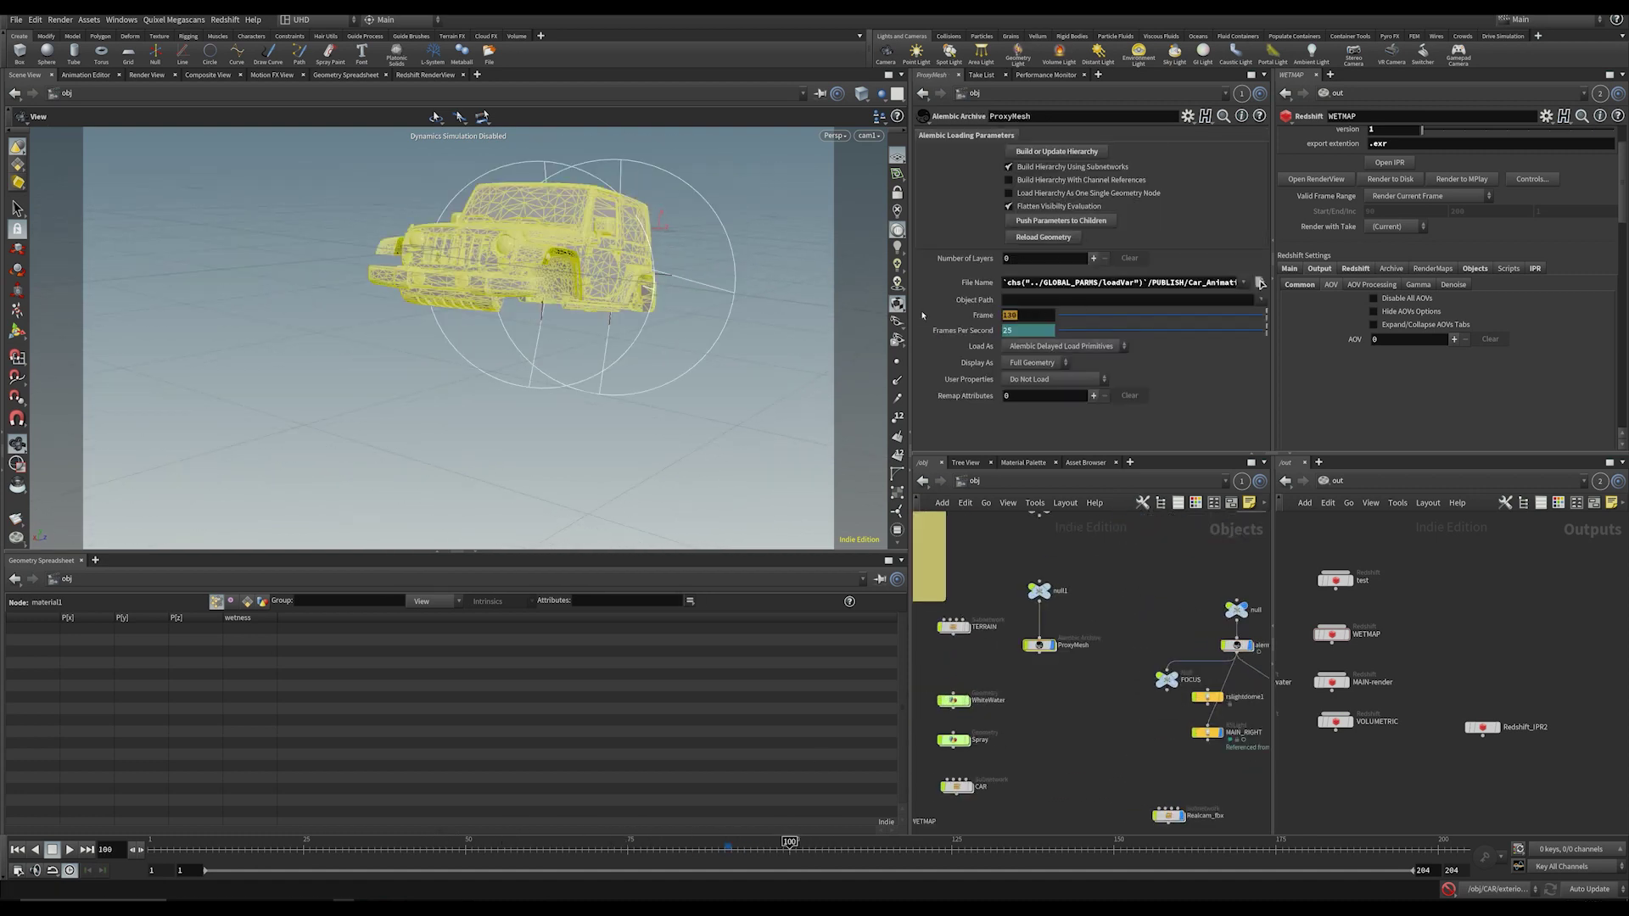
text($FF)
key(Return)
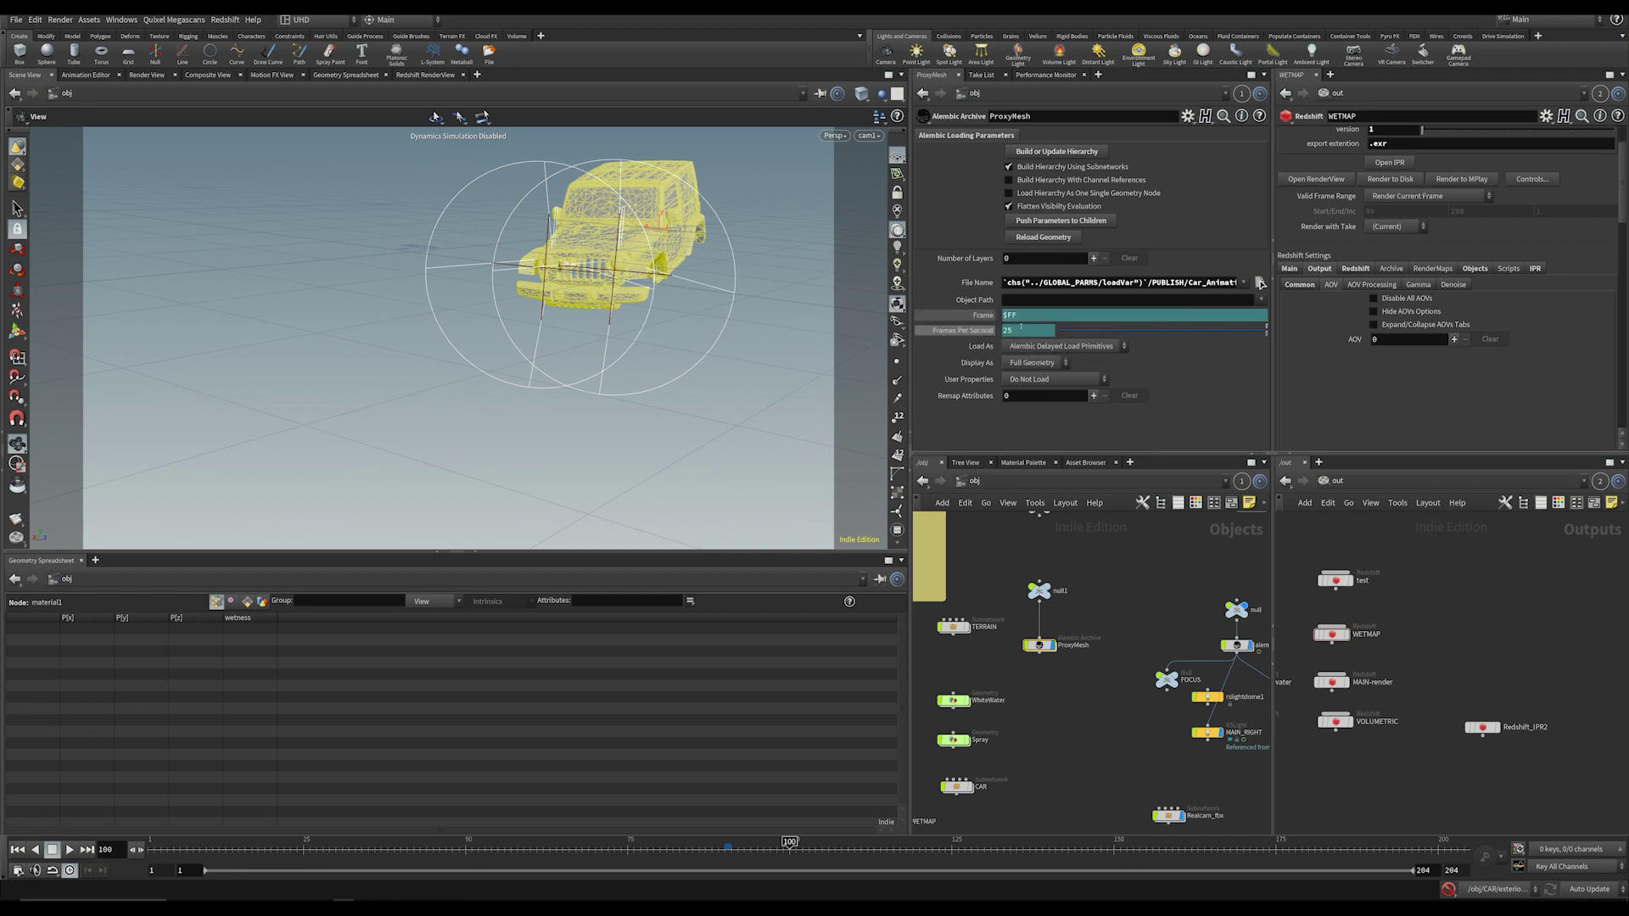
click(1135, 575)
mouse_move(787, 850)
mouse_down()
mouse_move(504, 857)
mouse_move(1062, 854)
mouse_up()
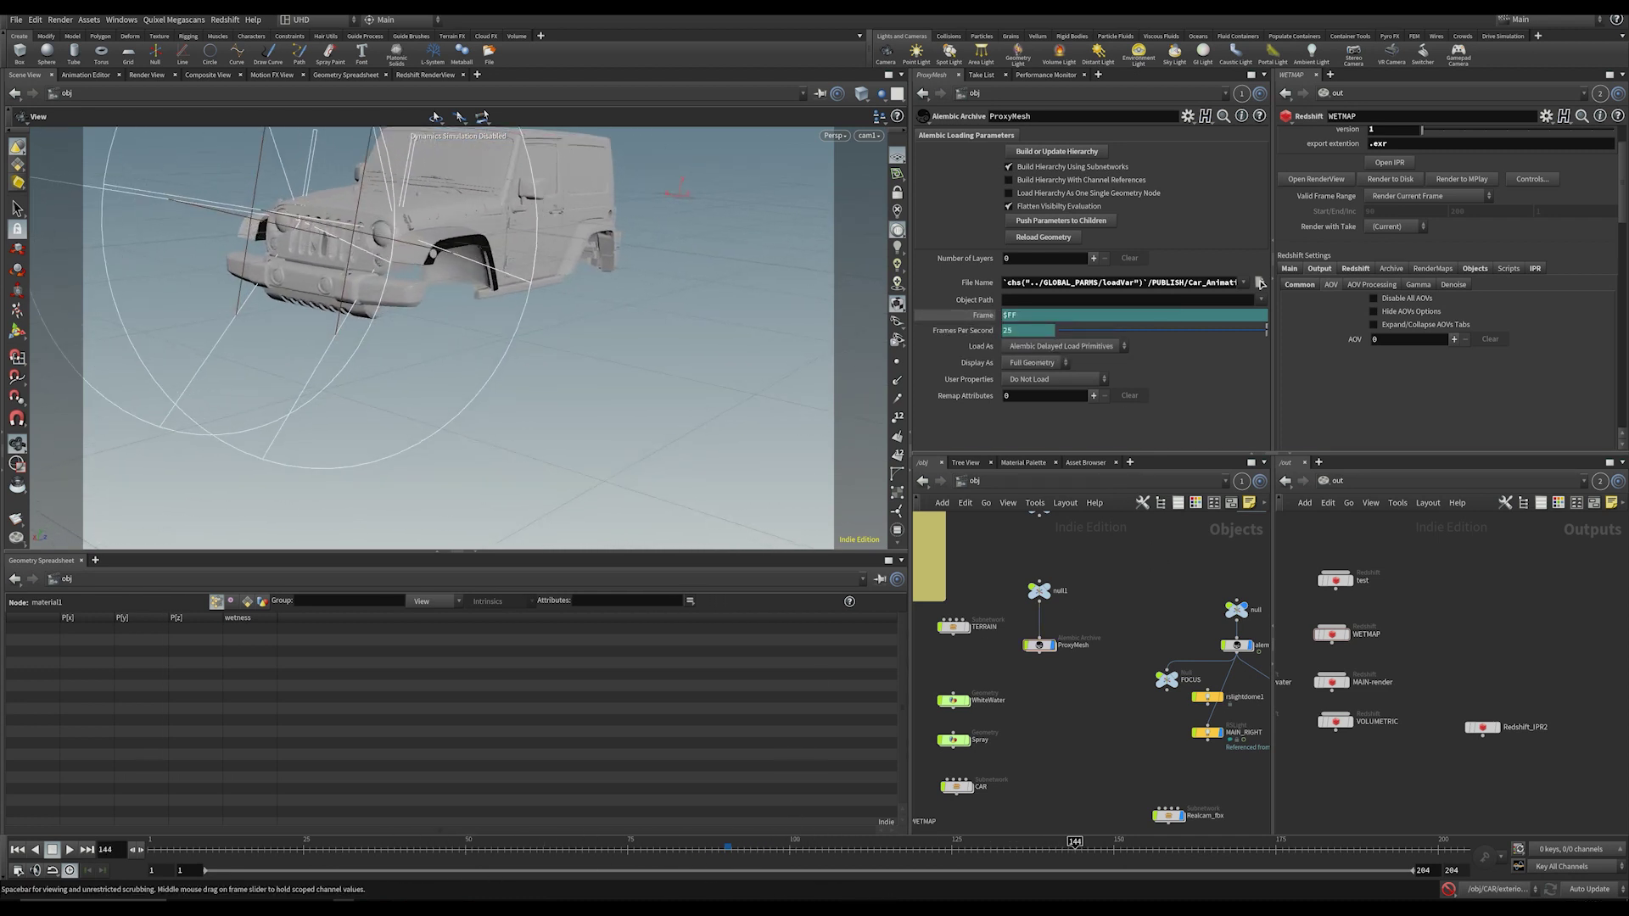
Step: Select alembicxform2 above the light rig, and examine its Alembic file name and object path
middle_drag(1098, 751, 979, 738)
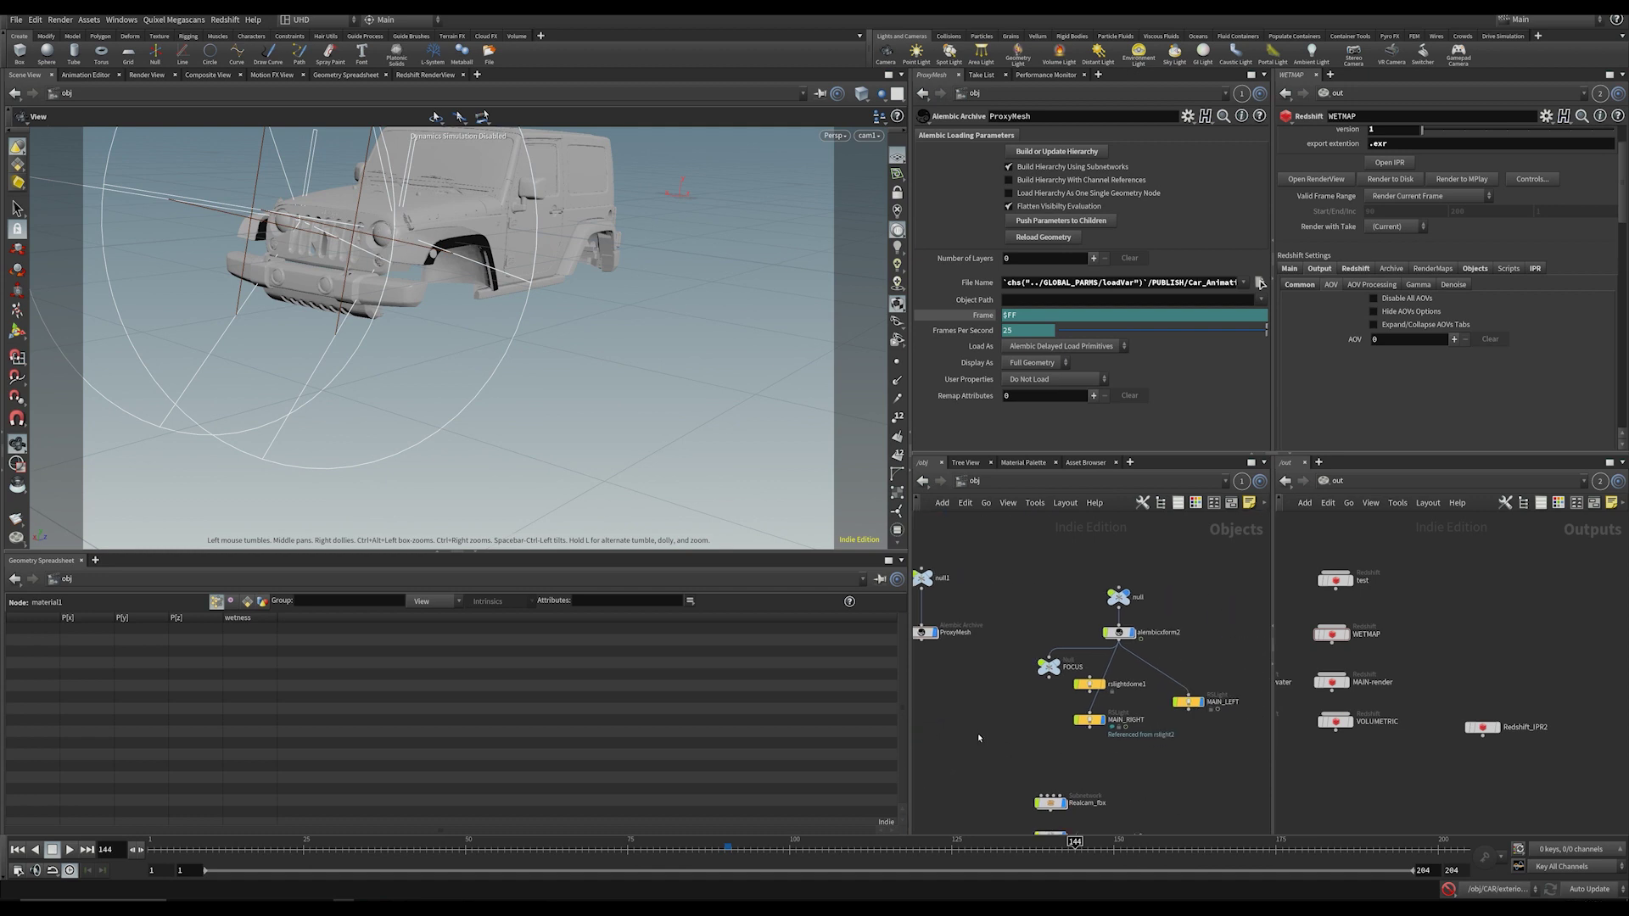
middle_drag(1107, 634, 1064, 692)
scroll(1054, 633, up, 3)
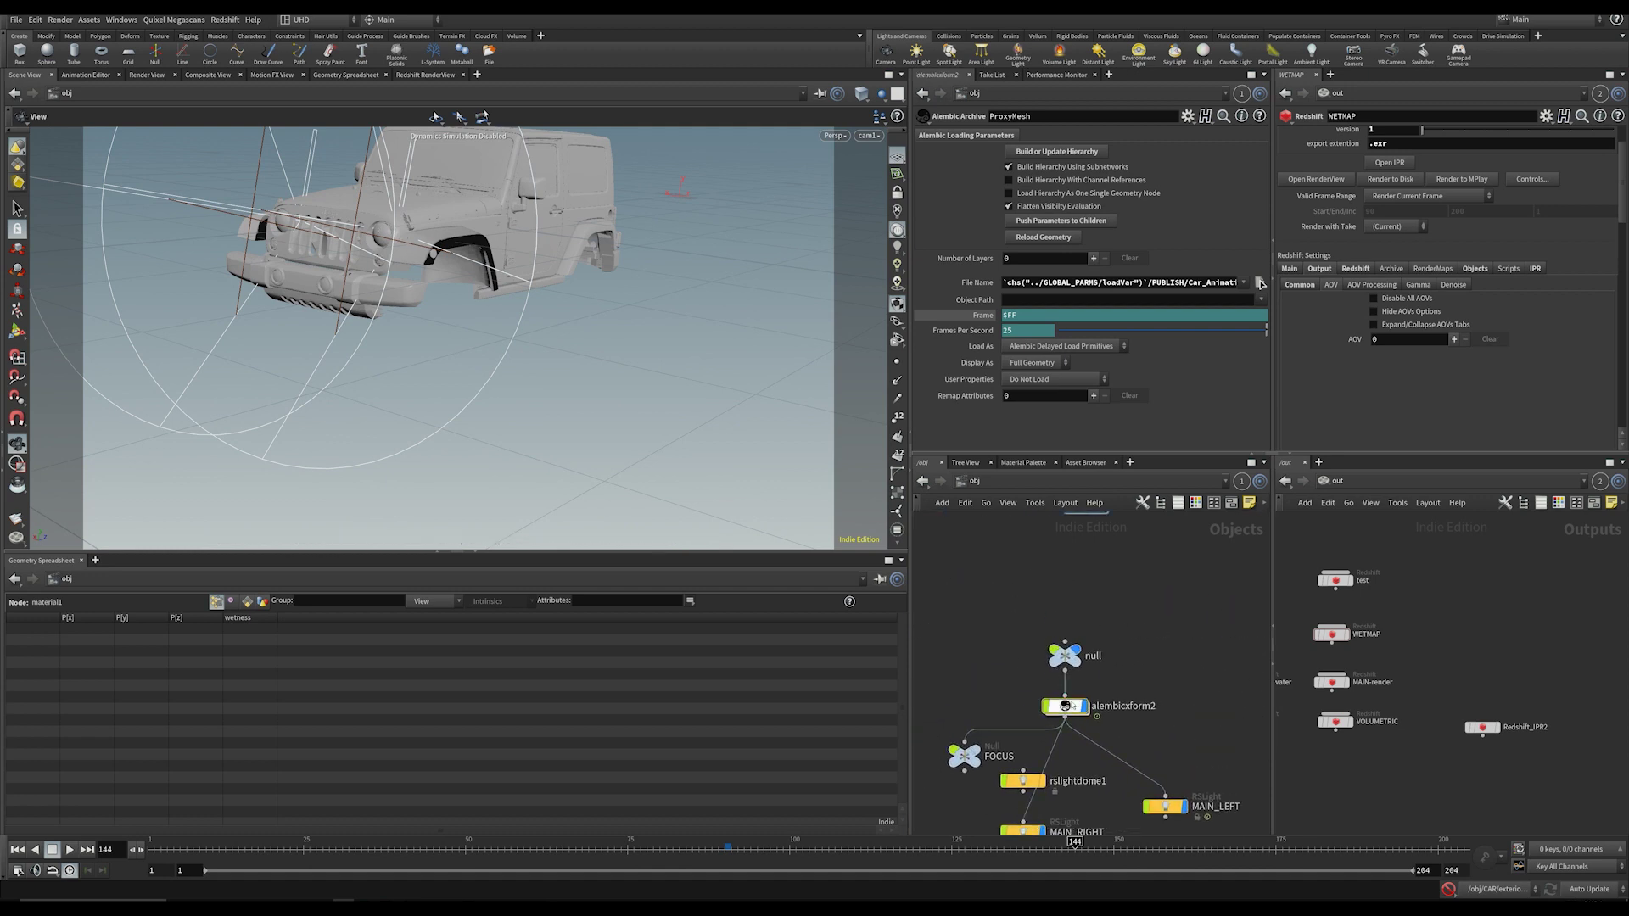
click(1071, 704)
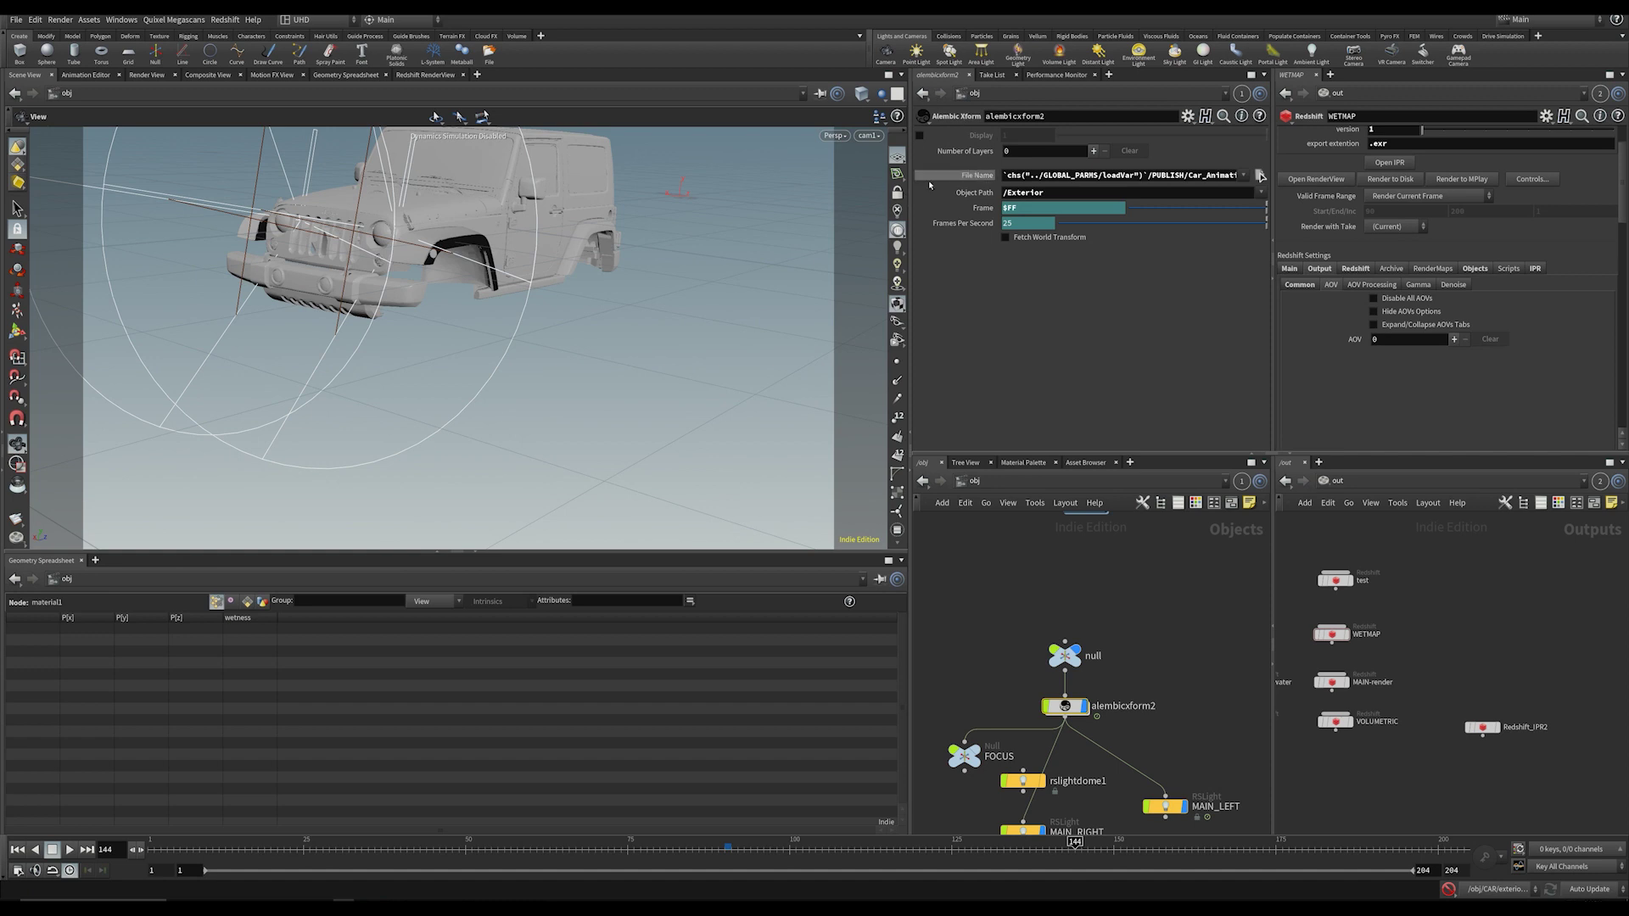
drag(1214, 175, 1352, 199)
click(1074, 193)
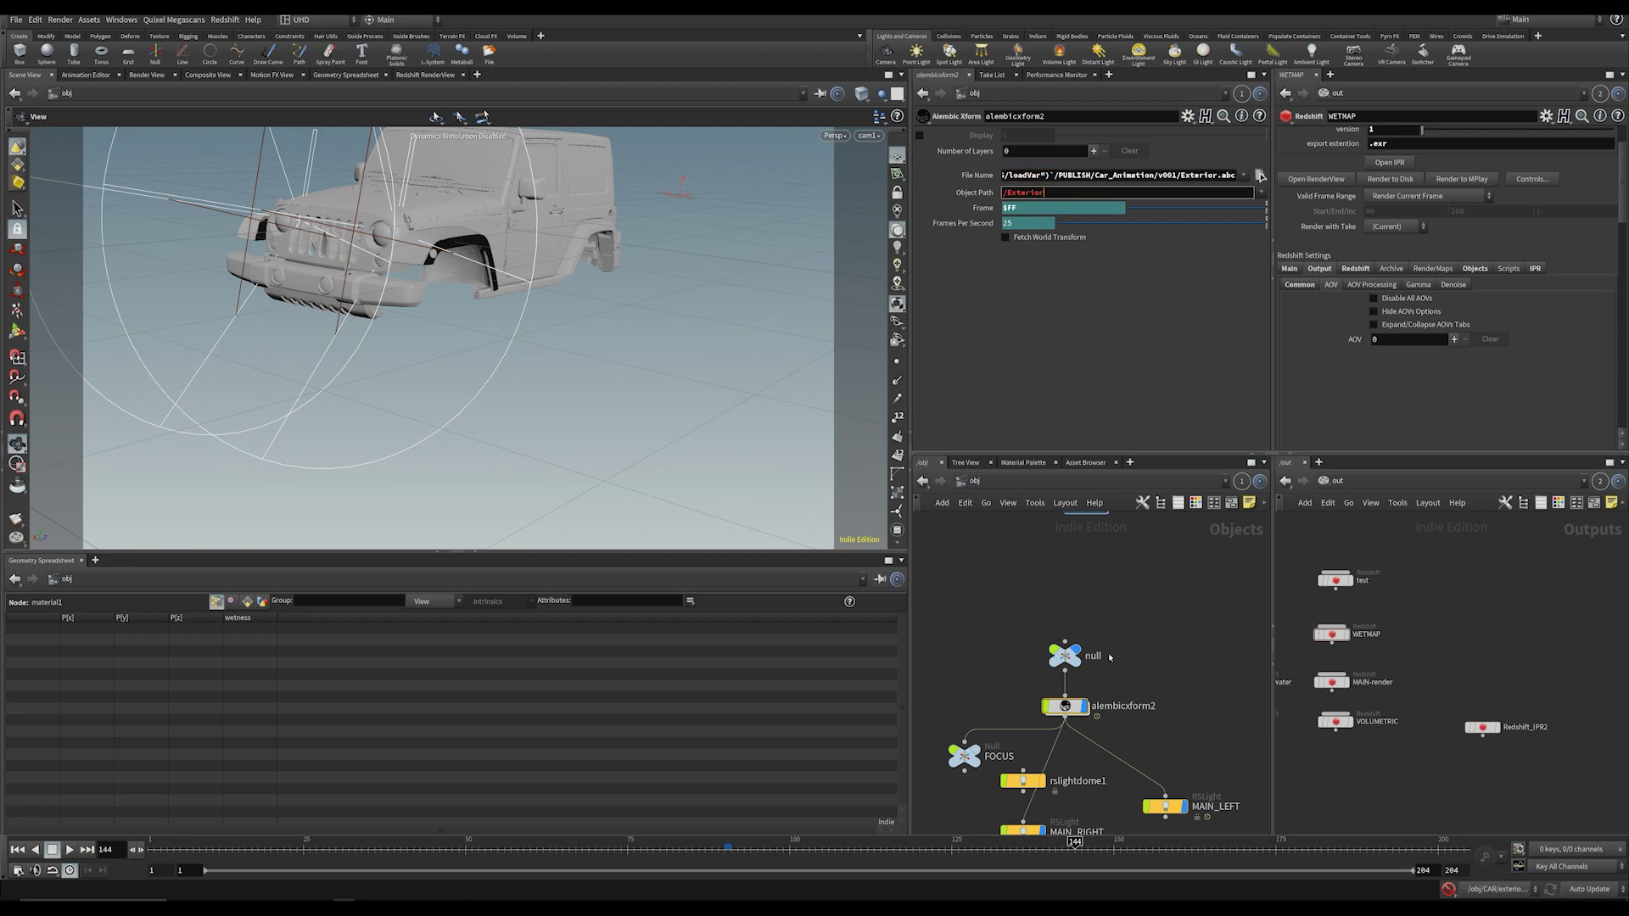
scroll(1224, 771, down, 4)
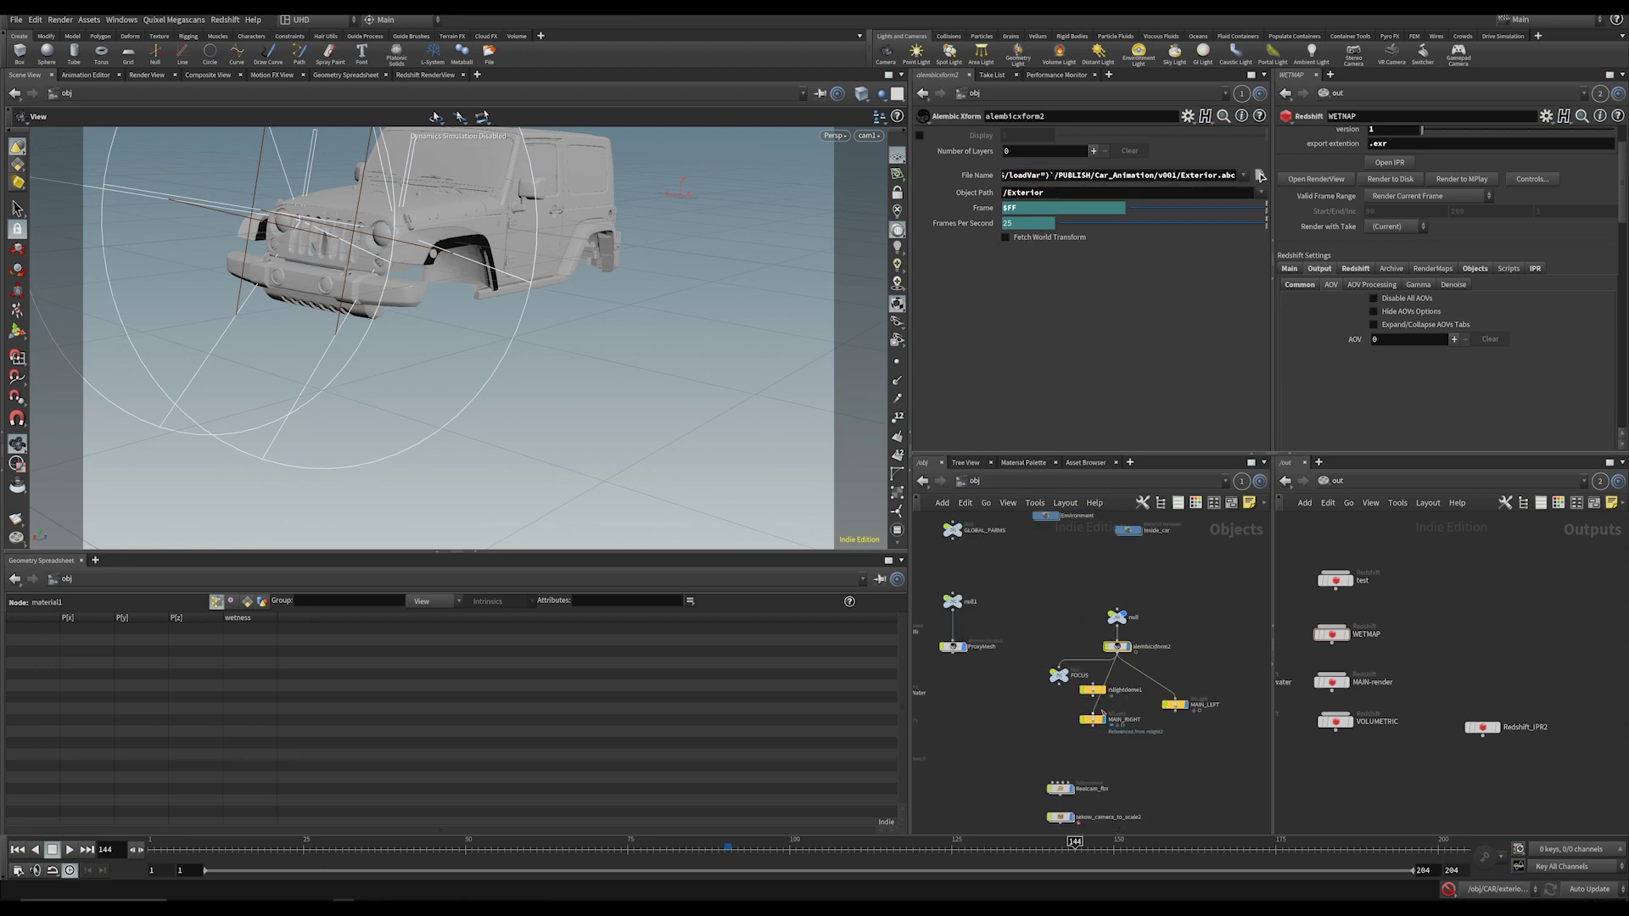
Step: Select the MAIN_RIGHT light, and scrub the timeline to frame 107 to check how the lights follow the car
click(1092, 720)
drag(1019, 845, 597, 847)
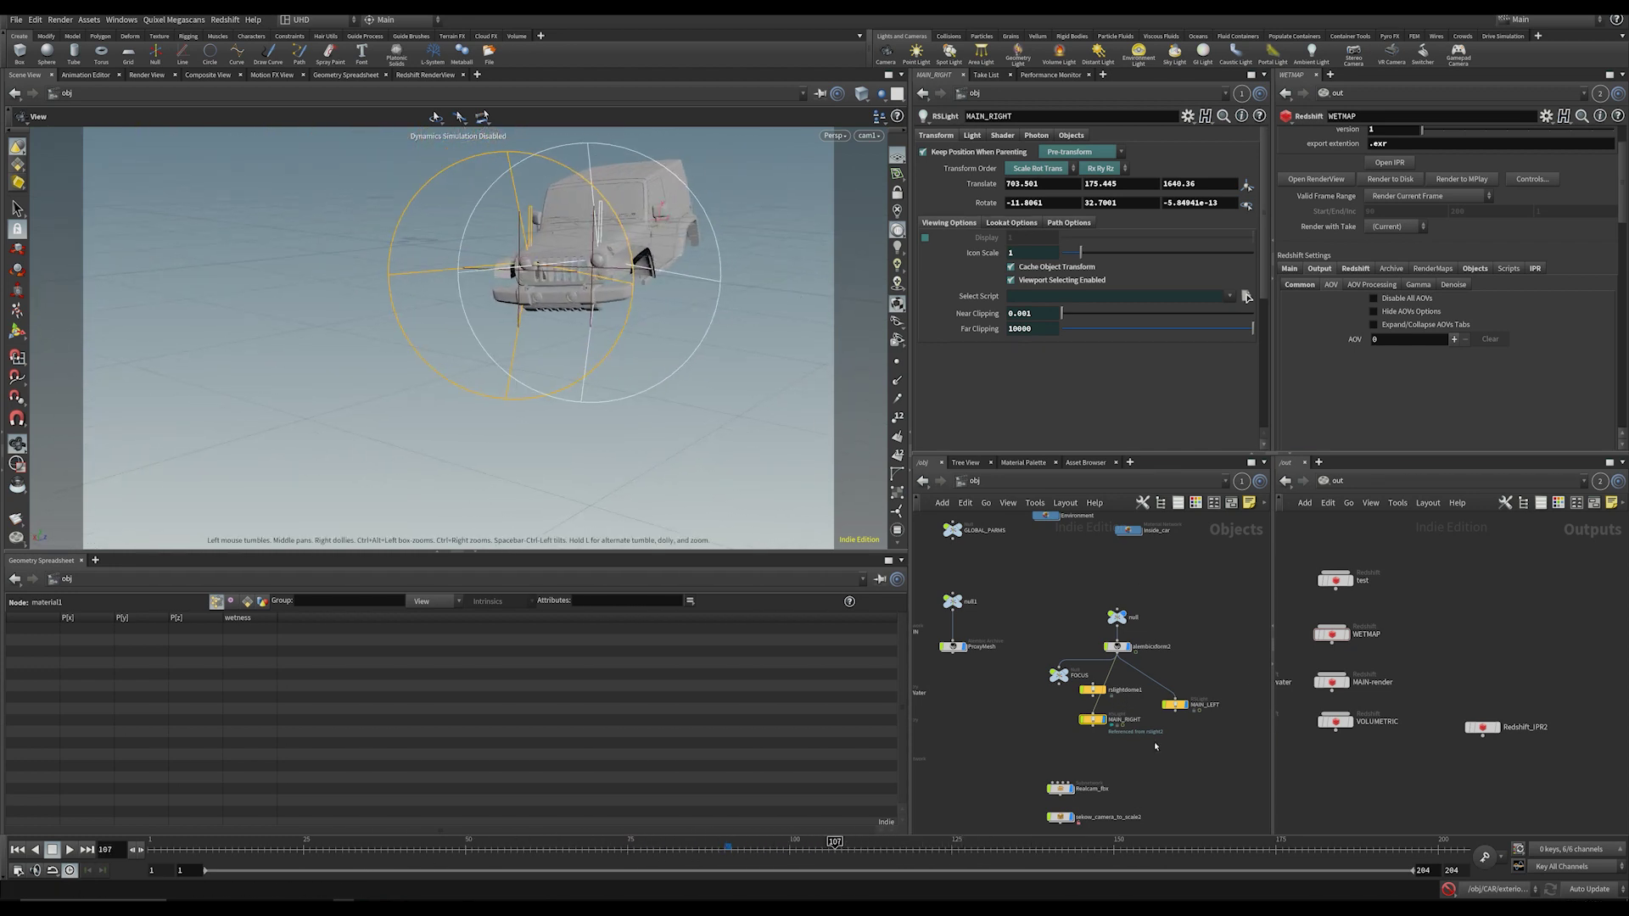
Step: Add a box geometry object to the object network, and parent it to alembicxform2
click(1155, 748)
key(Tab)
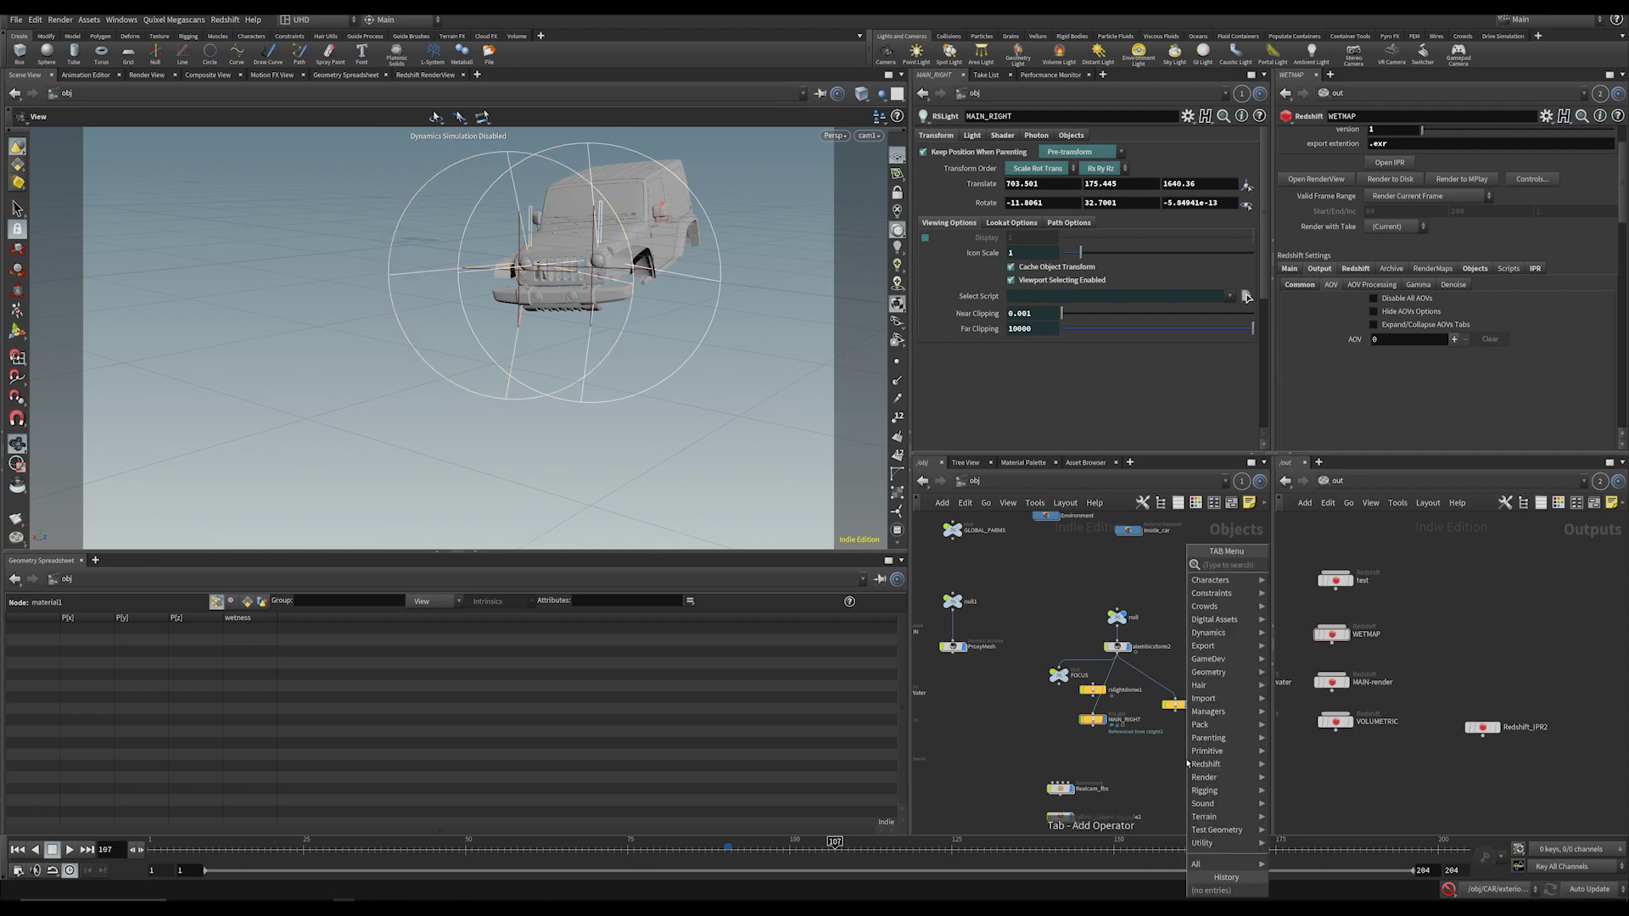
text(geo)
key(Return)
click(1187, 761)
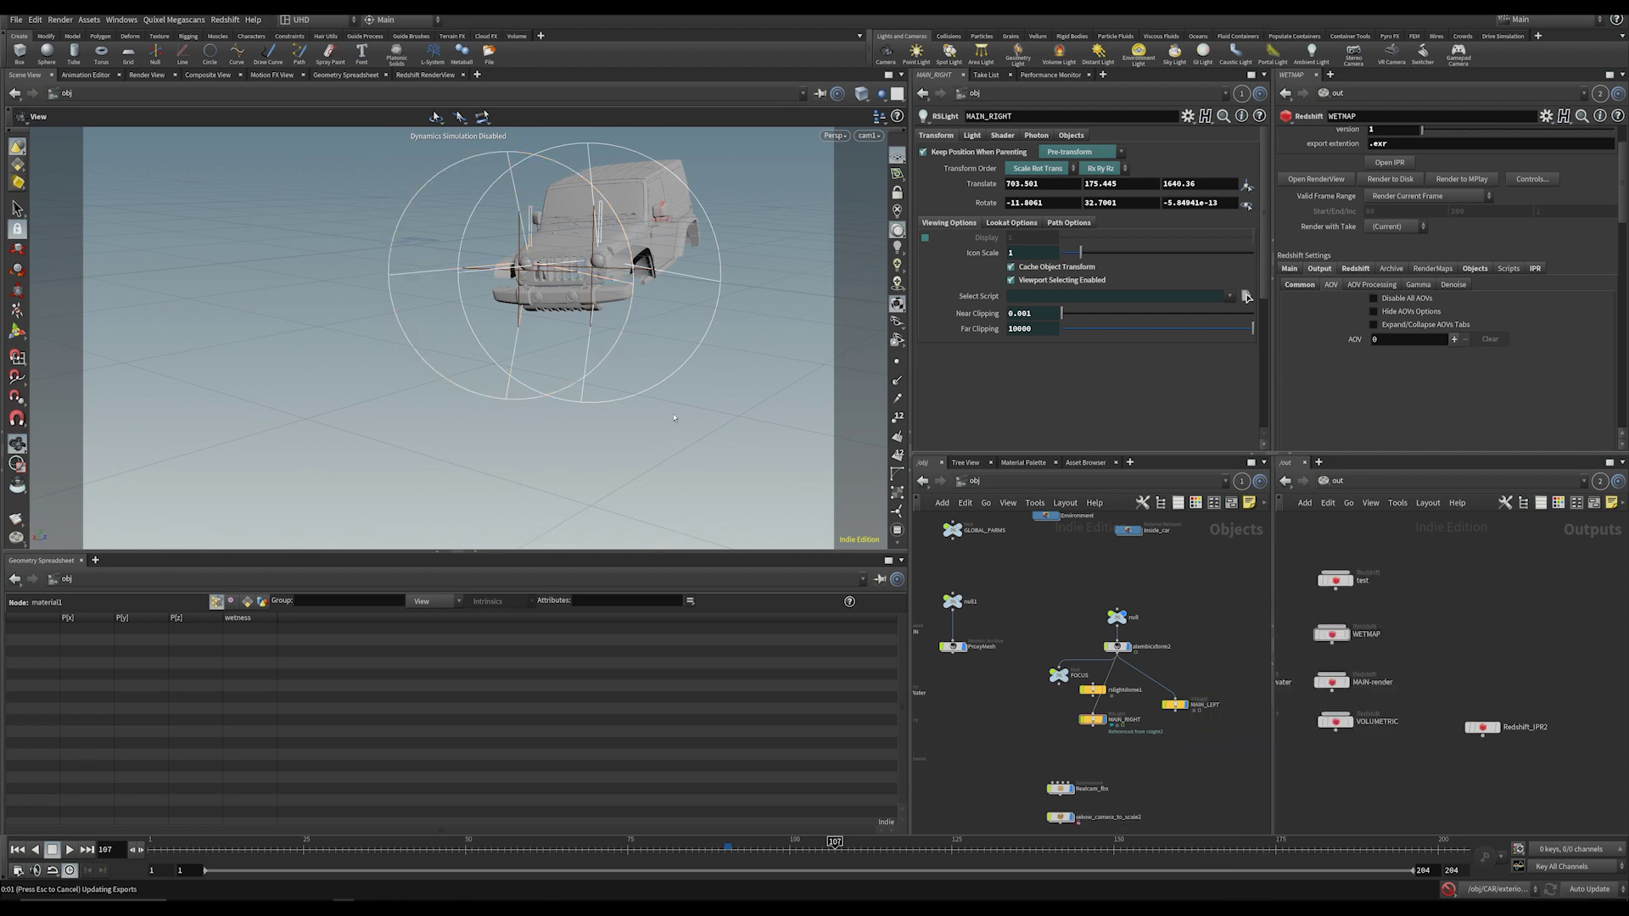
drag(1193, 752, 1108, 658)
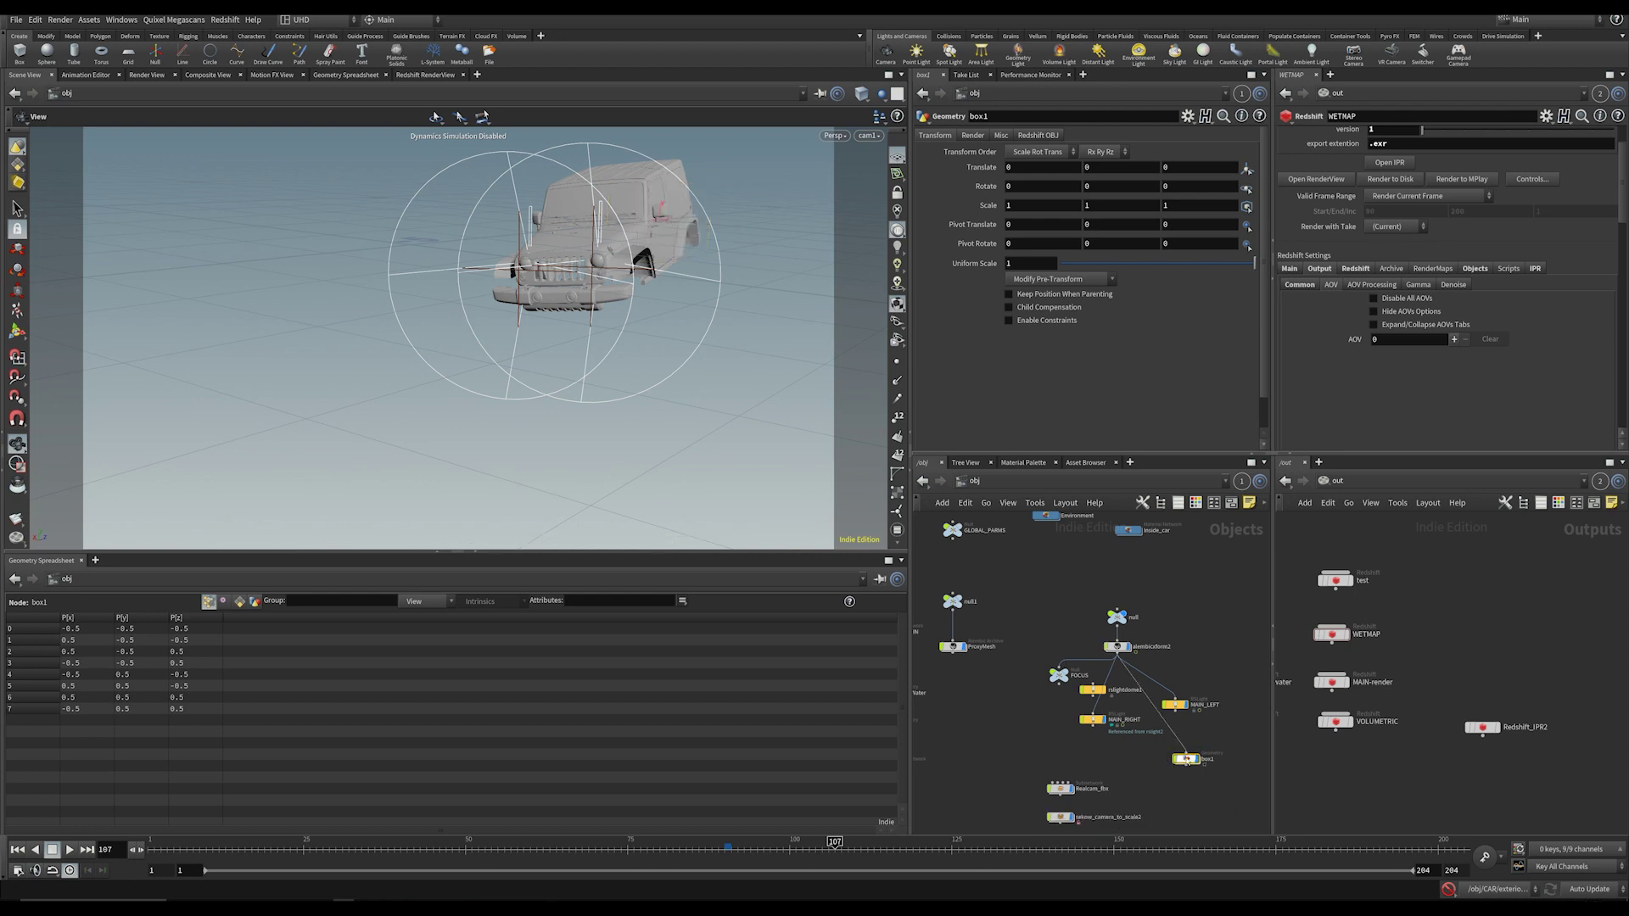
drag(1187, 758, 1161, 749)
Step: Scrub the timeline to frame 117, and delete the box object parented to alembicxform2
mouse_move(605, 849)
mouse_down()
mouse_move(399, 840)
mouse_move(1062, 815)
mouse_move(155, 780)
mouse_move(901, 677)
mouse_up()
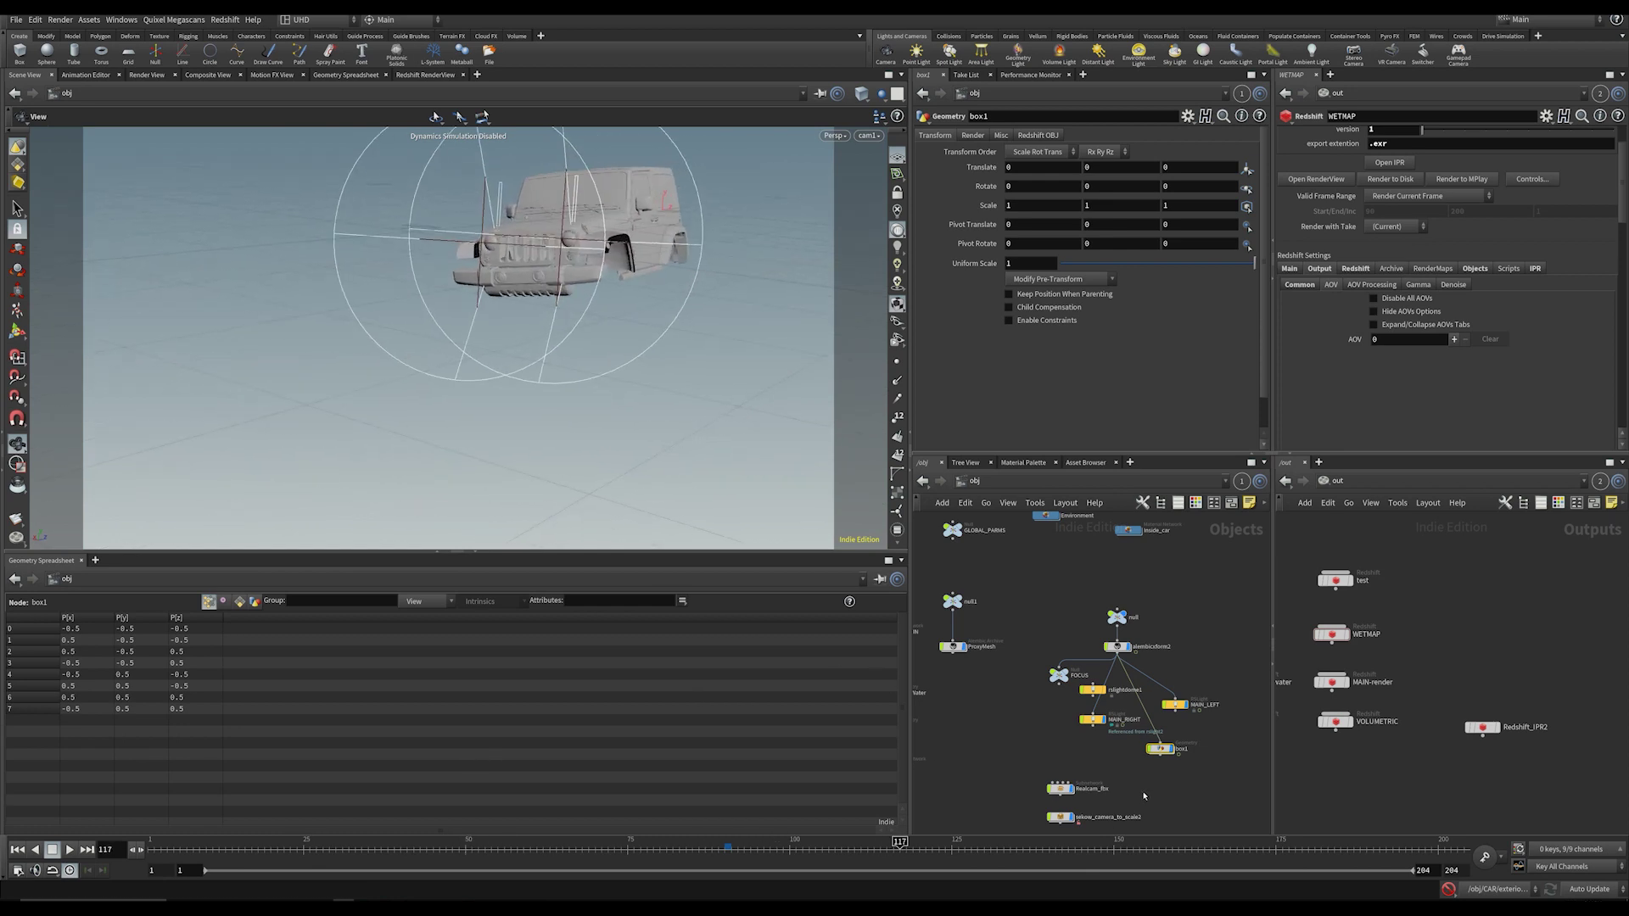
drag(1144, 794, 1187, 738)
key(Delete)
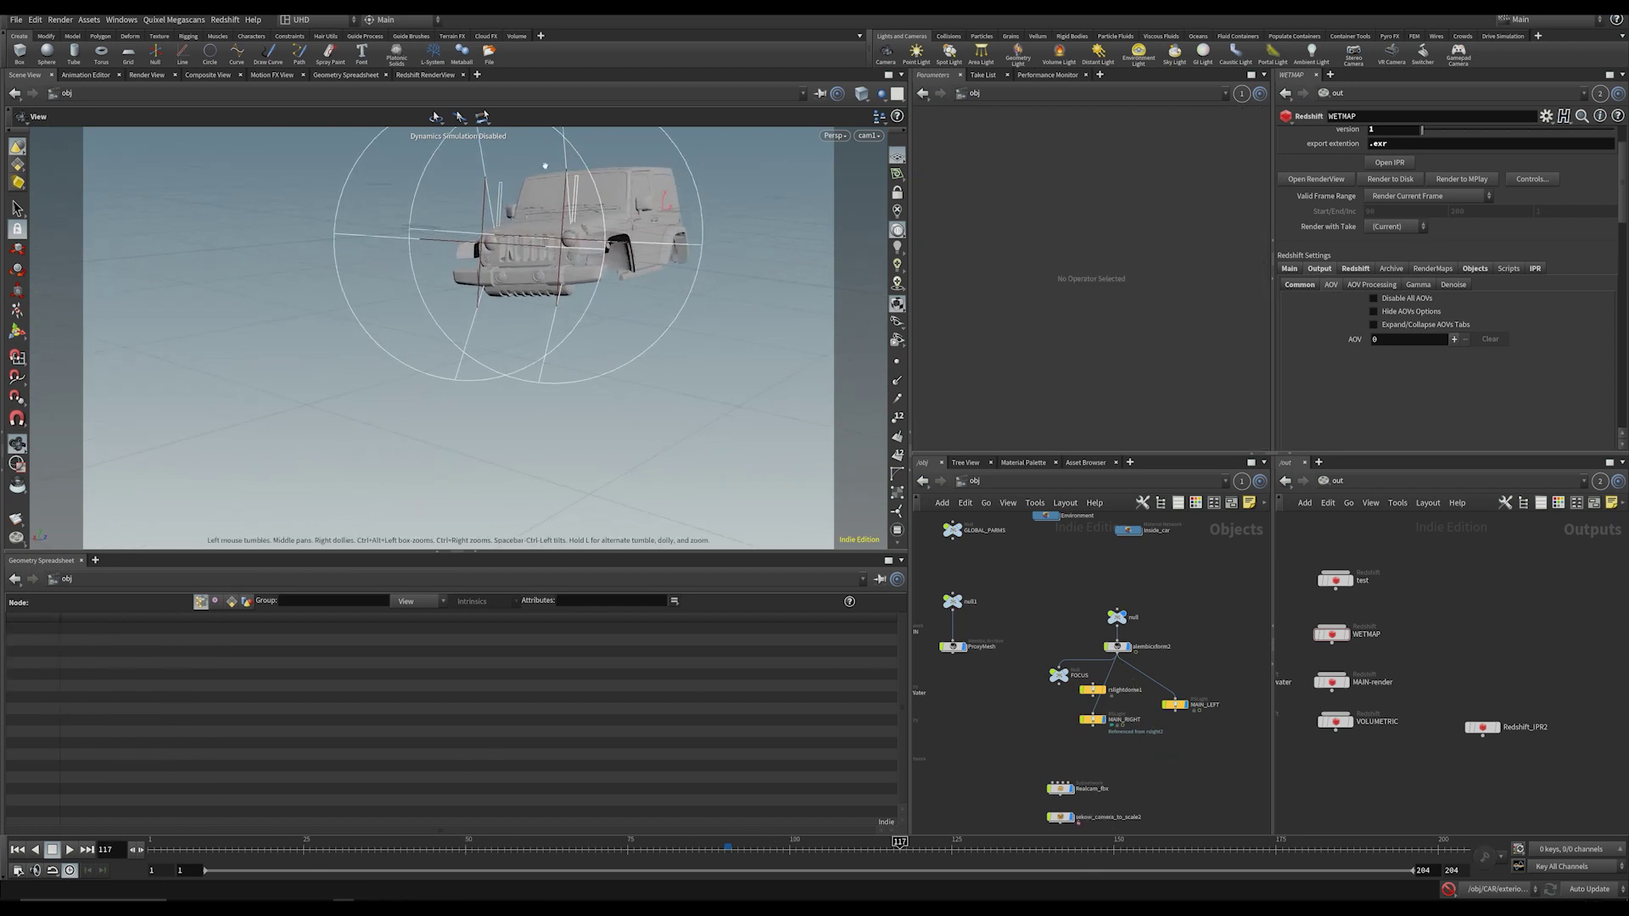
Step: Open the Redshift RenderView, and choose VOLUMETRIC as the ROP to render
scroll(1118, 738, up, 3)
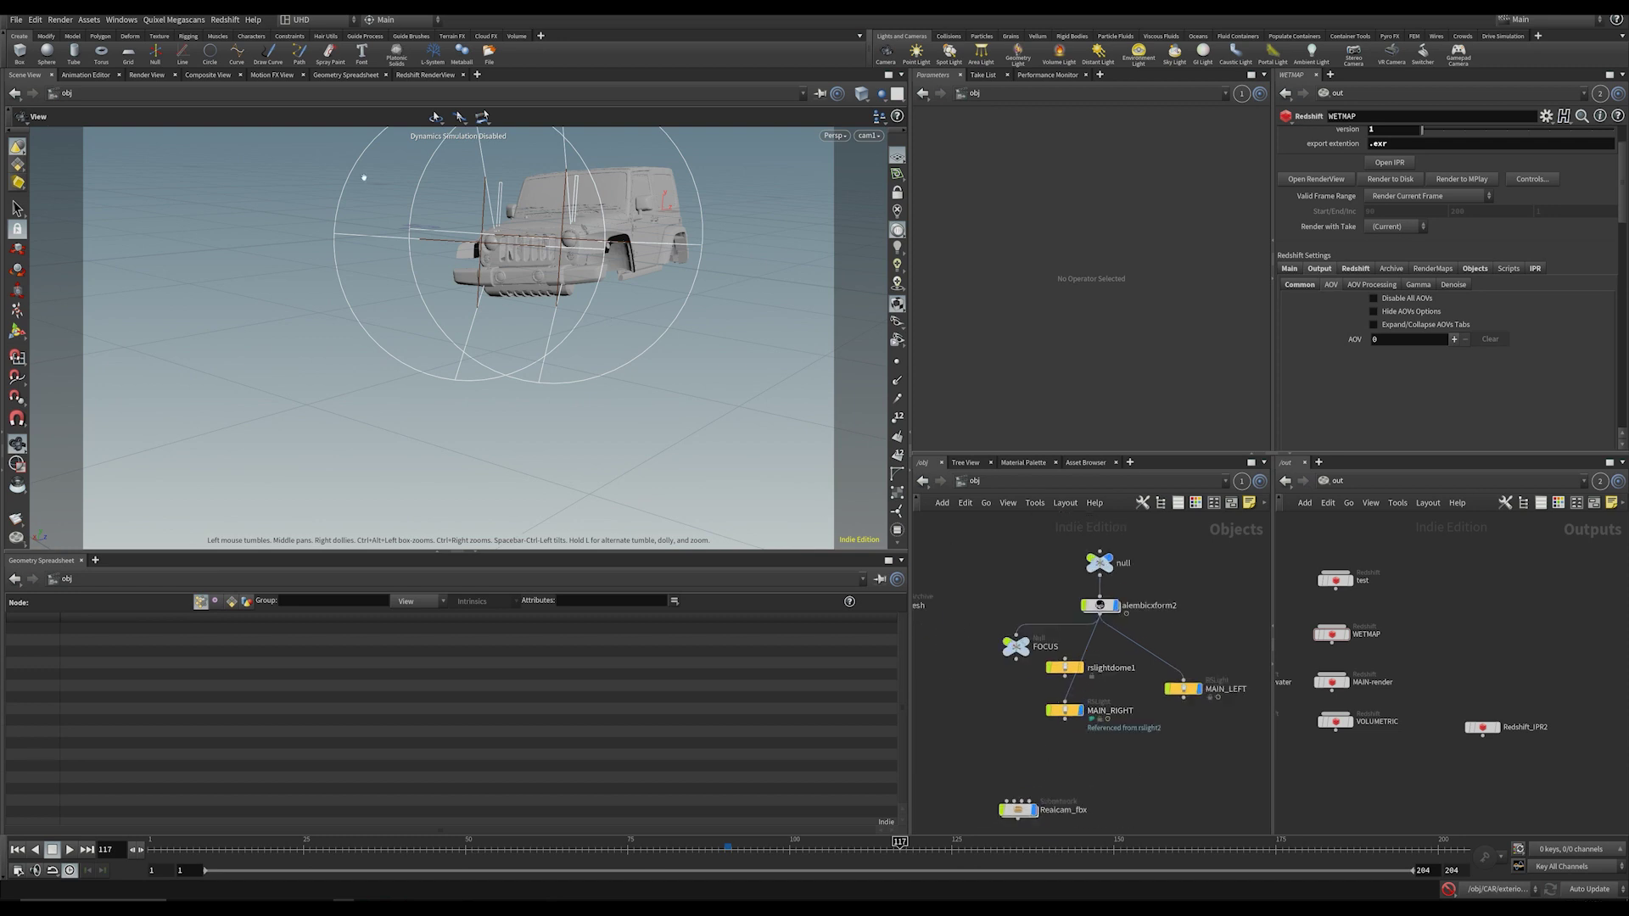
click(421, 74)
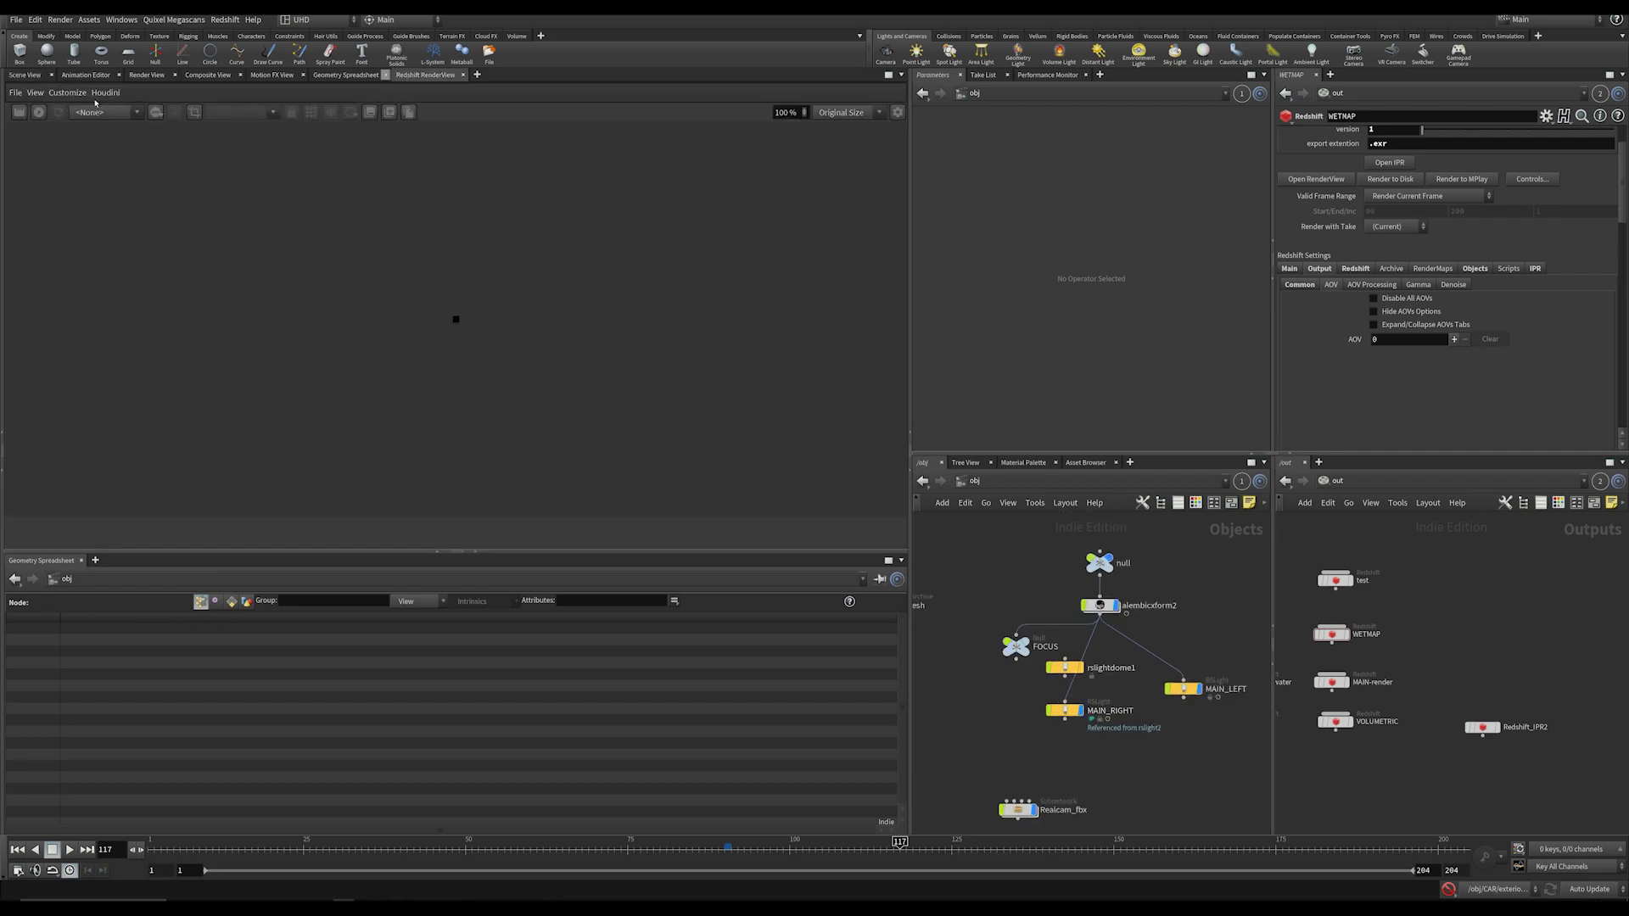
click(105, 93)
mouse_move(135, 109)
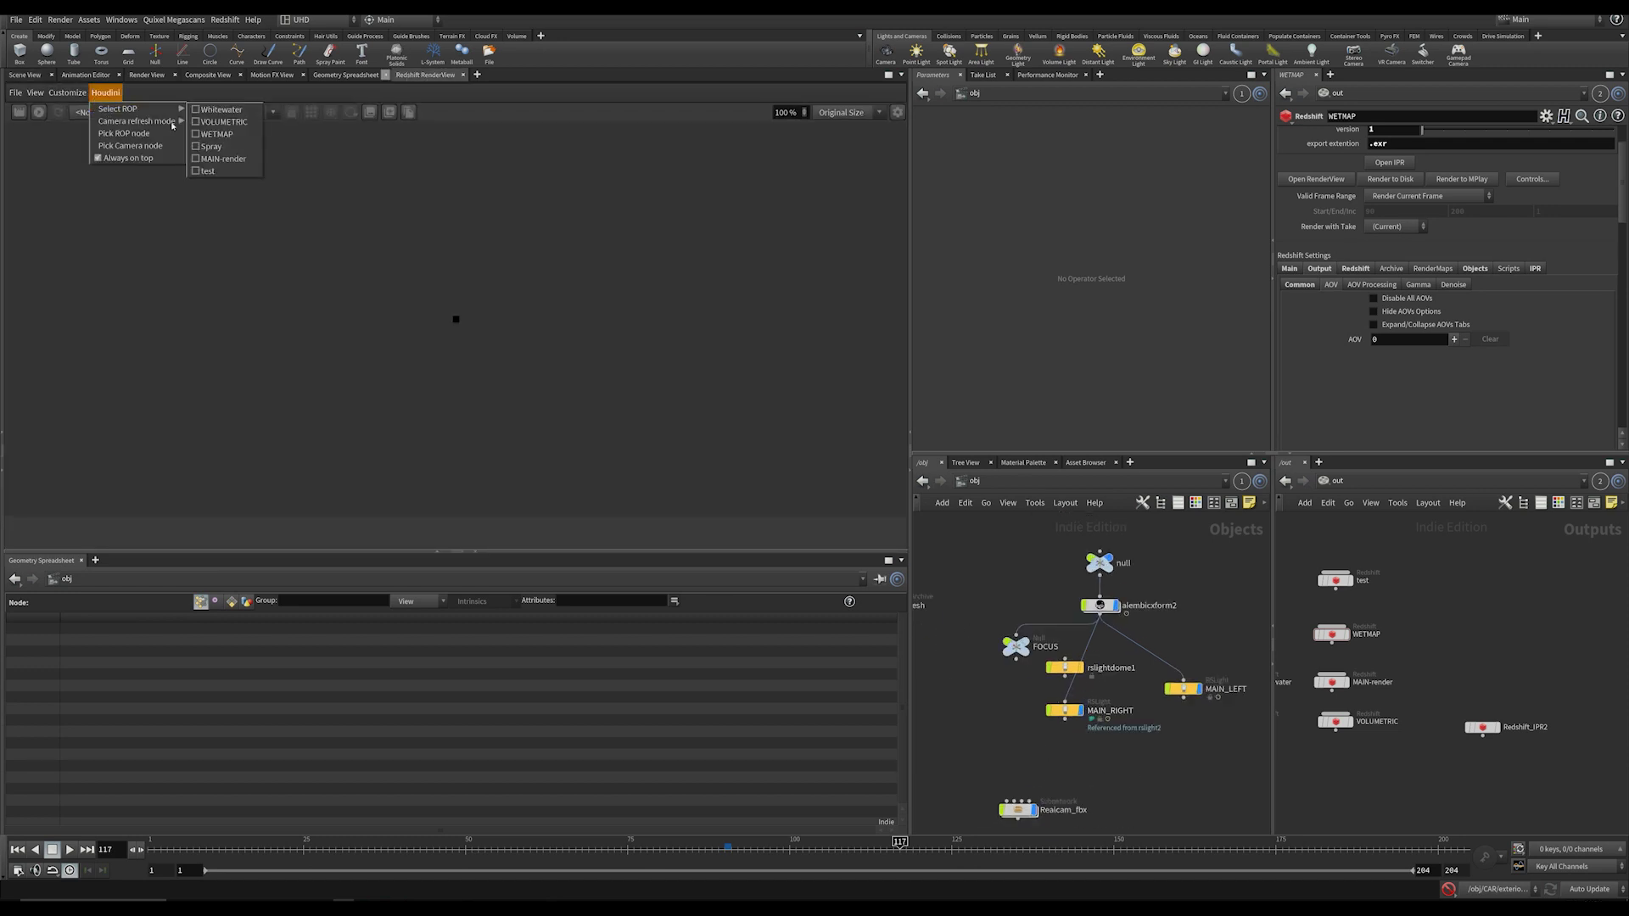
click(219, 121)
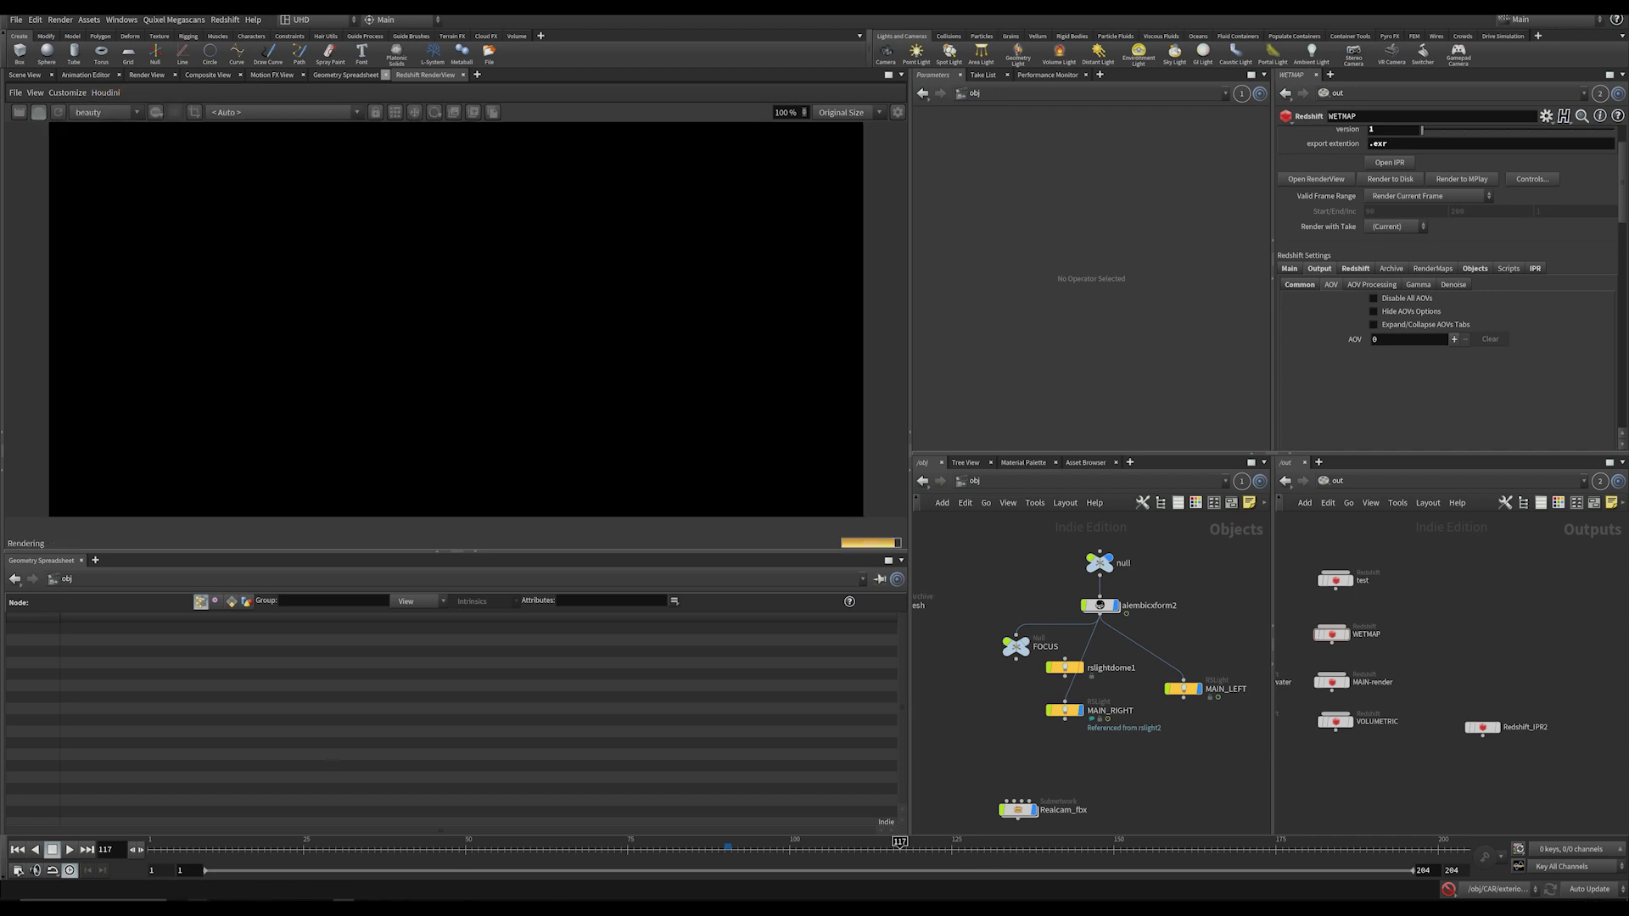
mouse_move(198, 906)
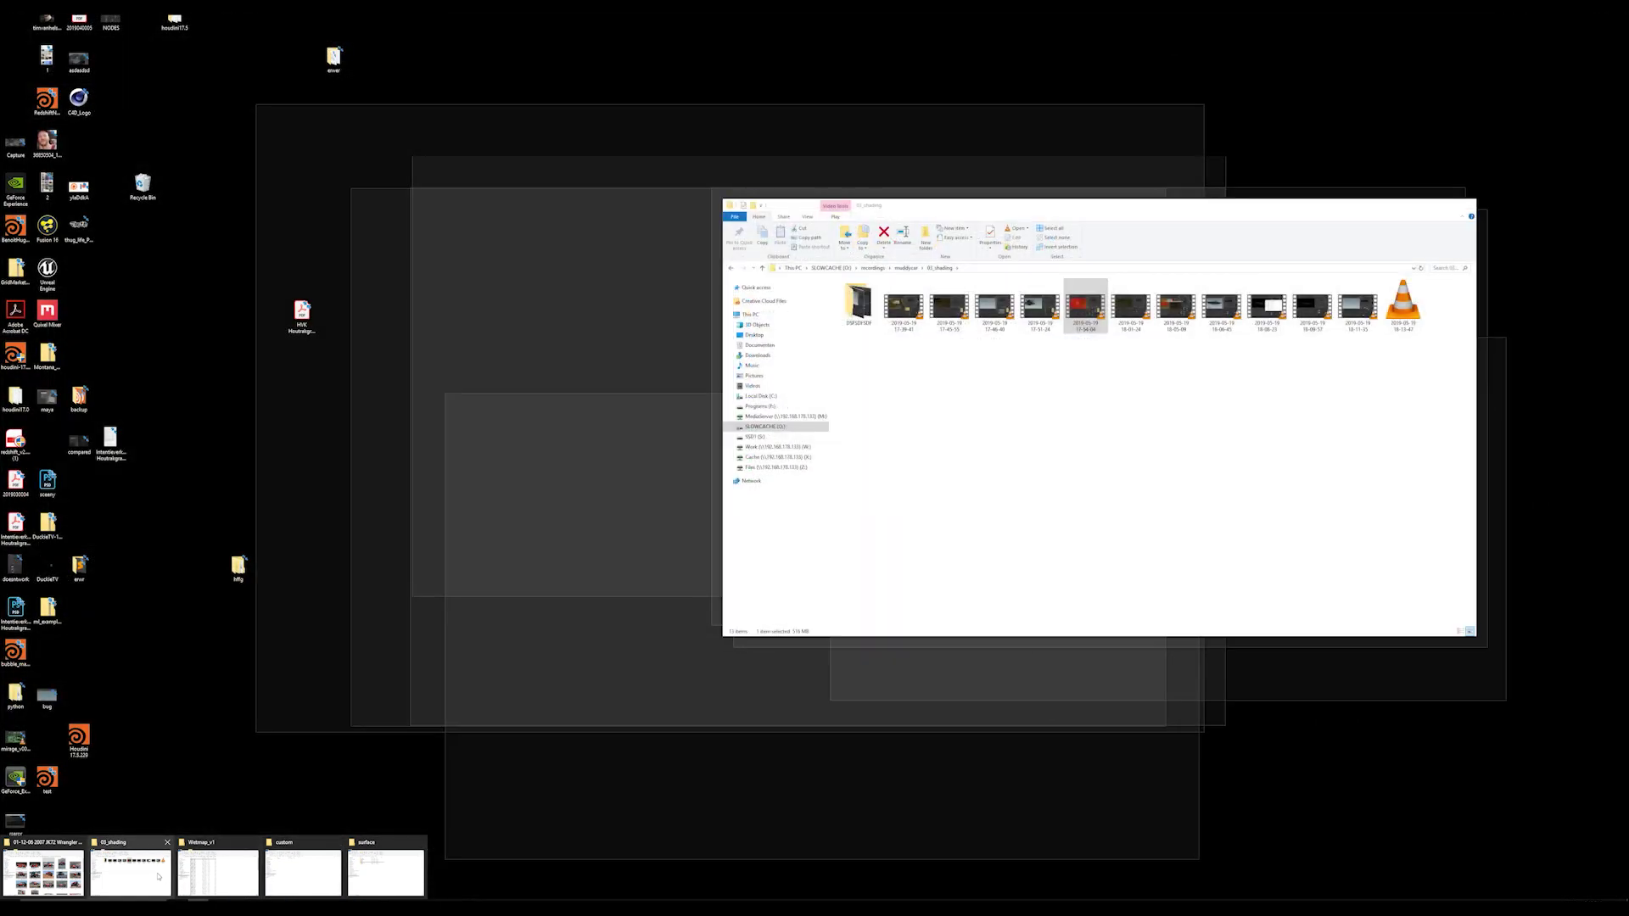
mouse_move(283, 880)
click(386, 874)
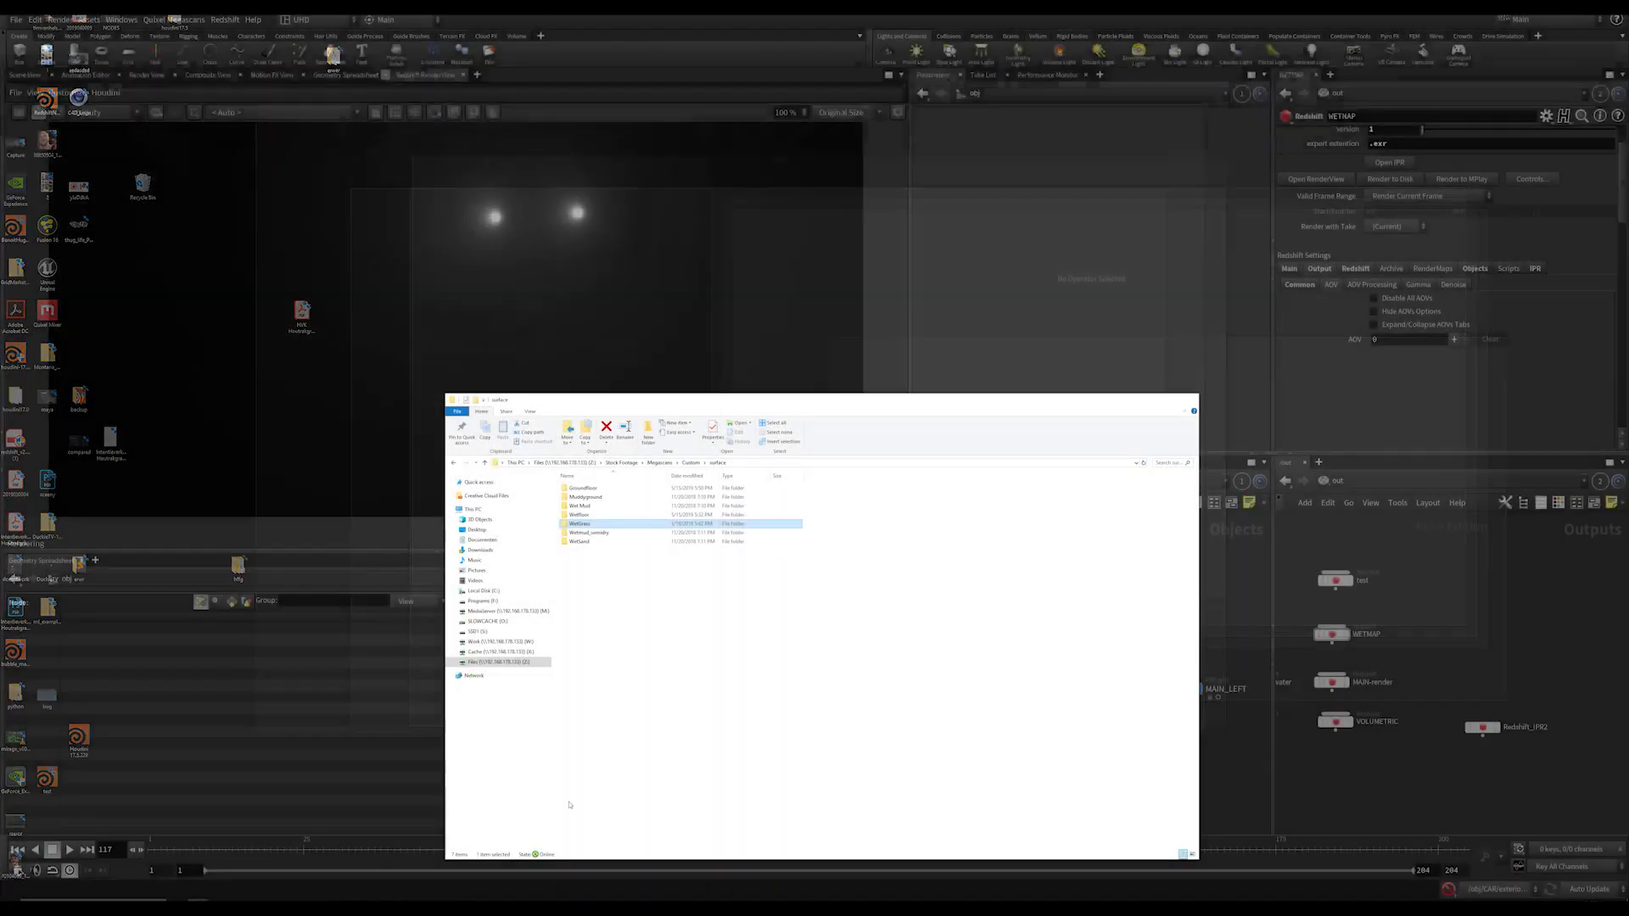
click(1381, 756)
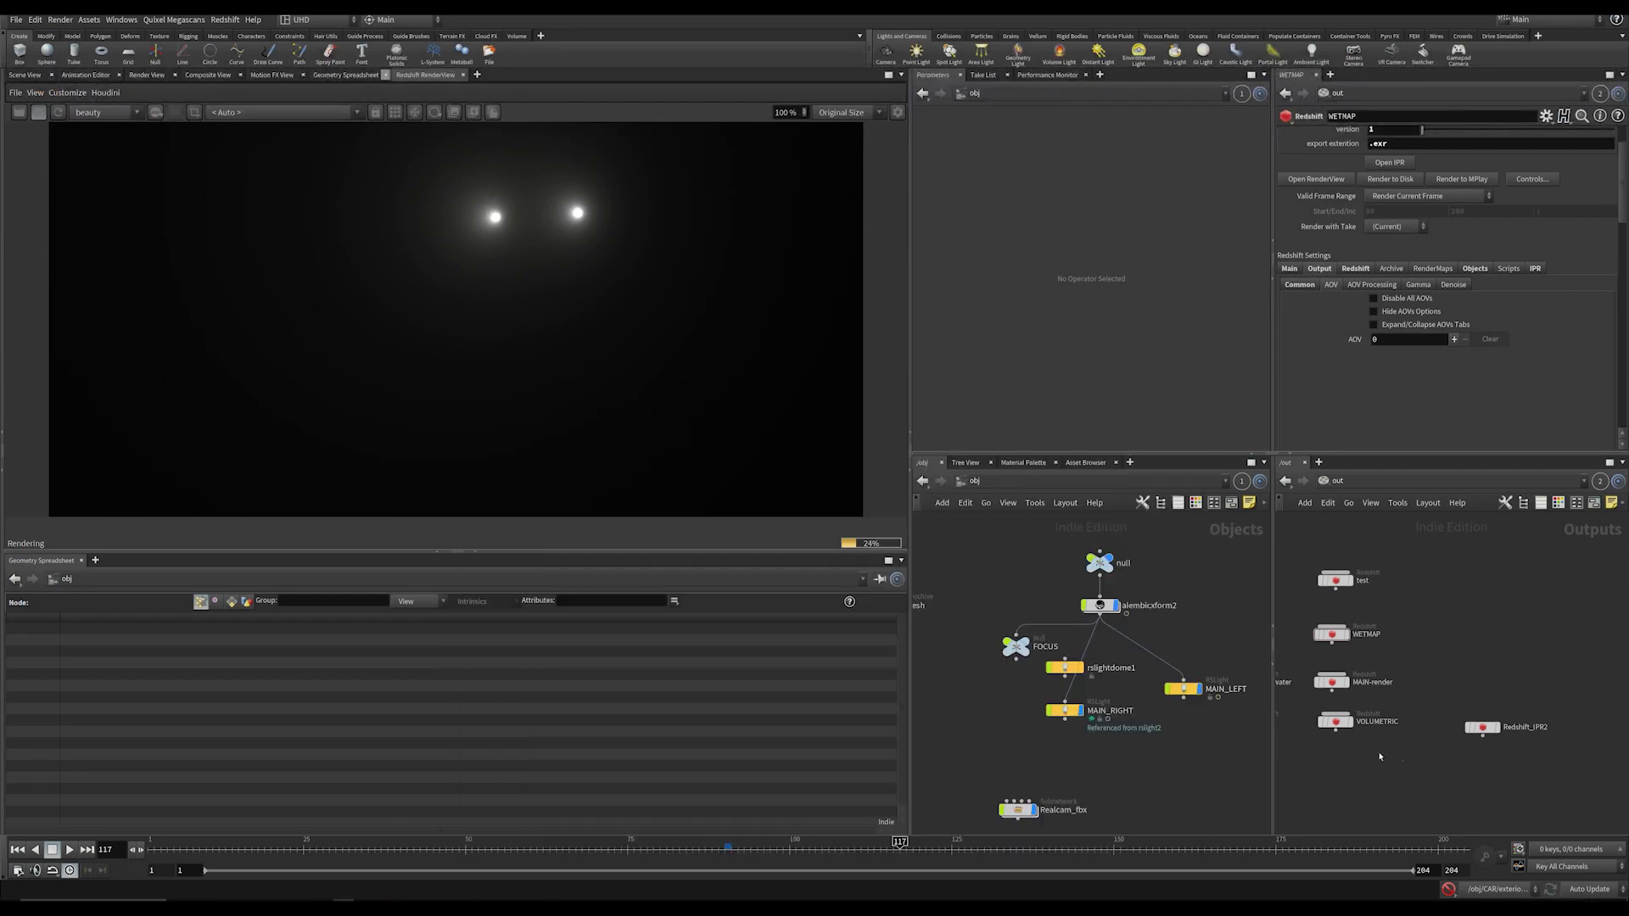
Step: Switch to File Explorer, and browse from the Wetmap_v1 folder to the Volumetrics_v1 render folder inside RENDERS
mouse_move(199, 906)
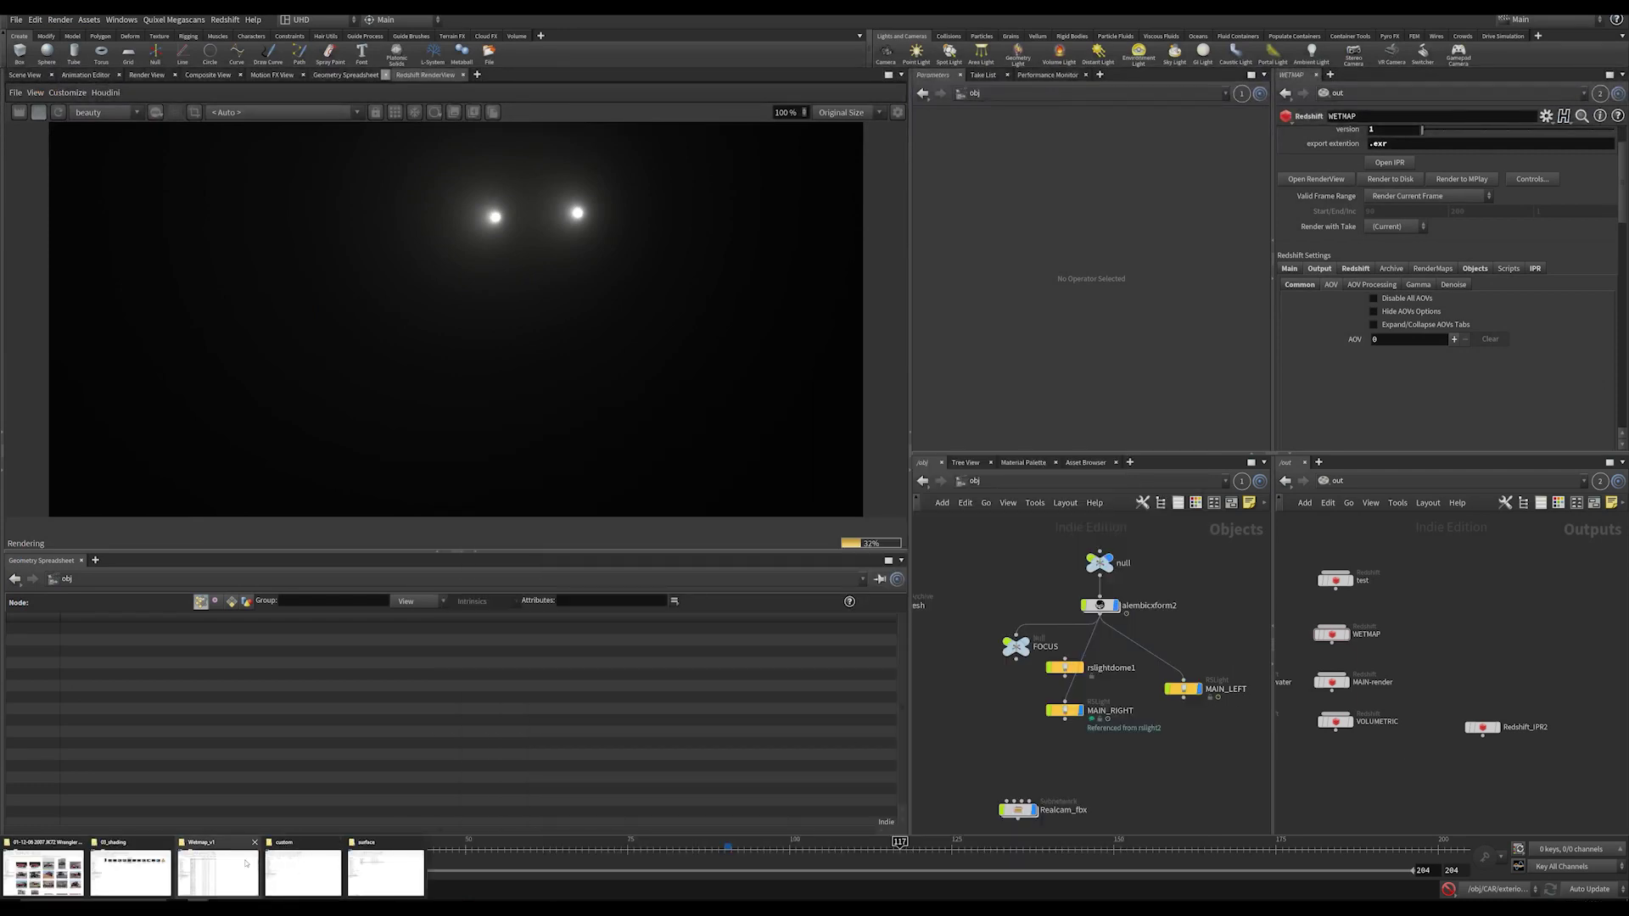
click(223, 876)
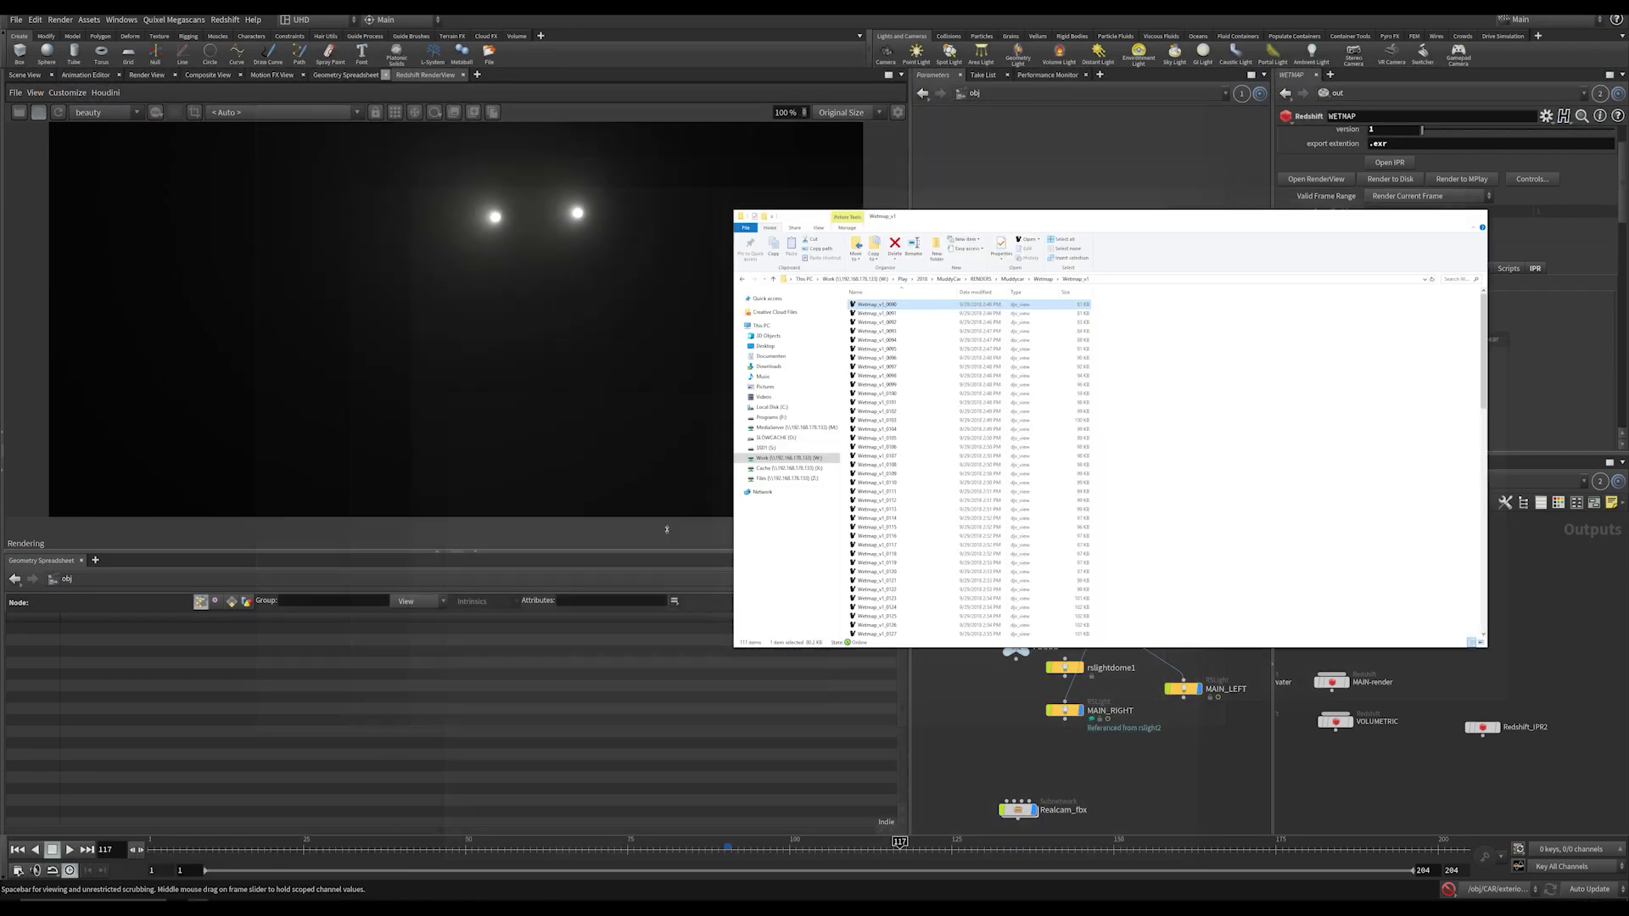
click(981, 279)
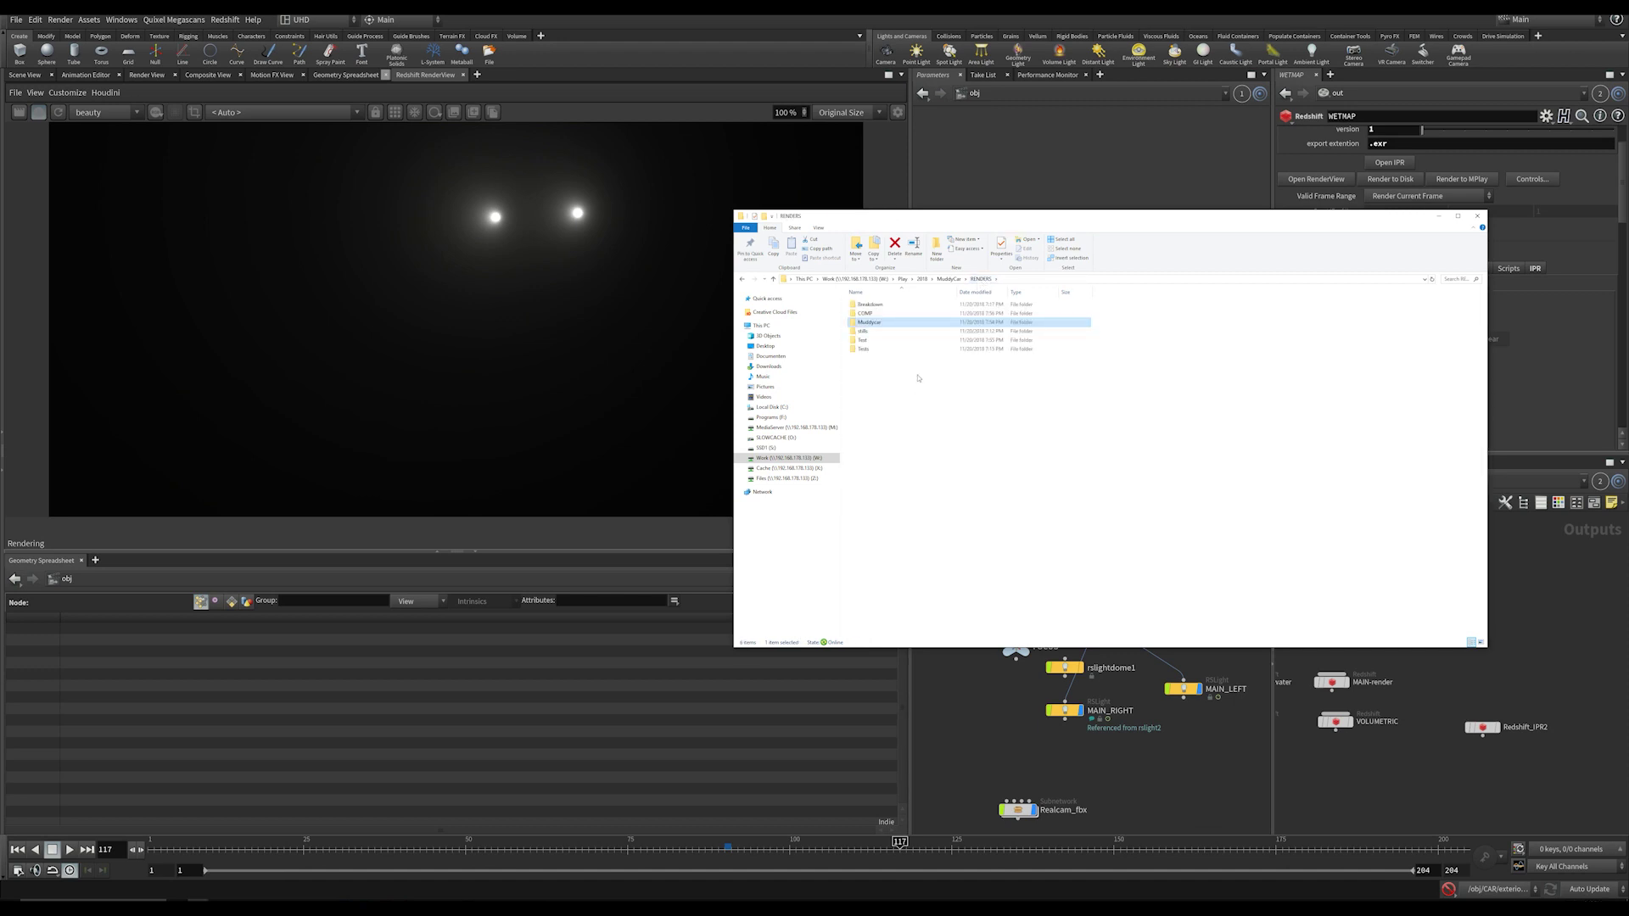
double_click(875, 326)
click(879, 369)
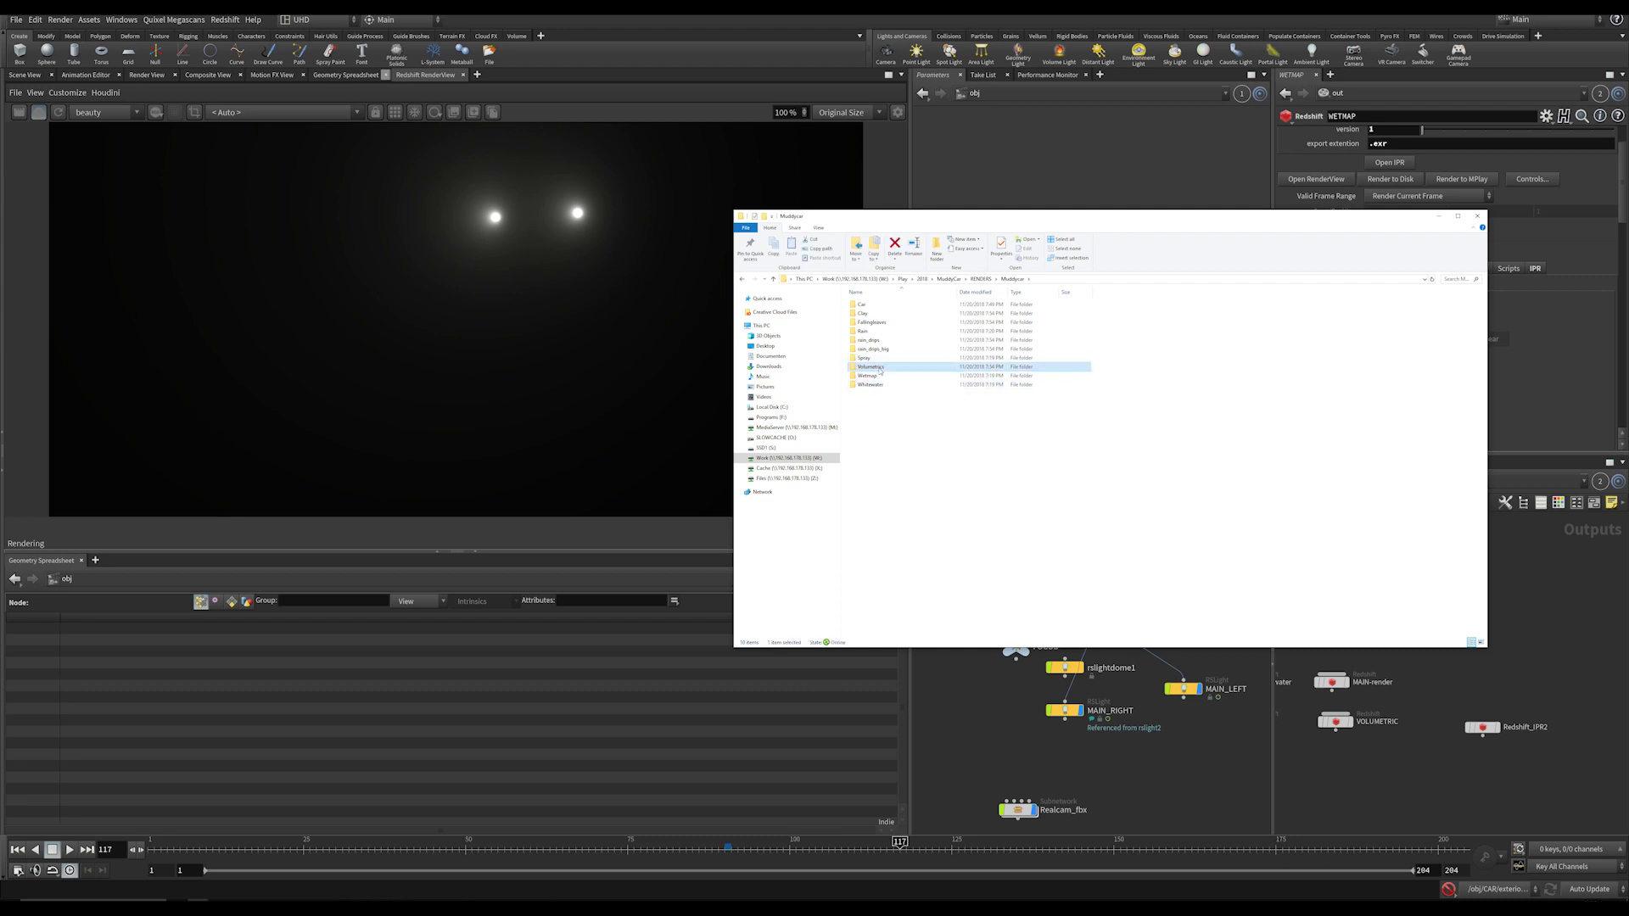
double_click(879, 368)
double_click(875, 305)
click(887, 324)
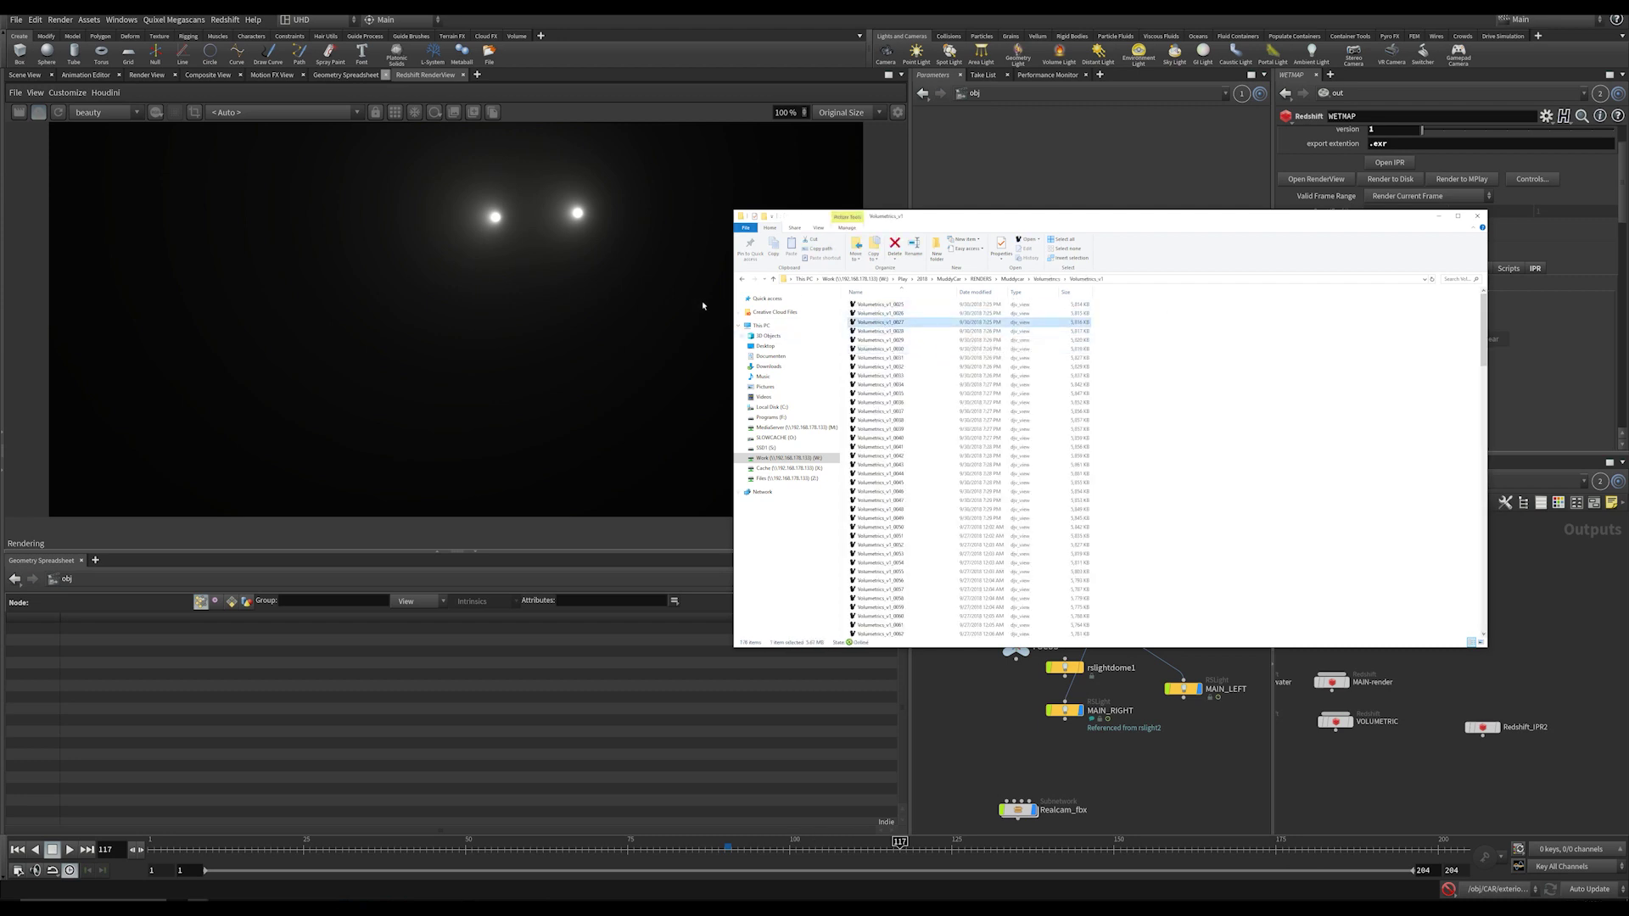
Step: Preview a rendered volumetric frame in the image viewer, close it, and stop the interactive render in the RenderView
double_click(982, 555)
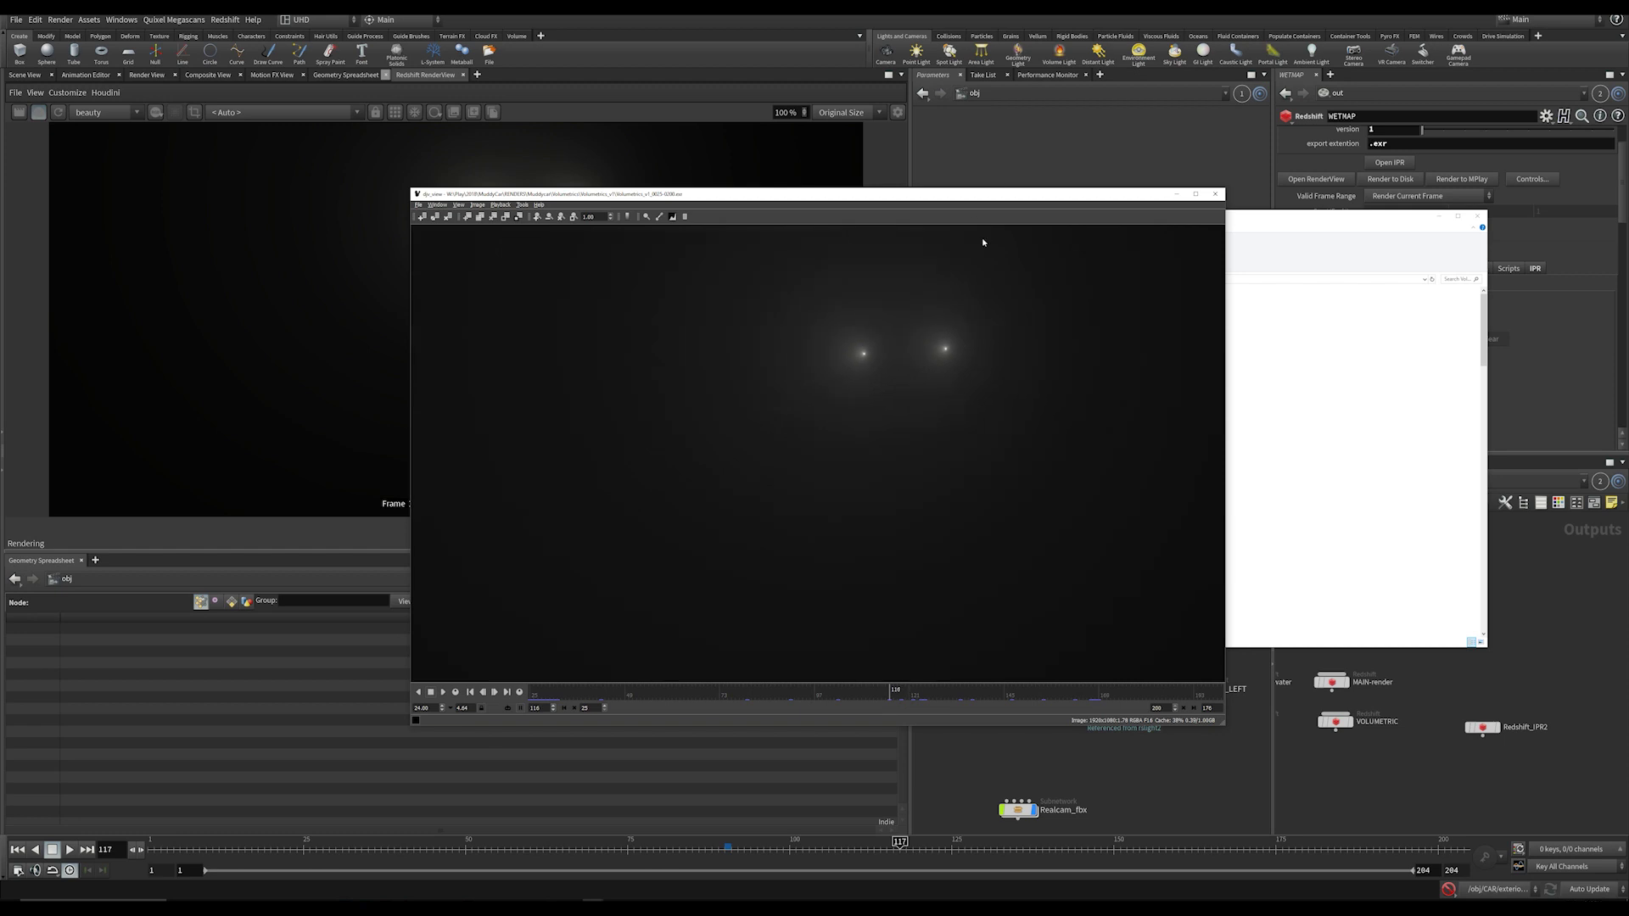
click(1215, 193)
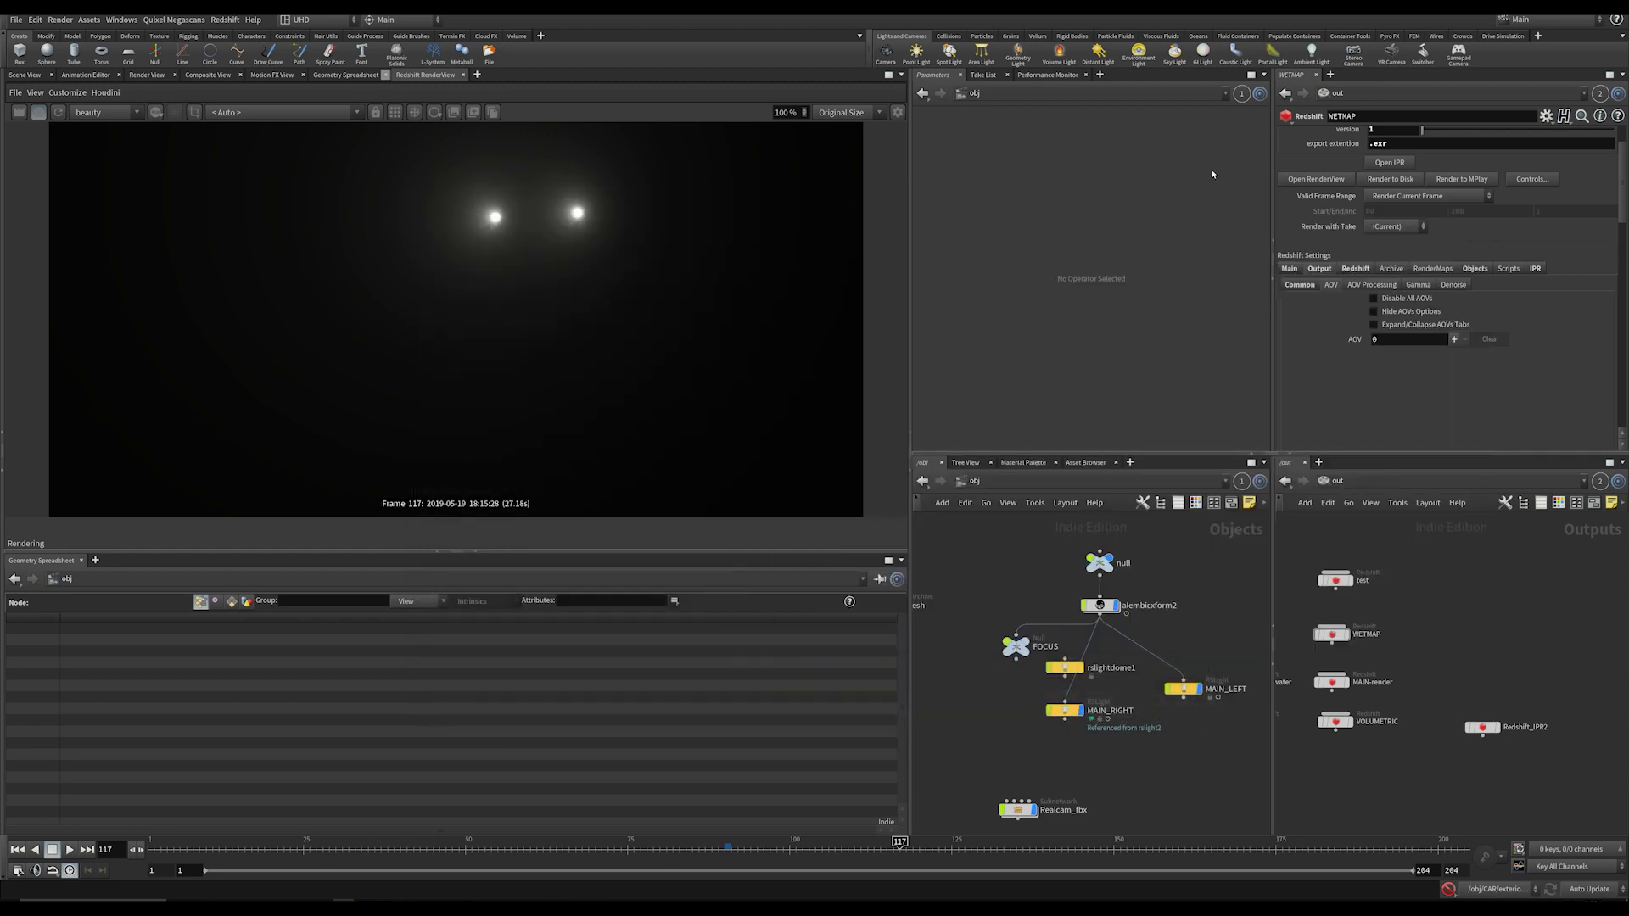
click(38, 116)
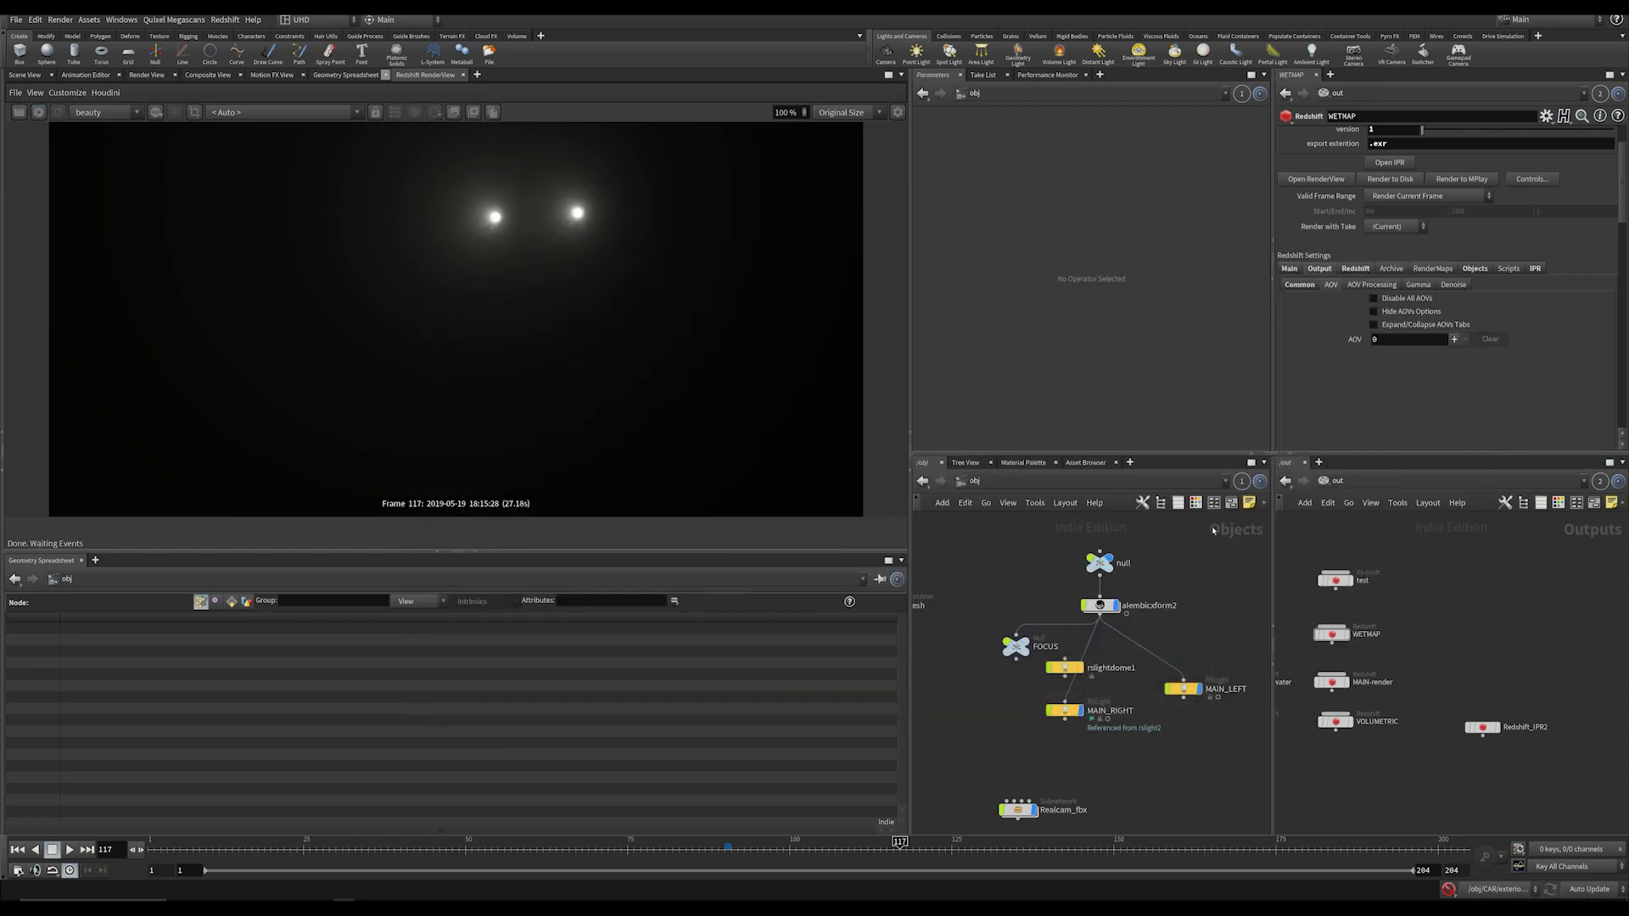
Step: Examine the VOLUMETRIC ROP's Redshift settings for optimizations, global illumination and volumetric scattering, attenuation and phase
click(1360, 726)
click(1356, 269)
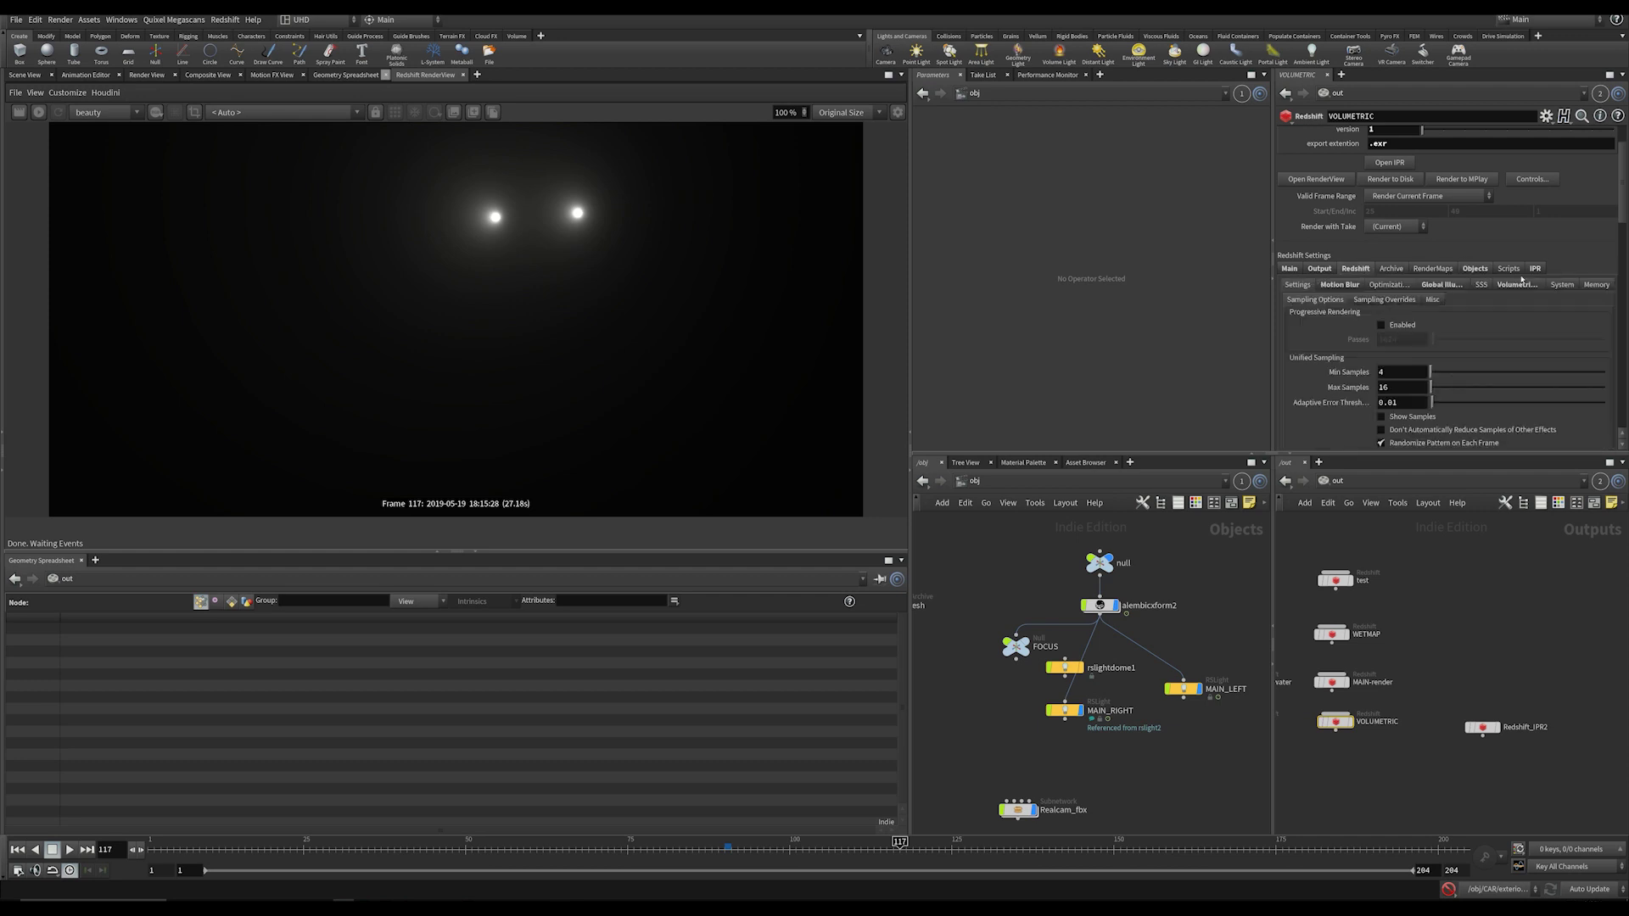
click(1518, 285)
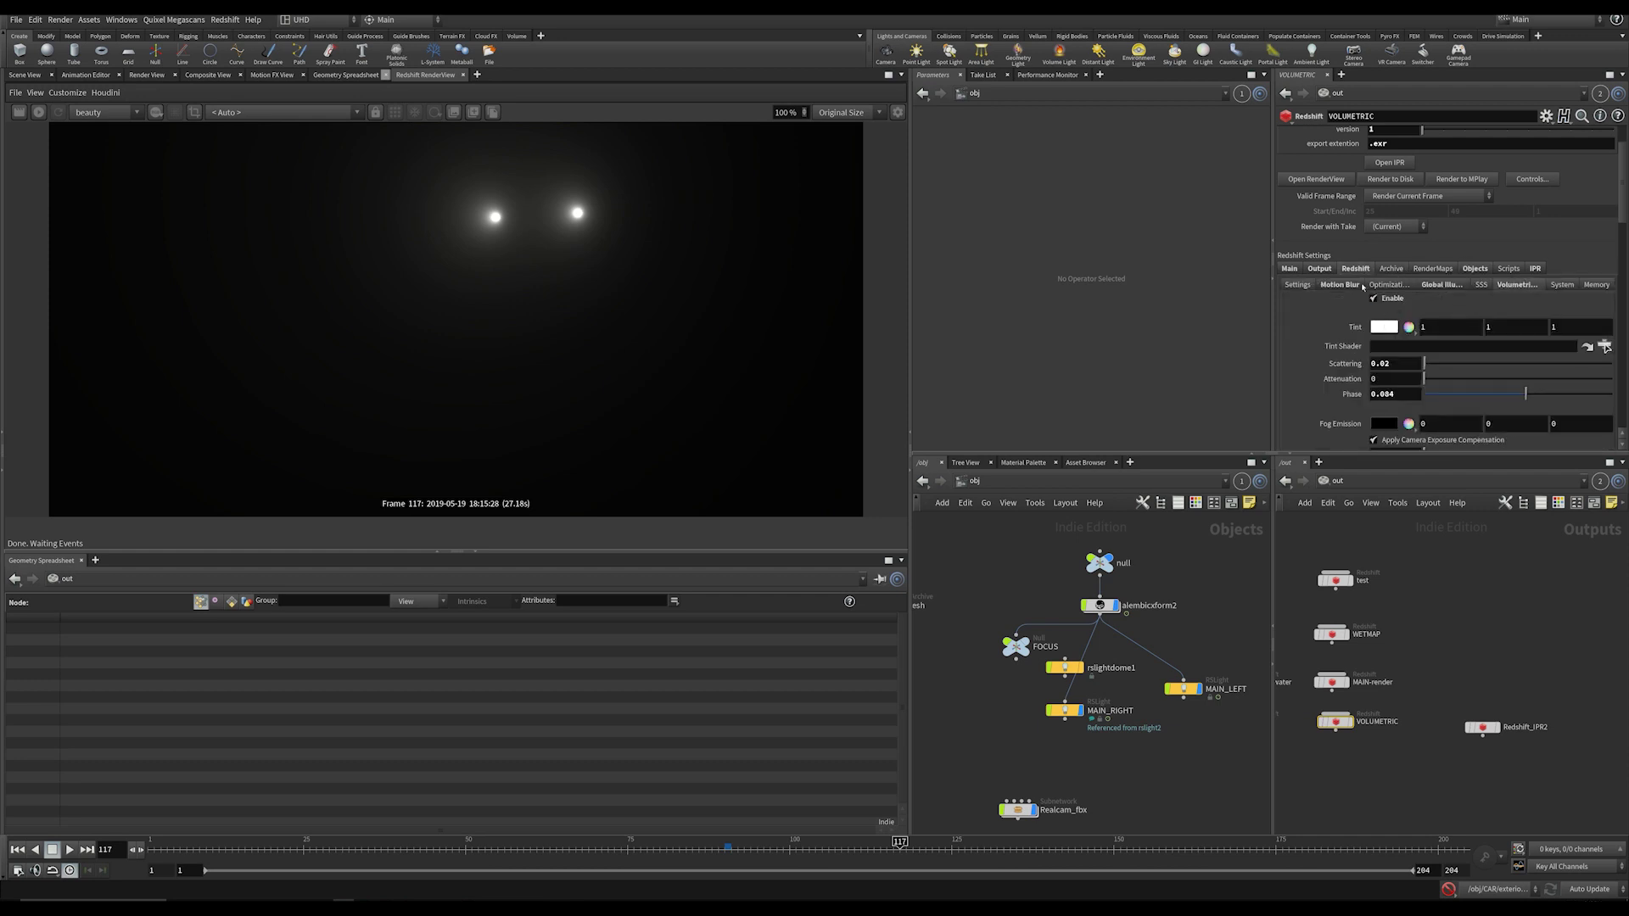
click(1383, 286)
click(1429, 286)
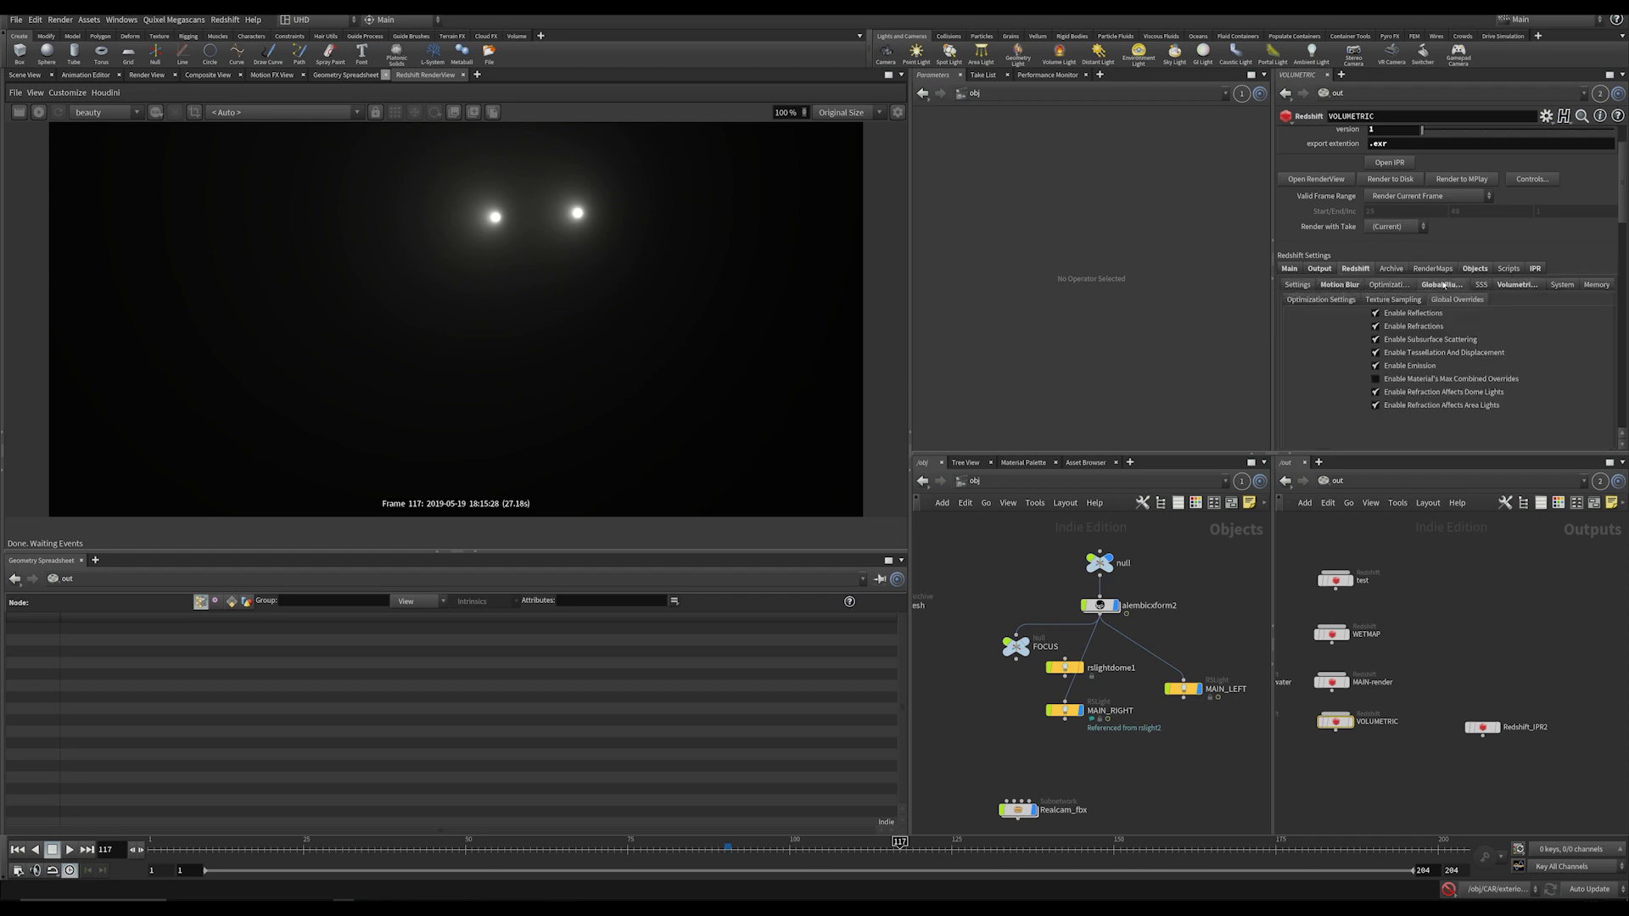
click(1298, 302)
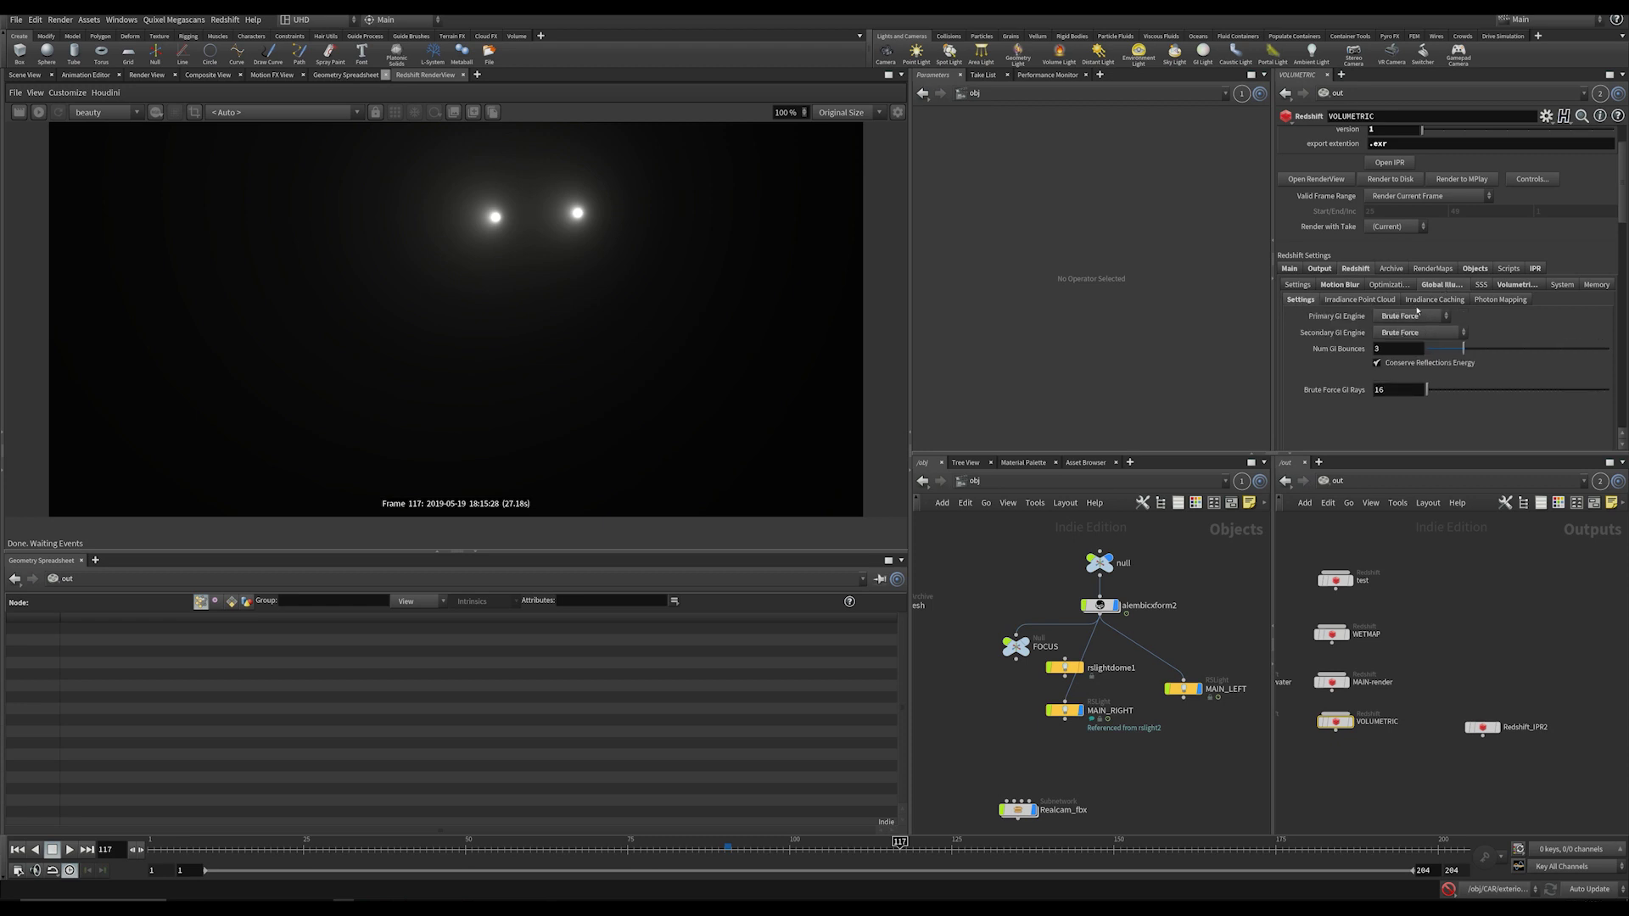
click(1517, 286)
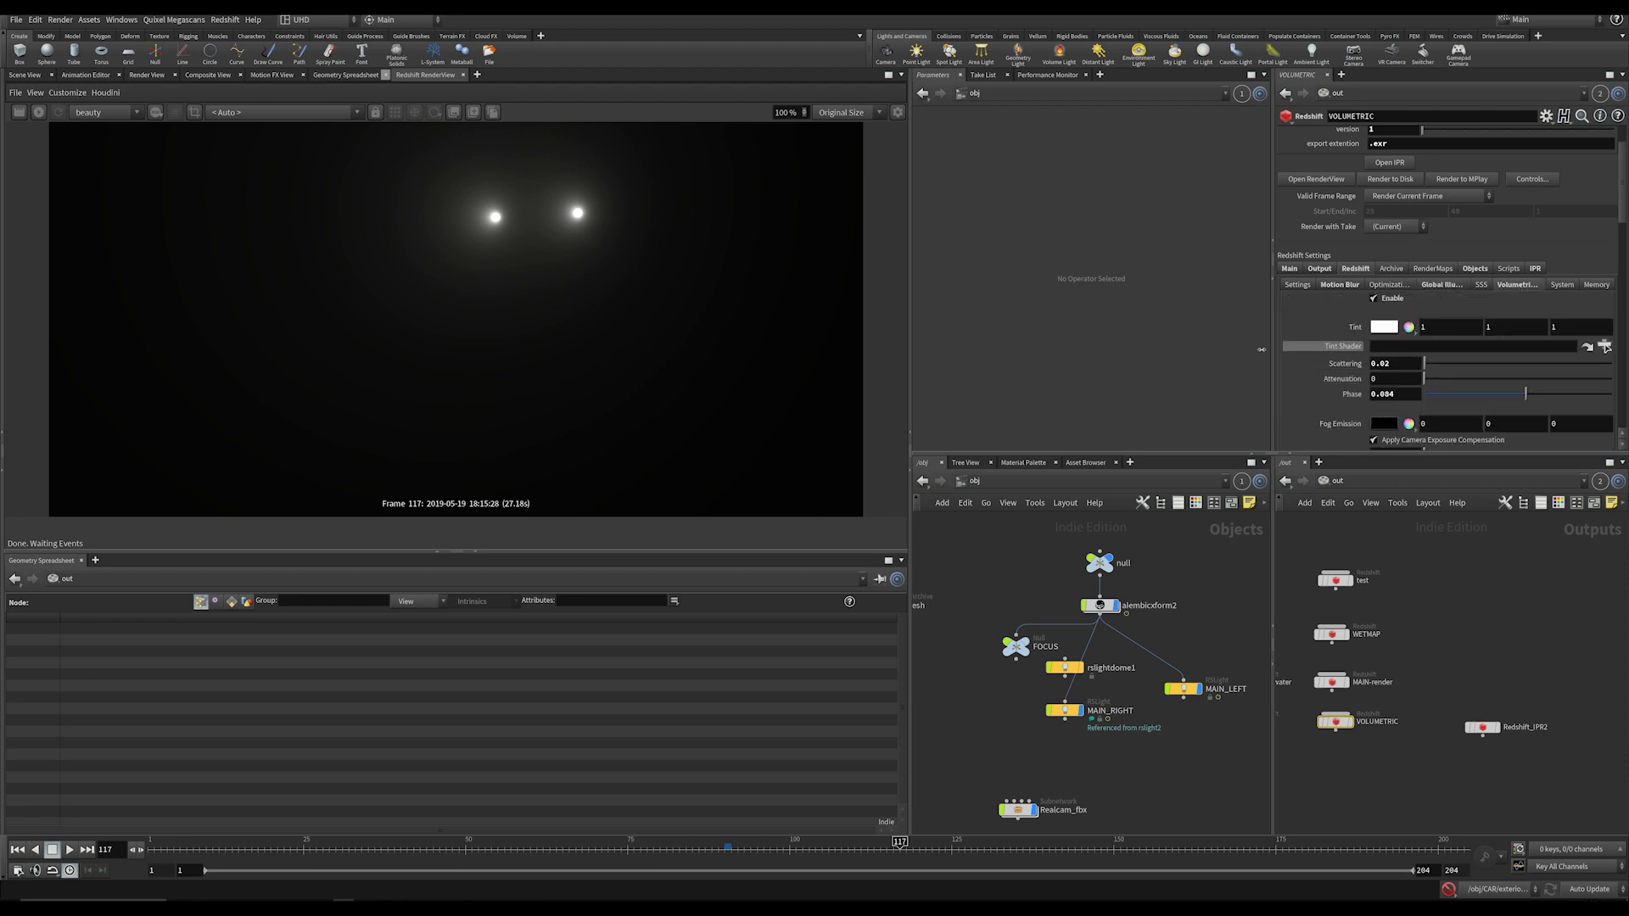
scroll(510, 308, down, 1)
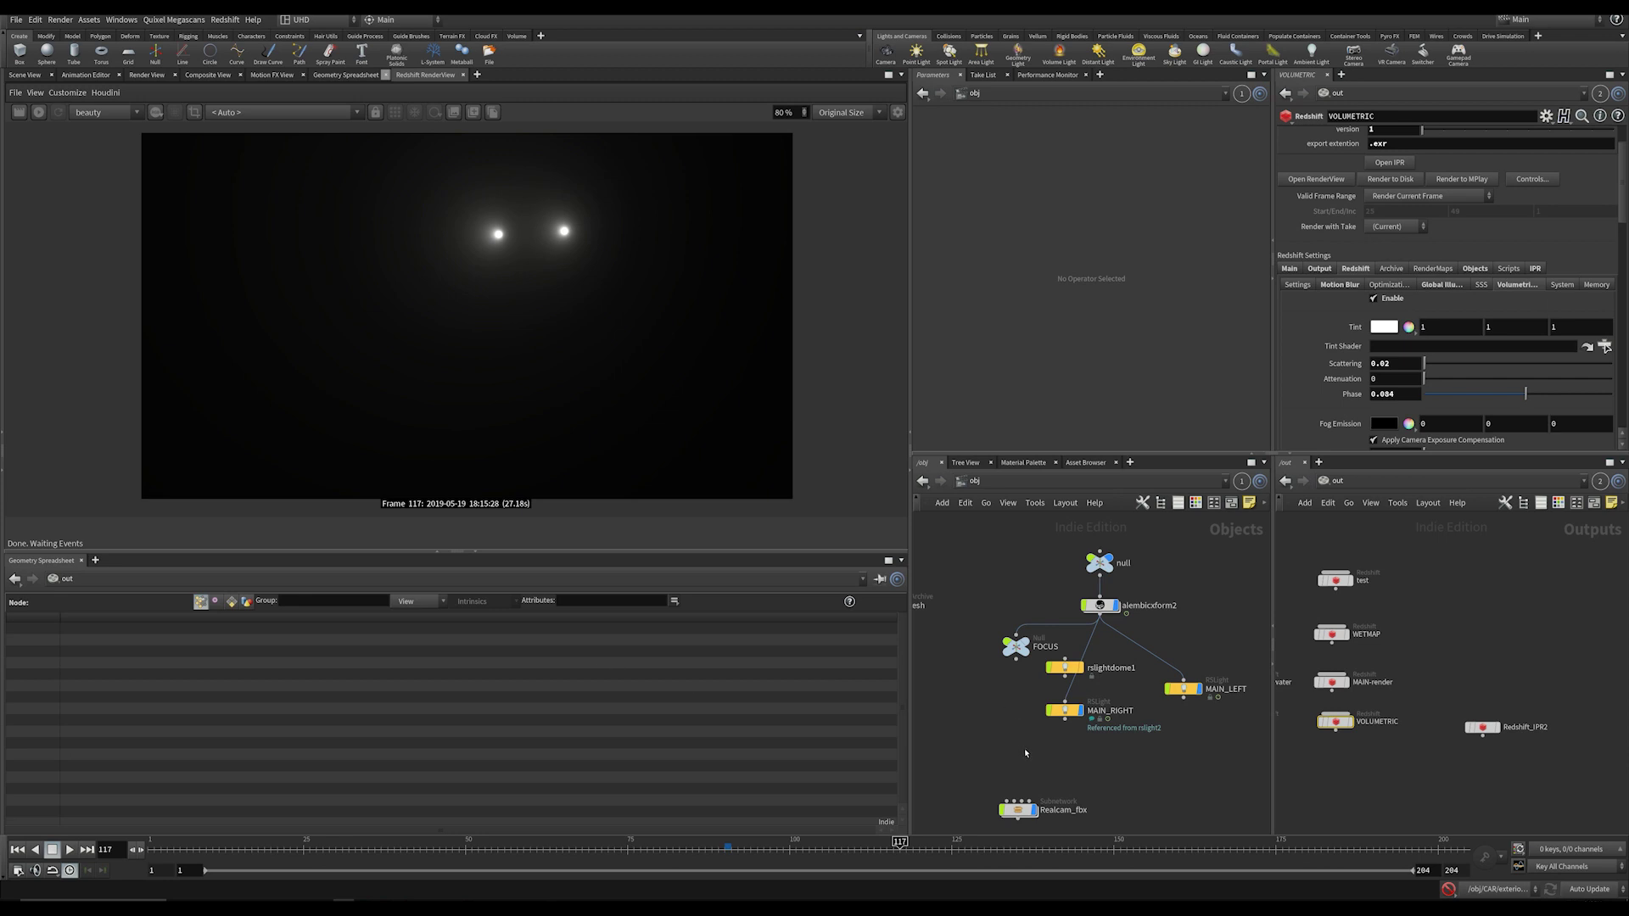
Step: Select the MAIN_RIGHT and MAIN_LEFT lights in turn to compare their parameters
scroll(1025, 752, down, 4)
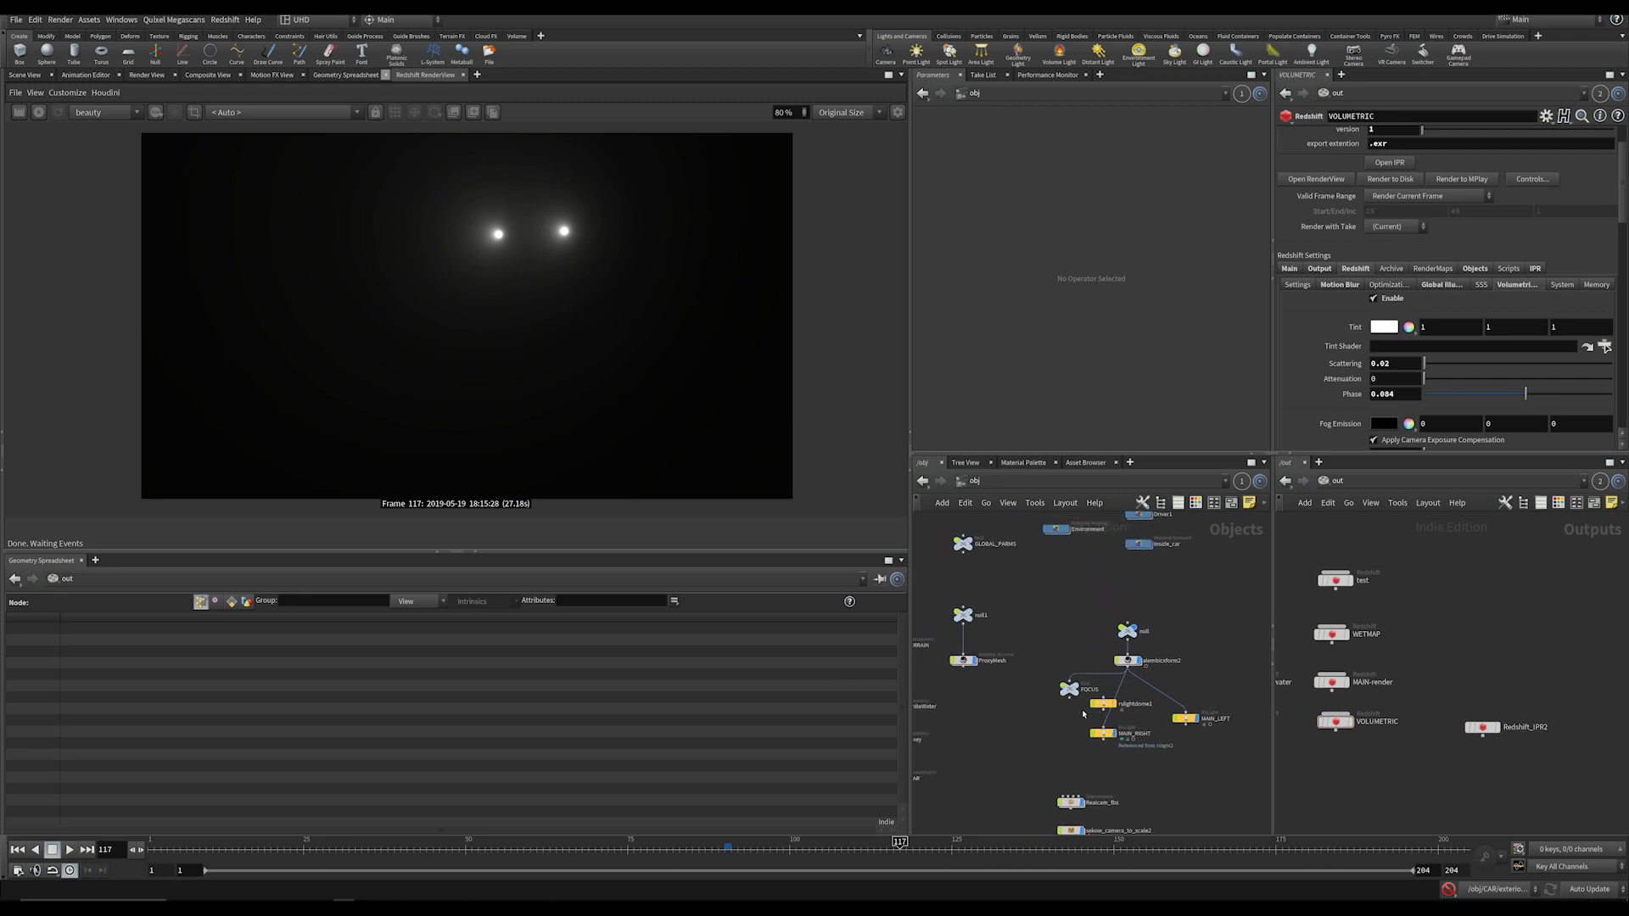
click(1103, 733)
drag(1206, 679, 1176, 752)
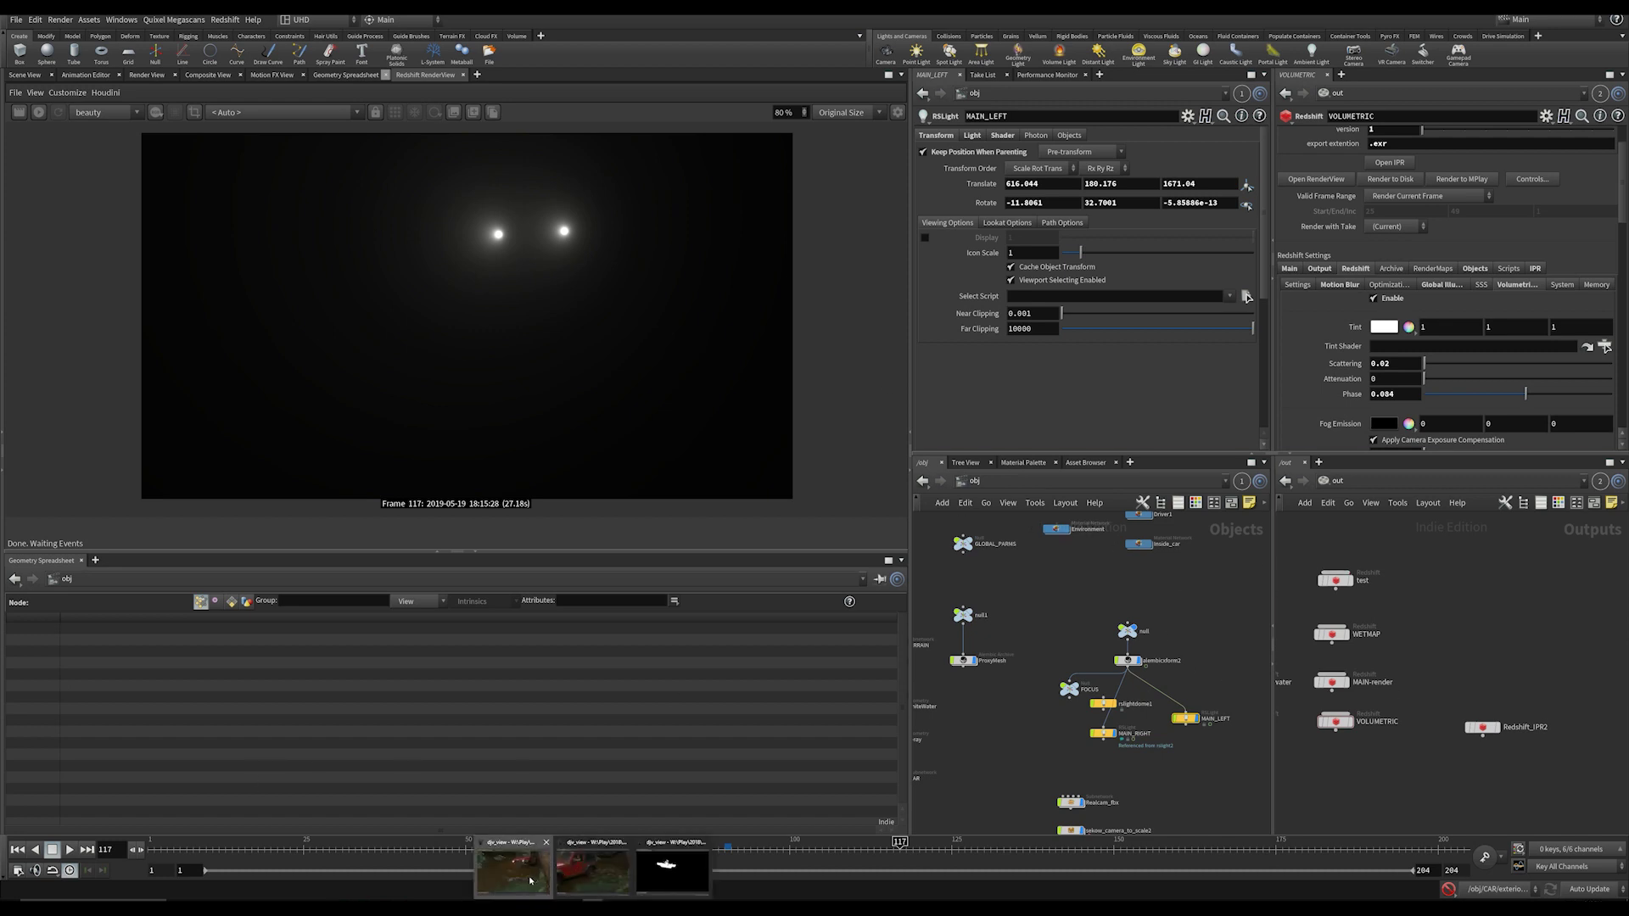
Step: Switch to the image viewer to inspect the rendered car frame with its headlights, and return to Houdini
click(513, 868)
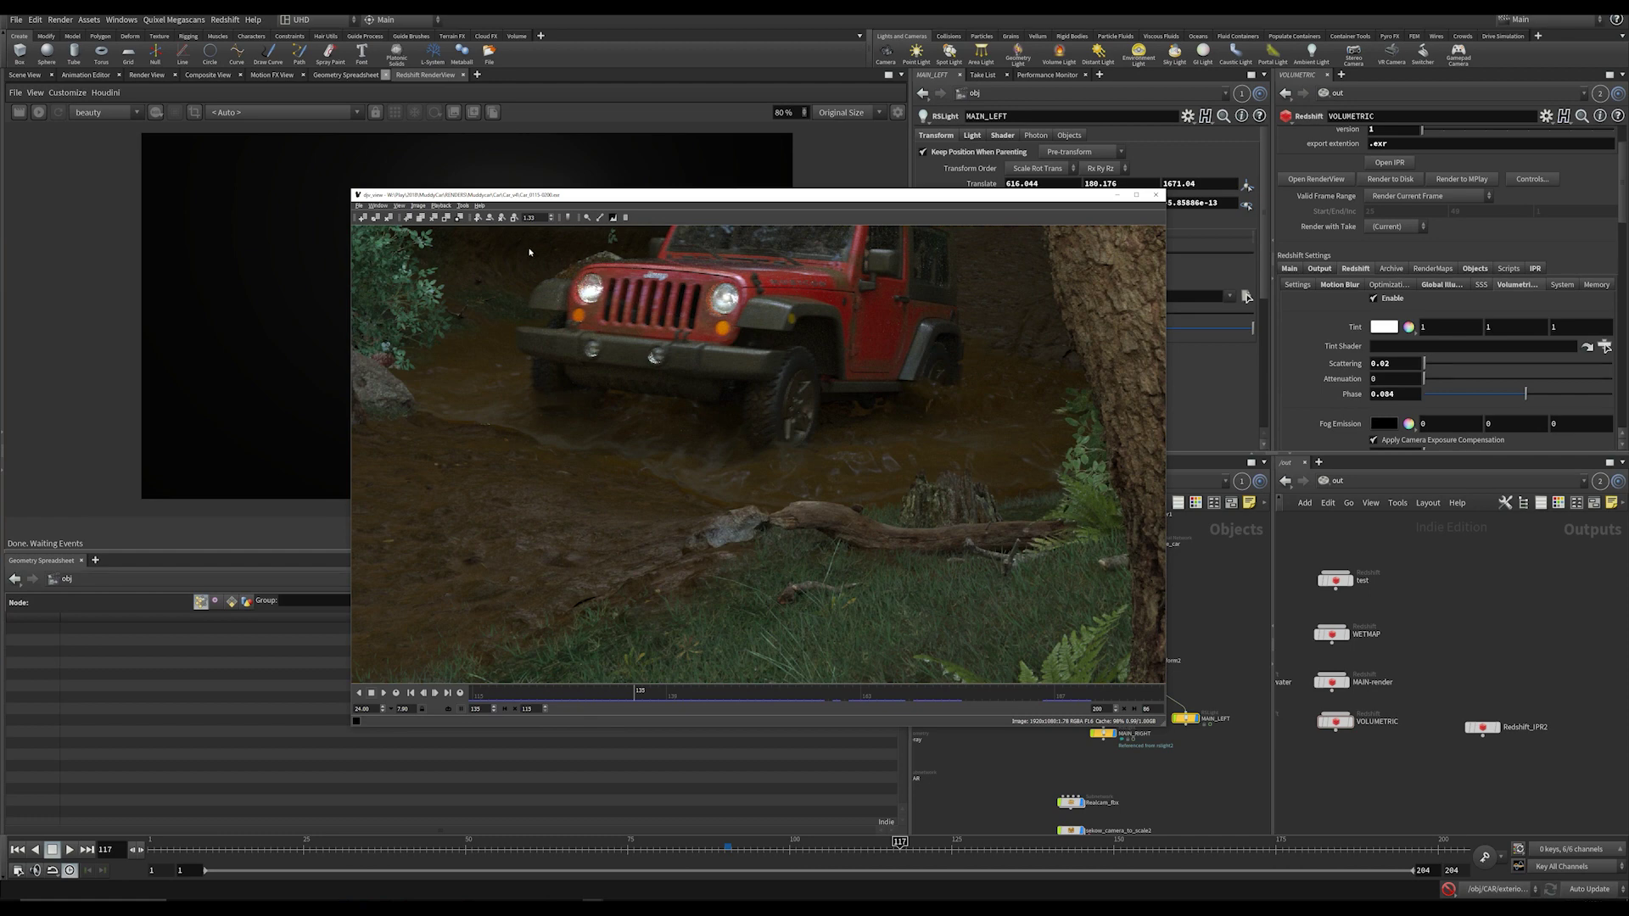
scroll(877, 406, down, 7)
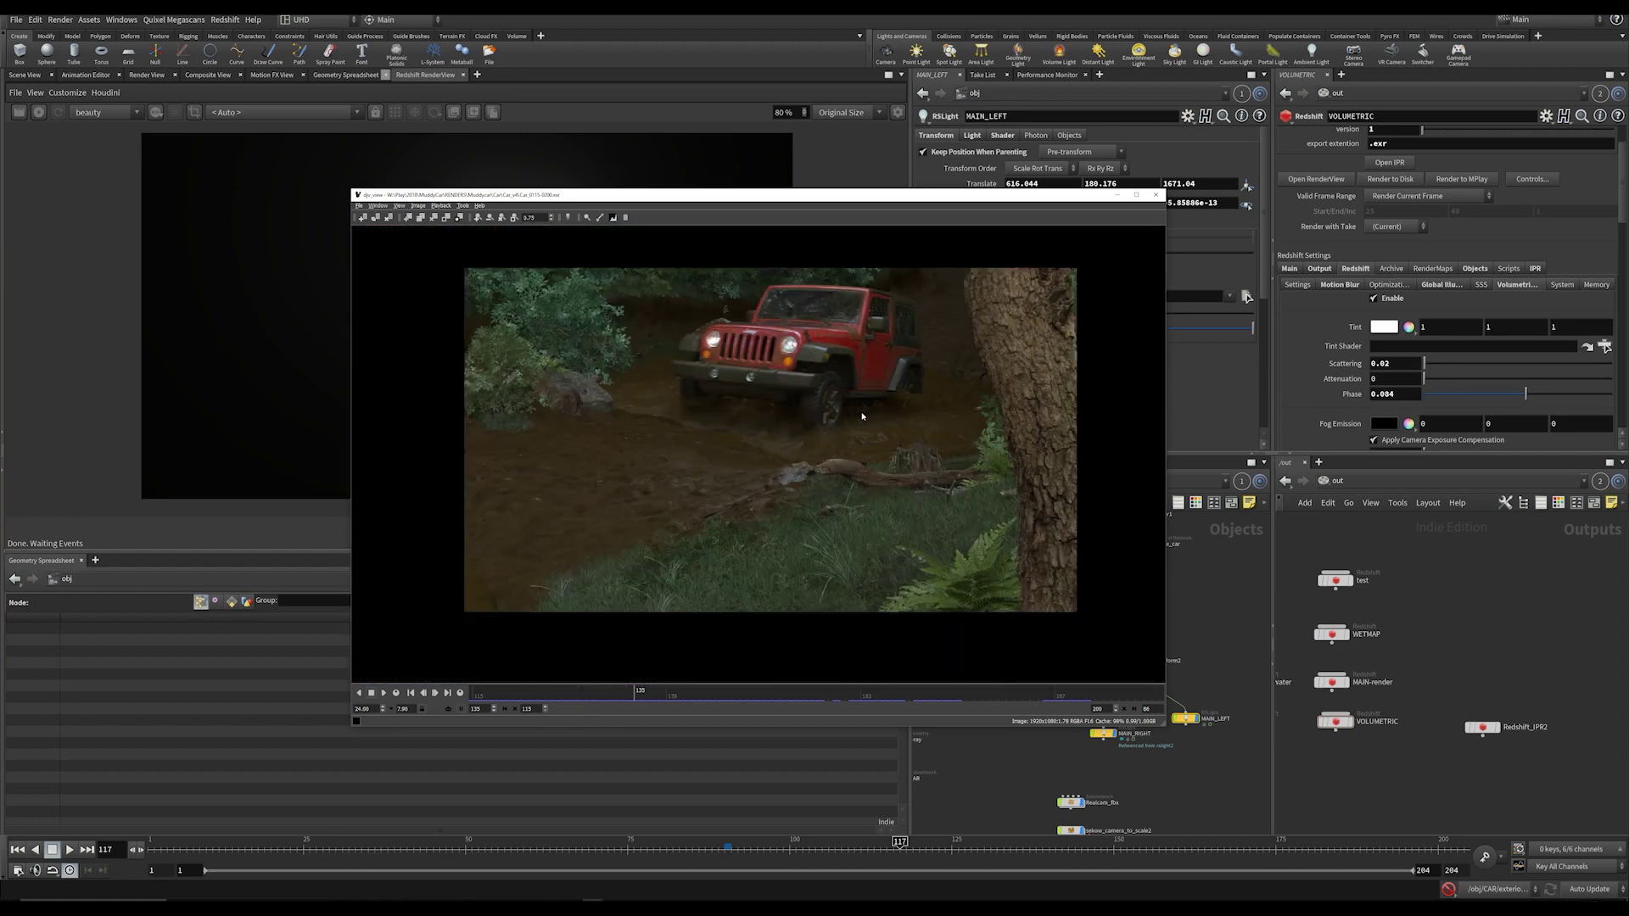
scroll(858, 418, up, 4)
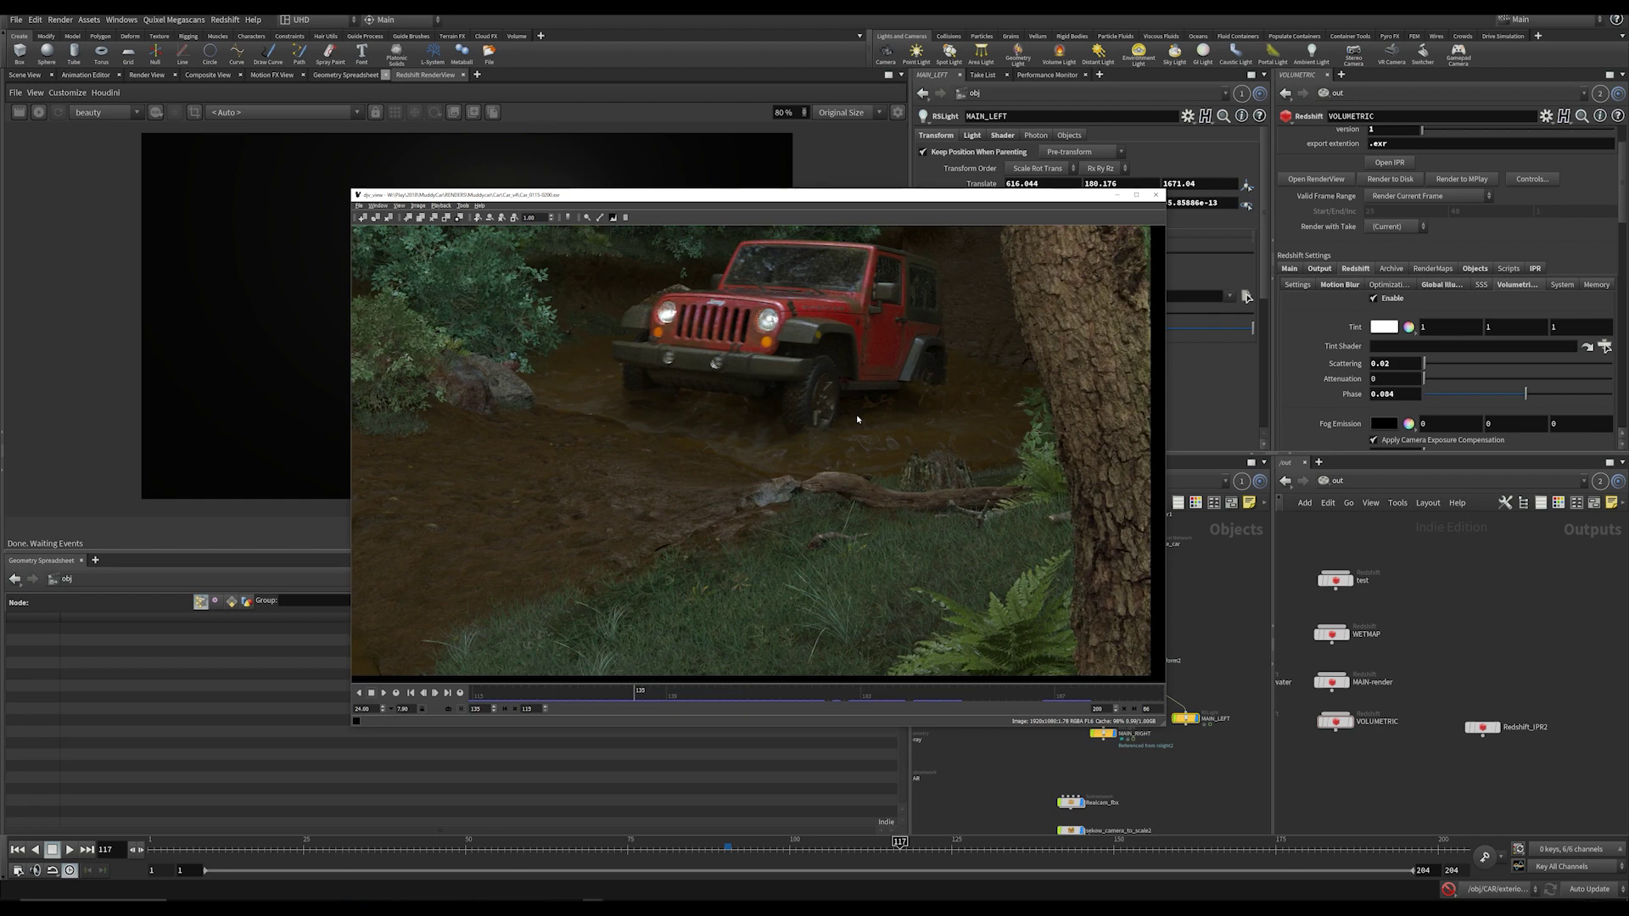
click(998, 770)
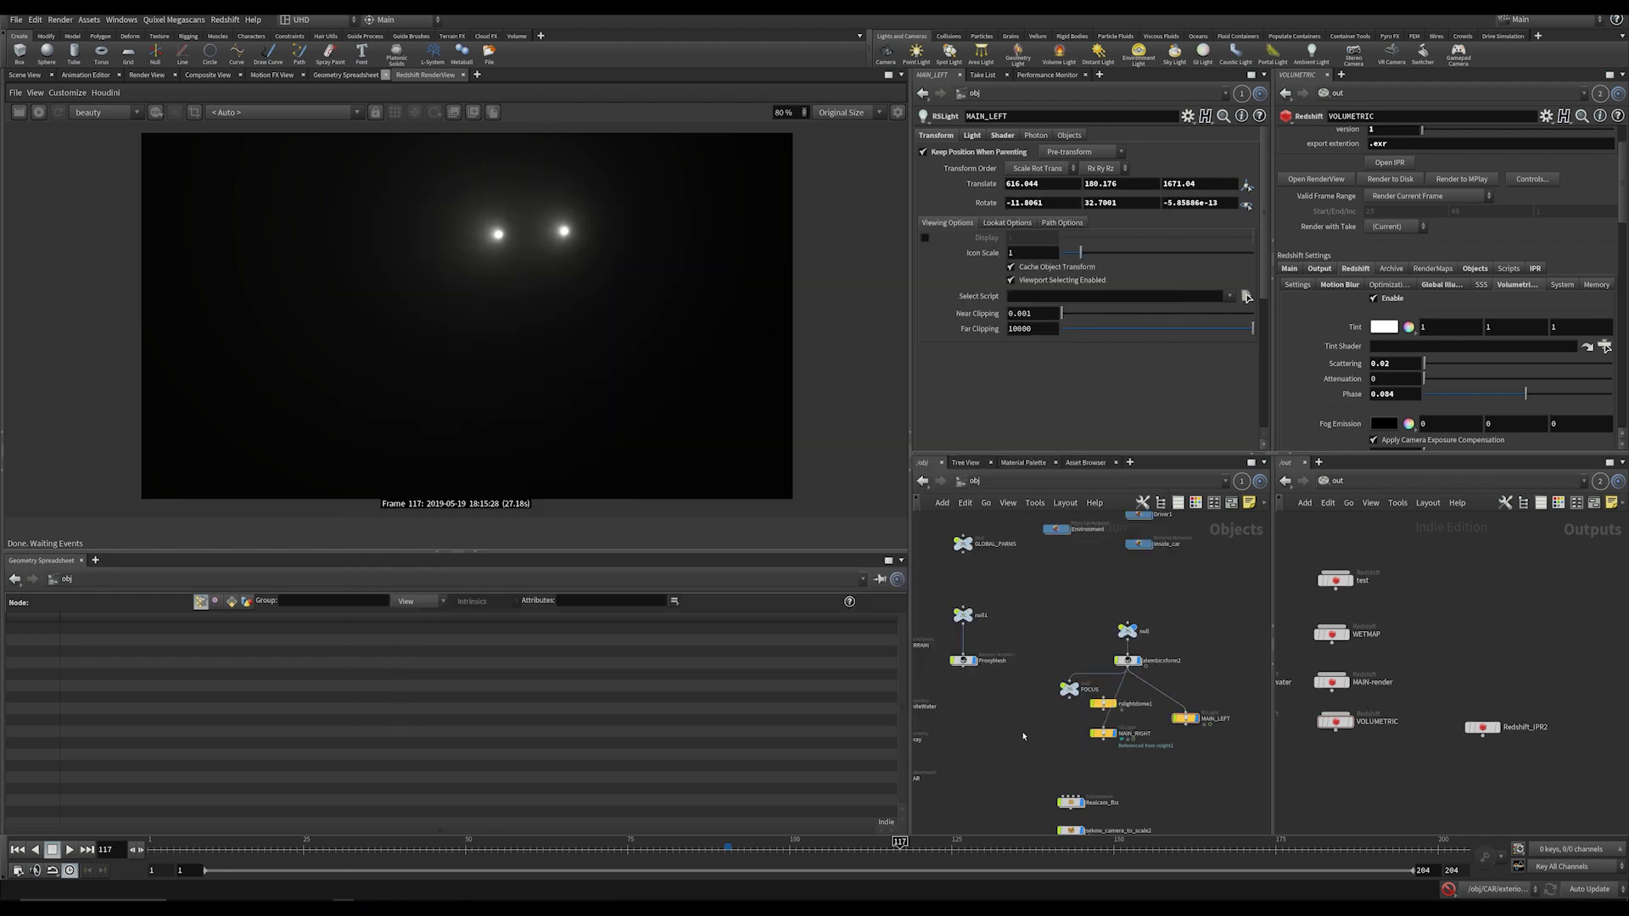
Step: Select the MAIN_RIGHT light, and look over the surrounding nodes in the object network
scroll(1170, 720, up, 3)
drag(1053, 765, 1208, 727)
scroll(1183, 624, down, 3)
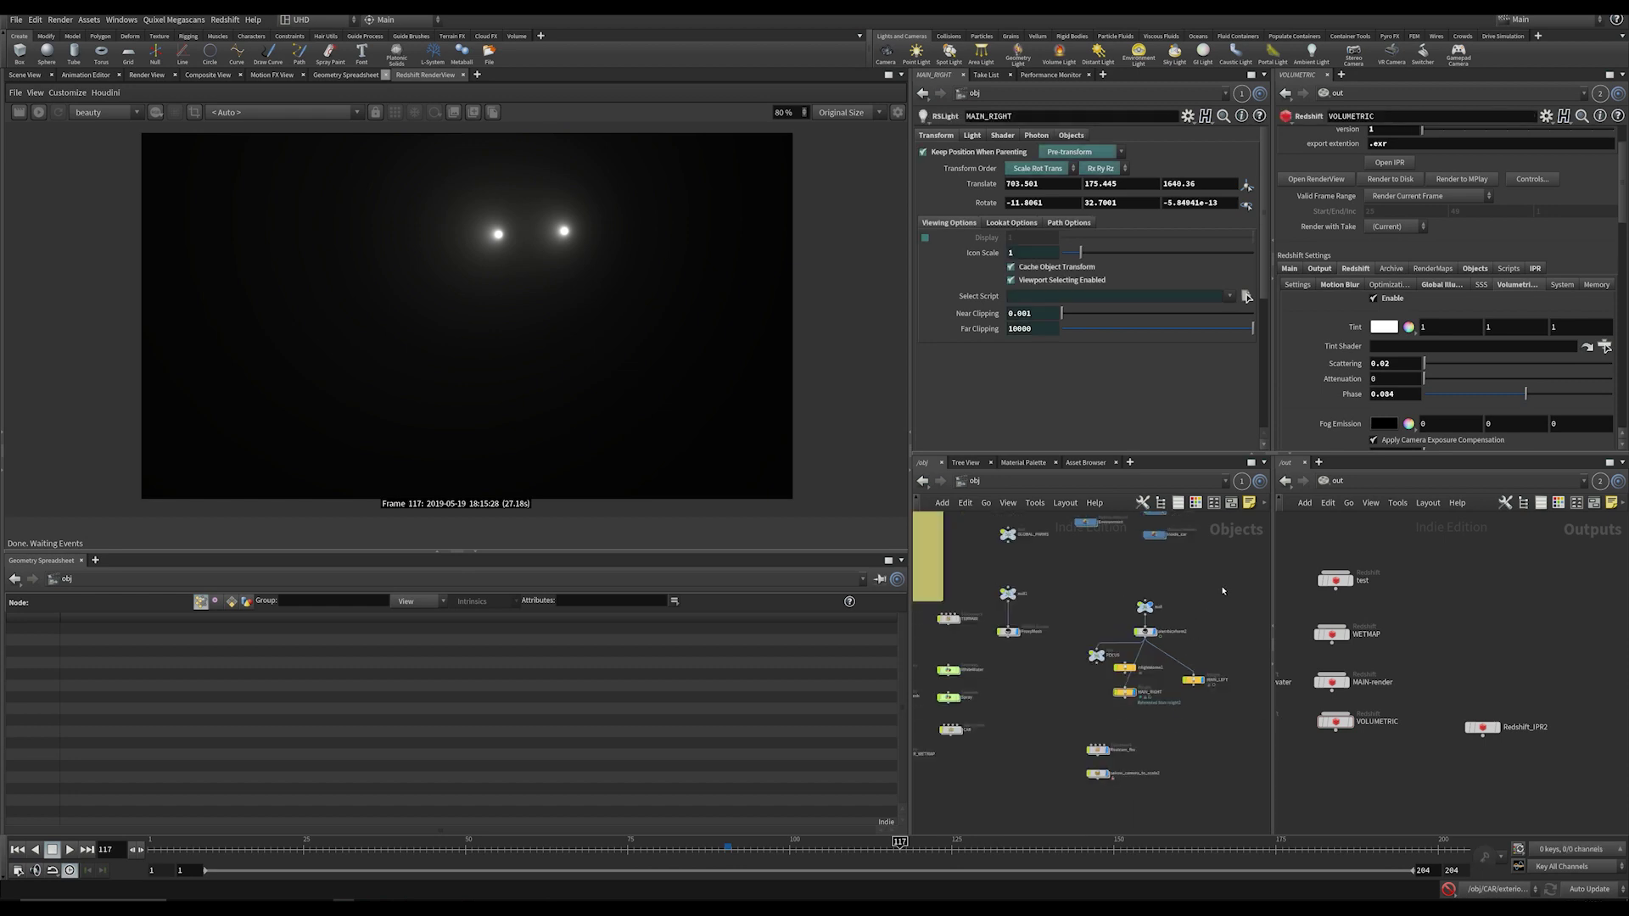
scroll(1121, 644, up, 2)
mouse_move(1120, 644)
middle_down()
mouse_move(1128, 658)
mouse_move(1175, 644)
mouse_move(1134, 633)
middle_up()
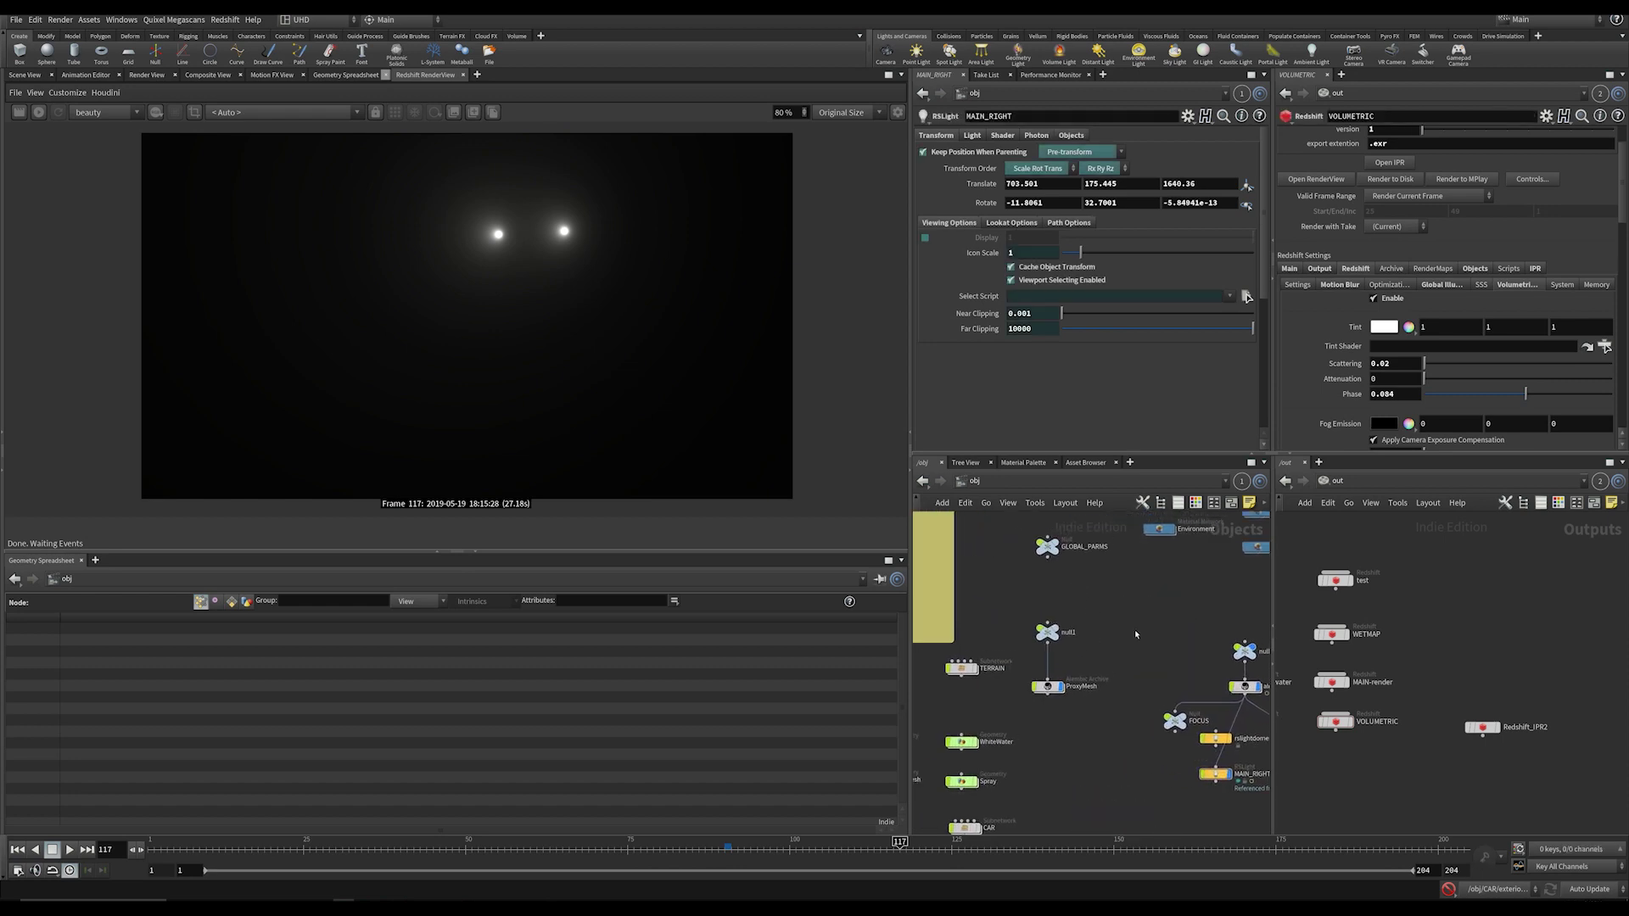
Step: Look over the light, camera and geometry nodes in the object network and the render nodes in the output network
scroll(1135, 626, down, 3)
middle_drag(1382, 614, 1430, 622)
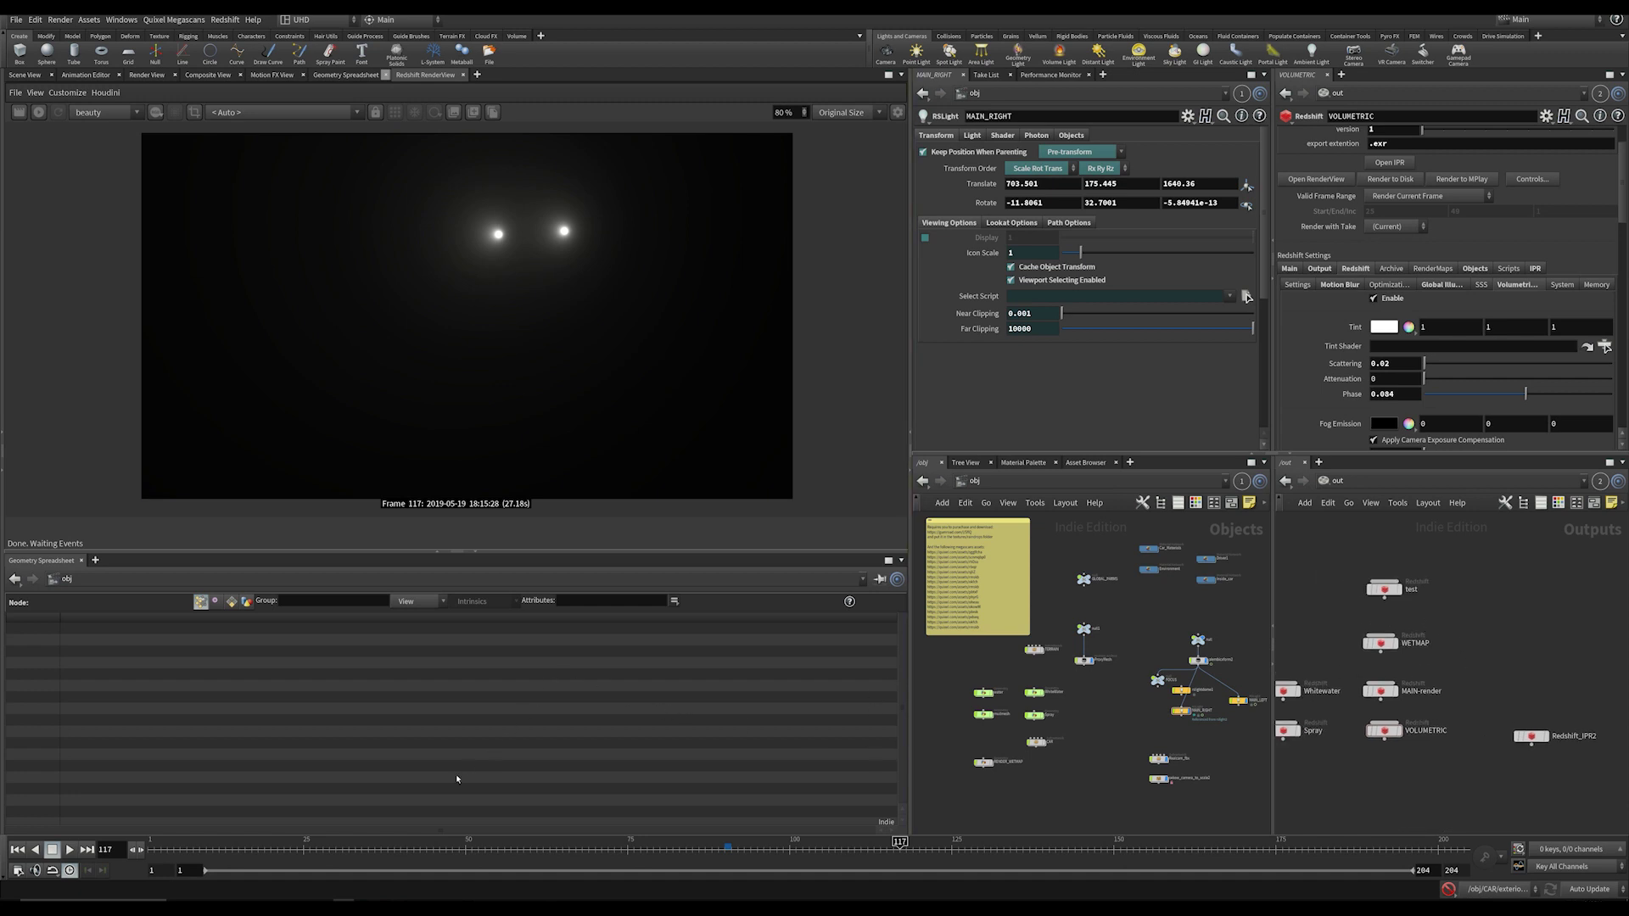
scroll(1027, 765, up, 3)
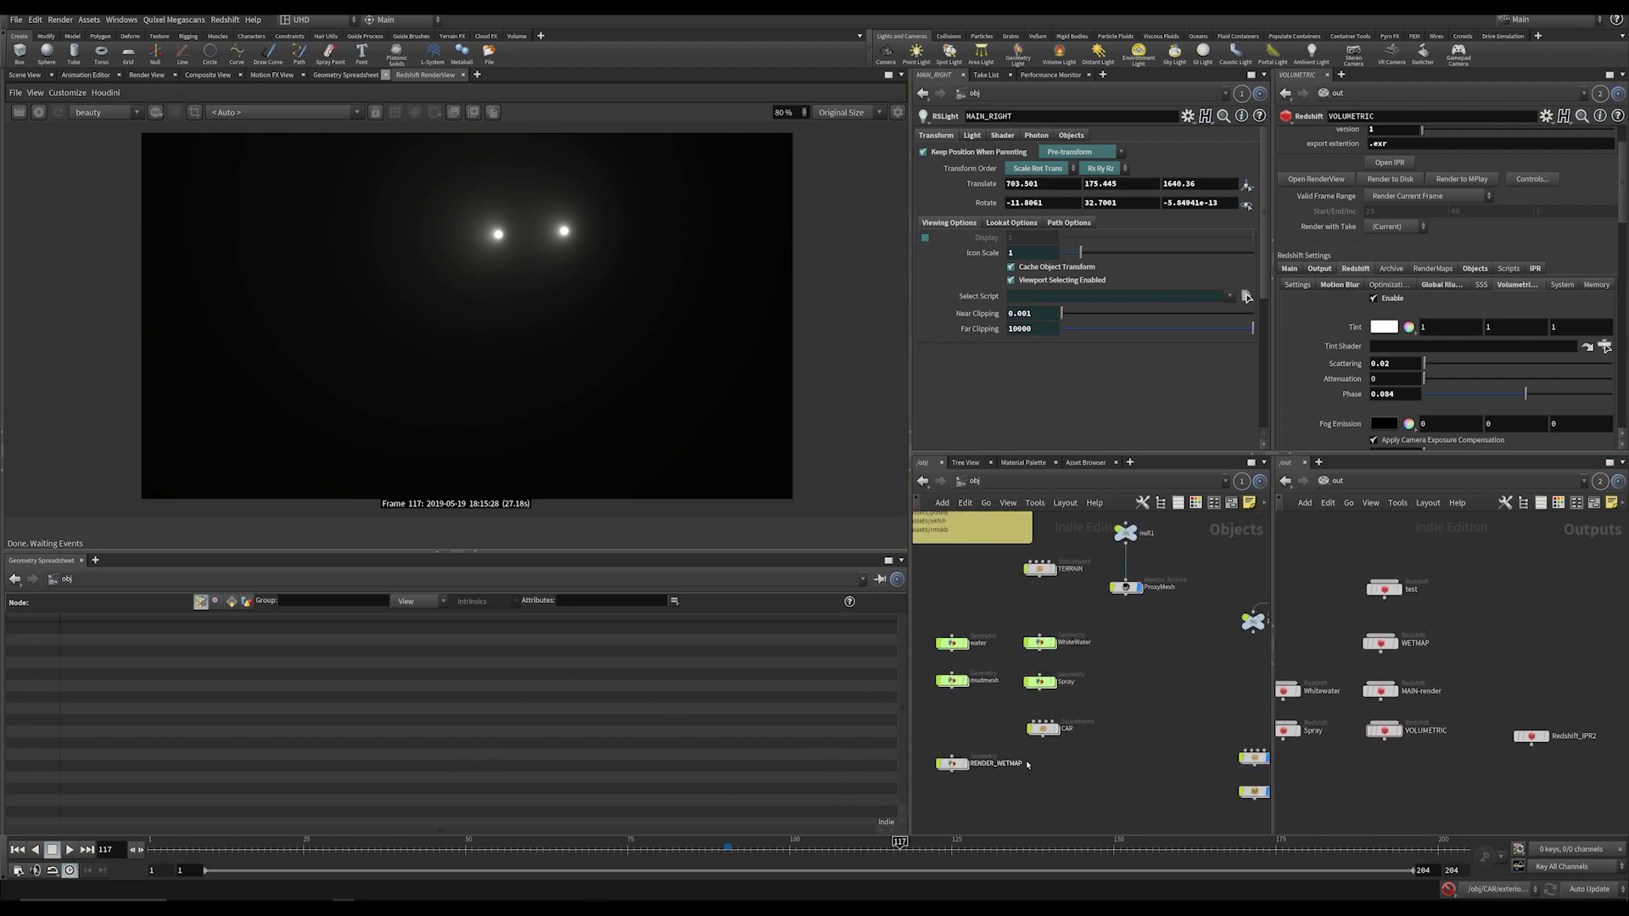
middle_drag(1152, 684, 1211, 767)
scroll(1211, 767, down, 3)
middle_drag(1234, 617, 1080, 639)
scroll(1126, 630, up, 3)
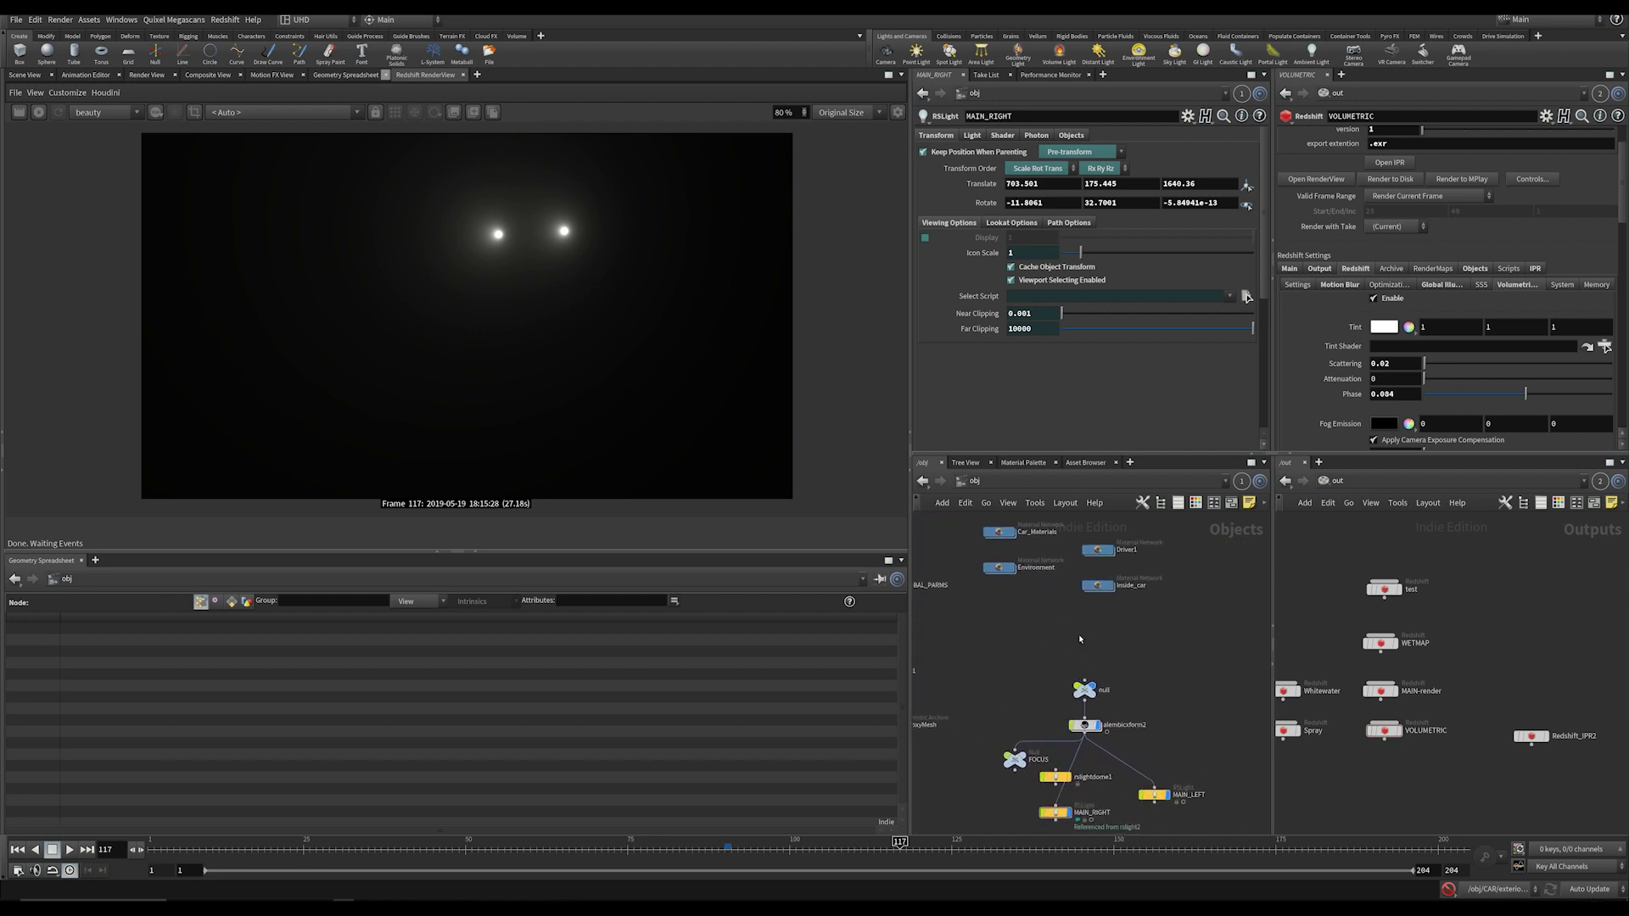
middle_drag(1089, 747, 1113, 619)
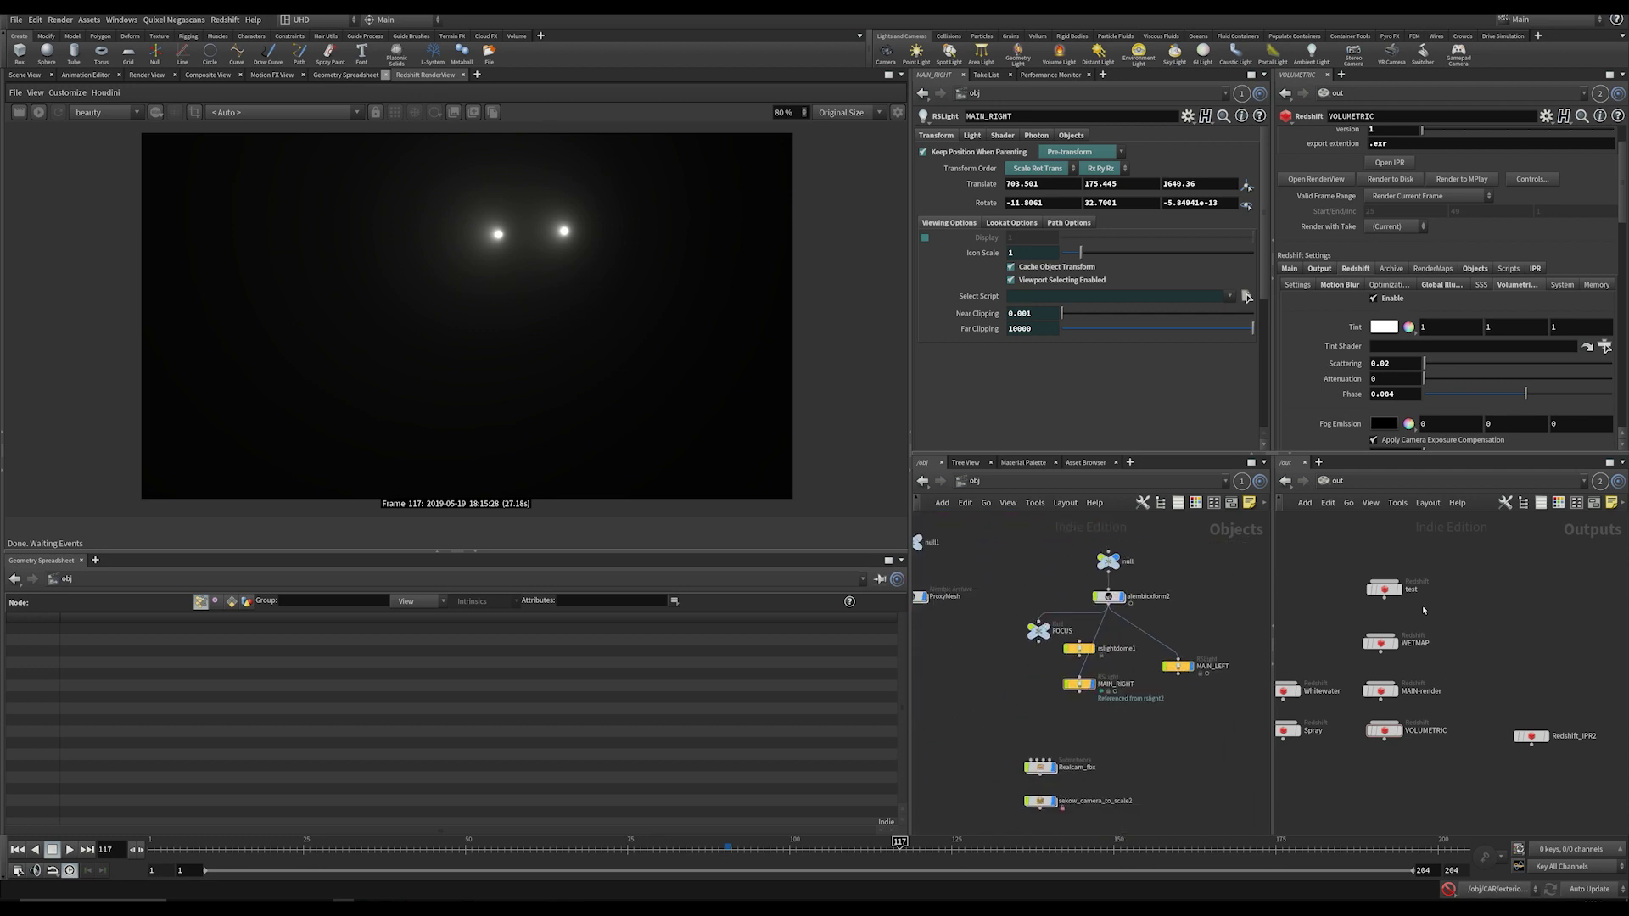
middle_drag(1305, 635, 1323, 633)
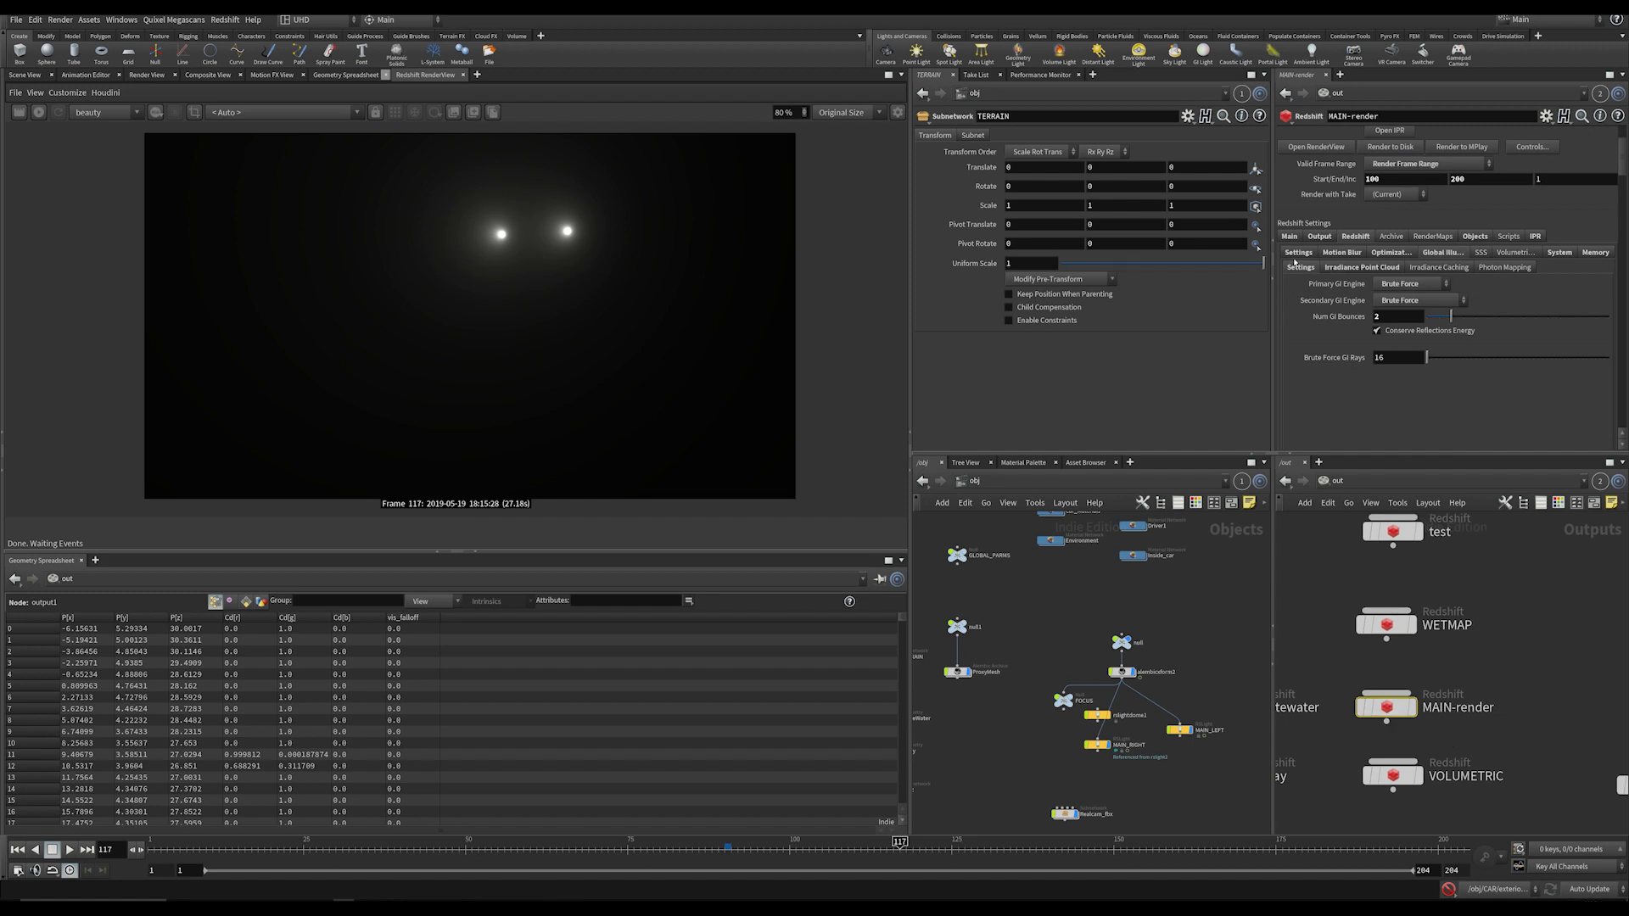
Step: Examine the MAIN-render node's unified sampling settings and its reflection, refraction and AO sample overrides
click(1295, 258)
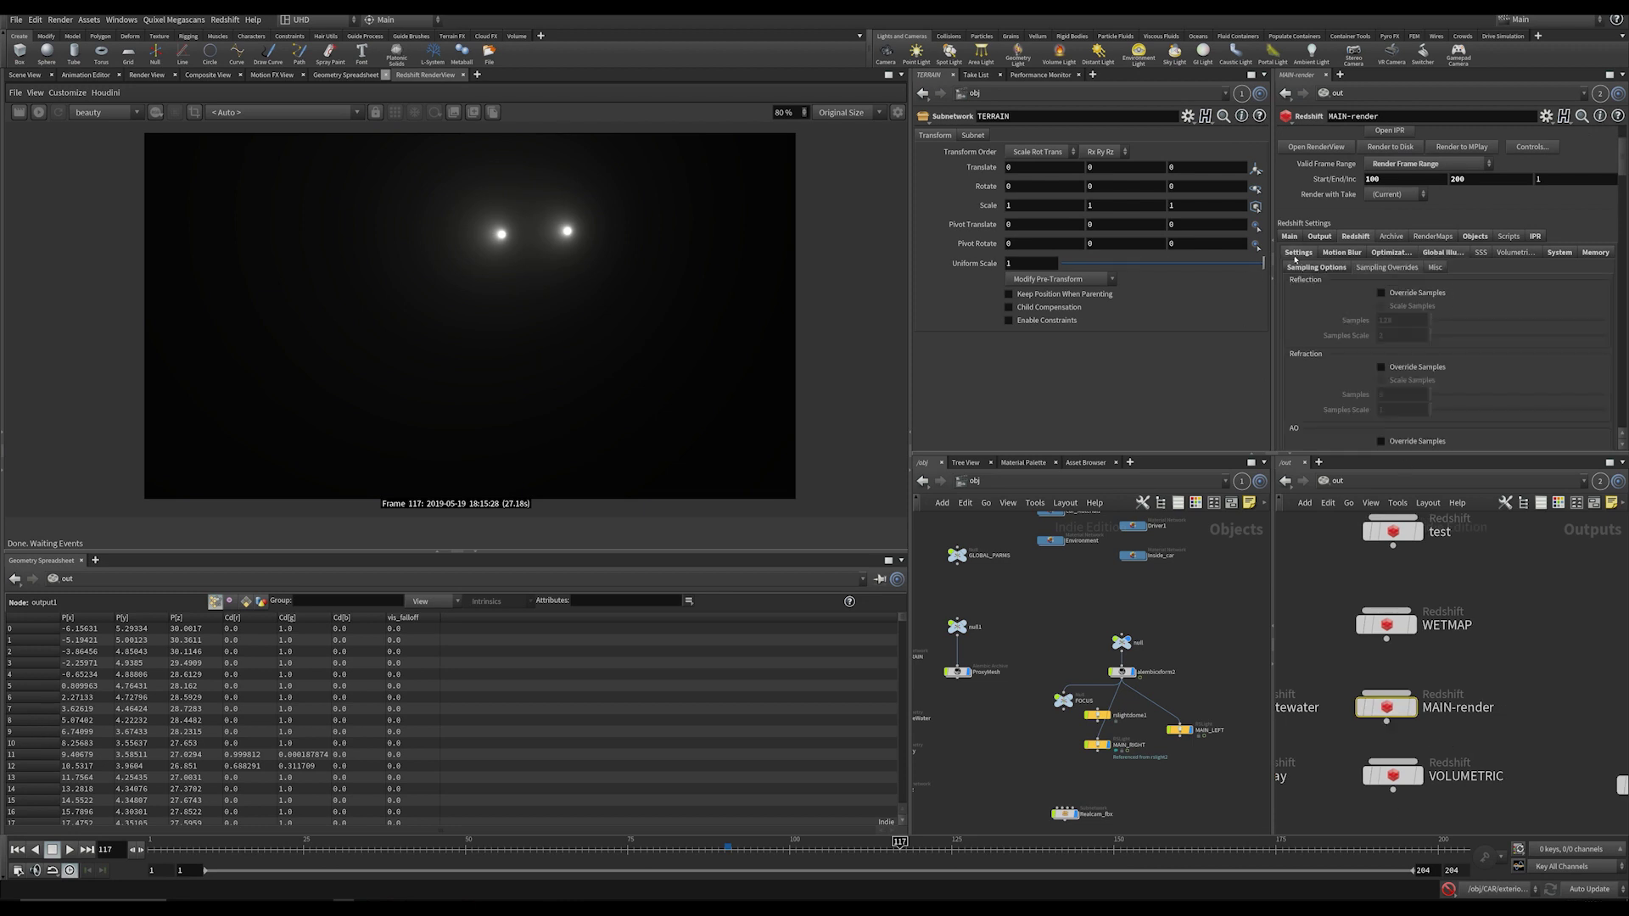
click(1331, 267)
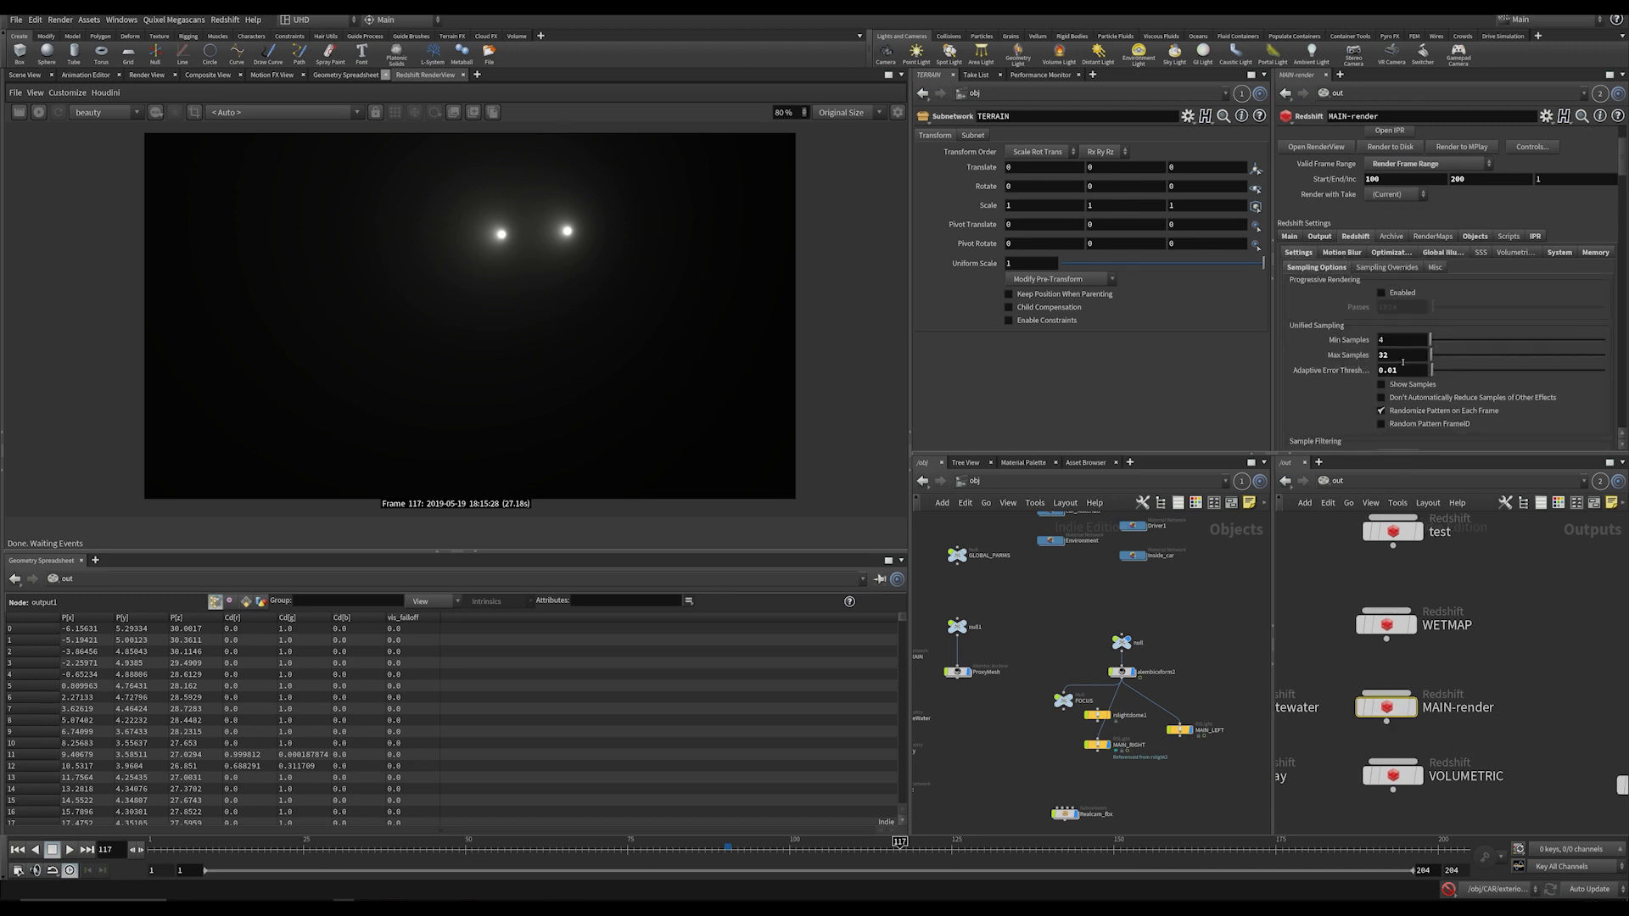
click(1348, 359)
click(1546, 644)
scroll(1458, 664, down, 5)
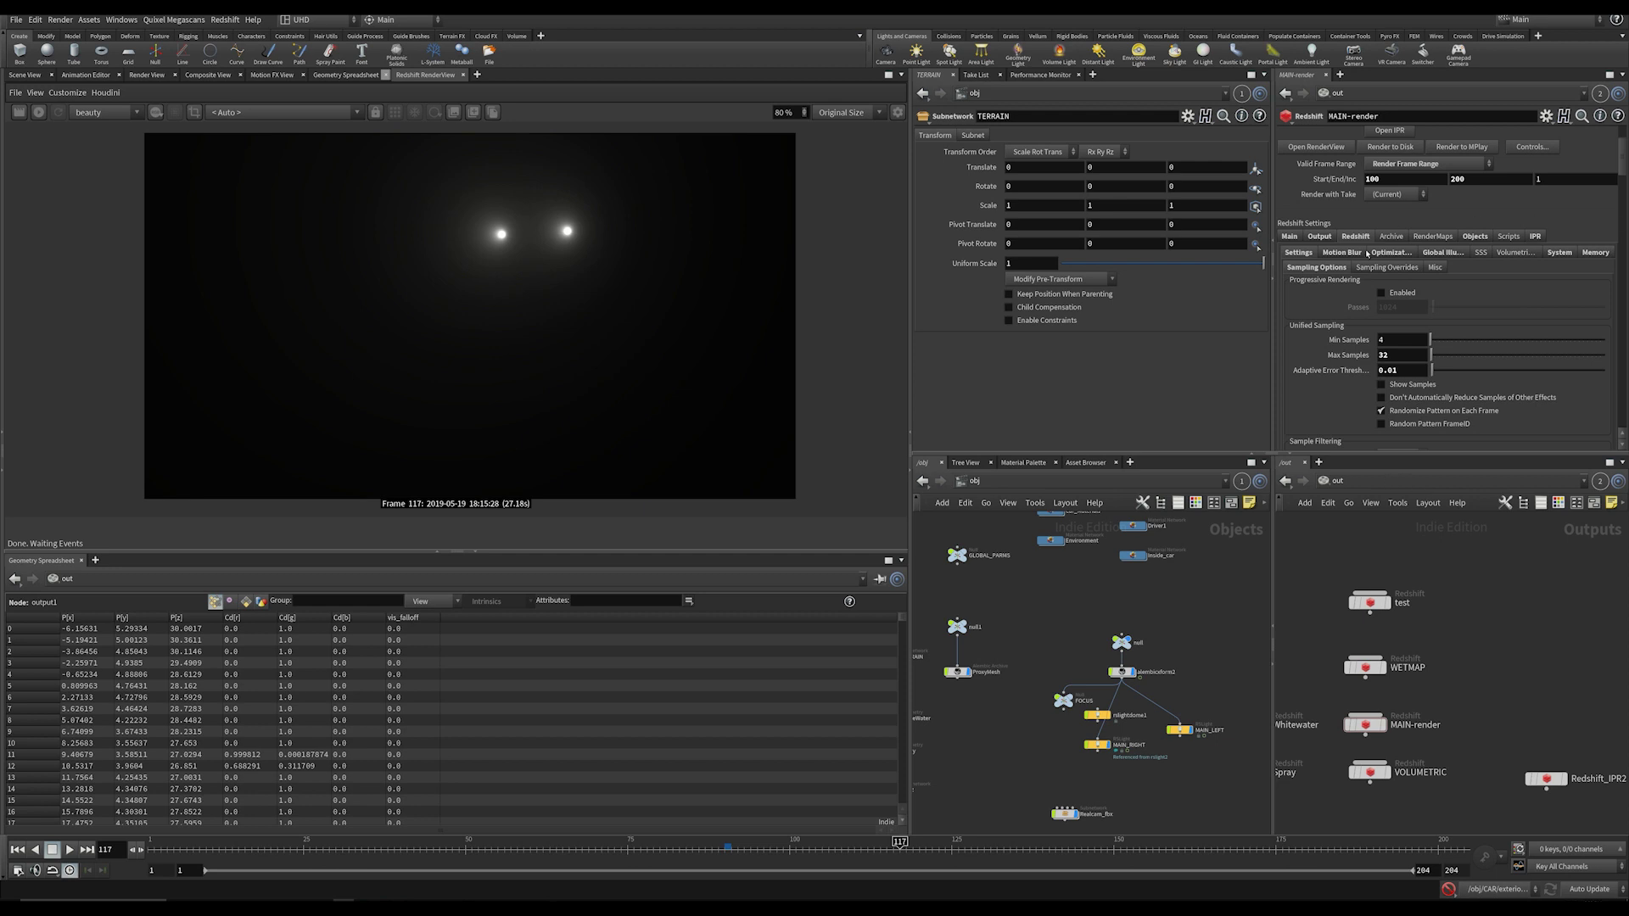
click(1387, 267)
mouse_move(1621, 167)
mouse_down()
mouse_move(1622, 224)
mouse_move(1622, 165)
mouse_up()
scroll(1621, 170, down, 4)
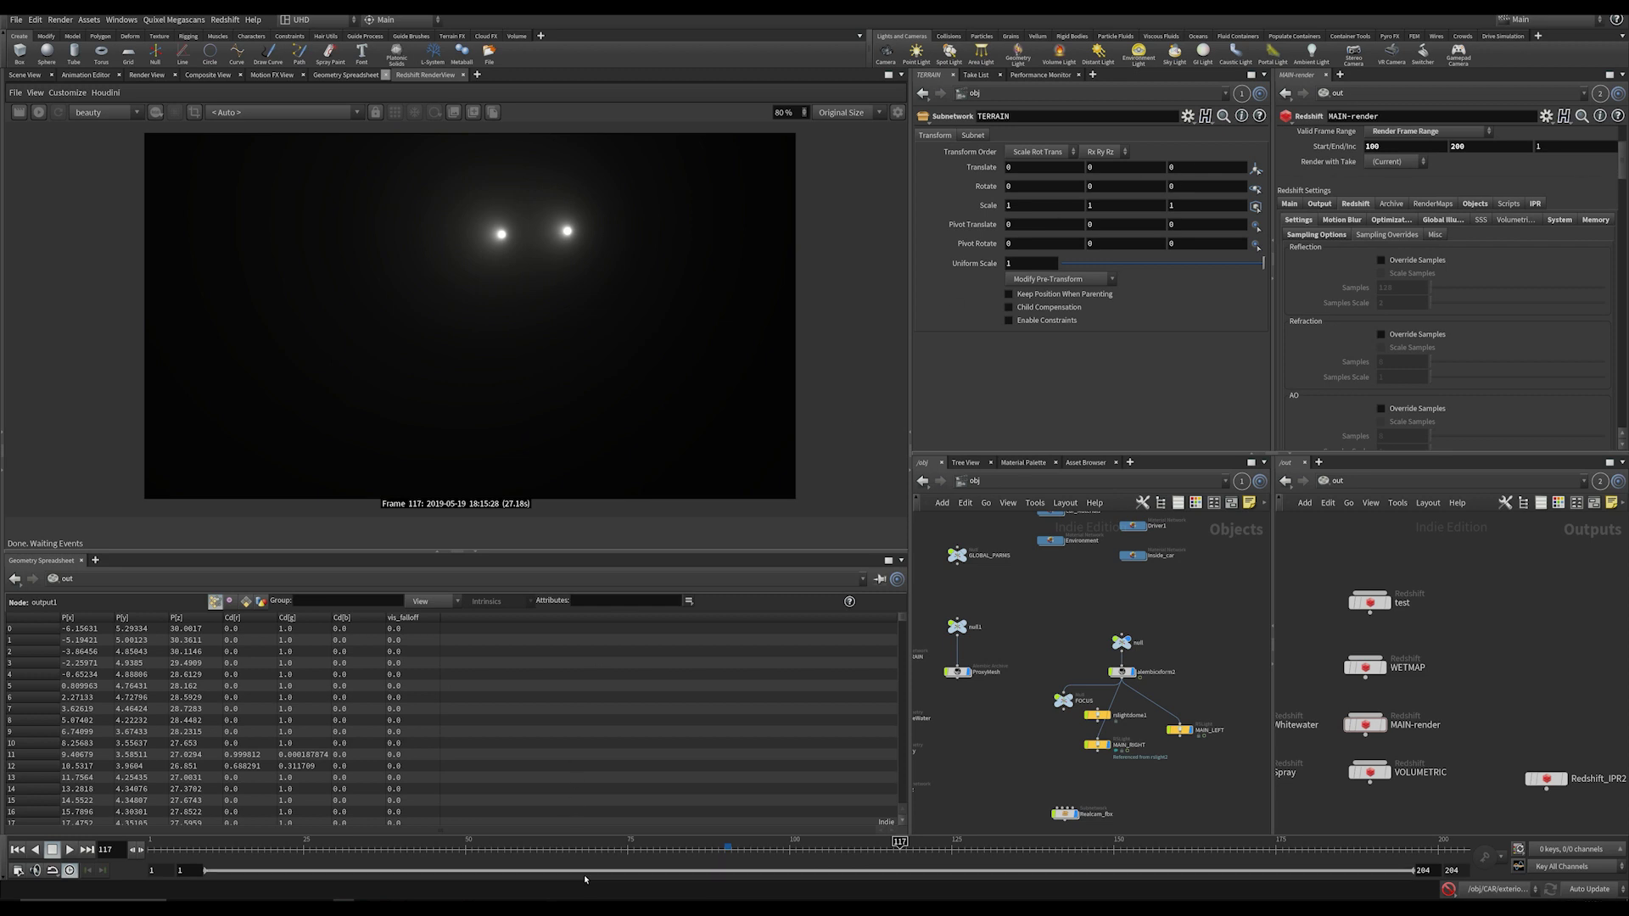
scroll(1430, 643, down, 2)
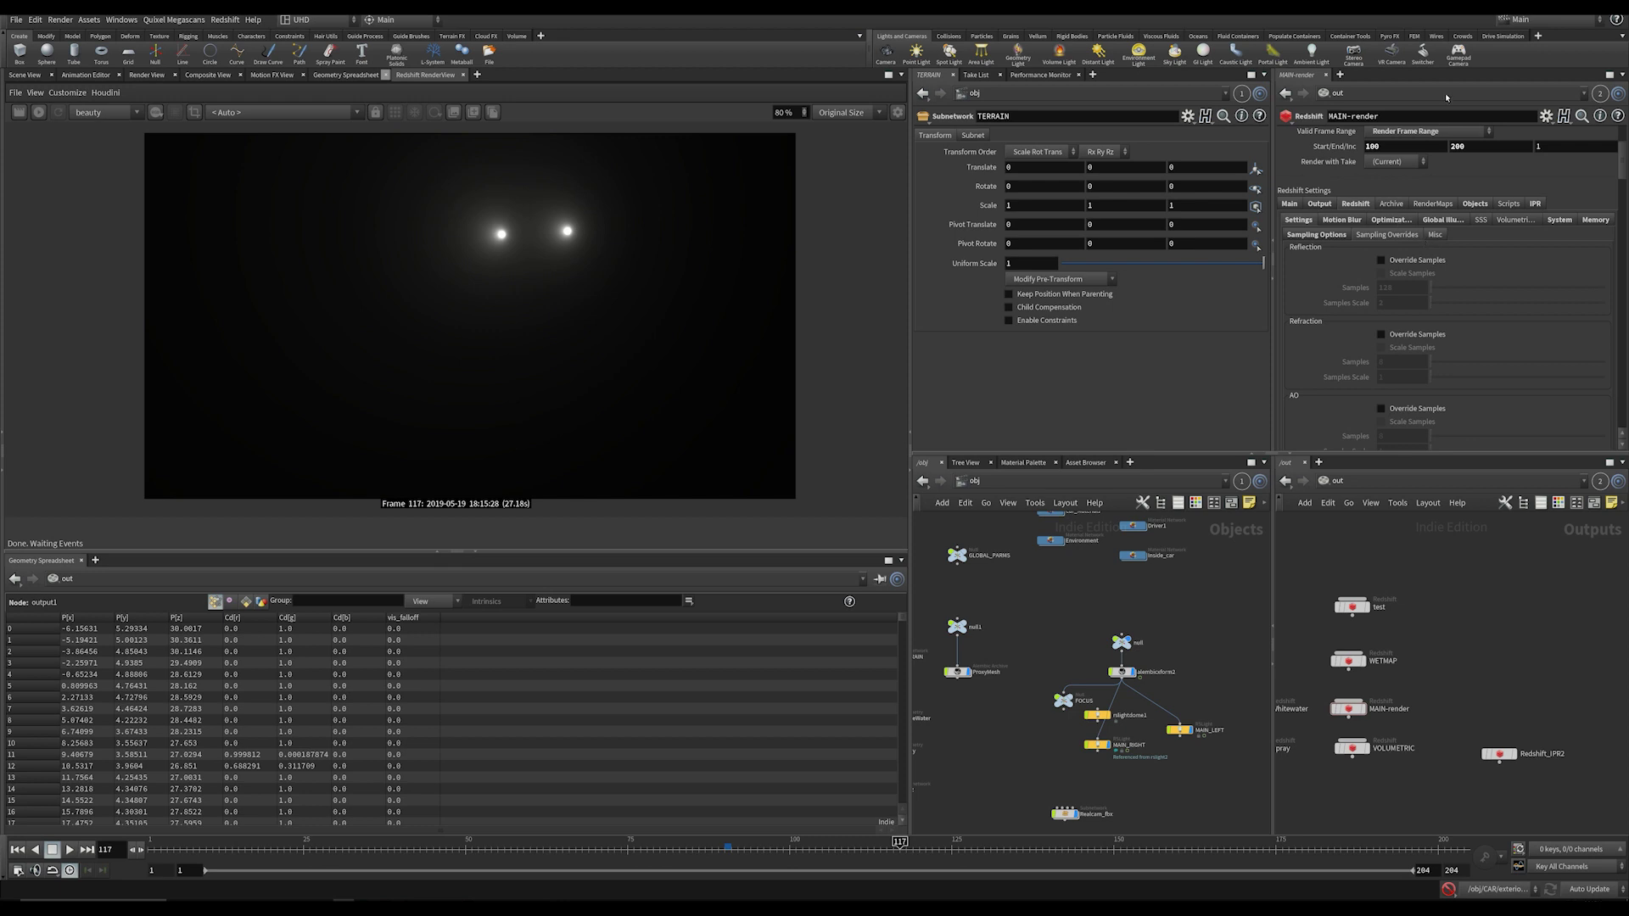
Step: Review MAIN-render's global illumination engines and its irradiance point cloud settings
click(1442, 220)
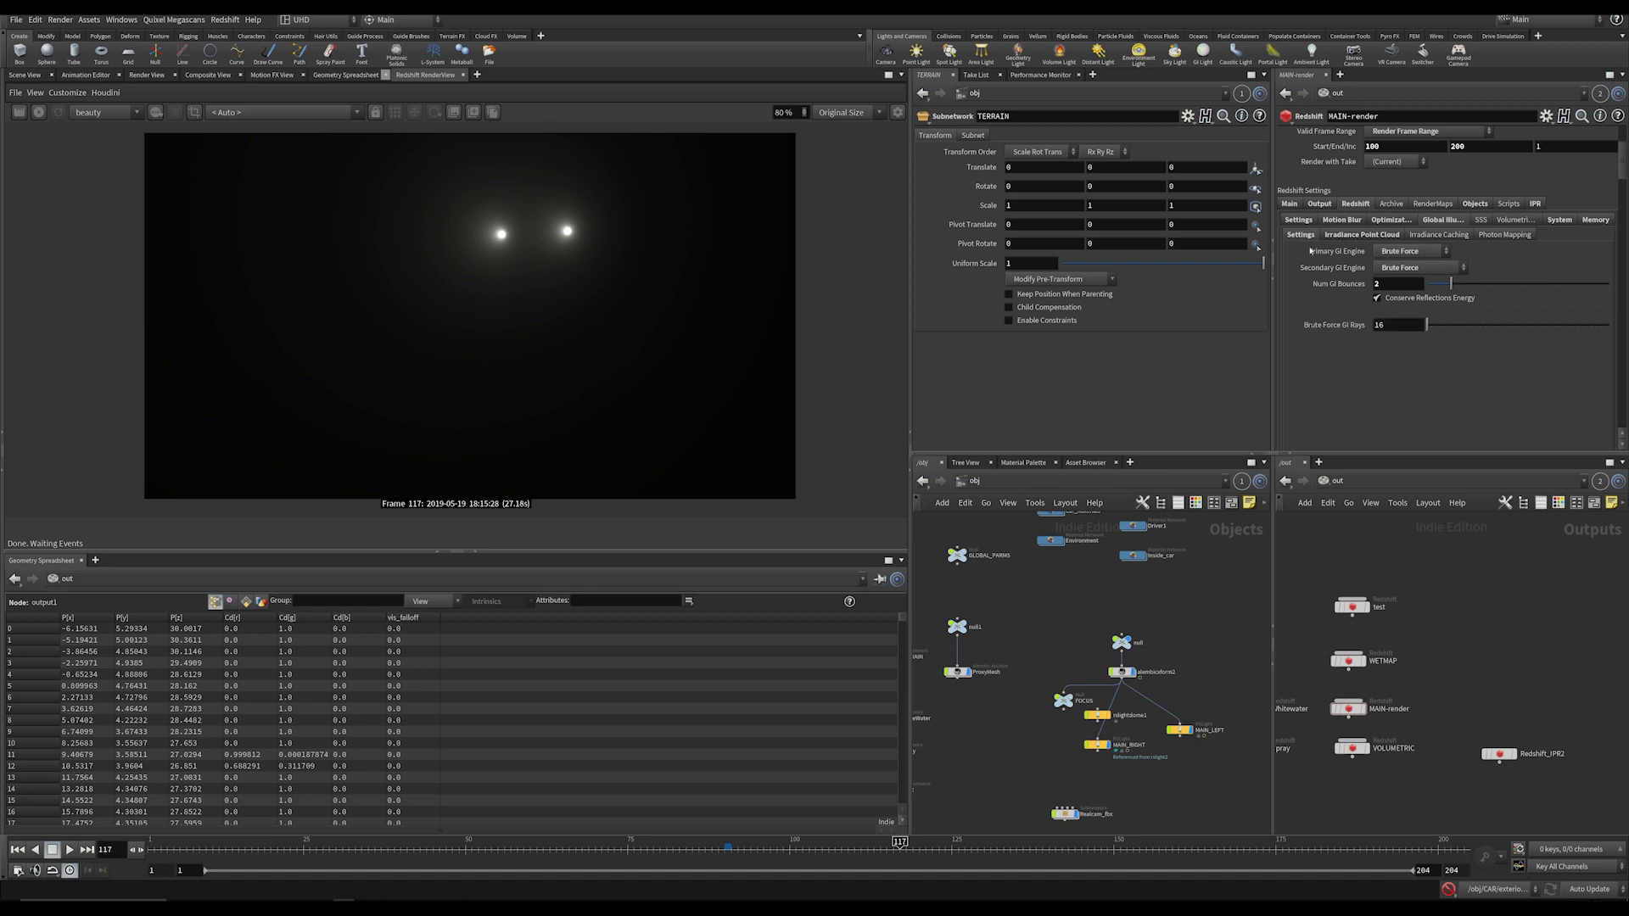
click(1358, 235)
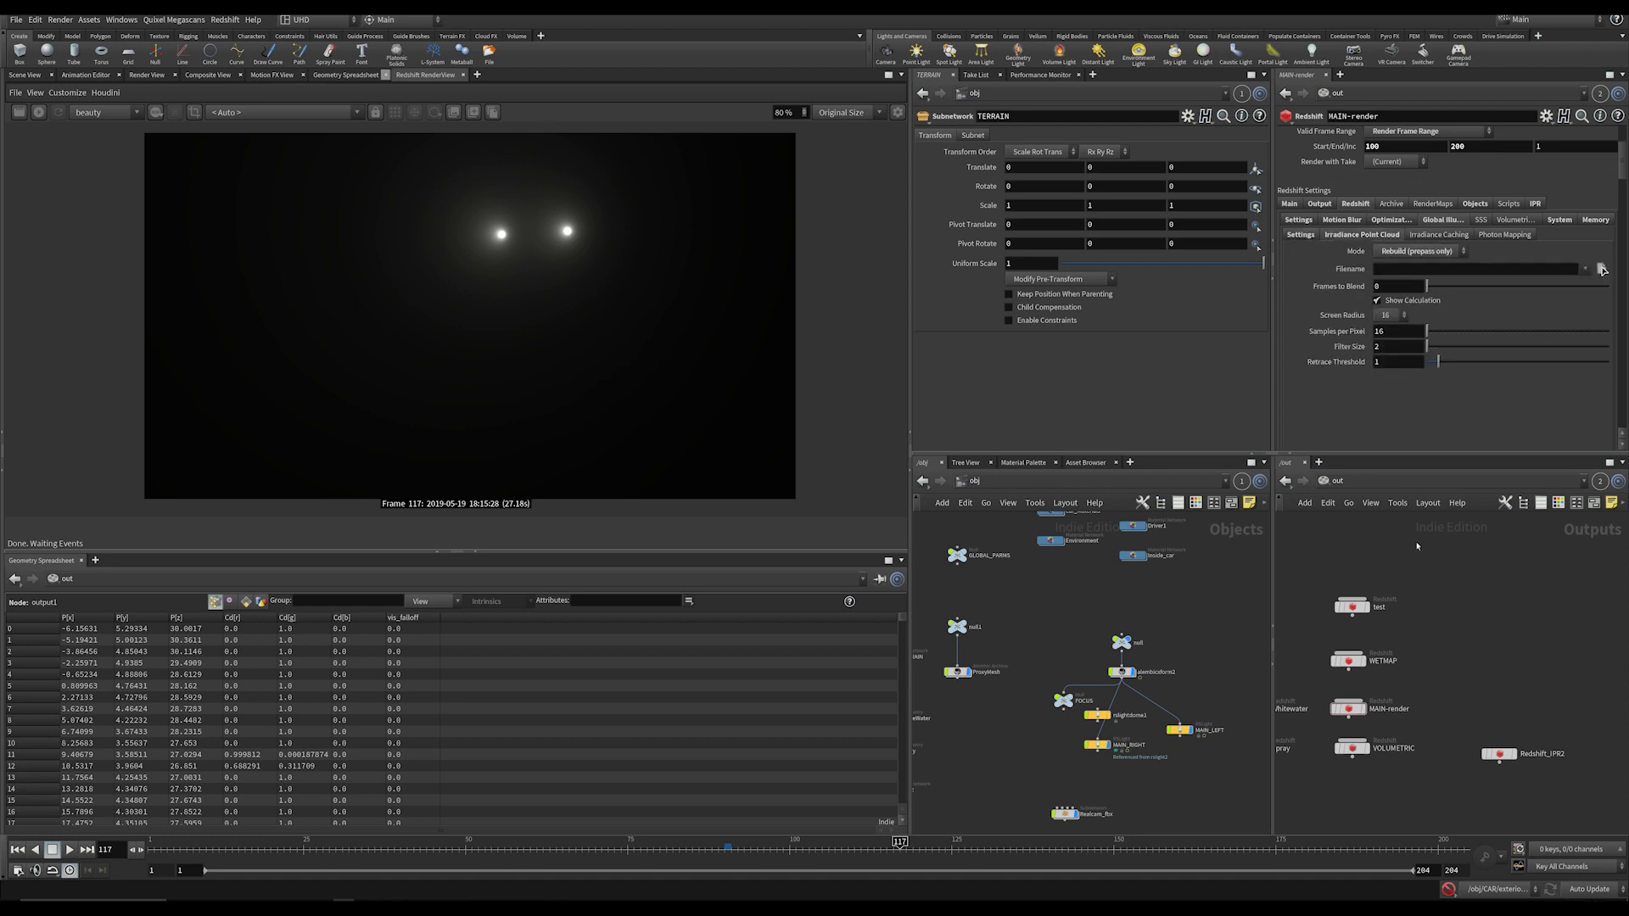
middle_drag(1451, 610, 1494, 572)
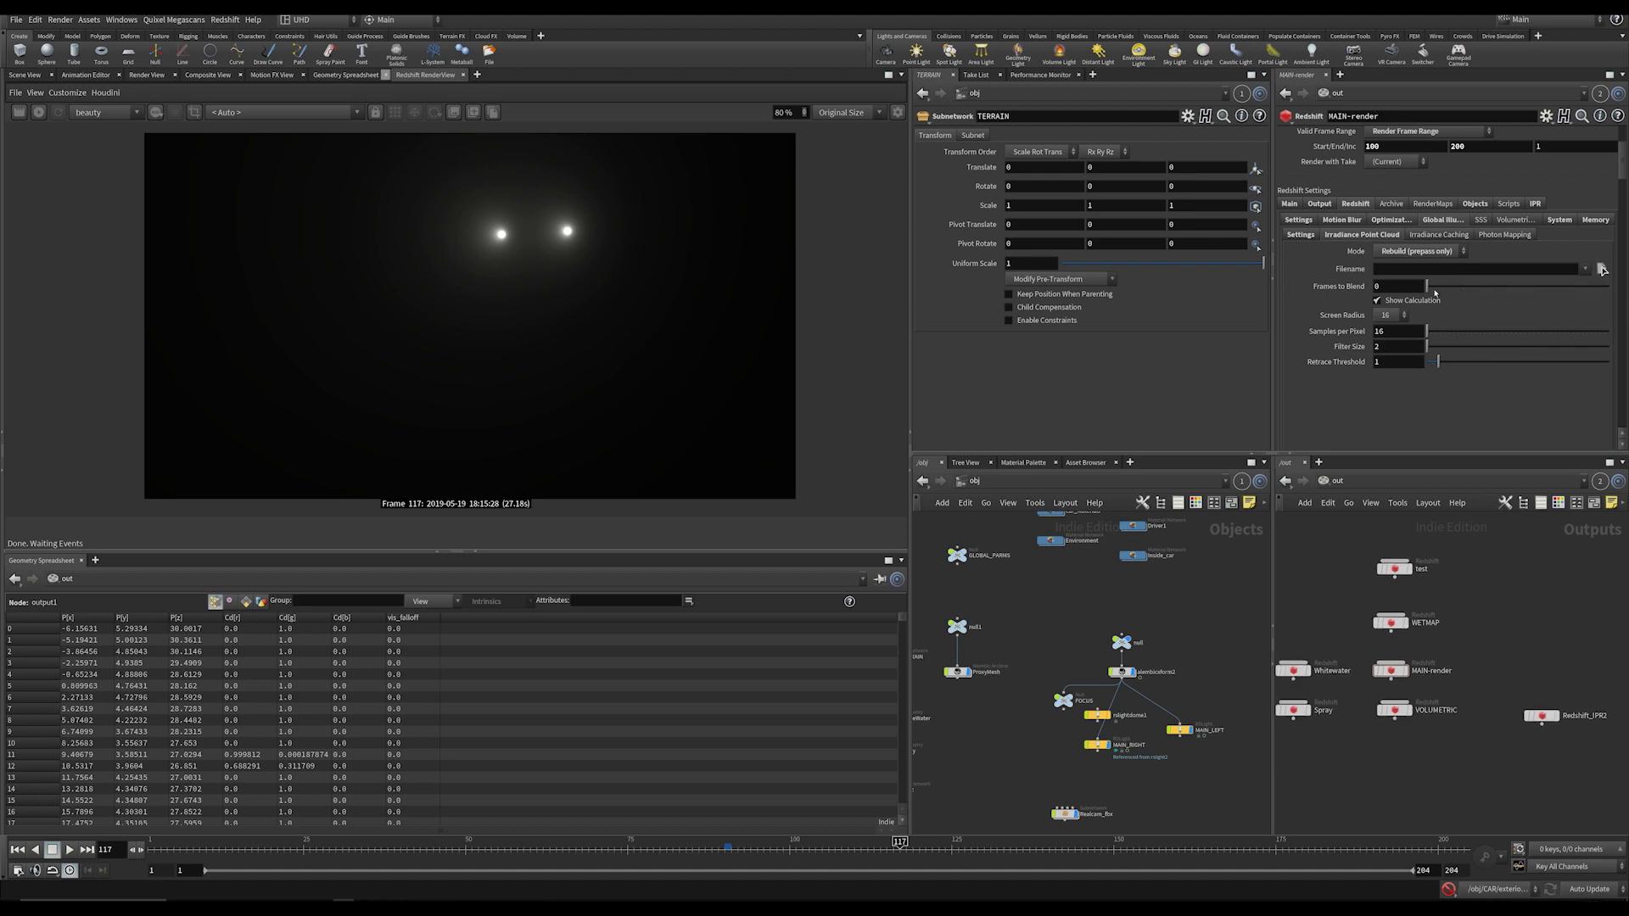
click(1304, 235)
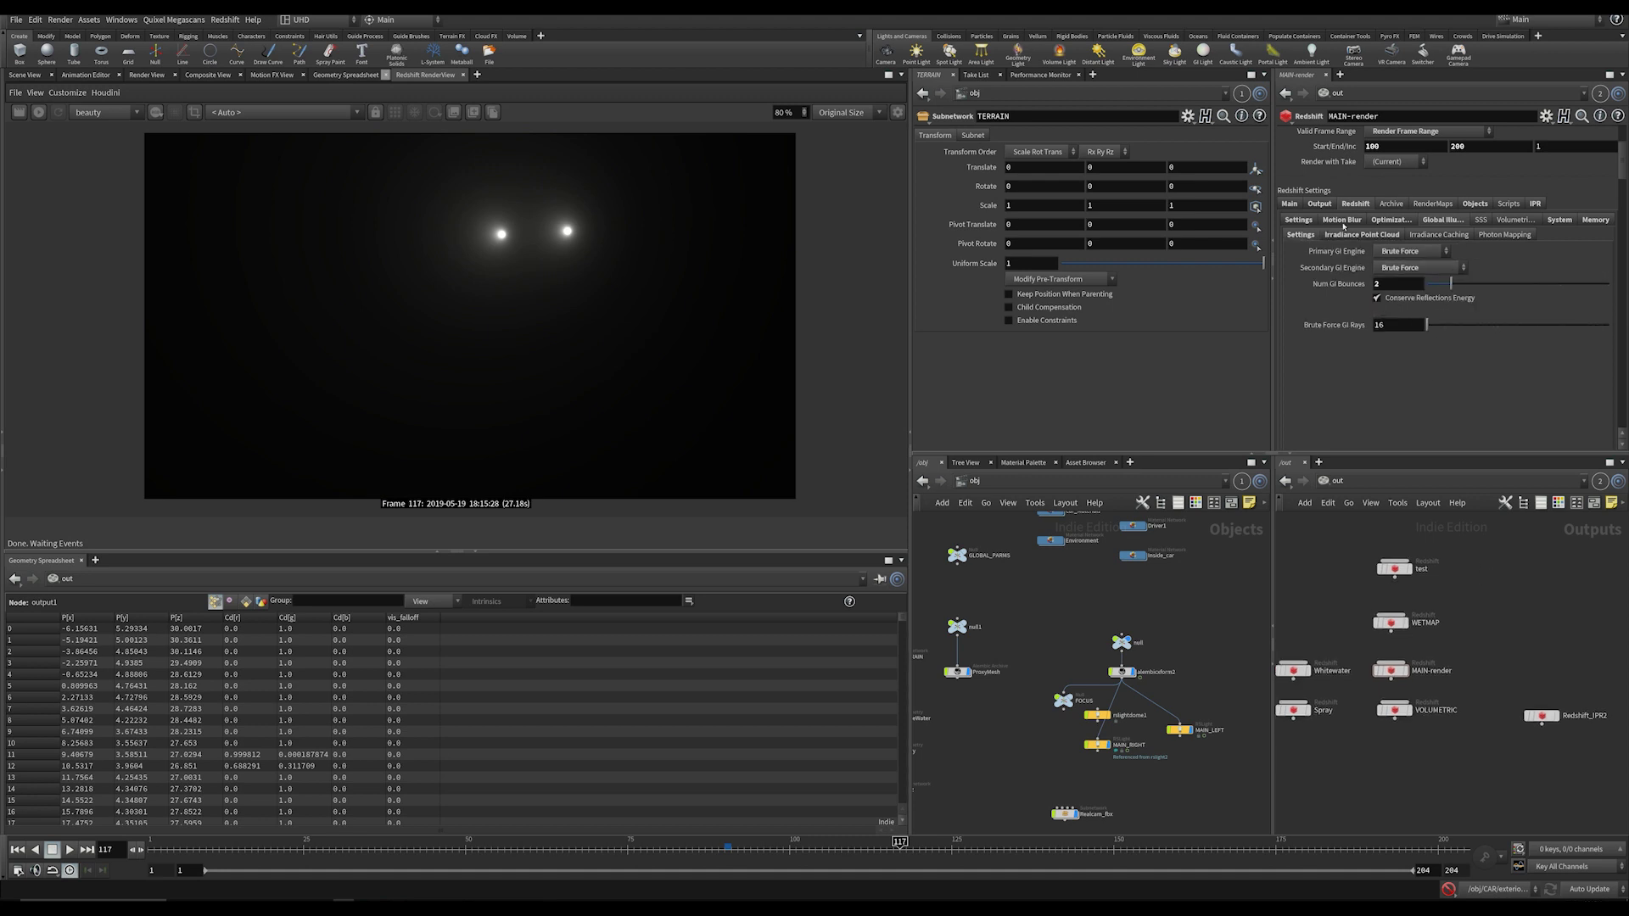
Step: Check MAIN-render's motion blur steps and shutter values, and go back to its unified sampling options
click(1343, 219)
click(1298, 220)
click(1342, 220)
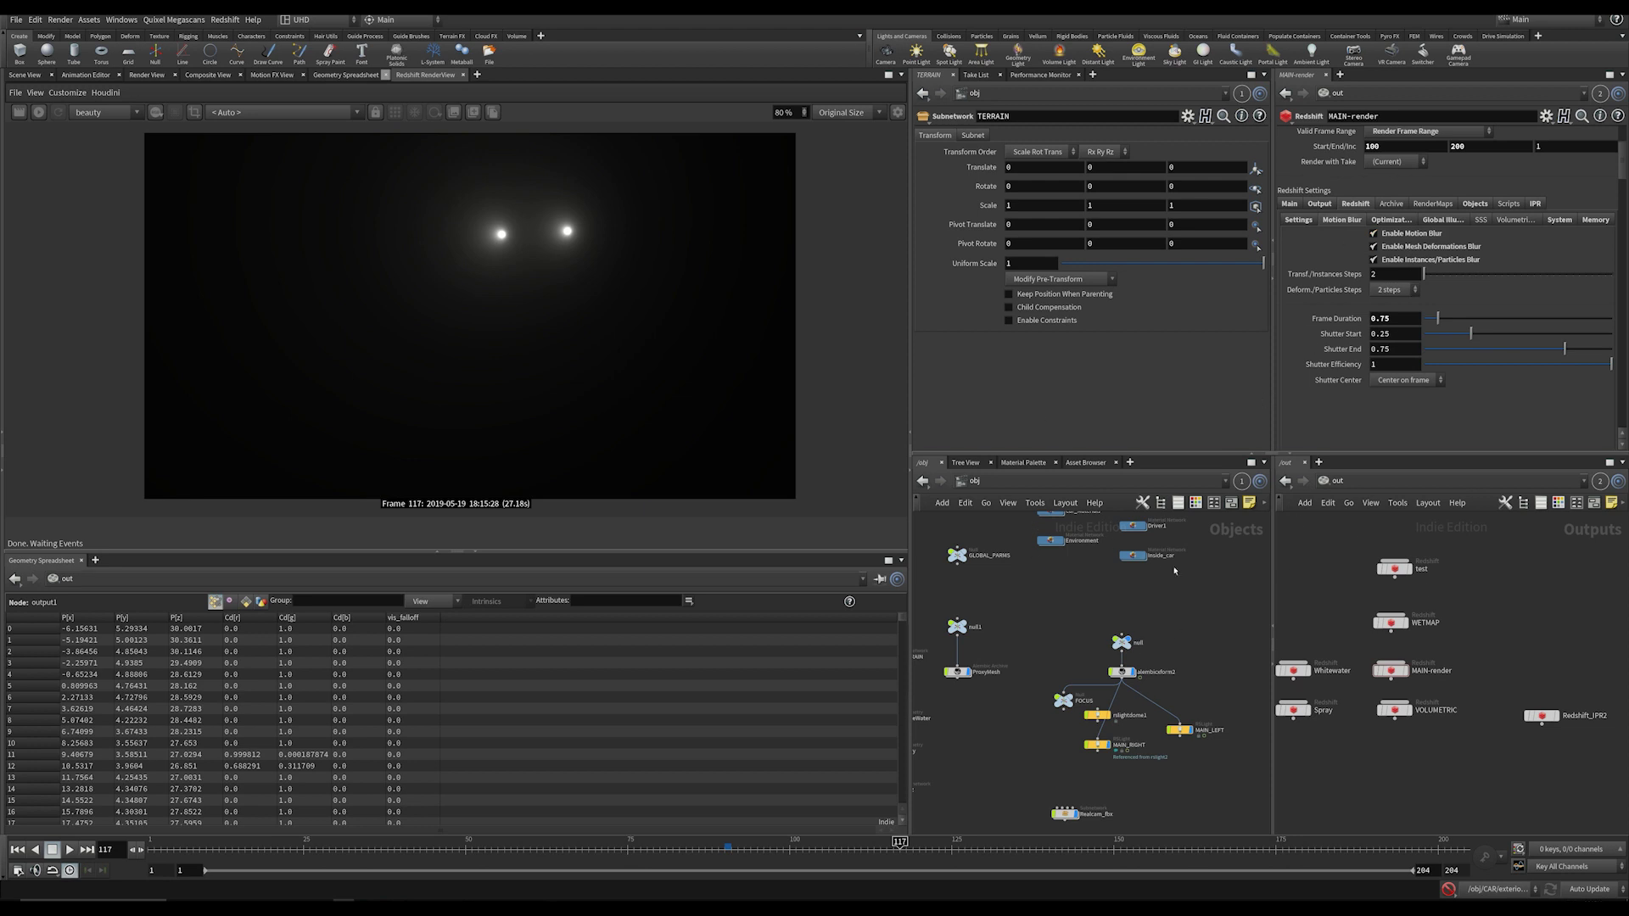
click(1301, 222)
scroll(1463, 663, up, 3)
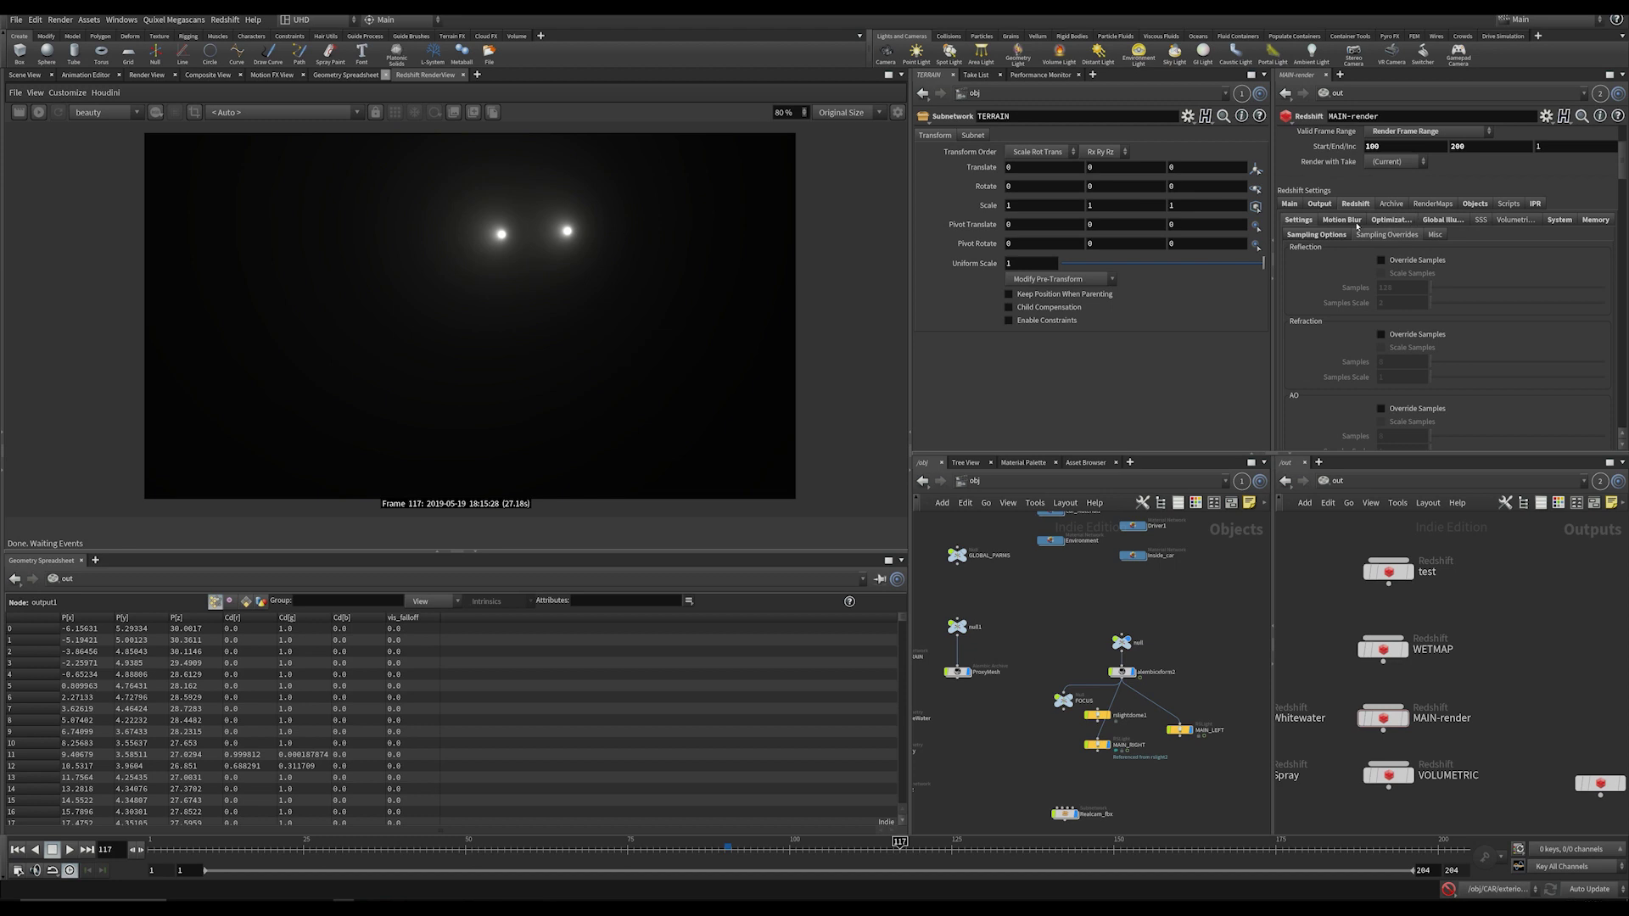
scroll(1409, 340, up, 5)
middle_drag(1399, 660, 1391, 628)
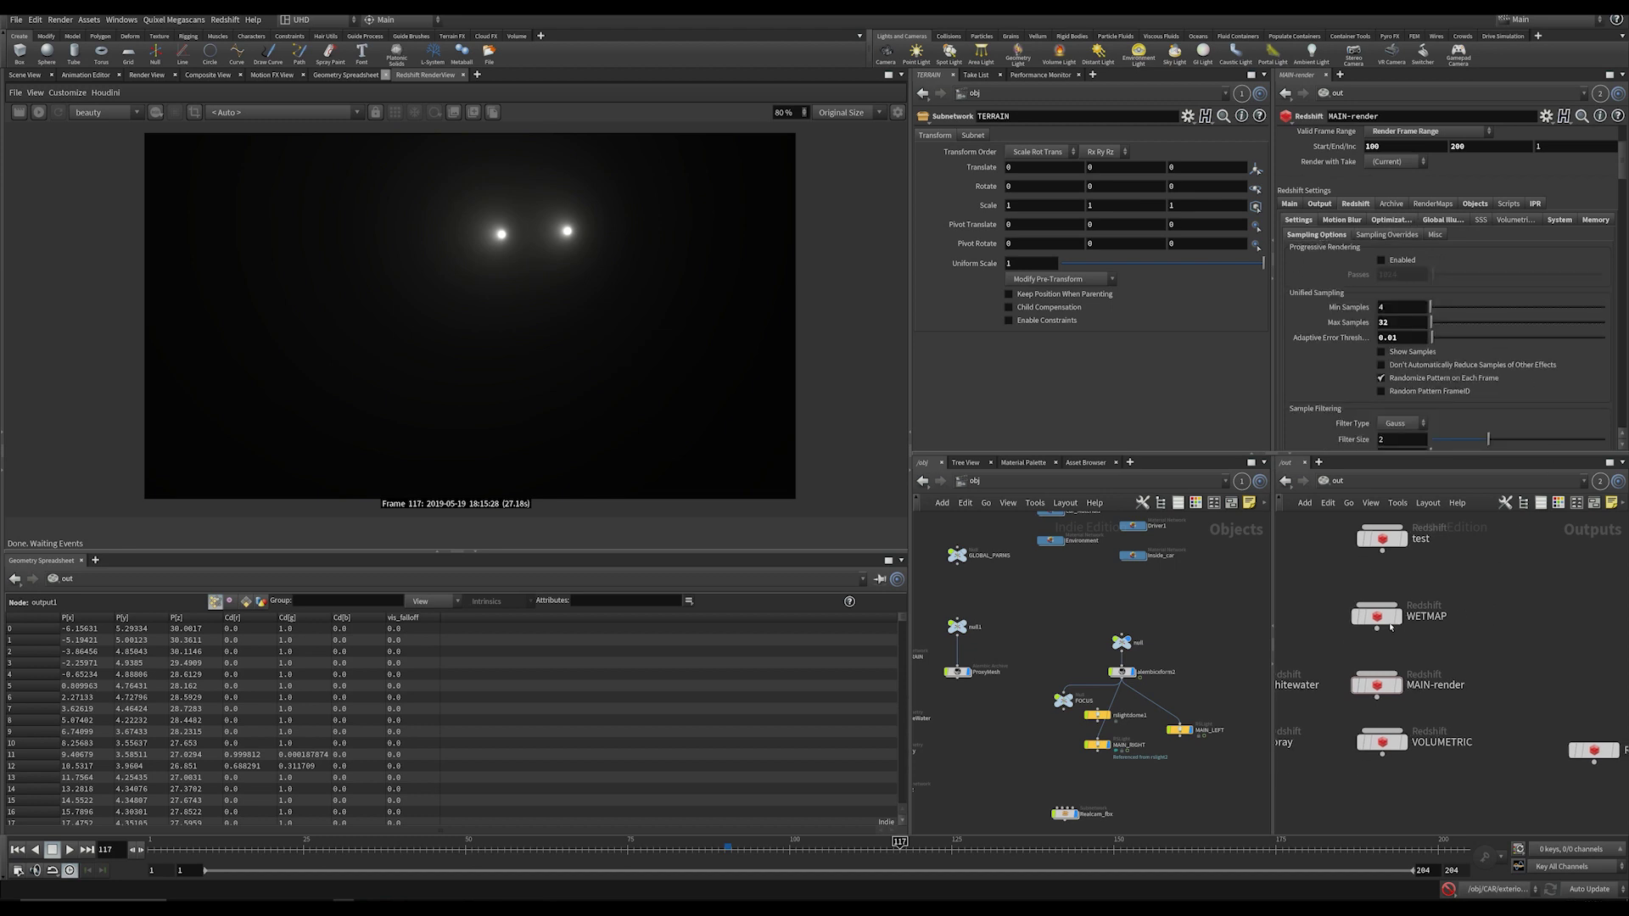
scroll(1075, 791, down, 3)
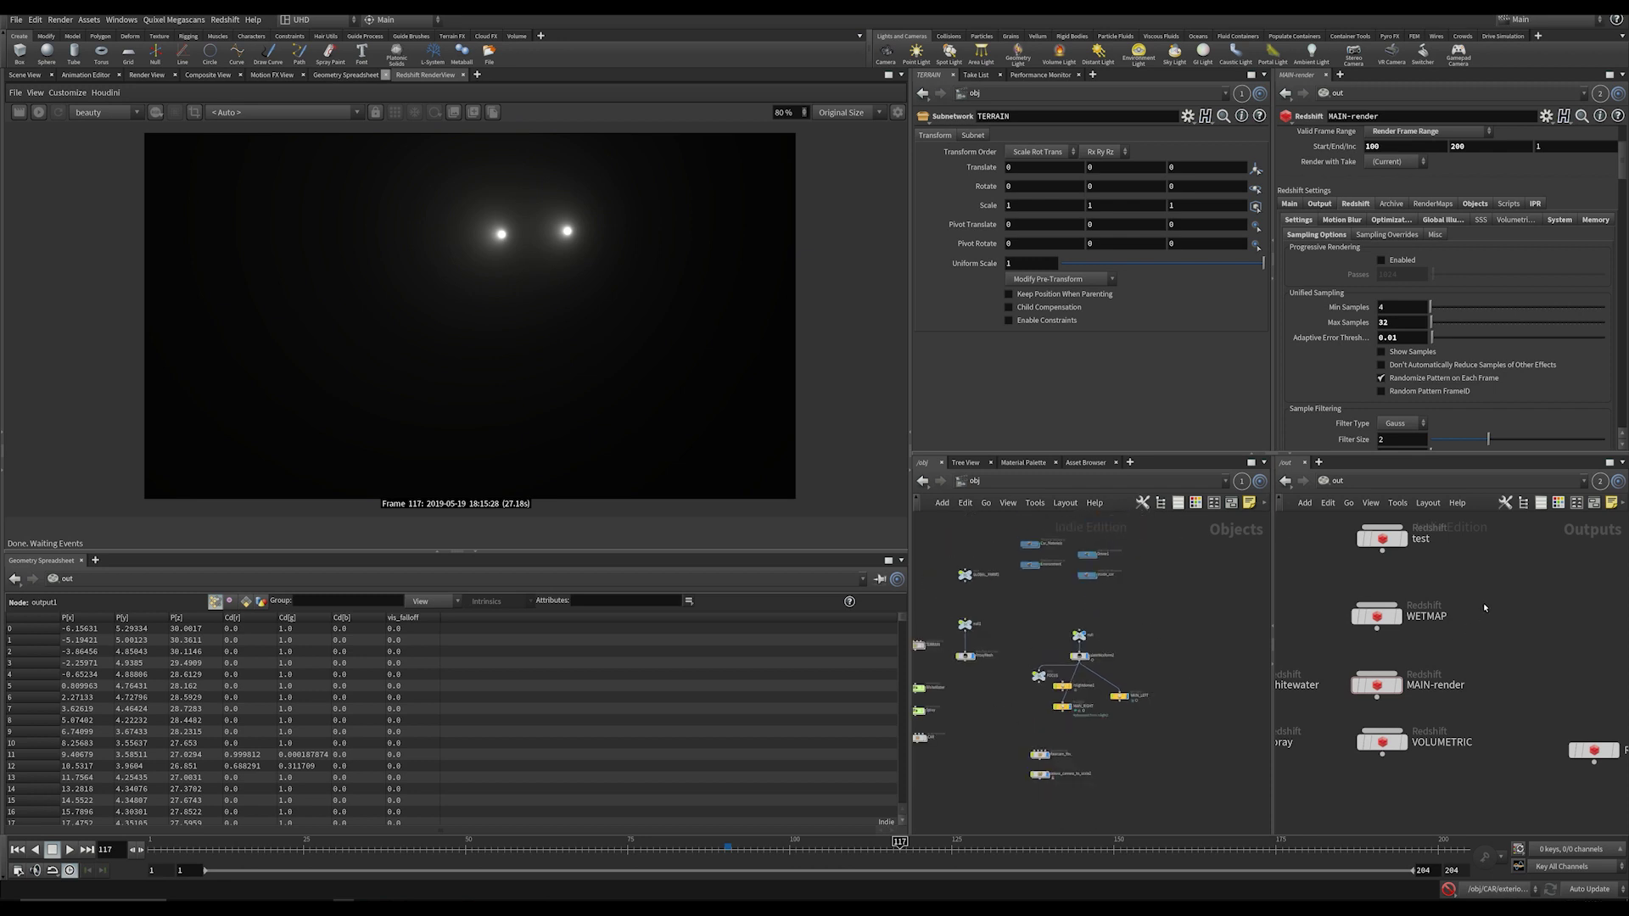
middle_drag(1275, 613, 1293, 636)
scroll(1127, 621, up, 3)
middle_drag(1102, 612, 1145, 702)
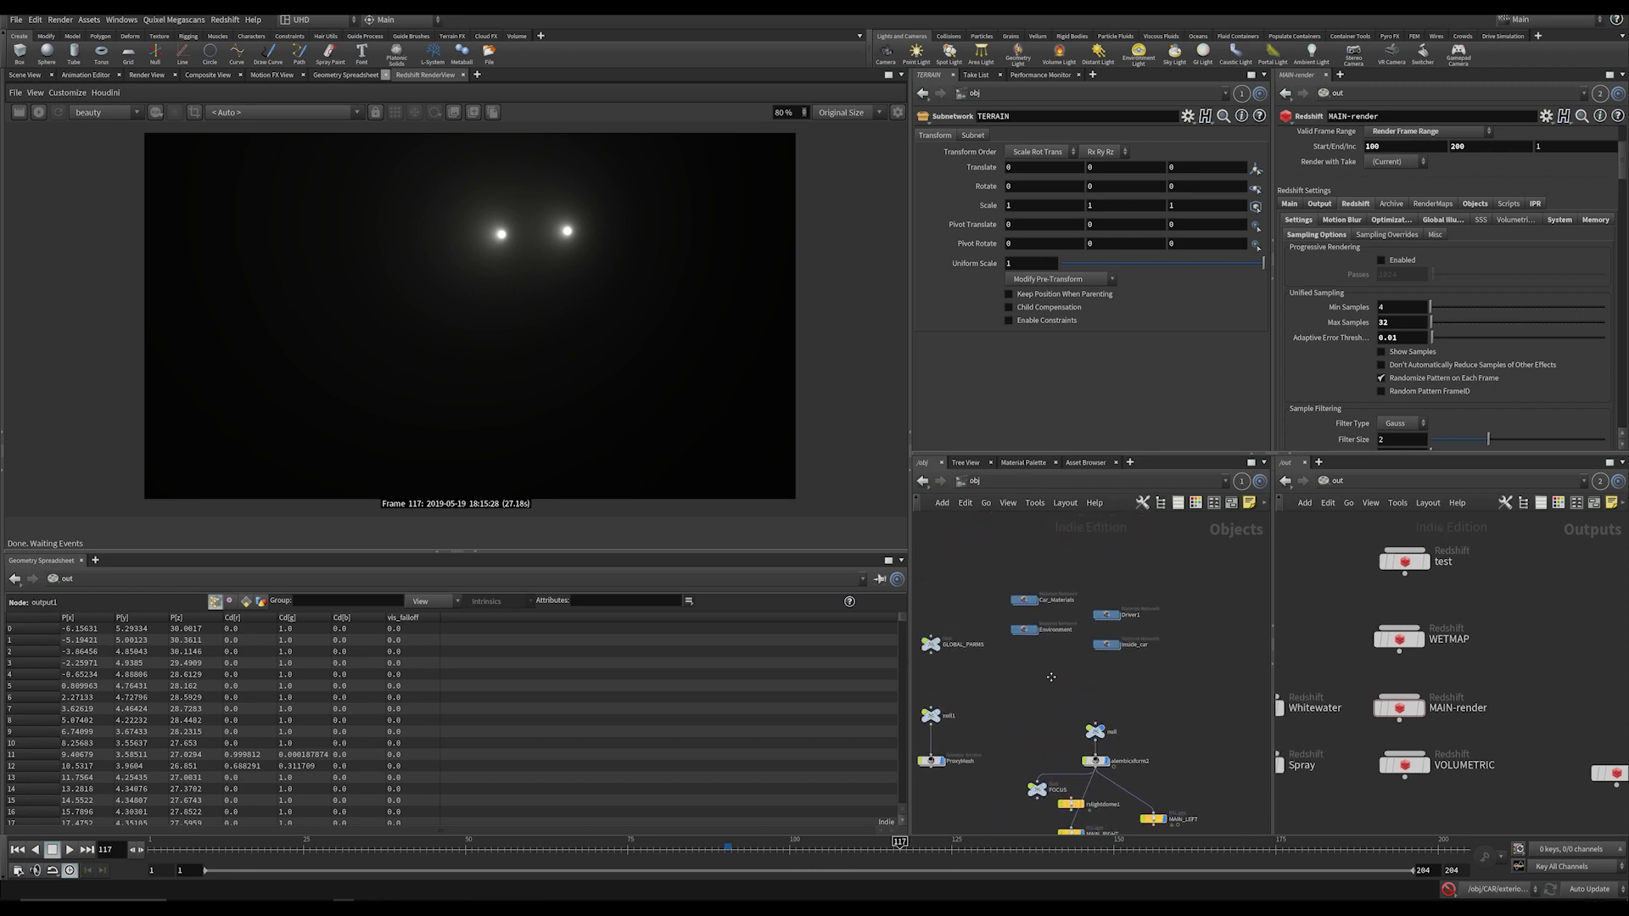
middle_drag(994, 714, 1135, 609)
scroll(1518, 596, down, 2)
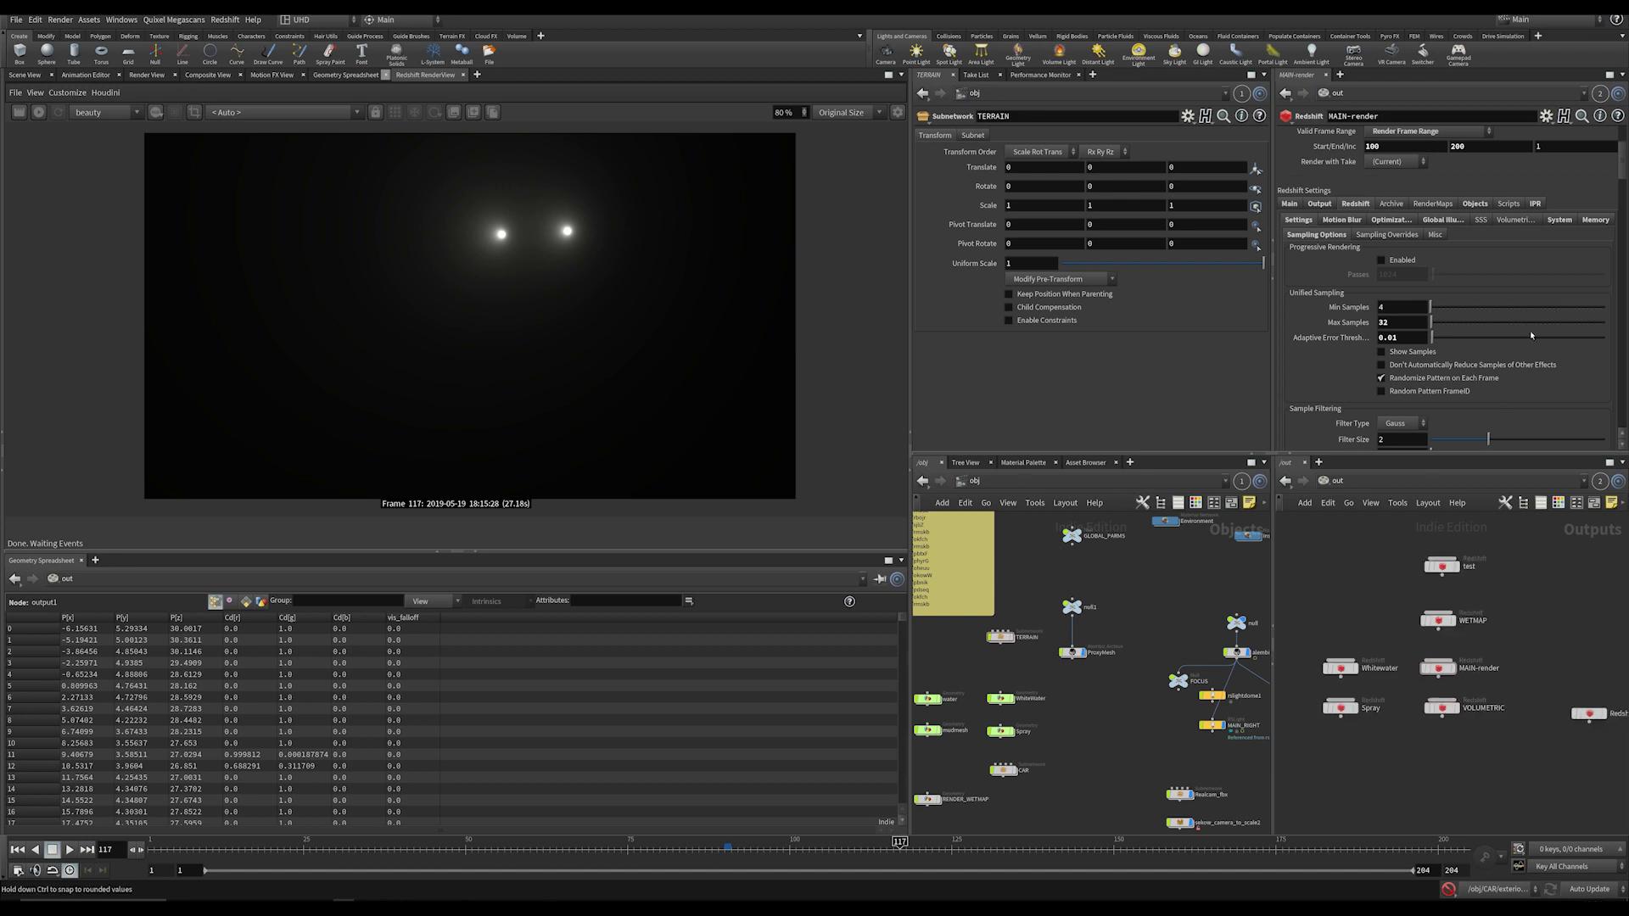
Step: Review MAIN-render's common output settings, and evaluate its folder expression to view the full RENDERS path
scroll(1294, 314, up, 3)
click(1319, 284)
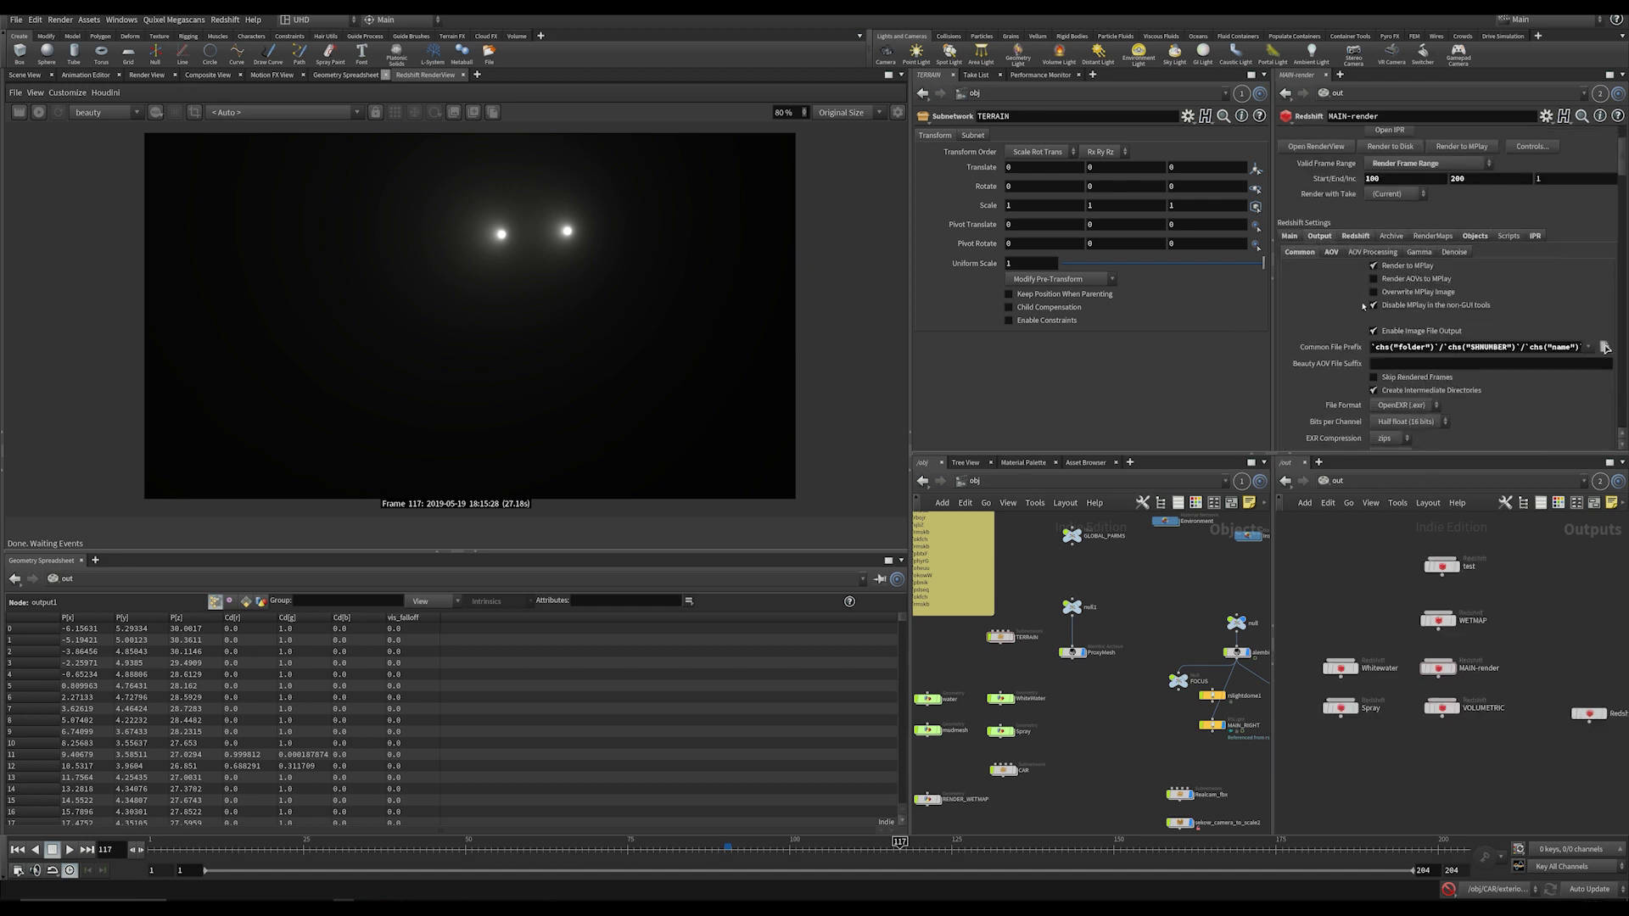
scroll(1358, 314, down, 2)
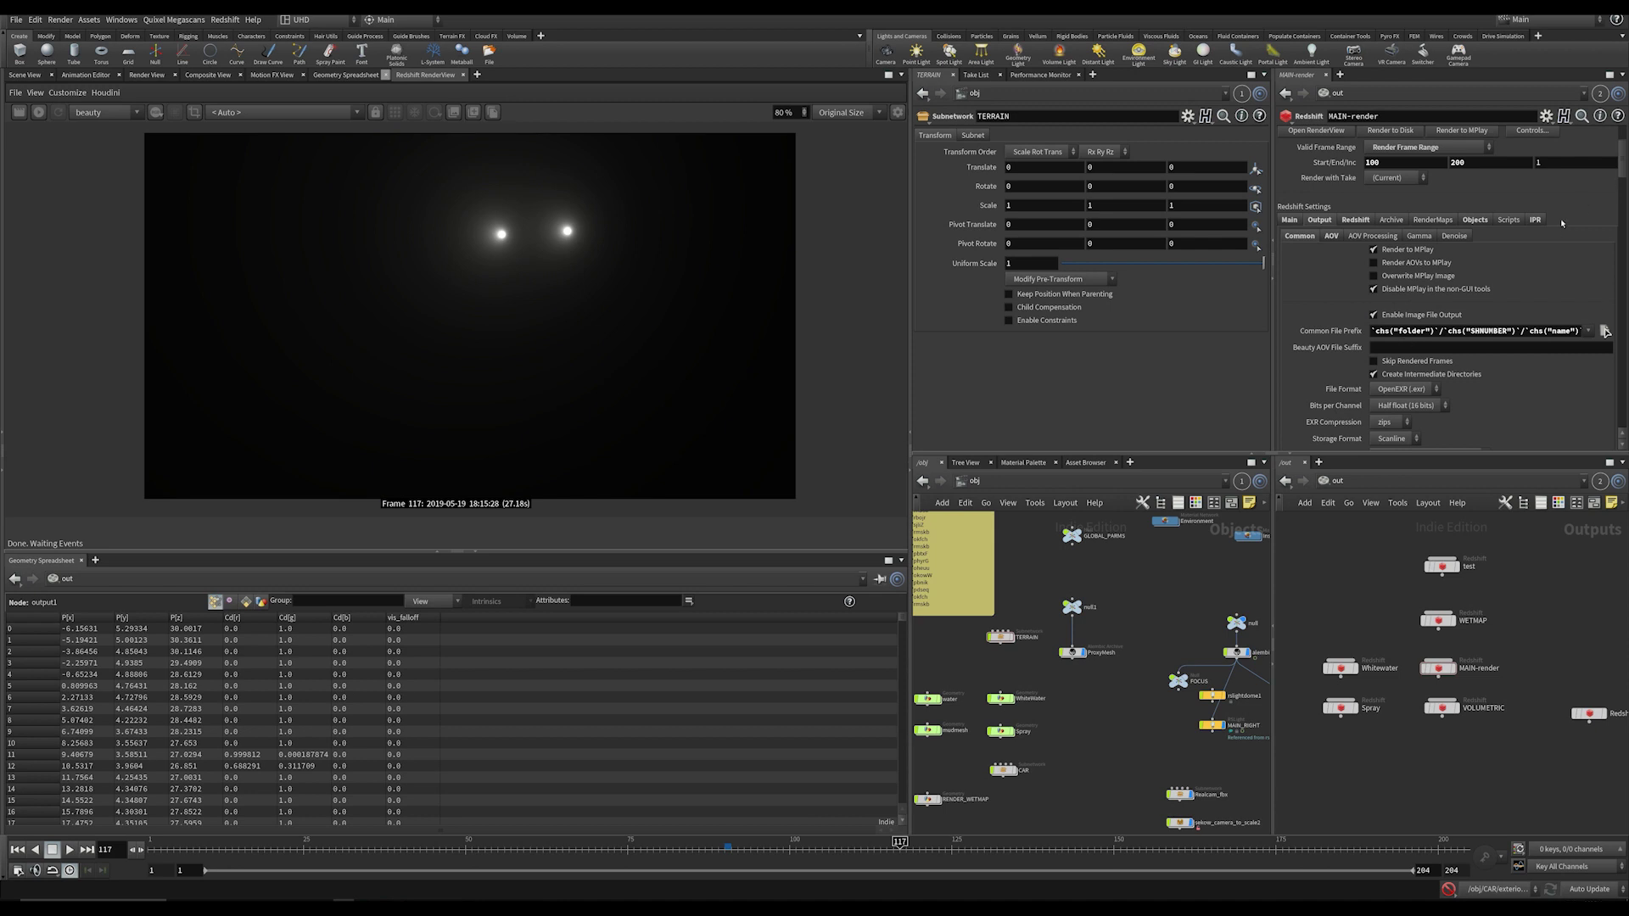
scroll(1624, 153, up, 3)
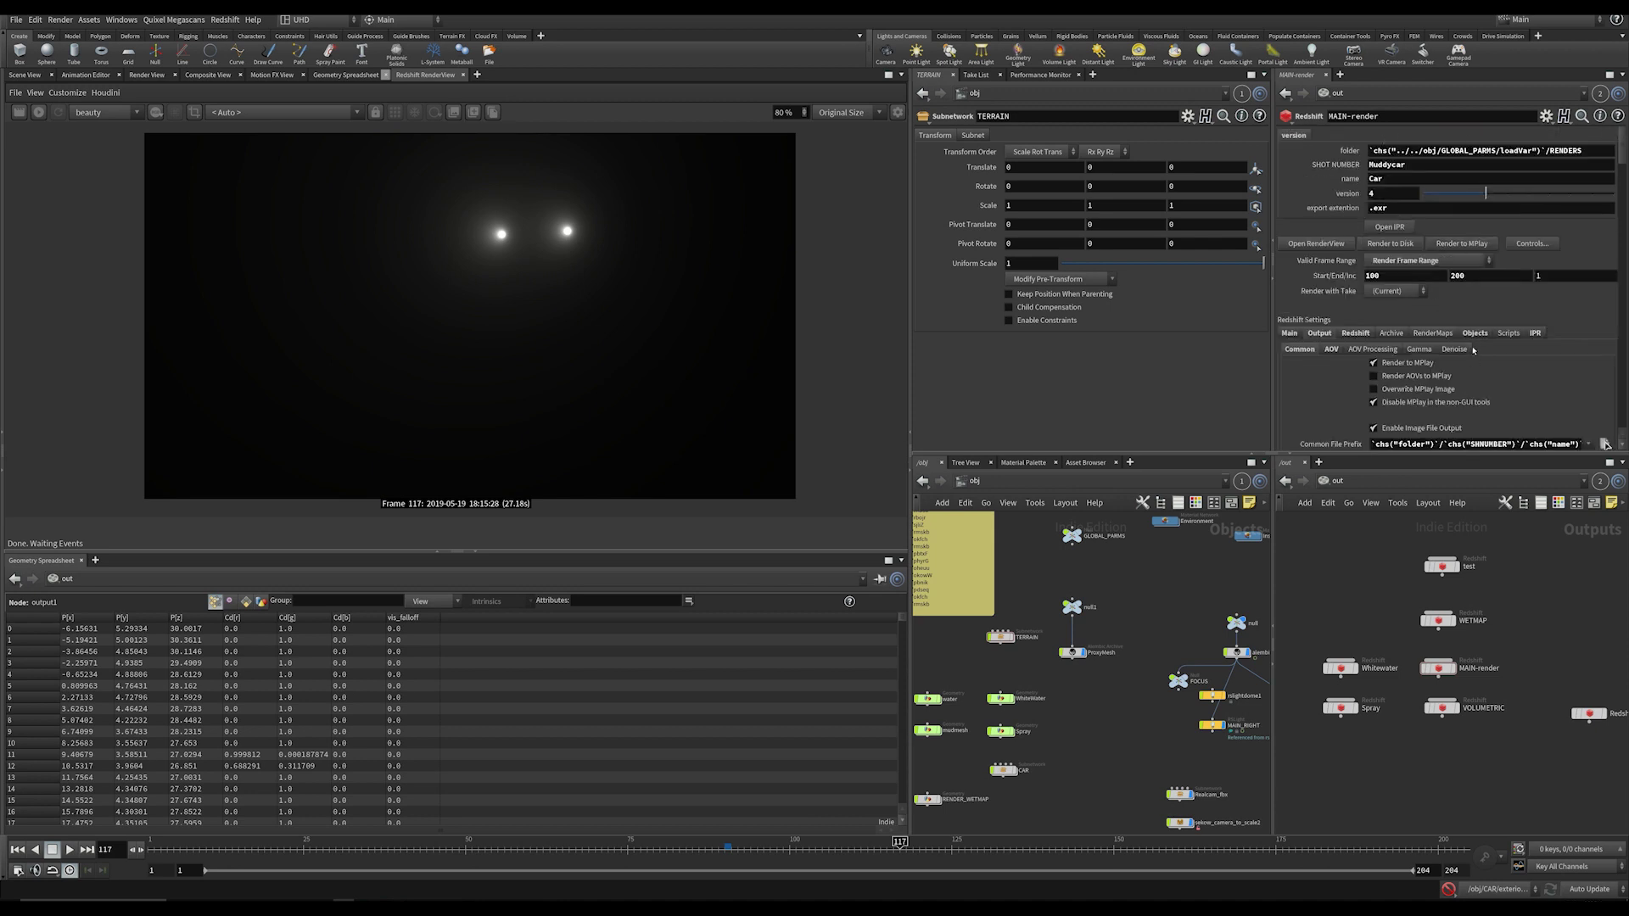
click(1349, 151)
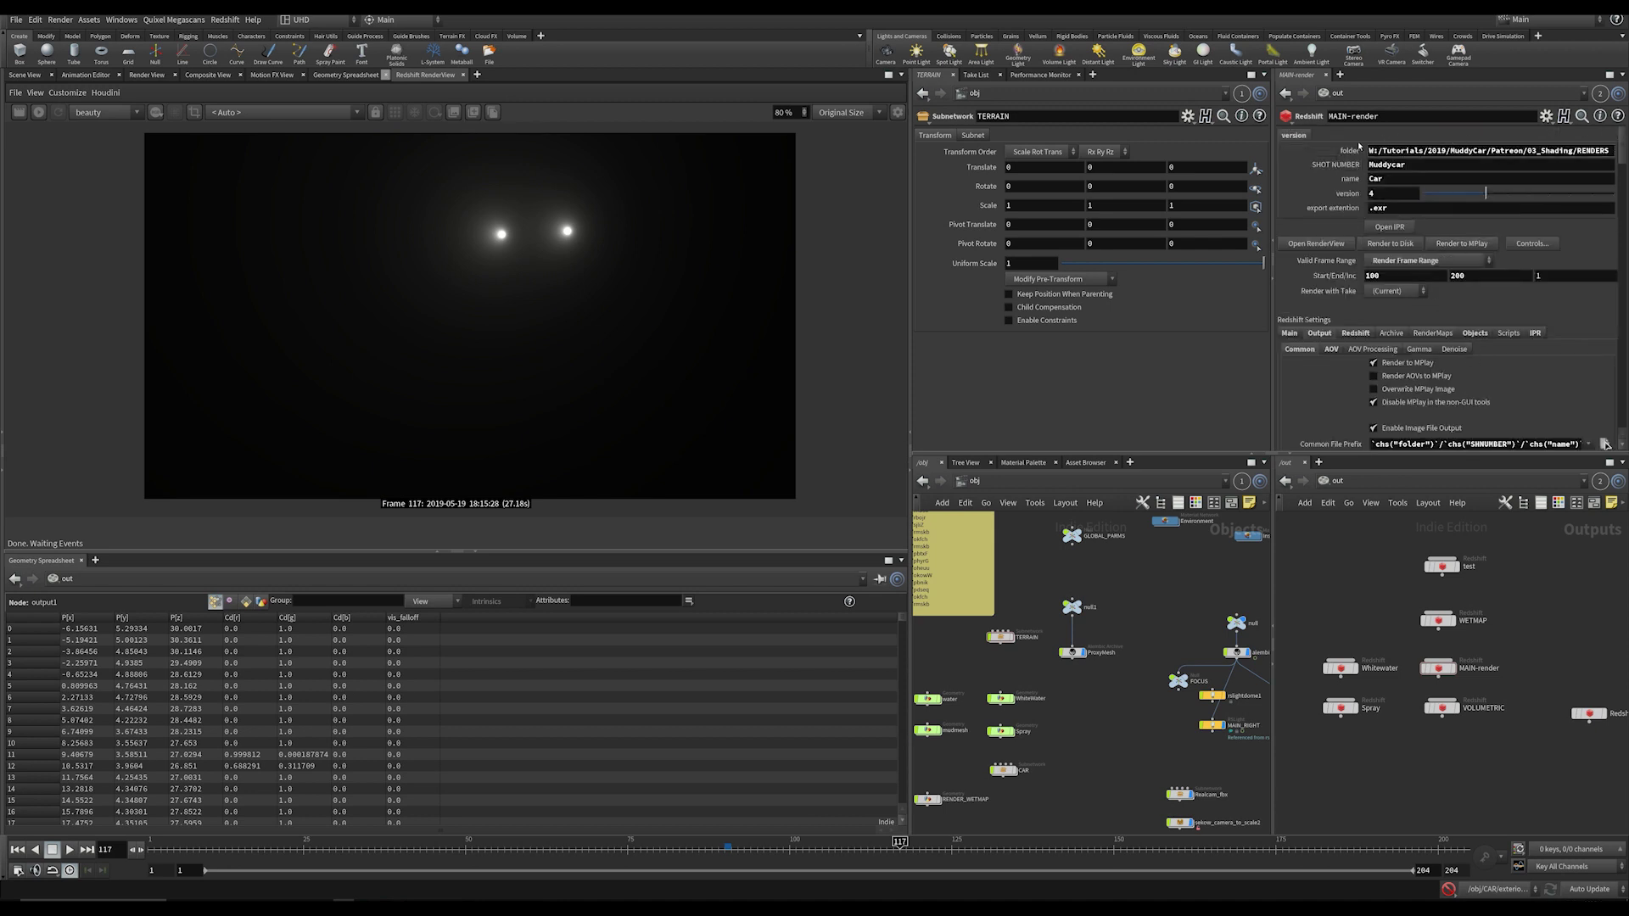
click(1357, 149)
Step: Set the MAIN-render version to 1 and its valid frame range to Render Current Frame
drag(1451, 194, 1409, 203)
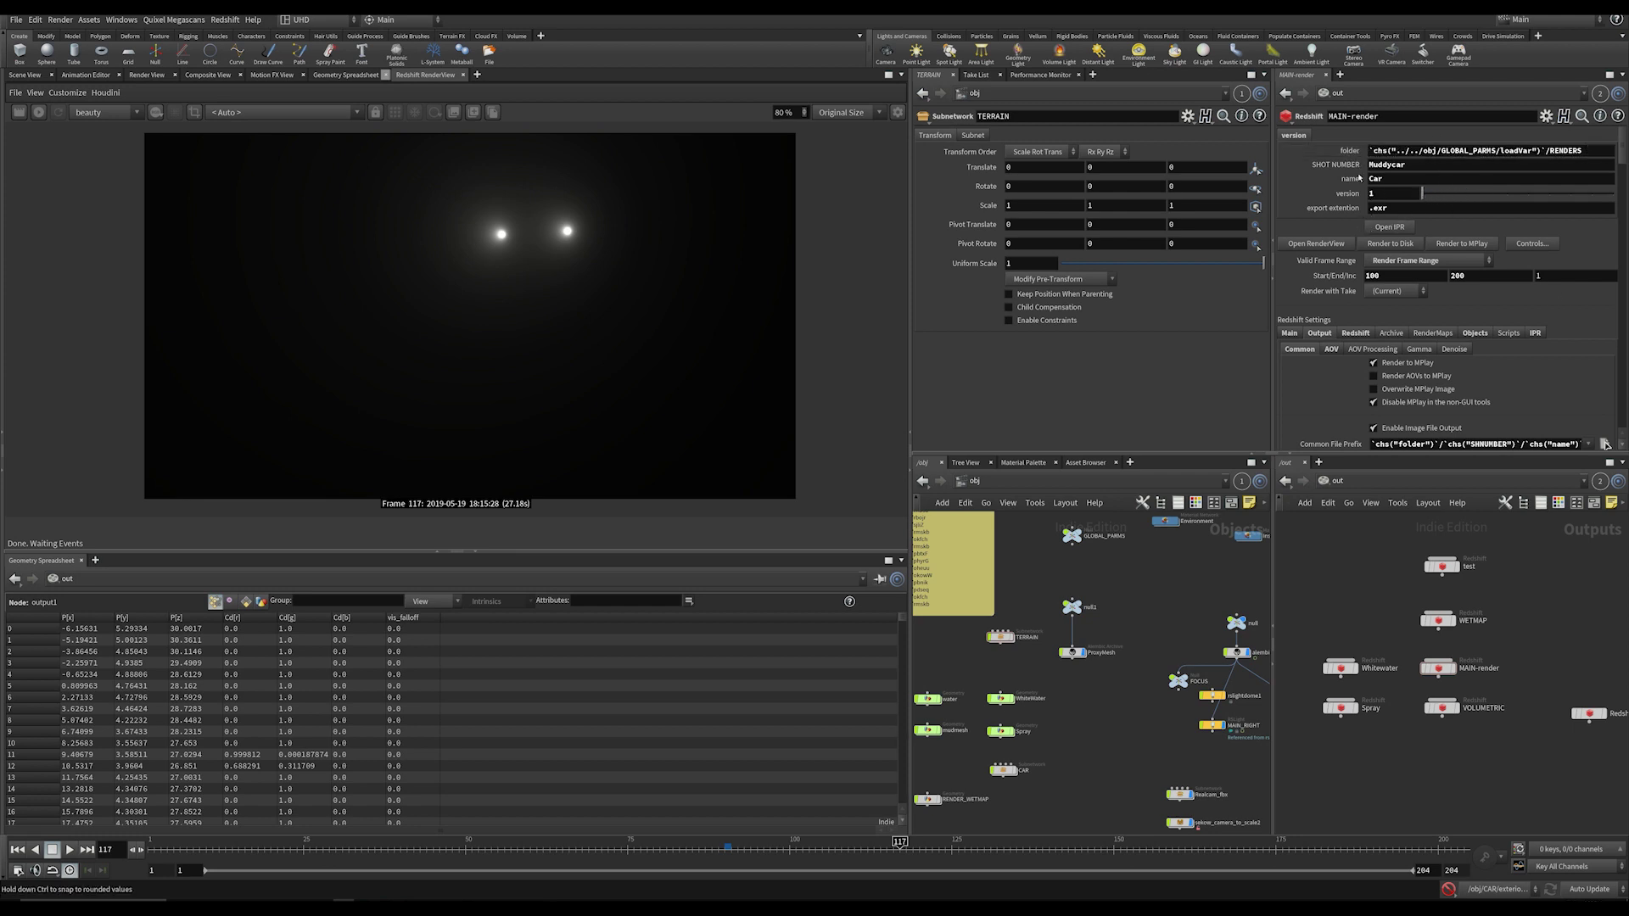
click(1422, 263)
click(1410, 247)
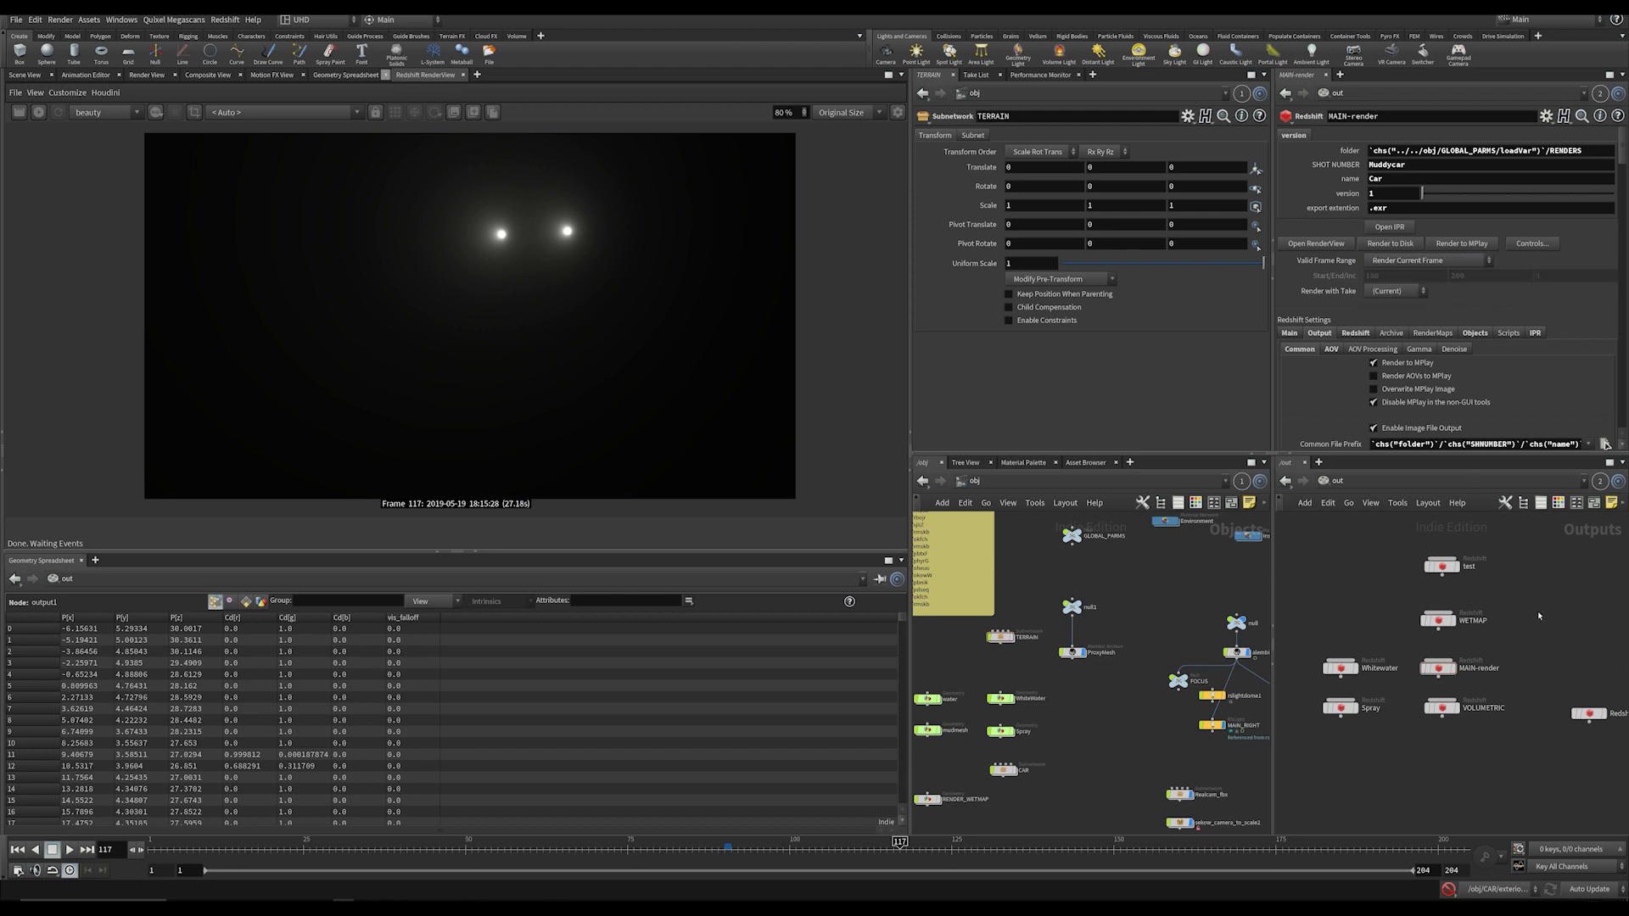
Step: Check MAIN-render's common file prefix, and switch to File Explorer to open the Muddycar folder inside RENDERS
scroll(1436, 387, down, 2)
scroll(1425, 376, down, 2)
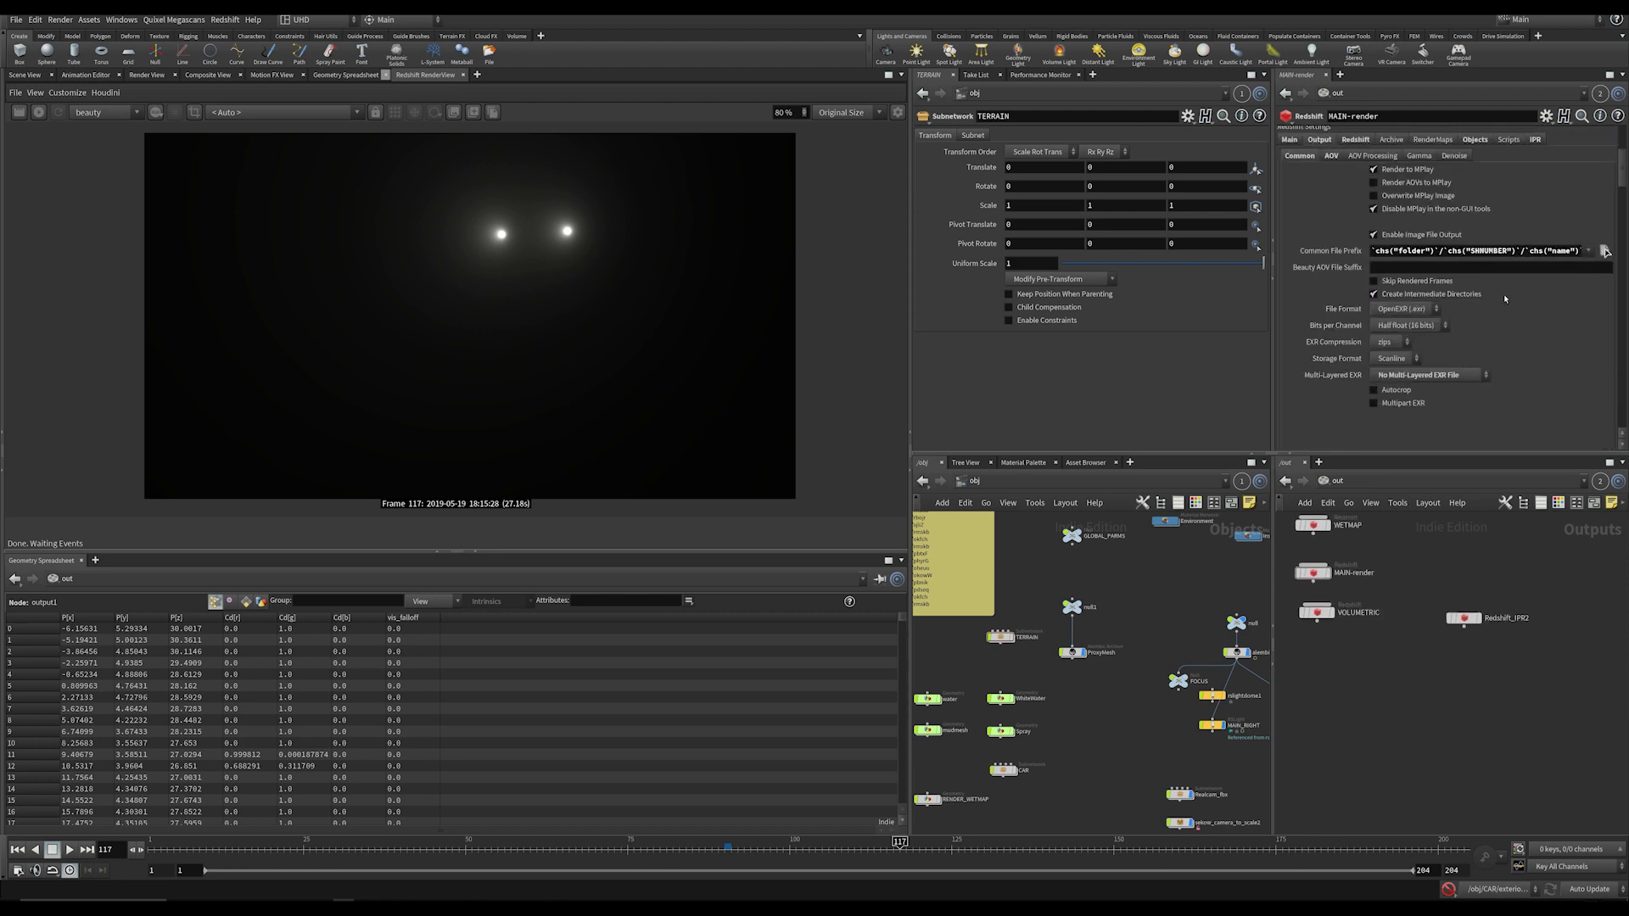
mouse_move(197, 908)
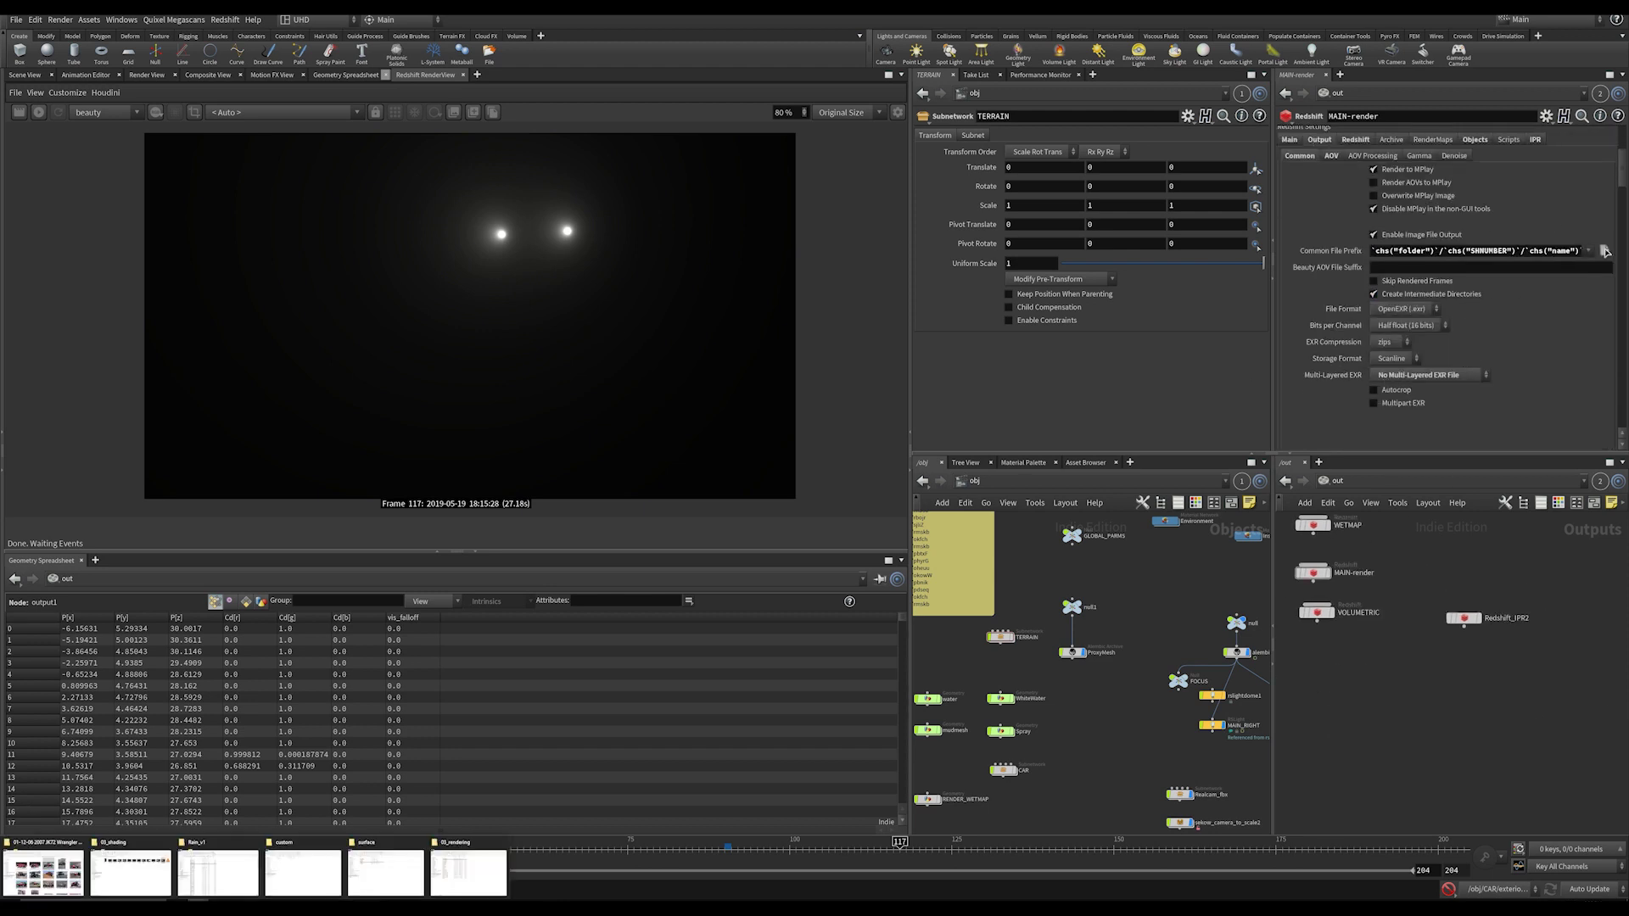
click(231, 869)
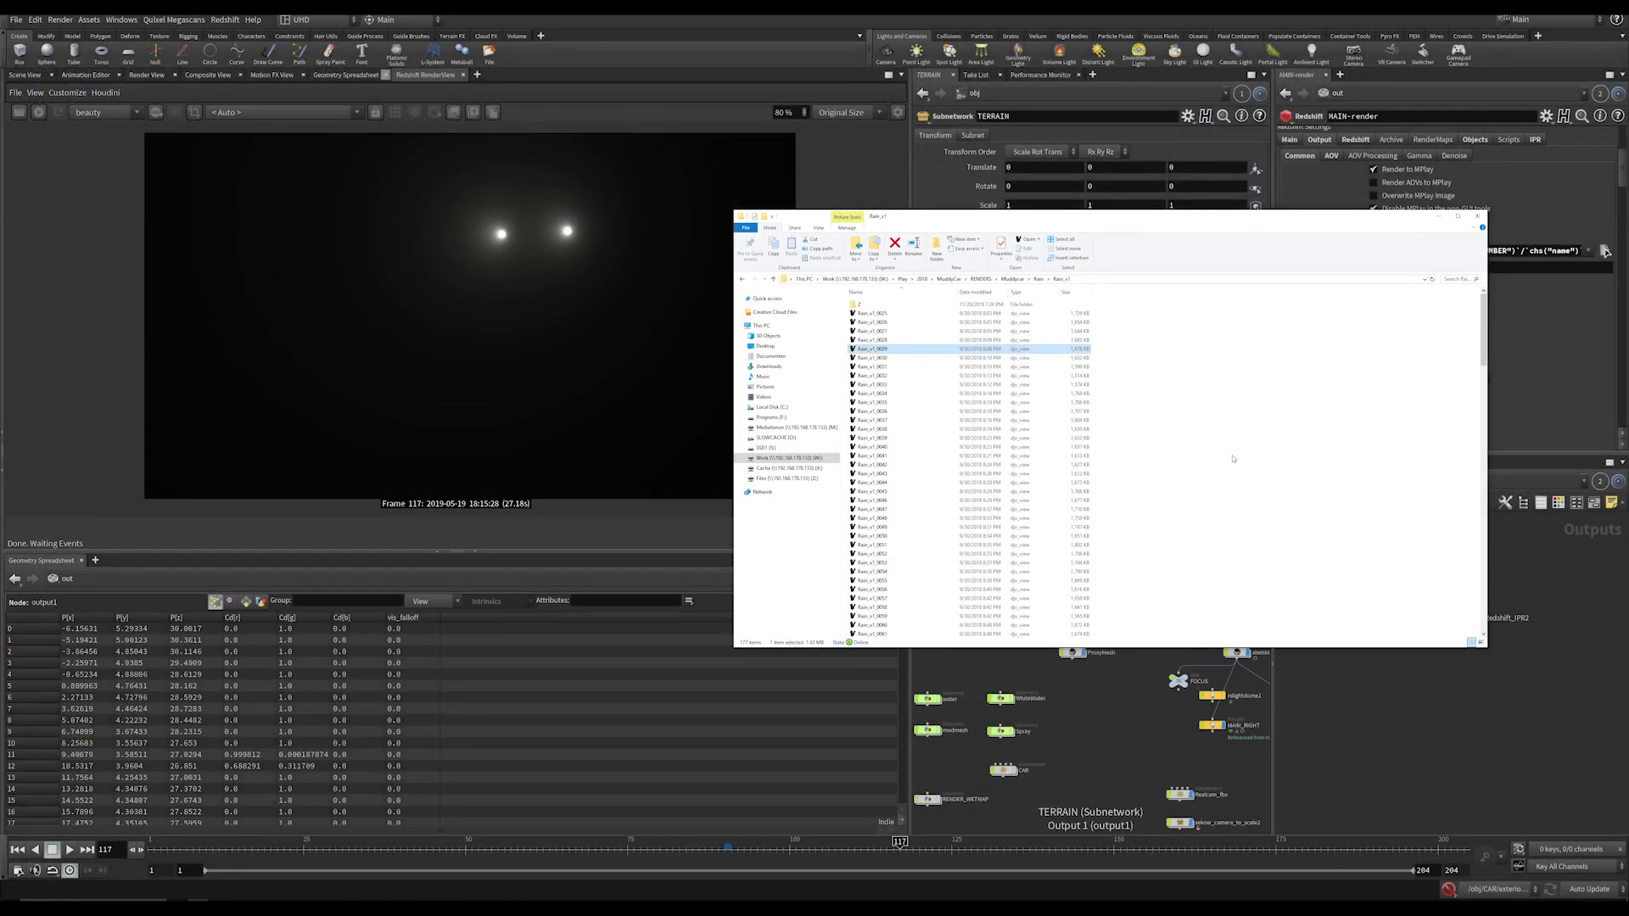
click(988, 280)
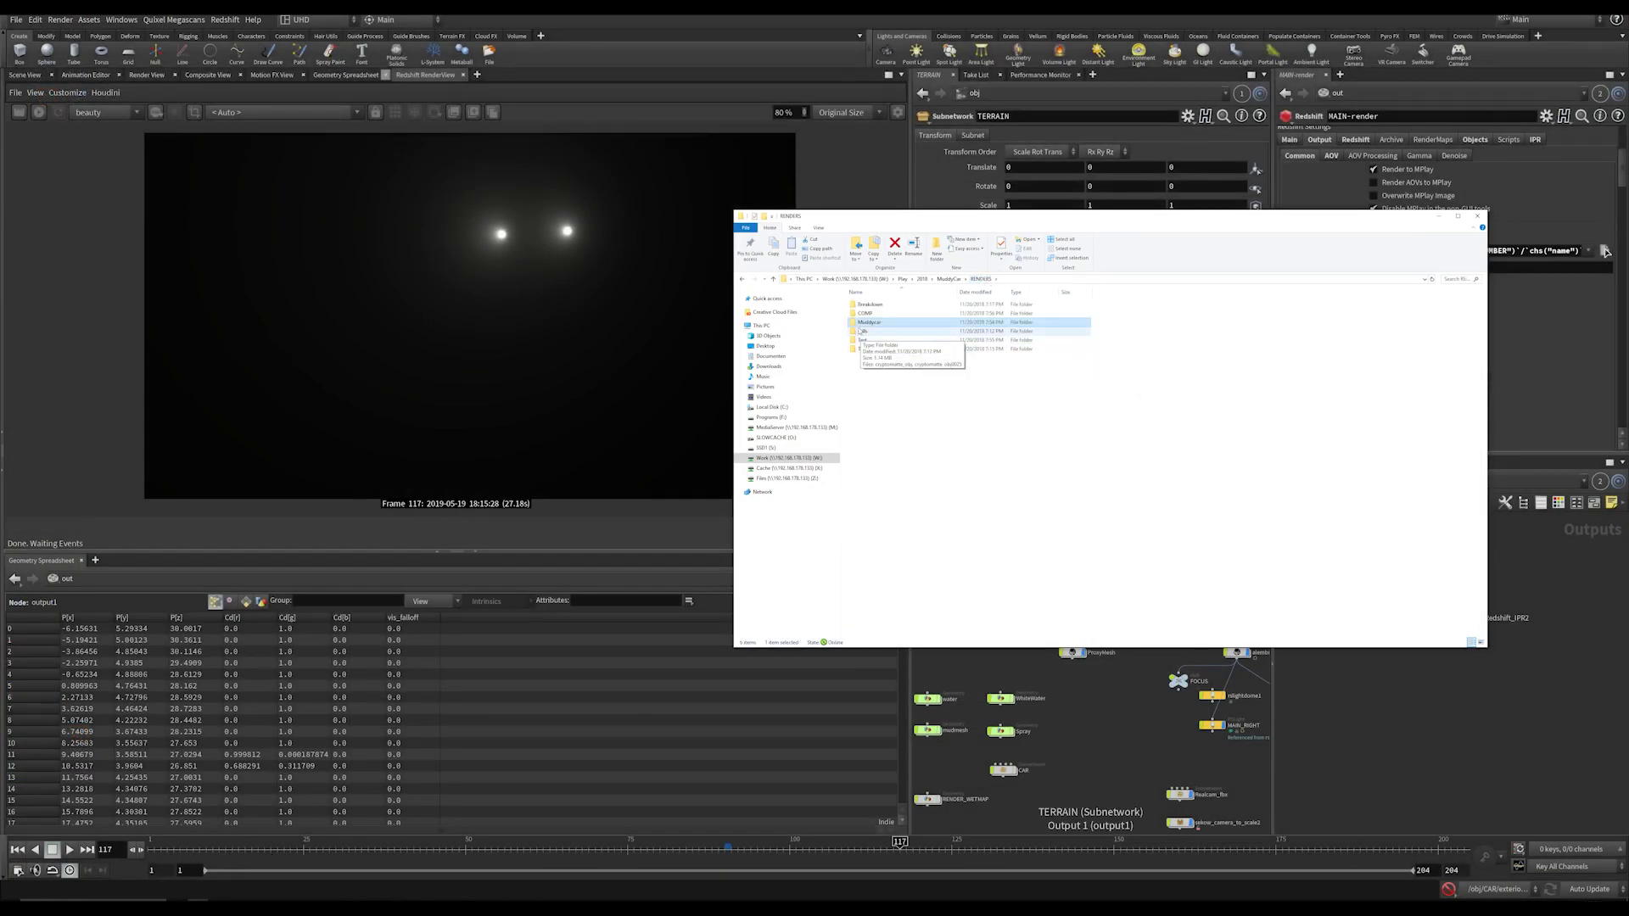
double_click(865, 323)
drag(902, 219, 497, 314)
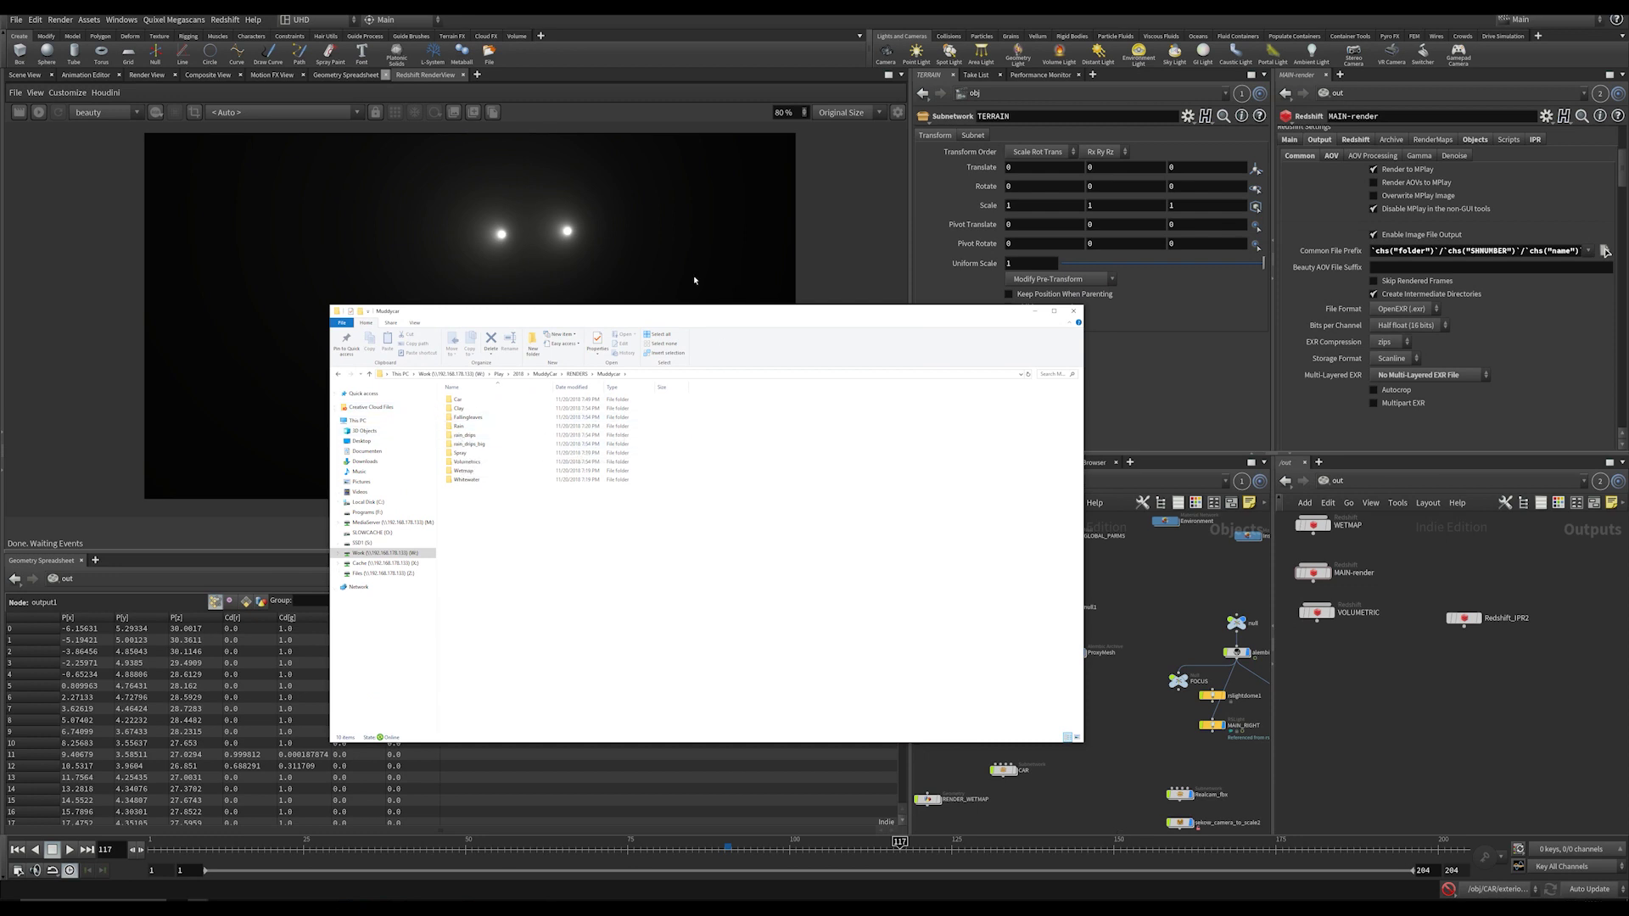
Step: Go up to the RENDERS folder, reopen its Muddycar subfolder, and return to Houdini to compare the output path
click(577, 375)
double_click(465, 417)
click(1440, 375)
click(1510, 314)
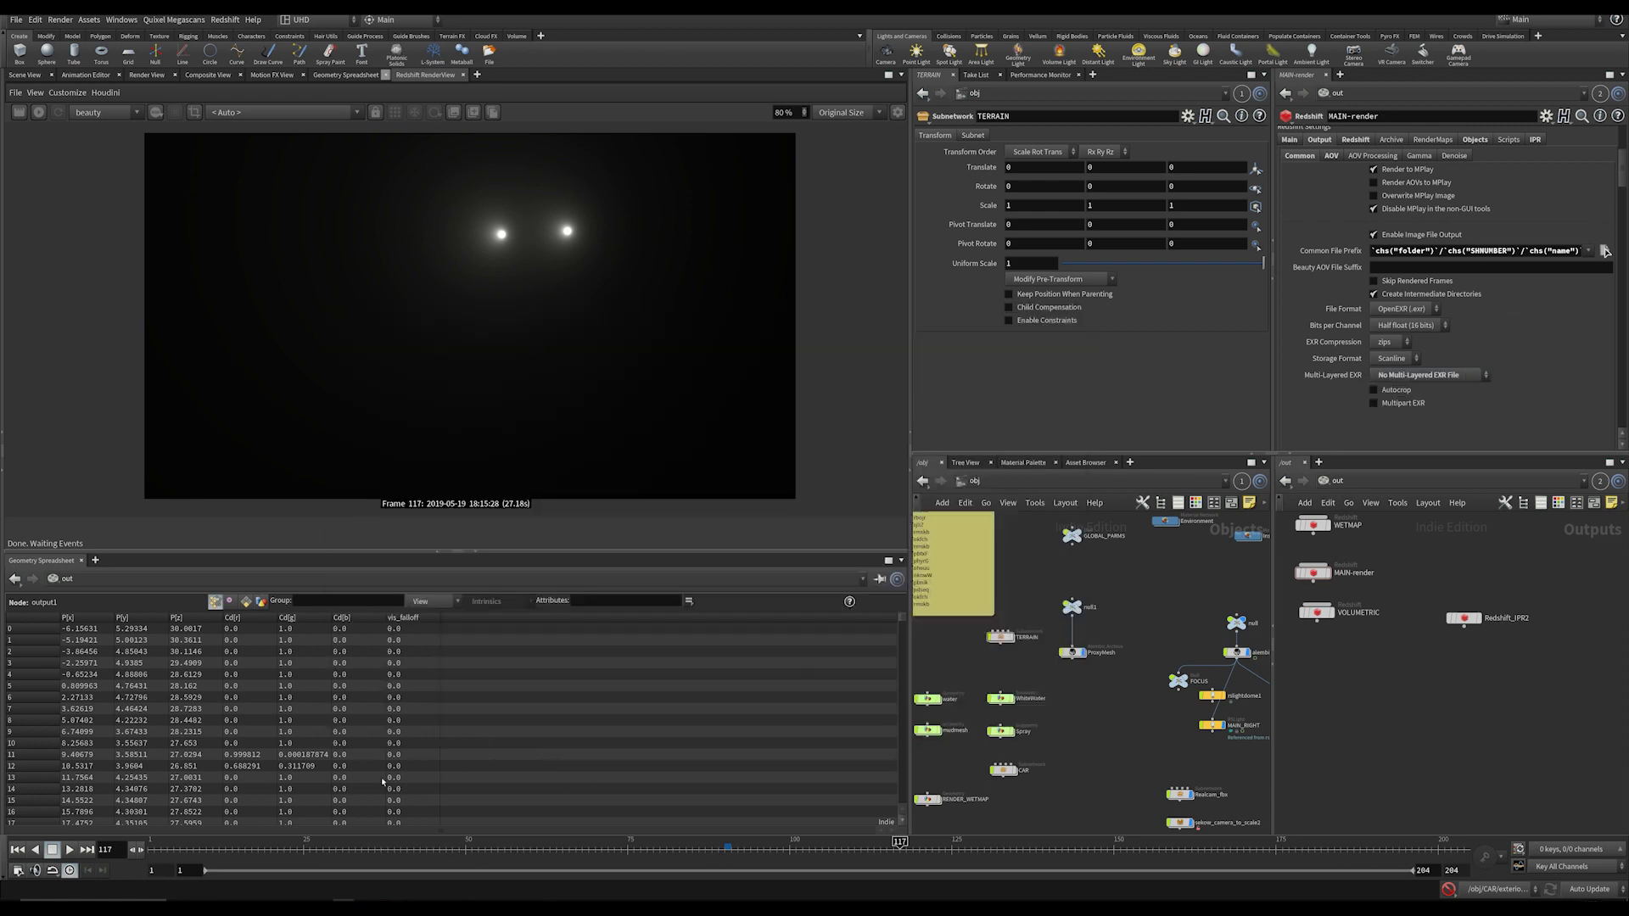
Step: Switch back to File Explorer and open the Car_v4 folder inside Car to view the AOV folders and frames
mouse_move(197, 906)
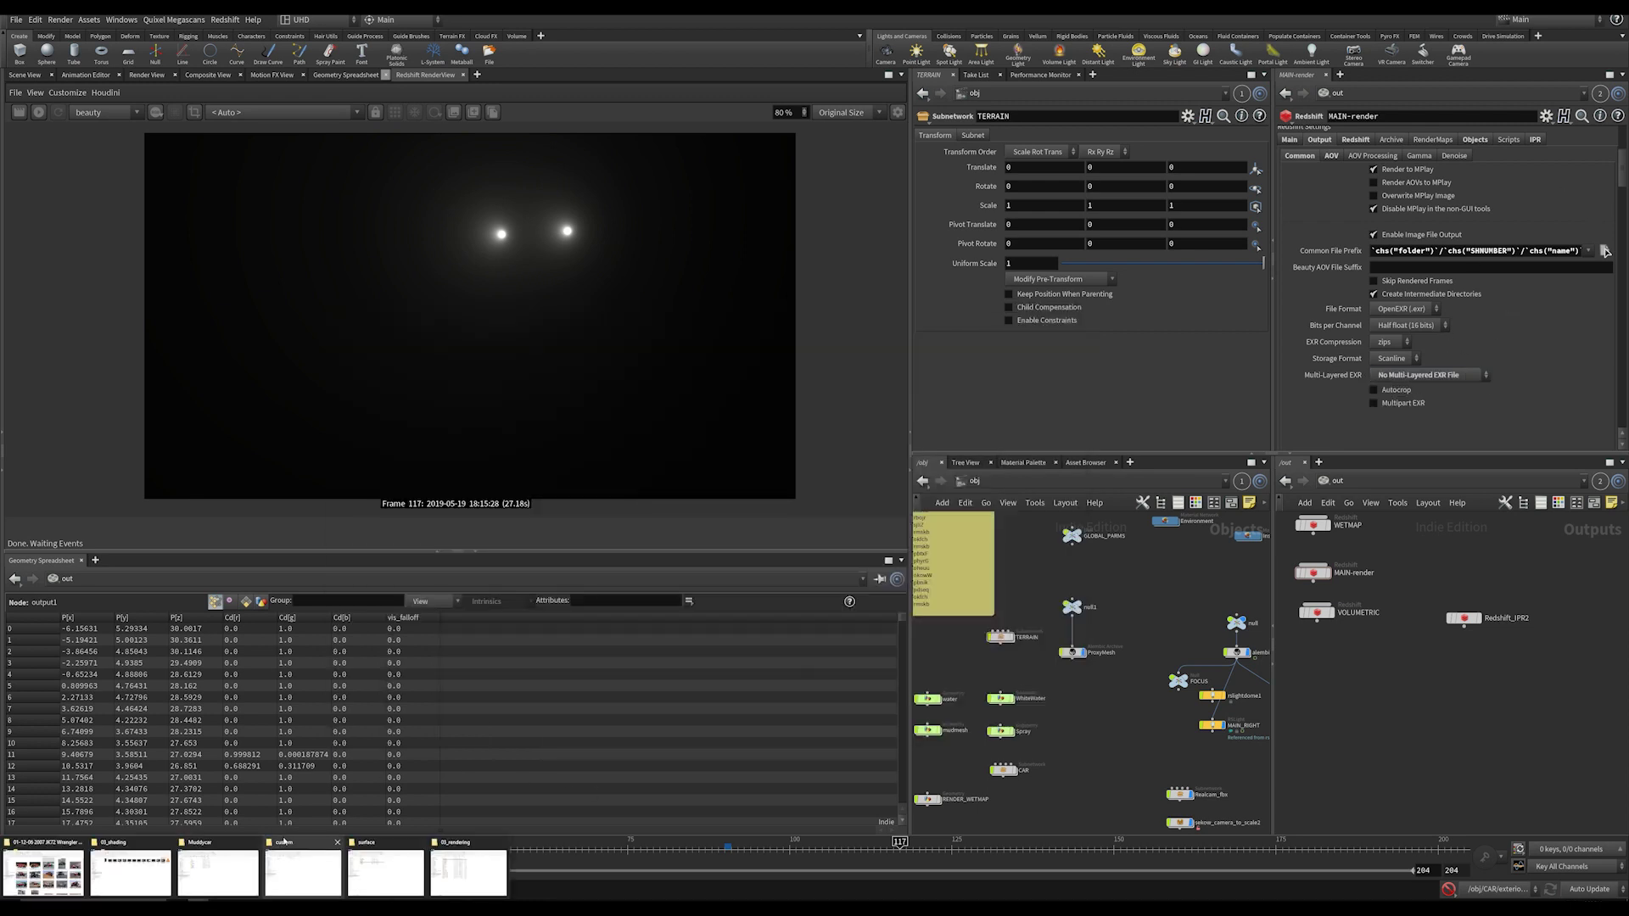
click(222, 874)
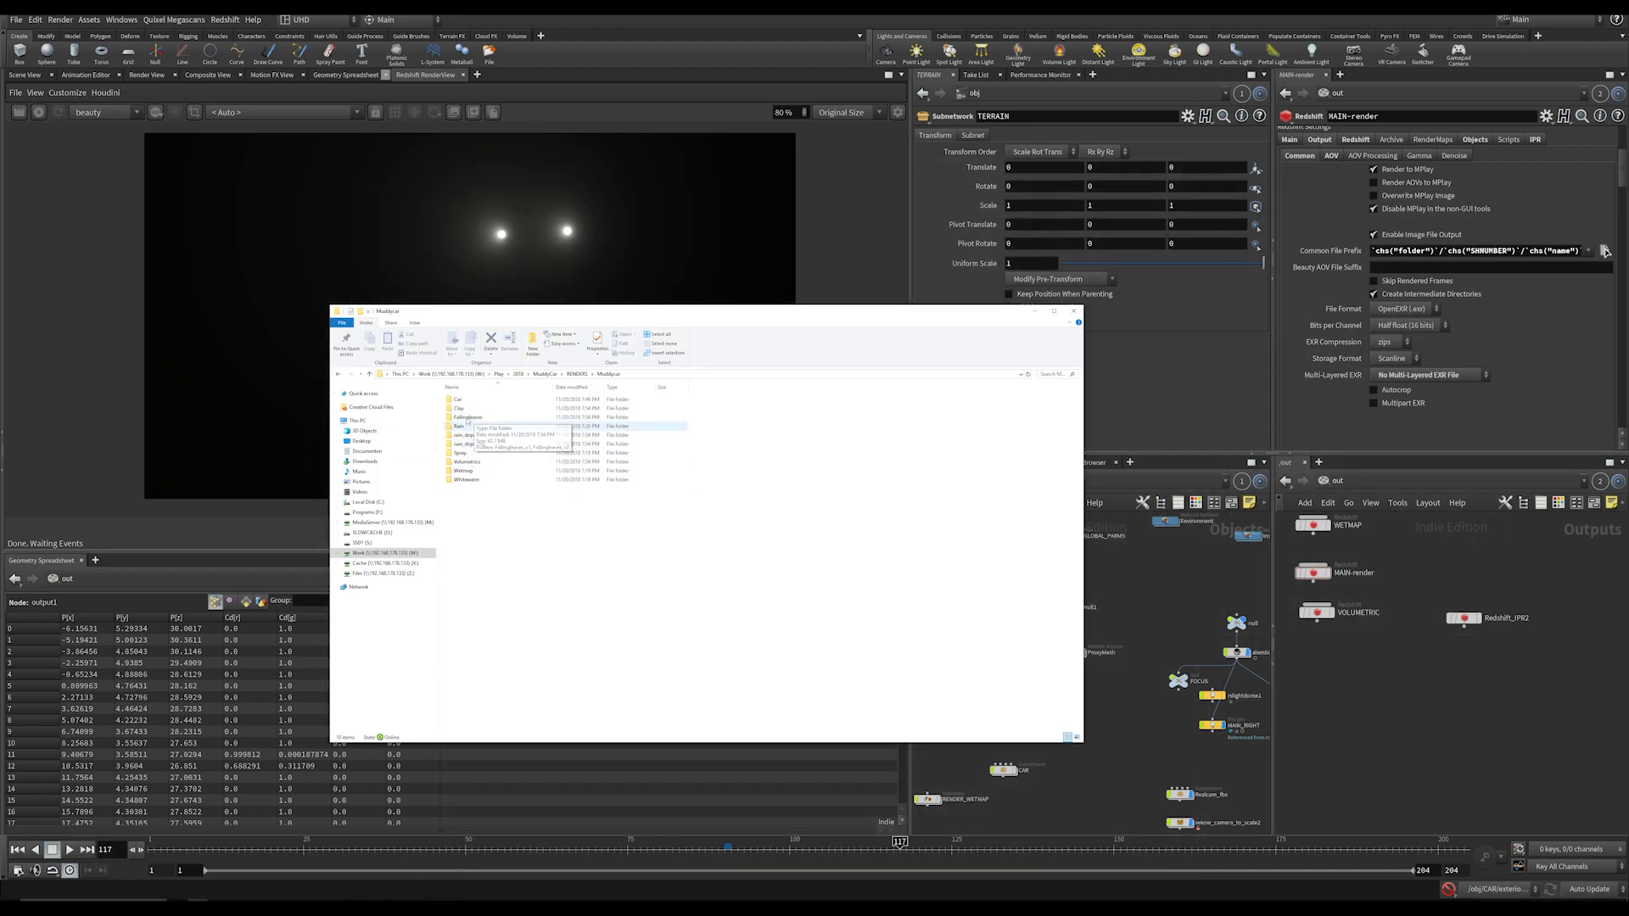
double_click(458, 399)
double_click(462, 434)
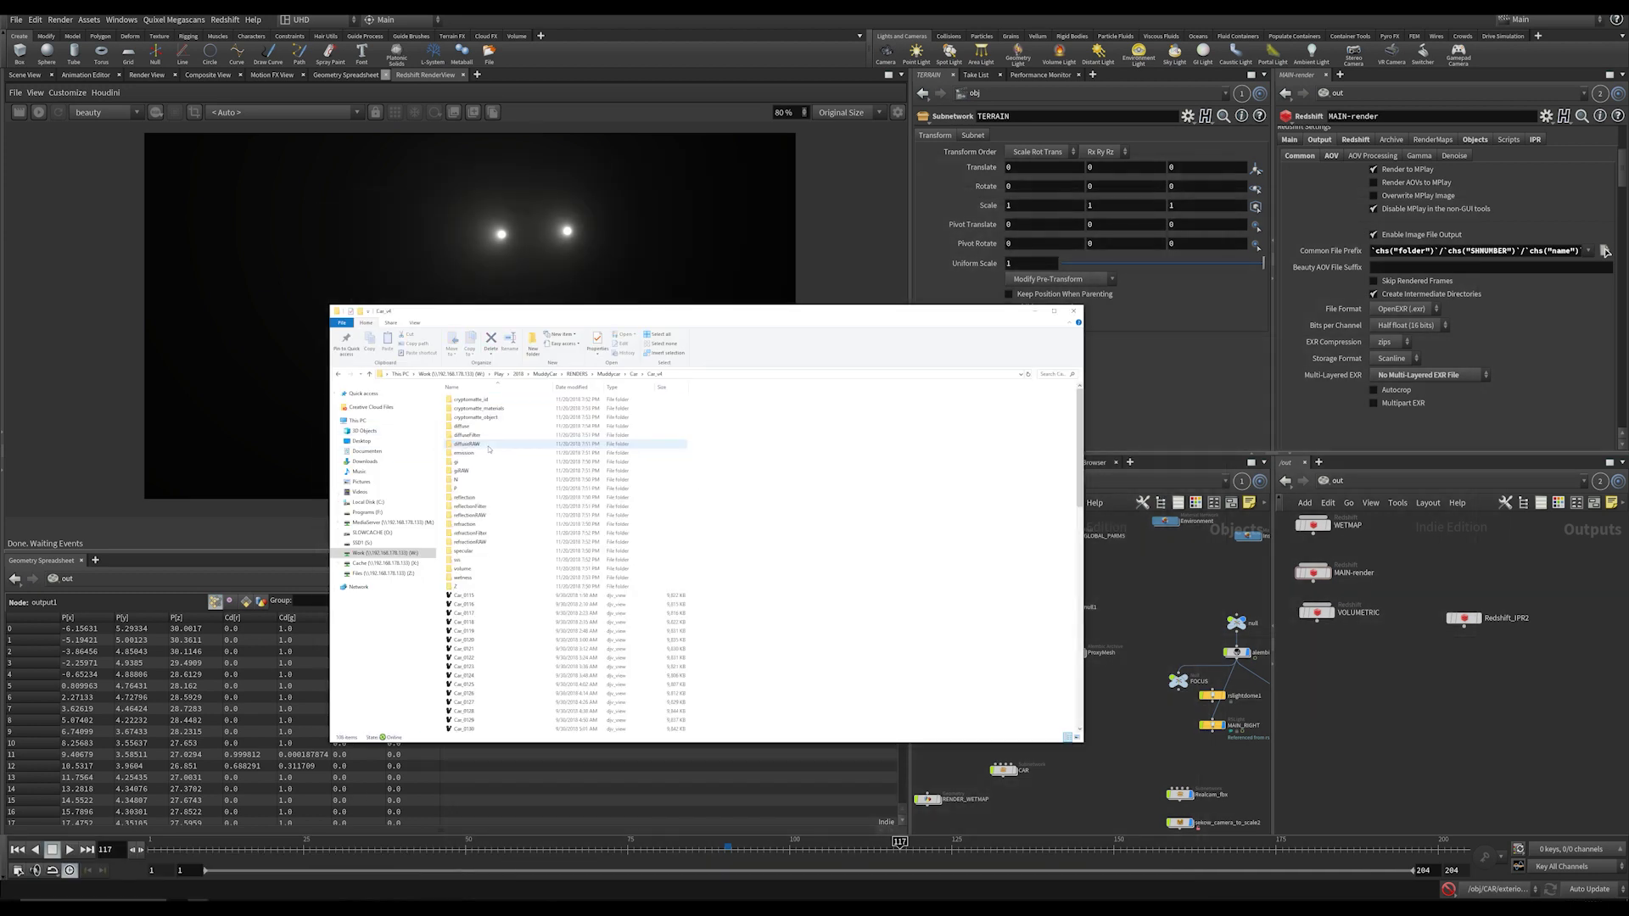
Step: Open the gi folder in Car_v4, play its frame sequence in the image viewer, and return to the AOV folder list
drag(517, 311, 830, 223)
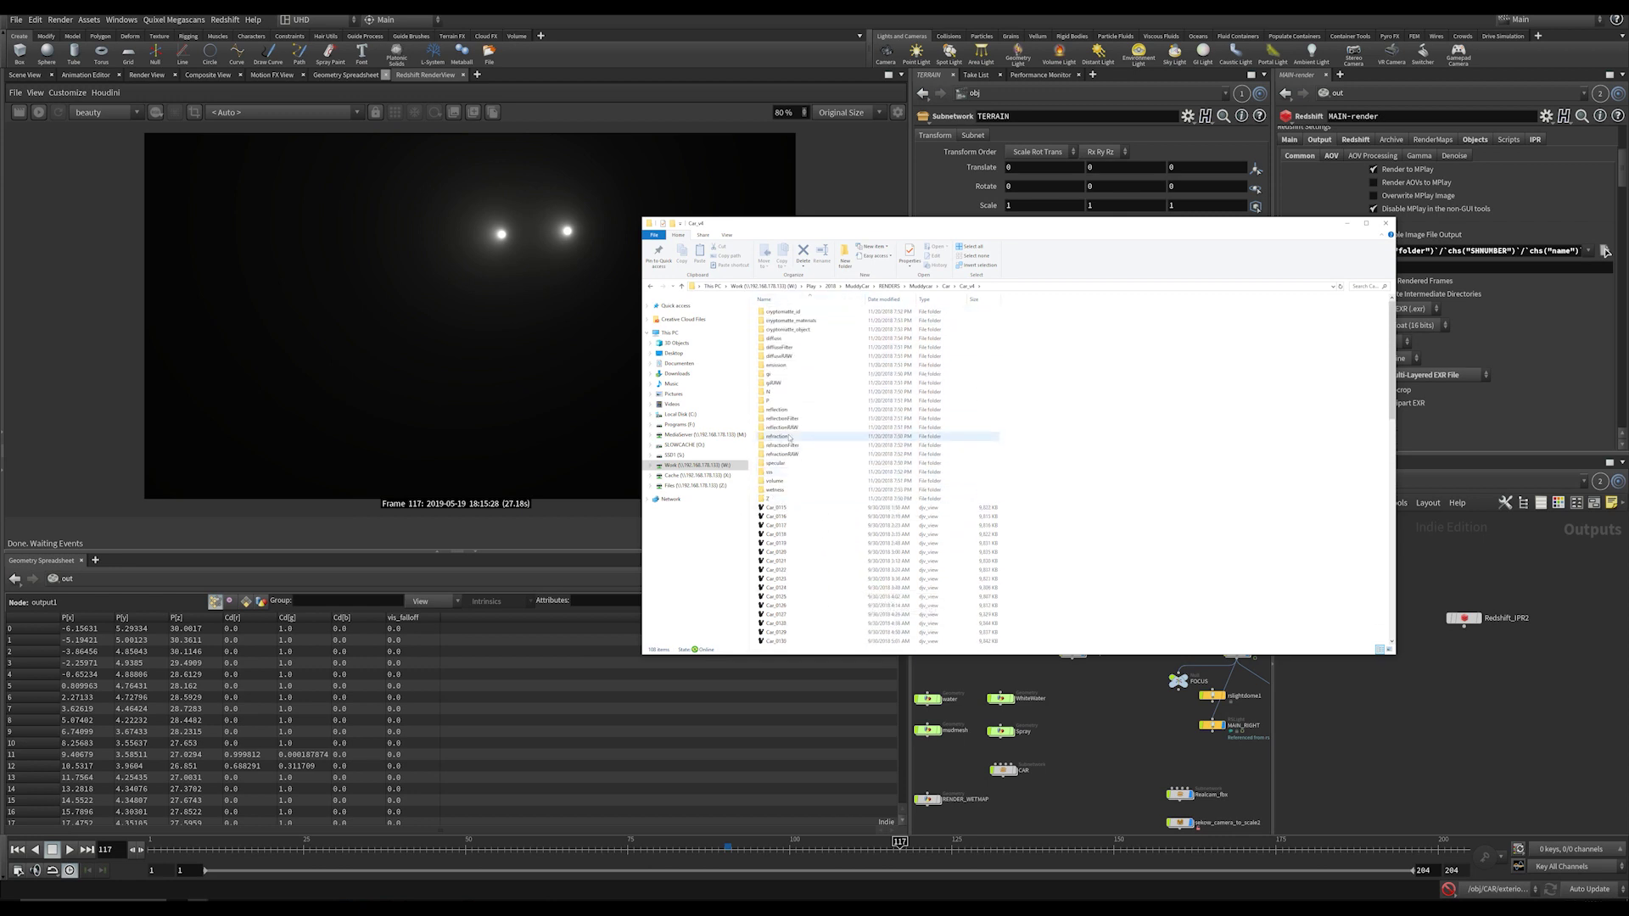
double_click(770, 376)
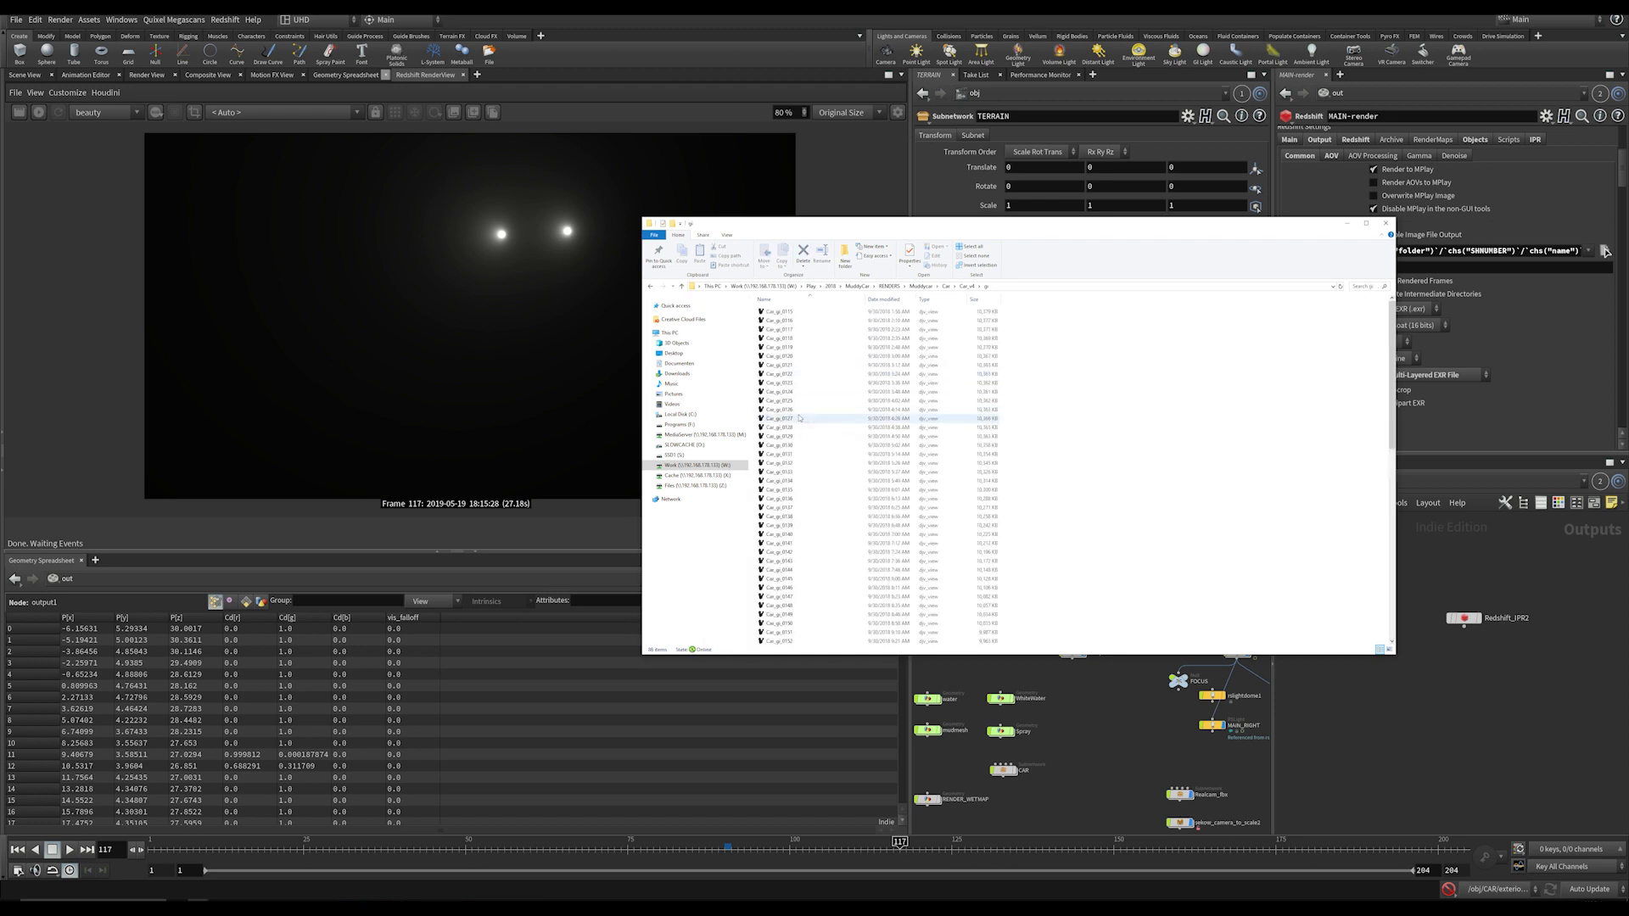
click(934, 383)
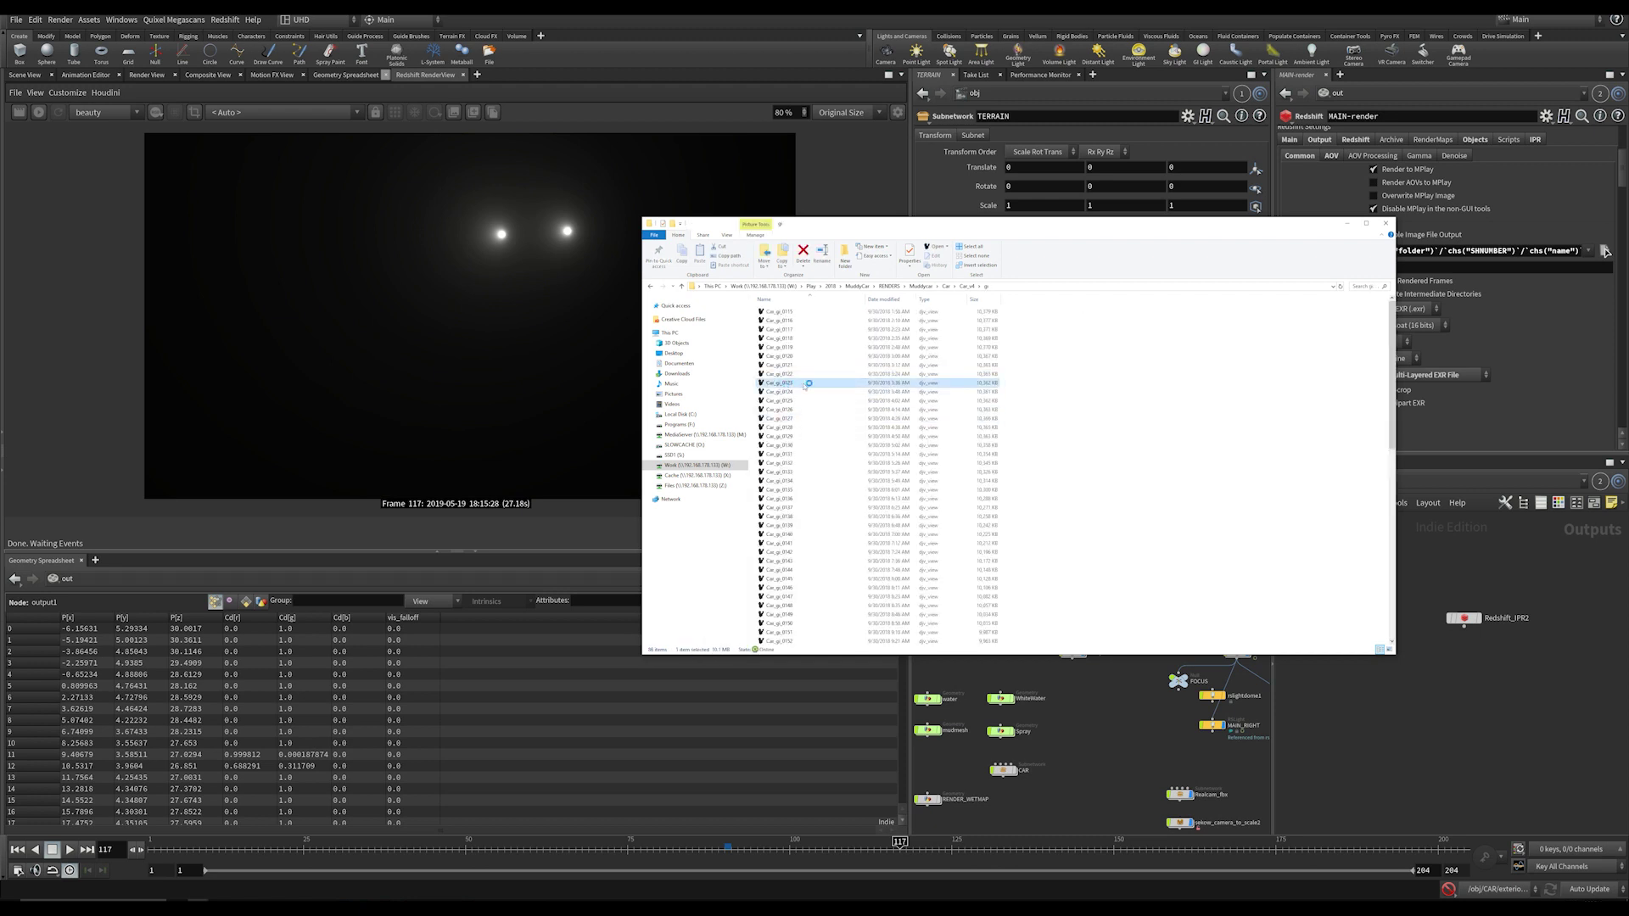
double_click(967, 392)
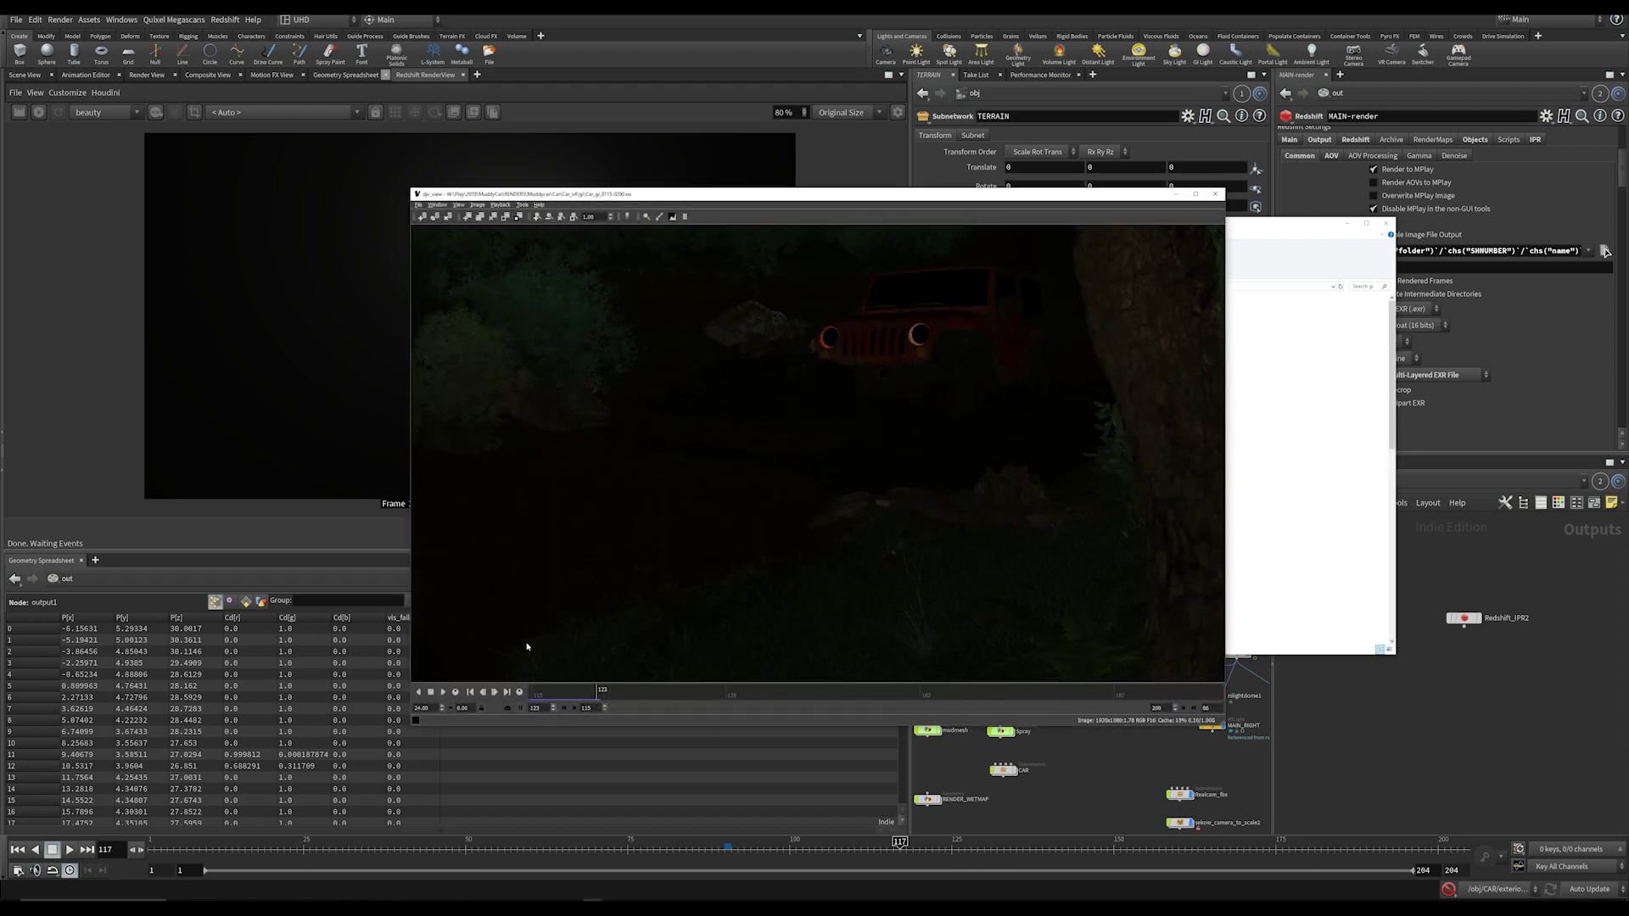
click(441, 689)
scroll(768, 370, up, 4)
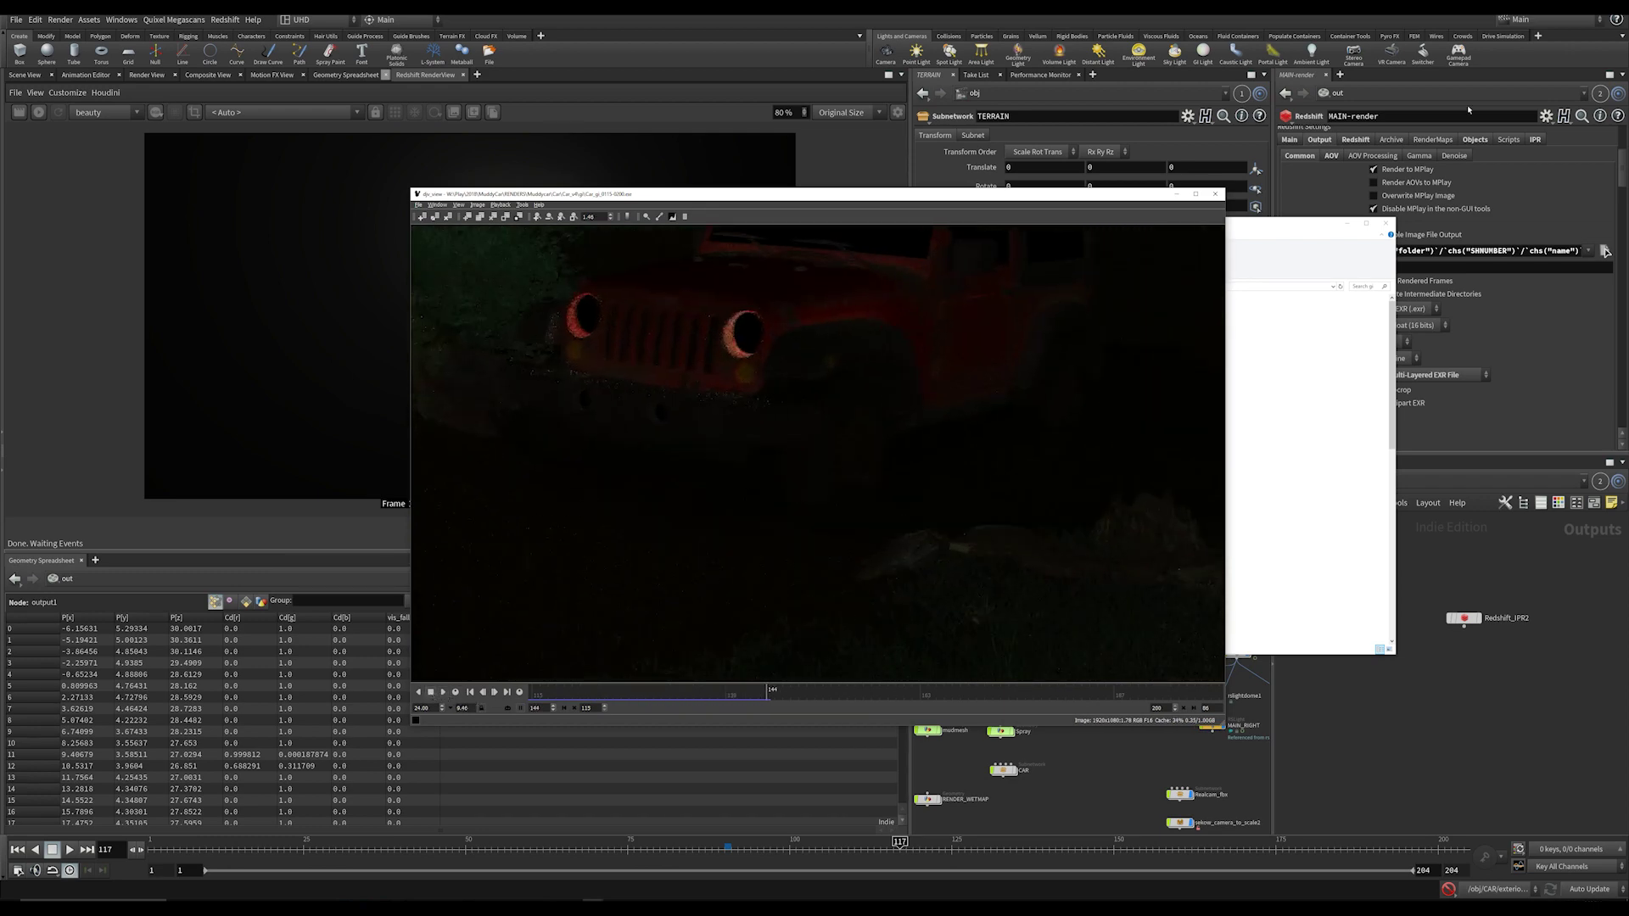
click(1216, 196)
key(alt+Left)
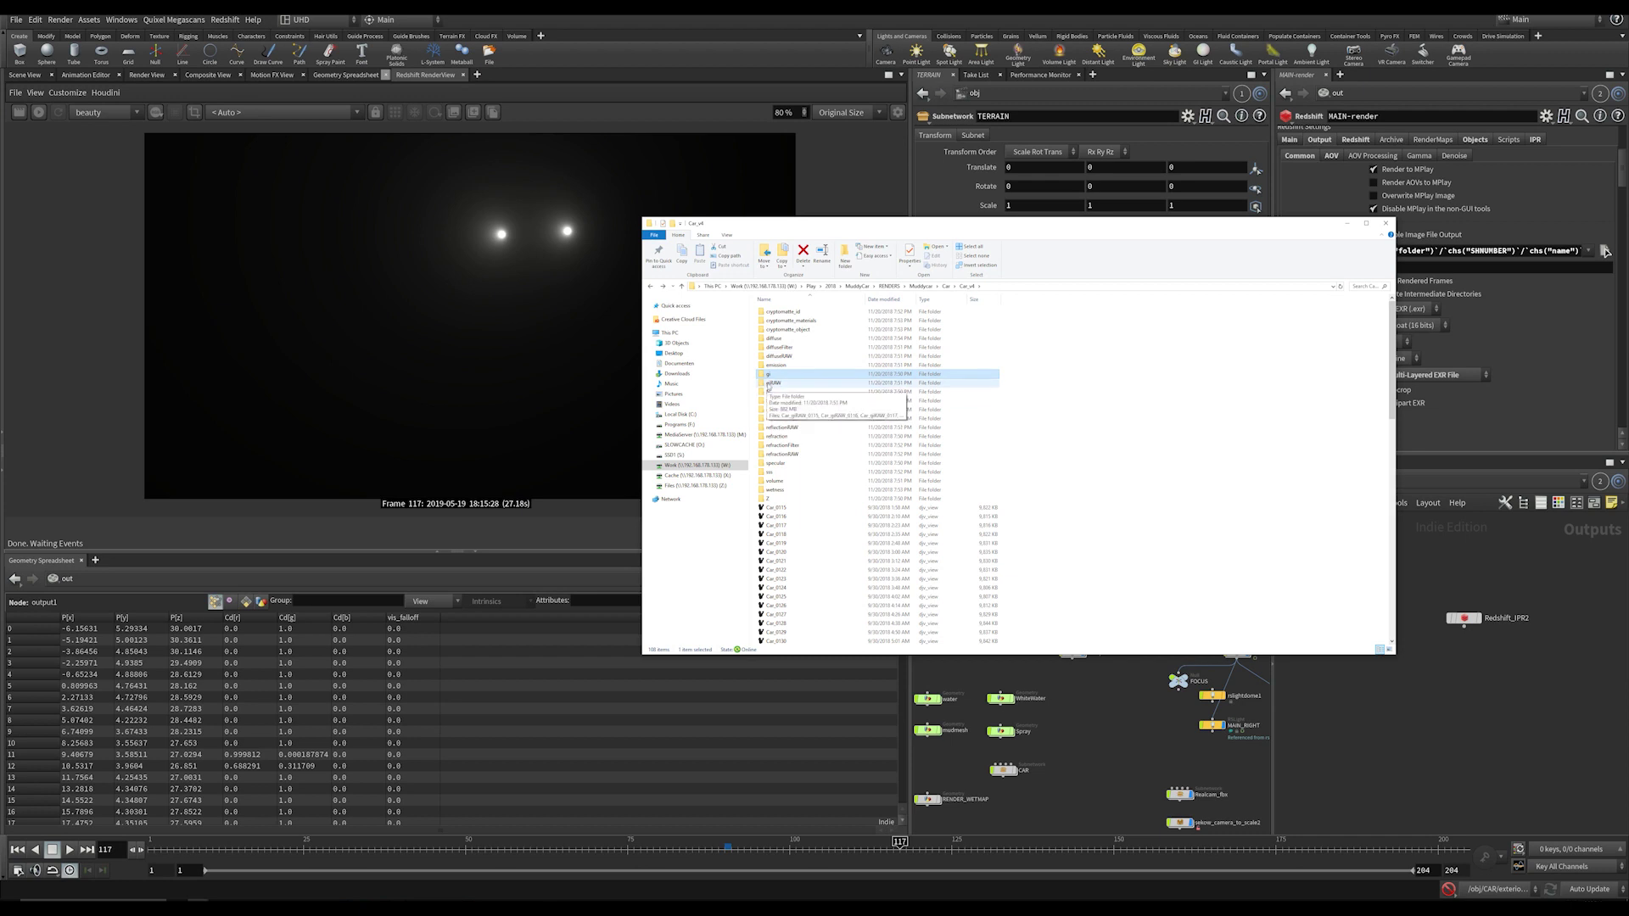
Step: Open the diffuse folder, view its frame sequence in the image viewer, and go back to Car_v4
click(771, 383)
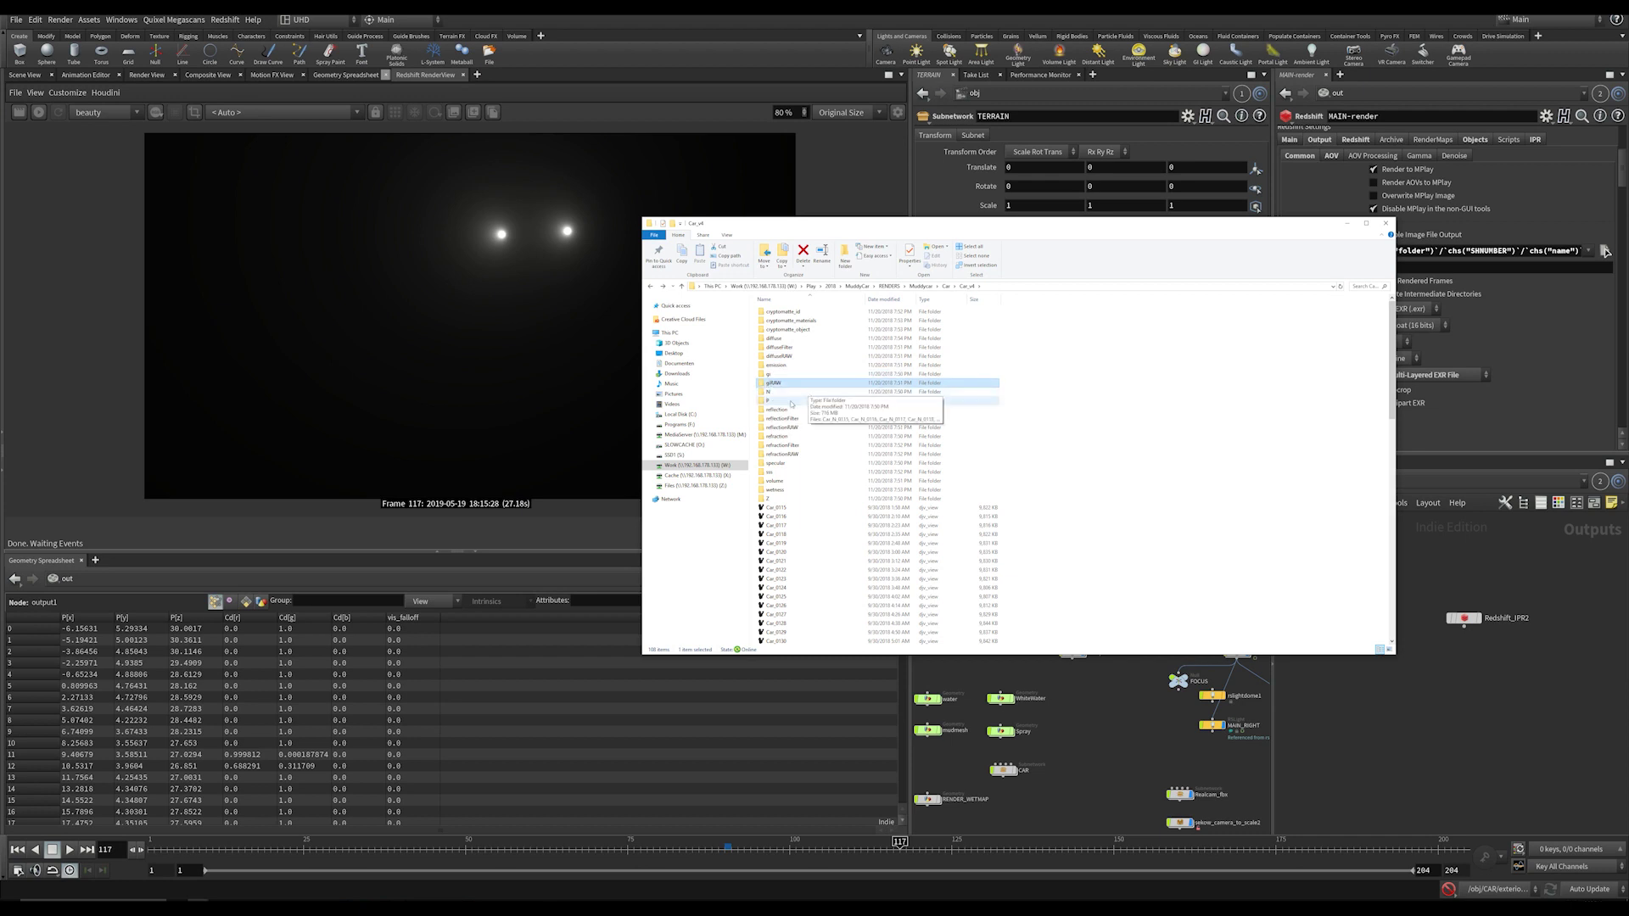
double_click(774, 338)
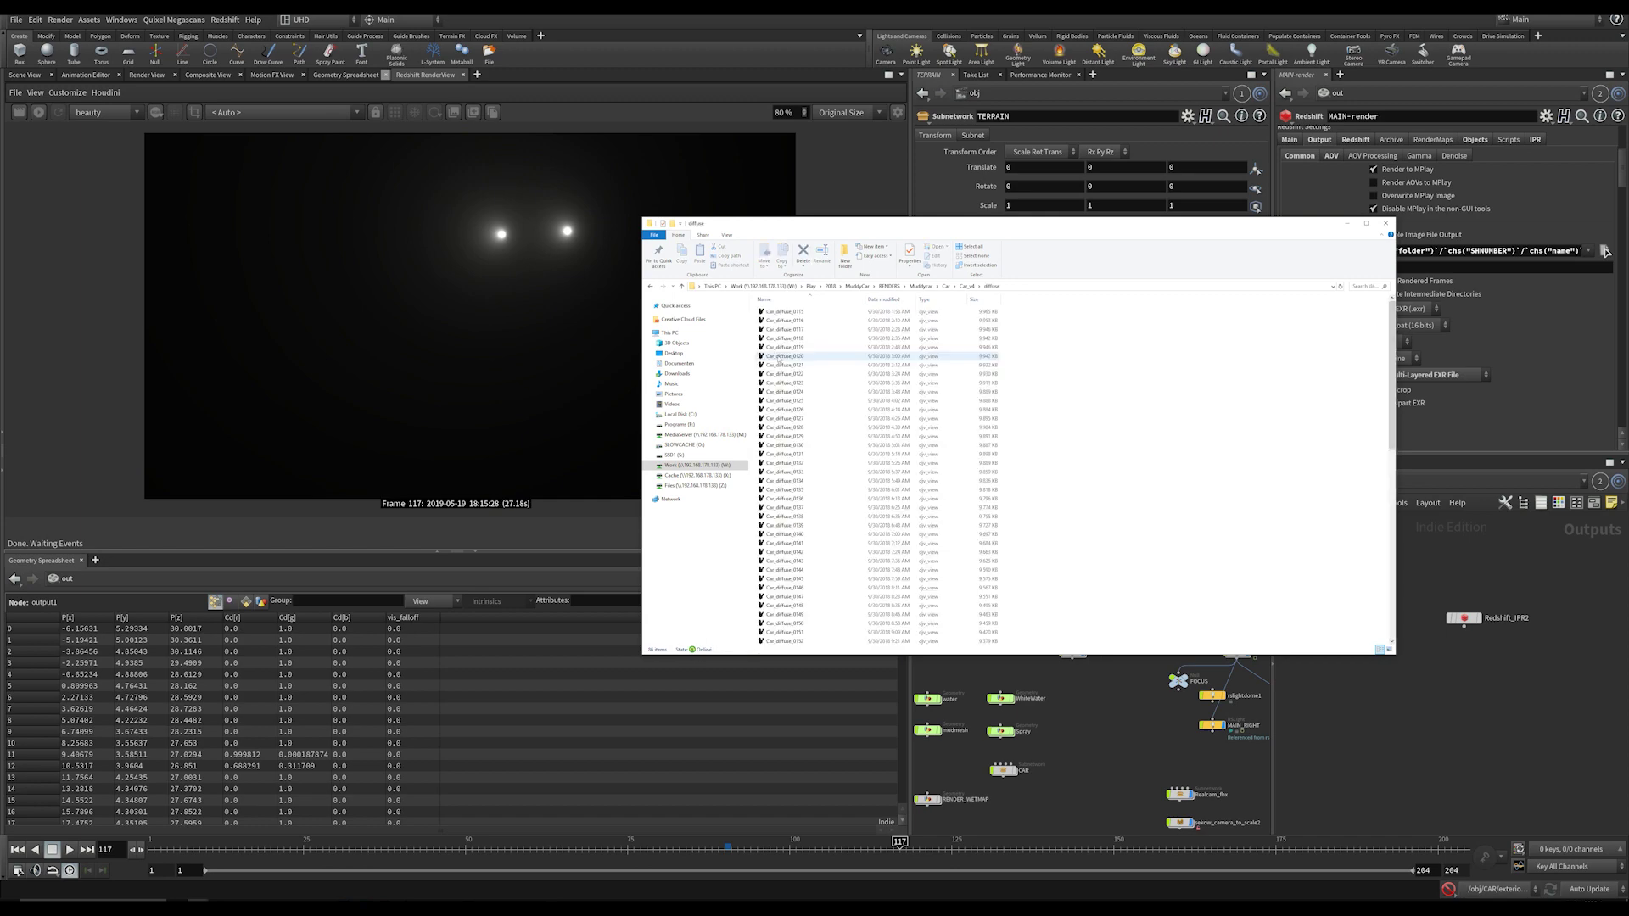
click(781, 347)
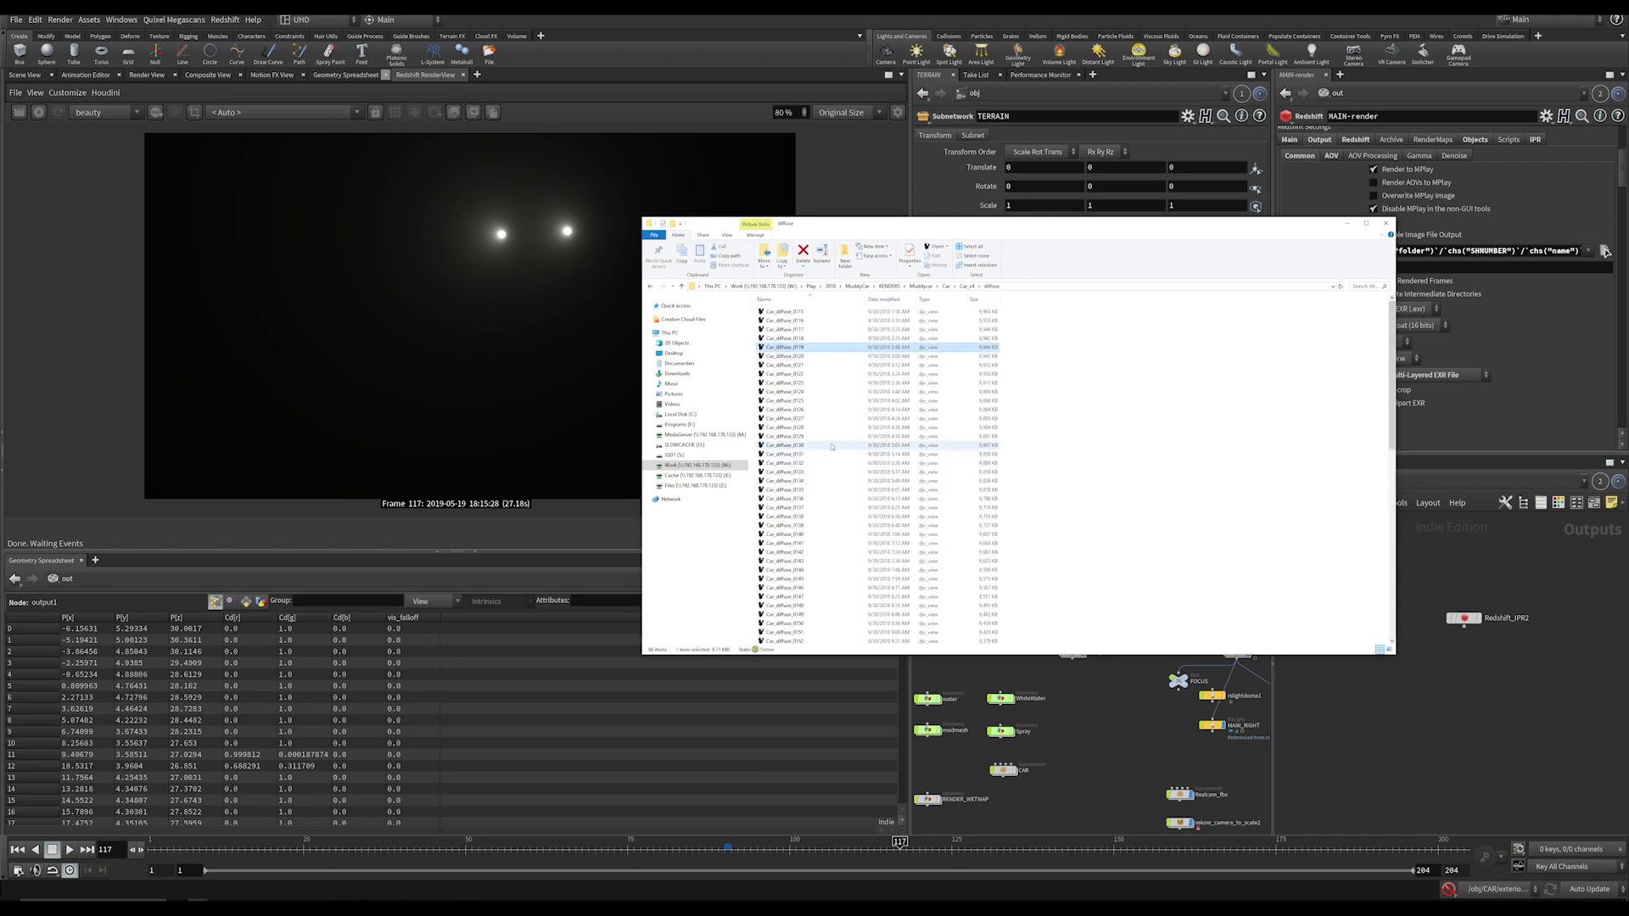
double_click(785, 371)
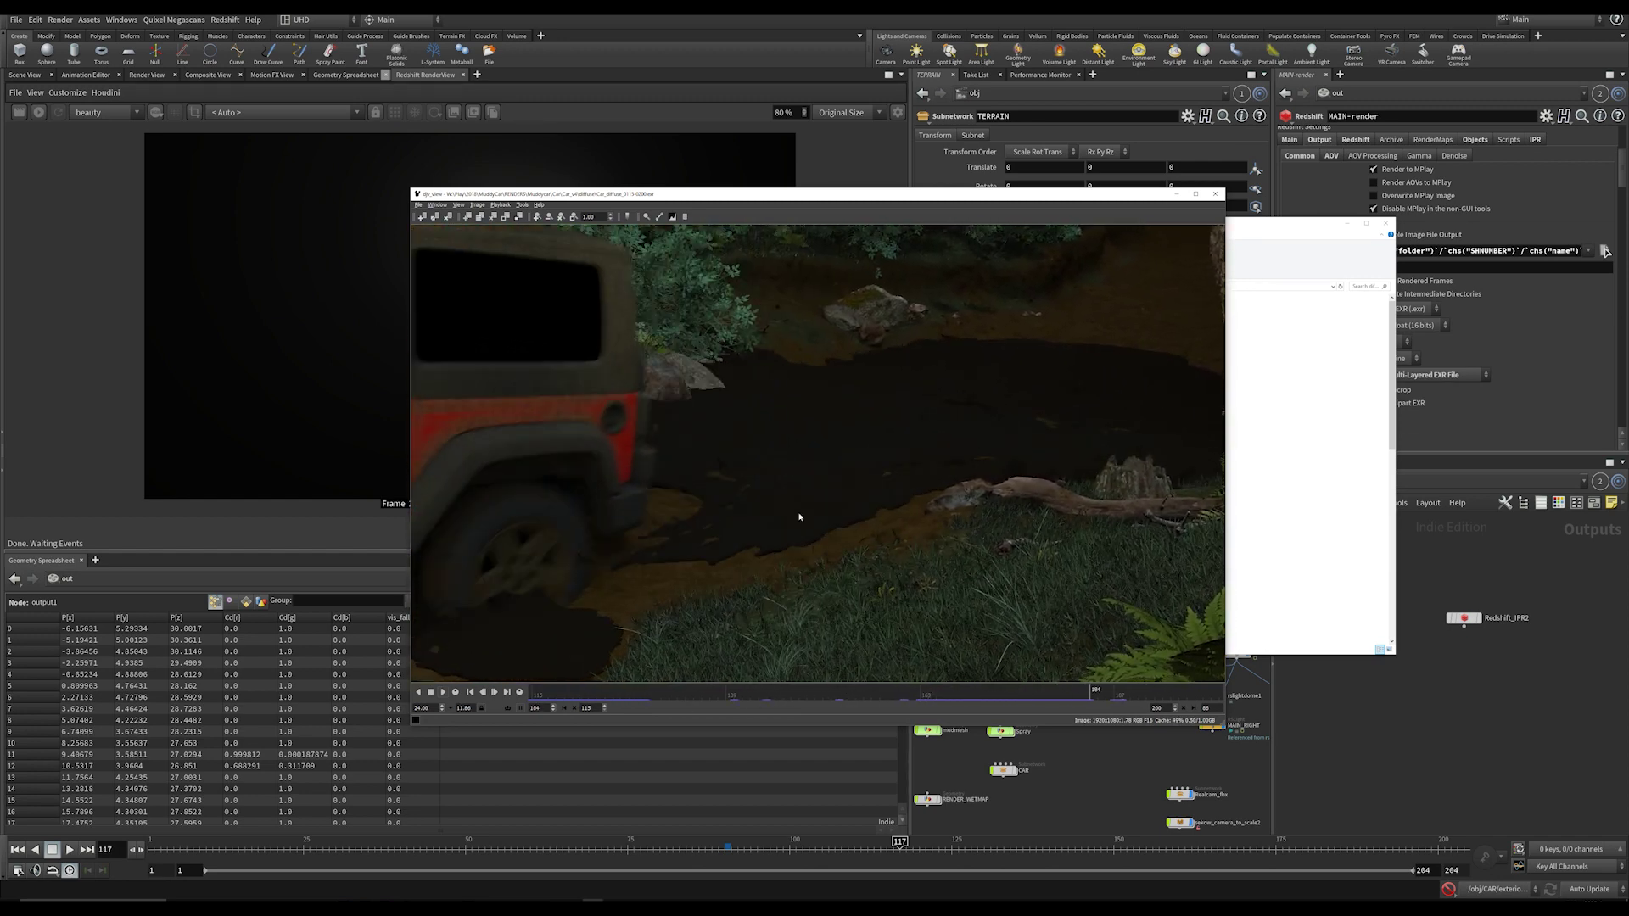
click(1215, 195)
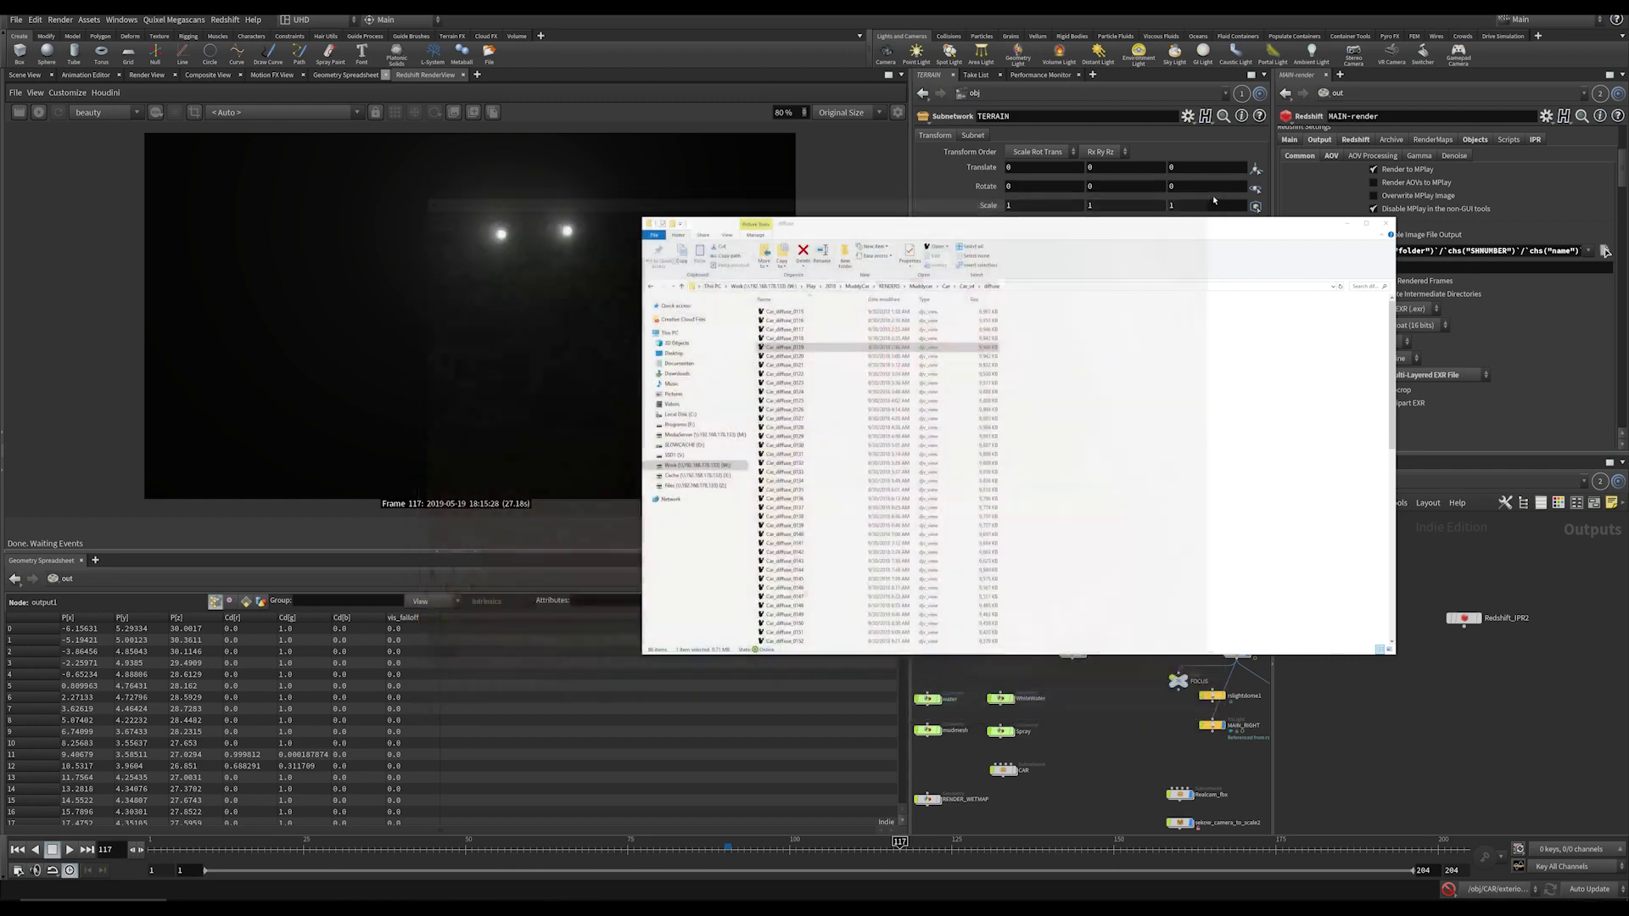
click(1135, 604)
key(alt+Left)
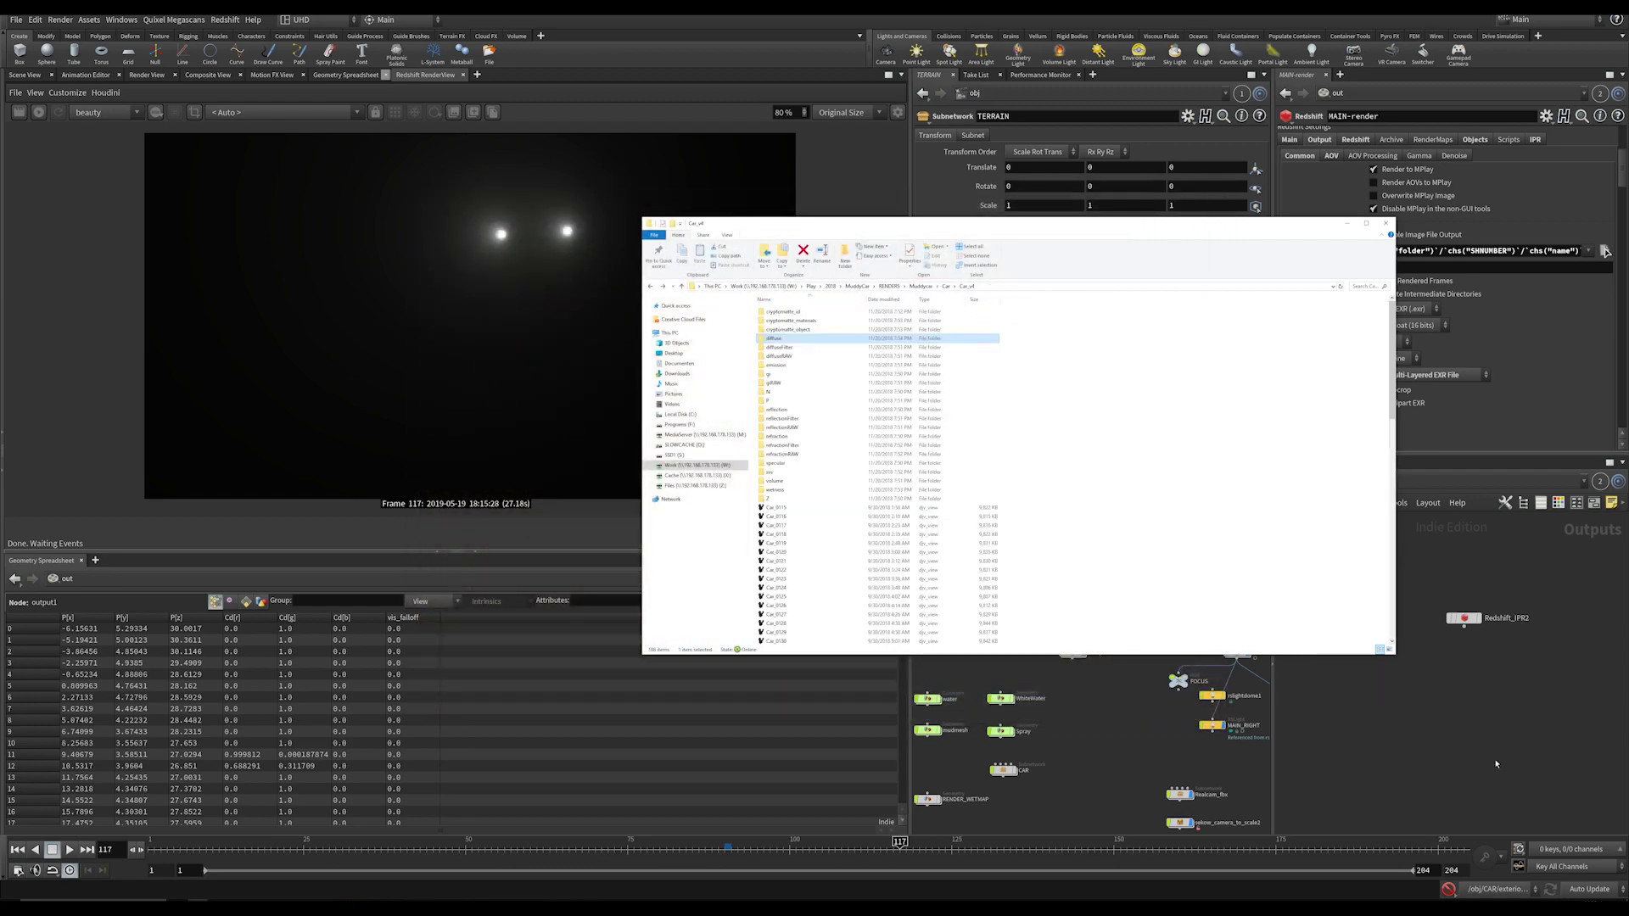
Step: Switch back to Houdini and review the list of AOVs set up on MAIN-render, including diffuse, specular and reflection
click(1495, 763)
scroll(1376, 198, up, 2)
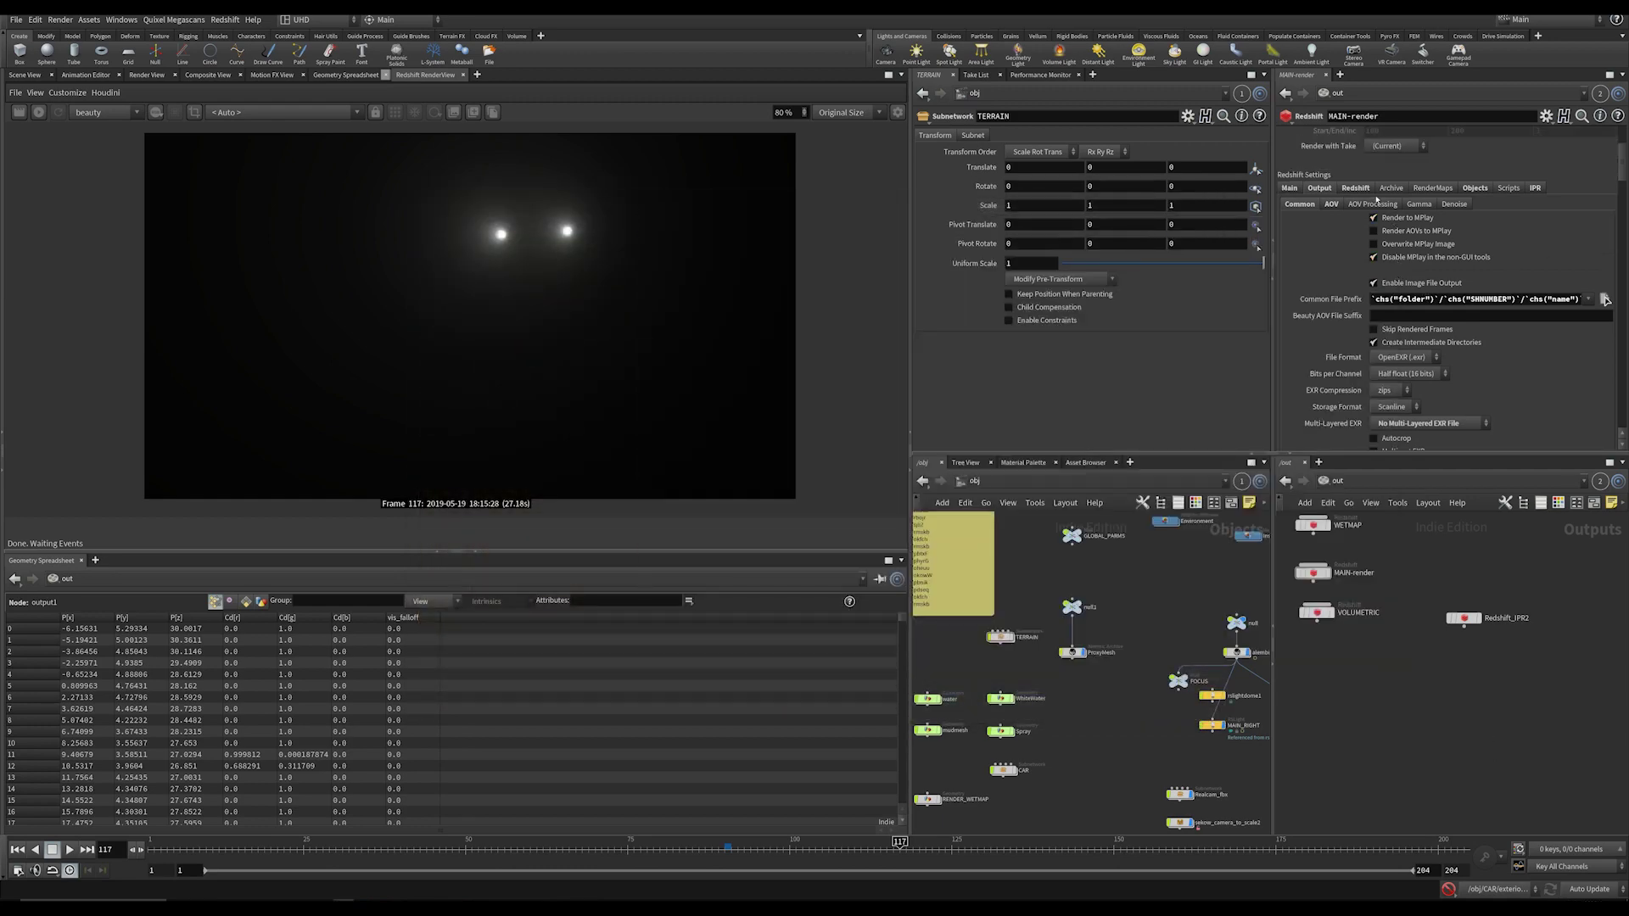
click(1332, 204)
scroll(1498, 206, down, 15)
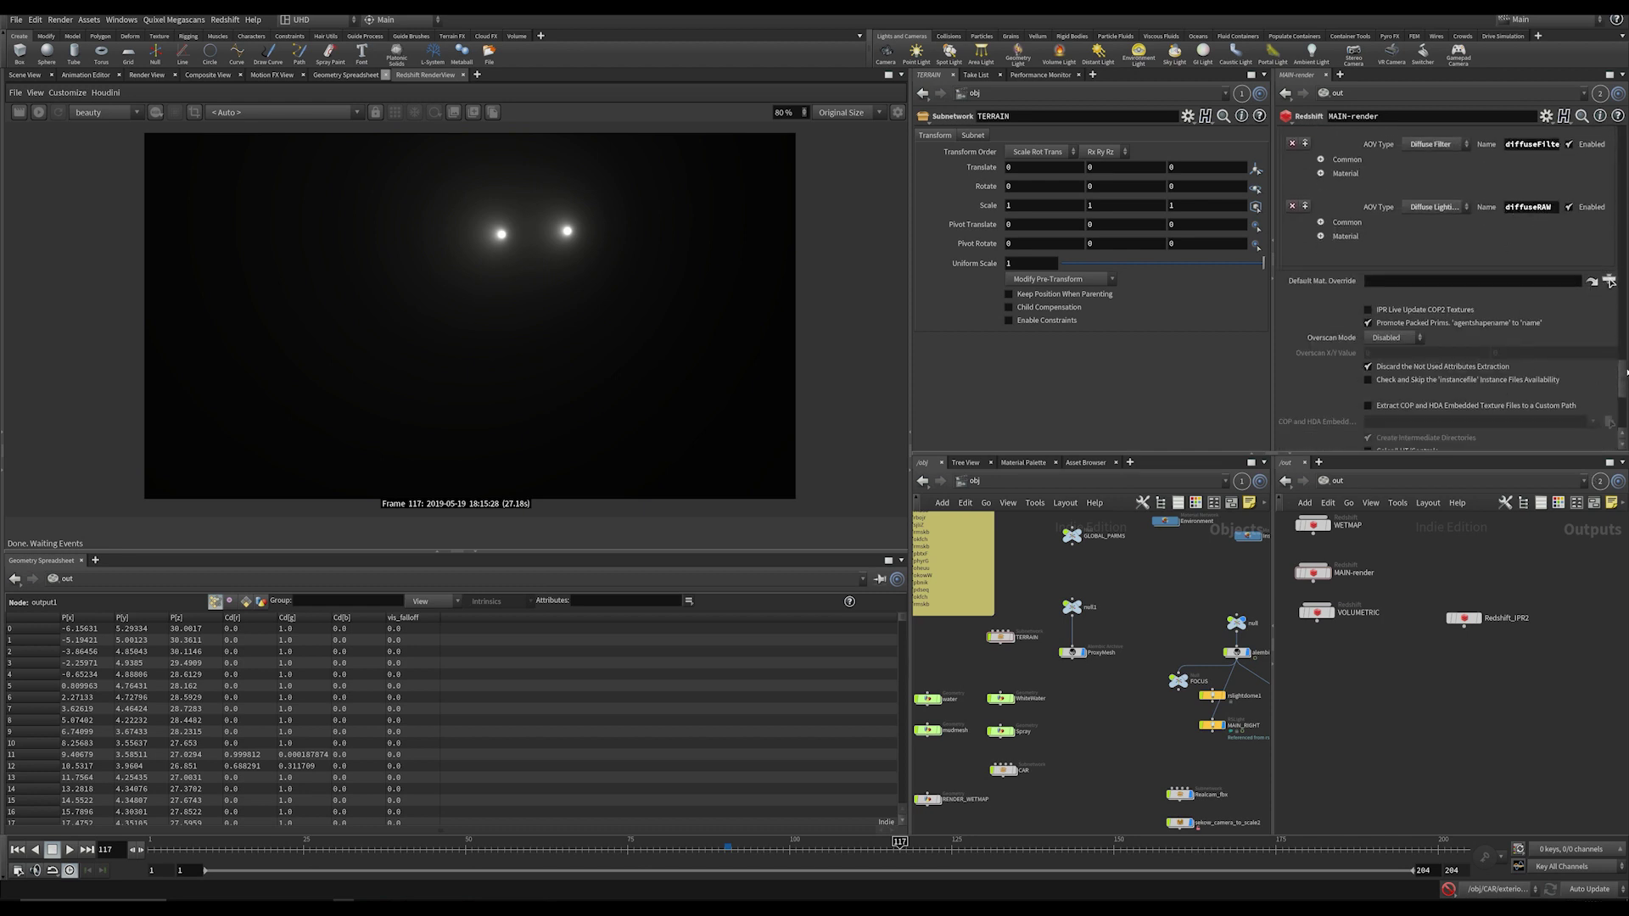
drag(1621, 379, 1626, 166)
middle_drag(1378, 715, 1423, 759)
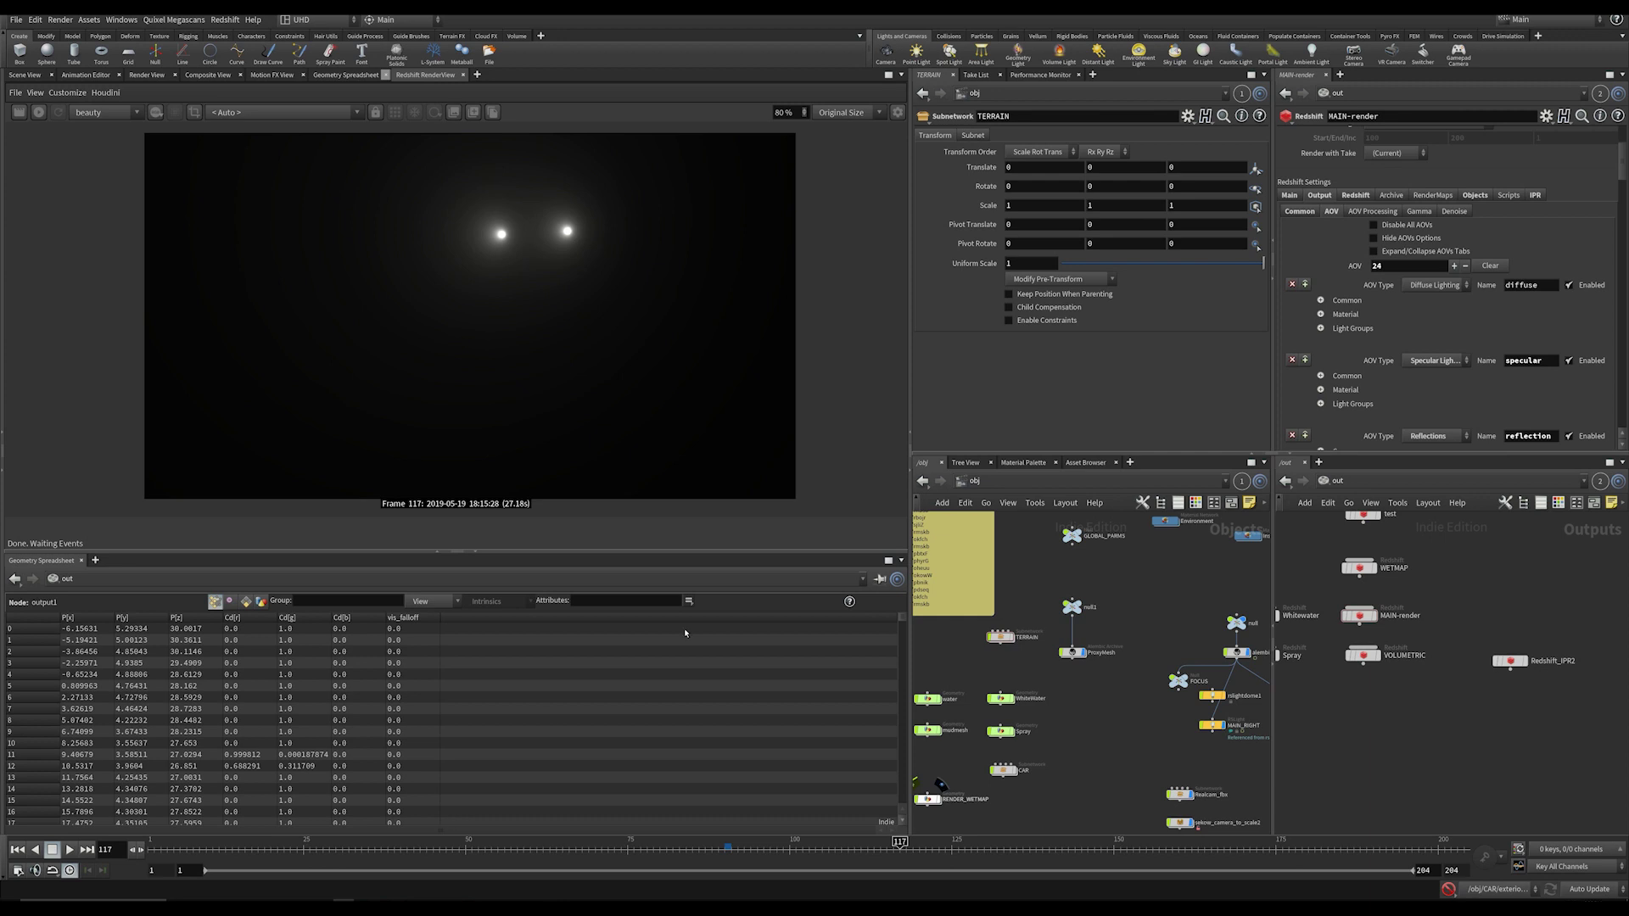
Step: Look over the object-level network, covering the simulation, car, light and material nodes
middle_drag(1095, 718, 989, 794)
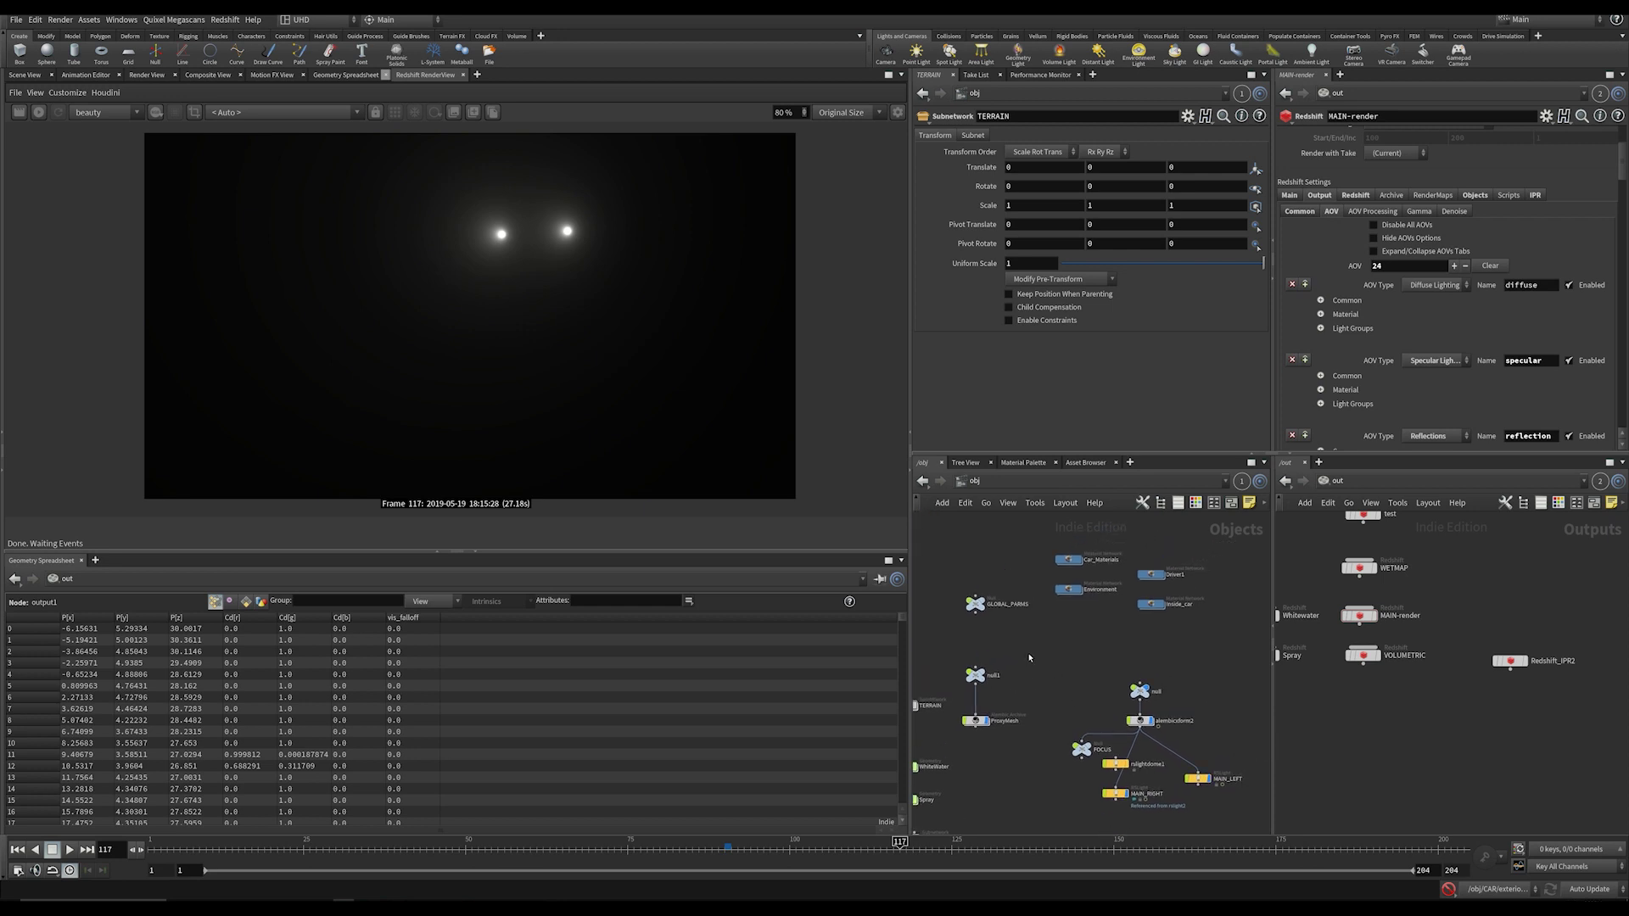
middle_drag(1030, 658, 1164, 672)
scroll(1161, 730, down, 1)
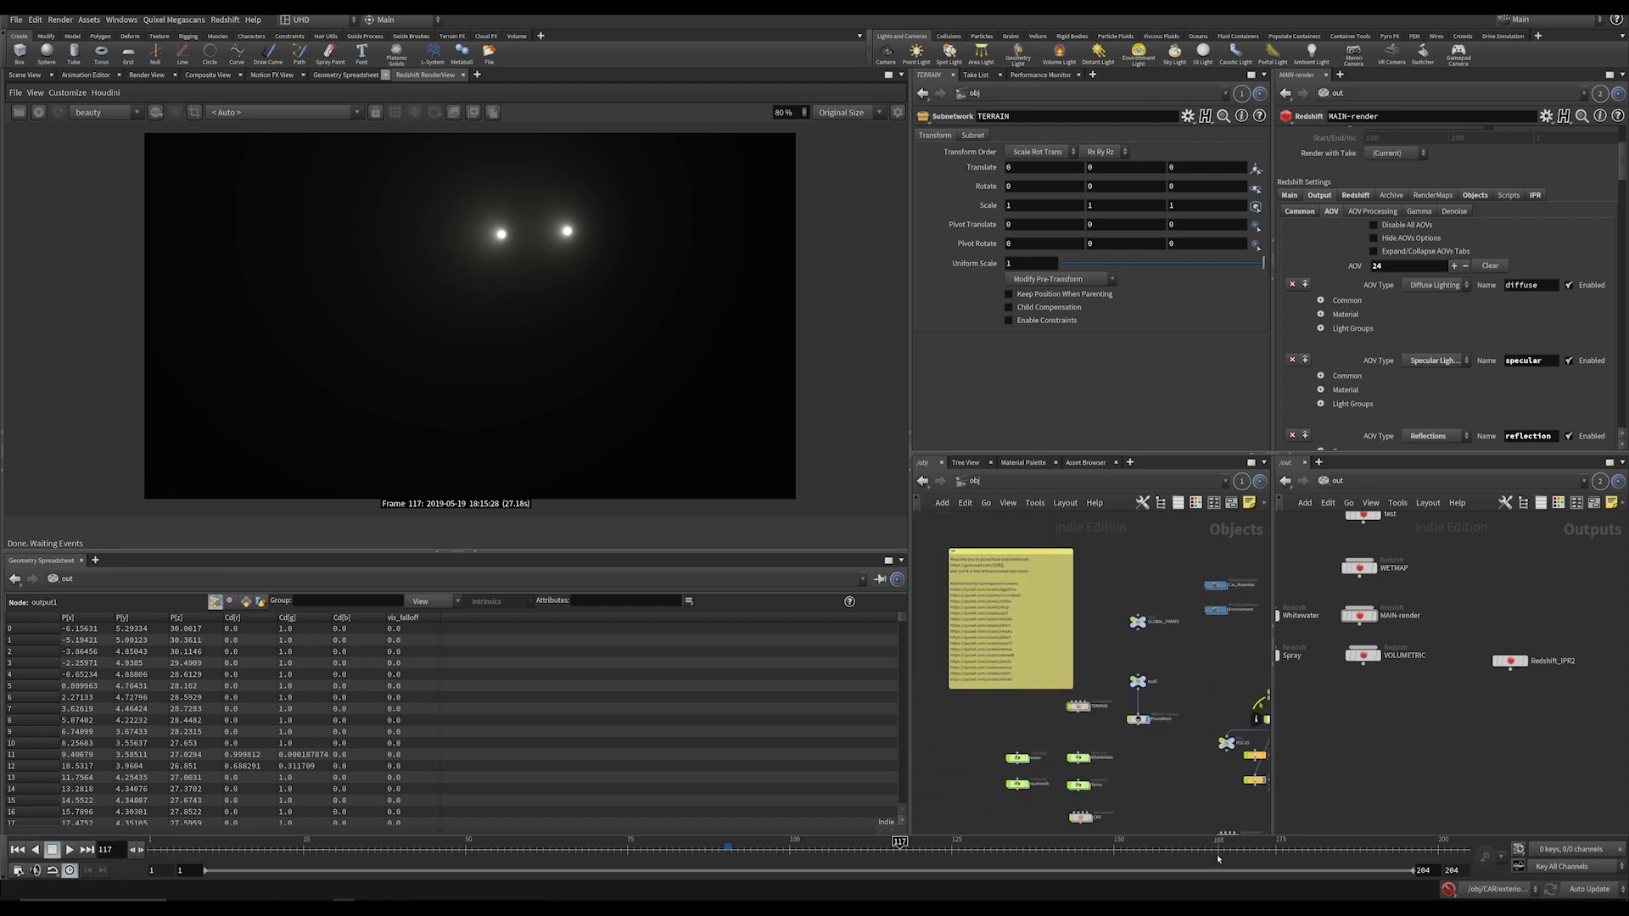
middle_drag(1159, 820, 1090, 767)
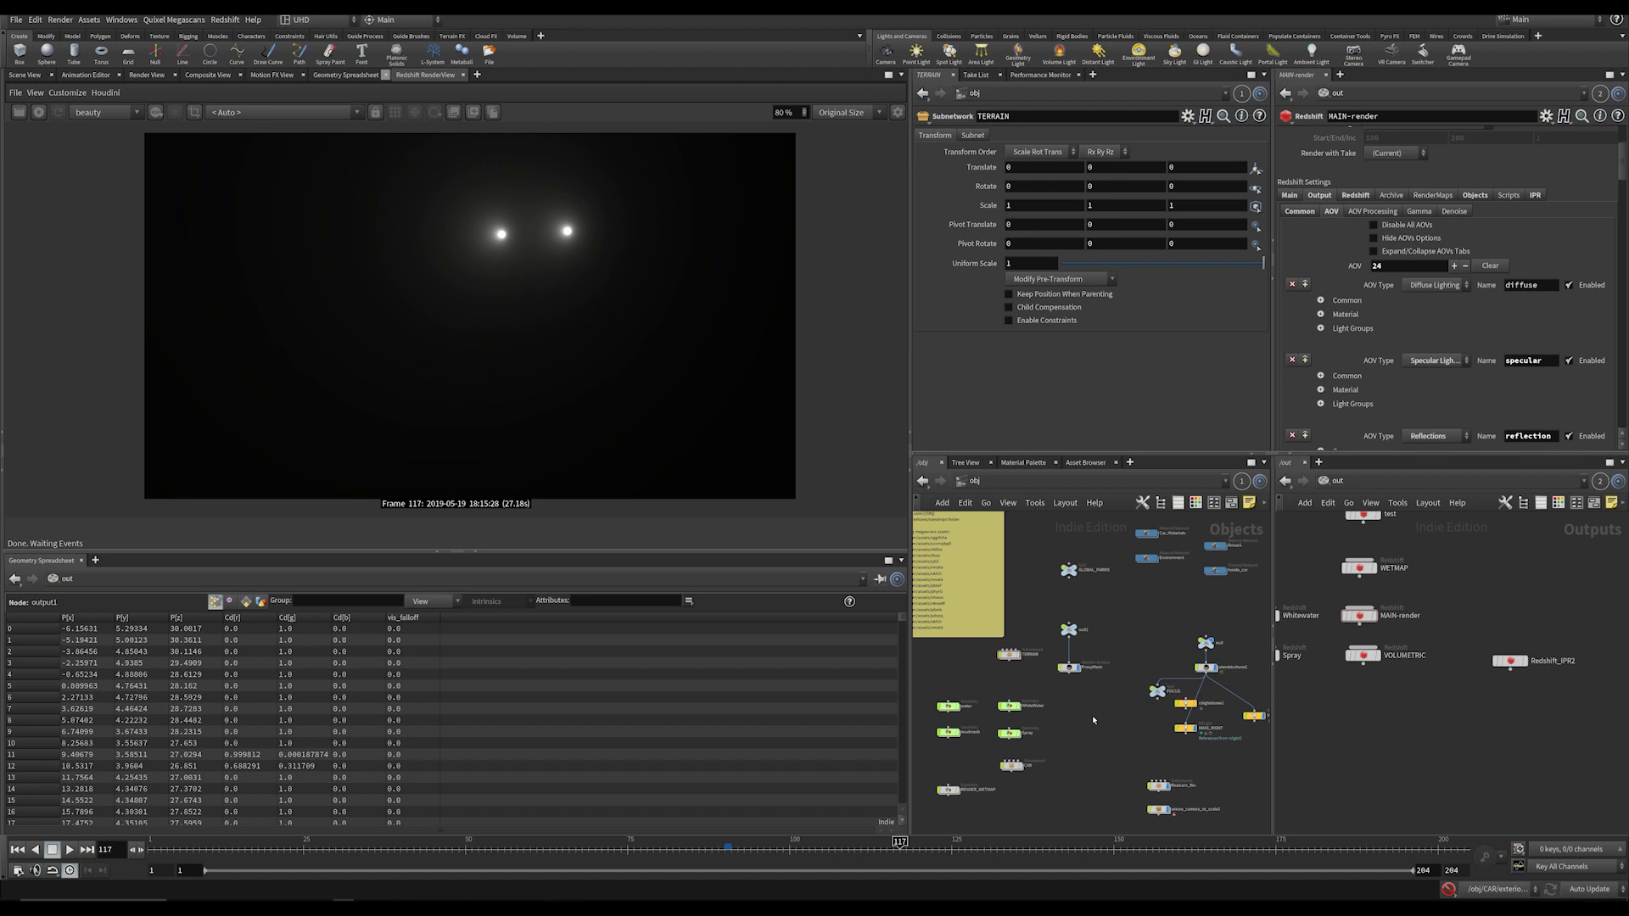
middle_drag(1084, 700, 1027, 744)
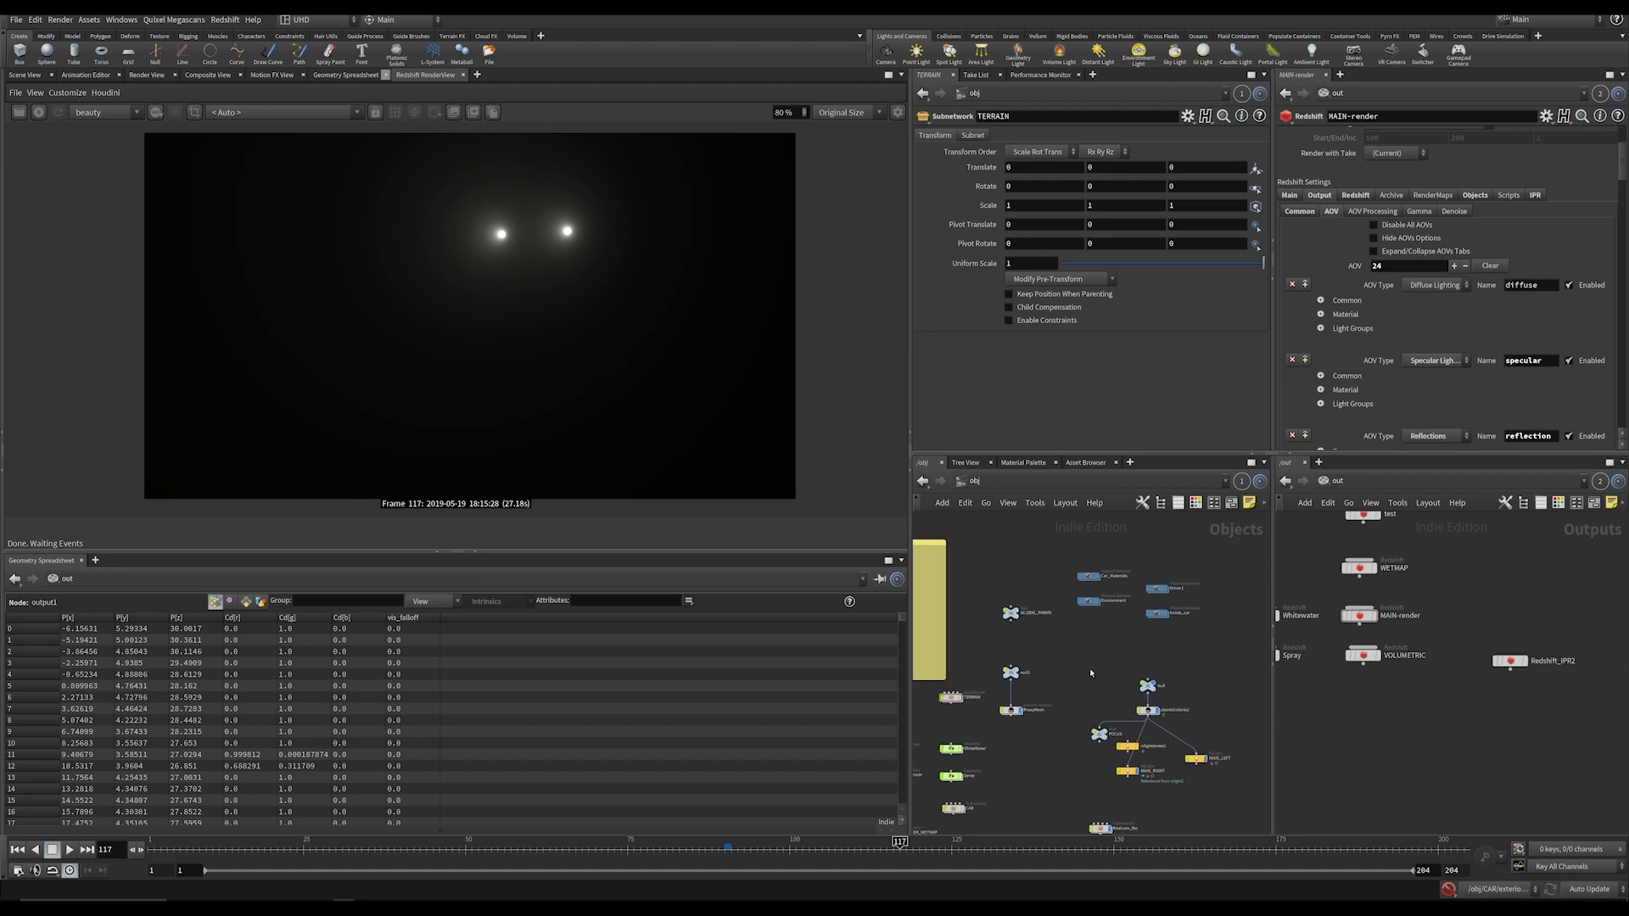
middle_drag(1091, 673, 1149, 593)
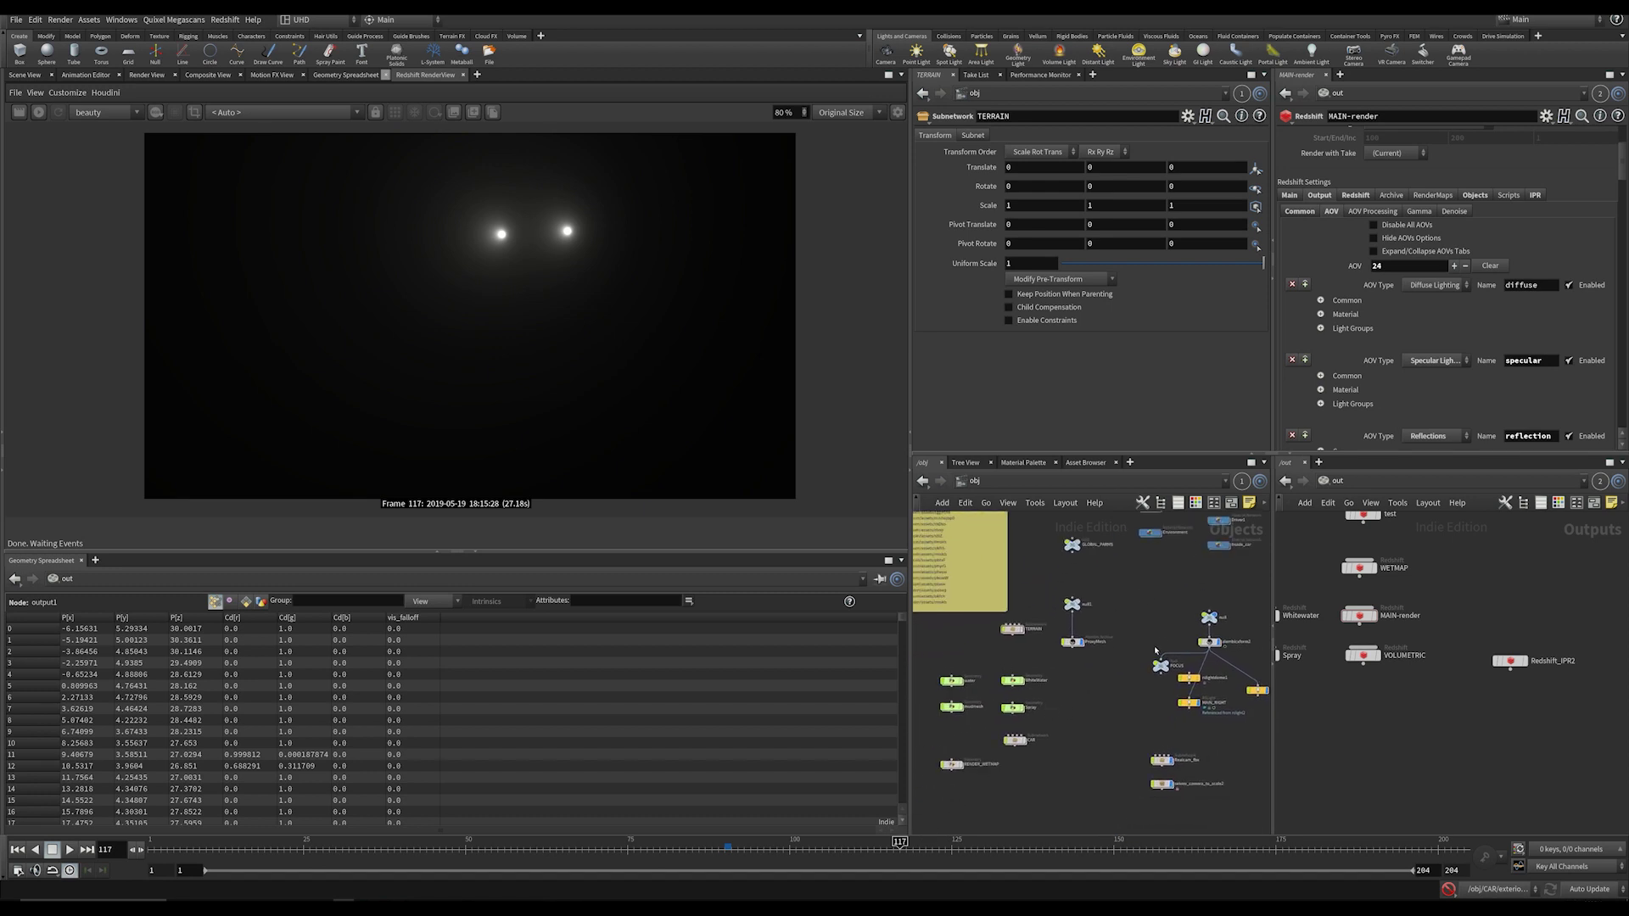
middle_drag(1156, 651, 1055, 604)
scroll(1100, 670, up, 2)
scroll(1056, 604, down, 2)
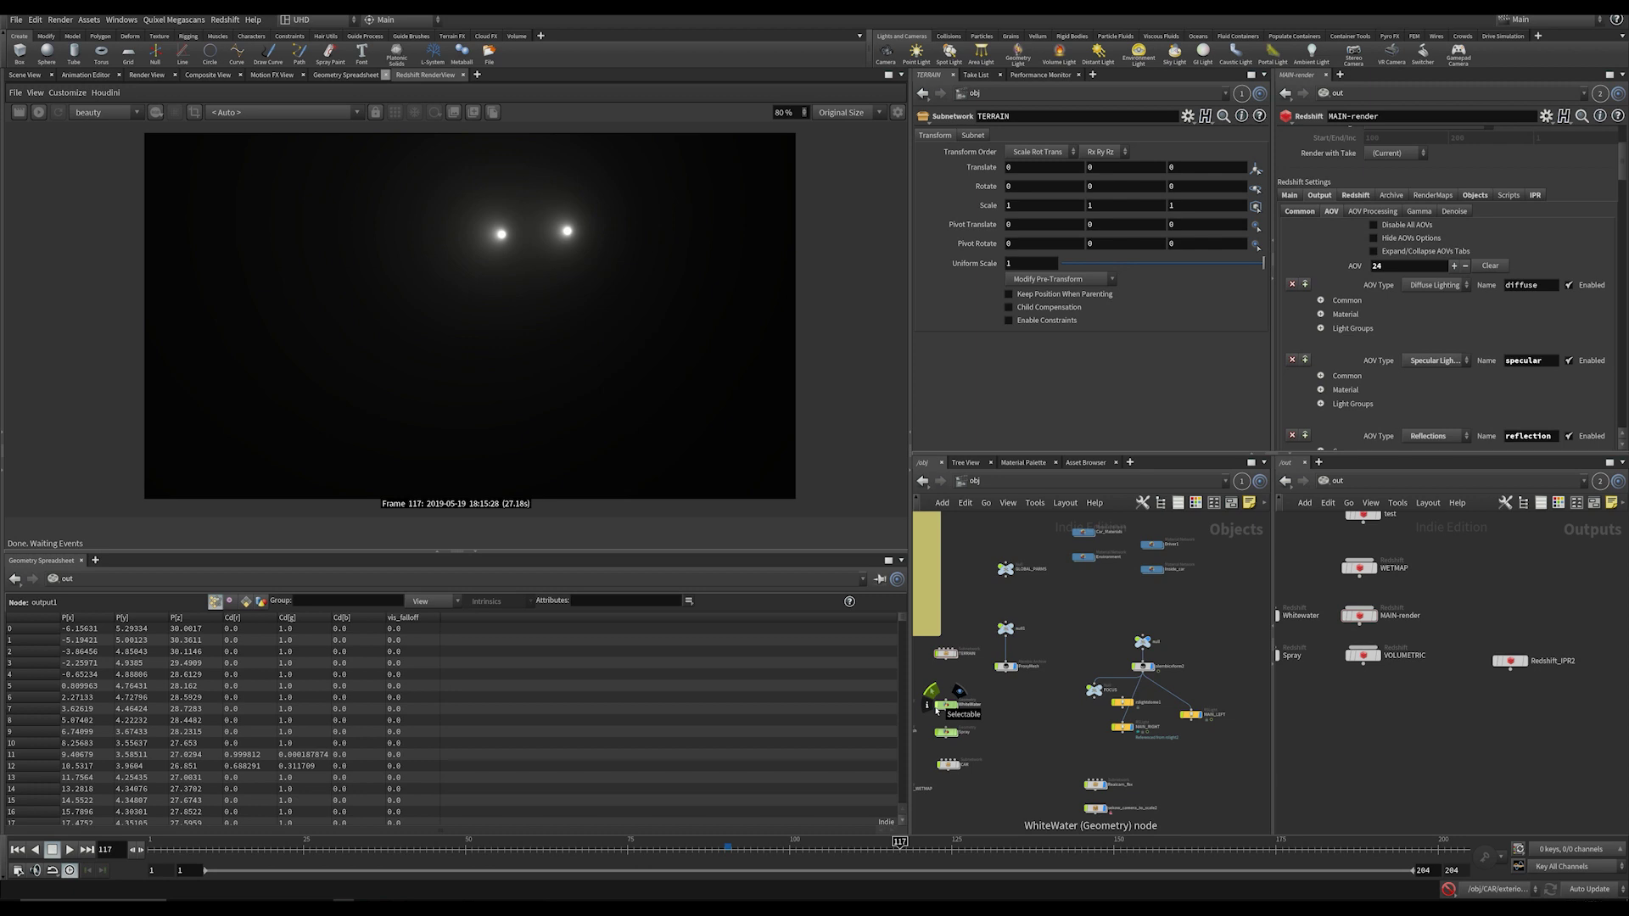
middle_drag(1054, 705, 1107, 726)
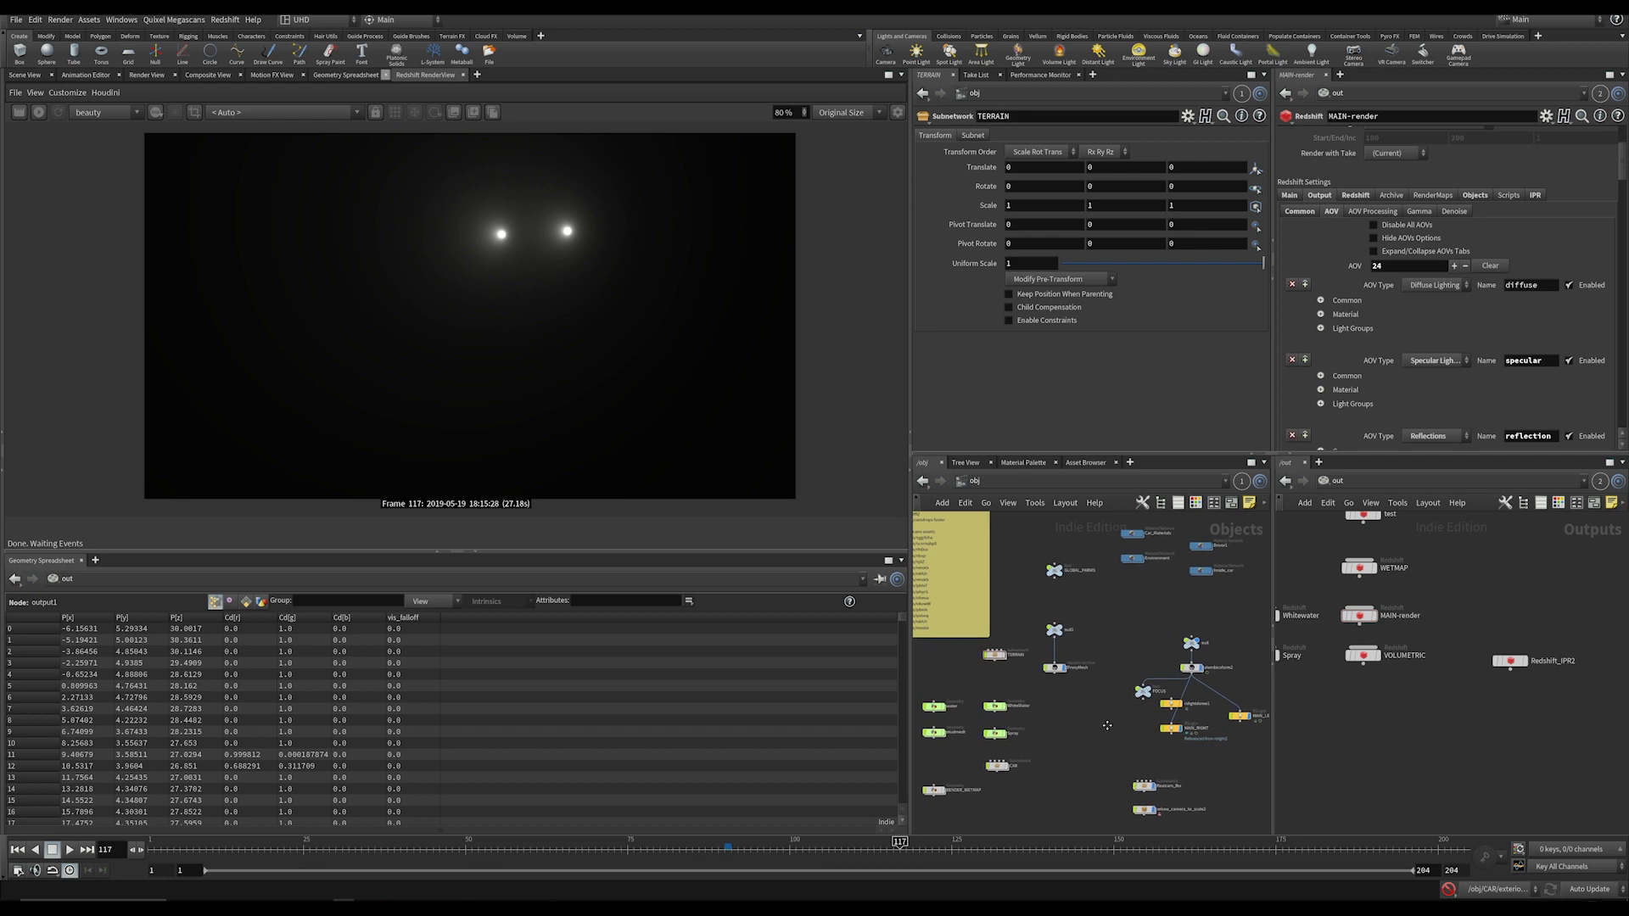
middle_drag(1108, 728, 1013, 754)
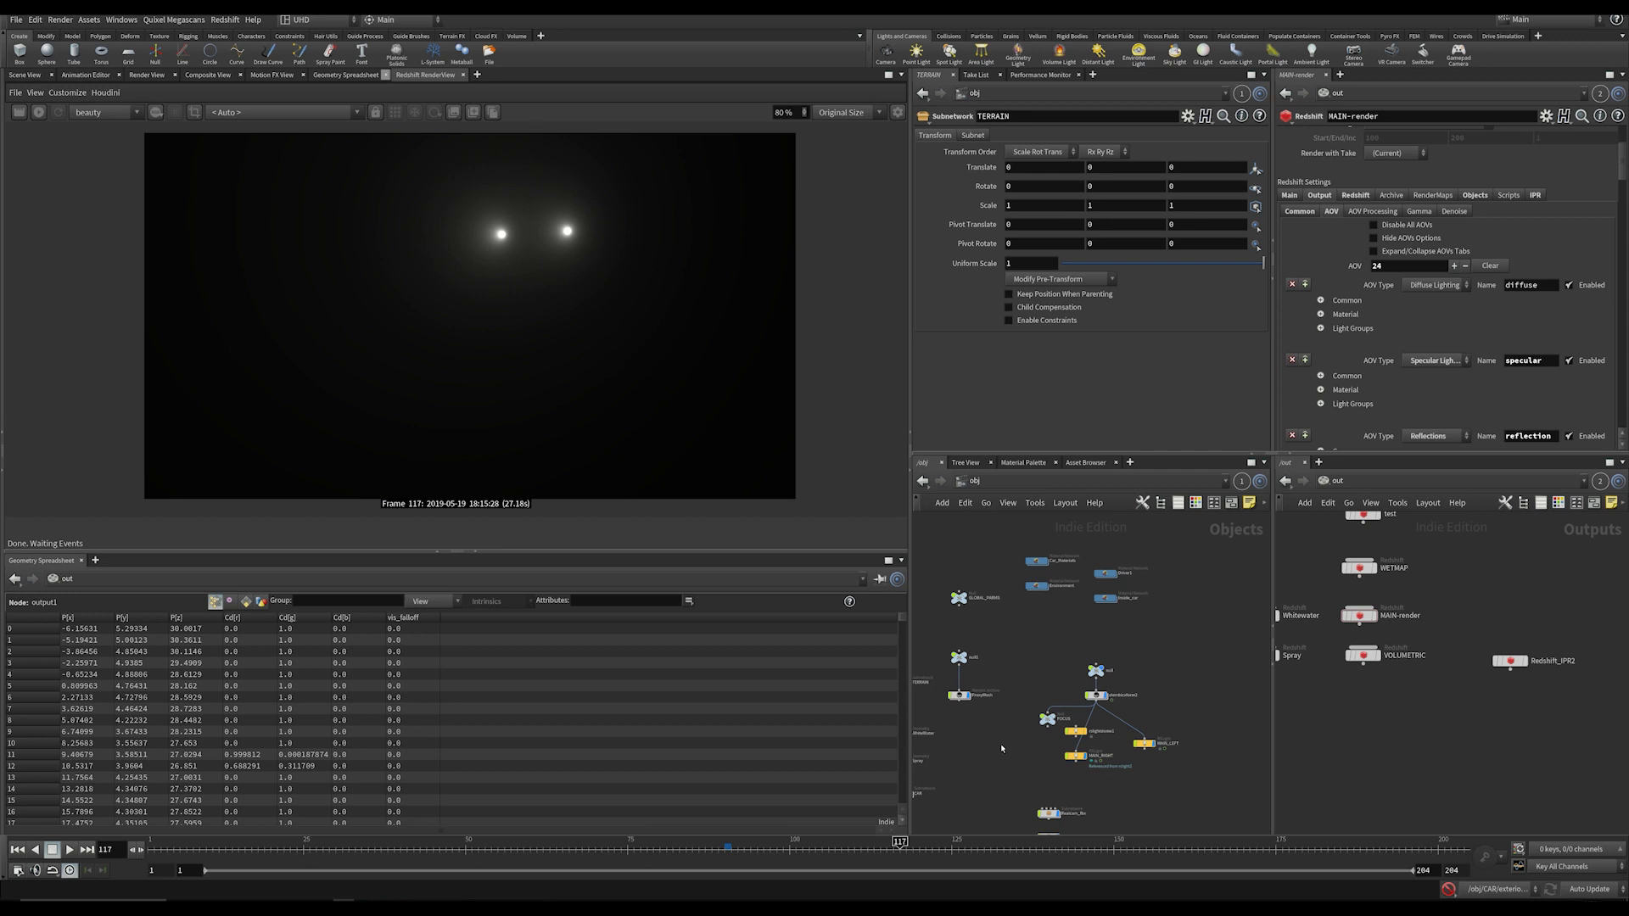
Step: Switch to File Explorer, browse from RENDERS through Muddycar to the Rain_v1 folder, and view its rain frames
mouse_move(191, 897)
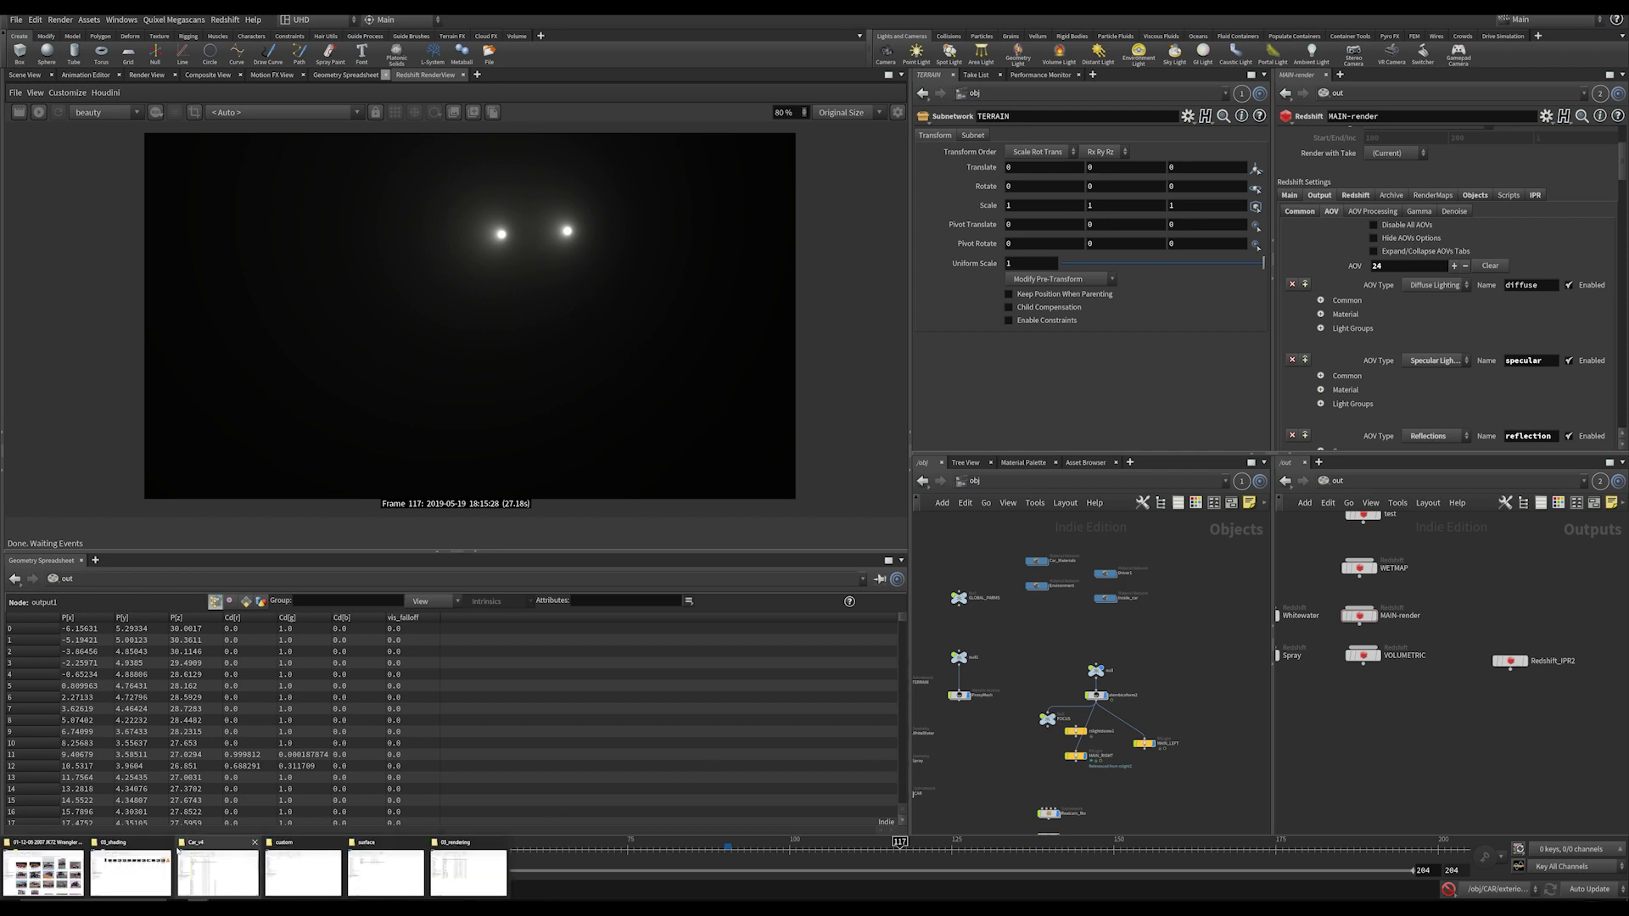
click(217, 872)
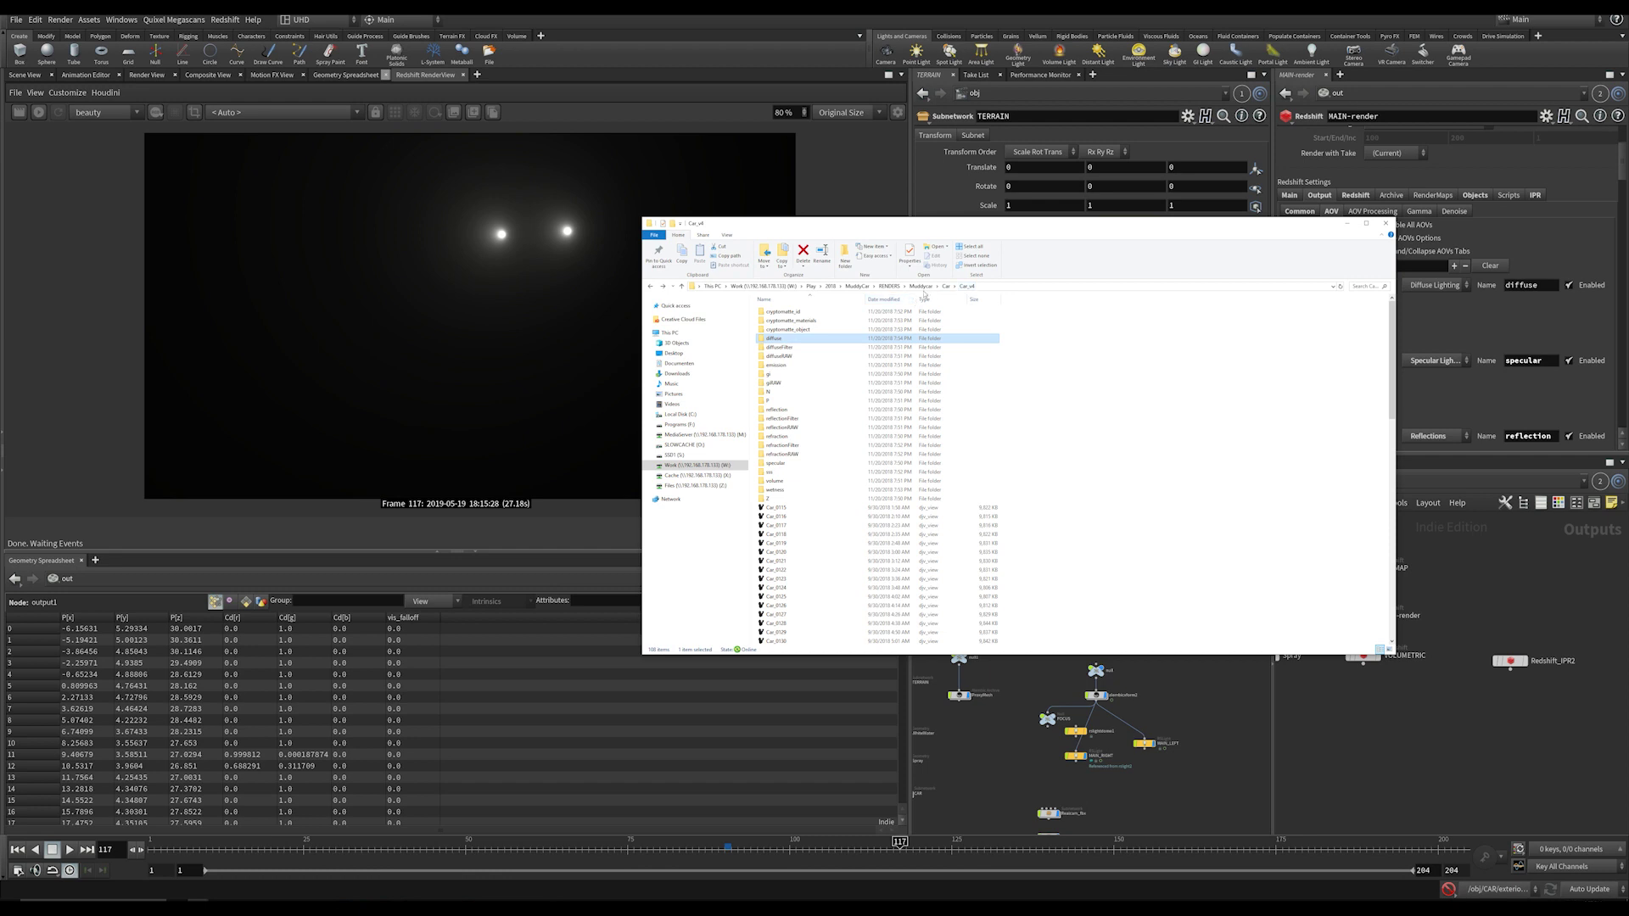
click(888, 287)
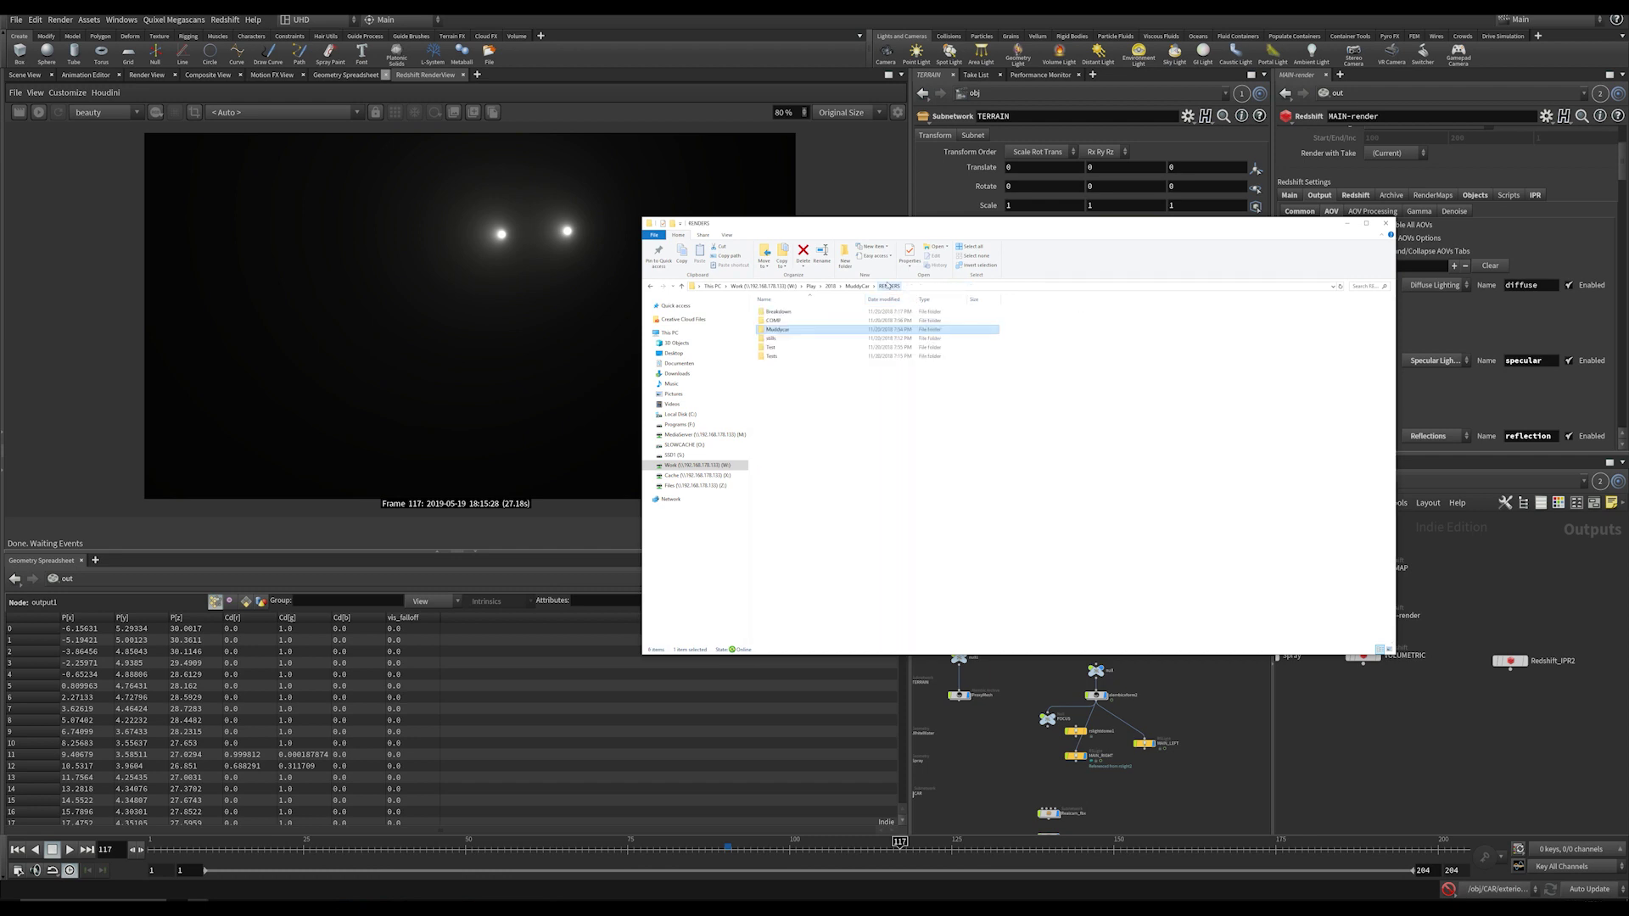
double_click(778, 331)
double_click(775, 326)
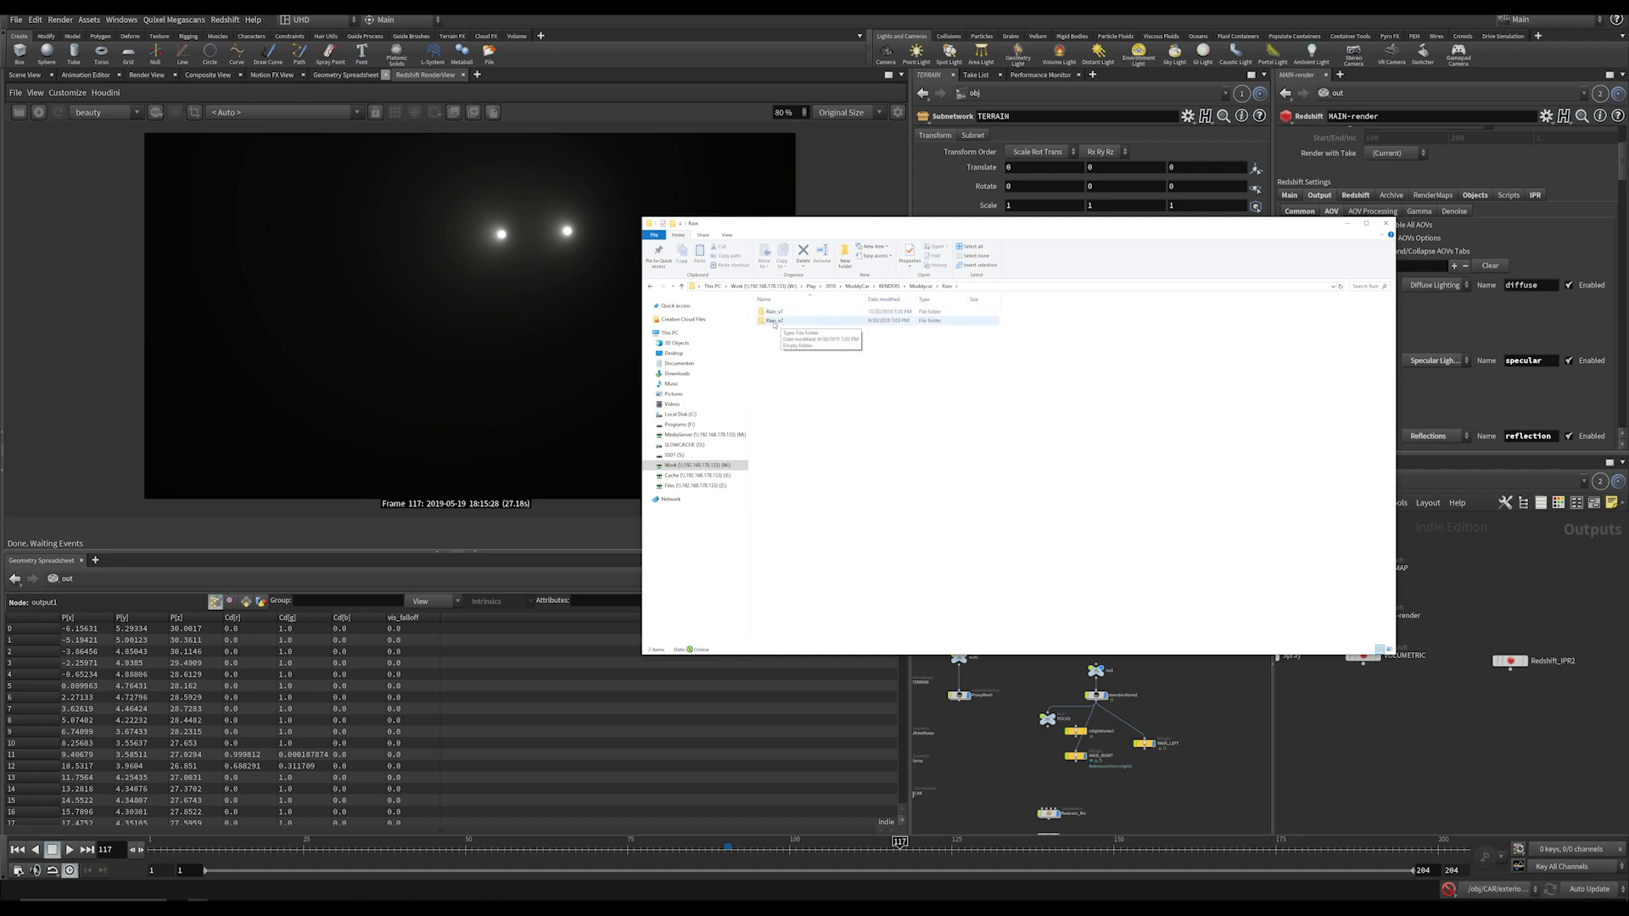
double_click(775, 321)
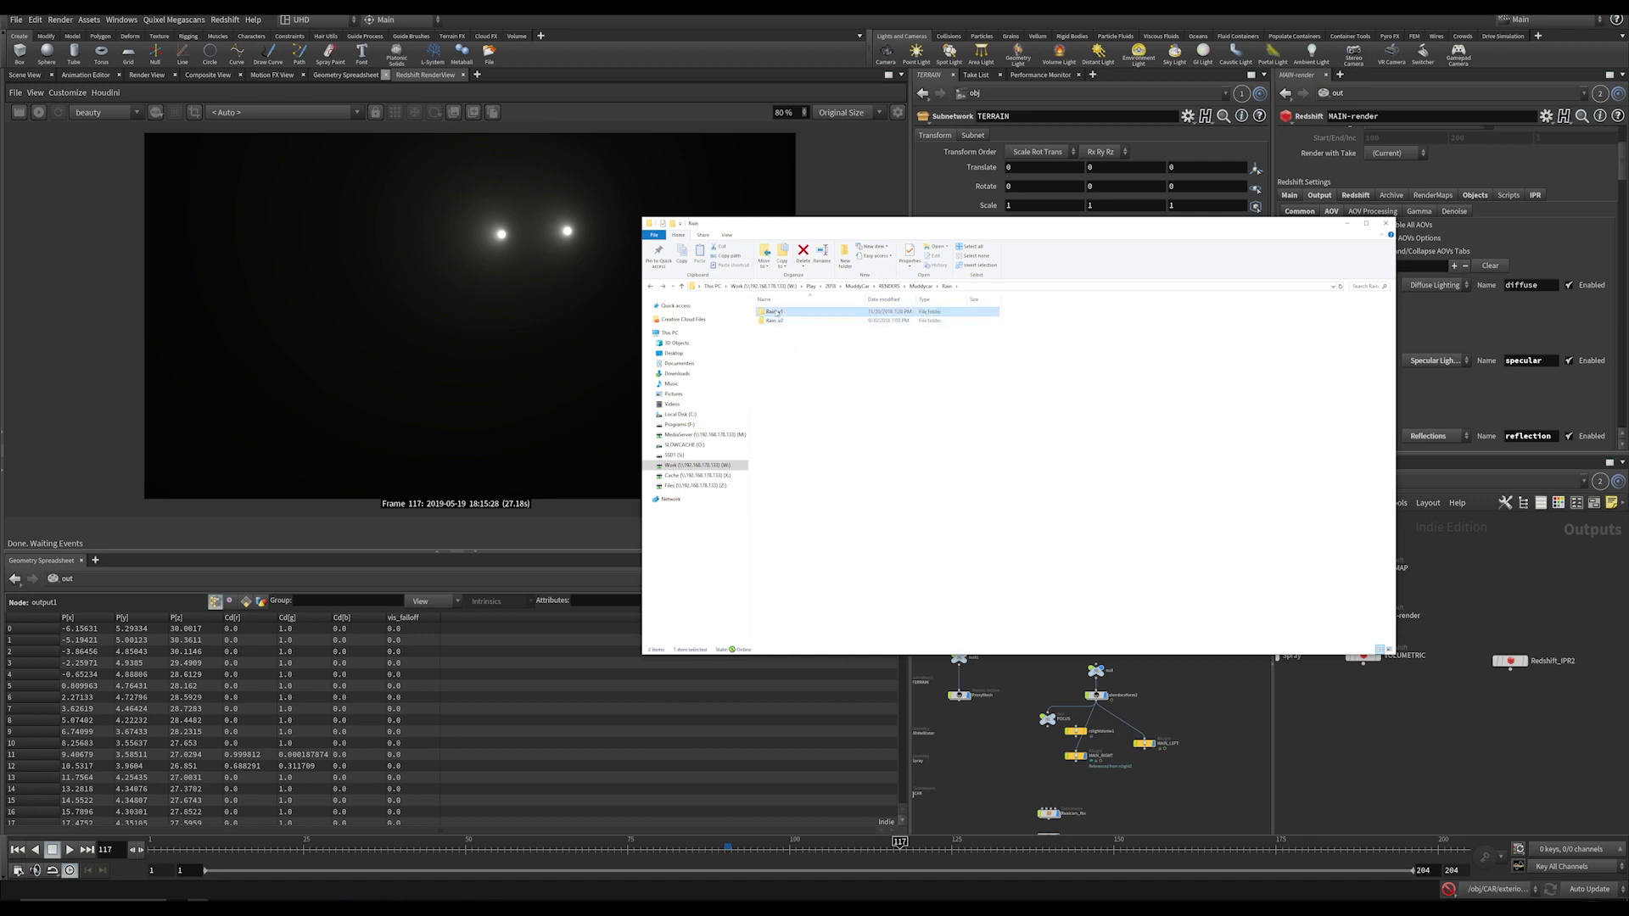
double_click(779, 312)
click(781, 321)
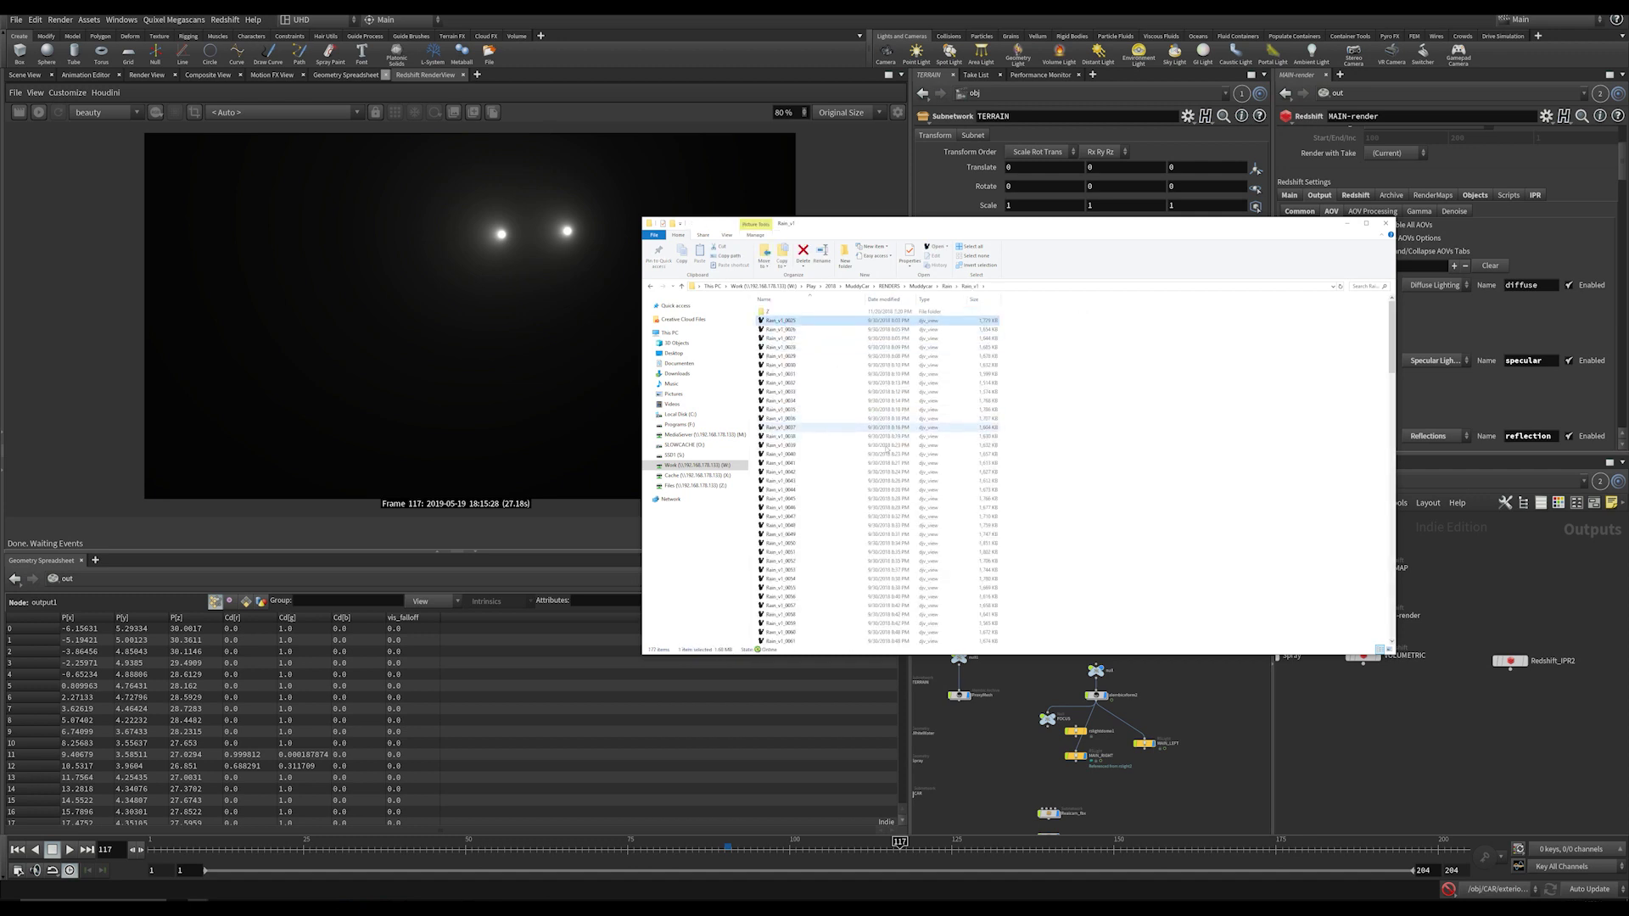
key(Return)
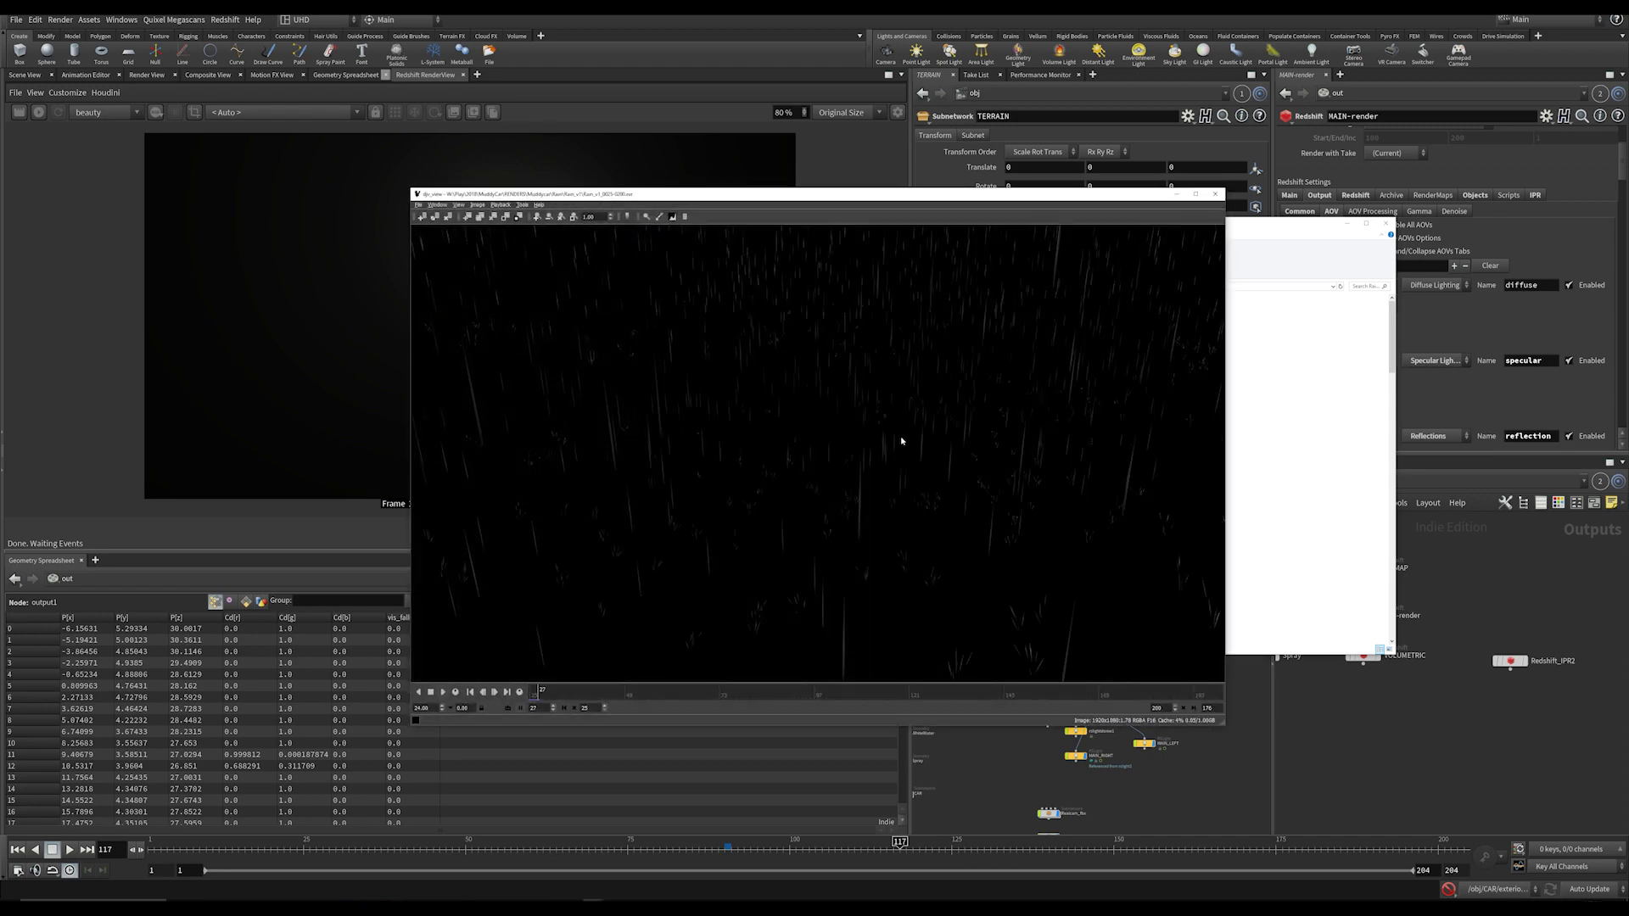
click(1216, 194)
Step: Go back up to the Muddycar folder and view the rendered raindrop sequence from its own subfolder
key(alt+Up)
key(alt+Up)
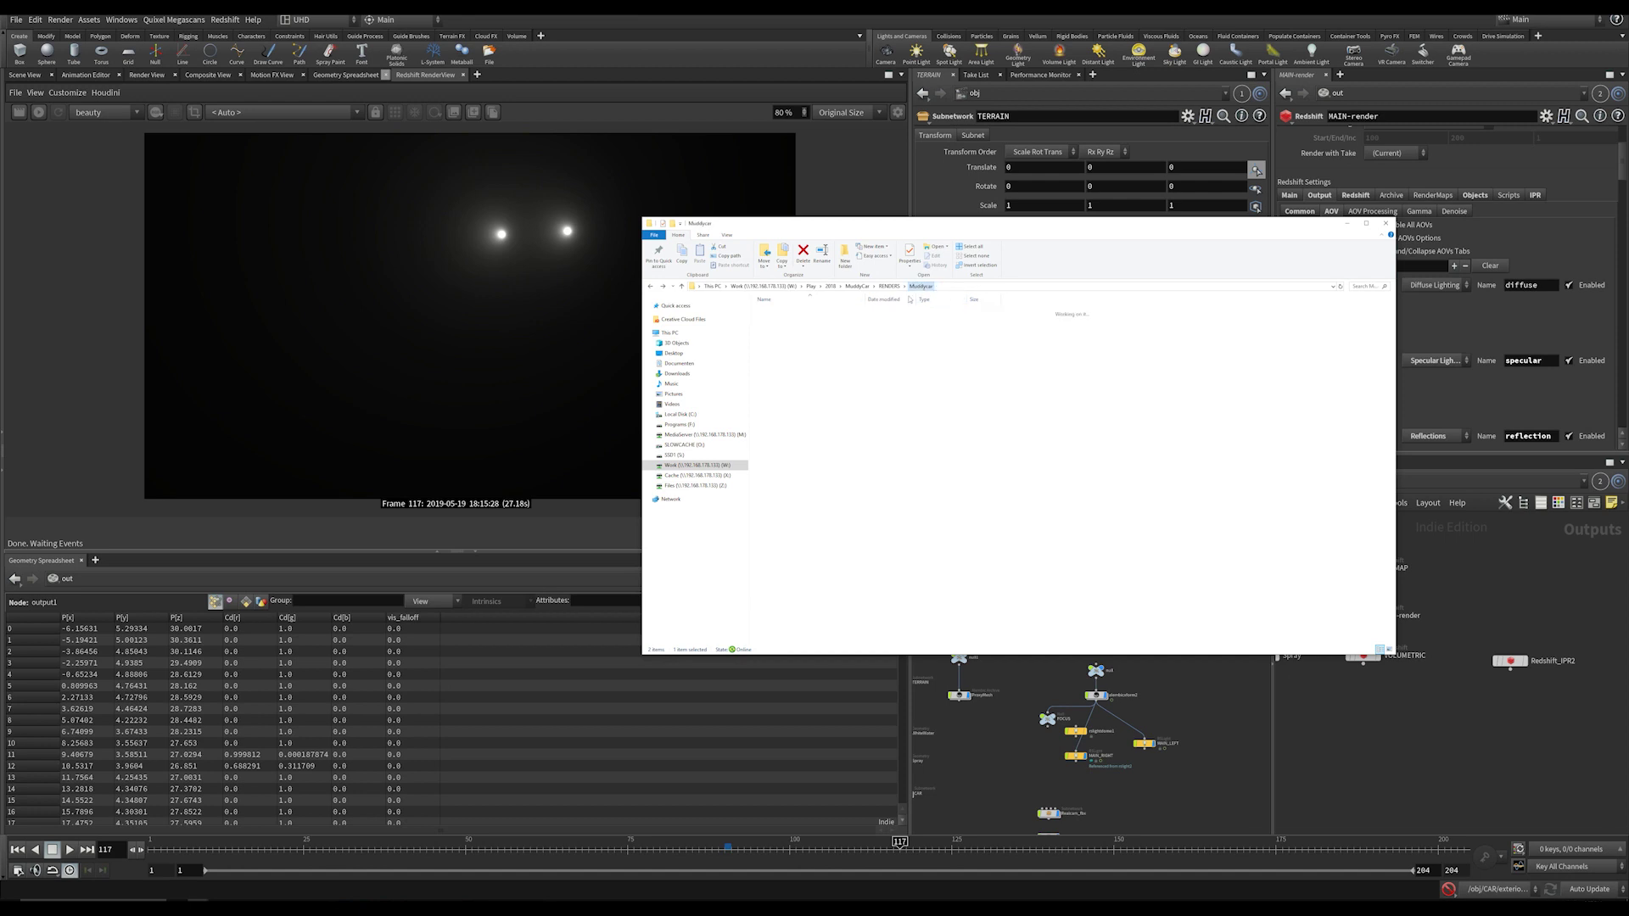
double_click(778, 349)
double_click(776, 321)
double_click(775, 350)
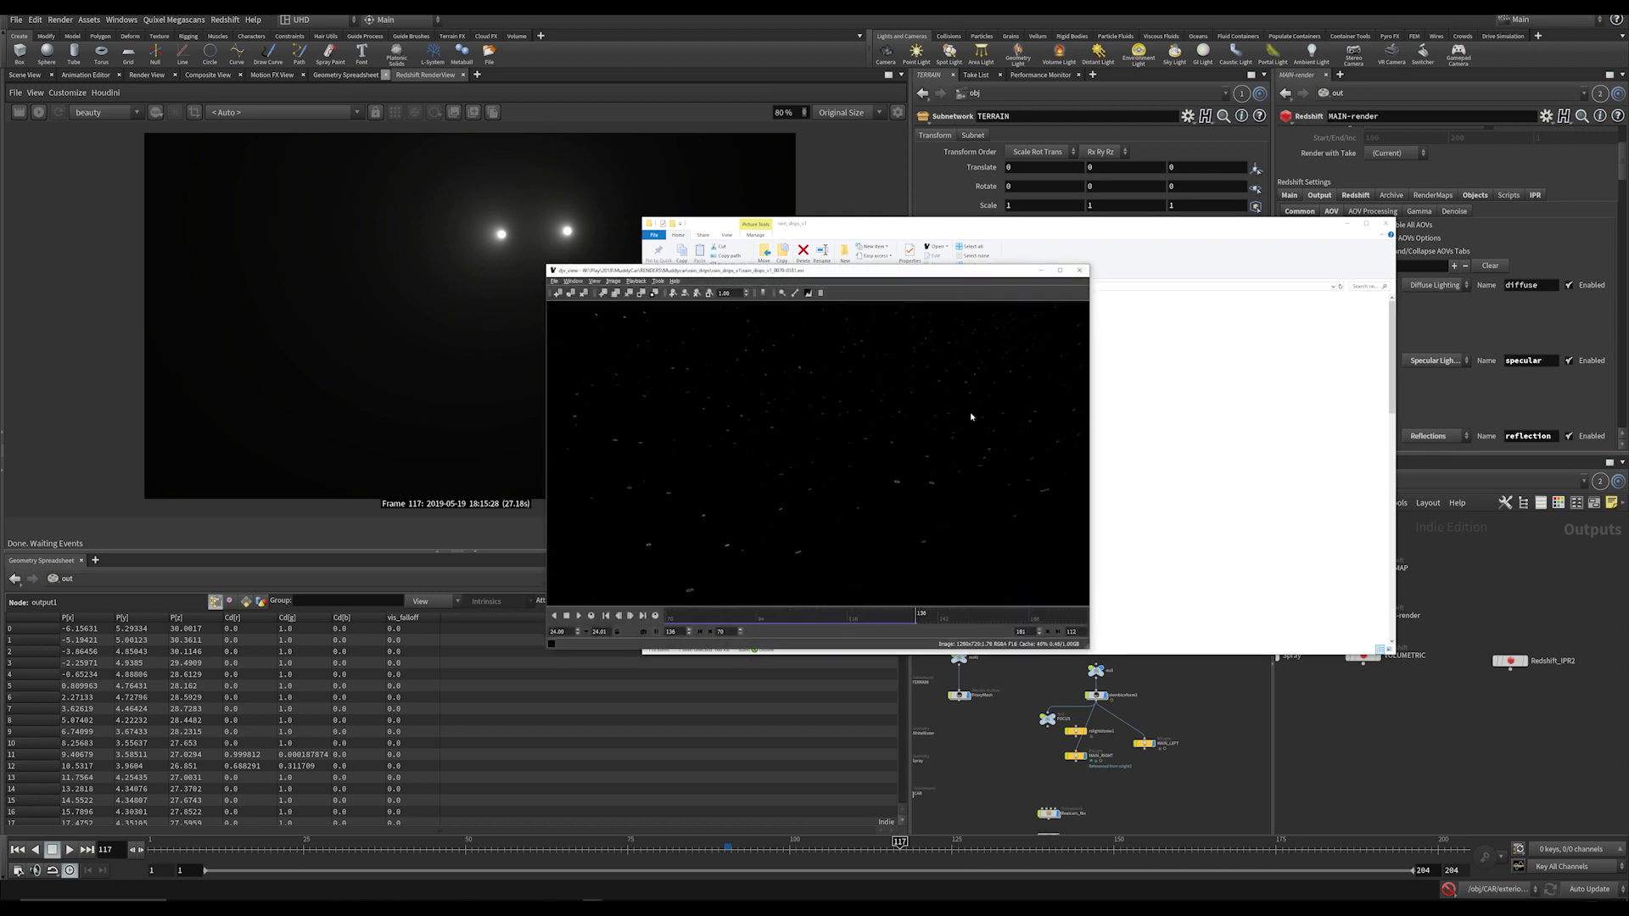
click(1079, 272)
Step: Return to Houdini and open the Environment material network inside the TERRAIN subnetwork
click(1189, 662)
scroll(1038, 585, up, 2)
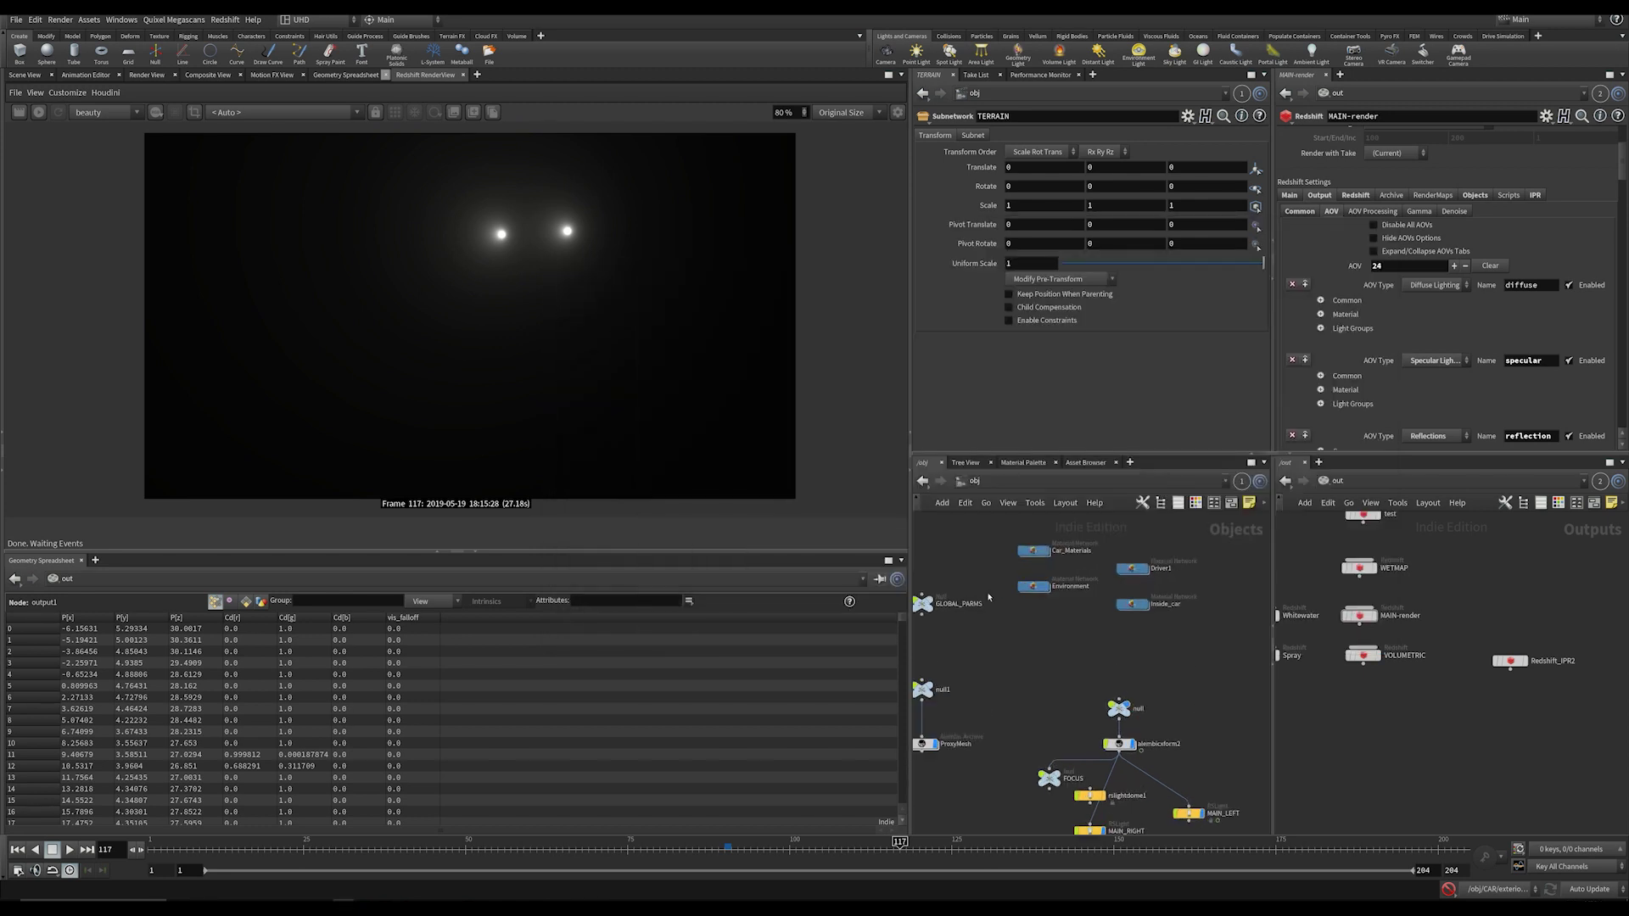
middle_drag(1042, 619, 1193, 580)
double_click(989, 686)
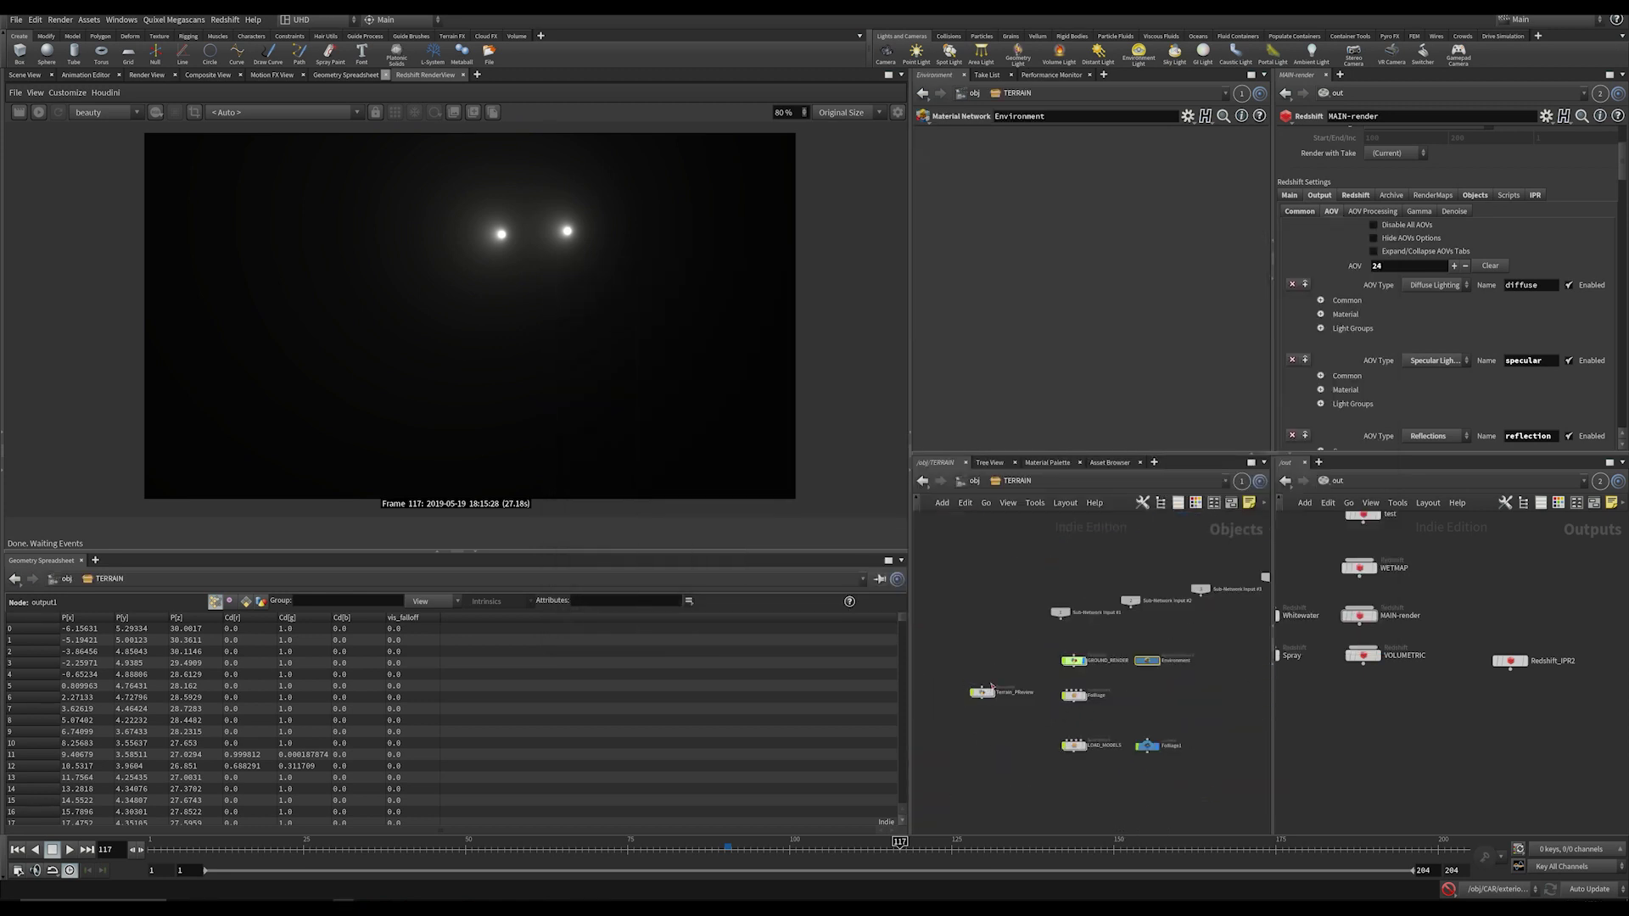
double_click(1135, 661)
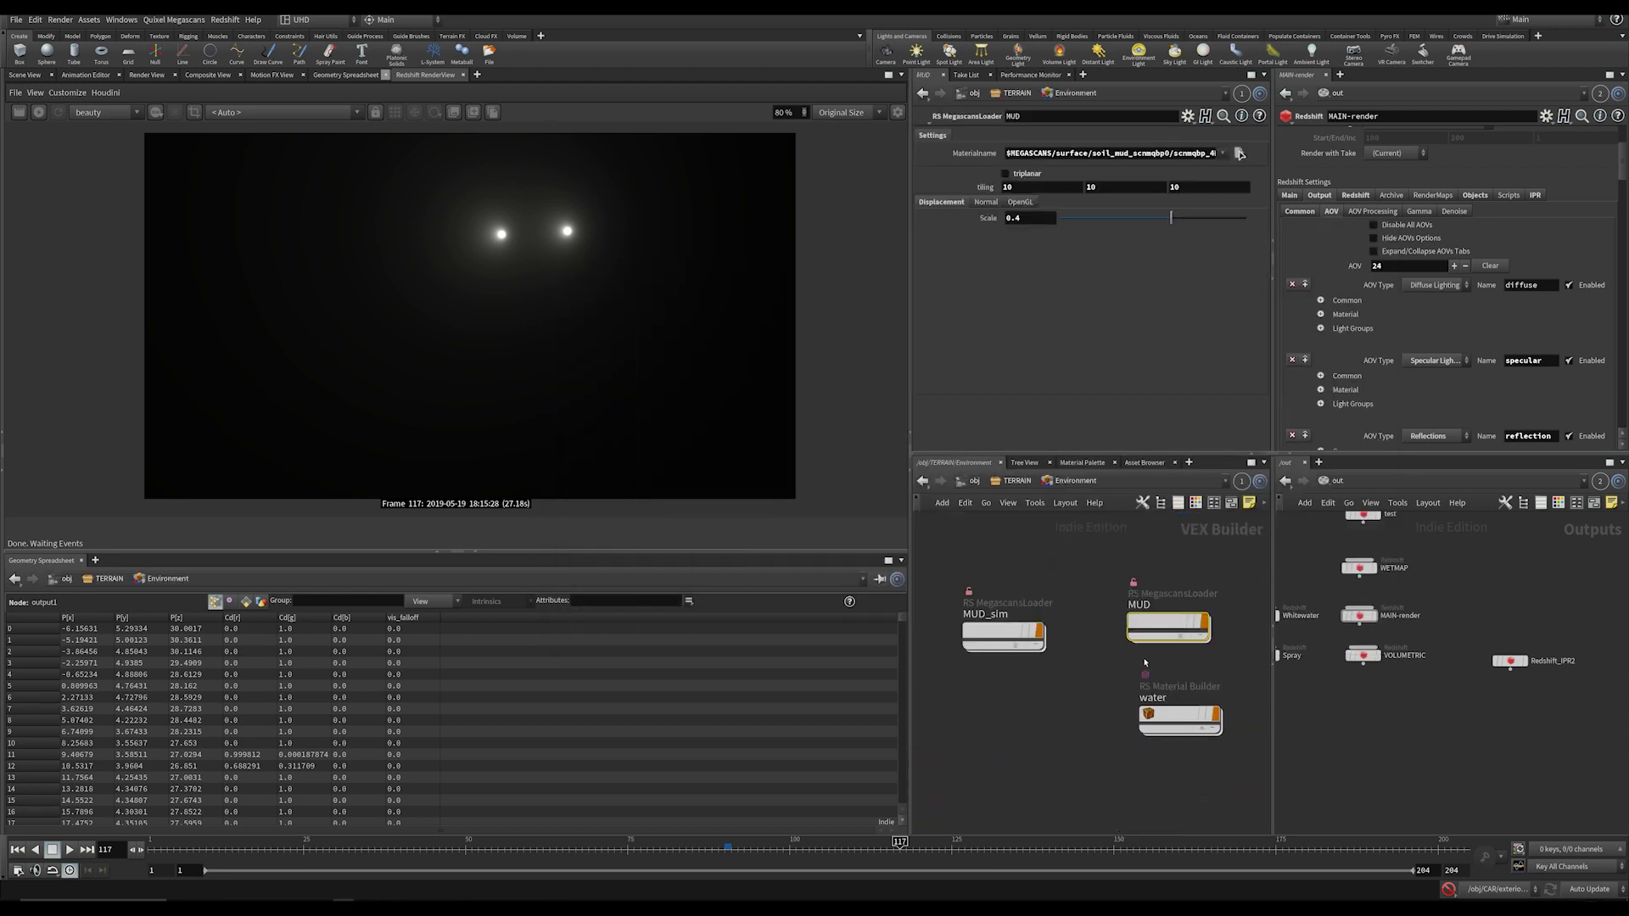
Step: Open the MUD material's node network and show the TextureSampler1 node's rain-drips texture settings
double_click(1170, 623)
middle_drag(1147, 626, 1226, 664)
drag(980, 535, 1051, 598)
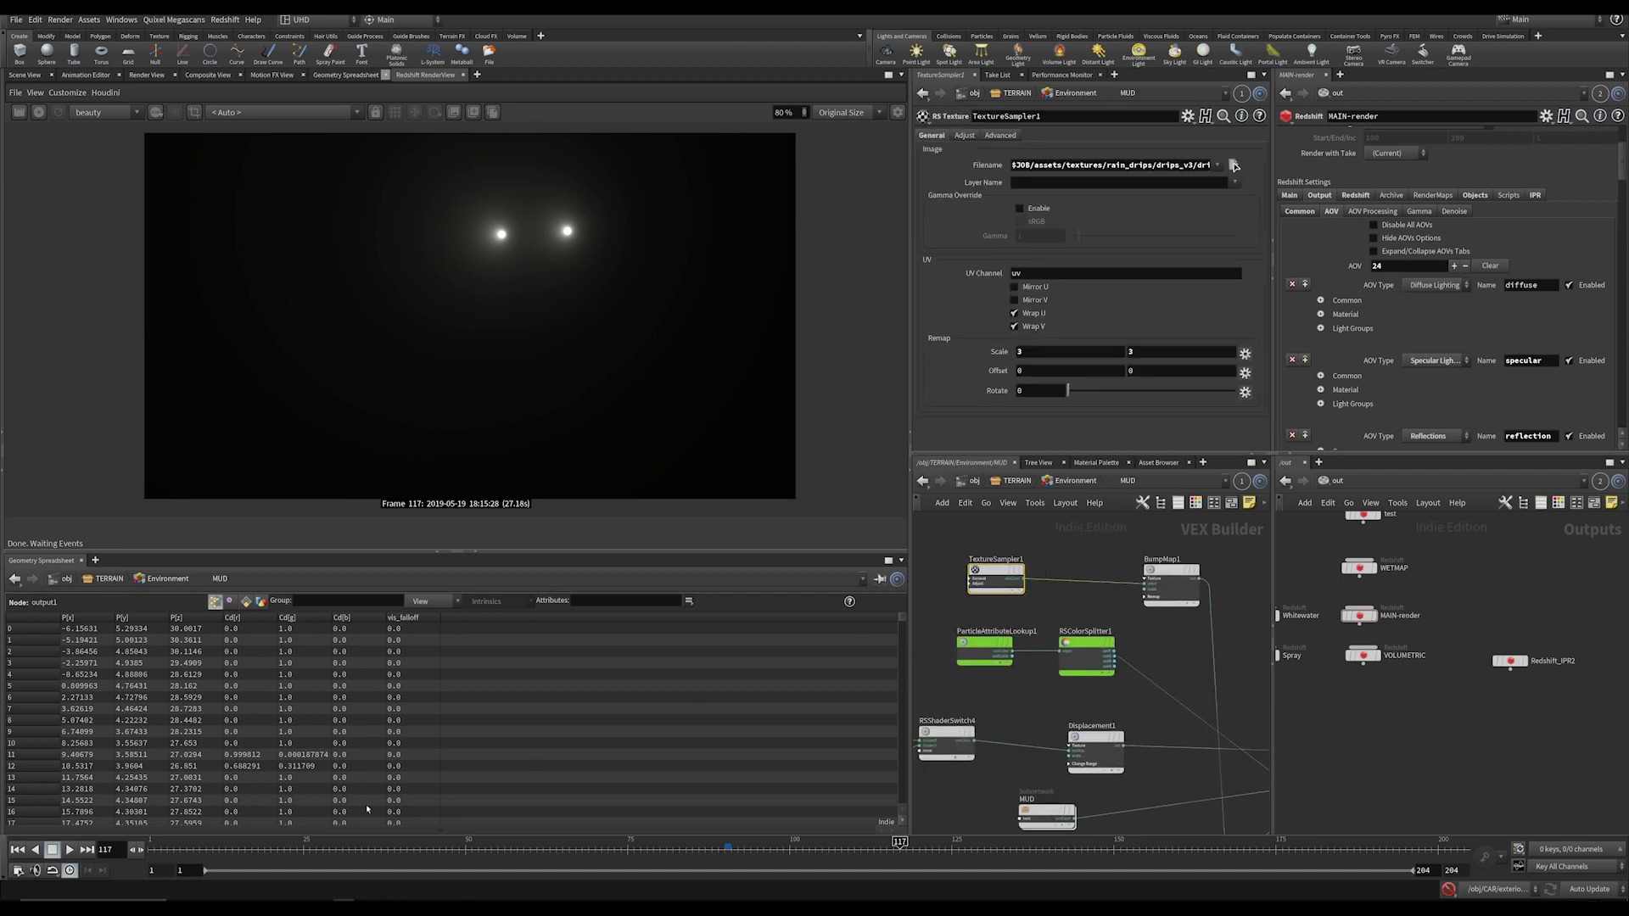
click(193, 907)
click(465, 864)
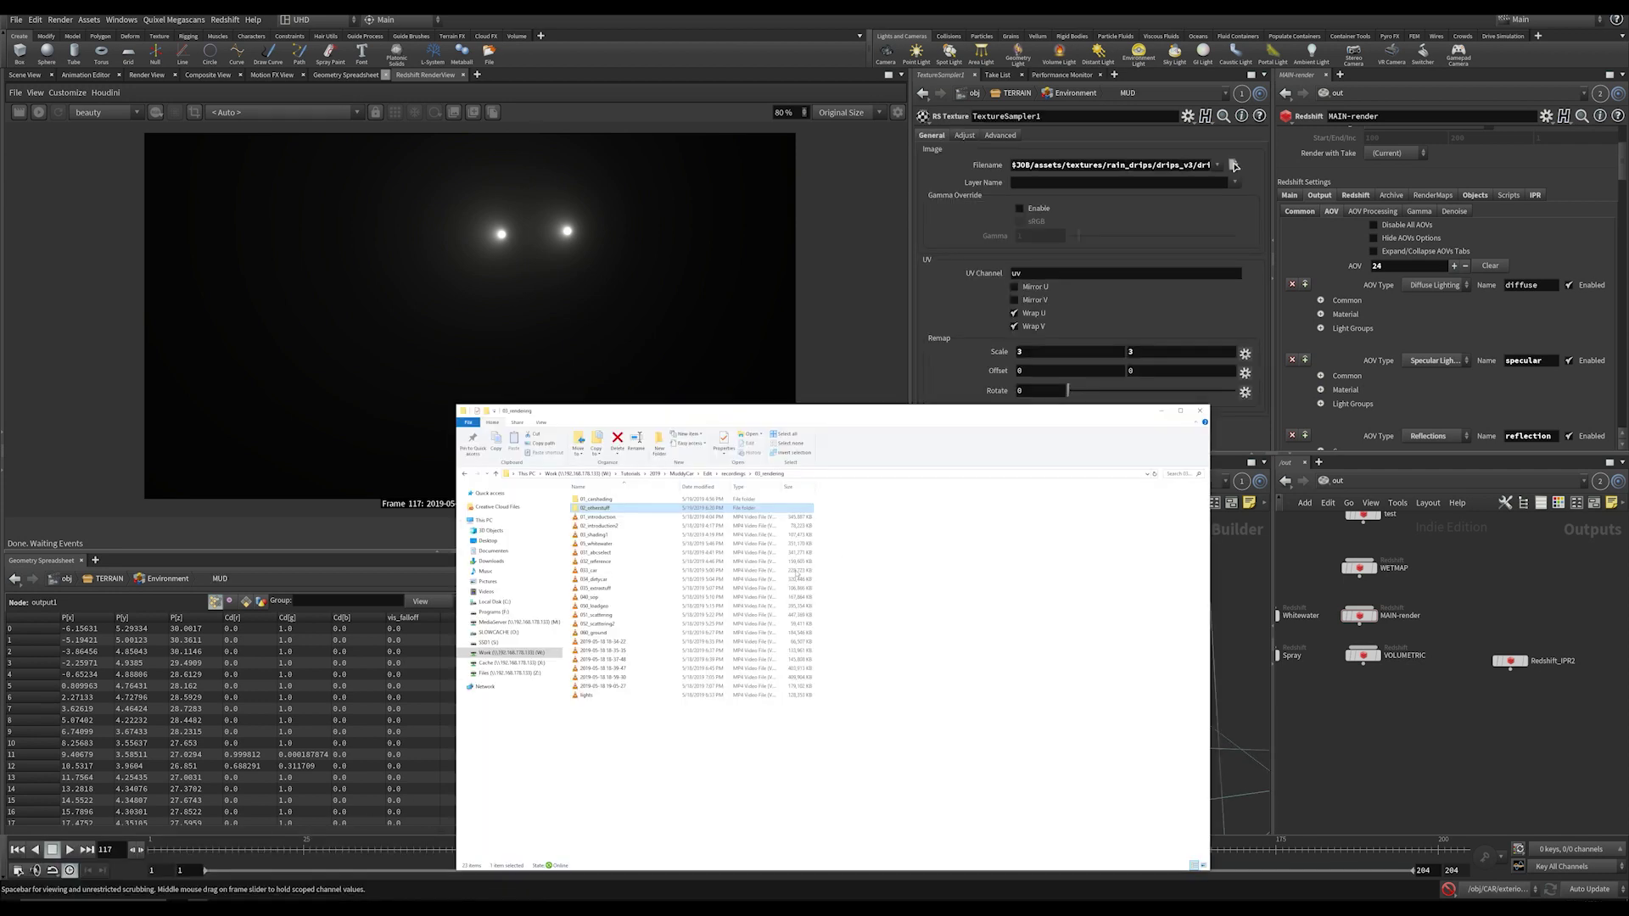
click(971, 379)
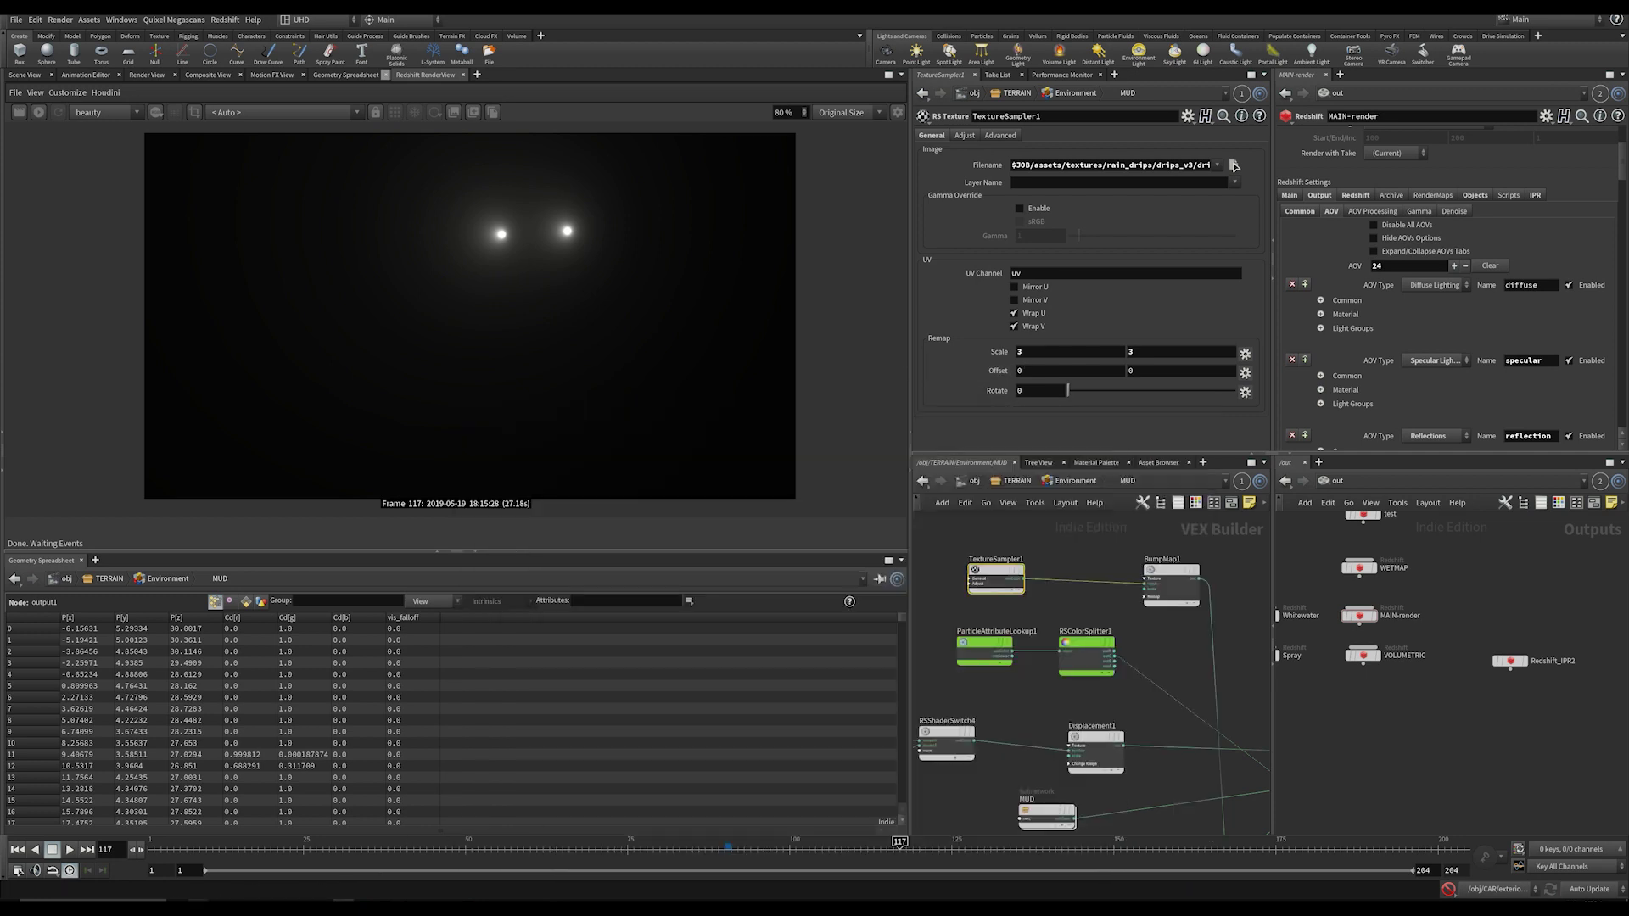
Step: Switch to the File Explorer window with the rain drip frames and browse via the rain_drips folder into drips_v3
mouse_move(254, 910)
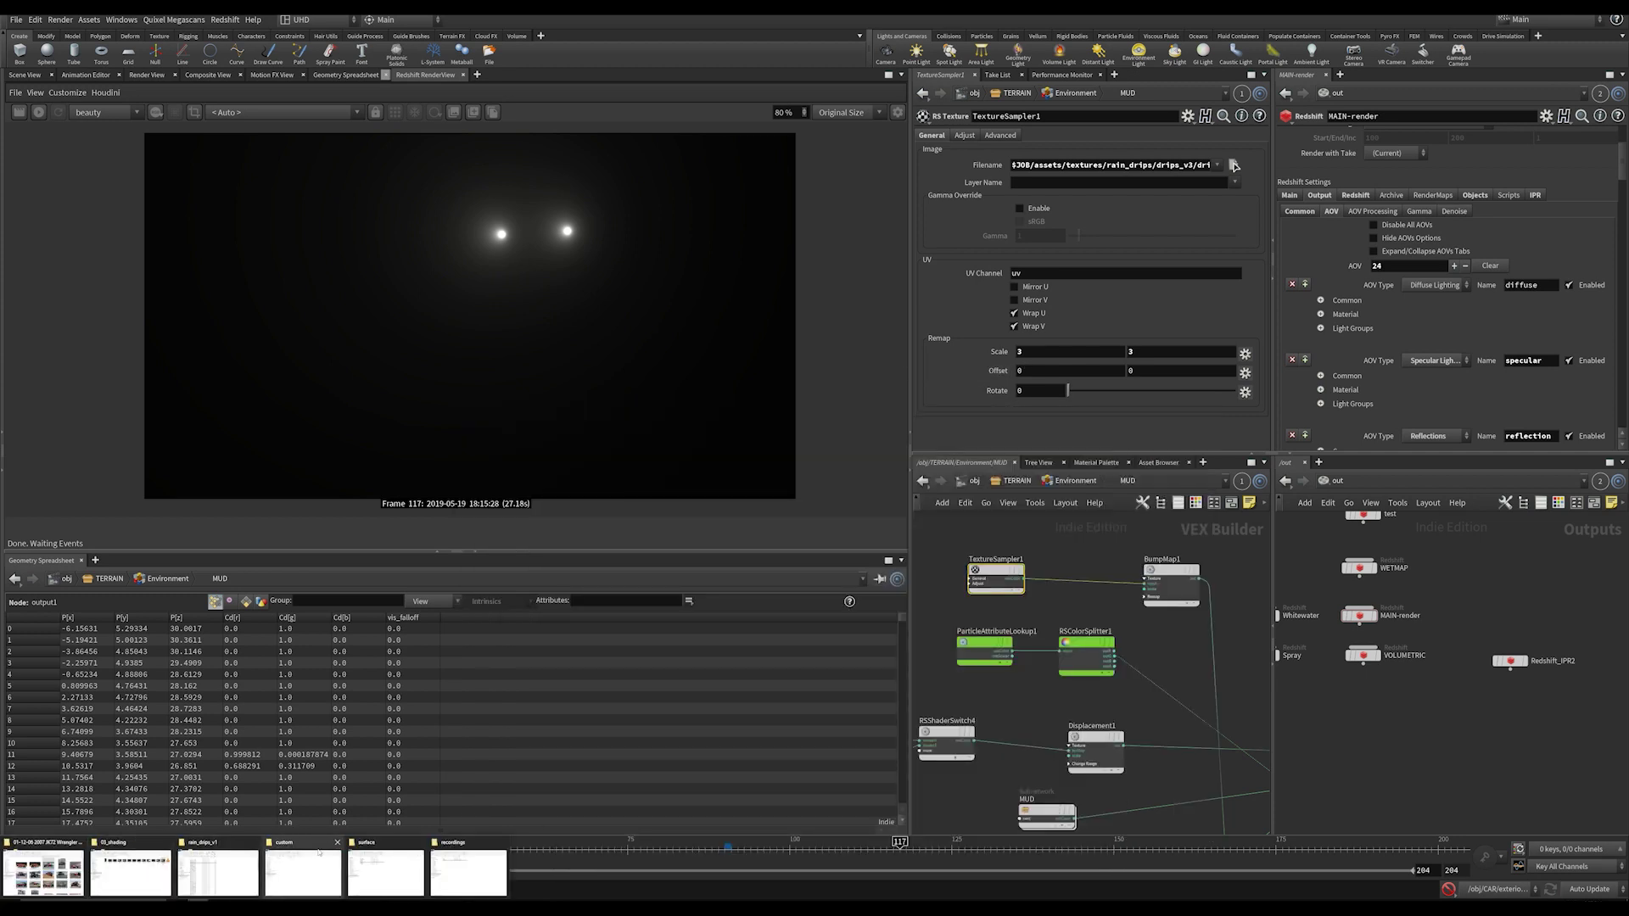
click(218, 873)
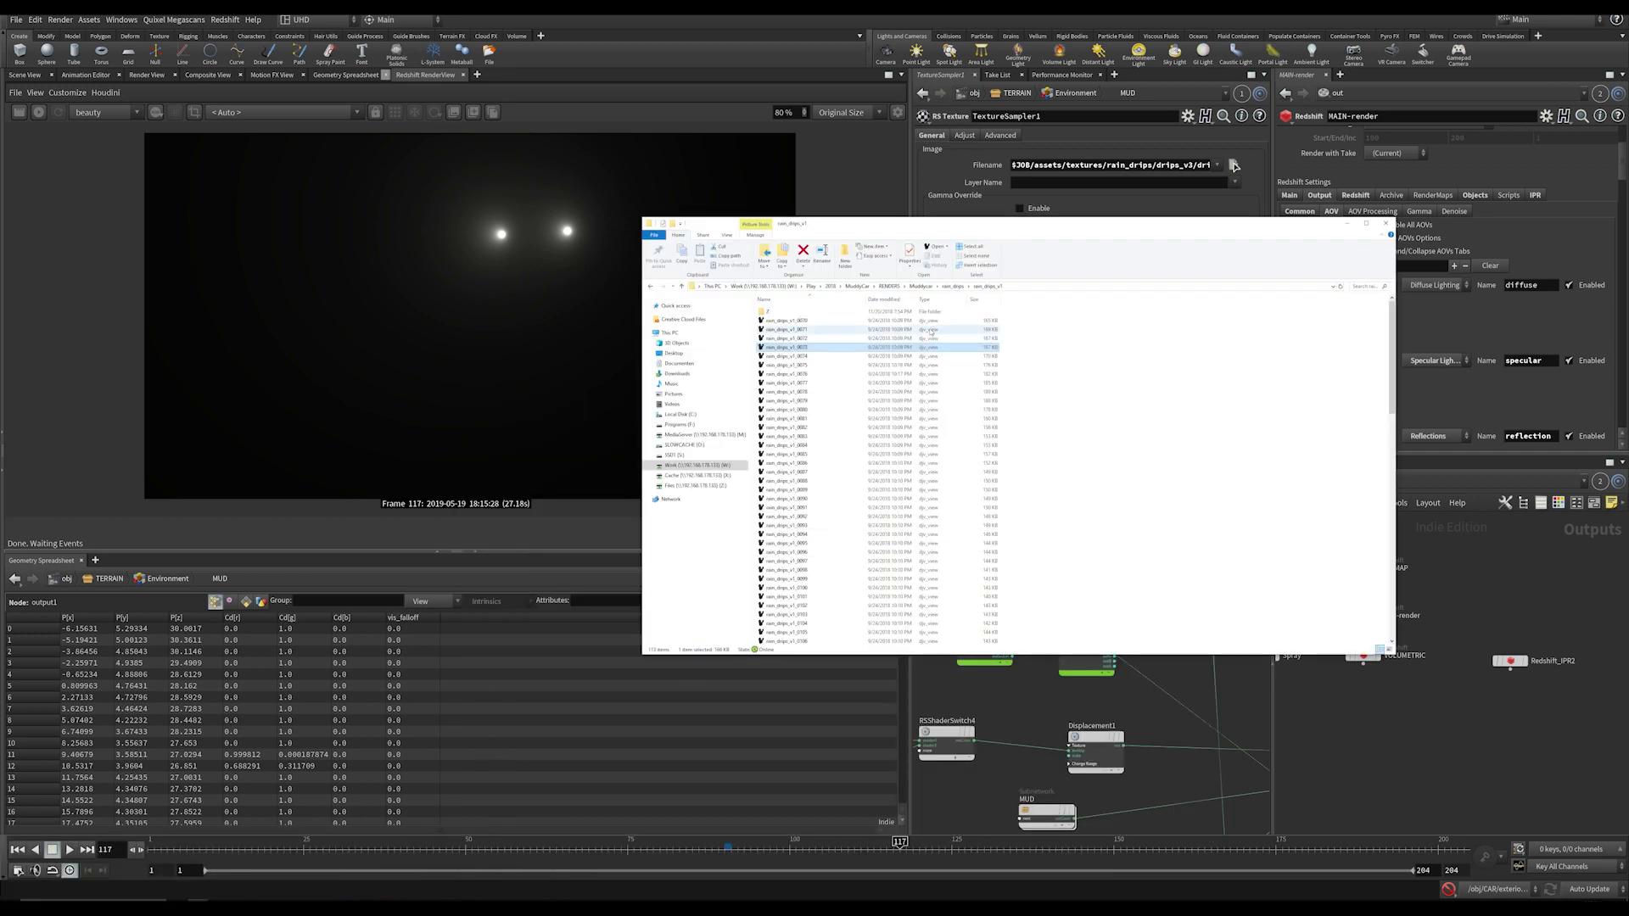
click(954, 287)
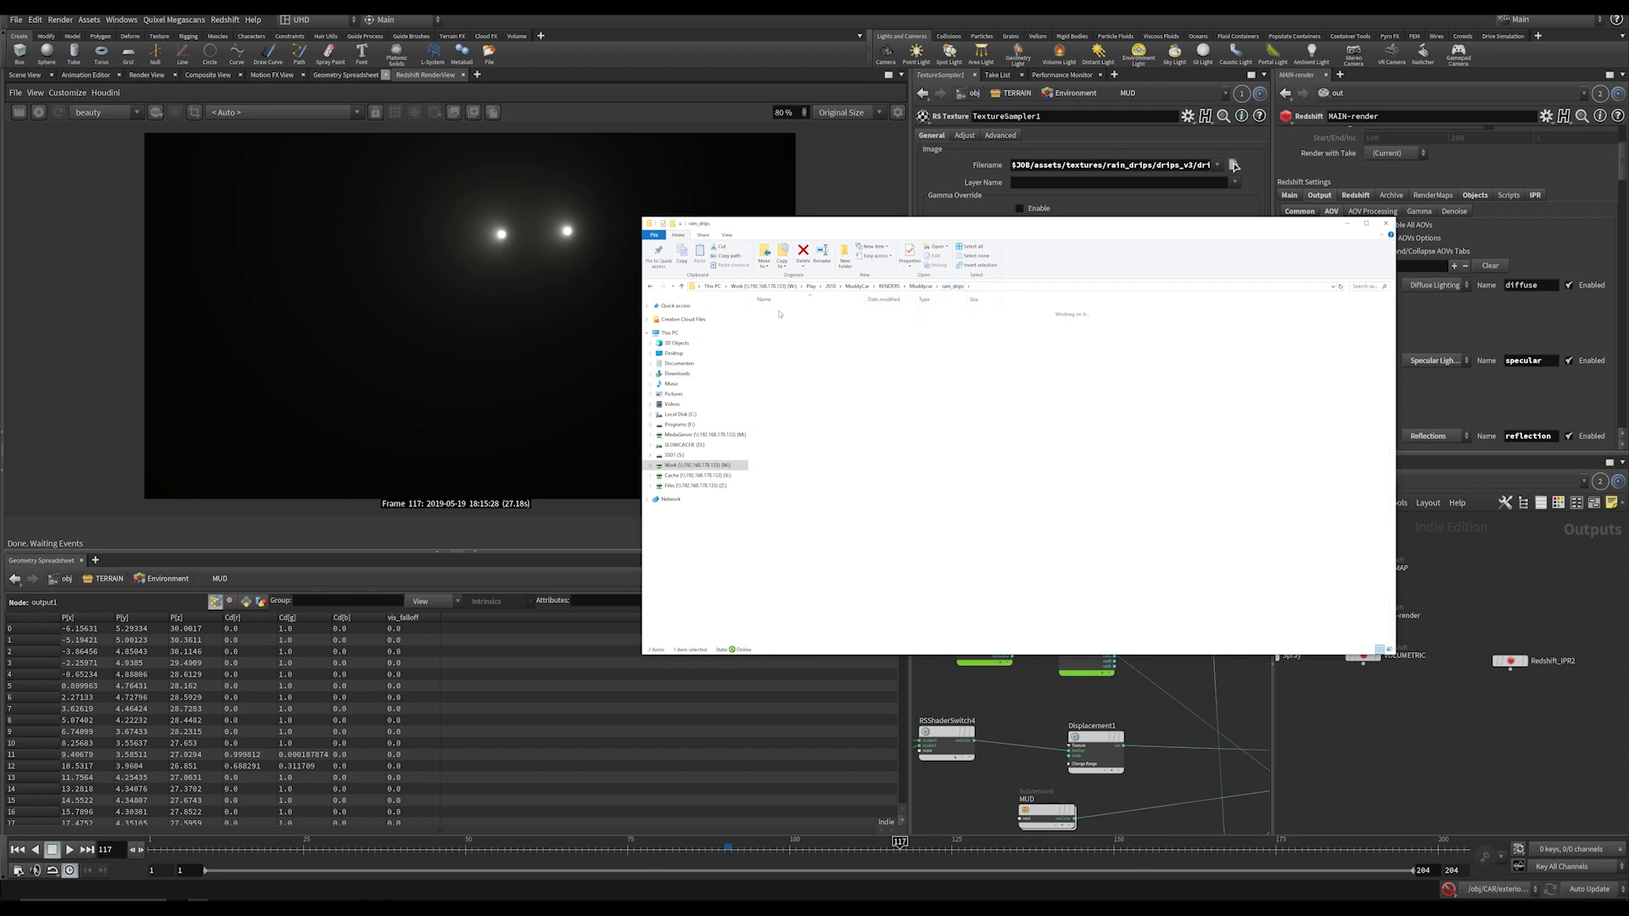
double_click(774, 327)
click(782, 312)
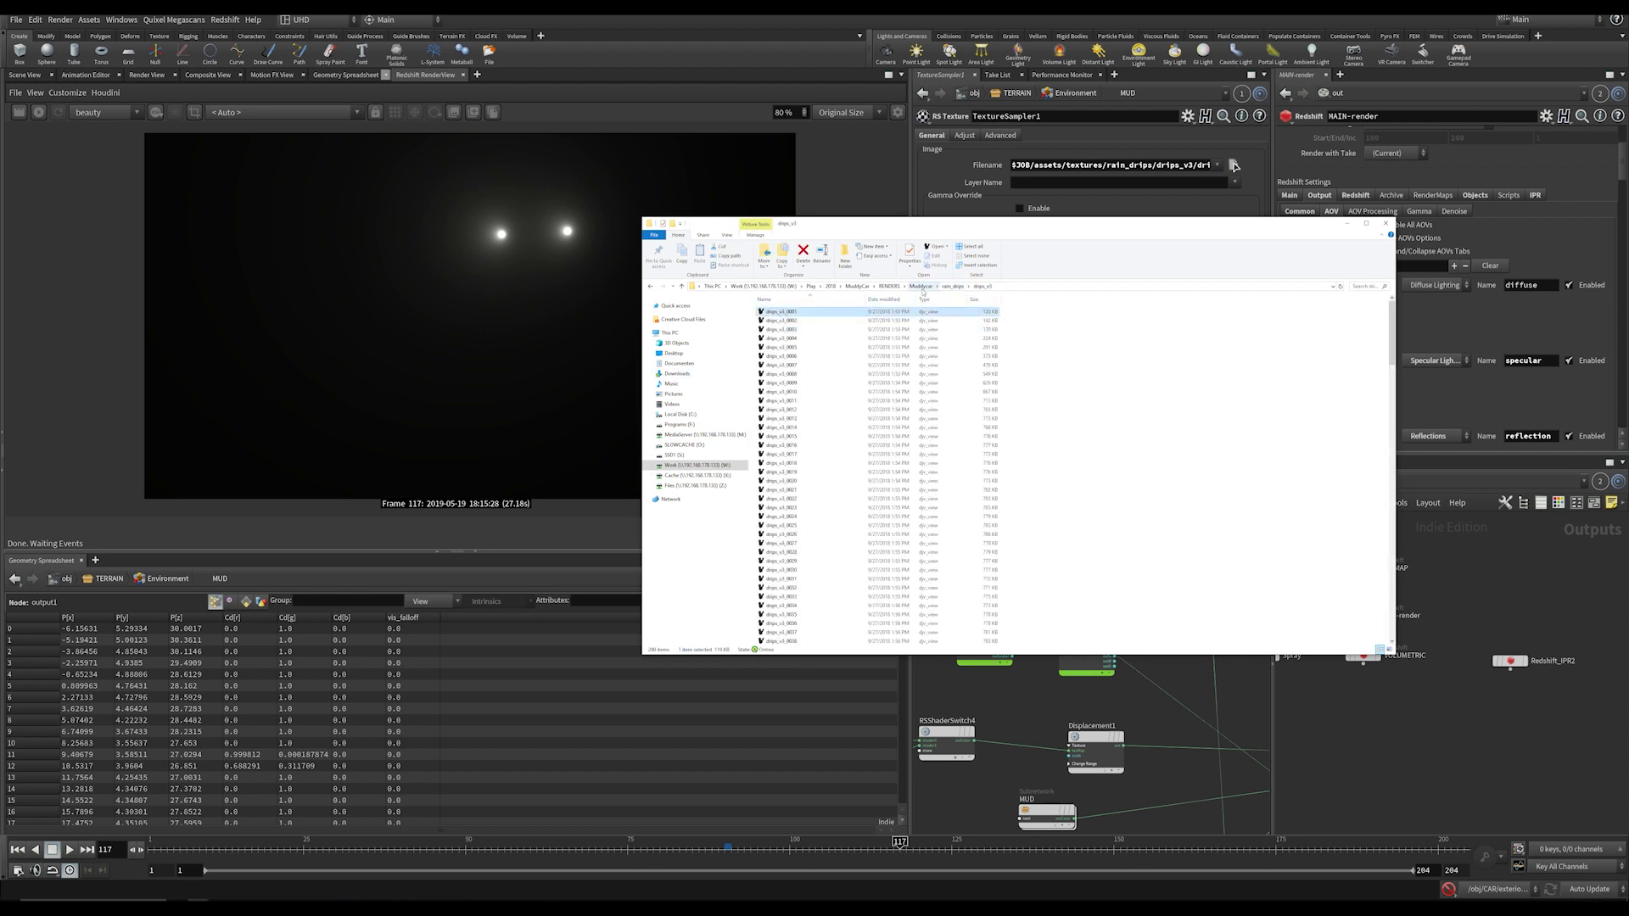
Step: View the drips_v3 ripple image sequence, close its viewer, and return to the MUD network in Houdini
double_click(976, 313)
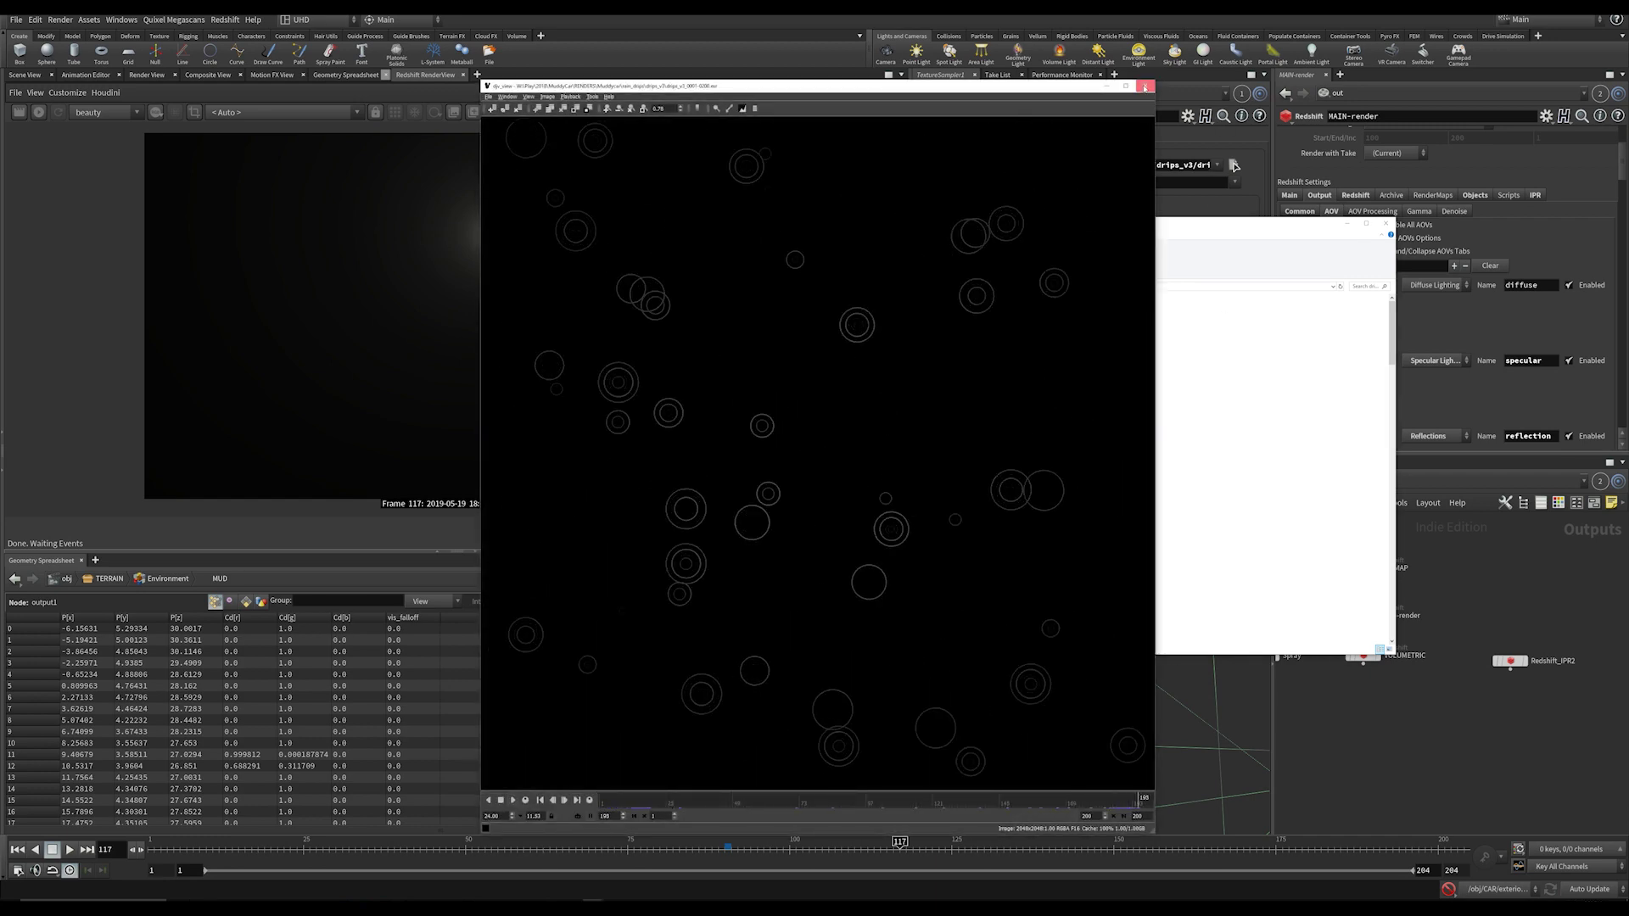
click(1145, 86)
click(1169, 728)
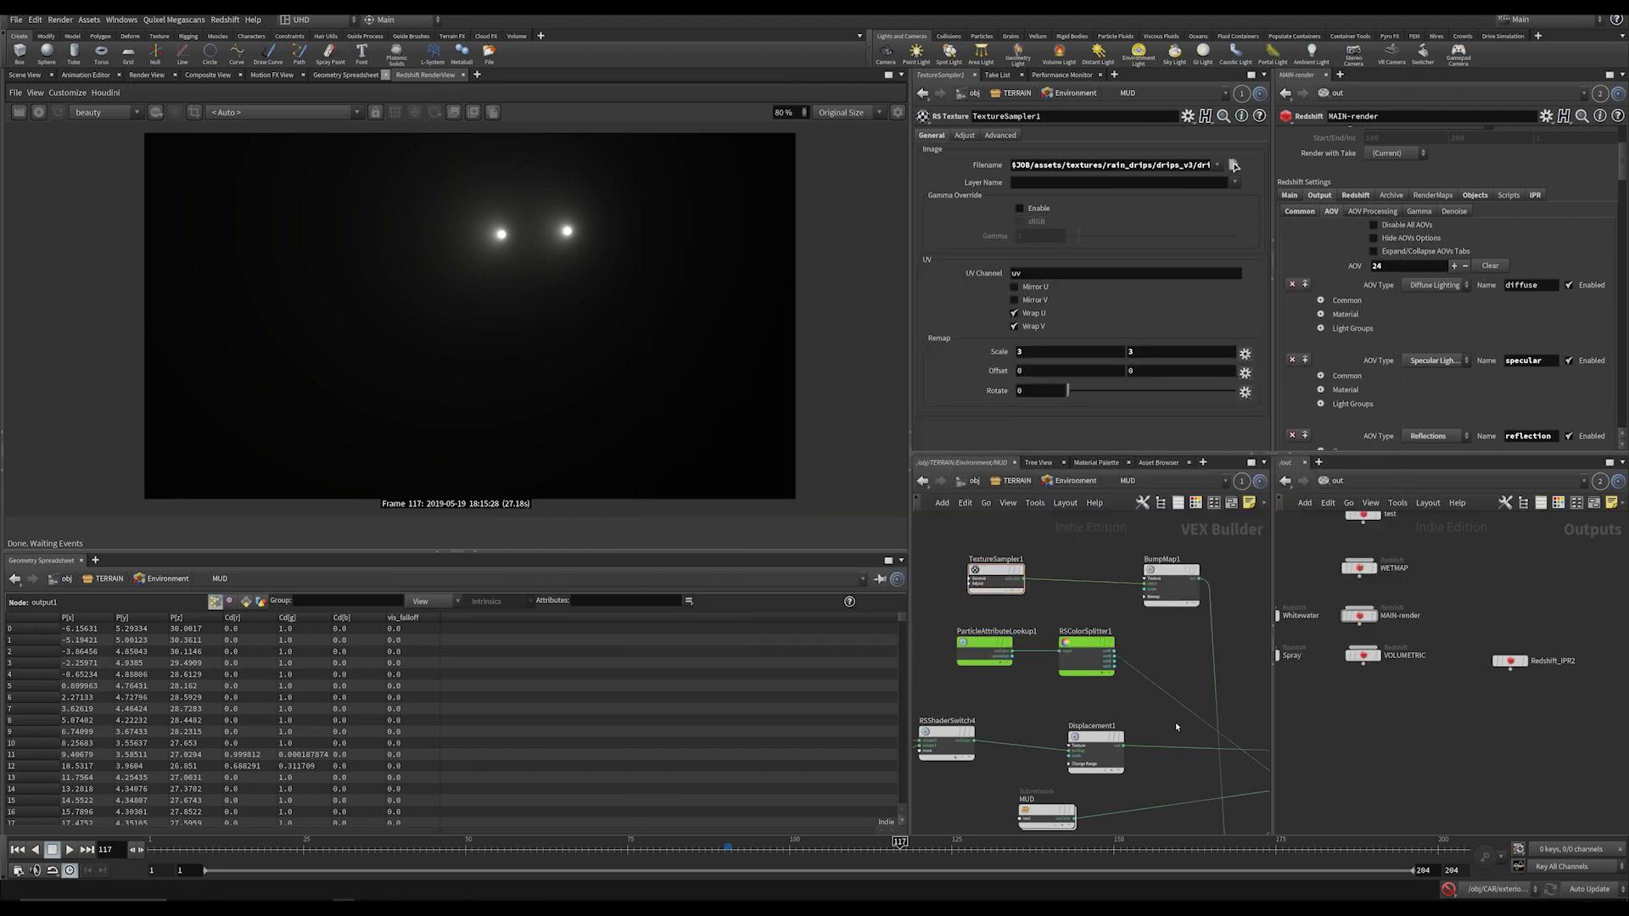